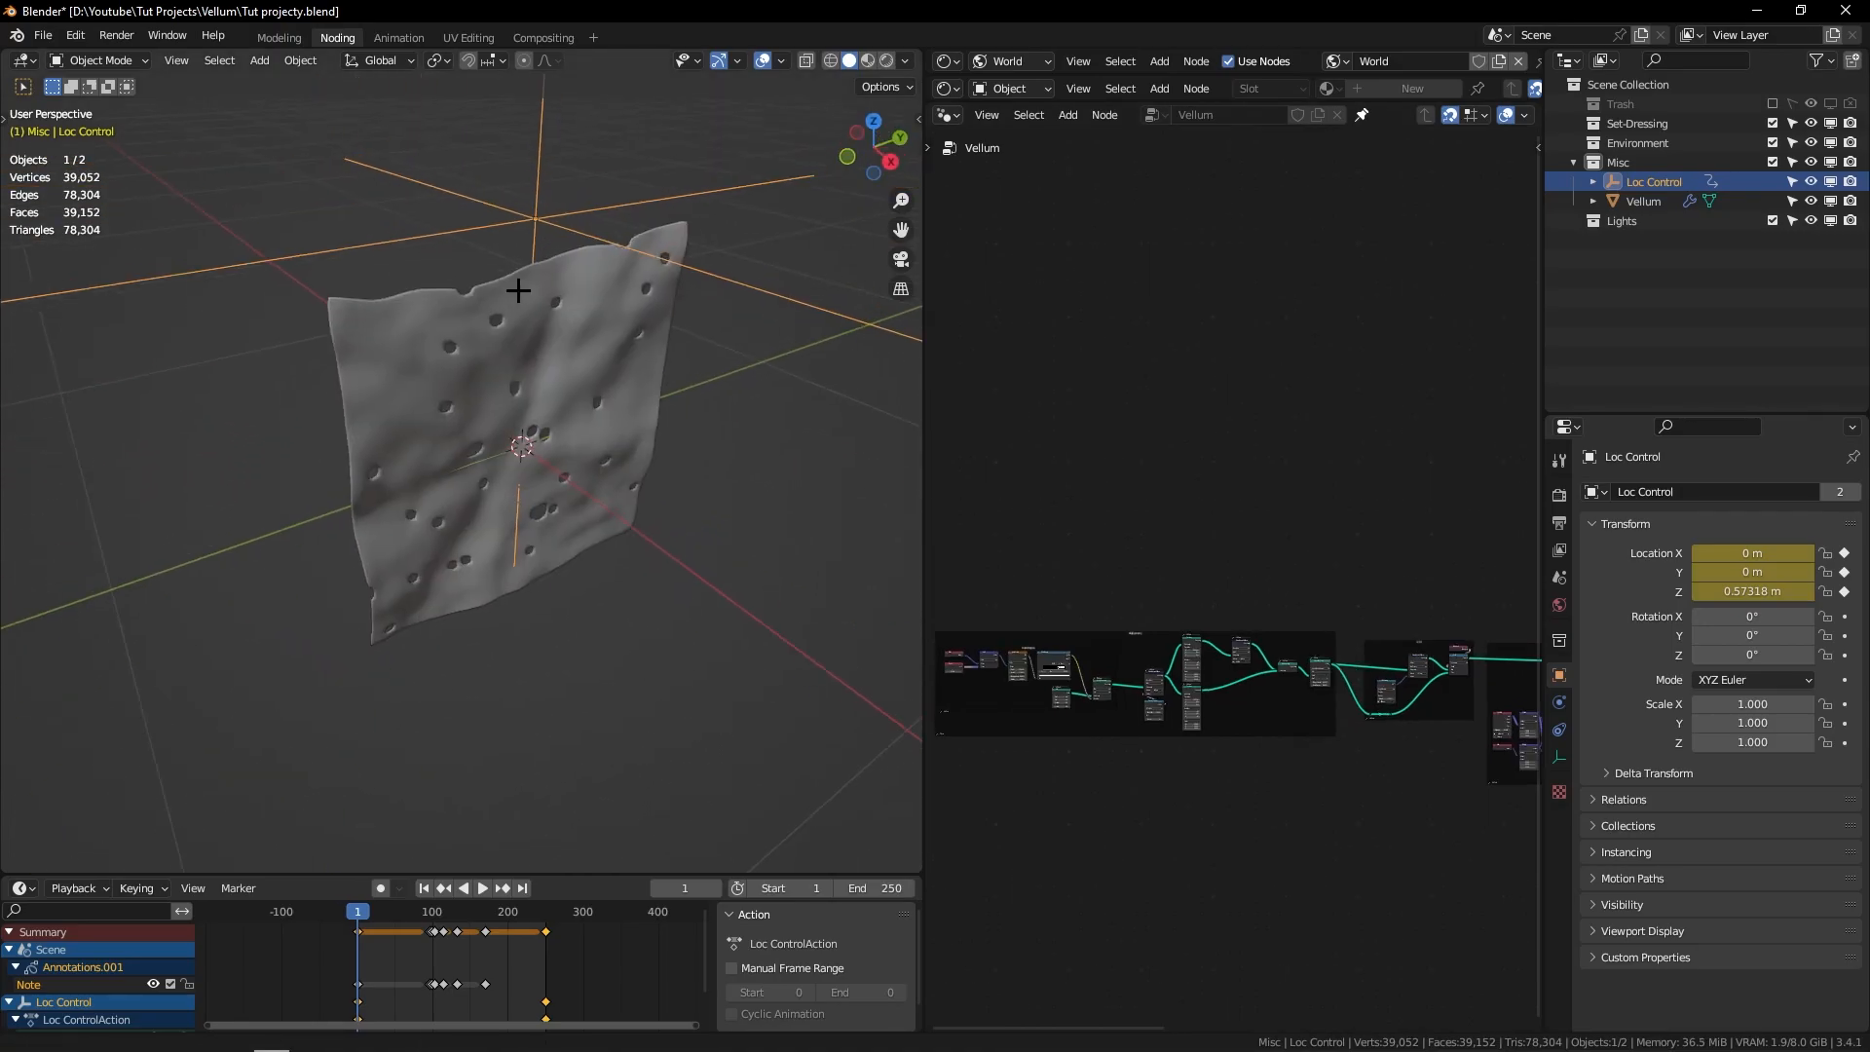
# Step: Try moving the Loc Control empty down along the Z axis to preview the cloth's peeling
pyautogui.press('g')
pyautogui.press('z')
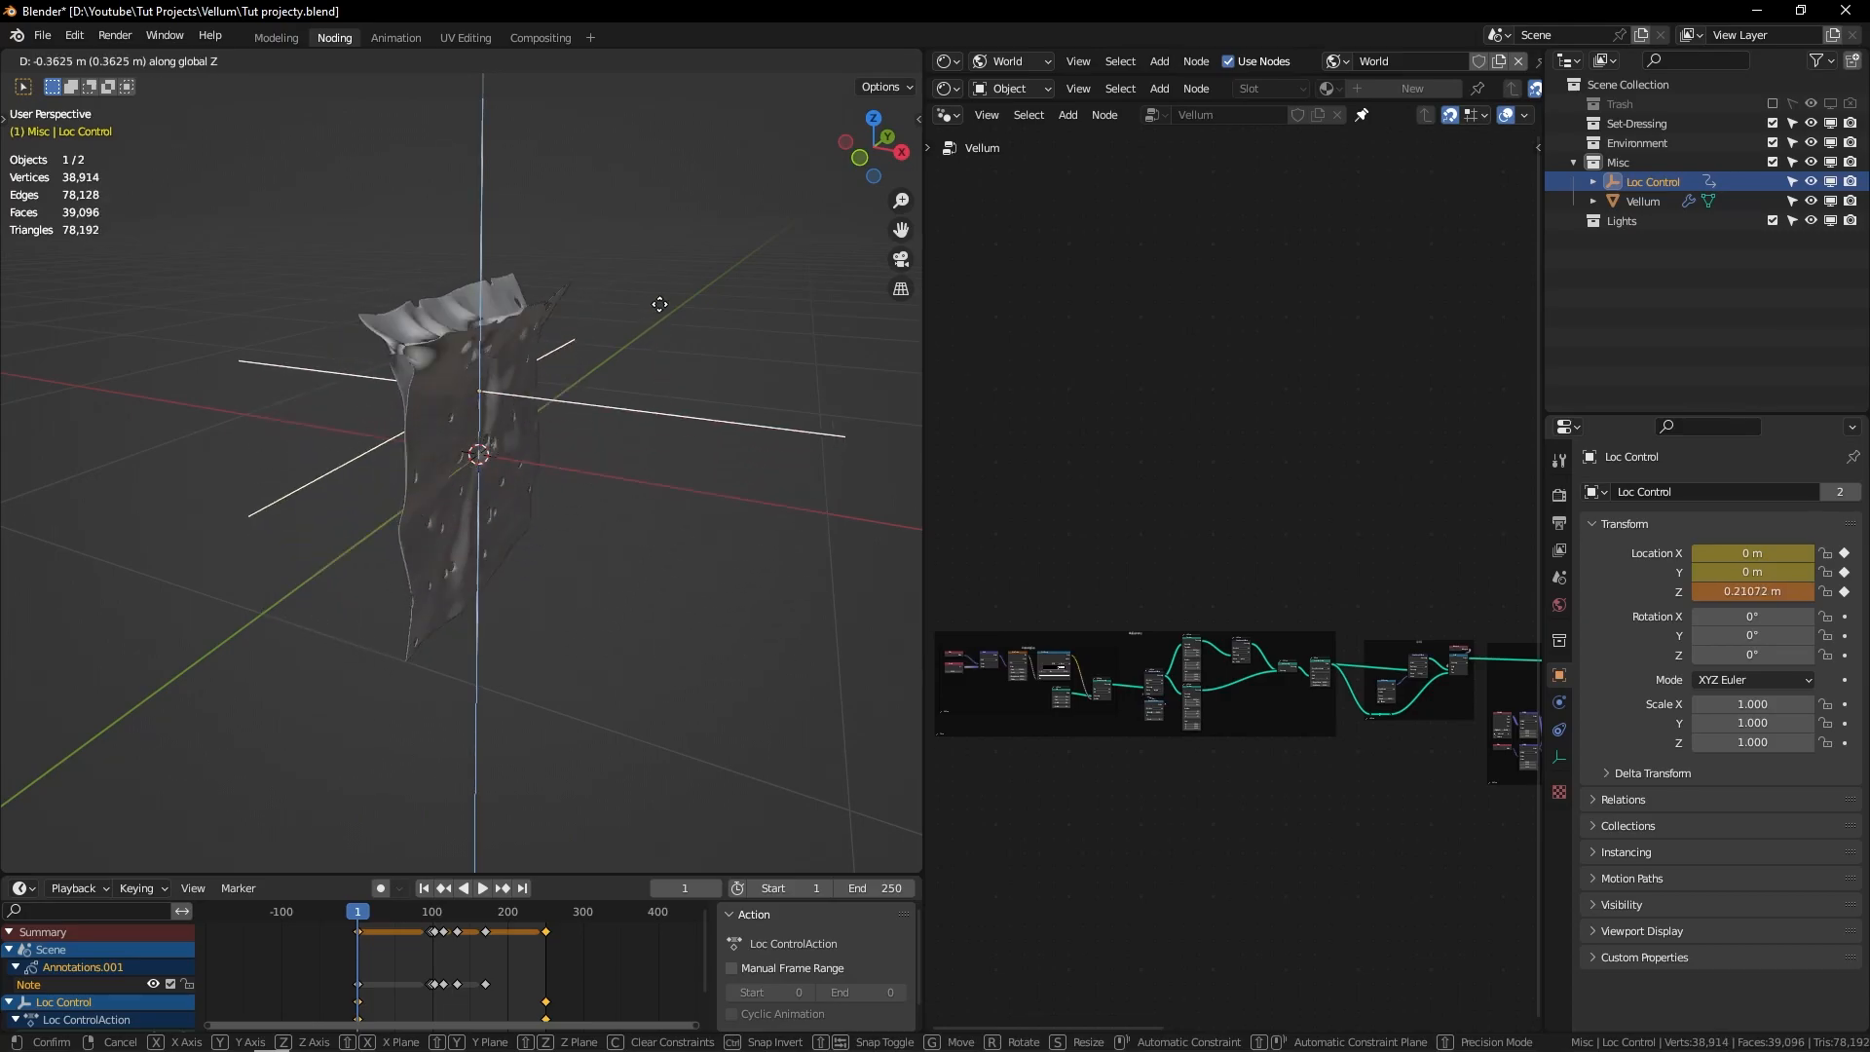
pyautogui.rightClick(658, 428)
# Step: Play the animation and examine how the two cloth layers peel apart
pyautogui.press('space')
pyautogui.moveTo(575, 413); pyautogui.dragTo(655, 439, button='middle')
pyautogui.scroll(2, 628, 419)
pyautogui.scroll(1, 647, 422)
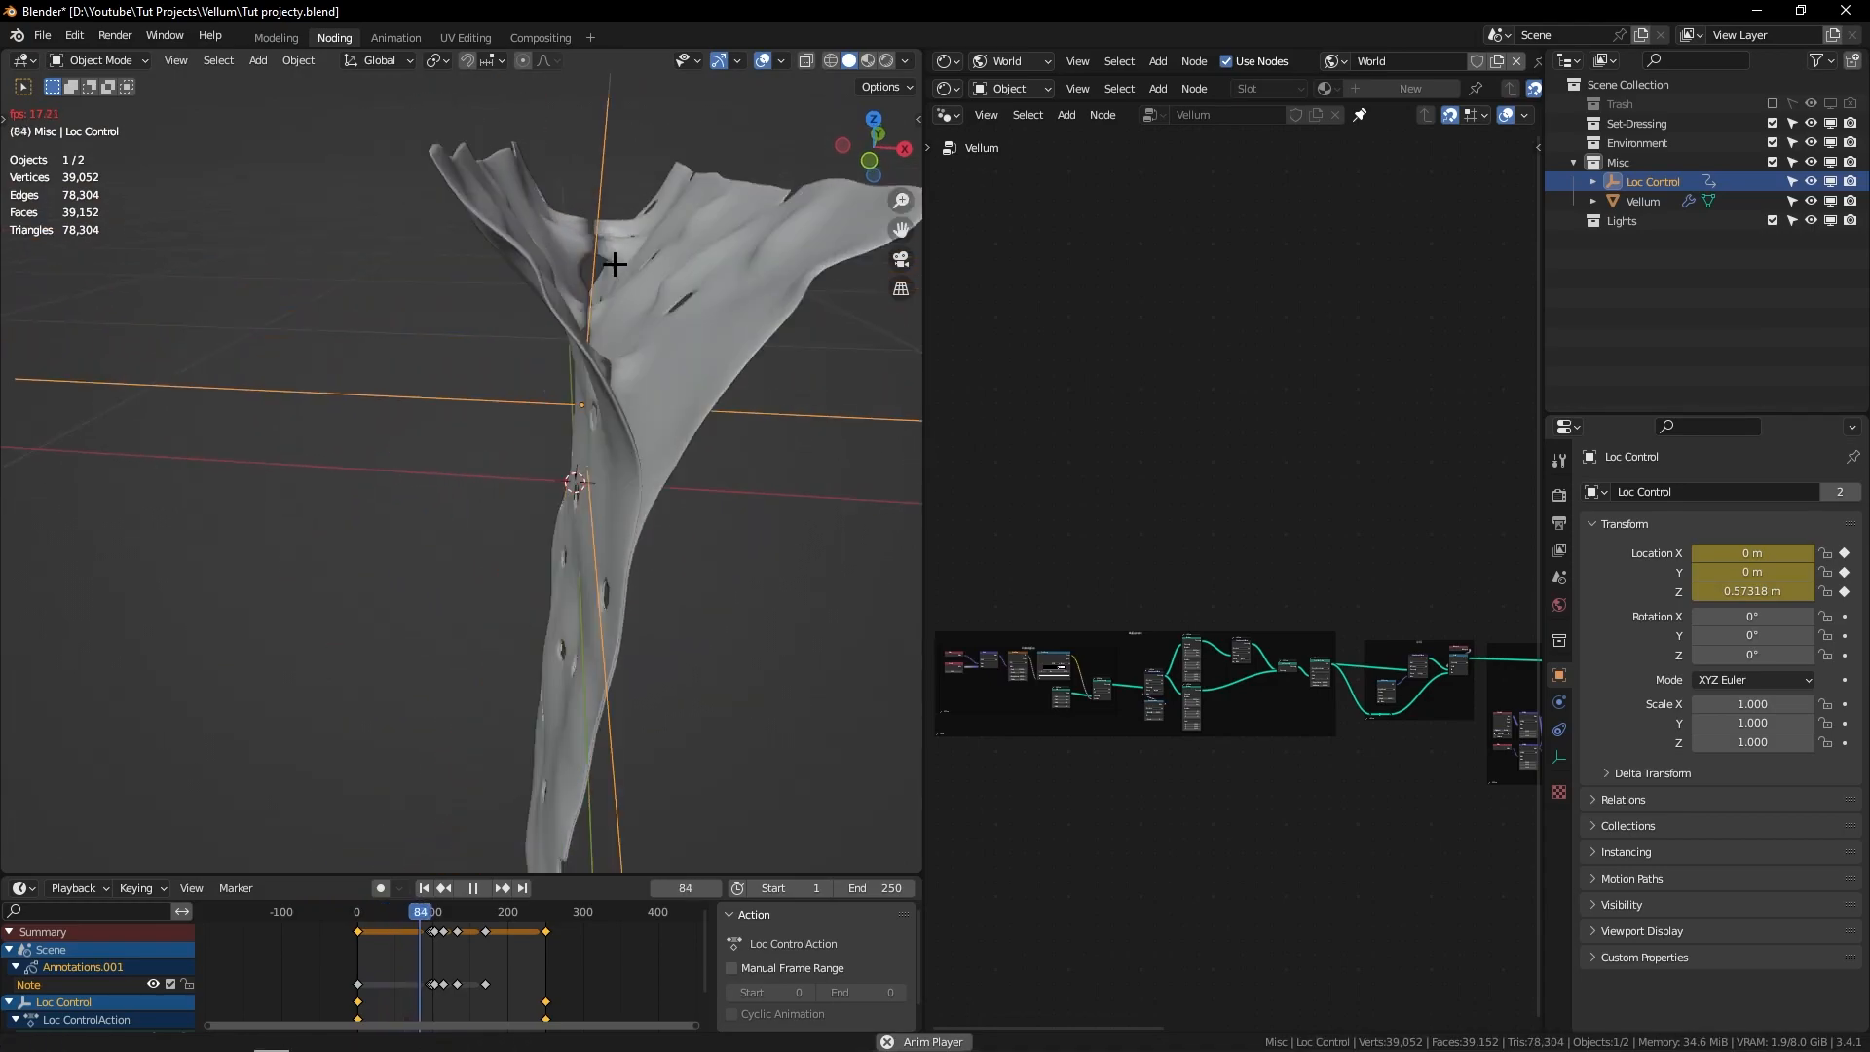
pyautogui.scroll(5, 614, 259)
pyautogui.scroll(-3, 682, 409)
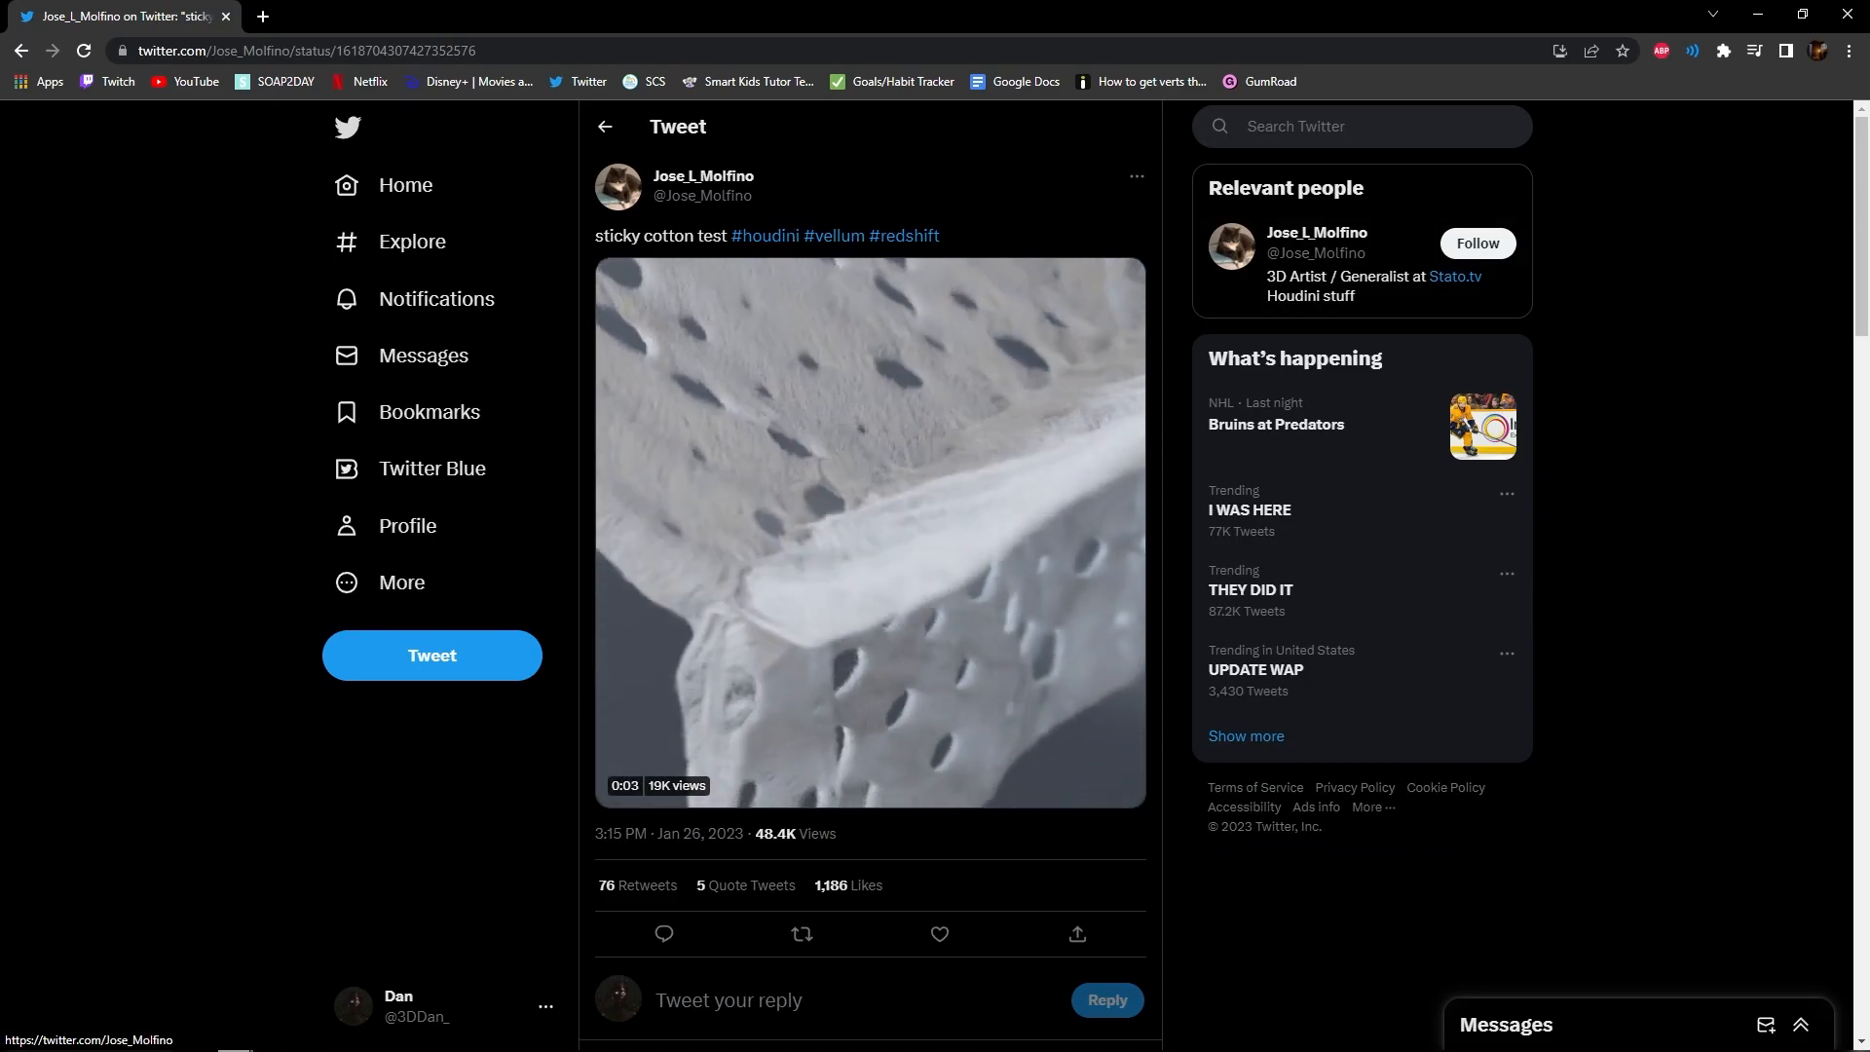
# Step: Switch from the reference tweet back to Blender and replay the cloth animation from an earlier frame
pyautogui.hotkey('alt', 'Tab')
pyautogui.moveTo(422, 918); pyautogui.dragTo(395, 919)
pyautogui.press('space')
pyautogui.moveTo(493, 551); pyautogui.dragTo(559, 493, button='middle')
pyautogui.scroll(2, 709, 393)
pyautogui.keyDown('shift'); pyautogui.moveTo(694, 348); pyautogui.dragTo(638, 246, button='middle'); pyautogui.keyUp('shift')
pyautogui.scroll(-4, 617, 263)
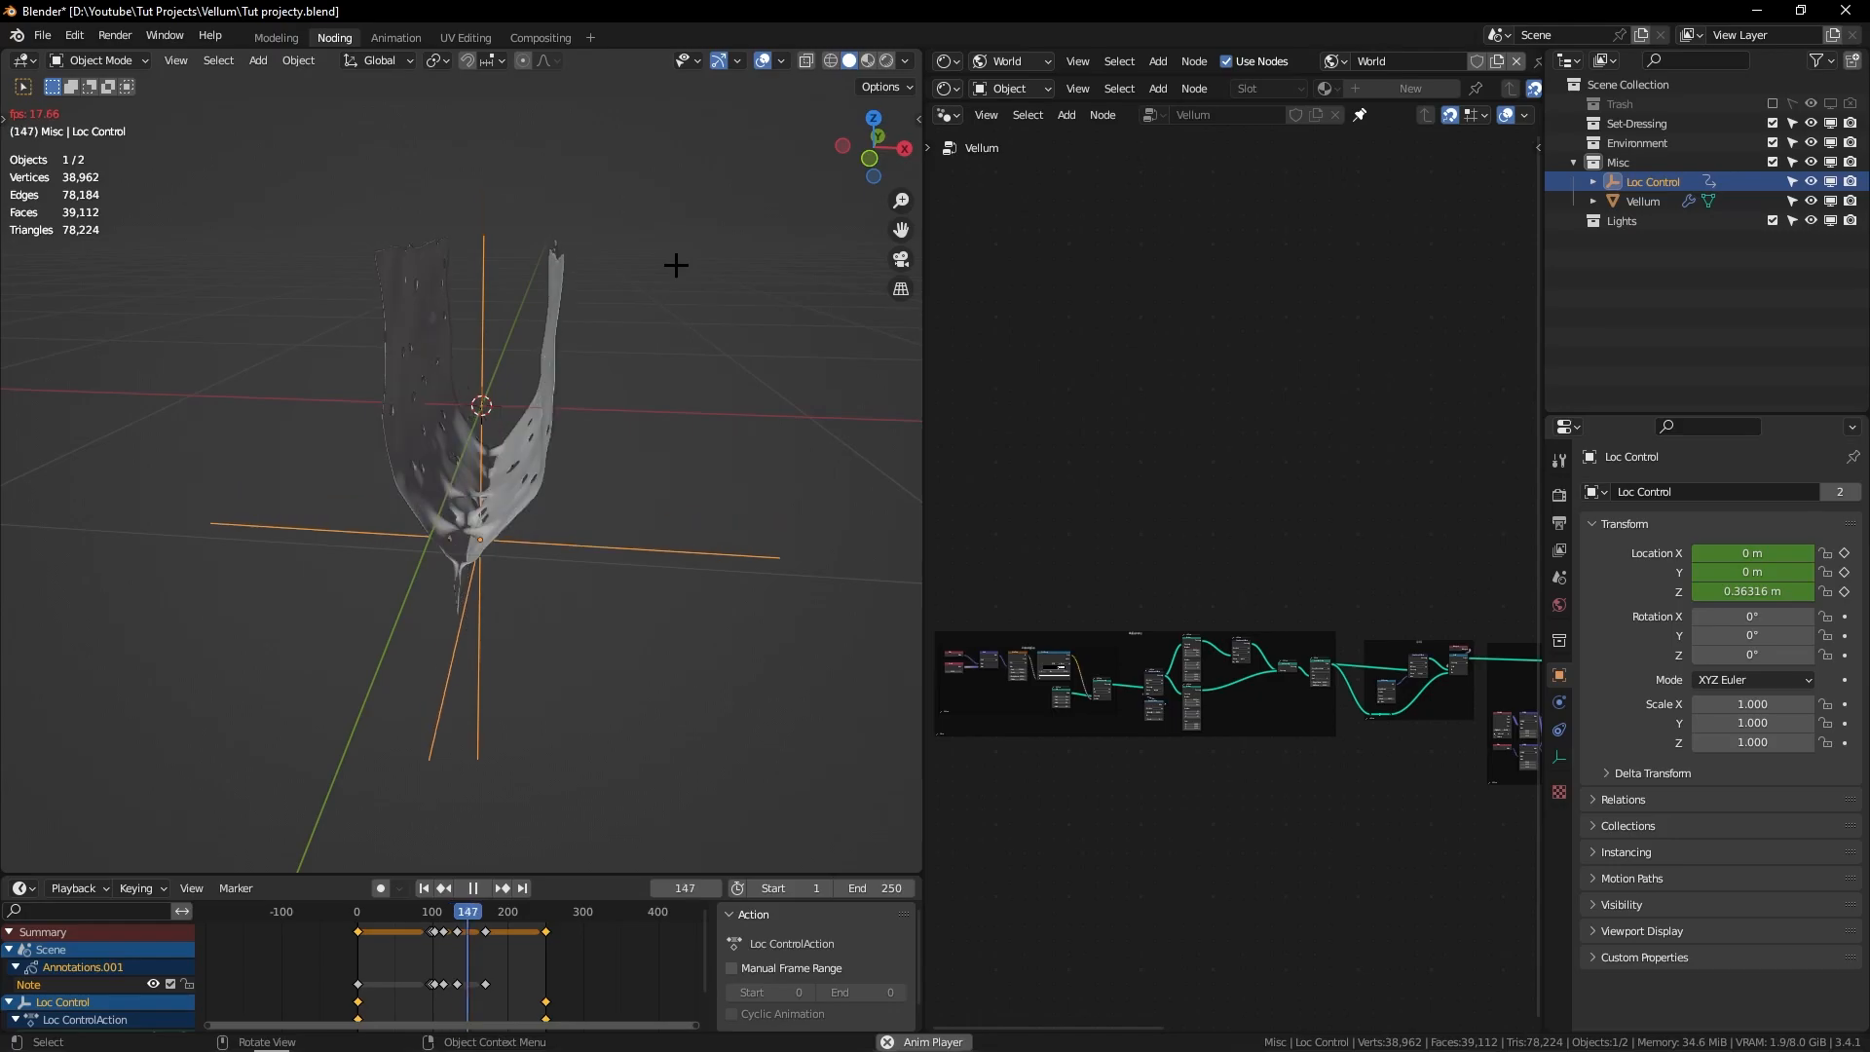
pyautogui.press('space')
# Step: Shift the last frame and the output nodes of the Vellum node tree along X in a maximized node editor
pyautogui.hotkey('ctrl', 'space')
pyautogui.scroll(4, 1400, 721)
pyautogui.moveTo(1361, 688); pyautogui.dragTo(1315, 680, button='middle')
pyautogui.moveTo(1358, 459); pyautogui.dragTo(1567, 776)
pyautogui.keyDown('shift'); pyautogui.moveTo(1343, 495); pyautogui.dragTo(1839, 874); pyautogui.keyUp('shift')
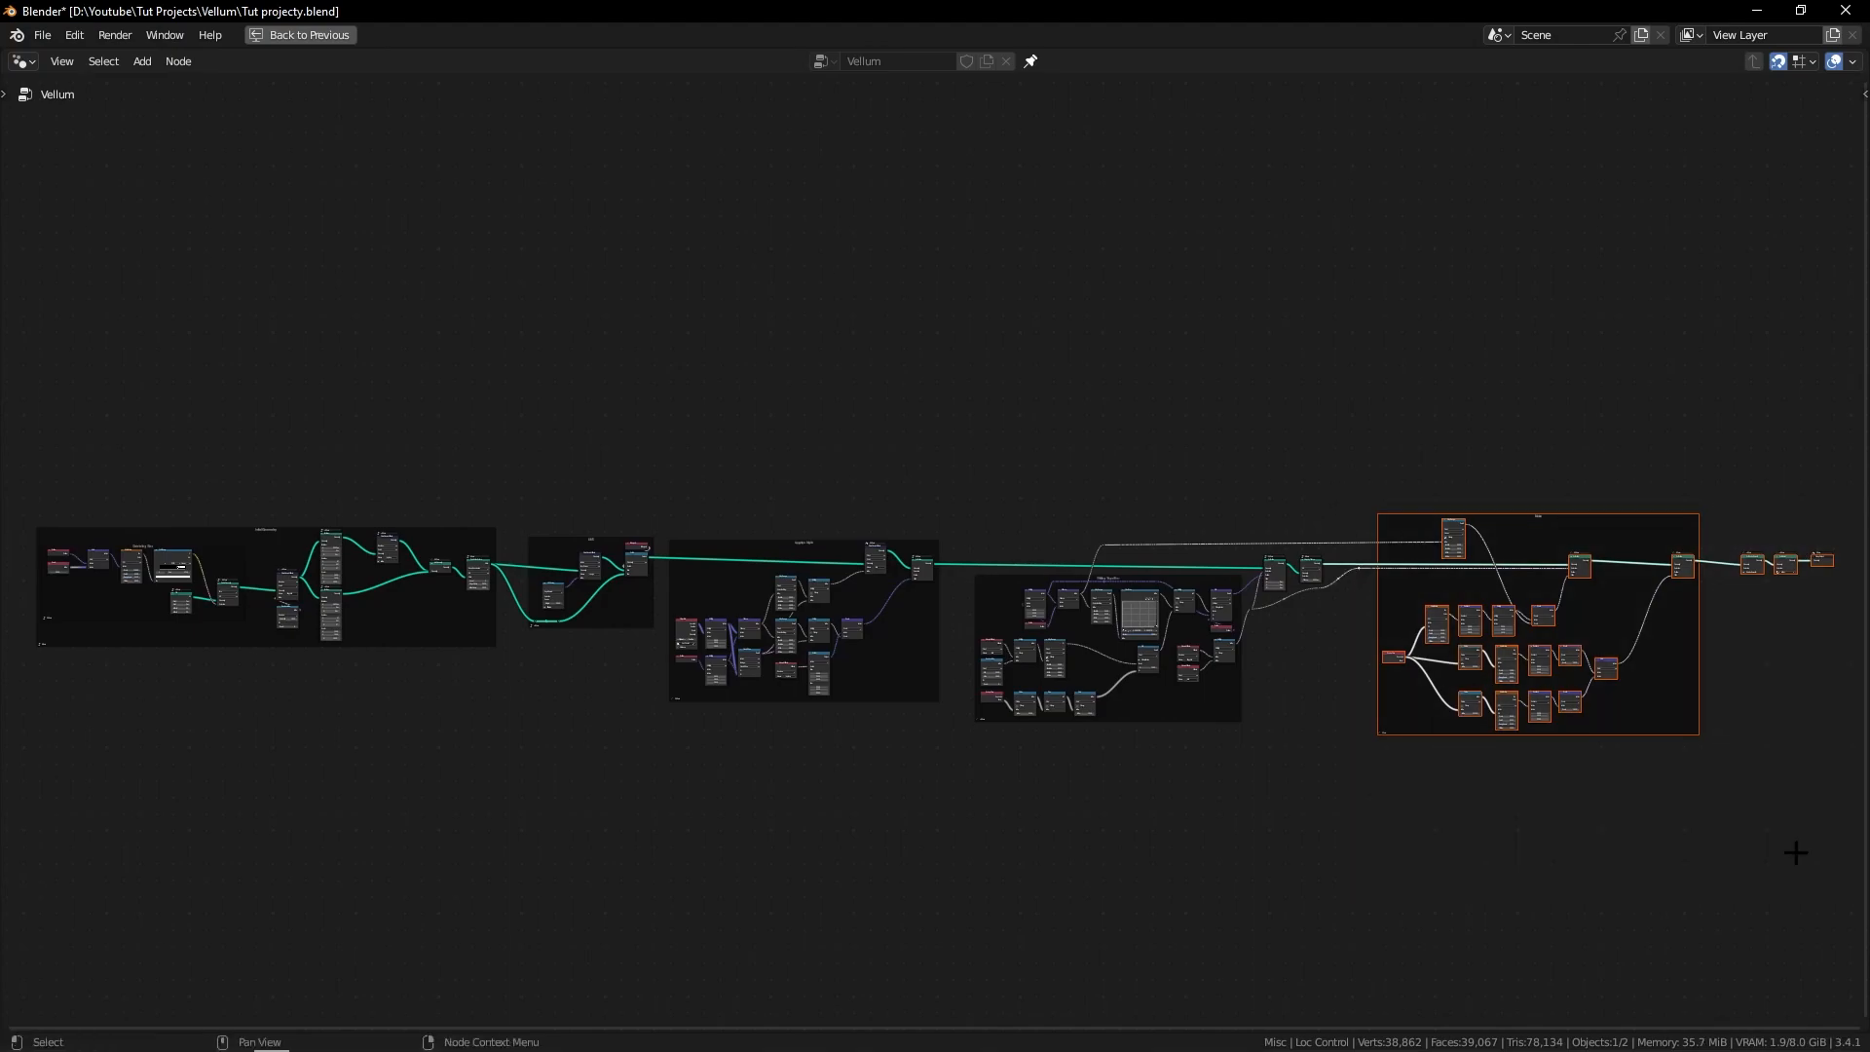
pyautogui.press('g')
pyautogui.press('x')
pyautogui.click(1544, 801)
pyautogui.click(1421, 842)
pyautogui.keyDown('shift'); pyautogui.moveTo(660, 577); pyautogui.dragTo(666, 623, button='middle'); pyautogui.keyUp('shift')
pyautogui.scroll(1, 1056, 619)
pyautogui.scroll(-1, 1052, 572)
pyautogui.hotkey('ctrl', 'space')
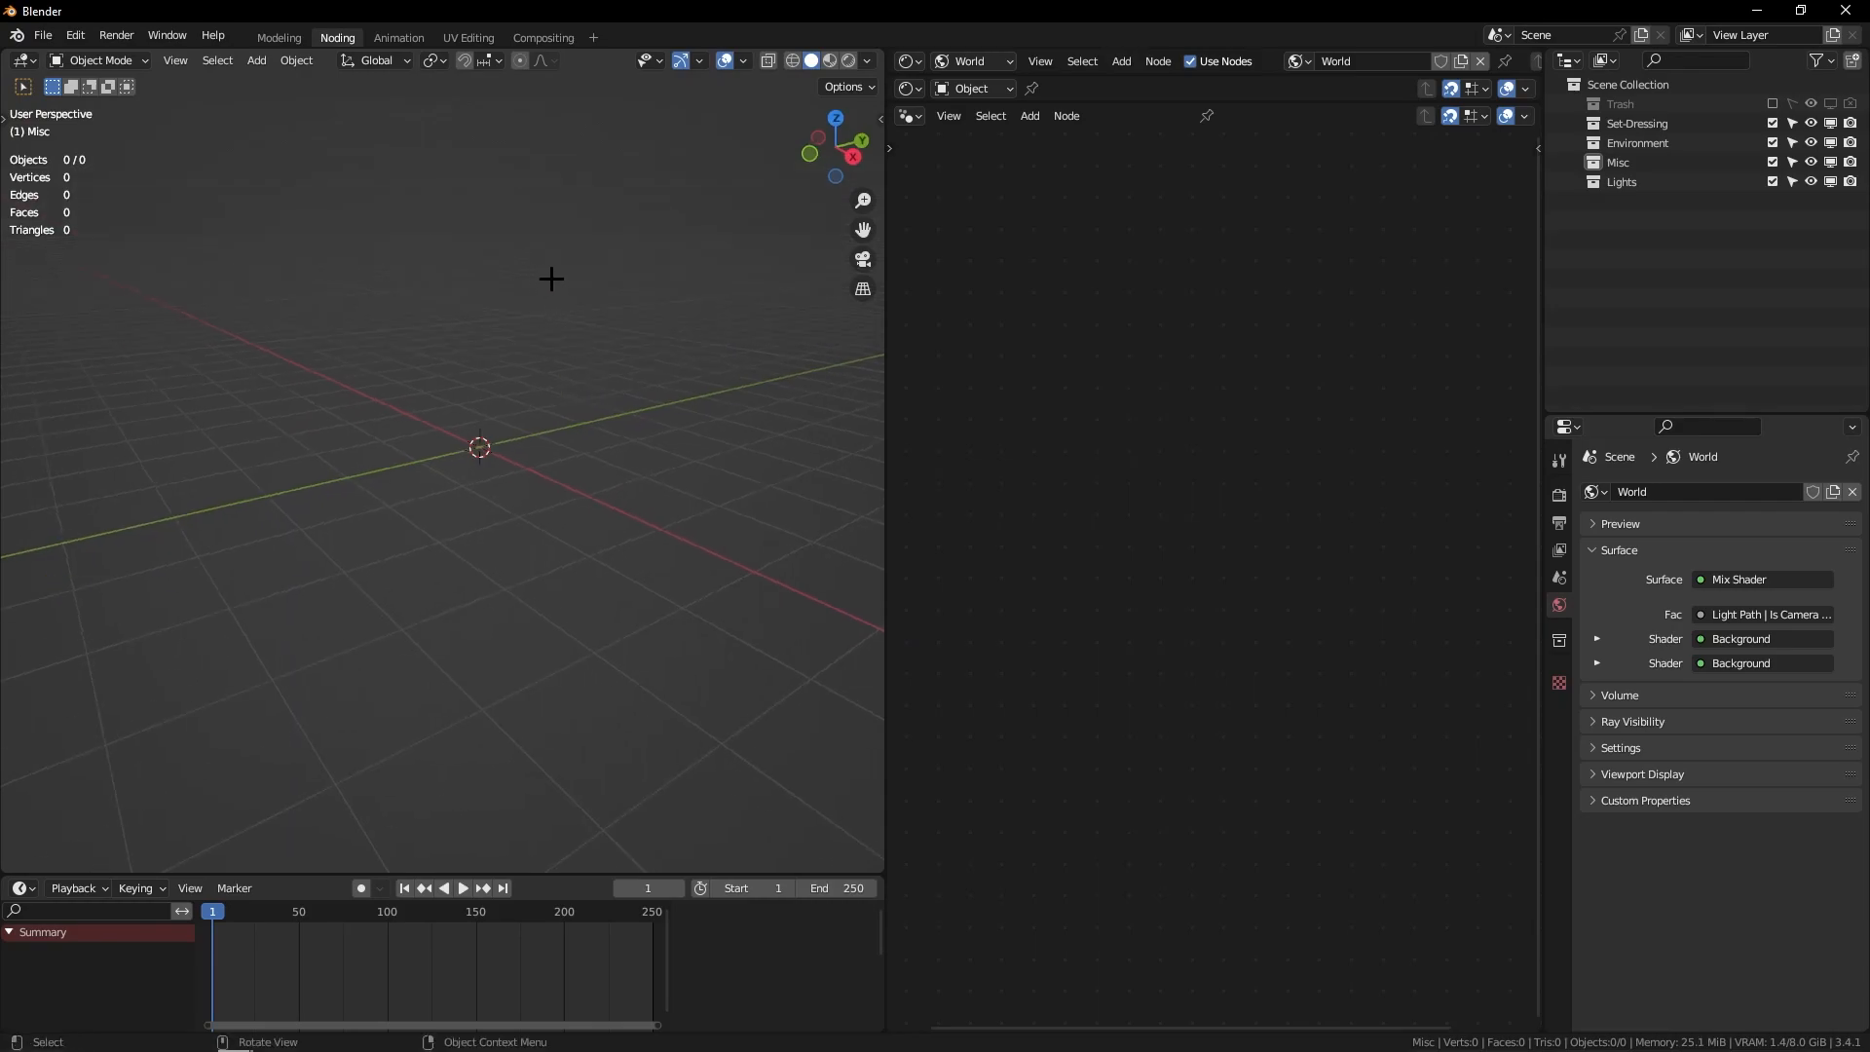
# Step: Look through the Modeling, Noding and Animation workspaces and return to Noding
pyautogui.moveTo(551, 279); pyautogui.dragTo(598, 360, button='middle')
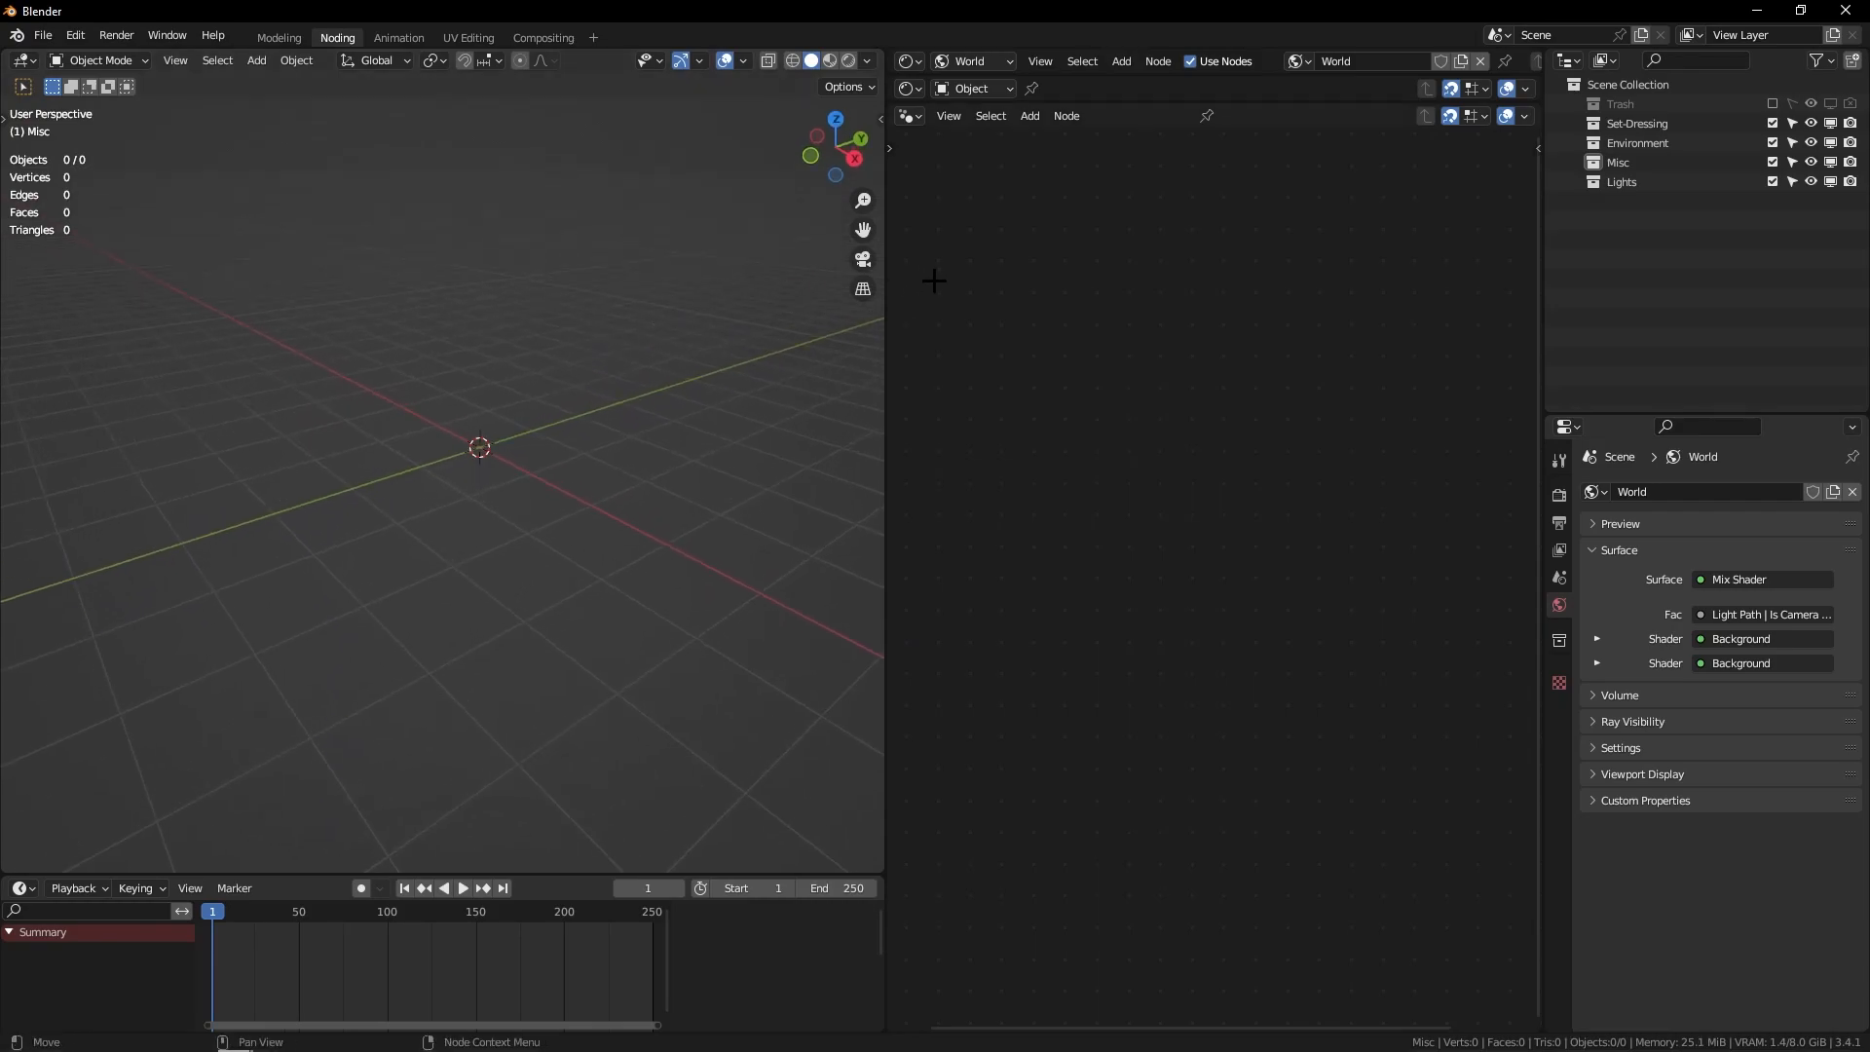
pyautogui.moveTo(688, 382); pyautogui.dragTo(664, 460, button='middle')
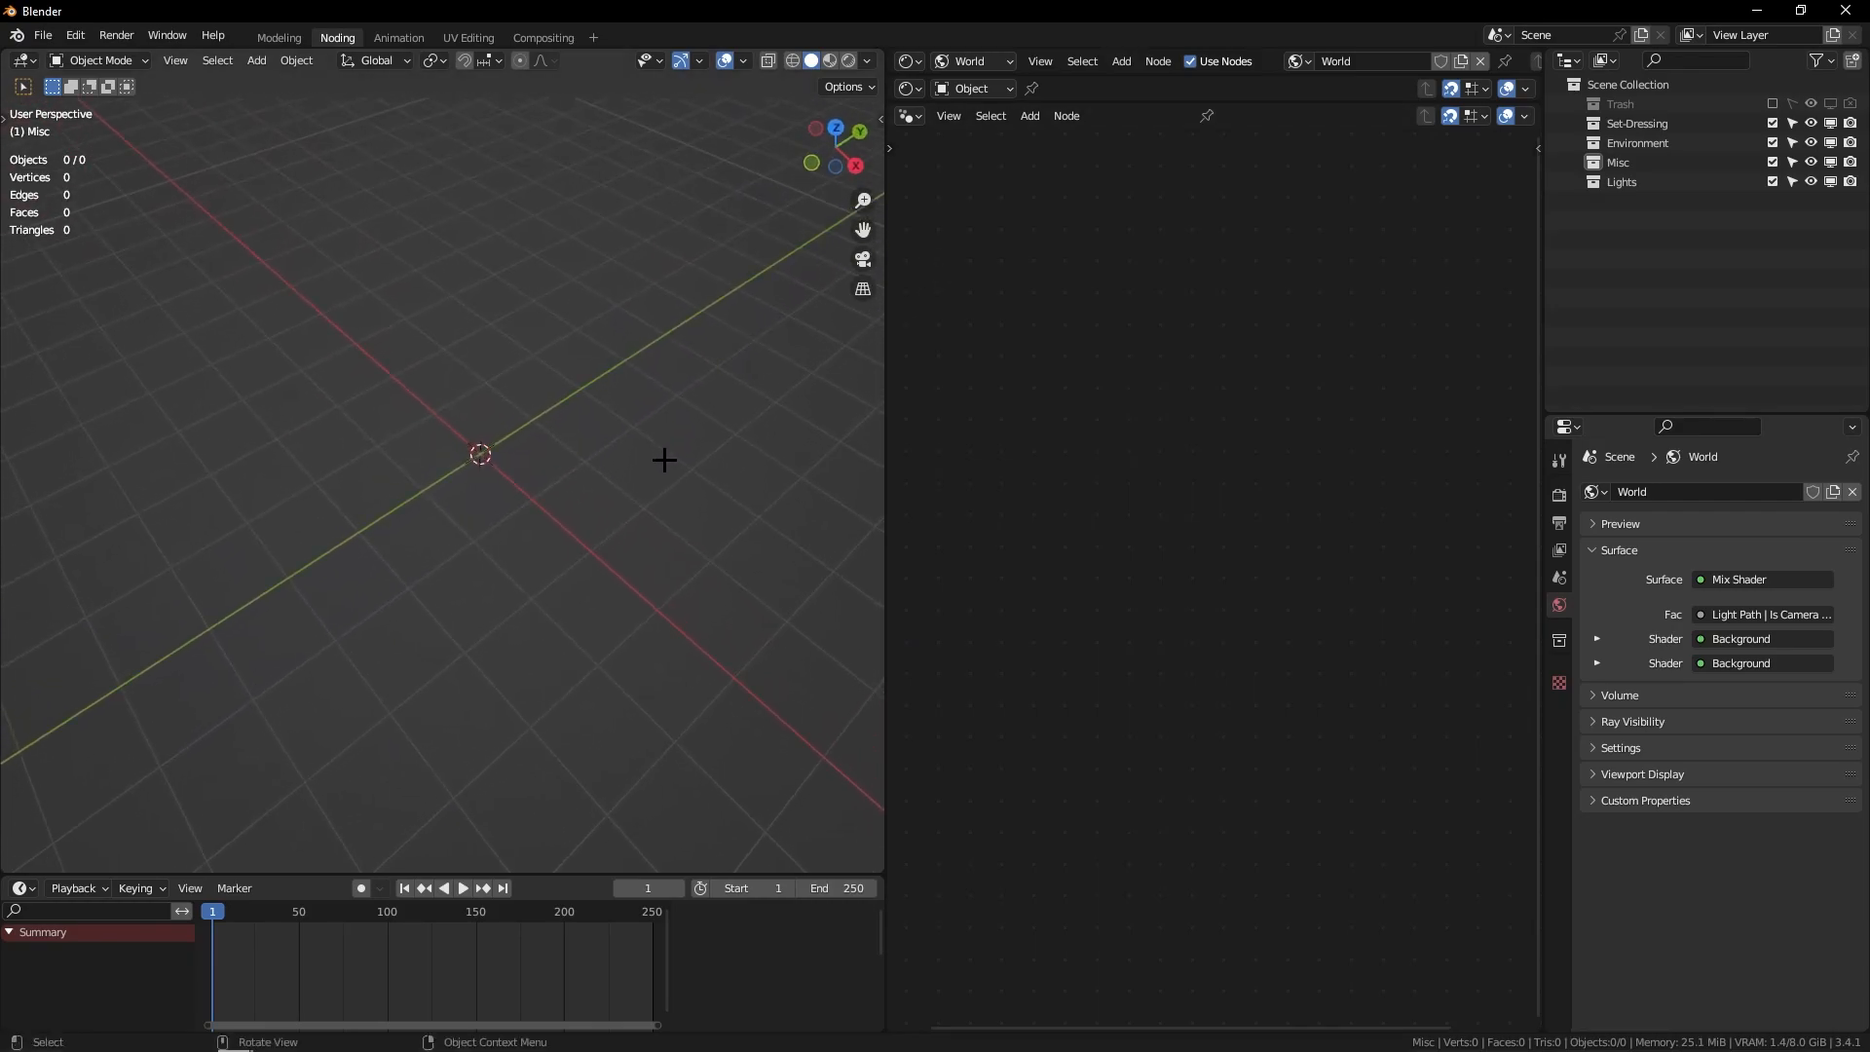
pyautogui.click(288, 36)
pyautogui.click(341, 37)
pyautogui.click(427, 39)
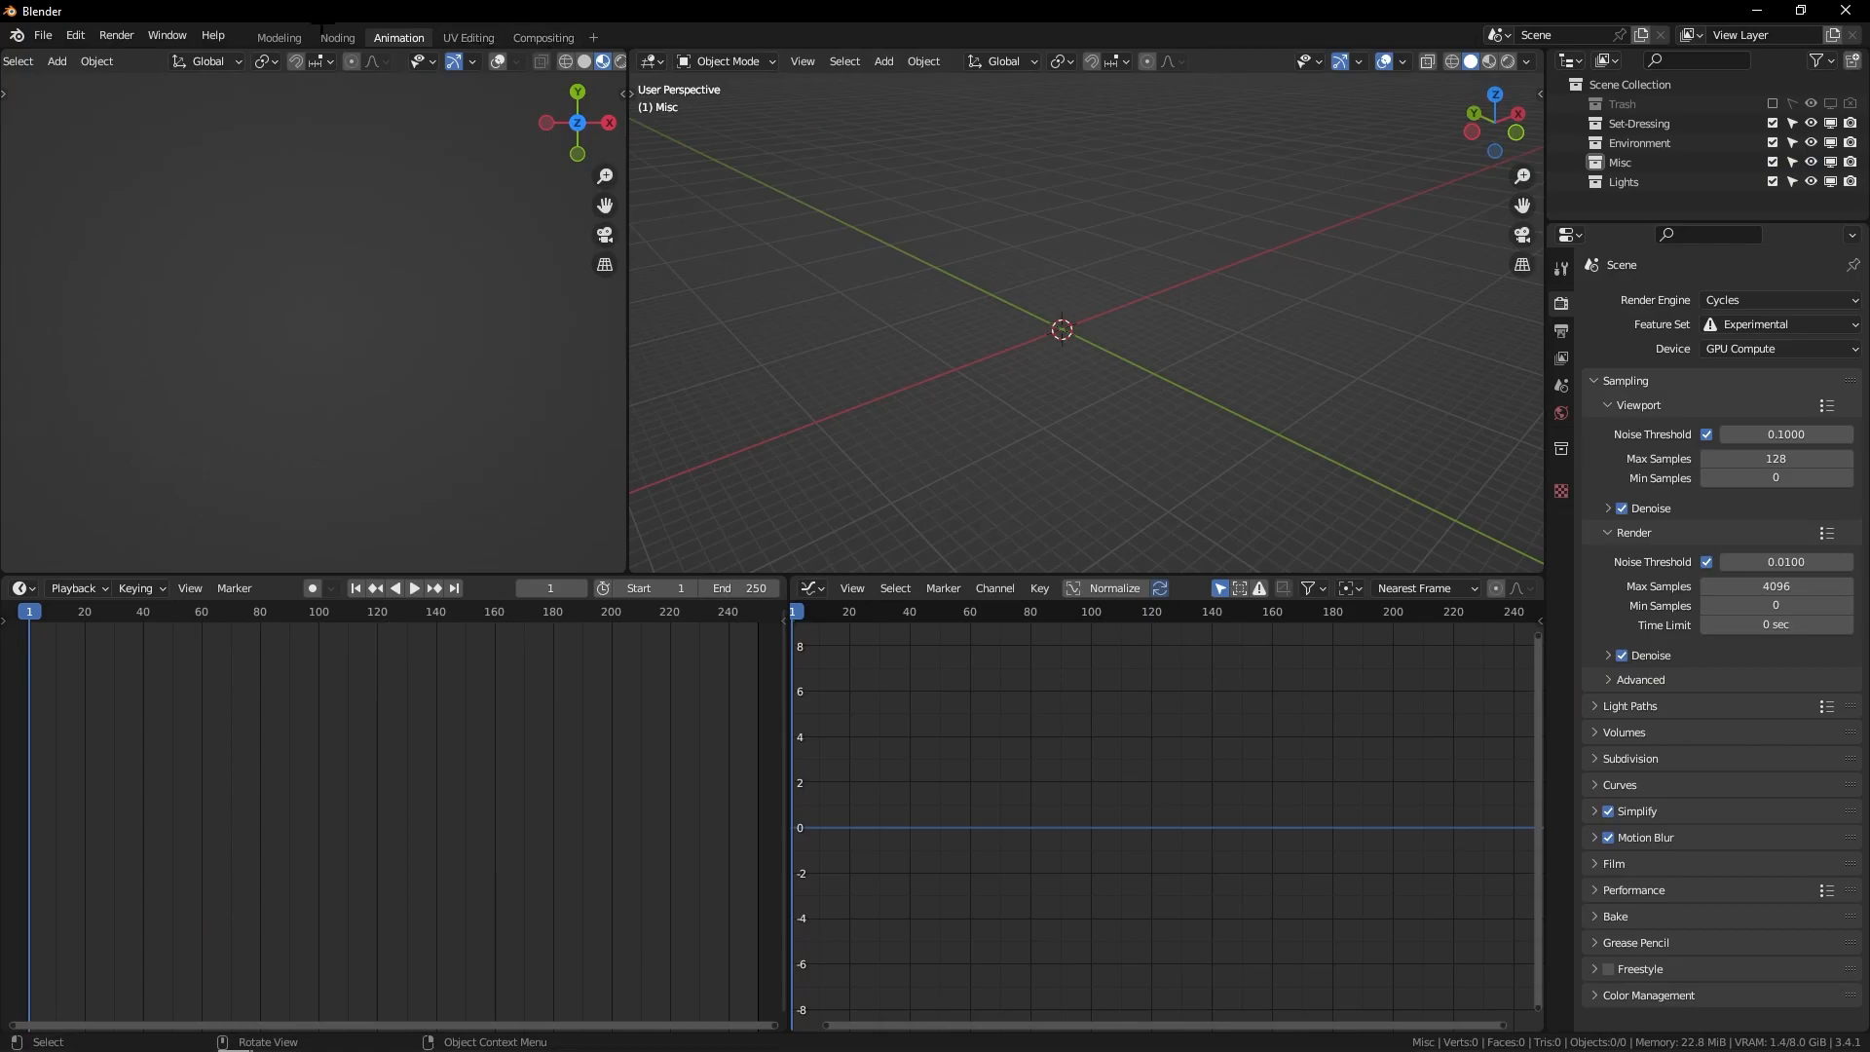
pyautogui.click(334, 38)
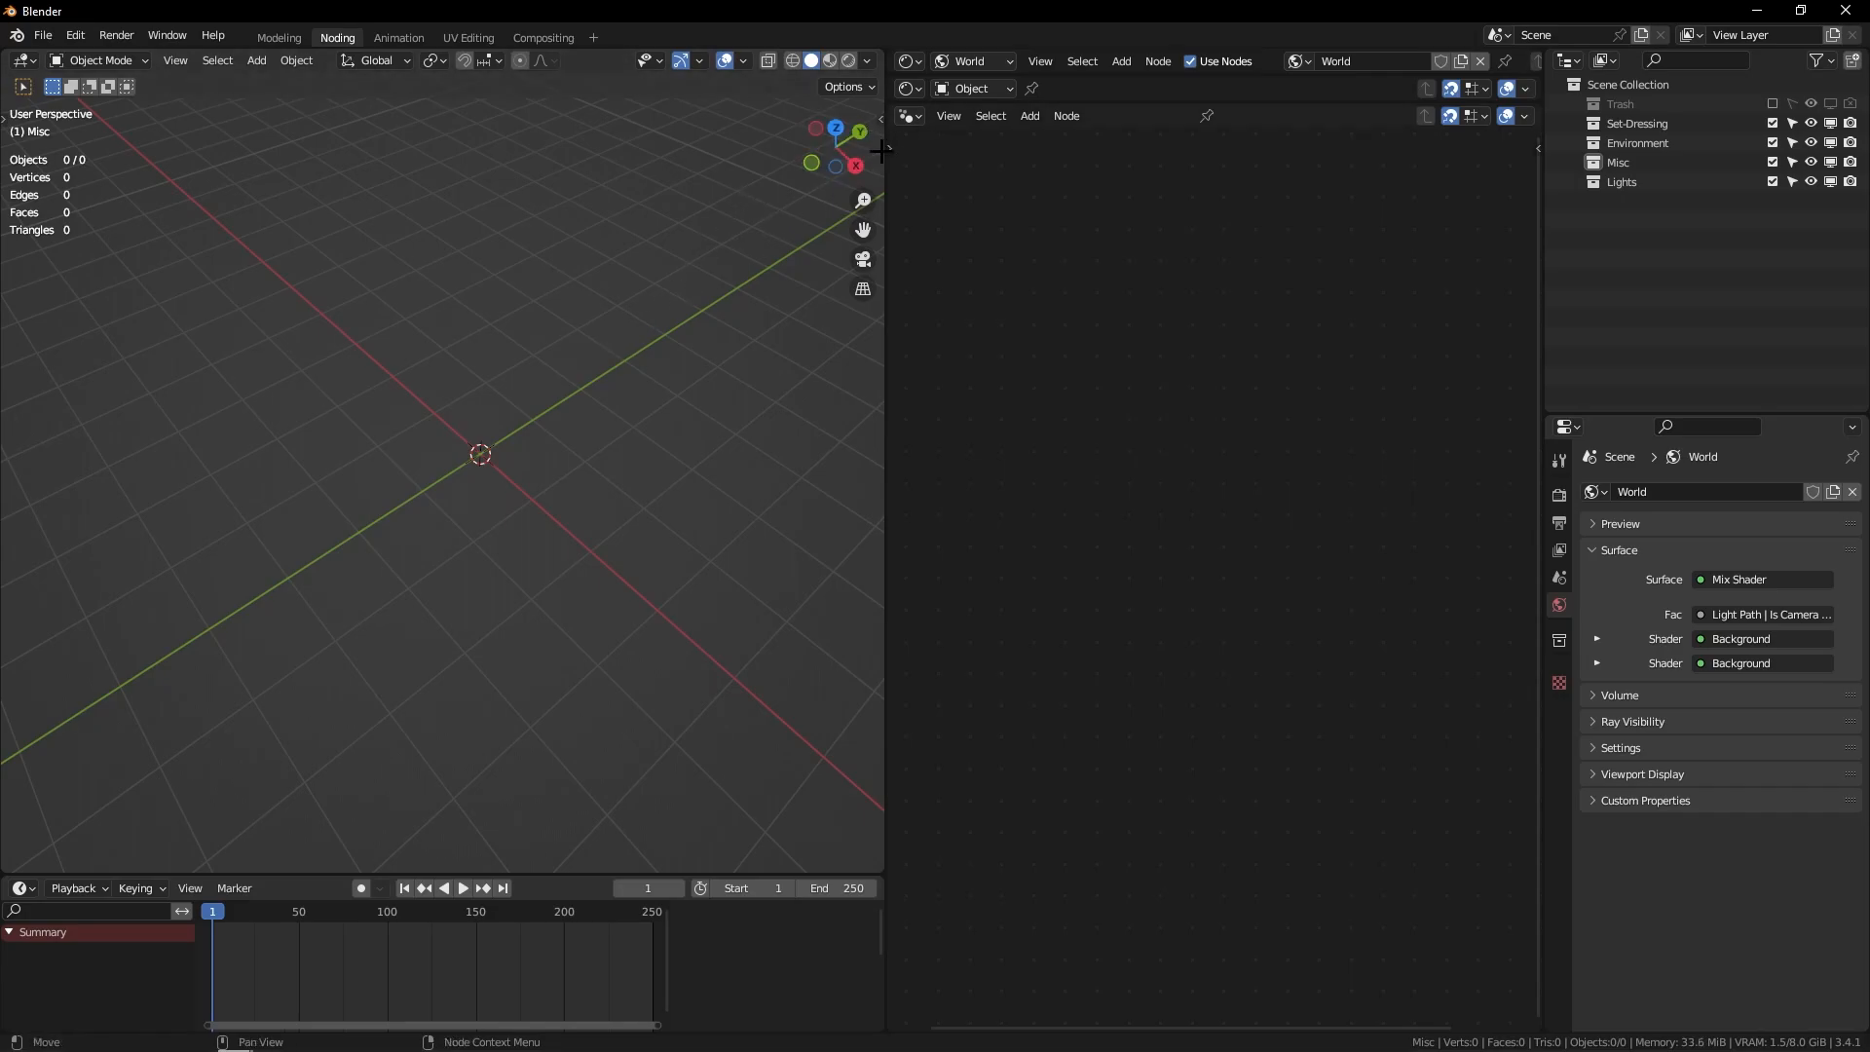
# Step: Try splitting the 3D viewport and switching the new area to a node editor, and join the areas again
pyautogui.moveTo(884, 153); pyautogui.dragTo(1125, 63)
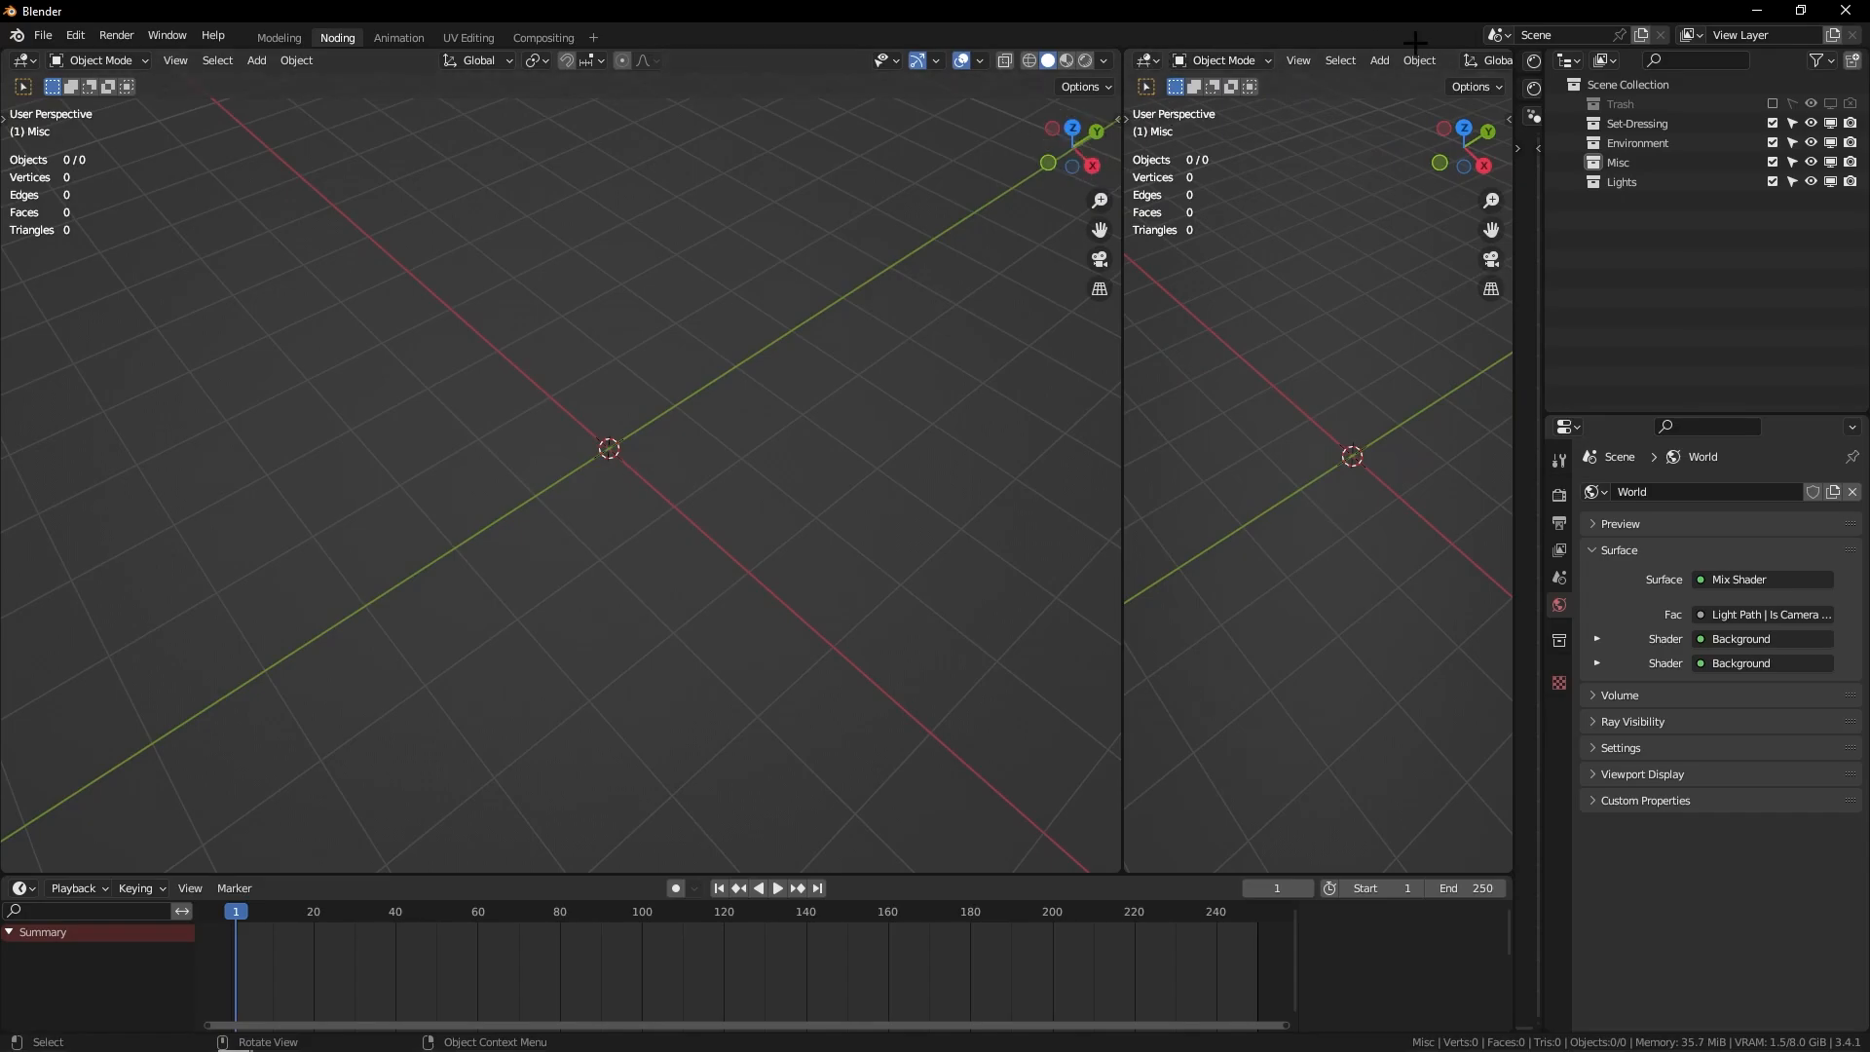
pyautogui.click(1147, 60)
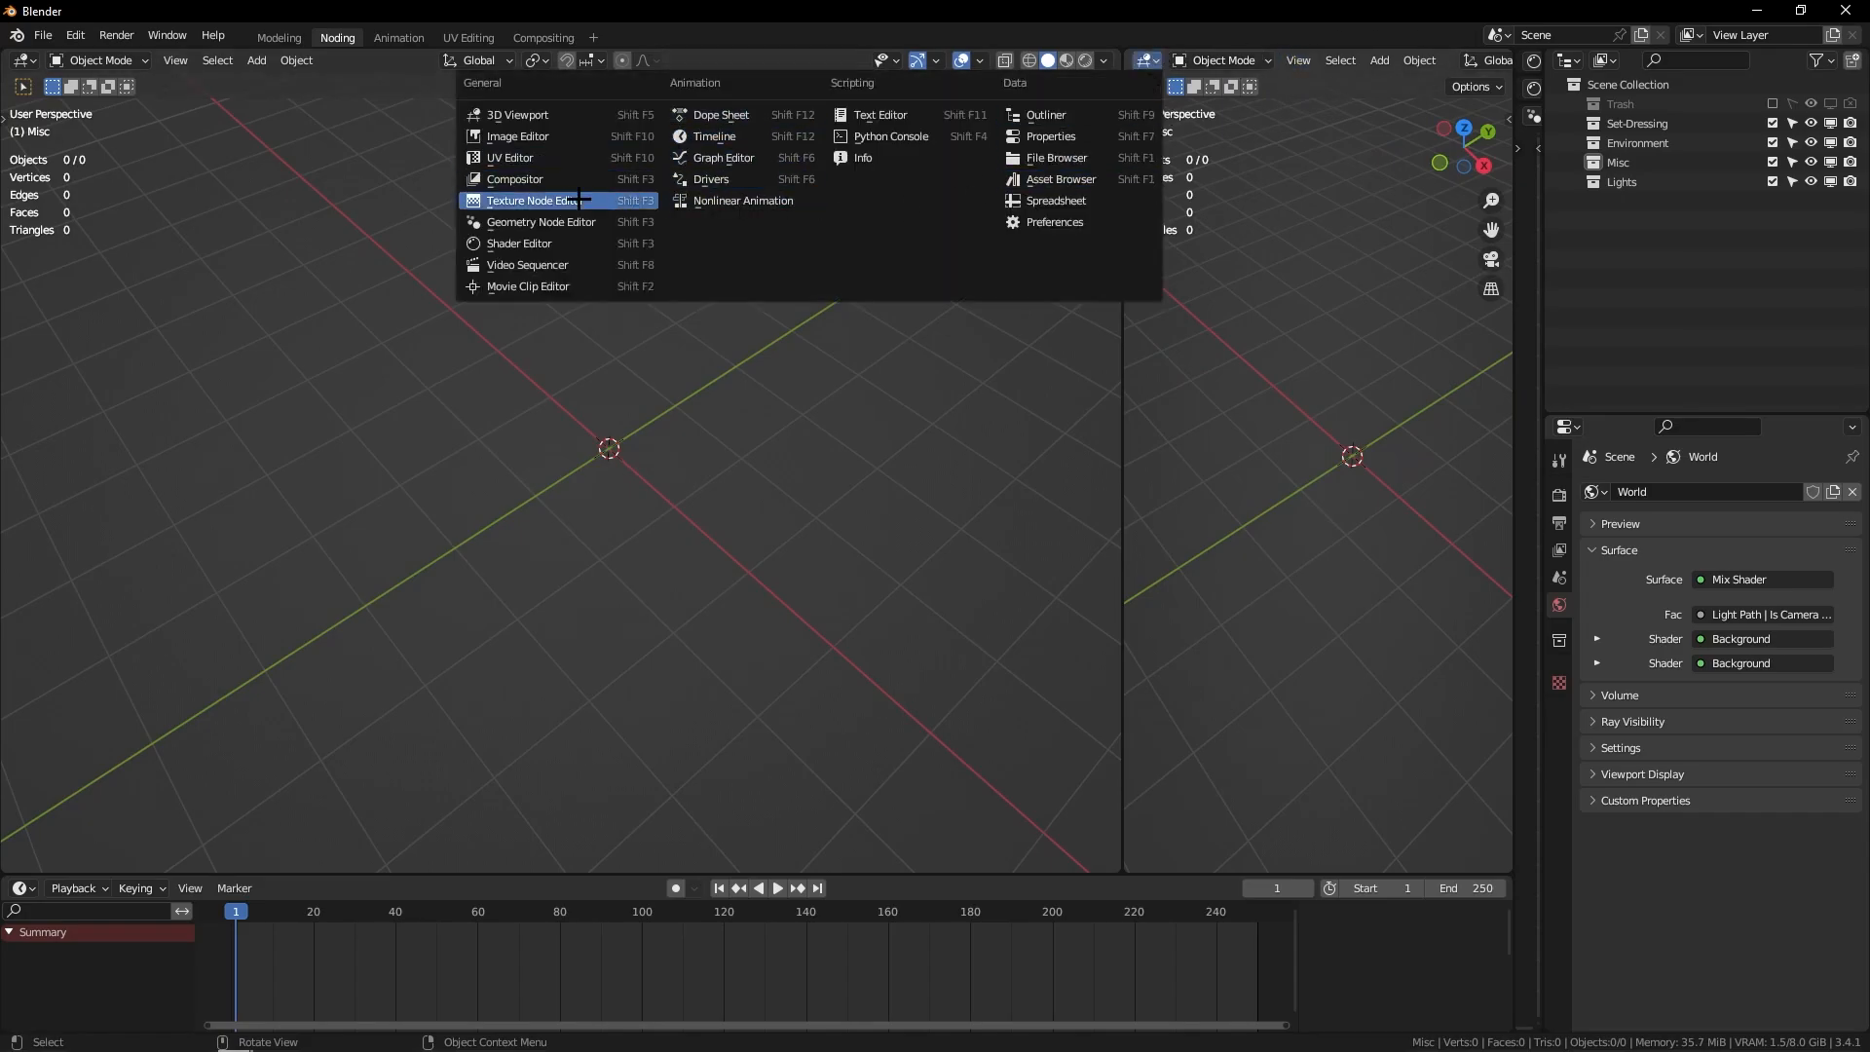
pyautogui.click(538, 242)
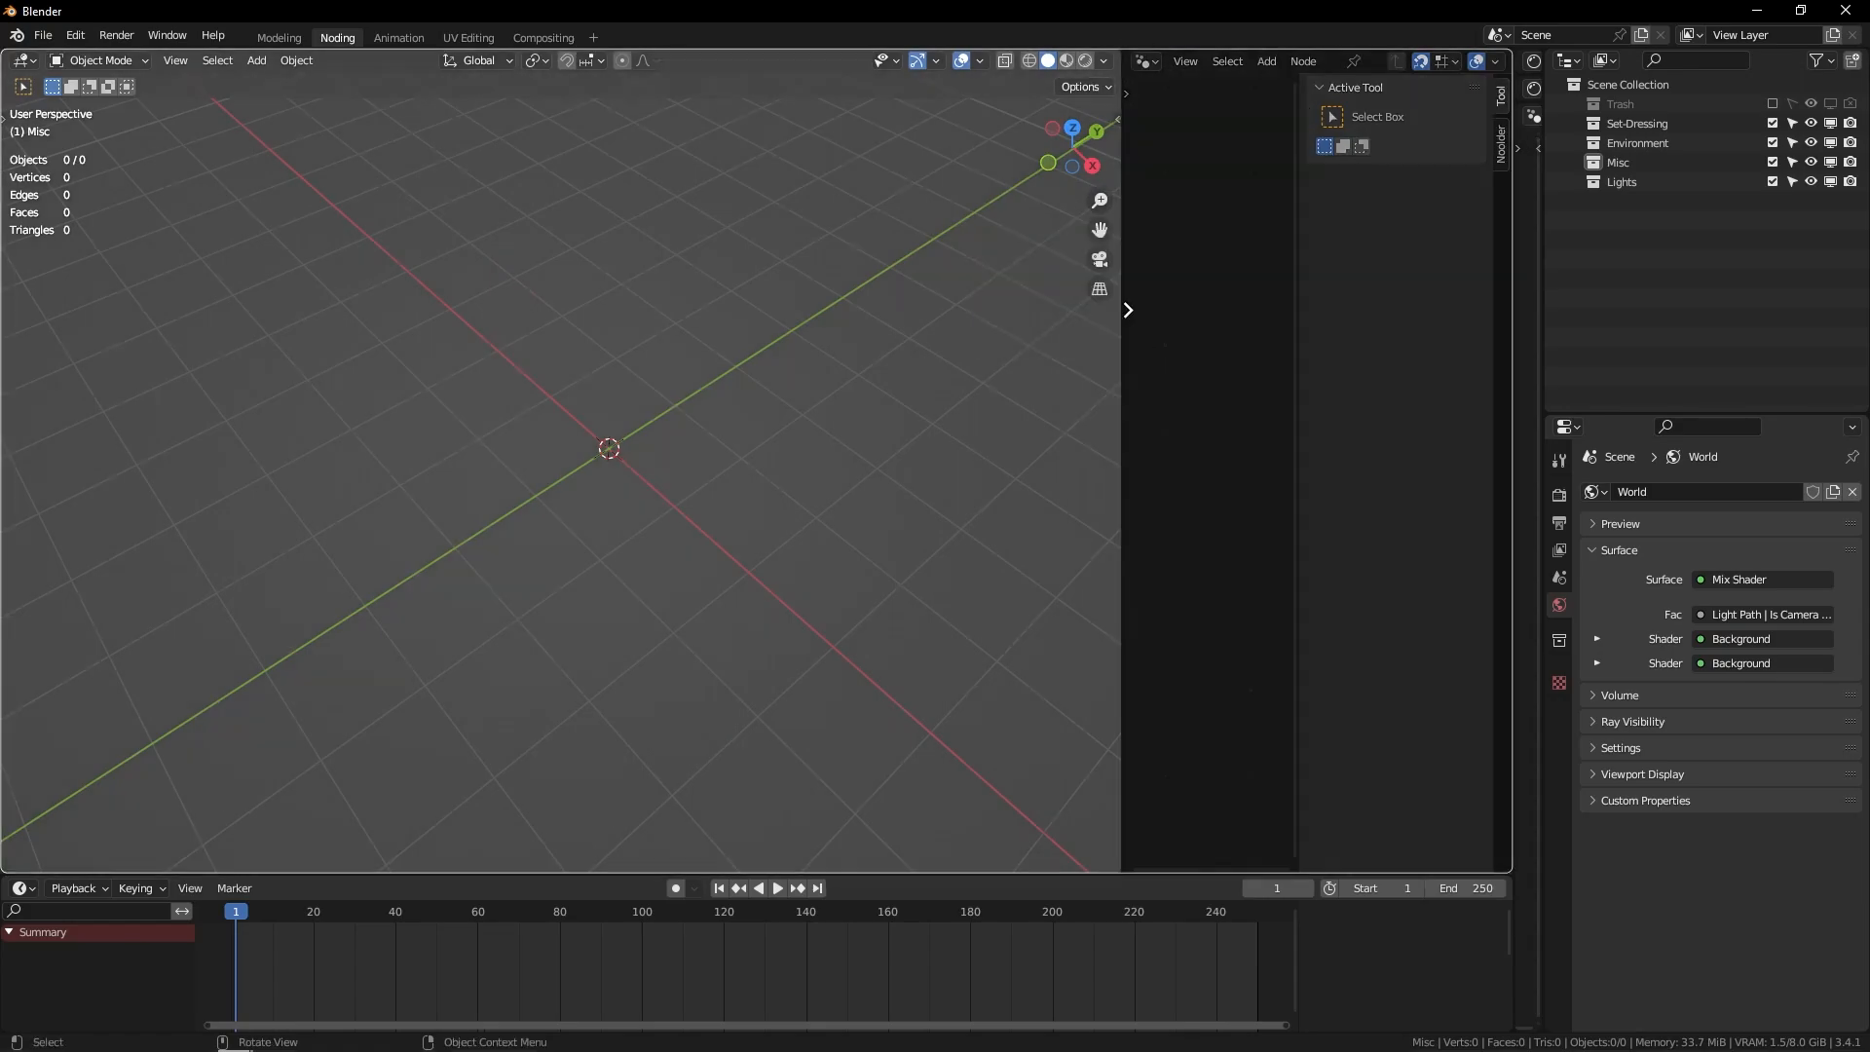
pyautogui.moveTo(1121, 269); pyautogui.dragTo(900, 396)
# Step: Add a mesh cube to the empty scene
pyautogui.moveTo(799, 399); pyautogui.dragTo(509, 370, button='middle')
pyautogui.hotkey('shift', 'a')
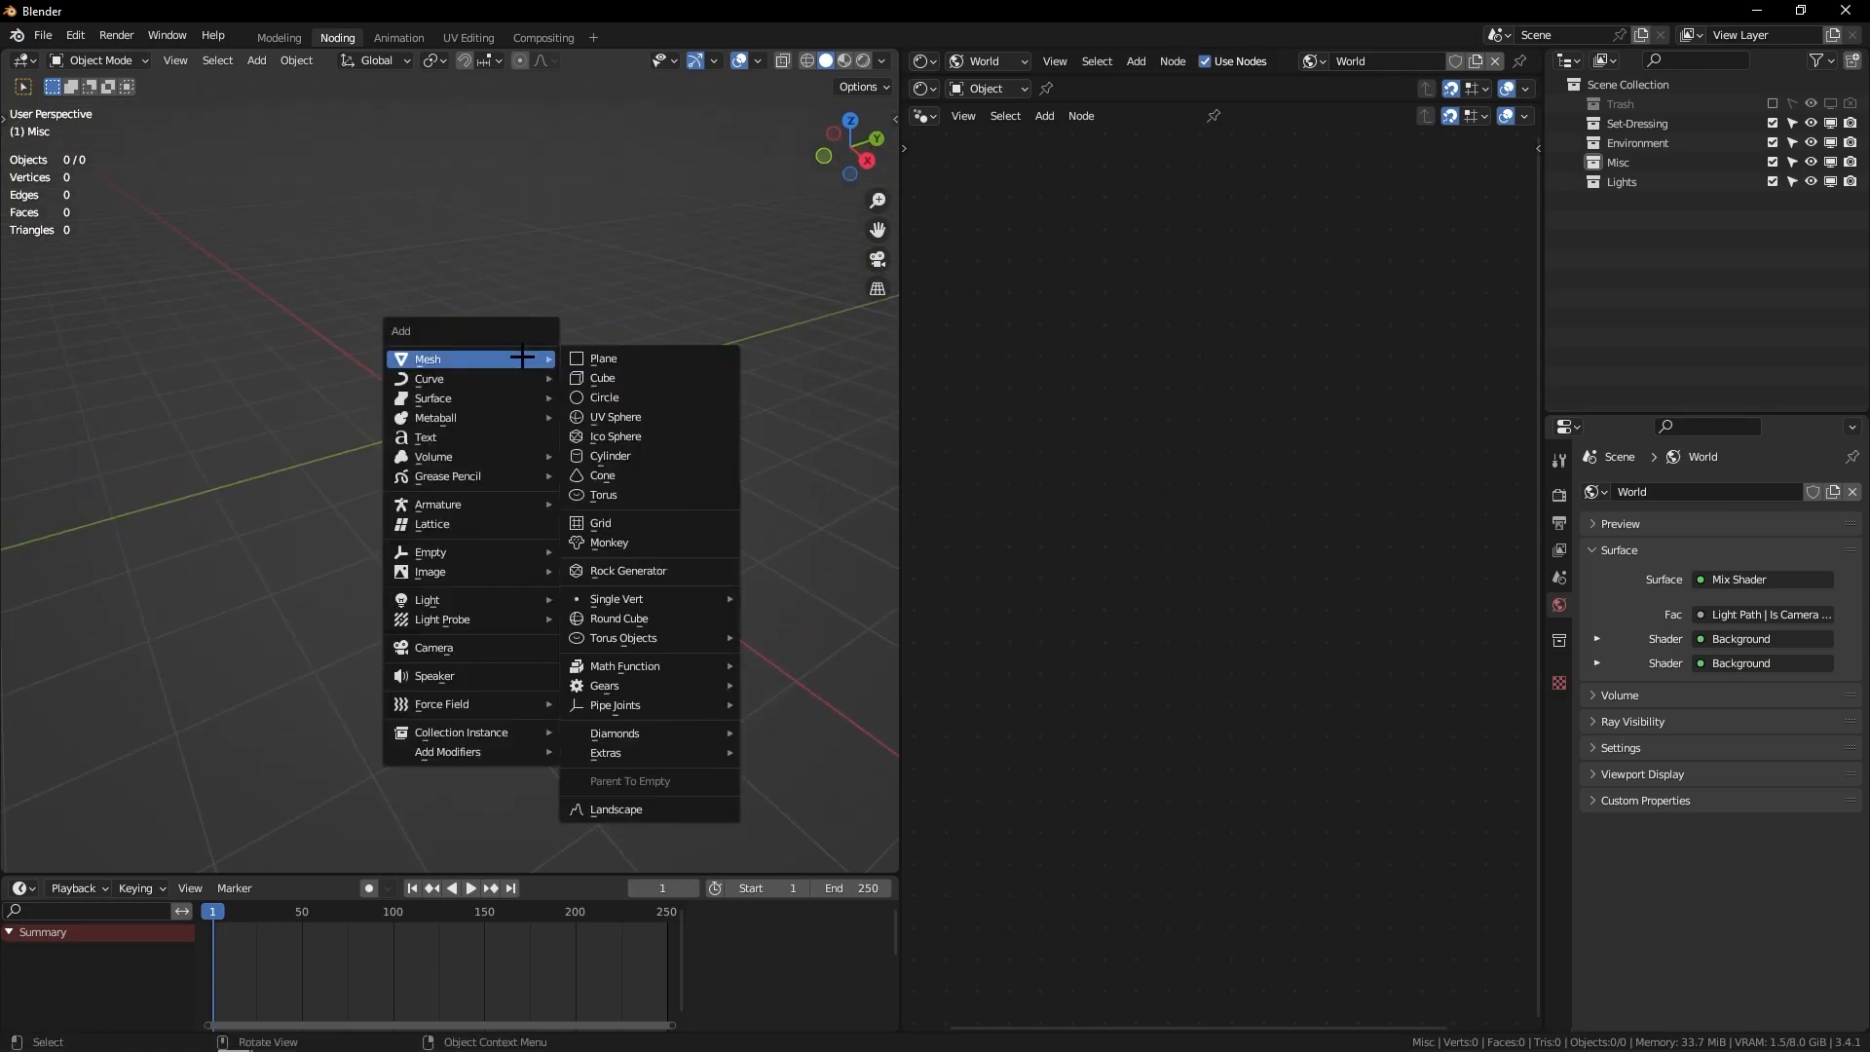
pyautogui.click(599, 383)
pyautogui.moveTo(610, 419); pyautogui.dragTo(483, 270, button='middle')
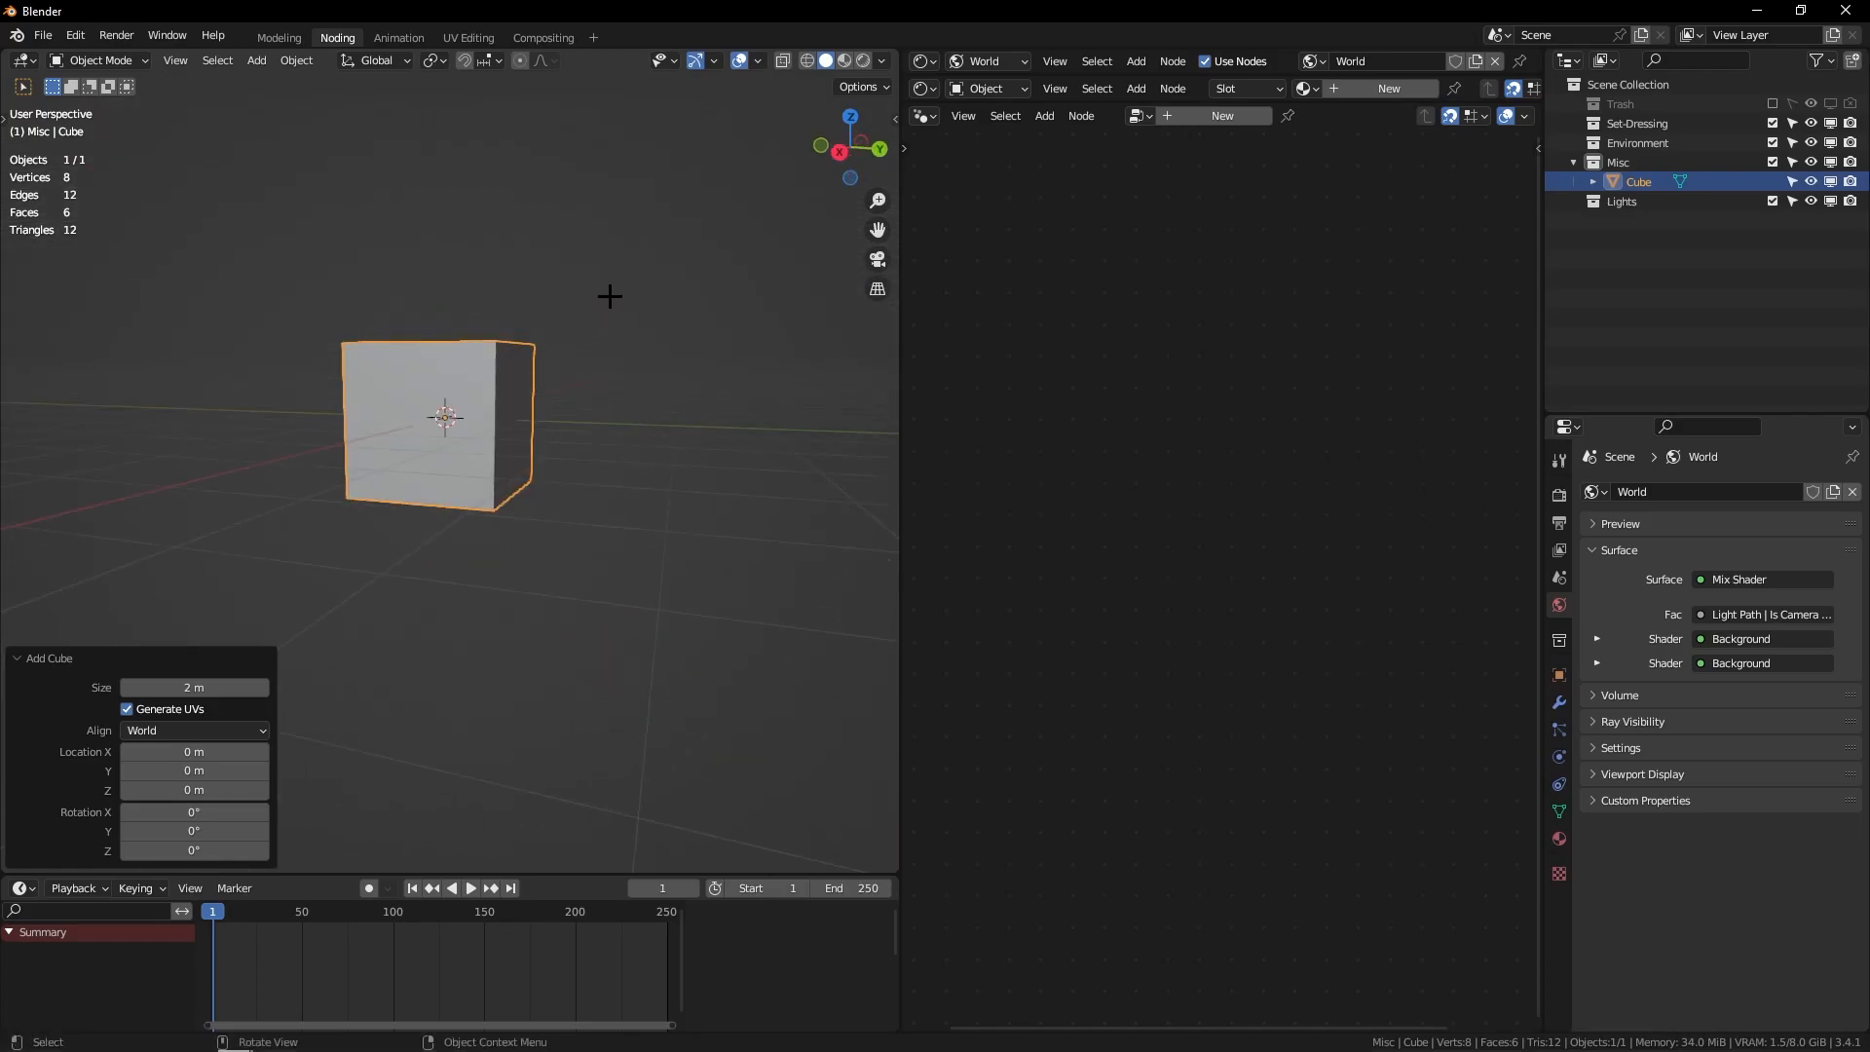
pyautogui.moveTo(591, 300); pyautogui.dragTo(642, 355, button='middle')
# Step: Create a new geometry node tree on the cube and delete its Group Input node
pyautogui.click(1222, 116)
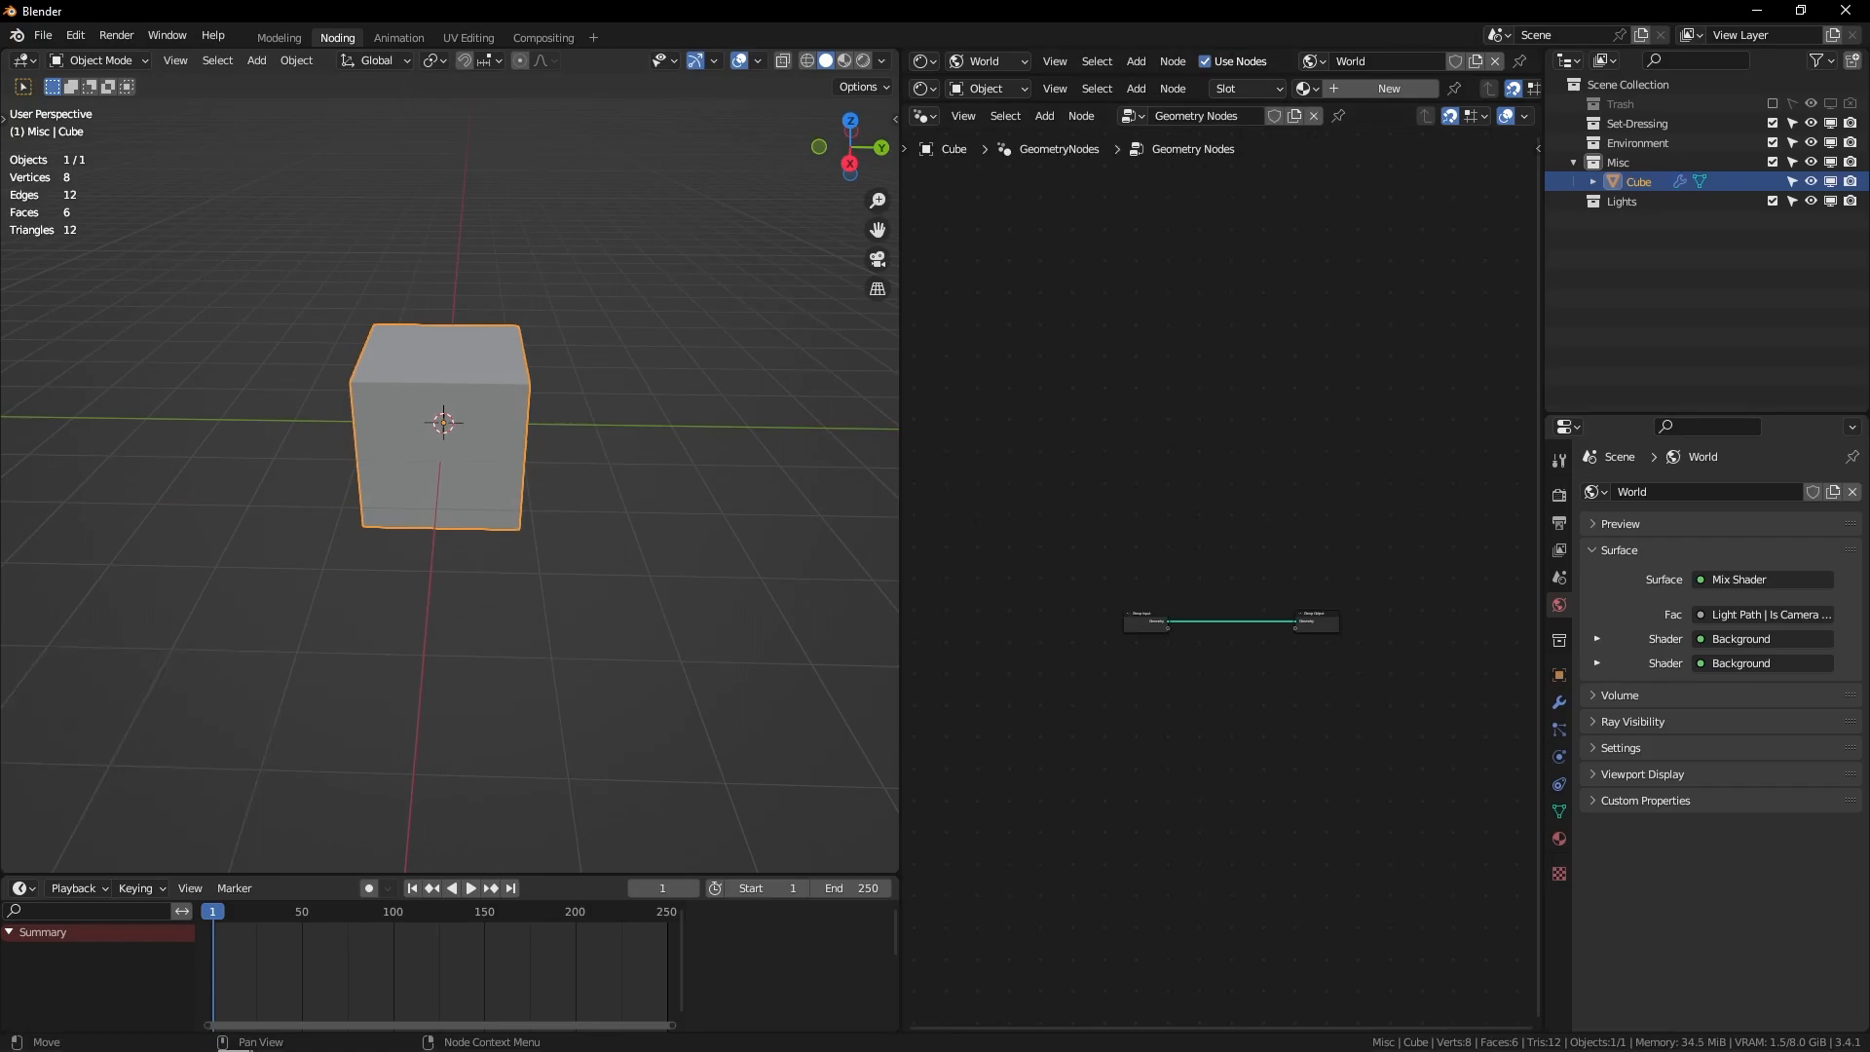
pyautogui.scroll(5, 1071, 431)
pyautogui.moveTo(900, 395); pyautogui.dragTo(687, 390)
pyautogui.moveTo(757, 507); pyautogui.dragTo(1004, 657)
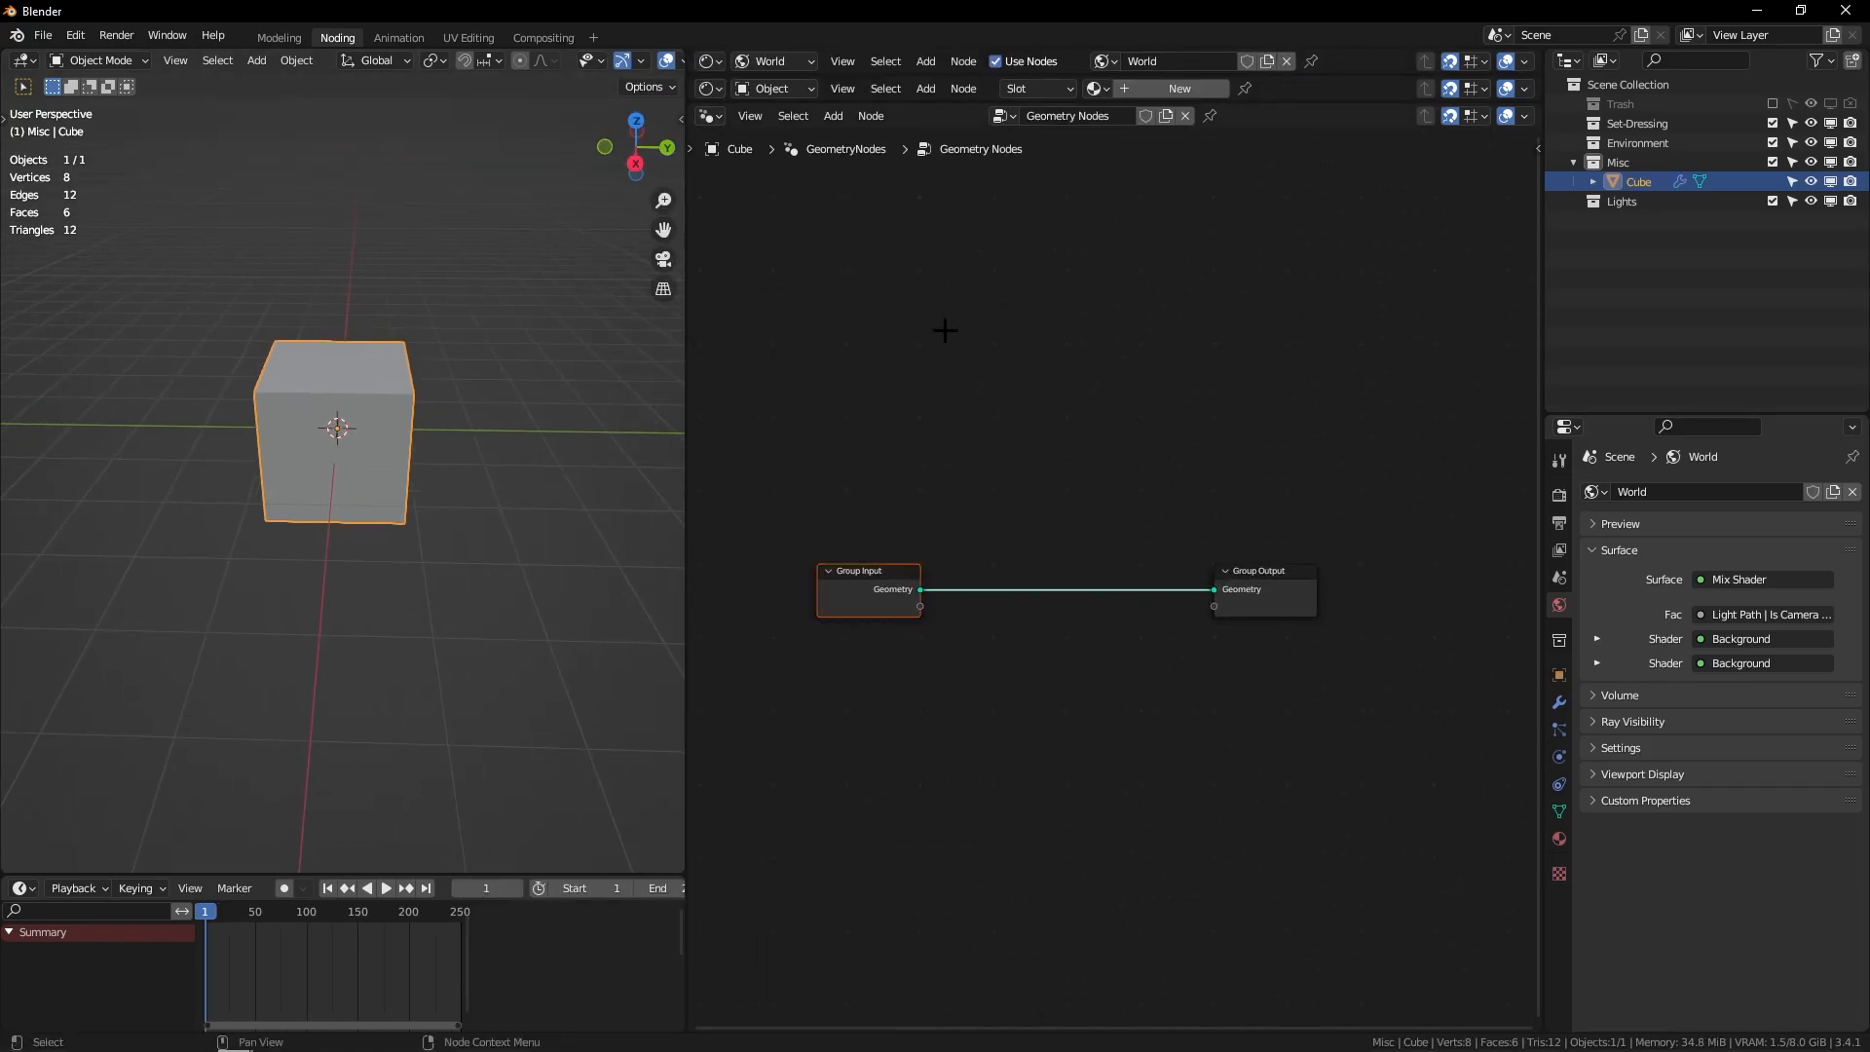
pyautogui.press('x')
pyautogui.moveTo(924, 518); pyautogui.dragTo(1042, 493, button='middle')
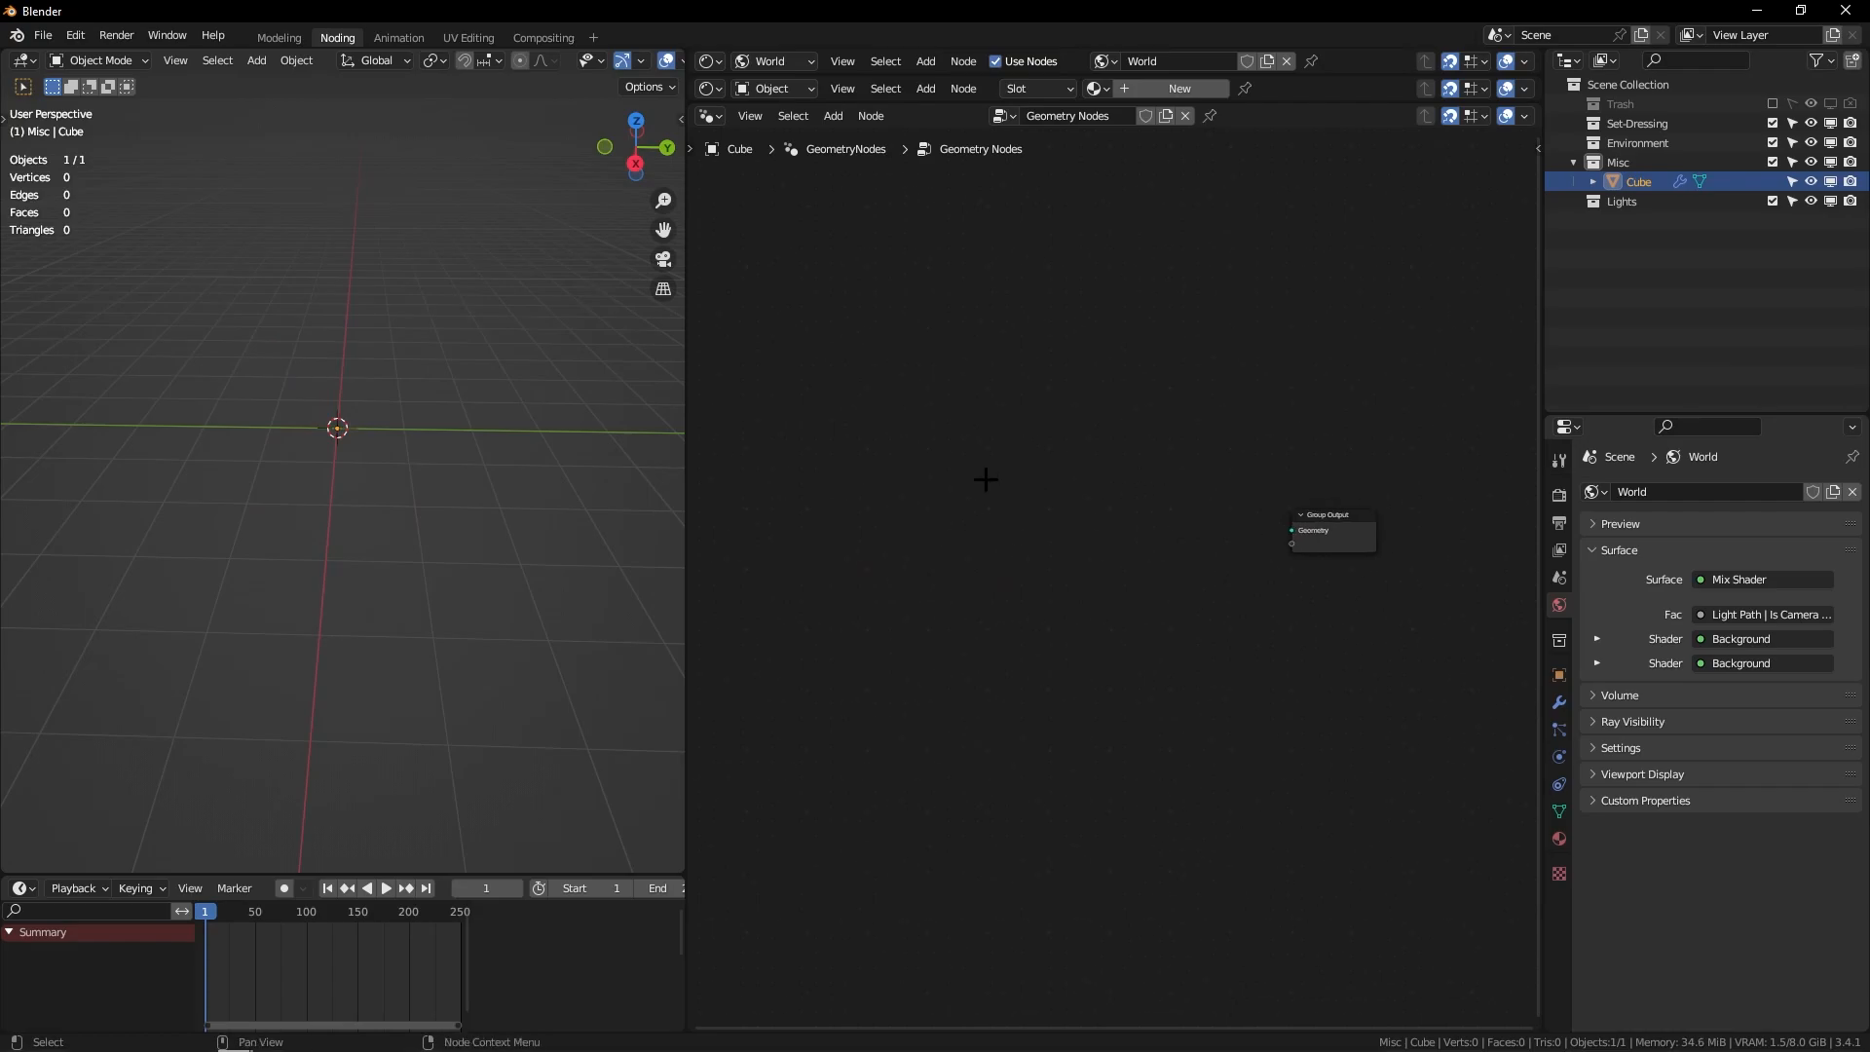
# Step: Add a Grid node and place it before the Group Output node
pyautogui.hotkey('shift', 'a')
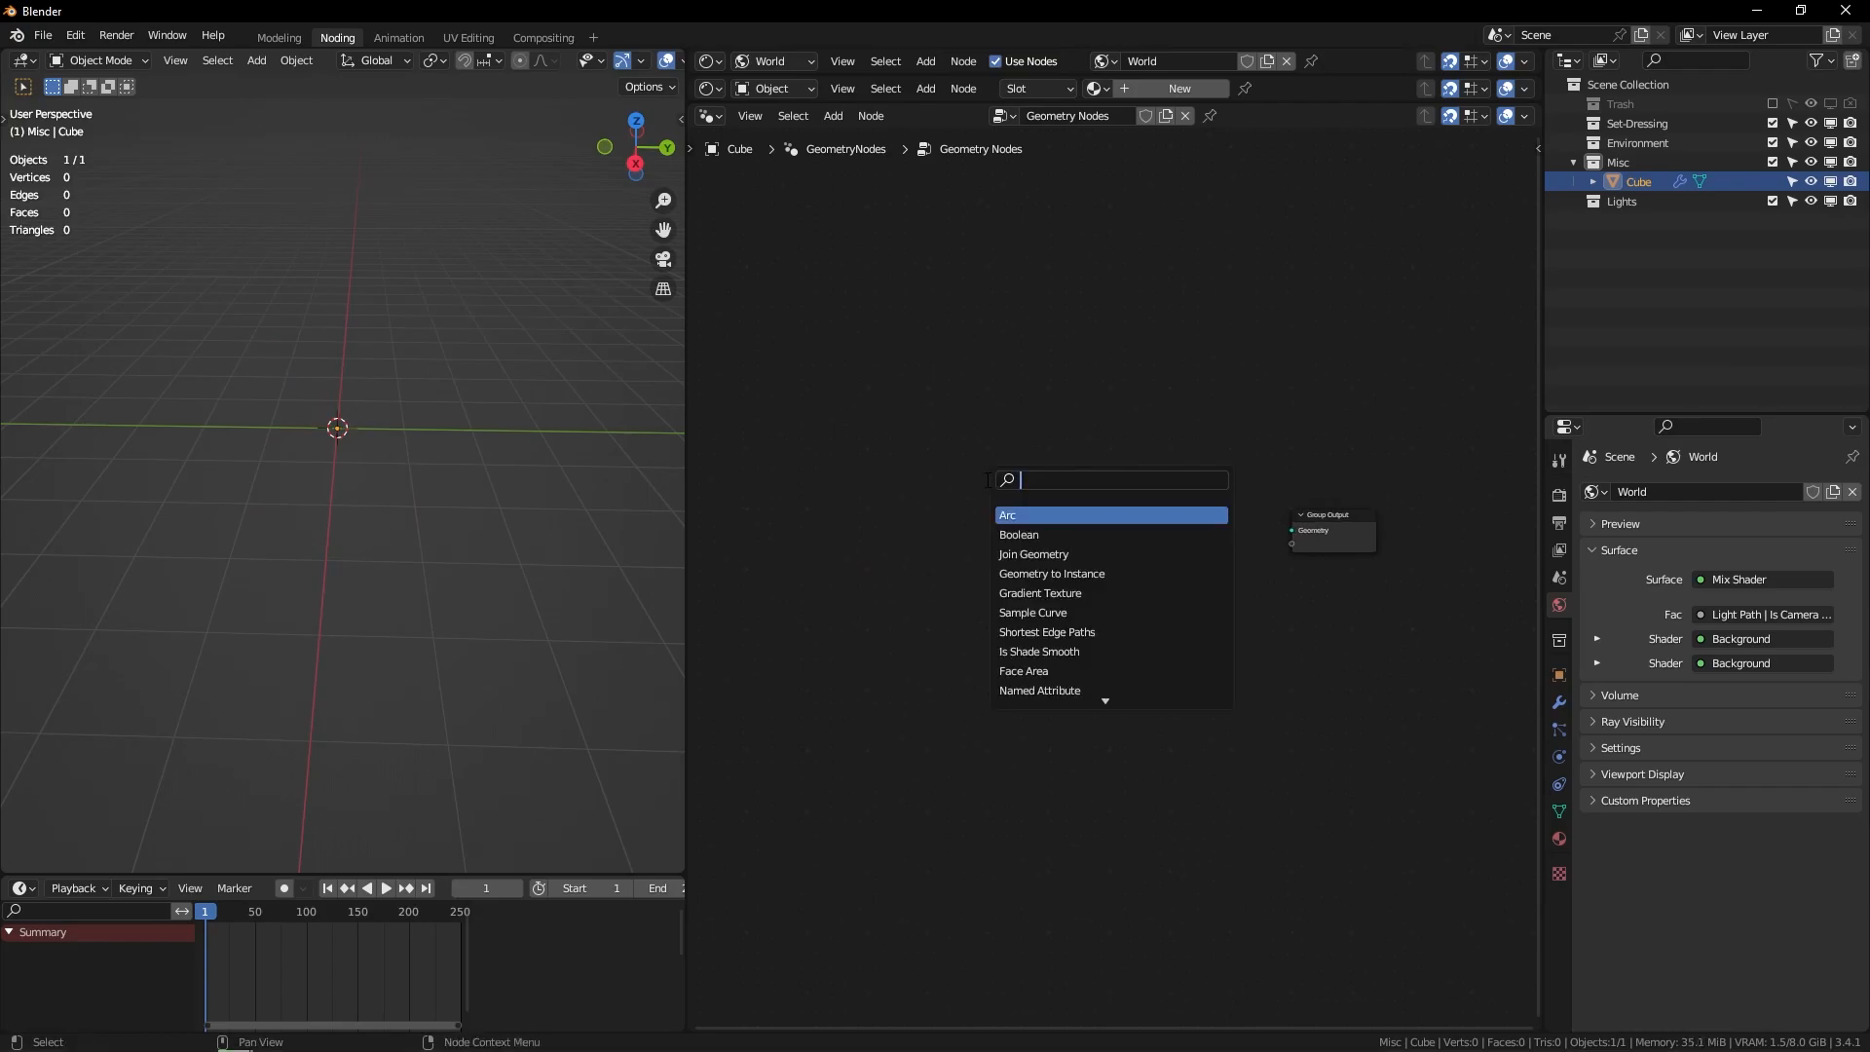
pyautogui.write('geid')
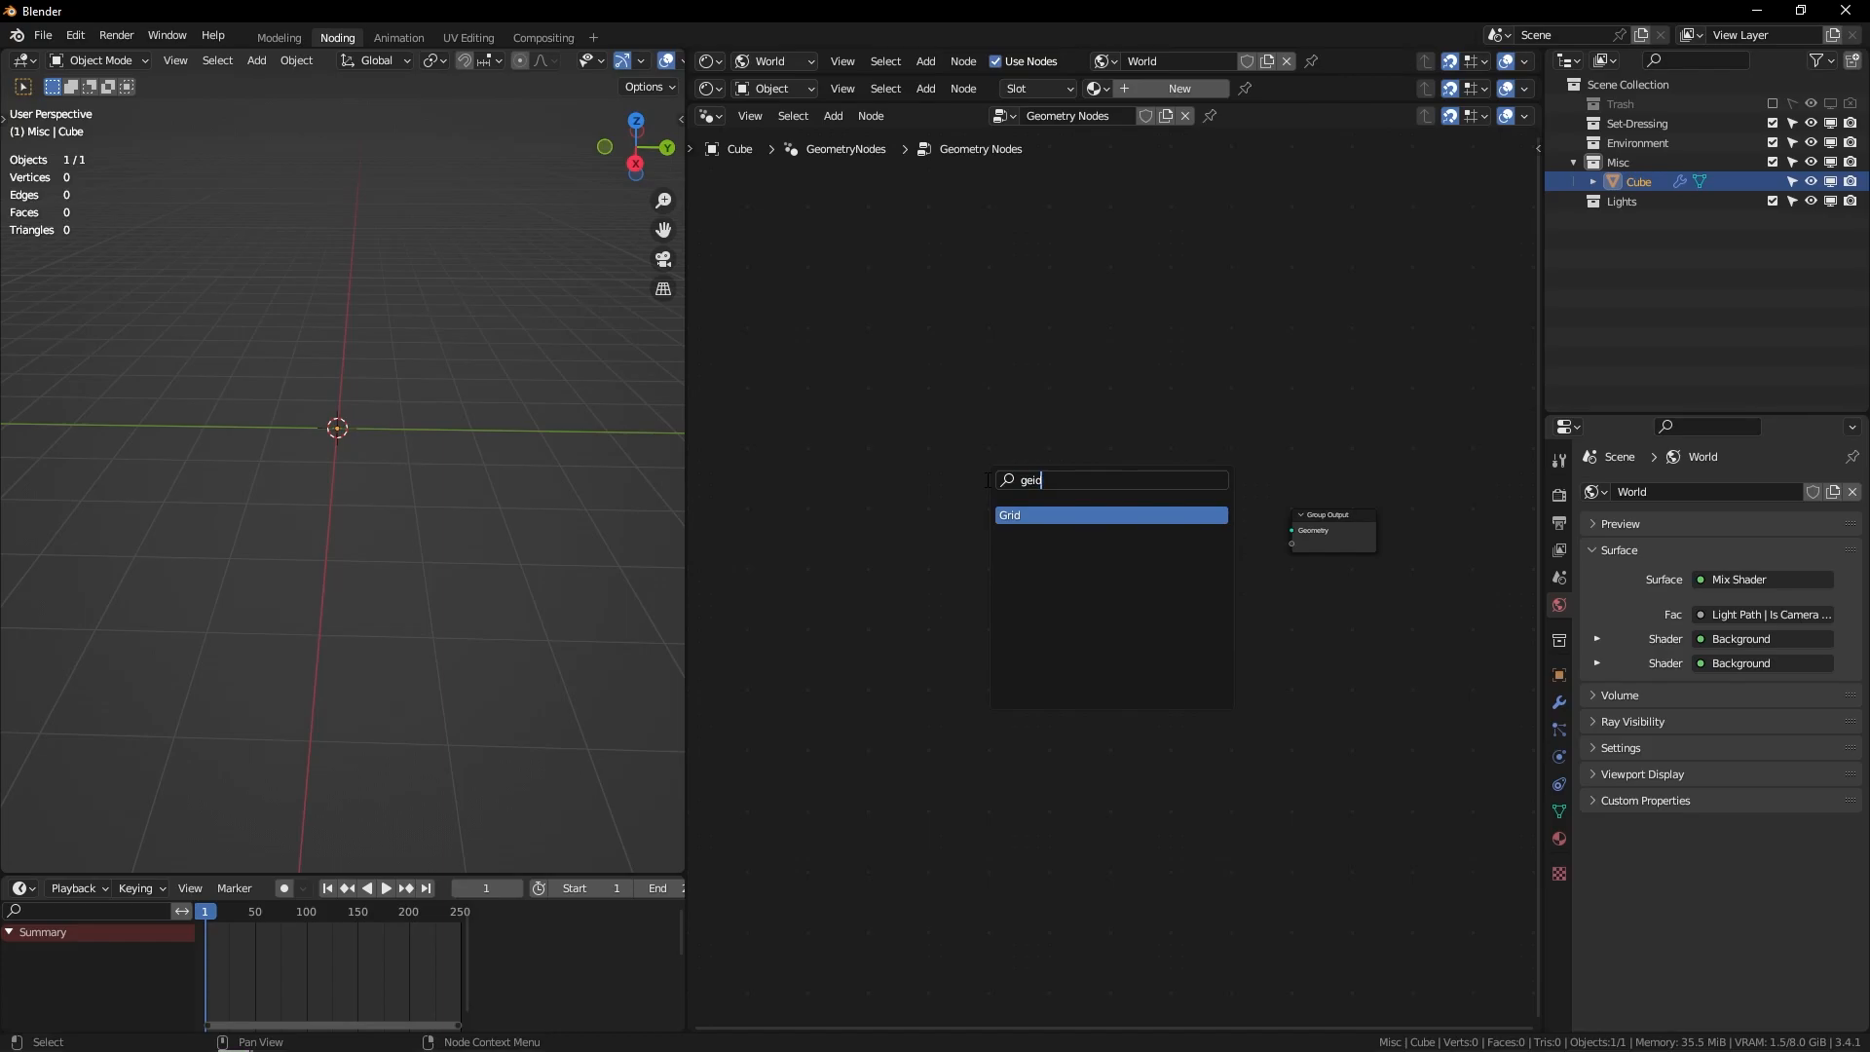
pyautogui.press('Return')
pyautogui.click(863, 519)
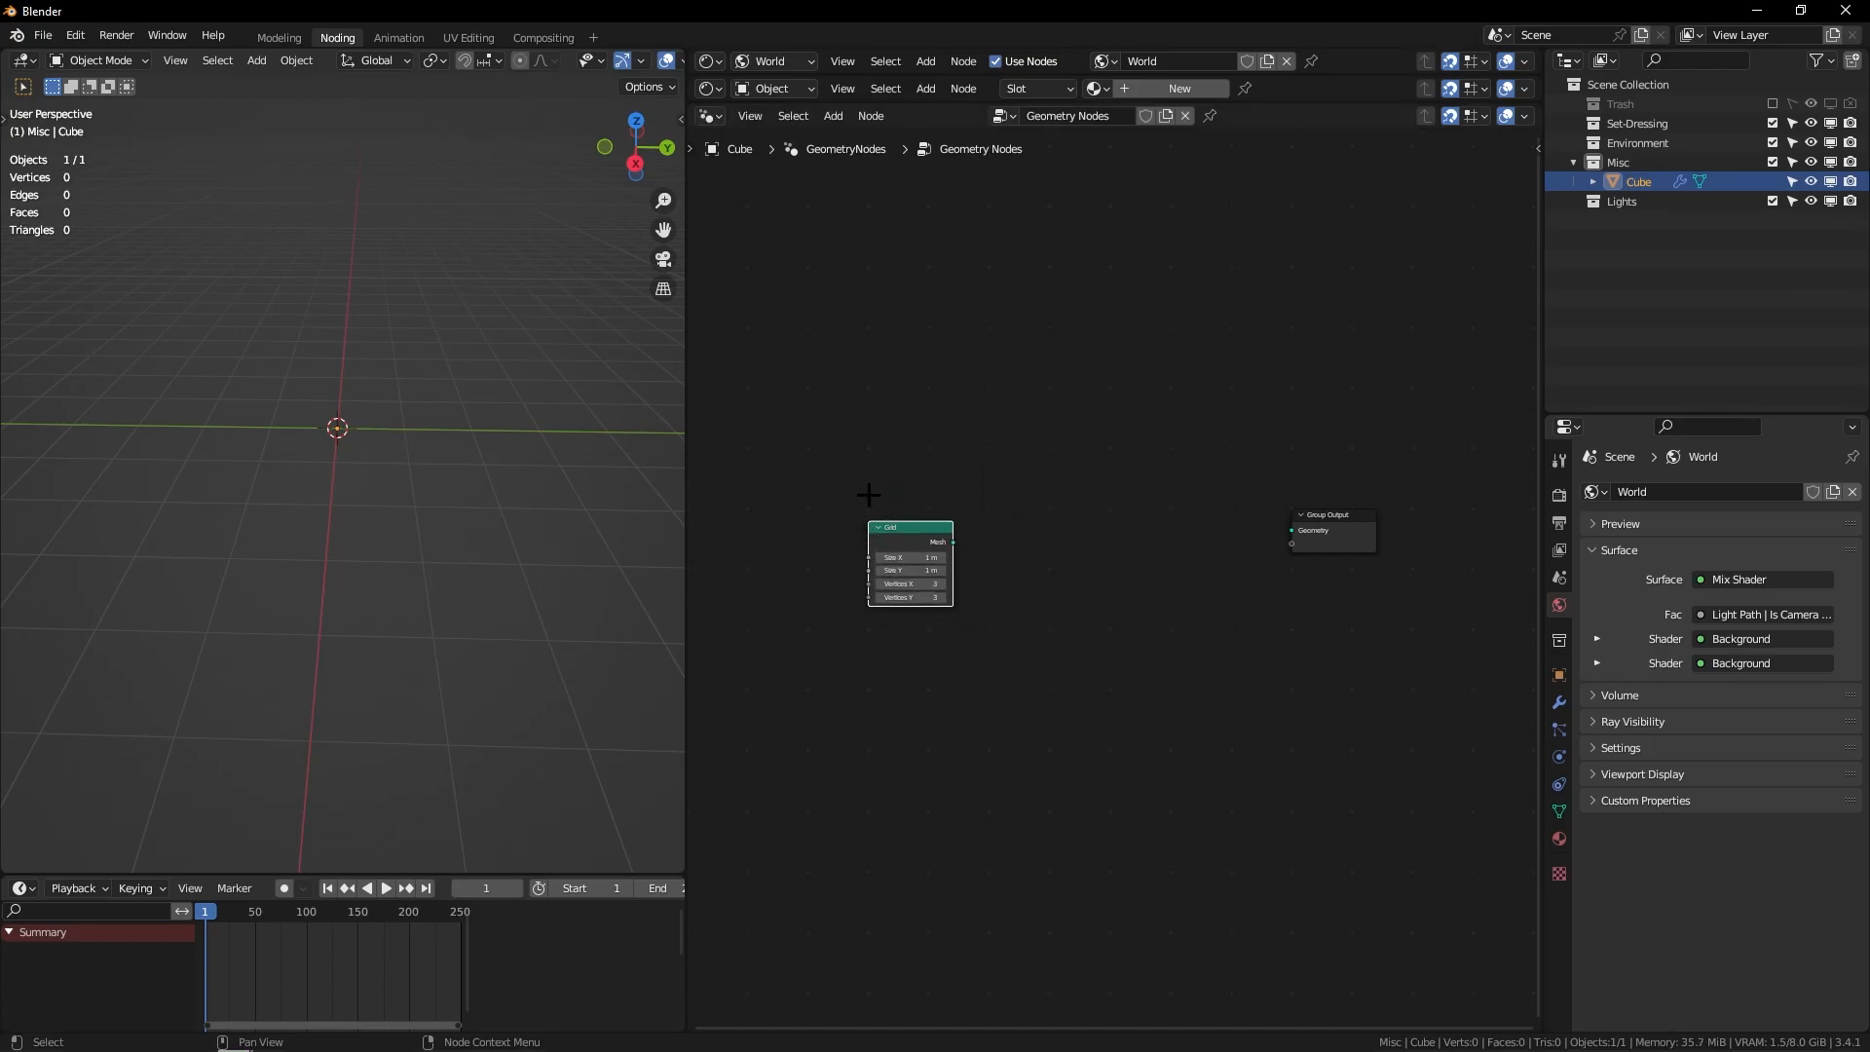
pyautogui.scroll(2, 1036, 472)
pyautogui.moveTo(1155, 350); pyautogui.dragTo(1023, 353, button='middle')
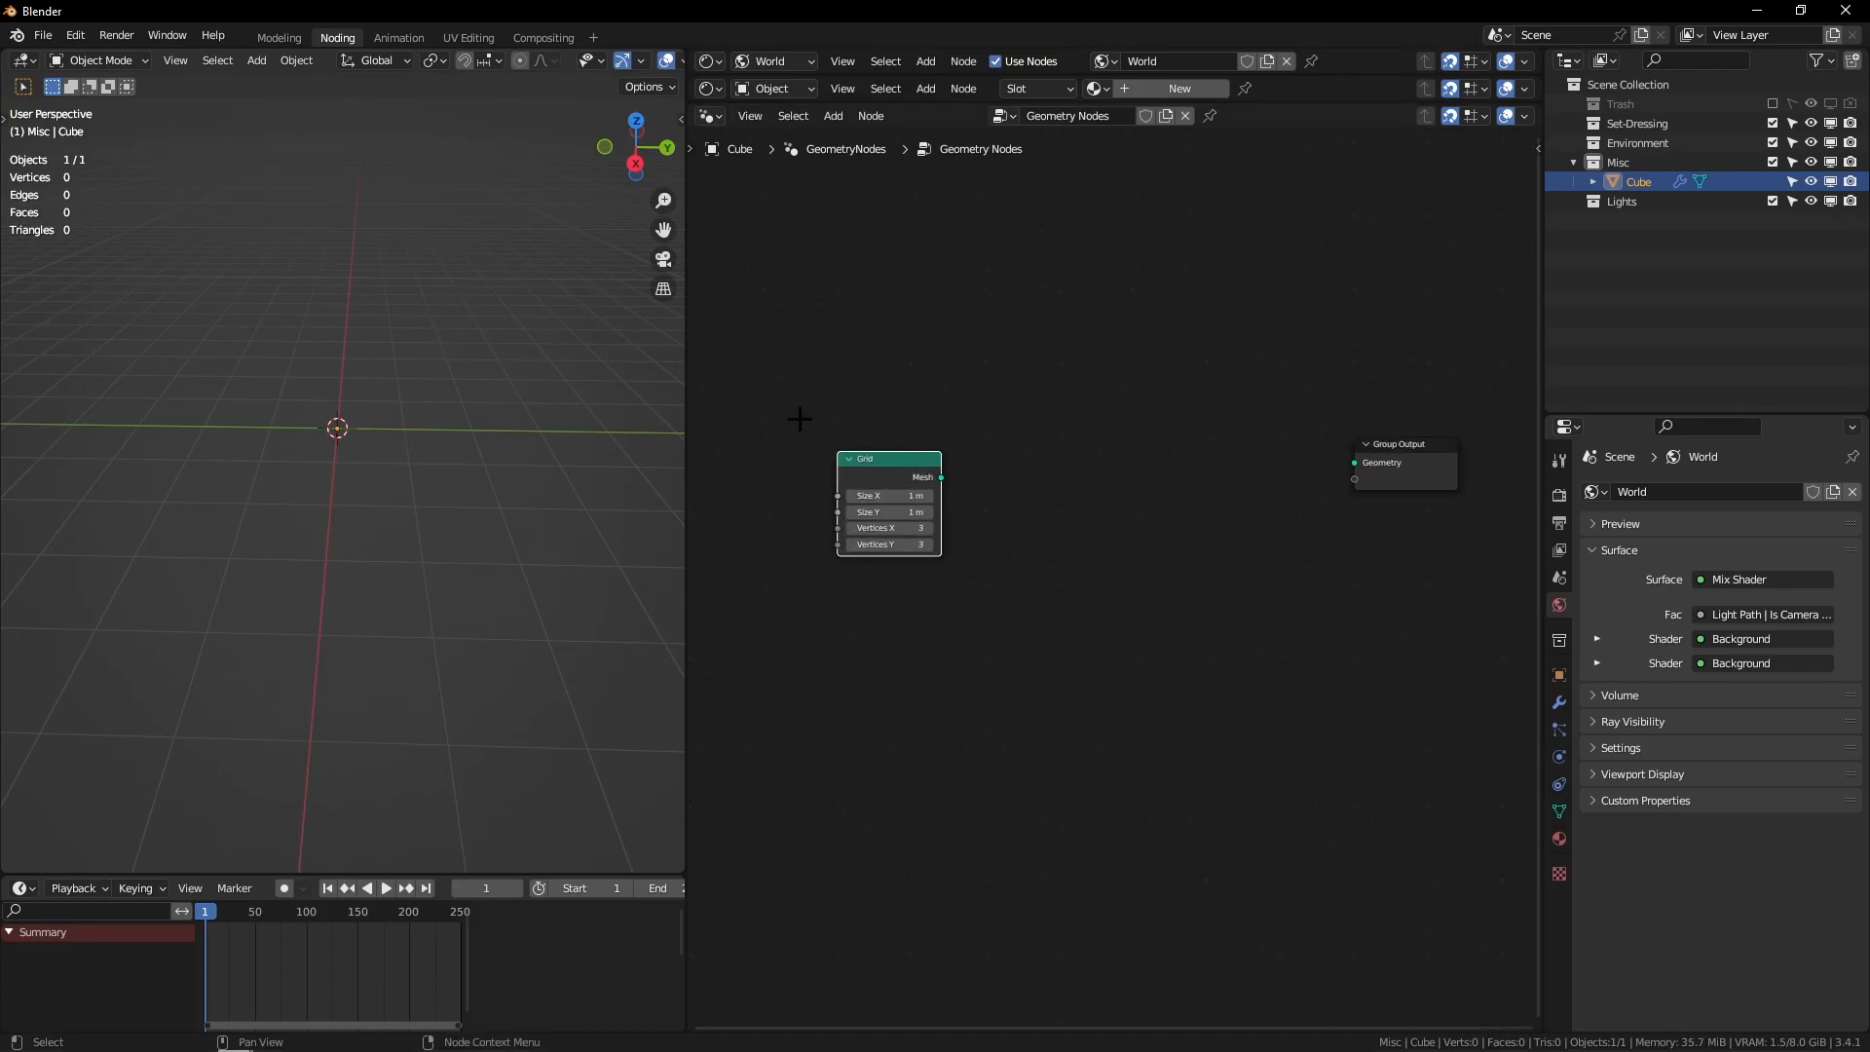
# Step: Connect the Grid's Mesh output to the Group Output's Geometry and move the Grid node farther away from it
pyautogui.keyDown('ctrl'); pyautogui.keyDown('shift'); pyautogui.click(898, 462); pyautogui.keyUp('shift'); pyautogui.keyUp('ctrl')
pyautogui.scroll(3, 458, 371)
pyautogui.moveTo(306, 510); pyautogui.dragTo(455, 486, button='middle')
pyautogui.moveTo(456, 487); pyautogui.dragTo(444, 525, button='middle')
pyautogui.scroll(2, 444, 525)
pyautogui.moveTo(1037, 472); pyautogui.dragTo(1063, 451)
pyautogui.press('x')
pyautogui.moveTo(944, 469); pyautogui.dragTo(765, 459)
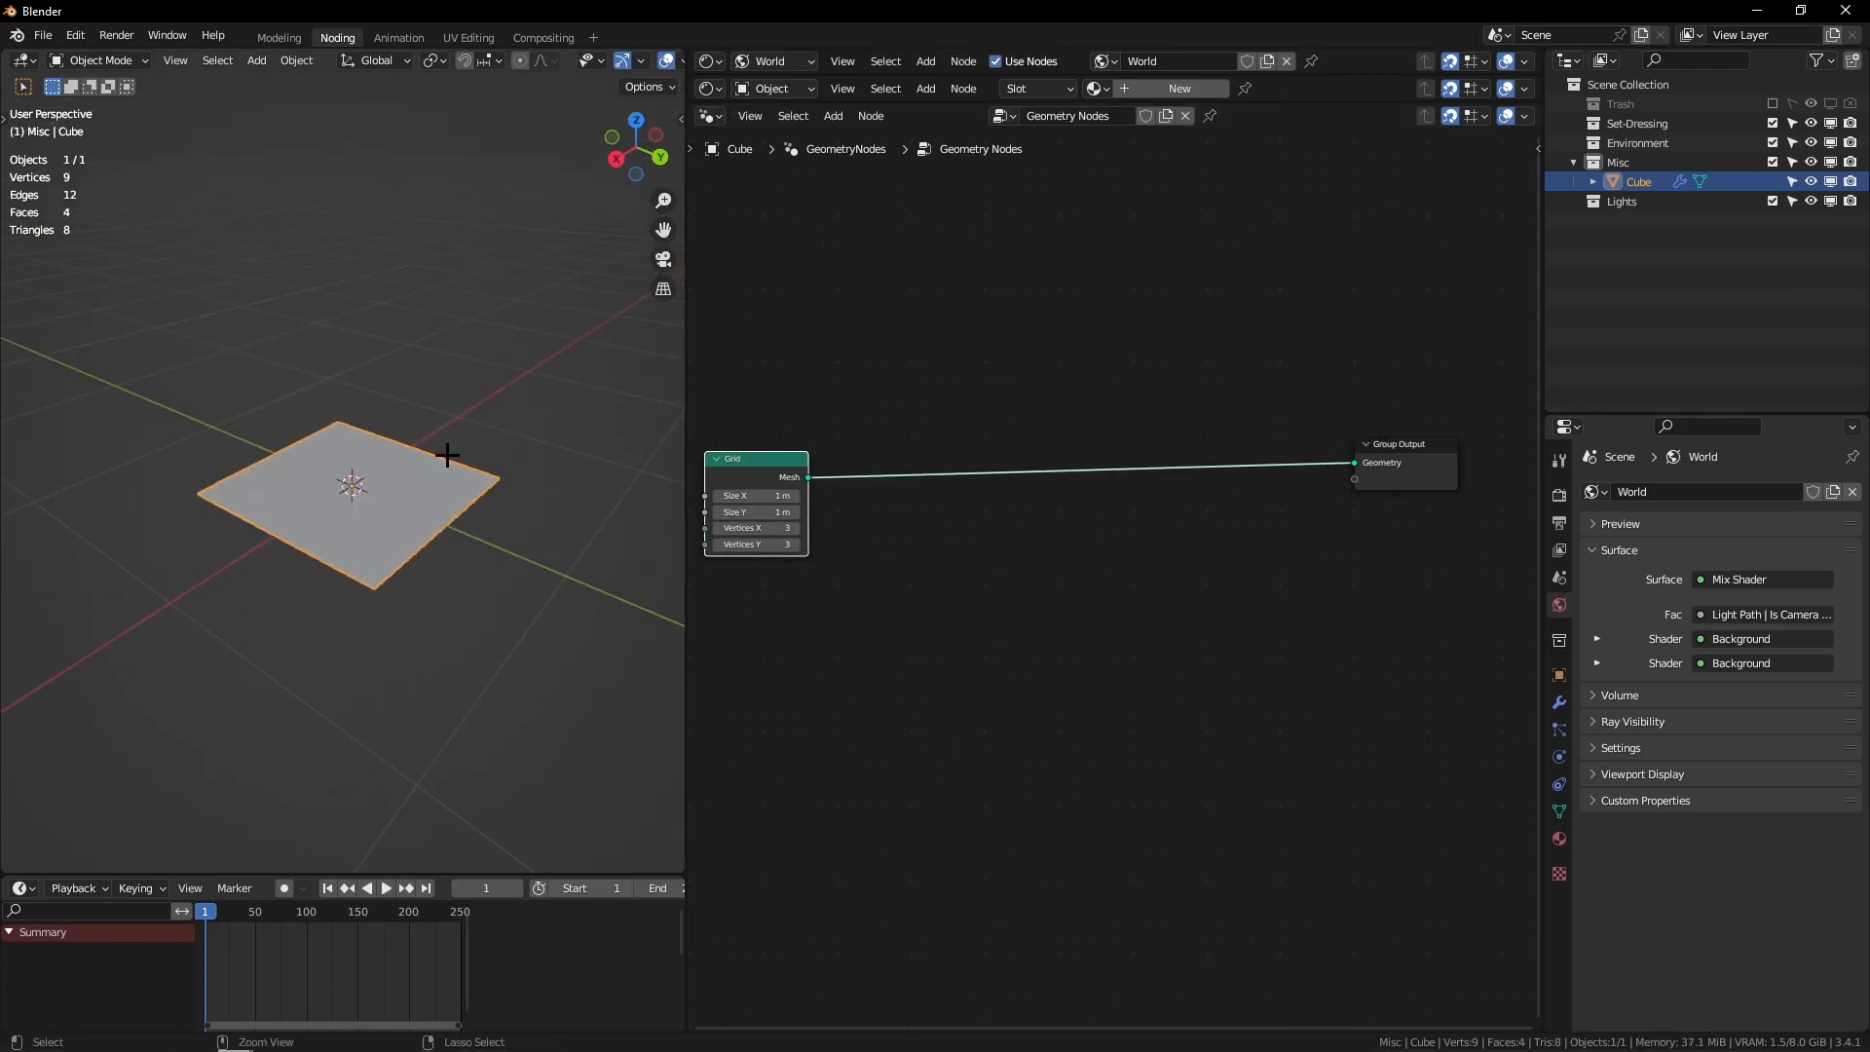
# Step: Switch the 3D viewport to wireframe display to inspect the grid's topology
pyautogui.moveTo(447, 451); pyautogui.dragTo(439, 599, button='middle')
pyautogui.scroll(1, 439, 599)
pyautogui.moveTo(373, 530)
pyautogui.mouseDown(button='middle')
pyautogui.moveTo(493, 397)
pyautogui.moveTo(401, 539)
pyautogui.mouseUp(button='middle')
pyautogui.scroll(-3, 493, 397)
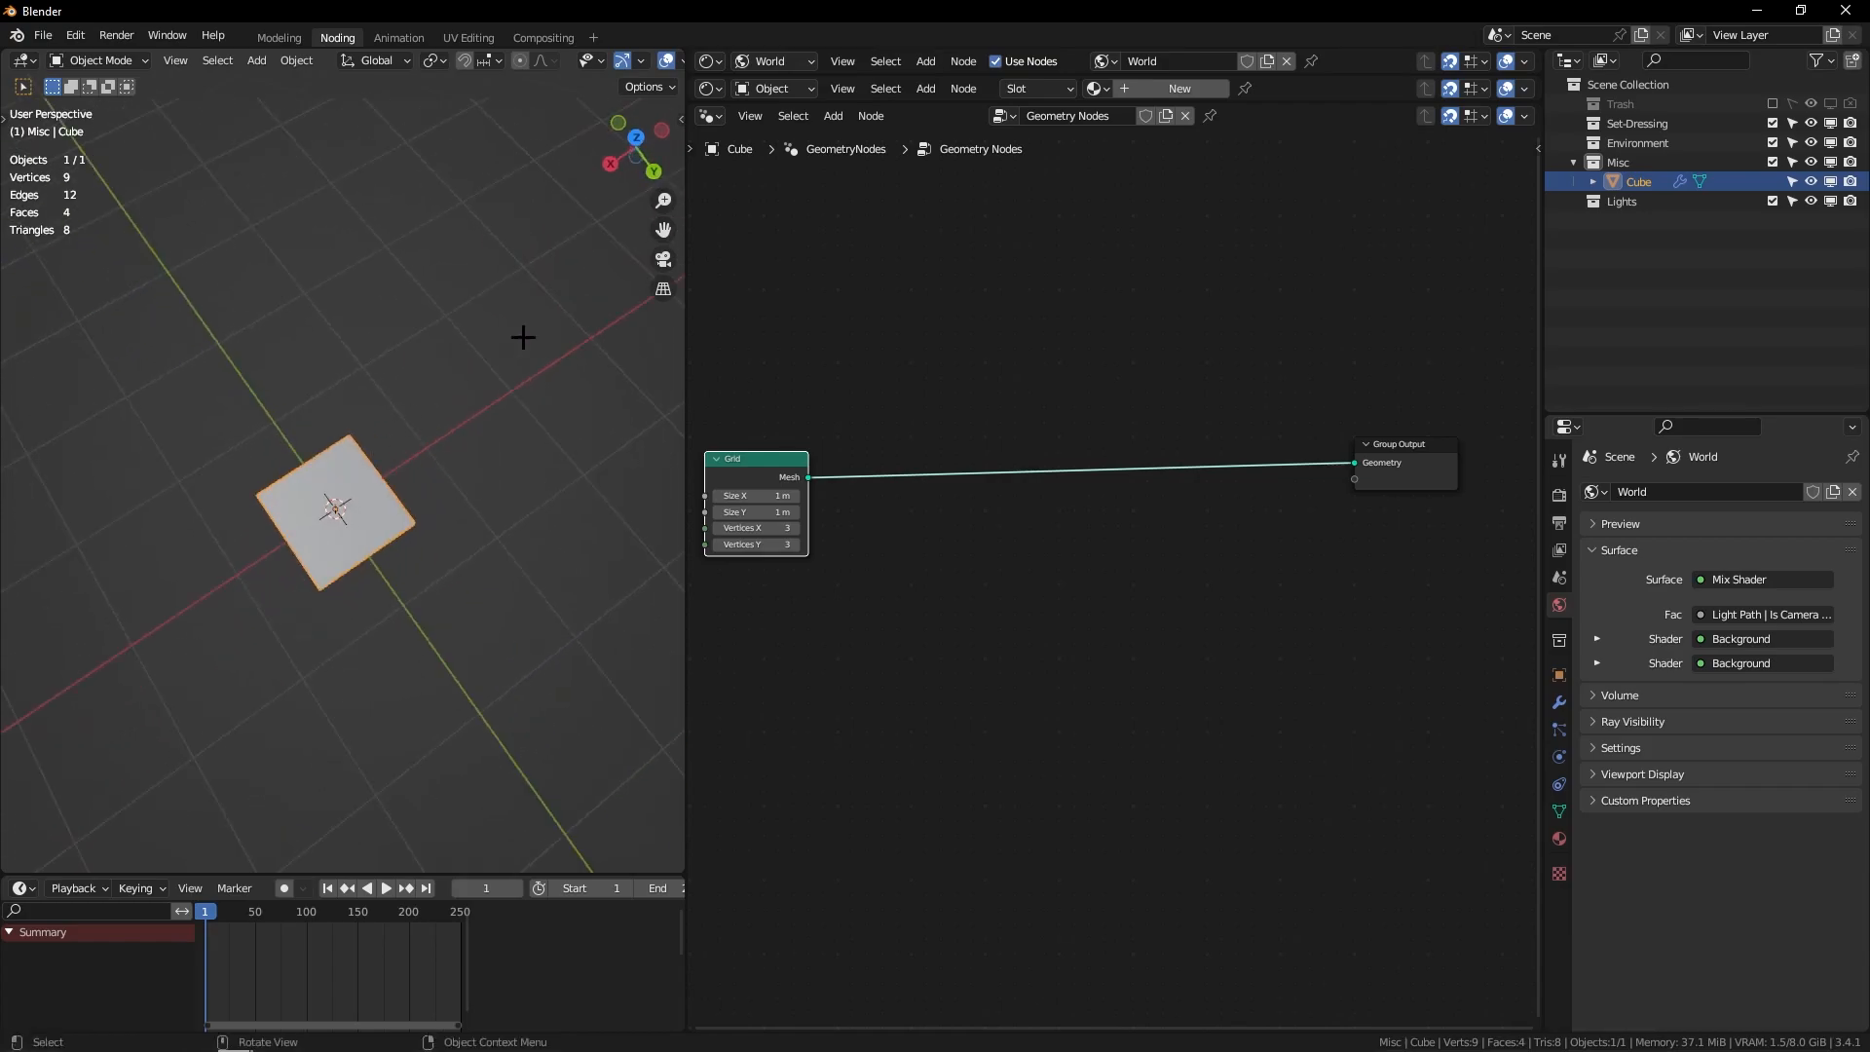
pyautogui.hotkey('shift', 'a')
pyautogui.moveTo(522, 418); pyautogui.dragTo(472, 444, button='middle')
pyautogui.press('Escape')
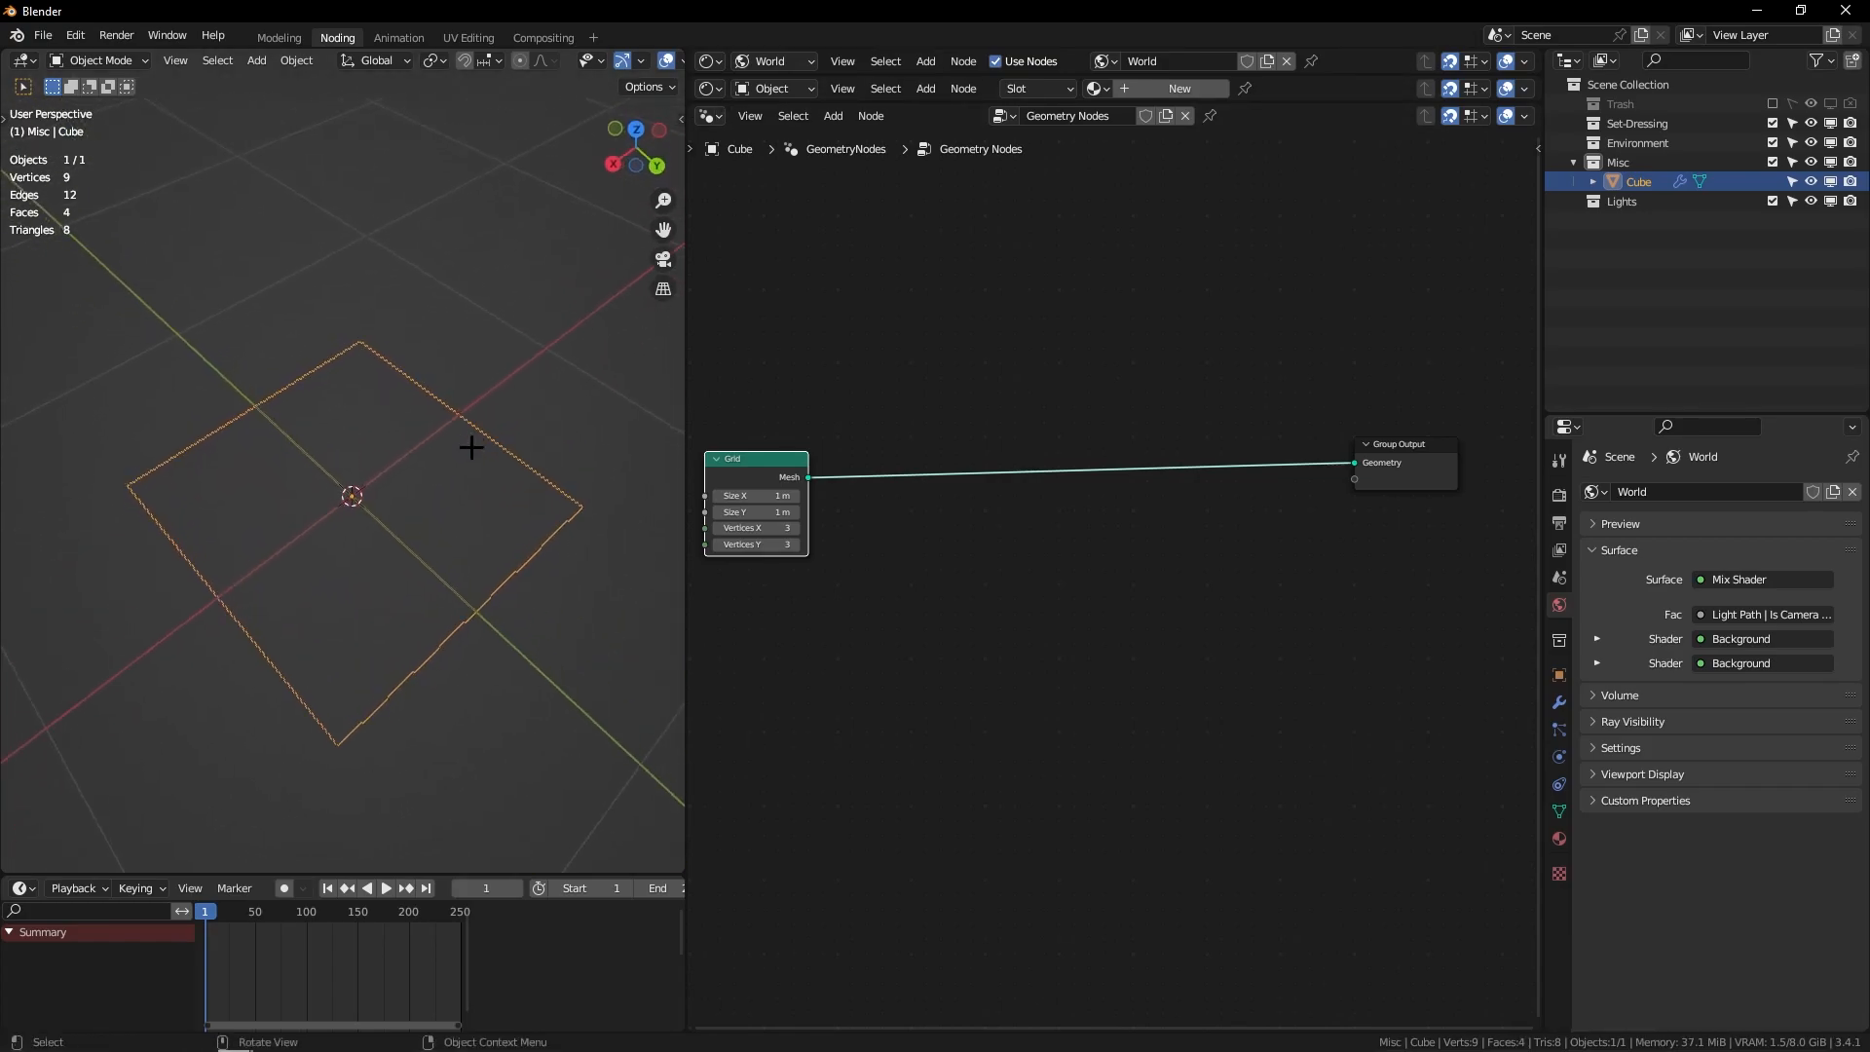
# Step: Set the Grid node's Vertices X and Vertices Y to 50 and reposition the node
pyautogui.moveTo(953, 451); pyautogui.dragTo(1044, 393, button='middle')
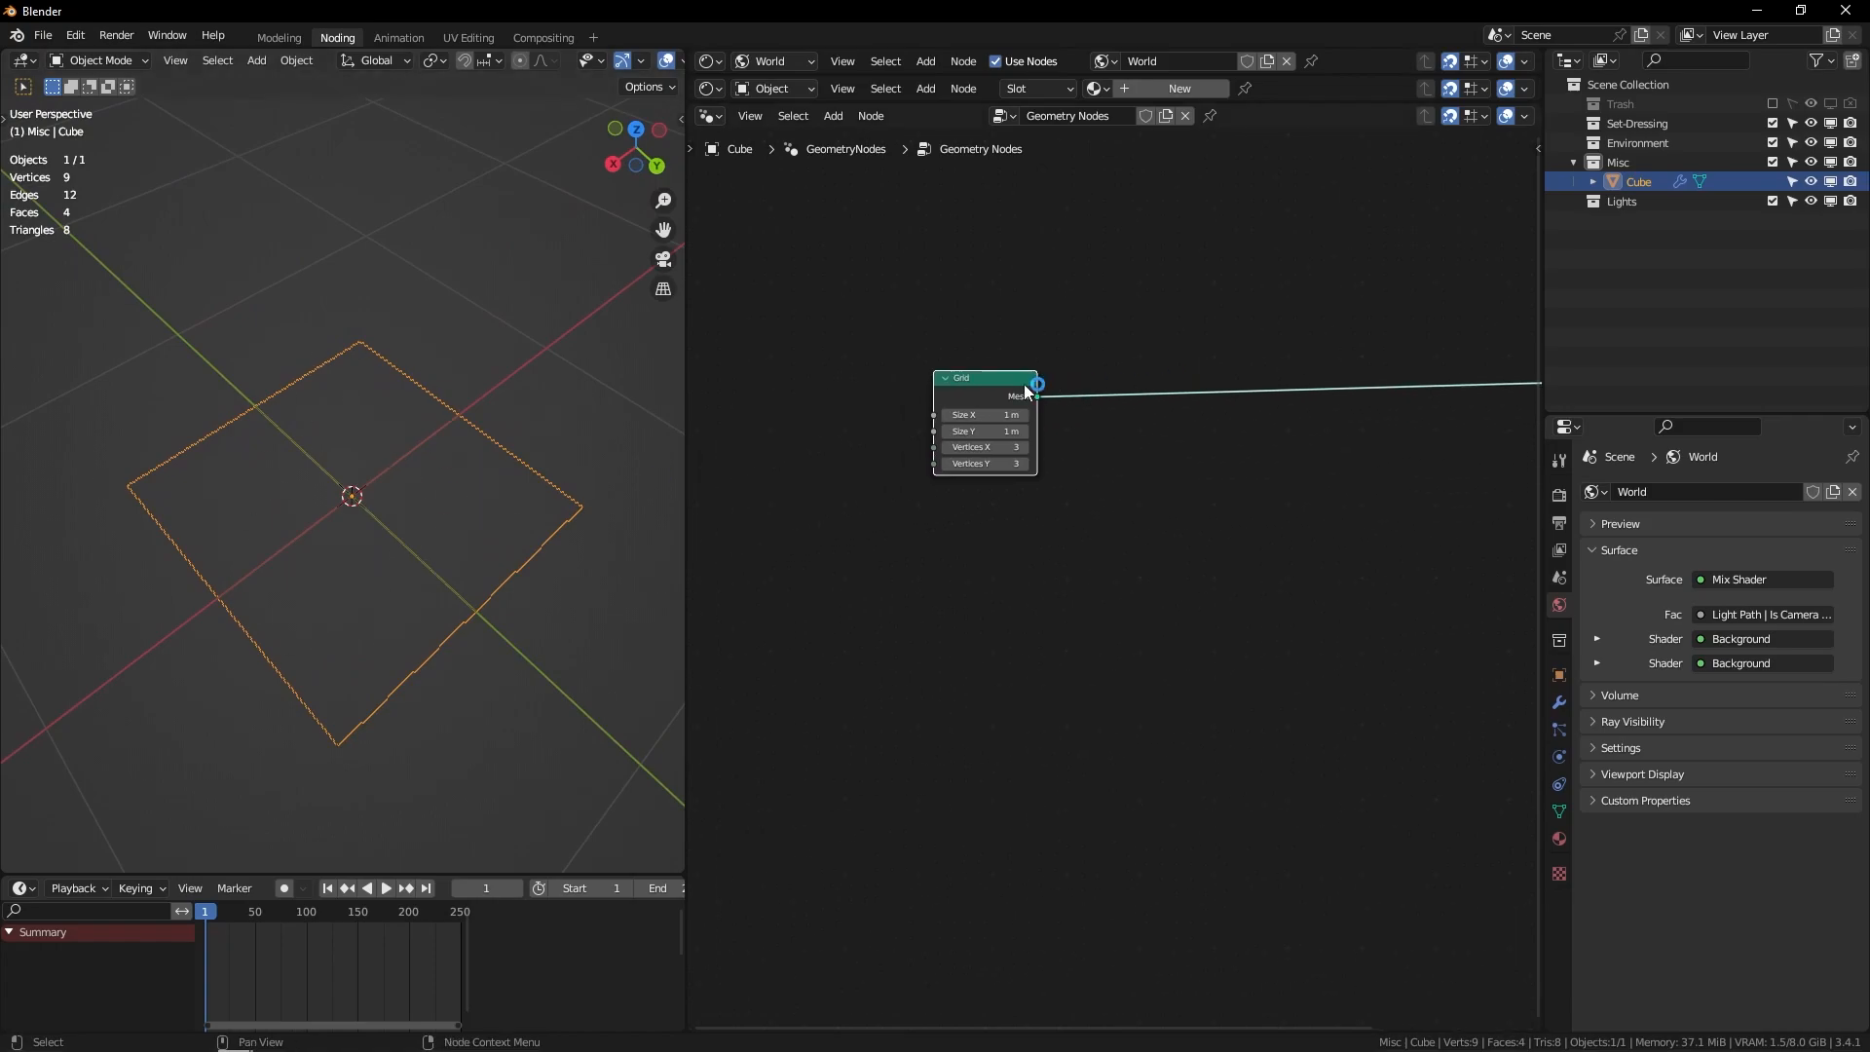
pyautogui.press('g')
pyautogui.click(990, 458)
pyautogui.moveTo(927, 447); pyautogui.dragTo(927, 464)
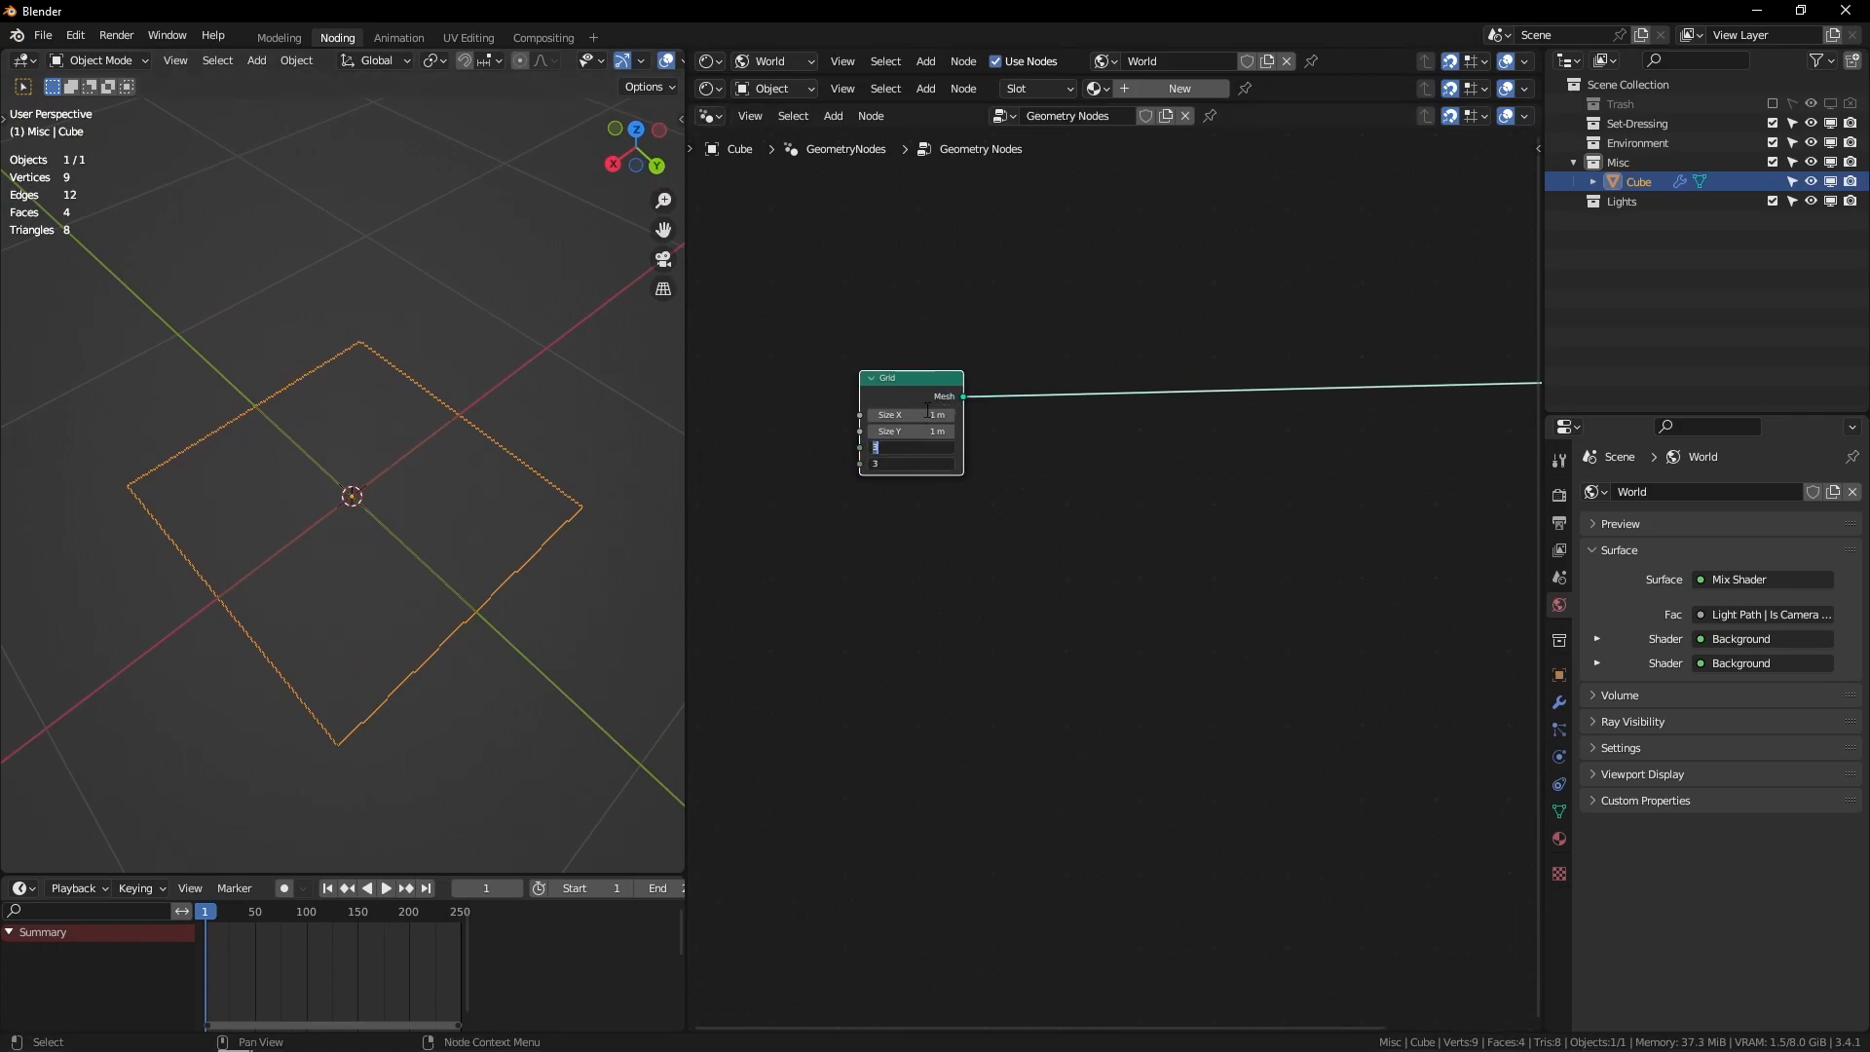
pyautogui.press('Return')
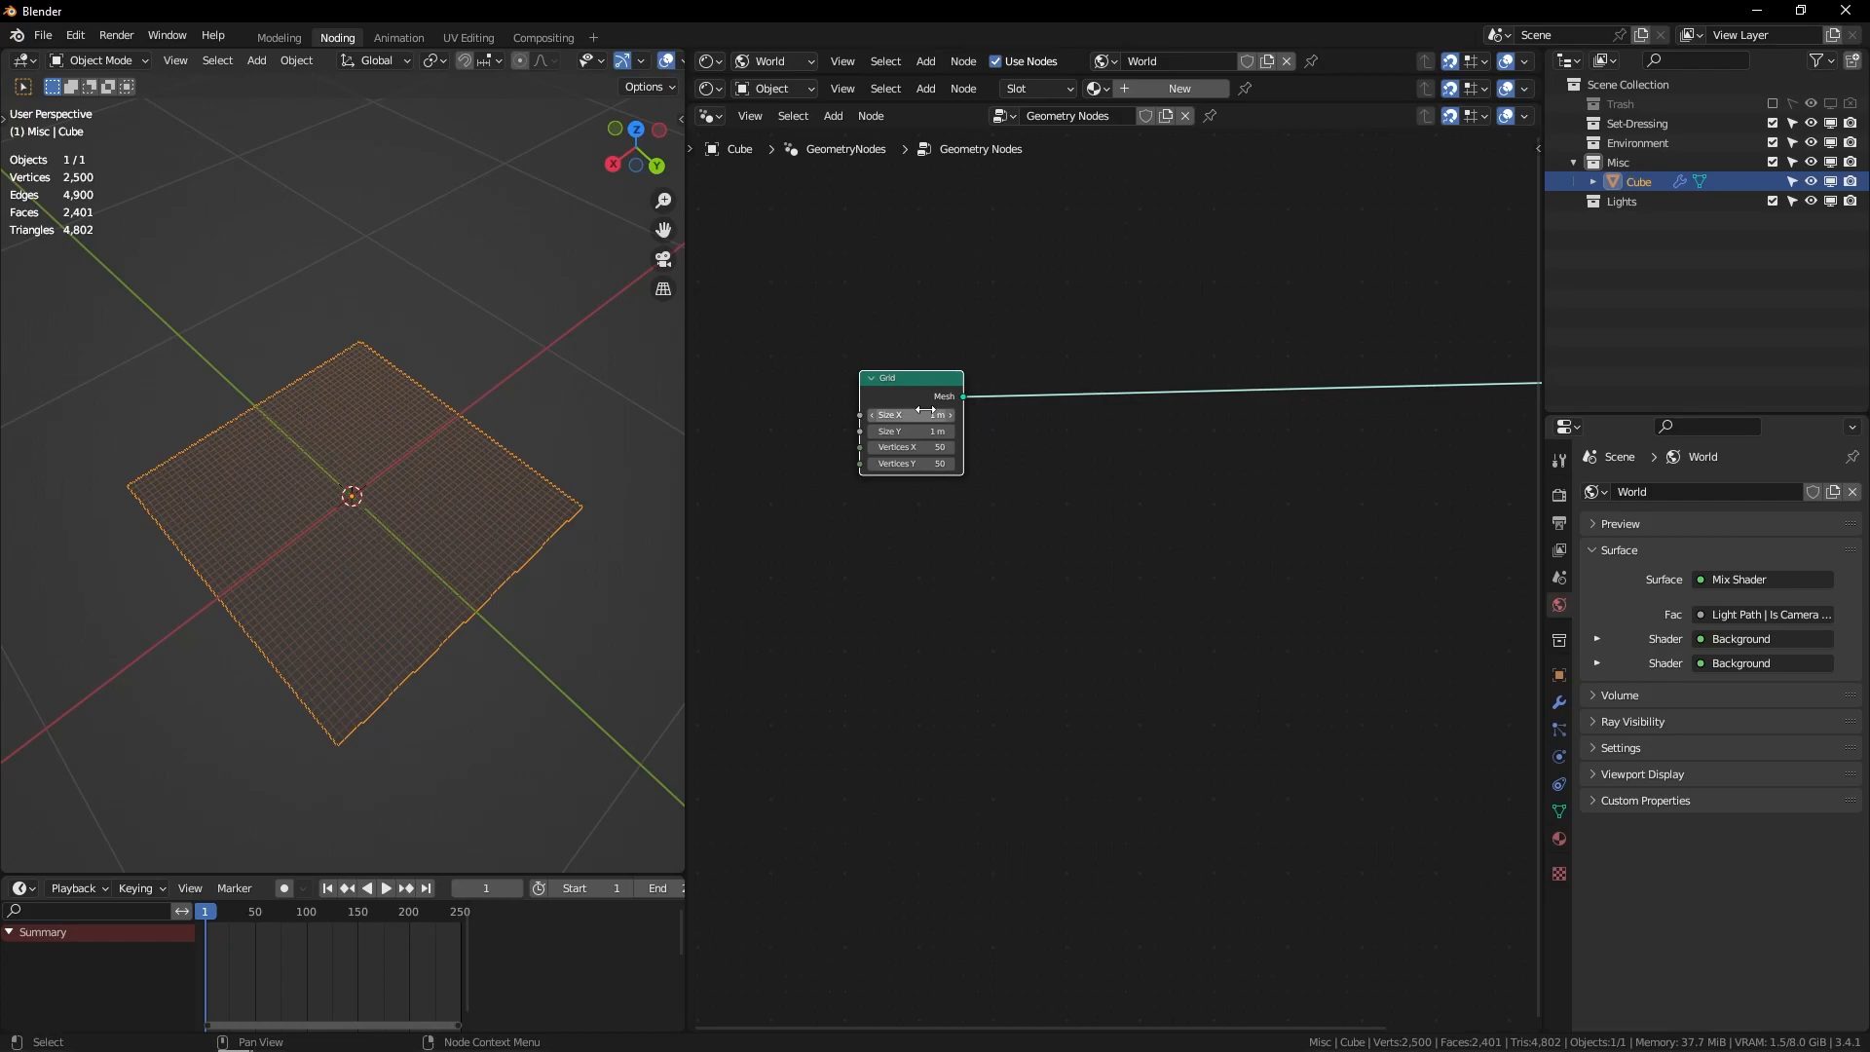
pyautogui.moveTo(447, 367); pyautogui.dragTo(604, 422, button='middle')
pyautogui.moveTo(1006, 380); pyautogui.dragTo(980, 413, button='middle')
pyautogui.scroll(-2, 959, 359)
pyautogui.moveTo(880, 444); pyautogui.dragTo(866, 442)
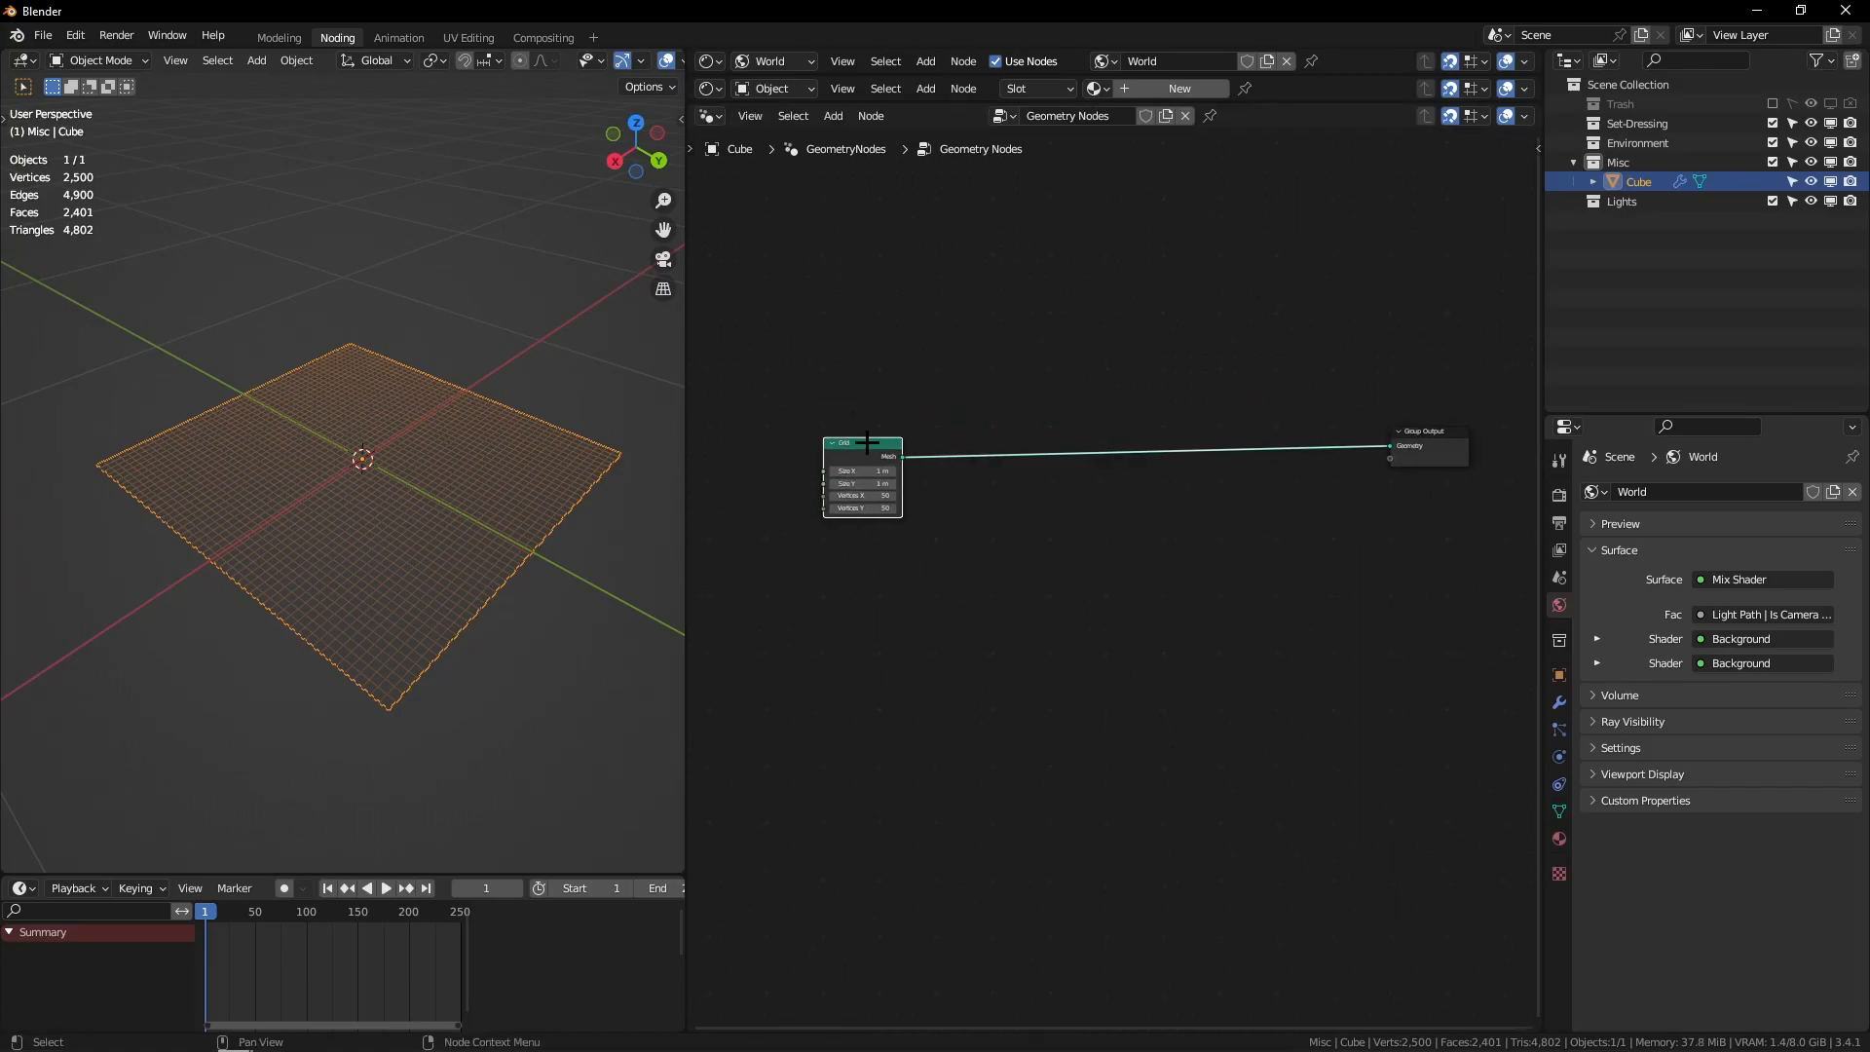
pyautogui.moveTo(378, 371); pyautogui.dragTo(451, 399, button='middle')
pyautogui.scroll(-1, 451, 398)
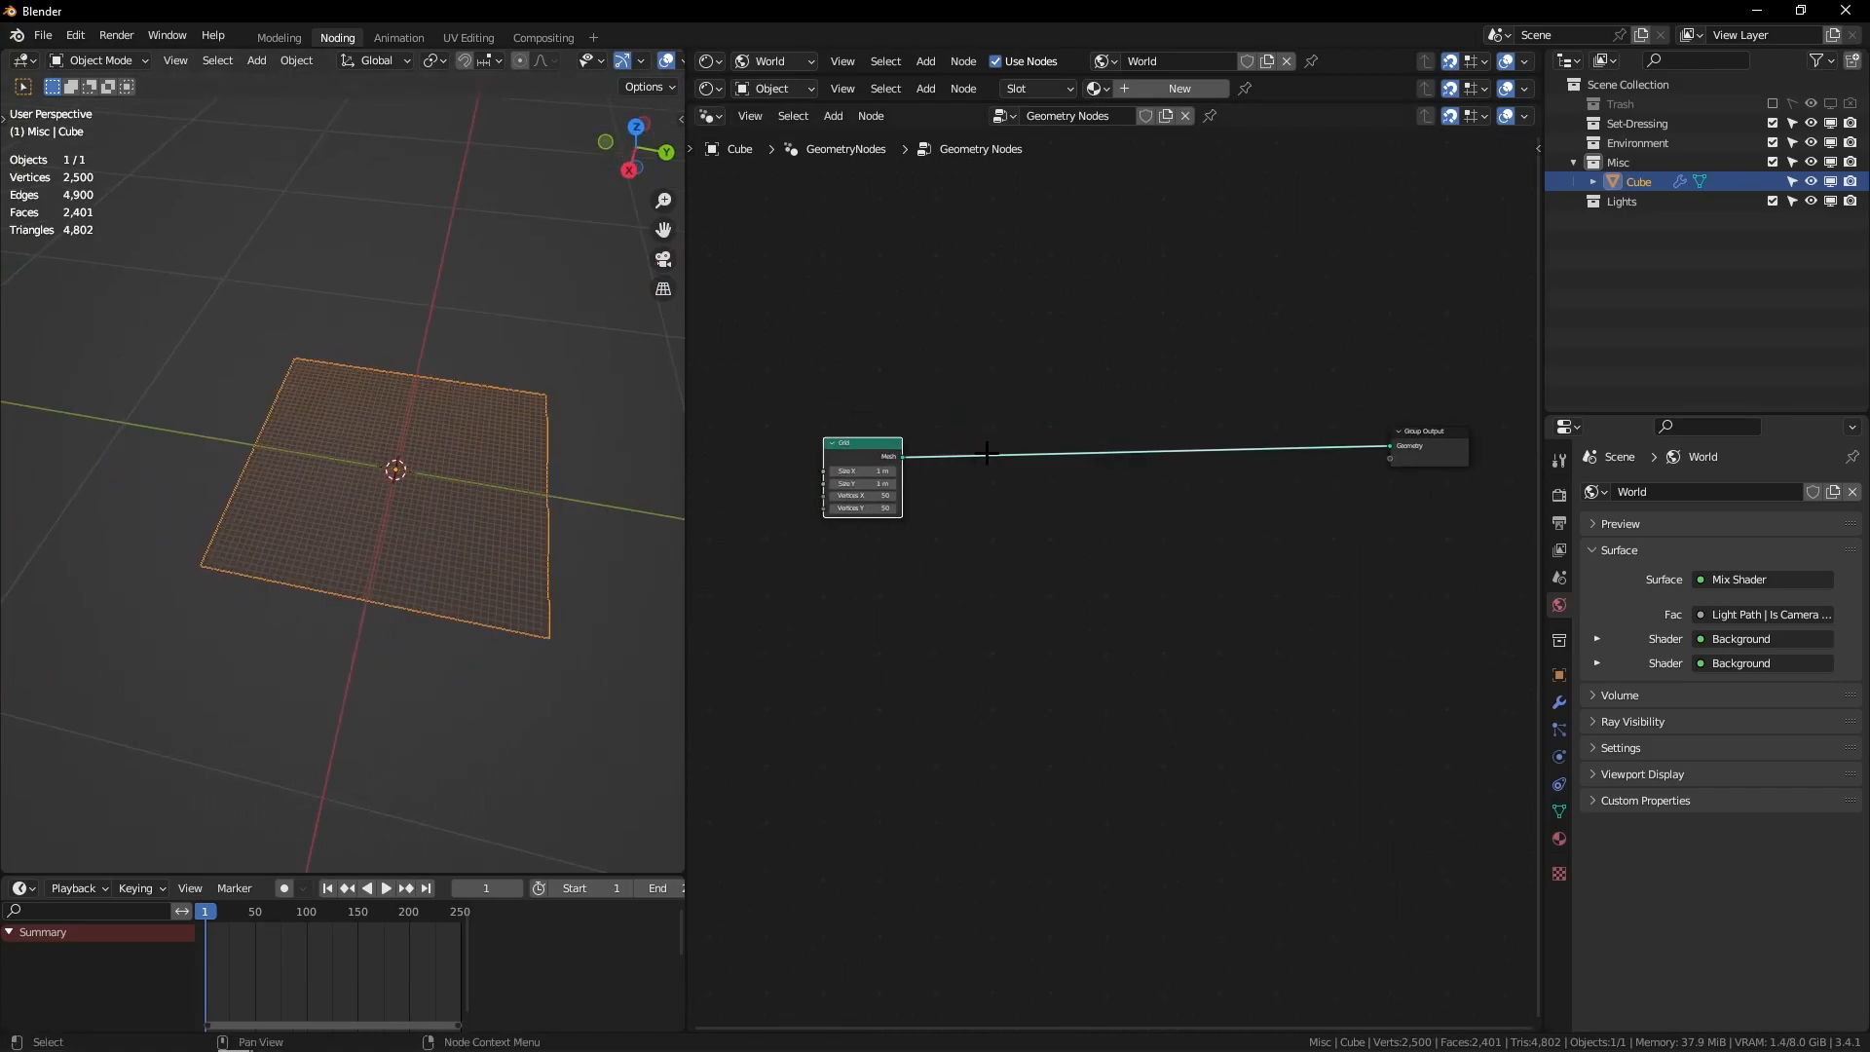
pyautogui.moveTo(662, 331)
pyautogui.mouseDown(button='middle')
pyautogui.moveTo(539, 309)
pyautogui.moveTo(405, 559)
pyautogui.mouseUp(button='middle')
pyautogui.moveTo(380, 572)
pyautogui.mouseDown()
pyautogui.moveTo(575, 325)
pyautogui.moveTo(204, 572)
pyautogui.mouseUp()
pyautogui.hotkey('ctrl', 'z')
pyautogui.moveTo(576, 447); pyautogui.dragTo(430, 480, button='middle')
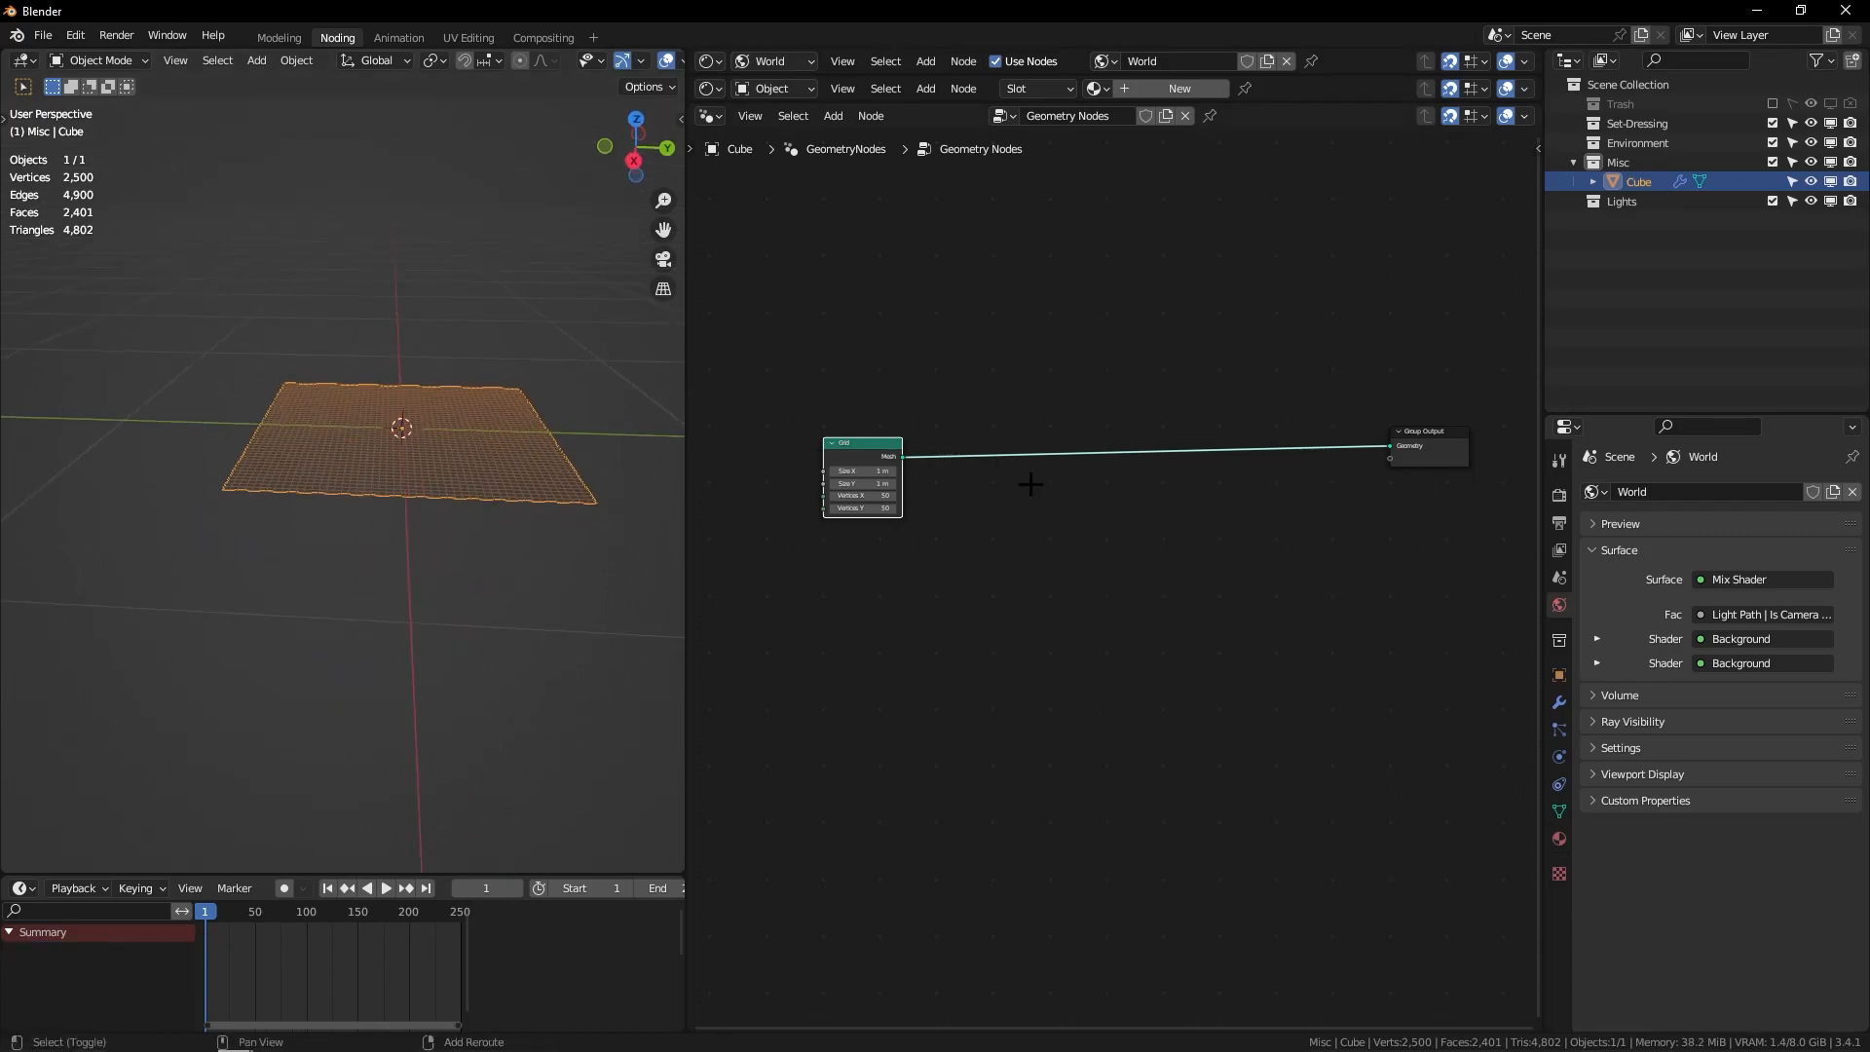
# Step: Insert a Transform node between Grid and Group Output and set its Y rotation to 90°
pyautogui.hotkey('shift', 'a')
pyautogui.write('trans')
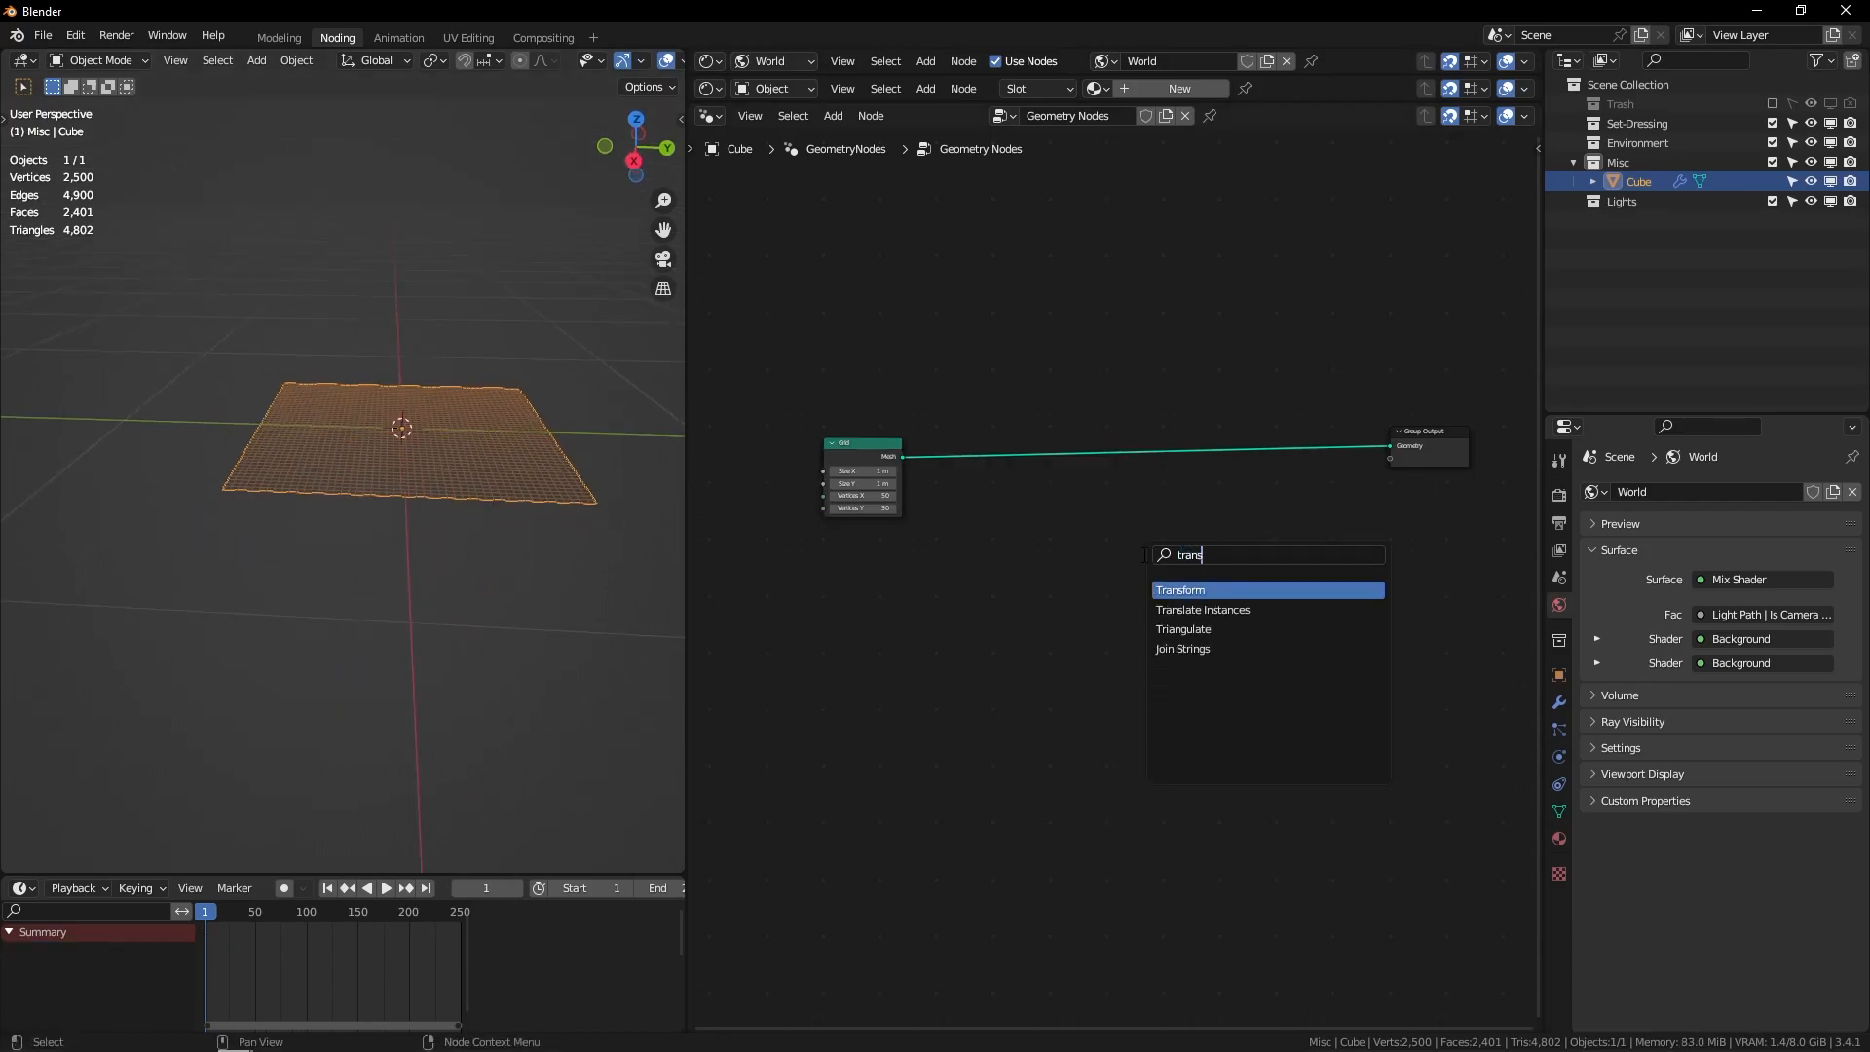
pyautogui.press('Return')
pyautogui.click(950, 439)
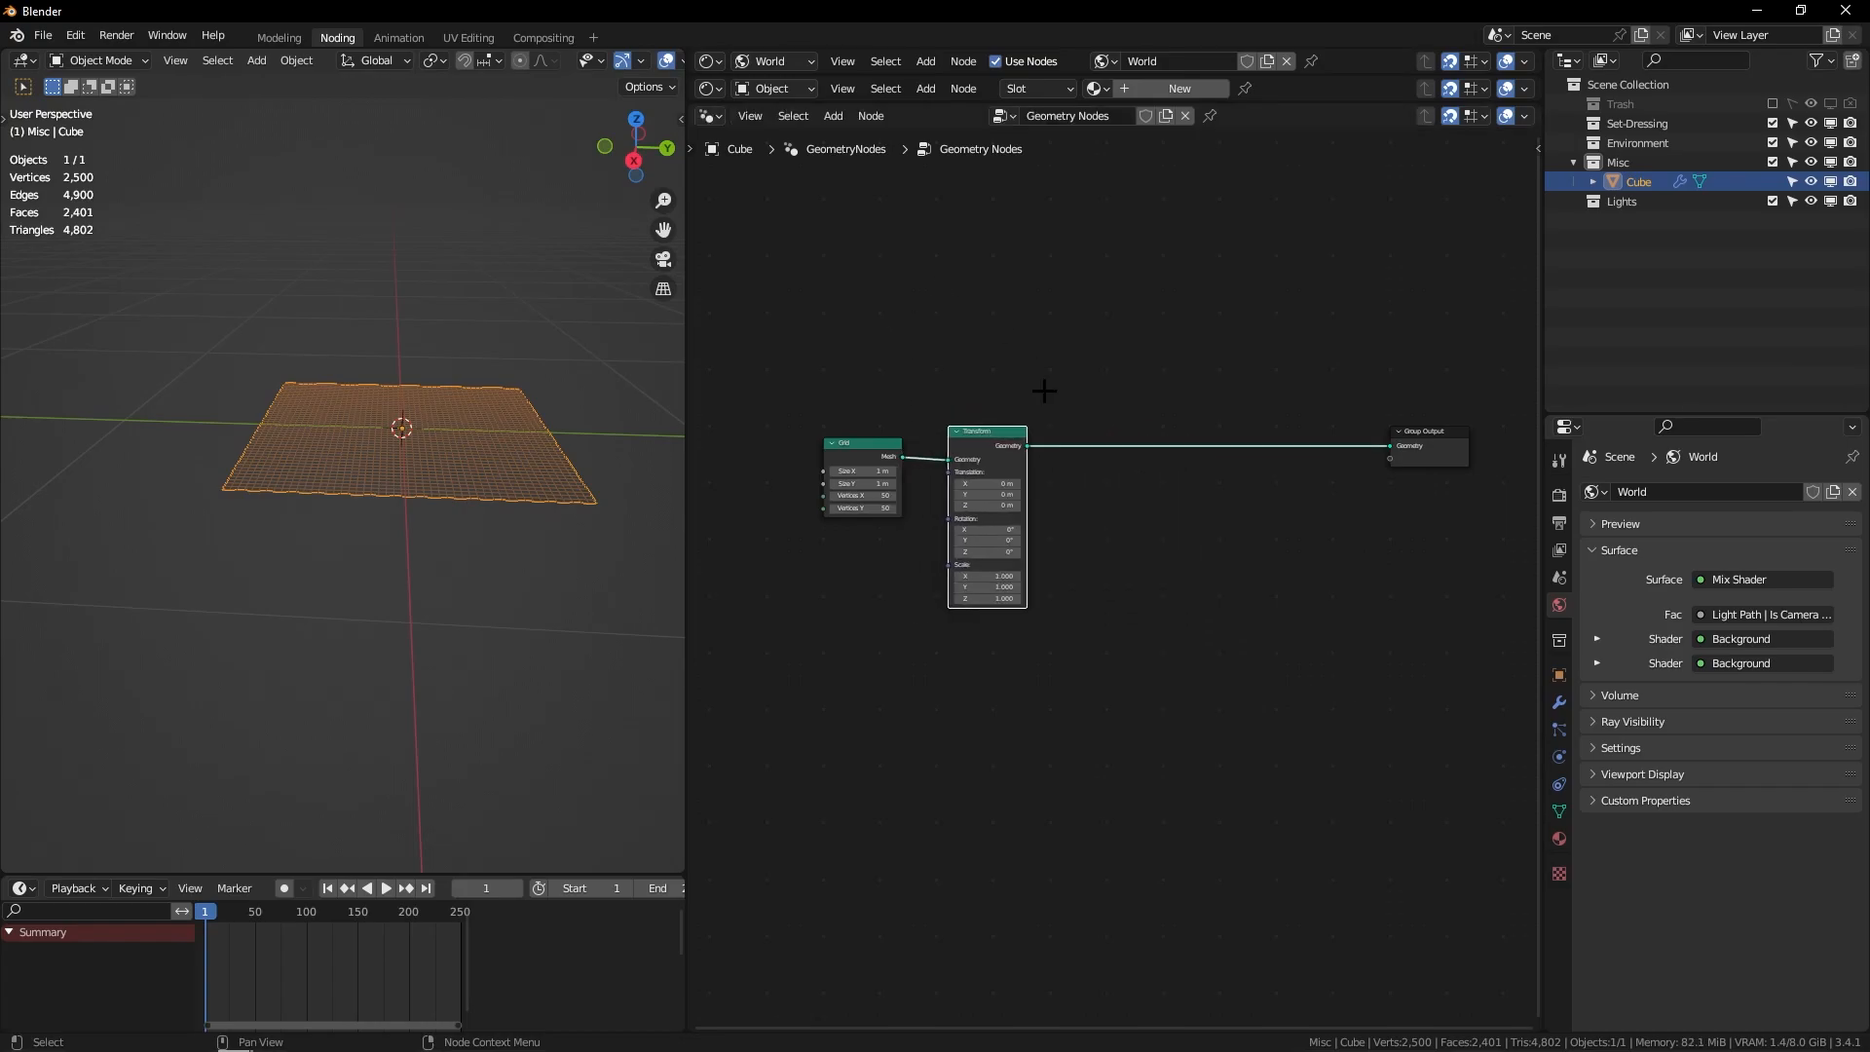
pyautogui.moveTo(988, 541); pyautogui.dragTo(1298, 490)
pyautogui.write('90')
pyautogui.press('Return')
pyautogui.moveTo(473, 365)
pyautogui.mouseDown(button='middle')
pyautogui.moveTo(347, 371)
pyautogui.moveTo(283, 424)
pyautogui.moveTo(341, 419)
pyautogui.mouseUp(button='middle')
pyautogui.moveTo(319, 530)
pyautogui.mouseDown()
pyautogui.moveTo(271, 244)
pyautogui.moveTo(292, 273)
pyautogui.mouseUp()
pyautogui.hotkey('ctrl', 'z')
pyautogui.moveTo(458, 341)
pyautogui.mouseDown(button='middle')
pyautogui.moveTo(538, 375)
pyautogui.moveTo(491, 394)
pyautogui.mouseUp(button='middle')
# Step: Annotate the space above the nodes with two near-vertical parallel lines, an arrow and a Y-shaped curve of separating layers
pyautogui.moveTo(989, 451); pyautogui.dragTo(989, 464)
pyautogui.keyDown('ctrl'); pyautogui.moveTo(1156, 311); pyautogui.dragTo(1154, 427, button='middle'); pyautogui.keyUp('ctrl')
pyautogui.moveTo(1348, 507); pyautogui.dragTo(1220, 496, button='middle')
pyautogui.moveTo(1277, 436); pyautogui.dragTo(1136, 551)
pyautogui.press('g')
pyautogui.click(1101, 535)
pyautogui.click(1099, 532)
pyautogui.moveTo(813, 369); pyautogui.dragTo(1004, 491, button='middle')
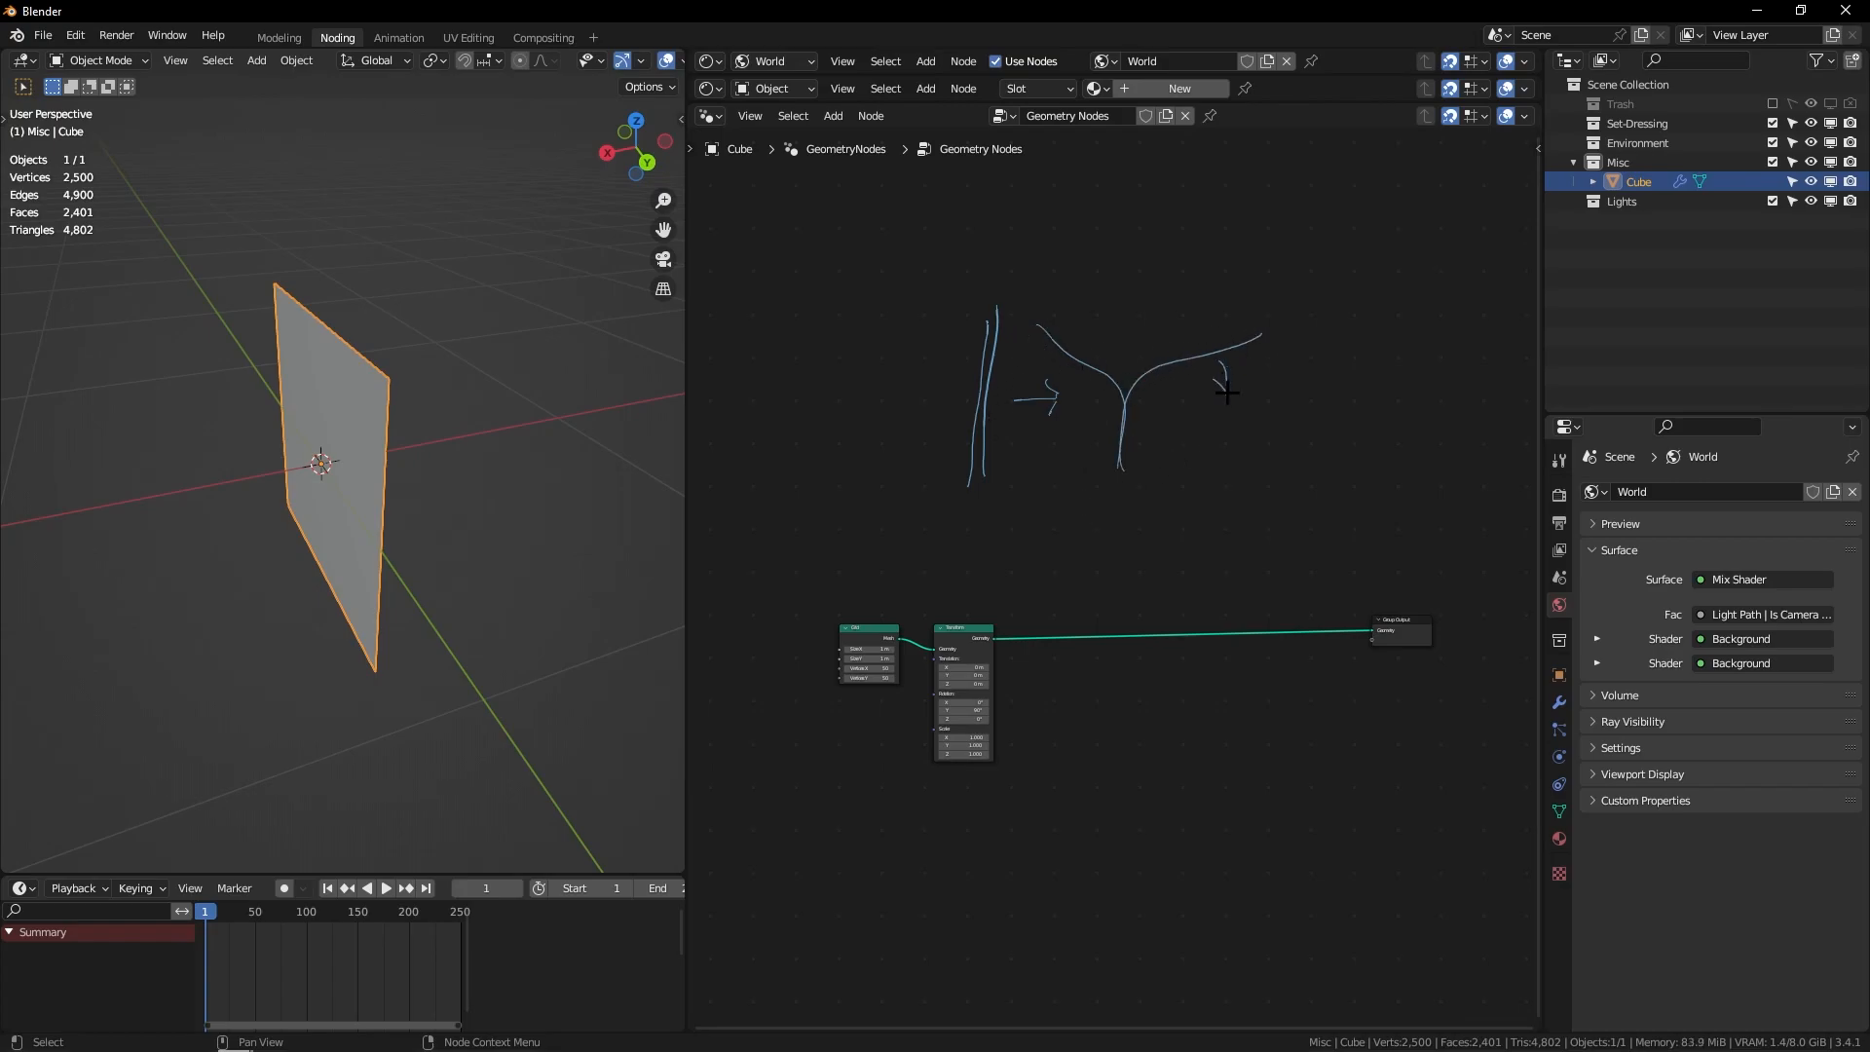
pyautogui.hotkey('ctrl', 'z')
pyautogui.scroll(-2, 1207, 361)
pyautogui.moveTo(1207, 361)
pyautogui.mouseDown(button='middle')
pyautogui.moveTo(1138, 357)
pyautogui.moveTo(1080, 563)
pyautogui.mouseUp(button='middle')
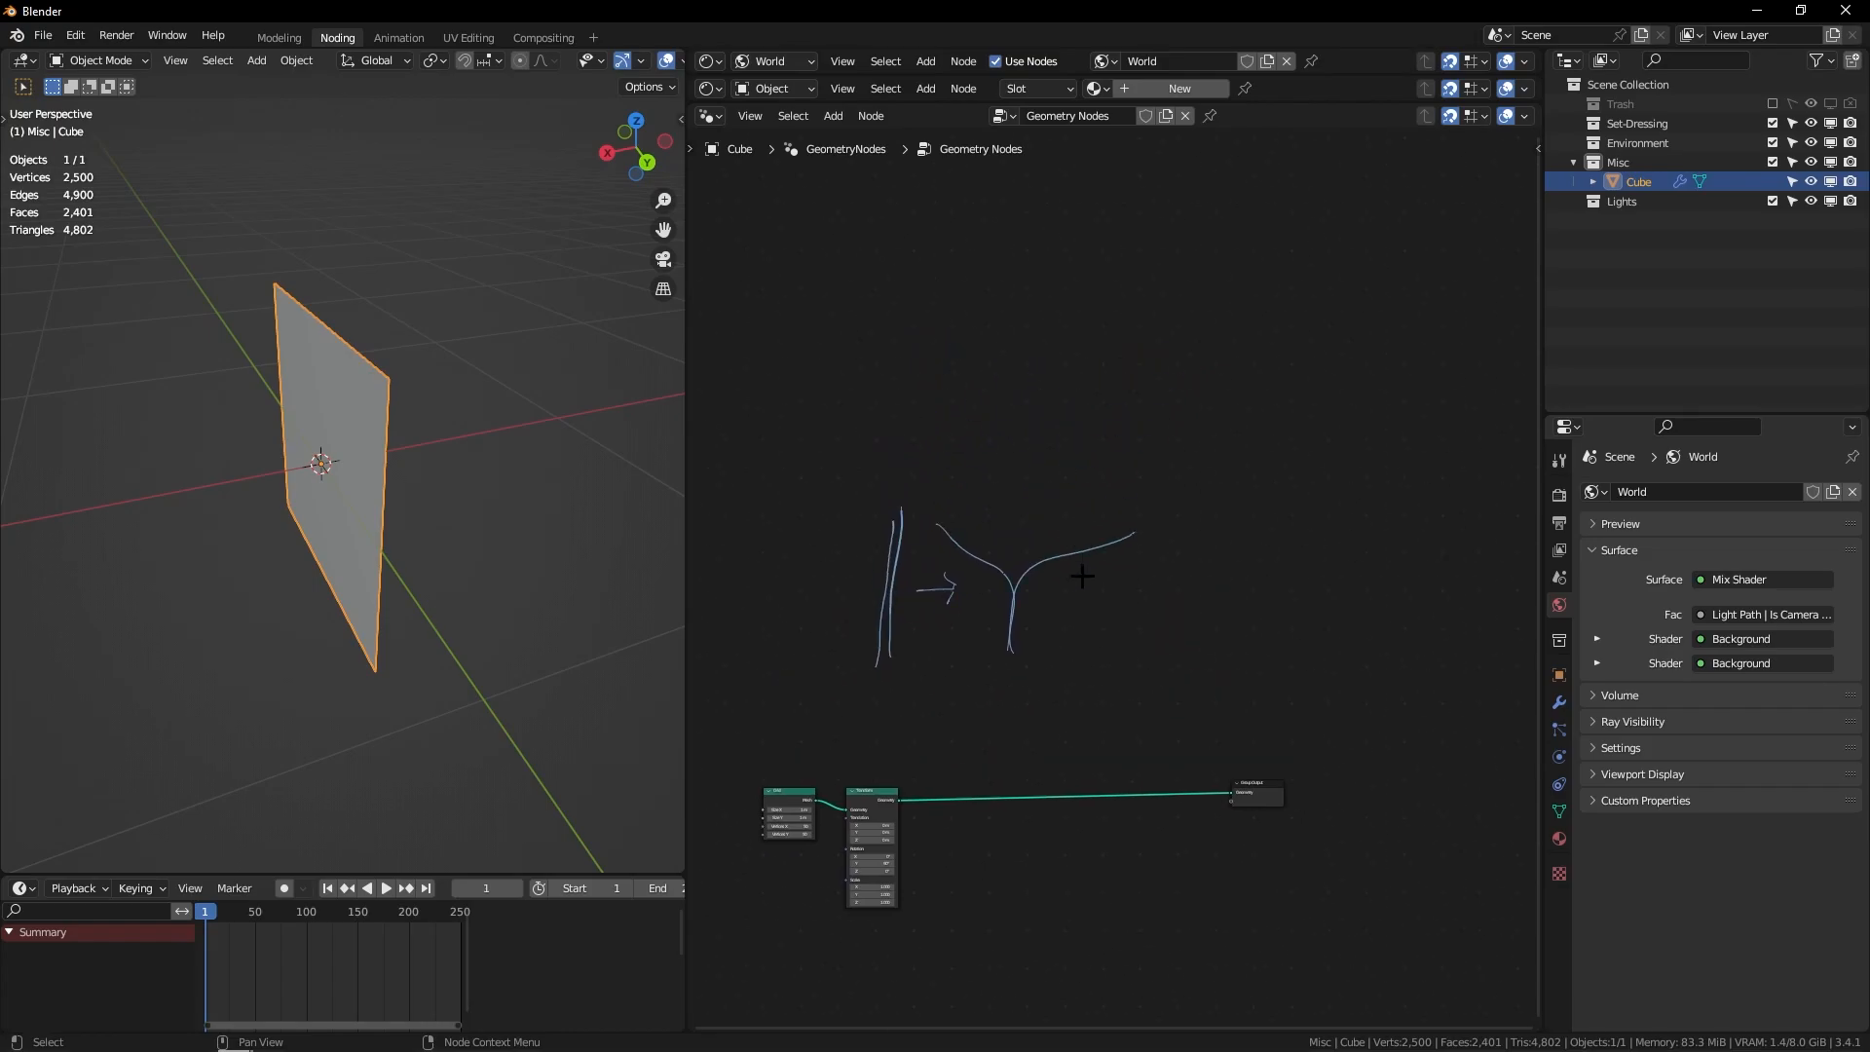
# Step: Switch to the finished Vellum Sim file to examine the peeling cloth and its duplication nodes, and return to the new scene
pyautogui.hotkey('alt', 'Tab')
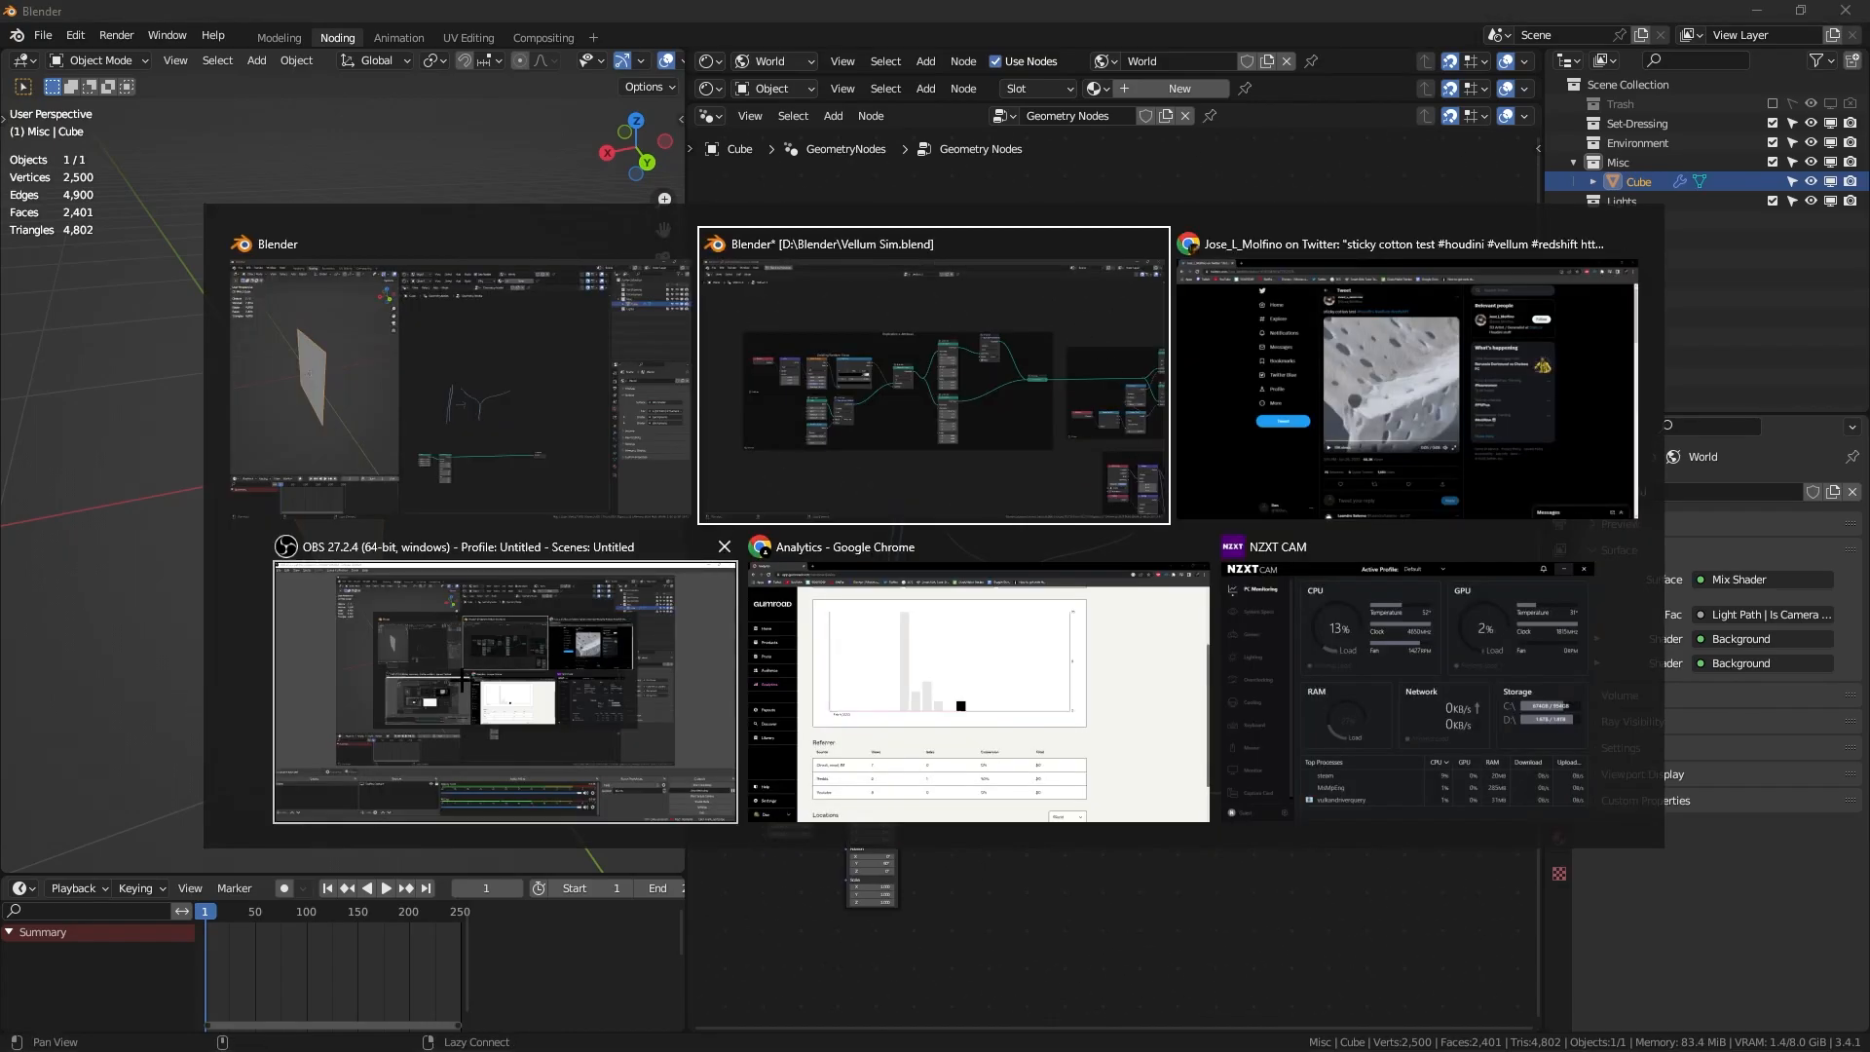
pyautogui.click(770, 400)
pyautogui.scroll(5, 517, 471)
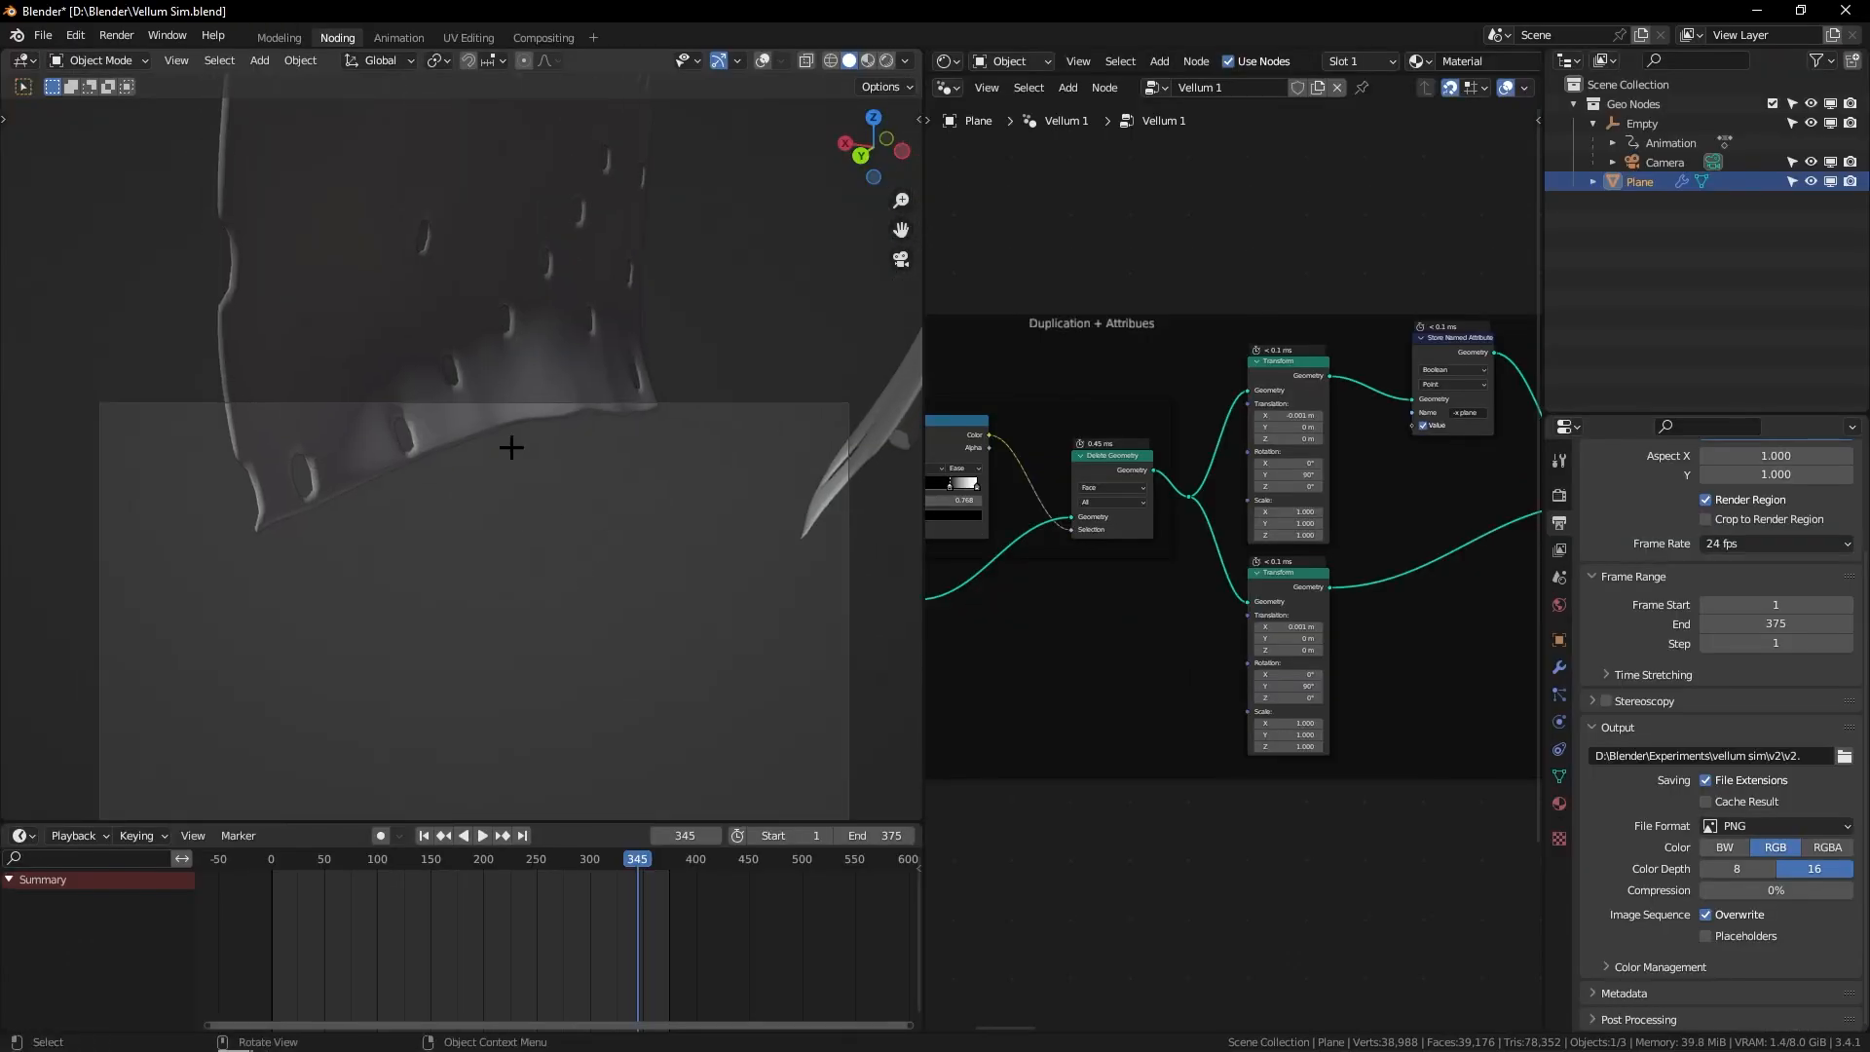
pyautogui.hotkey('alt', 'Tab')
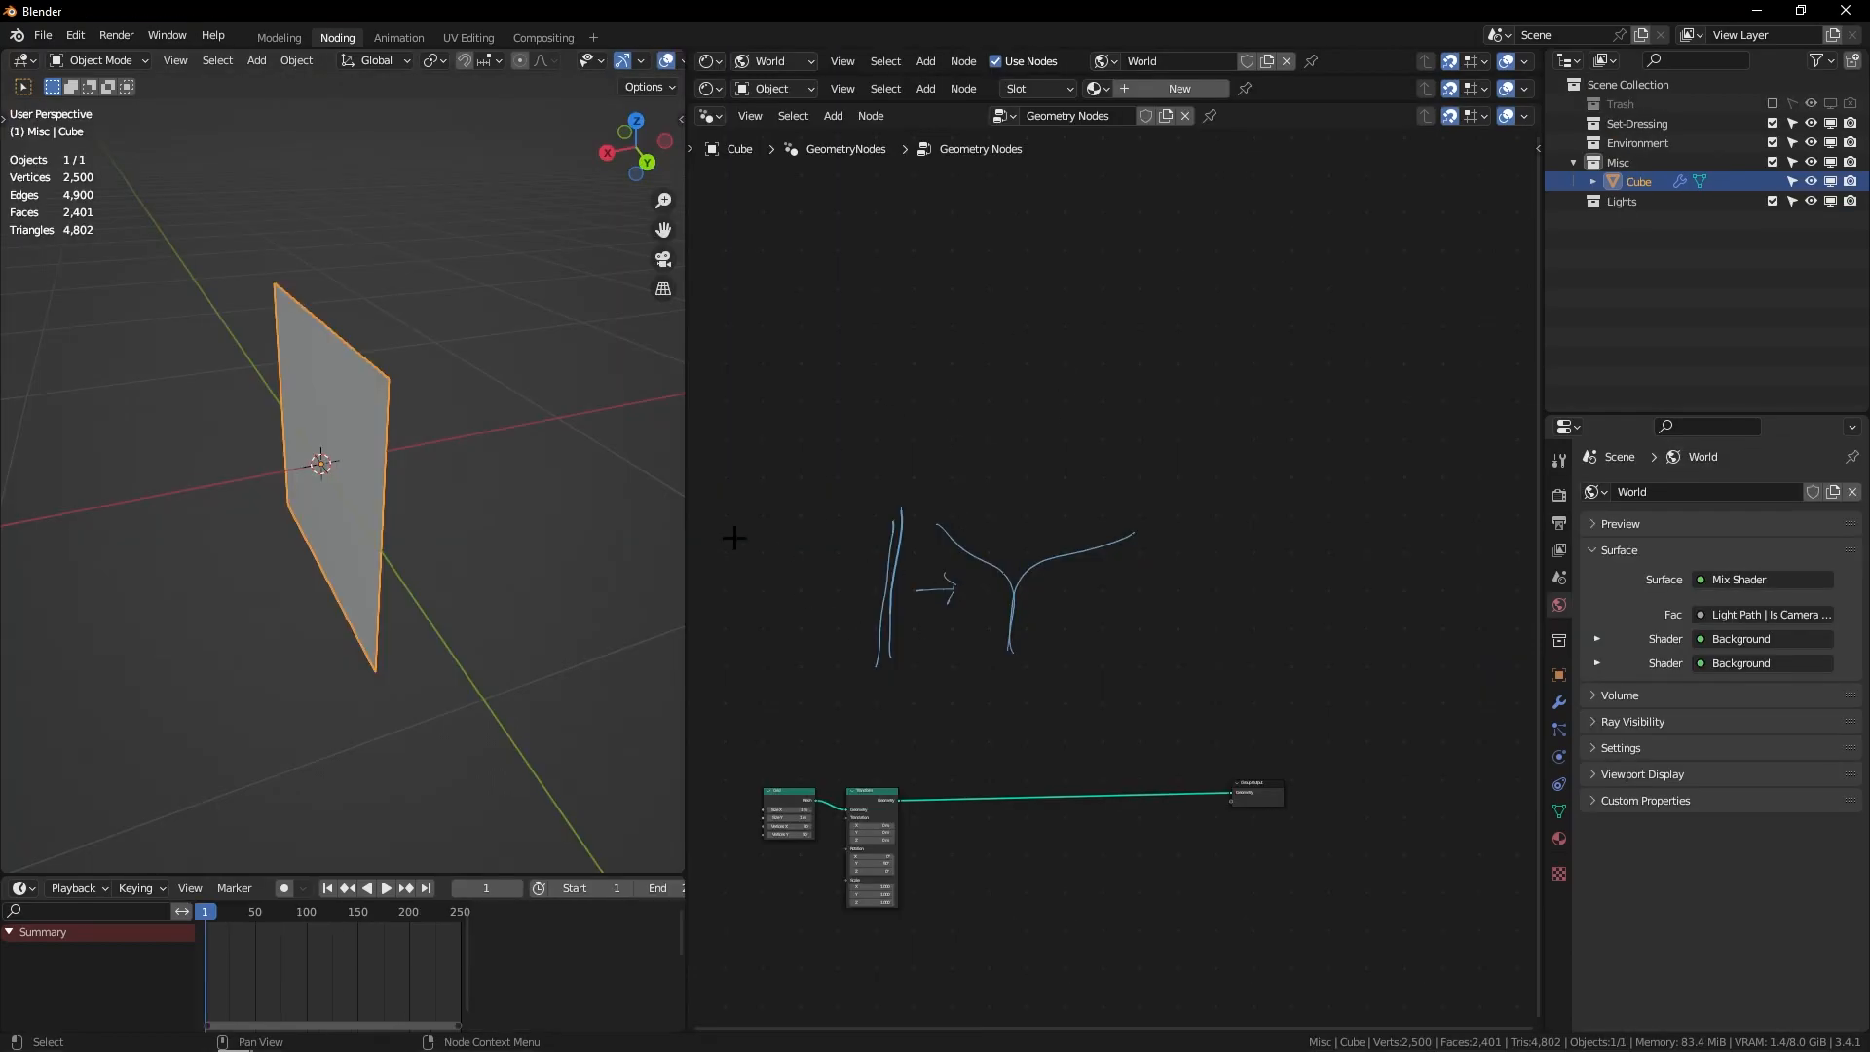
# Step: Try to annotate a sheet outline extending from the Y-shaped curve above the nodes, and undo the strokes
pyautogui.moveTo(328, 468); pyautogui.dragTo(546, 453, button='middle')
pyautogui.scroll(3, 973, 594)
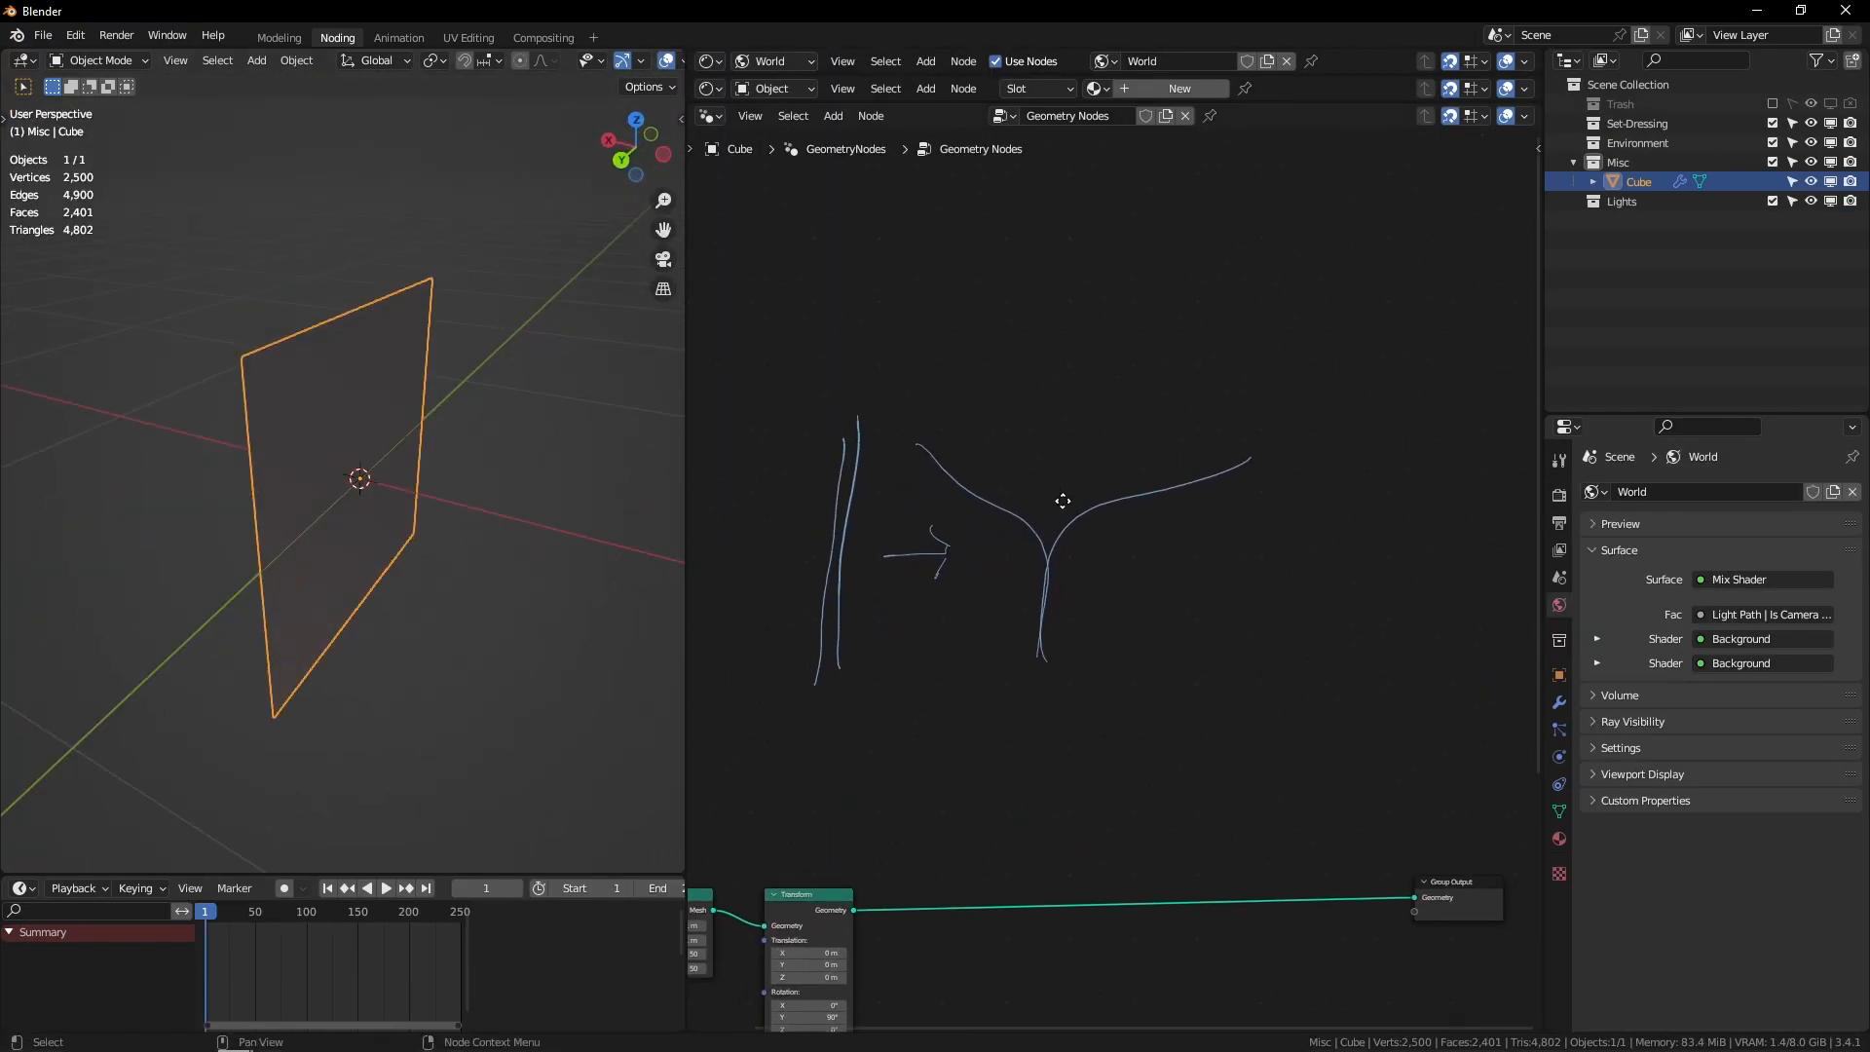
pyautogui.moveTo(1056, 498)
pyautogui.mouseDown()
pyautogui.moveTo(1285, 647)
pyautogui.moveTo(1039, 681)
pyautogui.mouseUp()
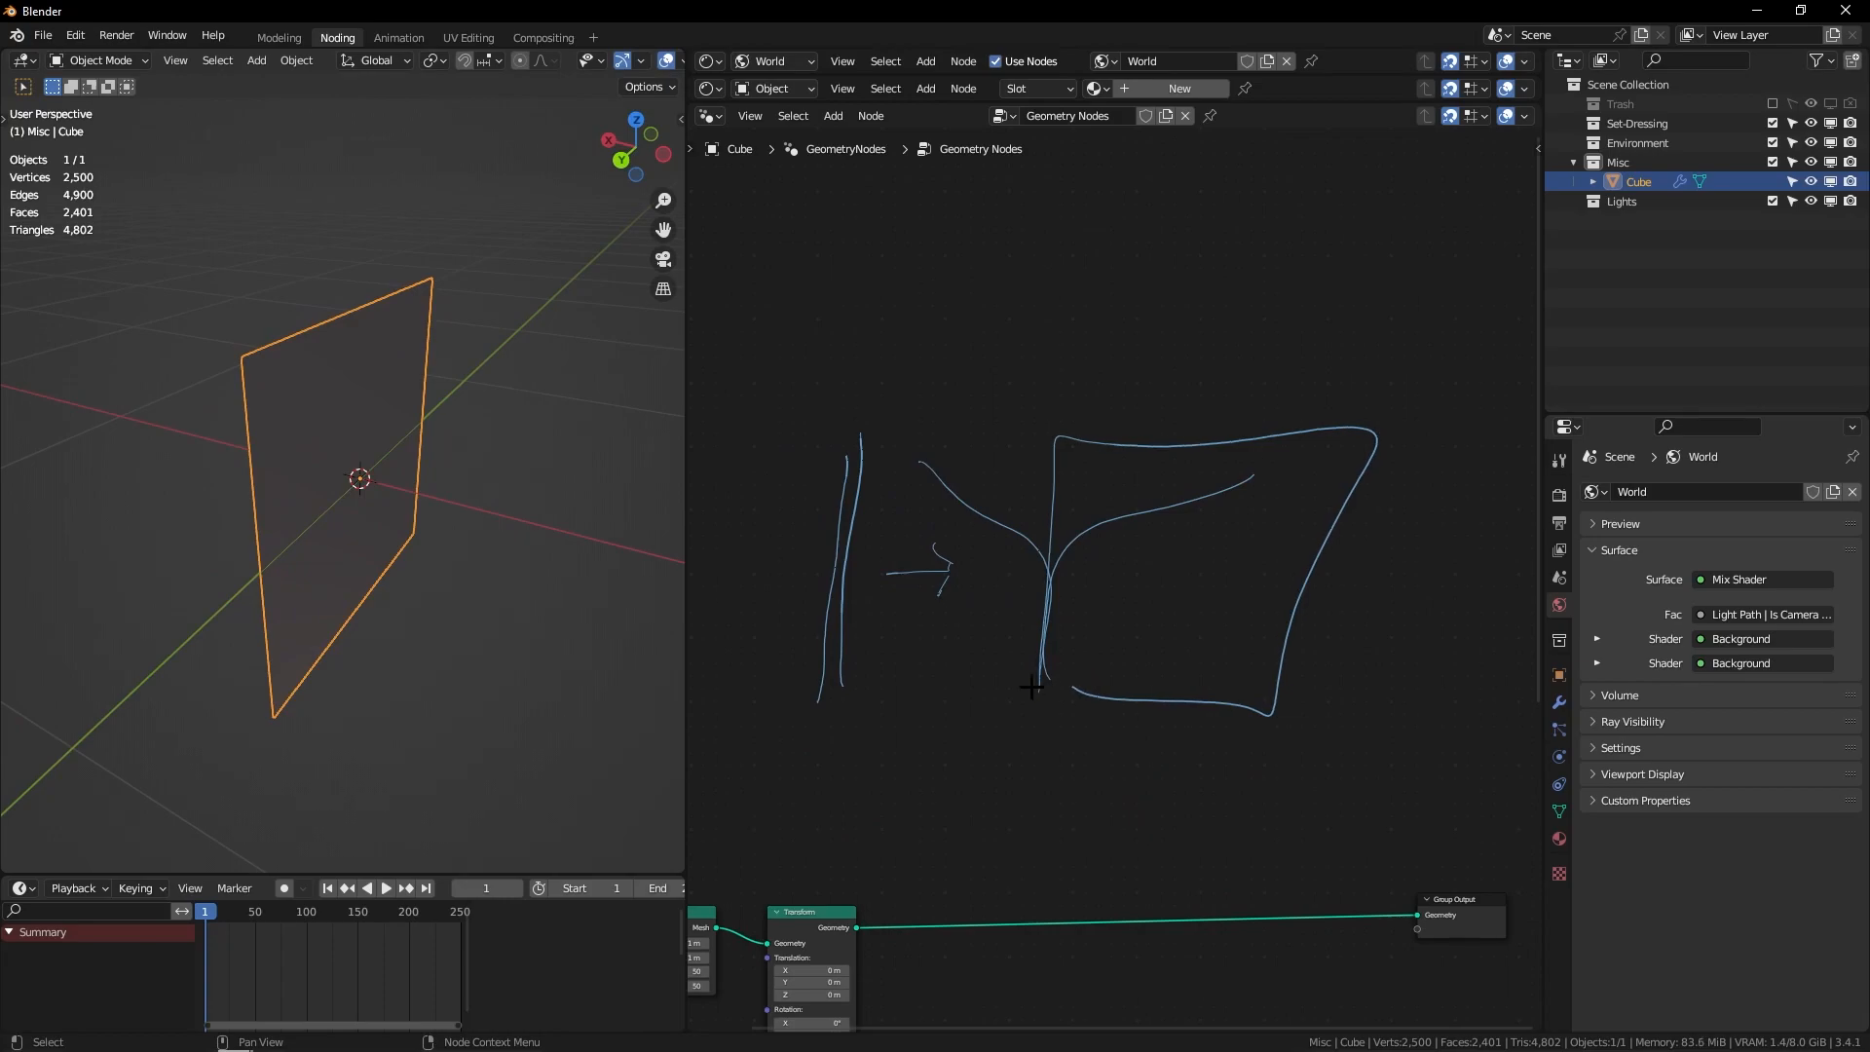
pyautogui.moveTo(1056, 448)
pyautogui.mouseDown()
pyautogui.moveTo(889, 617)
pyautogui.moveTo(1080, 706)
pyautogui.mouseUp()
pyautogui.hotkey('ctrl', 'z')
pyautogui.hotkey('ctrl', 'z')
pyautogui.moveTo(1296, 561); pyautogui.dragTo(1251, 413, button='middle')
pyautogui.scroll(-2, 1249, 343)
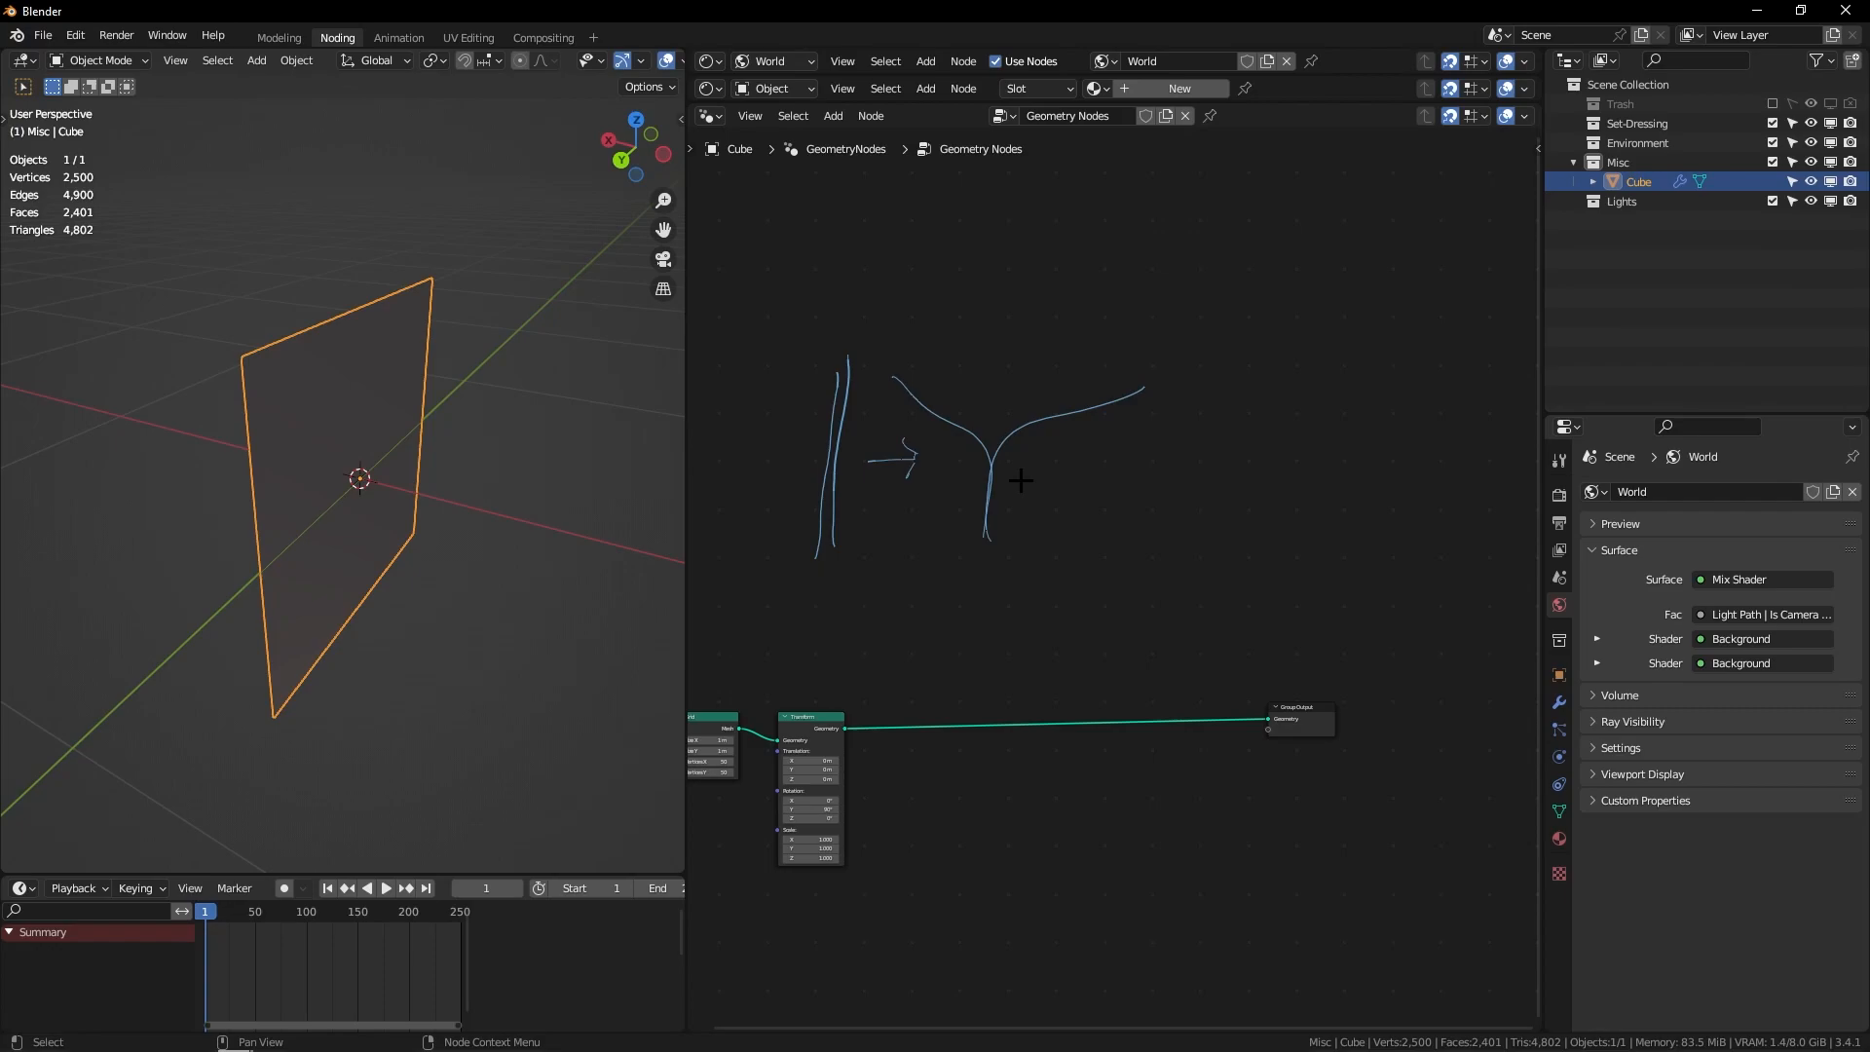
# Step: Annotate the grid in the 3D viewport with short parallel lines, starting from the back view, and a curved arrow in front of it
pyautogui.moveTo(545, 428); pyautogui.dragTo(393, 370, button='middle')
pyautogui.click(632, 152)
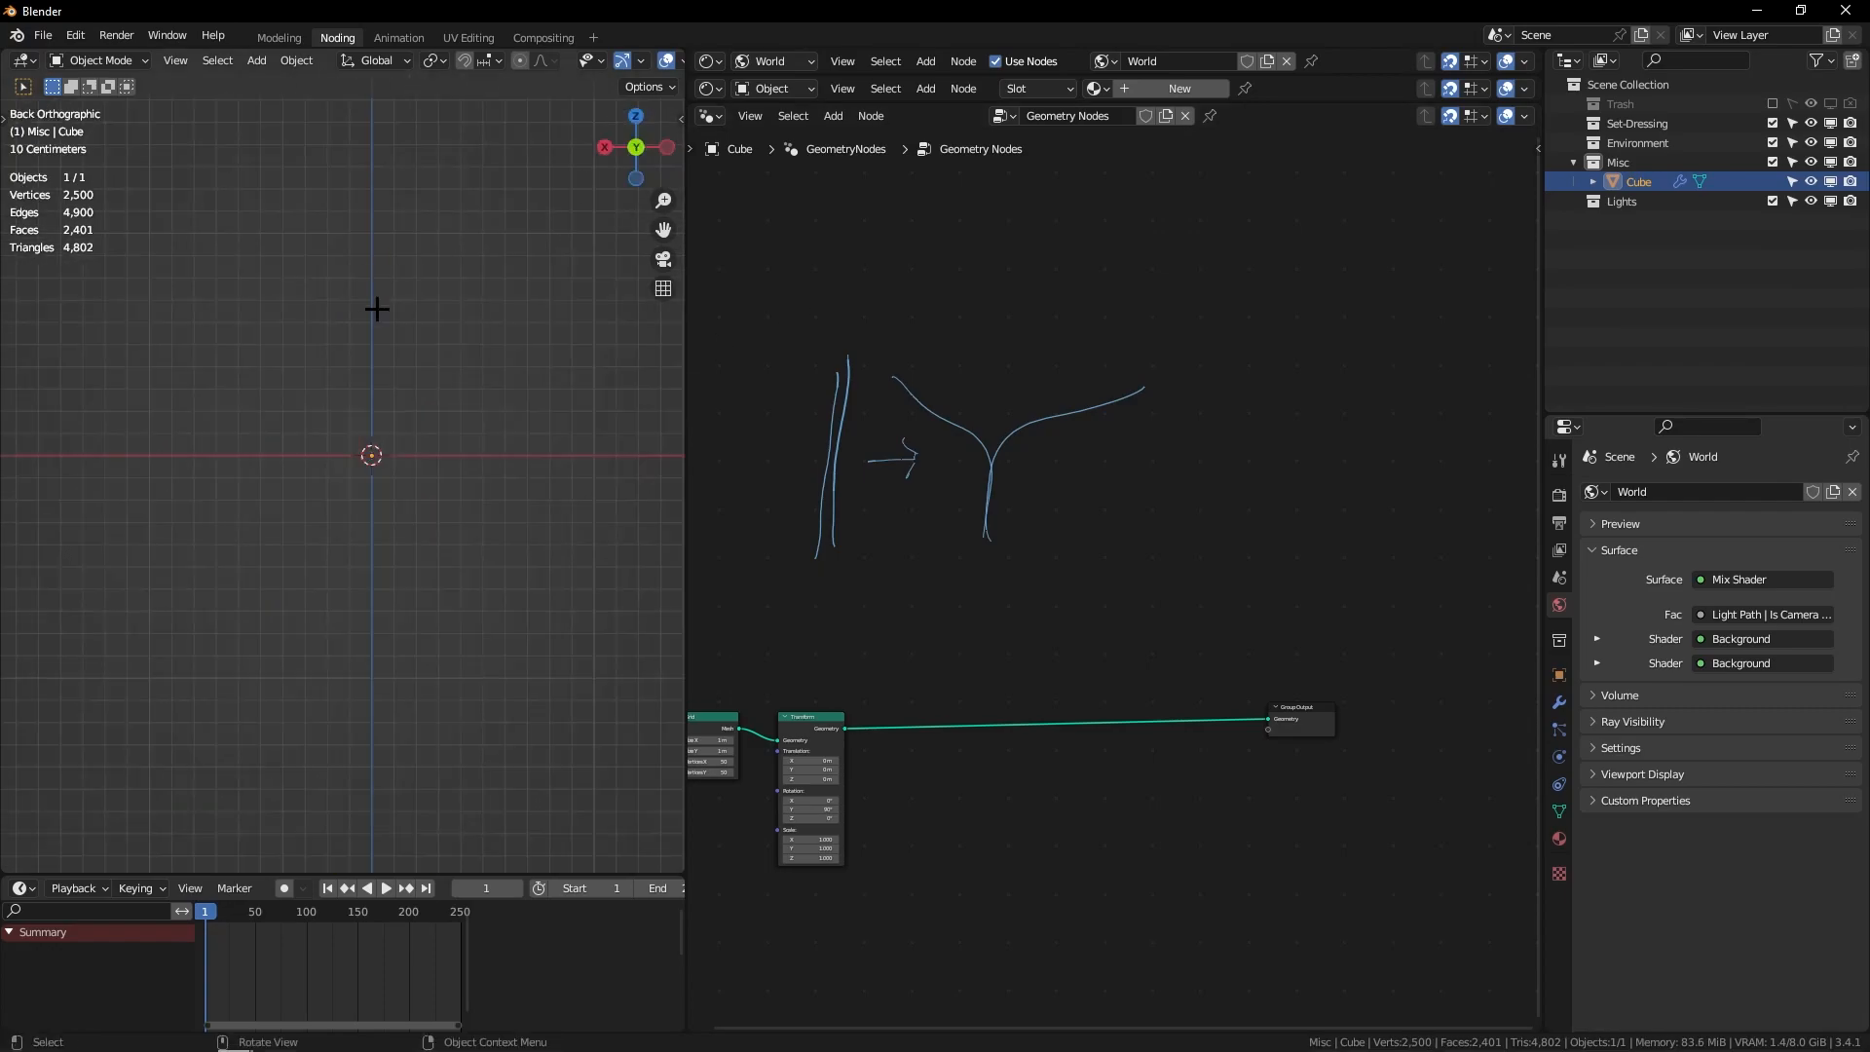
pyautogui.moveTo(368, 409); pyautogui.dragTo(419, 408)
pyautogui.moveTo(498, 263); pyautogui.dragTo(296, 424, button='middle')
pyautogui.moveTo(322, 340); pyautogui.dragTo(328, 429, button='middle')
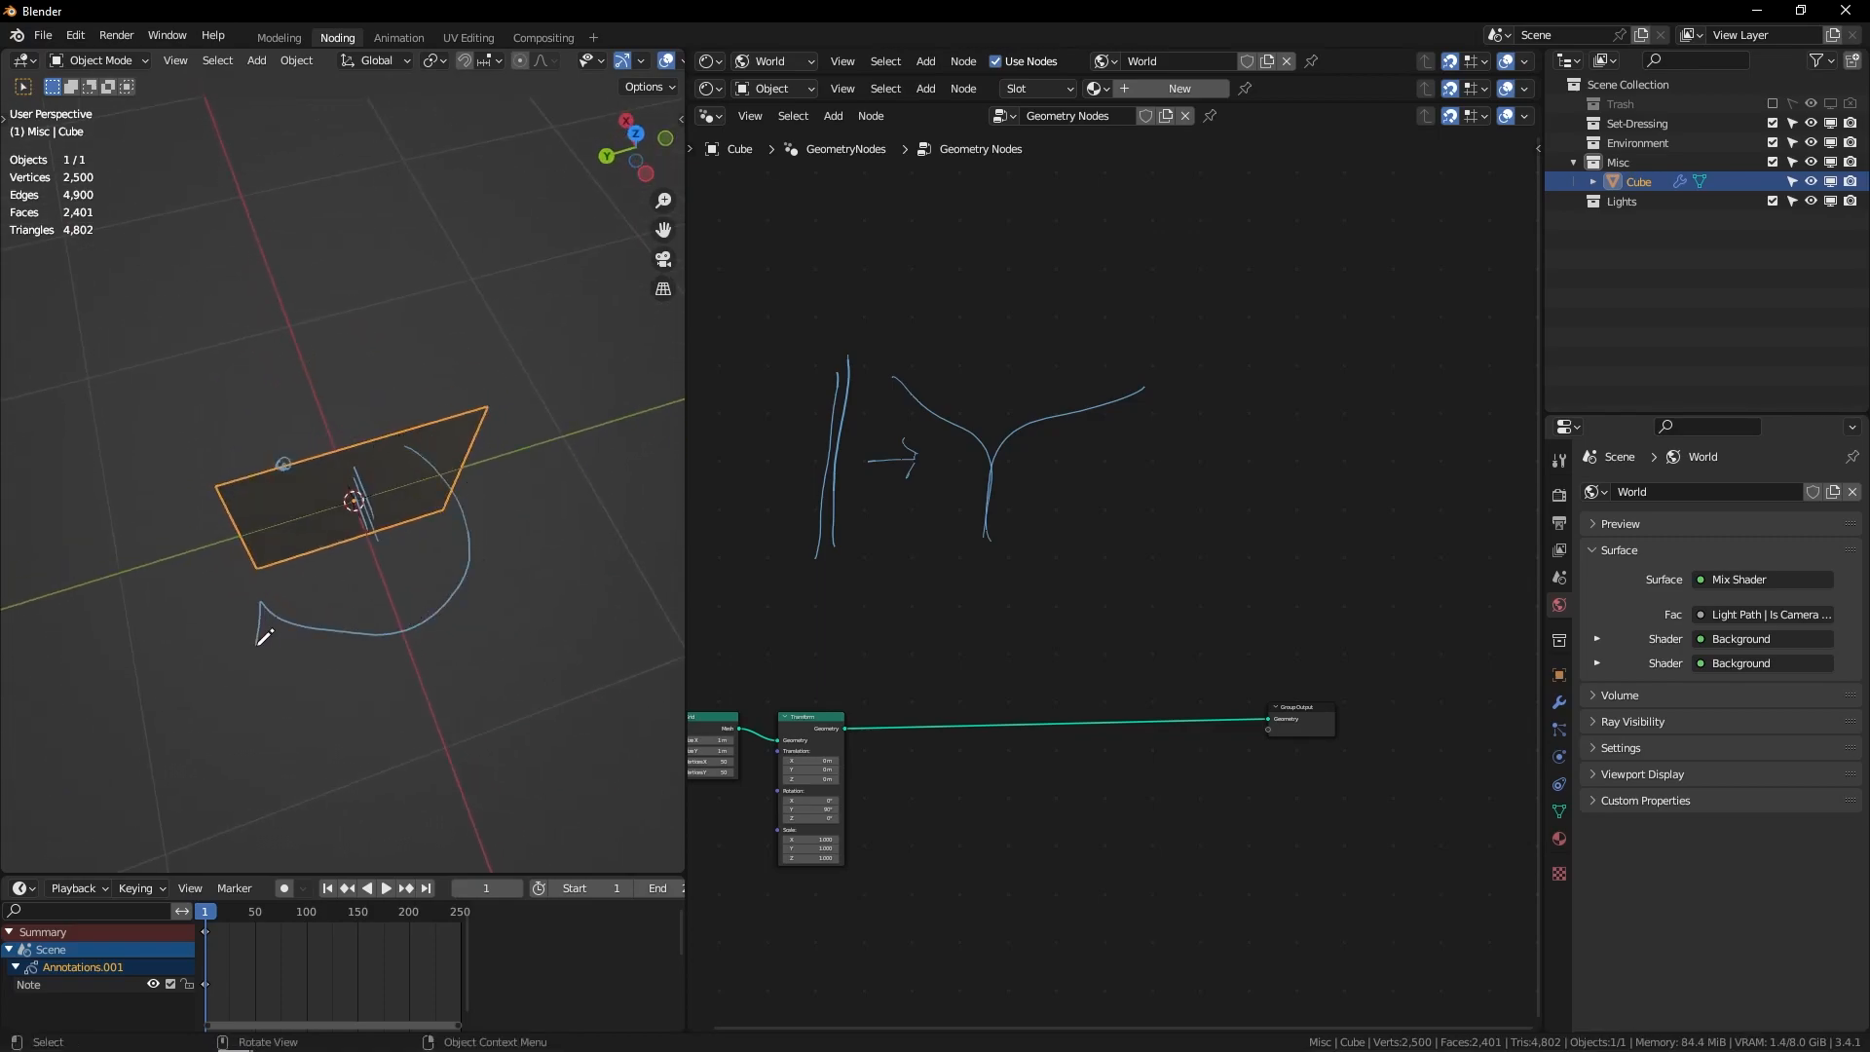
pyautogui.moveTo(269, 578); pyautogui.dragTo(259, 454, button='middle')
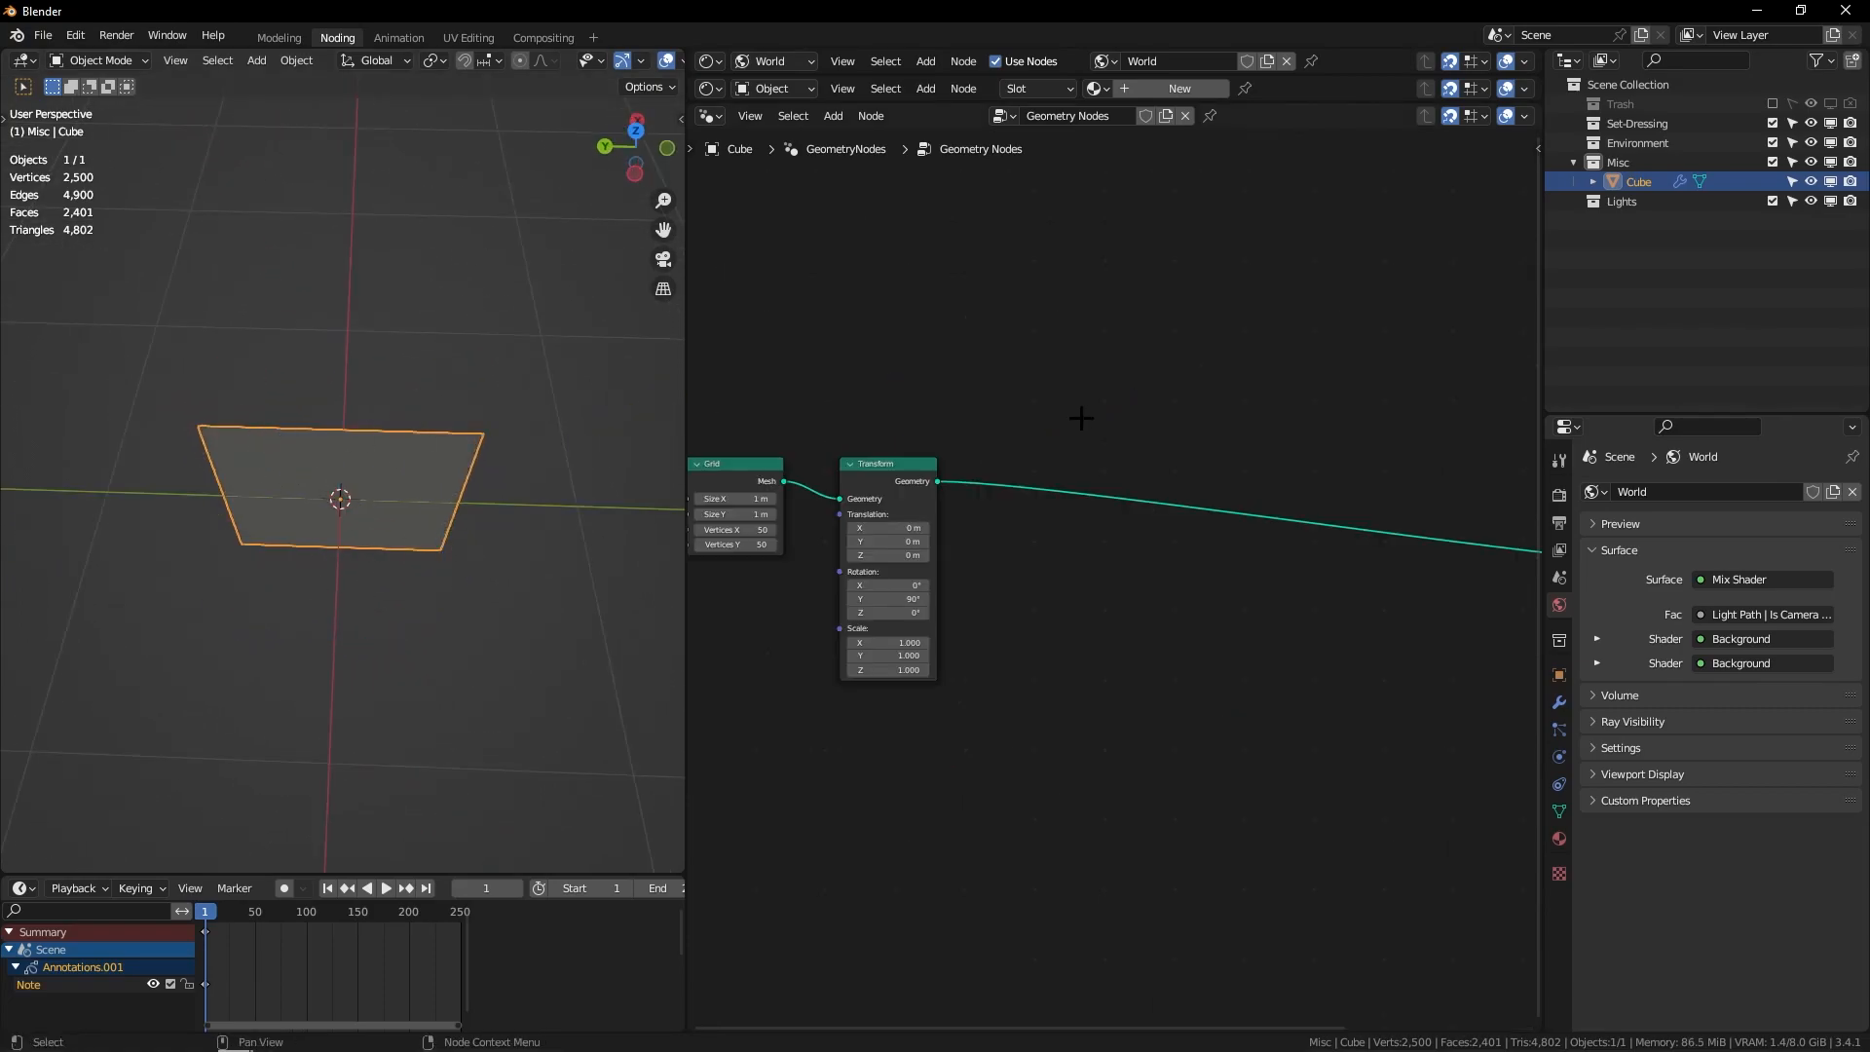
# Step: Insert a Join Geometry node between Transform and Group Output, and move Grid and Transform away from it to make room
pyautogui.hotkey('shift', 'a')
pyautogui.write('join')
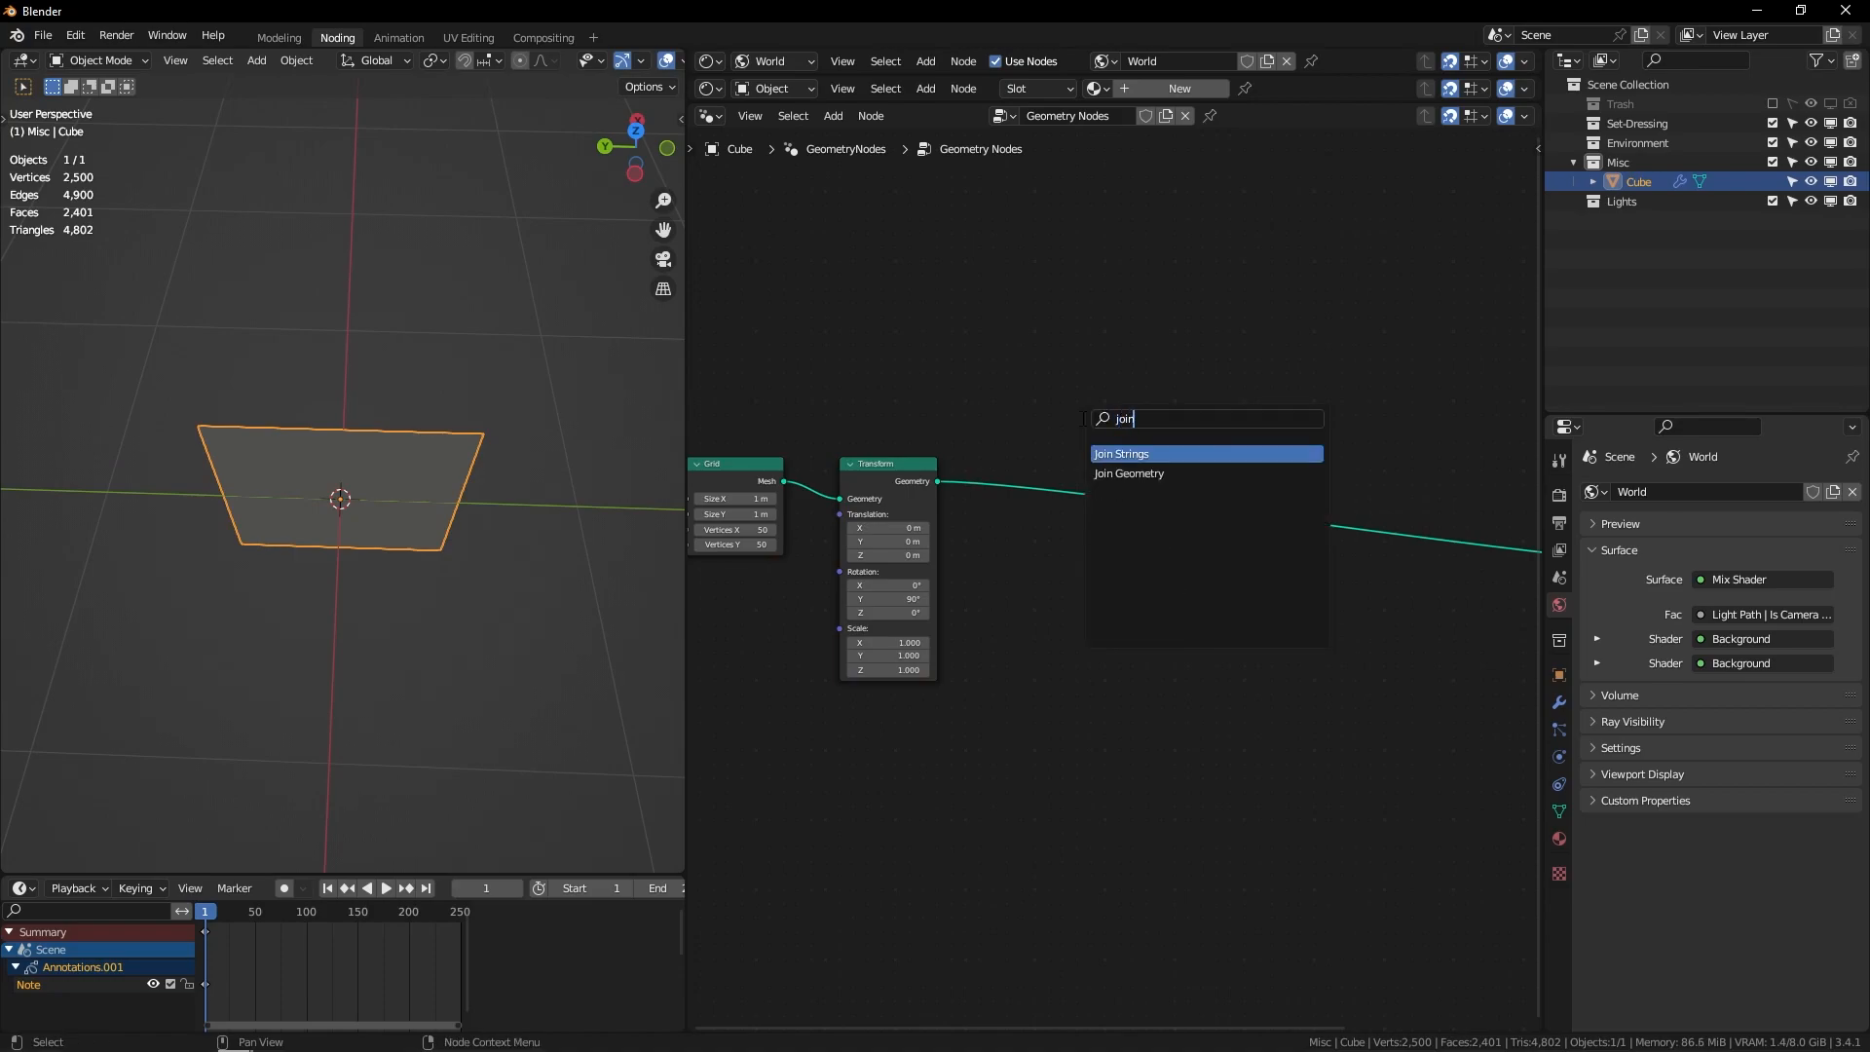
pyautogui.click(1154, 471)
pyautogui.click(1160, 473)
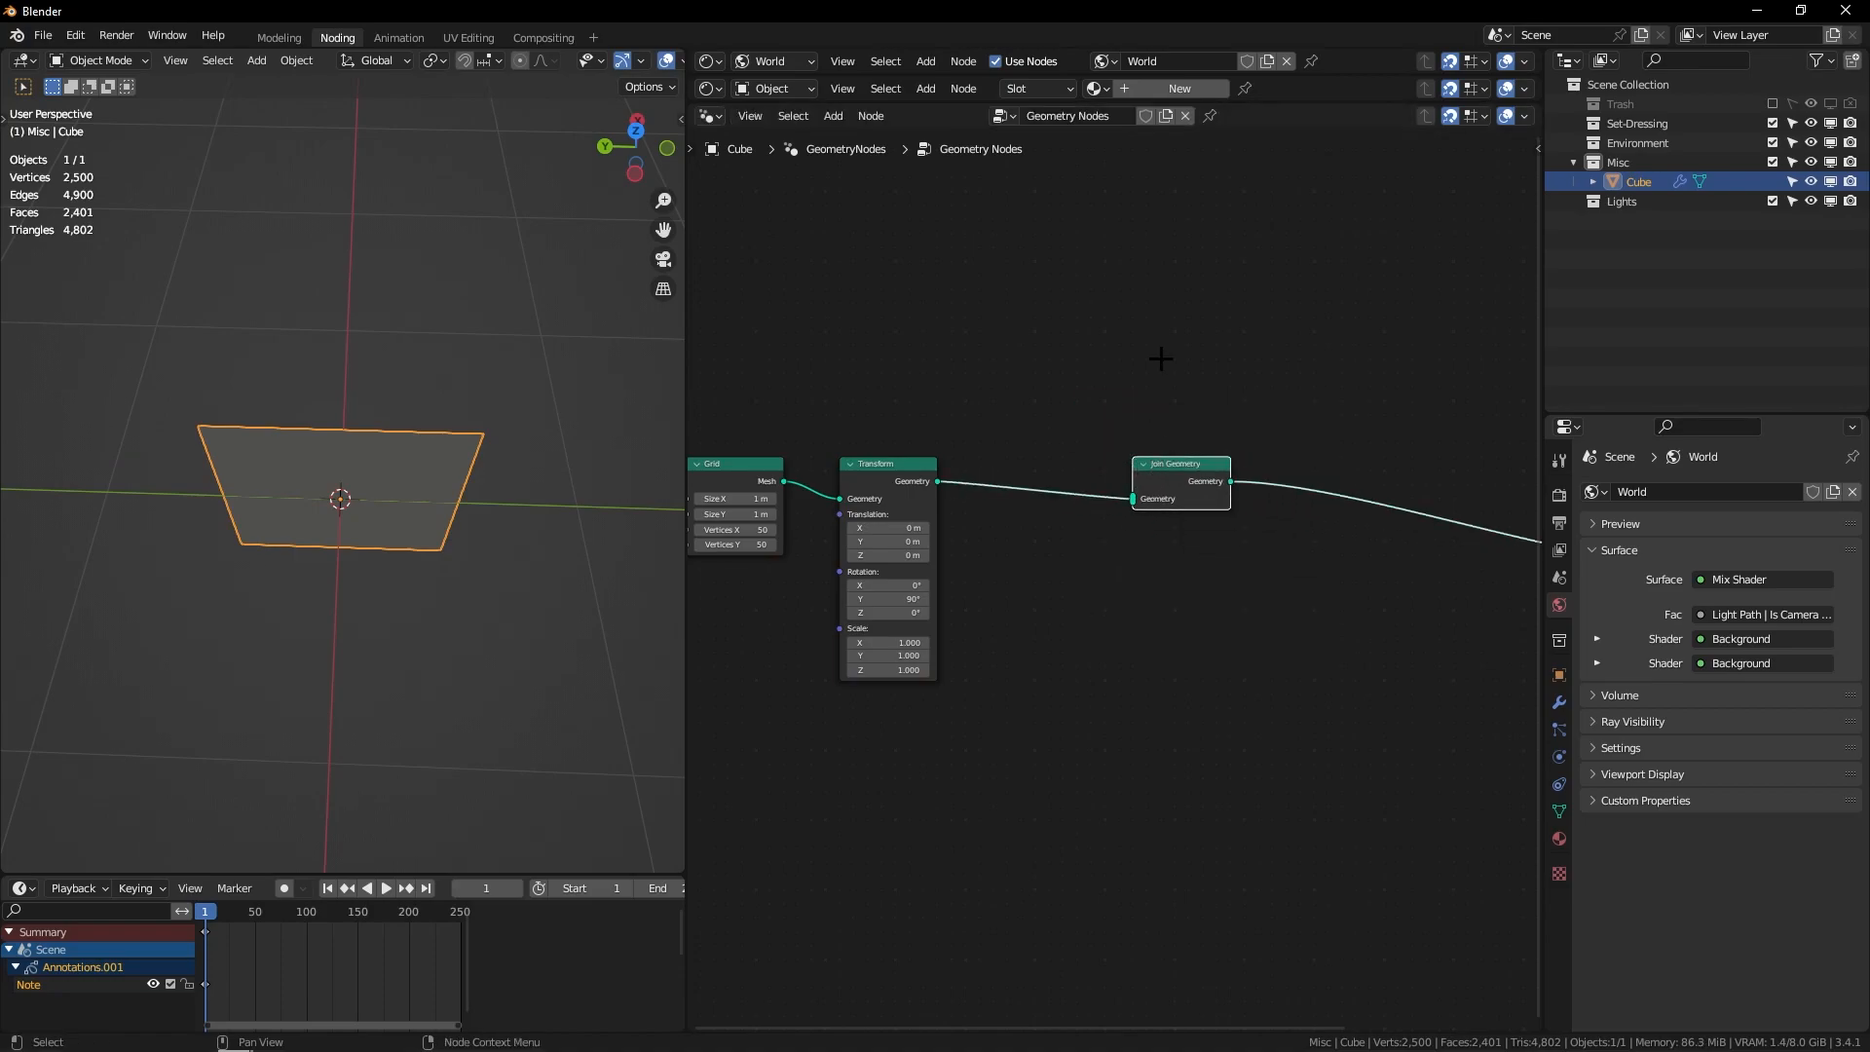
pyautogui.moveTo(877, 502); pyautogui.dragTo(998, 475, button='middle')
pyautogui.moveTo(855, 355); pyautogui.dragTo(1057, 467)
pyautogui.press('g')
pyautogui.click(946, 455)
pyautogui.click(1033, 489)
# Step: Insert a Store Named Attribute node between Transform and Join Geometry and name its attribute "-x plane"
pyautogui.hotkey('shift', 'a')
pyautogui.write('store')
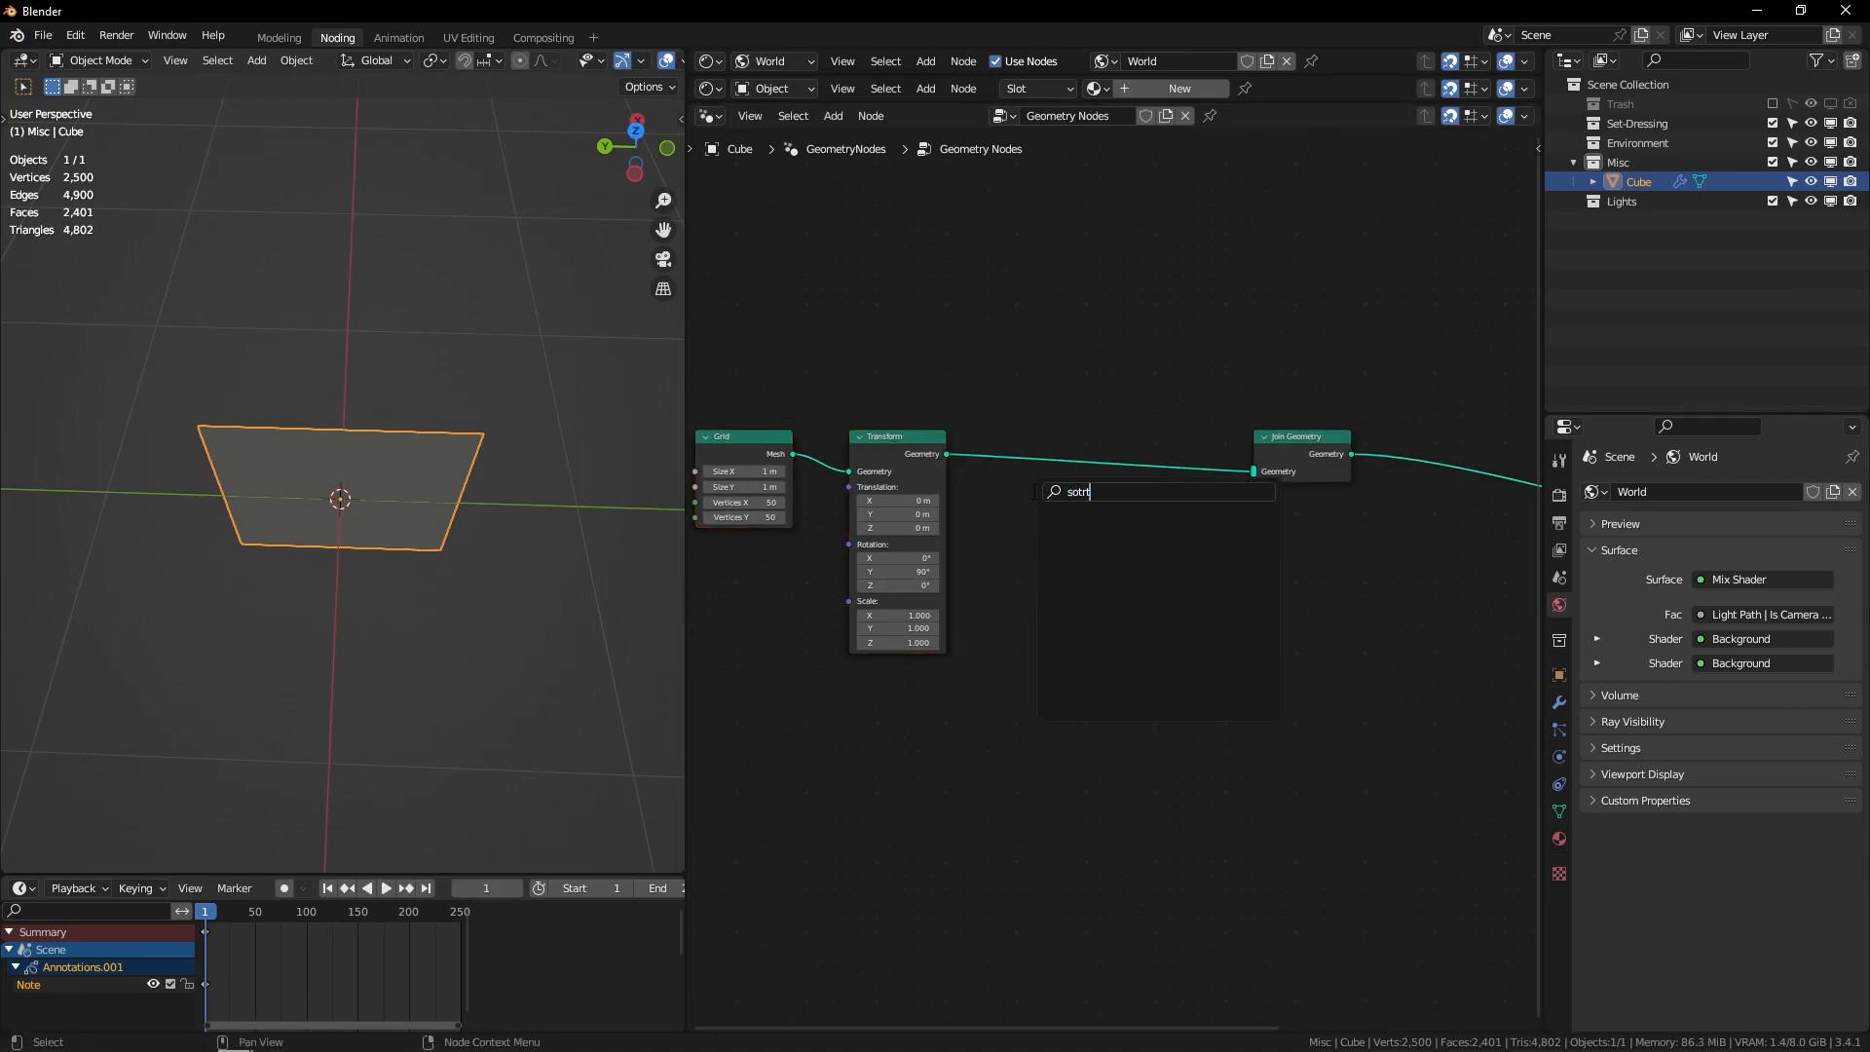
pyautogui.press('Return')
pyautogui.click(1068, 447)
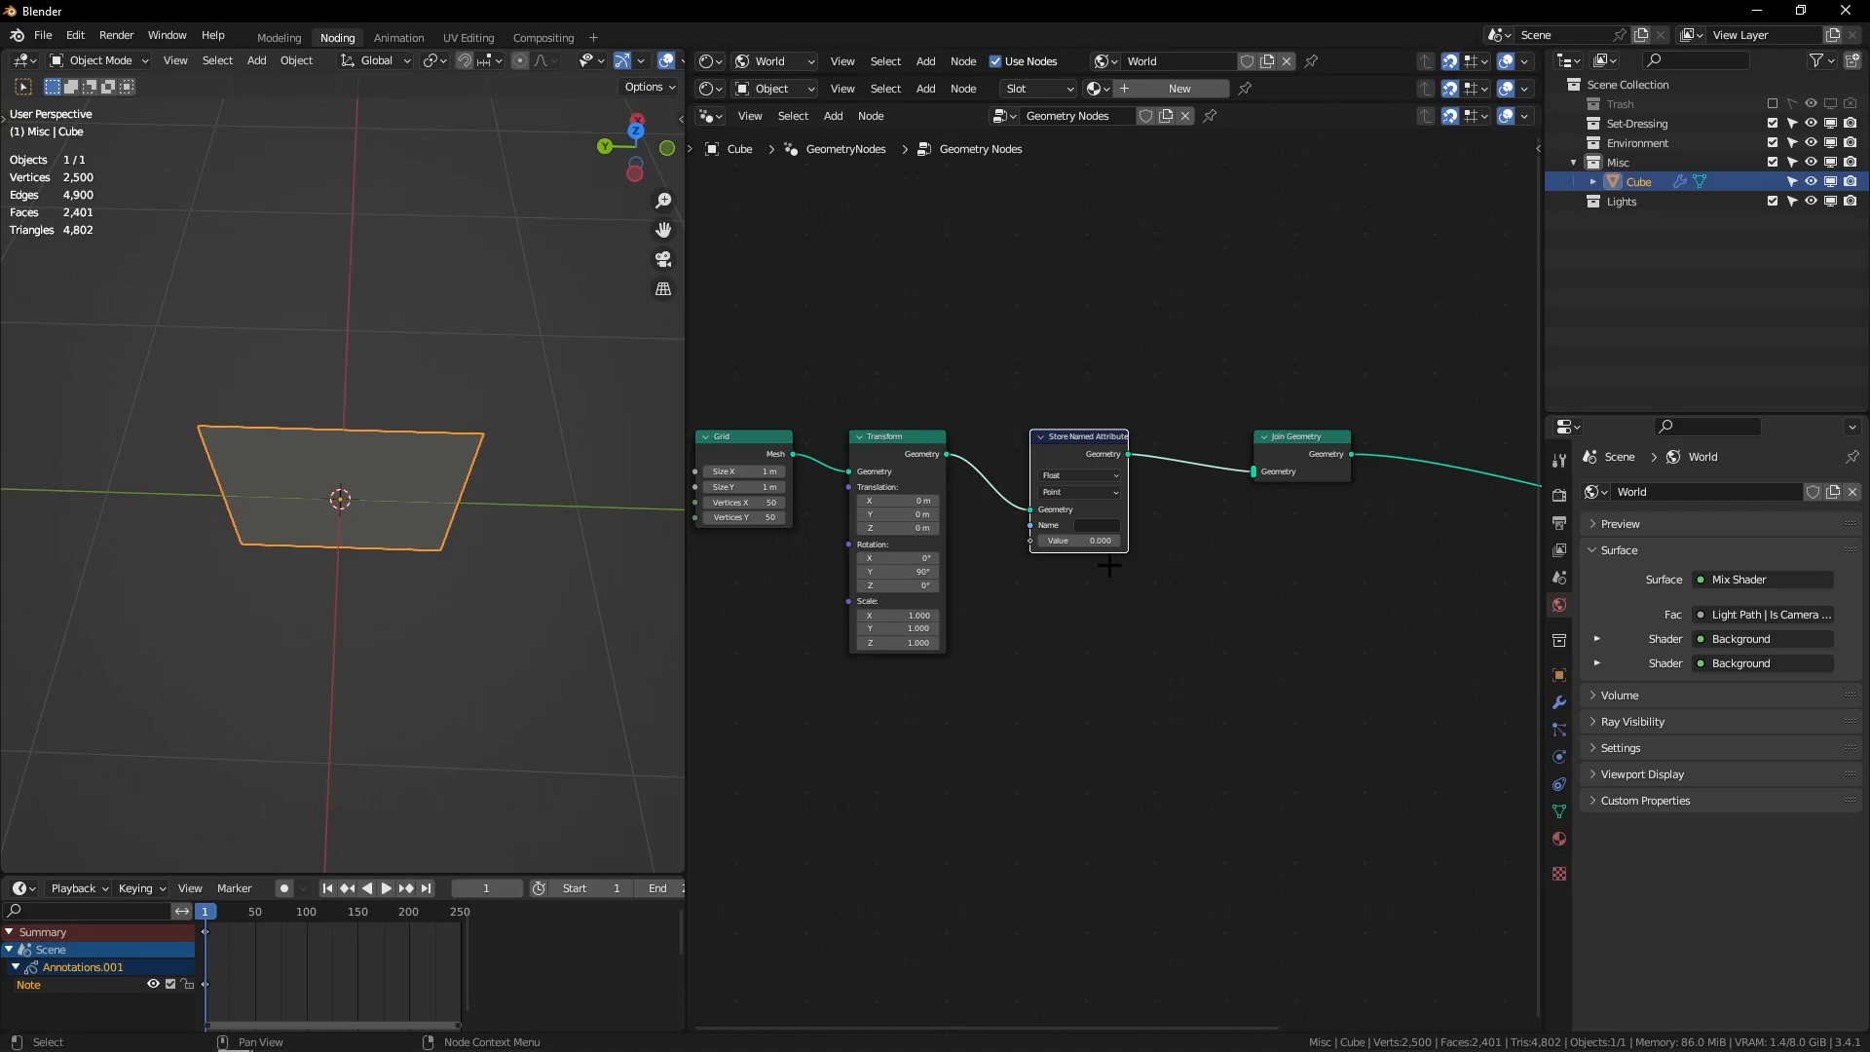
pyautogui.scroll(2, 1161, 567)
pyautogui.click(1090, 502)
pyautogui.write('-x plane')
pyautogui.press('Return')
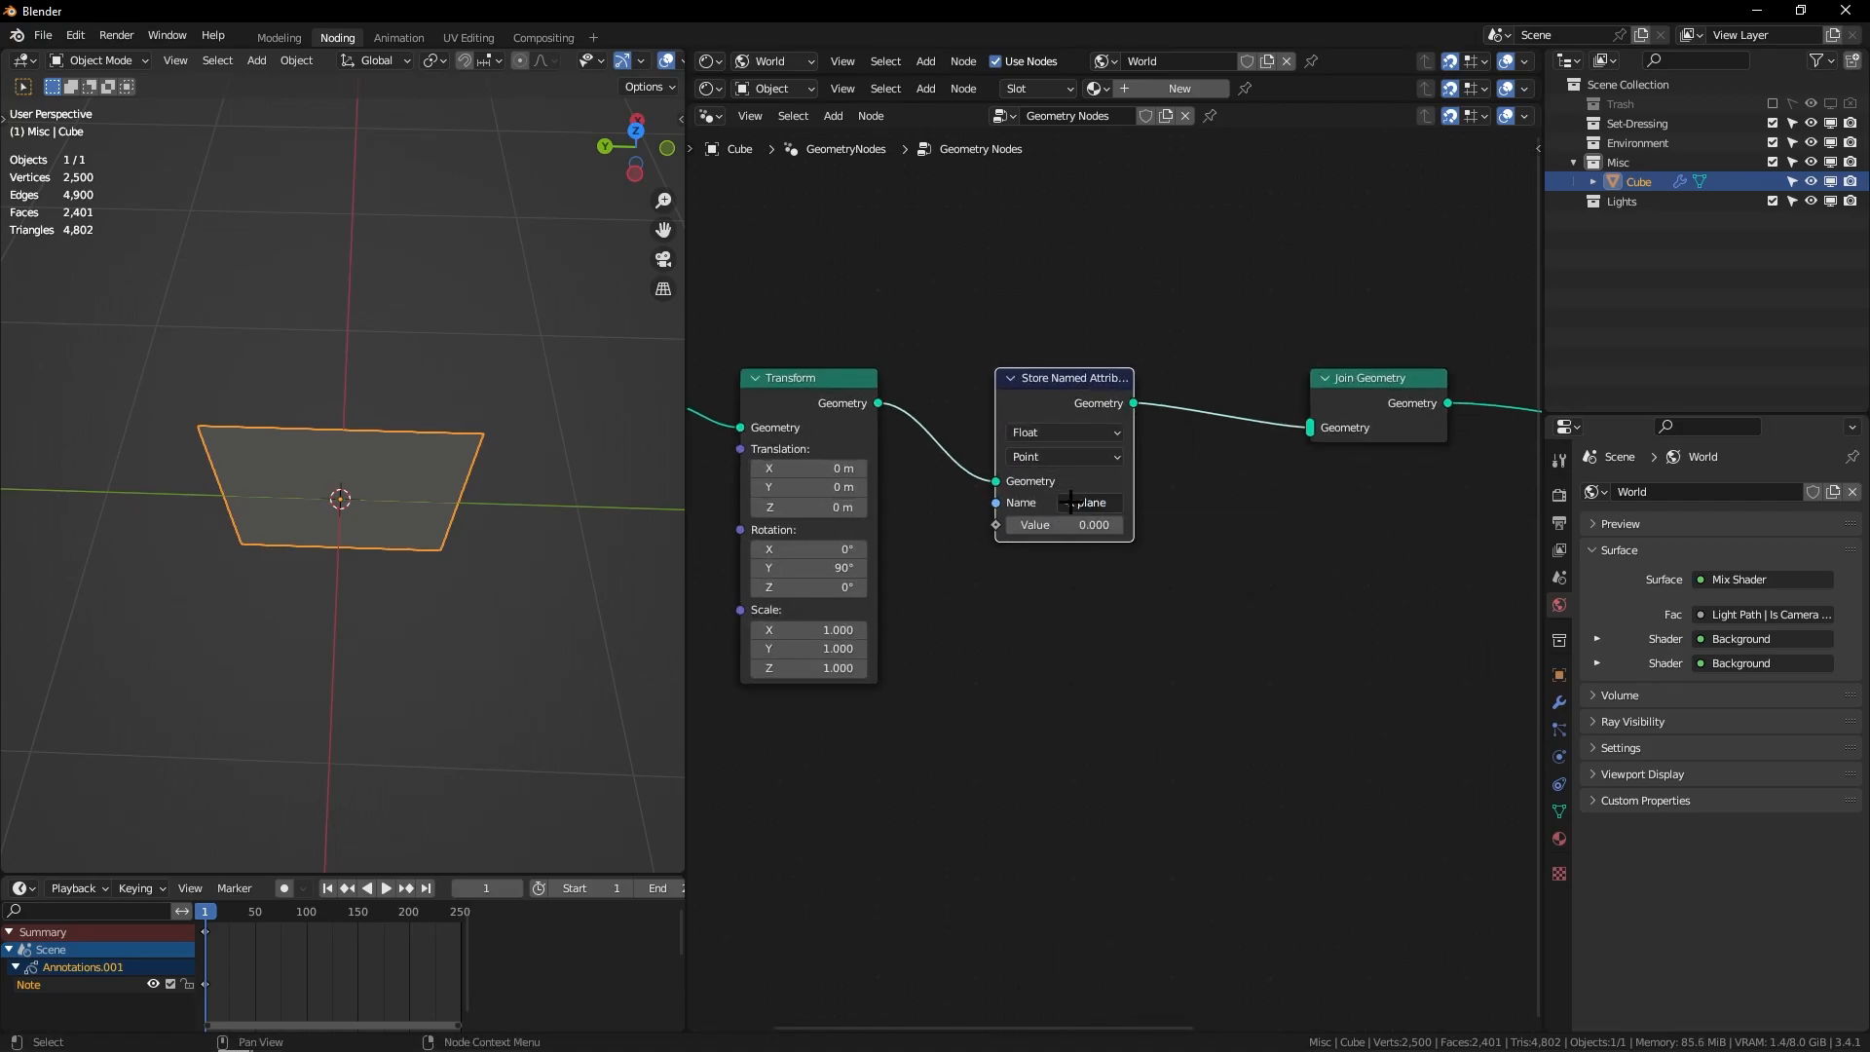
# Step: Annotate an arrow along the negative X direction from the grid in the 3D viewport, and erase it
pyautogui.moveTo(535, 676)
pyautogui.mouseDown(button='middle')
pyautogui.moveTo(201, 317)
pyautogui.moveTo(220, 418)
pyautogui.moveTo(167, 421)
pyautogui.mouseUp(button='middle')
pyautogui.press('d')
pyautogui.moveTo(296, 468); pyautogui.dragTo(14, 389)
pyautogui.moveTo(14, 389); pyautogui.dragTo(90, 377)
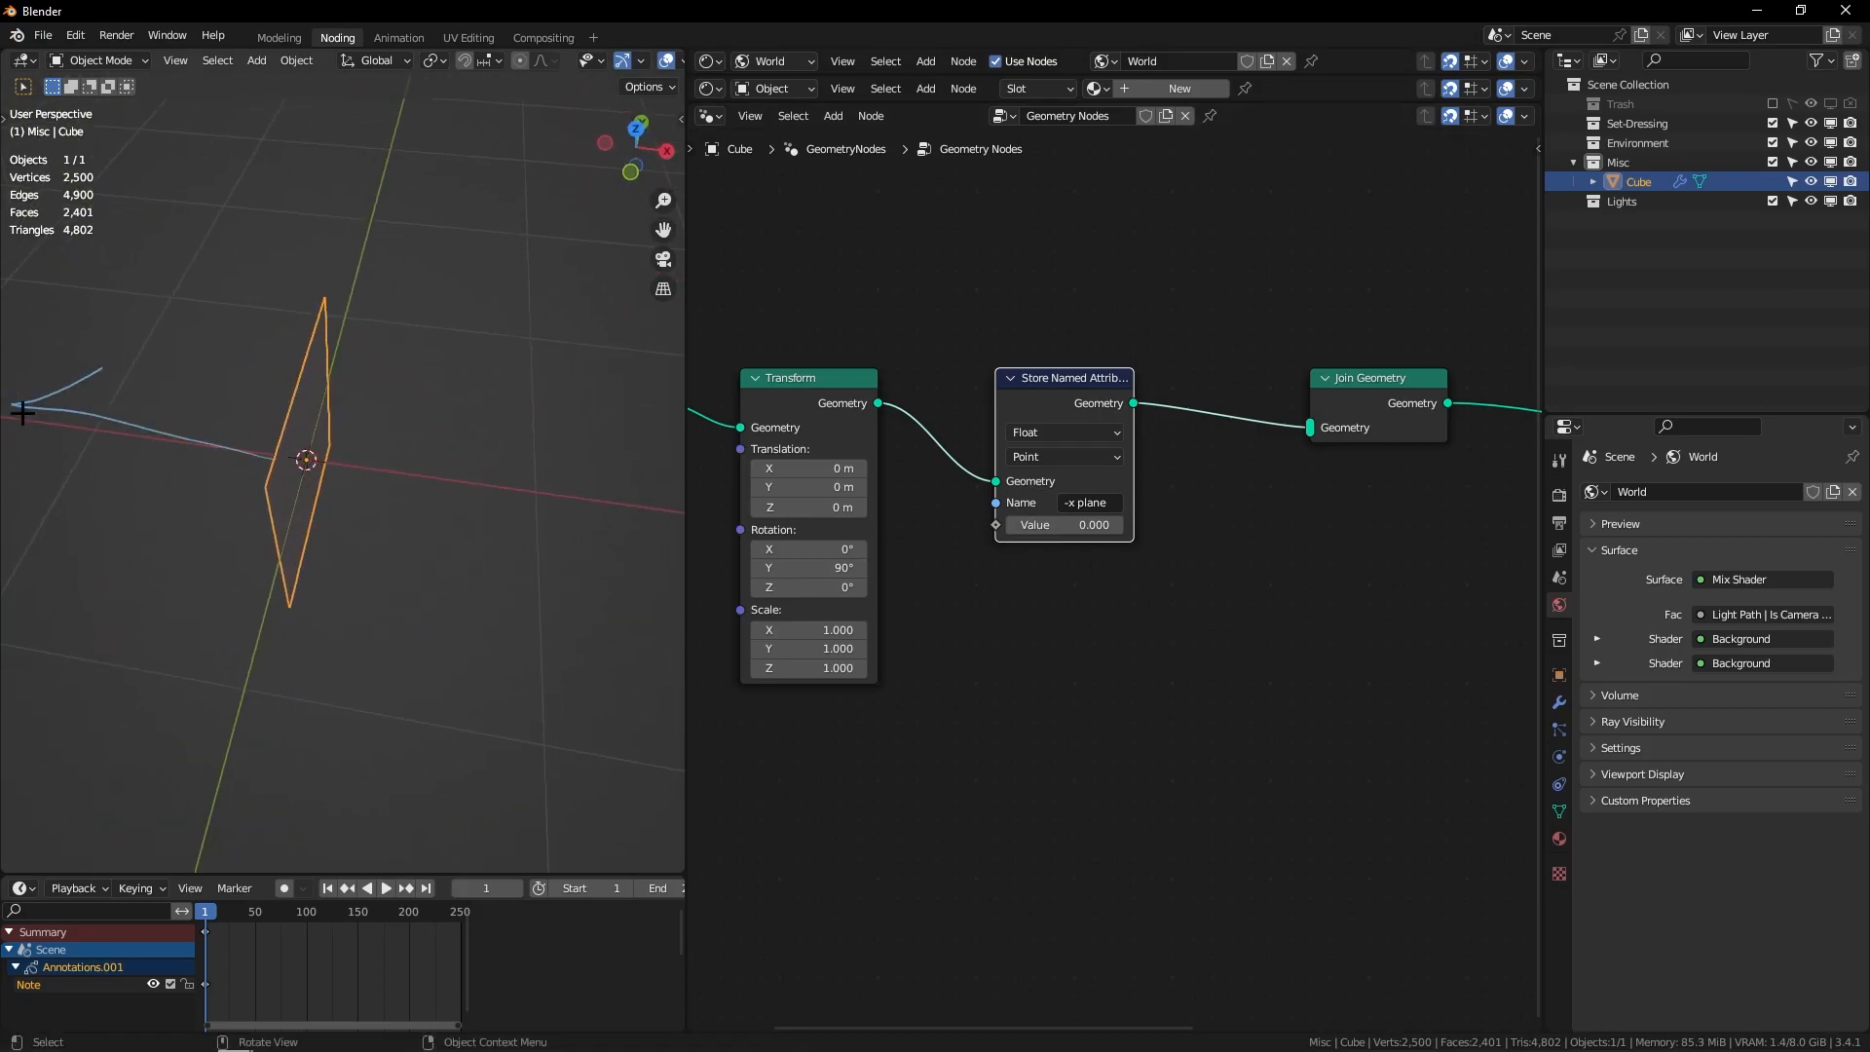
pyautogui.moveTo(14, 397); pyautogui.dragTo(39, 448)
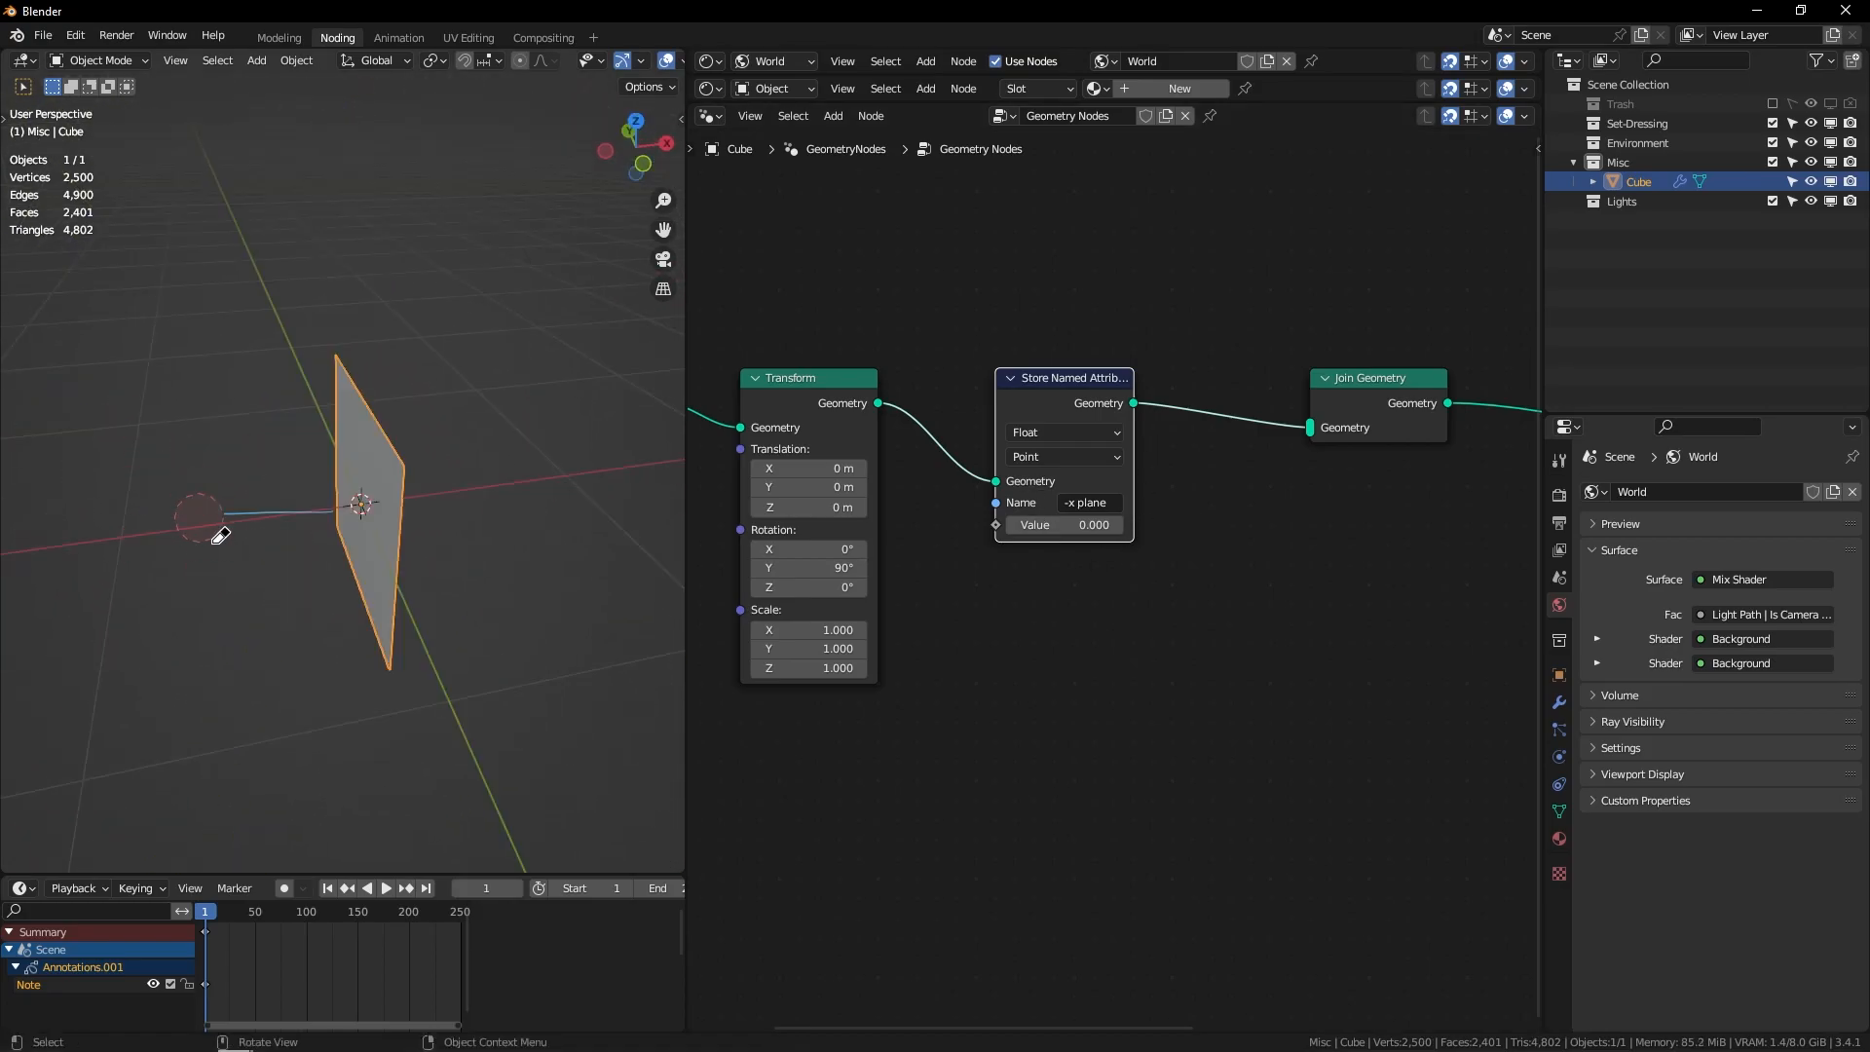
pyautogui.moveTo(220, 536); pyautogui.dragTo(321, 417)
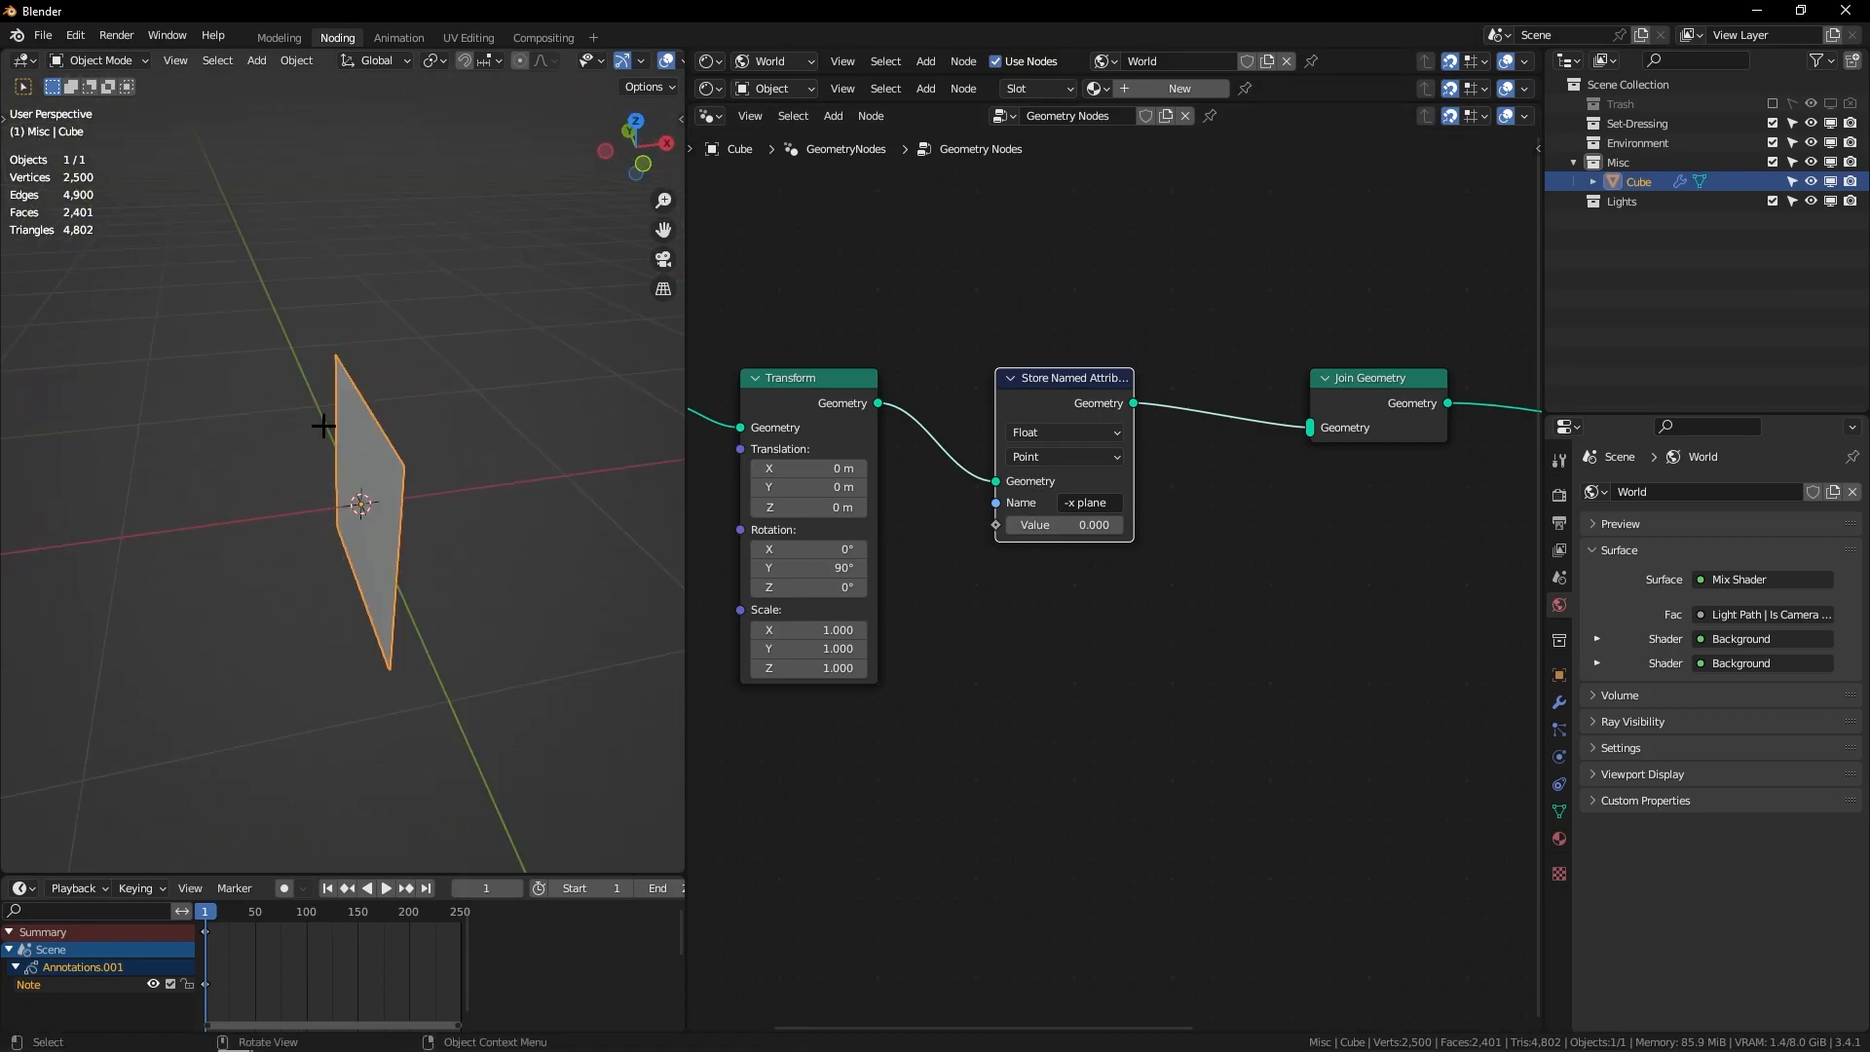
pyautogui.moveTo(1041, 396); pyautogui.dragTo(1021, 397)
pyautogui.click(1053, 502)
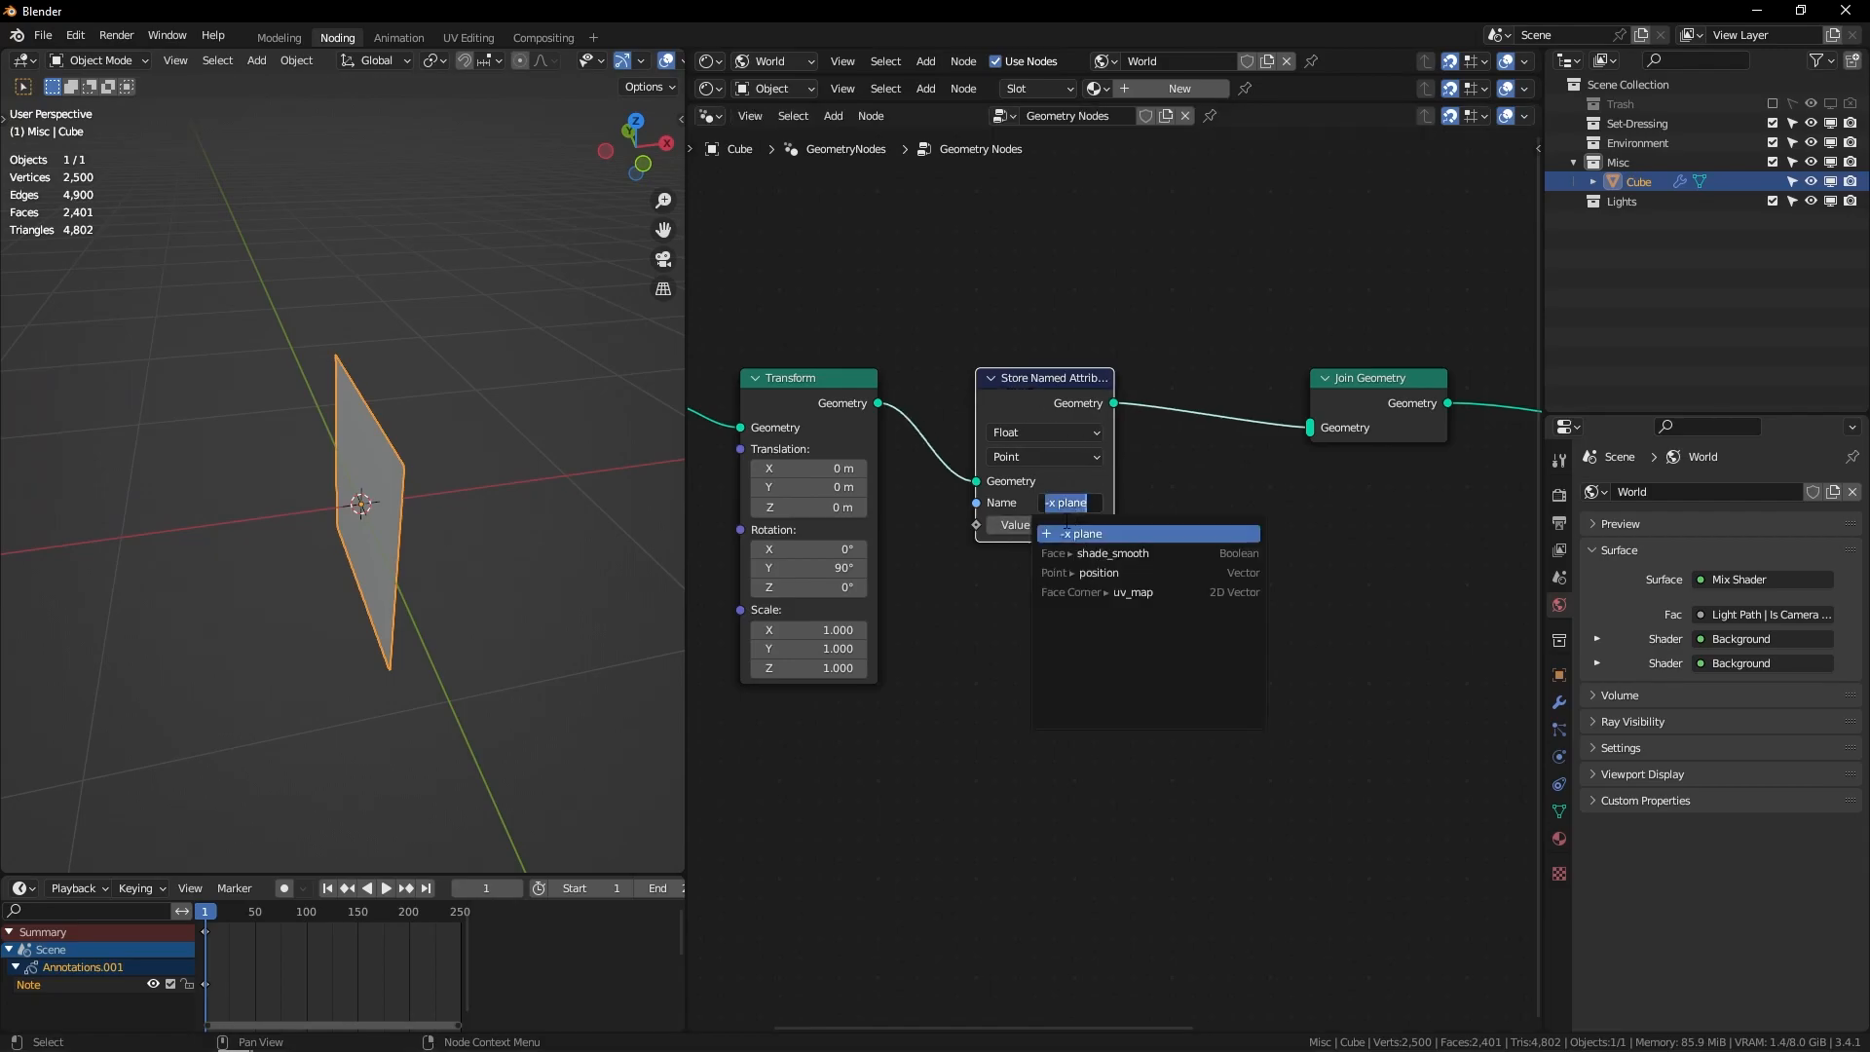
pyautogui.click(1136, 507)
pyautogui.moveTo(1135, 509)
pyautogui.mouseDown()
pyautogui.moveTo(1081, 448)
pyautogui.moveTo(1028, 551)
pyautogui.mouseUp()
pyautogui.hotkey('ctrl', 'z')
pyautogui.moveTo(935, 464); pyautogui.dragTo(927, 466, button='middle')
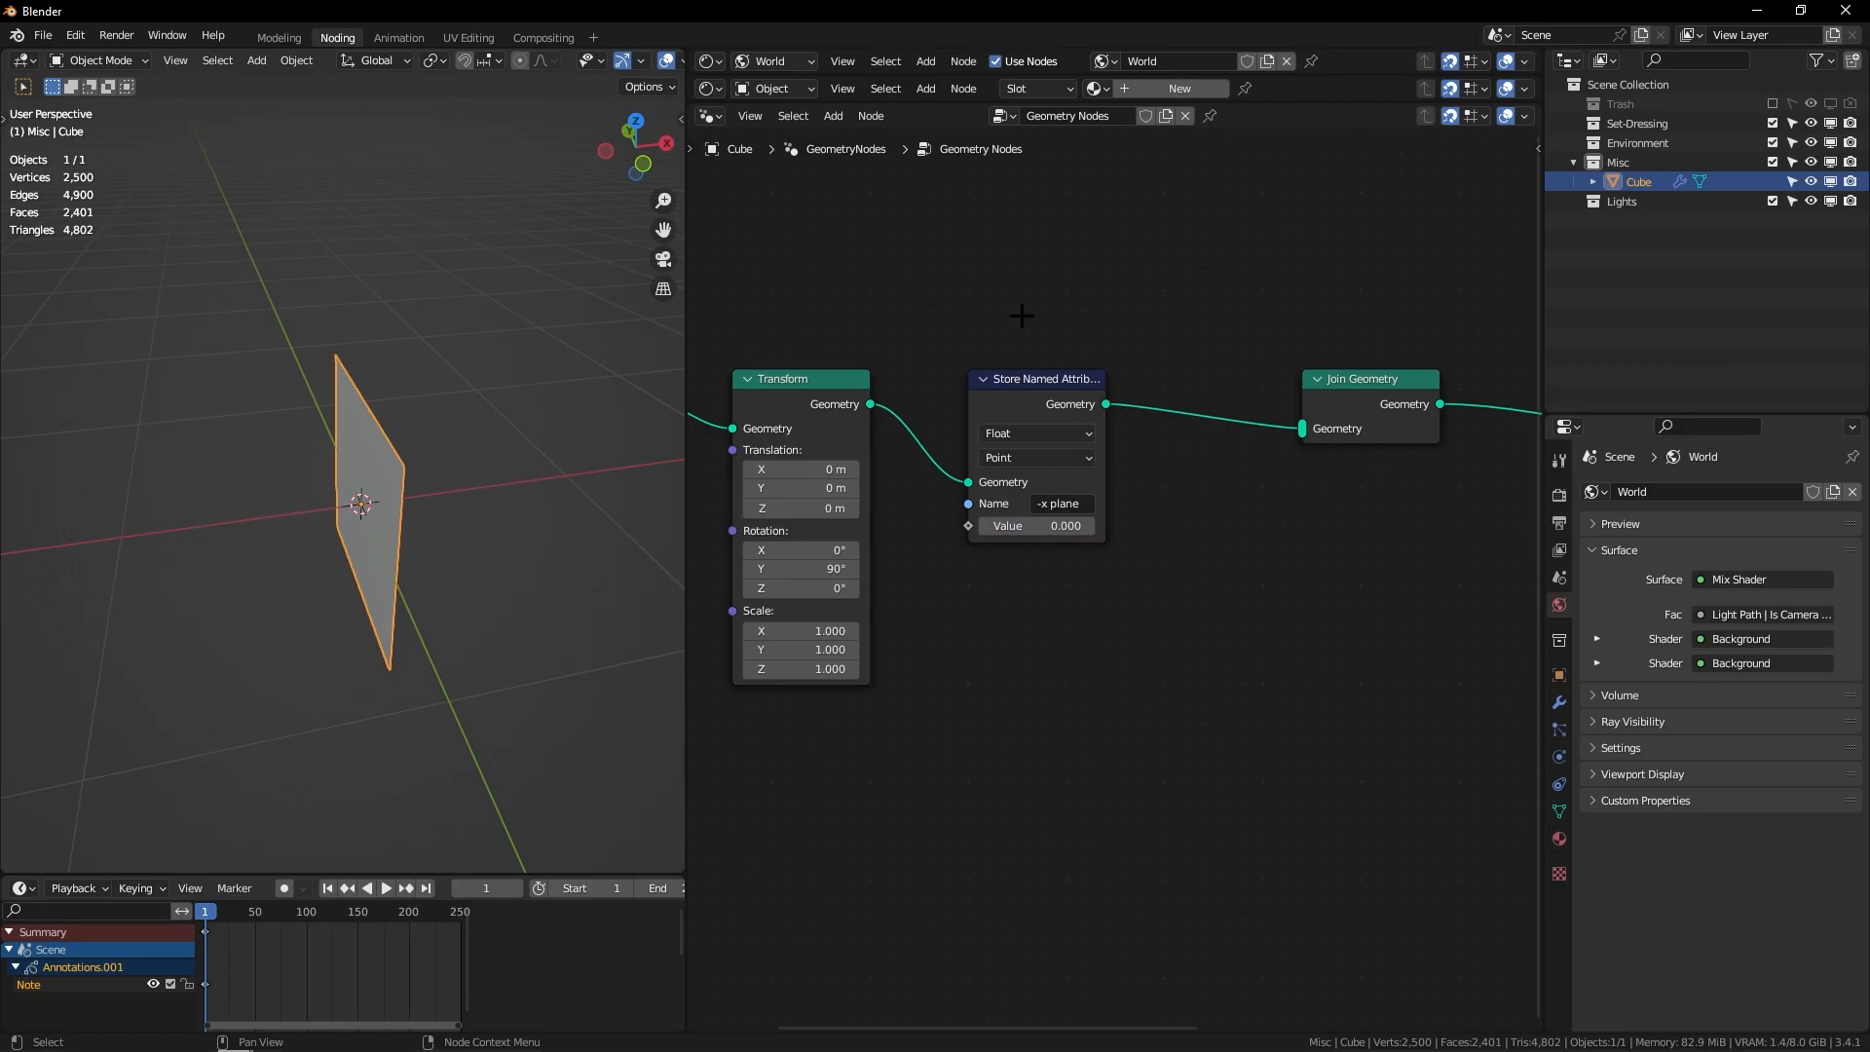
# Step: Set the Store Named Attribute node's data type to Boolean with its Value enabled
pyautogui.click(1032, 432)
pyautogui.click(1018, 521)
pyautogui.click(1028, 428)
pyautogui.click(1018, 543)
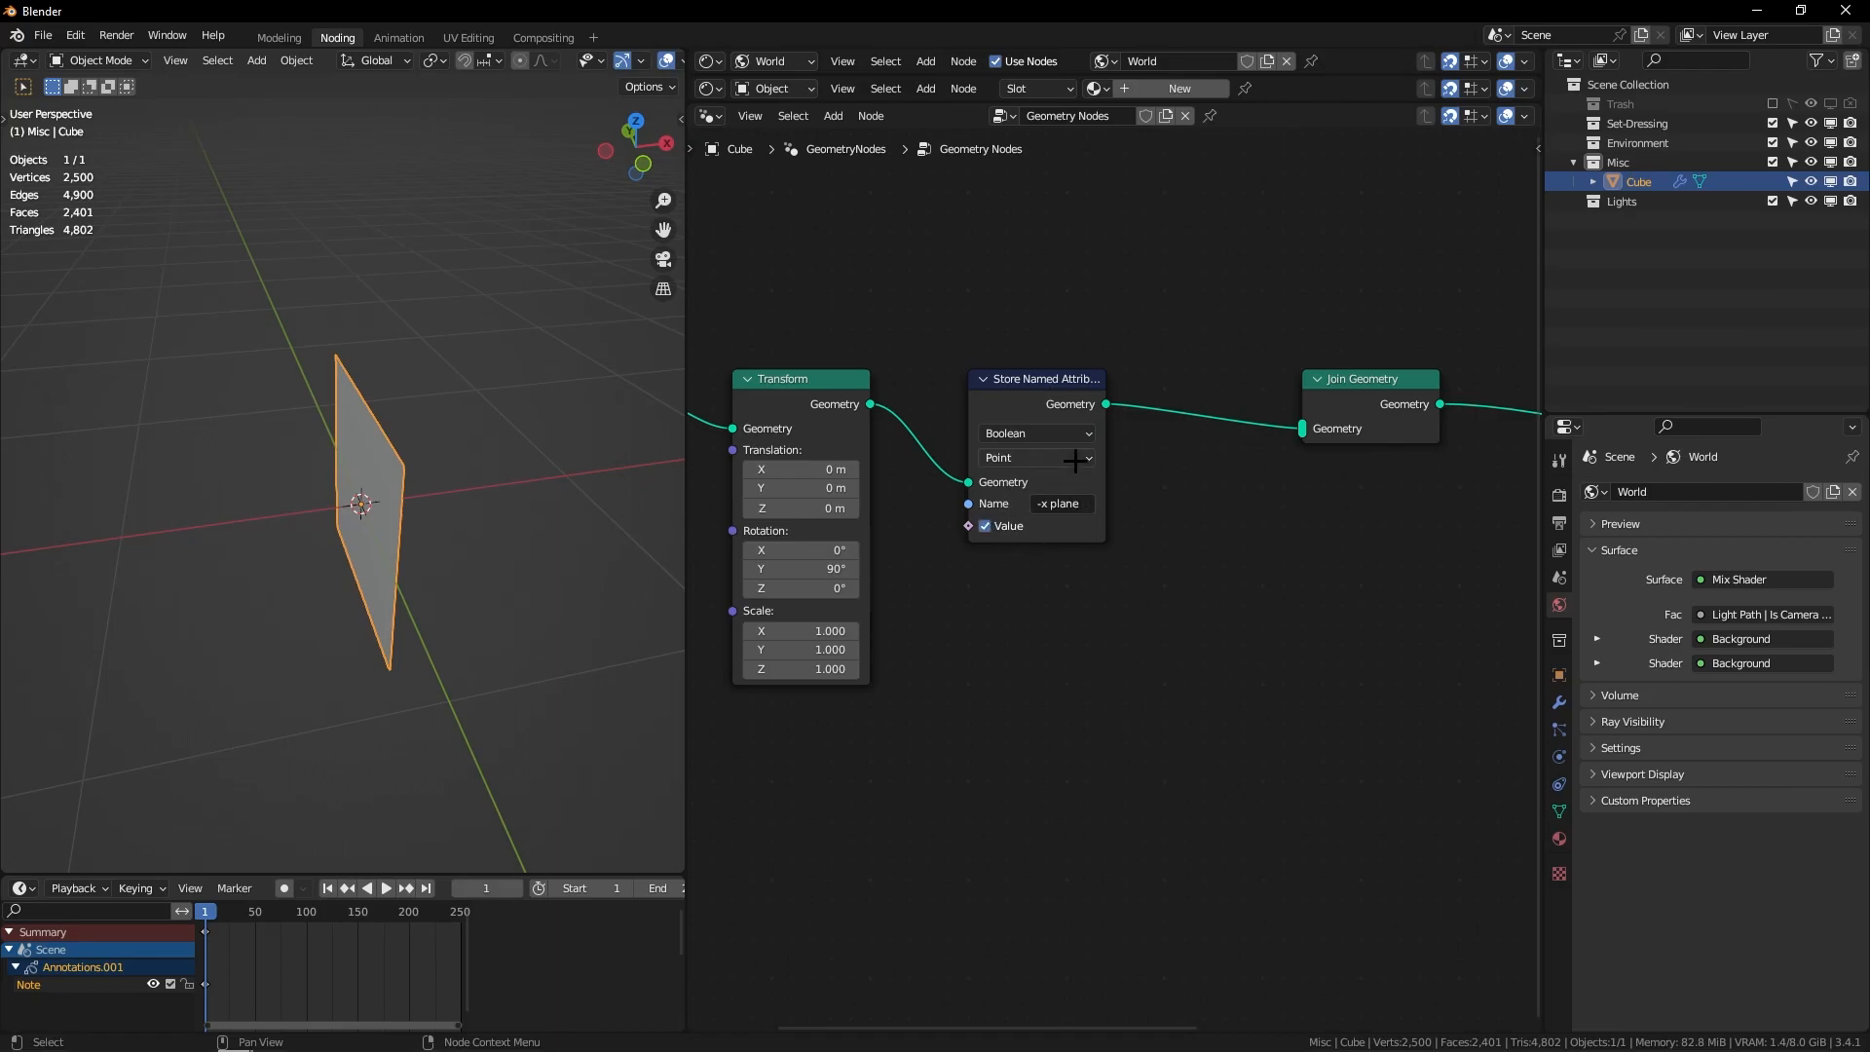
# Step: Raise the Store Named Attribute node and link Transform's Geometry output directly to Join Geometry as a second input
pyautogui.moveTo(428, 535); pyautogui.dragTo(367, 535, button='middle')
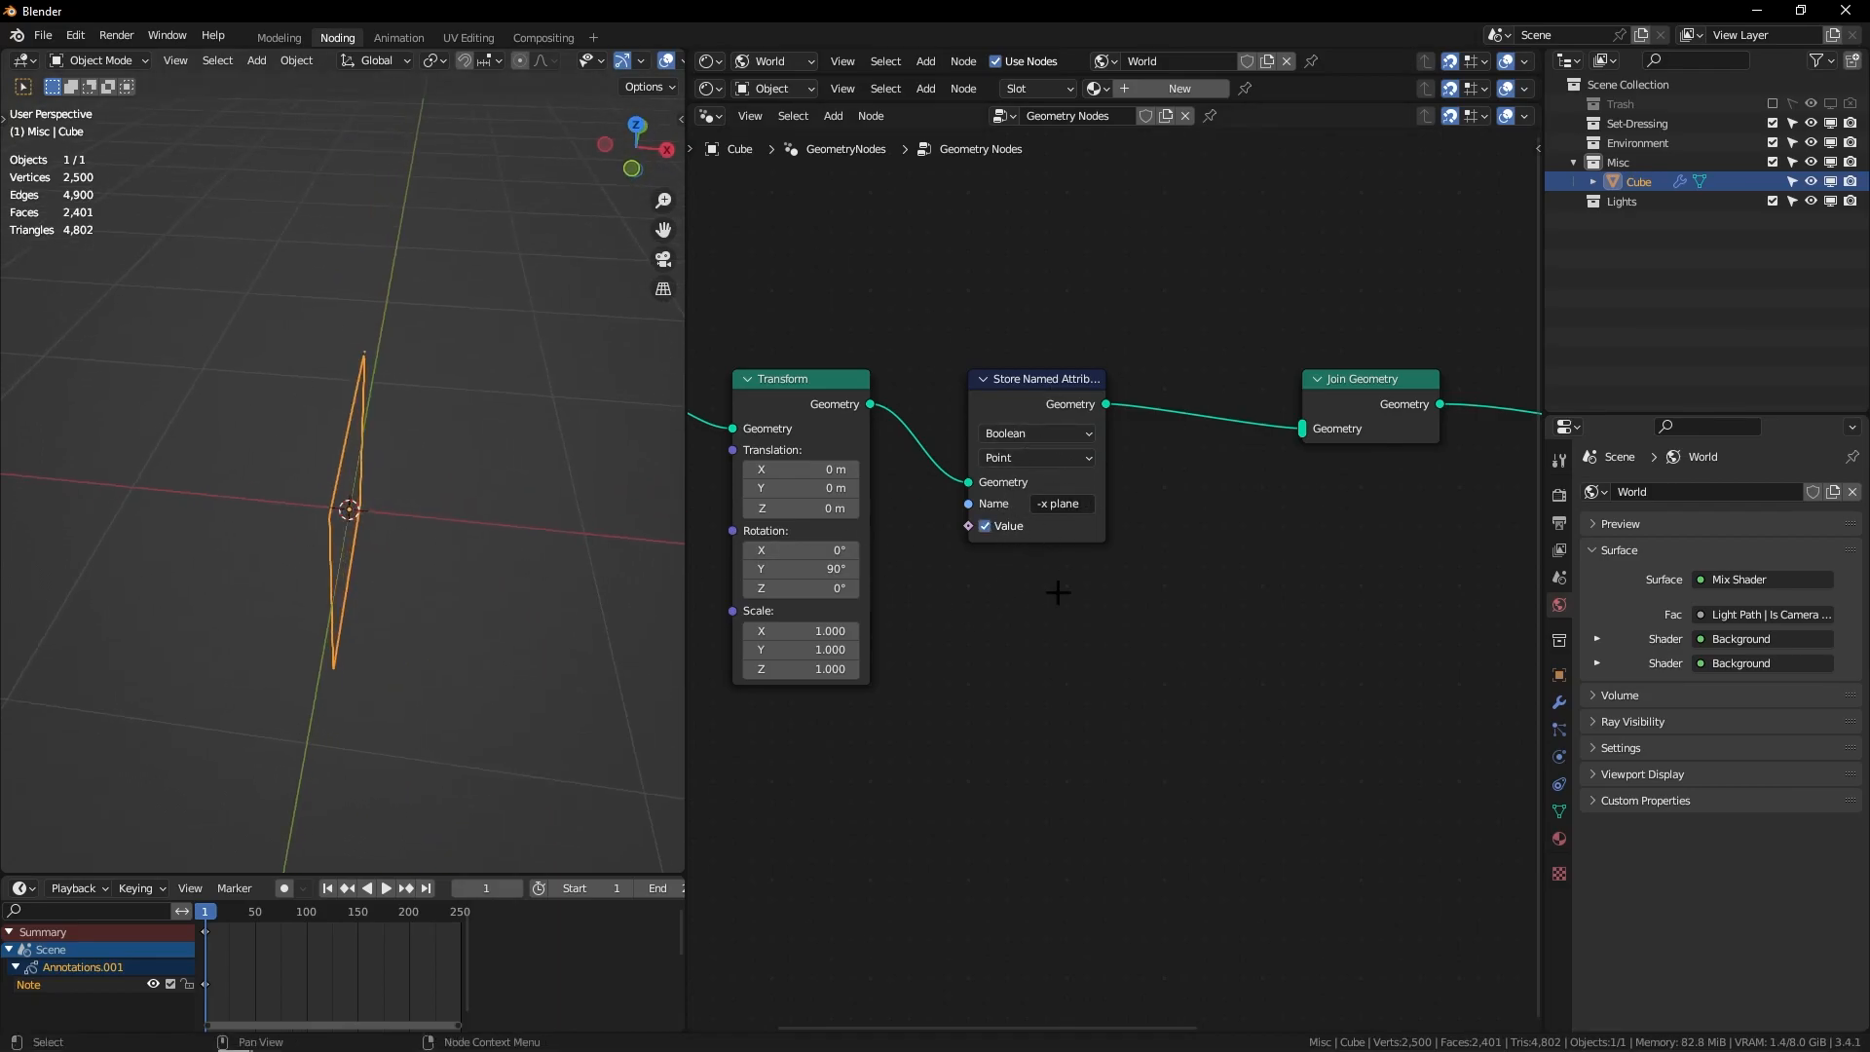
pyautogui.scroll(-3, 1092, 428)
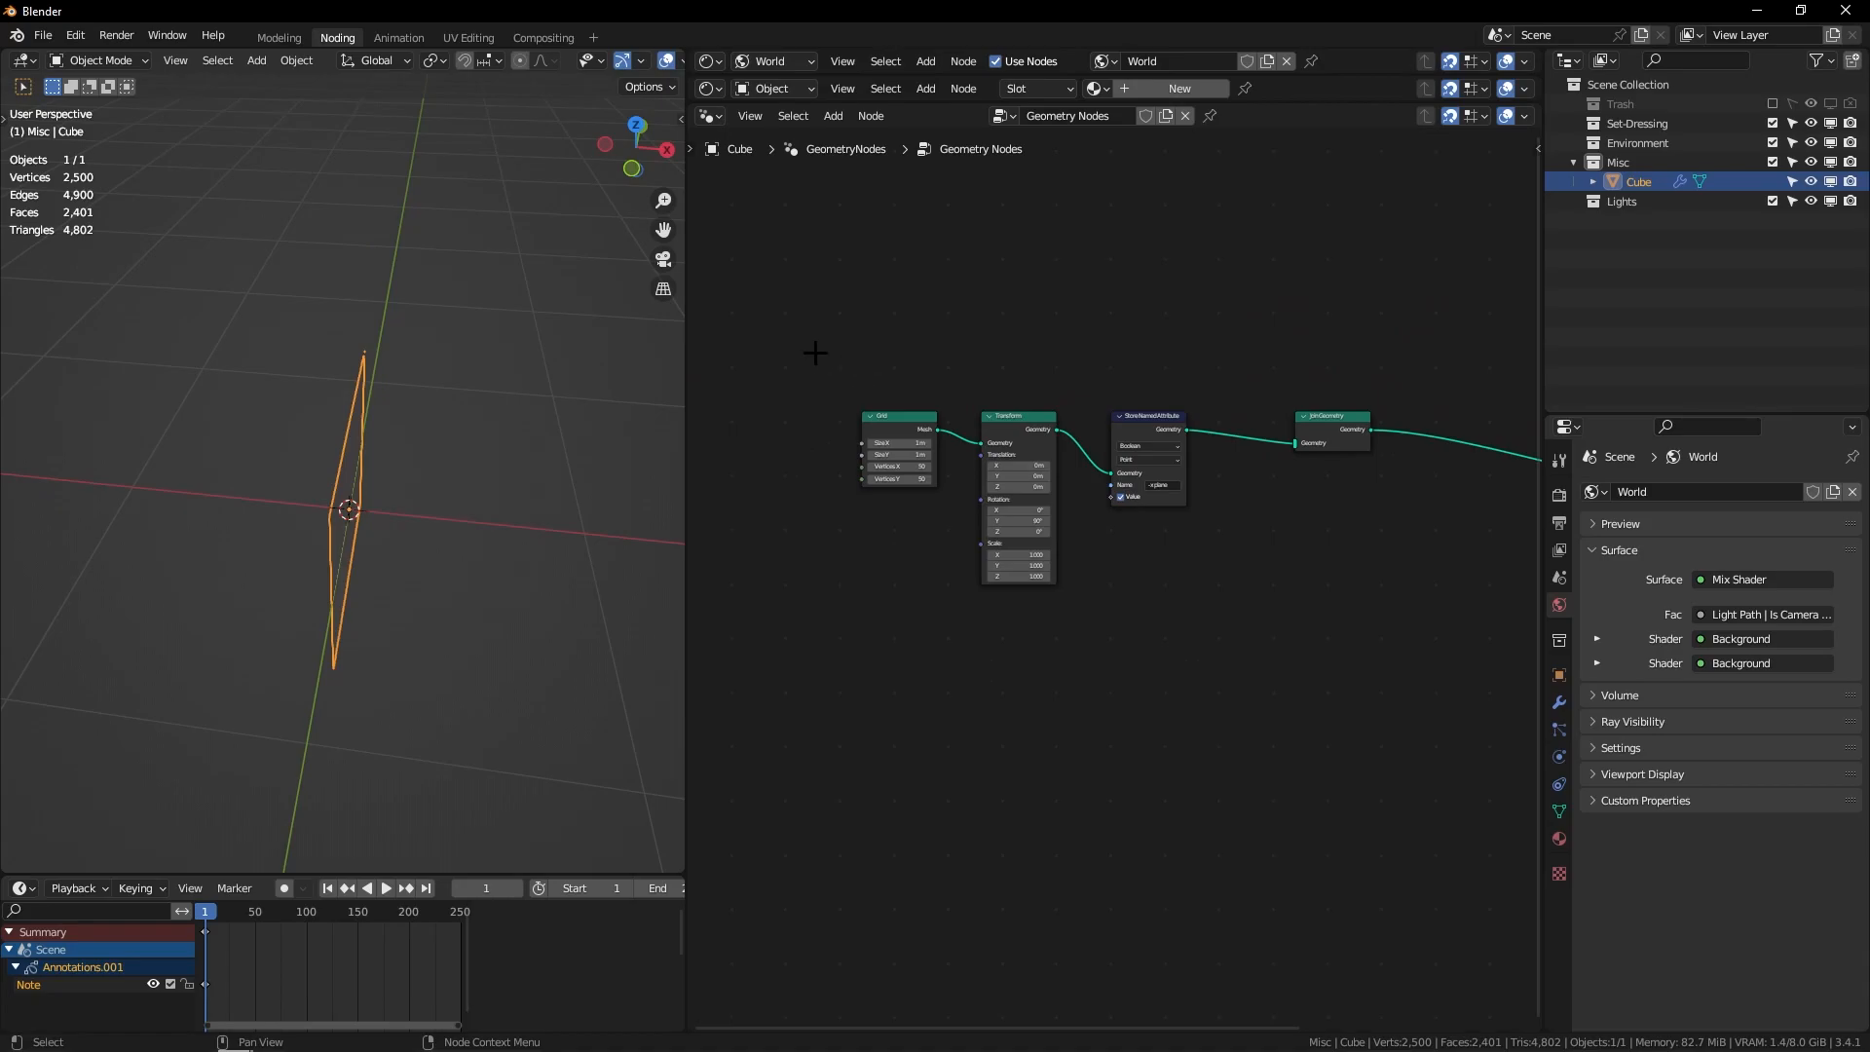
pyautogui.moveTo(1127, 428); pyautogui.dragTo(1131, 335)
pyautogui.moveTo(1063, 432); pyautogui.dragTo(1295, 444)
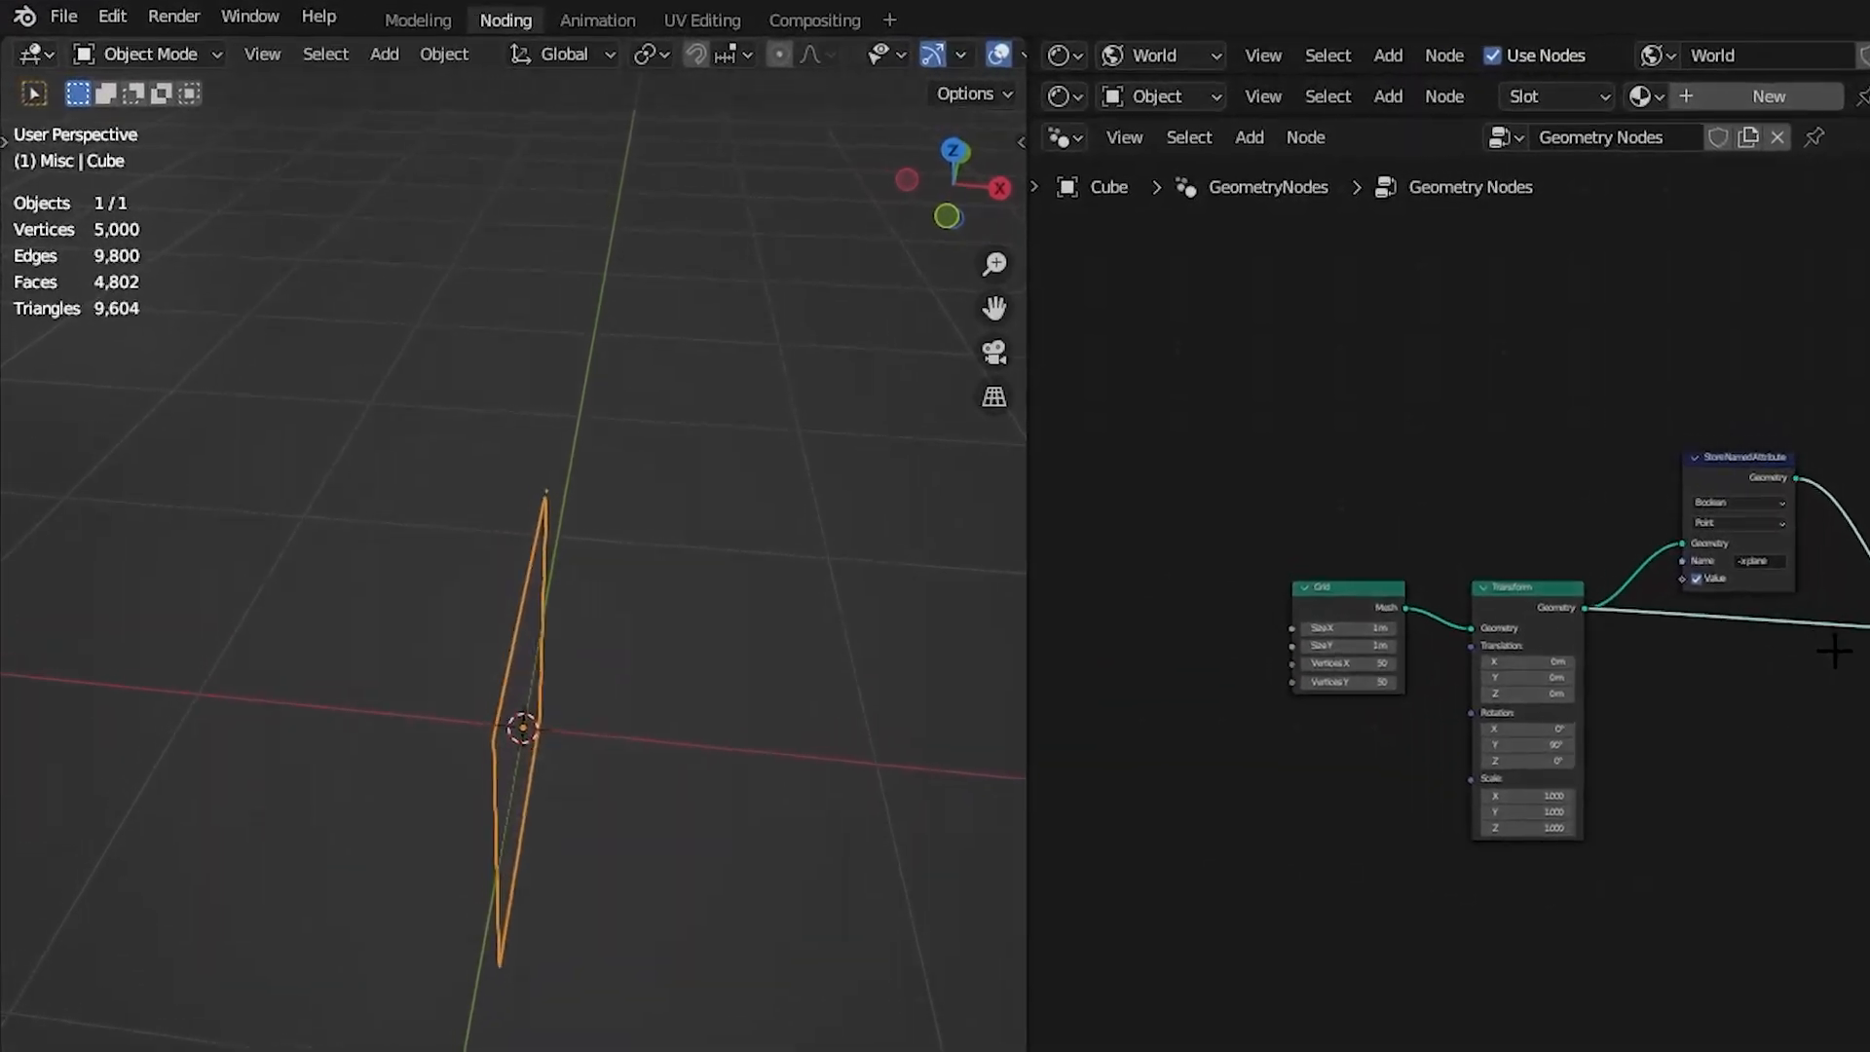
# Step: Undo and redo the direct link to Join Geometry to compare the viewport's vertex and face statistics
pyautogui.hotkey('ctrl', 'z')
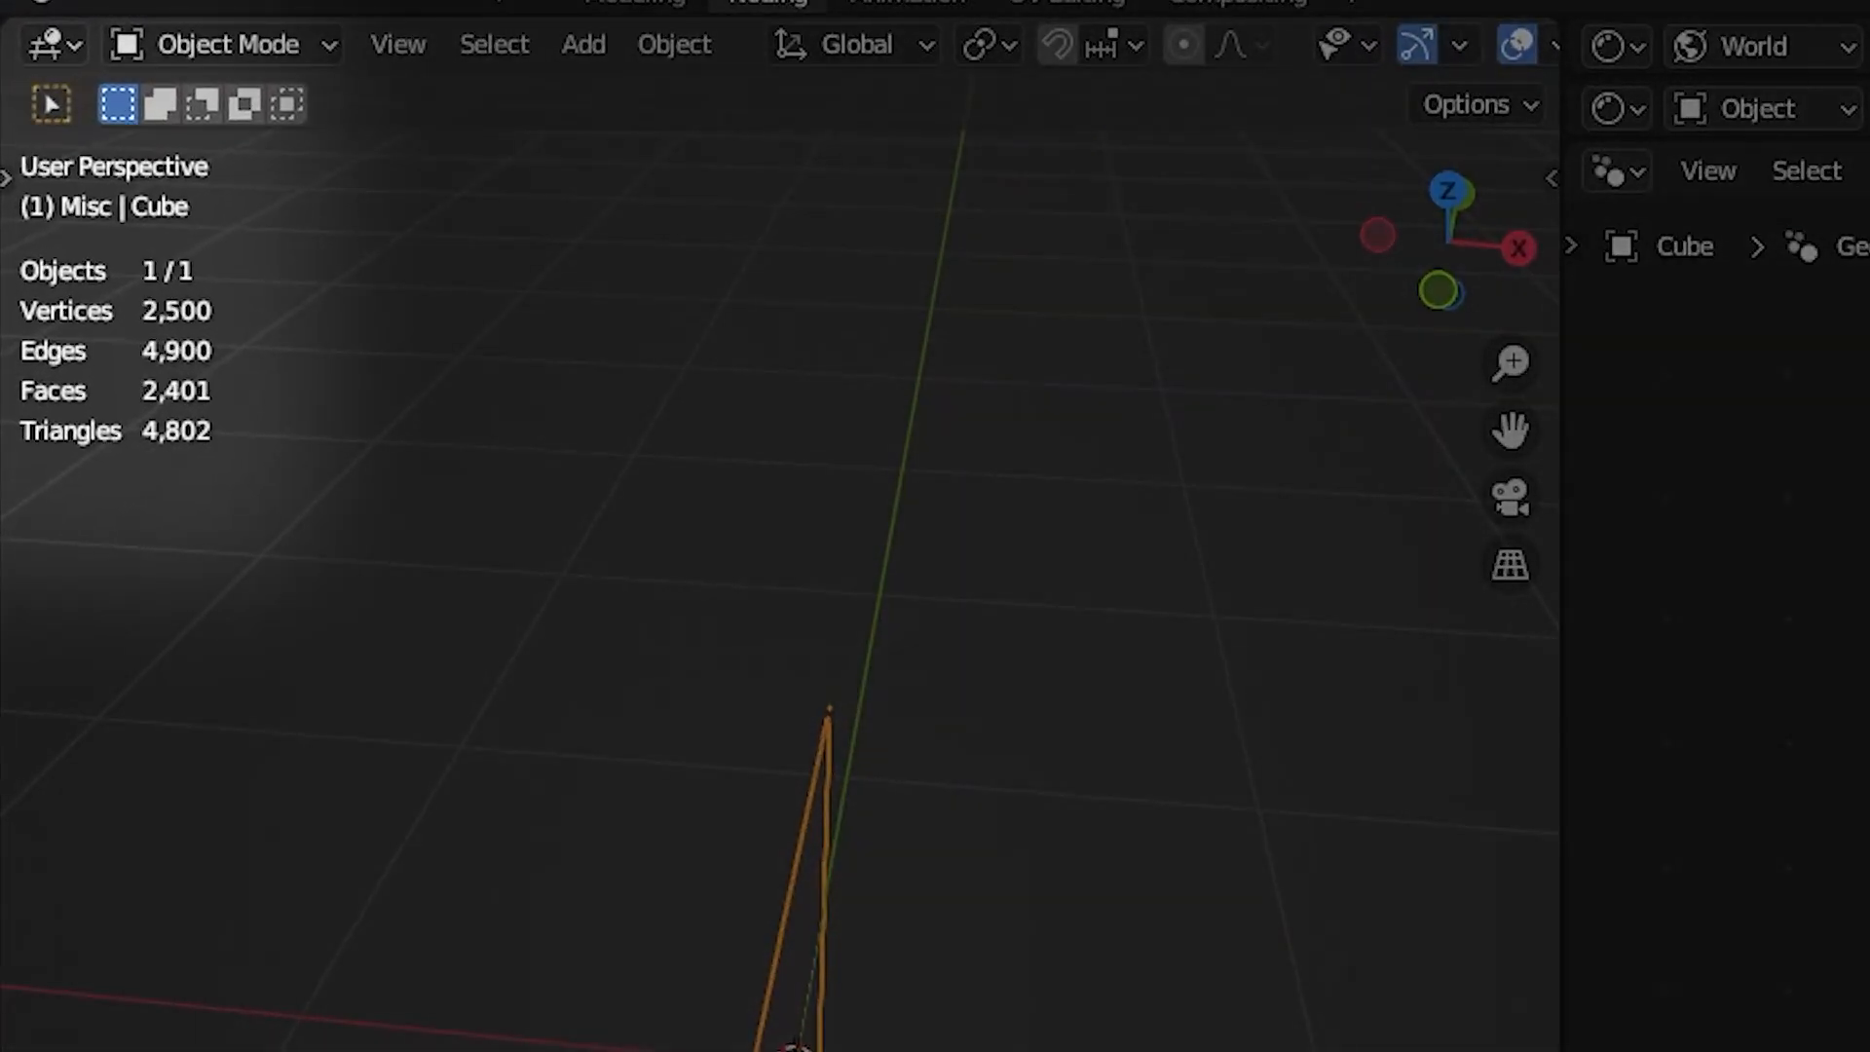
pyautogui.hotkey('ctrl', 'shift', 'z')
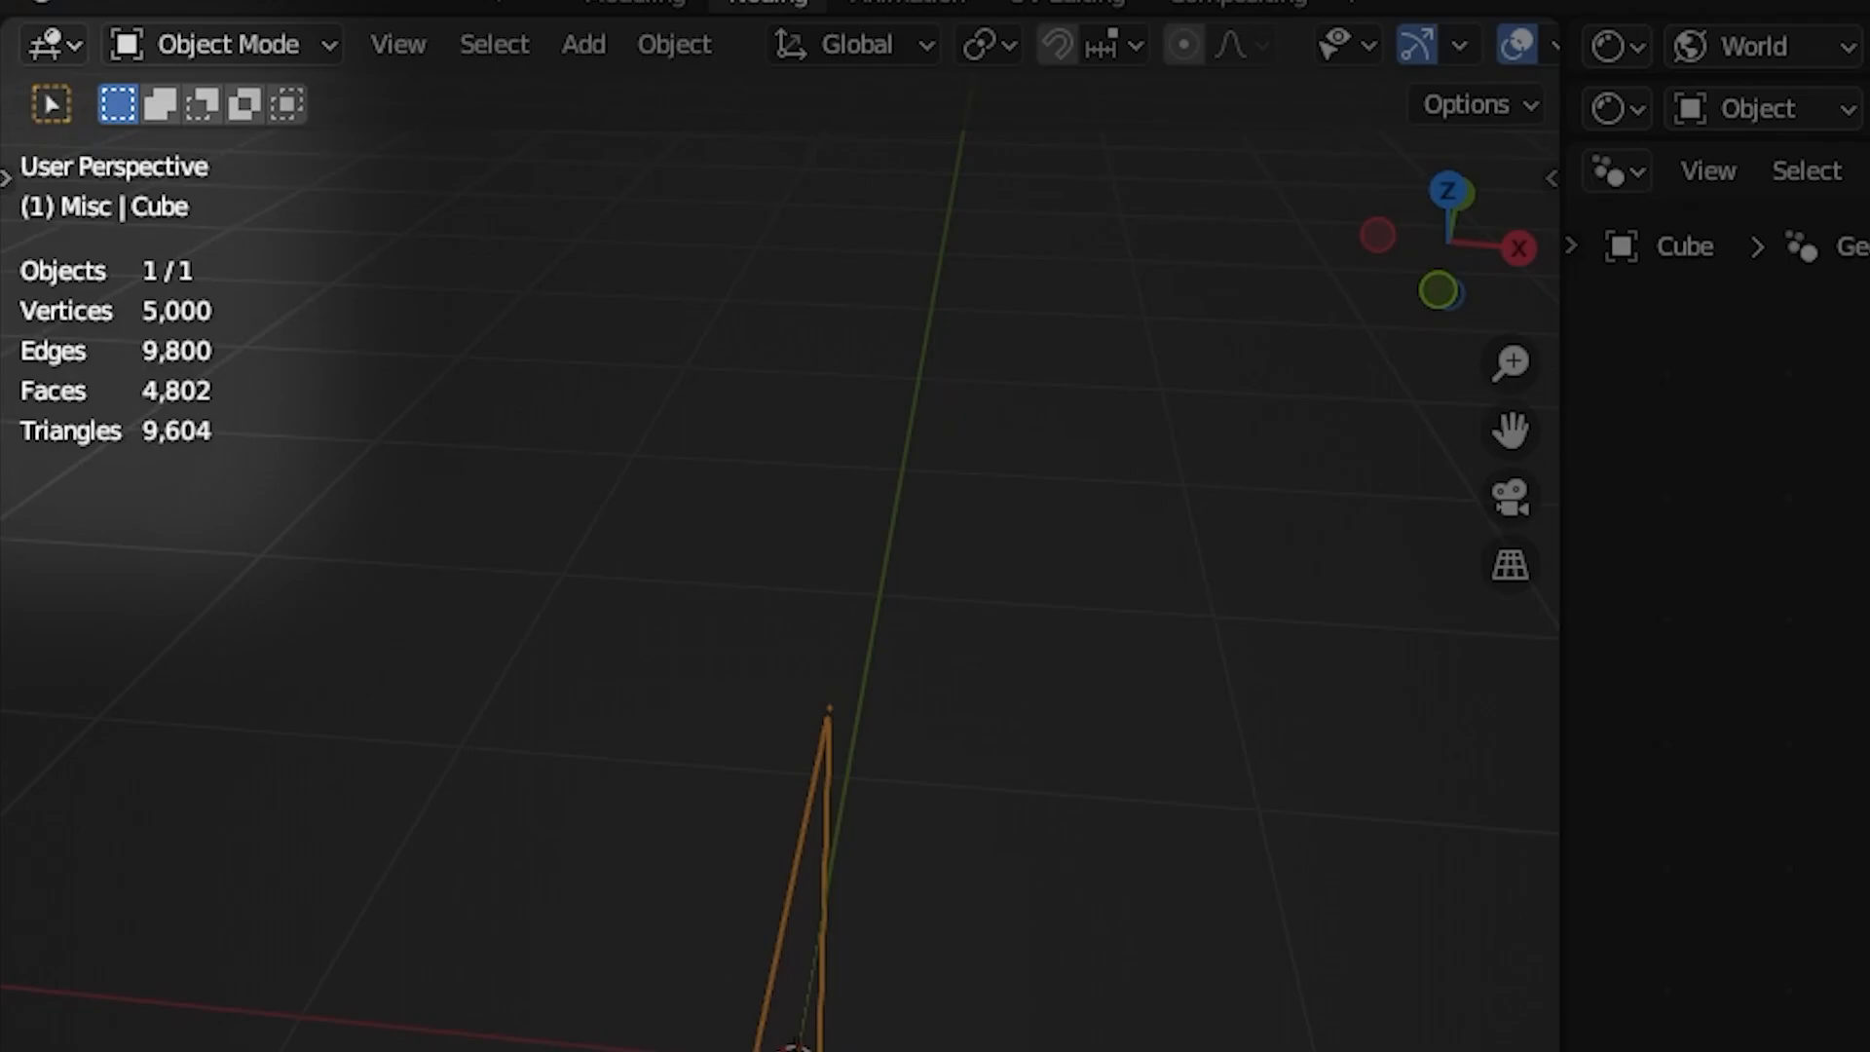
pyautogui.hotkey('ctrl', 'z')
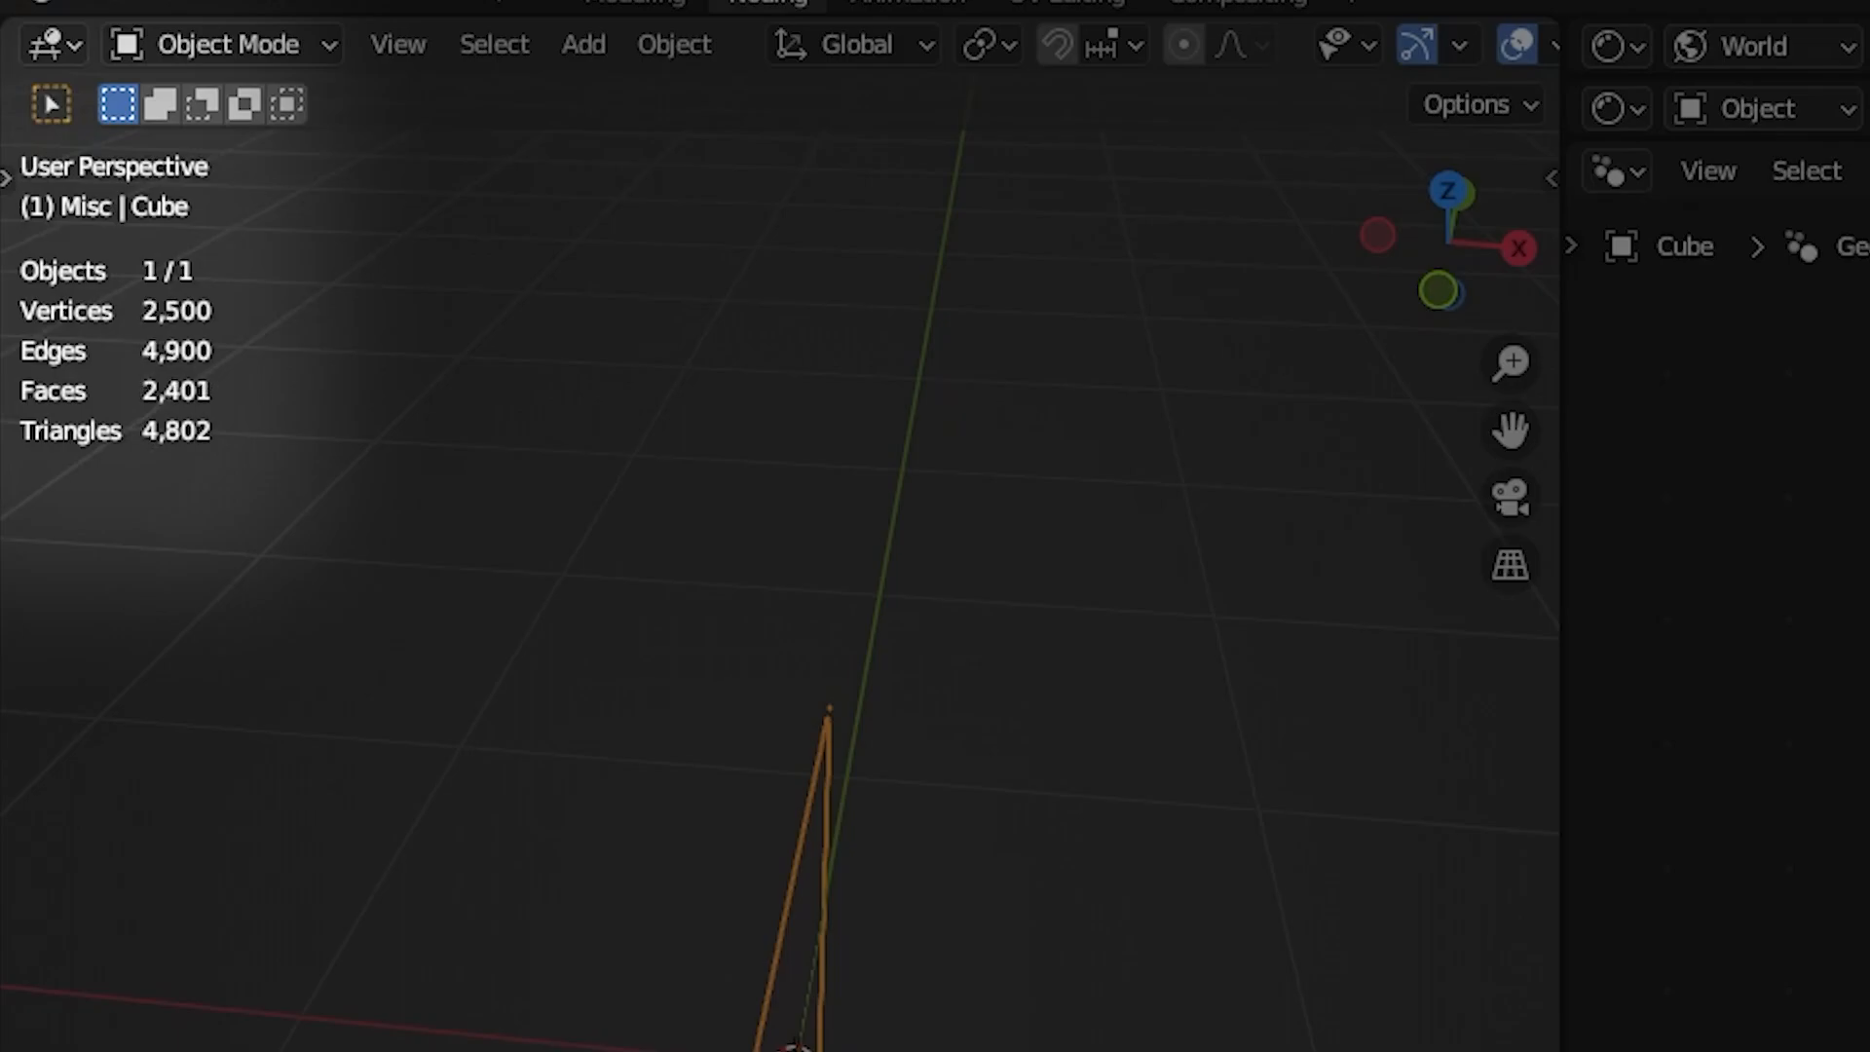
pyautogui.moveTo(444, 399); pyautogui.dragTo(397, 407, button='middle')
pyautogui.moveTo(380, 499); pyautogui.dragTo(494, 474, button='middle')
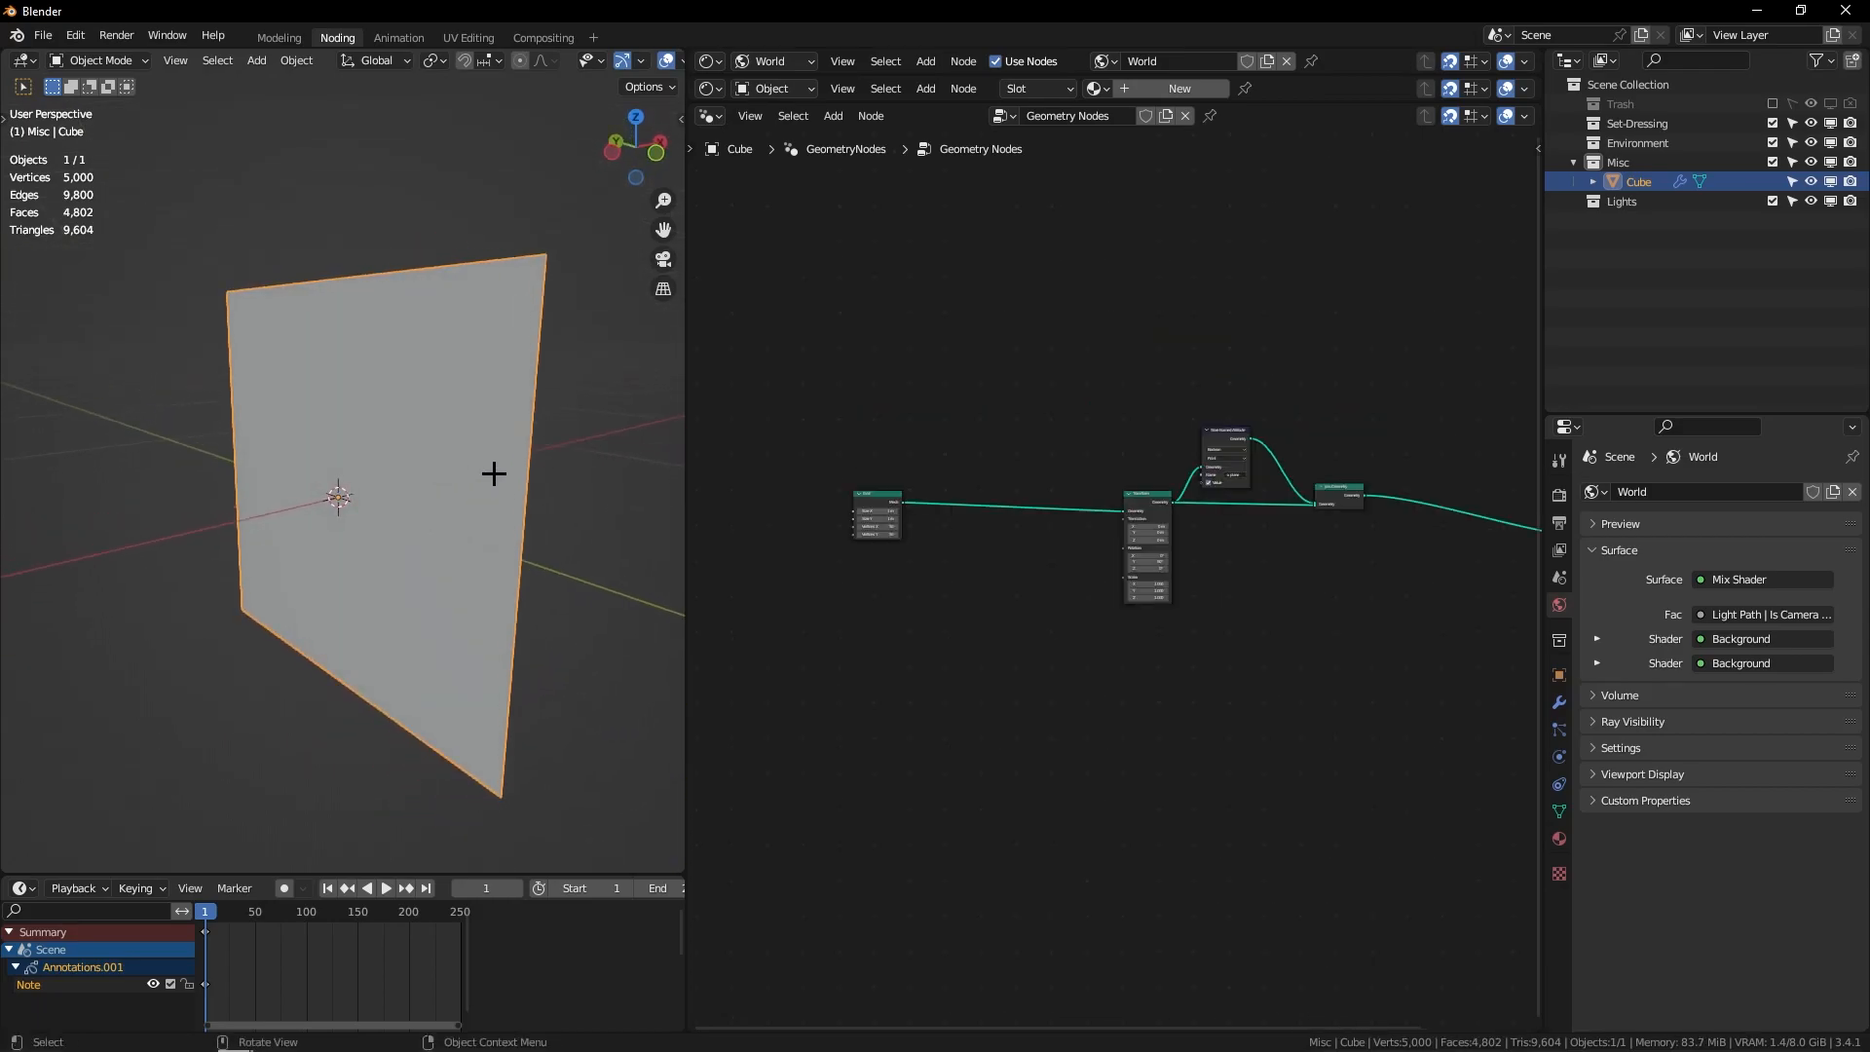
# Step: Insert a Delete Geometry node between Grid and Transform
pyautogui.scroll(6, 918, 458)
pyautogui.moveTo(1018, 543); pyautogui.dragTo(1046, 536, button='middle')
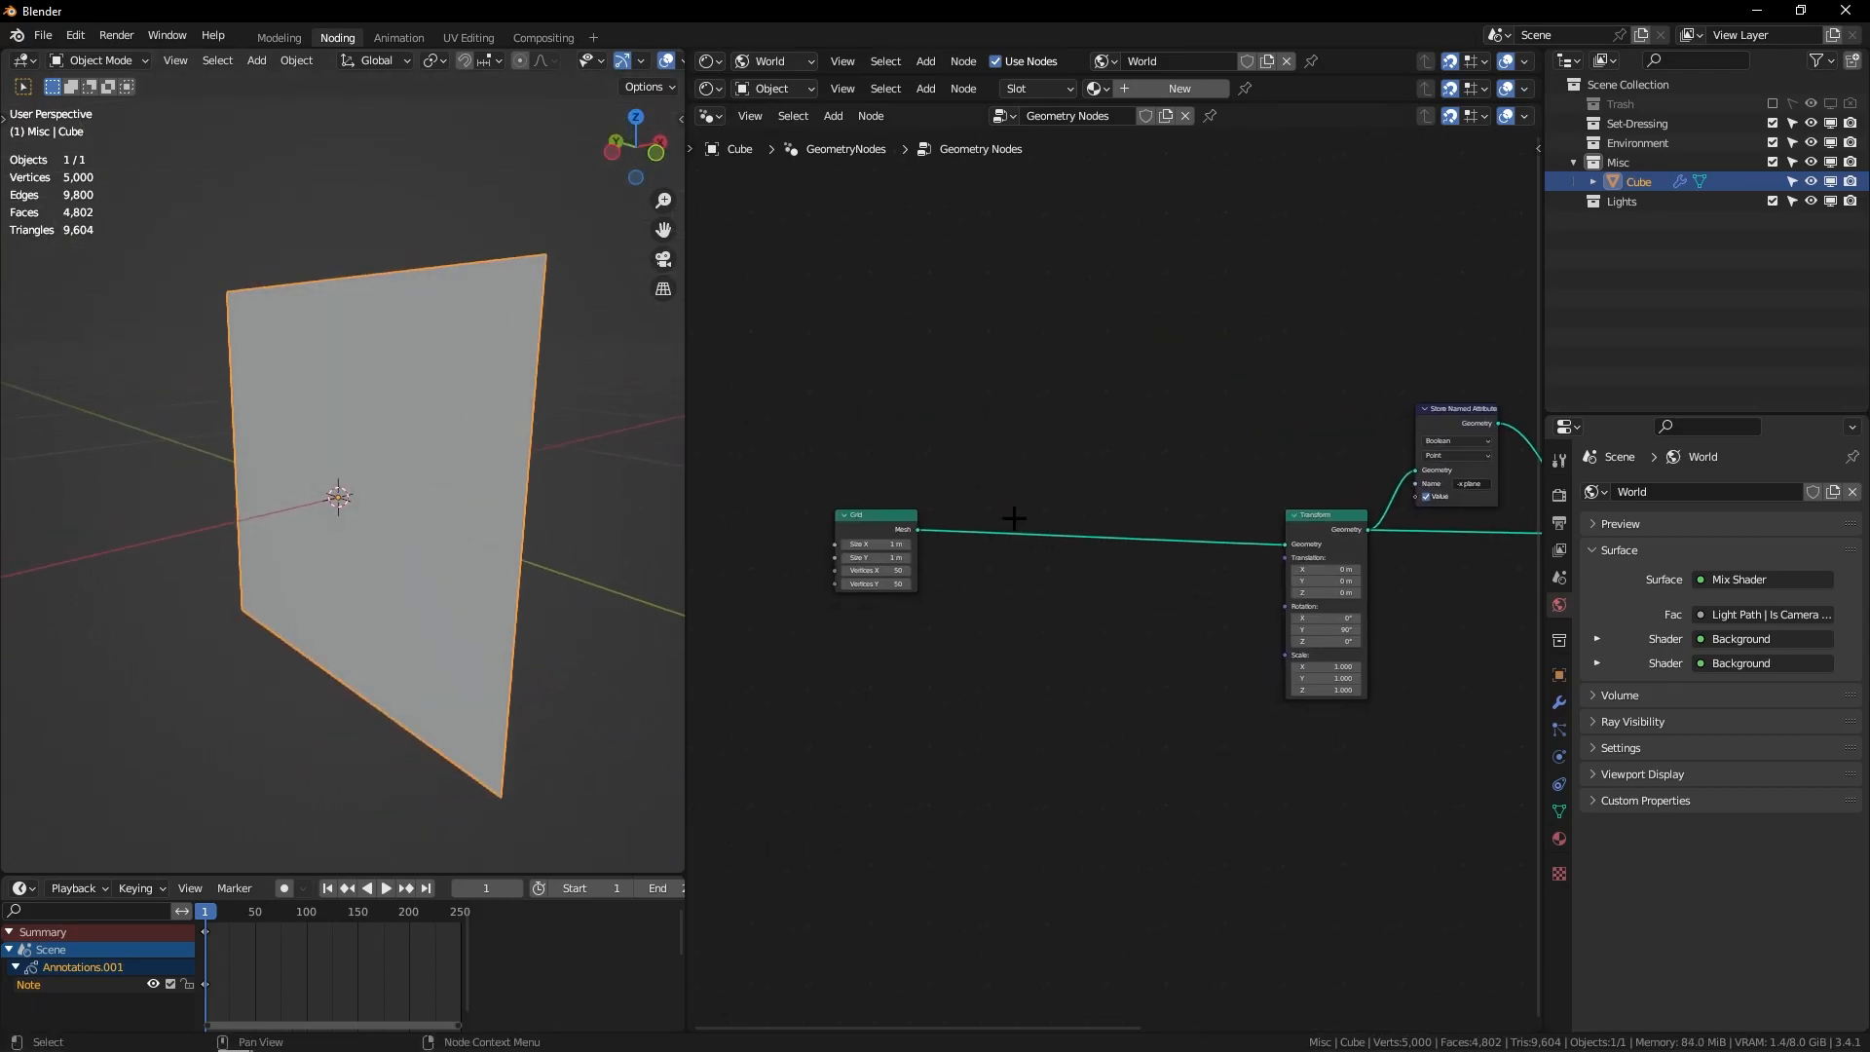
pyautogui.hotkey('shift', 'a')
pyautogui.write('delete')
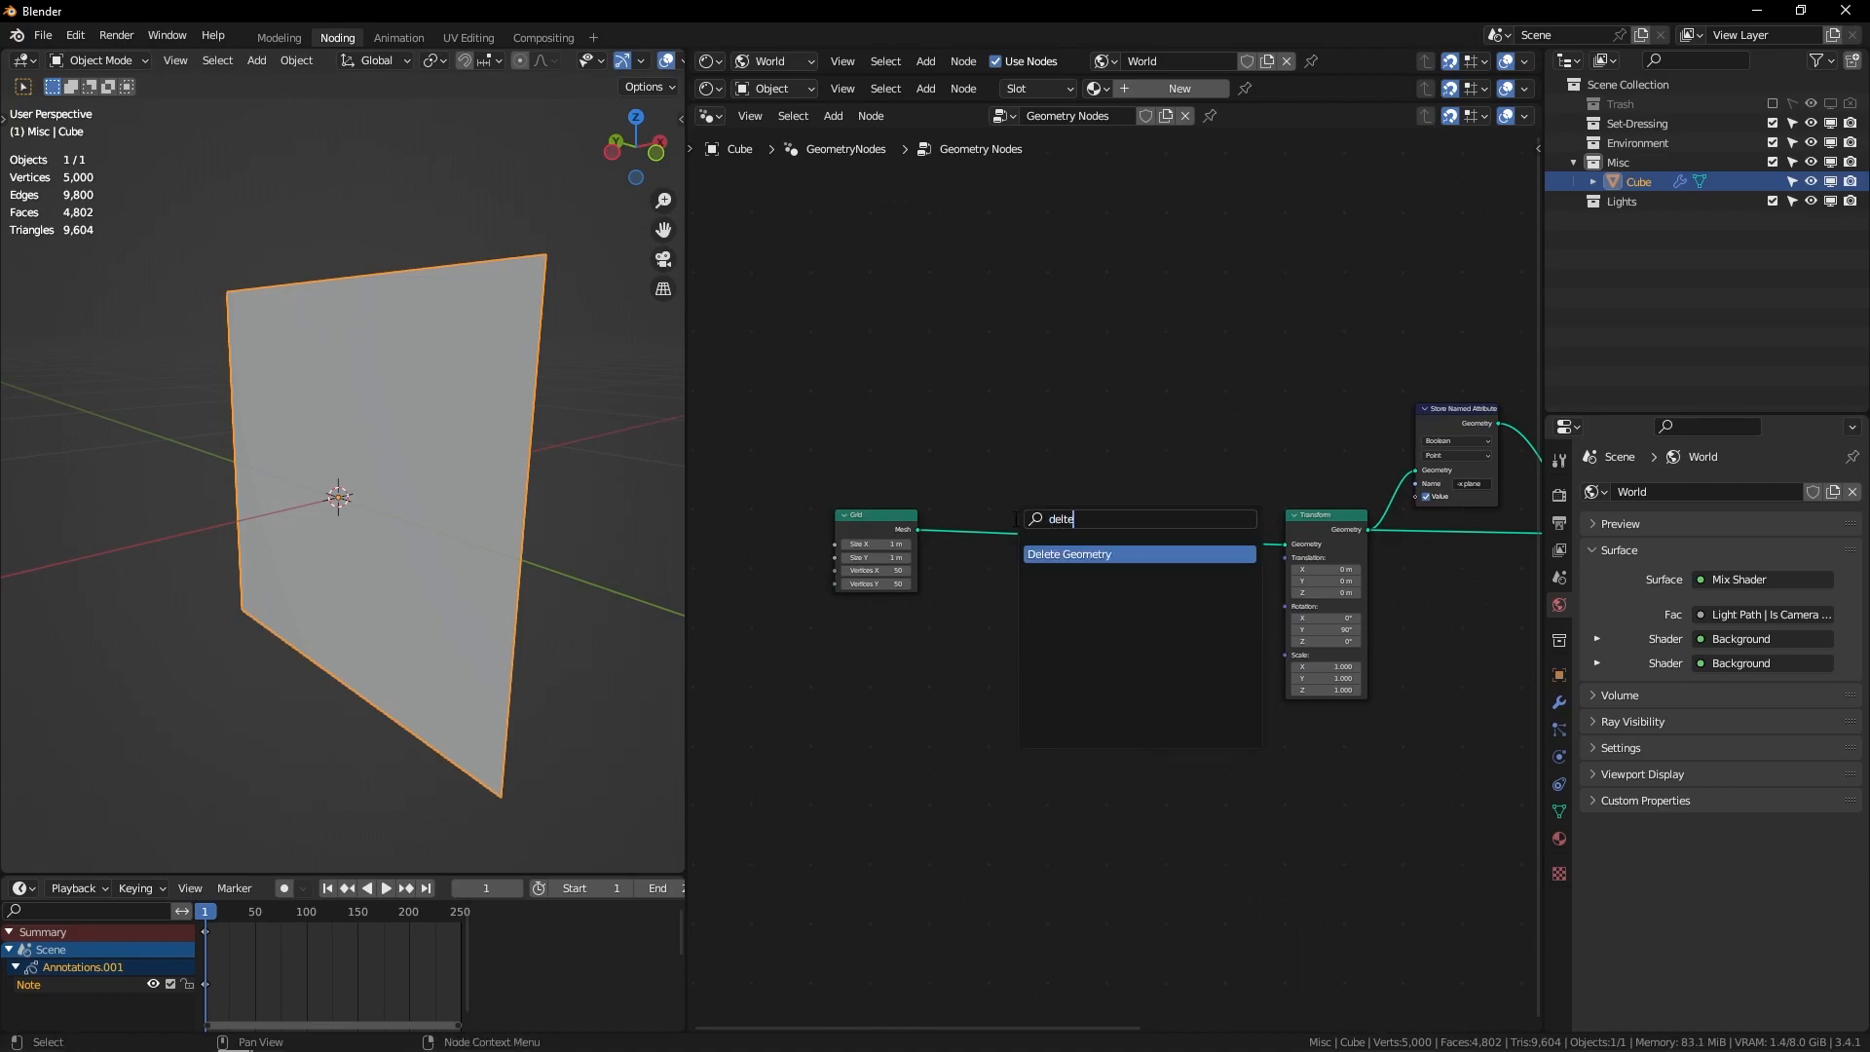
pyautogui.press('Return')
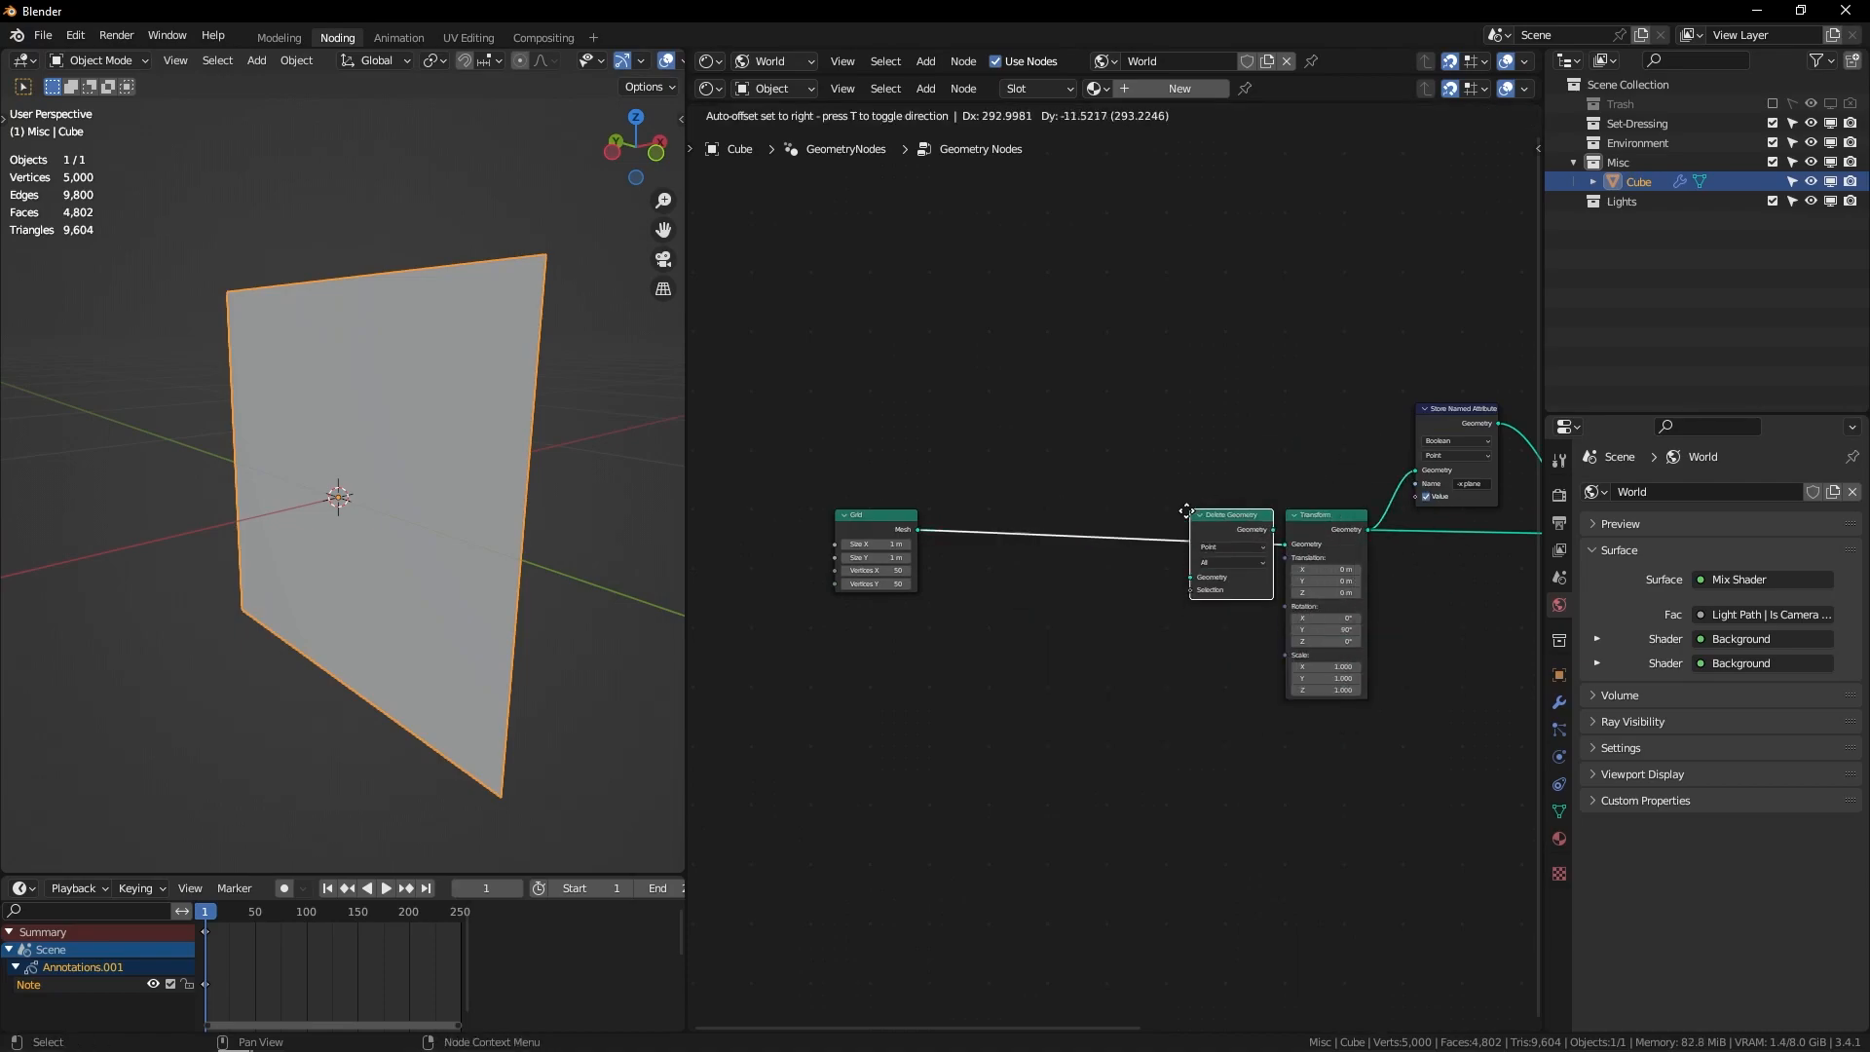
pyautogui.click(1105, 522)
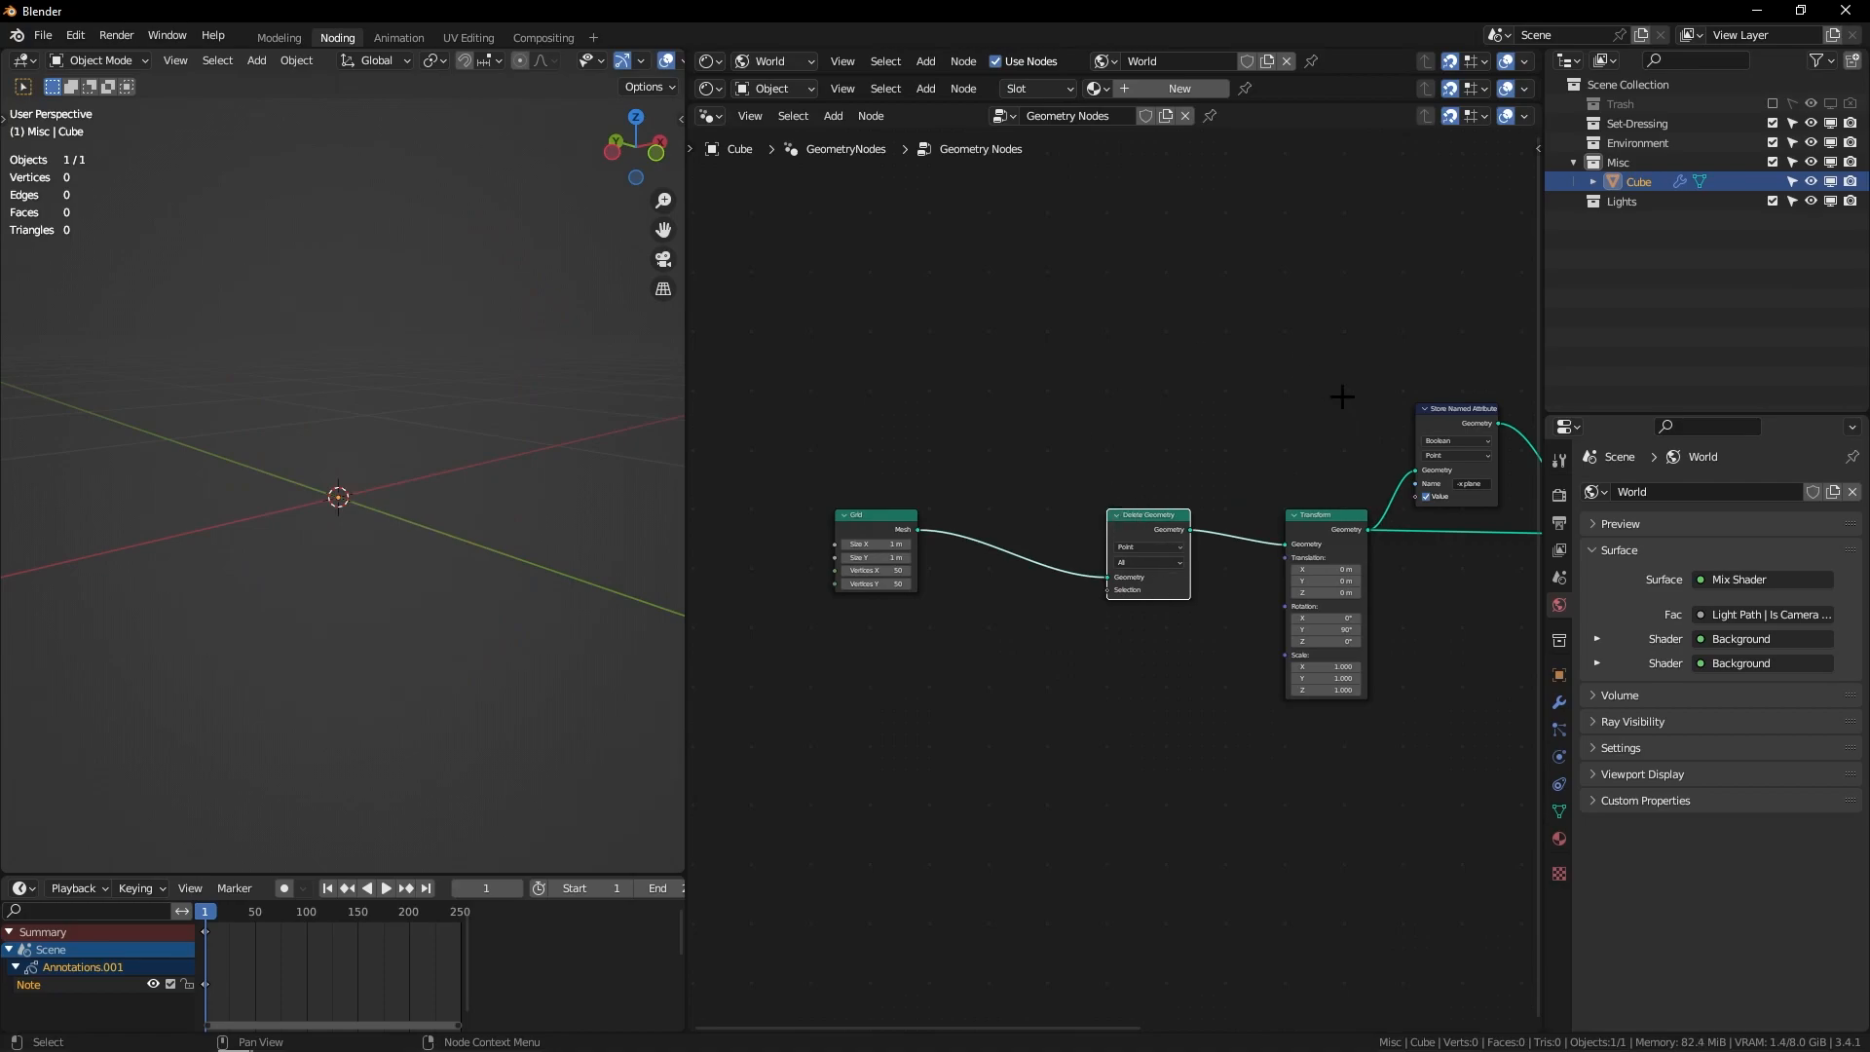
# Step: Annotate a Y-shaped curve of two separating layers in the space above the Delete Geometry node
pyautogui.moveTo(1131, 314); pyautogui.dragTo(1104, 343, button='middle')
pyautogui.moveTo(1099, 421)
pyautogui.mouseDown()
pyautogui.moveTo(1001, 272)
pyautogui.moveTo(1222, 288)
pyautogui.mouseUp()
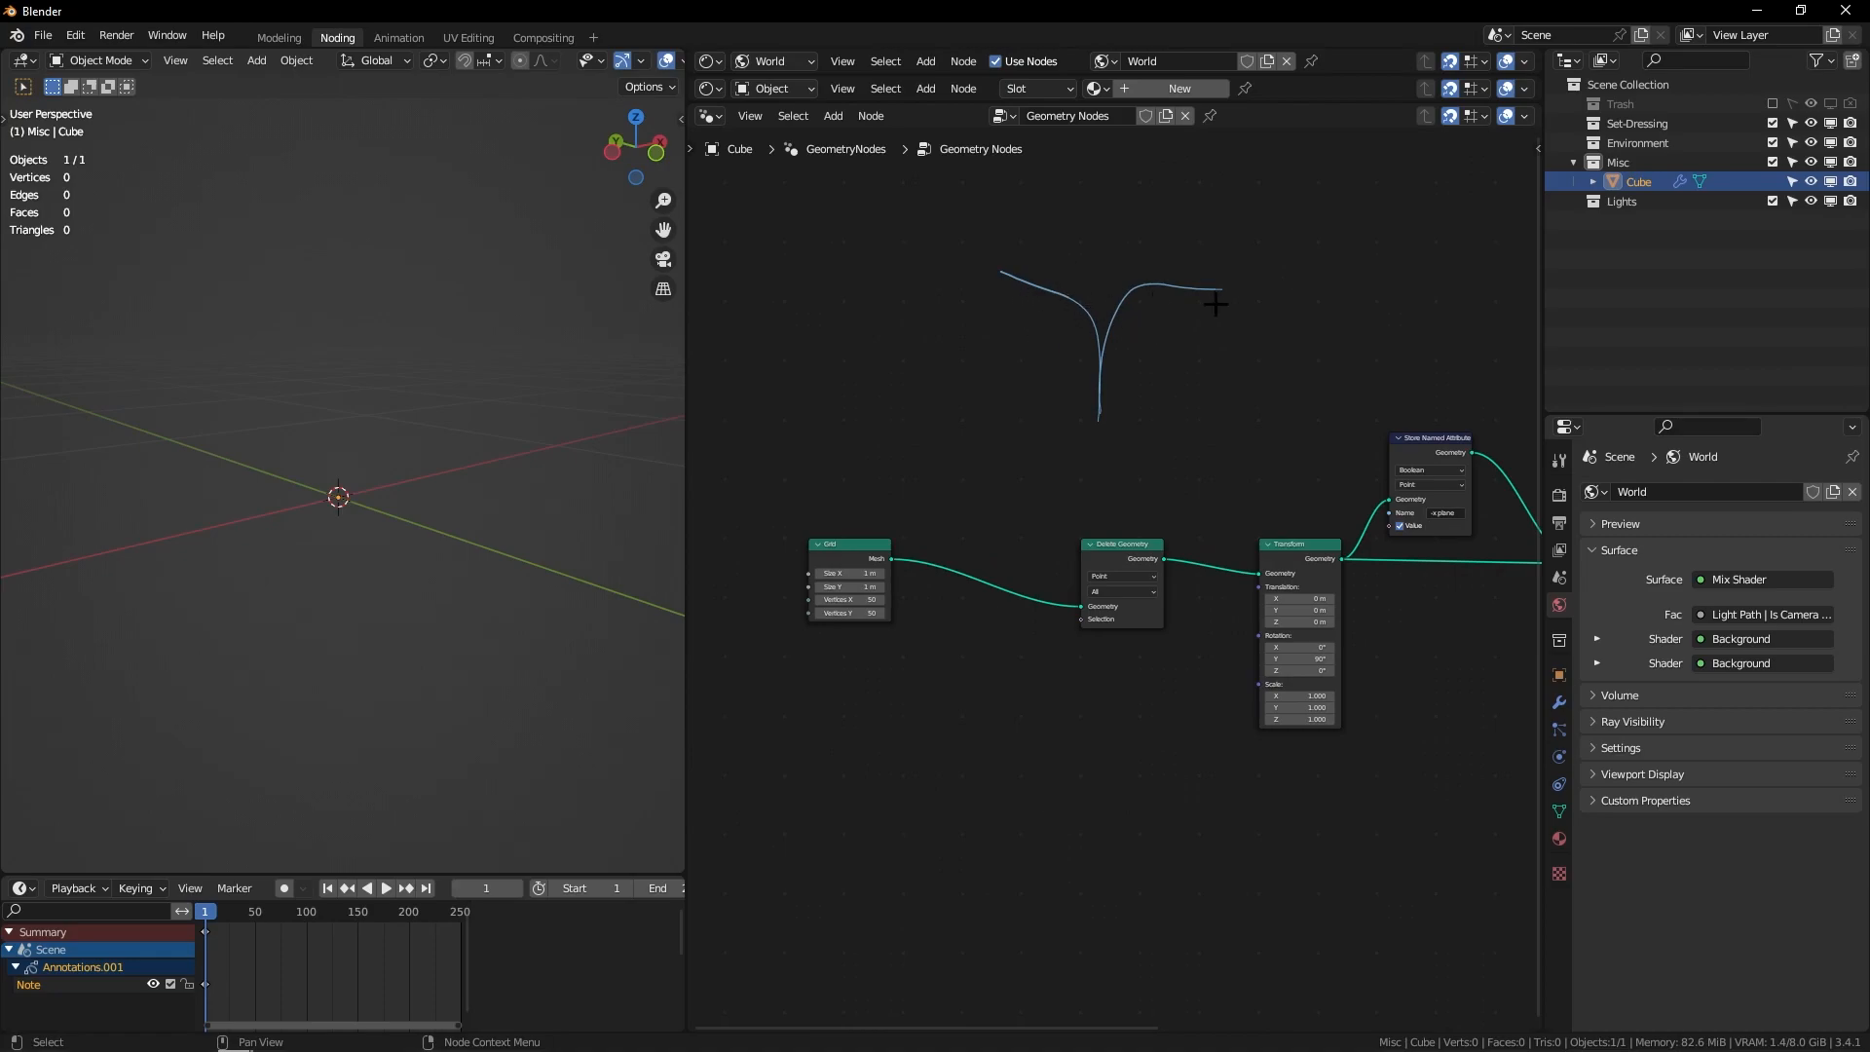
pyautogui.moveTo(1071, 527); pyautogui.dragTo(1160, 476, button='middle')
pyautogui.moveTo(989, 430)
pyautogui.mouseDown(button='middle')
pyautogui.moveTo(1077, 388)
pyautogui.moveTo(1065, 335)
pyautogui.moveTo(1008, 377)
pyautogui.mouseUp(button='middle')
# Step: Add a Noise Texture node above Grid and connect its Fac output to the Delete Geometry node's Selection
pyautogui.scroll(2, 1064, 335)
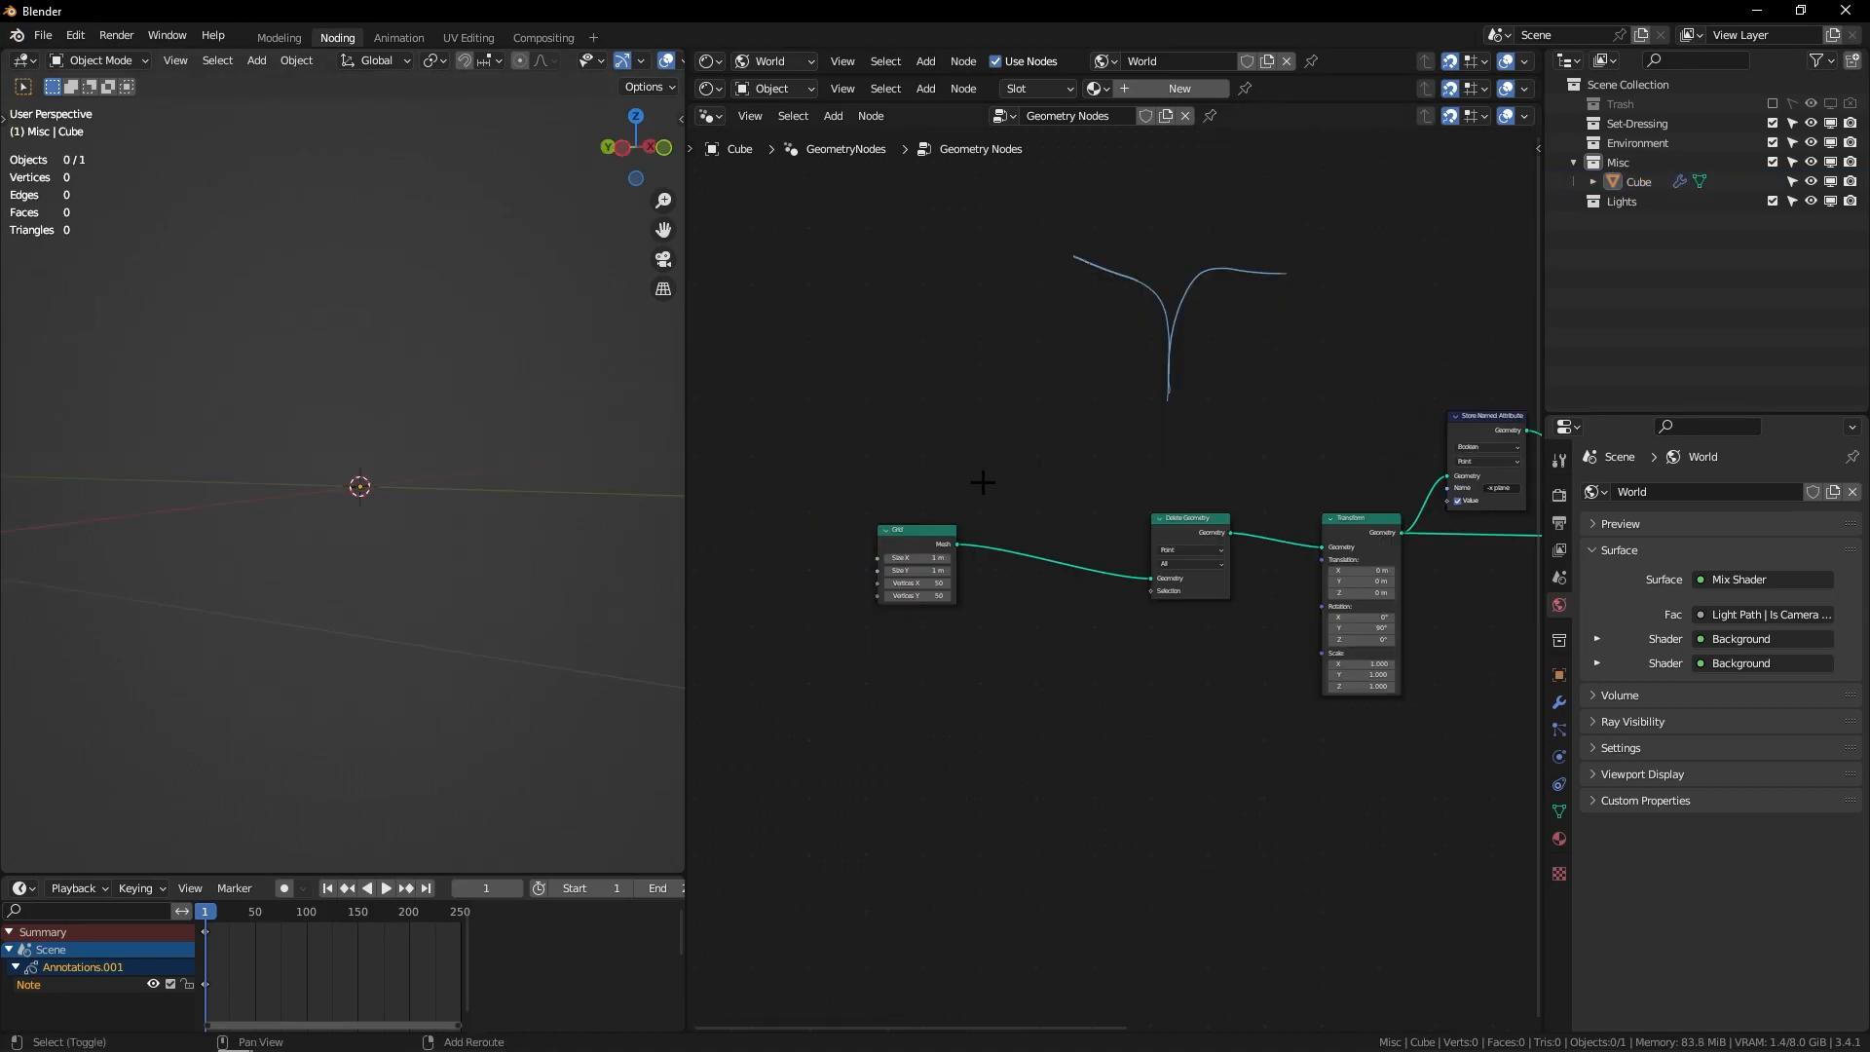
pyautogui.hotkey('shift', 'a')
pyautogui.write('noise')
pyautogui.press('Return')
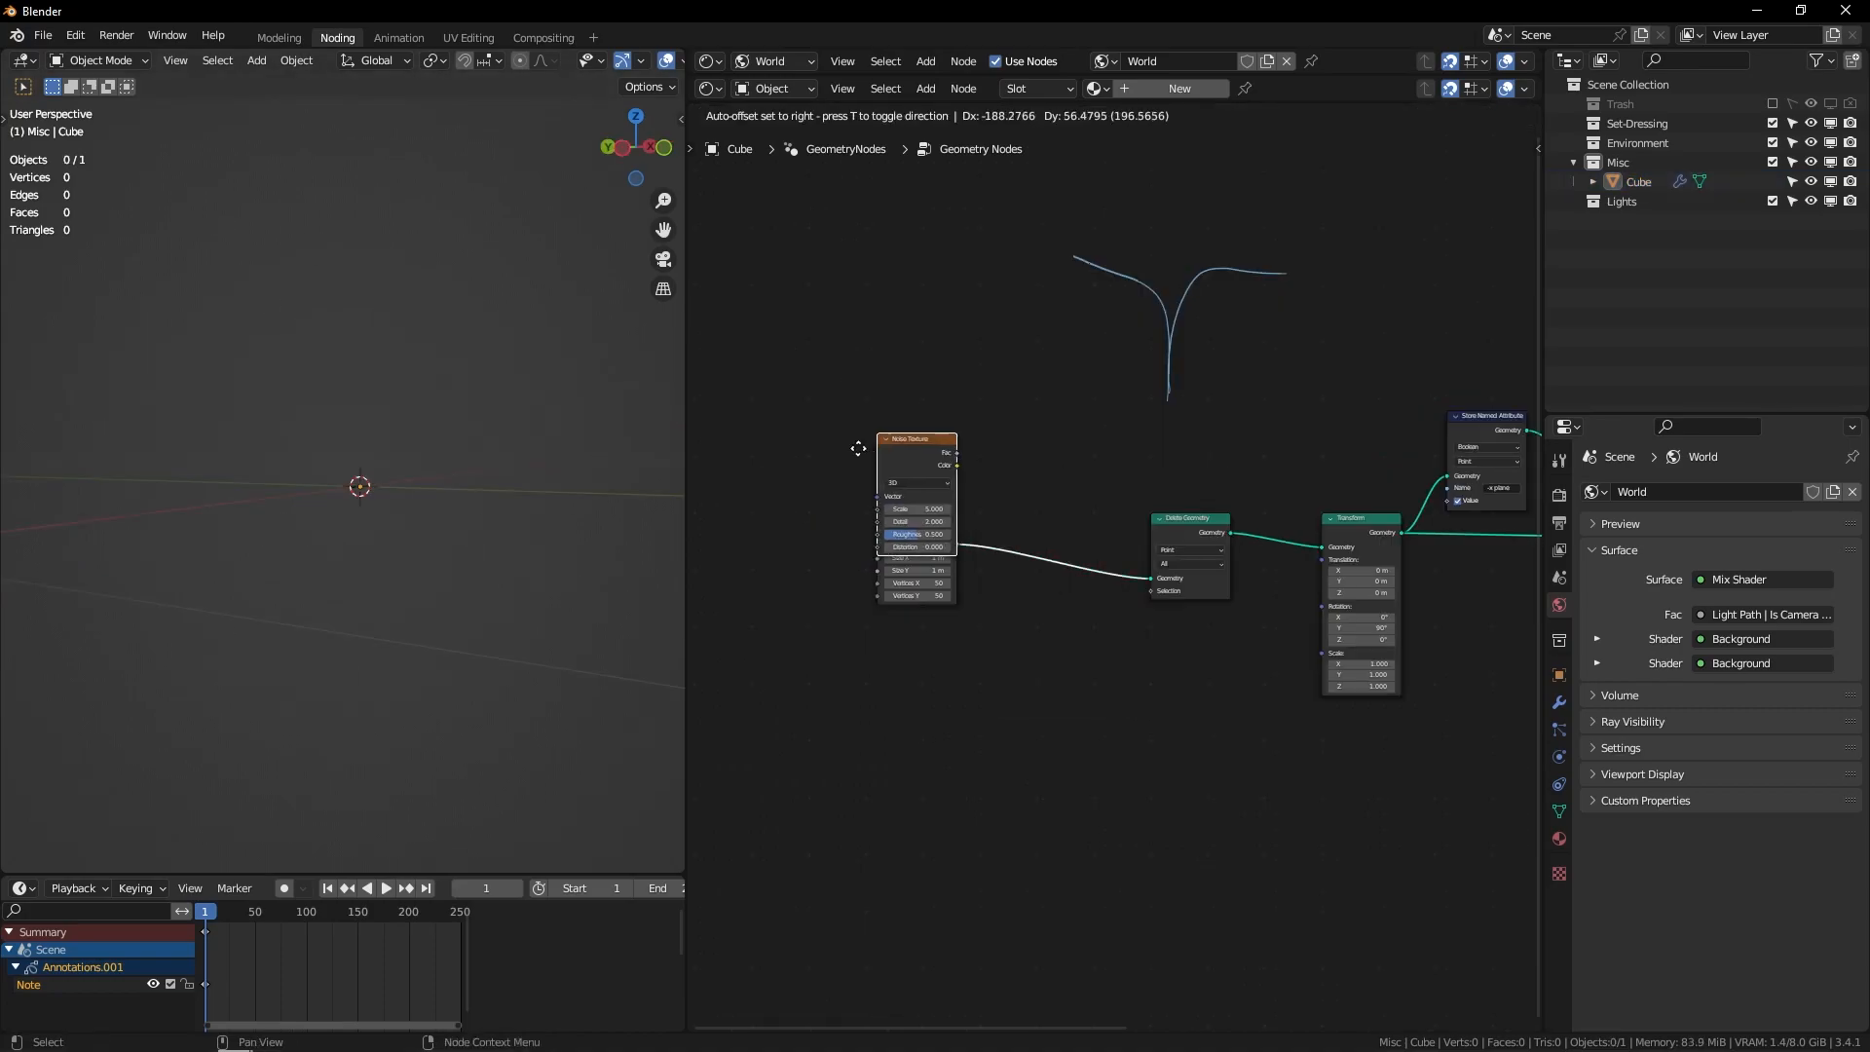
pyautogui.click(873, 408)
pyautogui.moveTo(958, 418); pyautogui.dragTo(1160, 591)
pyautogui.moveTo(1184, 533); pyautogui.dragTo(1191, 530, button='middle')
pyautogui.keyDown('ctrl'); pyautogui.moveTo(1118, 584); pyautogui.dragTo(1071, 501, button='middle'); pyautogui.keyUp('ctrl')
pyautogui.moveTo(1036, 277); pyautogui.dragTo(1047, 325, button='middle')
pyautogui.scroll(-3, 983, 350)
pyautogui.moveTo(399, 584); pyautogui.dragTo(428, 507, button='middle')
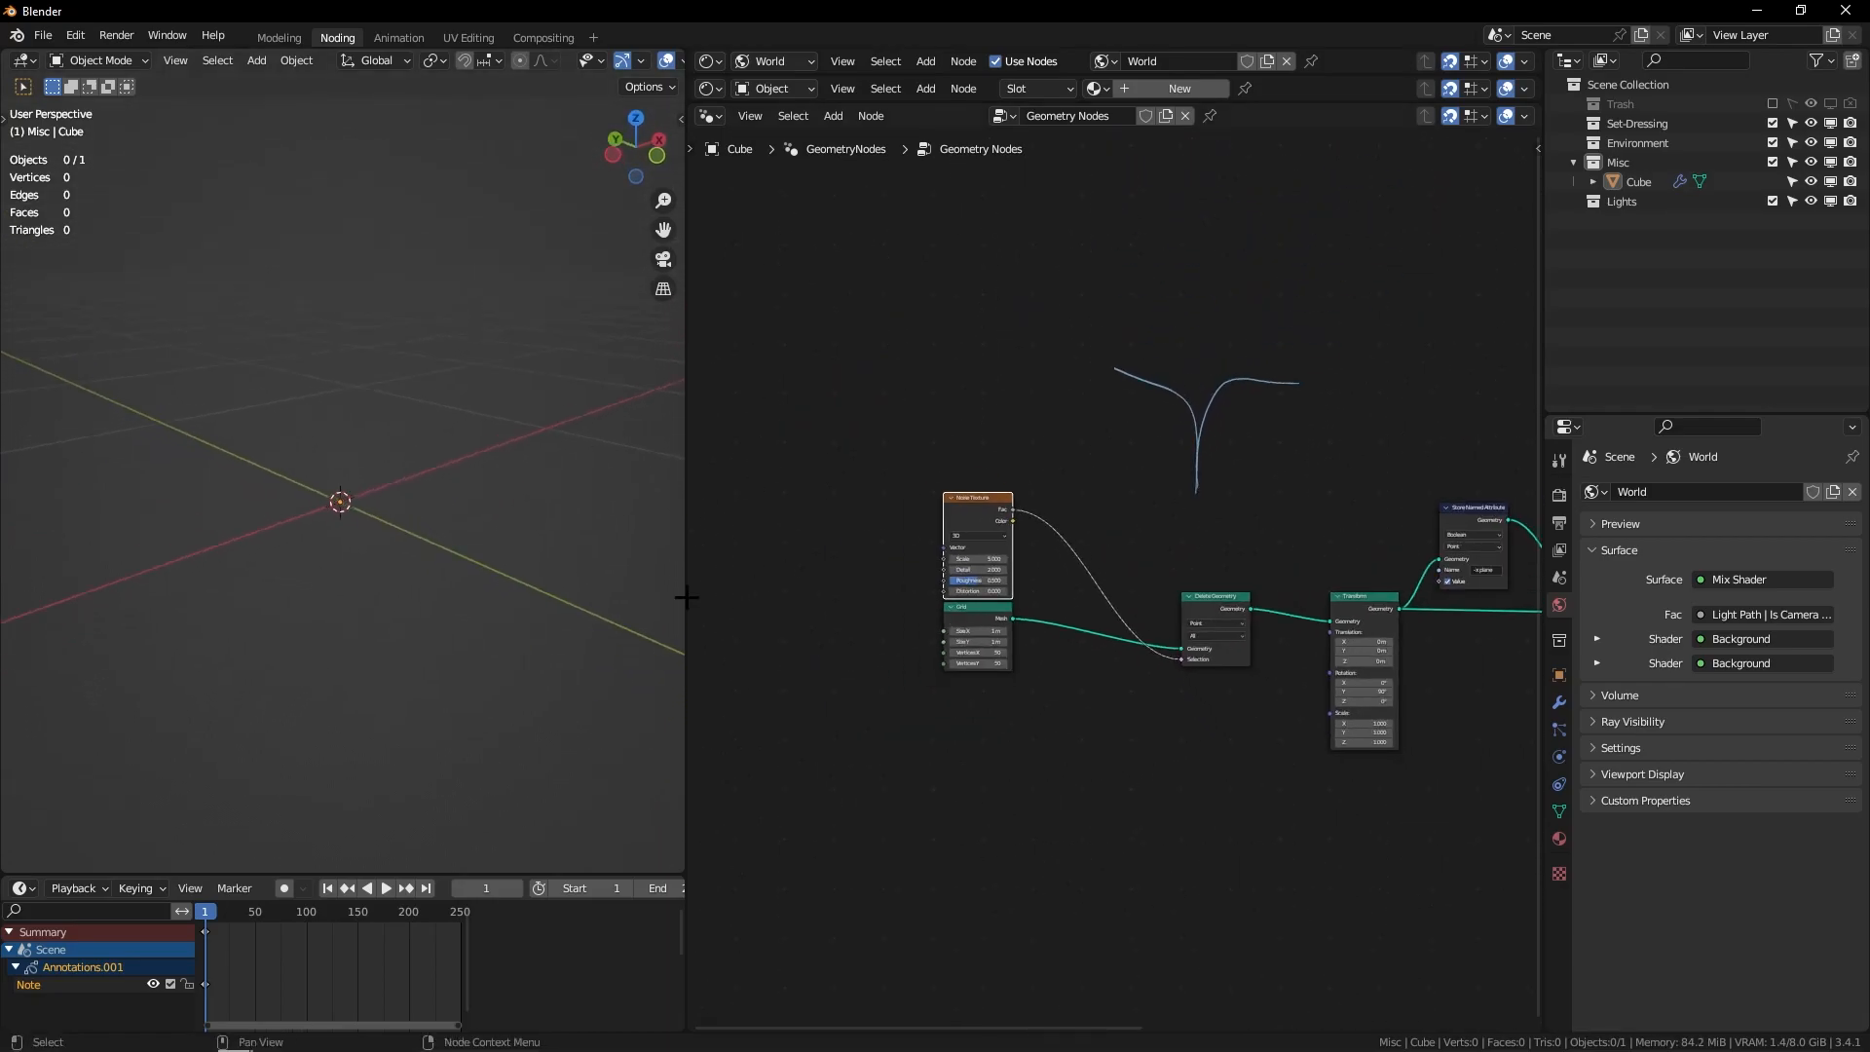
# Step: Preview the Grid mesh through a Viewer node placed above the Delete Geometry node
pyautogui.keyDown('ctrl'); pyautogui.keyDown('shift'); pyautogui.click(976, 615); pyautogui.keyUp('shift'); pyautogui.keyUp('ctrl')
pyautogui.moveTo(1073, 617); pyautogui.dragTo(1176, 477)
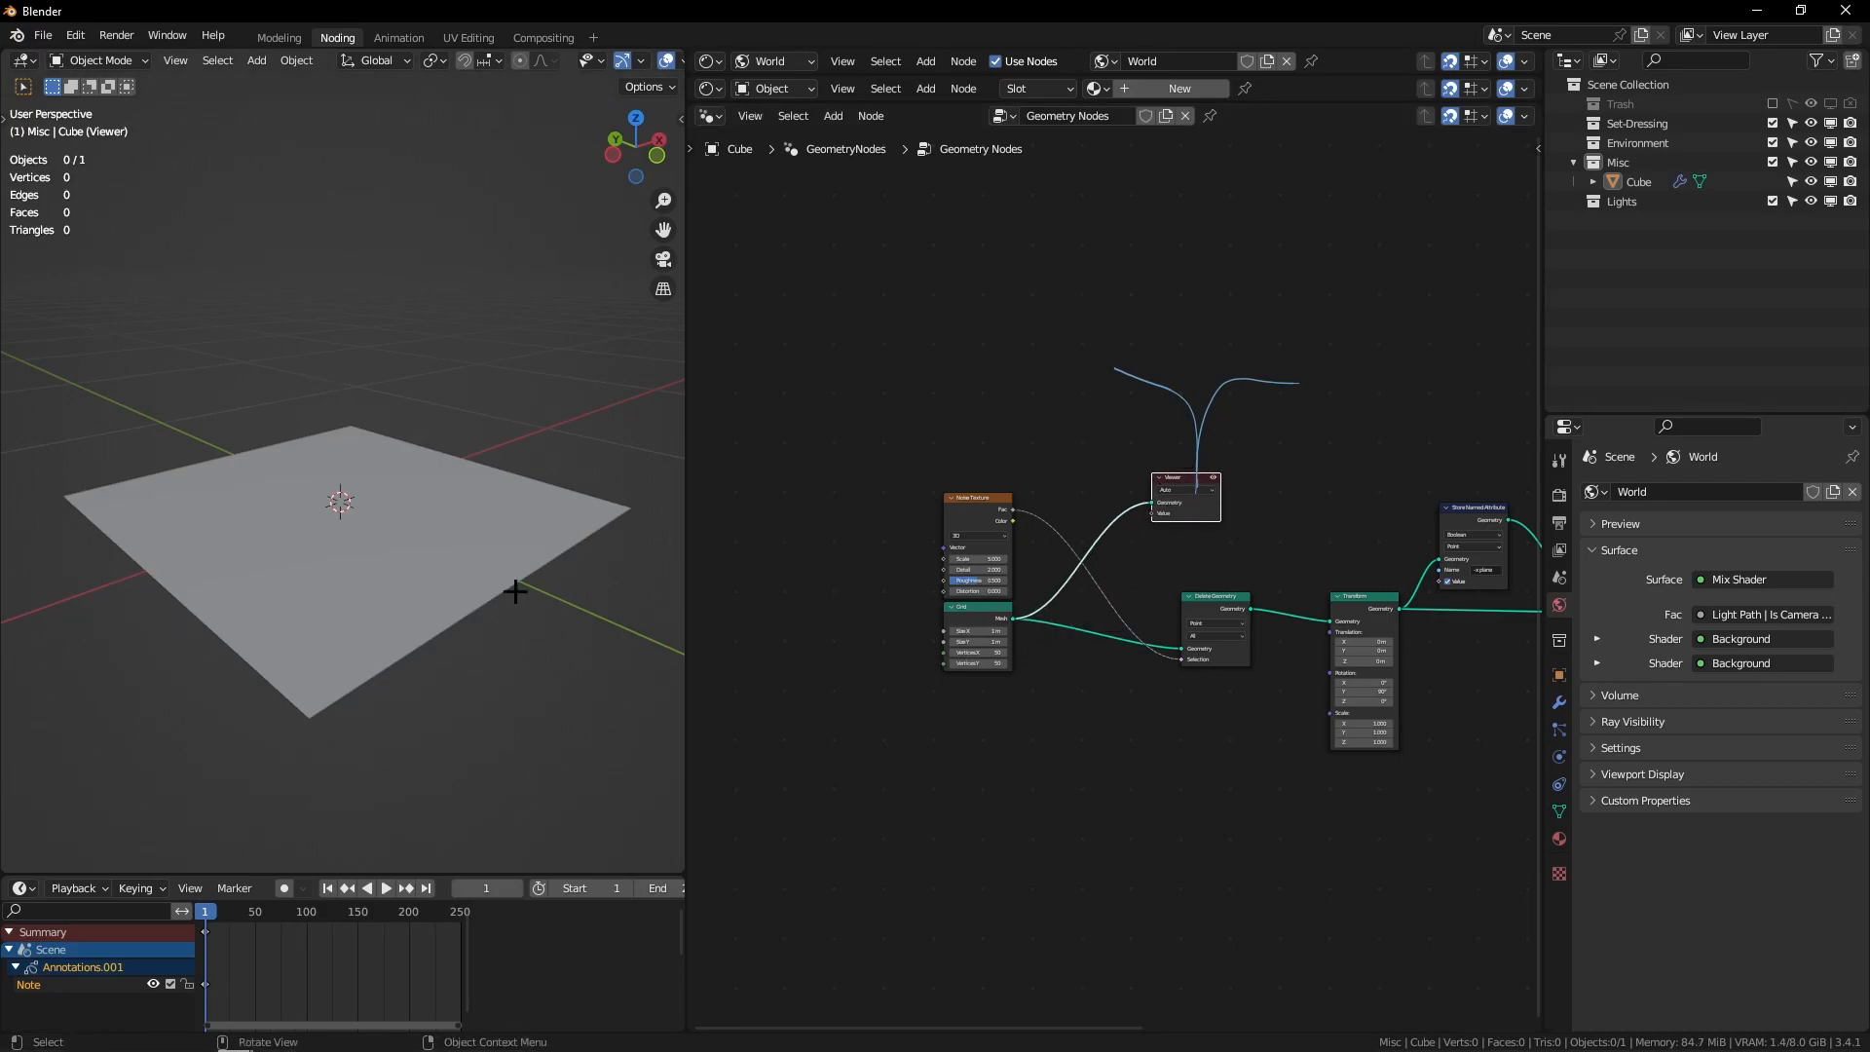
pyautogui.scroll(2, 1111, 579)
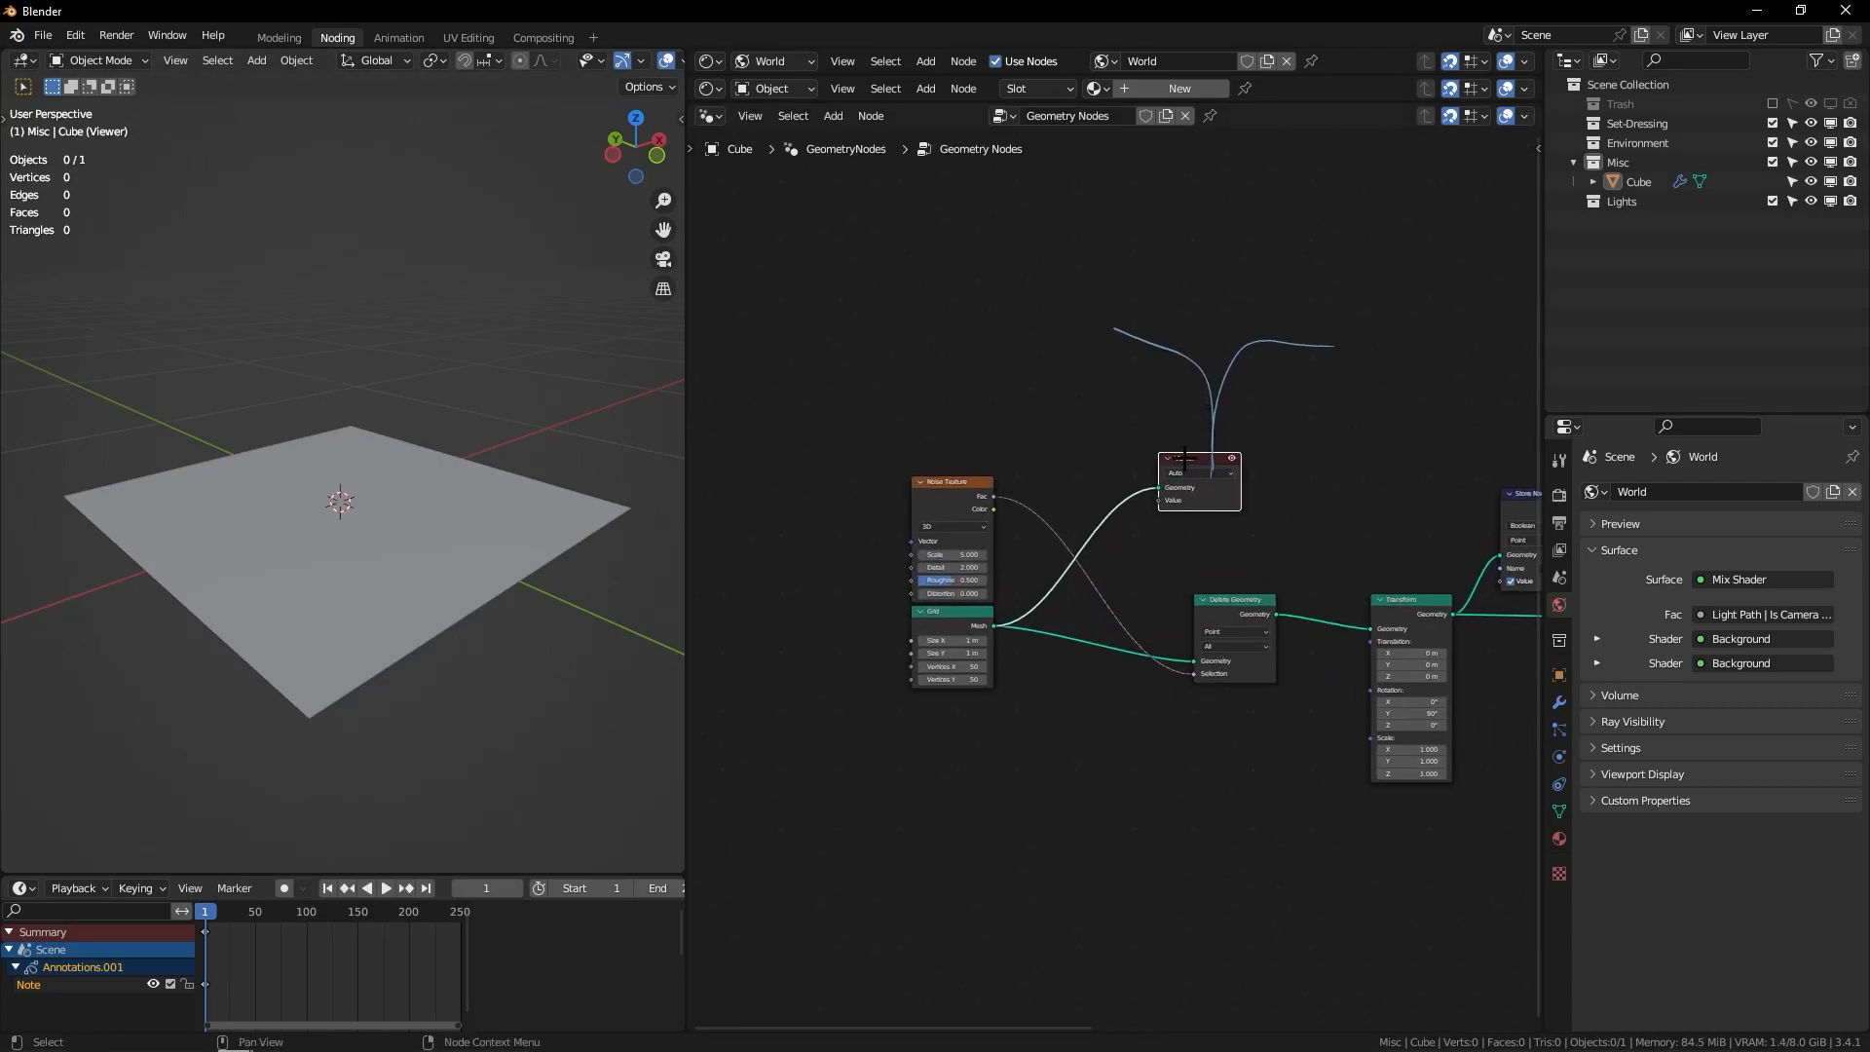
pyautogui.moveTo(1184, 458); pyautogui.dragTo(1206, 493)
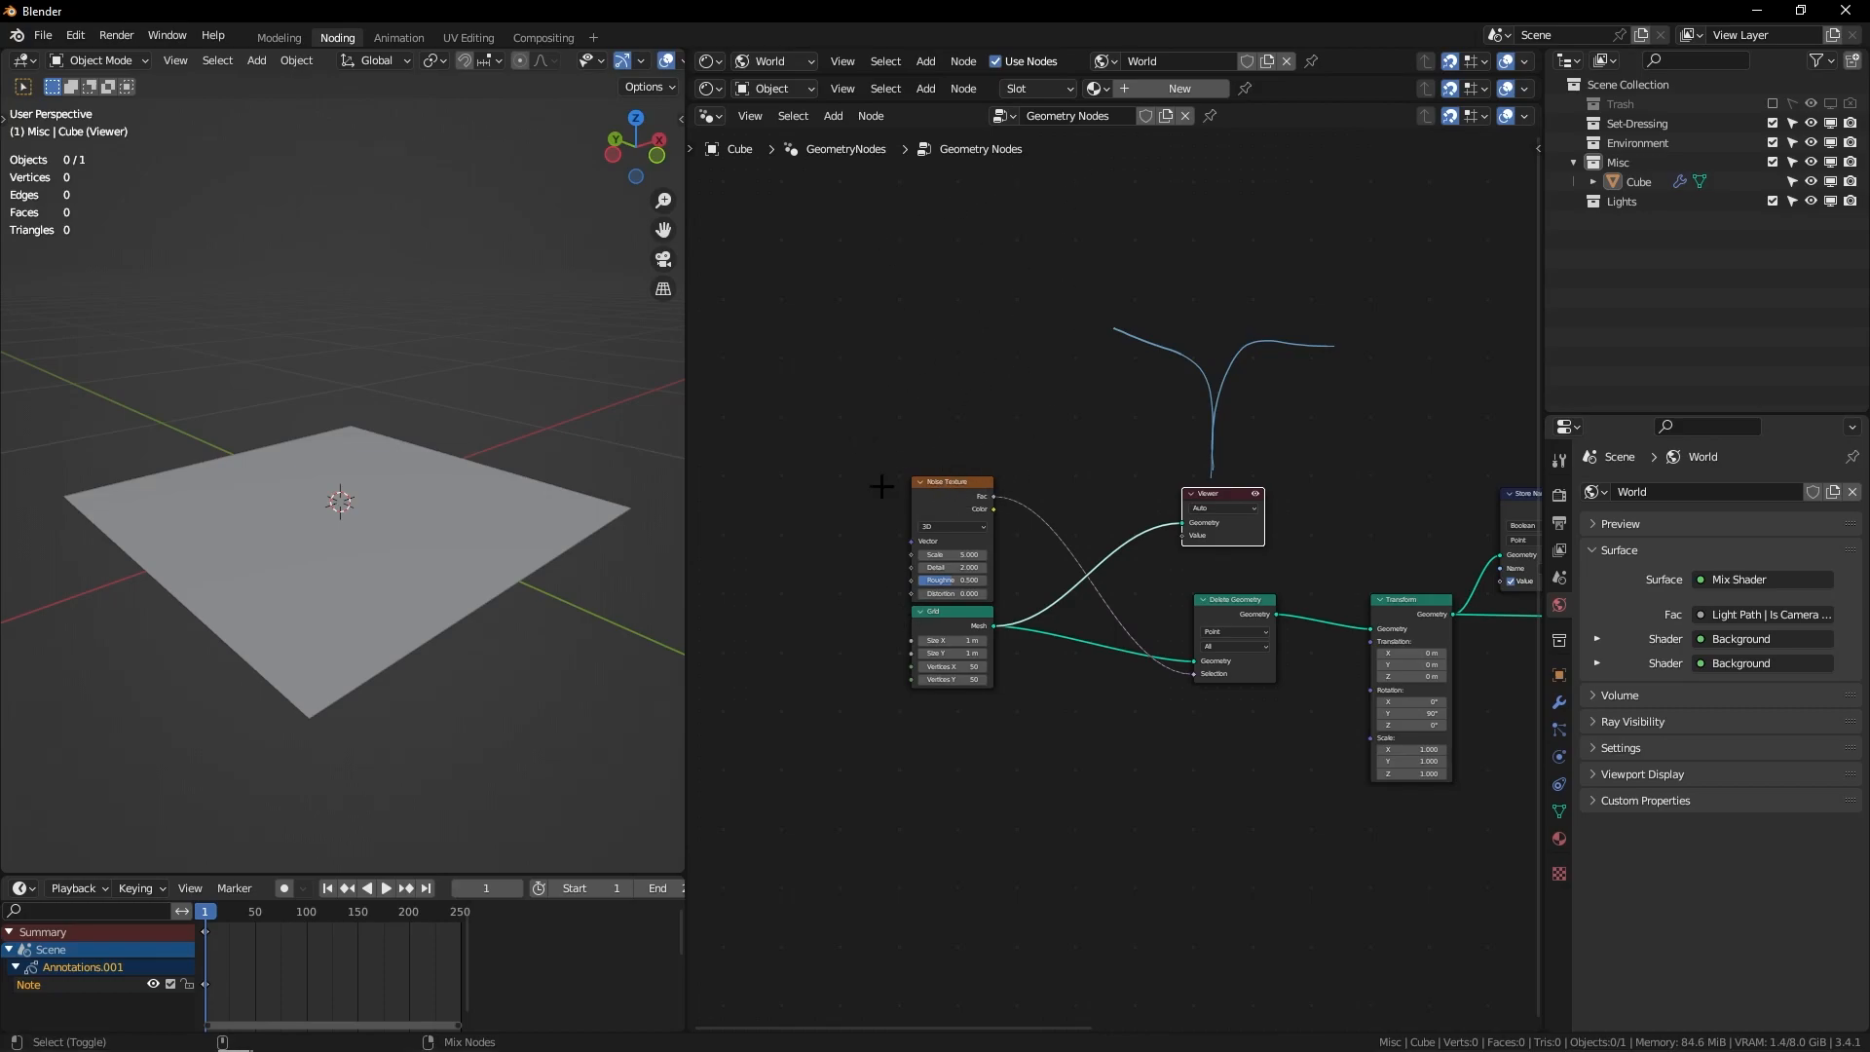
# Step: Preview the Noise Texture's Fac on the grid and examine the pattern in top orthographic view
pyautogui.keyDown('ctrl'); pyautogui.keyDown('shift'); pyautogui.click(966, 495); pyautogui.keyUp('shift'); pyautogui.keyUp('ctrl')
pyautogui.moveTo(468, 429); pyautogui.dragTo(380, 568, button='middle')
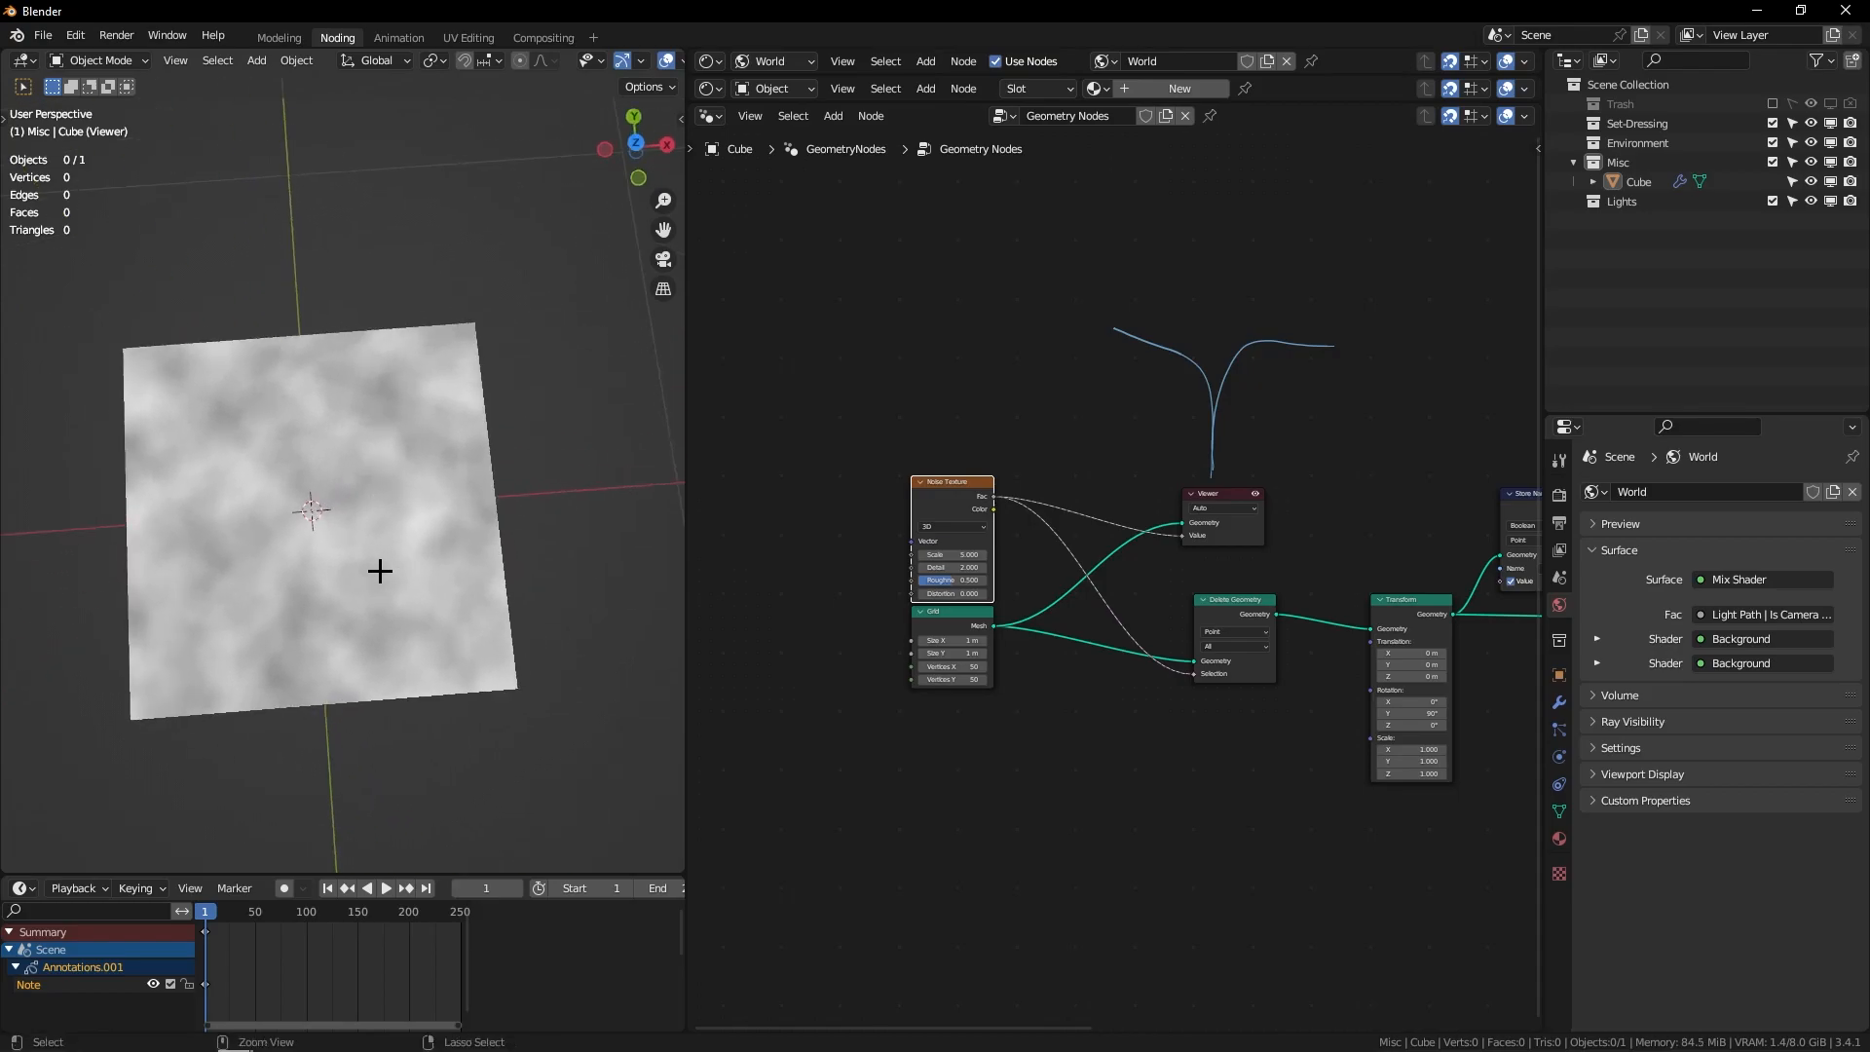
pyautogui.scroll(3, 370, 550)
pyautogui.moveTo(342, 501); pyautogui.dragTo(419, 366, button='middle')
pyautogui.press('KP_7')
pyautogui.scroll(-1, 422, 334)
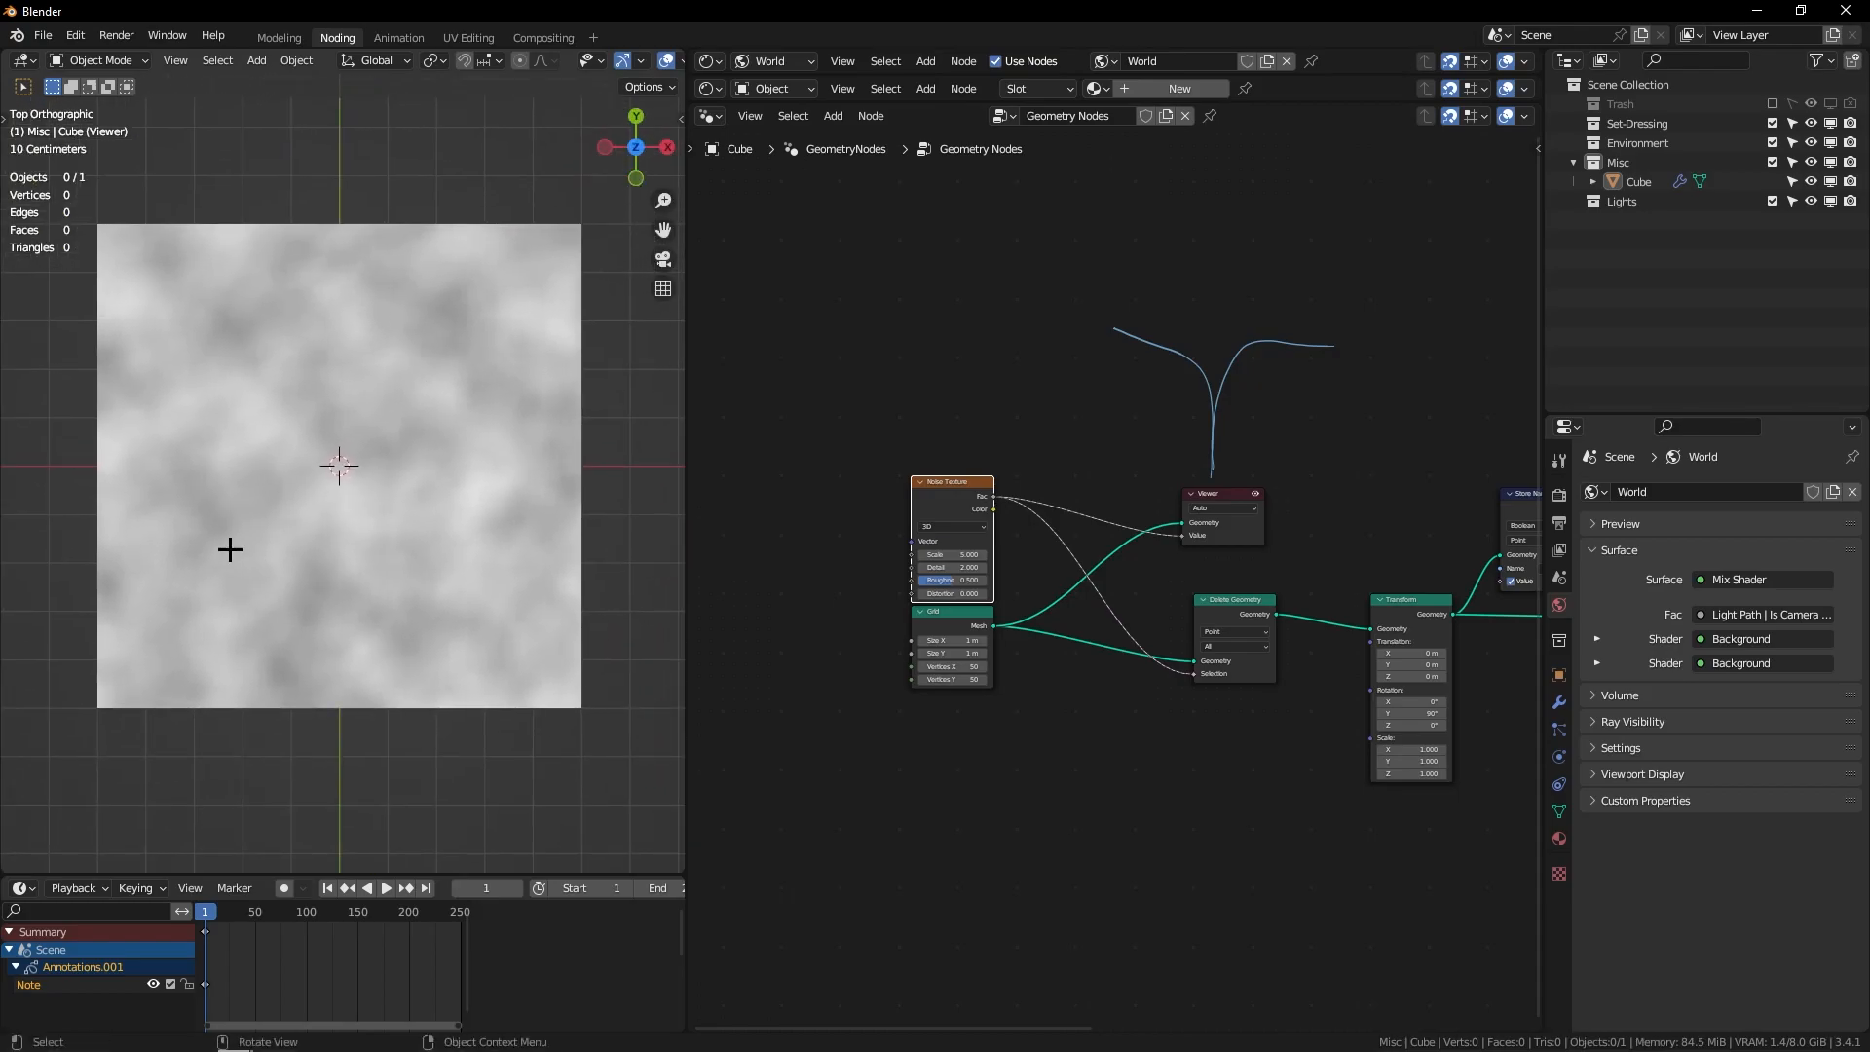
# Step: Annotate ">0 True" and "=0 False" in the empty space above the Noise Texture node
pyautogui.moveTo(784, 320); pyautogui.dragTo(959, 476, button='middle')
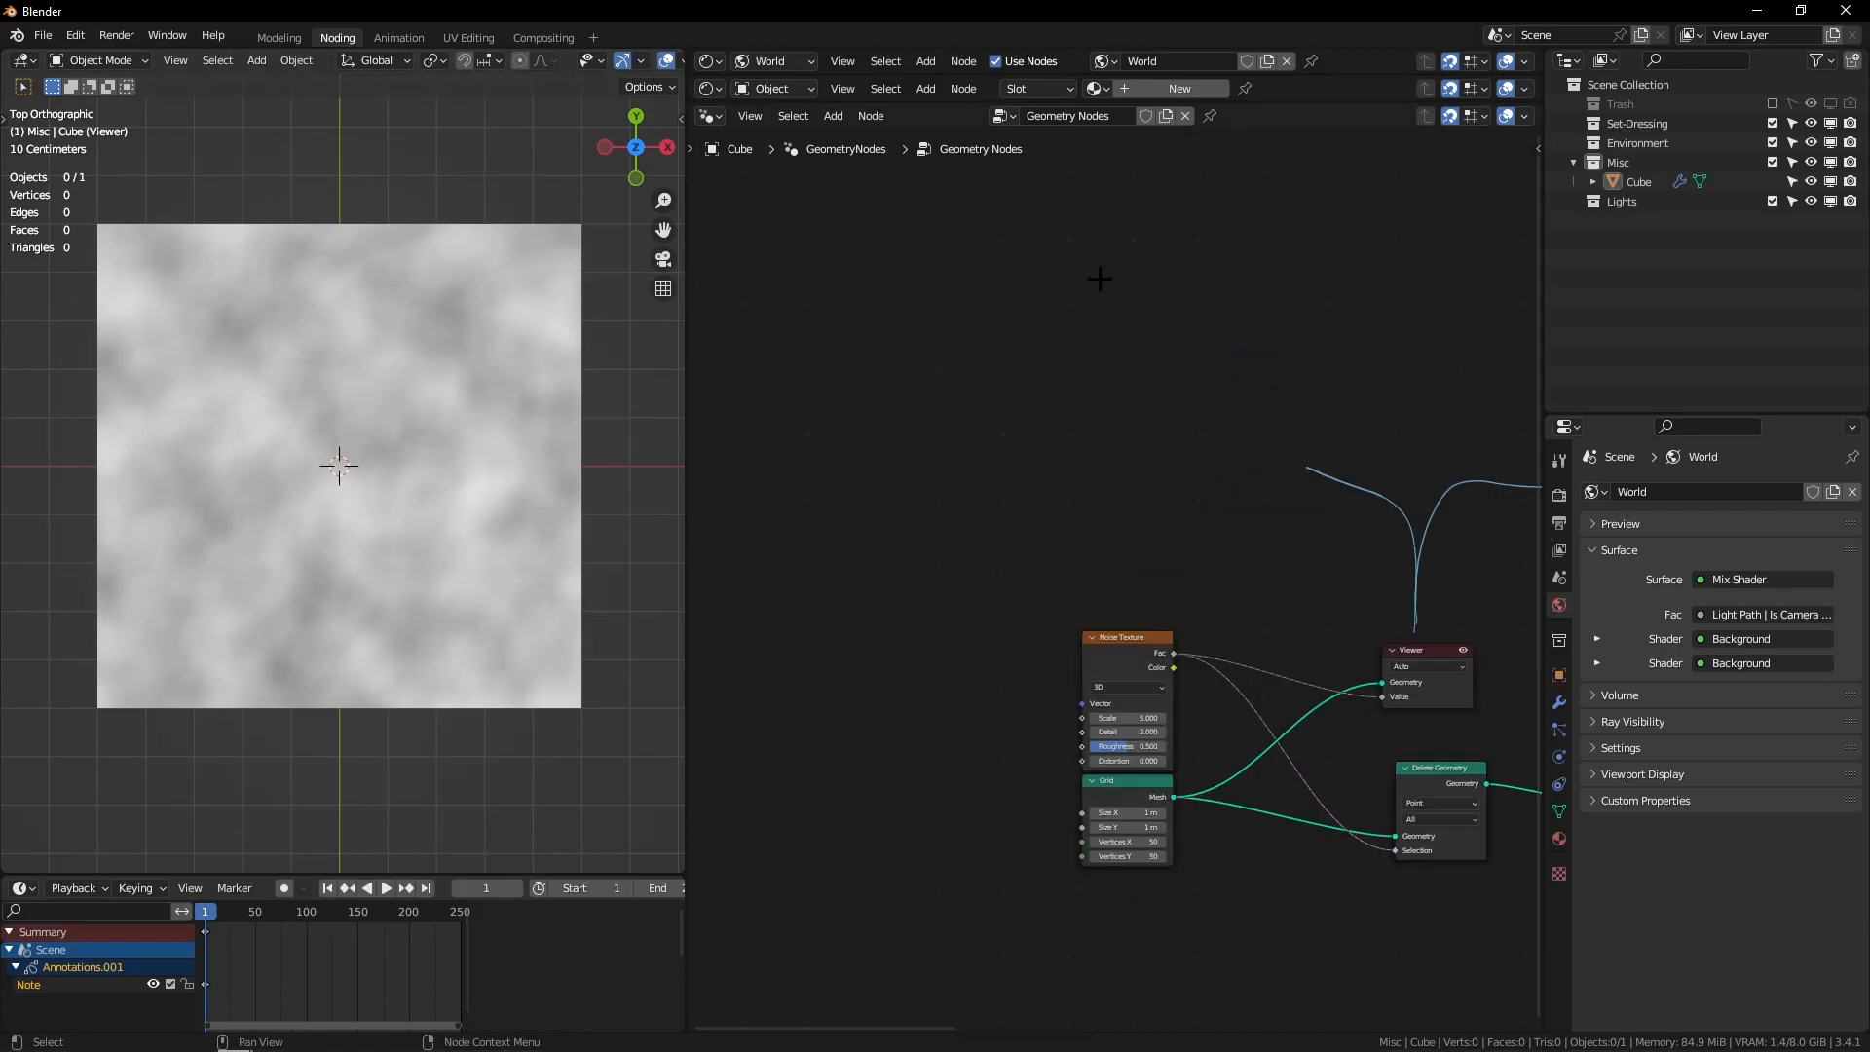
pyautogui.moveTo(1017, 375)
pyautogui.mouseDown()
pyautogui.moveTo(986, 423)
pyautogui.moveTo(990, 407)
pyautogui.mouseUp()
pyautogui.moveTo(933, 475); pyautogui.dragTo(1020, 491)
pyautogui.moveTo(923, 549); pyautogui.dragTo(939, 552)
pyautogui.moveTo(995, 529); pyautogui.dragTo(991, 531)
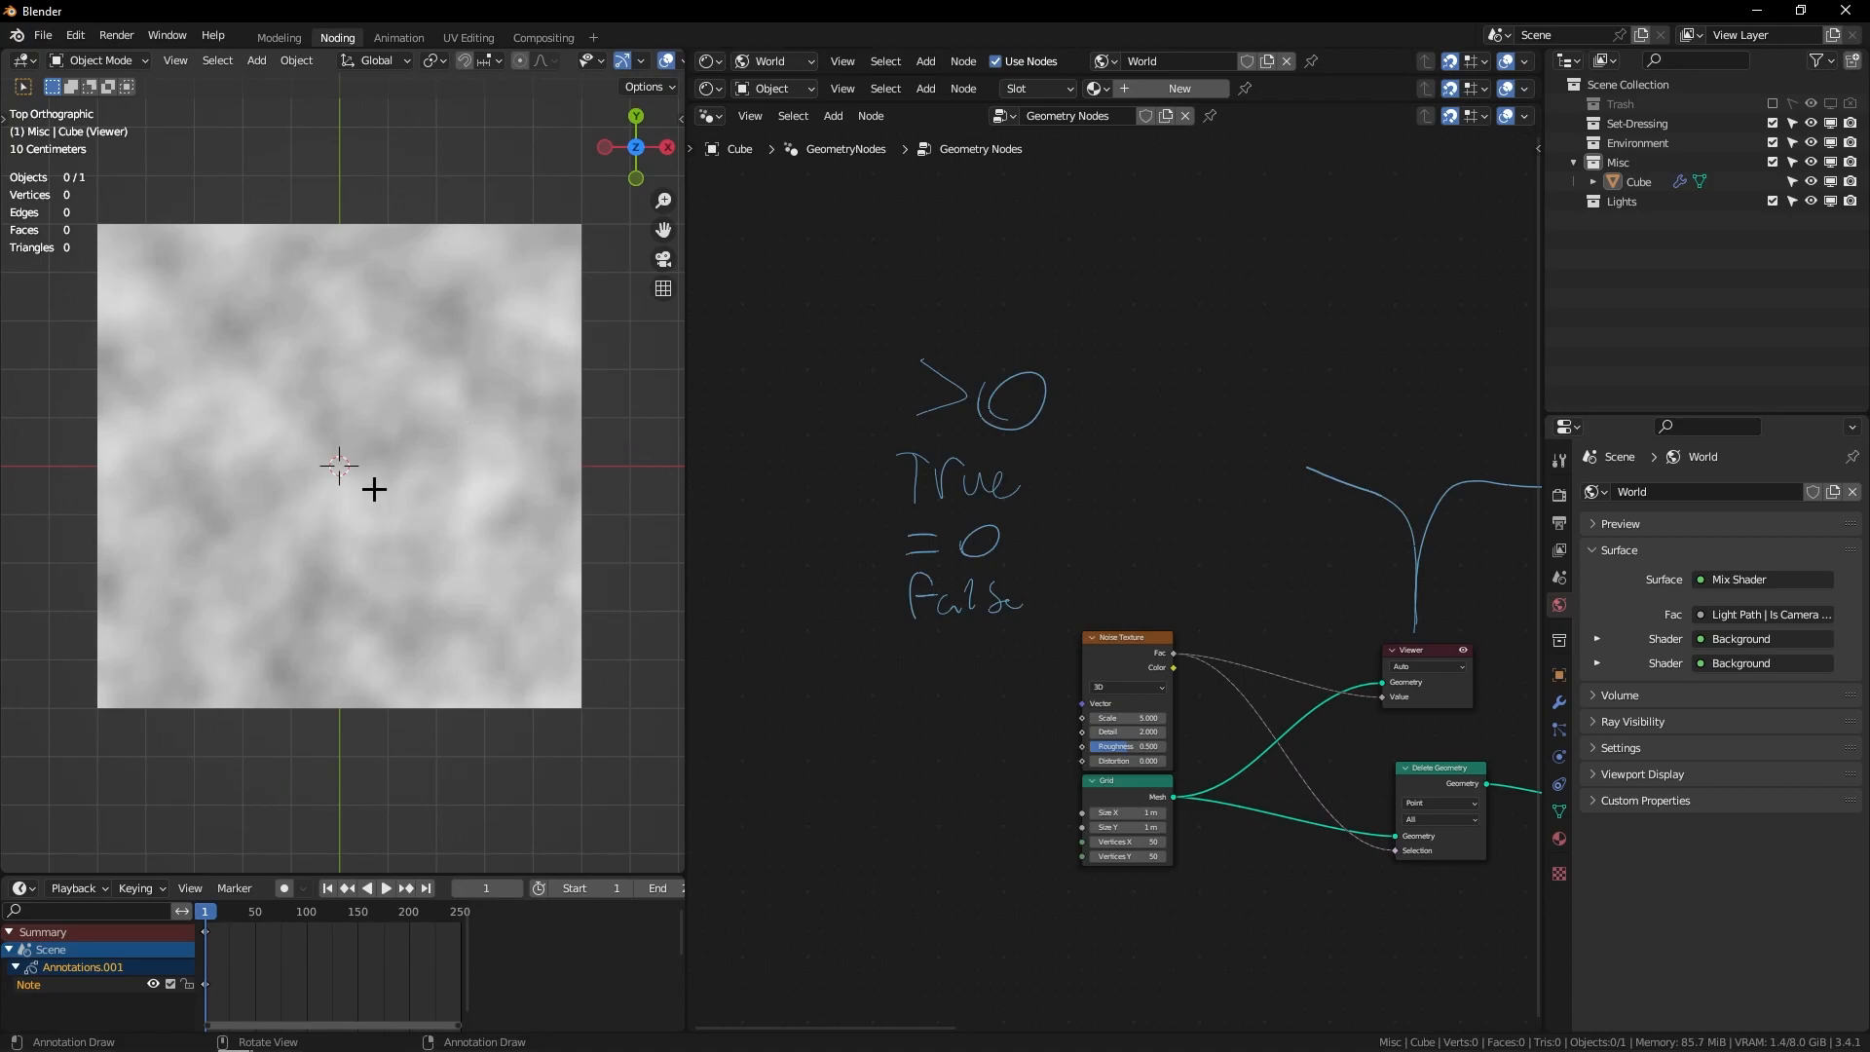
pyautogui.moveTo(1145, 560); pyautogui.dragTo(1097, 334, button='middle')
pyautogui.scroll(-2, 1019, 443)
pyautogui.scroll(3, 1061, 379)
pyautogui.scroll(3, 1117, 282)
pyautogui.scroll(-6, 1172, 231)
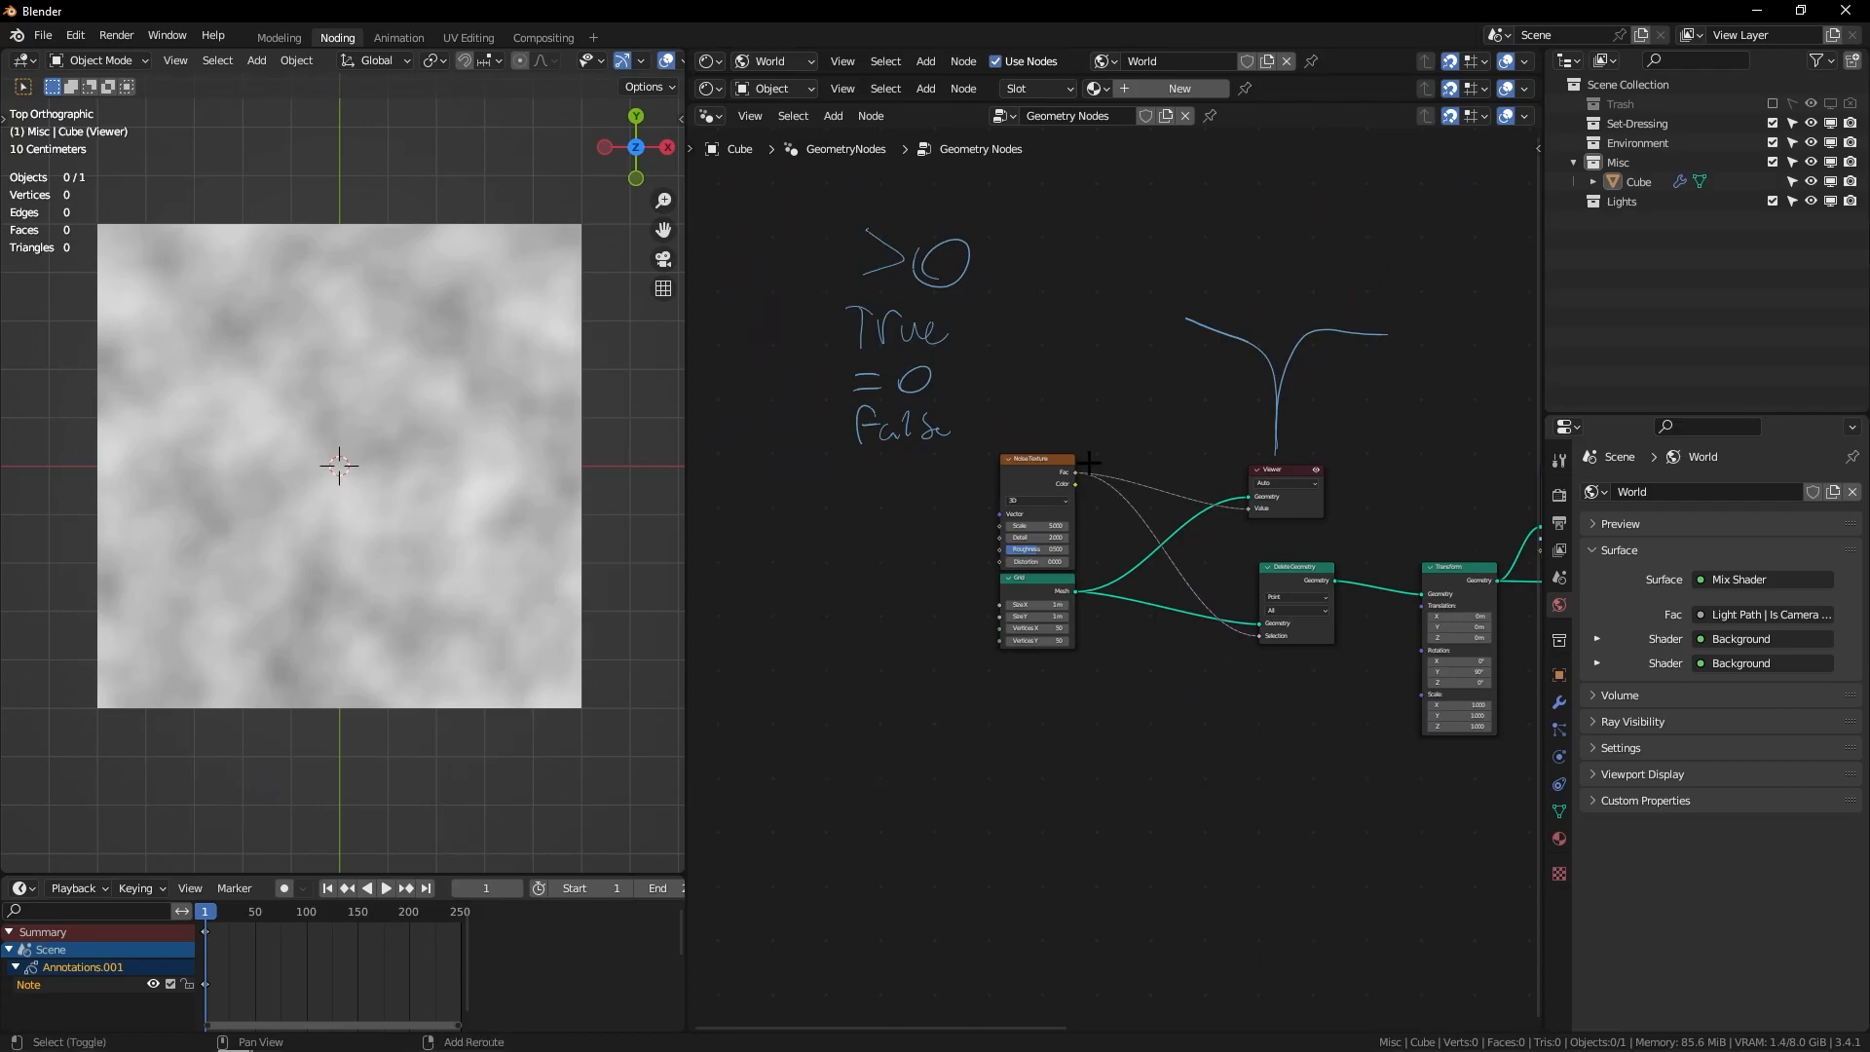
pyautogui.hotkey('shift', 'a')
pyautogui.write('scolor')
pyautogui.press('Return')
pyautogui.press('Escape')
# Step: Insert a ColorRamp node between the Noise Texture's Fac and the Viewer's Value, and move its black stop to 0.500
pyautogui.hotkey('shift', 'a')
pyautogui.write('sramp')
pyautogui.press('Return')
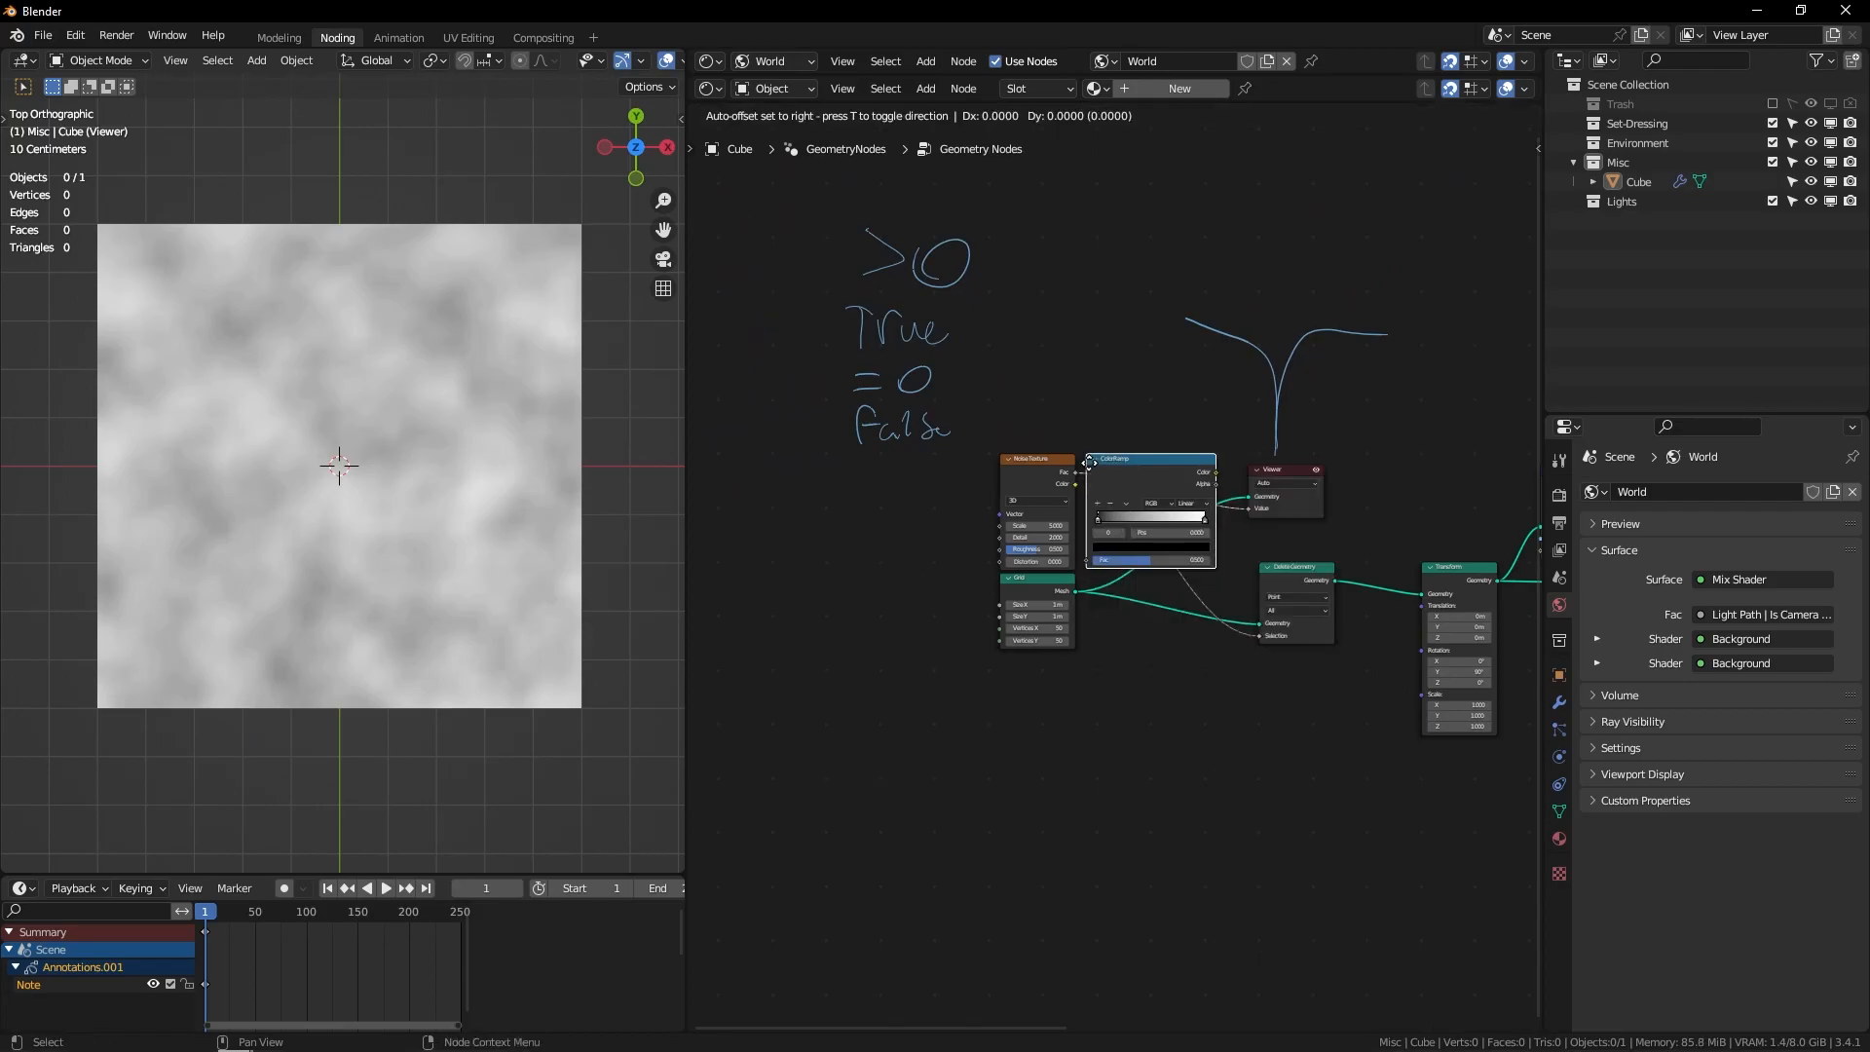
pyautogui.click(1121, 452)
pyautogui.moveTo(1250, 394); pyautogui.dragTo(1236, 437, button='middle')
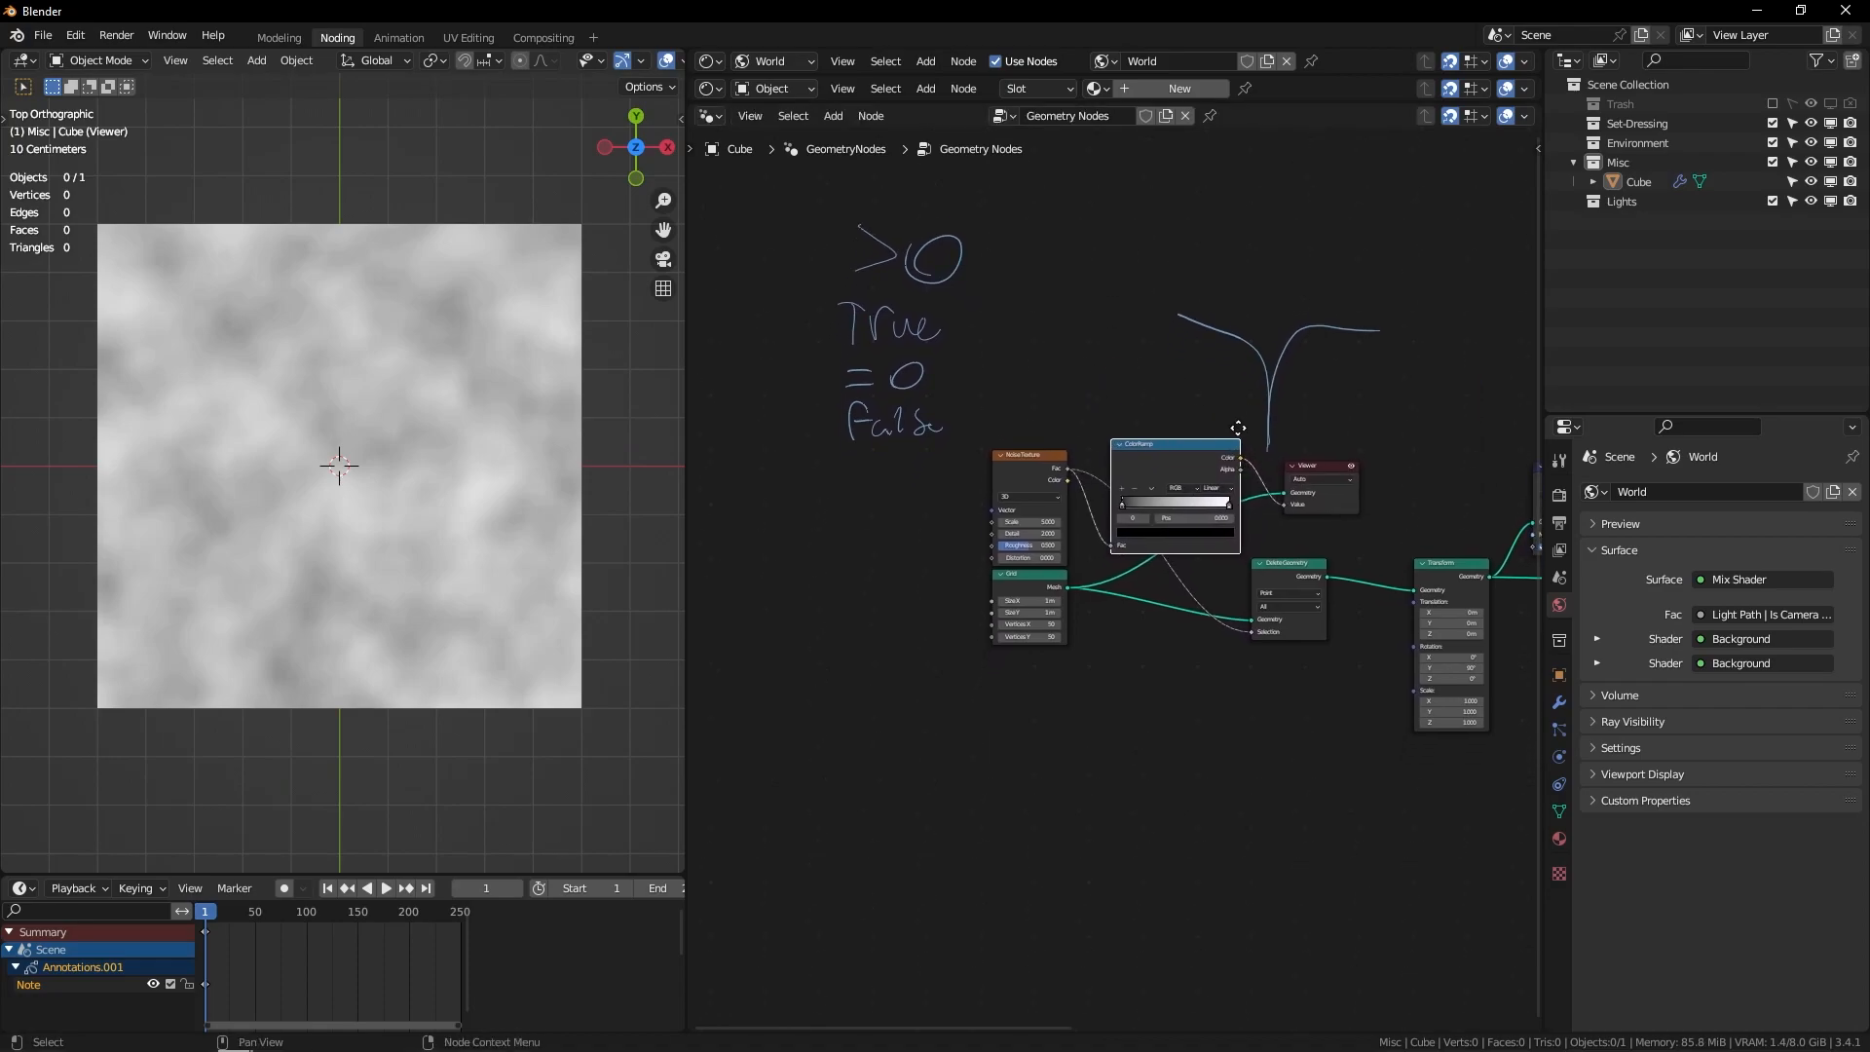
pyautogui.scroll(2, 1144, 441)
pyautogui.moveTo(1051, 487); pyautogui.dragTo(1140, 507)
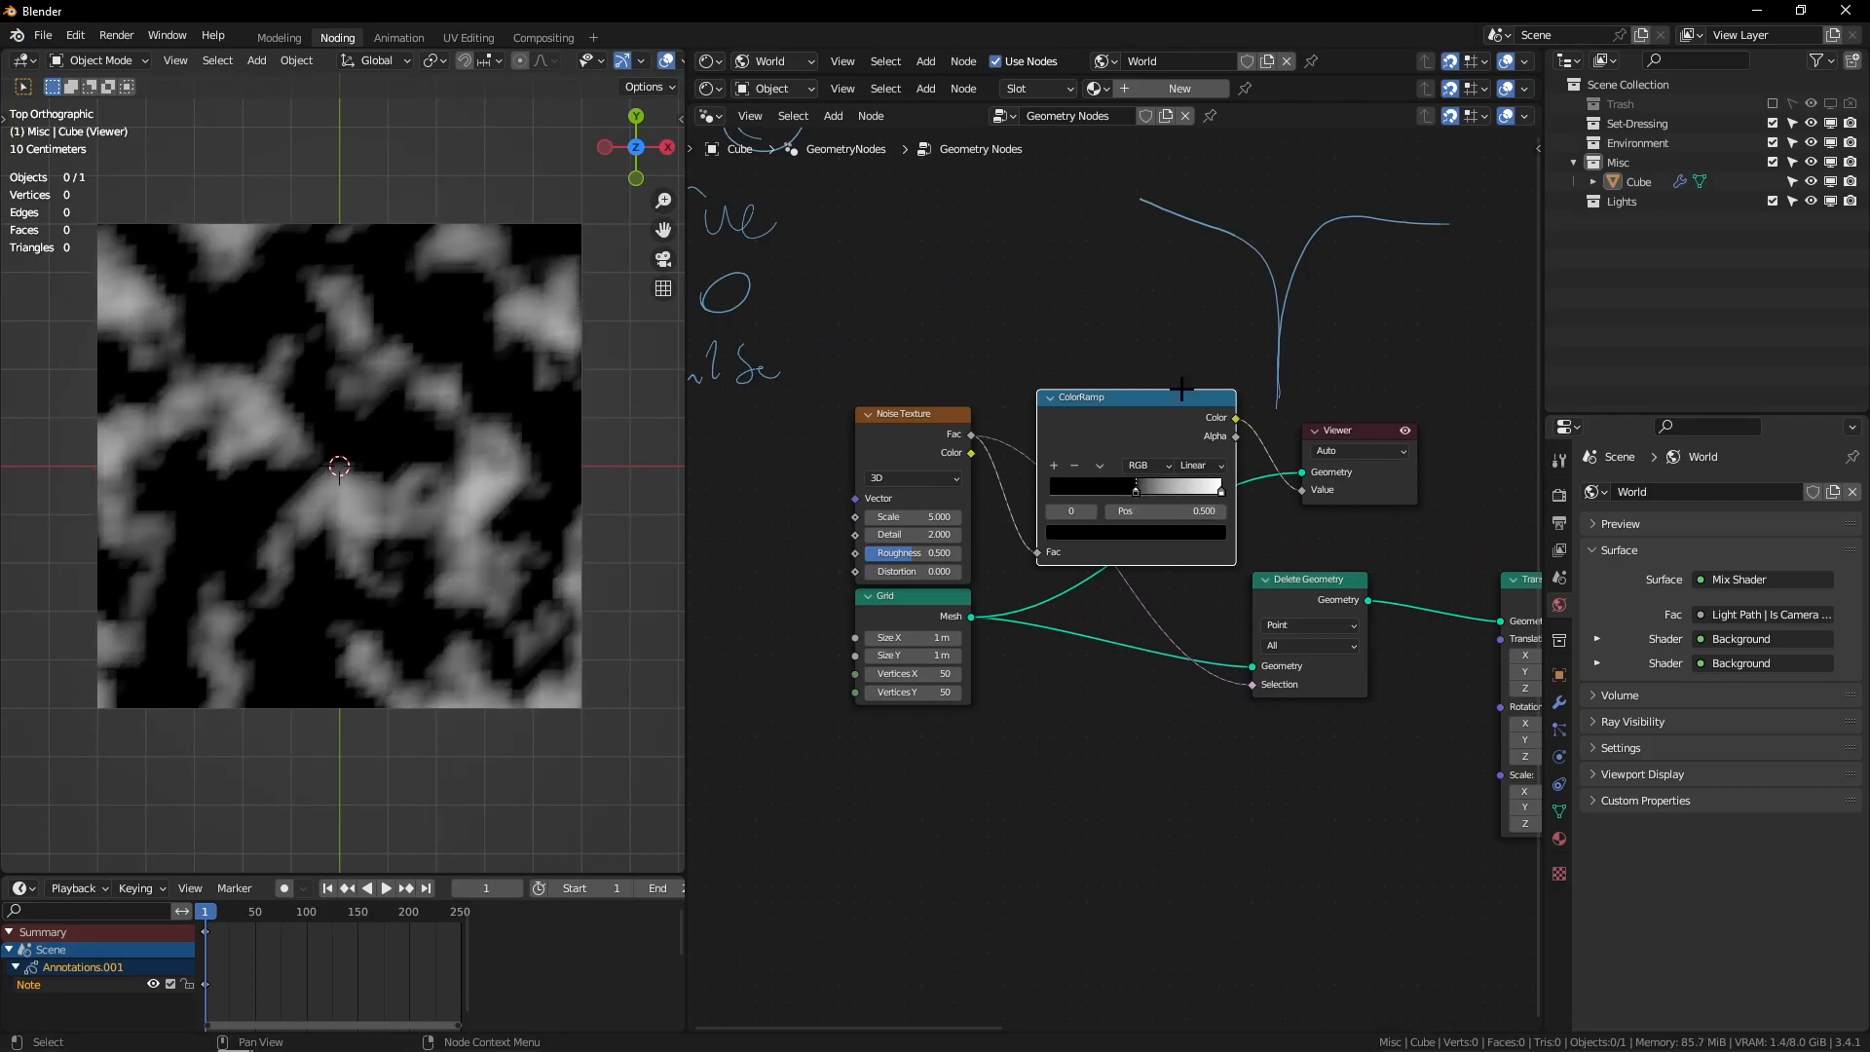
# Step: Connect the ColorRamp's Color output to the Delete Geometry node's Selection and delete the Viewer node
pyautogui.scroll(-2, 1178, 391)
pyautogui.moveTo(1154, 403); pyautogui.dragTo(1030, 329, button='middle')
pyautogui.moveTo(1054, 370); pyautogui.dragTo(1076, 596)
pyautogui.moveTo(1238, 409); pyautogui.dragTo(1321, 393, button='middle')
pyautogui.click(1274, 374)
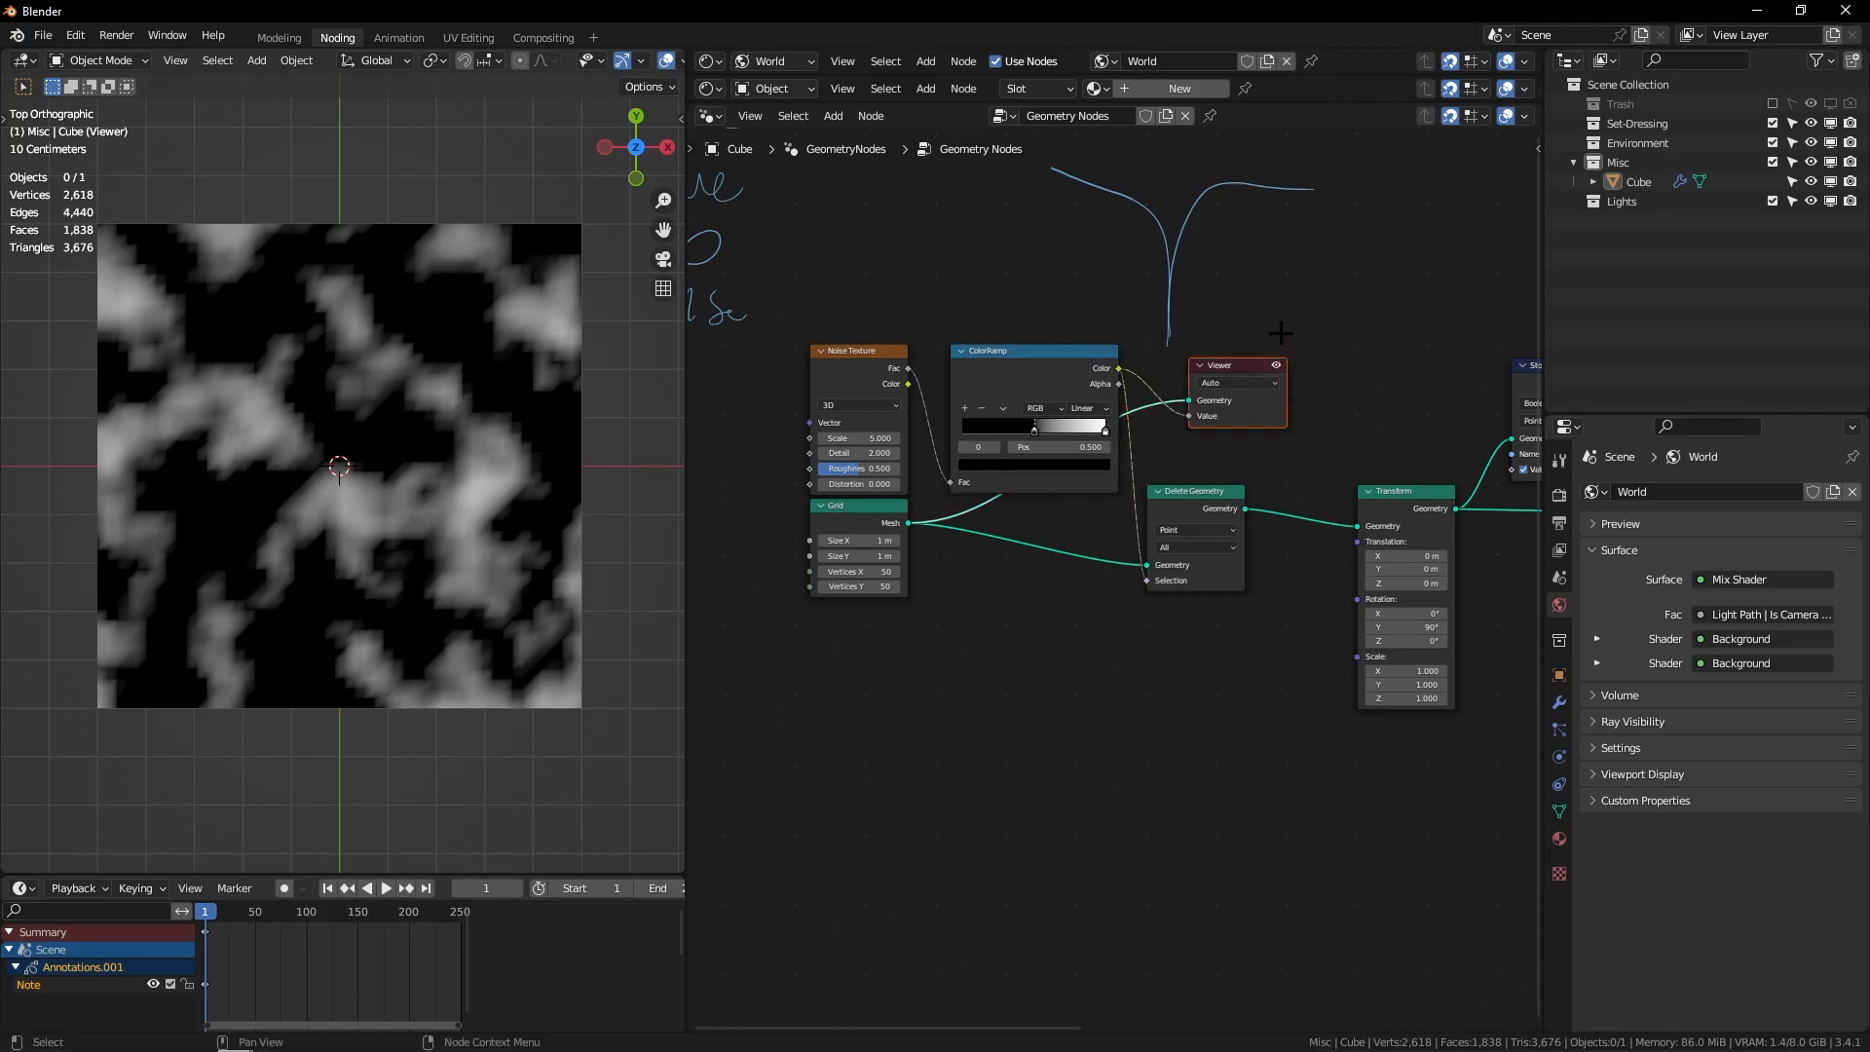
pyautogui.press('x')
# Step: Select the perforated mesh in the viewport and examine its cut-outs and loose edges
pyautogui.moveTo(1502, 378); pyautogui.dragTo(958, 411, button='middle')
pyautogui.moveTo(1403, 373); pyautogui.dragTo(1170, 552, button='middle')
pyautogui.scroll(-9, 1169, 552)
pyautogui.moveTo(964, 562); pyautogui.dragTo(1383, 561, button='middle')
pyautogui.scroll(5, 1383, 561)
pyautogui.moveTo(437, 576); pyautogui.dragTo(431, 428, button='middle')
pyautogui.click(422, 331)
pyautogui.moveTo(422, 331); pyautogui.dragTo(468, 399, button='middle')
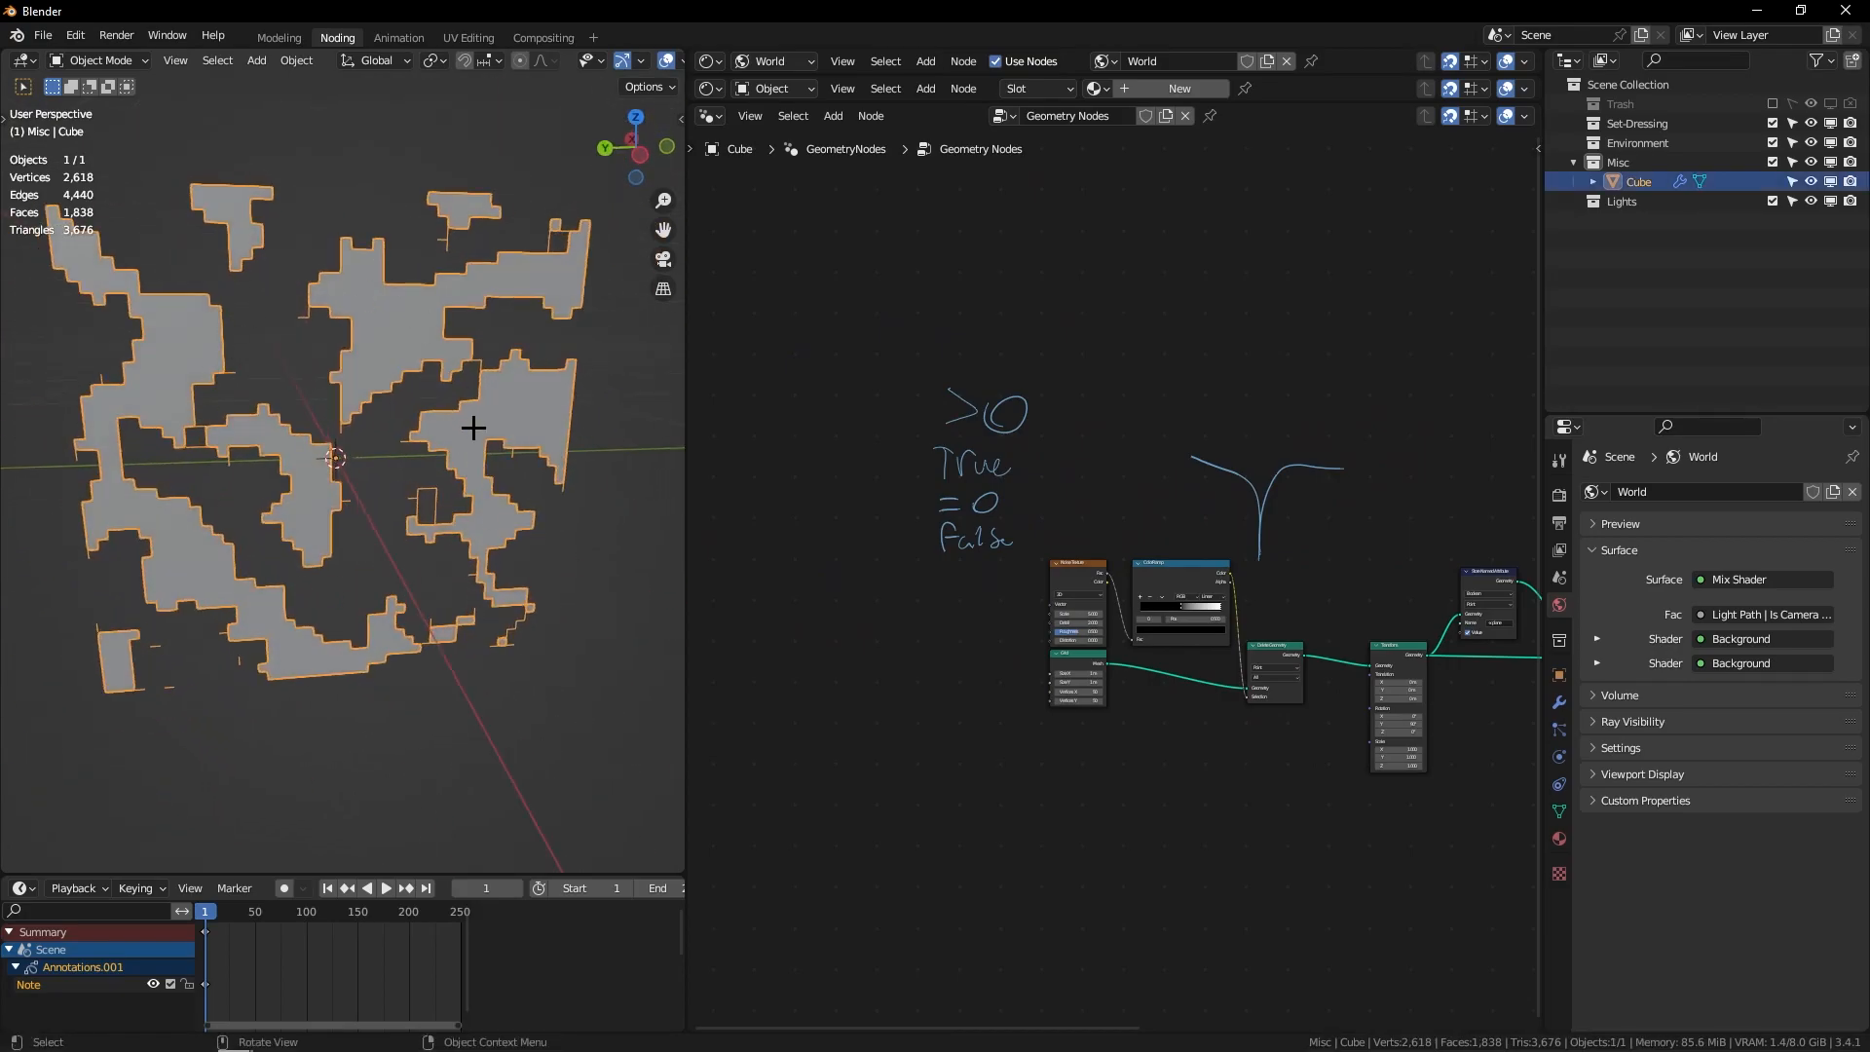
# Step: Space the Delete Geometry node away from the ColorRamp and set its domain to Face, viewing the mesh from the left
pyautogui.scroll(3, 1054, 514)
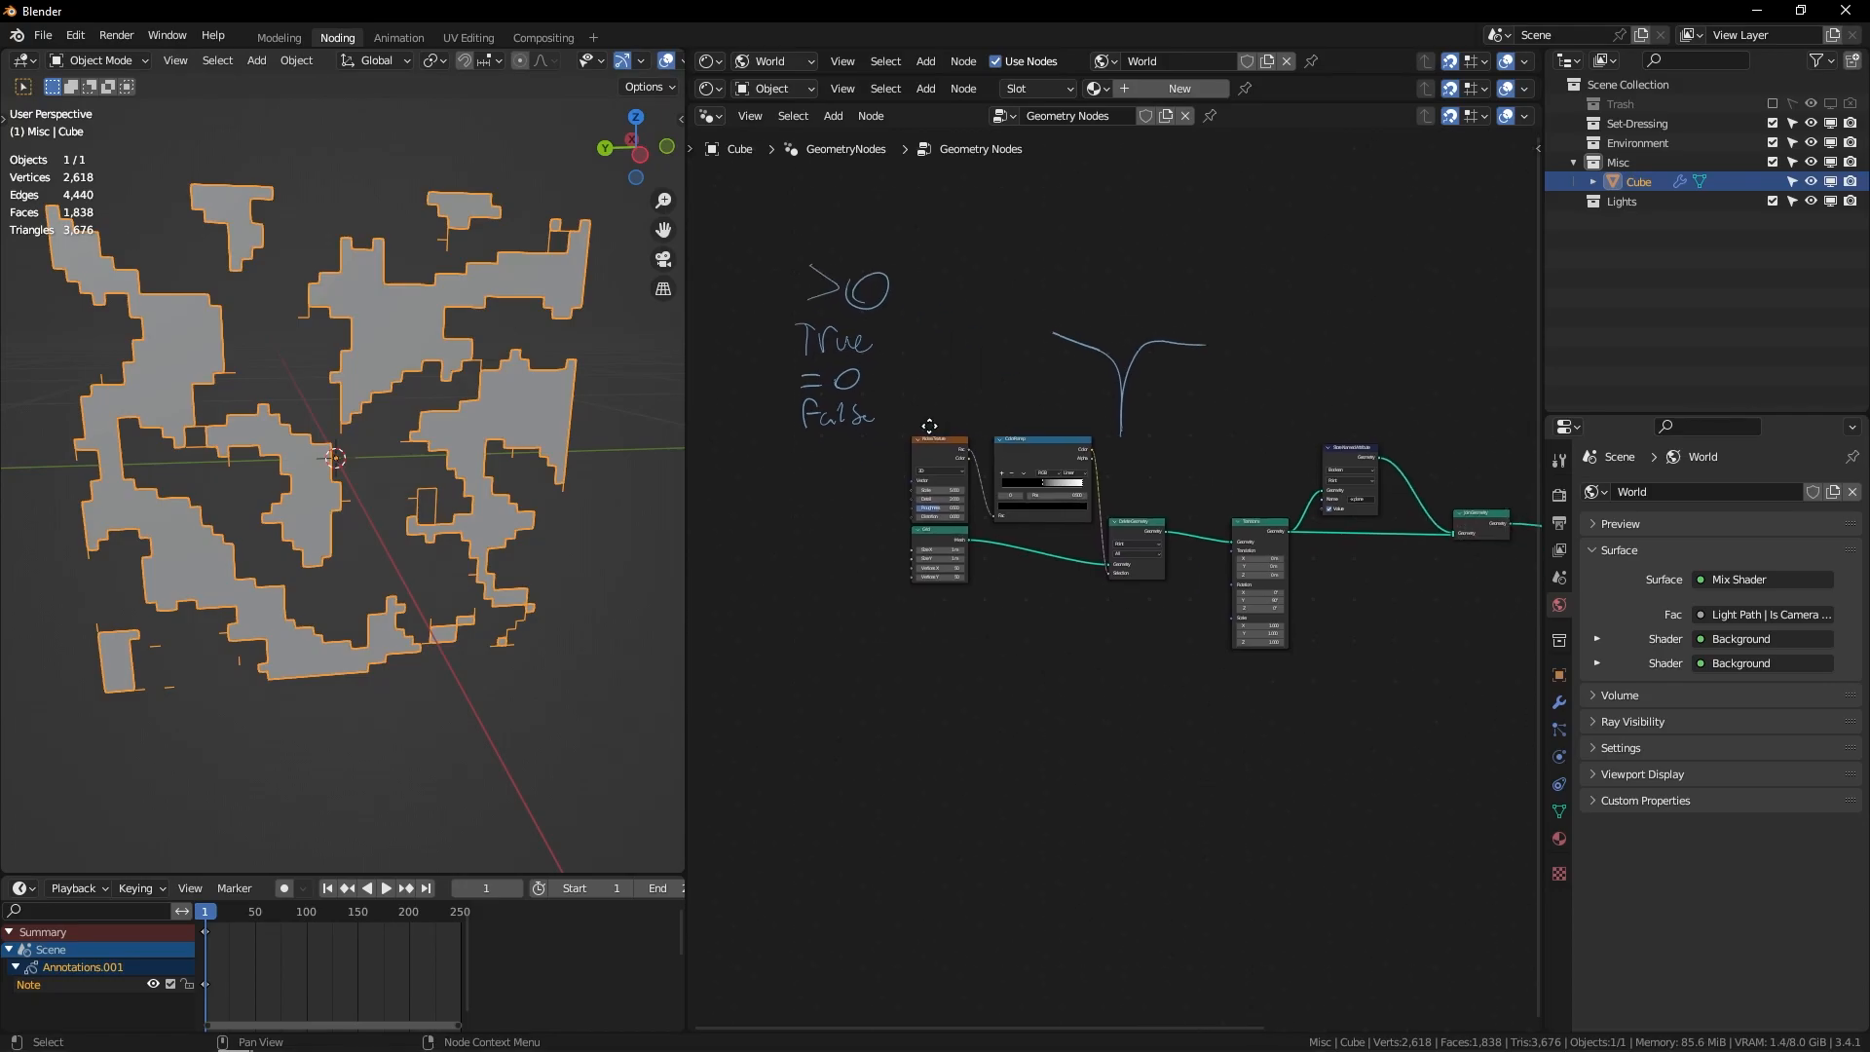
pyautogui.moveTo(1138, 482); pyautogui.dragTo(1217, 481)
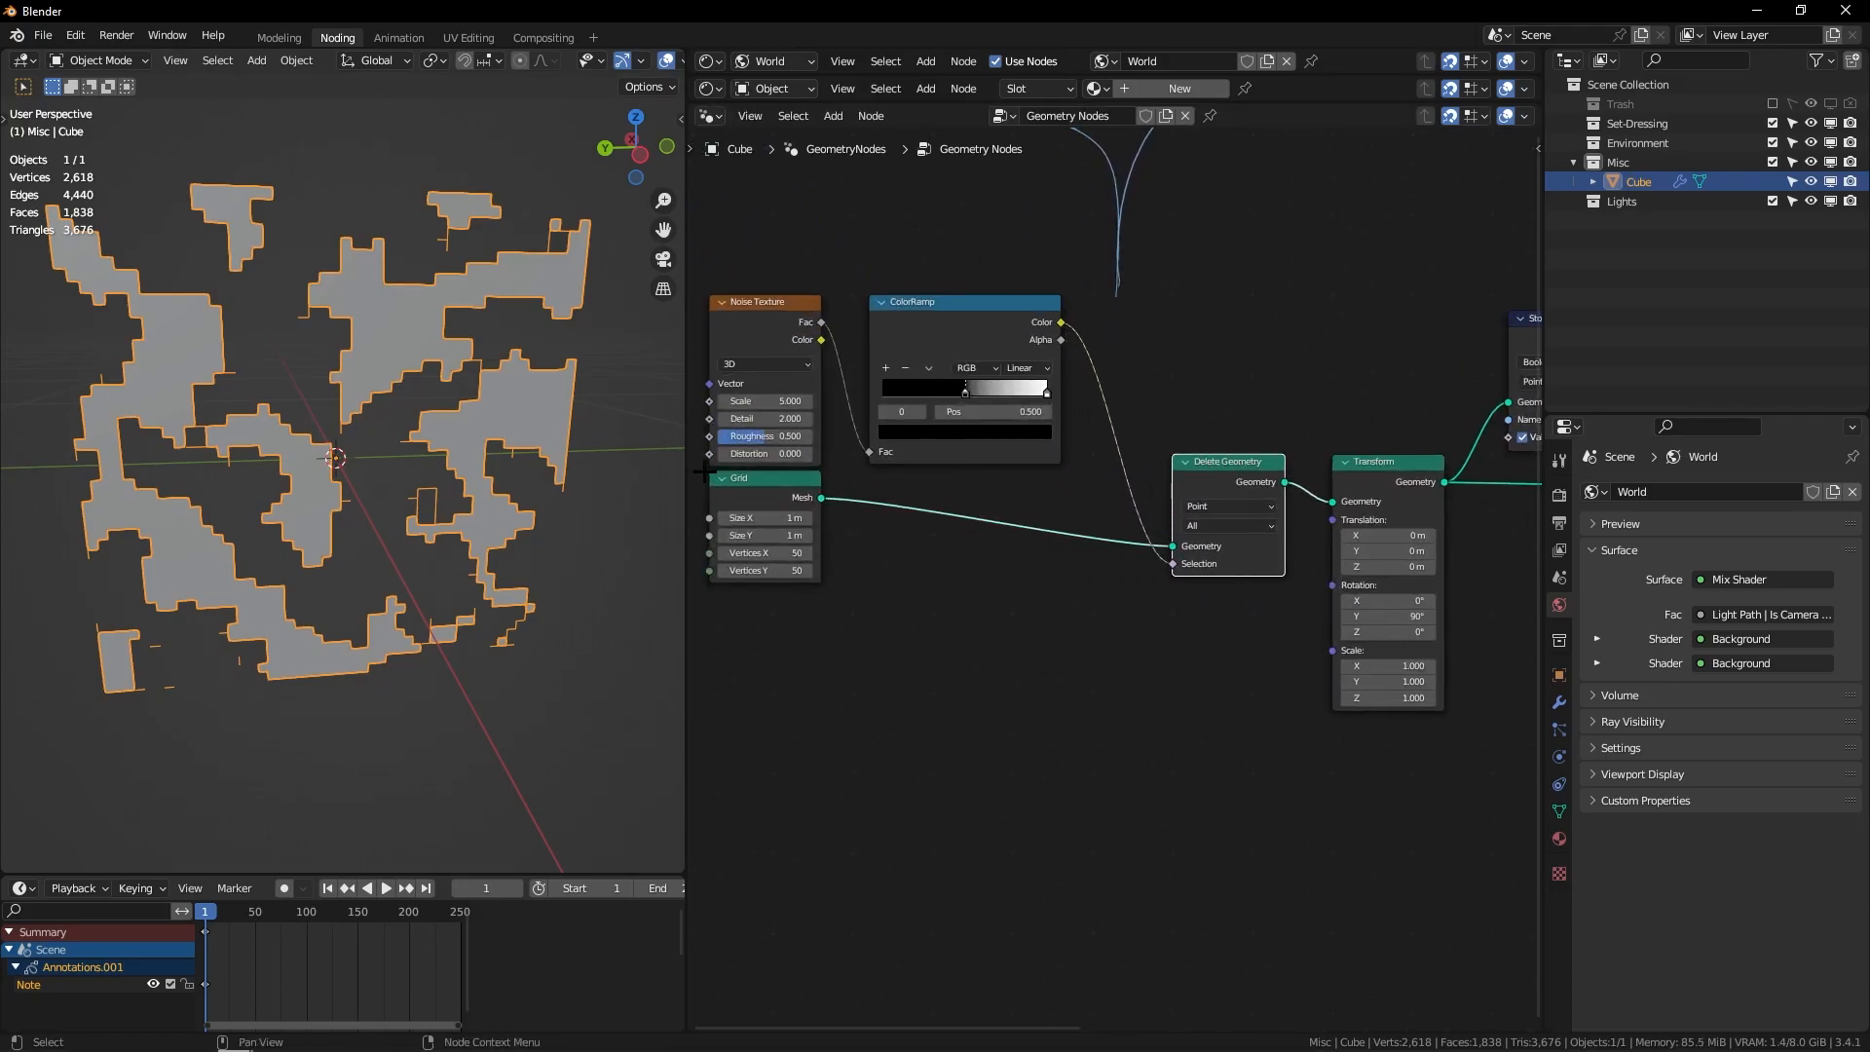
pyautogui.click(638, 154)
pyautogui.scroll(3, 630, 326)
pyautogui.moveTo(312, 545)
pyautogui.mouseDown()
pyautogui.moveTo(443, 565)
pyautogui.moveTo(365, 464)
pyautogui.mouseUp()
pyautogui.hotkey('ctrl', 'z')
pyautogui.scroll(-5, 467, 497)
pyautogui.keyDown('shift'); pyautogui.moveTo(411, 414); pyautogui.dragTo(493, 405, button='middle'); pyautogui.keyUp('shift')
pyautogui.click(1229, 507)
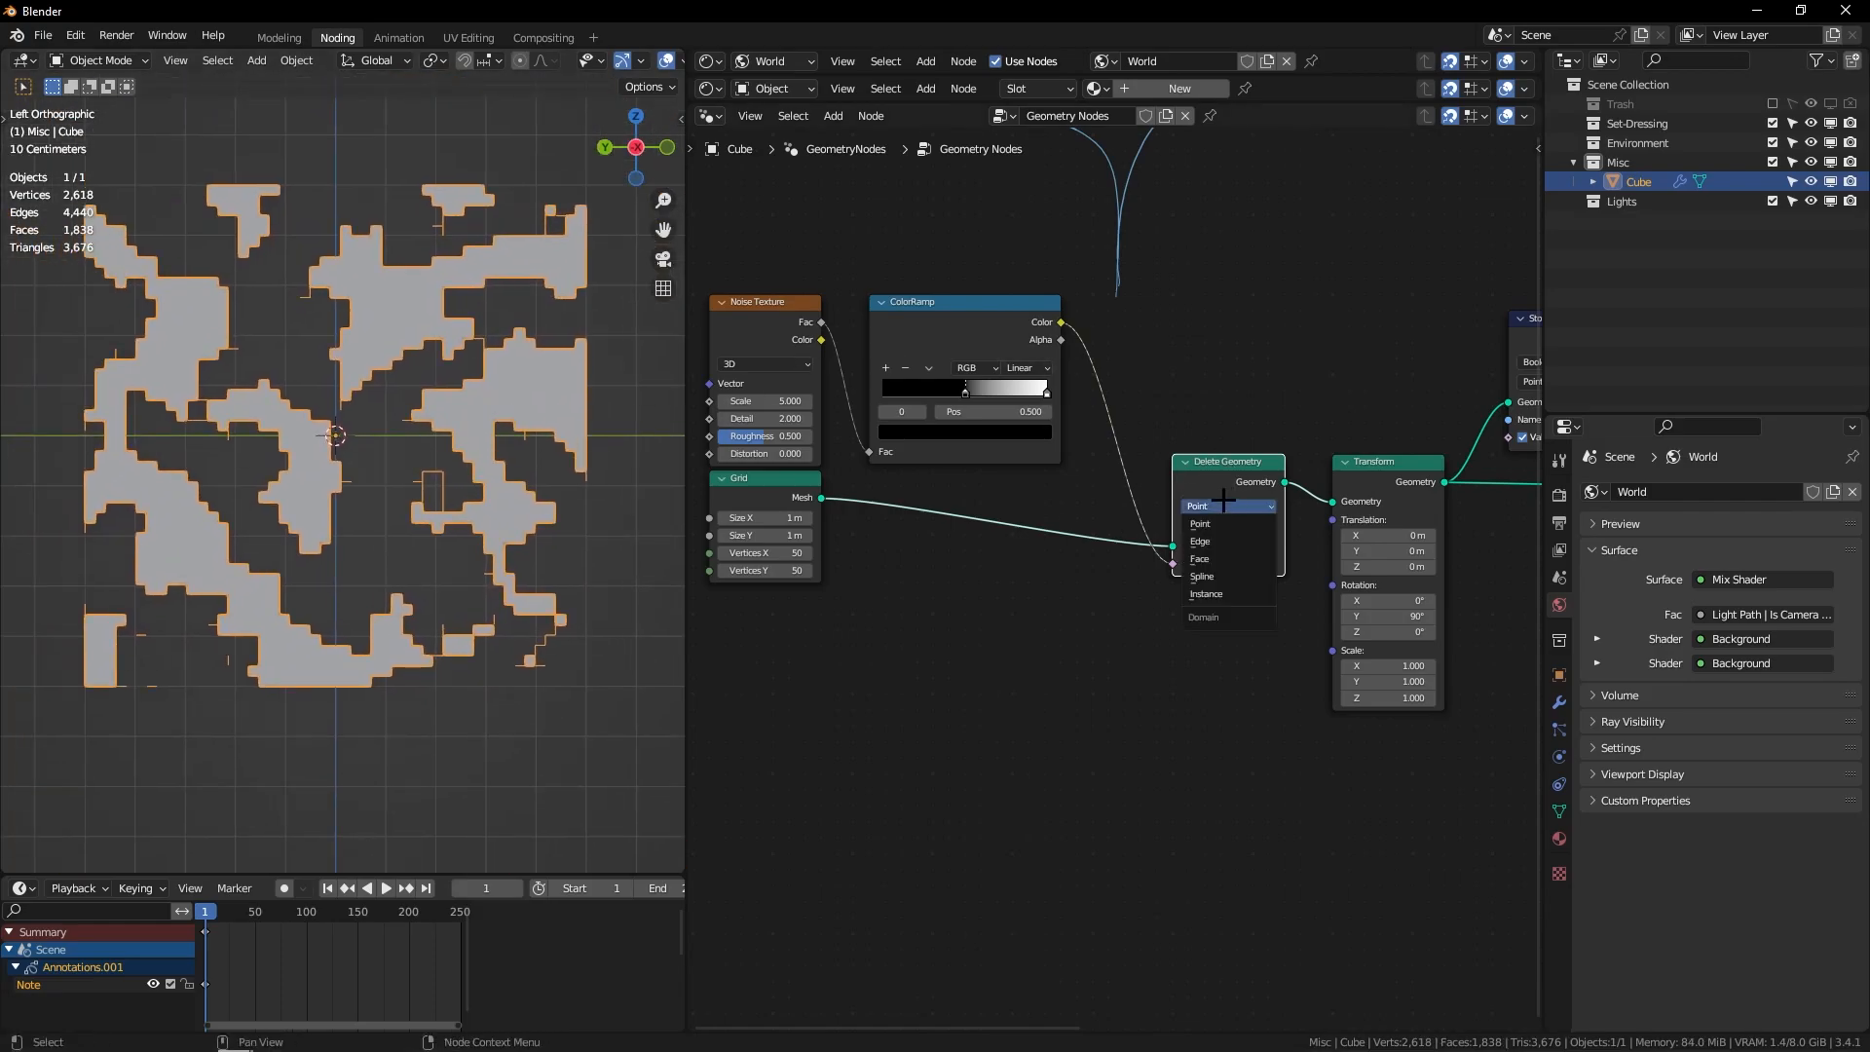
pyautogui.click(1227, 558)
pyautogui.keyDown('shift'); pyautogui.moveTo(290, 292); pyautogui.dragTo(313, 334, button='middle'); pyautogui.keyUp('shift')
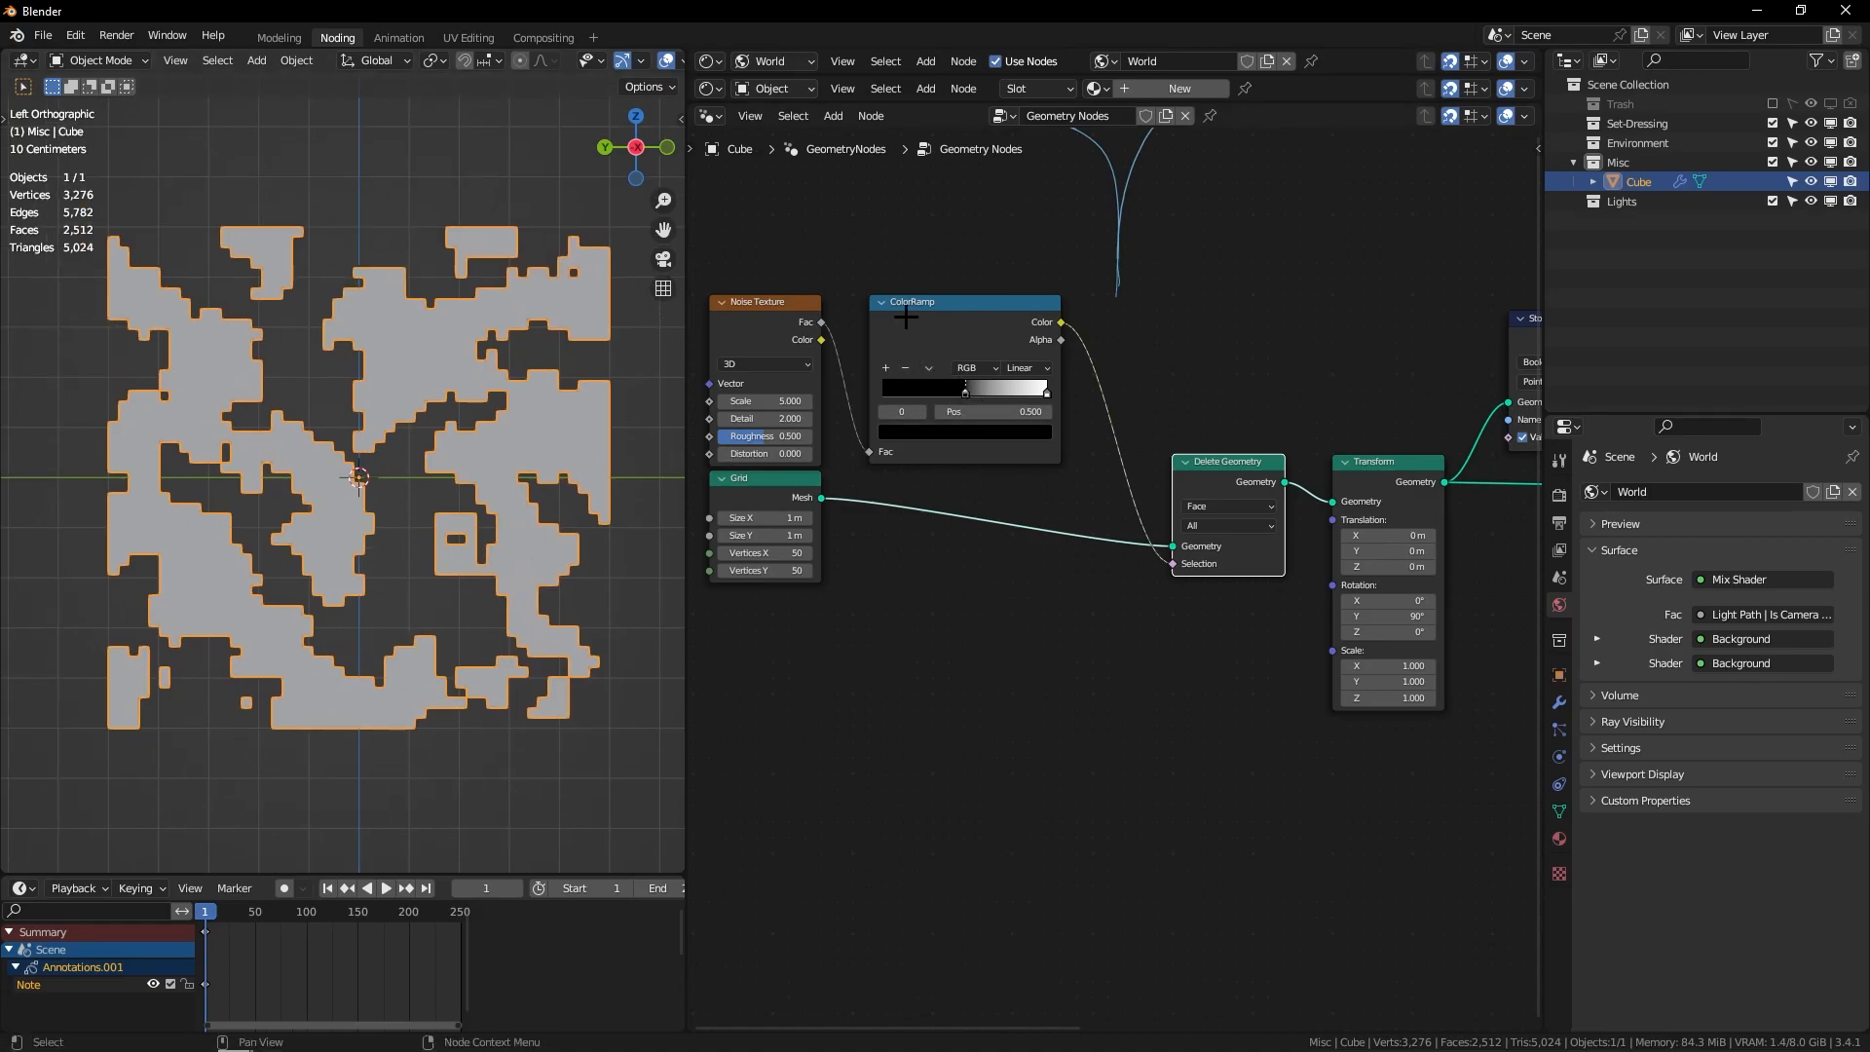
# Step: Move the ColorRamp's black stop to 0.650 and set the Noise Texture's Scale to 15 after trying other scales
pyautogui.moveTo(965, 389); pyautogui.dragTo(989, 389)
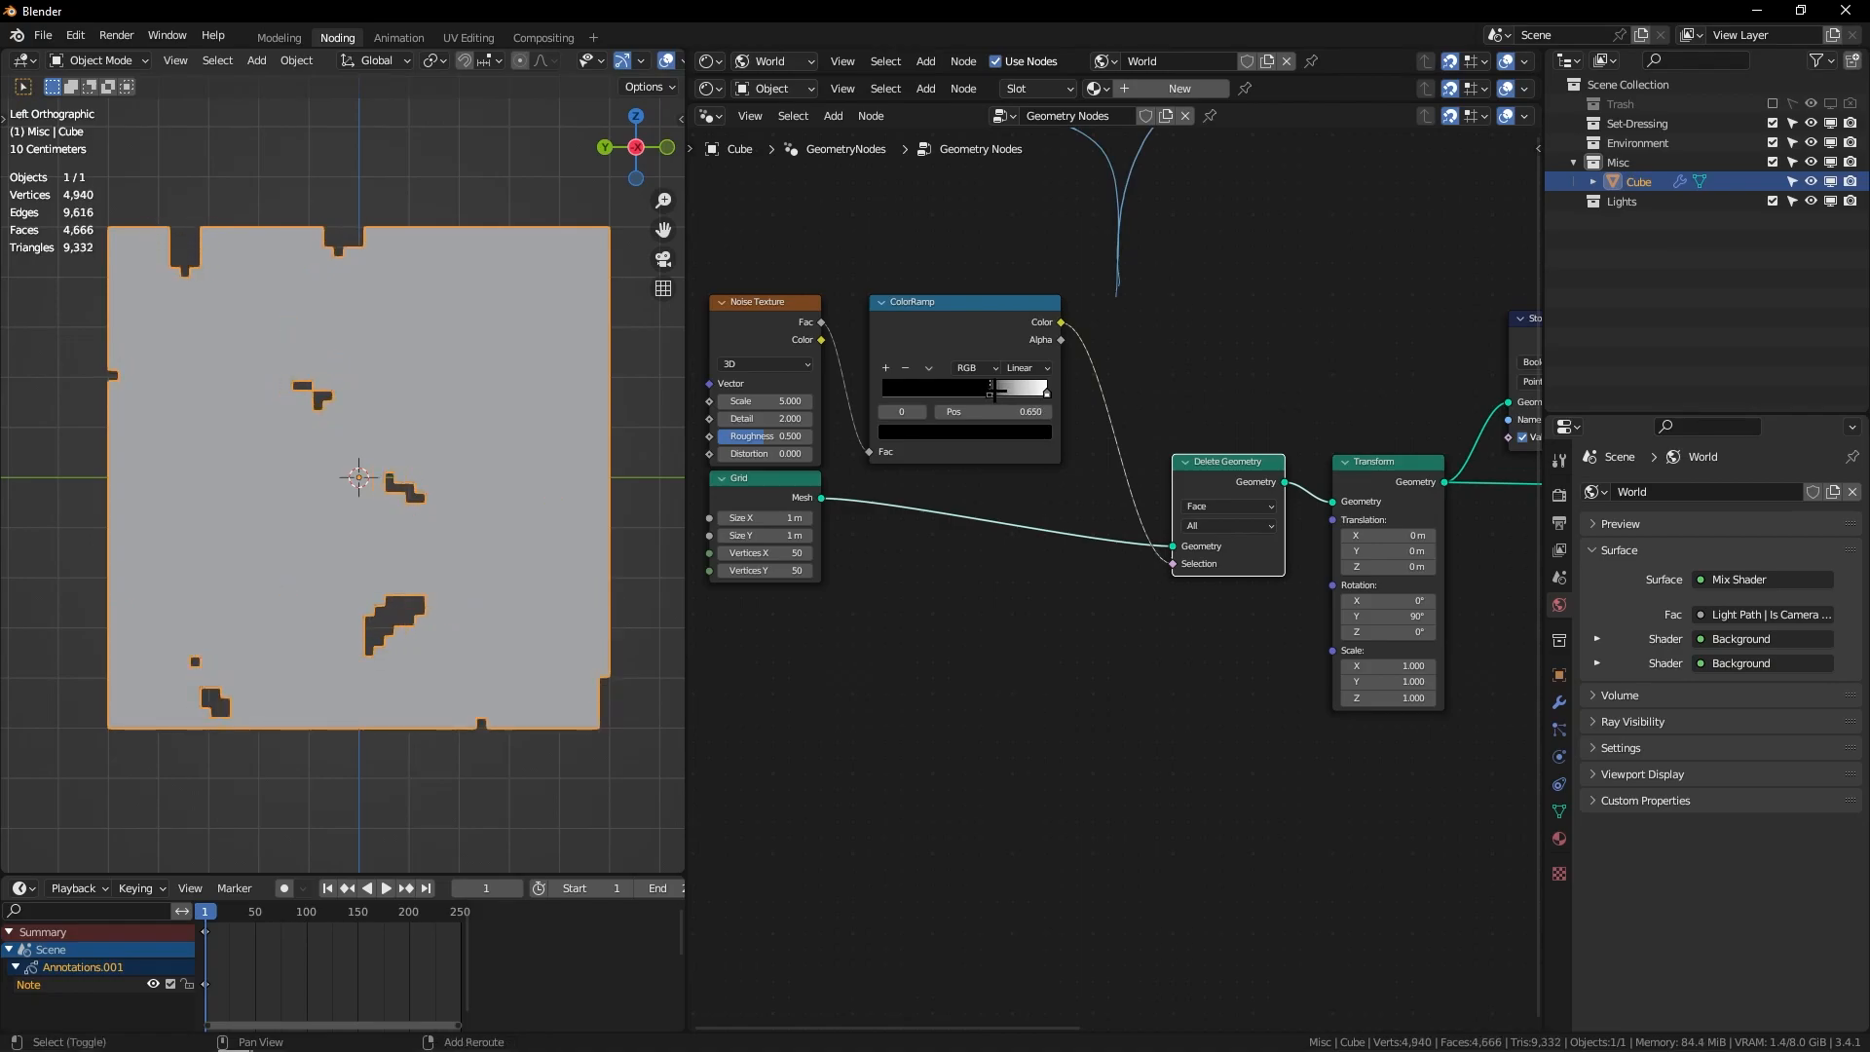
pyautogui.click(775, 401)
pyautogui.write('1')
pyautogui.press('Return')
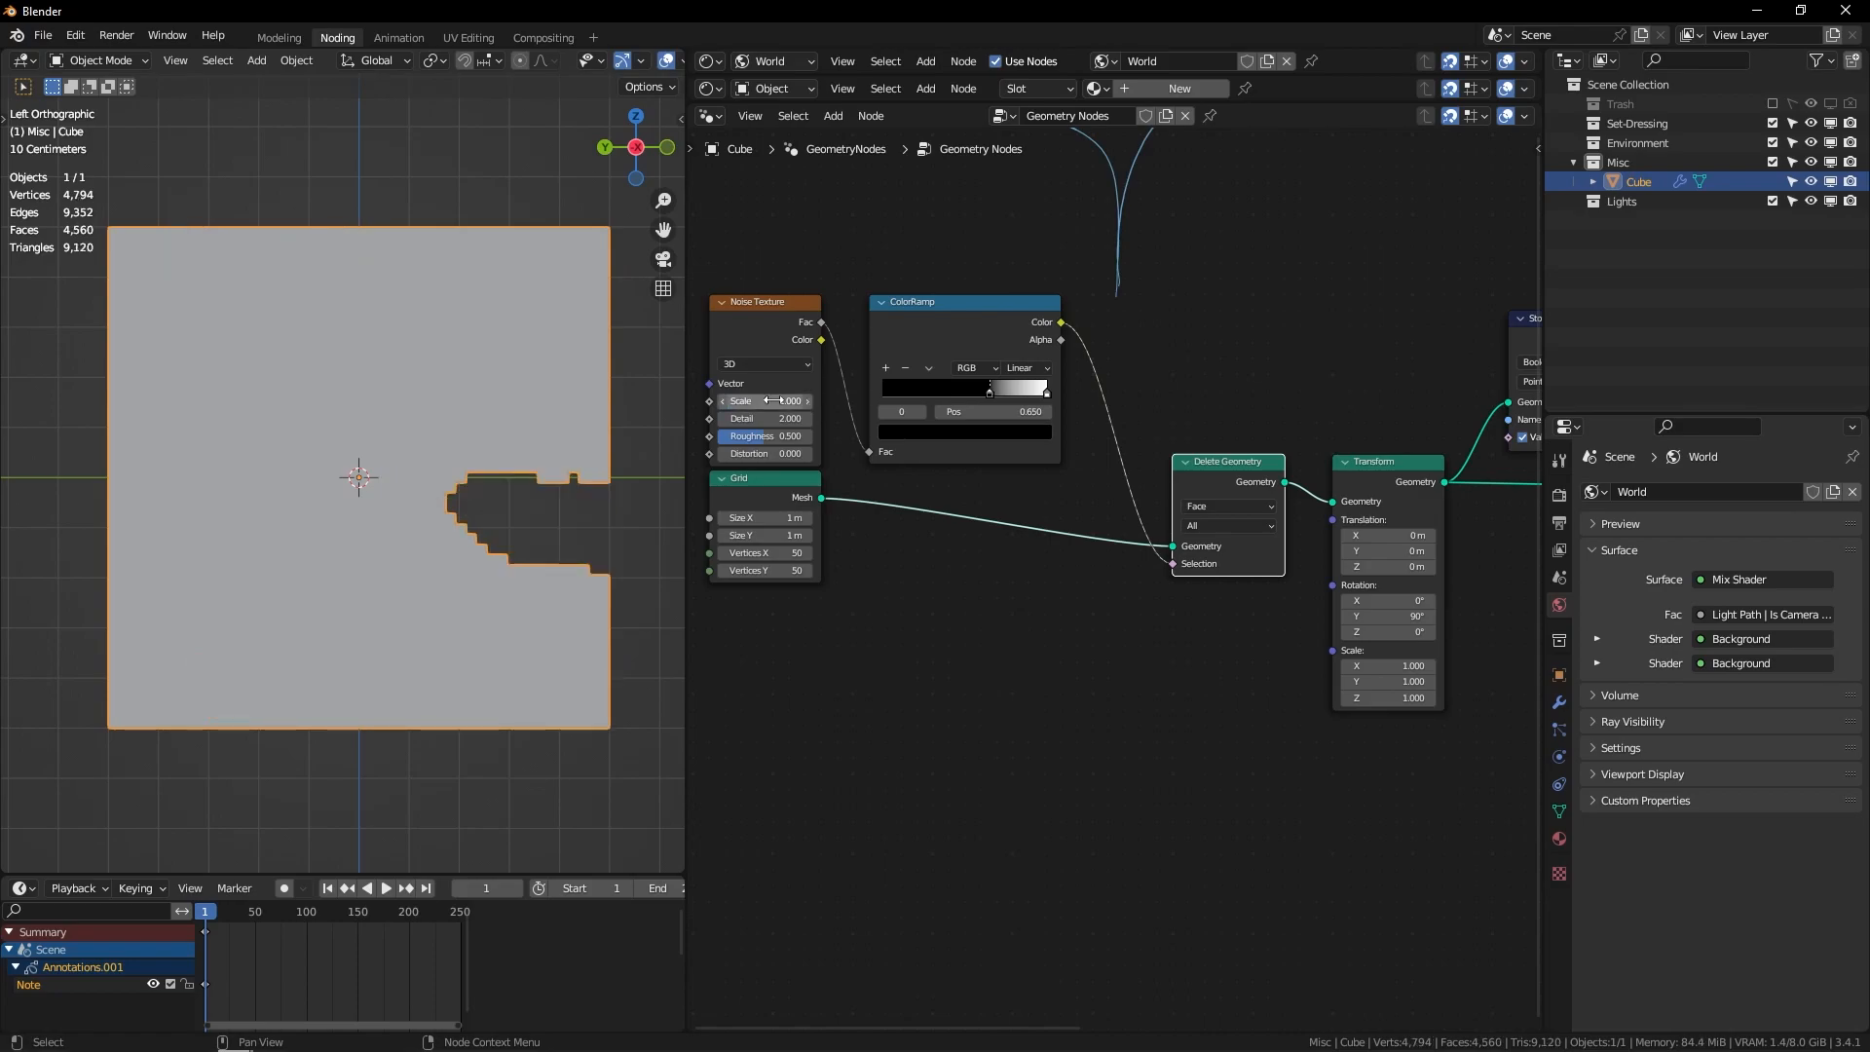
pyautogui.moveTo(775, 400); pyautogui.dragTo(991, 410)
pyautogui.click(776, 401)
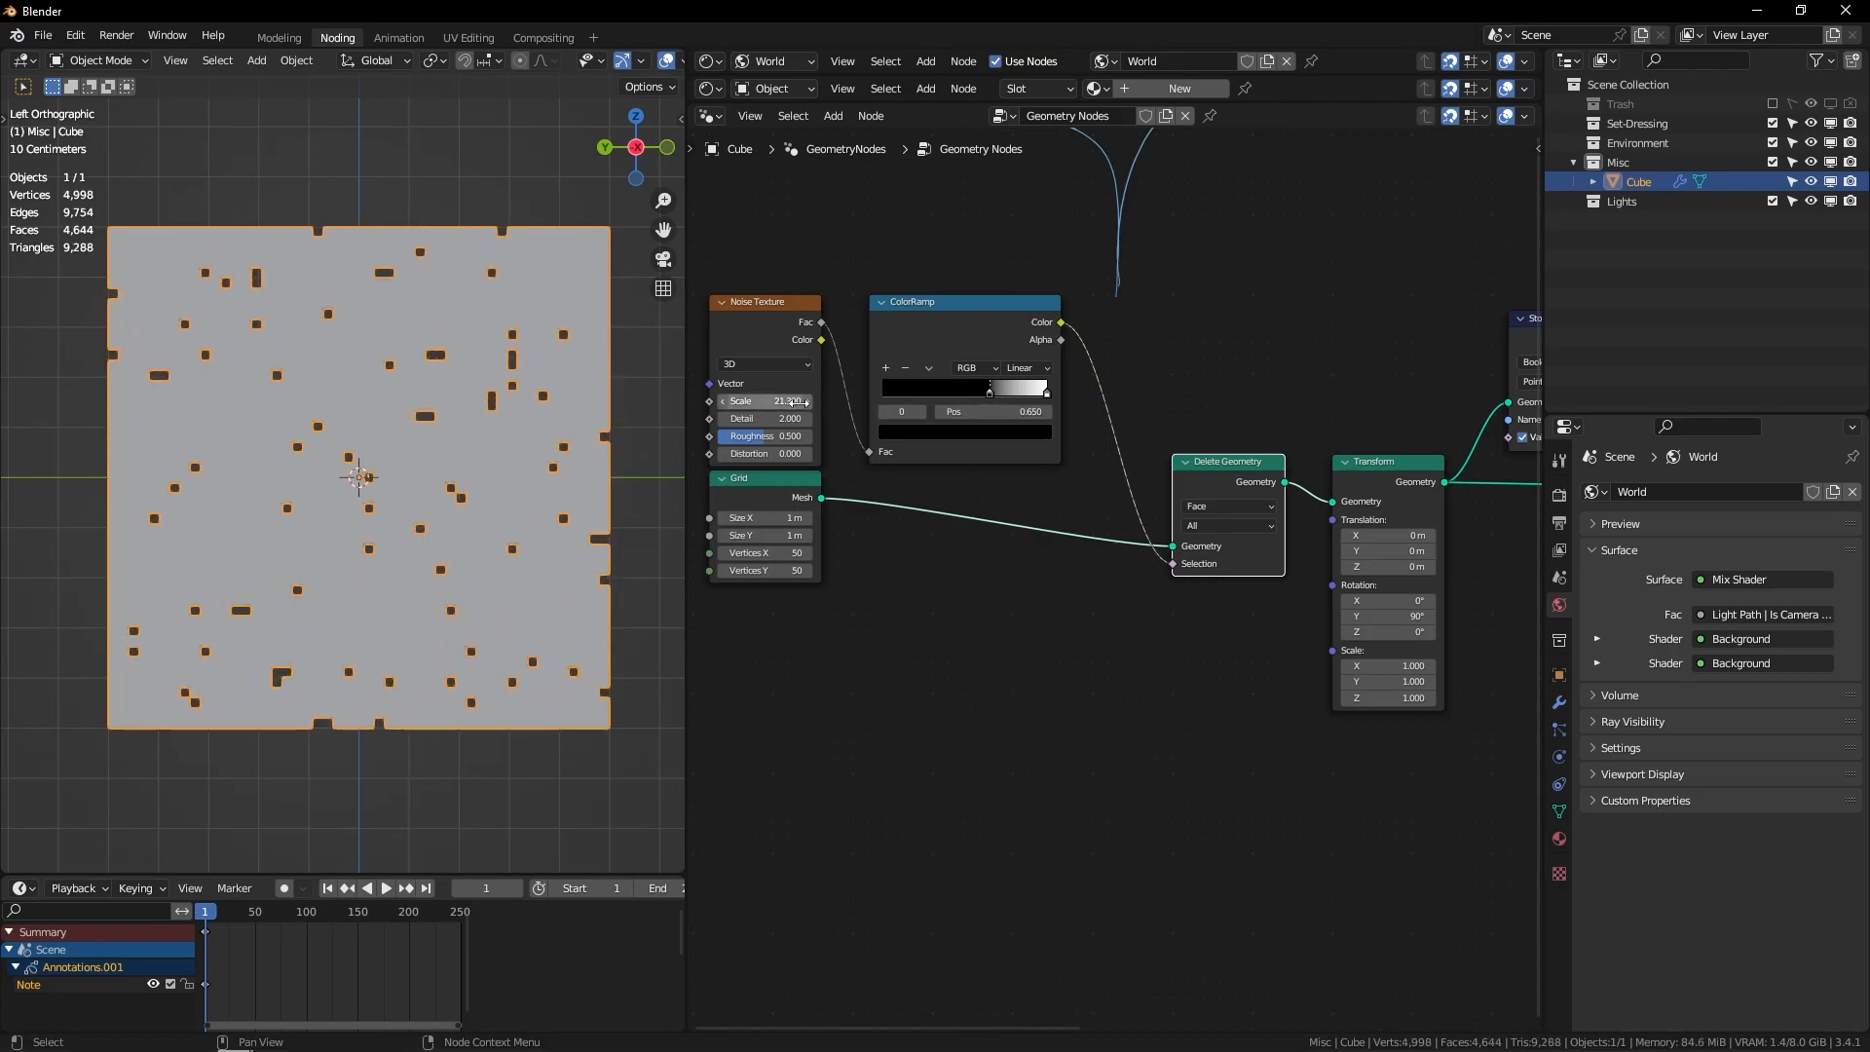
pyautogui.press('Return')
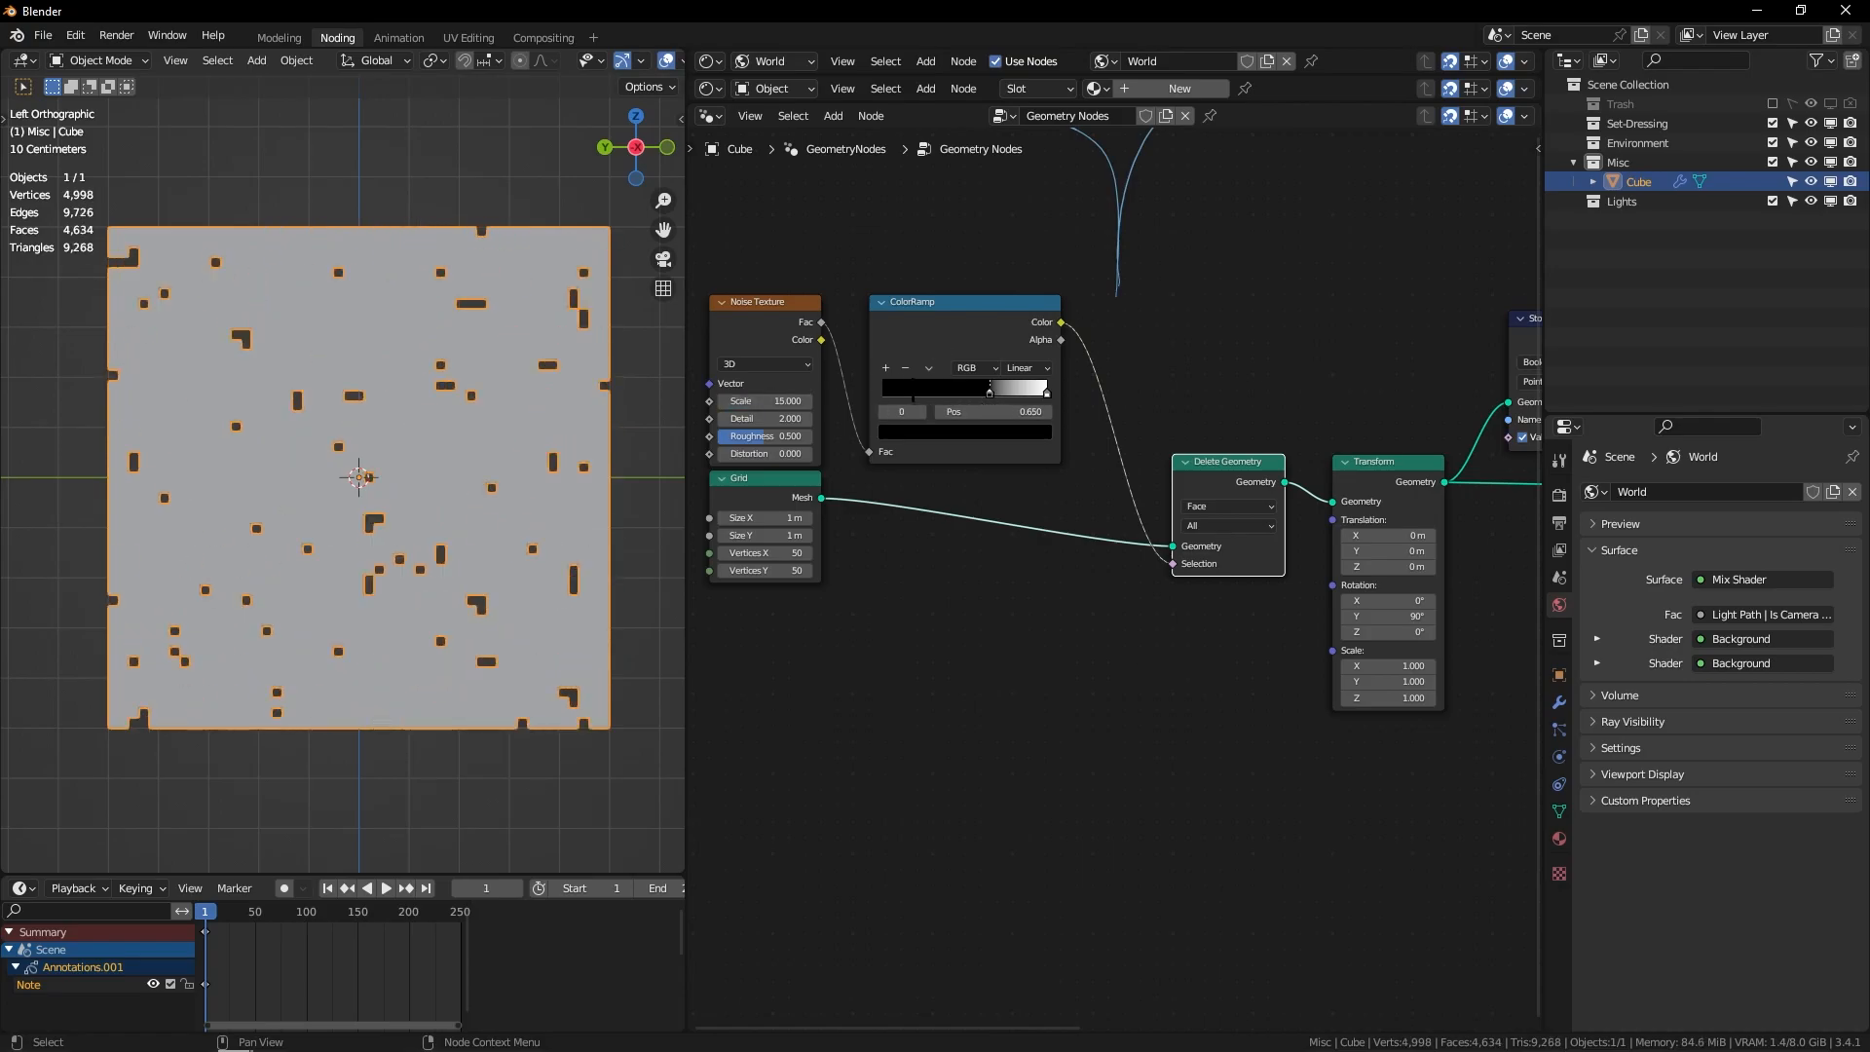
# Step: Shrink the holes by moving the ColorRamp's black stop closer to white and the white stop to 0.745
pyautogui.moveTo(990, 387); pyautogui.dragTo(974, 387)
pyautogui.moveTo(982, 389); pyautogui.dragTo(1004, 391)
pyautogui.click(1032, 389)
pyautogui.moveTo(545, 418); pyautogui.dragTo(451, 407, button='middle')
pyautogui.moveTo(217, 409); pyautogui.dragTo(252, 348, button='middle')
pyautogui.moveTo(399, 448); pyautogui.dragTo(348, 417, button='middle')
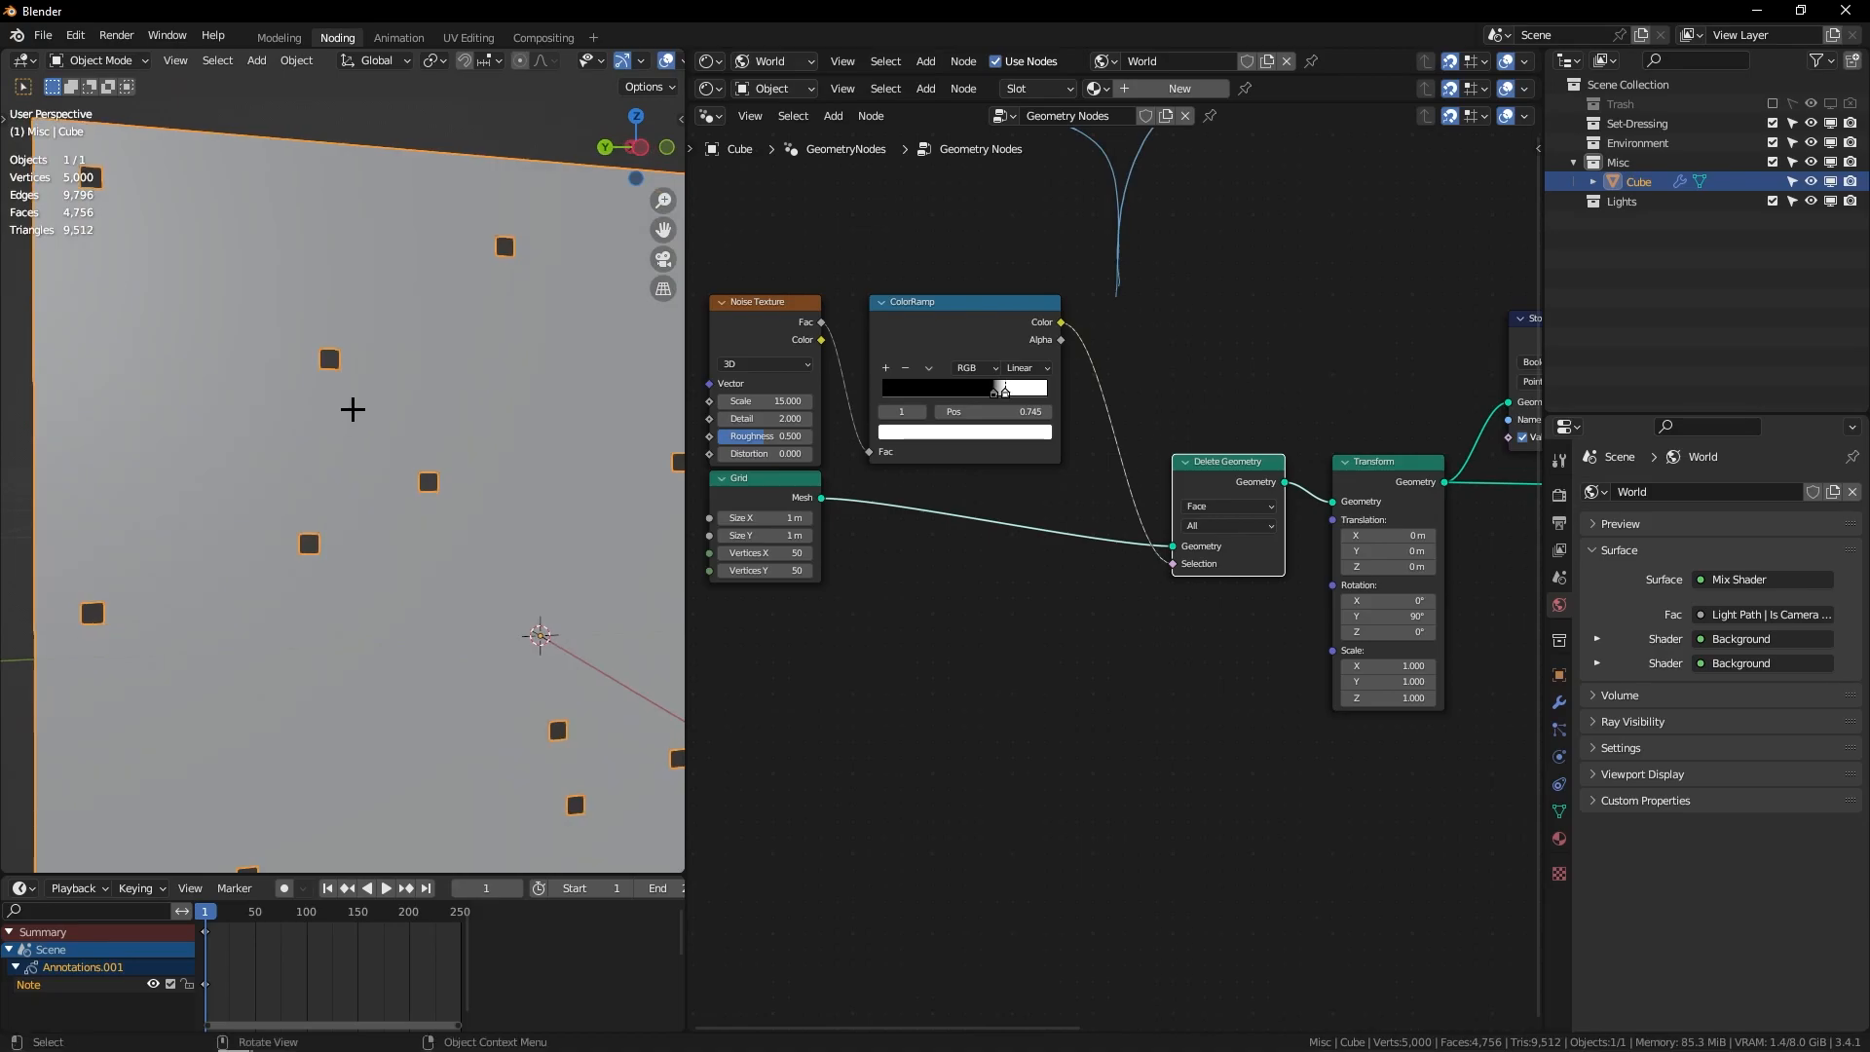
# Step: Show the Cube's modifier properties and examine the small holes across the upright grid
pyautogui.click(1559, 702)
pyautogui.moveTo(378, 313)
pyautogui.mouseDown(button='middle')
pyautogui.moveTo(418, 451)
pyautogui.moveTo(522, 493)
pyautogui.moveTo(397, 330)
pyautogui.mouseUp(button='middle')
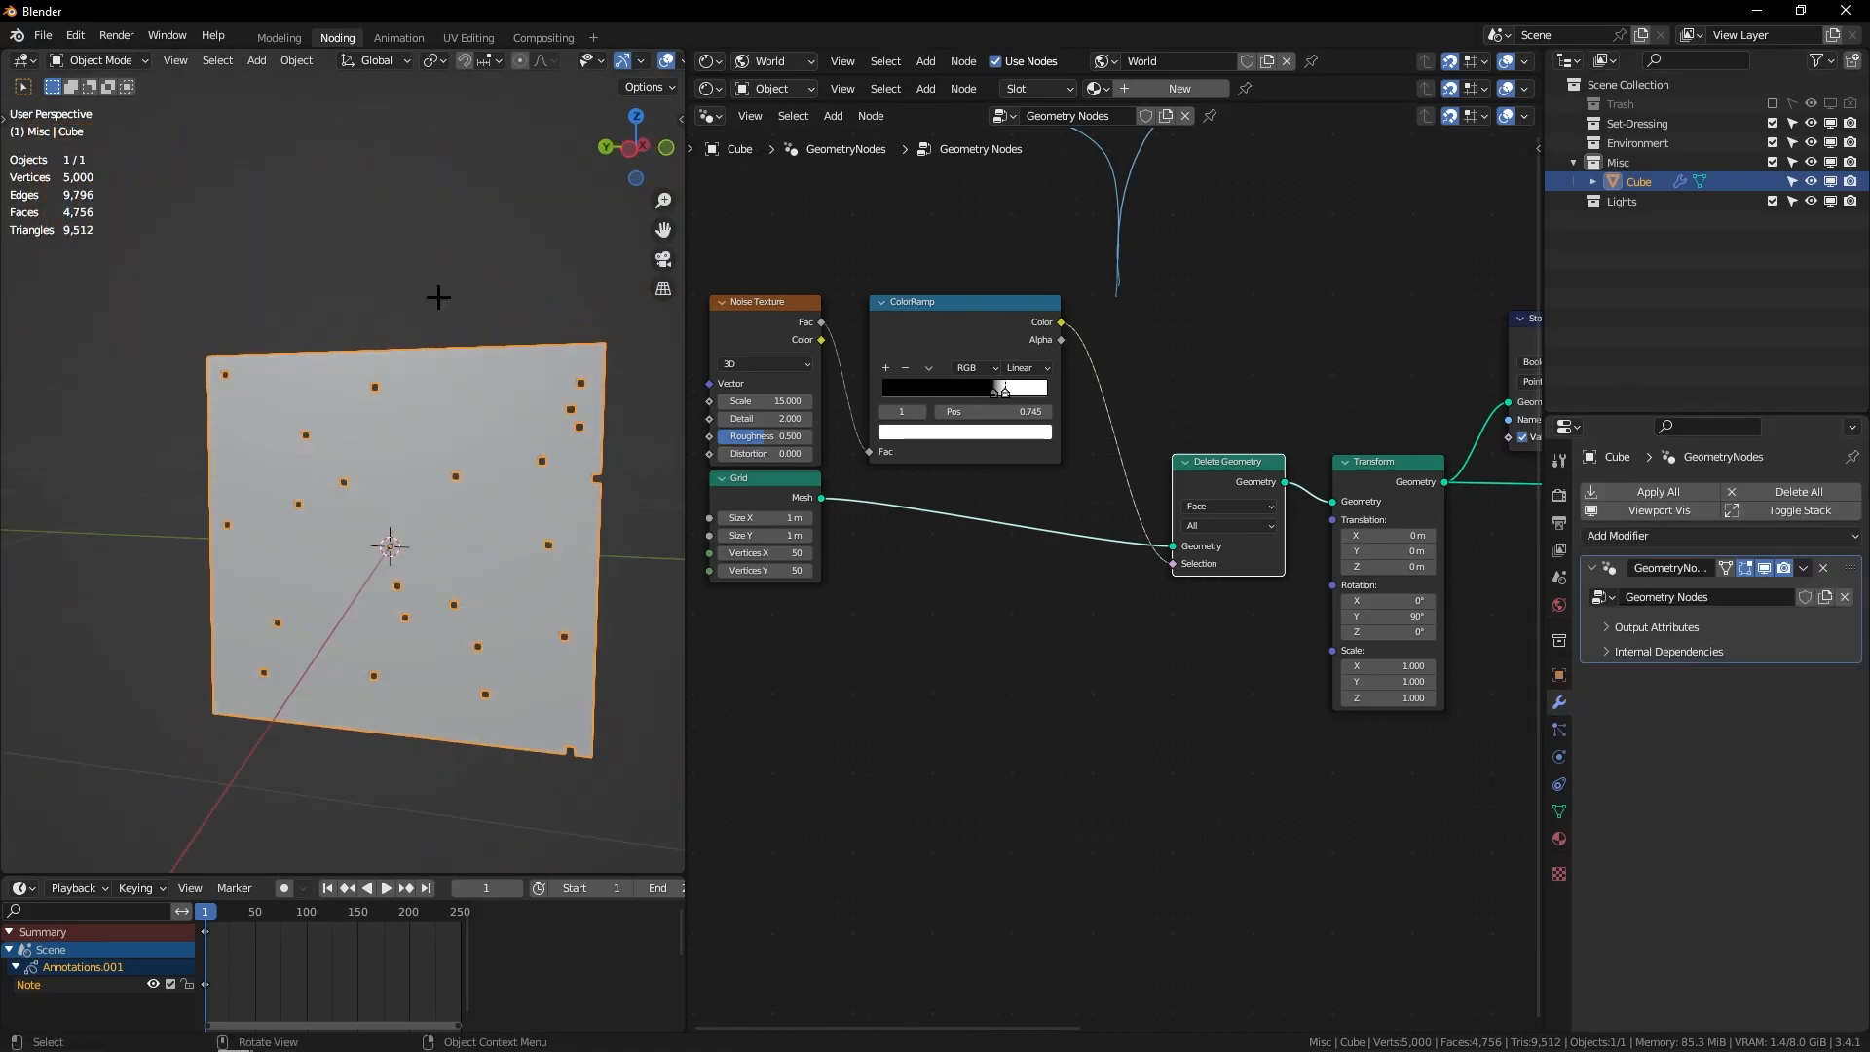
pyautogui.scroll(-6, 901, 265)
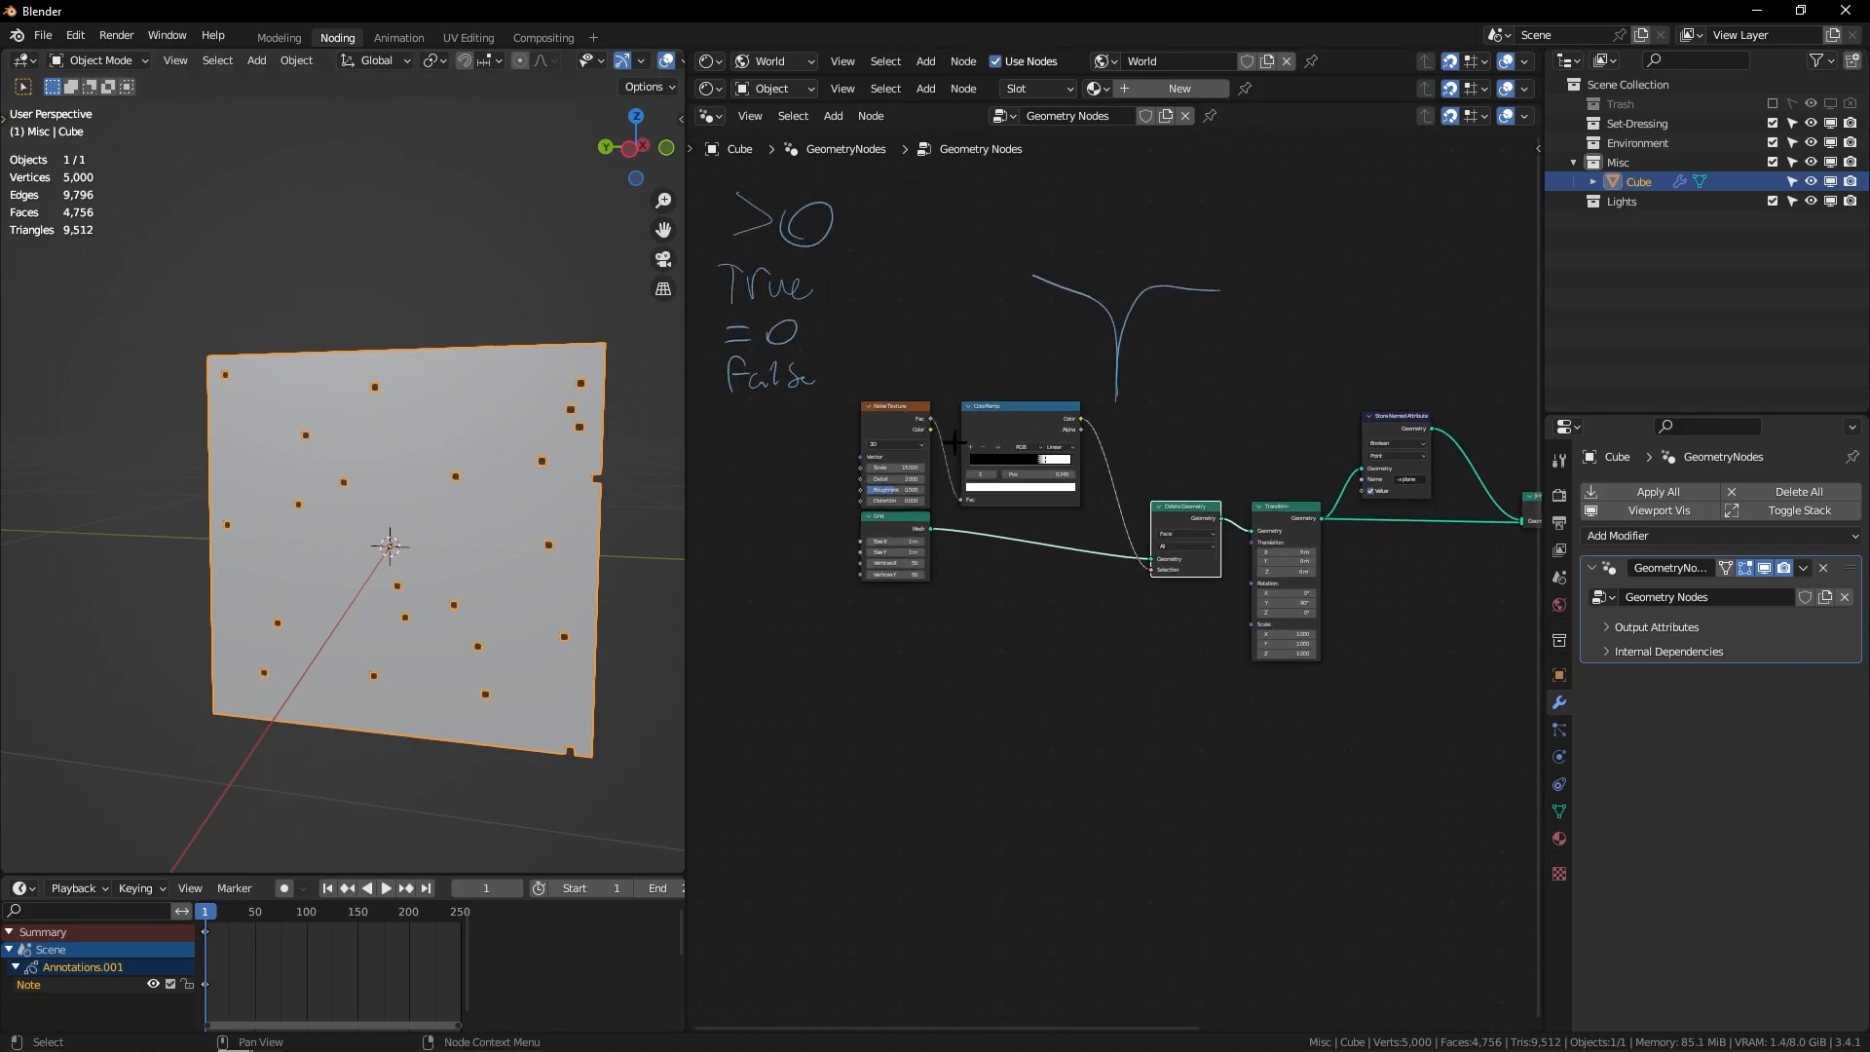
pyautogui.moveTo(902, 264); pyautogui.dragTo(1180, 347, button='middle')
pyautogui.scroll(6, 1180, 347)
pyautogui.moveTo(406, 517); pyautogui.dragTo(449, 516, button='middle')
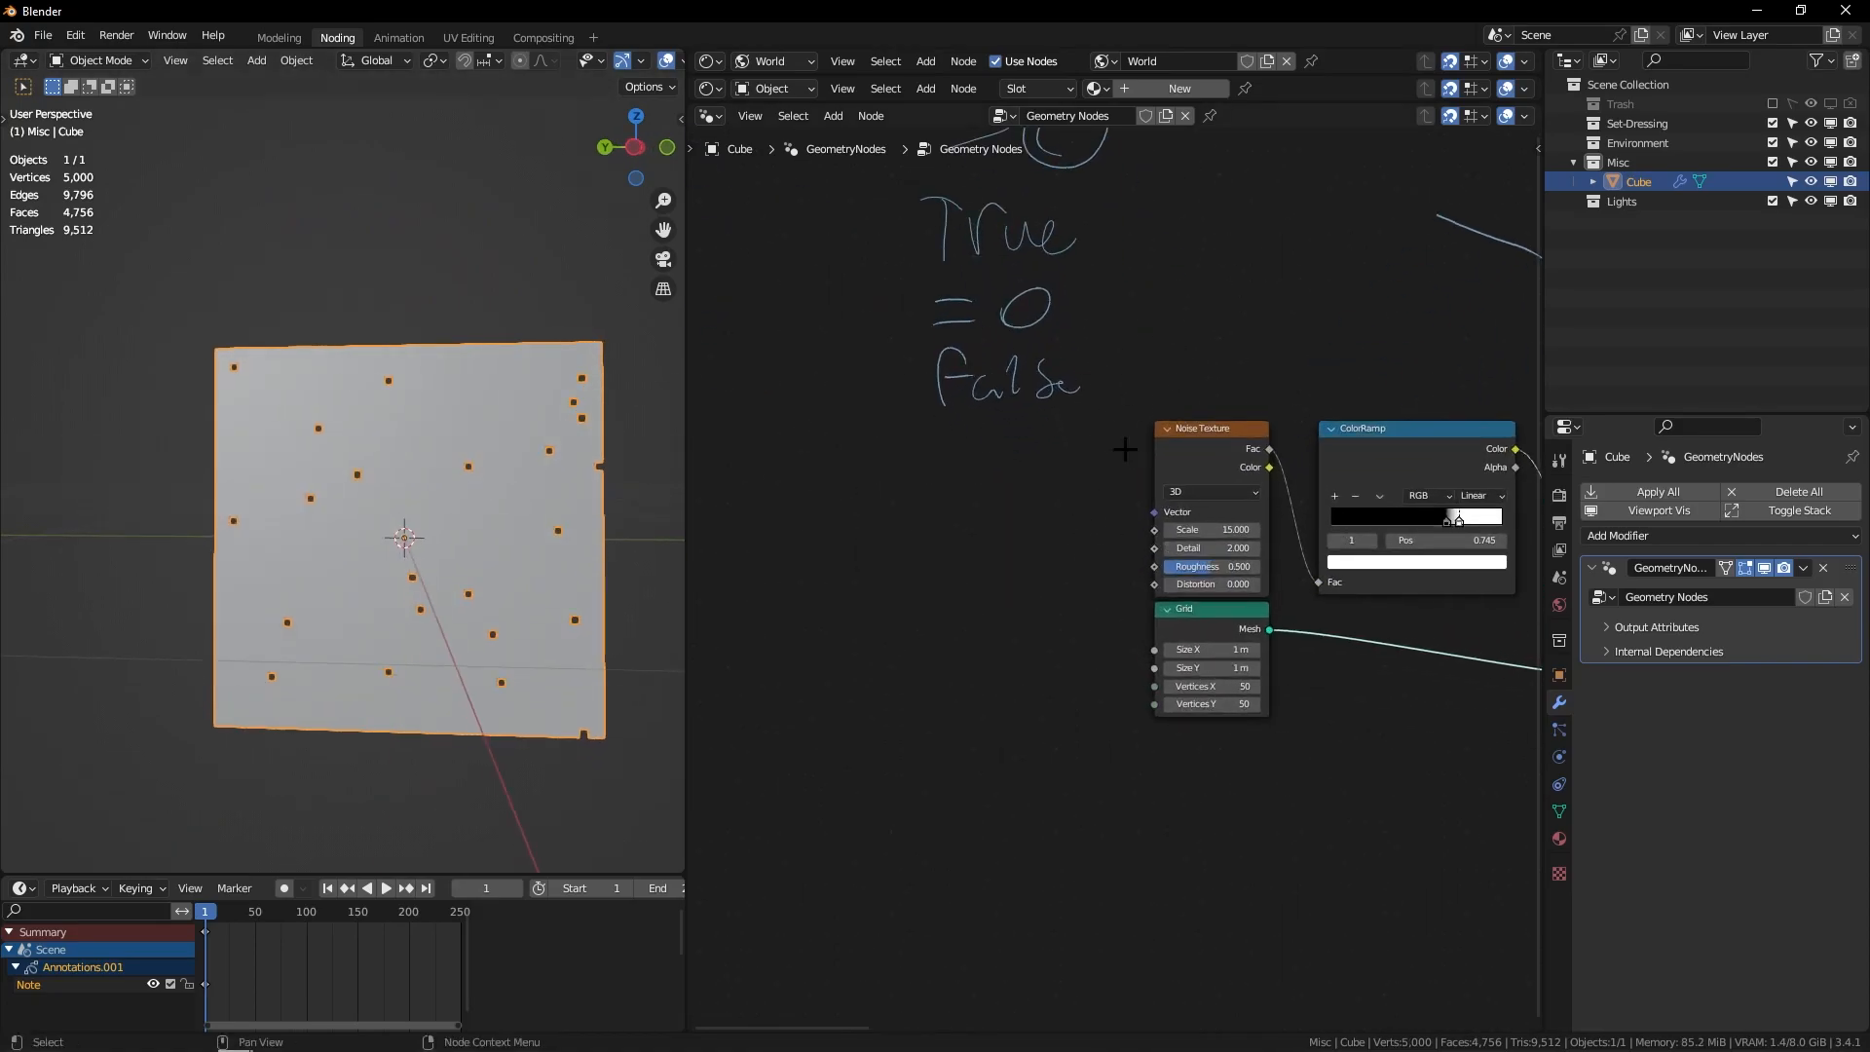
# Step: Try the Noise Texture in 4D with W raised to about 2.9, and undo both changes
pyautogui.moveTo(1149, 423); pyautogui.dragTo(904, 379, button='middle')
pyautogui.click(967, 453)
pyautogui.click(967, 474)
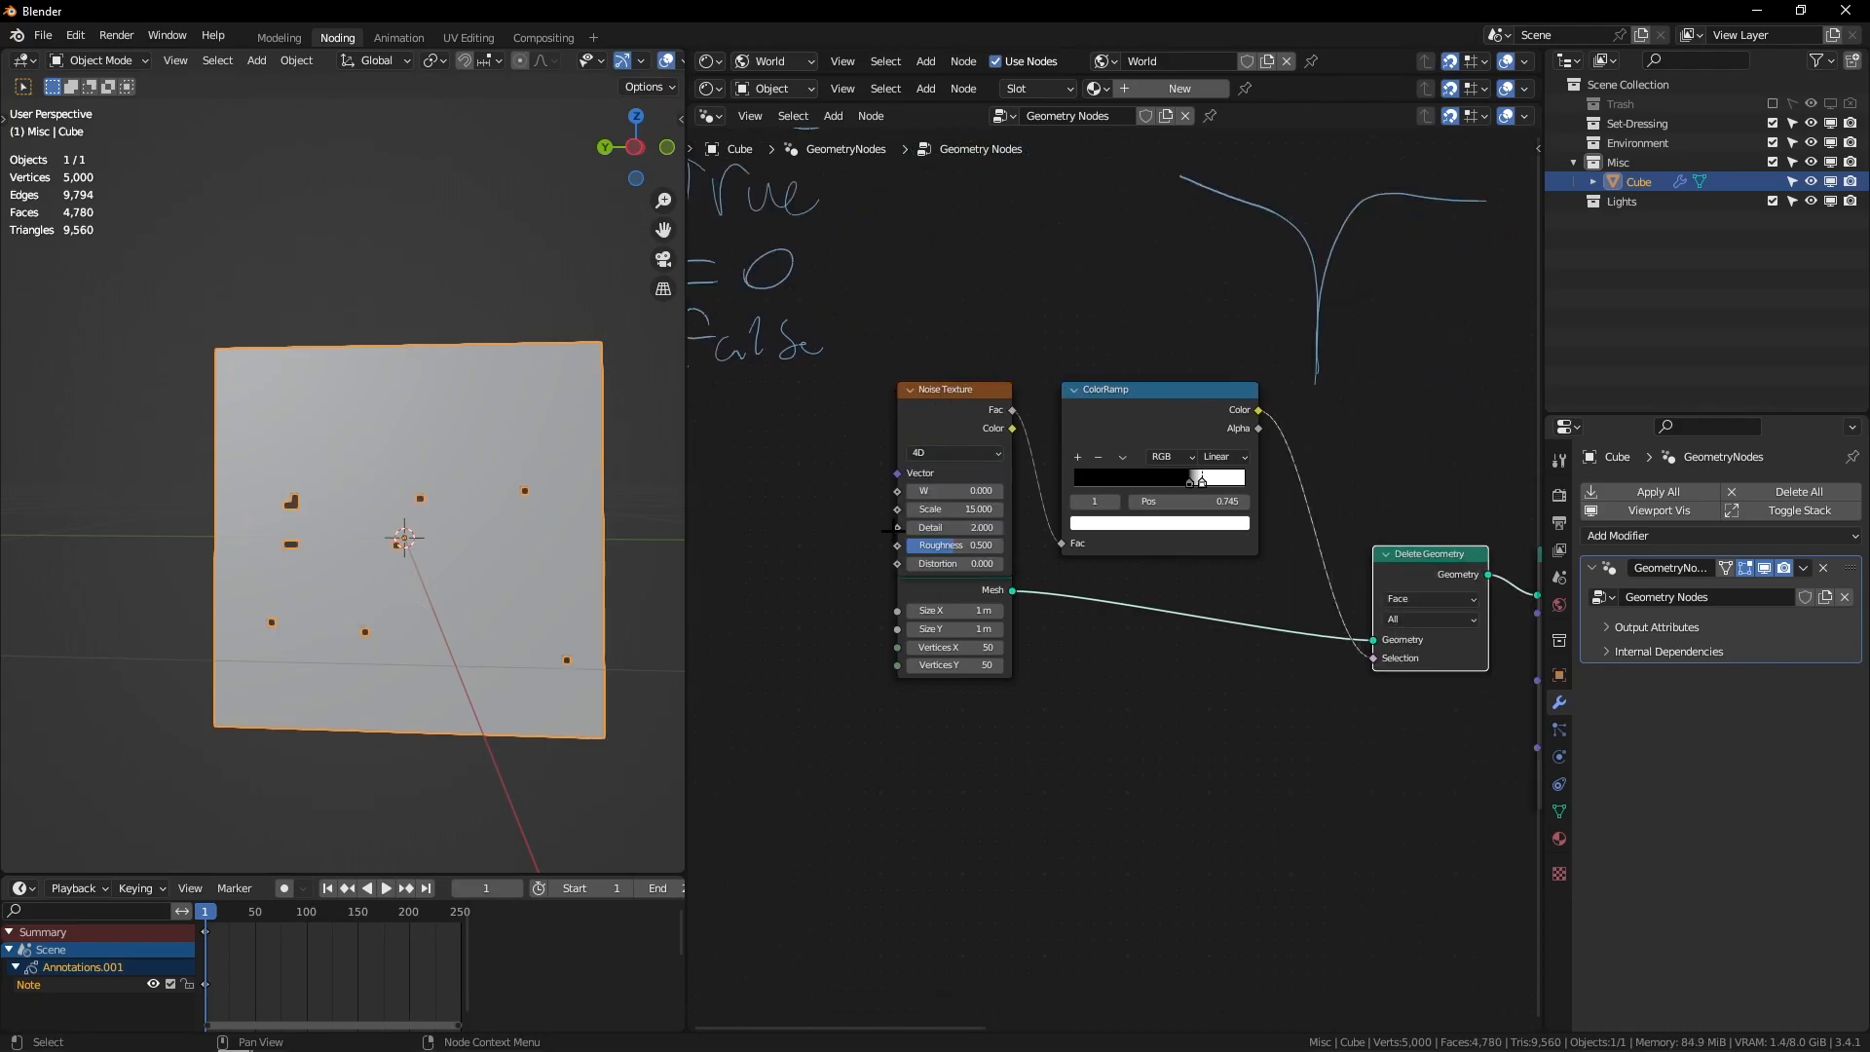
pyautogui.moveTo(959, 490); pyautogui.dragTo(995, 488)
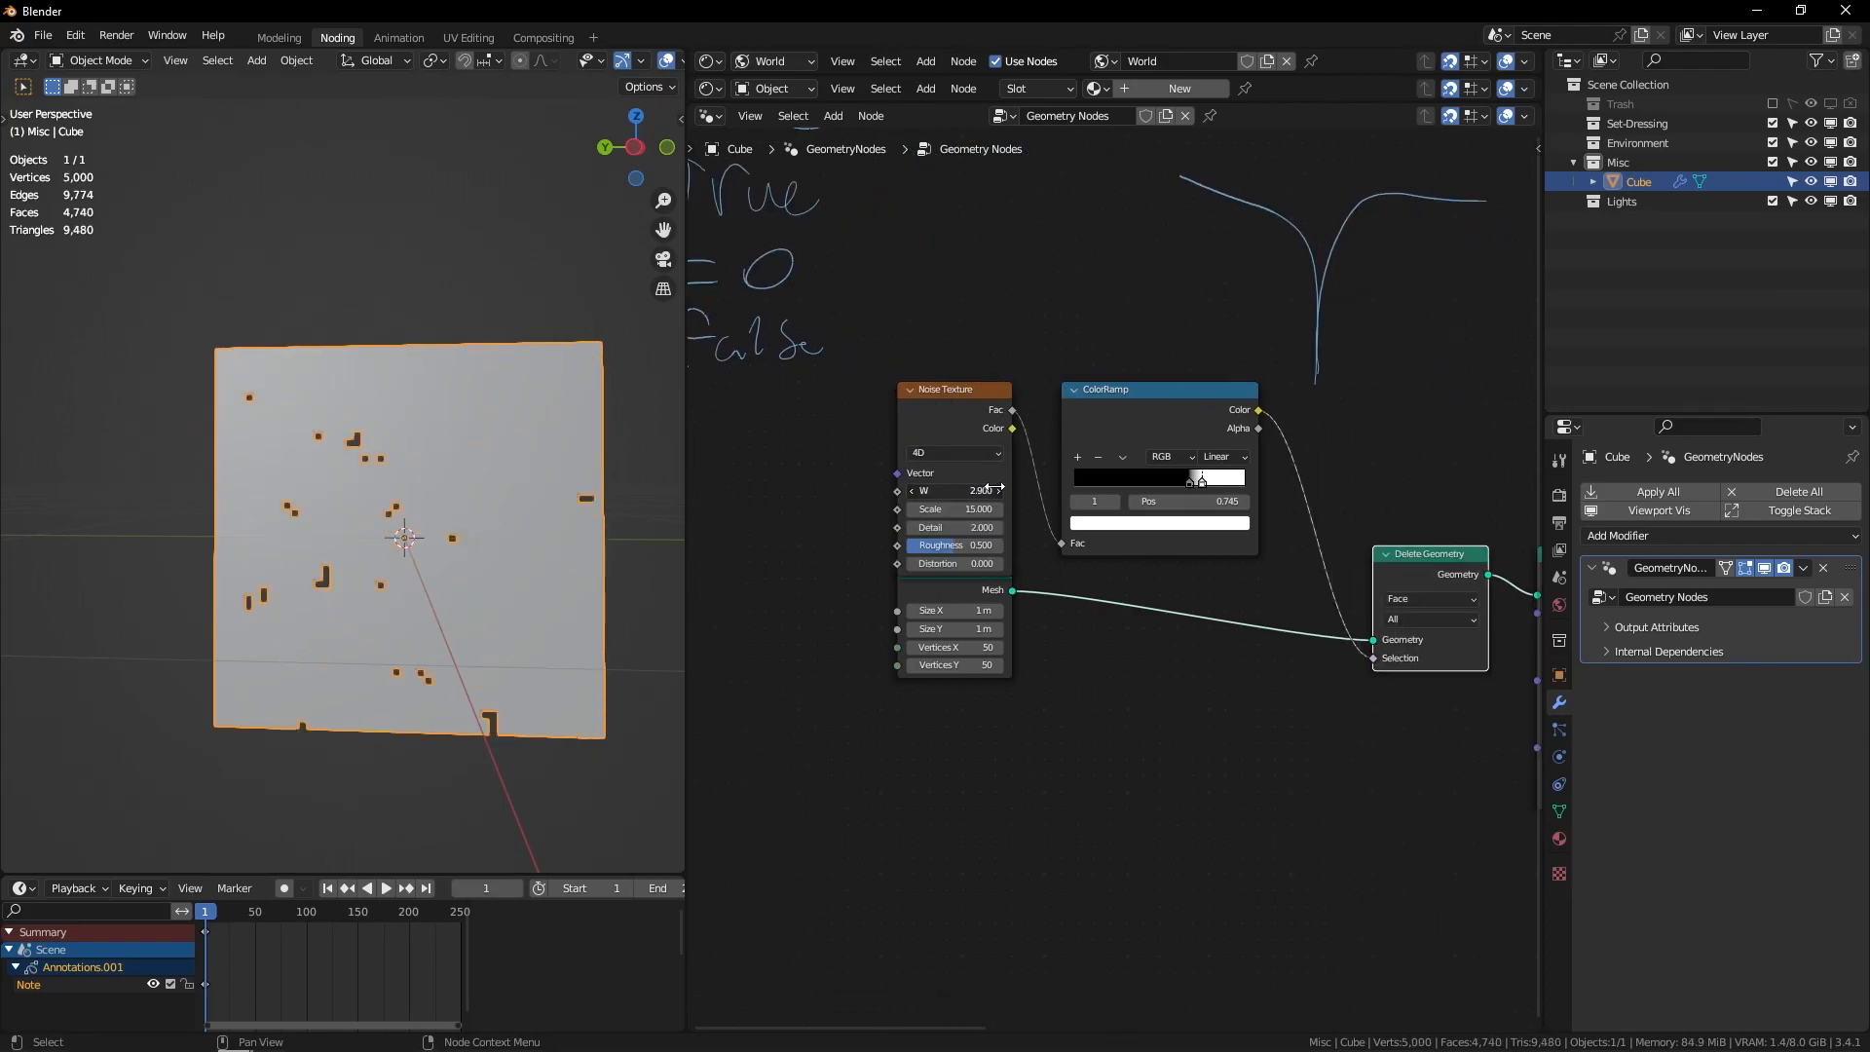
pyautogui.hotkey('ctrl', 'z')
pyautogui.hotkey('ctrl', 'z')
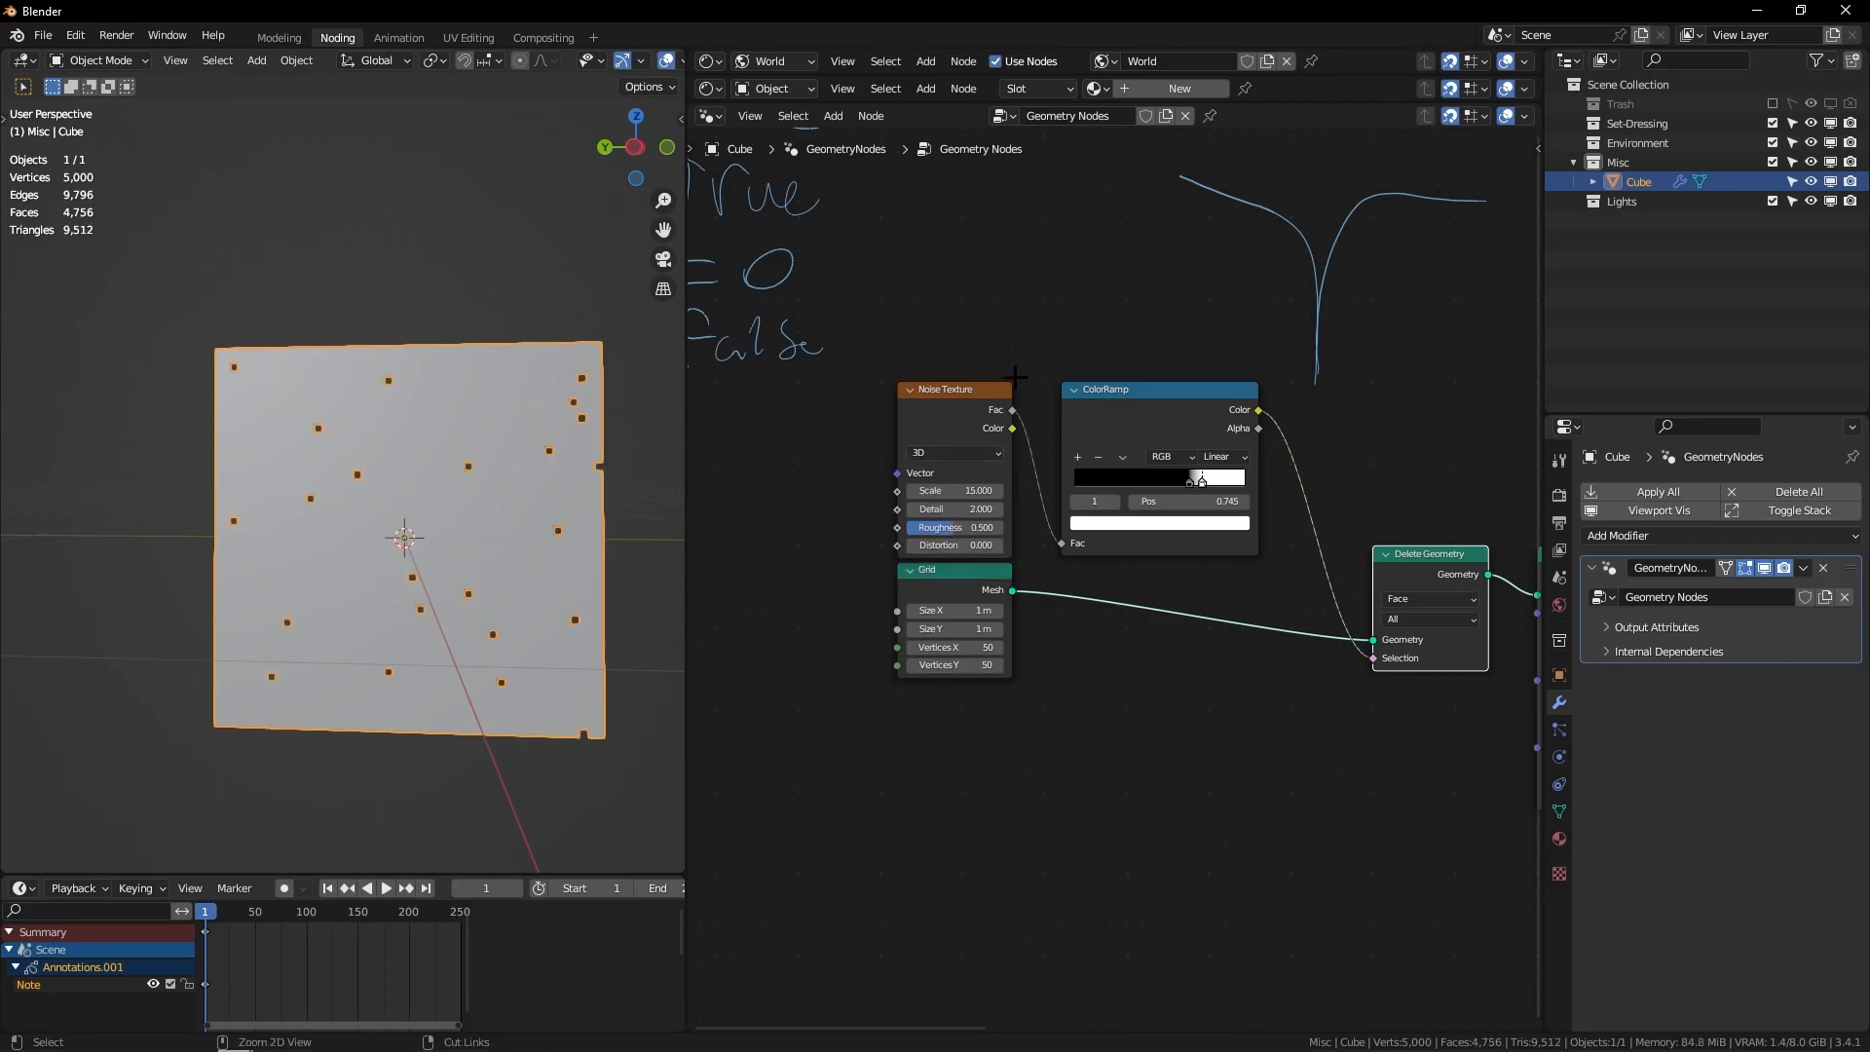
# Step: Add a Position node beside the Noise Texture and connect it to the texture's Vector input
pyautogui.scroll(-2, 996, 398)
pyautogui.moveTo(996, 397); pyautogui.dragTo(1135, 513, button='middle')
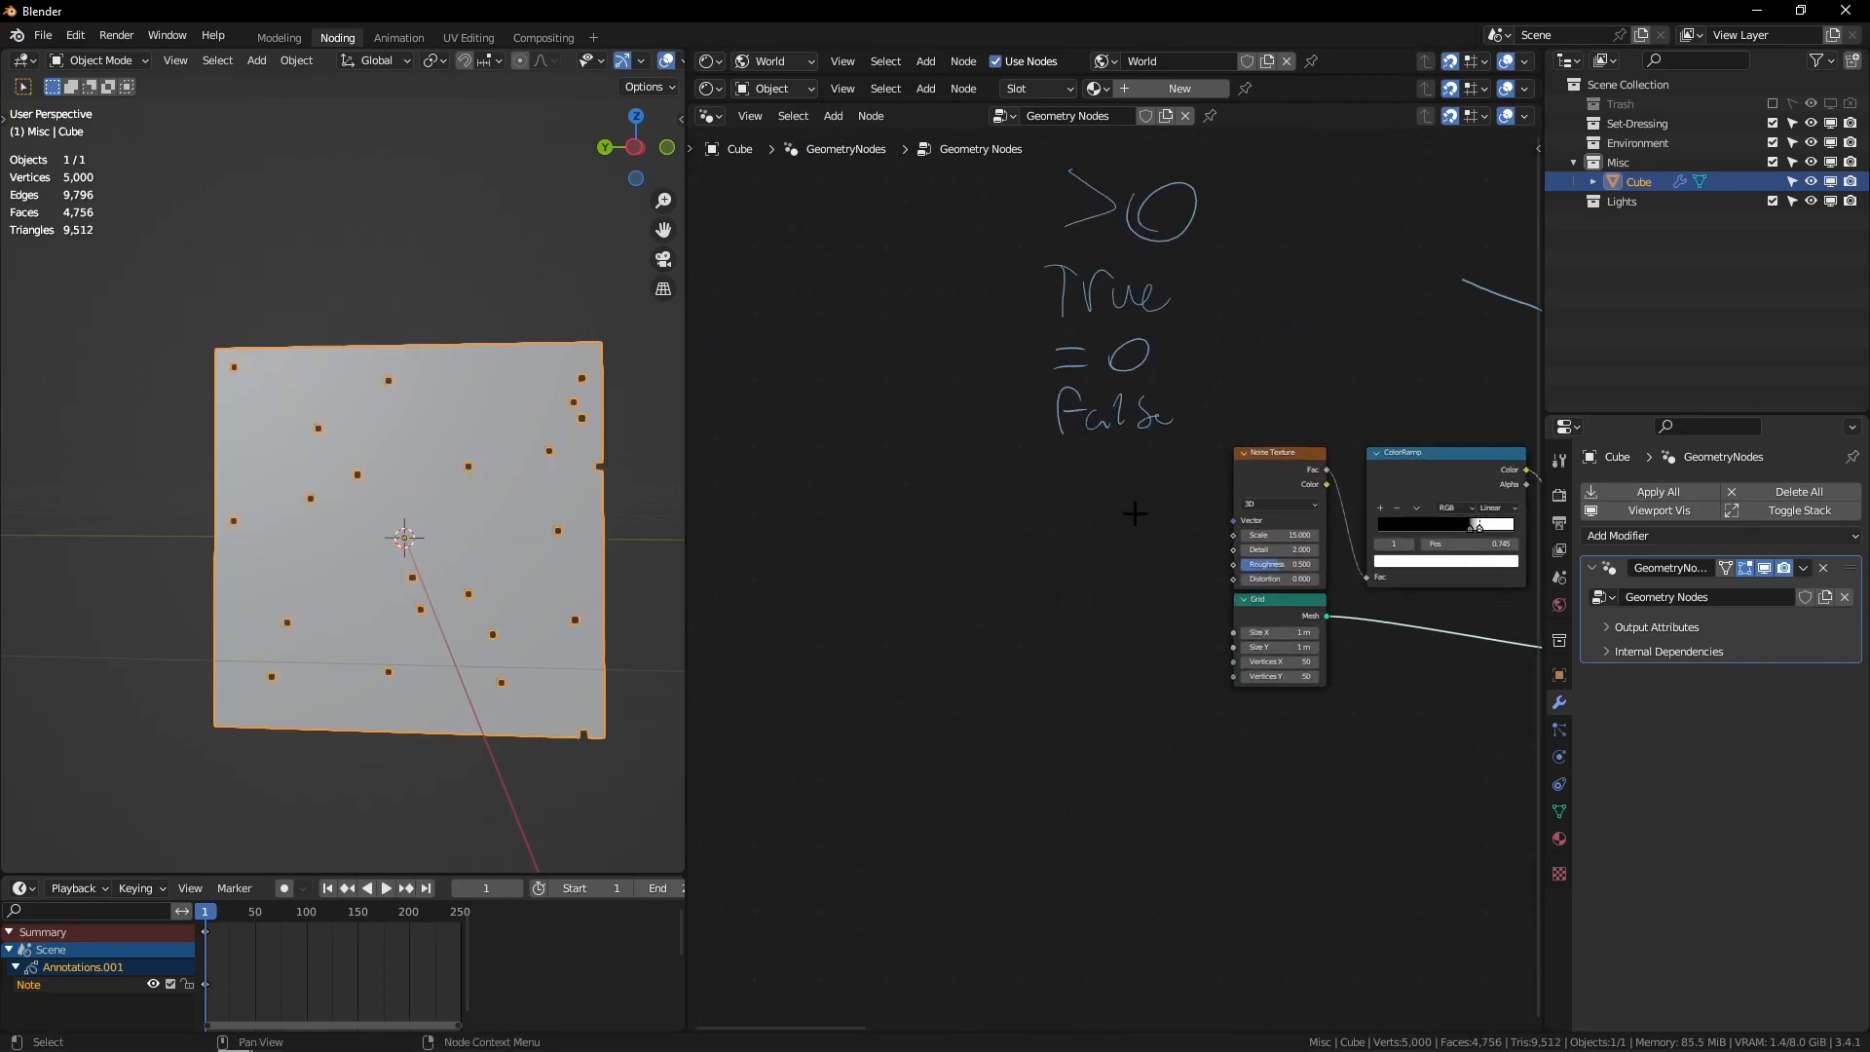
pyautogui.hotkey('shift', 'a')
pyautogui.write('pos')
pyautogui.press('Return')
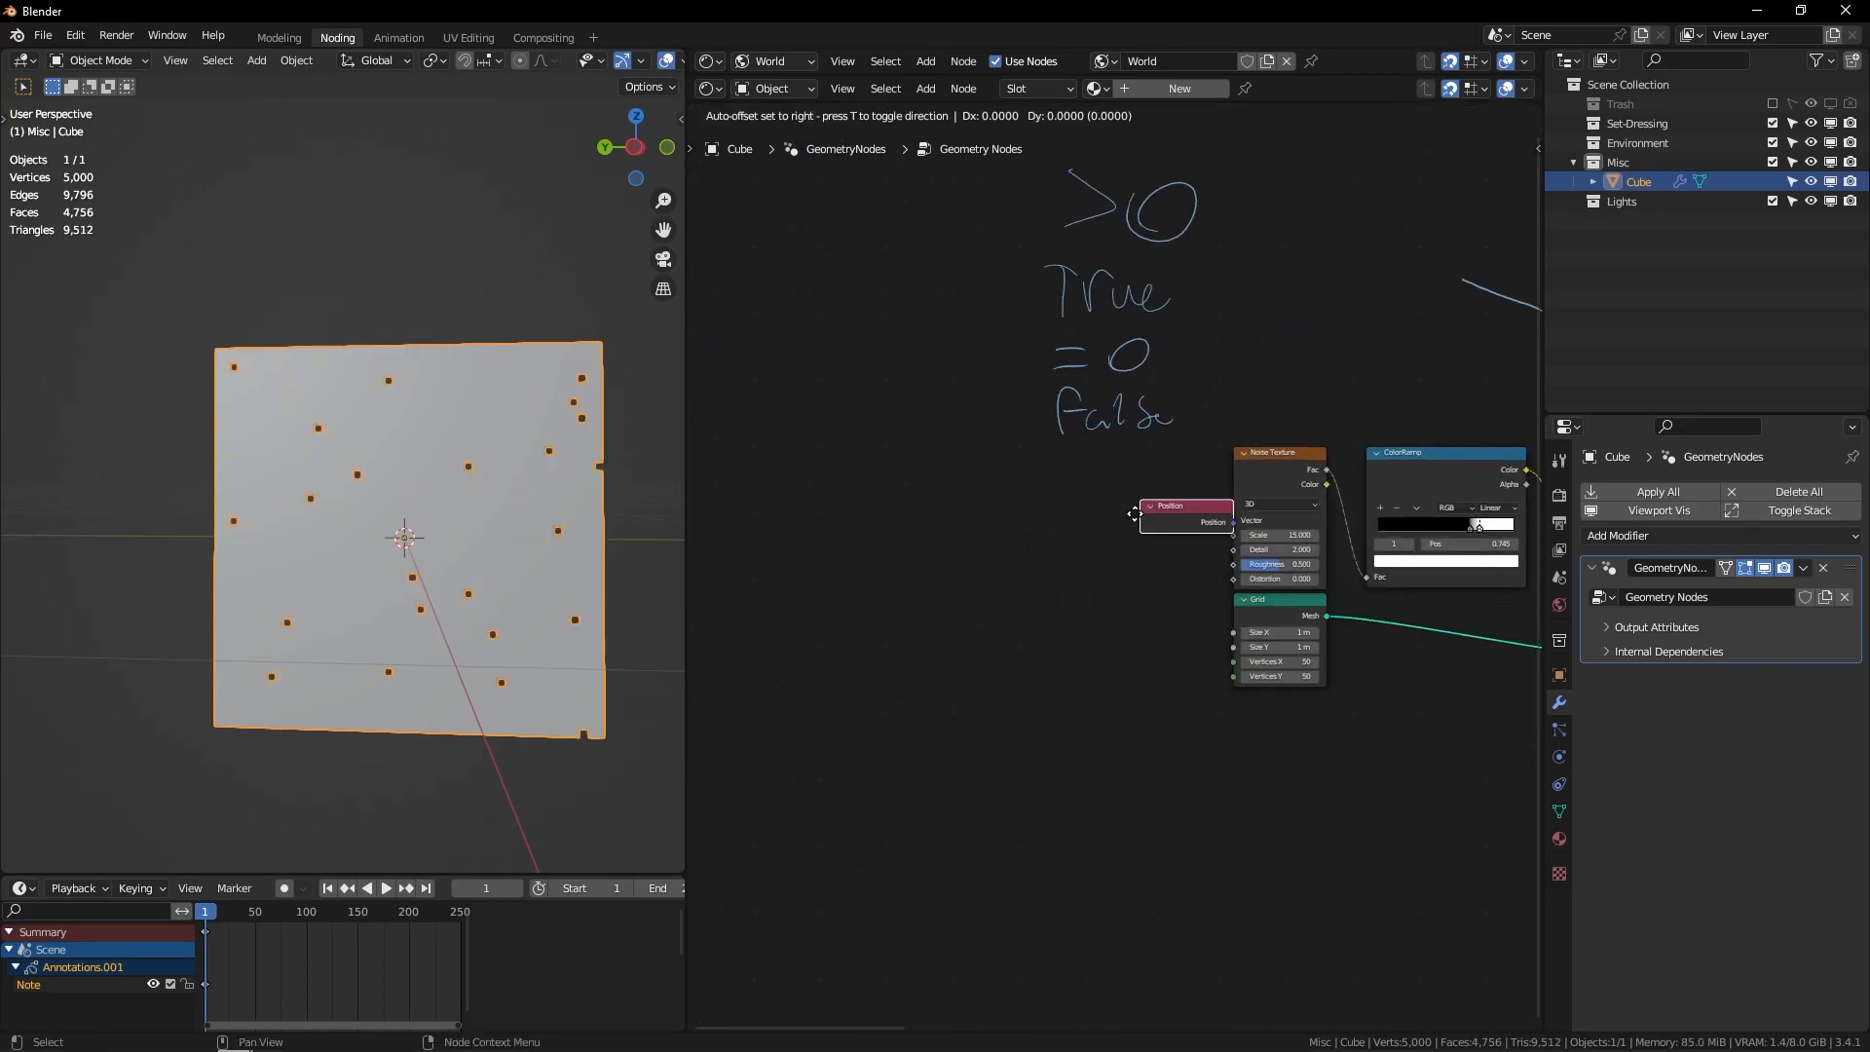
pyautogui.click(992, 498)
pyautogui.scroll(3, 1147, 343)
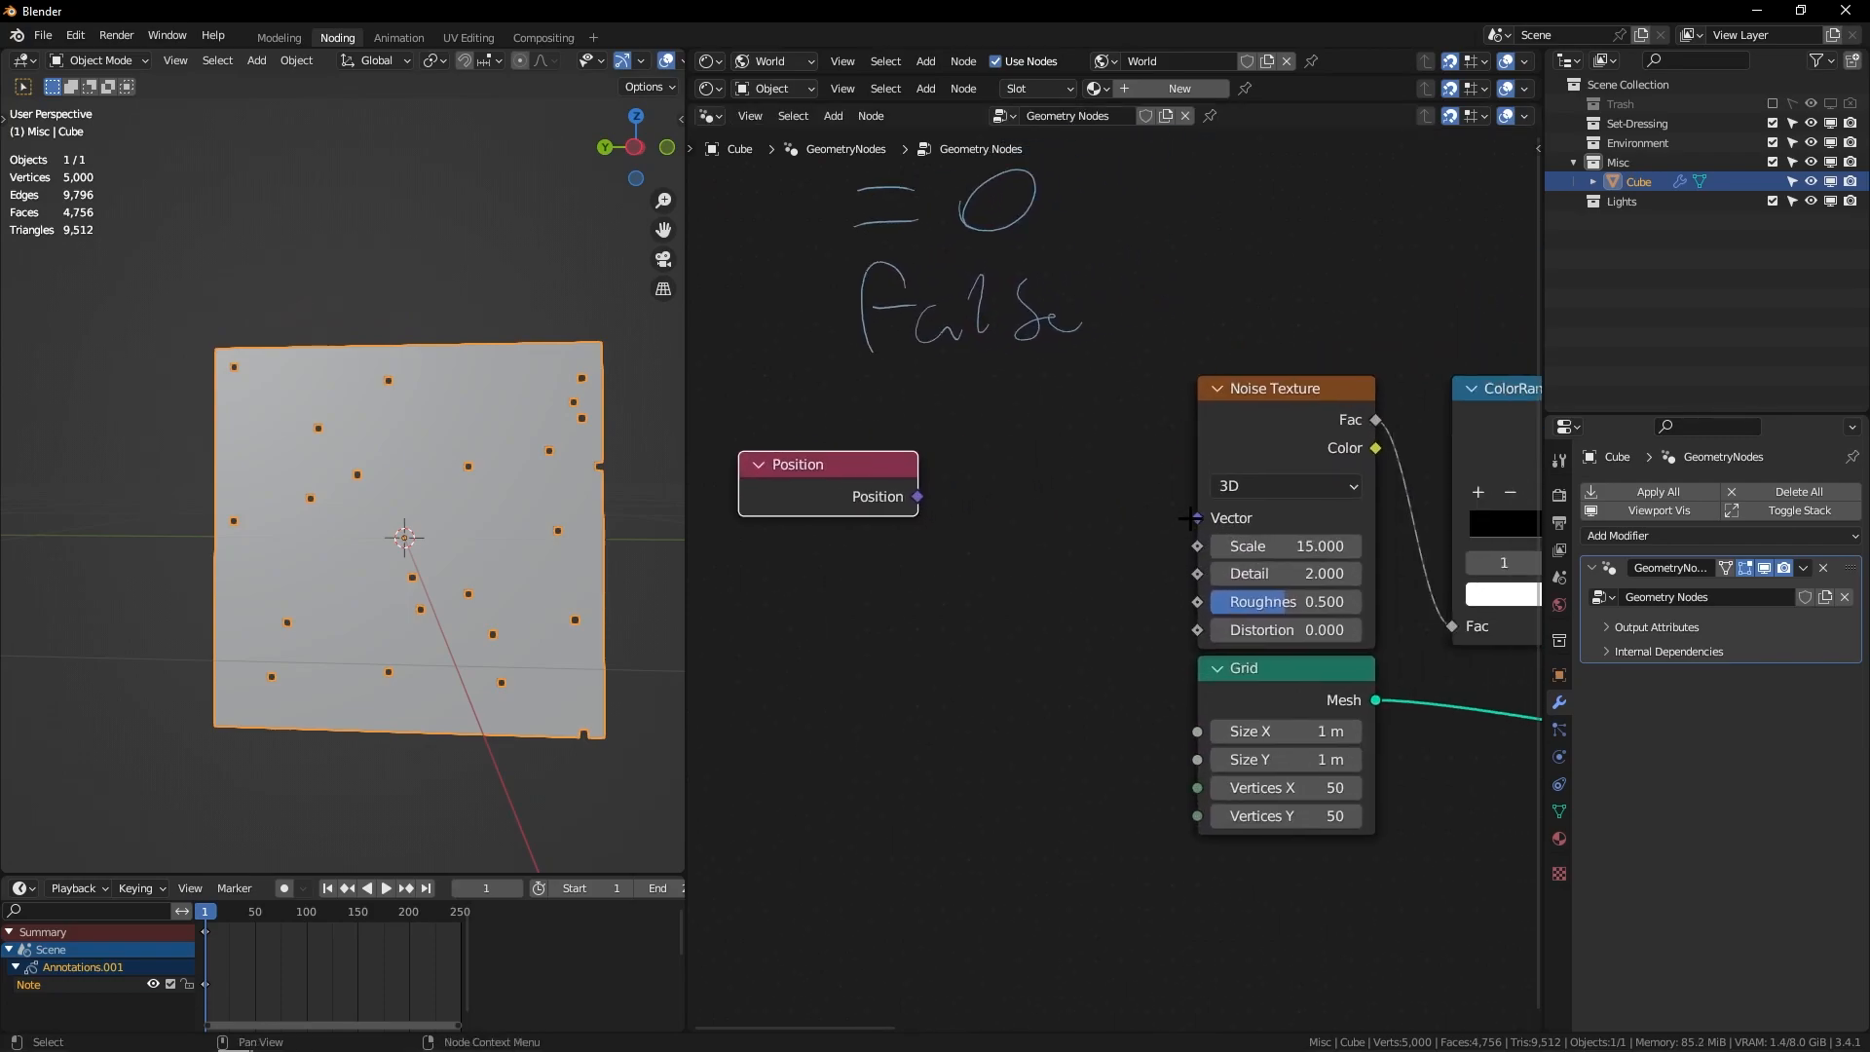
pyautogui.moveTo(1194, 517)
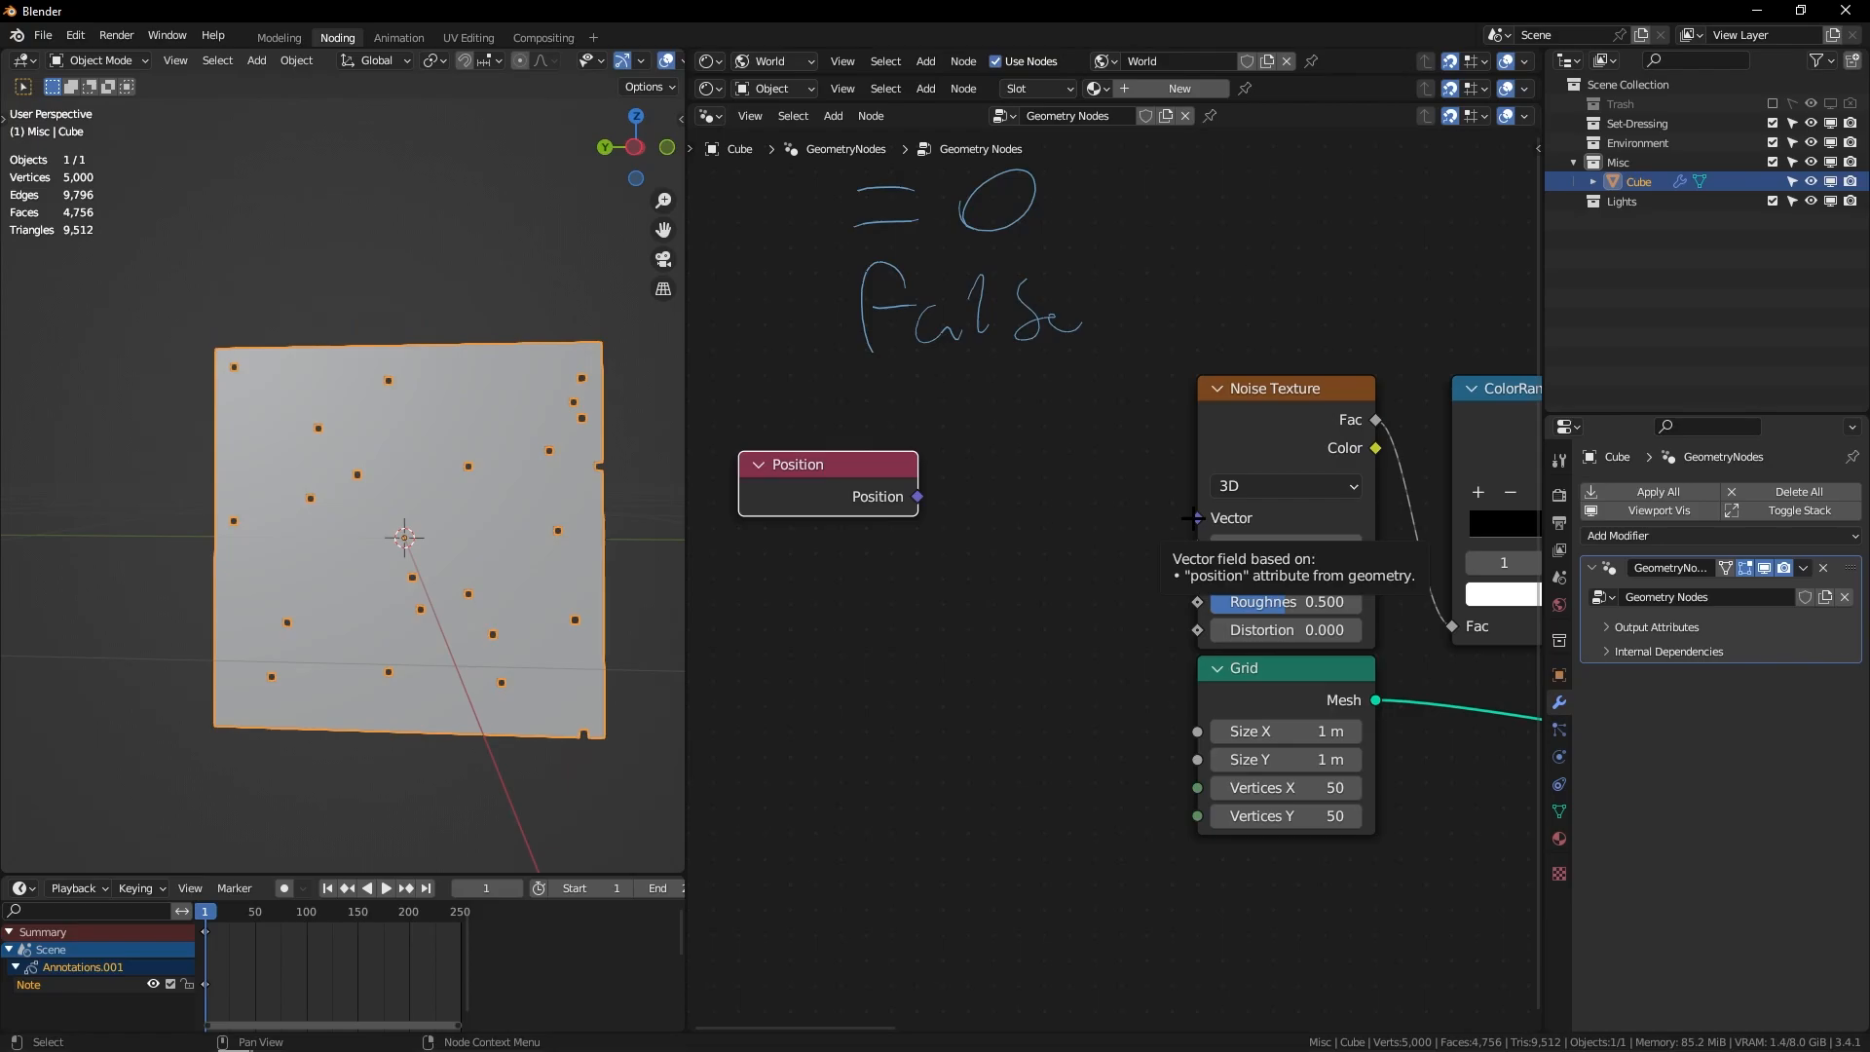
pyautogui.moveTo(917, 497); pyautogui.dragTo(1226, 529)
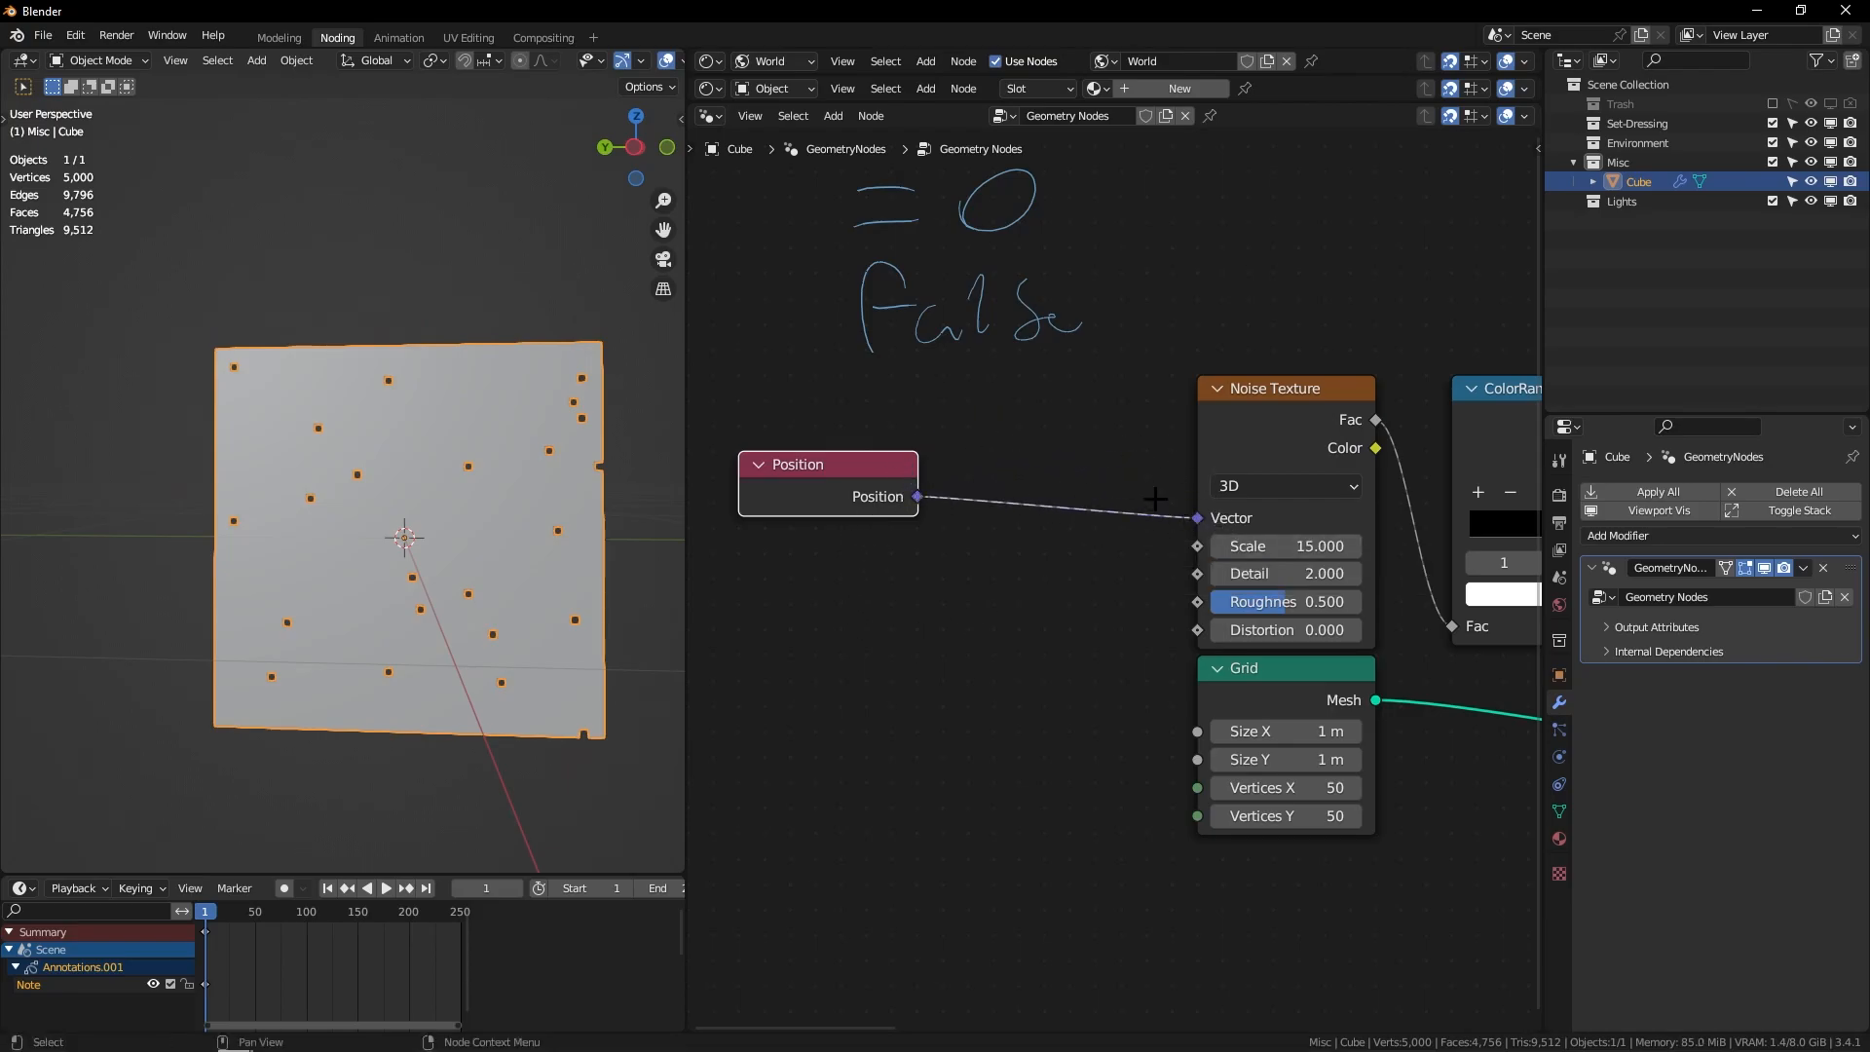
# Step: Insert a Vector Math Add node between Position and Noise Texture, with all three components of its second vector set to 1.190
pyautogui.moveTo(1218, 508); pyautogui.dragTo(1385, 453, button='middle')
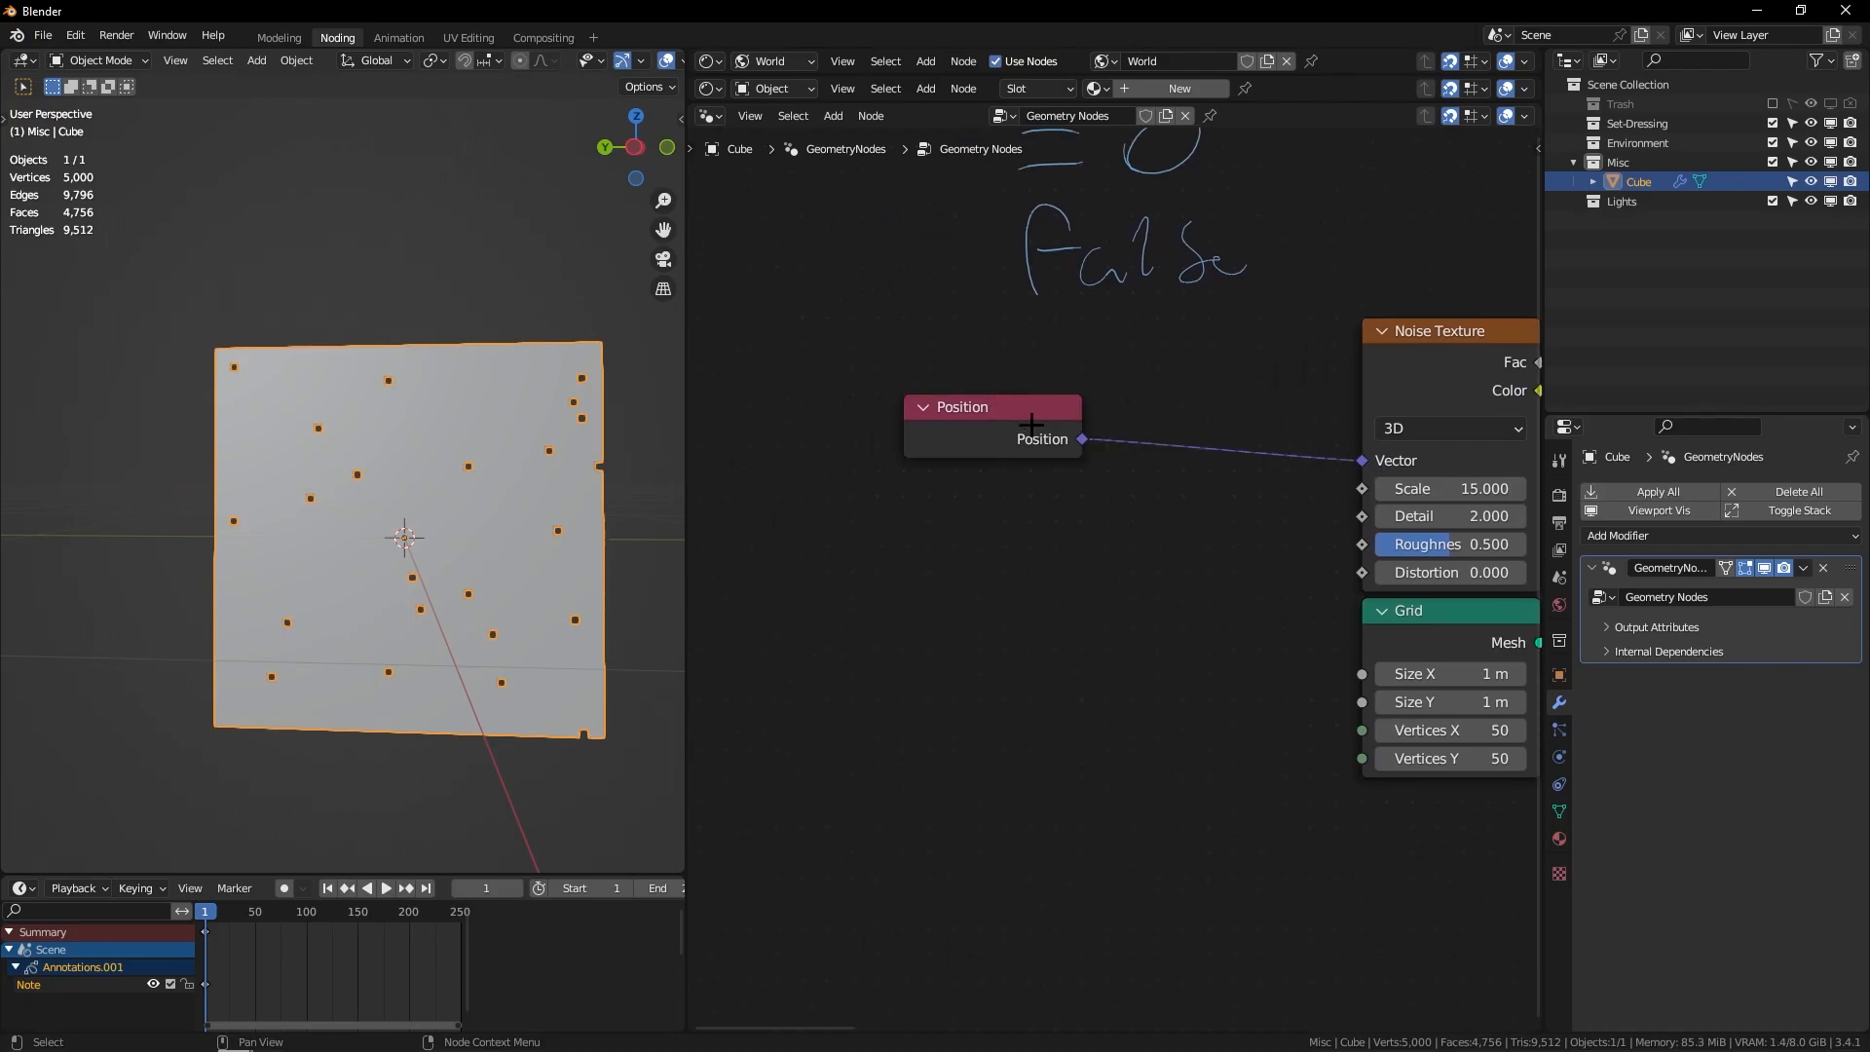
pyautogui.moveTo(1030, 443); pyautogui.dragTo(826, 443)
pyautogui.hotkey('shift', 'a')
pyautogui.write('vector math')
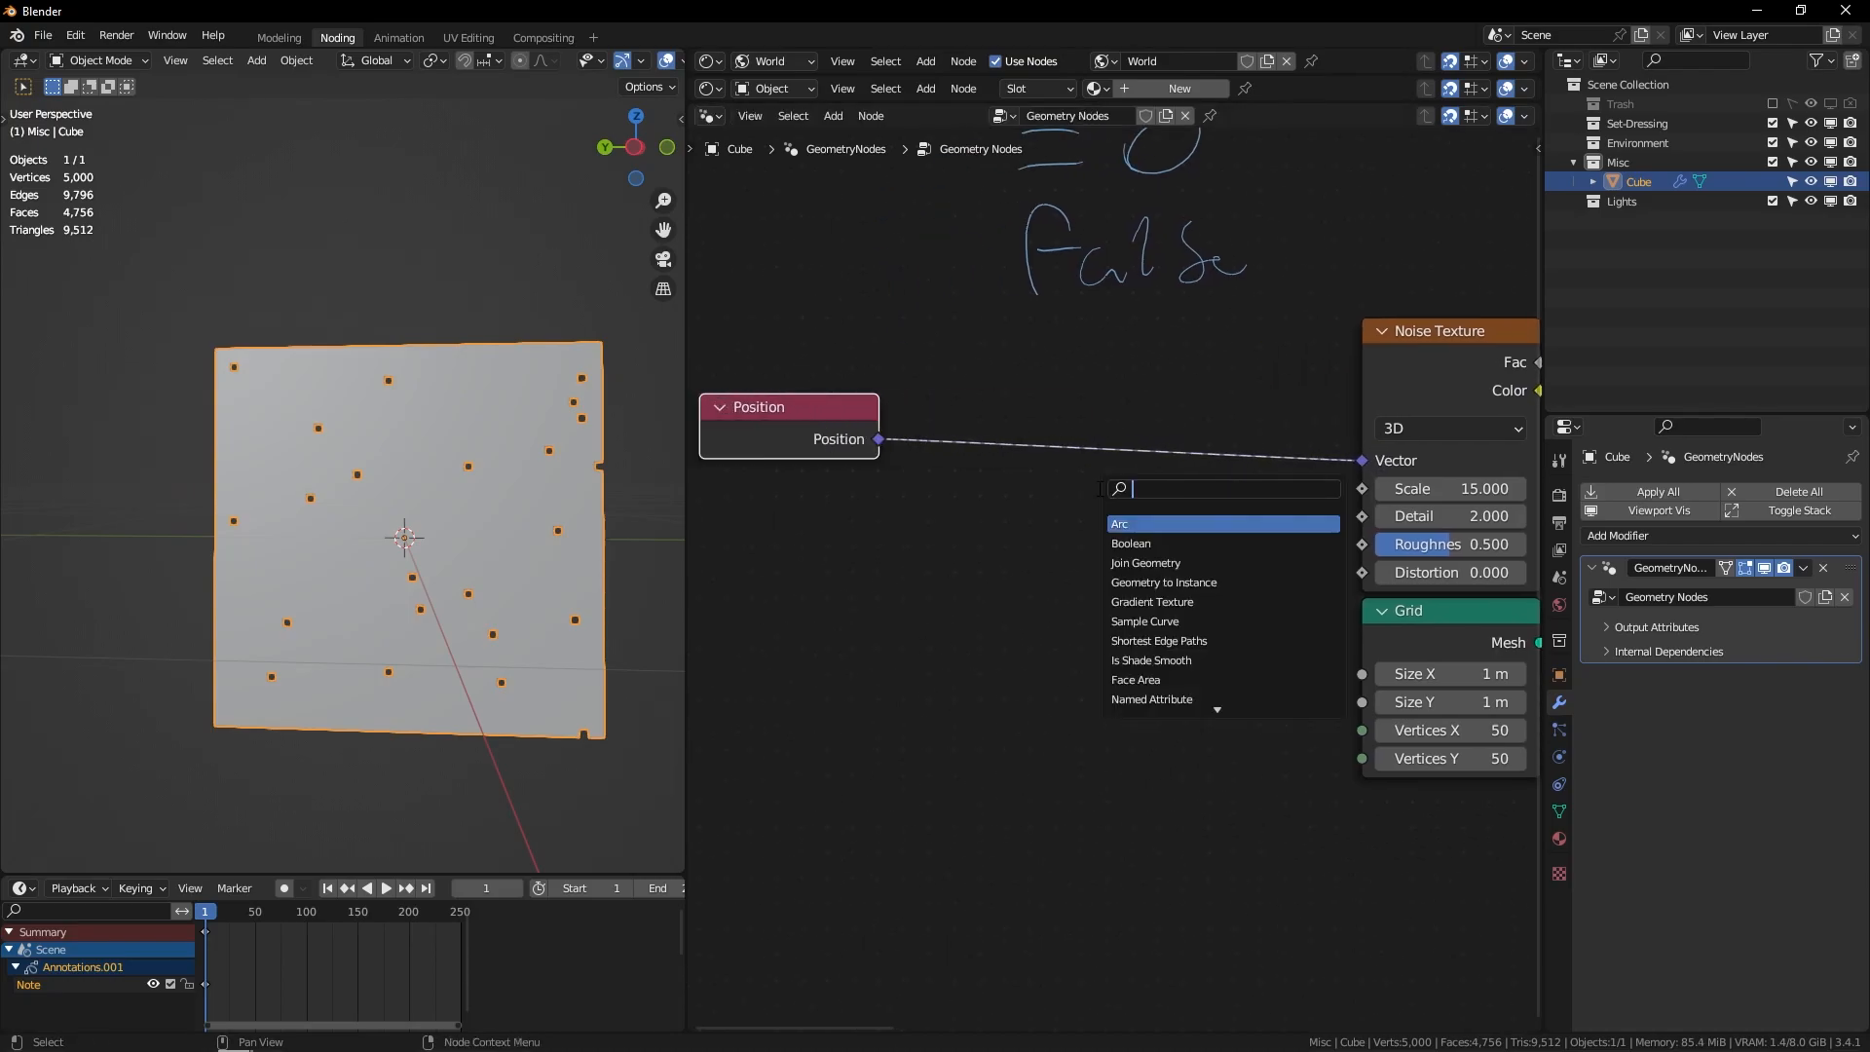
pyautogui.press('Return')
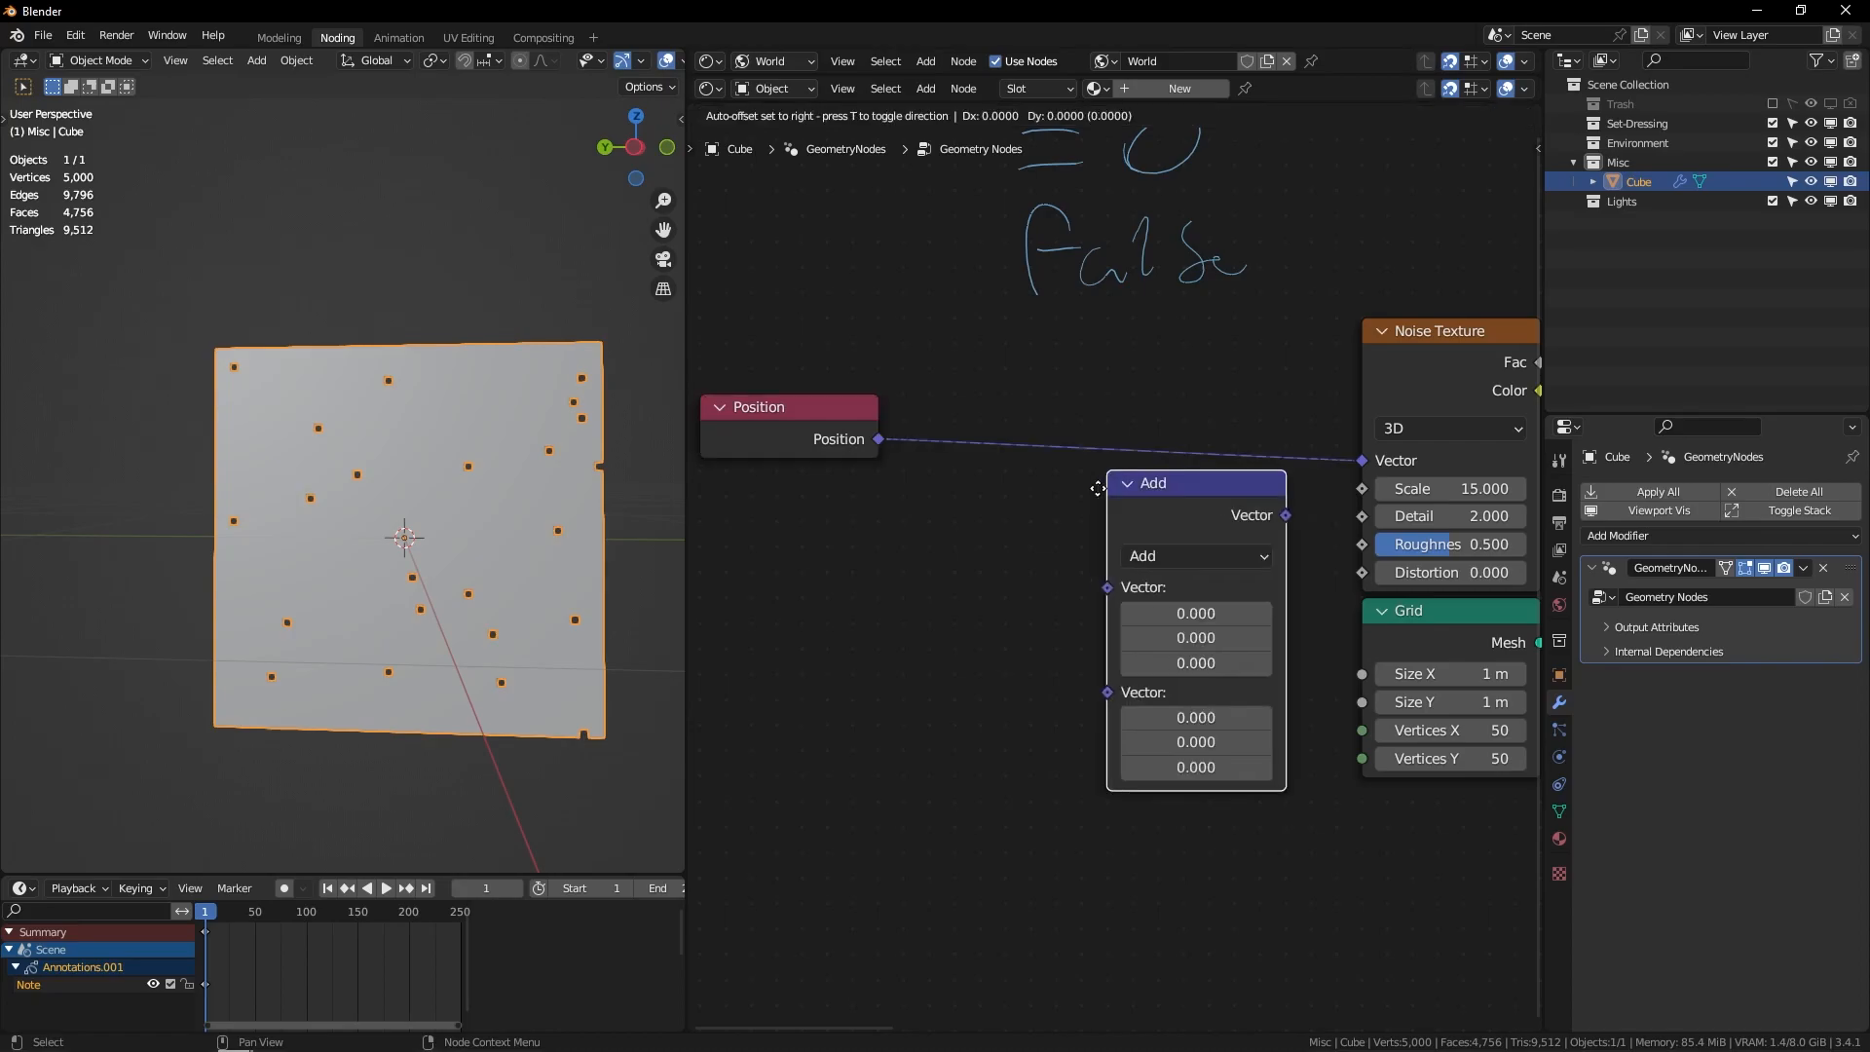
pyautogui.click(1000, 417)
pyautogui.scroll(-2, 1111, 579)
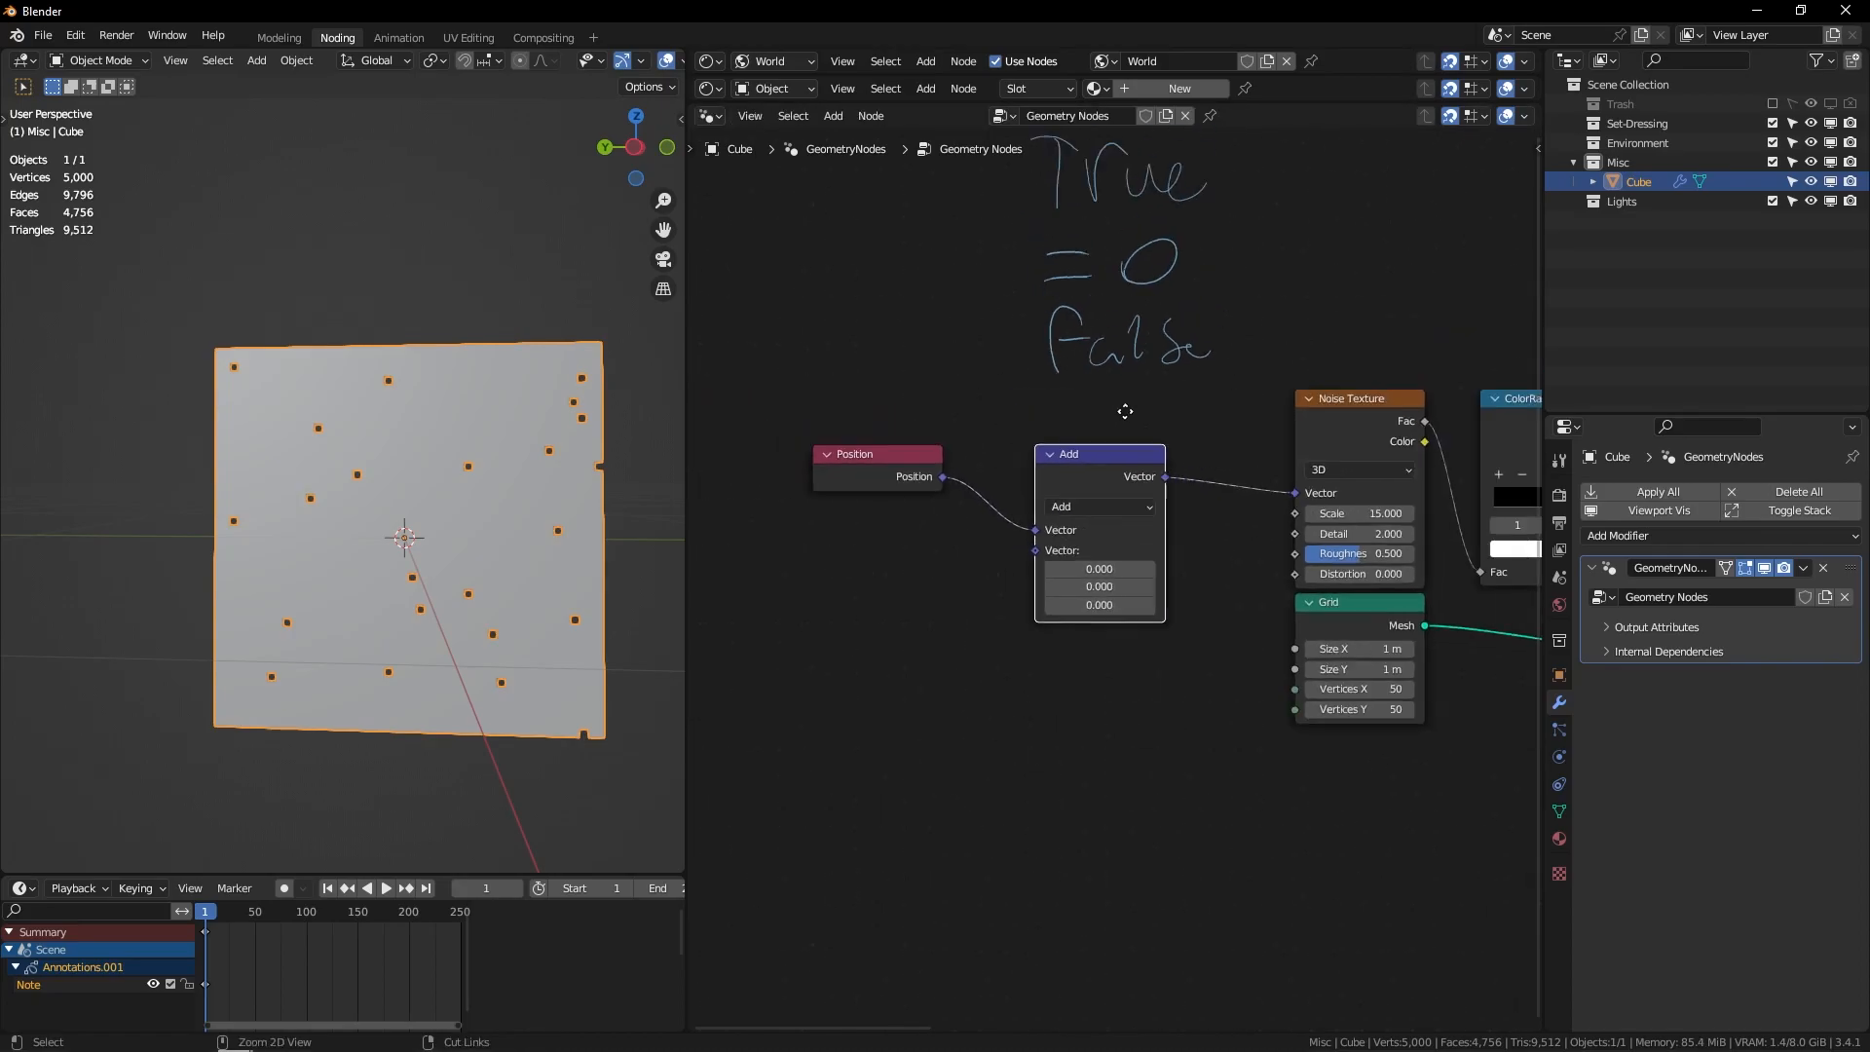
pyautogui.moveTo(1099, 569); pyautogui.dragTo(1217, 600)
# Step: Turn on the node editor's Timings overlay and rearrange nodes in the tree
pyautogui.moveTo(1335, 314); pyautogui.dragTo(1121, 346, button='middle')
pyautogui.scroll(-8, 1183, 318)
pyautogui.click(1525, 115)
pyautogui.moveTo(1468, 254); pyautogui.dragTo(1472, 278)
pyautogui.moveTo(1480, 345); pyautogui.dragTo(1147, 280, button='middle')
pyautogui.scroll(-10, 1147, 282)
pyautogui.moveTo(1230, 549); pyautogui.dragTo(1309, 613)
pyautogui.press('g')
pyautogui.click(1206, 594)
pyautogui.scroll(5, 1383, 586)
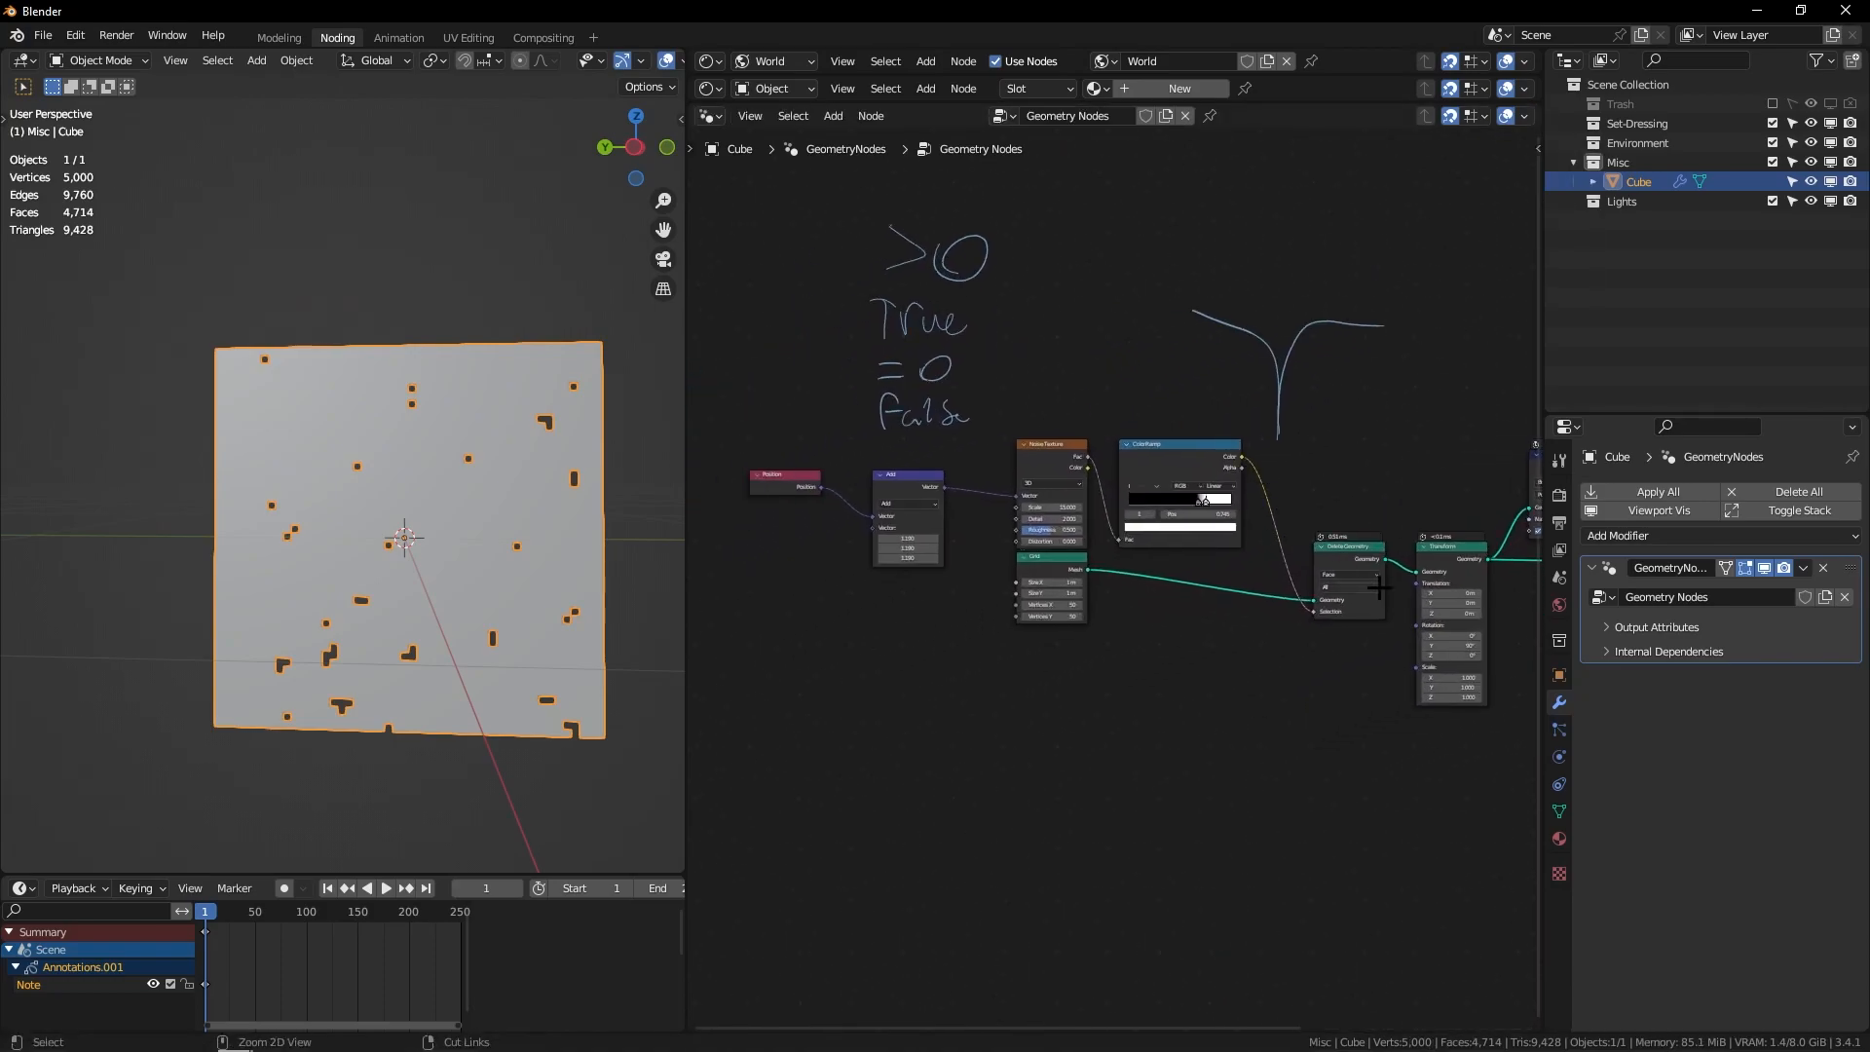
# Step: Cut the Add node's link to the Noise Texture and try the texture in 4D to compare node timings
pyautogui.scroll(2, 1383, 586)
pyautogui.moveTo(1404, 473); pyautogui.dragTo(1398, 478)
pyautogui.moveTo(1015, 461); pyautogui.dragTo(1074, 470, button='middle')
pyautogui.keyDown('ctrl'); pyautogui.moveTo(954, 500); pyautogui.dragTo(962, 426, button='right'); pyautogui.keyUp('ctrl')
pyautogui.click(1072, 435)
pyautogui.click(1068, 430)
pyautogui.moveTo(1403, 489); pyautogui.dragTo(1289, 453, button='middle')
pyautogui.moveTo(973, 443); pyautogui.dragTo(1090, 443)
pyautogui.hotkey('ctrl', 'z')
pyautogui.moveTo(1356, 435); pyautogui.dragTo(1317, 496, button='right')
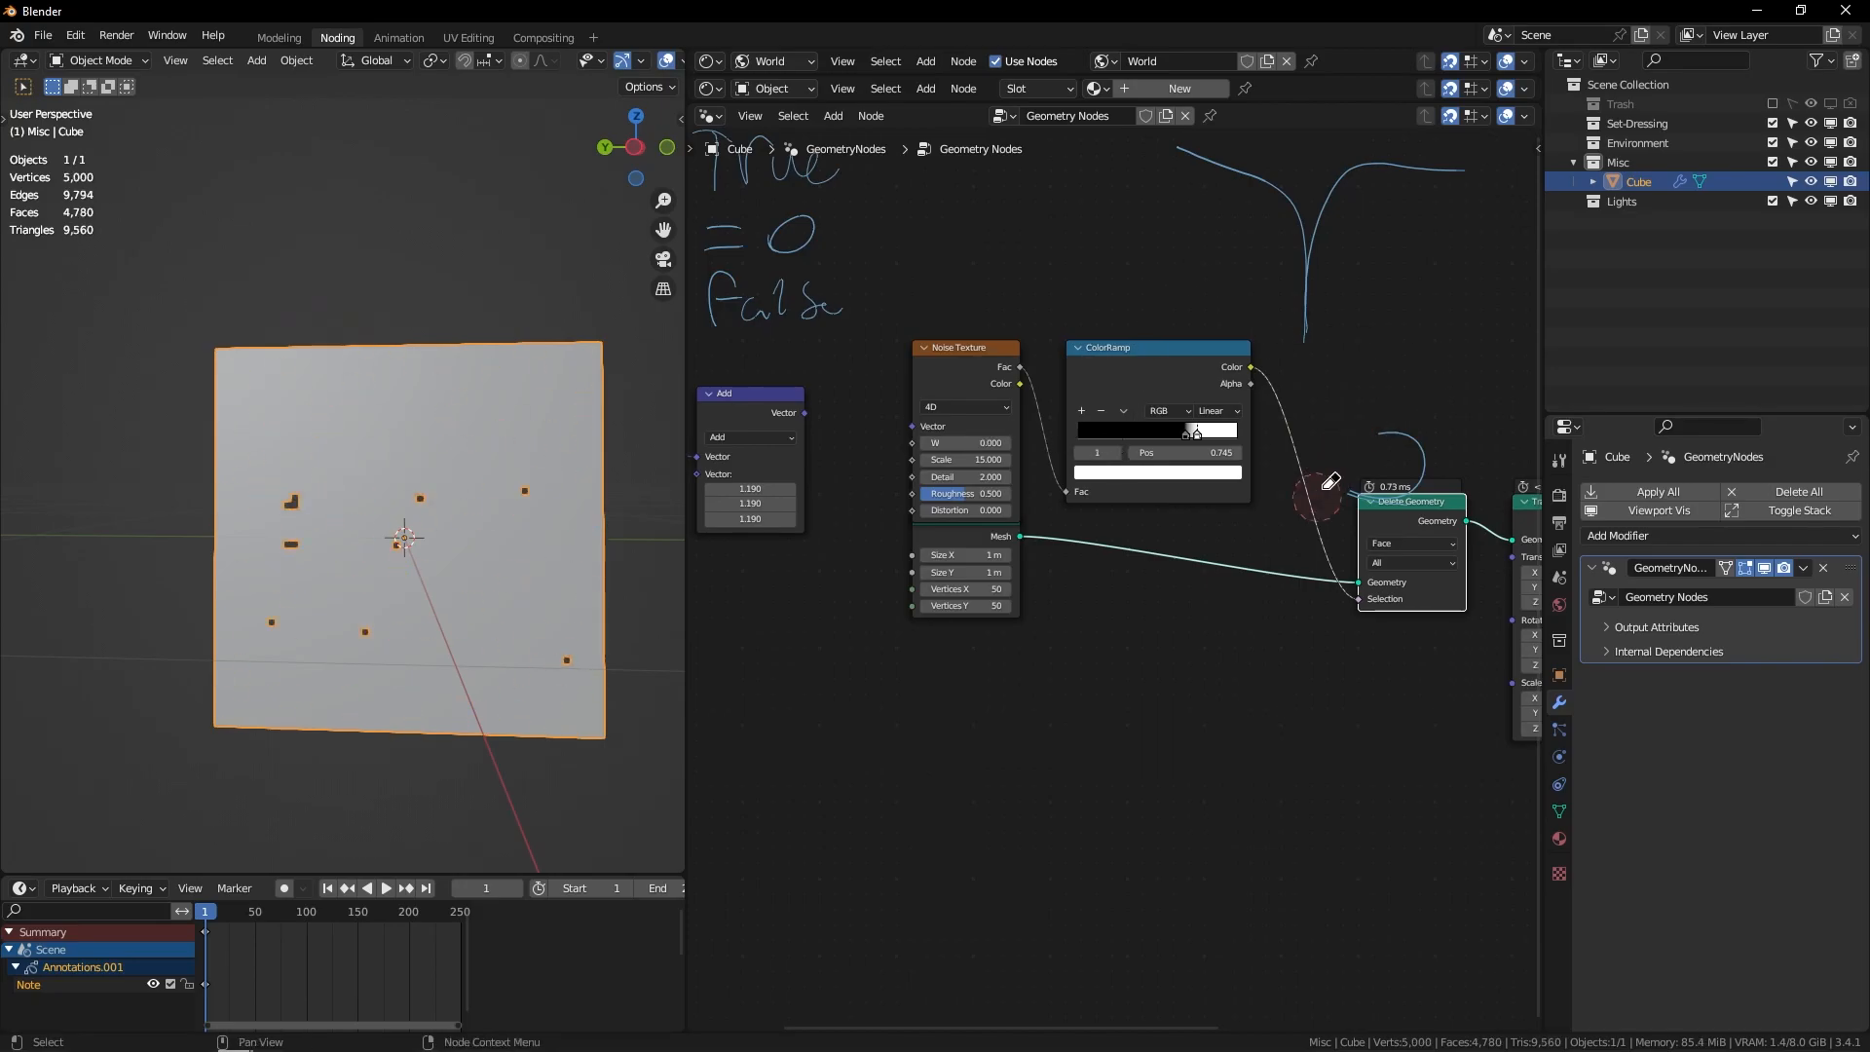
# Step: Reconnect the Add node's output to the Noise Texture's Vector input and switch the texture back to 3D
pyautogui.moveTo(808, 414); pyautogui.dragTo(997, 480, button='middle')
pyautogui.moveTo(993, 479); pyautogui.dragTo(1103, 490)
pyautogui.click(1121, 473)
pyautogui.click(1122, 524)
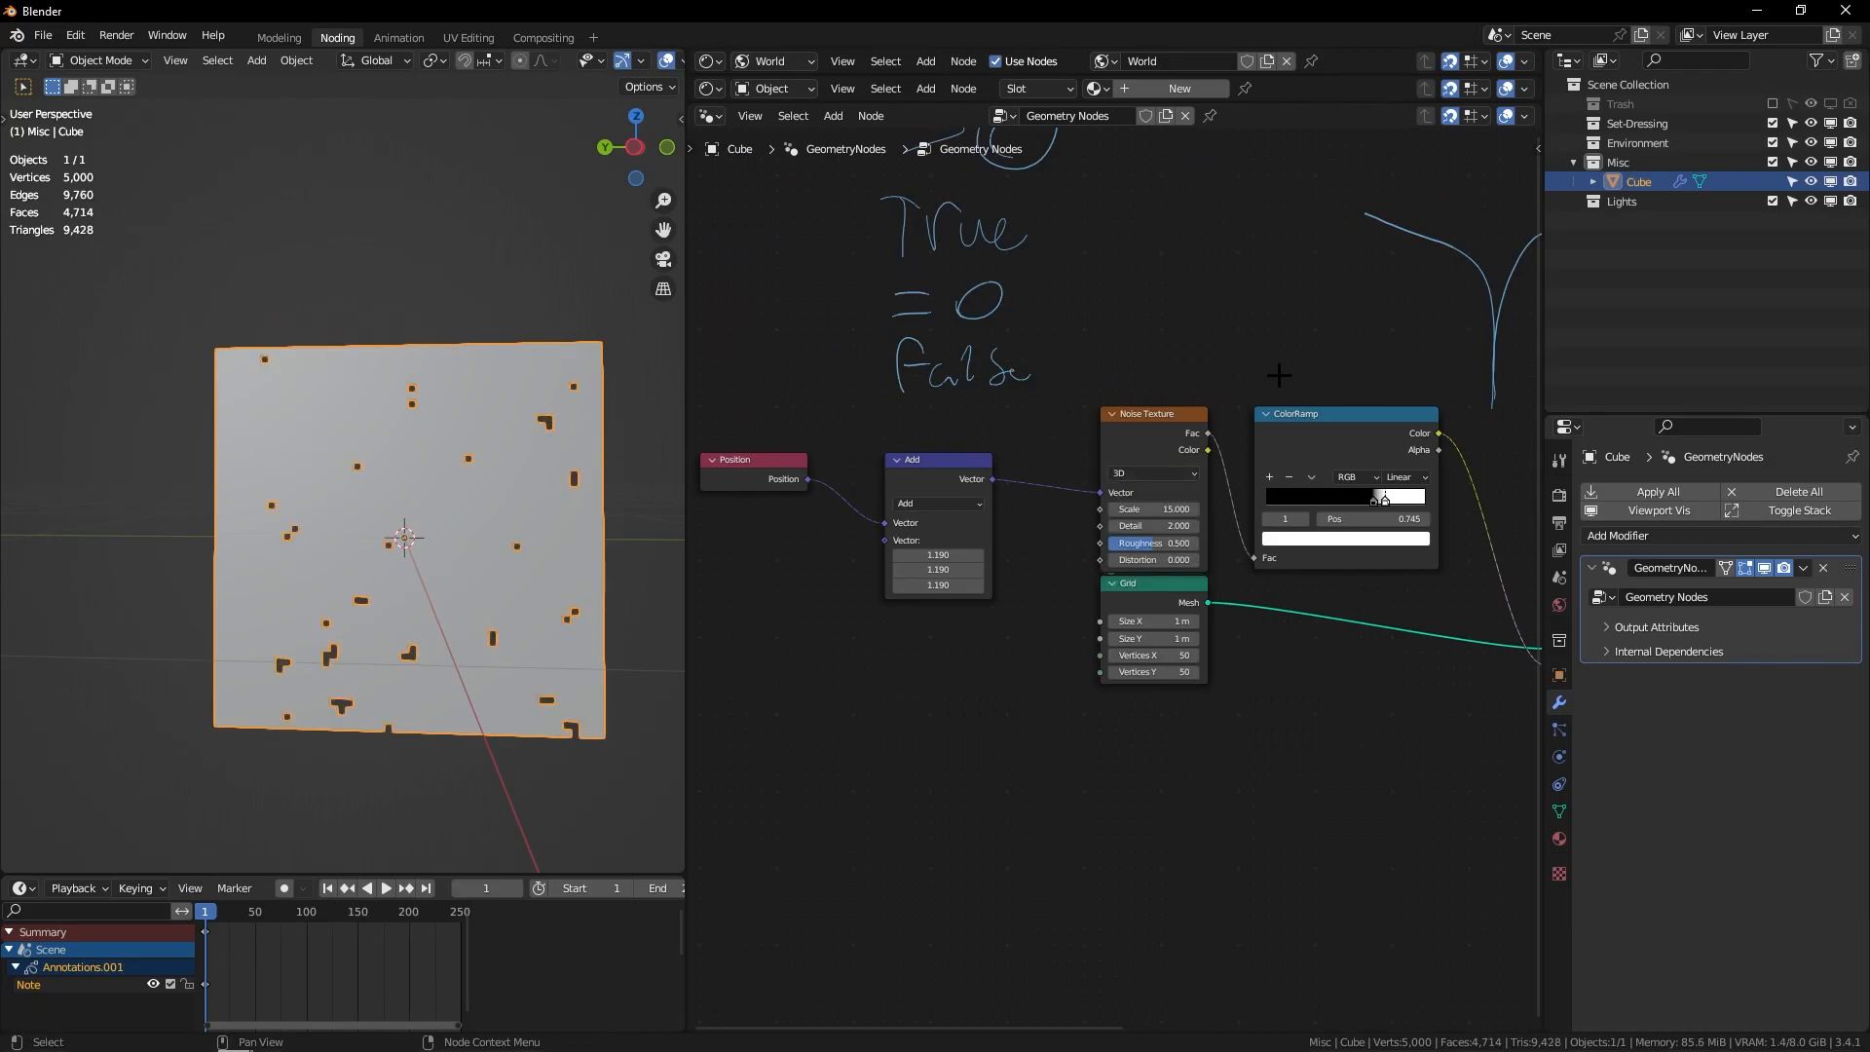
# Step: Move the Position and Add nodes closer to the Noise Texture
pyautogui.scroll(-5, 1278, 378)
pyautogui.moveTo(1281, 376); pyautogui.dragTo(1208, 381, button='middle')
pyautogui.moveTo(816, 479); pyautogui.dragTo(969, 556)
pyautogui.press('g')
pyautogui.click(989, 490)
pyautogui.click(950, 362)
# Step: Add a Value node below Position, connect it to the Add node's second vector input, and adjust and relabel it
pyautogui.scroll(6, 819, 540)
pyautogui.hotkey('shift', 'a')
pyautogui.write('sval')
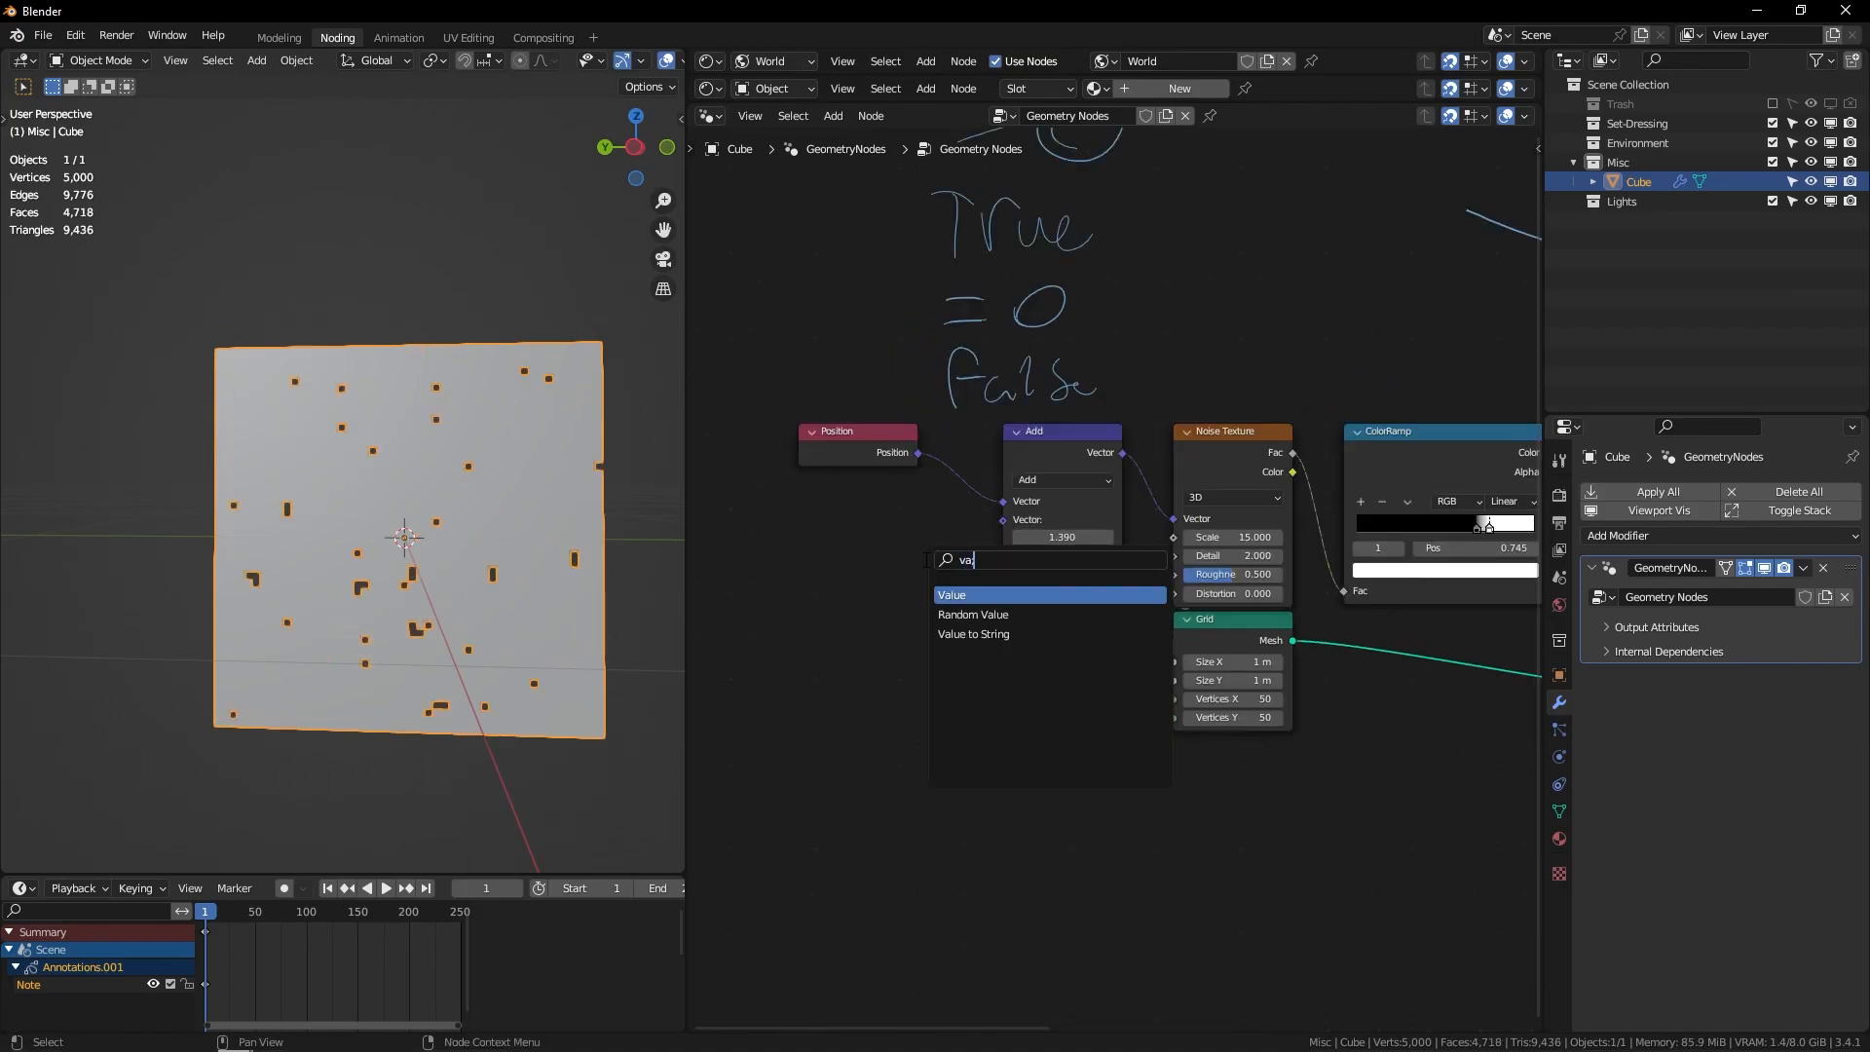
pyautogui.press('Return')
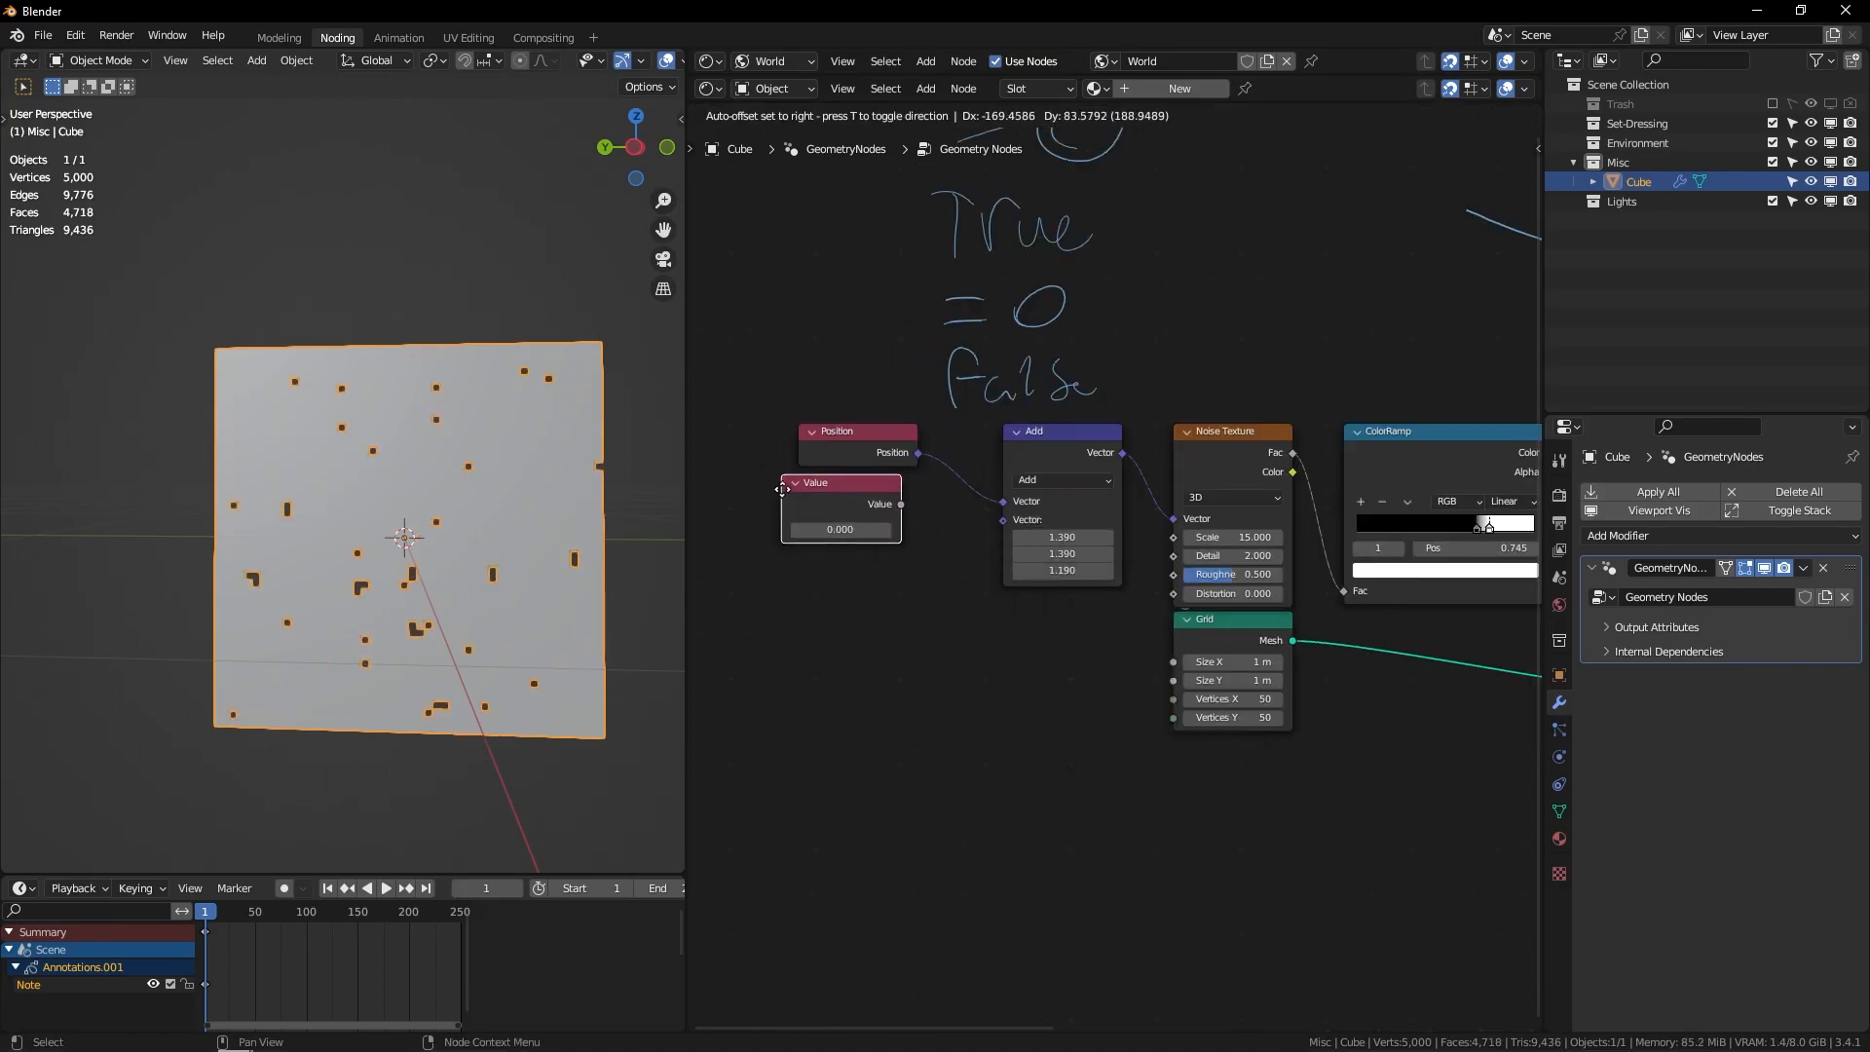
pyautogui.click(789, 506)
pyautogui.moveTo(901, 521)
pyautogui.mouseDown()
pyautogui.moveTo(1003, 519)
pyautogui.moveTo(867, 509)
pyautogui.mouseUp()
pyautogui.moveTo(873, 547); pyautogui.dragTo(885, 538)
pyautogui.press('F2')
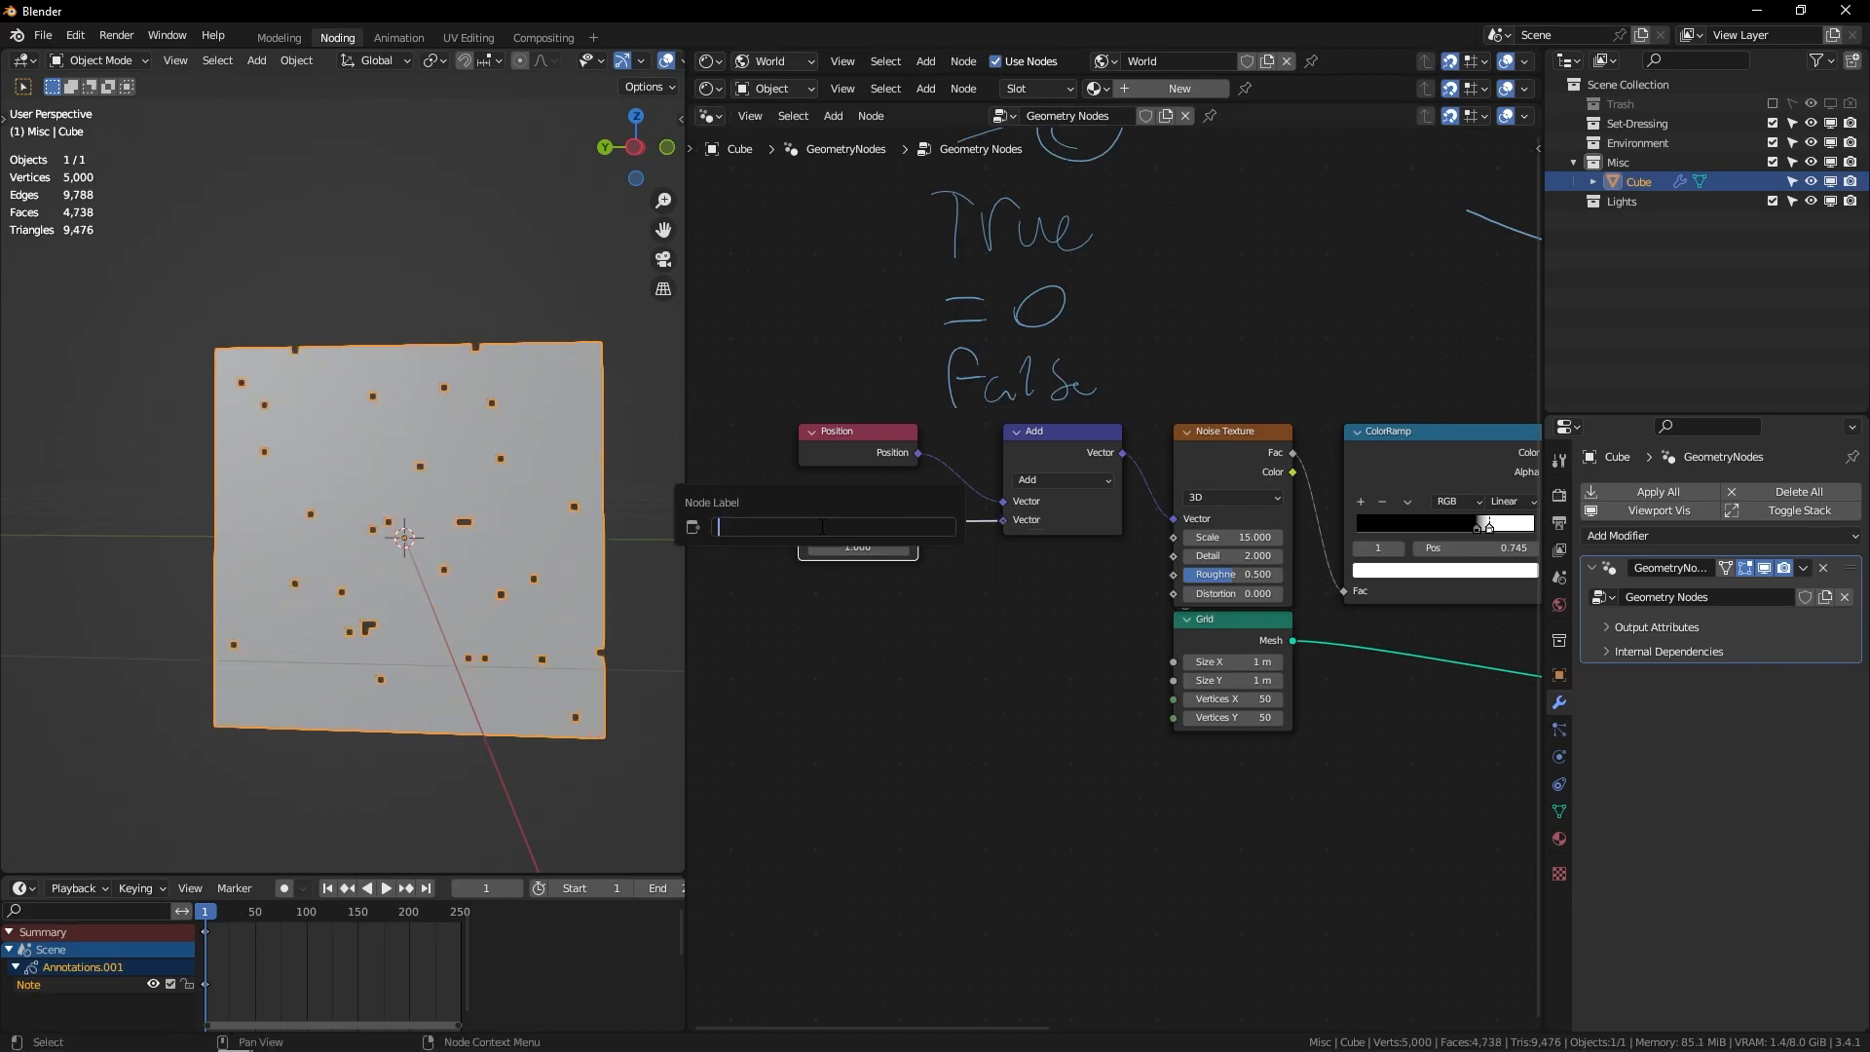
pyautogui.press('Return')
# Step: Move the Grid node below the ColorRamp and group the noise, Grid and Delete Geometry nodes compactly together
pyautogui.scroll(-6, 940, 394)
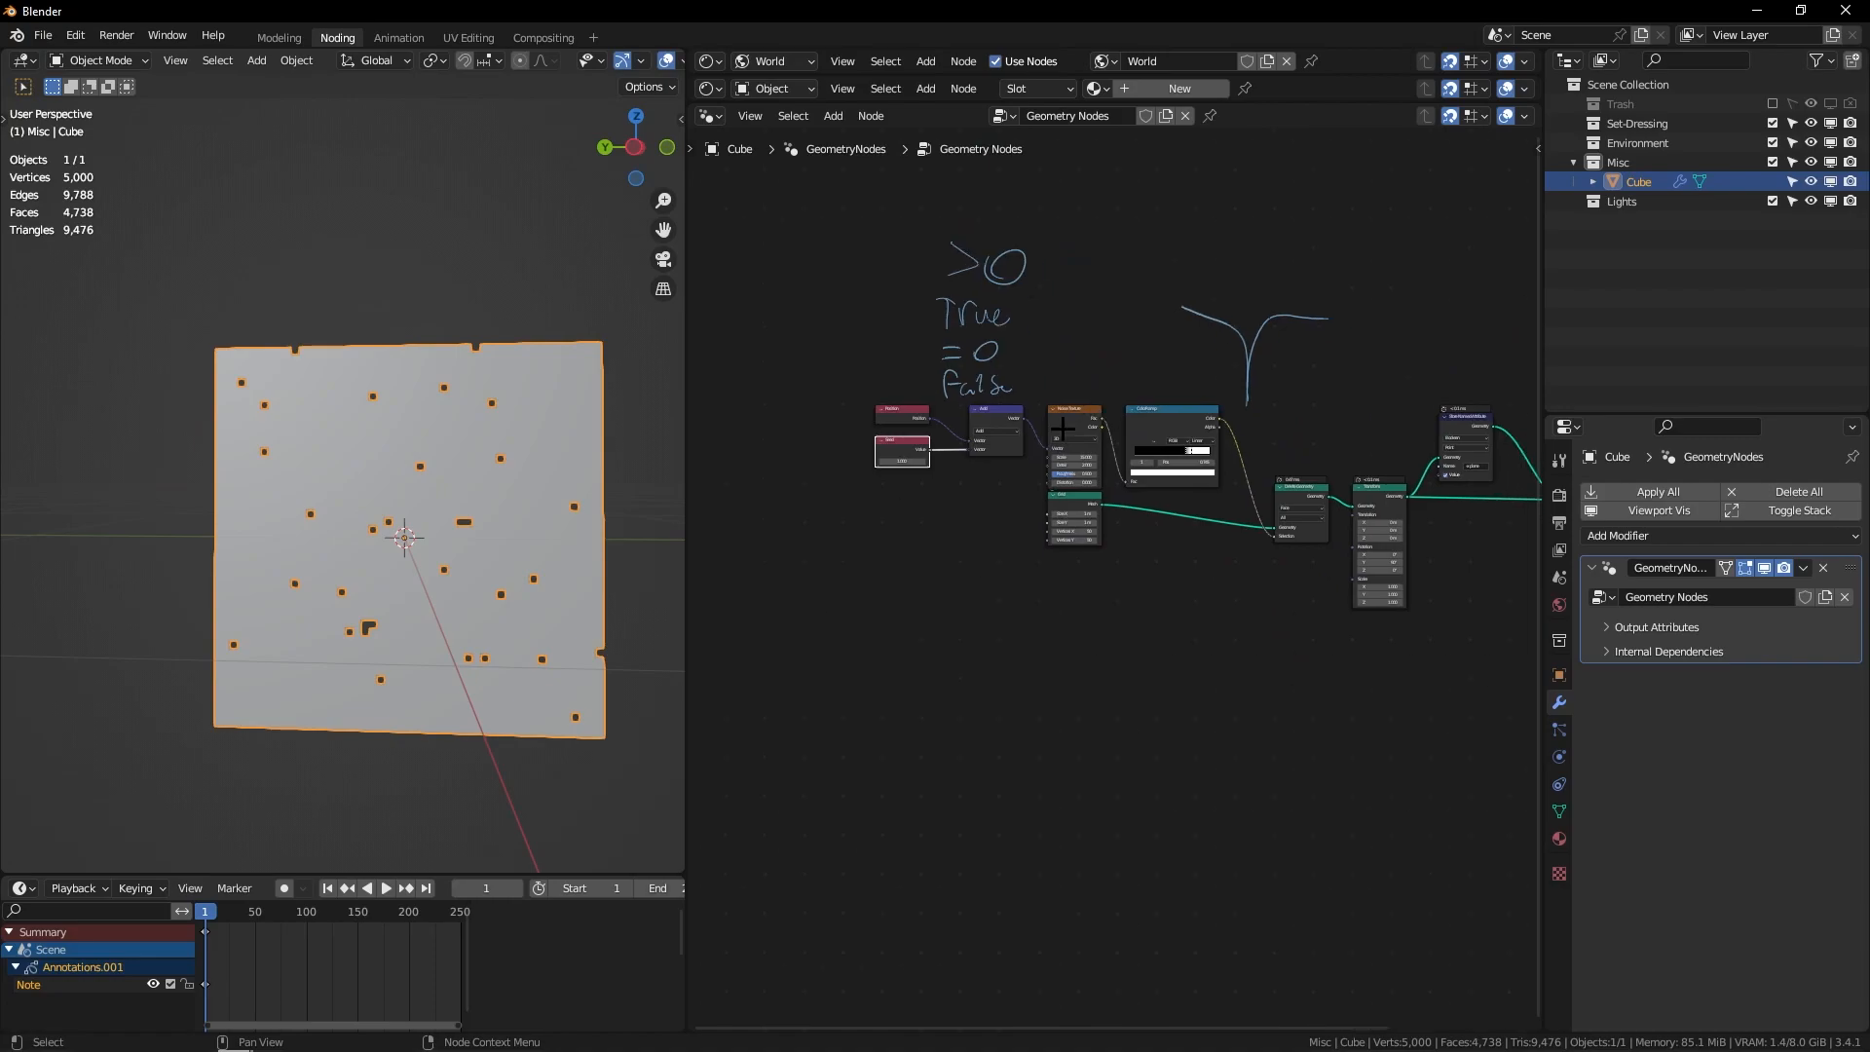
pyautogui.moveTo(1080, 501); pyautogui.dragTo(1197, 509)
pyautogui.moveTo(812, 356); pyautogui.dragTo(1306, 567)
pyautogui.press('g')
pyautogui.click(1244, 606)
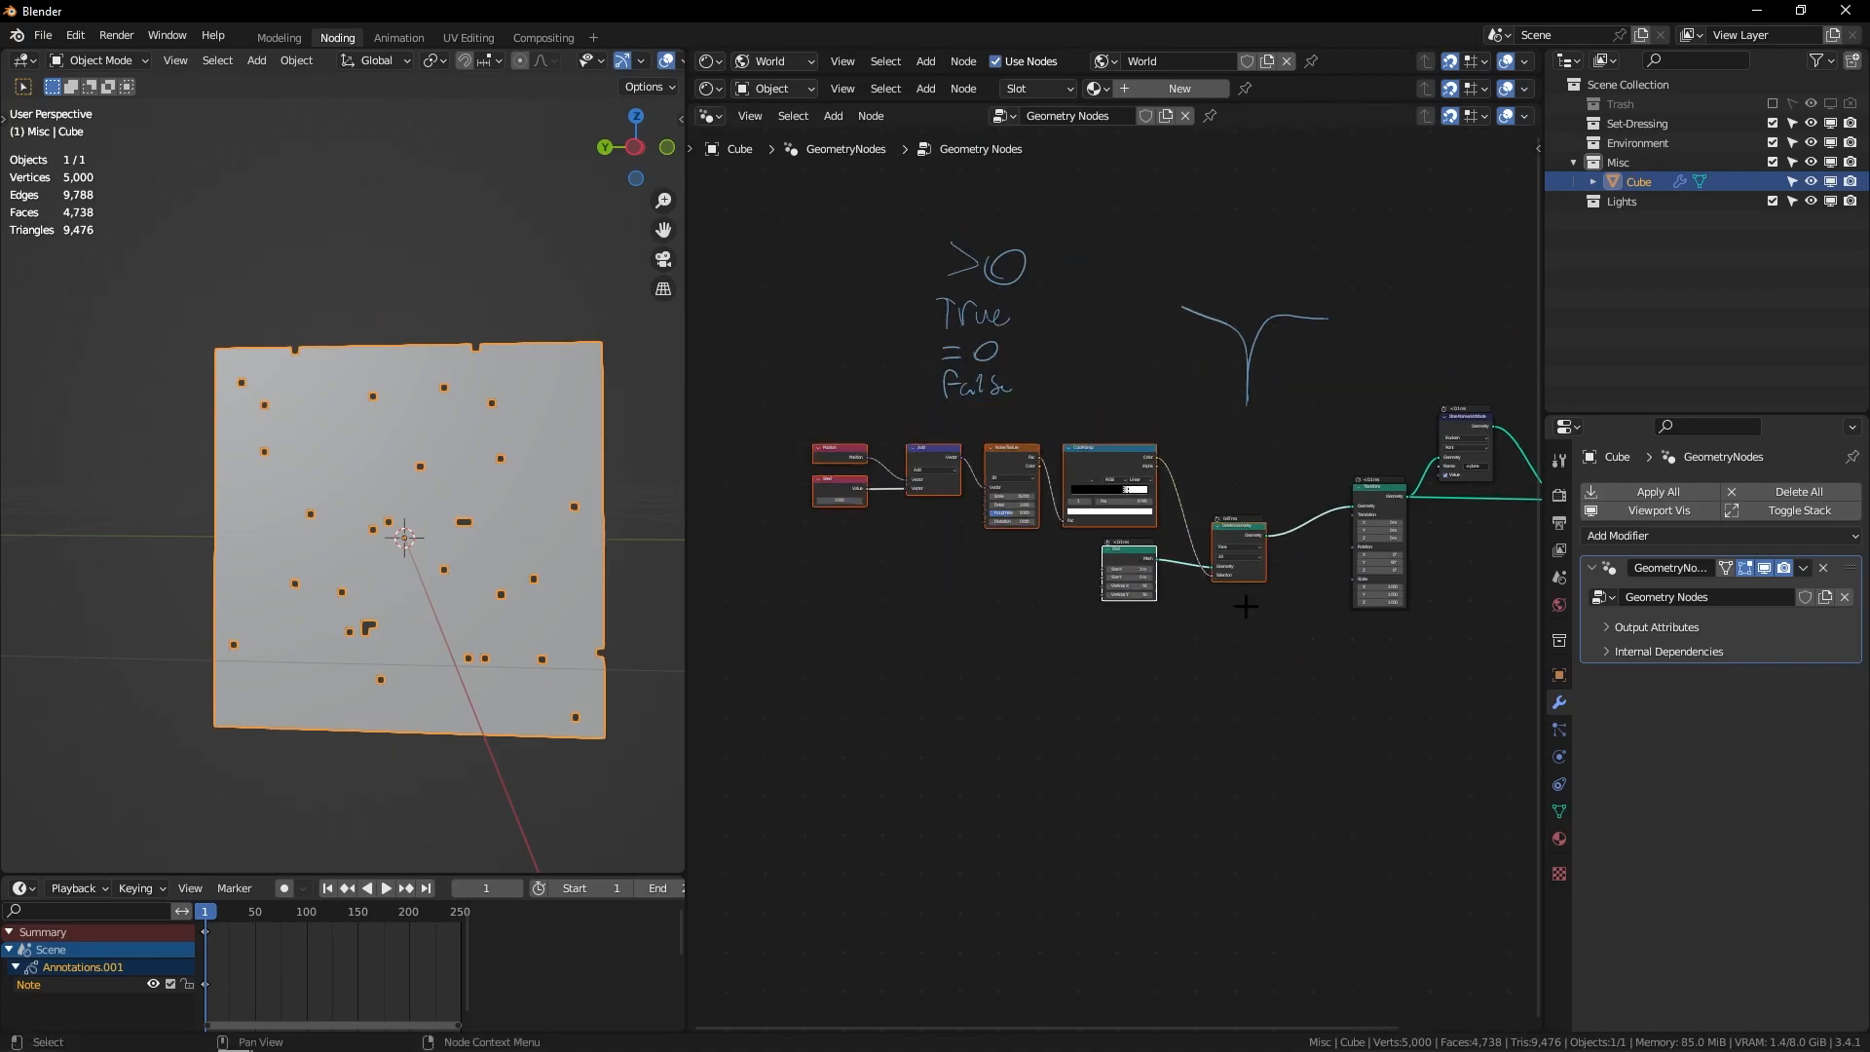
# Step: Join the selected hole-making nodes in a frame labelled "Deleteting Geo"
pyautogui.hotkey('ctrl', 'j')
pyautogui.press('F2')
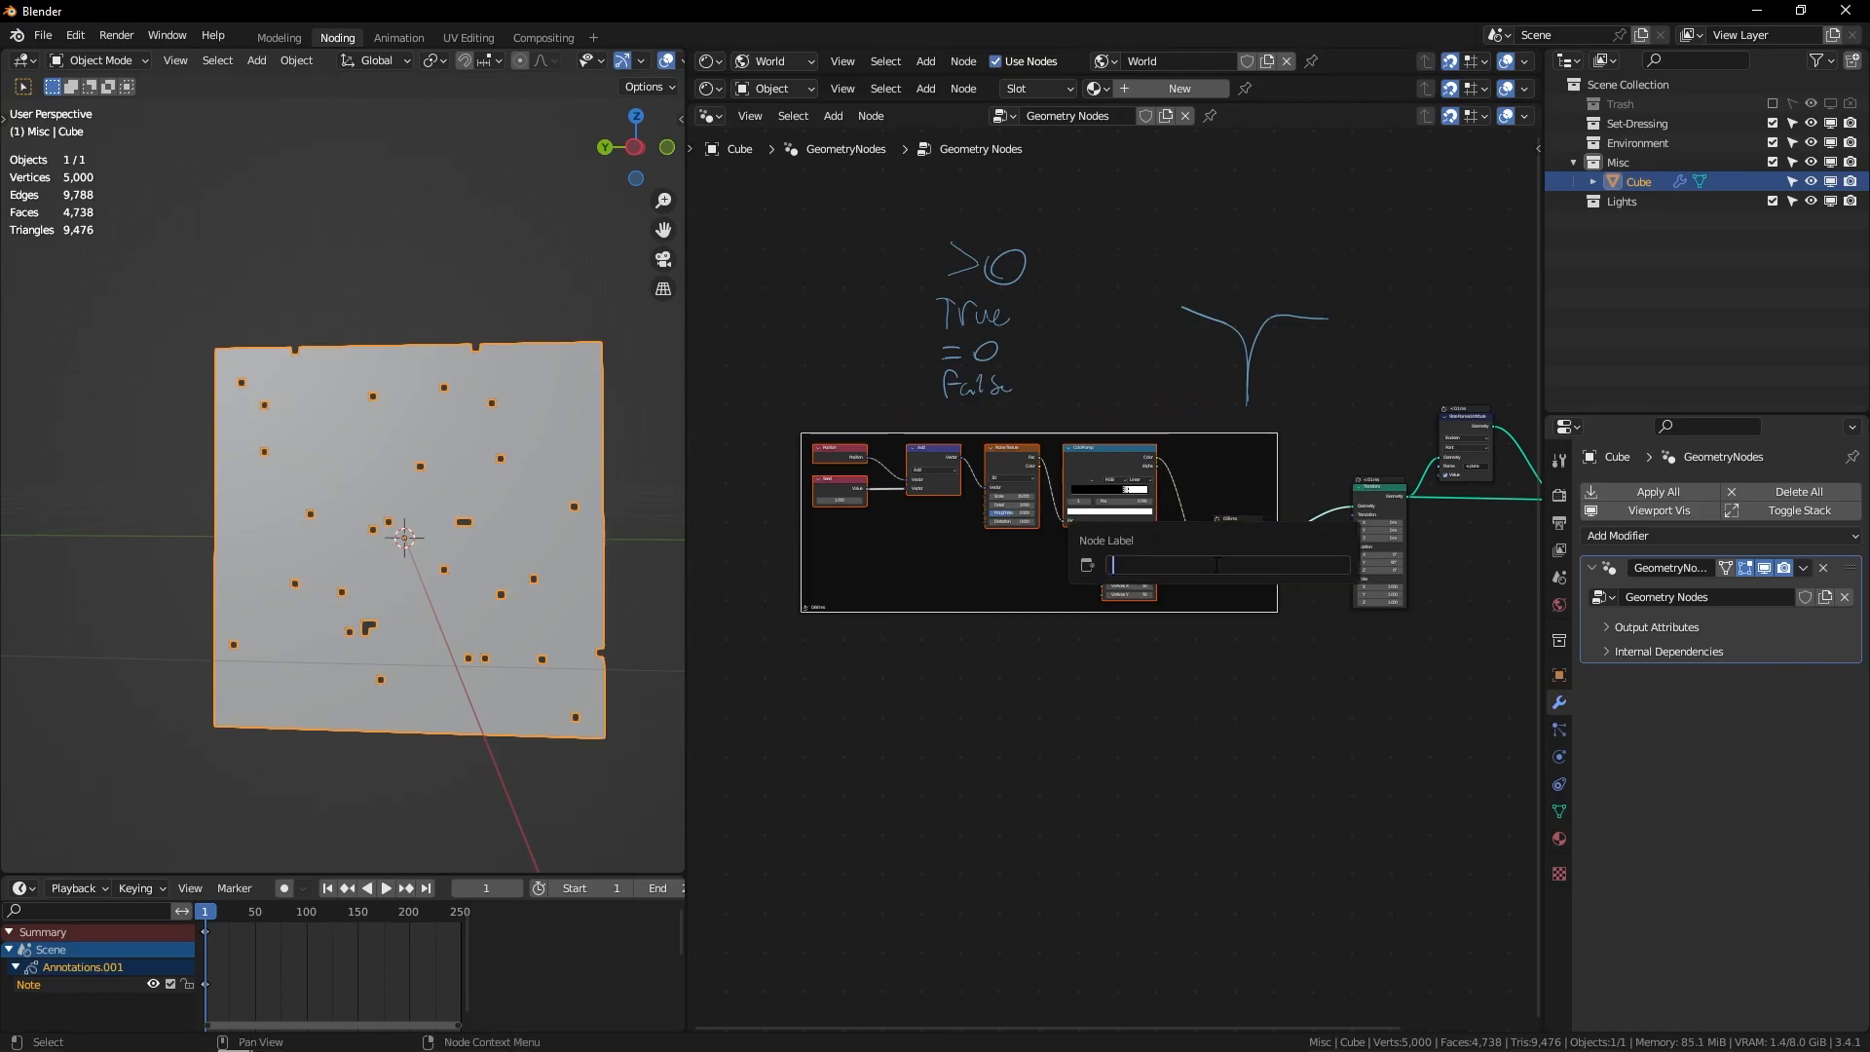
pyautogui.write('Deleteting')
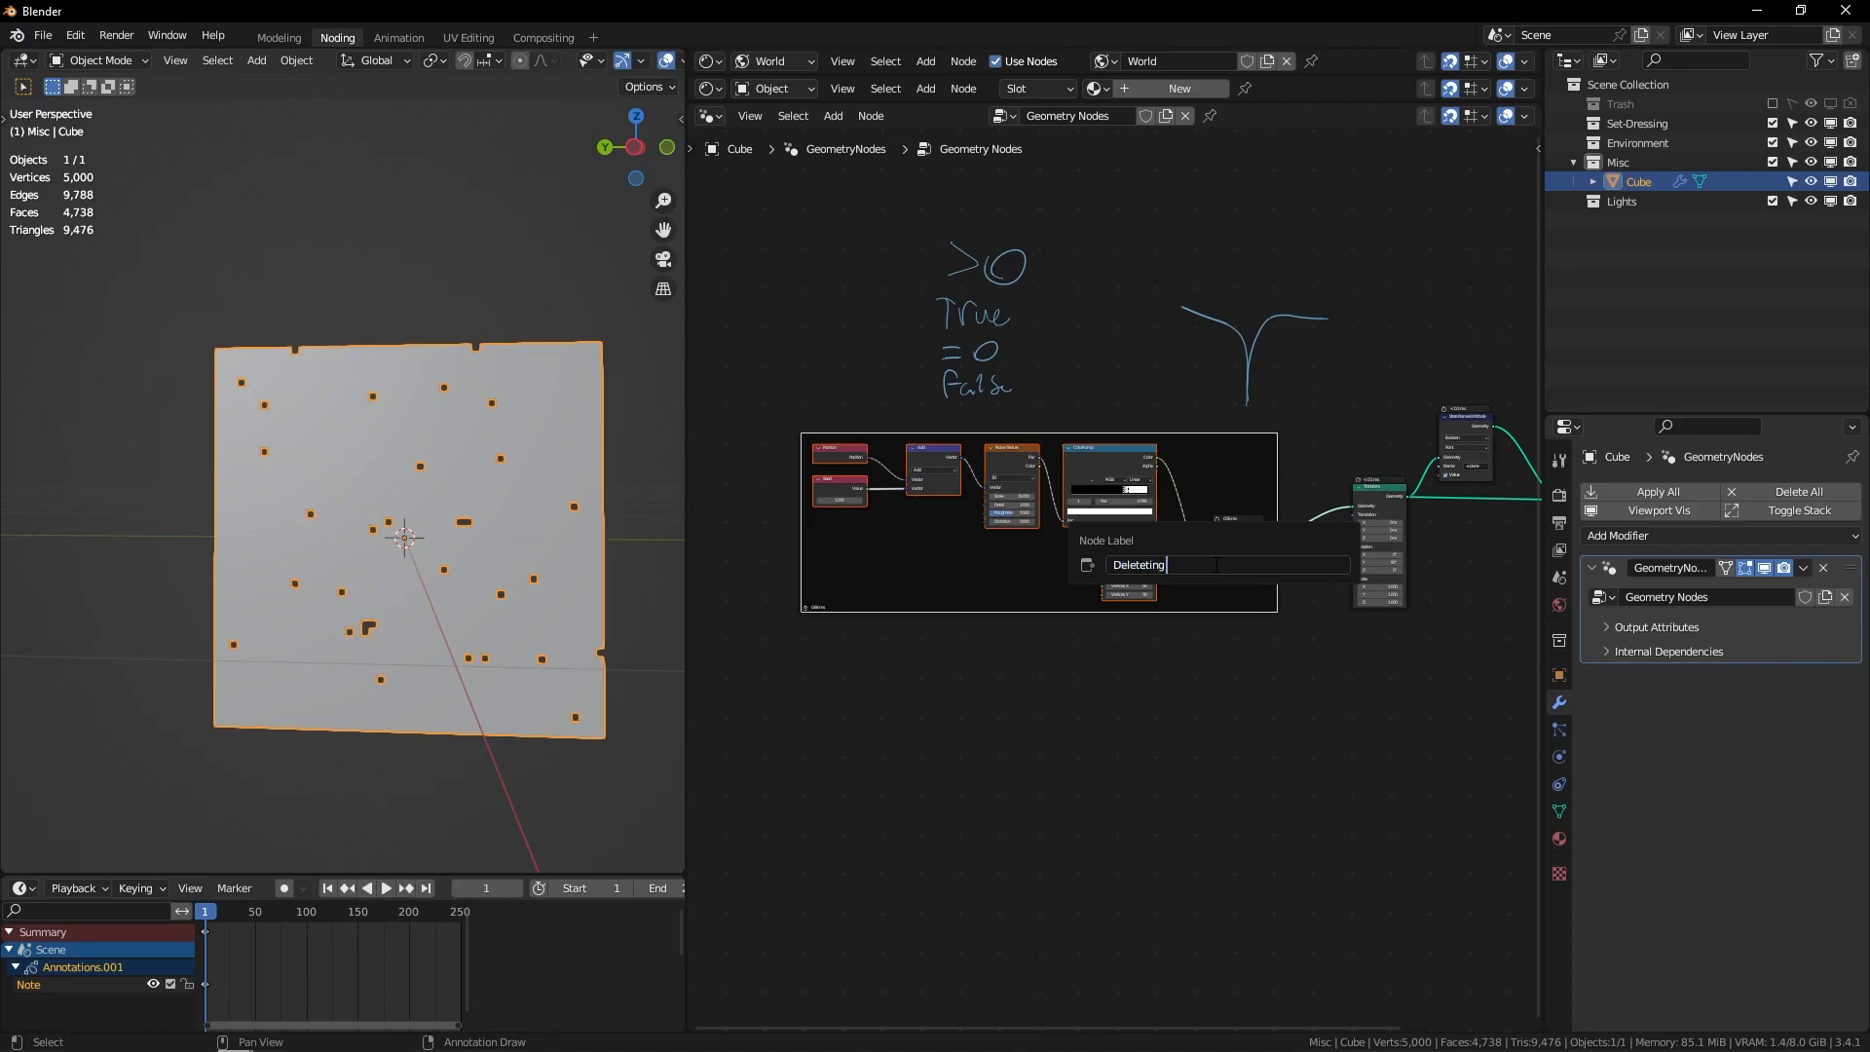
pyautogui.write(' Geo')
pyautogui.press('Return')
pyautogui.moveTo(1270, 284); pyautogui.dragTo(1223, 305, button='middle')
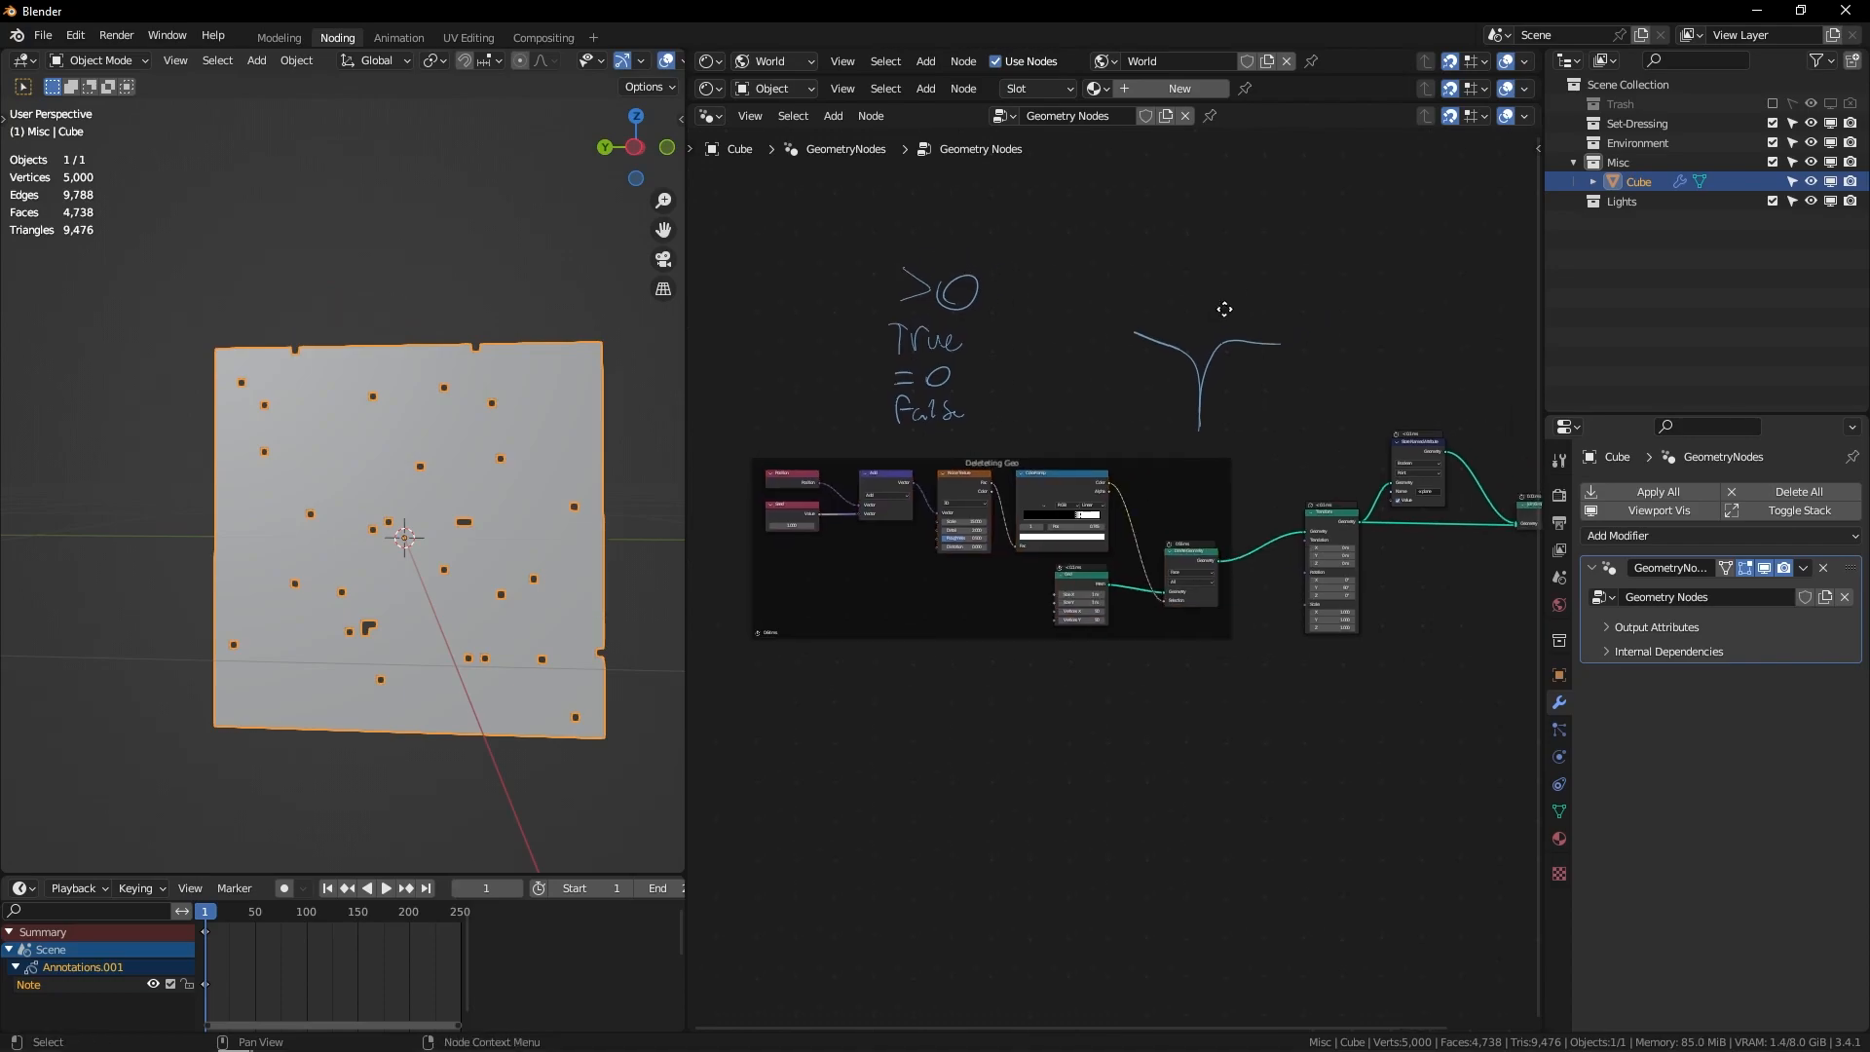
# Step: Move the Group Output node well away from Join Geometry to make room for another node
pyautogui.moveTo(1377, 404); pyautogui.dragTo(1240, 412, button='middle')
pyautogui.moveTo(1440, 482); pyautogui.dragTo(998, 428, button='middle')
pyautogui.click(1237, 436)
pyautogui.press('g')
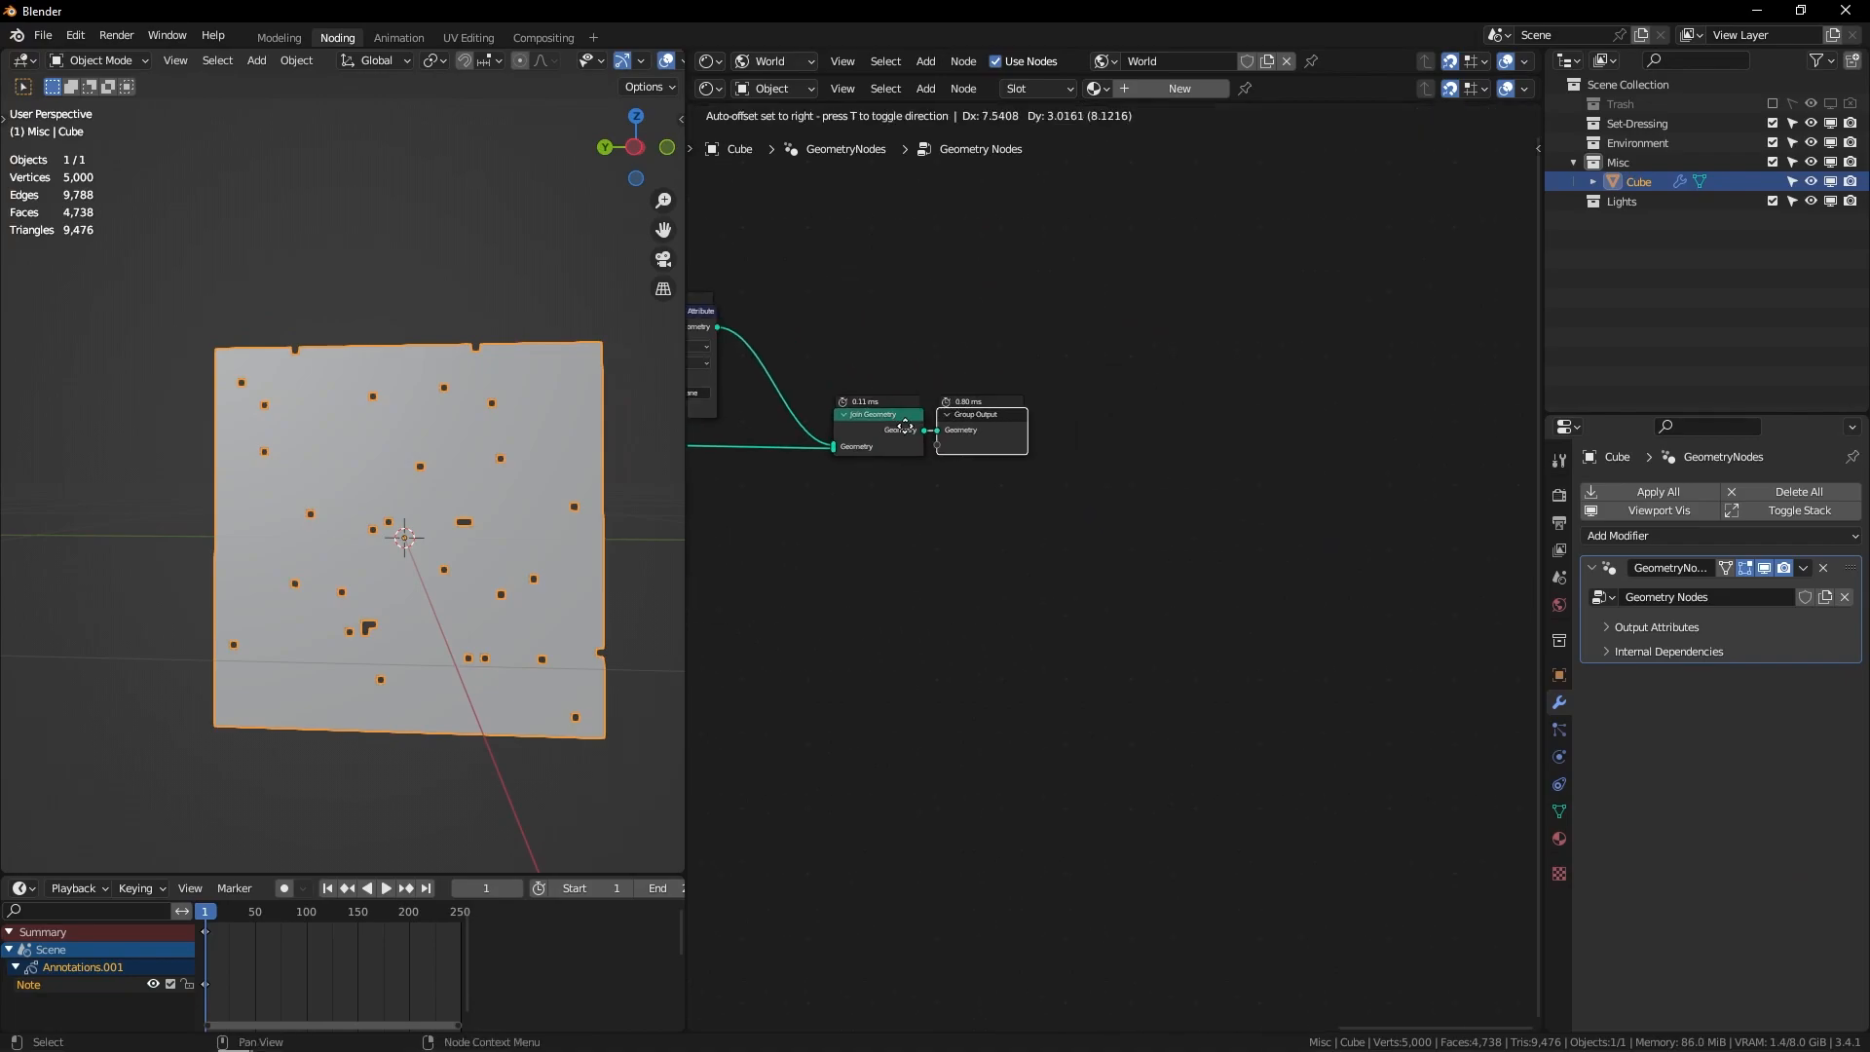
pyautogui.click(1448, 427)
# Step: Insert a Subdivision Surface node between Join Geometry and Group Output
pyautogui.hotkey('shift', 'a')
pyautogui.write('s')
pyautogui.write('subd')
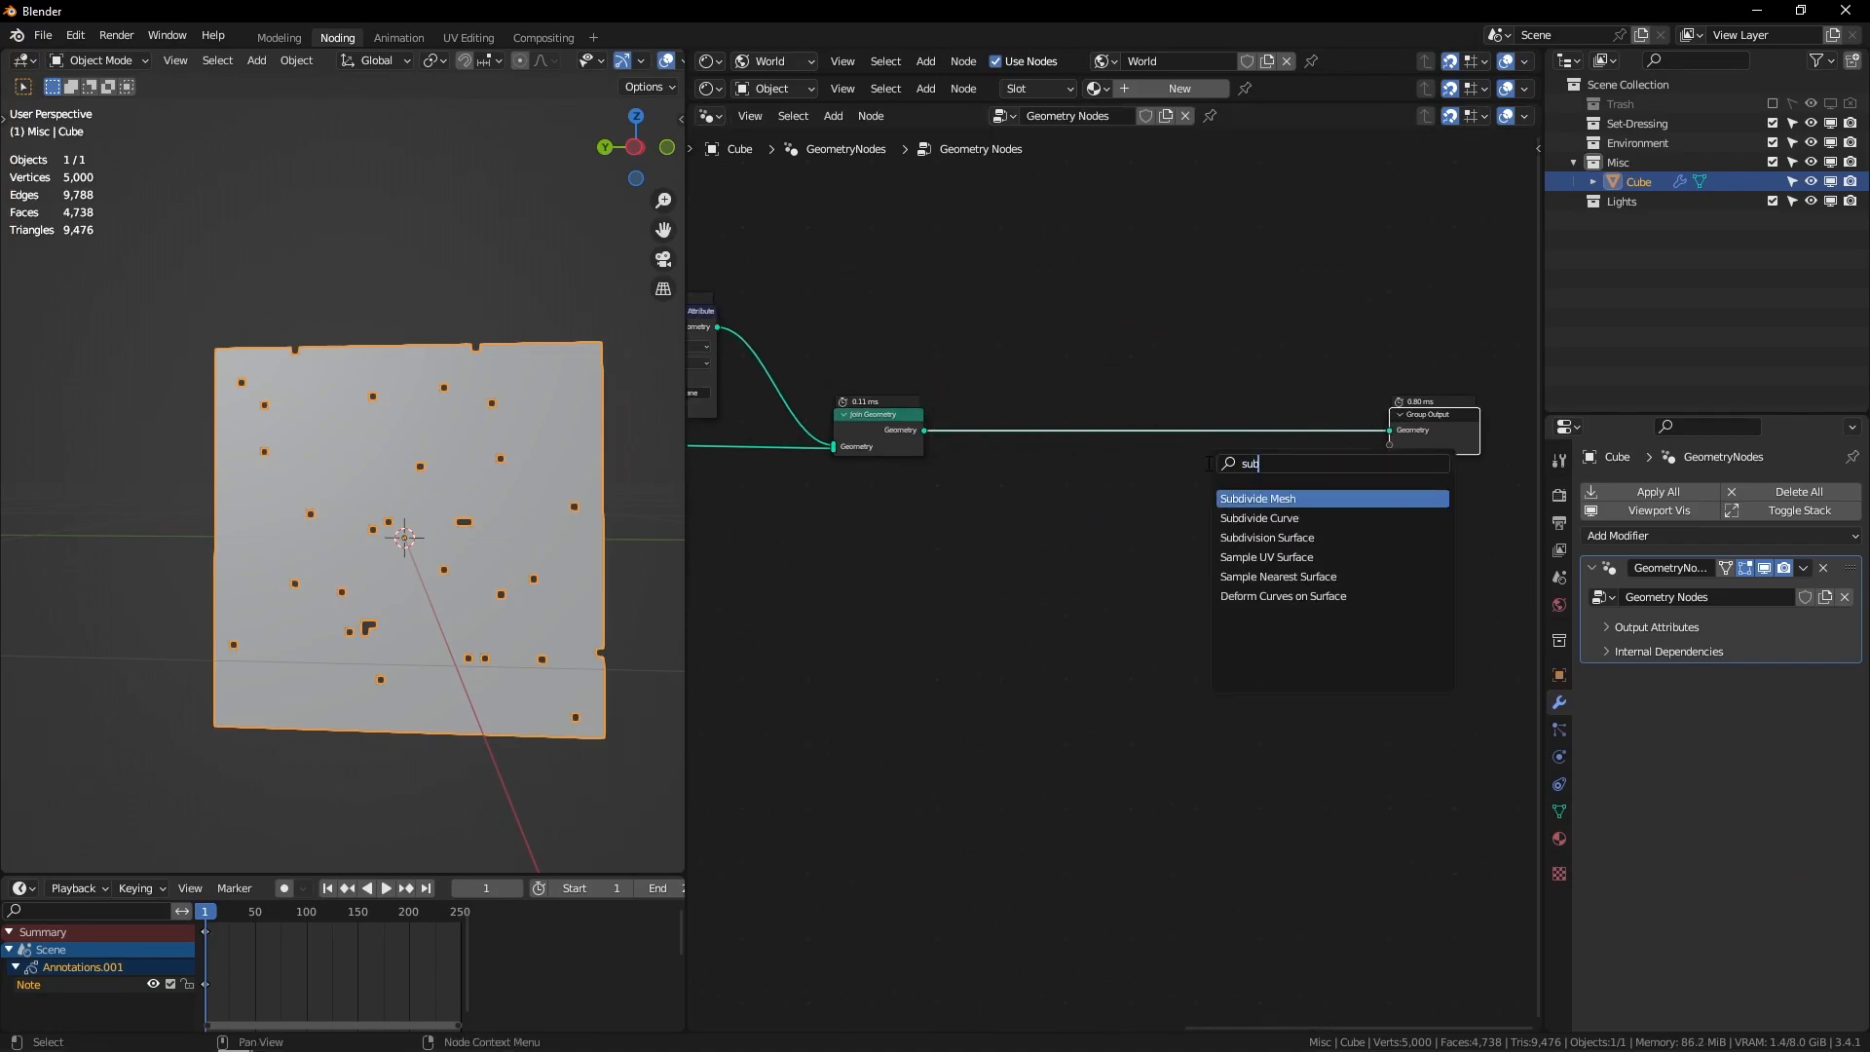
pyautogui.press('Down')
pyautogui.press('Down')
pyautogui.press('Return')
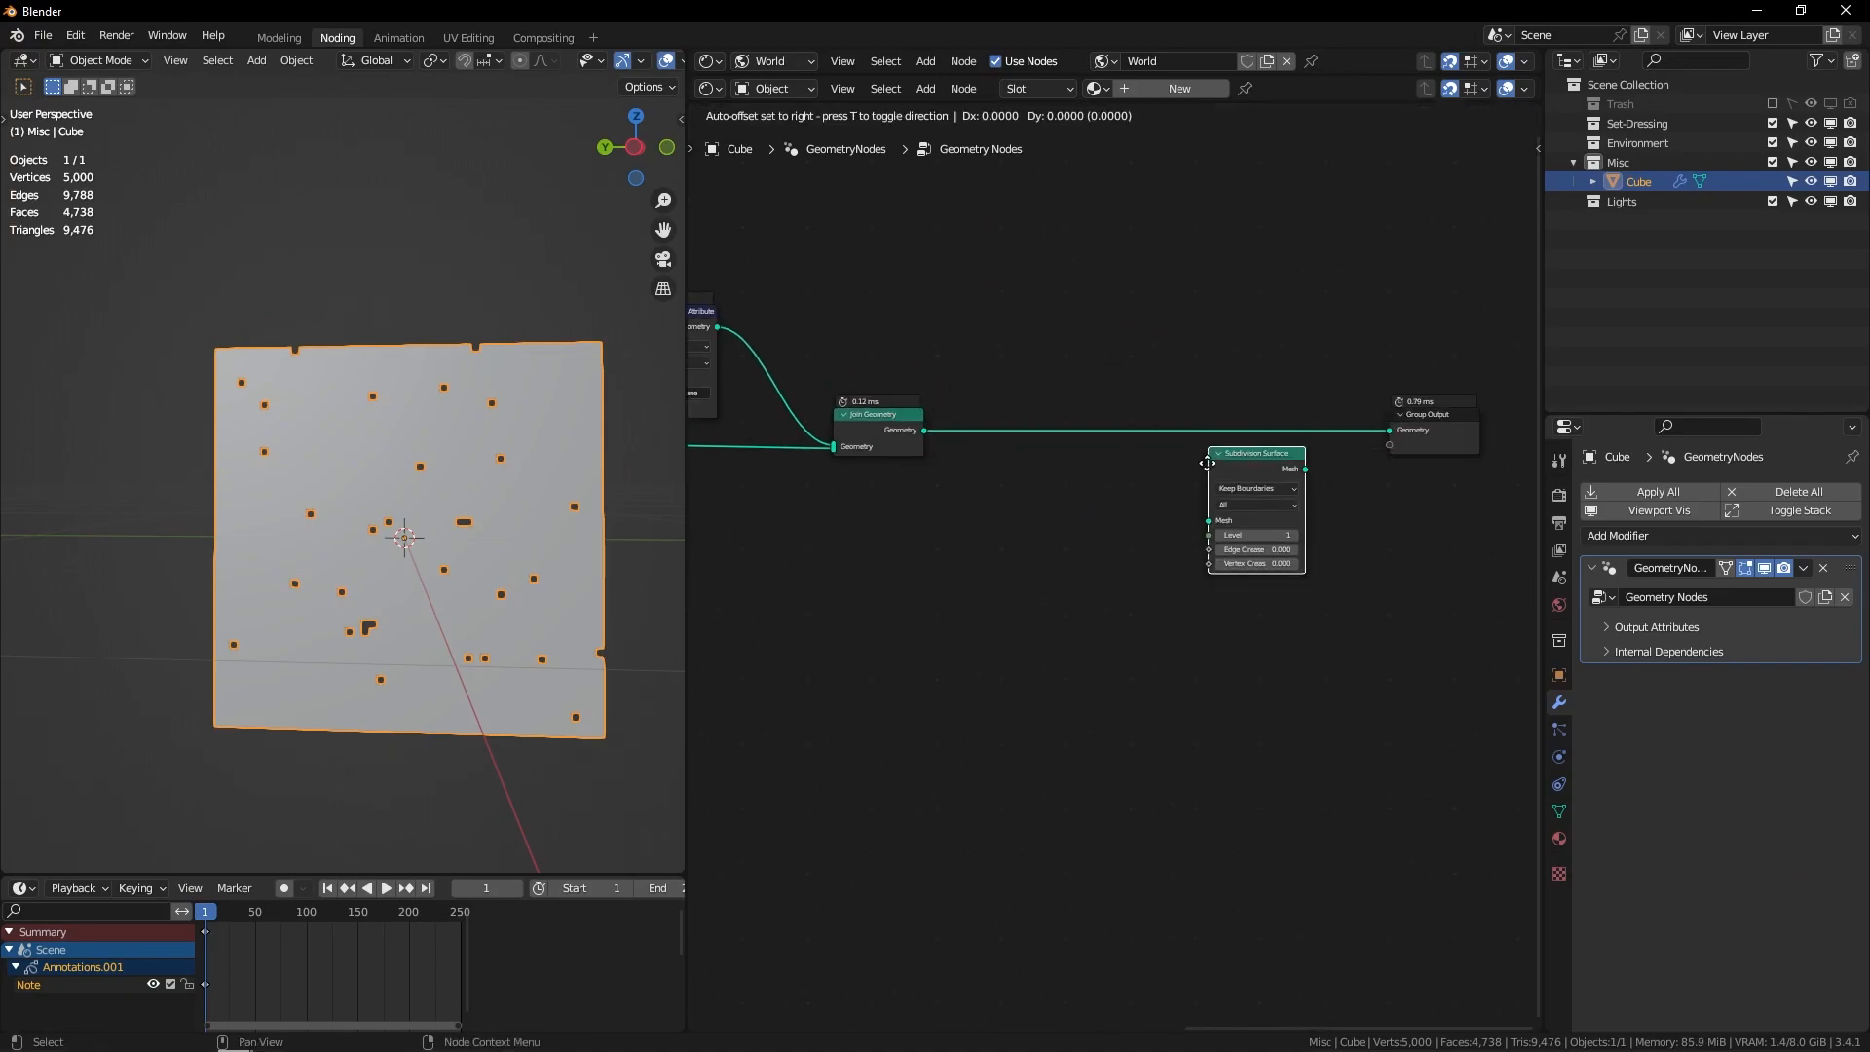
pyautogui.click(1117, 409)
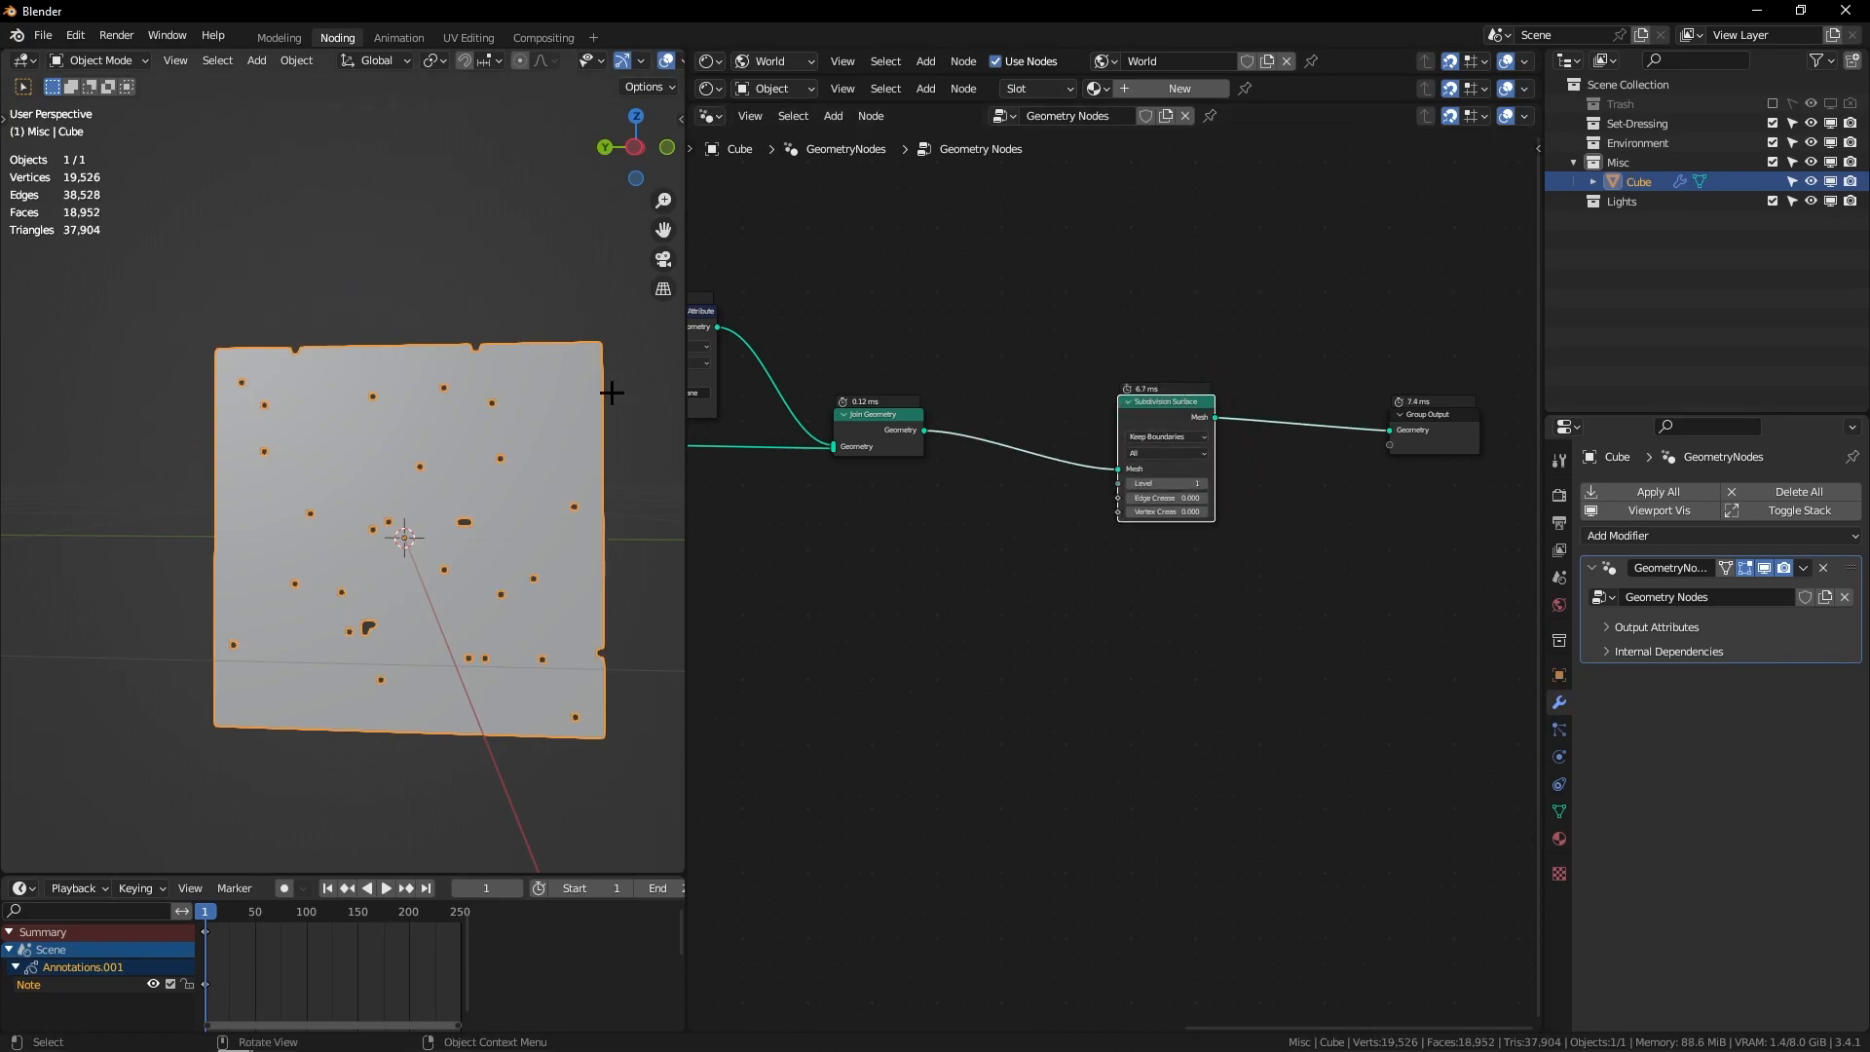
# Step: Examine a small hole's outline up close in left orthographic view, and look at the grid edge-on and at an angle
pyautogui.click(635, 147)
pyautogui.keyDown('ctrl'); pyautogui.moveTo(458, 721); pyautogui.dragTo(459, 714, button='middle'); pyautogui.keyUp('ctrl')
pyautogui.keyDown('shift'); pyautogui.moveTo(401, 576); pyautogui.dragTo(520, 423, button='middle'); pyautogui.keyUp('shift')
pyautogui.keyDown('ctrl'); pyautogui.moveTo(487, 556); pyautogui.dragTo(493, 426, button='middle'); pyautogui.keyUp('ctrl')
pyautogui.moveTo(336, 511)
pyautogui.keyDown('ctrl'); pyautogui.mouseDown(button='middle')
pyautogui.moveTo(355, 443)
pyautogui.moveTo(496, 522)
pyautogui.moveTo(489, 551)
pyautogui.moveTo(443, 518)
pyautogui.moveTo(462, 290)
pyautogui.moveTo(496, 725)
pyautogui.mouseUp(button='middle'); pyautogui.keyUp('ctrl')
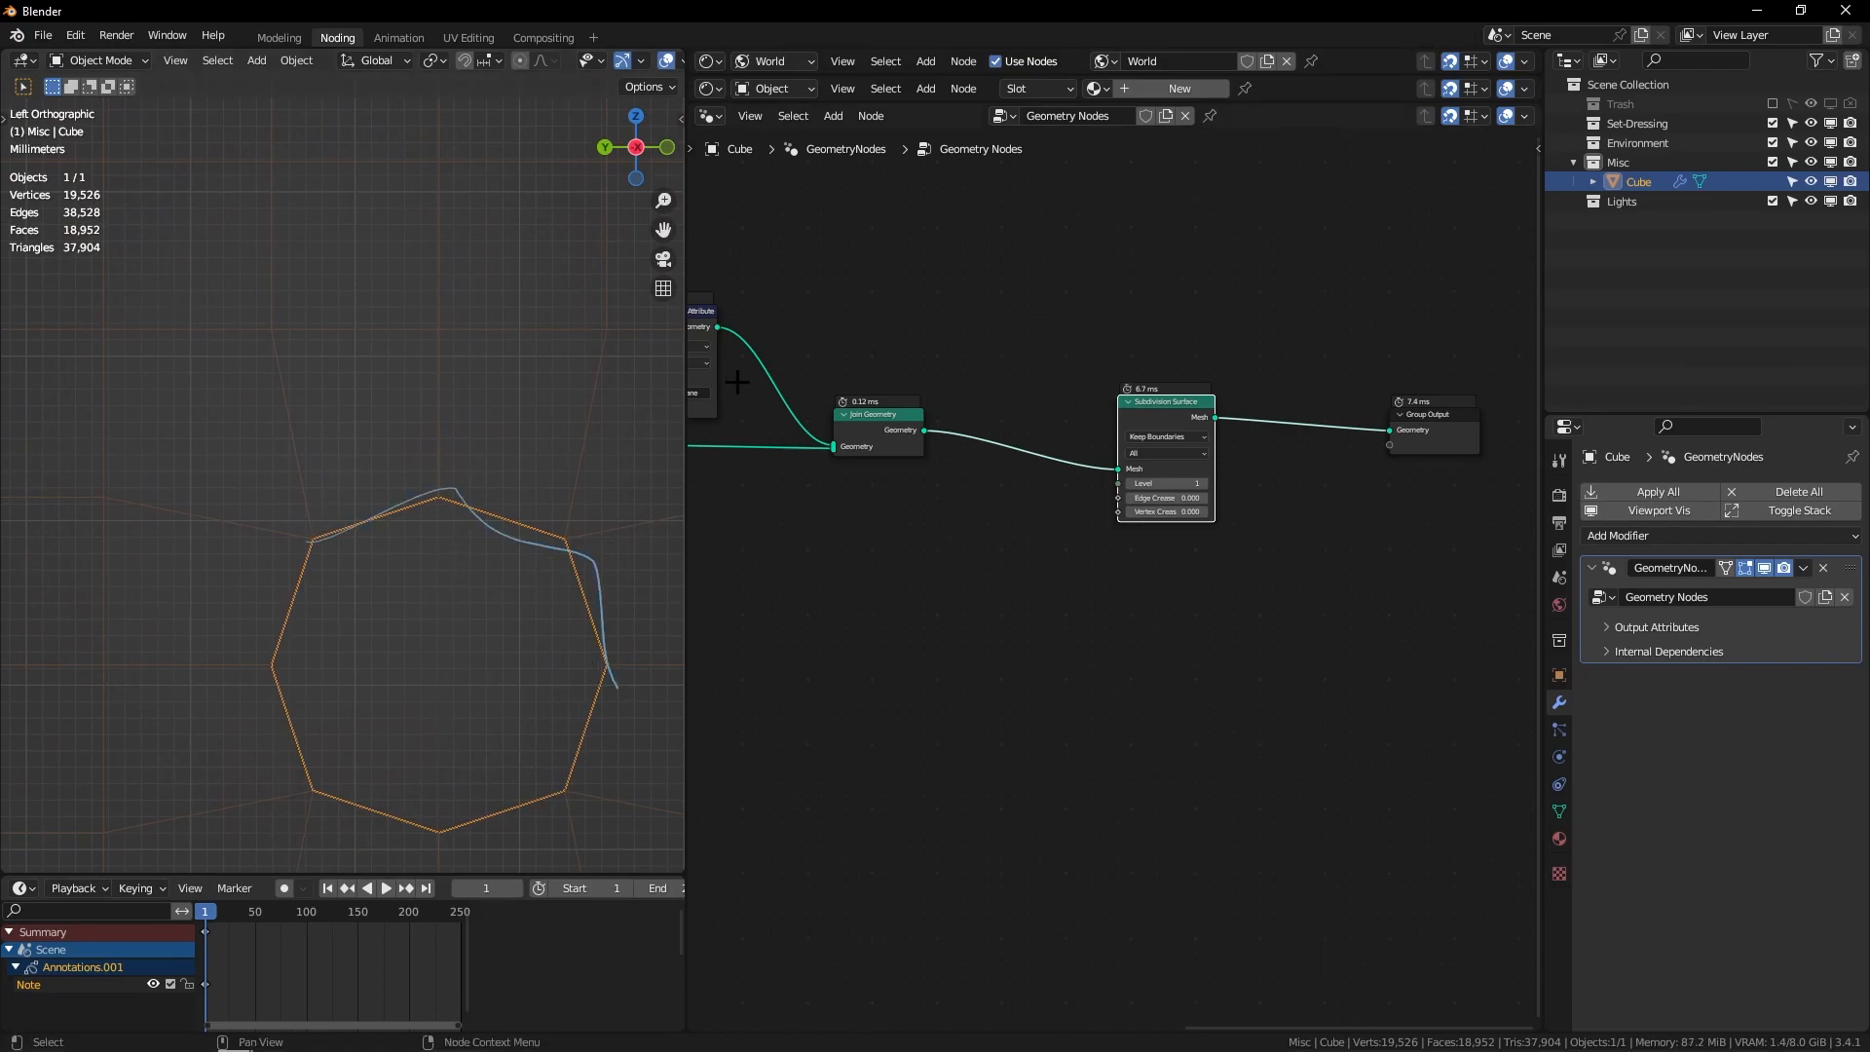
pyautogui.moveTo(572, 588)
pyautogui.mouseDown(button='right')
pyautogui.moveTo(575, 555)
pyautogui.moveTo(318, 534)
pyautogui.mouseUp(button='right')
pyautogui.keyDown('ctrl'); pyautogui.moveTo(296, 563); pyautogui.dragTo(511, 454, button='middle'); pyautogui.keyUp('ctrl')
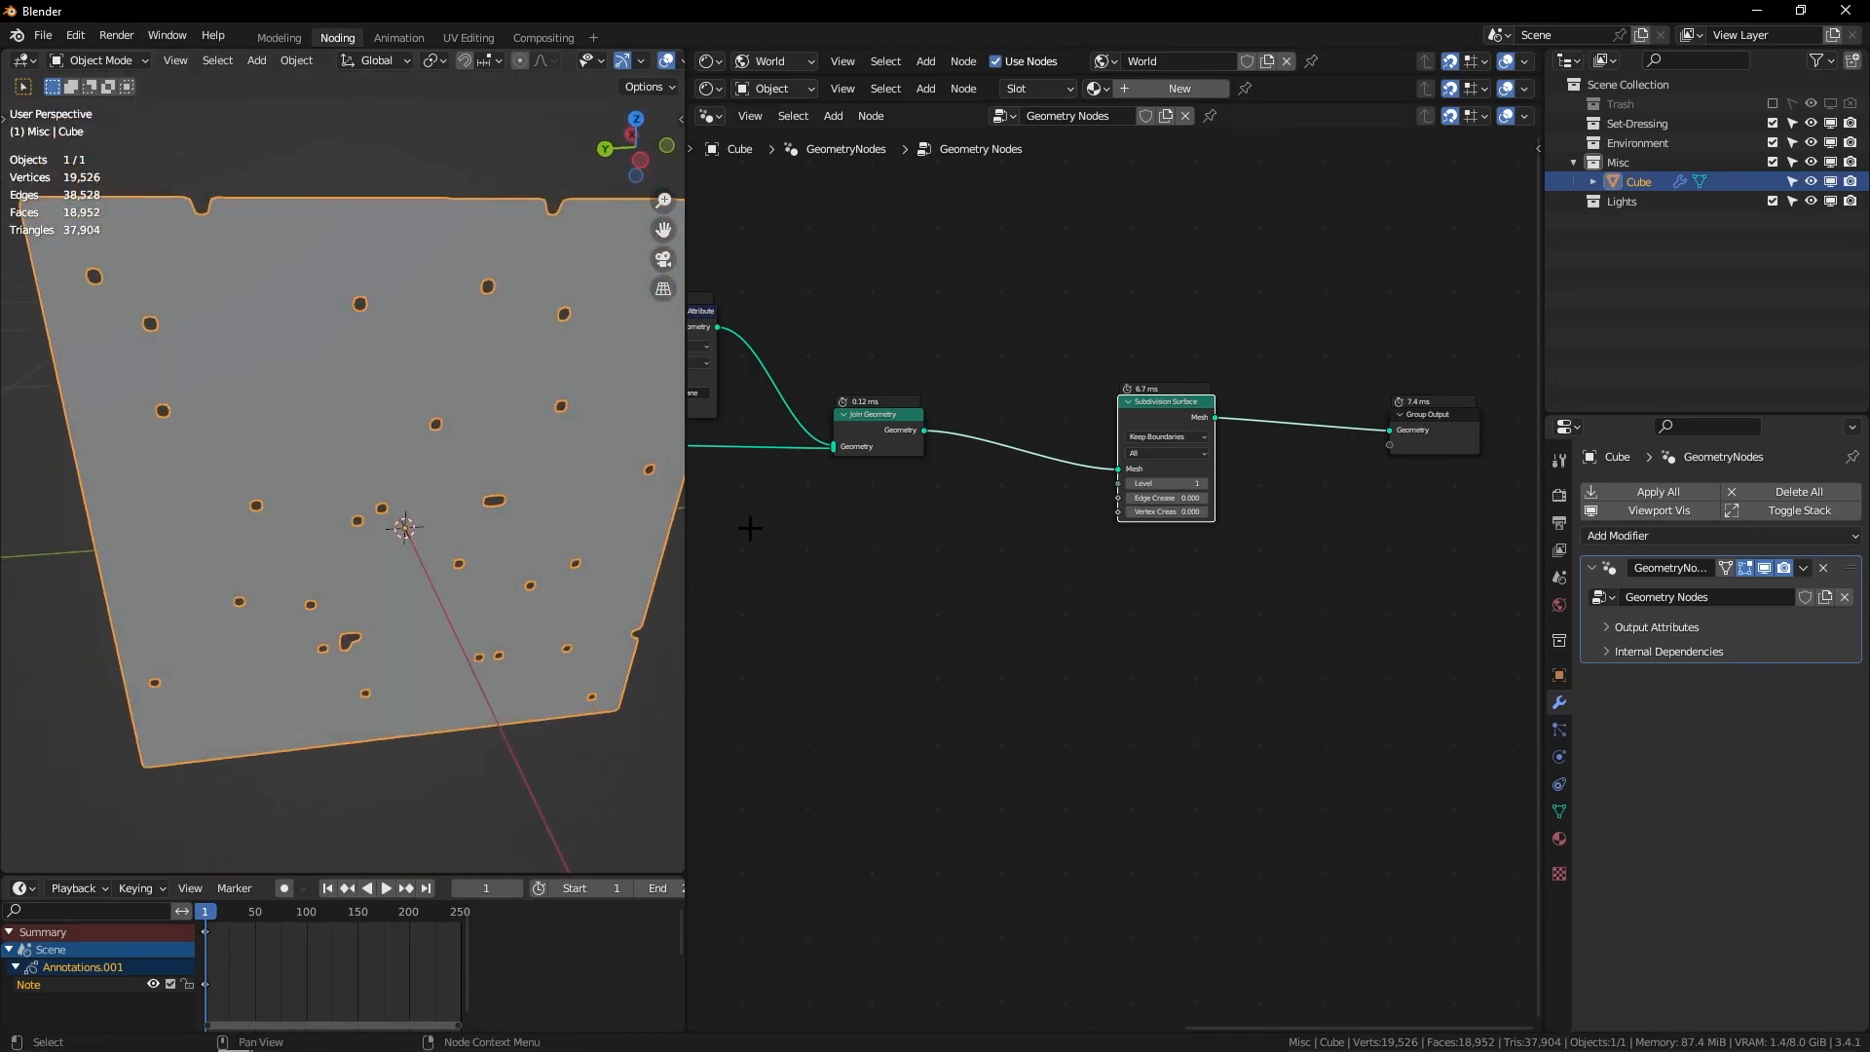
pyautogui.moveTo(1293, 471); pyautogui.dragTo(1153, 429, button='middle')
pyautogui.moveTo(633, 457); pyautogui.dragTo(448, 325, button='middle')
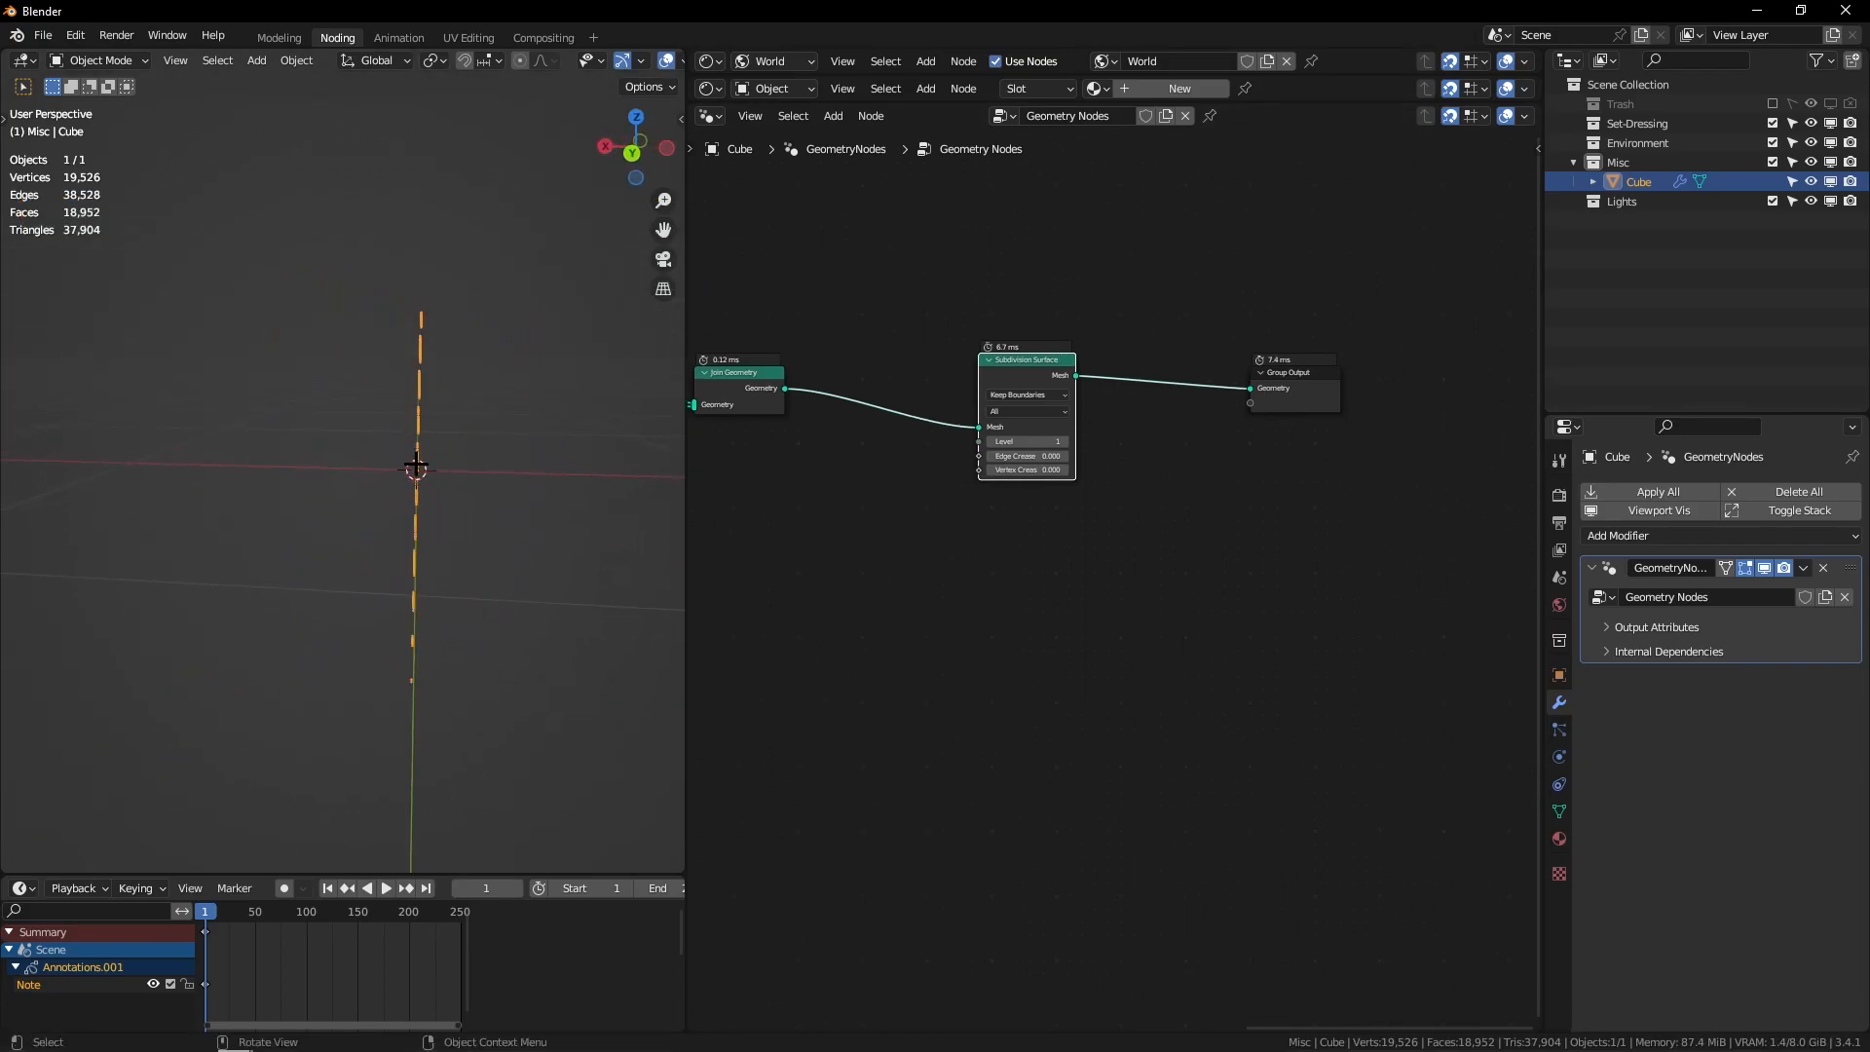
pyautogui.moveTo(343, 336); pyautogui.dragTo(526, 292, button='right')
pyautogui.moveTo(553, 302); pyautogui.dragTo(407, 492, button='middle')
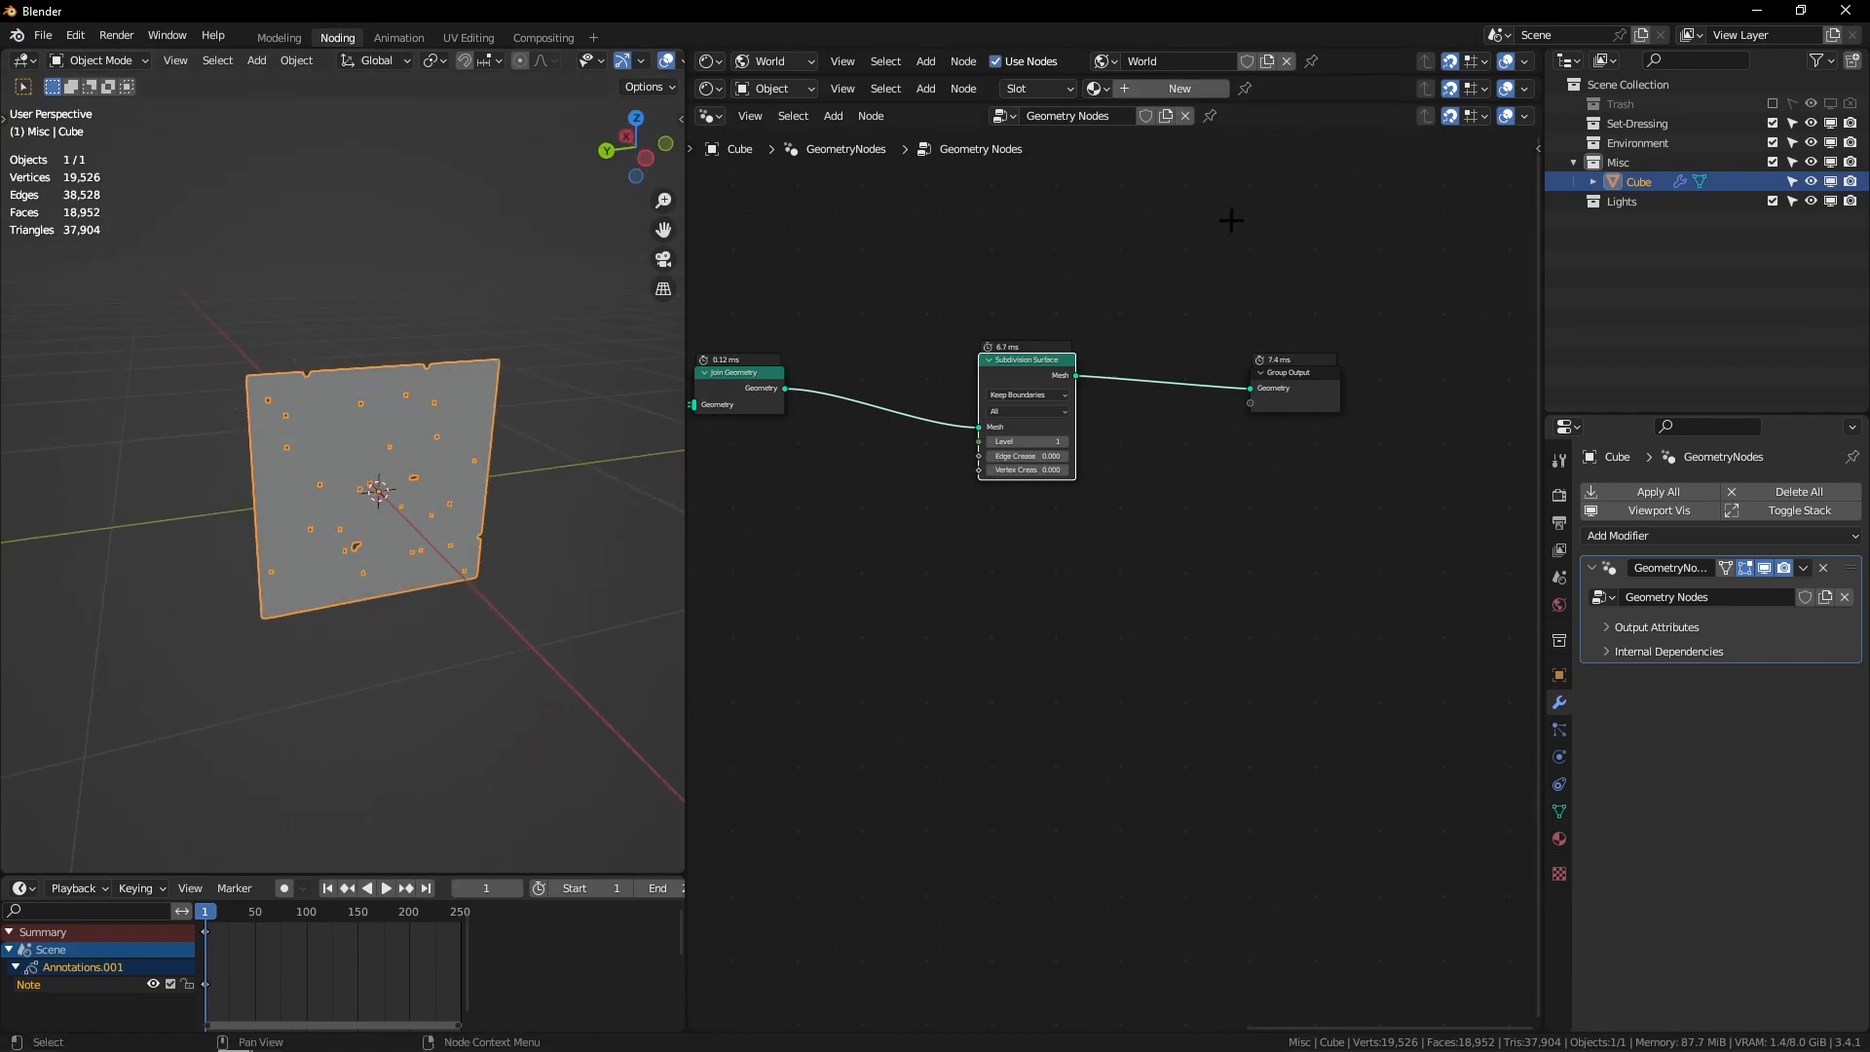
# Step: Rename the geometry node tree to "Vellum" and pin it in the node editor
pyautogui.press('KP_Decimal')
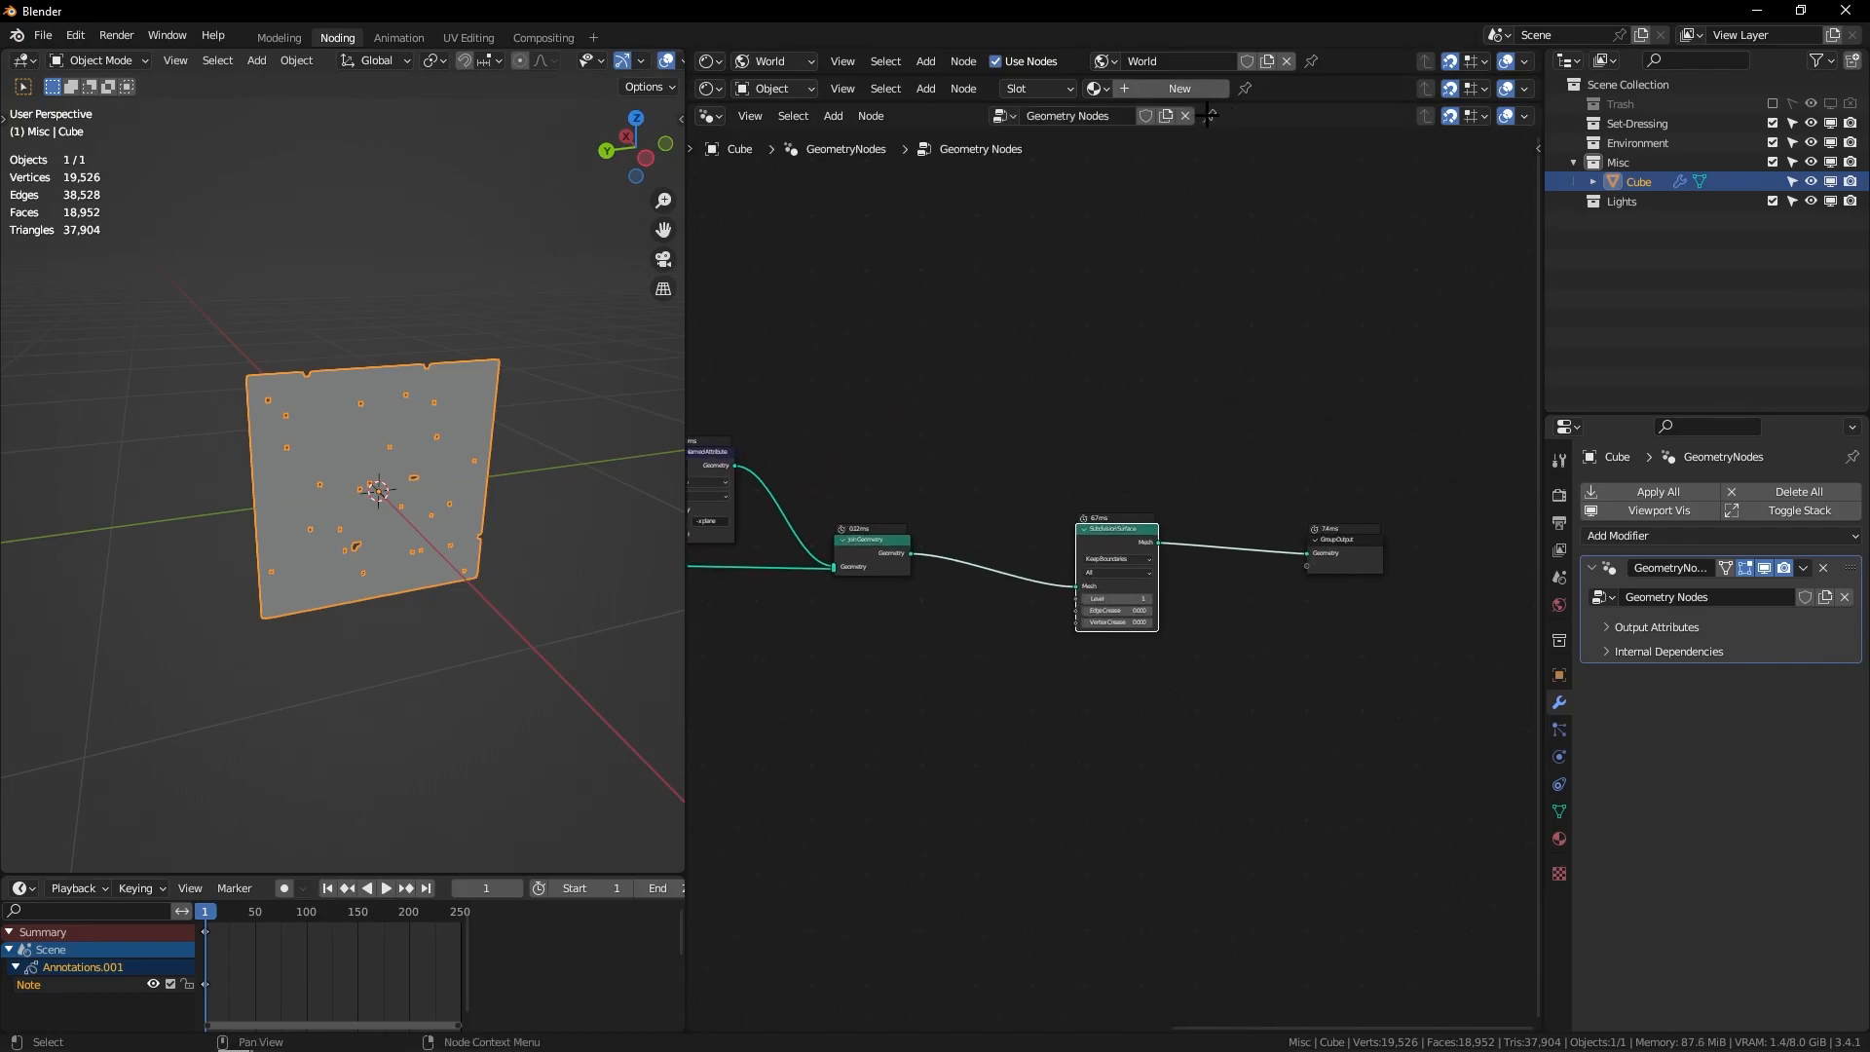
pyautogui.doubleClick(1089, 116)
pyautogui.write('Vellum')
pyautogui.press('Return')
pyautogui.click(1211, 116)
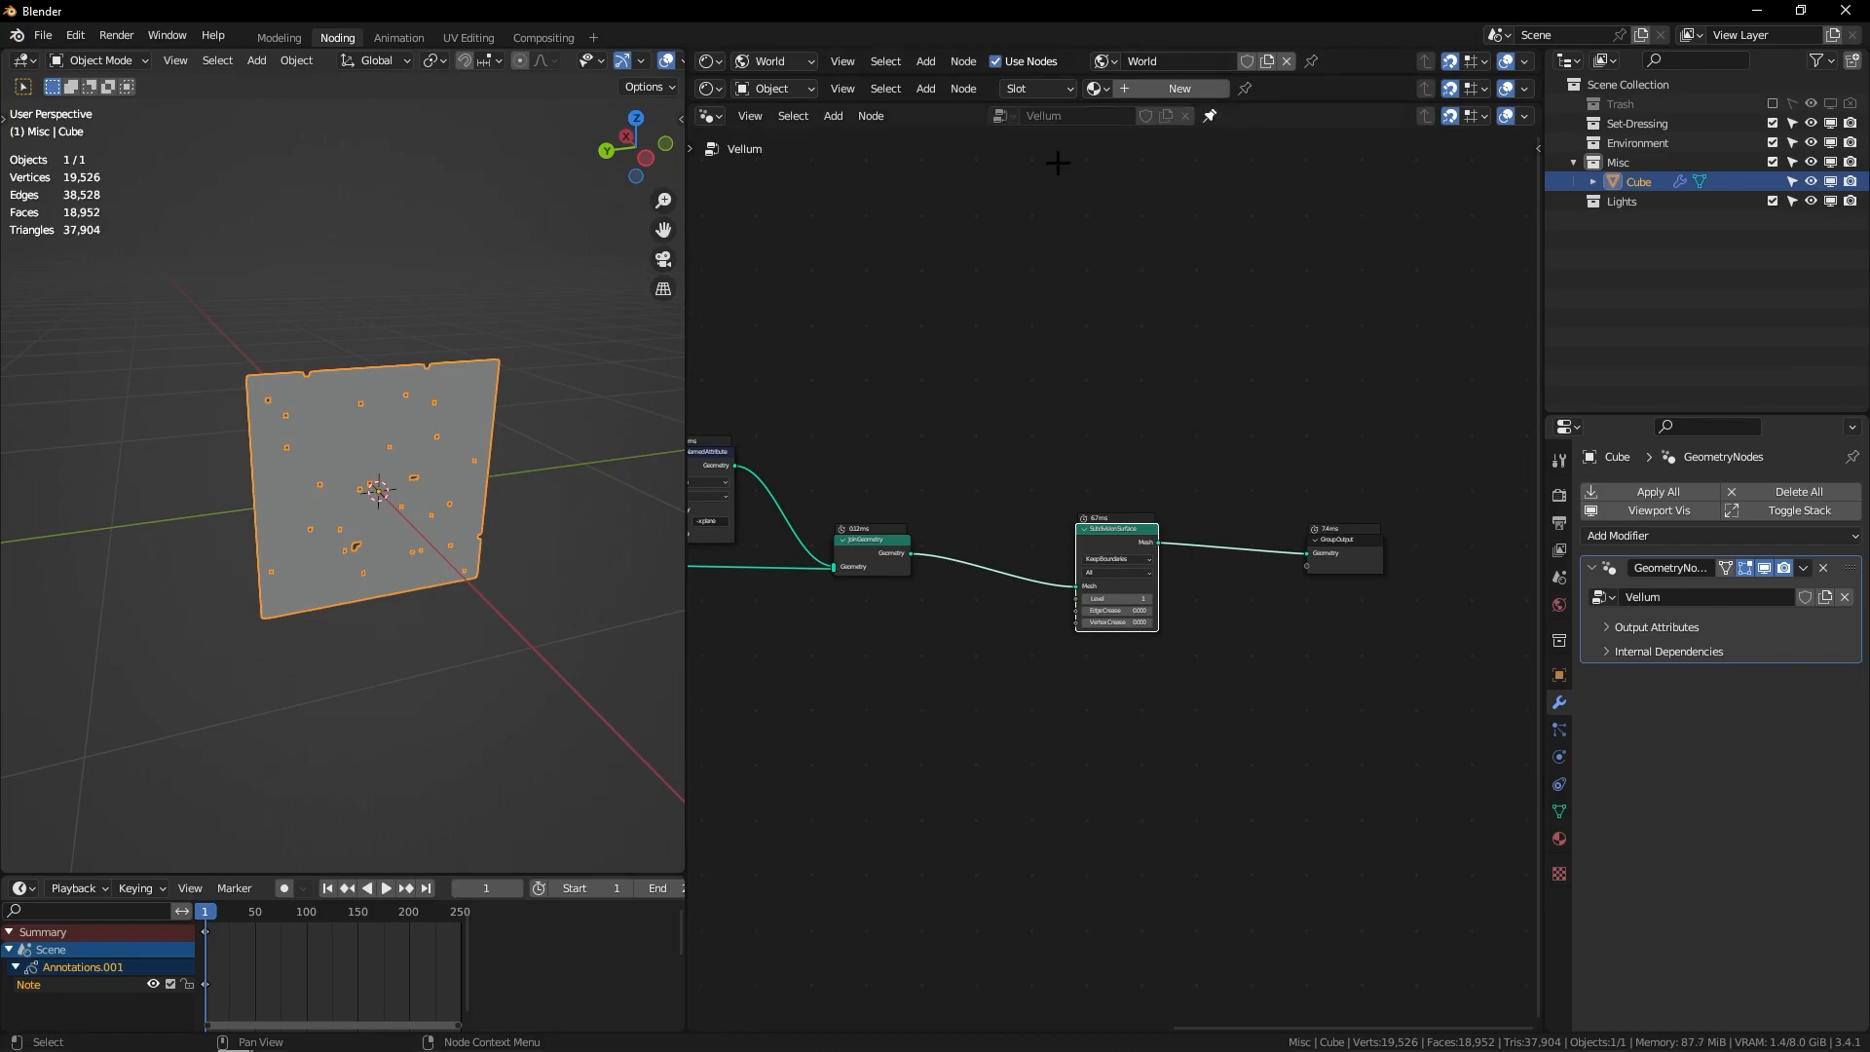
# Step: Add a Plain Axes empty at the world origin and raise it about 0.241 m along Z
pyautogui.moveTo(426, 355); pyautogui.dragTo(395, 462, button='middle')
pyautogui.hotkey('shift', 'a')
pyautogui.moveTo(412, 656)
pyautogui.click(539, 654)
pyautogui.press('g')
pyautogui.press('z')
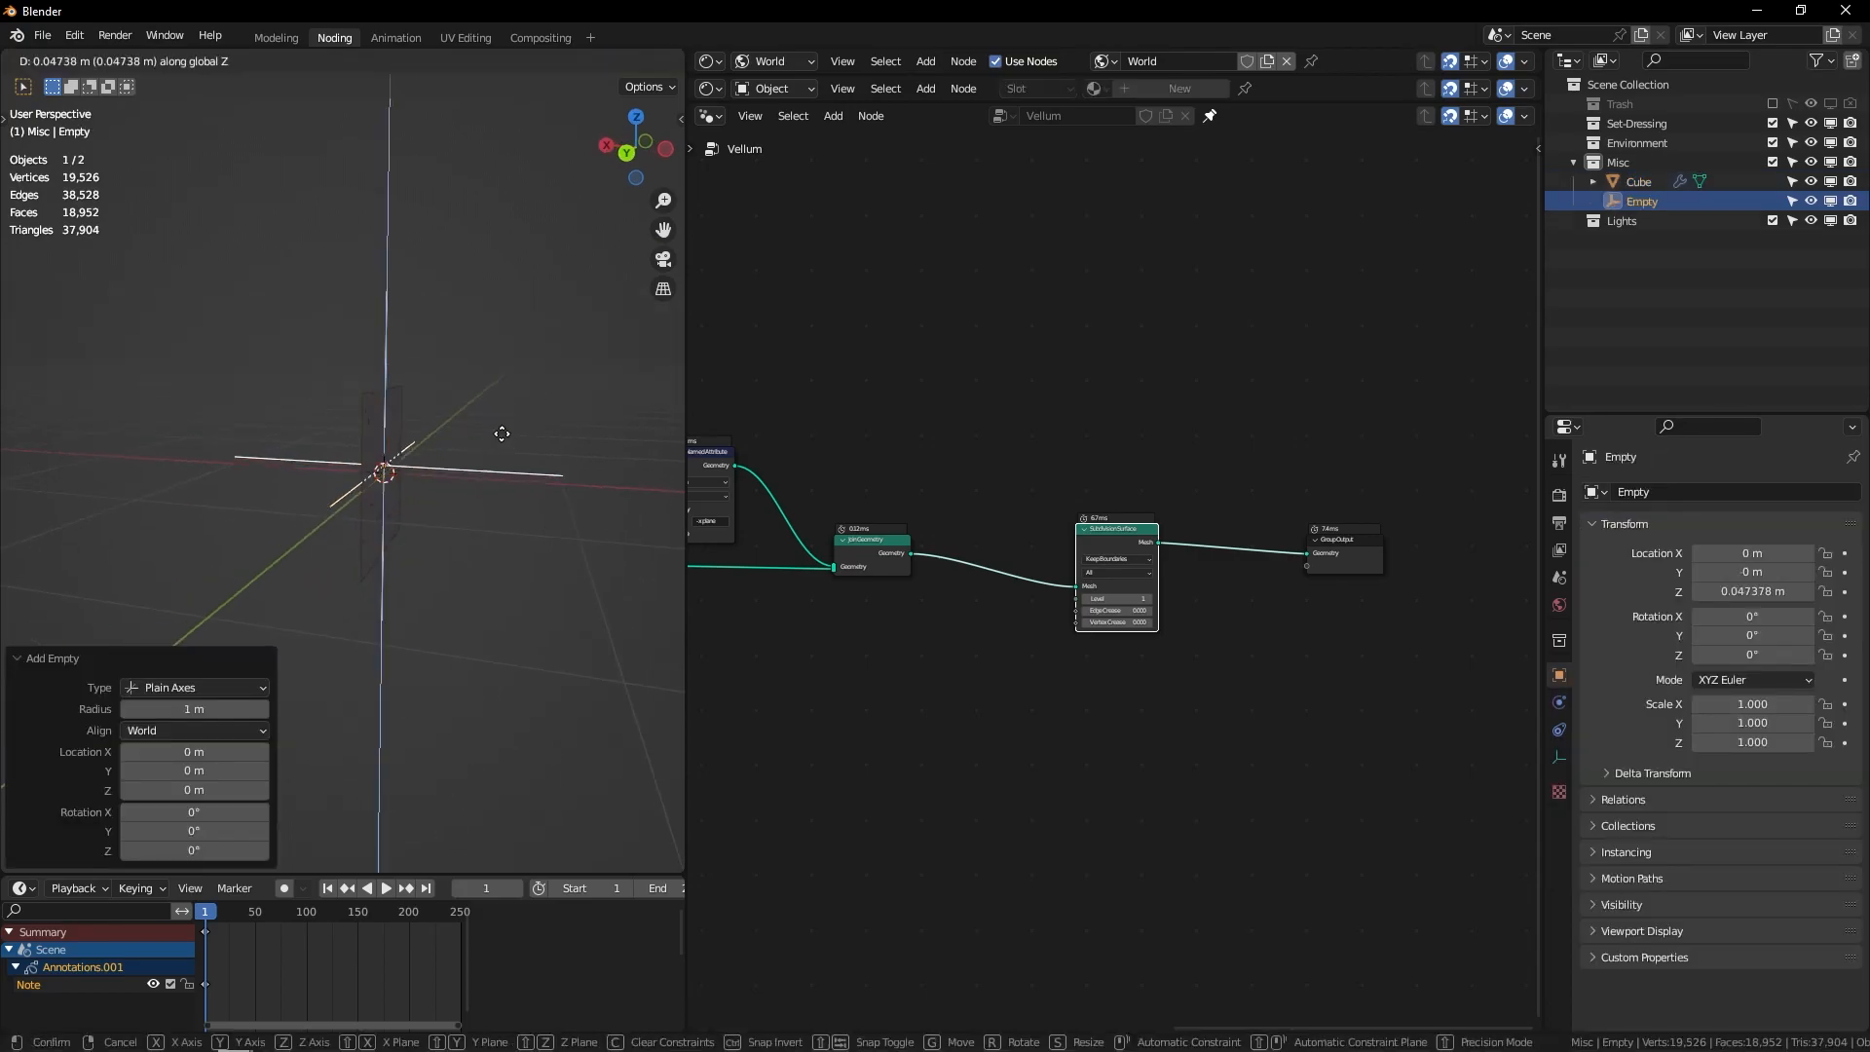
pyautogui.click(480, 351)
pyautogui.moveTo(480, 352); pyautogui.dragTo(317, 317, button='middle')
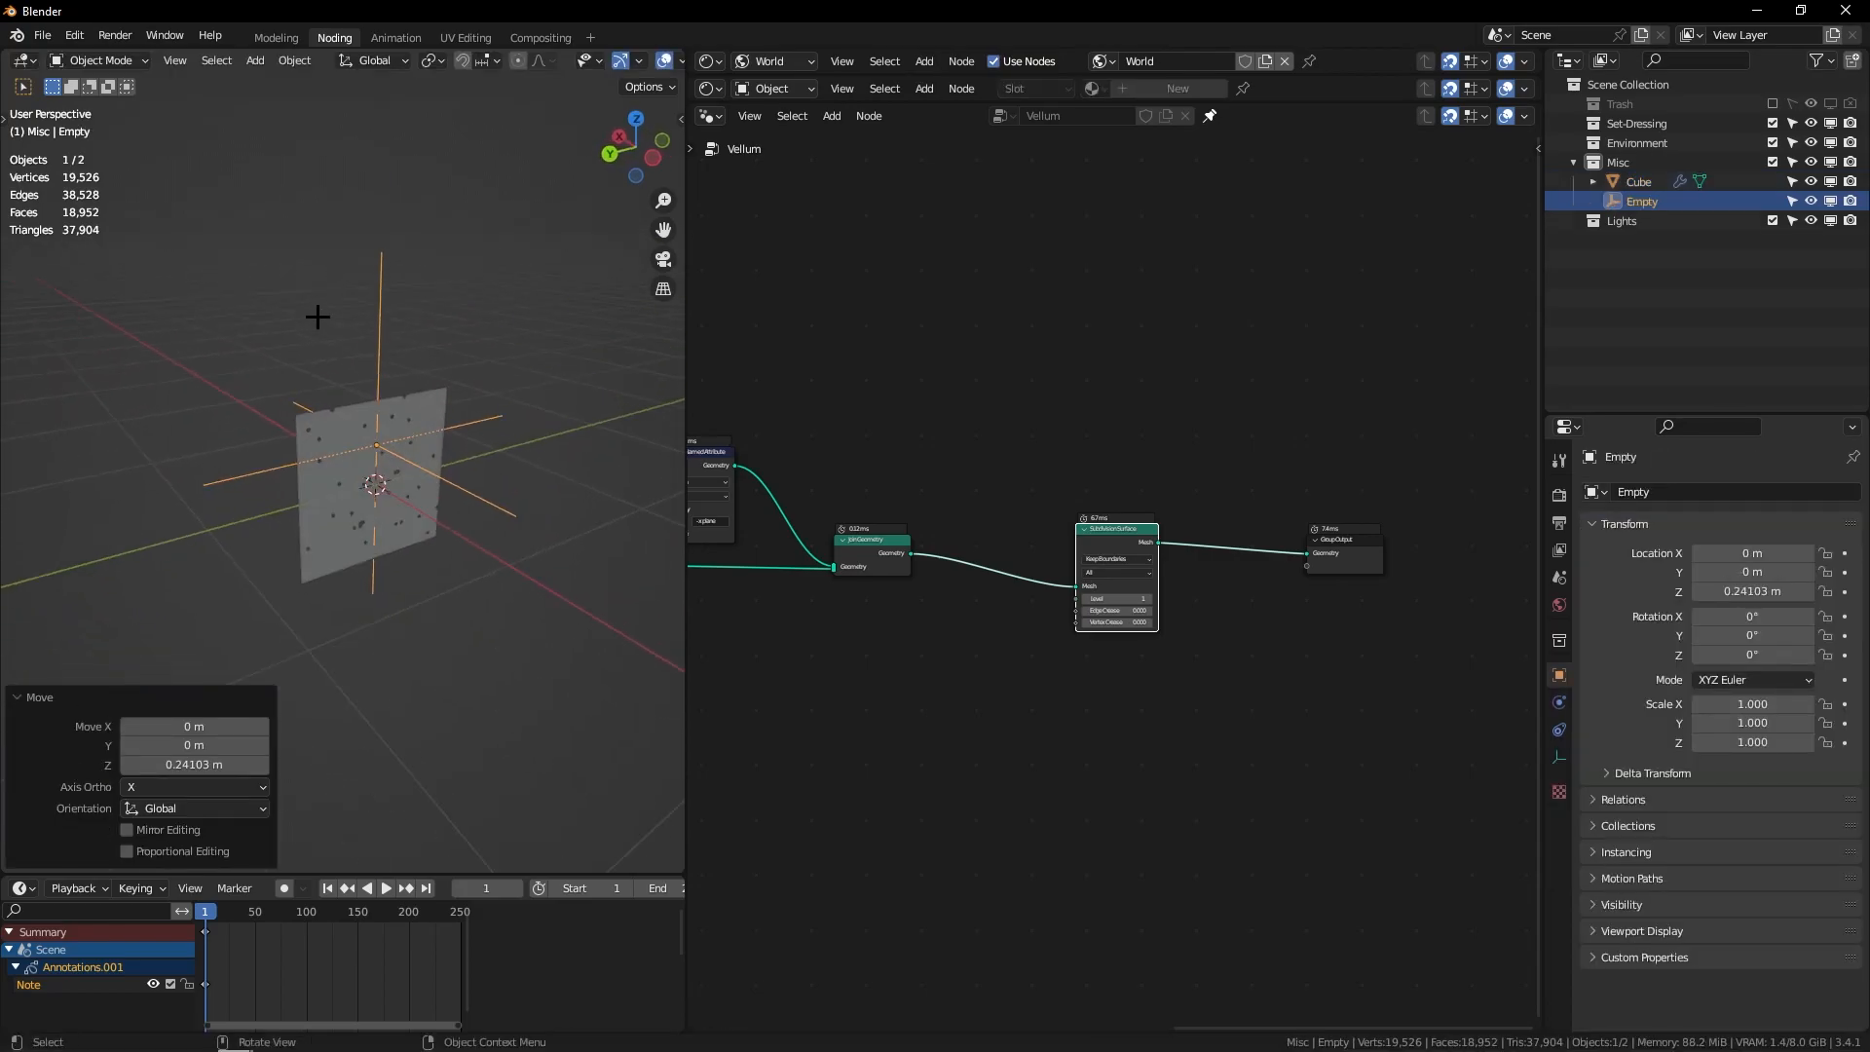
# Step: Rename the empty to "Loc Control" and the Cube object to "Vellum"
pyautogui.click(422, 410)
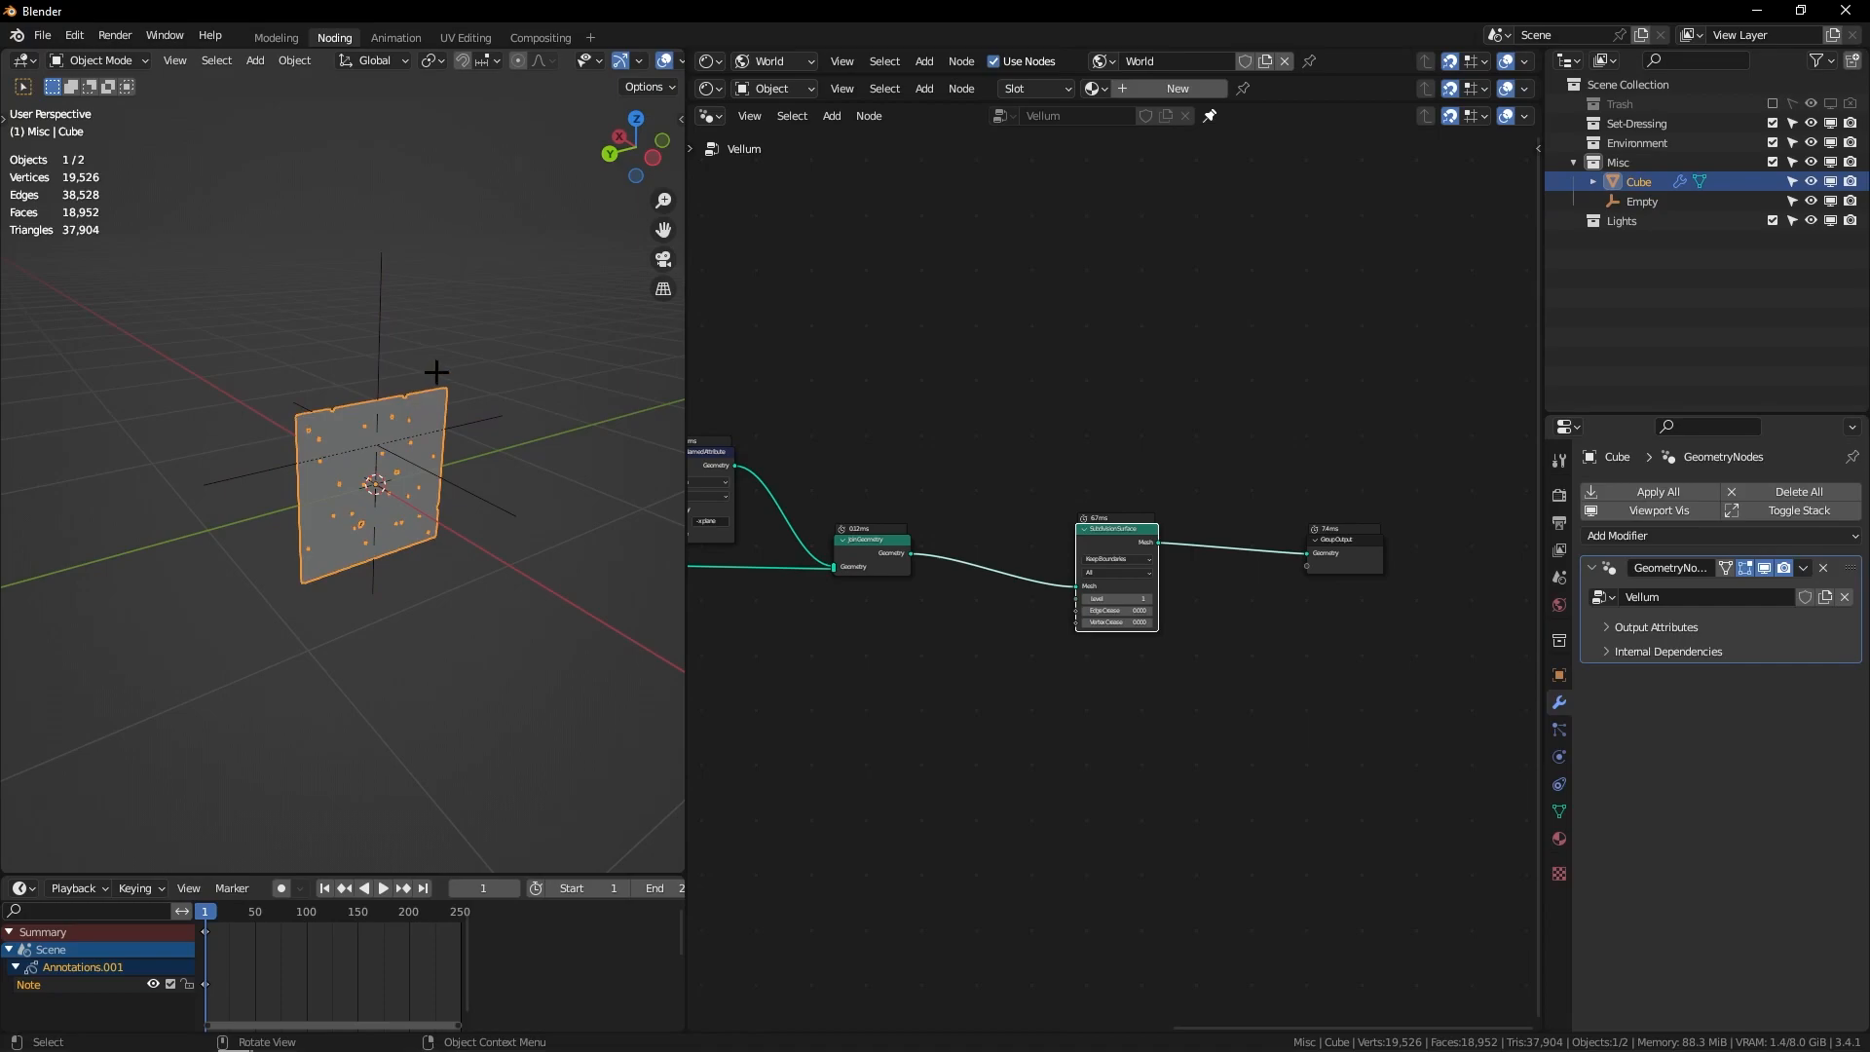
pyautogui.moveTo(435, 373); pyautogui.dragTo(363, 375, button='middle')
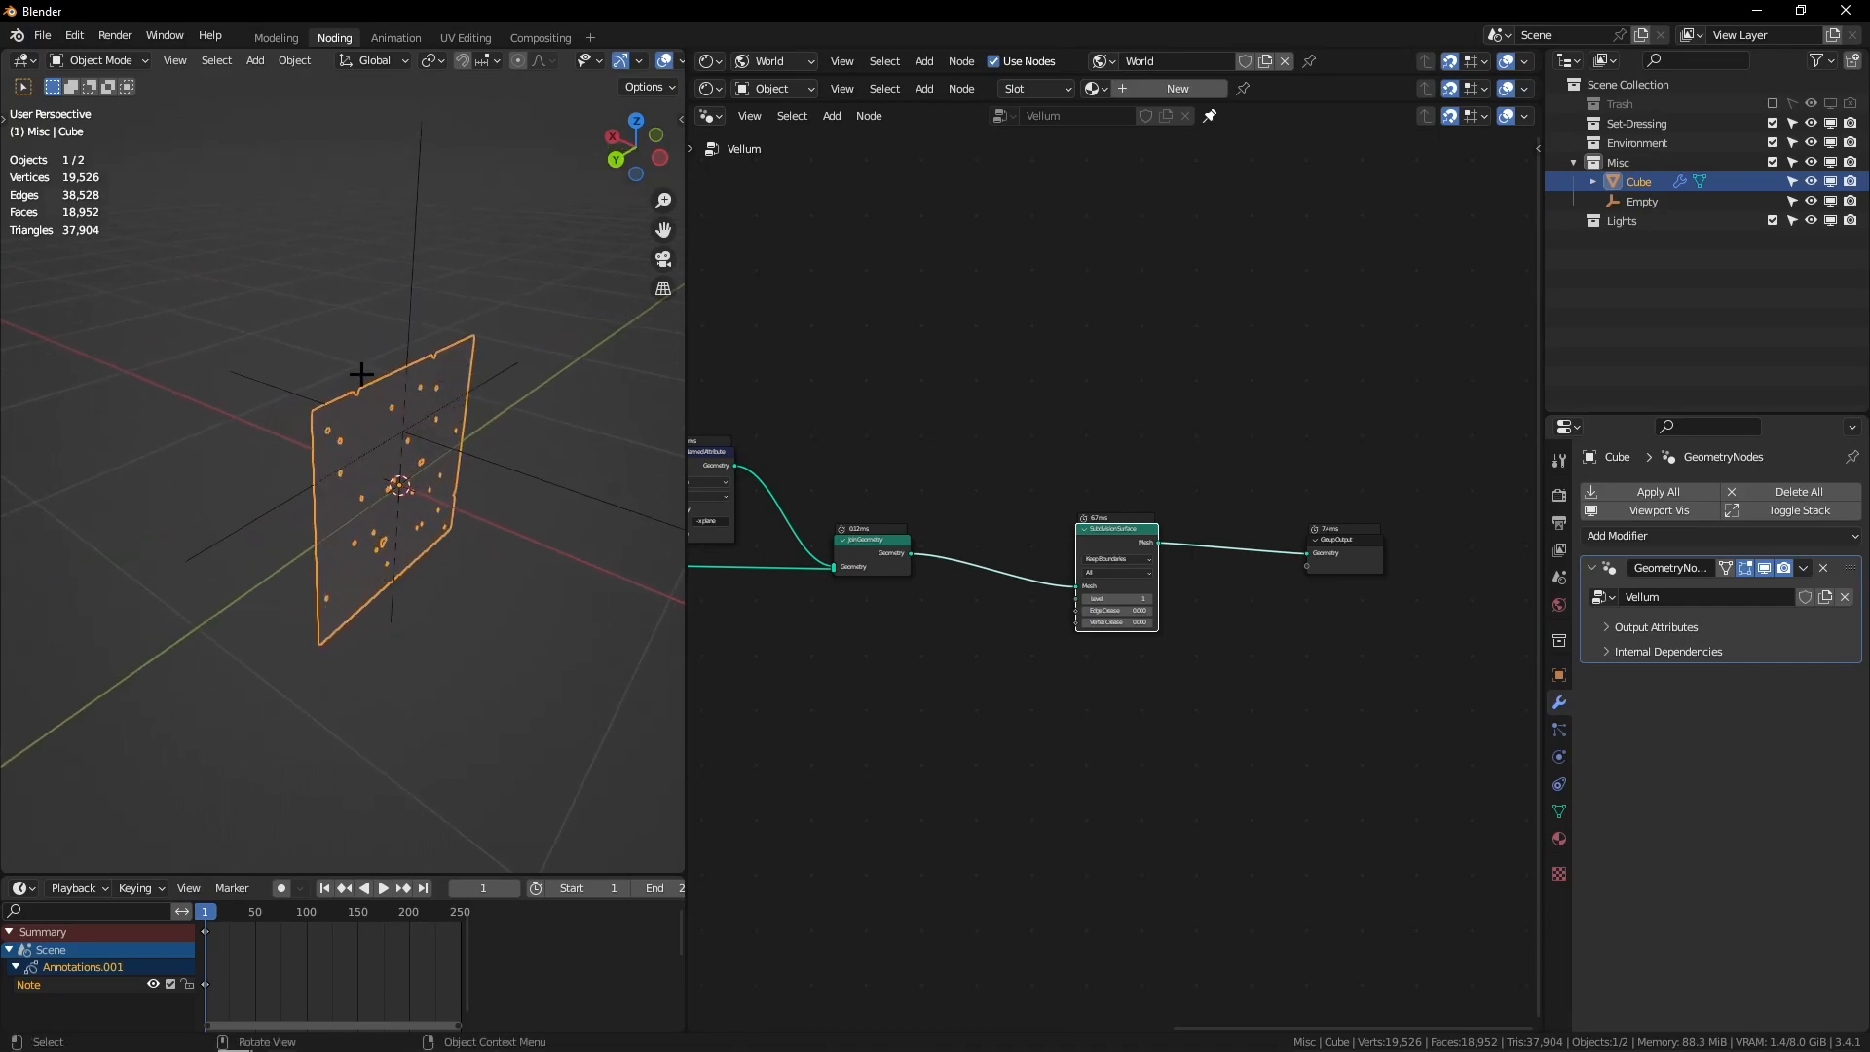
pyautogui.click(1648, 201)
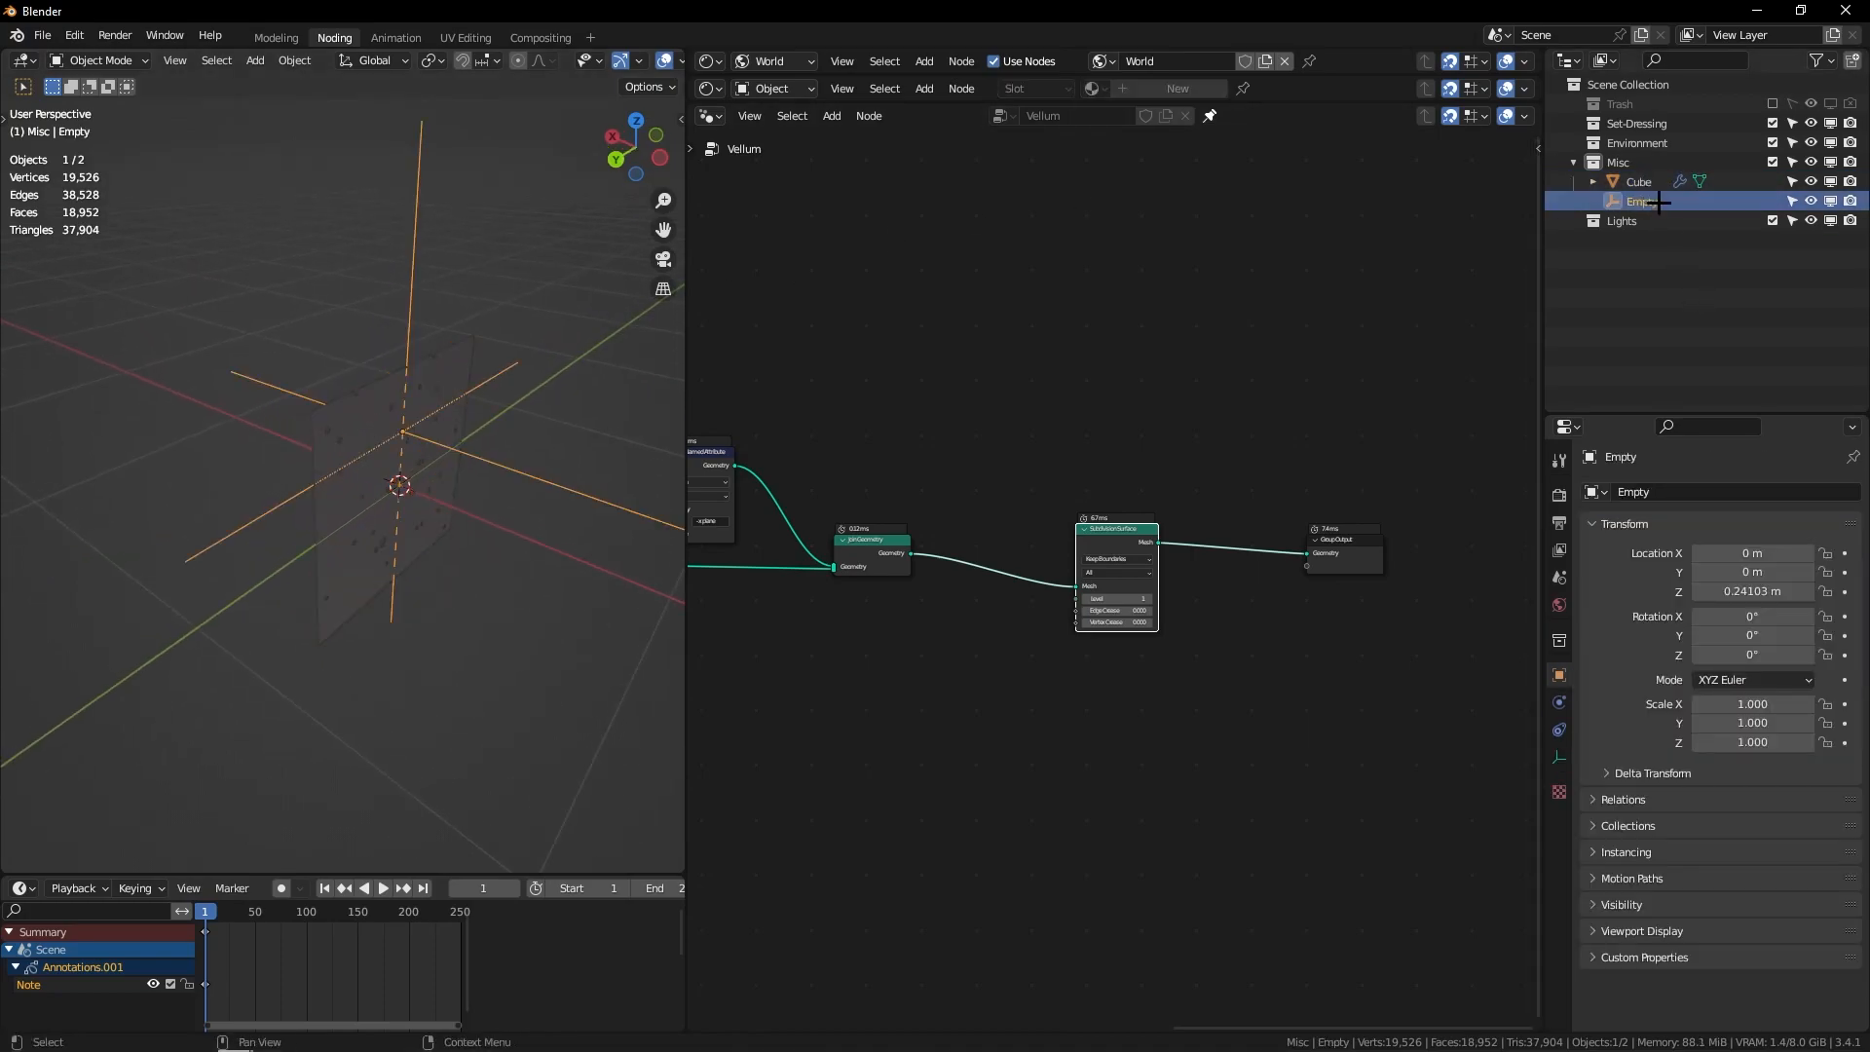
pyautogui.doubleClick(1656, 201)
pyautogui.write('Loc Control')
pyautogui.press('Return')
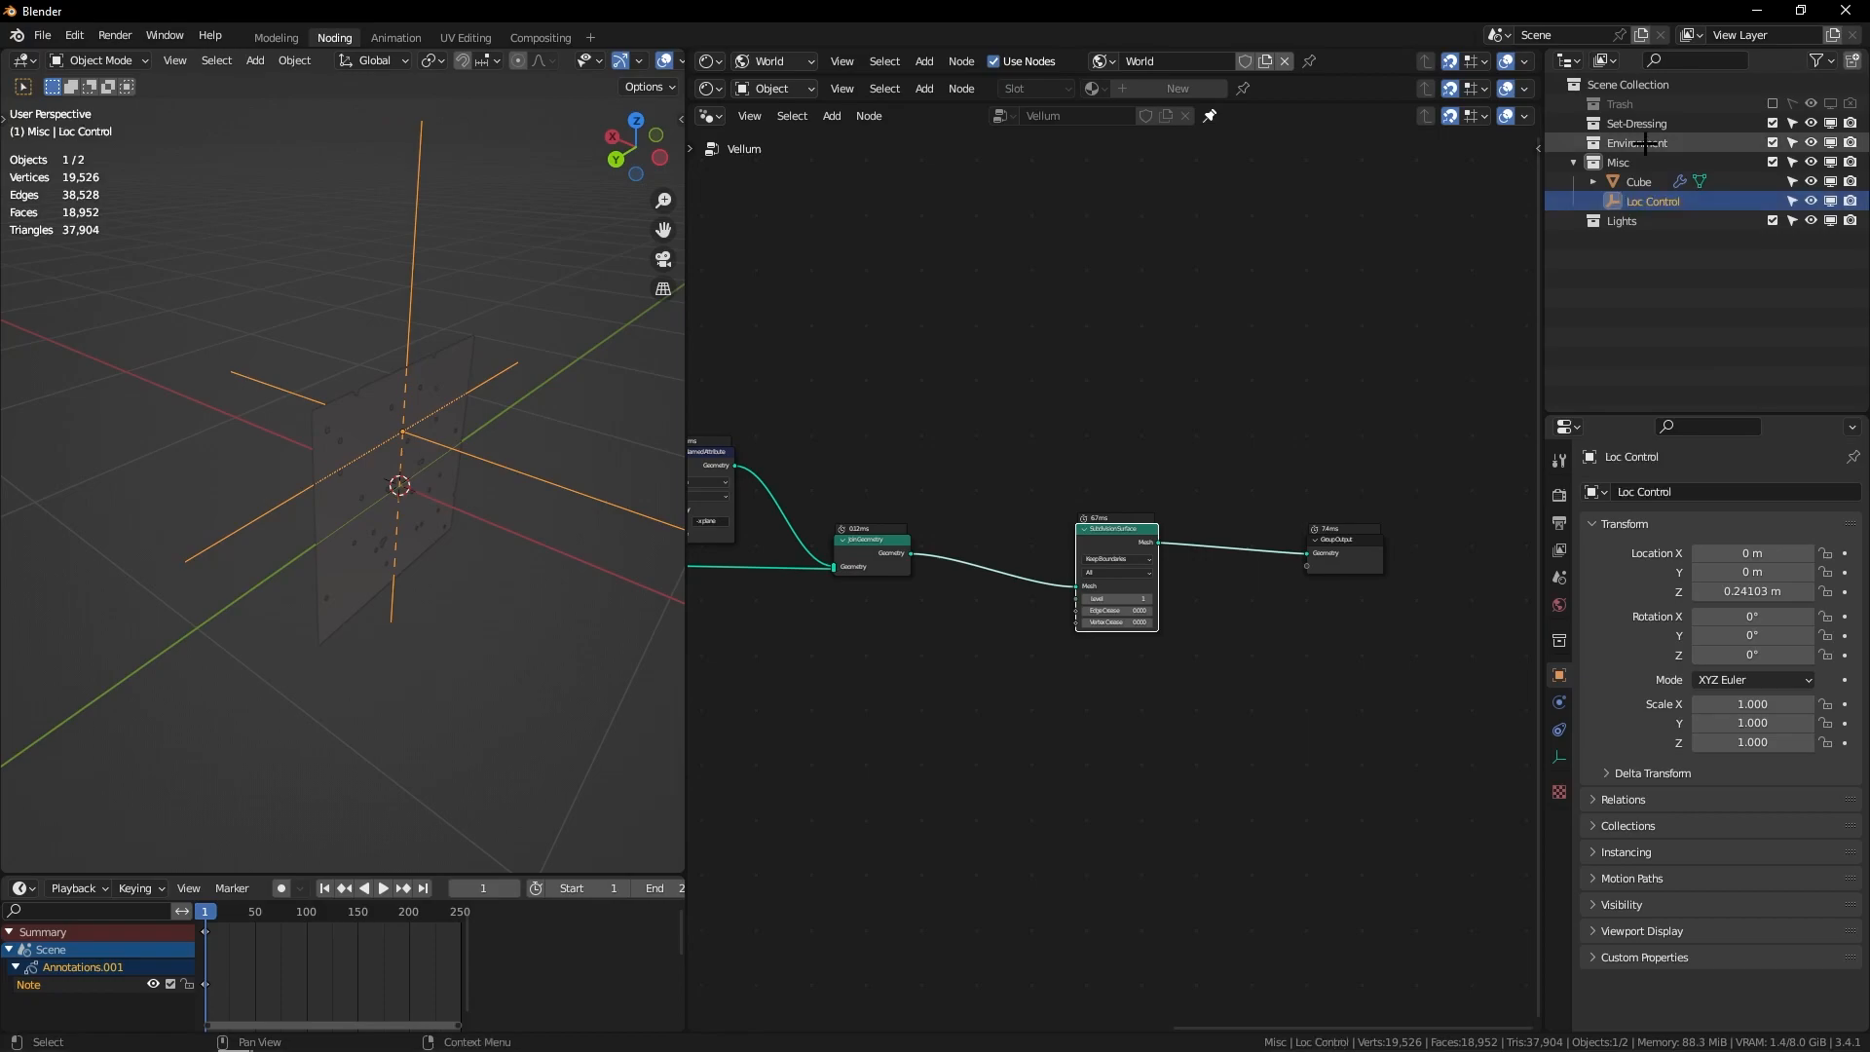
pyautogui.doubleClick(1639, 181)
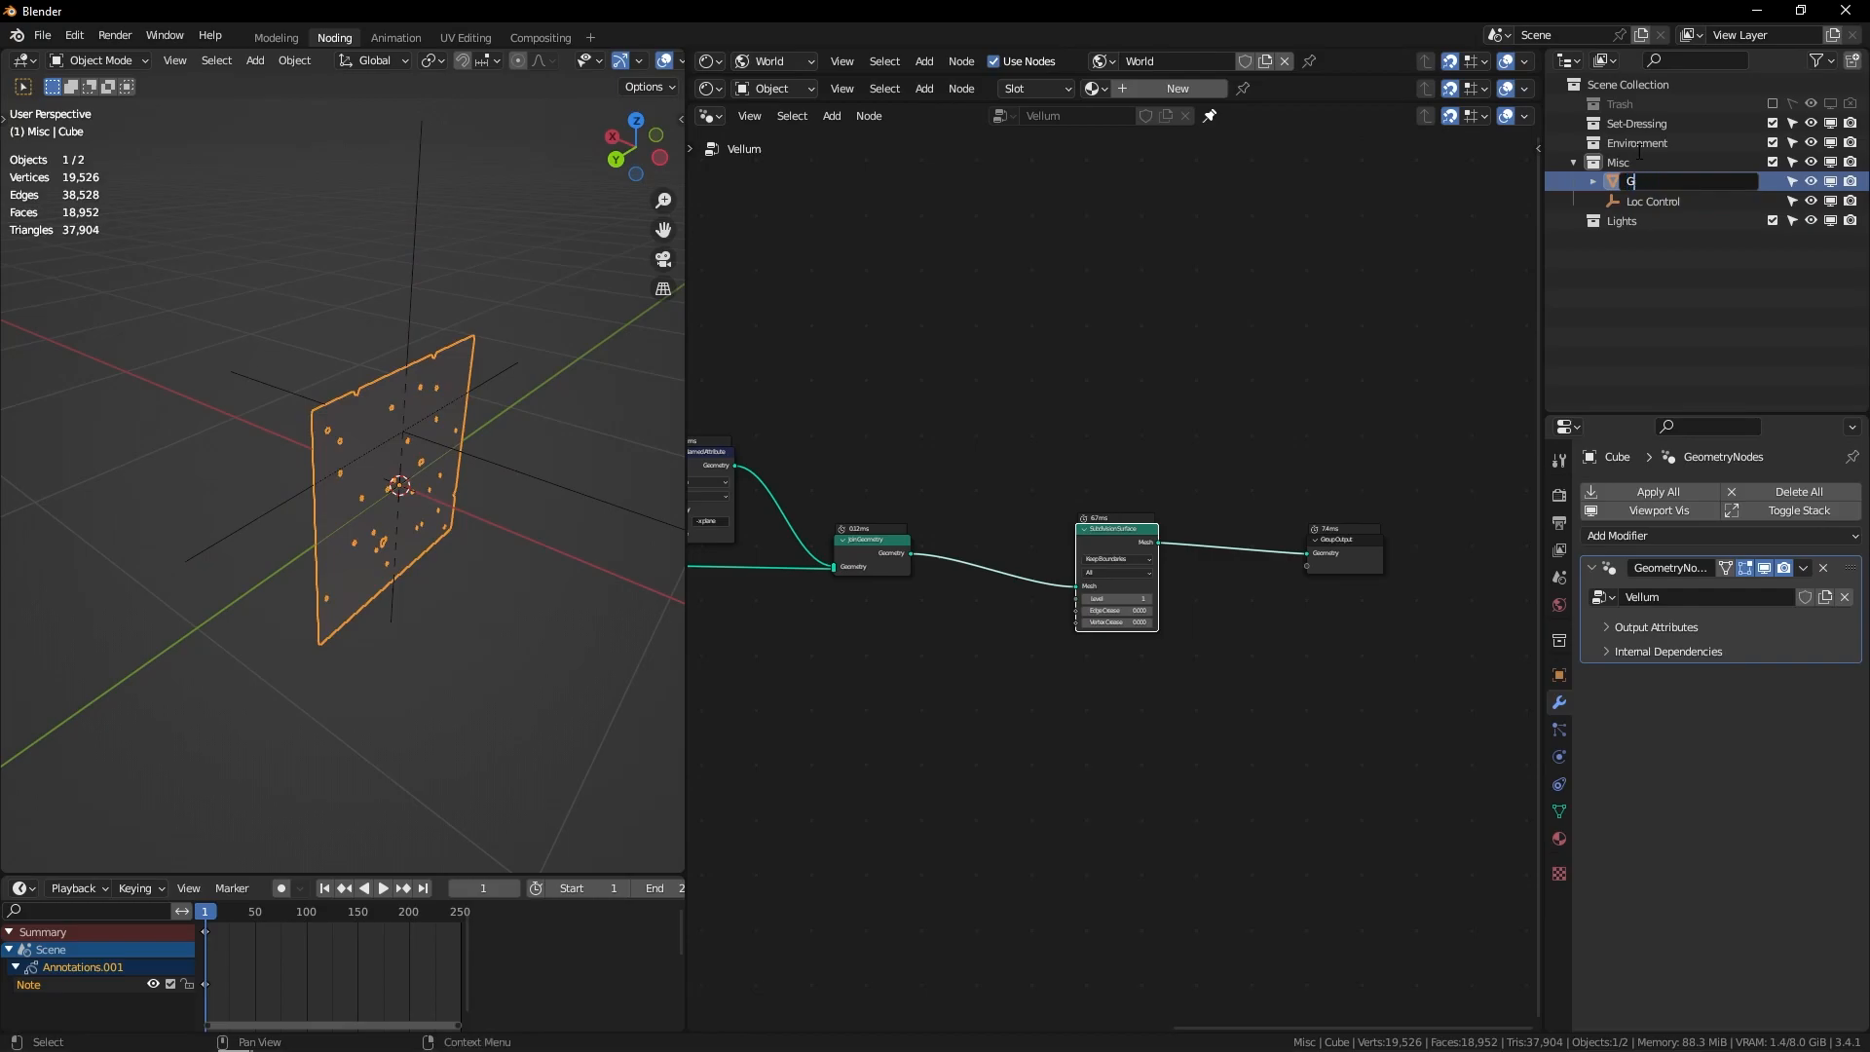
pyautogui.write('Vellum')
pyautogui.press('Return')
# Step: Move the Group Output node farther from the Subdivision Surface node to widen the gap between them
pyautogui.keyDown('ctrl'); pyautogui.moveTo(1130, 565); pyautogui.dragTo(1091, 507, button='middle'); pyautogui.keyUp('ctrl')
pyautogui.moveTo(1060, 513); pyautogui.dragTo(1100, 515)
pyautogui.keyDown('ctrl'); pyautogui.moveTo(1231, 384); pyautogui.dragTo(1206, 506, button='middle'); pyautogui.keyUp('ctrl')
pyautogui.moveTo(1198, 523); pyautogui.dragTo(1400, 581)
pyautogui.moveTo(1200, 448); pyautogui.dragTo(1071, 467, button='middle')
pyautogui.moveTo(1099, 480); pyautogui.dragTo(1490, 482)
pyautogui.keyDown('ctrl'); pyautogui.moveTo(1253, 430); pyautogui.dragTo(1266, 401, button='middle'); pyautogui.keyUp('ctrl')
pyautogui.moveTo(1315, 398); pyautogui.dragTo(1129, 400, button='middle')
pyautogui.moveTo(1070, 487); pyautogui.dragTo(1086, 394, button='middle')
pyautogui.moveTo(389, 524); pyautogui.dragTo(395, 418, button='middle')
# Step: Insert a Set Position node between Subdivision Surface and Group Output
pyautogui.click(1083, 670)
pyautogui.hotkey('shift', 'a')
pyautogui.write('sset p')
pyautogui.press('Return')
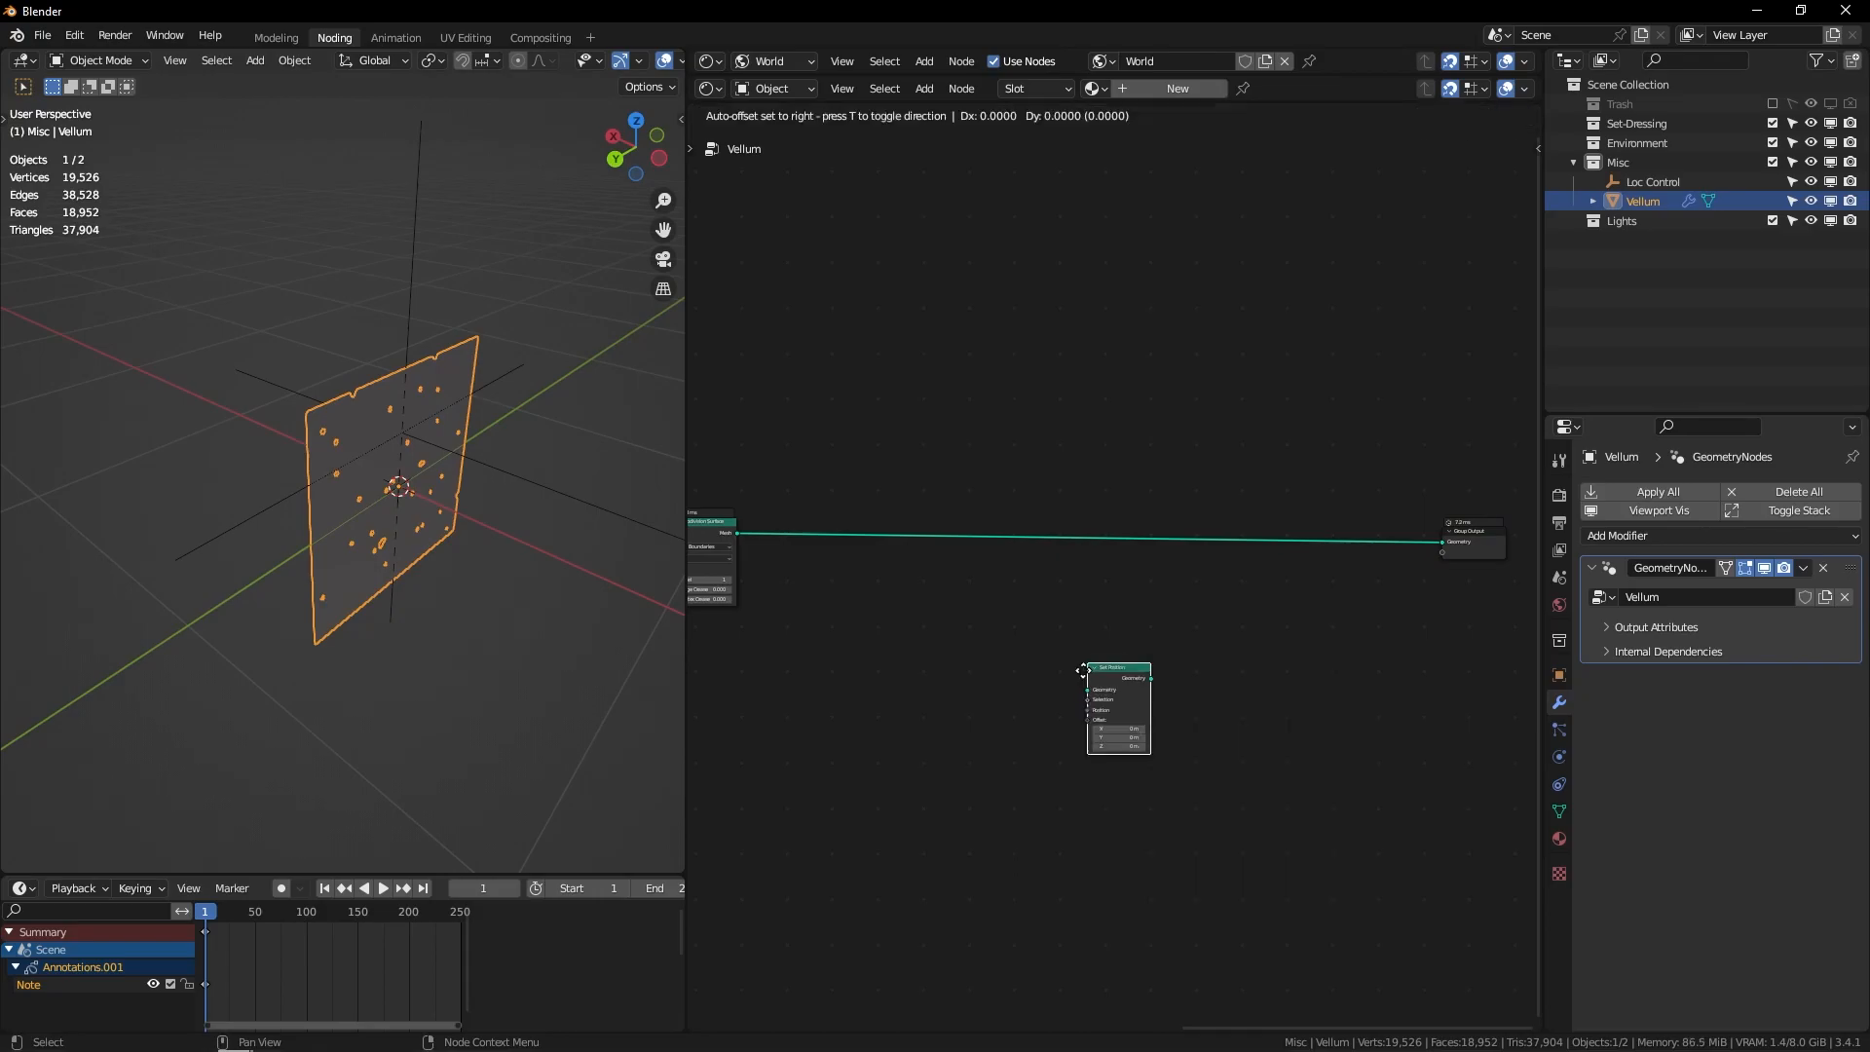
pyautogui.click(1179, 521)
# Step: Try an X offset on the Set Position node, undo it, and view the grid from the left
pyautogui.moveTo(1218, 583)
pyautogui.mouseDown()
pyautogui.moveTo(1183, 584)
pyautogui.moveTo(1259, 589)
pyautogui.moveTo(1179, 587)
pyautogui.moveTo(1231, 581)
pyautogui.mouseUp()
pyautogui.hotkey('ctrl', 'z')
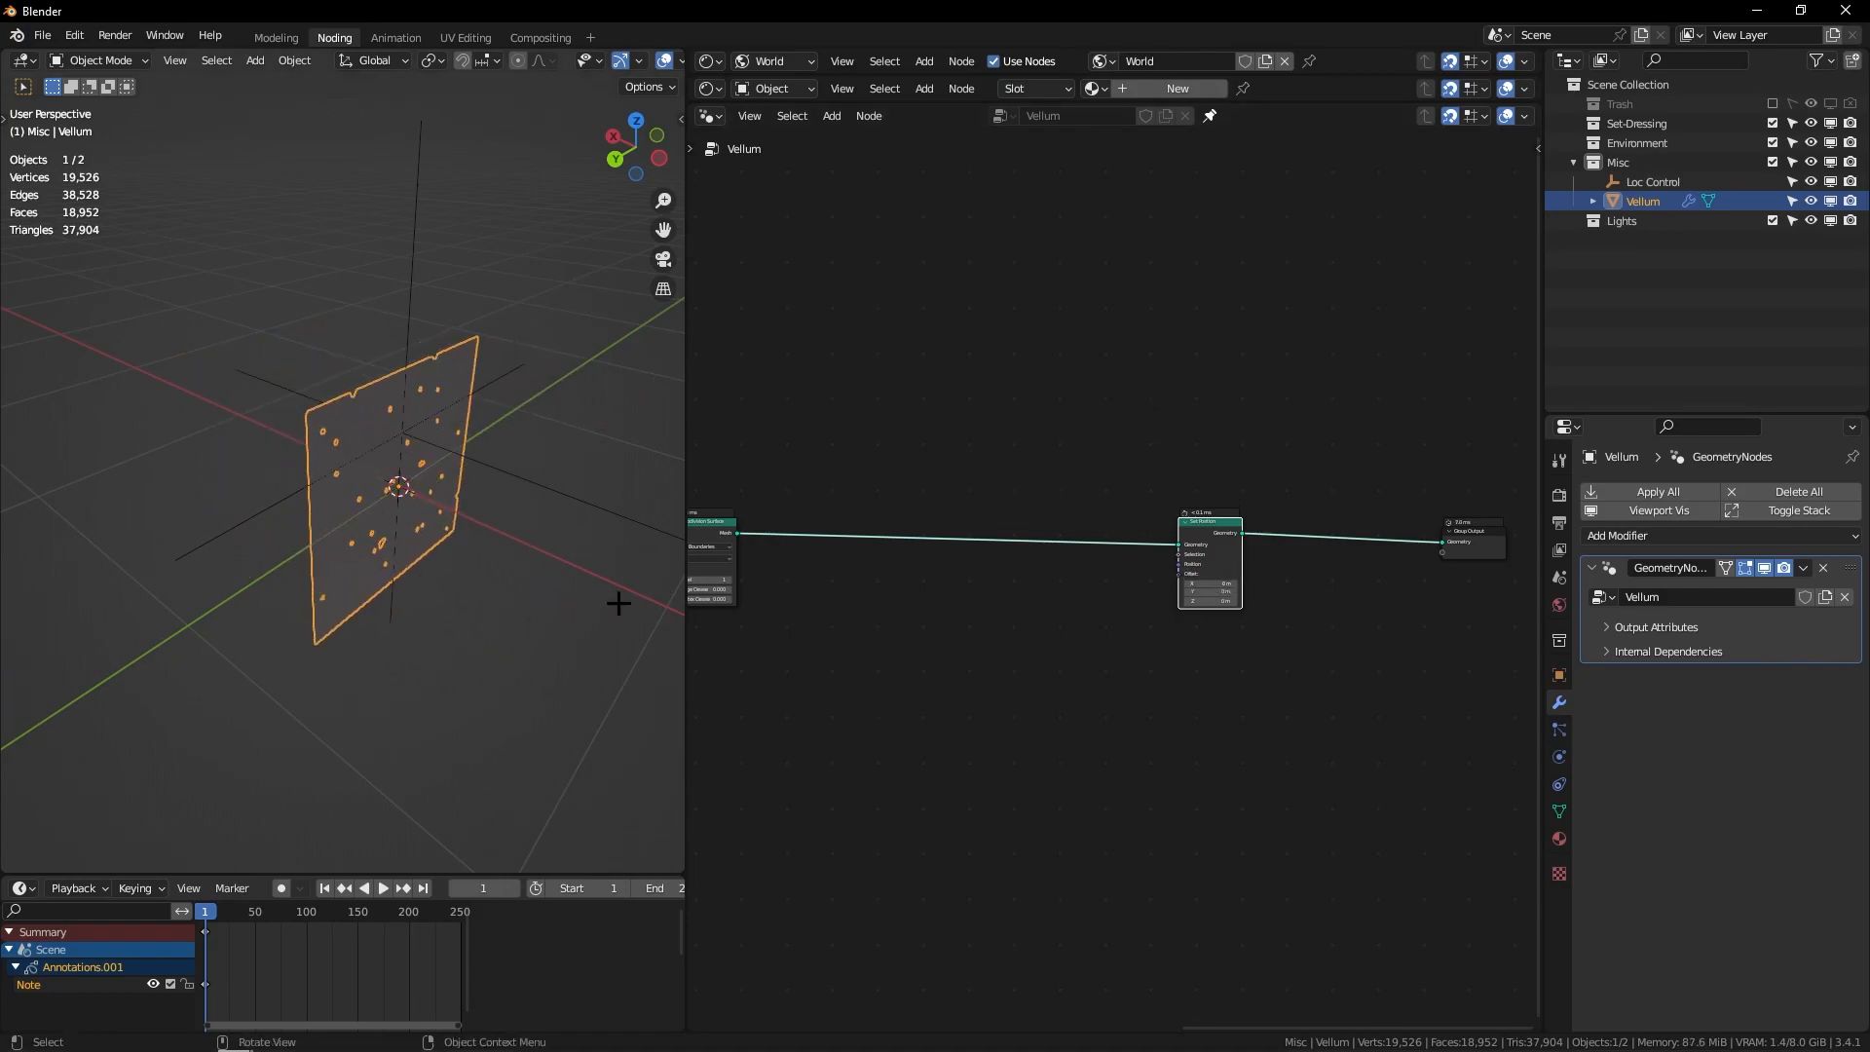
pyautogui.click(659, 158)
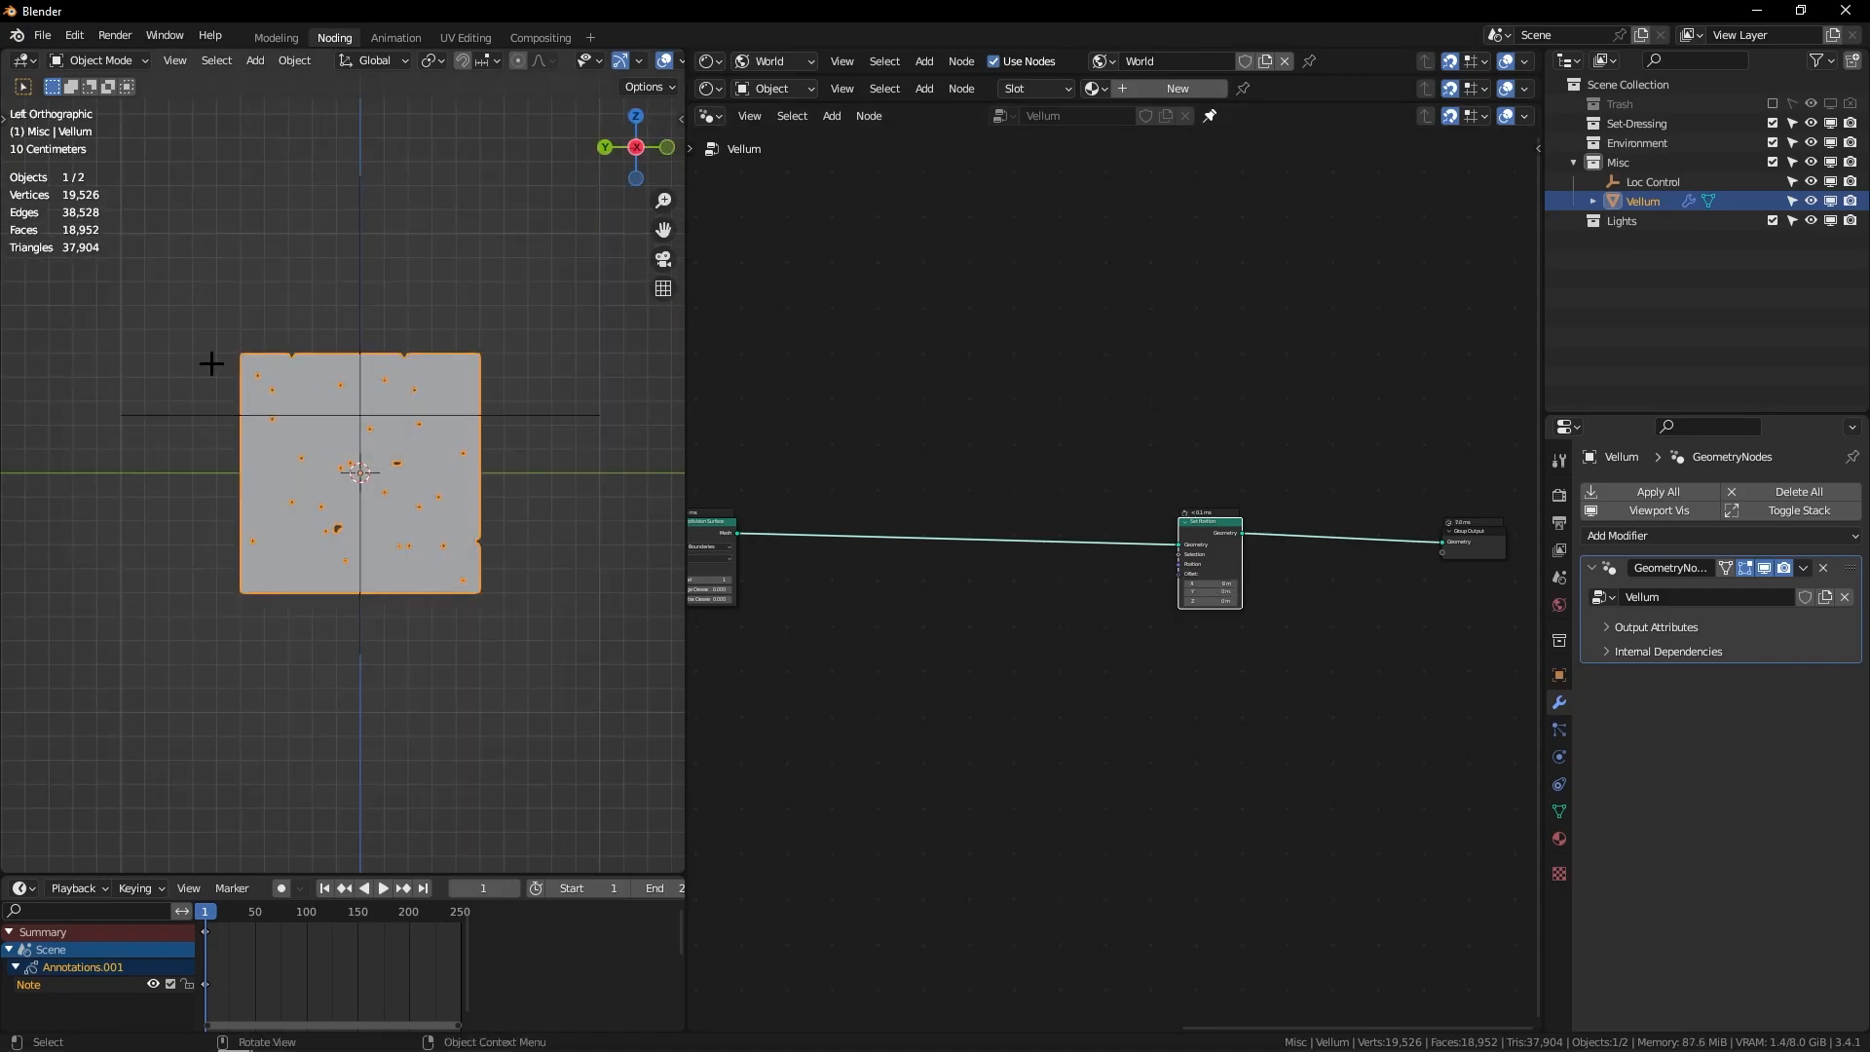
pyautogui.moveTo(380, 277); pyautogui.dragTo(234, 402)
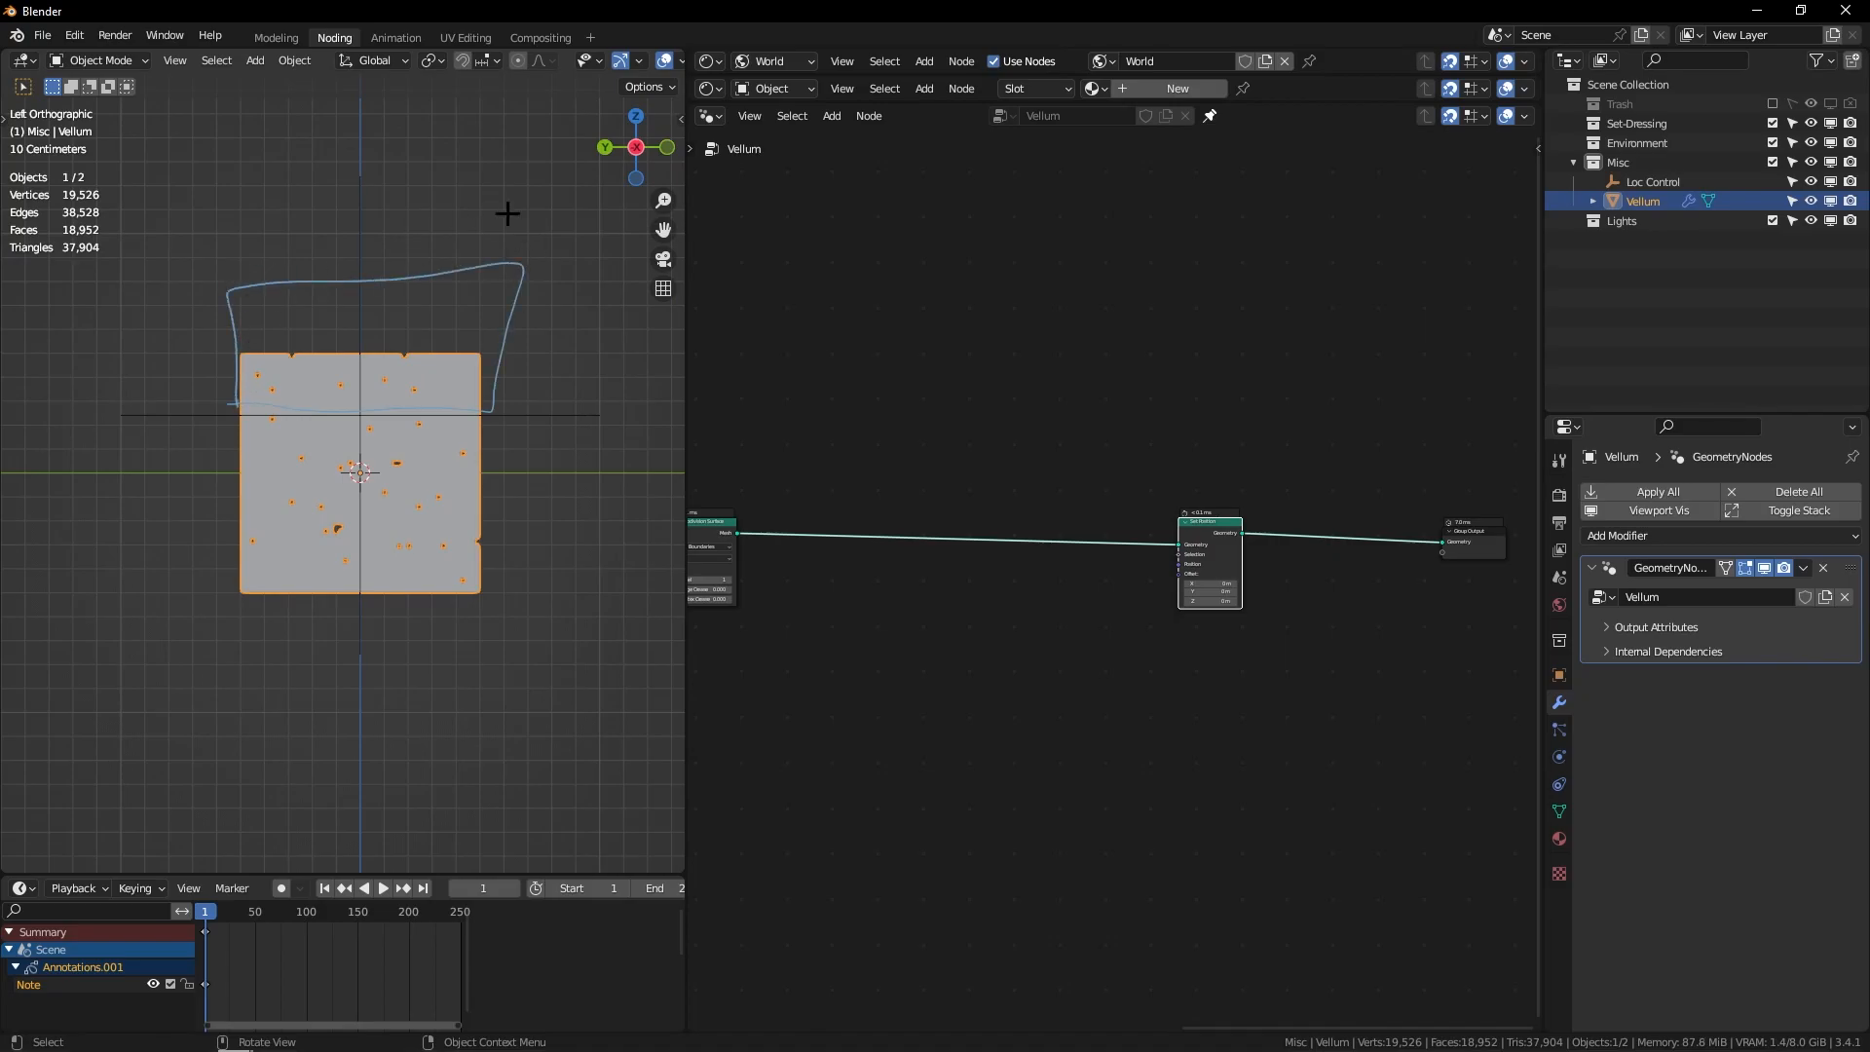
pyautogui.moveTo(229, 311); pyautogui.dragTo(230, 680, button='right')
pyautogui.hotkey('ctrl', 'z')
pyautogui.hotkey('ctrl', 'z')
pyautogui.hotkey('ctrl', 'z')
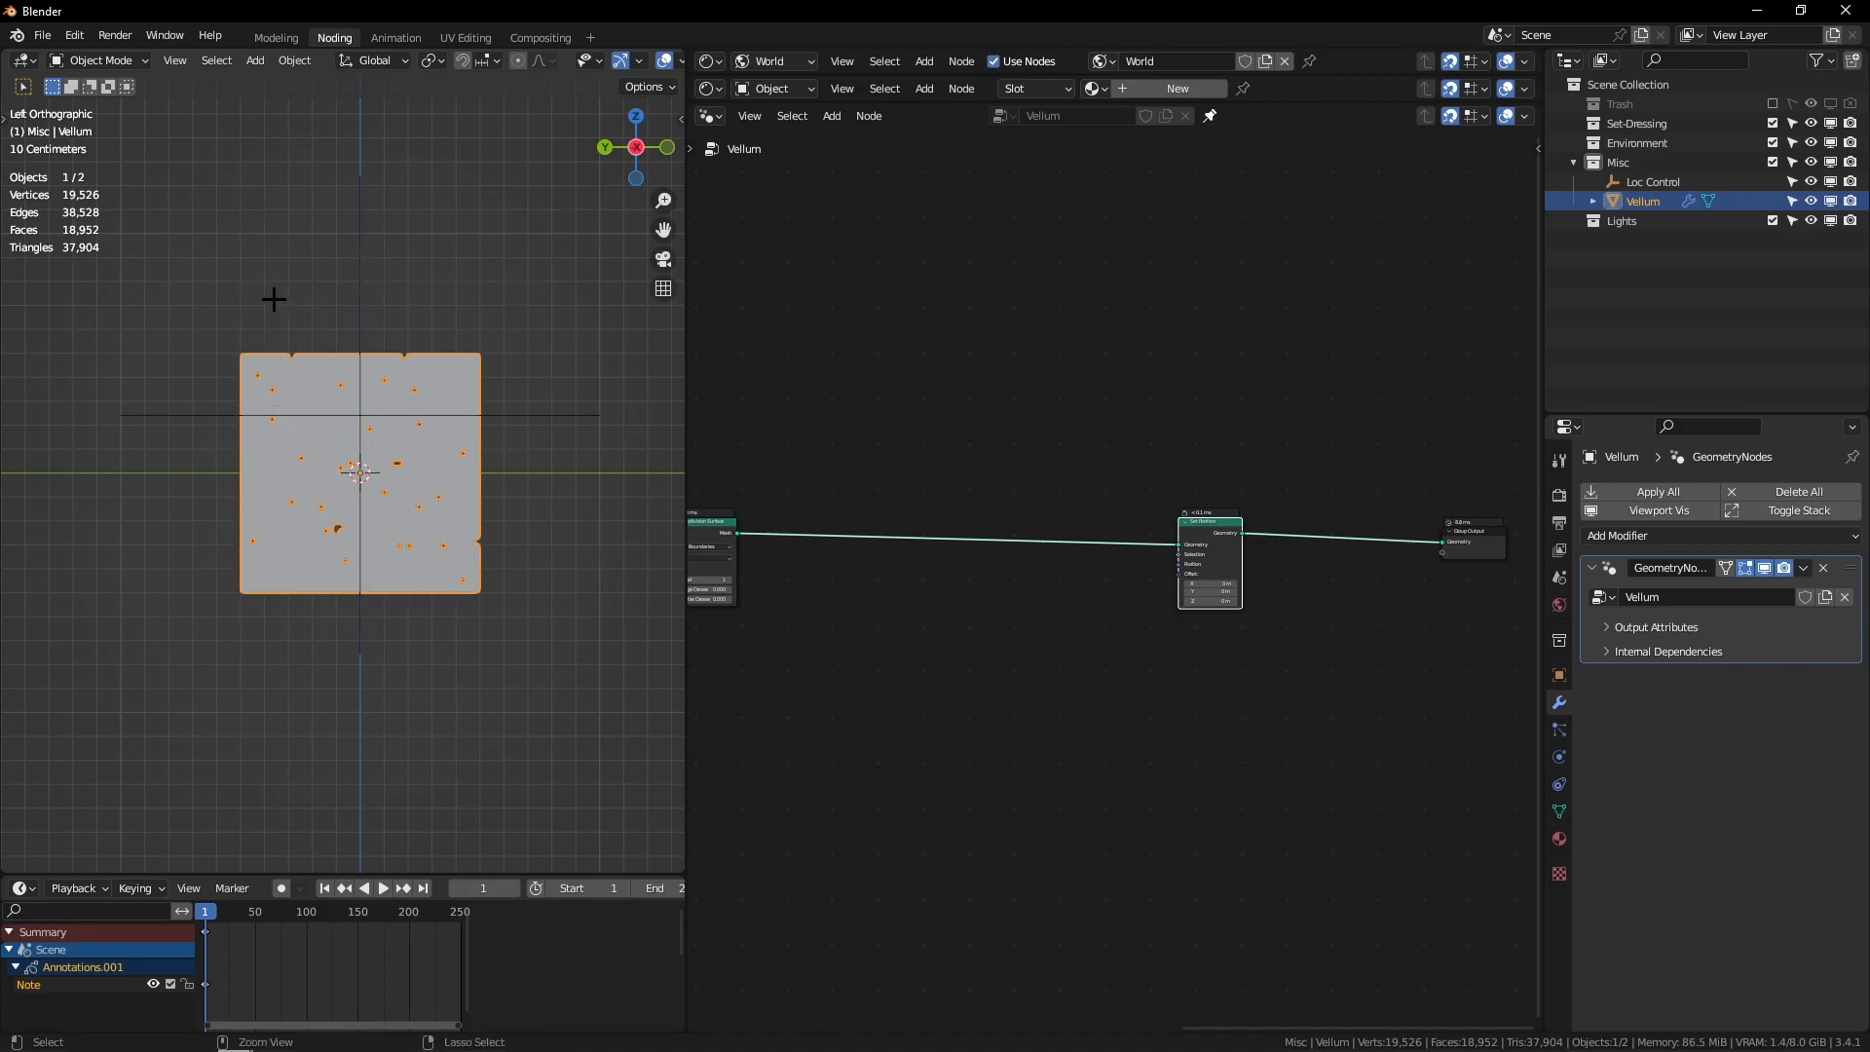
pyautogui.moveTo(275, 299); pyautogui.dragTo(331, 272, button='middle')
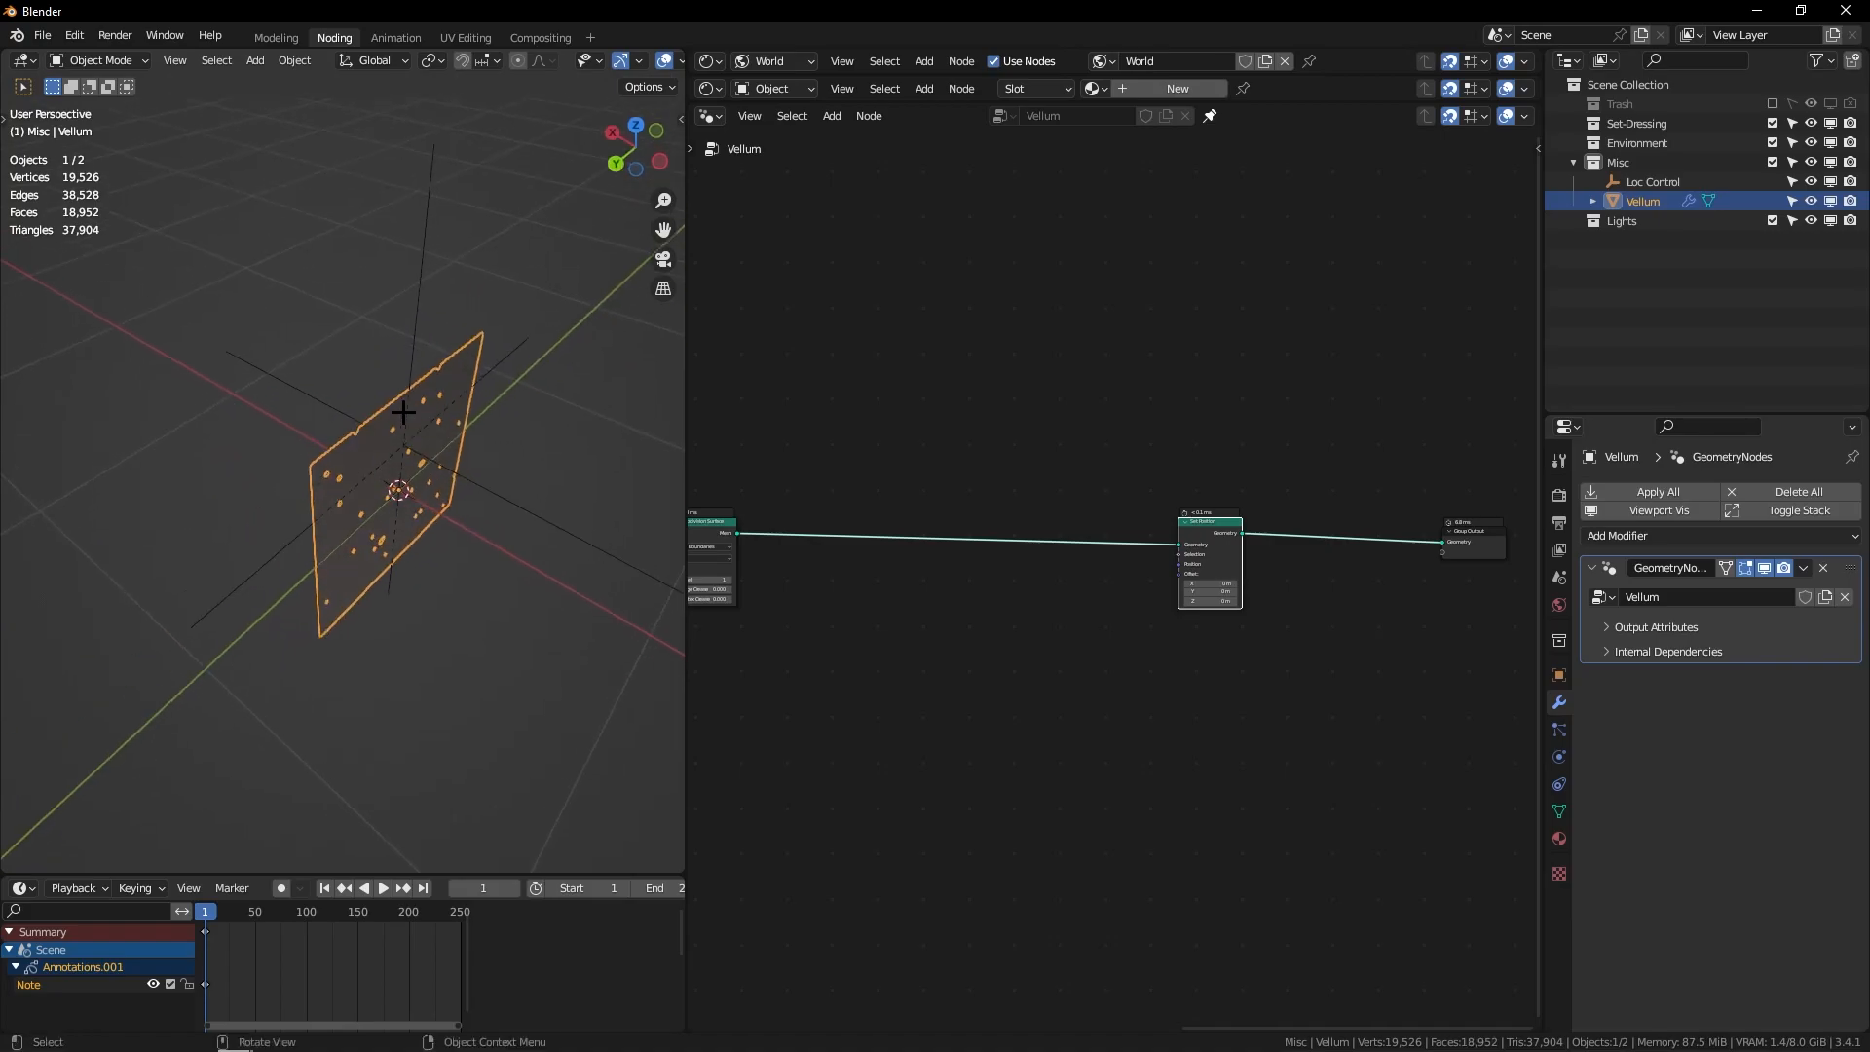
# Step: Add an Object Info node referencing the Loc Control empty and place it beneath the Subdivision Surface node
pyautogui.click(1656, 177)
pyautogui.moveTo(1656, 177); pyautogui.dragTo(814, 702)
pyautogui.moveTo(869, 600); pyautogui.dragTo(1062, 594, button='middle')
pyautogui.scroll(2, 974, 565)
pyautogui.press('g')
pyautogui.click(1028, 485)
pyautogui.scroll(5, 930, 551)
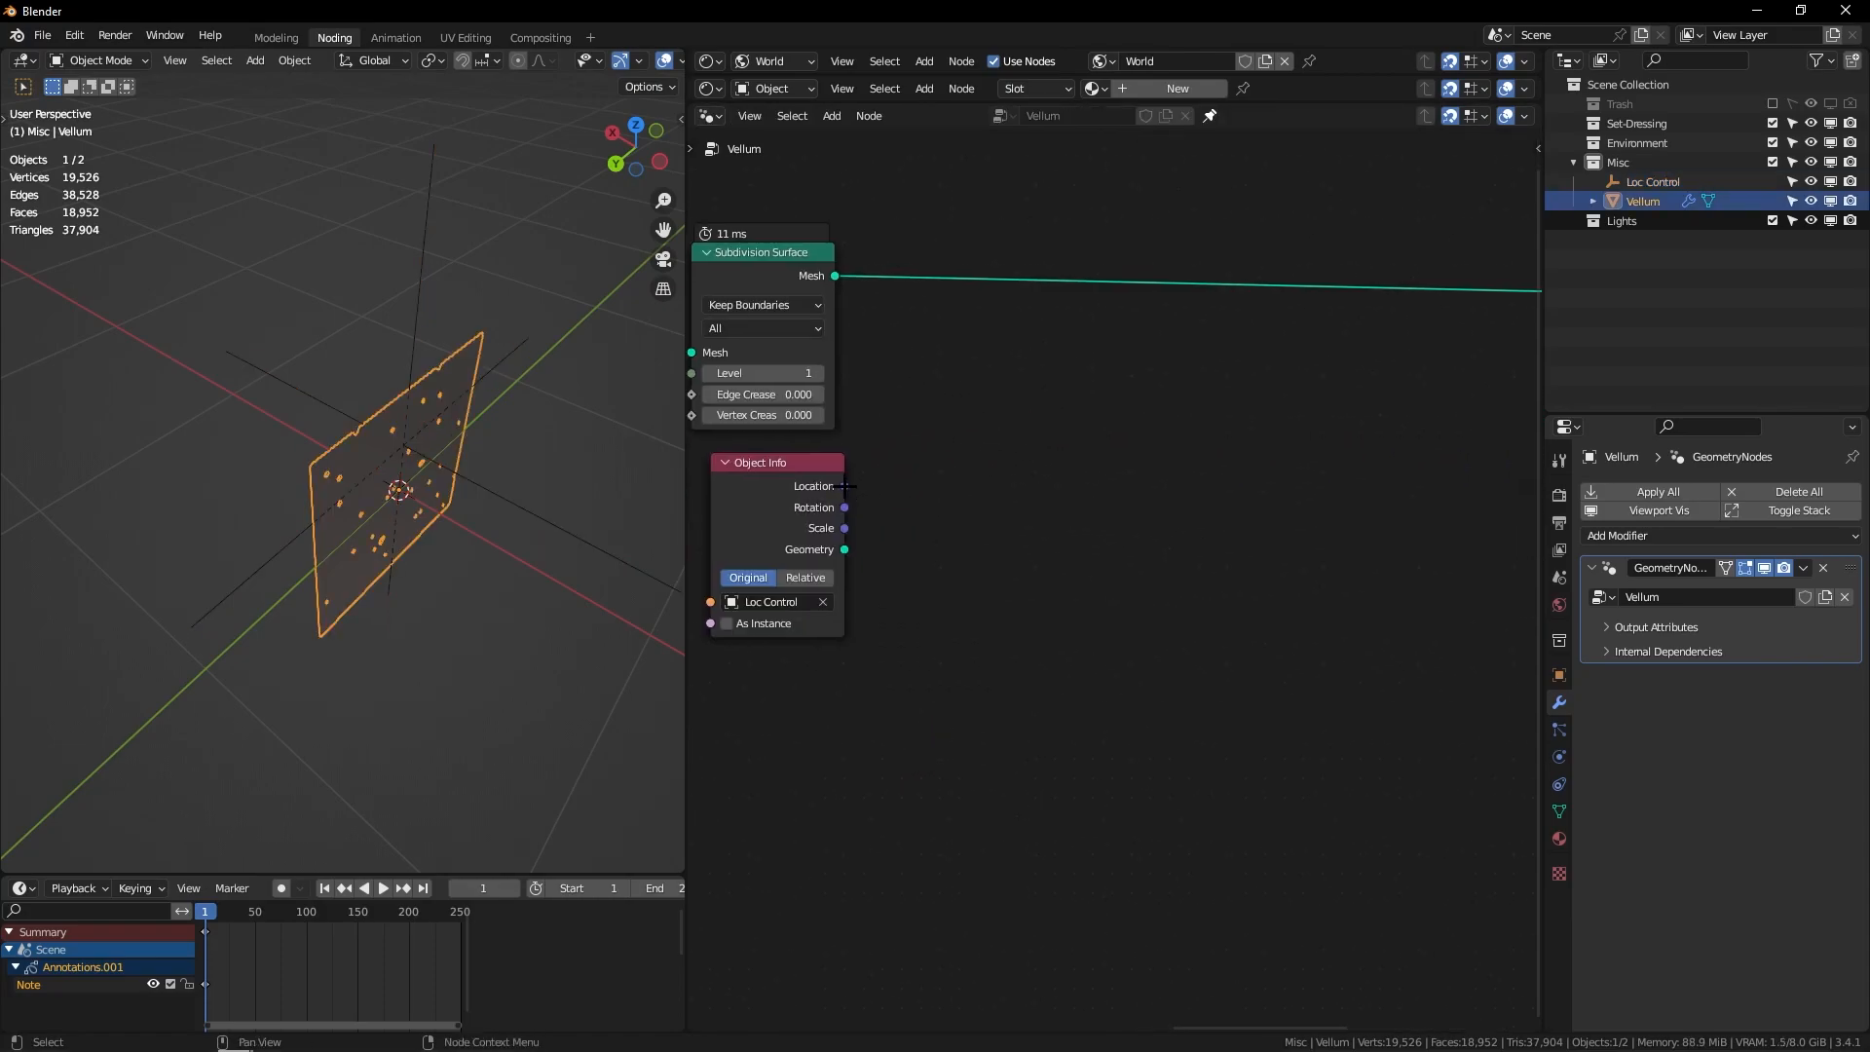
pyautogui.moveTo(430, 562); pyautogui.dragTo(322, 448, button='middle')
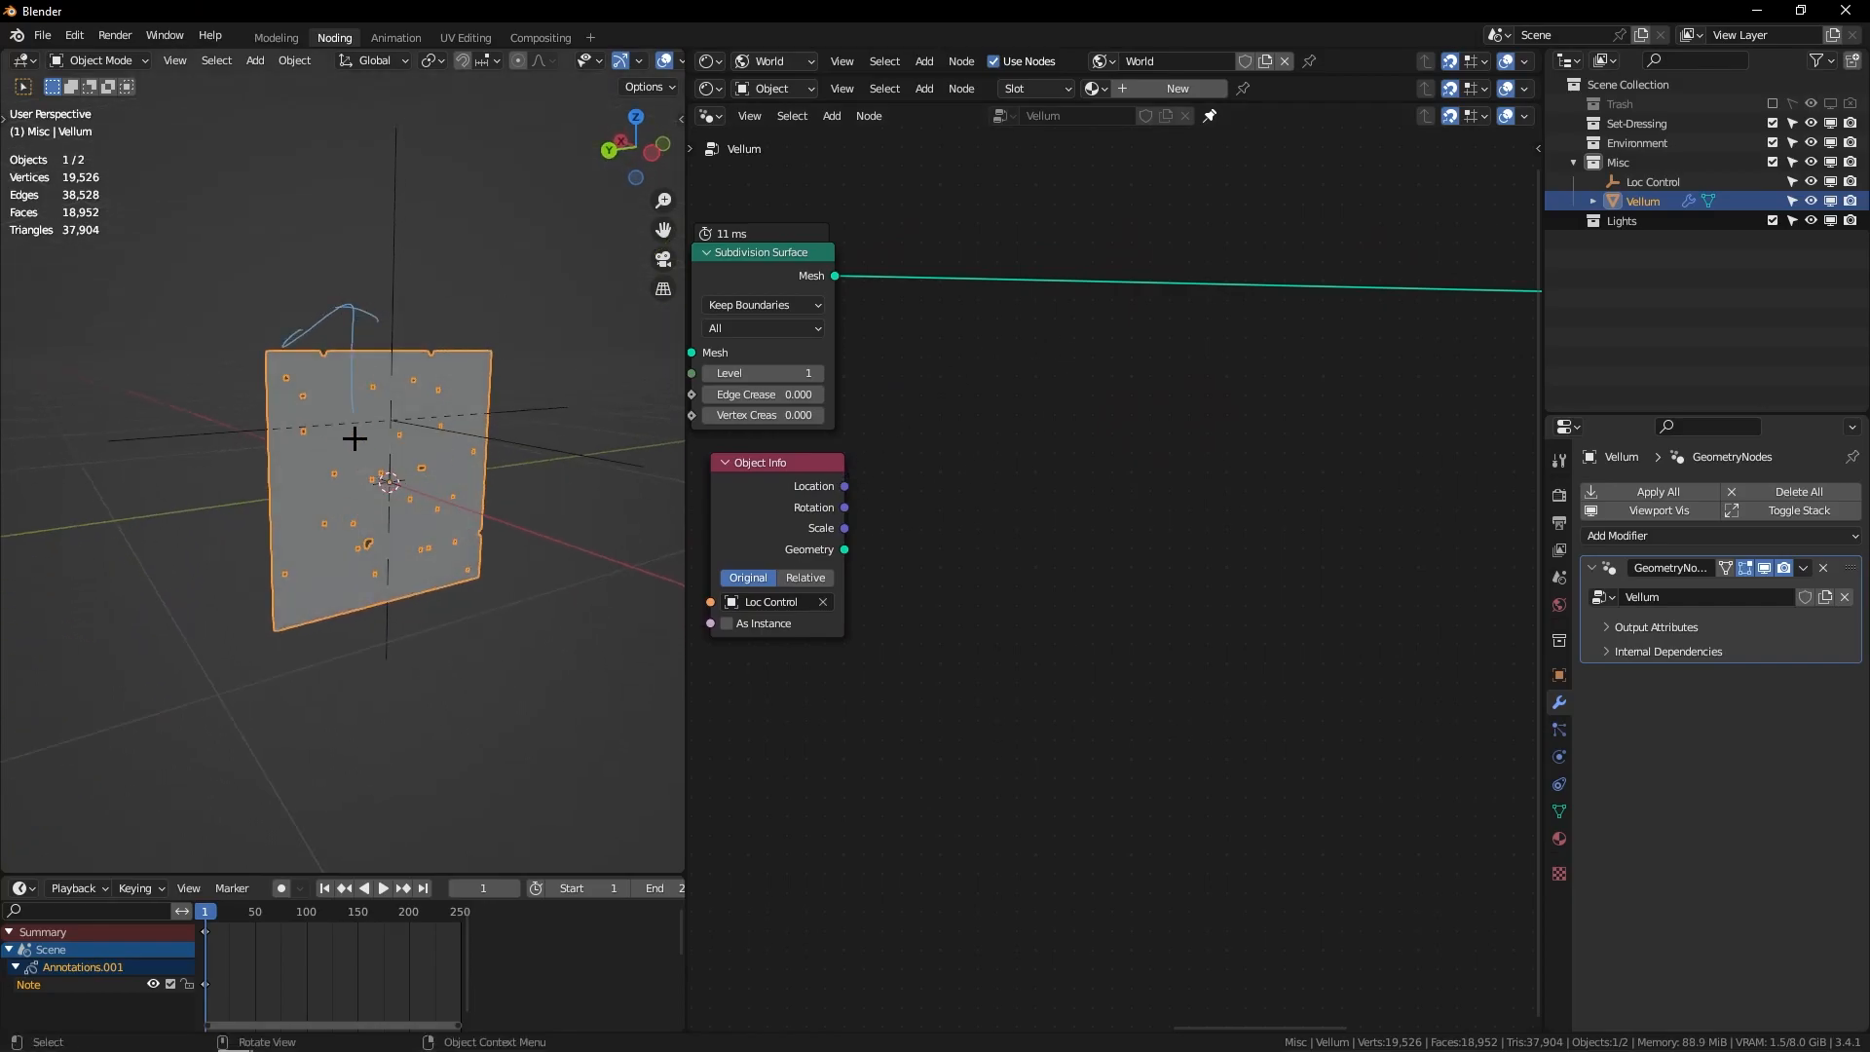
pyautogui.keyDown('ctrl'); pyautogui.moveTo(346, 354); pyautogui.dragTo(349, 556); pyautogui.keyUp('ctrl')
pyautogui.moveTo(326, 519); pyautogui.dragTo(356, 497, button='middle')
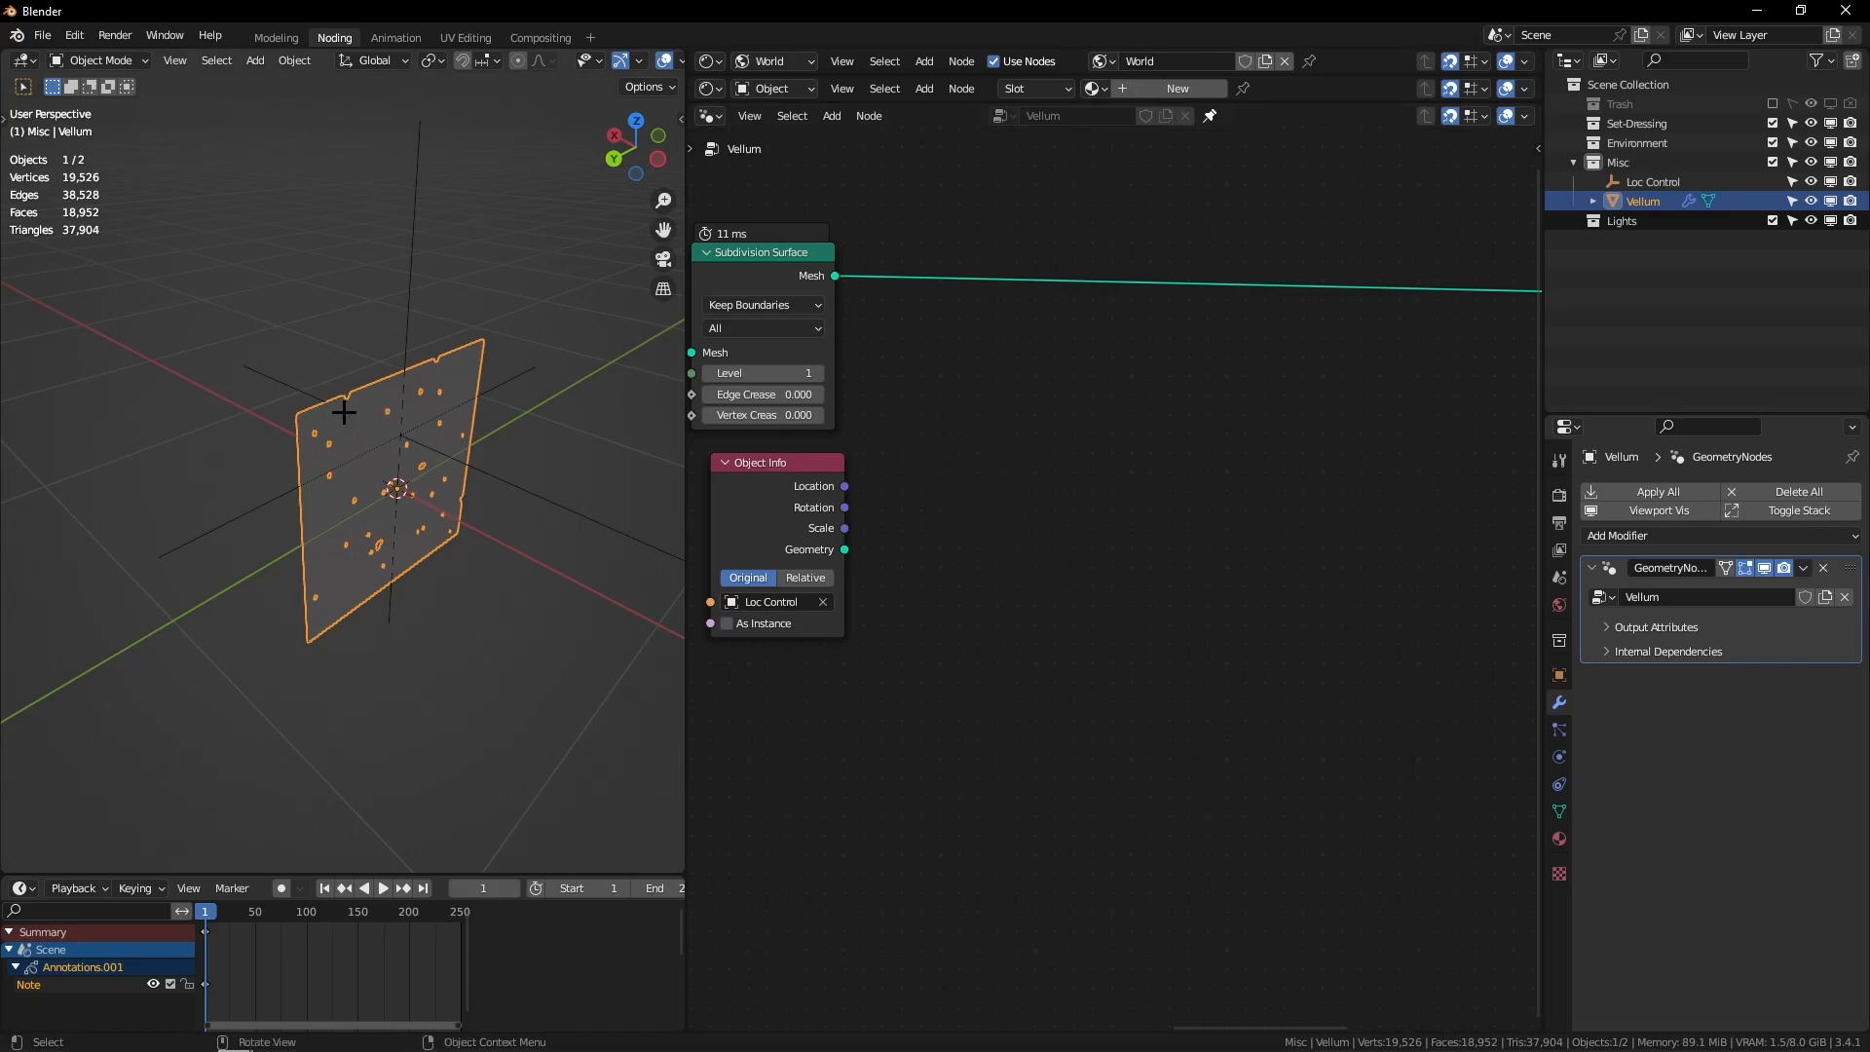
pyautogui.moveTo(383, 371); pyautogui.dragTo(418, 403, button='middle')
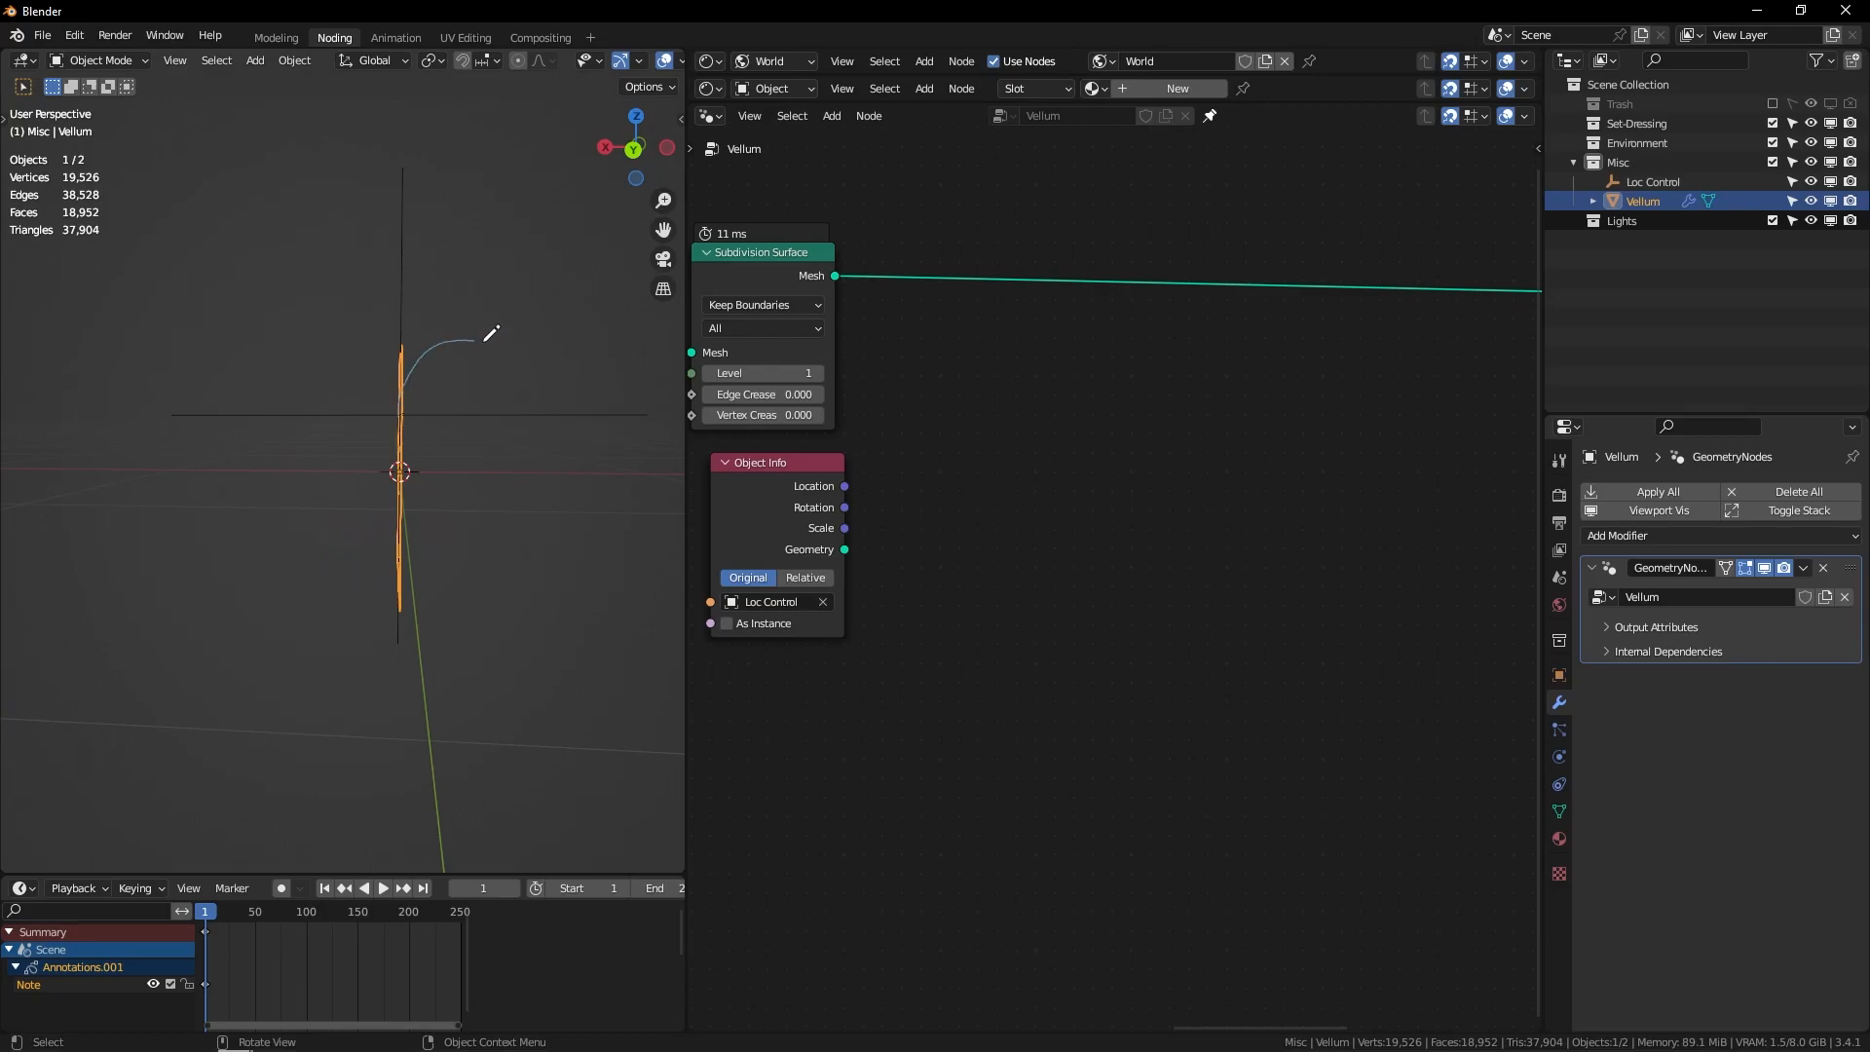
pyautogui.moveTo(454, 324); pyautogui.dragTo(301, 376, button='middle')
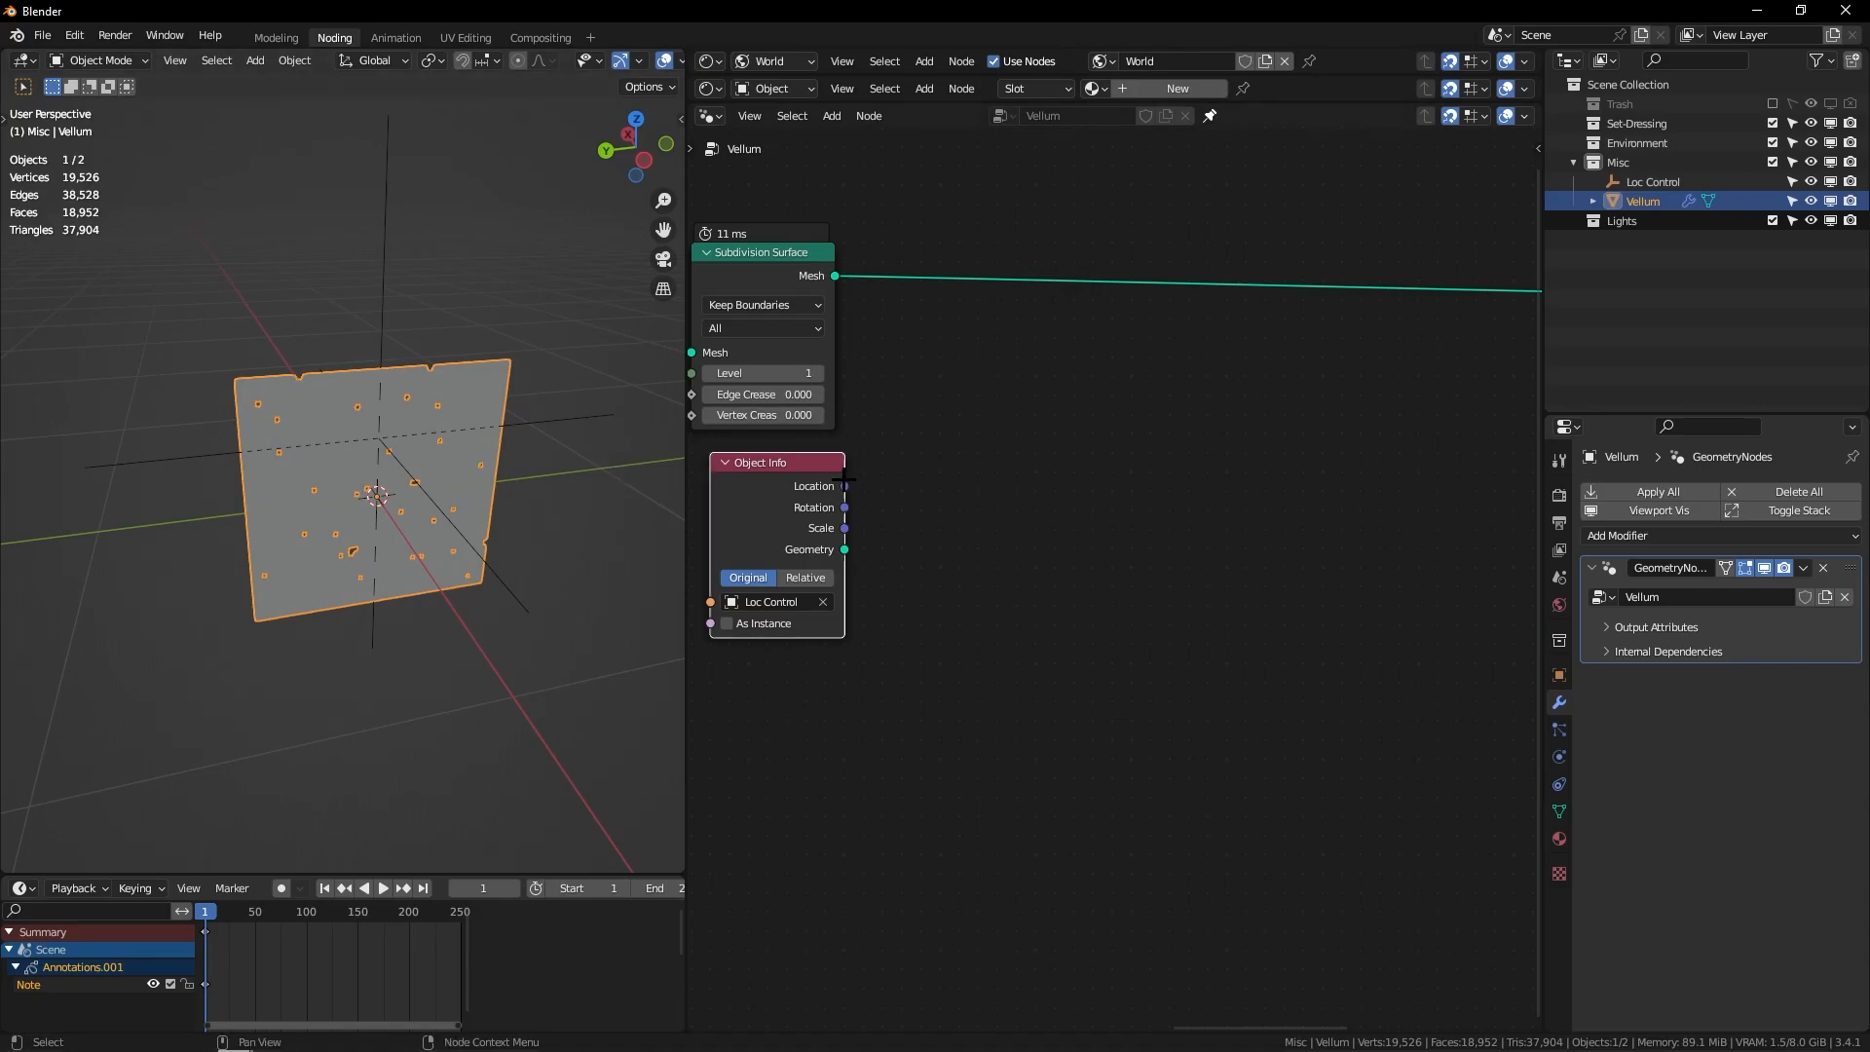
# Step: Feed the Object Info location into a Vector Math node set to Multiply, with the vector 0, 0, 1
pyautogui.moveTo(844, 485); pyautogui.dragTo(880, 456)
pyautogui.write('vec')
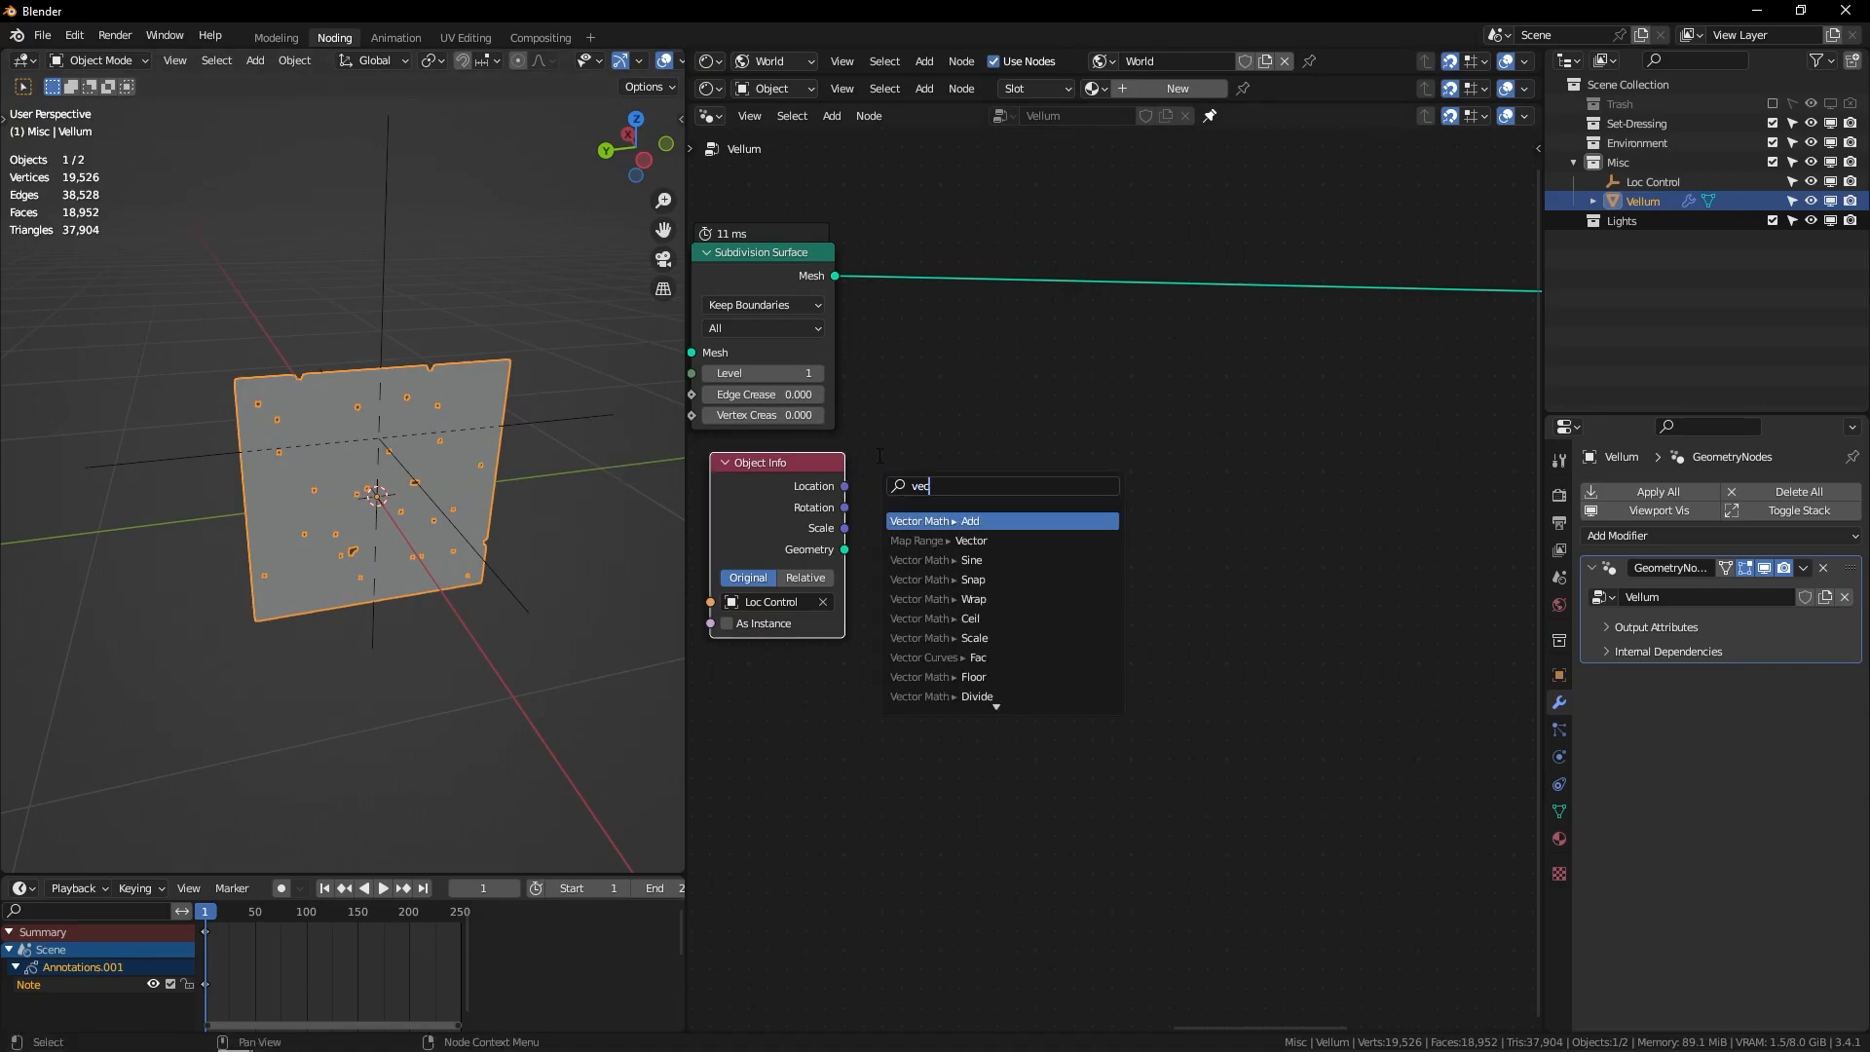
pyautogui.press('Return')
pyautogui.click(882, 453)
pyautogui.click(935, 513)
pyautogui.click(924, 581)
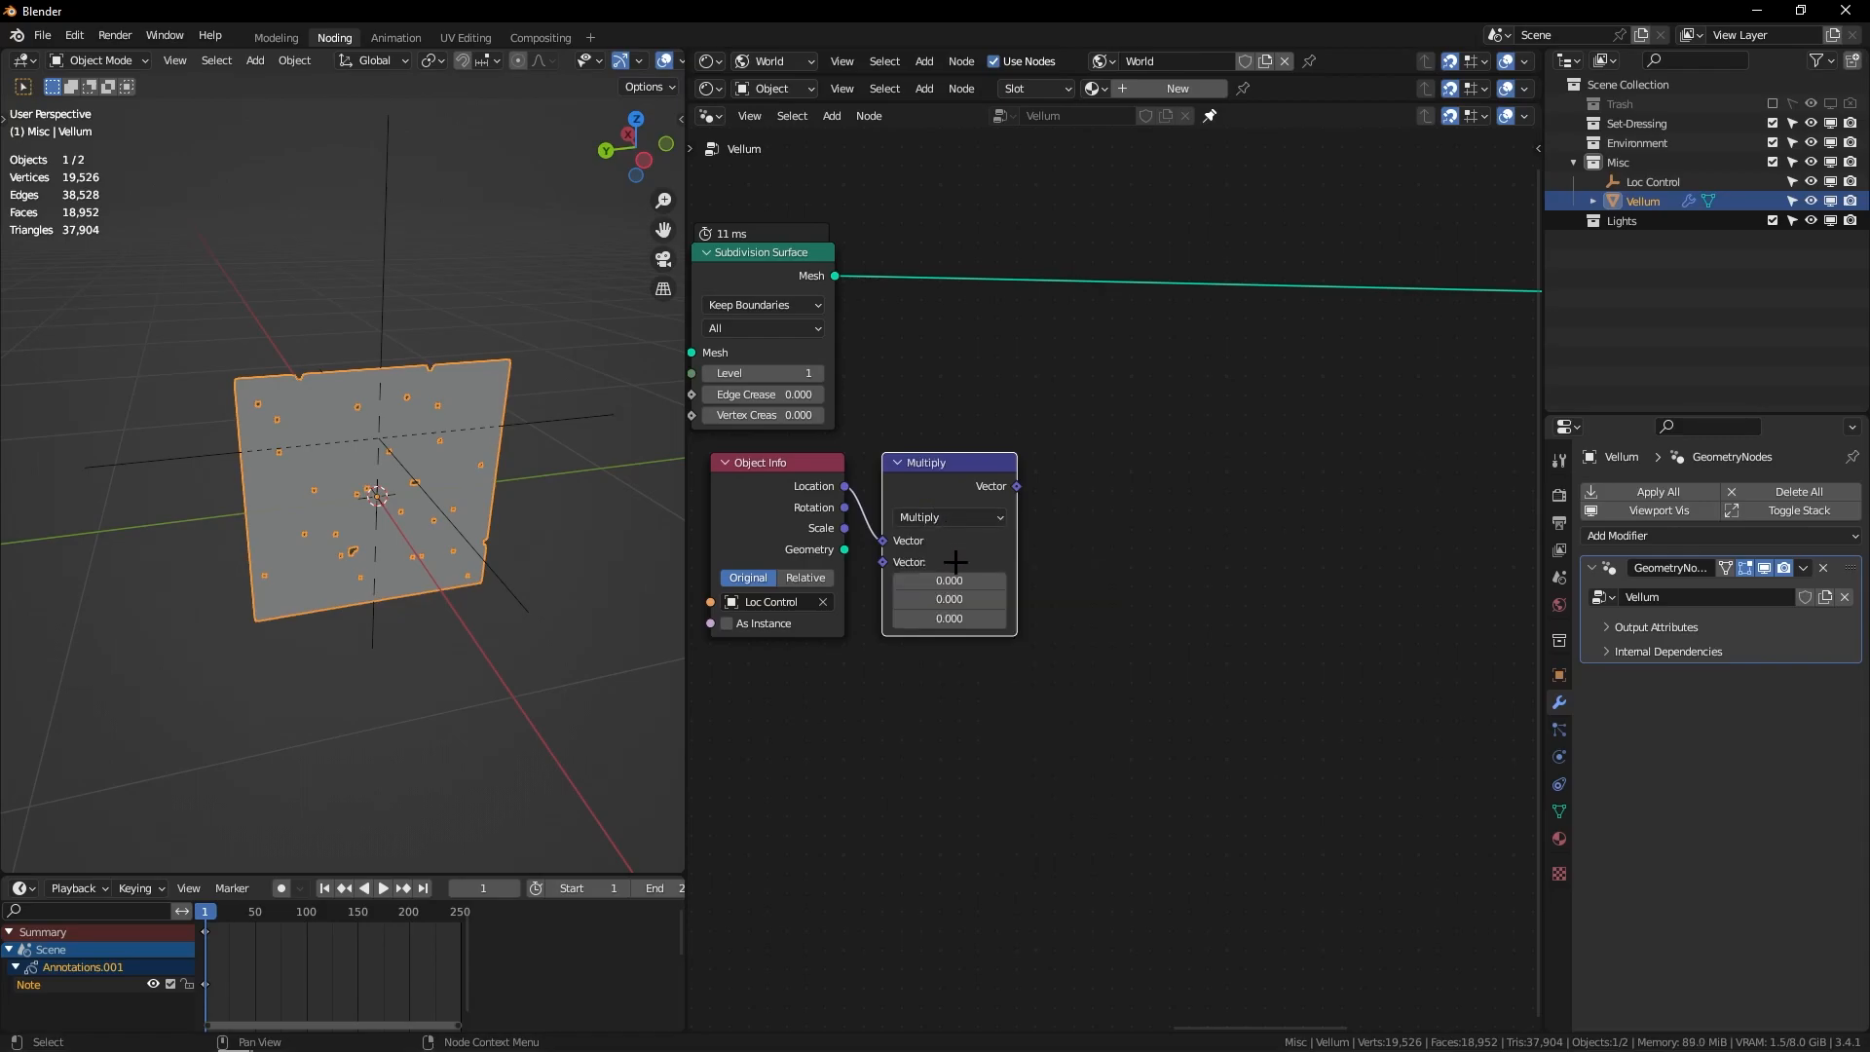
pyautogui.click(943, 620)
pyautogui.press('Return')
# Step: Add a Position node directly beneath the Object Info node
pyautogui.scroll(-2, 1009, 526)
pyautogui.moveTo(1009, 526); pyautogui.dragTo(1077, 493, button='middle')
pyautogui.hotkey('shift', 'a')
pyautogui.write('spos')
pyautogui.press('Return')
pyautogui.click(967, 633)
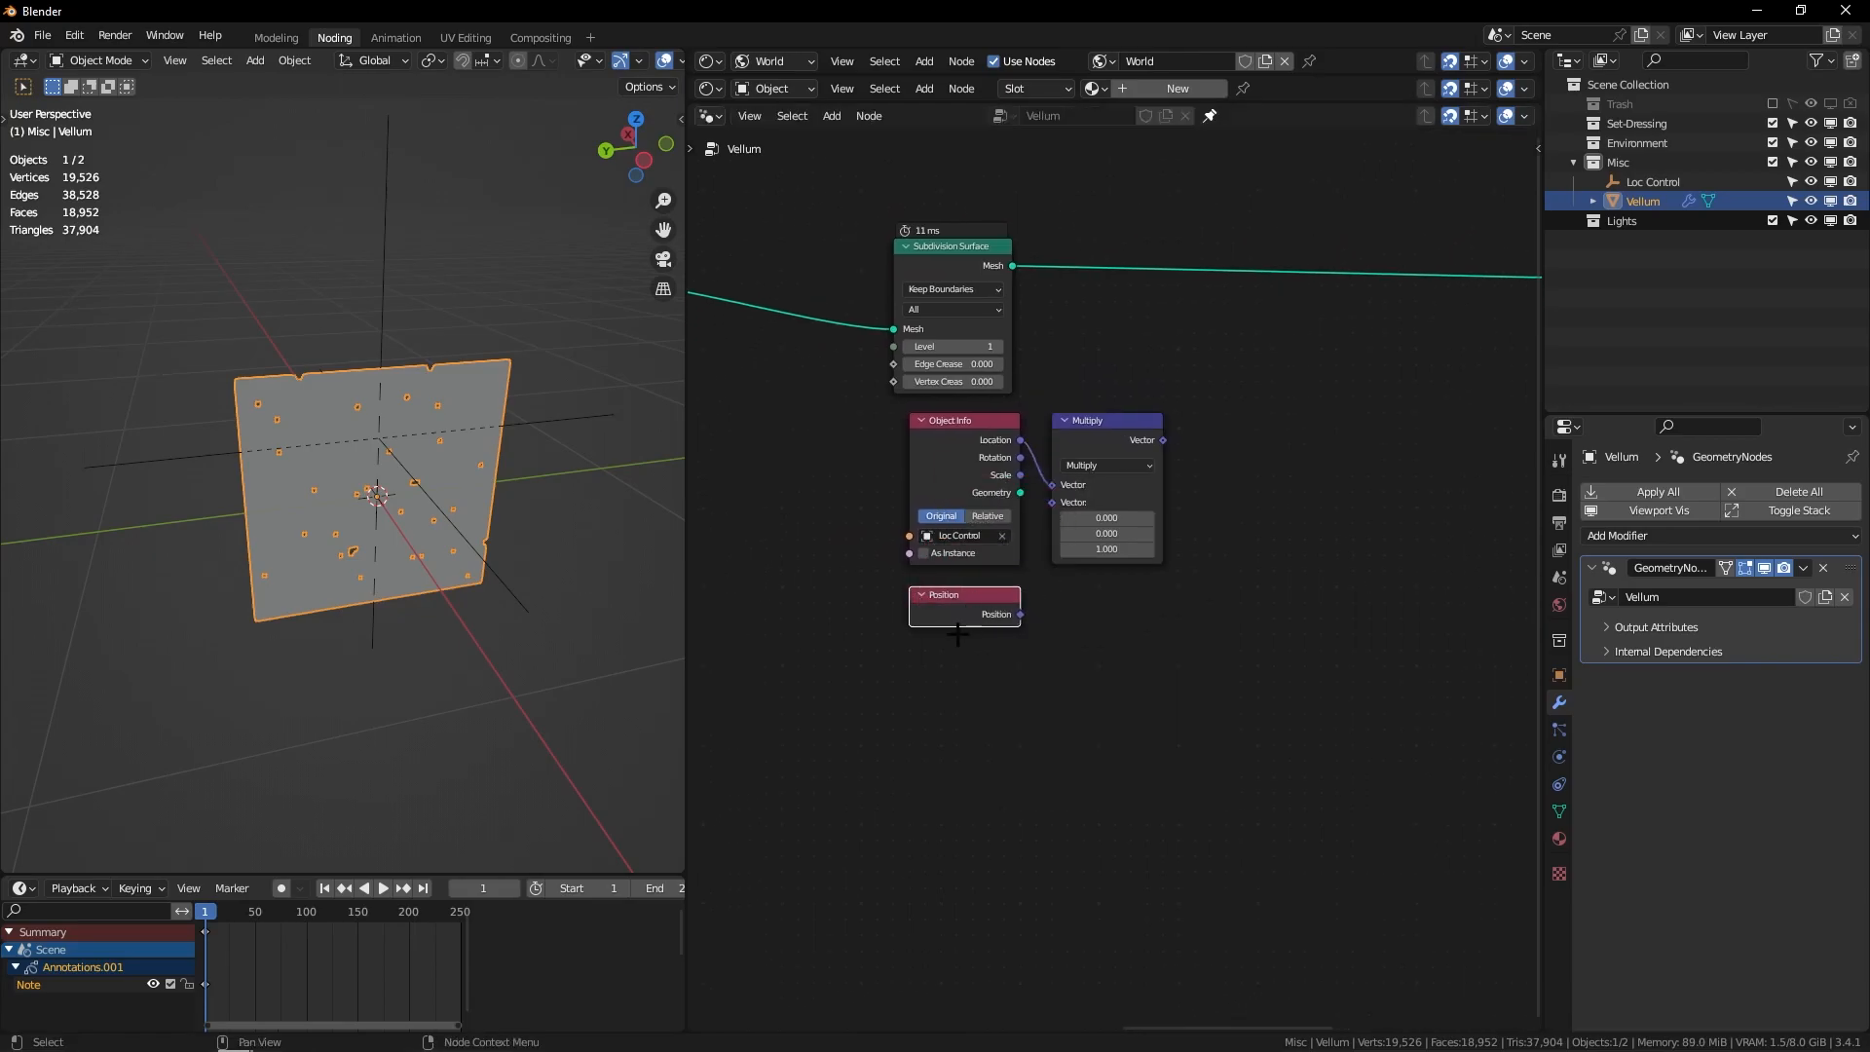
# Step: Duplicate the Multiply node below the original and feed the Position output into its first vector
pyautogui.click(1090, 421)
pyautogui.hotkey('shift', 'd')
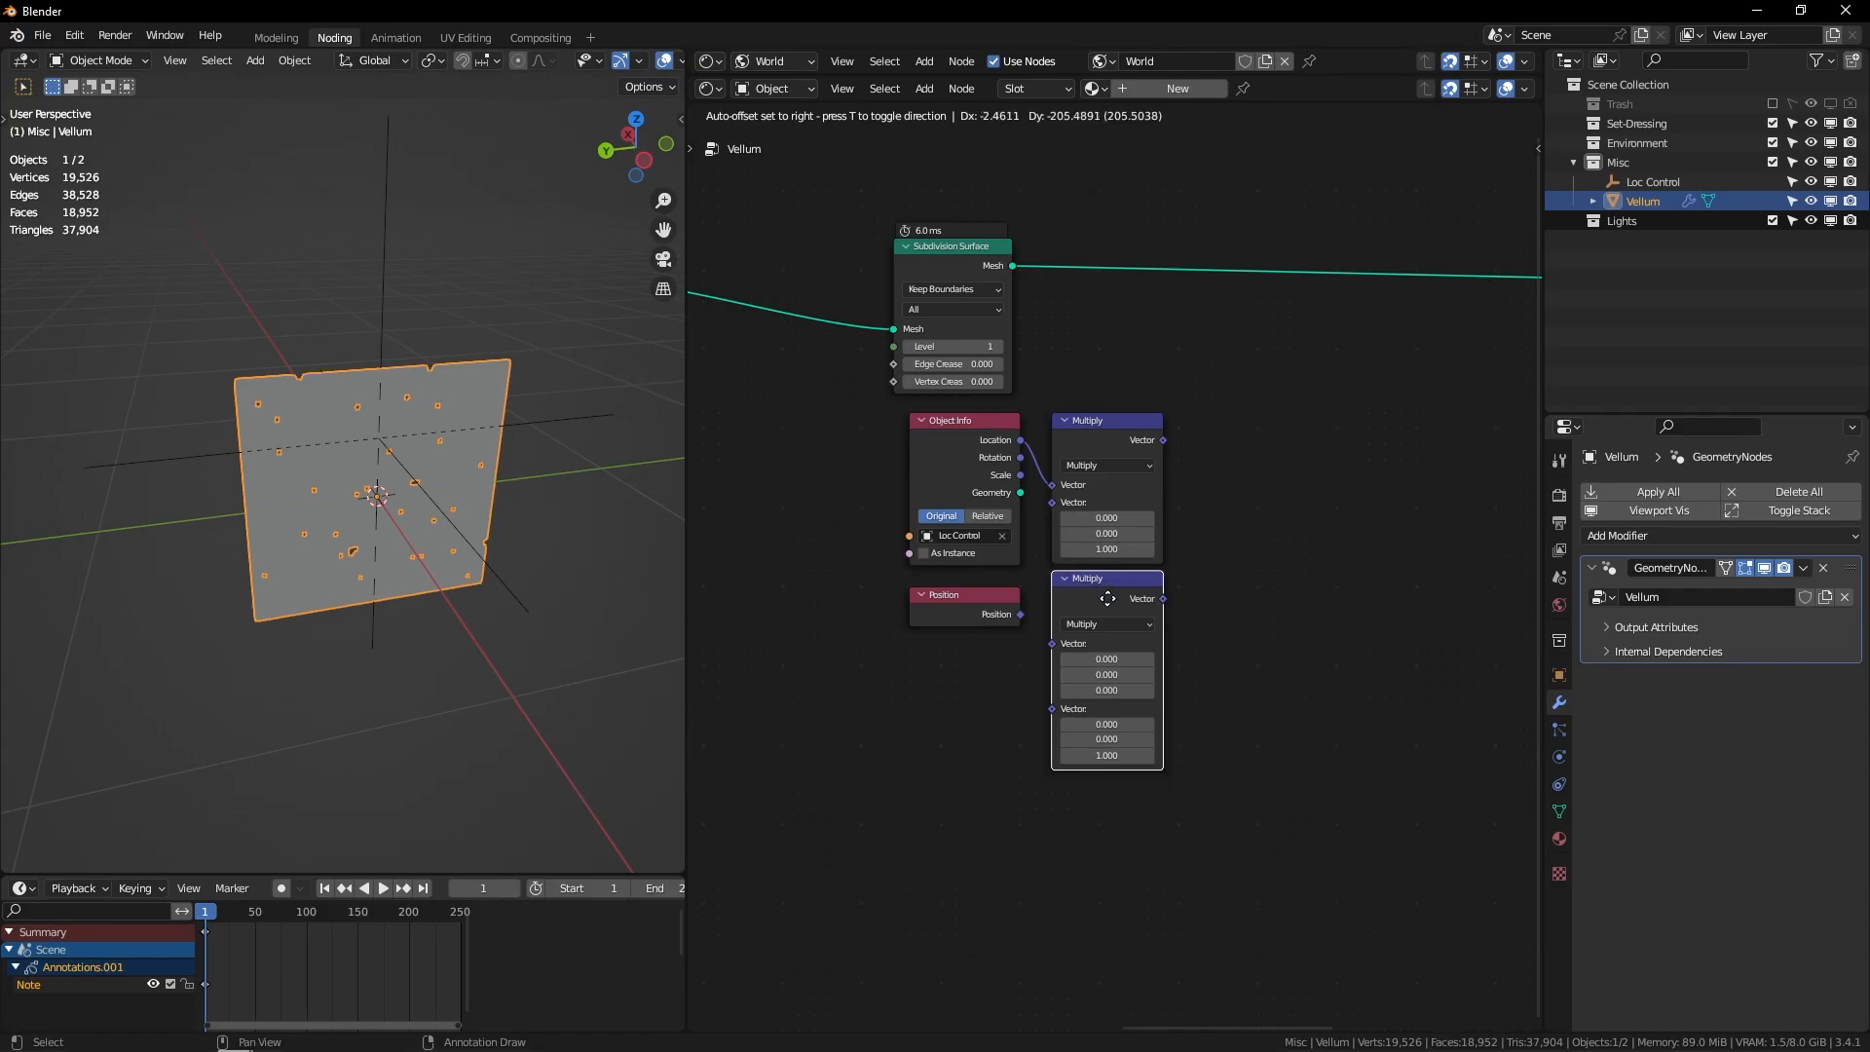
pyautogui.click(1096, 586)
pyautogui.moveTo(1019, 613); pyautogui.dragTo(1051, 644)
pyautogui.click(1178, 592)
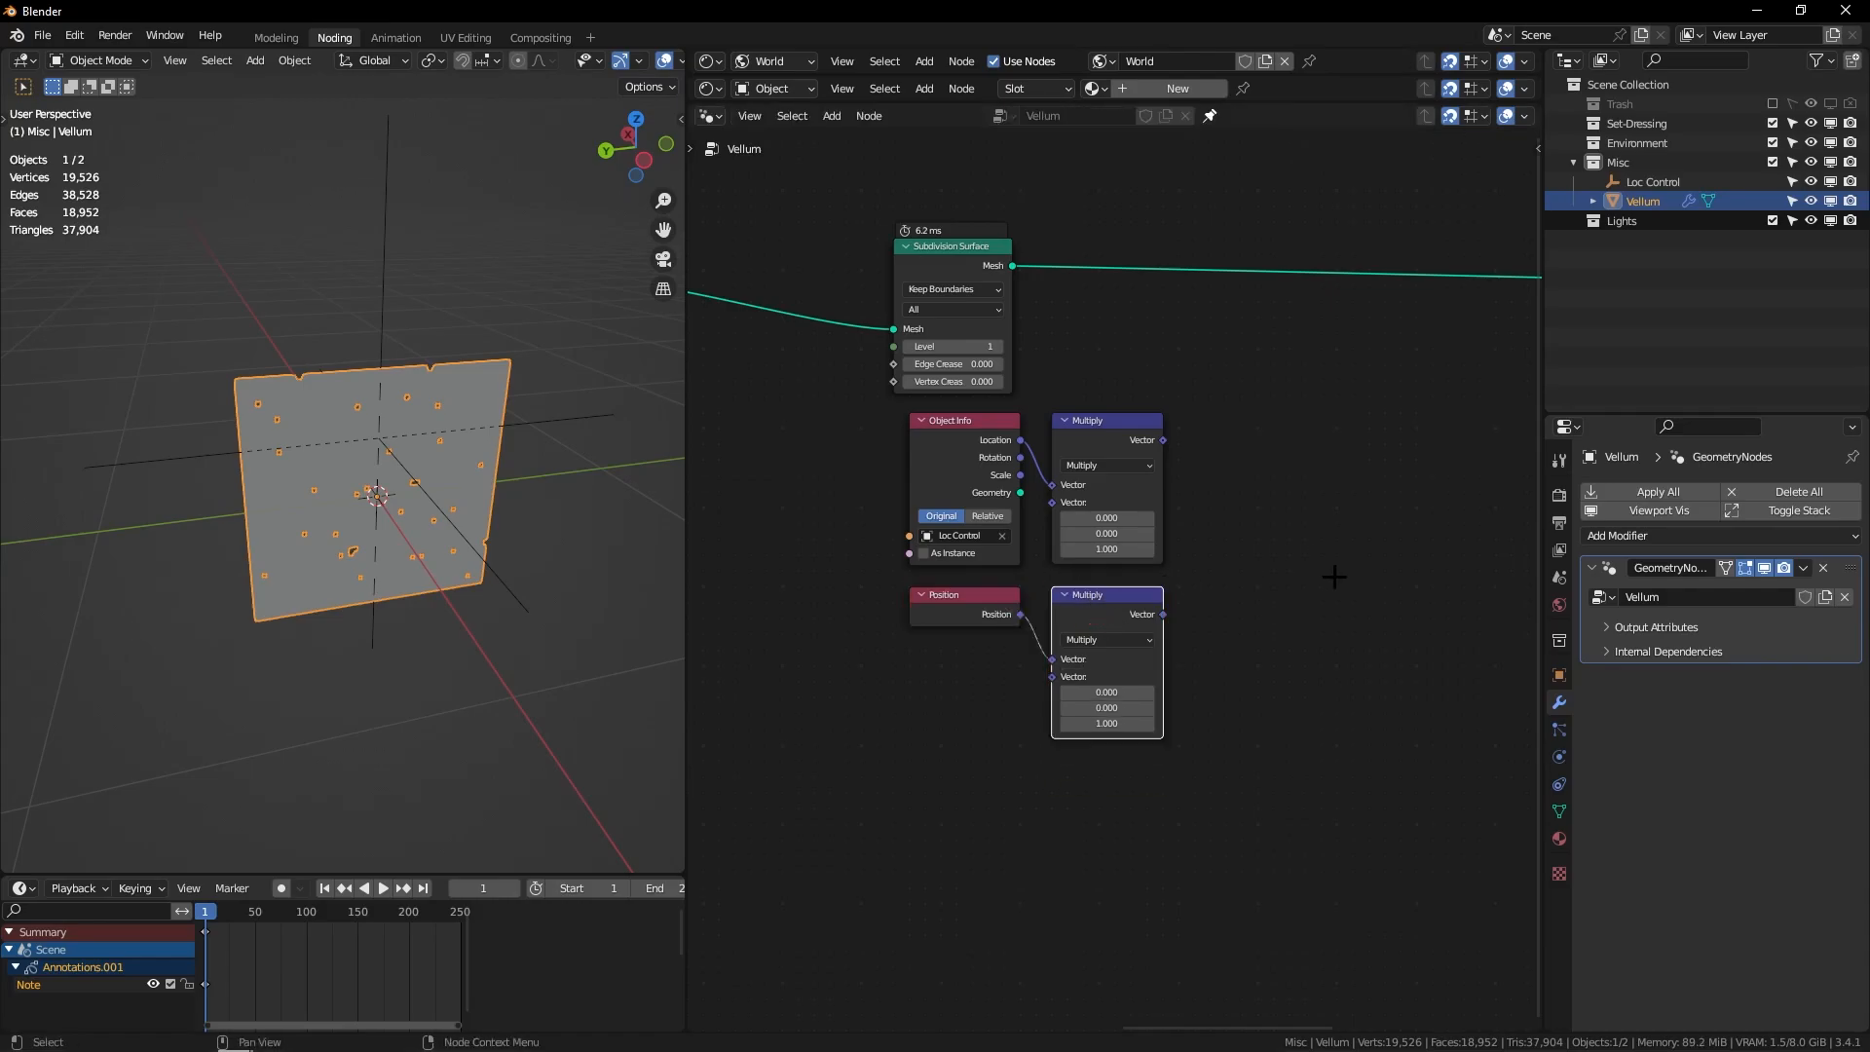
# Step: Add a Vector Math node set to Distance and connect both Multiply outputs to its vector inputs
pyautogui.moveTo(1193, 515); pyautogui.dragTo(1018, 493, button='middle')
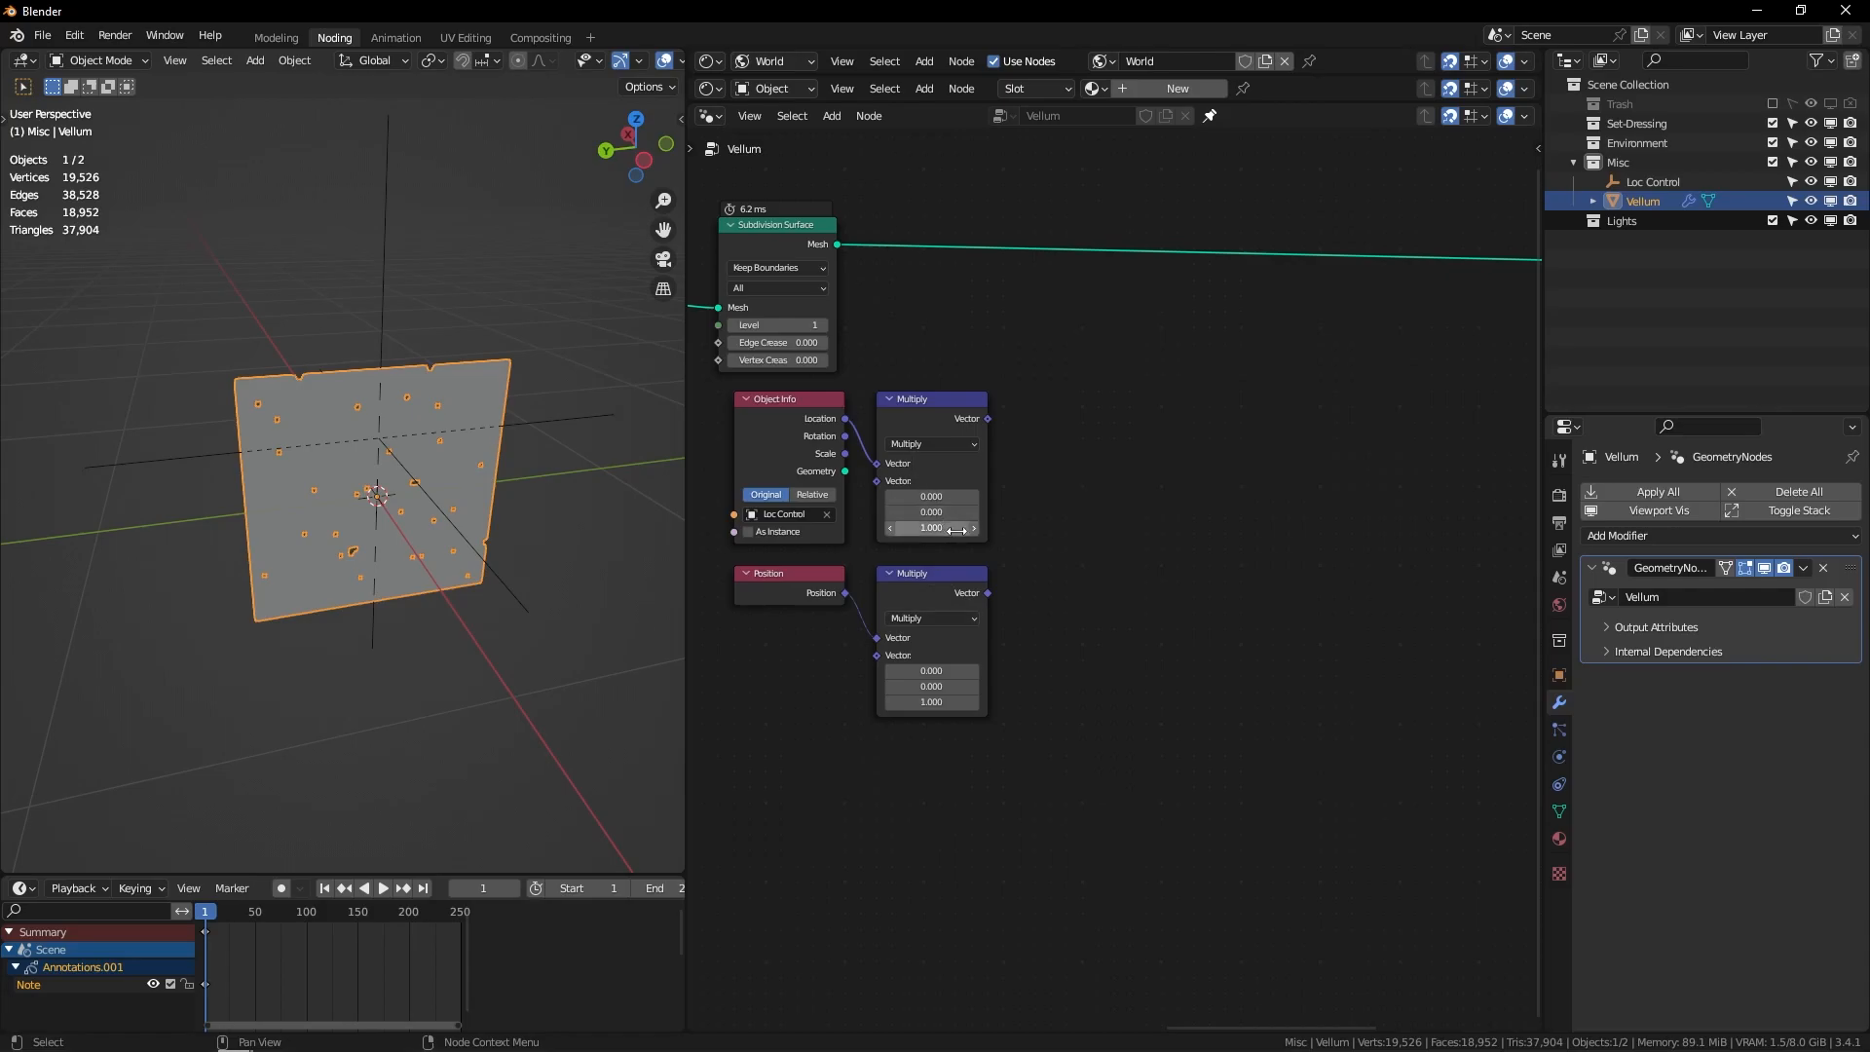
pyautogui.moveTo(925, 549); pyautogui.dragTo(944, 587, button='middle')
pyautogui.moveTo(1013, 466); pyautogui.dragTo(1049, 433)
pyautogui.write('add')
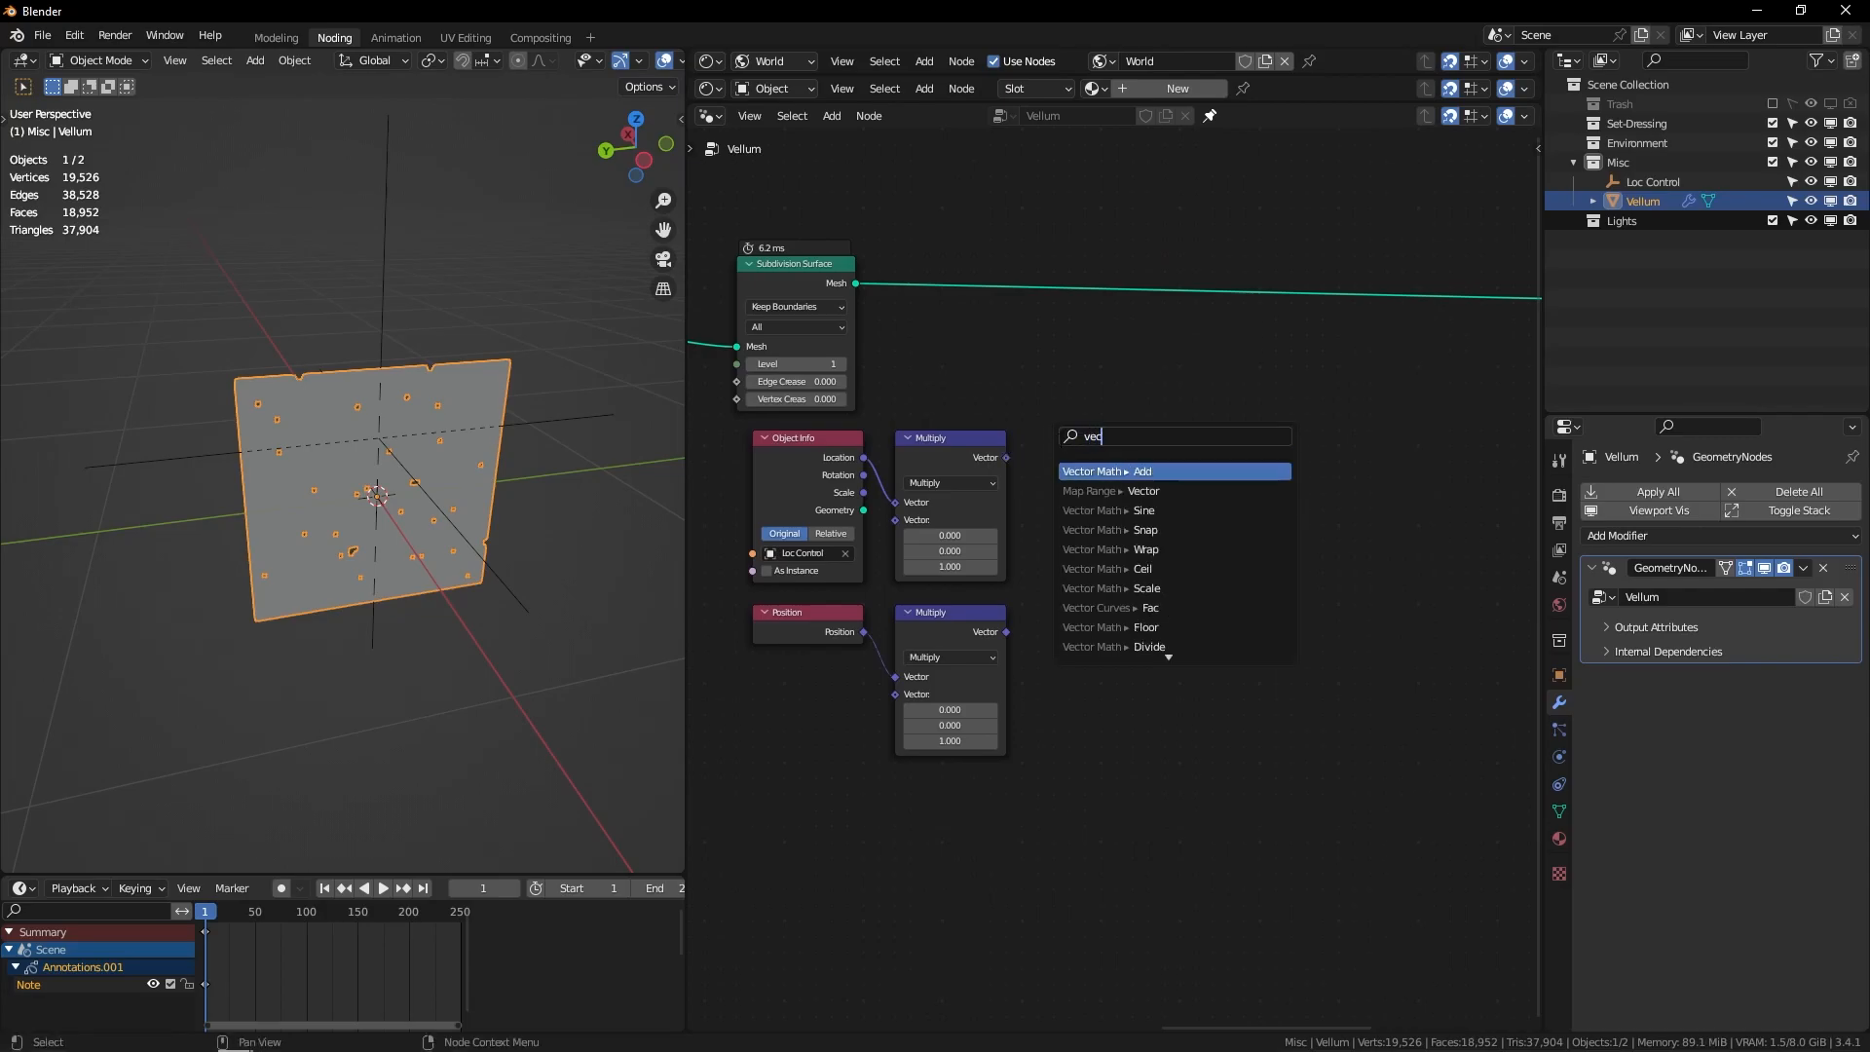
pyautogui.press('Return')
pyautogui.click(1064, 448)
pyautogui.click(1110, 482)
pyautogui.click(1086, 711)
pyautogui.moveTo(1006, 631); pyautogui.dragTo(1053, 518)
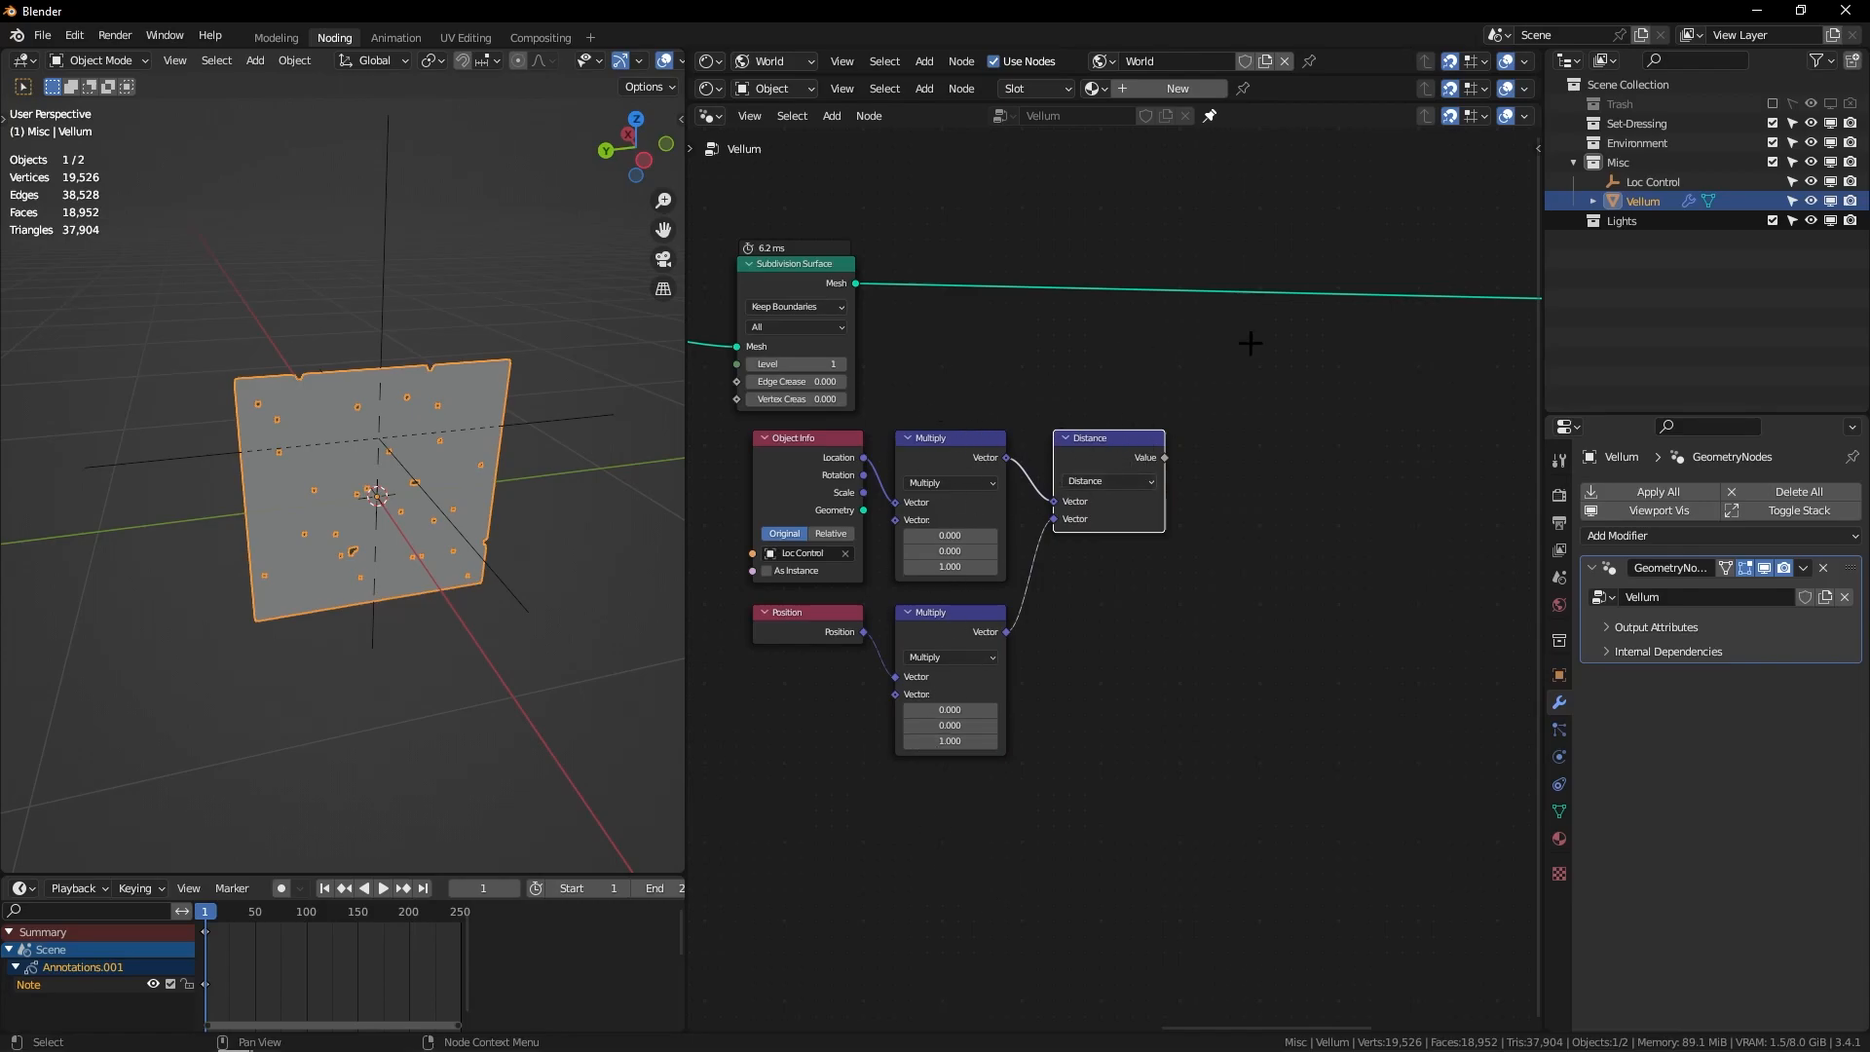
# Step: Preview the Distance value on the subdivided mesh through a Viewer node
pyautogui.scroll(-3, 1204, 342)
pyautogui.scroll(-2, 1181, 400)
pyautogui.keyDown('ctrl'); pyautogui.keyDown('shift'); pyautogui.click(894, 456); pyautogui.keyUp('shift'); pyautogui.keyUp('ctrl')
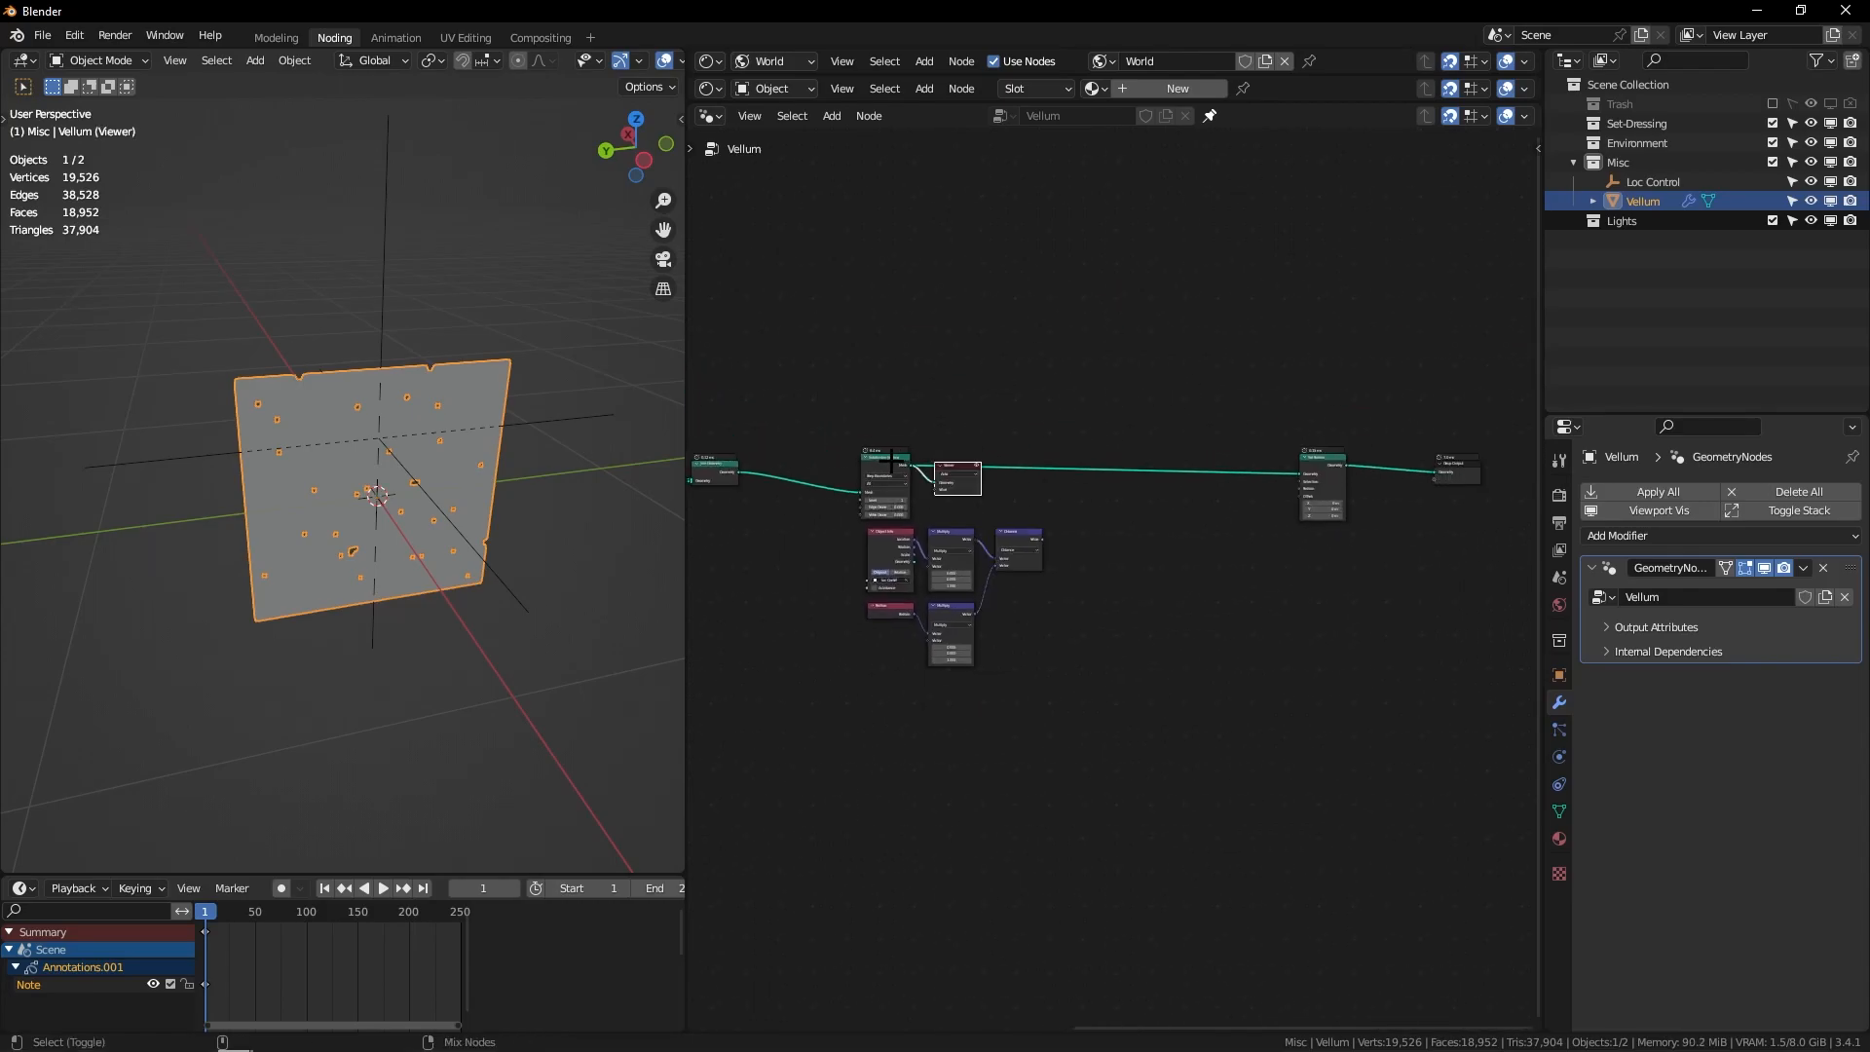
pyautogui.moveTo(957, 467); pyautogui.dragTo(1118, 520)
pyautogui.keyDown('ctrl'); pyautogui.keyDown('shift'); pyautogui.click(1018, 550); pyautogui.keyUp('shift'); pyautogui.keyUp('ctrl')
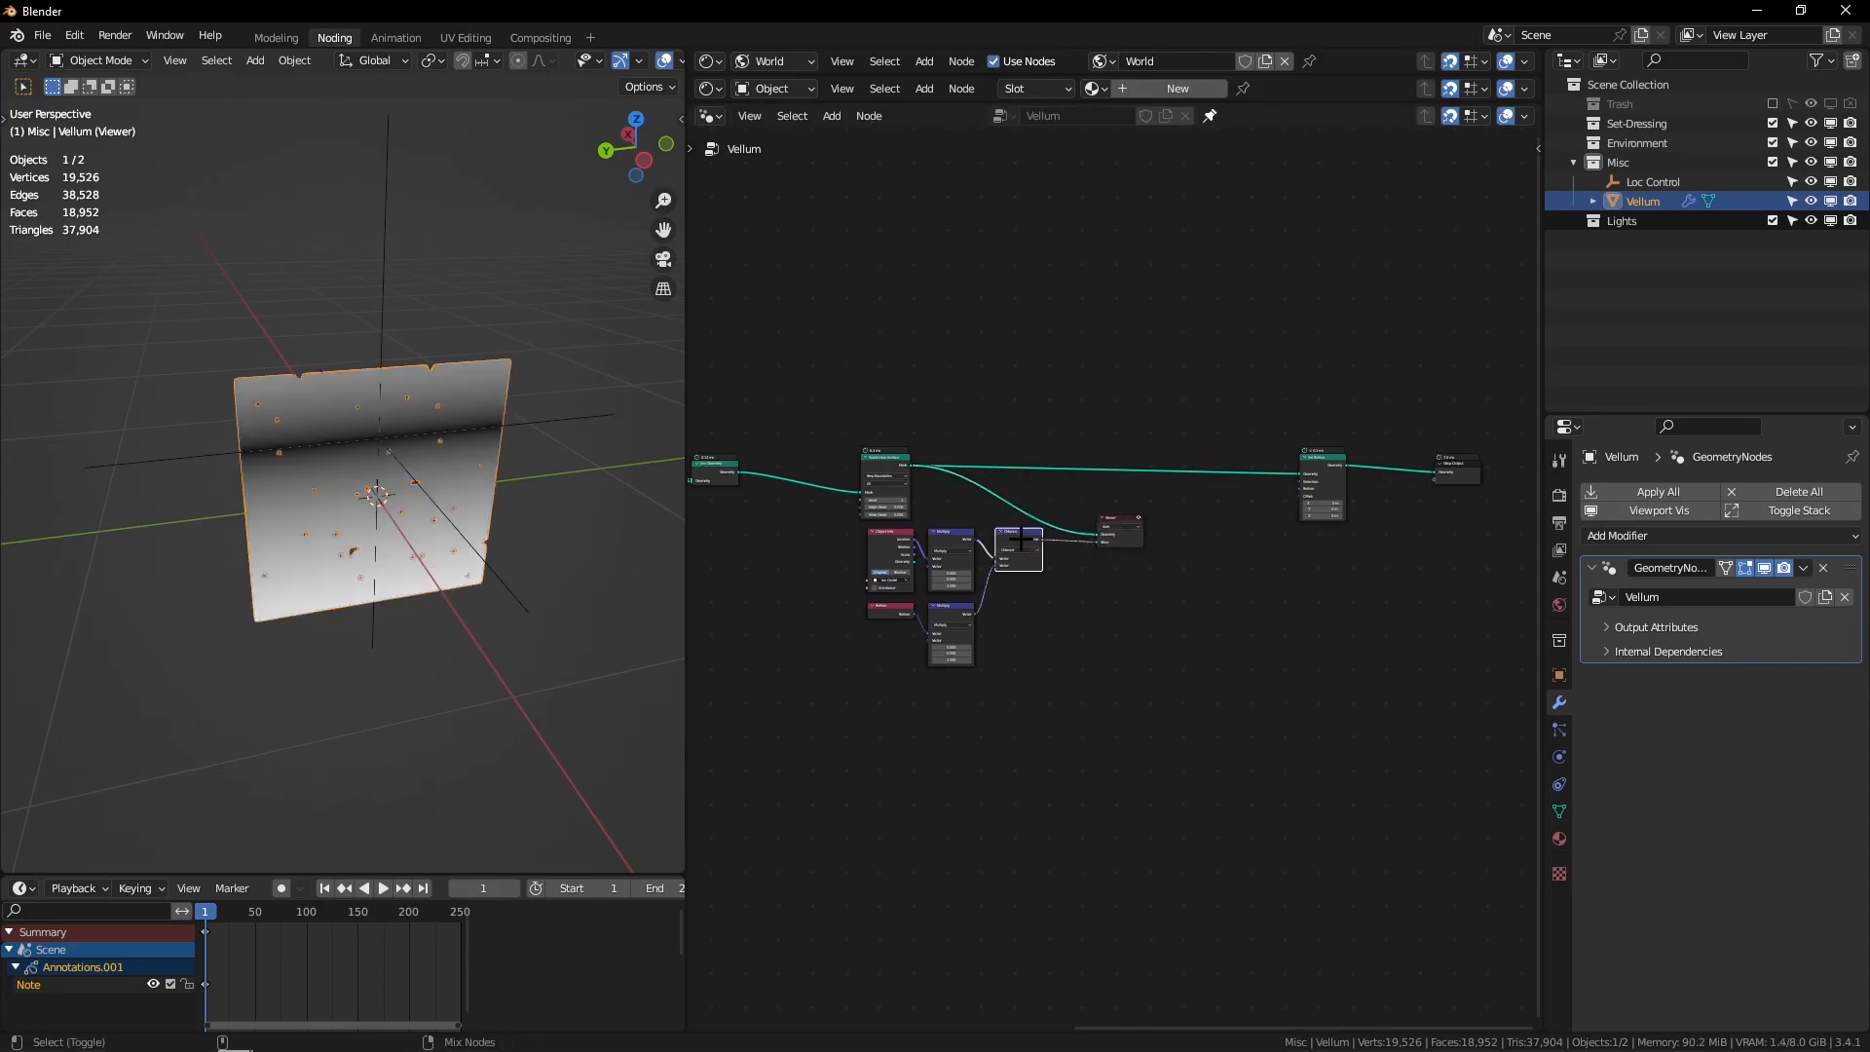
# Step: Try moving the Loc Control empty along Z to test the distance gradient, then cancel the move
pyautogui.moveTo(463, 500); pyautogui.dragTo(567, 204, button='middle')
pyautogui.click(573, 390)
pyautogui.press('g')
pyautogui.press('z')
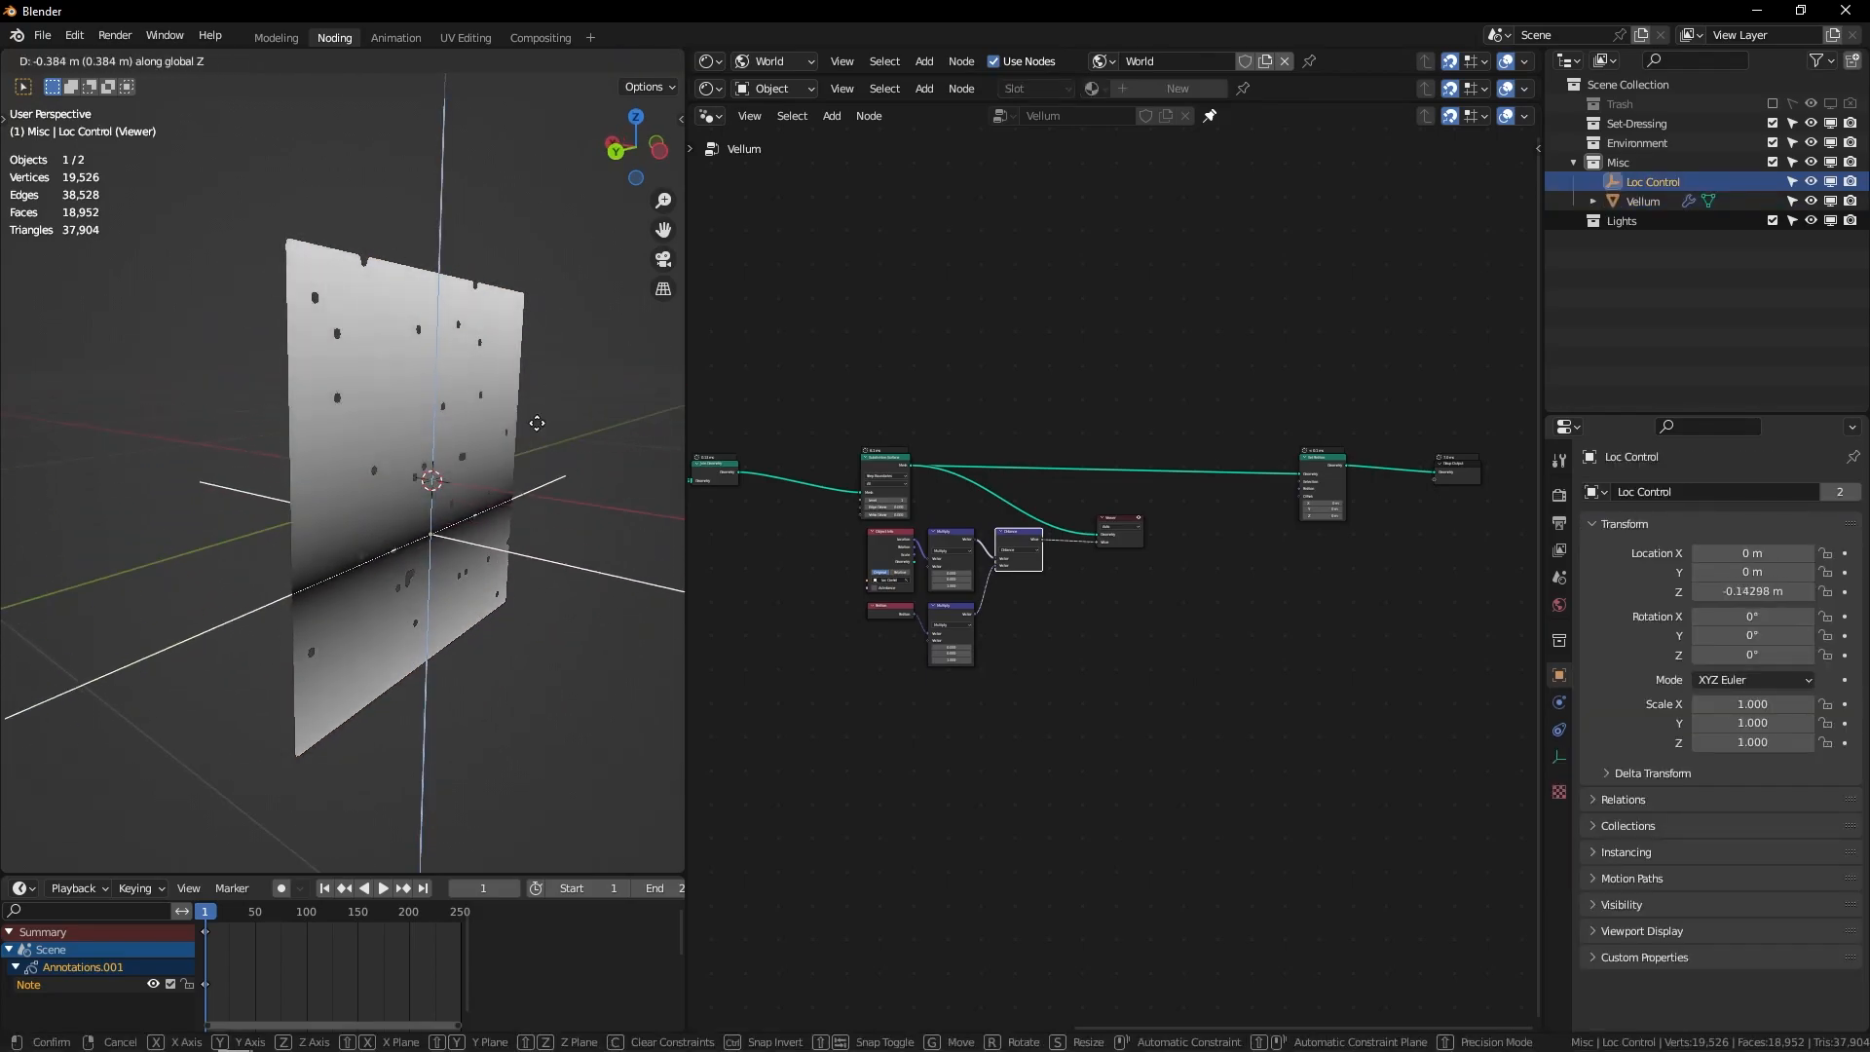
pyautogui.rightClick(269, 654)
# Step: Add a Compare node beneath the Distance node
pyautogui.scroll(3, 1081, 450)
pyautogui.hotkey('shift', 'a')
pyautogui.write('s')
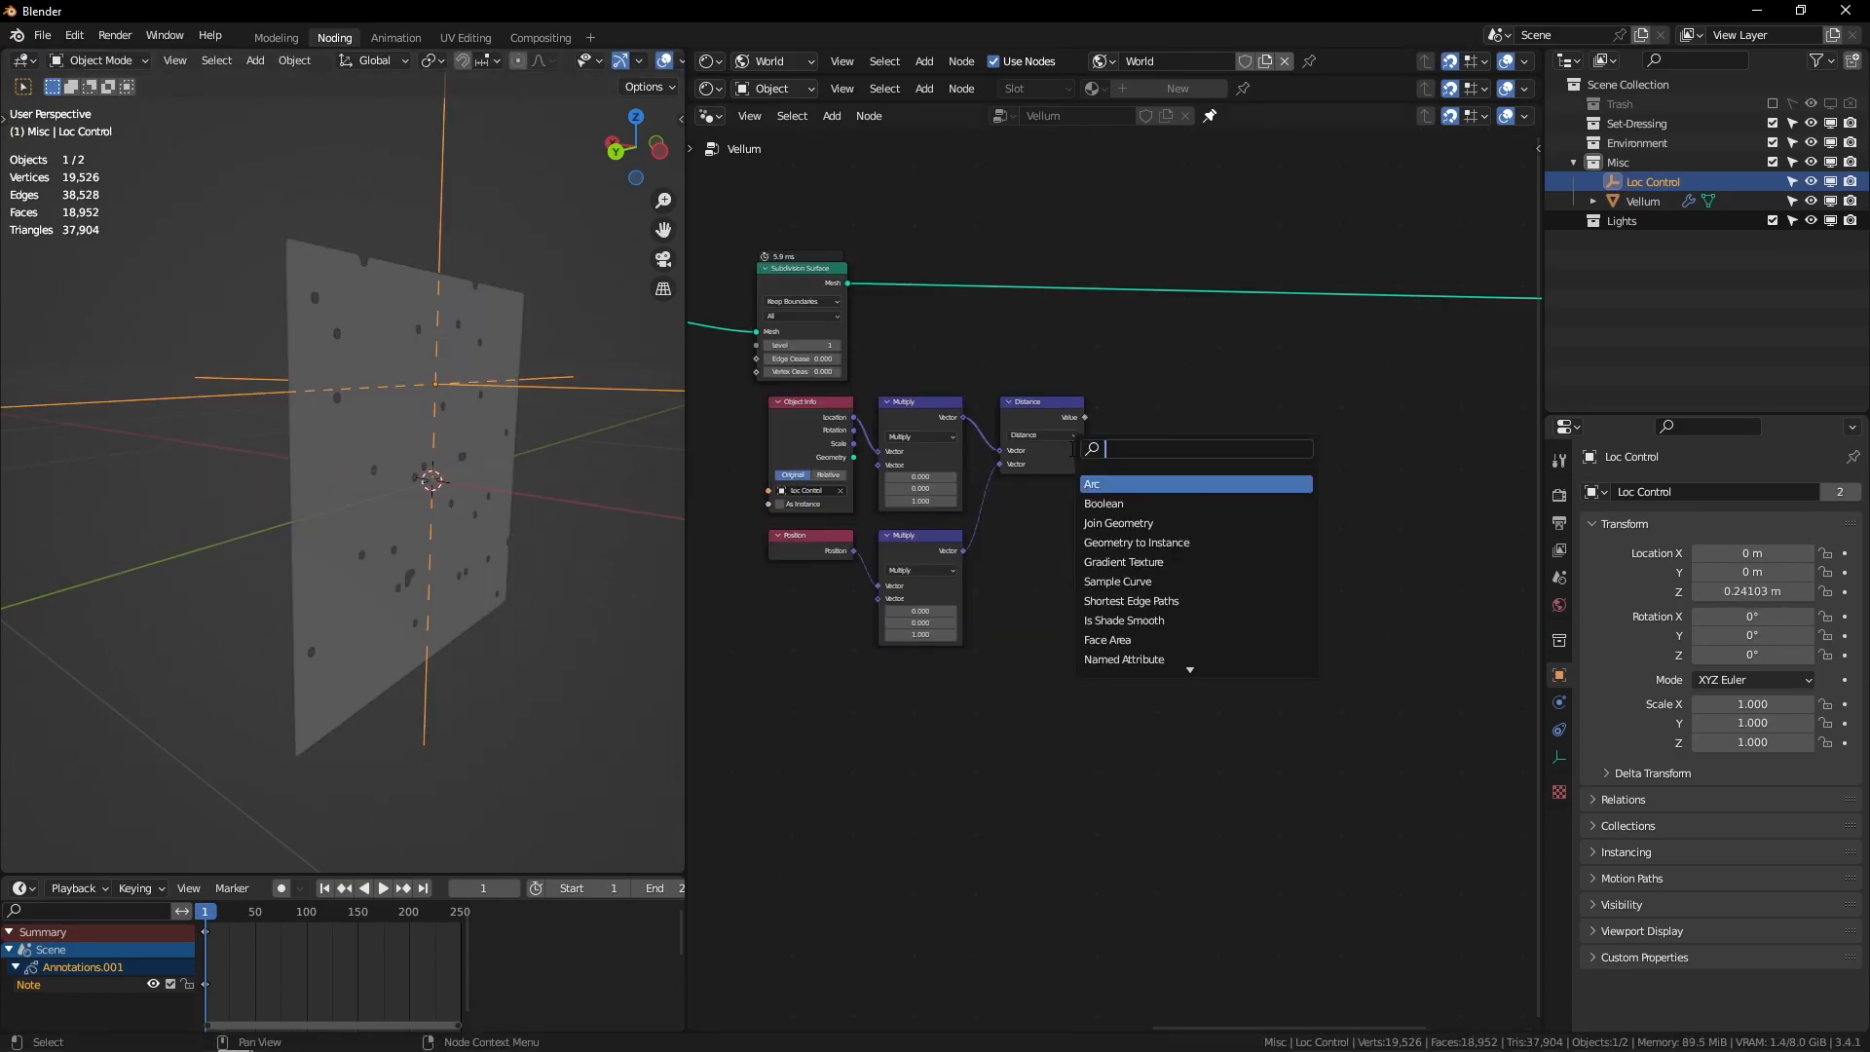
pyautogui.write('compare')
pyautogui.press('Return')
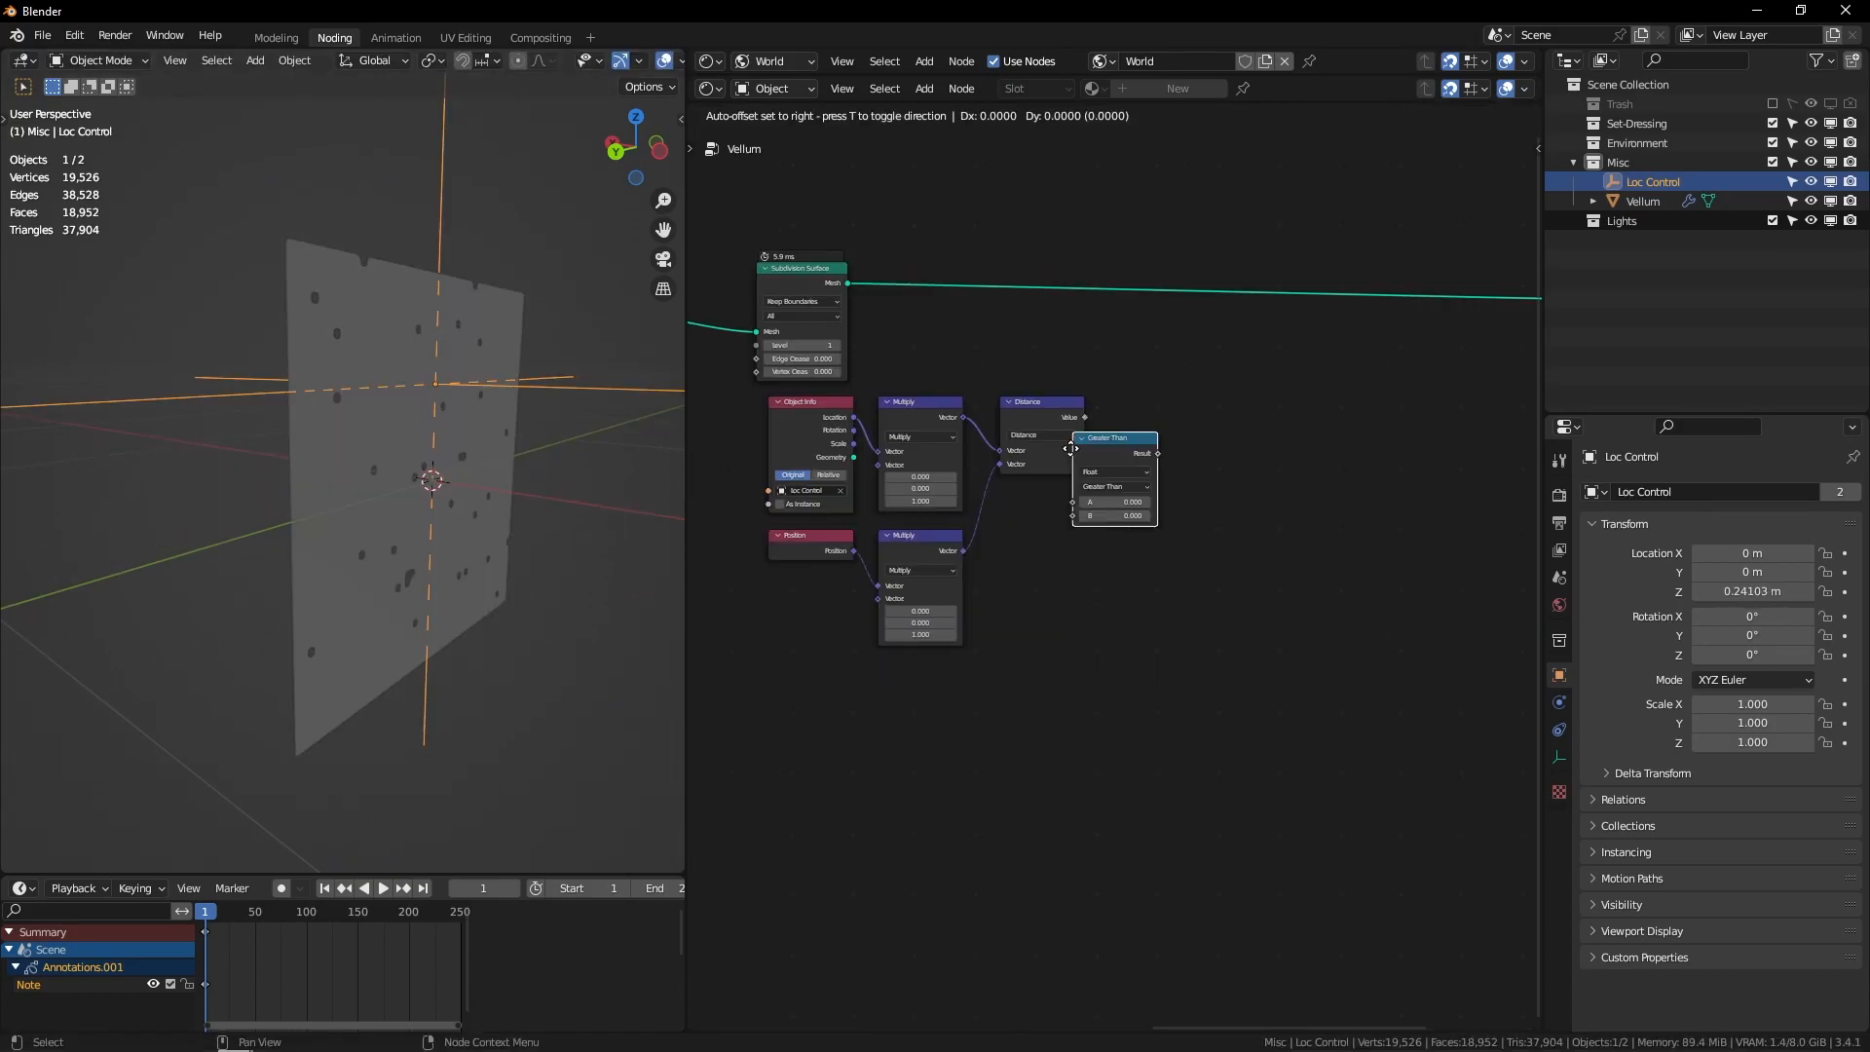
pyautogui.click(1001, 519)
# Step: Set the Compare node to Vector, with the multiplied empty location as A and the multiplied Position as B
pyautogui.scroll(6, 1001, 515)
pyautogui.click(978, 520)
pyautogui.click(958, 587)
pyautogui.moveTo(974, 584); pyautogui.dragTo(1077, 556, button='middle')
pyautogui.moveTo(963, 278); pyautogui.dragTo(1023, 569)
pyautogui.moveTo(963, 501); pyautogui.dragTo(1021, 589)
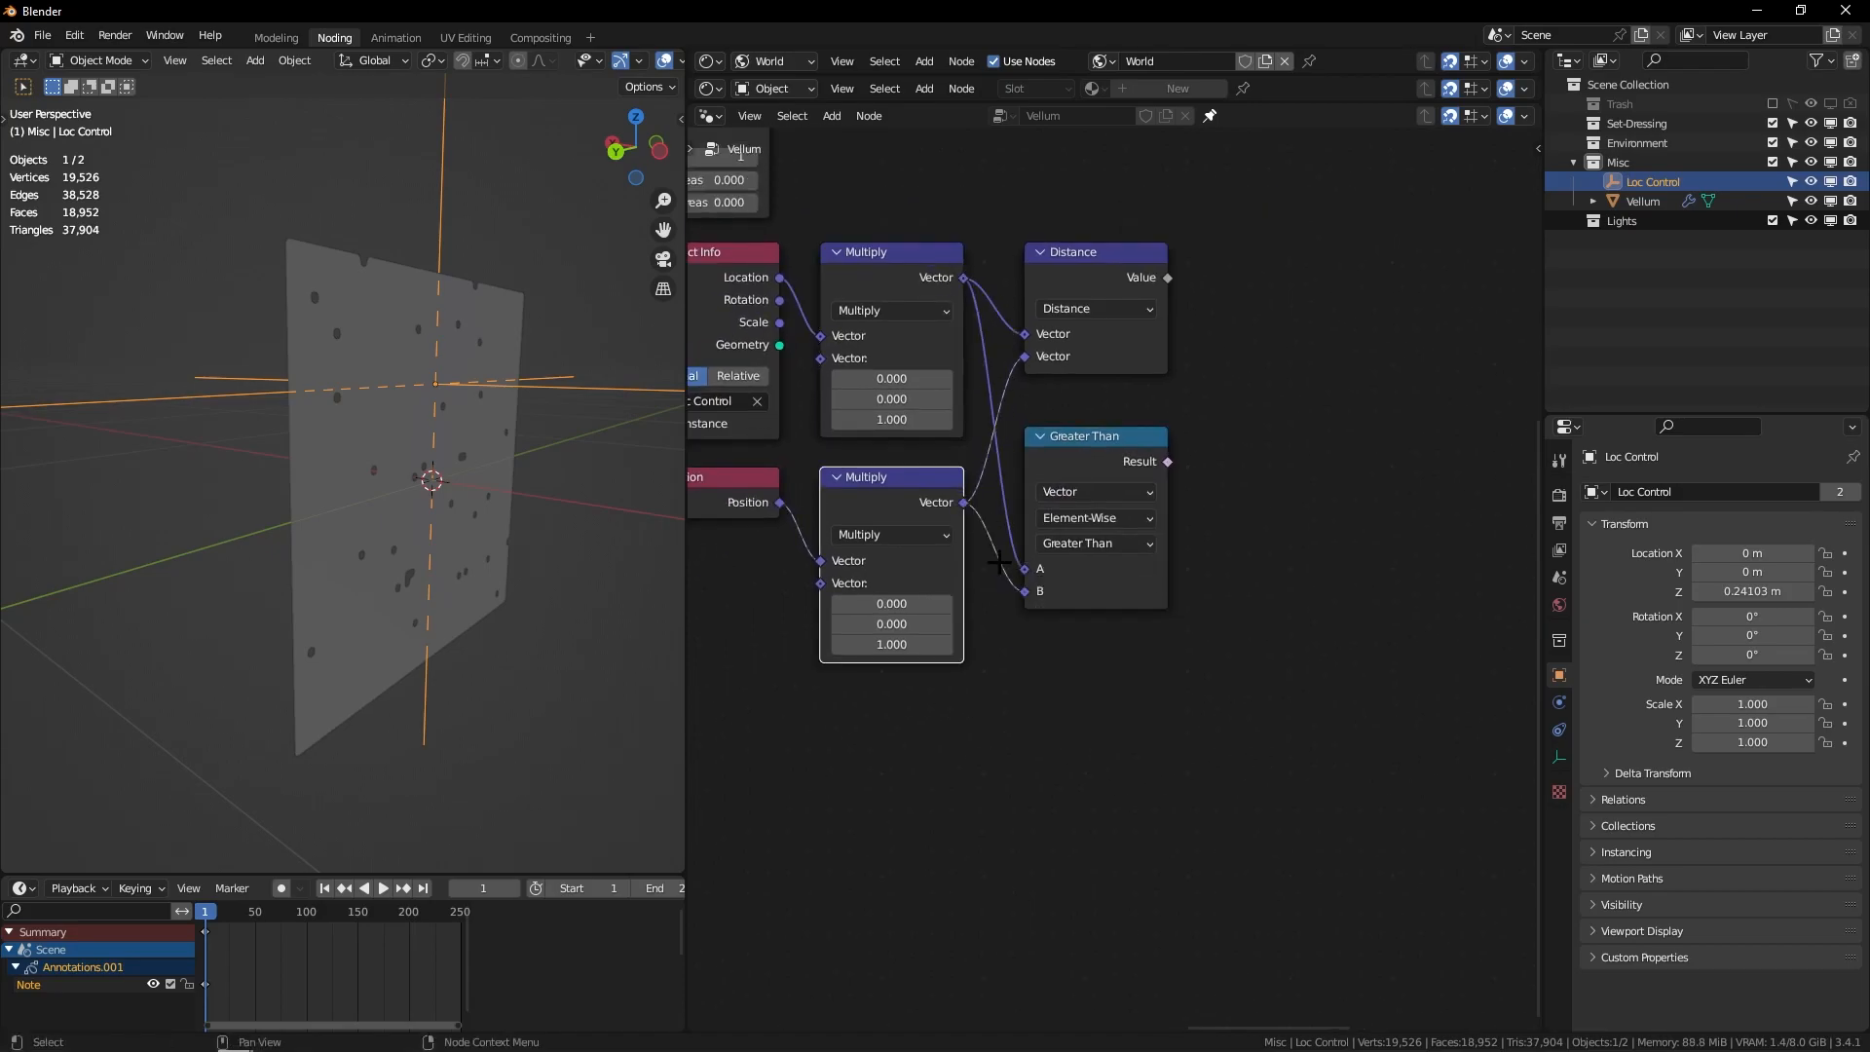
# Step: Preview the Compare result on the Subdivision Surface mesh through a Viewer node and shift the Viewer farther from it
pyautogui.moveTo(1055, 242); pyautogui.dragTo(981, 239, button='middle')
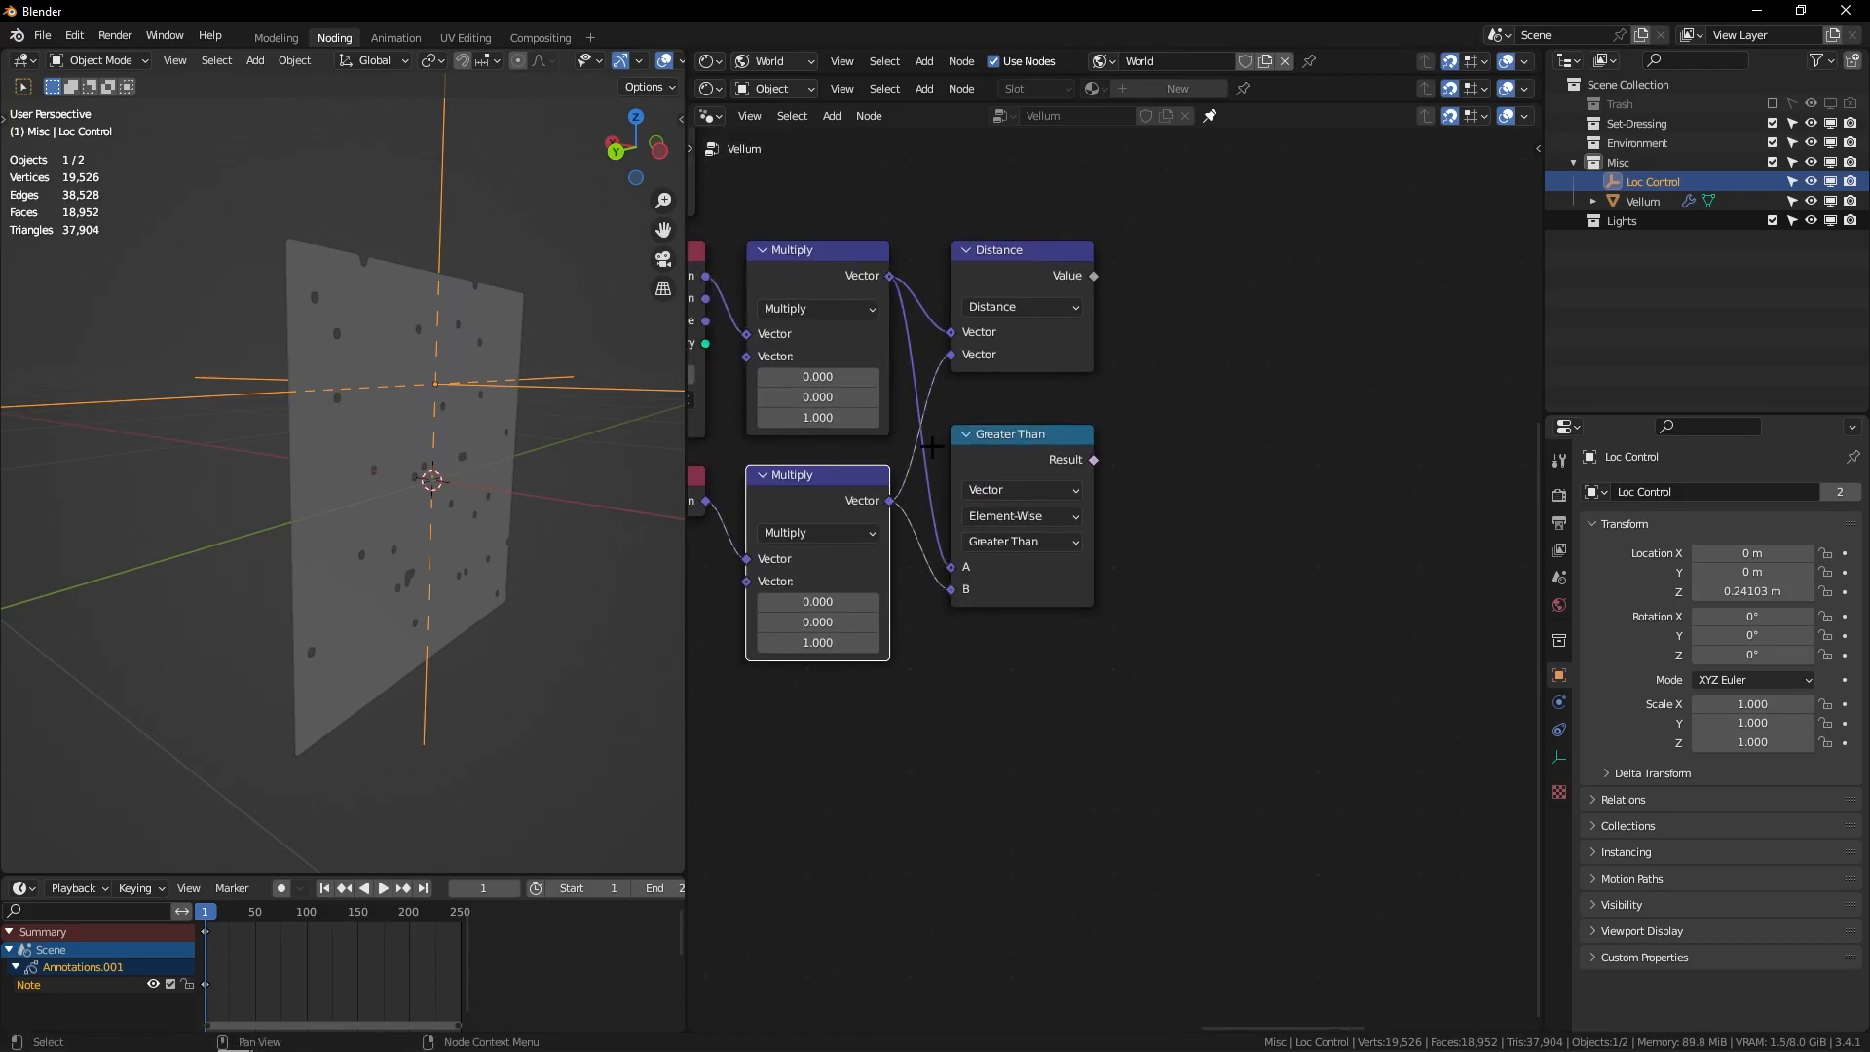
pyautogui.moveTo(1044, 323); pyautogui.dragTo(1132, 457, button='middle')
pyautogui.scroll(-4, 1110, 560)
pyautogui.keyDown('ctrl'); pyautogui.keyDown('shift'); pyautogui.click(1075, 575); pyautogui.keyUp('shift'); pyautogui.keyUp('ctrl')
pyautogui.keyDown('ctrl'); pyautogui.keyDown('shift'); pyautogui.click(825, 270); pyautogui.keyUp('shift'); pyautogui.keyUp('ctrl')
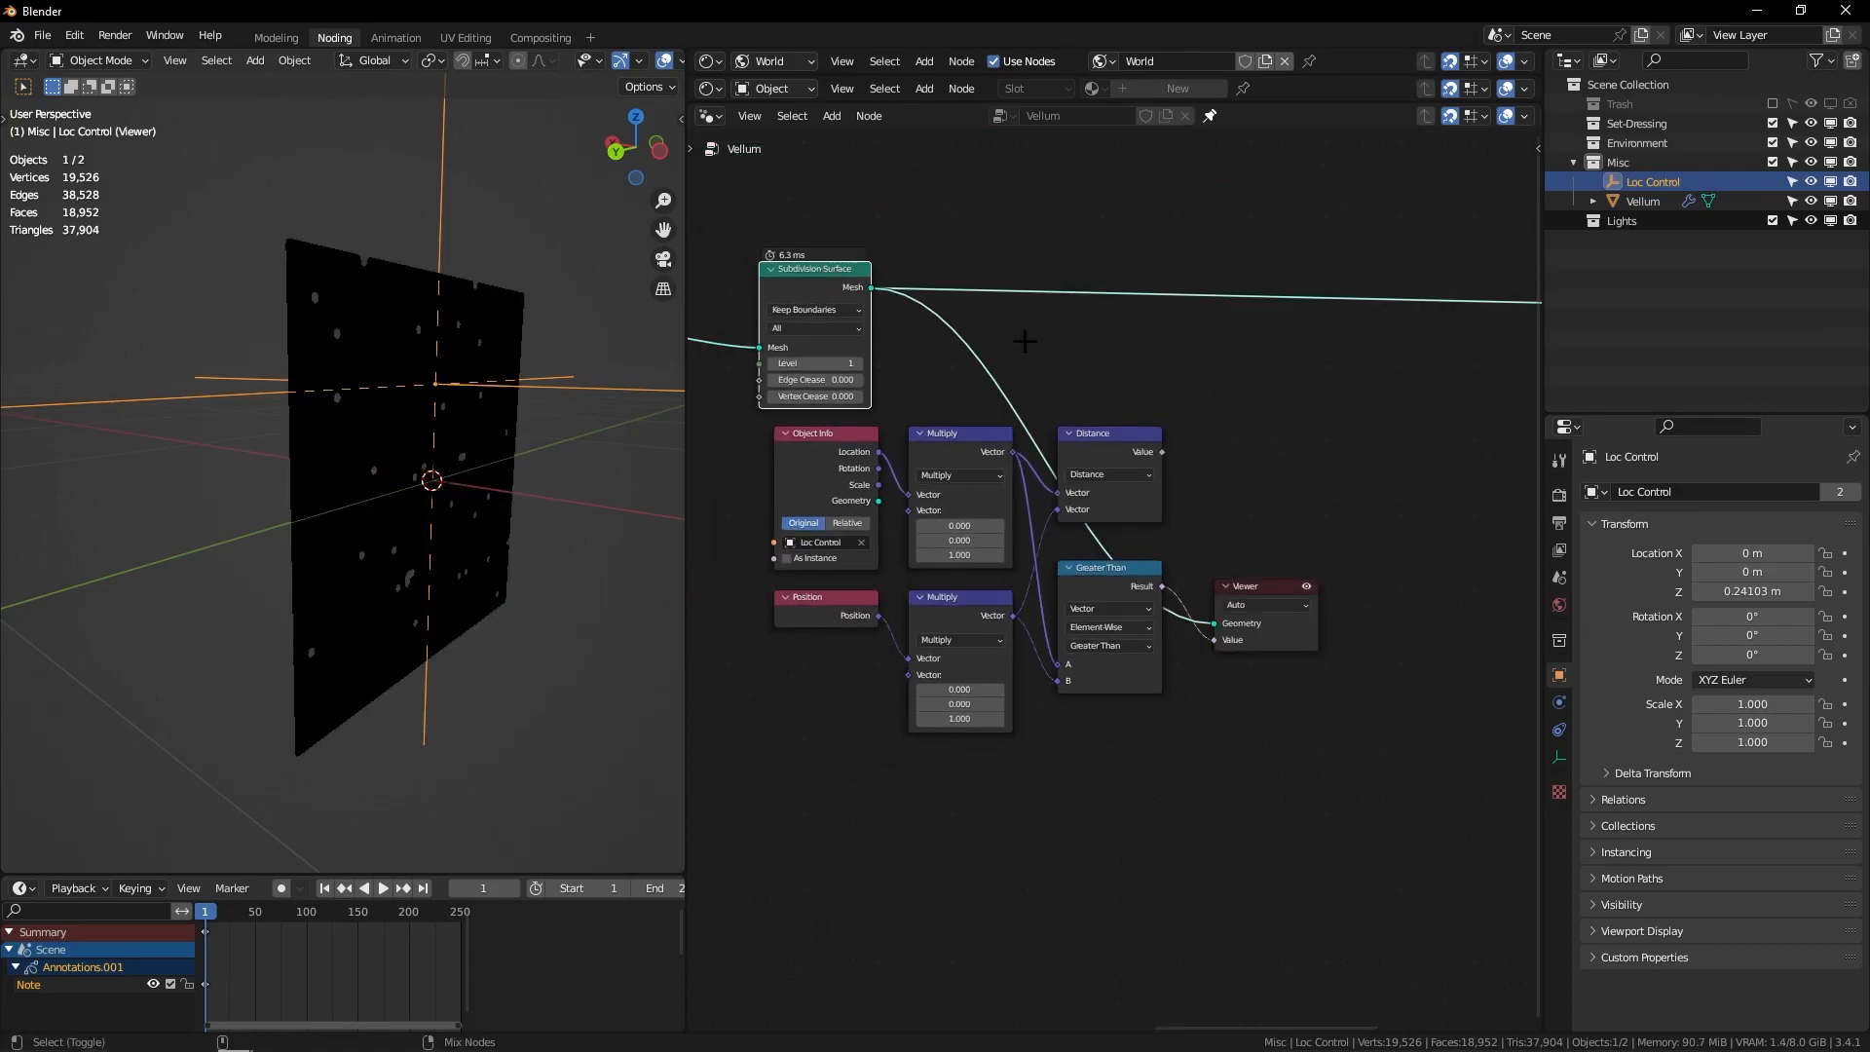
pyautogui.moveTo(1237, 599); pyautogui.dragTo(1288, 581)
pyautogui.press('g')
pyautogui.rightClick(563, 583)
pyautogui.moveTo(563, 585); pyautogui.dragTo(489, 656, button='middle')
pyautogui.moveTo(320, 714)
pyautogui.mouseDown()
pyautogui.moveTo(433, 199)
pyautogui.moveTo(355, 276)
pyautogui.mouseUp()
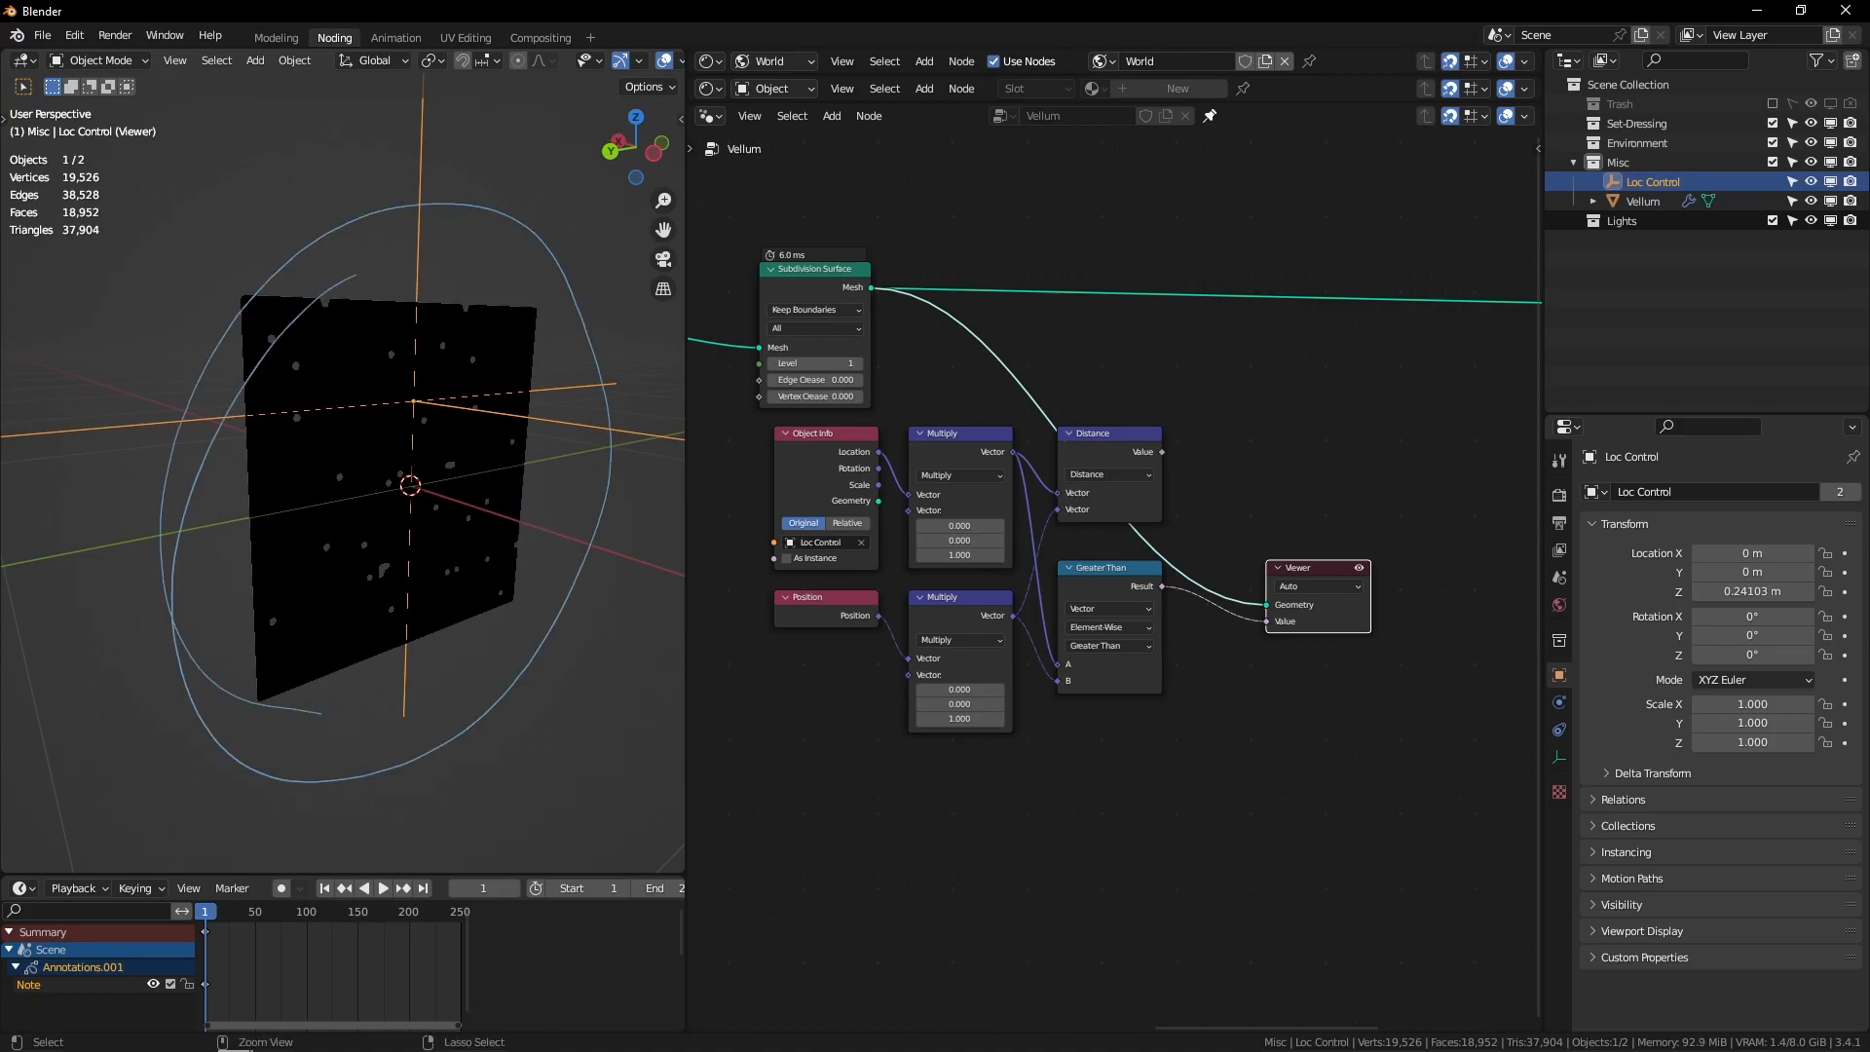
pyautogui.hotkey('ctrl', 'z')
# Step: Set the Compare node's vector comparison mode to Average
pyautogui.scroll(2, 1023, 456)
pyautogui.moveTo(1023, 456); pyautogui.dragTo(1149, 427, button='middle')
pyautogui.click(1257, 617)
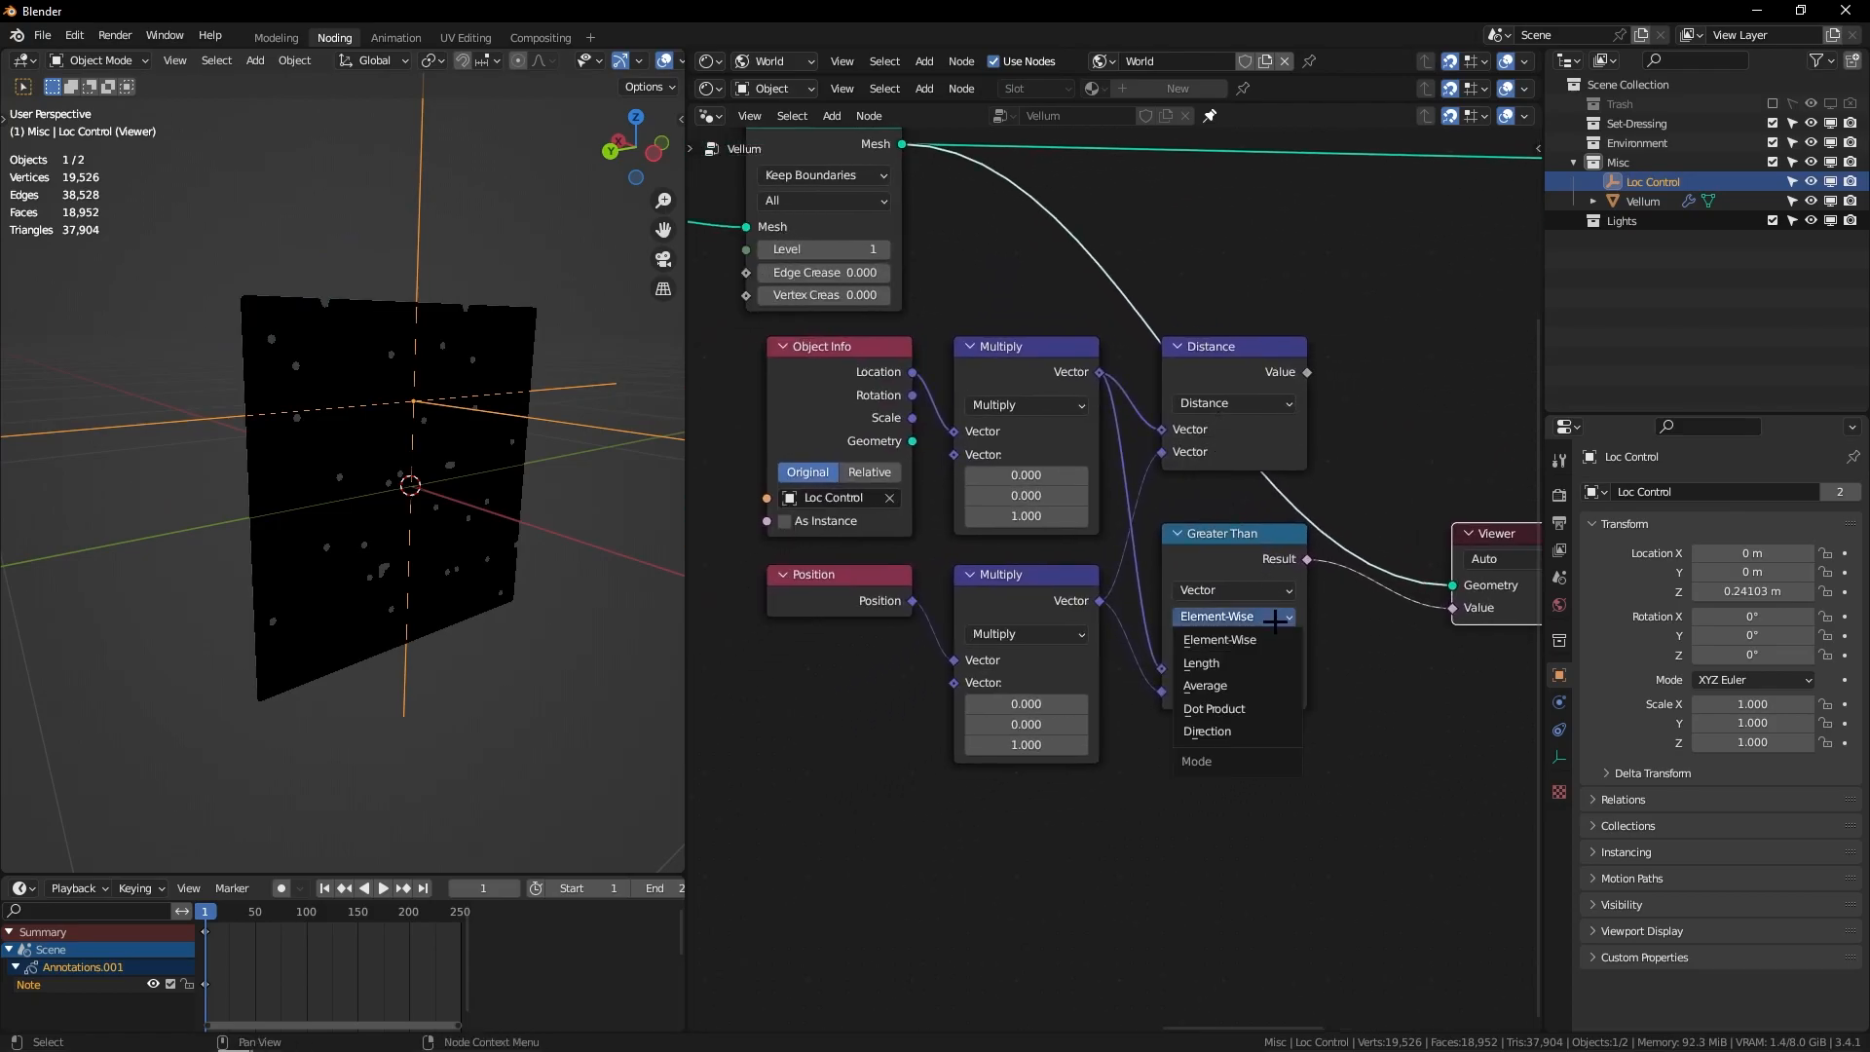
pyautogui.click(1263, 646)
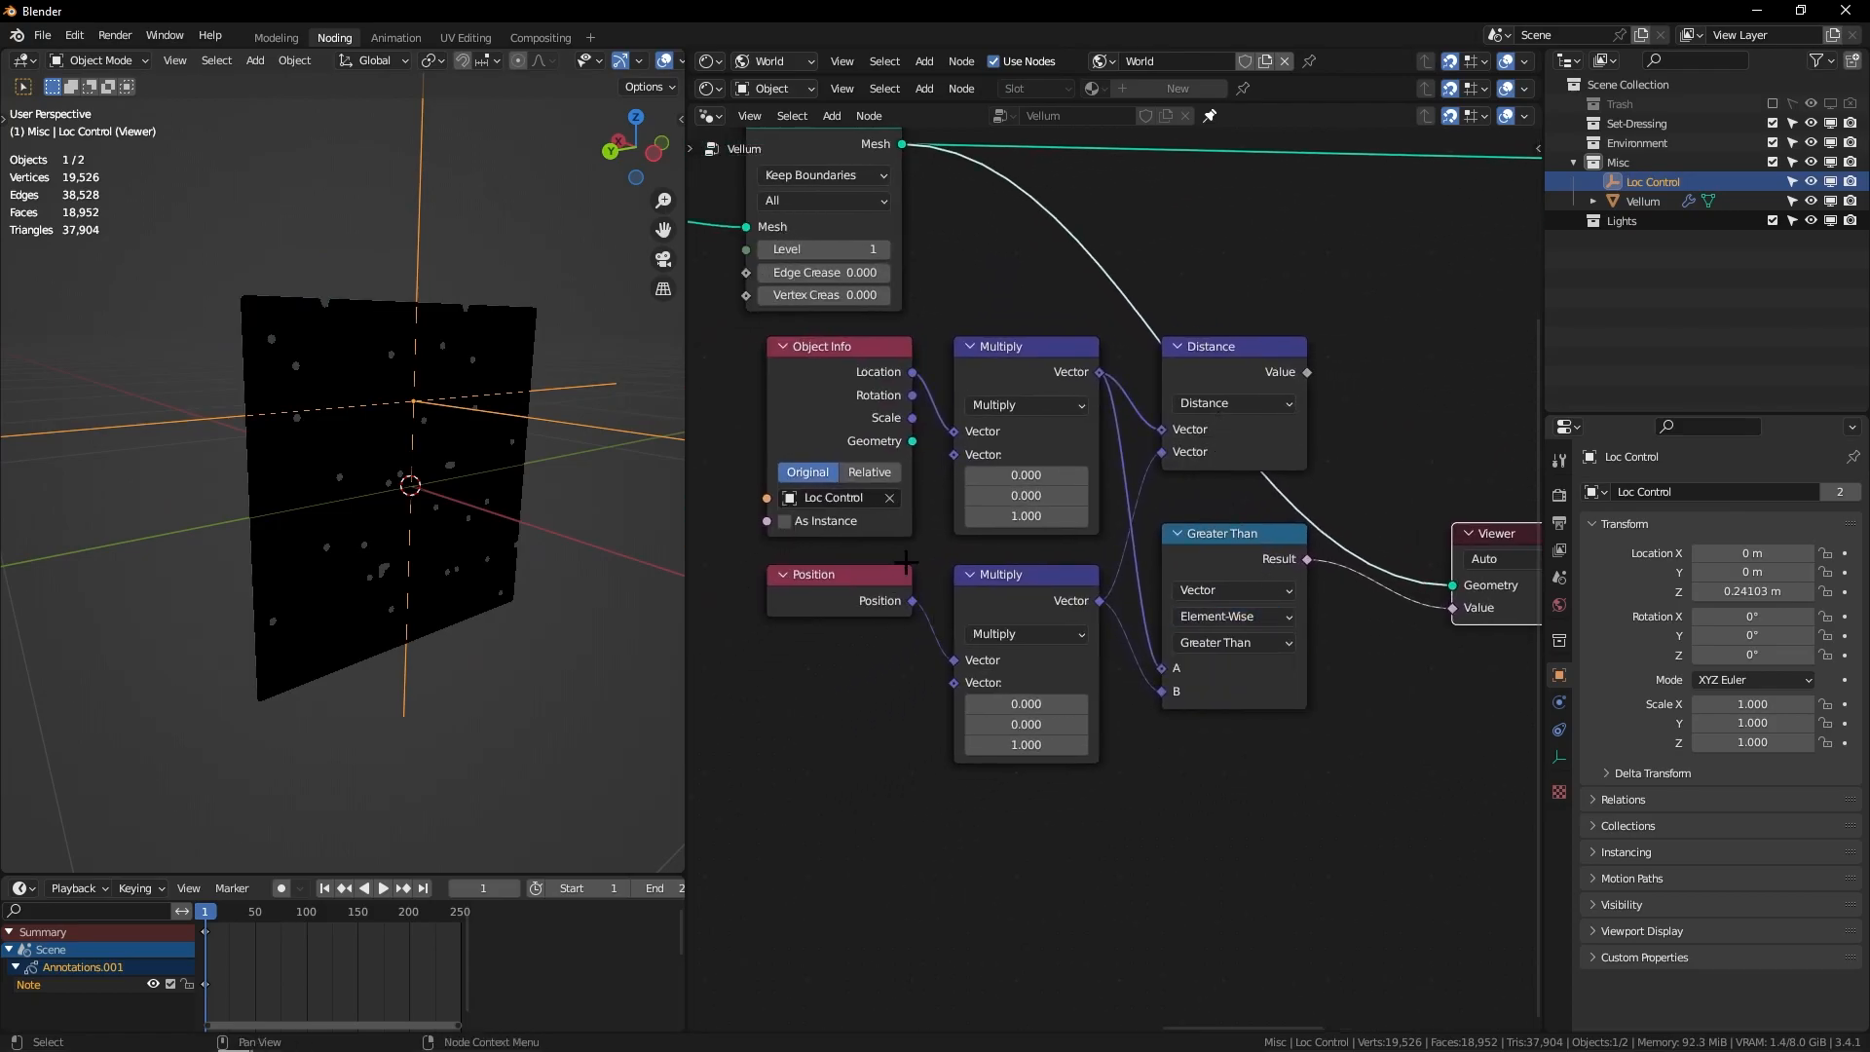
pyautogui.press('d')
pyautogui.moveTo(991, 456); pyautogui.dragTo(988, 486)
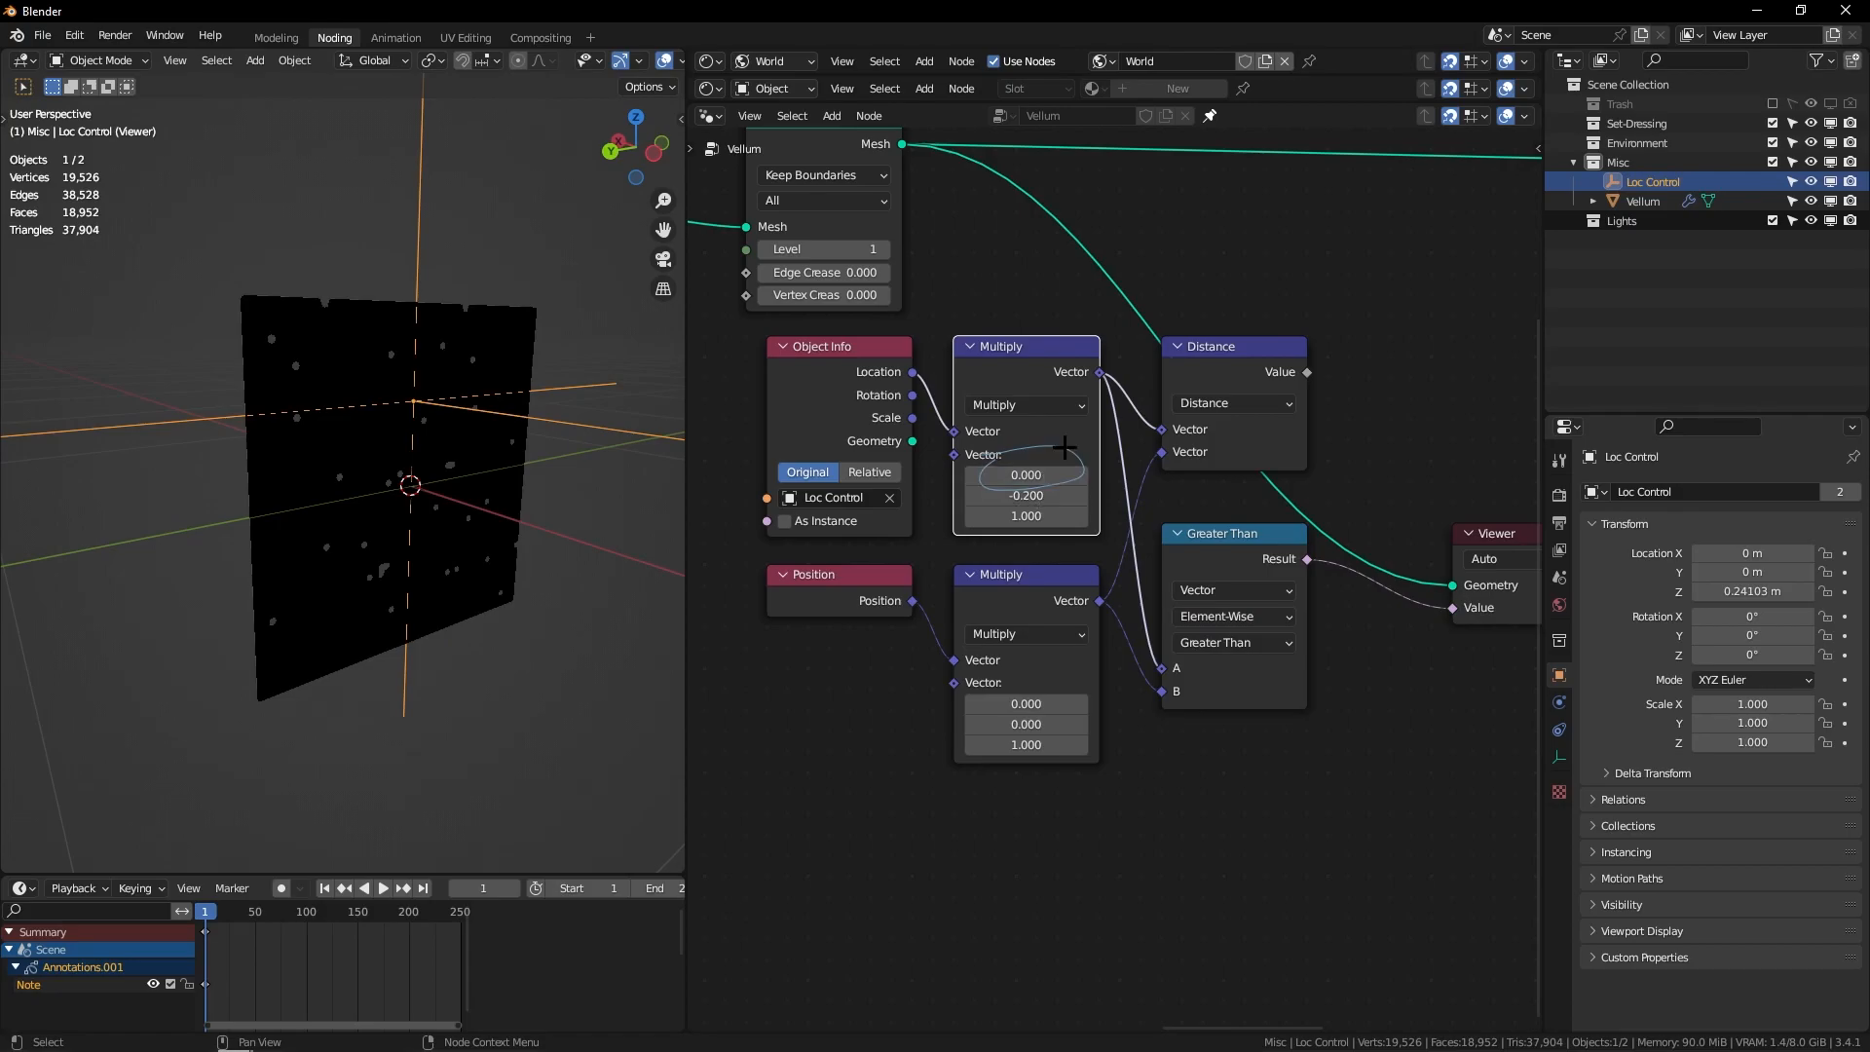
pyautogui.hotkey('ctrl', 'z')
pyautogui.click(1212, 615)
pyautogui.click(1230, 668)
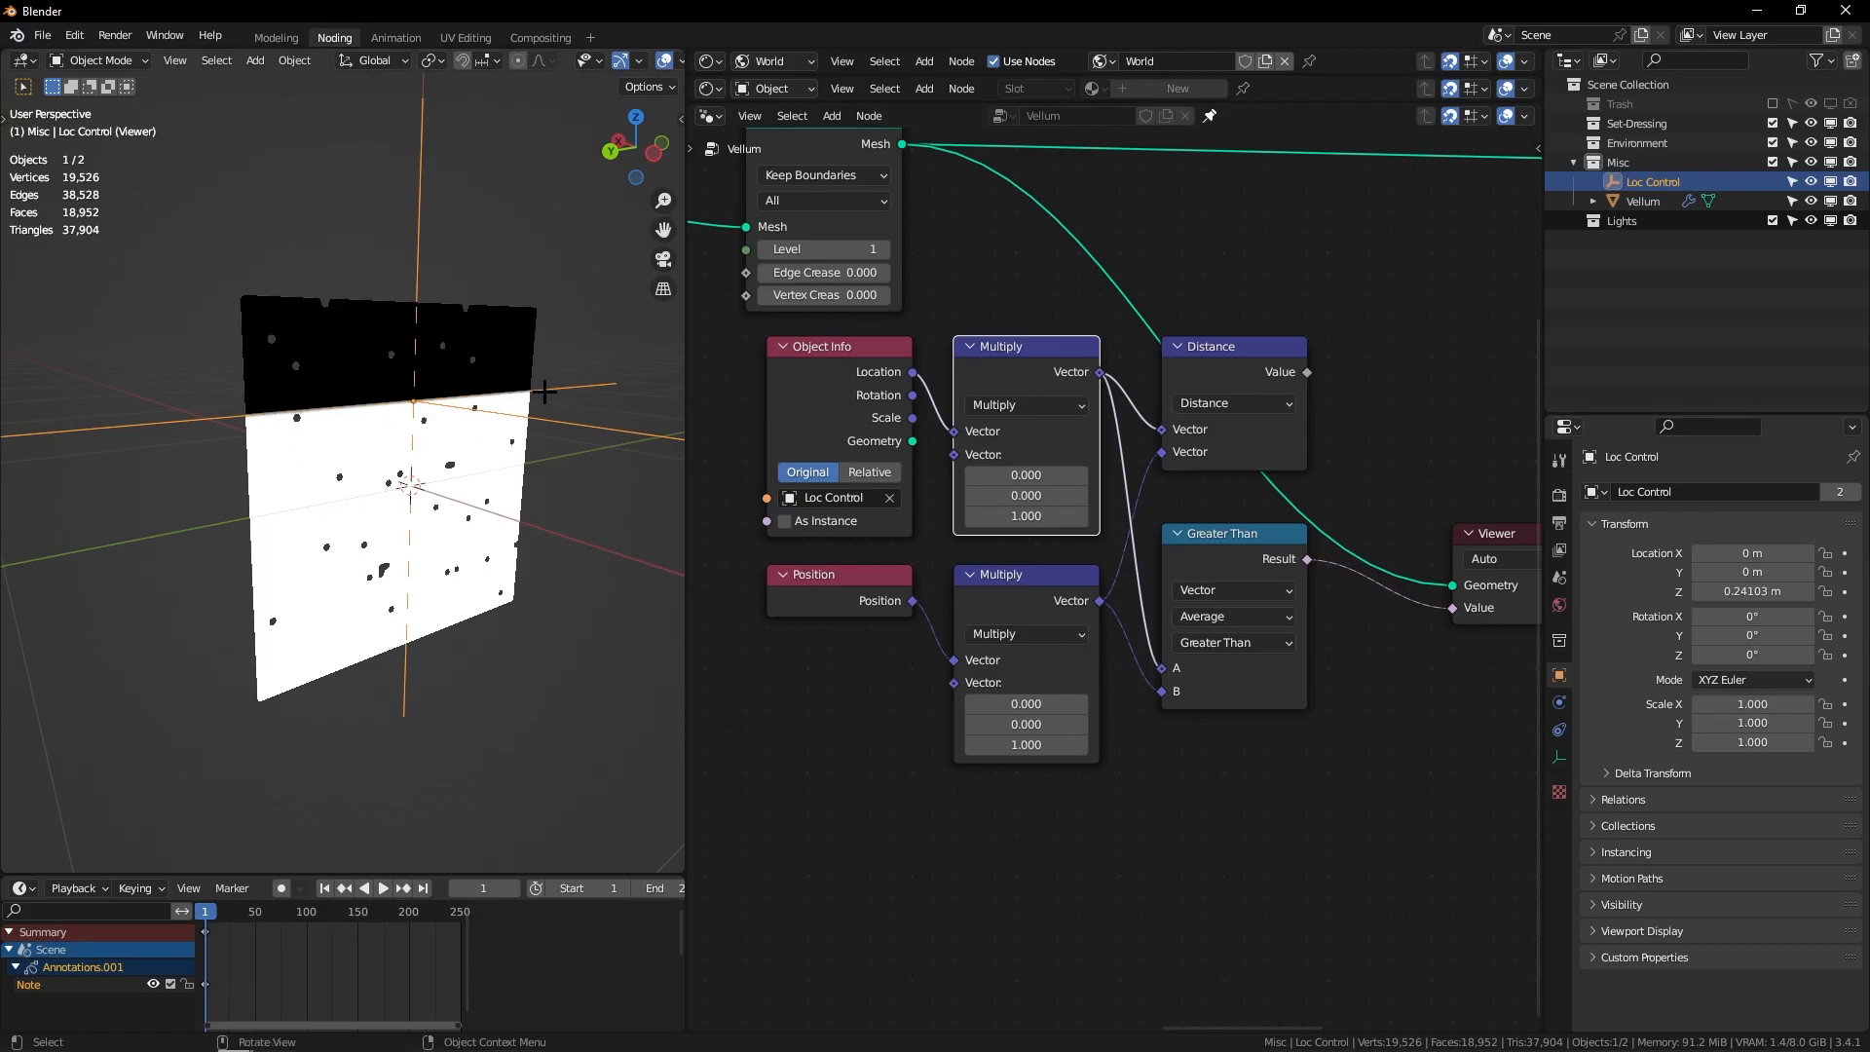
# Step: Try moving the Loc Control empty down along Z to test the black-and-white mask
pyautogui.moveTo(533, 392); pyautogui.dragTo(598, 355, button='middle')
pyautogui.press('g')
pyautogui.press('z')
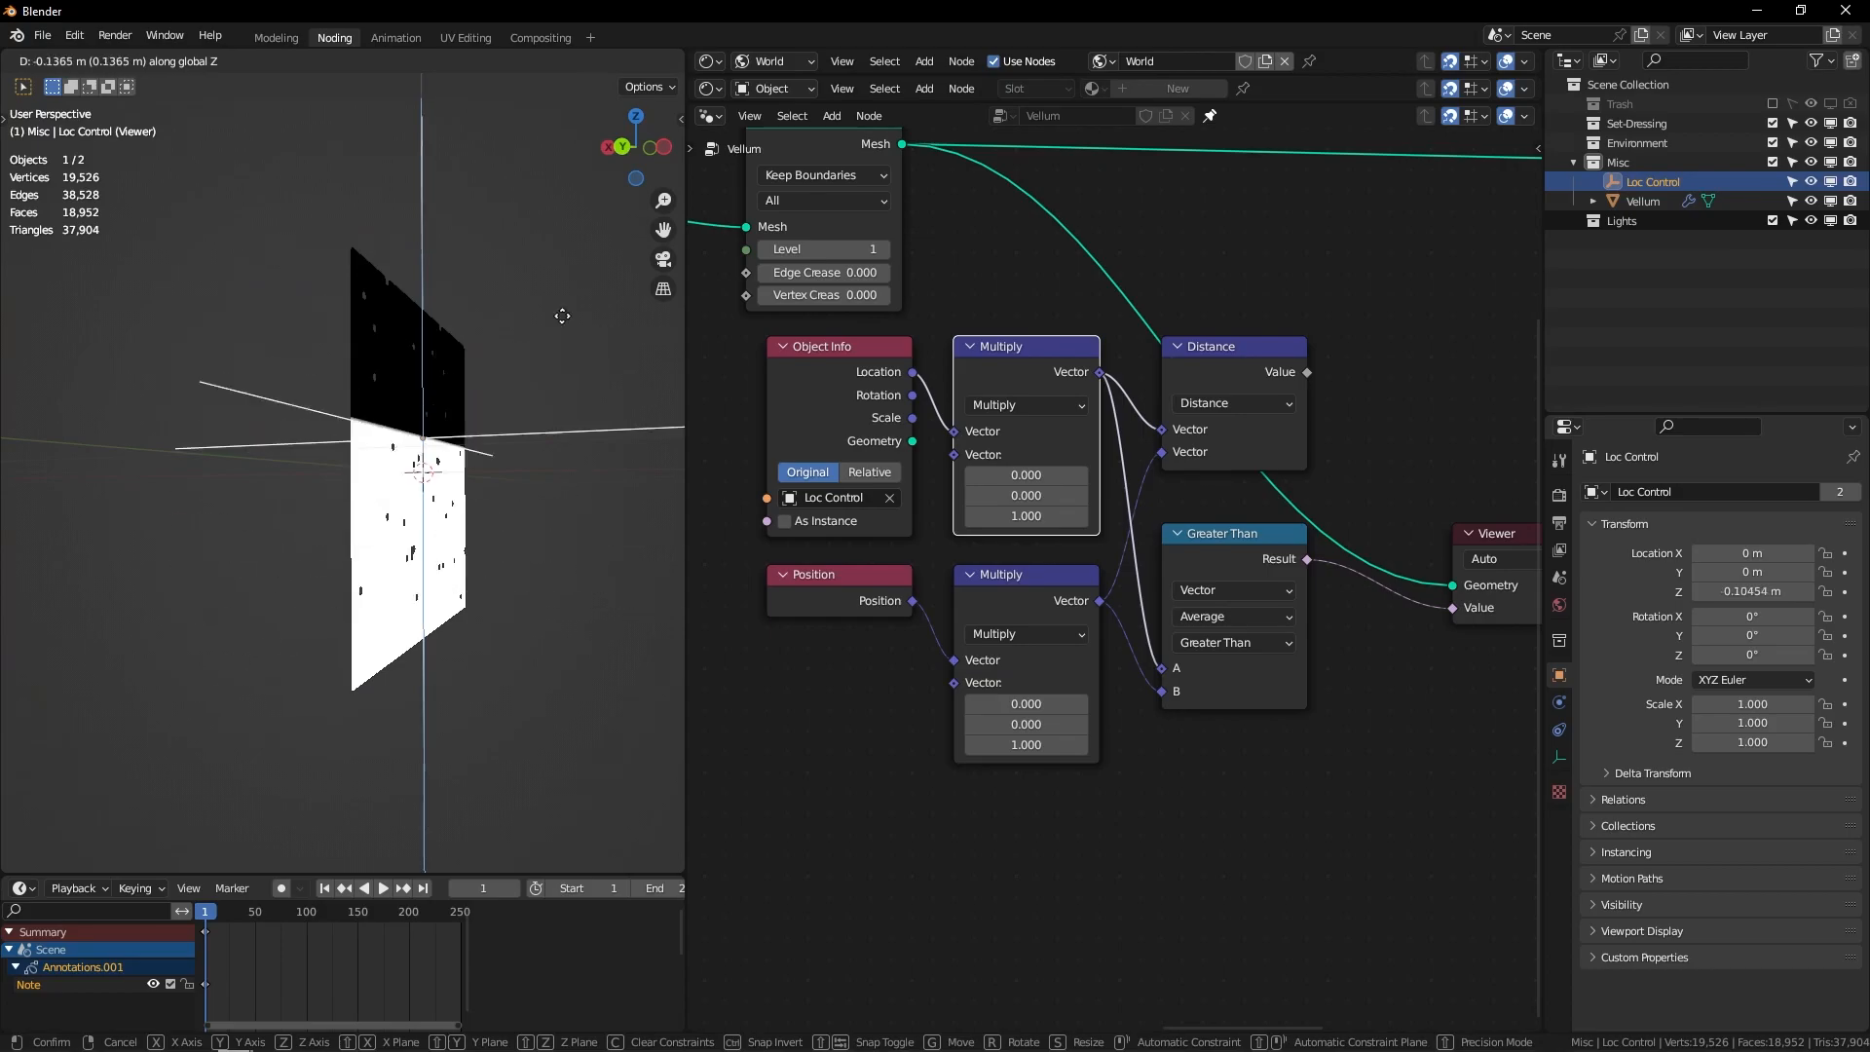
pyautogui.click(534, 426)
pyautogui.moveTo(533, 425); pyautogui.dragTo(404, 429, button='middle')
# Step: Swap the A and B inputs of the Compare node to invert the mask
pyautogui.click(1235, 538)
pyautogui.hotkey('alt', 's')
pyautogui.moveTo(1212, 558); pyautogui.dragTo(1148, 545, button='middle')
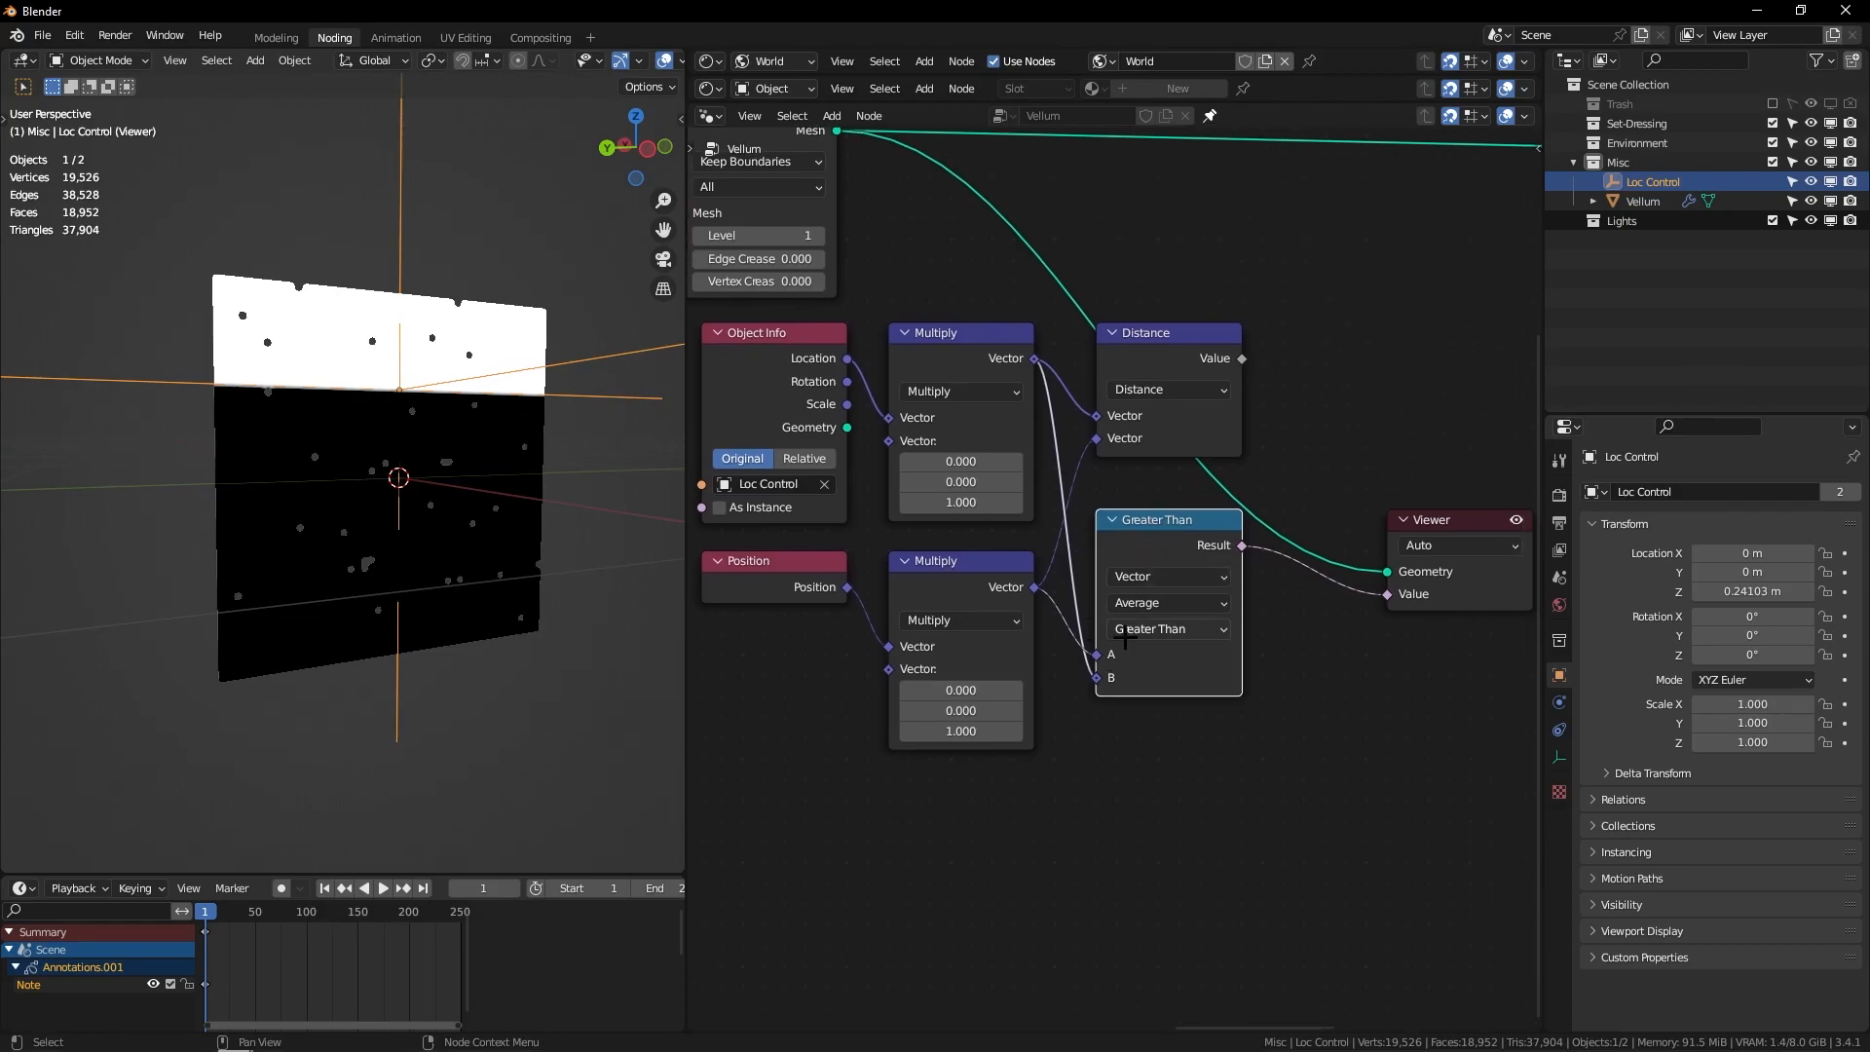
pyautogui.moveTo(479, 446); pyautogui.dragTo(498, 467, button='middle')
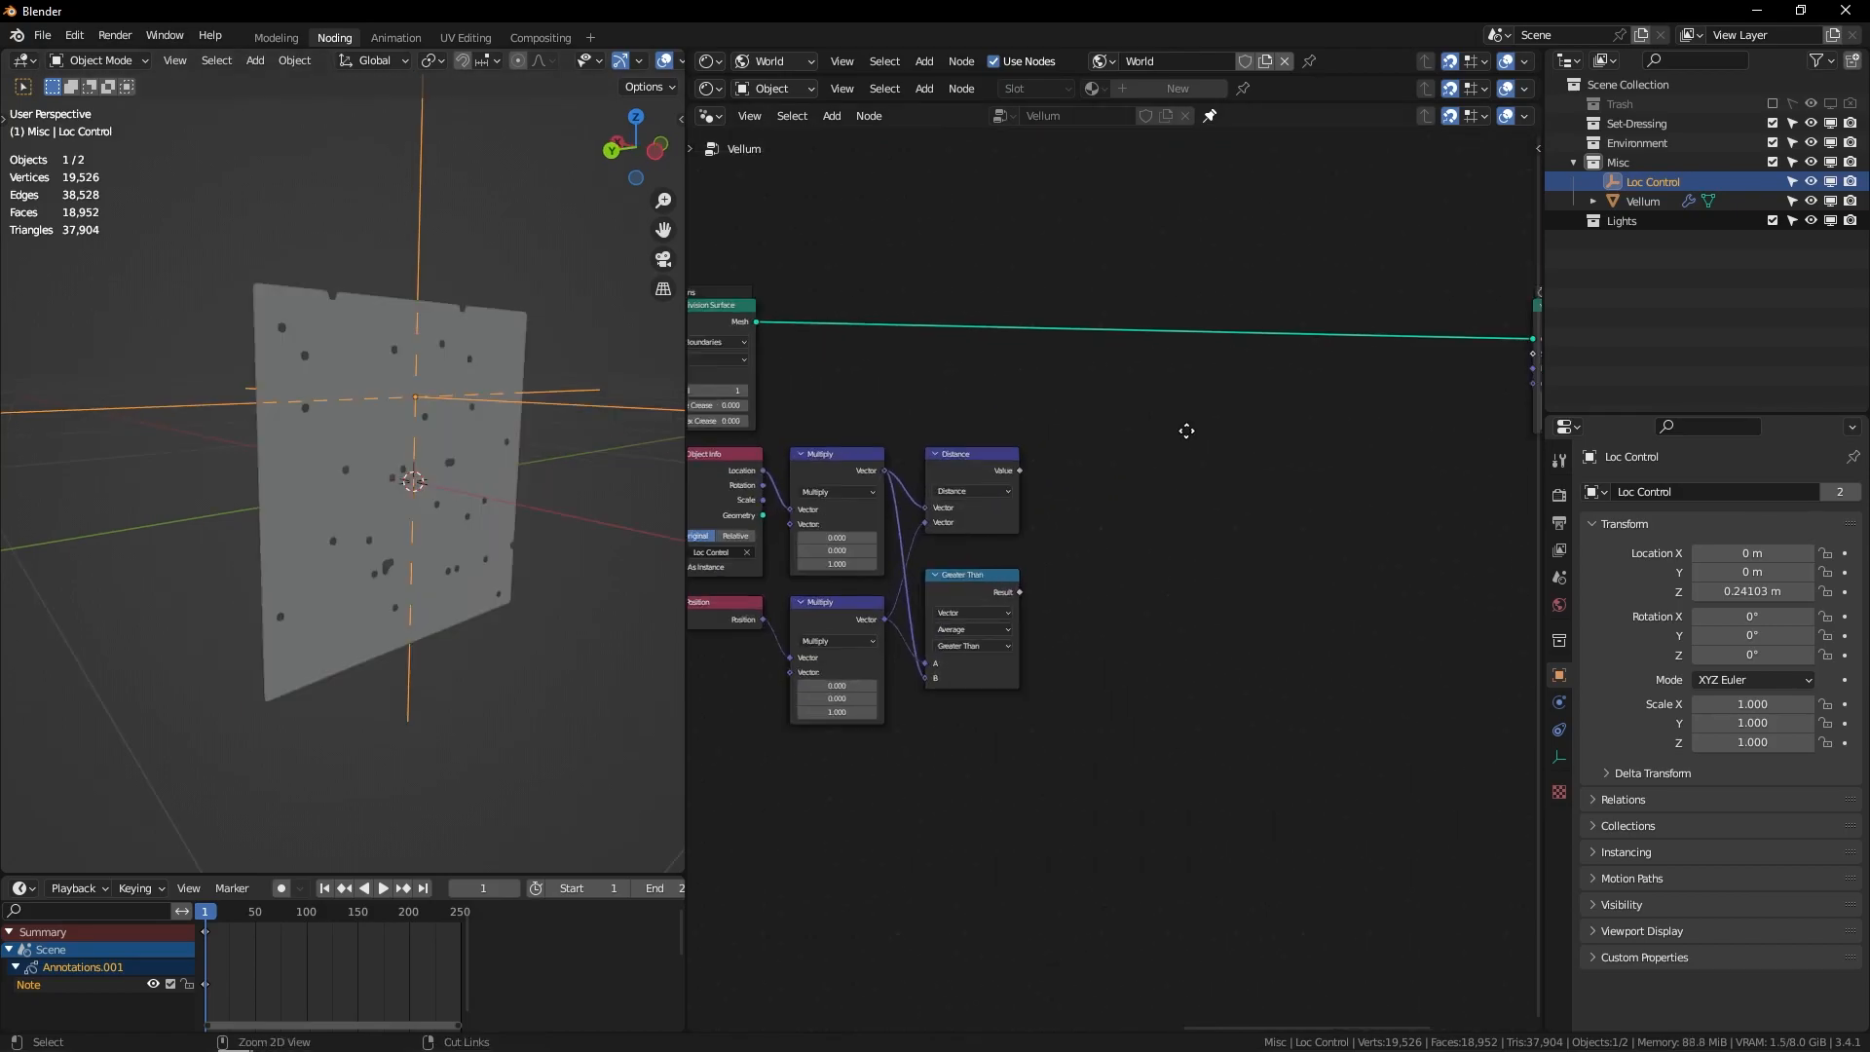
# Step: Add a Map Range node beside the Compare node and connect the Distance value to its Value input
pyautogui.scroll(1, 1185, 429)
pyautogui.hotkey('shift', 'a')
pyautogui.write('smap range')
pyautogui.press('Return')
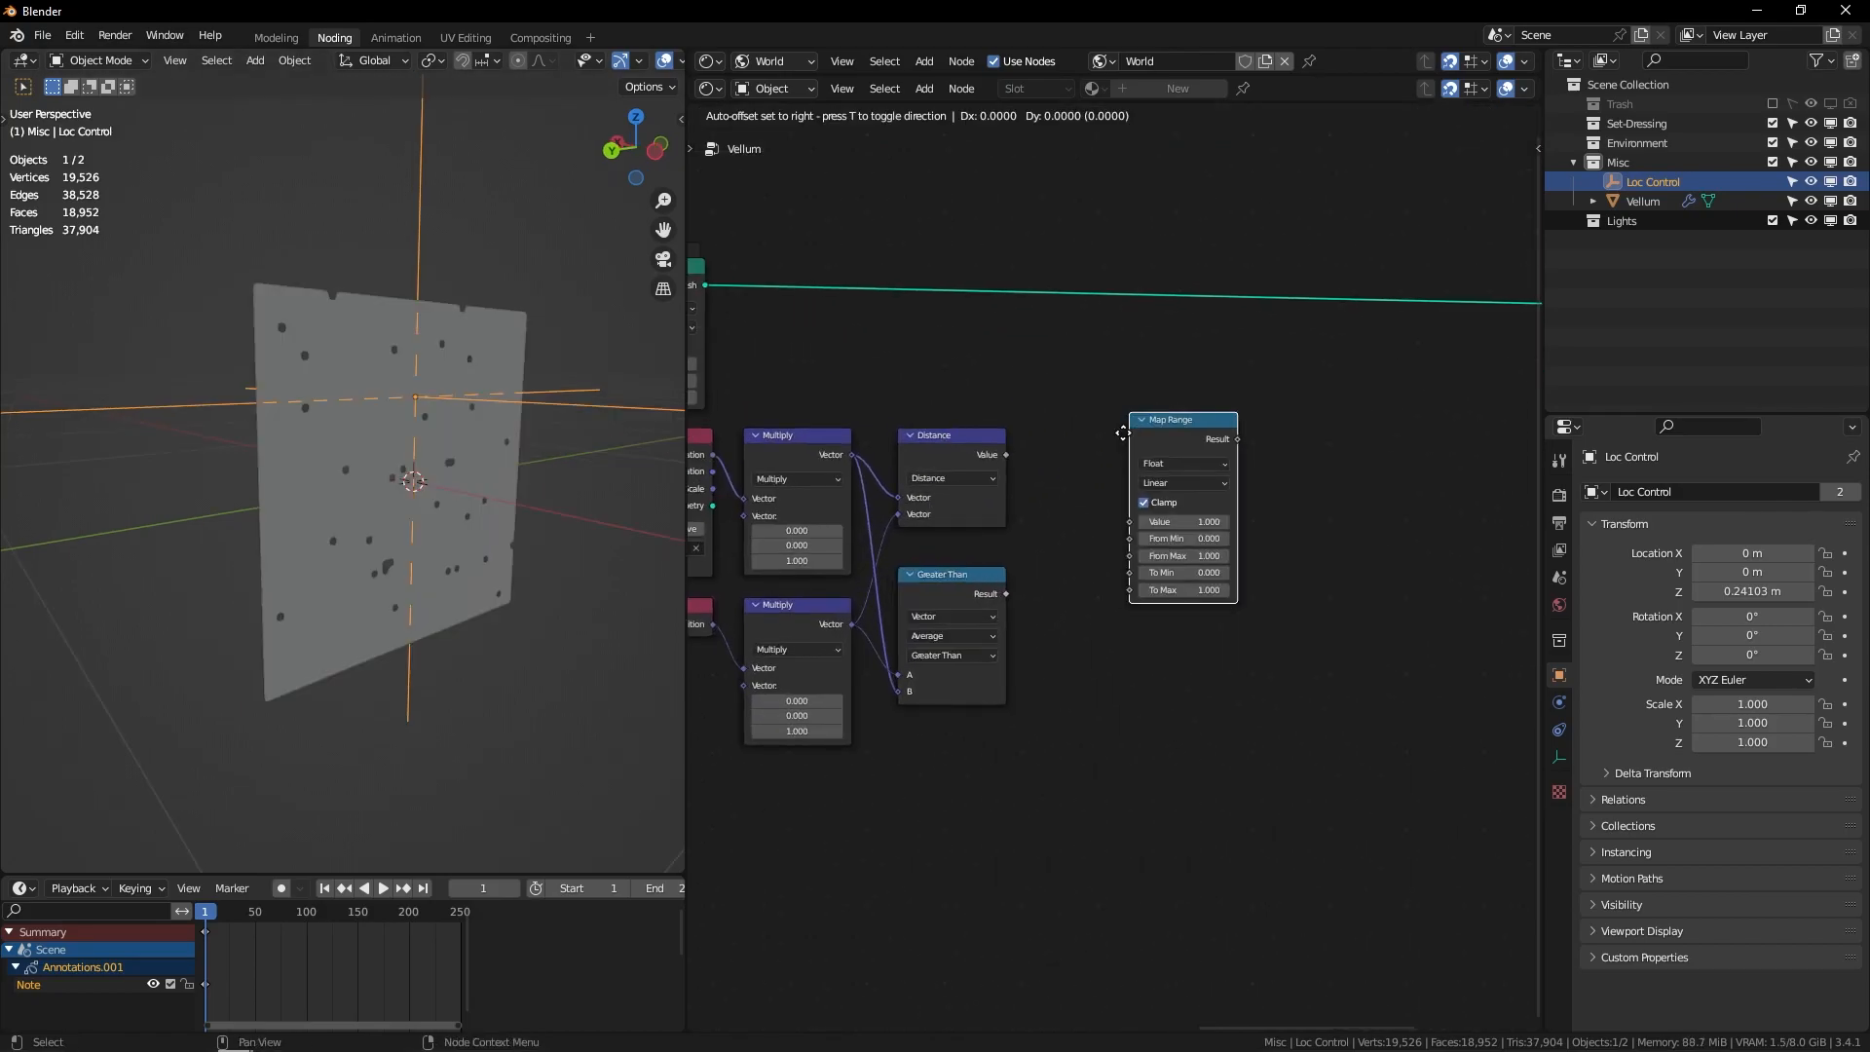
pyautogui.click(1093, 588)
pyautogui.moveTo(1007, 455); pyautogui.dragTo(1025, 428)
pyautogui.moveTo(1092, 587); pyautogui.dragTo(1101, 675)
pyautogui.scroll(2, 1172, 496)
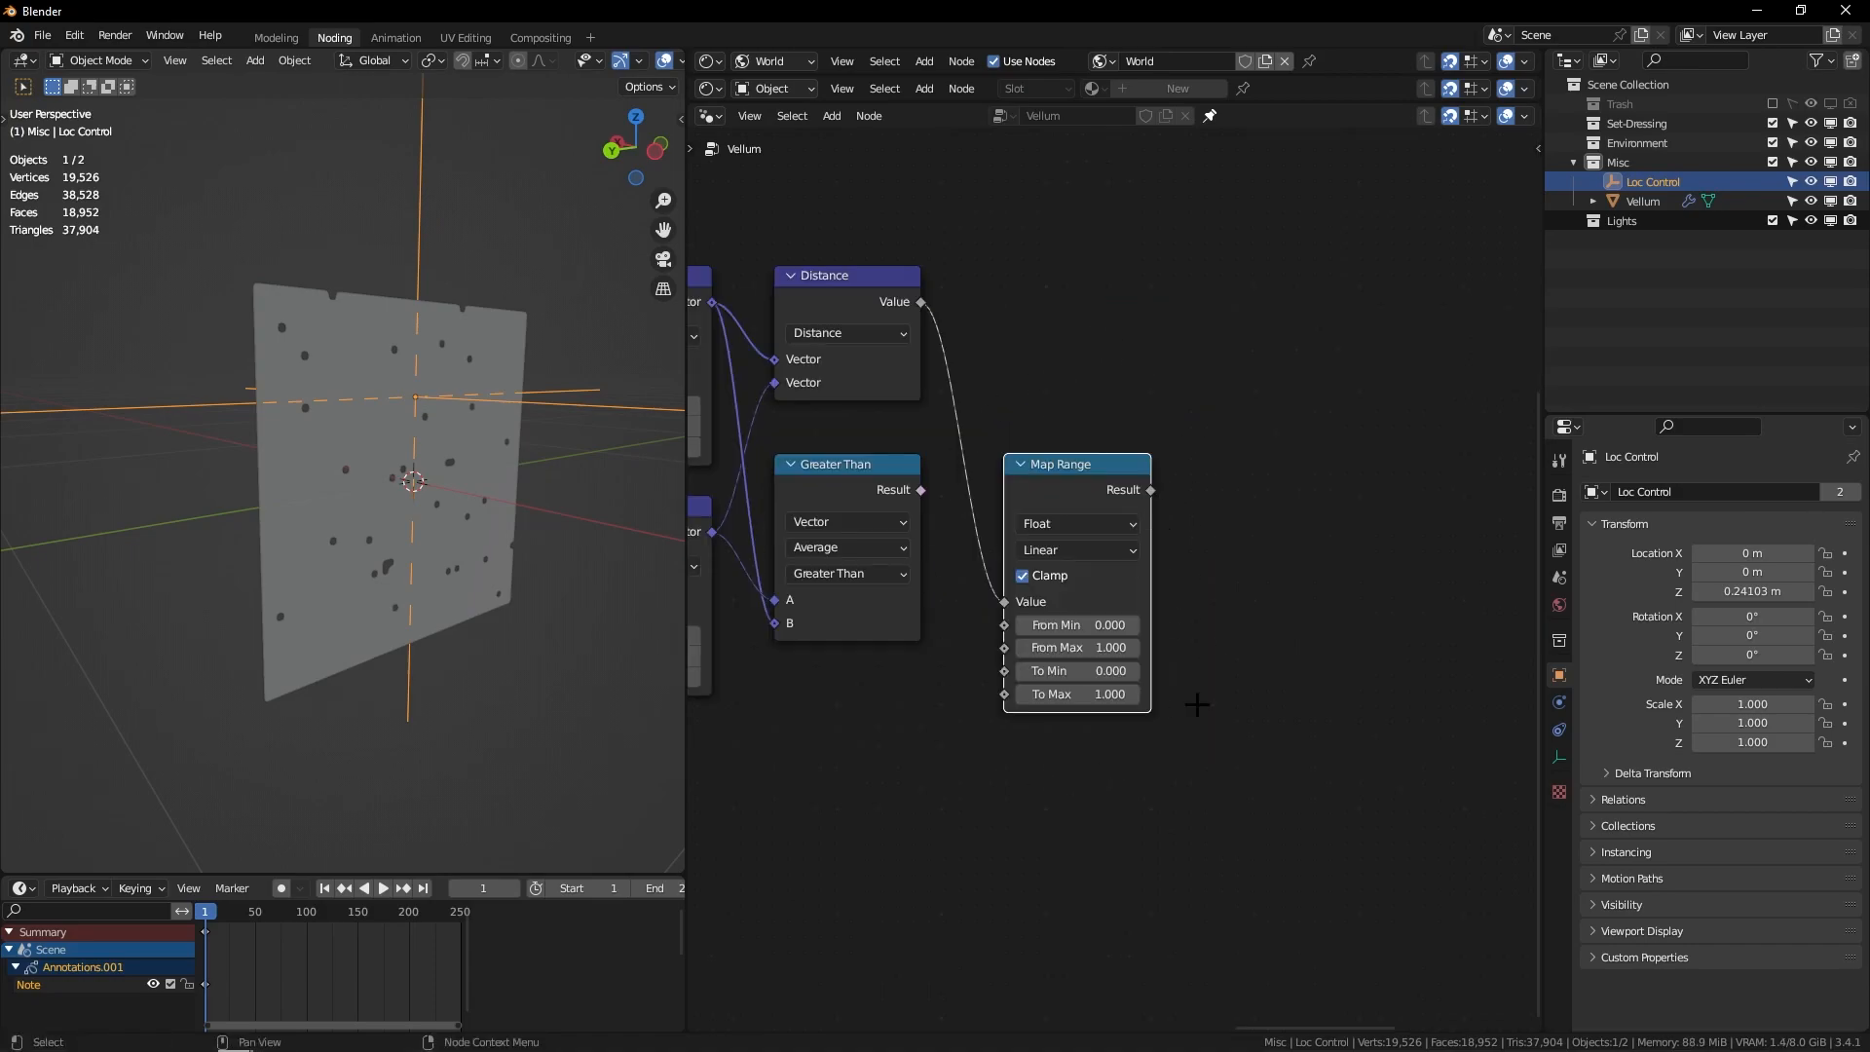
pyautogui.press('d')
pyautogui.moveTo(970, 545)
pyautogui.mouseDown()
pyautogui.moveTo(1212, 701)
pyautogui.moveTo(1018, 476)
pyautogui.mouseUp()
pyautogui.hotkey('ctrl', 'z')
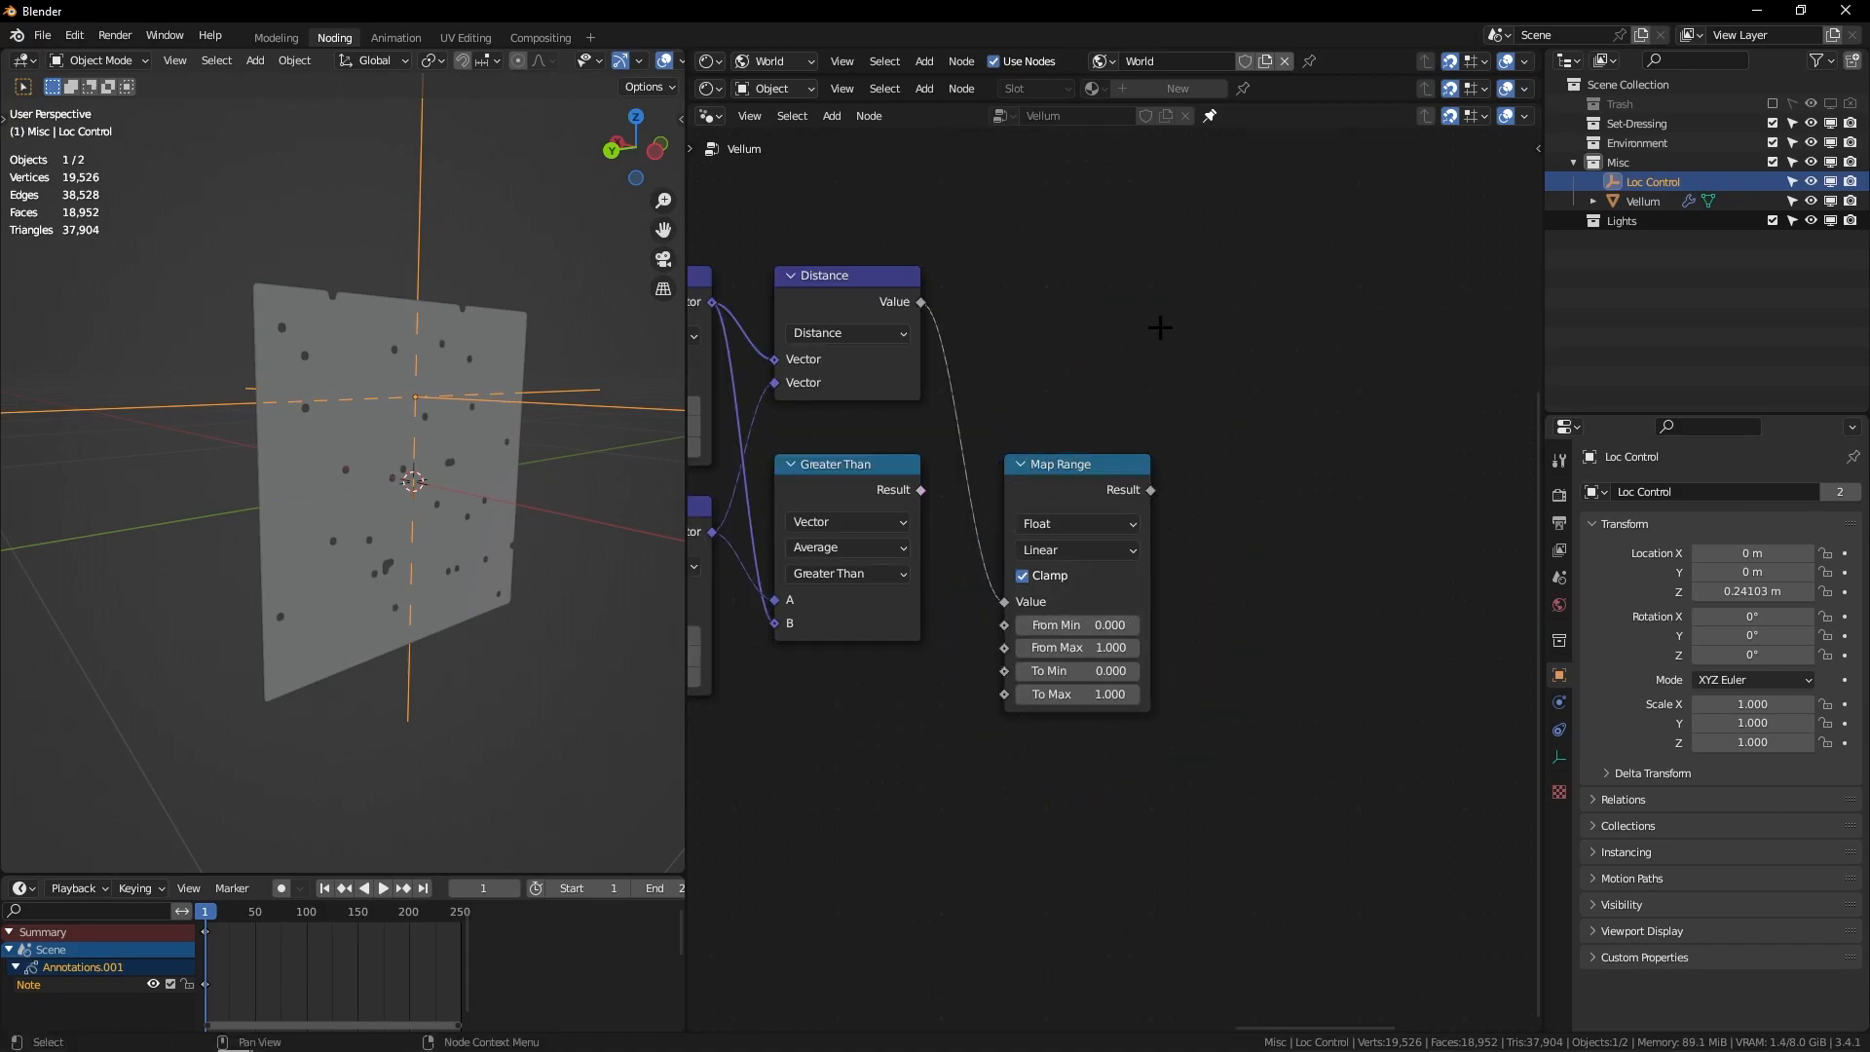
# Step: Add a Math node set to Multiply that multiplies the Map Range result by the Compare node's result
pyautogui.keyDown('ctrl'); pyautogui.moveTo(1133, 467); pyautogui.dragTo(1169, 431, button='middle'); pyautogui.keyUp('ctrl')
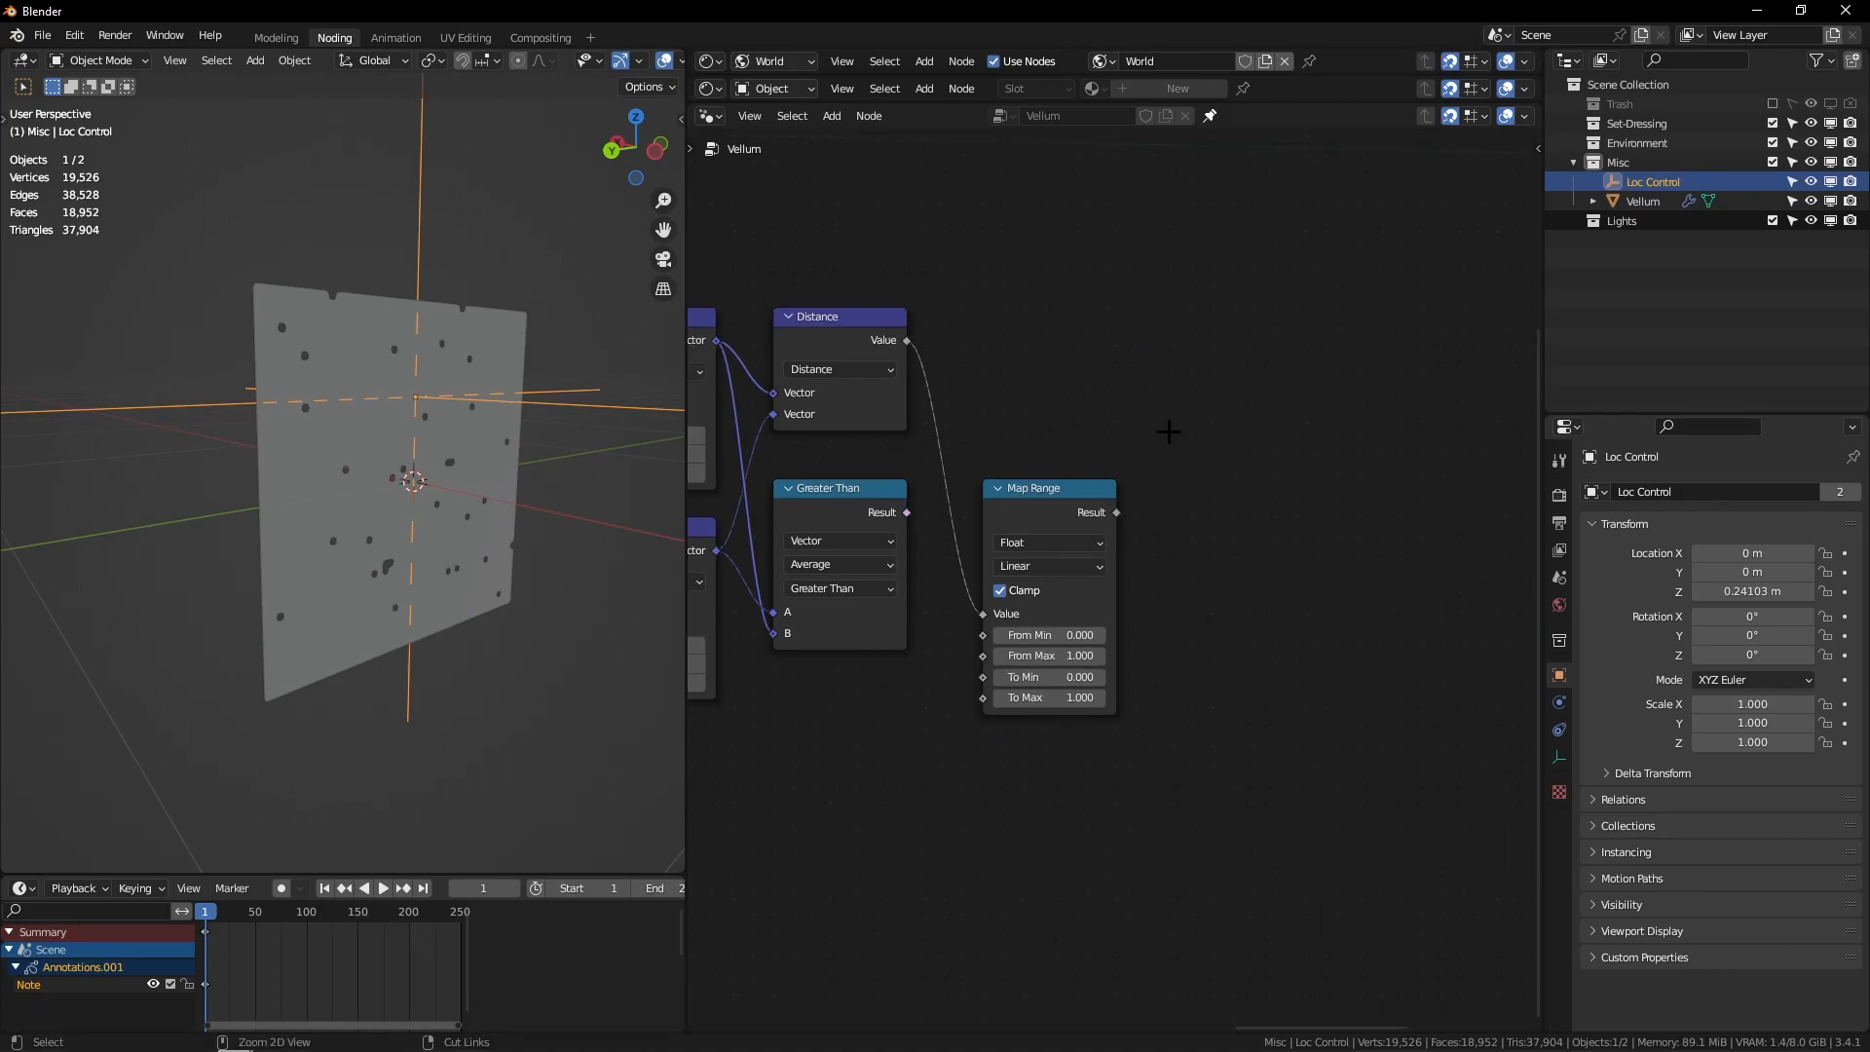
pyautogui.moveTo(606, 475); pyautogui.dragTo(506, 501, button='middle')
pyautogui.scroll(-2, 874, 355)
pyautogui.moveTo(1052, 471); pyautogui.dragTo(1100, 452)
pyautogui.write('add')
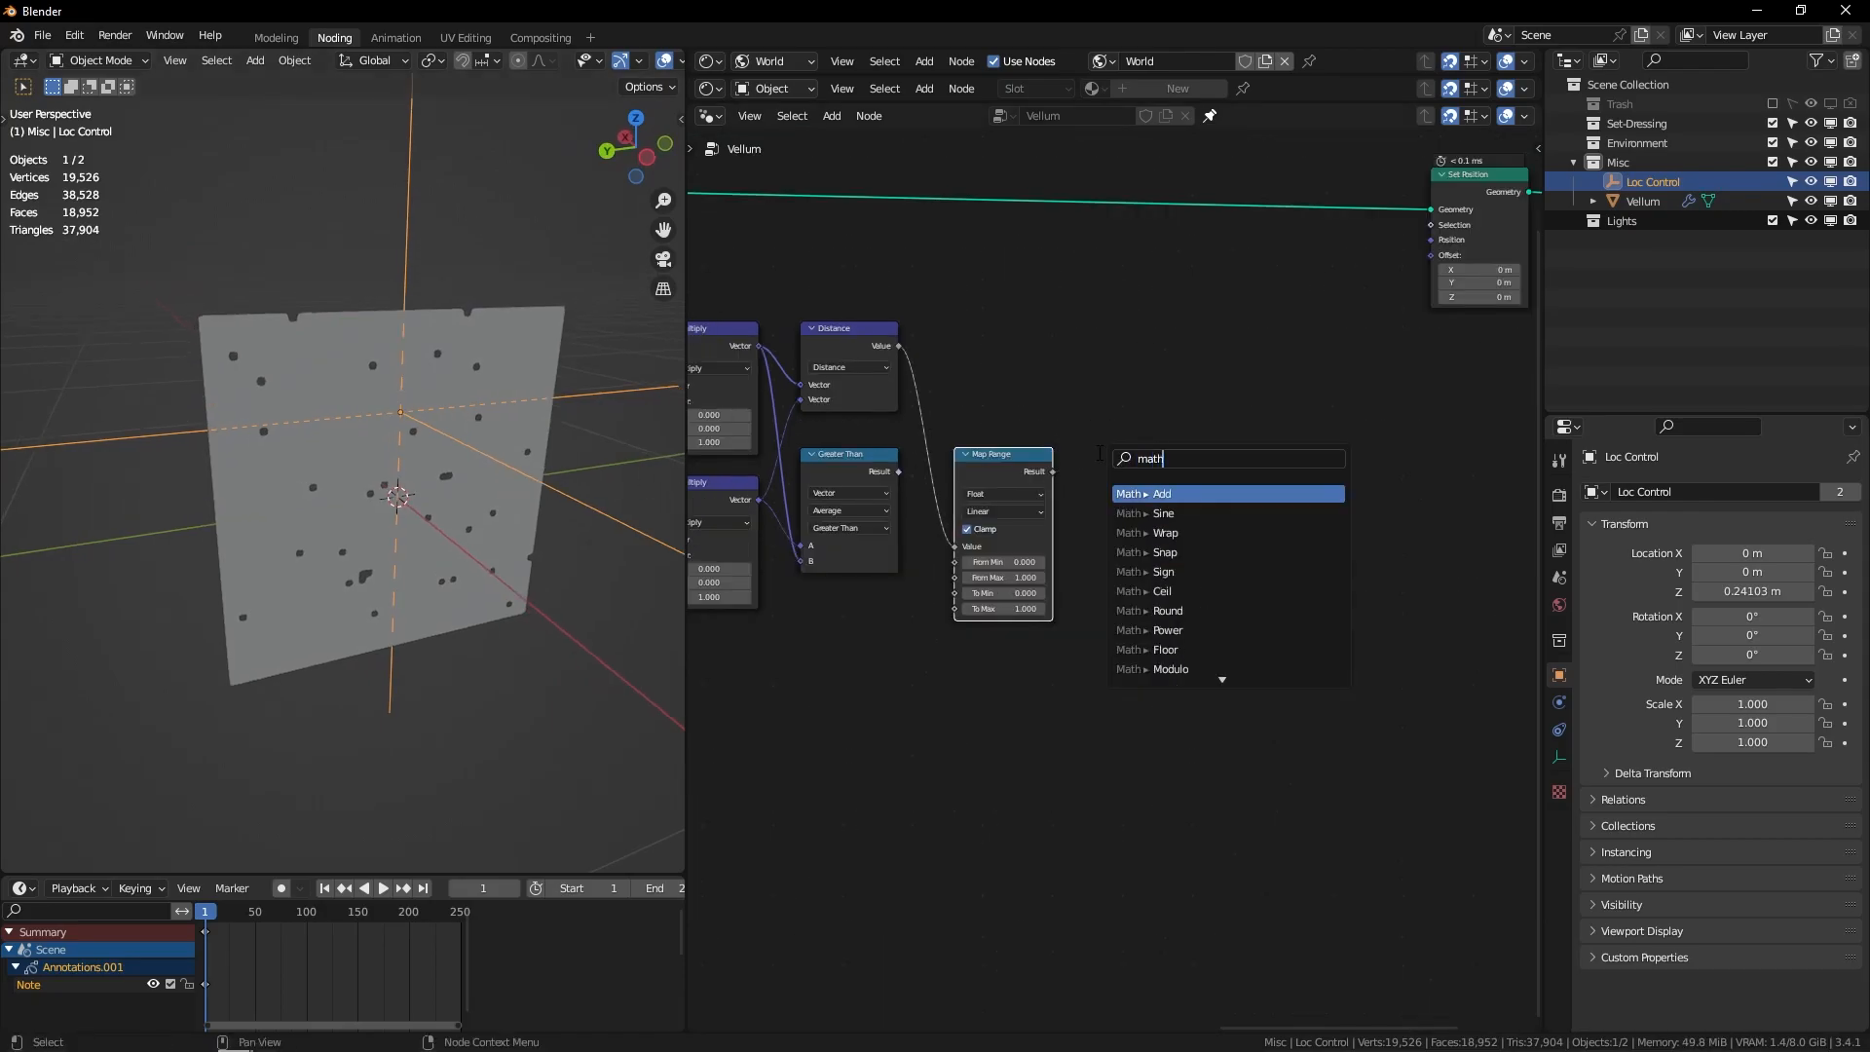
pyautogui.press('Return')
pyautogui.click(1095, 449)
pyautogui.press('ctrl+KP_Multiply')
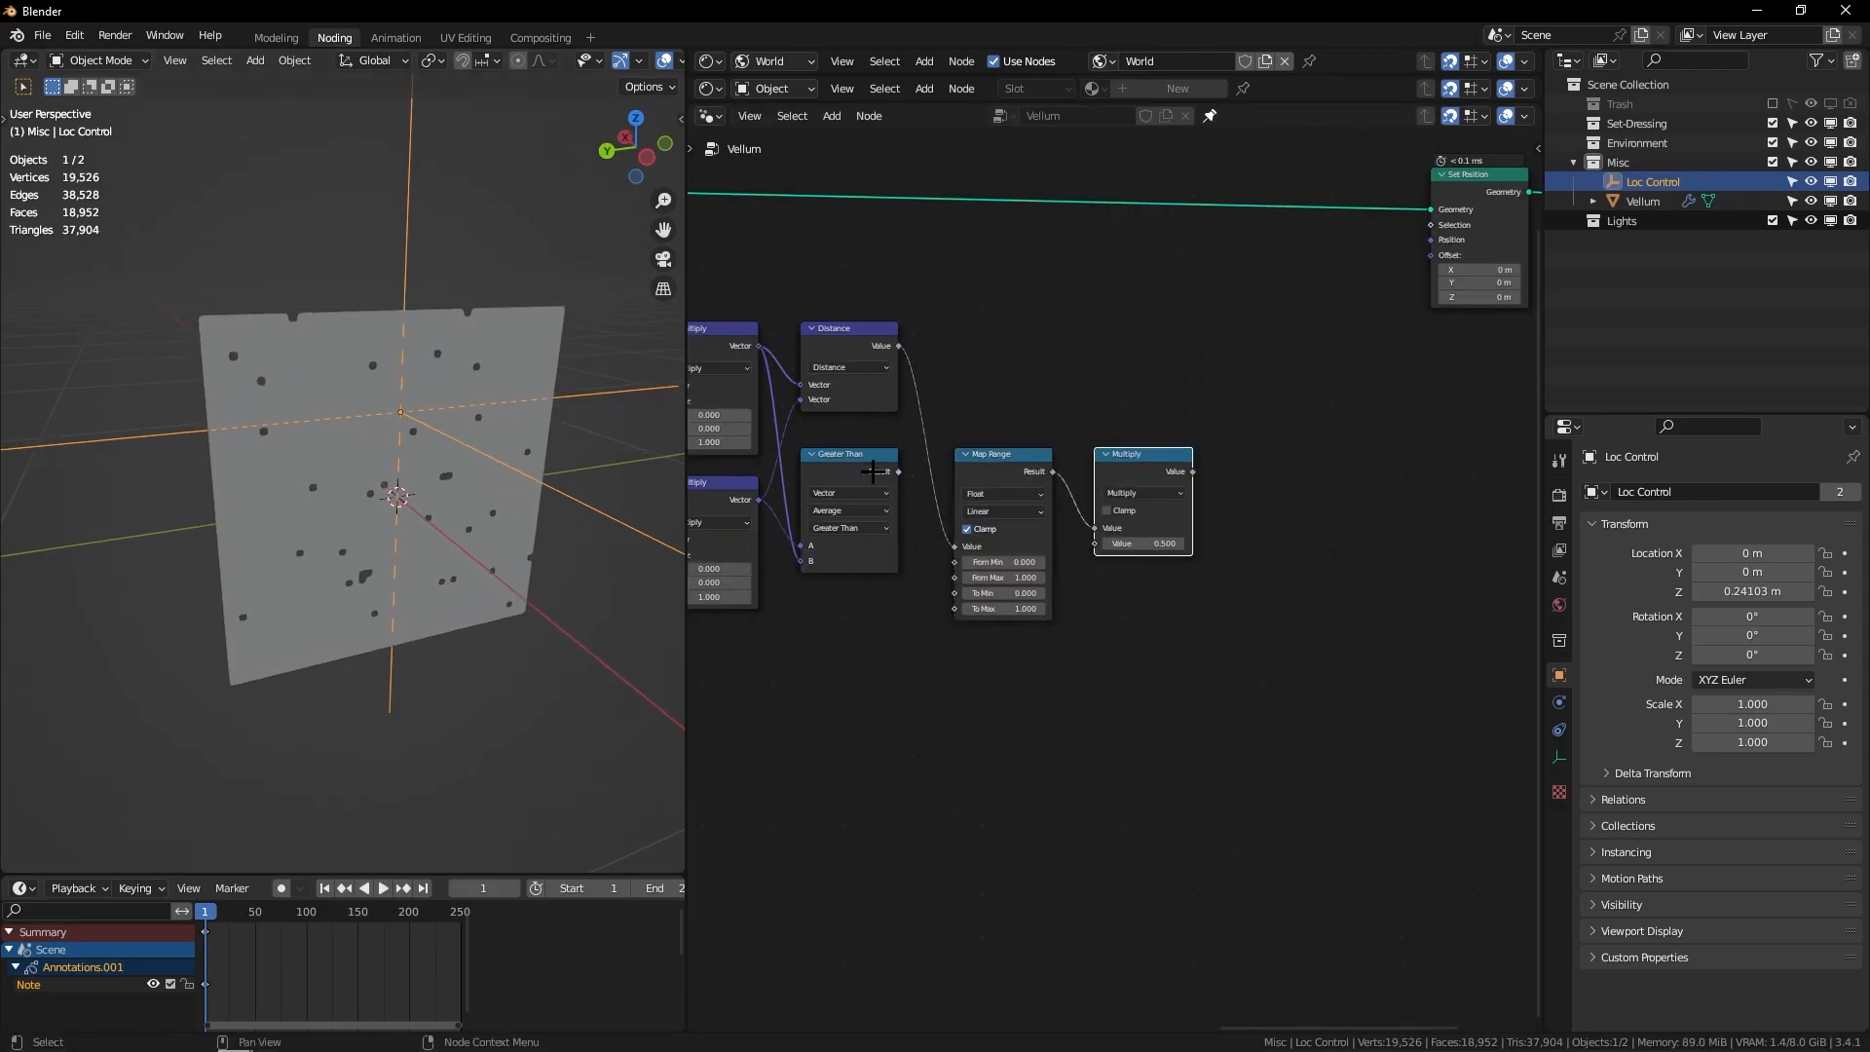
pyautogui.keyDown('alt'); pyautogui.moveTo(863, 477); pyautogui.dragTo(1127, 509, button='right'); pyautogui.keyUp('alt')
# Step: Move the Set Position node farther away from the Multiply node to make room for more nodes
pyautogui.moveTo(1251, 494); pyautogui.dragTo(1130, 514, button='middle')
pyautogui.moveTo(1407, 321); pyautogui.dragTo(1242, 446)
pyautogui.press('g')
pyautogui.click(1305, 447)
pyautogui.click(1300, 453)
pyautogui.keyDown('ctrl'); pyautogui.moveTo(1291, 458); pyautogui.dragTo(1218, 367, button='middle'); pyautogui.keyUp('ctrl')
# Step: Add a Vector Math node set to Scale before the Set Position node, with all three vector components at 1
pyautogui.hotkey('shift', 'a')
pyautogui.write('vector m')
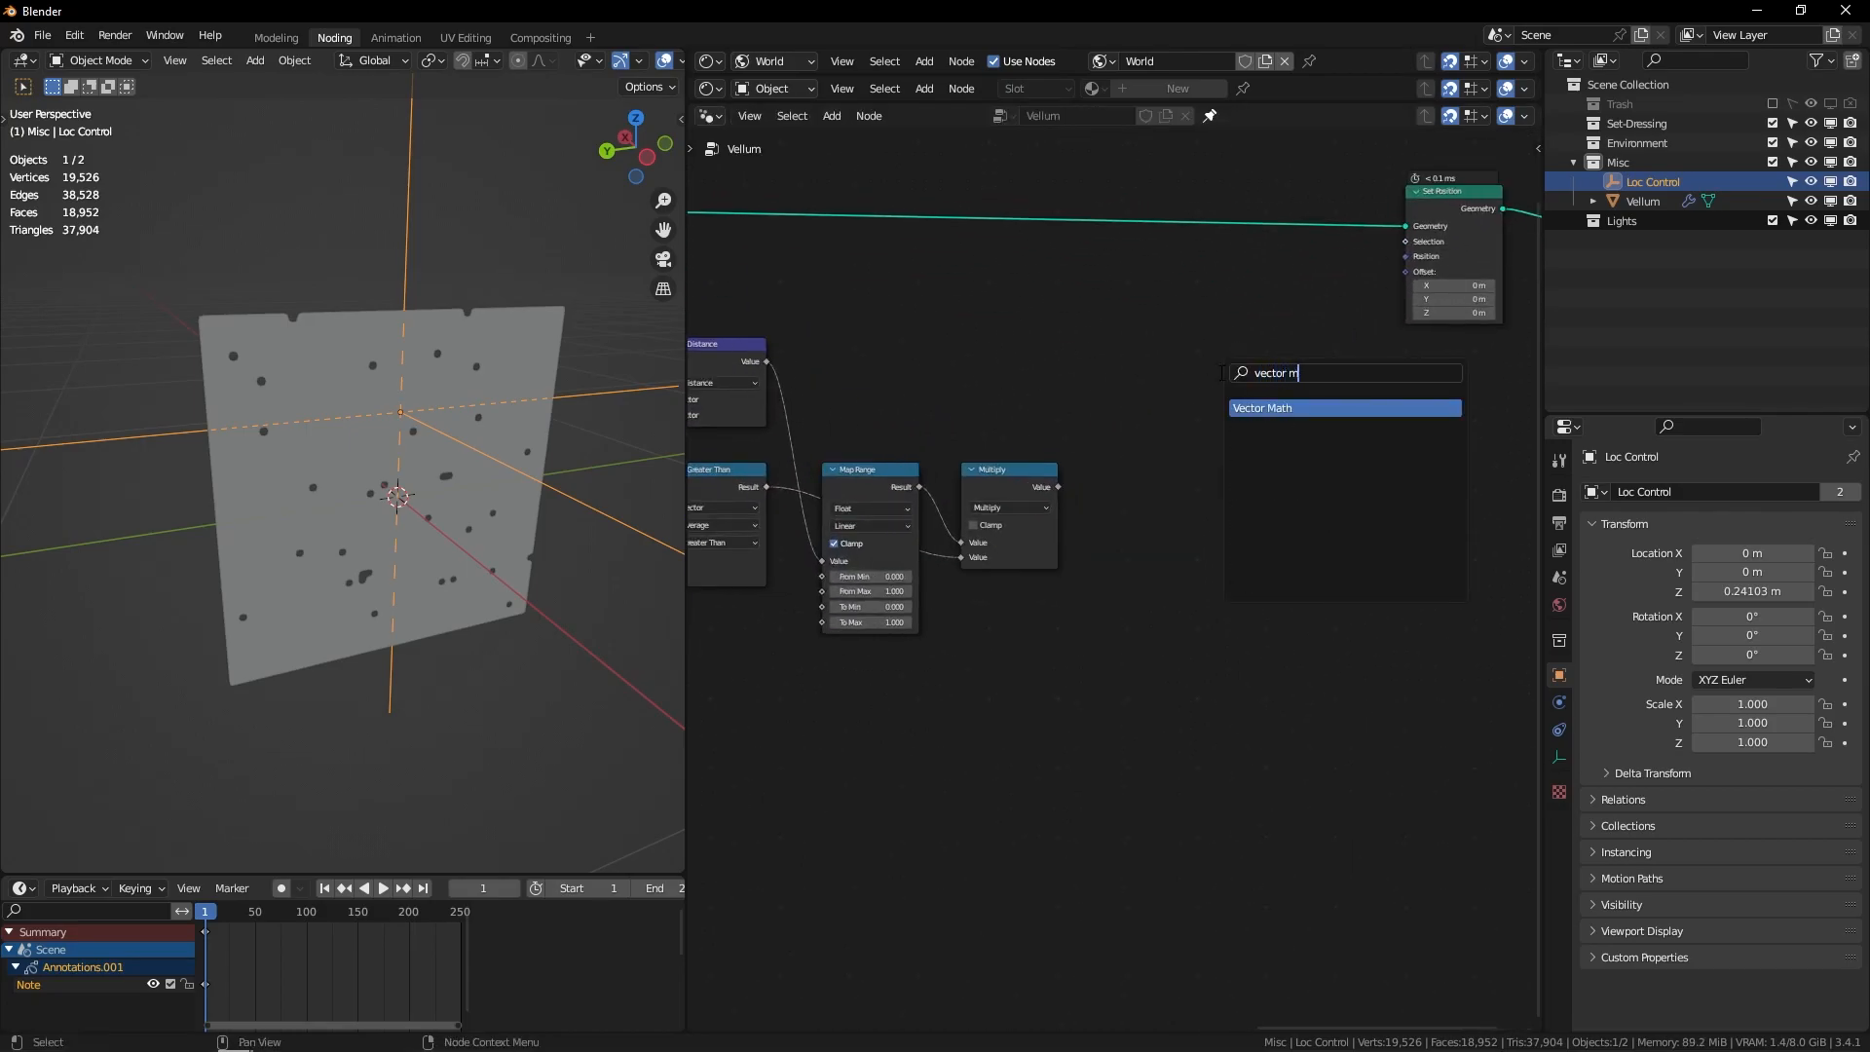
pyautogui.press('Return')
pyautogui.click(1190, 376)
pyautogui.click(1232, 411)
pyautogui.click(1218, 640)
pyautogui.moveTo(1251, 467); pyautogui.dragTo(1224, 441)
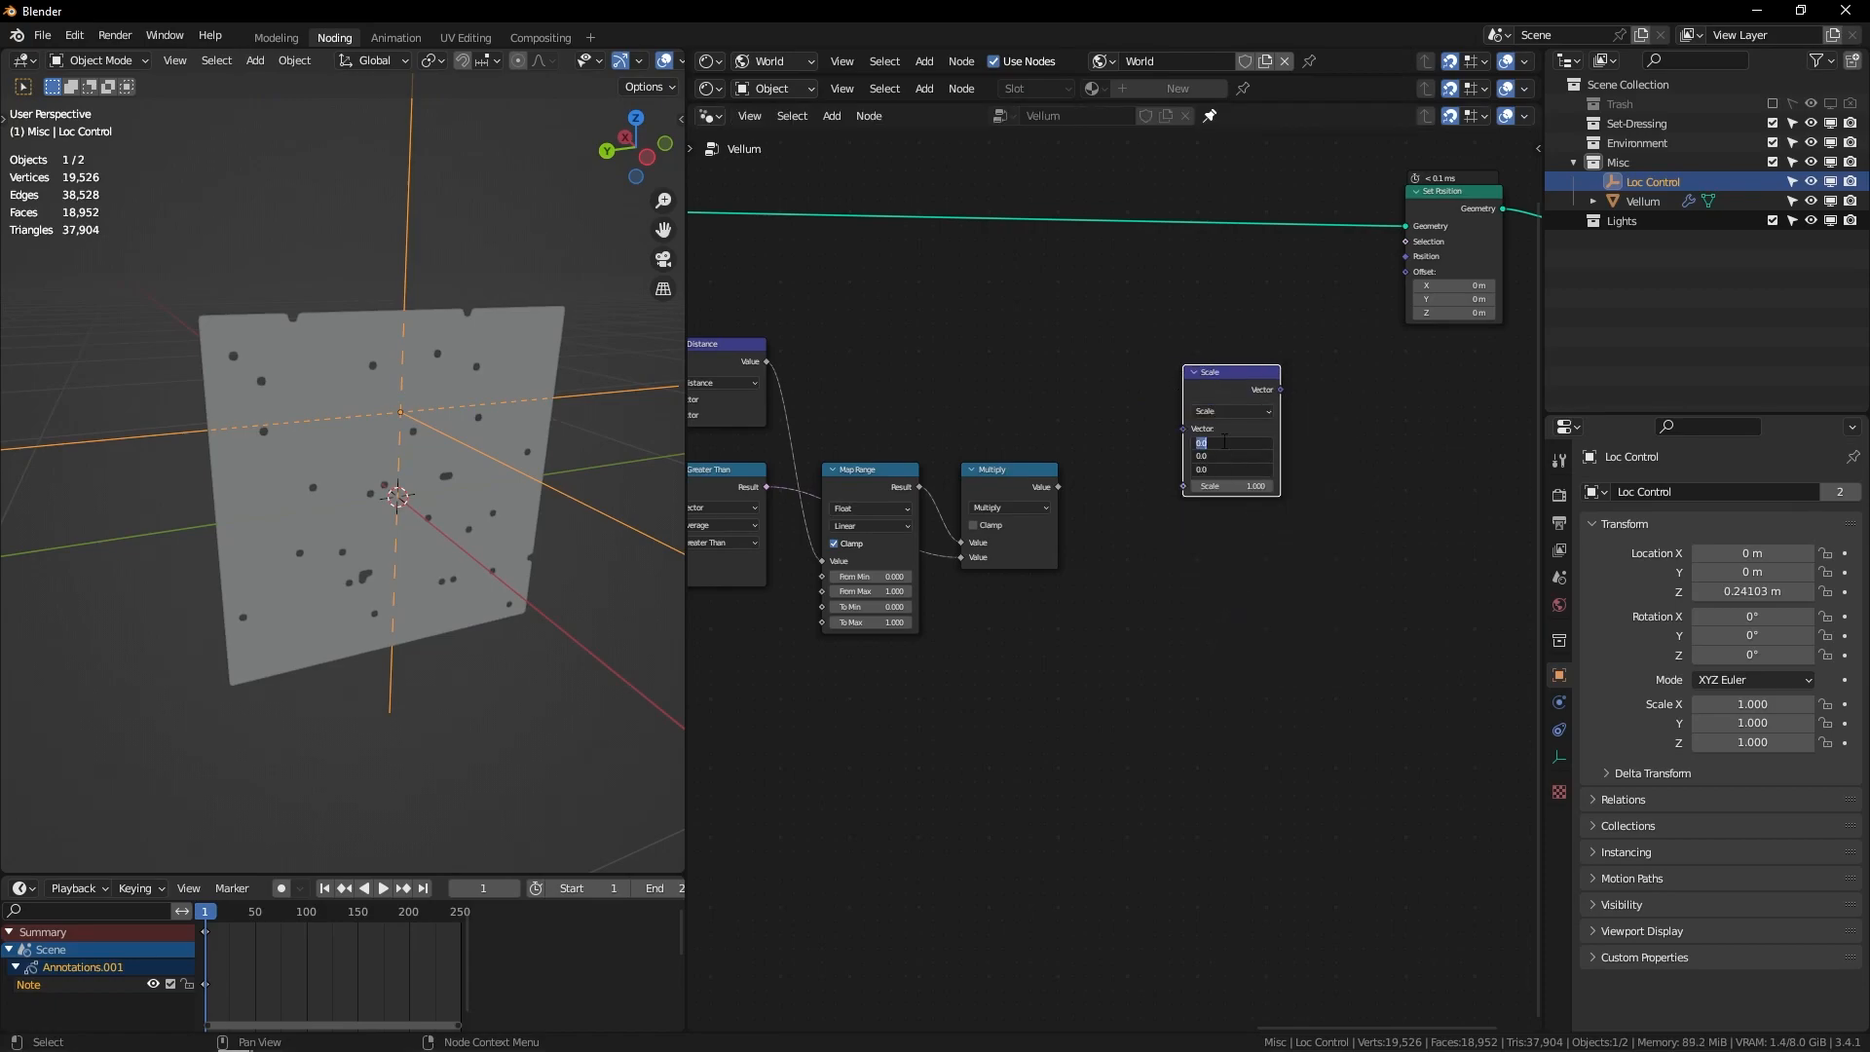
pyautogui.press('Return')
# Step: Connect the Multiply value to the Scale node's Scale input and its Vector output to the Set Position Offset
pyautogui.moveTo(1056, 488); pyautogui.dragTo(1054, 437)
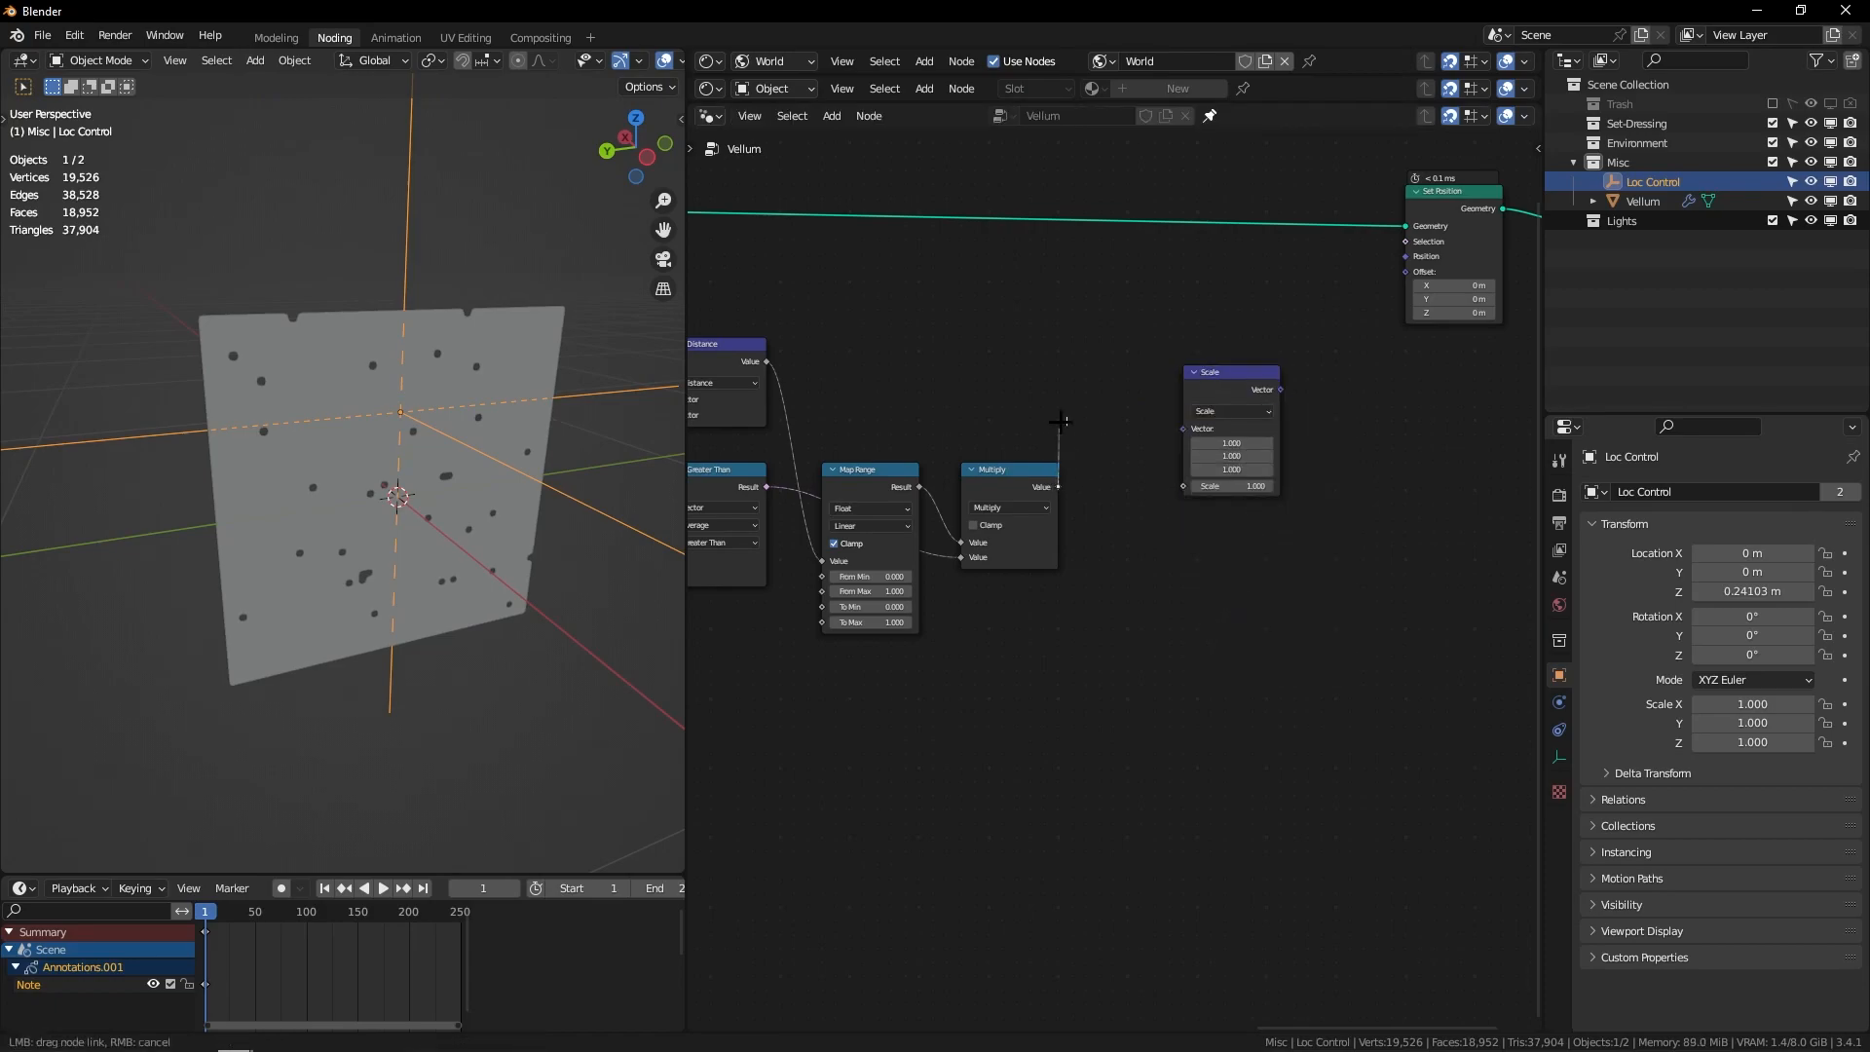
pyautogui.moveTo(1170, 468); pyautogui.dragTo(1183, 486)
pyautogui.moveTo(1279, 388); pyautogui.dragTo(1410, 269)
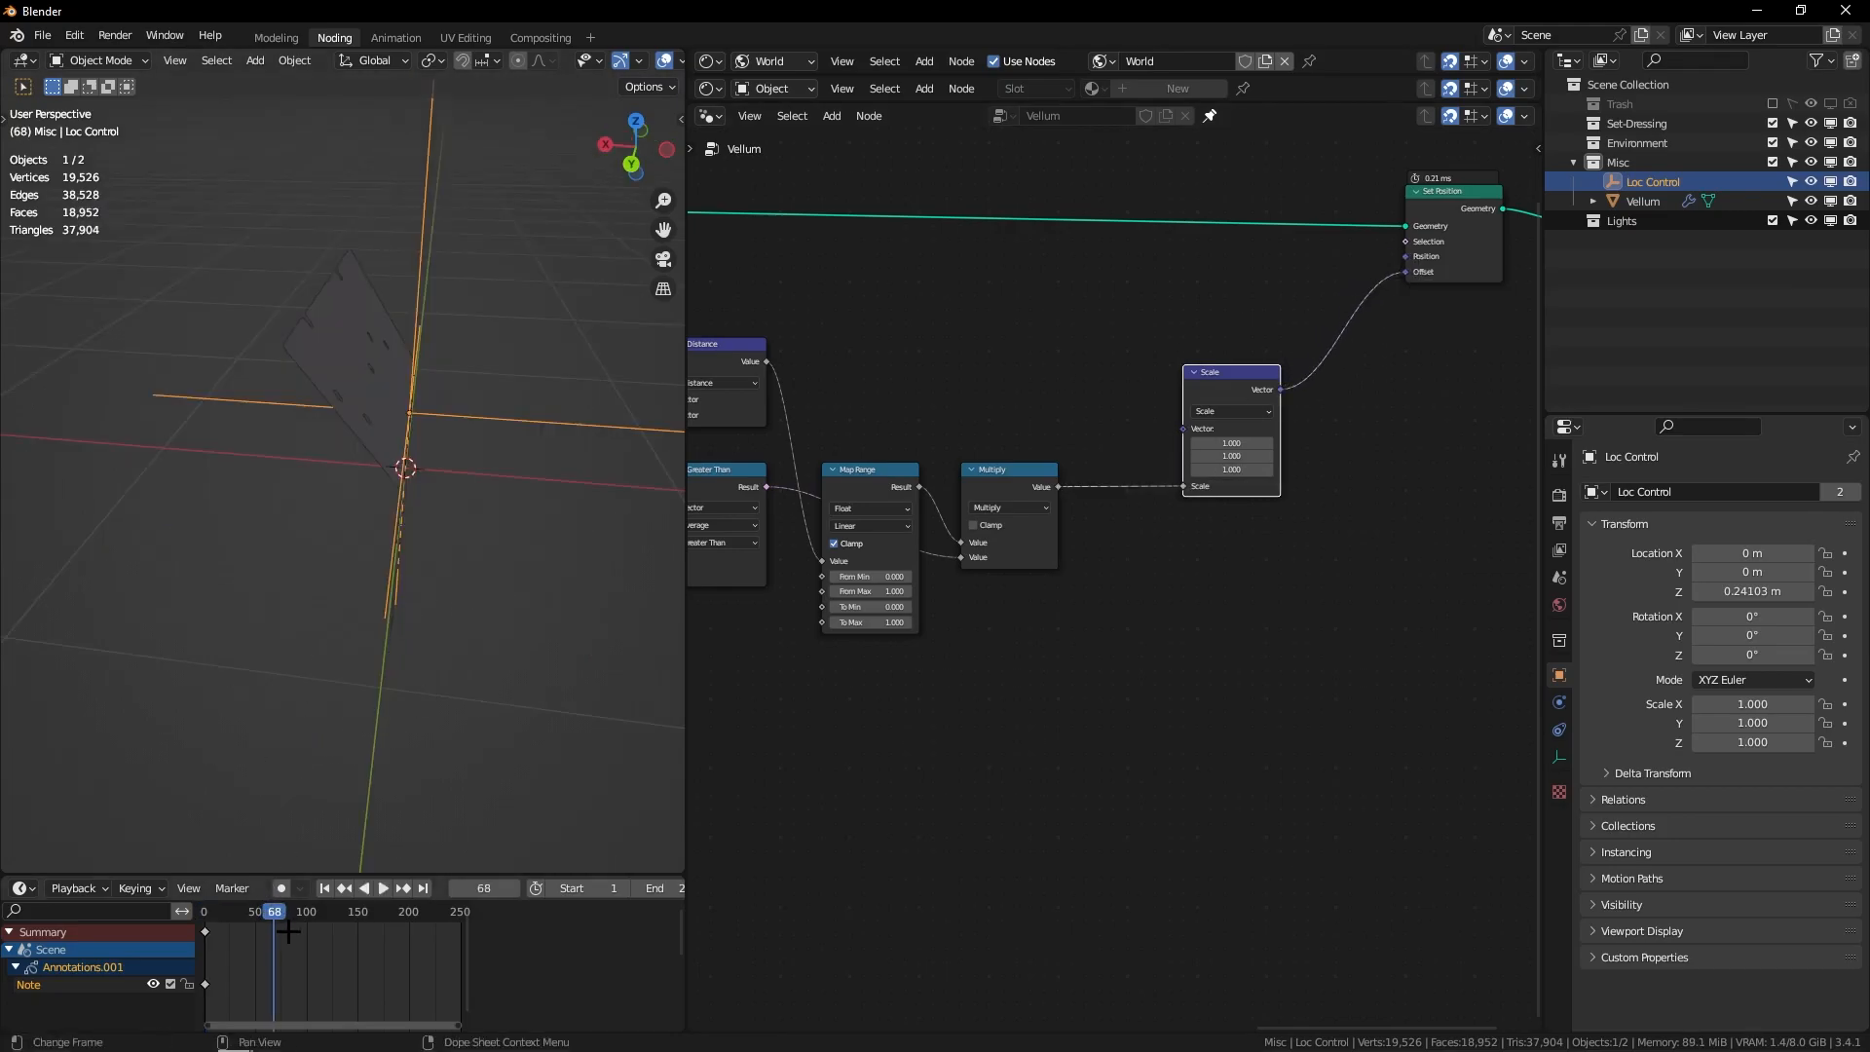
# Step: Set the Y and Z components of the Scale node's vector to 0 to limit the displacement to X
pyautogui.moveTo(501, 490); pyautogui.dragTo(576, 490, button='middle')
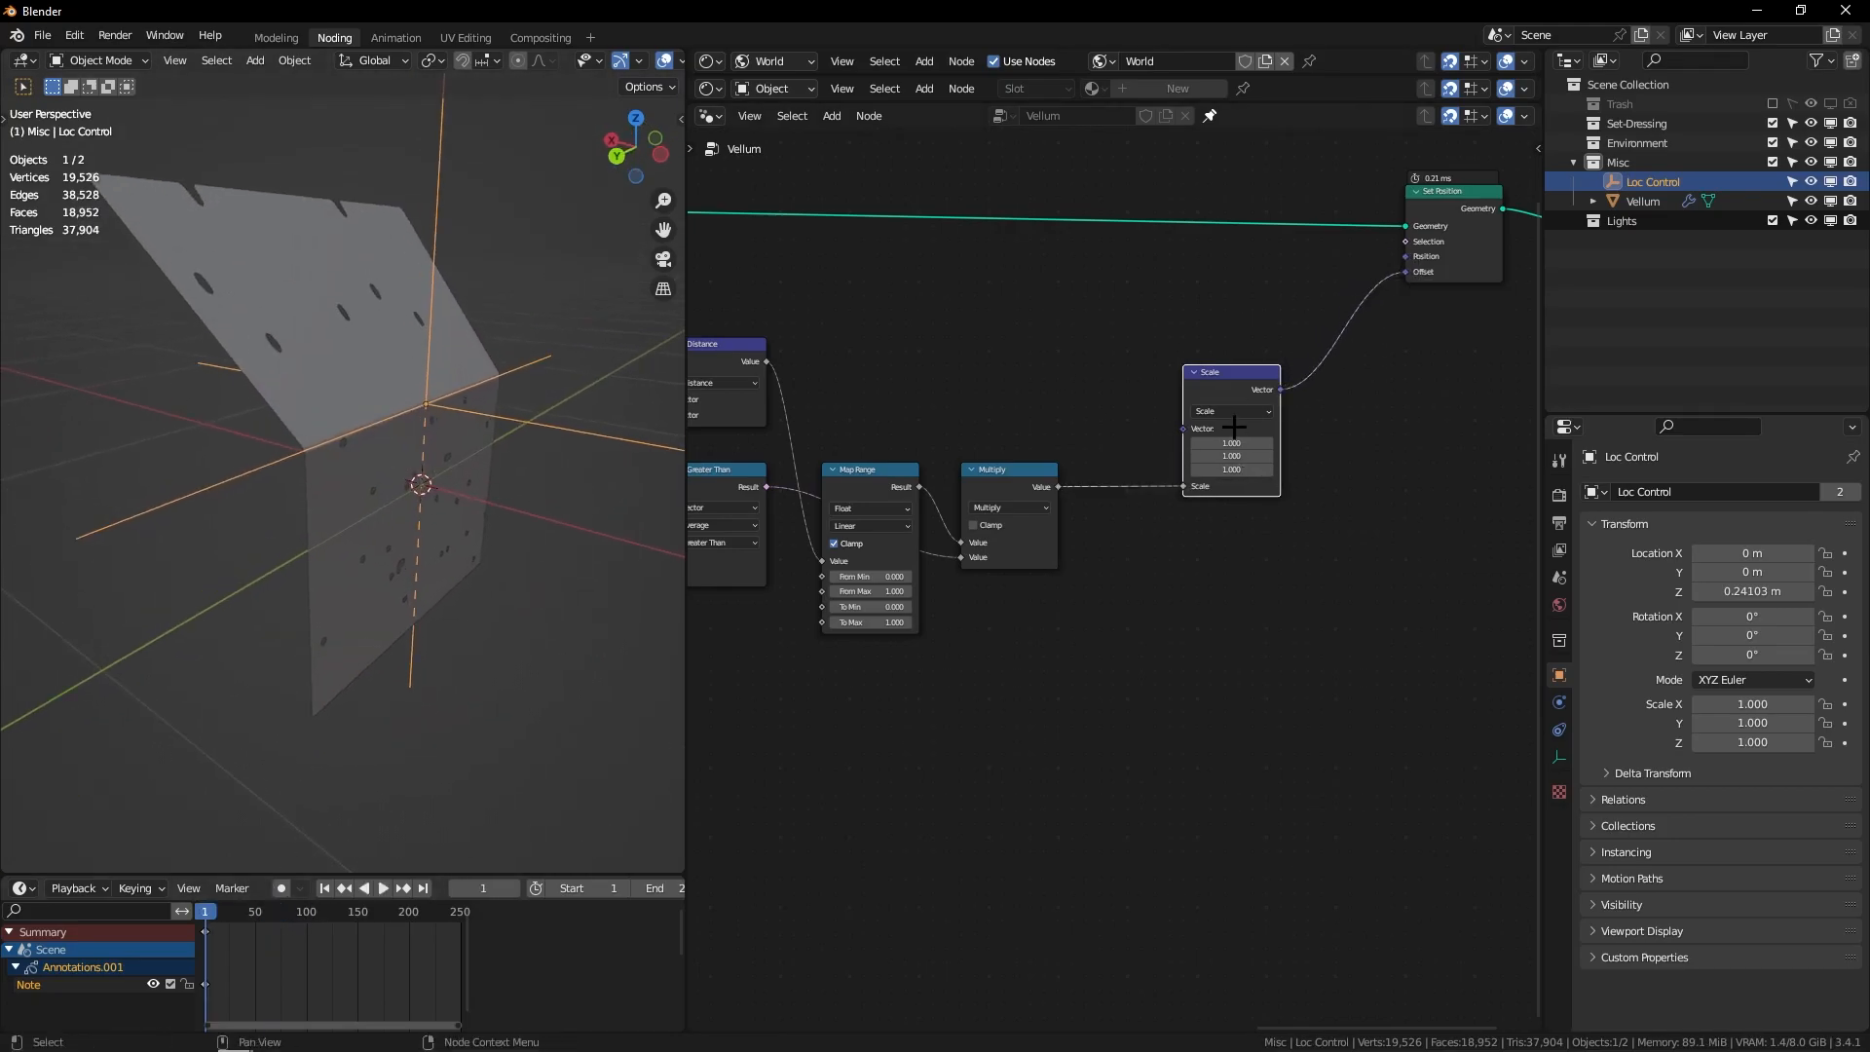
pyautogui.scroll(2, 1233, 427)
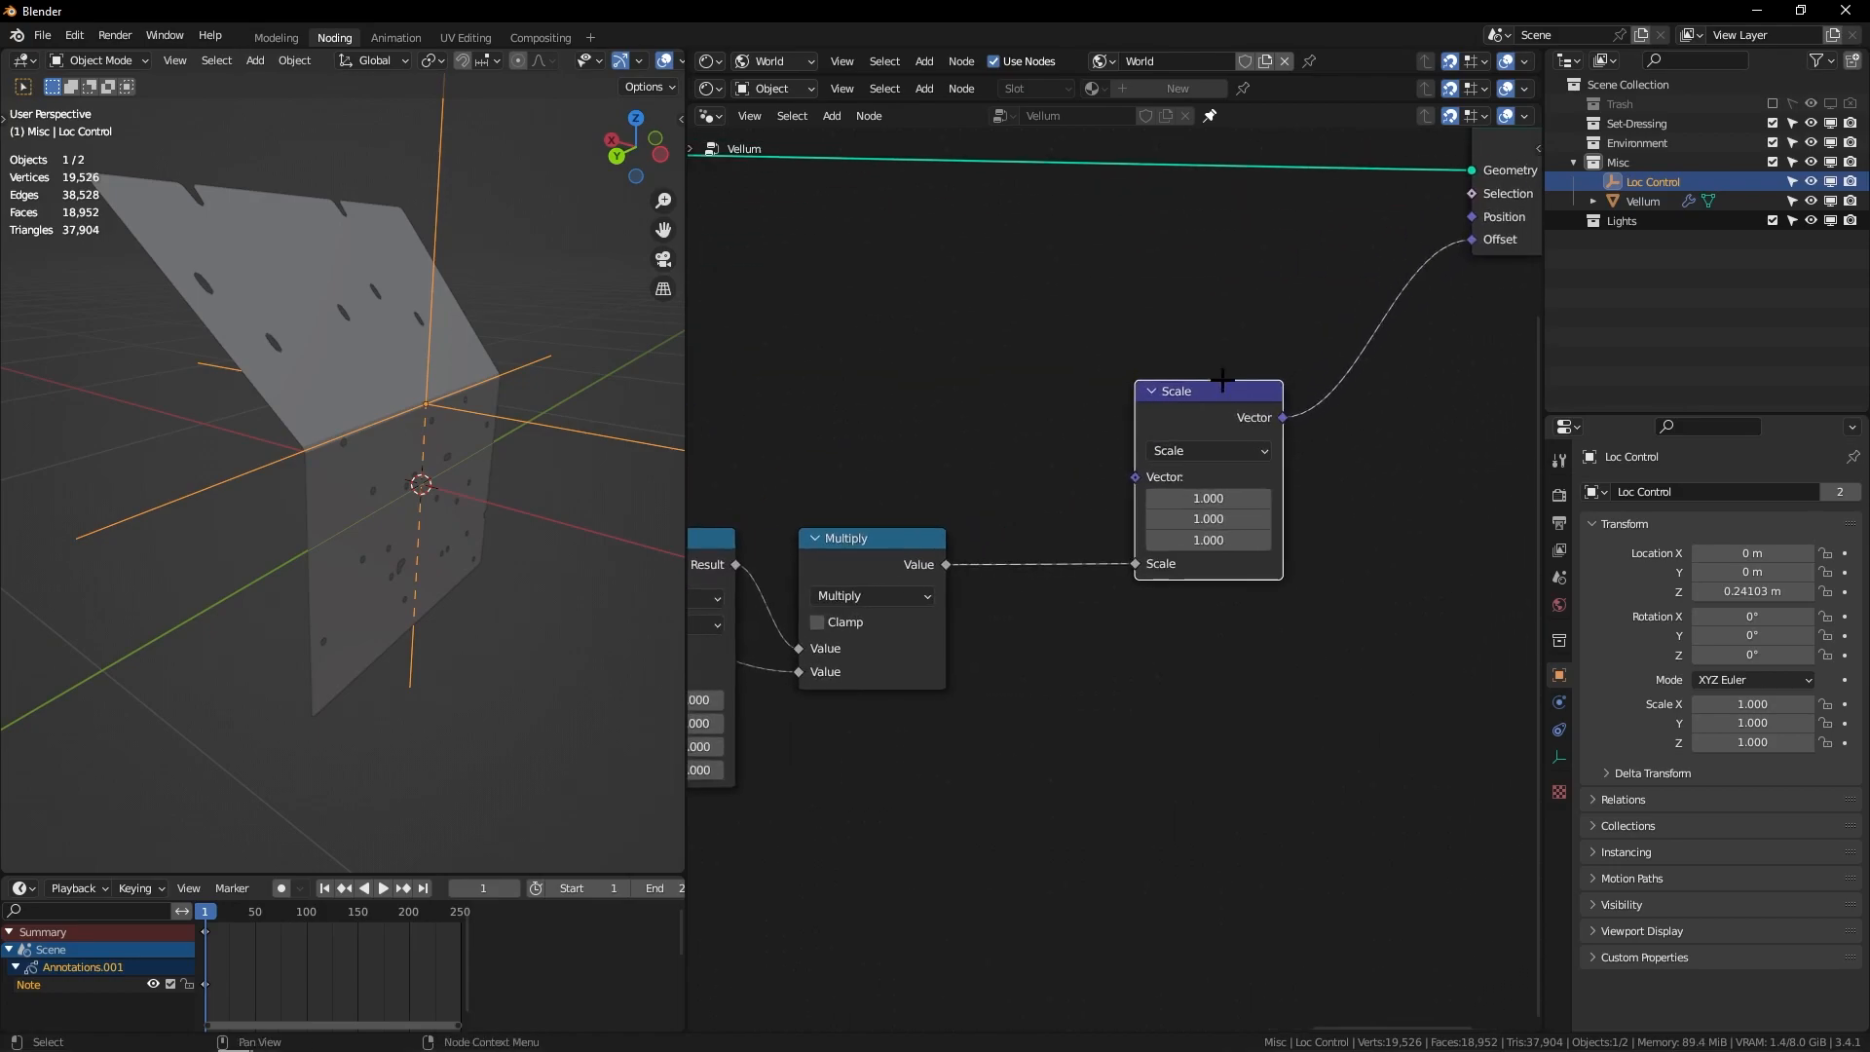
pyautogui.click(1209, 515)
pyautogui.press('Return')
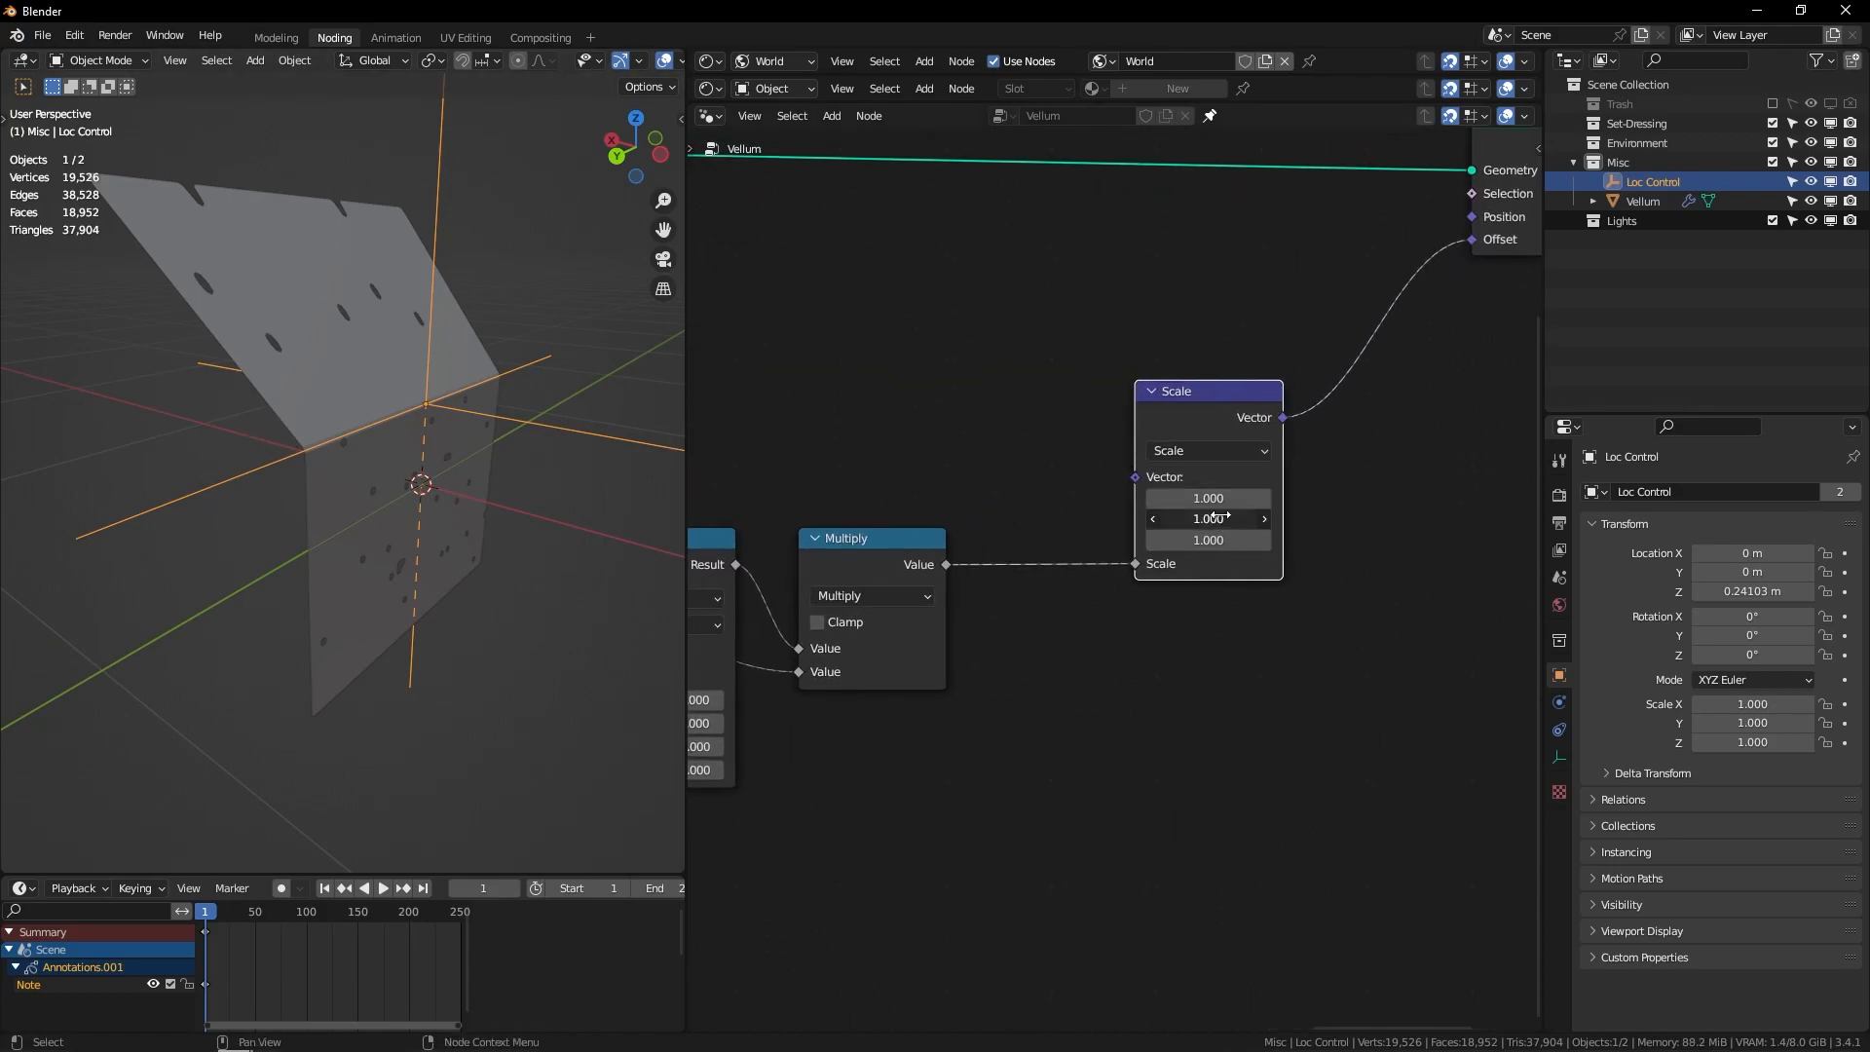
pyautogui.press('Return')
# Step: Try moving the Loc Control empty down along Z to test the X-only displacement
pyautogui.moveTo(551, 427); pyautogui.dragTo(605, 419, button='middle')
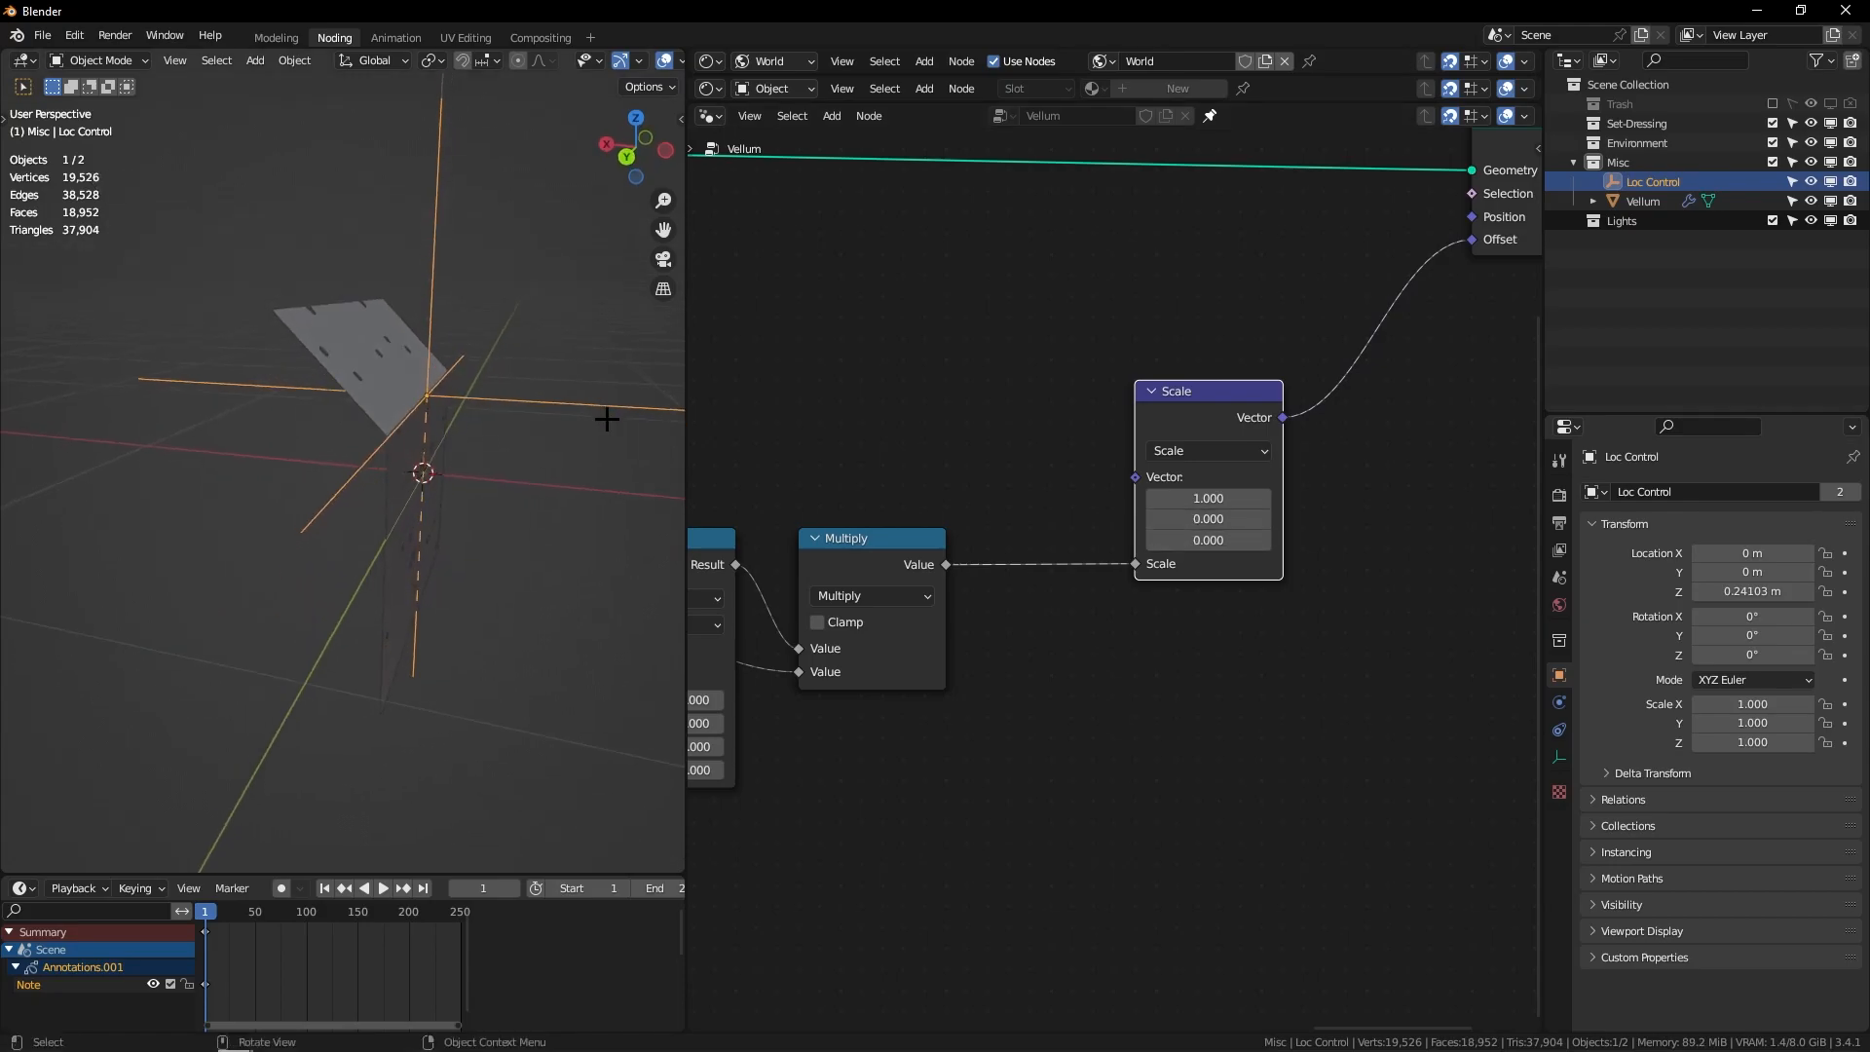
pyautogui.press('g')
pyautogui.press('z')
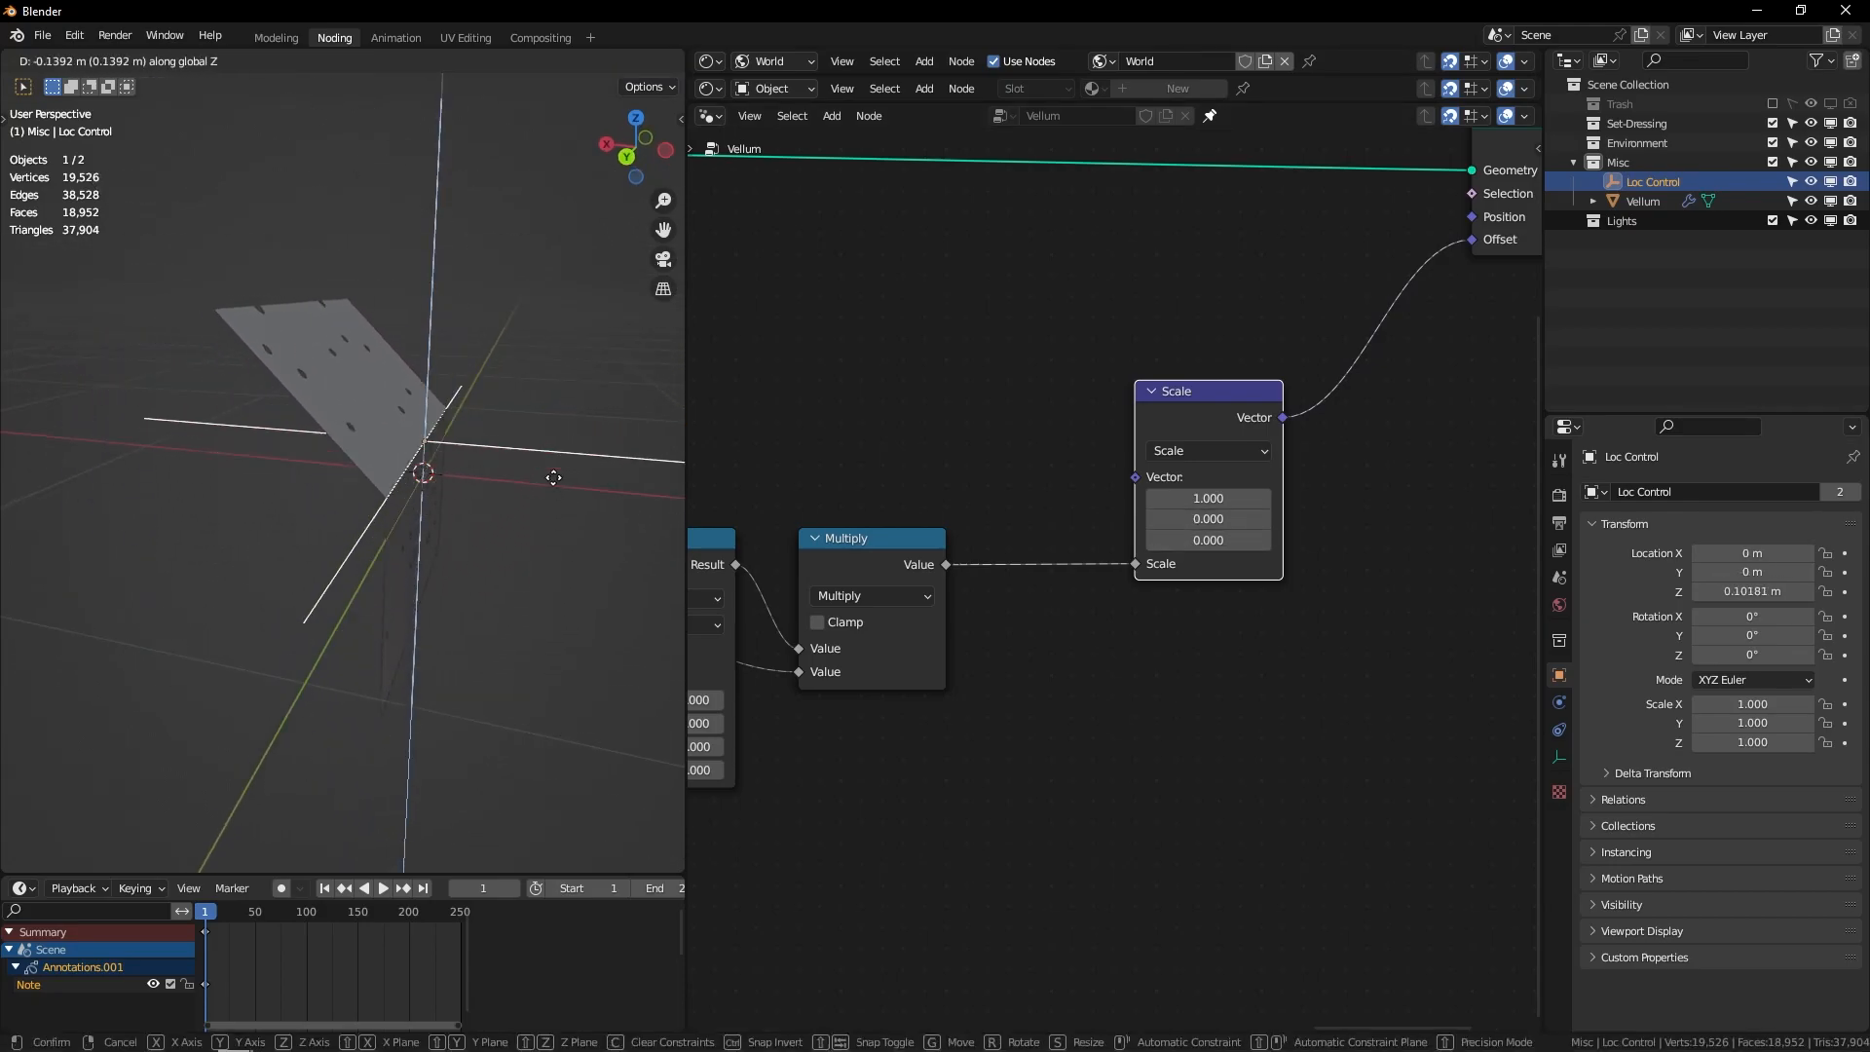
pyautogui.rightClick(568, 540)
pyautogui.moveTo(568, 541); pyautogui.dragTo(471, 429, button='middle')
pyautogui.scroll(-3, 1123, 455)
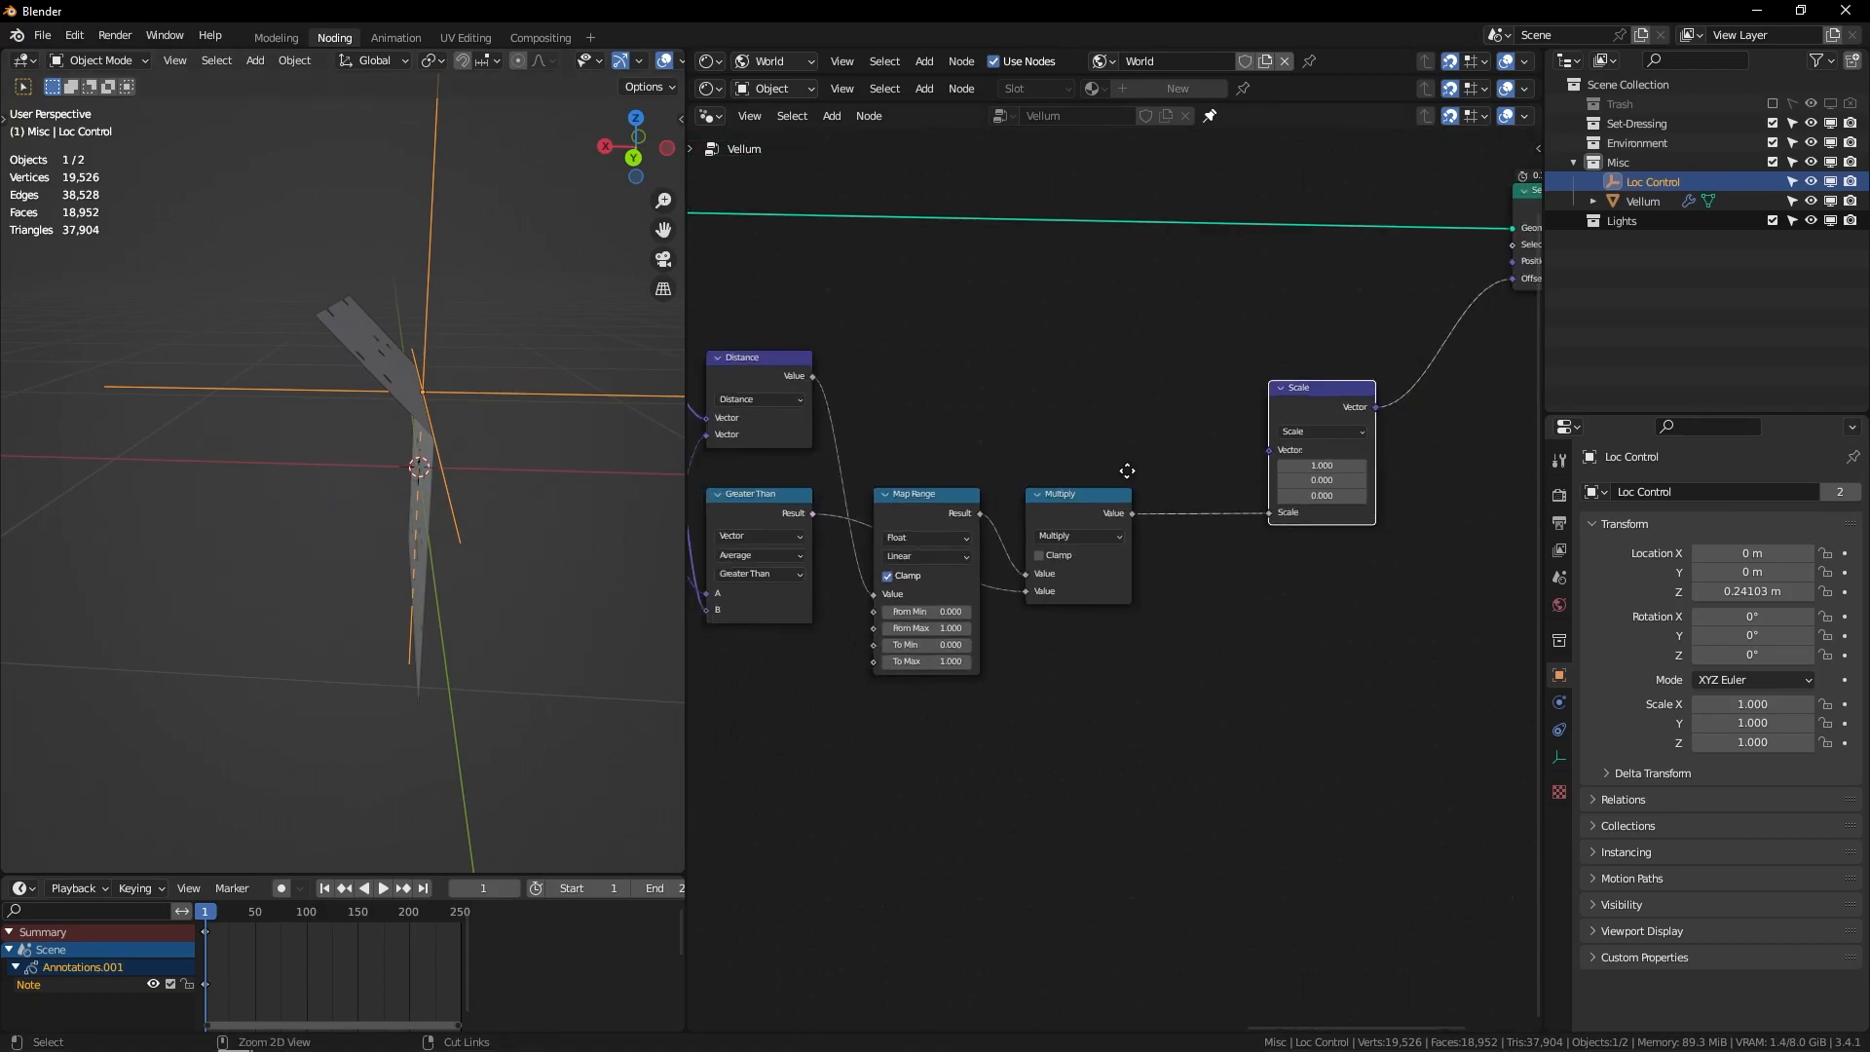
# Step: Set the Map Range node's interpolation type to Smoother Step
pyautogui.scroll(4, 1049, 570)
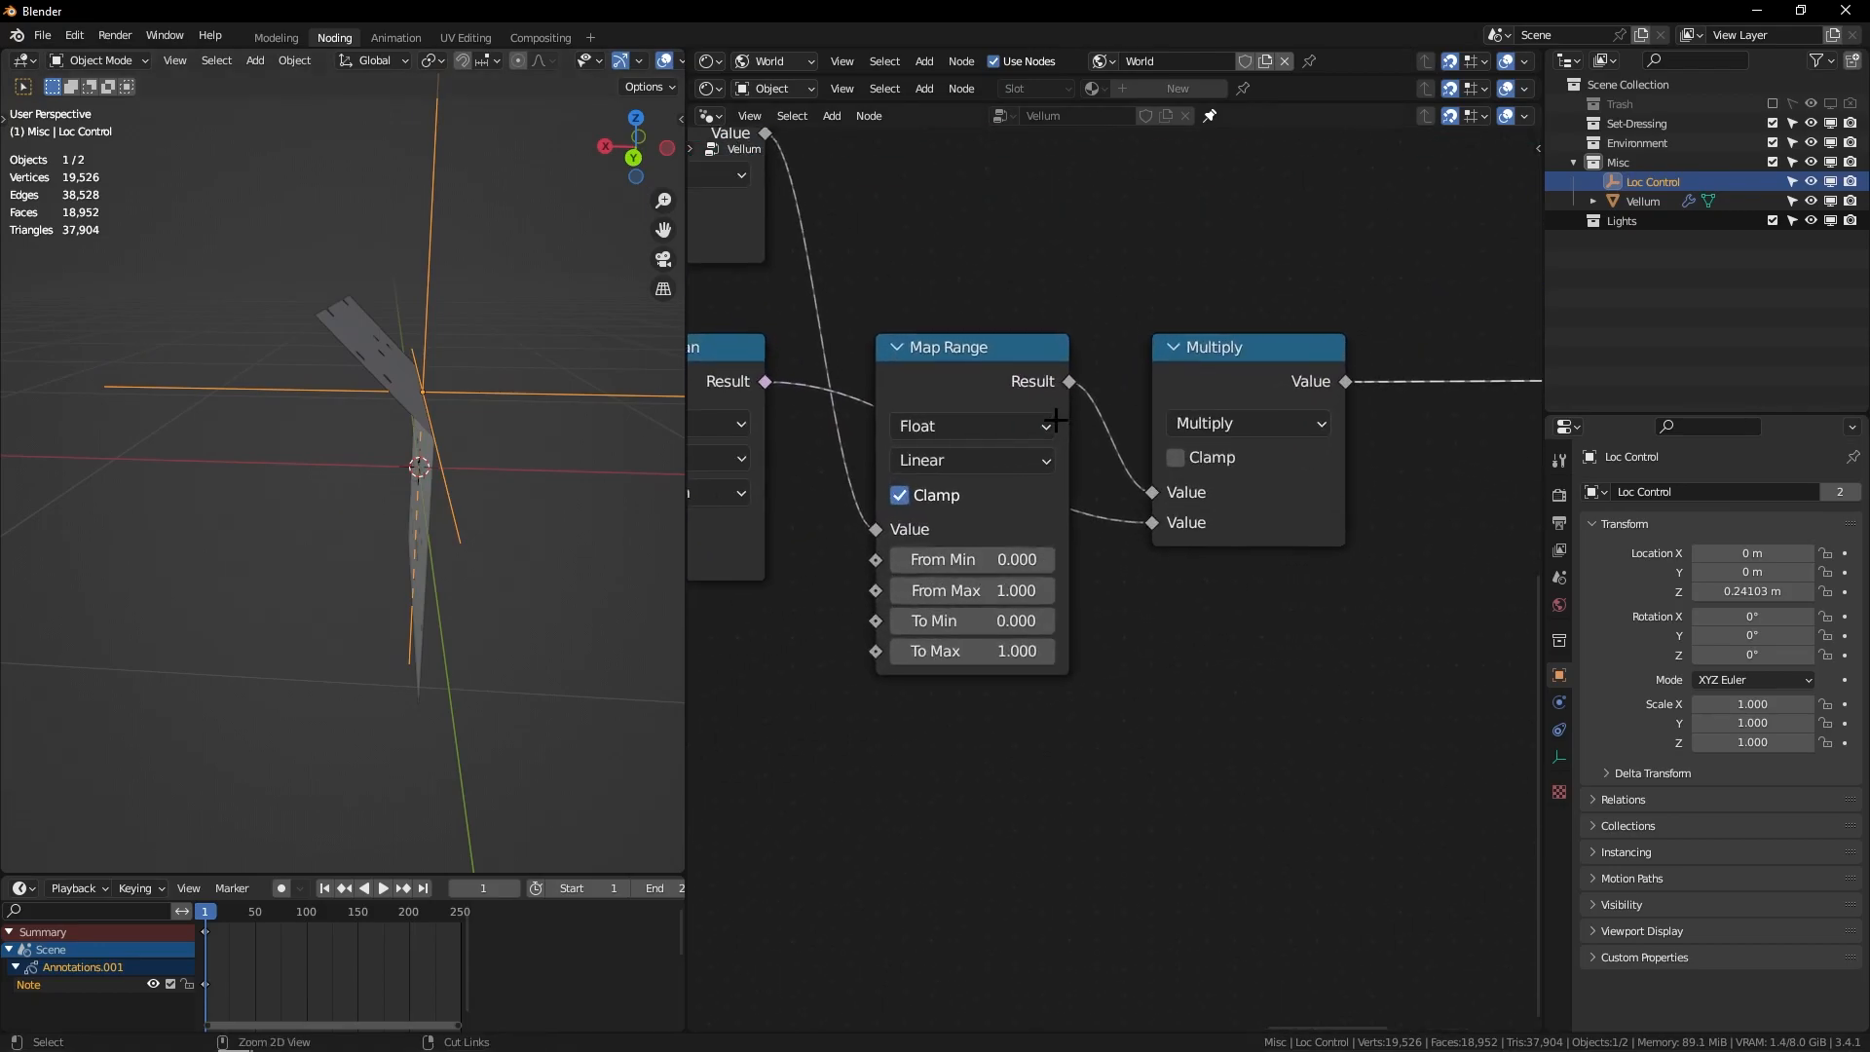
pyautogui.click(1030, 538)
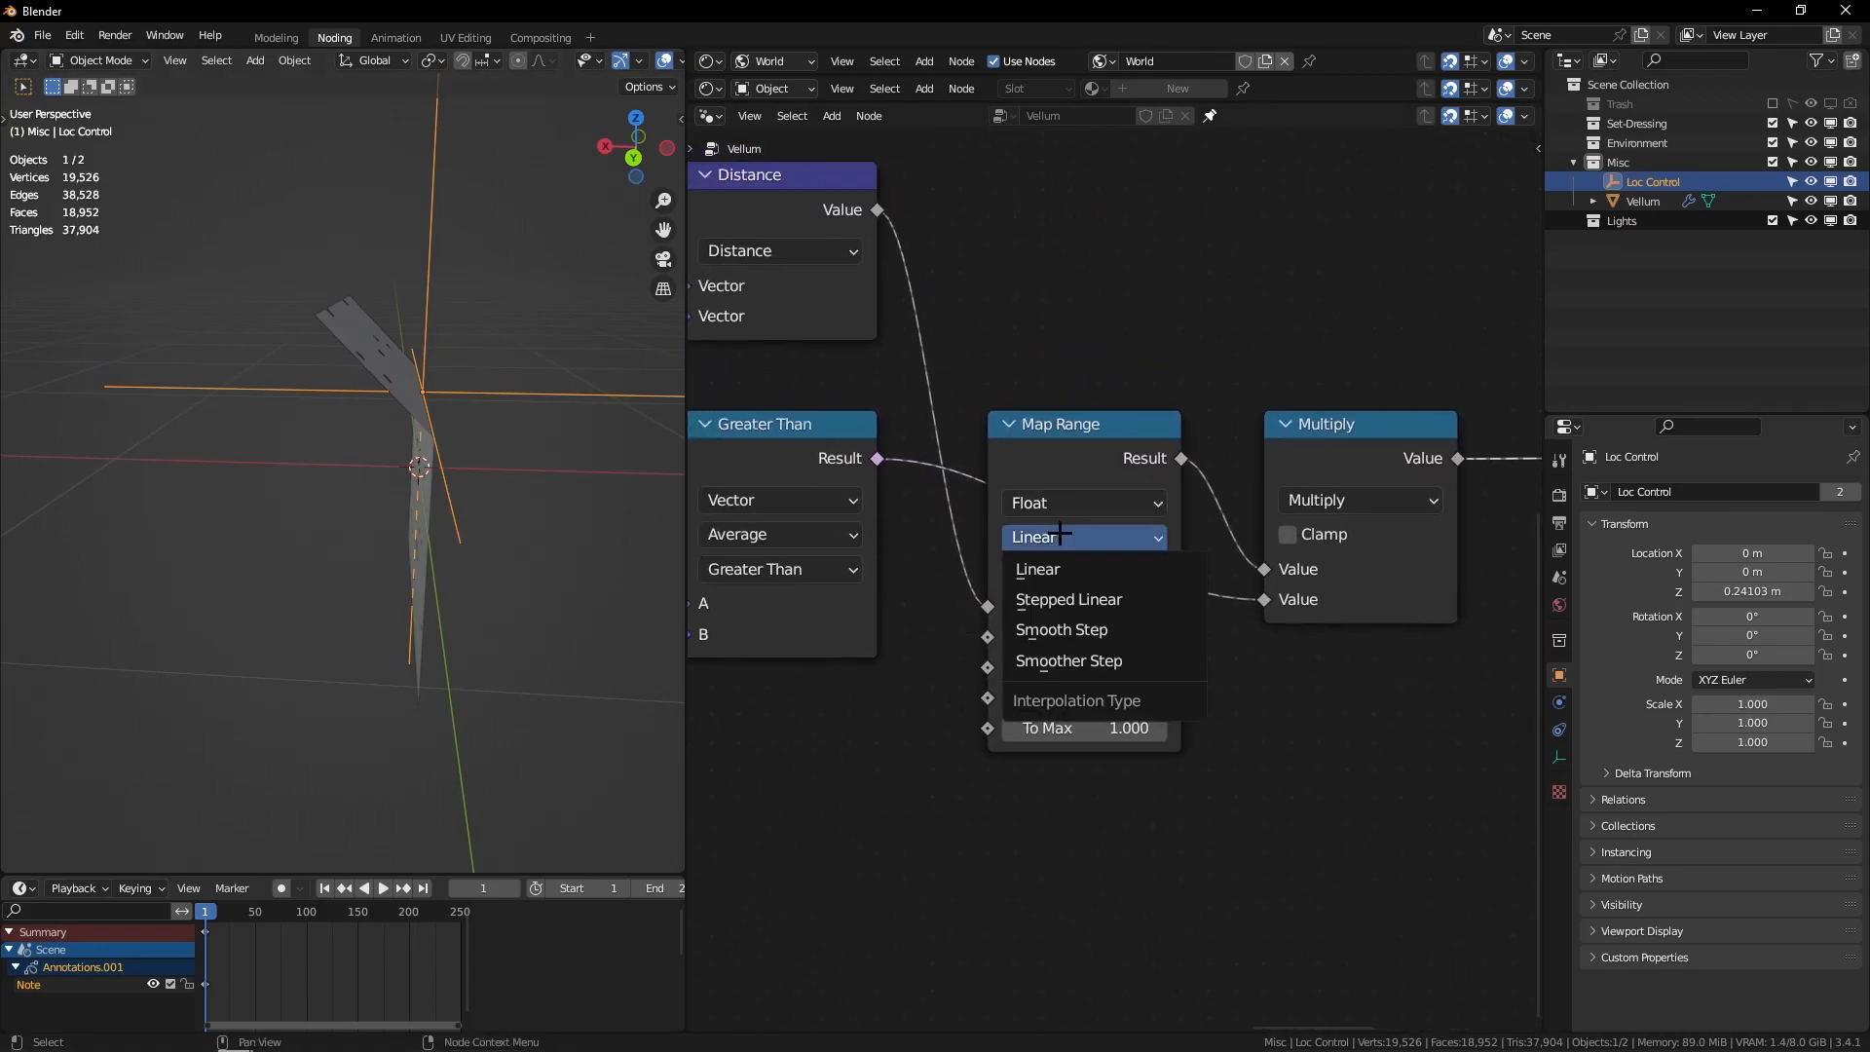
pyautogui.click(1066, 660)
# Step: Move the Loc Control empty down and up along Z to test the smoothed peel, ending at about -0.454 m
pyautogui.press('g')
pyautogui.press('z')
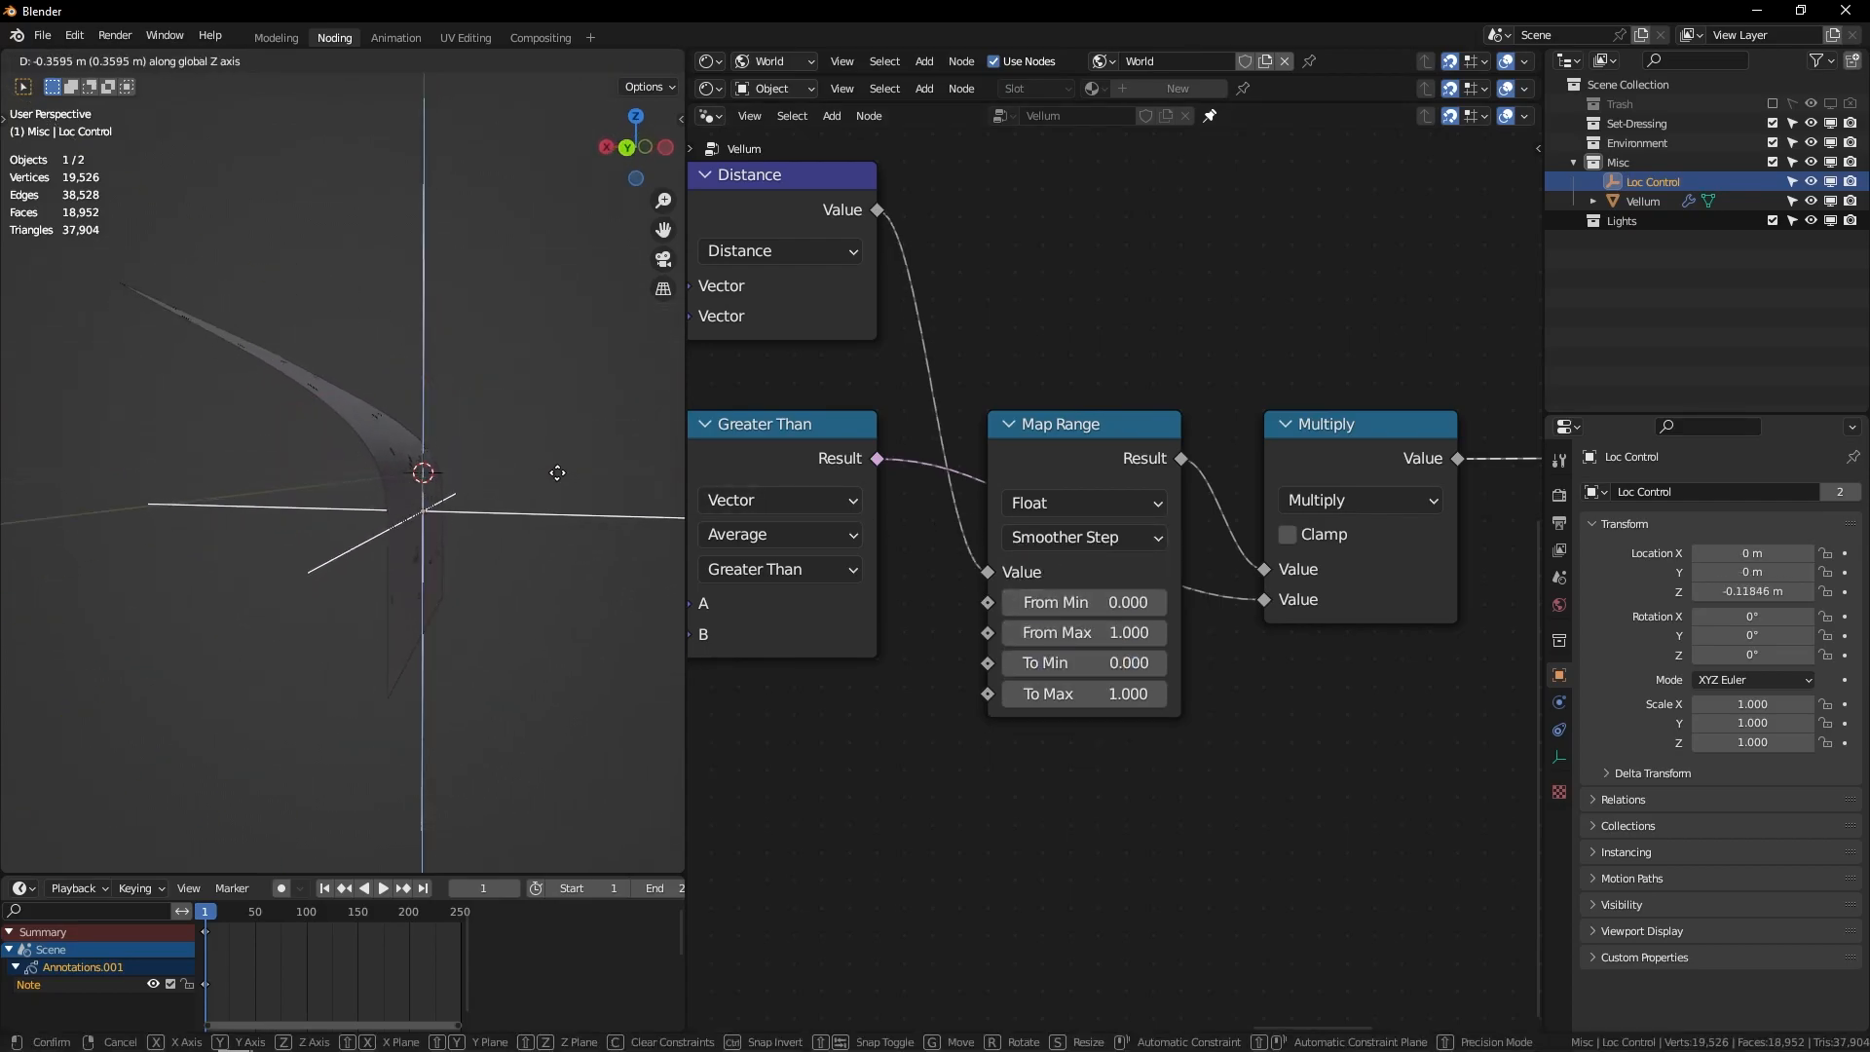
pyautogui.click(565, 470)
pyautogui.press('g')
pyautogui.press('z')
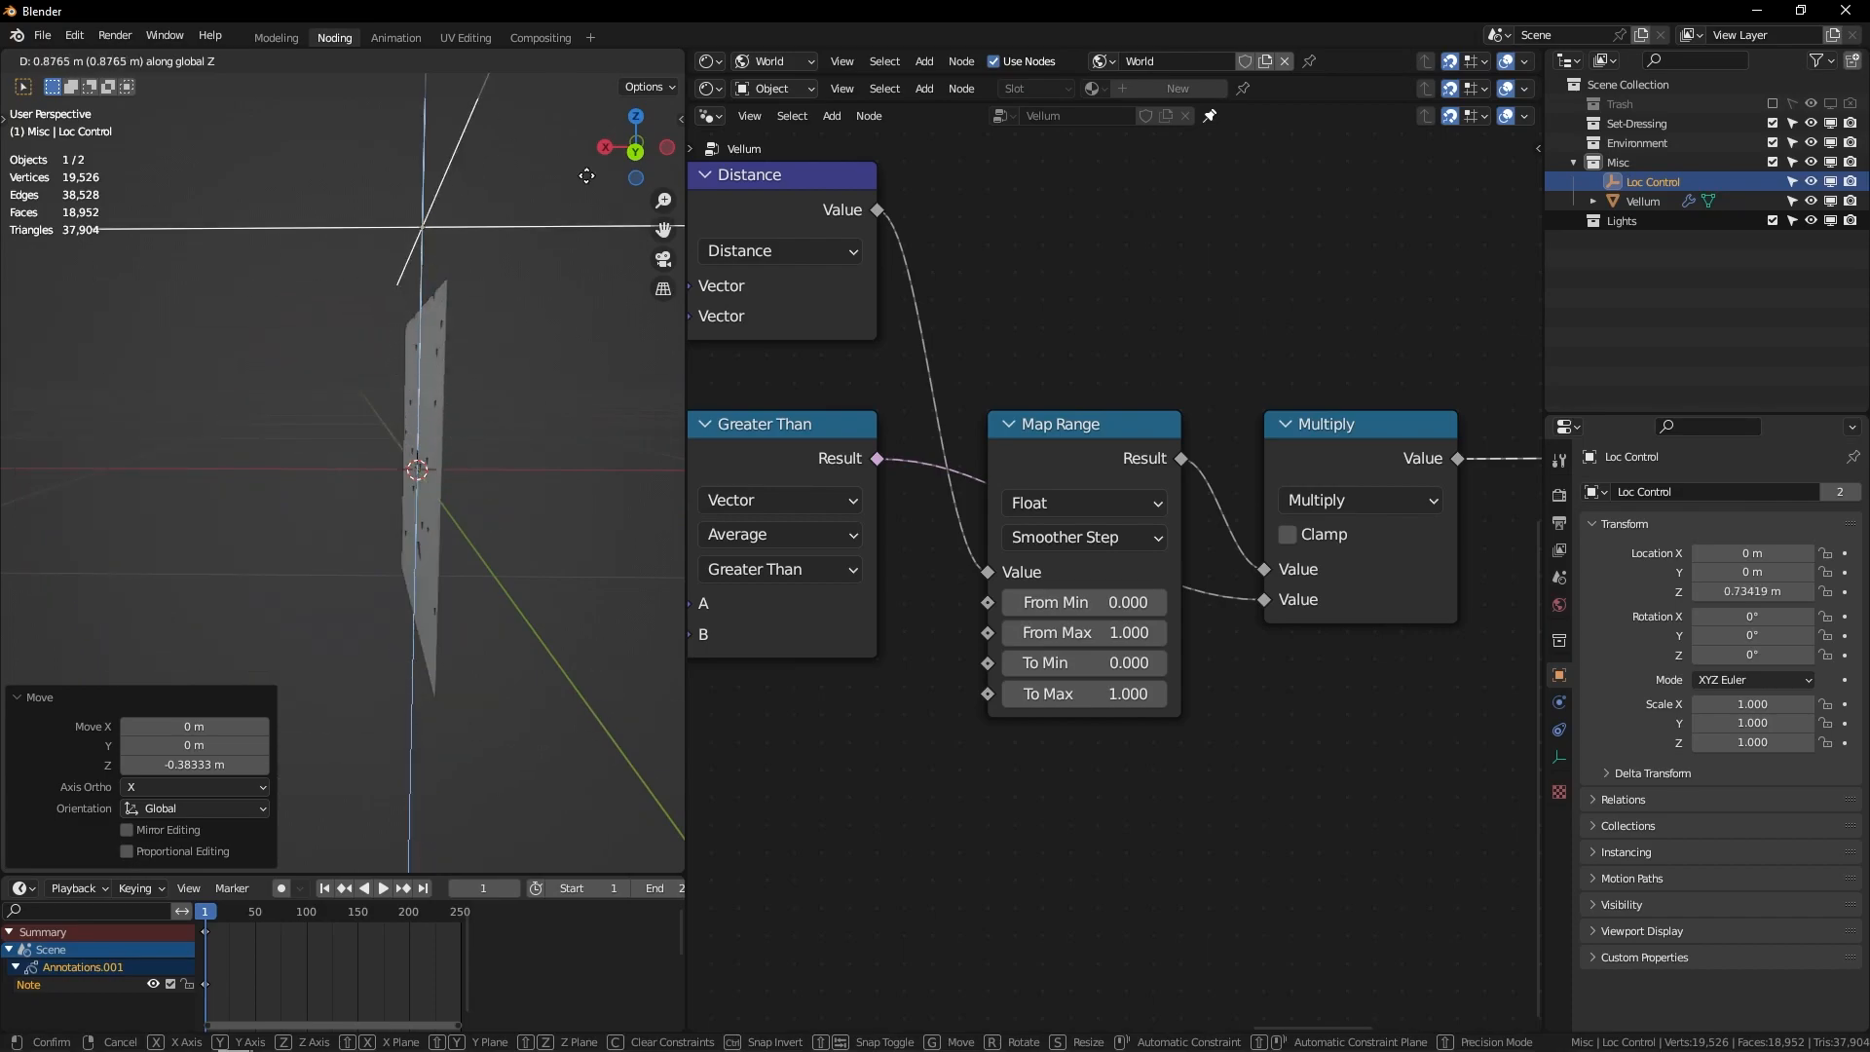
pyautogui.click(609, 489)
pyautogui.click(635, 149)
pyautogui.moveTo(498, 391); pyautogui.dragTo(490, 403, button='middle')
pyautogui.press('g')
pyautogui.press('z')
pyautogui.click(510, 505)
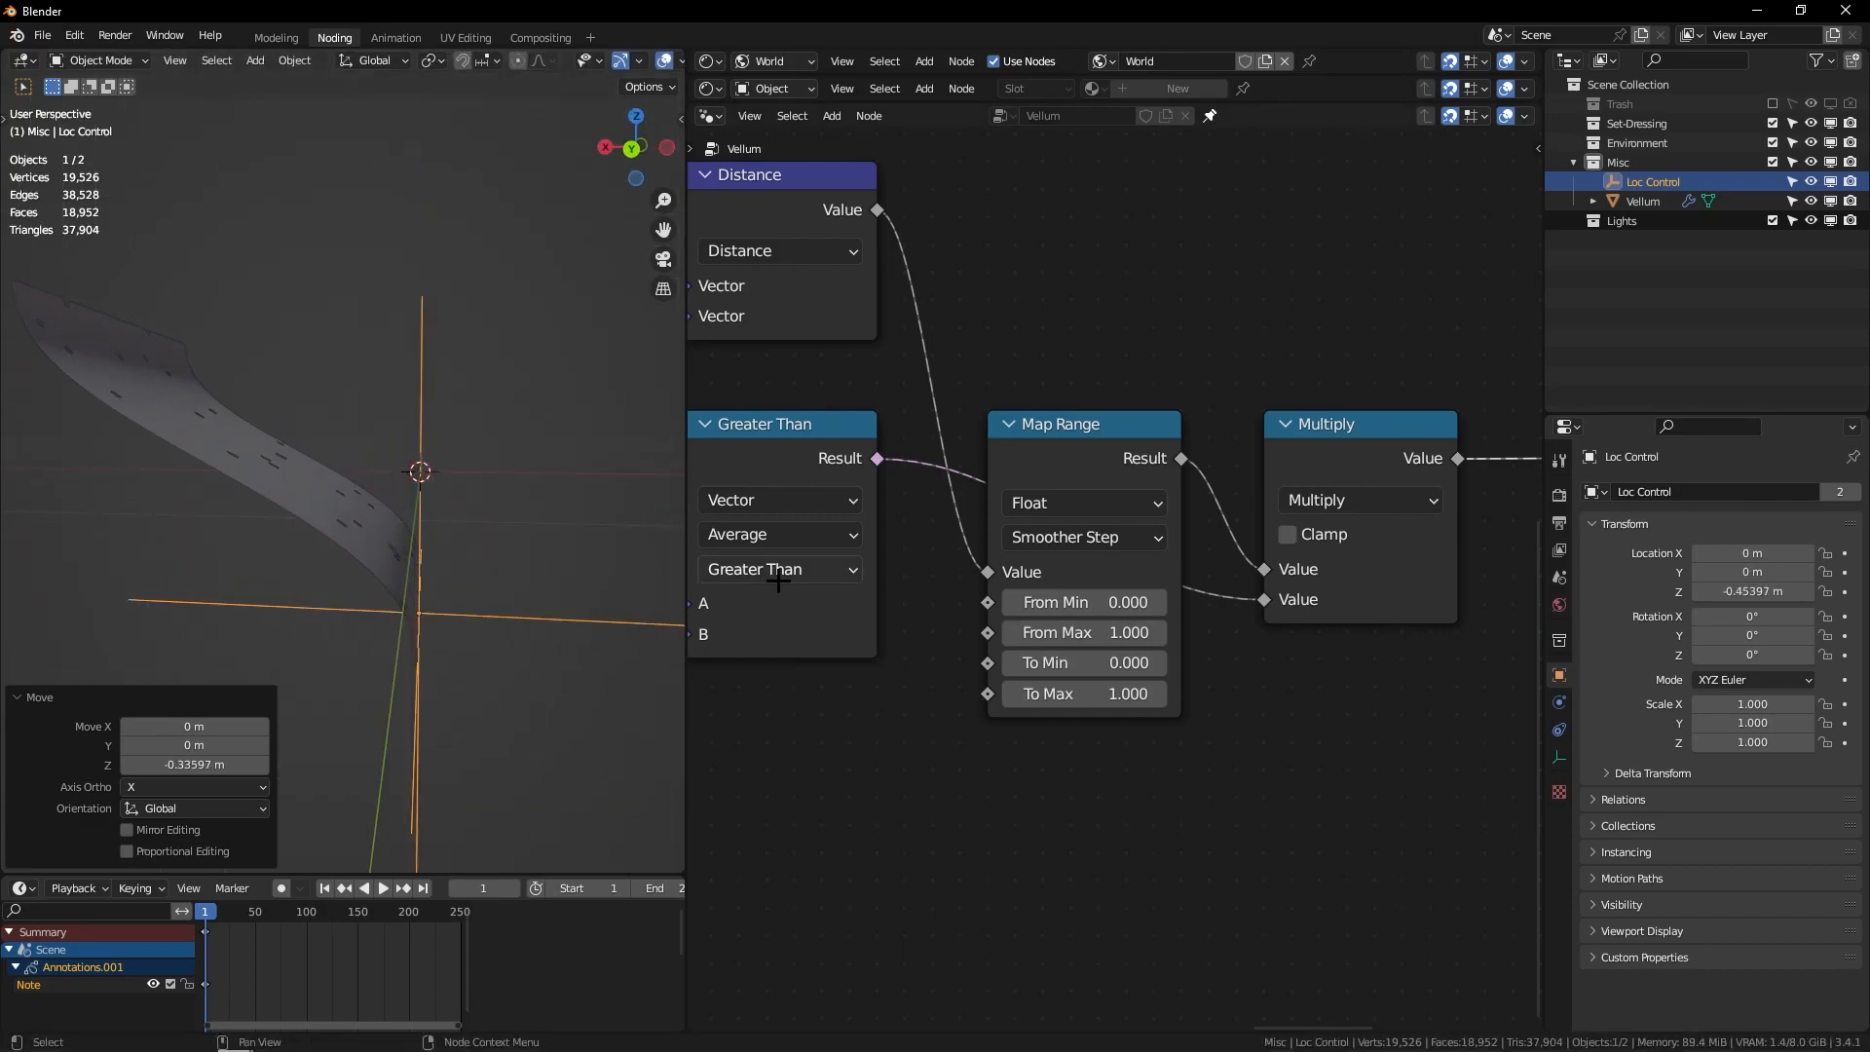
# Step: Set the Map Range node's To Max value to 0.2
pyautogui.click(1091, 689)
pyautogui.press('Escape')
pyautogui.moveTo(1078, 690)
pyautogui.mouseDown()
pyautogui.moveTo(938, 688)
pyautogui.moveTo(1116, 689)
pyautogui.moveTo(1086, 688)
pyautogui.mouseUp()
pyautogui.click(1086, 687)
pyautogui.write('.2')
pyautogui.press('Return')
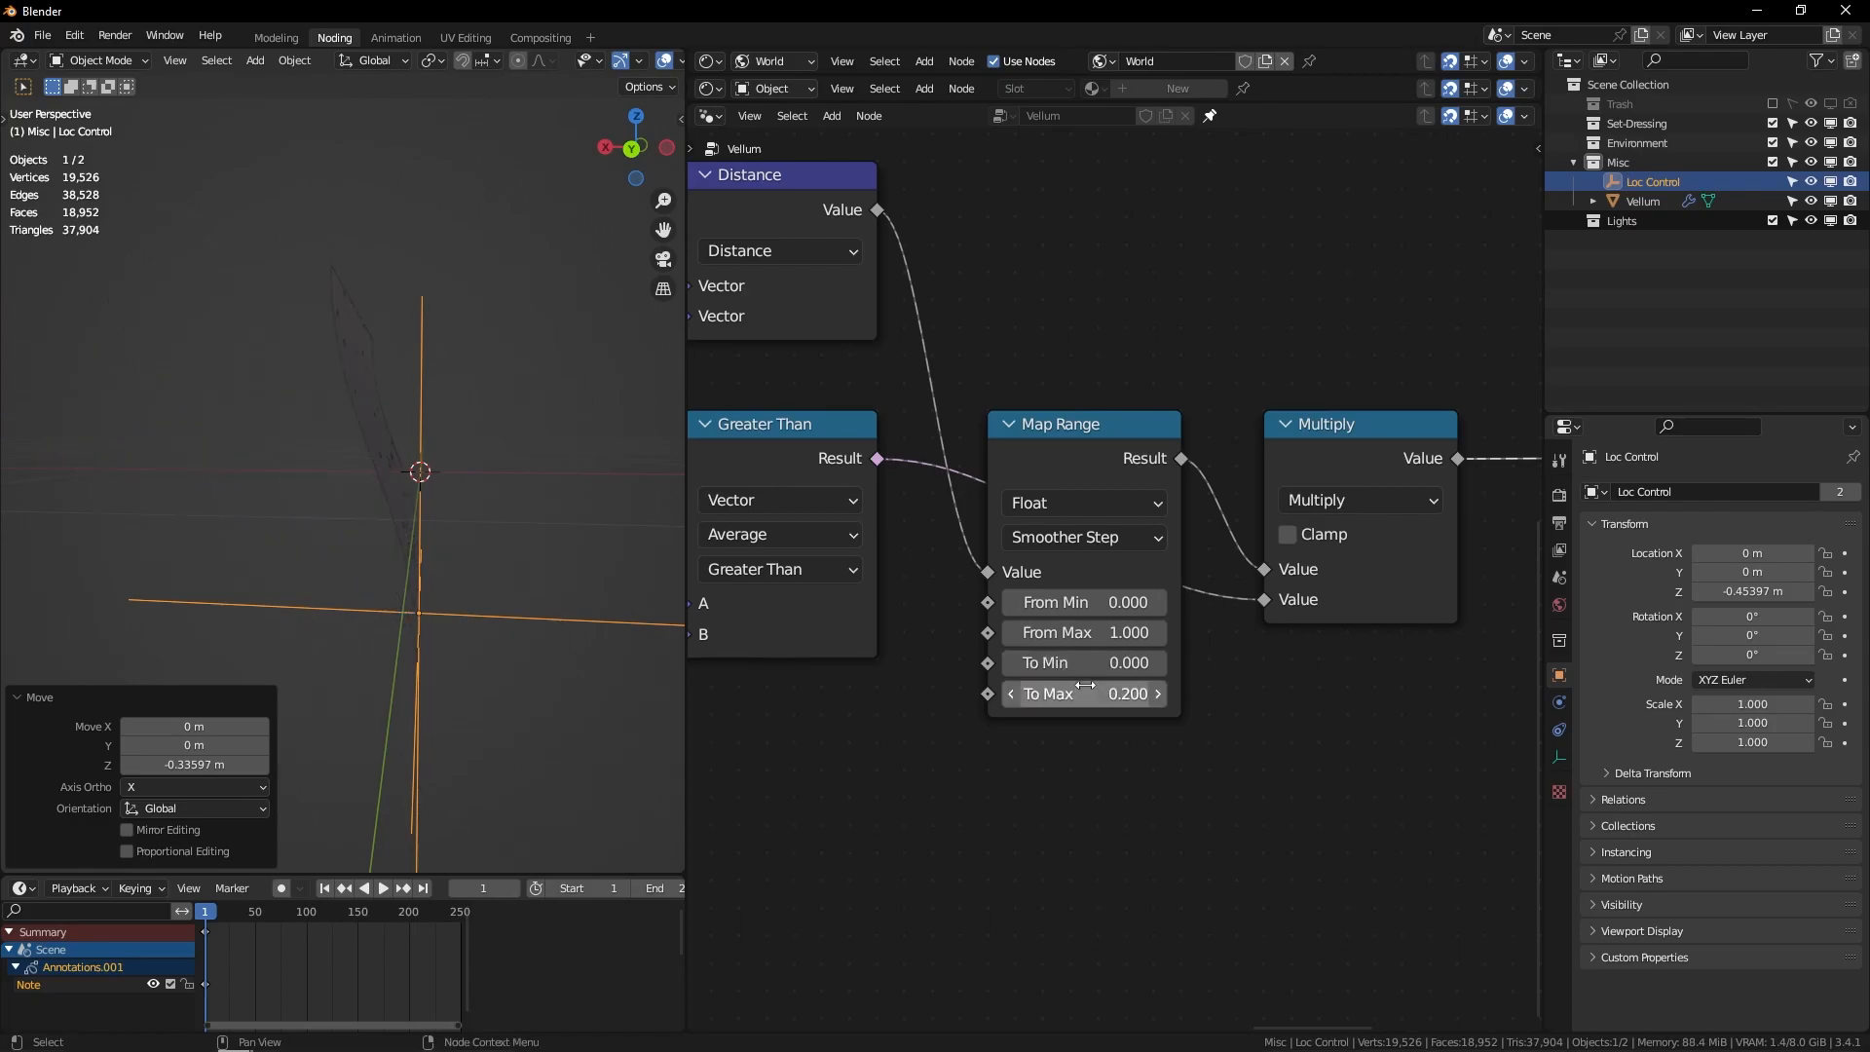
# Step: Move the Loc Control empty to about -0.277 m on Z and set the Map Range node's From Max to 0.5
pyautogui.press('g')
pyautogui.press('z')
pyautogui.click(634, 559)
pyautogui.moveTo(634, 559); pyautogui.dragTo(324, 255, button='middle')
pyautogui.moveTo(368, 323)
pyautogui.mouseDown(button='middle')
pyautogui.moveTo(400, 409)
pyautogui.moveTo(350, 301)
pyautogui.moveTo(392, 325)
pyautogui.mouseUp(button='middle')
pyautogui.moveTo(1062, 632)
pyautogui.mouseDown()
pyautogui.moveTo(944, 615)
pyautogui.moveTo(1091, 625)
pyautogui.mouseUp()
pyautogui.click(1092, 624)
pyautogui.write('.5')
pyautogui.press('Return')
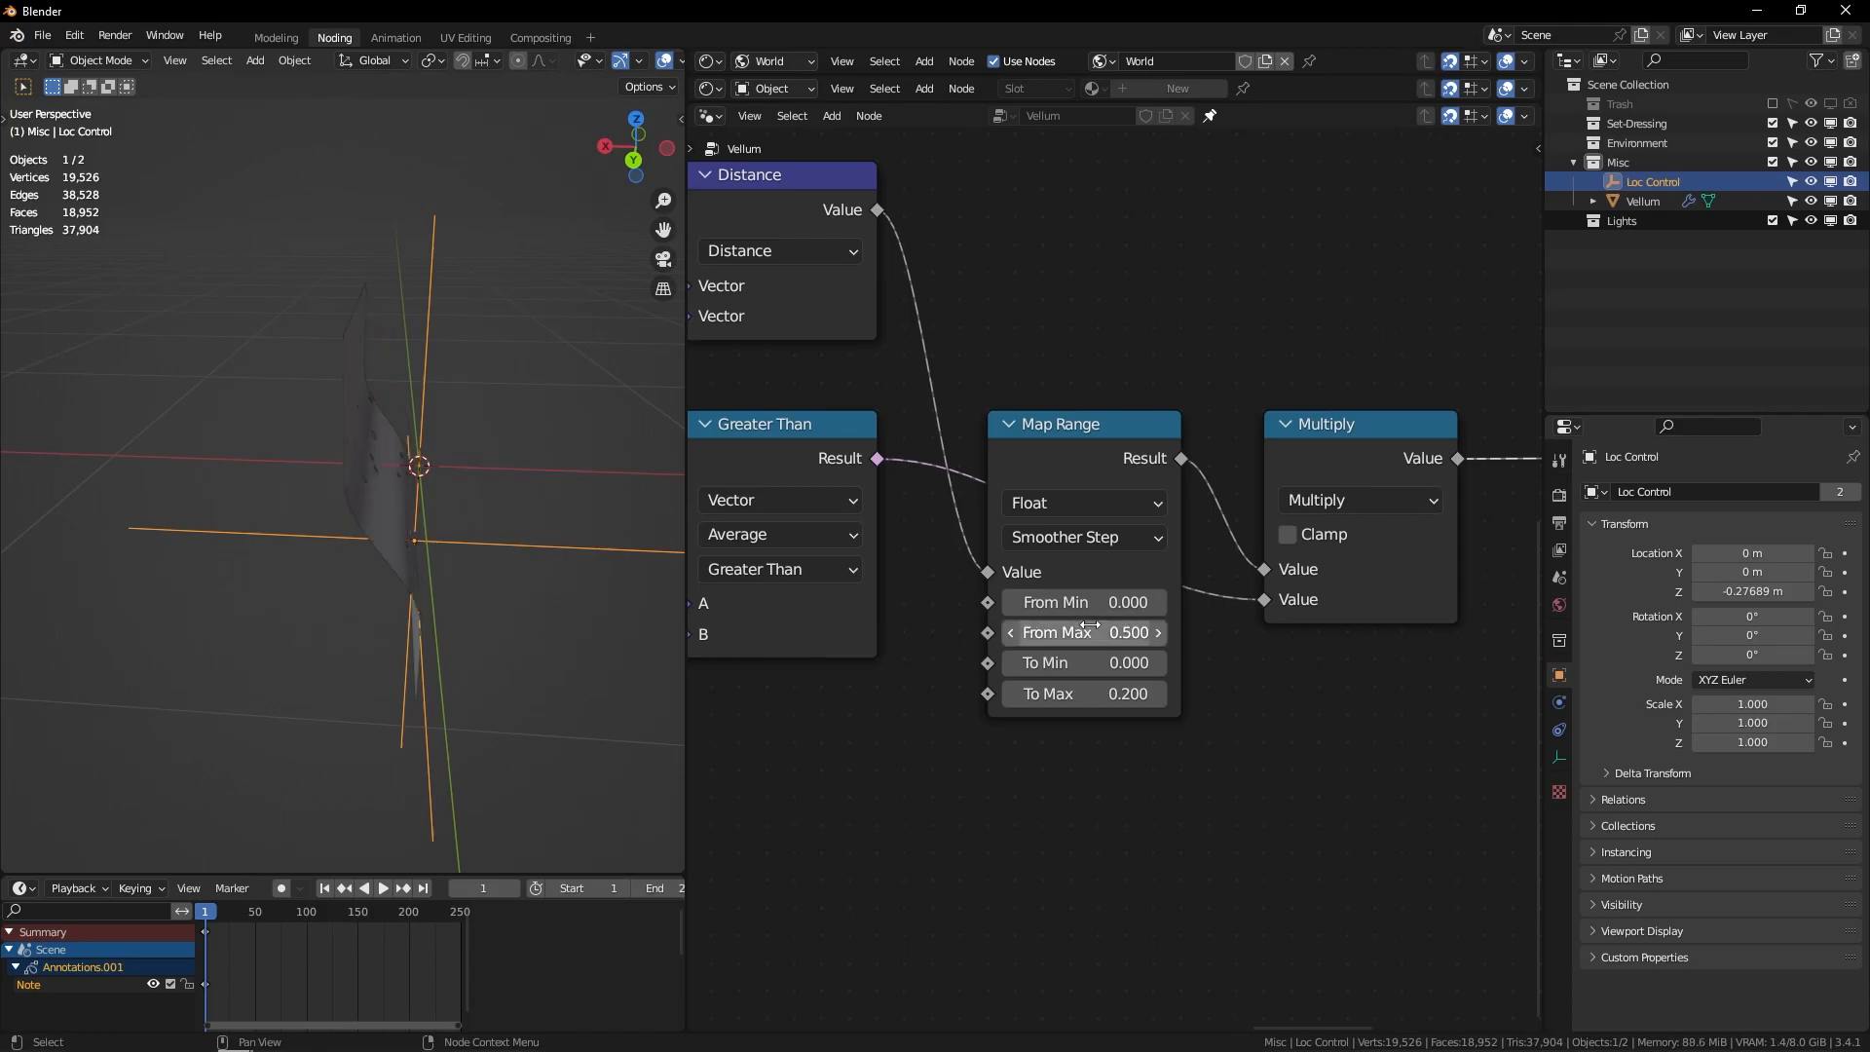
# Step: Raise the Loc Control empty to about 0.631 m on Z, and lower it to about -0.144 m to test the peel
pyautogui.press('g')
pyautogui.press('z')
pyautogui.click(492, 292)
pyautogui.press('g')
pyautogui.press('z')
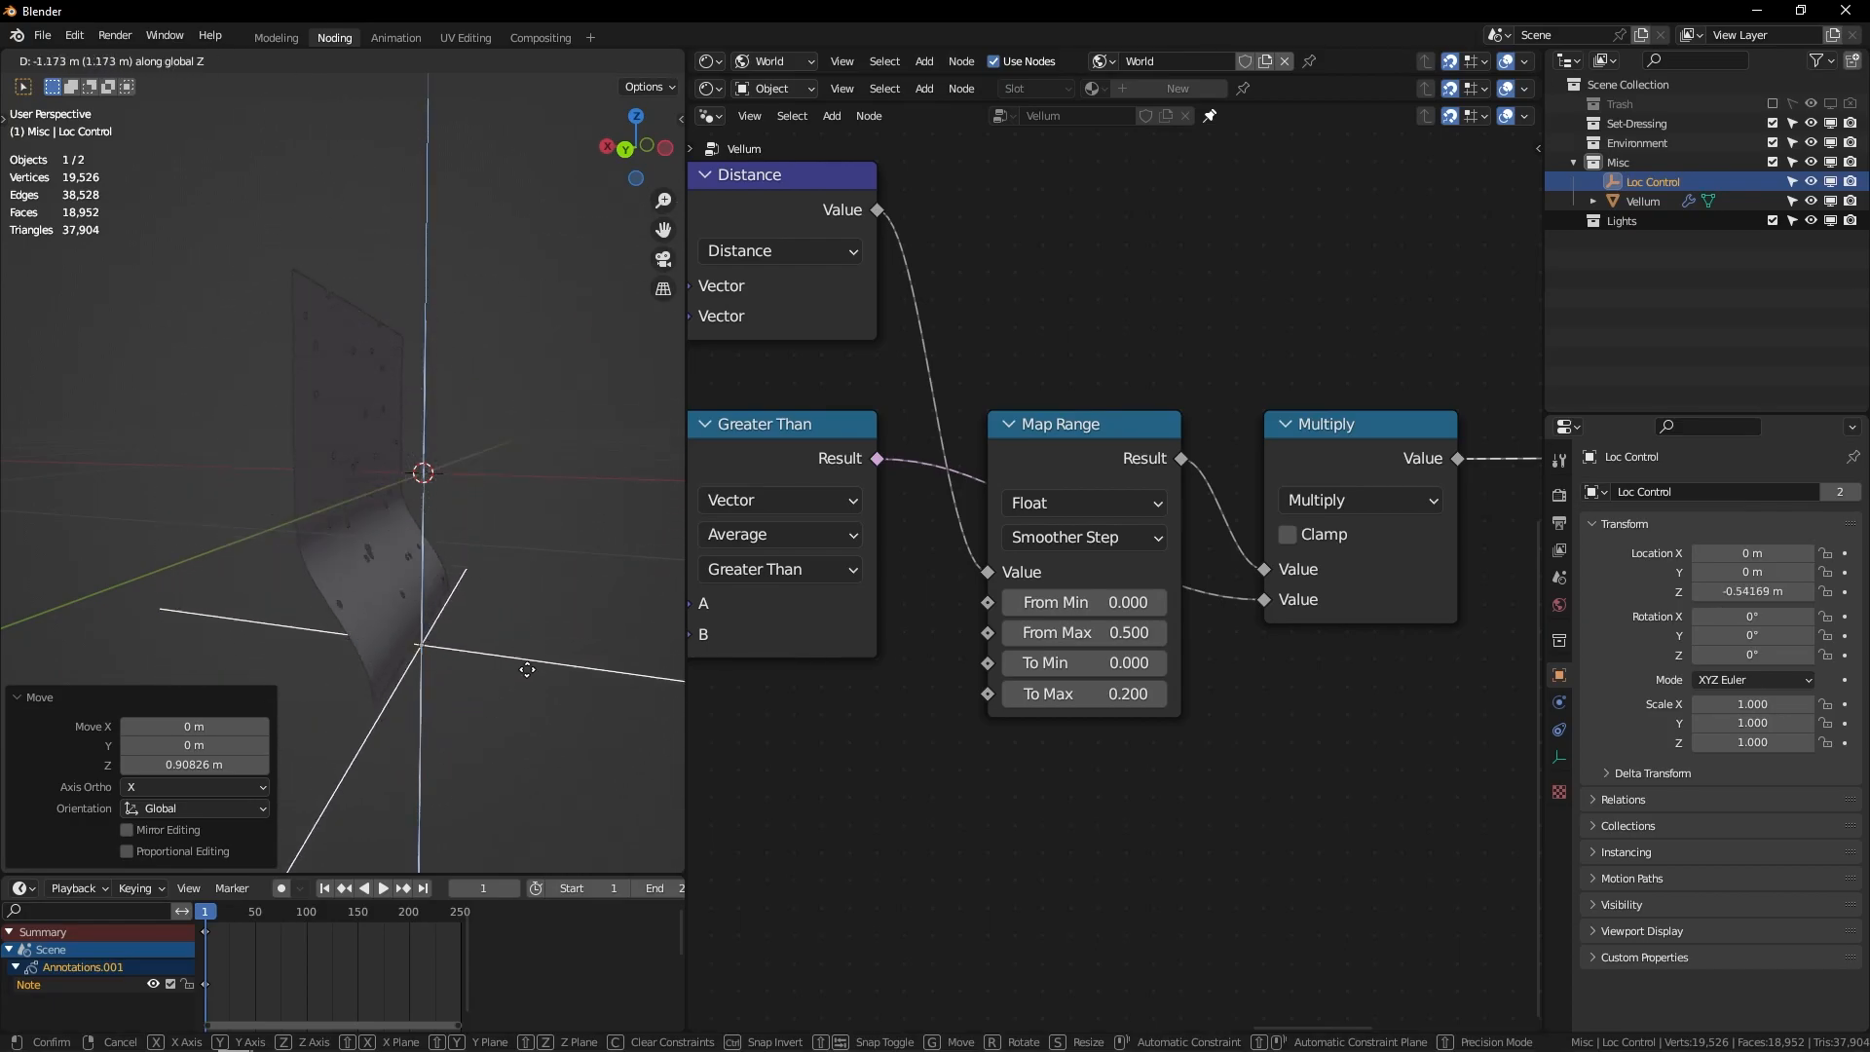
pyautogui.press('Escape')
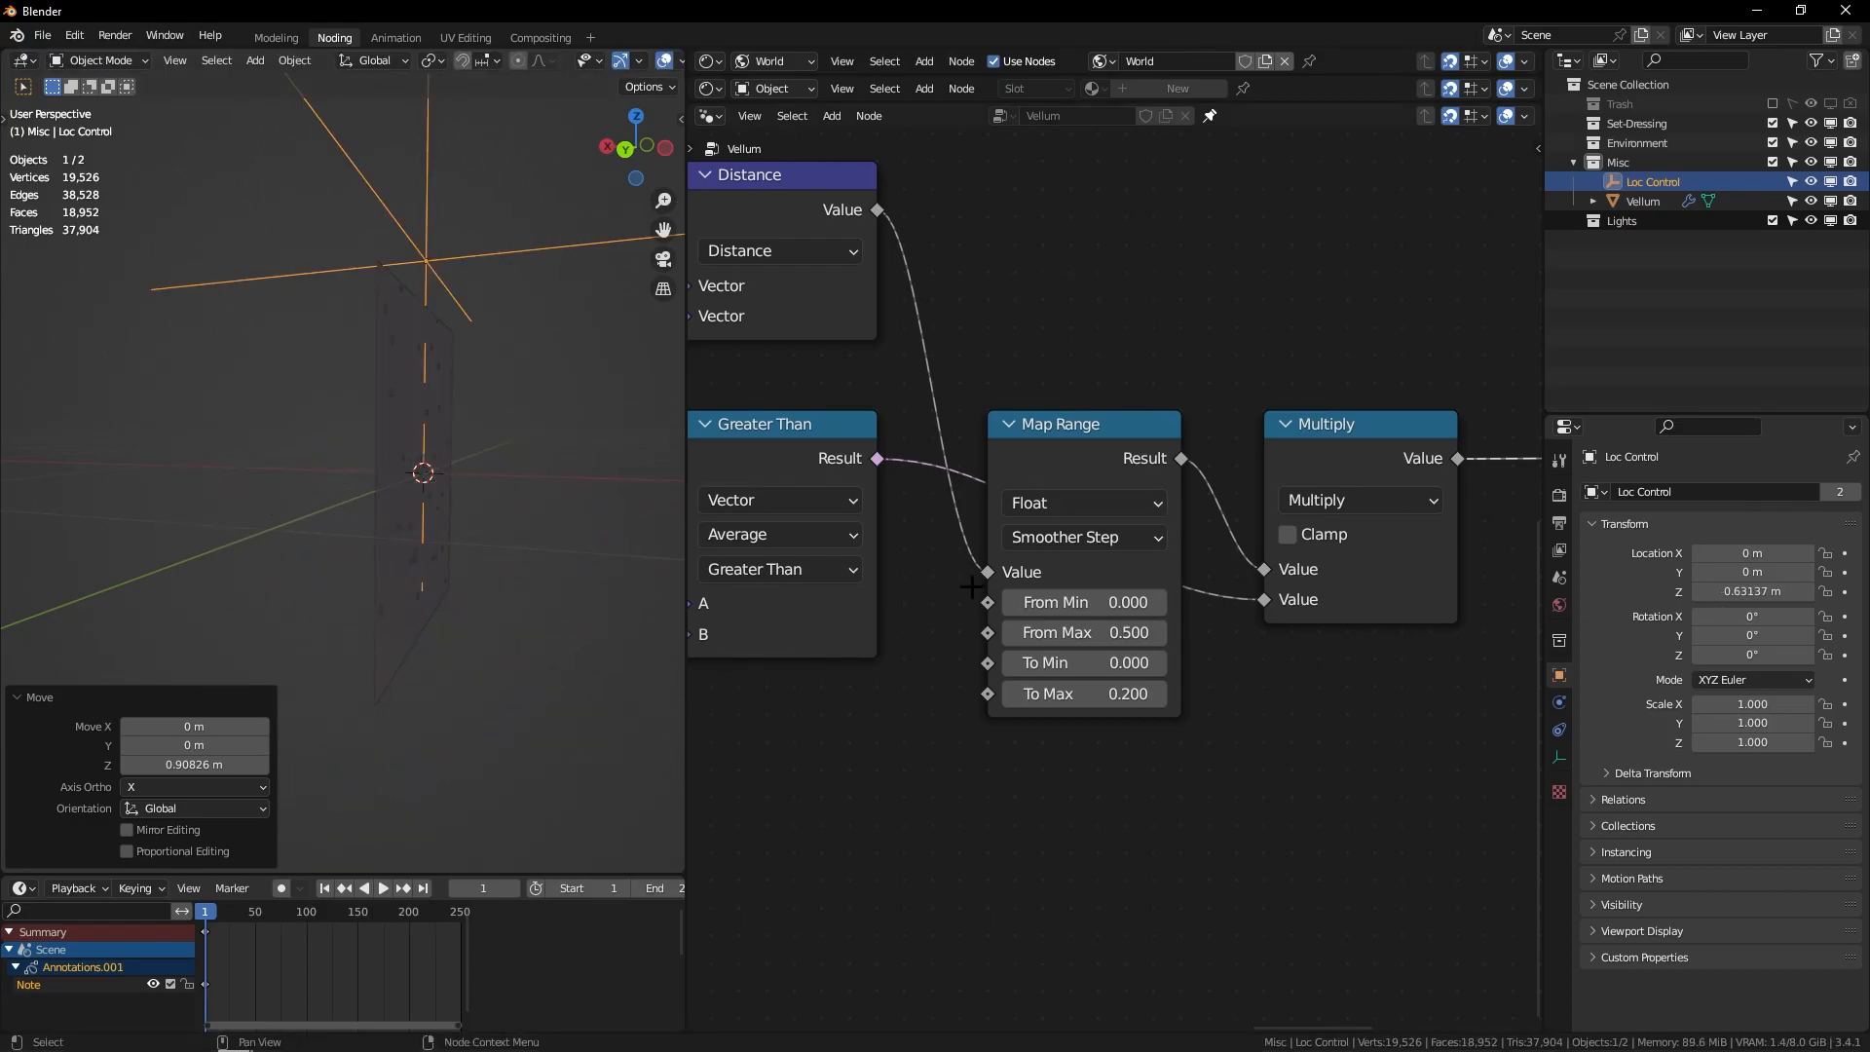
pyautogui.press('g')
pyautogui.press('z')
pyautogui.click(588, 737)
pyautogui.moveTo(574, 545); pyautogui.dragTo(499, 470, button='middle')
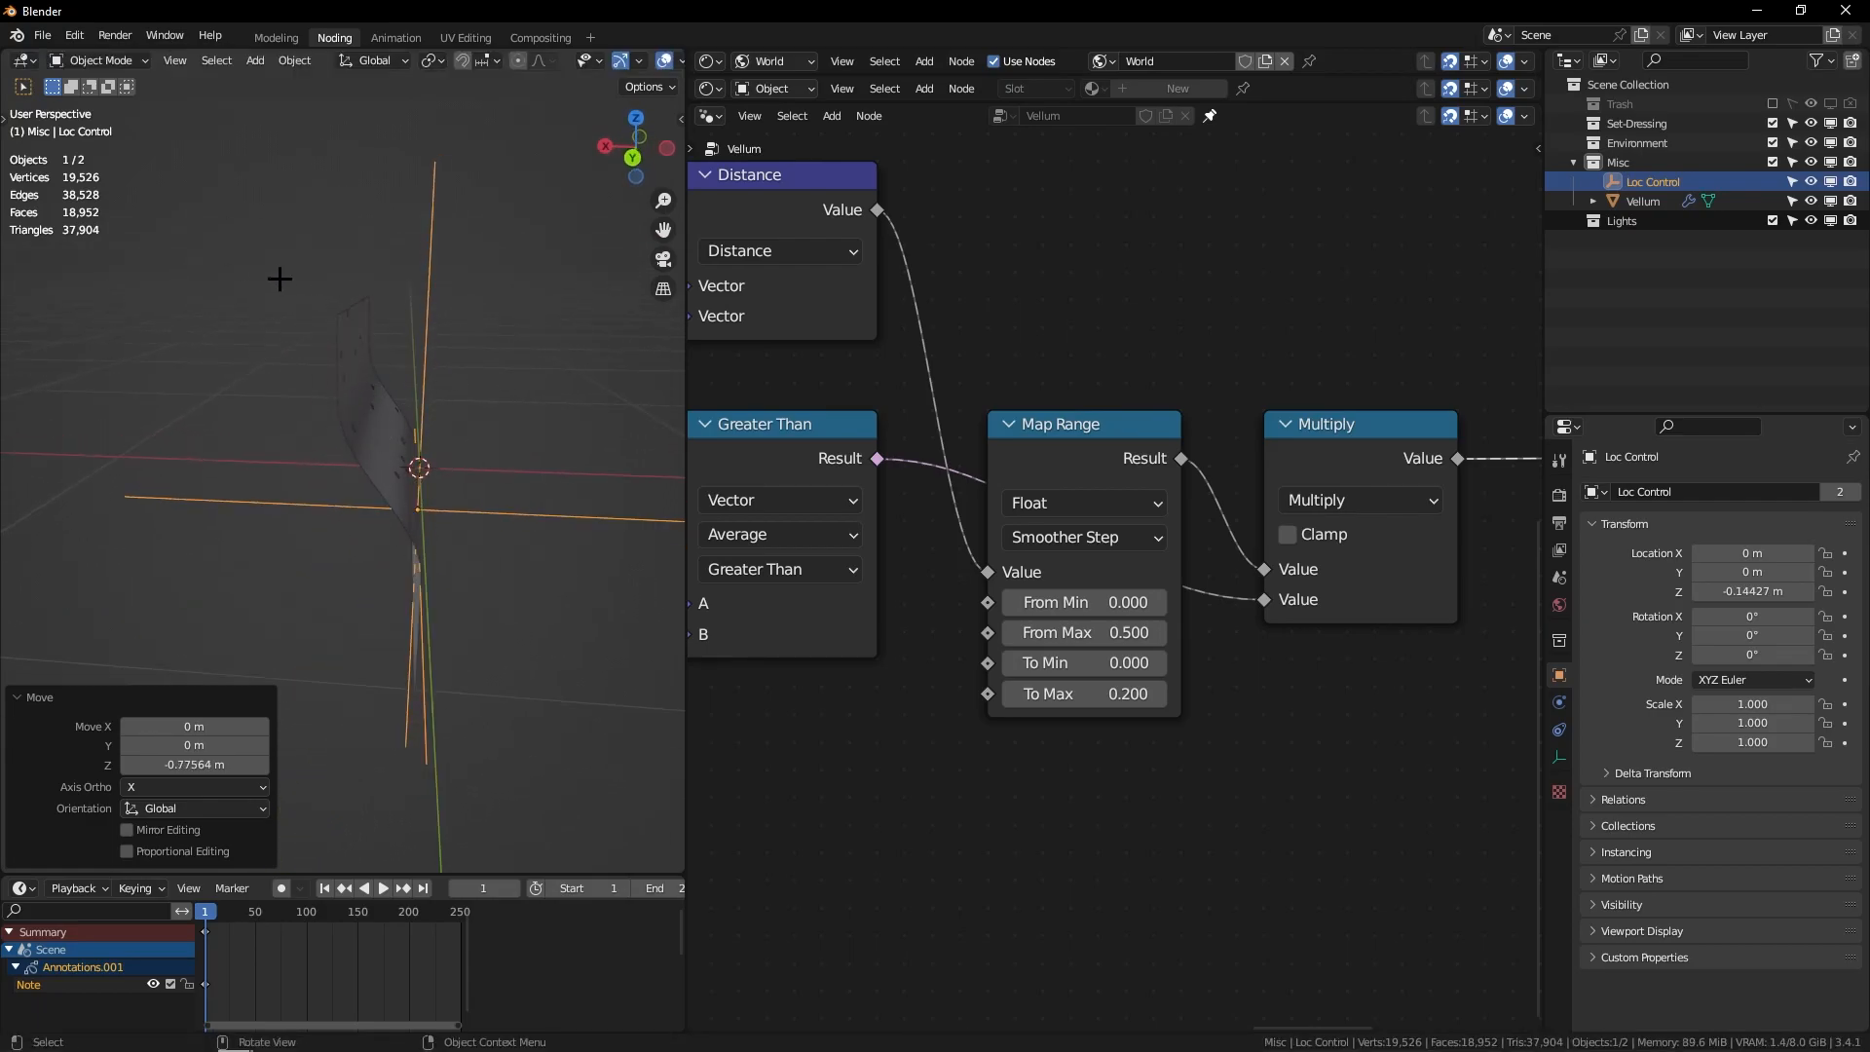
pyautogui.scroll(-6, 997, 300)
pyautogui.scroll(6, 1044, 544)
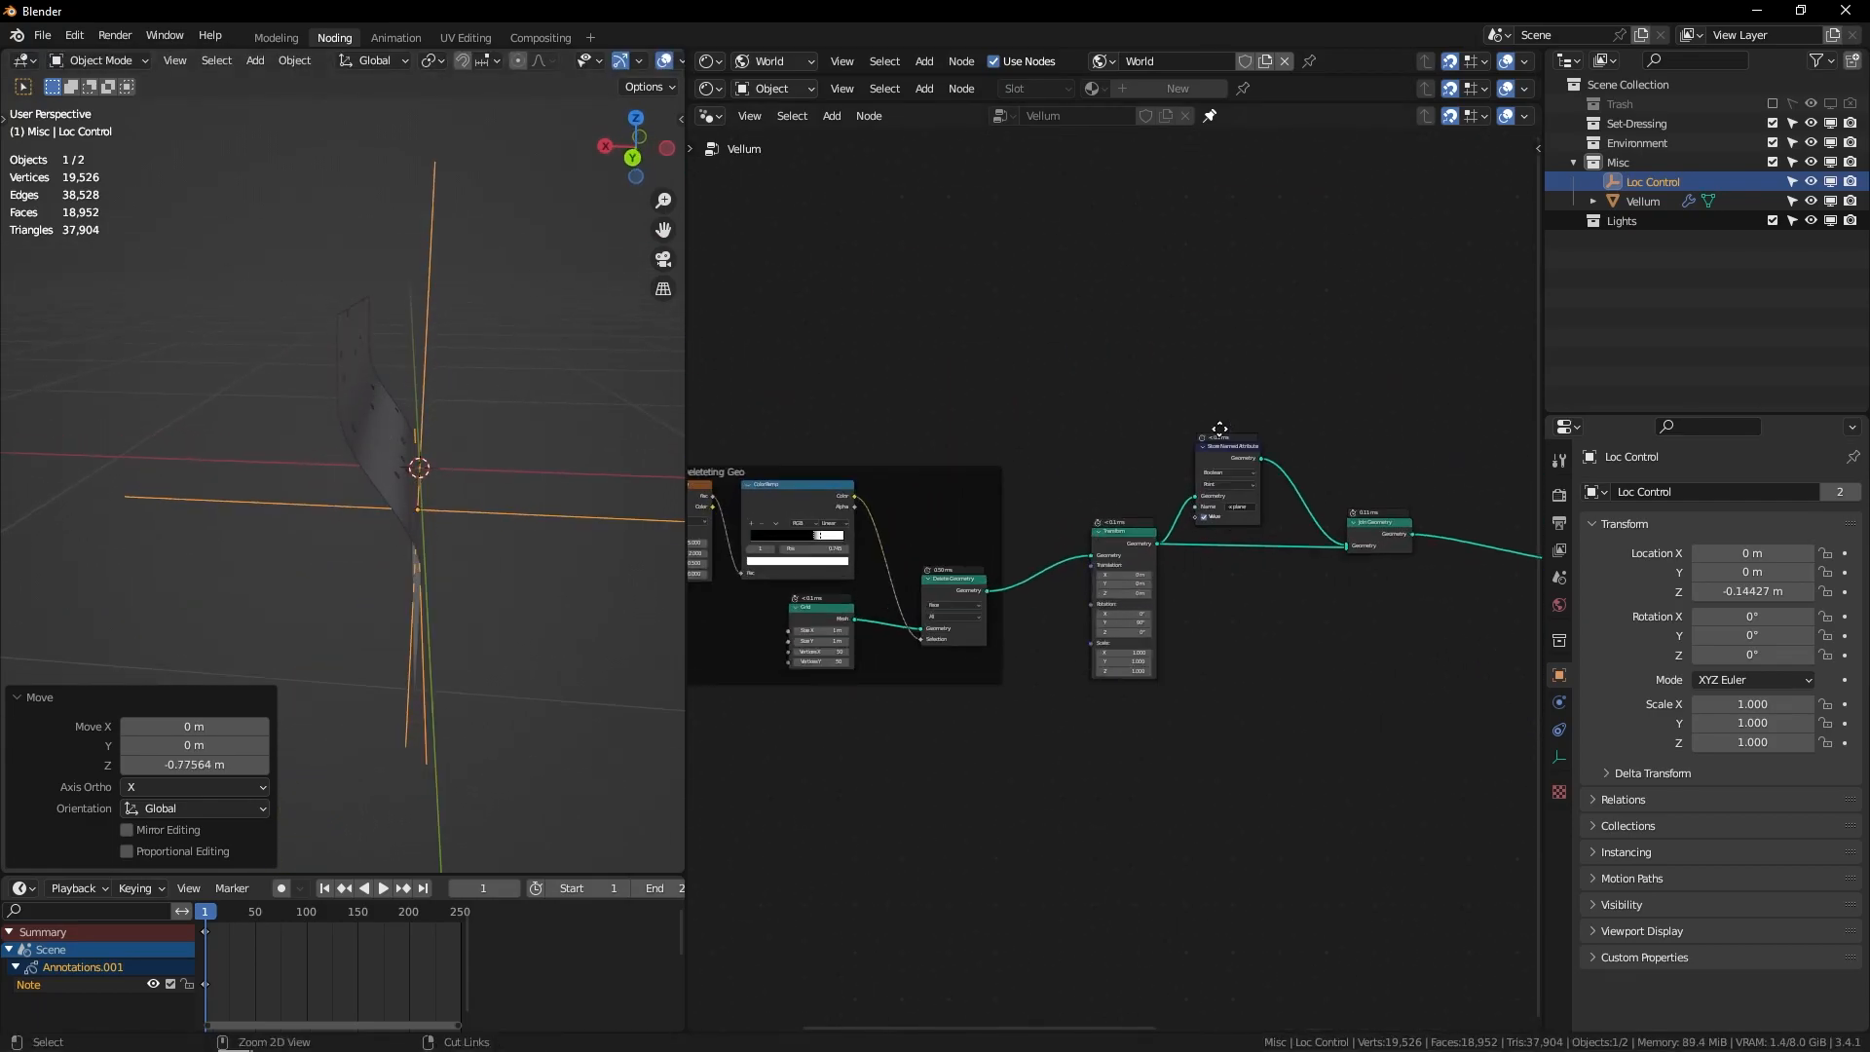
pyautogui.press('d')
pyautogui.moveTo(1014, 758)
pyautogui.mouseDown()
pyautogui.moveTo(1059, 335)
pyautogui.moveTo(866, 572)
pyautogui.mouseUp()
pyautogui.hotkey('ctrl', 'z')
# Step: Shift the Scale node slightly away from the Multiply node and add a Switch node of type Vector below Multiply
pyautogui.moveTo(1344, 272)
pyautogui.mouseDown(button='middle')
pyautogui.moveTo(1307, 242)
pyautogui.moveTo(740, 244)
pyautogui.mouseUp(button='middle')
pyautogui.moveTo(1300, 389)
pyautogui.keyDown('ctrl'); pyautogui.mouseDown(button='middle')
pyautogui.moveTo(1356, 321)
pyautogui.moveTo(1153, 574)
pyautogui.mouseUp(button='middle'); pyautogui.keyUp('ctrl')
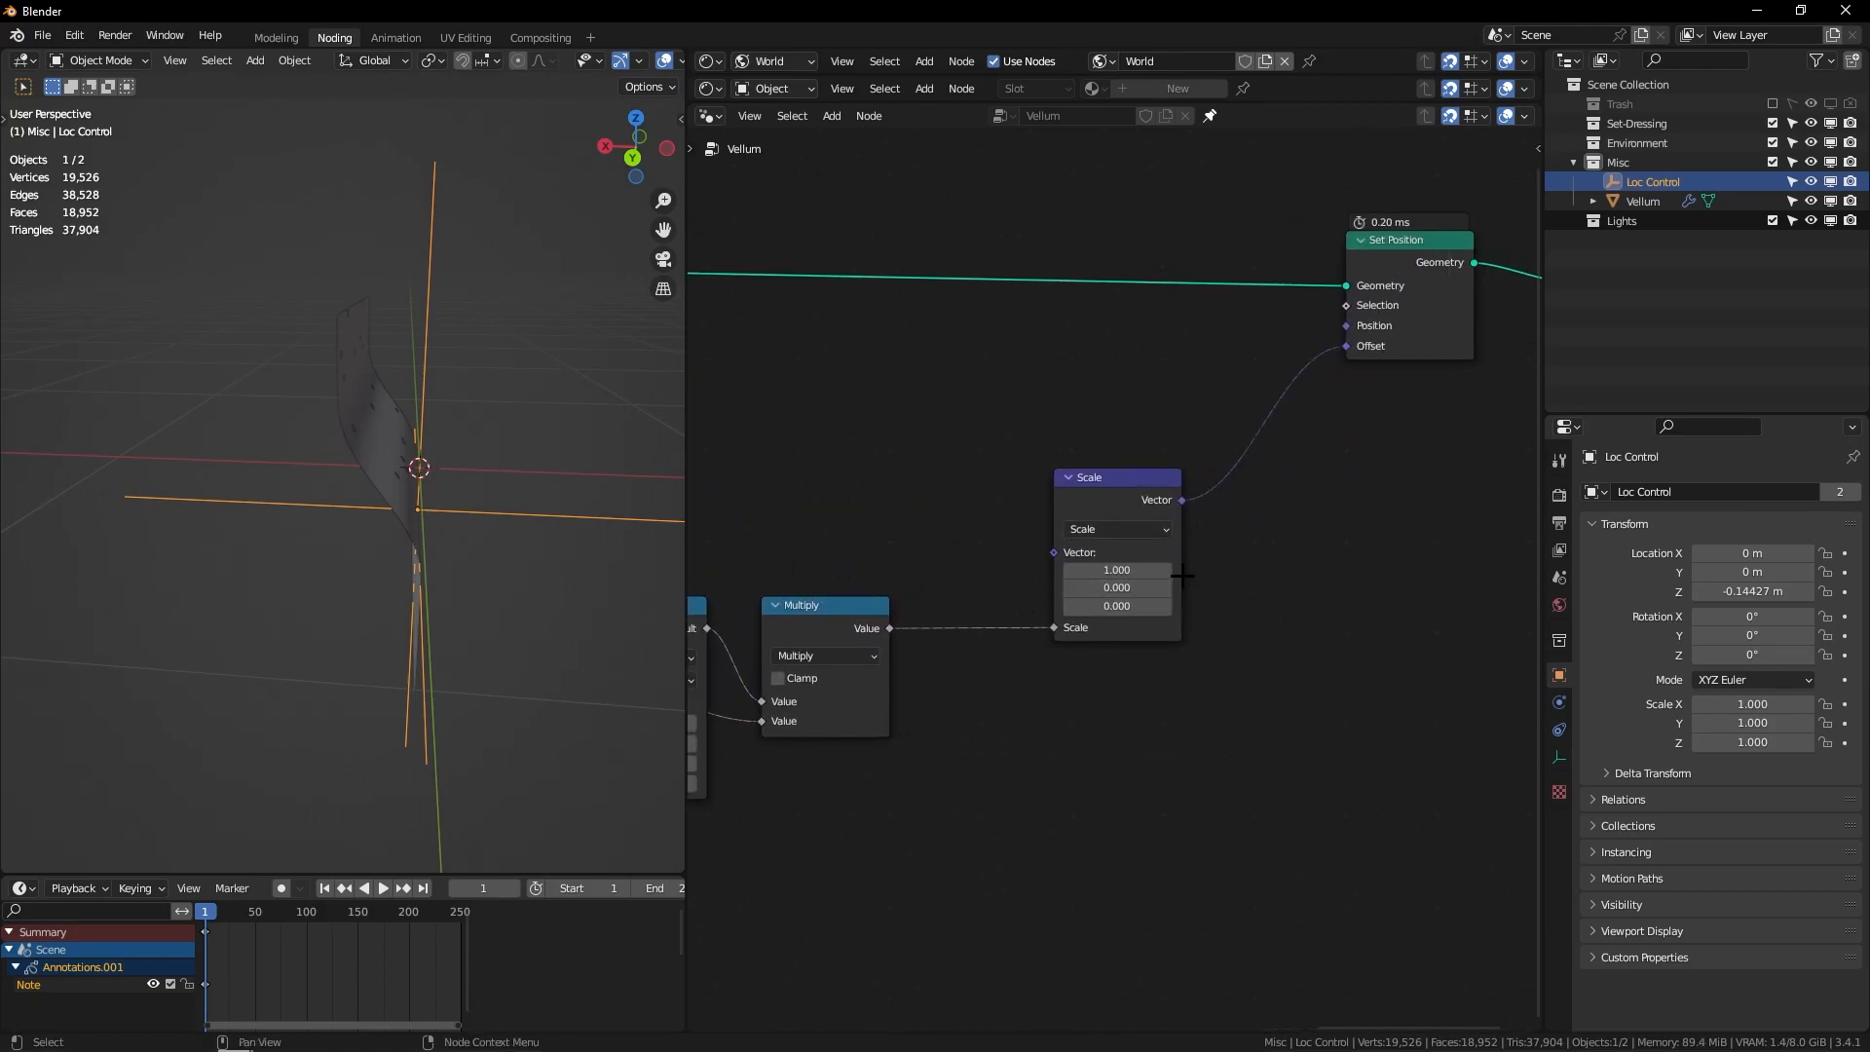
pyautogui.moveTo(1112, 484); pyautogui.dragTo(1148, 483)
pyautogui.moveTo(1014, 489); pyautogui.dragTo(1161, 431, button='middle')
pyautogui.hotkey('shift', 'a')
pyautogui.write('sswitch')
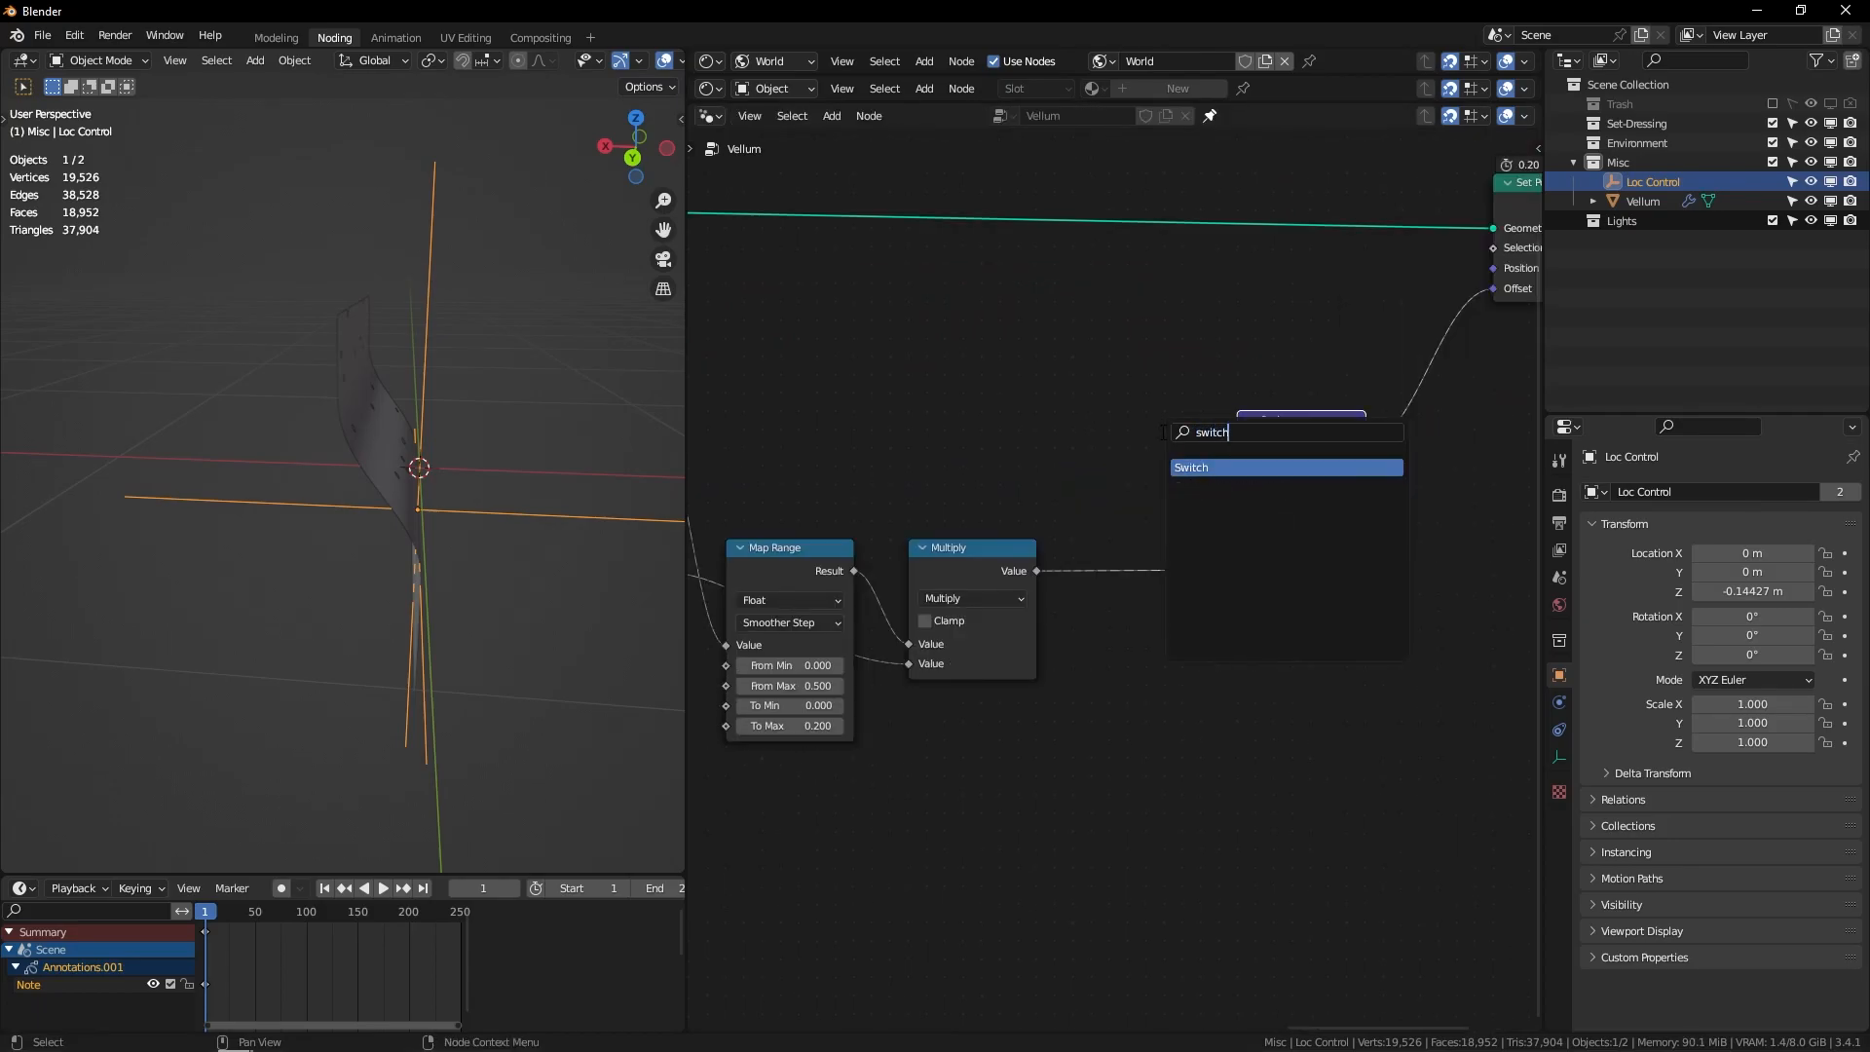
pyautogui.press('Return')
pyautogui.click(978, 710)
pyautogui.click(980, 745)
pyautogui.click(983, 827)
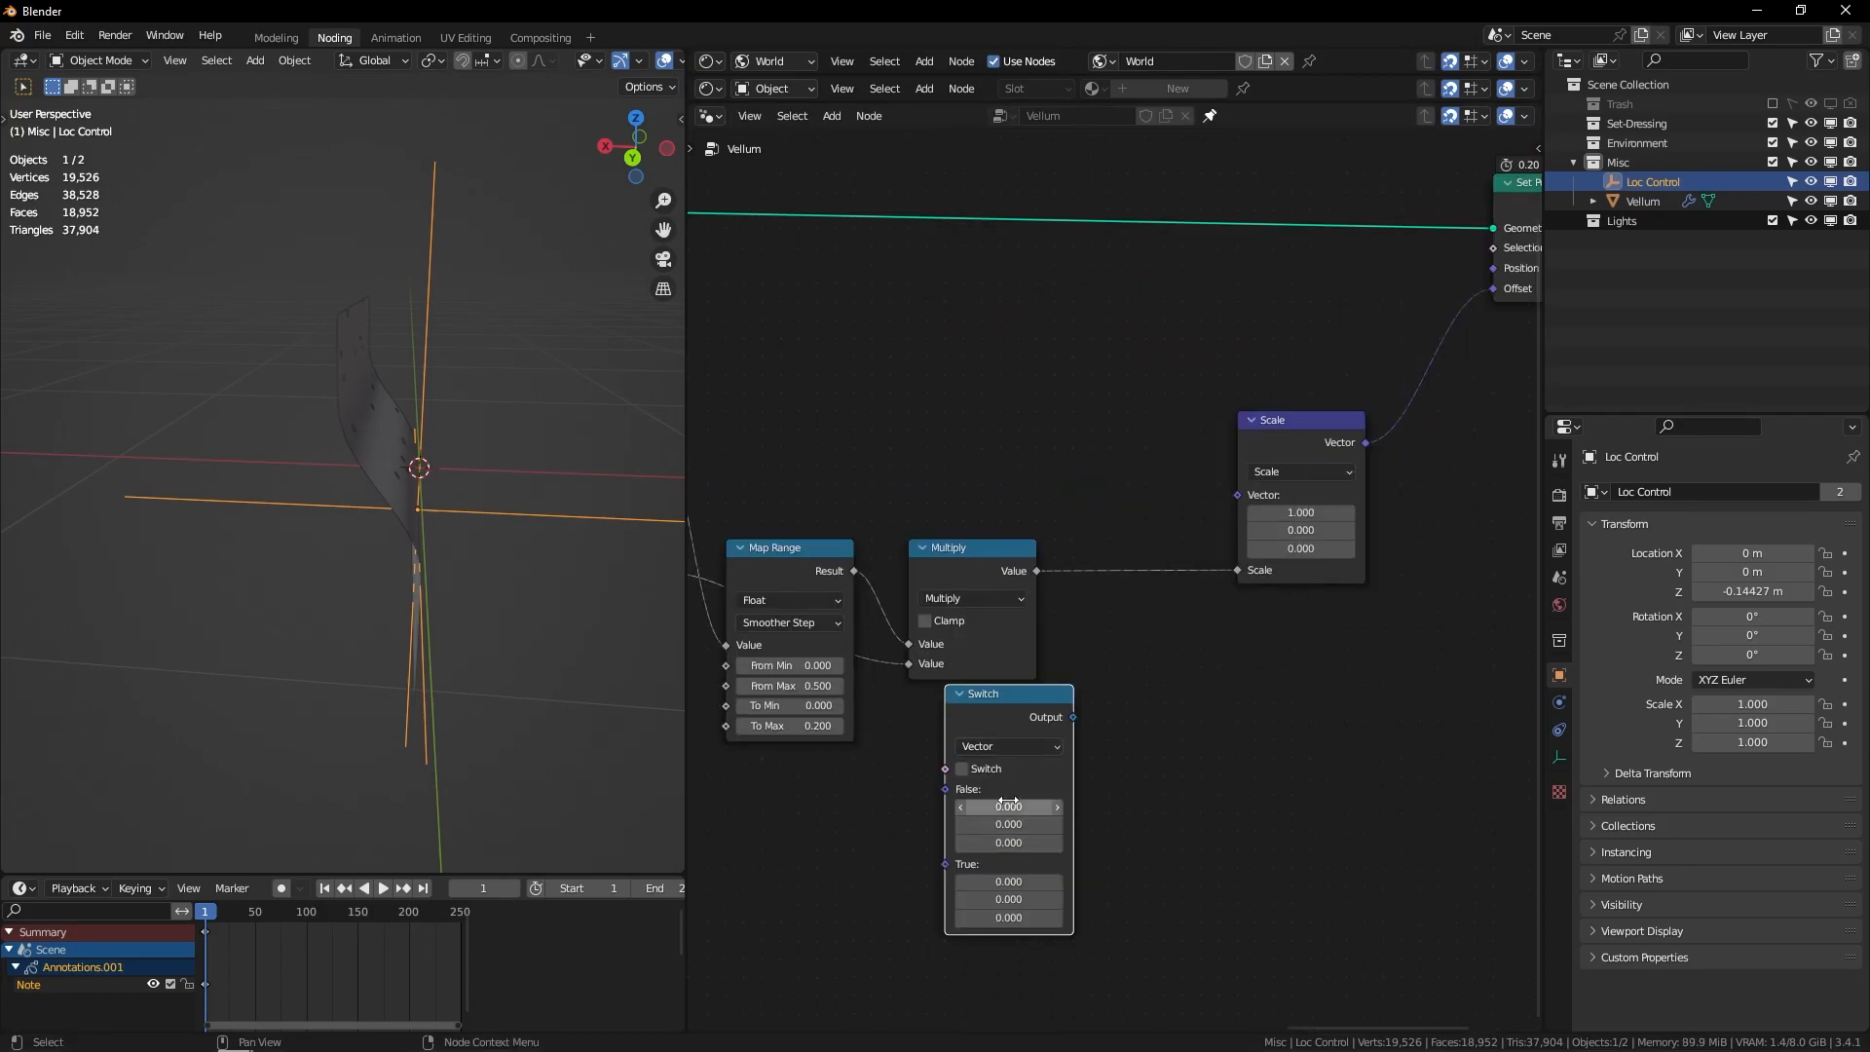
# Step: Set the X component of the Switch node's False vector to 1 and of its True vector to -1
pyautogui.click(1009, 806)
pyautogui.write('1')
pyautogui.press('Return')
pyautogui.moveTo(1028, 596); pyautogui.dragTo(1104, 437, button='middle')
pyautogui.click(1064, 719)
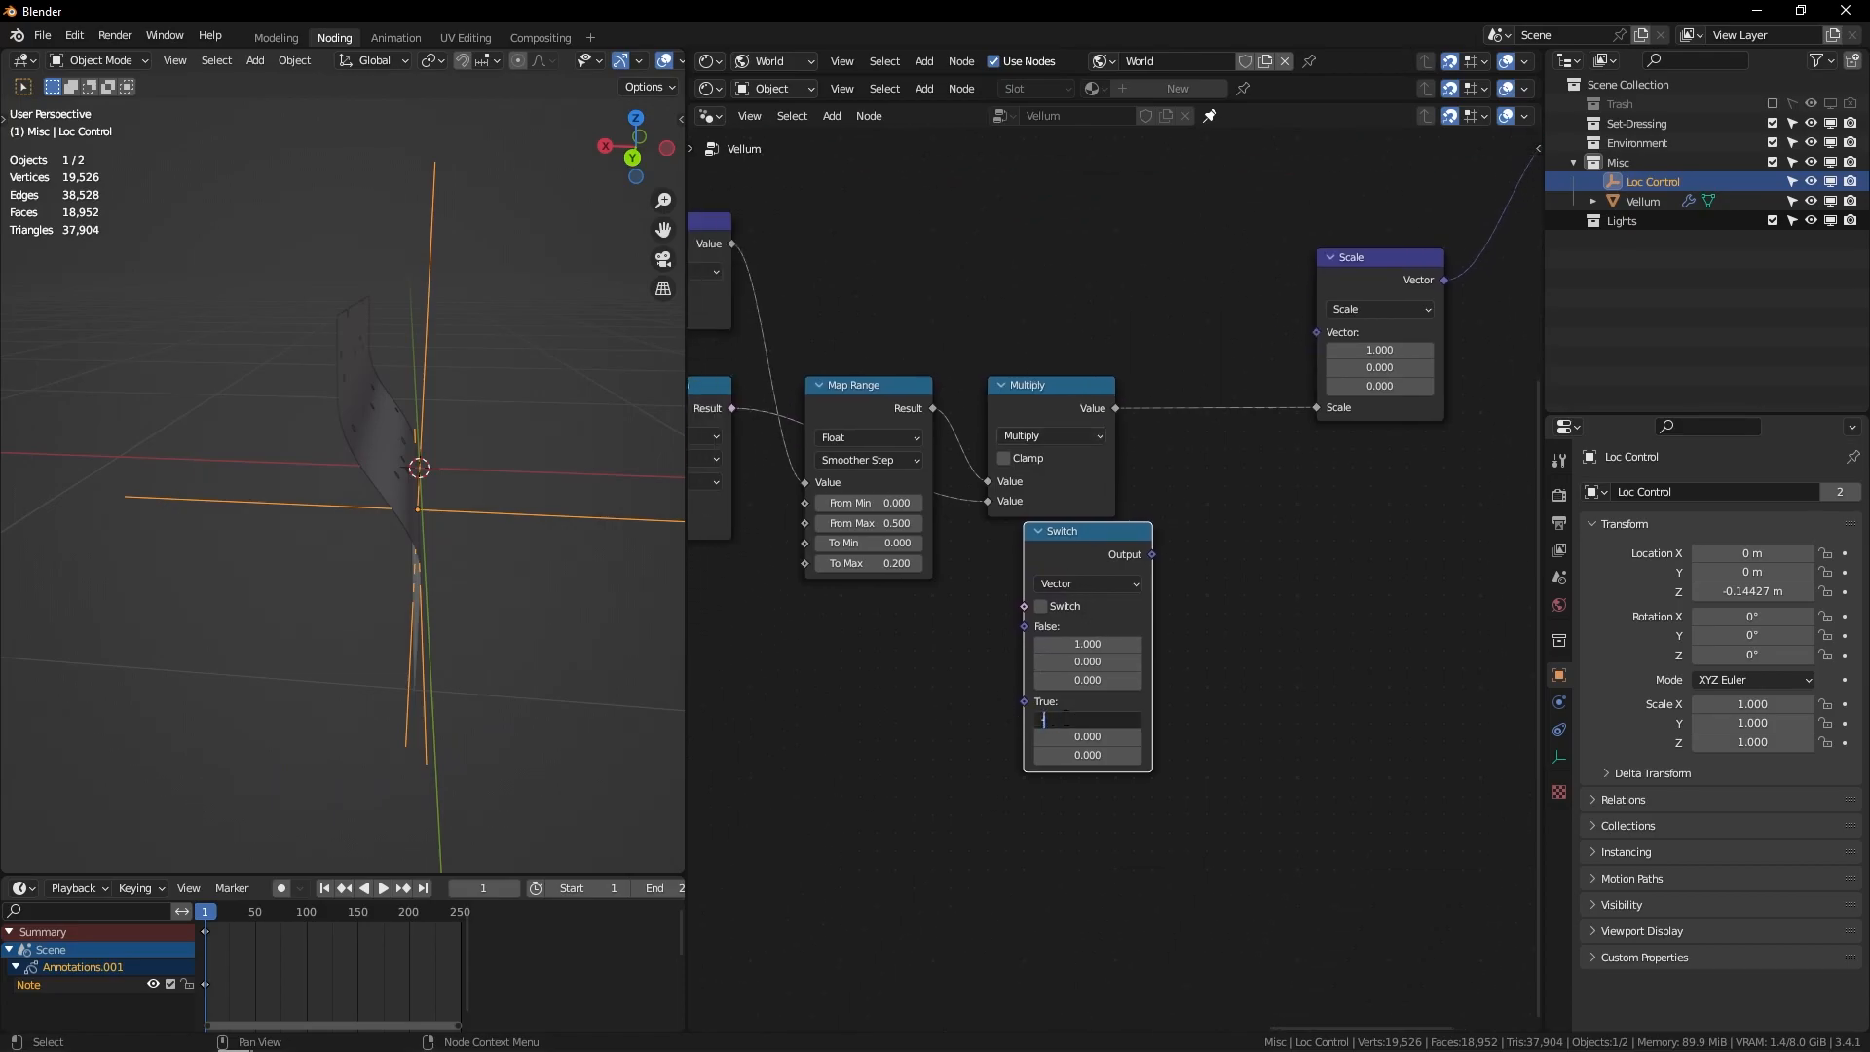
pyautogui.press('Return')
# Step: Add a Named Attribute node beside the Switch node and have it read the Boolean attribute "-x plane"
pyautogui.keyDown('ctrl'); pyautogui.moveTo(1079, 541); pyautogui.dragTo(935, 577, button='middle'); pyautogui.keyUp('ctrl')
pyautogui.moveTo(935, 578); pyautogui.dragTo(1360, 757, button='middle')
pyautogui.keyDown('ctrl'); pyautogui.moveTo(1207, 564); pyautogui.dragTo(1009, 643, button='middle'); pyautogui.keyUp('ctrl')
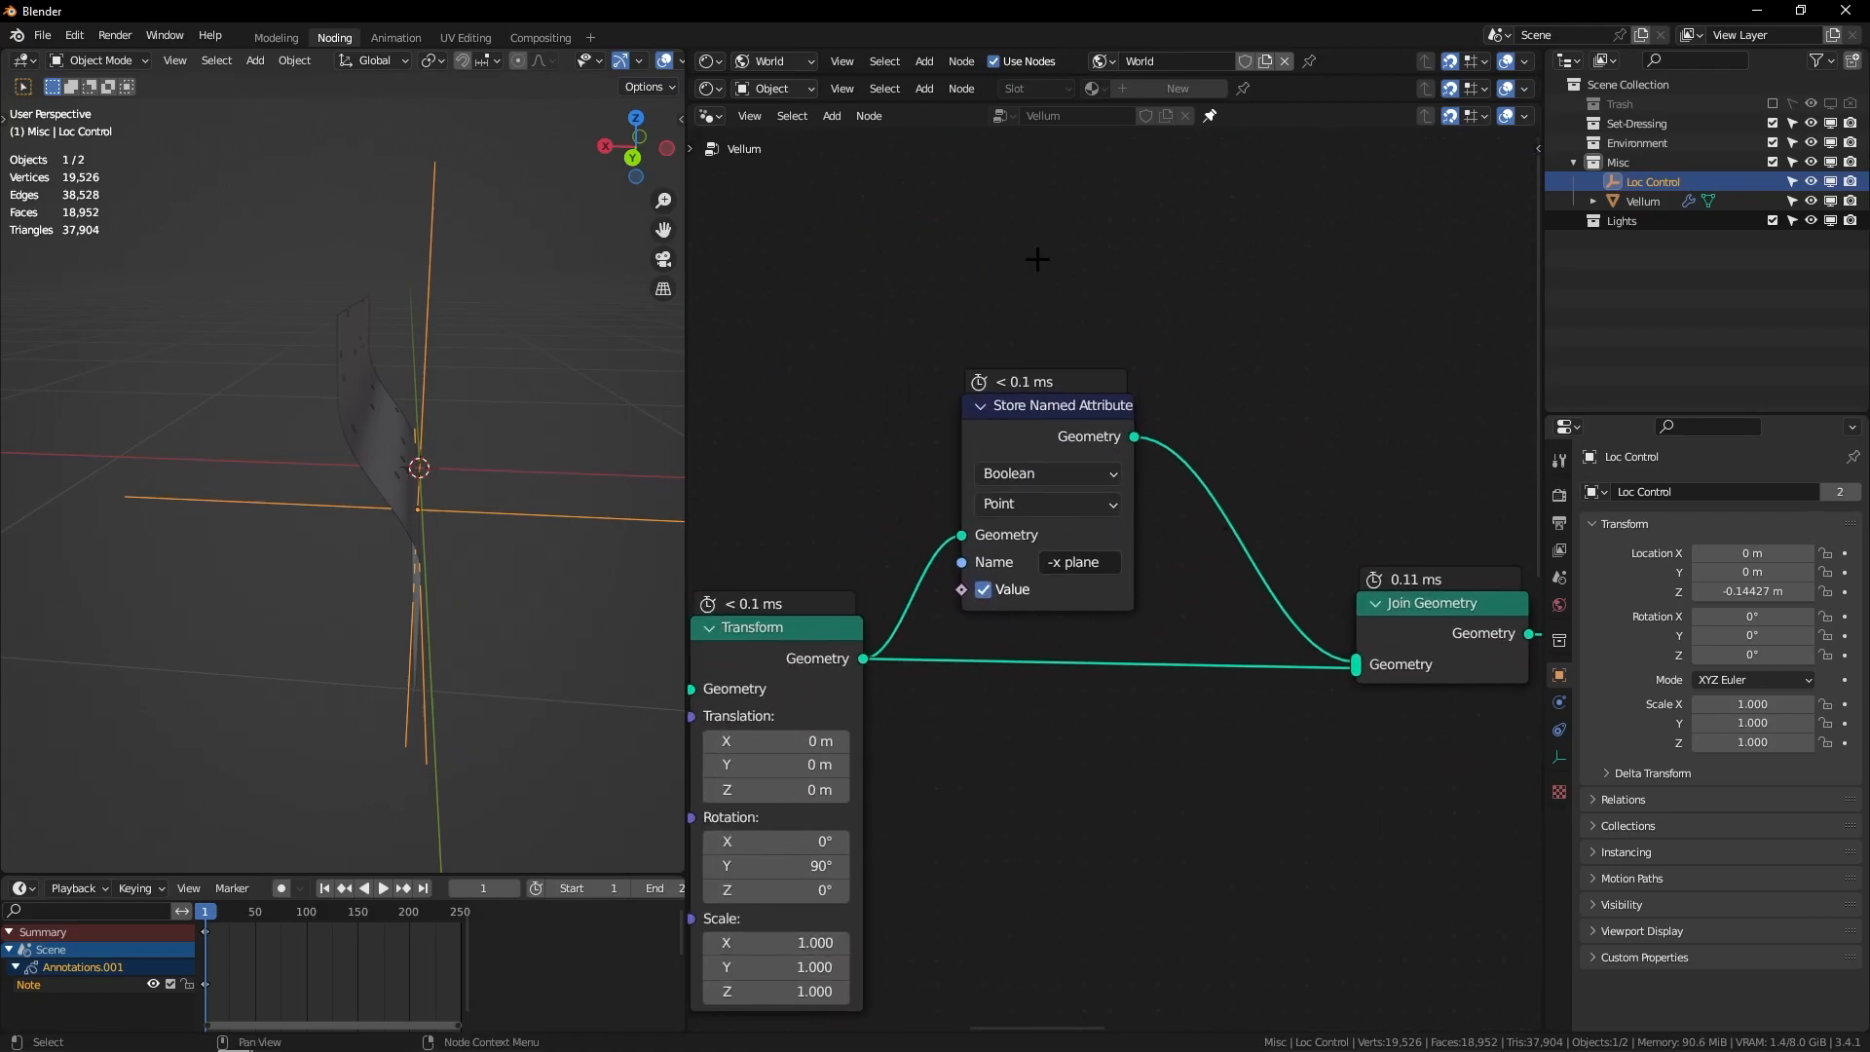
pyautogui.moveTo(1150, 494)
pyautogui.keyDown('ctrl'); pyautogui.mouseDown(button='middle')
pyautogui.moveTo(1120, 545)
pyautogui.moveTo(1091, 458)
pyautogui.moveTo(1139, 535)
pyautogui.moveTo(1160, 507)
pyautogui.mouseUp(button='middle'); pyautogui.keyUp('ctrl')
pyautogui.hotkey('shift', 'a')
pyautogui.write('named')
pyautogui.press('Return')
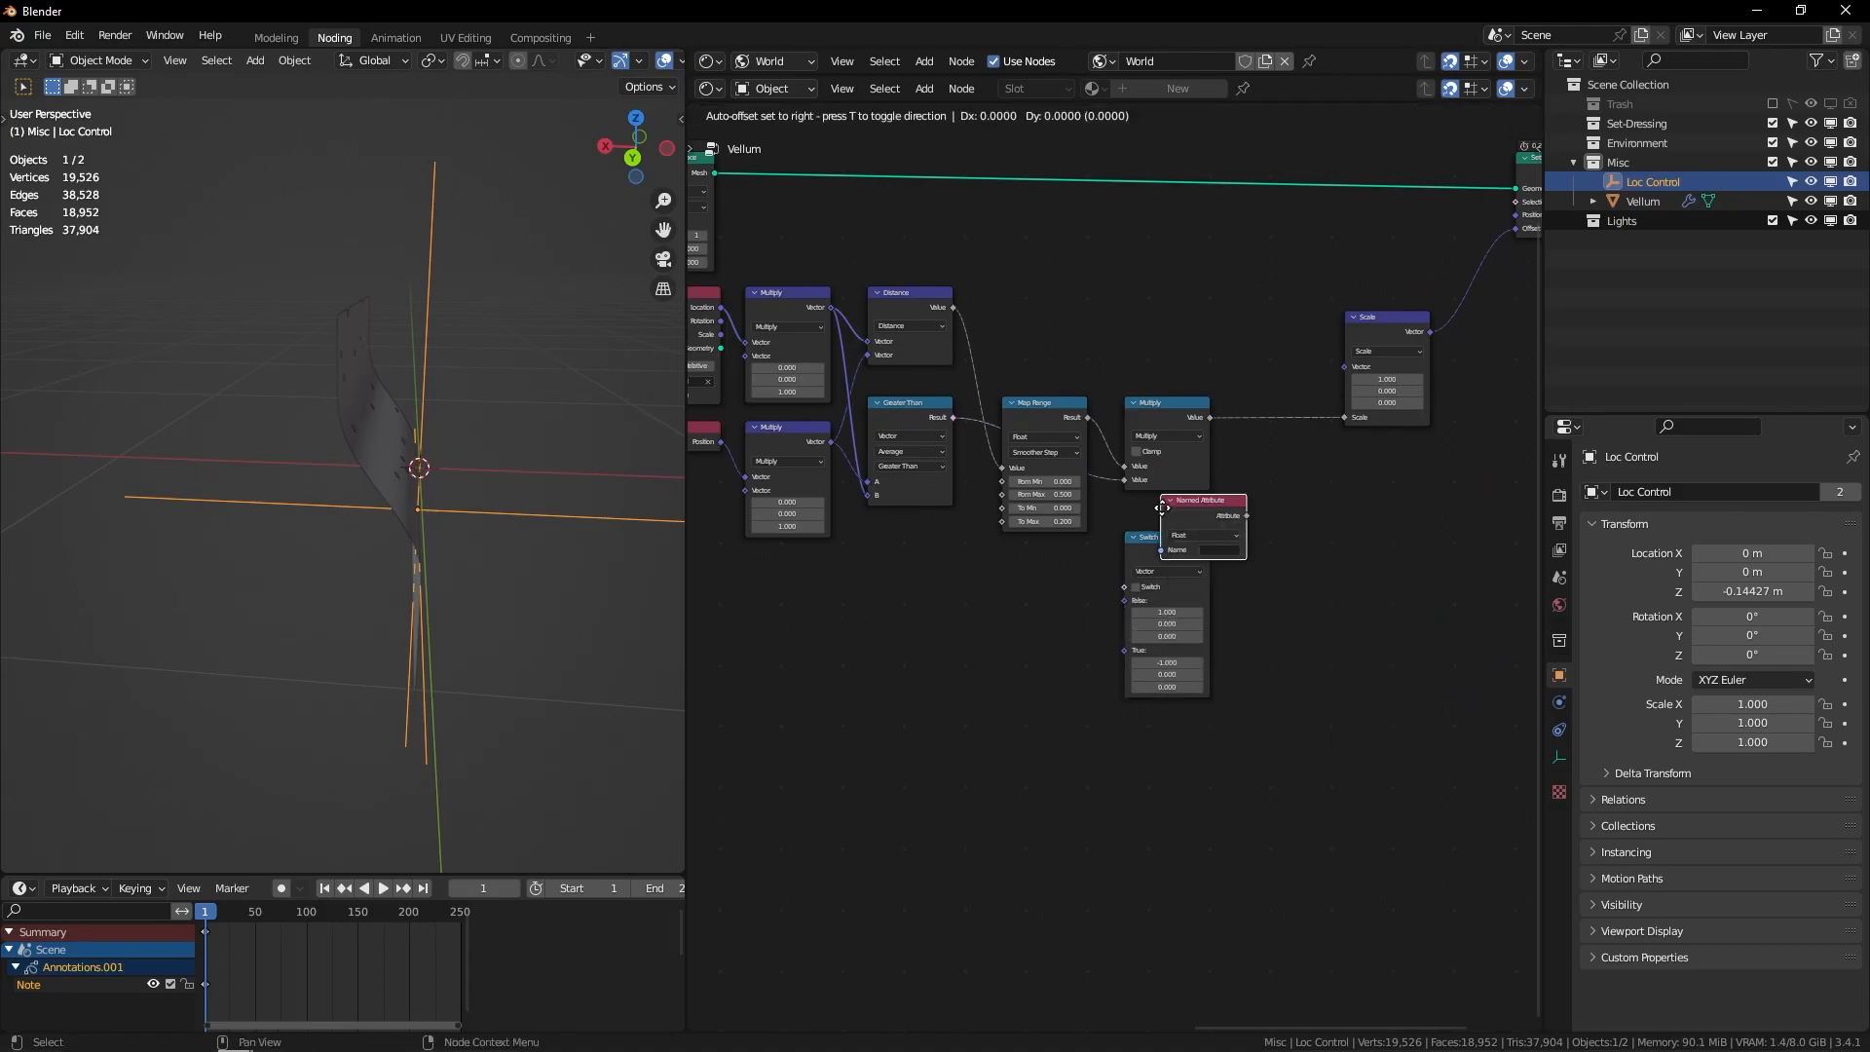
pyautogui.hotkey('ctrl', 'z')
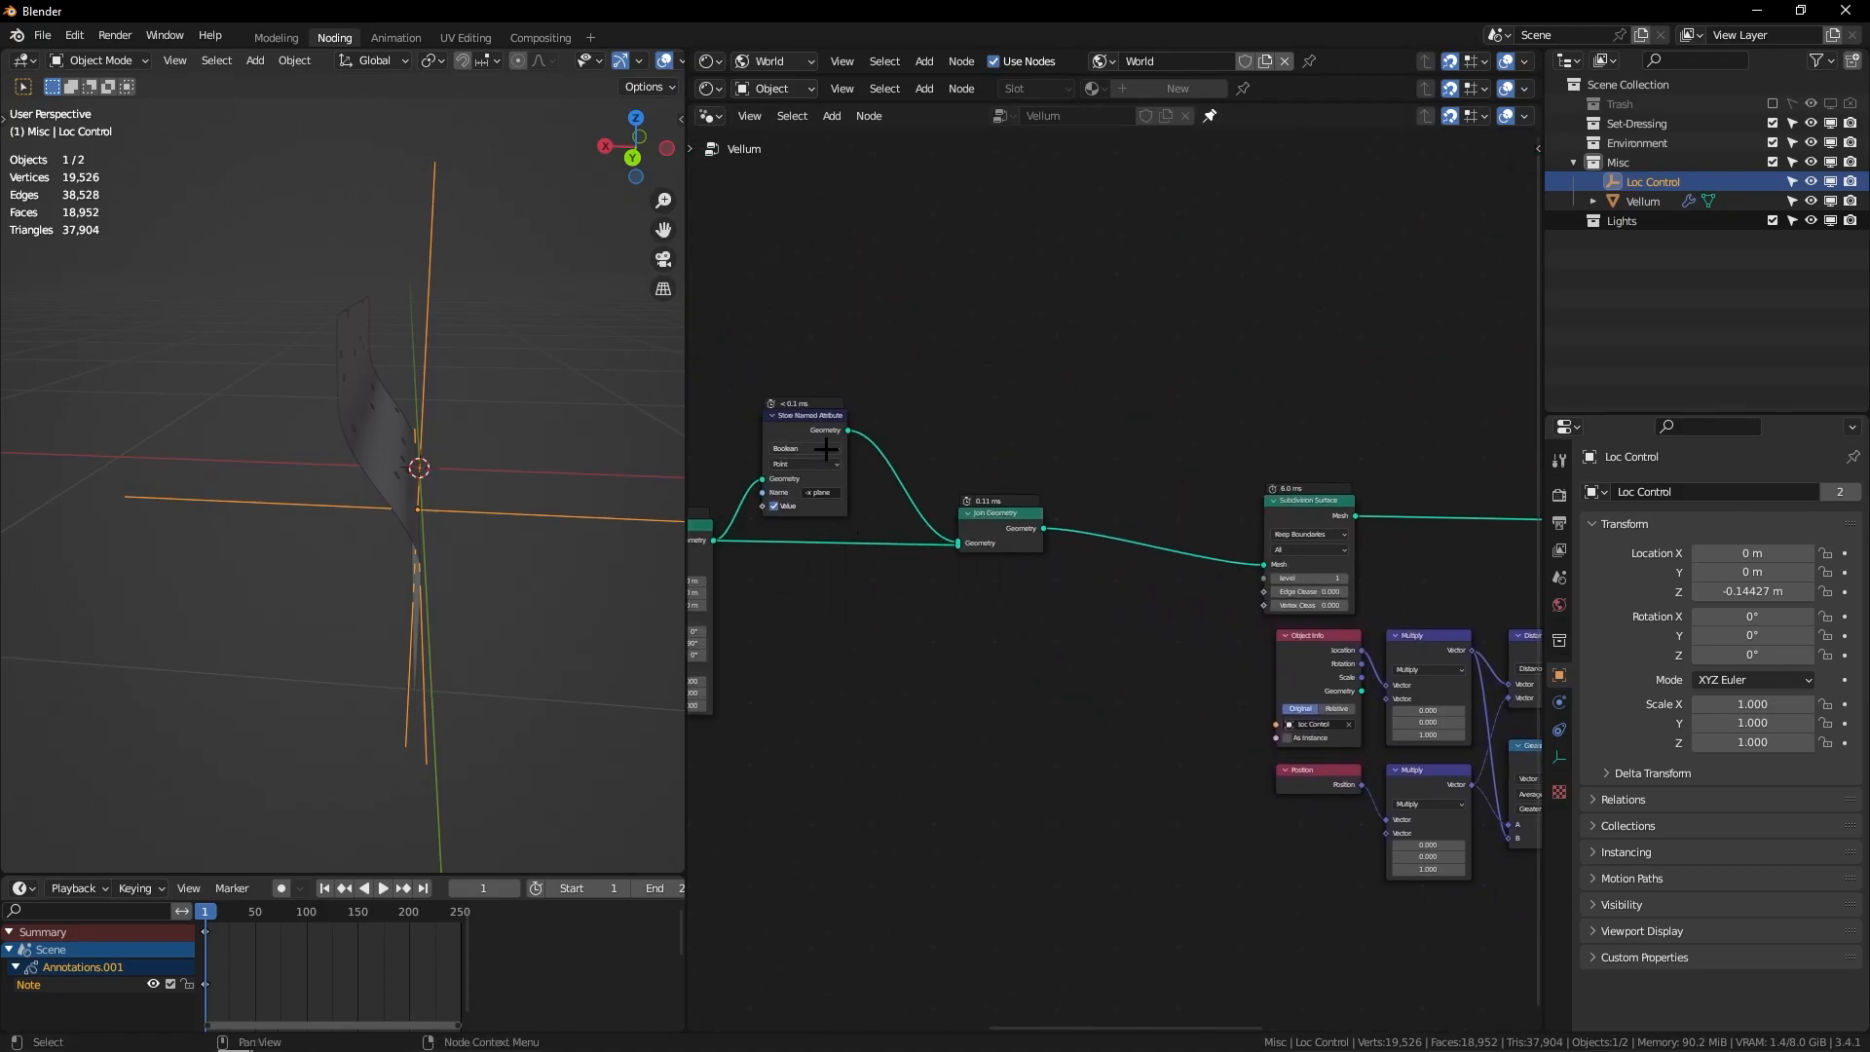
pyautogui.moveTo(826, 490); pyautogui.dragTo(232, 97, button='middle')
pyautogui.click(1096, 562)
pyautogui.press('Down')
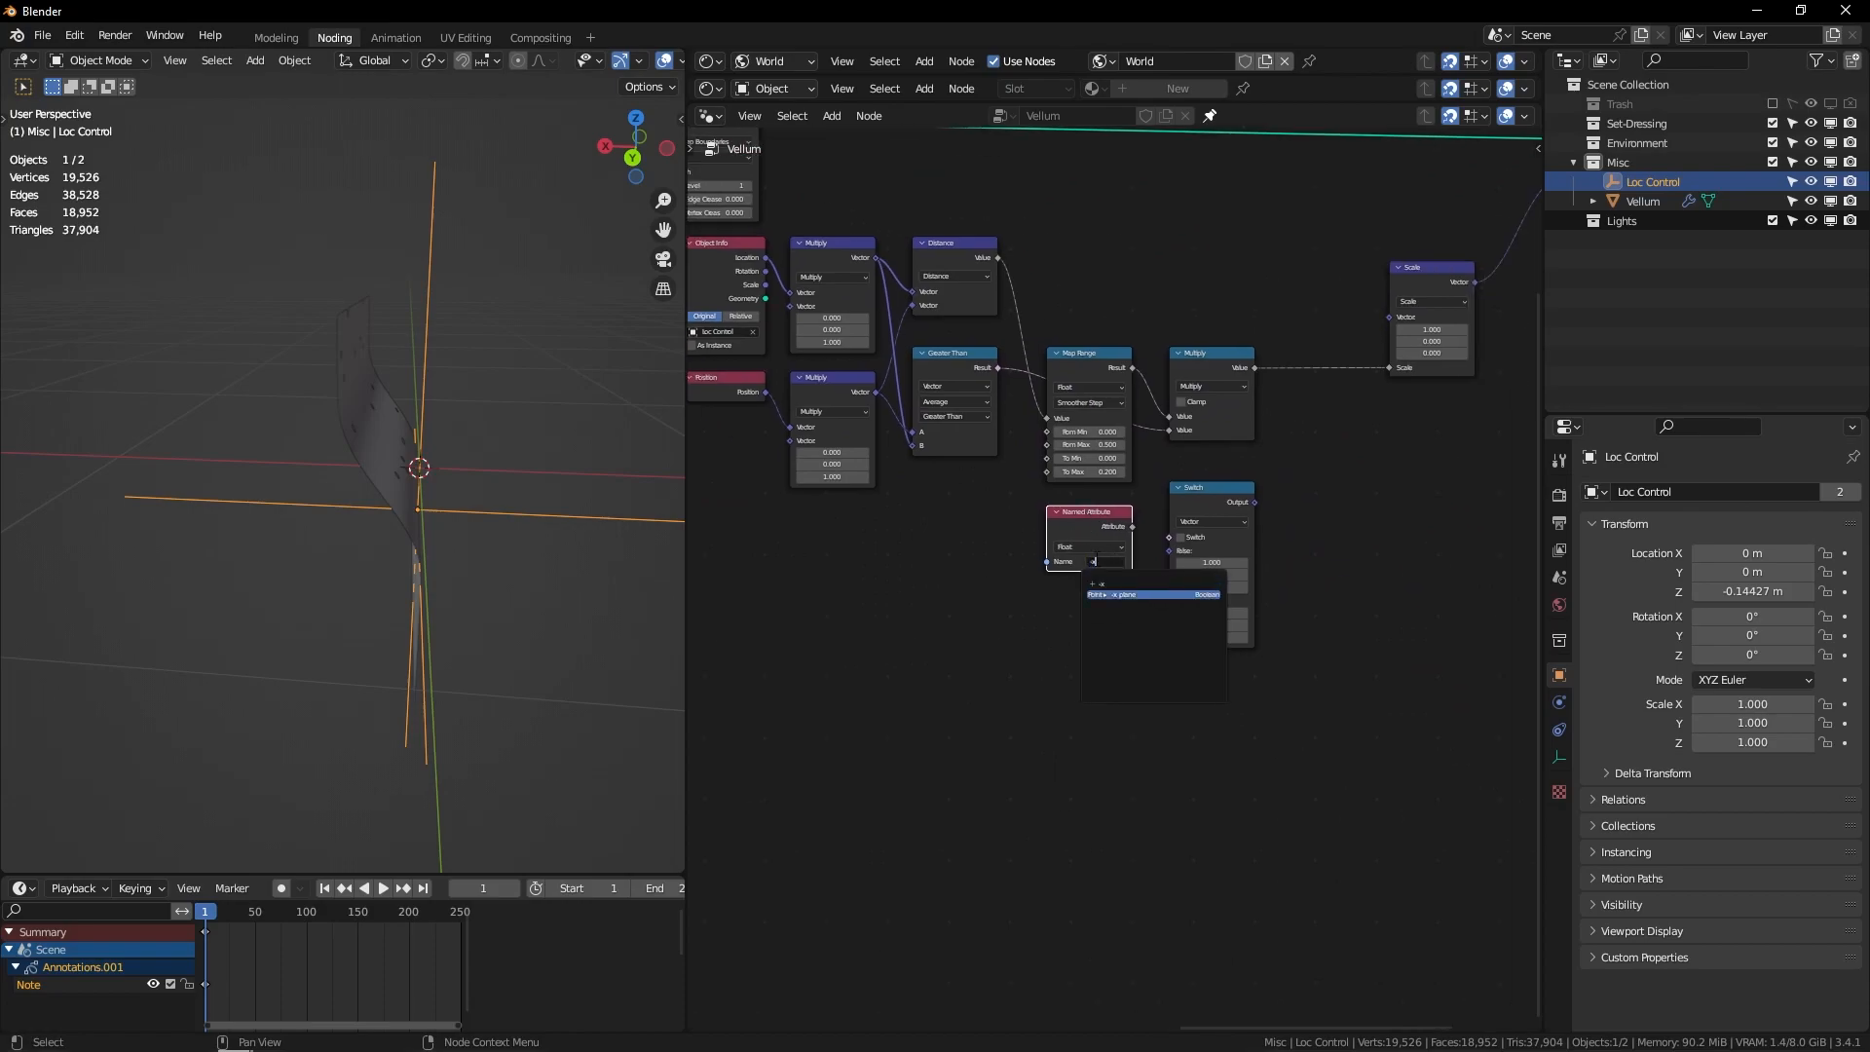
pyautogui.press('Return')
# Step: Connect the Named Attribute output to the Switch input, and the Switch output to the Scale node's Vector input
pyautogui.scroll(2, 1098, 451)
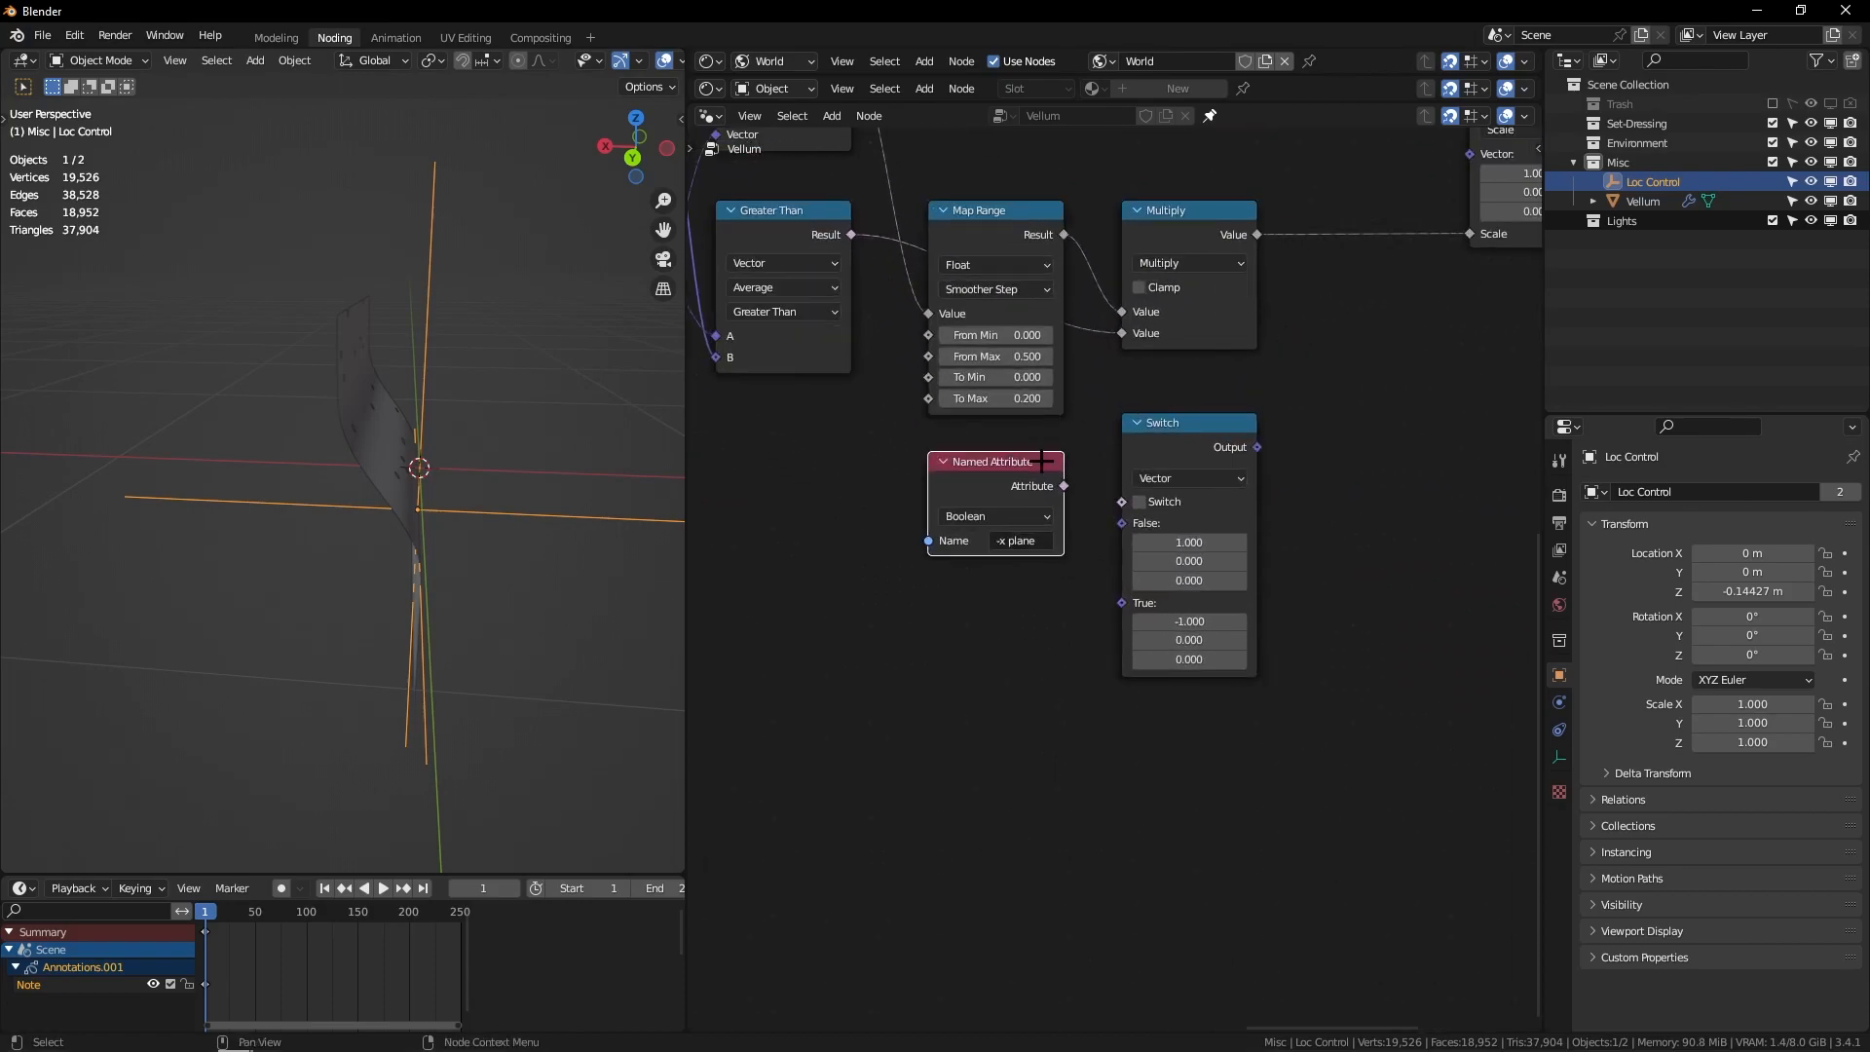
pyautogui.moveTo(1061, 484); pyautogui.dragTo(1036, 446)
pyautogui.moveTo(1136, 485); pyautogui.dragTo(1121, 499)
pyautogui.click(1177, 439)
pyautogui.moveTo(1242, 375); pyautogui.dragTo(1017, 462, button='middle')
pyautogui.moveTo(1033, 513); pyautogui.dragTo(1249, 239)
# Step: Move the Loc Control empty along Z to test the peel on both planes, ending at about 0.573 m
pyautogui.keyDown('shift'); pyautogui.moveTo(619, 363); pyautogui.dragTo(596, 417, button='middle'); pyautogui.keyUp('shift')
pyautogui.moveTo(596, 417); pyautogui.dragTo(532, 367, button='middle')
pyautogui.press('g')
pyautogui.press('z')
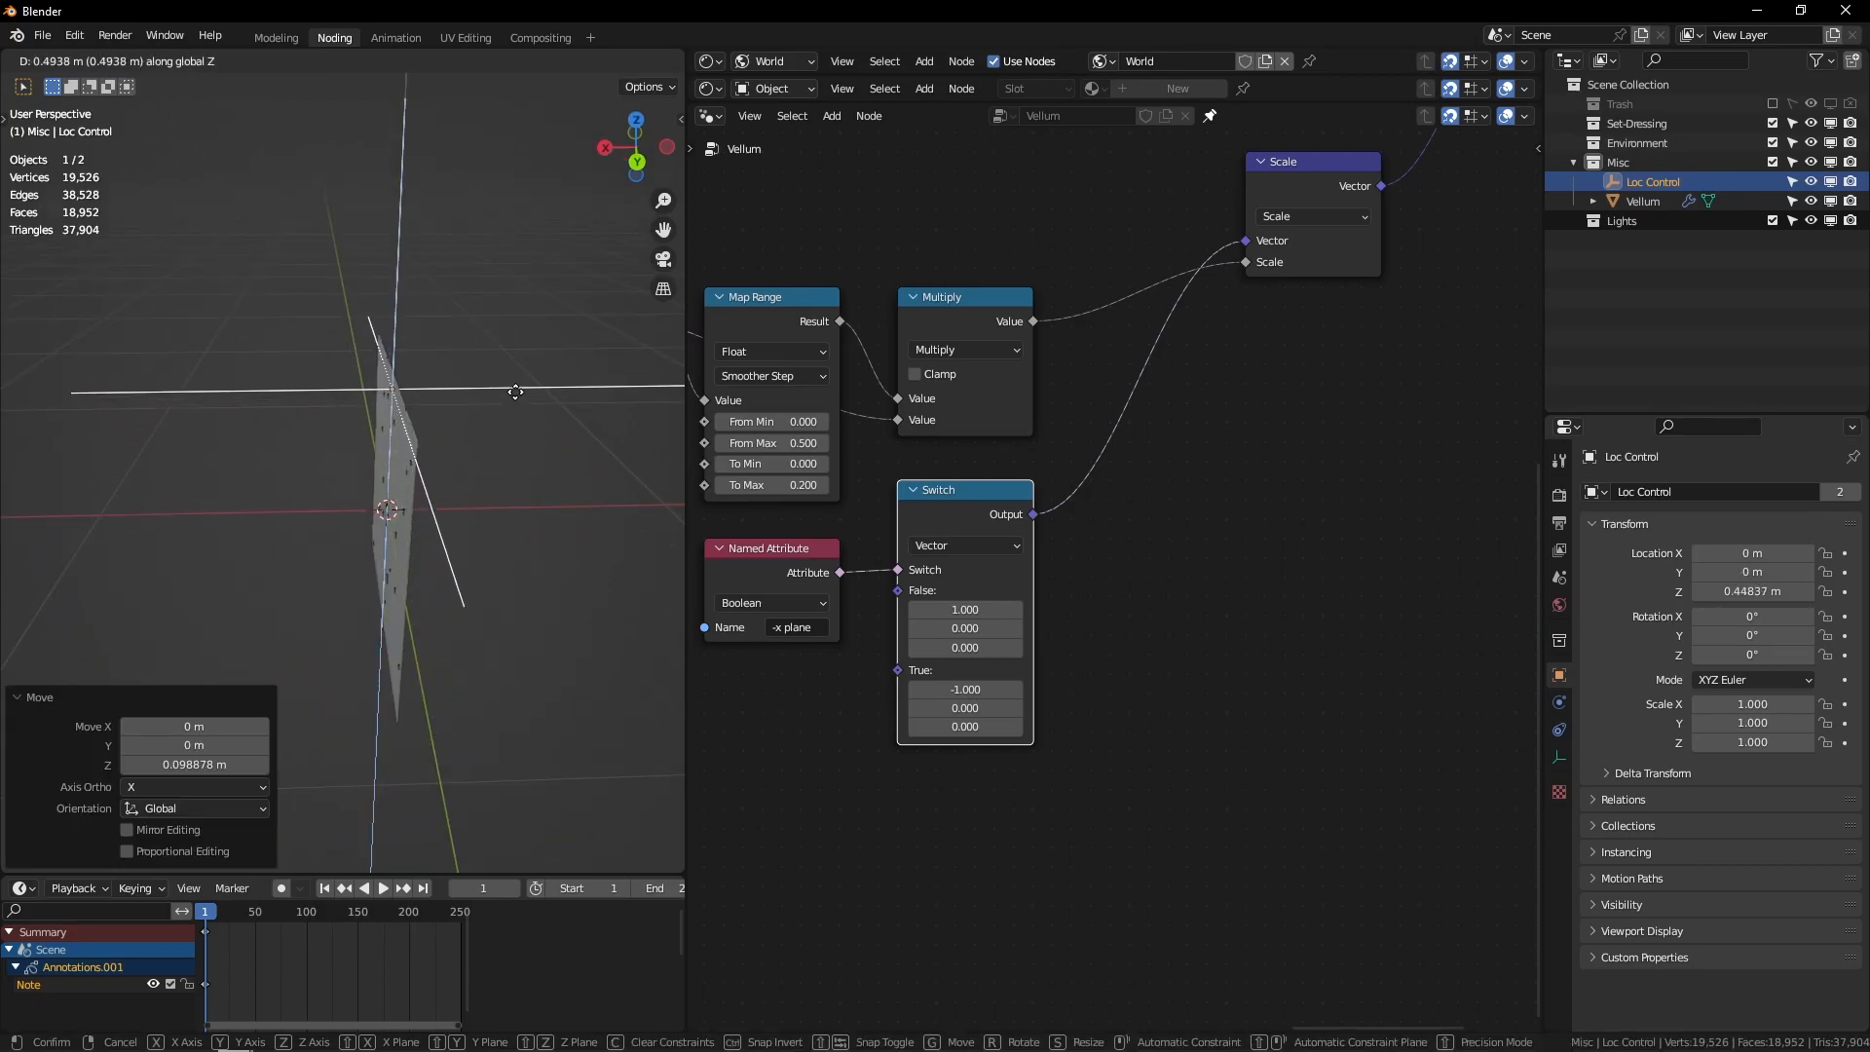
pyautogui.click(519, 370)
pyautogui.moveTo(521, 367); pyautogui.dragTo(478, 375, button='middle')
pyautogui.click(326, 888)
pyautogui.press('g')
pyautogui.press('z')
pyautogui.click(484, 397)
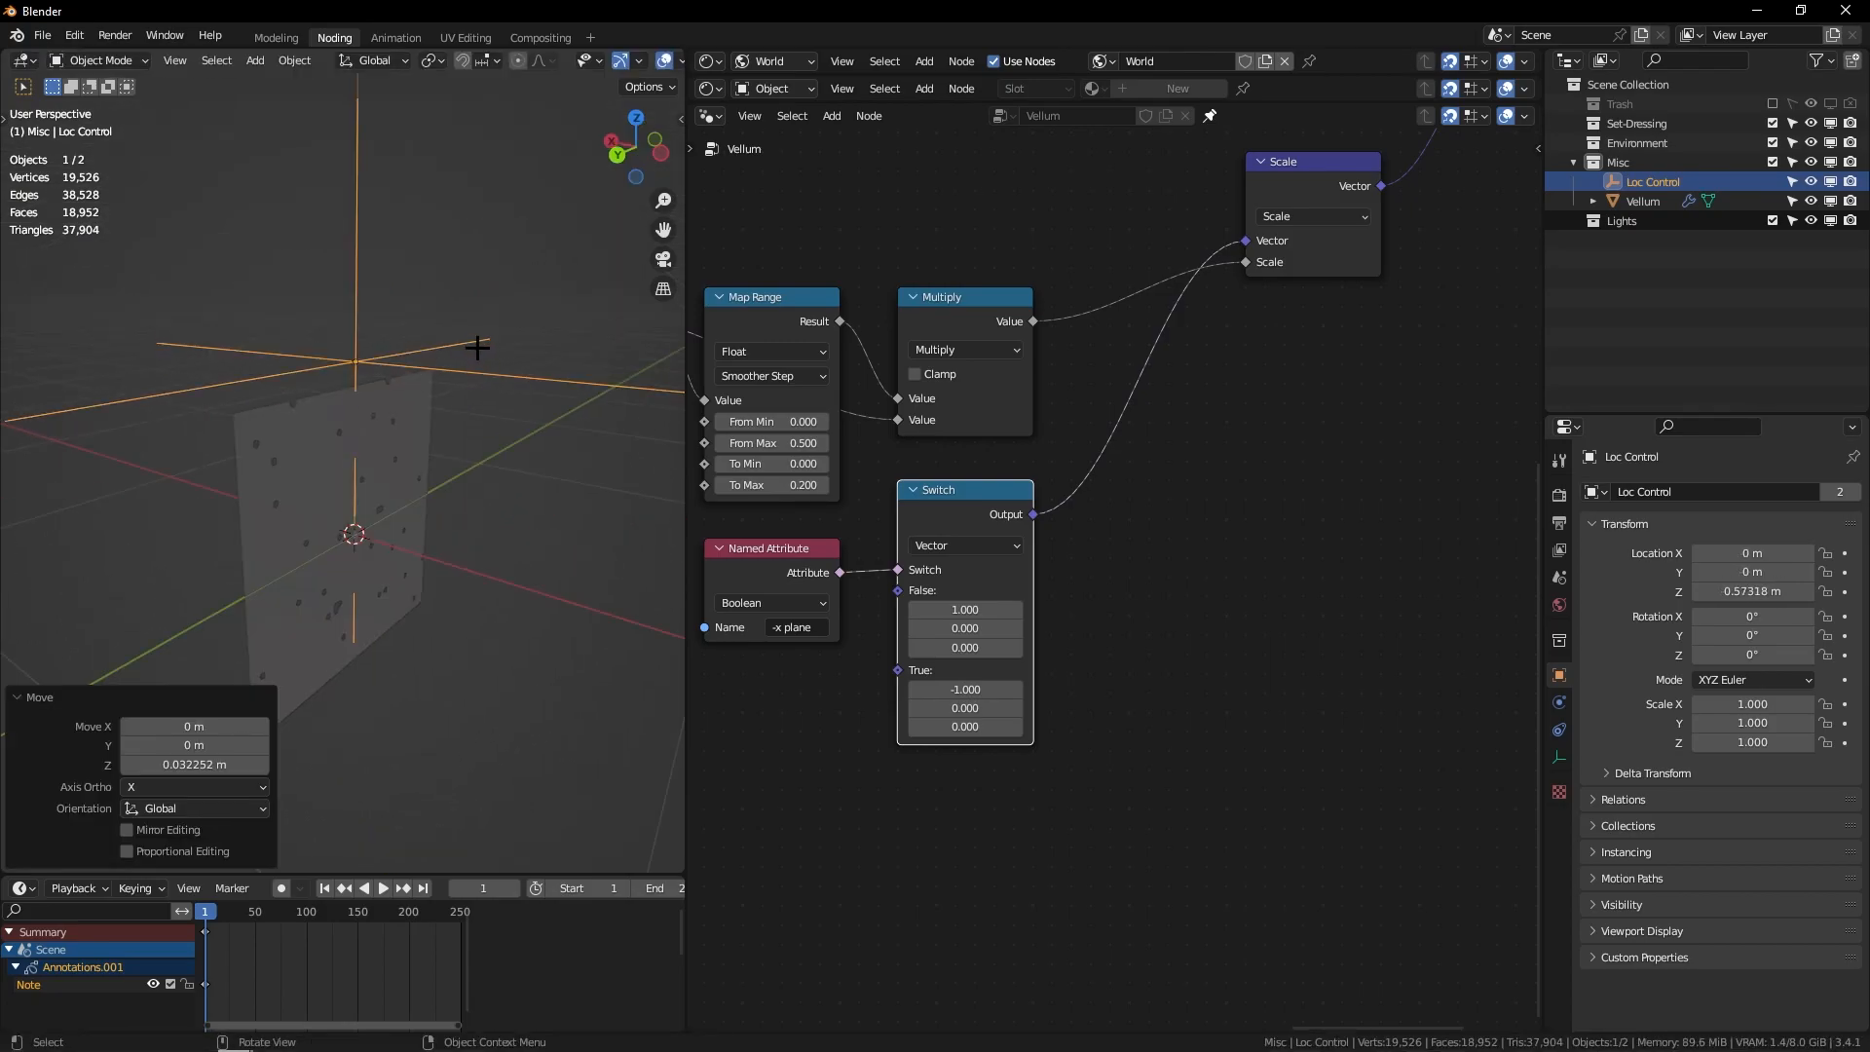
# Step: Insert a location keyframe on the Loc Control empty at frame 1 and go to frame 250
pyautogui.press('i')
pyautogui.click(462, 348)
pyautogui.moveTo(225, 911); pyautogui.dragTo(388, 912)
pyautogui.keyDown('ctrl'); pyautogui.moveTo(389, 935); pyautogui.dragTo(342, 943, button='middle'); pyautogui.keyUp('ctrl')
pyautogui.click(423, 888)
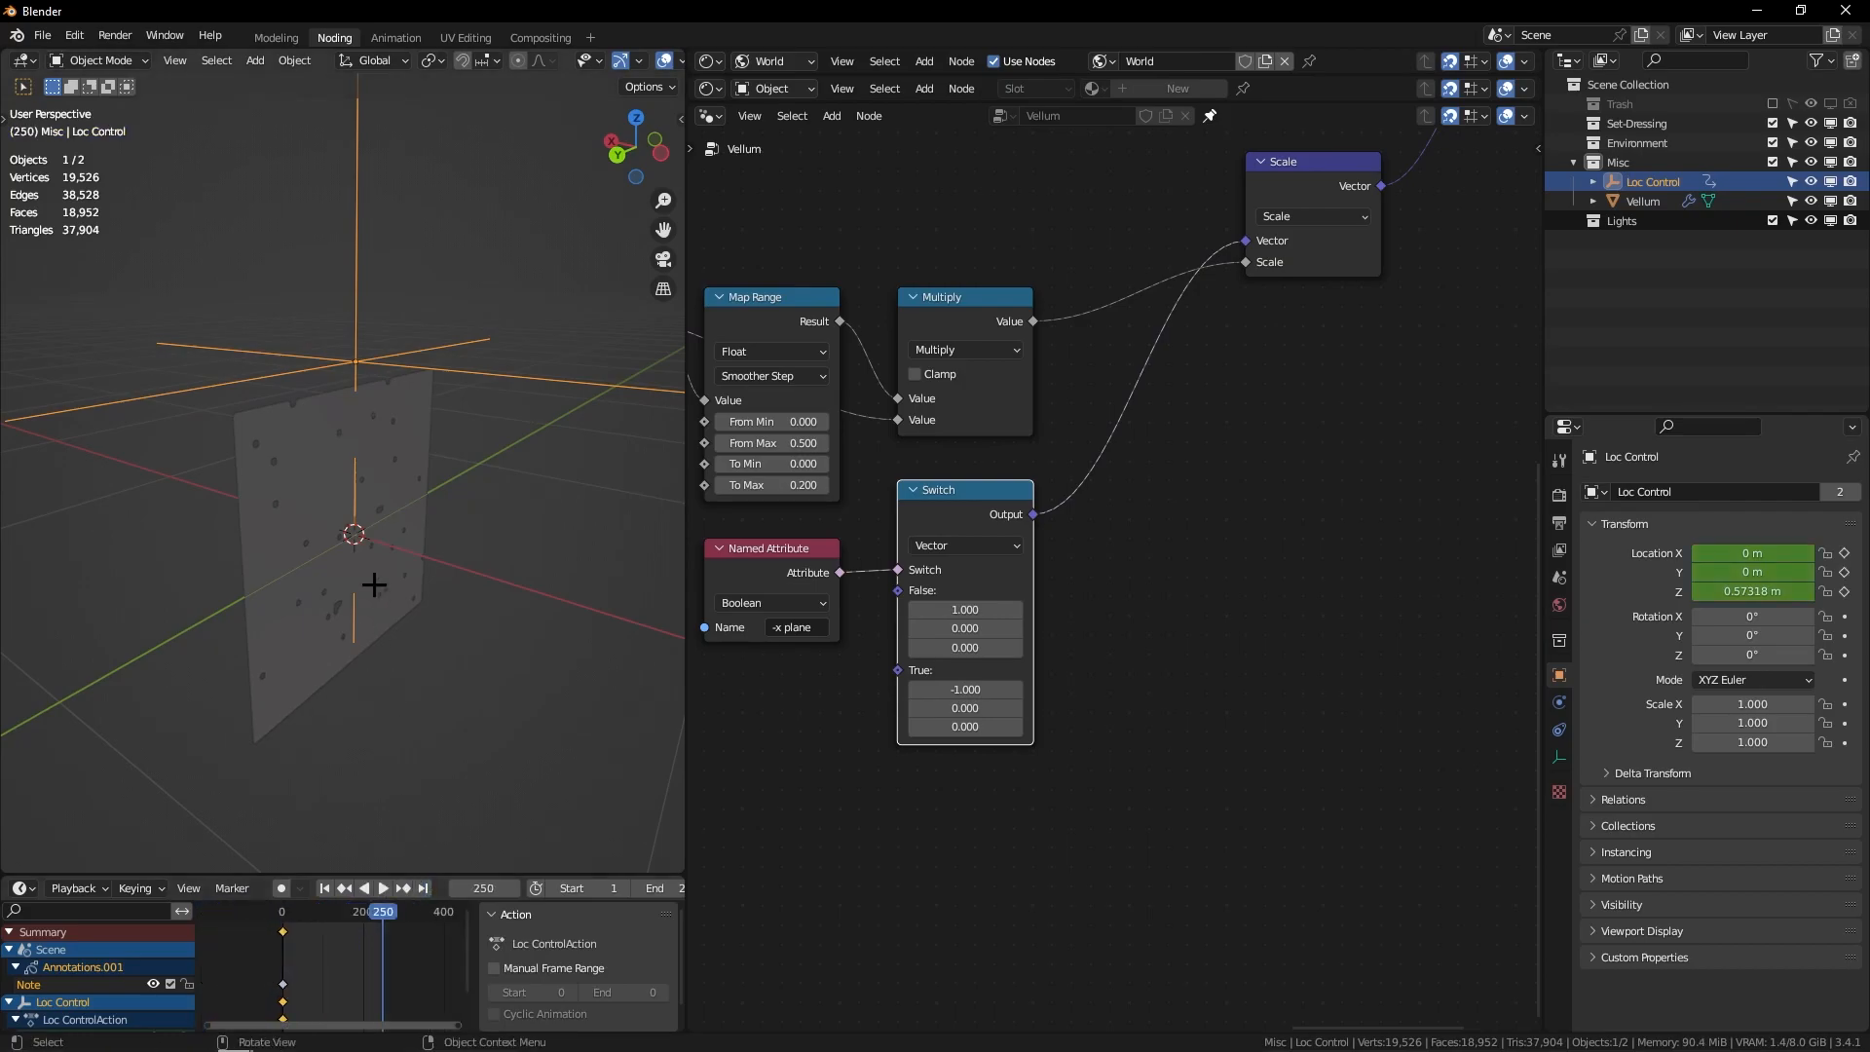
# Step: Move the Loc Control empty down along Z to about -1.114 m and insert a location keyframe at frame 250
pyautogui.moveTo(411, 454); pyautogui.dragTo(438, 448, button='middle')
pyautogui.press('g')
pyautogui.press('z')
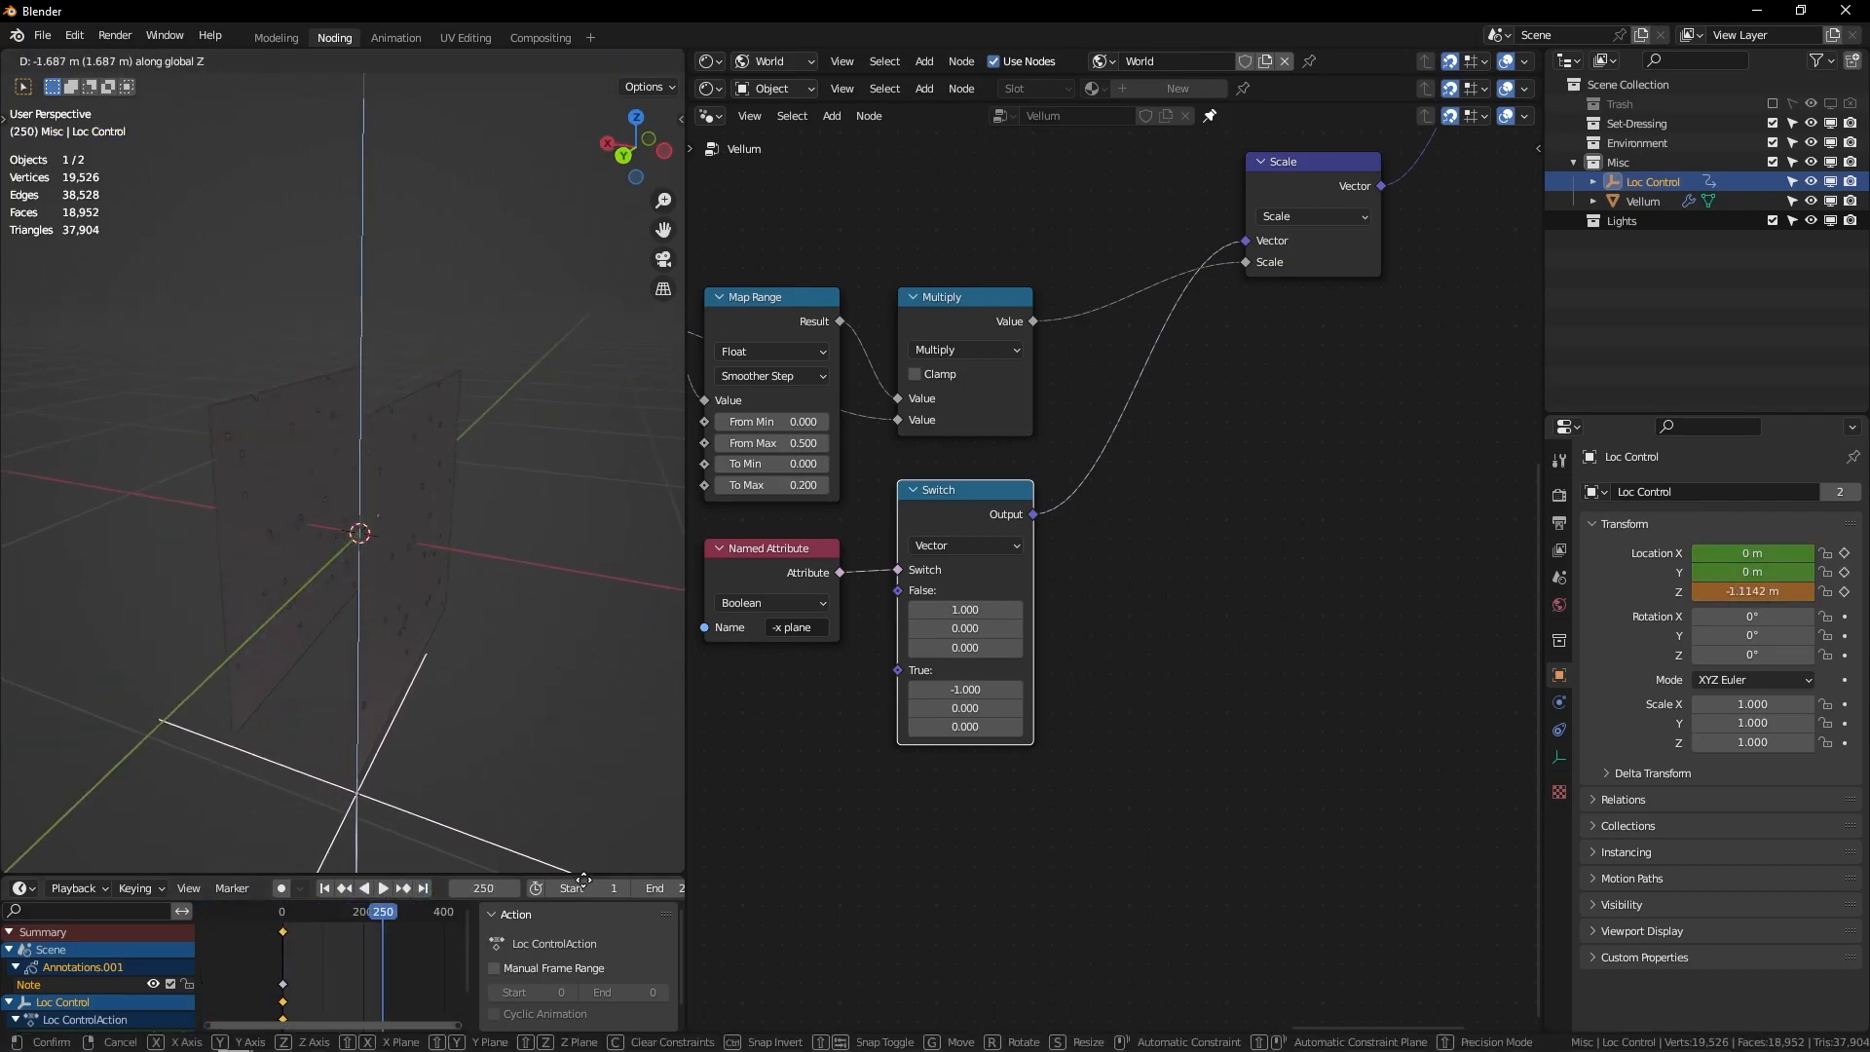
pyautogui.click(582, 880)
pyautogui.press('i')
pyautogui.click(525, 614)
# Step: Play back the empty's animation and examine how the two planes peel apart
pyautogui.press('space')
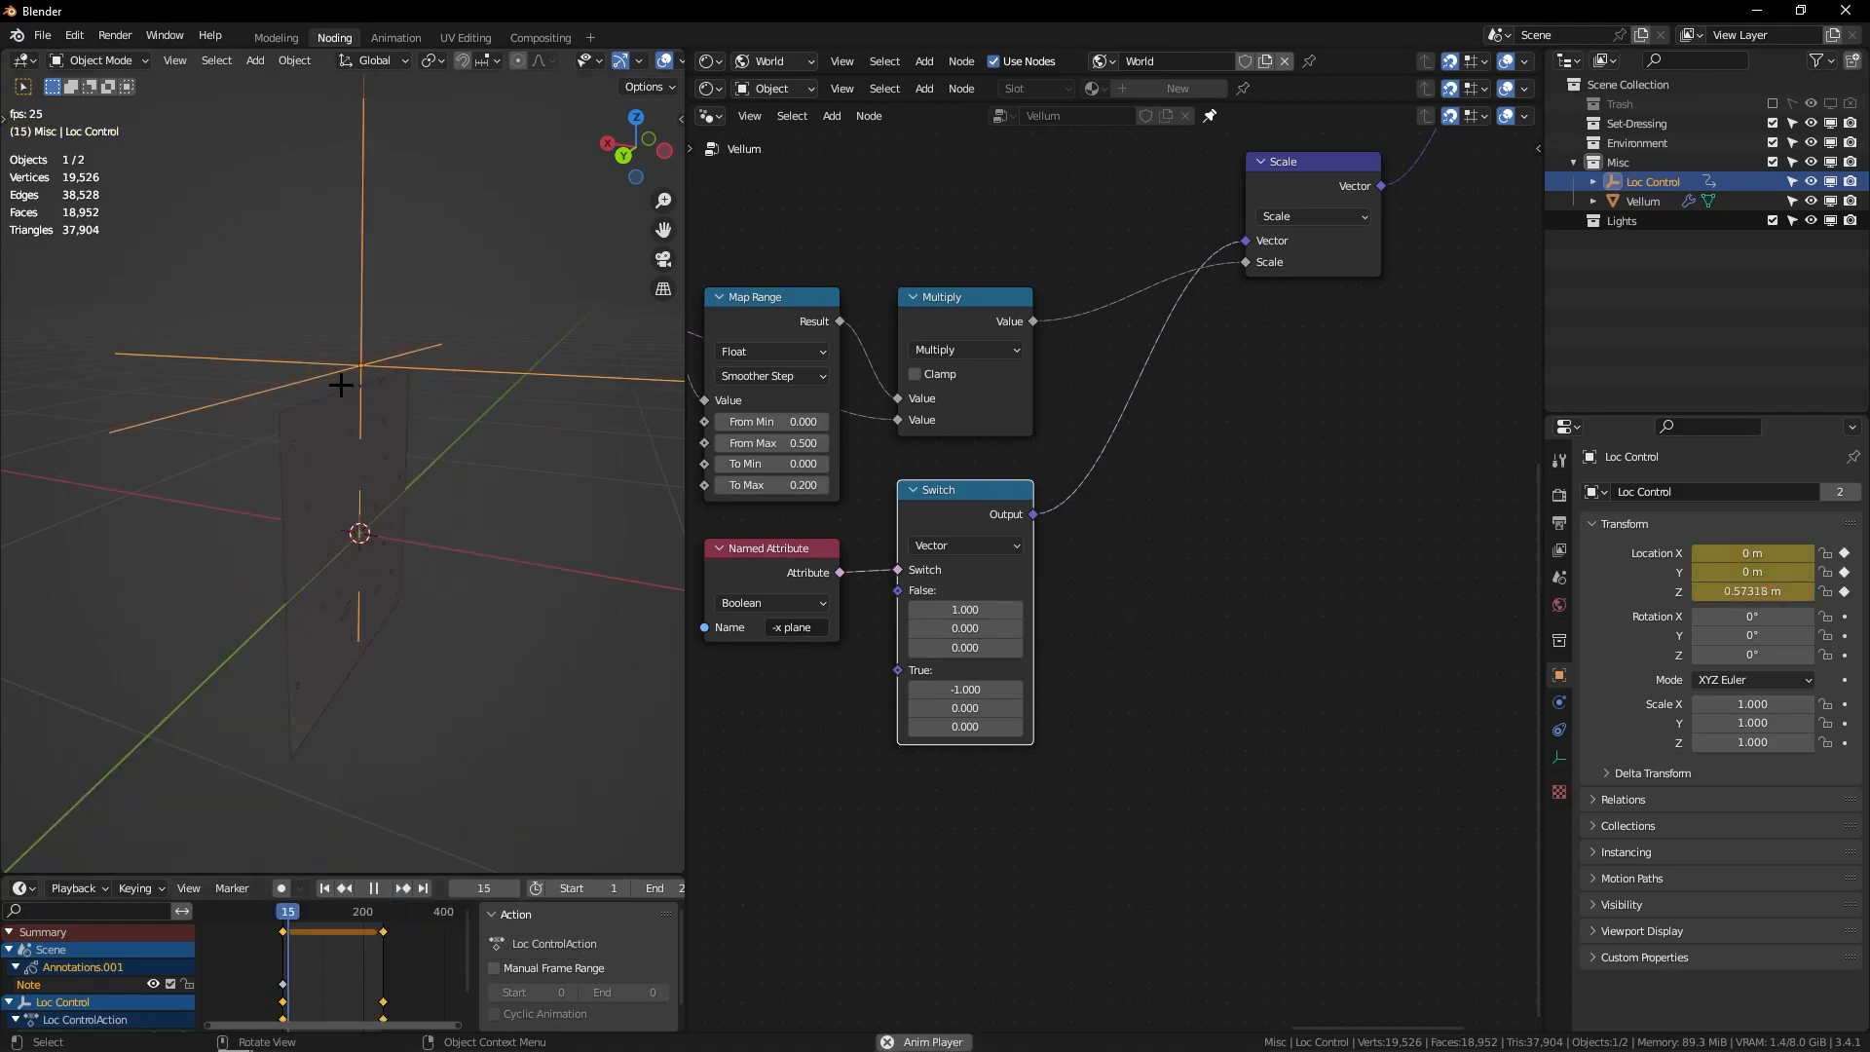
pyautogui.click(483, 415)
pyautogui.moveTo(493, 405); pyautogui.dragTo(549, 364, button='middle')
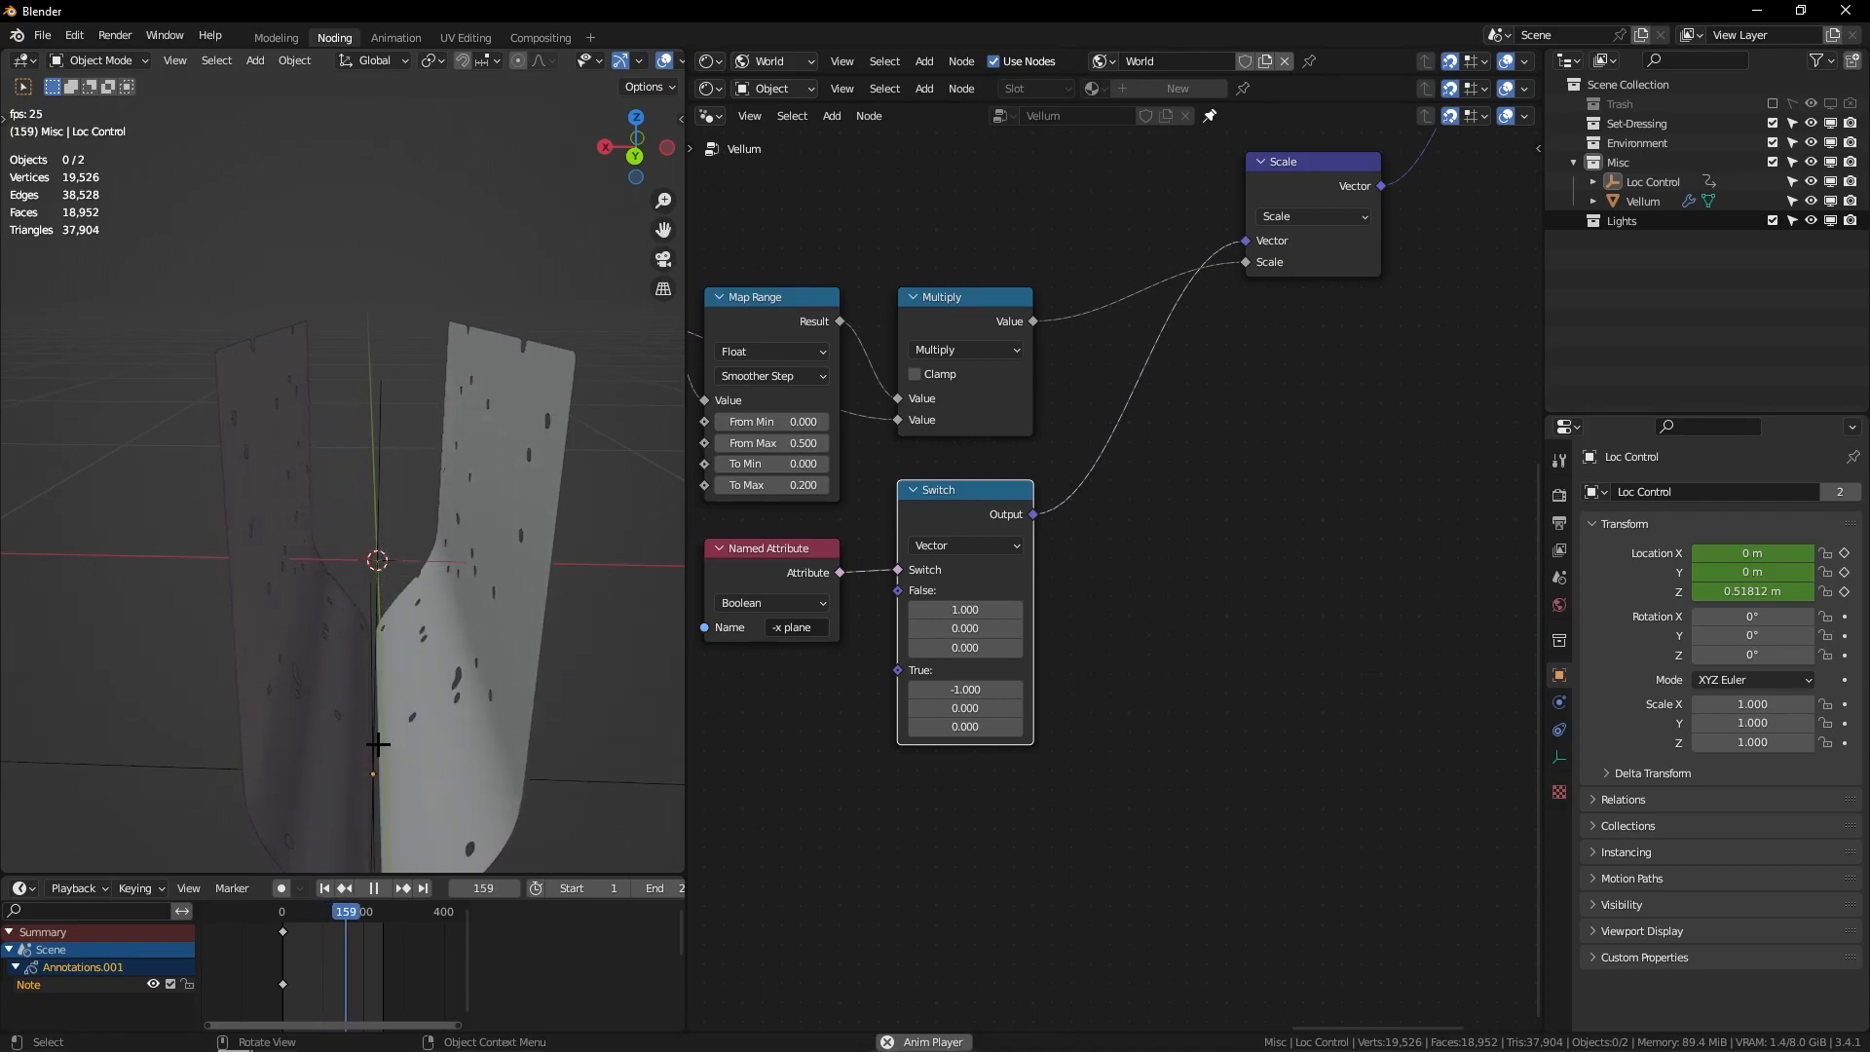
pyautogui.press('Escape')
pyautogui.moveTo(378, 584); pyautogui.dragTo(552, 621, button='middle')
# Step: Select the Vellum object and respace its displacement nodes, moving Set Position and Group Output away from the rest
pyautogui.click(451, 451)
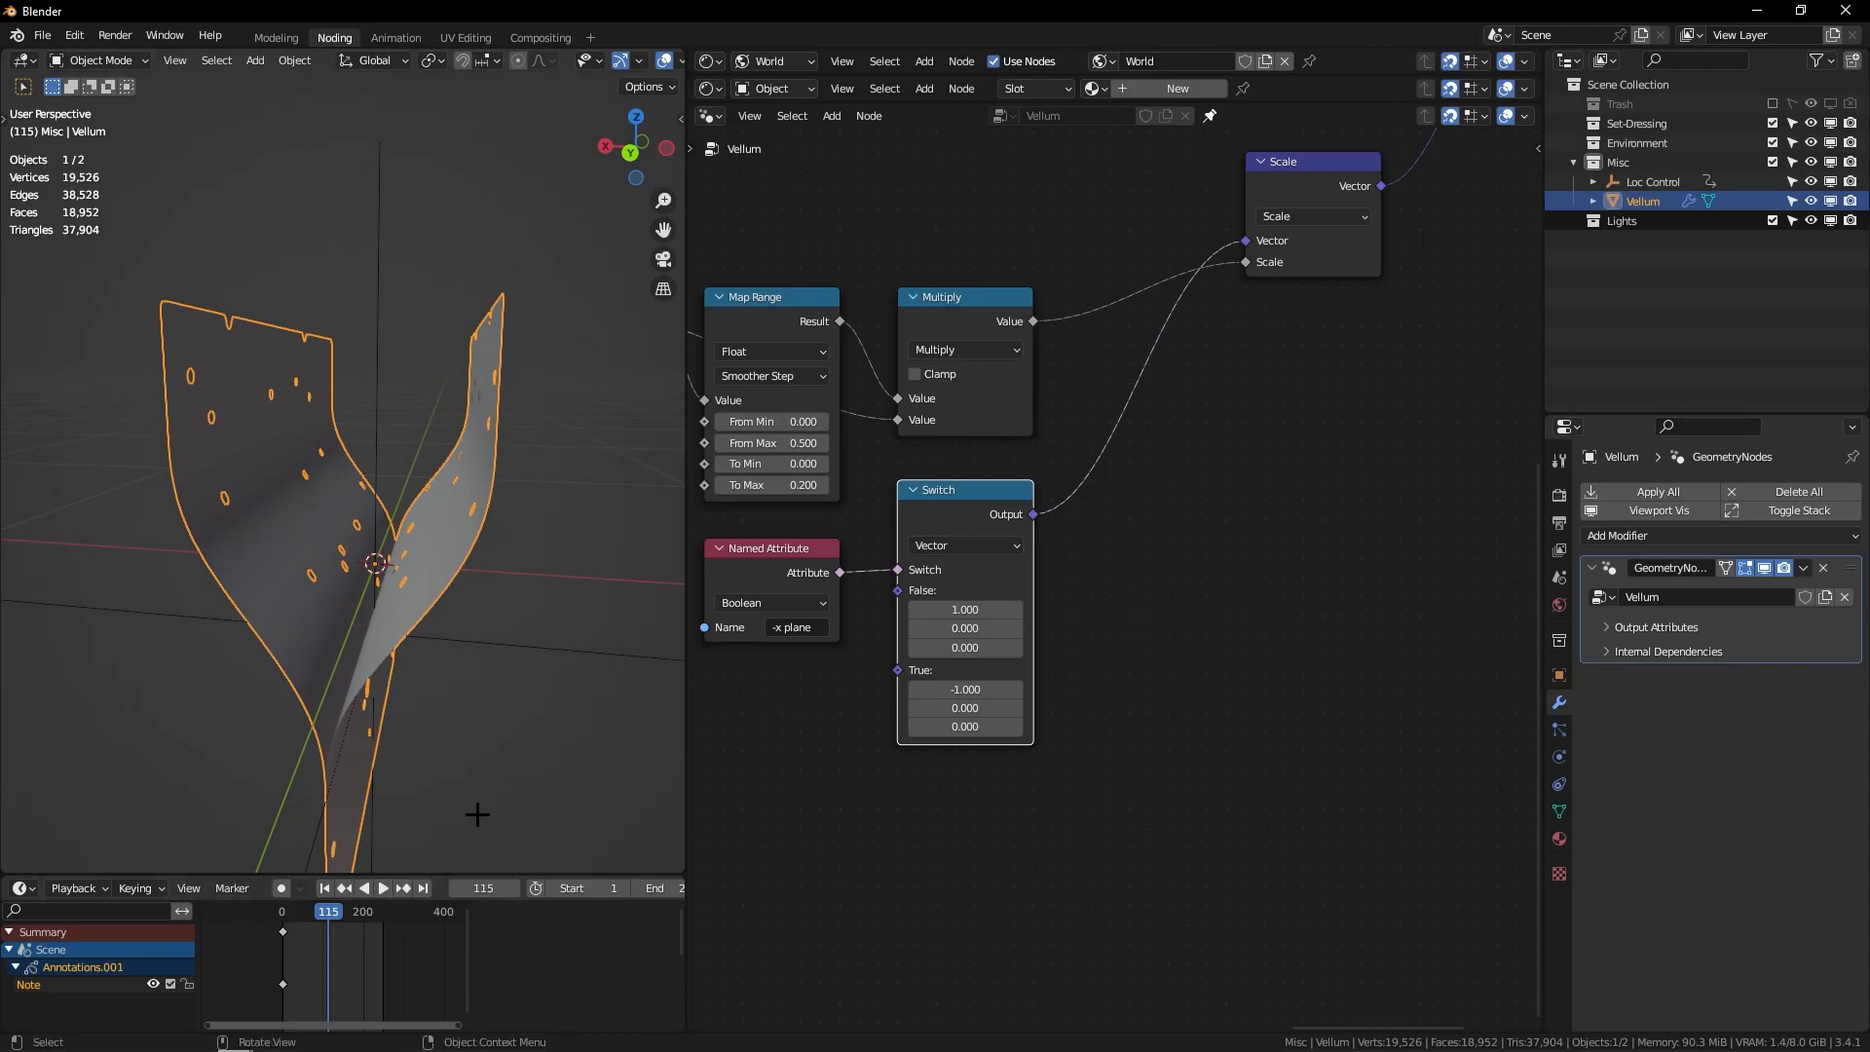
pyautogui.keyDown('ctrl'); pyautogui.moveTo(965, 419); pyautogui.dragTo(1122, 478, button='middle'); pyautogui.keyUp('ctrl')
pyautogui.moveTo(882, 609); pyautogui.dragTo(788, 611, button='middle')
pyautogui.moveTo(1038, 523); pyautogui.dragTo(1002, 557)
pyautogui.moveTo(755, 652); pyautogui.dragTo(1054, 507)
pyautogui.press('g')
pyautogui.click(1110, 493)
pyautogui.moveTo(1190, 418); pyautogui.dragTo(1121, 495)
pyautogui.press('g')
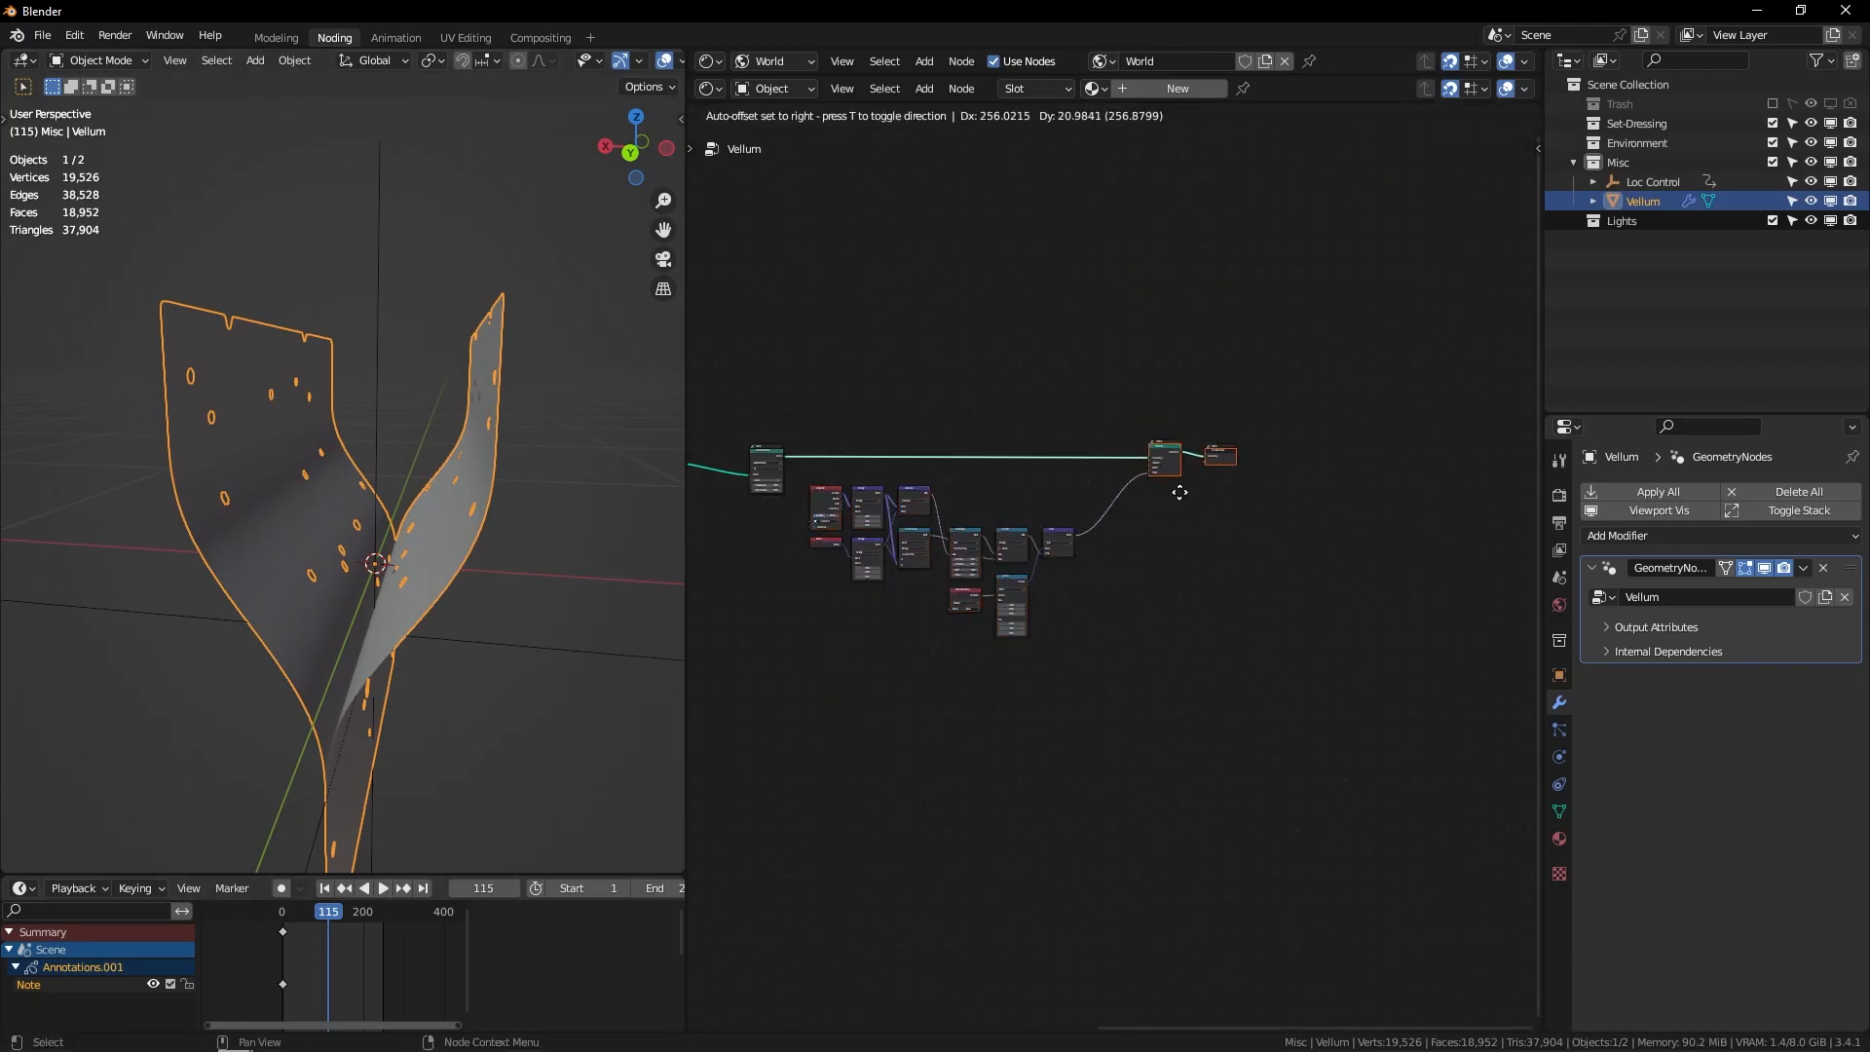
pyautogui.click(1177, 497)
# Step: Shift the displacement math nodes closer to Set Position and move Group Output well away from it
pyautogui.moveTo(801, 681); pyautogui.dragTo(1110, 499)
pyautogui.press('g')
pyautogui.click(1134, 497)
pyautogui.moveTo(828, 388); pyautogui.dragTo(1196, 662)
pyautogui.moveTo(1213, 462); pyautogui.dragTo(1425, 463)
# Step: Join the displacement math nodes and Set Position in a frame labelled "Location Math"
pyautogui.moveTo(1209, 432); pyautogui.dragTo(835, 643)
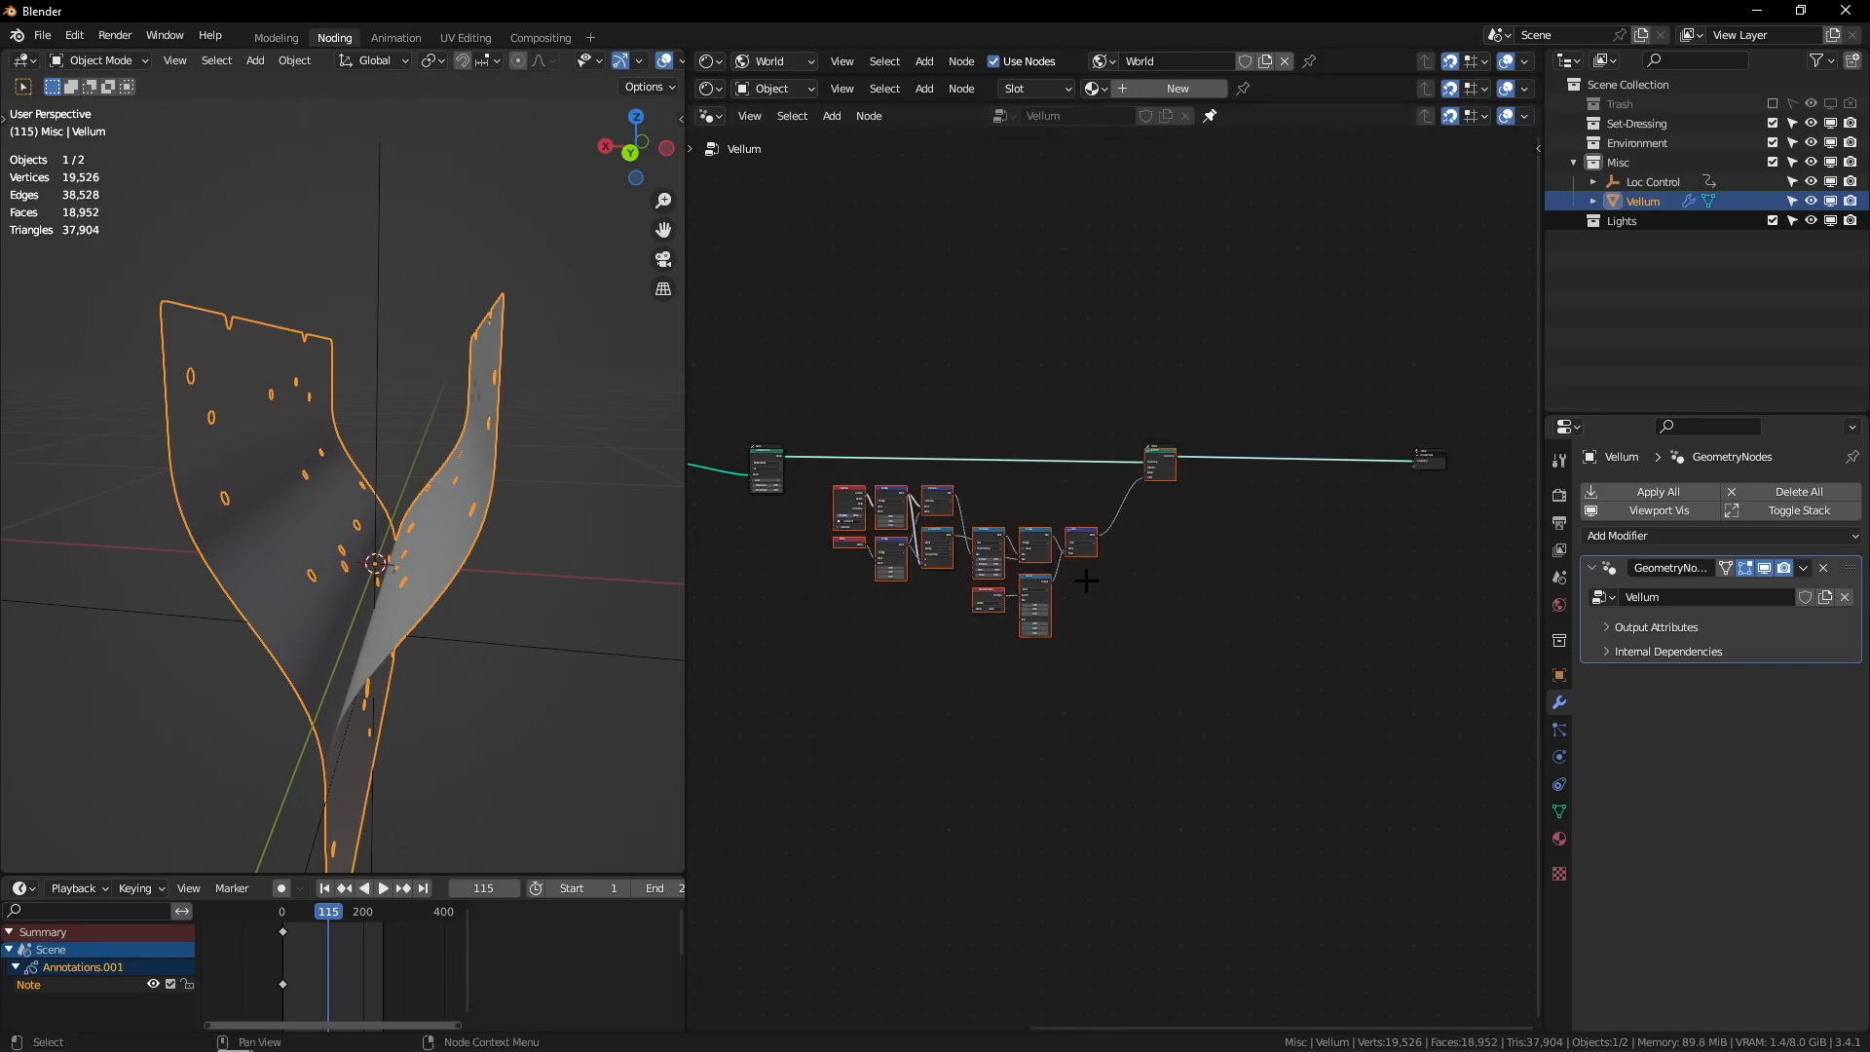
pyautogui.hotkey('ctrl', 'j')
pyautogui.press('F2')
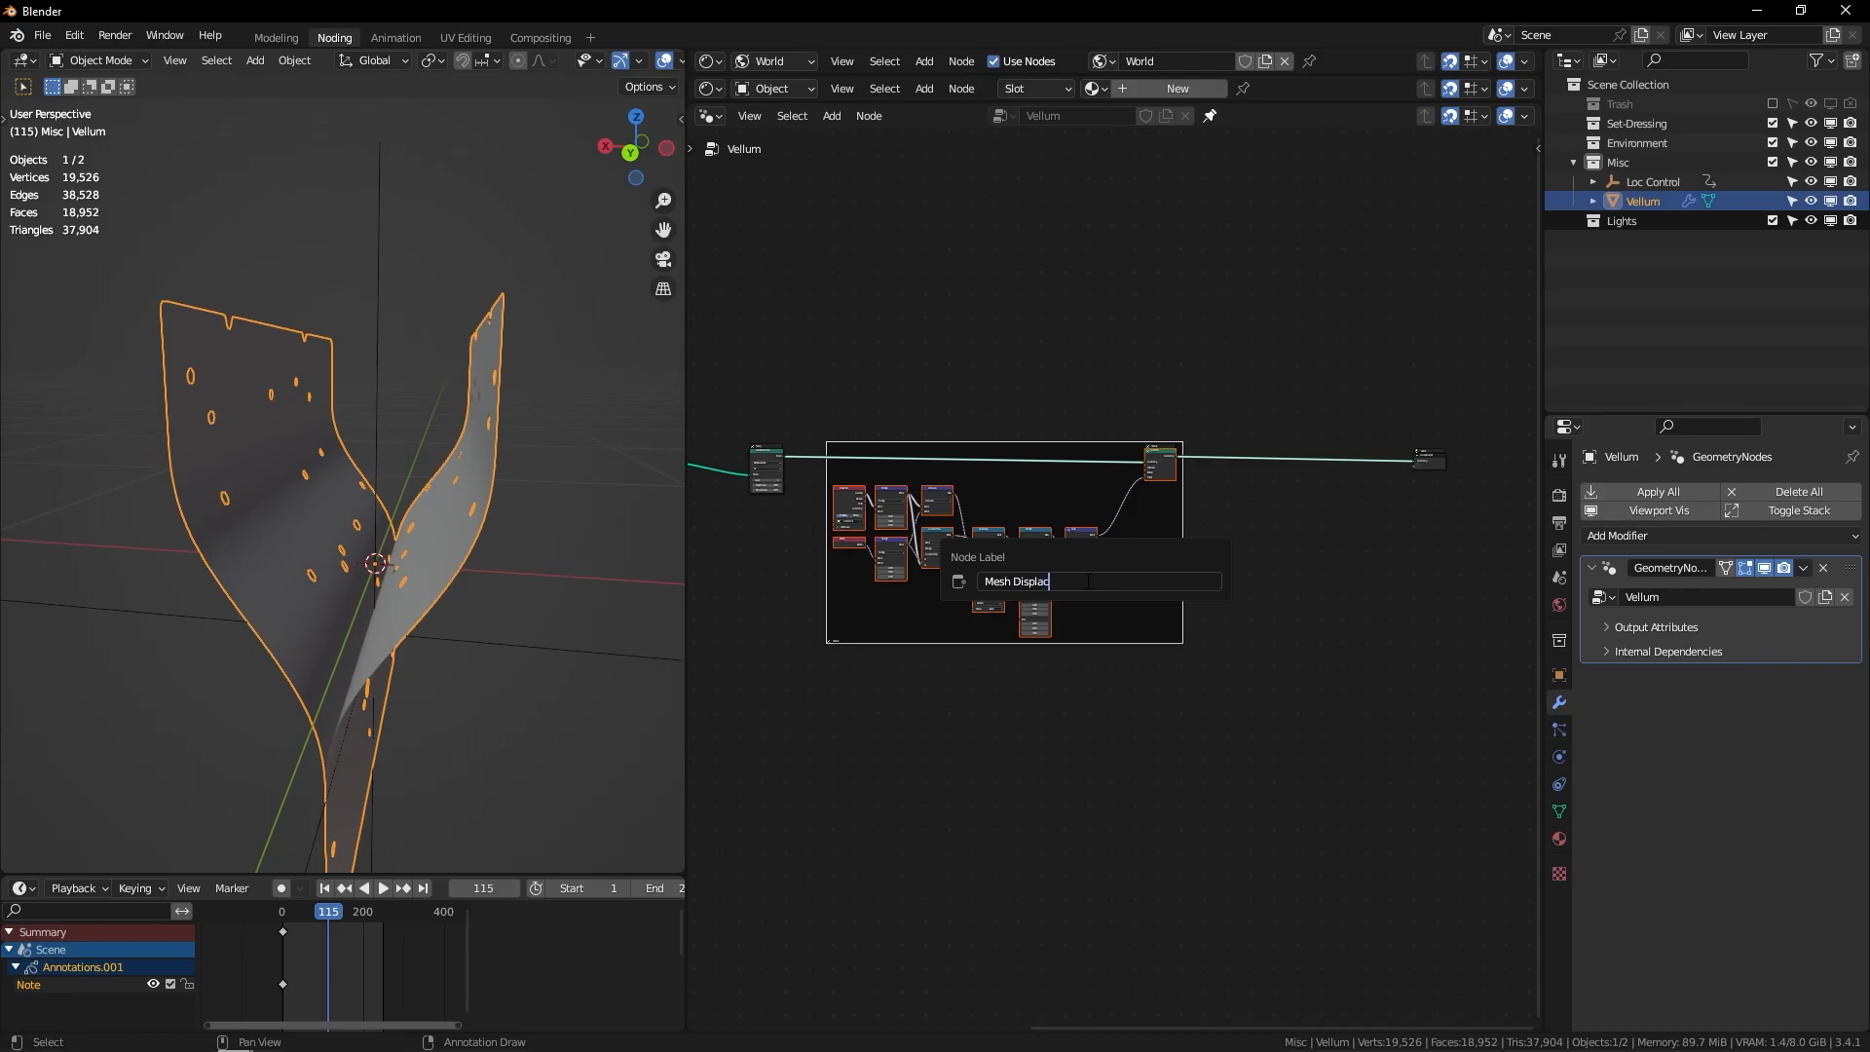
pyautogui.write('Mesh Displacment')
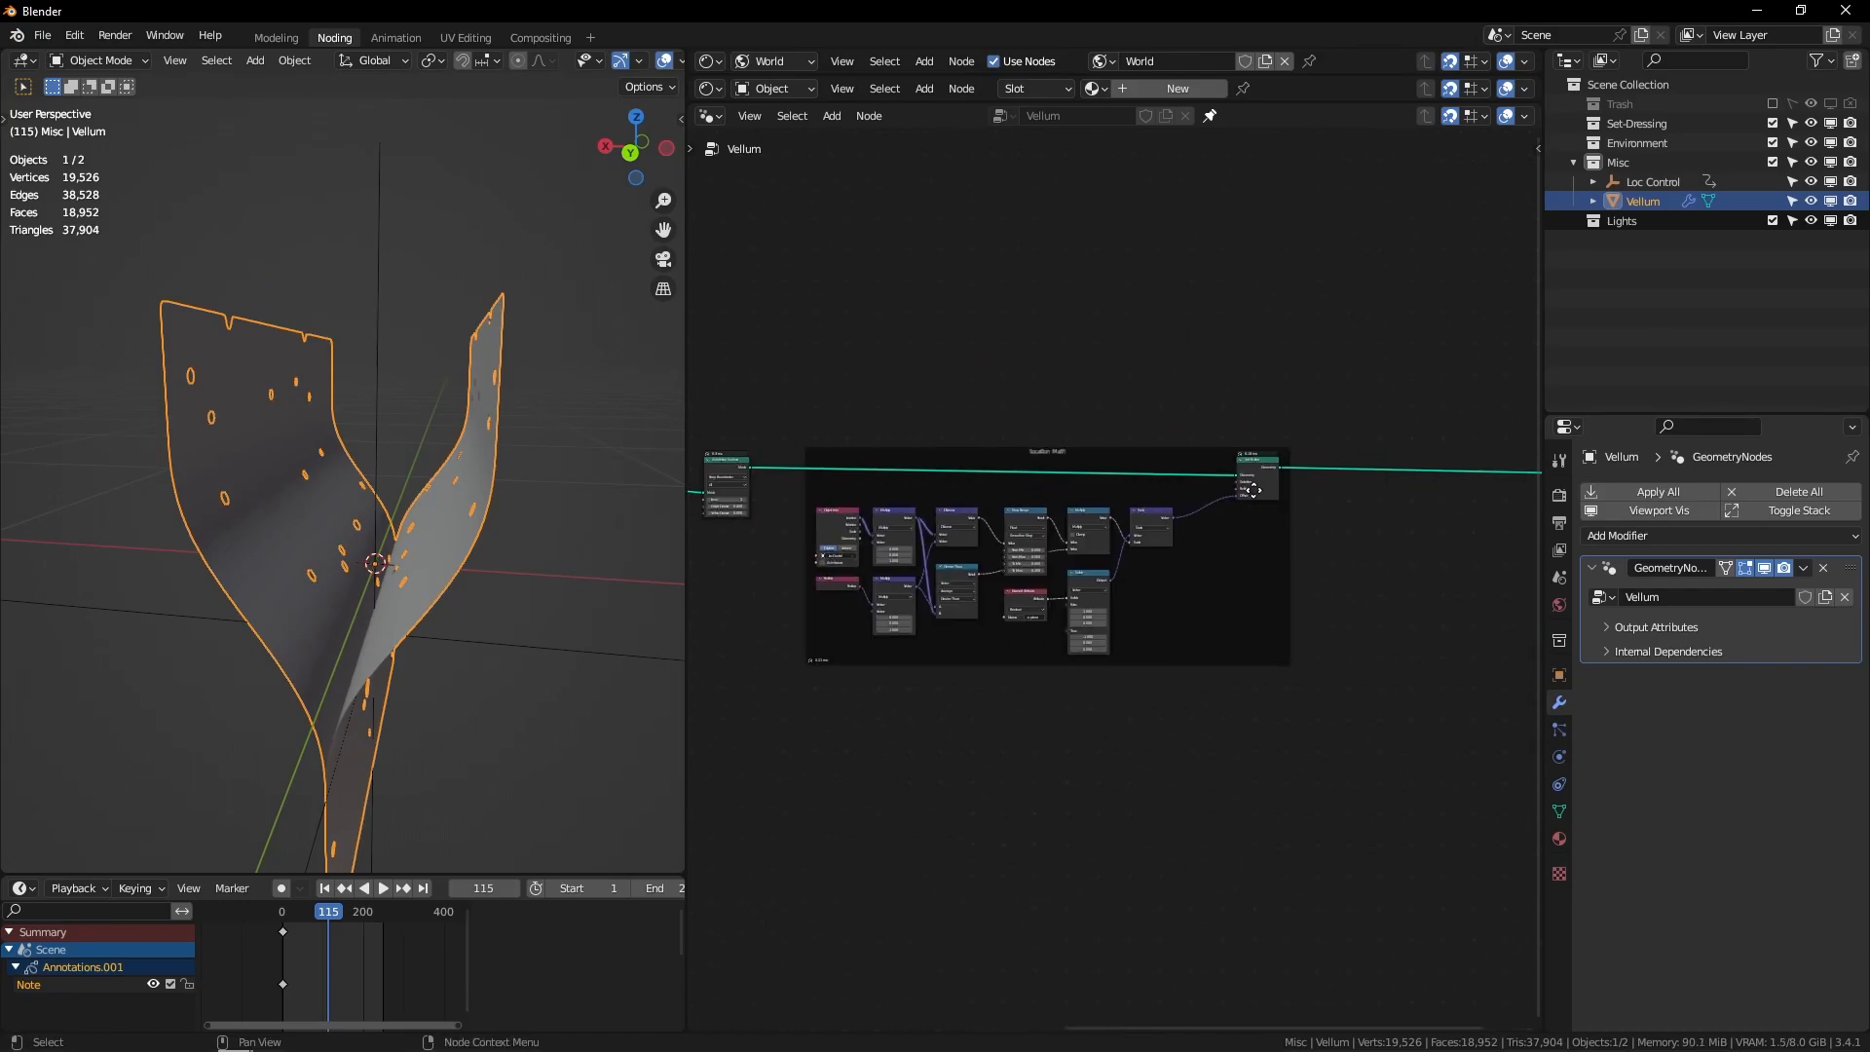
# Step: Insert a Store Named Attribute node on the geometry link just before the Set Position node in the frame
pyautogui.scroll(1, 1071, 443)
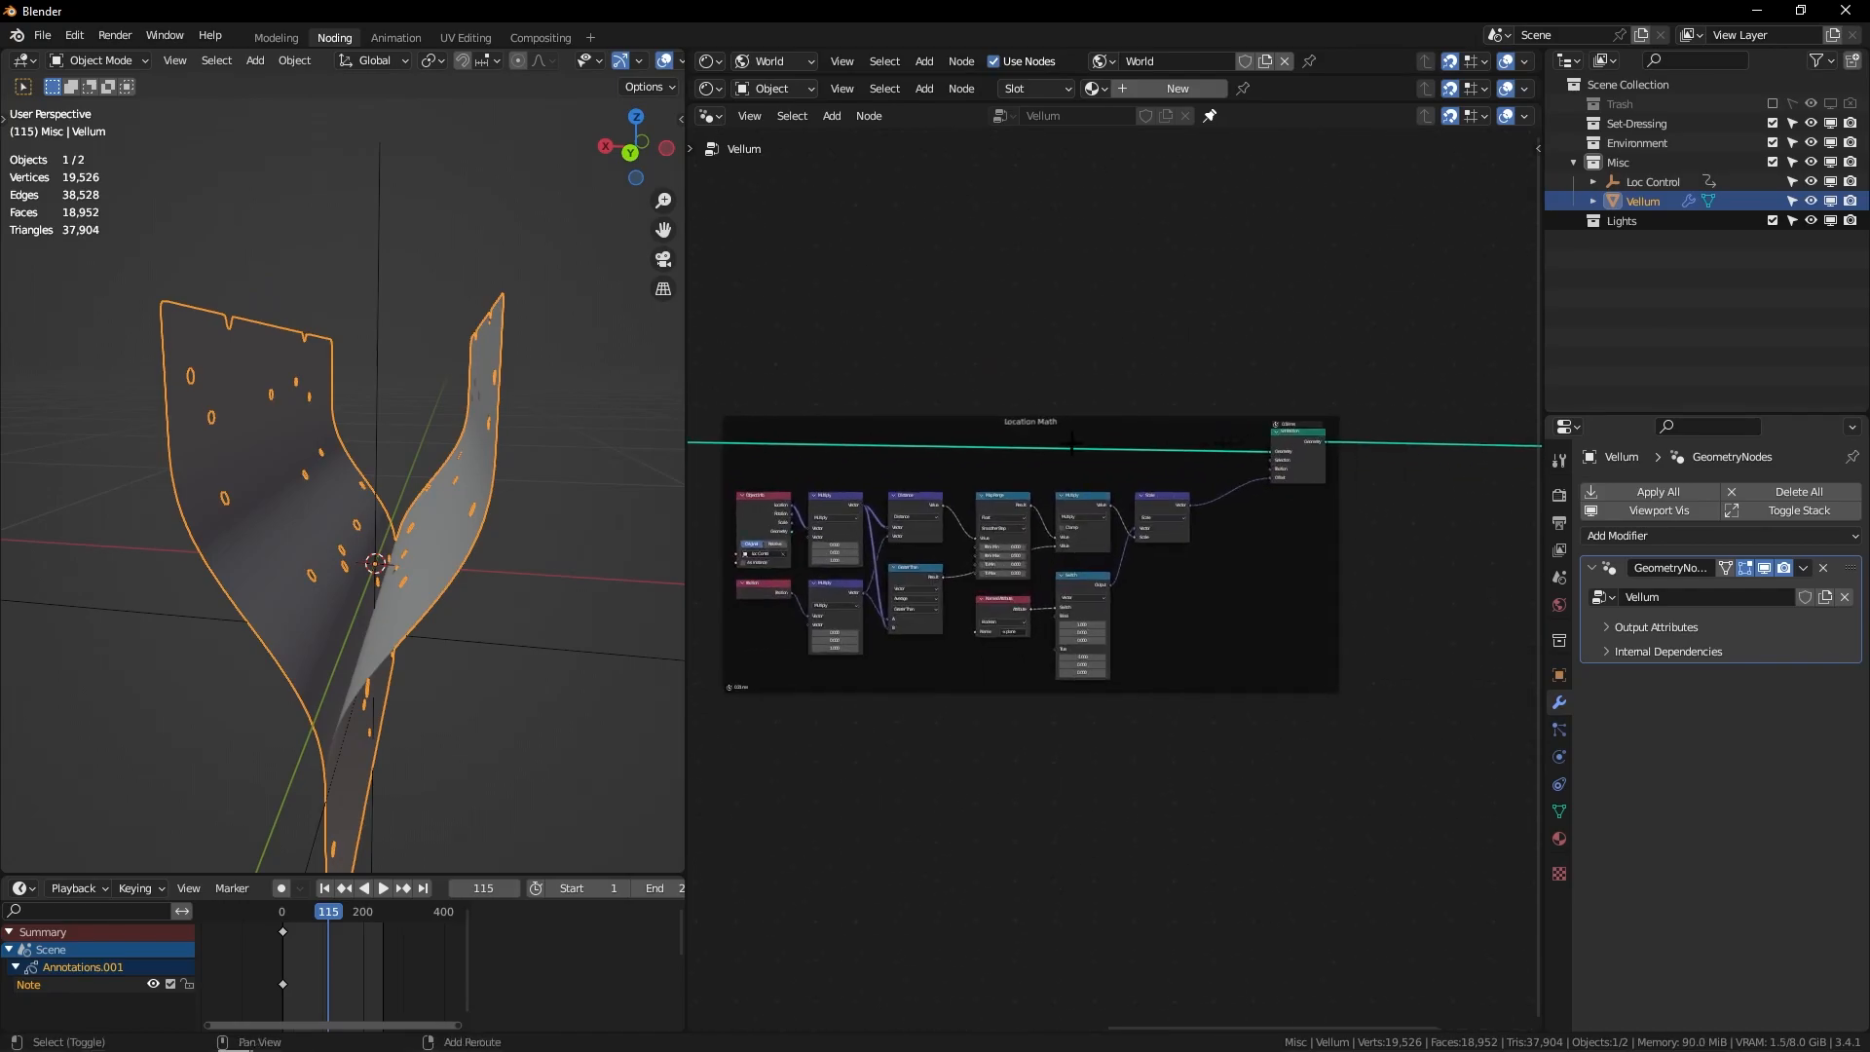
pyautogui.hotkey('shift', 'a')
pyautogui.write('store')
pyautogui.press('Return')
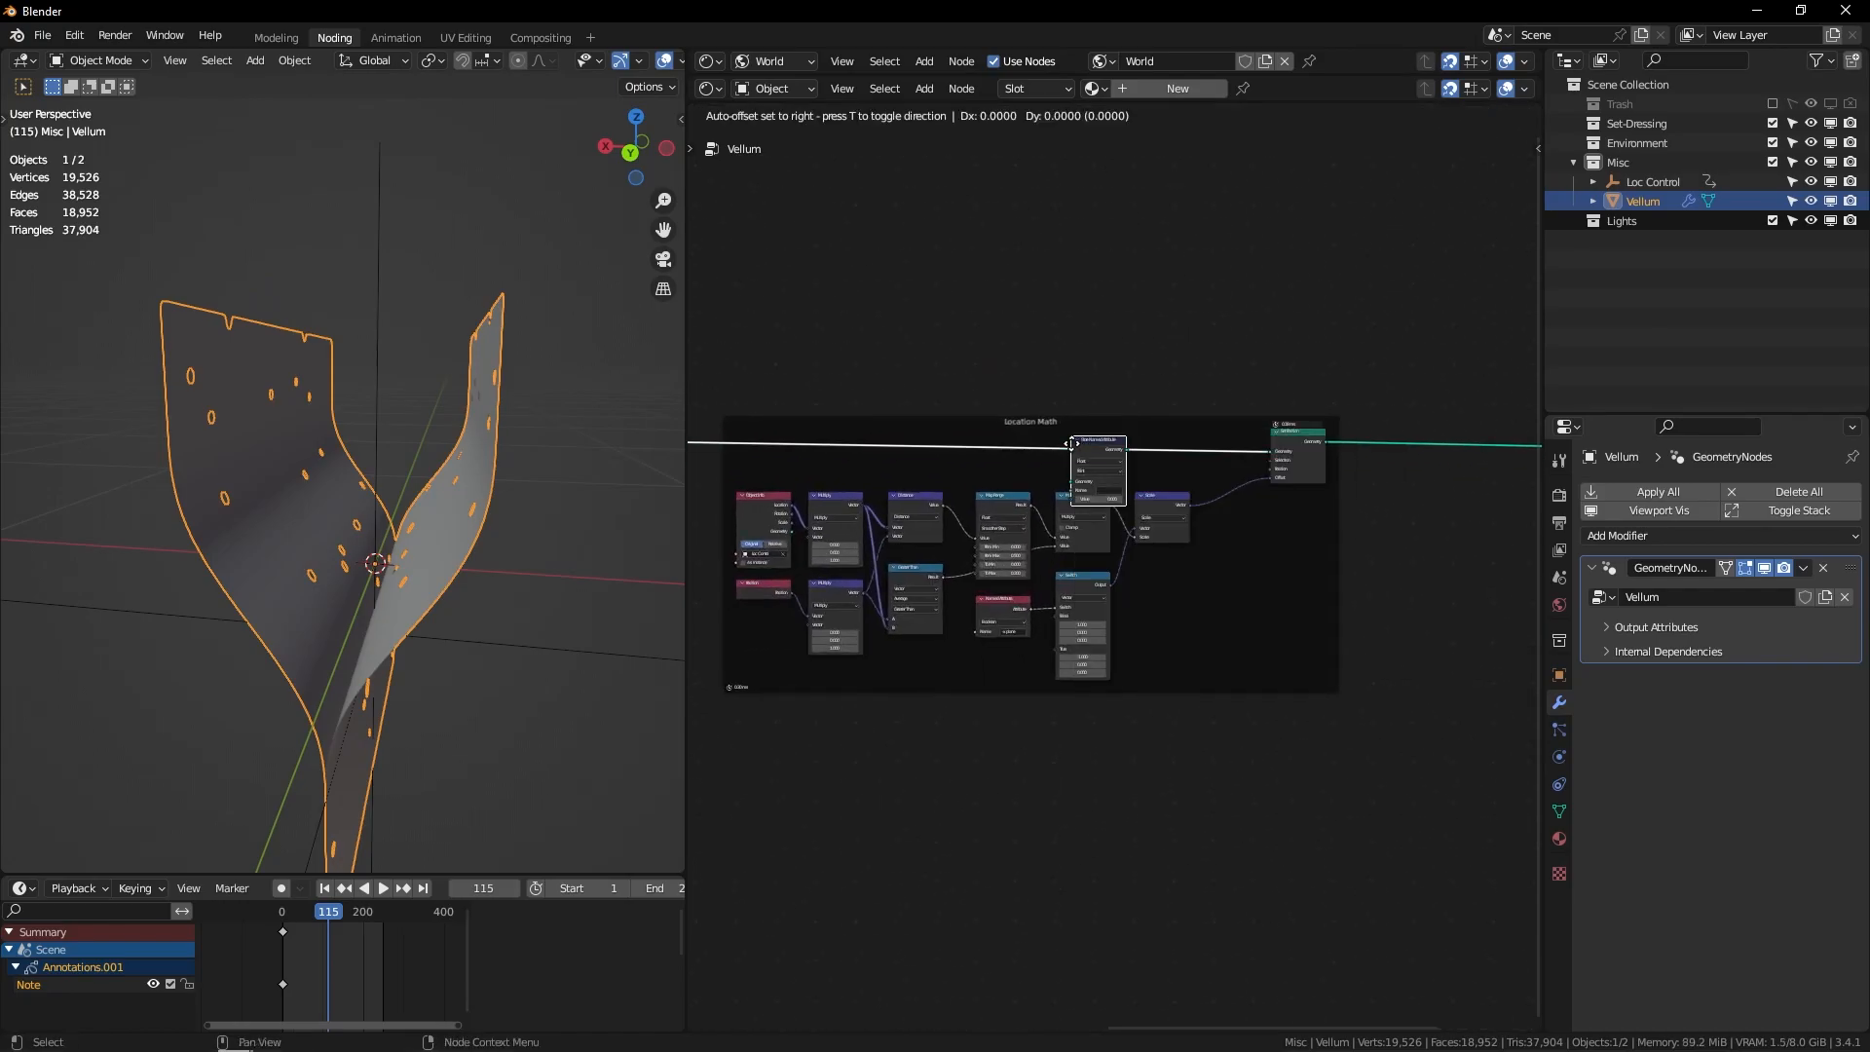
pyautogui.click(1134, 414)
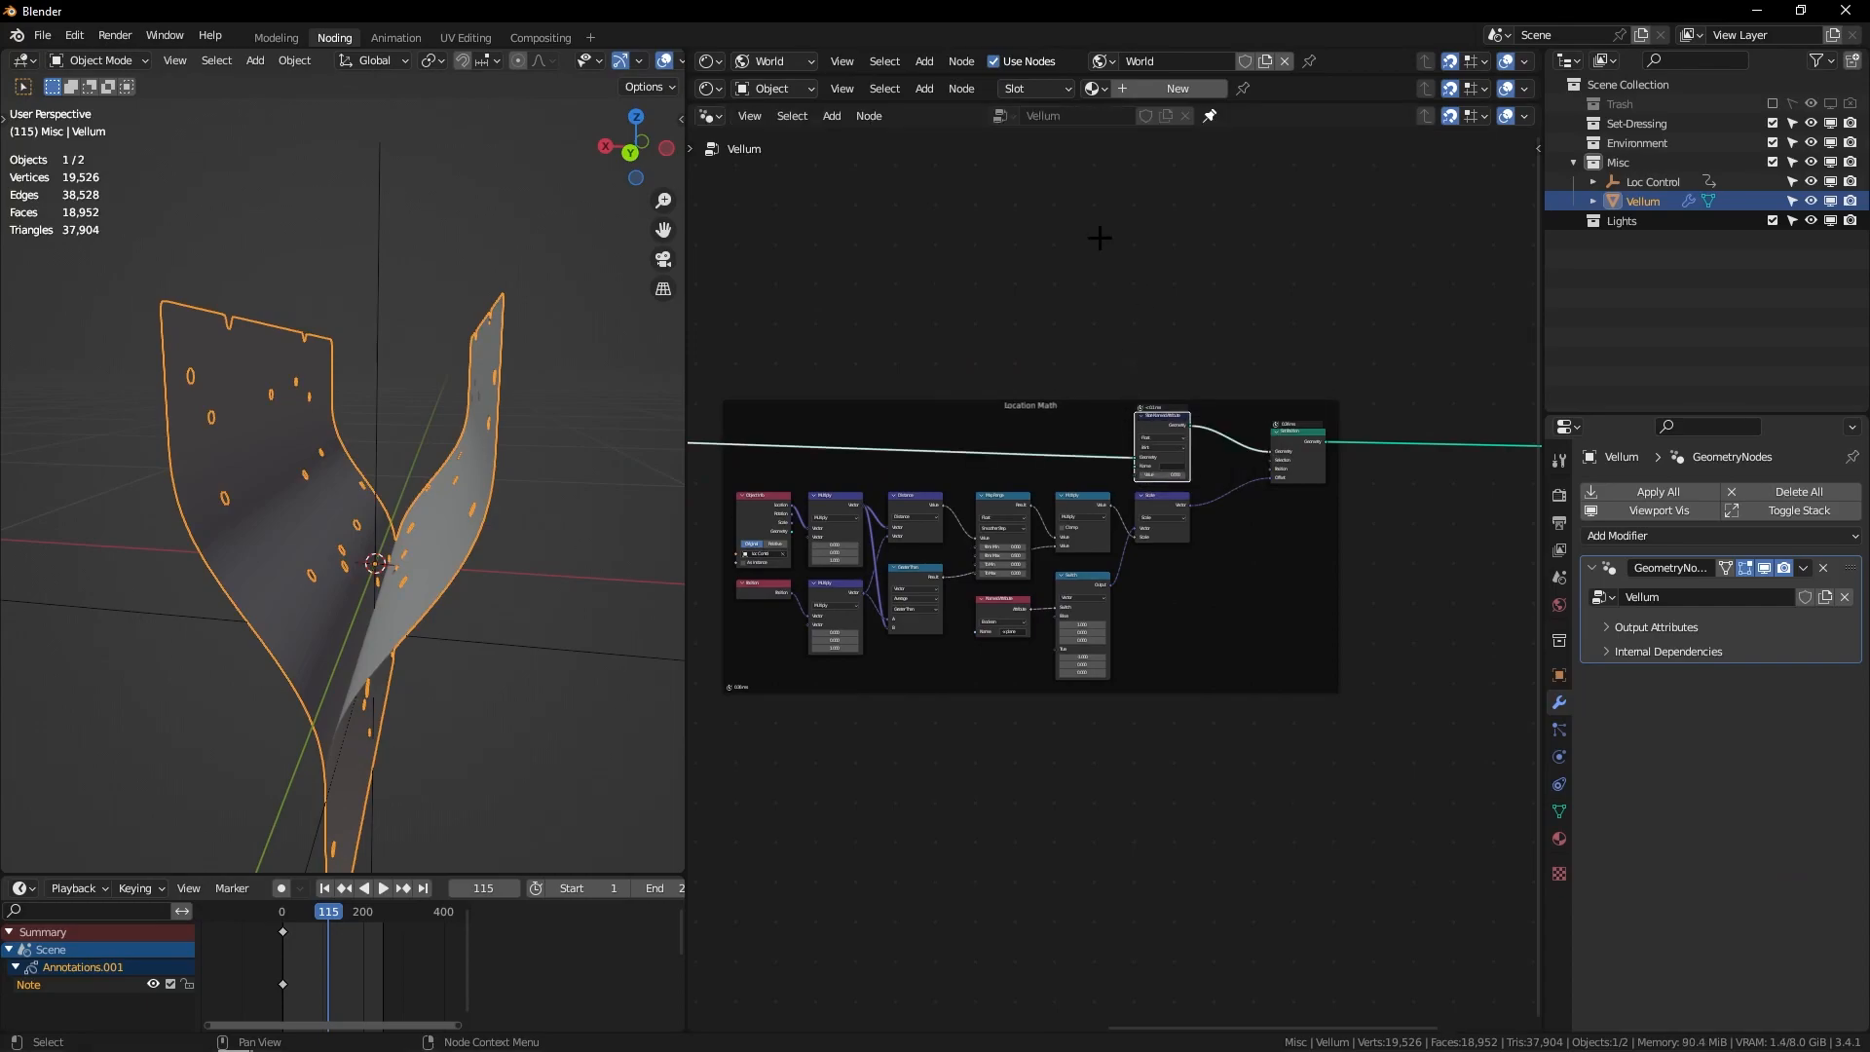
# Step: Name the stored attribute "z dist" and connect the Multiply node's Value output to its Value input
pyautogui.scroll(3, 1174, 487)
pyautogui.click(1177, 433)
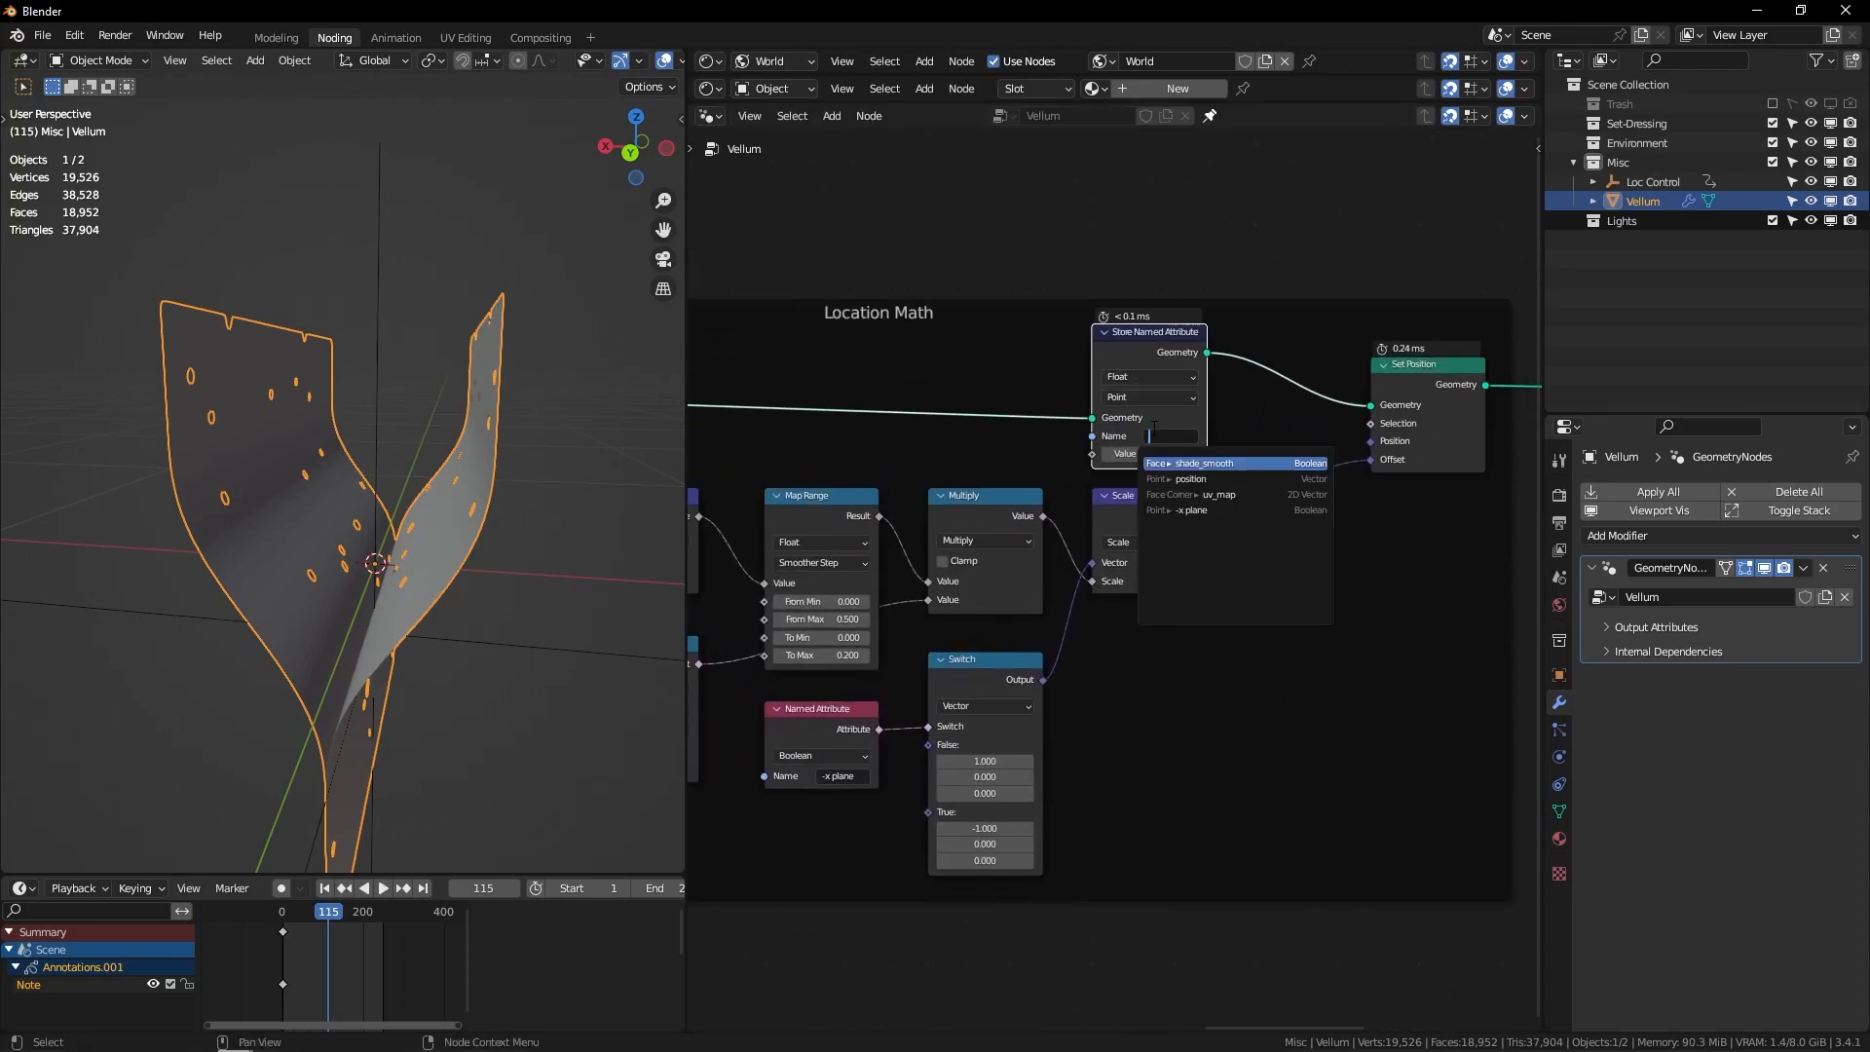
pyautogui.write('zdist')
pyautogui.press('Return')
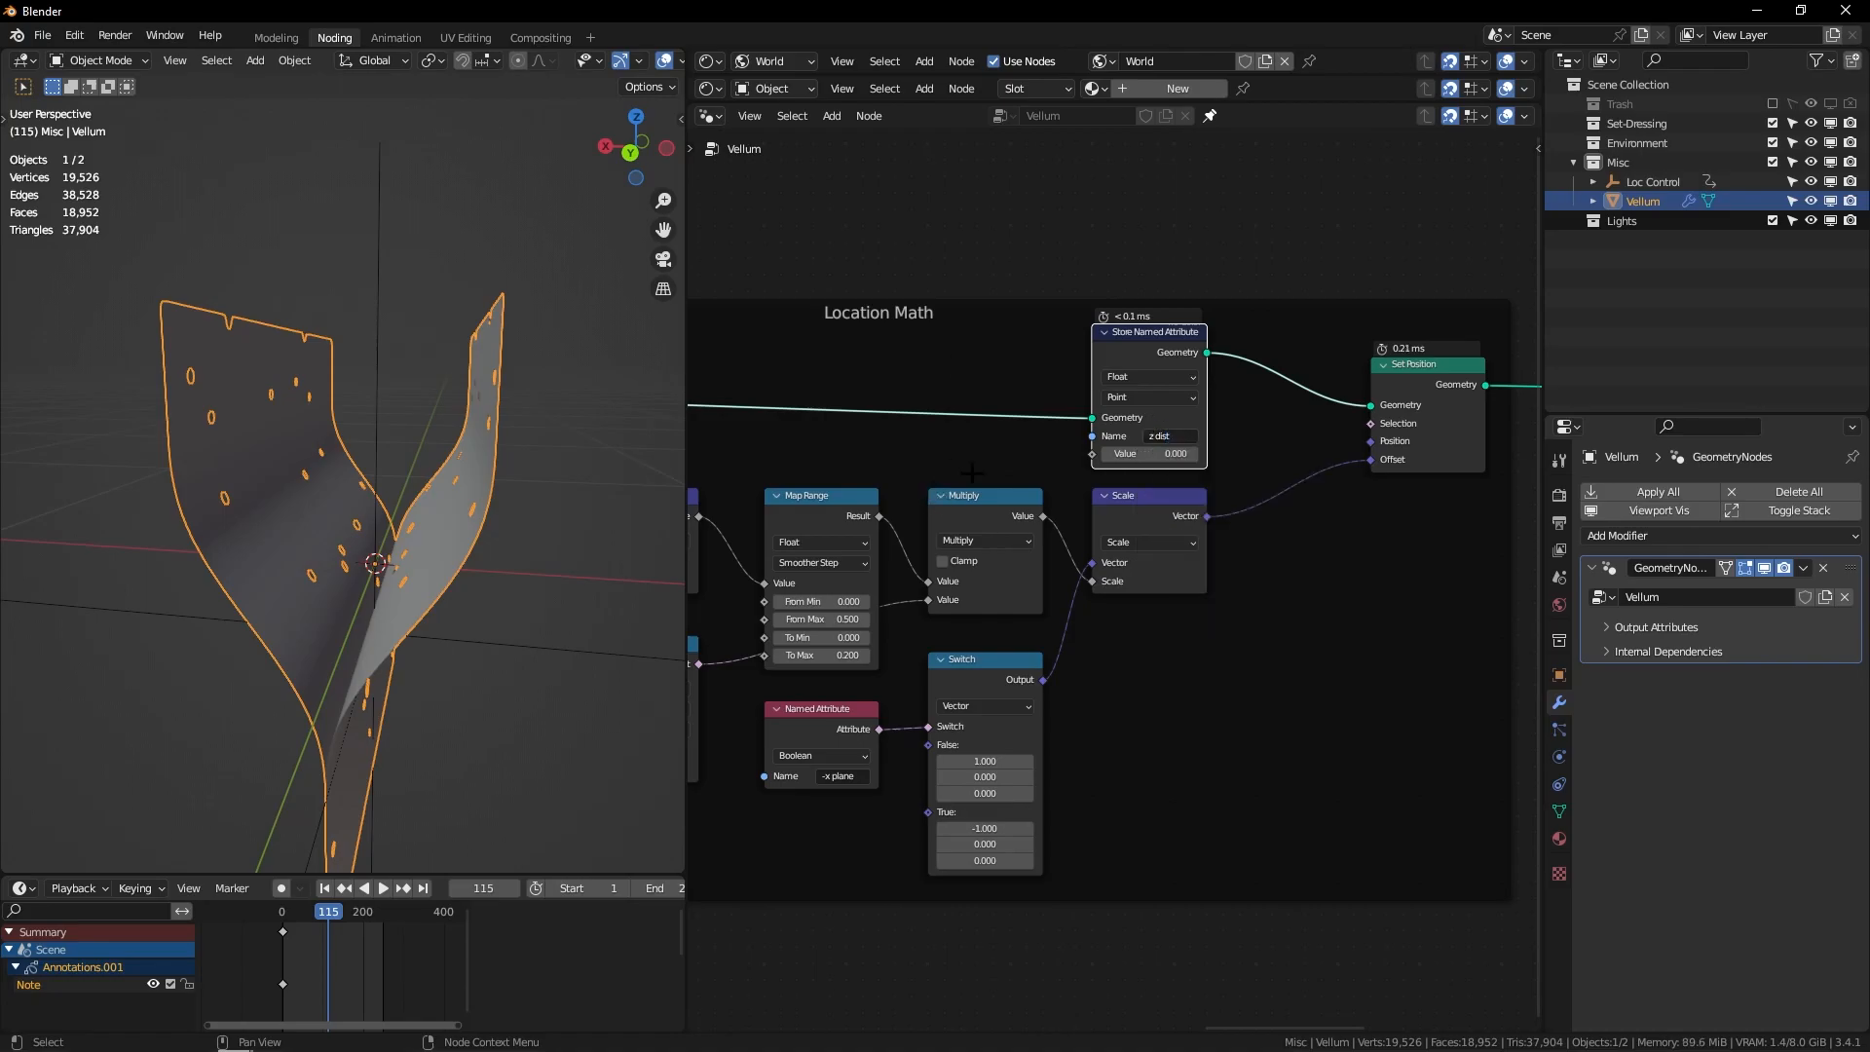
pyautogui.moveTo(1043, 516); pyautogui.dragTo(1092, 454)
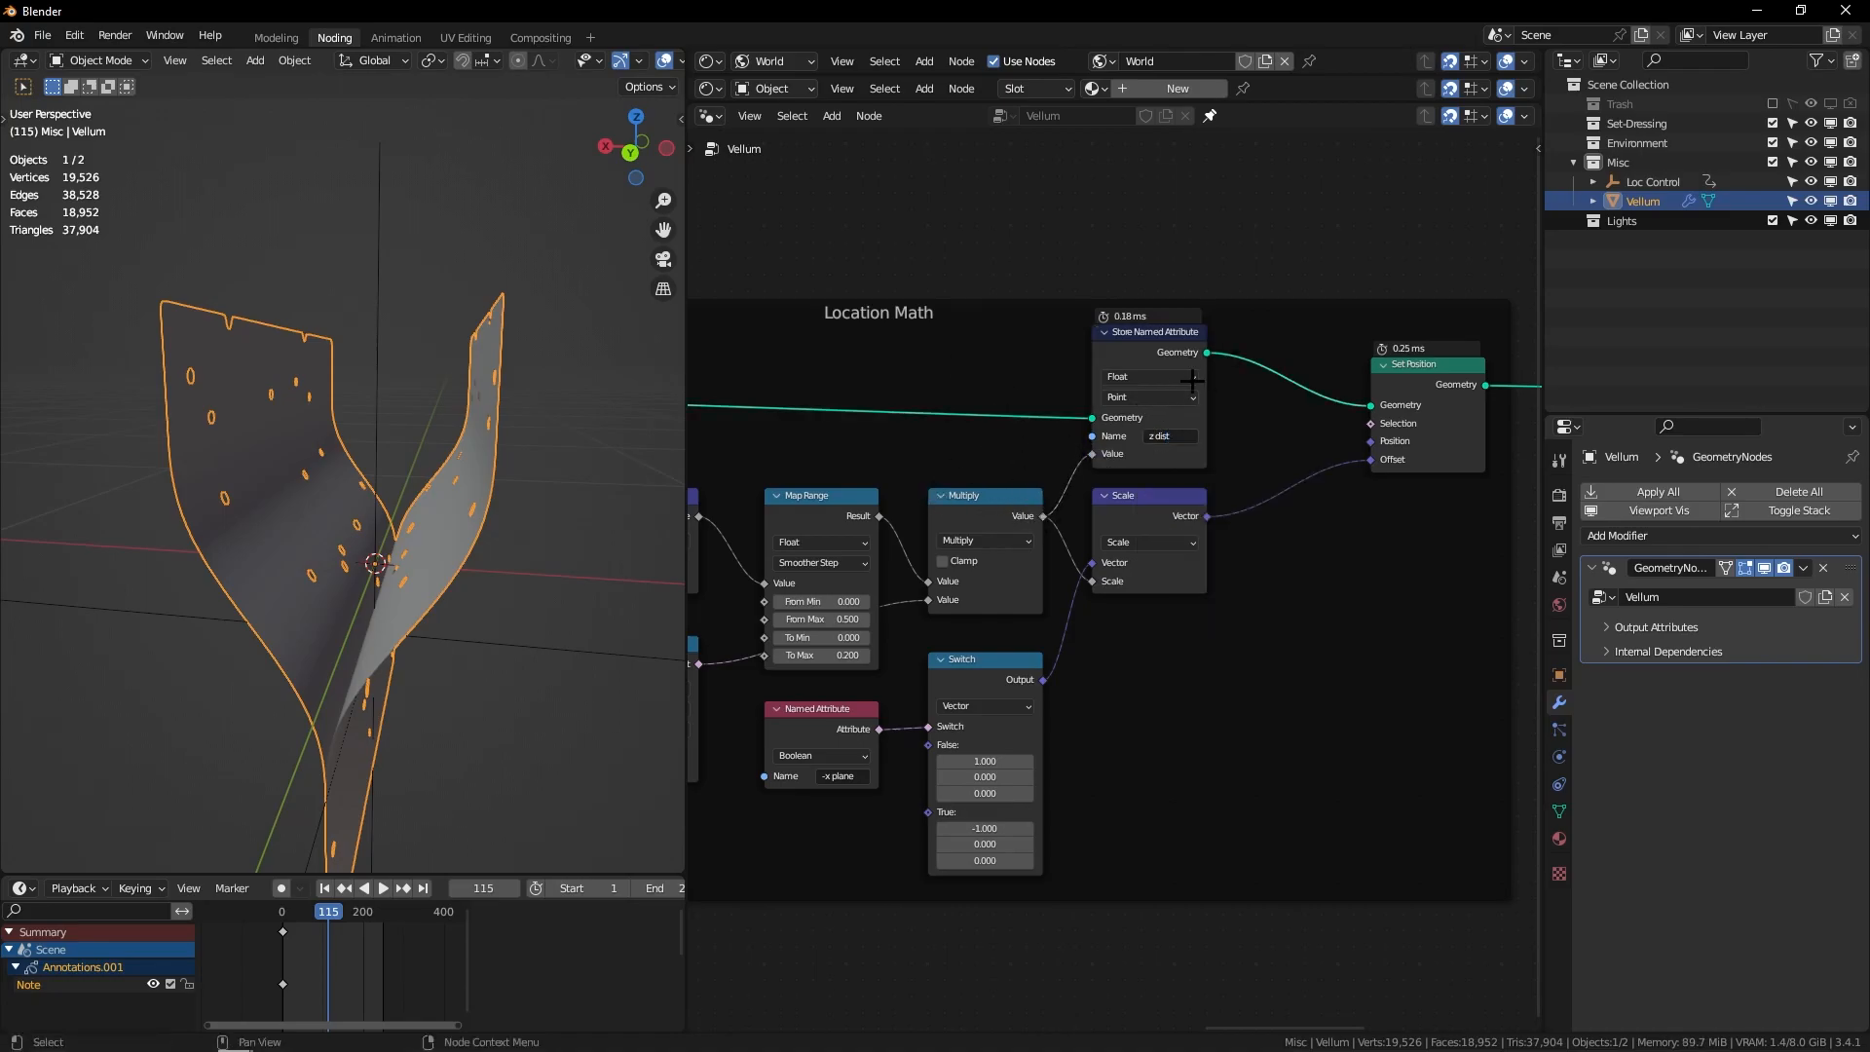
# Step: Move the Group Output node along X to make room after the frame, and widen the node editor area
pyautogui.moveTo(324, 537); pyautogui.dragTo(502, 498, button='middle')
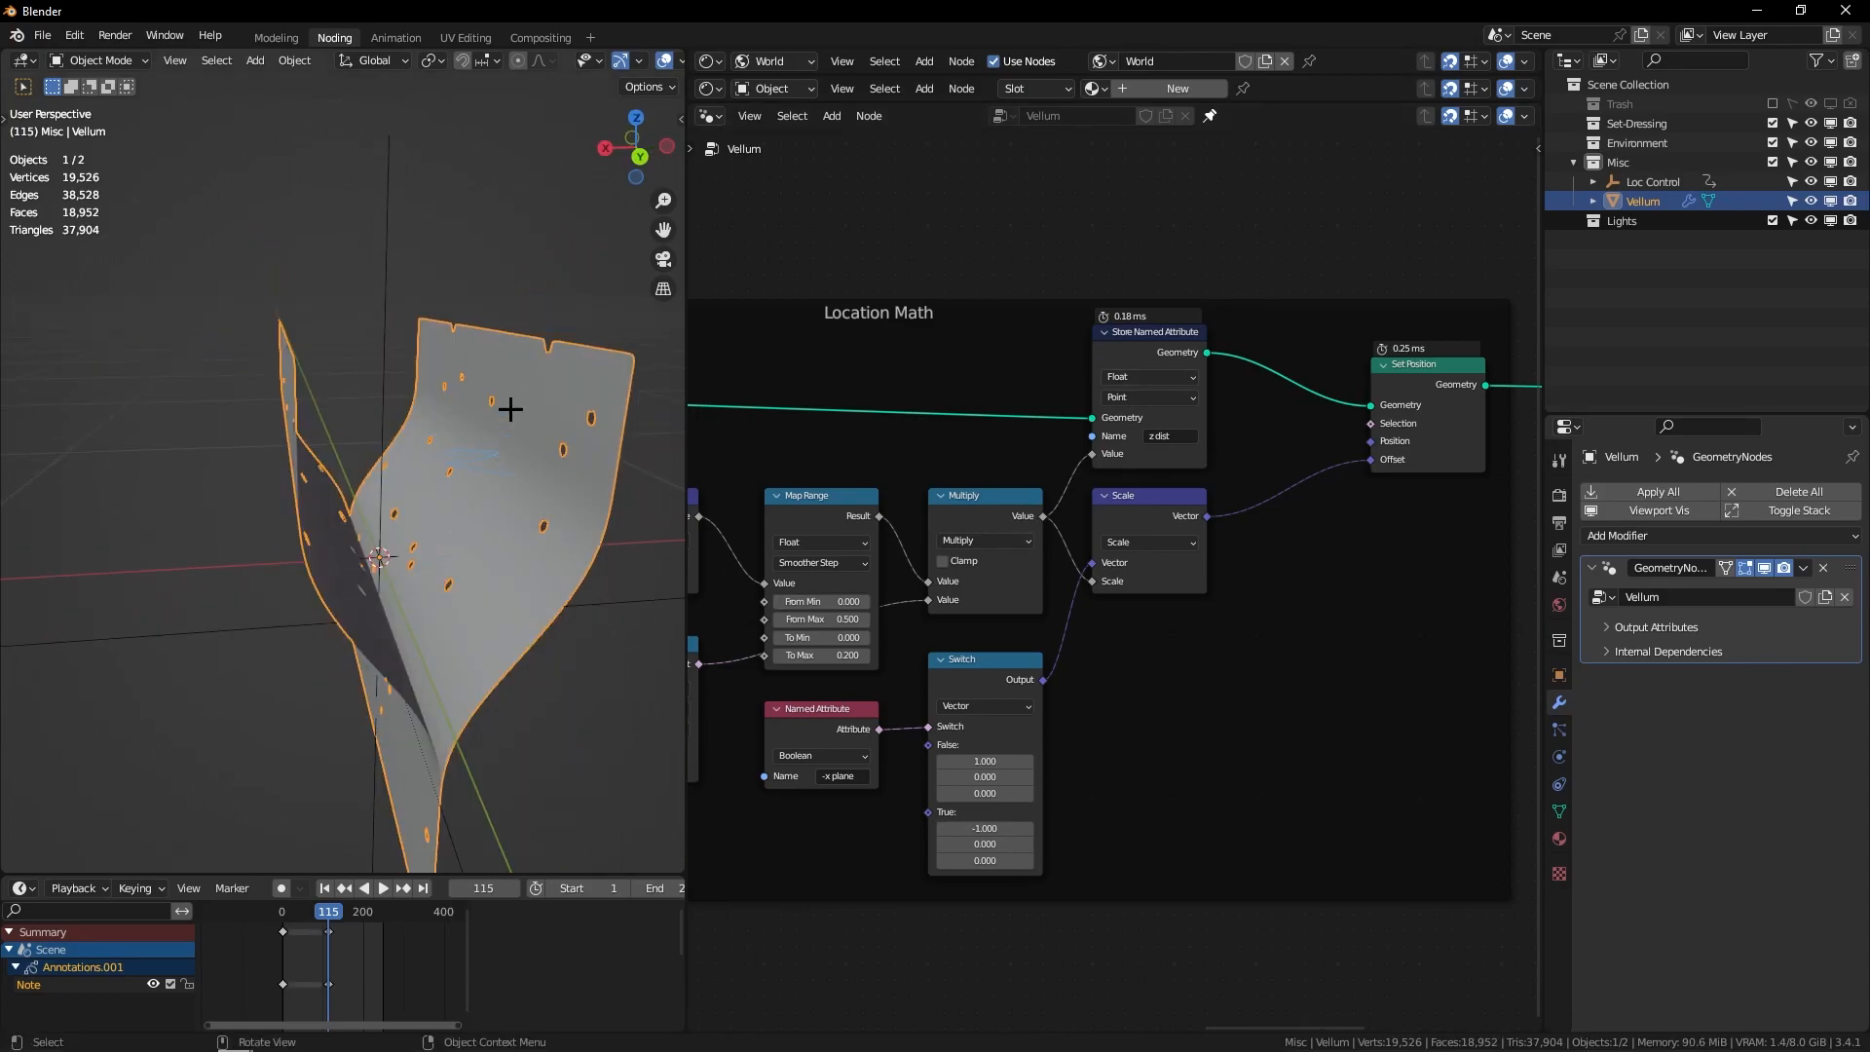
pyautogui.moveTo(497, 424); pyautogui.dragTo(523, 455, button='middle')
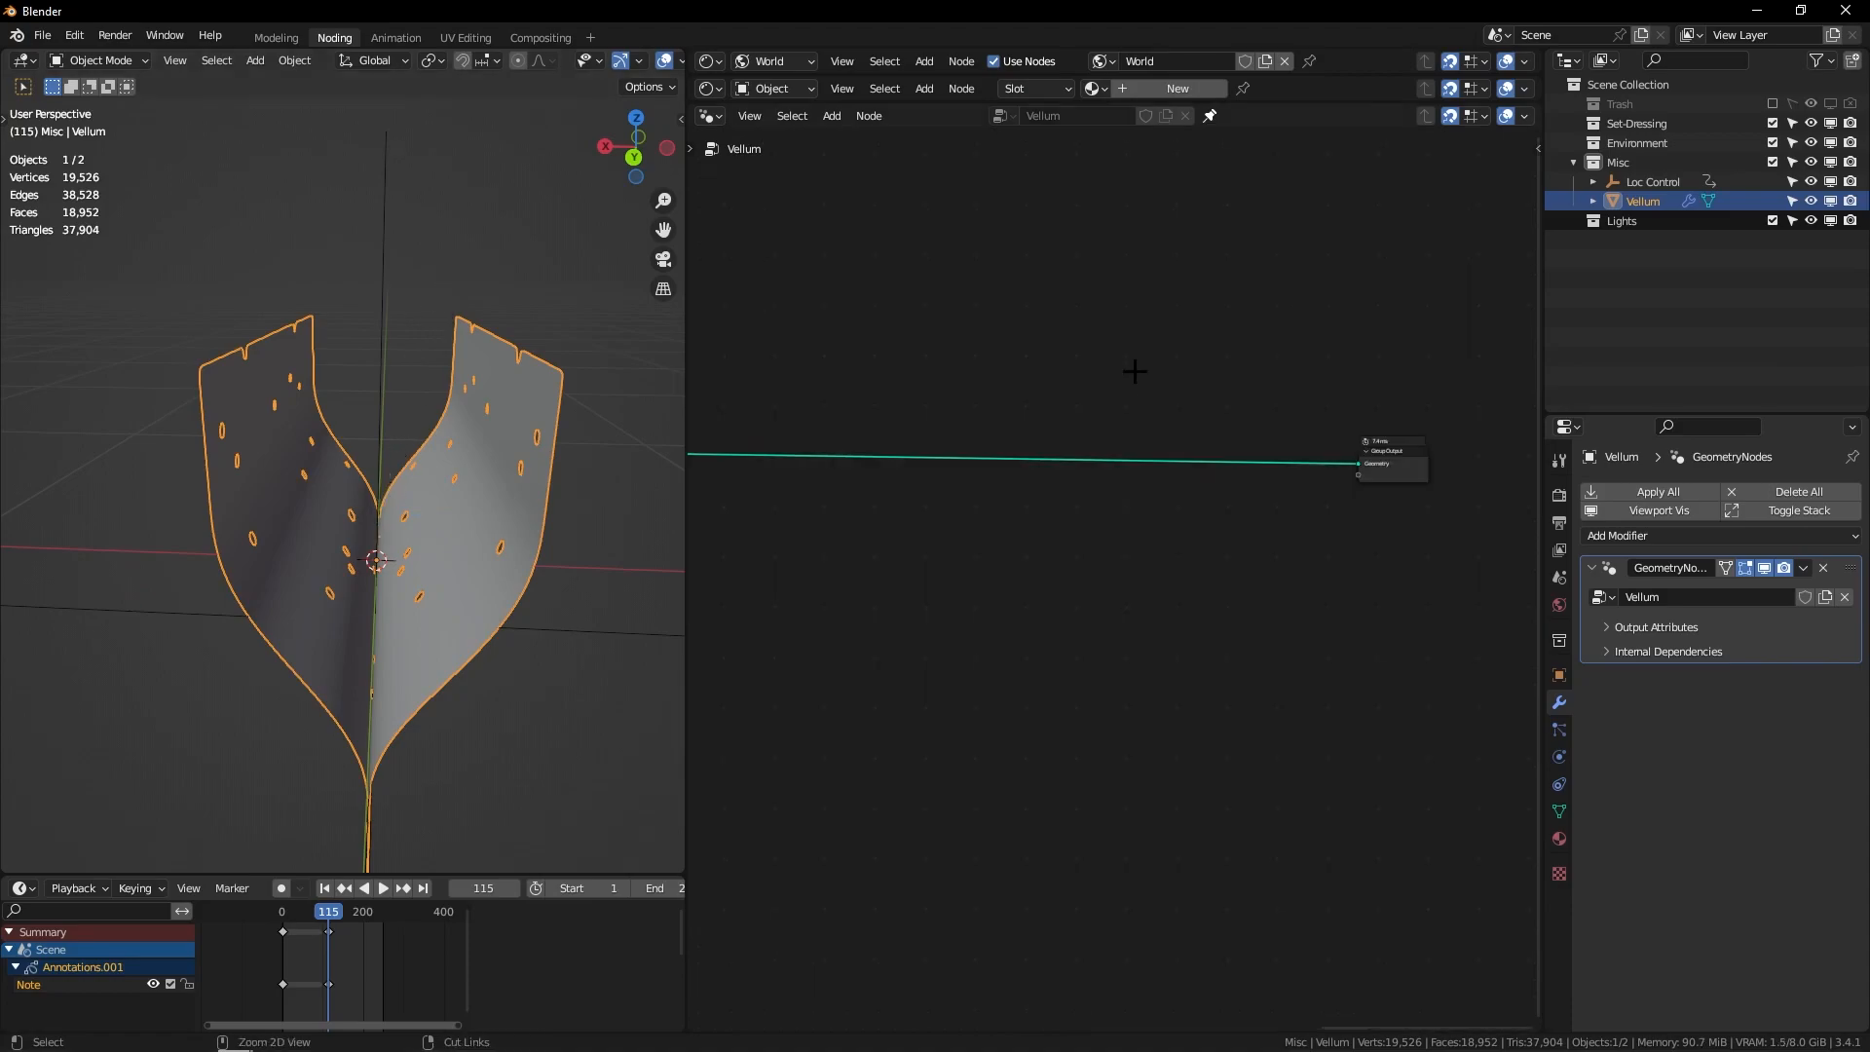
pyautogui.scroll(-8, 1148, 574)
pyautogui.click(1263, 517)
pyautogui.press('g')
pyautogui.press('x')
pyautogui.click(1273, 561)
pyautogui.moveTo(1269, 558); pyautogui.dragTo(1086, 584, button='middle')
pyautogui.scroll(3, 1079, 579)
pyautogui.scroll(3, 1053, 542)
pyautogui.moveTo(682, 432); pyautogui.dragTo(546, 418)
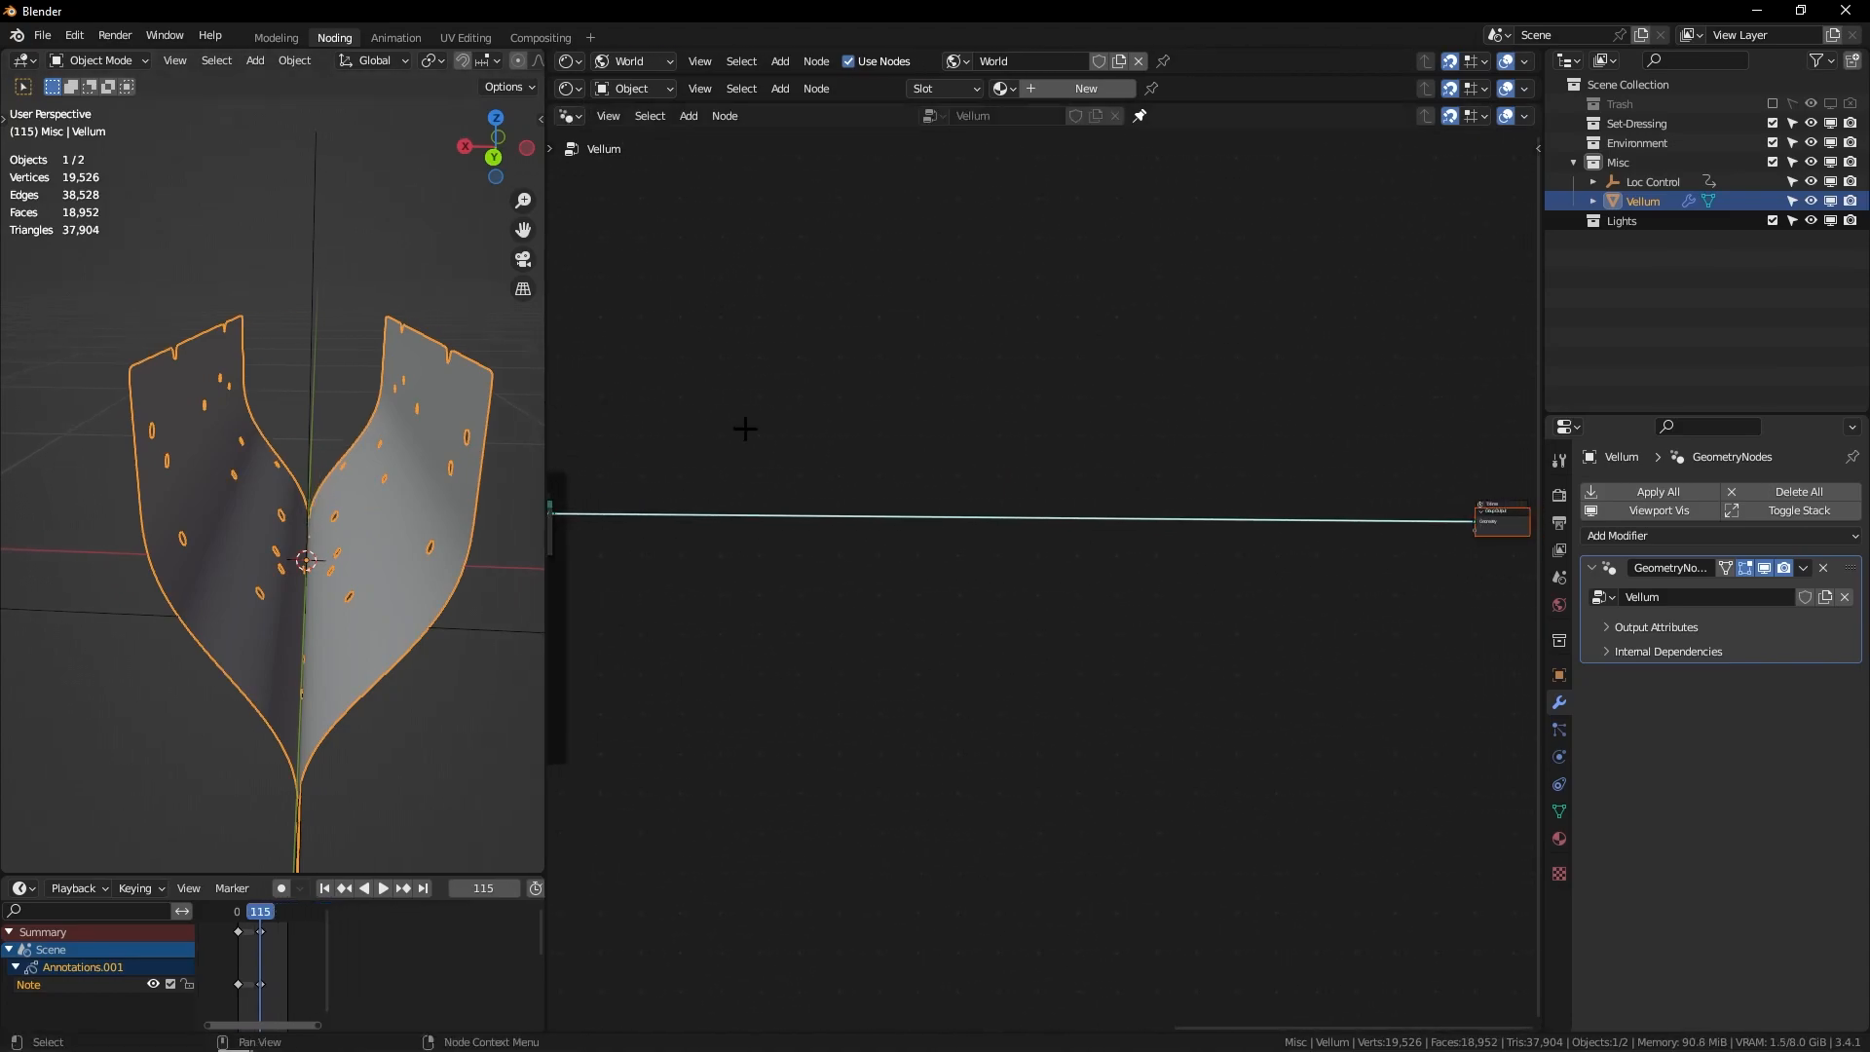
# Step: Insert a second Set Position node on the geometry link directly before the Group Output
pyautogui.hotkey('shift', 'a')
pyautogui.write('sset p')
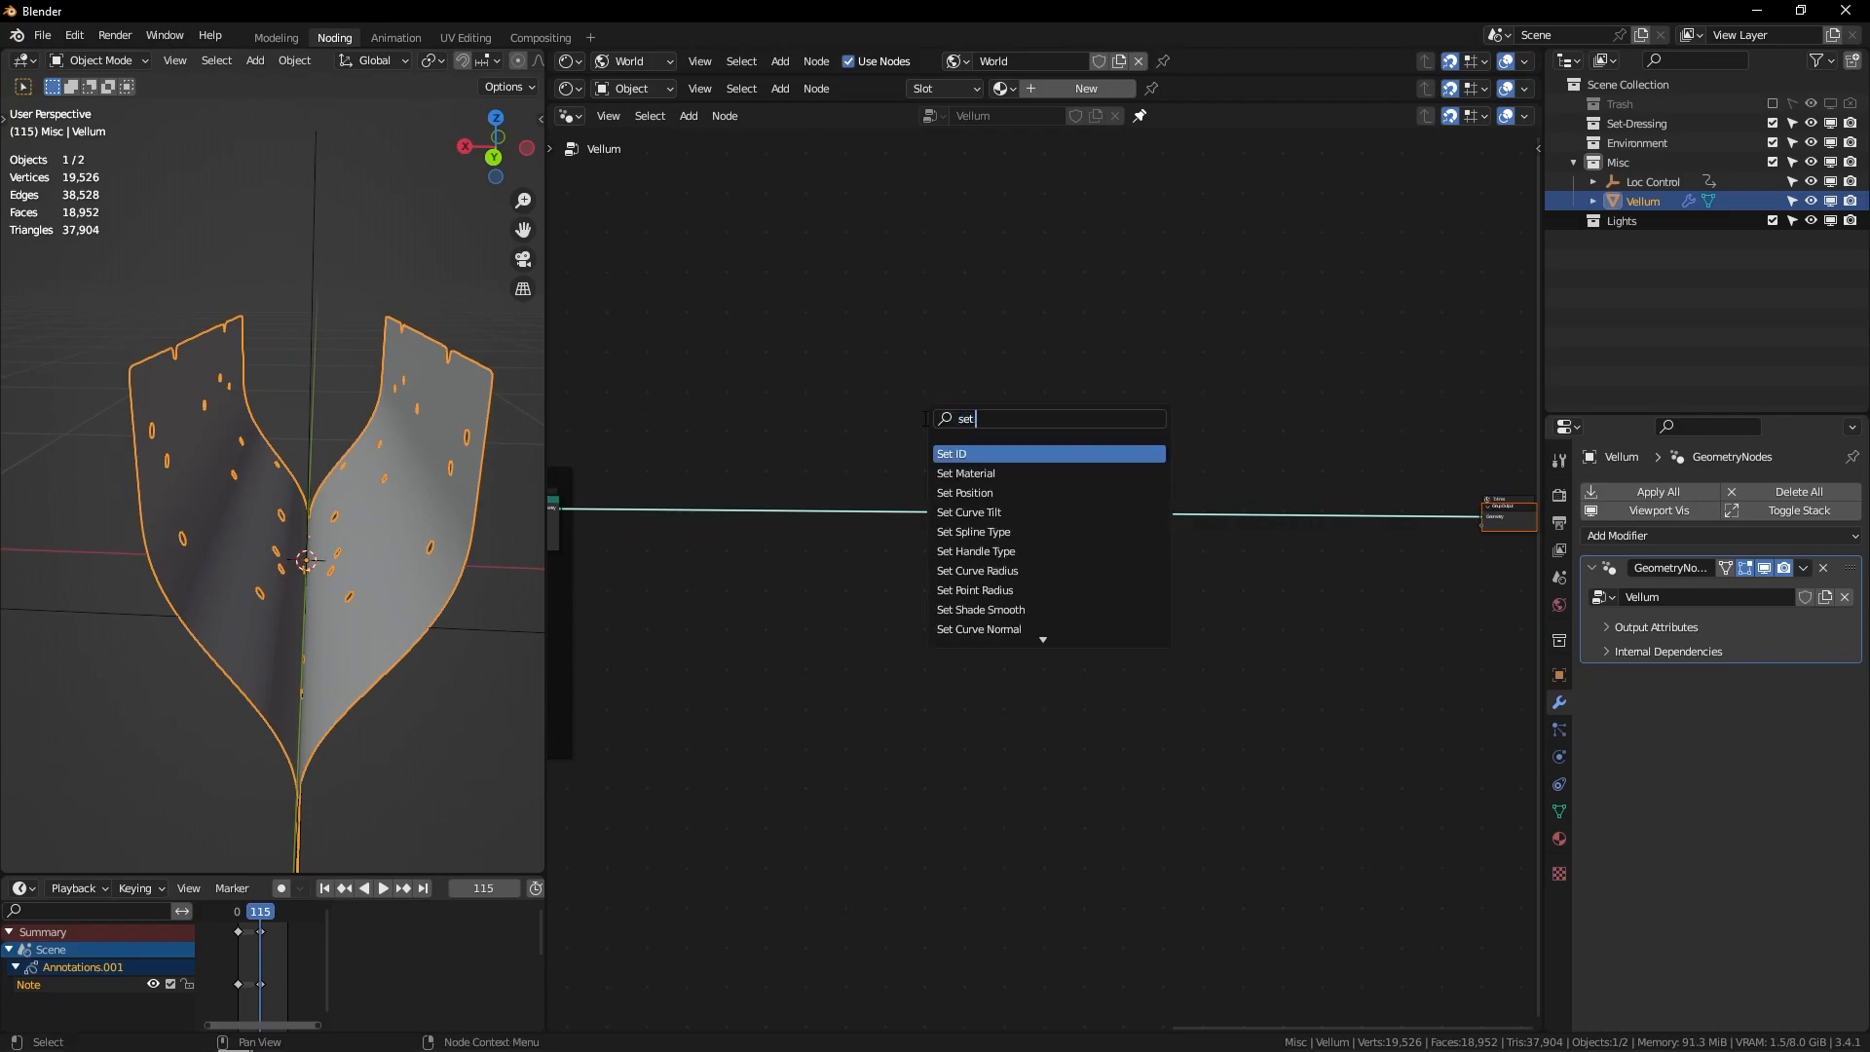
pyautogui.press('Return')
pyautogui.click(1413, 494)
# Step: Add a Position node below the geometry link, between the frame and the new Set Position node
pyautogui.hotkey('shift', 'a')
pyautogui.write('rot')
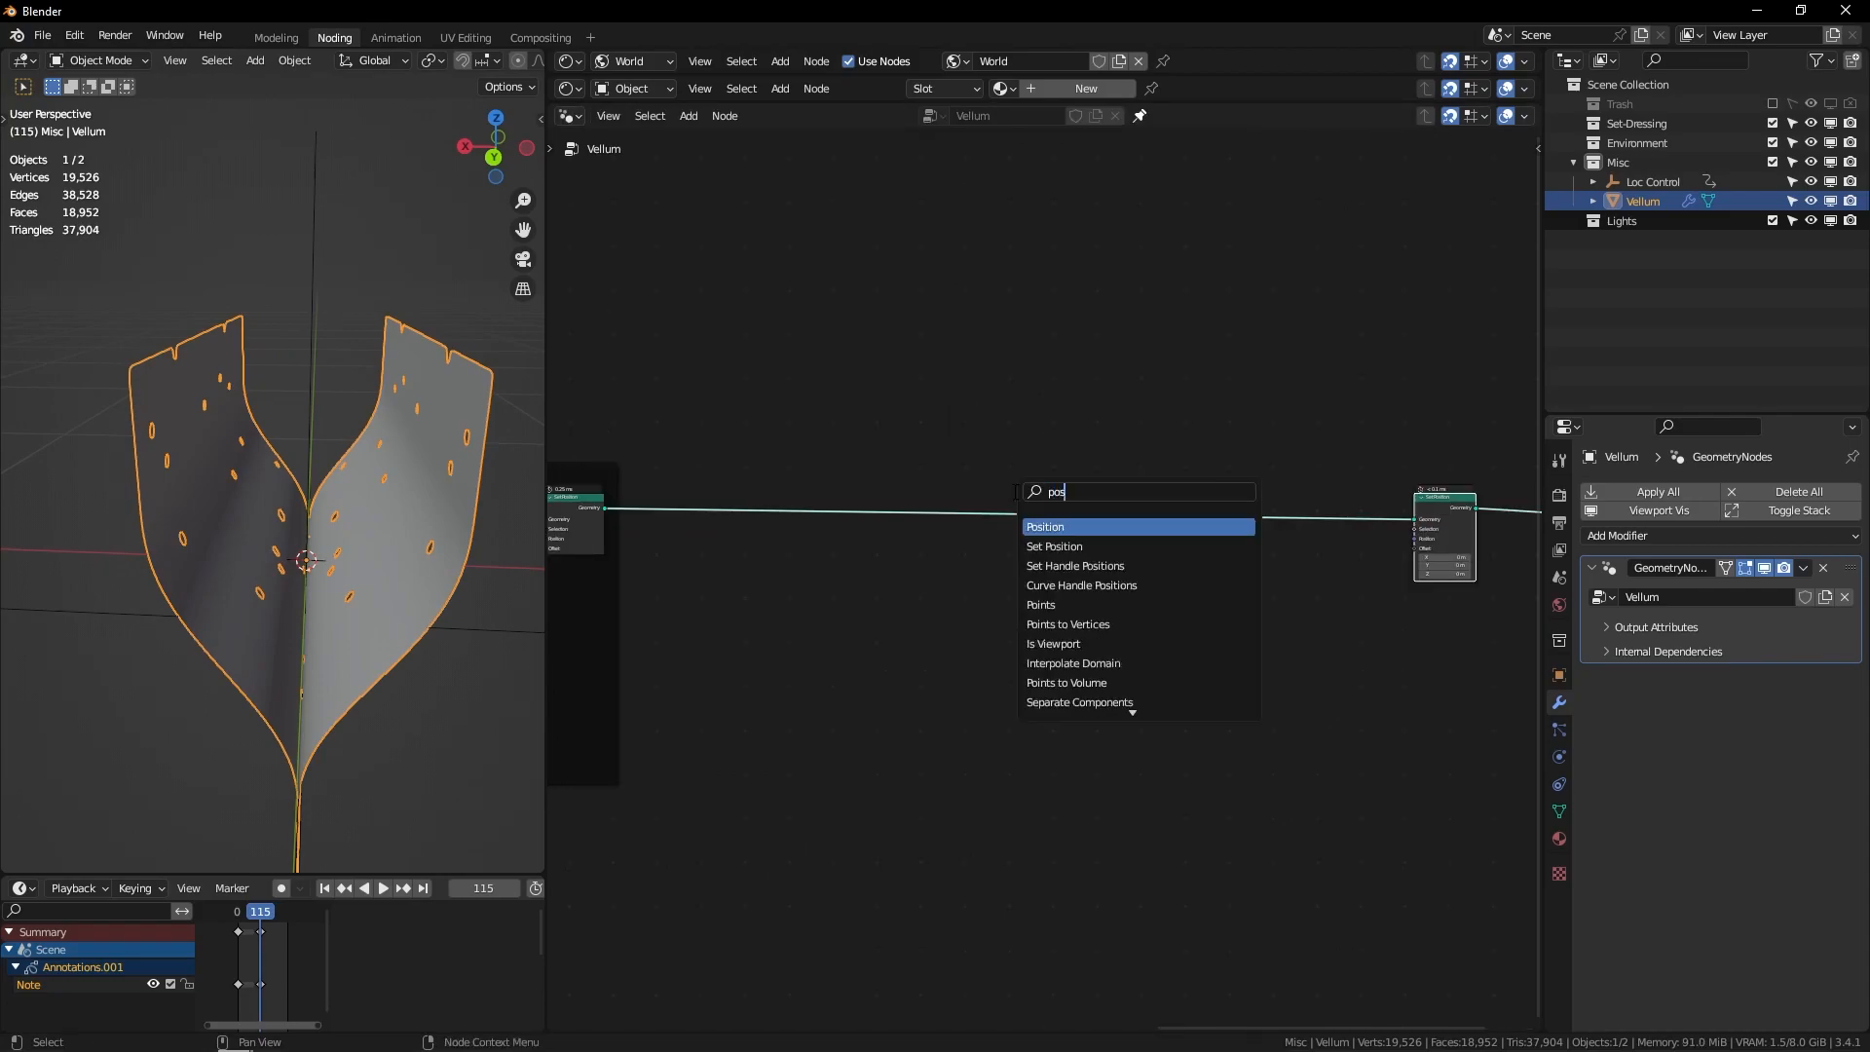
pyautogui.press('Return')
pyautogui.click(863, 583)
# Step: Feed Position into a new Vector Math Multiply node whose second vector is 0, 1, 1
pyautogui.scroll(7, 914, 568)
pyautogui.moveTo(839, 588); pyautogui.dragTo(709, 534)
pyautogui.write('vector')
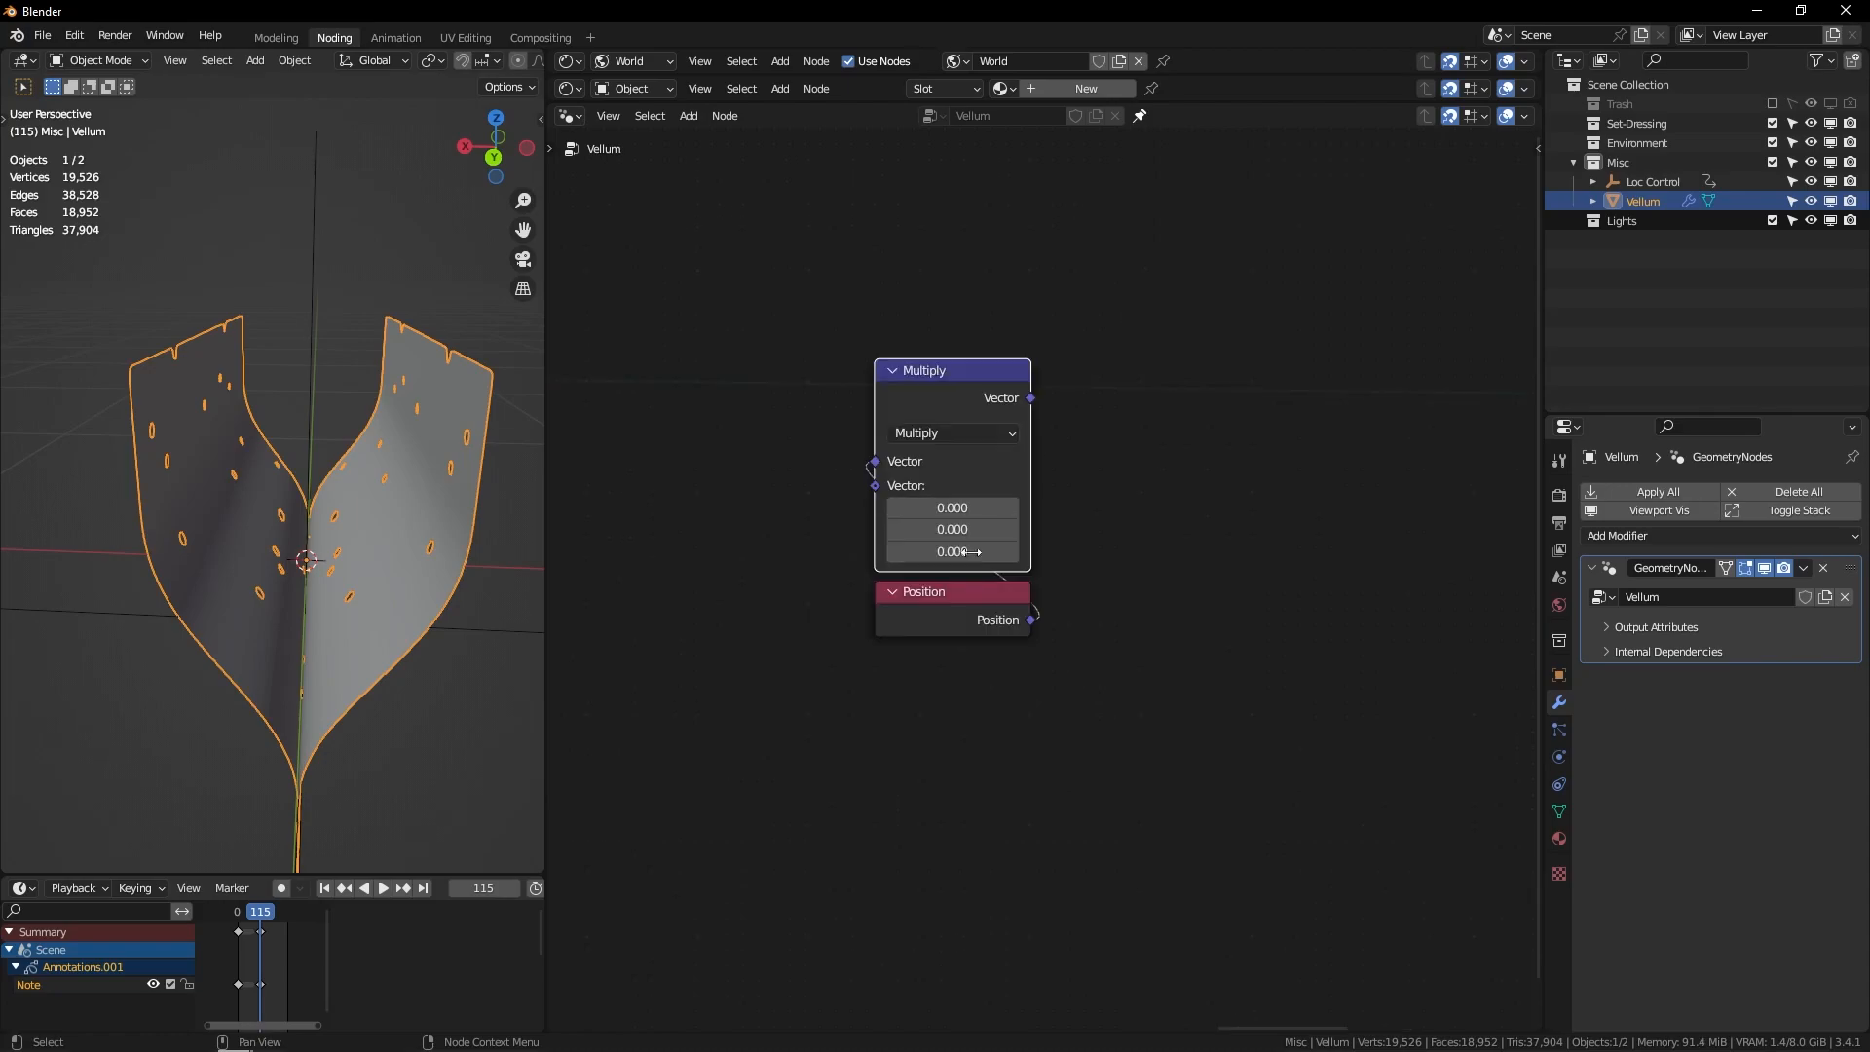
pyautogui.moveTo(933, 529); pyautogui.dragTo(932, 547)
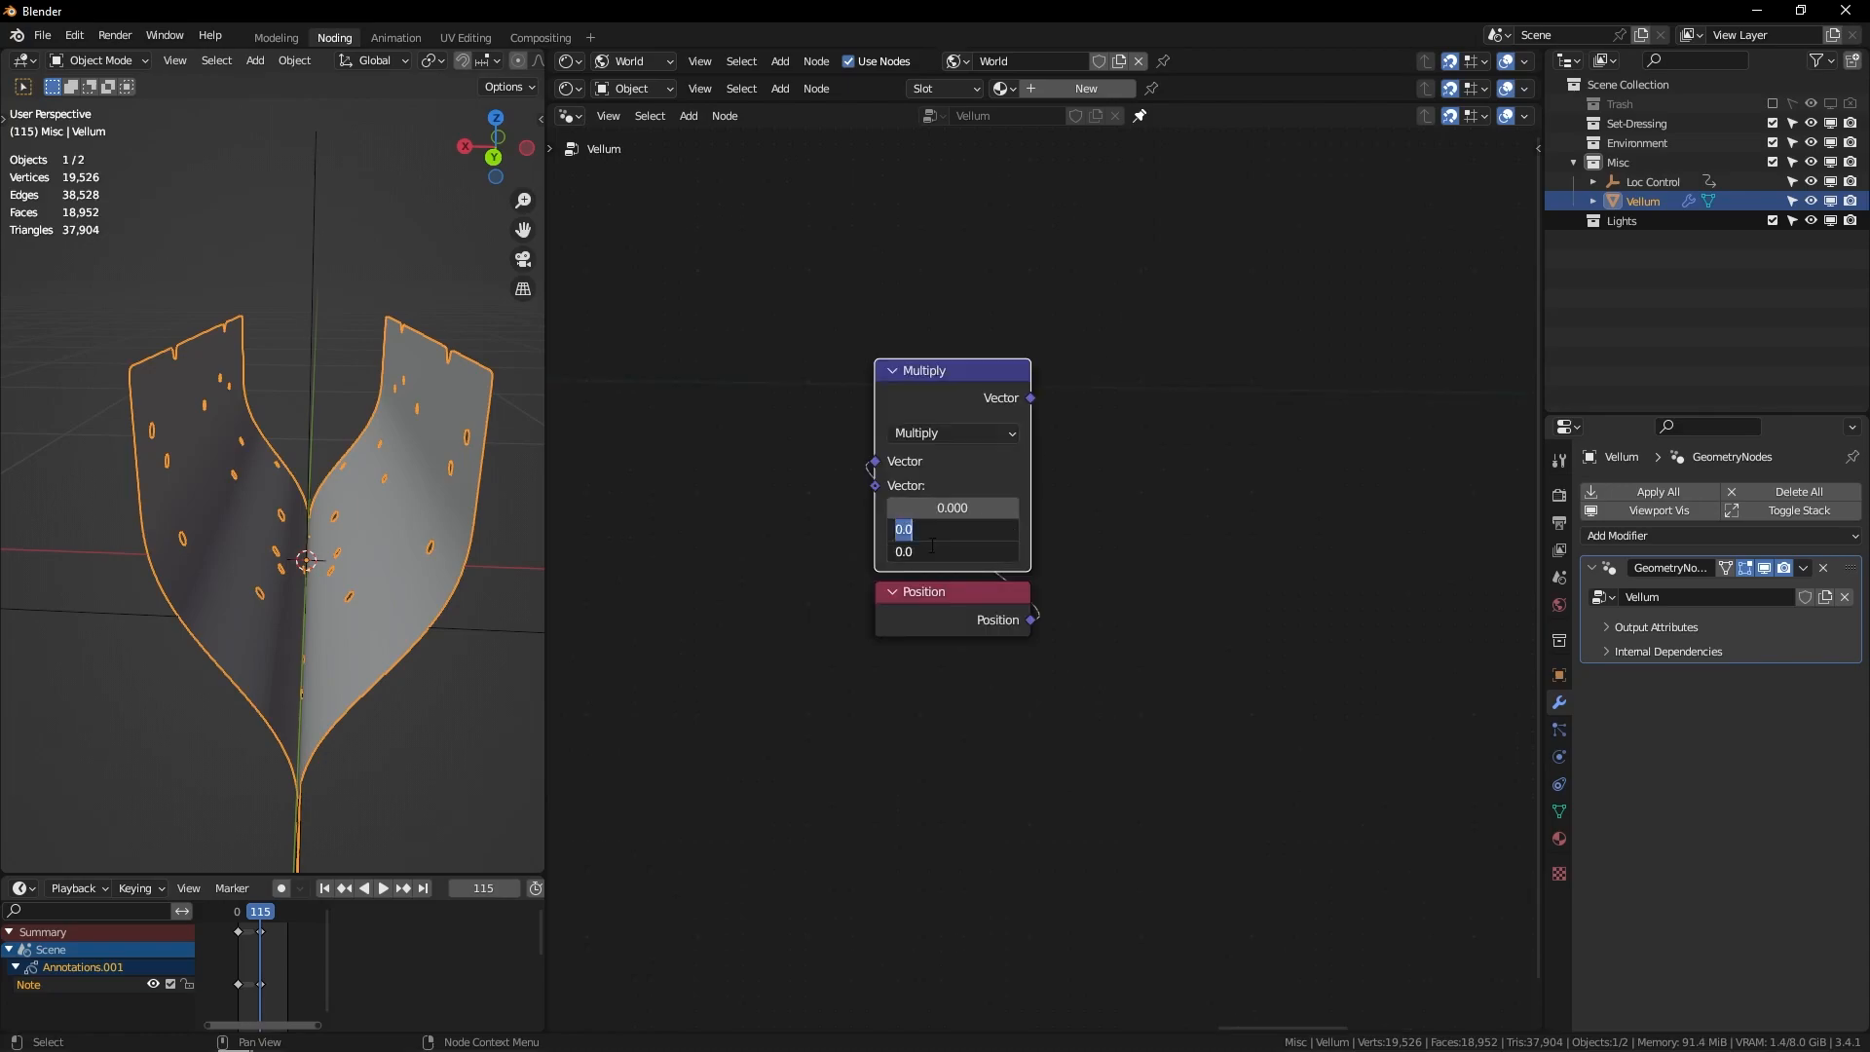
pyautogui.write('1')
pyautogui.press('Return')
pyautogui.scroll(-2, 1045, 524)
pyautogui.click(1045, 524)
# Step: Add a Vector Math Distance node fed by the new Multiply node's Vector output
pyautogui.scroll(-3, 1020, 538)
pyautogui.moveTo(1020, 537); pyautogui.dragTo(902, 511, button='middle')
pyautogui.moveTo(866, 468); pyautogui.dragTo(910, 480)
pyautogui.write('dist')
pyautogui.press('Return')
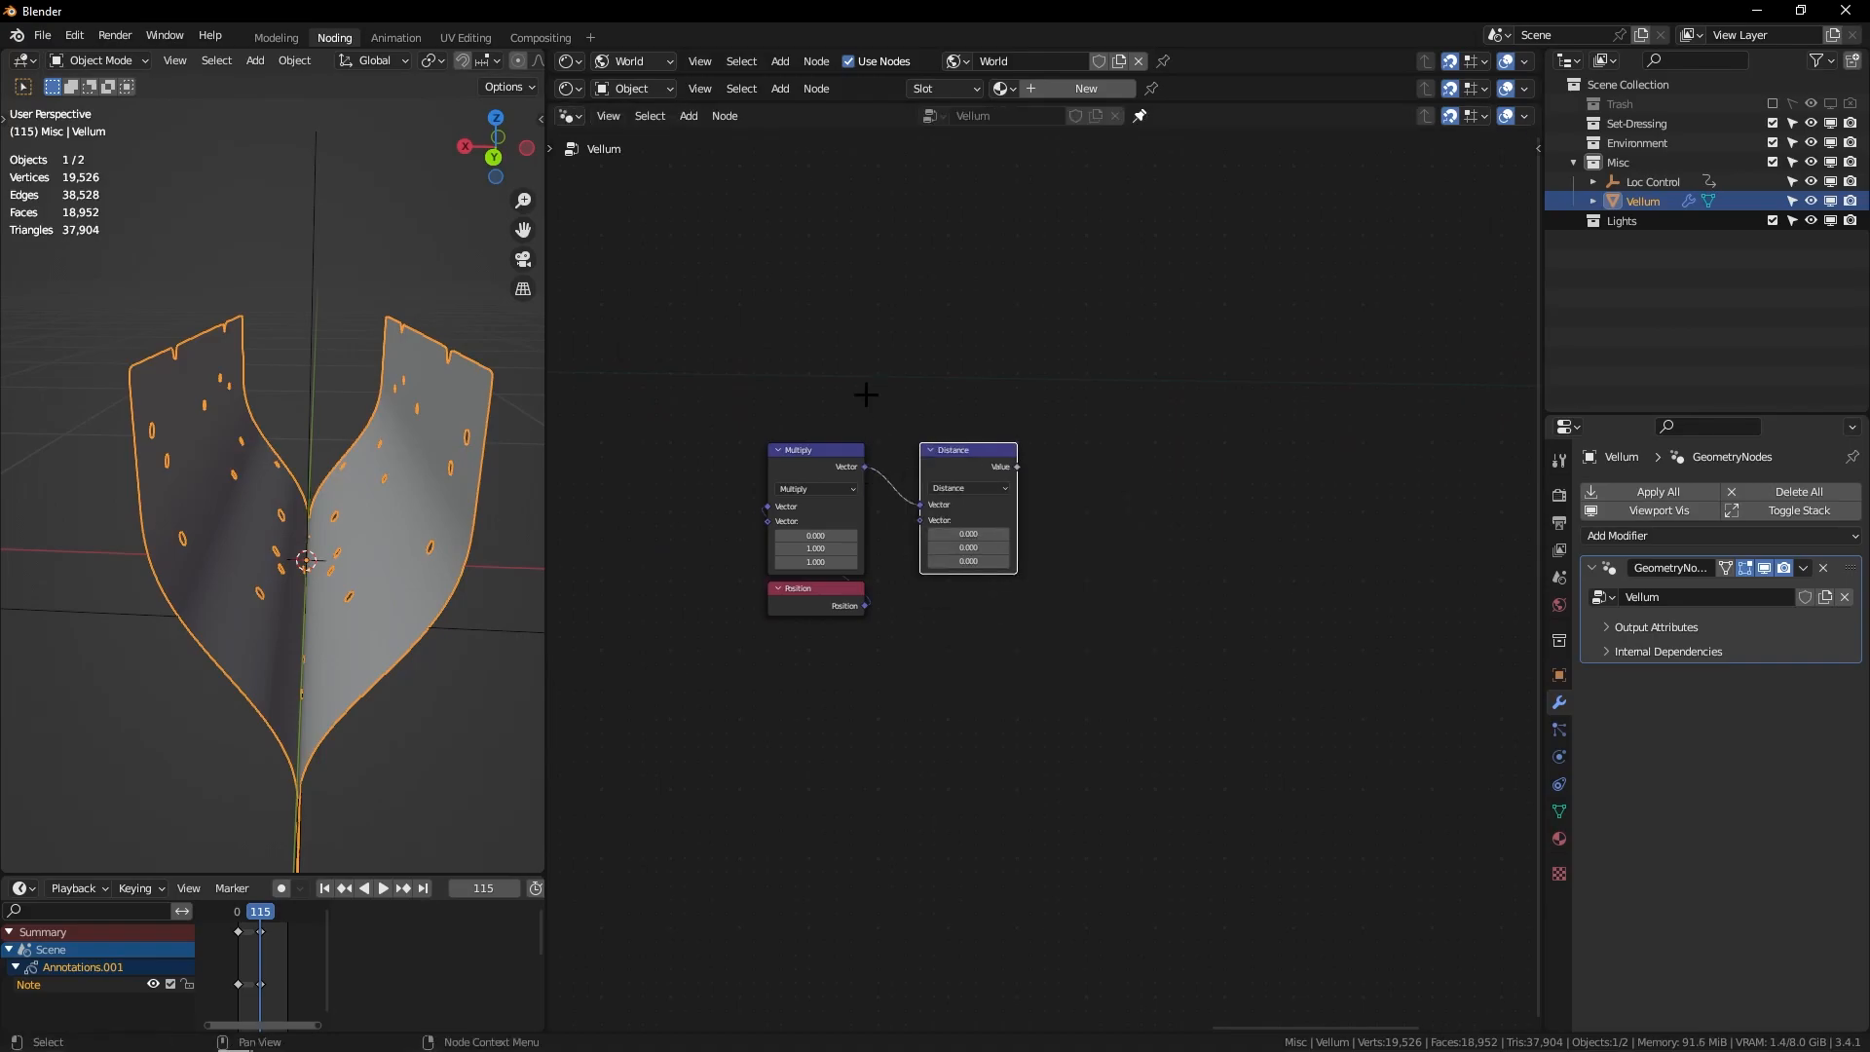
pyautogui.press('d')
pyautogui.moveTo(734, 579); pyautogui.dragTo(738, 445)
pyautogui.hotkey('ctrl', 'z')
# Step: Connect the Position output to the Distance node's second Vector input, and erase the annotation strokes in the viewport
pyautogui.moveTo(863, 606); pyautogui.dragTo(920, 520)
pyautogui.moveTo(513, 559); pyautogui.dragTo(373, 498, button='middle')
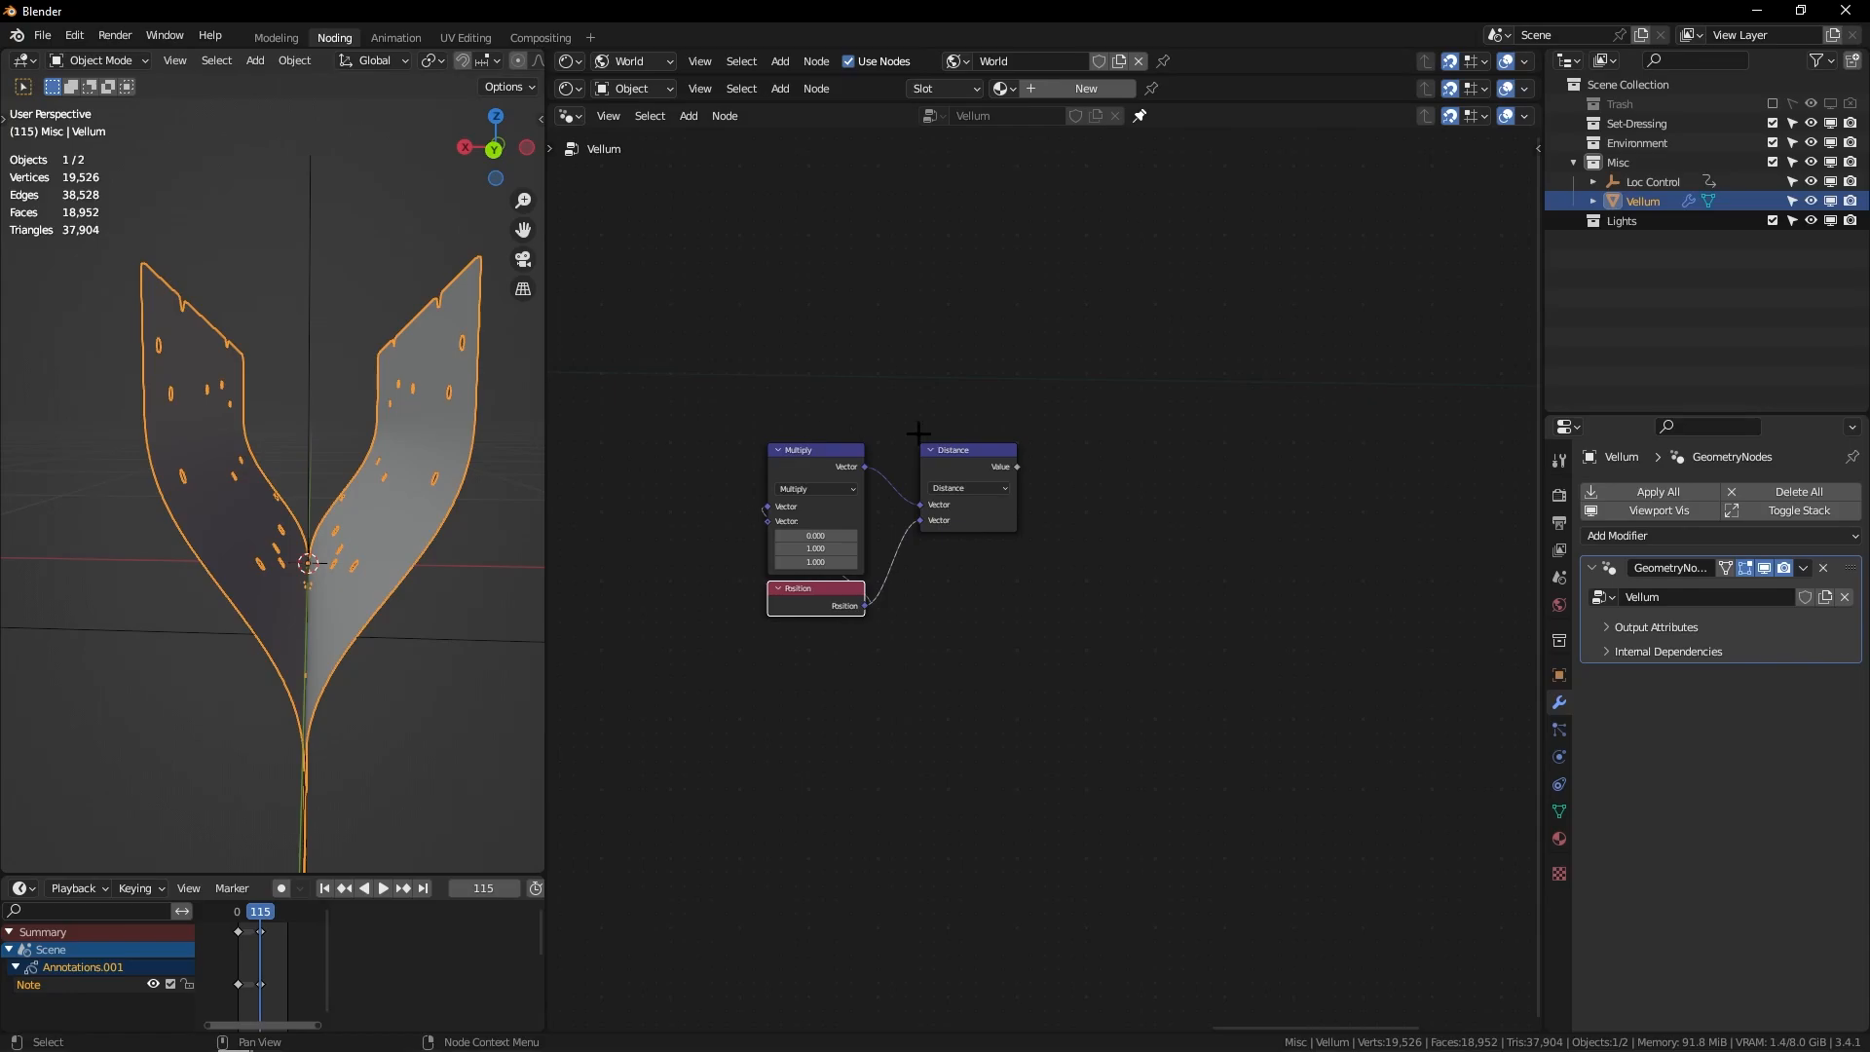
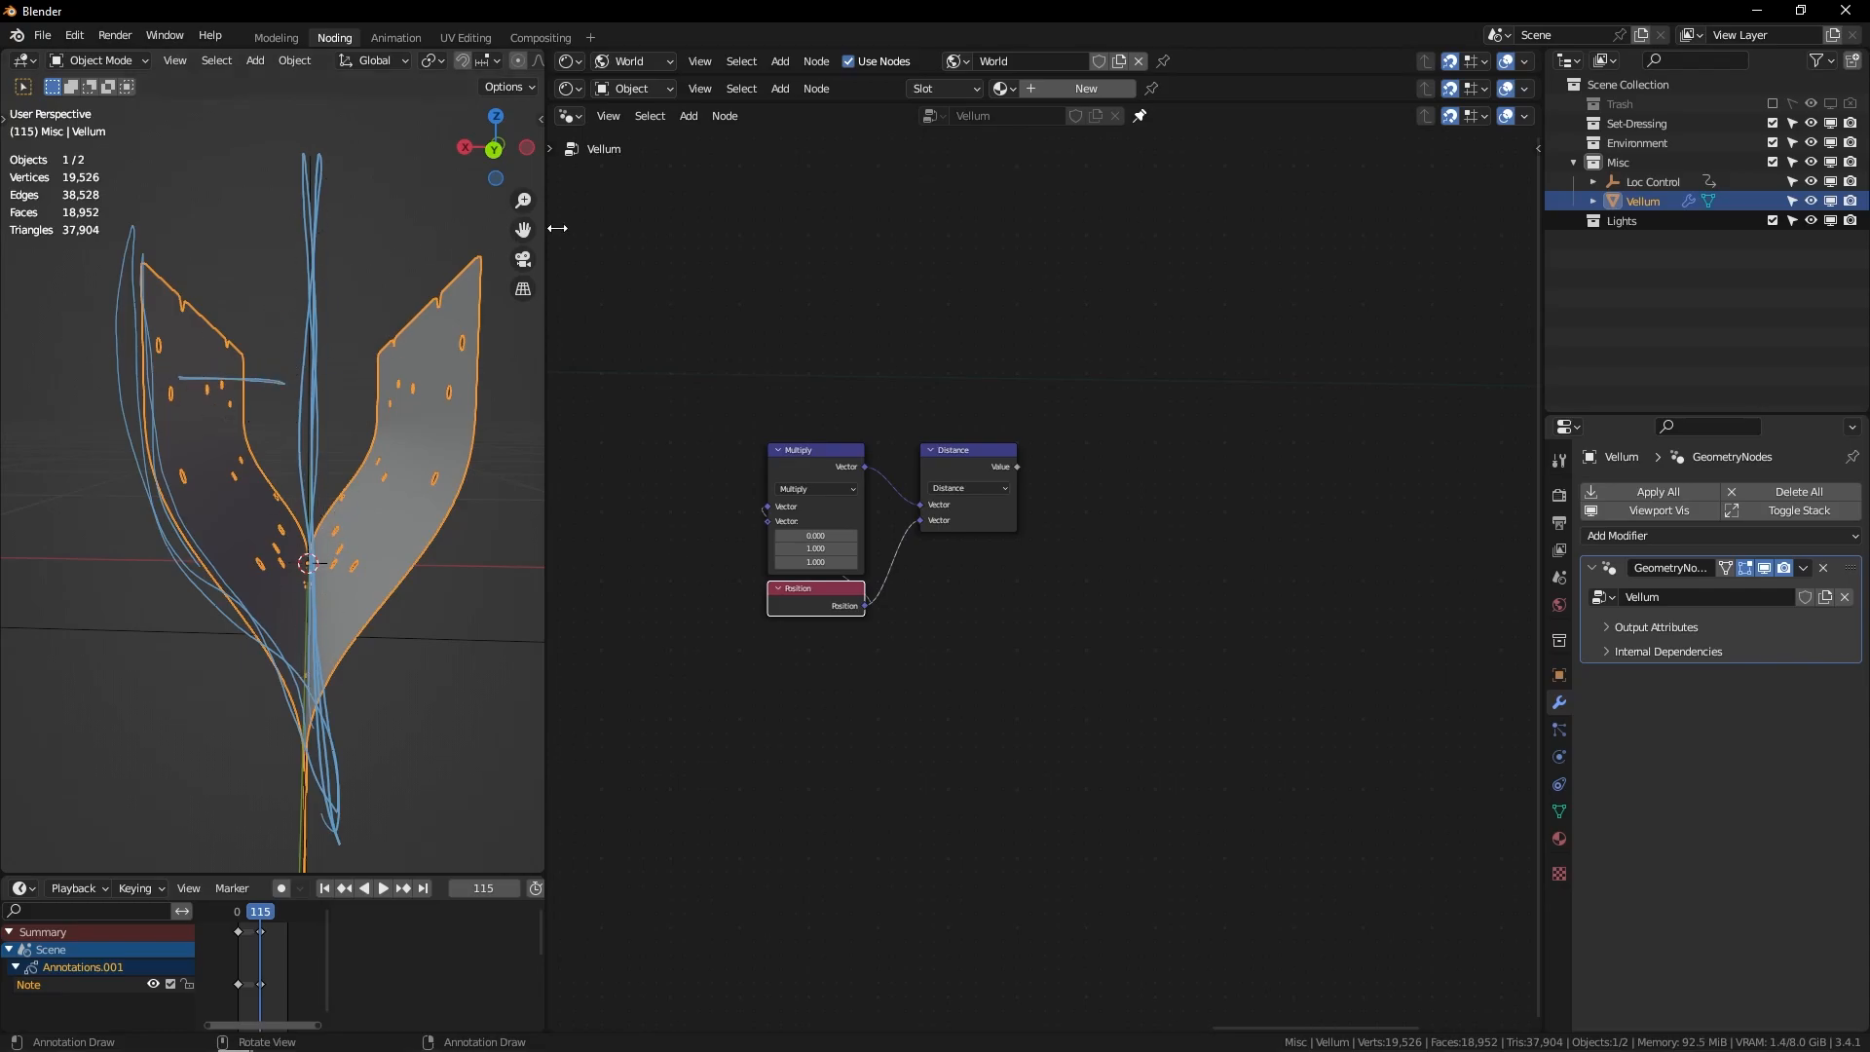
pyautogui.moveTo(165, 255)
pyautogui.keyDown('ctrl'); pyautogui.mouseDown()
pyautogui.moveTo(272, 584)
pyautogui.moveTo(311, 255)
pyautogui.mouseUp(); pyautogui.keyUp('ctrl')
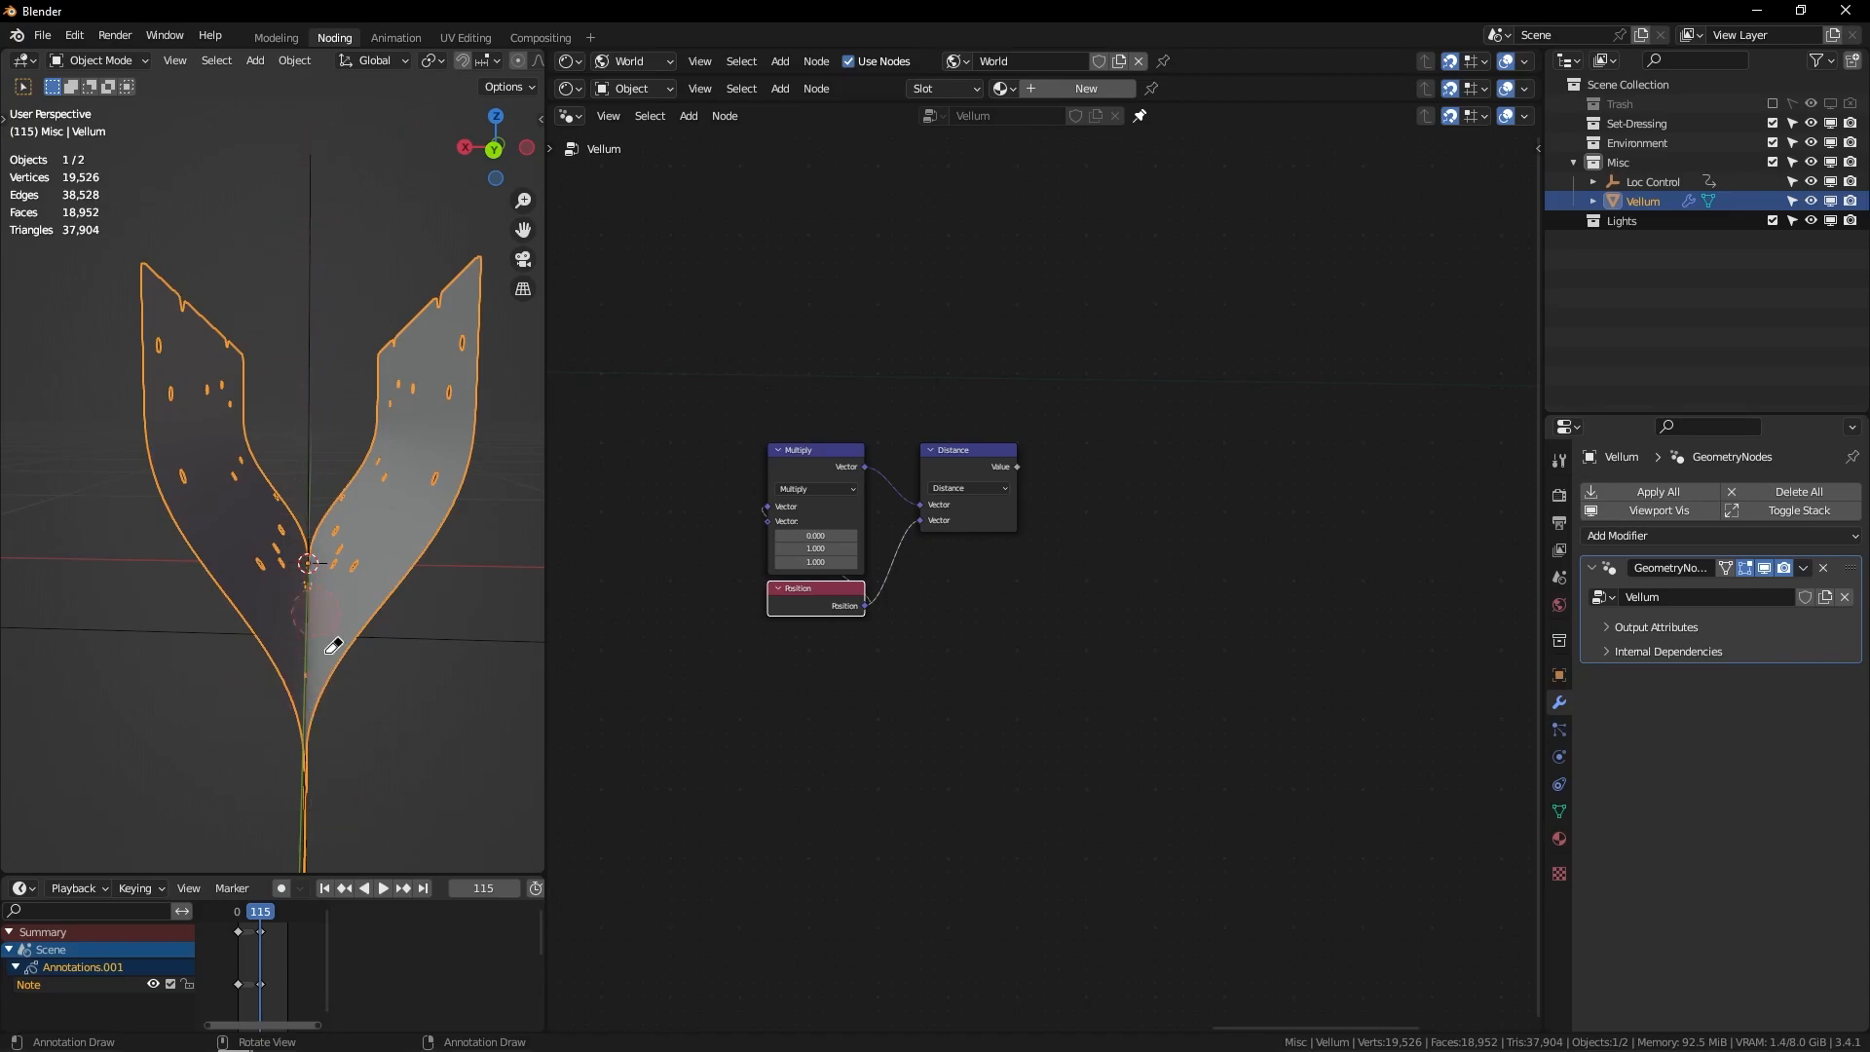
# Step: Preview the Distance values on the peeled geometry with a temporary Viewer node, scrub to frame 123, and delete the Viewer
pyautogui.moveTo(342, 321); pyautogui.dragTo(330, 327, button='middle')
pyautogui.keyDown('ctrl'); pyautogui.keyDown('shift'); pyautogui.click(979, 477); pyautogui.keyUp('shift'); pyautogui.keyUp('ctrl')
pyautogui.scroll(-13, 1120, 497)
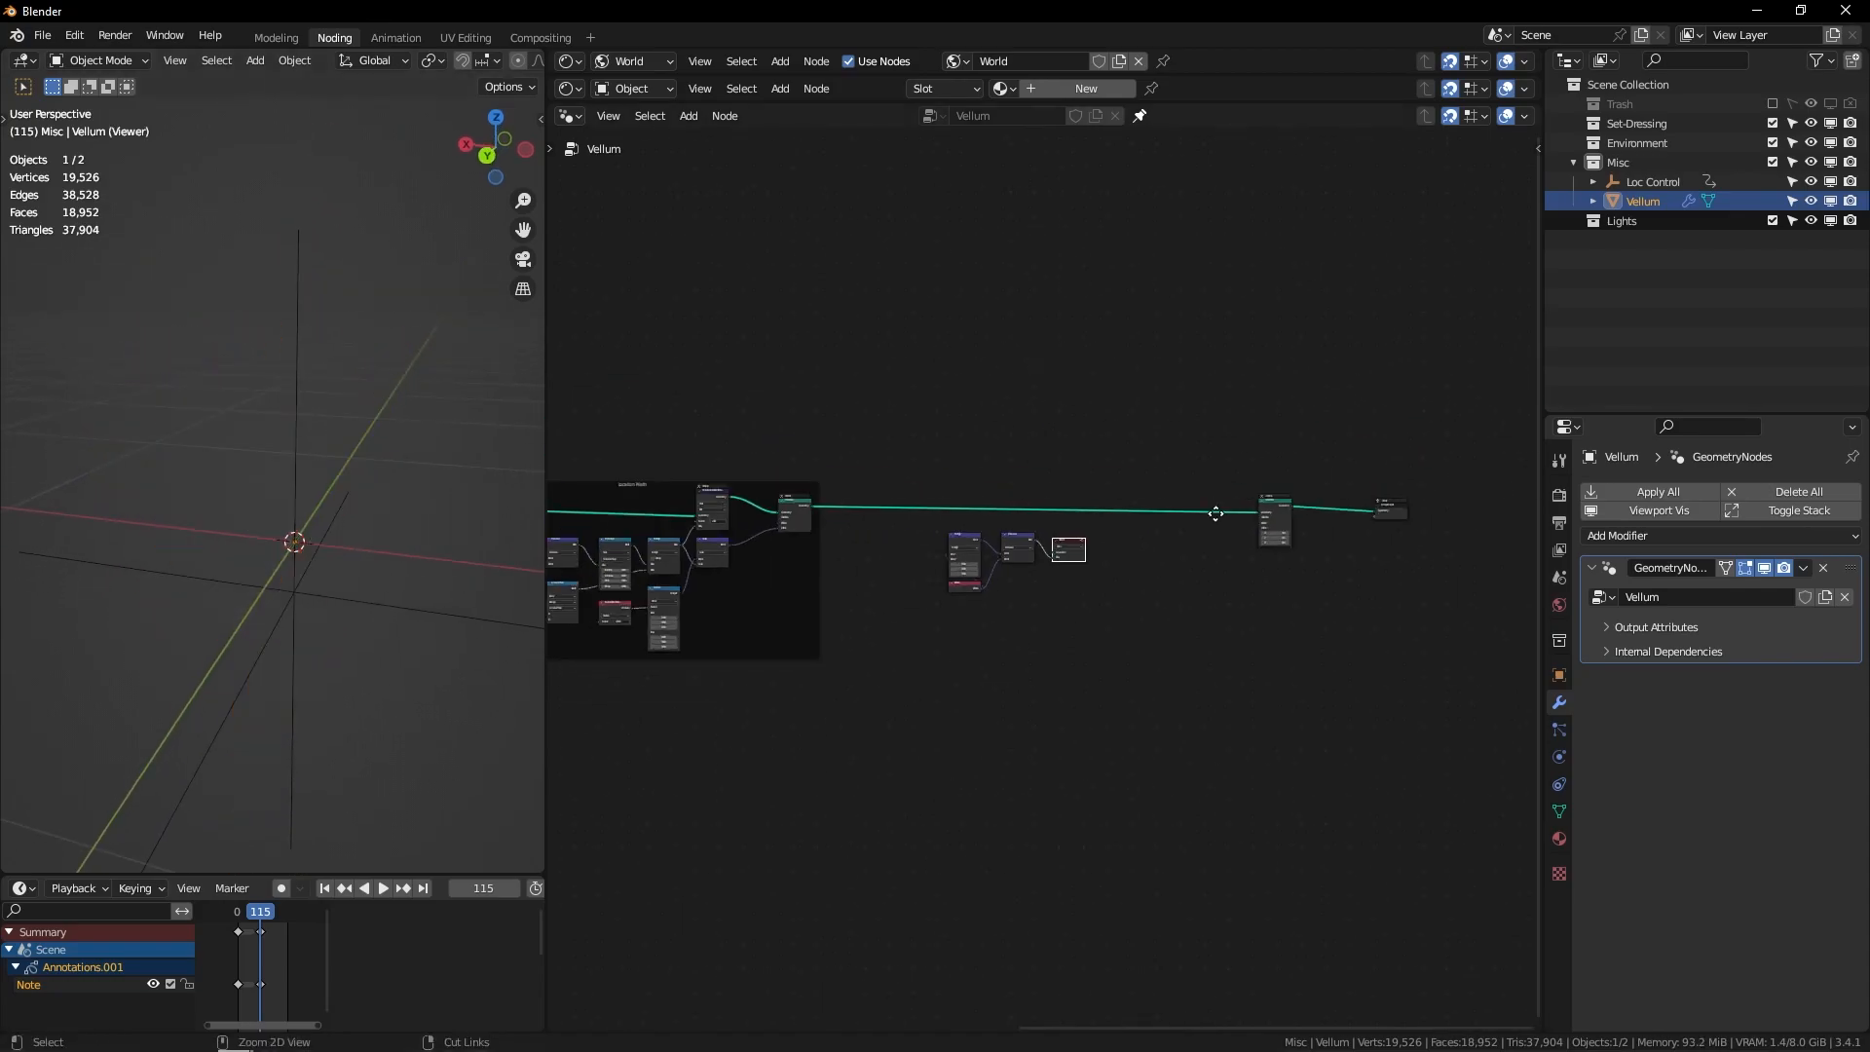
pyautogui.moveTo(1214, 509); pyautogui.dragTo(1121, 489, button='middle')
pyautogui.keyDown('ctrl'); pyautogui.keyDown('shift'); pyautogui.click(1181, 495); pyautogui.keyUp('shift'); pyautogui.keyUp('ctrl')
pyautogui.moveTo(985, 518); pyautogui.dragTo(1248, 518)
pyautogui.moveTo(297, 545); pyautogui.dragTo(317, 439, button='middle')
pyautogui.moveTo(258, 905); pyautogui.dragTo(262, 907)
pyautogui.press('x')
# Step: Add a Map Range node after Distance, set it to Smoother Step, and feed it the Distance value
pyautogui.scroll(13, 964, 573)
pyautogui.moveTo(897, 418); pyautogui.dragTo(1030, 476, button='middle')
pyautogui.moveTo(911, 429); pyautogui.dragTo(883, 423)
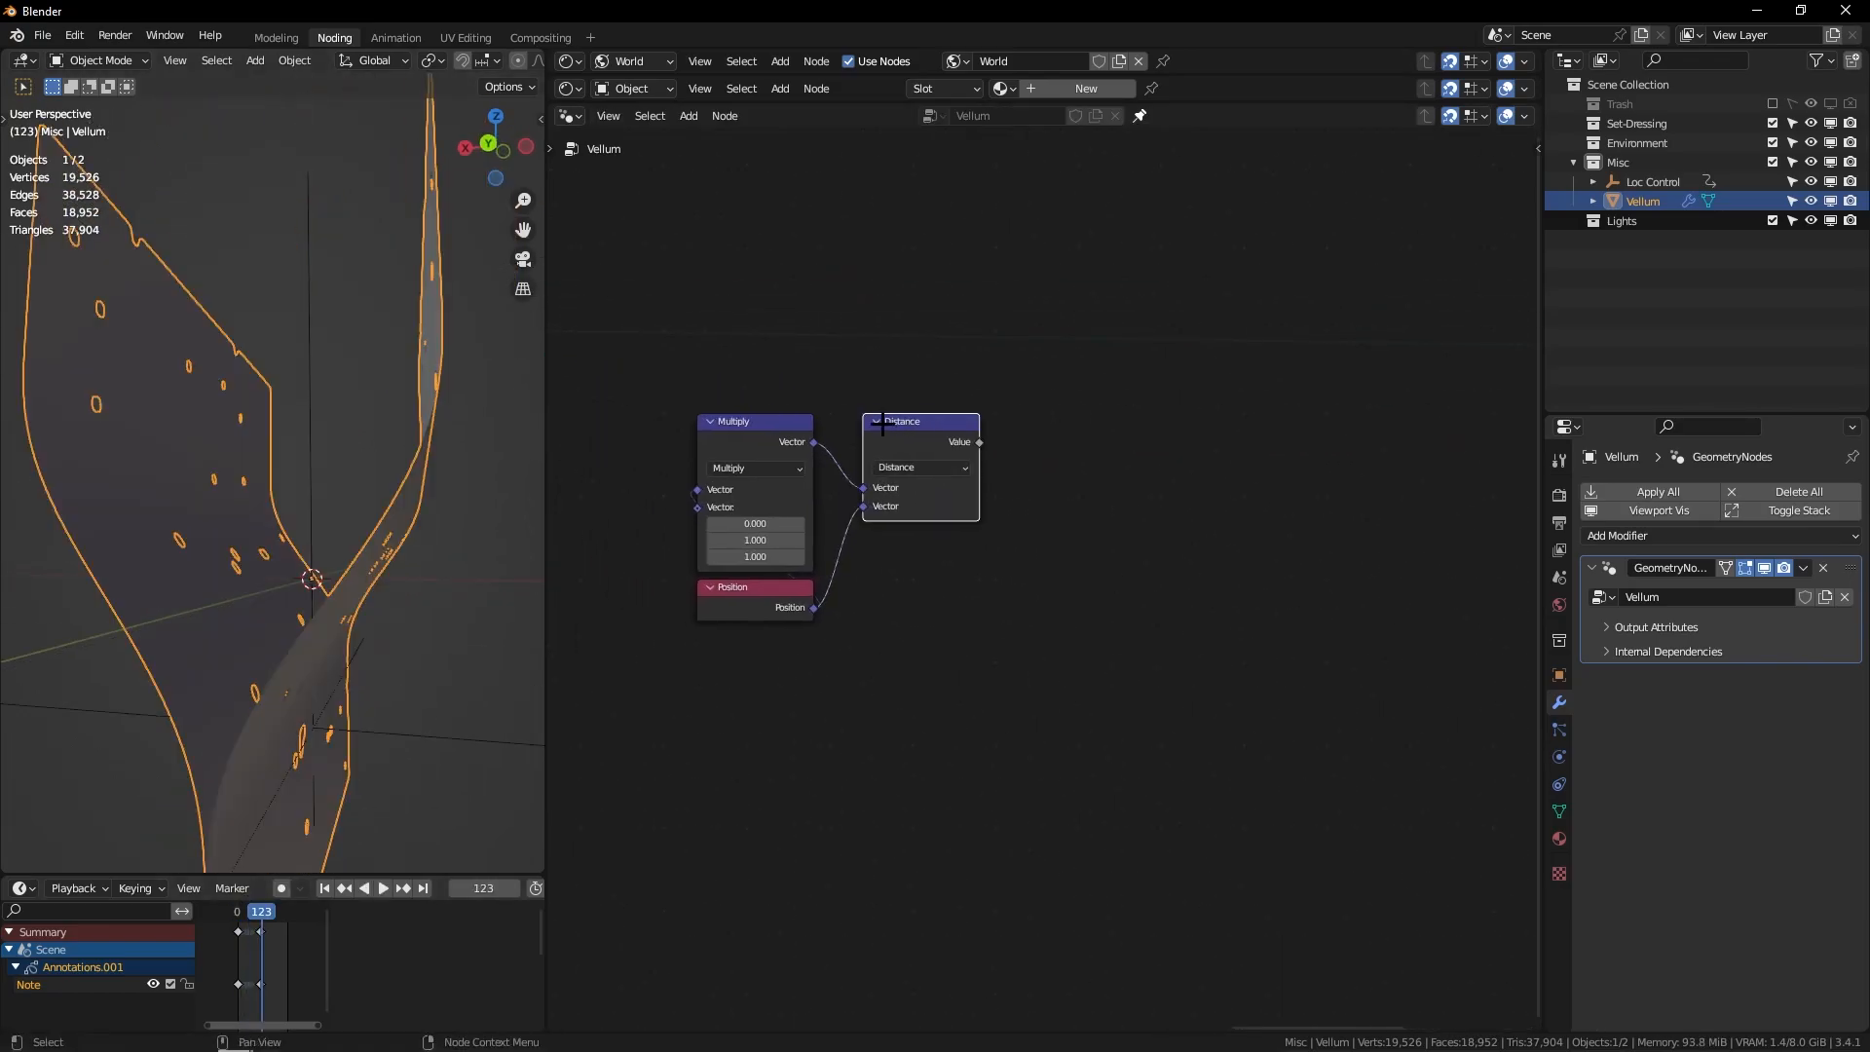
pyautogui.hotkey('shift', 'a')
pyautogui.write('map r')
pyautogui.press('Return')
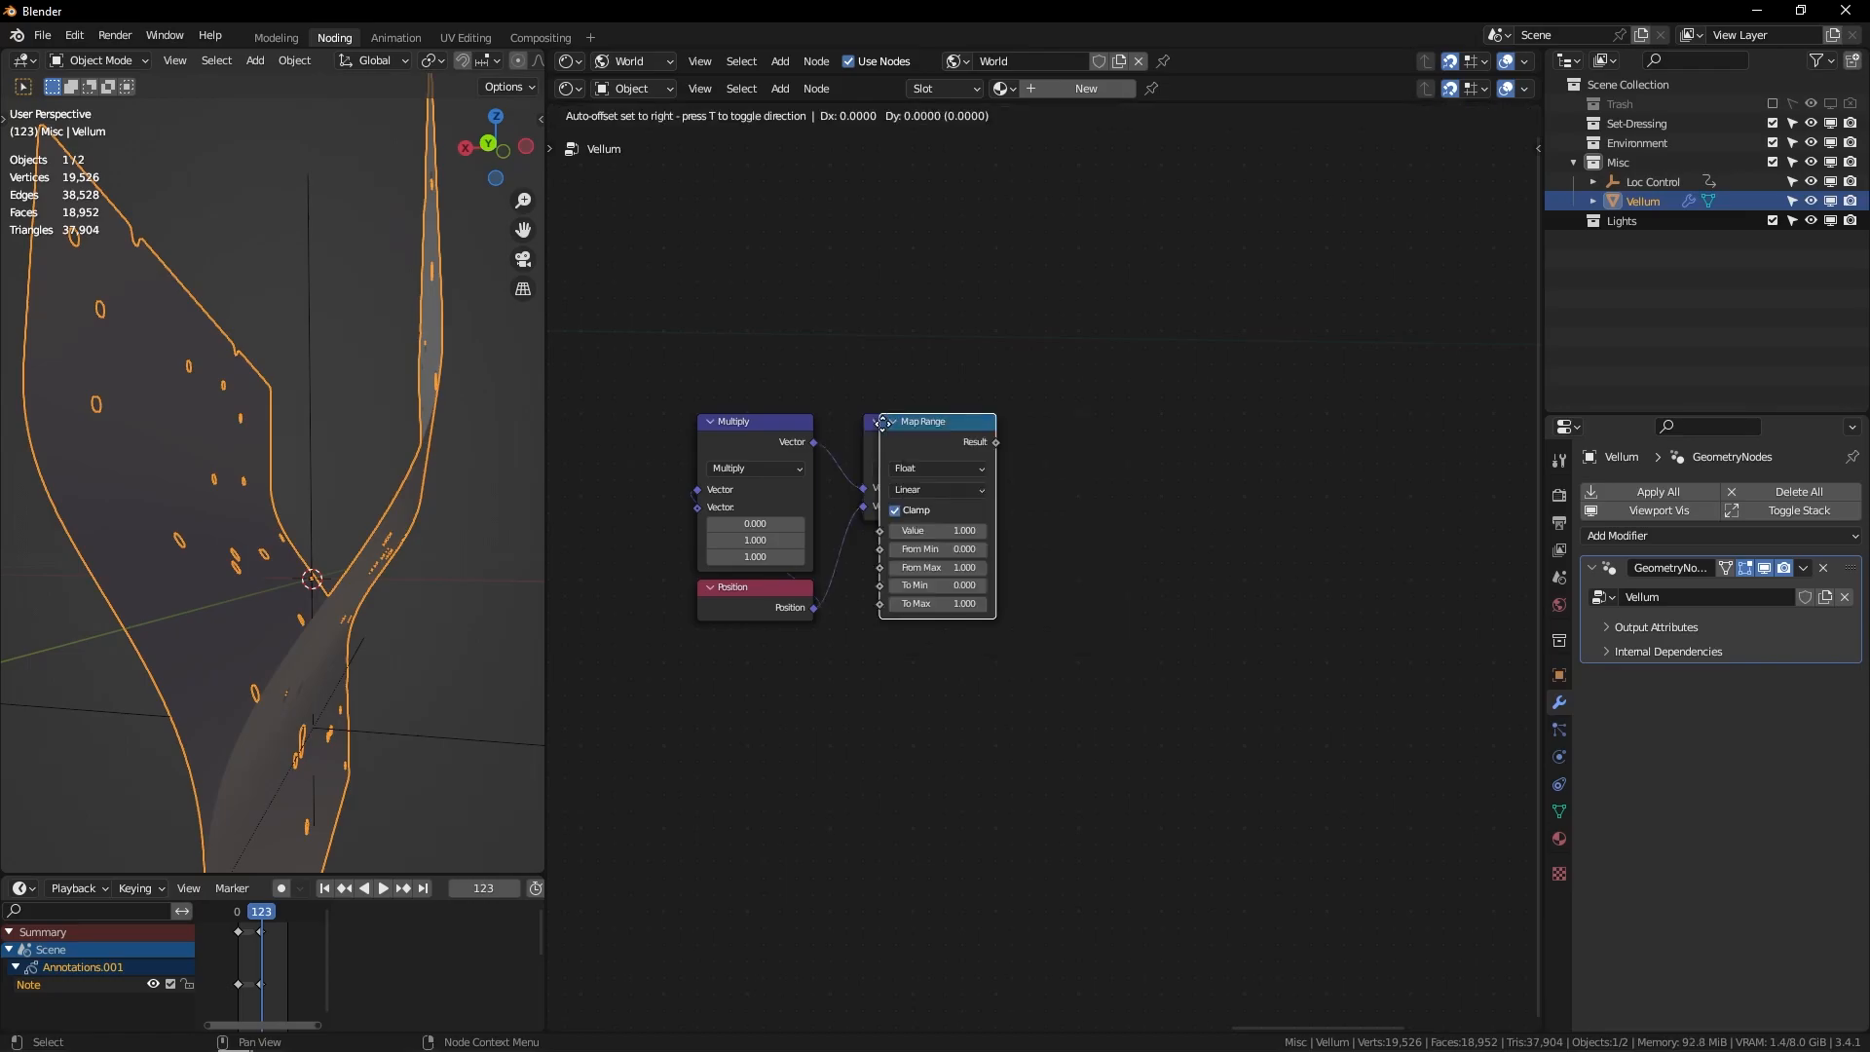
pyautogui.click(1031, 421)
pyautogui.click(1085, 489)
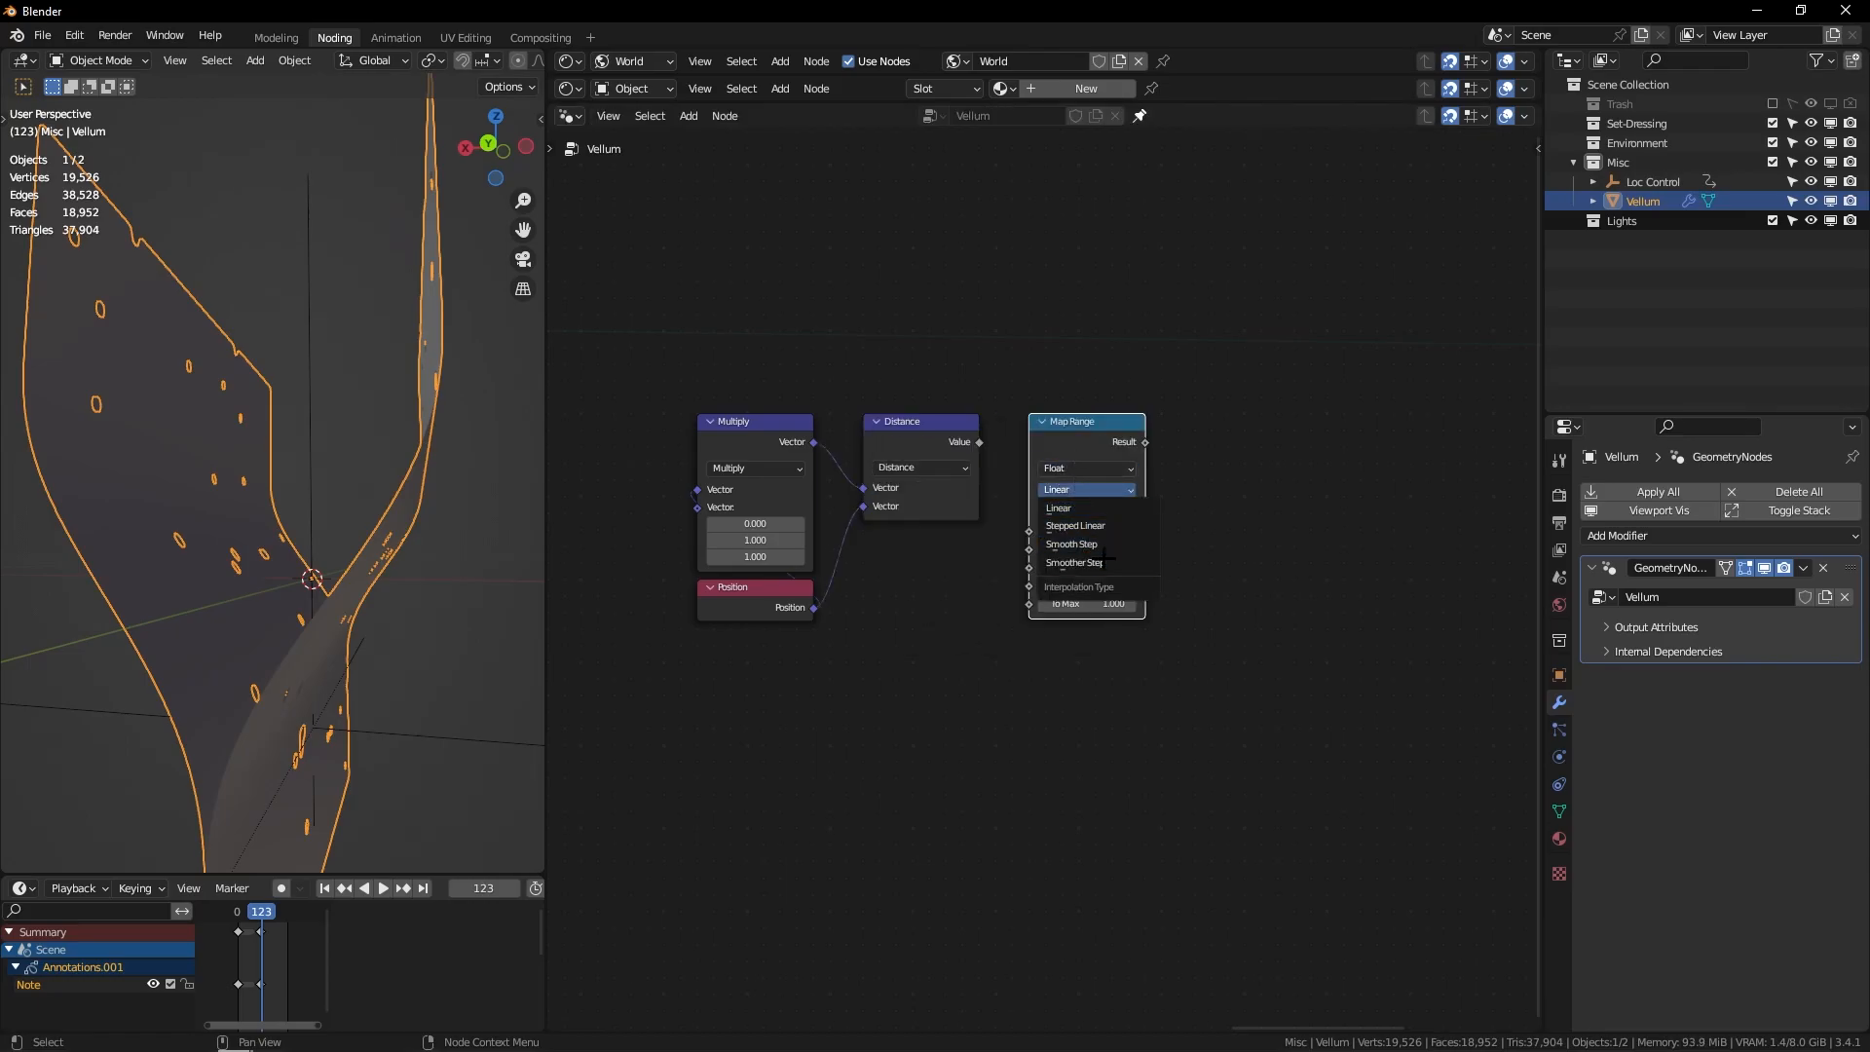
pyautogui.click(1108, 562)
pyautogui.moveTo(974, 445)
pyautogui.keyDown('alt'); pyautogui.mouseDown(button='right')
pyautogui.moveTo(1056, 436)
pyautogui.moveTo(1050, 468)
pyautogui.mouseUp(button='right'); pyautogui.keyUp('alt')
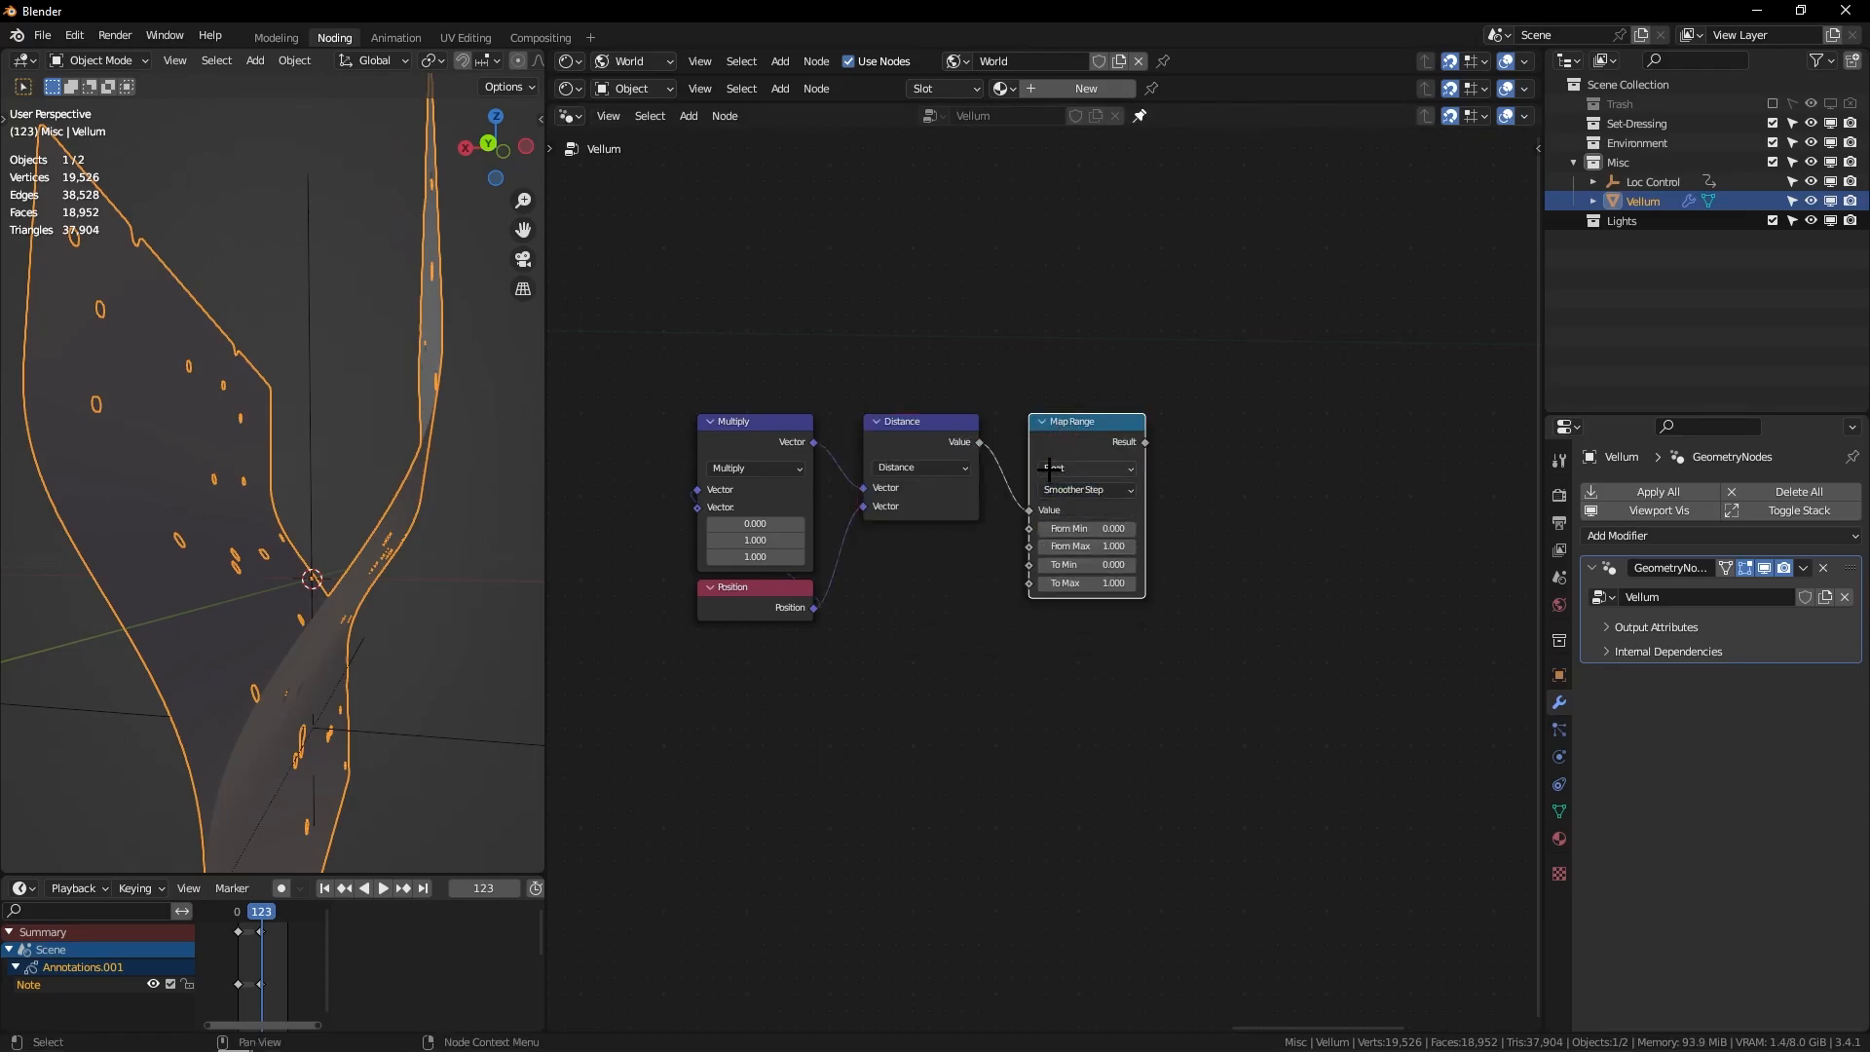
# Step: Add a Mix node after Map Range, set it to Vector, and feed its Factor with the Map Range Result
pyautogui.moveTo(932, 520); pyautogui.dragTo(873, 518, button='middle')
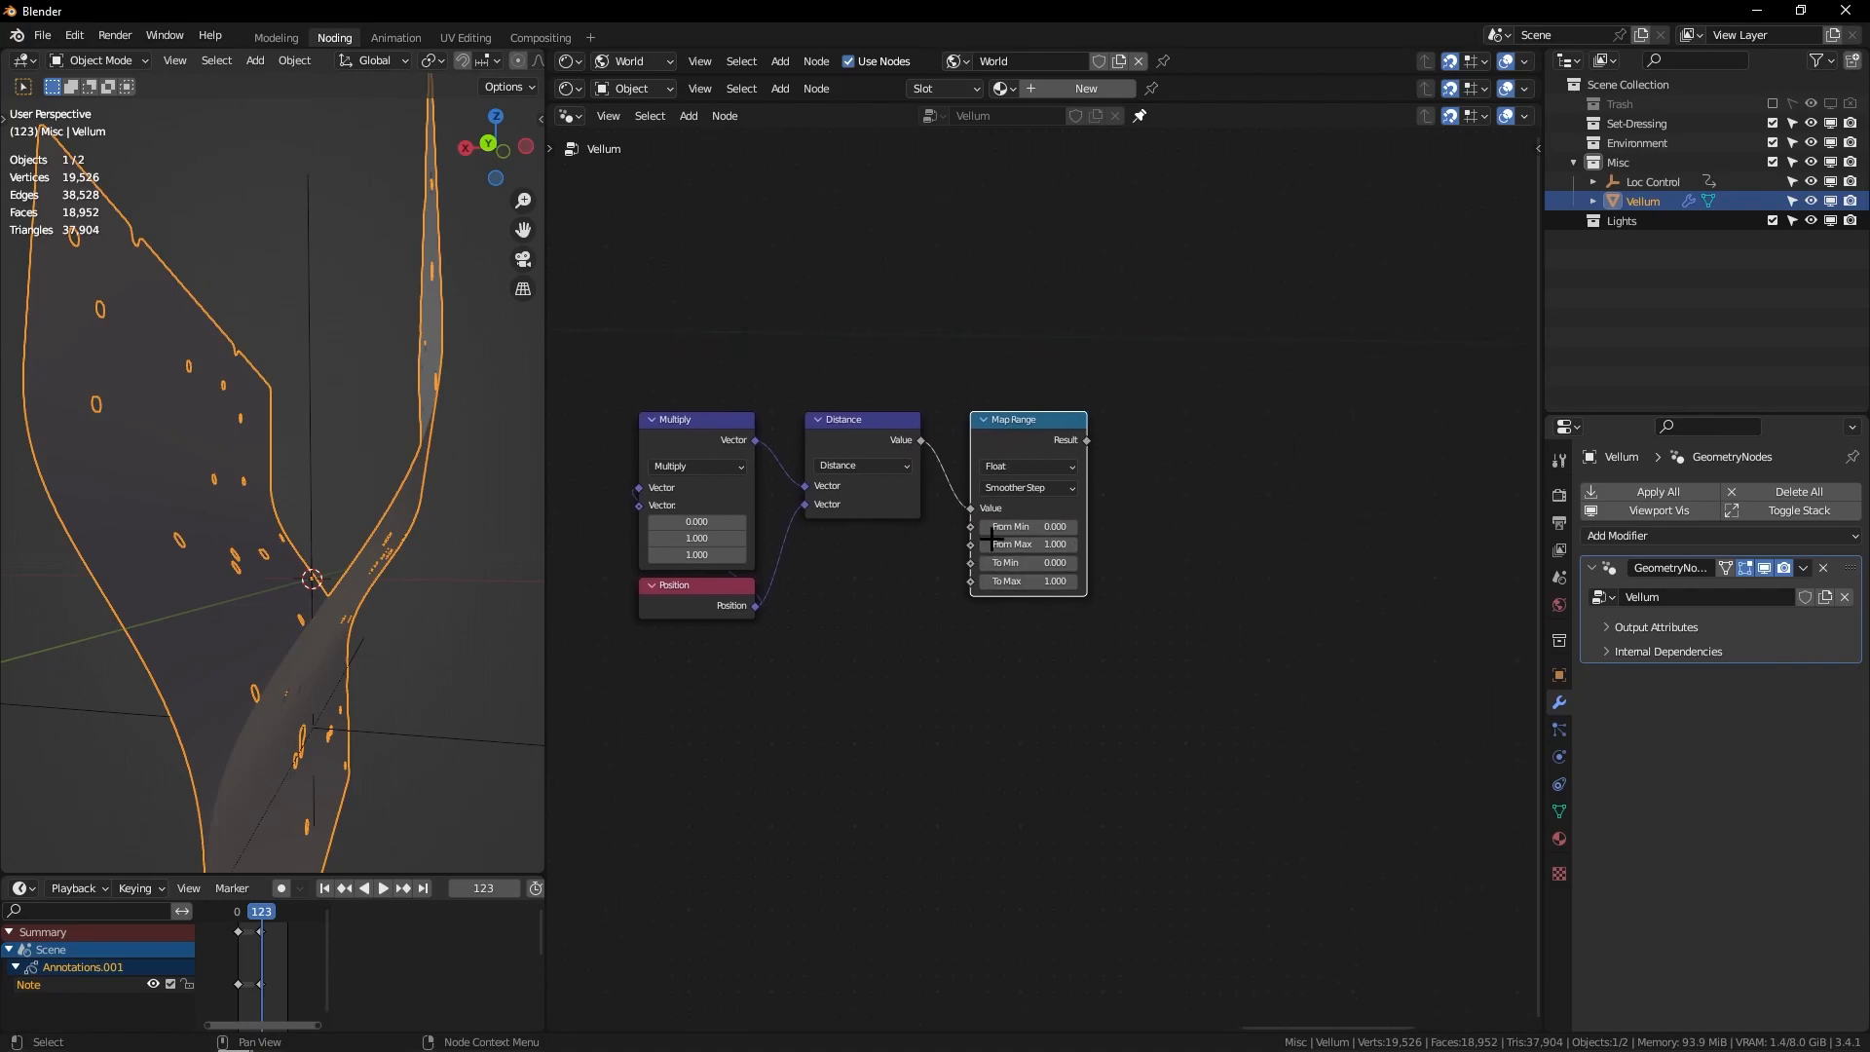
pyautogui.scroll(-2, 1149, 494)
pyautogui.moveTo(1152, 516); pyautogui.dragTo(1009, 535, button='middle')
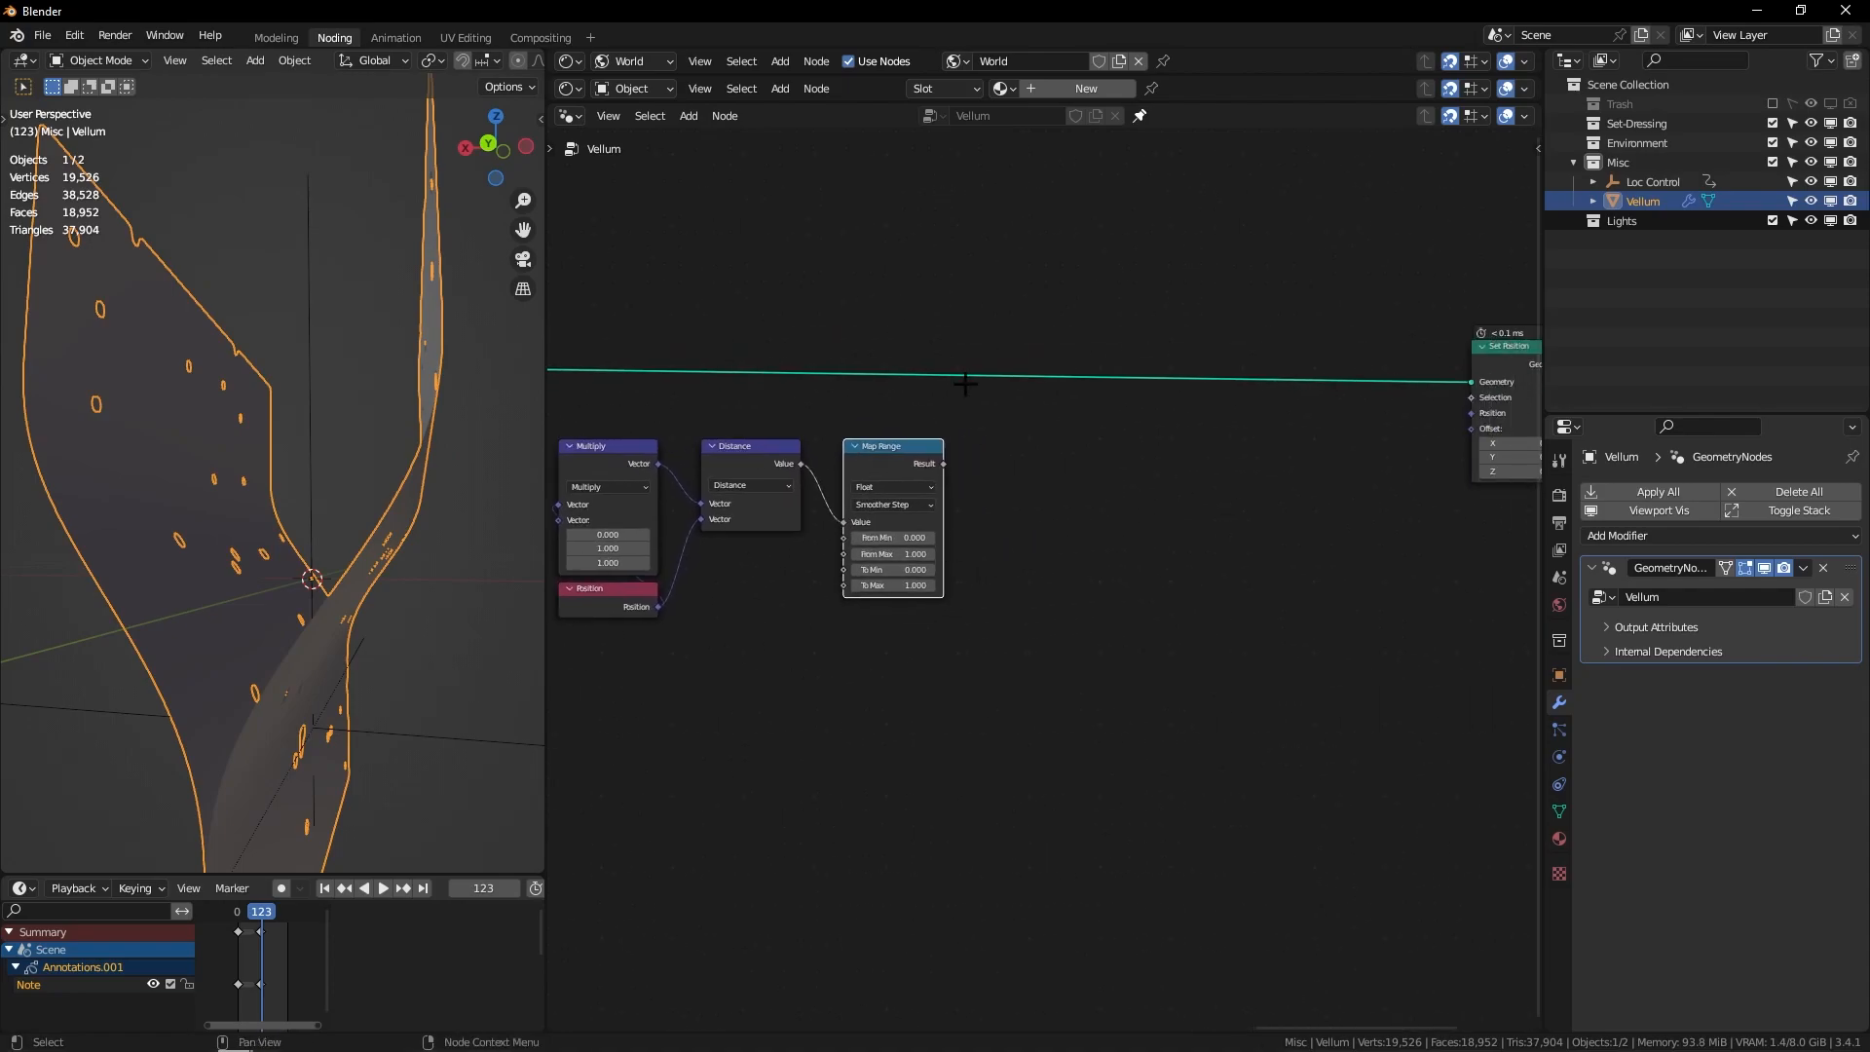
pyautogui.moveTo(1142, 424); pyautogui.dragTo(1180, 438, button='middle')
pyautogui.scroll(-1, 1034, 513)
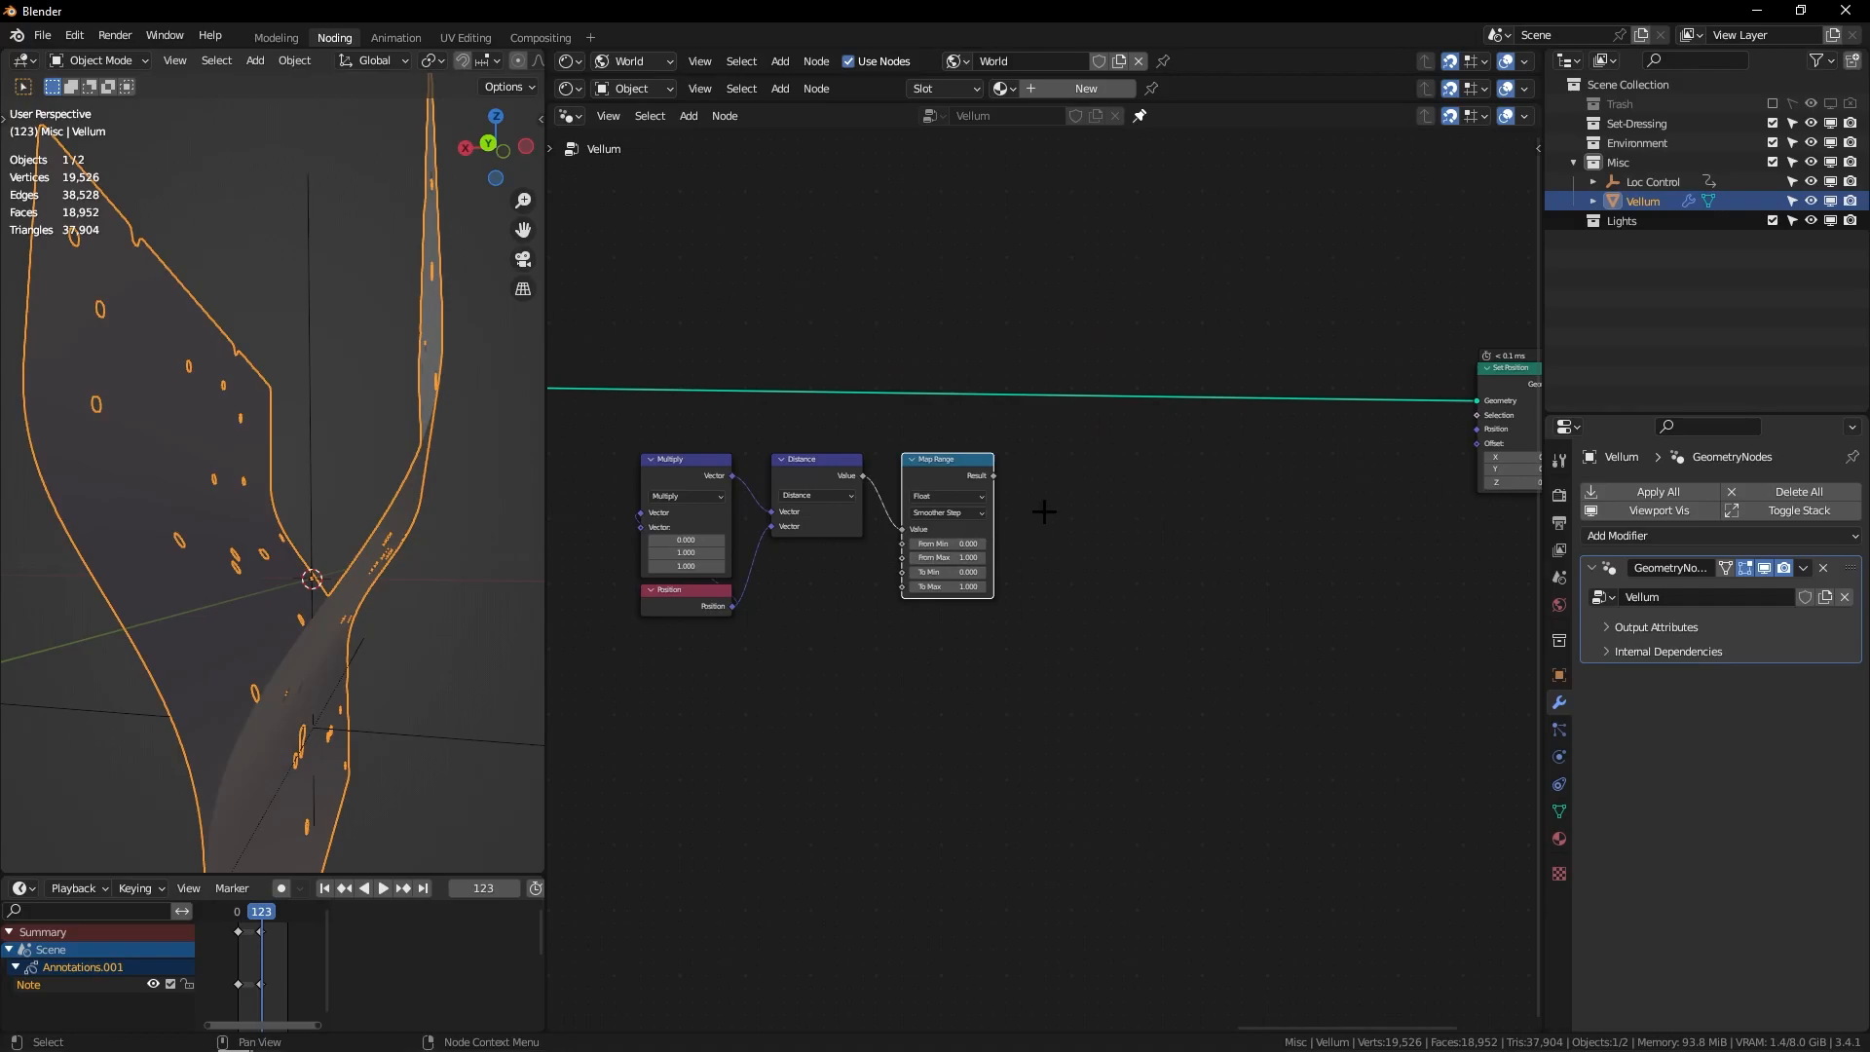
pyautogui.moveTo(991, 475); pyautogui.dragTo(1081, 446)
pyautogui.write('mix')
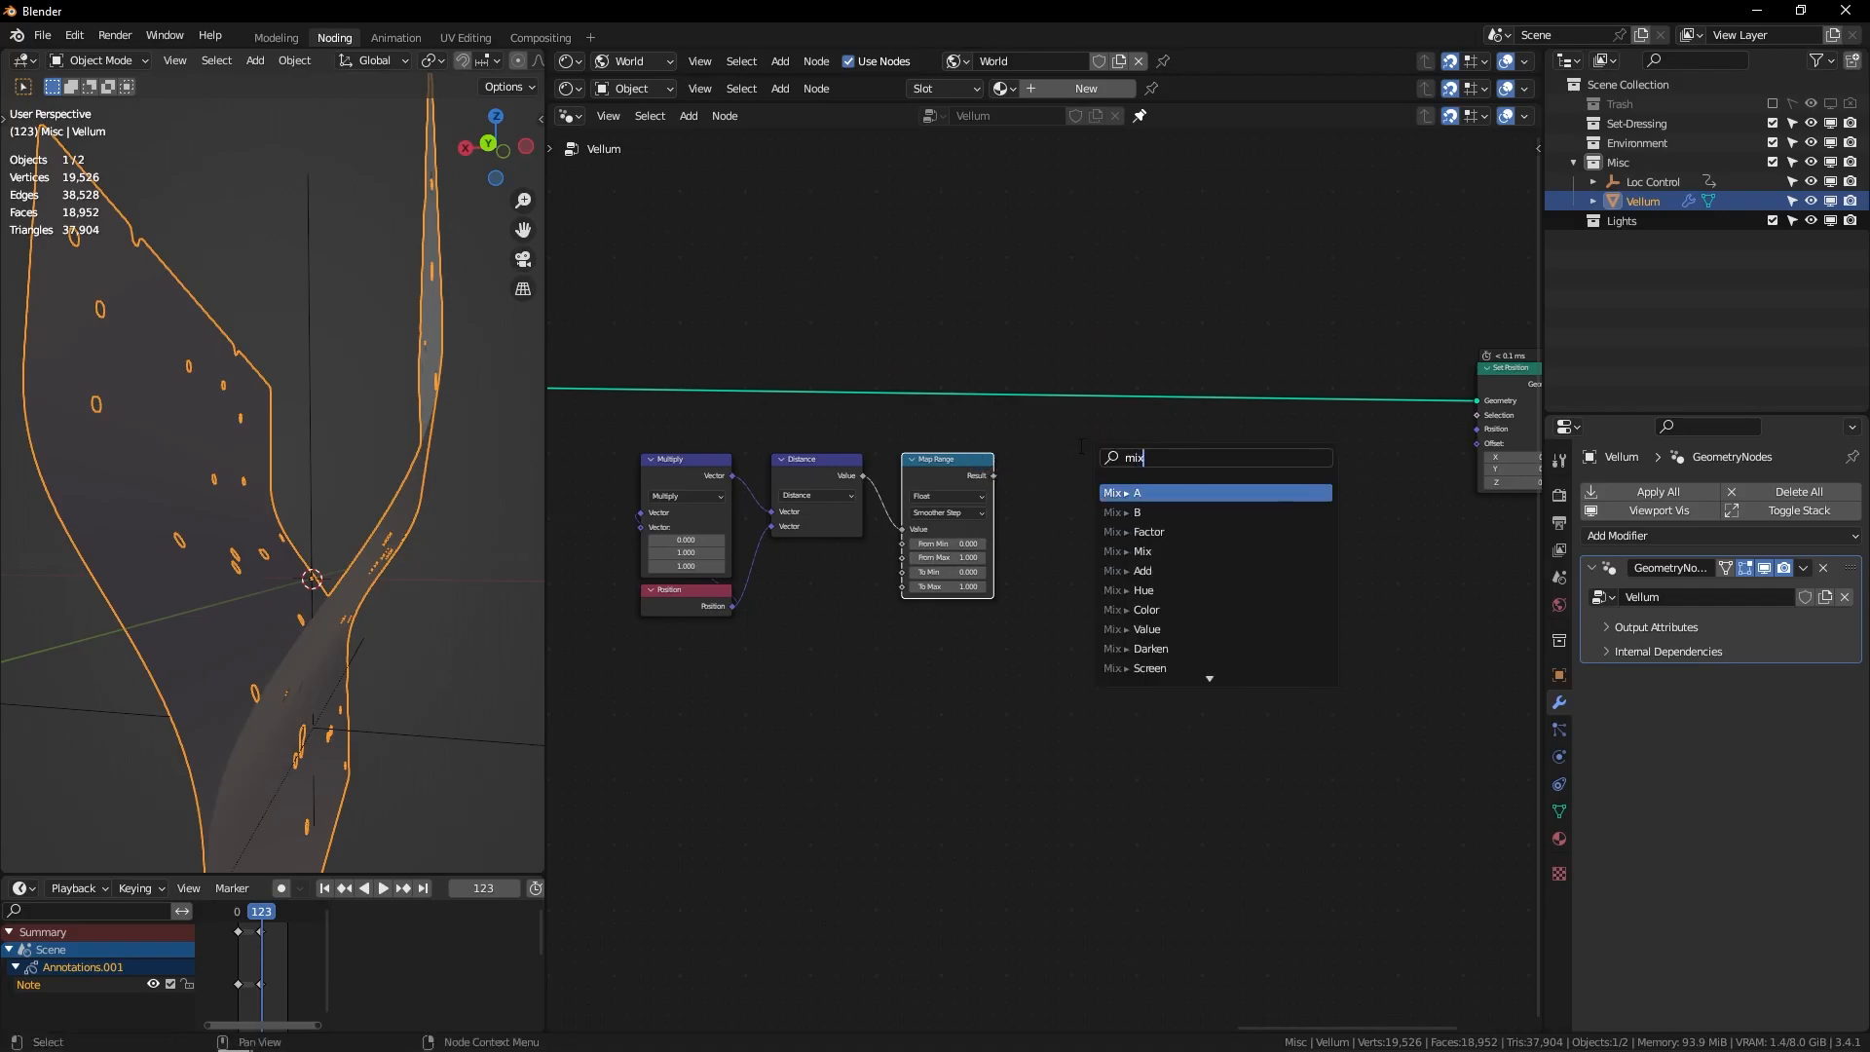
pyautogui.press('Return')
pyautogui.click(1055, 460)
pyautogui.keyDown('ctrl'); pyautogui.moveTo(1057, 459); pyautogui.dragTo(1078, 517, button='middle'); pyautogui.keyUp('ctrl')
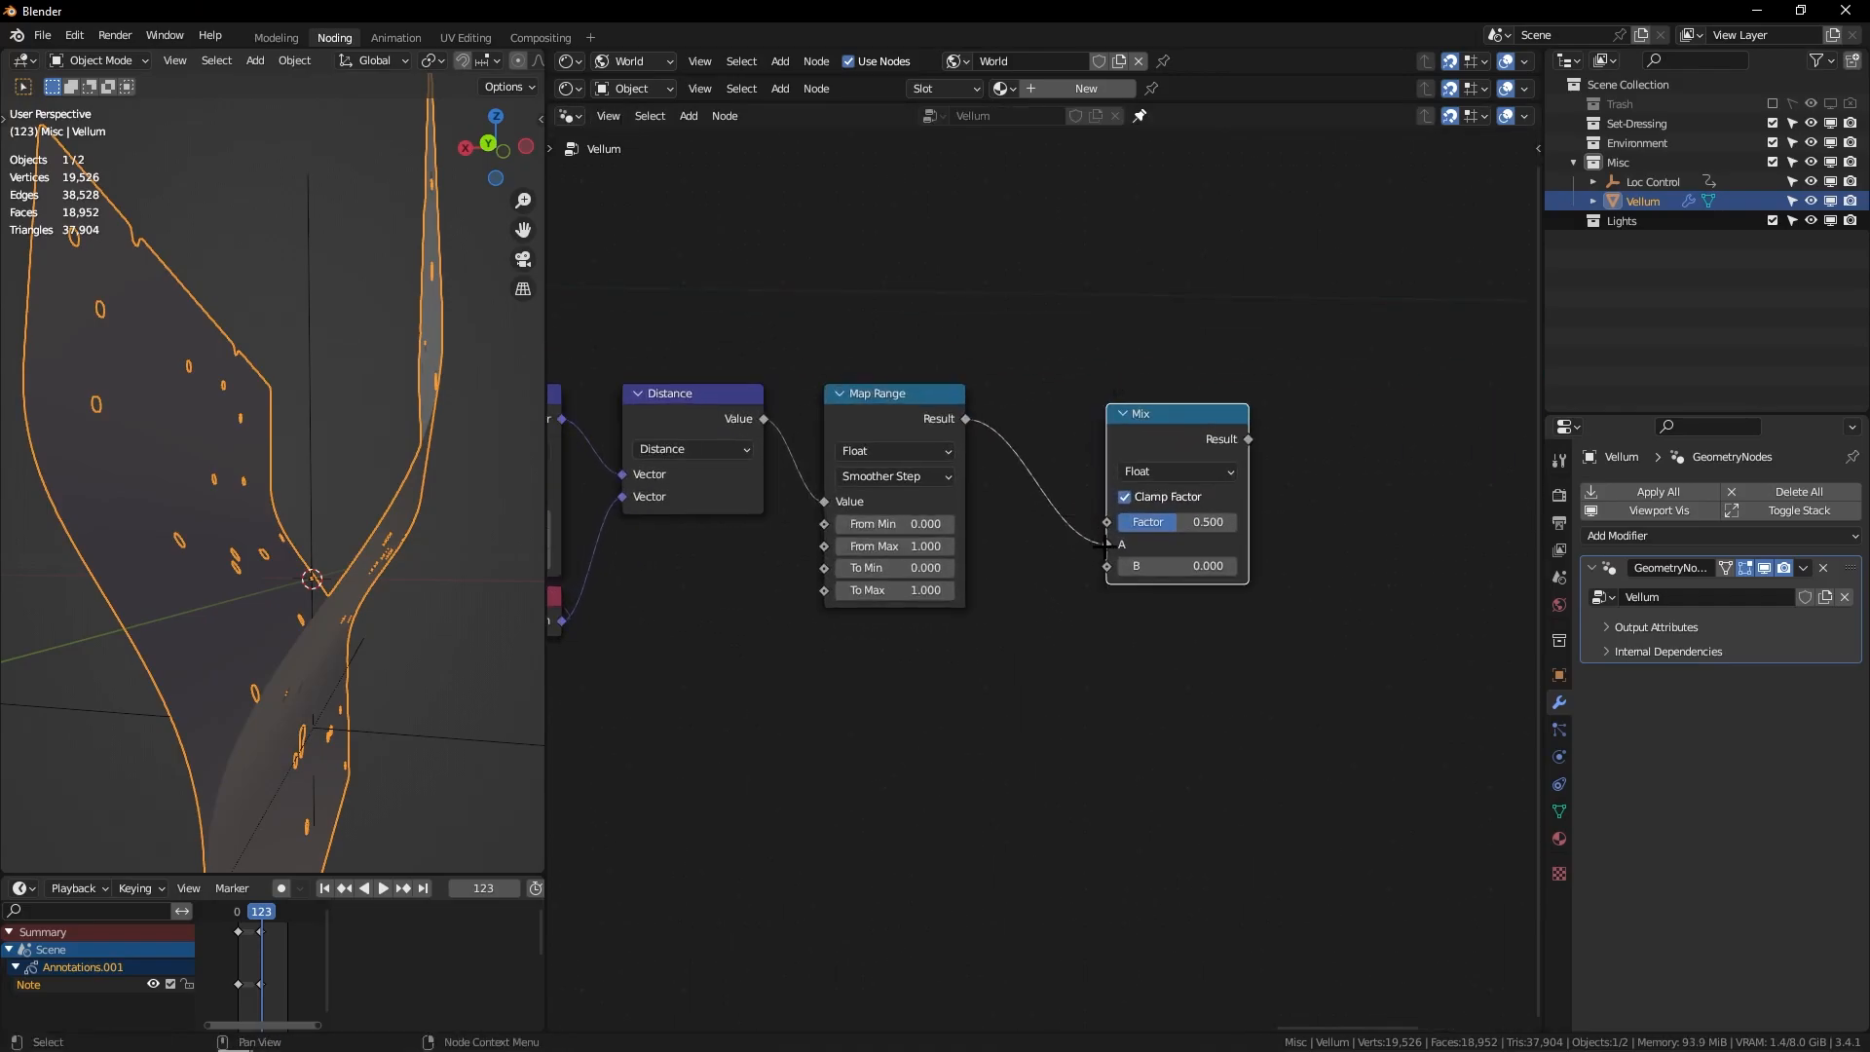
pyautogui.click(1078, 517)
pyautogui.scroll(-3, 1138, 492)
pyautogui.click(1138, 492)
pyautogui.press('v')
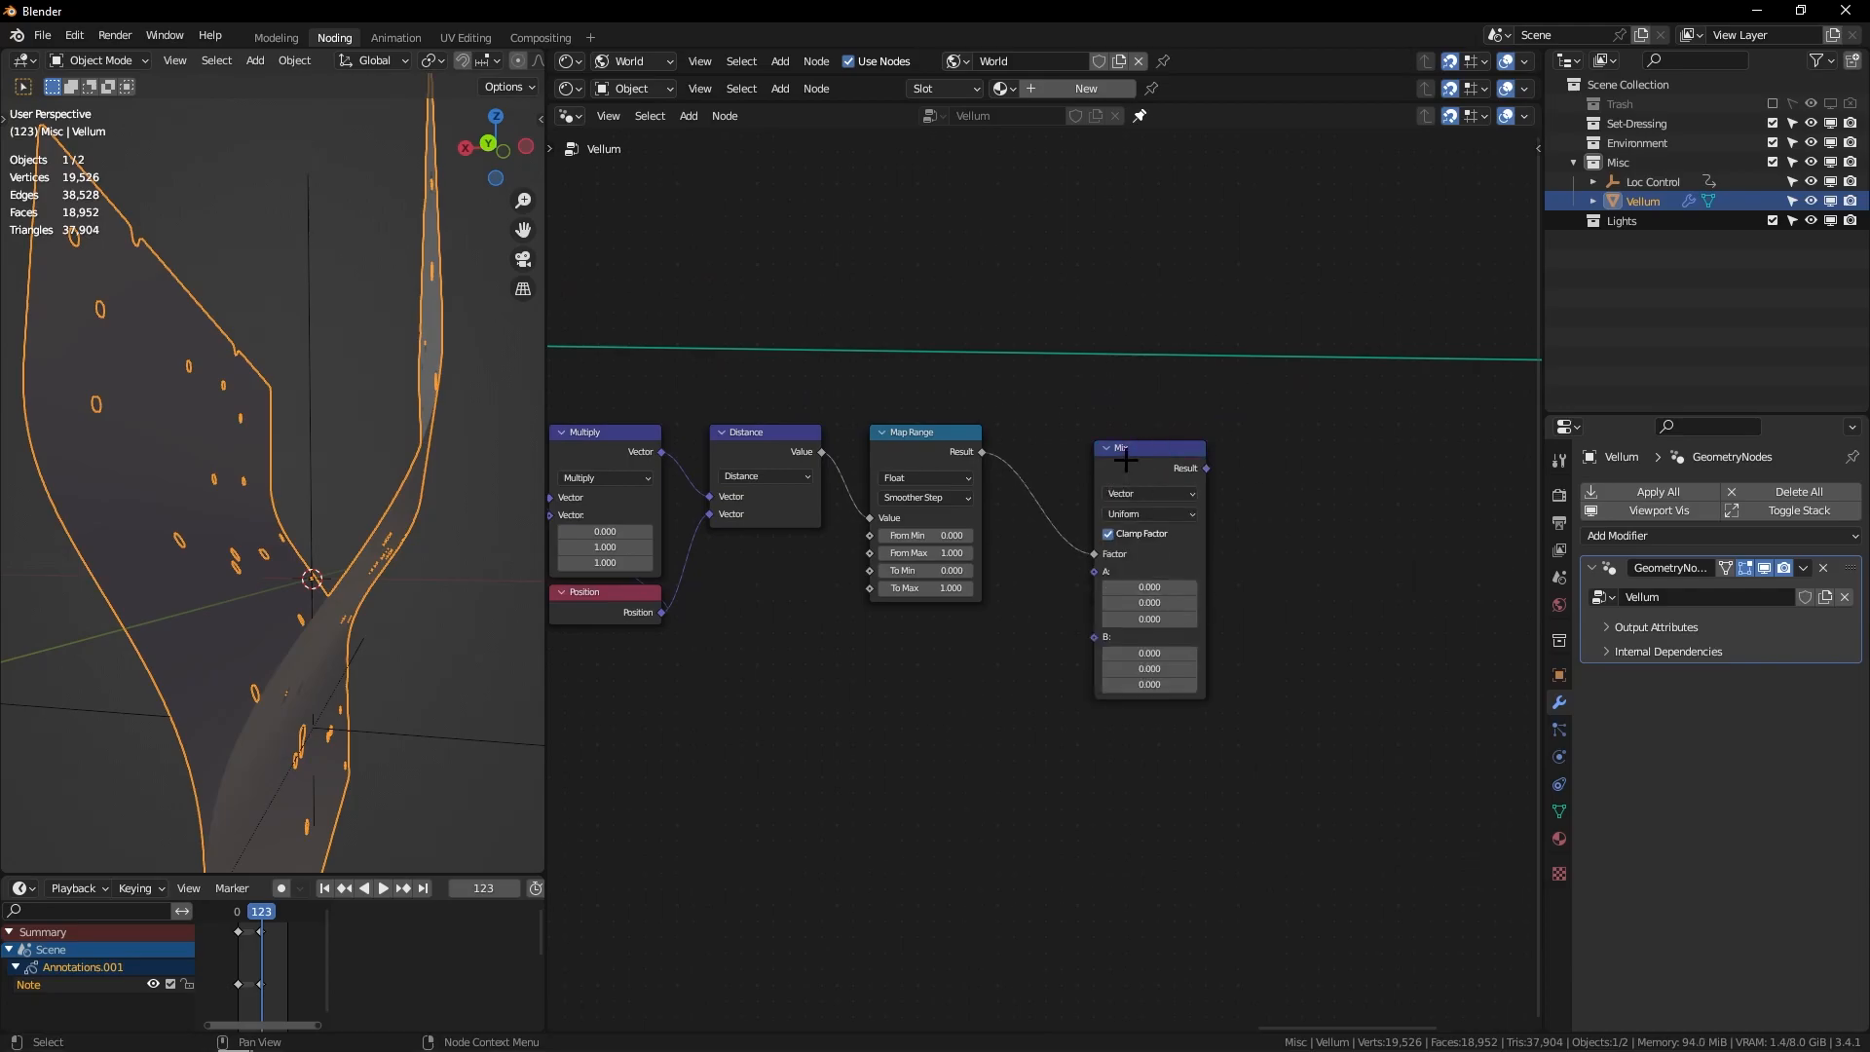
# Step: Line up the Mix node, add a Position node below it, and link Position into the Mix node's B input
pyautogui.moveTo(1119, 461); pyautogui.dragTo(1165, 446)
pyautogui.moveTo(662, 612); pyautogui.dragTo(964, 659)
pyautogui.write('pos')
pyautogui.press('Return')
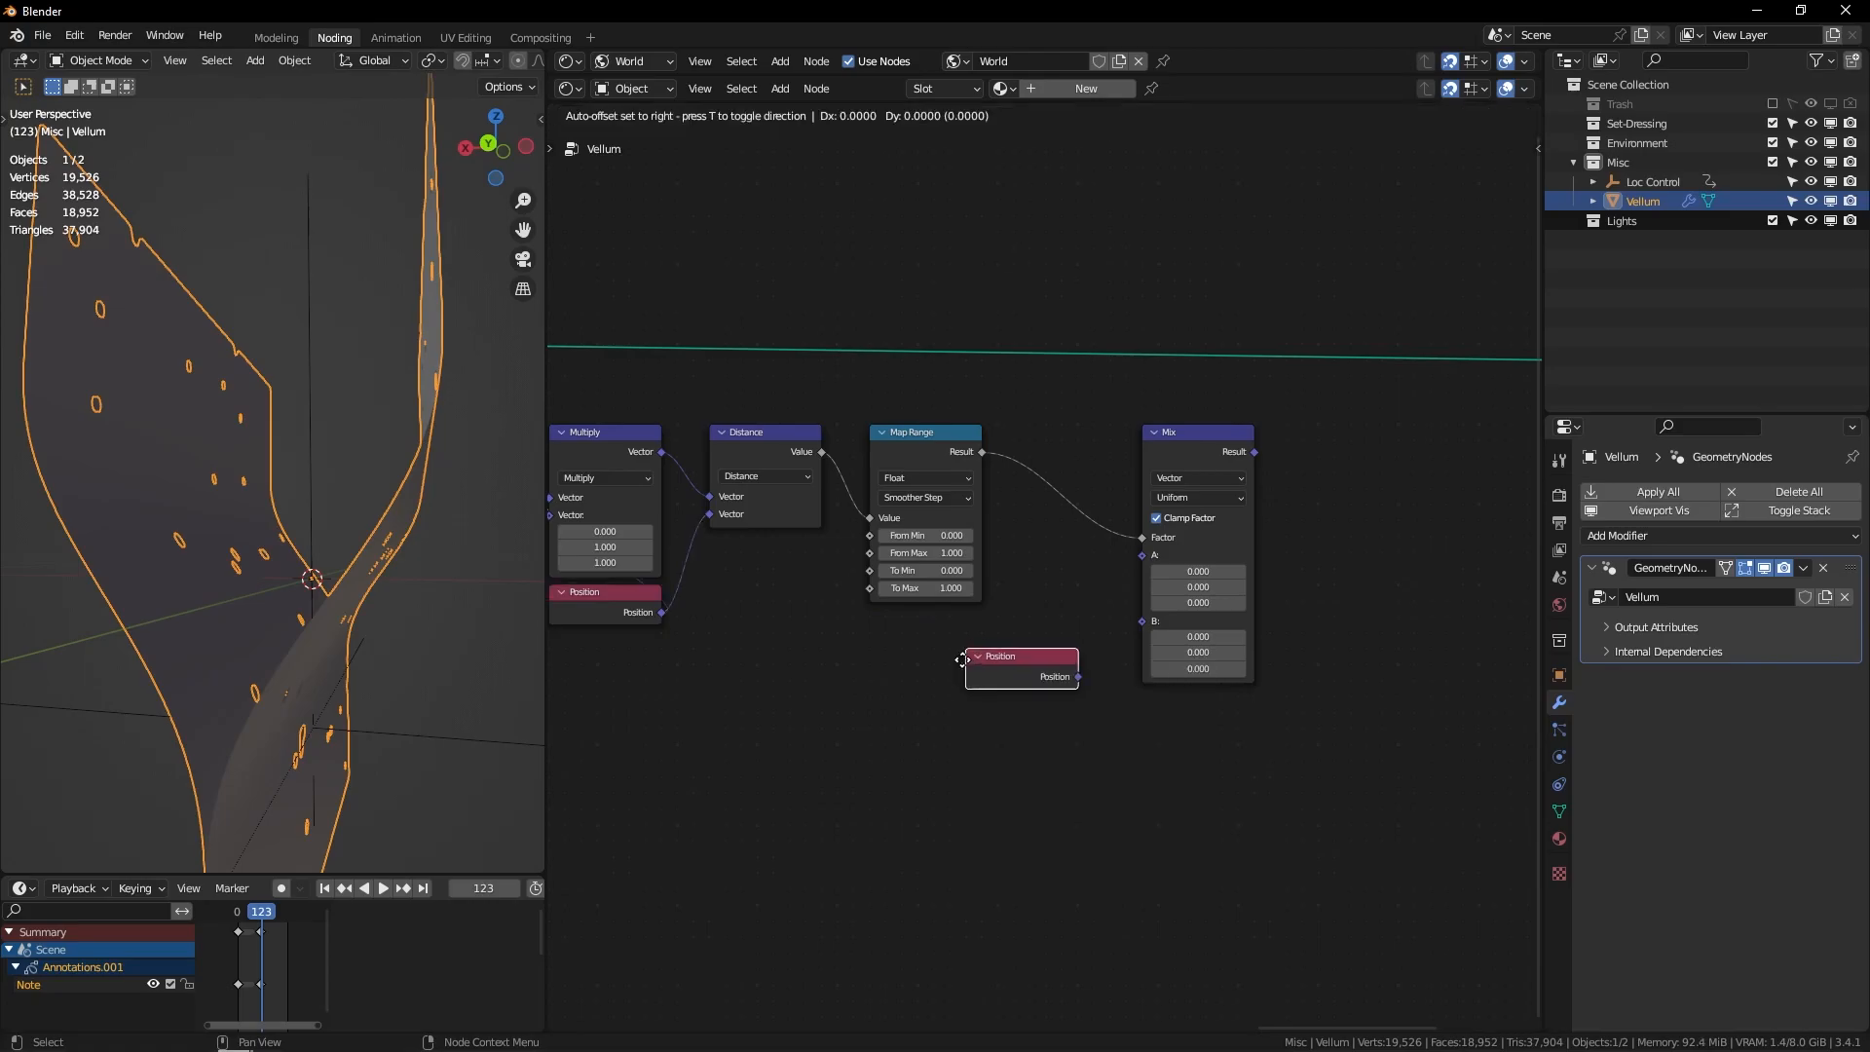
pyautogui.click(1044, 413)
pyautogui.moveTo(1100, 390); pyautogui.dragTo(1206, 713)
pyautogui.keyDown('shift'); pyautogui.click(1156, 555); pyautogui.keyUp('shift')
pyautogui.press('f')
pyautogui.hotkey('alt', 's')
# Step: Connect the Multiply node's Vector output to Mix input A, routing the link above the nodes with two reroutes
pyautogui.moveTo(1232, 408); pyautogui.dragTo(1401, 403, button='middle')
pyautogui.moveTo(831, 446); pyautogui.dragTo(1310, 551)
pyautogui.press('g')
pyautogui.moveTo(865, 456)
pyautogui.keyDown('shift'); pyautogui.mouseDown(button='right')
pyautogui.moveTo(850, 410)
pyautogui.moveTo(876, 359)
pyautogui.mouseUp(button='right'); pyautogui.keyUp('shift')
pyautogui.click(848, 352)
pyautogui.press('g')
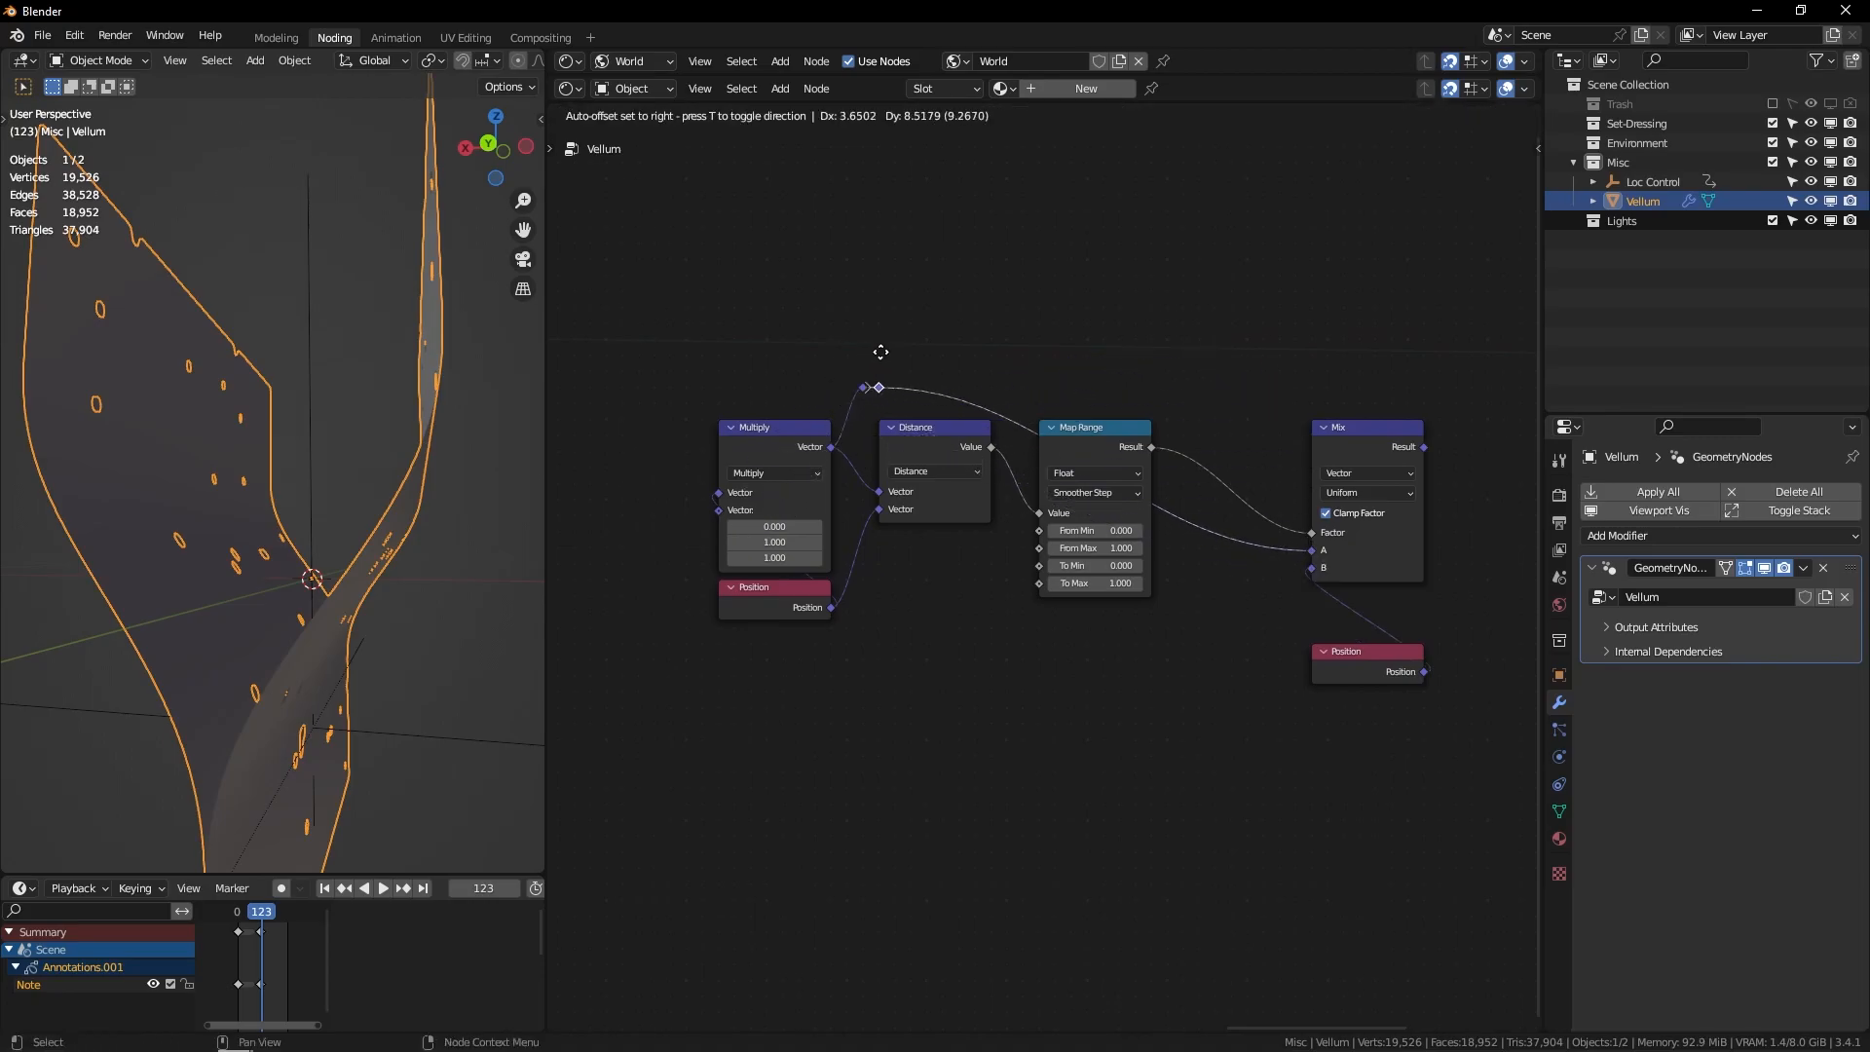
pyautogui.click(1159, 353)
pyautogui.press('g')
pyautogui.click(1336, 378)
# Step: Connect the Mix Result to the Set Position node's Position input and play back the peel animation
pyautogui.moveTo(1390, 433); pyautogui.dragTo(1073, 462, button='middle')
pyautogui.moveTo(1104, 477); pyautogui.dragTo(1461, 414)
pyautogui.moveTo(533, 511); pyautogui.dragTo(351, 553, button='middle')
pyautogui.press('space')
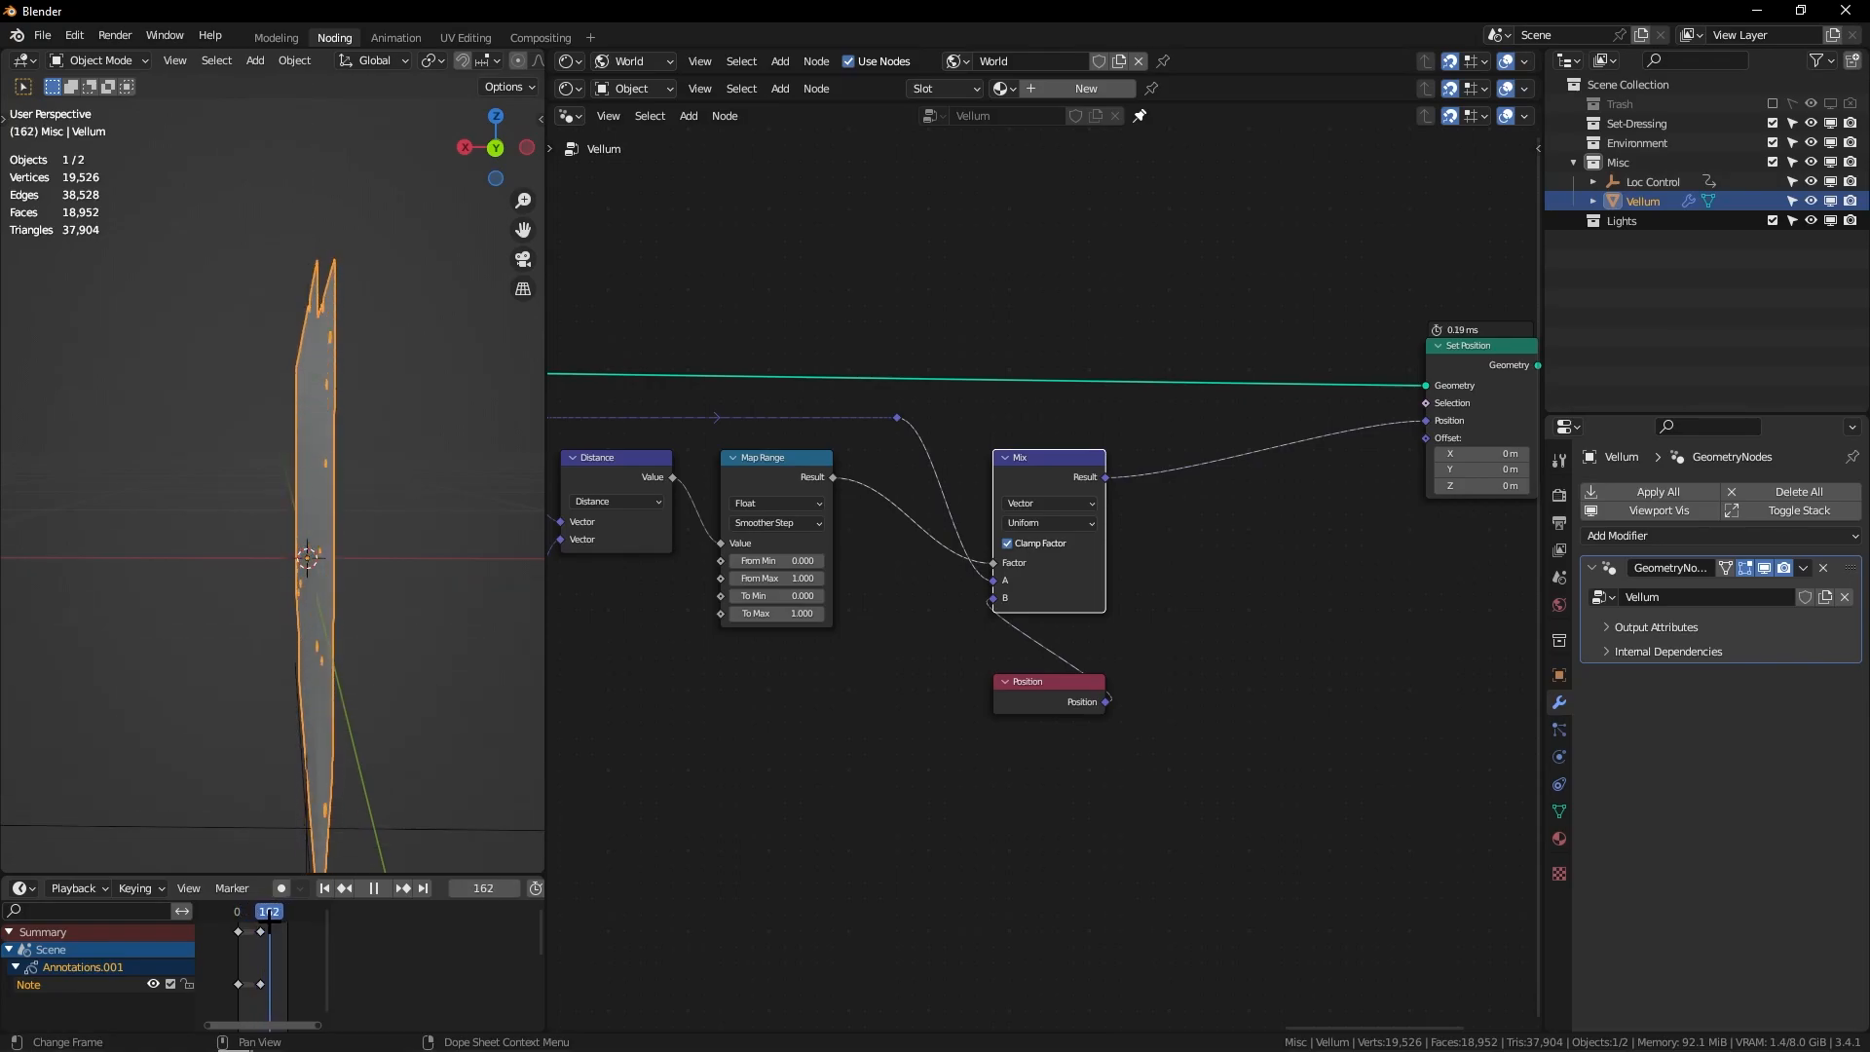
pyautogui.press('space')
pyautogui.press('Home')
# Step: Shift Mix and Position aside to make room, and insert a Float Curve node between Map Range and Mix
pyautogui.moveTo(977, 484); pyautogui.dragTo(1119, 668)
pyautogui.press('g')
pyautogui.click(1119, 655)
pyautogui.click(1077, 689)
pyautogui.keyDown('ctrl'); pyautogui.moveTo(1077, 688); pyautogui.dragTo(1073, 520, button='middle'); pyautogui.keyUp('ctrl')
pyautogui.scroll(1, 1073, 520)
pyautogui.hotkey('shift', 'a')
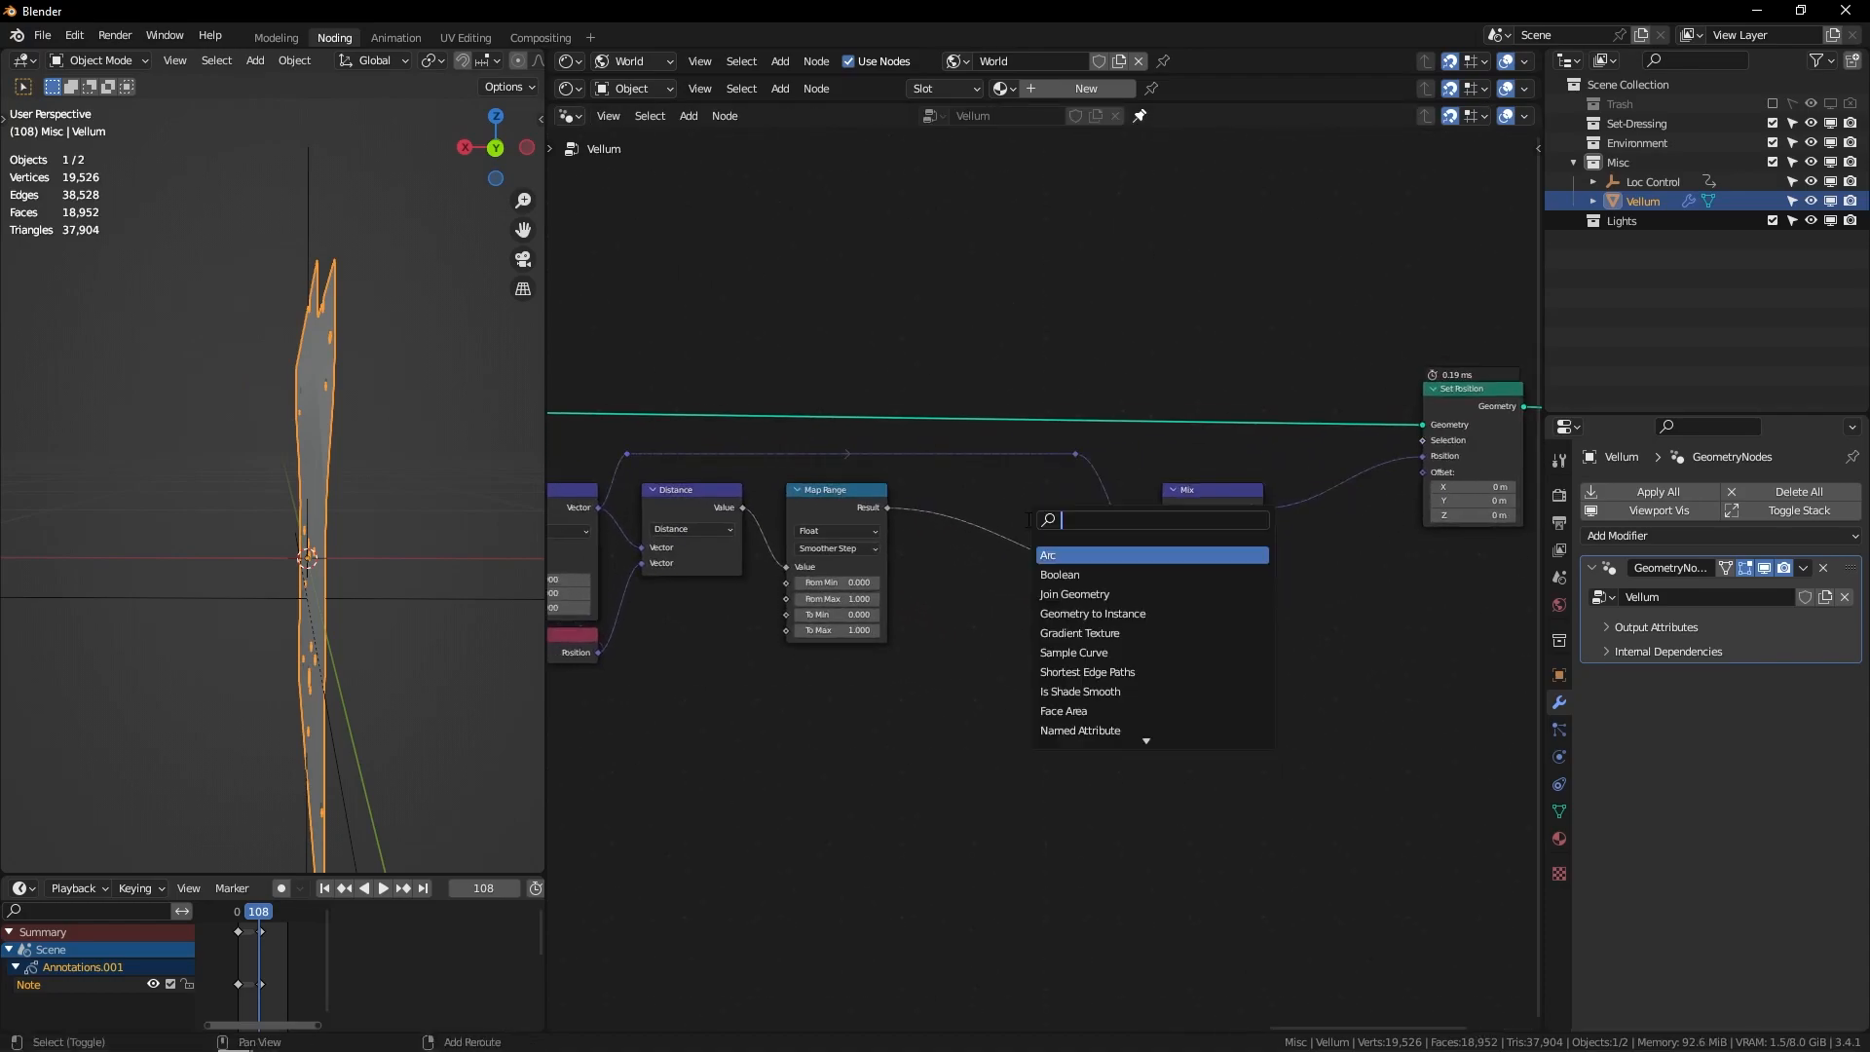
pyautogui.write('float')
pyautogui.press('Return')
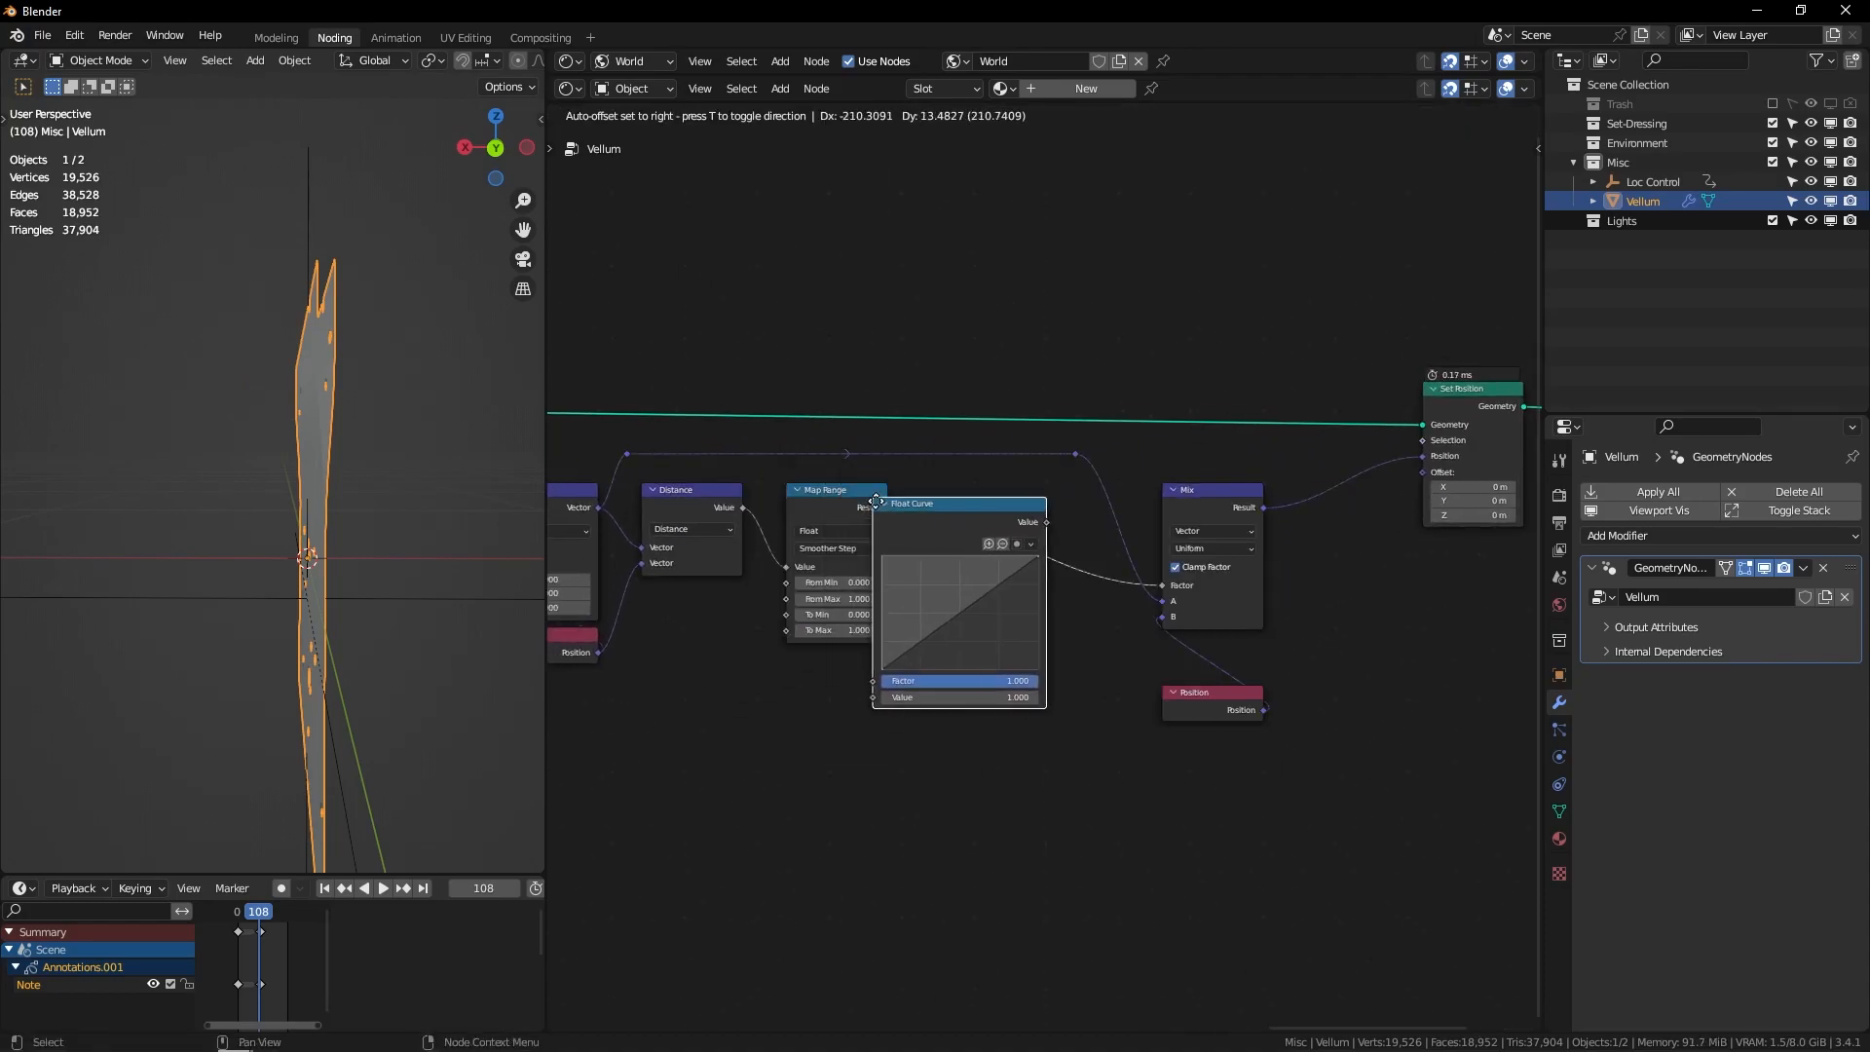
pyautogui.click(925, 493)
# Step: Add a Float Curve point at about 0.973, 0.044, and turn off Clamp Factor on the Mix node
pyautogui.scroll(2, 940, 586)
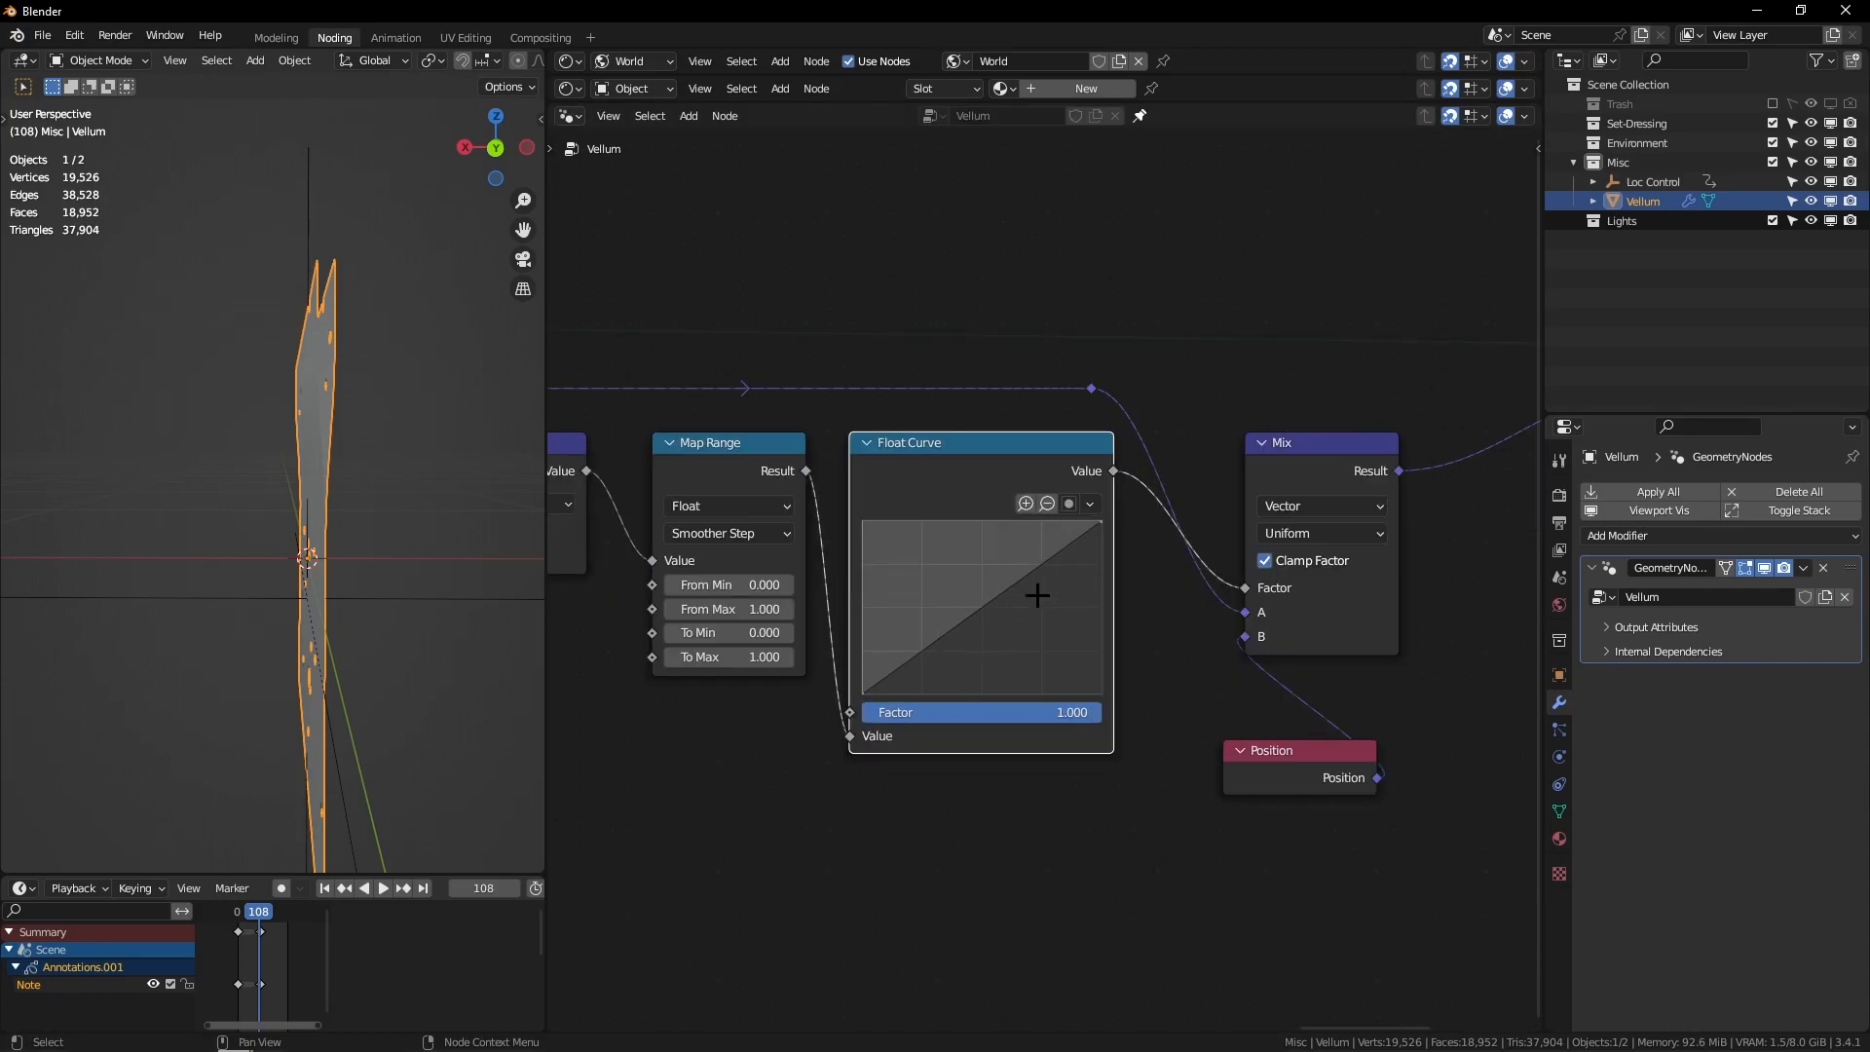
pyautogui.moveTo(981, 607); pyautogui.dragTo(1095, 688)
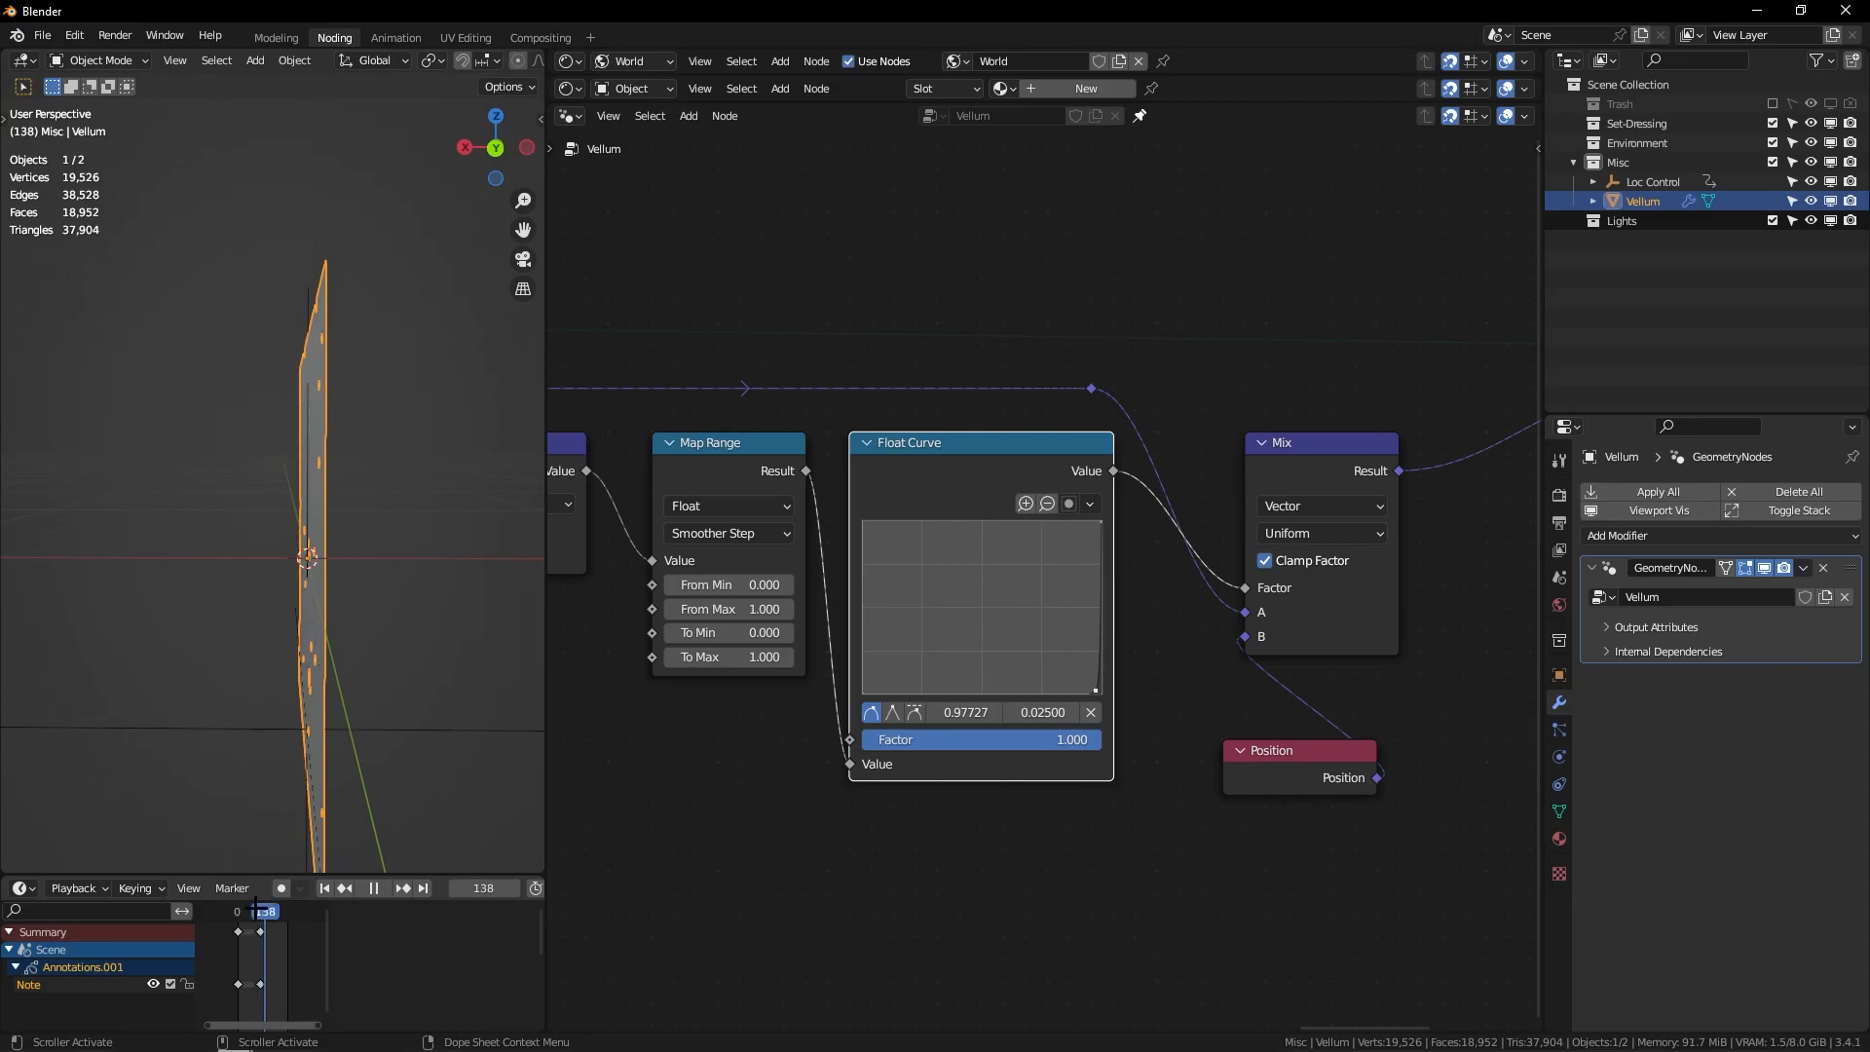
pyautogui.scroll(-2, 1117, 537)
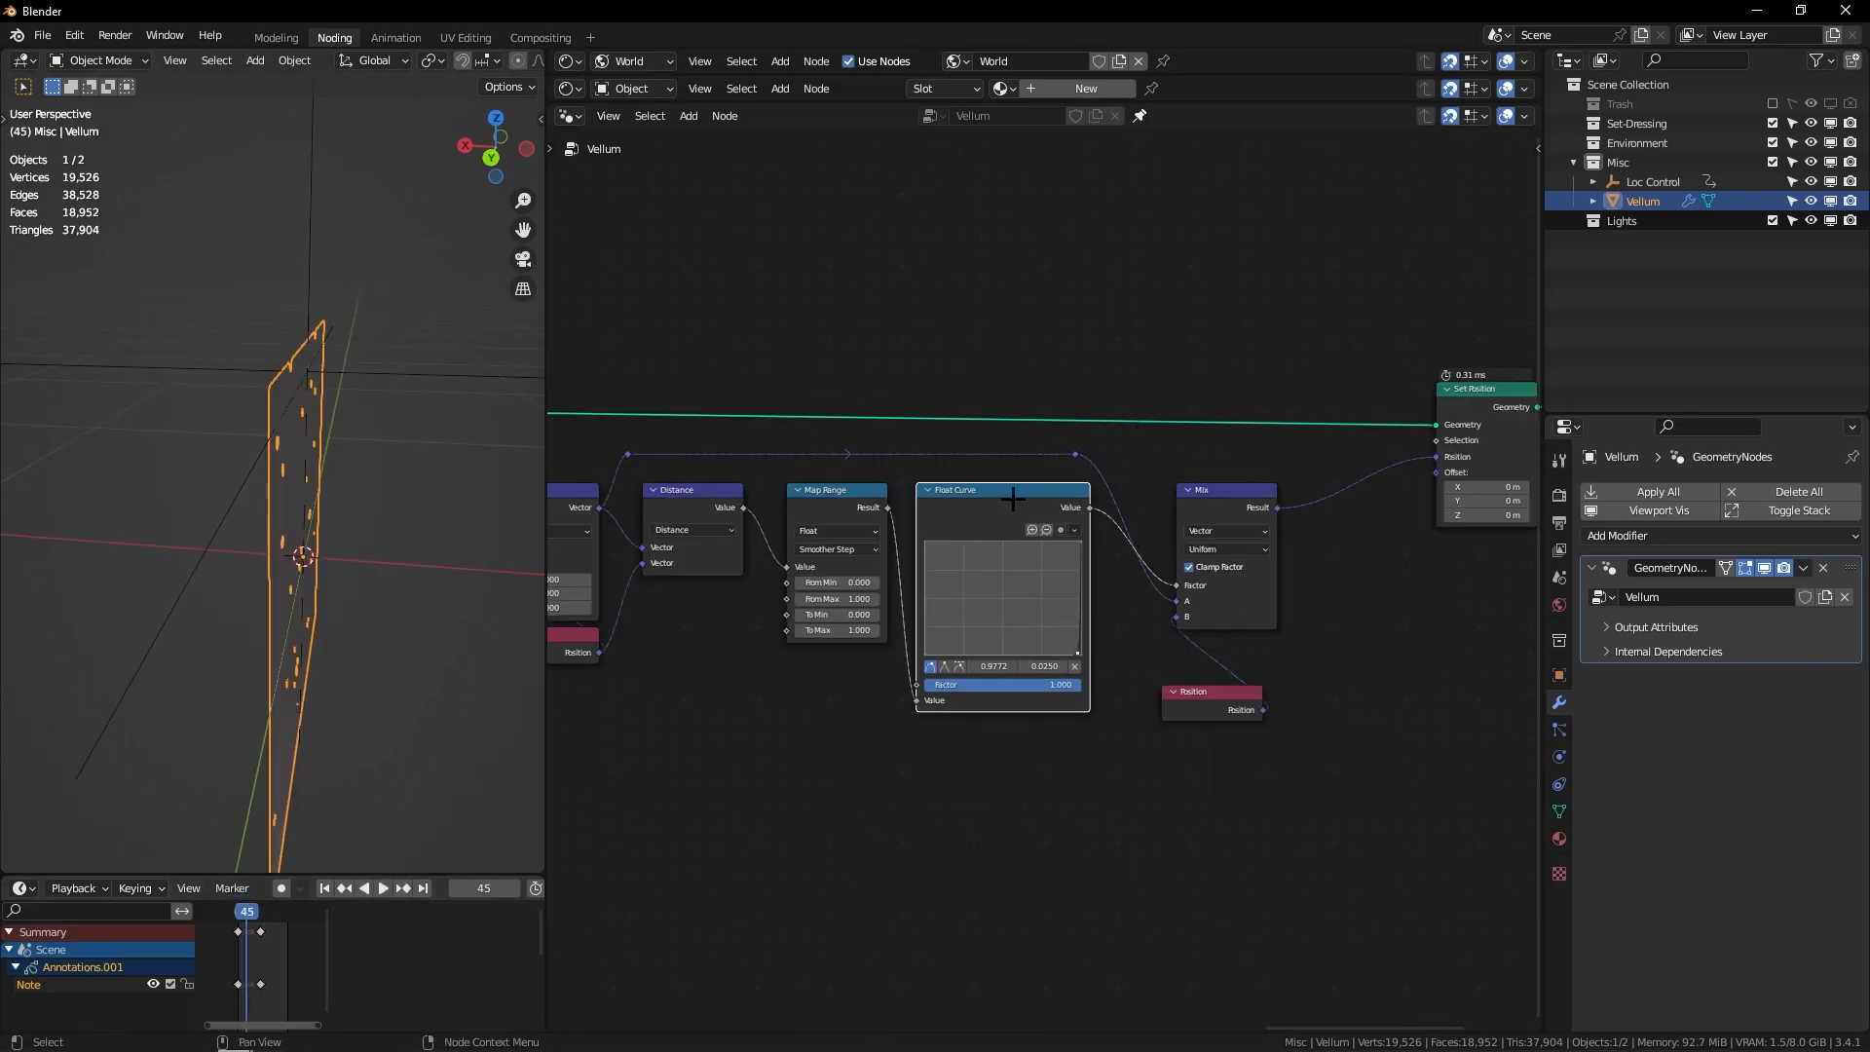
pyautogui.scroll(1, 1013, 497)
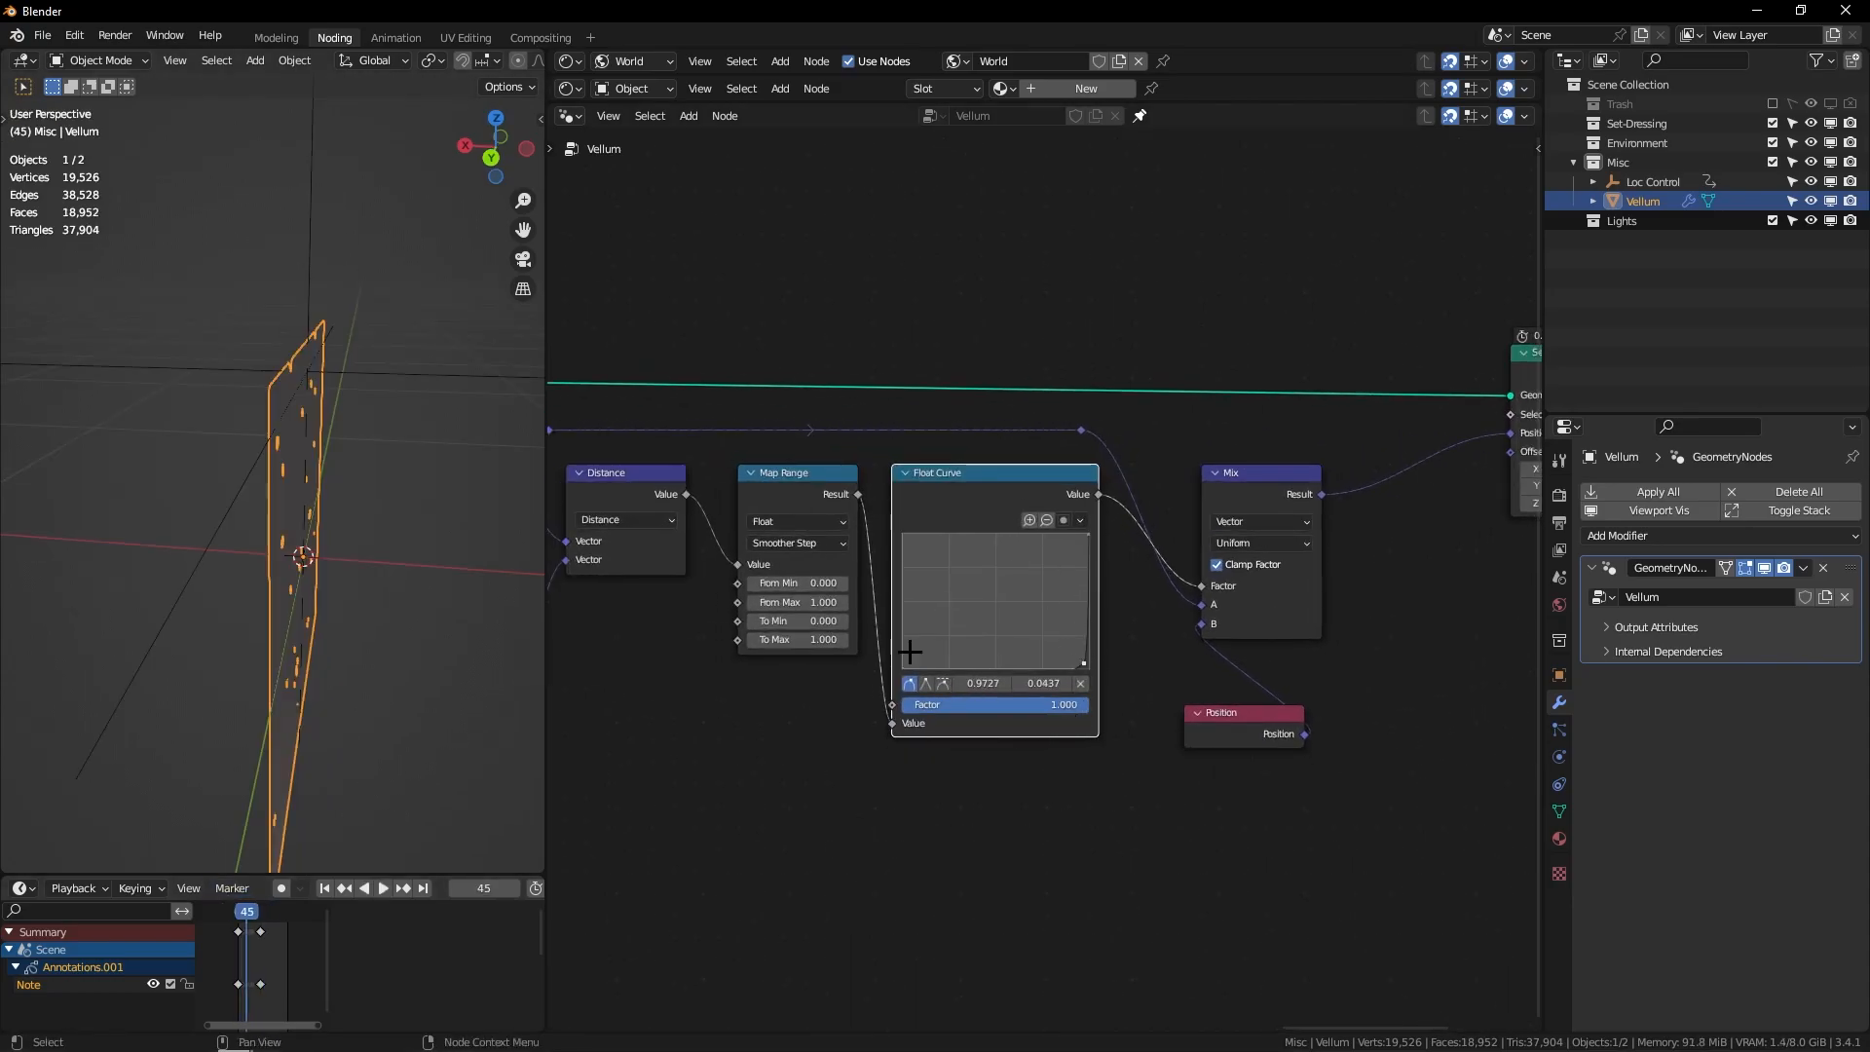
pyautogui.scroll(-1, 1042, 575)
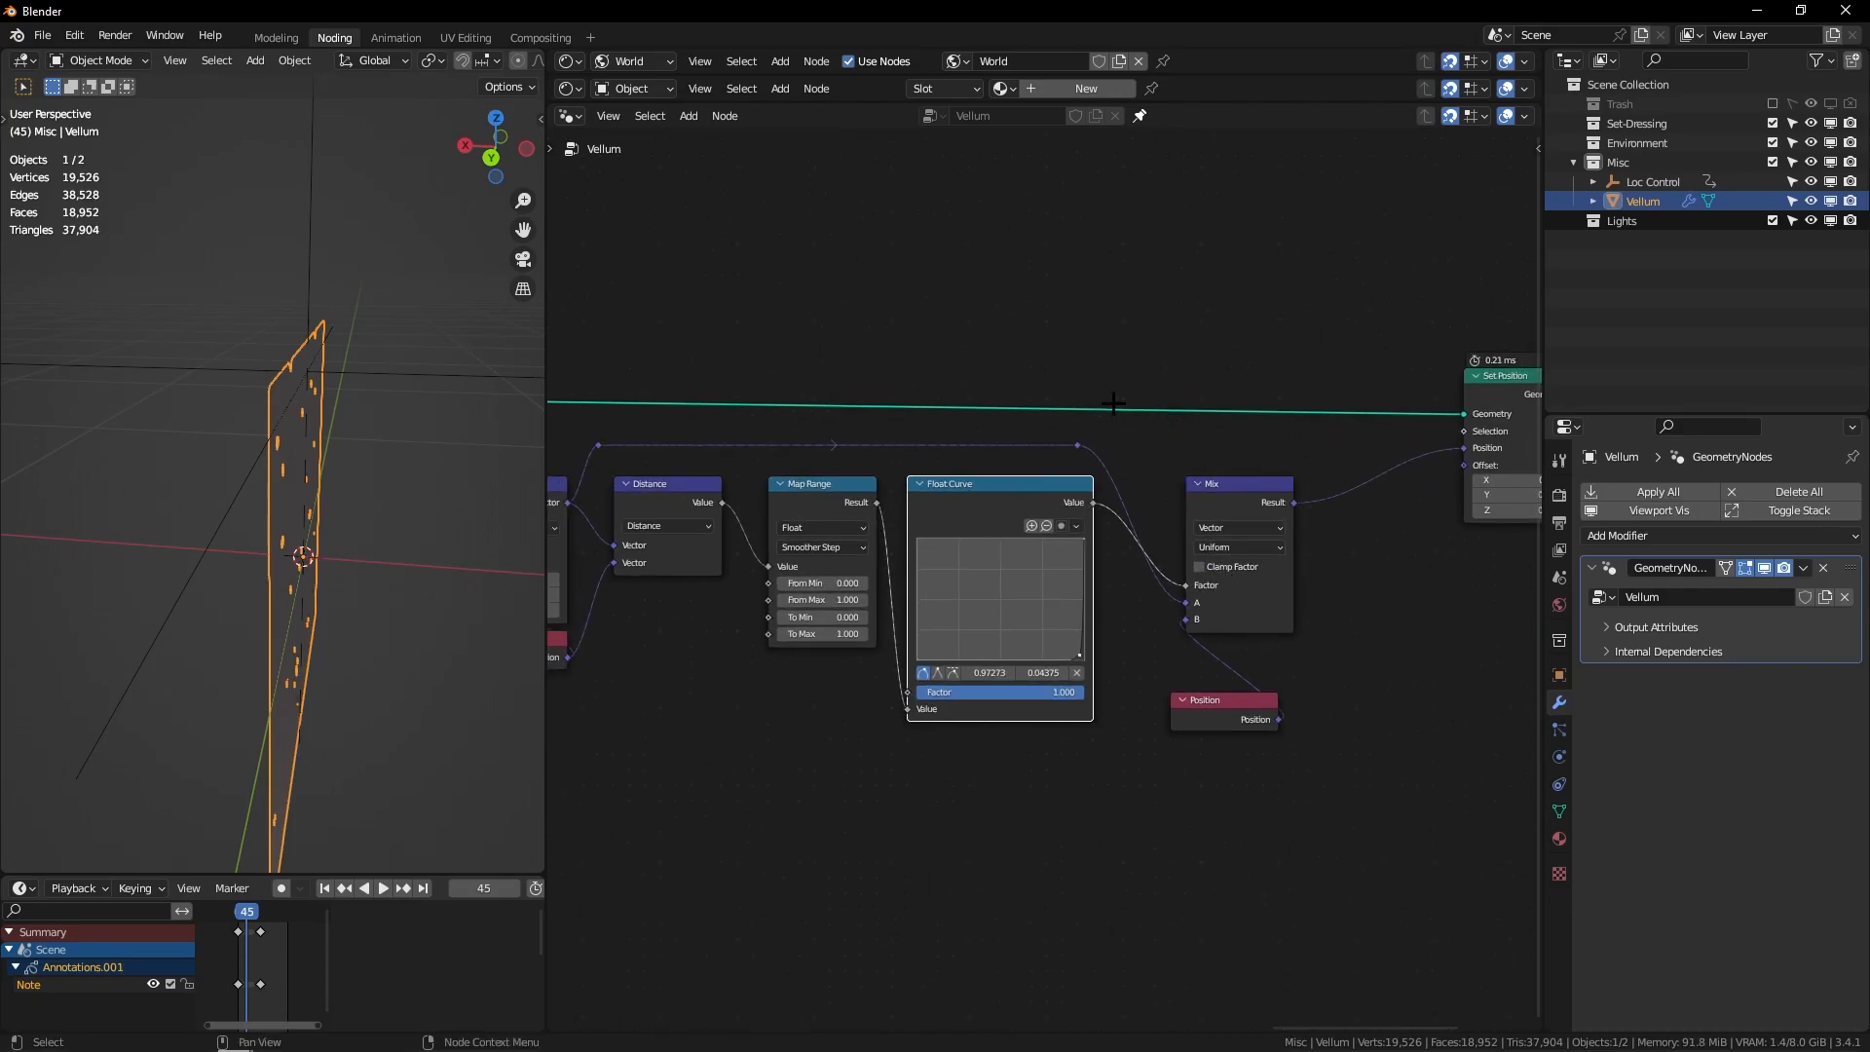
# Step: Scrub the timeline to frame 54 and tuck the Position node directly under the Mix node
pyautogui.moveTo(529, 613); pyautogui.dragTo(489, 617, button='middle')
pyautogui.moveTo(247, 915); pyautogui.dragTo(249, 913)
pyautogui.scroll(-6, 1189, 293)
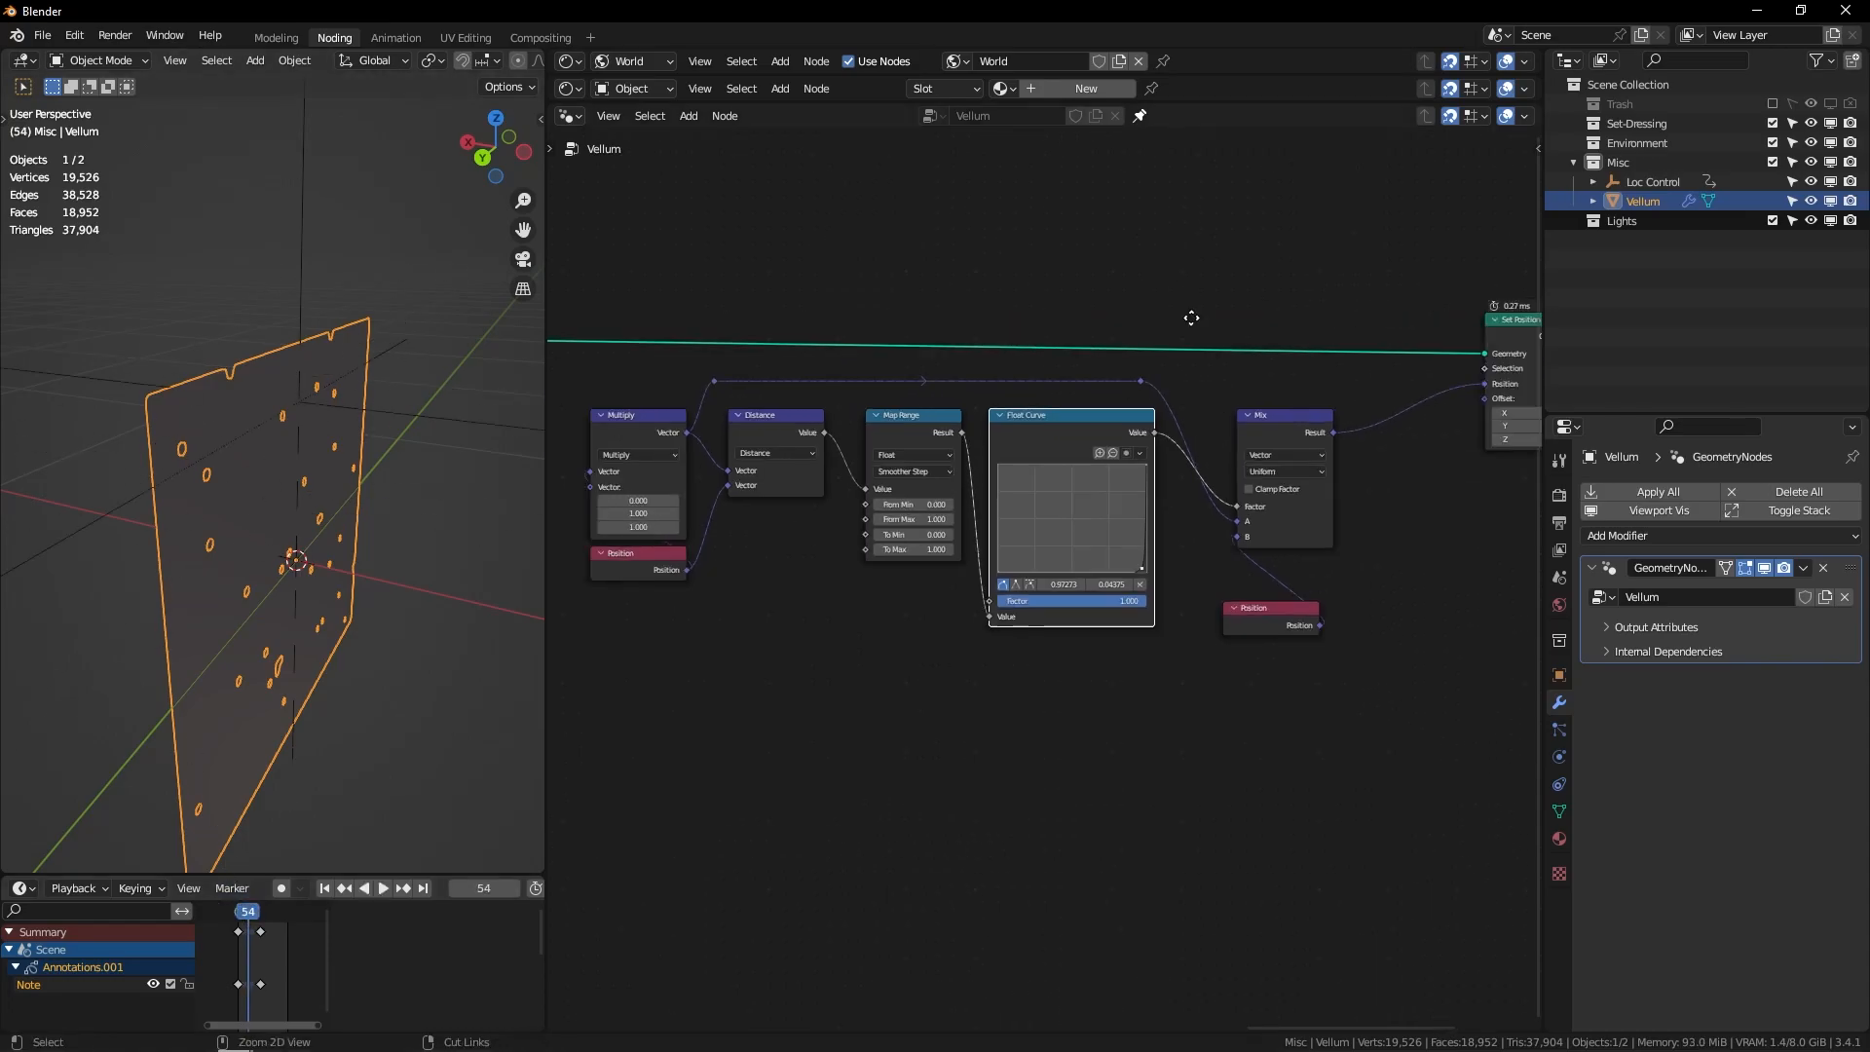
pyautogui.moveTo(1129, 583); pyautogui.dragTo(1140, 572)
pyautogui.scroll(6, 1199, 422)
# Step: Try a Random Value node set to Boolean, driving the Set Position node's Selection
pyautogui.moveTo(1199, 422); pyautogui.dragTo(1013, 418, button='middle')
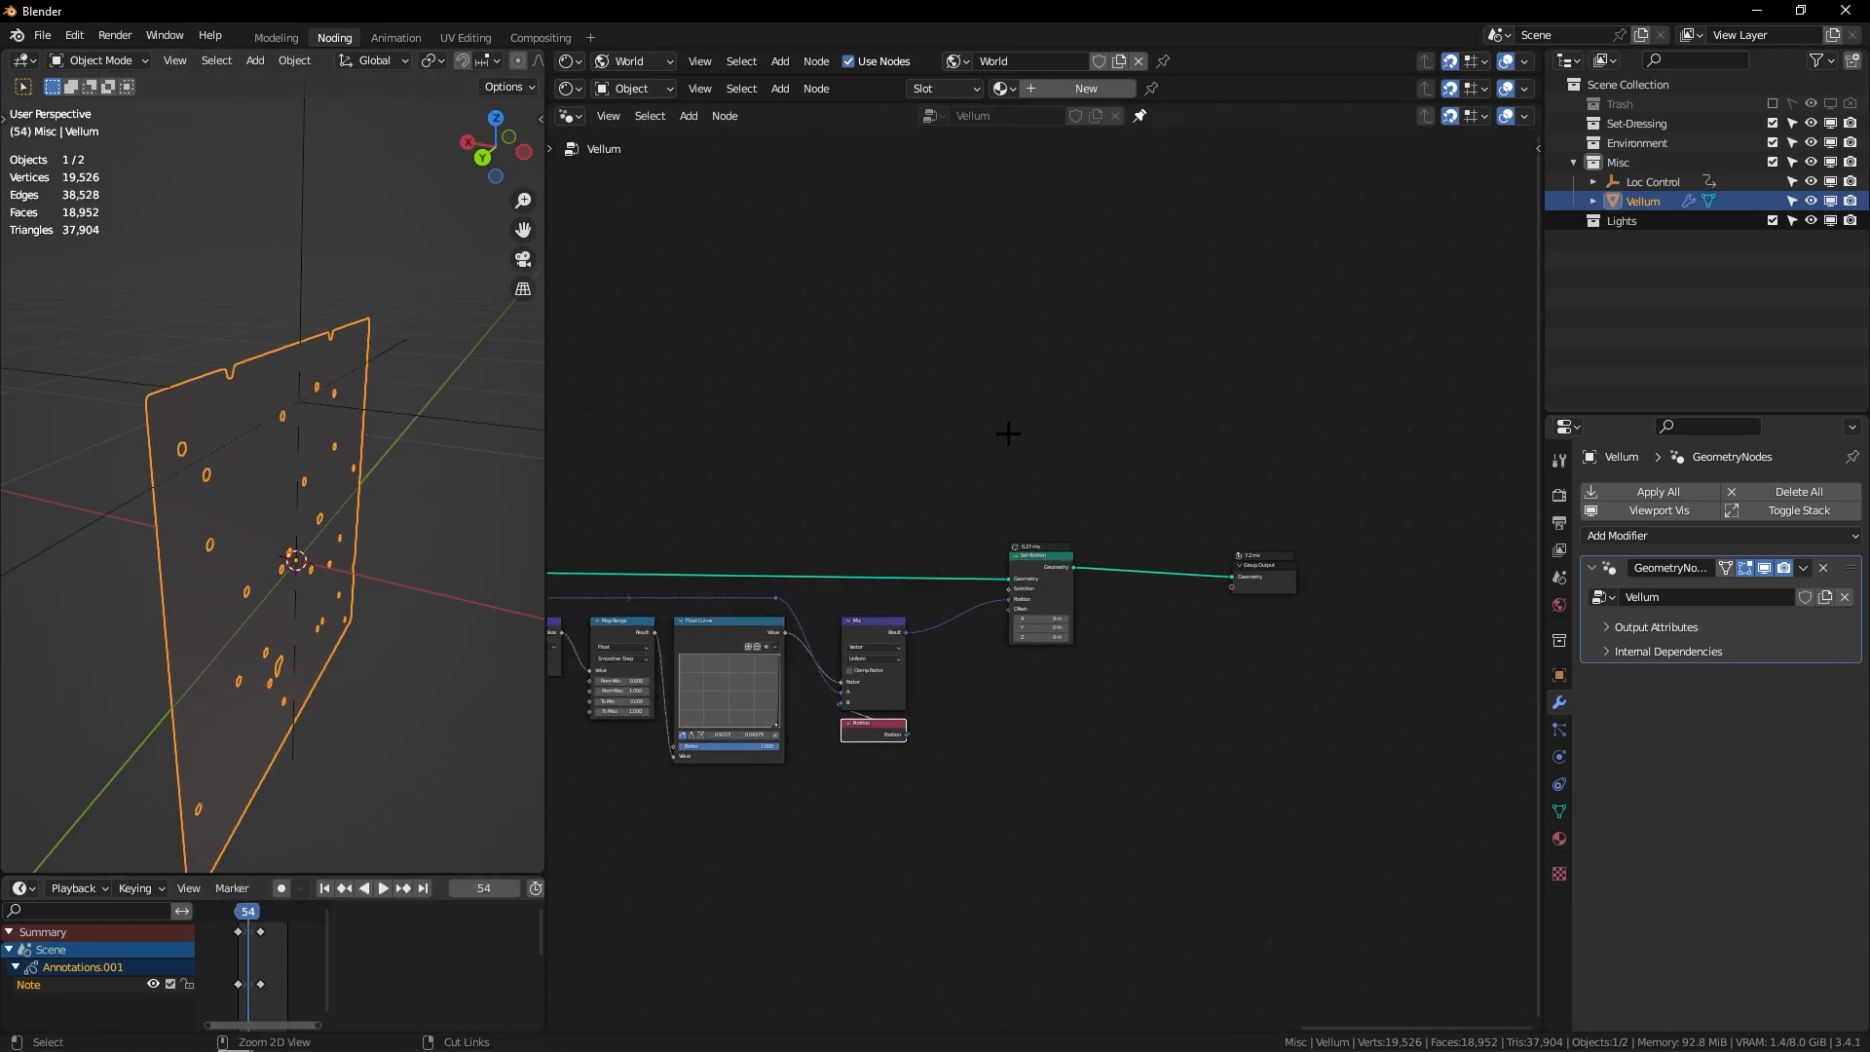
pyautogui.hotkey('shift', 'a')
pyautogui.write('s')
pyautogui.write('rand')
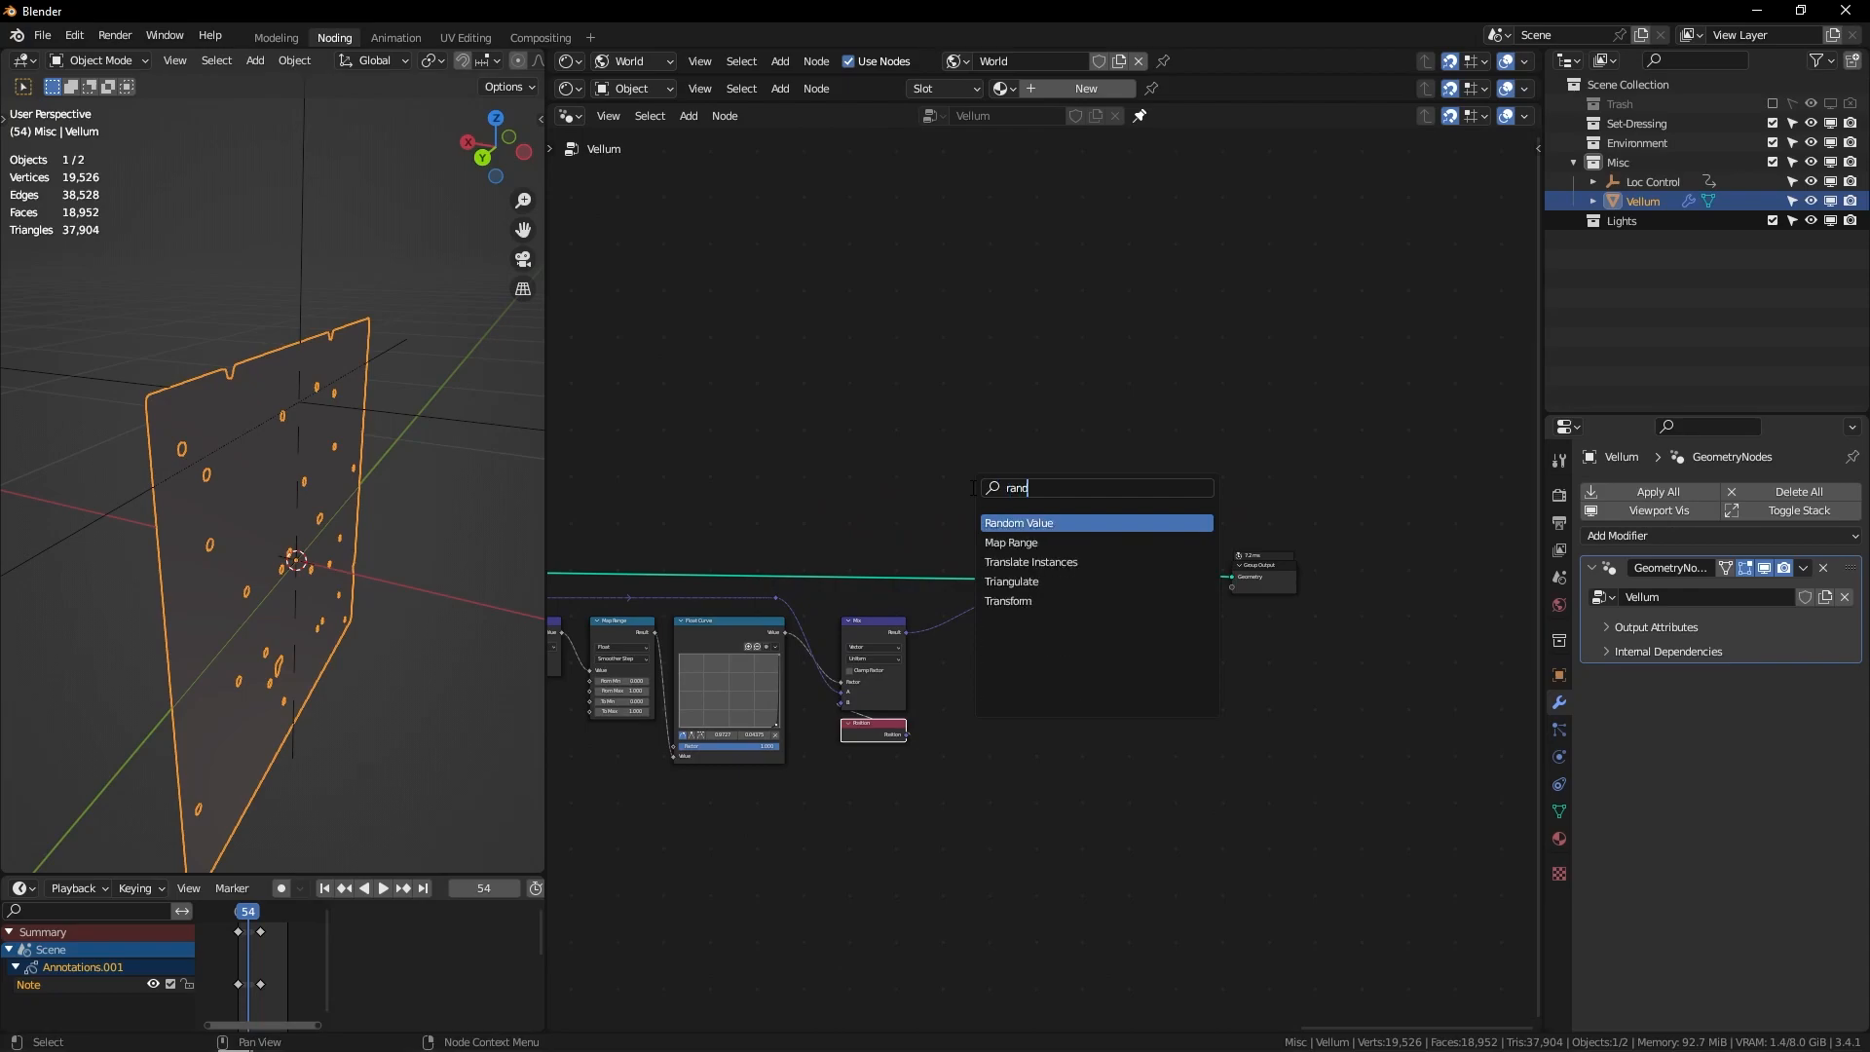
pyautogui.press('Return')
pyautogui.click(897, 471)
pyautogui.scroll(4, 926, 397)
pyautogui.click(797, 383)
pyautogui.click(784, 449)
pyautogui.moveTo(779, 407); pyautogui.dragTo(732, 393)
pyautogui.moveTo(866, 353); pyautogui.dragTo(967, 600)
# Step: Try a Random Value probability of 0.02, inspect the strands between the planes, and delete the Random Value node
pyautogui.moveTo(458, 522); pyautogui.dragTo(357, 601, button='middle')
pyautogui.click(767, 409)
pyautogui.press('BackSpace')
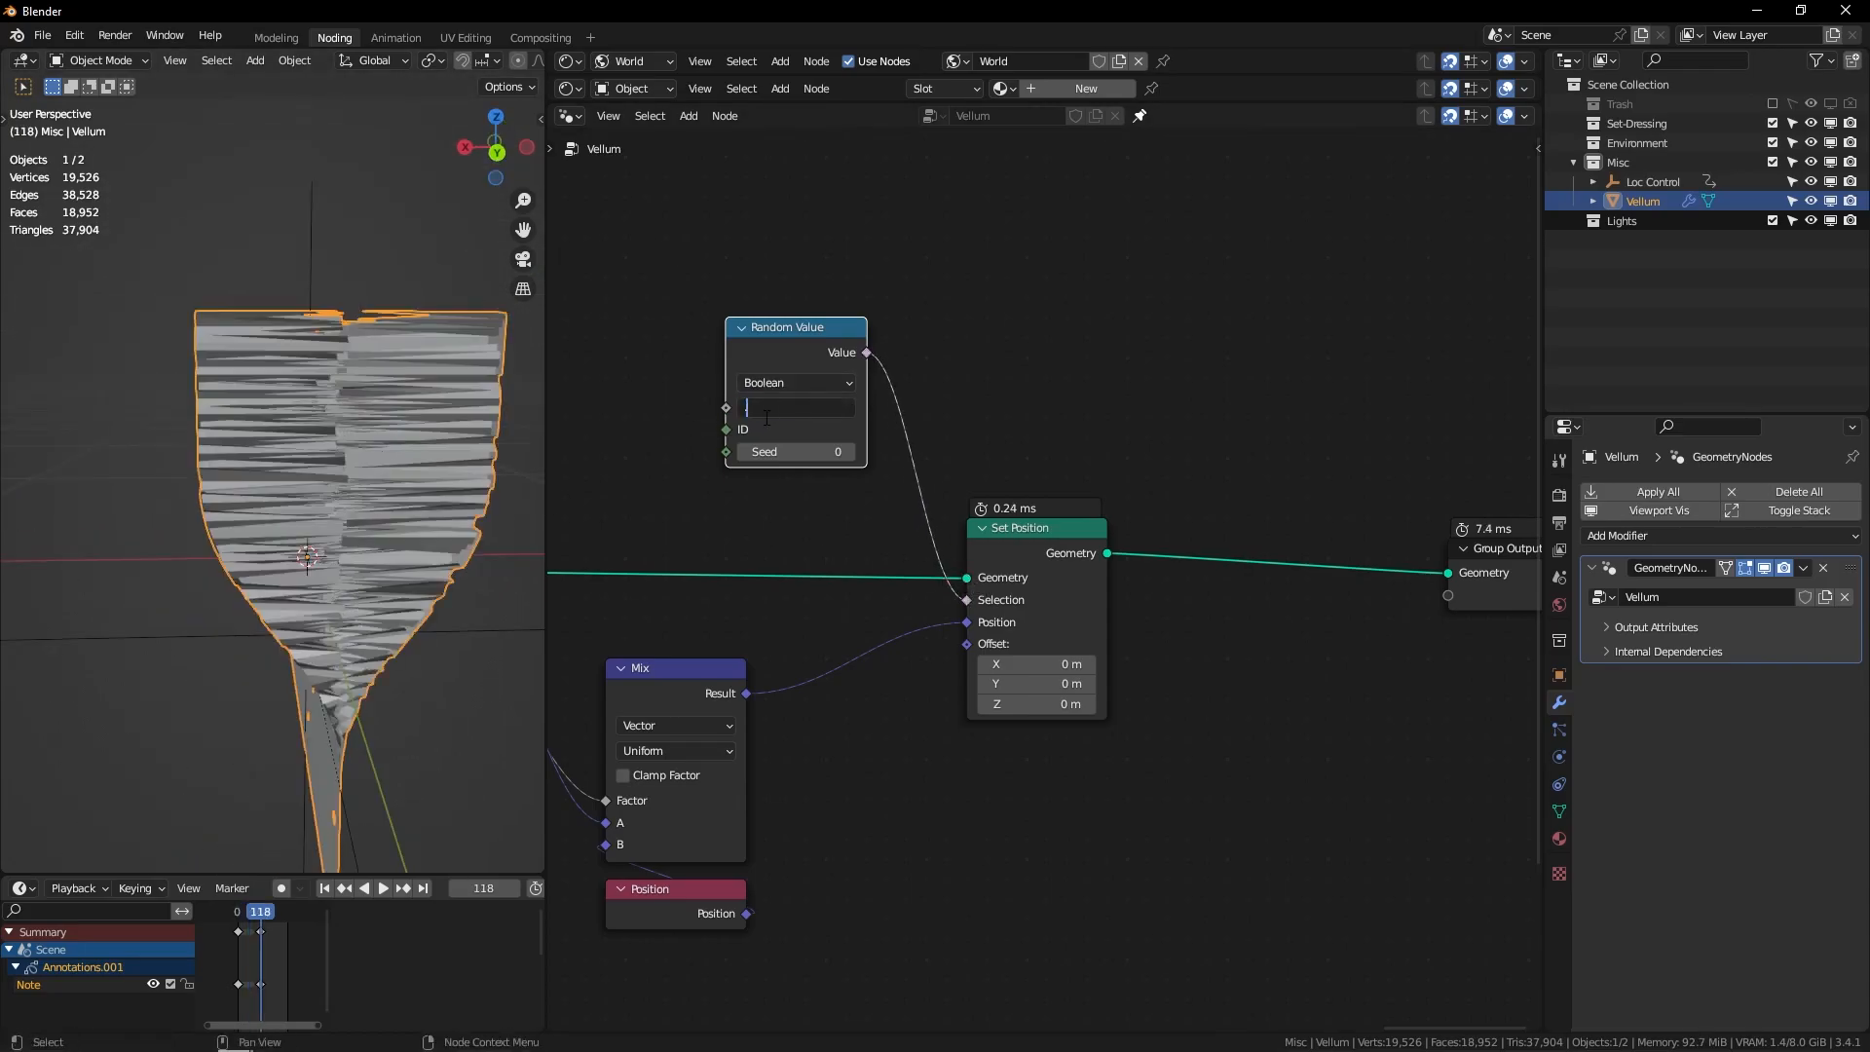
pyautogui.write('.02')
pyautogui.press('Return')
pyautogui.moveTo(380, 429); pyautogui.dragTo(221, 590, button='middle')
pyautogui.click(391, 215)
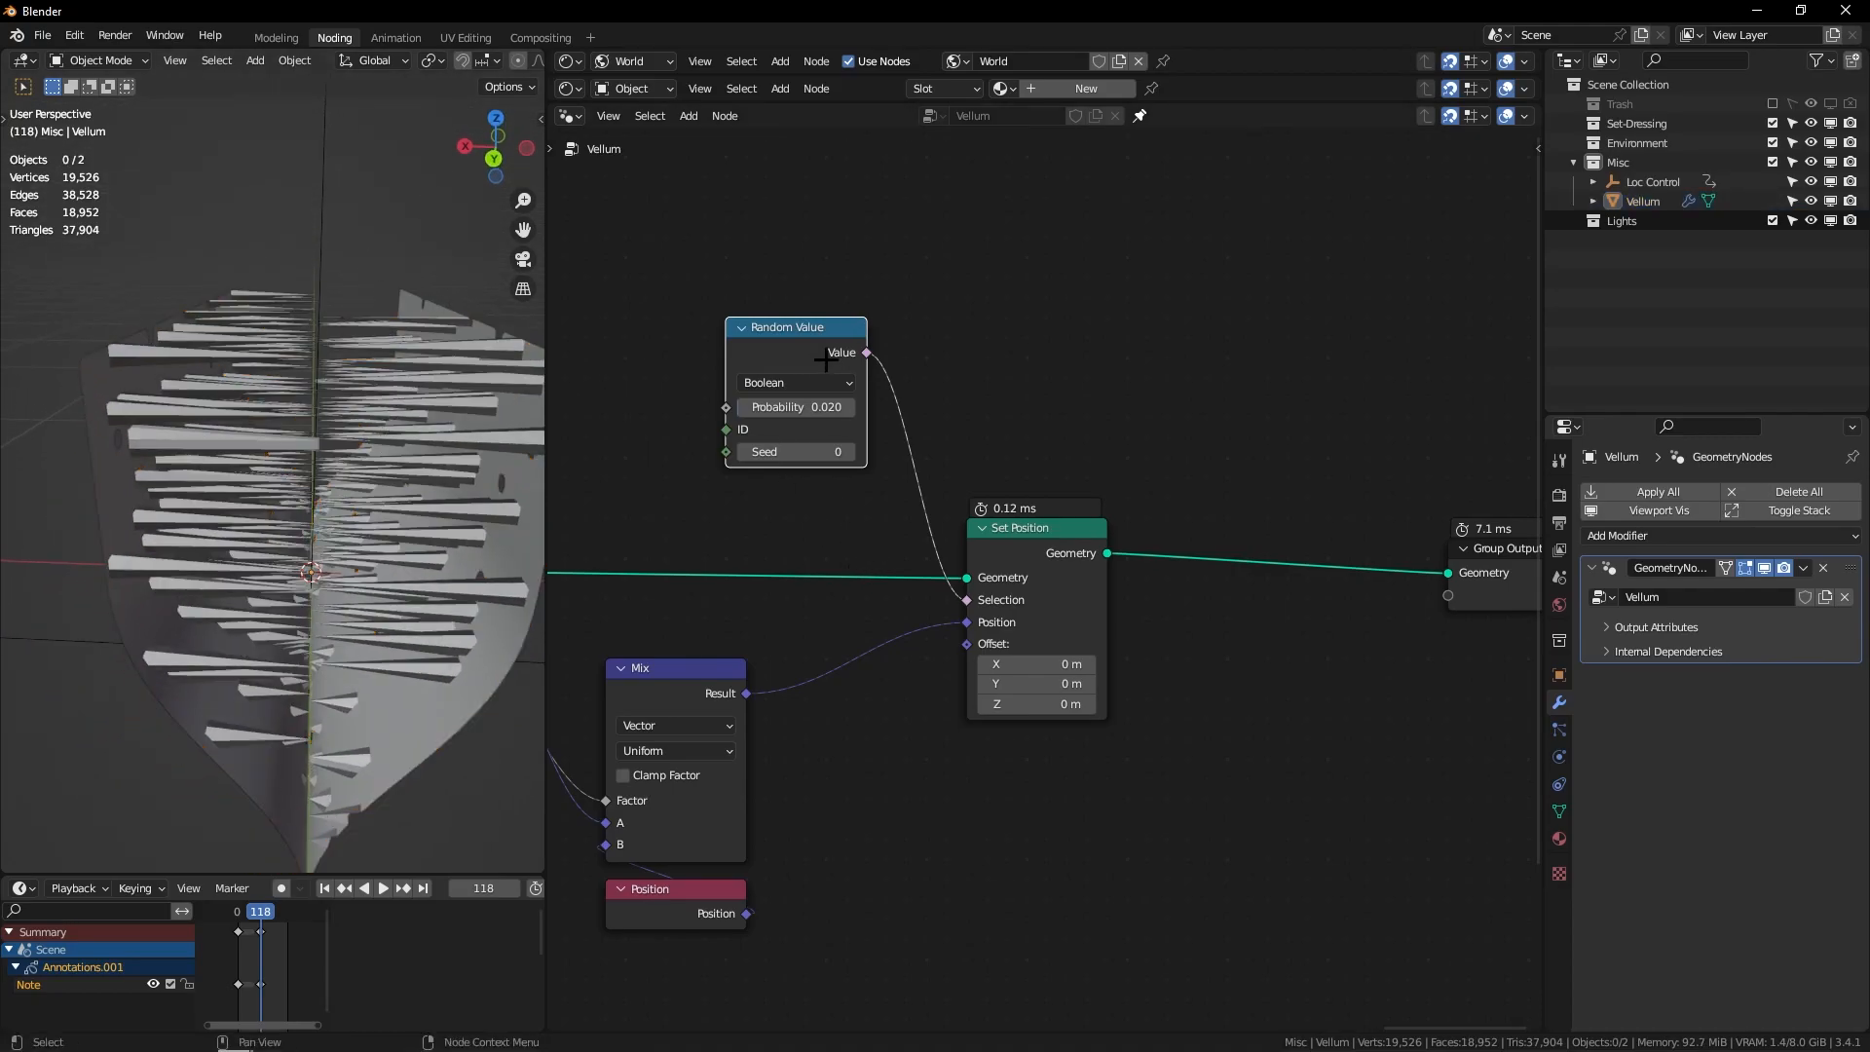
pyautogui.press('x')
# Step: Trace the node tree back to the link between the Deleting Geo frame and the Transform node
pyautogui.scroll(-10, 827, 346)
pyautogui.moveTo(753, 455); pyautogui.dragTo(1036, 425, button='middle')
pyautogui.moveTo(706, 475); pyautogui.dragTo(1448, 418, button='middle')
pyautogui.moveTo(805, 553); pyautogui.dragTo(1382, 604, button='middle')
pyautogui.moveTo(959, 517); pyautogui.dragTo(846, 516)
pyautogui.press('x')
pyautogui.keyDown('ctrl'); pyautogui.moveTo(915, 526); pyautogui.dragTo(1077, 431, button='middle'); pyautogui.keyUp('ctrl')
pyautogui.press('x')
pyautogui.moveTo(906, 463); pyautogui.dragTo(991, 457)
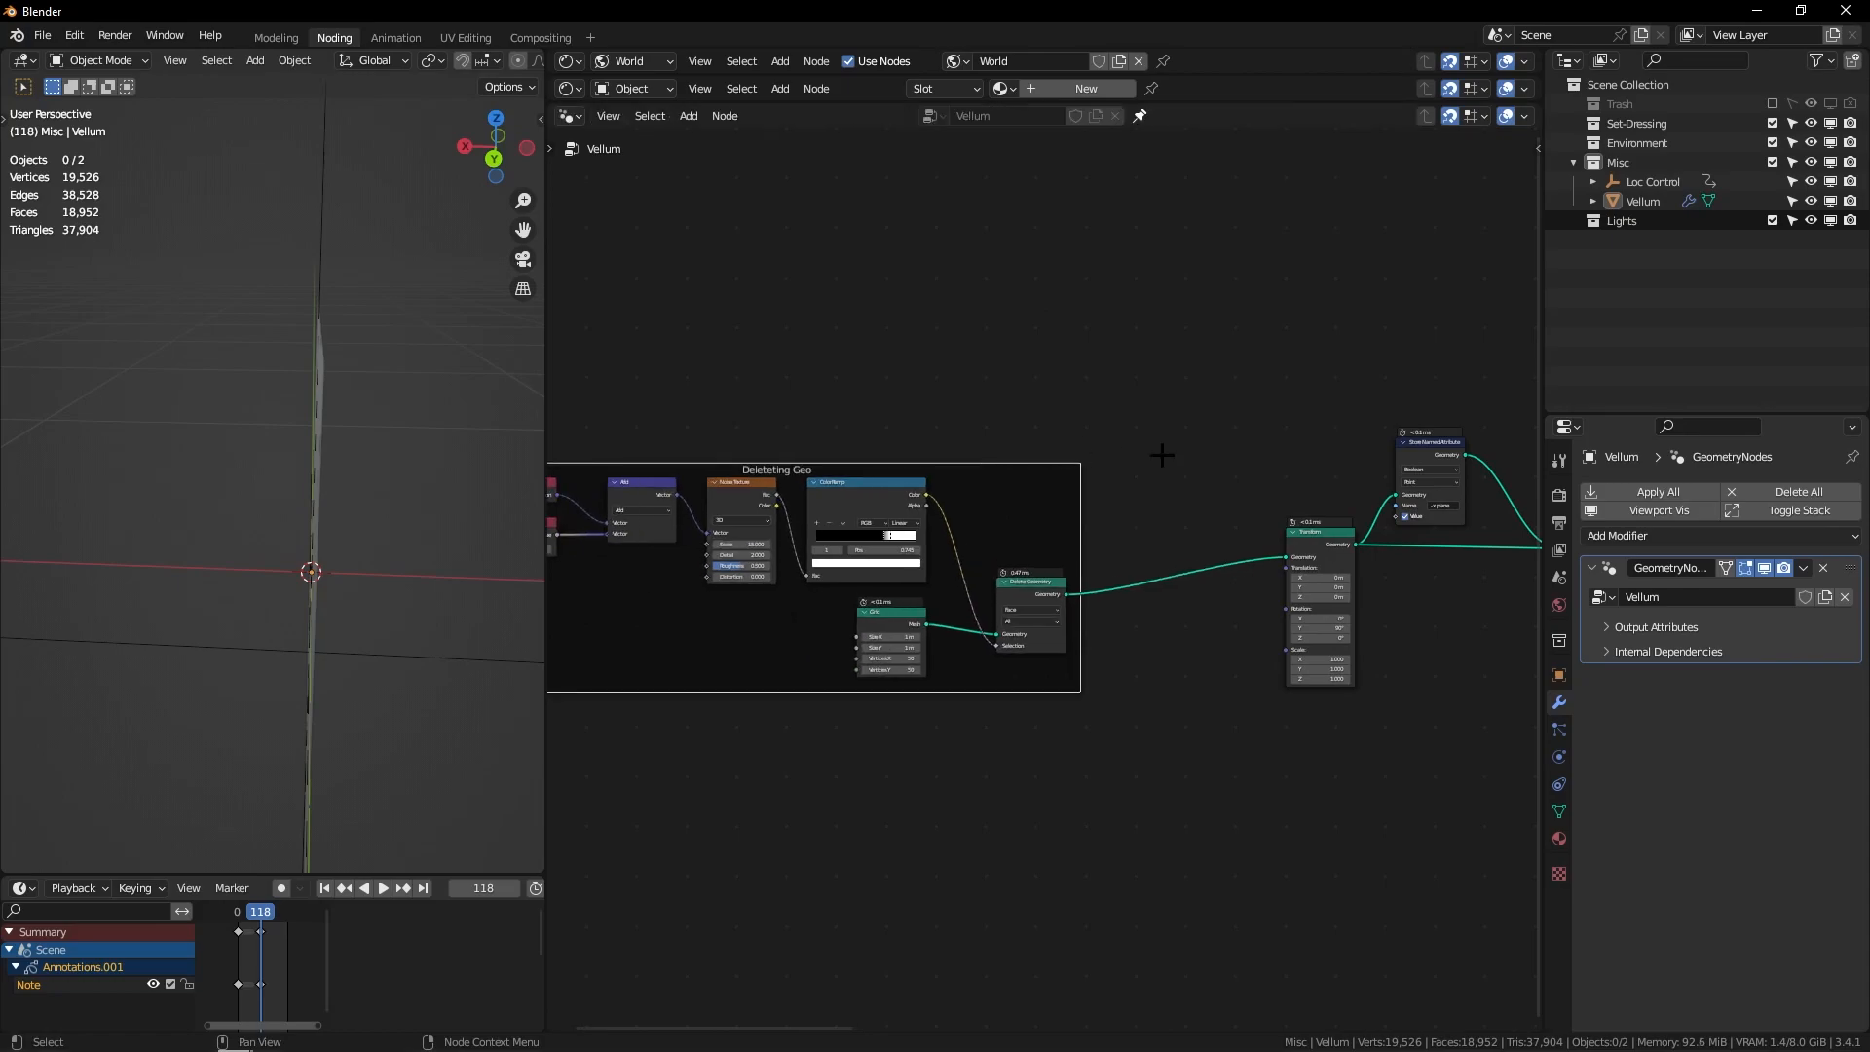
pyautogui.moveTo(1156, 451); pyautogui.dragTo(1009, 318, button='middle')
pyautogui.keyDown('ctrl'); pyautogui.moveTo(1008, 318); pyautogui.dragTo(1026, 364, button='middle'); pyautogui.keyUp('ctrl')
pyautogui.click(974, 699)
pyautogui.press('d')
pyautogui.moveTo(914, 724)
pyautogui.mouseDown()
pyautogui.moveTo(719, 590)
pyautogui.moveTo(754, 610)
pyautogui.mouseUp()
pyautogui.moveTo(1178, 792)
pyautogui.mouseDown()
pyautogui.moveTo(1350, 718)
pyautogui.moveTo(1003, 603)
pyautogui.mouseUp()
pyautogui.hotkey('ctrl', 'z')
pyautogui.hotkey('ctrl', 'z')
# Step: Insert a Store Named Attribute node between Delete Geometry and Transform
pyautogui.hotkey('shift', 'a')
pyautogui.write('store n')
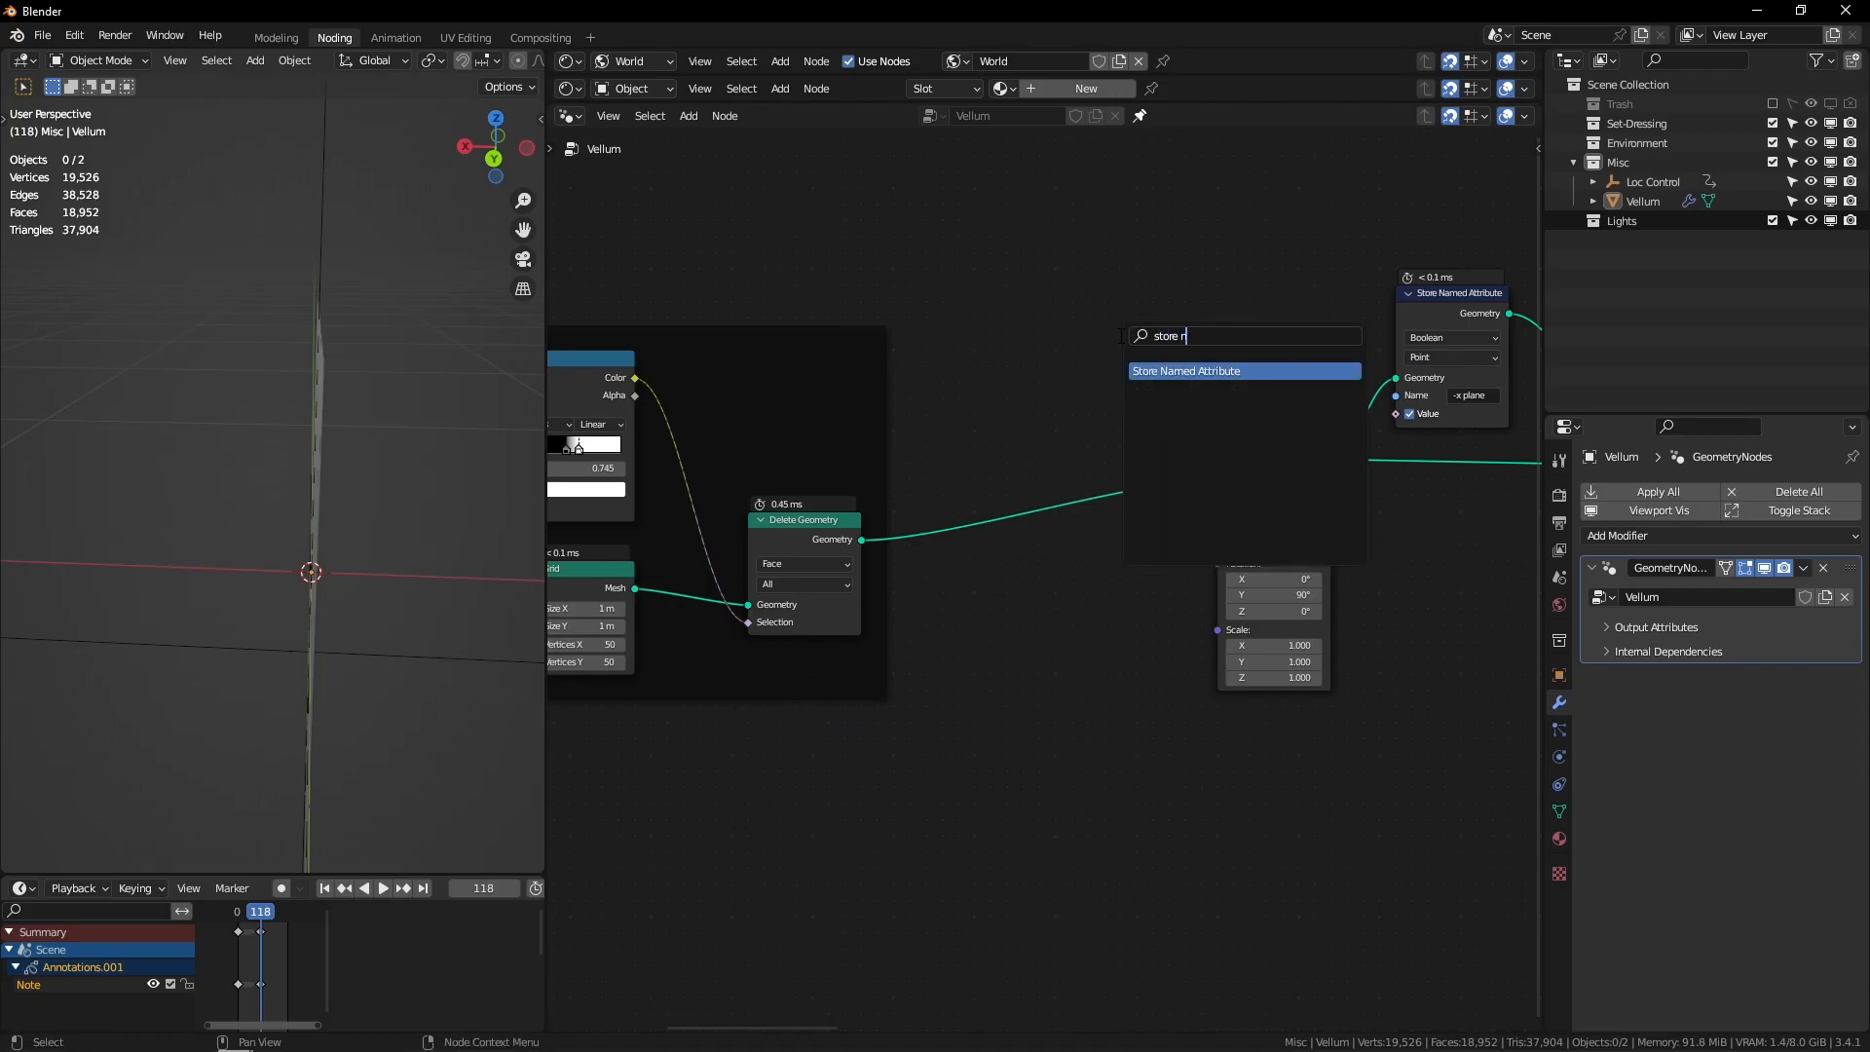
pyautogui.press('Return')
pyautogui.click(1098, 481)
# Step: Add a Boolean Random Value node below Store Named Attribute, set the attribute to Boolean, and link the random value to its Value
pyautogui.hotkey('shift', 'a')
pyautogui.write('rand')
pyautogui.press('Return')
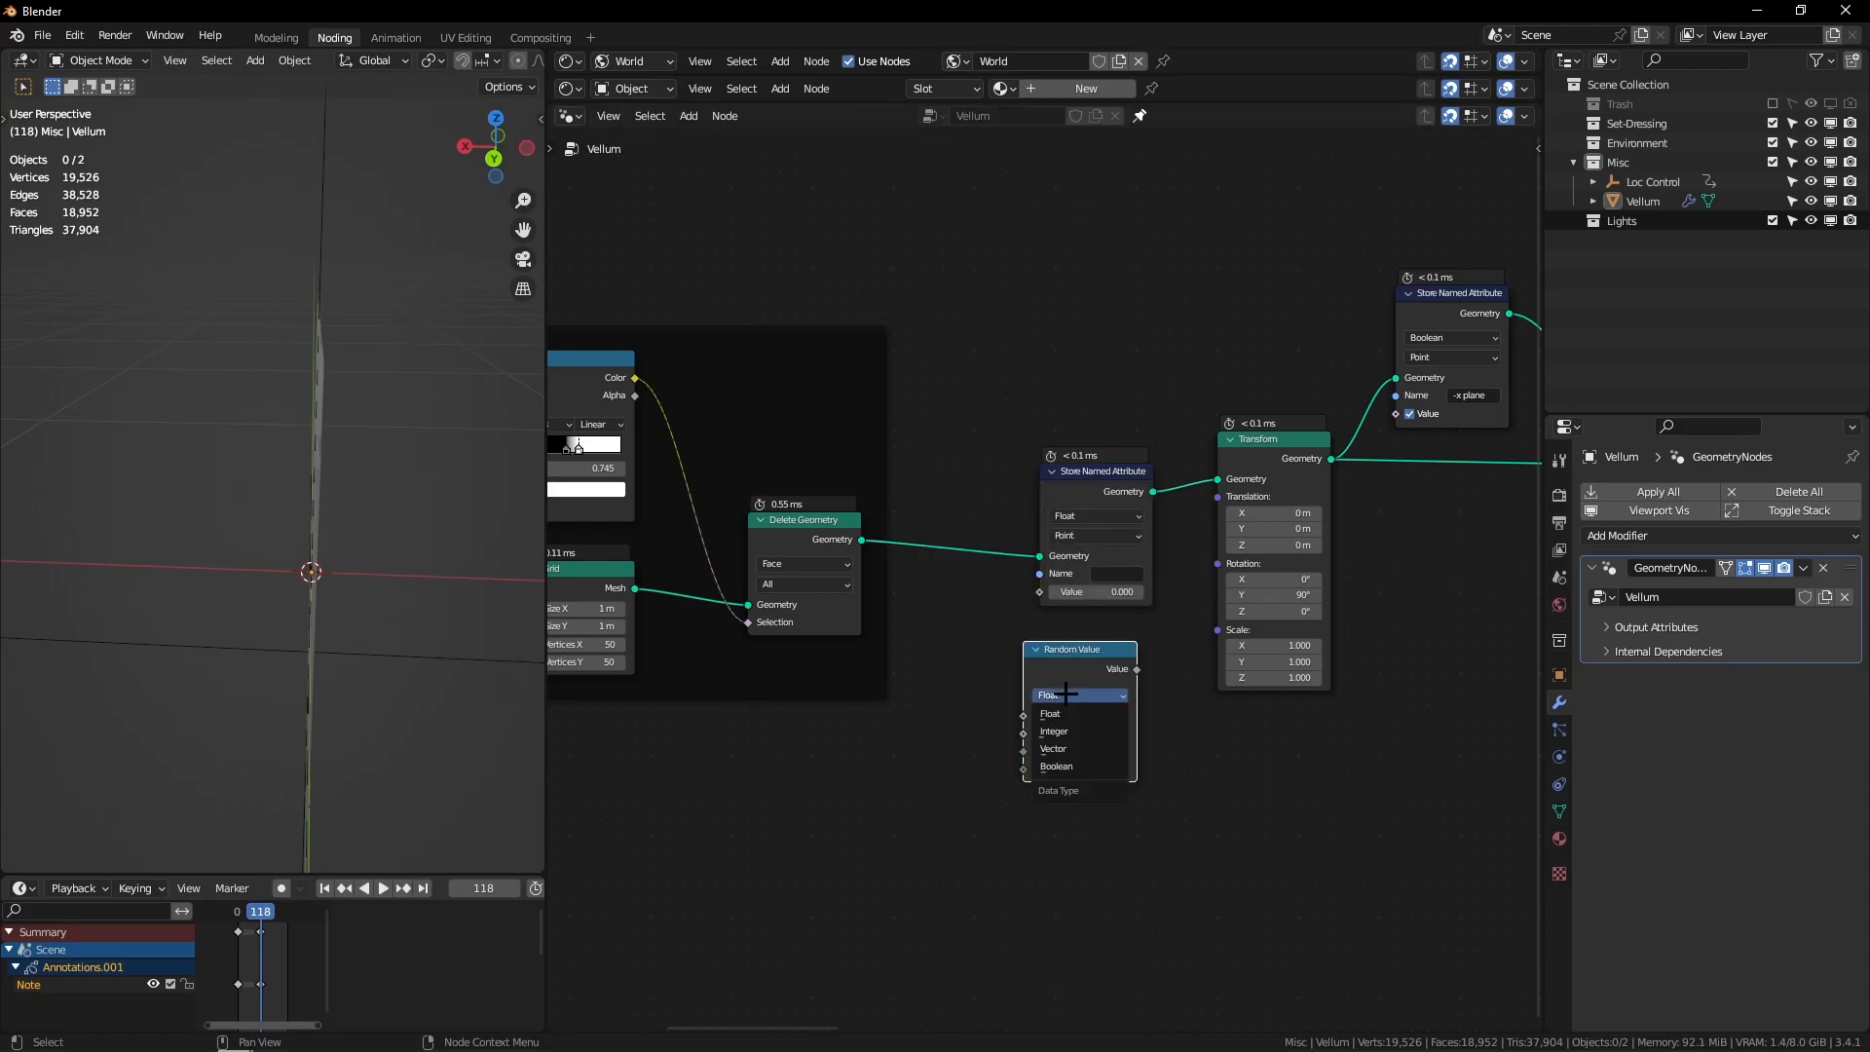
pyautogui.click(1134, 678)
pyautogui.click(1095, 515)
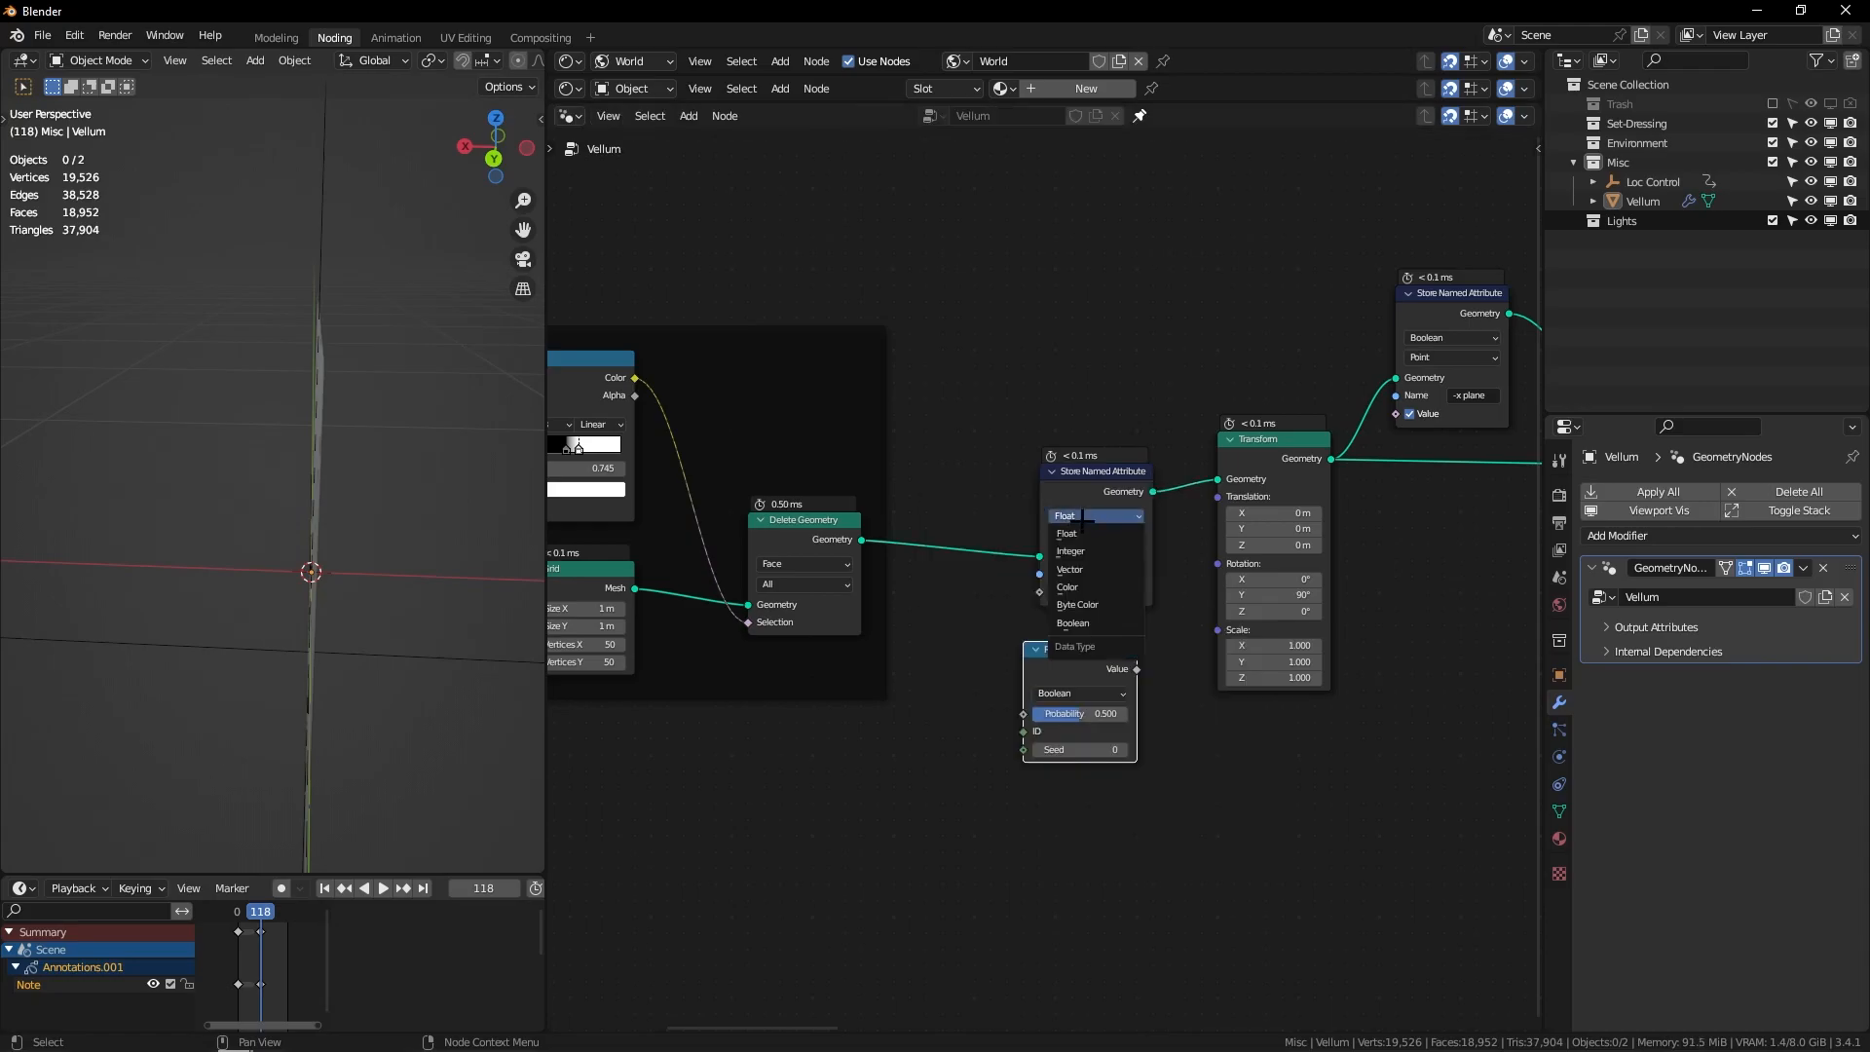
pyautogui.click(1091, 605)
pyautogui.press('g')
pyautogui.click(1093, 630)
pyautogui.moveTo(1089, 636); pyautogui.dragTo(1040, 592)
pyautogui.moveTo(1023, 644); pyautogui.dragTo(1085, 637)
# Step: Name the stored attribute "stringy bits" and set the Random Value probability to 0.02
pyautogui.click(1101, 574)
pyautogui.write('stringy')
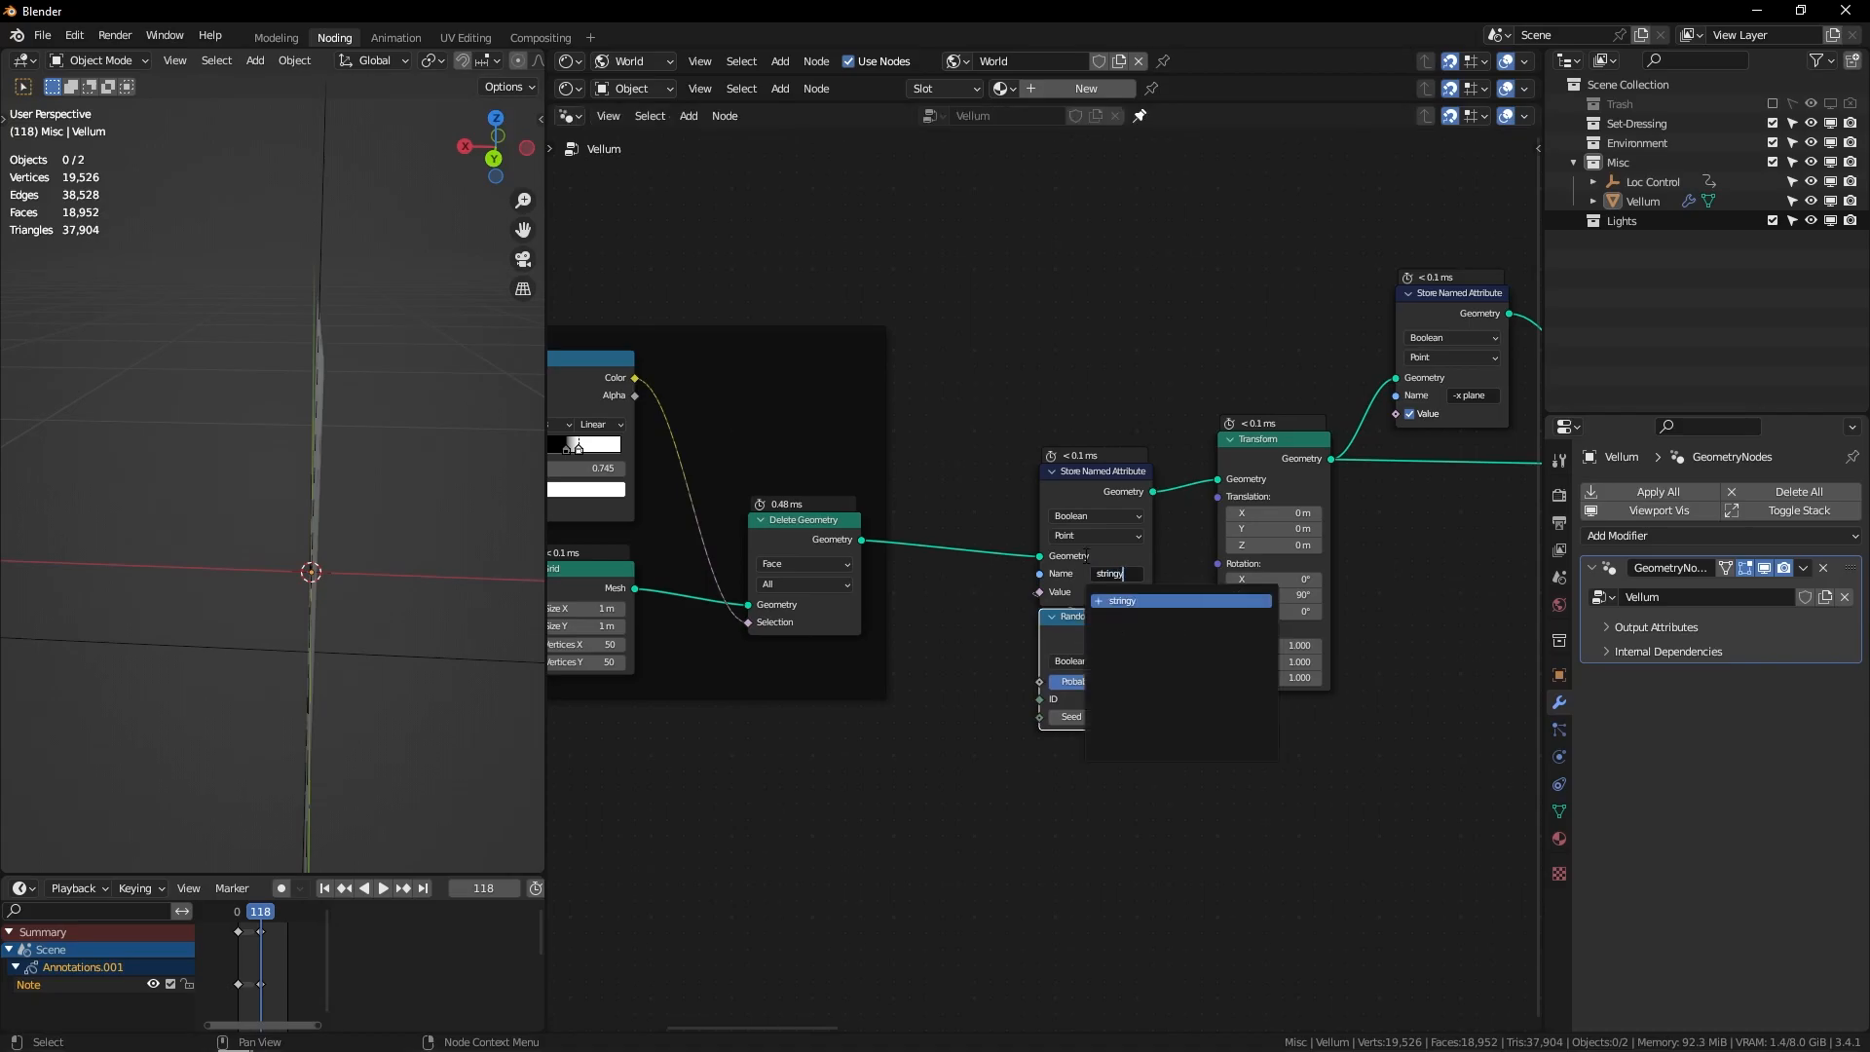
pyautogui.write(' bits')
pyautogui.press('Return')
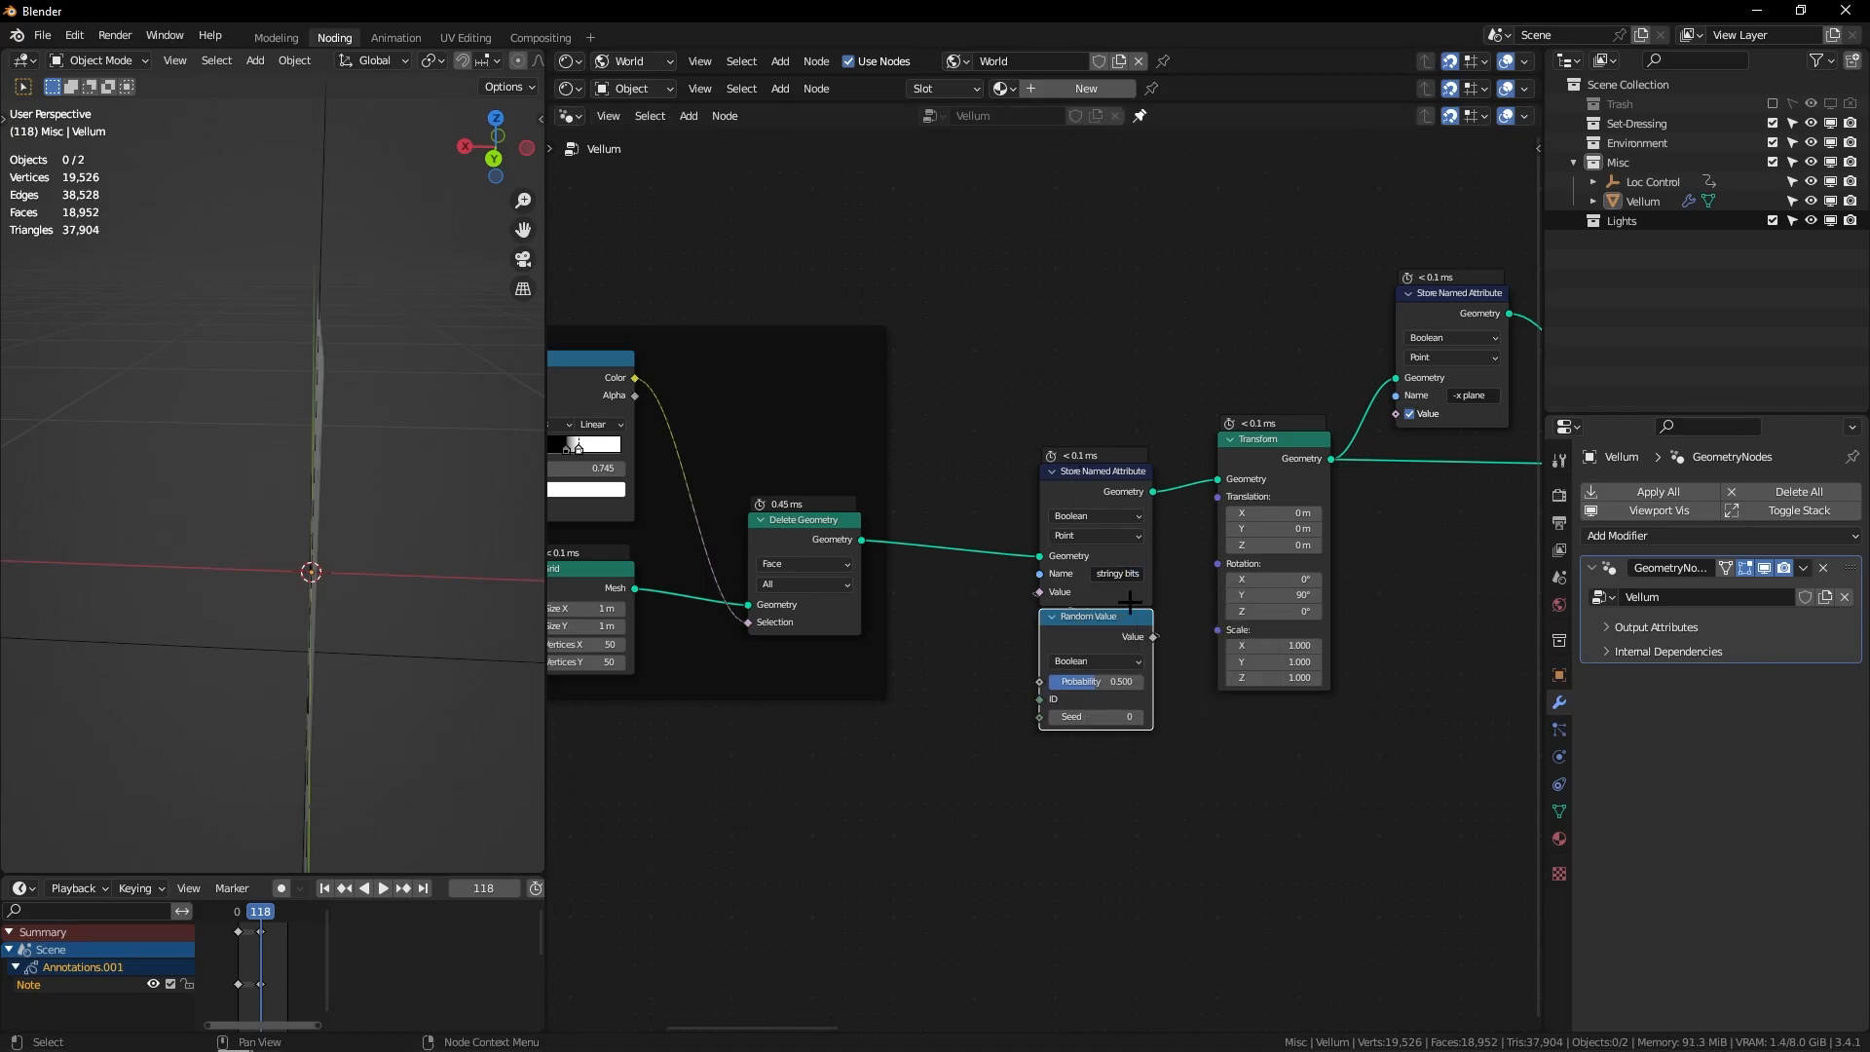
pyautogui.moveTo(1084, 630); pyautogui.dragTo(1083, 647)
pyautogui.doubleClick(1077, 695)
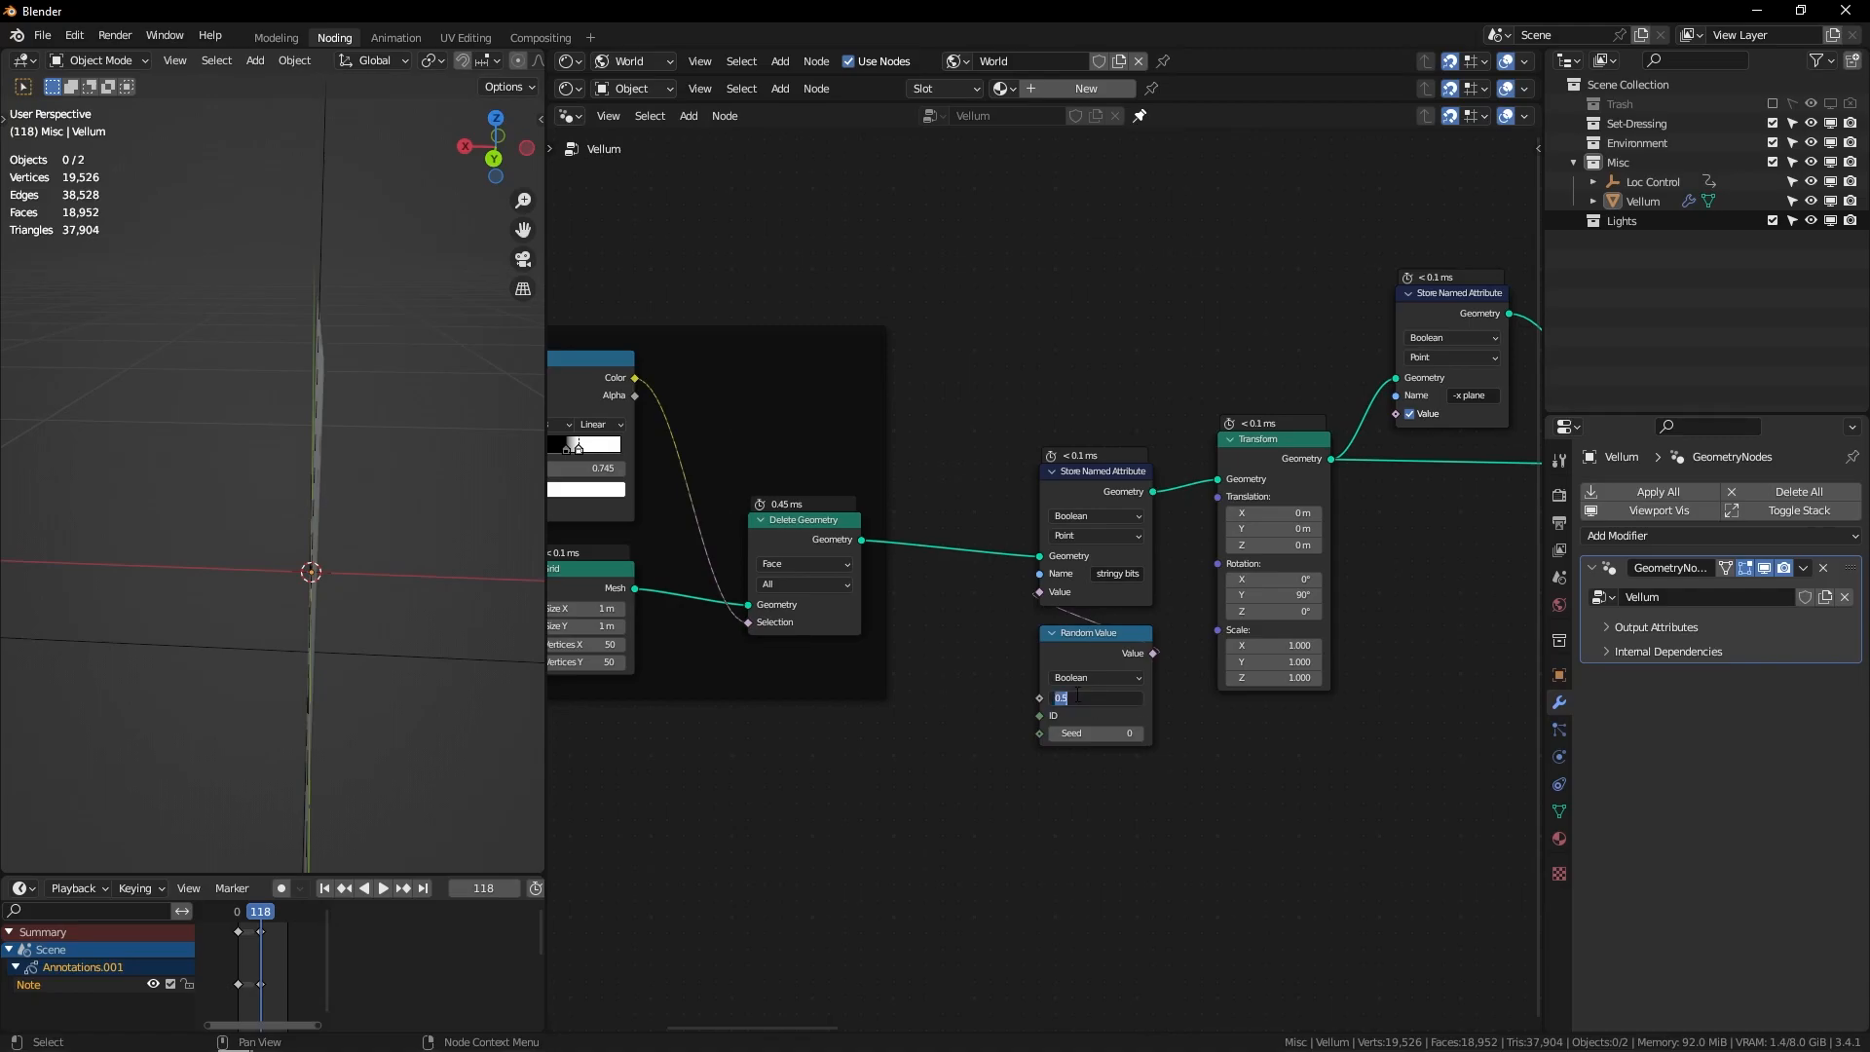
pyautogui.write('.02')
pyautogui.press('Return')
# Step: Add a Boolean Named Attribute node reading "stringy bits", connect it to the final Set Position node's Selection, and play the animation
pyautogui.moveTo(1075, 693); pyautogui.dragTo(891, 672, button='middle')
pyautogui.moveTo(1344, 519); pyautogui.dragTo(876, 535, button='middle')
pyautogui.moveTo(1289, 531); pyautogui.dragTo(841, 495, button='middle')
pyautogui.keyDown('ctrl'); pyautogui.moveTo(1052, 429); pyautogui.dragTo(1078, 386, button='middle'); pyautogui.keyUp('ctrl')
pyautogui.hotkey('shift', 'a')
pyautogui.write('snam')
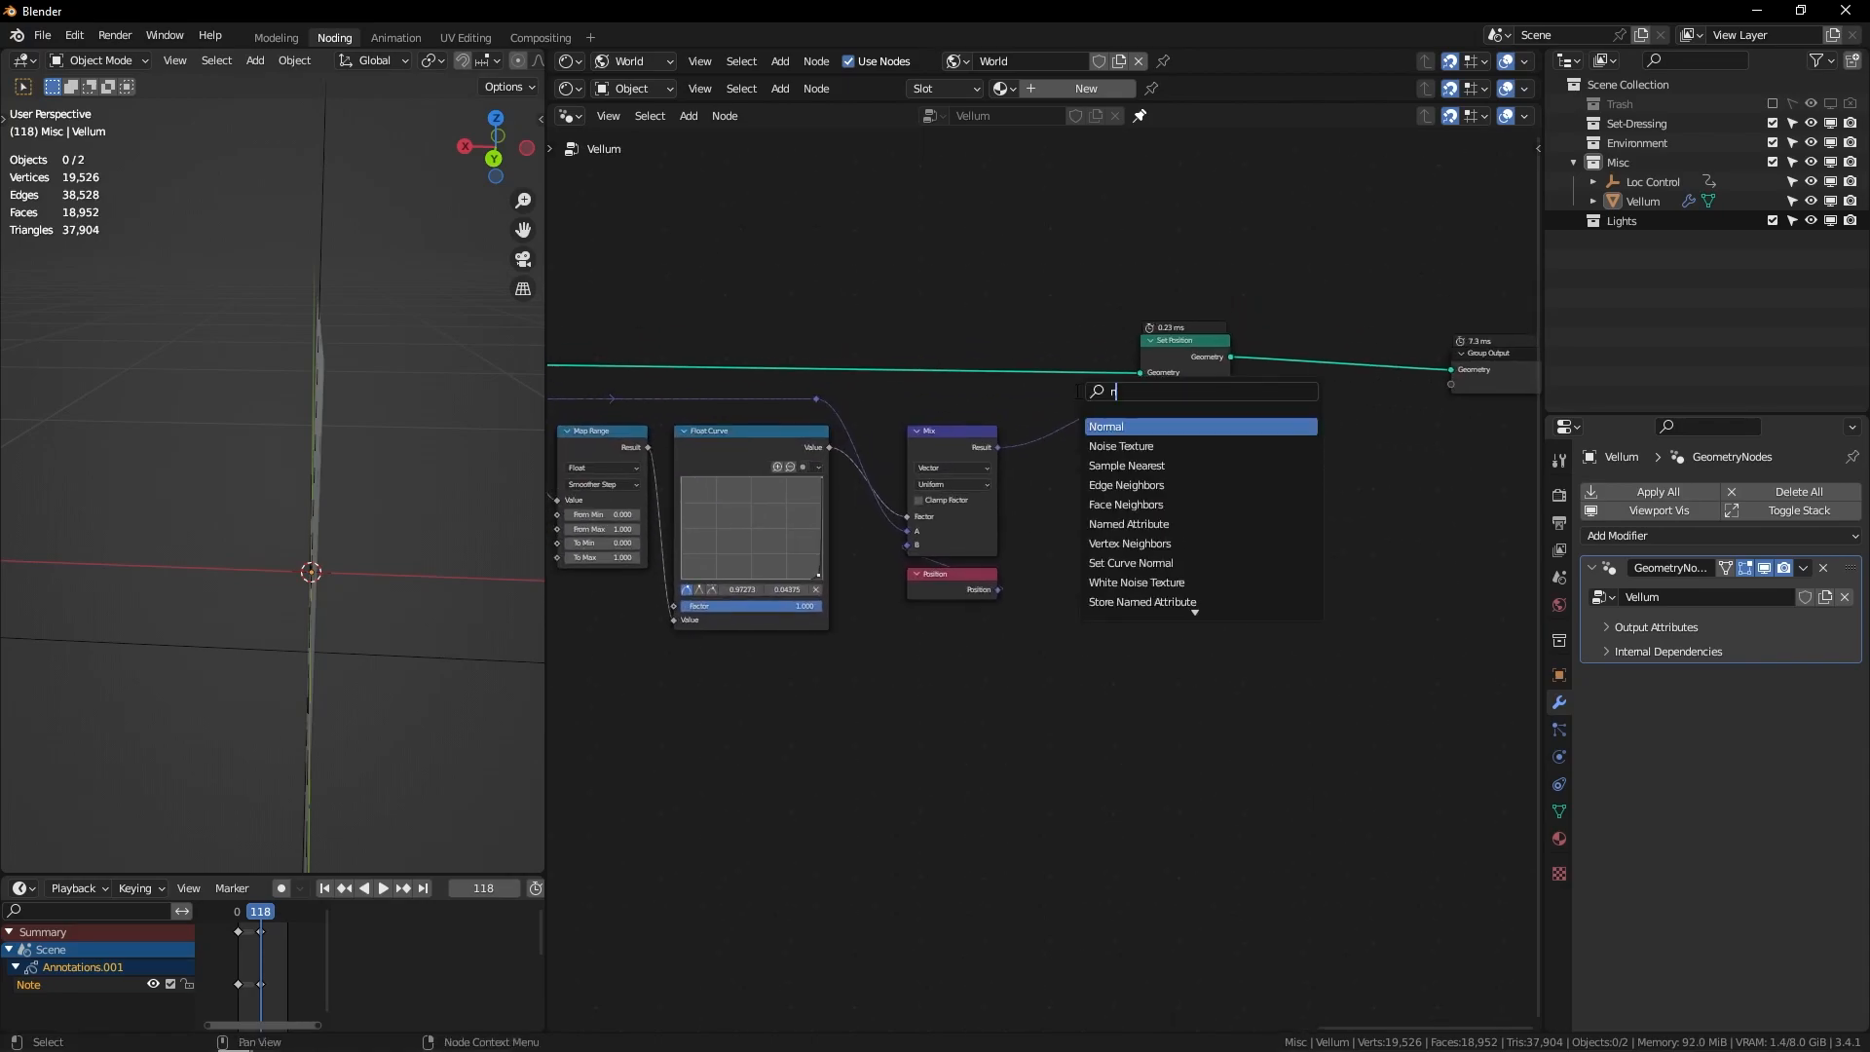
pyautogui.press('Return')
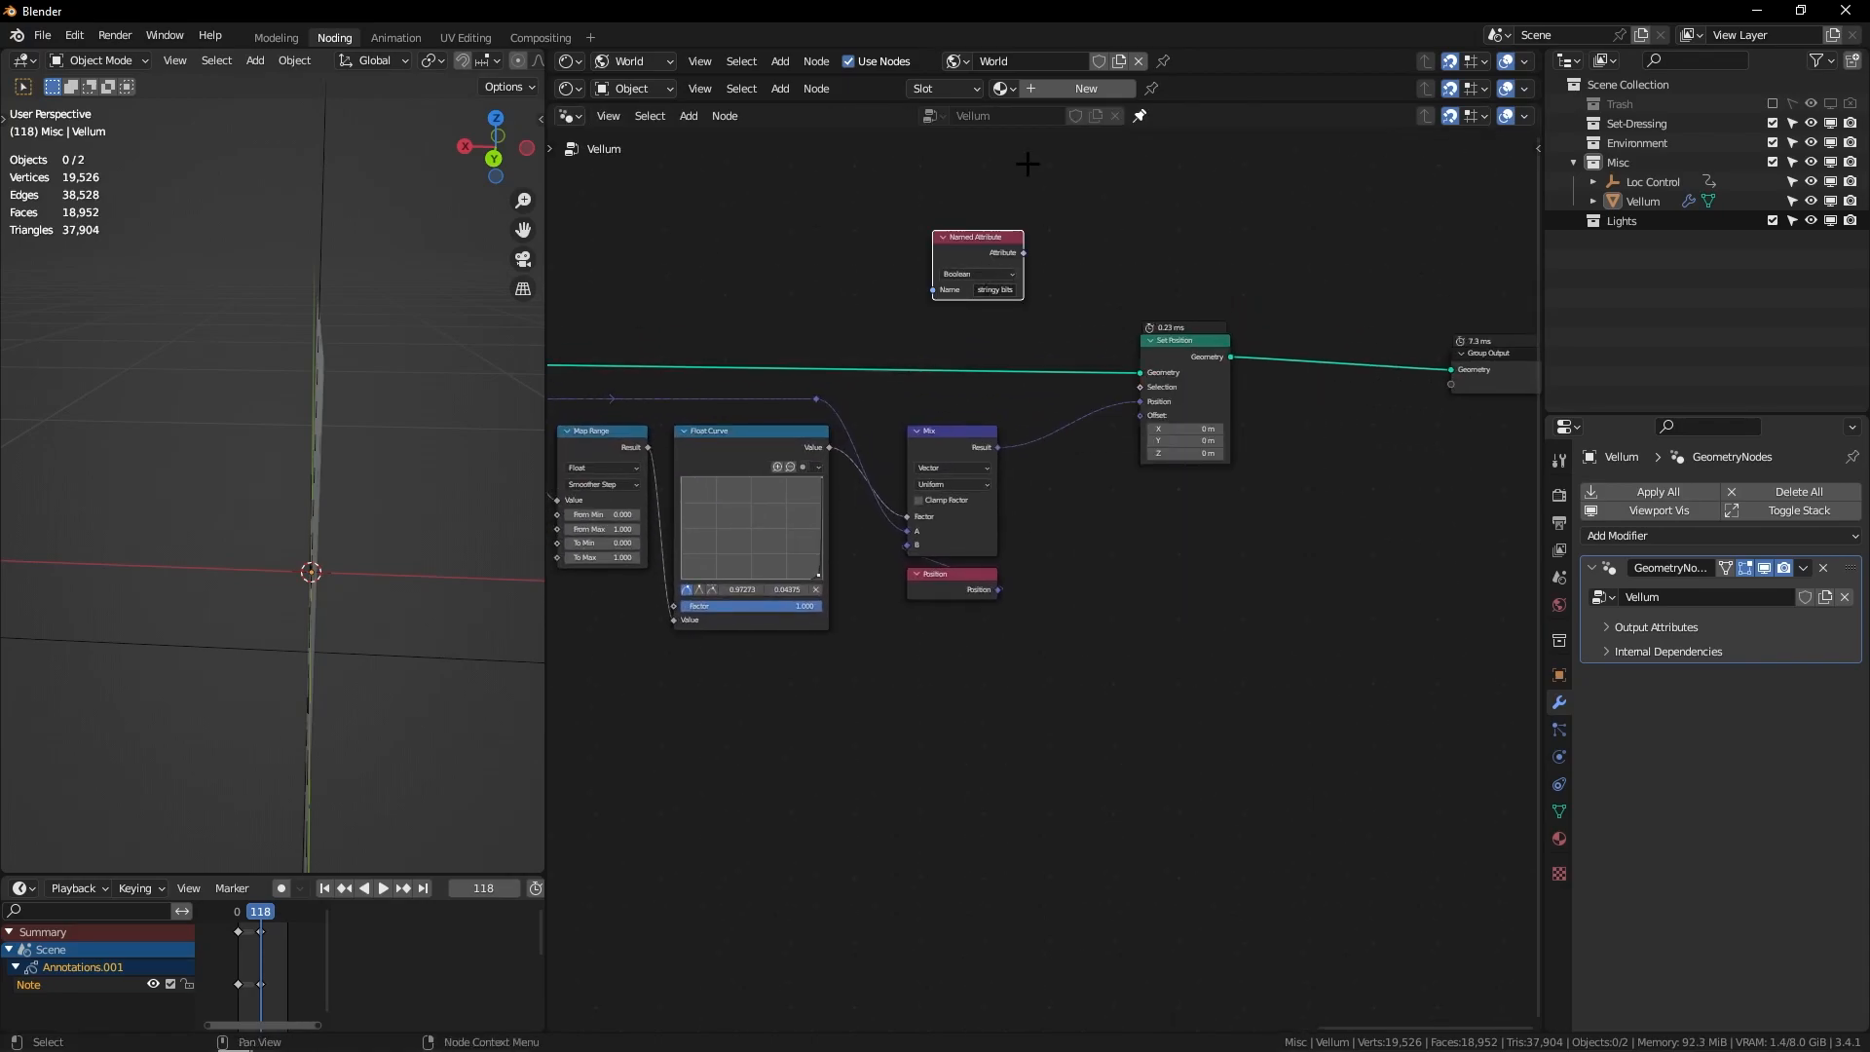
pyautogui.moveTo(1026, 198); pyautogui.dragTo(1052, 376, button='middle')
pyautogui.scroll(1, 1052, 380)
pyautogui.moveTo(1046, 397); pyautogui.dragTo(1187, 558)
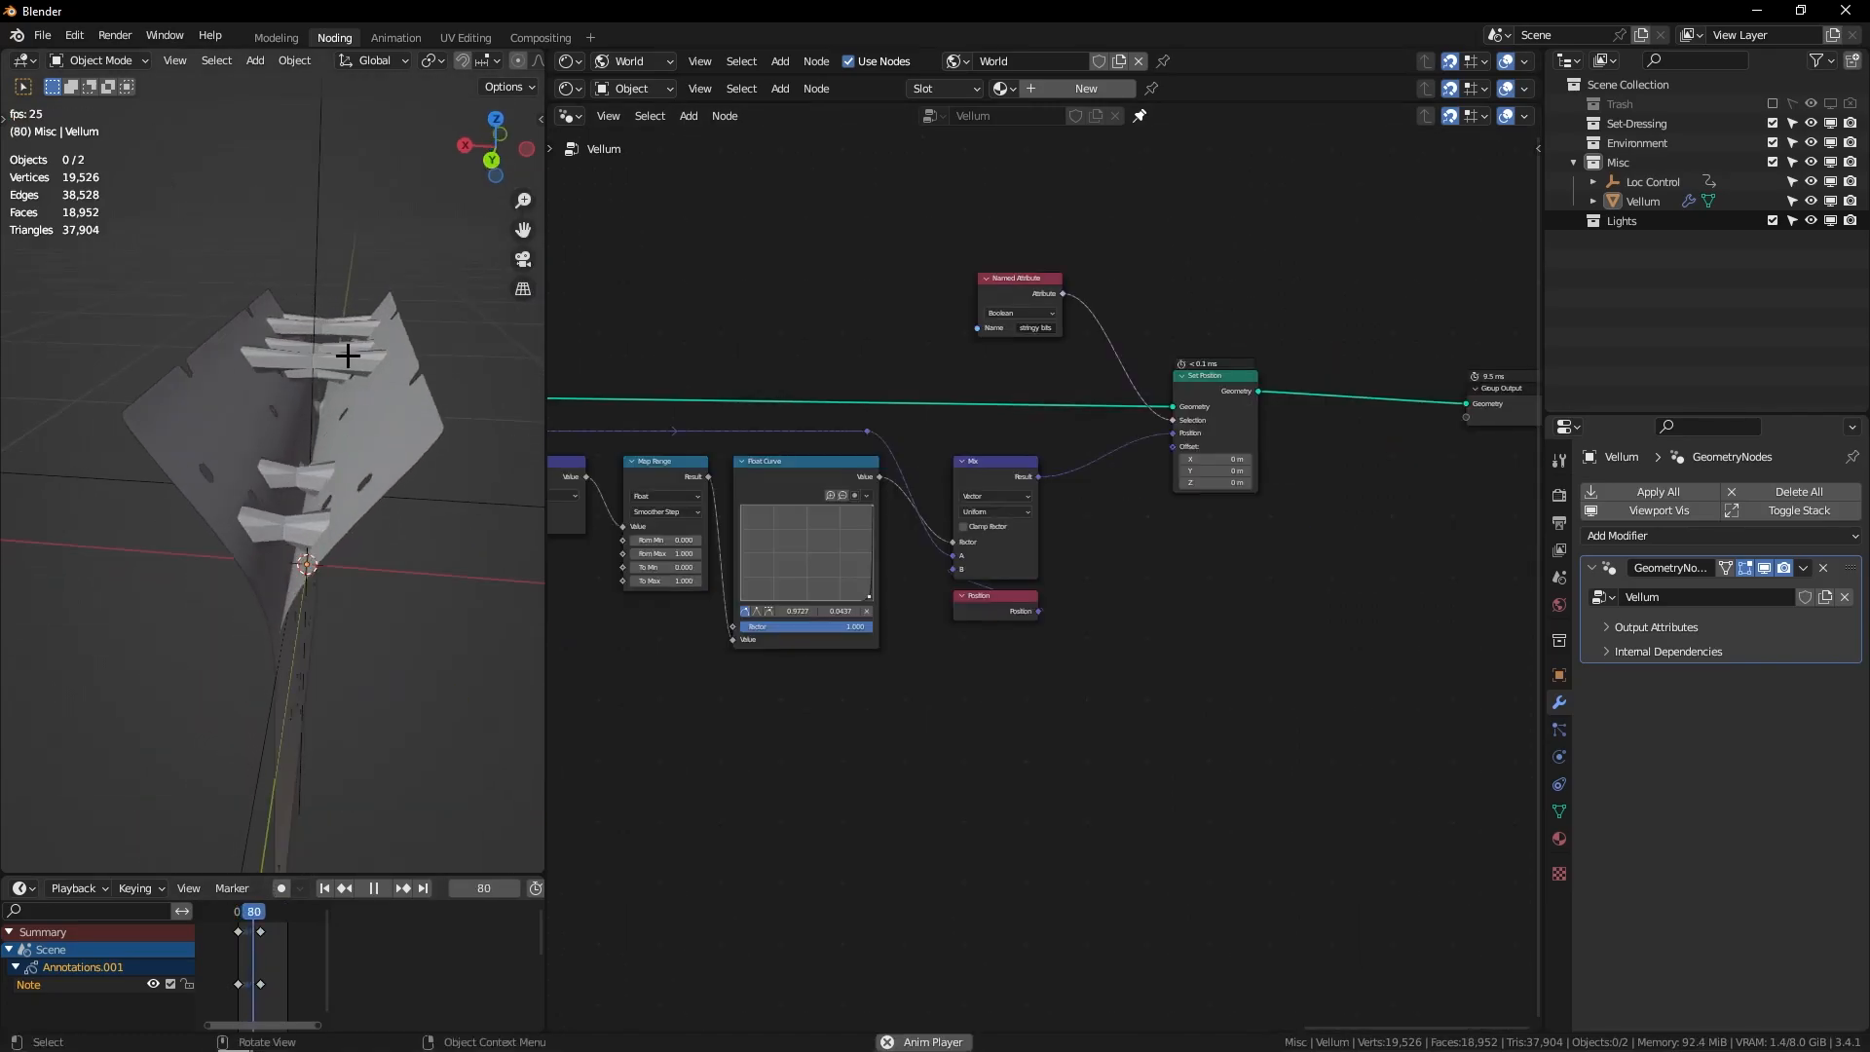
pyautogui.click(251, 913)
pyautogui.press('space')
# Step: Add a Scene Time node below the strand distance and Mix nodes
pyautogui.moveTo(996, 495); pyautogui.dragTo(1339, 459, button='middle')
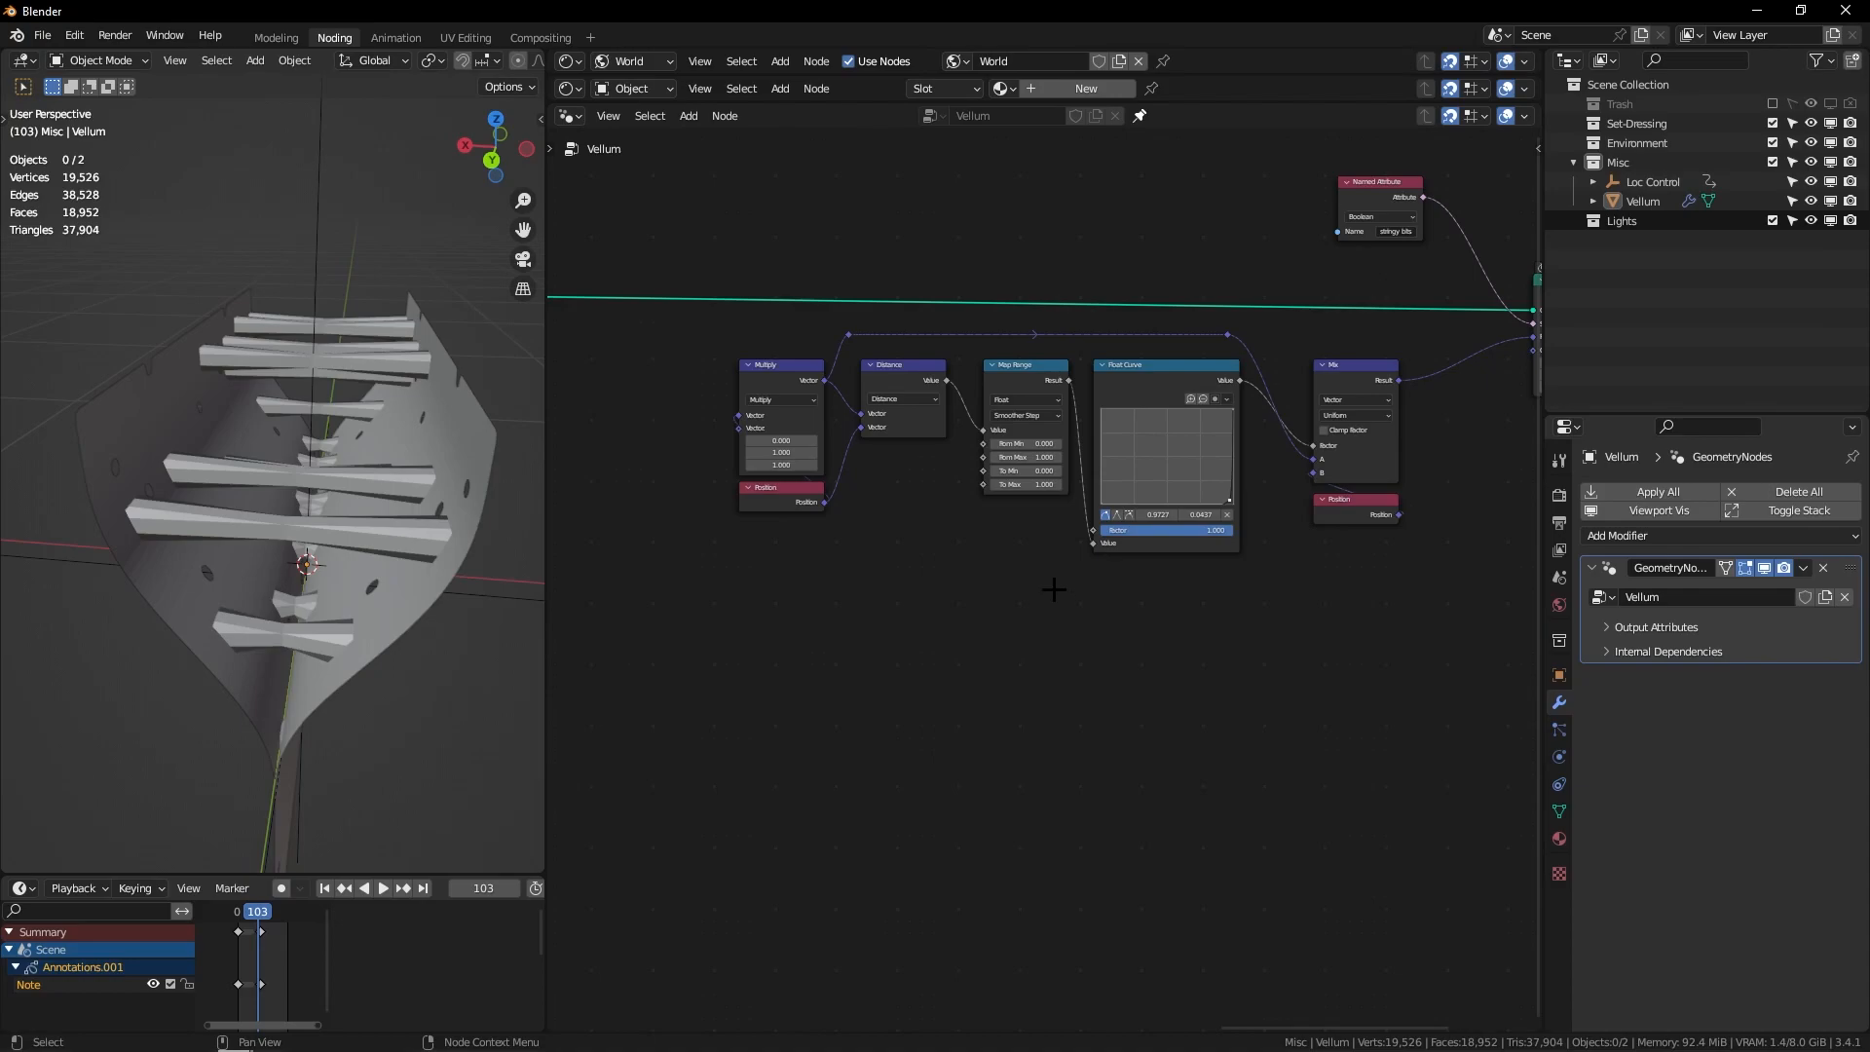
pyautogui.moveTo(1102, 288); pyautogui.dragTo(1025, 288, button='middle')
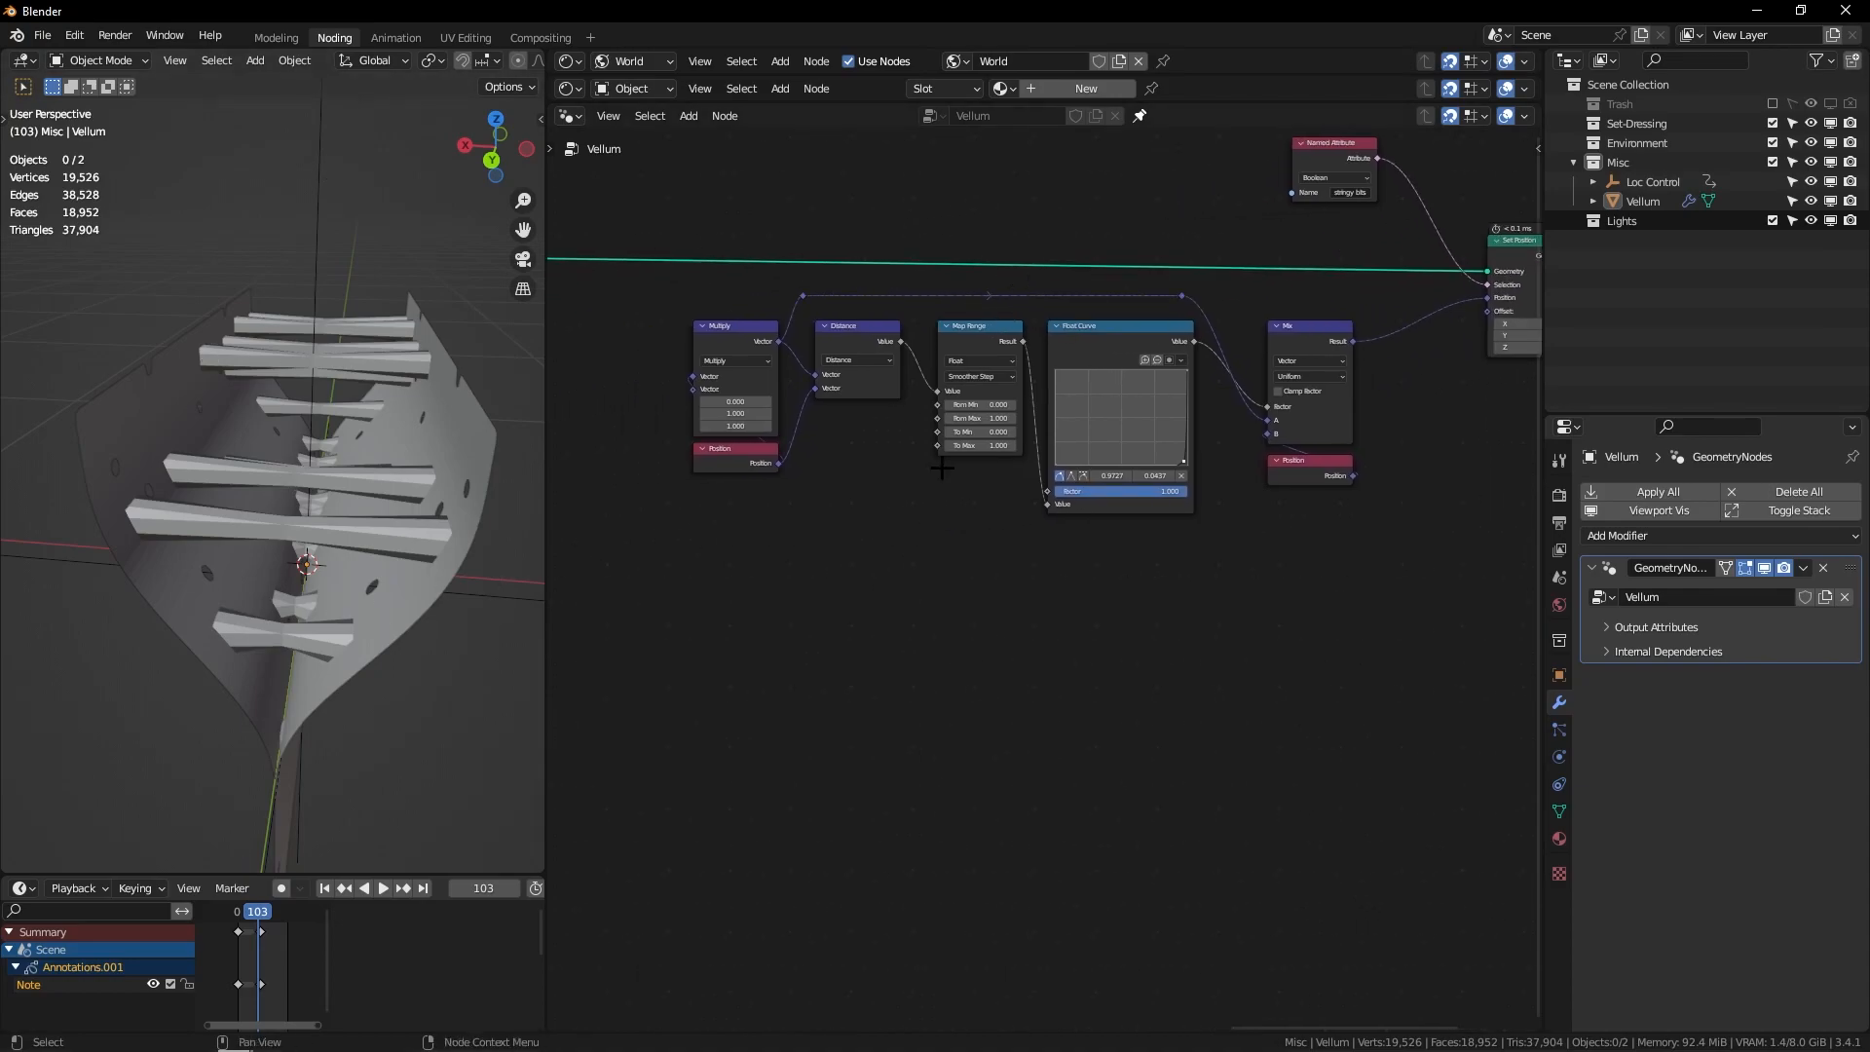
pyautogui.hotkey('shift', 'a')
pyautogui.write('sscene time')
pyautogui.press('Return')
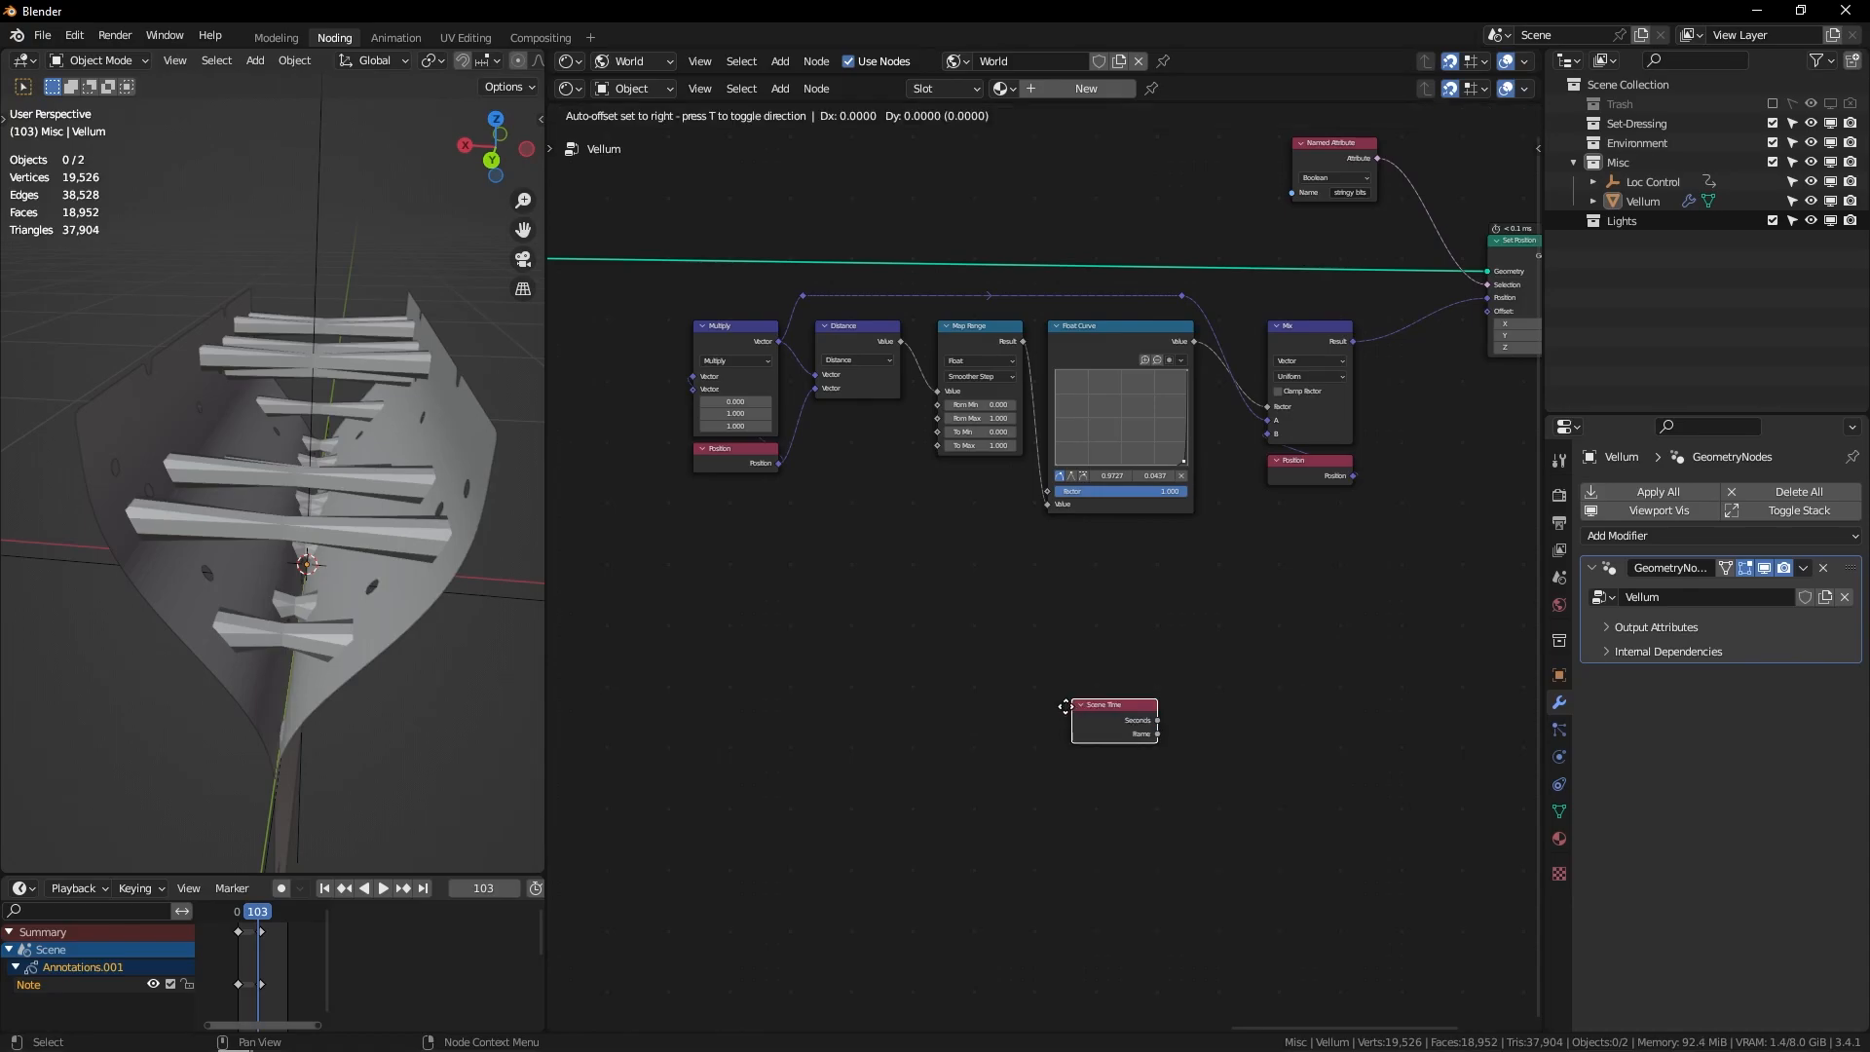
pyautogui.click(698, 706)
pyautogui.moveTo(699, 706); pyautogui.dragTo(772, 613, button='middle')
# Step: Link Scene Time's Seconds output to a new Math node set to Sine
pyautogui.moveTo(864, 628); pyautogui.dragTo(927, 584)
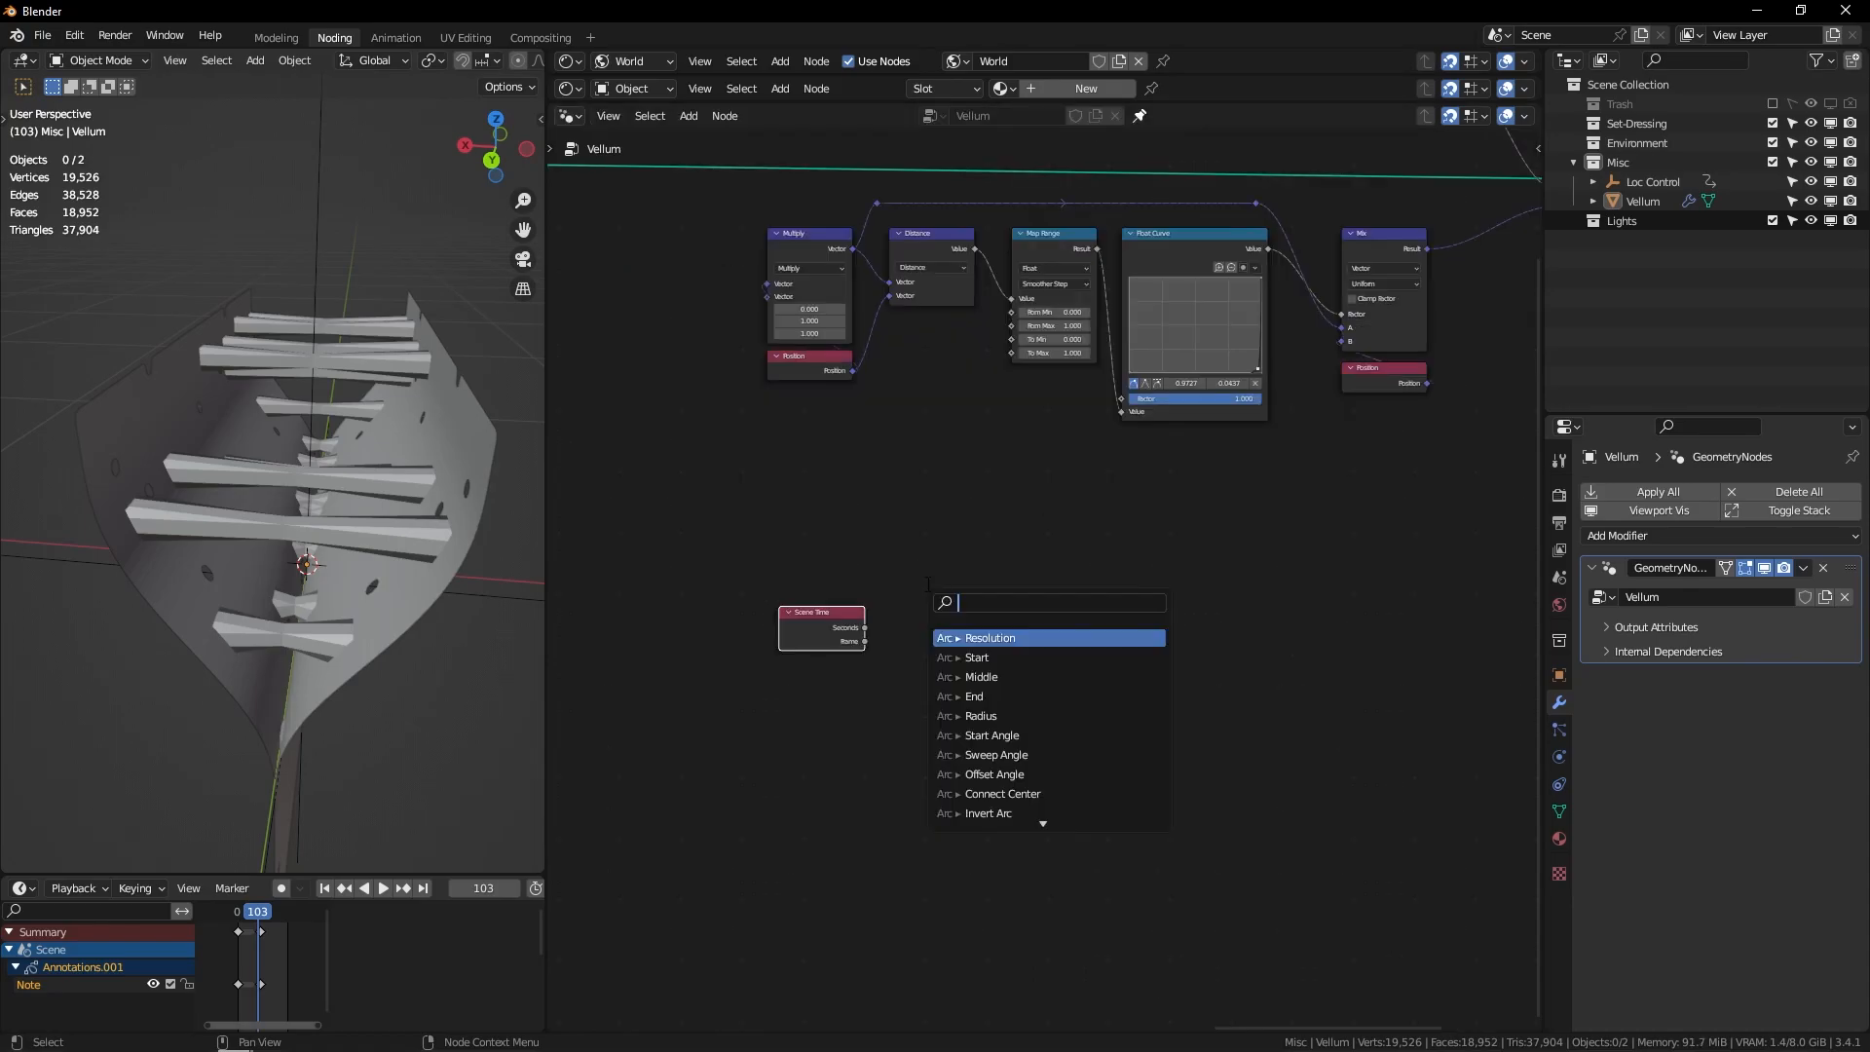
pyautogui.write('math')
pyautogui.press('Return')
pyautogui.click(902, 638)
pyautogui.click(944, 657)
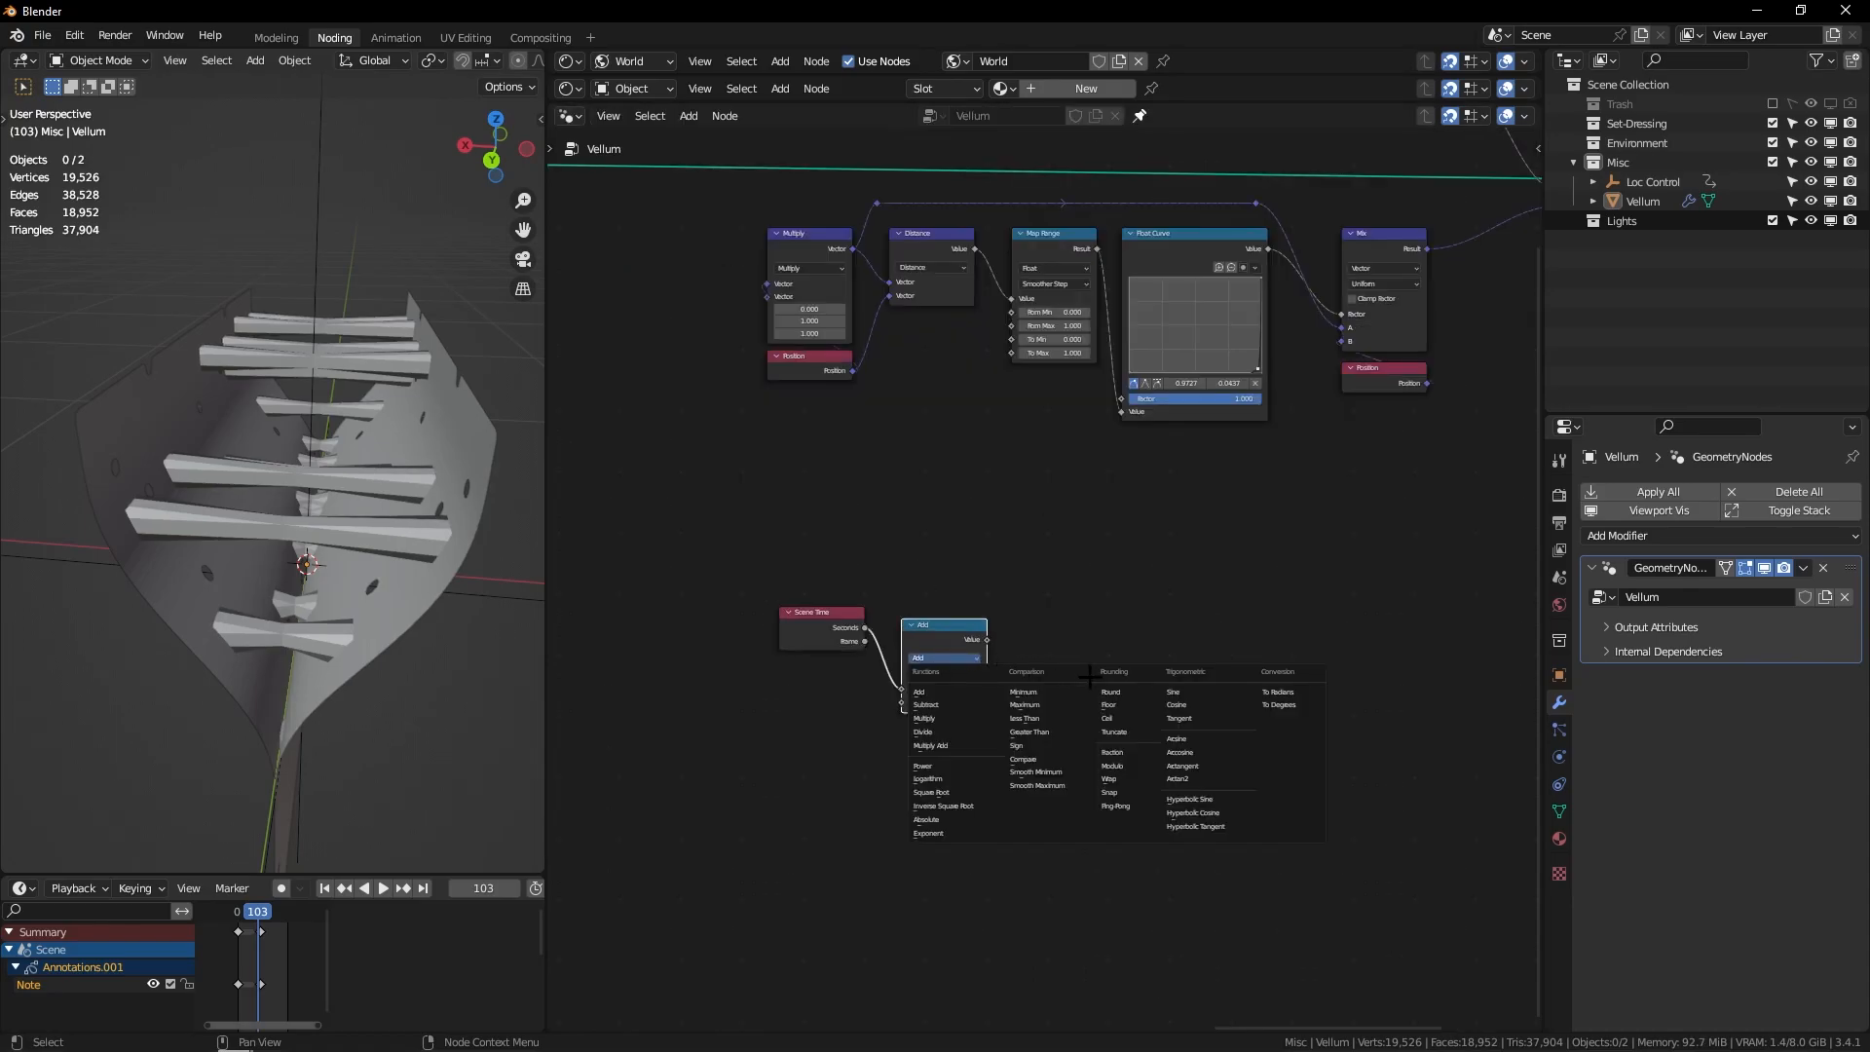
pyautogui.click(1204, 700)
pyautogui.moveTo(937, 625); pyautogui.dragTo(924, 612)
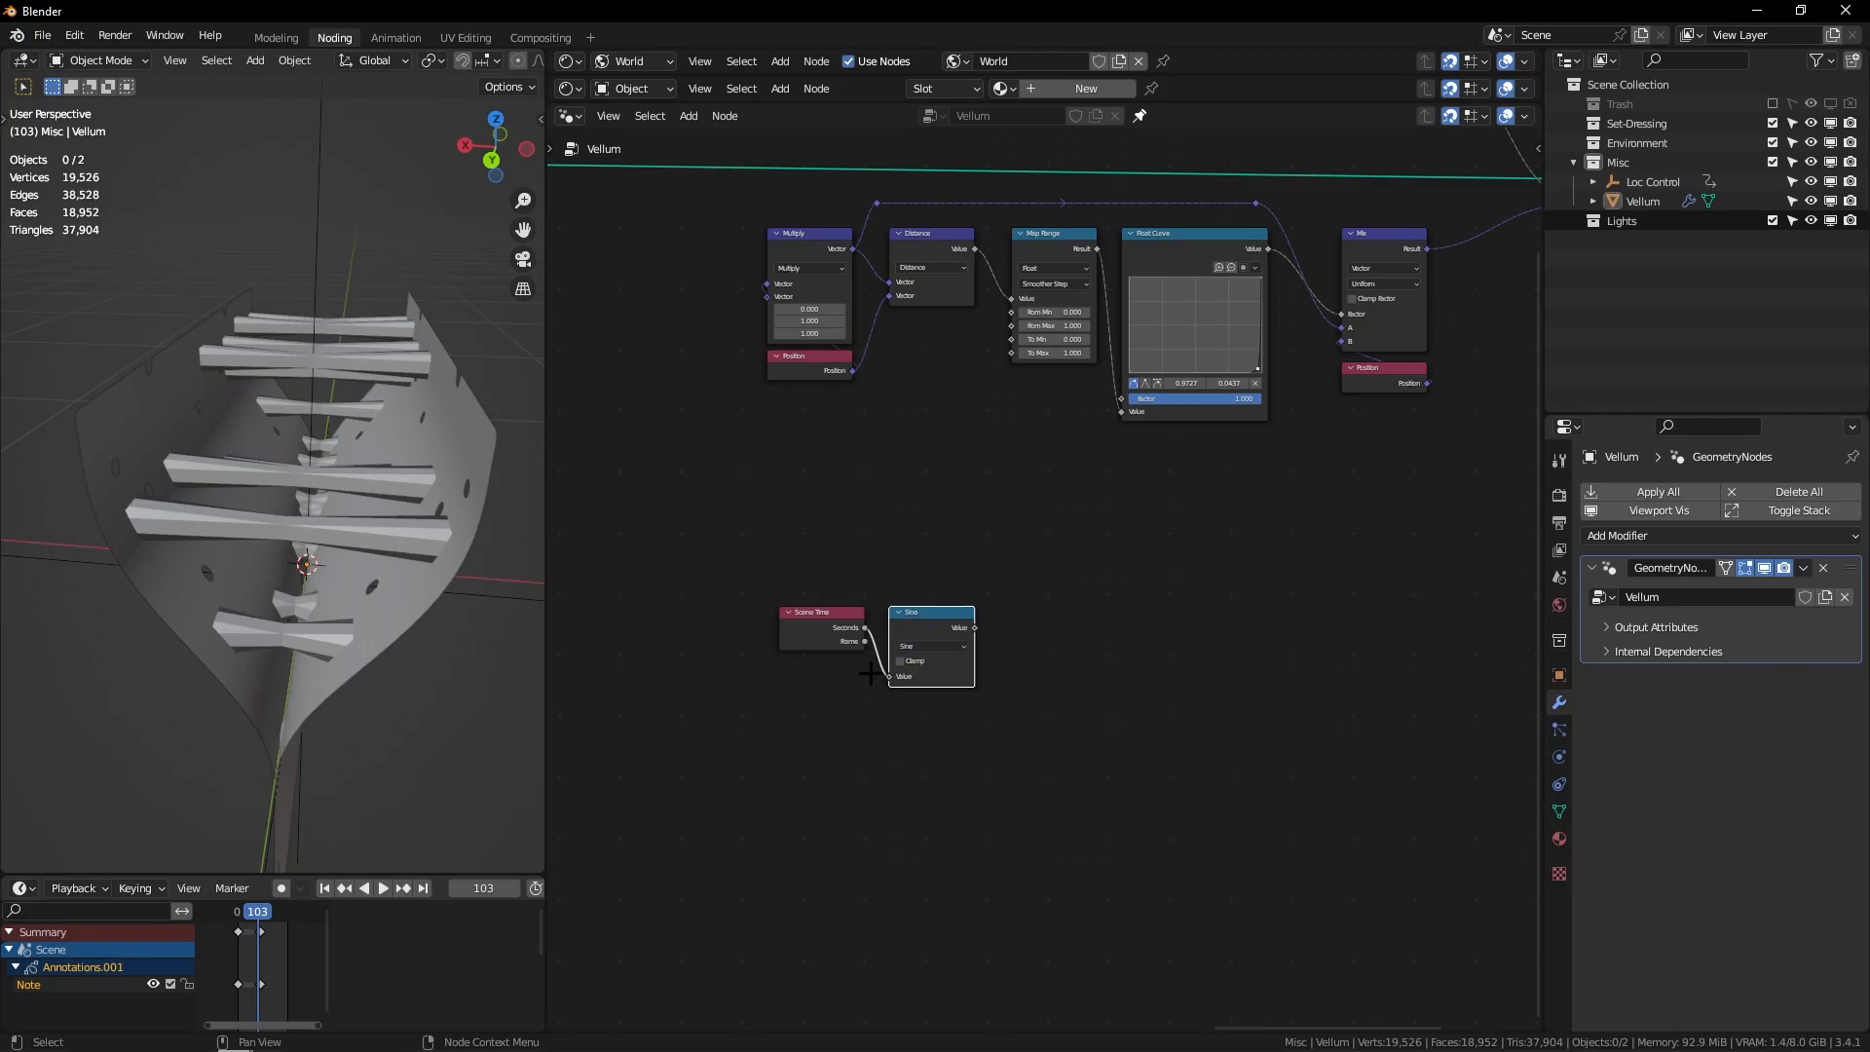
# Step: Annotate a sine wave on axes below the nodes, erase it, and mark the strand ends in the back view
pyautogui.moveTo(735, 696); pyautogui.dragTo(828, 460, button='middle')
pyautogui.moveTo(834, 467); pyautogui.dragTo(1238, 764)
pyautogui.hotkey('ctrl', 'z')
pyautogui.moveTo(901, 681); pyautogui.dragTo(912, 535, button='middle')
pyautogui.moveTo(832, 331); pyautogui.dragTo(796, 871)
pyautogui.moveTo(792, 584); pyautogui.dragTo(1357, 558)
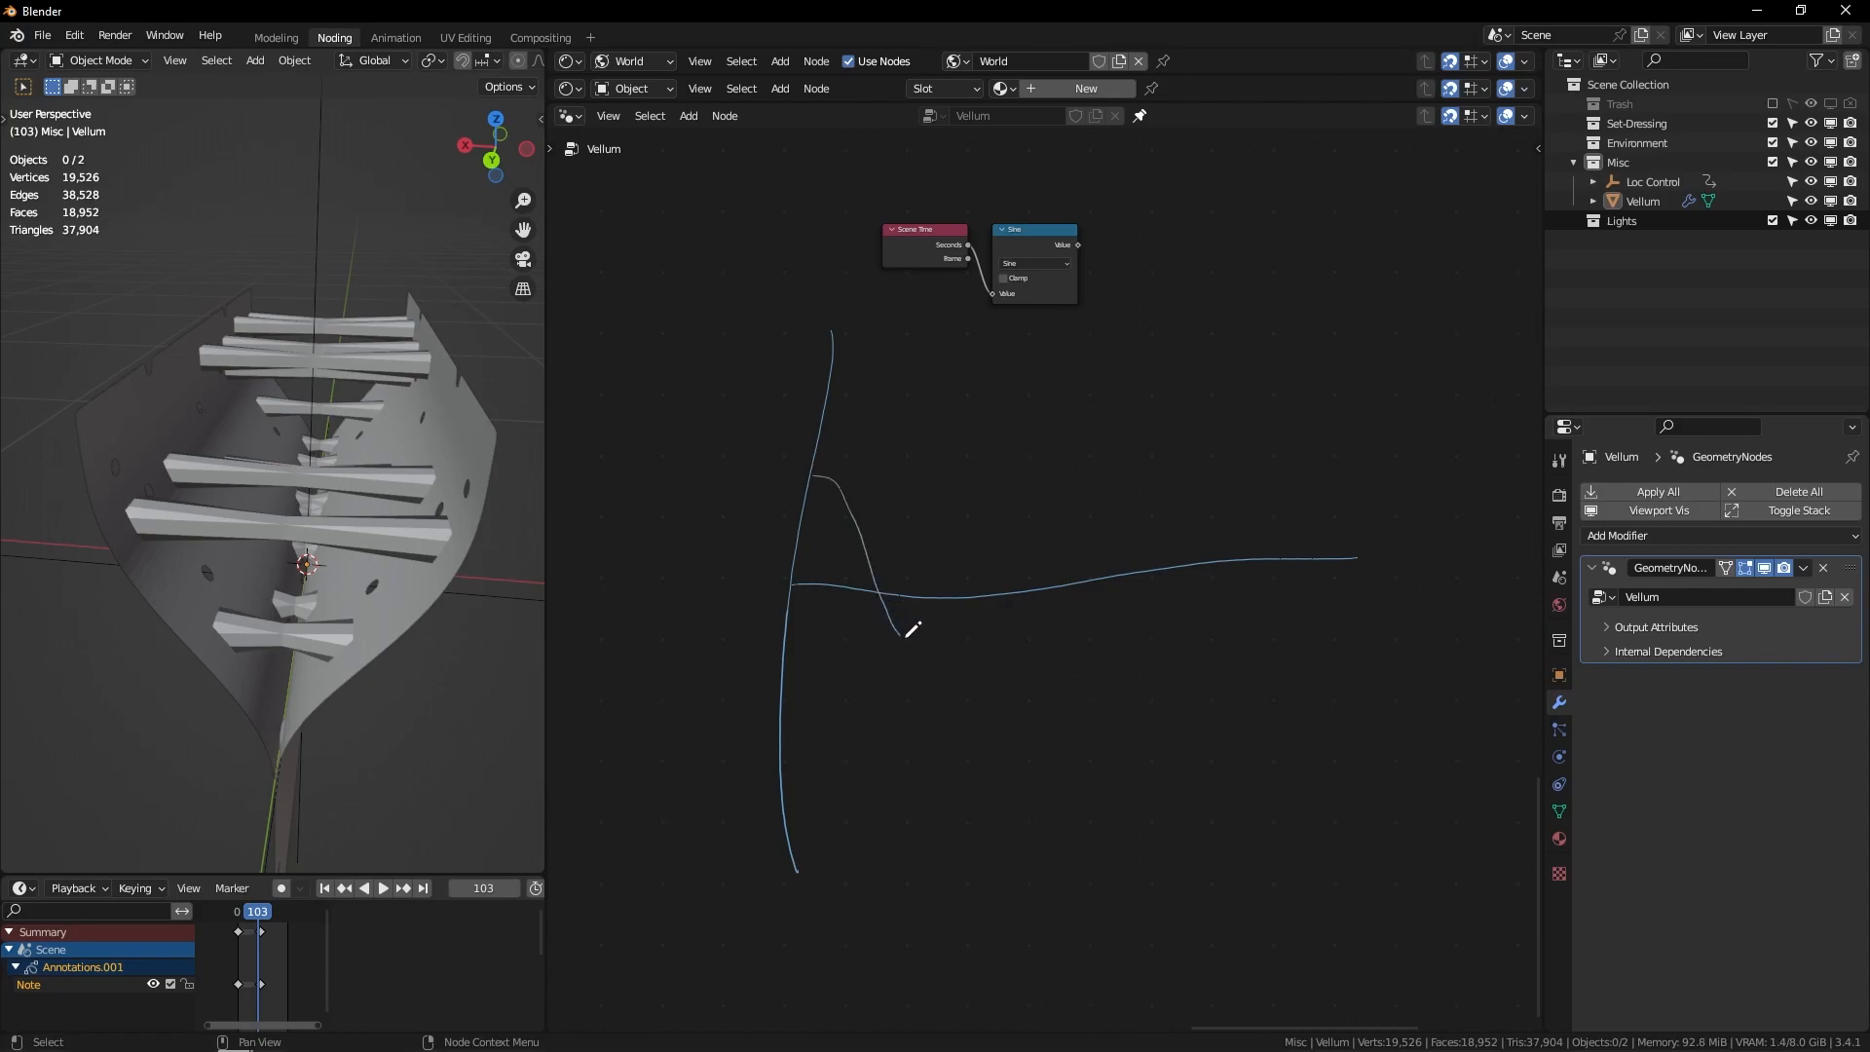
pyautogui.moveTo(1422, 528); pyautogui.dragTo(1514, 561)
pyautogui.scroll(-5, 907, 475)
pyautogui.moveTo(853, 390)
pyautogui.mouseDown(button='right')
pyautogui.moveTo(796, 828)
pyautogui.moveTo(1104, 589)
pyautogui.moveTo(1218, 469)
pyautogui.moveTo(1346, 569)
pyautogui.mouseUp(button='right')
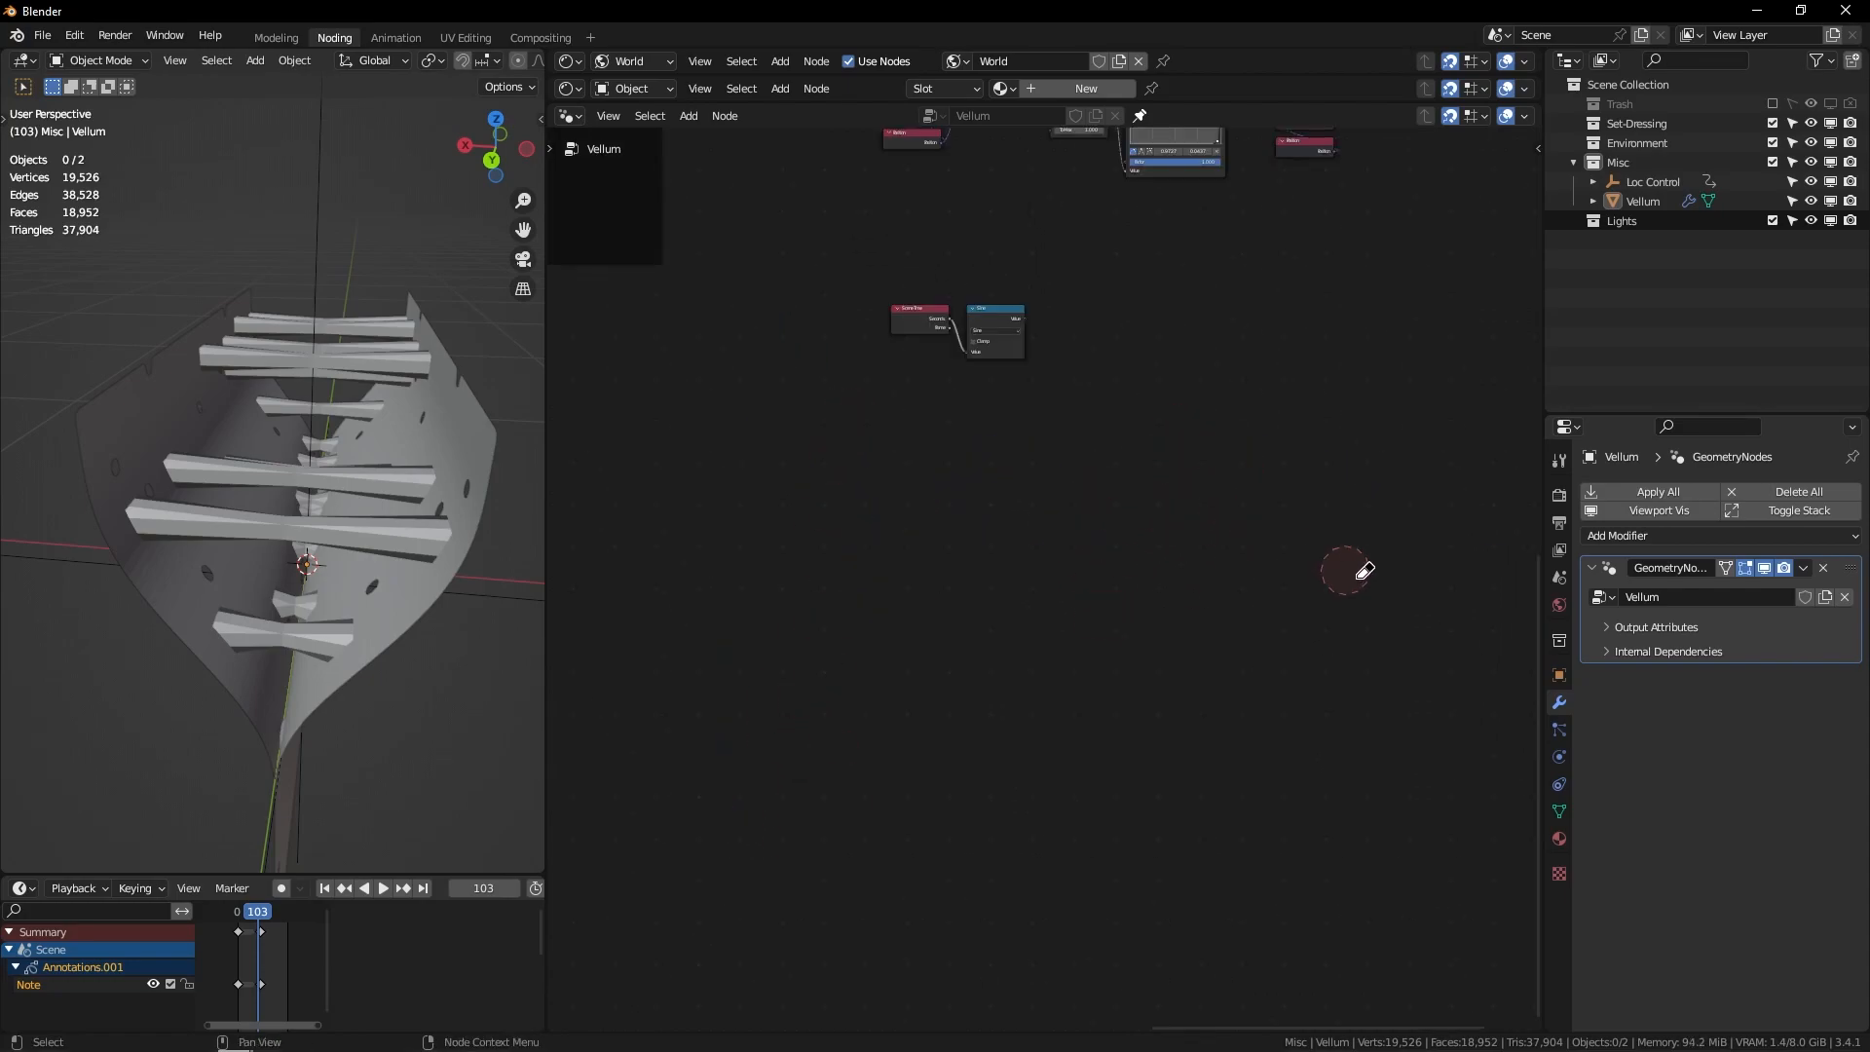
pyautogui.moveTo(1169, 353); pyautogui.dragTo(1178, 548, button='middle')
pyautogui.scroll(4, 1170, 536)
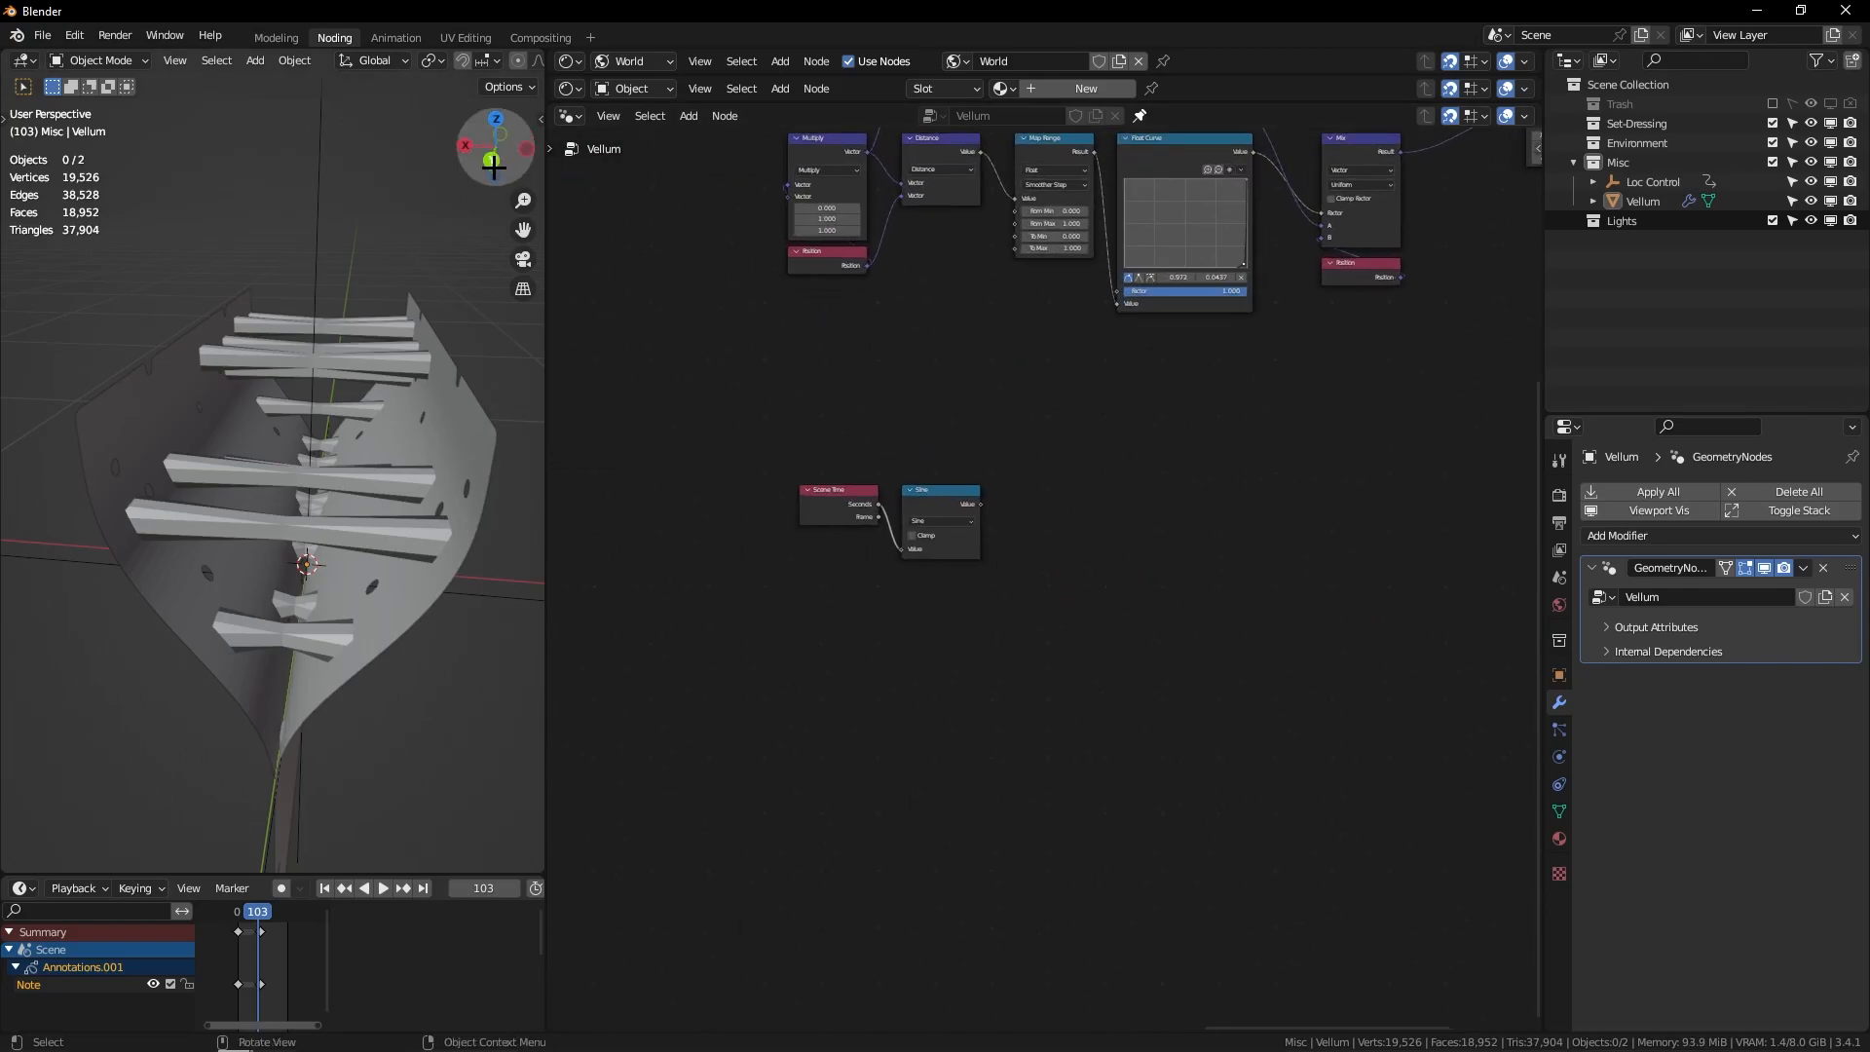
pyautogui.click(491, 159)
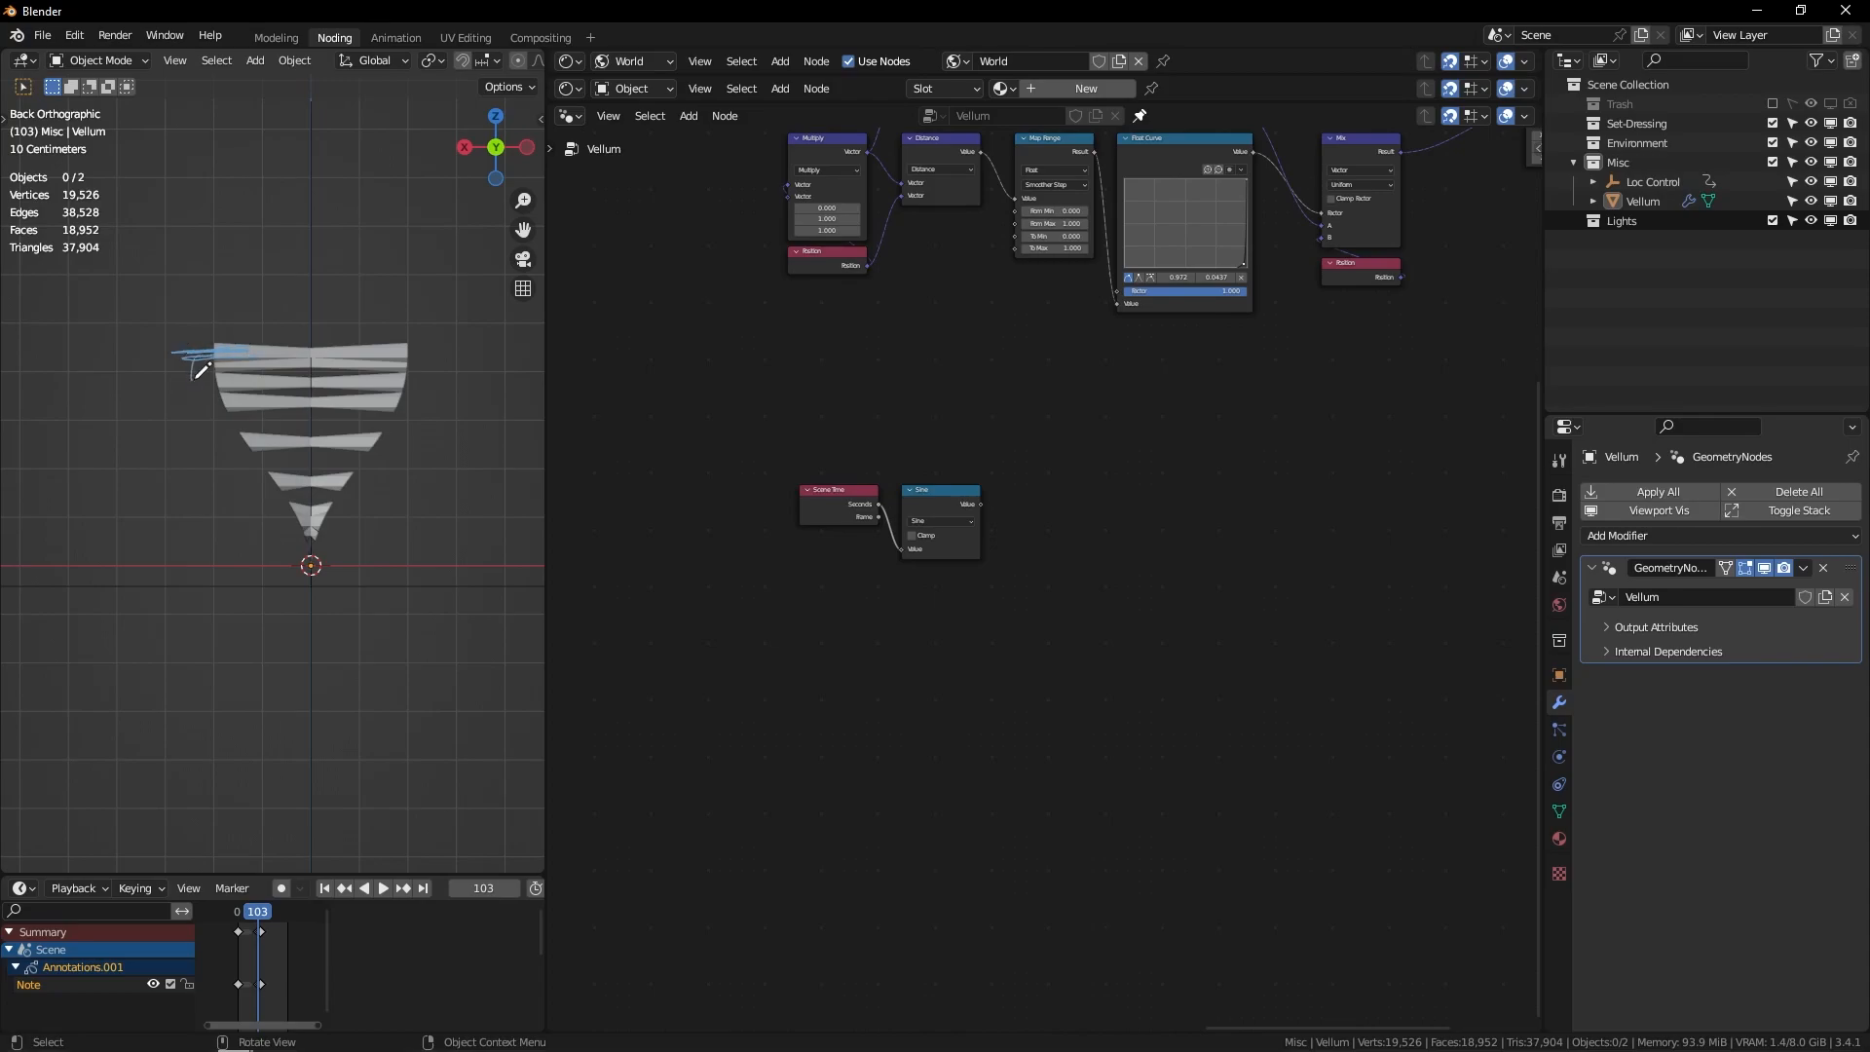
# Step: Duplicate the Sine node, insert the copy between Scene Time and Sine, and set it to Divide
pyautogui.moveTo(937, 490); pyautogui.dragTo(1027, 489)
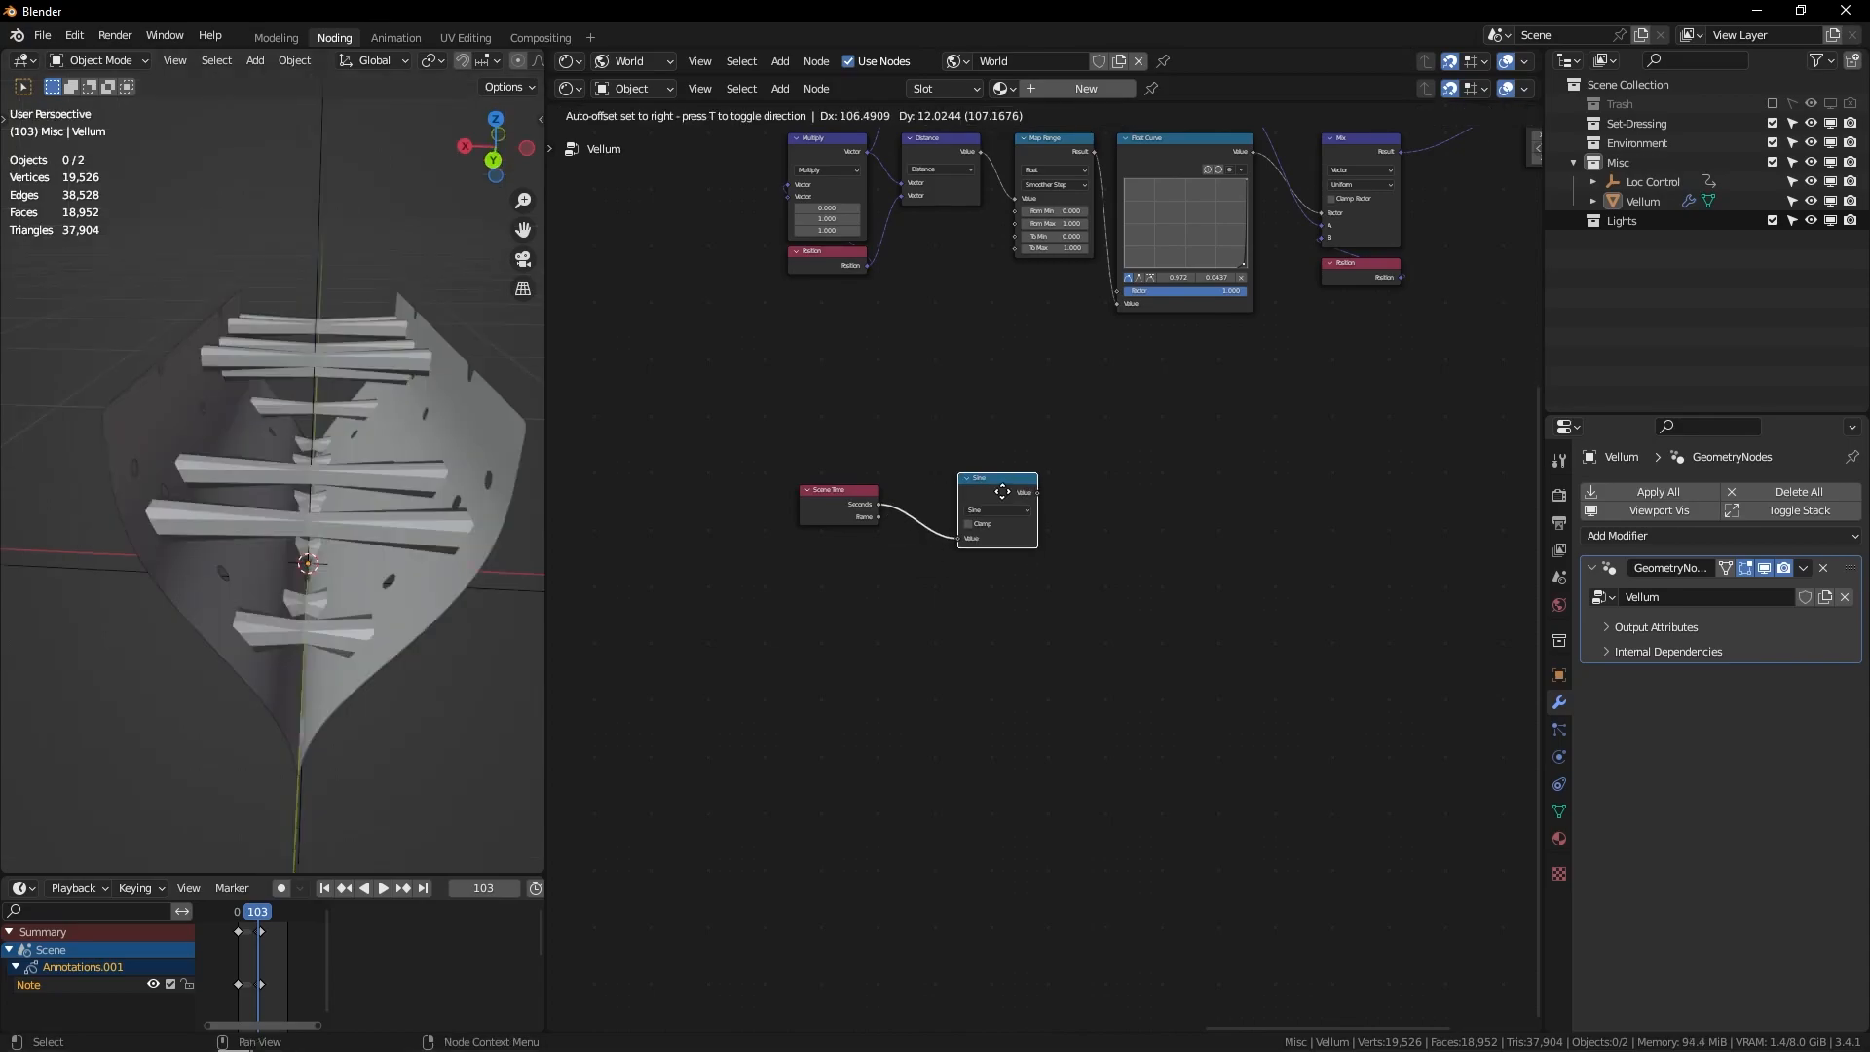
pyautogui.hotkey('shift', 'd')
pyautogui.click(919, 490)
pyautogui.scroll(2, 981, 389)
pyautogui.click(920, 489)
pyautogui.click(901, 617)
pyautogui.moveTo(914, 458); pyautogui.dragTo(896, 457)
pyautogui.moveTo(1104, 454); pyautogui.dragTo(1051, 454)
pyautogui.click(913, 529)
pyautogui.press('Return')
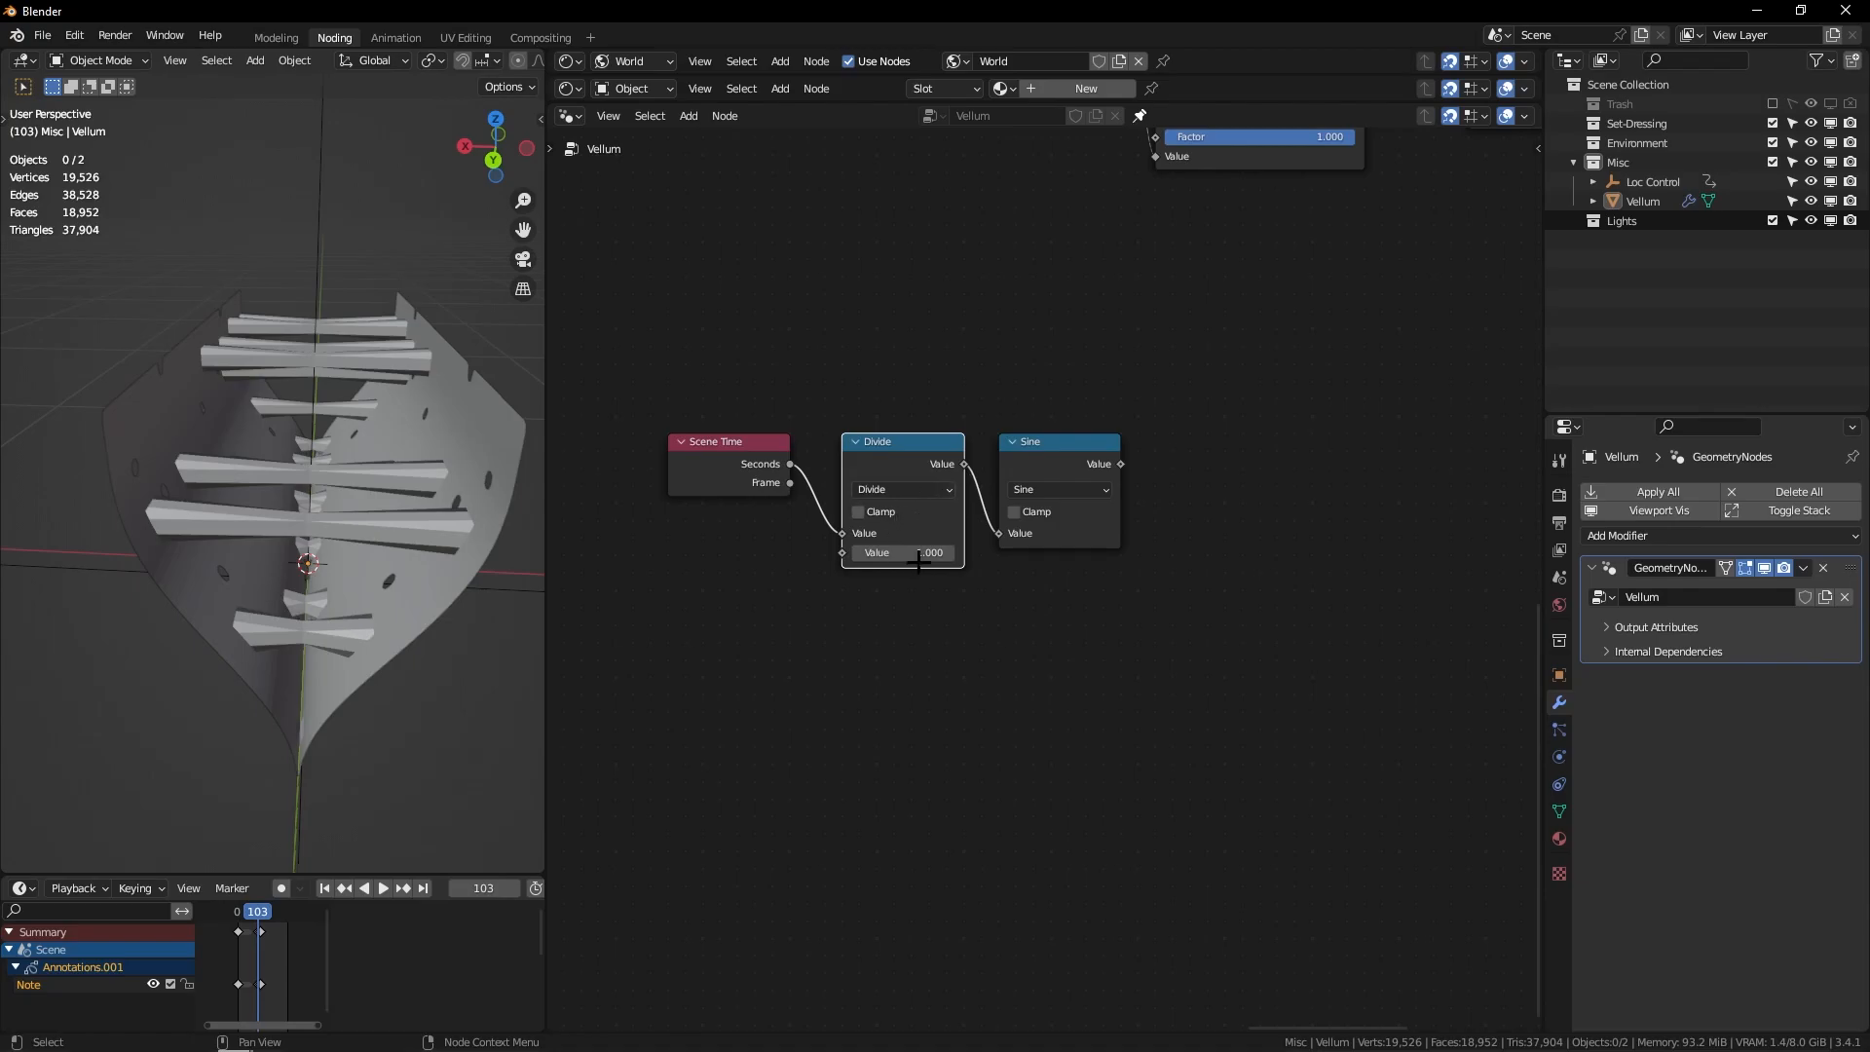
pyautogui.moveTo(904, 551); pyautogui.dragTo(1381, 568)
pyautogui.hotkey('ctrl', 'z')
pyautogui.scroll(-6, 1010, 497)
pyautogui.moveTo(739, 616); pyautogui.dragTo(1052, 473)
pyautogui.moveTo(1044, 466); pyautogui.dragTo(895, 465)
pyautogui.click(999, 484)
pyautogui.scroll(5, 972, 475)
# Step: Add a Math node set to Add with a value of 1 after Sine, and link Sine's output into it
pyautogui.hotkey('shift', 'a')
pyautogui.click(1028, 478)
pyautogui.click(1024, 504)
pyautogui.click(1024, 510)
pyautogui.doubleClick(998, 560)
pyautogui.write('1')
pyautogui.press('Return')
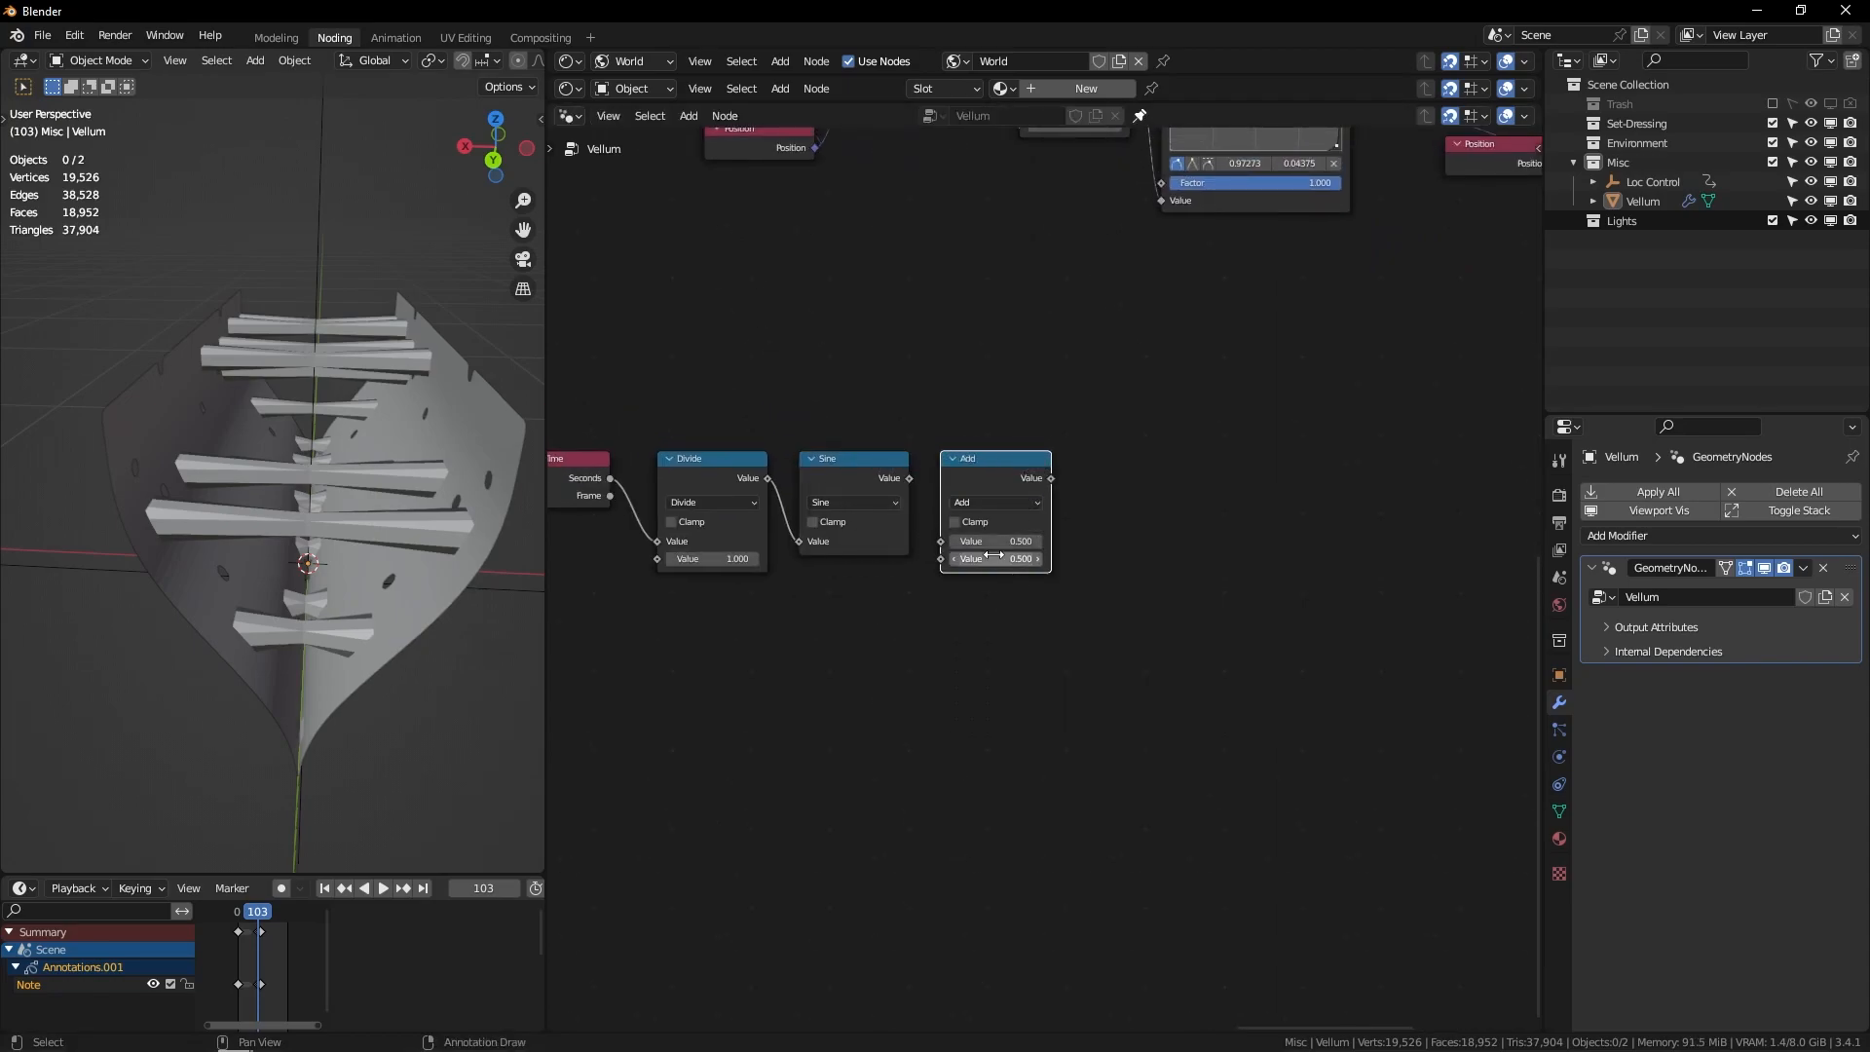
pyautogui.moveTo(910, 478); pyautogui.dragTo(941, 542)
# Step: Cut the link between the Float Curve and the final Mix node's Factor
pyautogui.moveTo(1245, 326); pyautogui.dragTo(1100, 498, button='middle')
pyautogui.moveTo(1077, 478); pyautogui.dragTo(1040, 483)
pyautogui.hotkey('ctrl', 'z')
pyautogui.keyDown('ctrl'); pyautogui.moveTo(1078, 474); pyautogui.dragTo(1053, 402, button='middle'); pyautogui.keyUp('ctrl')
pyautogui.moveTo(1054, 402); pyautogui.dragTo(1051, 468, button='middle')
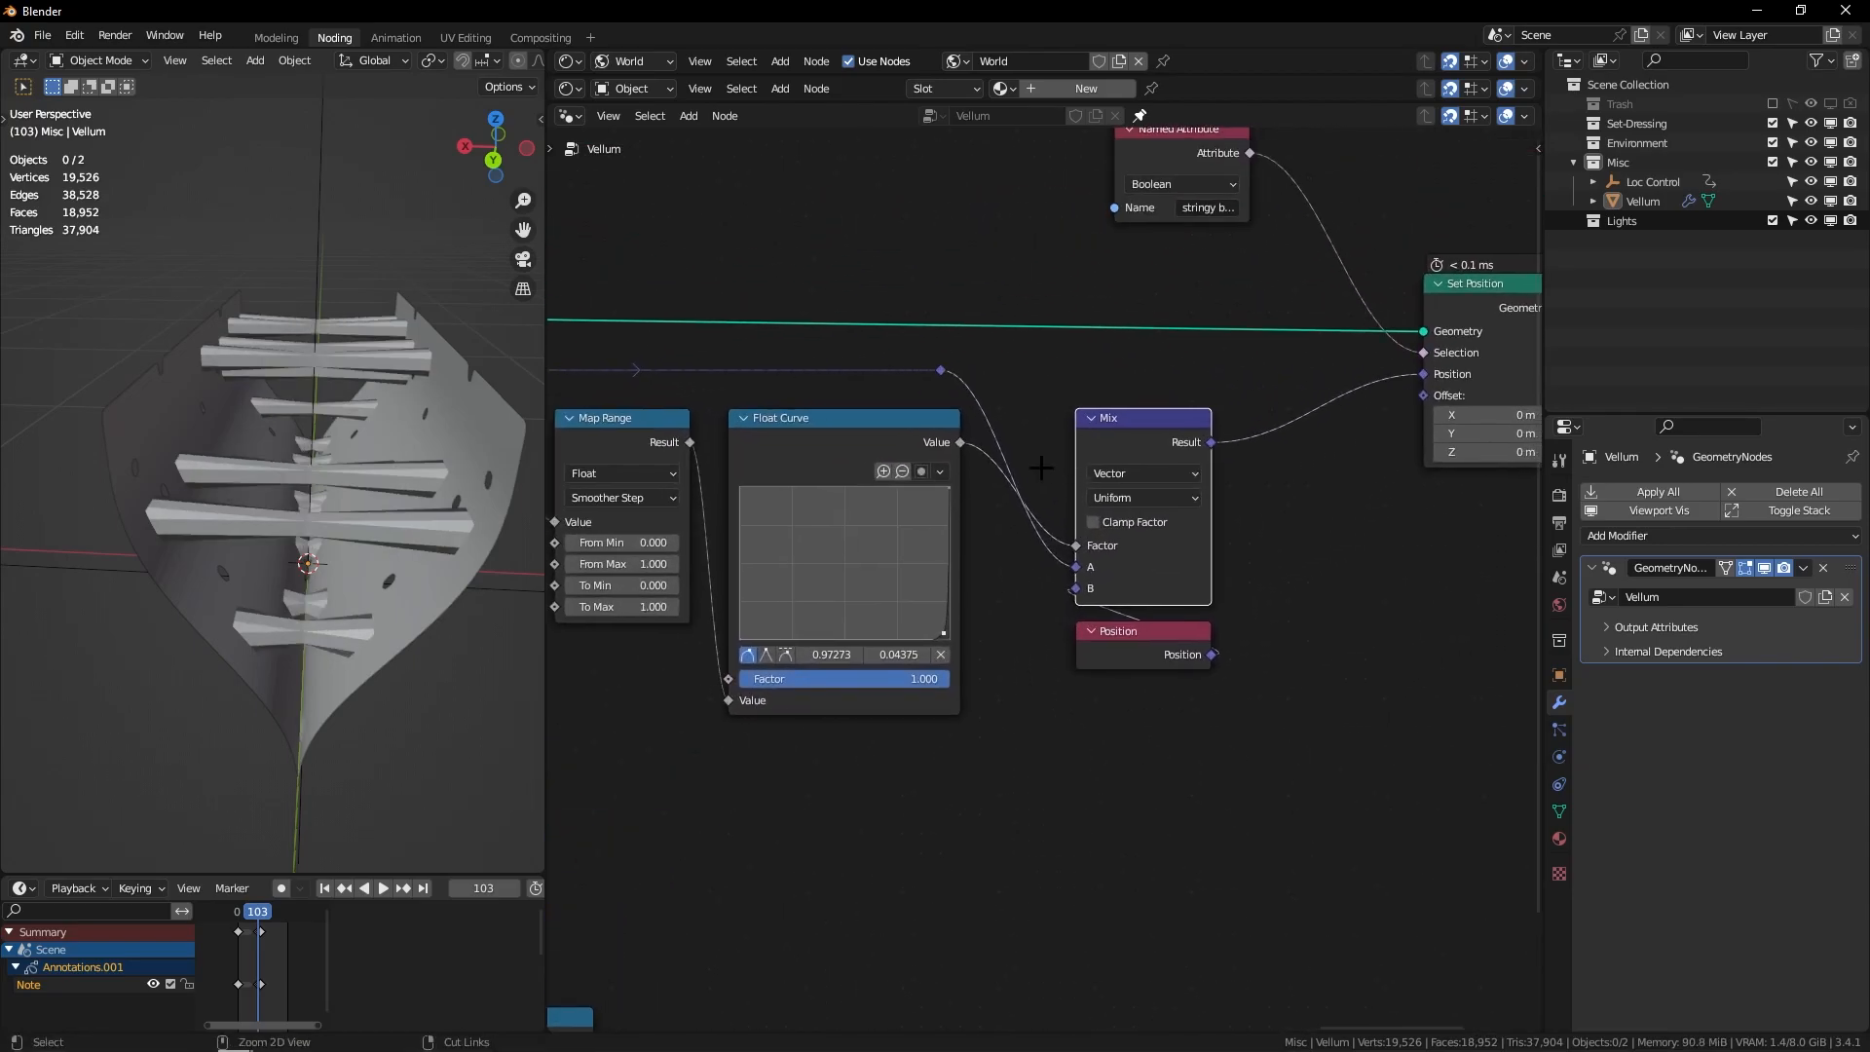
pyautogui.keyDown('ctrl'); pyautogui.moveTo(995, 470); pyautogui.dragTo(980, 425, button='right'); pyautogui.keyUp('ctrl')
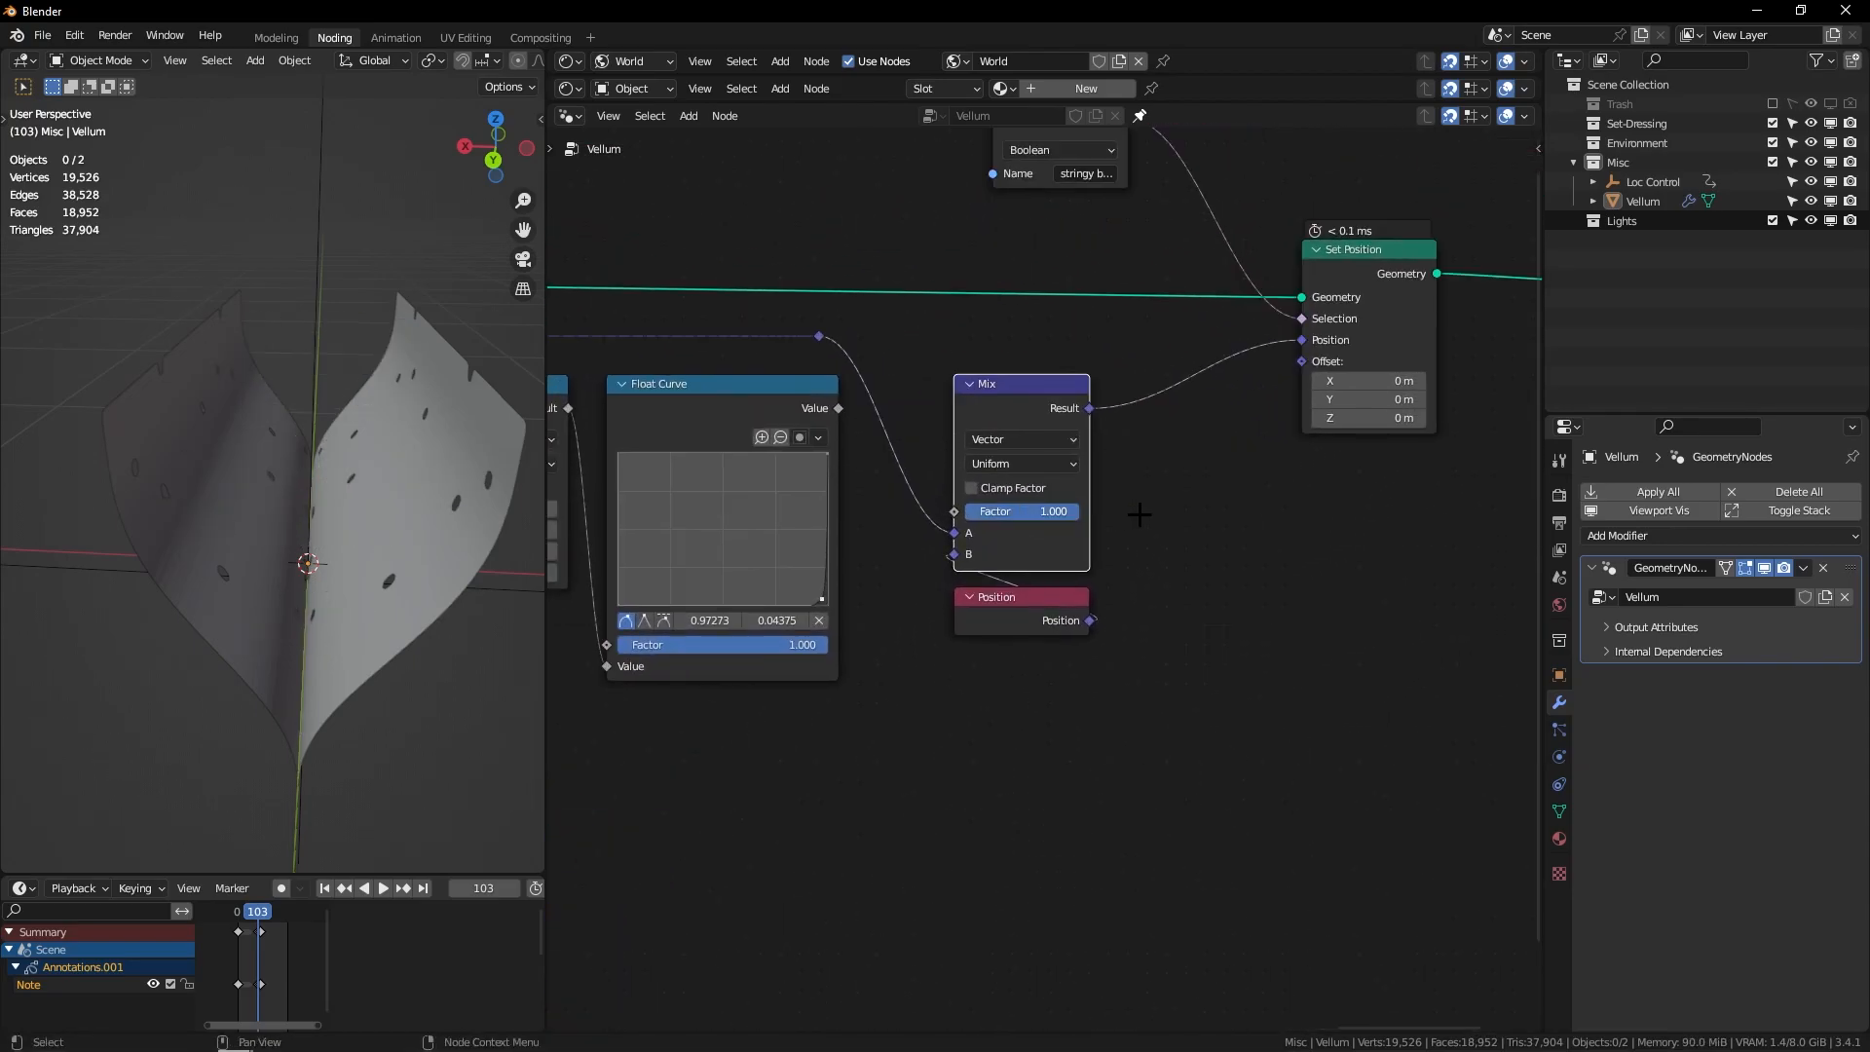
# Step: Set the Mix node's Factor to 2 and inspect the strands in the viewport
pyautogui.moveTo(1130, 513); pyautogui.dragTo(902, 536)
pyautogui.click(981, 569)
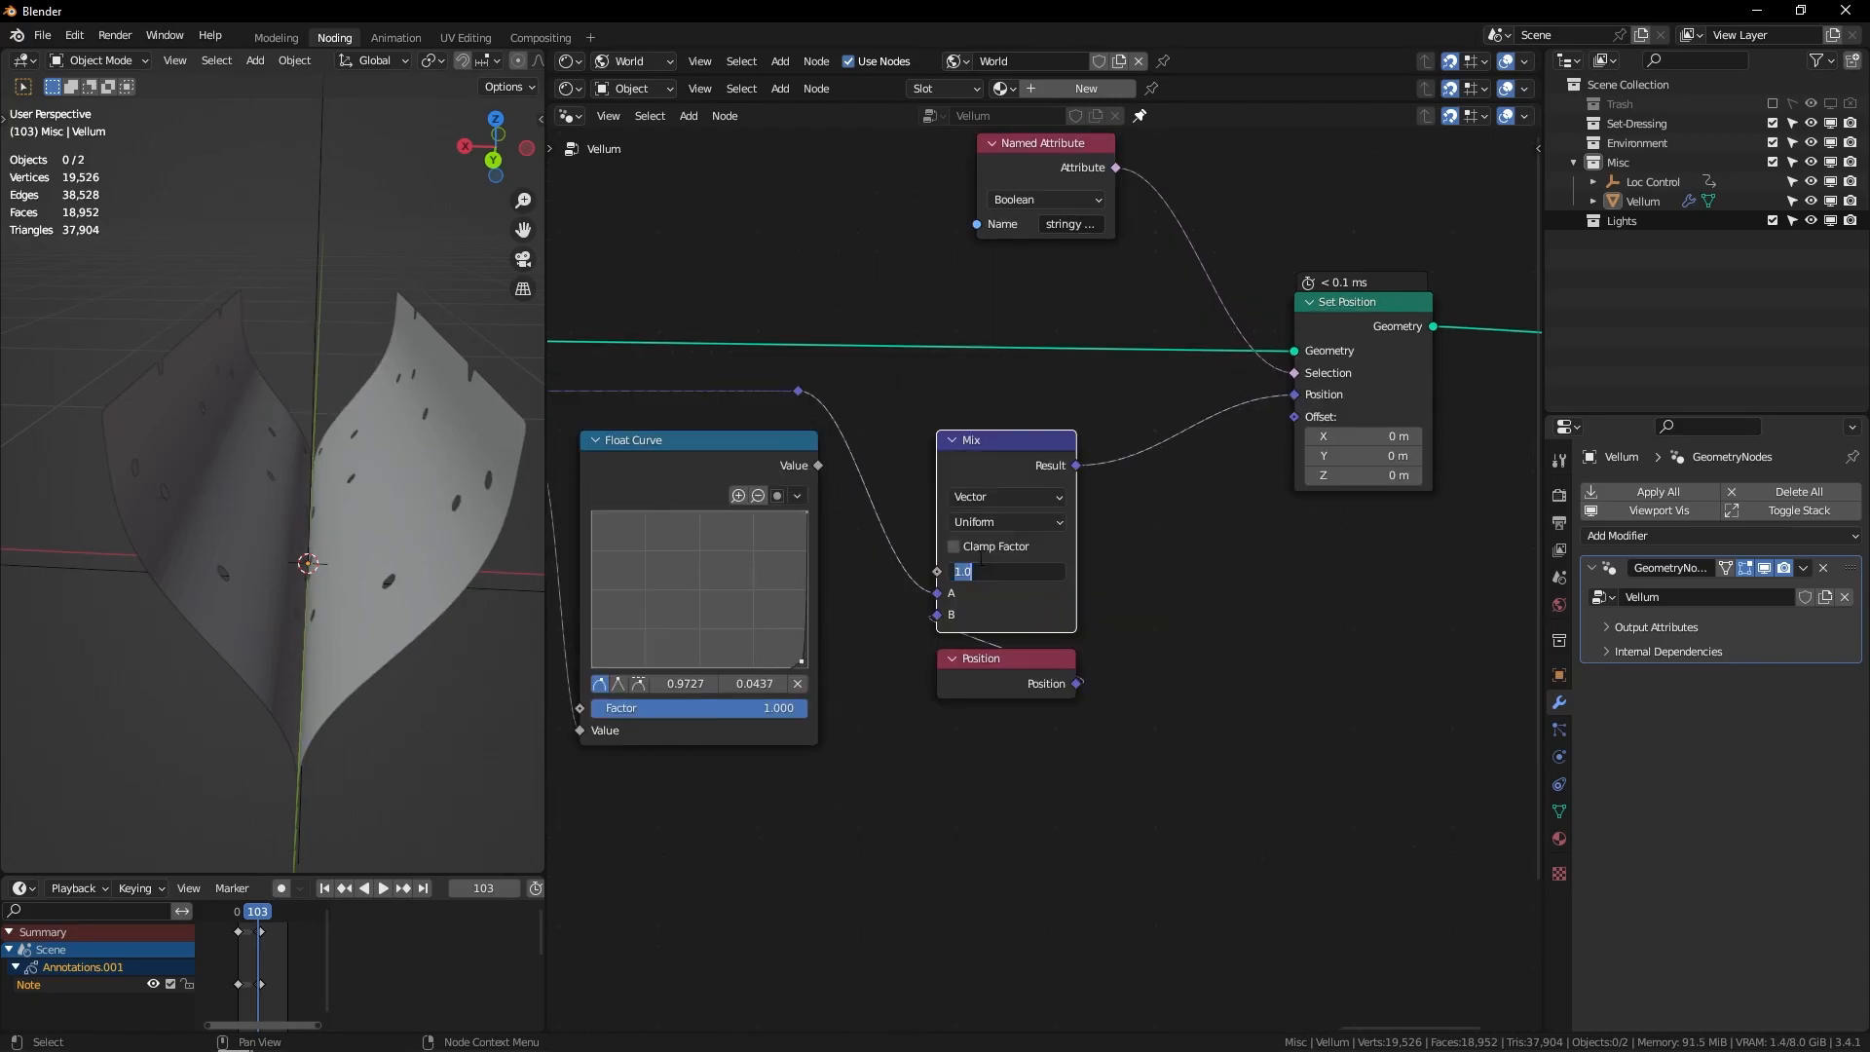
pyautogui.write('2')
pyautogui.press('Return')
pyautogui.moveTo(322, 448); pyautogui.dragTo(244, 362, button='middle')
pyautogui.scroll(-2, 194, 368)
pyautogui.moveTo(800, 530); pyautogui.dragTo(940, 387, button='middle')
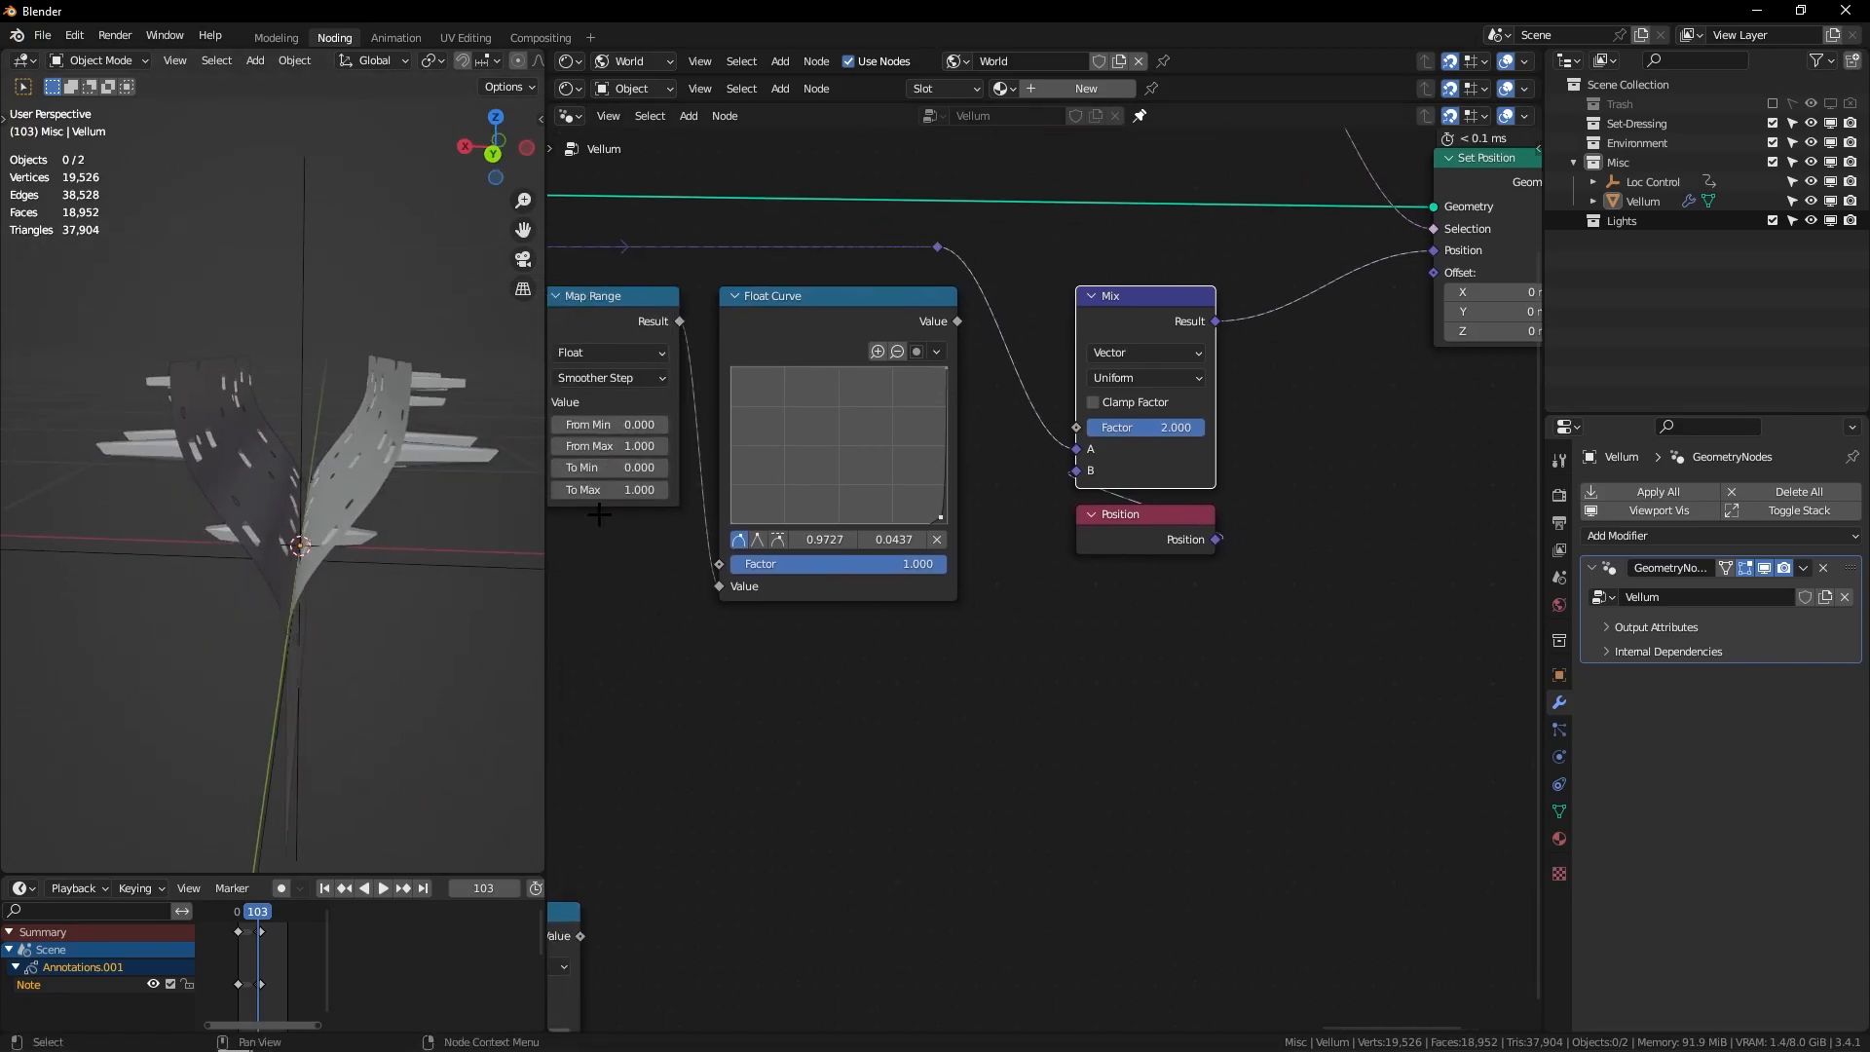
pyautogui.moveTo(563, 946); pyautogui.dragTo(850, 607, button='middle')
pyautogui.moveTo(1181, 371); pyautogui.dragTo(892, 430, button='middle')
pyautogui.moveTo(869, 524); pyautogui.dragTo(949, 505, button='middle')
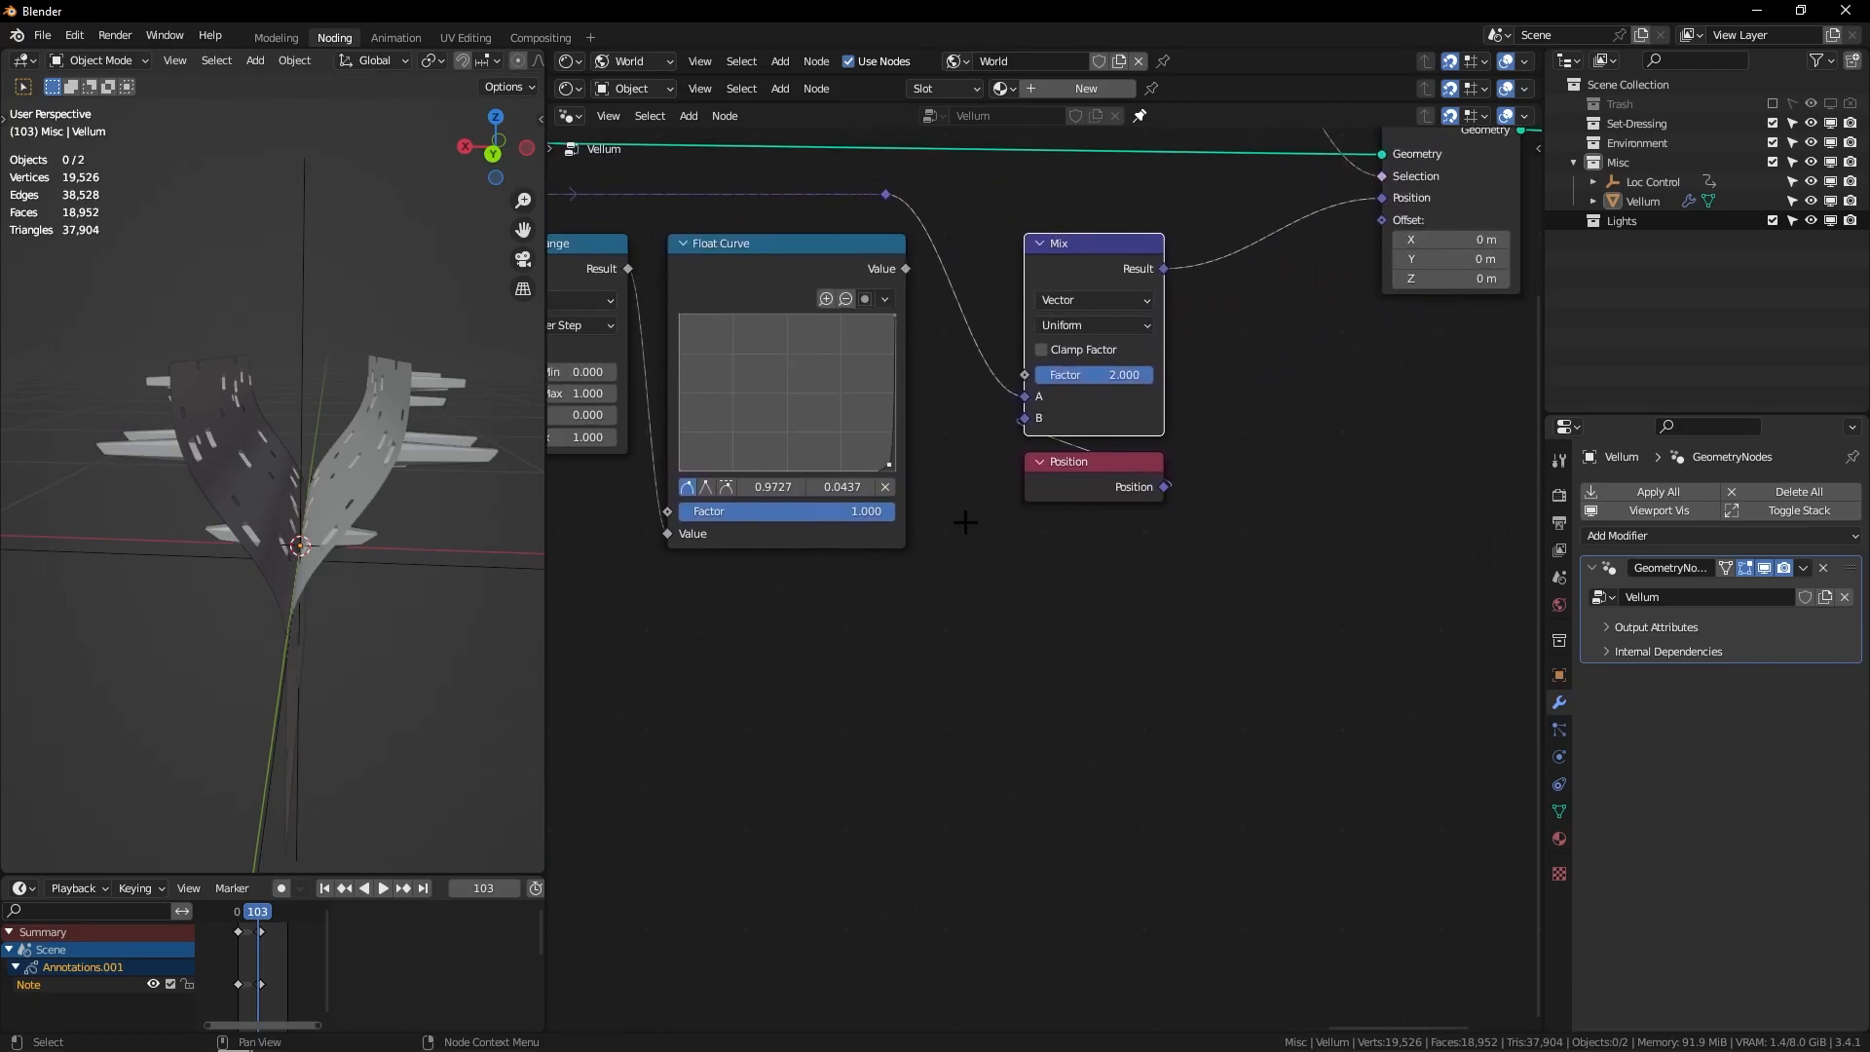
# Step: Annotate the factor values 2, 1 and 0 with a damped swinging curve below the Mix node, and erase it
pyautogui.click(730, 657)
pyautogui.press('d')
pyautogui.moveTo(932, 600); pyautogui.dragTo(1108, 716)
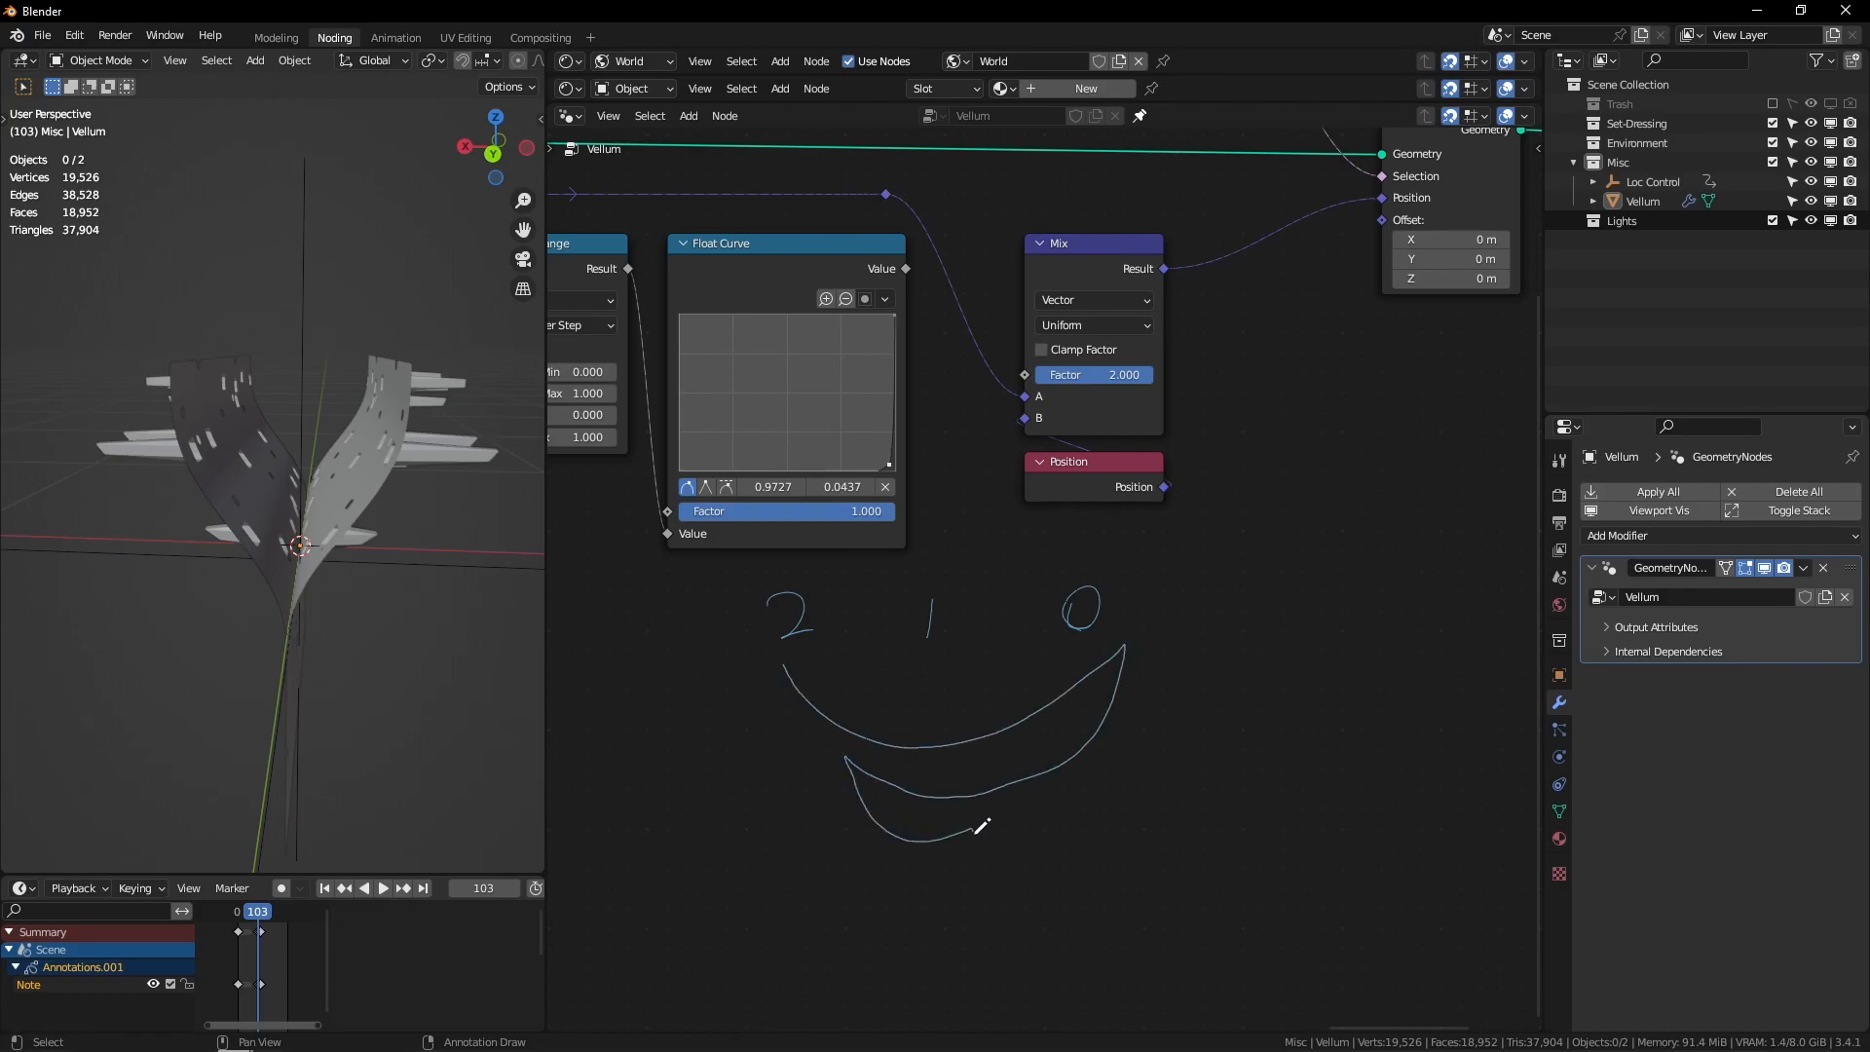
pyautogui.moveTo(920, 814)
pyautogui.mouseDown()
pyautogui.moveTo(922, 885)
pyautogui.moveTo(912, 776)
pyautogui.mouseUp()
pyautogui.moveTo(809, 619); pyautogui.dragTo(867, 732, button='right')
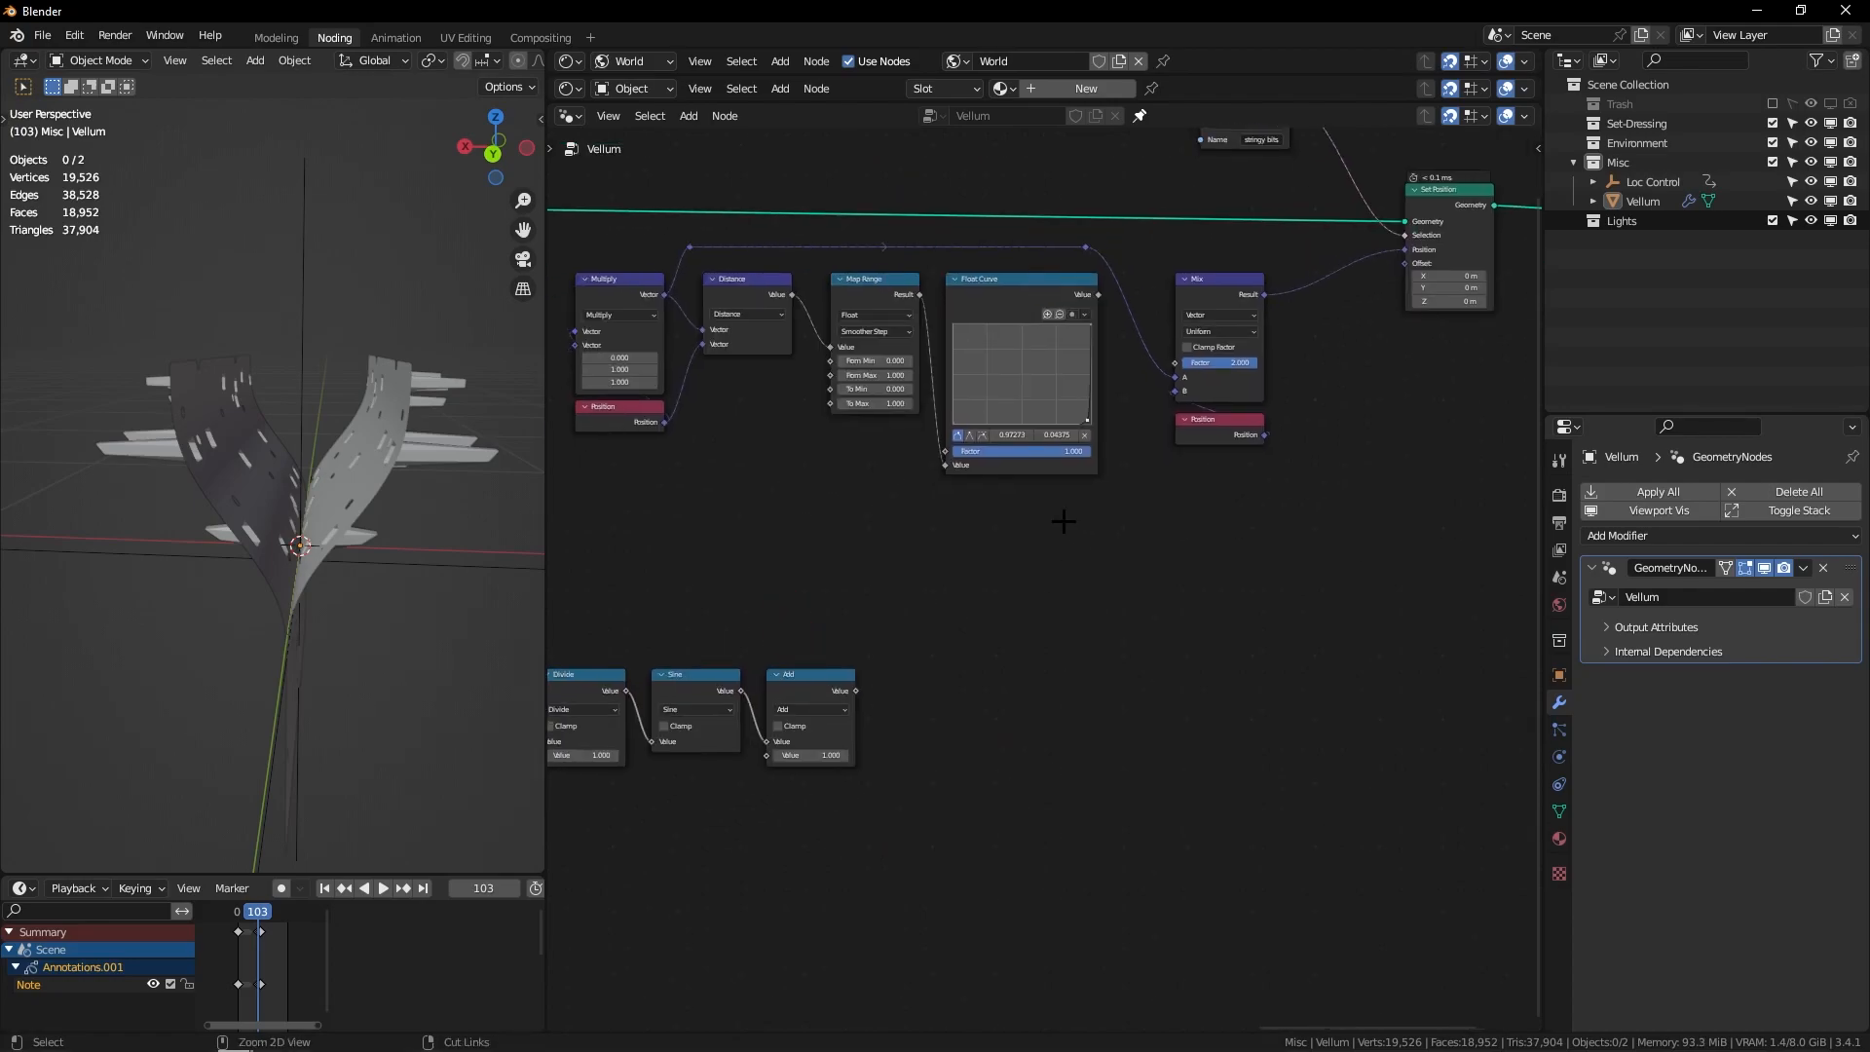
# Step: Restore the Float Curve link to the Mix Factor and preview the Add node's value on the final Set Position geometry with a Viewer
pyautogui.scroll(-1, 1064, 522)
pyautogui.moveTo(1076, 517)
pyautogui.mouseDown(button='middle')
pyautogui.moveTo(1121, 481)
pyautogui.moveTo(1090, 417)
pyautogui.mouseUp(button='middle')
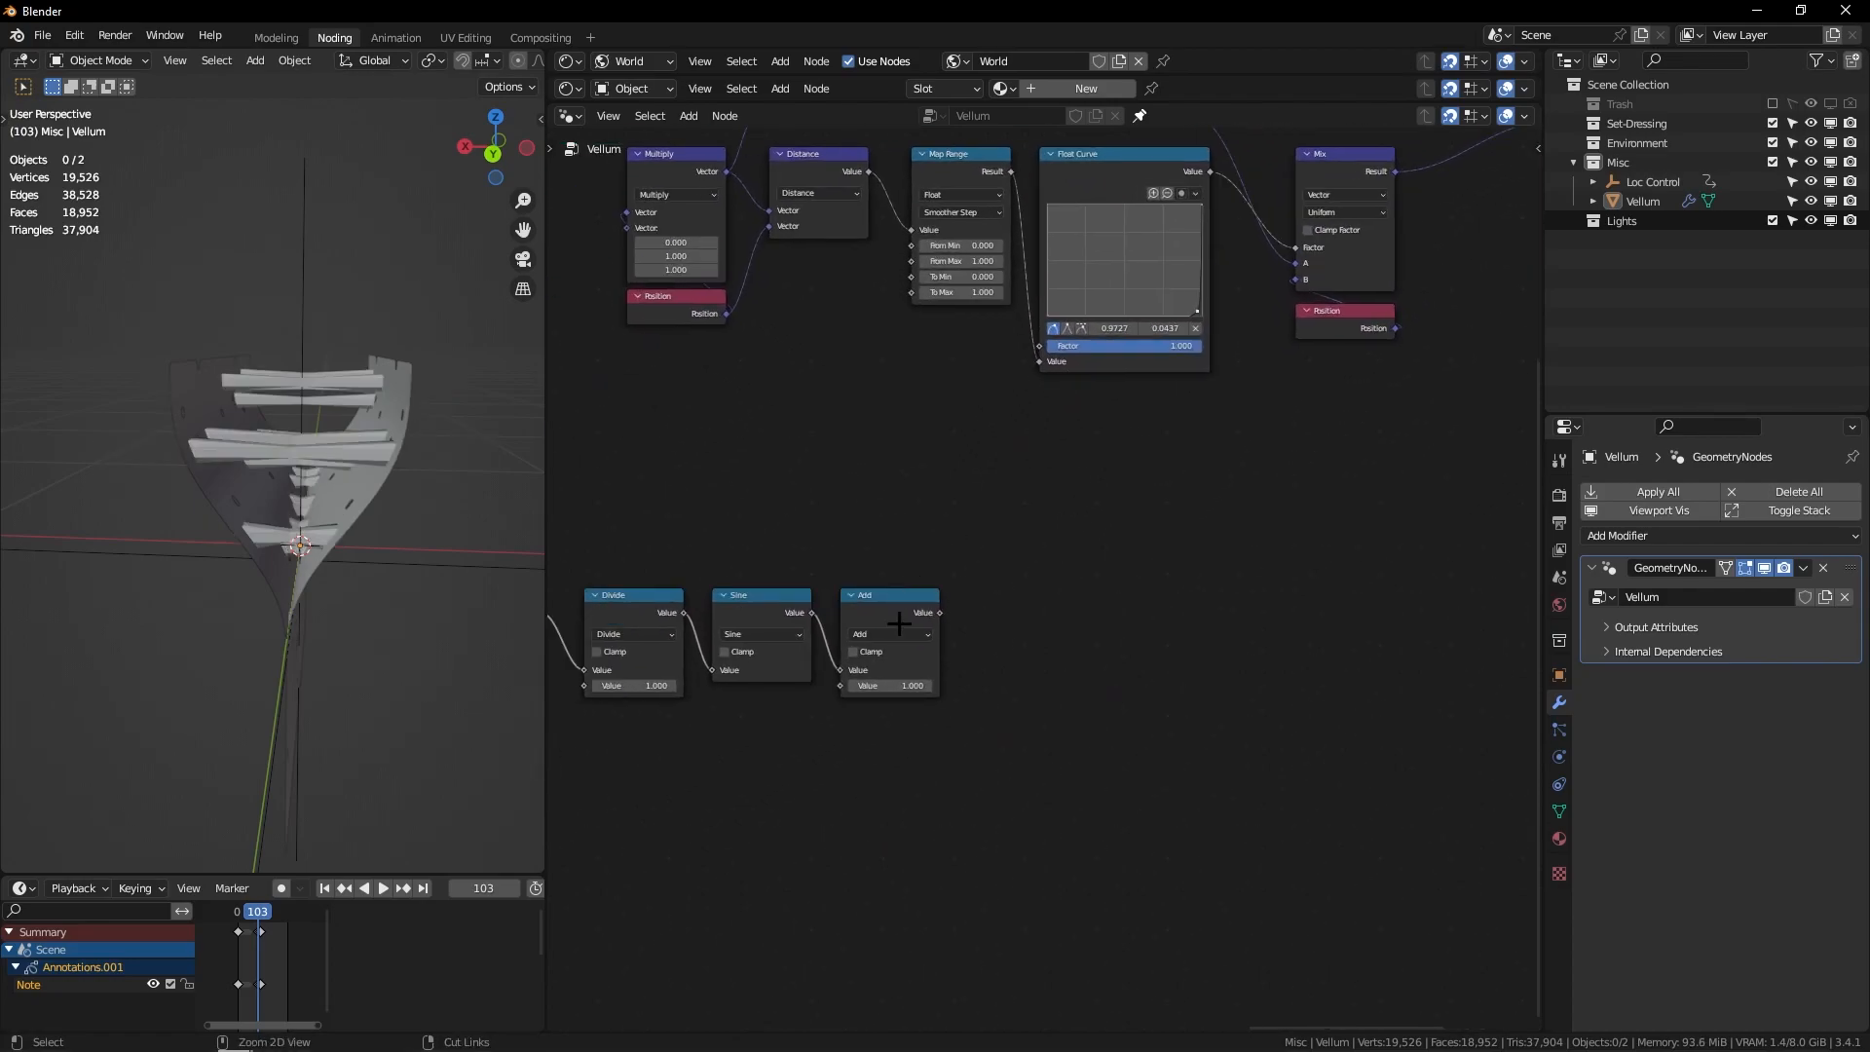
pyautogui.keyDown('ctrl'); pyautogui.keyDown('shift'); pyautogui.click(888, 623); pyautogui.keyUp('shift'); pyautogui.keyUp('ctrl')
pyautogui.keyDown('ctrl'); pyautogui.moveTo(1055, 442); pyautogui.dragTo(1214, 514, button='middle'); pyautogui.keyUp('ctrl')
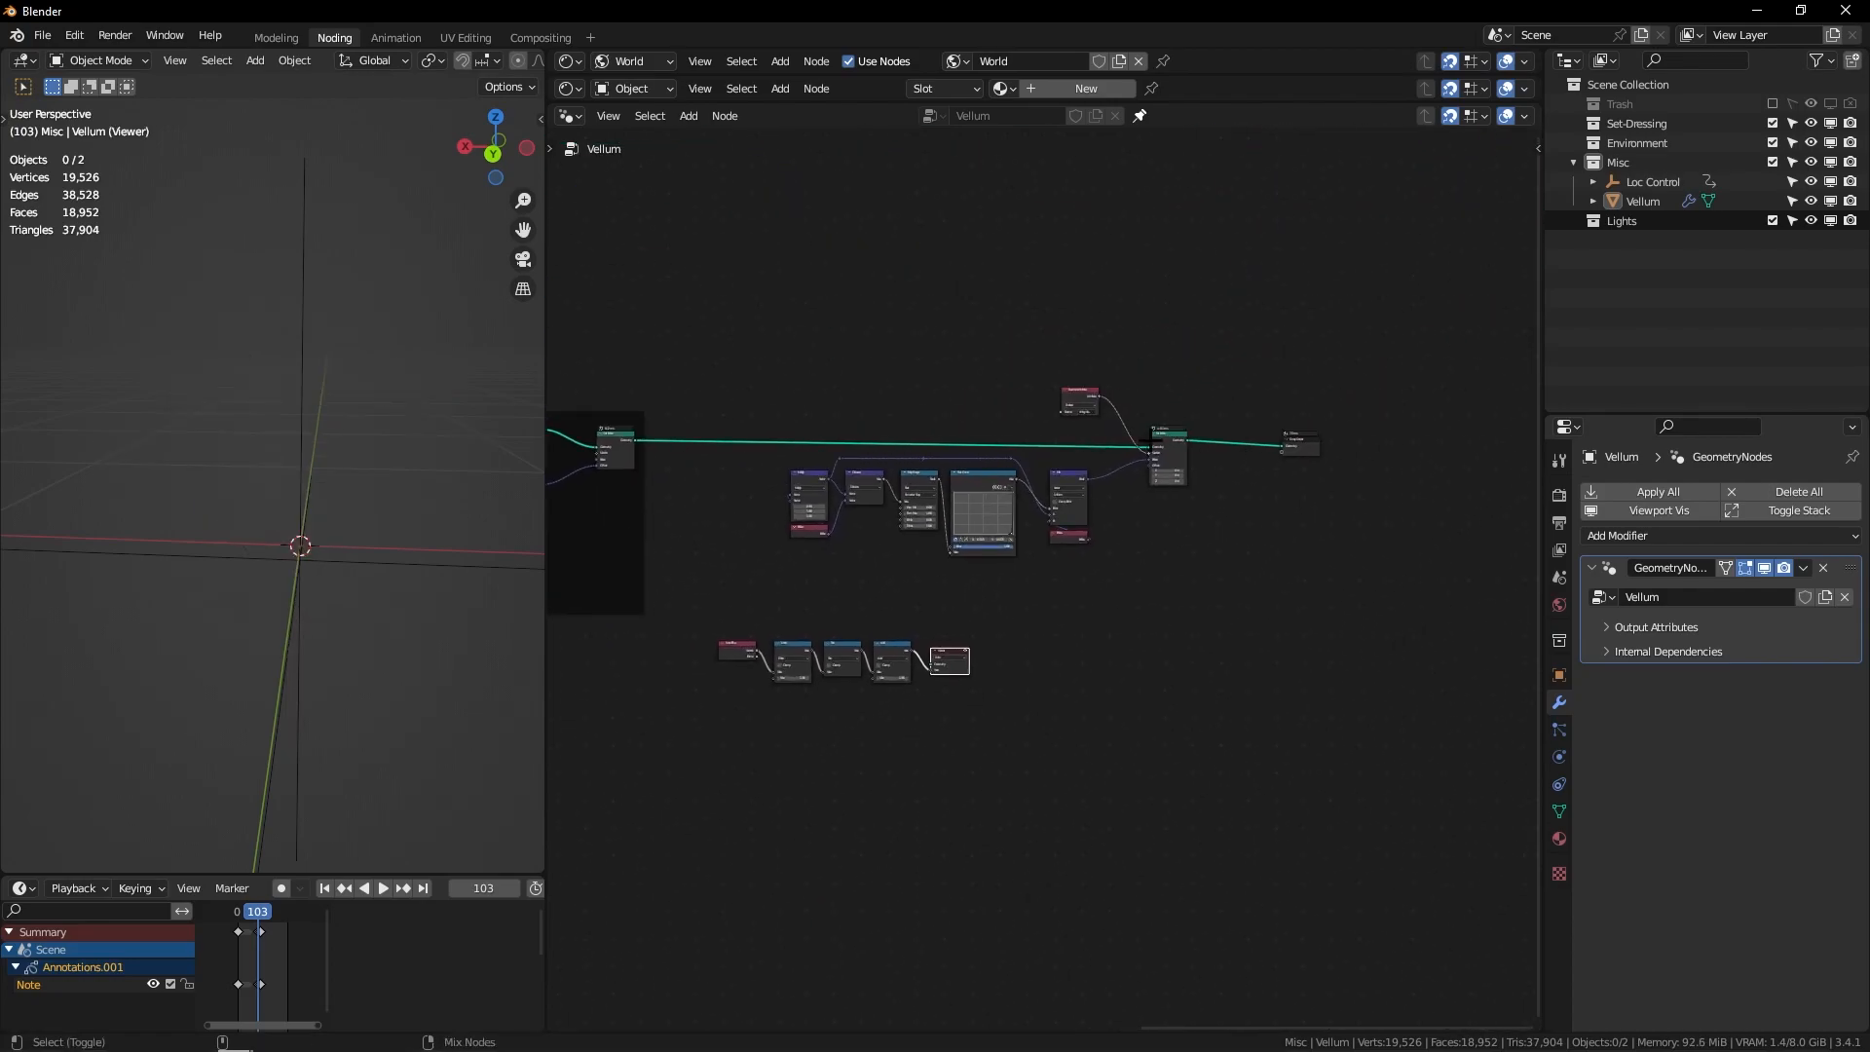
pyautogui.keyDown('ctrl'); pyautogui.keyDown('shift'); pyautogui.click(1167, 454); pyautogui.keyUp('shift'); pyautogui.keyUp('ctrl')
# Step: Play the animation to check how the previewed sine value changes on the mesh over time
pyautogui.press('space')
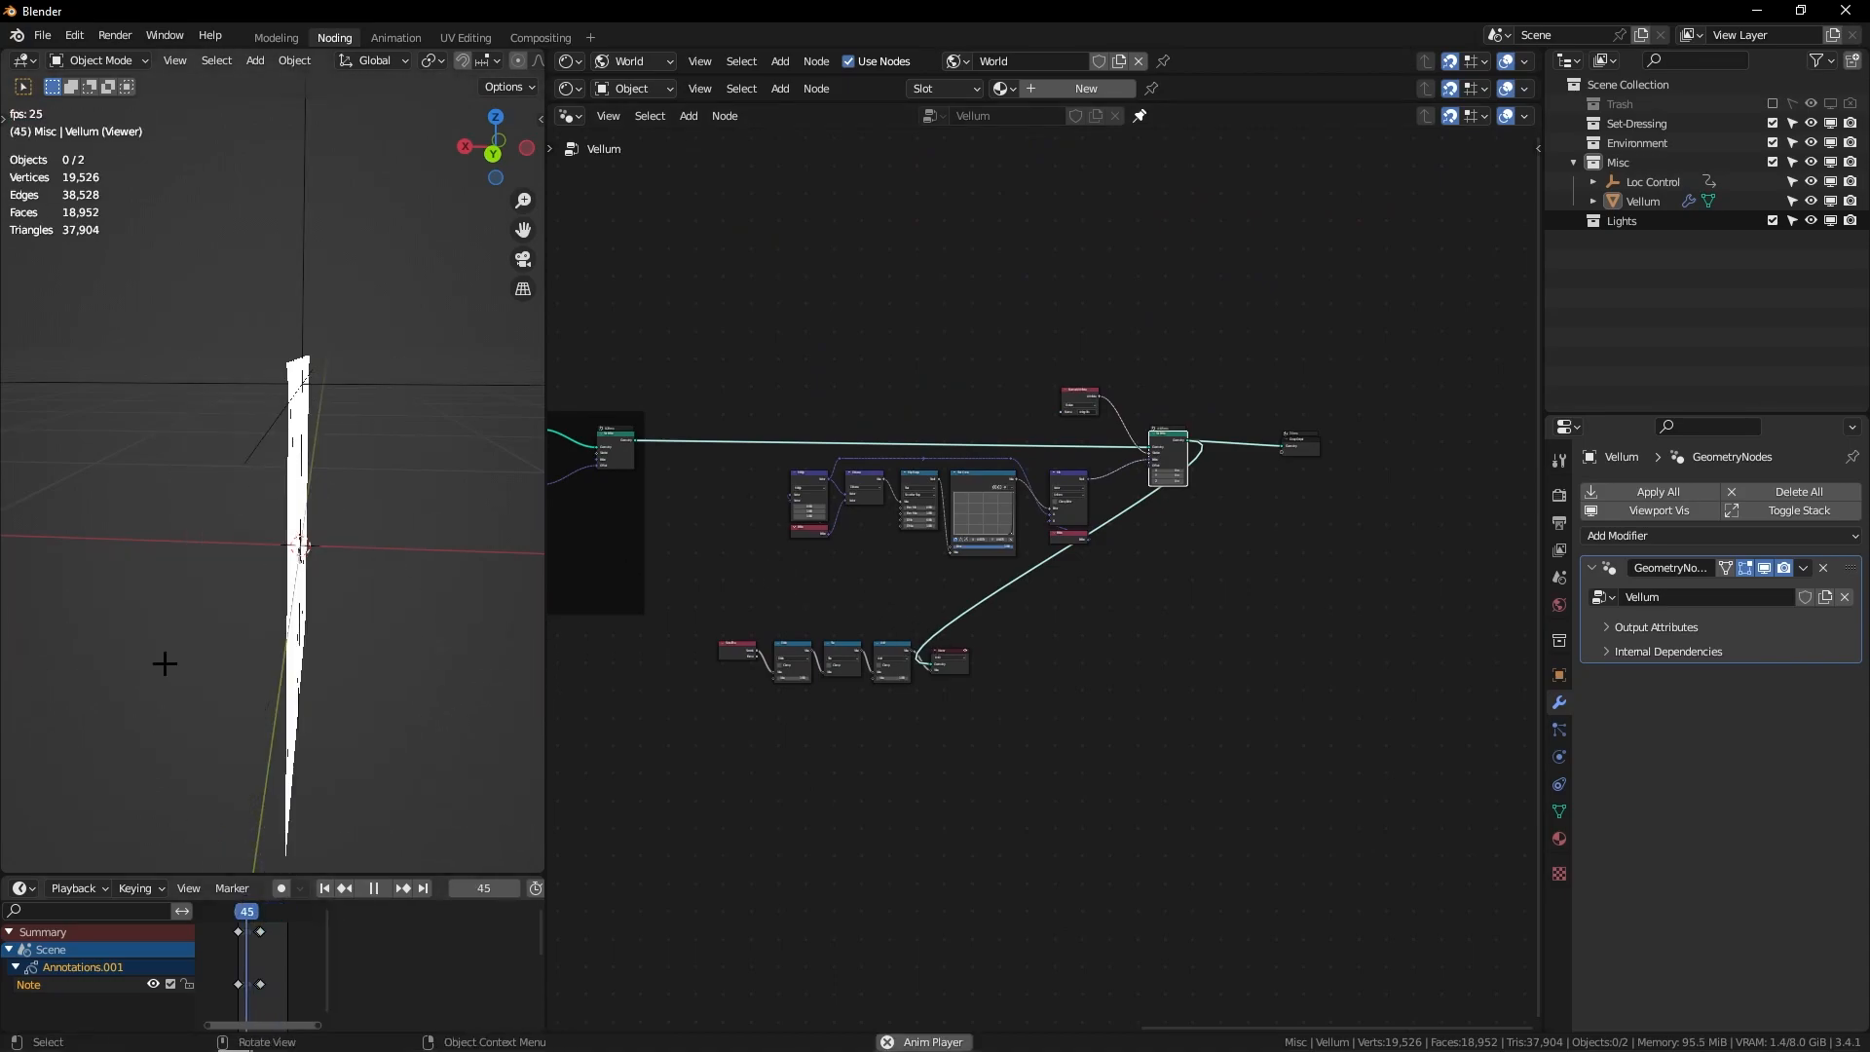
pyautogui.keyDown('ctrl'); pyautogui.moveTo(877, 613); pyautogui.dragTo(1126, 584, button='middle'); pyautogui.keyUp('ctrl')
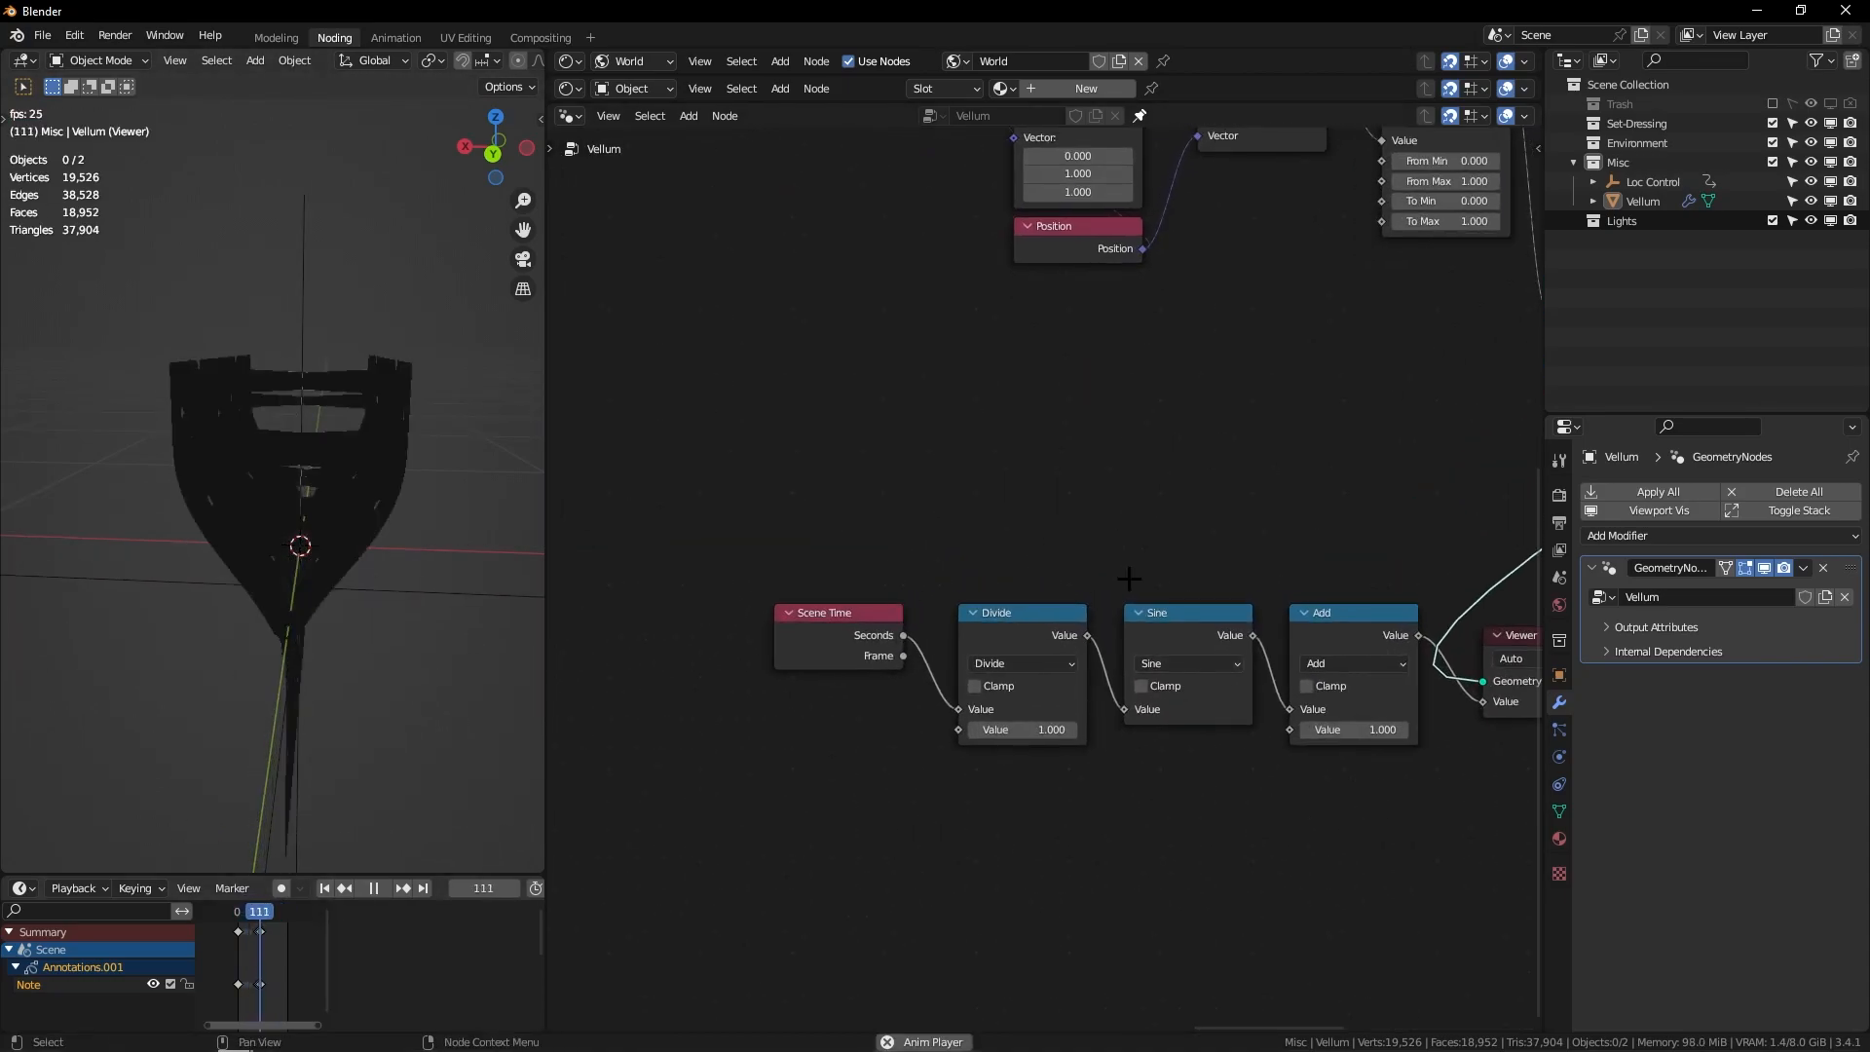
pyautogui.press('space')
pyautogui.press('space')
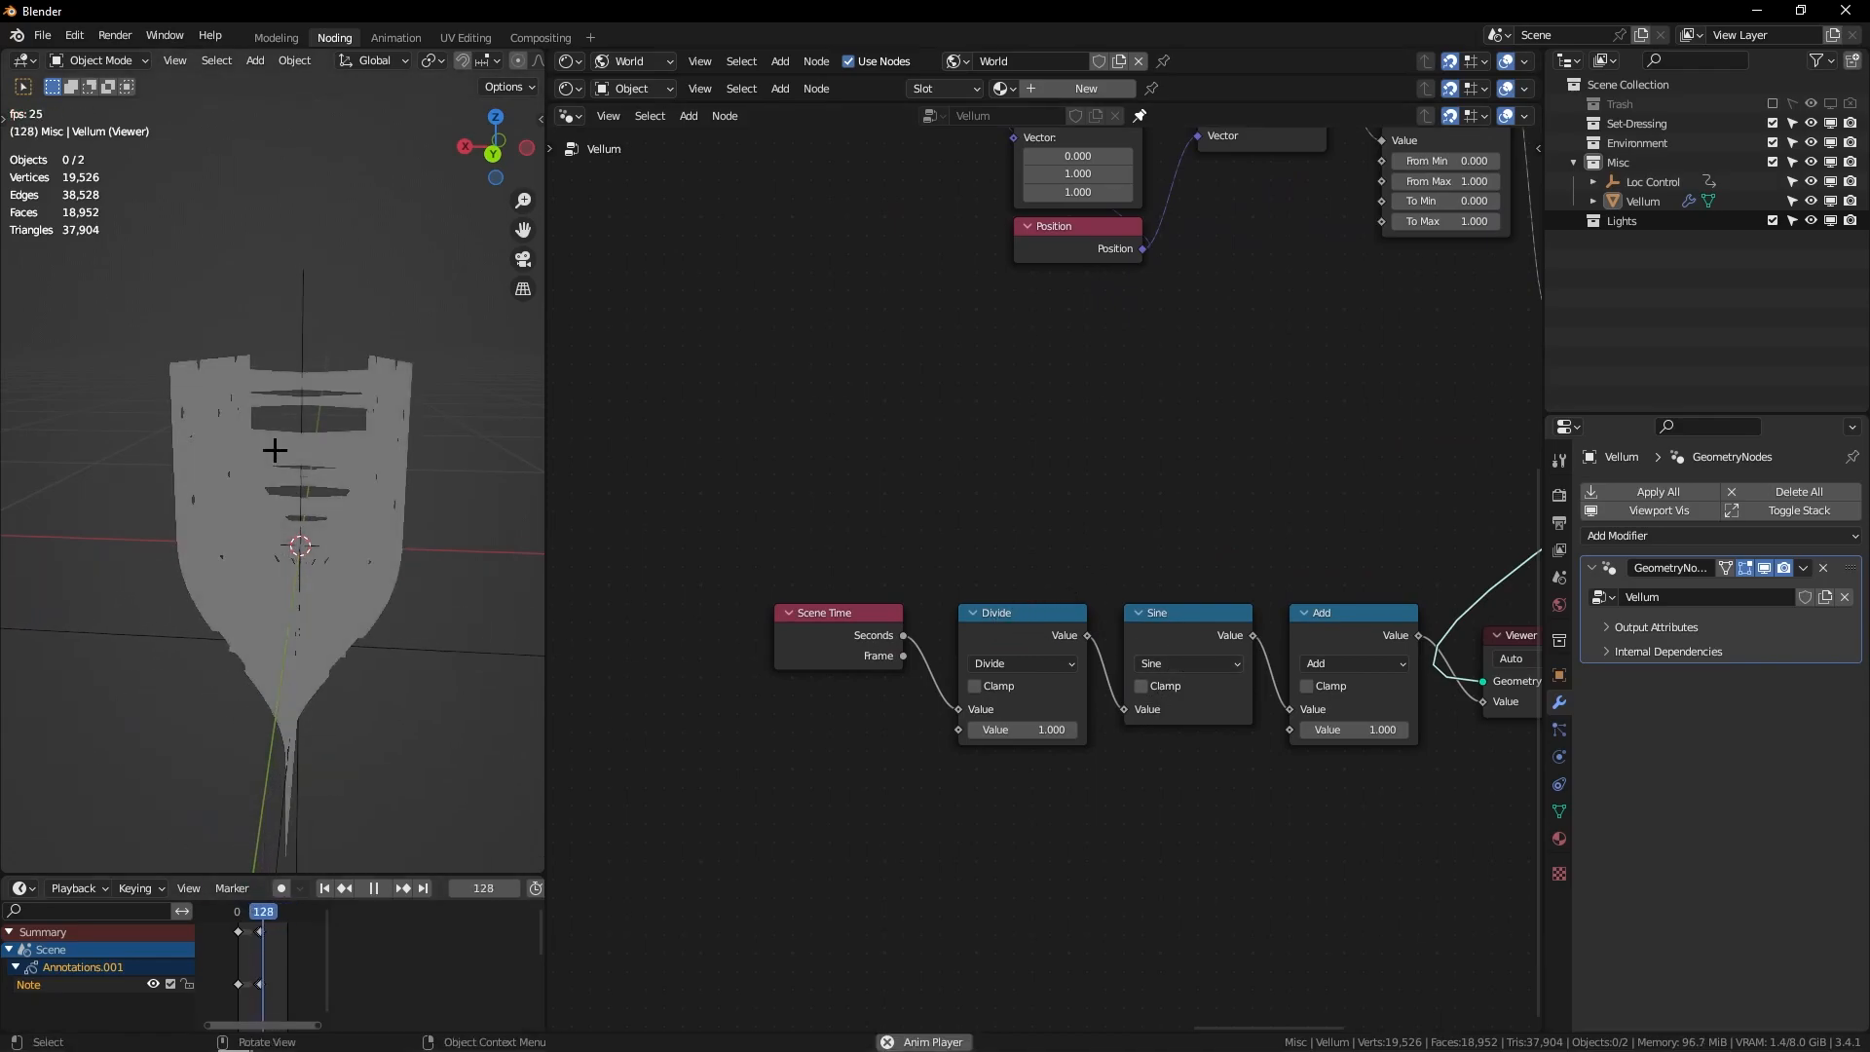
pyautogui.press('space')
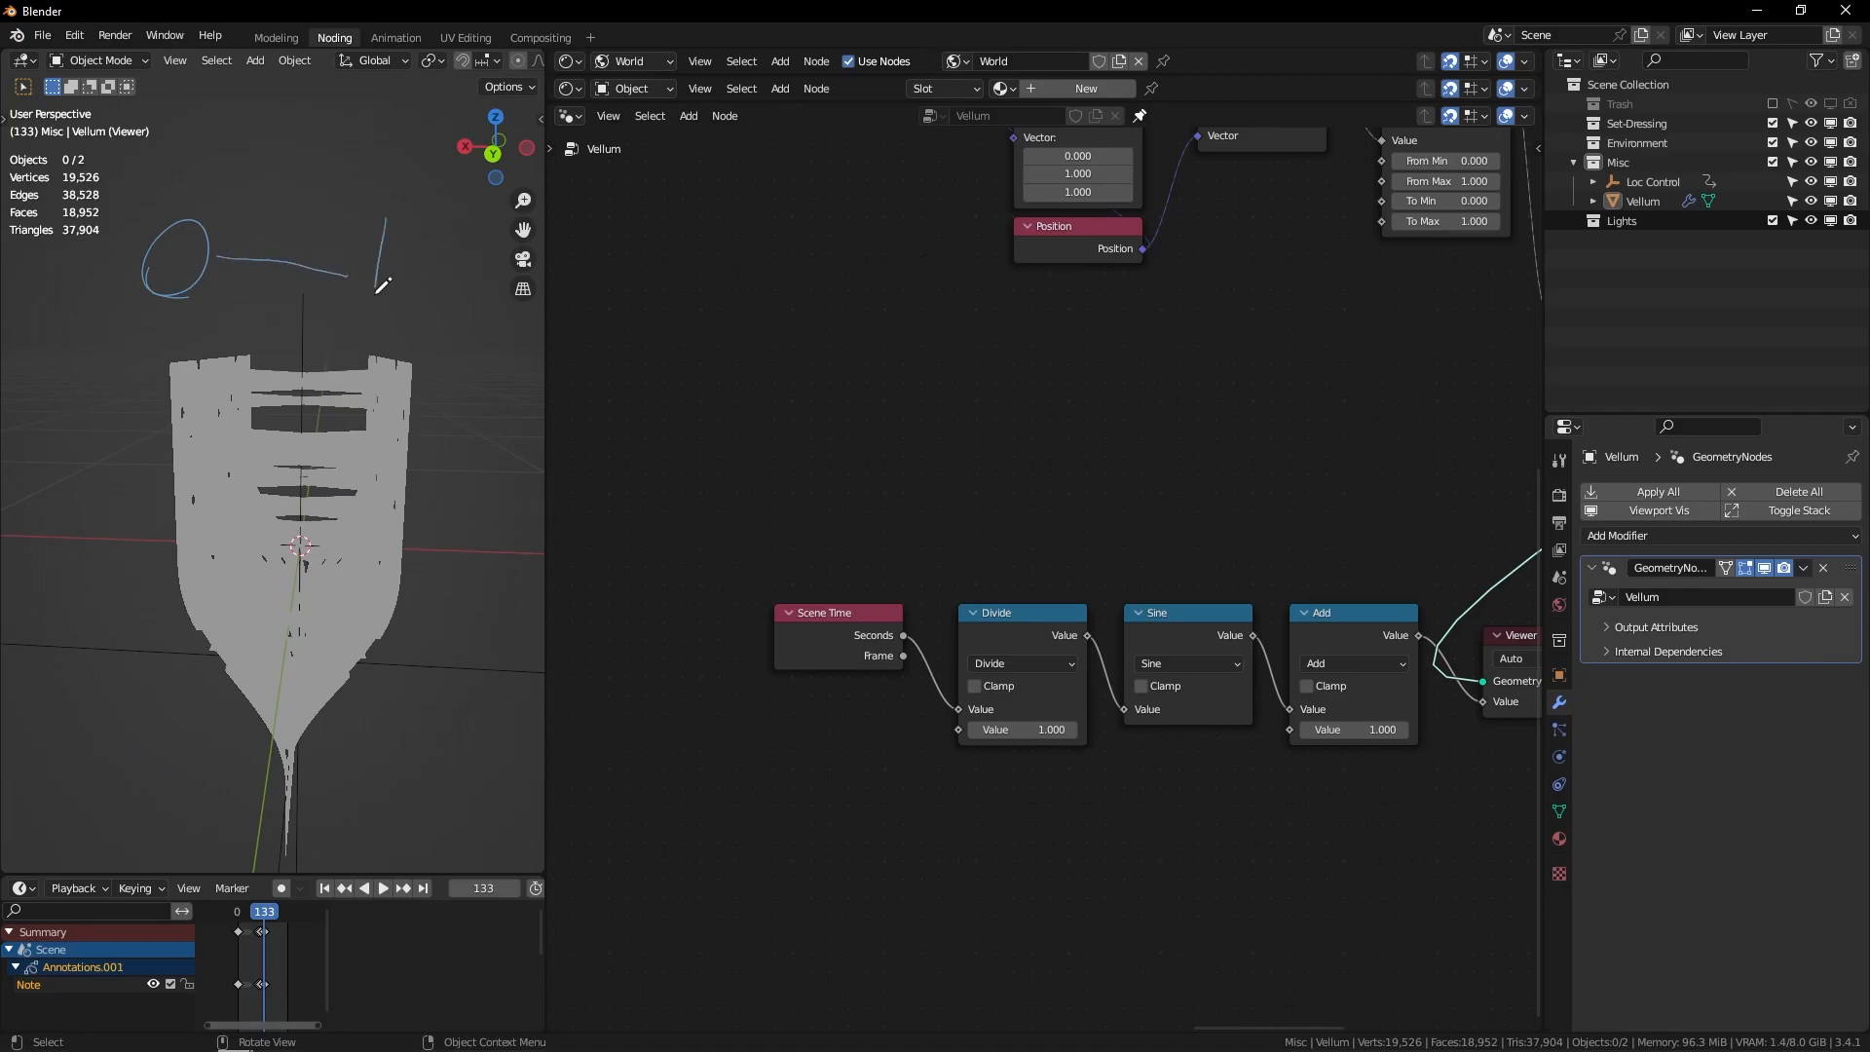
# Step: Annotate a 0 to 1 range above the mesh, view it from the back, and erase the annotation
pyautogui.moveTo(384, 273); pyautogui.dragTo(458, 195, button='middle')
pyautogui.click(493, 154)
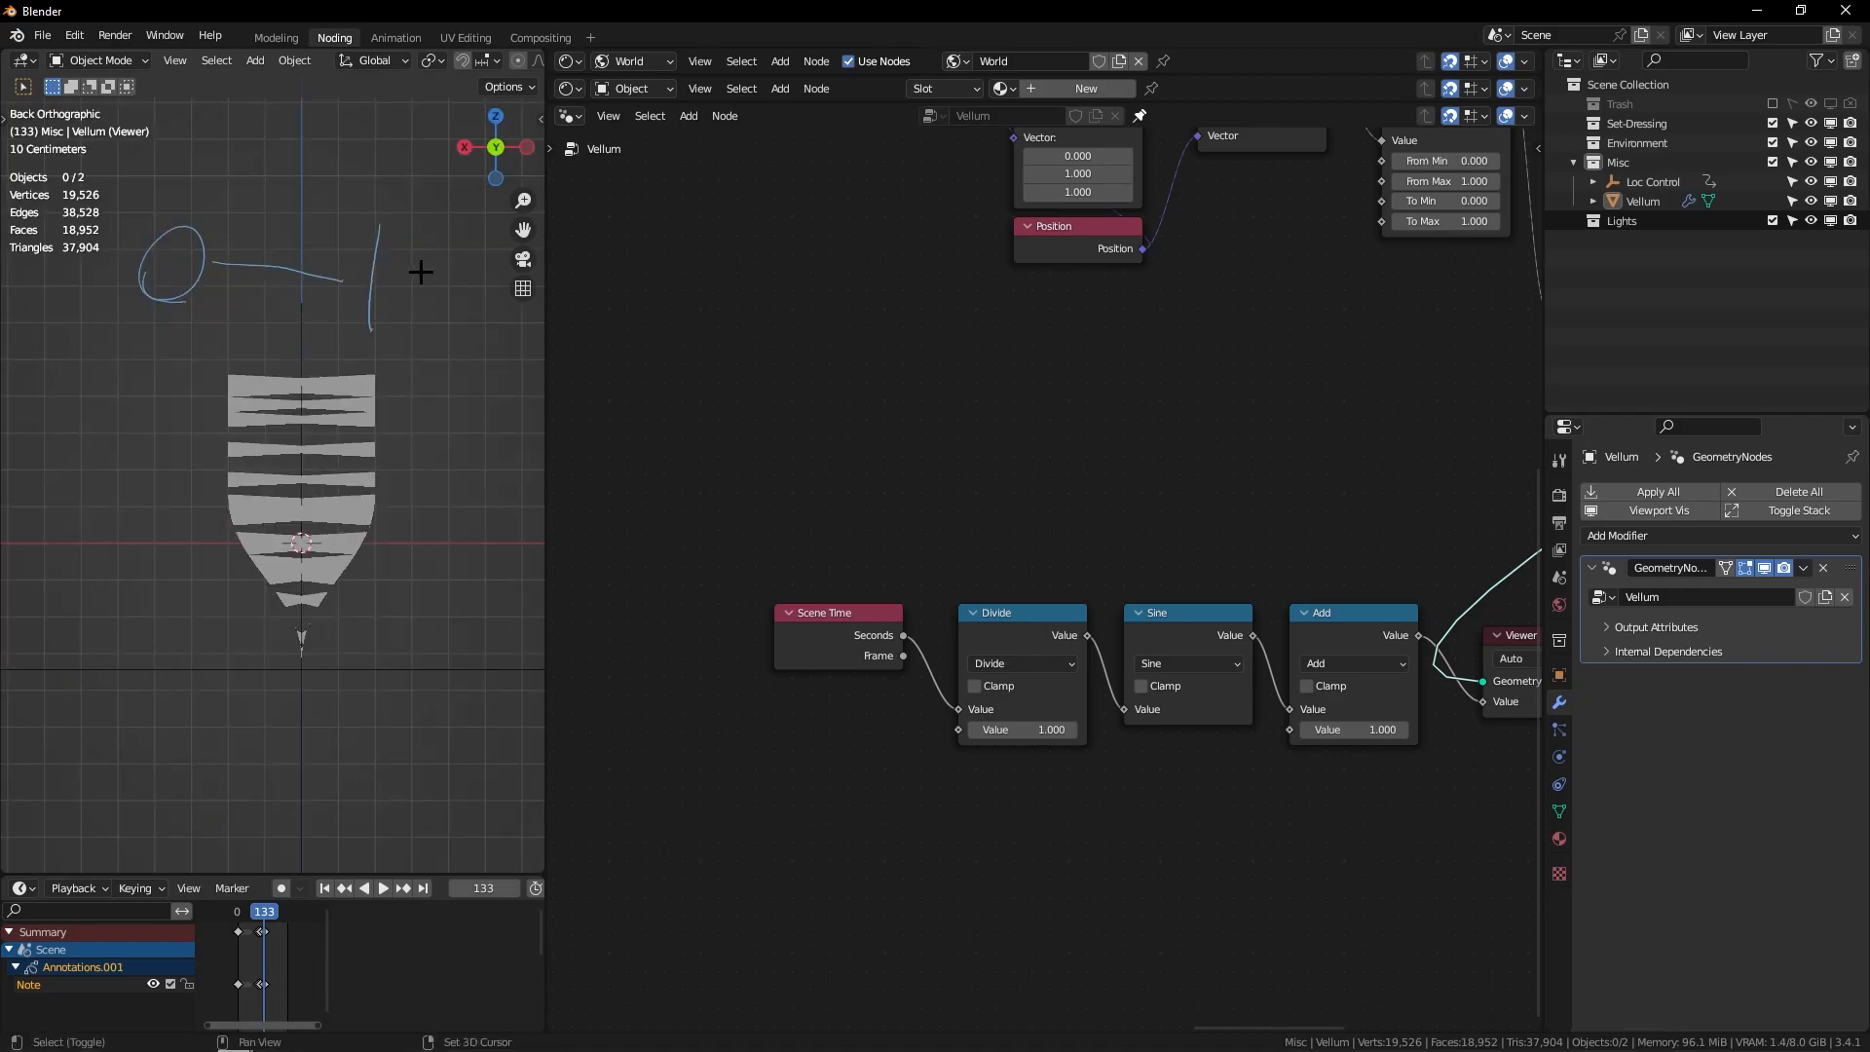
pyautogui.keyDown('ctrl'); pyautogui.moveTo(429, 283); pyautogui.dragTo(400, 406, button='middle'); pyautogui.keyUp('ctrl')
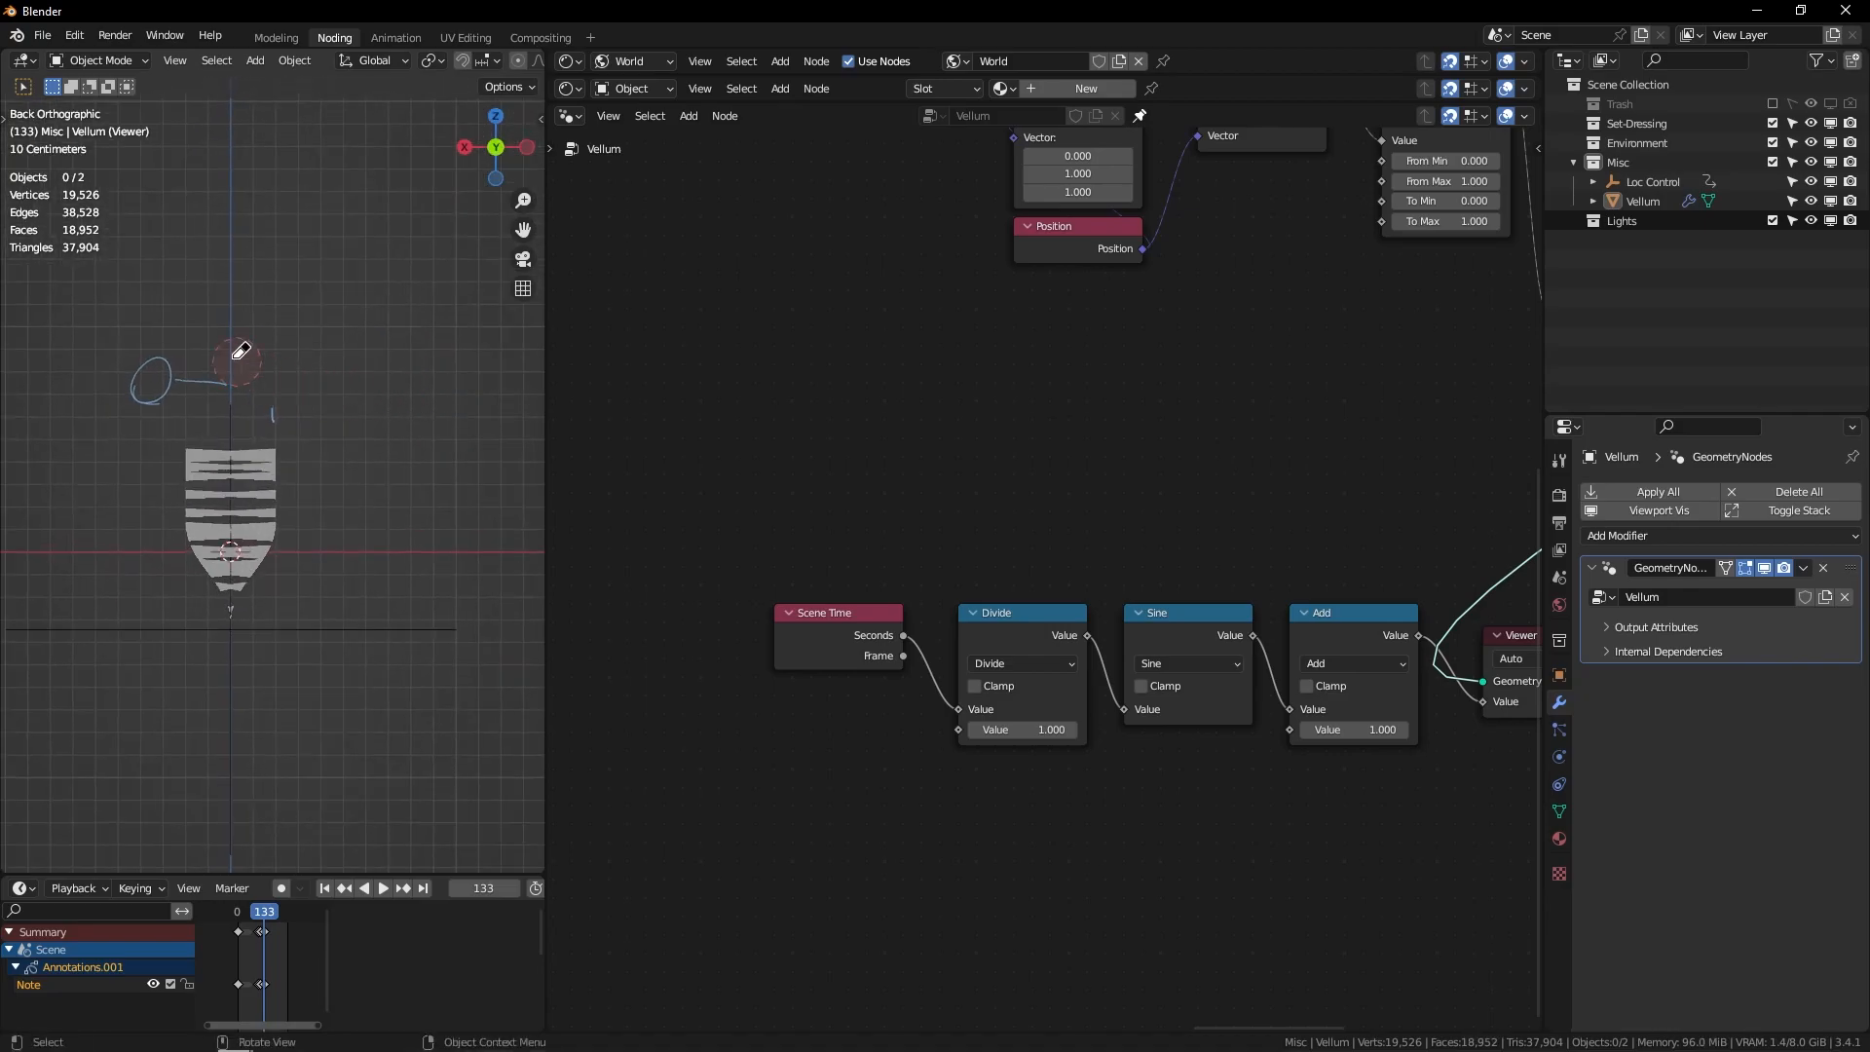
pyautogui.moveTo(118, 265); pyautogui.dragTo(214, 531, button='middle')
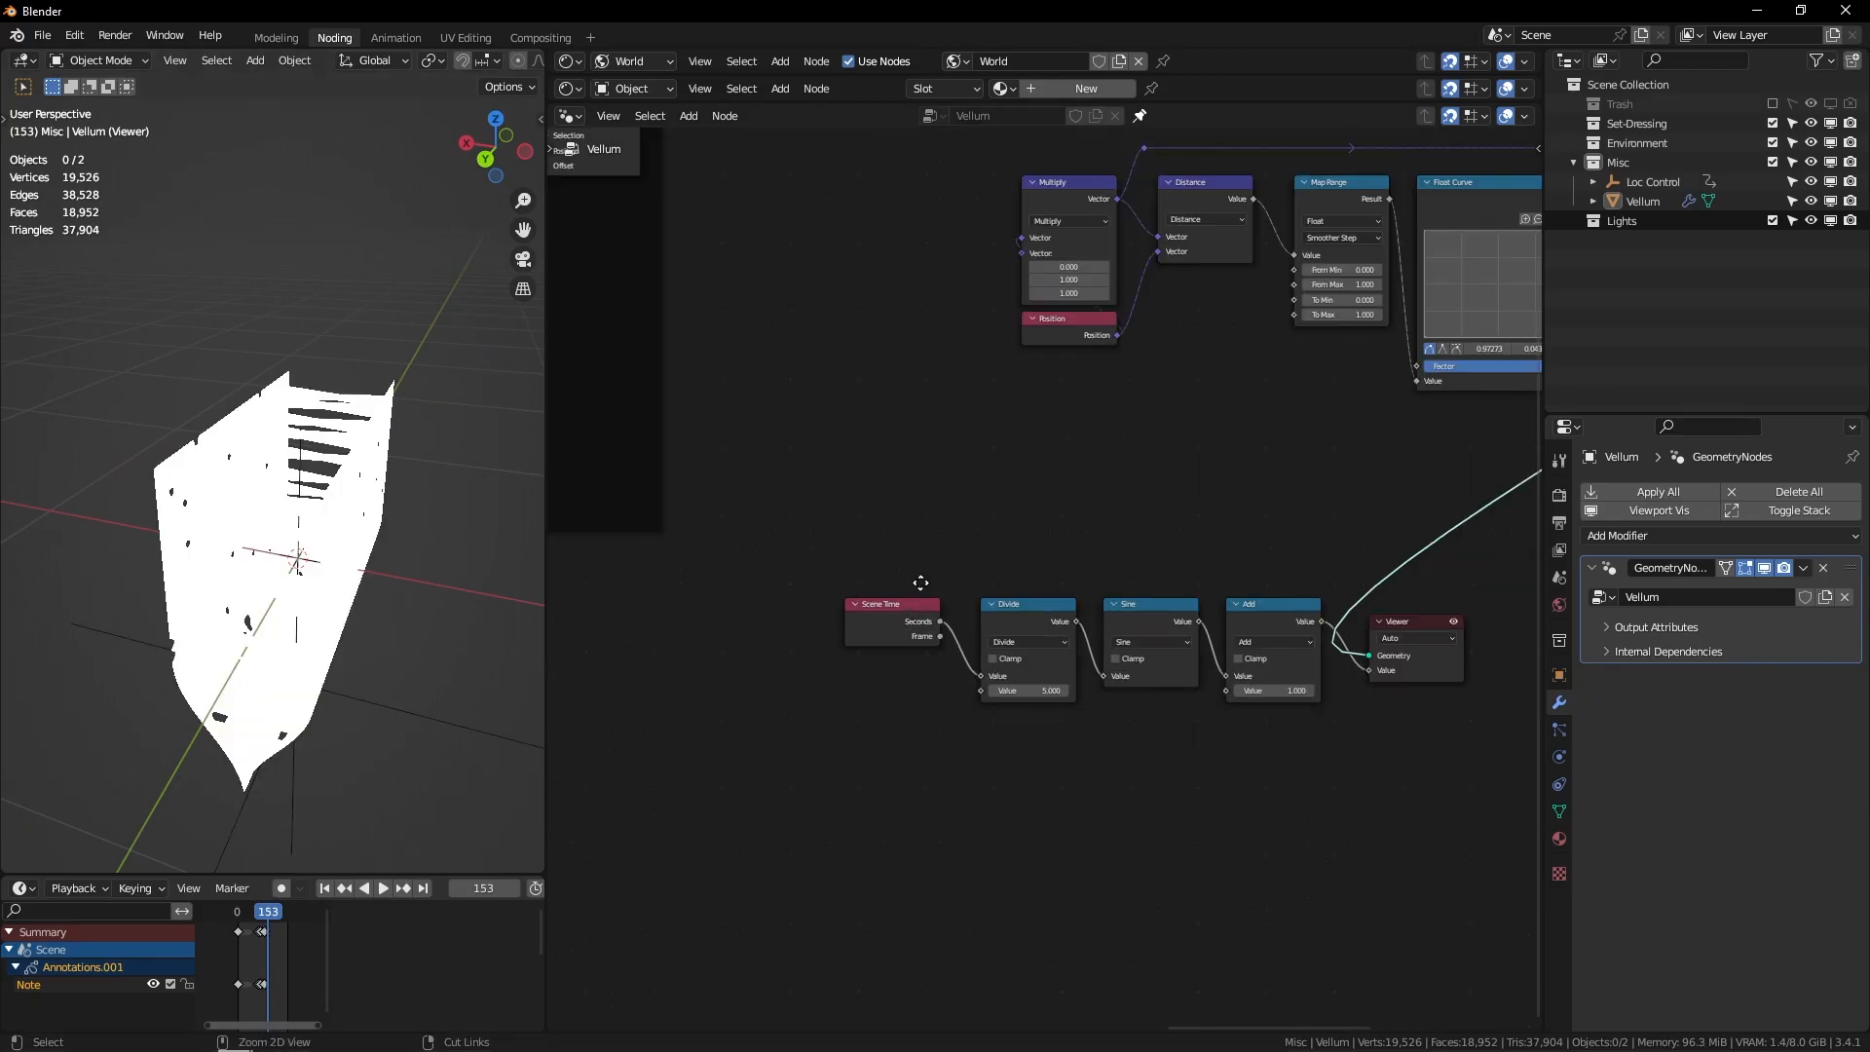
# Step: Link Scene Time's Frame output to the Divide node in place of Seconds, and play the animation to check the faster oscillation
pyautogui.scroll(3, 951, 468)
pyautogui.moveTo(936, 487); pyautogui.dragTo(889, 487)
pyautogui.moveTo(940, 544); pyautogui.dragTo(1059, 640)
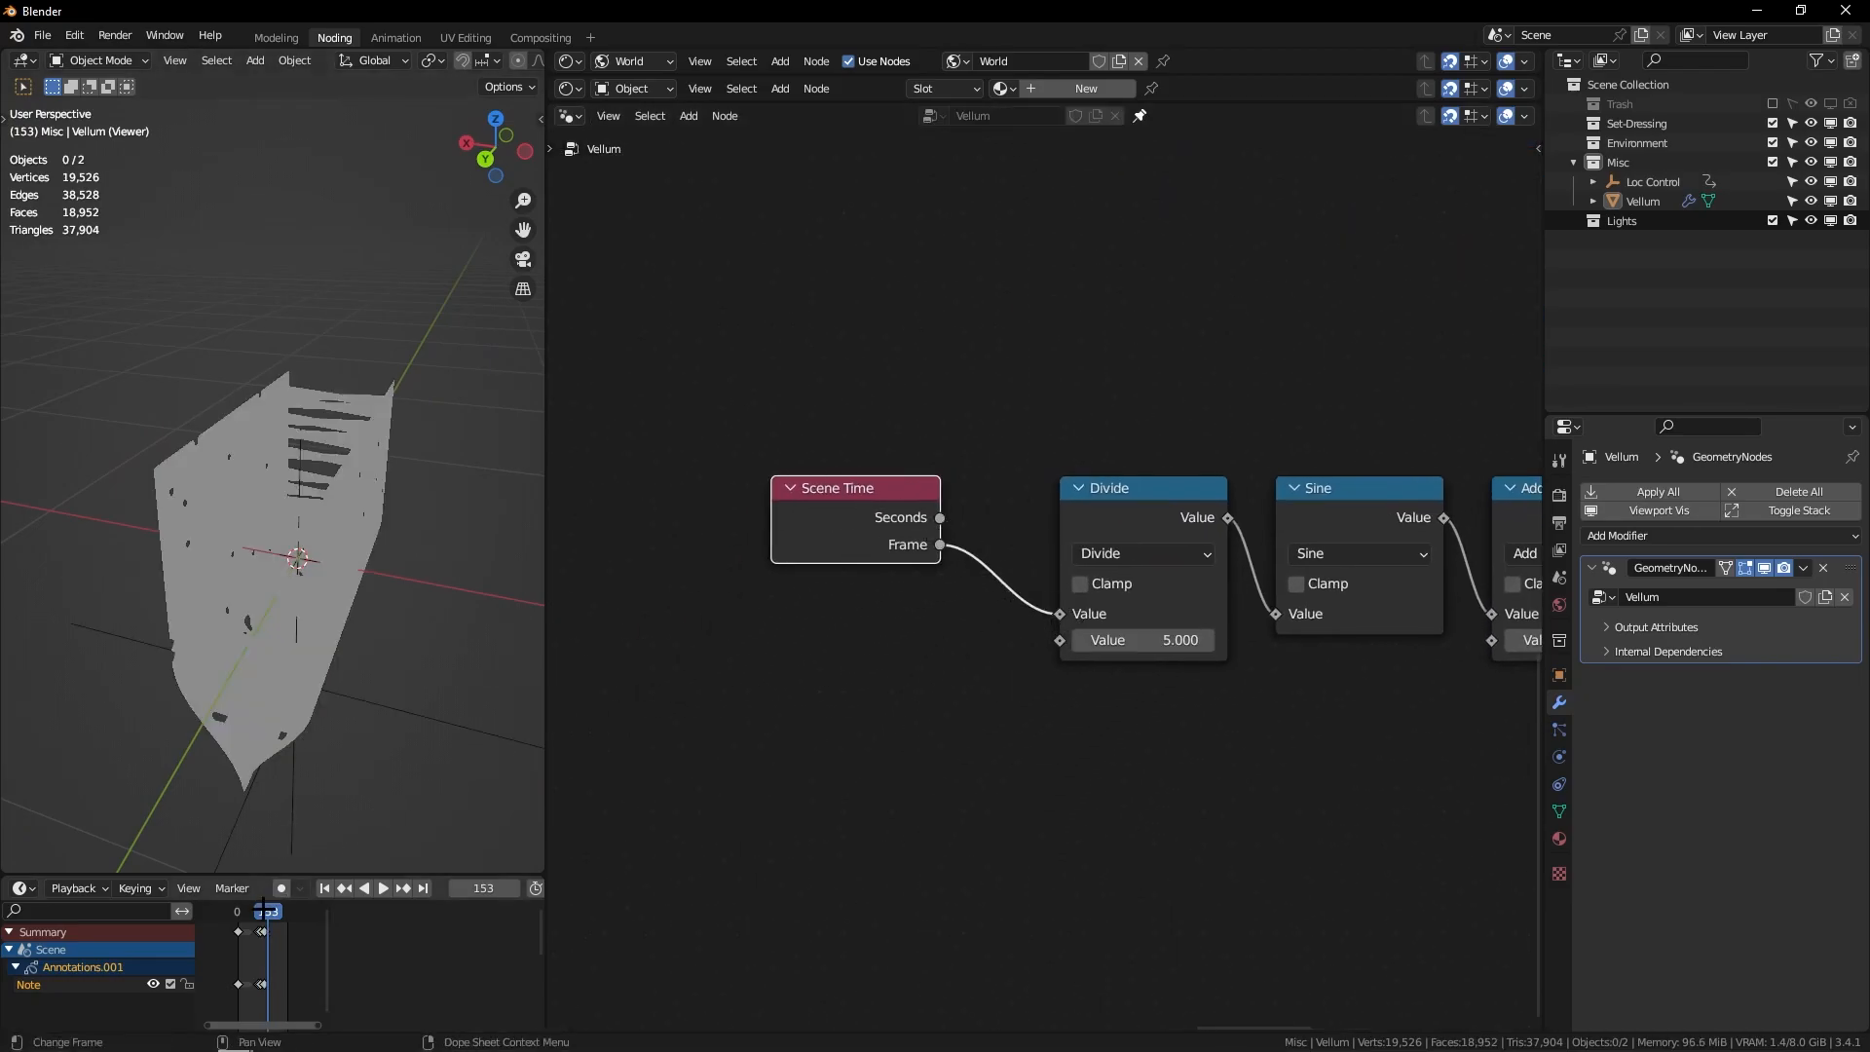
pyautogui.press('space')
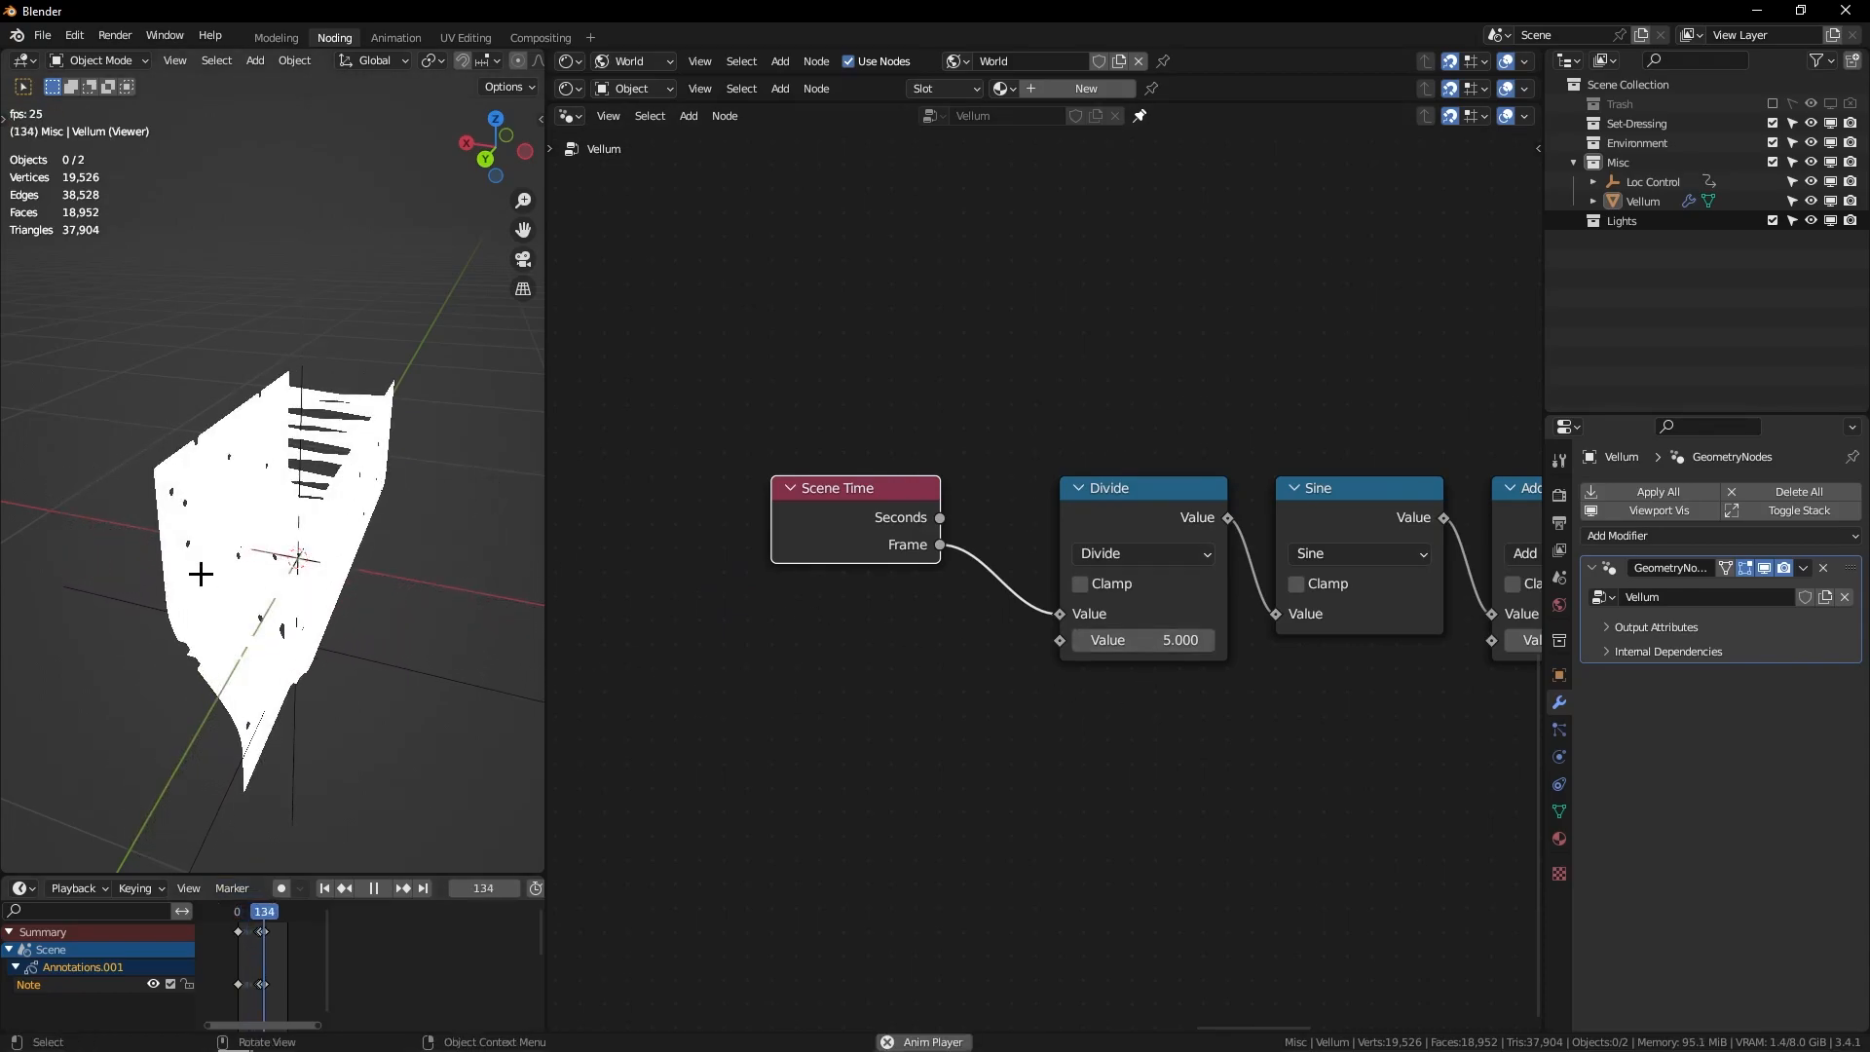
pyautogui.press('space')
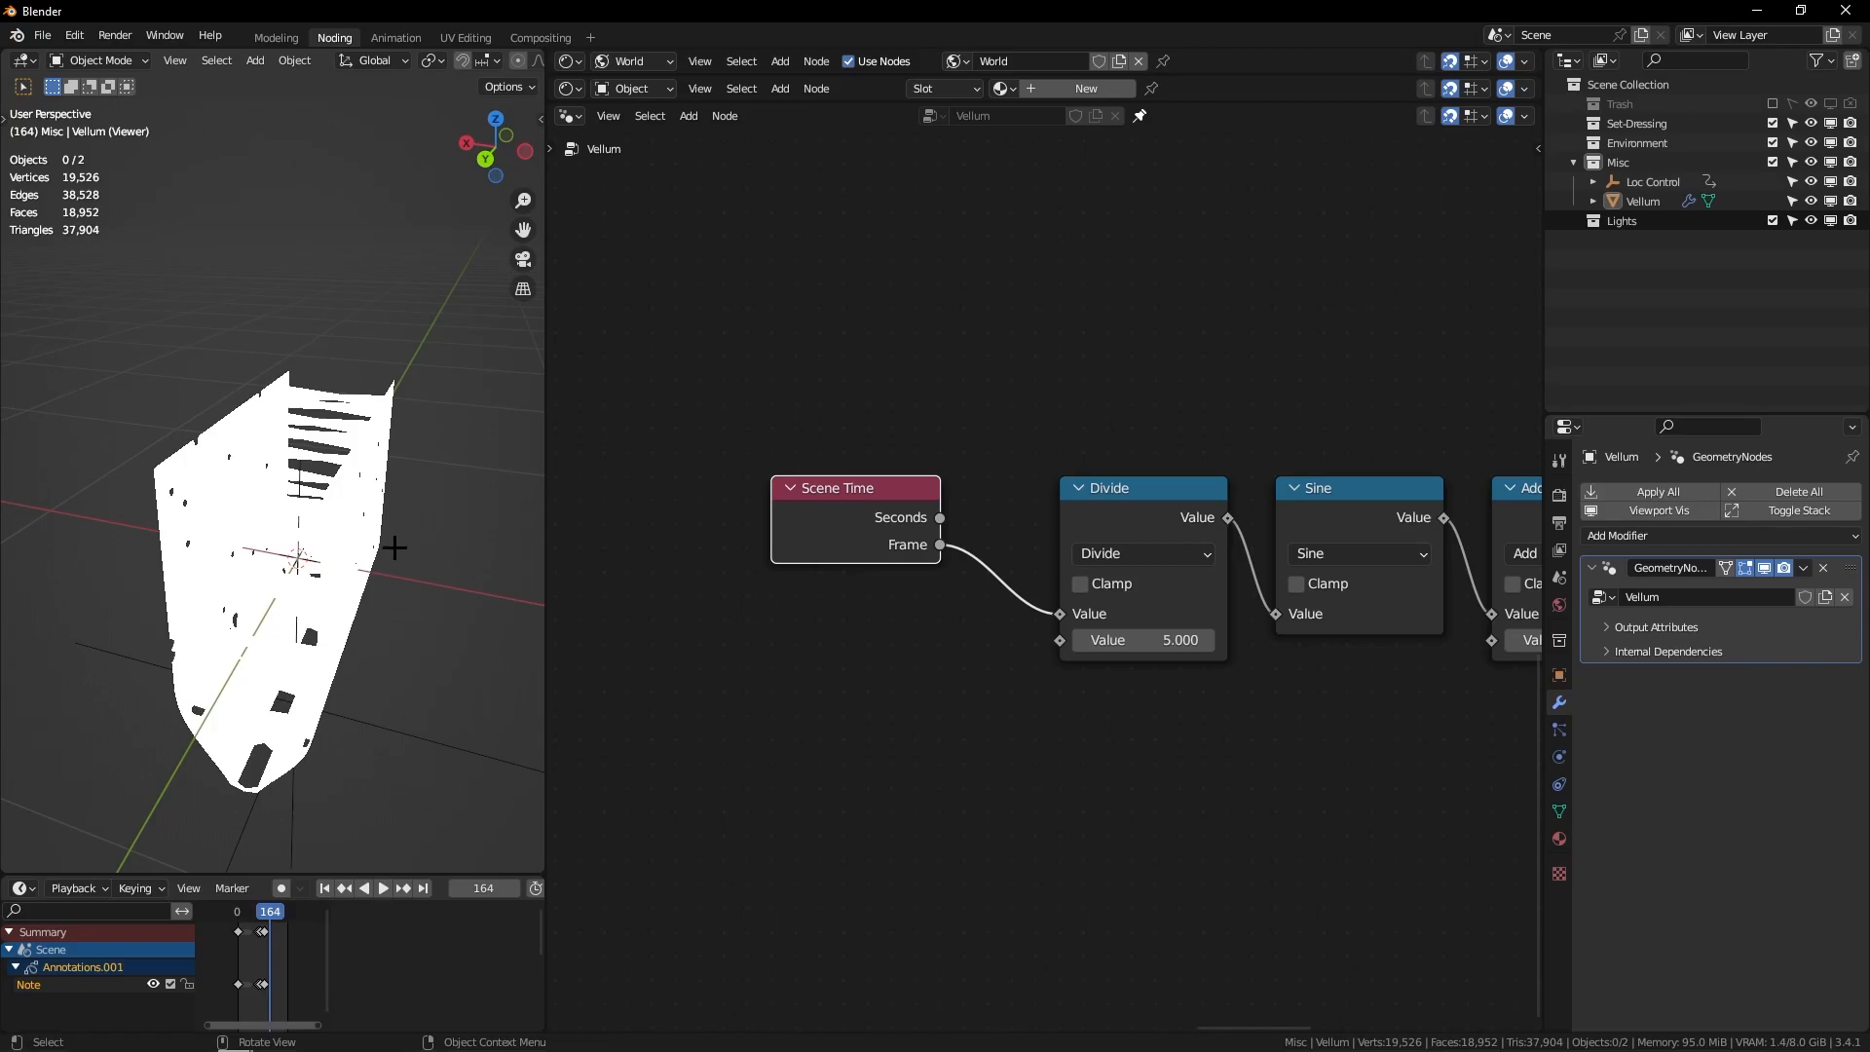
# Step: Set the current frame to 103 and bring the Location Math nodes into view
pyautogui.click(257, 910)
pyautogui.press('Home')
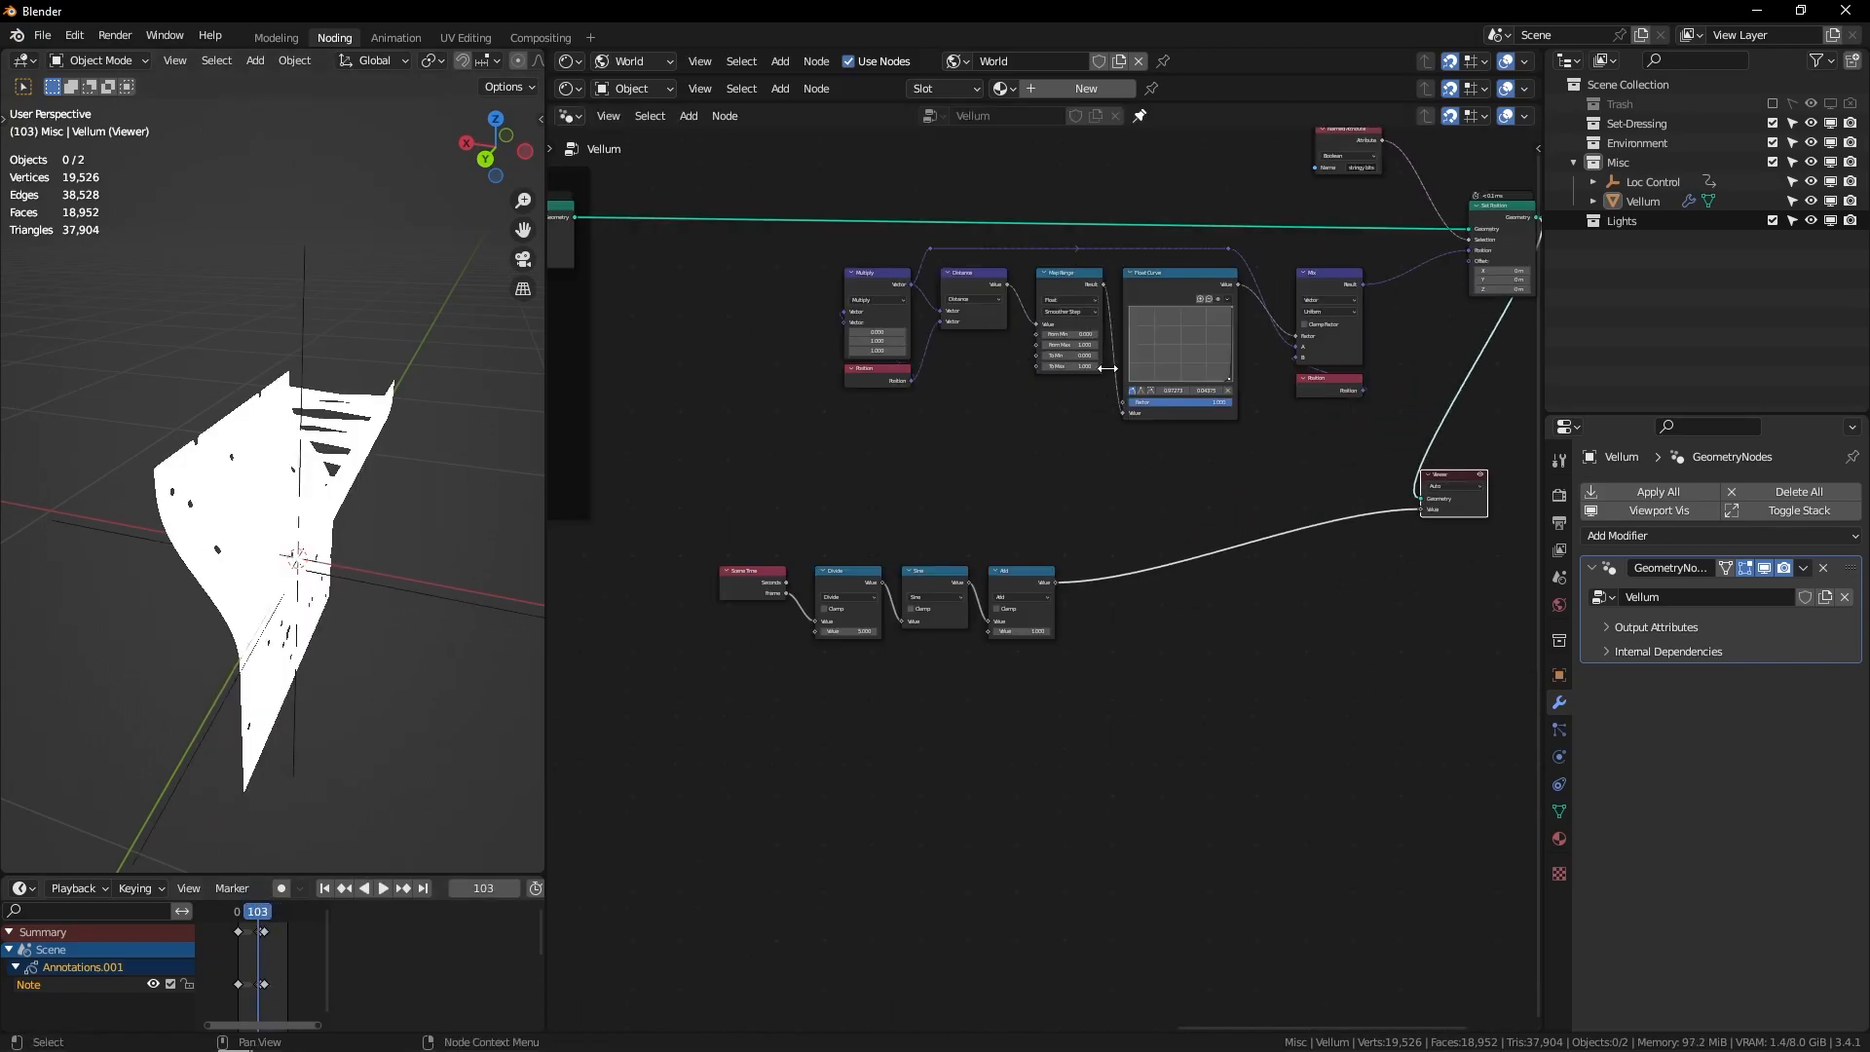
pyautogui.press('Home')
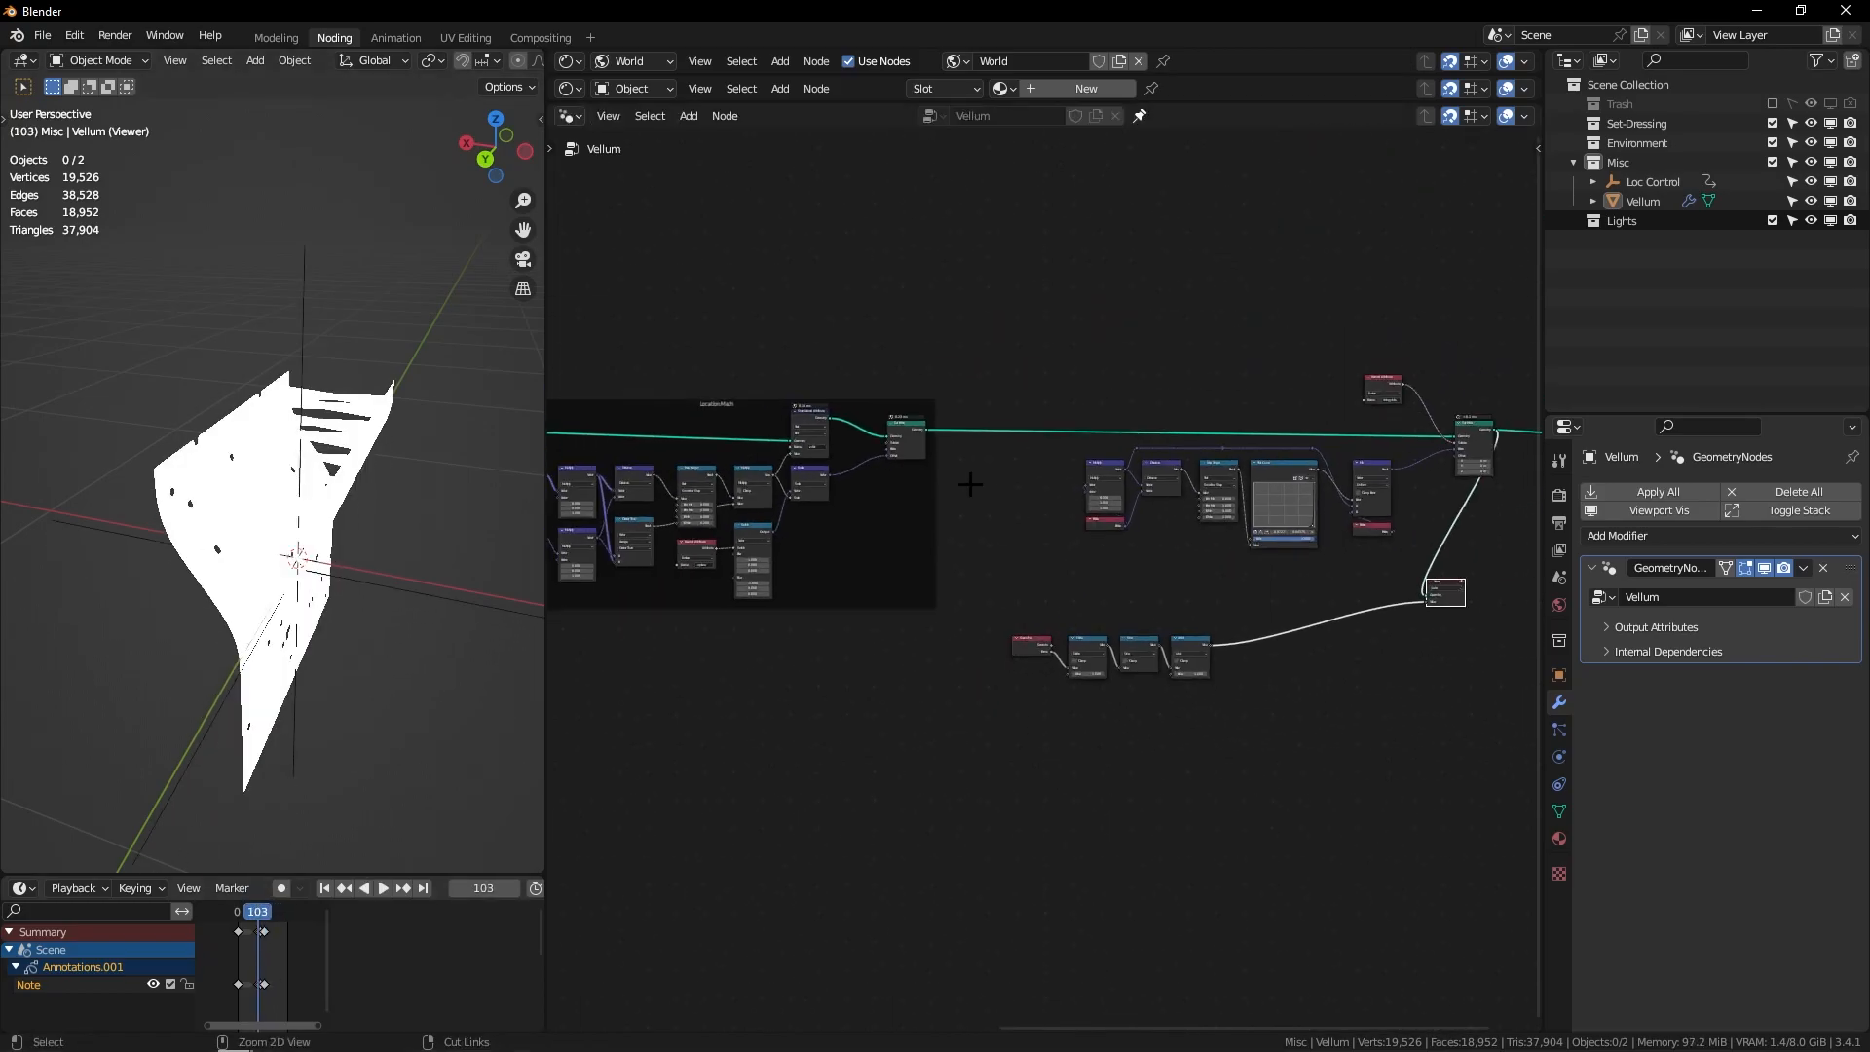
pyautogui.scroll(3, 1021, 500)
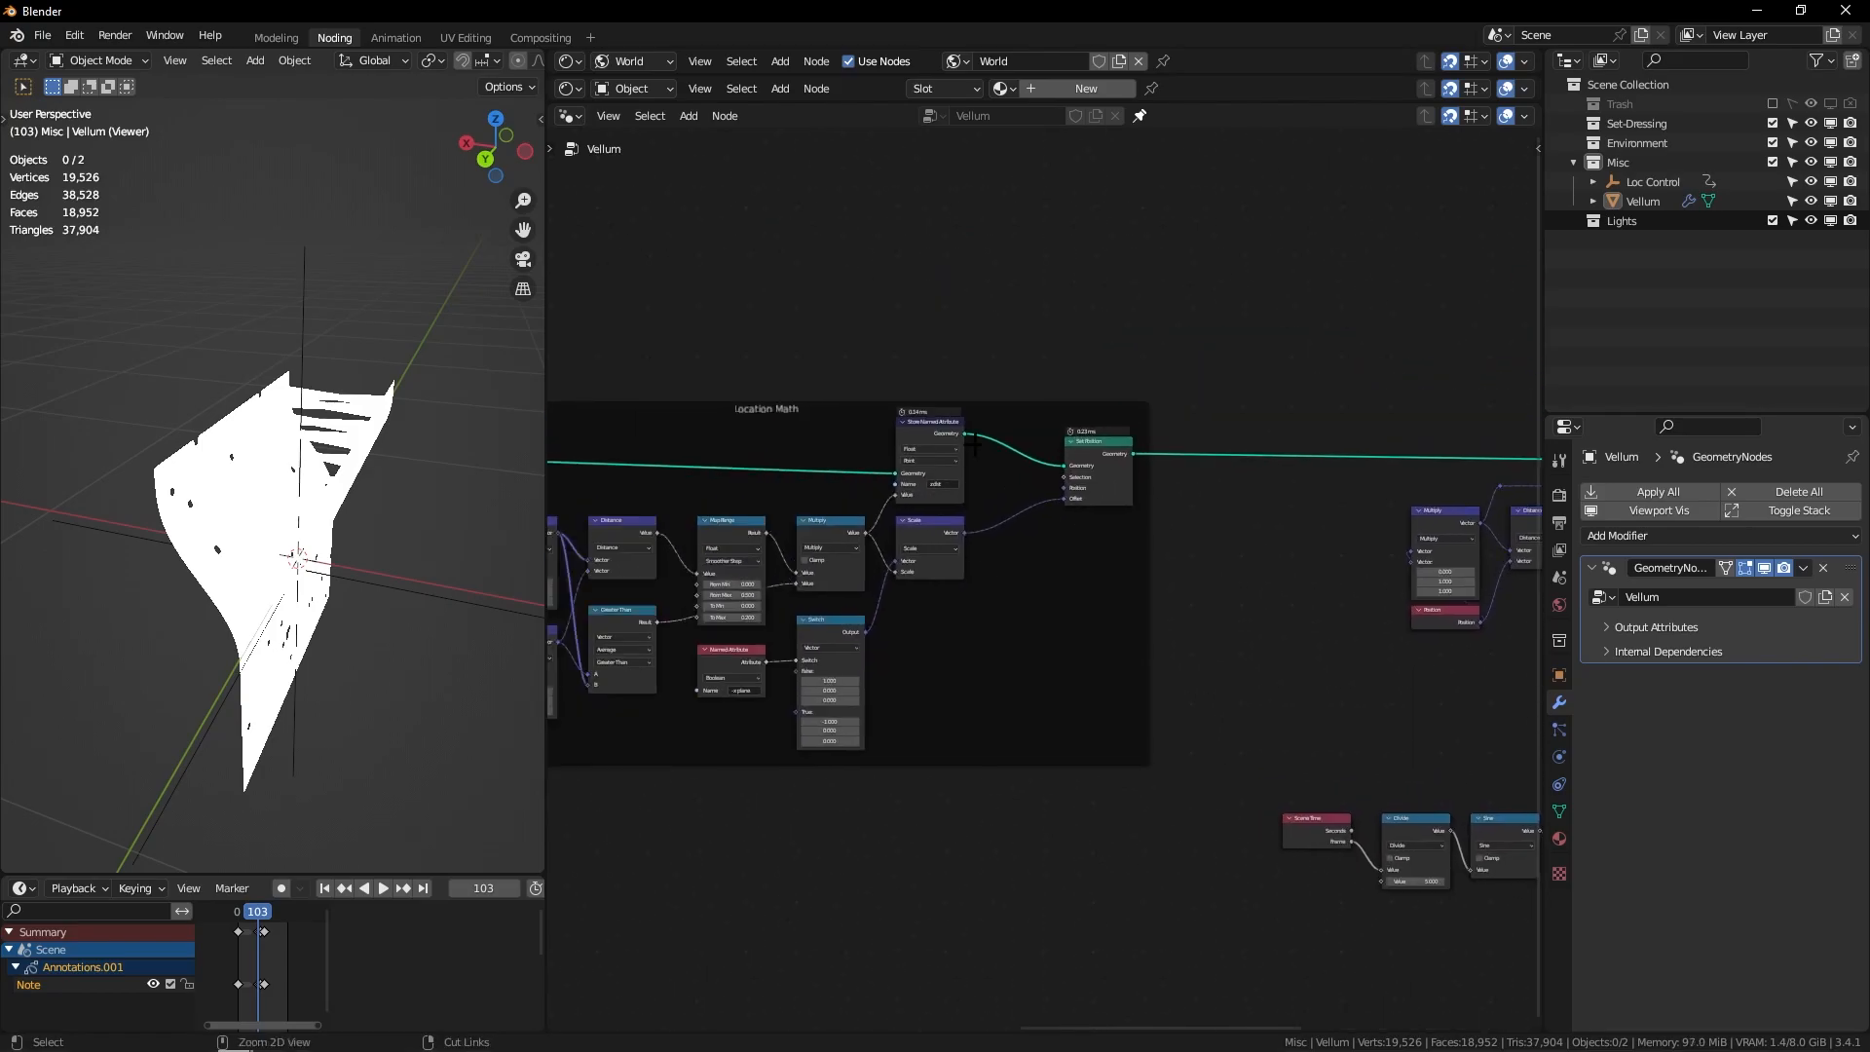
# Step: Add a Named Attribute node reading the float attribute z dist, placed above the Scene Time nodes
pyautogui.moveTo(601, 304); pyautogui.dragTo(874, 562, button='middle')
pyautogui.scroll(5, 873, 561)
pyautogui.scroll(-4, 874, 562)
pyautogui.moveTo(1206, 664); pyautogui.dragTo(1051, 499, button='middle')
pyautogui.hotkey('shift', 'a')
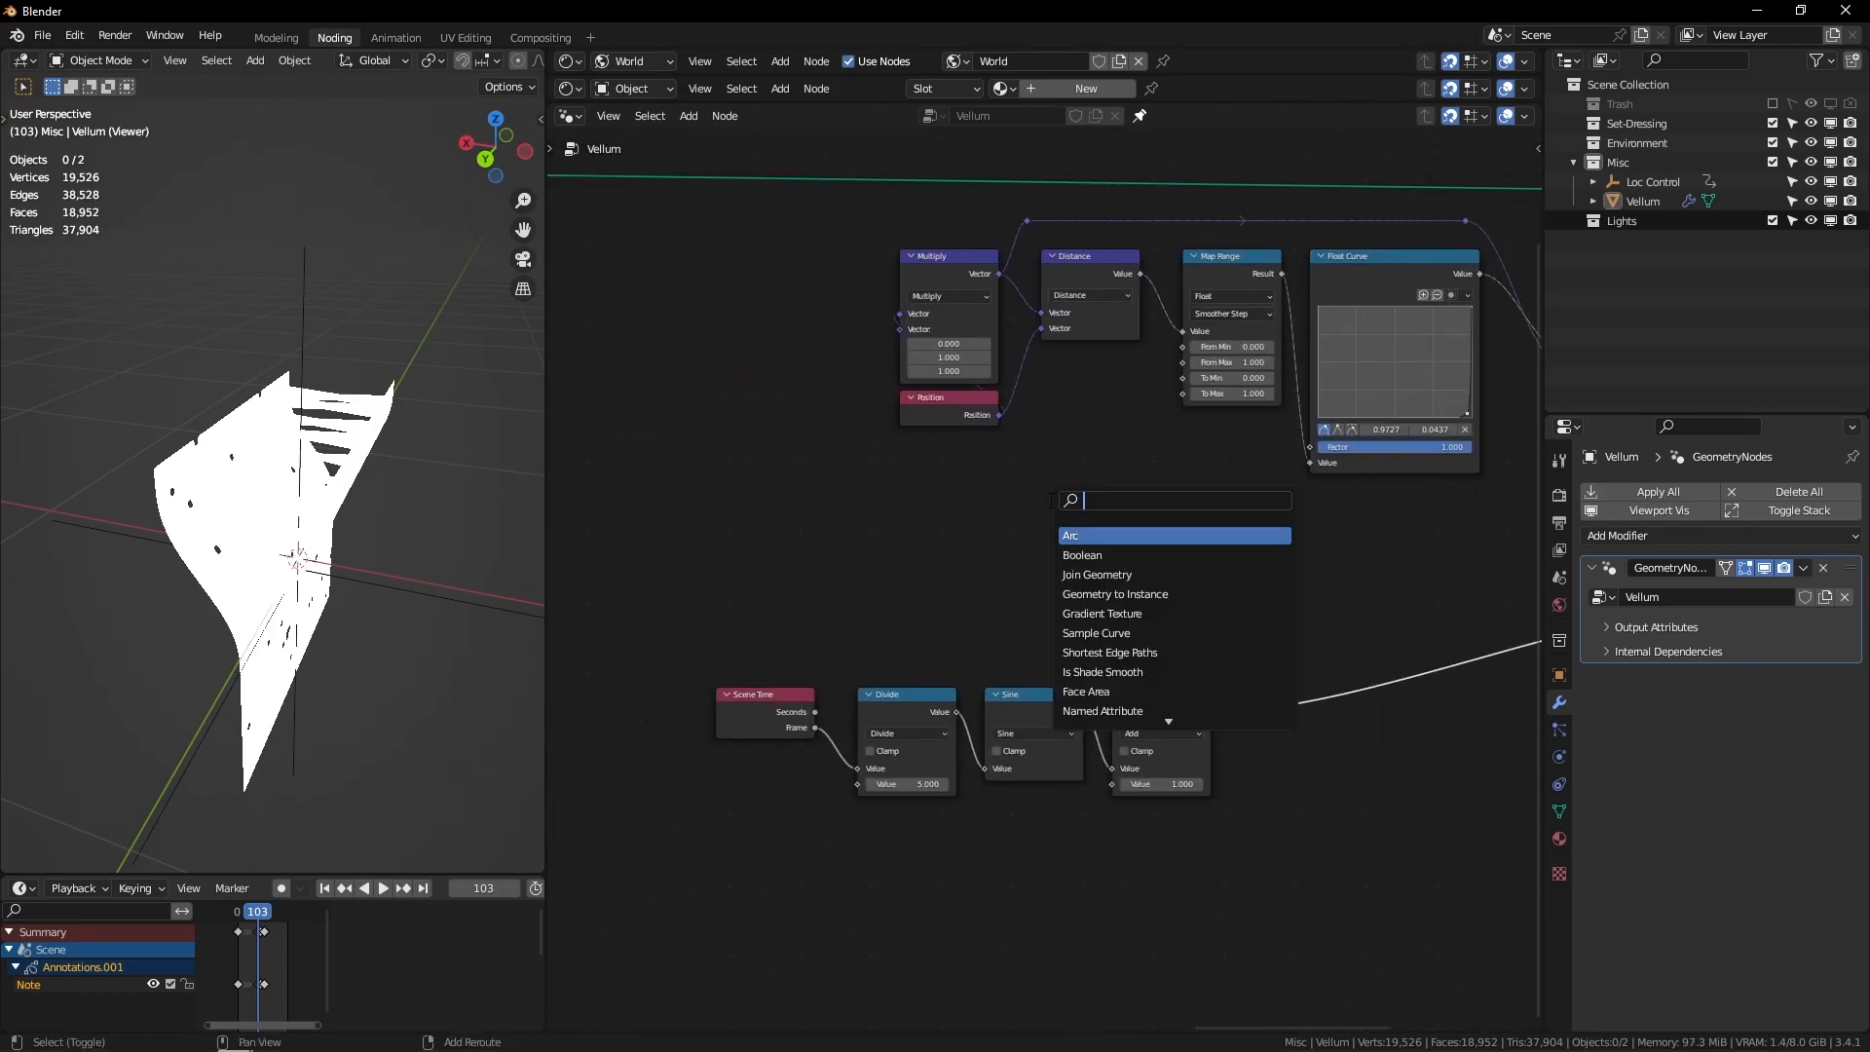
pyautogui.write('name')
pyautogui.press('Return')
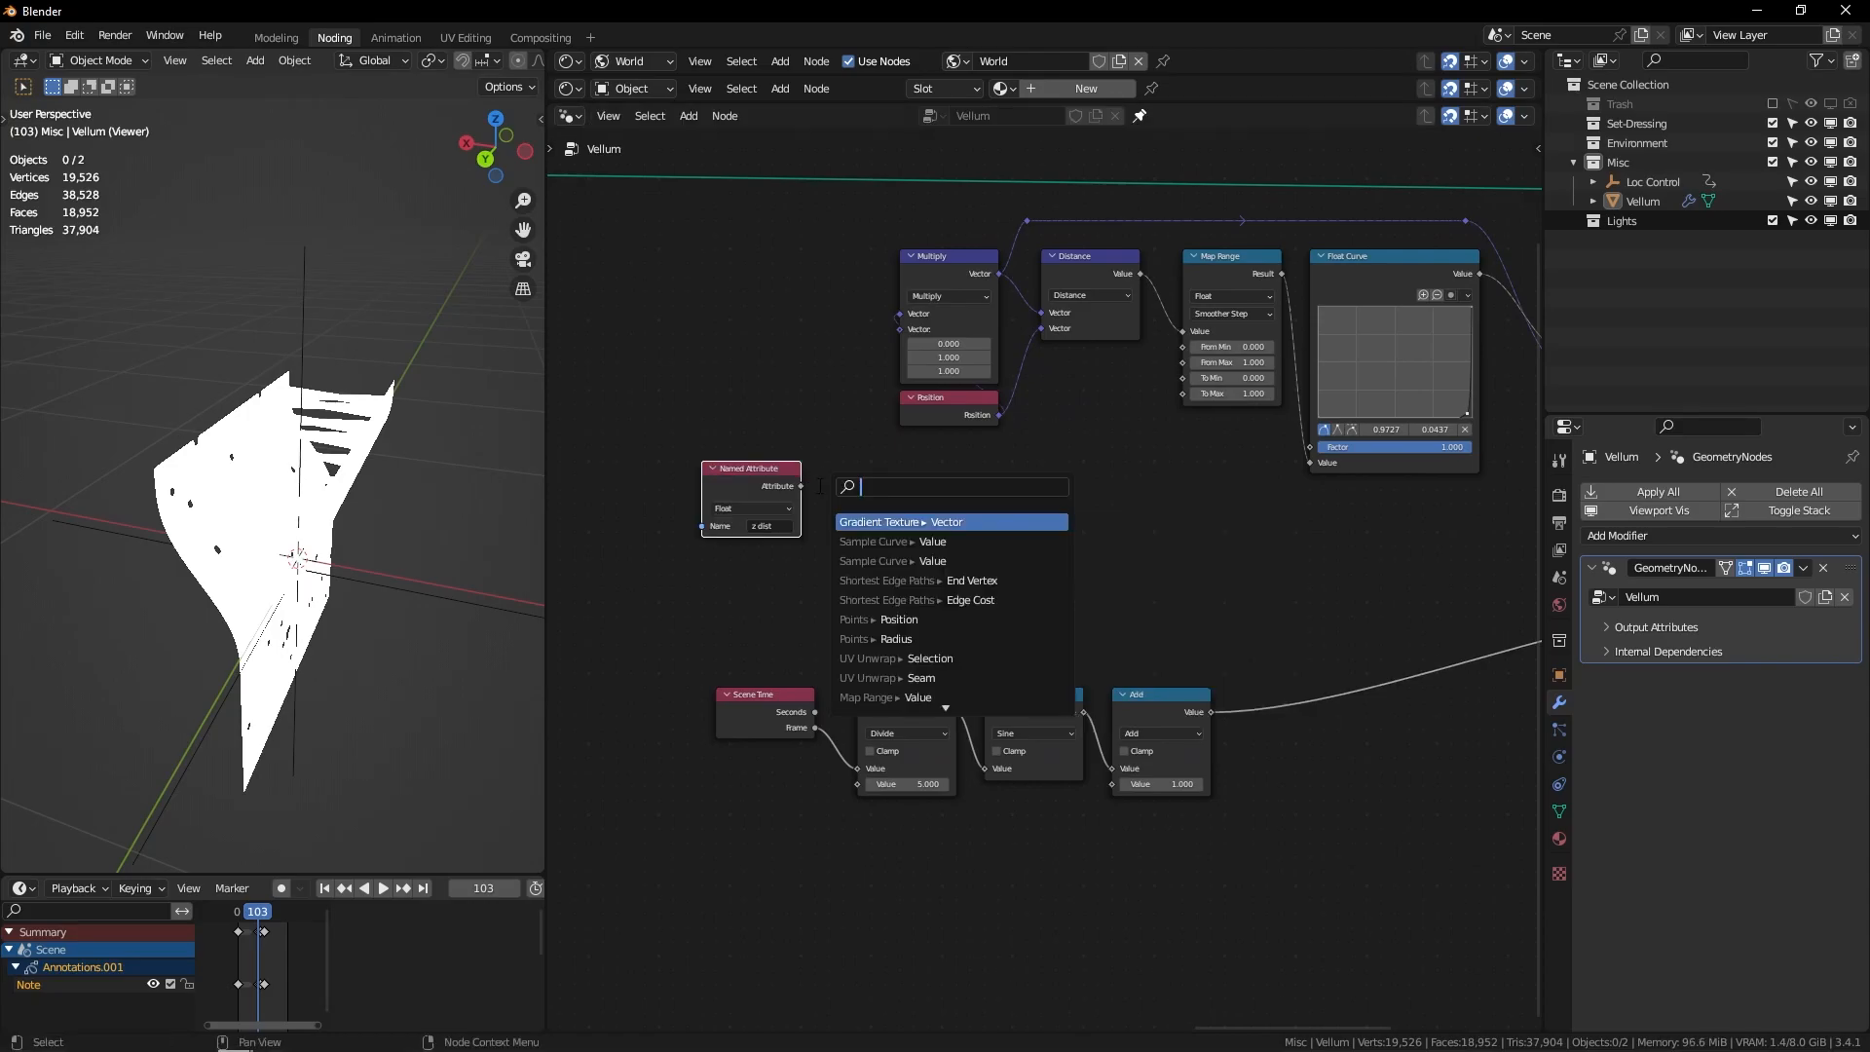
# Step: Feed the z dist attribute into a new Math node set to Multiply and place it beside the Named Attribute node
pyautogui.write('mult')
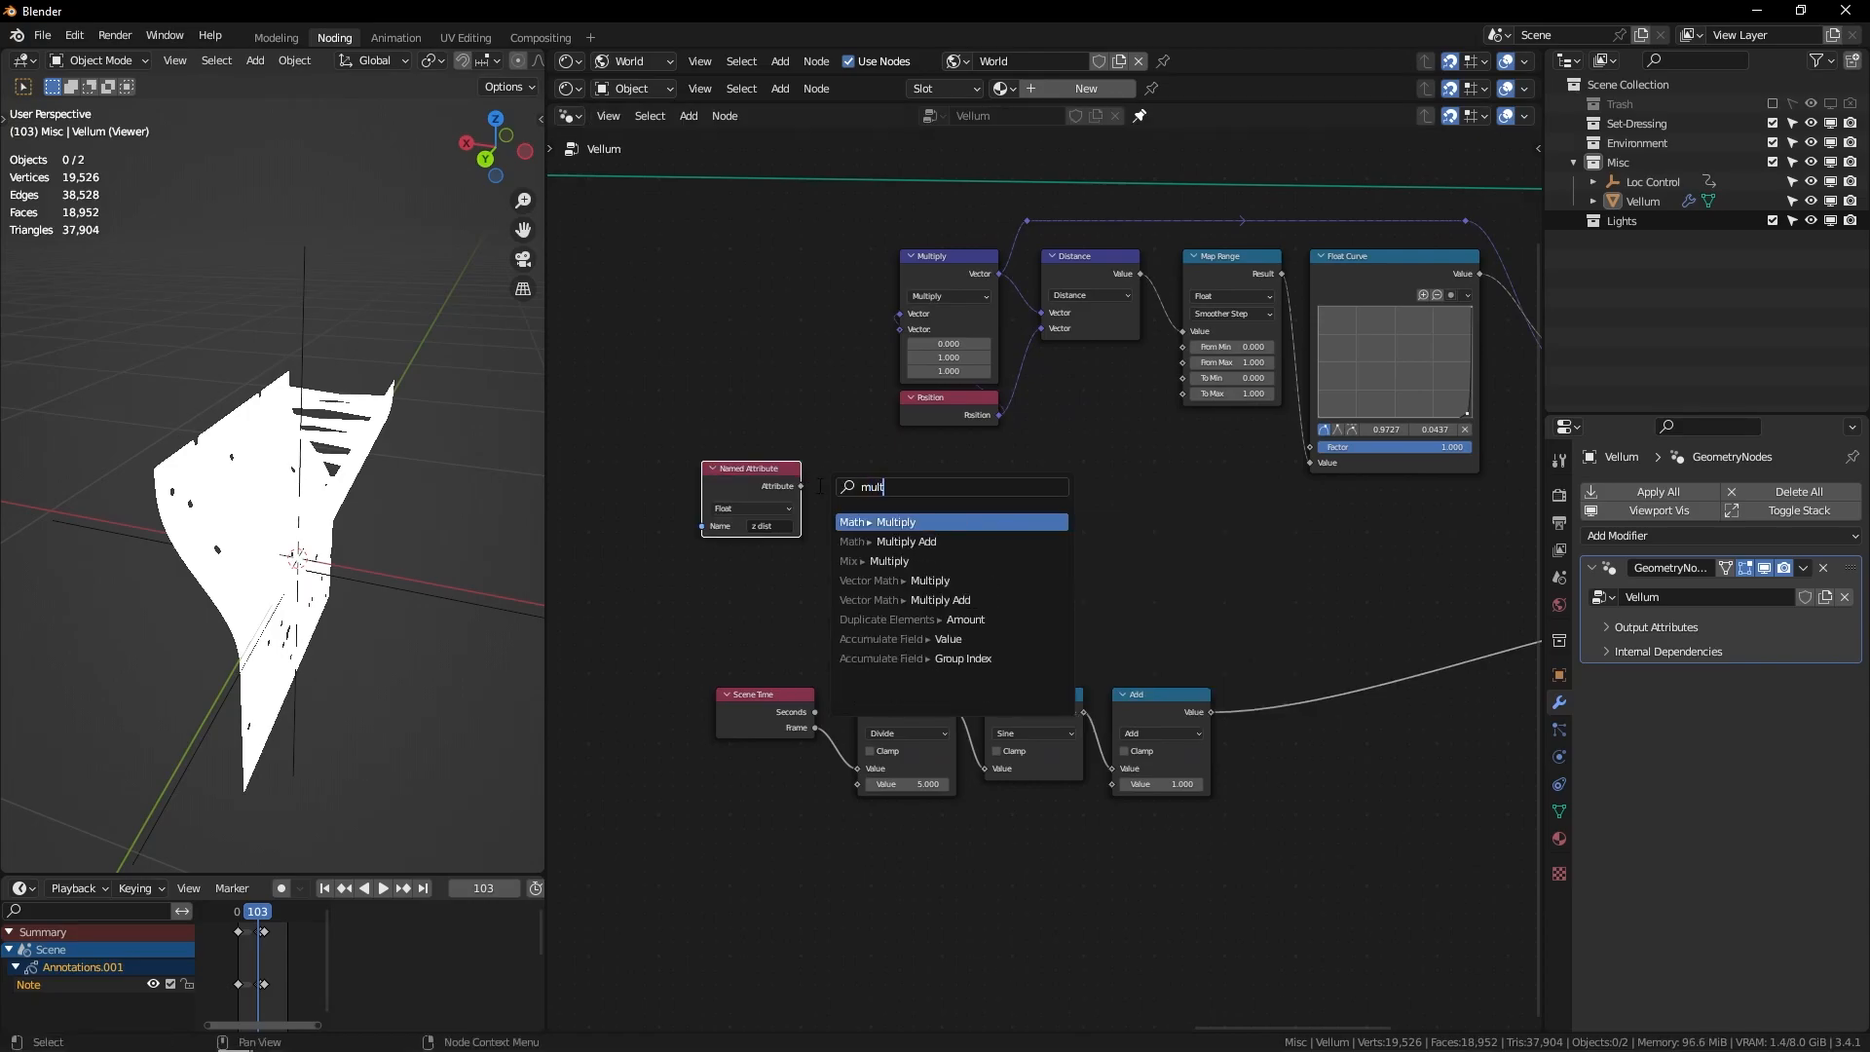
pyautogui.press('Return')
pyautogui.click(821, 464)
pyautogui.moveTo(822, 464); pyautogui.dragTo(761, 479)
# Step: Add a float Random Value node with a minimum of 0.4 and link its output to the Multiply node's second value
pyautogui.hotkey('shift', 'a')
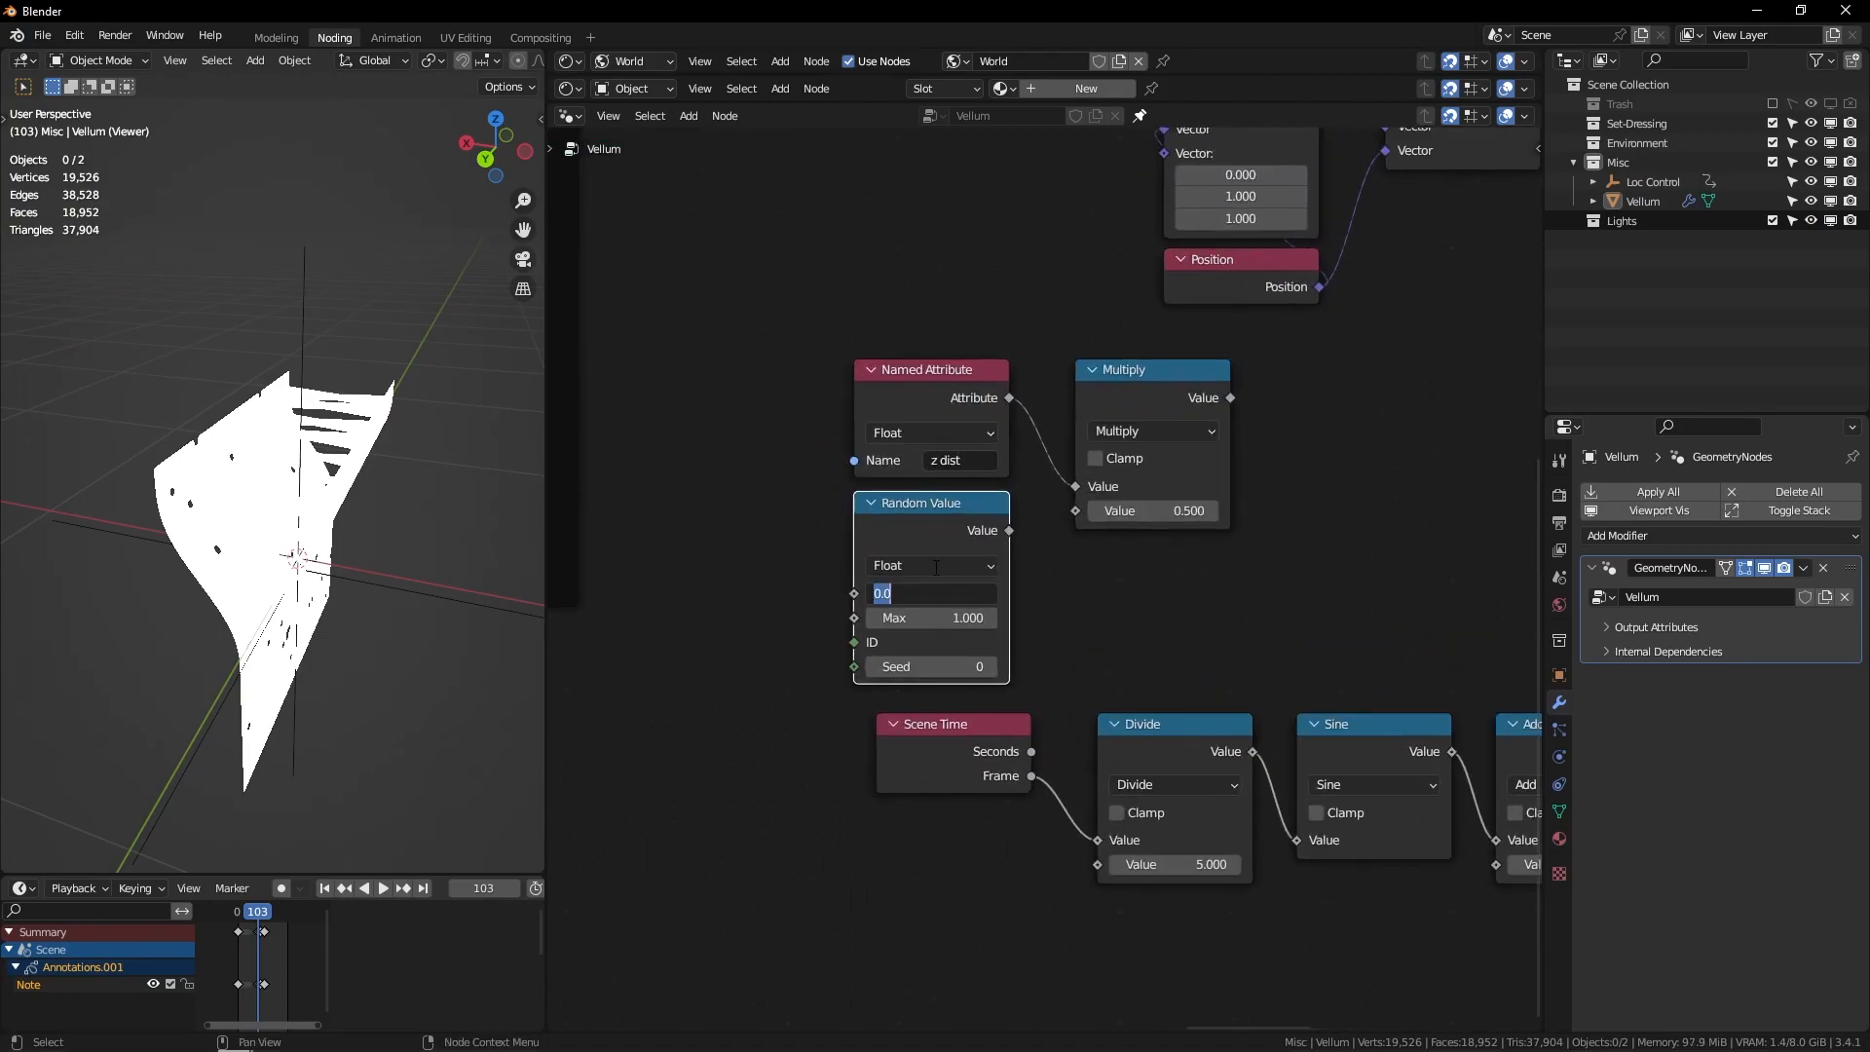
pyautogui.write('0.4')
pyautogui.press('Return')
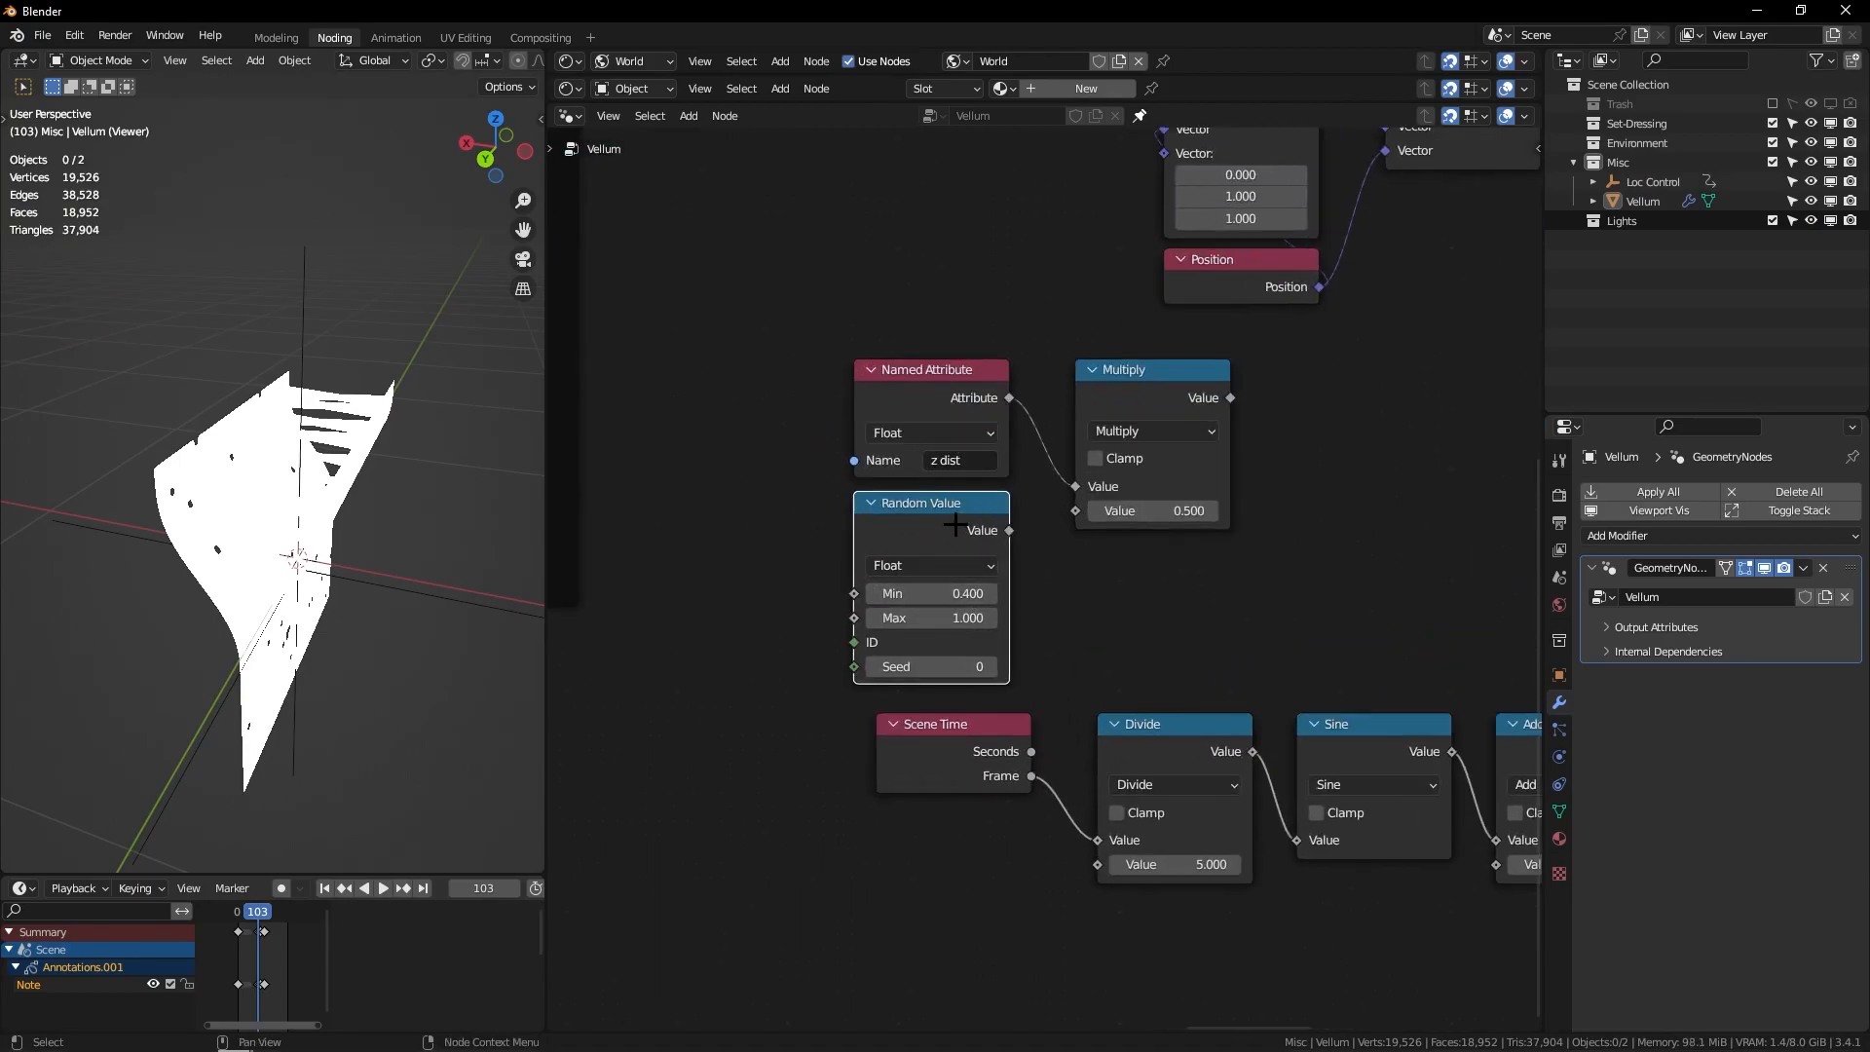
pyautogui.moveTo(1008, 530); pyautogui.dragTo(1075, 510)
# Step: Preview the Multiply node's output in the viewer and inspect the randomized z dist values up close on the cloth mesh
pyautogui.scroll(-2, 1075, 516)
pyautogui.keyDown('ctrl'); pyautogui.keyDown('shift'); pyautogui.click(1120, 487); pyautogui.keyUp('shift'); pyautogui.keyUp('ctrl')
pyautogui.moveTo(418, 509); pyautogui.dragTo(502, 455, button='middle')
pyautogui.scroll(6, 359, 522)
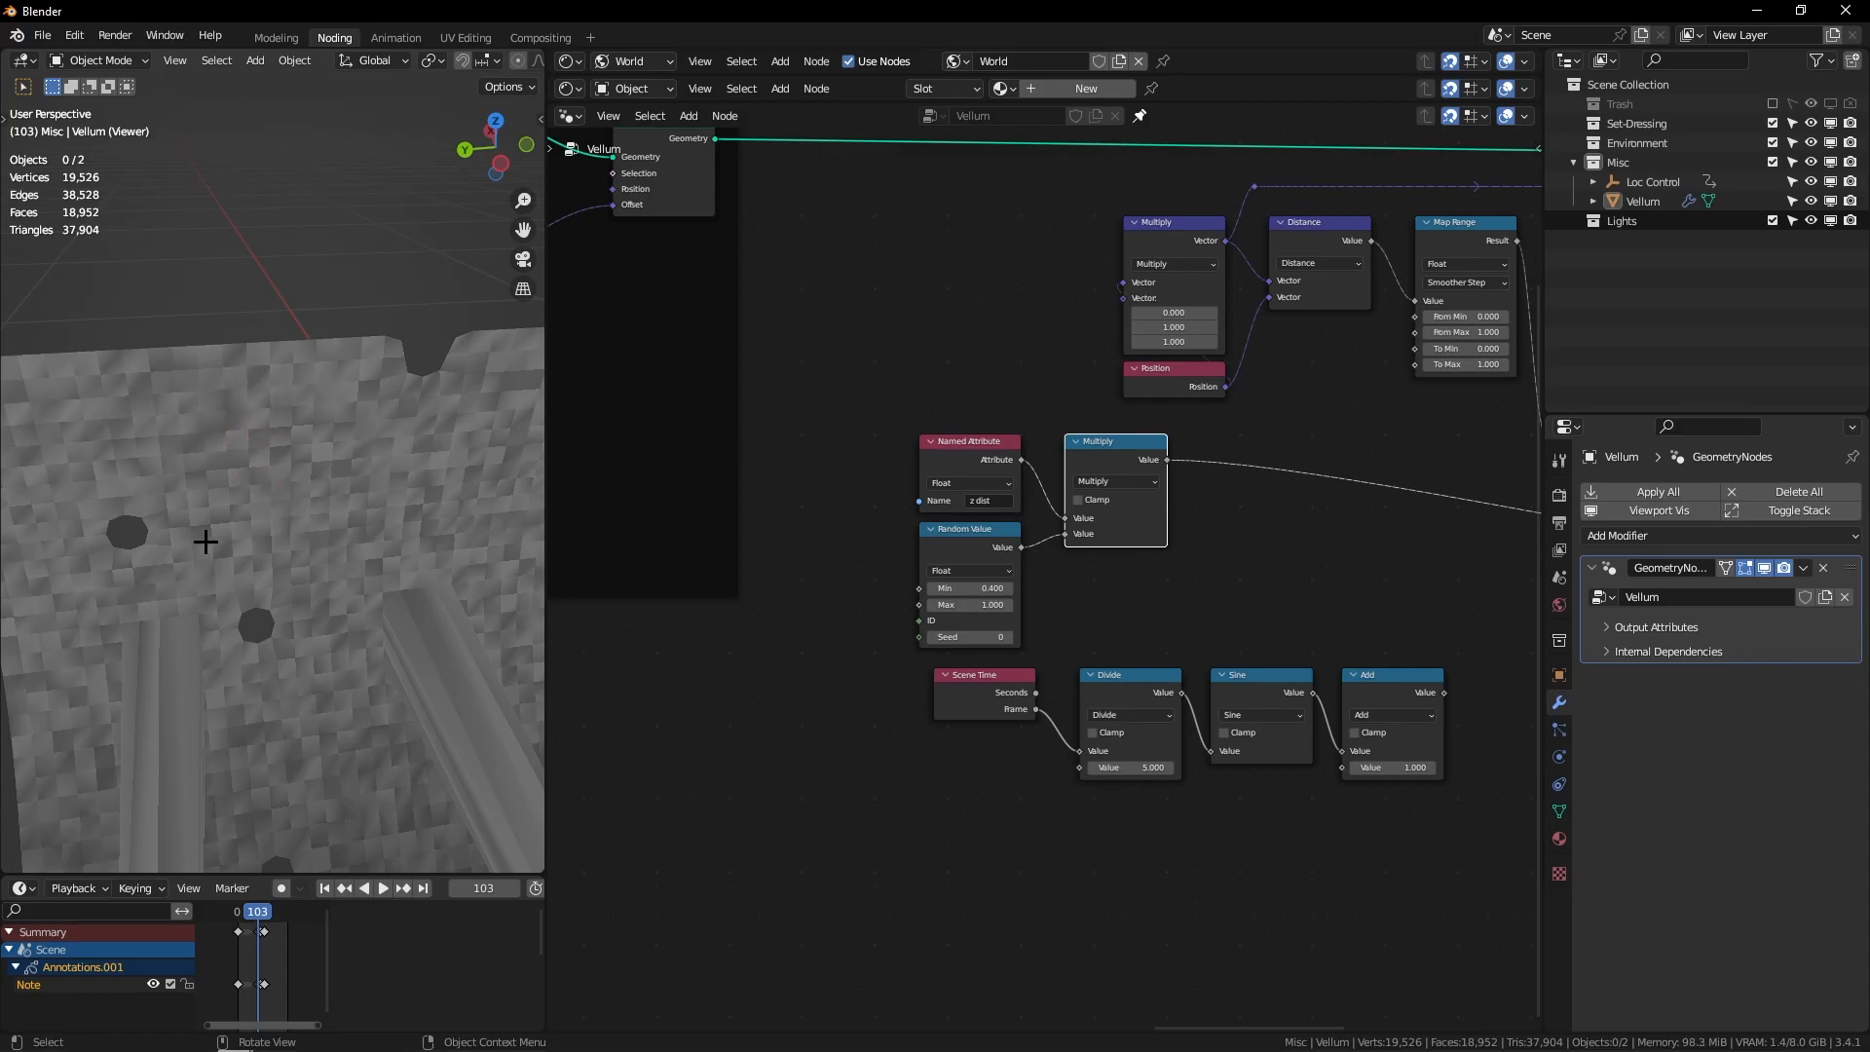
pyautogui.moveTo(264, 626); pyautogui.dragTo(354, 502, button='middle')
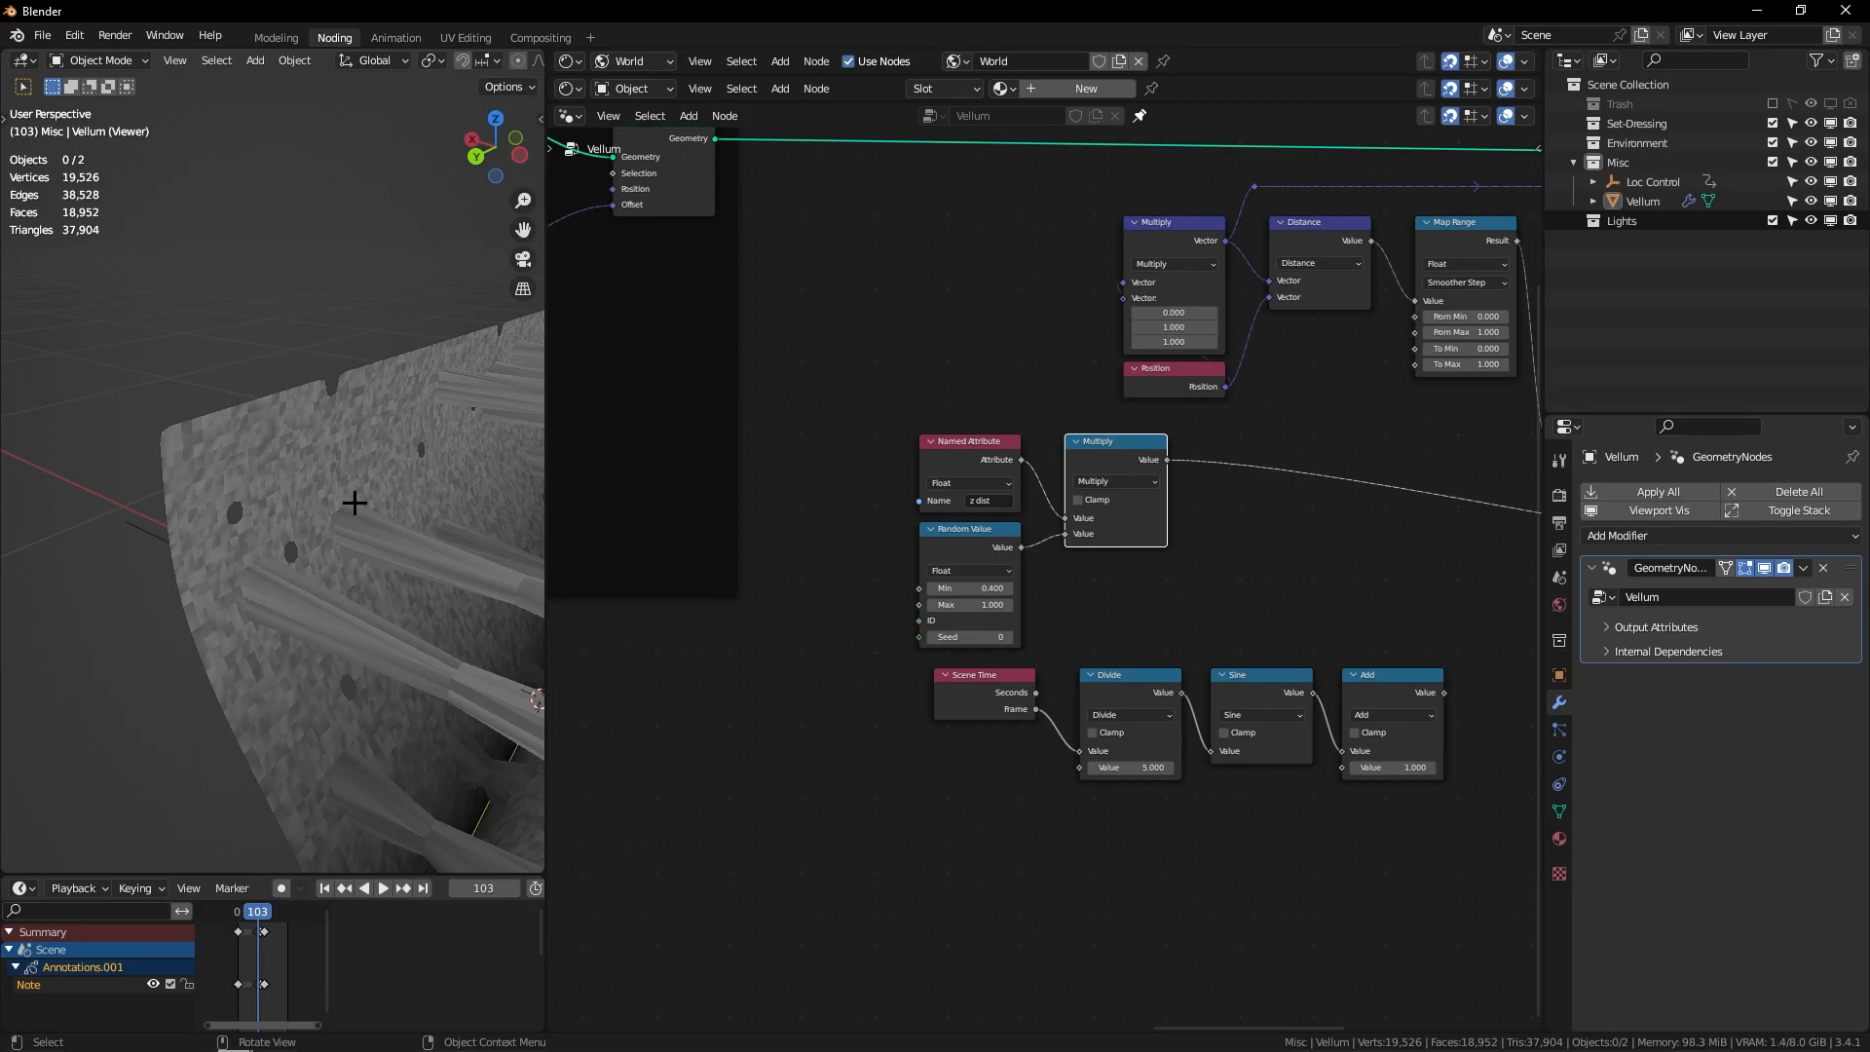
# Step: Shift the z dist Named Attribute, Random Value and Multiply nodes into line with the Scene Time and Divide nodes
pyautogui.moveTo(467, 623); pyautogui.dragTo(226, 454, button='middle')
pyautogui.moveTo(379, 433); pyautogui.dragTo(395, 415, button='middle')
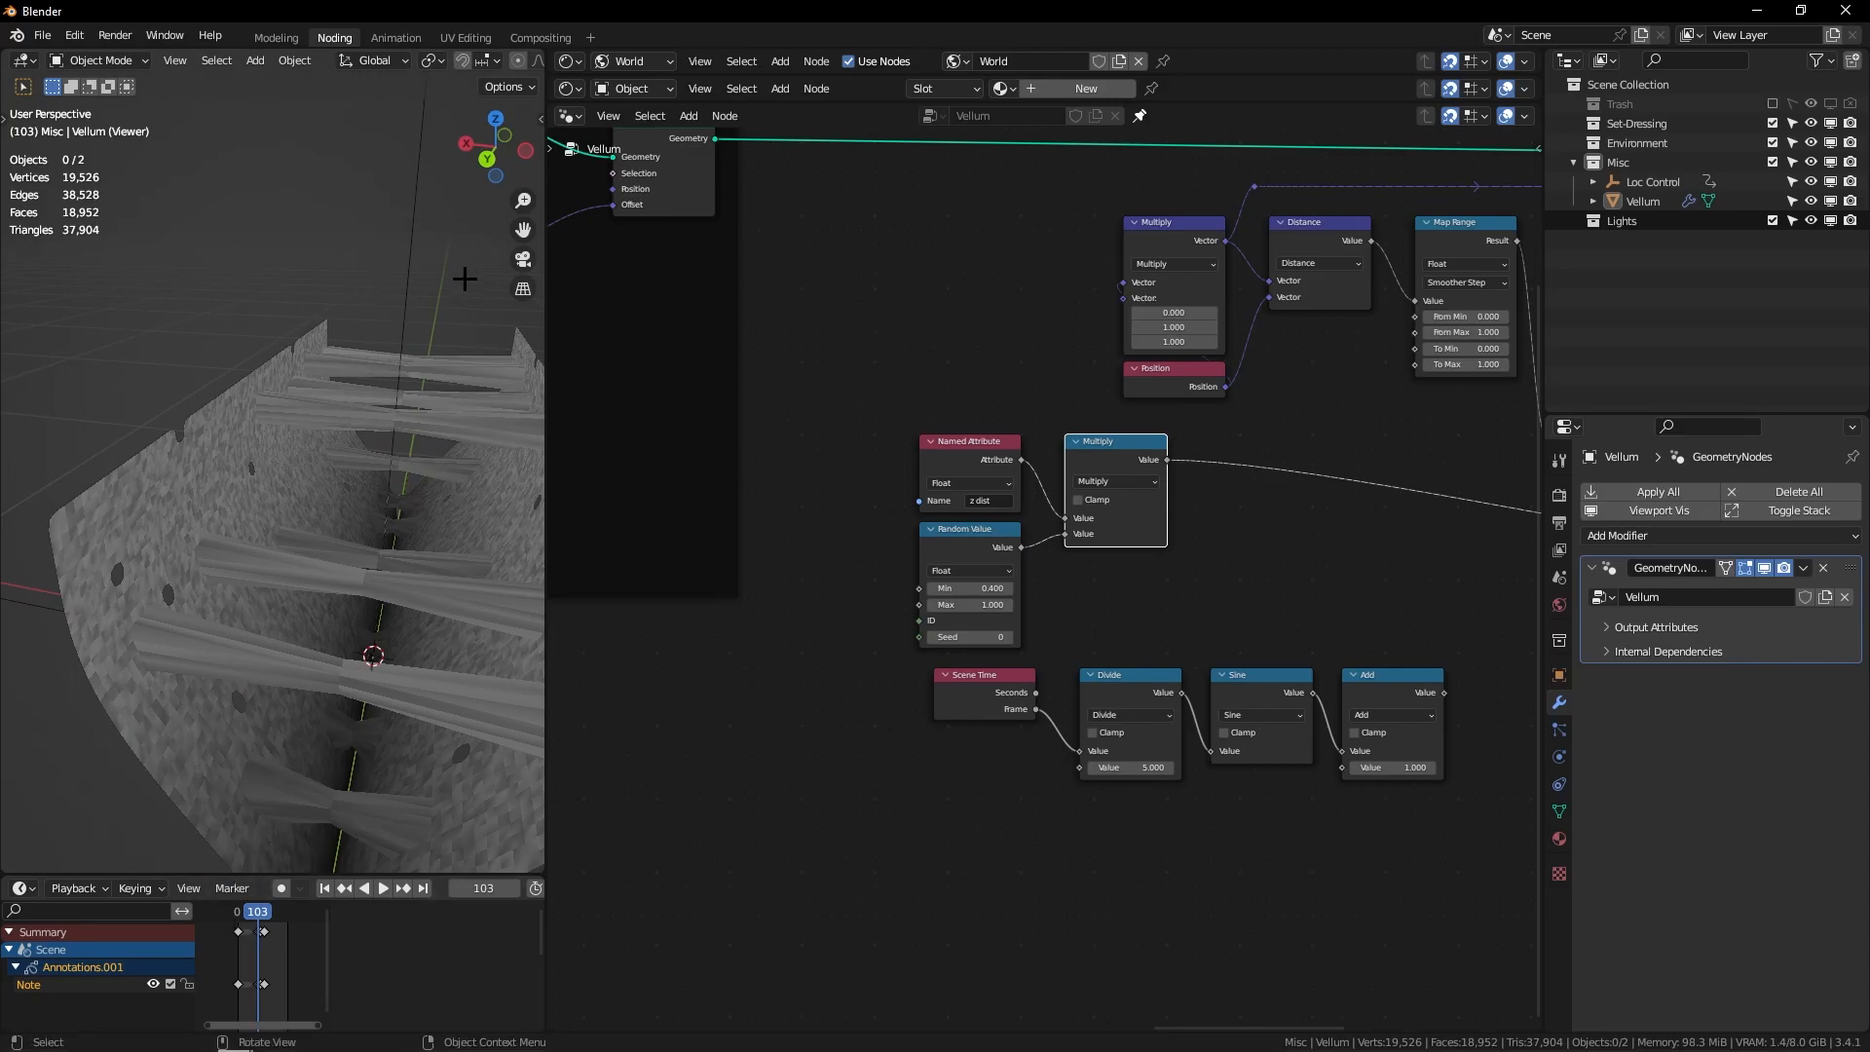
pyautogui.moveTo(914, 420); pyautogui.dragTo(1106, 576)
pyautogui.moveTo(1106, 576); pyautogui.dragTo(1108, 584)
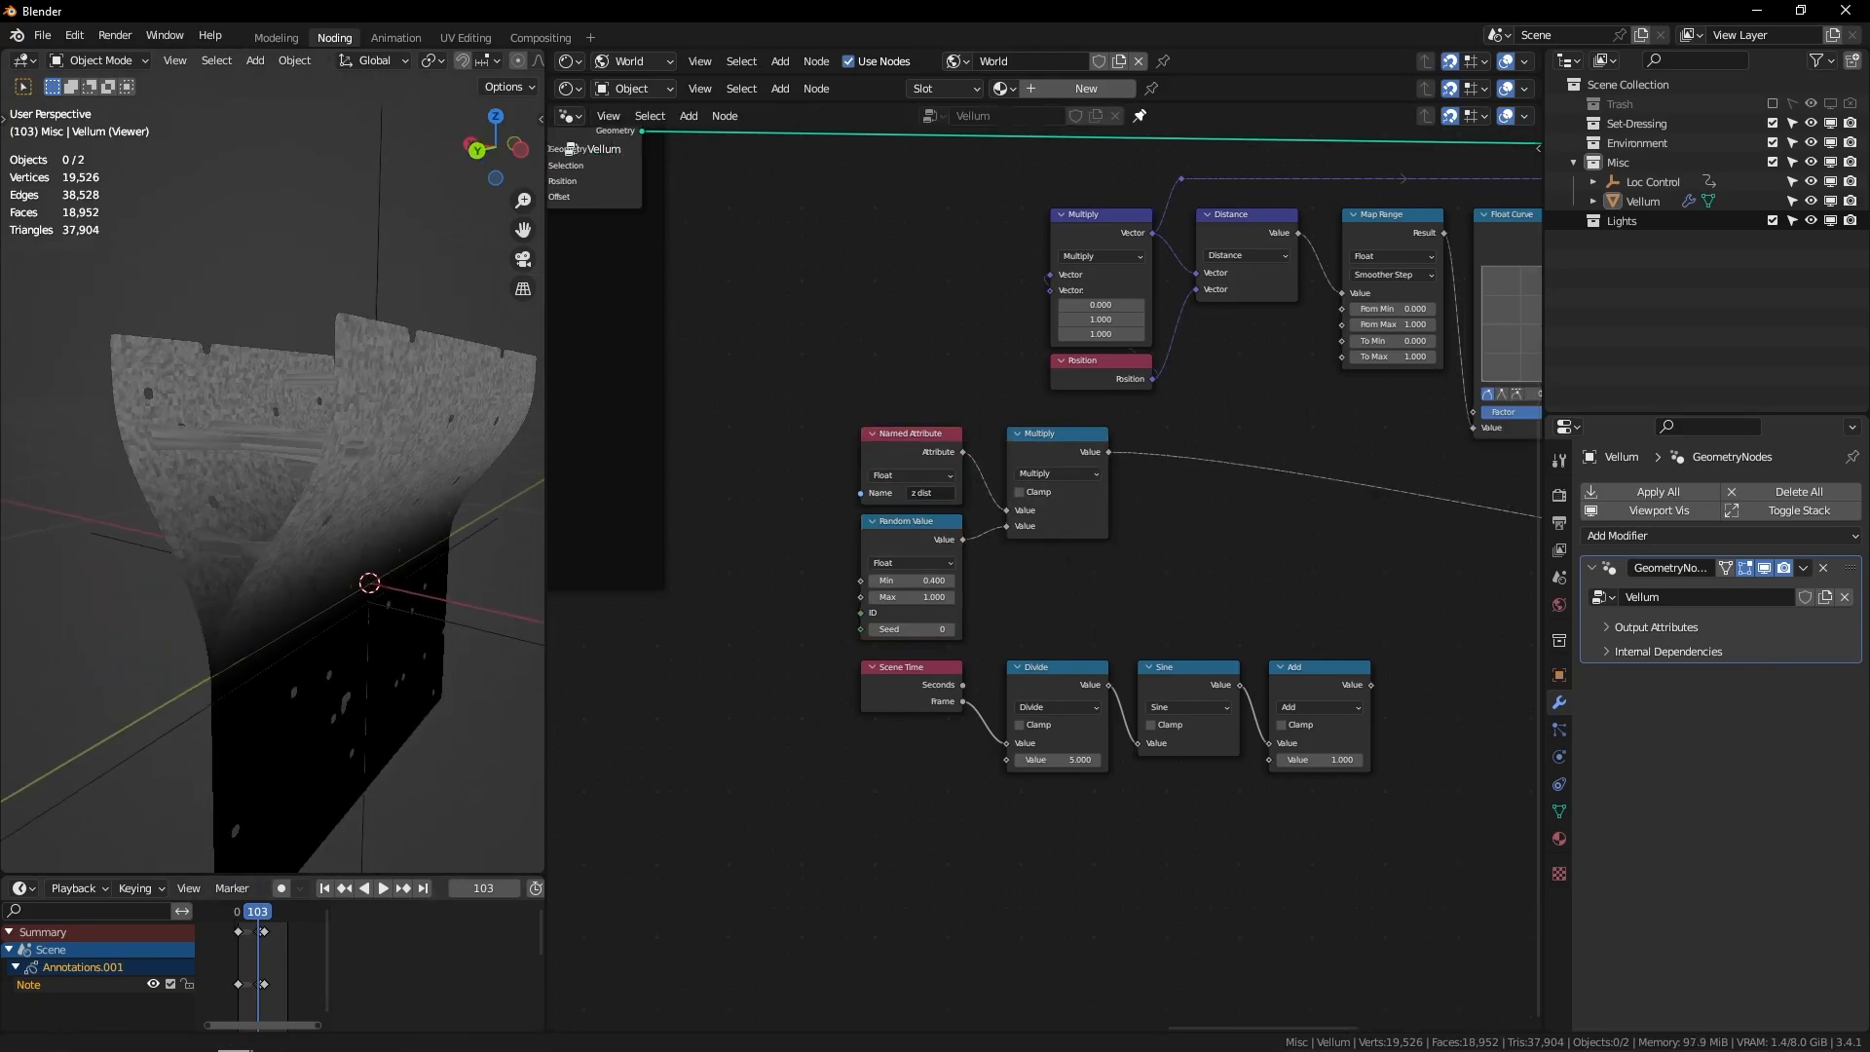
pyautogui.moveTo(429, 497); pyautogui.dragTo(497, 557, button='middle')
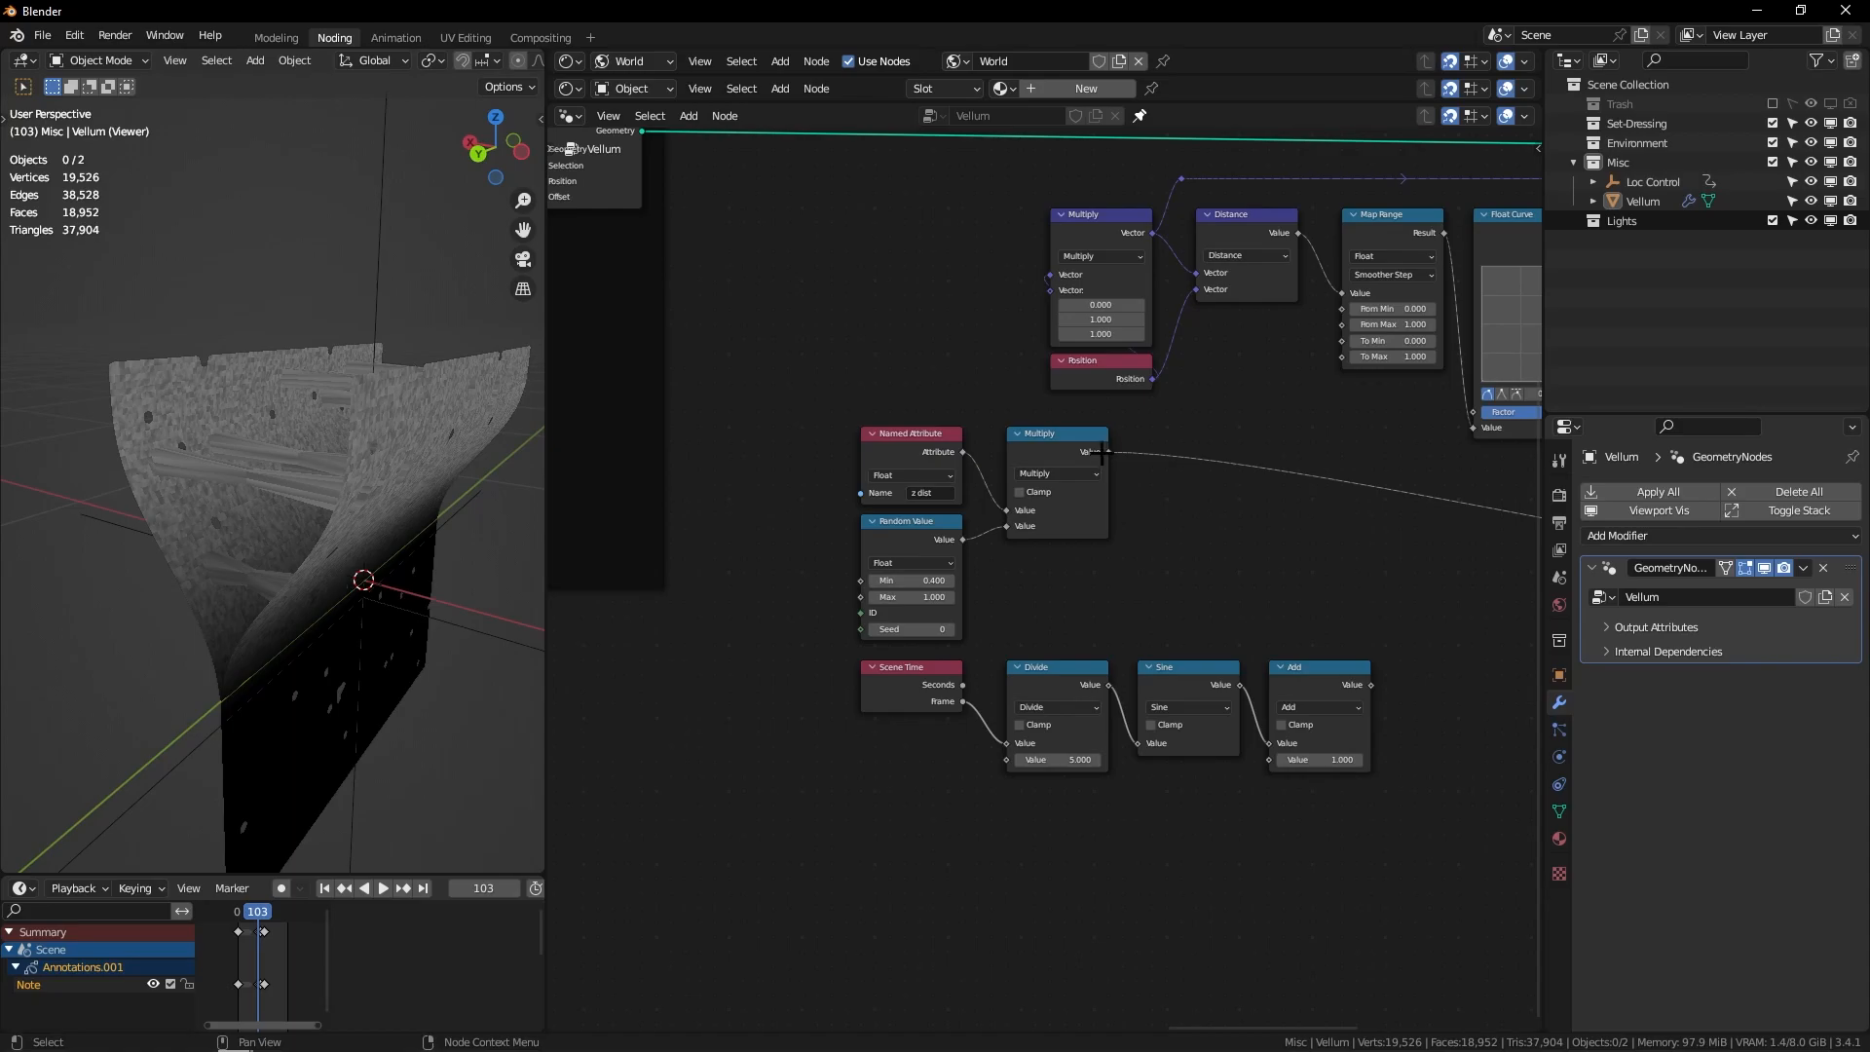
# Step: Add a Map Range node fed by the z dist Multiply output and set its From Max to 0.075
pyautogui.moveTo(1107, 451); pyautogui.dragTo(1158, 459)
pyautogui.write('map range')
pyautogui.press('Return')
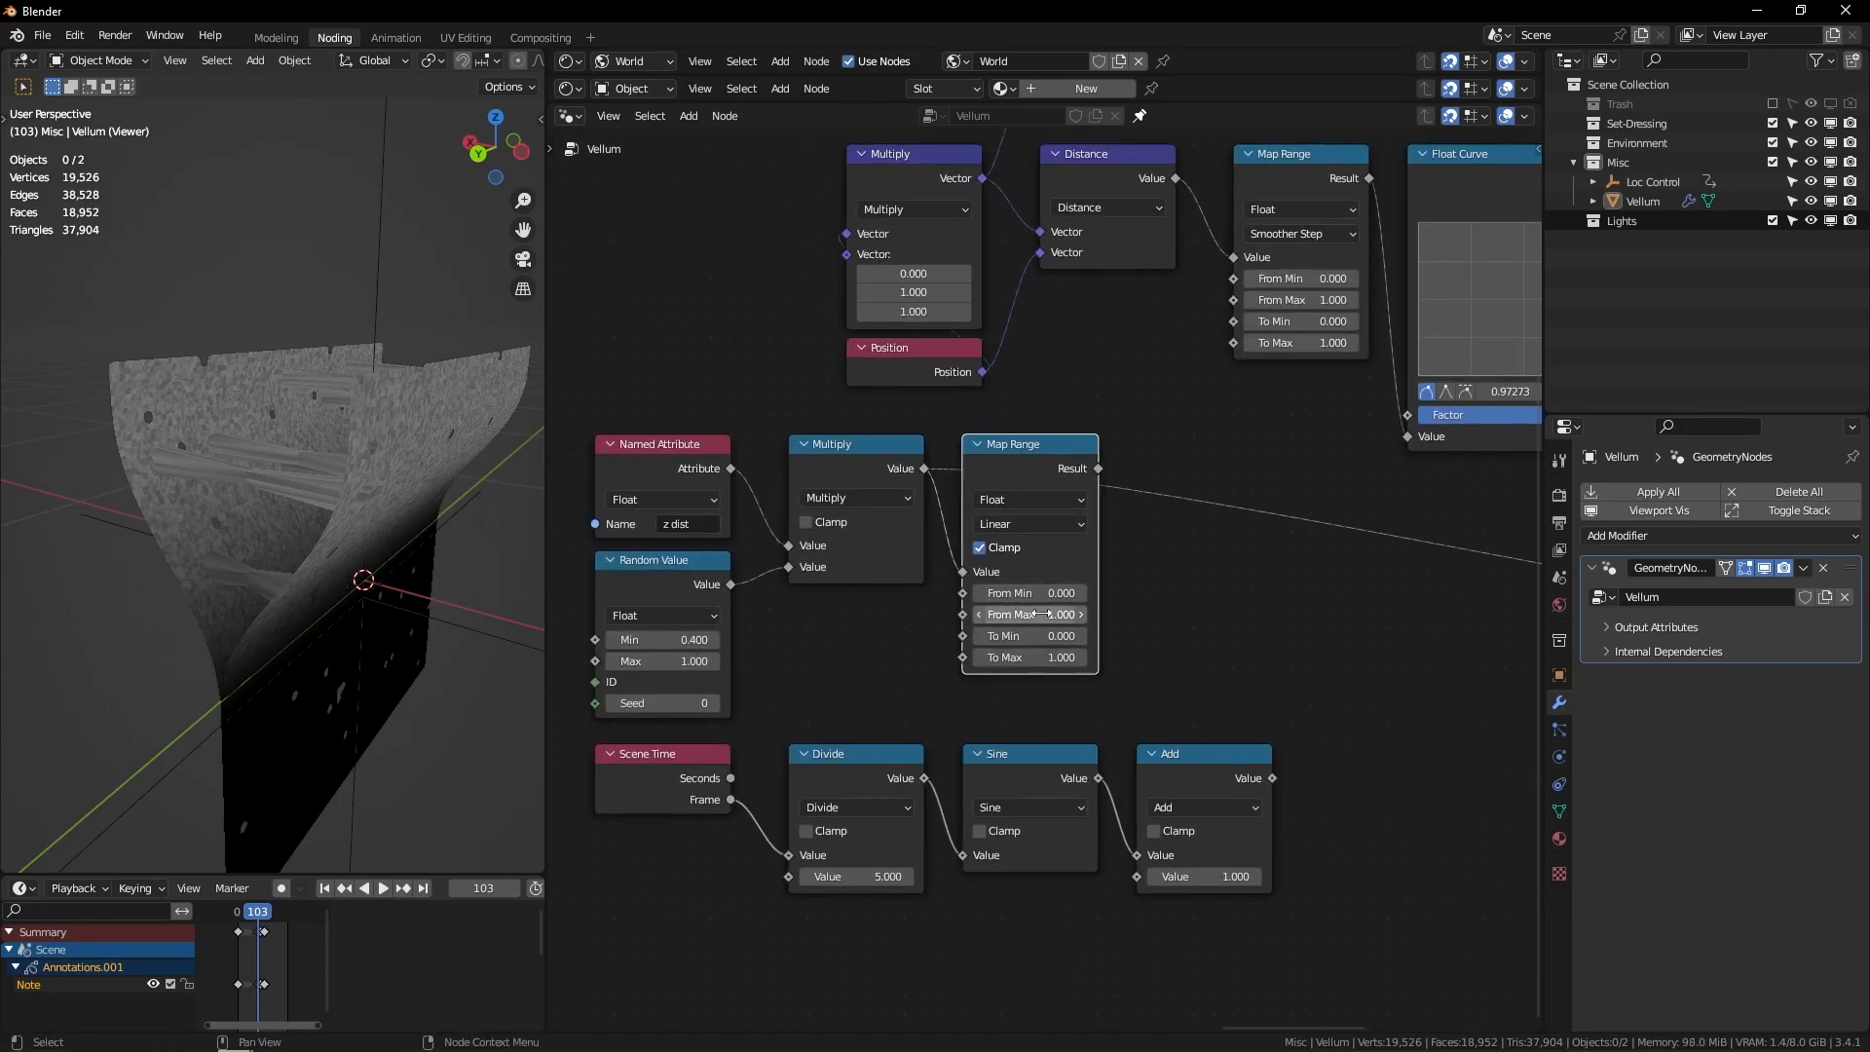
pyautogui.click(1032, 611)
pyautogui.write('.075')
pyautogui.press('Return')
# Step: Preview the new Map Range result on the mesh and invert it with To Min 1 and To Max 0
pyautogui.keyDown('ctrl'); pyautogui.keyDown('shift'); pyautogui.click(1019, 445); pyautogui.keyUp('shift'); pyautogui.keyUp('ctrl')
pyautogui.scroll(5, 1019, 445)
pyautogui.moveTo(284, 462)
pyautogui.mouseDown(button='middle')
pyautogui.moveTo(234, 500)
pyautogui.moveTo(162, 610)
pyautogui.moveTo(262, 451)
pyautogui.mouseUp(button='middle')
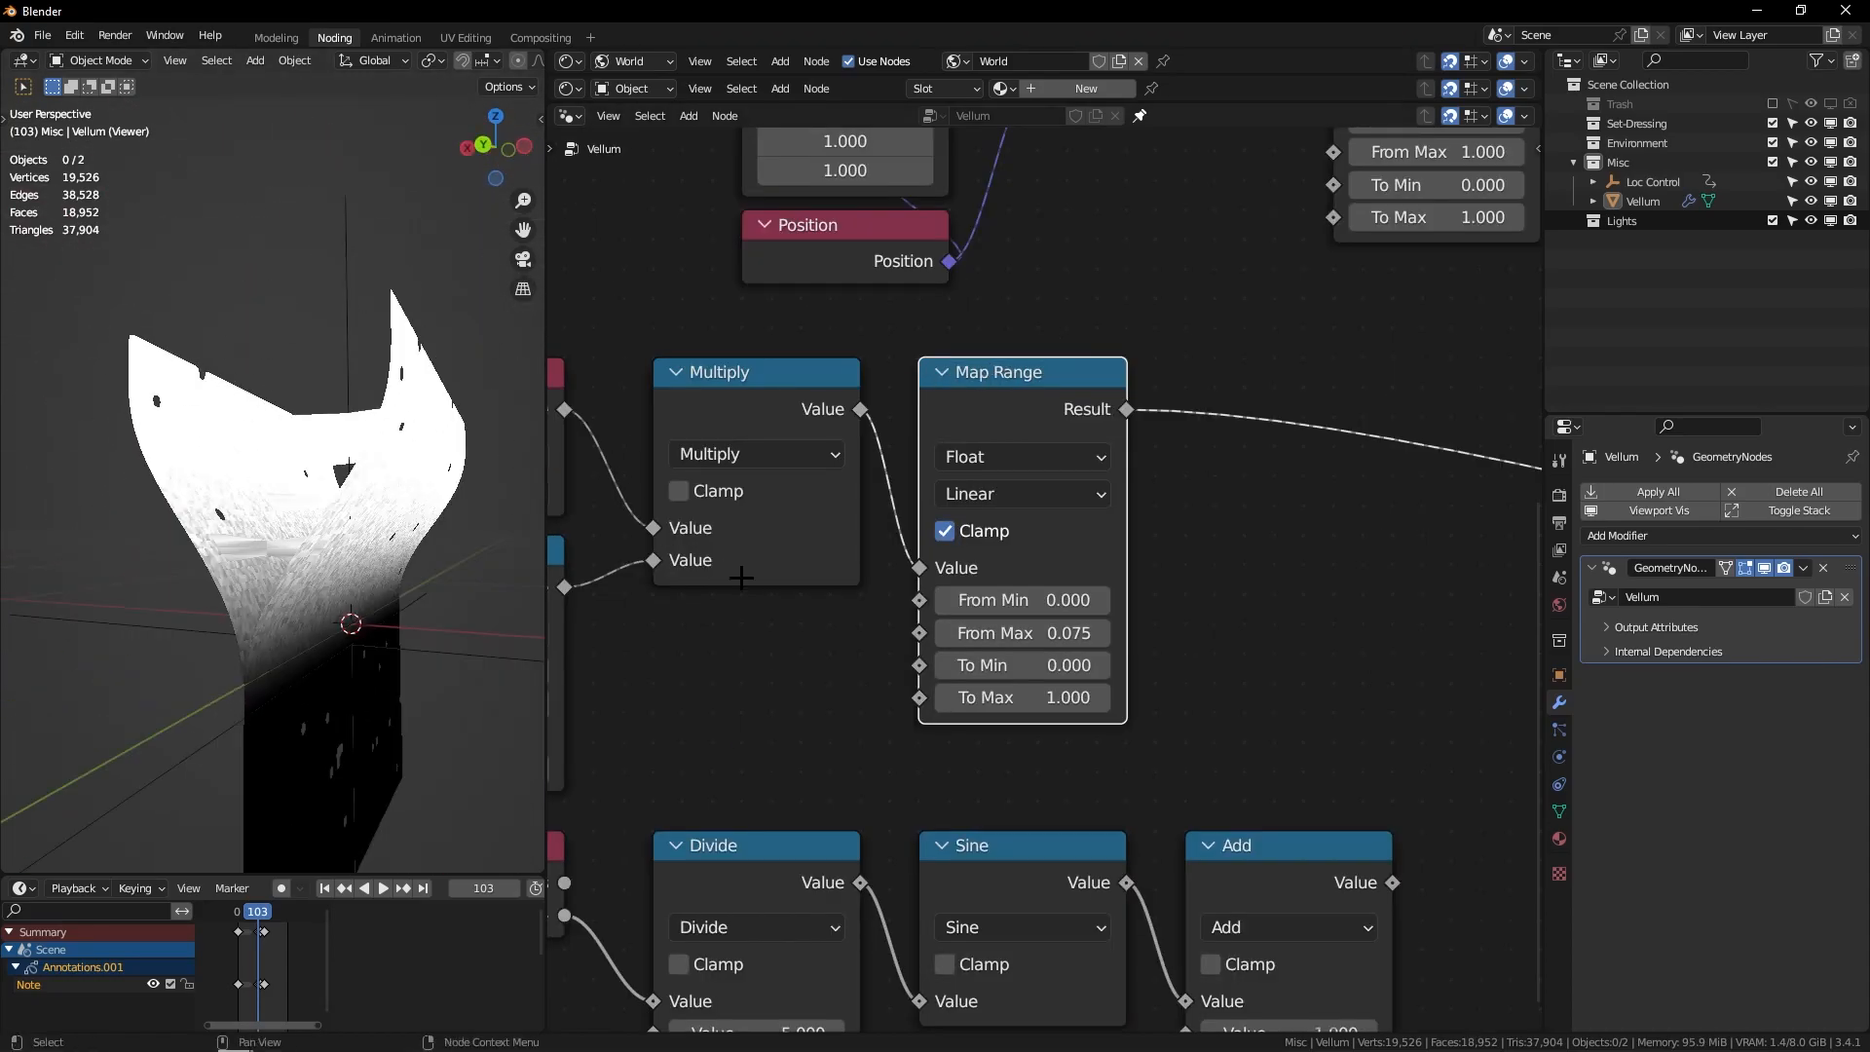
pyautogui.scroll(4, 1032, 586)
pyautogui.moveTo(1032, 586); pyautogui.dragTo(1043, 419, button='middle')
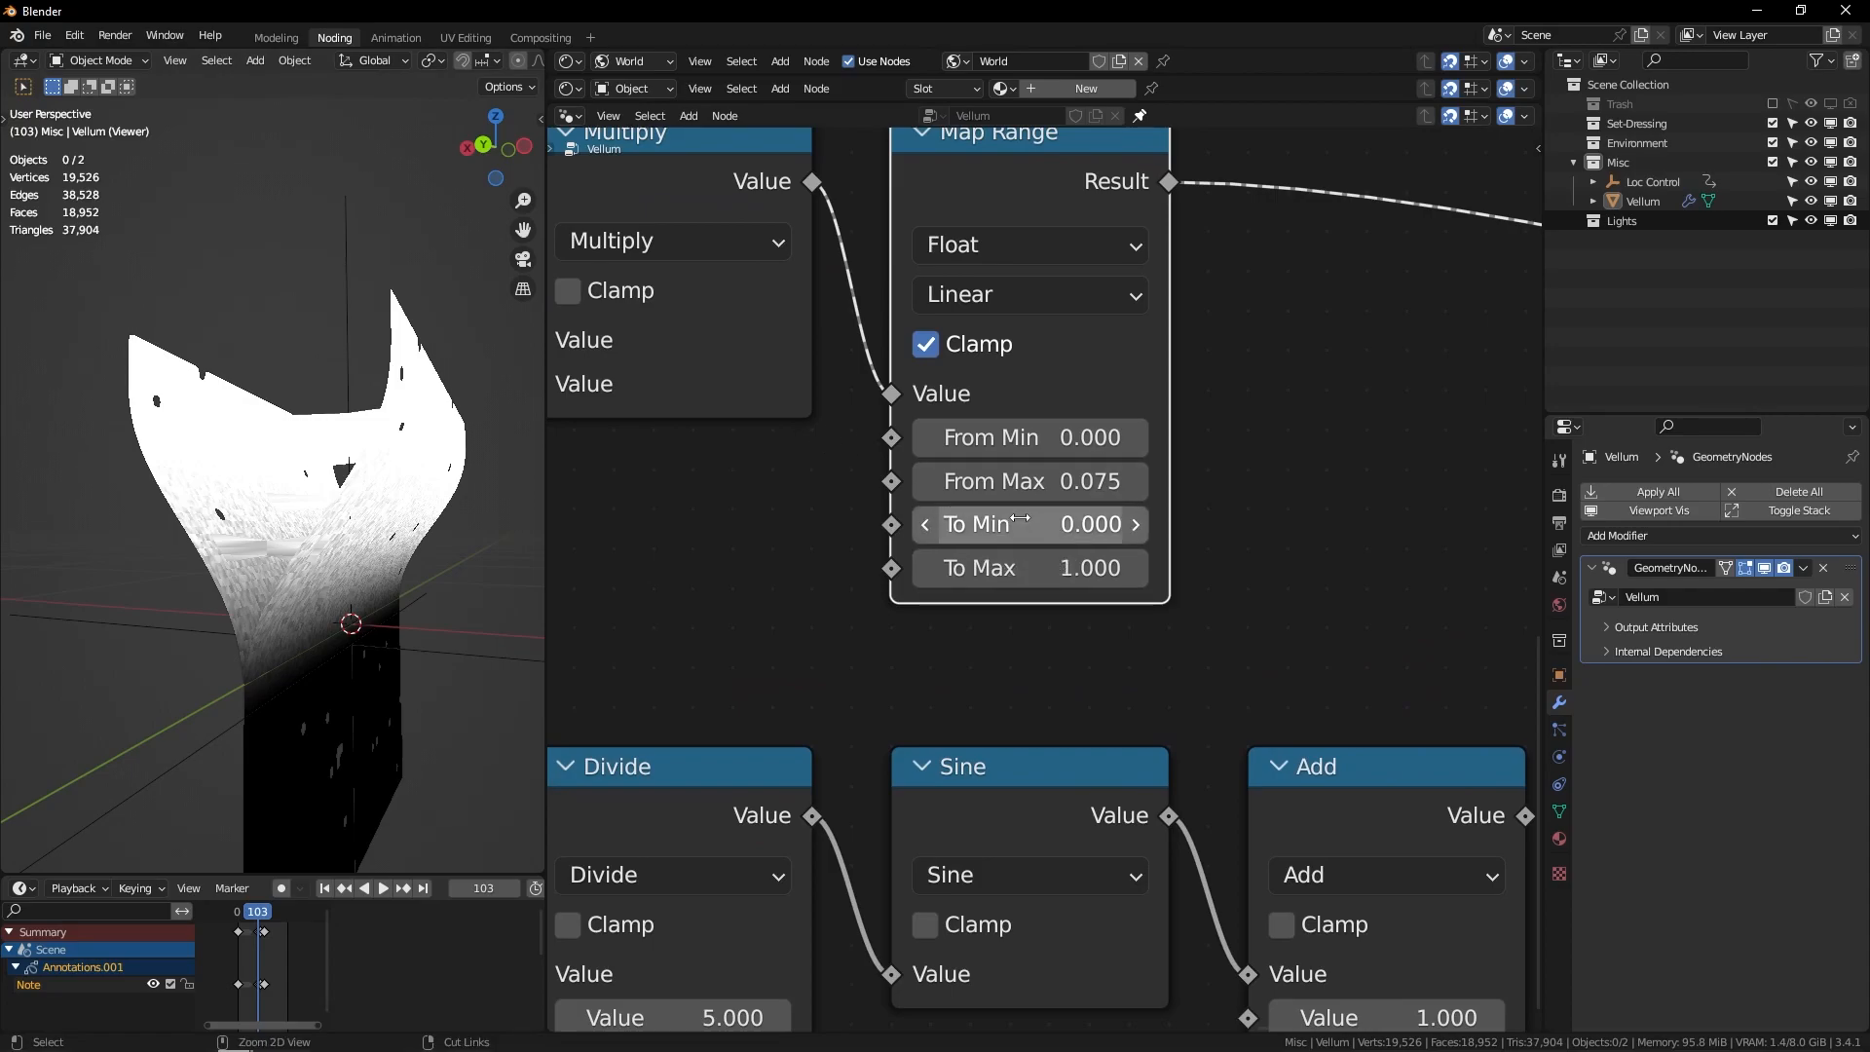
pyautogui.hotkey('ctrl', 'v')
pyautogui.click(1010, 557)
pyautogui.write('0')
pyautogui.press('Return')
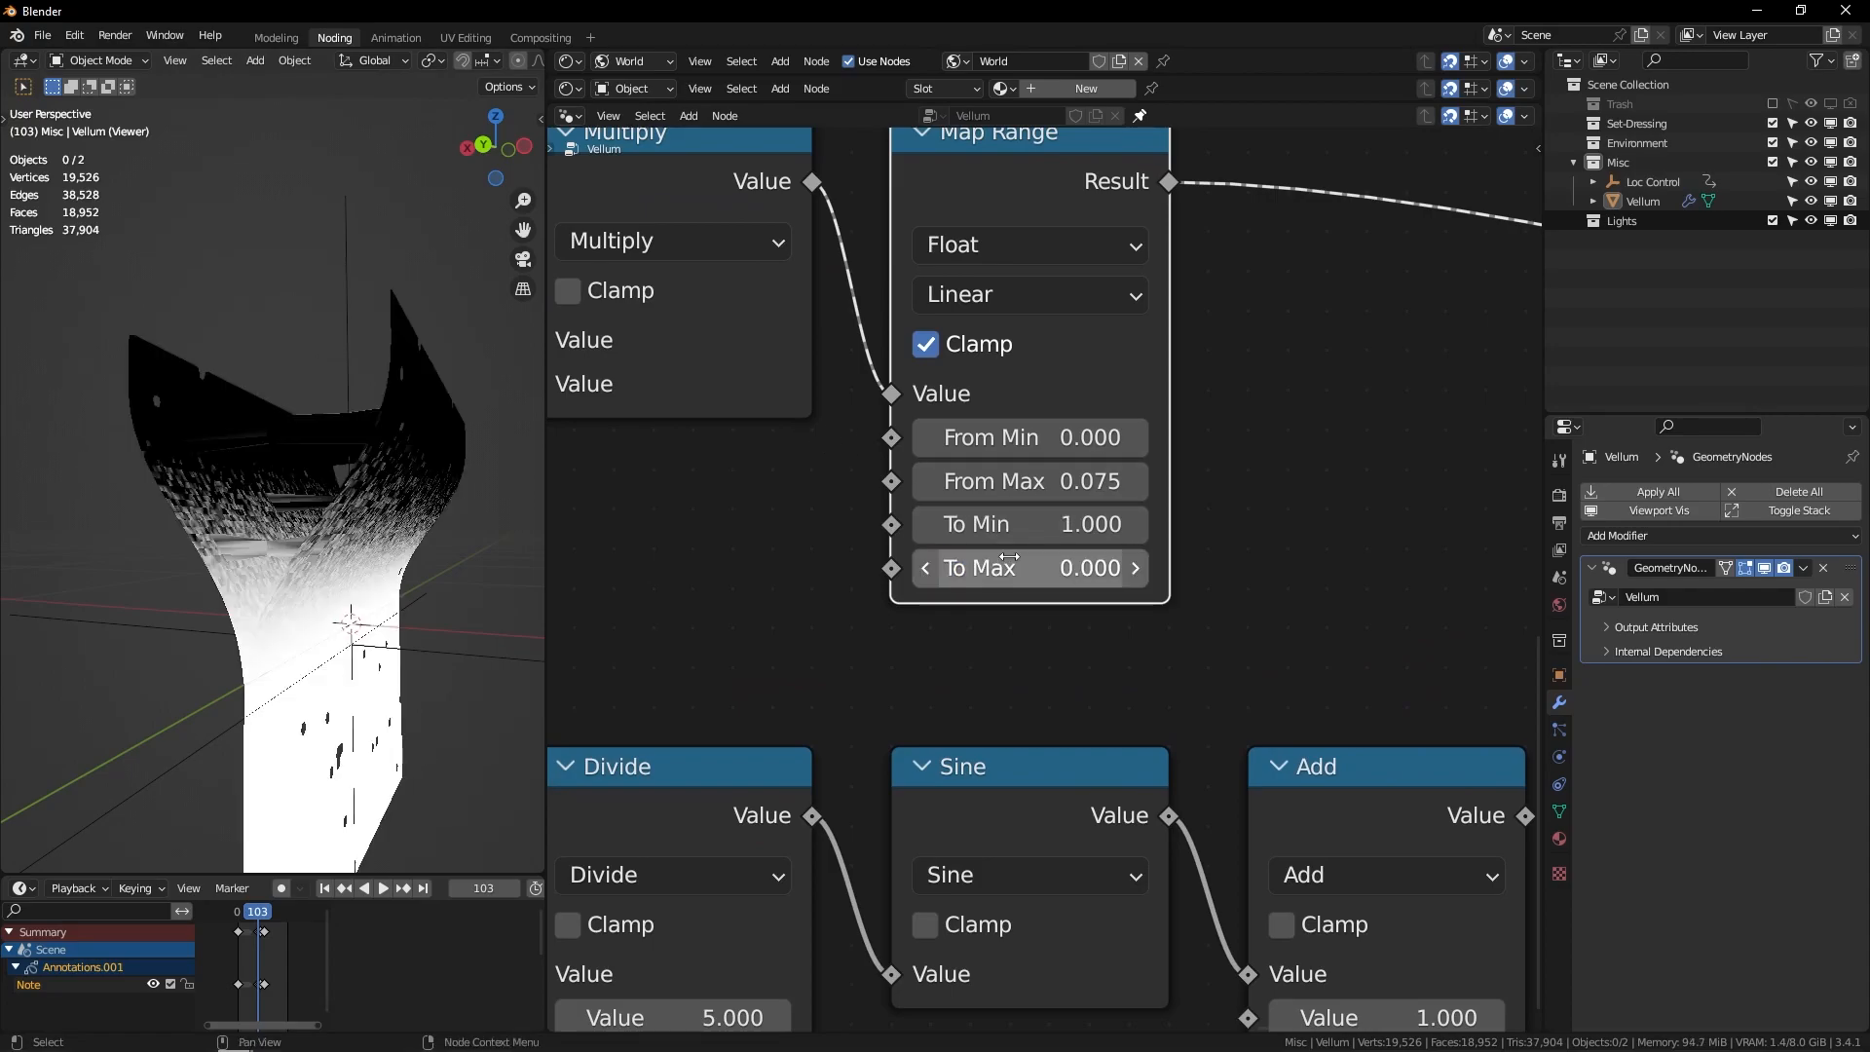
# Step: Play the animation from the first frame in a maximized left orthographic view to examine how the inverted mask spreads over the sheet
pyautogui.moveTo(429, 545); pyautogui.dragTo(353, 557, button='middle')
pyautogui.moveTo(255, 506); pyautogui.dragTo(389, 535, button='middle')
pyautogui.scroll(-7, 1181, 409)
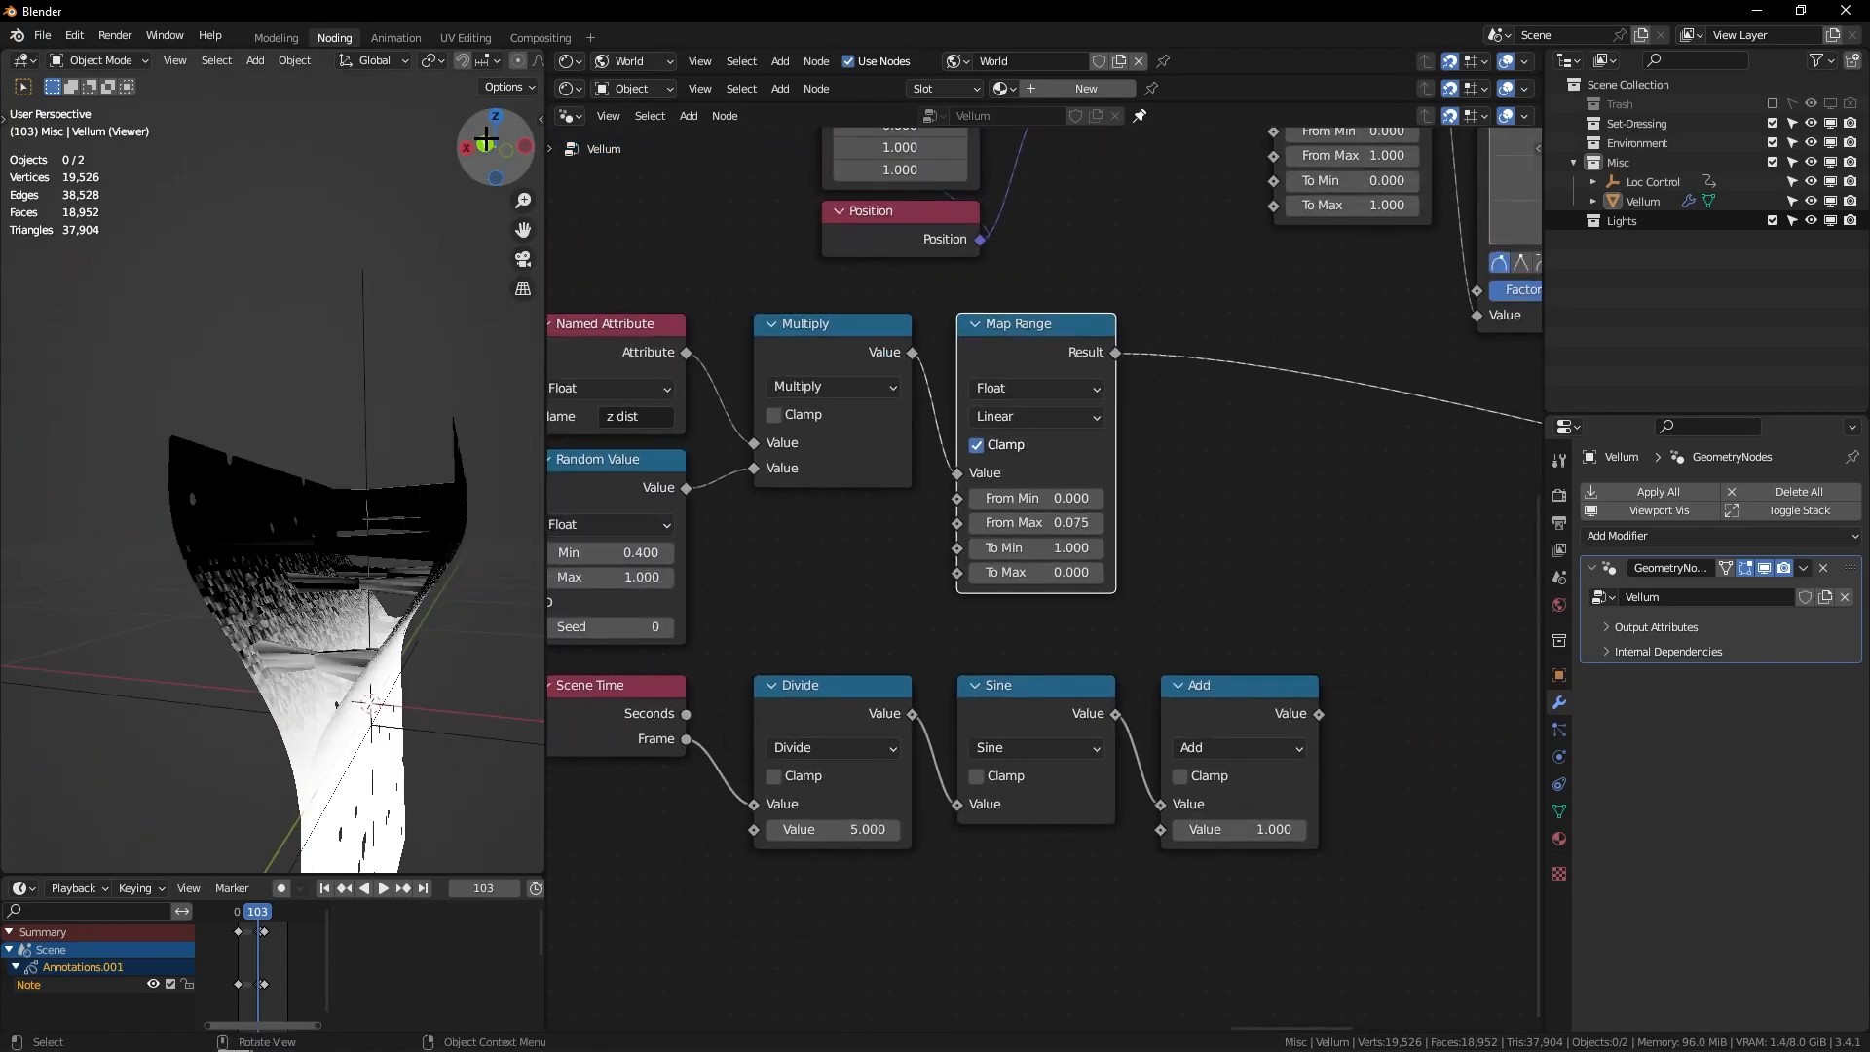
pyautogui.click(519, 142)
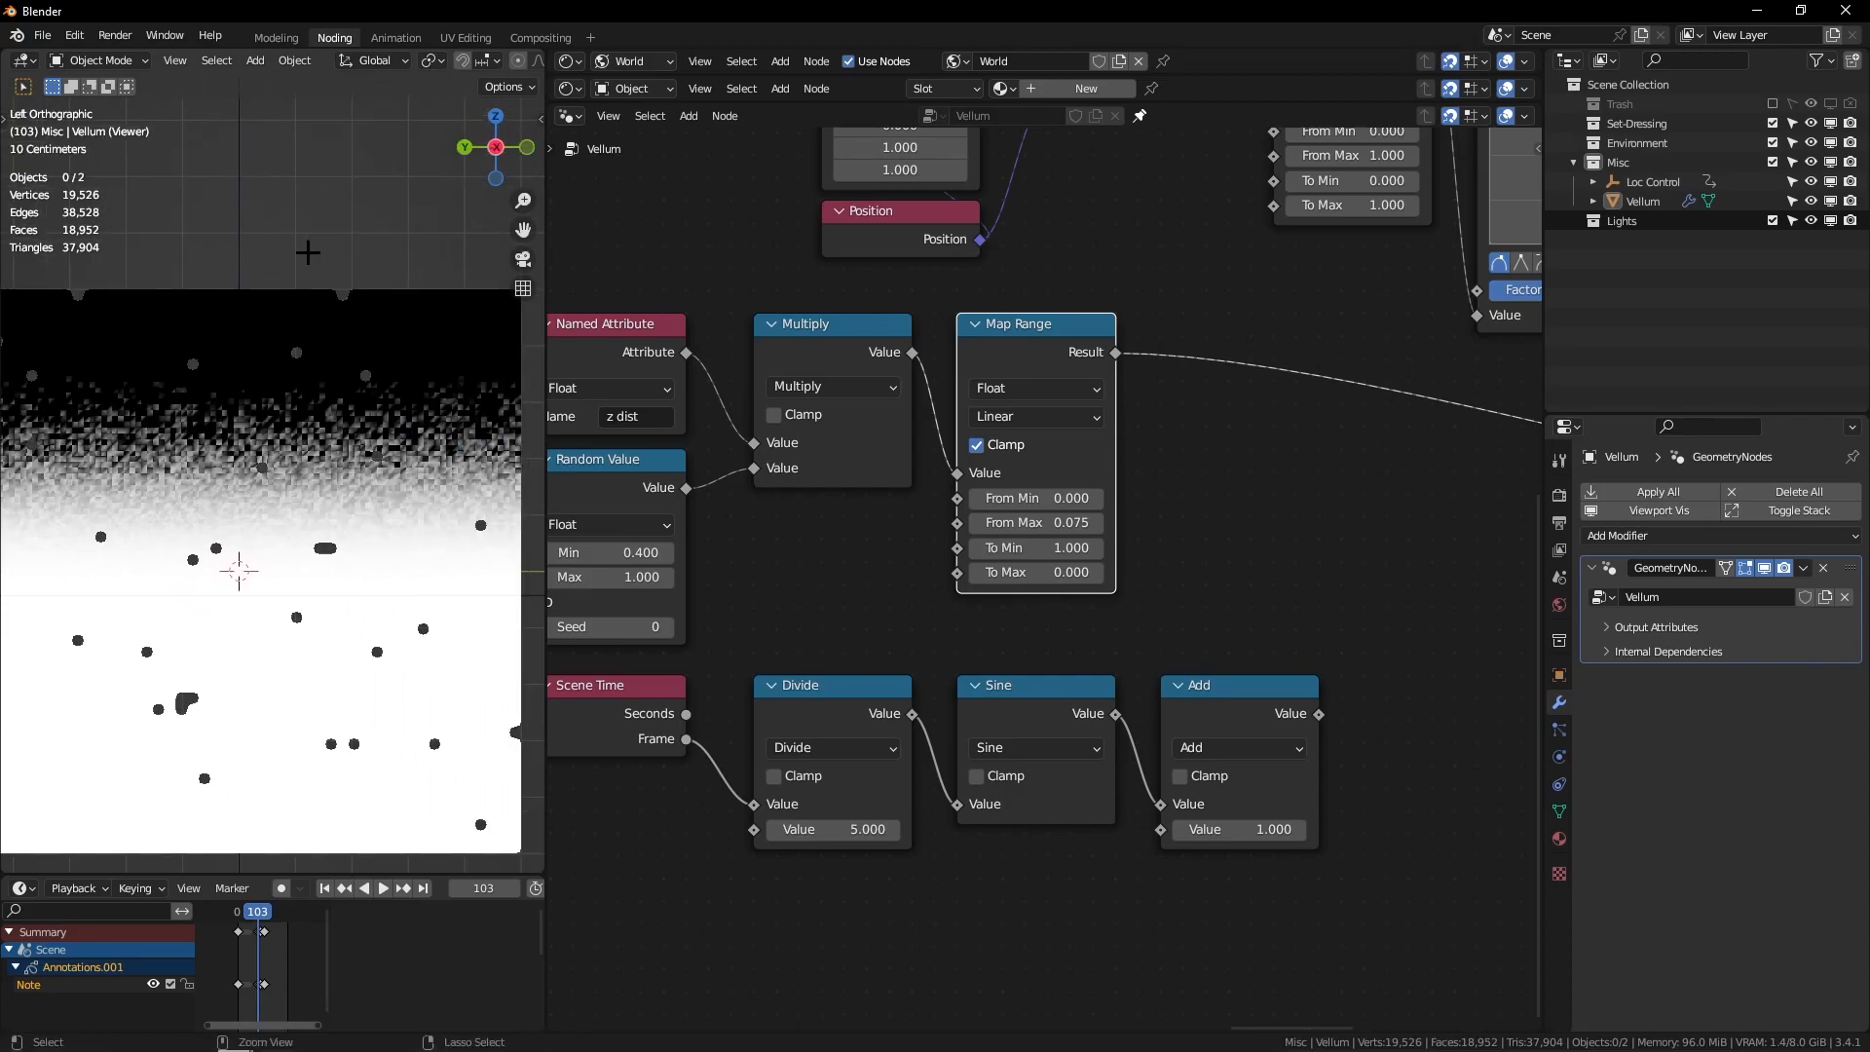
pyautogui.hotkey('ctrl', 'space')
pyautogui.keyDown('shift'); pyautogui.moveTo(676, 335); pyautogui.dragTo(633, 241, button='middle'); pyautogui.keyUp('shift')
pyautogui.keyDown('ctrl'); pyautogui.moveTo(633, 242); pyautogui.dragTo(633, 396, button='middle'); pyautogui.keyUp('ctrl')
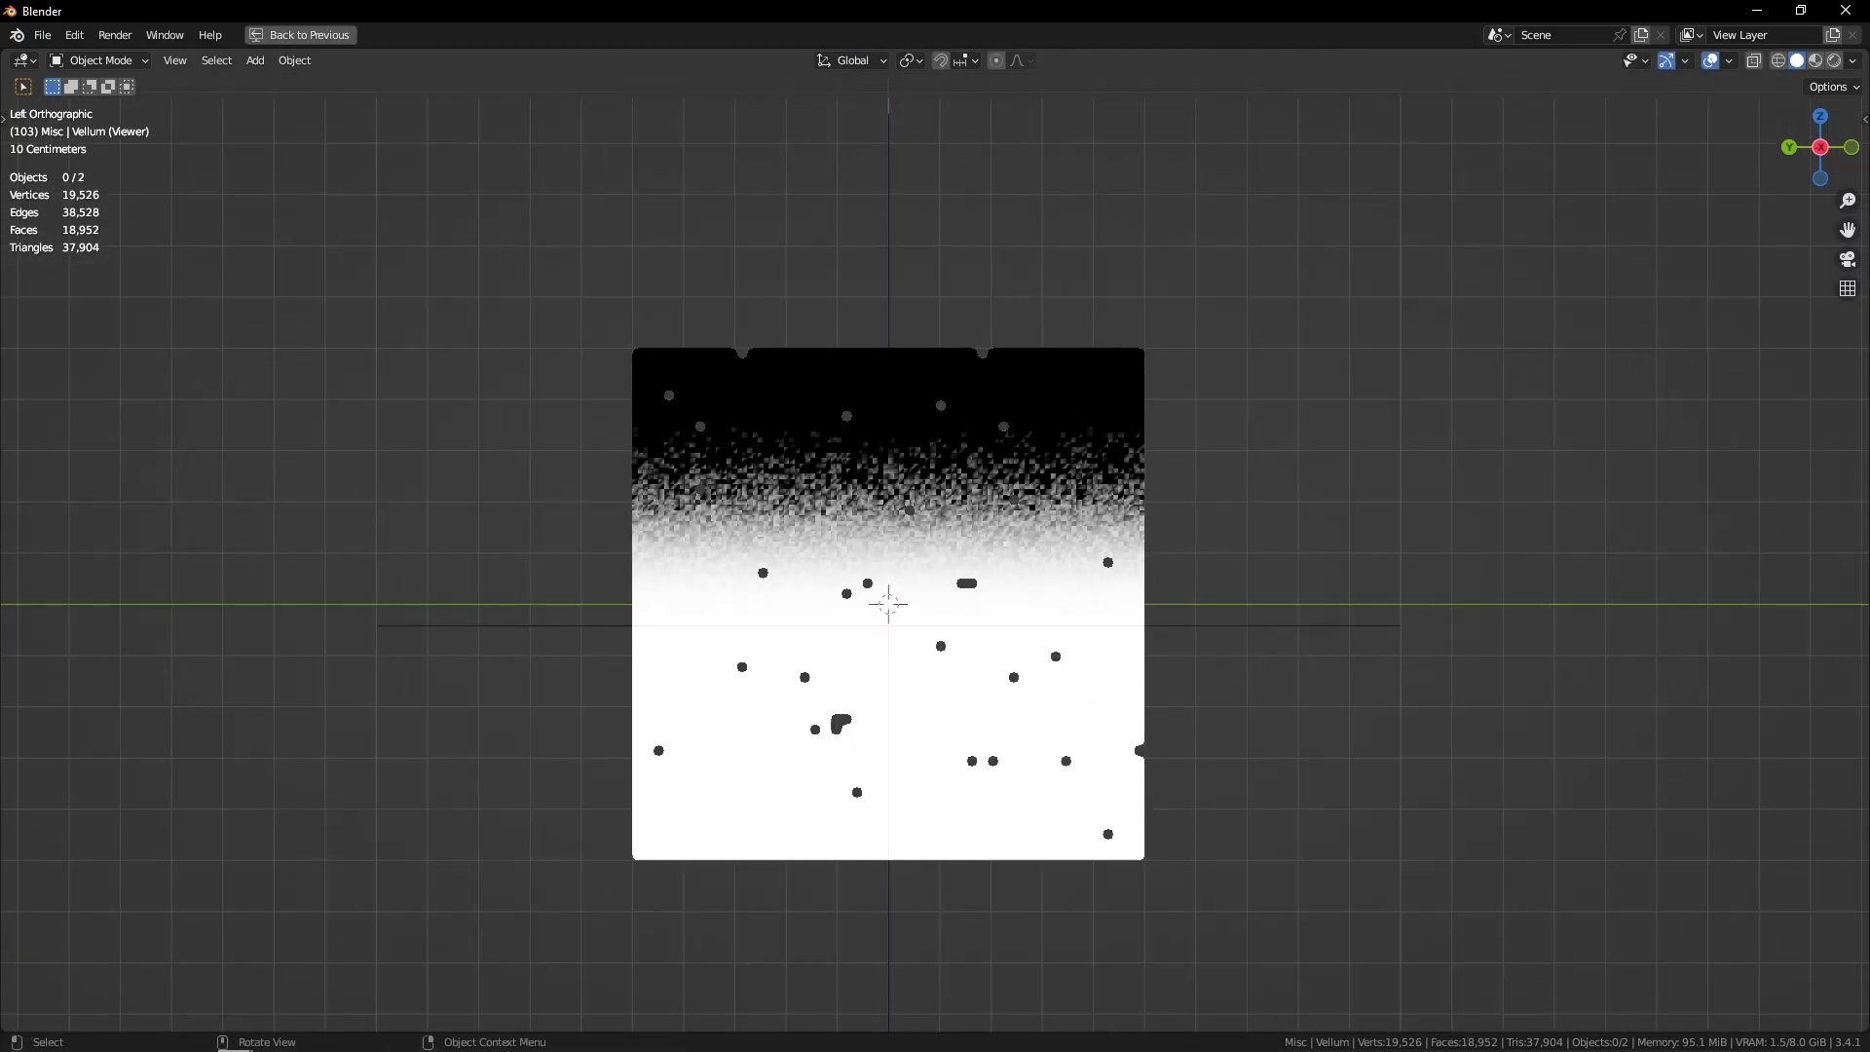
pyautogui.scroll(2, 636, 600)
pyautogui.hotkey('shift', 'Left')
pyautogui.press('space')
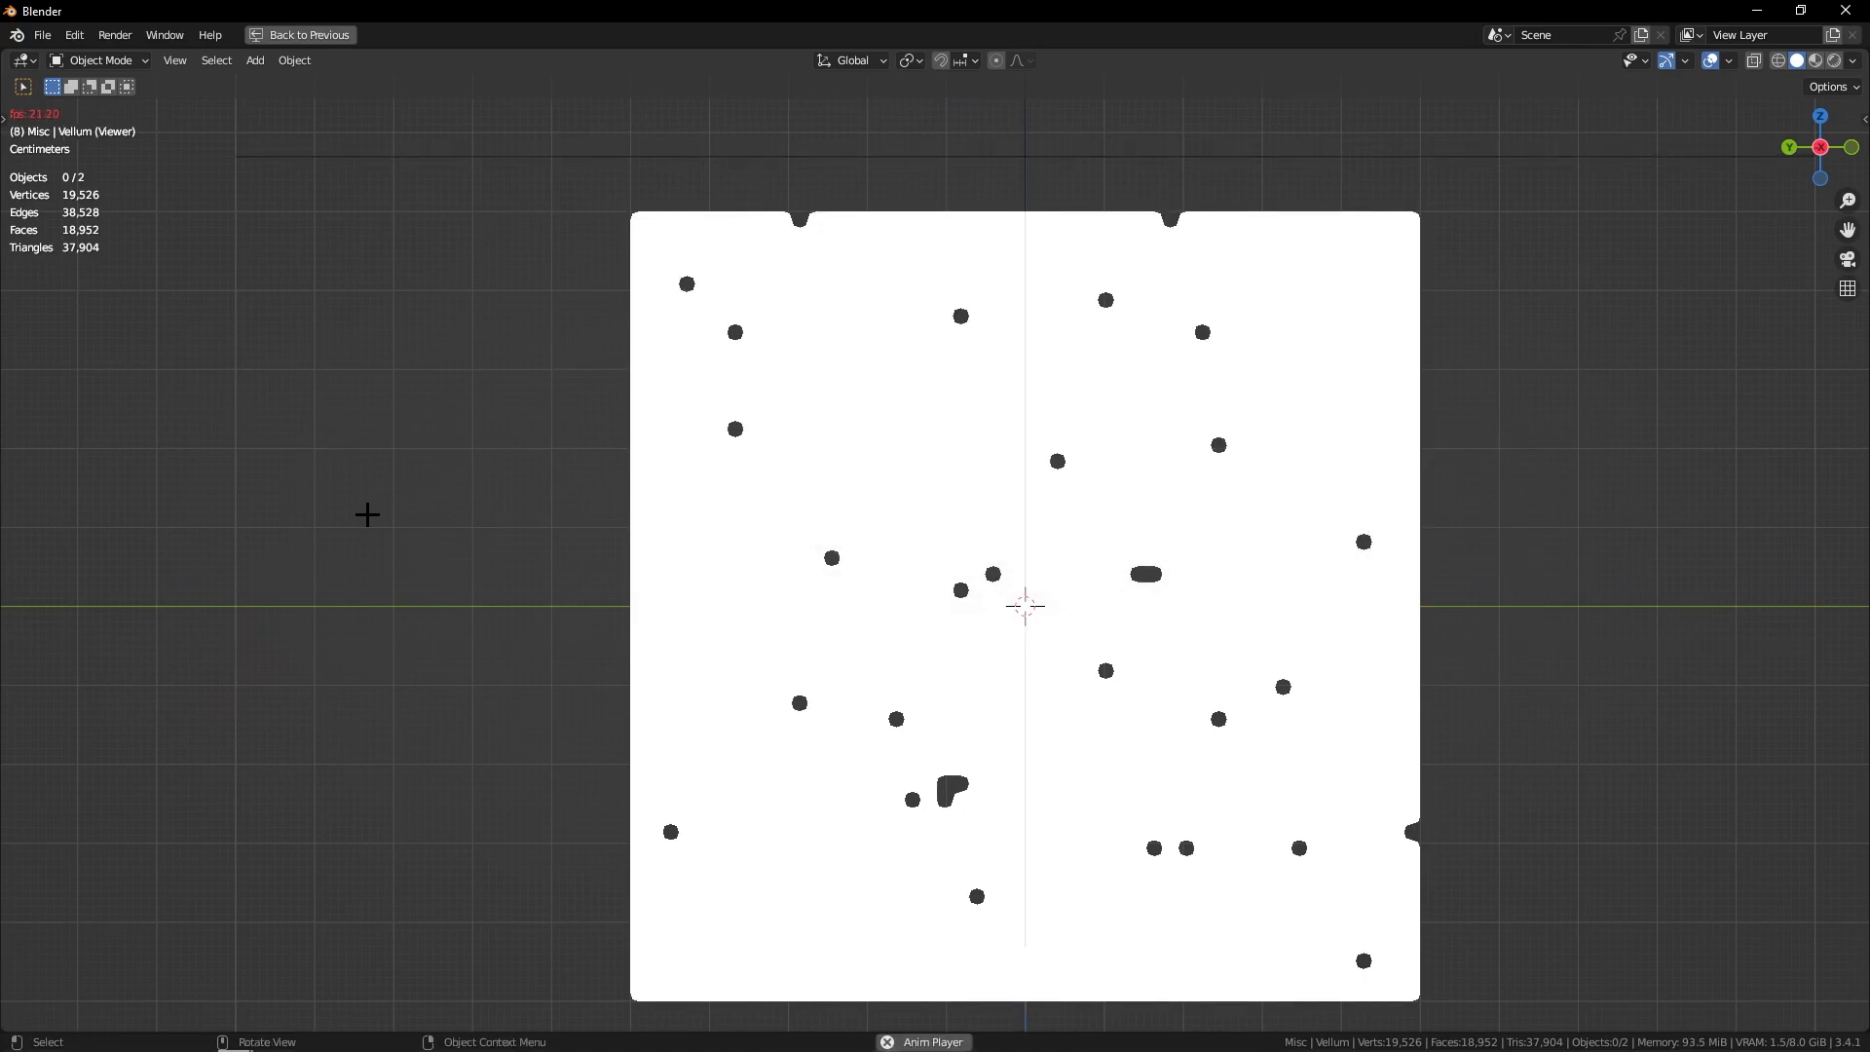
pyautogui.keyDown('shift'); pyautogui.moveTo(1131, 204); pyautogui.dragTo(1041, 171, button='middle'); pyautogui.keyUp('shift')
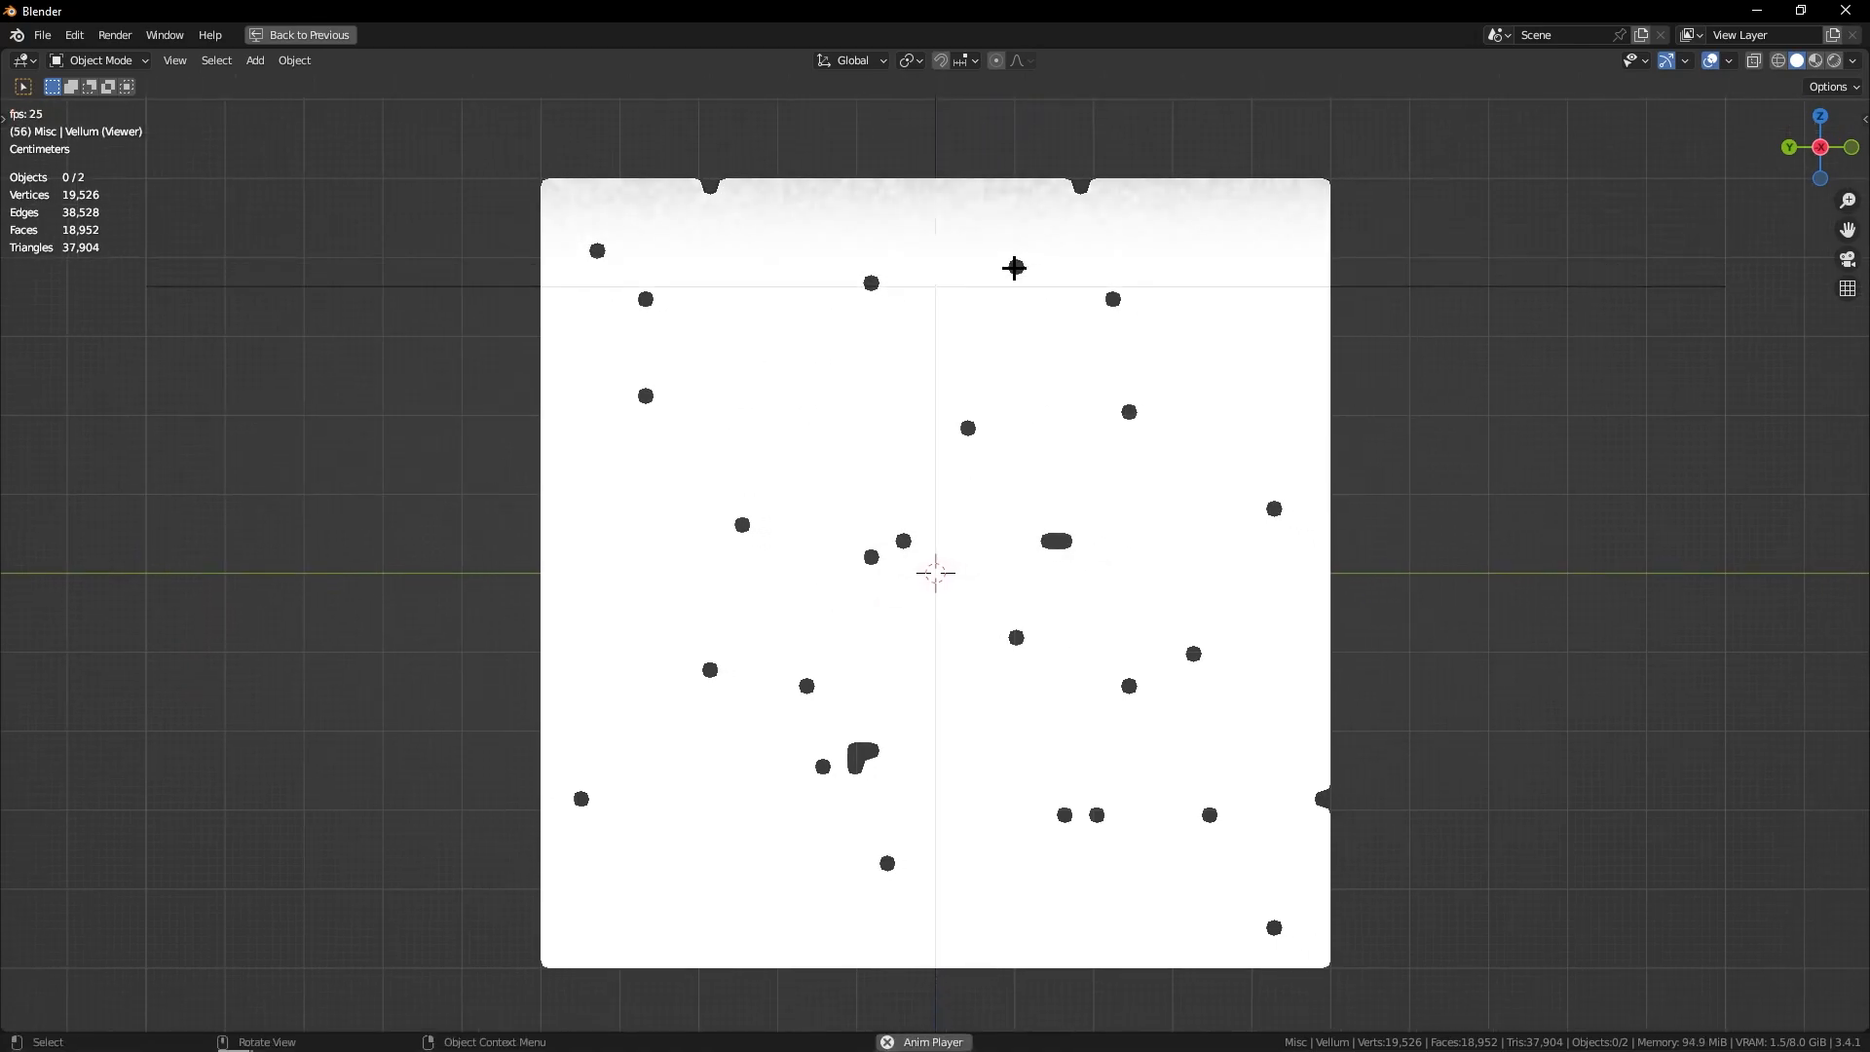
pyautogui.press('space')
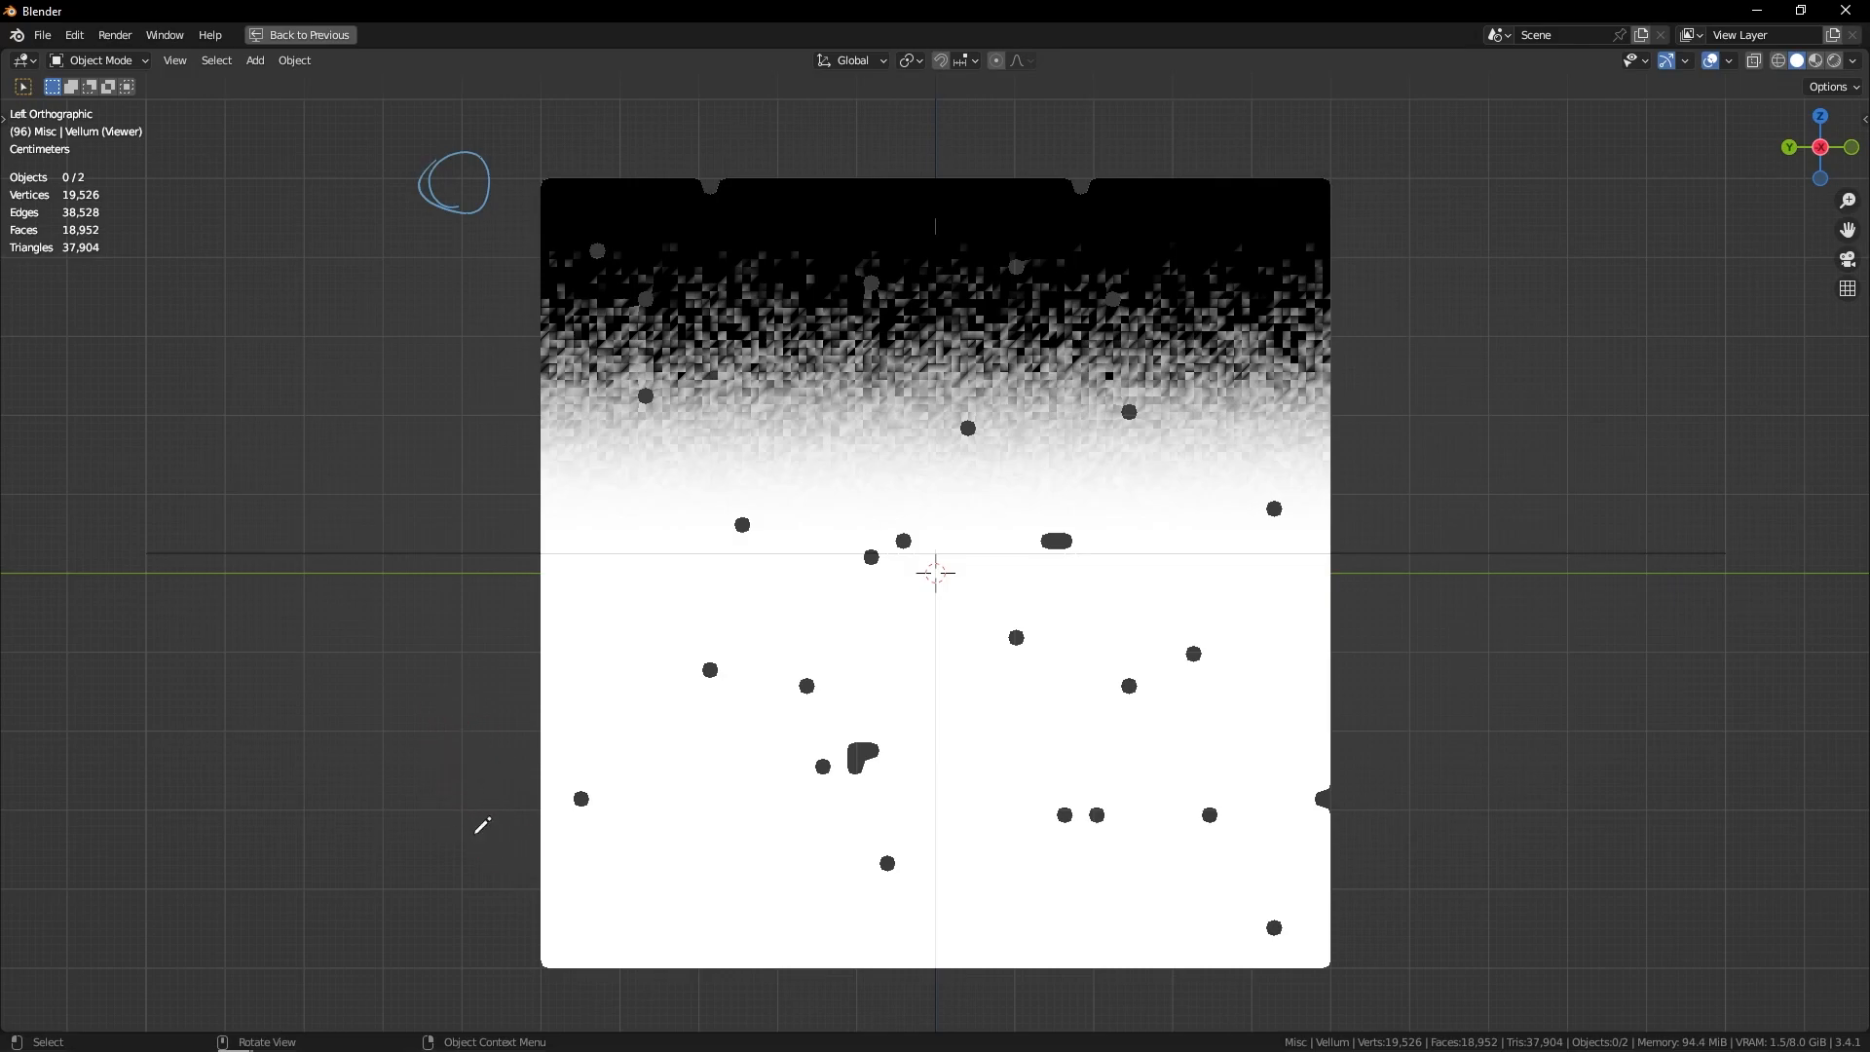
pyautogui.hotkey('ctrl', 'space')
pyautogui.moveTo(1225, 656); pyautogui.dragTo(1321, 528, button='middle')
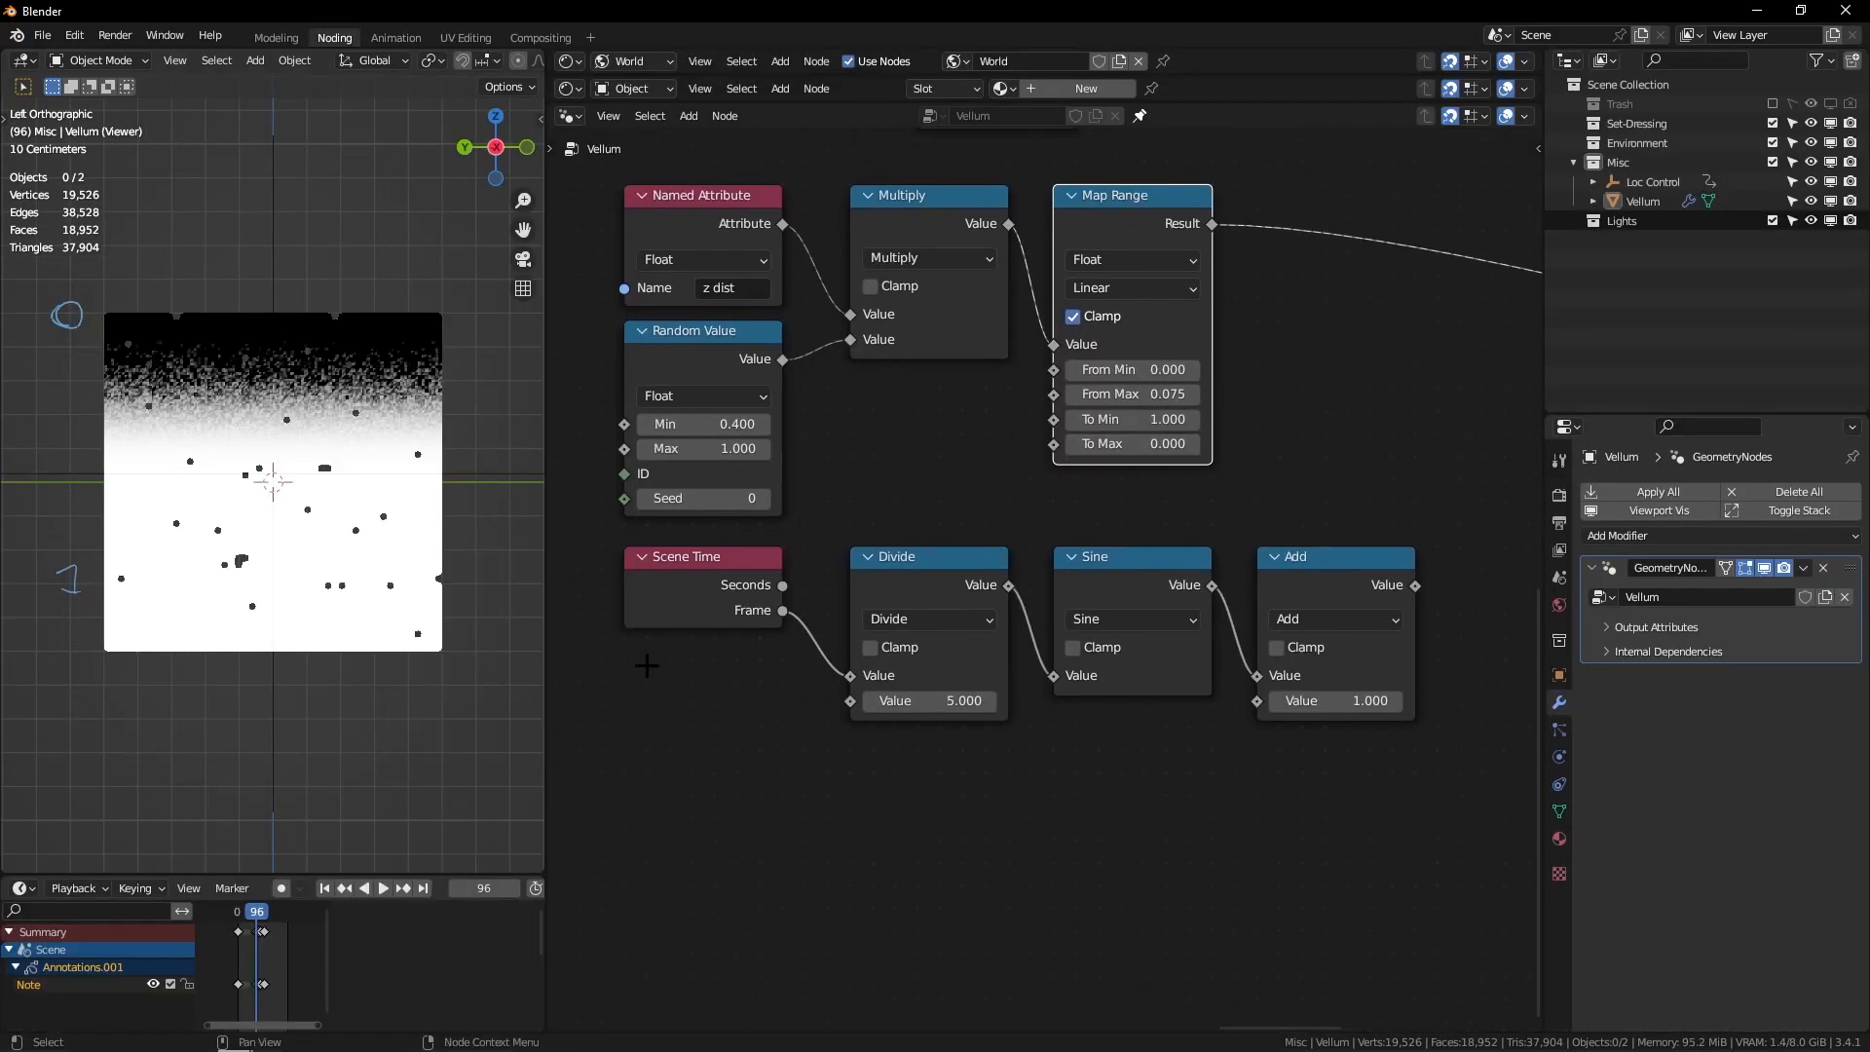
pyautogui.hotkey('ctrl', 'space')
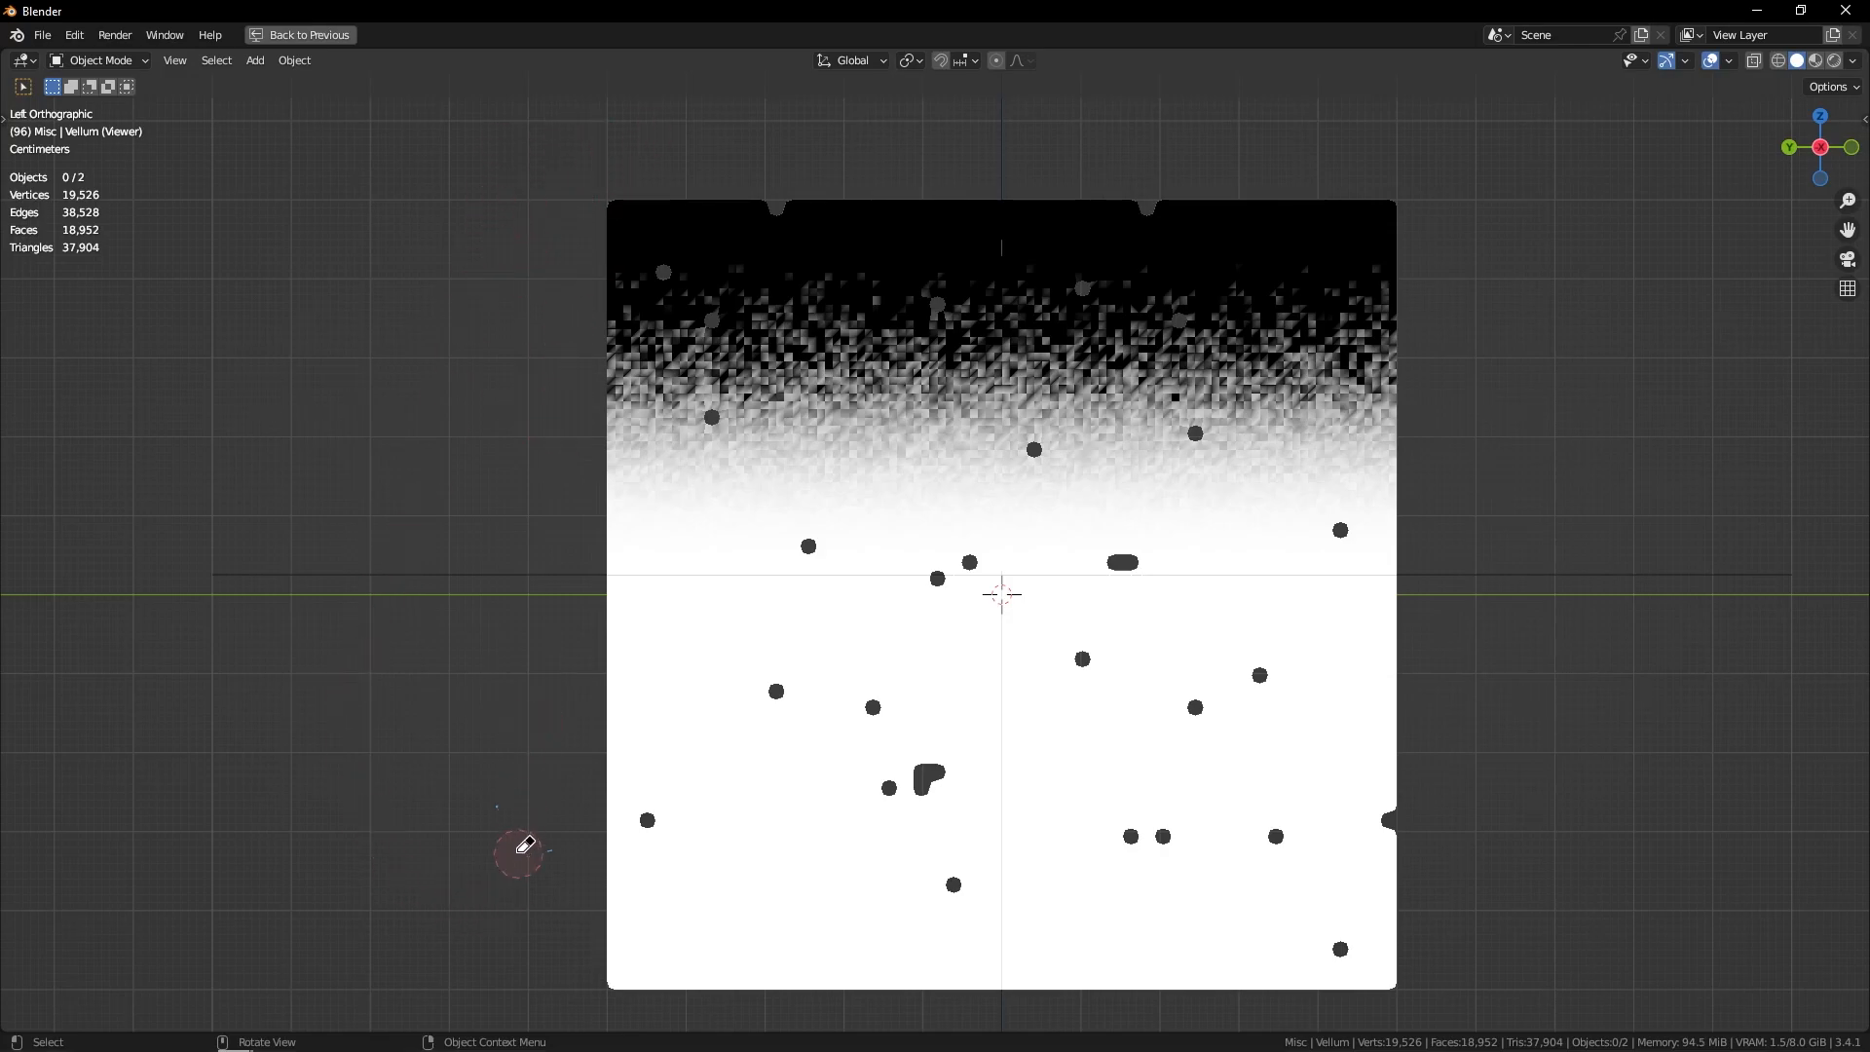
pyautogui.moveTo(745, 204); pyautogui.dragTo(939, 287, button='middle')
pyautogui.hotkey('ctrl', 'space')
# Step: Insert a float Mix node after the inverted Map Range and connect the Map Range result to its Factor
pyautogui.hotkey('shift', 'a')
pyautogui.write('sm')
pyautogui.press('Return')
pyautogui.click(1130, 487)
pyautogui.scroll(2, 1140, 524)
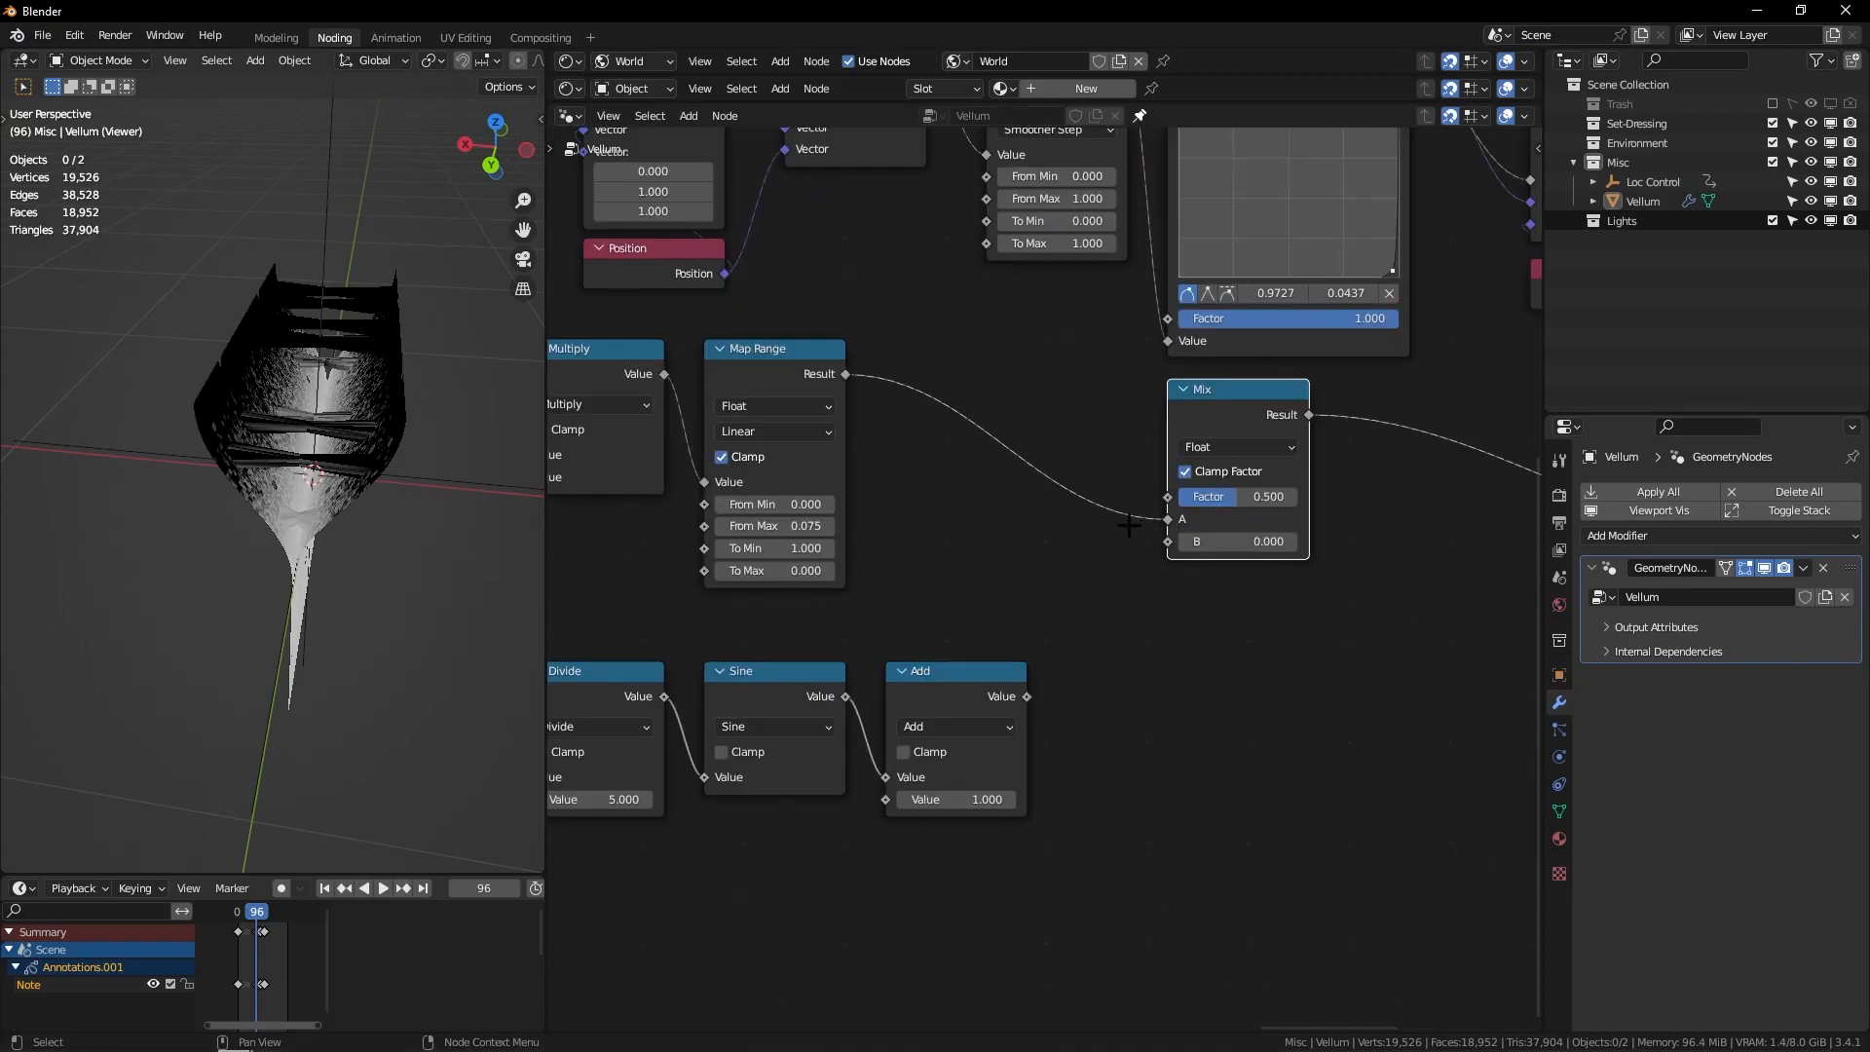
pyautogui.moveTo(1169, 520); pyautogui.dragTo(1173, 491)
pyautogui.moveTo(1228, 397); pyautogui.dragTo(1201, 394)
# Step: Connect the output of the Add node in the Scene Time chain to the float Mix's B input and set A to 1
pyautogui.moveTo(699, 660); pyautogui.dragTo(1081, 556, button='middle')
pyautogui.moveTo(1217, 506); pyautogui.dragTo(844, 542, button='middle')
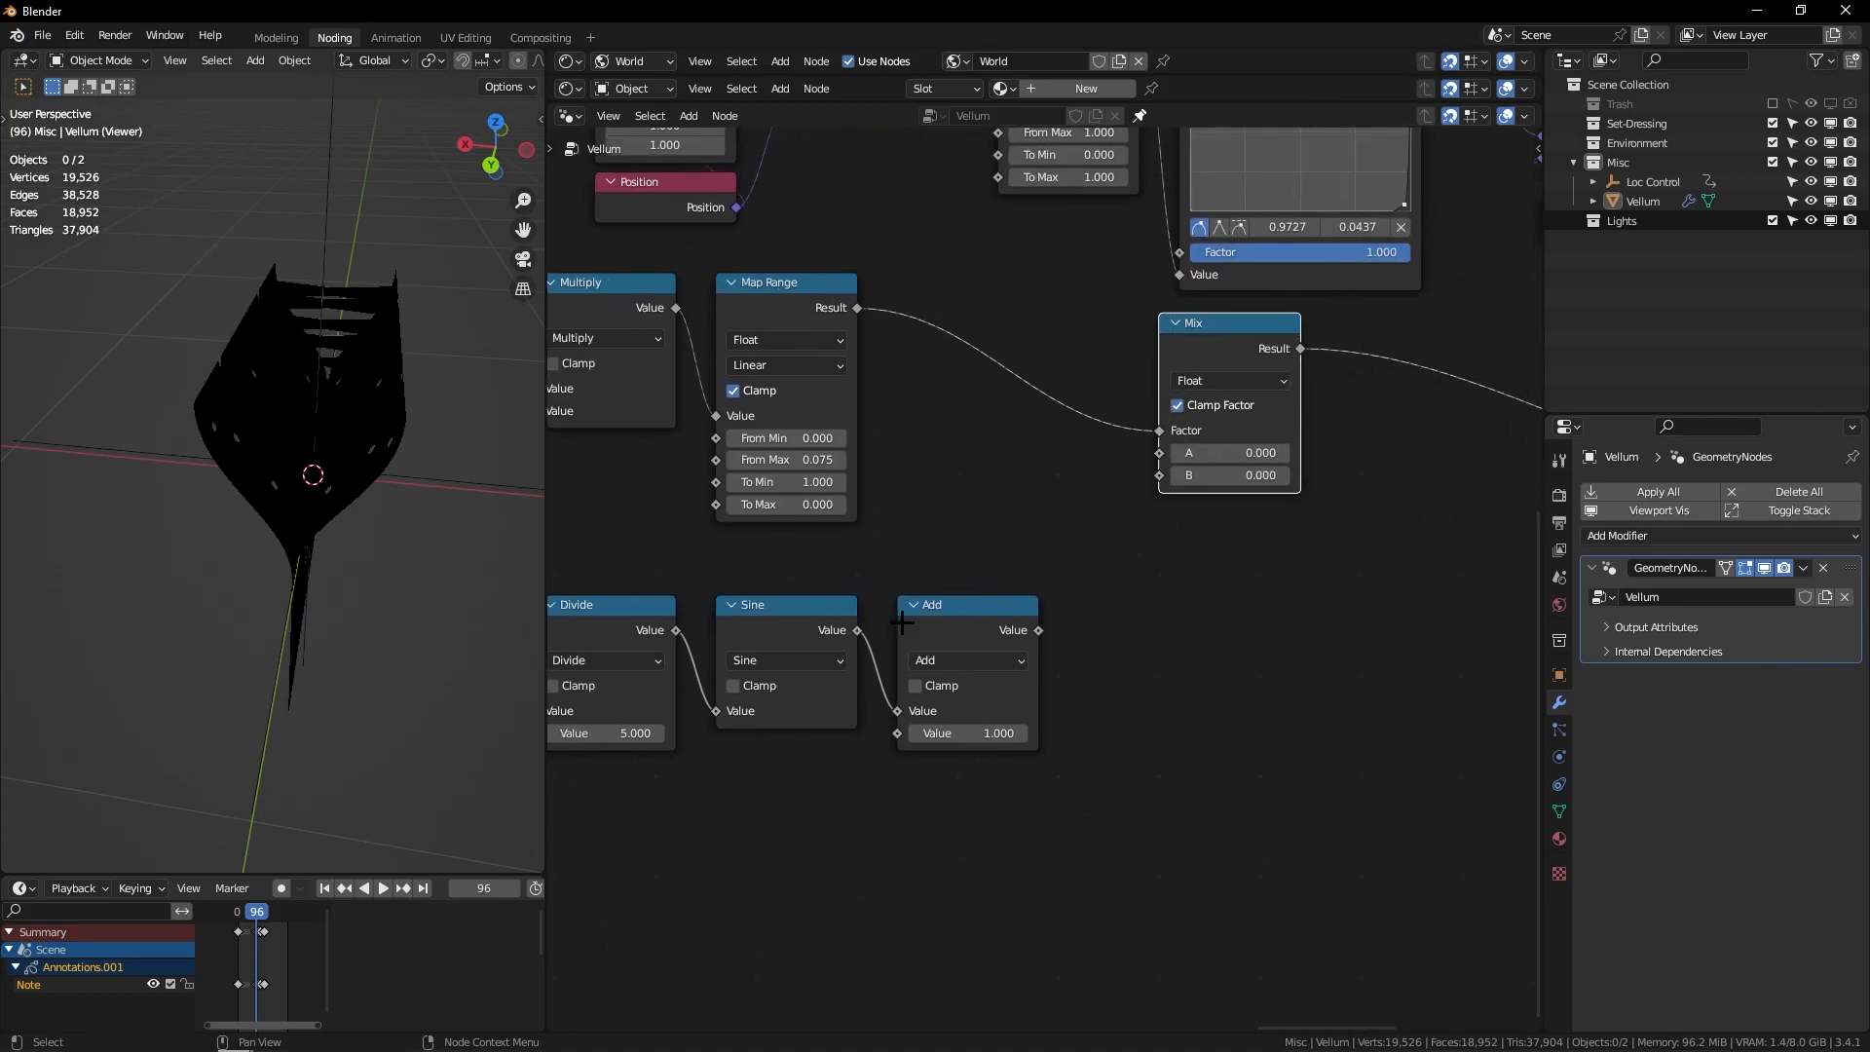
pyautogui.moveTo(1040, 630); pyautogui.dragTo(1158, 475)
pyautogui.scroll(2, 1159, 477)
pyautogui.click(1152, 485)
pyautogui.write('1')
pyautogui.press('Return')
# Step: Play the animation from the first frame to examine the mixed mask on the peeling sheets
pyautogui.moveTo(394, 409); pyautogui.dragTo(226, 362, button='middle')
pyautogui.press('space')
pyautogui.click(324, 887)
pyautogui.moveTo(286, 510); pyautogui.dragTo(250, 518, button='middle')
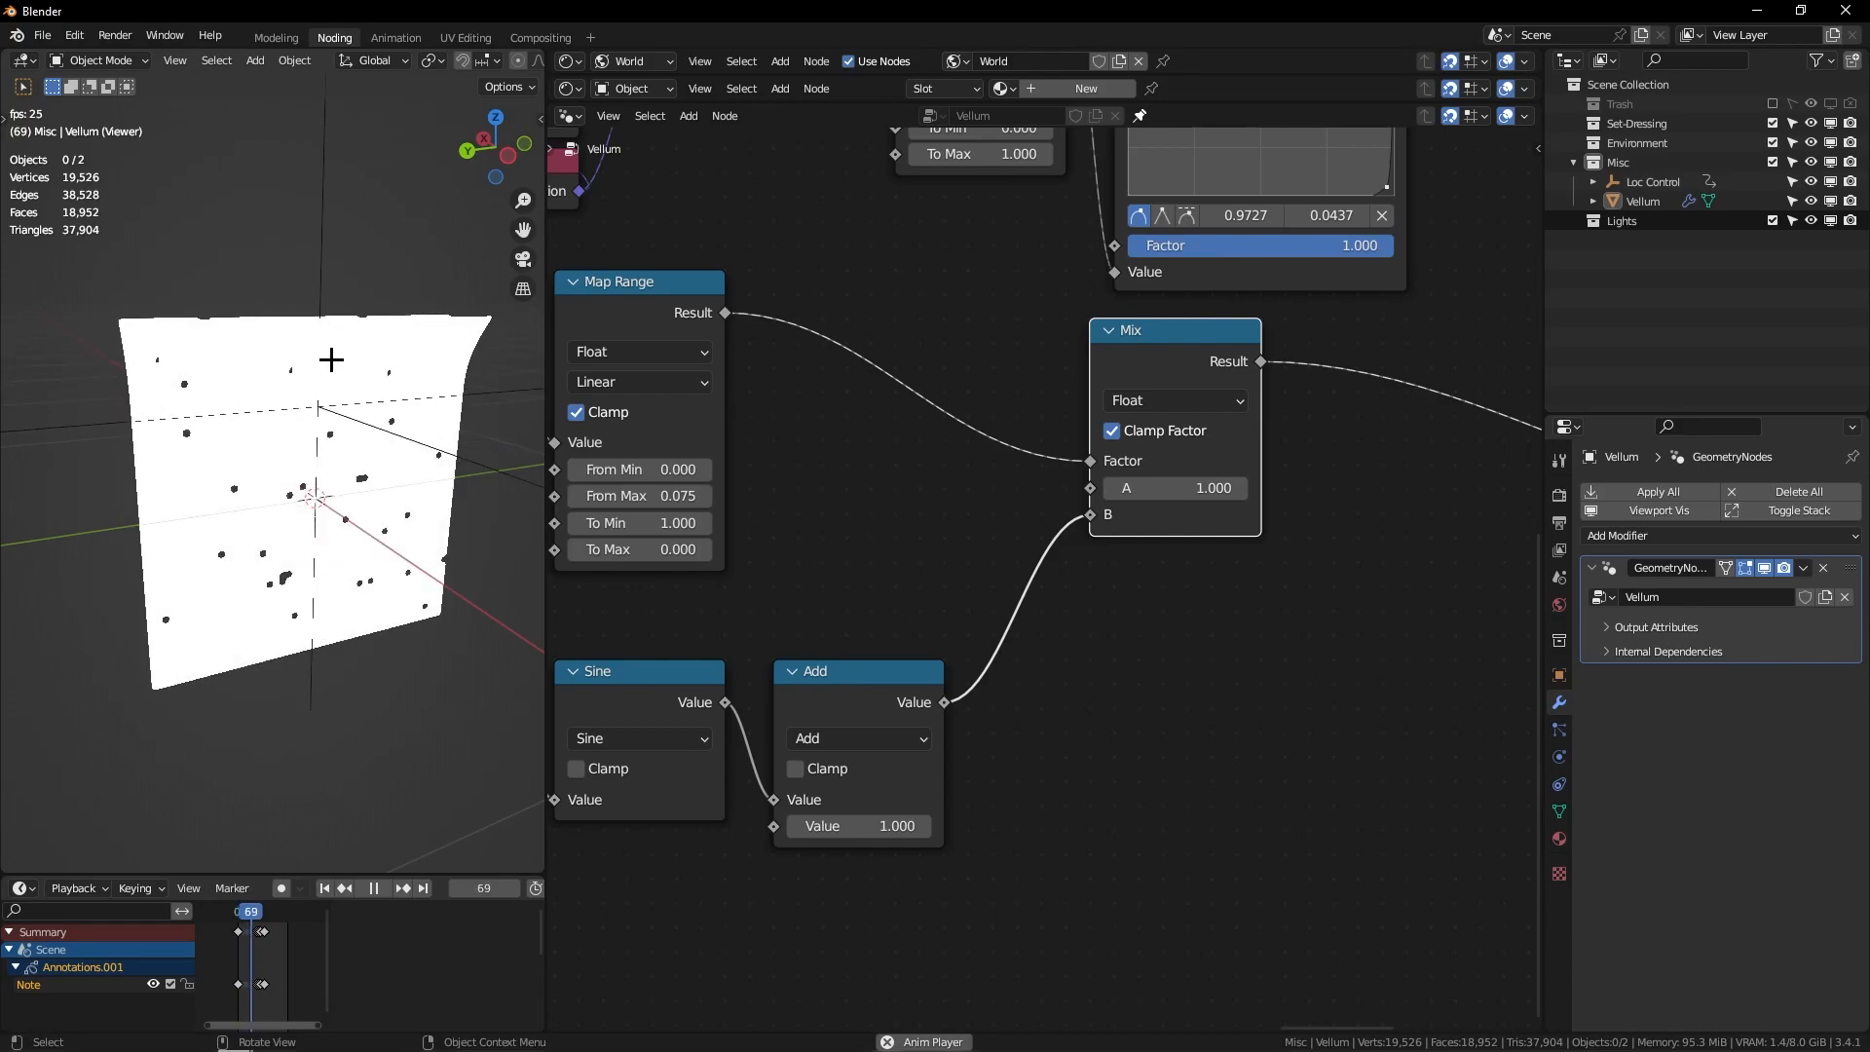
pyautogui.press('space')
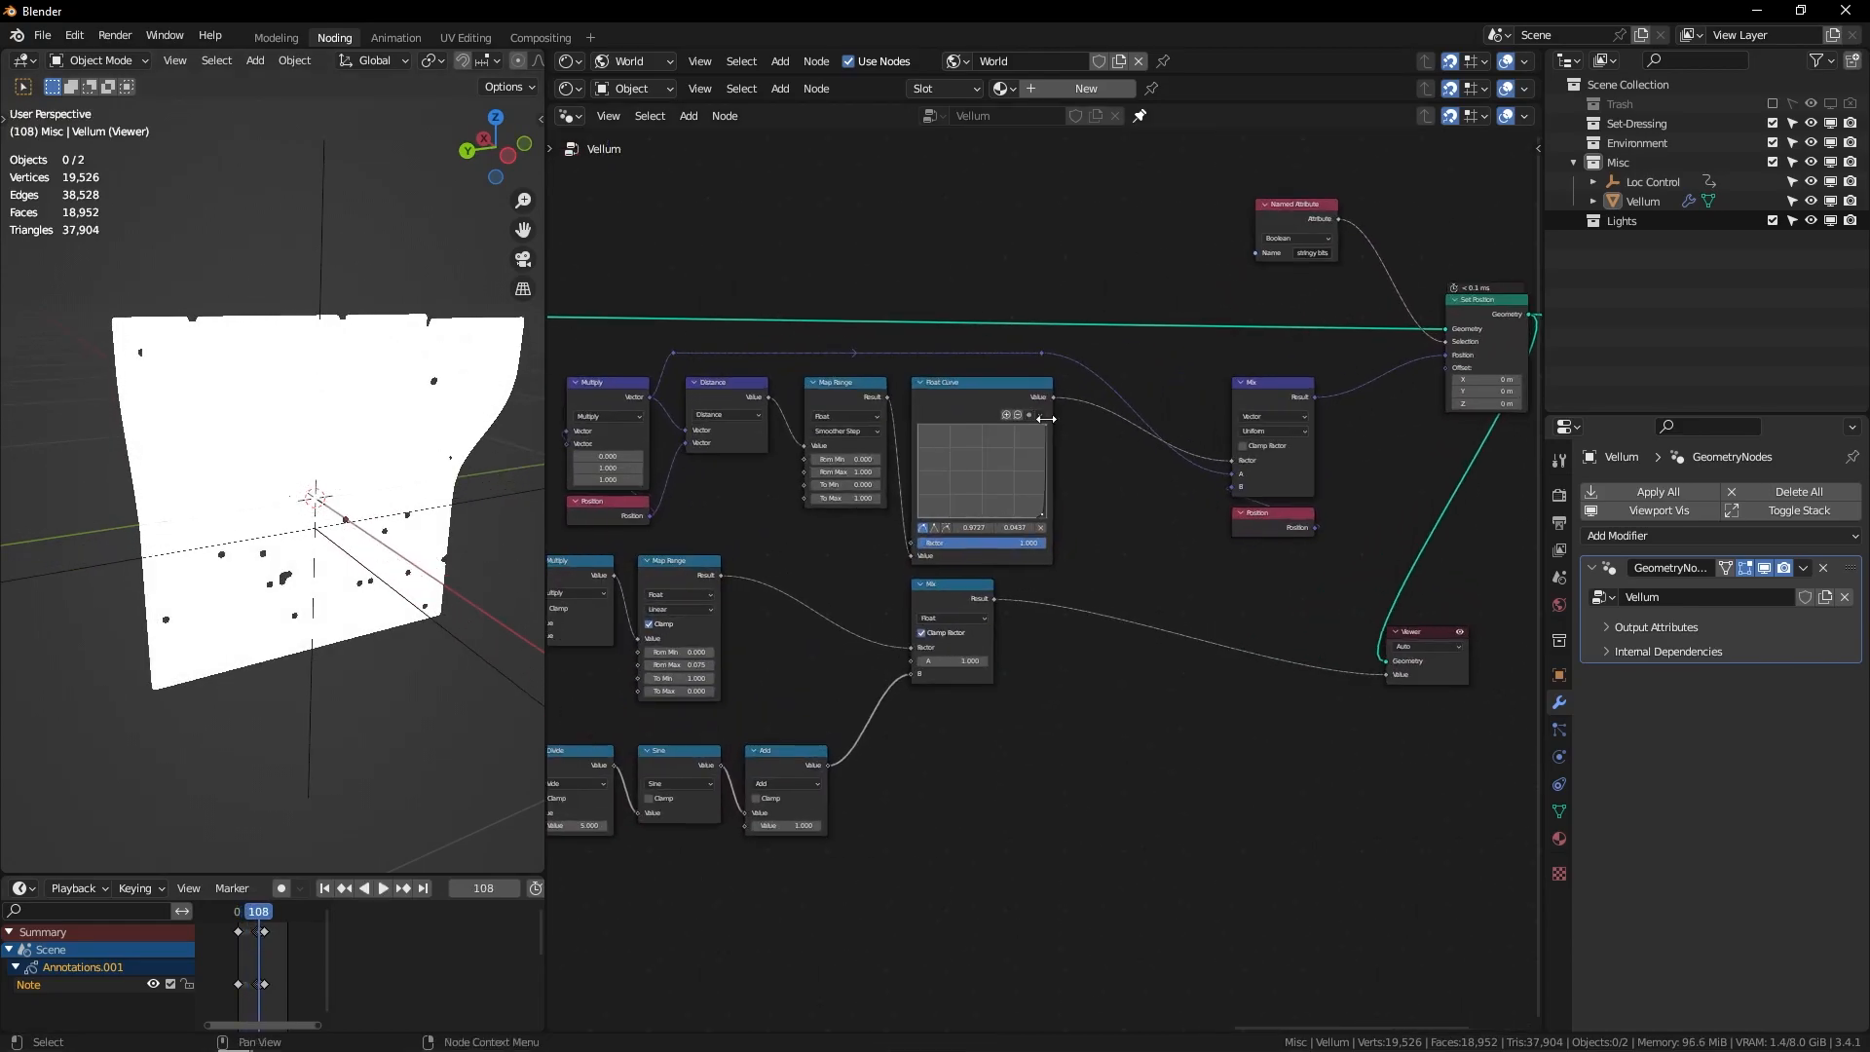
# Step: Insert a Multiply math node between the Float Curve and the vector Mix's Factor, with the float Mix result as its second value
pyautogui.keyDown('ctrl'); pyautogui.moveTo(920, 439); pyautogui.dragTo(920, 346, button='middle'); pyautogui.keyUp('ctrl')
pyautogui.keyDown('ctrl'); pyautogui.moveTo(1031, 316); pyautogui.dragTo(1028, 413, button='middle'); pyautogui.keyUp('ctrl')
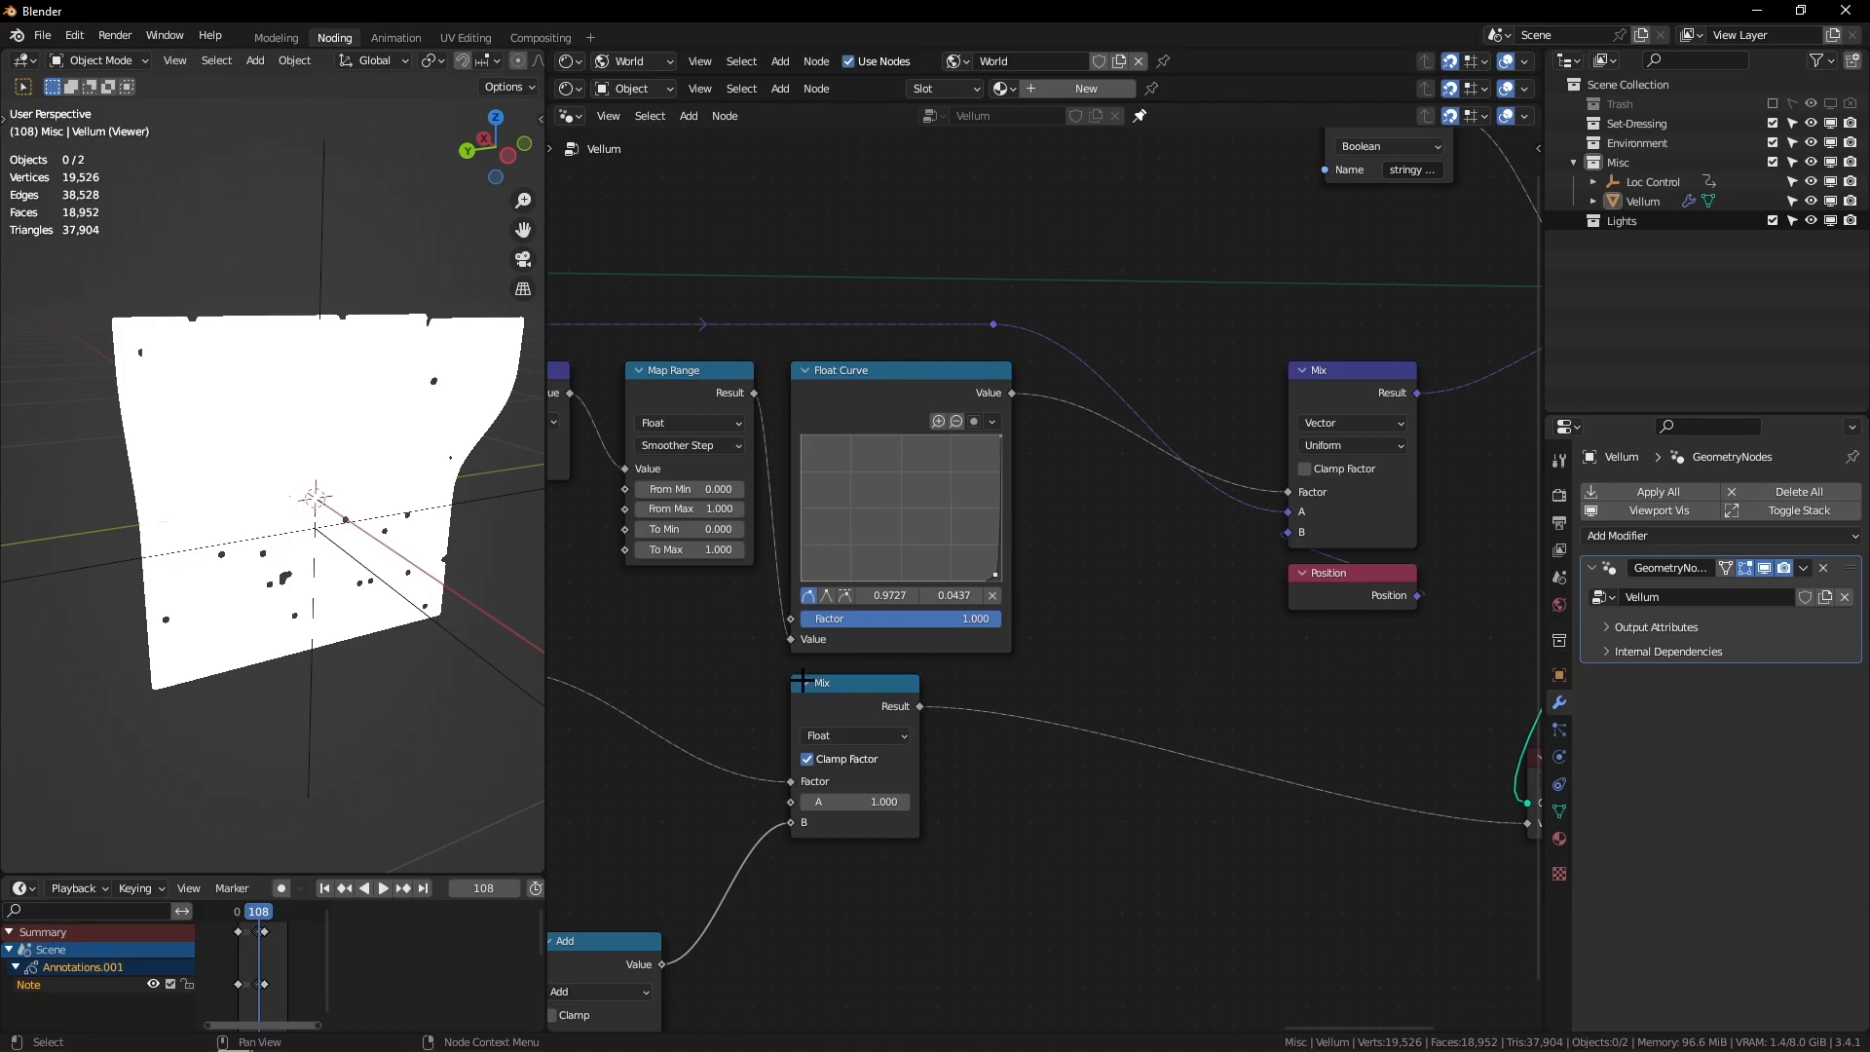
pyautogui.hotkey('shift', 'a')
pyautogui.write('add')
pyautogui.press('Return')
pyautogui.click(1167, 416)
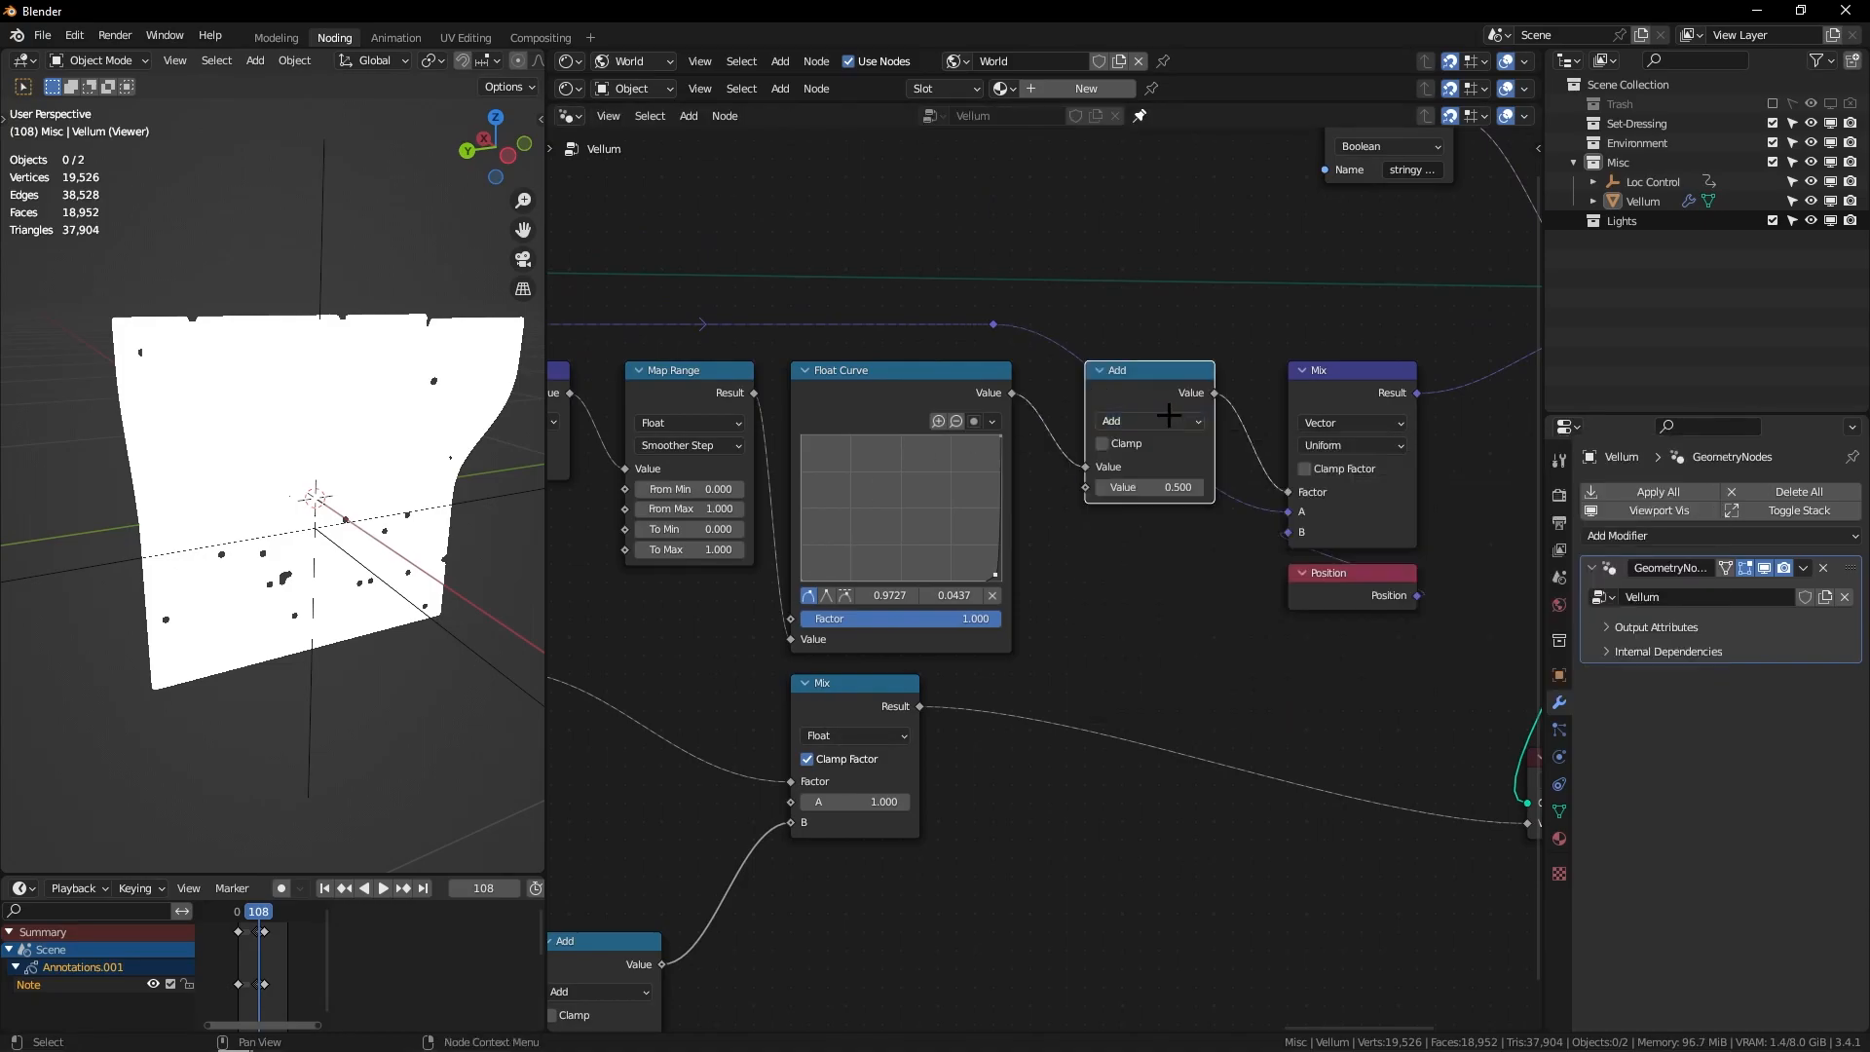
pyautogui.moveTo(918, 707); pyautogui.dragTo(1016, 576)
pyautogui.moveTo(1083, 484); pyautogui.dragTo(1085, 485)
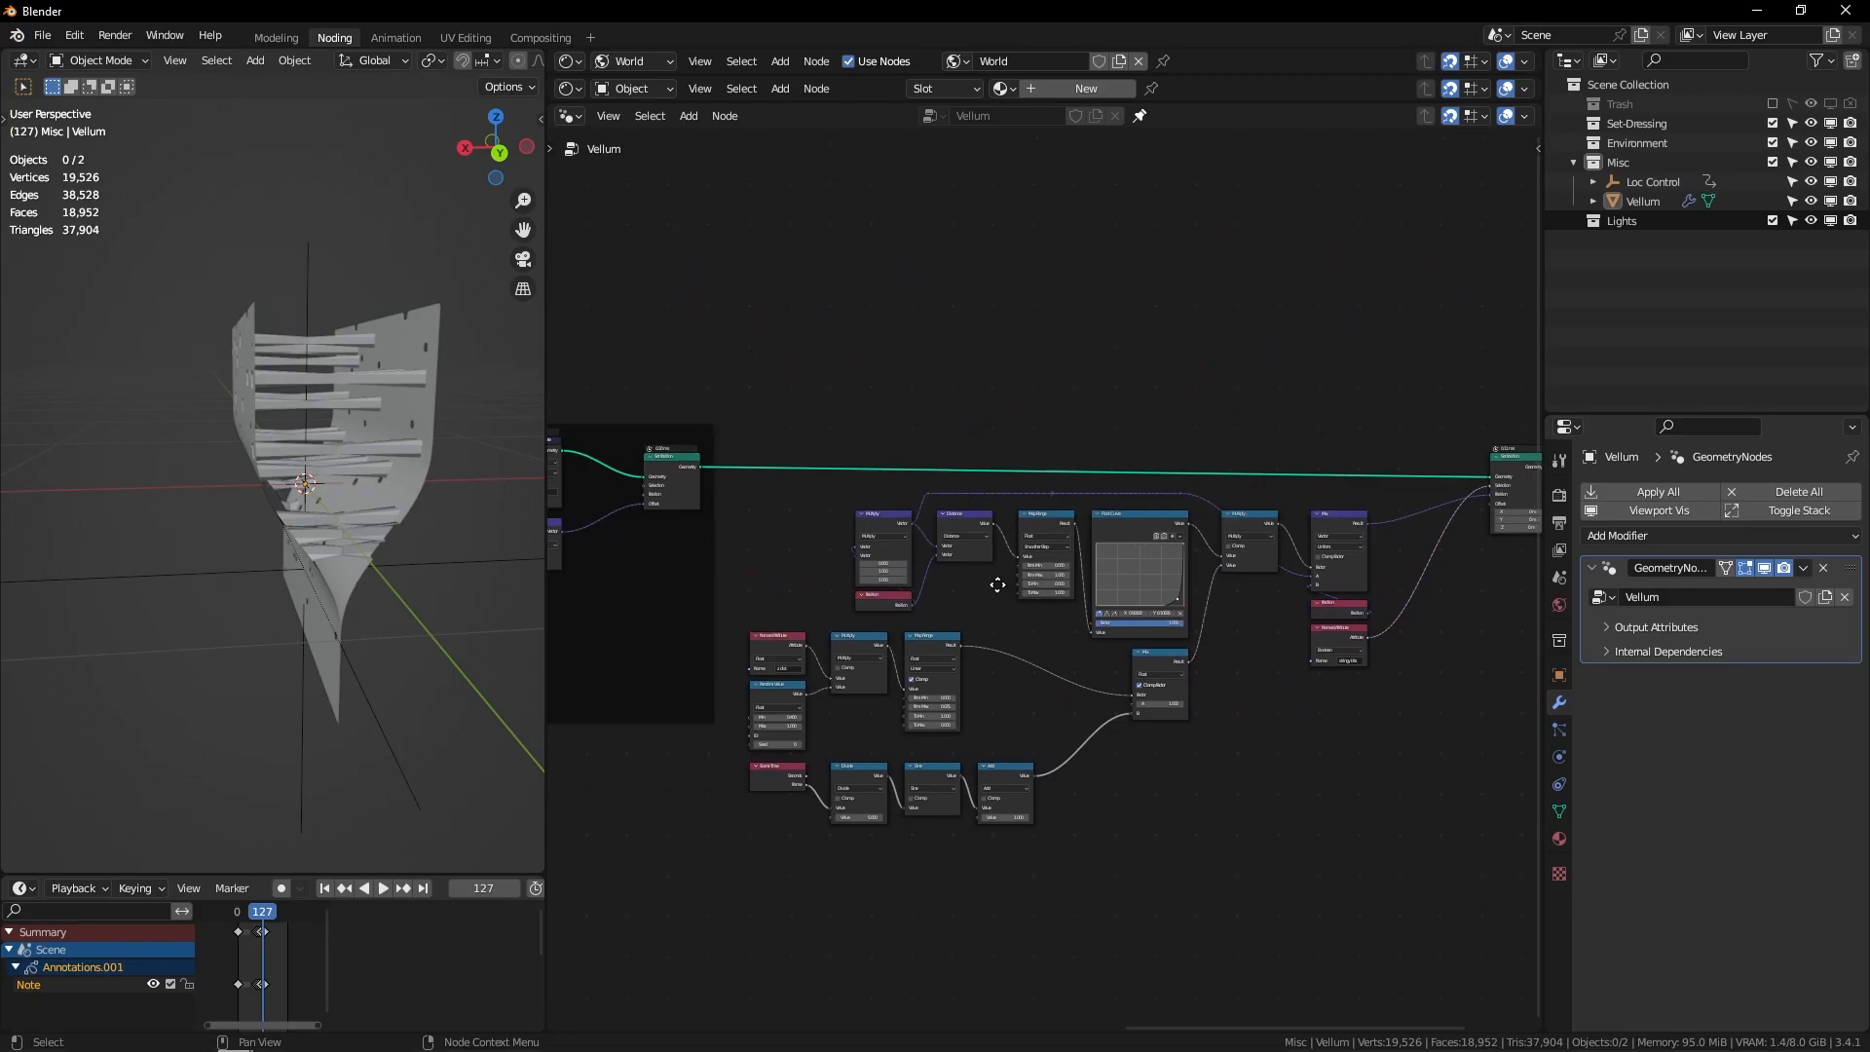
# Step: Set From Max to 0.1 on the Smoother Step Map Range that follows the Distance node
pyautogui.scroll(3, 991, 526)
pyautogui.scroll(5, 992, 525)
pyautogui.moveTo(1203, 450); pyautogui.dragTo(1084, 540, button='middle')
pyautogui.moveTo(487, 633); pyautogui.dragTo(409, 660, button='middle')
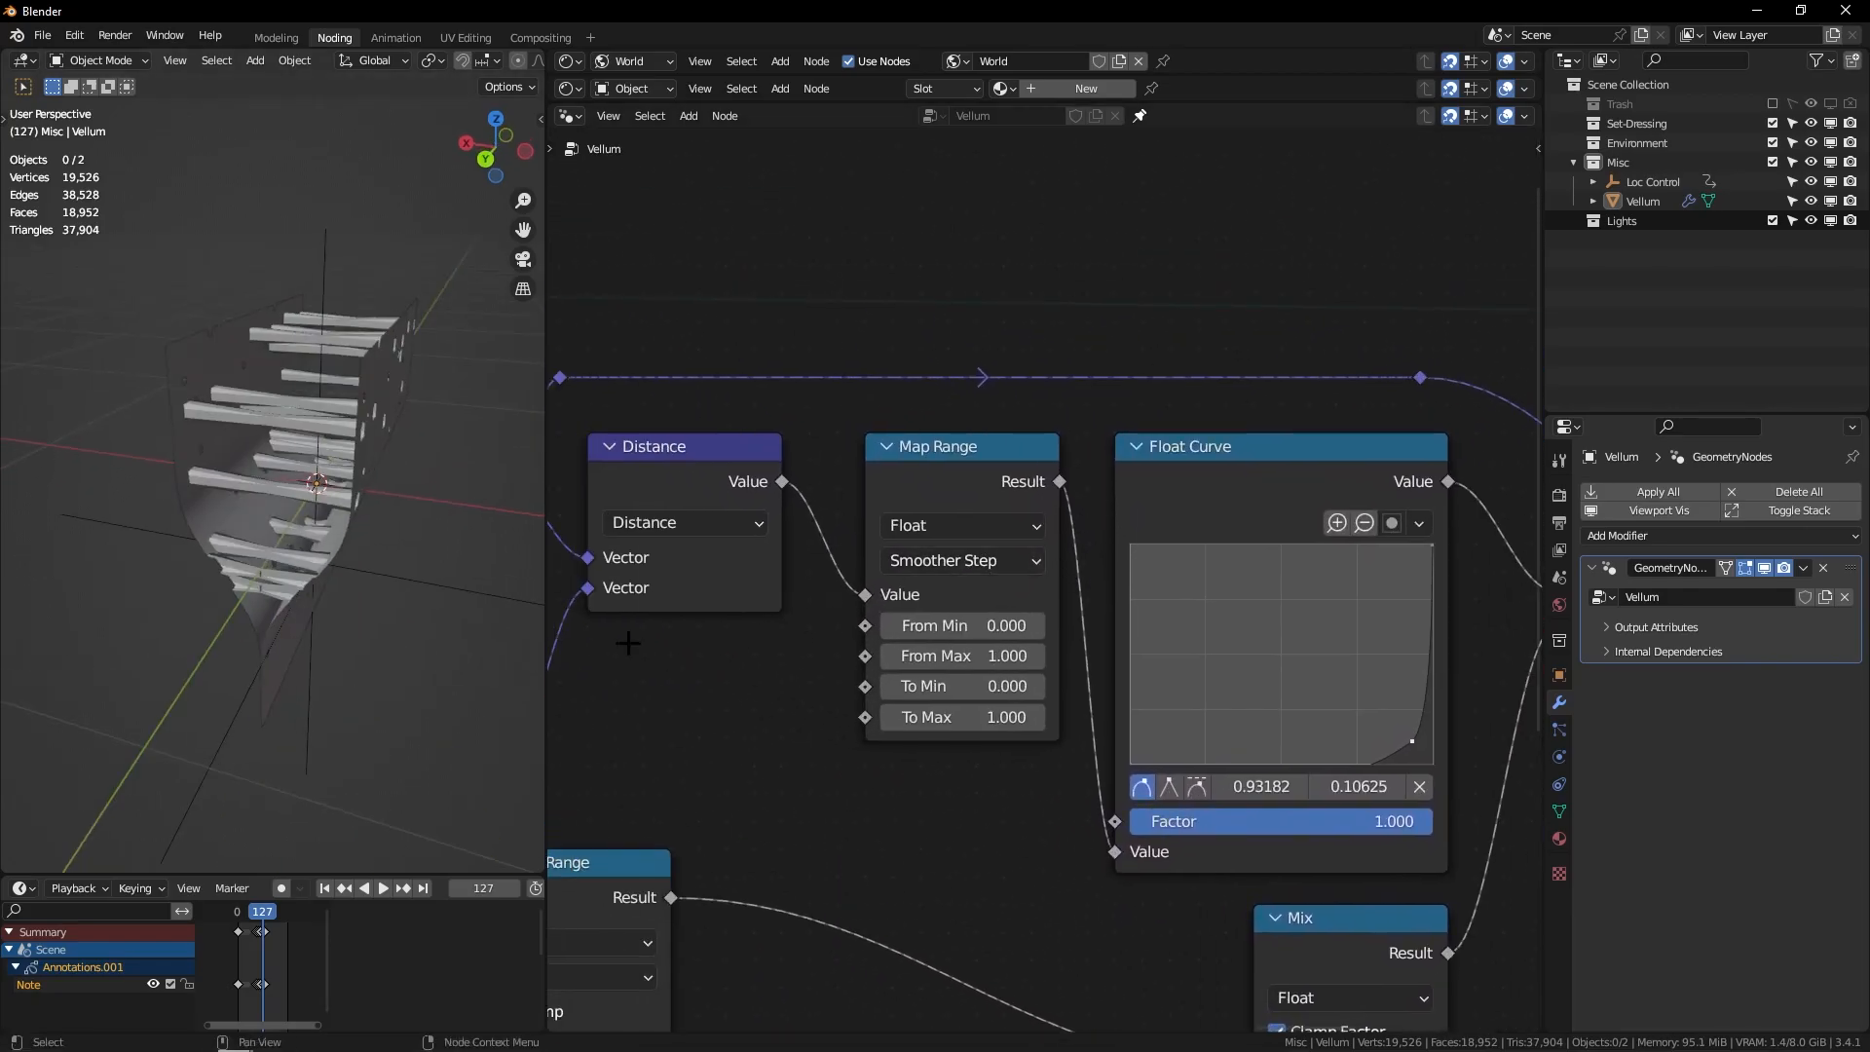
pyautogui.click(973, 651)
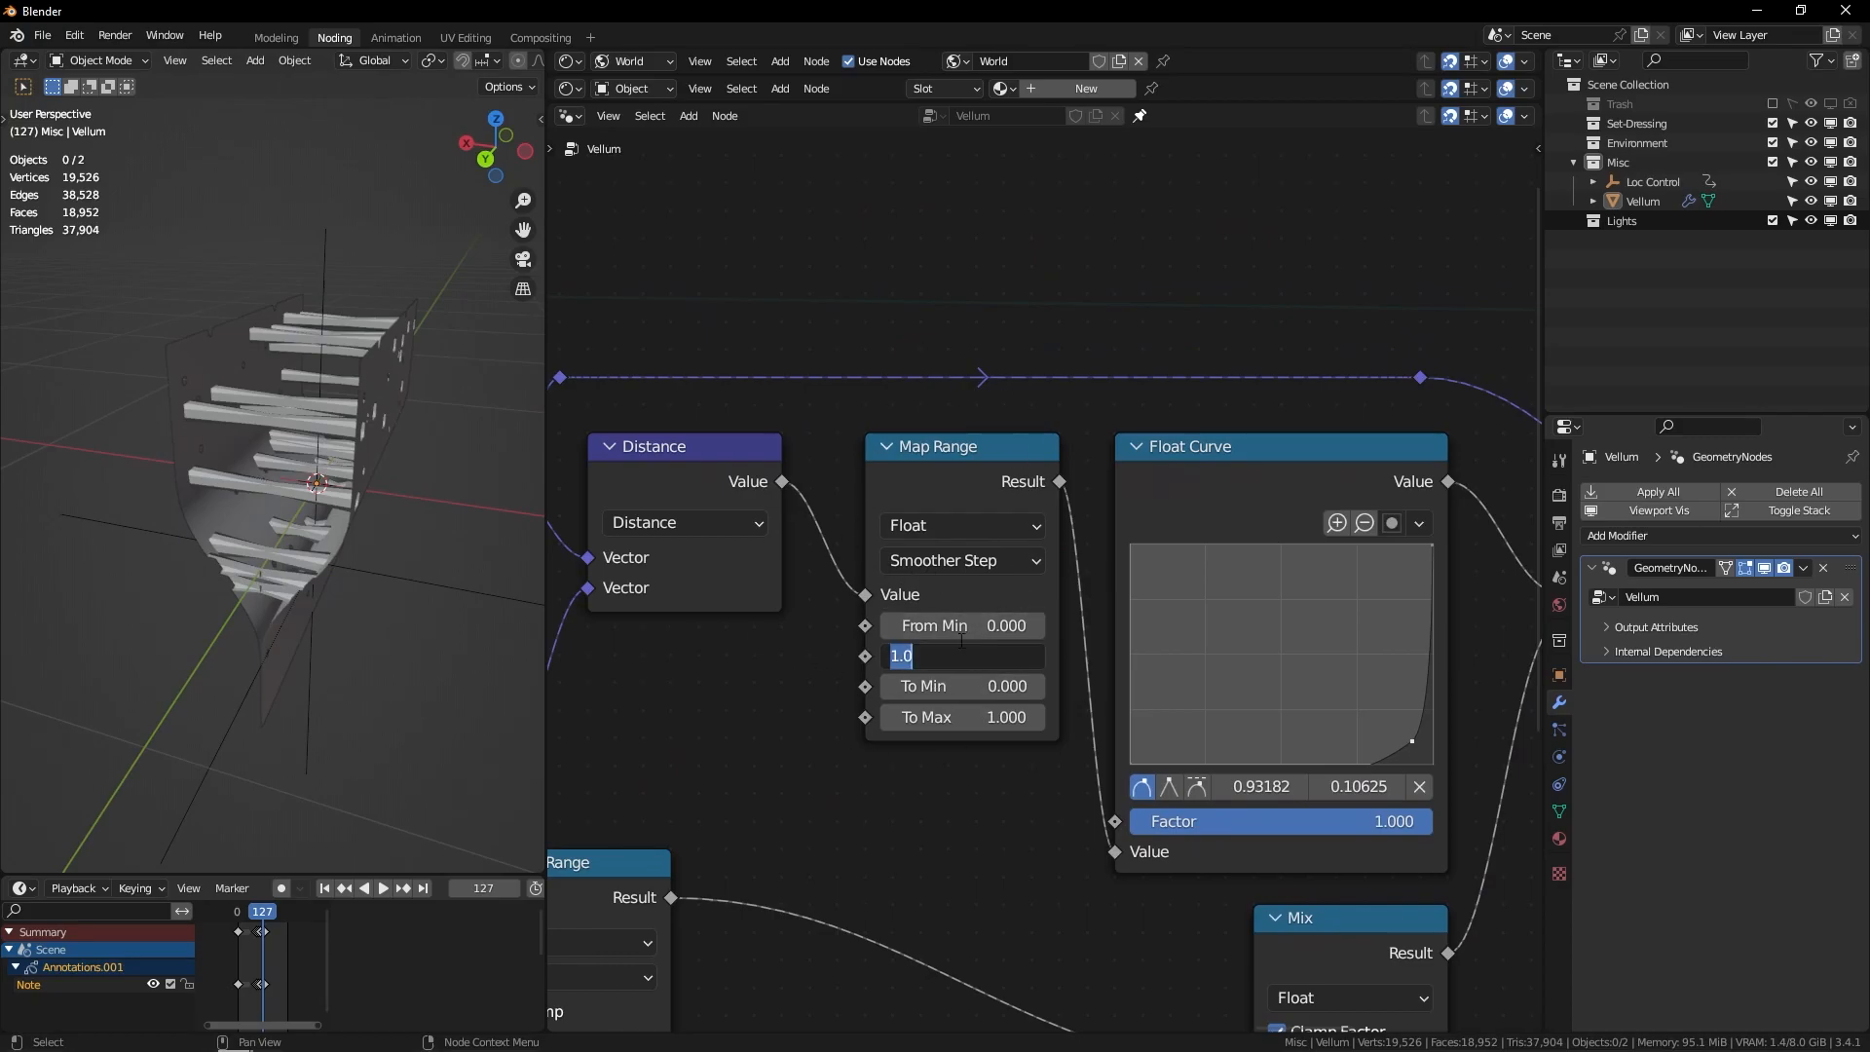
pyautogui.write('.1')
pyautogui.press('Return')
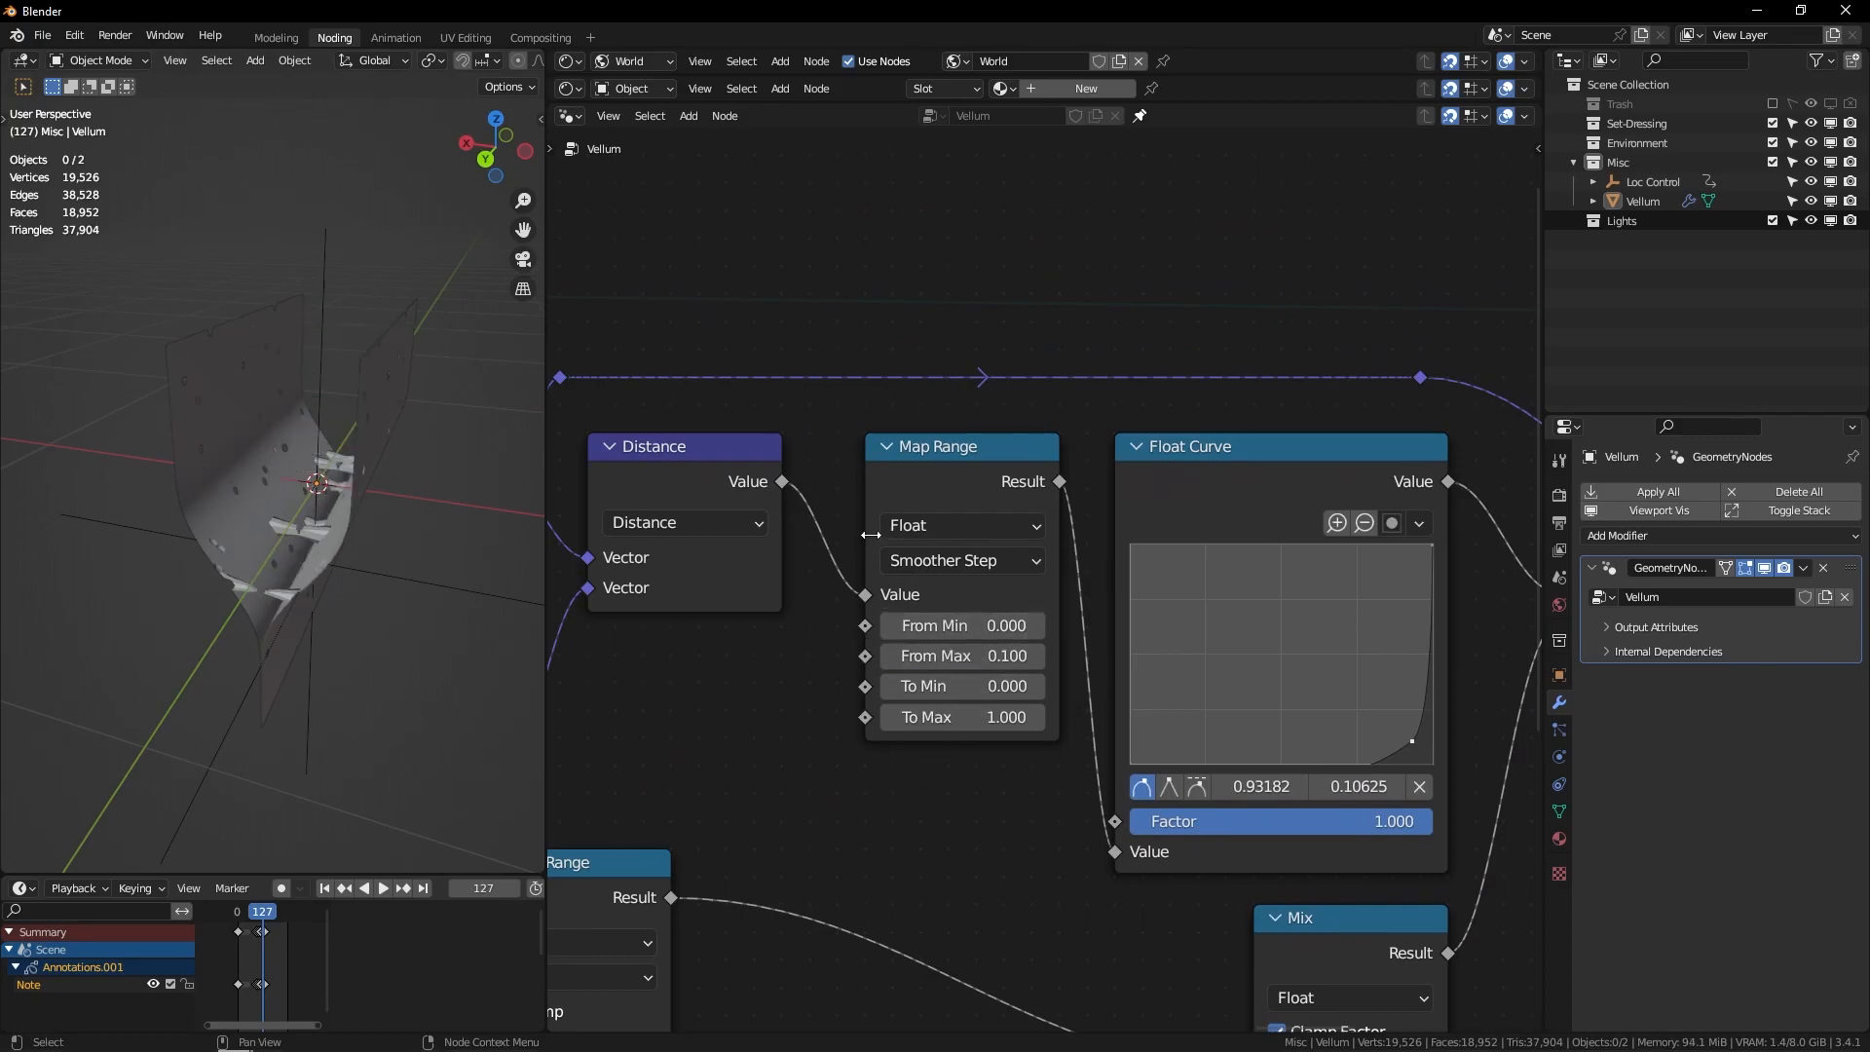
# Step: Play the animation from the first frame and examine the stretched strands between the two sheets
pyautogui.click(325, 888)
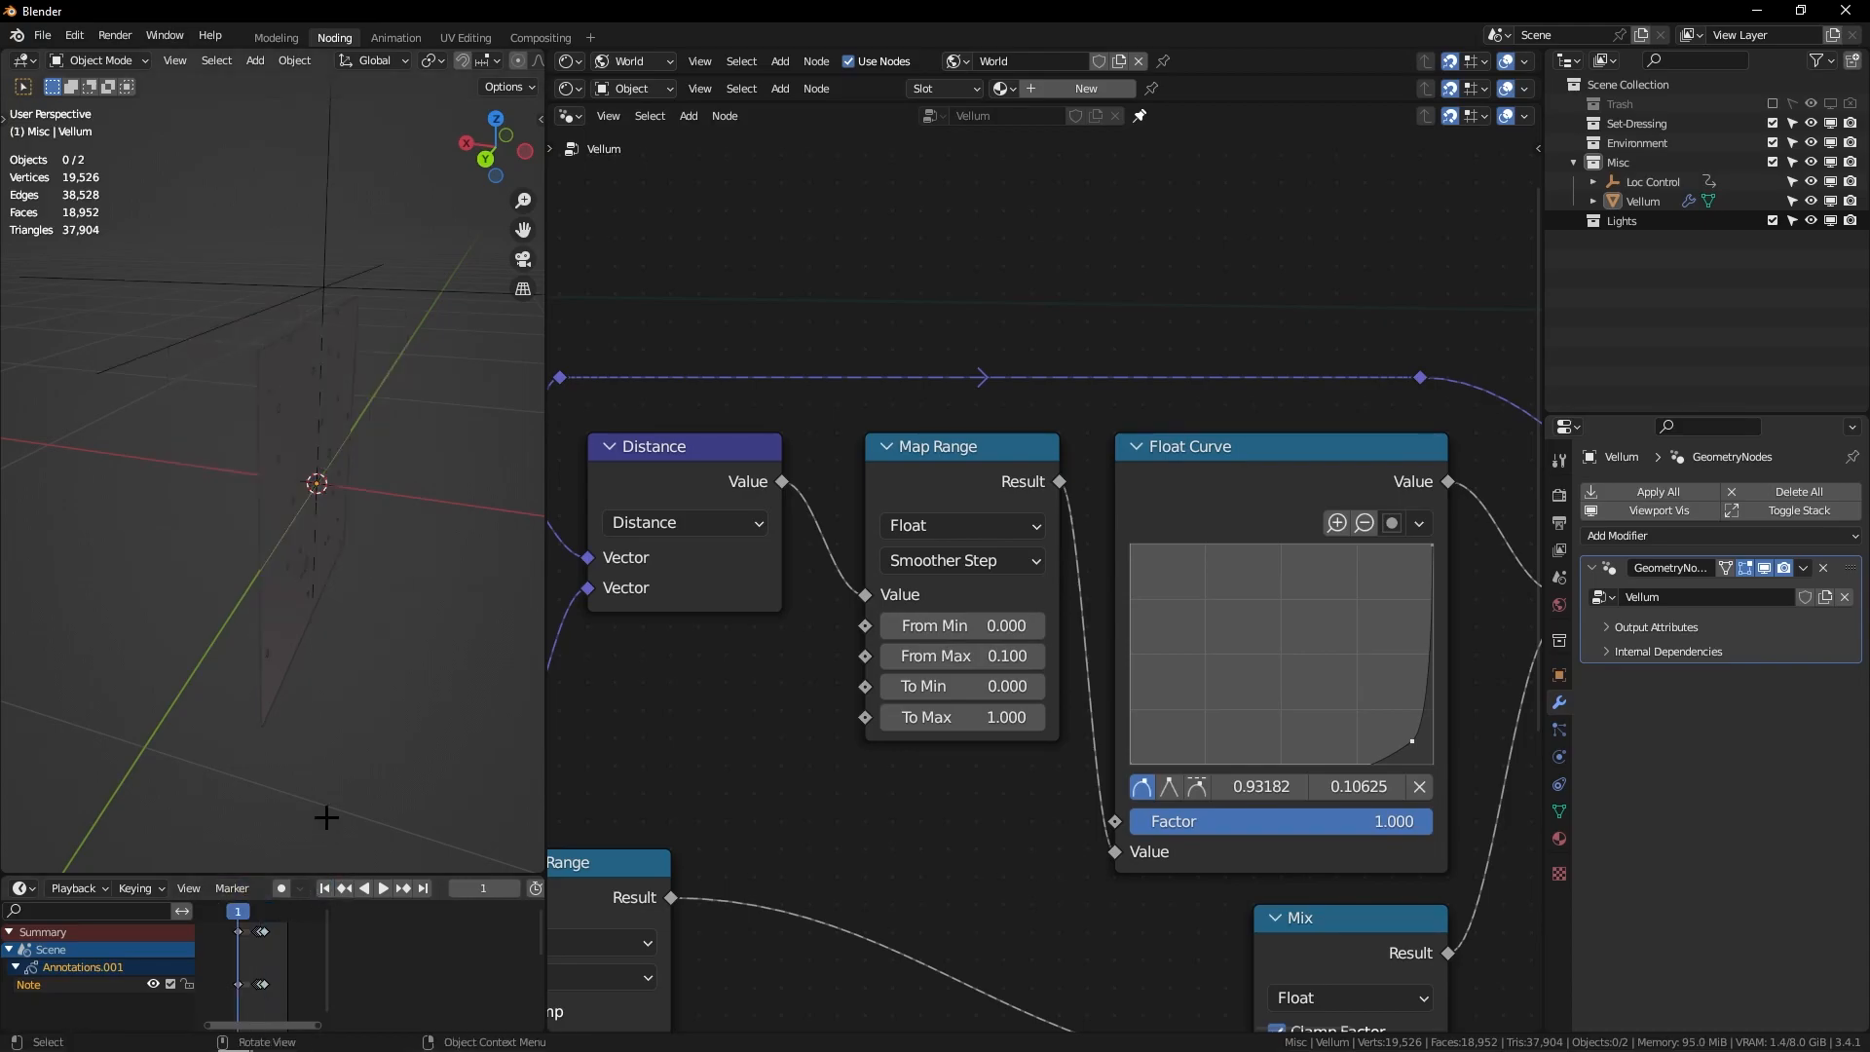
pyautogui.press('space')
pyautogui.moveTo(333, 548); pyautogui.dragTo(360, 485, button='middle')
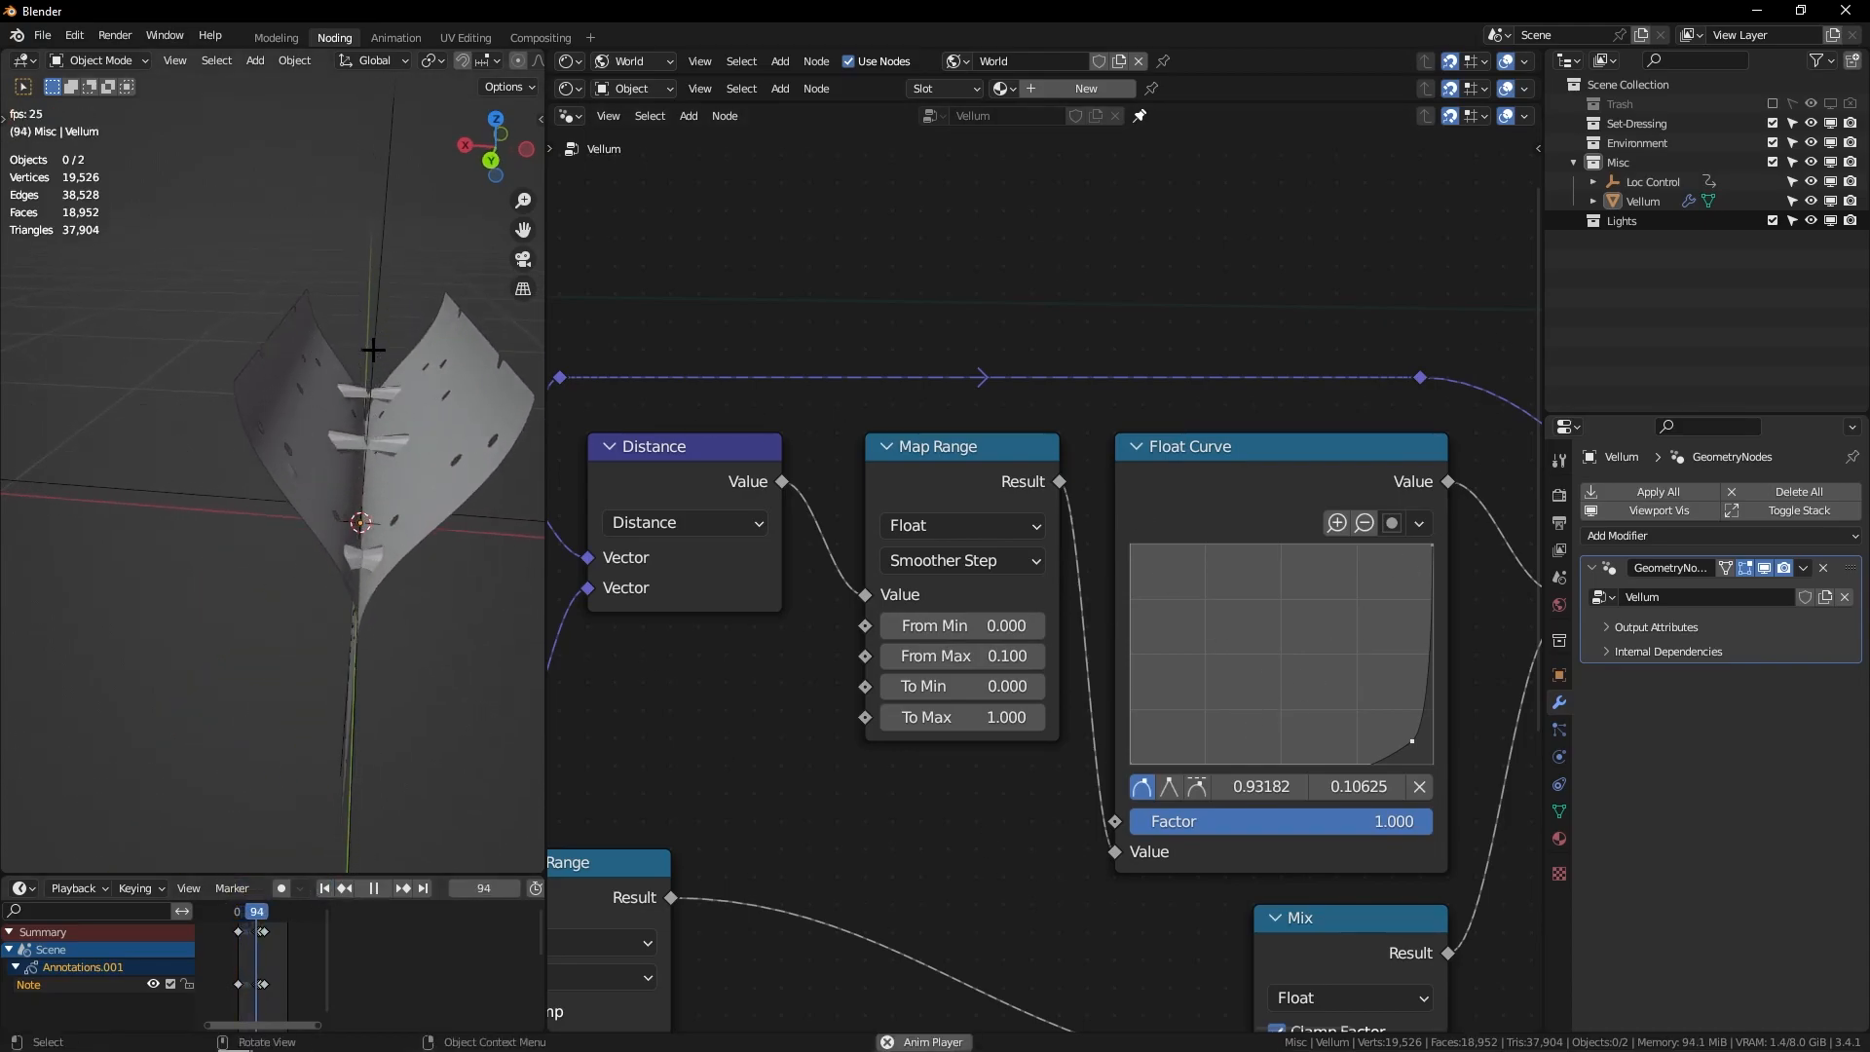
pyautogui.moveTo(382, 341); pyautogui.dragTo(434, 333, button='middle')
pyautogui.moveTo(453, 492); pyautogui.dragTo(443, 475, button='middle')
pyautogui.press('space')
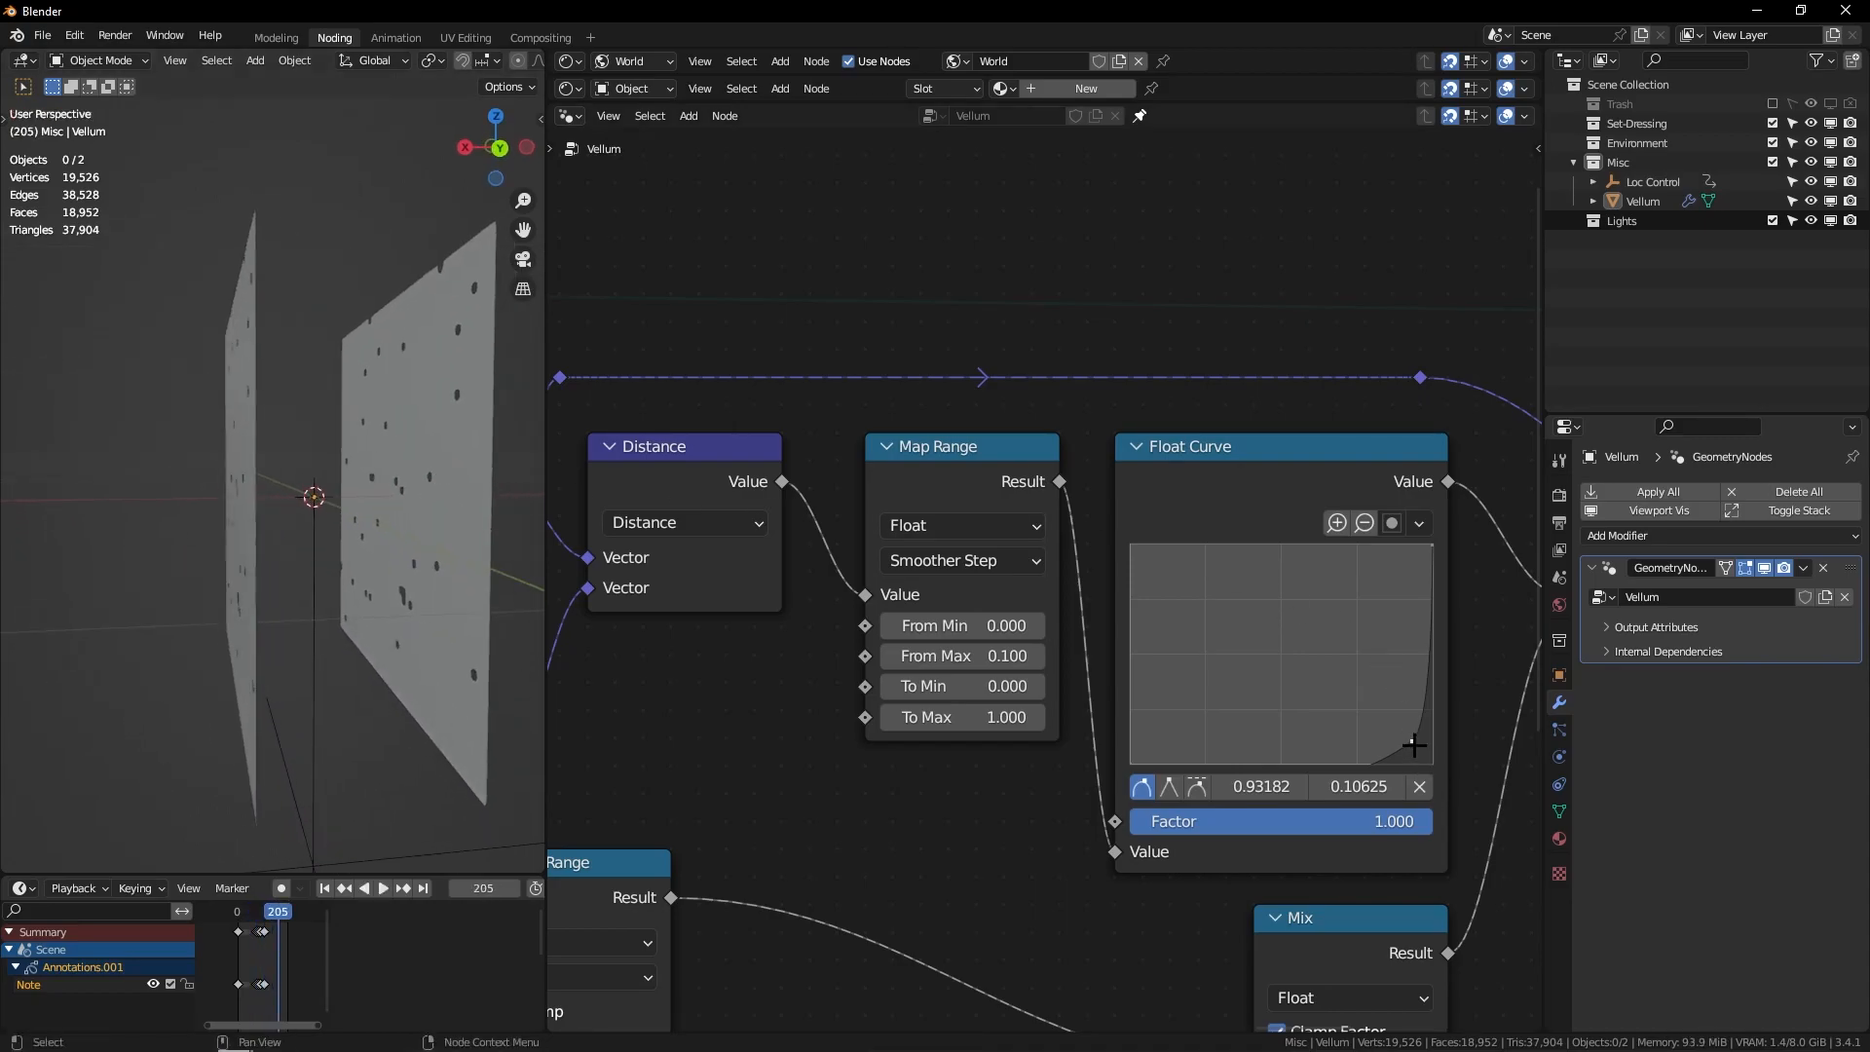
# Step: Move the Float Curve's control point to 0.98182, 0.04375 and replay the peeling part of the animation from several angles
pyautogui.press('space')
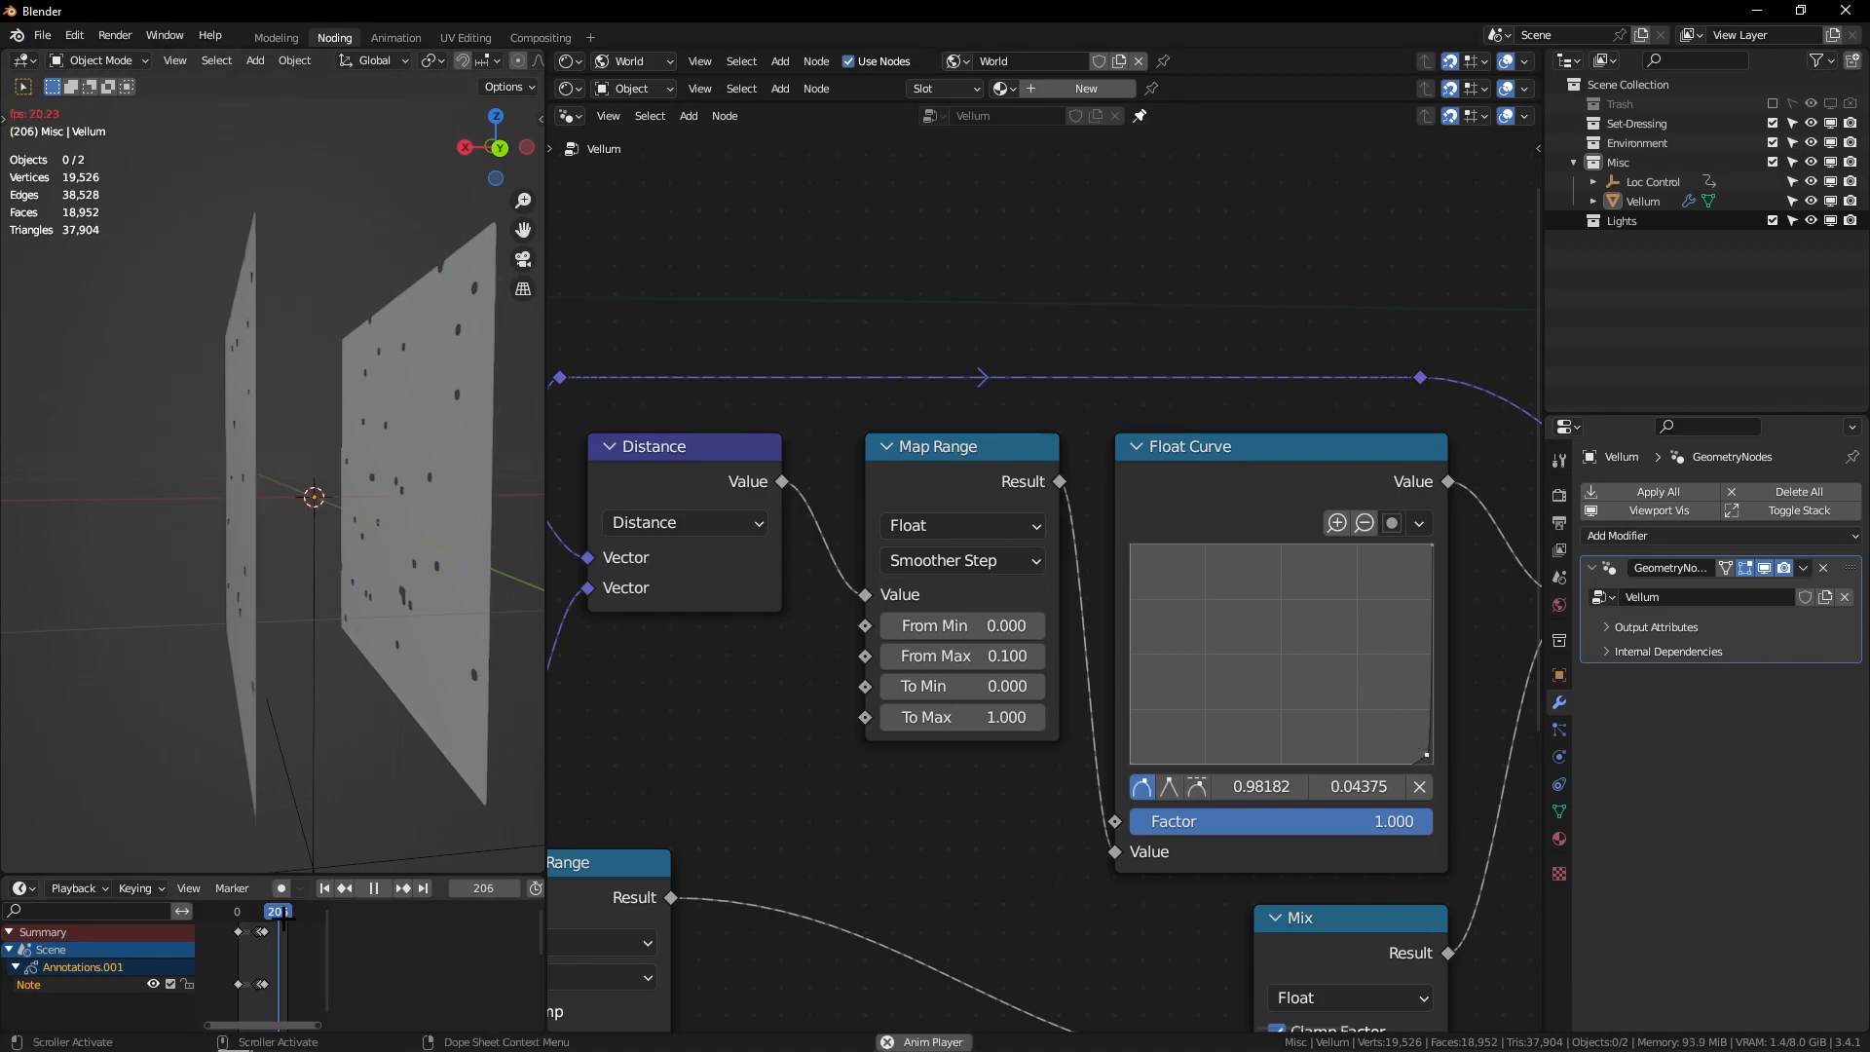
pyautogui.moveTo(269, 912); pyautogui.dragTo(248, 912)
pyautogui.moveTo(413, 448); pyautogui.dragTo(394, 485, button='middle')
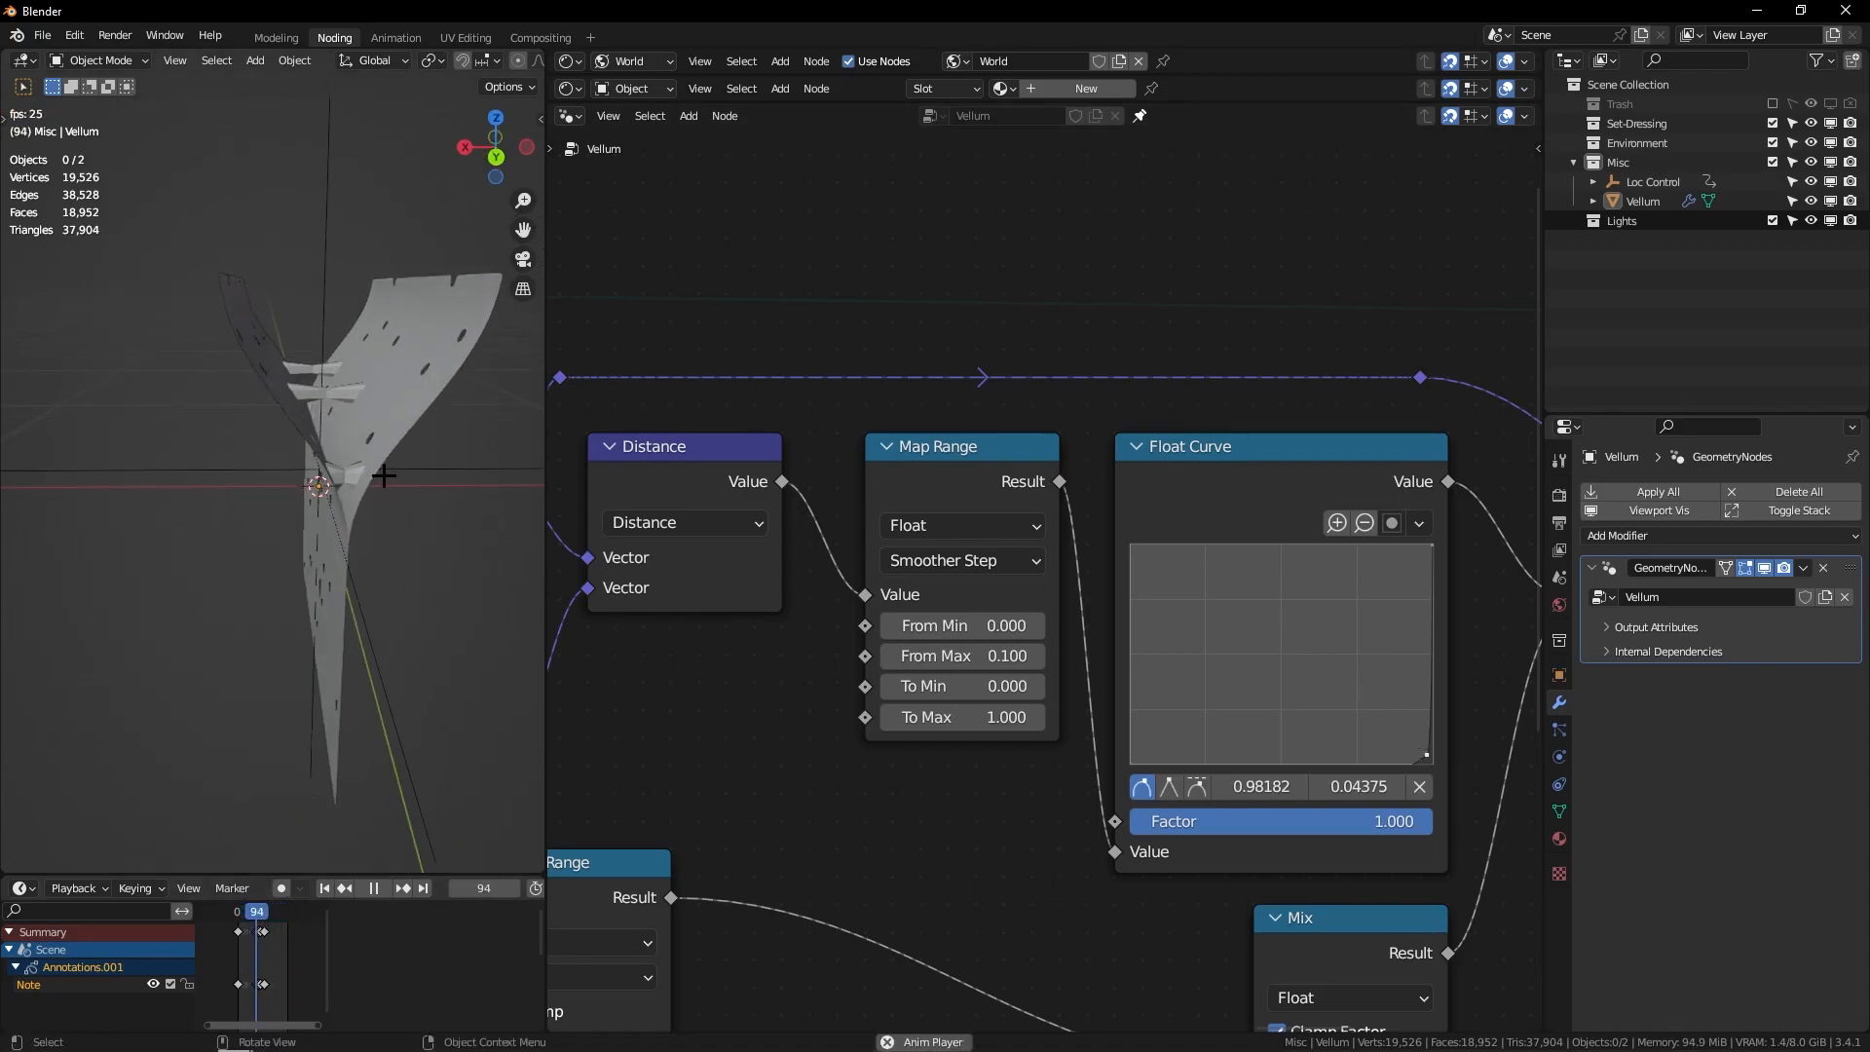
pyautogui.moveTo(389, 585); pyautogui.dragTo(426, 504, button='middle')
pyautogui.keyDown('shift'); pyautogui.moveTo(391, 626); pyautogui.dragTo(437, 498, button='middle'); pyautogui.keyUp('shift')
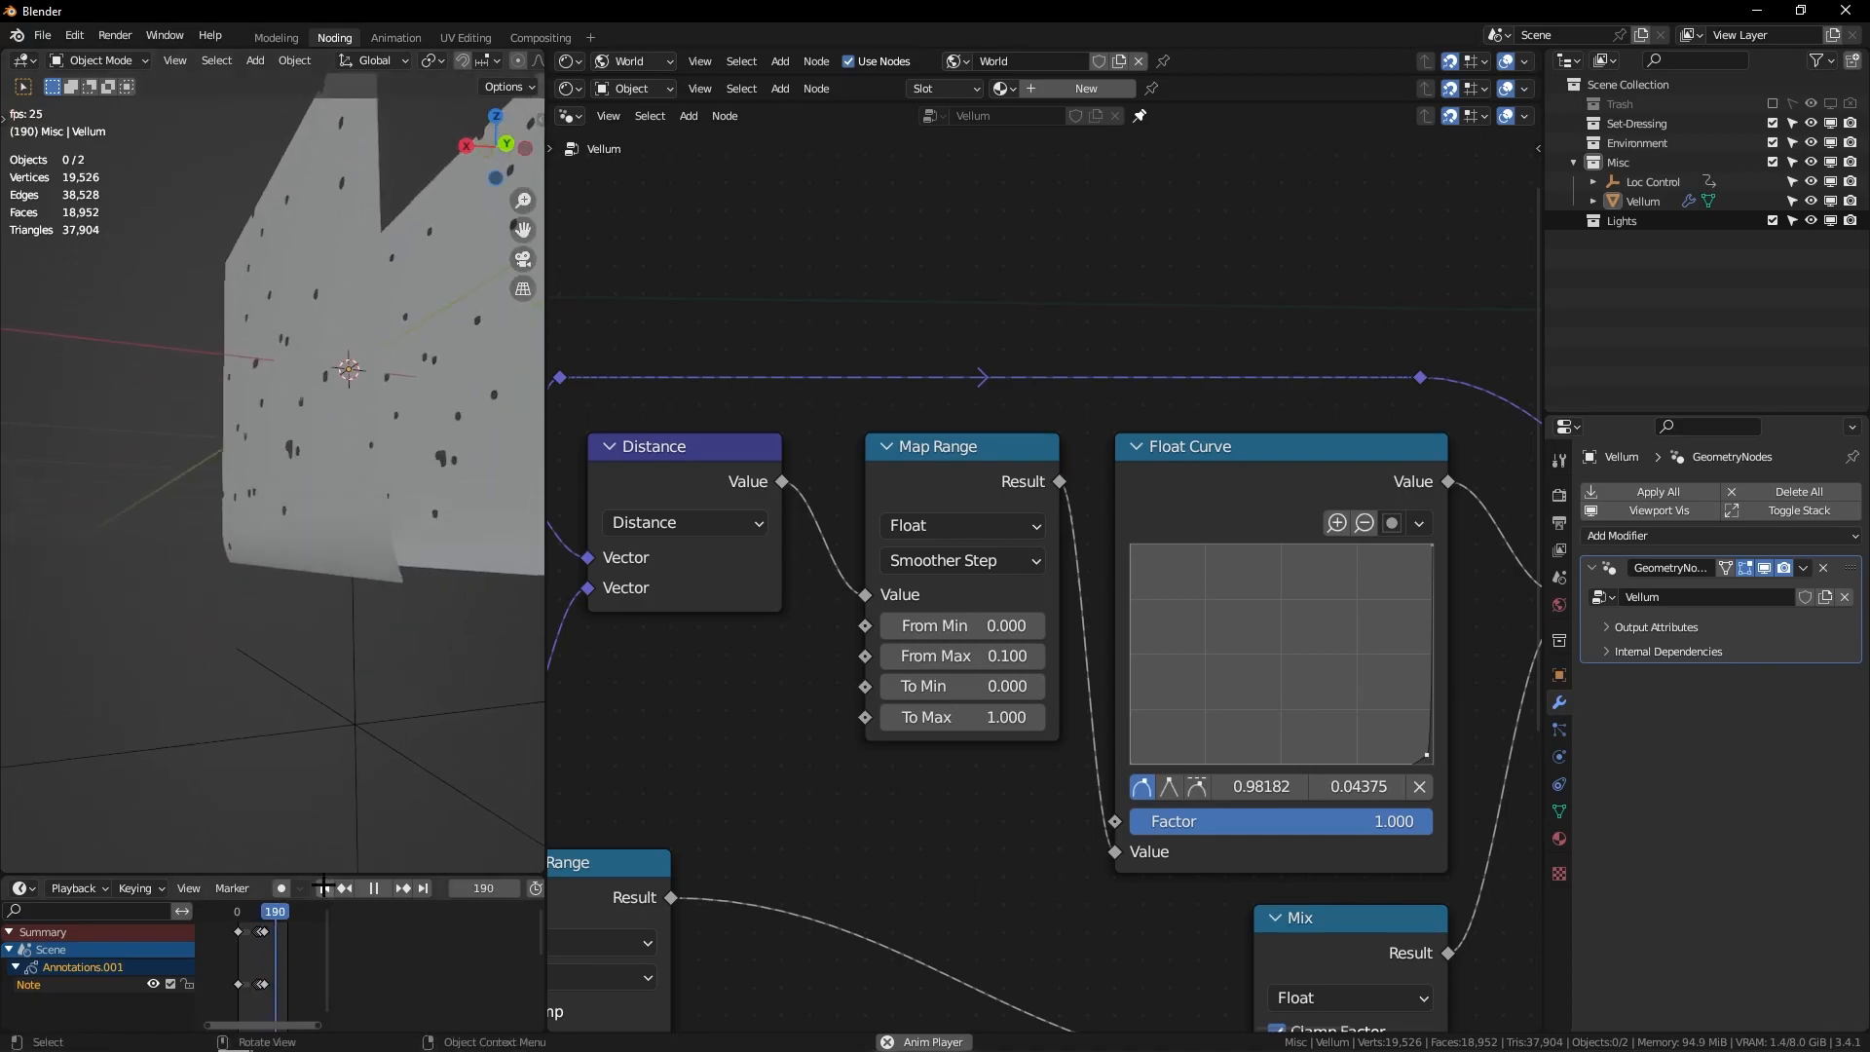
pyautogui.click(248, 912)
pyautogui.keyDown('shift'); pyautogui.moveTo(405, 434); pyautogui.dragTo(424, 506, button='middle'); pyautogui.keyUp('shift')
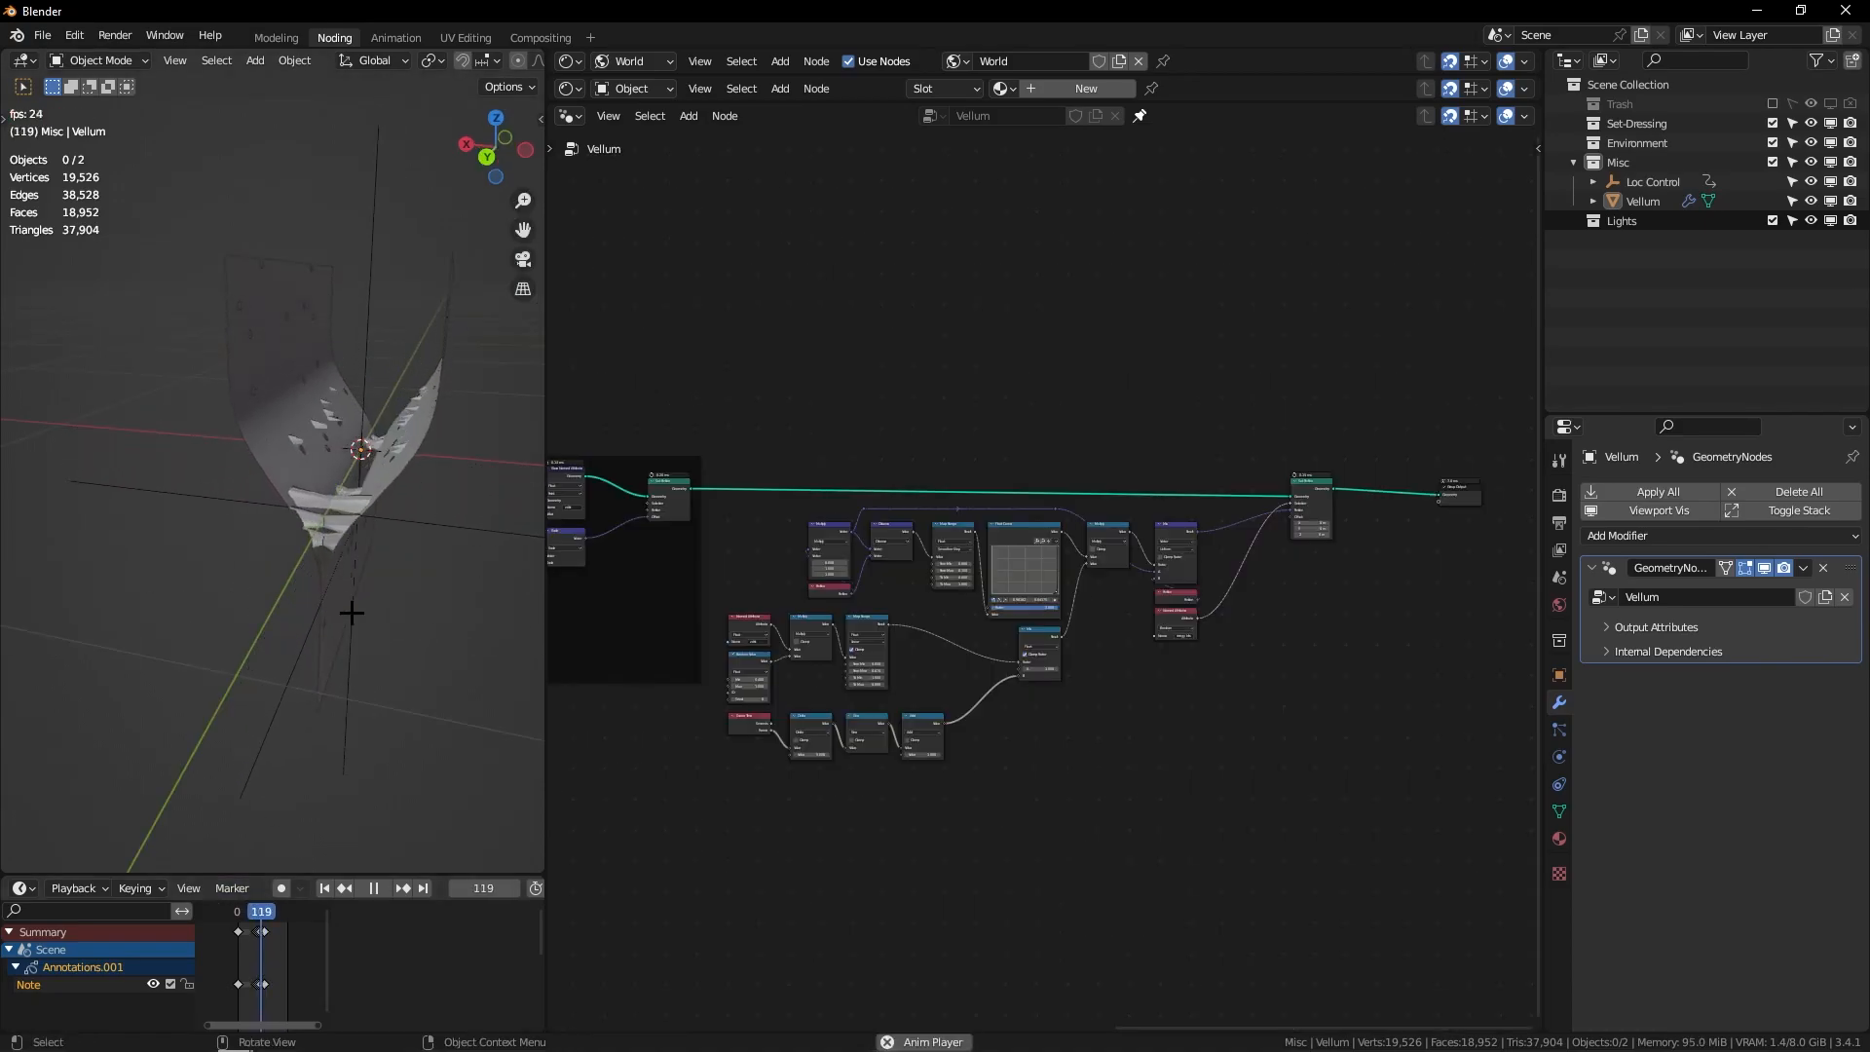
pyautogui.moveTo(352, 612); pyautogui.dragTo(459, 614, button='middle')
pyautogui.click(258, 907)
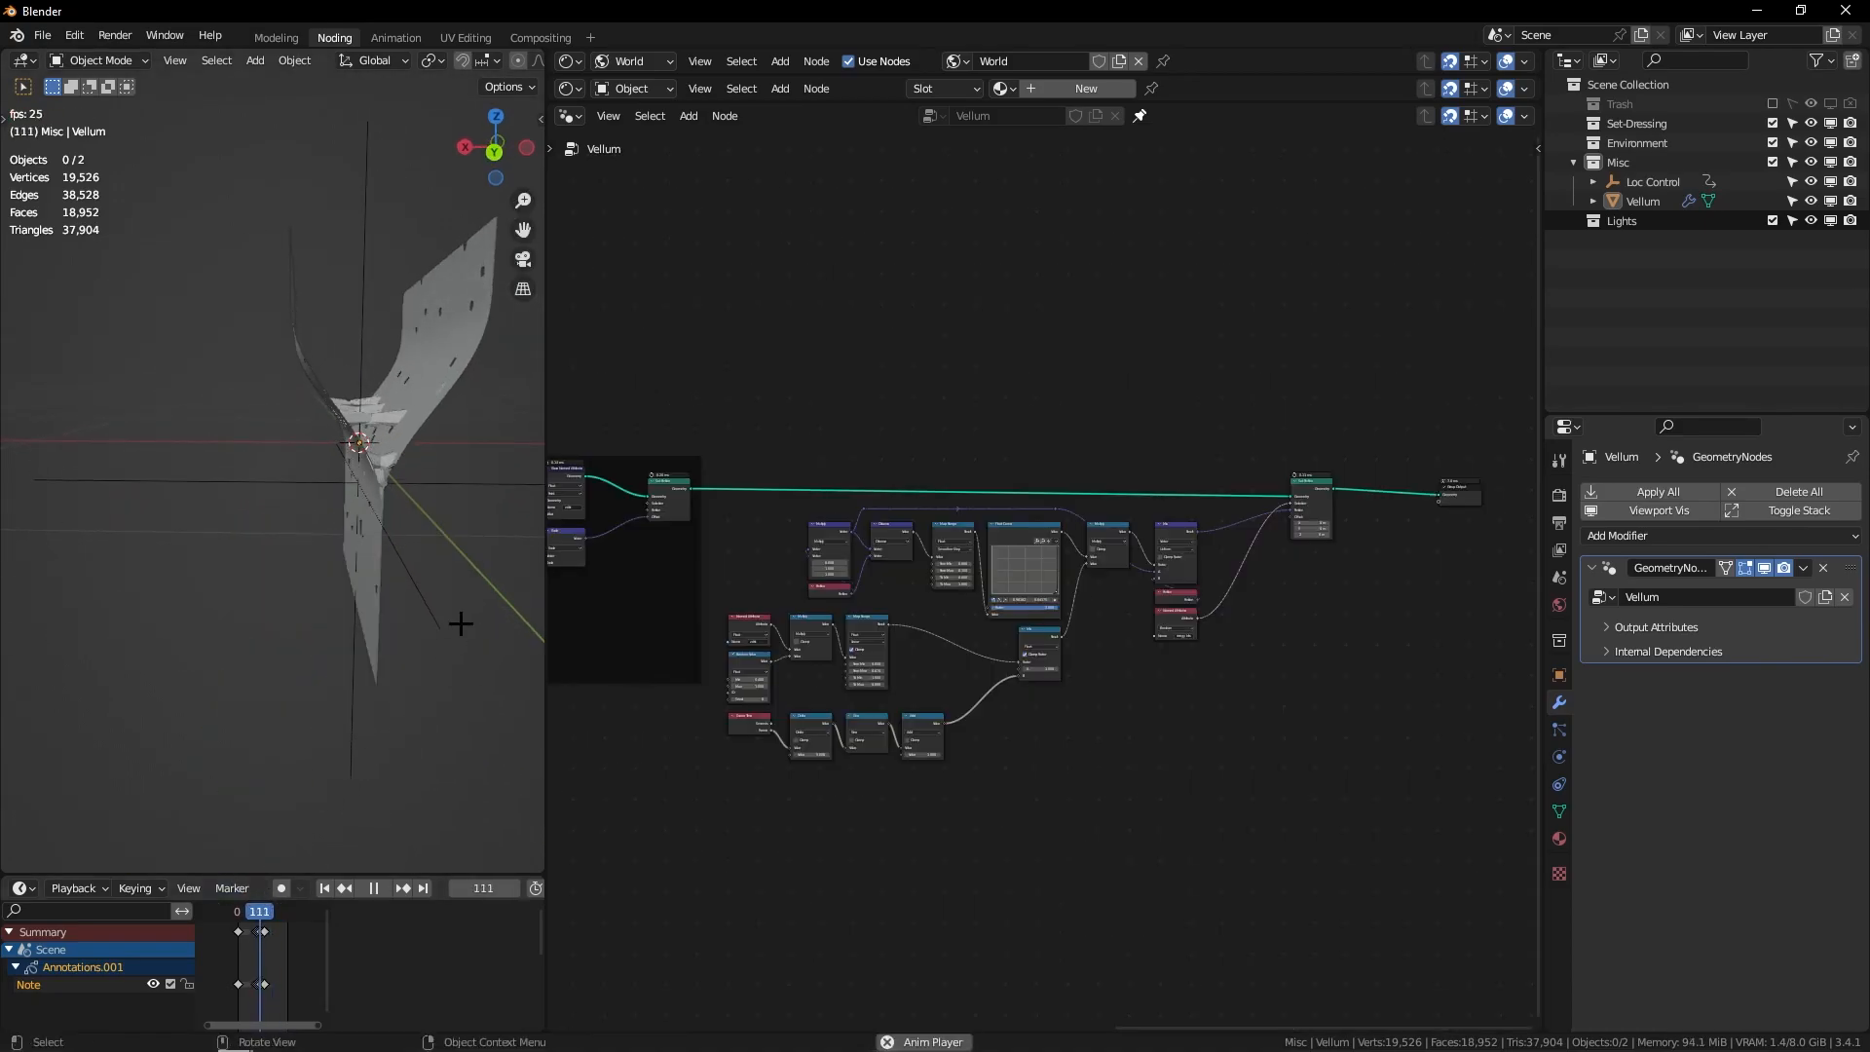
pyautogui.press('space')
# Step: Insert a Merge by Distance node between the final Set Position node and the Group Output
pyautogui.moveTo(1198, 488); pyautogui.dragTo(968, 507, button='middle')
pyautogui.scroll(2, 1003, 525)
pyautogui.moveTo(1285, 435); pyautogui.dragTo(1182, 479, button='middle')
pyautogui.scroll(2, 1094, 488)
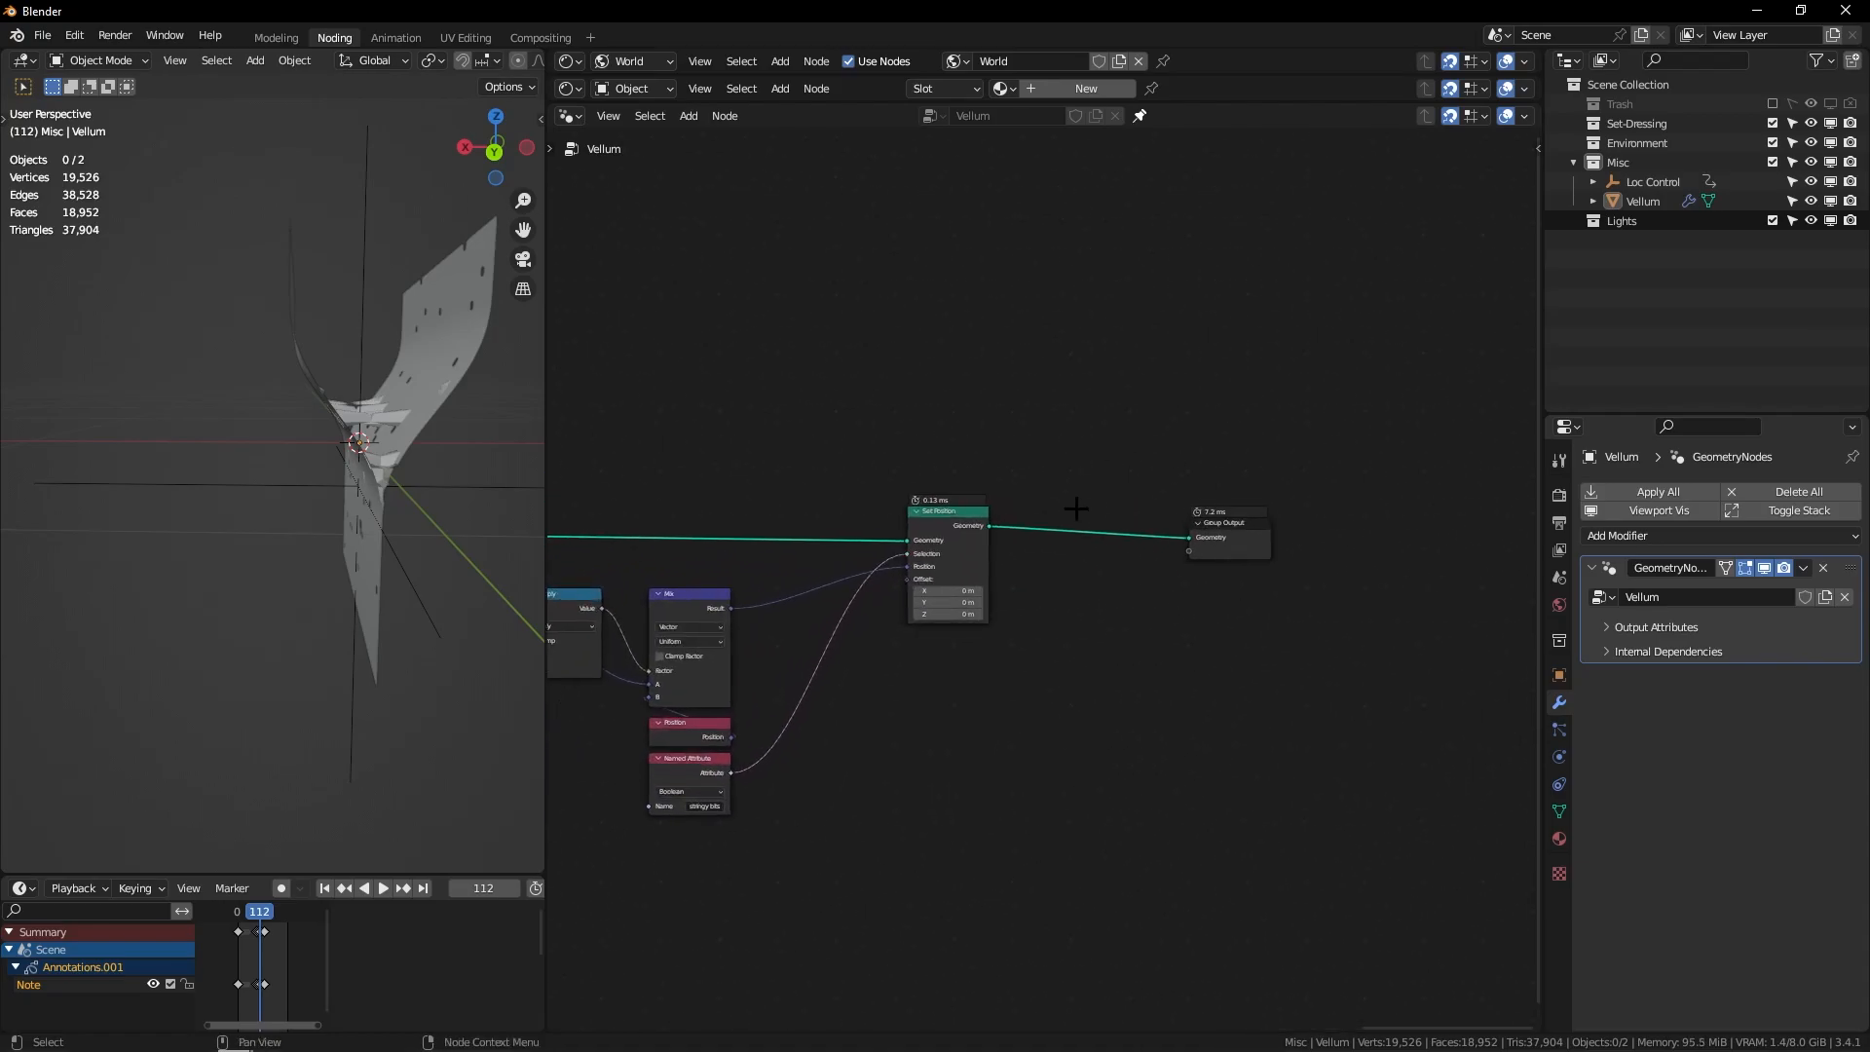
pyautogui.hotkey('shift', 'a')
pyautogui.write('merge')
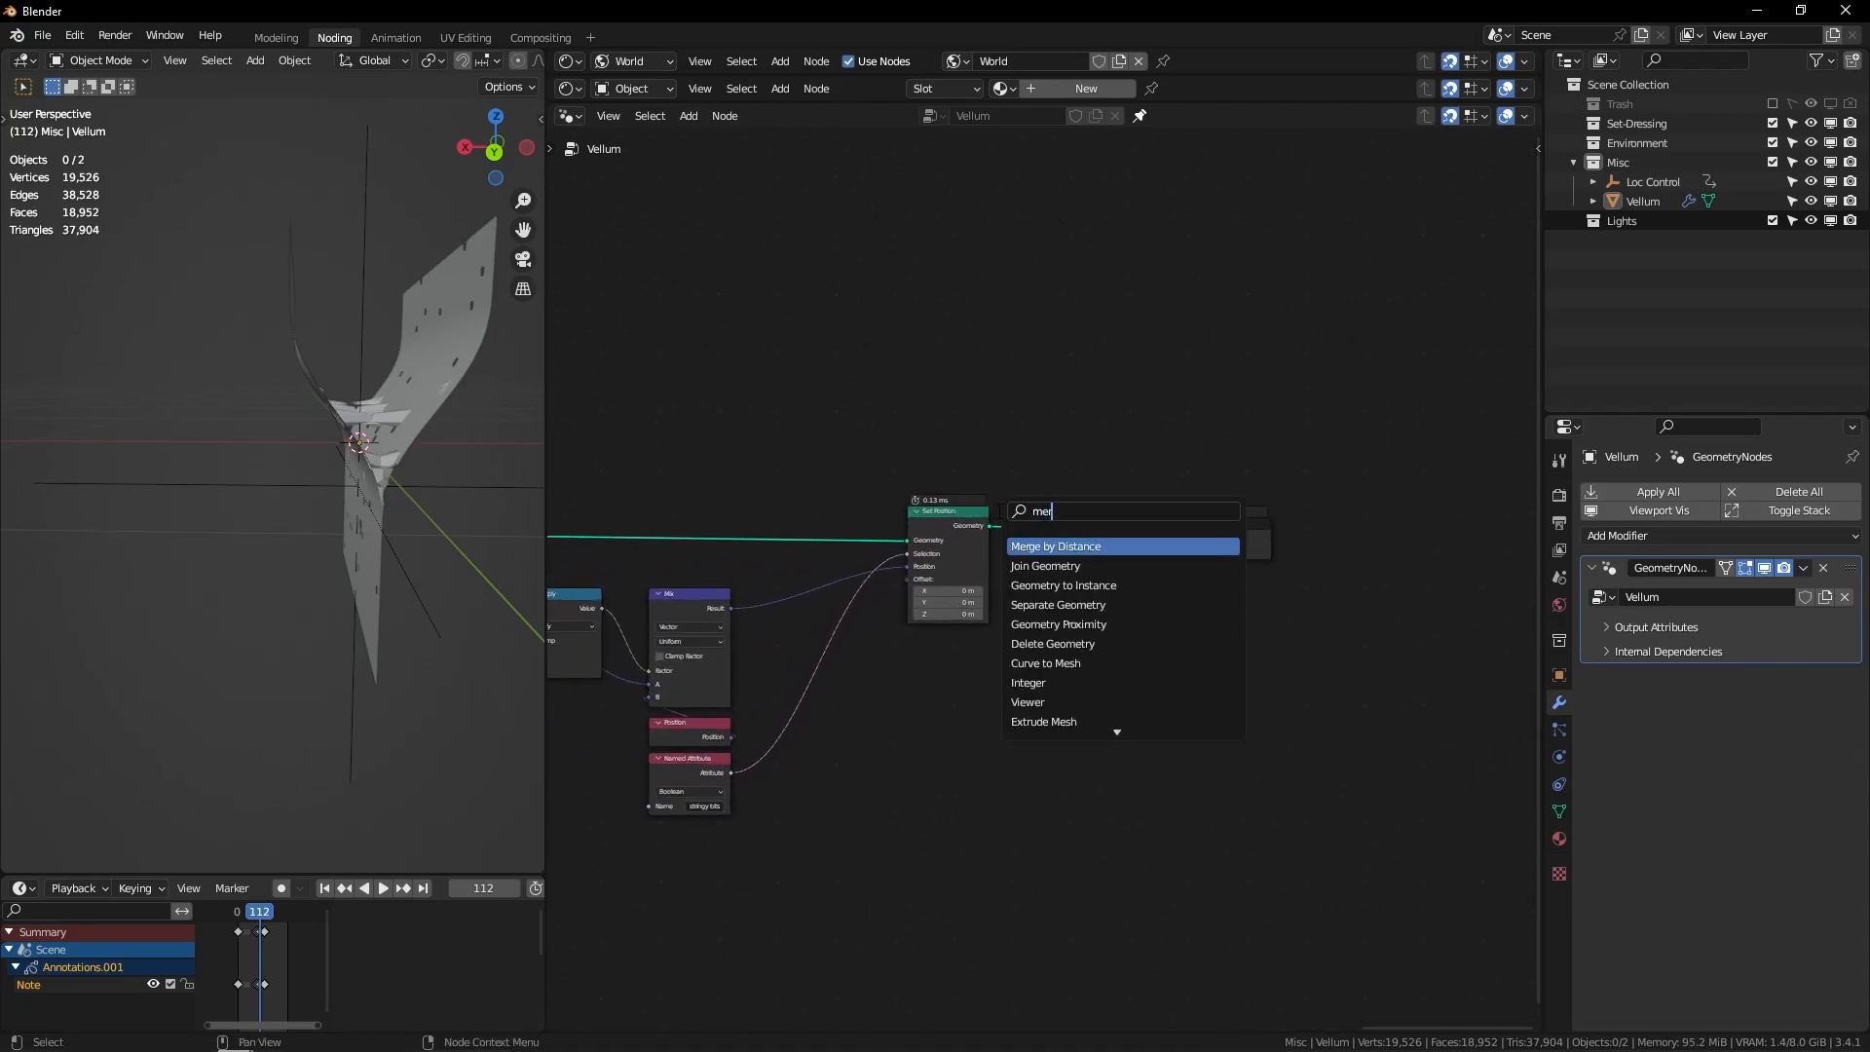
pyautogui.press('Return')
pyautogui.click(1027, 516)
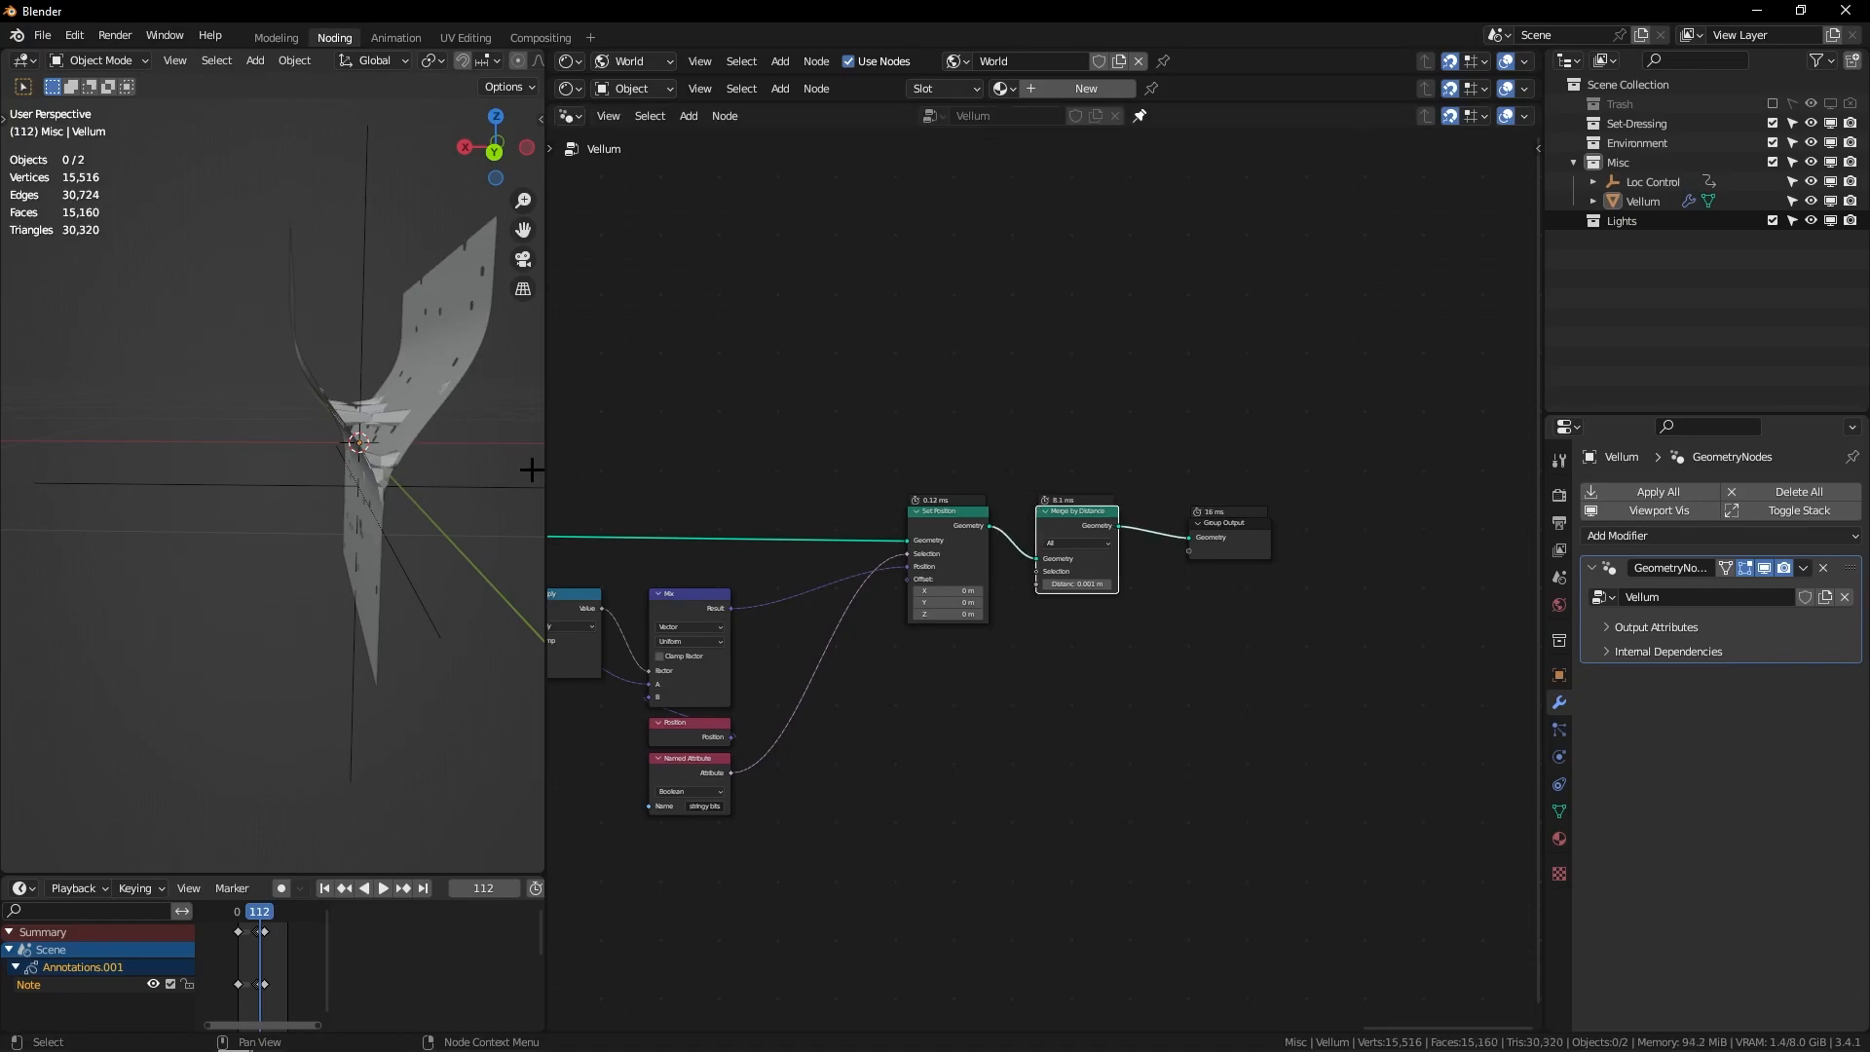
# Step: Replay the animation from frame 89 and examine the merged strands between the sheets from several angles, including the back view
pyautogui.keyDown('shift'); pyautogui.moveTo(289, 481); pyautogui.dragTo(321, 510, button='middle'); pyautogui.keyUp('shift')
pyautogui.scroll(3, 339, 465)
pyautogui.click(256, 912)
pyautogui.keyDown('shift'); pyautogui.moveTo(356, 404); pyautogui.dragTo(298, 425, button='middle'); pyautogui.keyUp('shift')
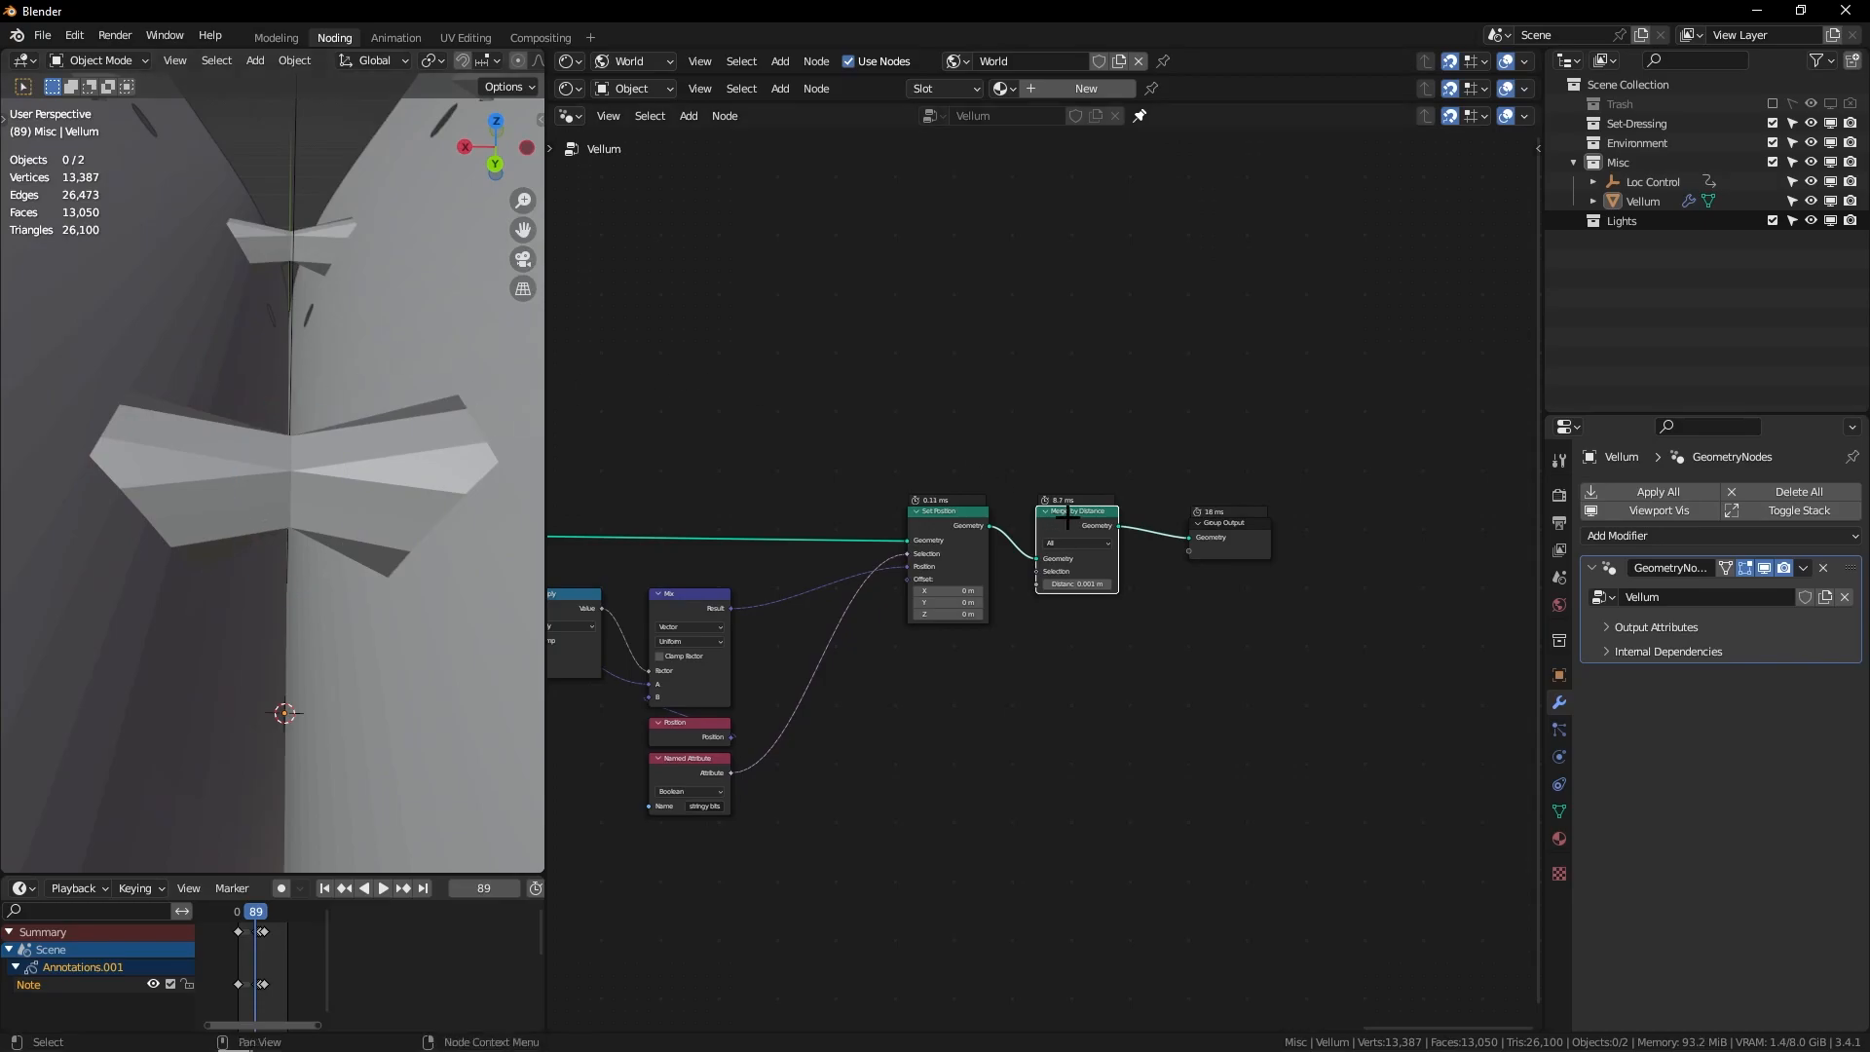
pyautogui.press('space')
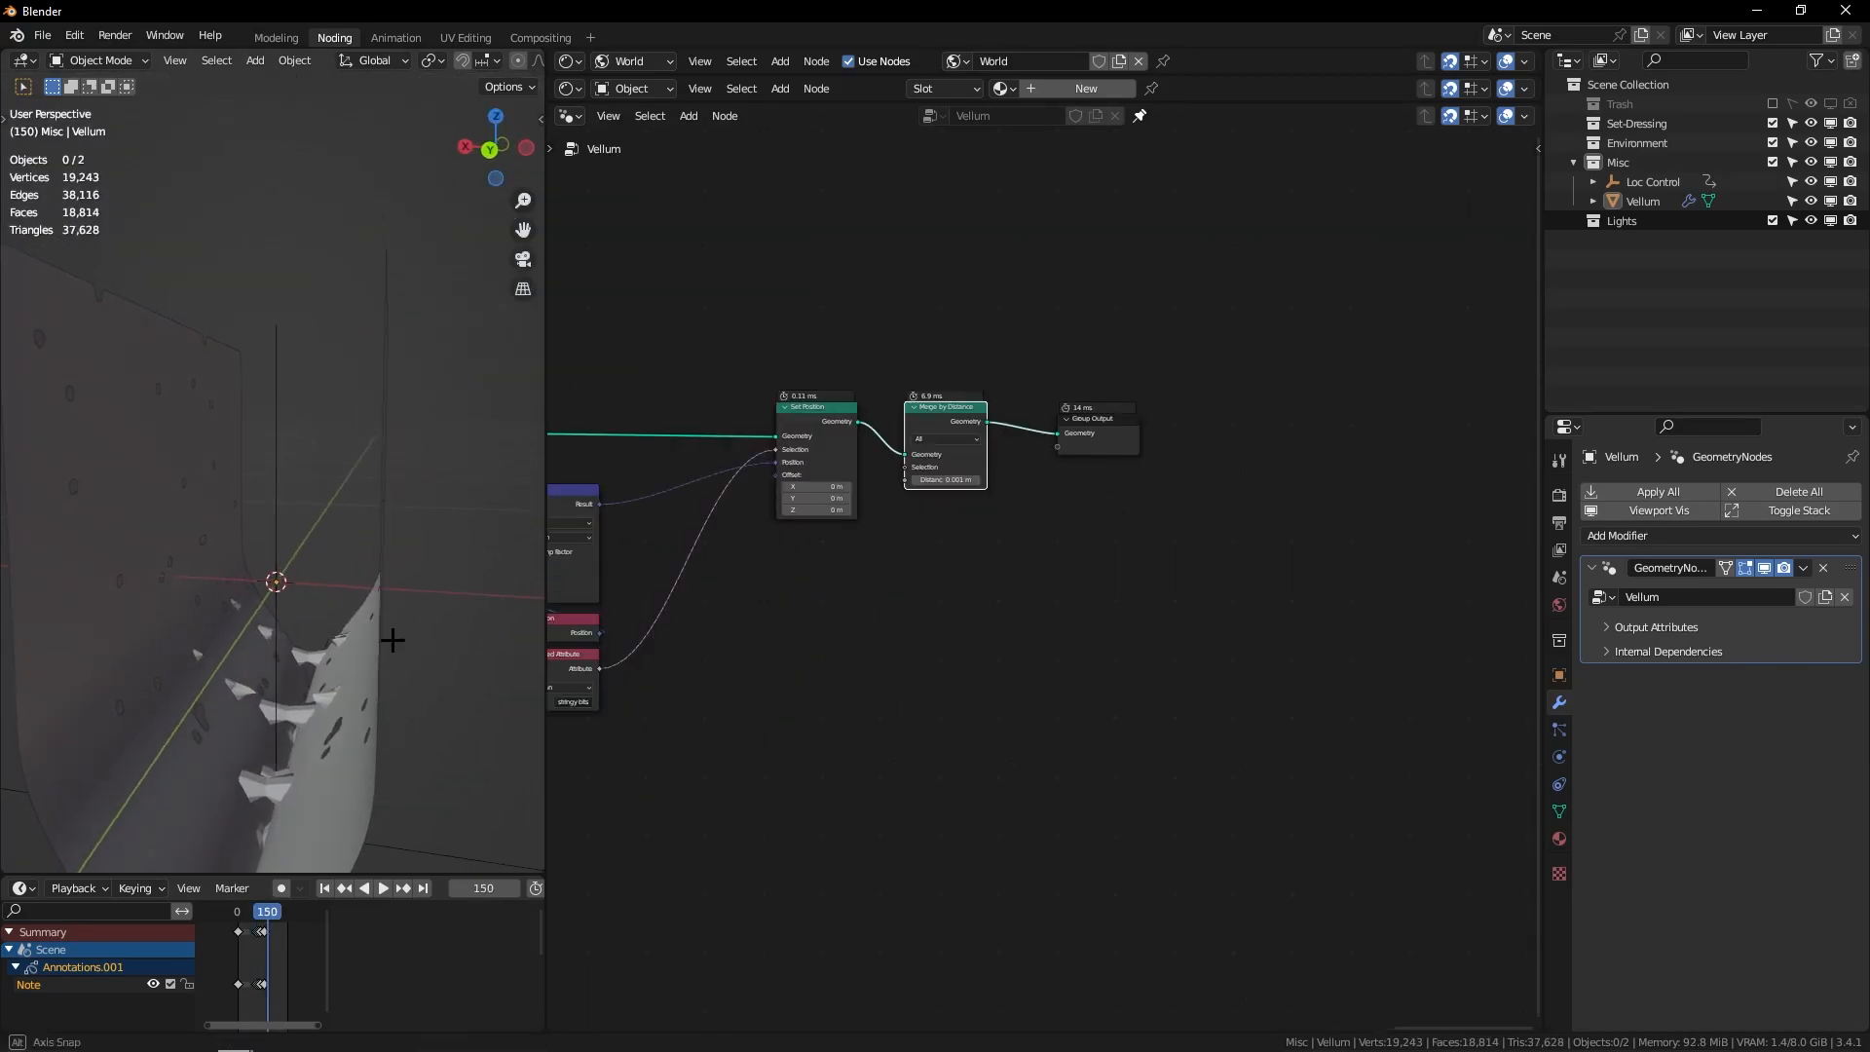
pyautogui.moveTo(393, 639); pyautogui.dragTo(418, 623, button='middle')
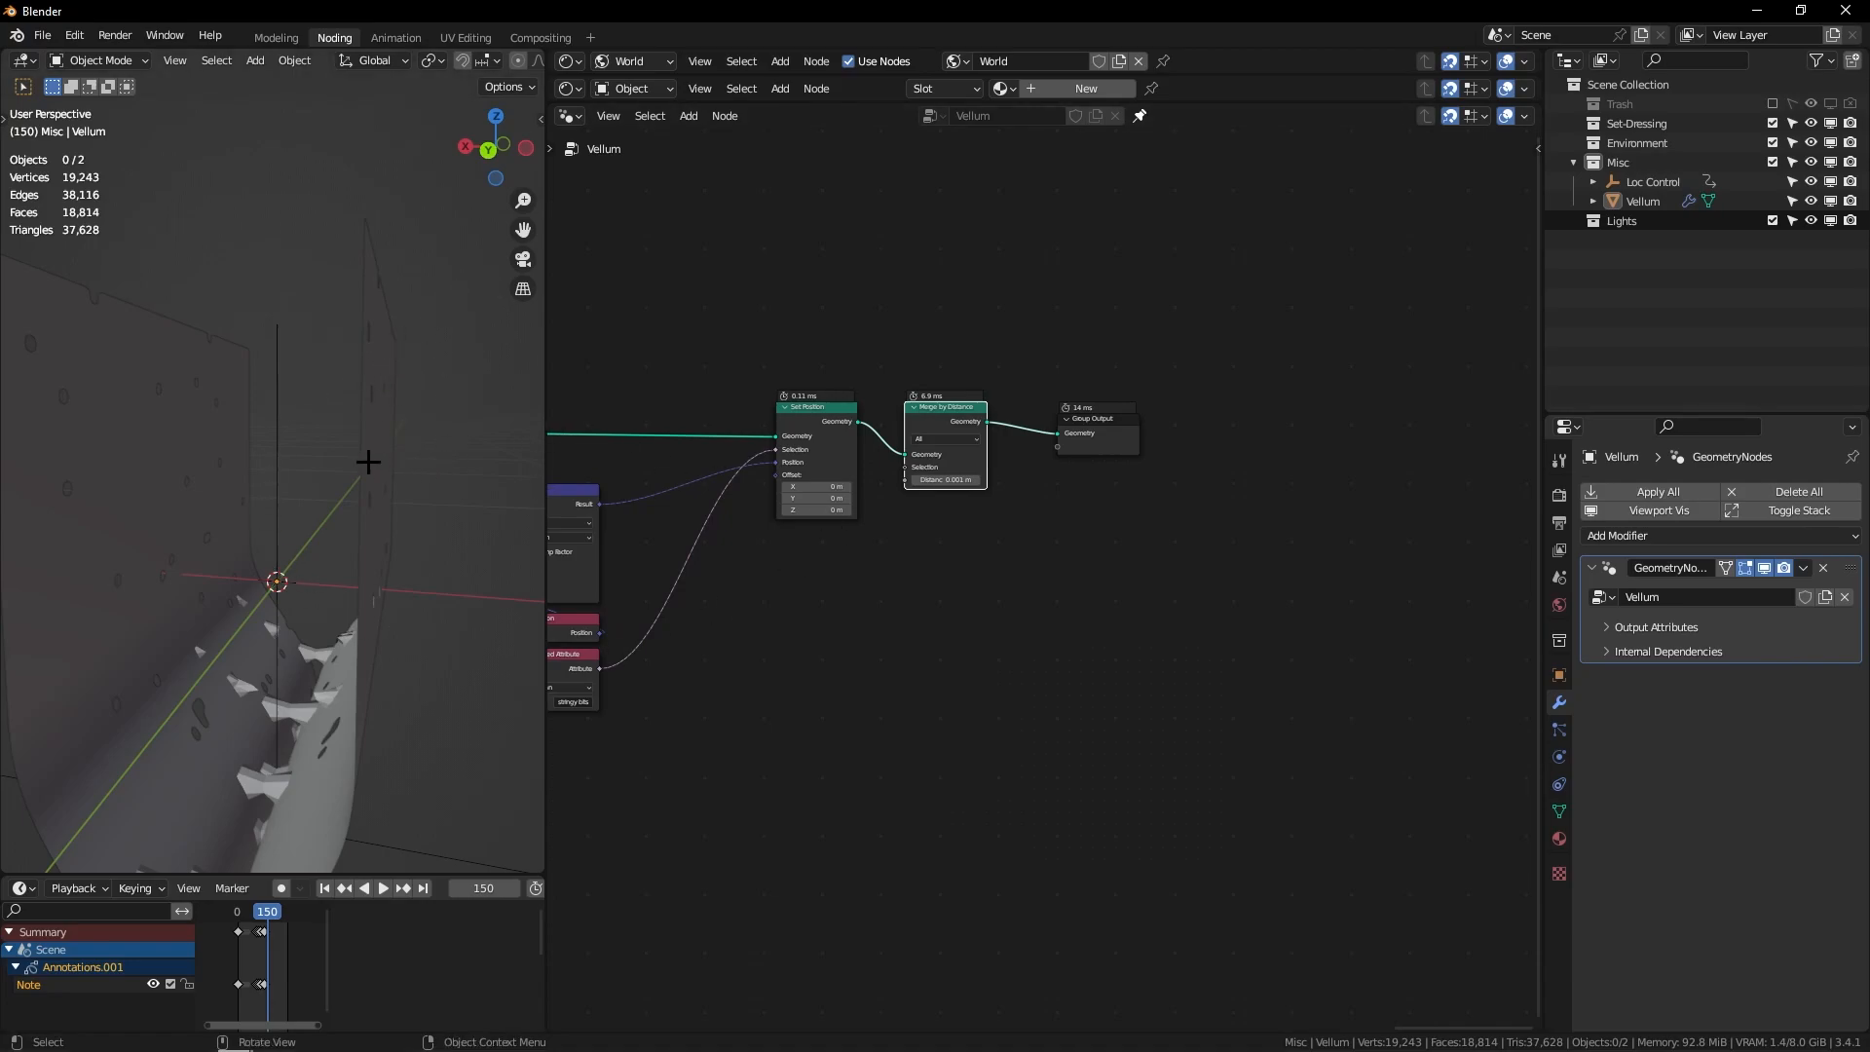
pyautogui.moveTo(416, 405); pyautogui.dragTo(264, 499, button='middle')
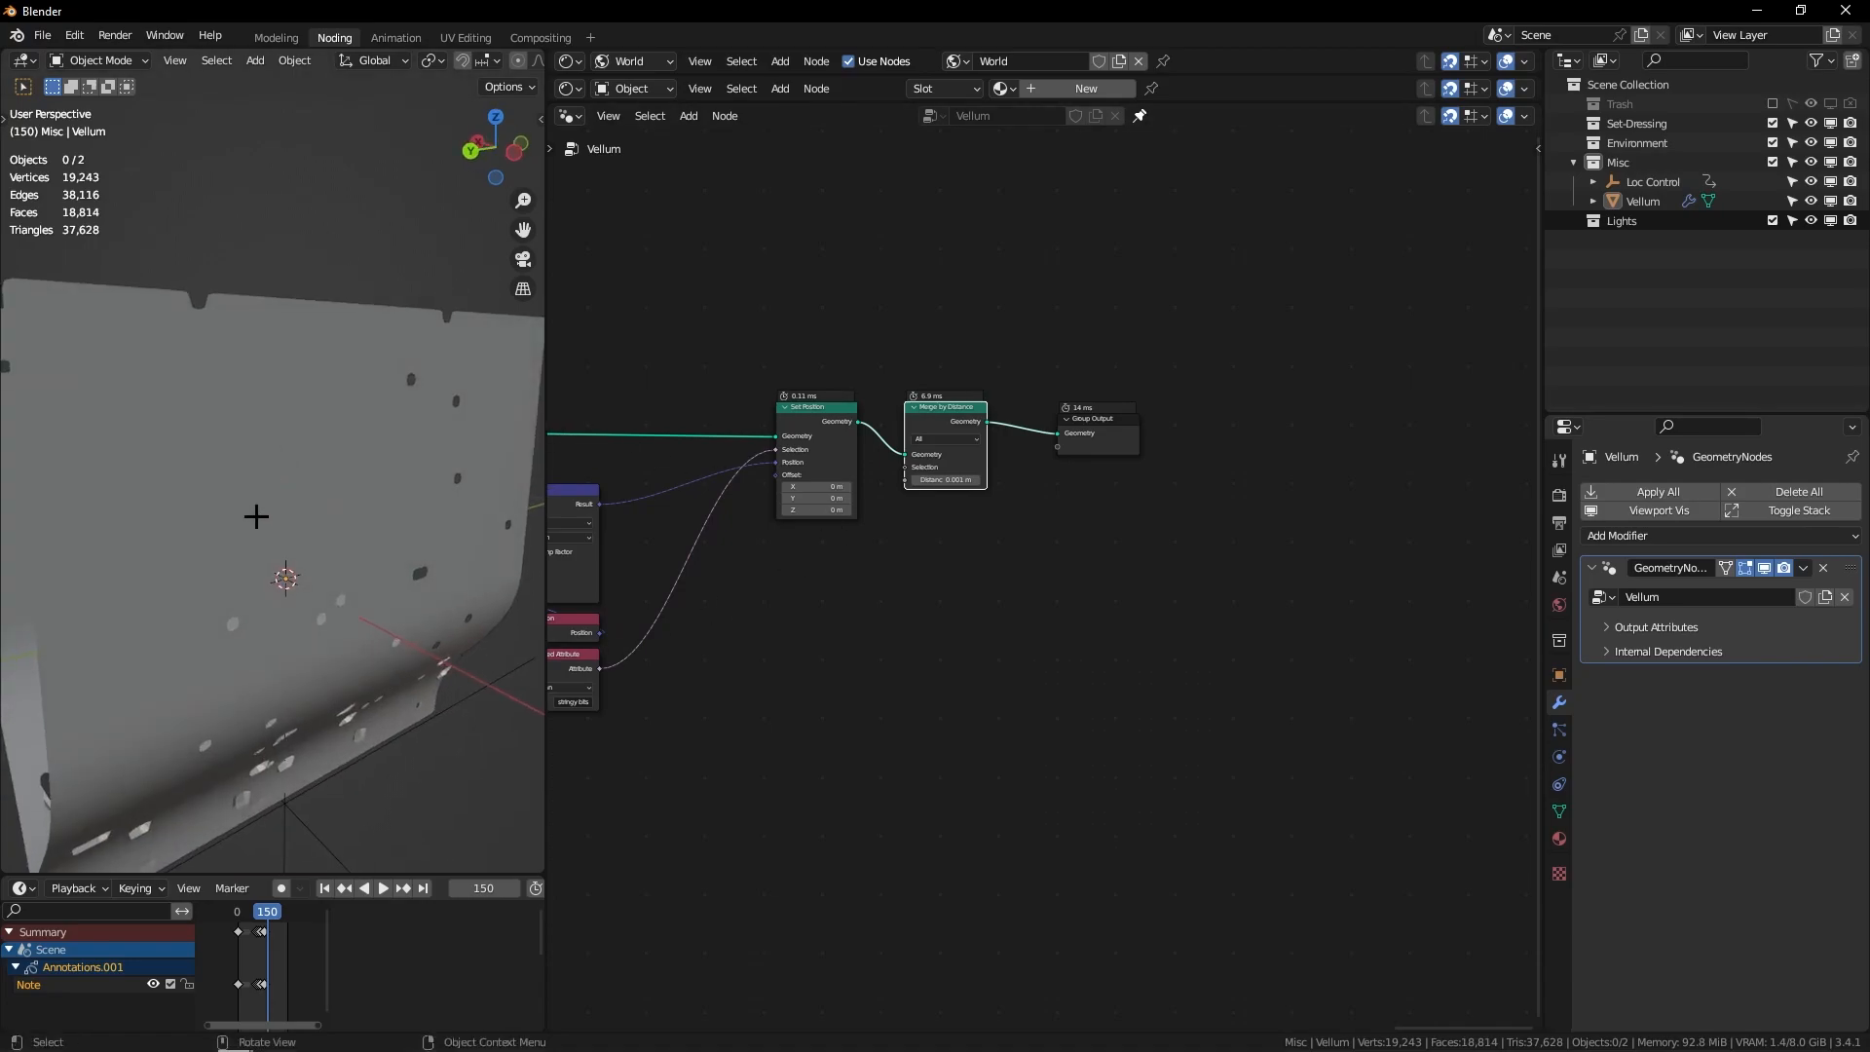
pyautogui.moveTo(152, 450); pyautogui.dragTo(261, 410, button='middle')
pyautogui.click(488, 159)
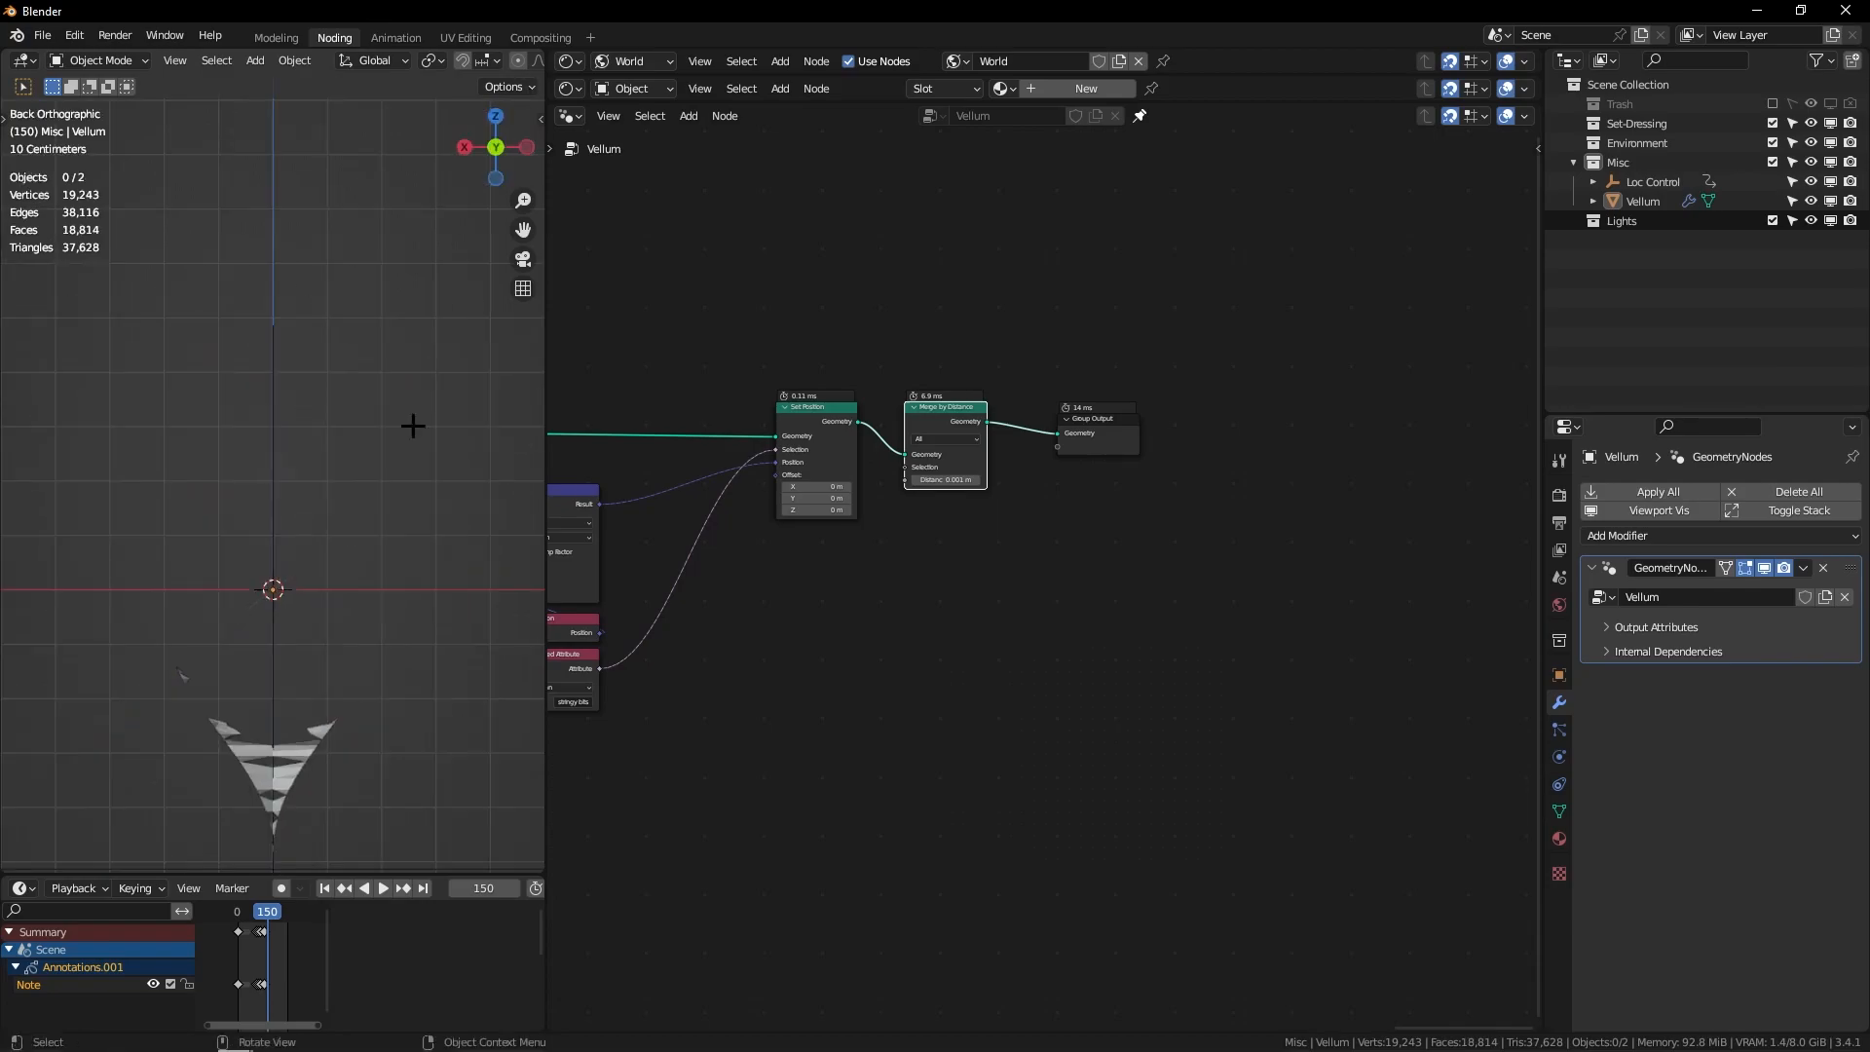
pyautogui.moveTo(339, 489); pyautogui.dragTo(497, 516, button='middle')
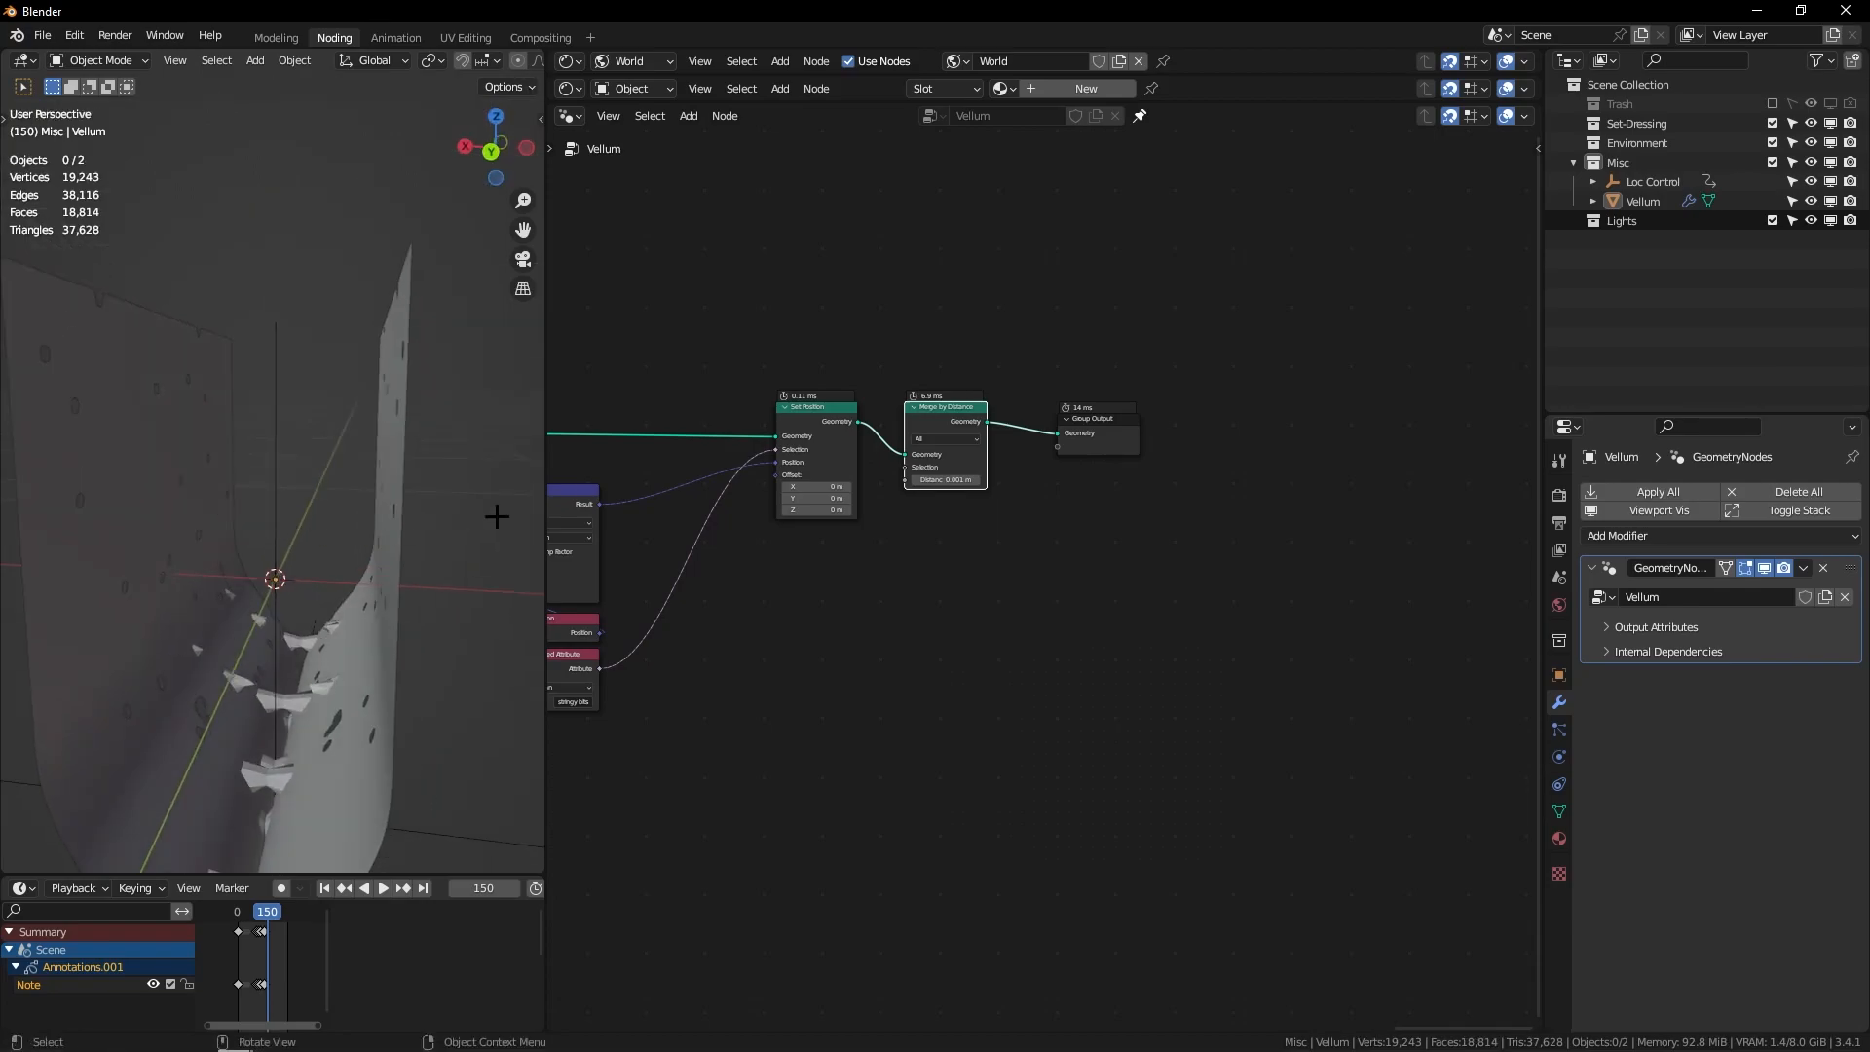
# Step: Add a Solidify modifier to the Vellum object with Offset 1.0 and Thickness 0.005 m, and collapse its settings
pyautogui.click(1622, 536)
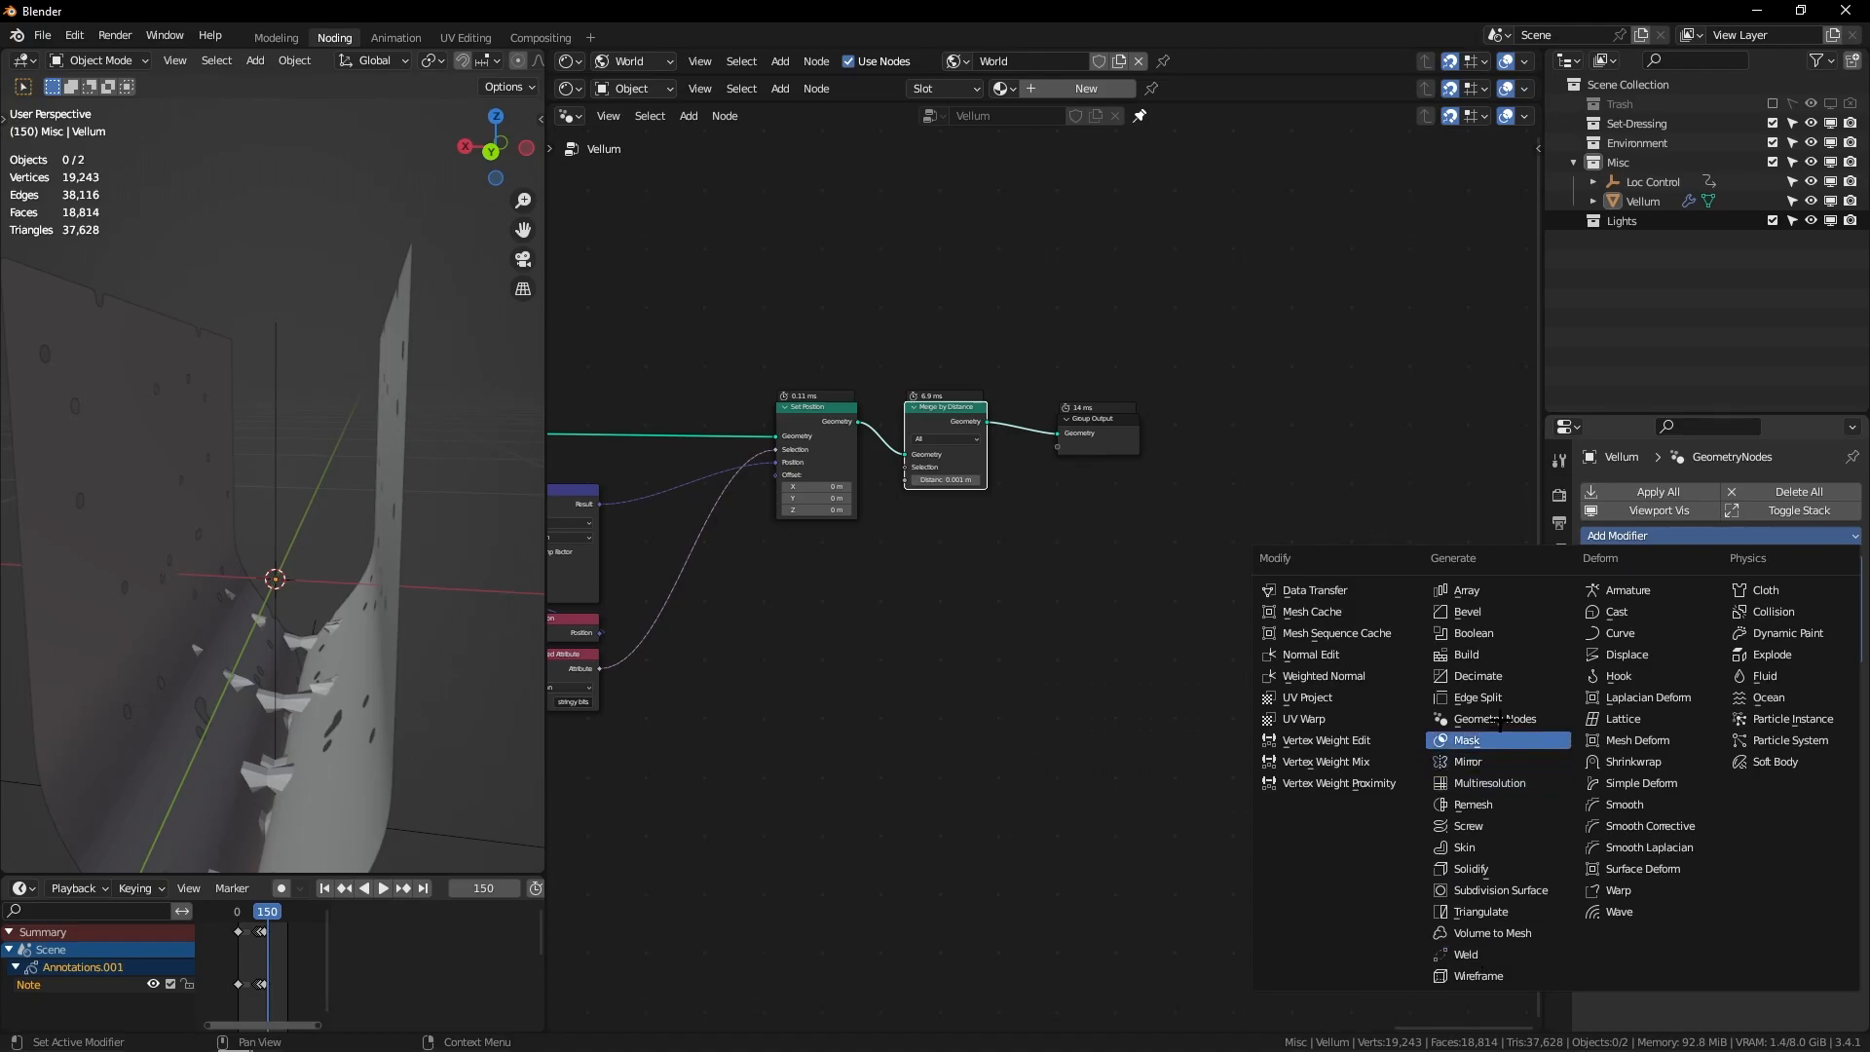
pyautogui.click(1471, 867)
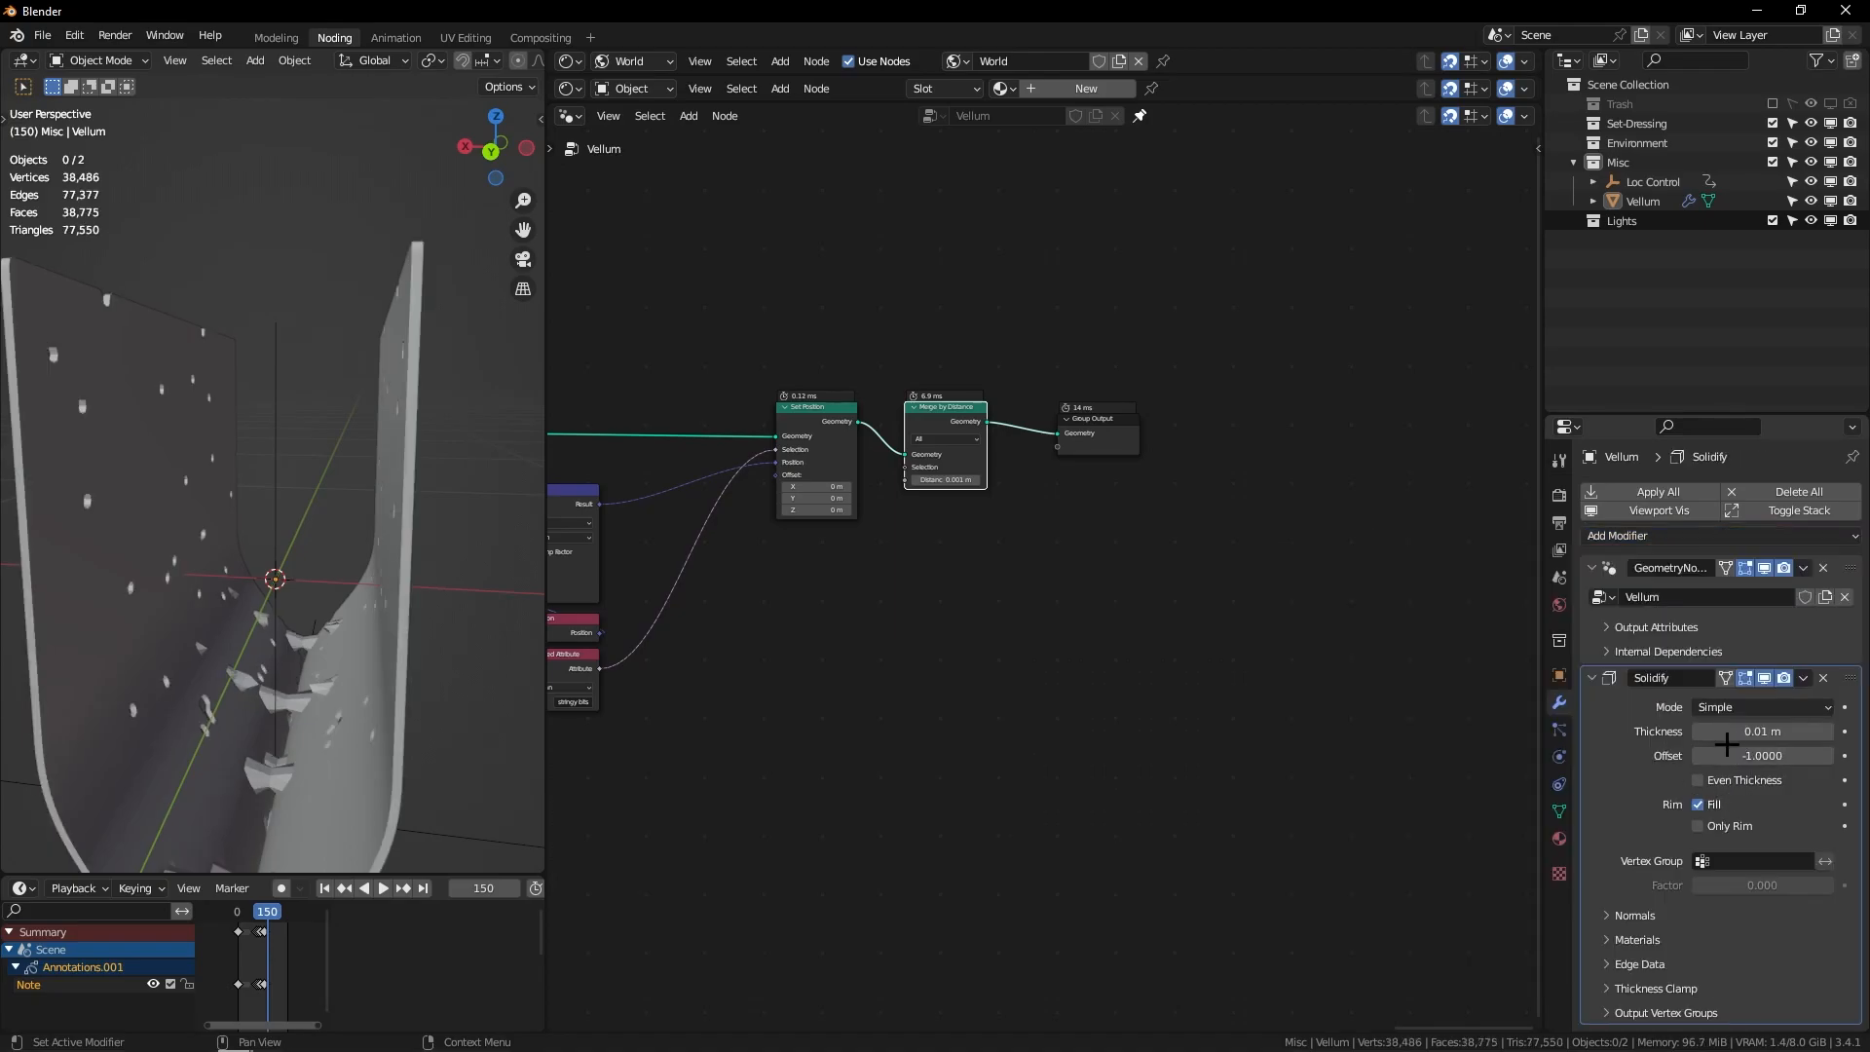
pyautogui.moveTo(1740, 756); pyautogui.dragTo(1864, 750)
pyautogui.click(1745, 732)
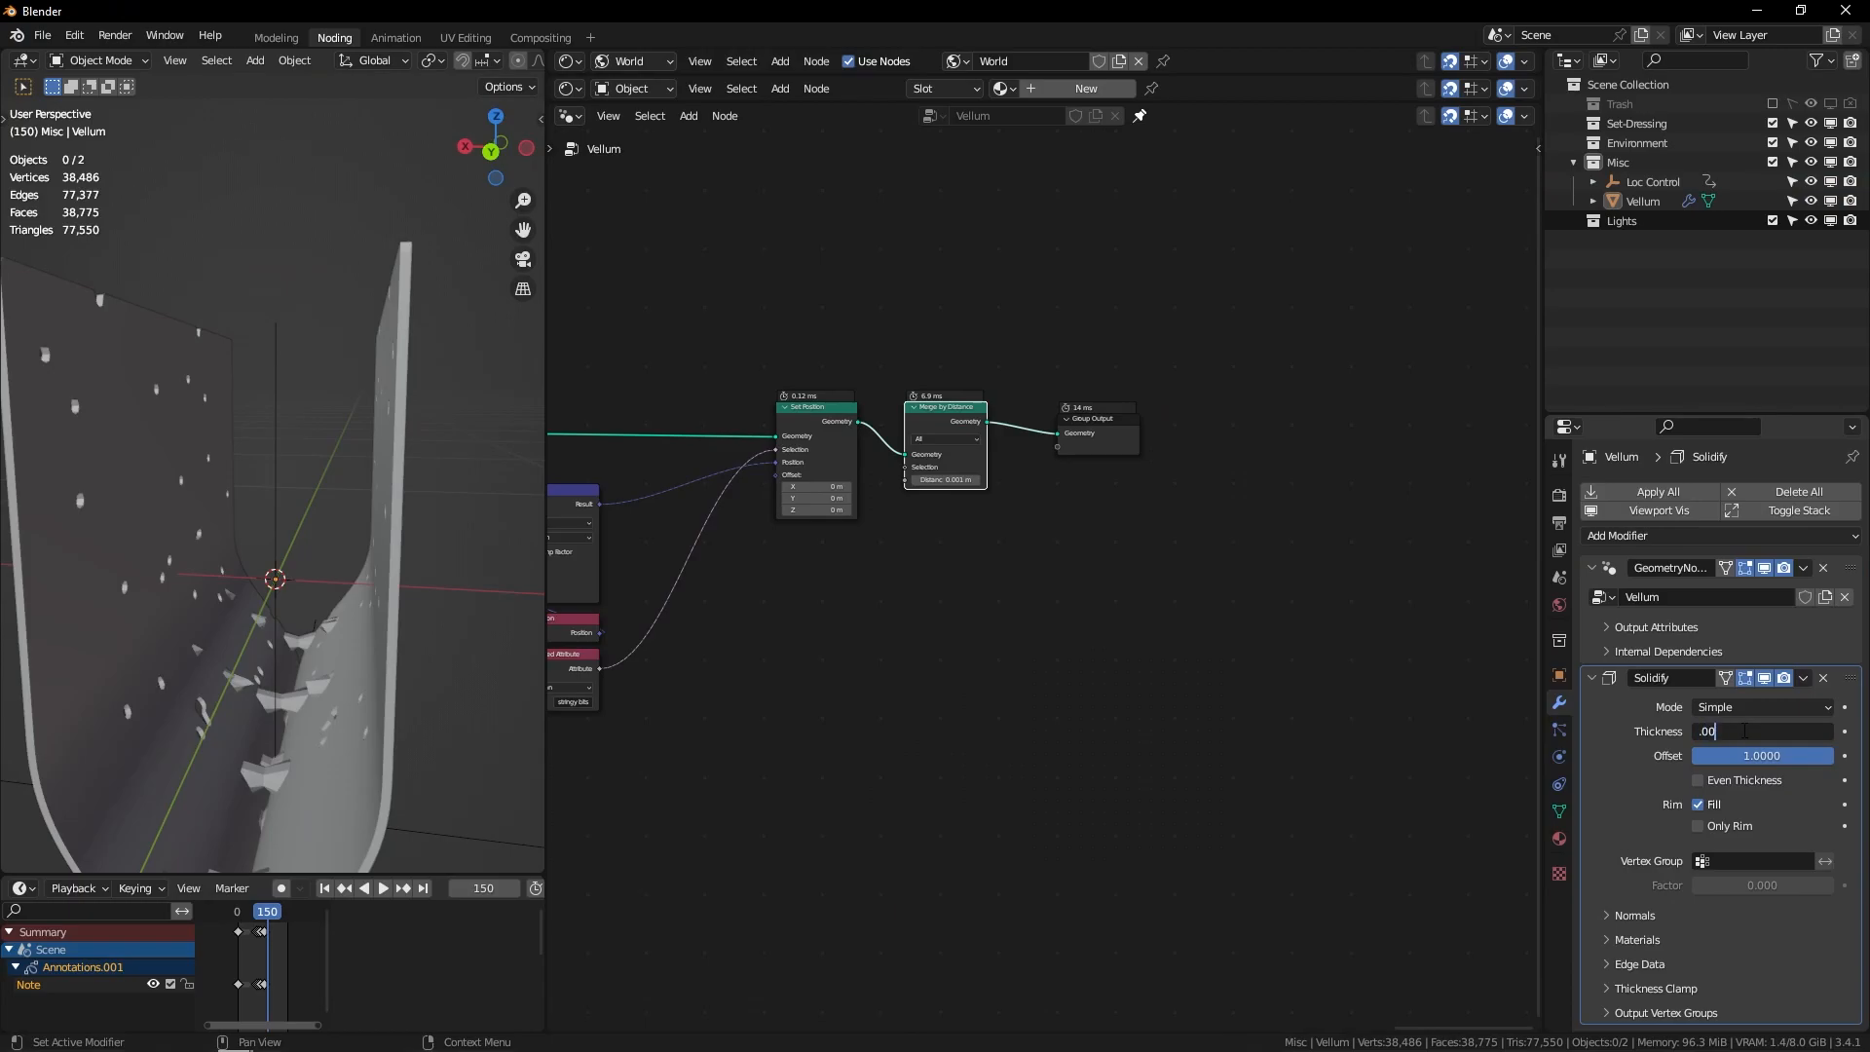
pyautogui.write('.00')
pyautogui.press('Return')
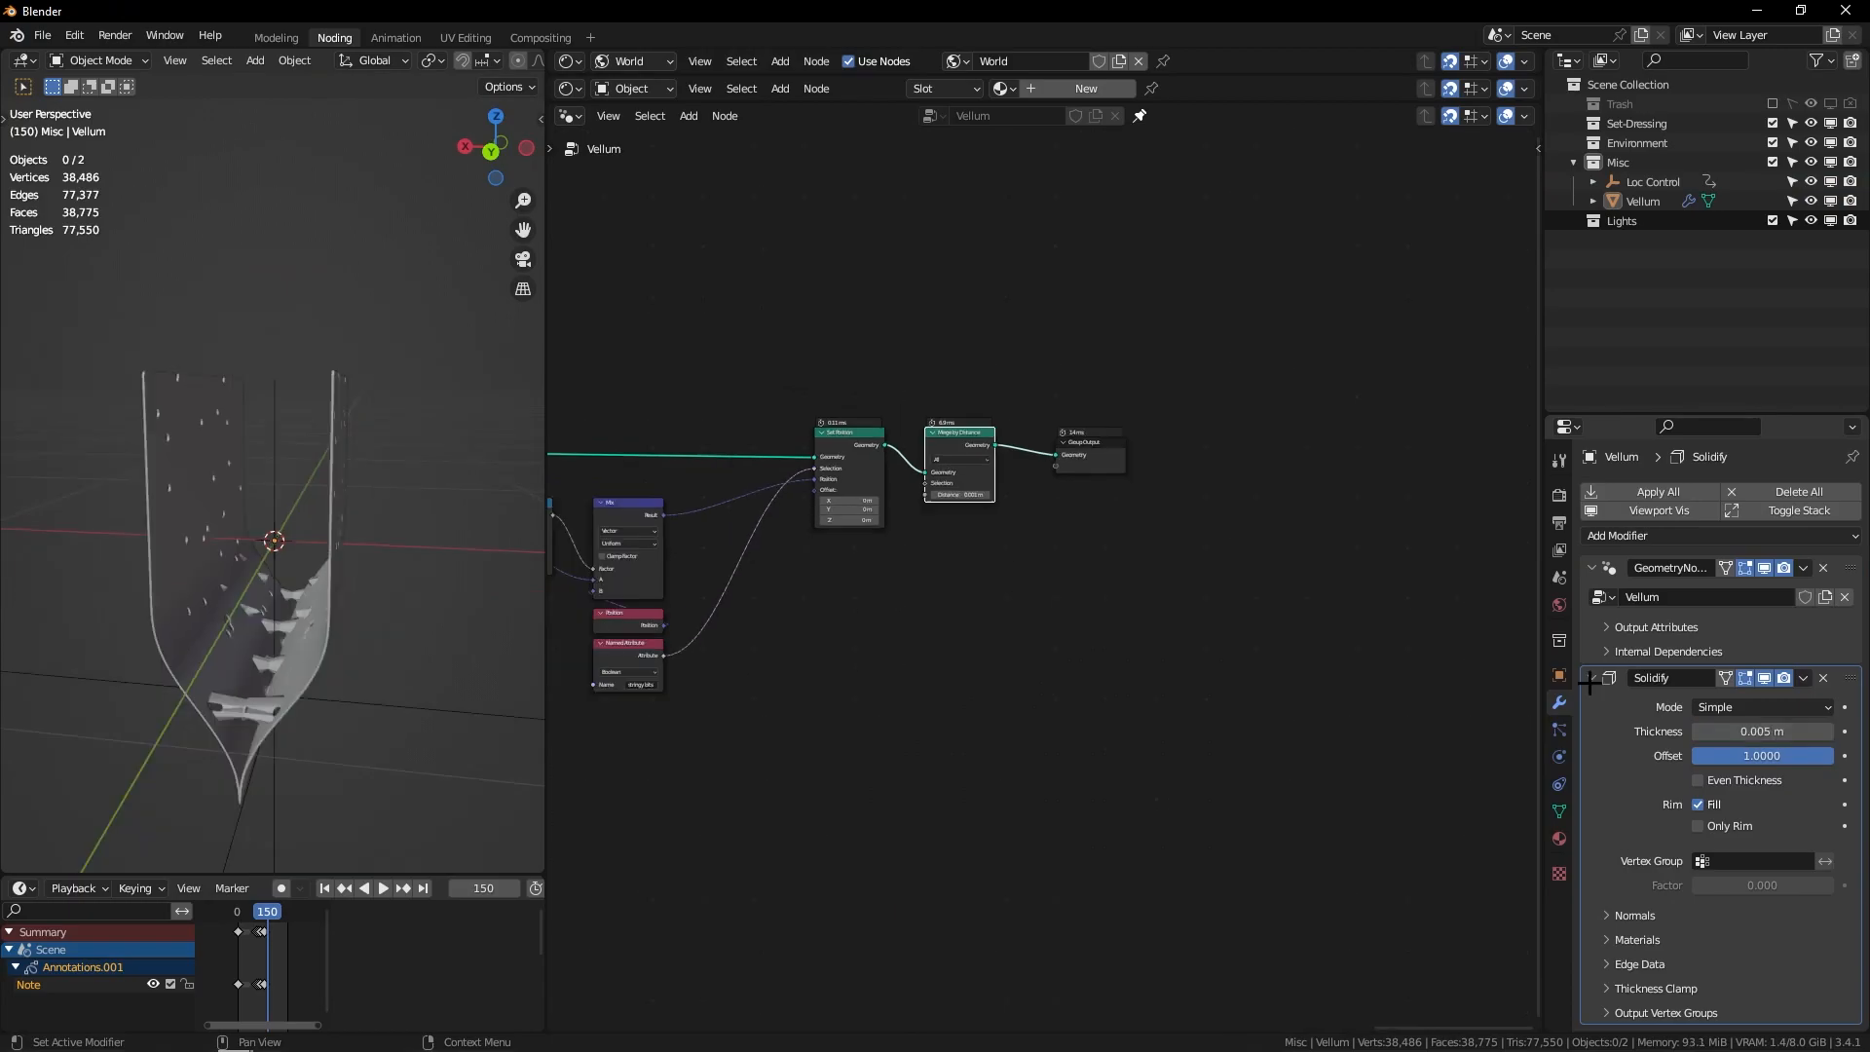
pyautogui.click(1592, 677)
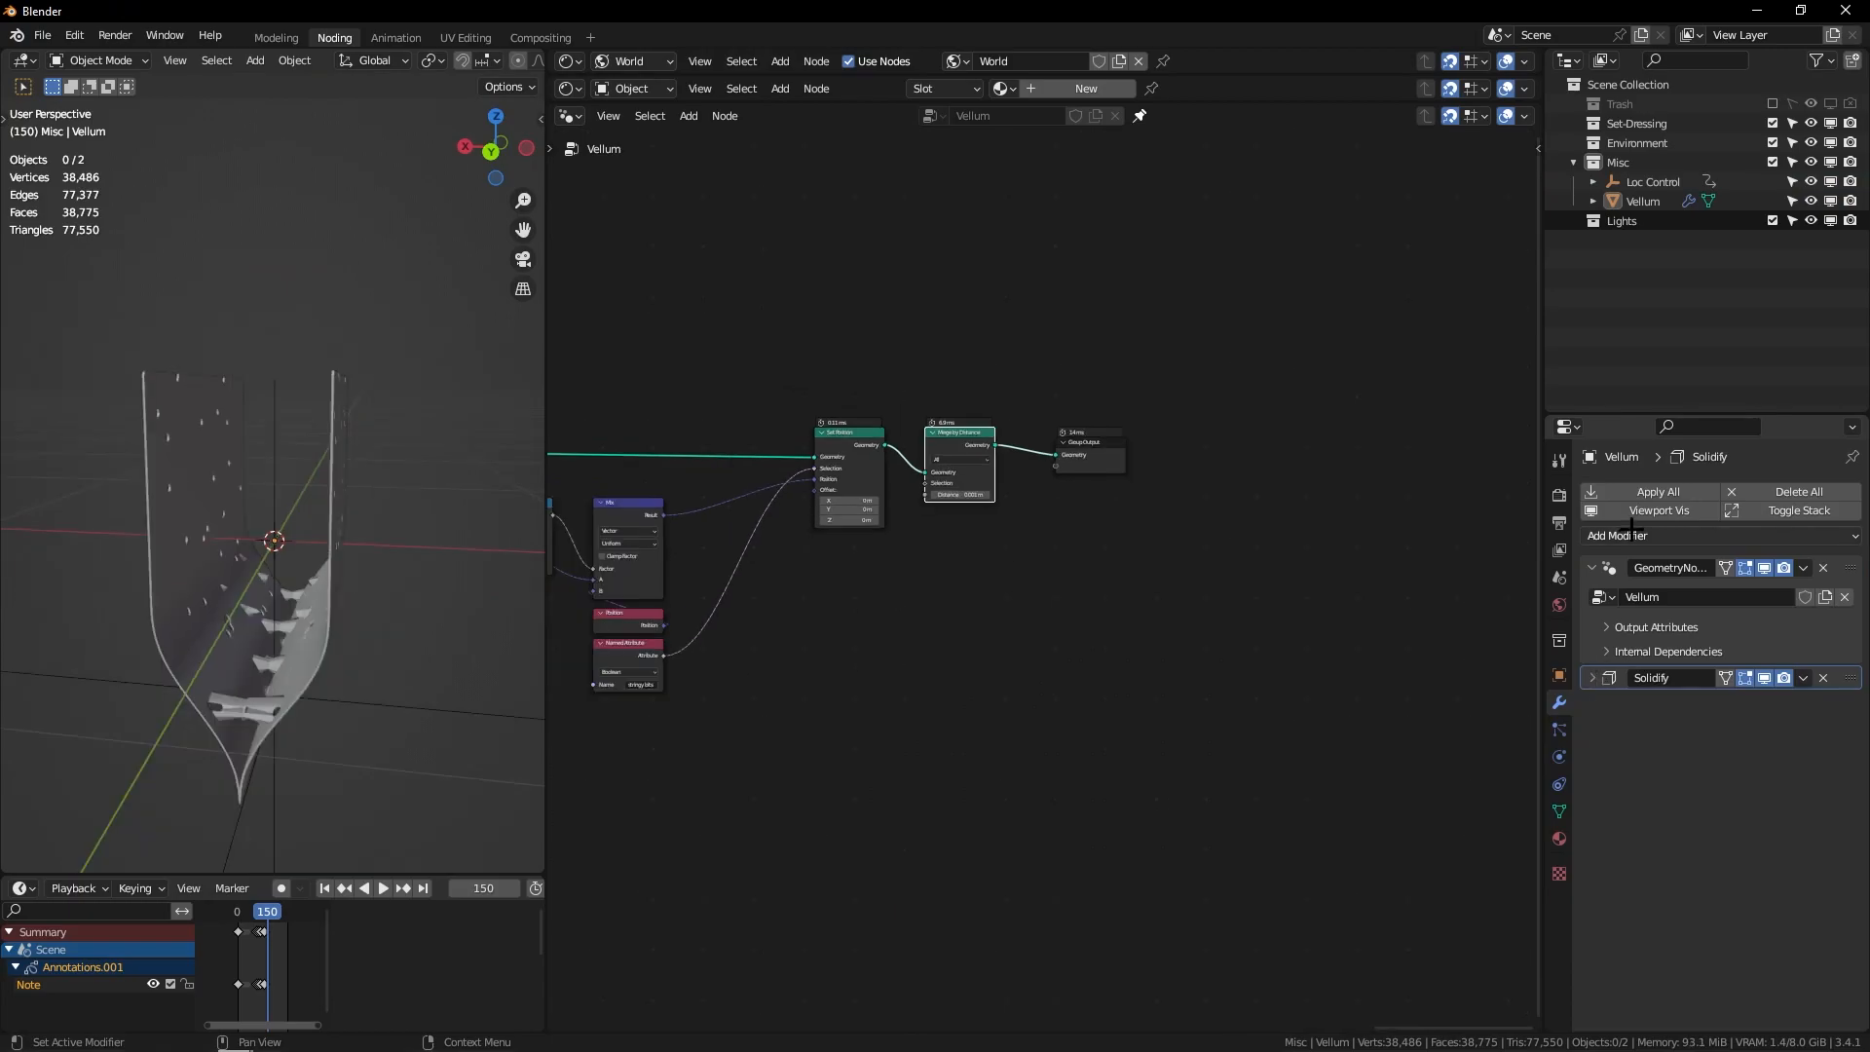
# Step: Add a Smooth modifier after Solidify and set its Repeat to 30
pyautogui.click(1636, 535)
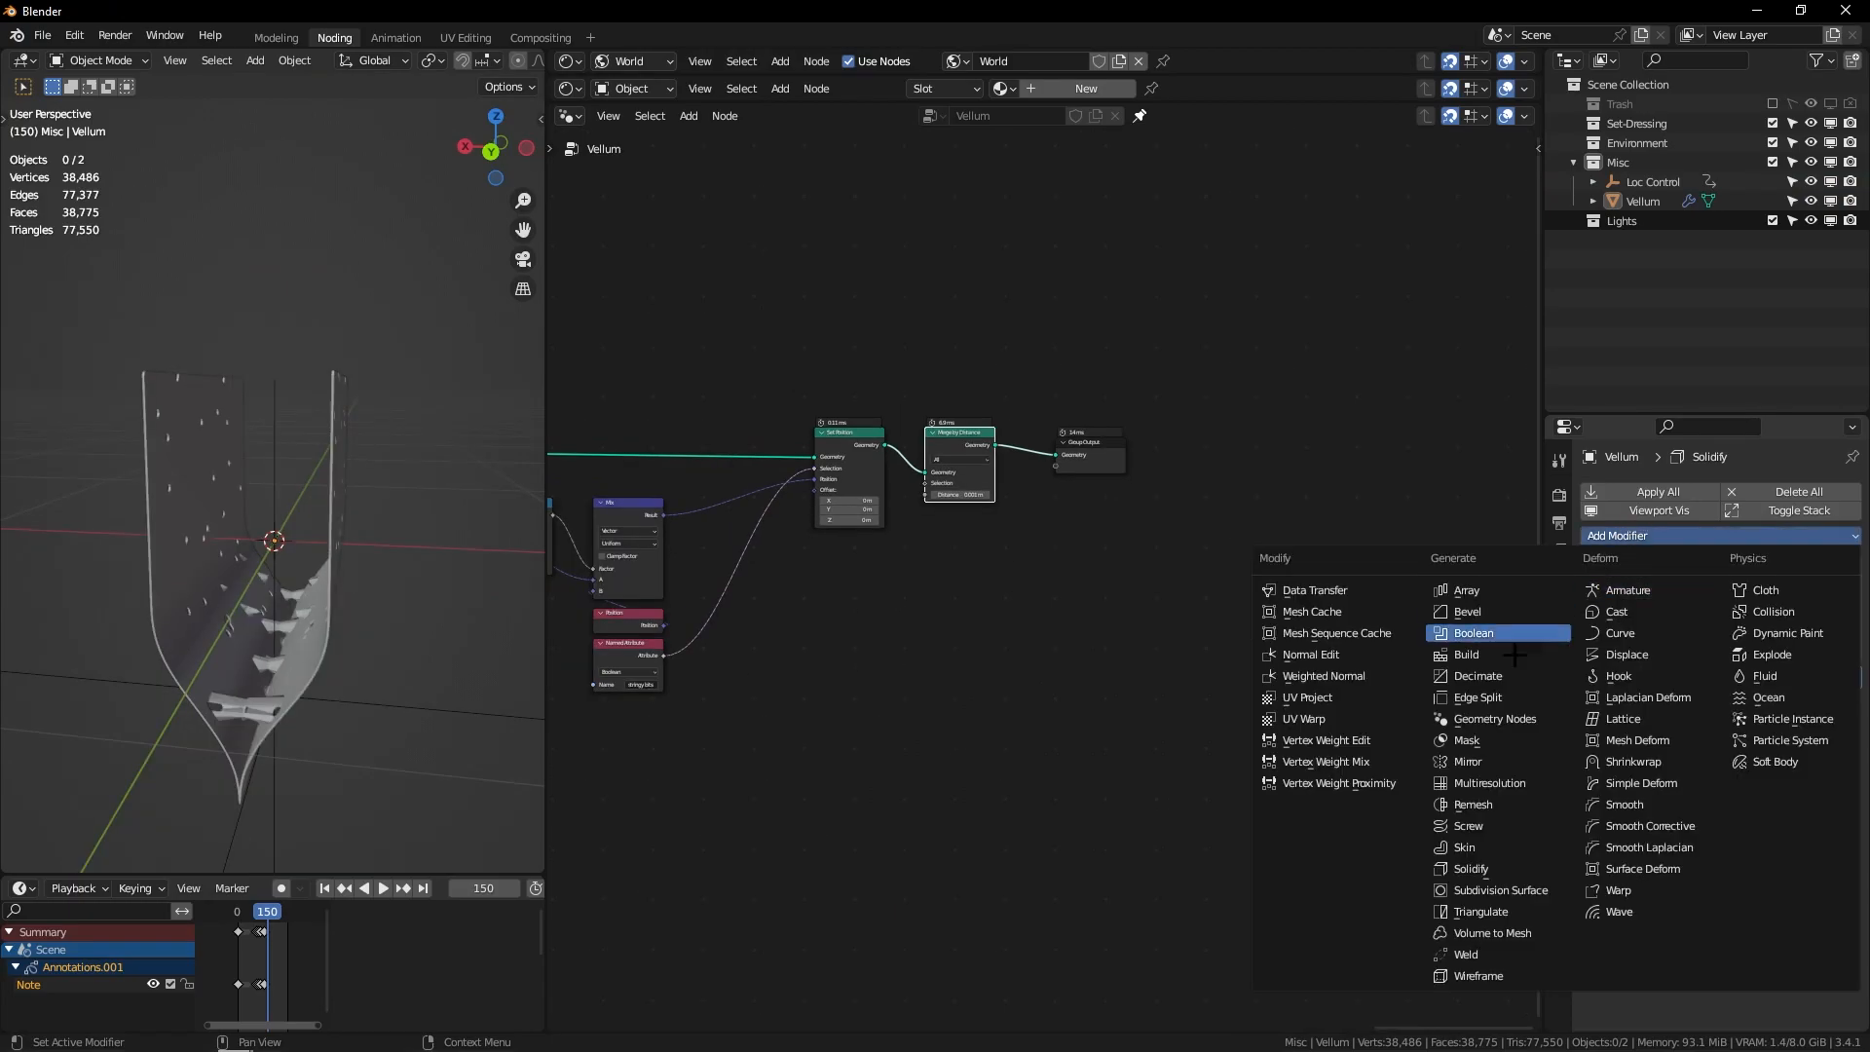
pyautogui.click(1625, 805)
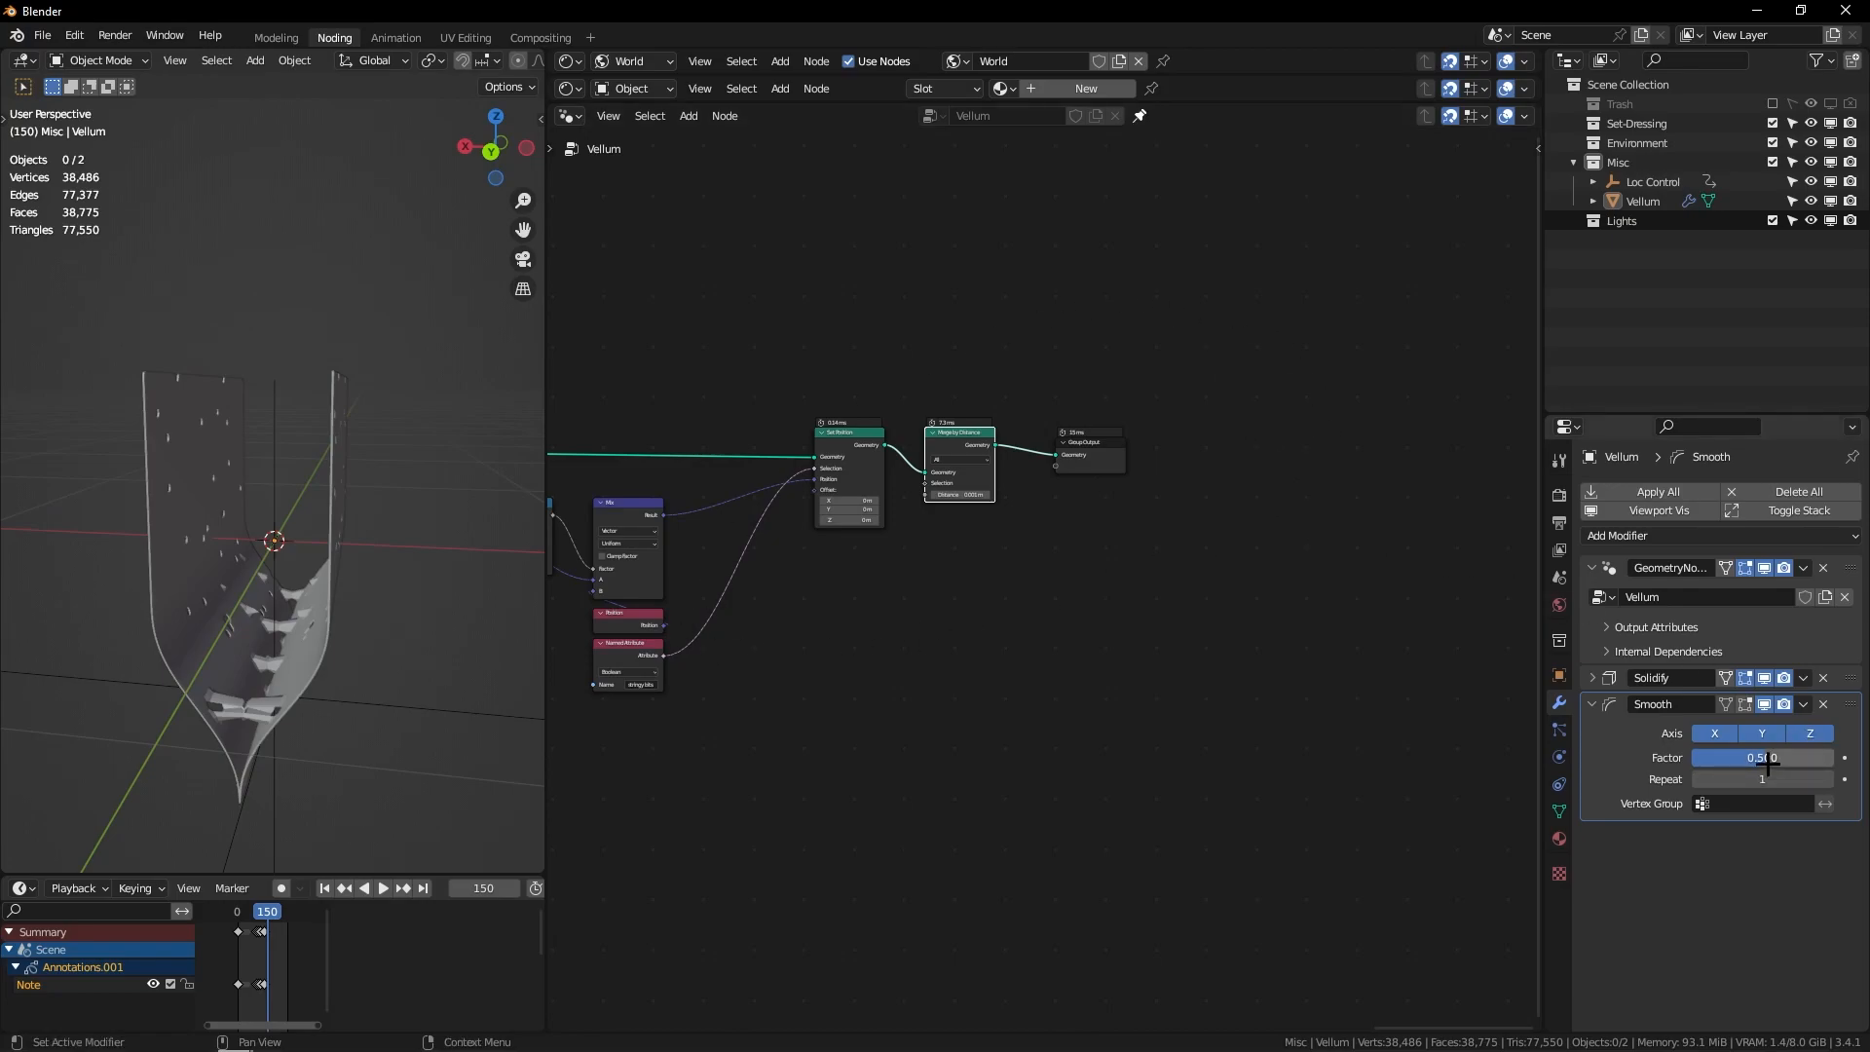
pyautogui.moveTo(1776, 785); pyautogui.dragTo(1767, 778)
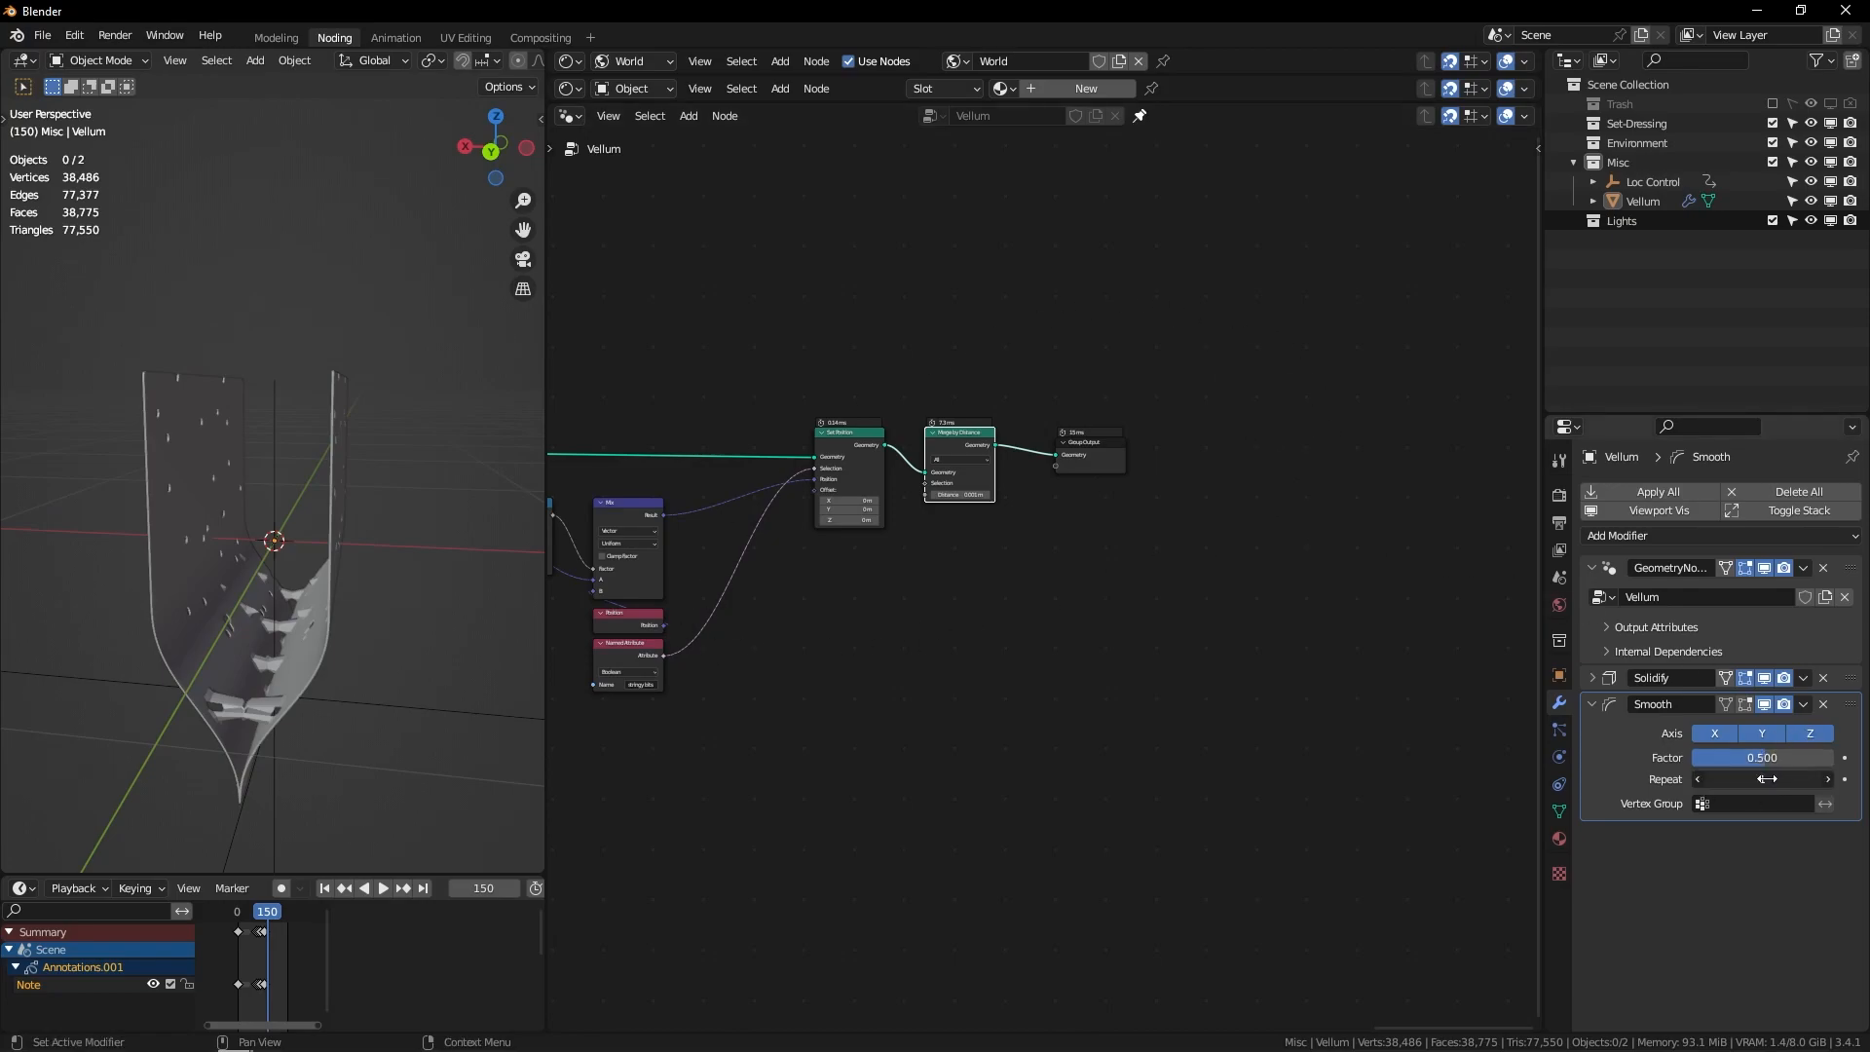
pyautogui.write('10')
pyautogui.press('Return')
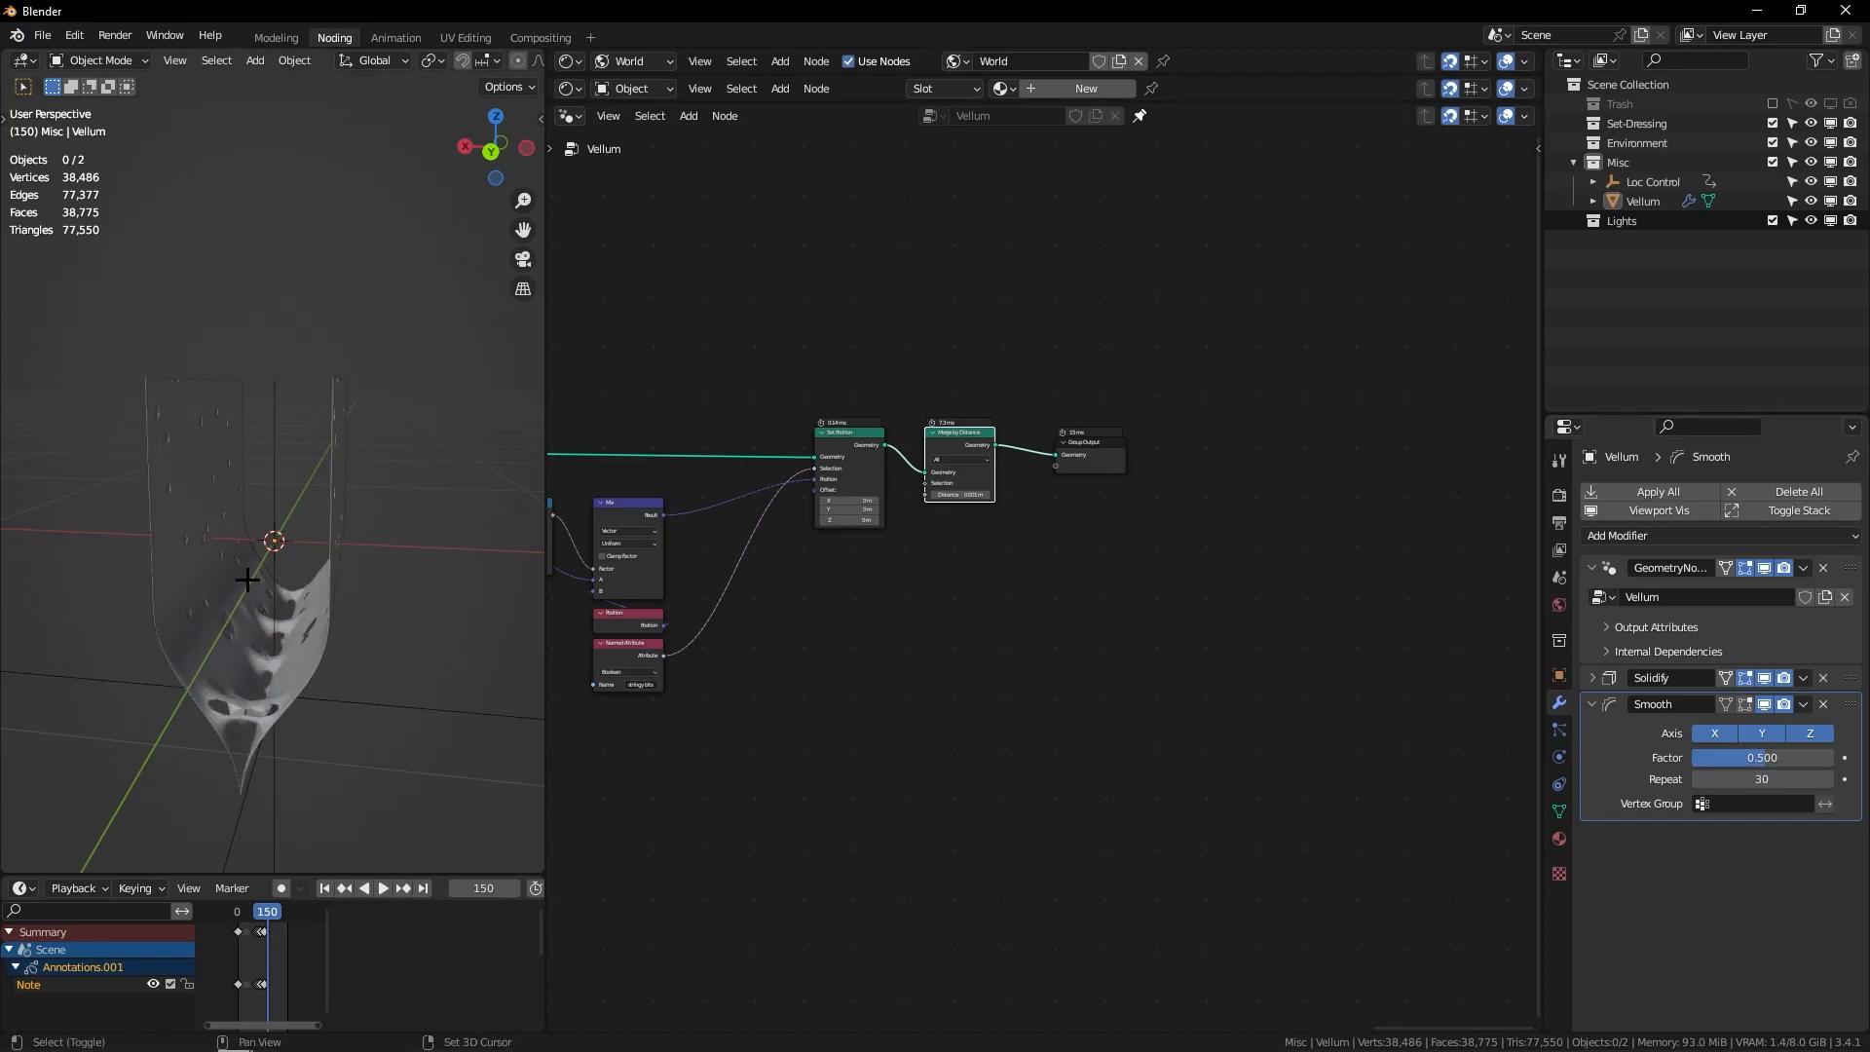
# Step: Compare the strands up close with the Smooth modifier's viewport display switched off and on
pyautogui.moveTo(428, 561); pyautogui.dragTo(322, 535, button='middle')
pyautogui.scroll(6, 322, 534)
pyautogui.click(1766, 704)
pyautogui.click(1766, 704)
pyautogui.click(1765, 704)
pyautogui.click(1767, 706)
pyautogui.moveTo(268, 484); pyautogui.dragTo(357, 537, button='middle')
# Step: Replay the peeling animation from frame 25 and again from frame 120, examining the smoothed strands from several angles
pyautogui.moveTo(268, 912); pyautogui.dragTo(237, 911)
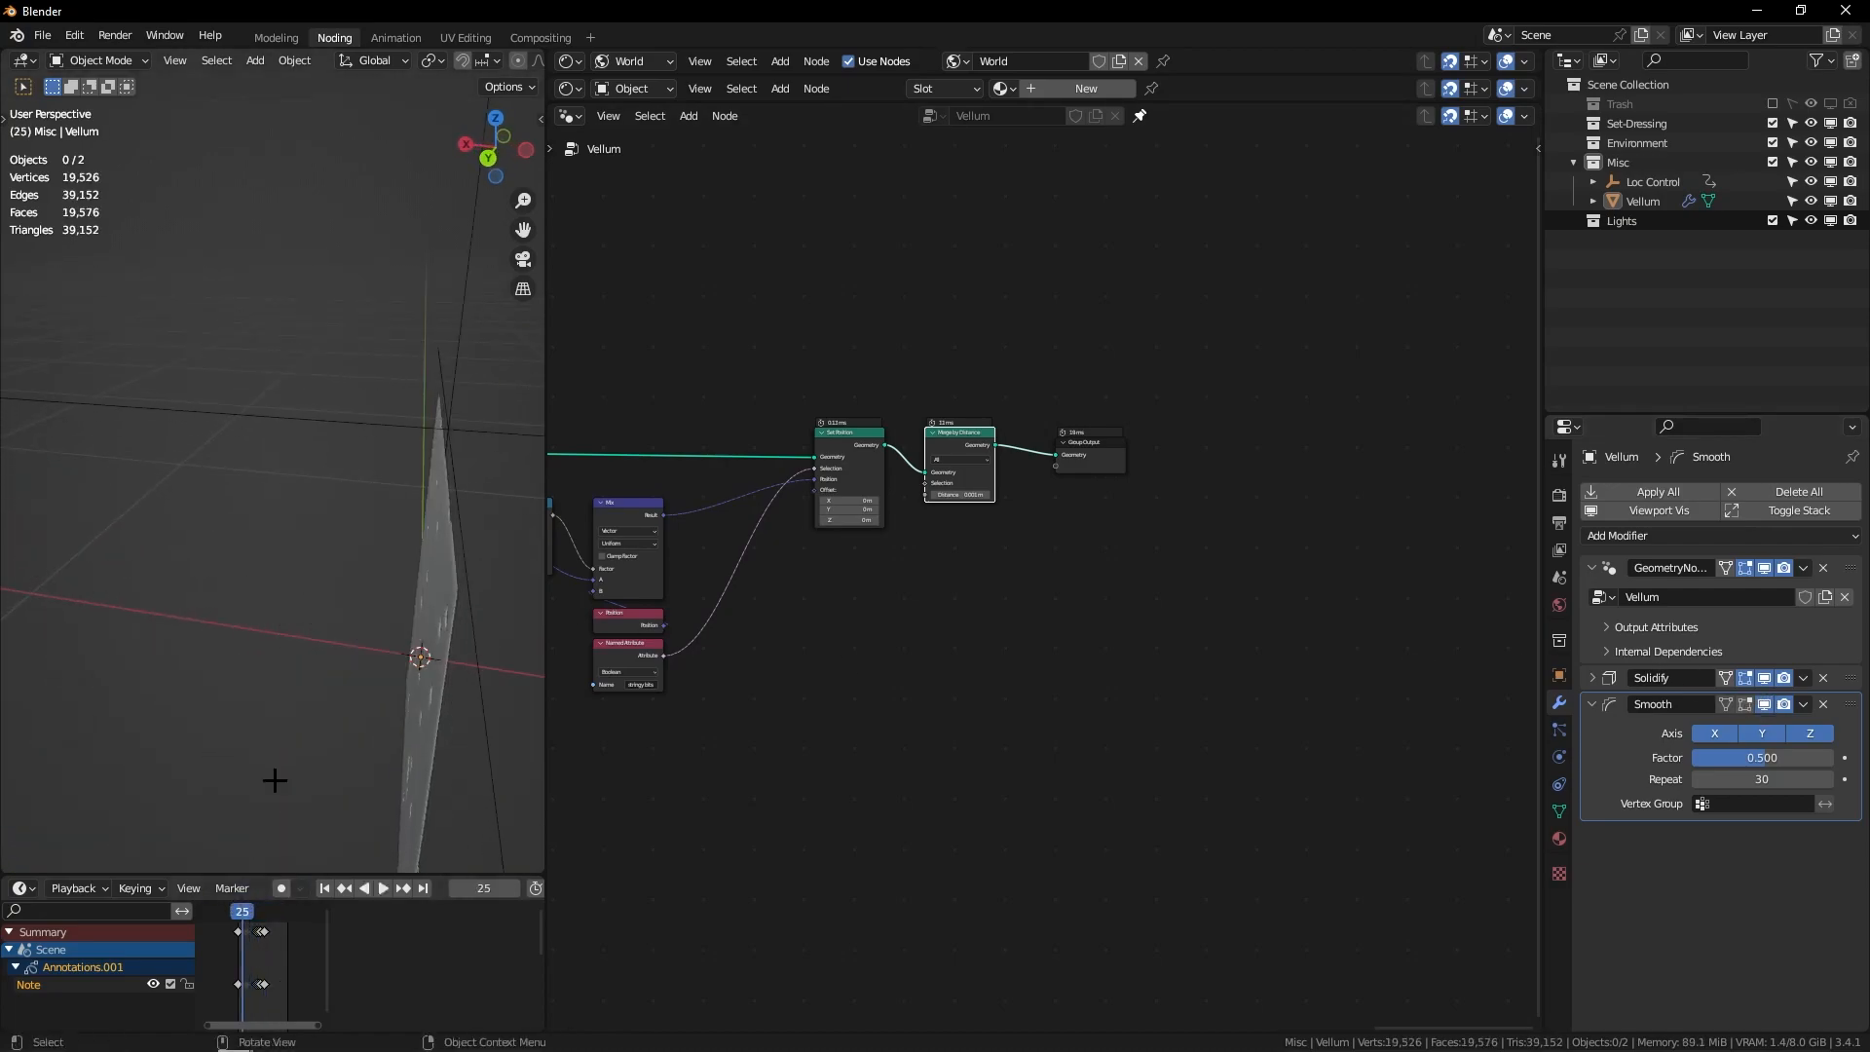
pyautogui.press('space')
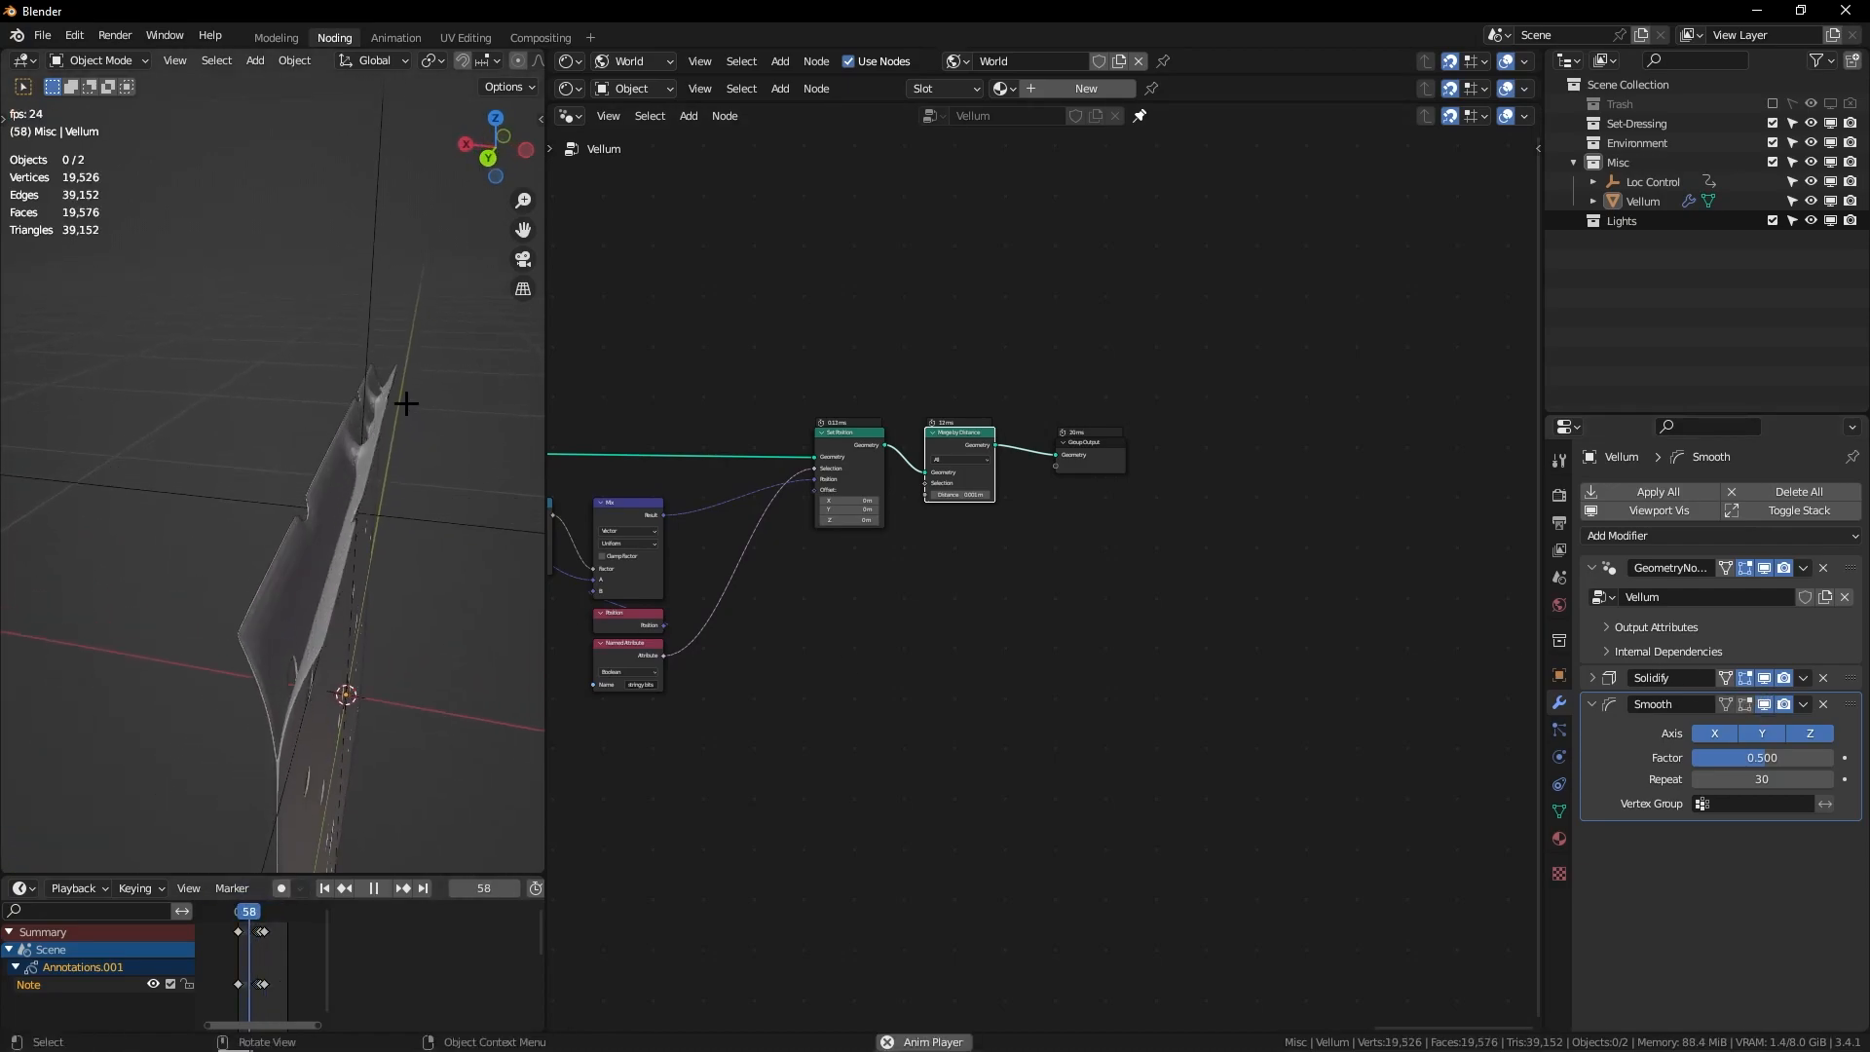
pyautogui.moveTo(406, 405); pyautogui.dragTo(409, 388, button='middle')
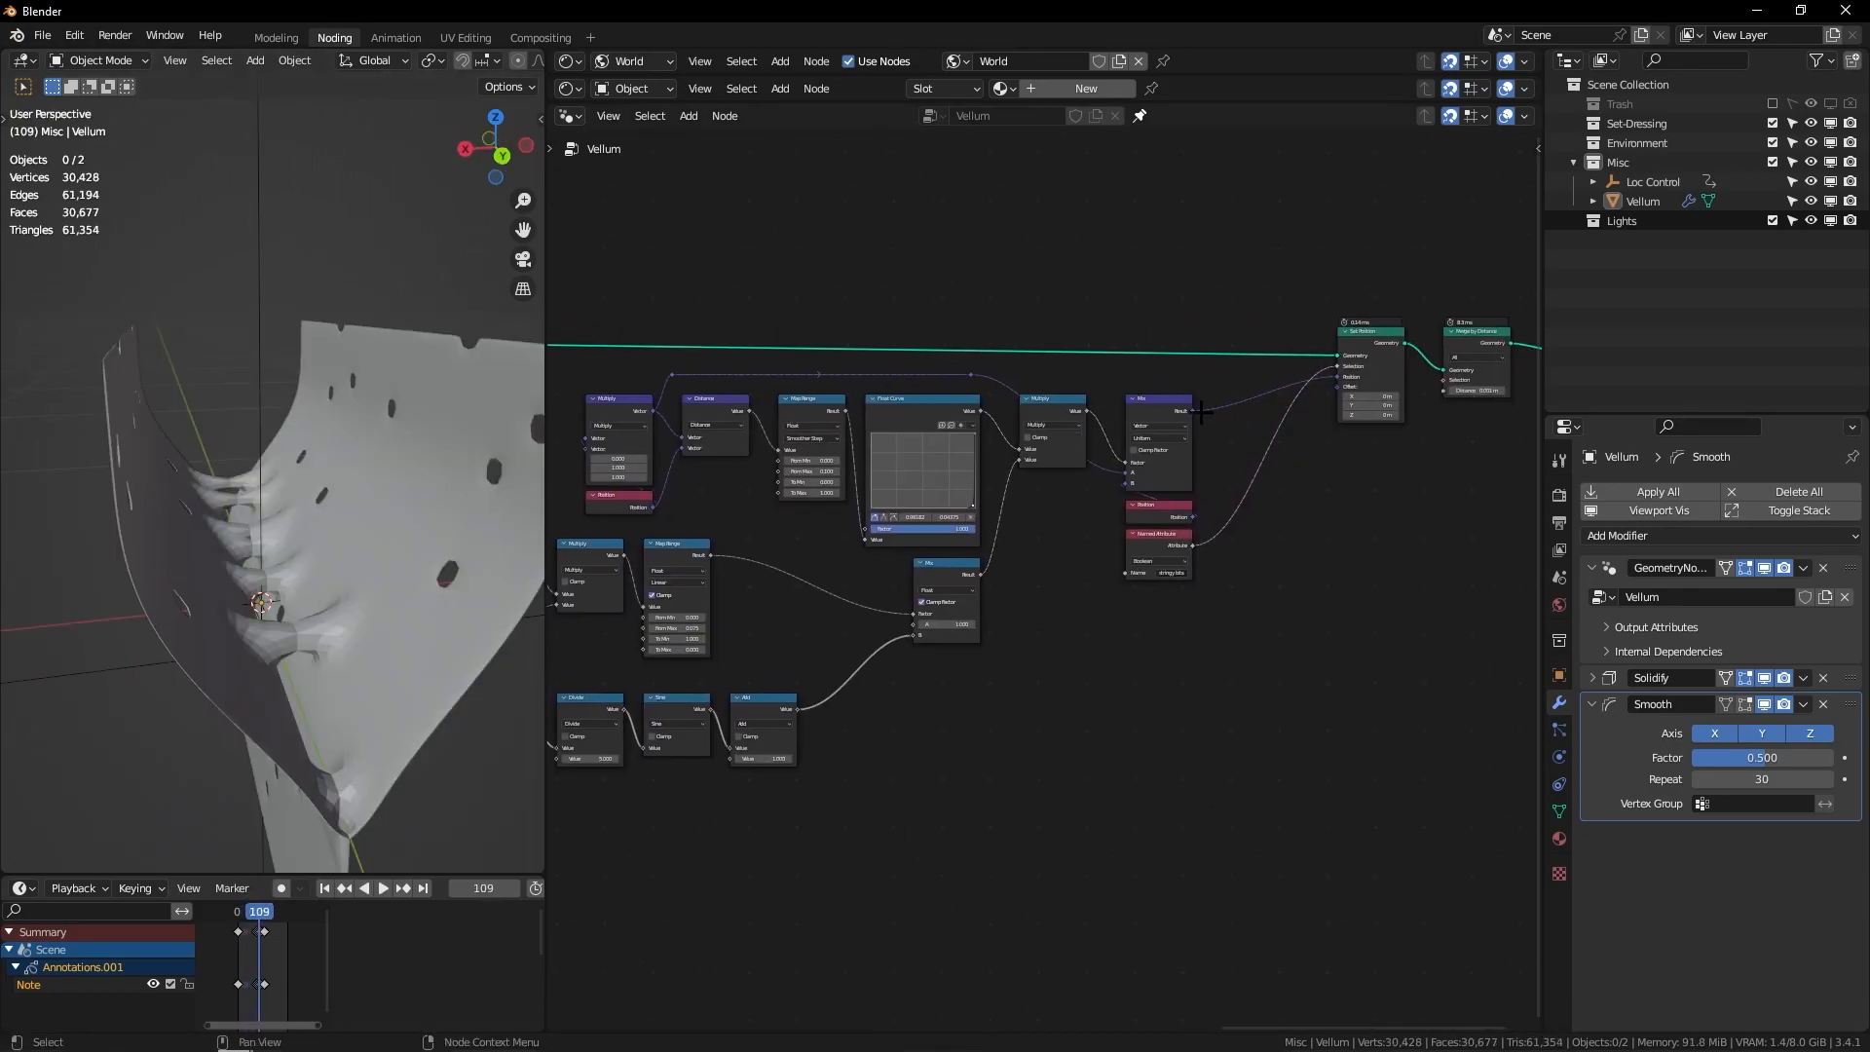
pyautogui.press('space')
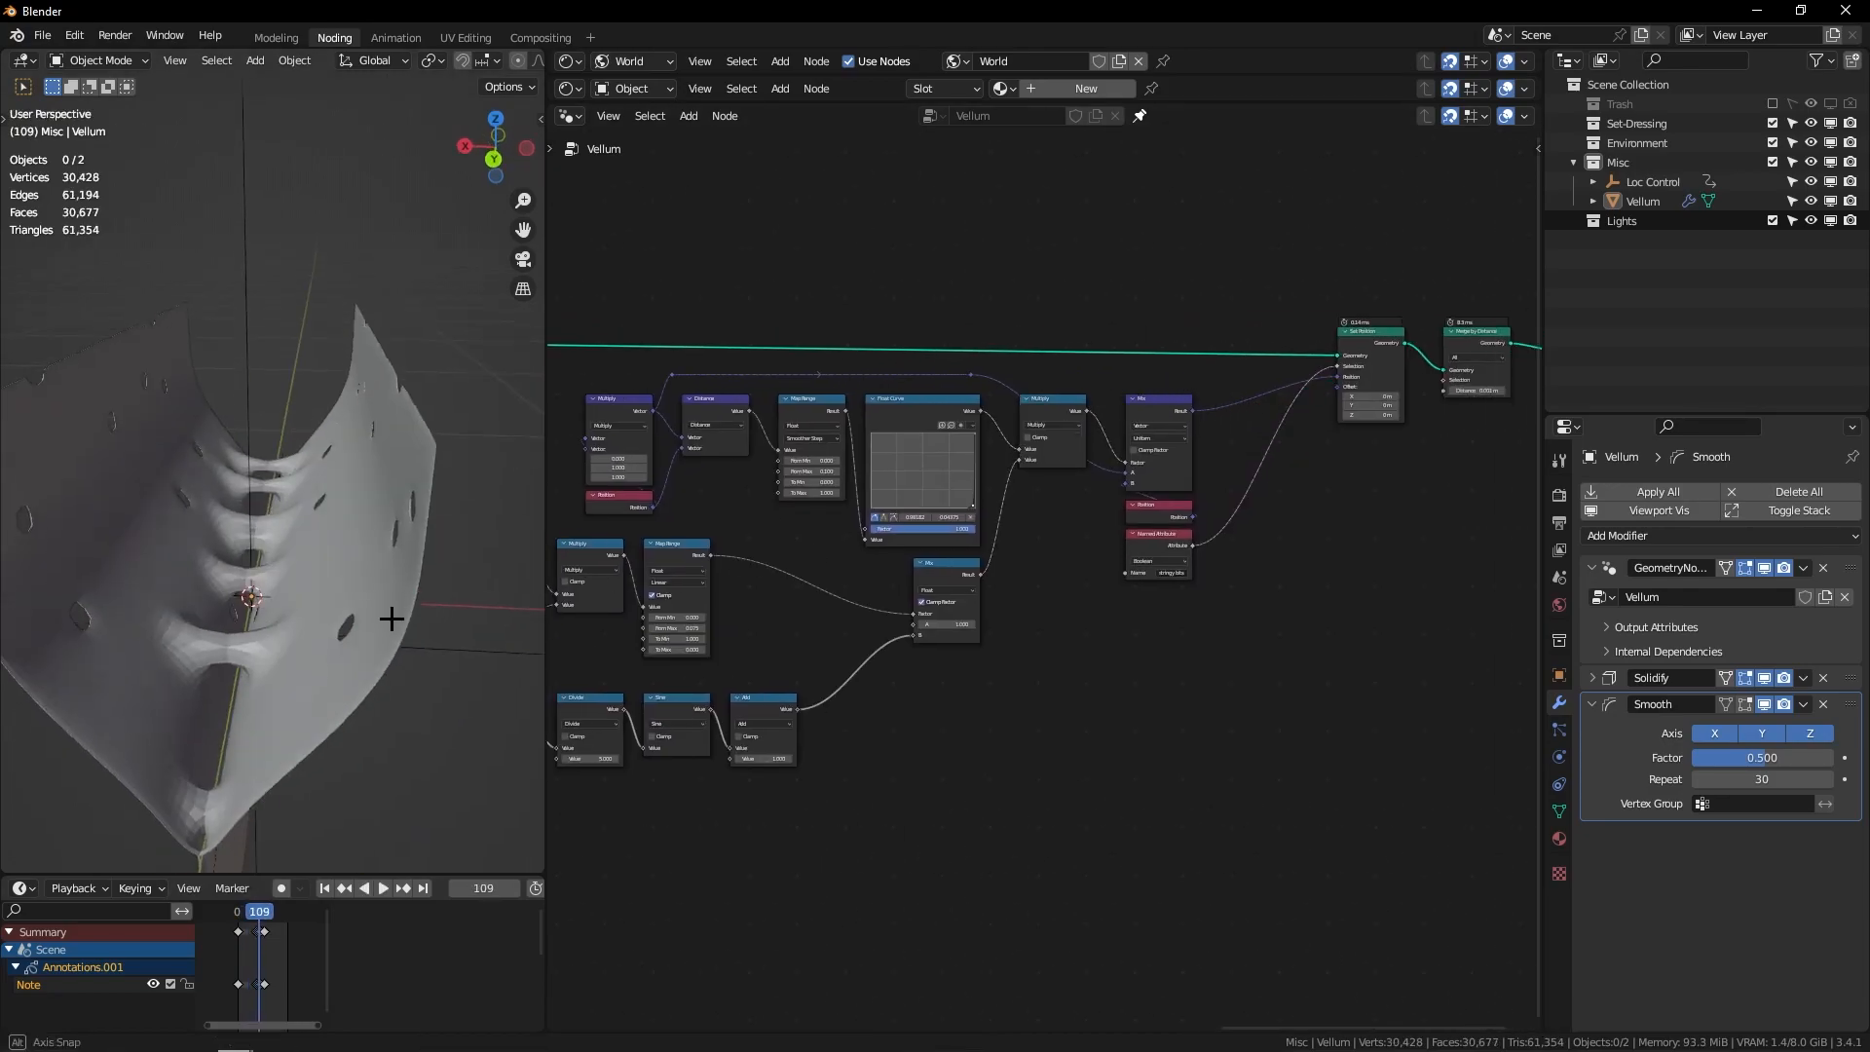
pyautogui.moveTo(367, 697); pyautogui.dragTo(325, 586, button='middle')
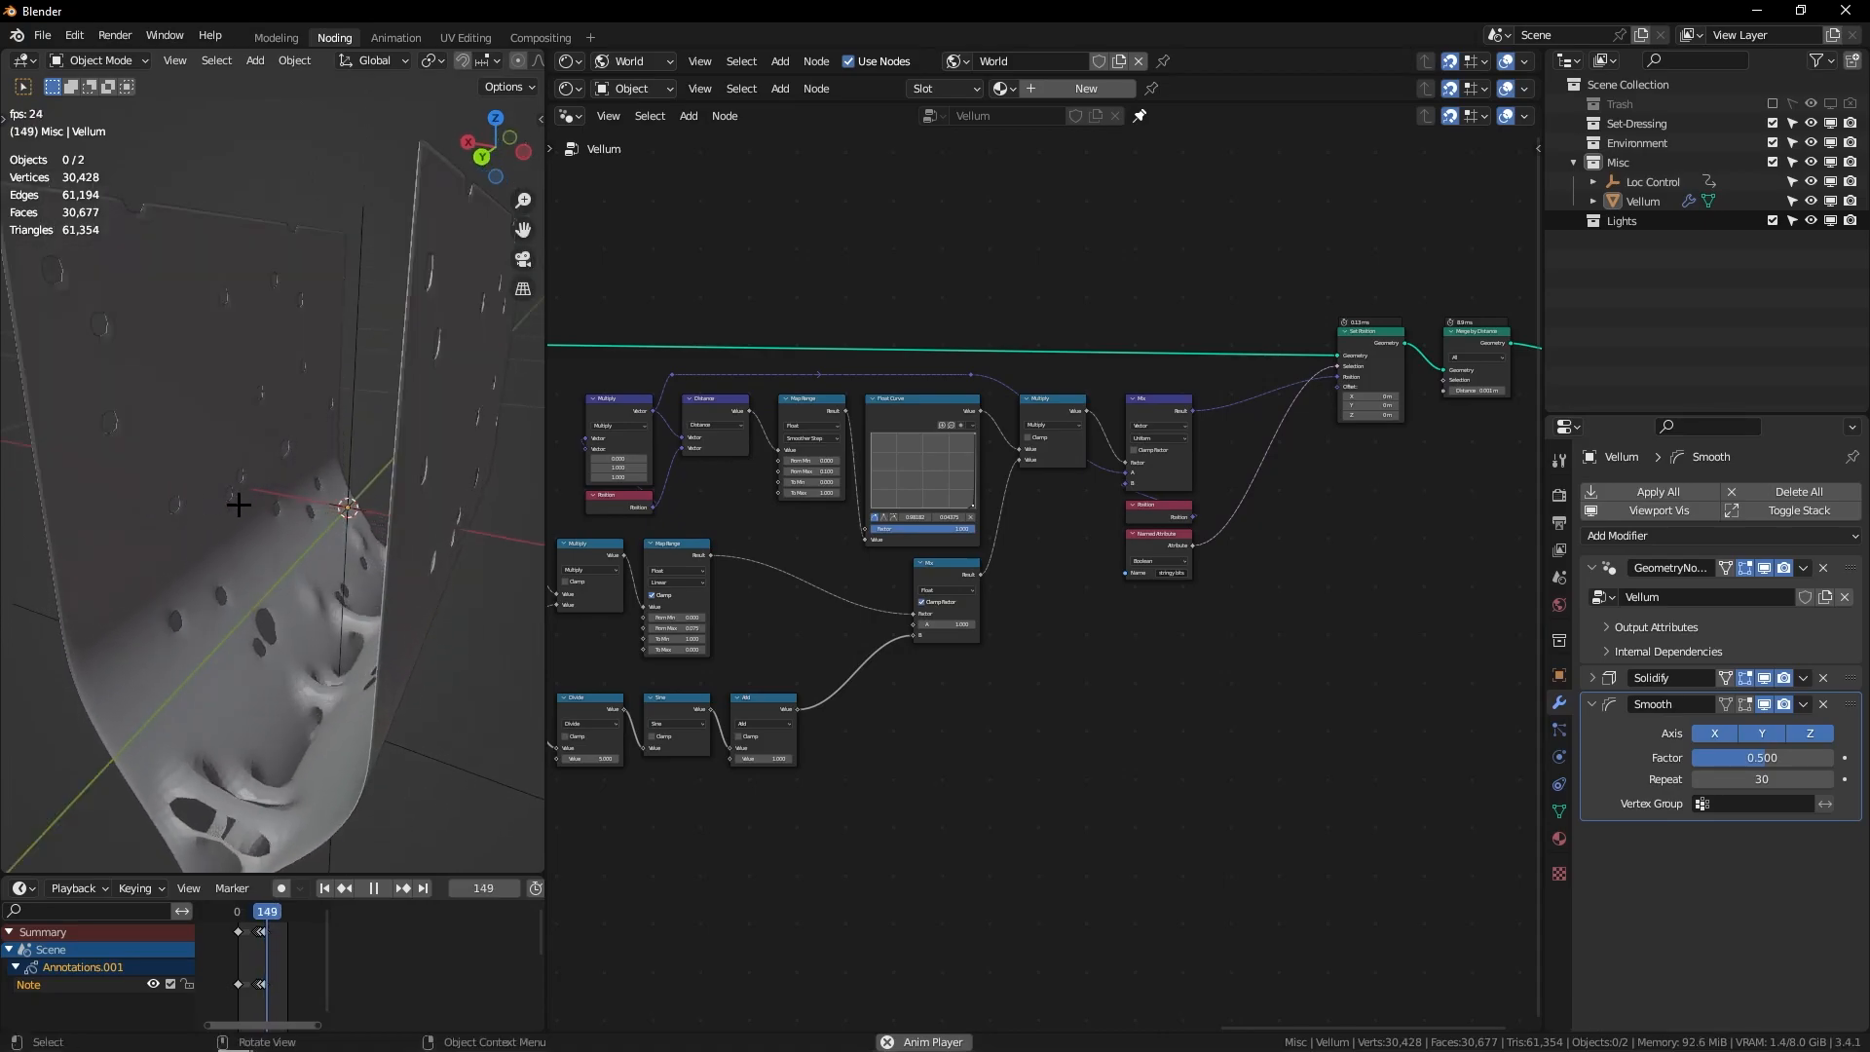
pyautogui.press('space')
pyautogui.moveTo(255, 916); pyautogui.dragTo(260, 914)
pyautogui.moveTo(821, 606); pyautogui.dragTo(986, 591, button='middle')
pyautogui.scroll(-1, 987, 591)
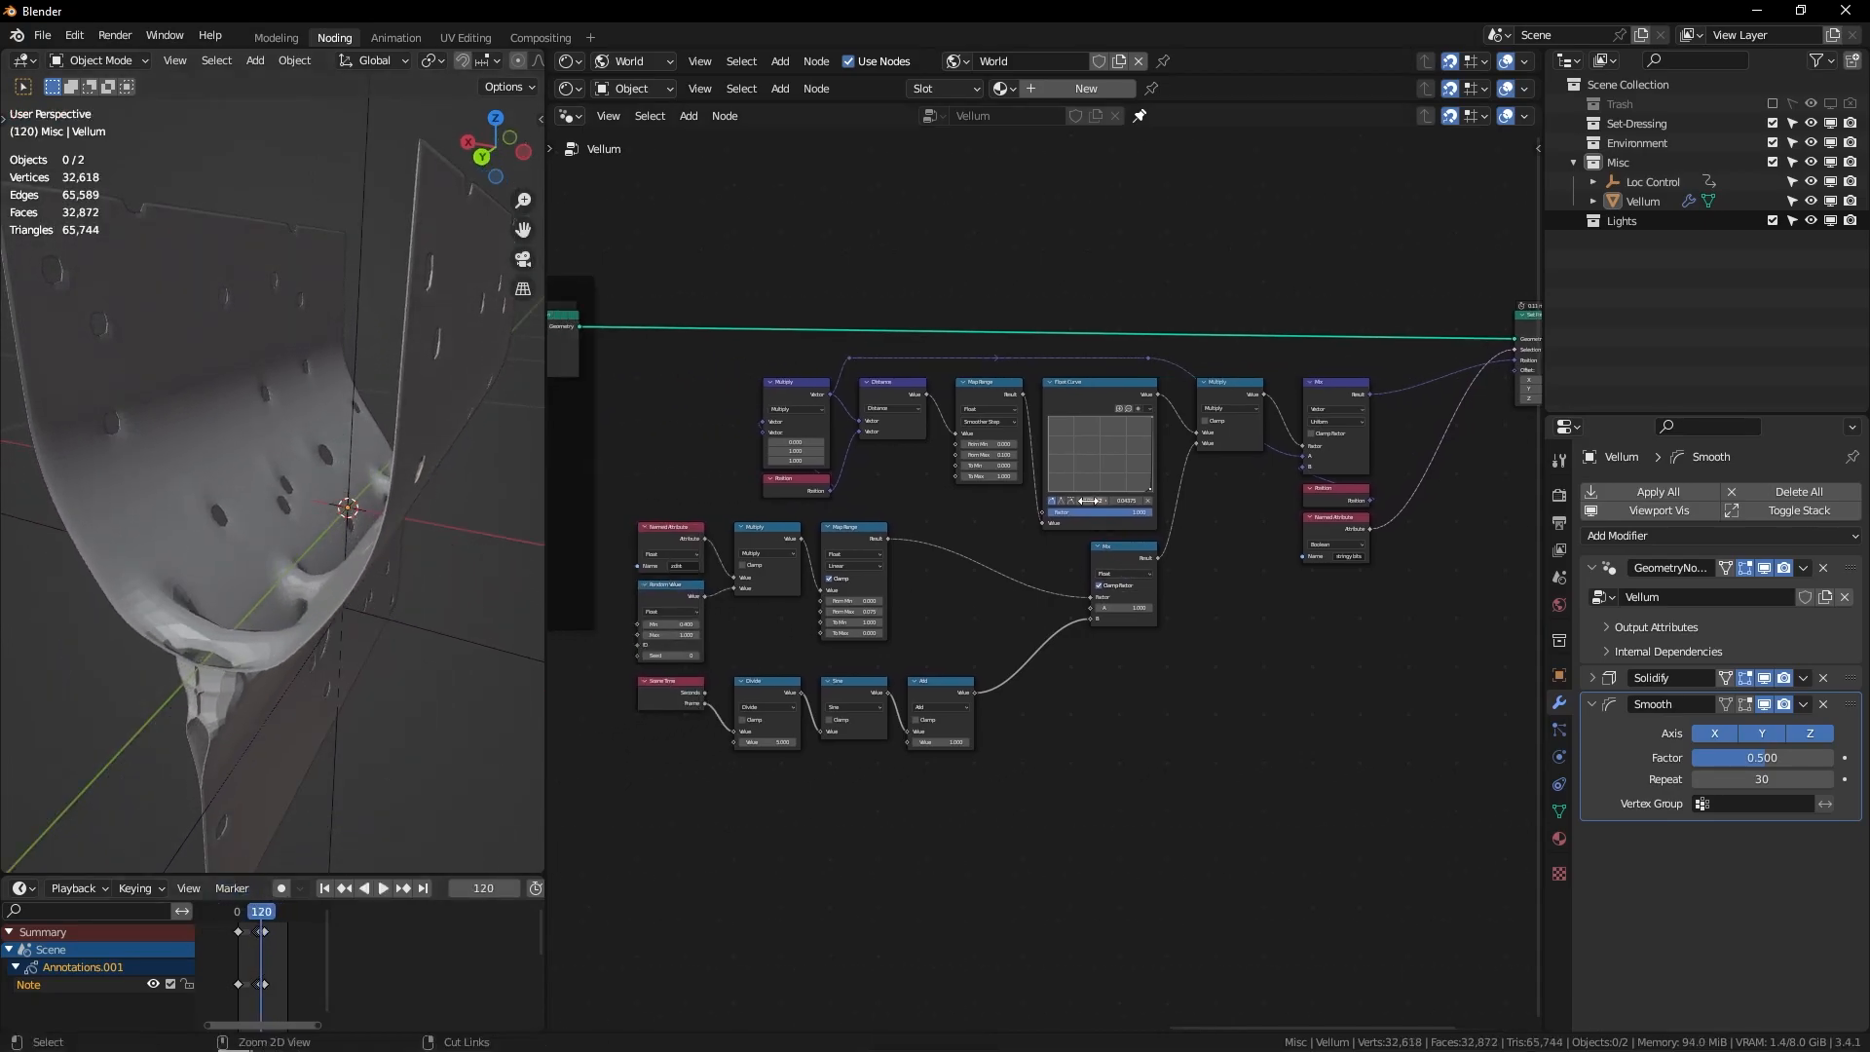
pyautogui.press('space')
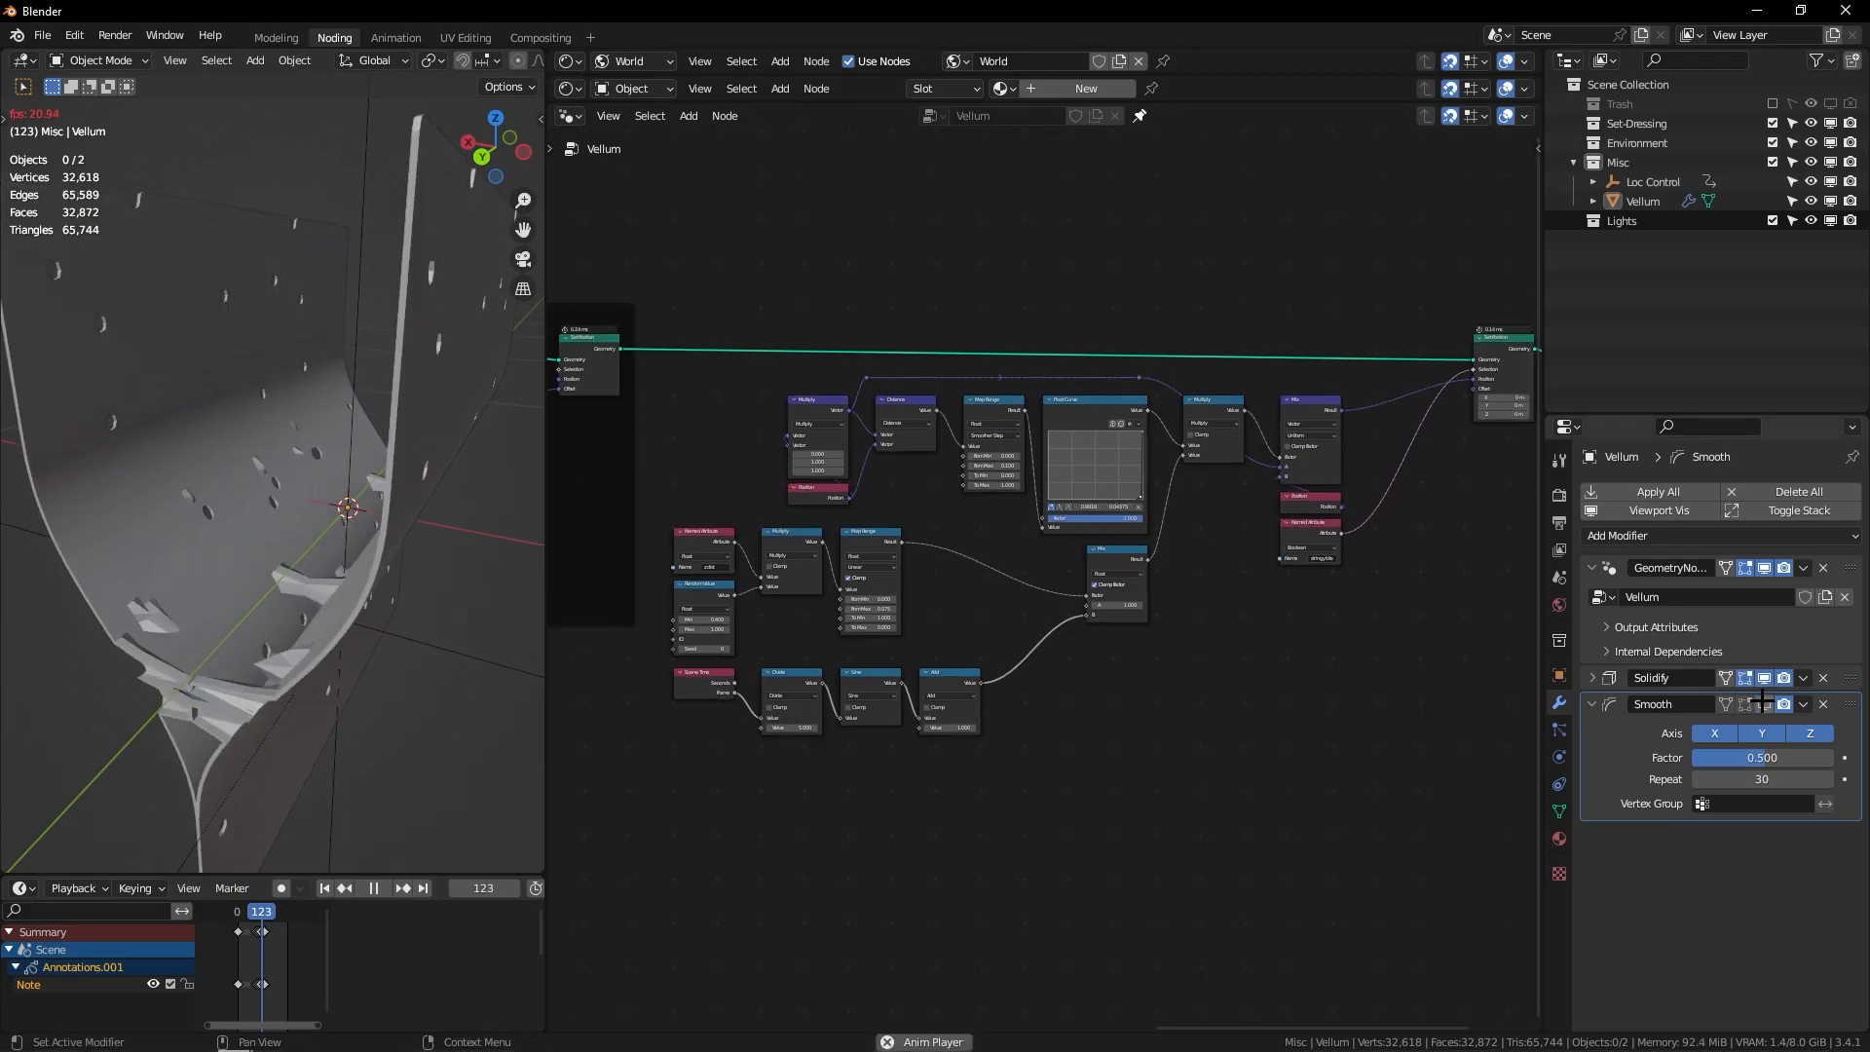
# Step: Move the math nodes in the Location Math frame downward to open space beneath the geometry link
pyautogui.press('Home')
pyautogui.scroll(3, 1133, 524)
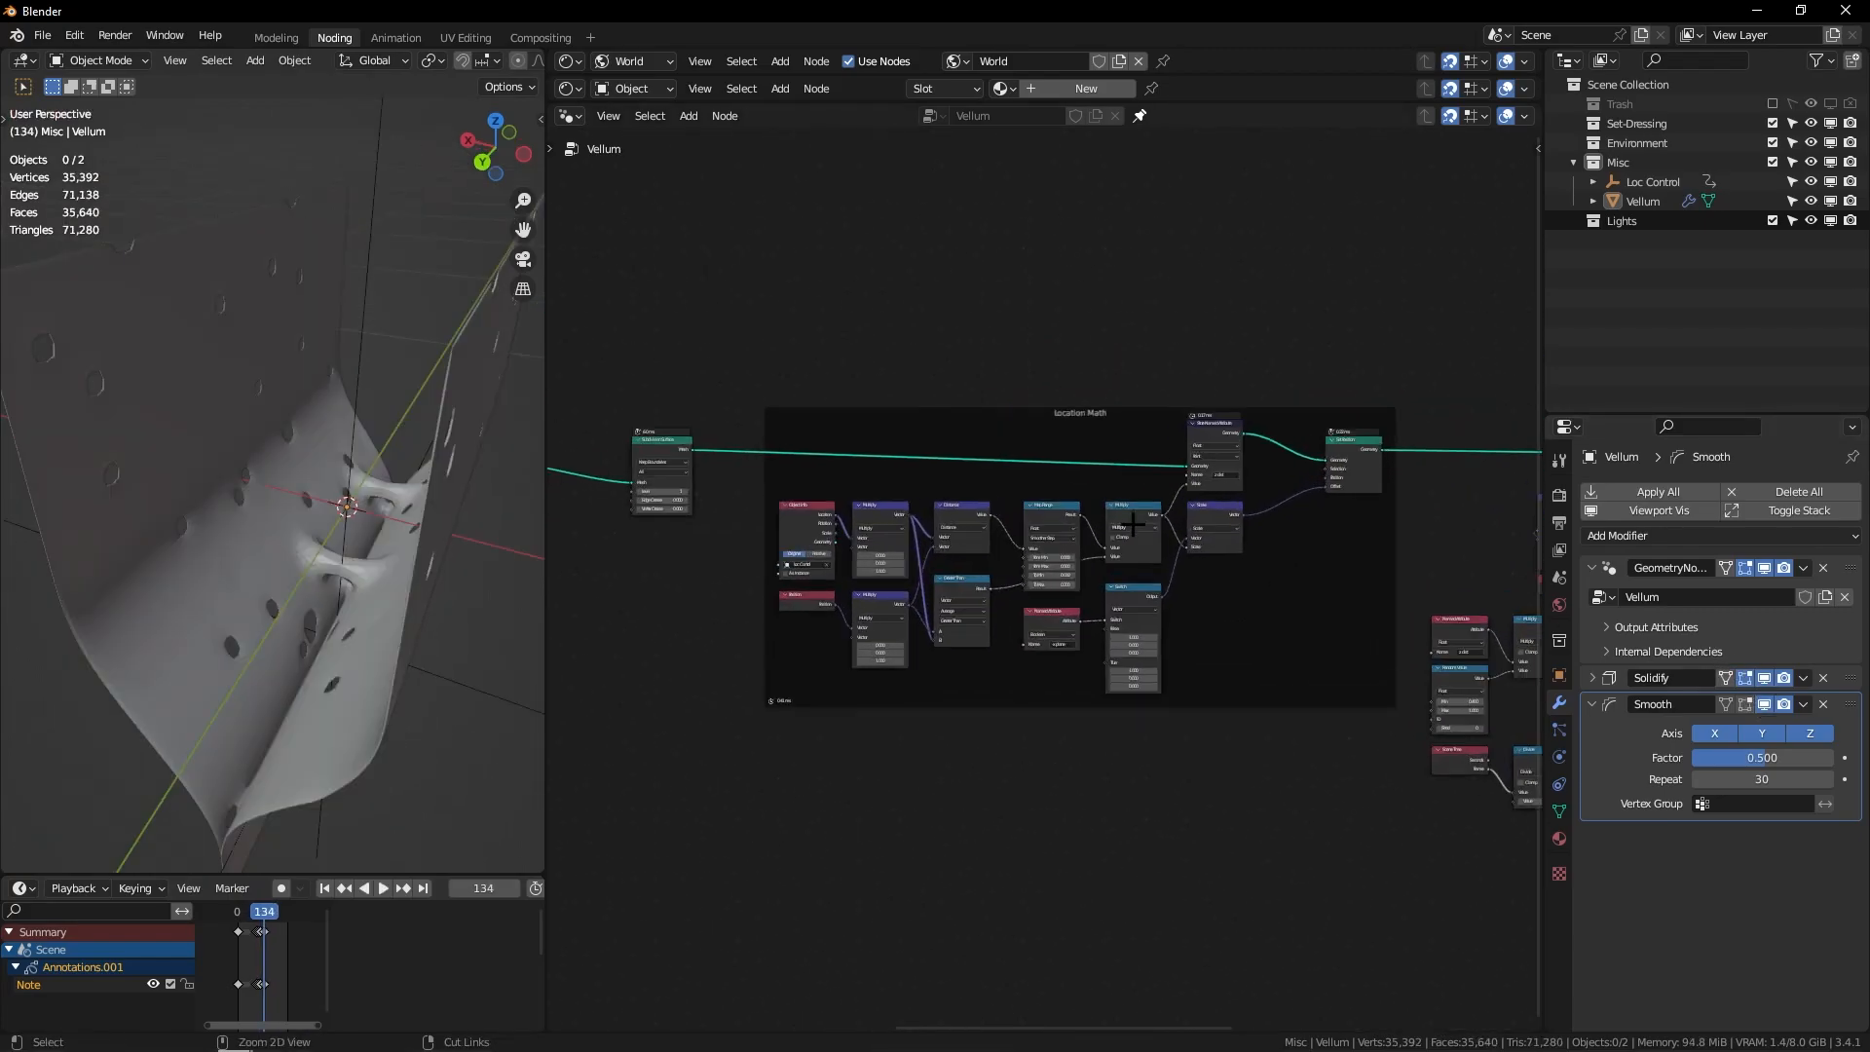
pyautogui.keyDown('ctrl'); pyautogui.moveTo(1127, 439); pyautogui.dragTo(1184, 219, button='middle'); pyautogui.keyUp('ctrl')
pyautogui.moveTo(1432, 779); pyautogui.dragTo(604, 438)
pyautogui.keyDown('ctrl'); pyautogui.moveTo(818, 370); pyautogui.dragTo(861, 543, button='middle'); pyautogui.keyUp('ctrl')
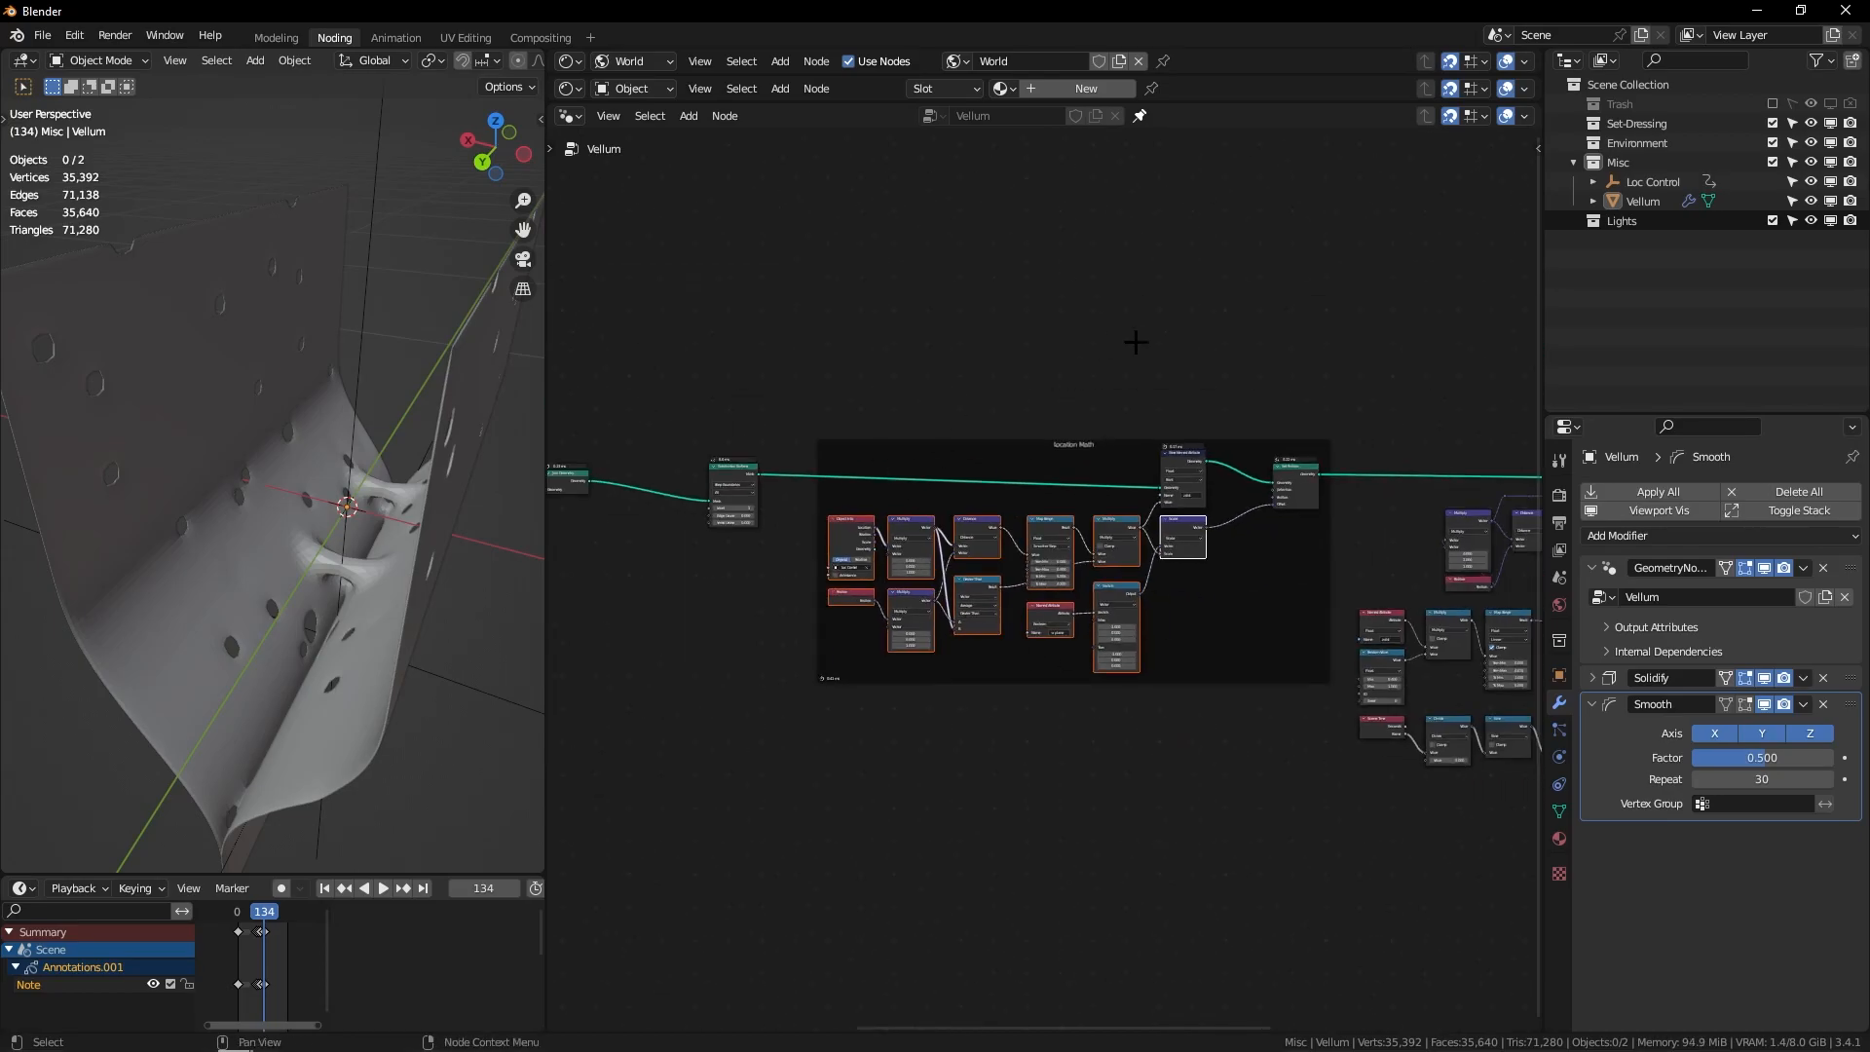
pyautogui.keyDown('ctrl'); pyautogui.moveTo(1080, 479); pyautogui.dragTo(1305, 409, button='middle'); pyautogui.keyUp('ctrl')
pyautogui.press('g')
pyautogui.click(1317, 479)
pyautogui.press('g')
pyautogui.click(1285, 469)
pyautogui.scroll(2, 963, 426)
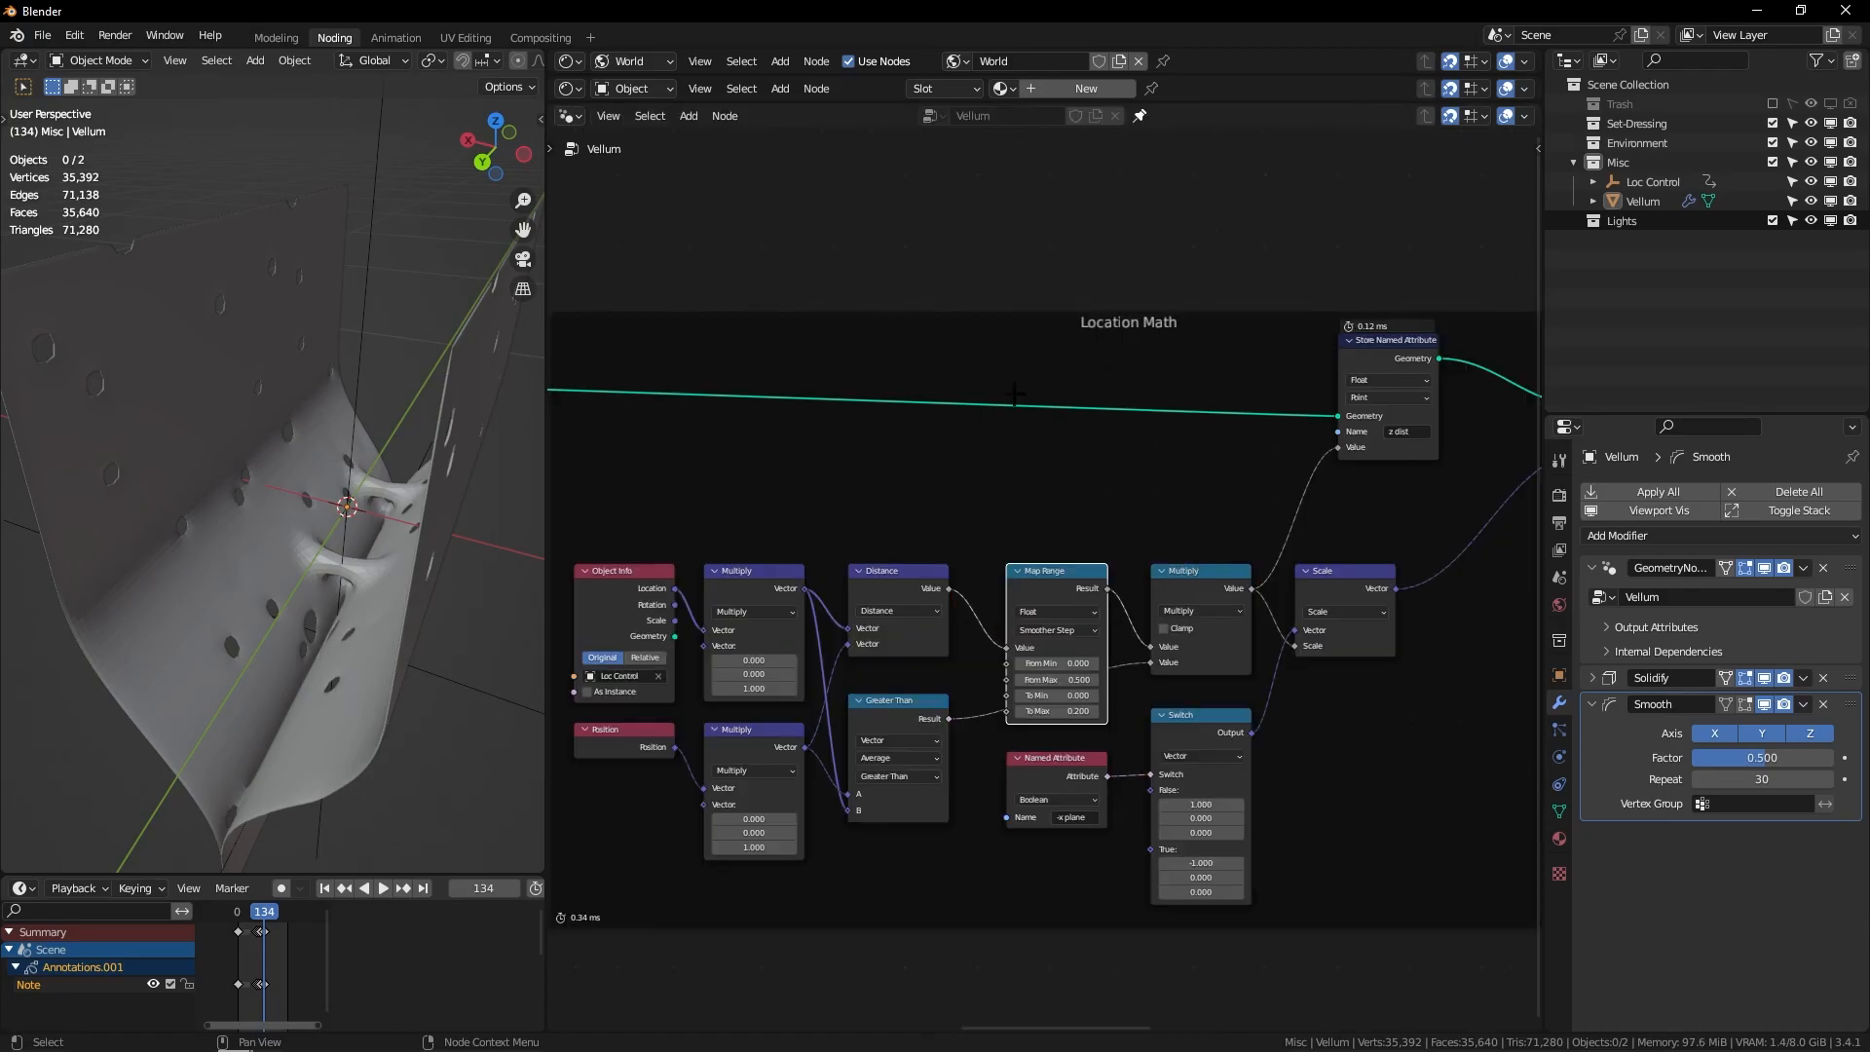
# Step: Add a reroute to the geometry link feeding Store Named Attribute in the Location Math frame and raise it well above the math nodes
pyautogui.keyDown('shift'); pyautogui.moveTo(1092, 374); pyautogui.dragTo(1095, 370, button='right'); pyautogui.keyUp('shift')
pyautogui.press('g')
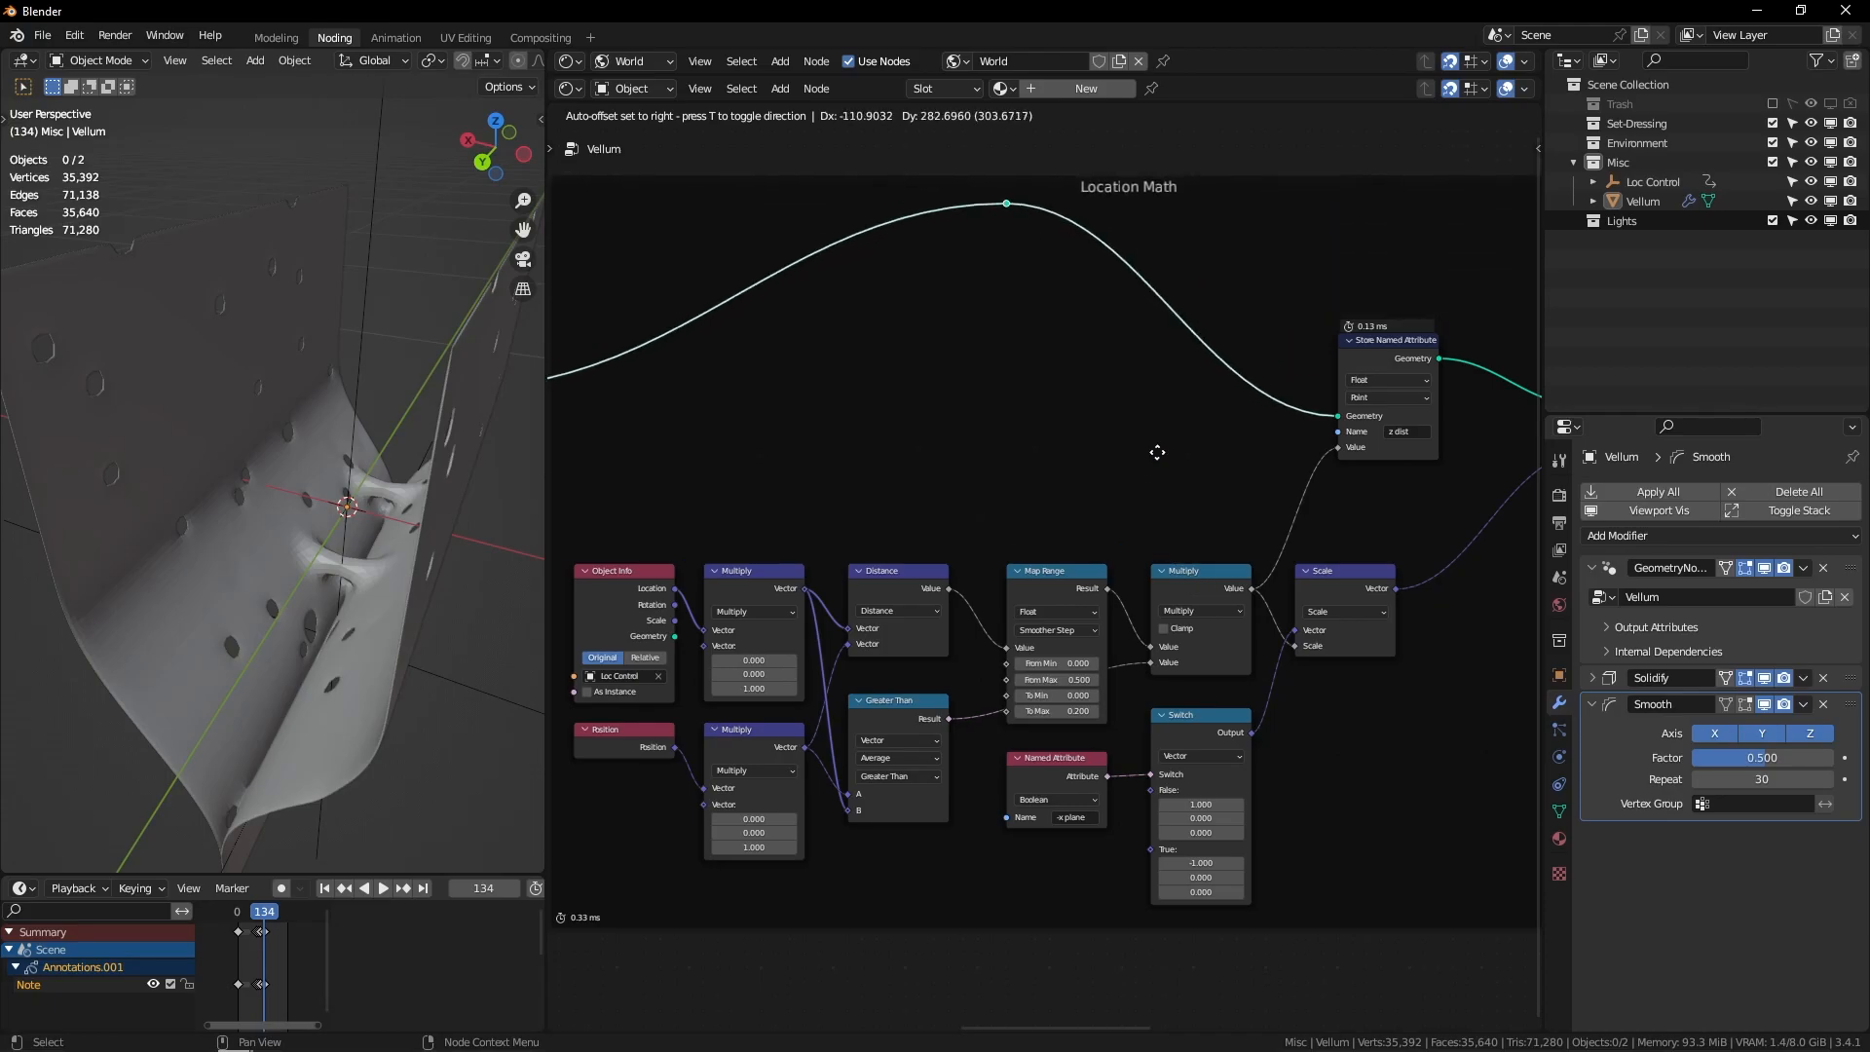
pyautogui.click(1151, 458)
pyautogui.keyDown('shift'); pyautogui.moveTo(1092, 367); pyautogui.dragTo(1106, 355, button='right'); pyautogui.keyUp('shift')
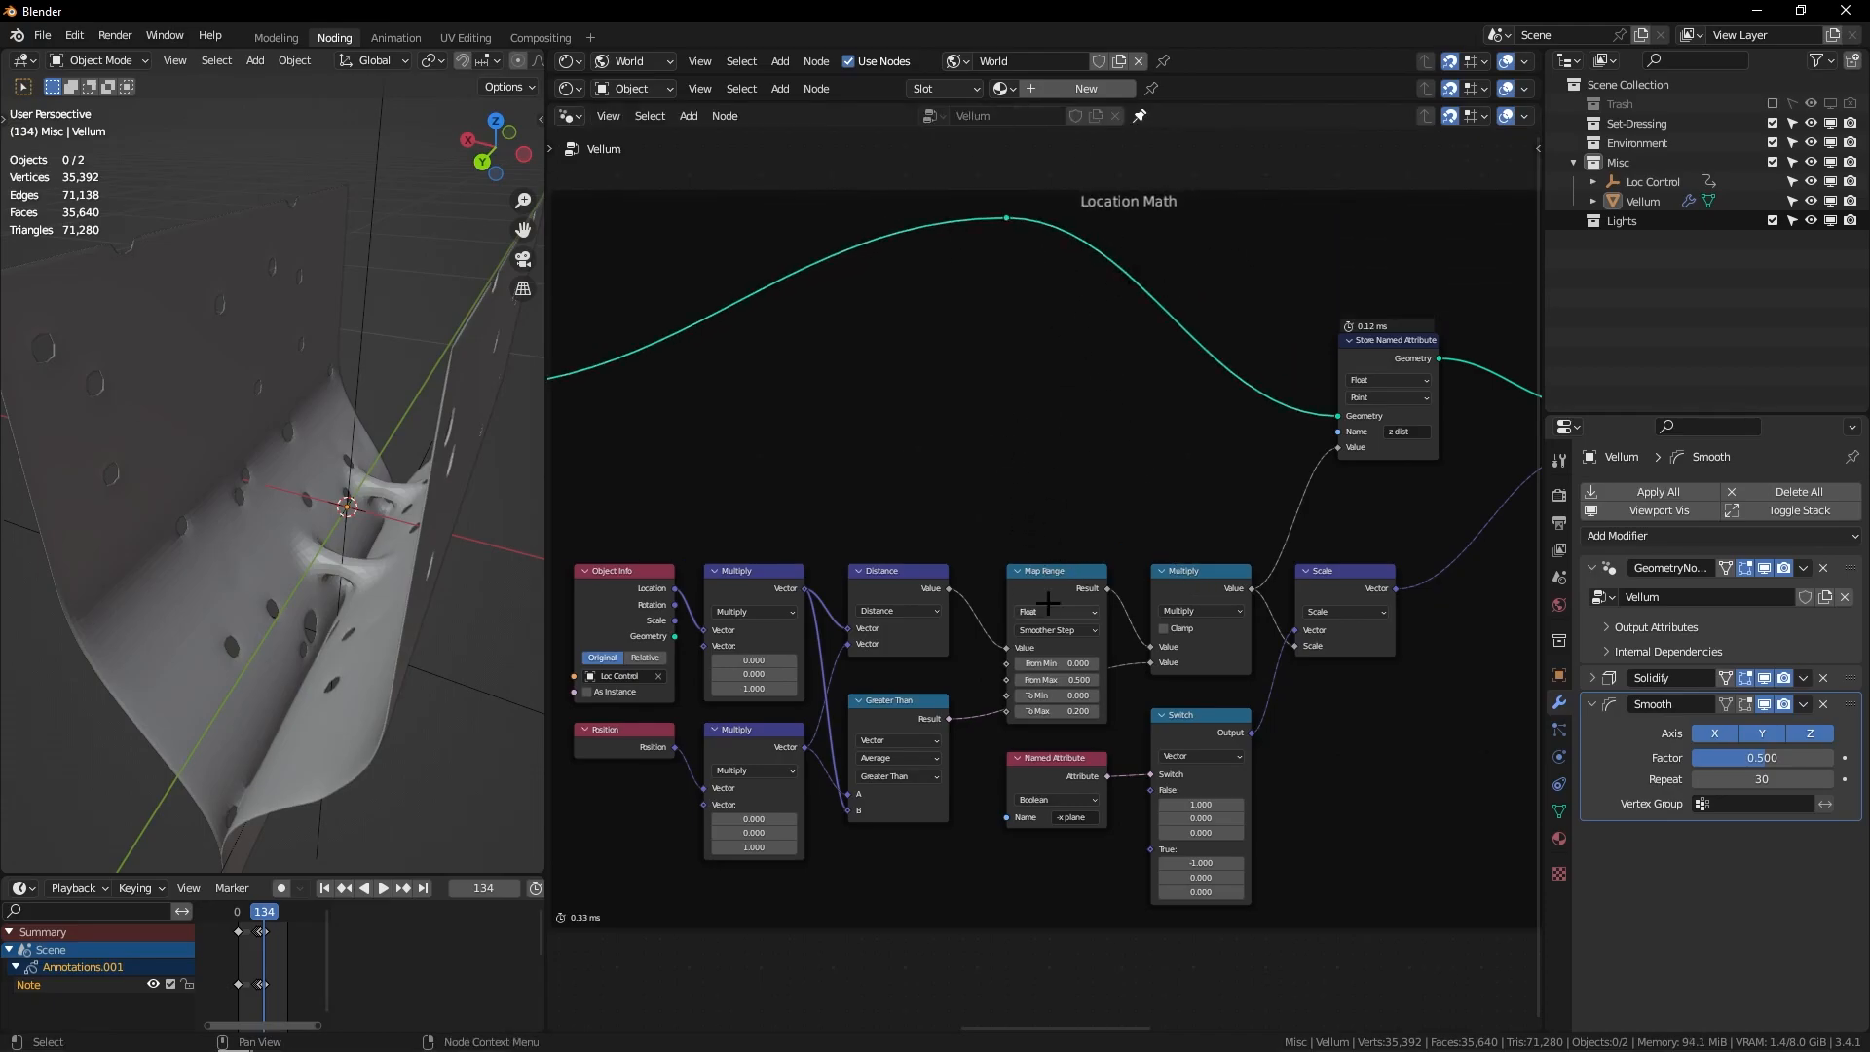
# Step: Duplicate the Smoother Step Map Range and its Multiply node with their incoming links, placing the copies directly above the originals
pyautogui.keyDown('shift'); pyautogui.click(1194, 570); pyautogui.keyUp('shift')
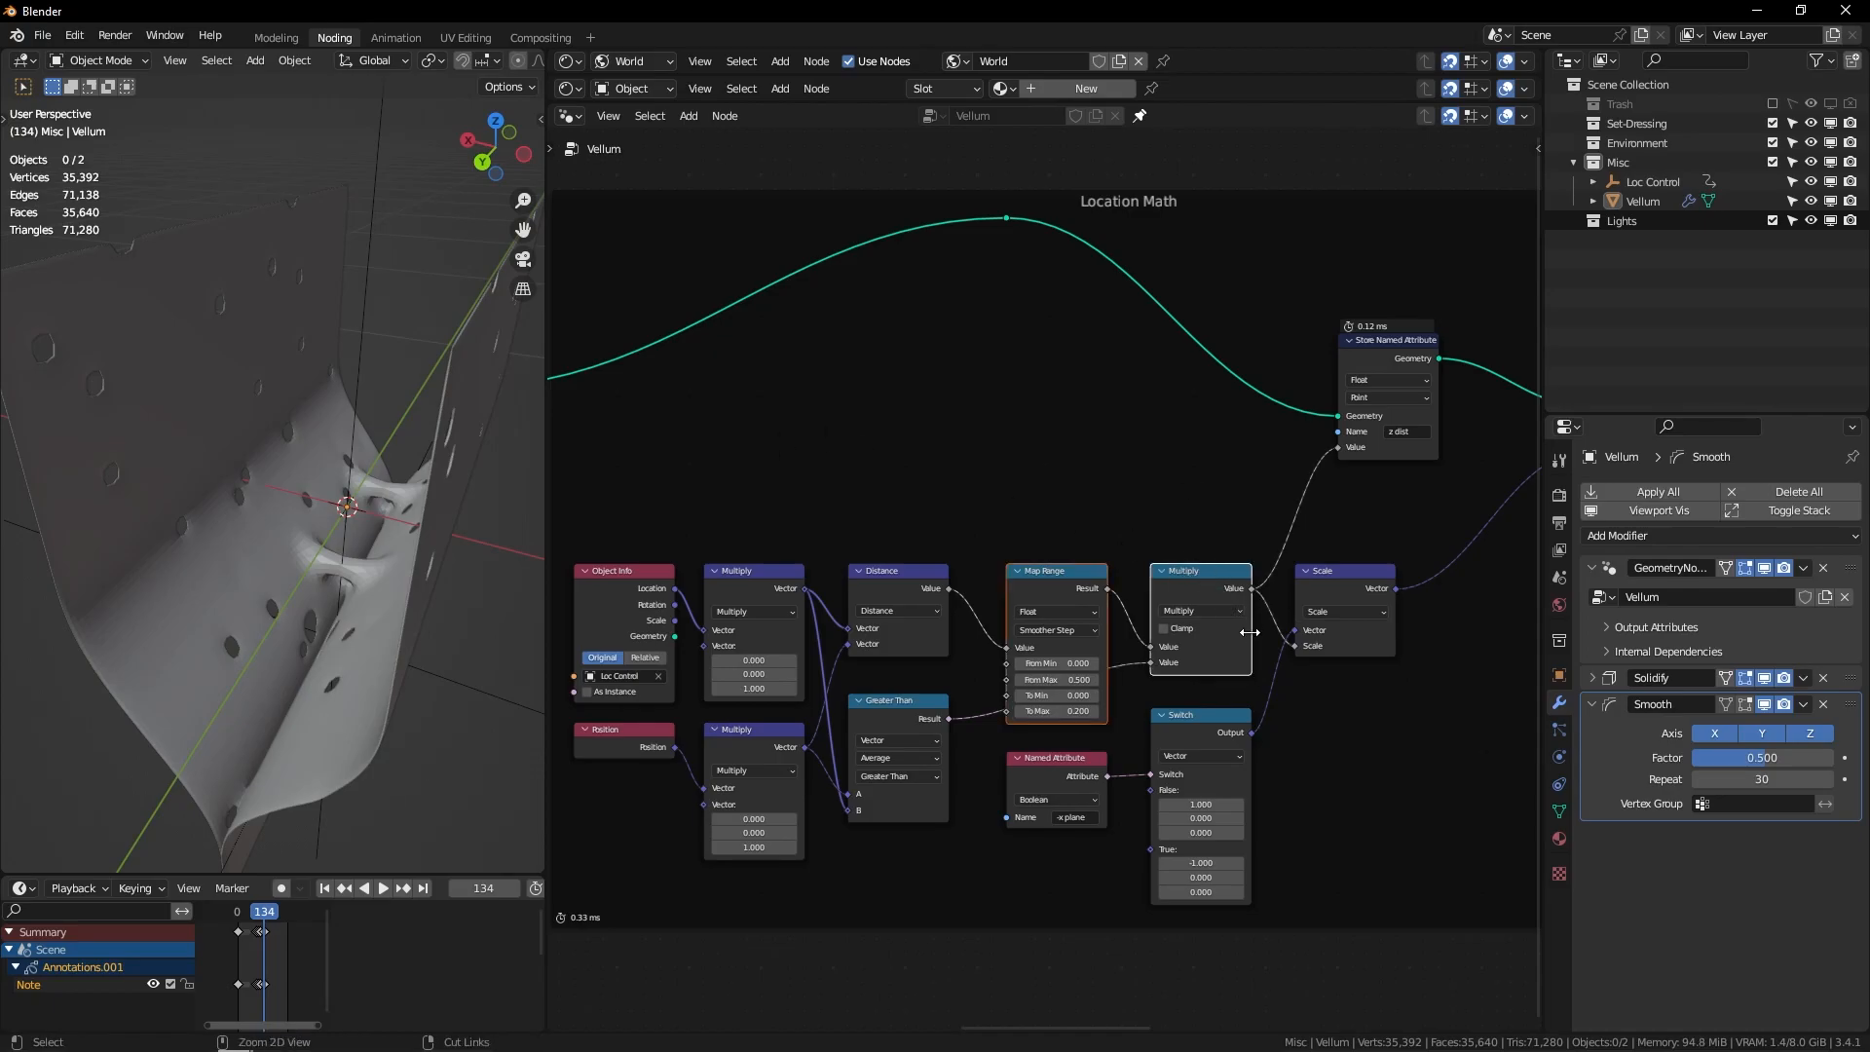
pyautogui.hotkey('shift', 'd')
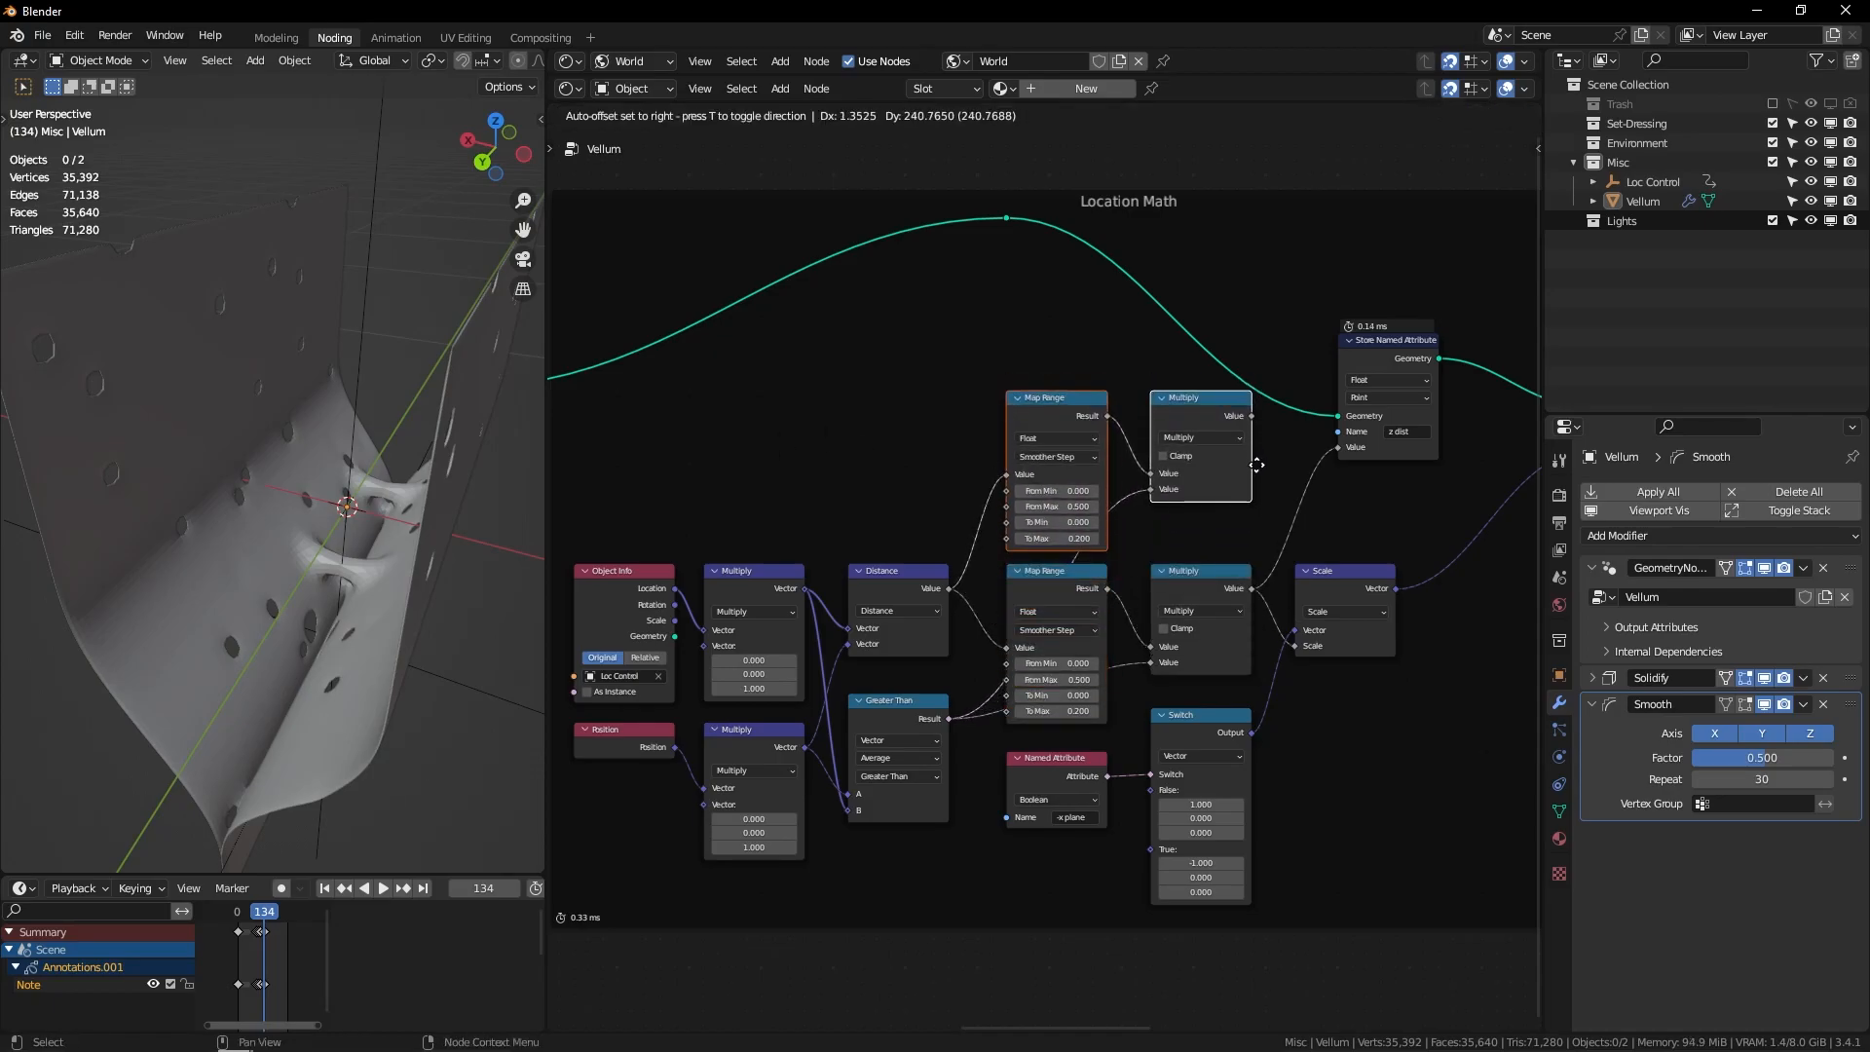
pyautogui.click(1251, 467)
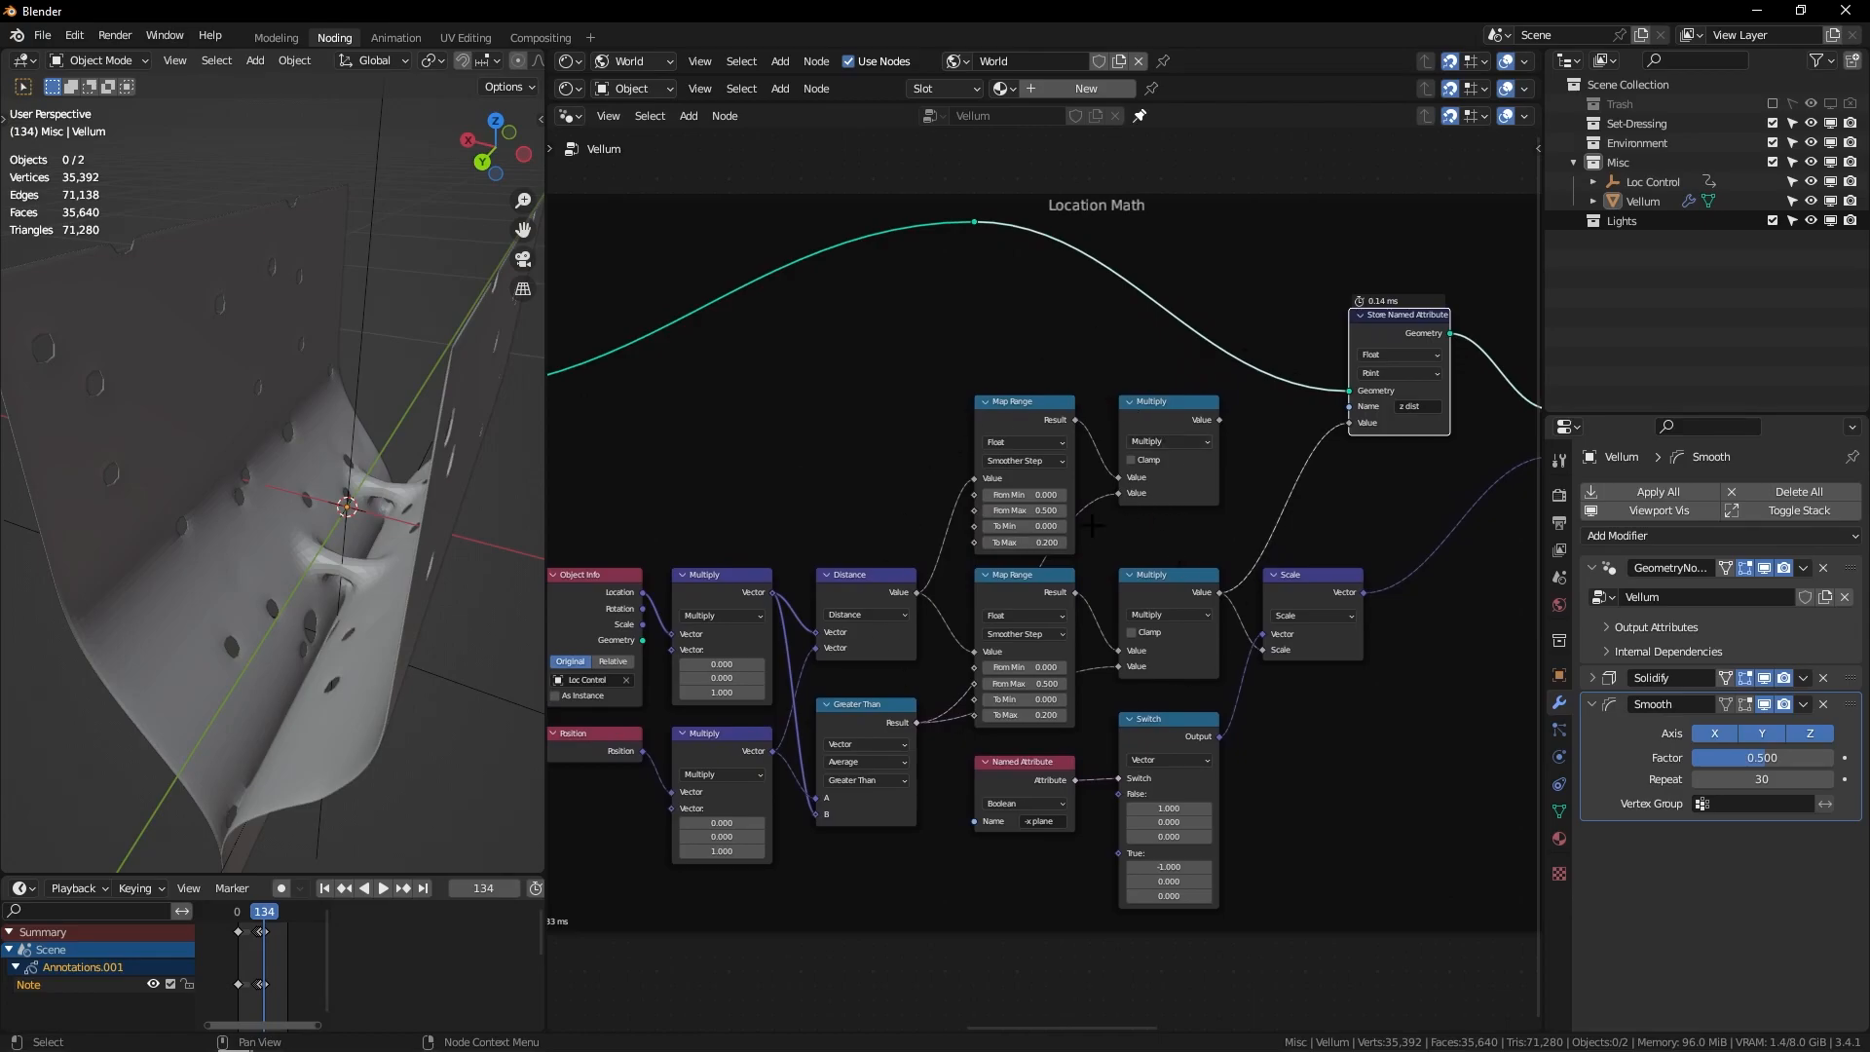
# Step: Reset the duplicated Map Range to its default Linear settings, shift it slightly upward, and turn off Clamp
pyautogui.scroll(2, 1092, 526)
pyautogui.click(1115, 460)
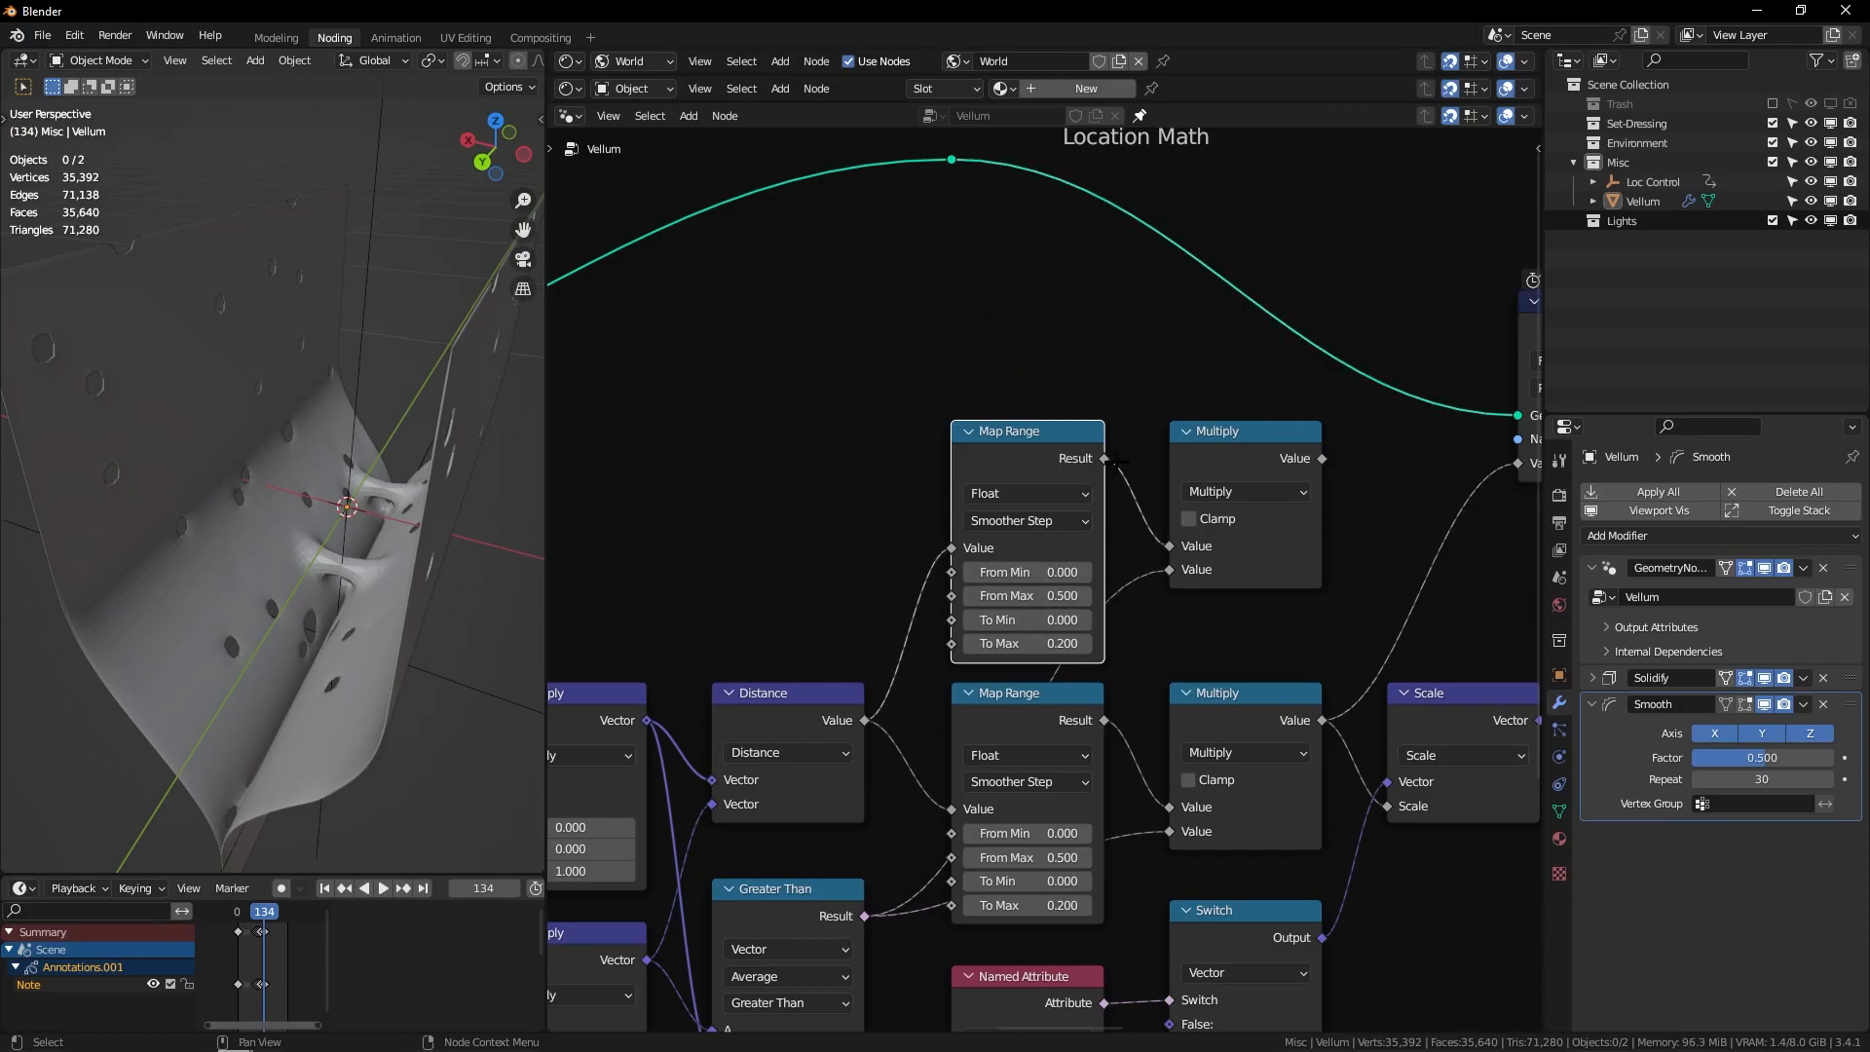
pyautogui.press('BackSpace')
pyautogui.moveTo(1027, 458); pyautogui.dragTo(1025, 435)
pyautogui.click(971, 527)
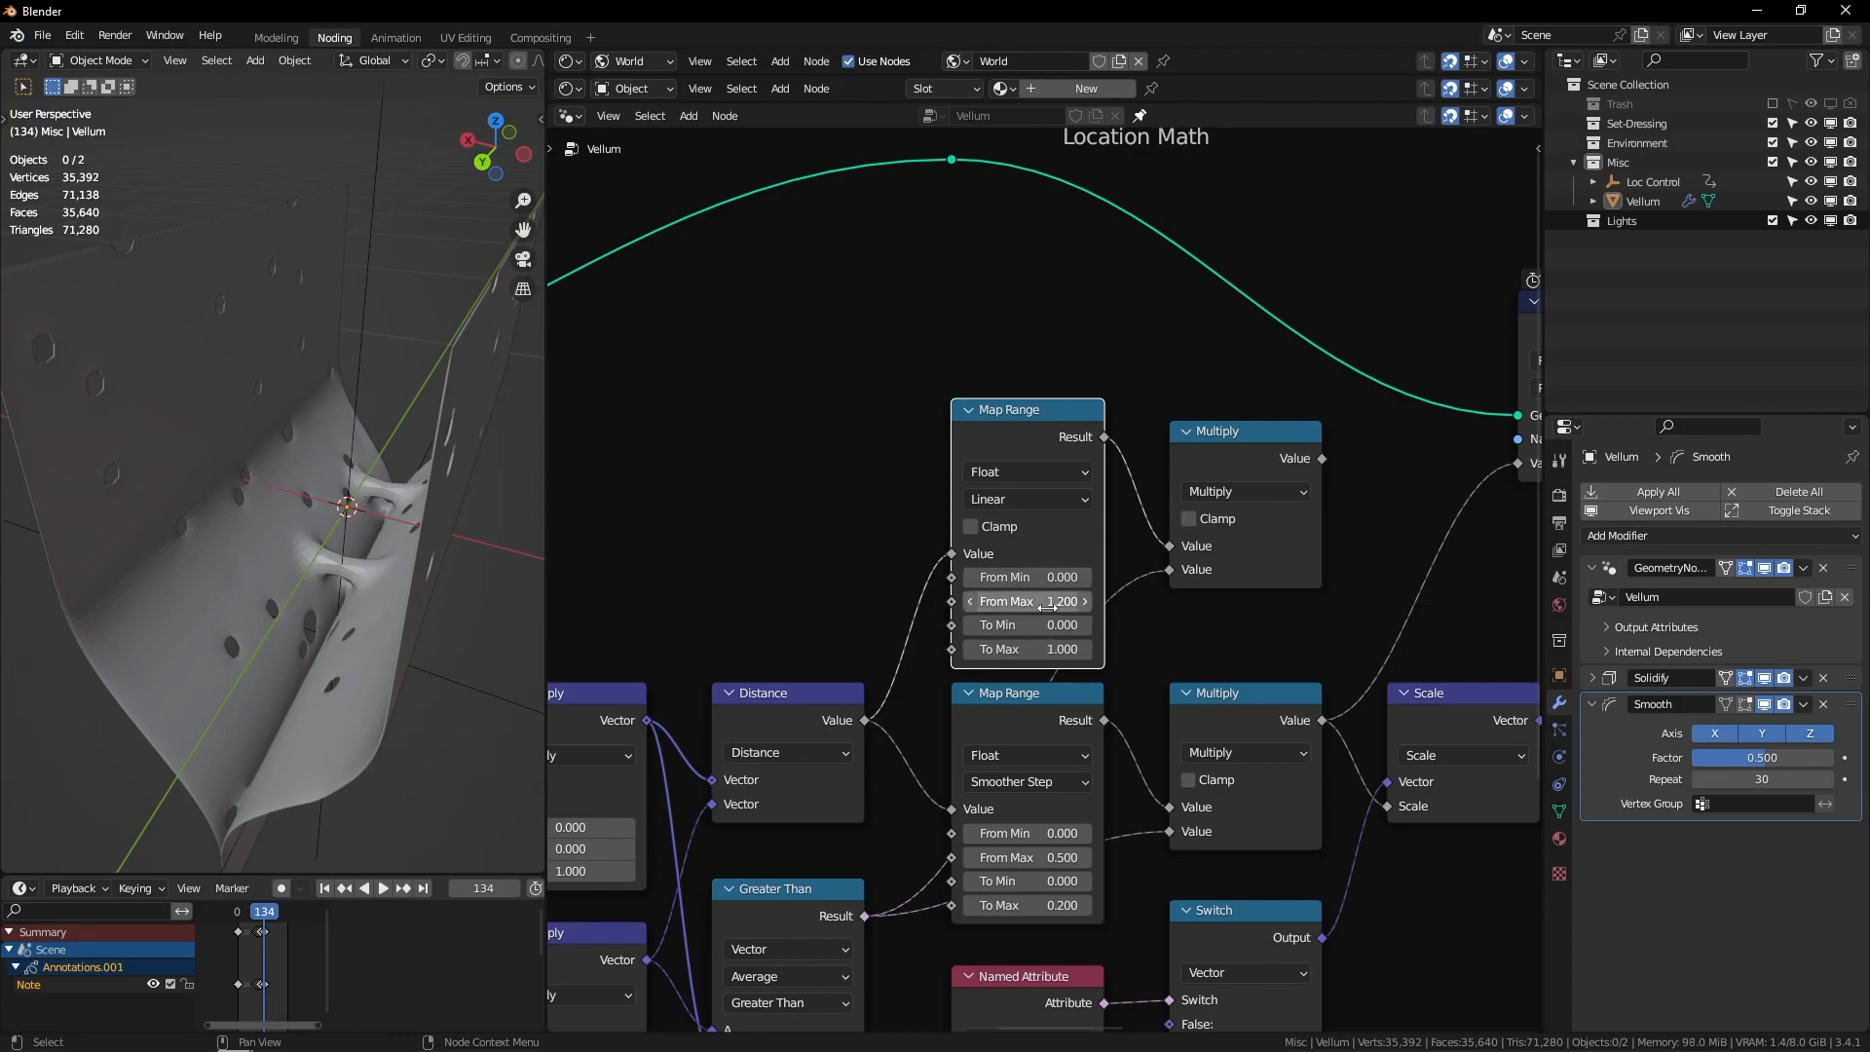
# Step: Set the upper Map Range to Smoother Step and feed its Multiply result into the Value of the z dist Store Named Attribute
pyautogui.click(1049, 497)
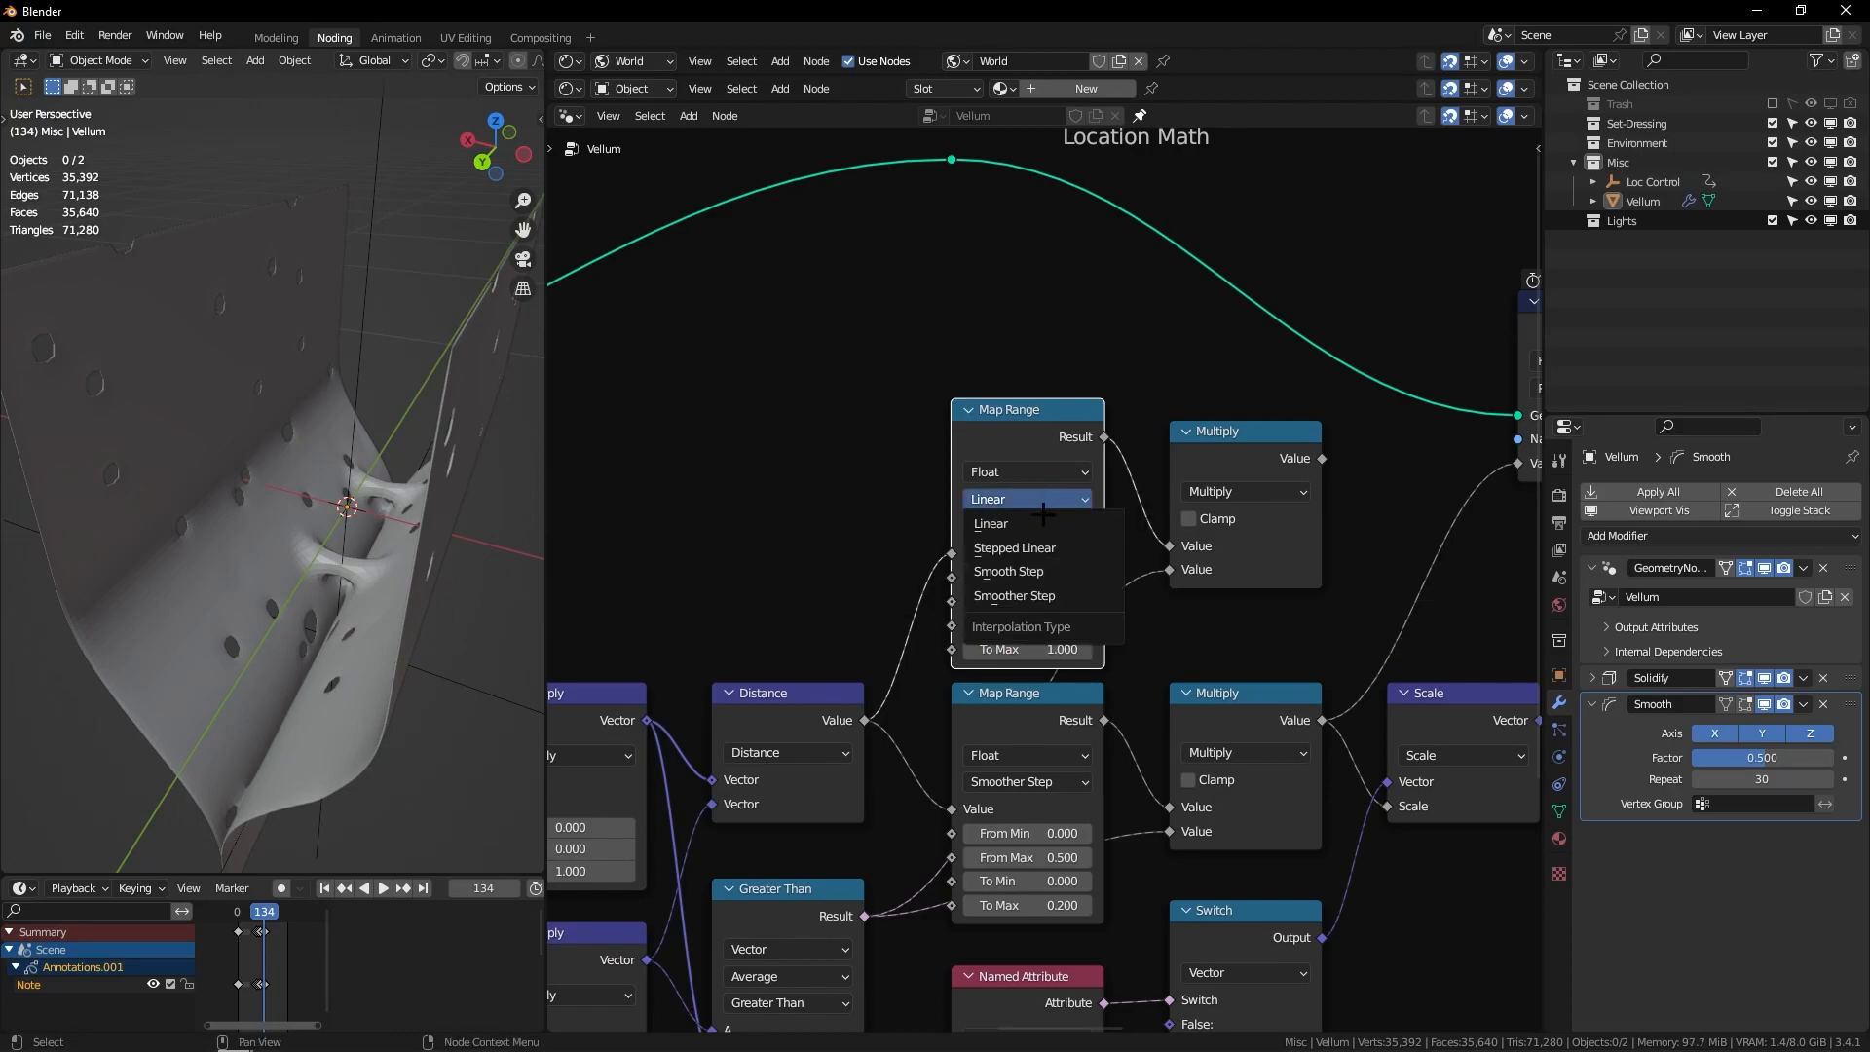
pyautogui.click(1040, 593)
pyautogui.moveTo(1266, 506); pyautogui.dragTo(1012, 430, button='middle')
pyautogui.moveTo(1077, 382); pyautogui.dragTo(1243, 385)
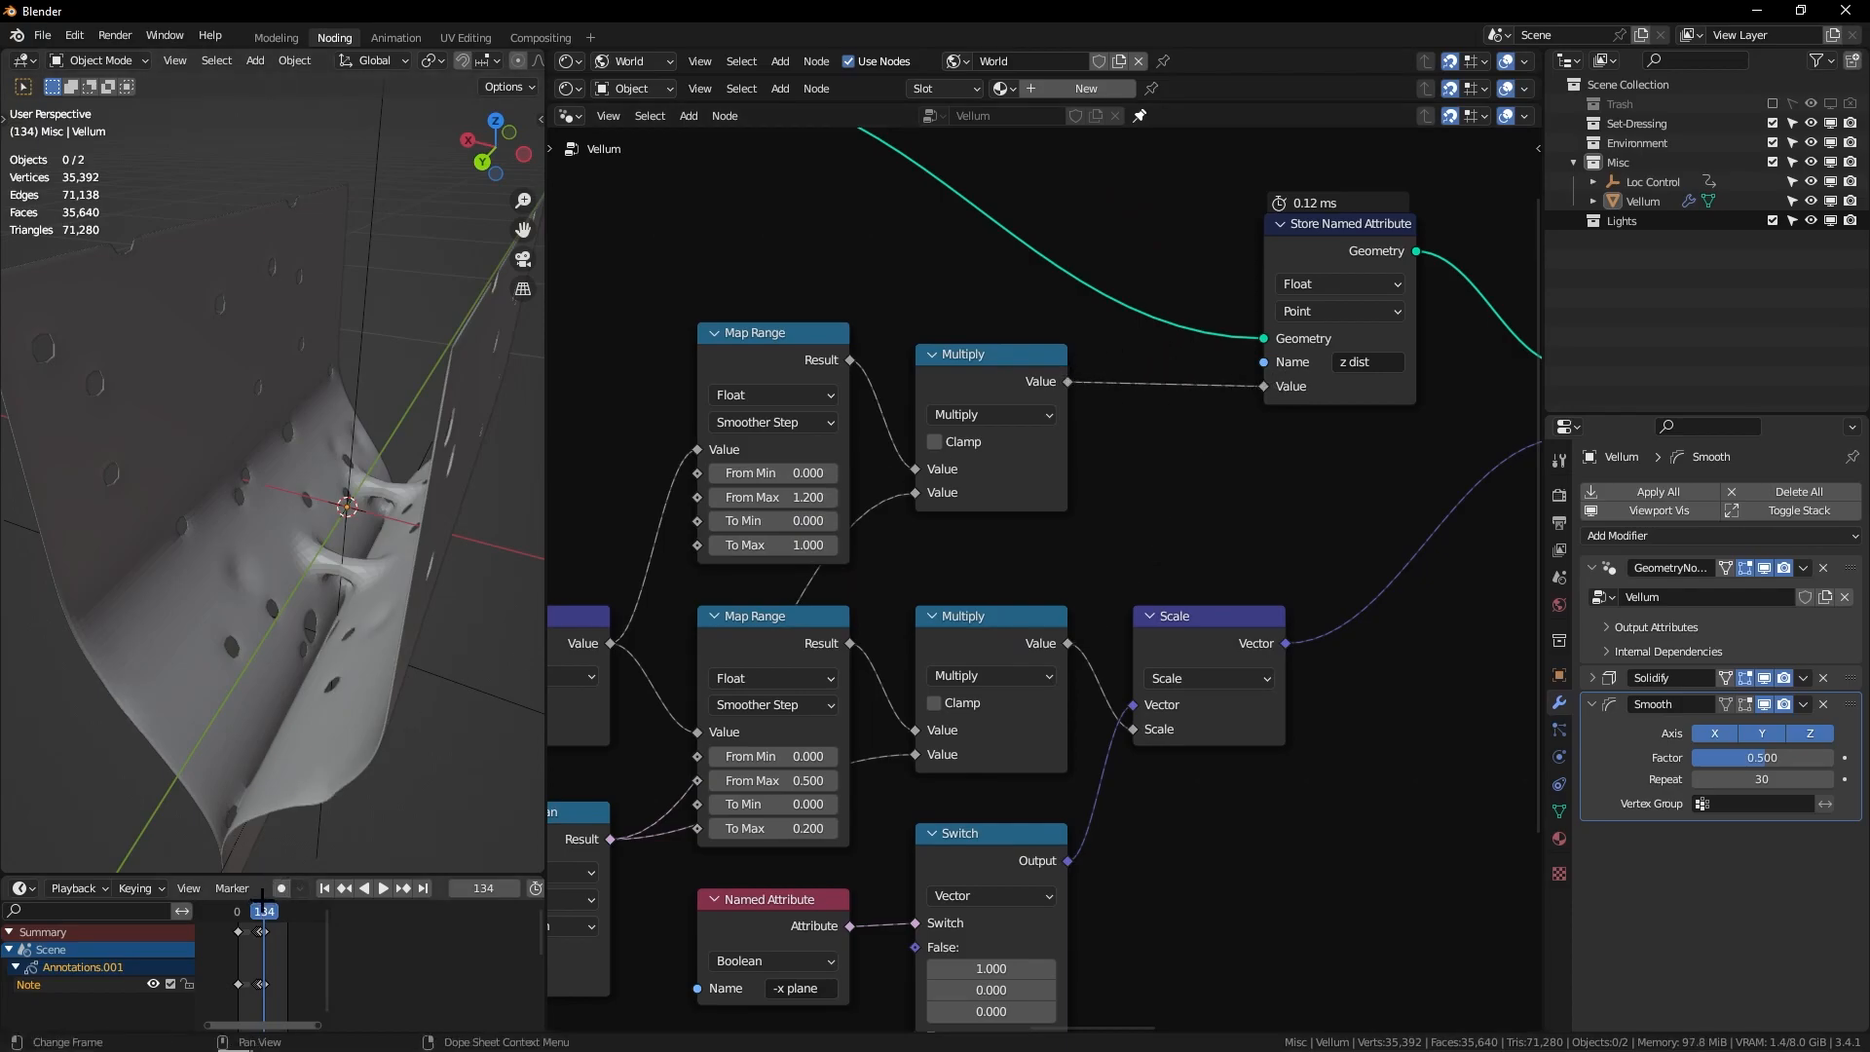
pyautogui.moveTo(1067, 643); pyautogui.dragTo(1263, 385)
pyautogui.hotkey('ctrl', 'z')
# Step: Play the animation and examine the separating sheets from several angles, stopping once they have peeled partly open
pyautogui.press('space')
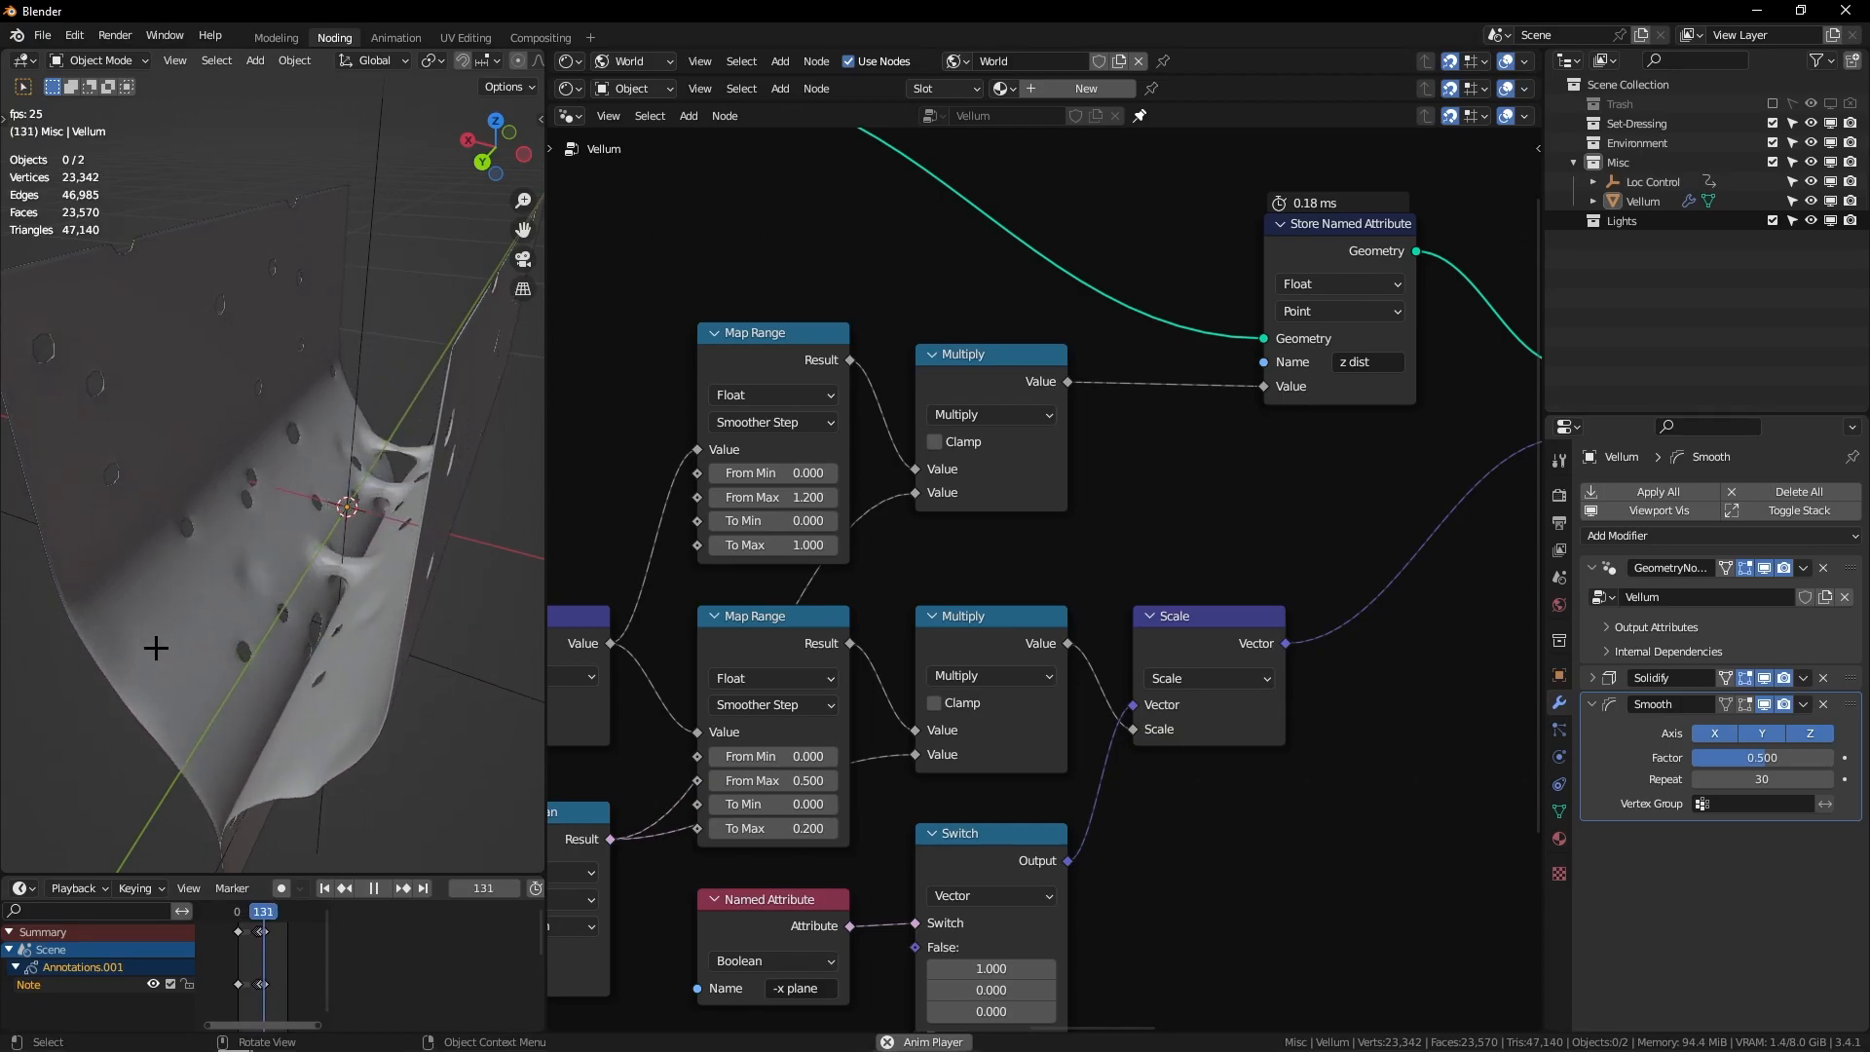
pyautogui.moveTo(243, 633); pyautogui.dragTo(287, 489, button='middle')
pyautogui.moveTo(287, 490); pyautogui.dragTo(276, 521, button='middle')
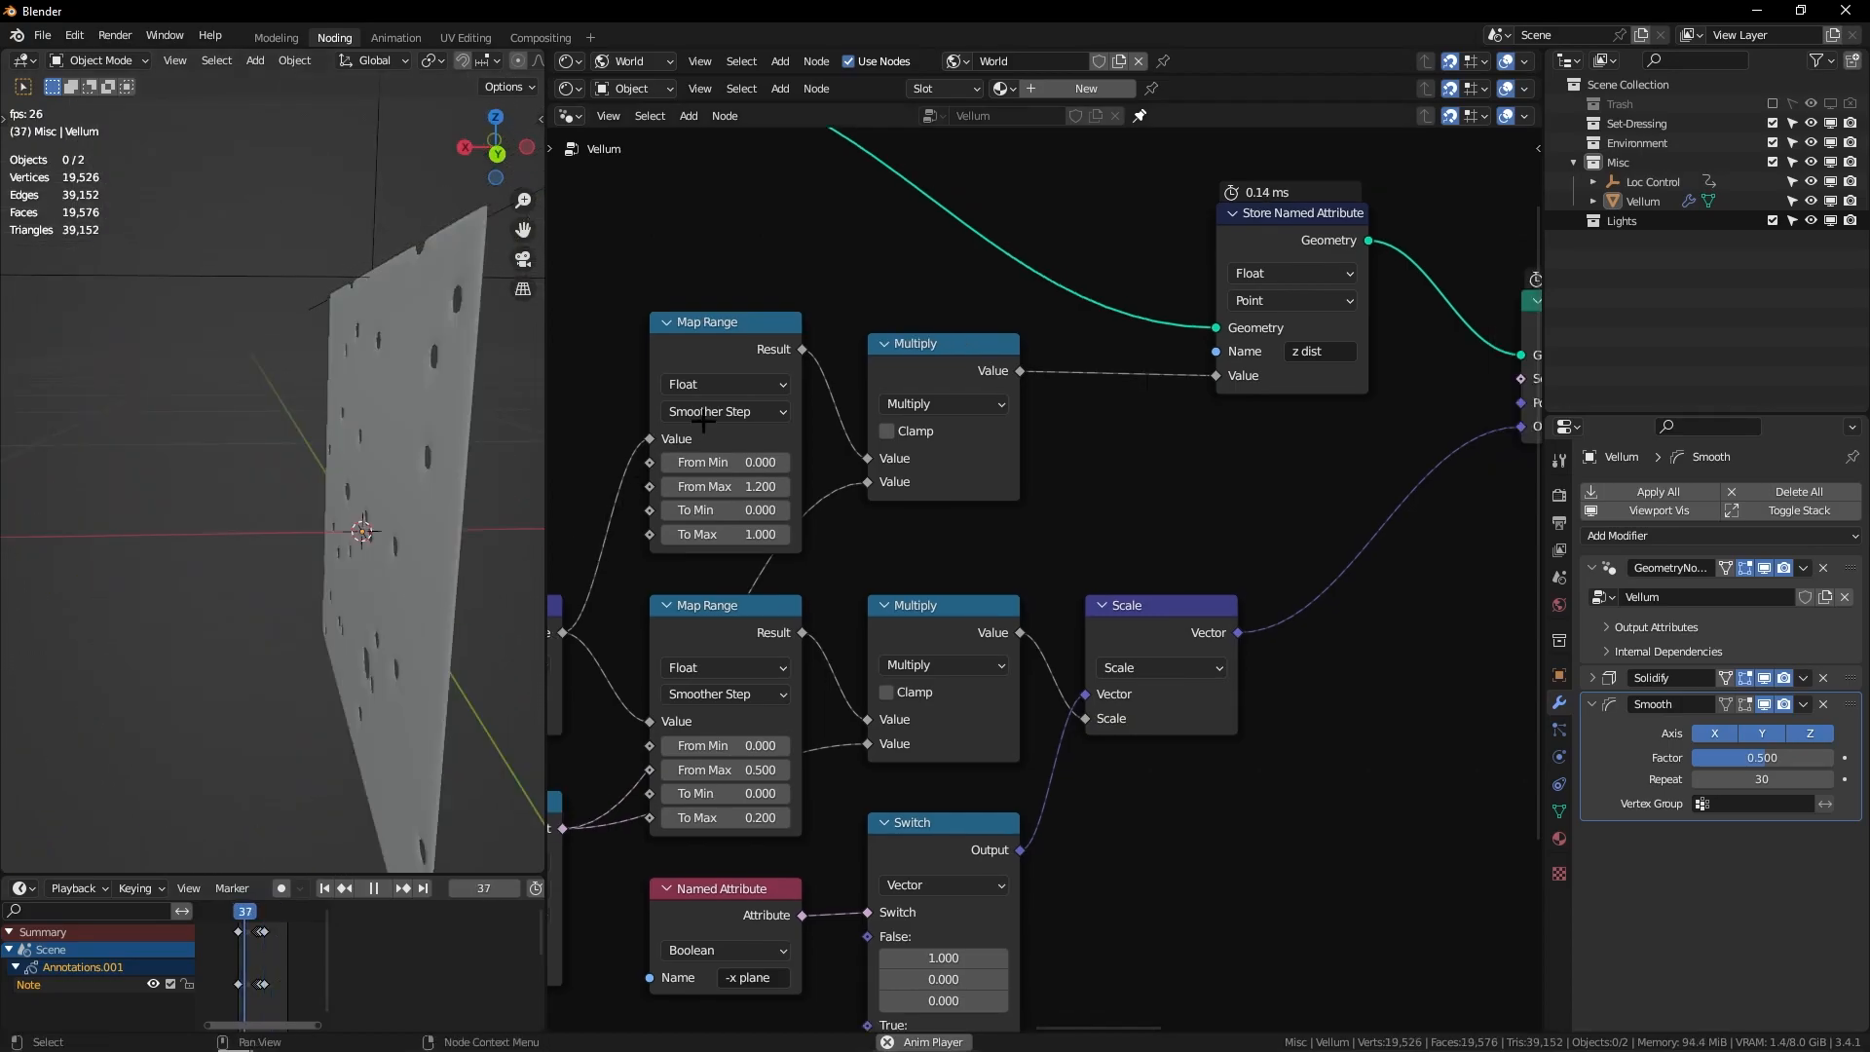
pyautogui.moveTo(413, 404); pyautogui.dragTo(434, 491, button='middle')
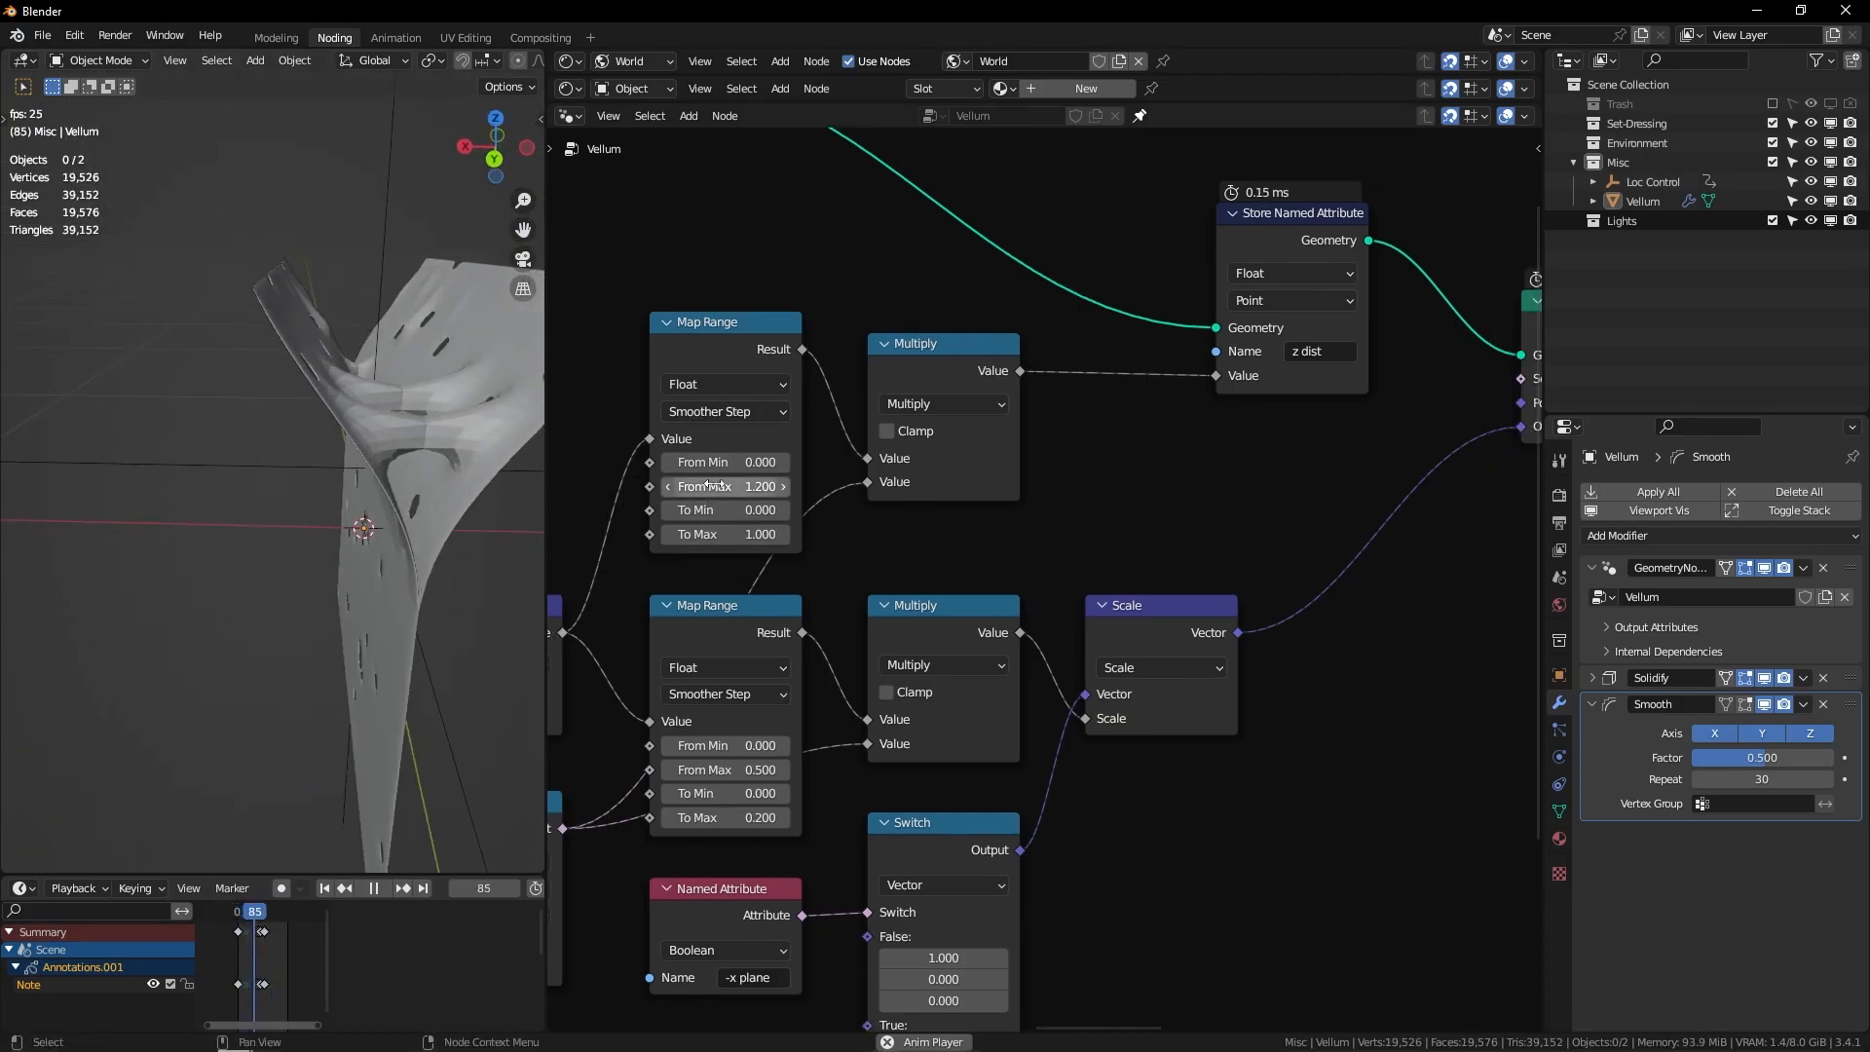
pyautogui.press('space')
pyautogui.keyDown('shift'); pyautogui.moveTo(455, 562); pyautogui.dragTo(416, 528, button='middle'); pyautogui.keyUp('shift')
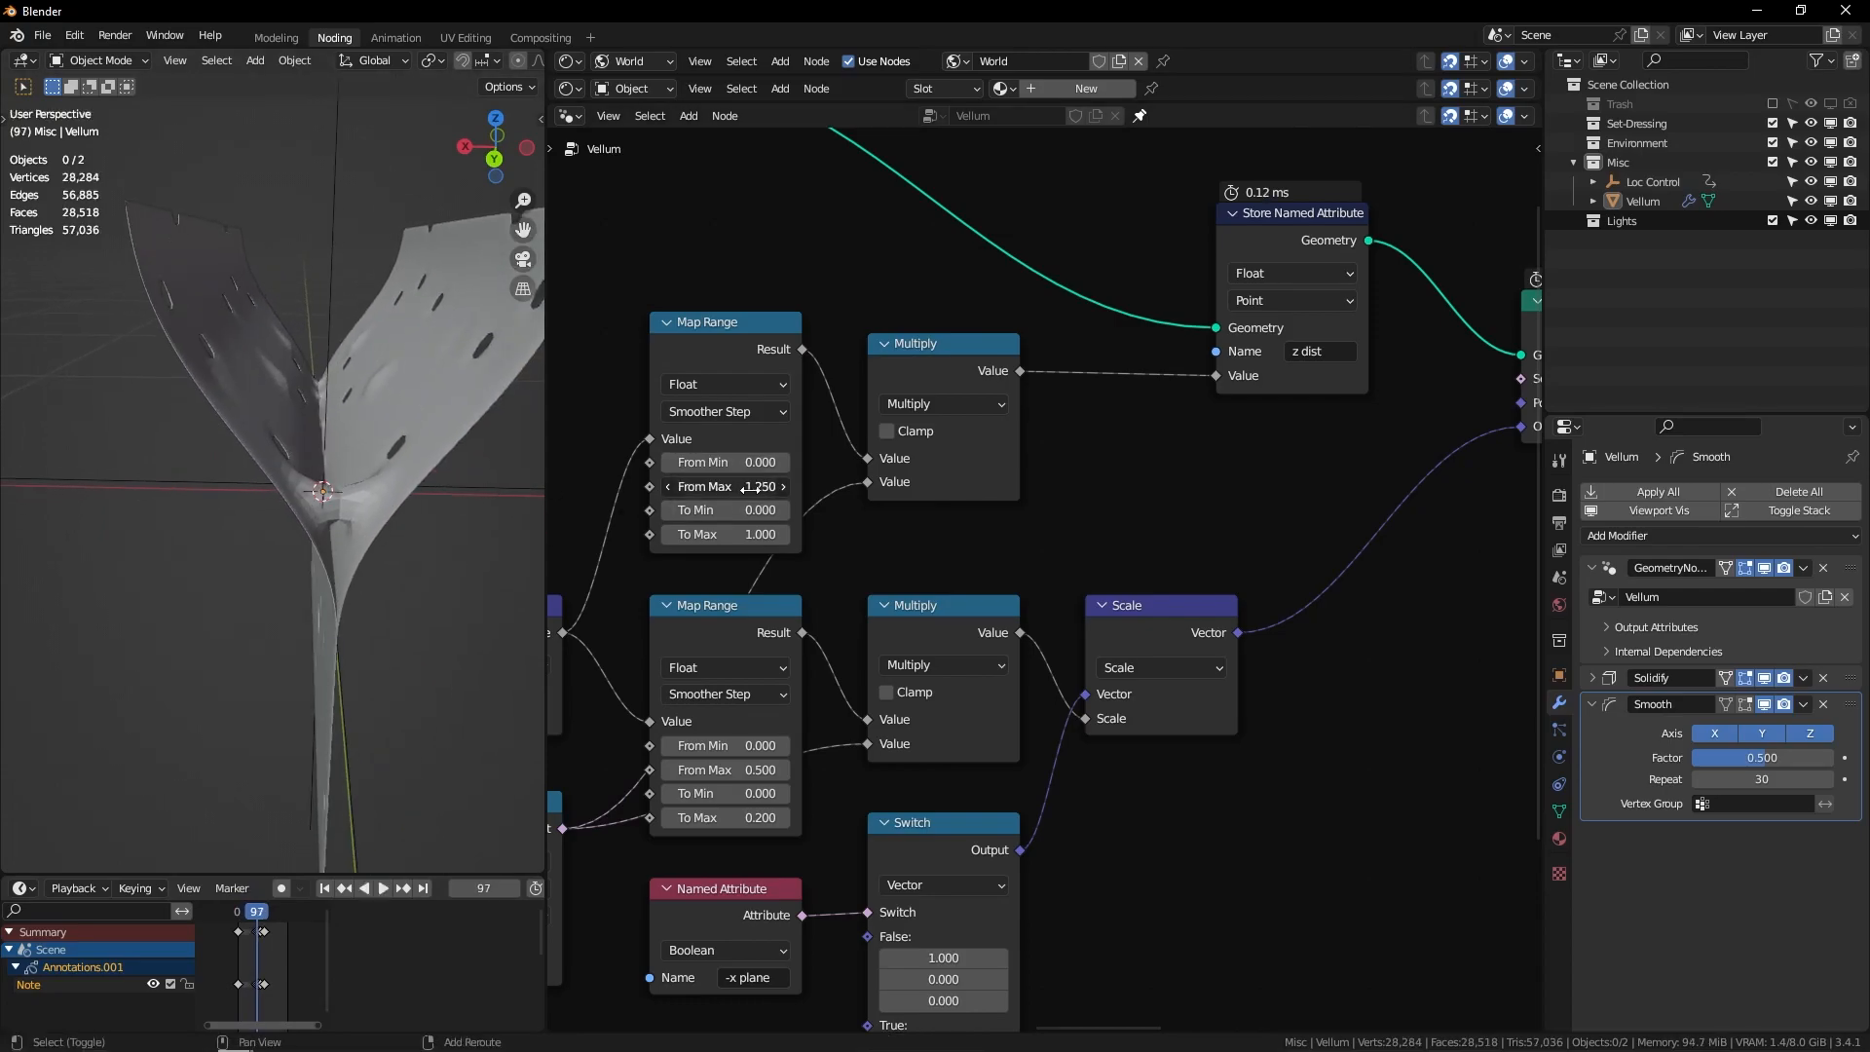
# Step: Try a From Max of 5.95 on the upper Map Range and play the animation to judge the effect
pyautogui.moveTo(748, 487); pyautogui.dragTo(884, 502)
pyautogui.moveTo(1150, 519); pyautogui.dragTo(1237, 519)
pyautogui.press('space')
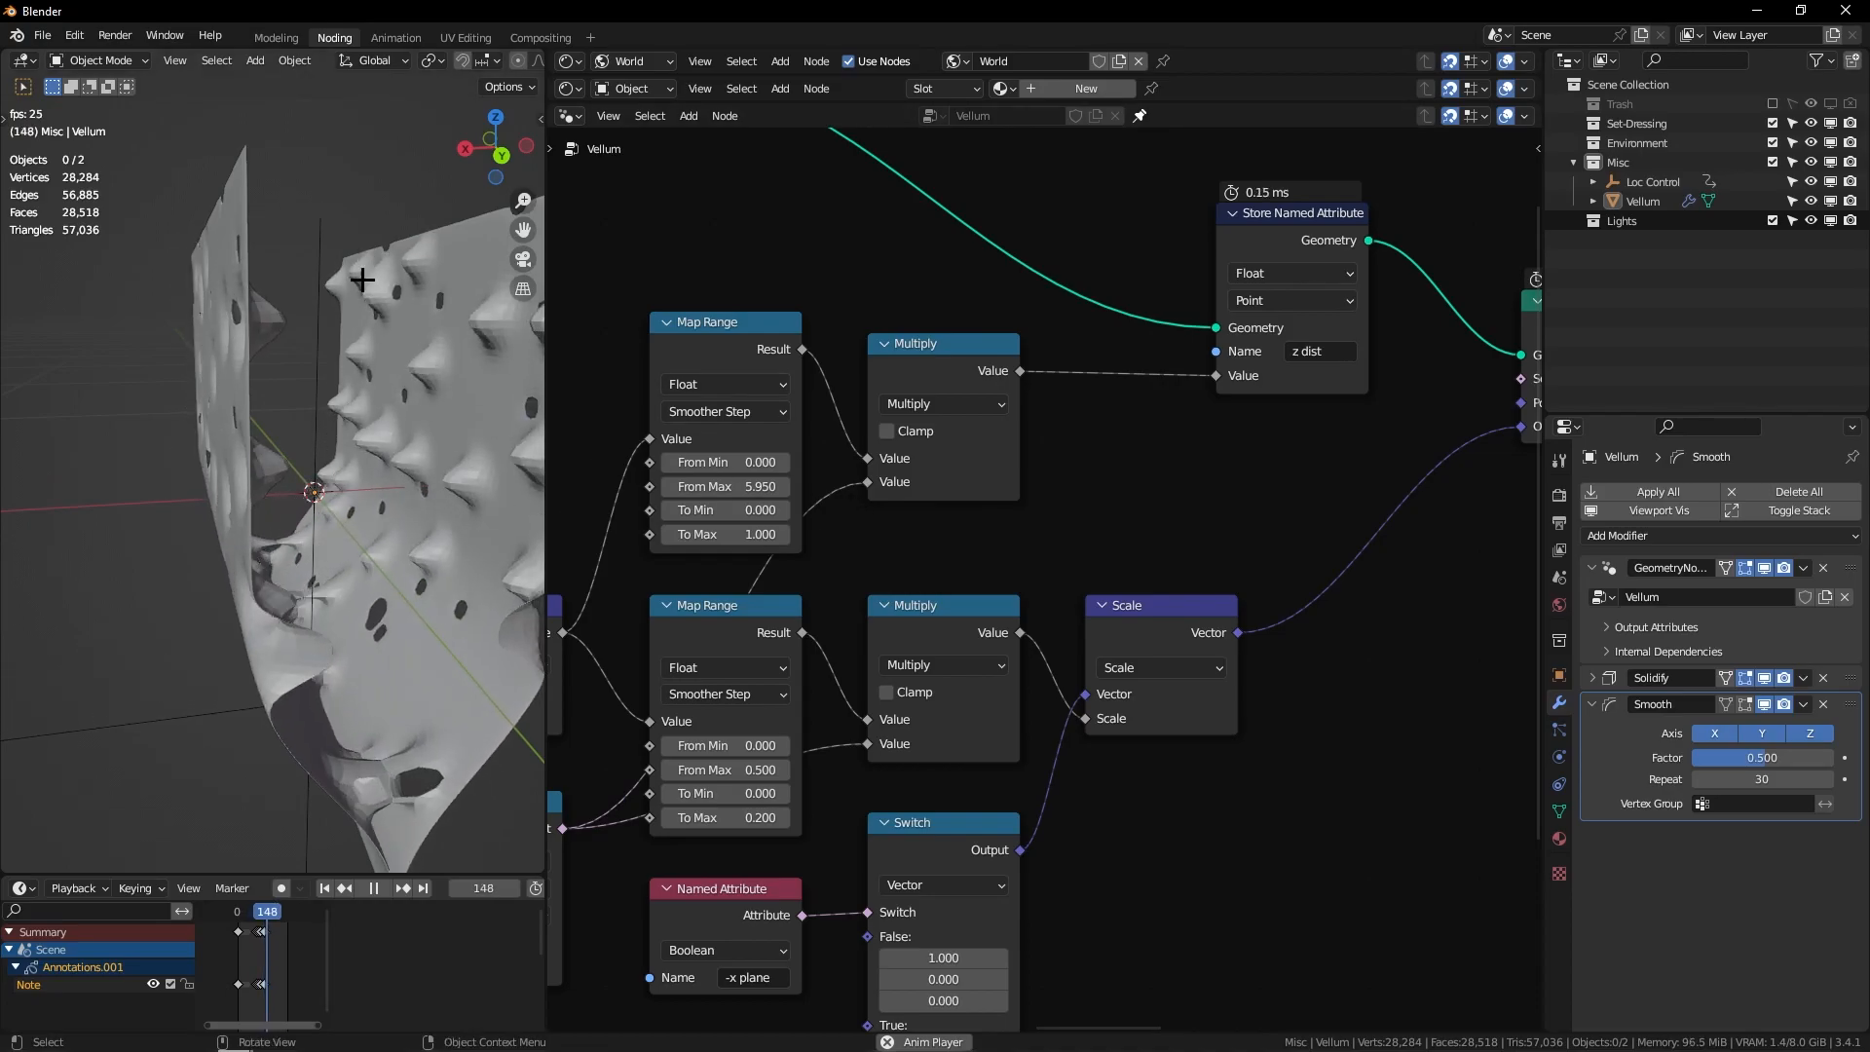
pyautogui.press('space')
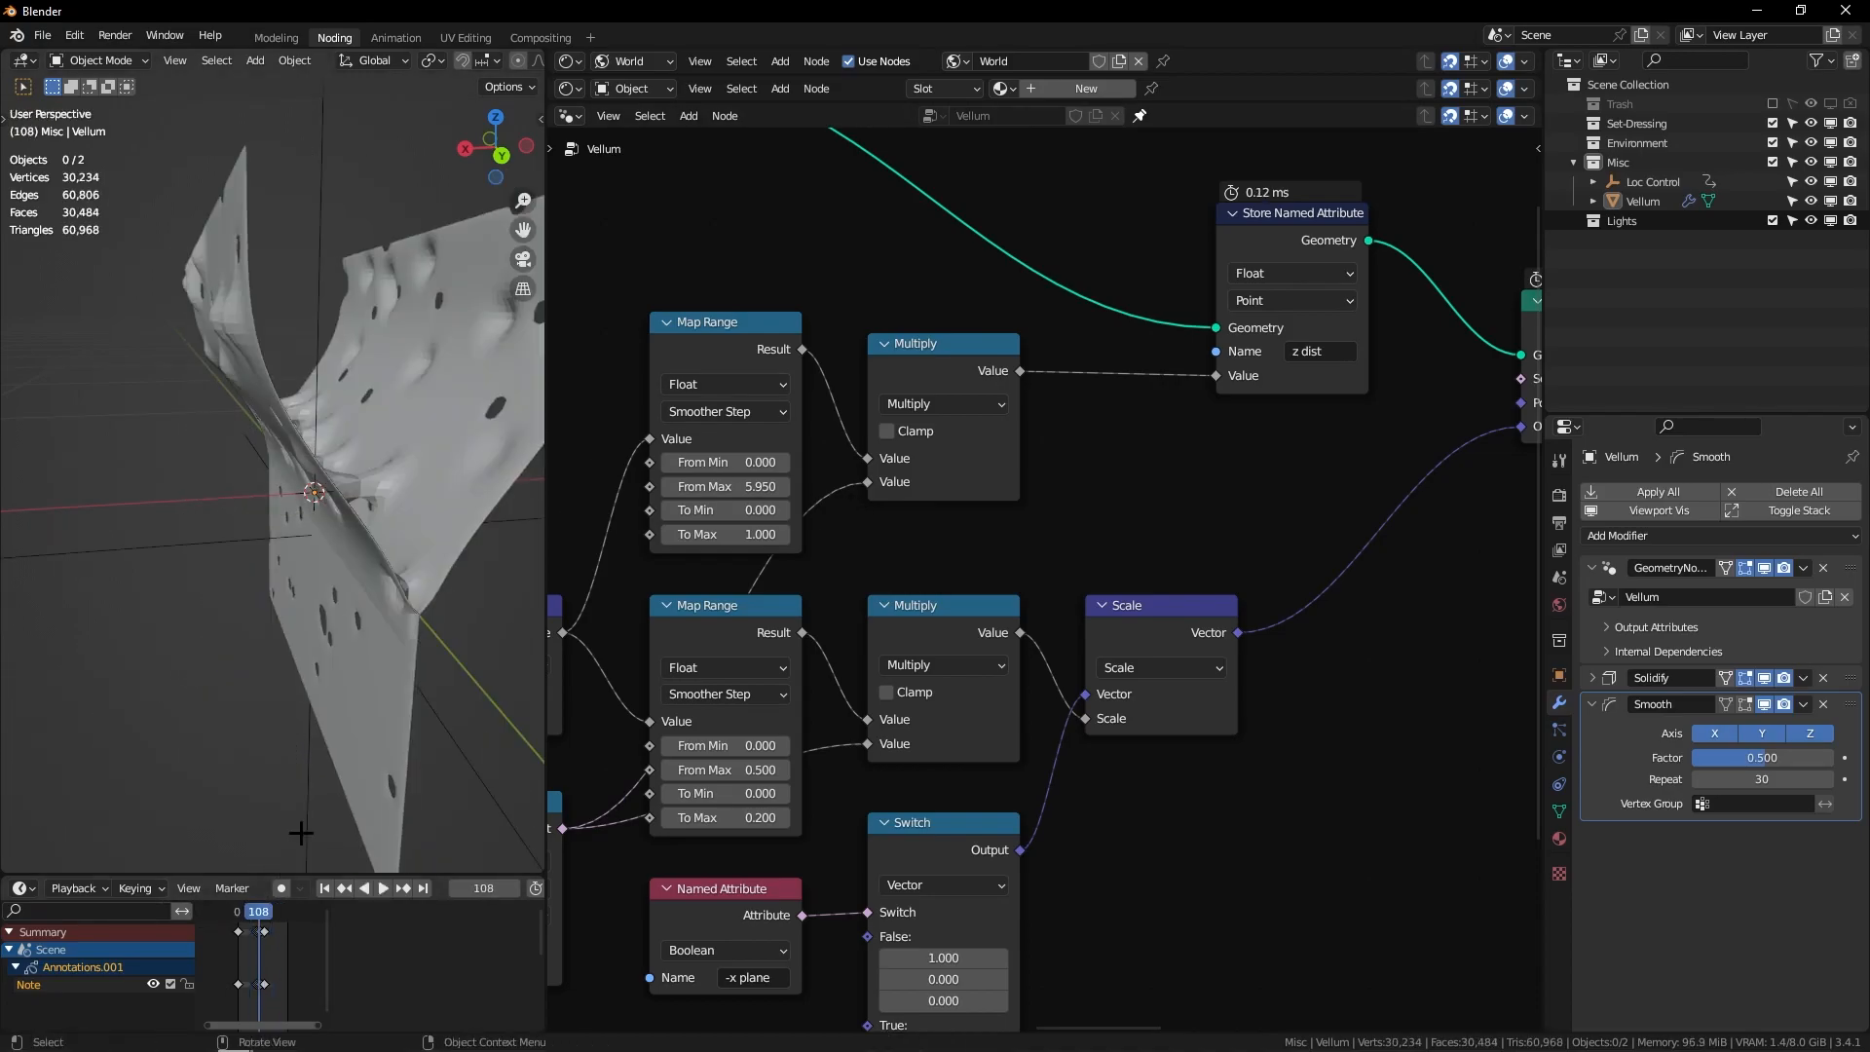
# Step: Set the upper Map Range's From Max to 1.5 and play the animation again
pyautogui.write('1.5')
pyautogui.press('Return')
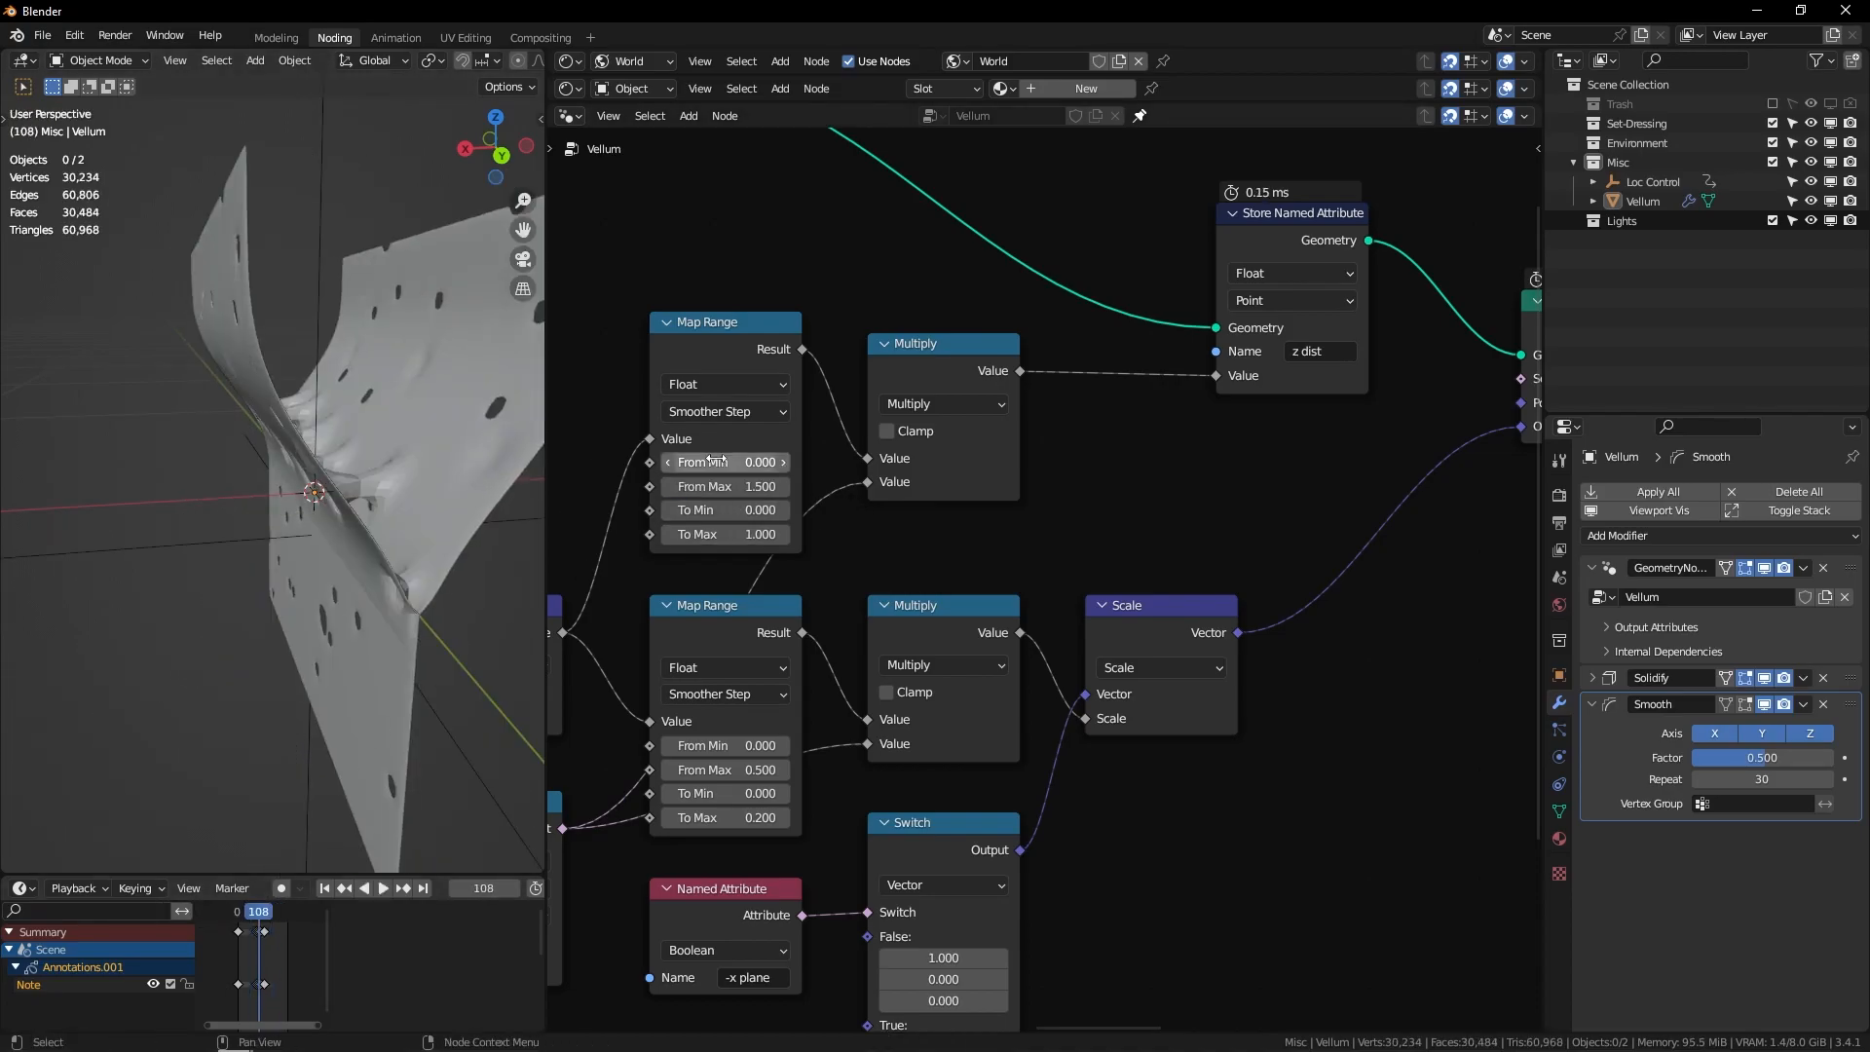
pyautogui.press('space')
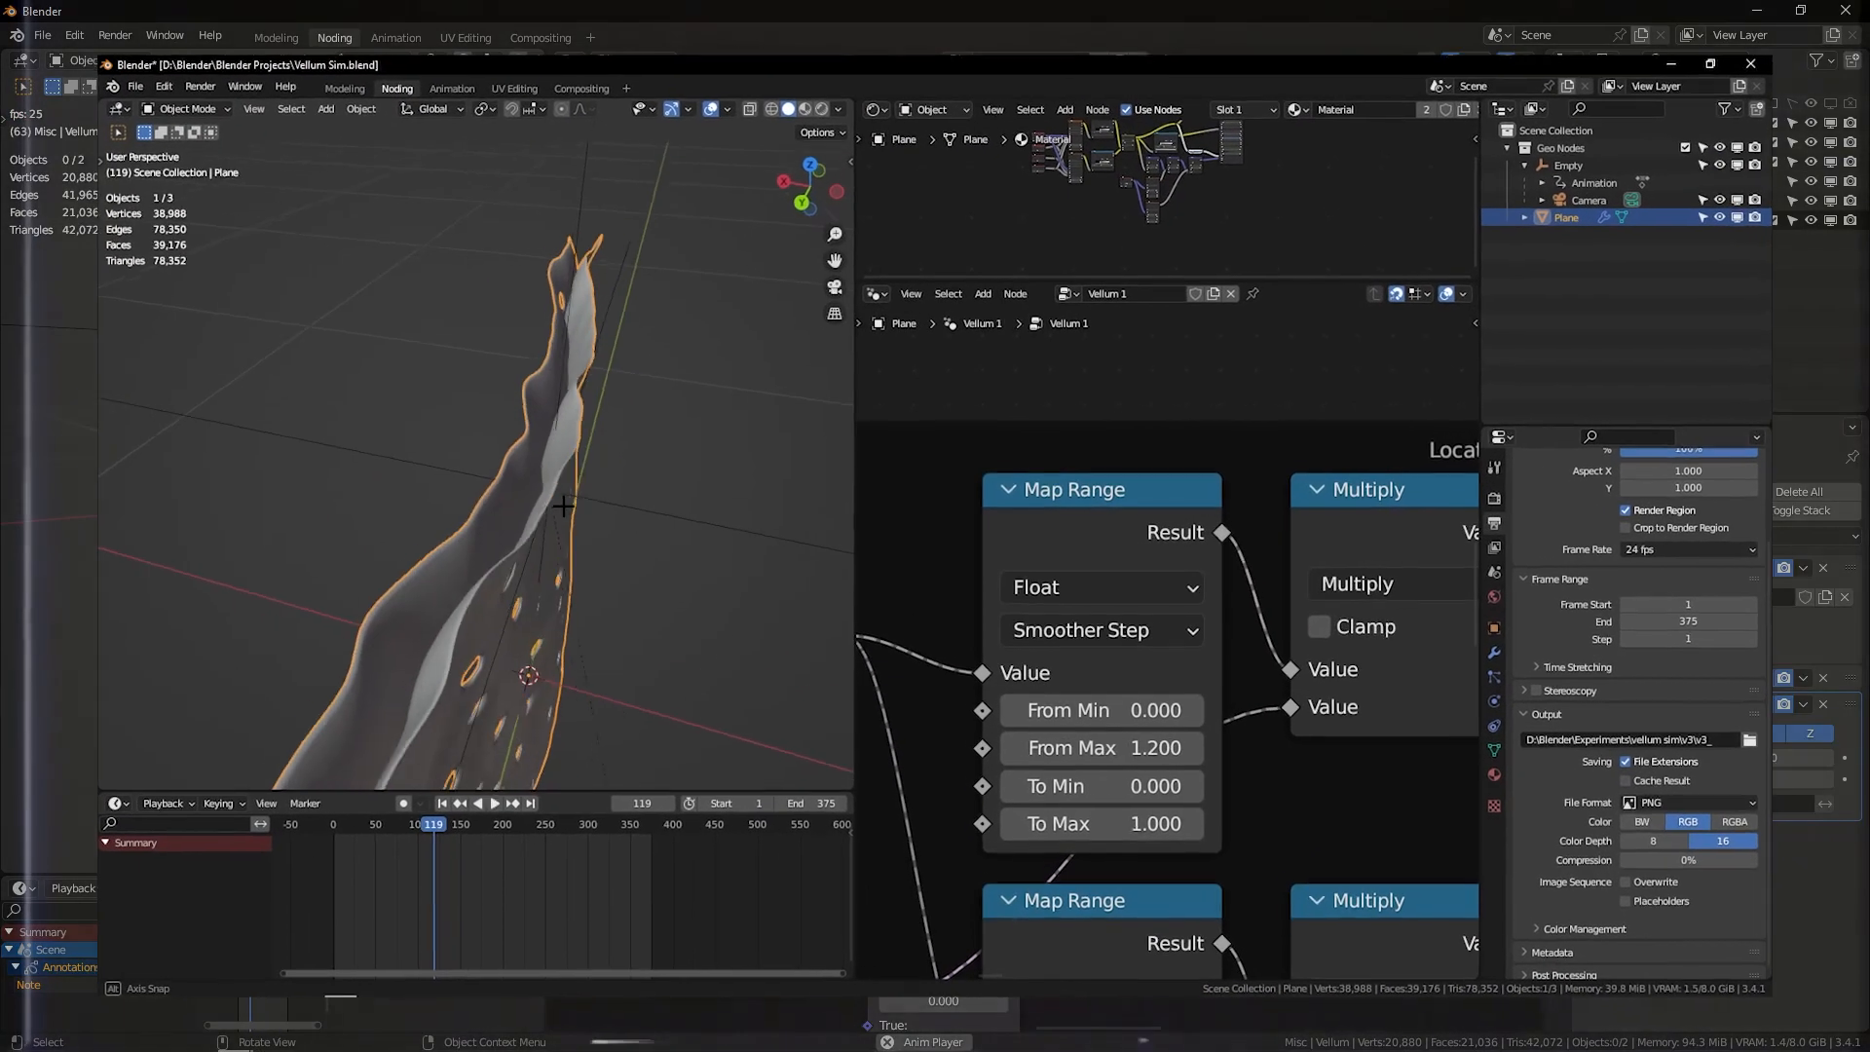
# Step: Switch to the Vellum Sim project and shift the Empty along global Z to see how the sheets peel, then reselect the plane
pyautogui.click(682, 507)
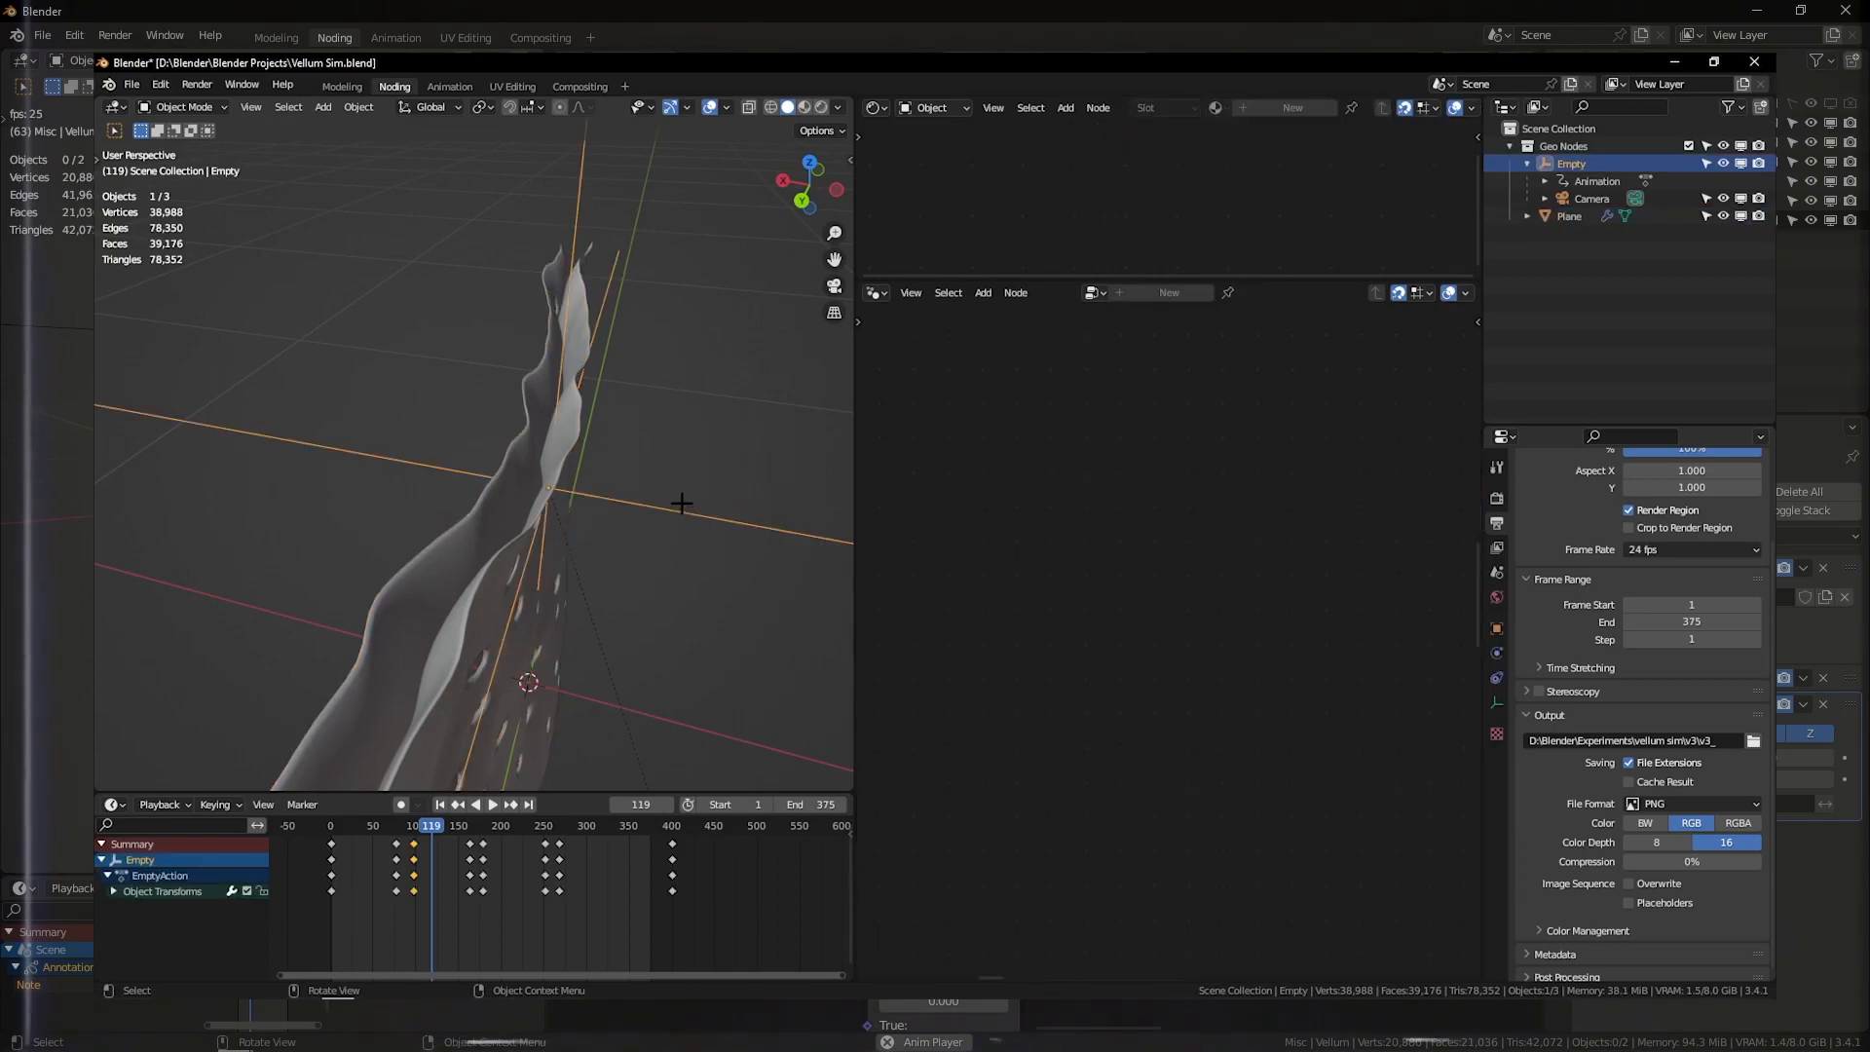
pyautogui.press('g')
pyautogui.press('z')
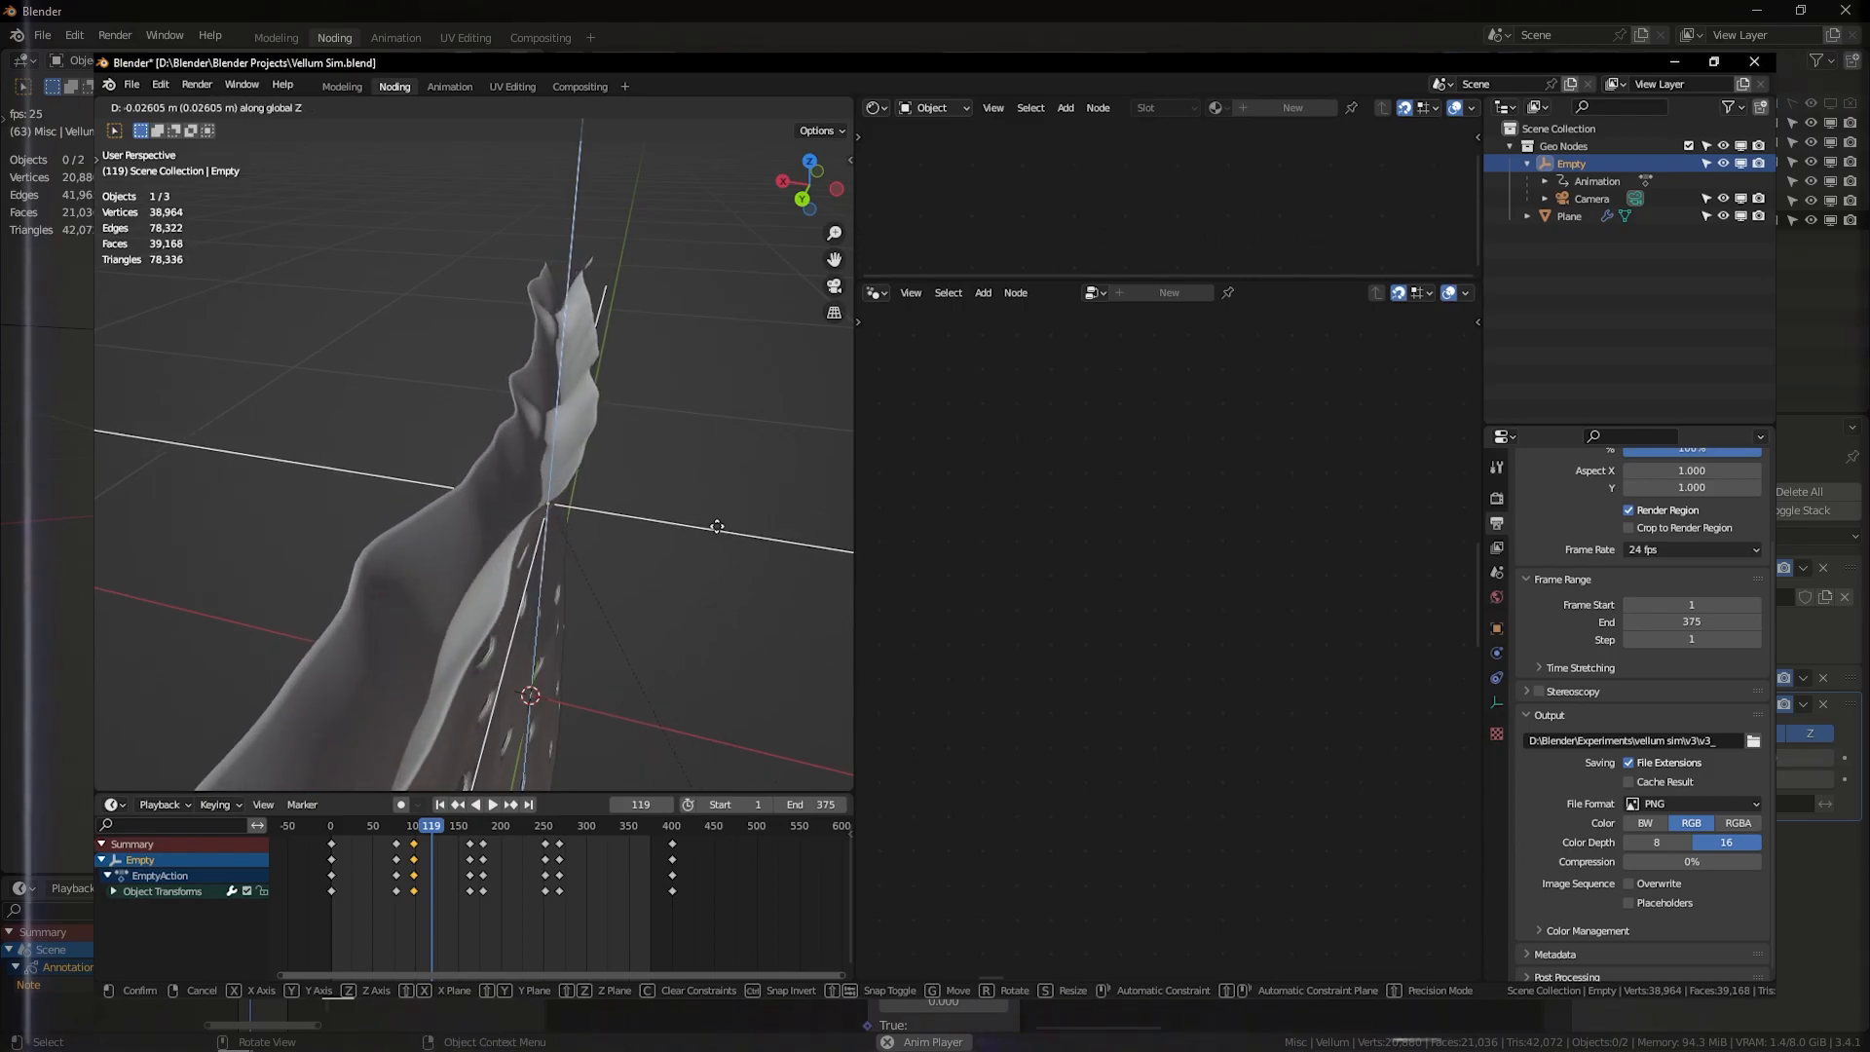
pyautogui.click(672, 487)
pyautogui.click(544, 424)
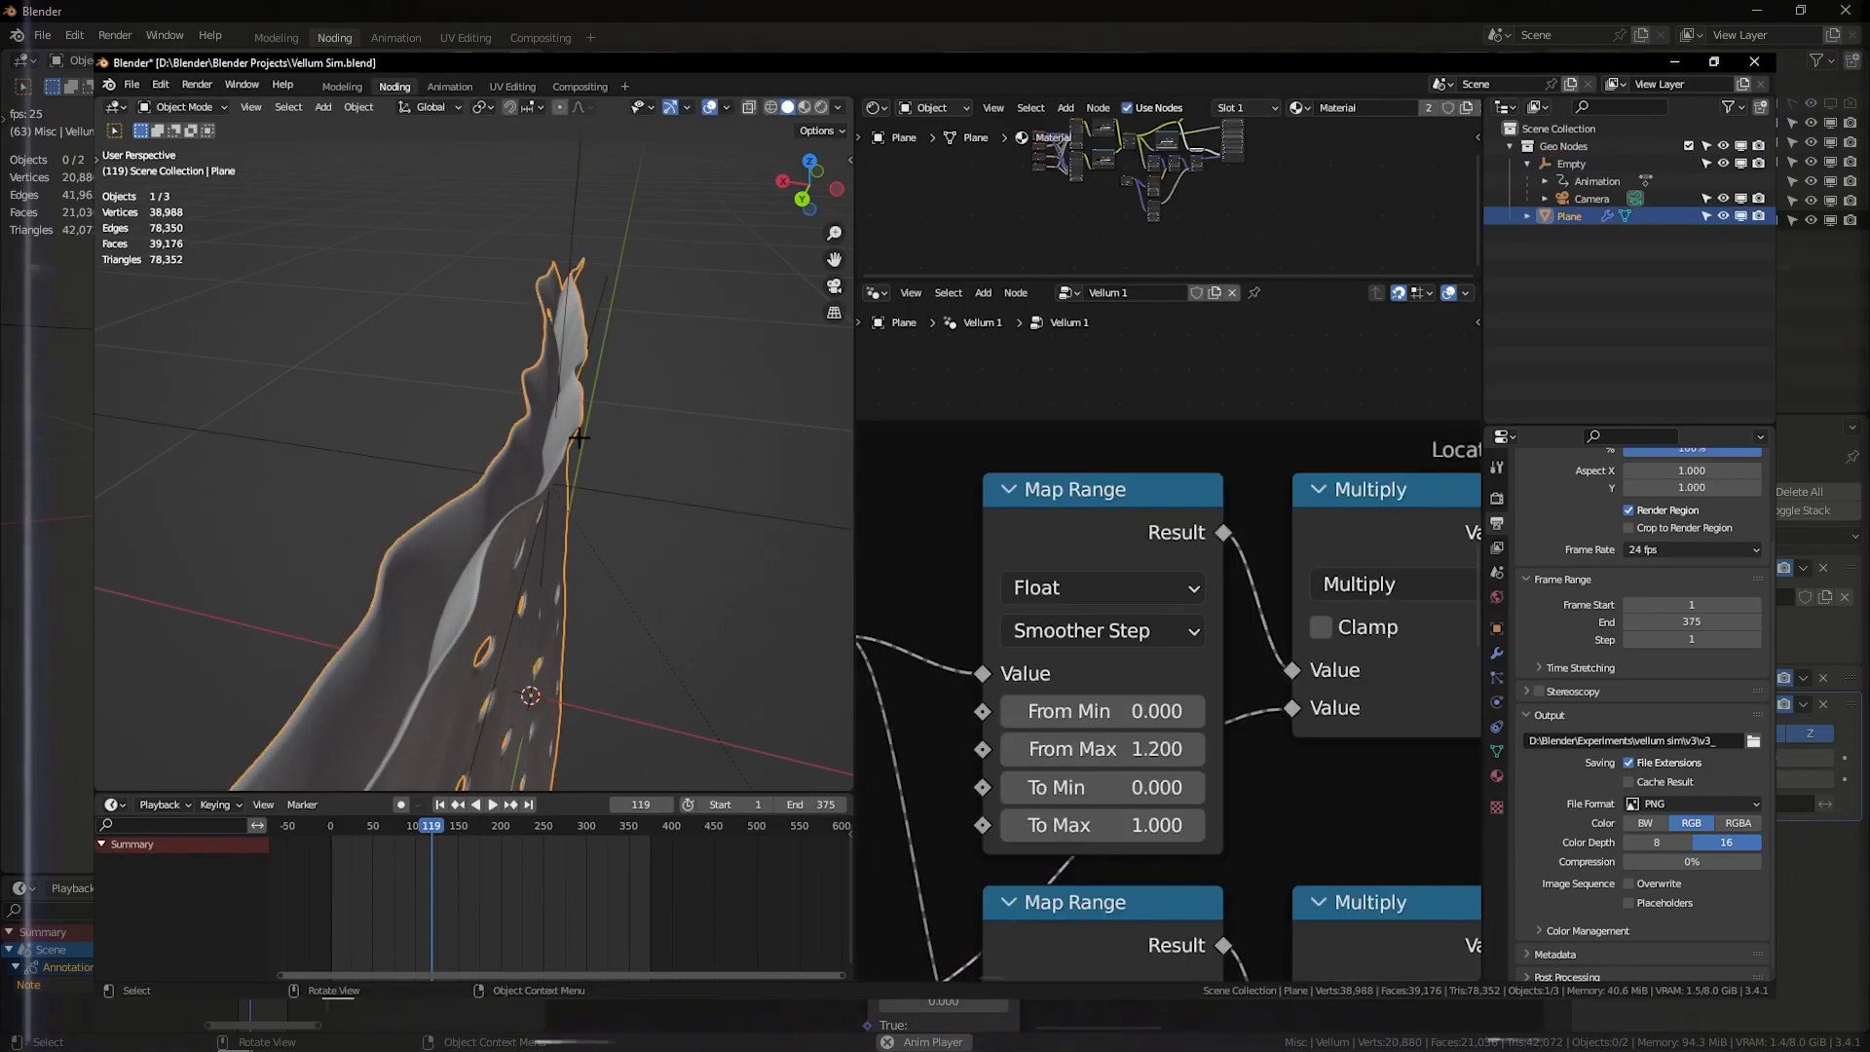
# Step: Set the upper Map Range's To Min to 0.03 in the Vellum Sim project
pyautogui.scroll(-2, 1110, 750)
pyautogui.scroll(3, 1115, 731)
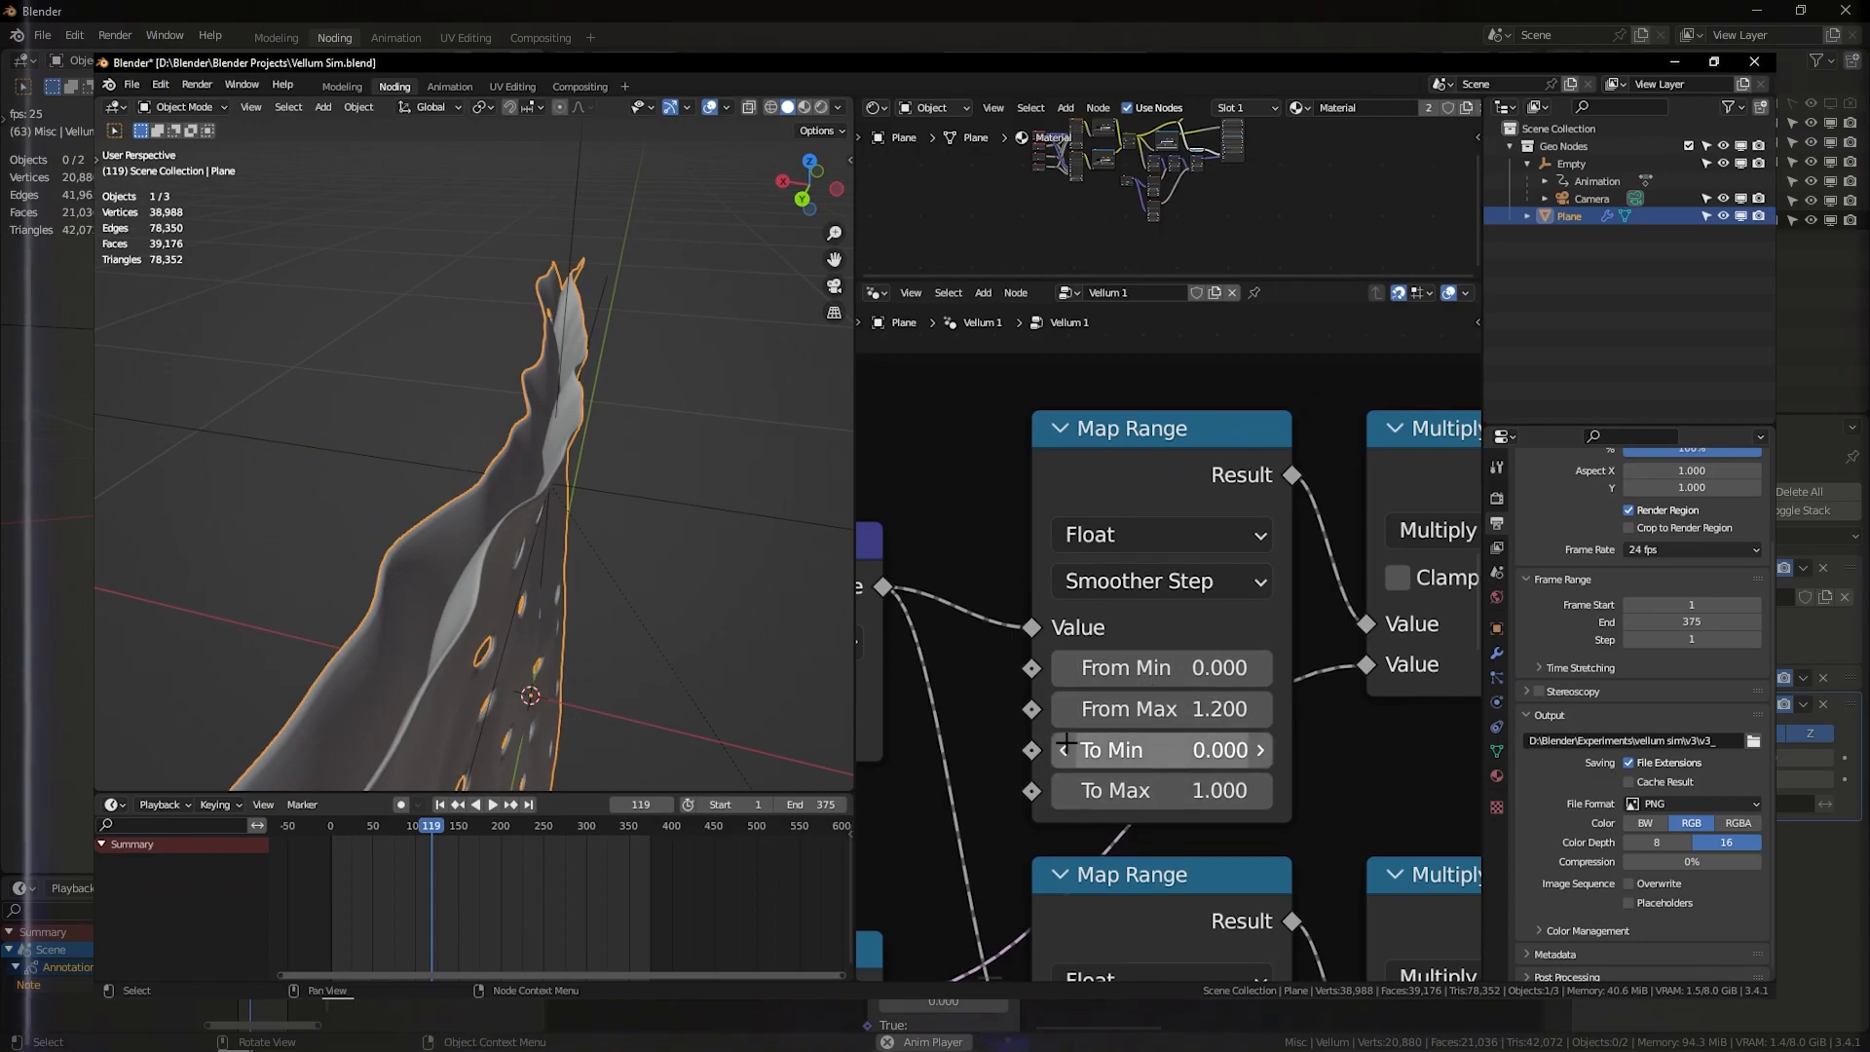
pyautogui.click(1172, 755)
pyautogui.press('Escape')
pyautogui.keyDown('shift'); pyautogui.moveTo(1166, 751); pyautogui.dragTo(1172, 752); pyautogui.keyUp('shift')
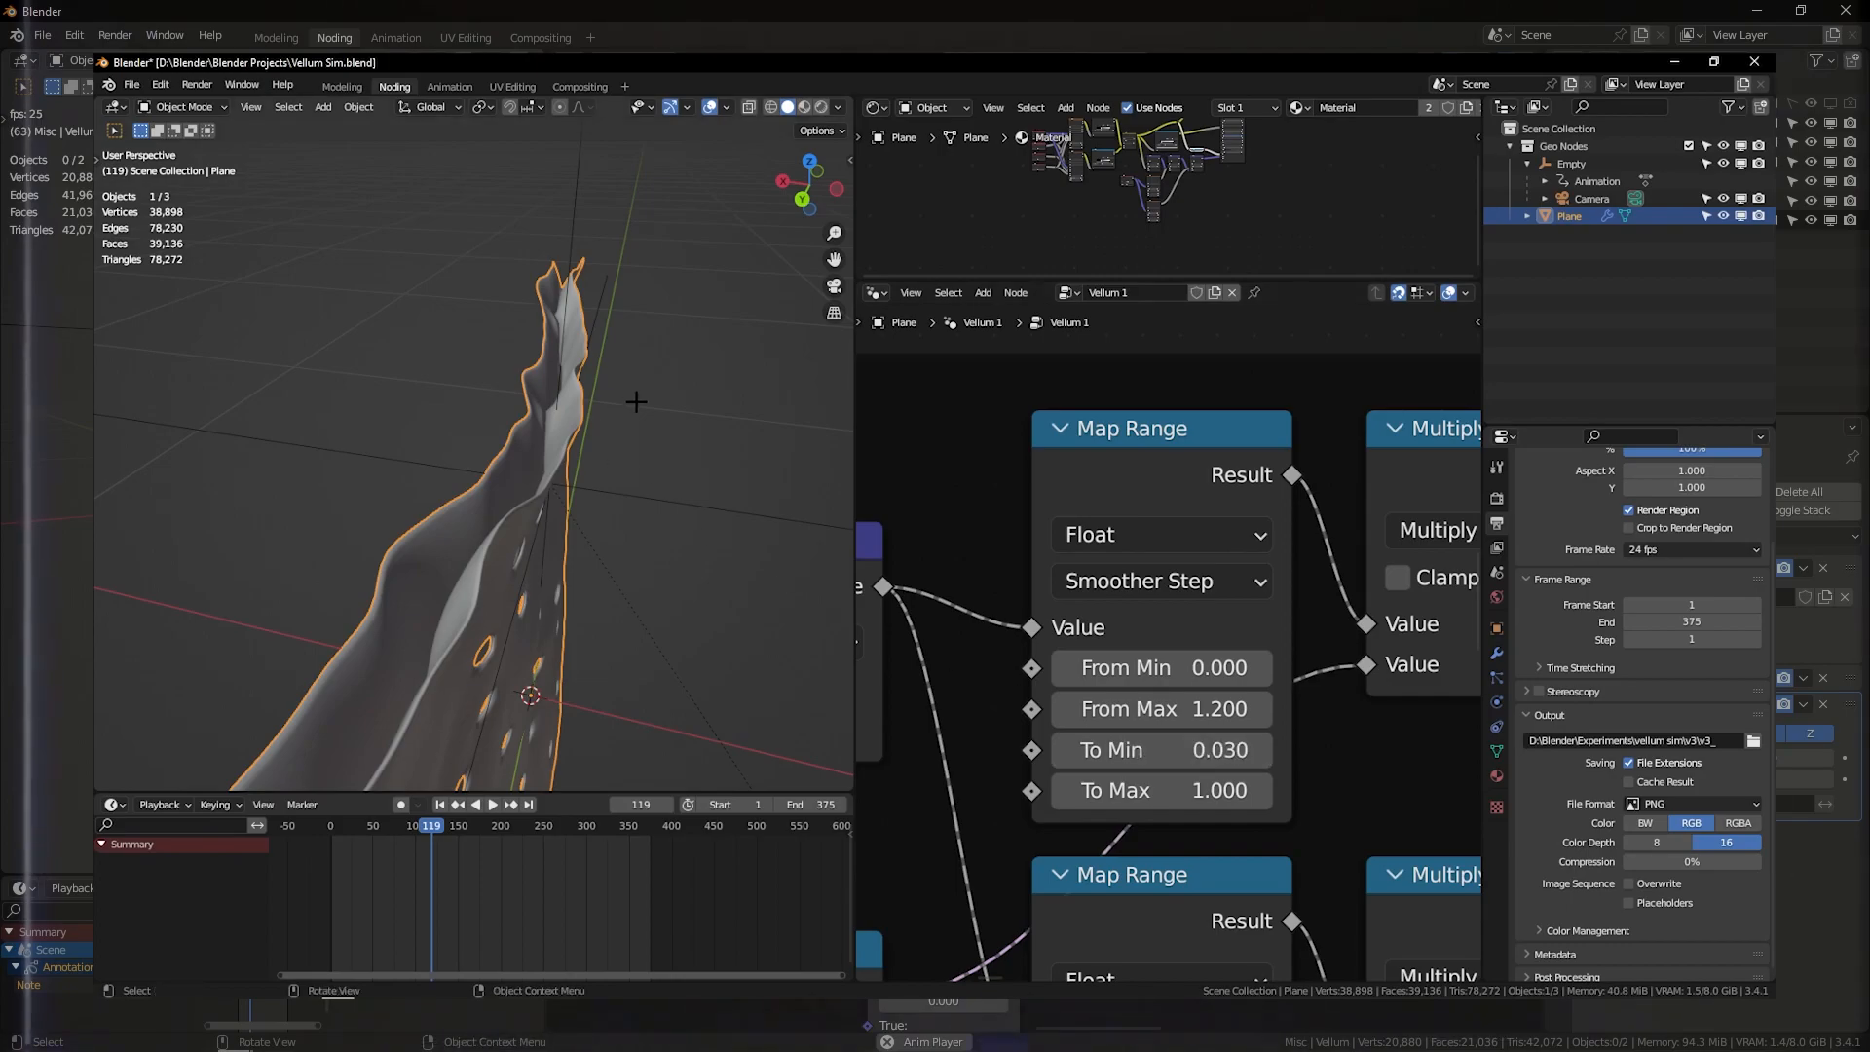
# Step: Preview the sheets with the raised minimum by shifting the Empty along global Z, cancel the move, and reselect the plane
pyautogui.click(634, 496)
pyautogui.press('g')
pyautogui.press('z')
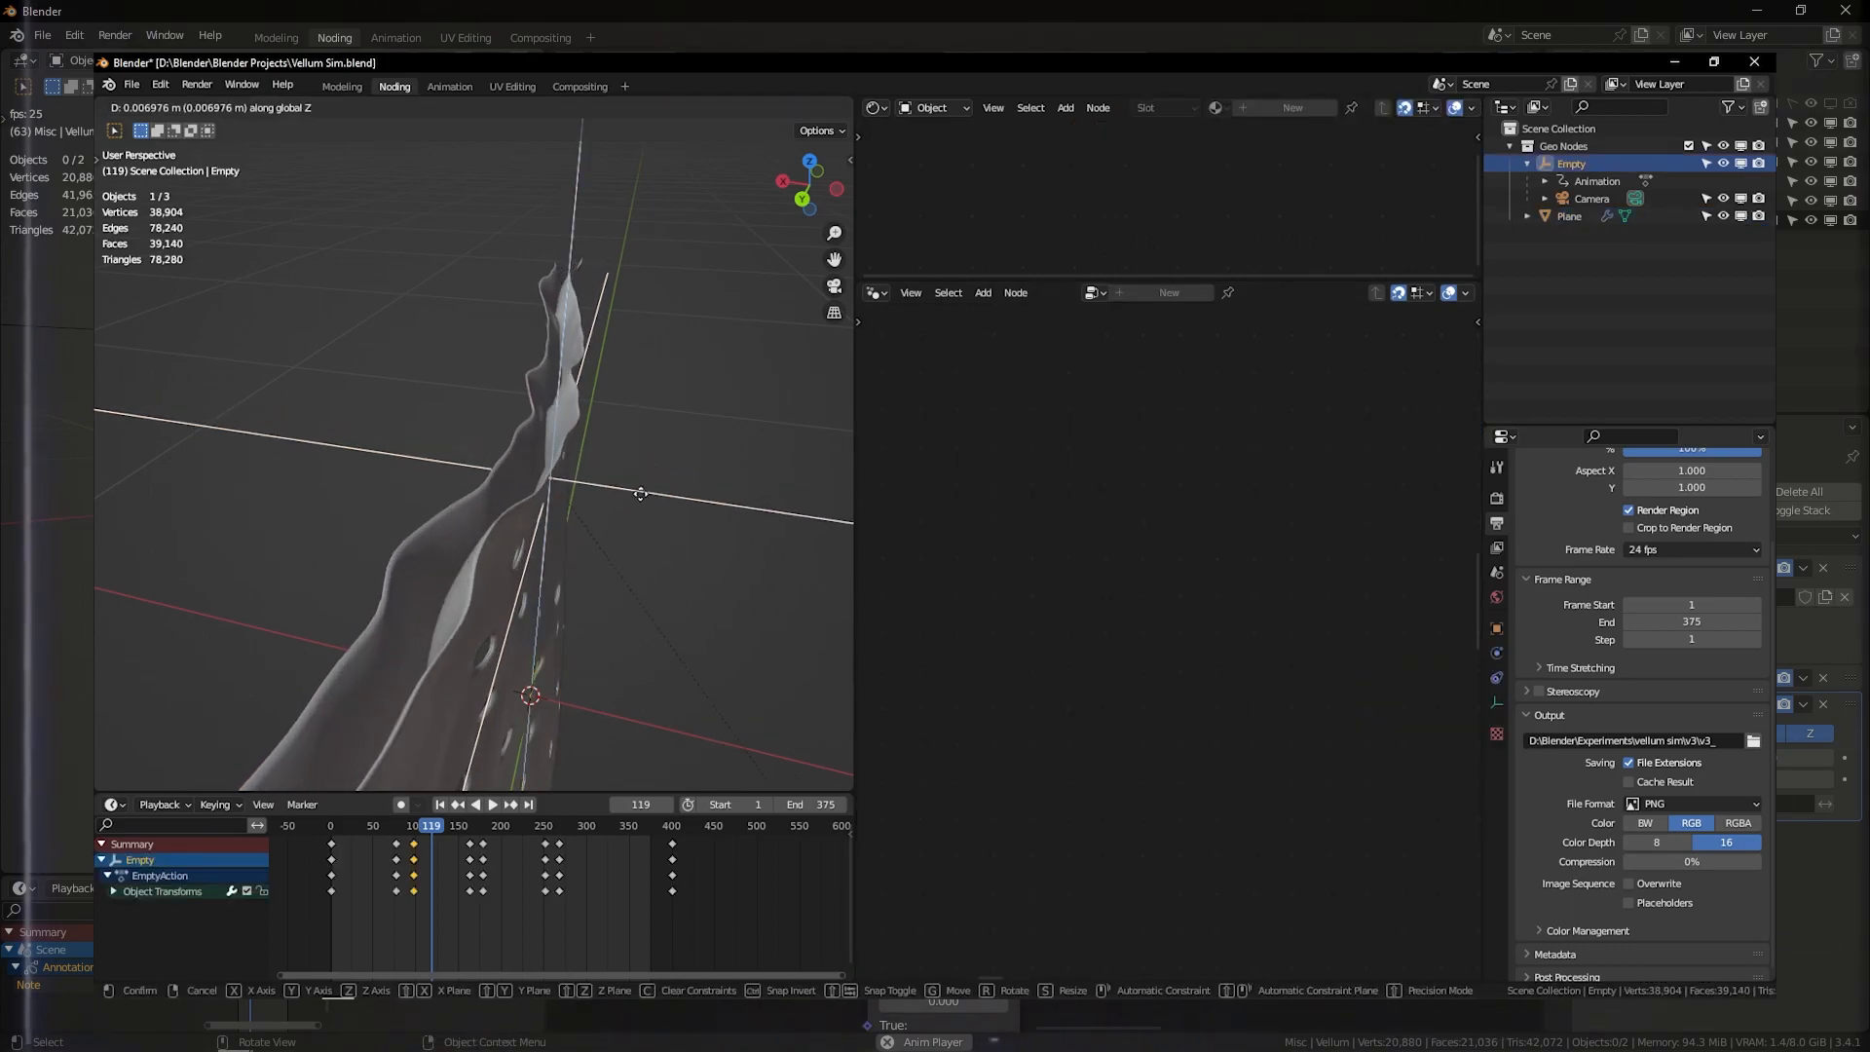
pyautogui.rightClick(638, 530)
pyautogui.click(557, 450)
pyautogui.scroll(-3, 1289, 666)
pyautogui.scroll(3, 1290, 666)
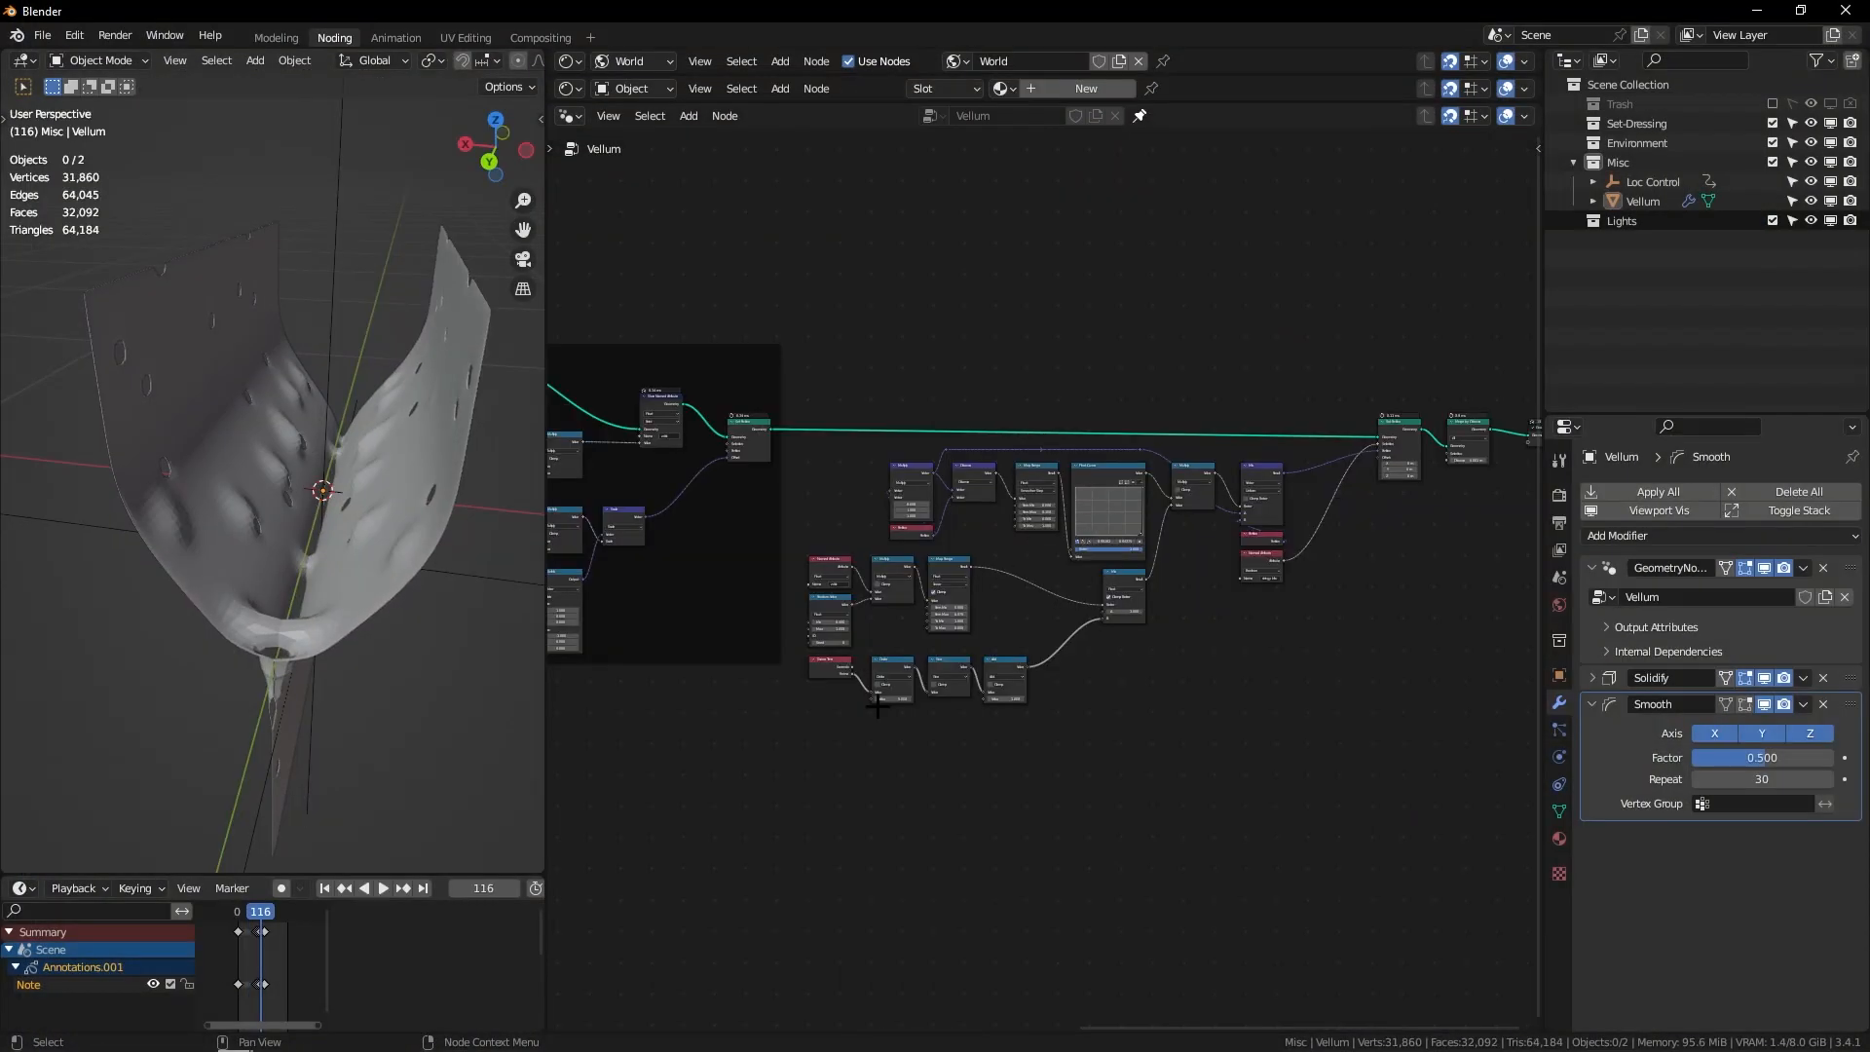
# Step: In the main Vellum project, move the unframed nodes closer to the Set Position they feed and enclose them in a frame
pyautogui.moveTo(825, 734); pyautogui.dragTo(1273, 367)
pyautogui.press('g')
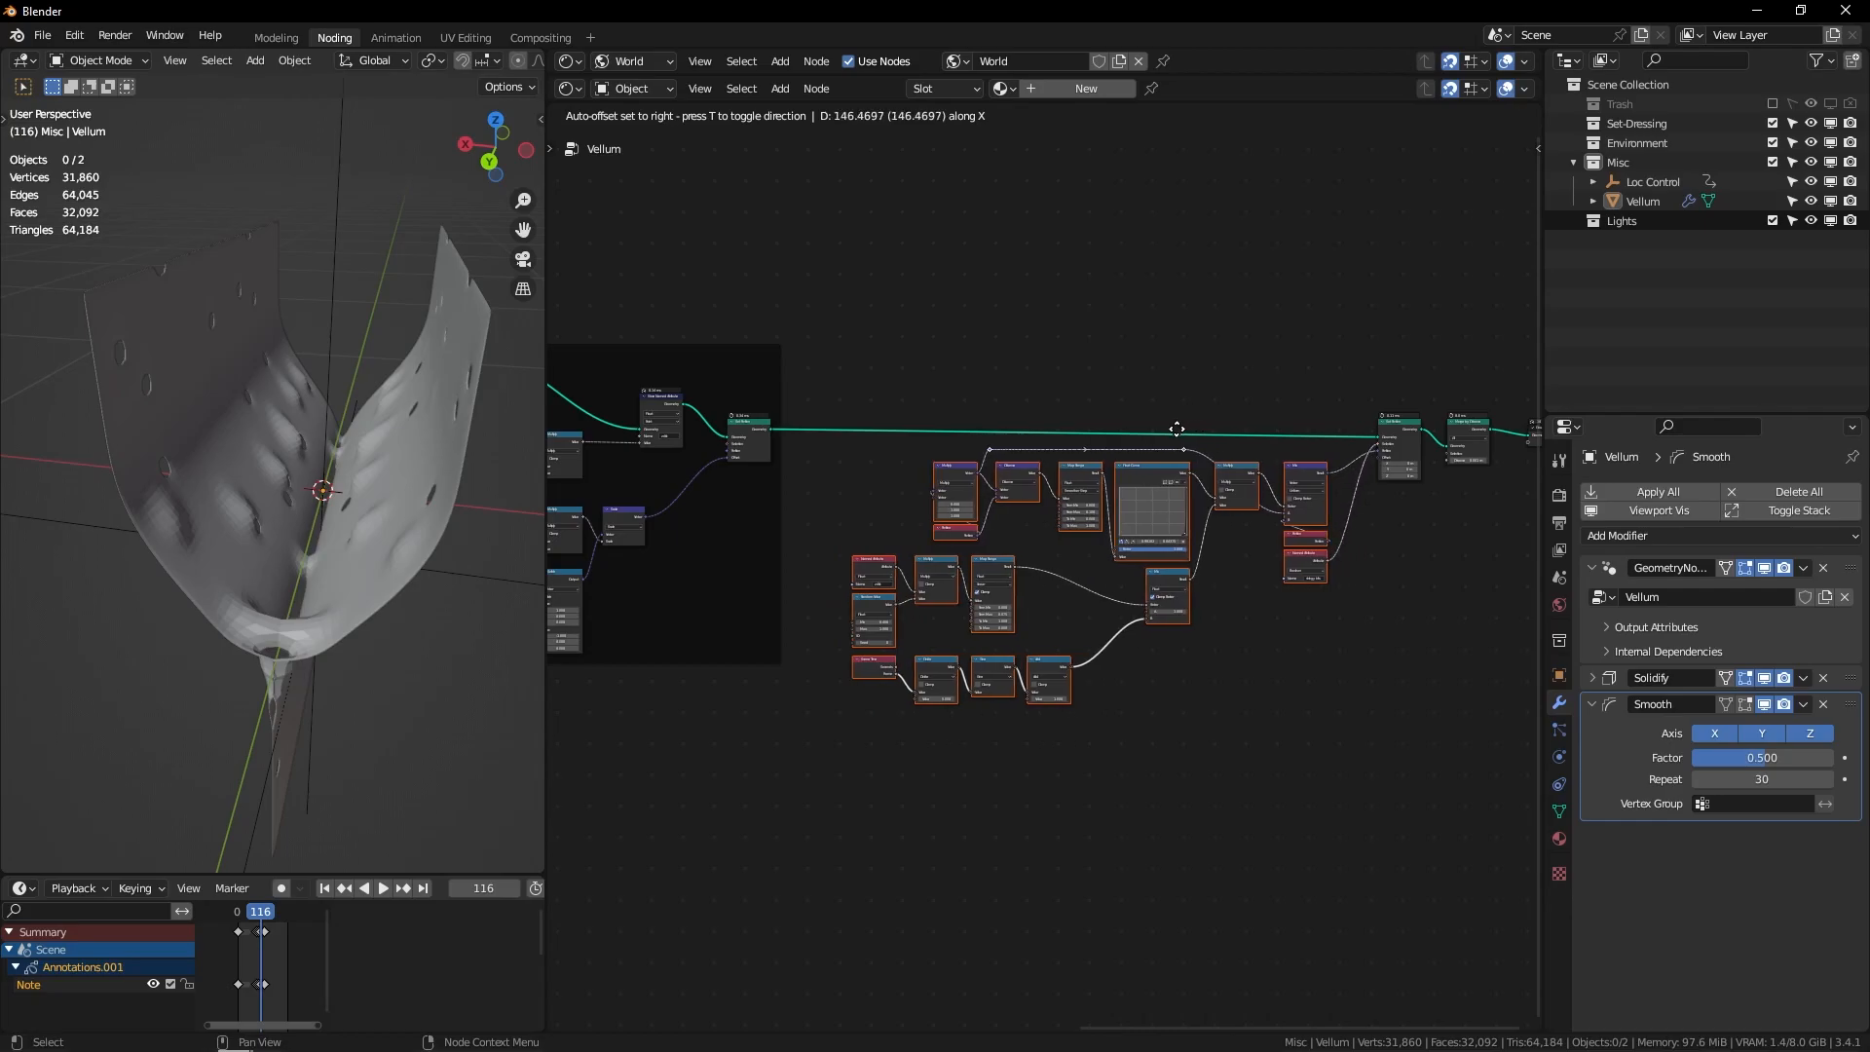
pyautogui.click(1228, 437)
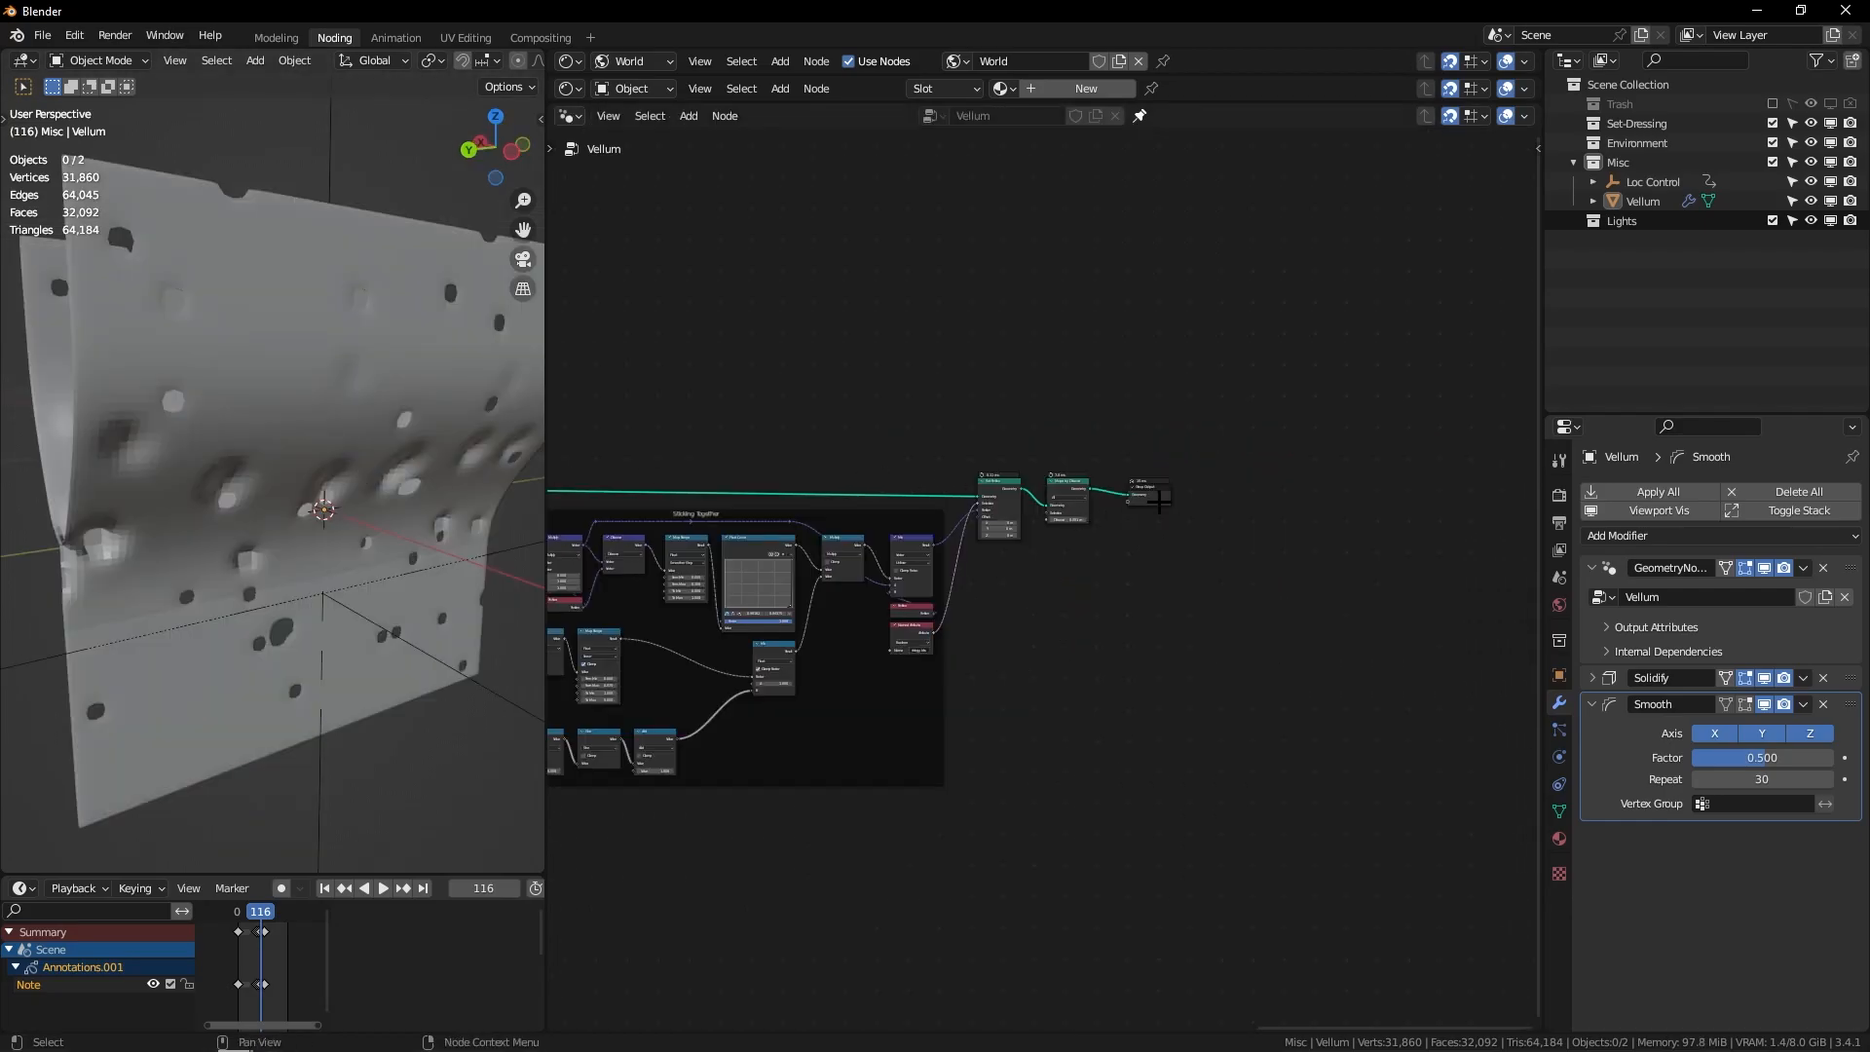
# Step: Insert a Set Shade Smooth node before the Group Output and move both far along the geometry link to leave open space
pyautogui.moveTo(1158, 501); pyautogui.dragTo(1277, 505)
pyautogui.hotkey('shift', 'a')
pyautogui.write('set sha')
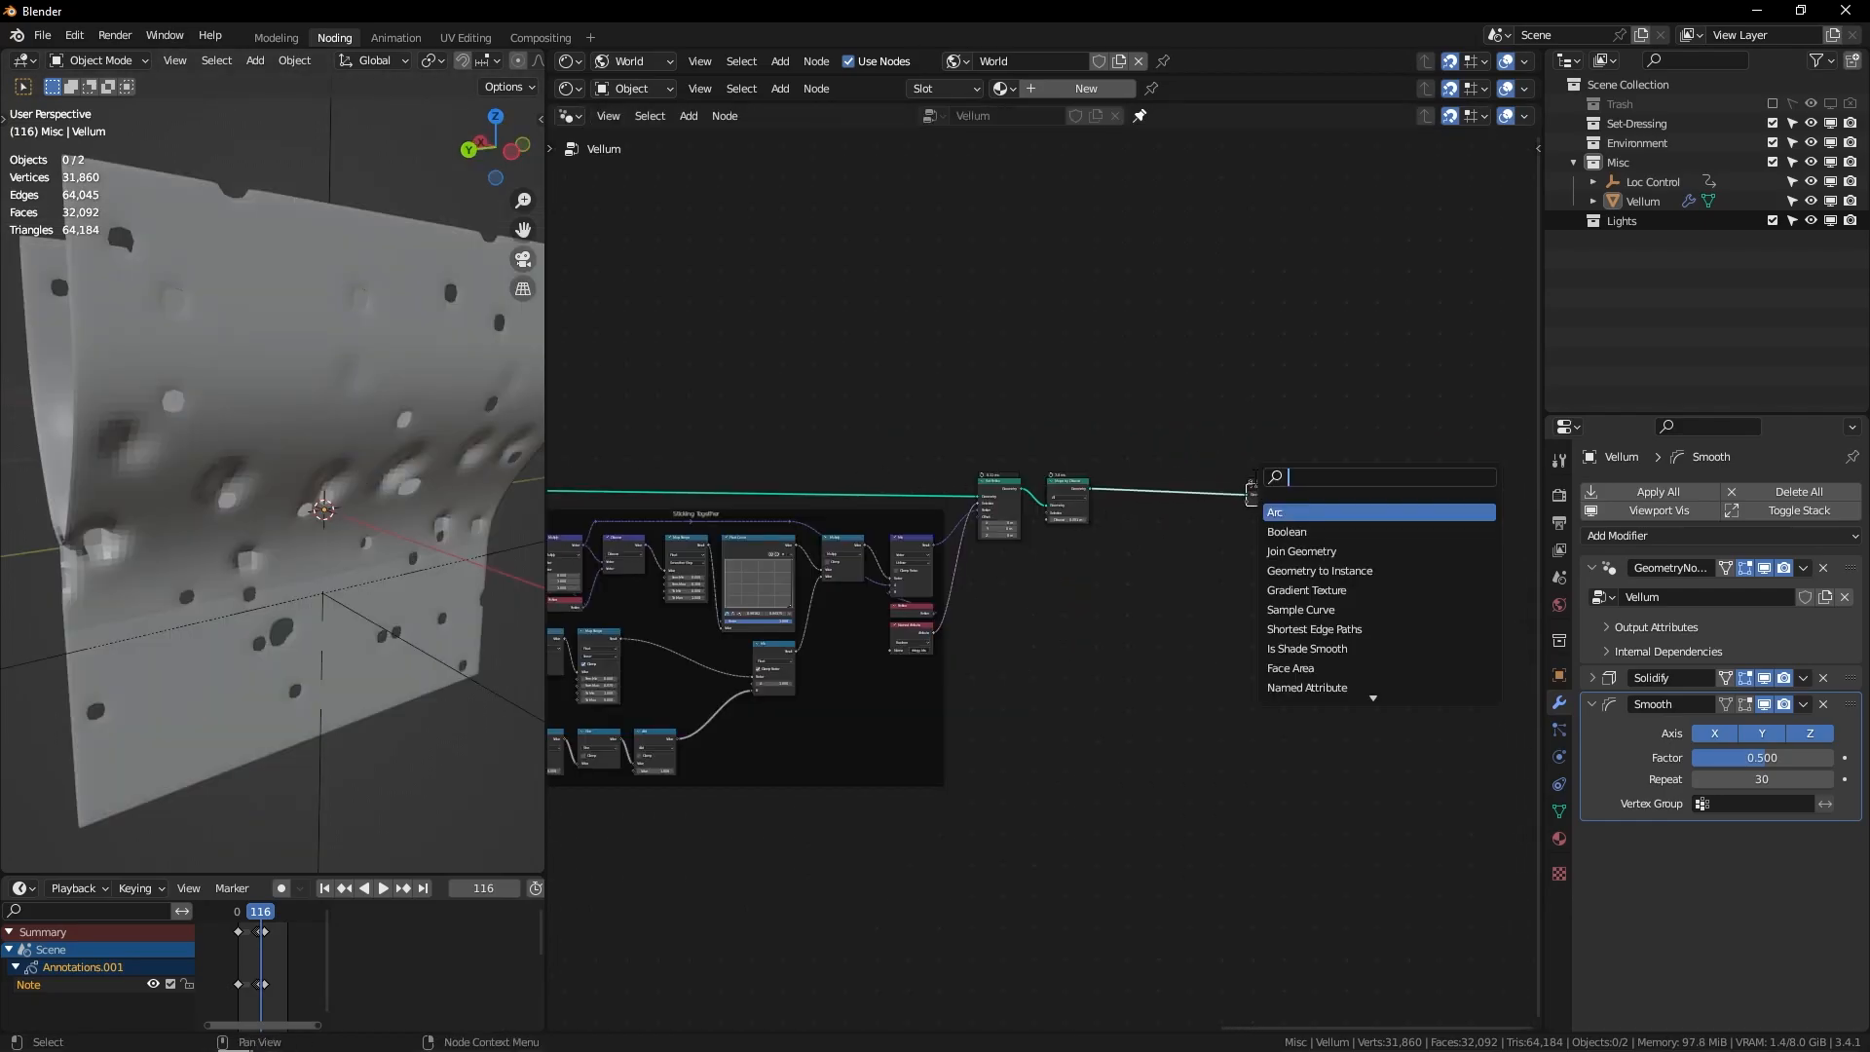
pyautogui.press('Return')
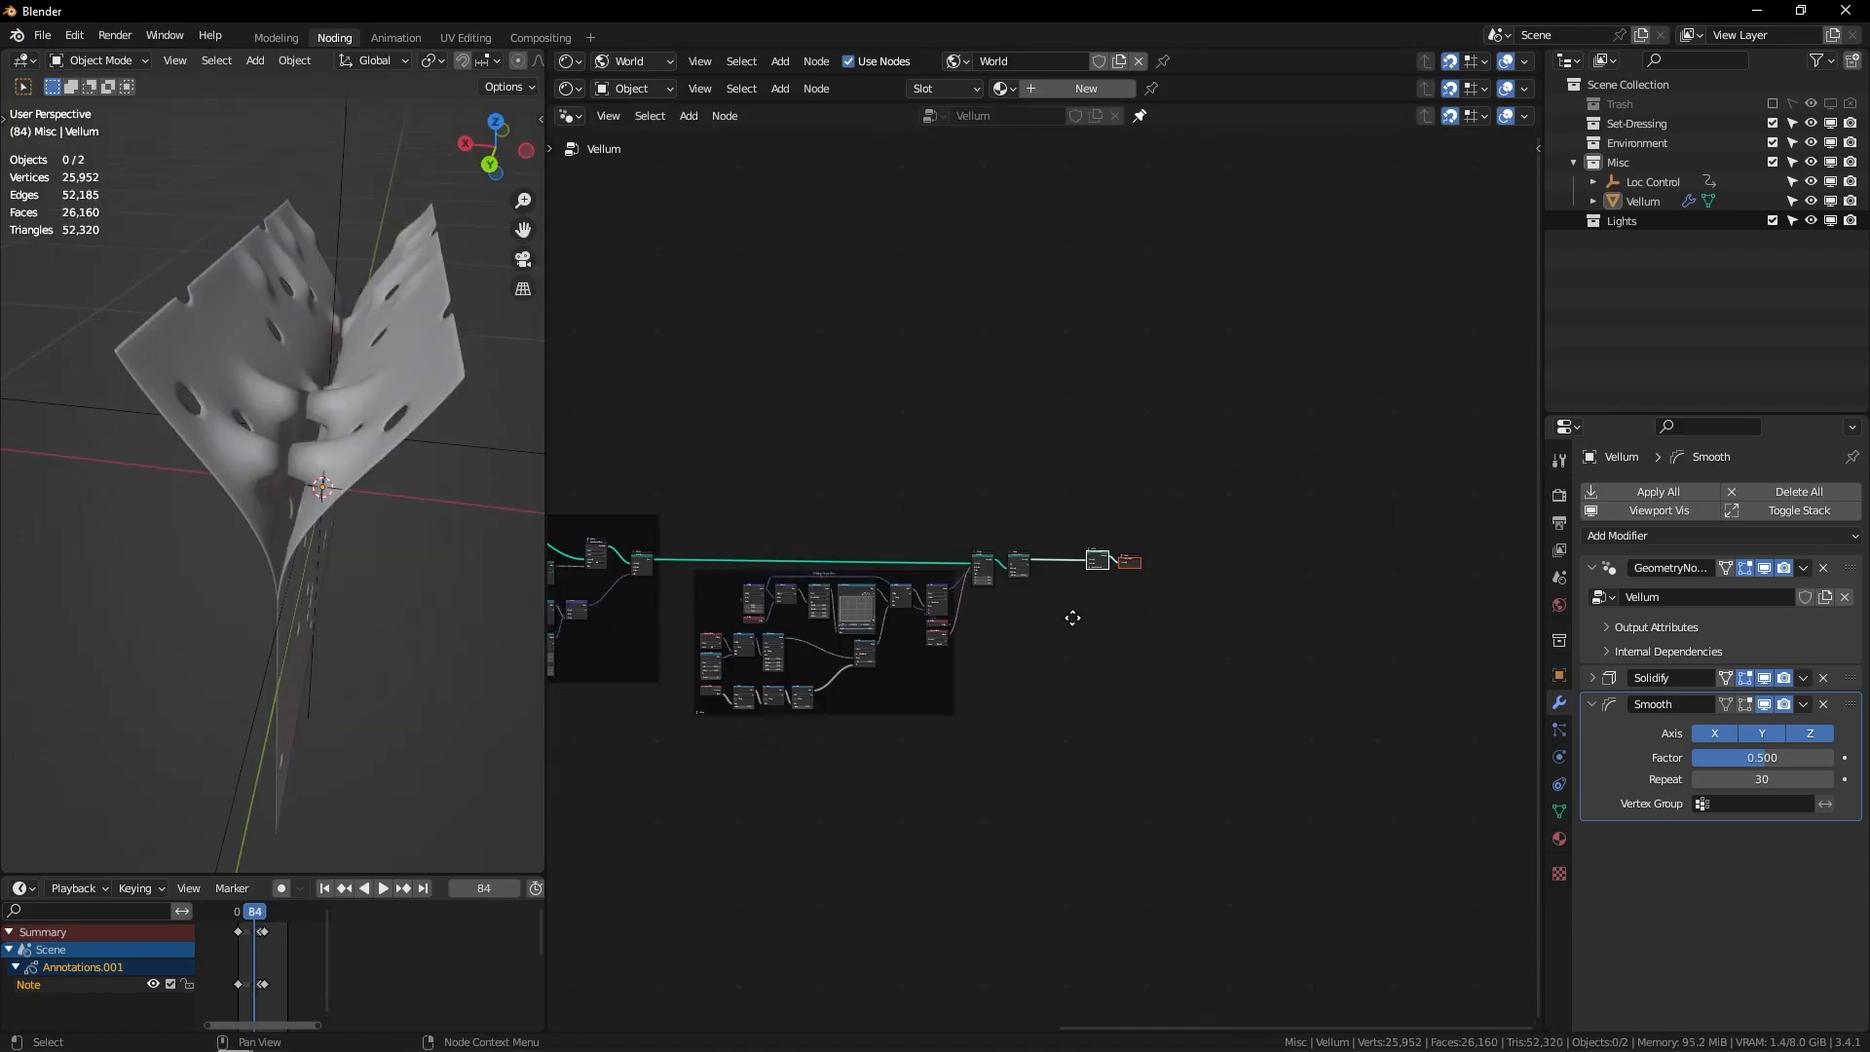
pyautogui.moveTo(1072, 617); pyautogui.dragTo(1330, 589)
# Step: Play the animation, scrub back to the start of the peel, and replay it to check the shading
pyautogui.press('space')
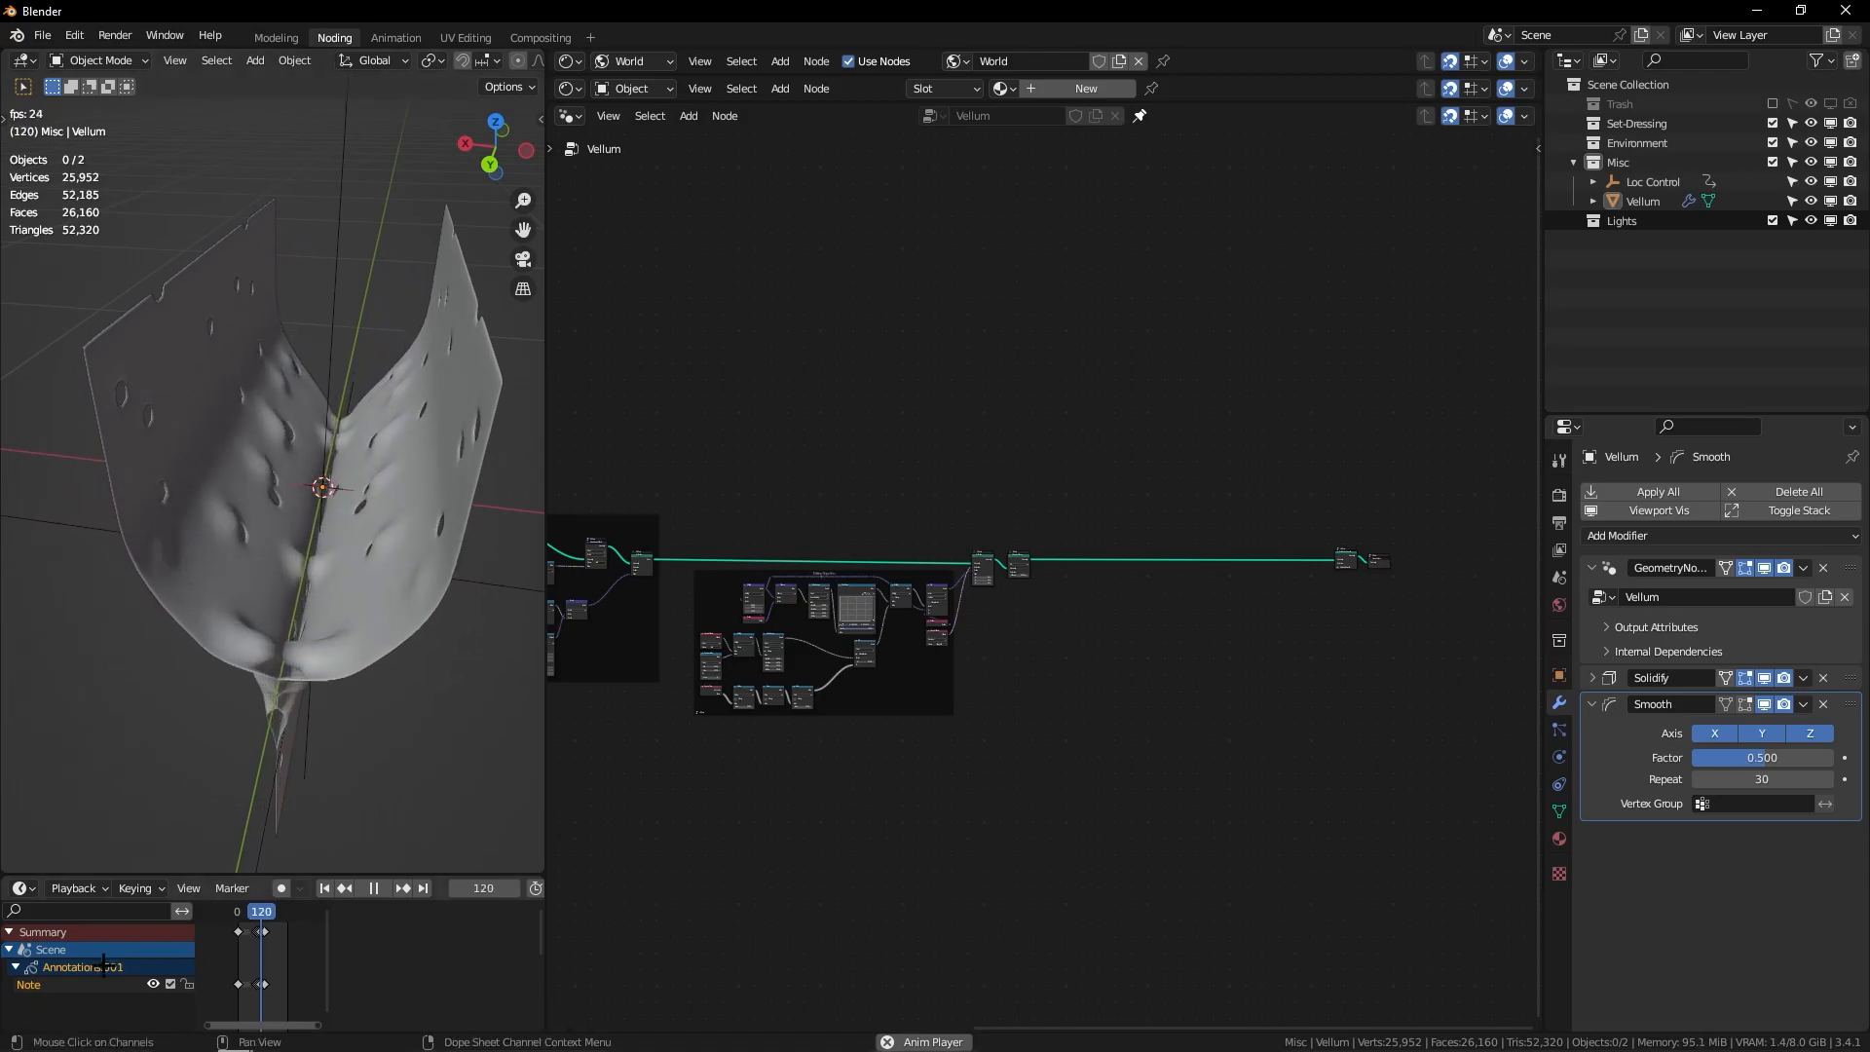
pyautogui.press('space')
pyautogui.moveTo(261, 914); pyautogui.dragTo(250, 915)
pyautogui.press('space')
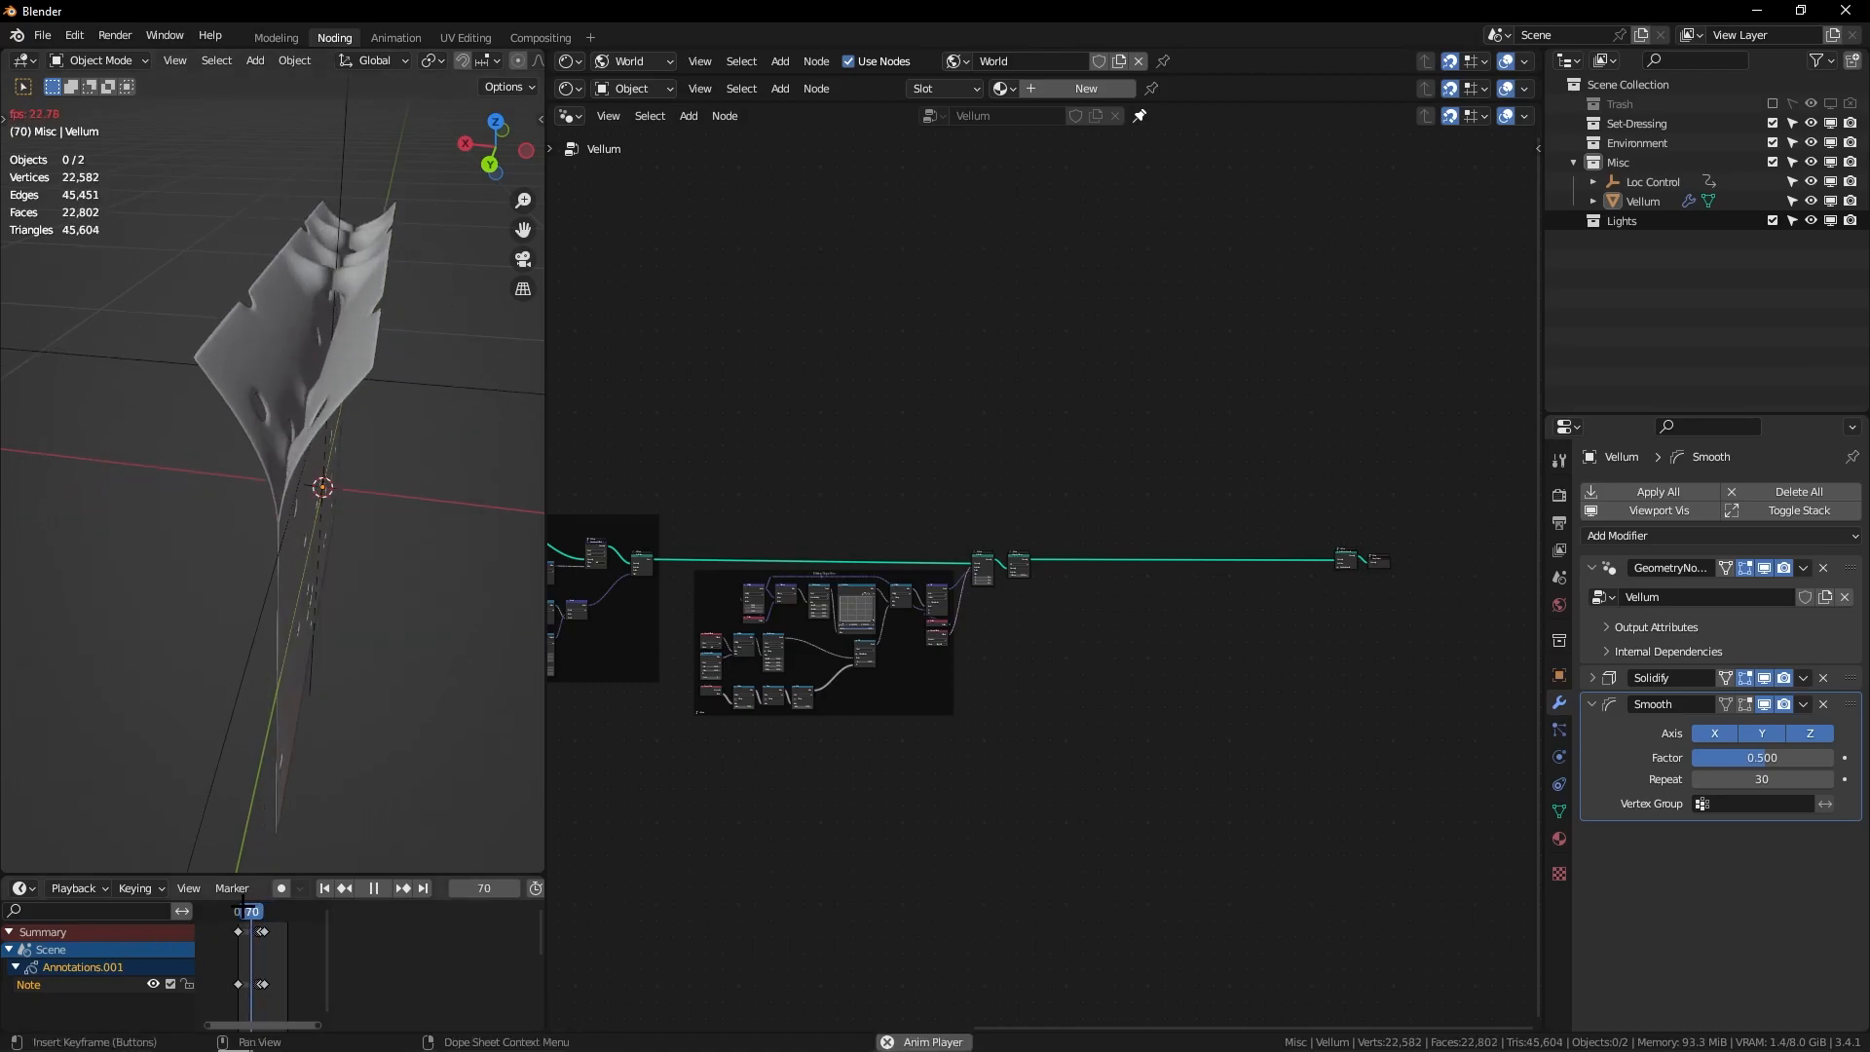
# Step: Duplicate the Set Position node and insert the copy between Merge by Distance and Set Shade Smooth
pyautogui.scroll(3, 1131, 526)
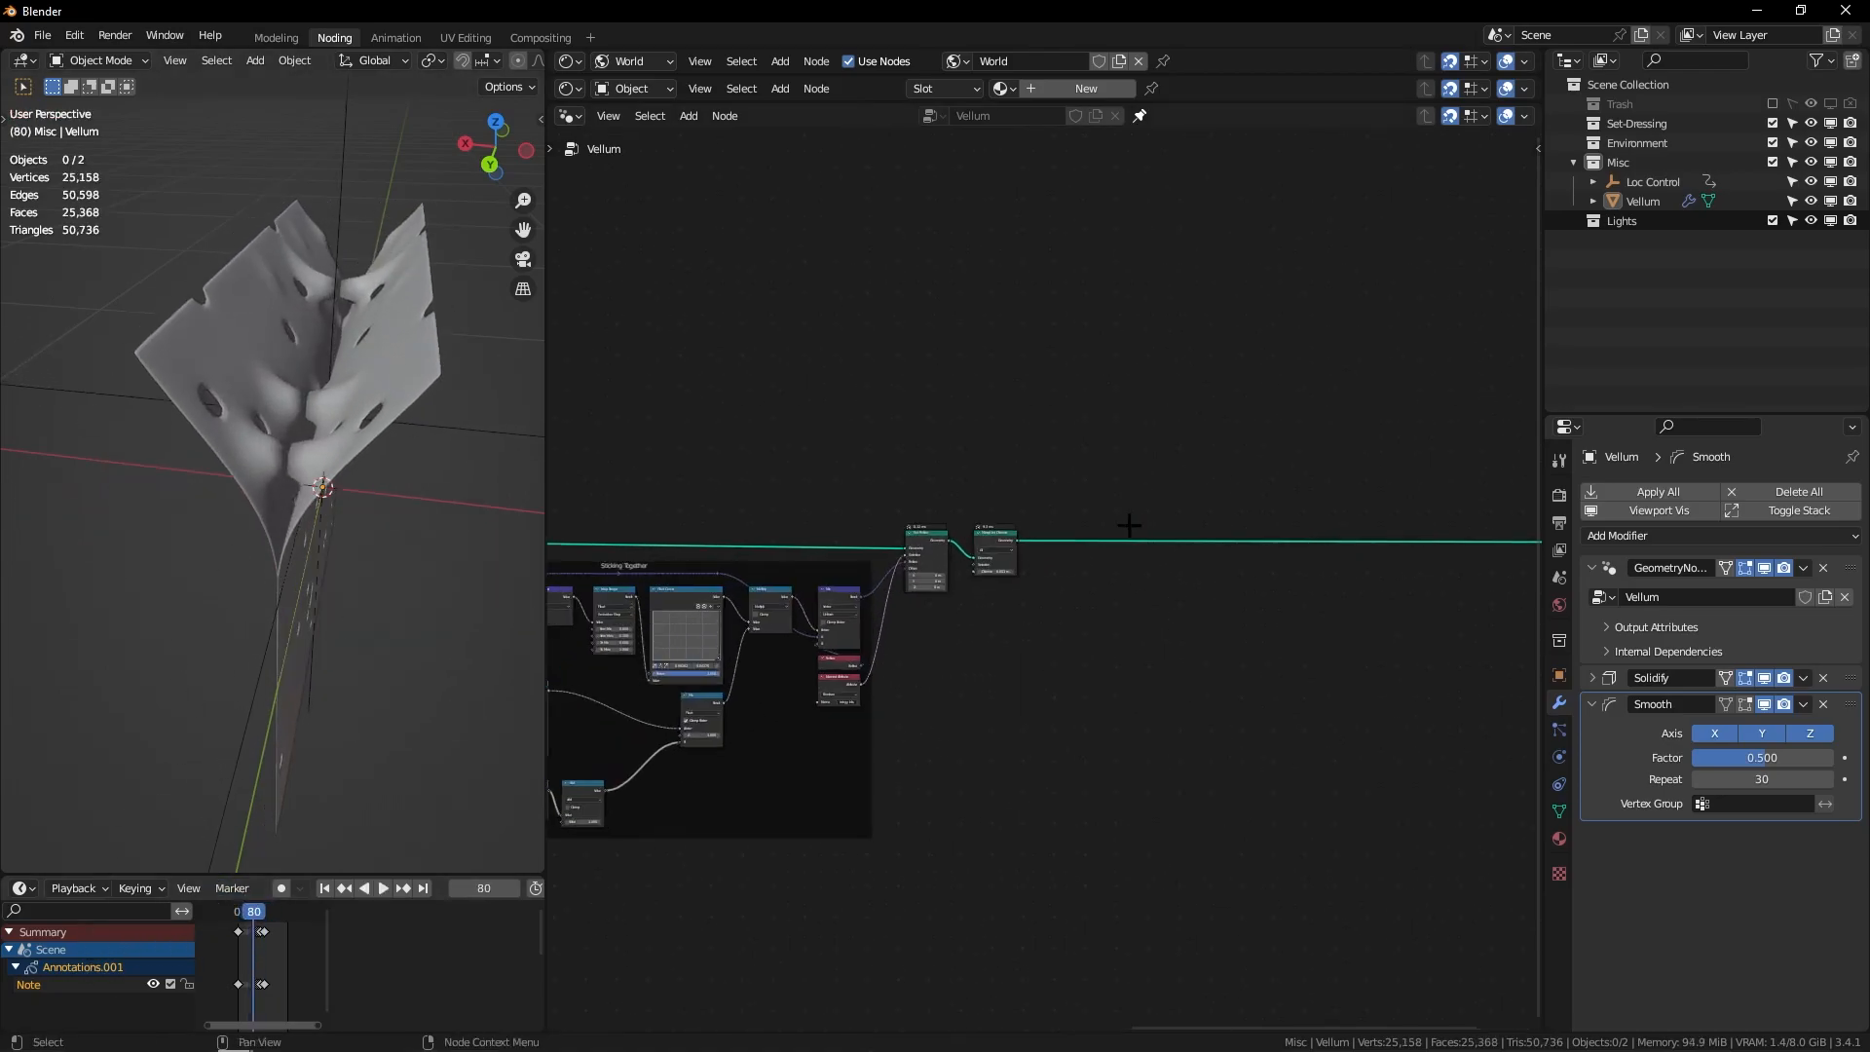
pyautogui.moveTo(1109, 537); pyautogui.dragTo(916, 462, button='middle')
pyautogui.hotkey('shift', 'd')
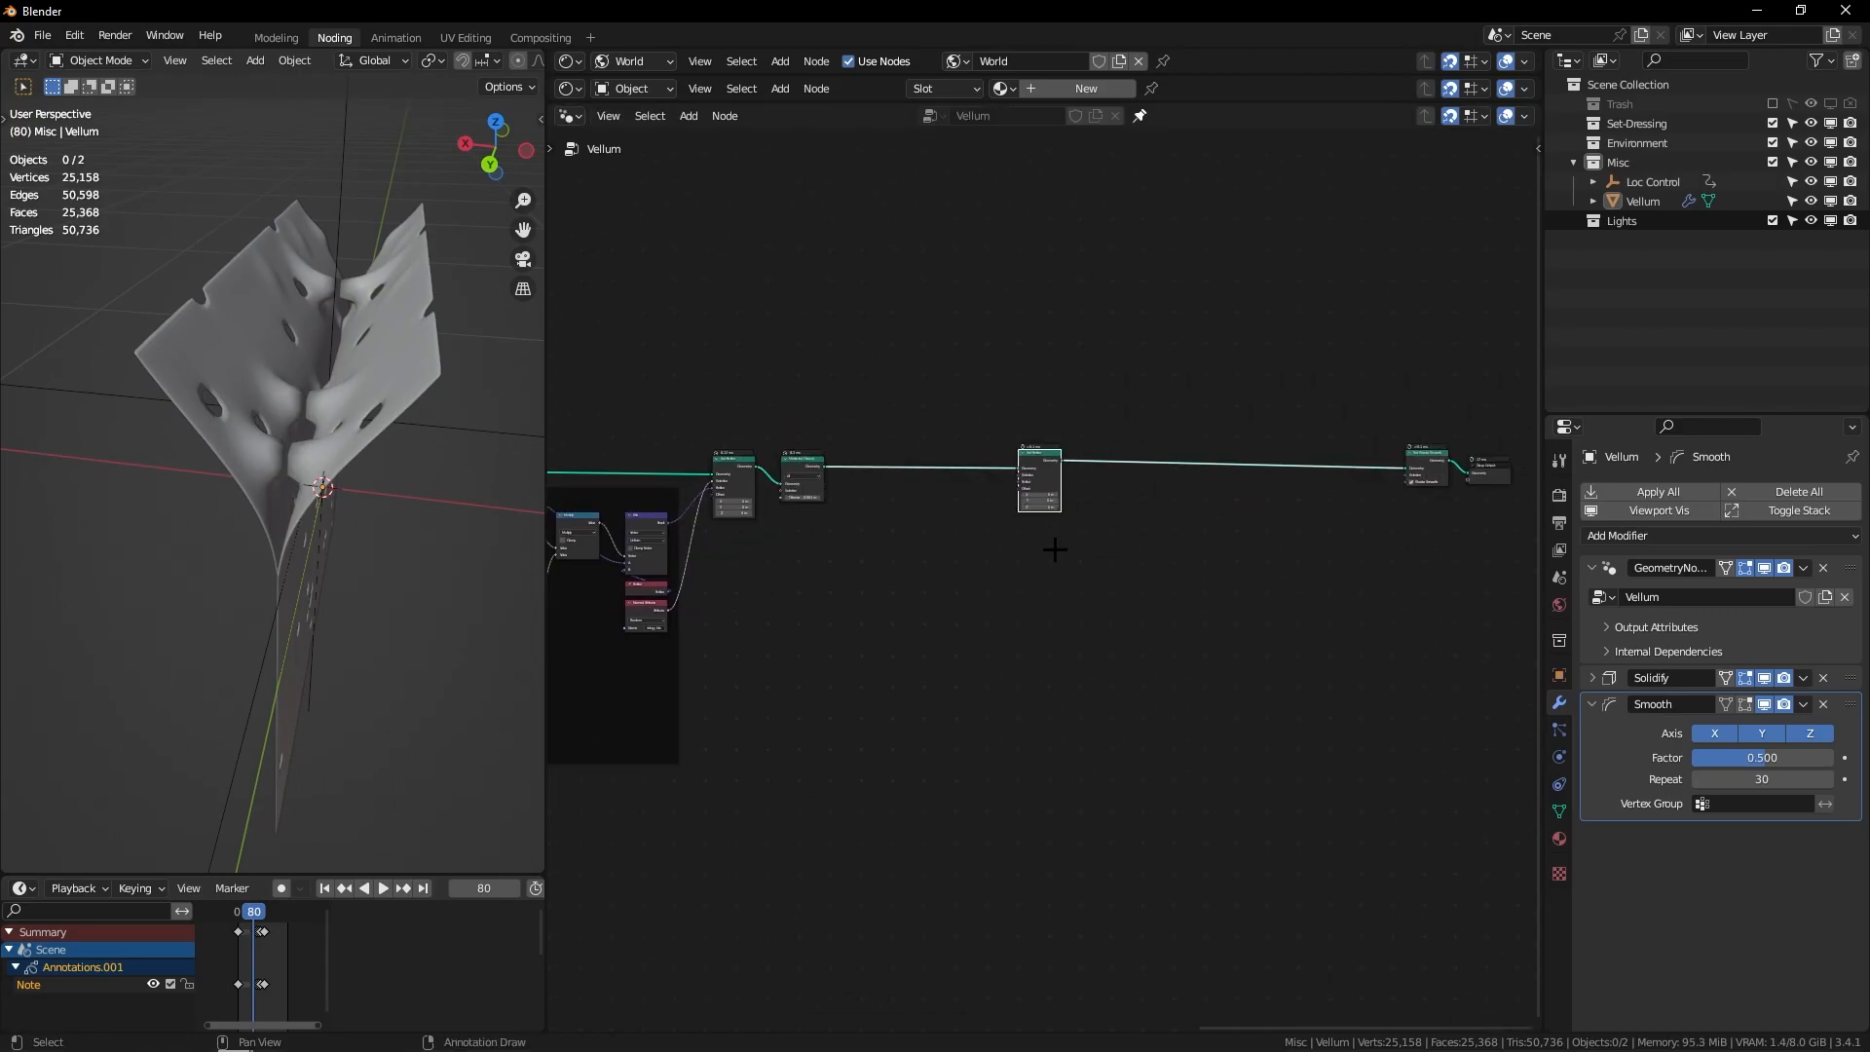
pyautogui.click(1110, 553)
# Step: Add a Noise Texture node and connect its Color output to the new Set Position's Offset
pyautogui.scroll(3, 974, 467)
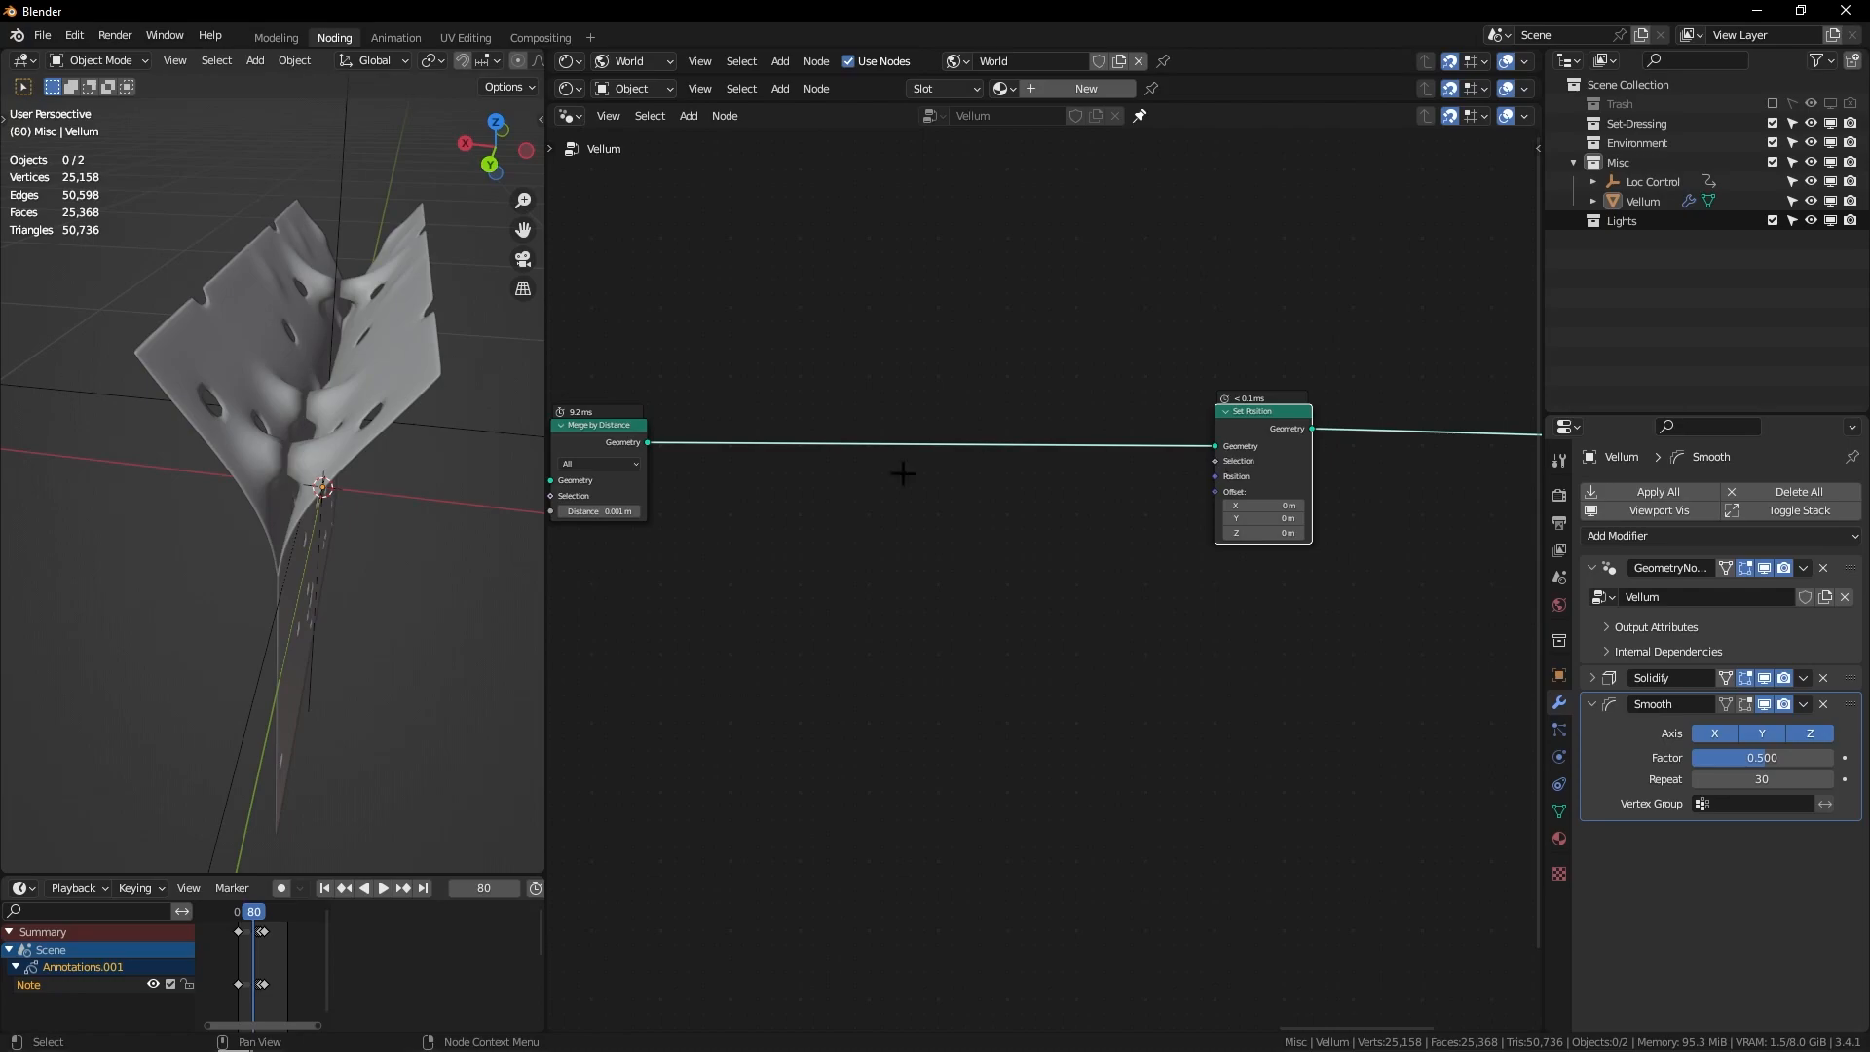
pyautogui.hotkey('shift', 'a')
pyautogui.write('noise')
pyautogui.press('Return')
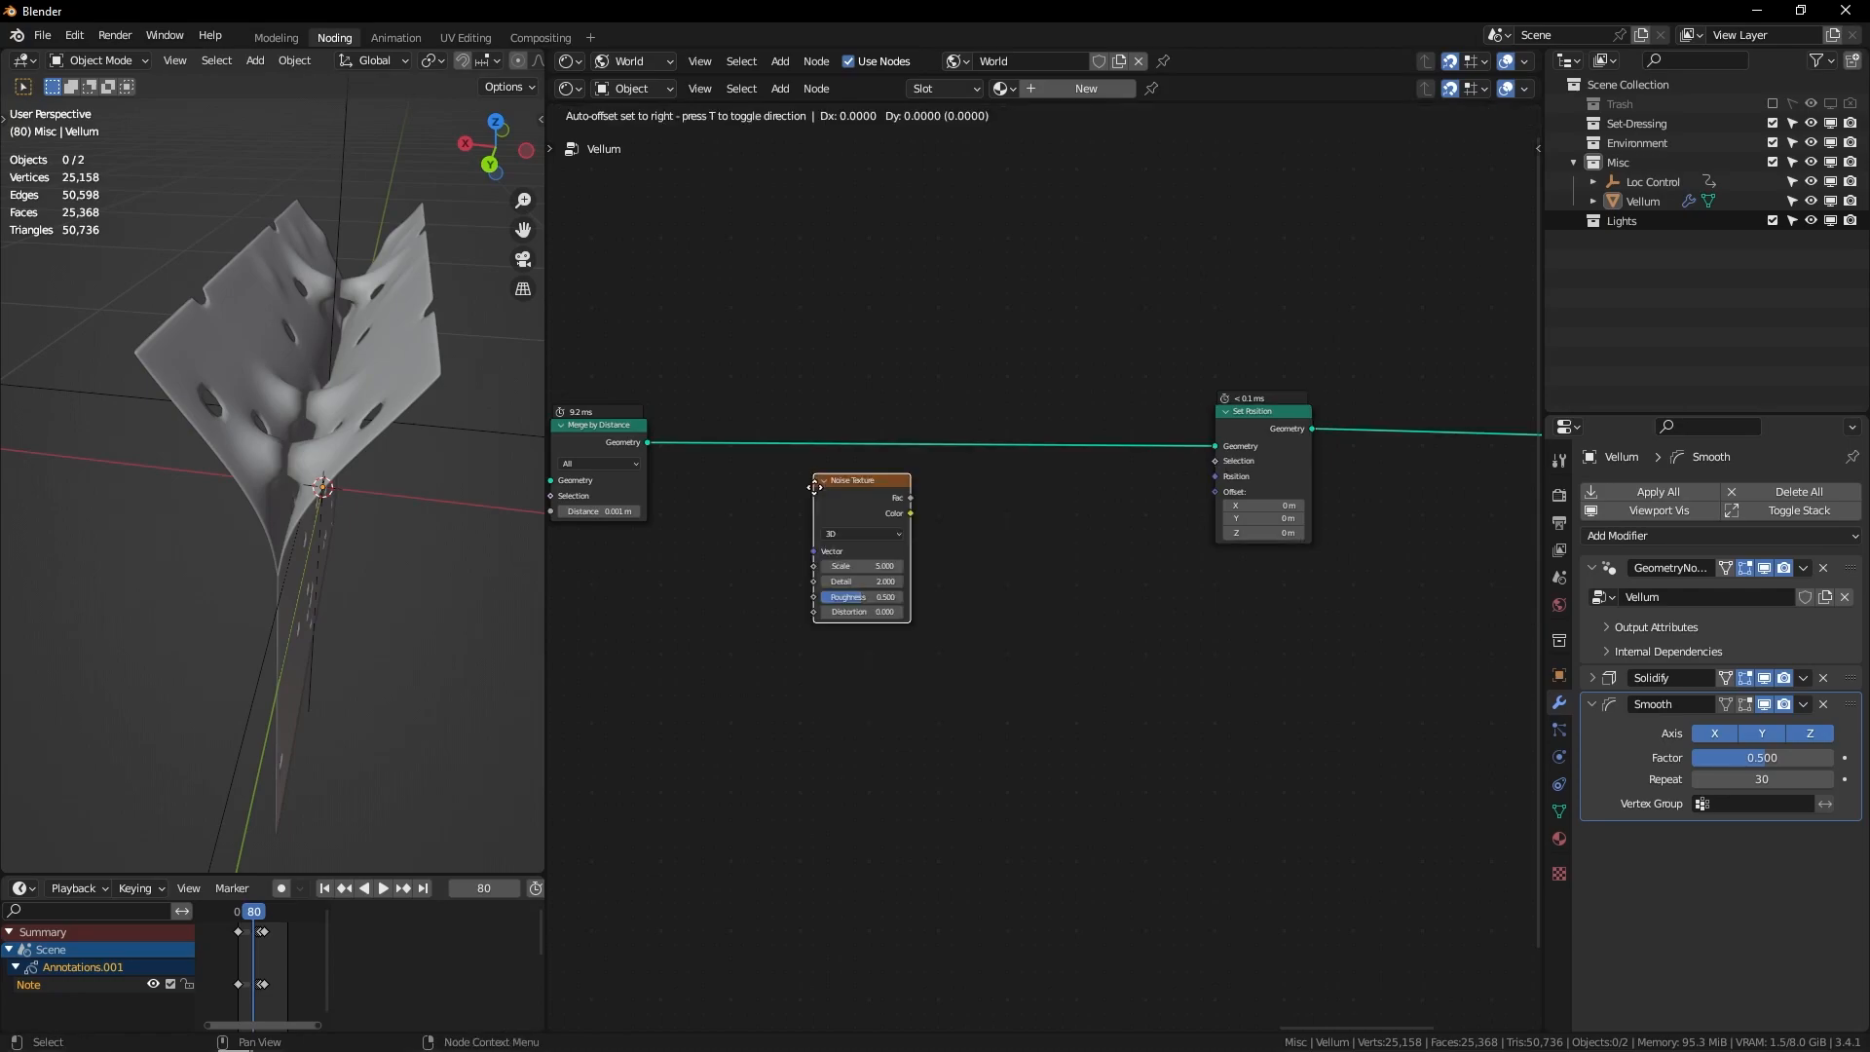
pyautogui.click(833, 546)
pyautogui.moveTo(884, 569); pyautogui.dragTo(1106, 437)
pyautogui.moveTo(1229, 493); pyautogui.dragTo(1225, 487)
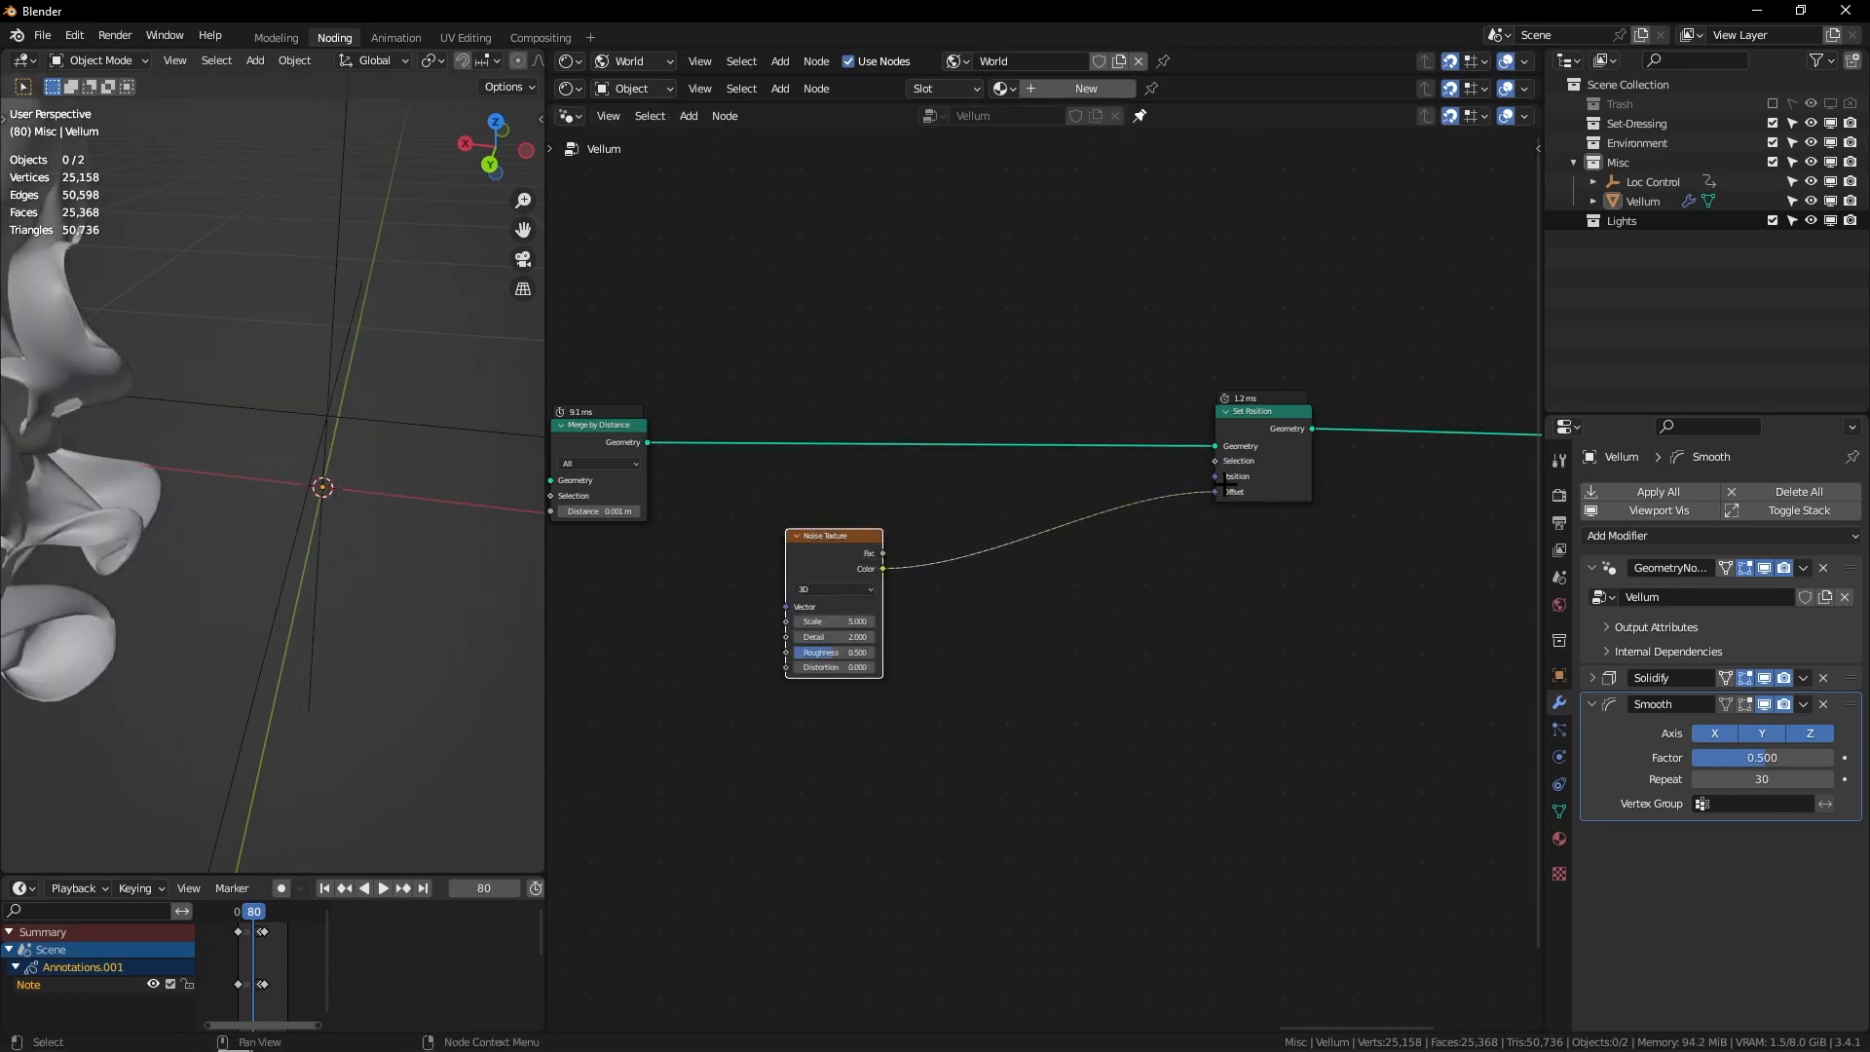
pyautogui.moveTo(407, 501); pyautogui.dragTo(342, 504, button='middle')
pyautogui.scroll(-4, 284, 490)
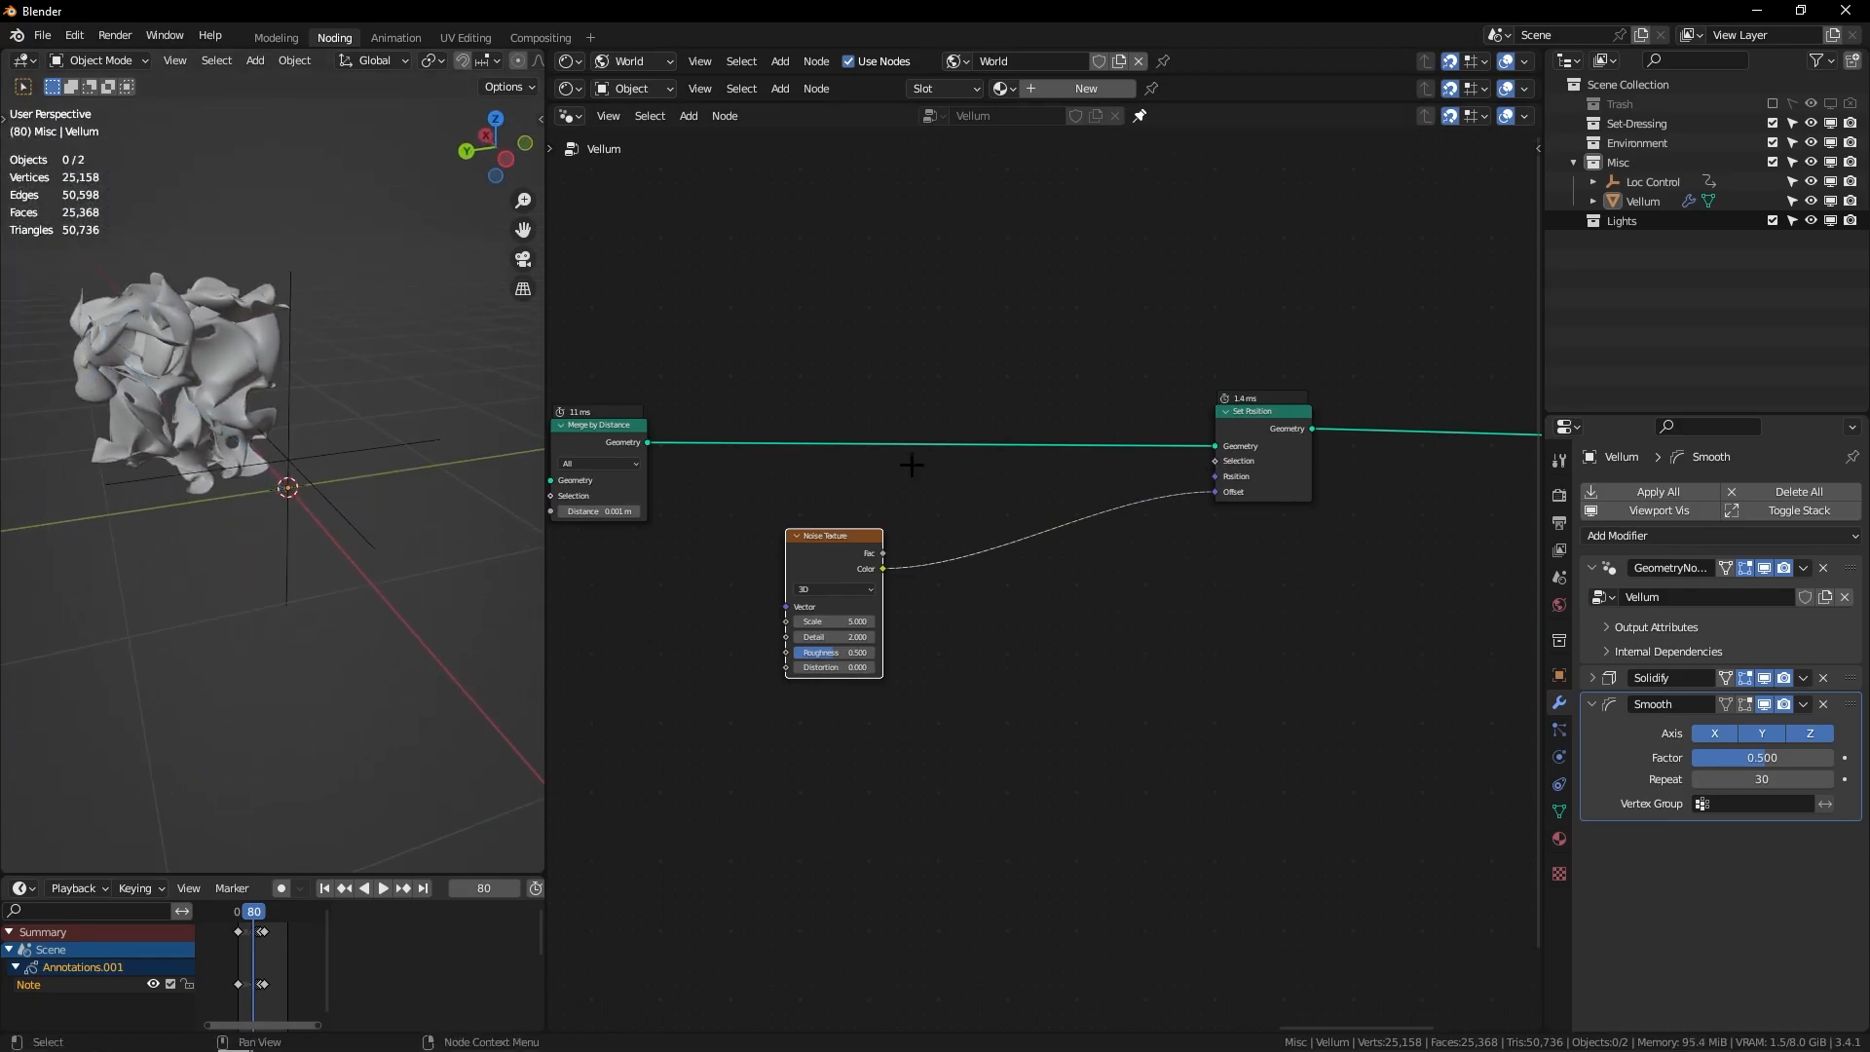
# Step: Insert a Subtract Vector Math node after the Noise Texture and subtract 0.5 on all three axes to center the displacement
pyautogui.hotkey('shift', 'a')
pyautogui.press('s')
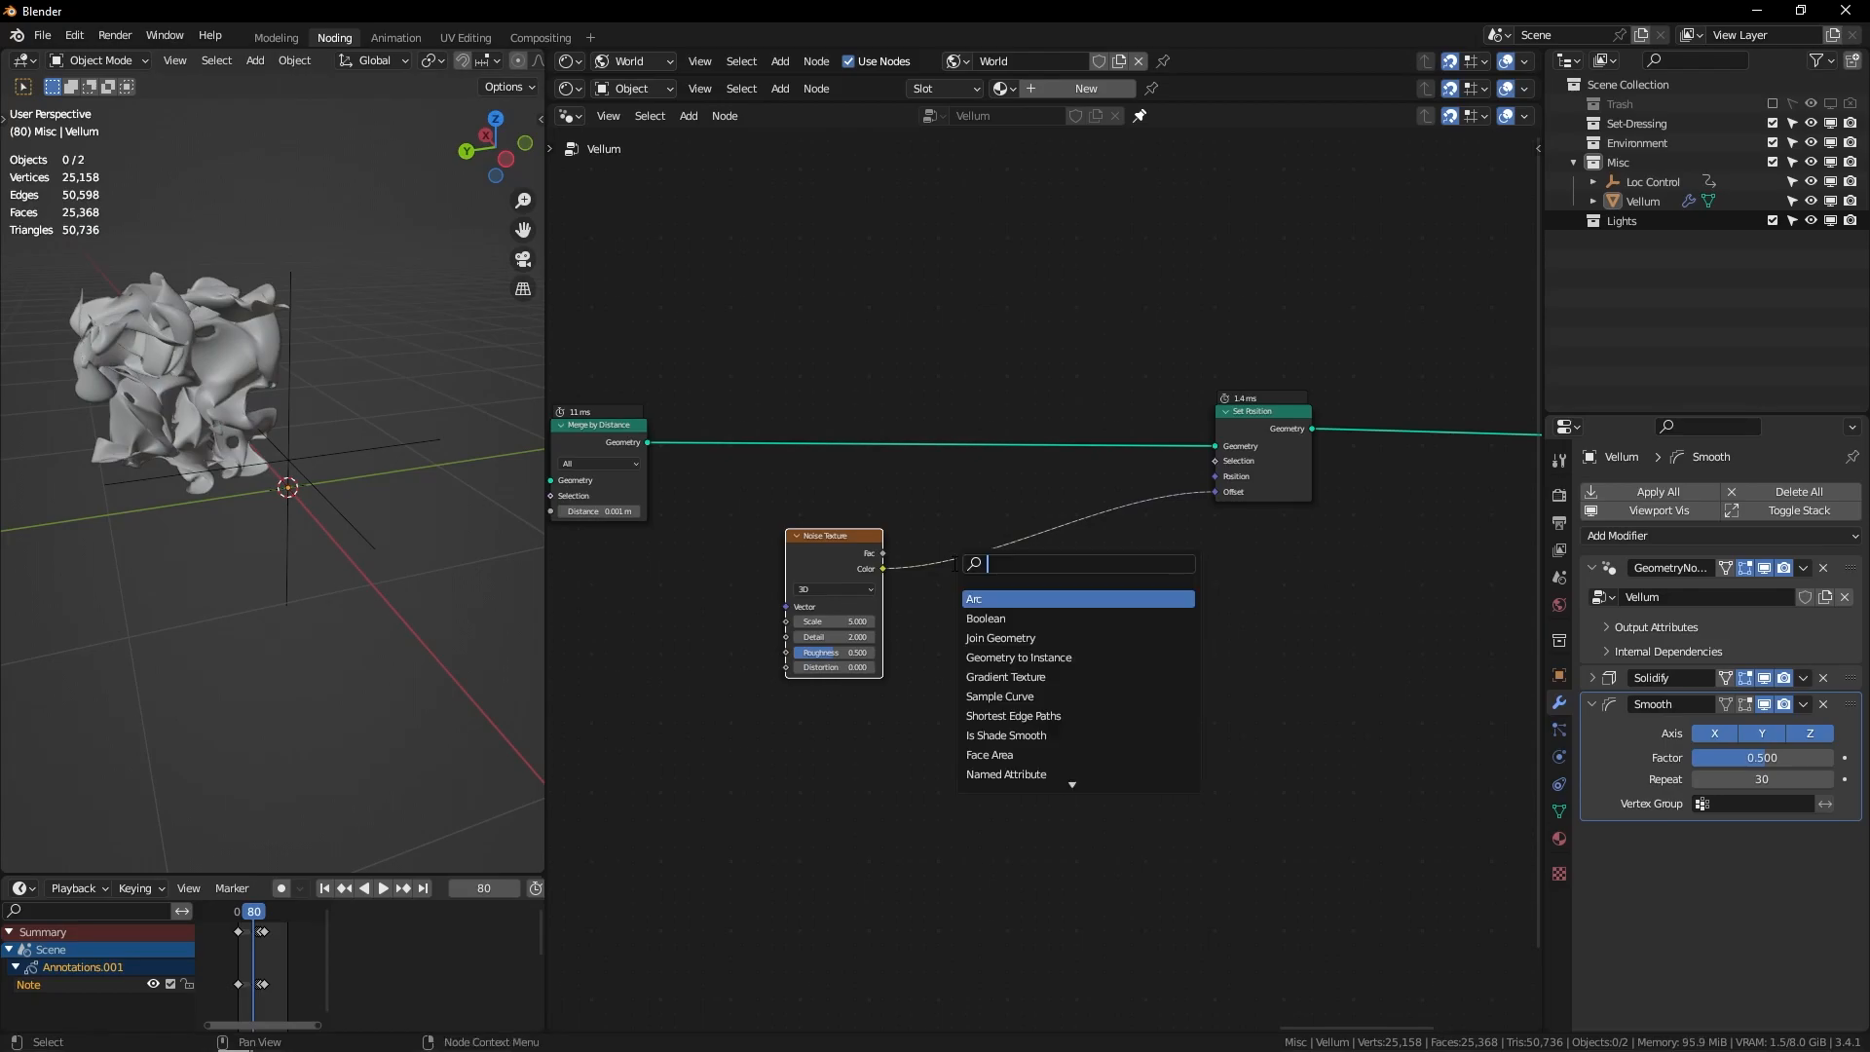
pyautogui.write('vector math')
pyautogui.press('Return')
pyautogui.click(958, 539)
pyautogui.click(974, 576)
pyautogui.click(969, 606)
pyautogui.moveTo(185, 471); pyautogui.dragTo(354, 334, button='middle')
pyautogui.scroll(2, 355, 334)
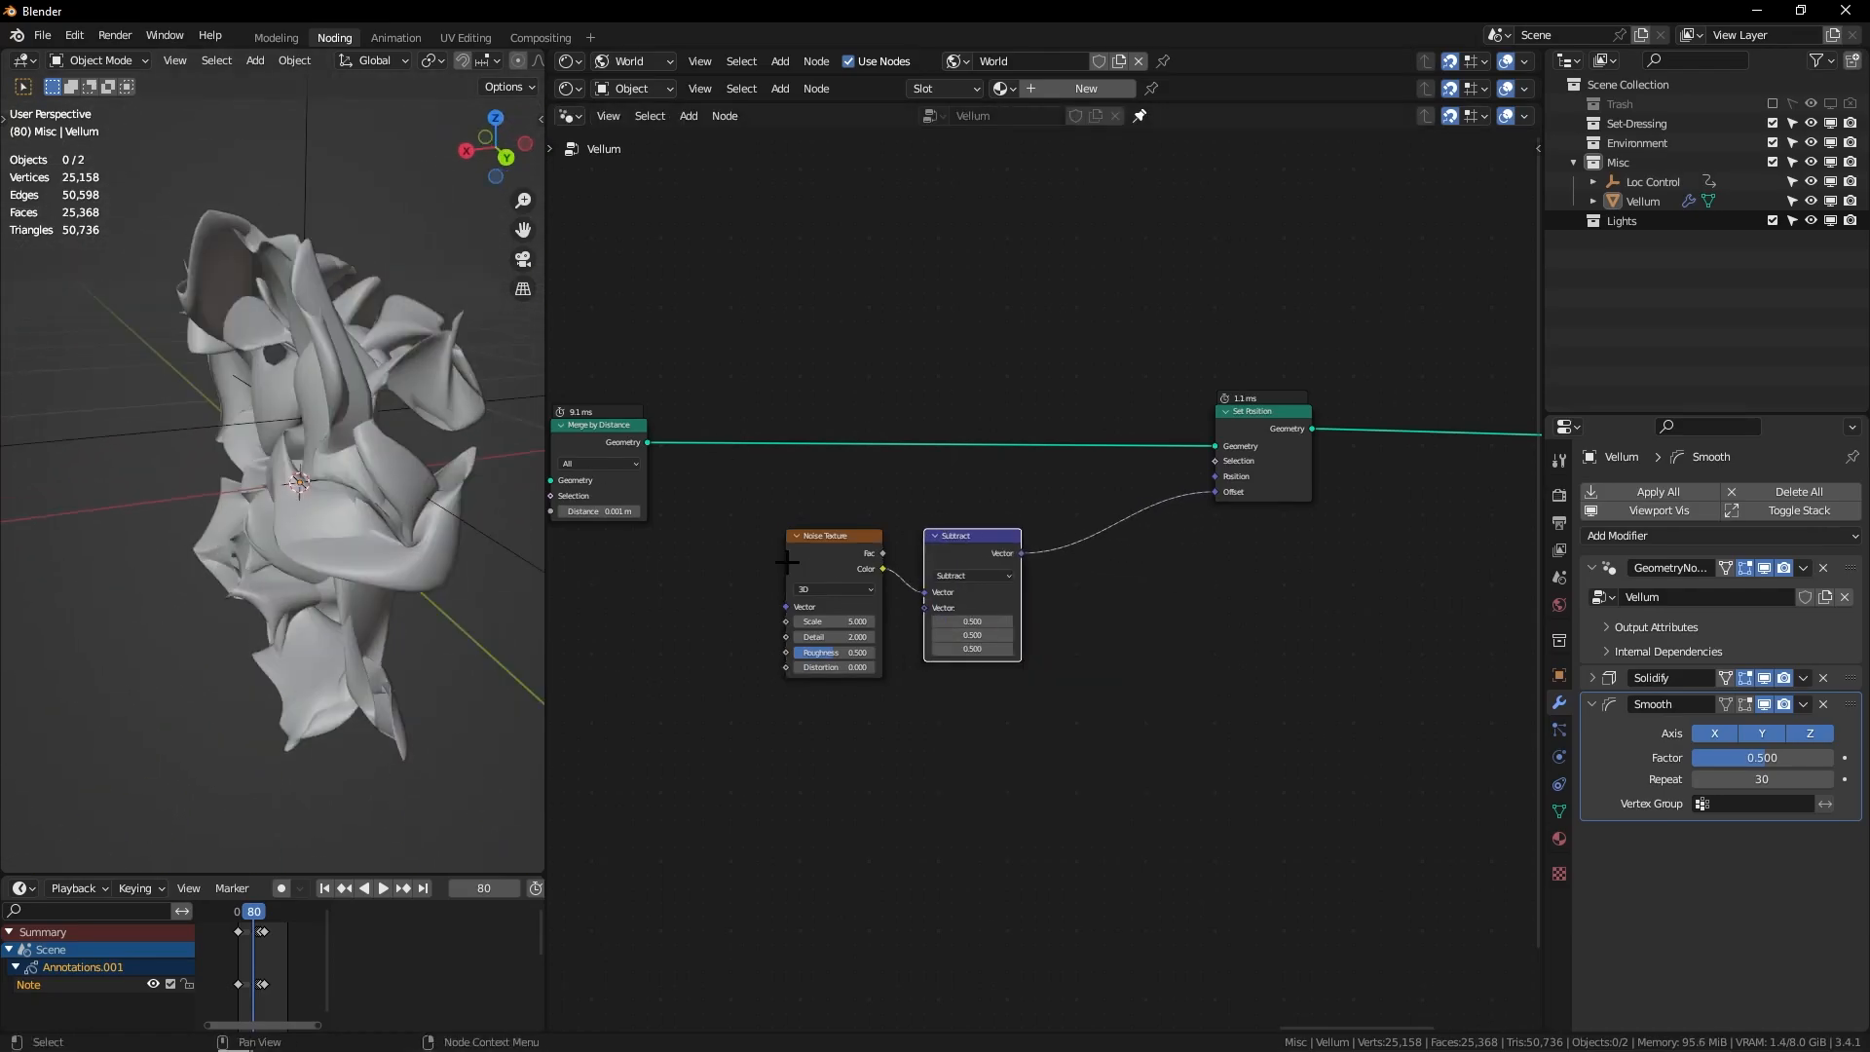
pyautogui.moveTo(419, 558); pyautogui.dragTo(291, 578, button='middle')
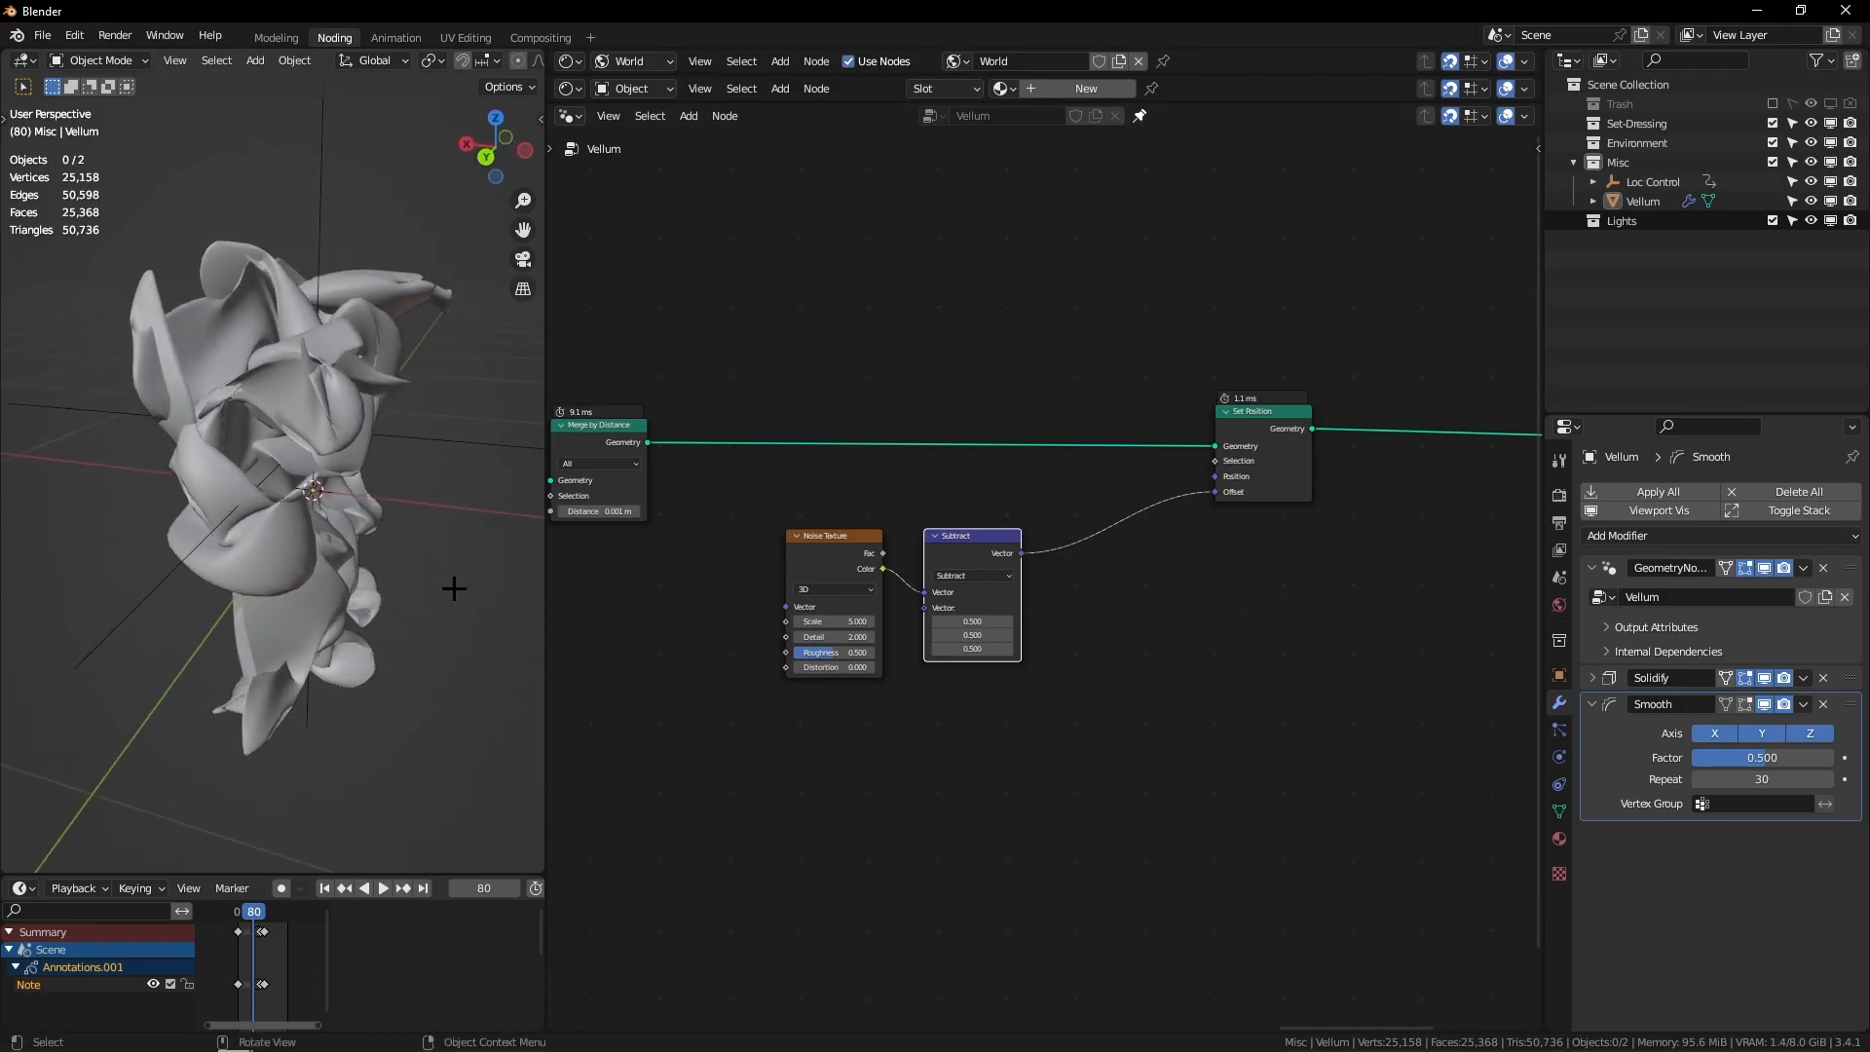
# Step: Duplicate the Subtract node onto the link to Set Position's Offset and change the copy to Multiply
pyautogui.hotkey('shift', 'd')
pyautogui.click(1246, 473)
pyautogui.keyDown('ctrl'); pyautogui.moveTo(1247, 472); pyautogui.dragTo(1217, 516, button='middle'); pyautogui.keyUp('ctrl')
pyautogui.press('g')
pyautogui.click(1201, 535)
pyautogui.hotkey('ctrl', 'z')
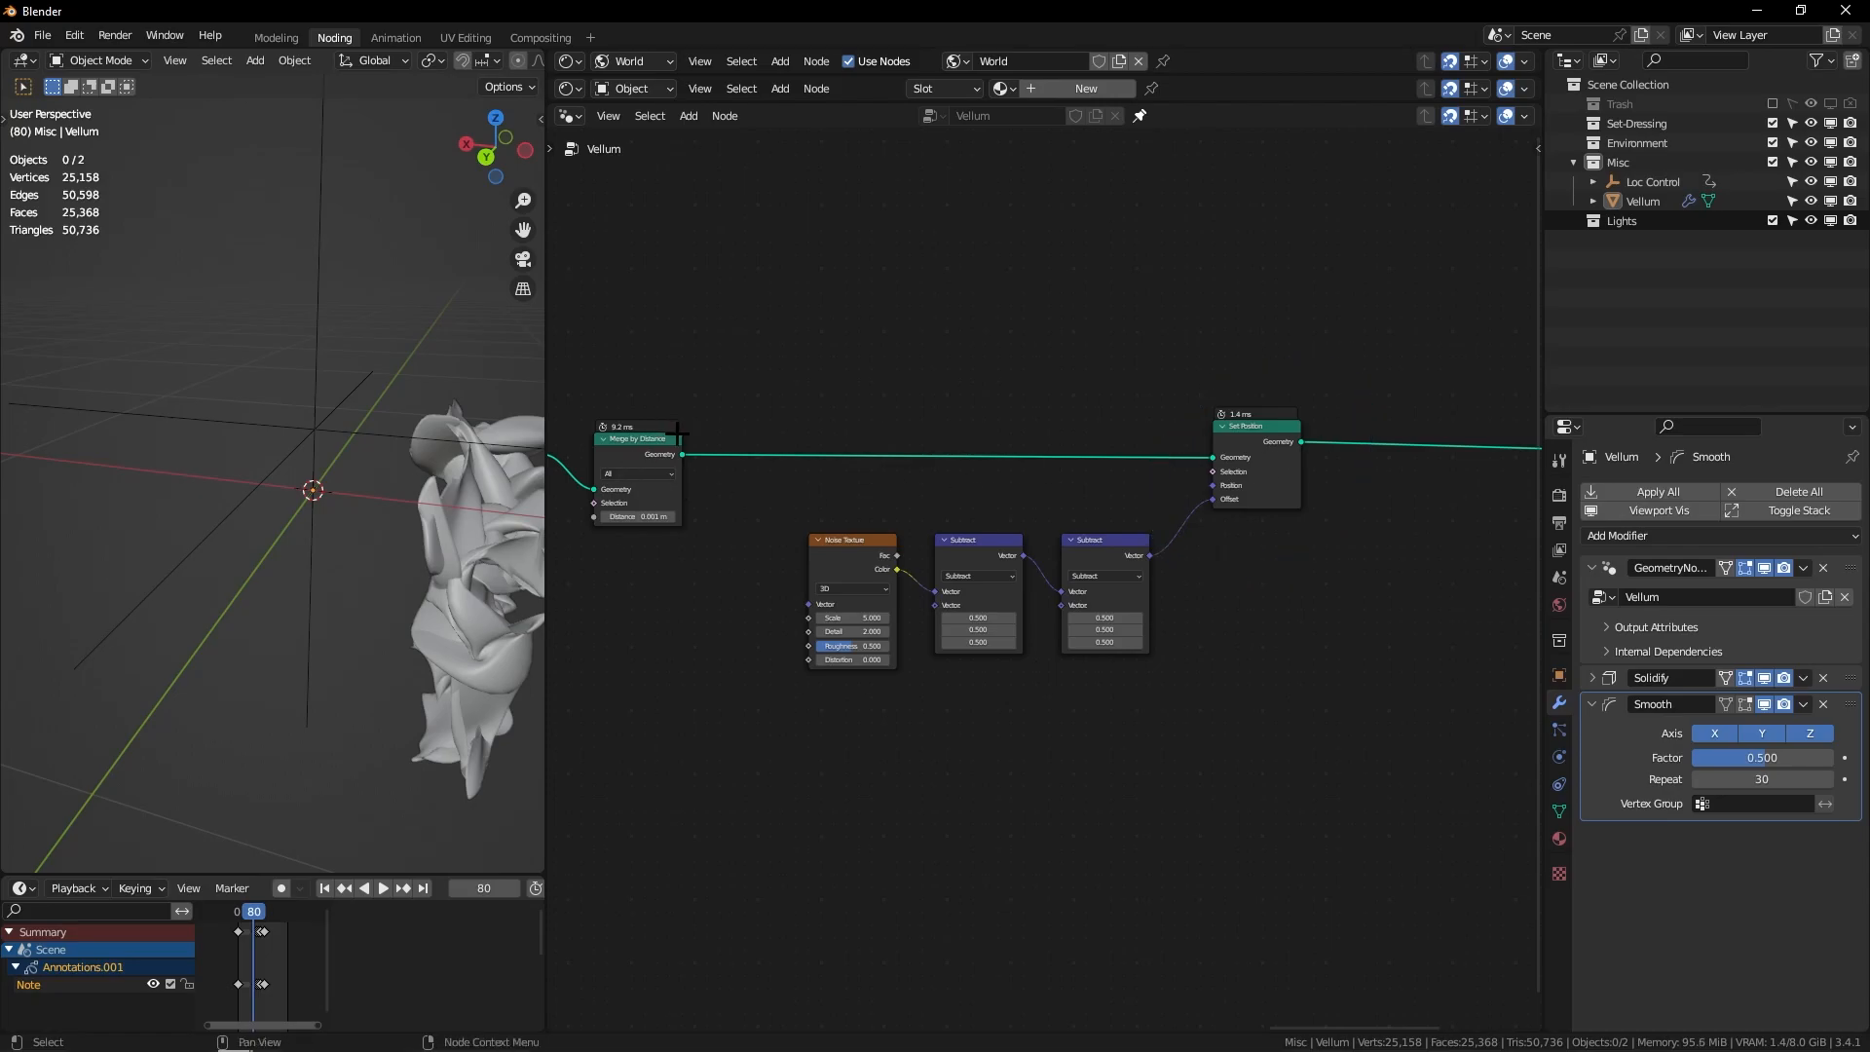
pyautogui.scroll(3, 1181, 587)
pyautogui.click(1151, 571)
pyautogui.click(1149, 647)
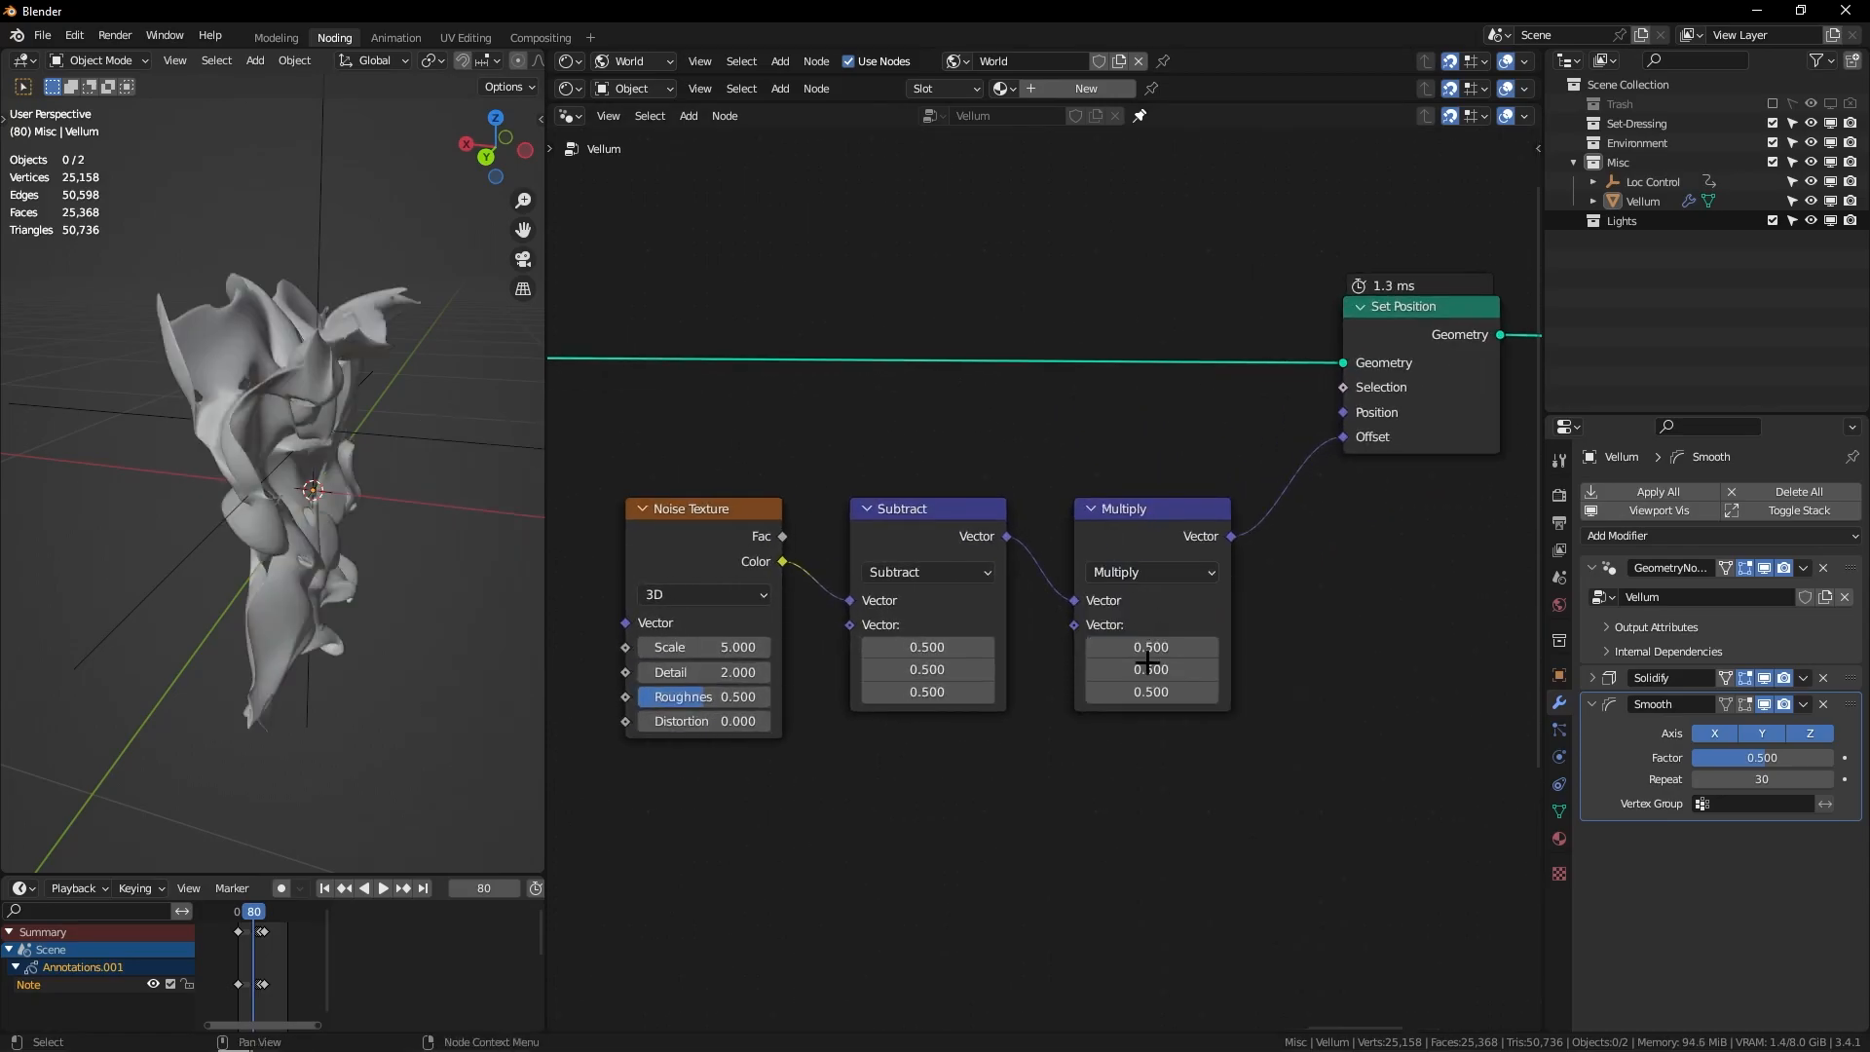
# Step: Set the Multiply node's vector to 0, 1, 1 and play the animation to check the noise displacement
pyautogui.moveTo(1152, 647)
pyautogui.mouseDown()
pyautogui.moveTo(1155, 690)
pyautogui.moveTo(1149, 669)
pyautogui.mouseUp()
pyautogui.write('0')
pyautogui.press('Return')
pyautogui.write('1')
pyautogui.press('Return')
pyautogui.moveTo(403, 460); pyautogui.dragTo(347, 380, button='middle')
pyautogui.press('space')
pyautogui.press('space')
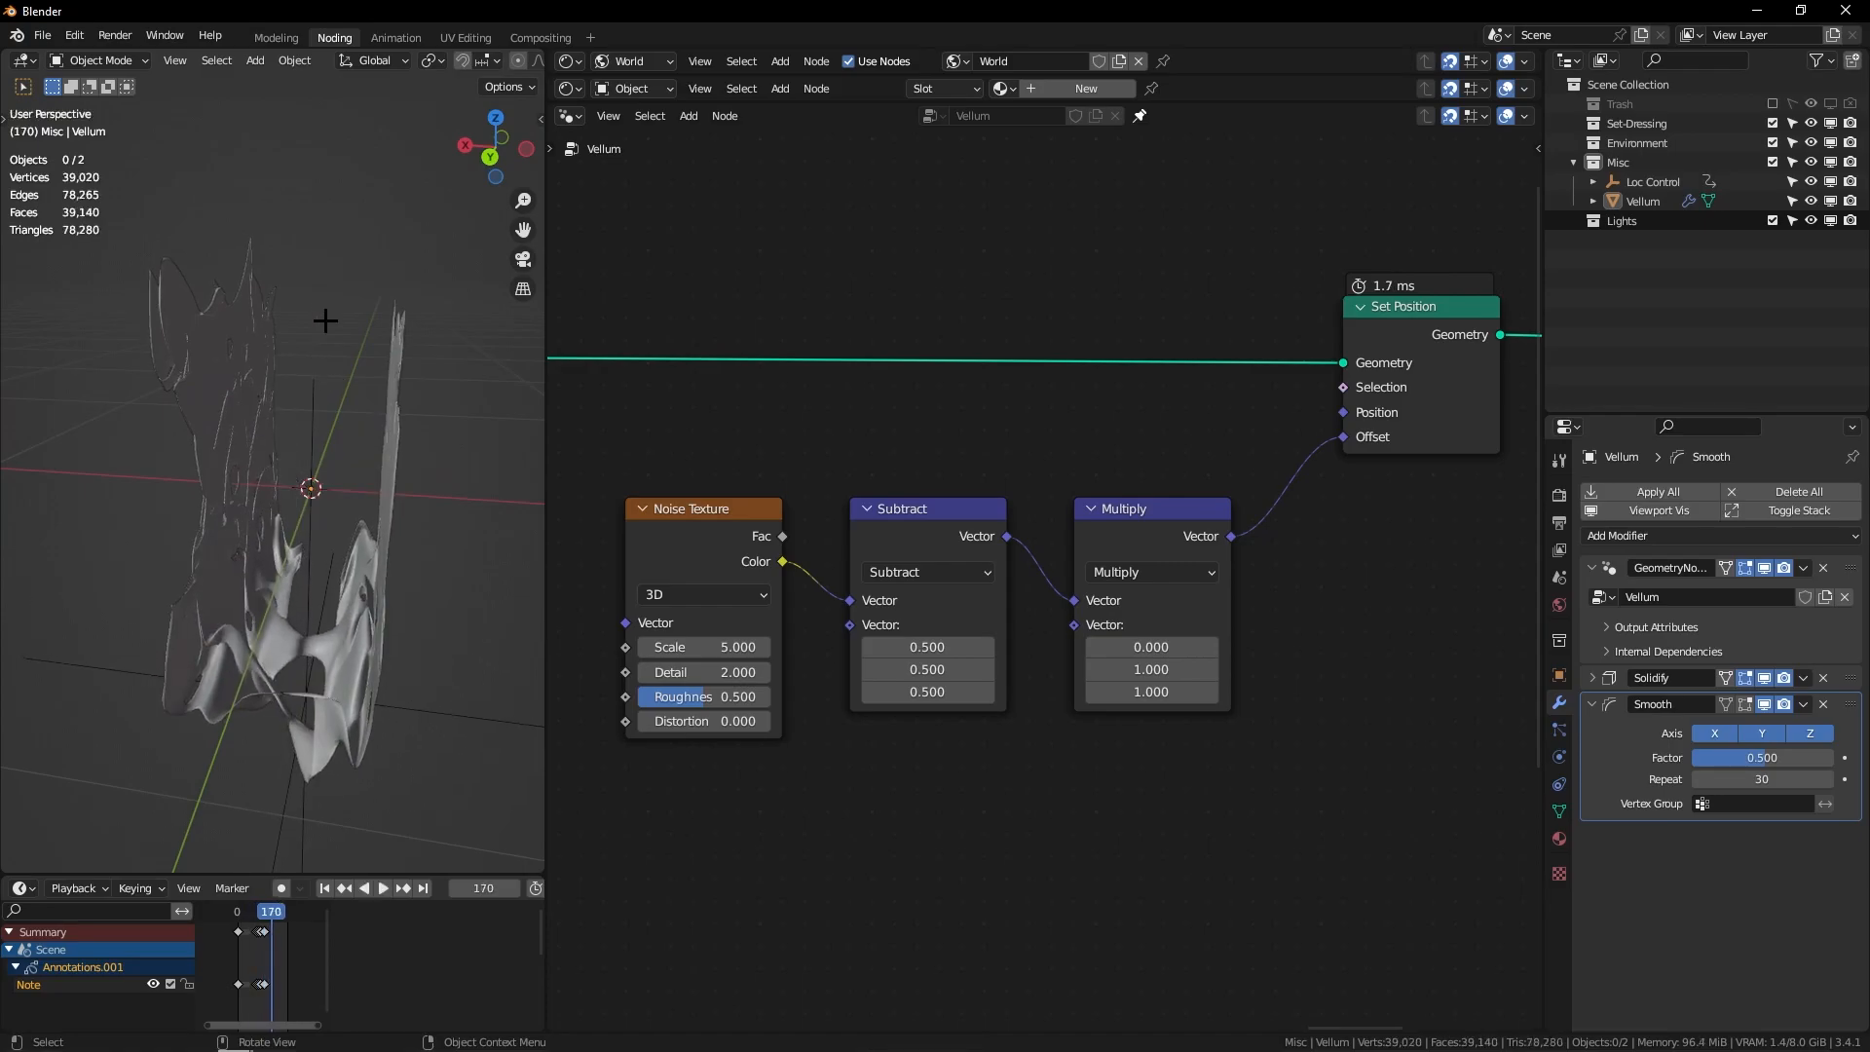
# Step: Inspect the noise-displaced vellum sheets from several angles around frame 113
pyautogui.moveTo(288, 500); pyautogui.dragTo(33, 593, button='middle')
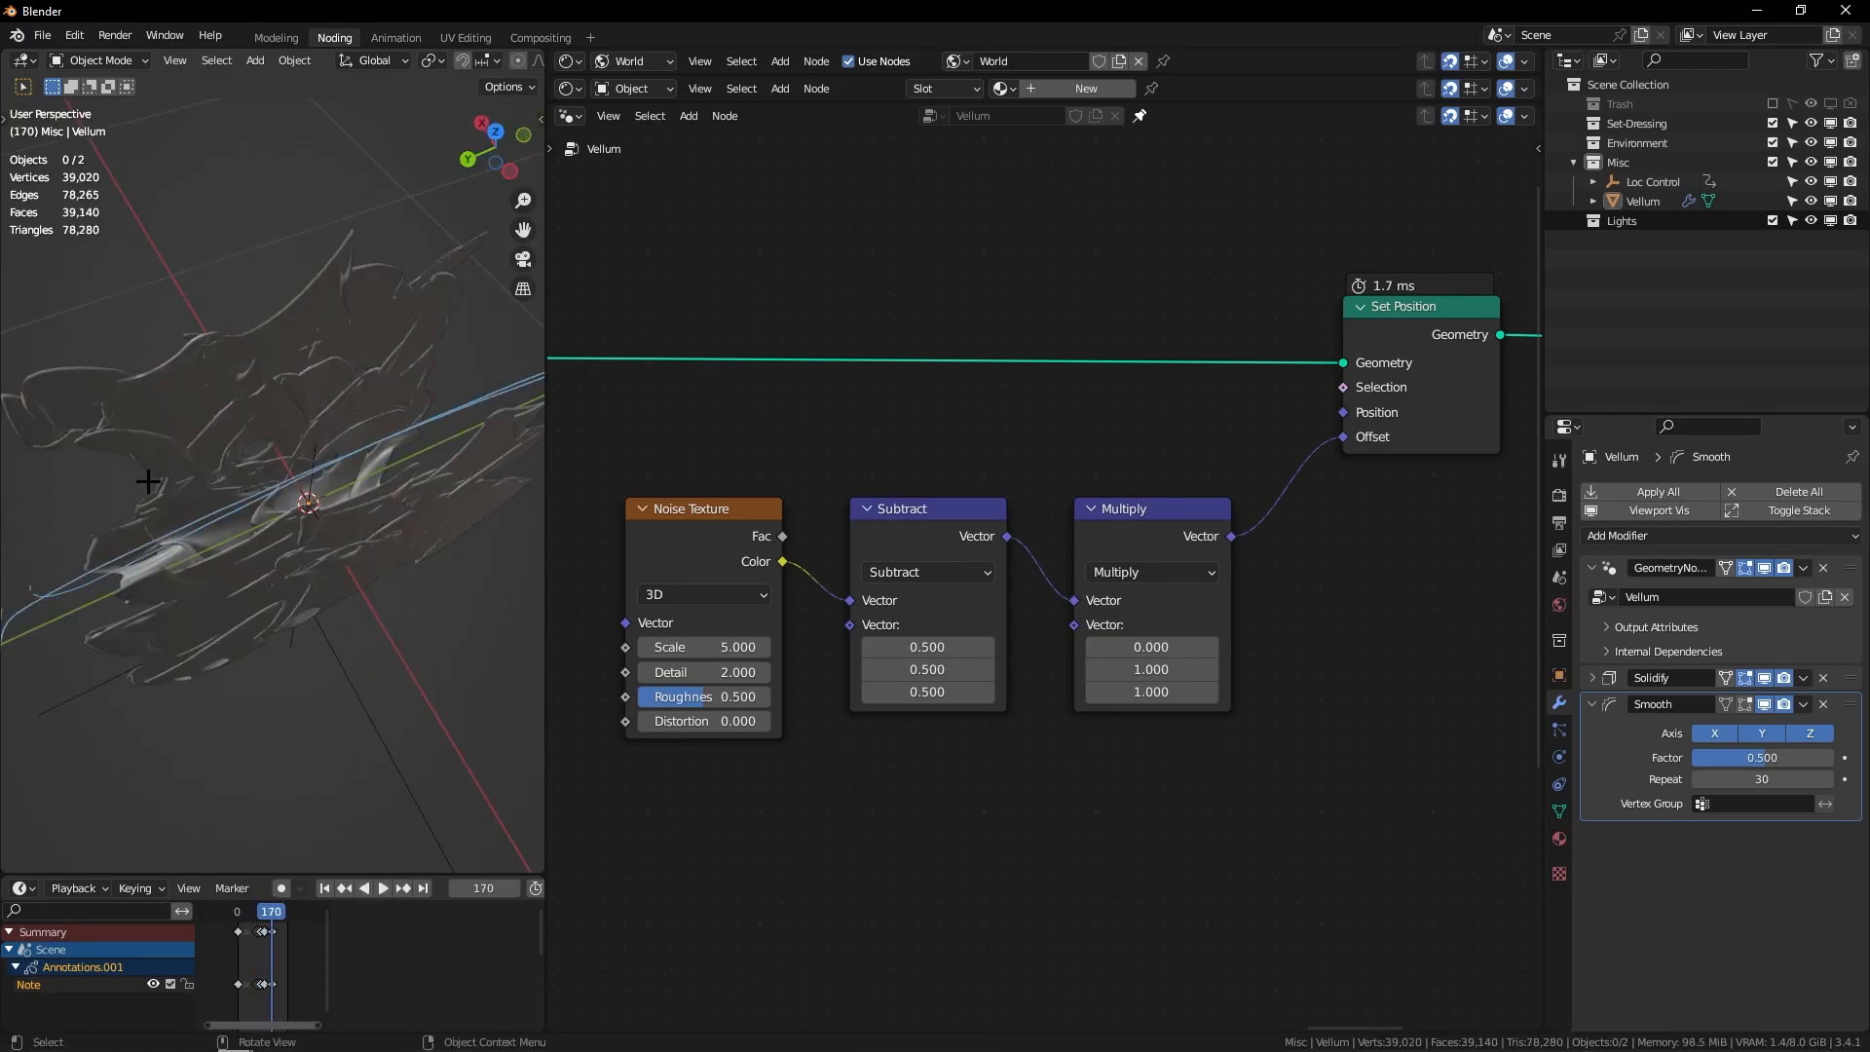
pyautogui.moveTo(274, 493); pyautogui.dragTo(417, 413, button='middle')
pyautogui.hotkey('ctrl', 'z')
pyautogui.click(259, 913)
pyautogui.click(292, 487)
pyautogui.moveTo(311, 458); pyautogui.dragTo(460, 435, button='middle')
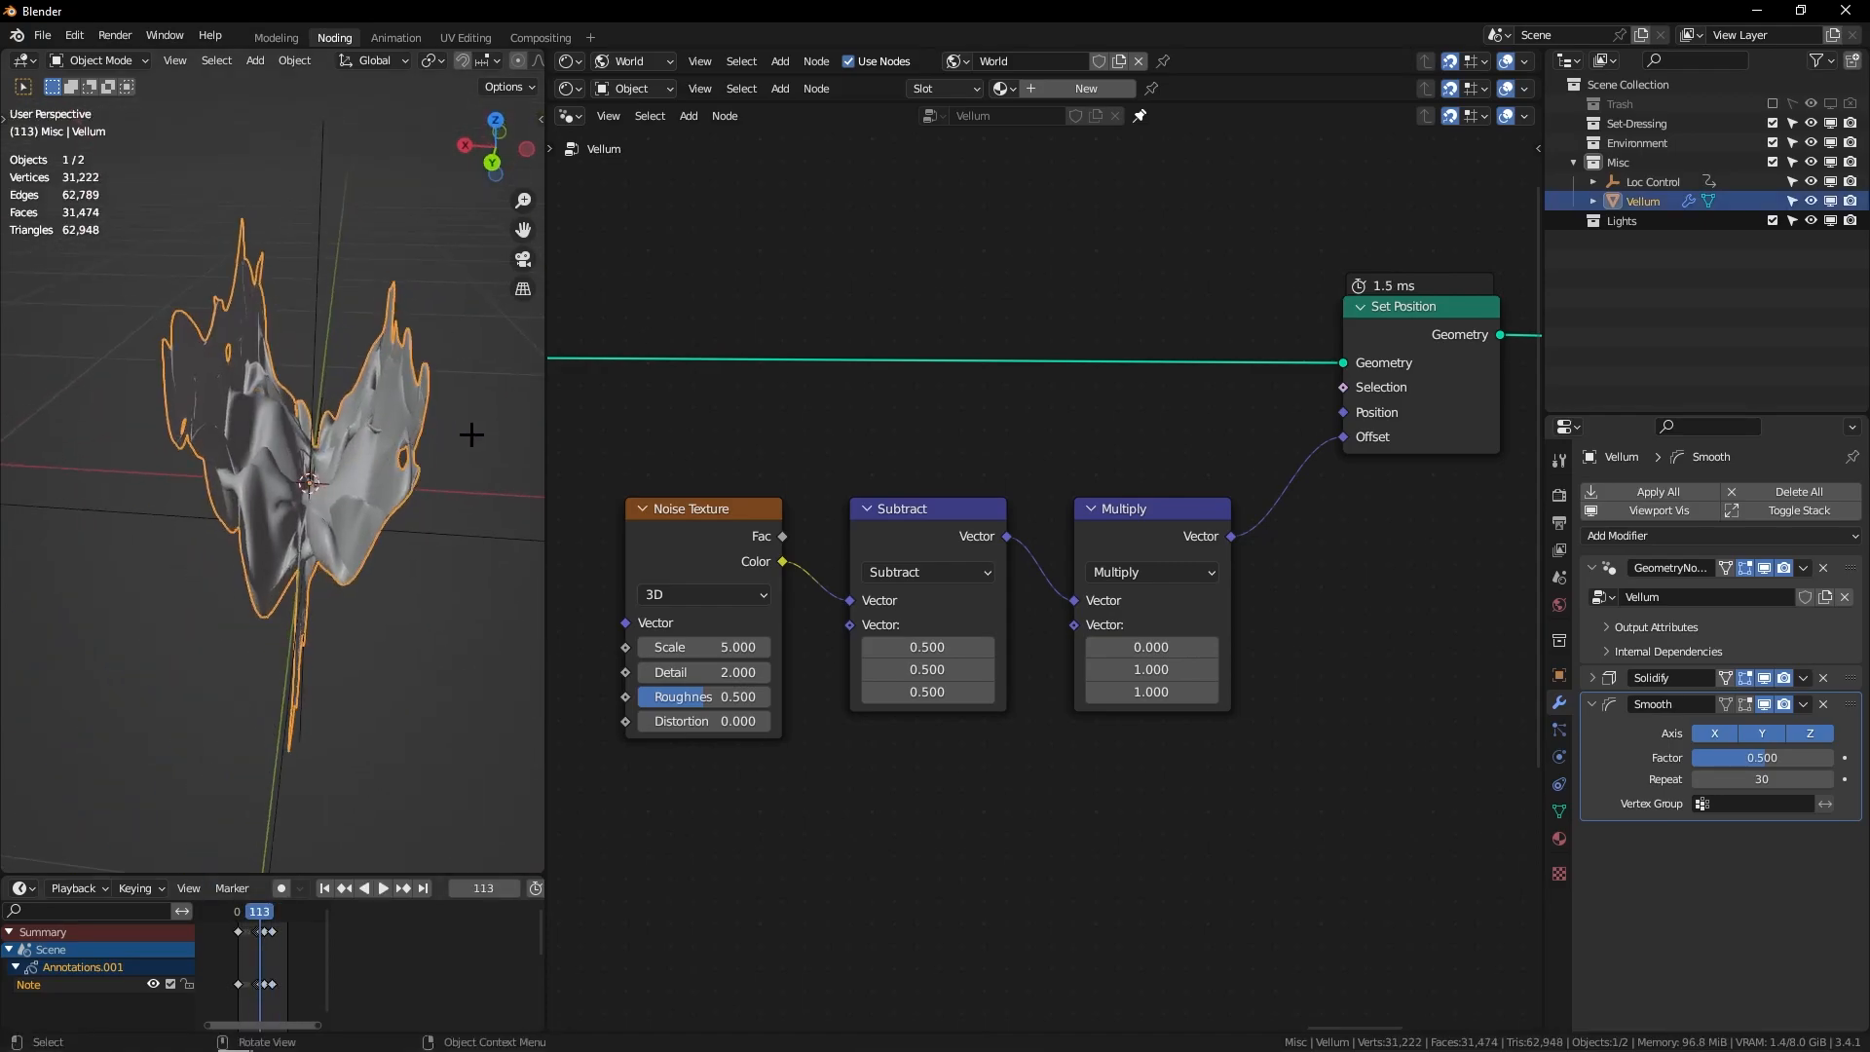
# Step: Move the Noise Texture, Subtract and Multiply nodes back towards Merge by Distance, set the noise scale to 1, and play the animation
pyautogui.keyDown('ctrl'); pyautogui.moveTo(1195, 429); pyautogui.dragTo(926, 689, button='middle'); pyautogui.keyUp('ctrl')
pyautogui.moveTo(920, 681); pyautogui.dragTo(1082, 516)
pyautogui.press('g')
pyautogui.click(960, 509)
pyautogui.keyDown('ctrl'); pyautogui.moveTo(993, 623); pyautogui.dragTo(1035, 467, button='middle'); pyautogui.keyUp('ctrl')
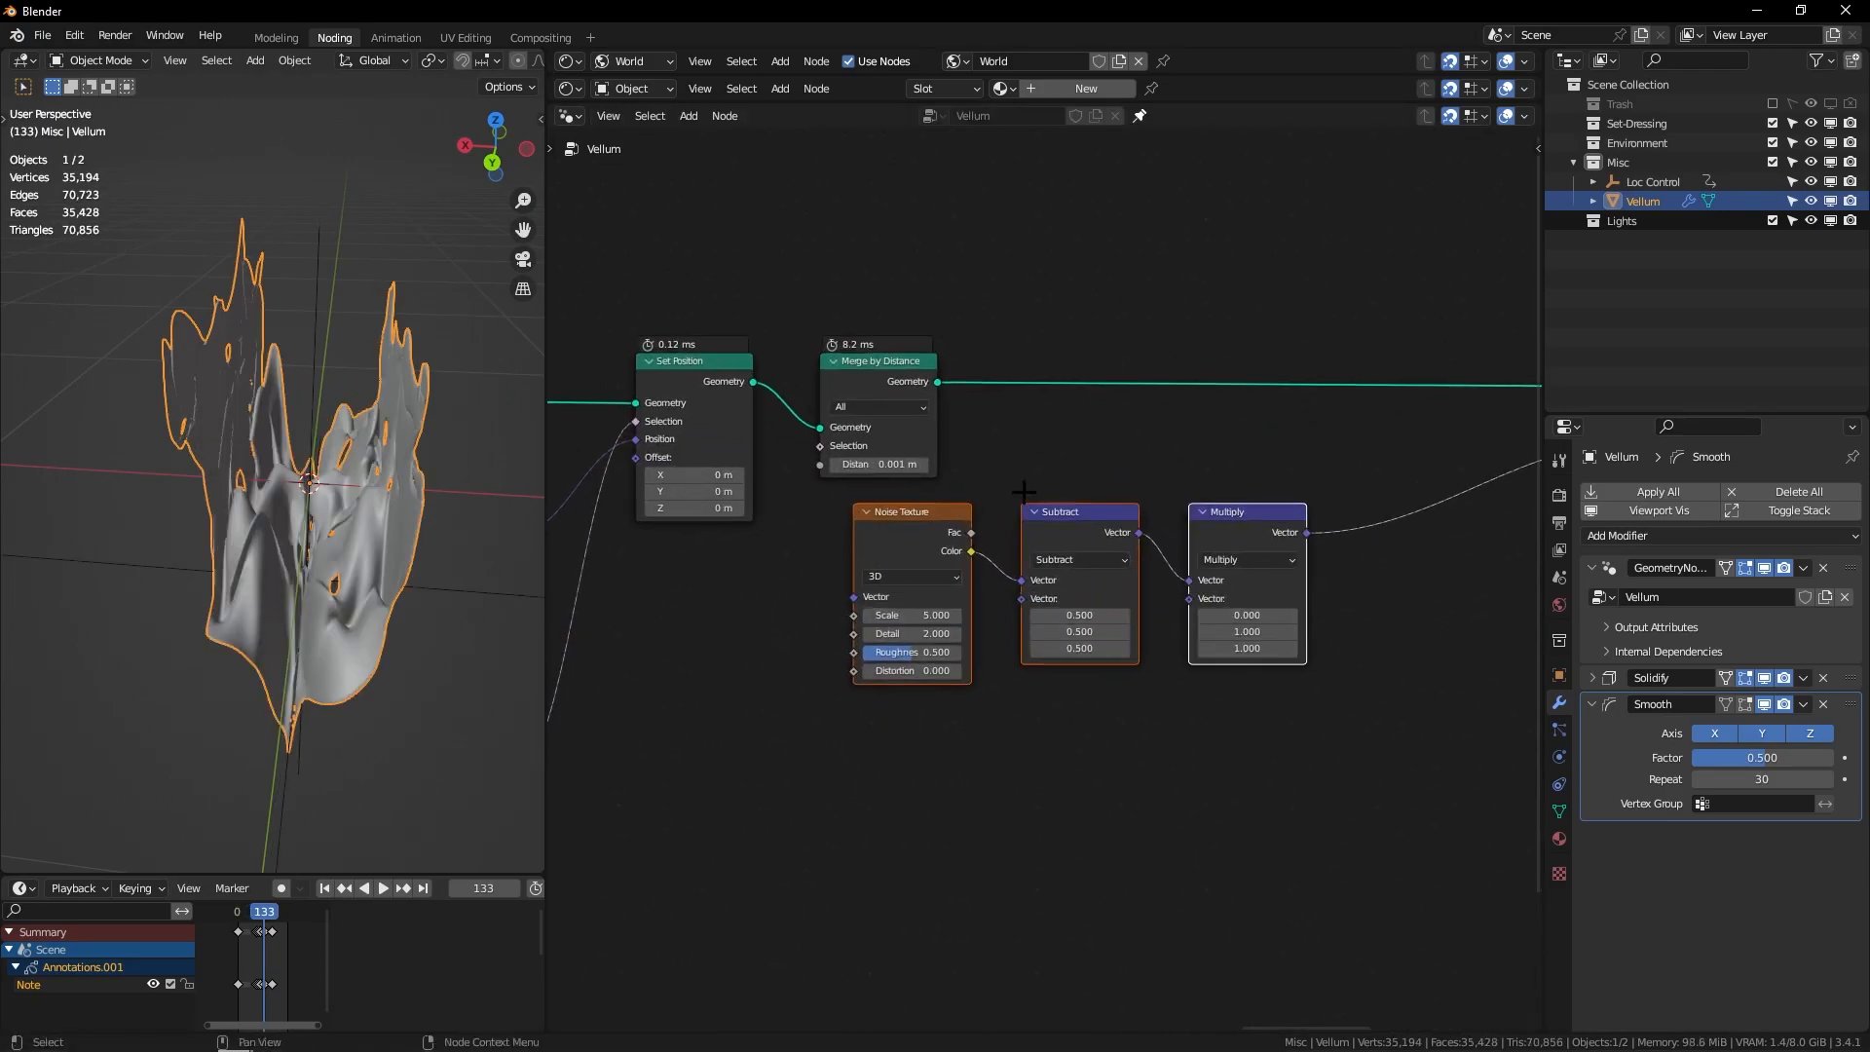
pyautogui.write('1')
pyautogui.press('Return')
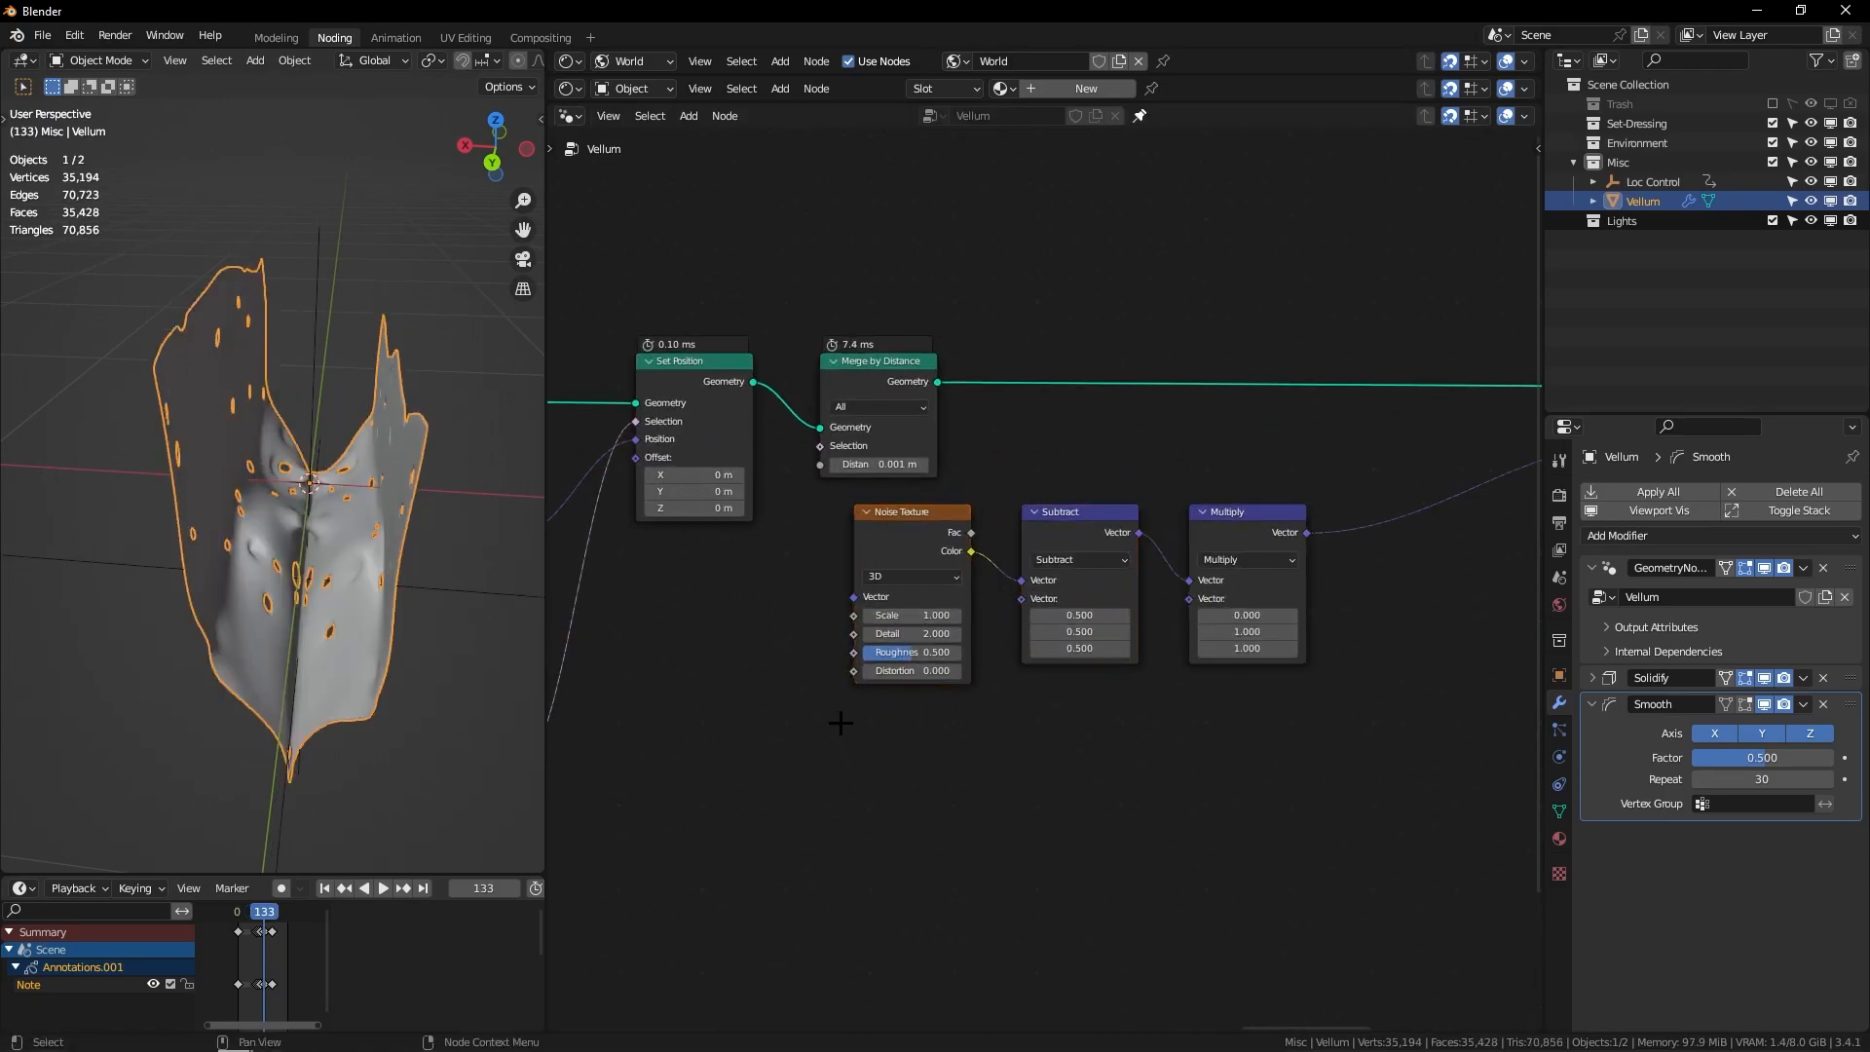
pyautogui.press('space')
pyautogui.moveTo(370, 499); pyautogui.dragTo(187, 485, button='middle')
pyautogui.press('space')
# Step: Connect the rerouted boolean Named Attribute to the last Set Position's Selection and check the animation
pyautogui.moveTo(903, 498); pyautogui.dragTo(1119, 495, button='middle')
pyautogui.moveTo(1387, 521); pyautogui.dragTo(1033, 597)
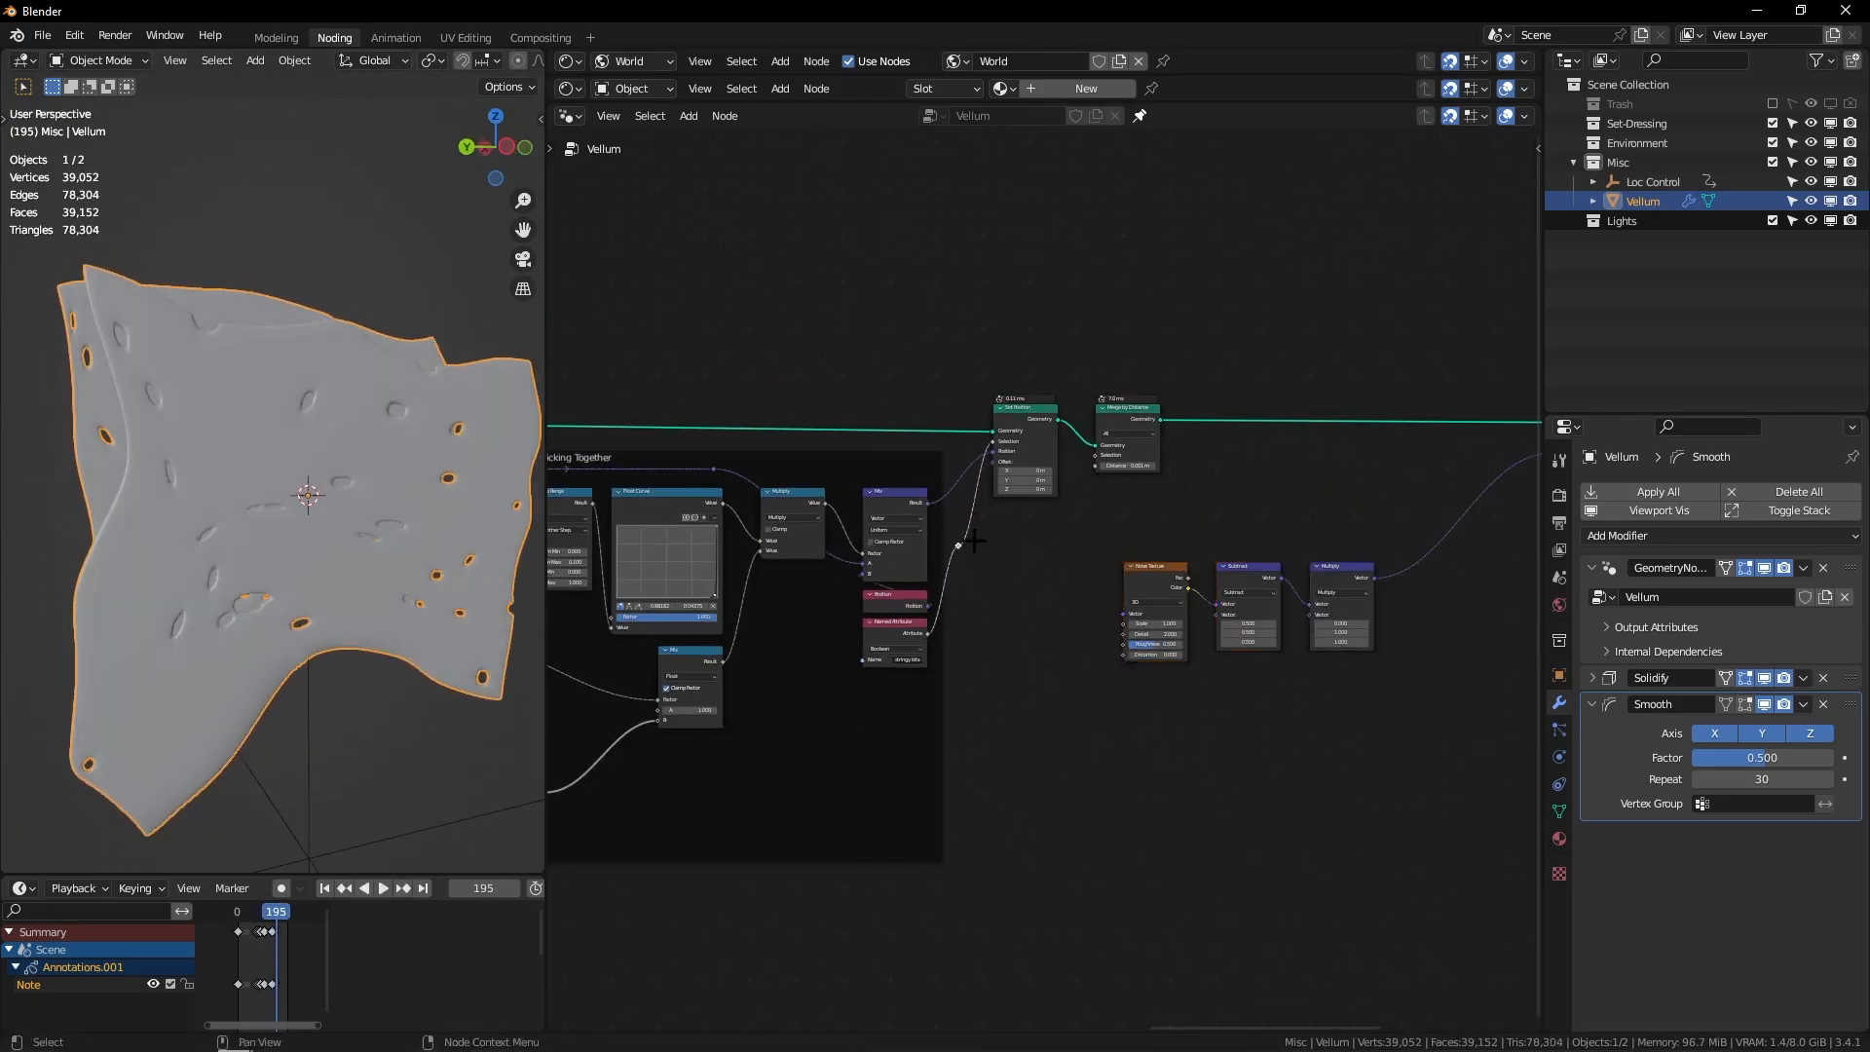
pyautogui.moveTo(960, 545); pyautogui.dragTo(1422, 435)
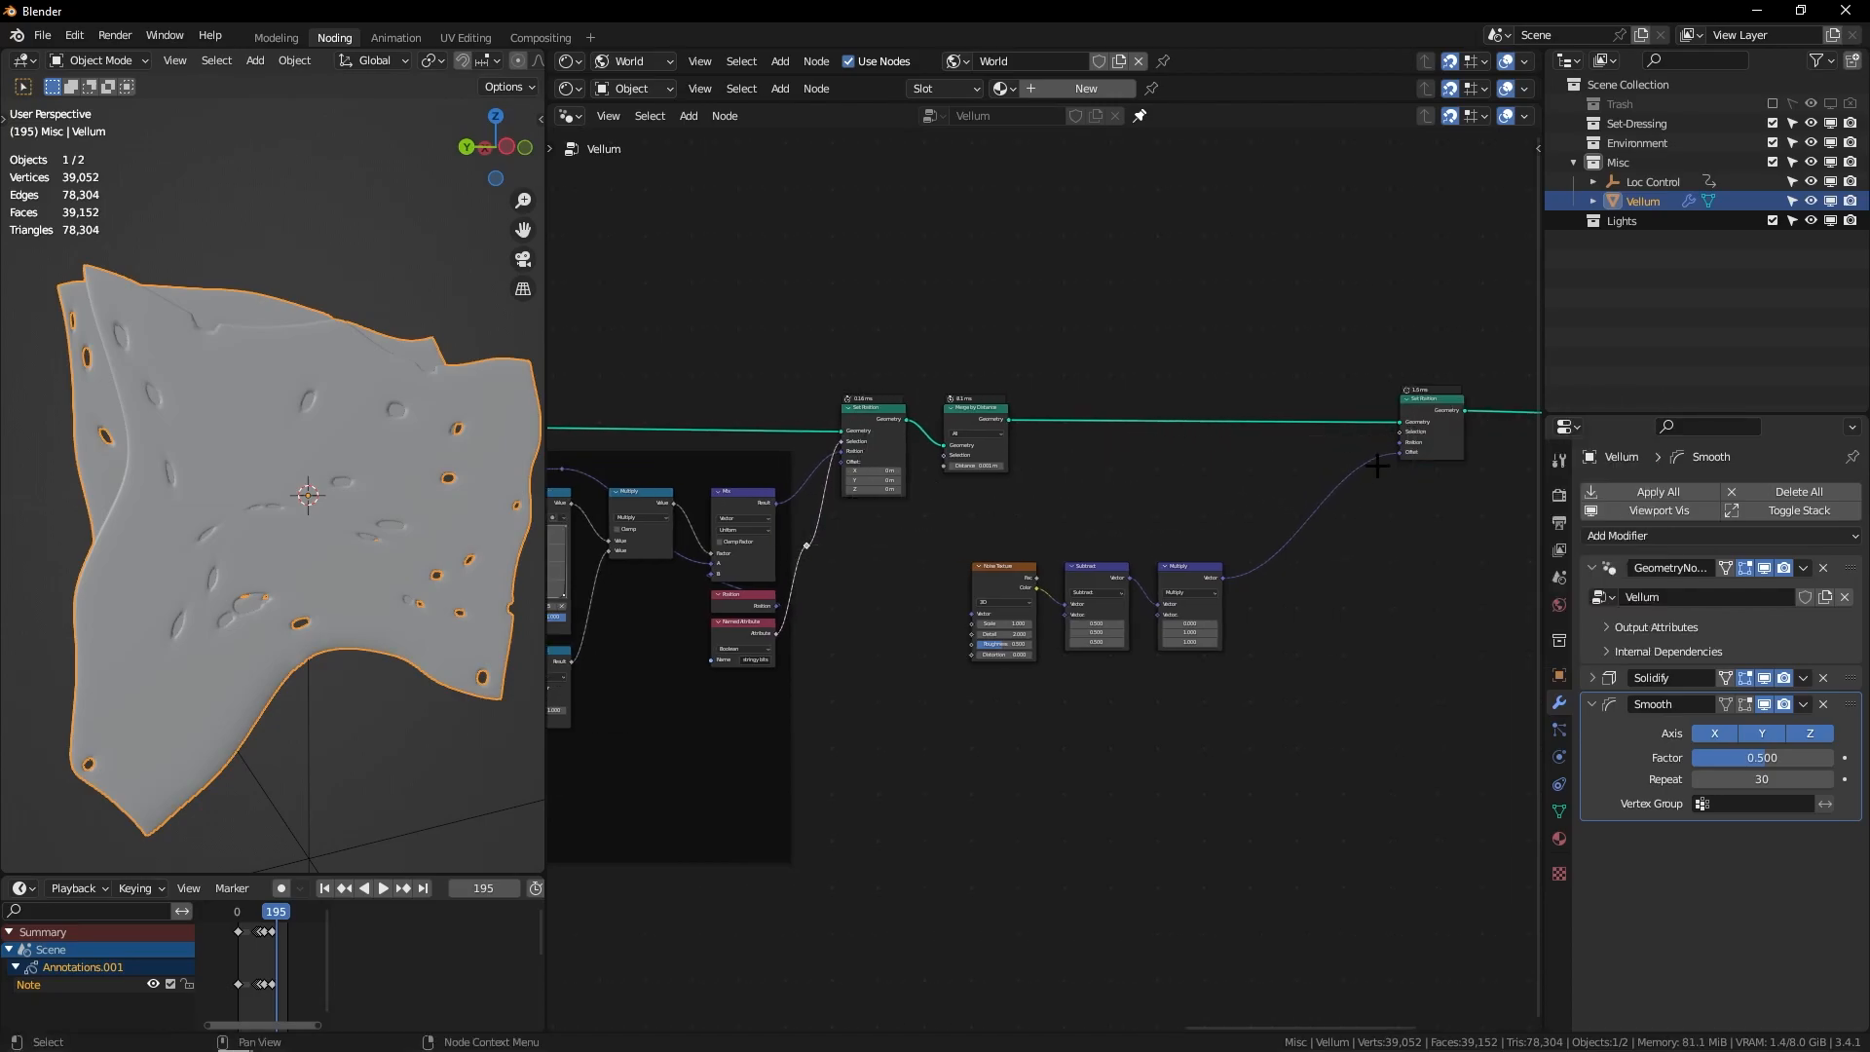
pyautogui.keyDown('alt'); pyautogui.moveTo(810, 547); pyautogui.dragTo(1441, 414, button='right'); pyautogui.keyUp('alt')
pyautogui.press('space')
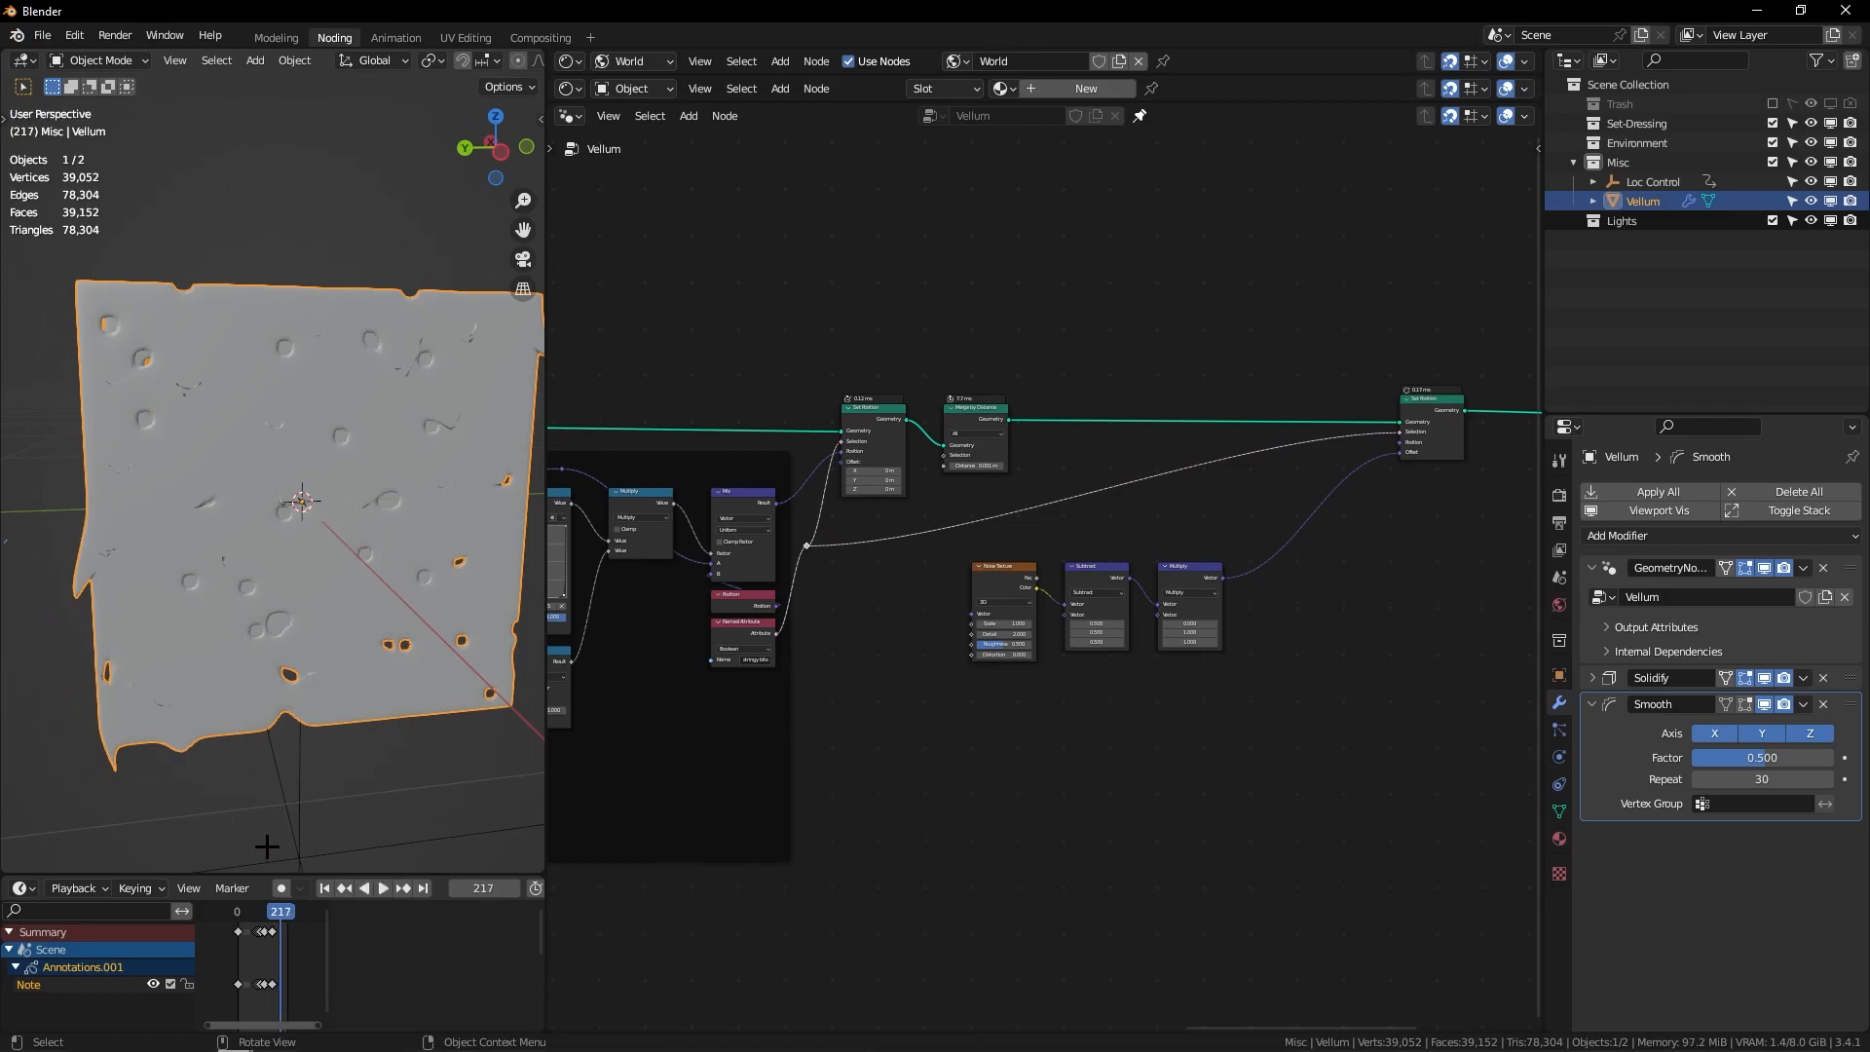
pyautogui.press('space')
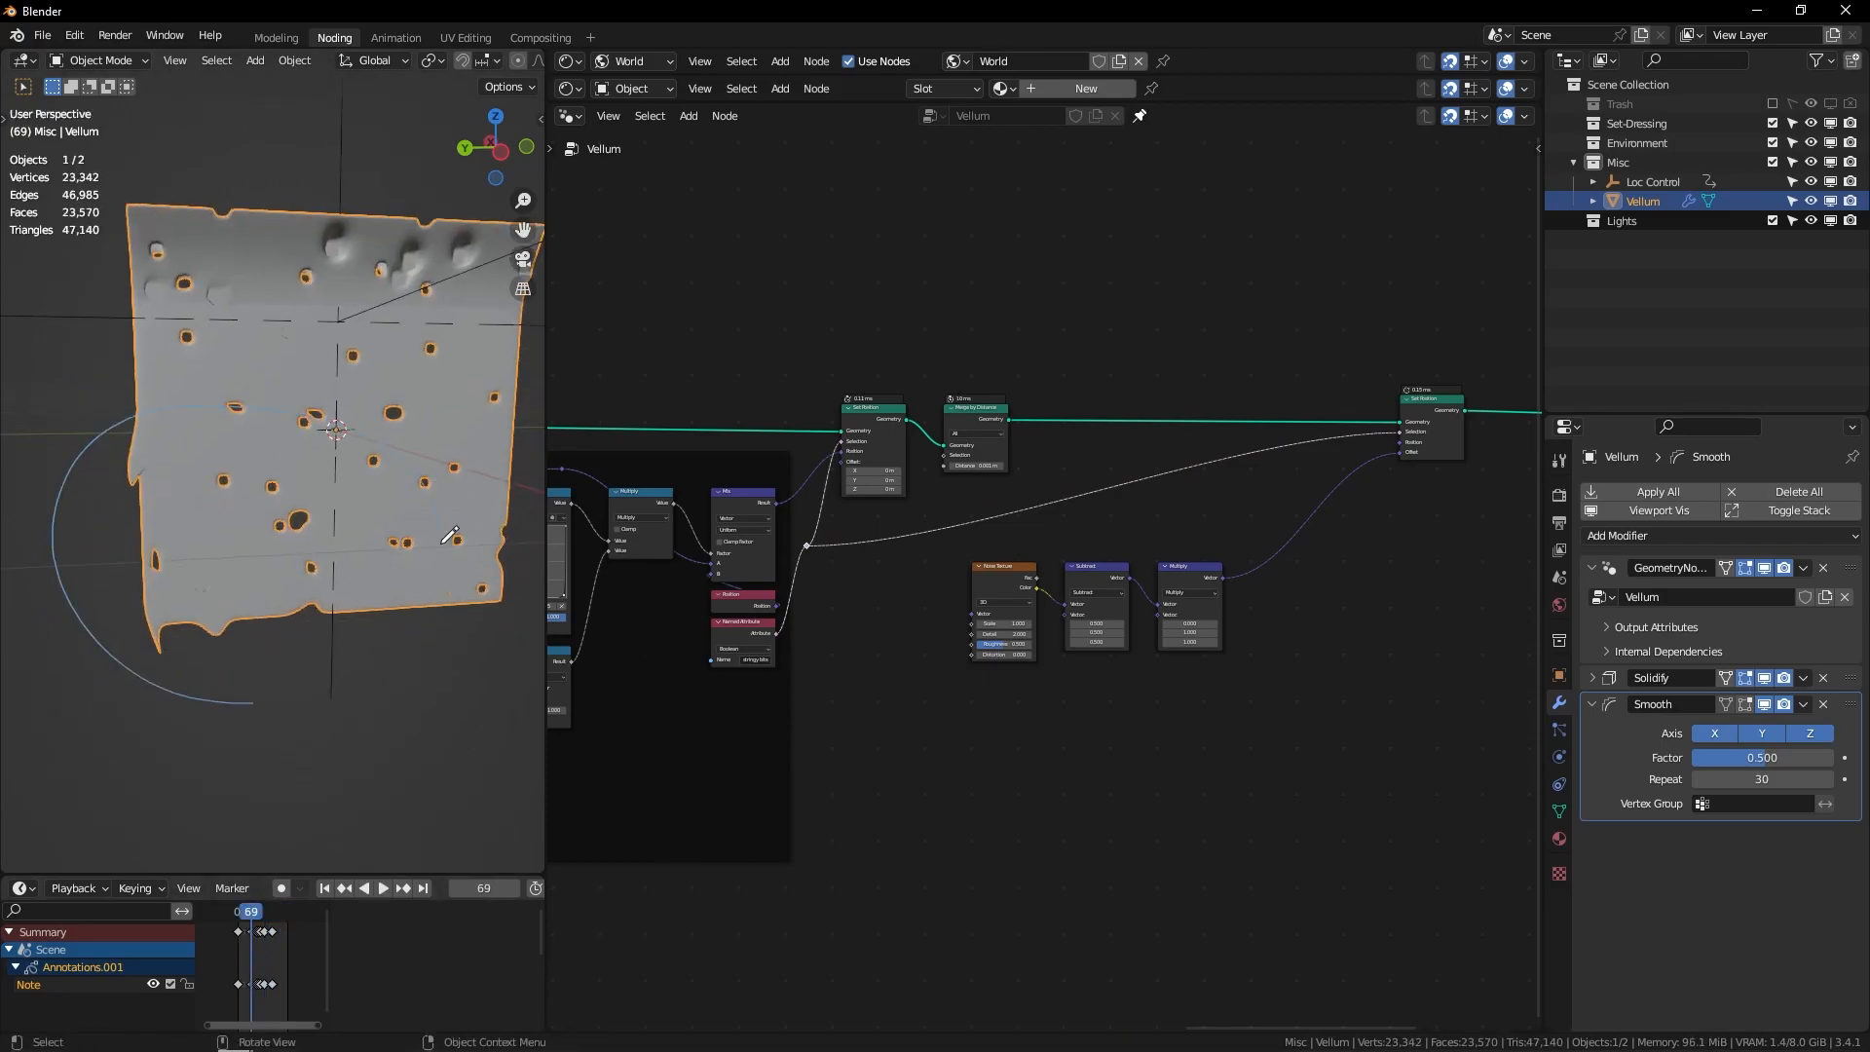
pyautogui.moveTo(363, 348); pyautogui.dragTo(302, 470, button='middle')
# Step: Move the boolean Named Attribute node aside, insert a Multiply Math node on its output, and add a Float Named Attribute below it
pyautogui.scroll(-7, 1159, 542)
pyautogui.scroll(10, 915, 569)
pyautogui.moveTo(1091, 606); pyautogui.dragTo(1085, 619)
pyautogui.moveTo(1084, 618); pyautogui.dragTo(955, 594, button='middle')
pyautogui.moveTo(956, 593); pyautogui.dragTo(837, 617)
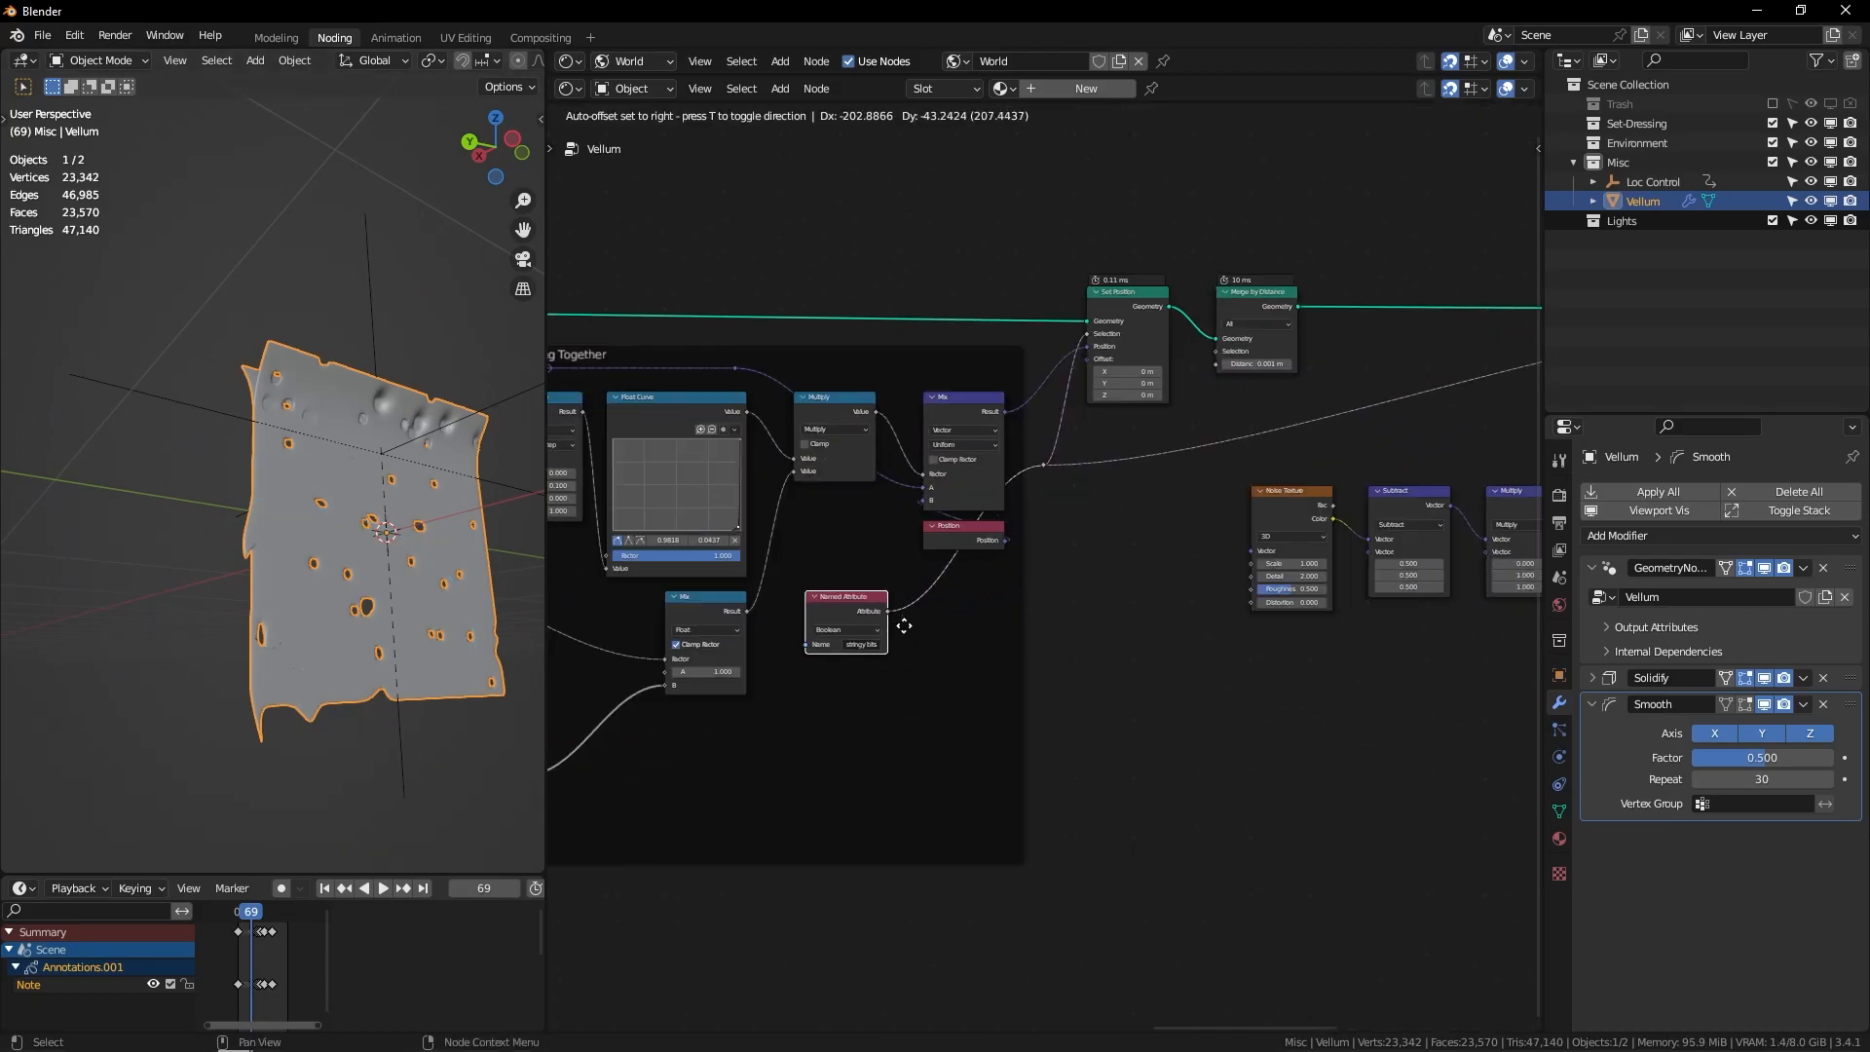
pyautogui.hotkey('shift', 'a')
pyautogui.press('s')
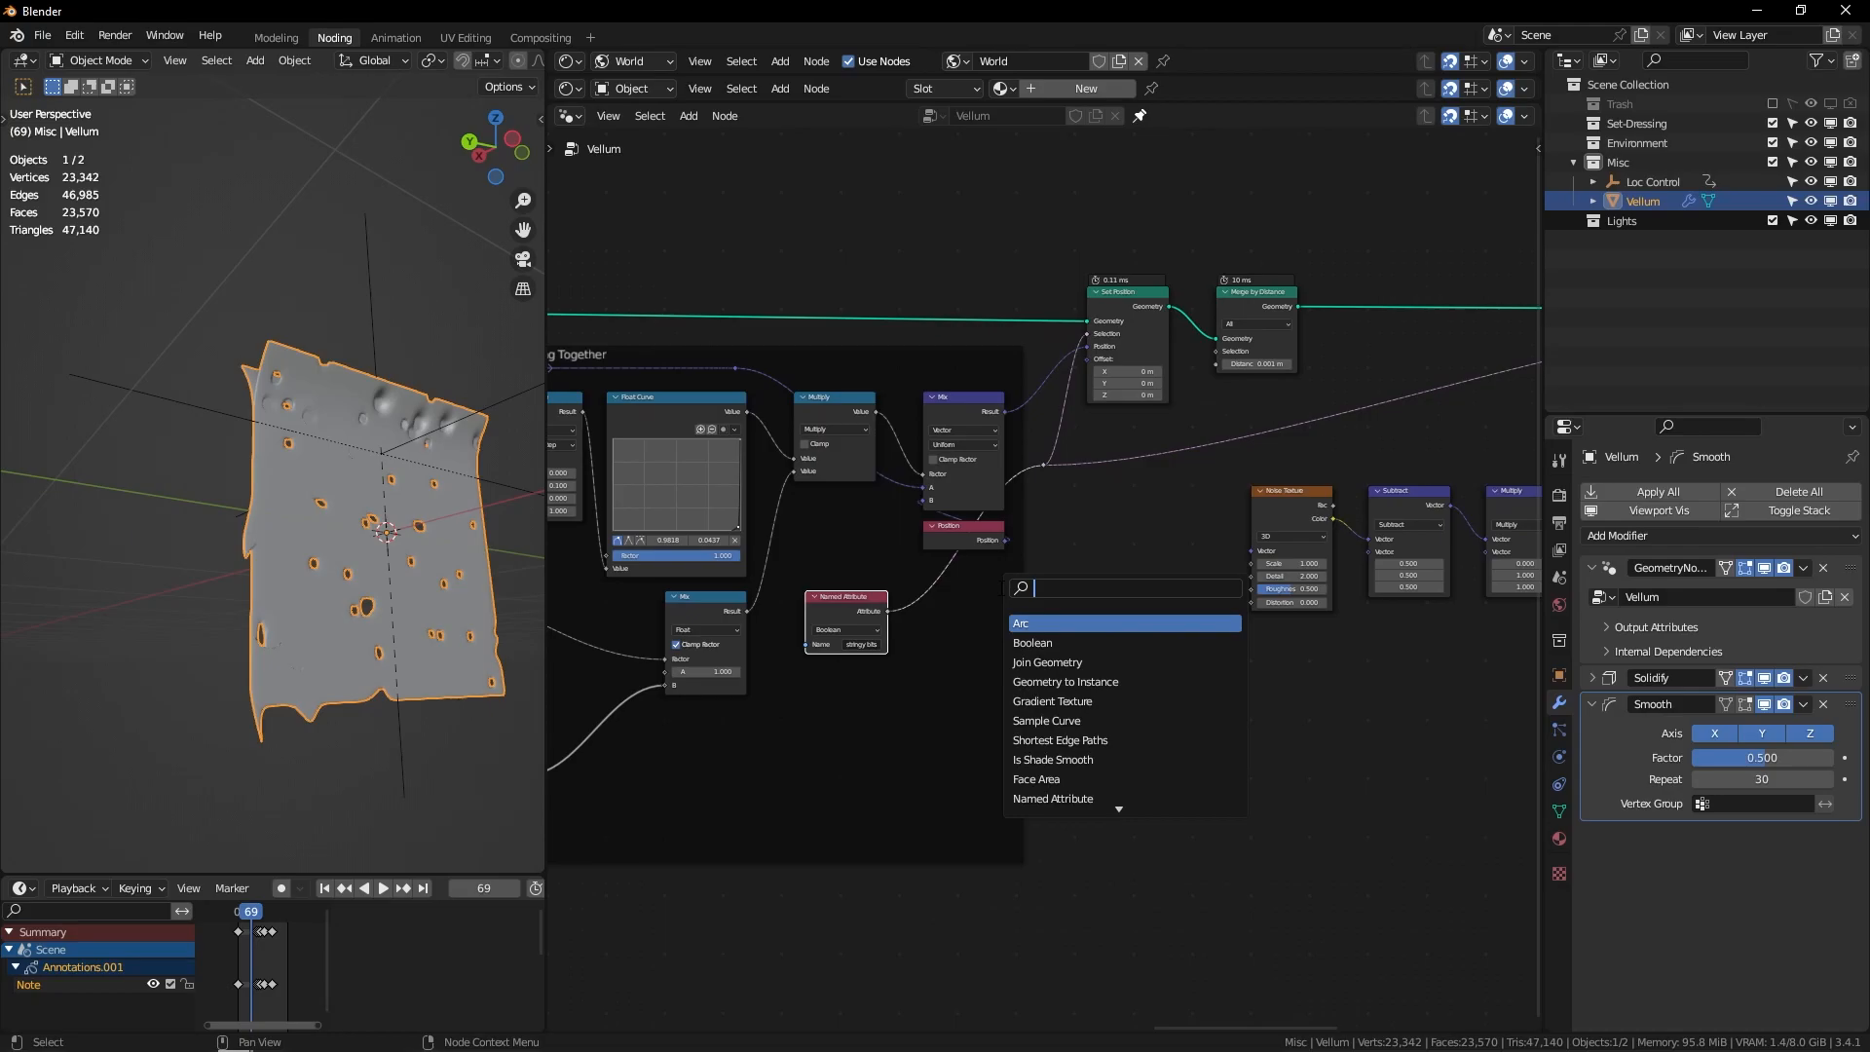
pyautogui.write('math')
pyautogui.press('Return')
pyautogui.click(943, 582)
pyautogui.click(984, 603)
pyautogui.press('m')
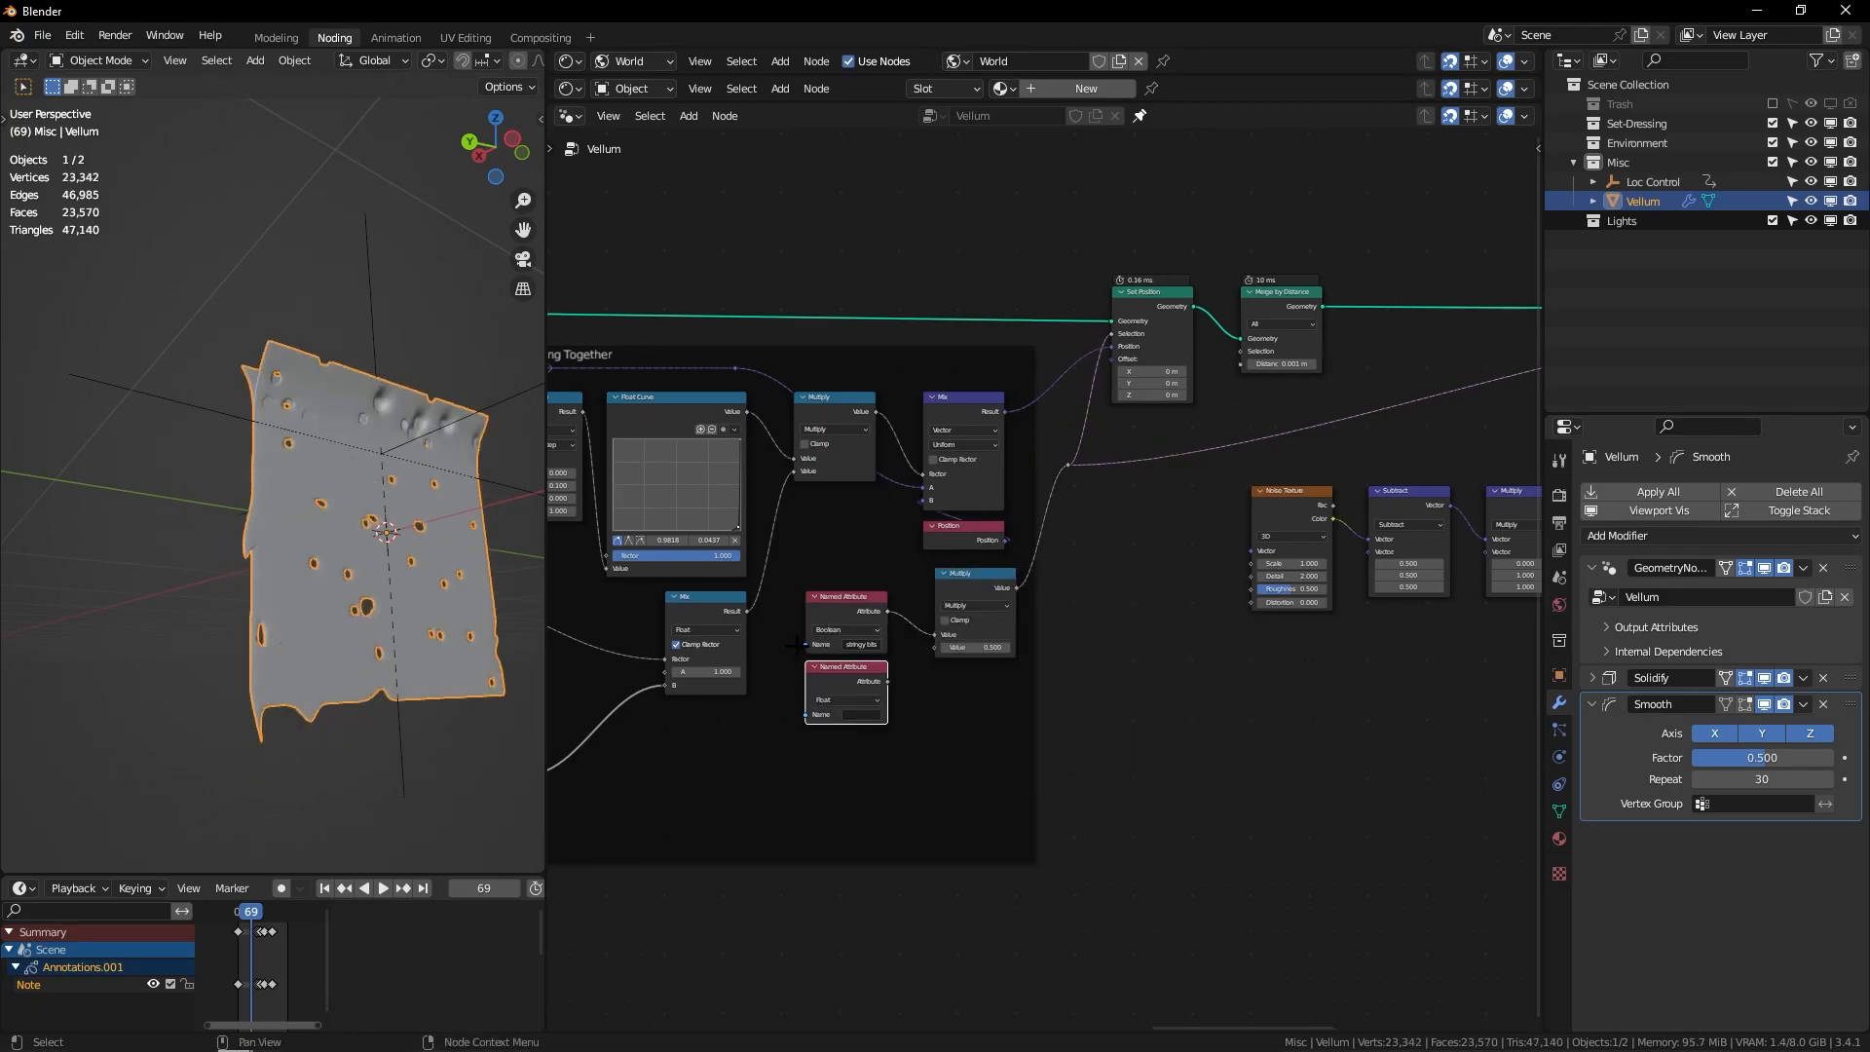
# Step: Set the Float Named Attribute's name to z dist, feed it into Multiply's second value, and play the animation
pyautogui.press('Home')
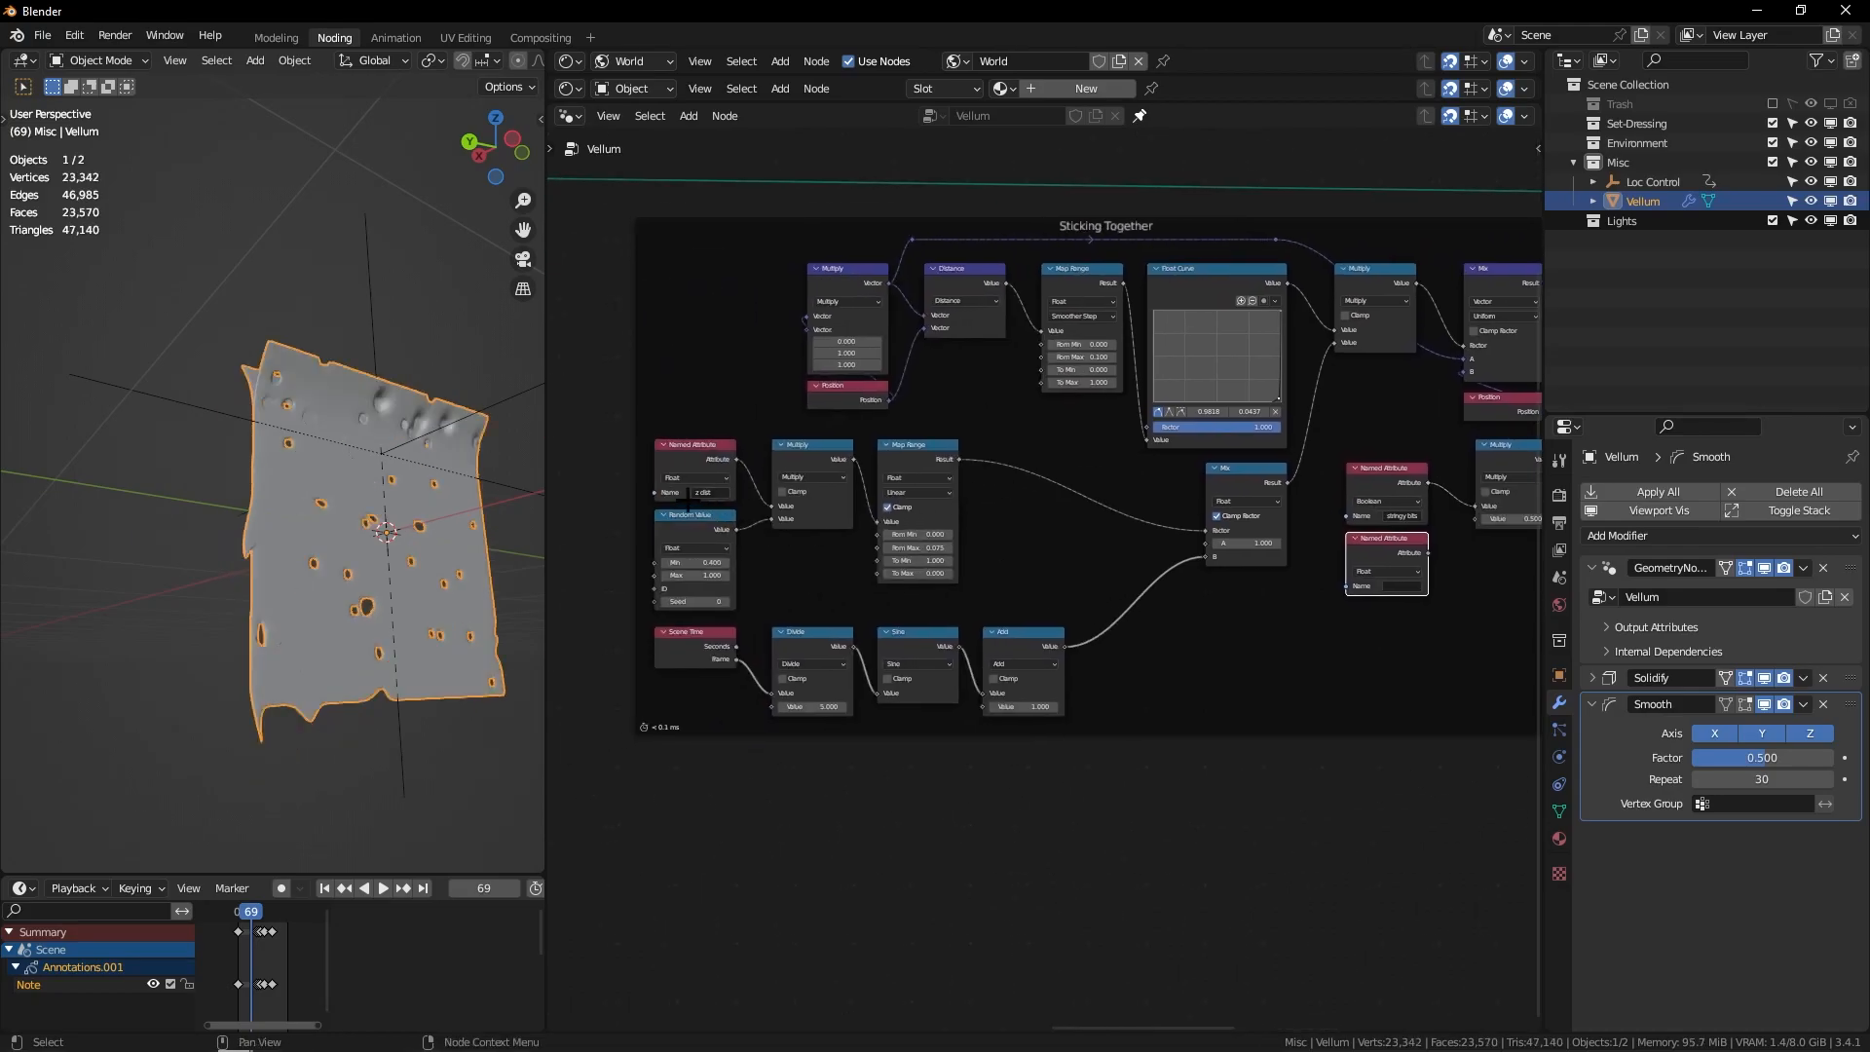
pyautogui.scroll(5, 1065, 595)
pyautogui.click(1064, 595)
pyautogui.write('z dist')
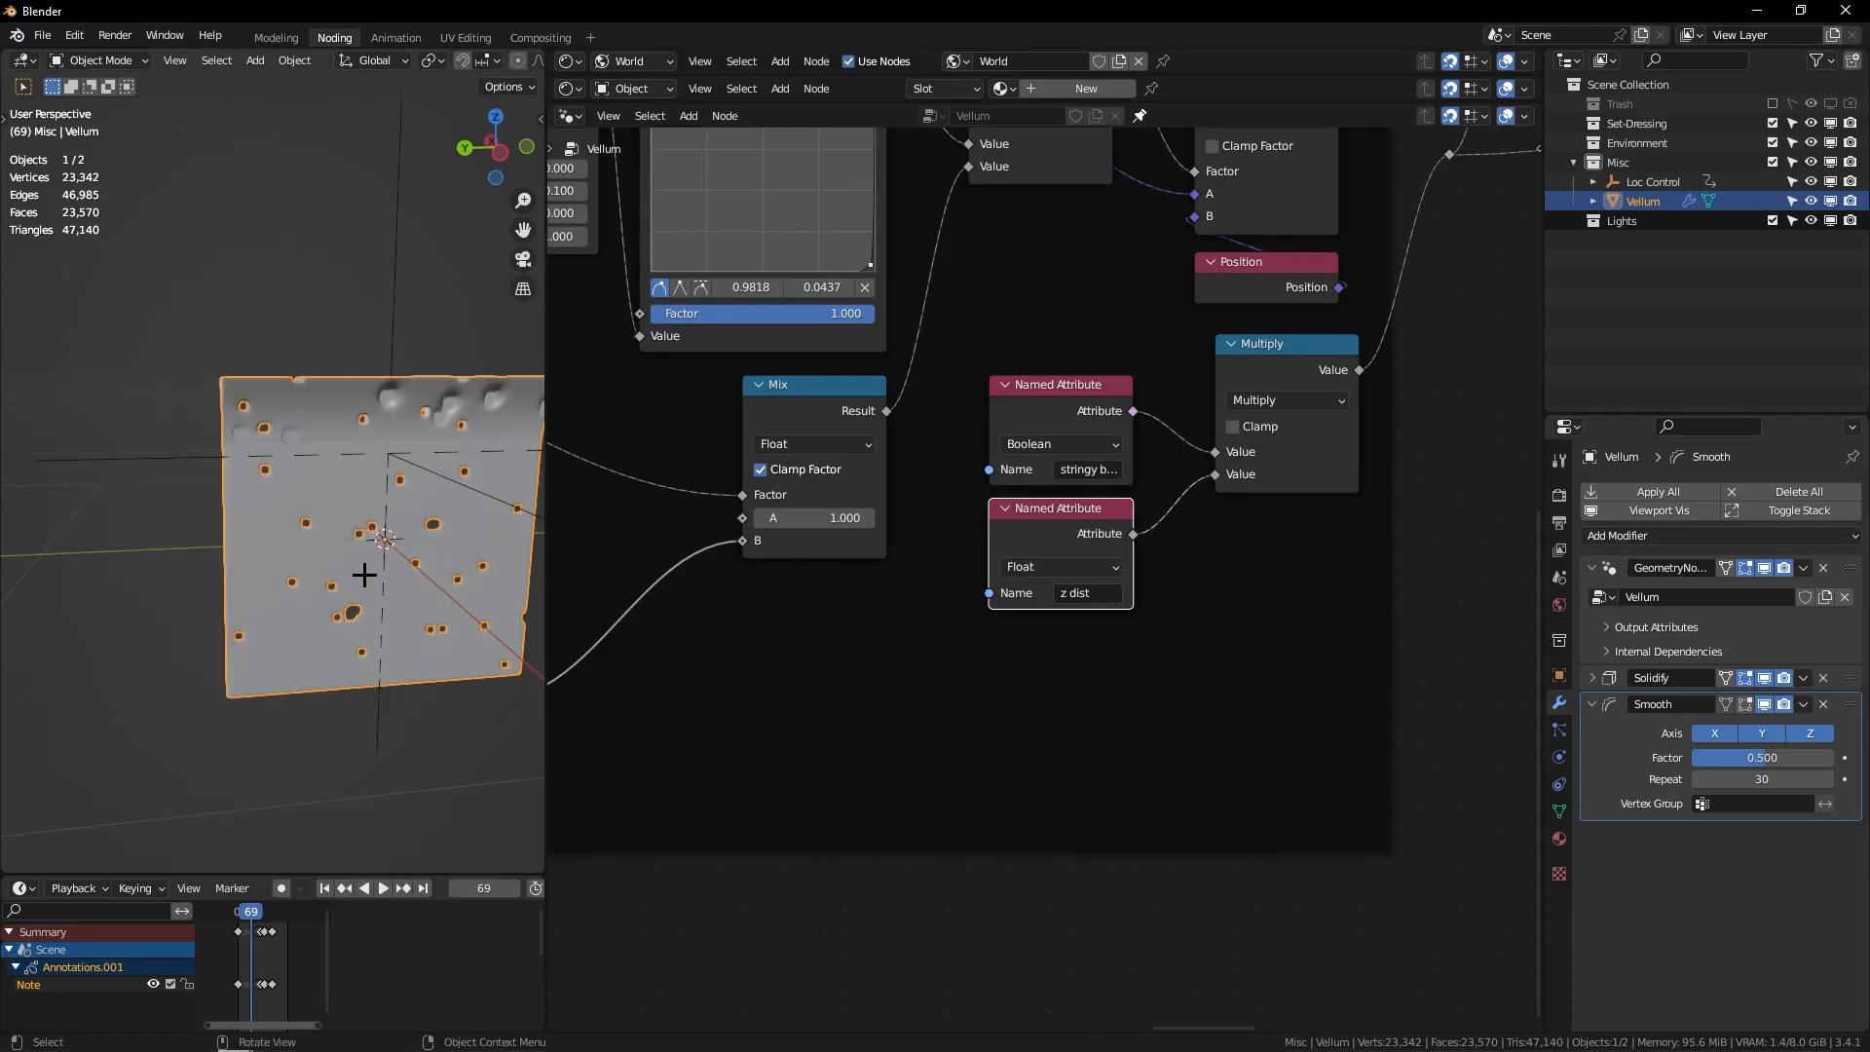
pyautogui.moveTo(382, 451); pyautogui.dragTo(270, 448, button='middle')
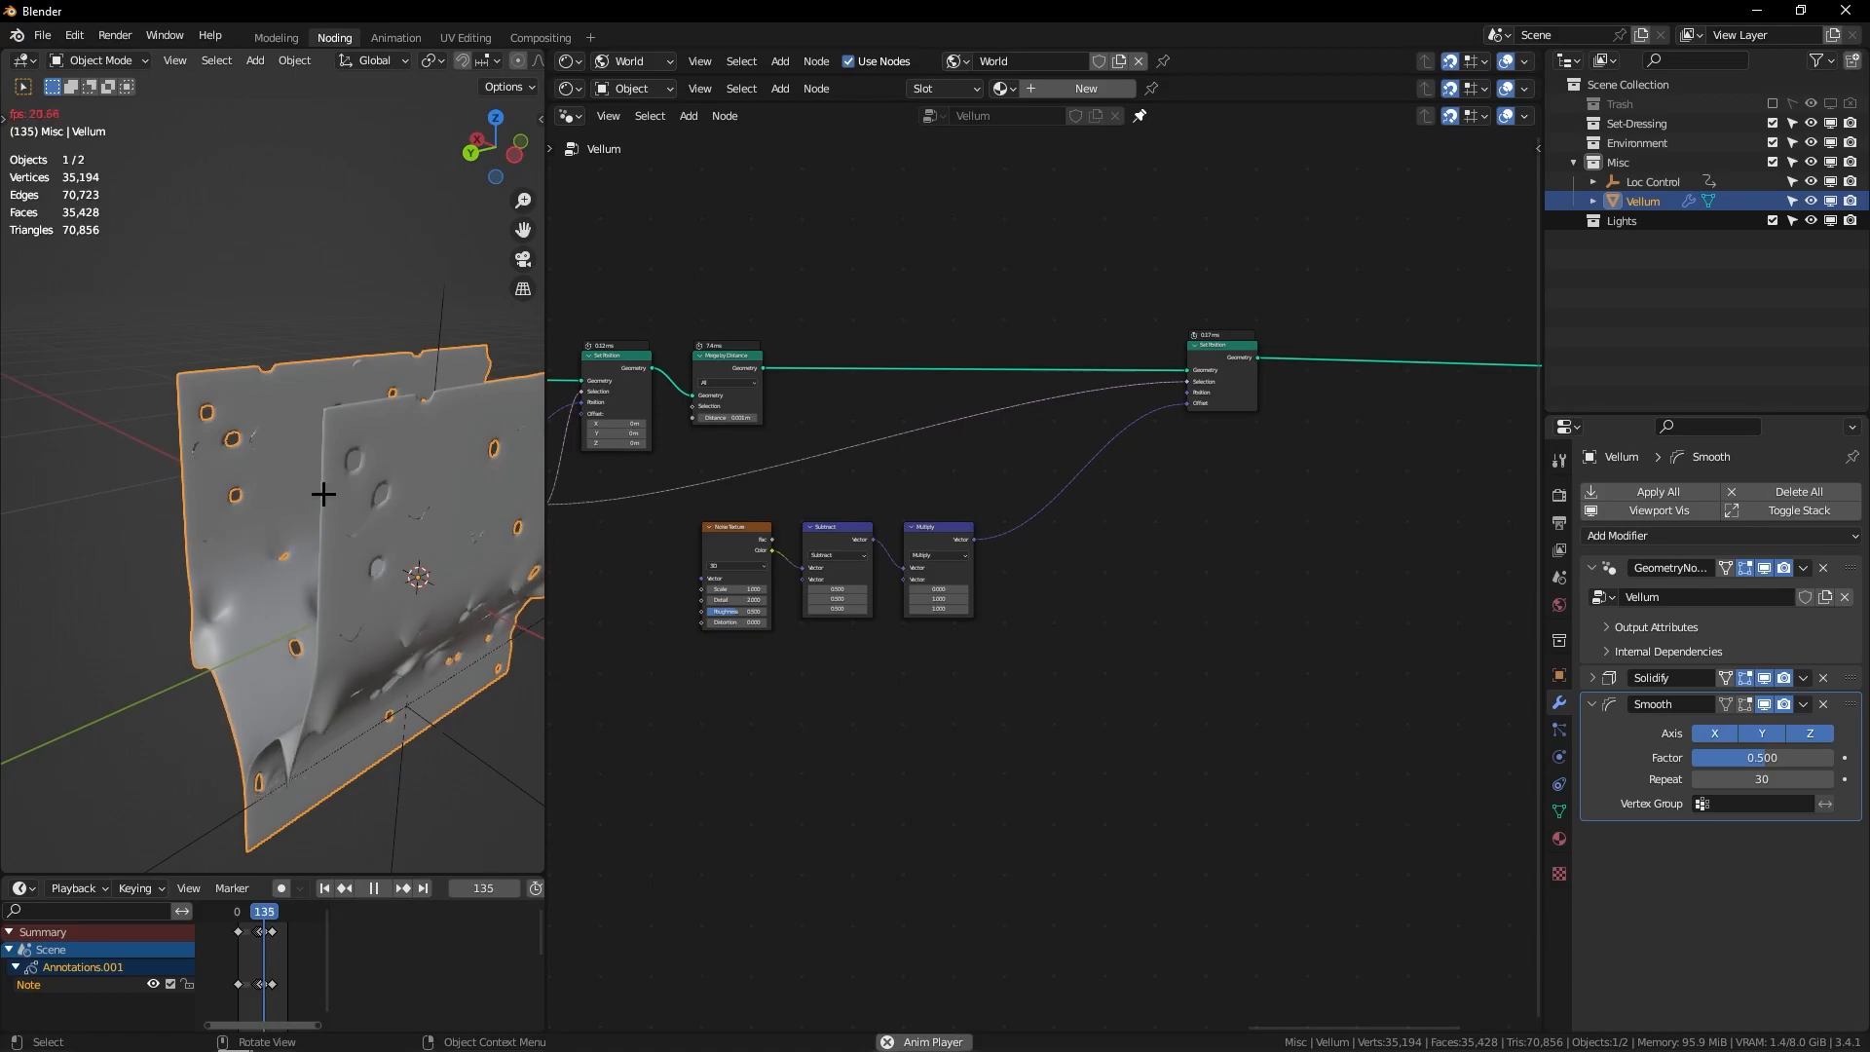
pyautogui.moveTo(322, 493); pyautogui.dragTo(223, 620, button='middle')
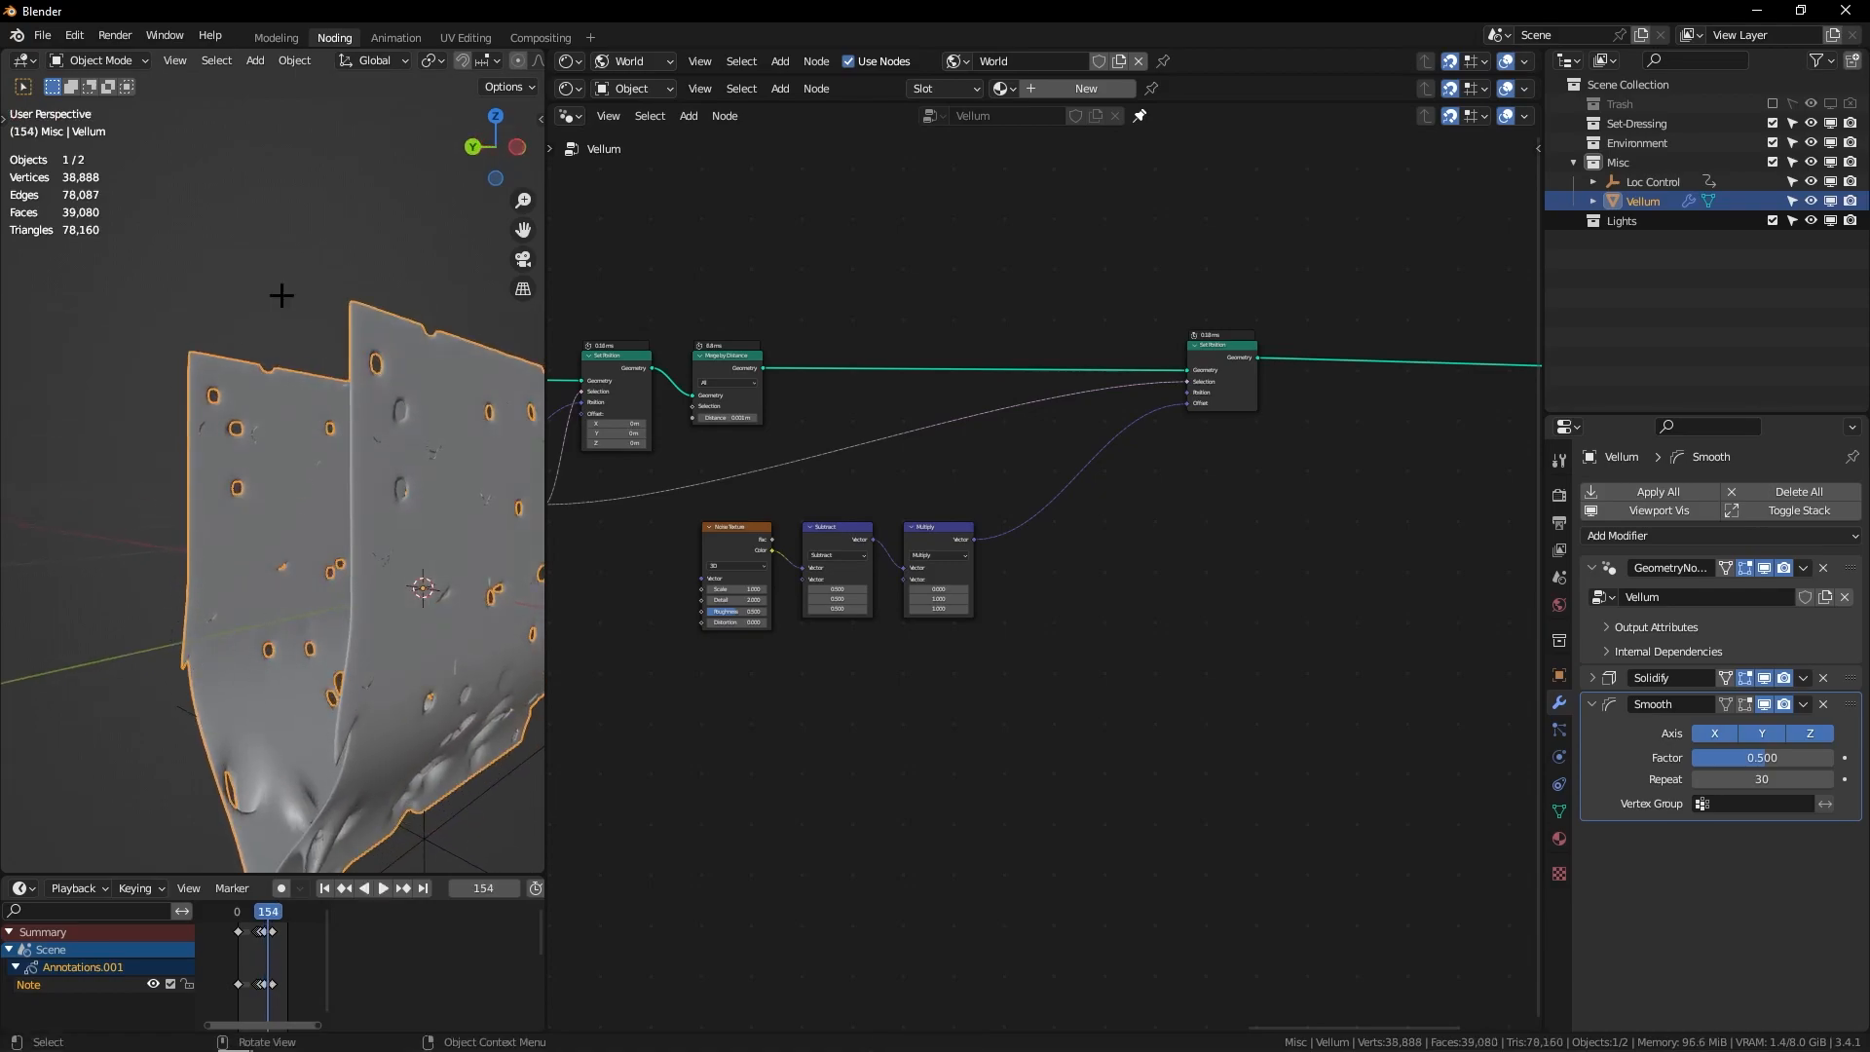
# Step: Add a Map Range node above Merge by Distance, fed by the Distance node's value in the Sticking Together frame
pyautogui.moveTo(922, 451); pyautogui.dragTo(935, 117, button='middle')
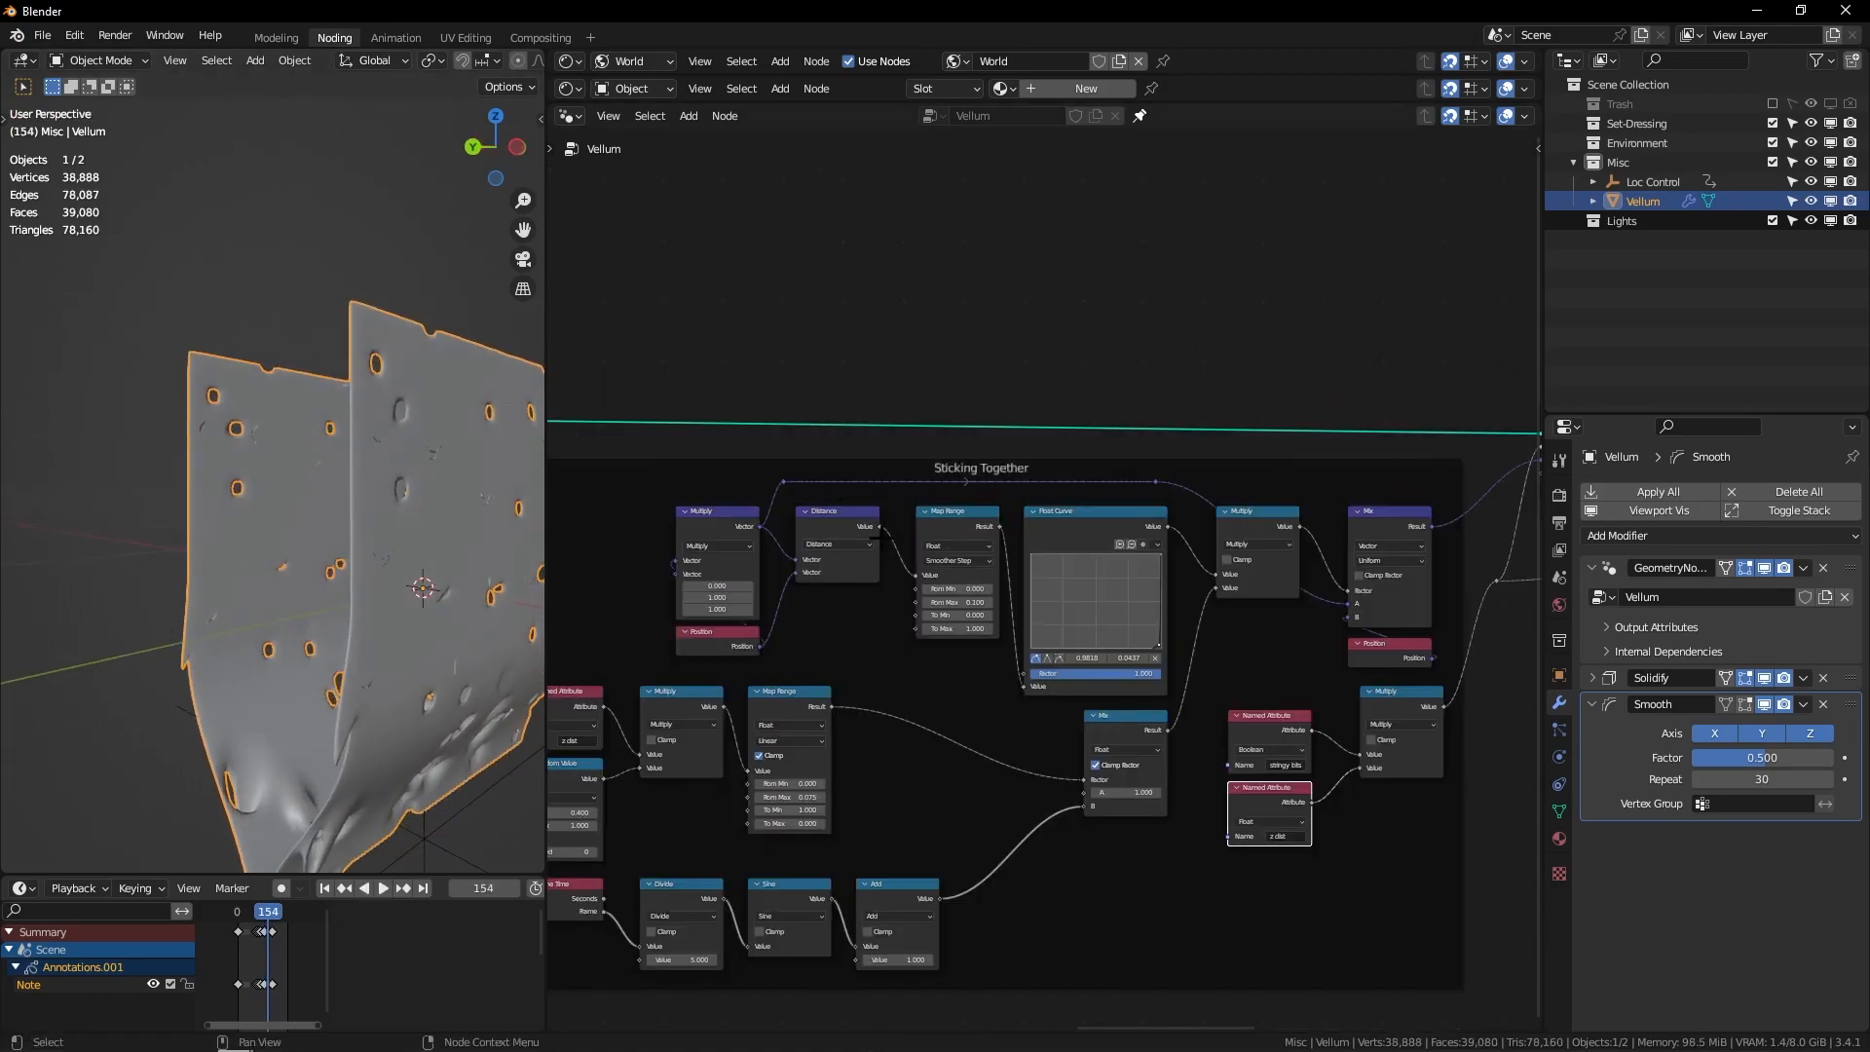
pyautogui.moveTo(880, 526); pyautogui.dragTo(1349, 268)
pyautogui.write('re')
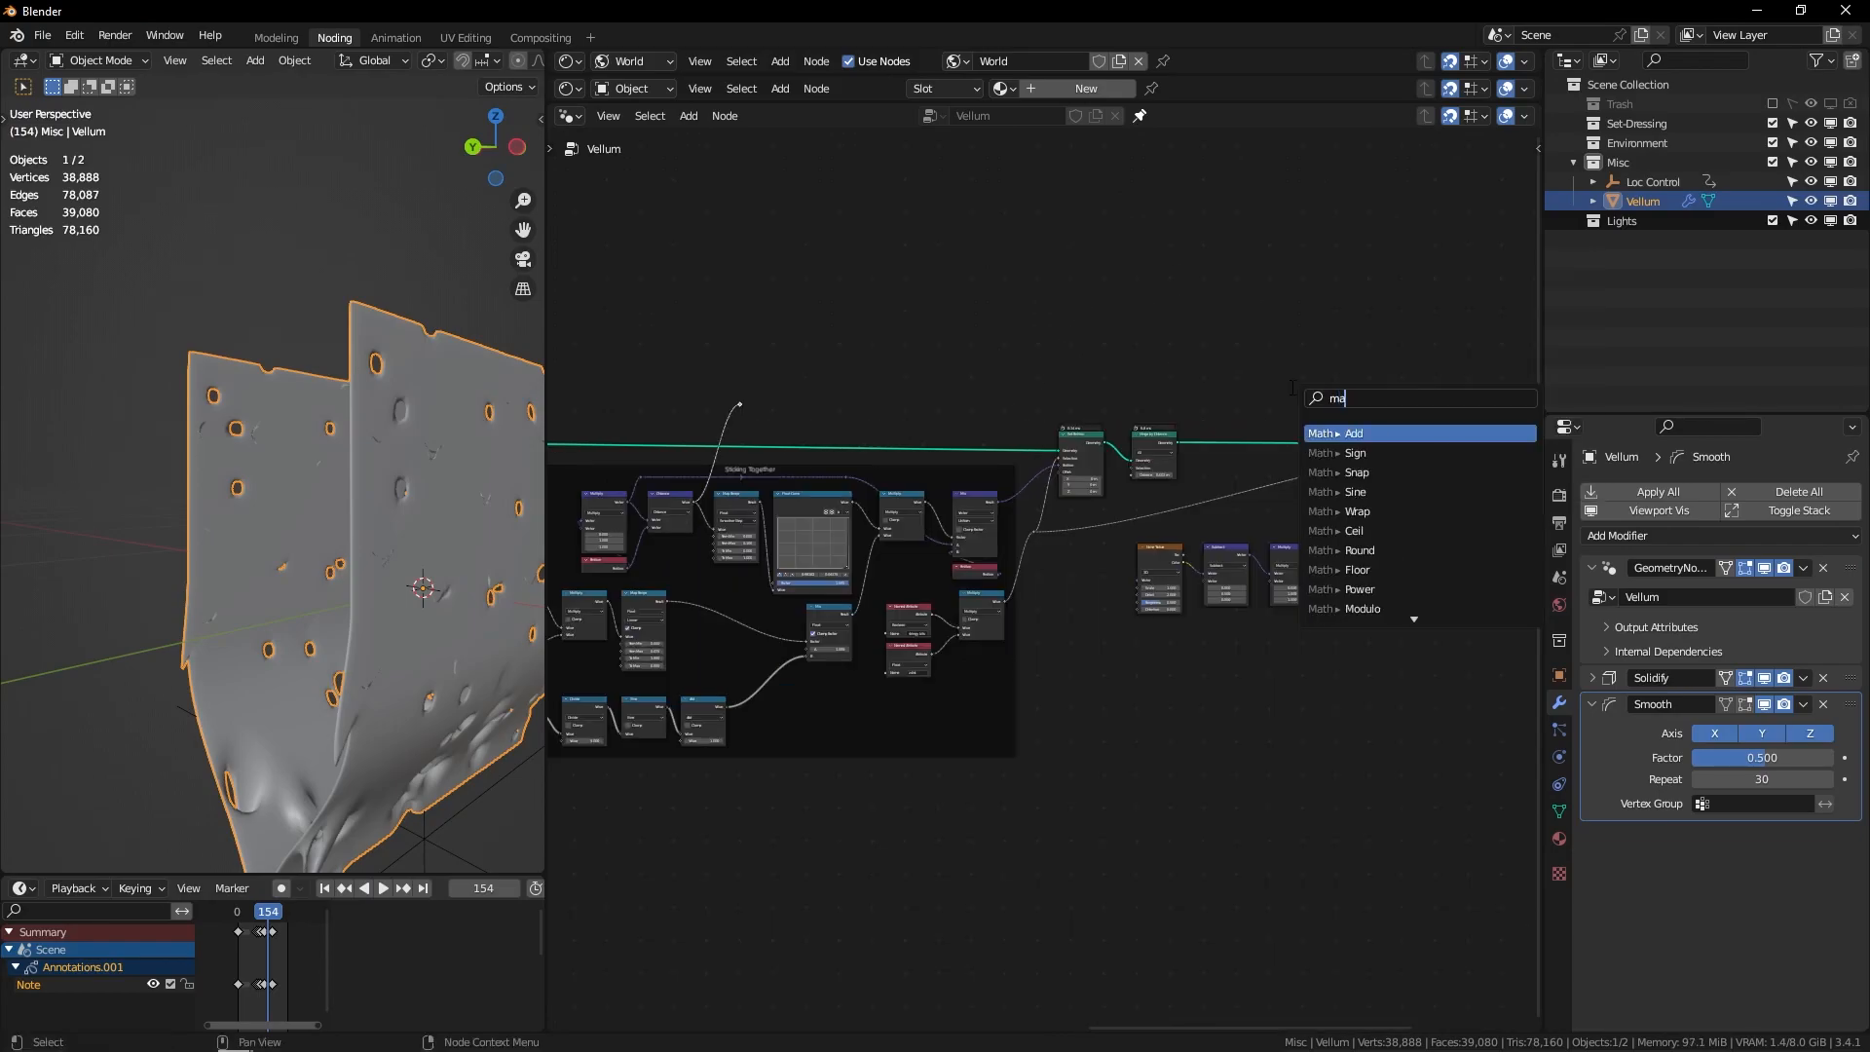
pyautogui.write('p ra')
pyautogui.press('Return')
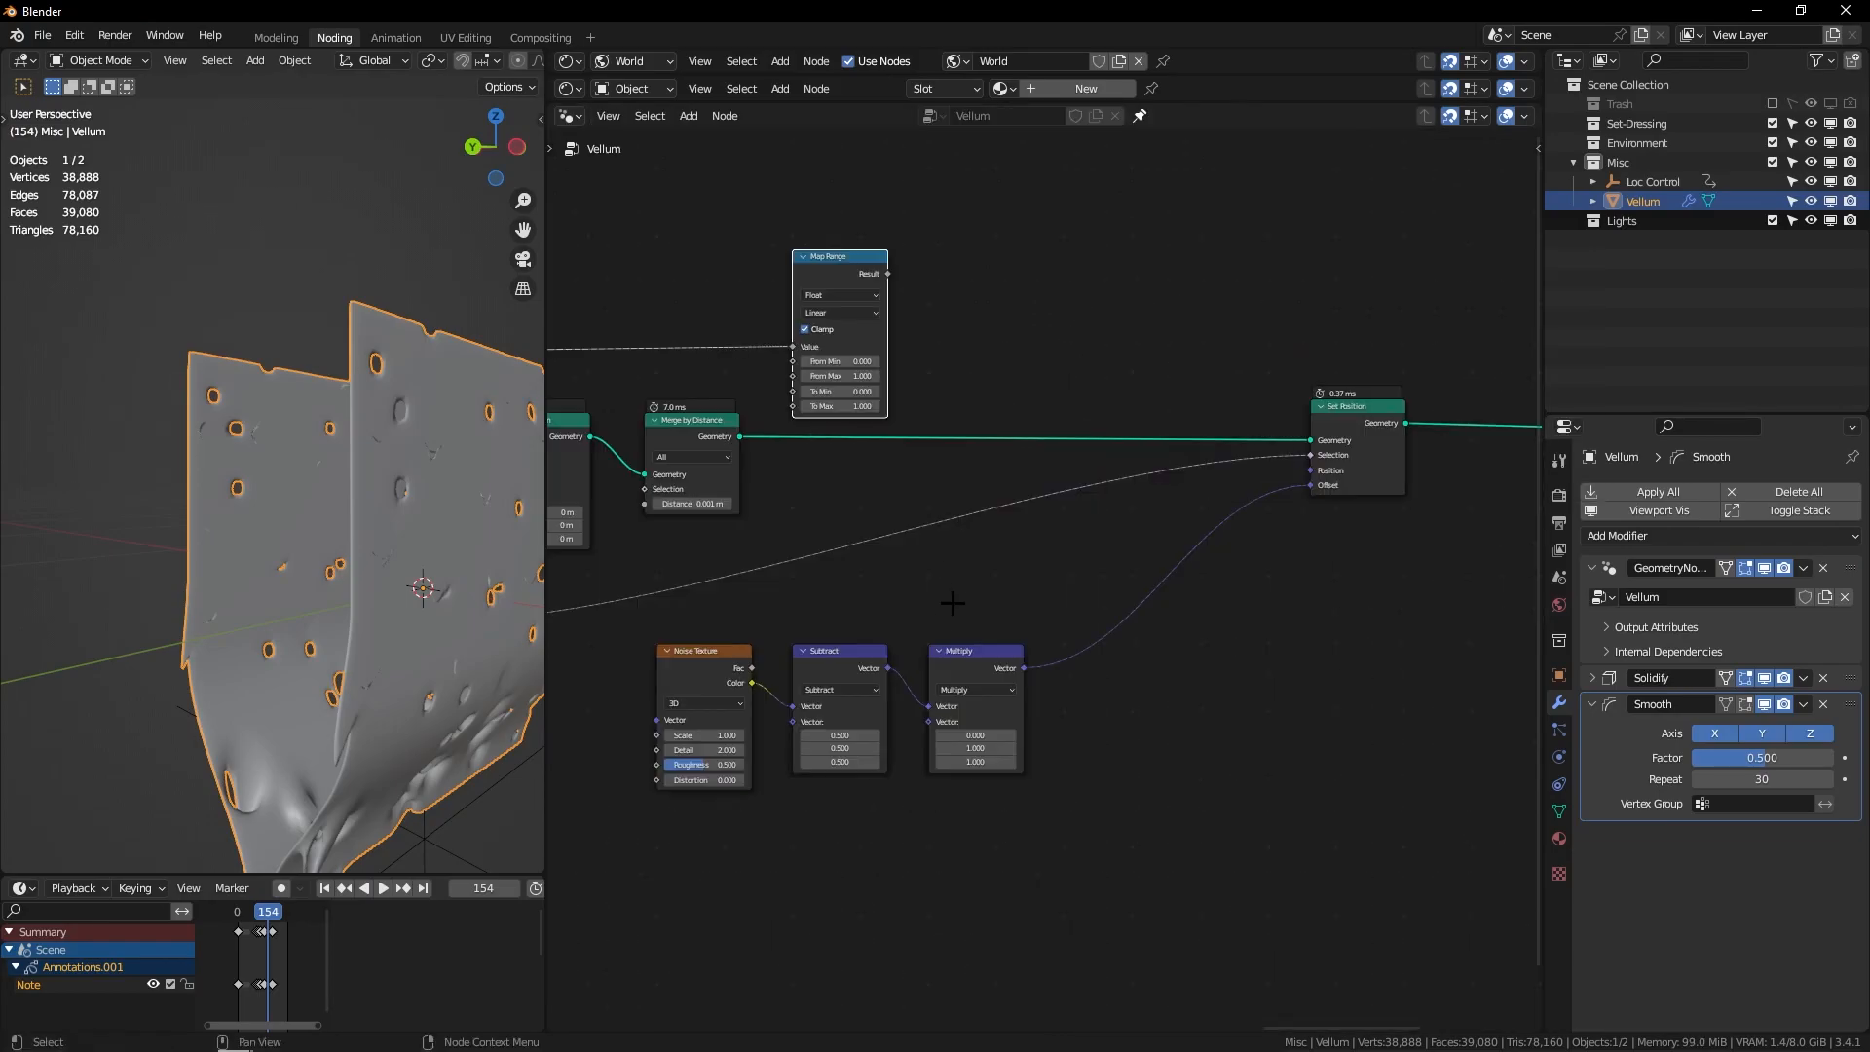
# Step: Duplicate the vector Multiply node onto the link to Set Position's Offset and change the copy to Scale
pyautogui.click(1003, 670)
pyautogui.hotkey('shift', 'd')
pyautogui.click(1164, 643)
pyautogui.click(1139, 662)
pyautogui.click(1144, 642)
pyautogui.click(1139, 662)
pyautogui.click(1019, 597)
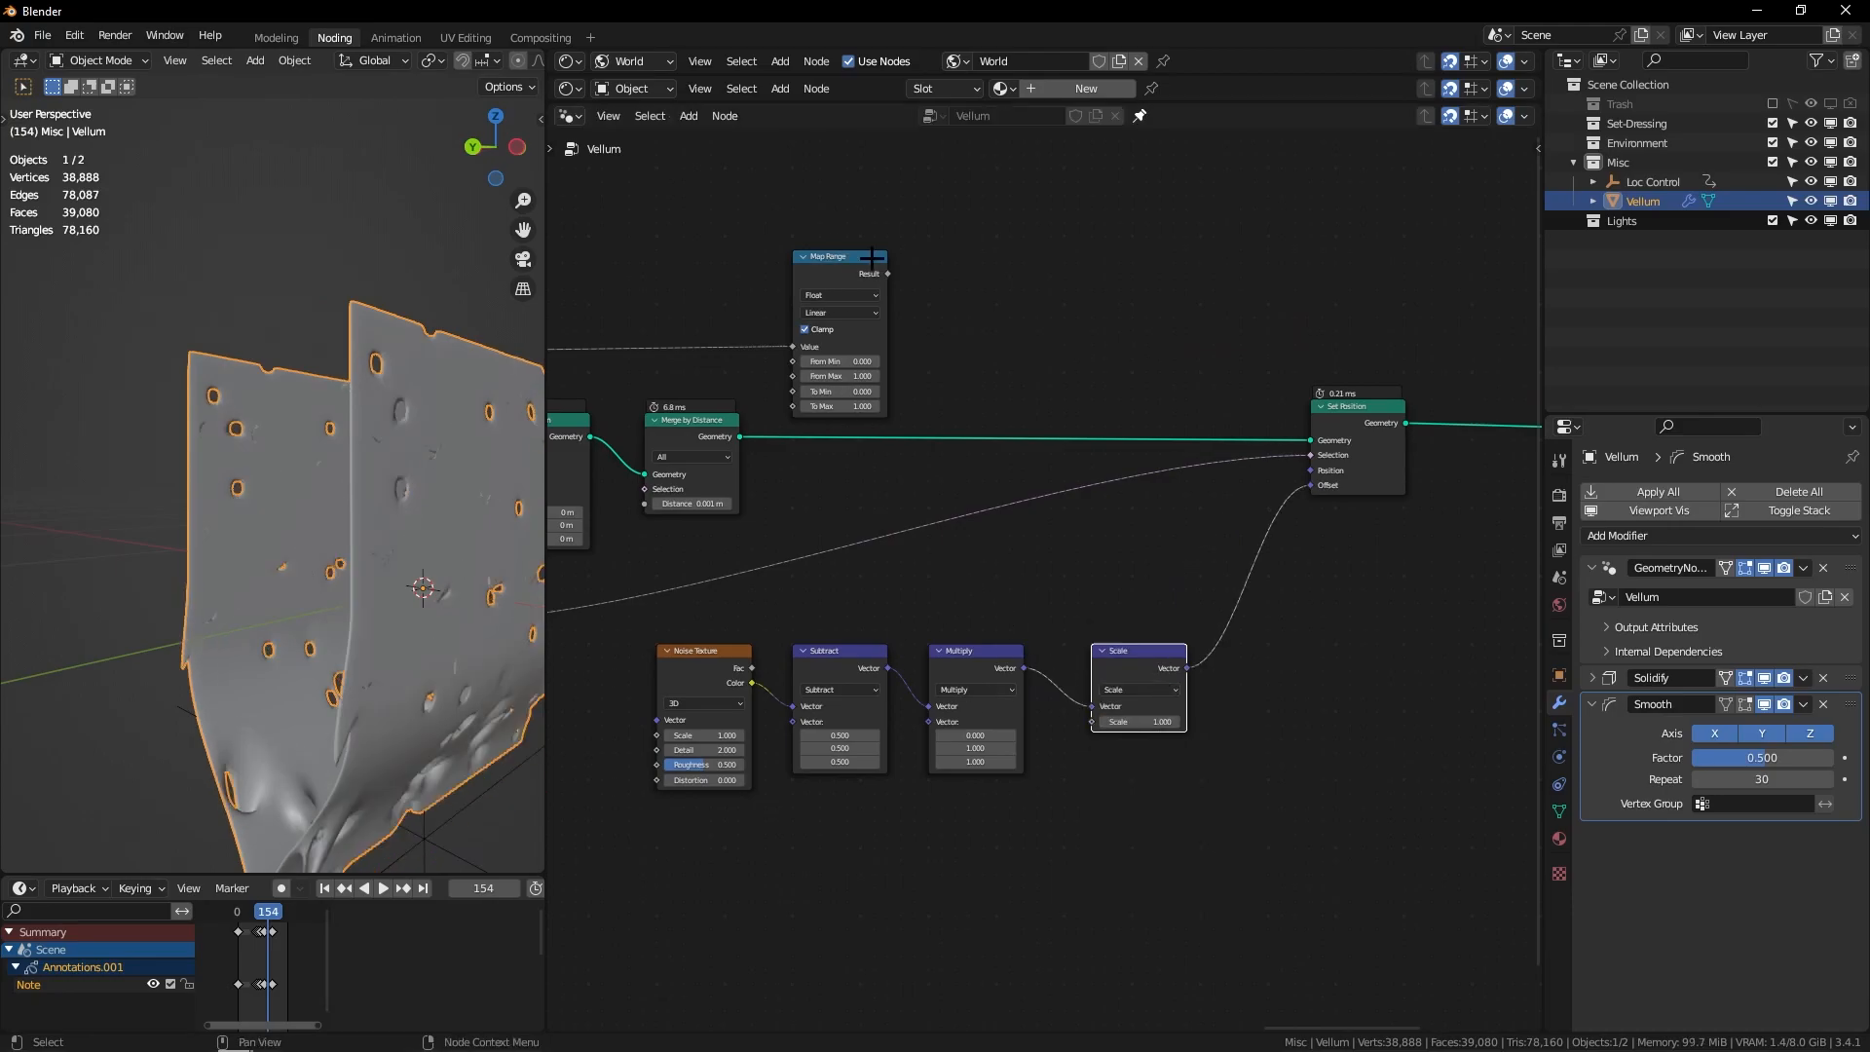
# Step: Connect the new Map Range's Result to the Scale input of the vector Scale node
pyautogui.moveTo(888, 274); pyautogui.dragTo(1116, 313)
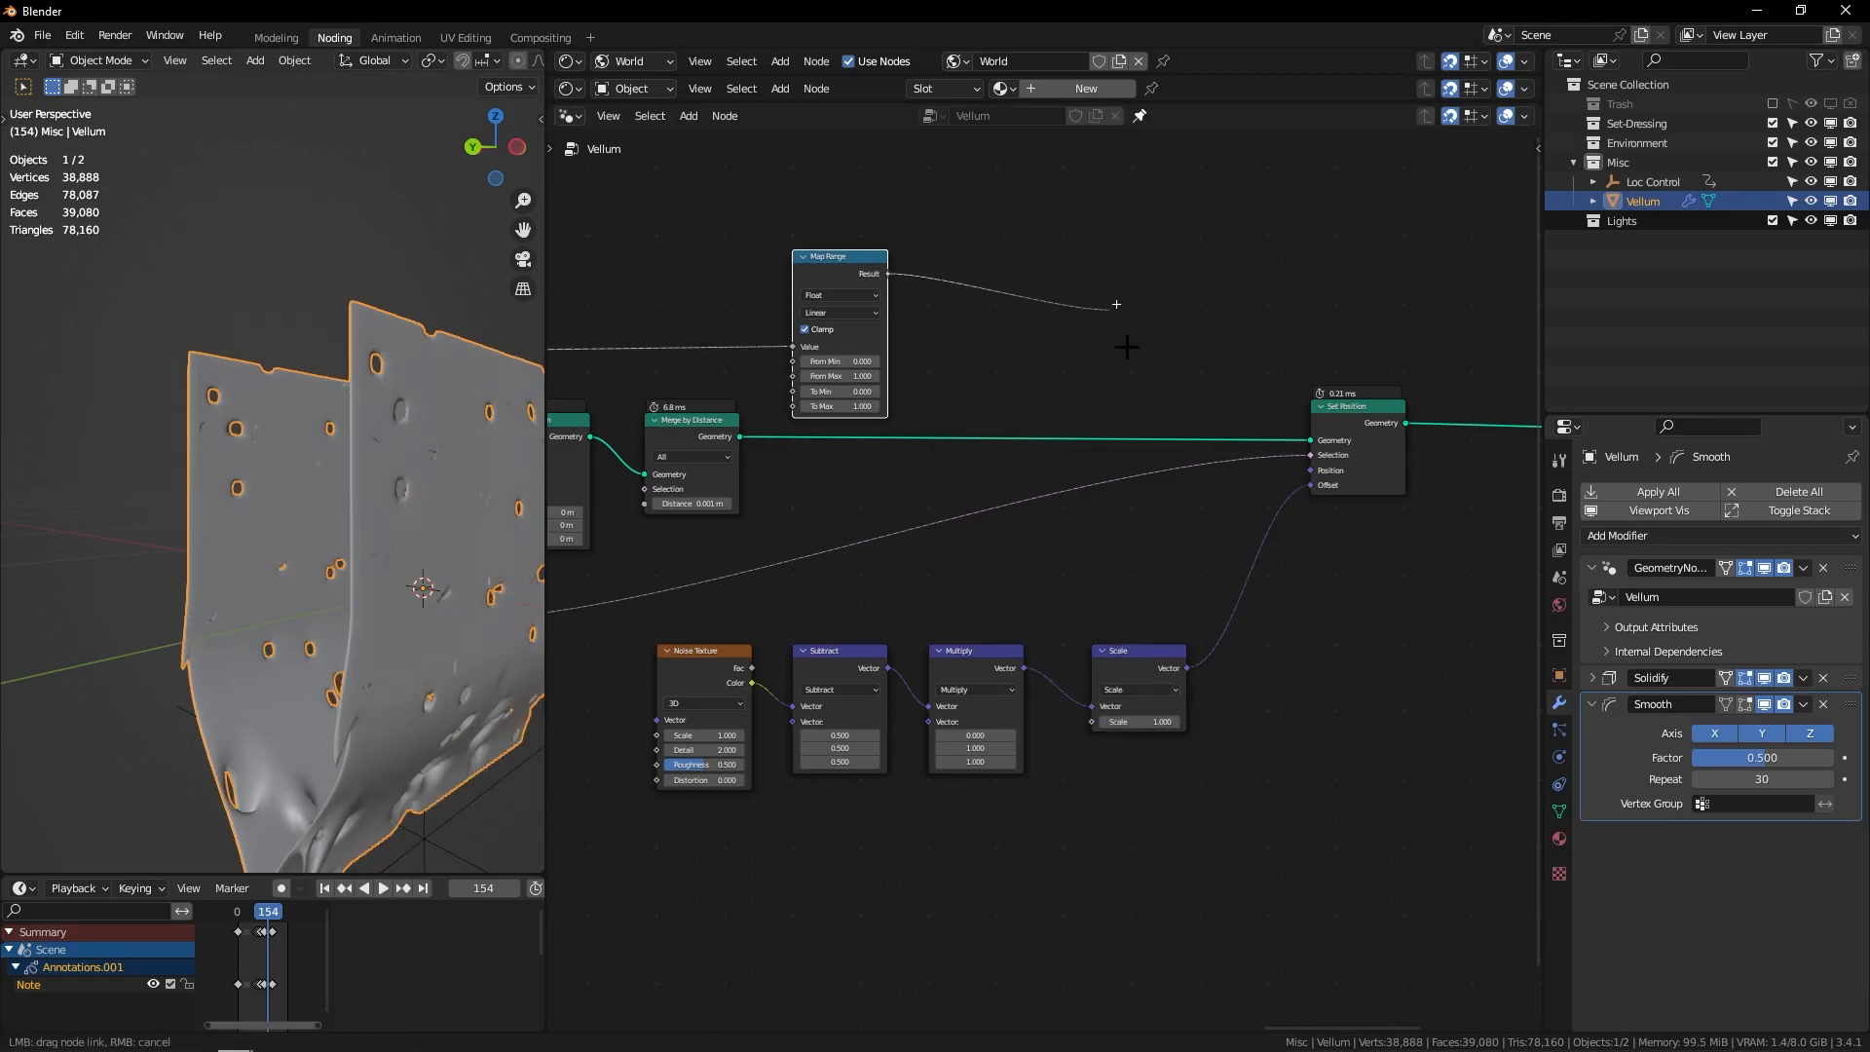
pyautogui.moveTo(1109, 721); pyautogui.dragTo(1092, 721)
pyautogui.scroll(3, 1172, 542)
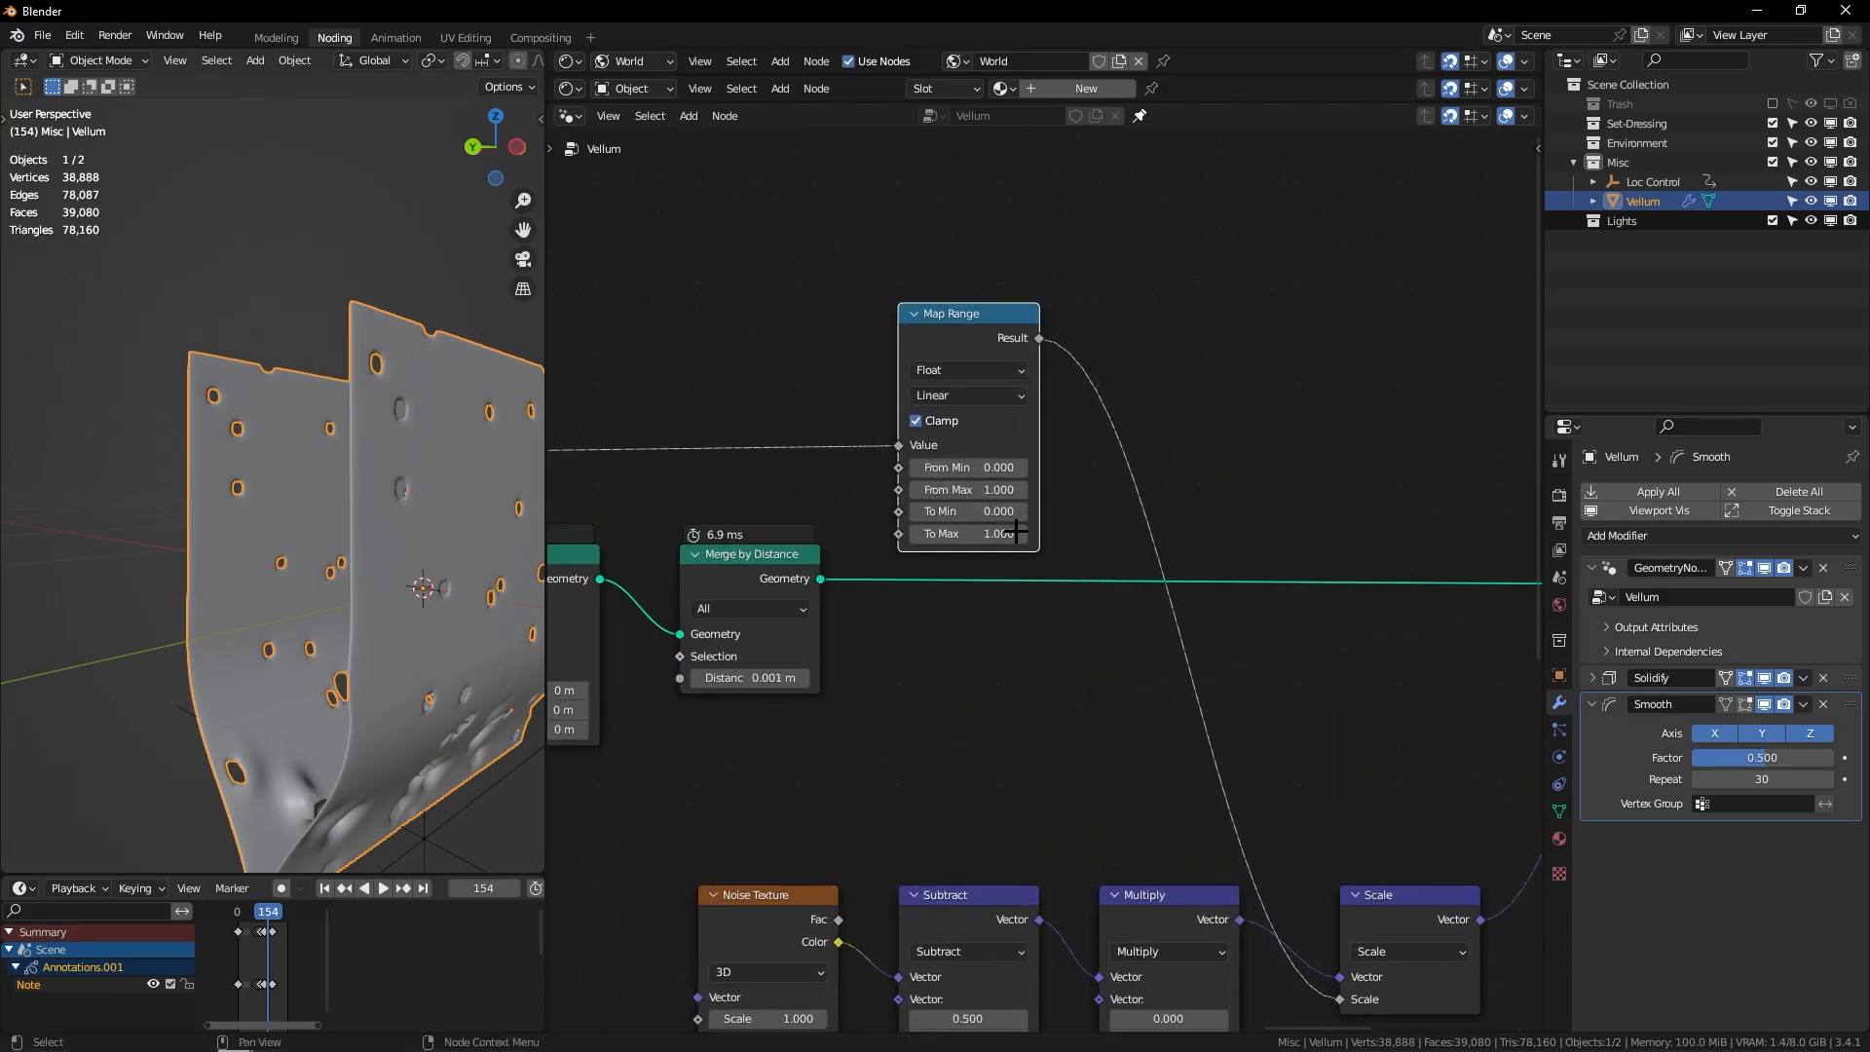
pyautogui.scroll(1, 971, 426)
# Step: Set the new Map Range to From Max 0.075, To Min 1 and To Max 0, and review the animation
pyautogui.click(981, 461)
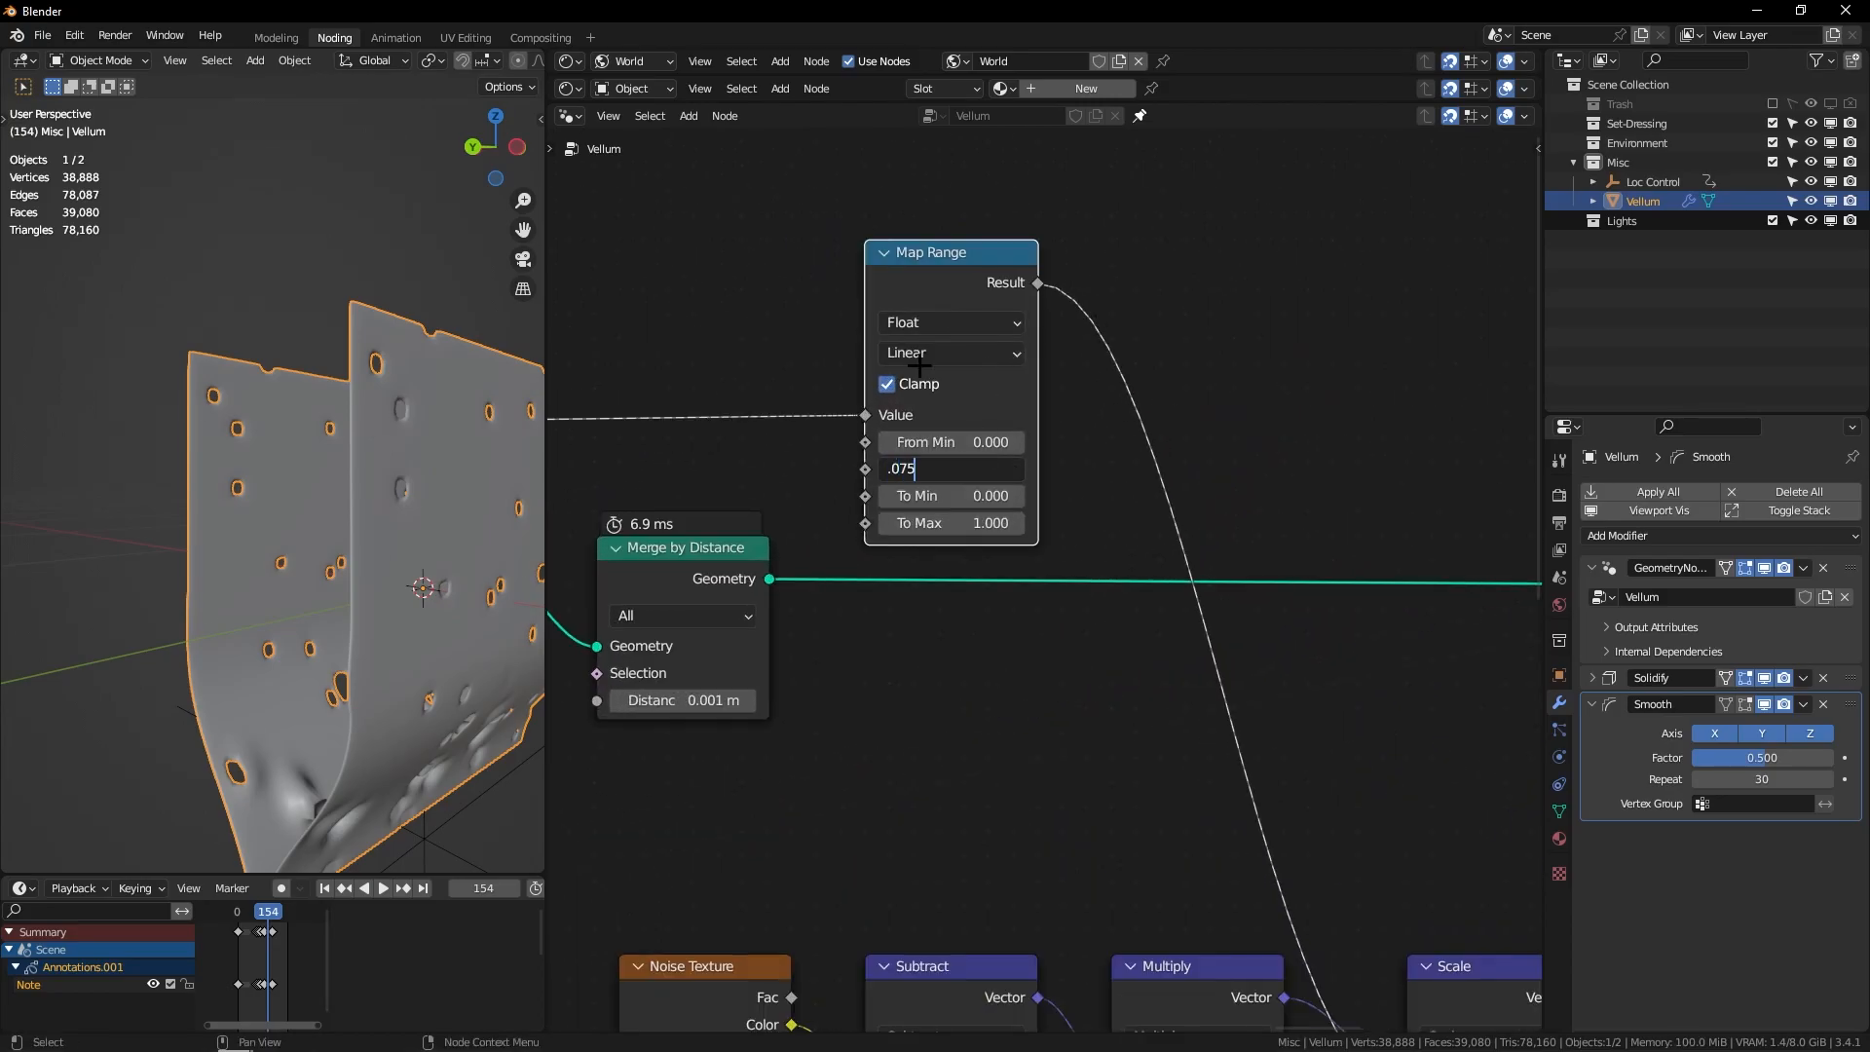
pyautogui.write('.075')
pyautogui.press('Return')
pyautogui.click(910, 495)
pyautogui.write('1')
pyautogui.press('Tab')
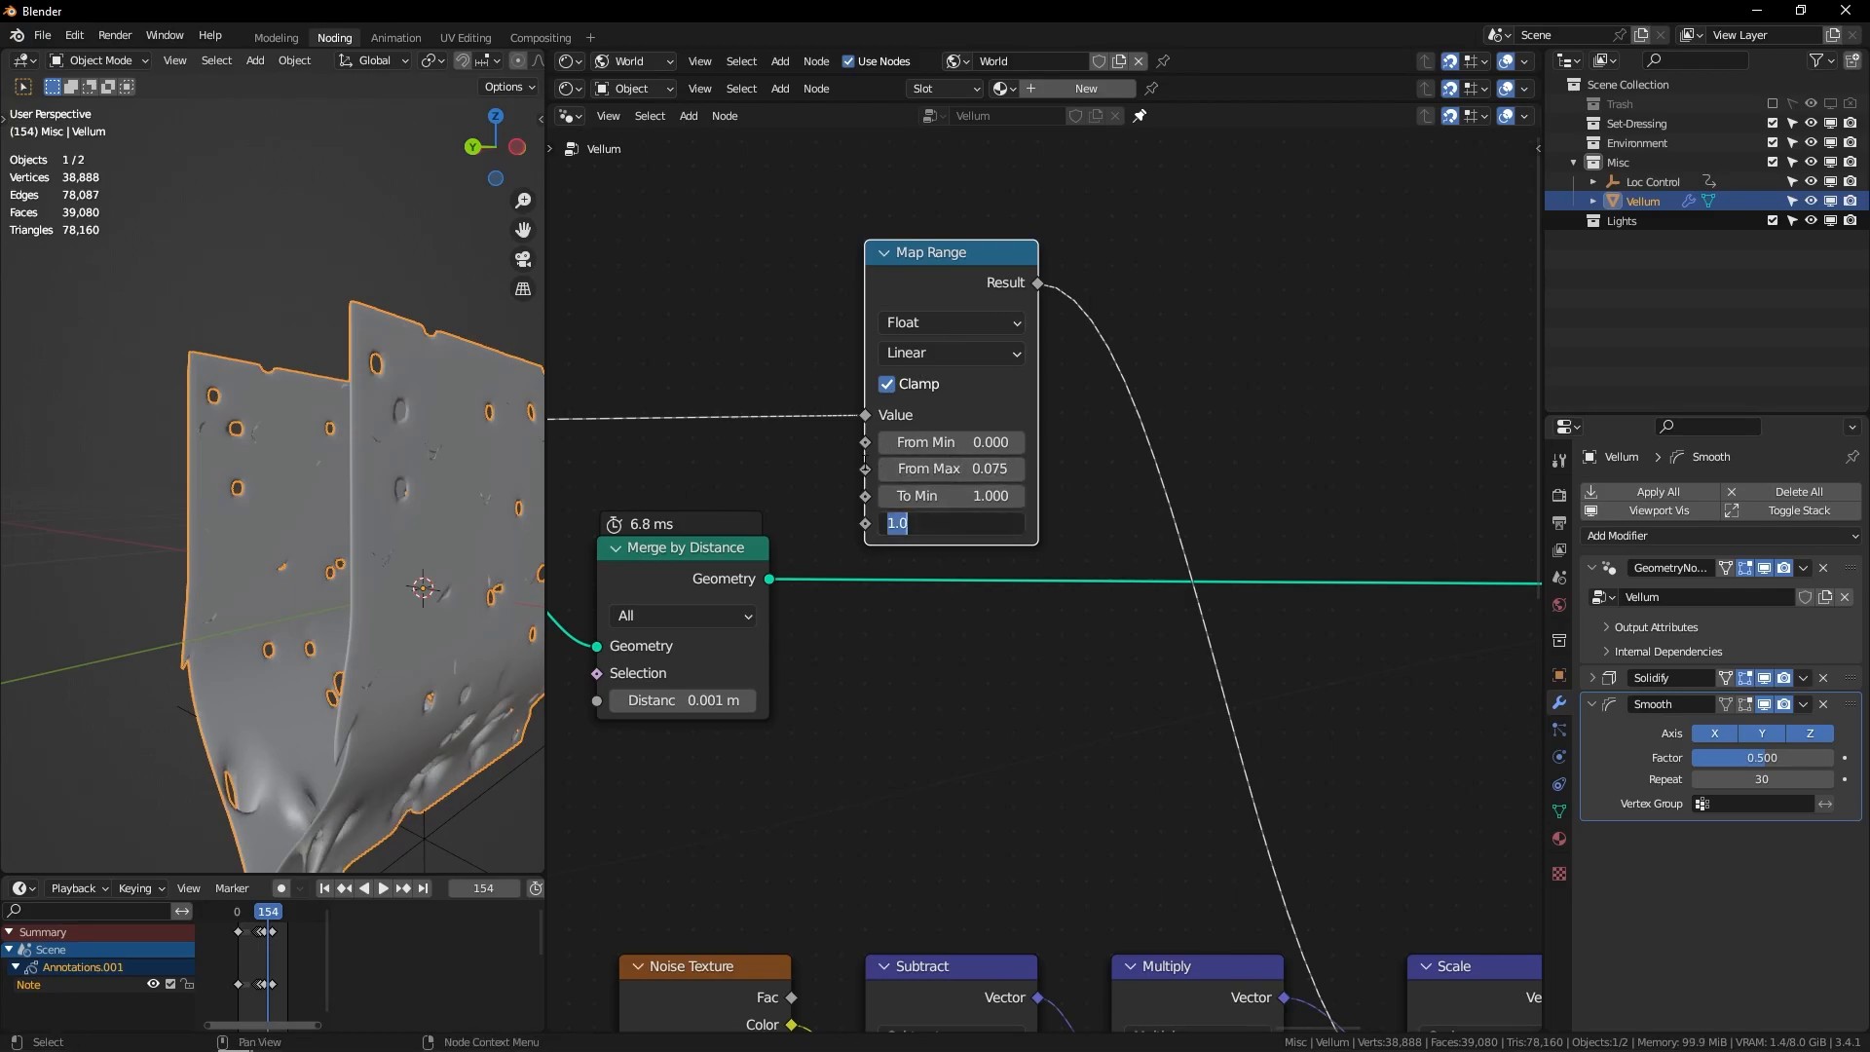
pyautogui.write('0')
pyautogui.press('Return')
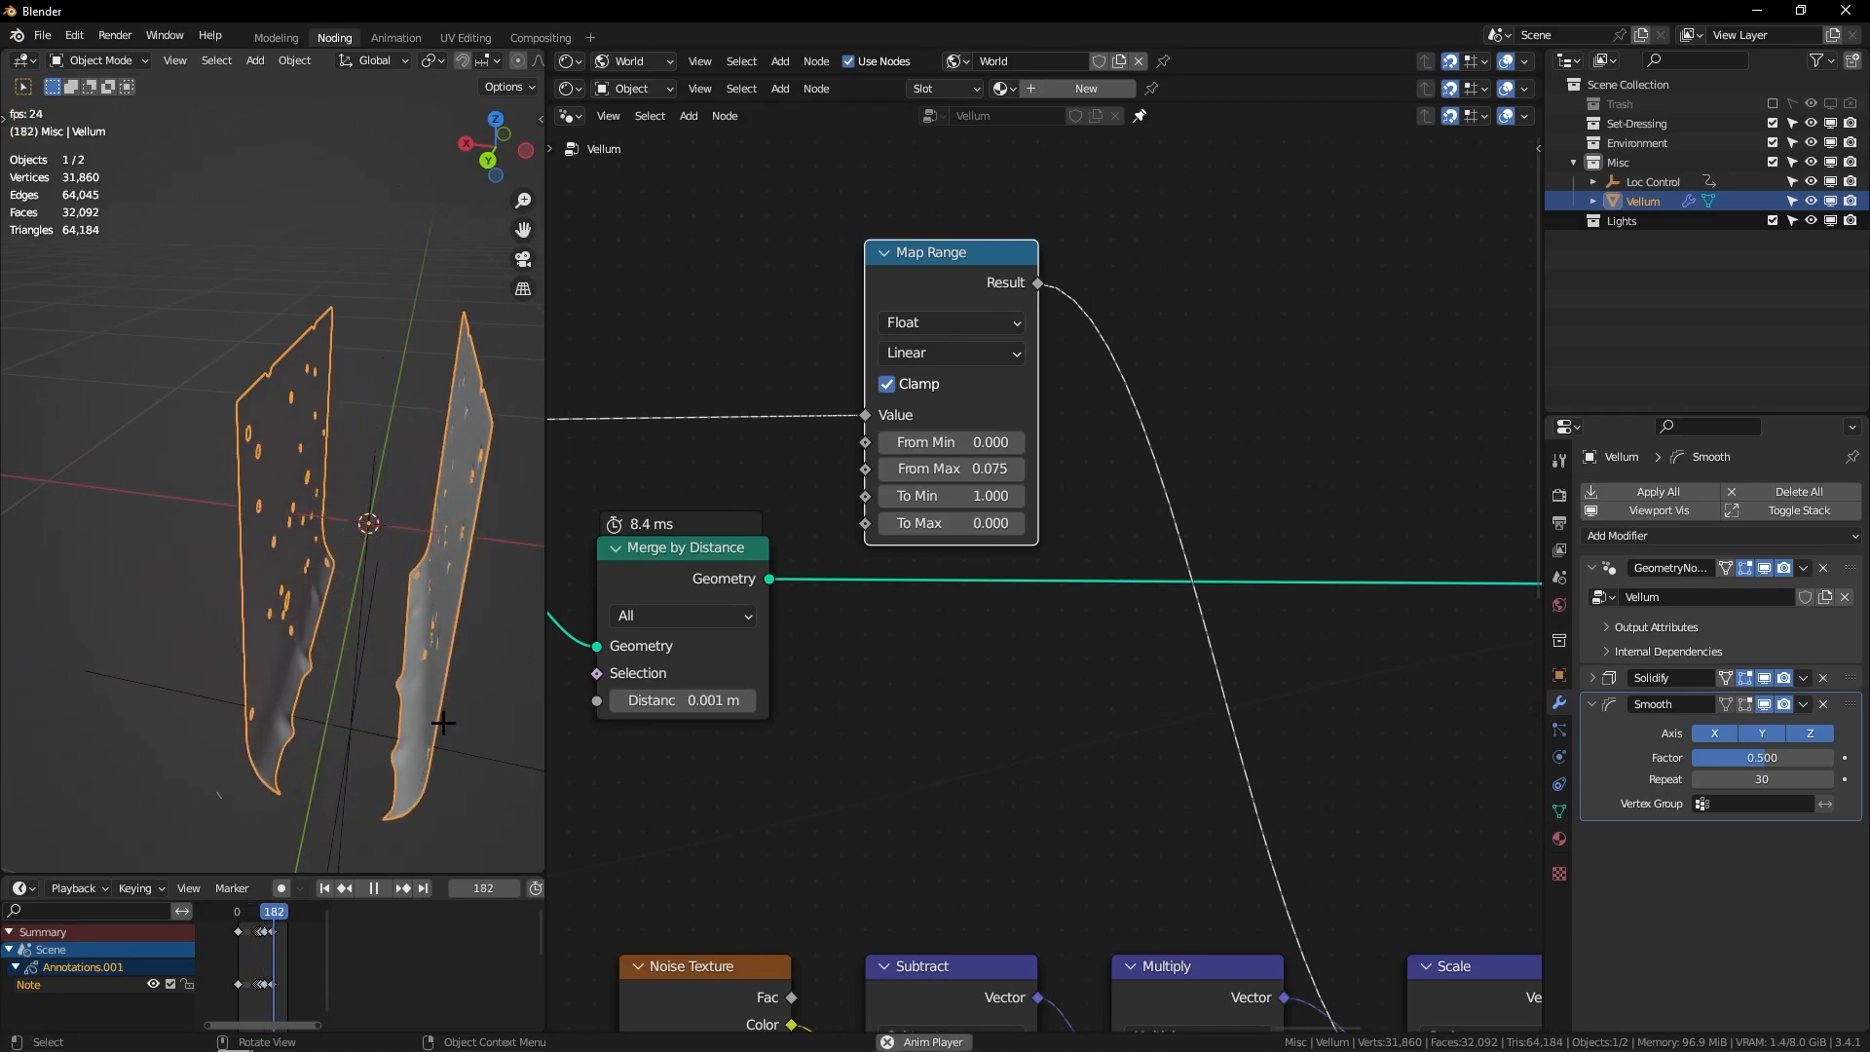
pyautogui.press('space')
pyautogui.moveTo(379, 663); pyautogui.dragTo(458, 668, button='middle')
pyautogui.moveTo(280, 912); pyautogui.dragTo(260, 912)
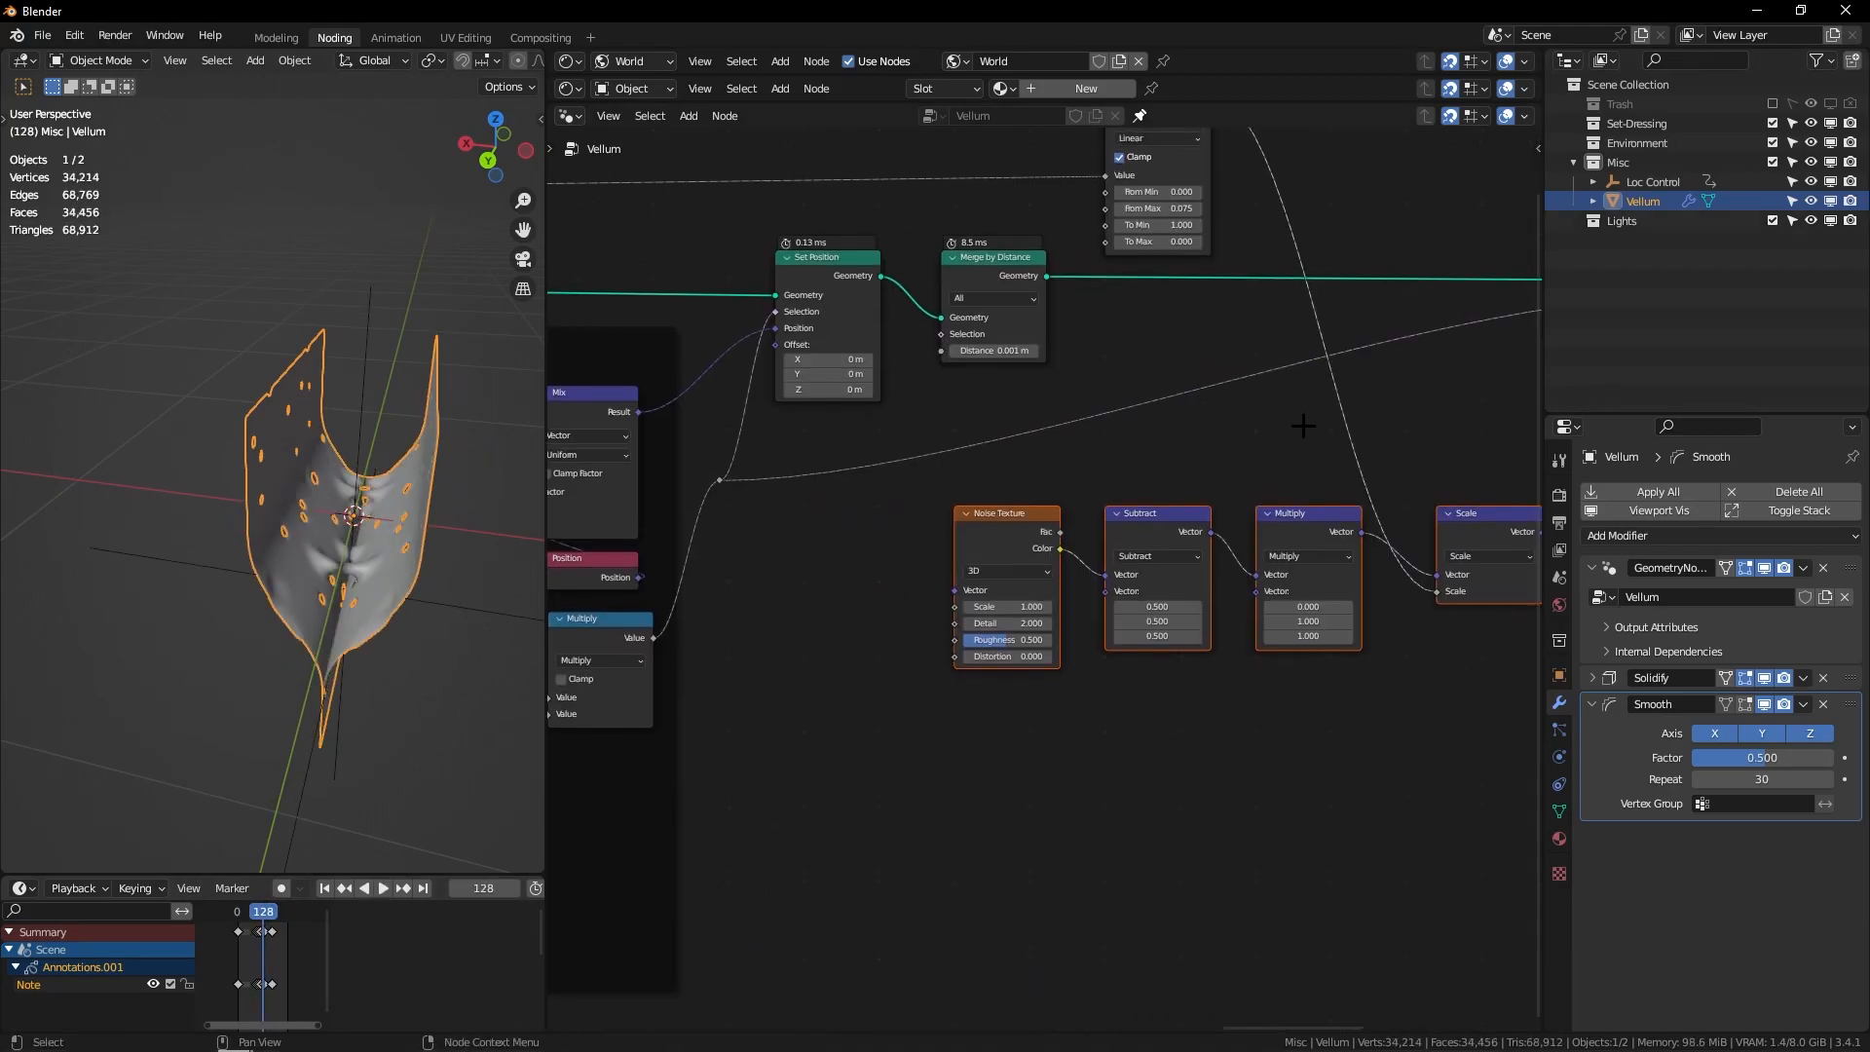
# Step: Add a Scene Time node before the displacement Noise Texture and switch the texture to 4D
pyautogui.moveTo(1302, 422); pyautogui.dragTo(1108, 392, button='middle')
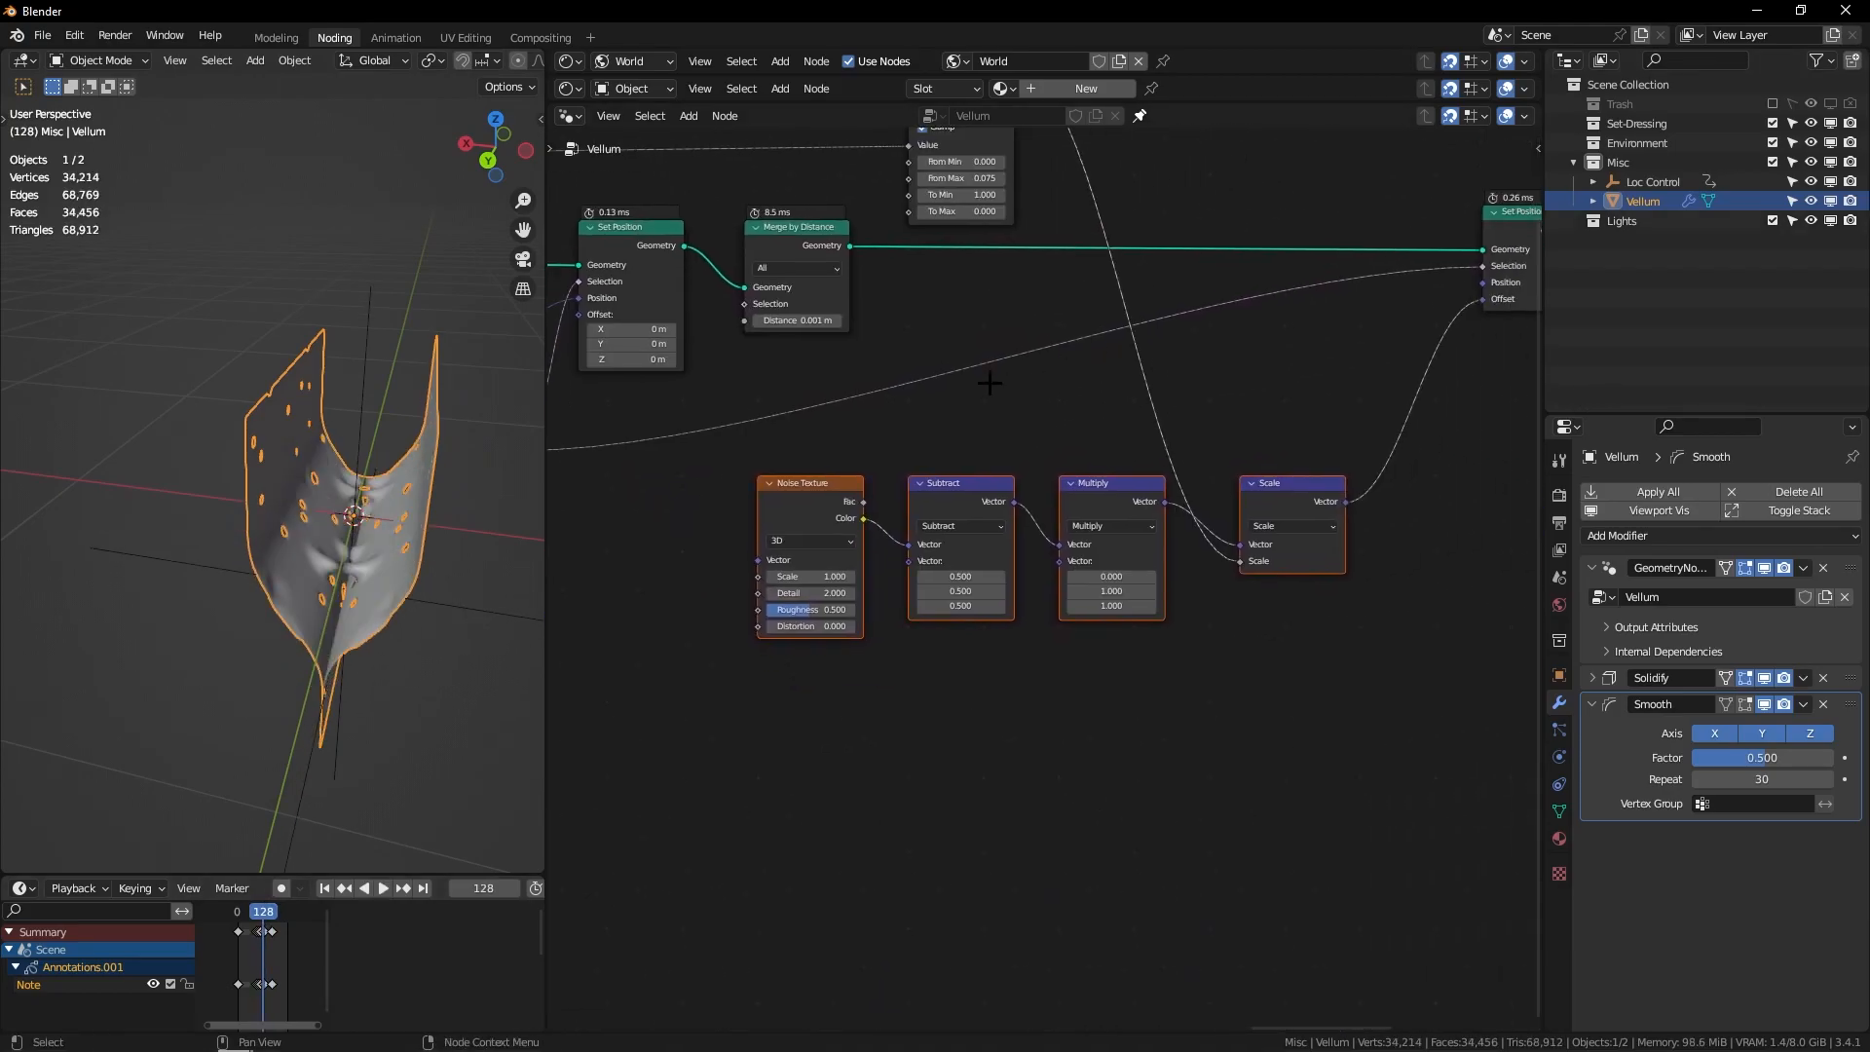
pyautogui.hotkey('shift', 'a')
pyautogui.write('scene')
pyautogui.press('Return')
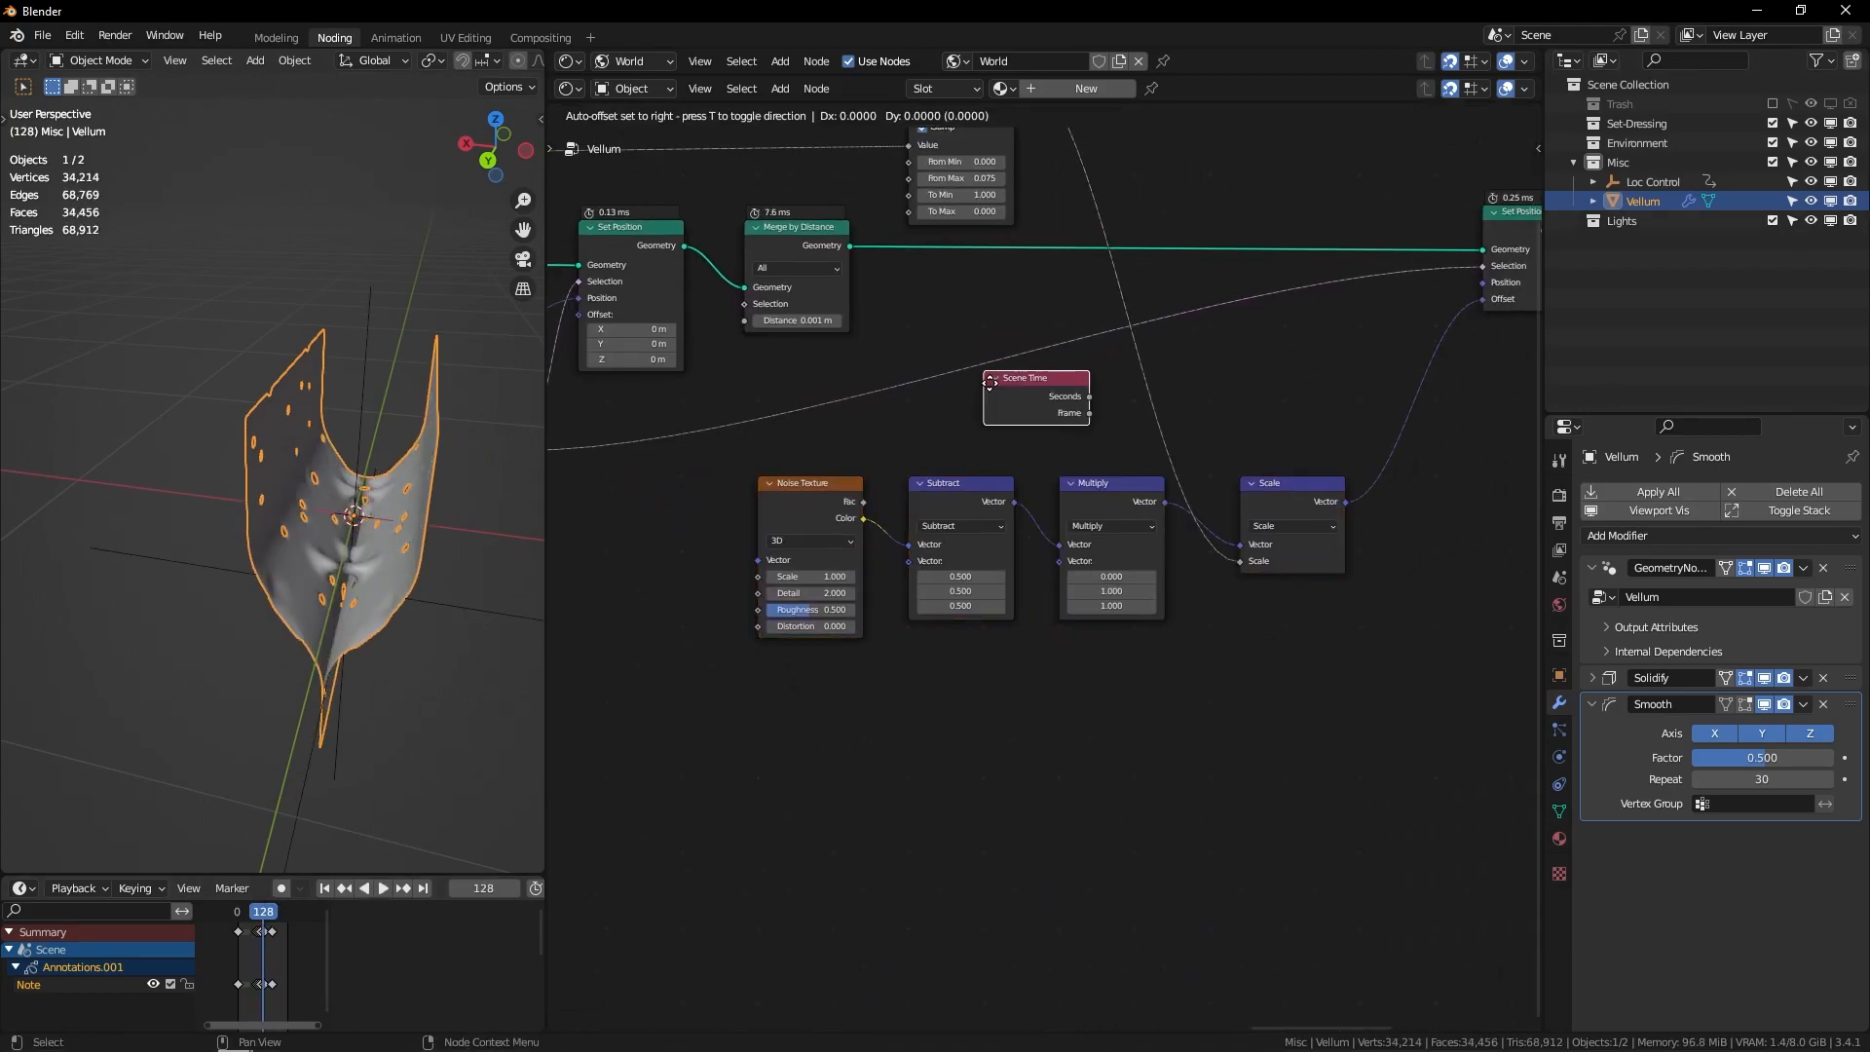
pyautogui.click(550, 694)
pyautogui.moveTo(694, 700); pyautogui.dragTo(975, 626, button='middle')
pyautogui.click(1109, 469)
pyautogui.click(1110, 488)
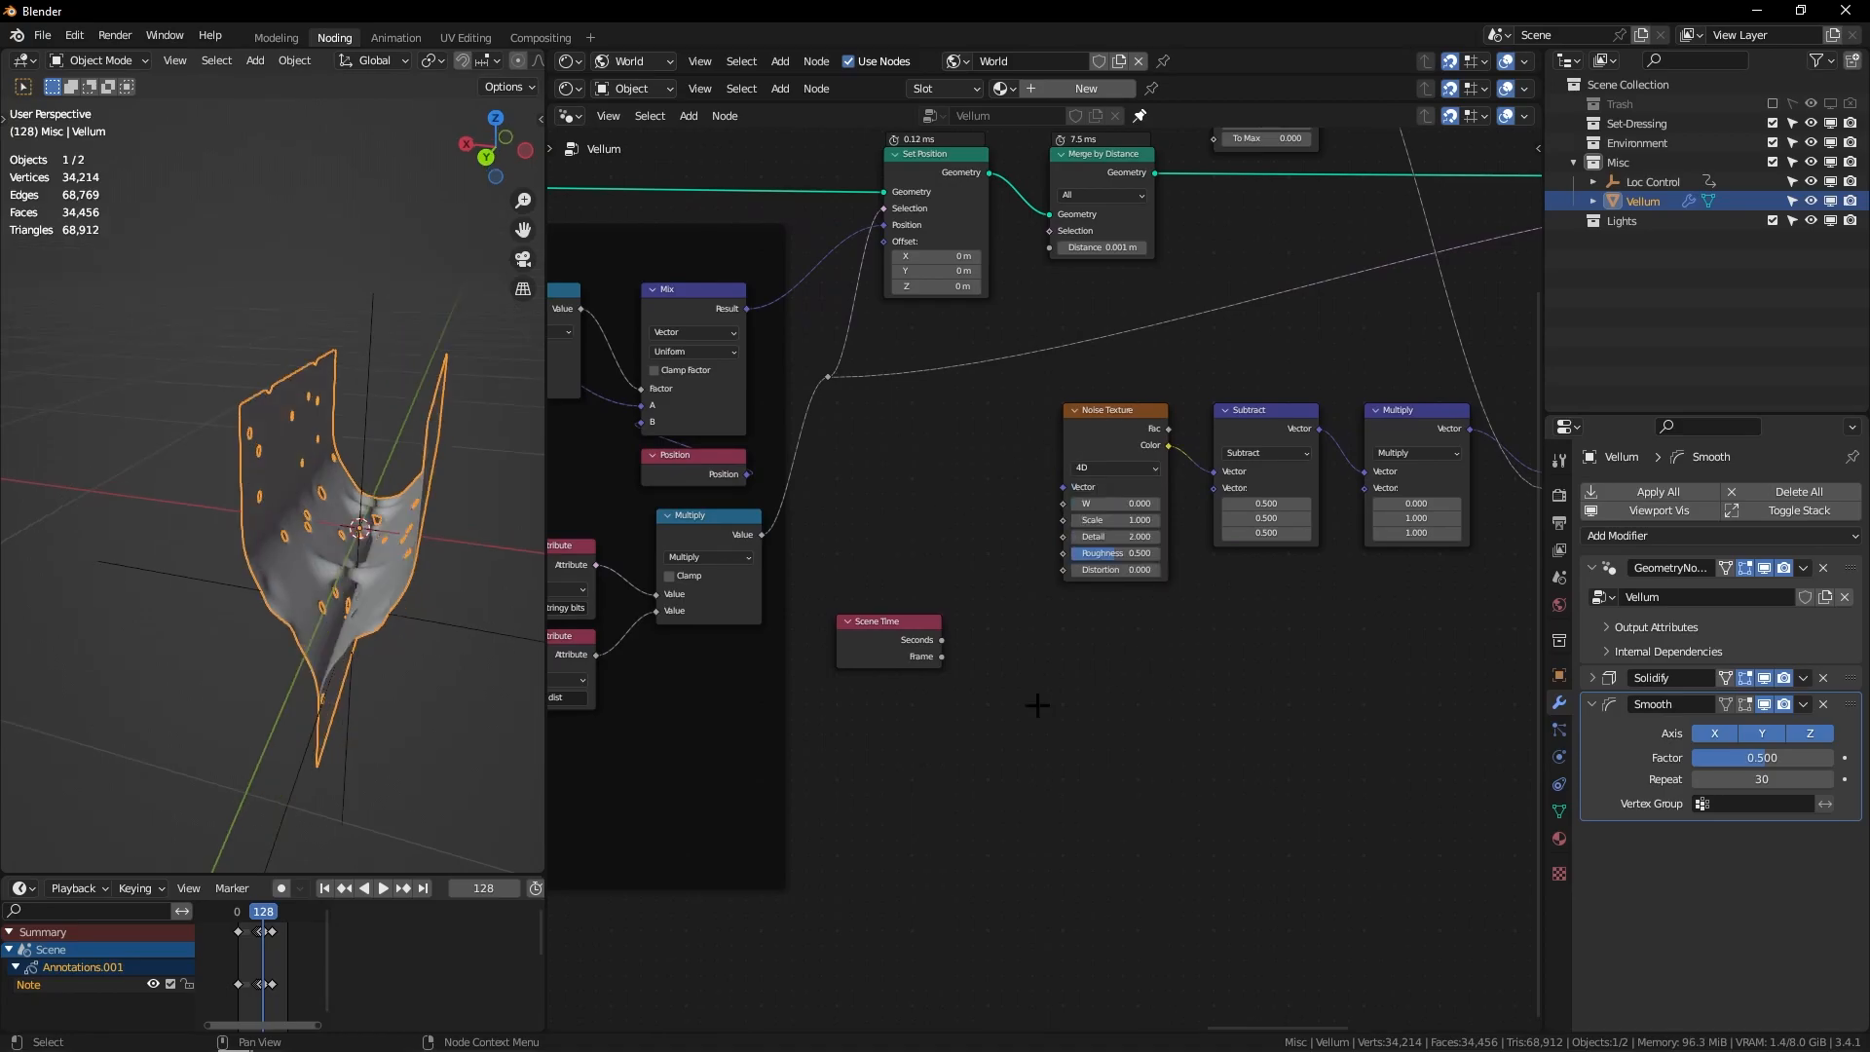
# Step: Examine the Position, Seed, Add and Noise Texture nodes in the geometry-deleting frame
pyautogui.press('Home')
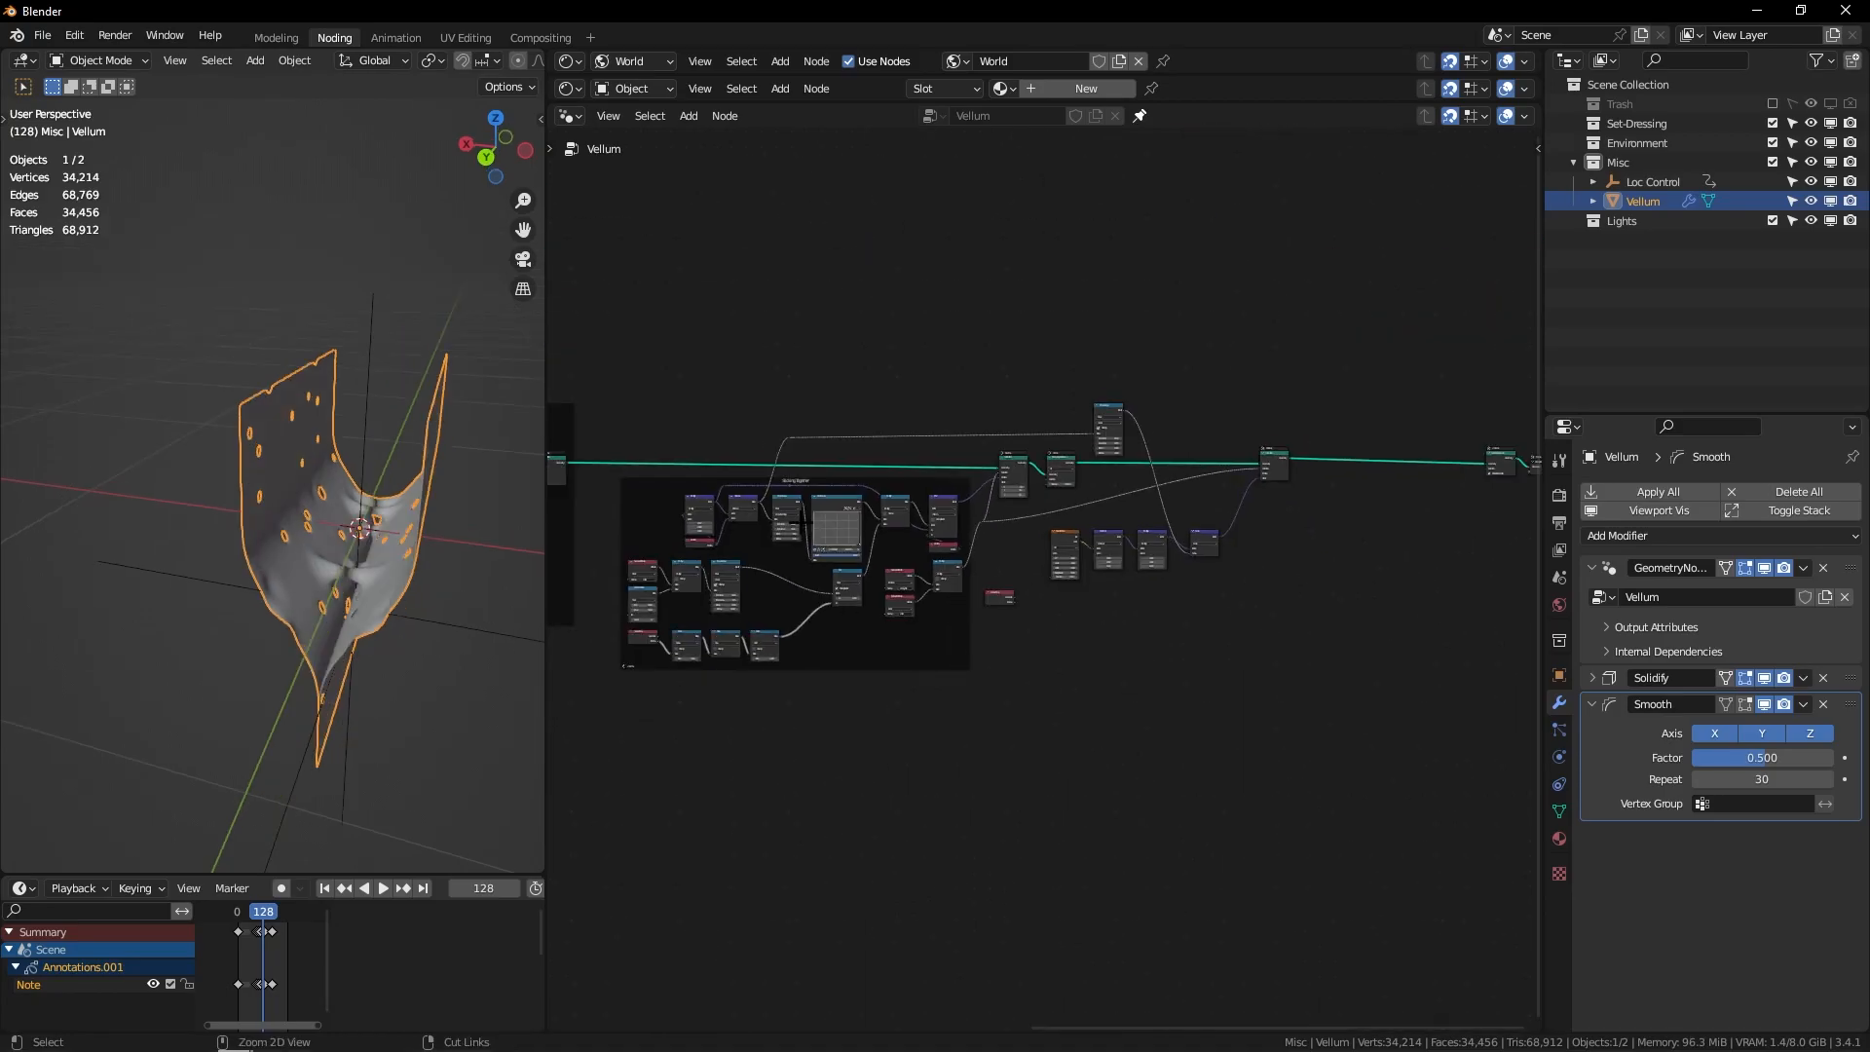
pyautogui.moveTo(853, 461); pyautogui.dragTo(1413, 592, button='middle')
pyautogui.scroll(7, 1056, 493)
pyautogui.scroll(7, 1056, 493)
pyautogui.moveTo(947, 786); pyautogui.dragTo(988, 676, button='middle')
pyautogui.scroll(9, 944, 293)
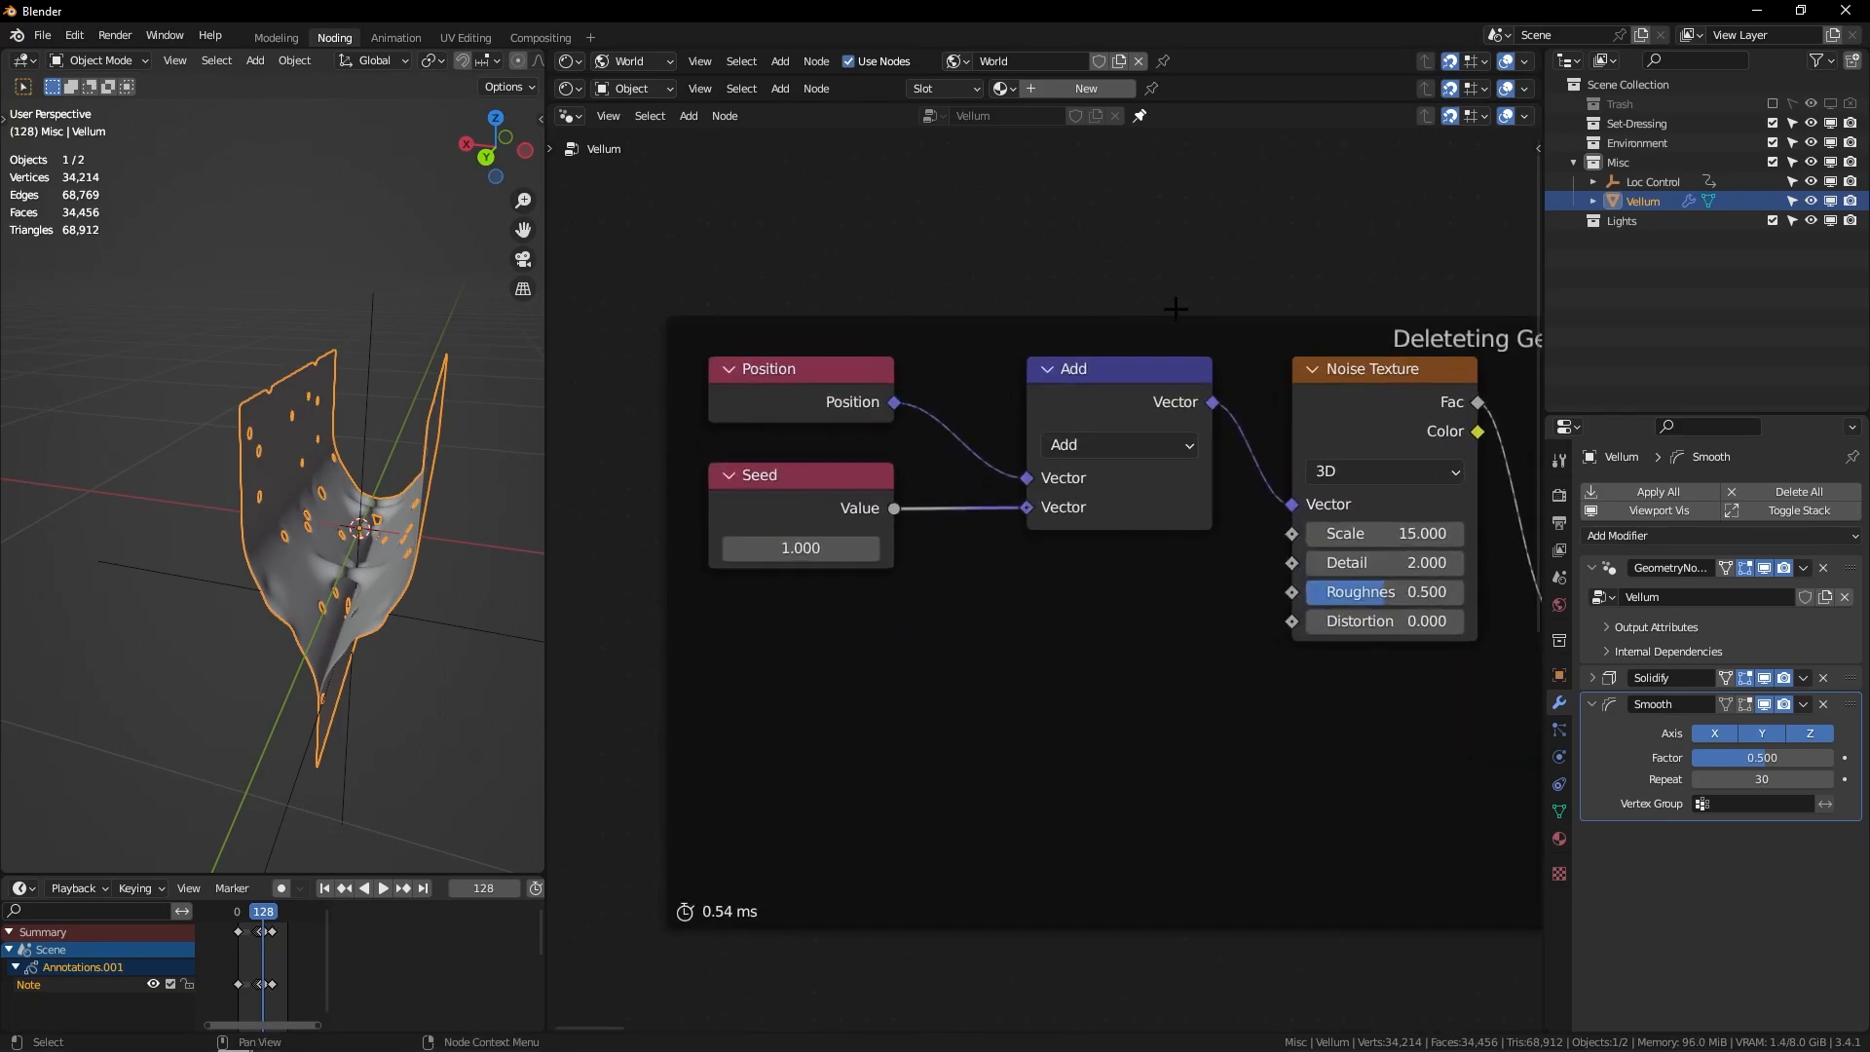
pyautogui.keyDown('ctrl'); pyautogui.moveTo(1161, 317); pyautogui.dragTo(1149, 575, button='middle'); pyautogui.keyUp('ctrl')
pyautogui.moveTo(1441, 507); pyautogui.dragTo(725, 479, button='middle')
pyautogui.keyDown('ctrl'); pyautogui.moveTo(1052, 545); pyautogui.dragTo(834, 511, button='middle'); pyautogui.keyUp('ctrl')
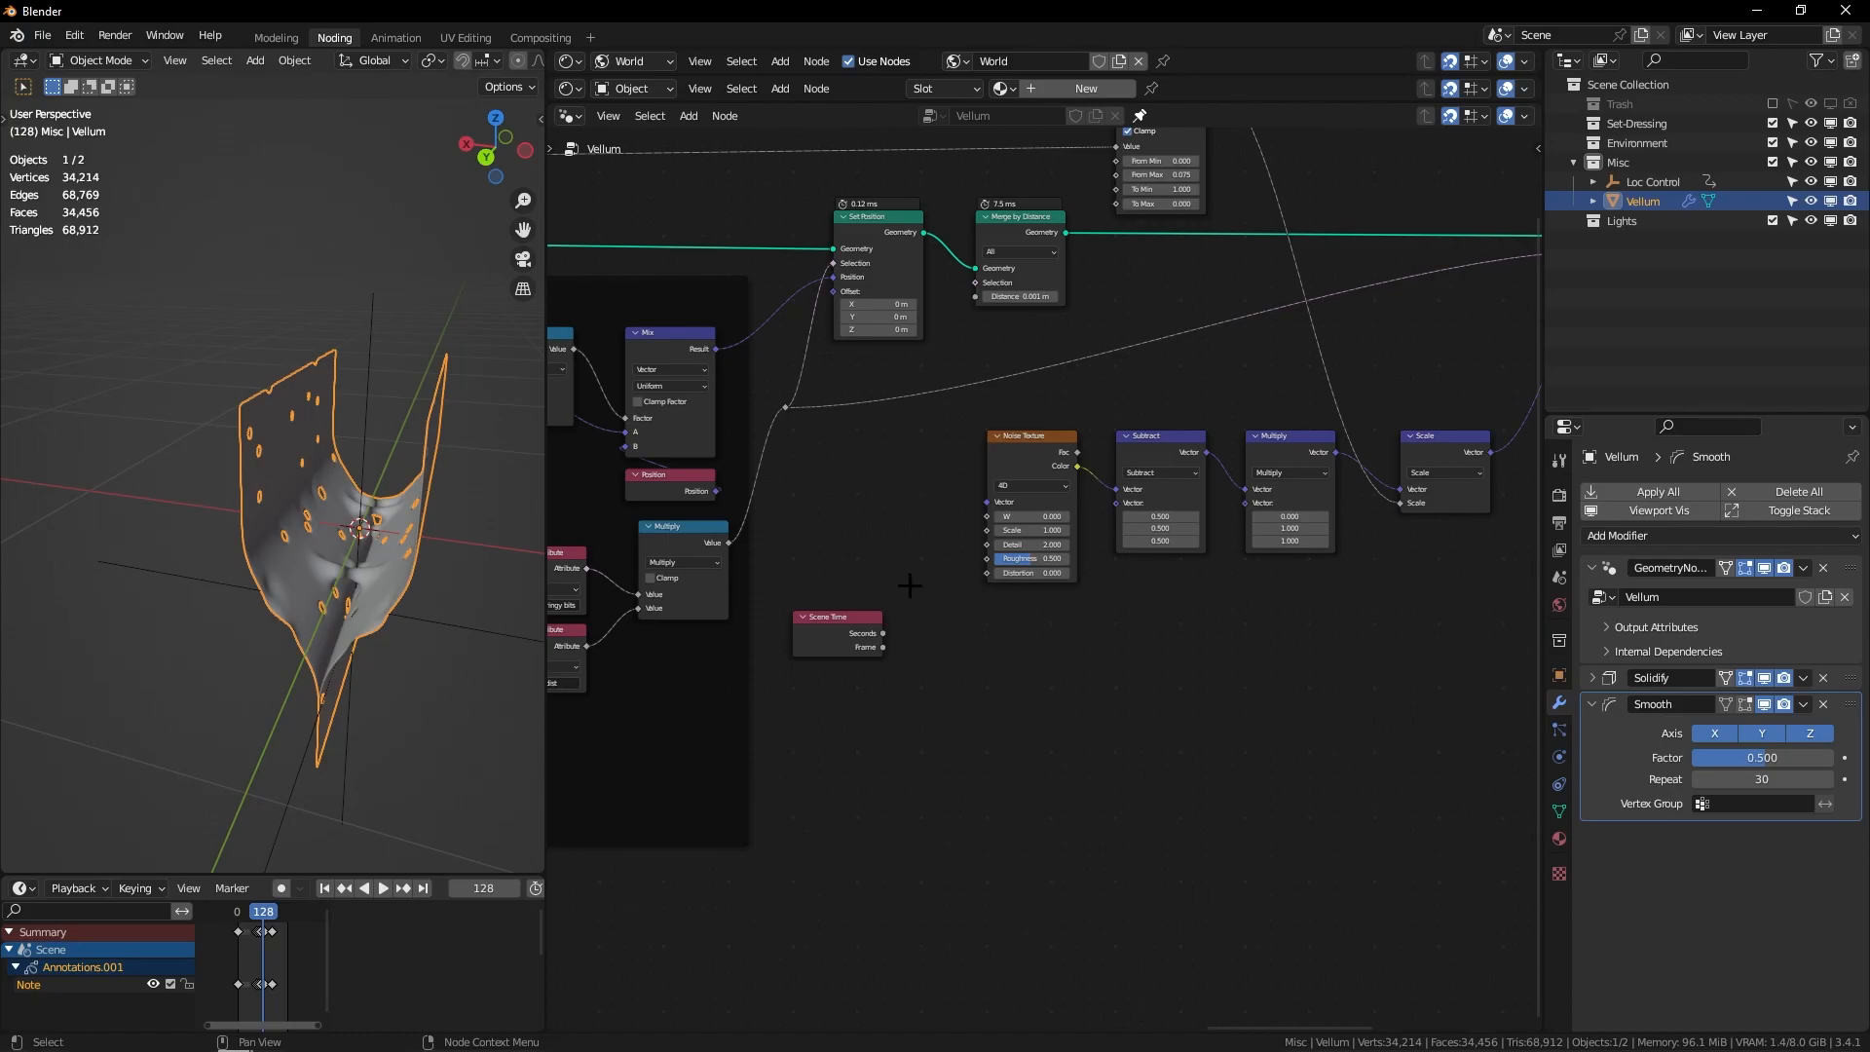
# Step: Connect Scene Time's Seconds to the displacement Noise Texture's W input and play the animation
pyautogui.moveTo(882, 634); pyautogui.dragTo(987, 516)
pyautogui.press('space')
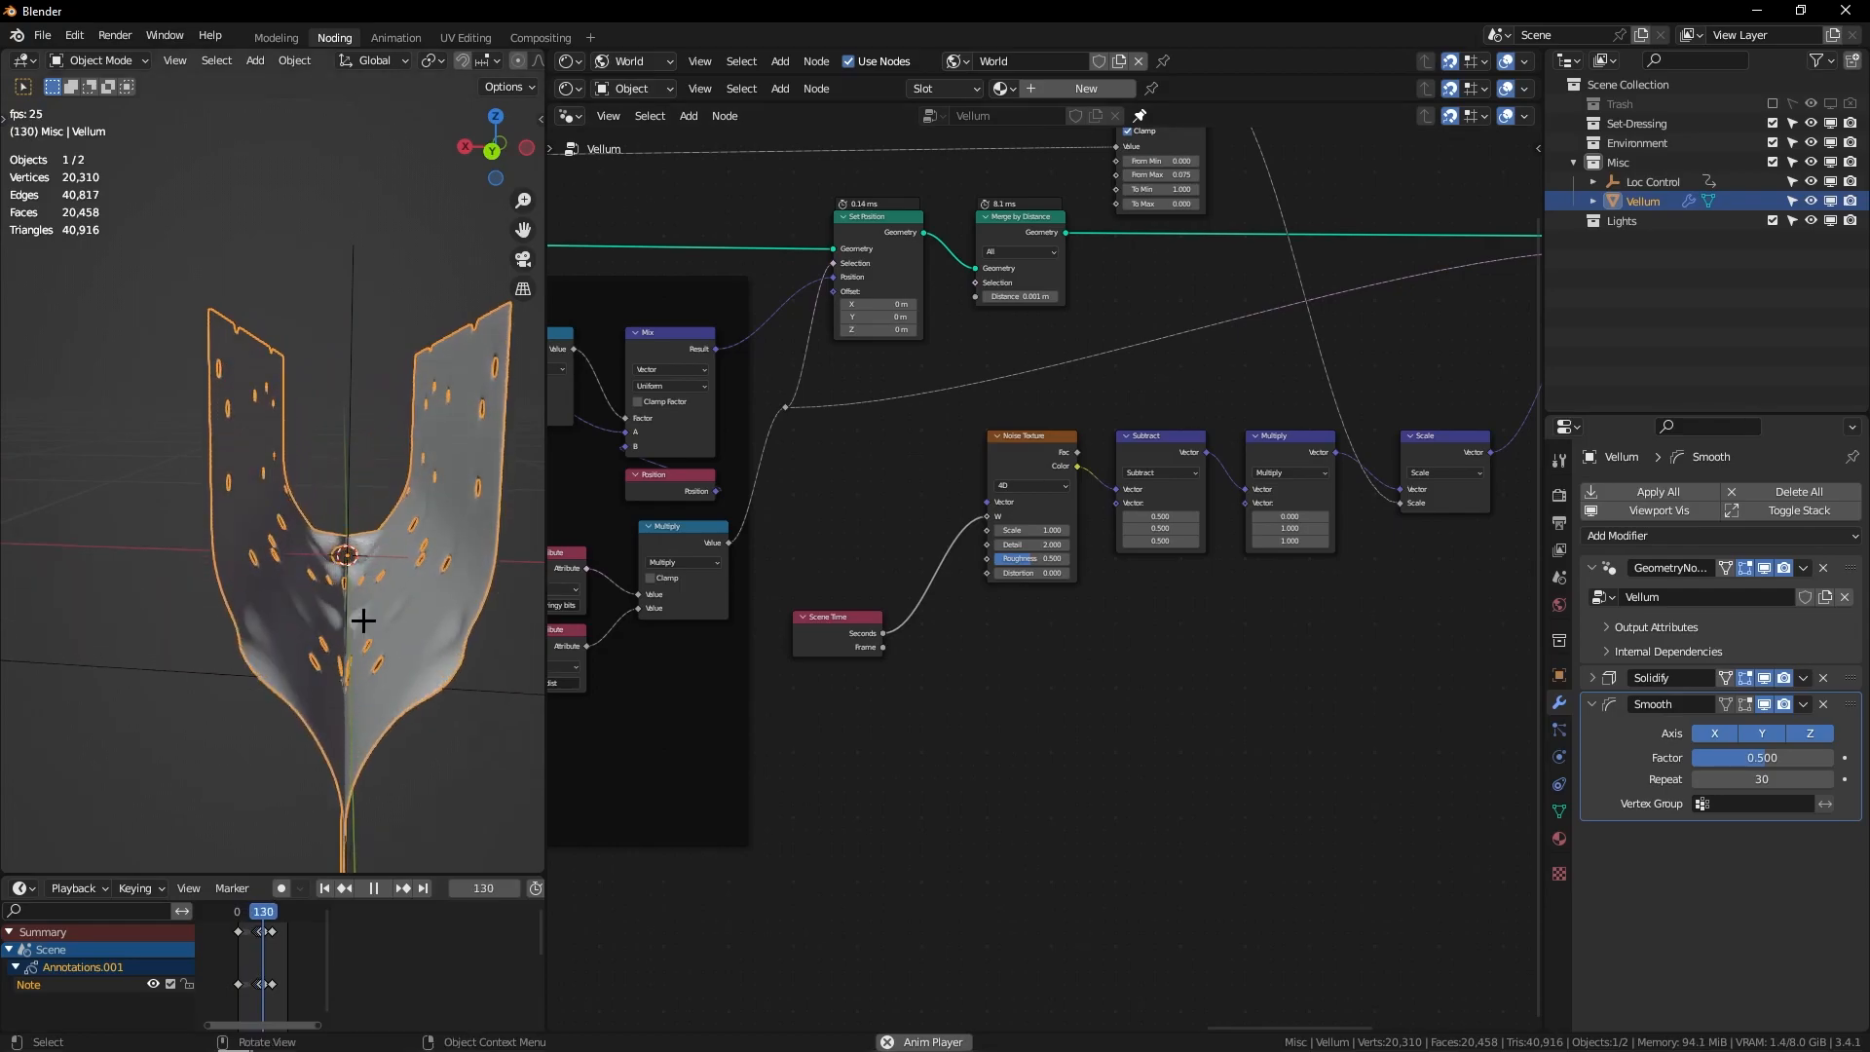
# Step: Tidy the noise displacement nodes and shift them with Scene Time, Map Range and Set Position further from Merge by Distance
pyautogui.moveTo(954, 611); pyautogui.dragTo(979, 607)
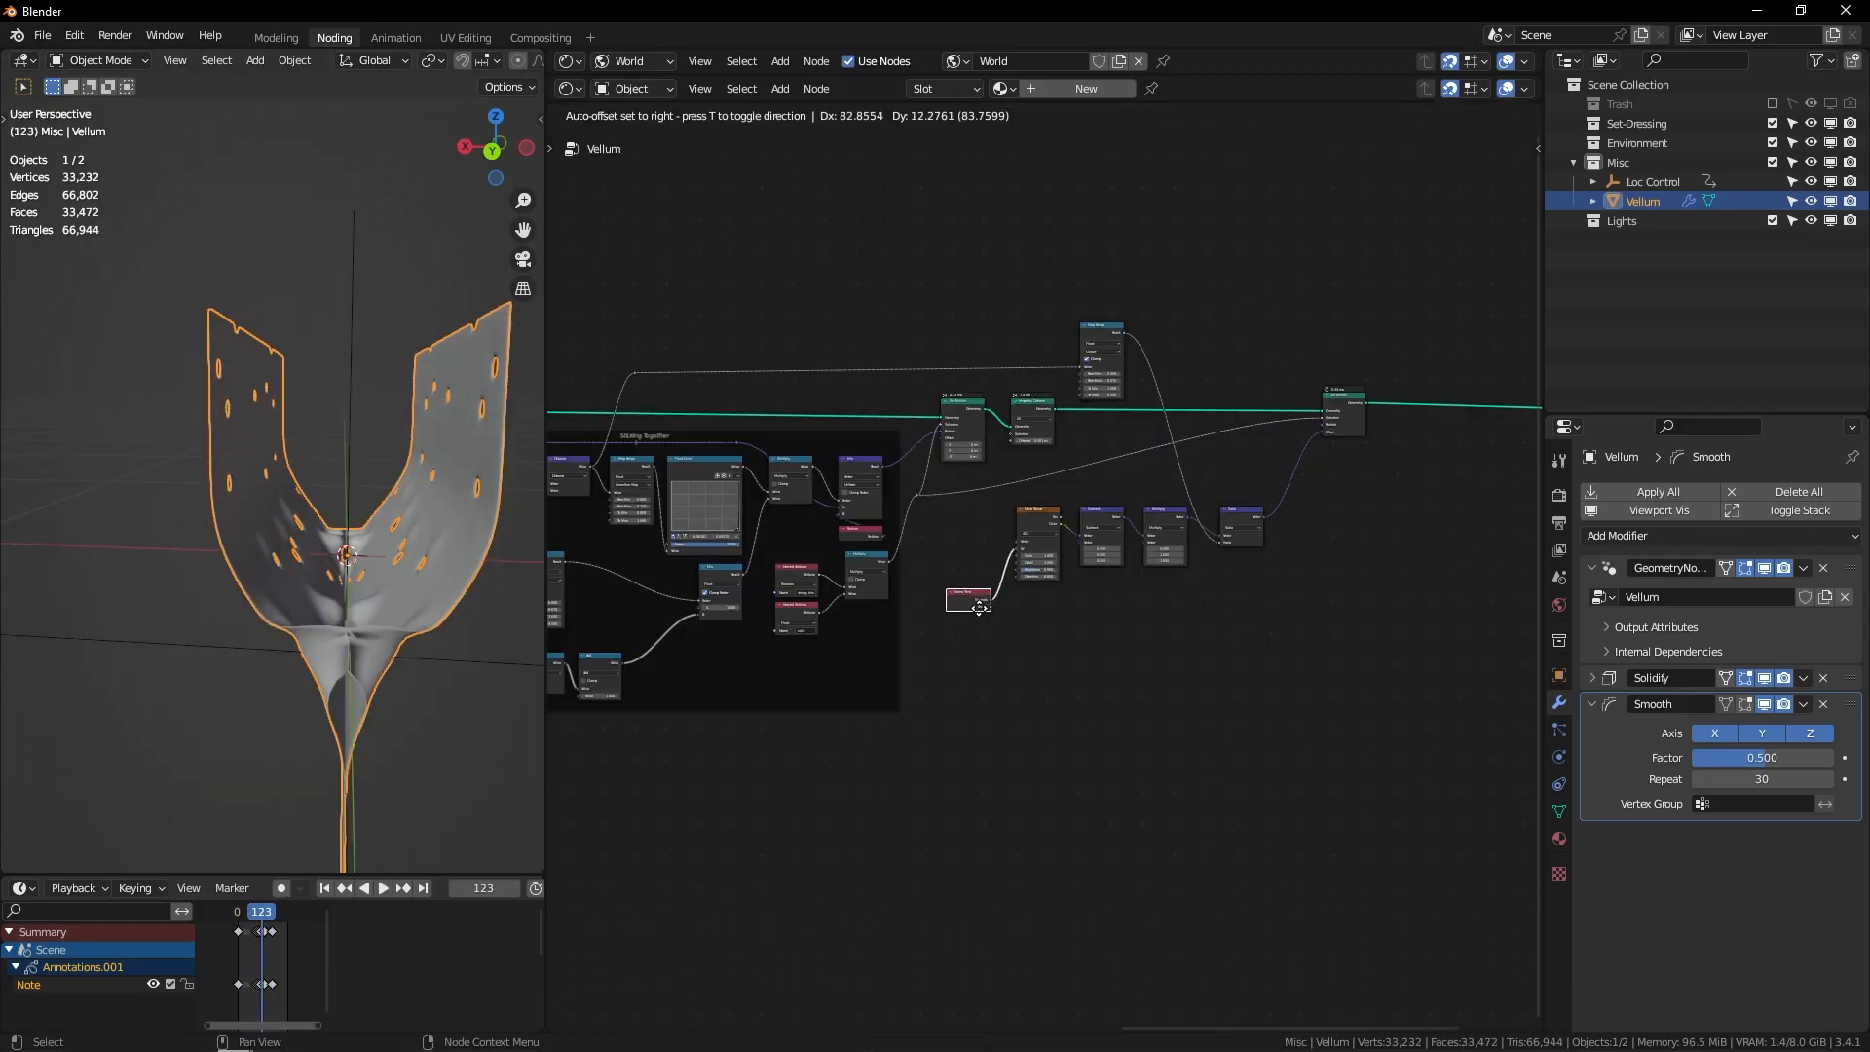
pyautogui.moveTo(1044, 492); pyautogui.dragTo(1239, 557)
pyautogui.moveTo(1228, 524); pyautogui.dragTo(1261, 504)
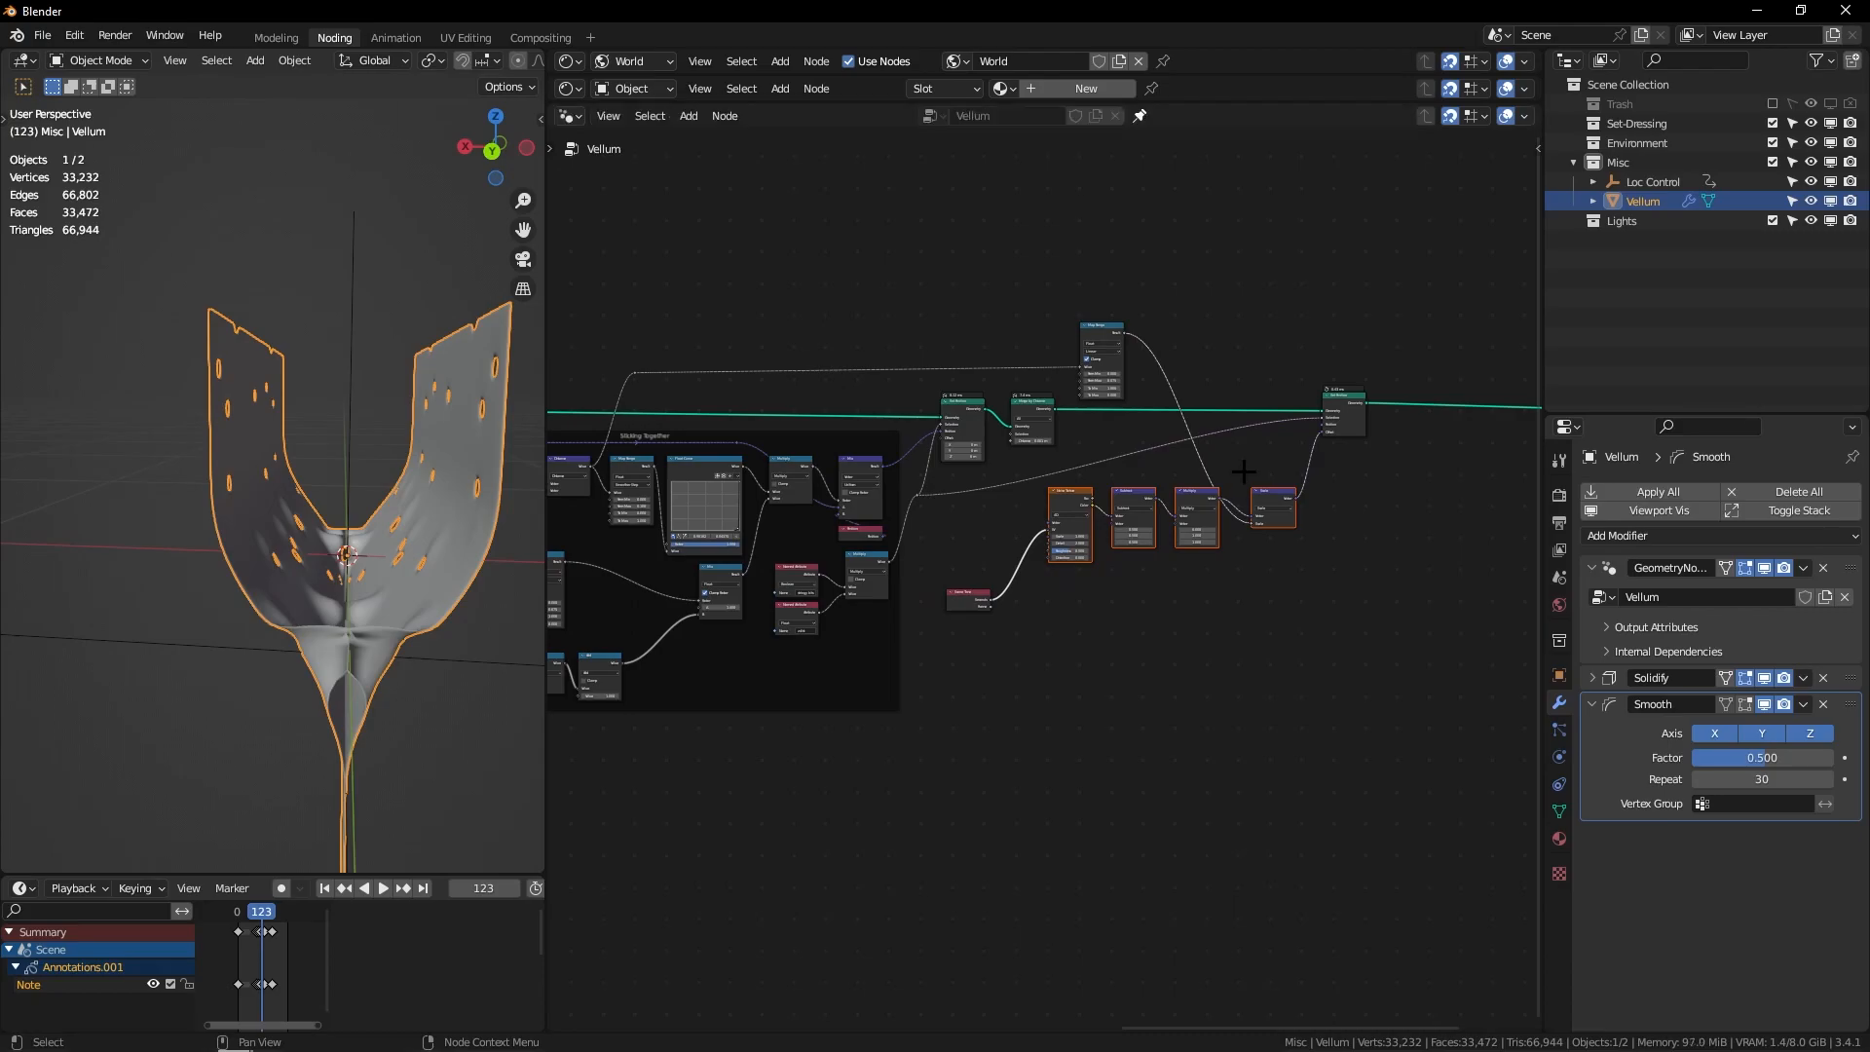
pyautogui.moveTo(1074, 305); pyautogui.dragTo(1364, 438)
pyautogui.moveTo(1341, 425); pyautogui.dragTo(1124, 441, button='middle')
pyautogui.moveTo(1125, 441); pyautogui.dragTo(1275, 441)
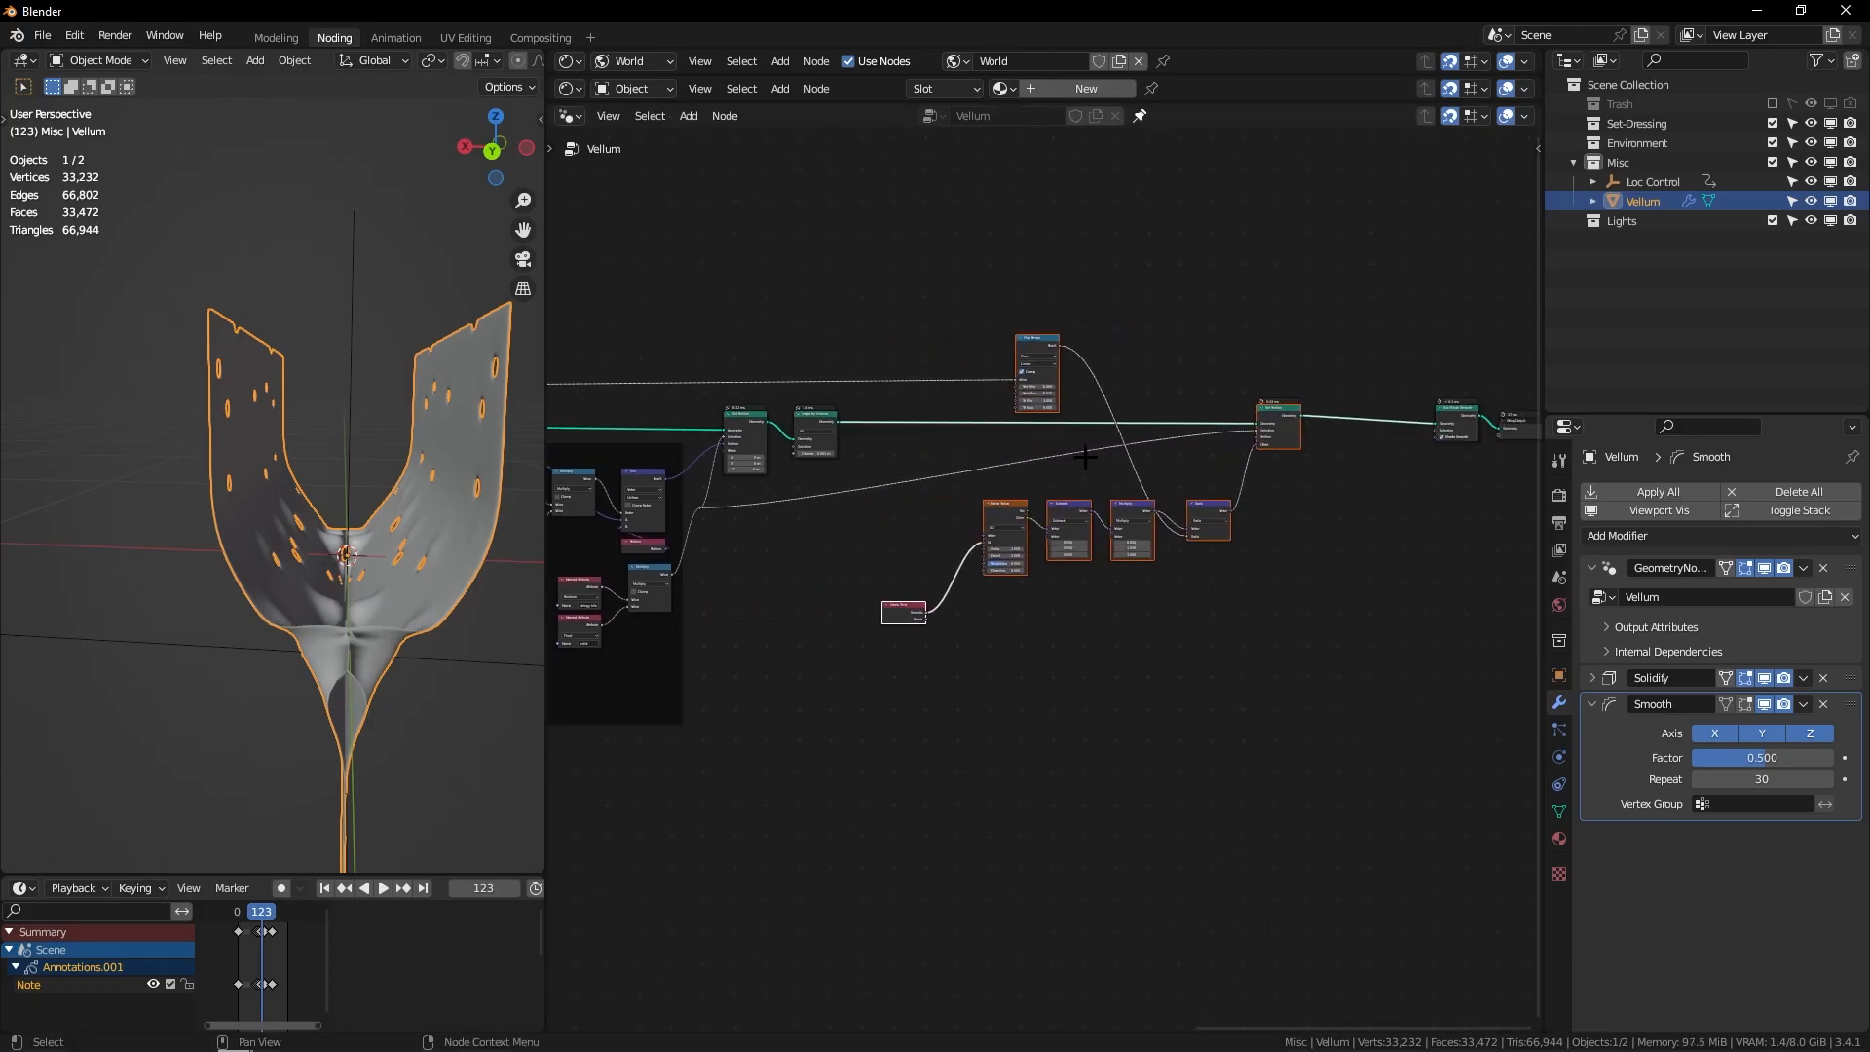
# Step: Duplicate the noise displacement's Set Position node and insert the copy on the geometry line just before Set Shade Smooth
pyautogui.scroll(-6, 1275, 441)
pyautogui.moveTo(1274, 441); pyautogui.dragTo(954, 450, button='middle')
pyautogui.scroll(2, 954, 450)
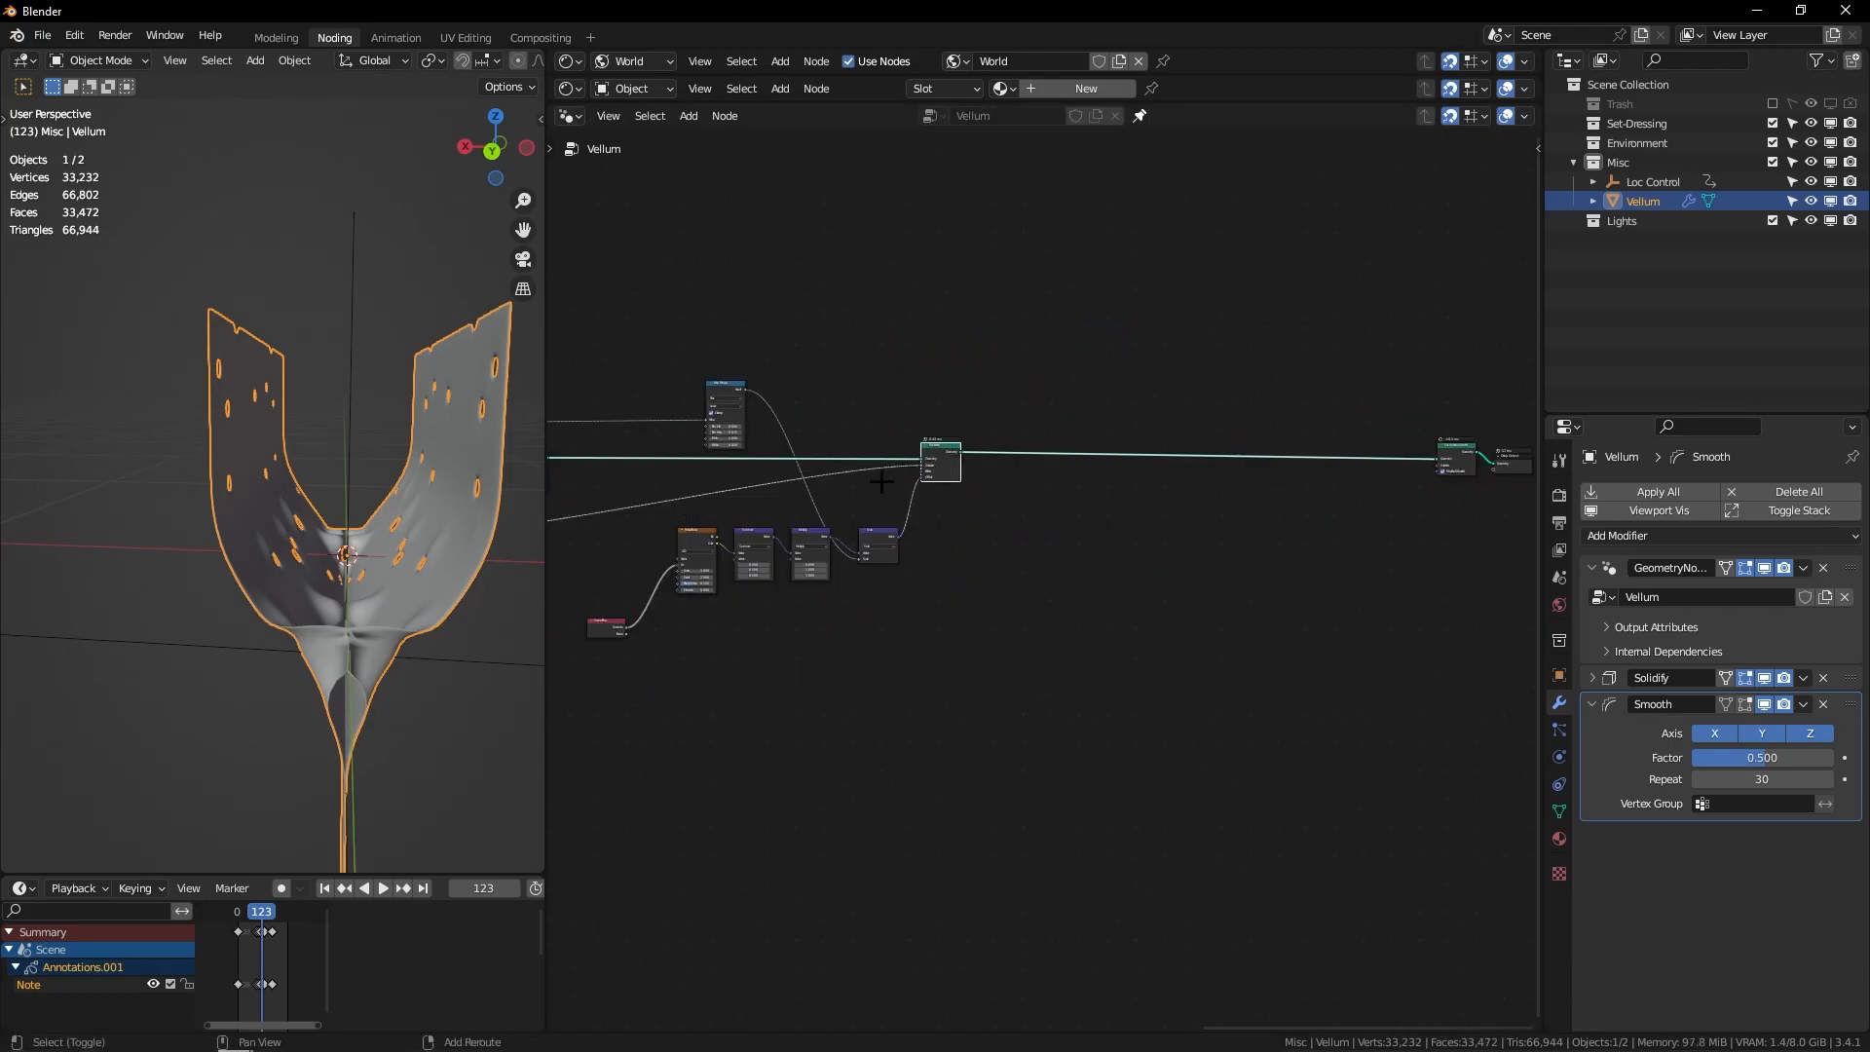
pyautogui.hotkey('shift', 'd')
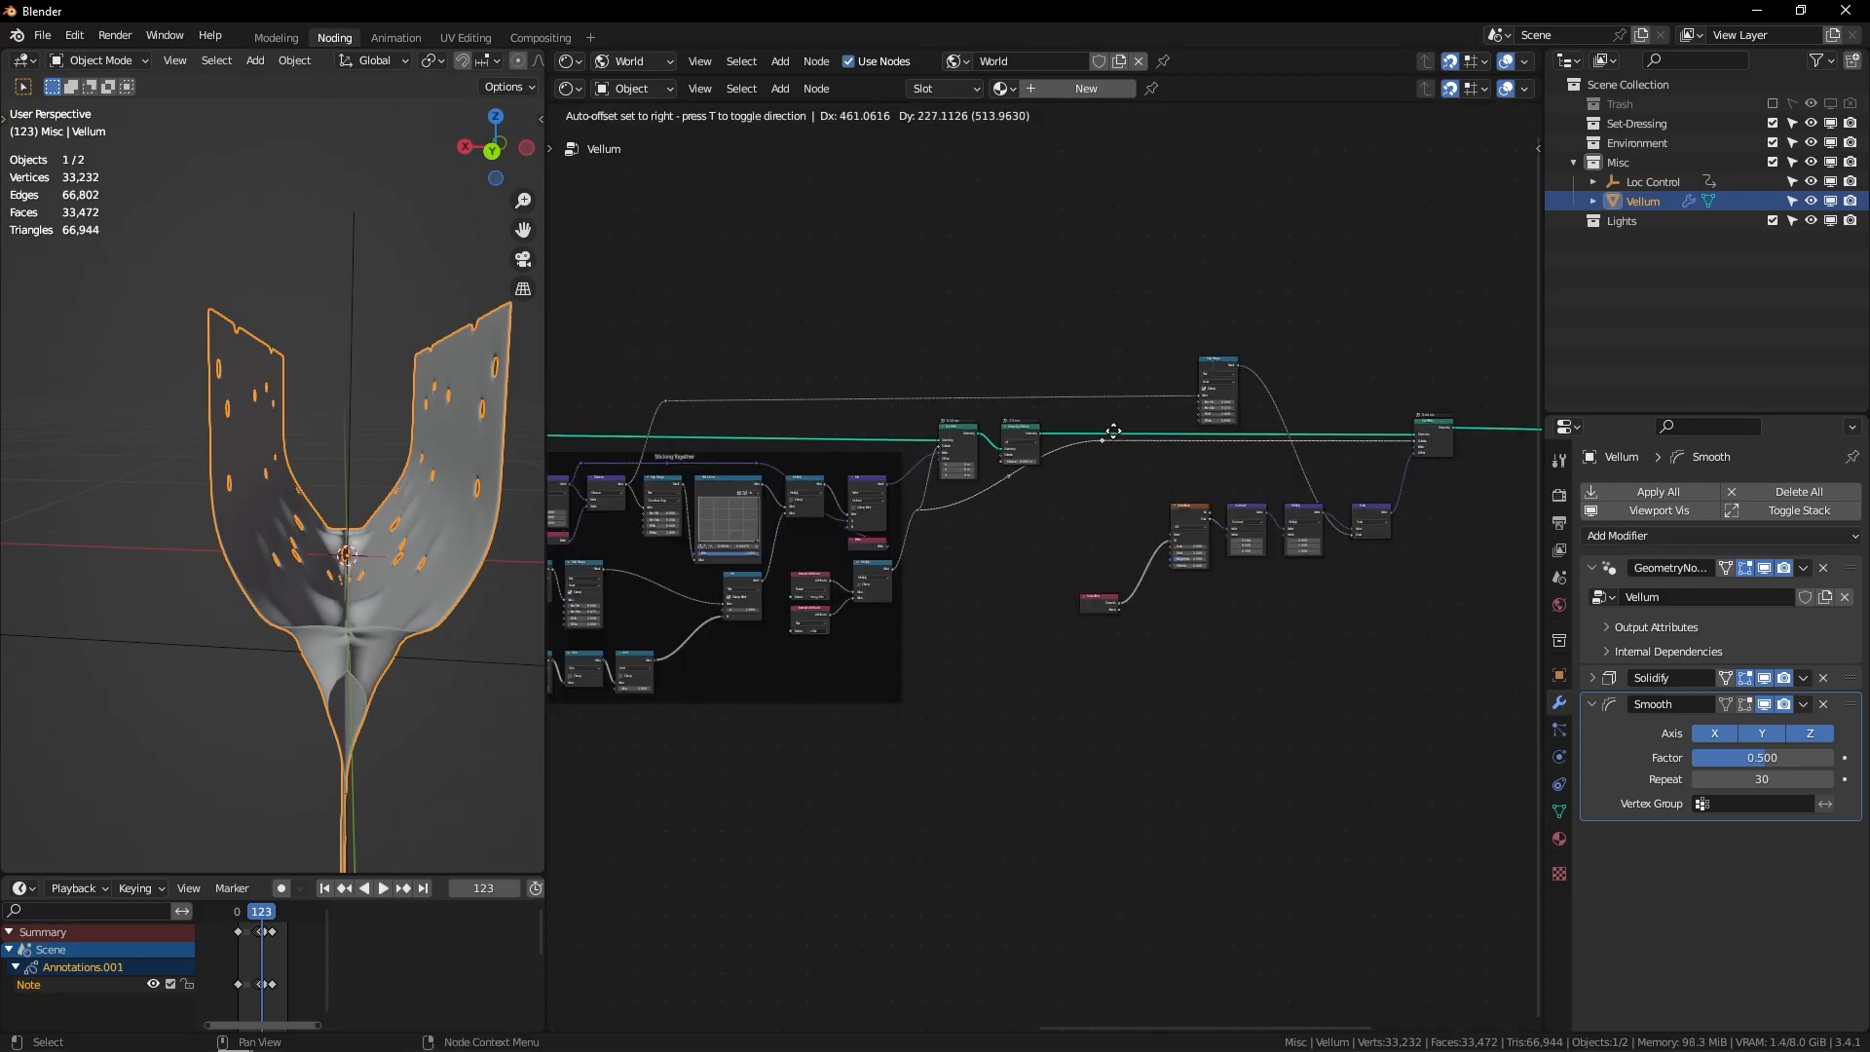
pyautogui.click(1110, 431)
pyautogui.scroll(4, 995, 453)
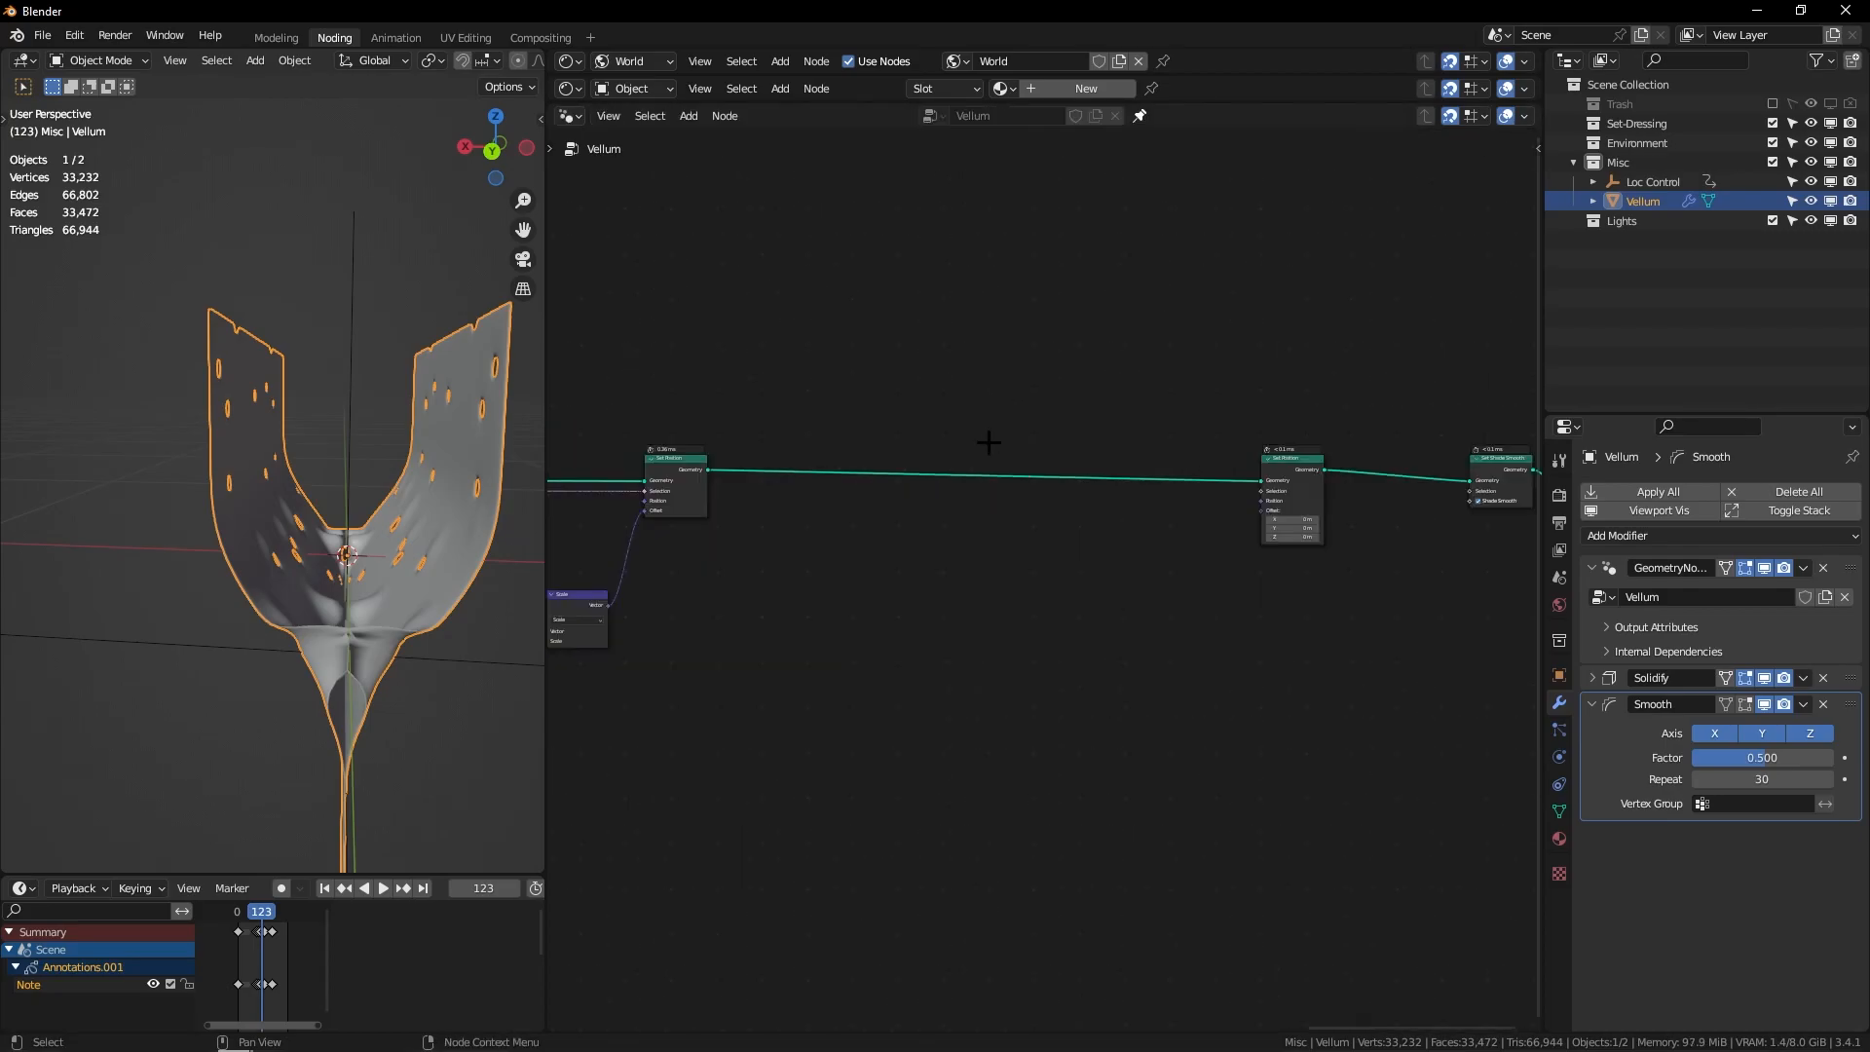
# Step: Add a Noise Texture between the two Set Position nodes and set its Scale to 1.5
pyautogui.hotkey('shift', 'a')
pyautogui.write('snoise')
pyautogui.press('Return')
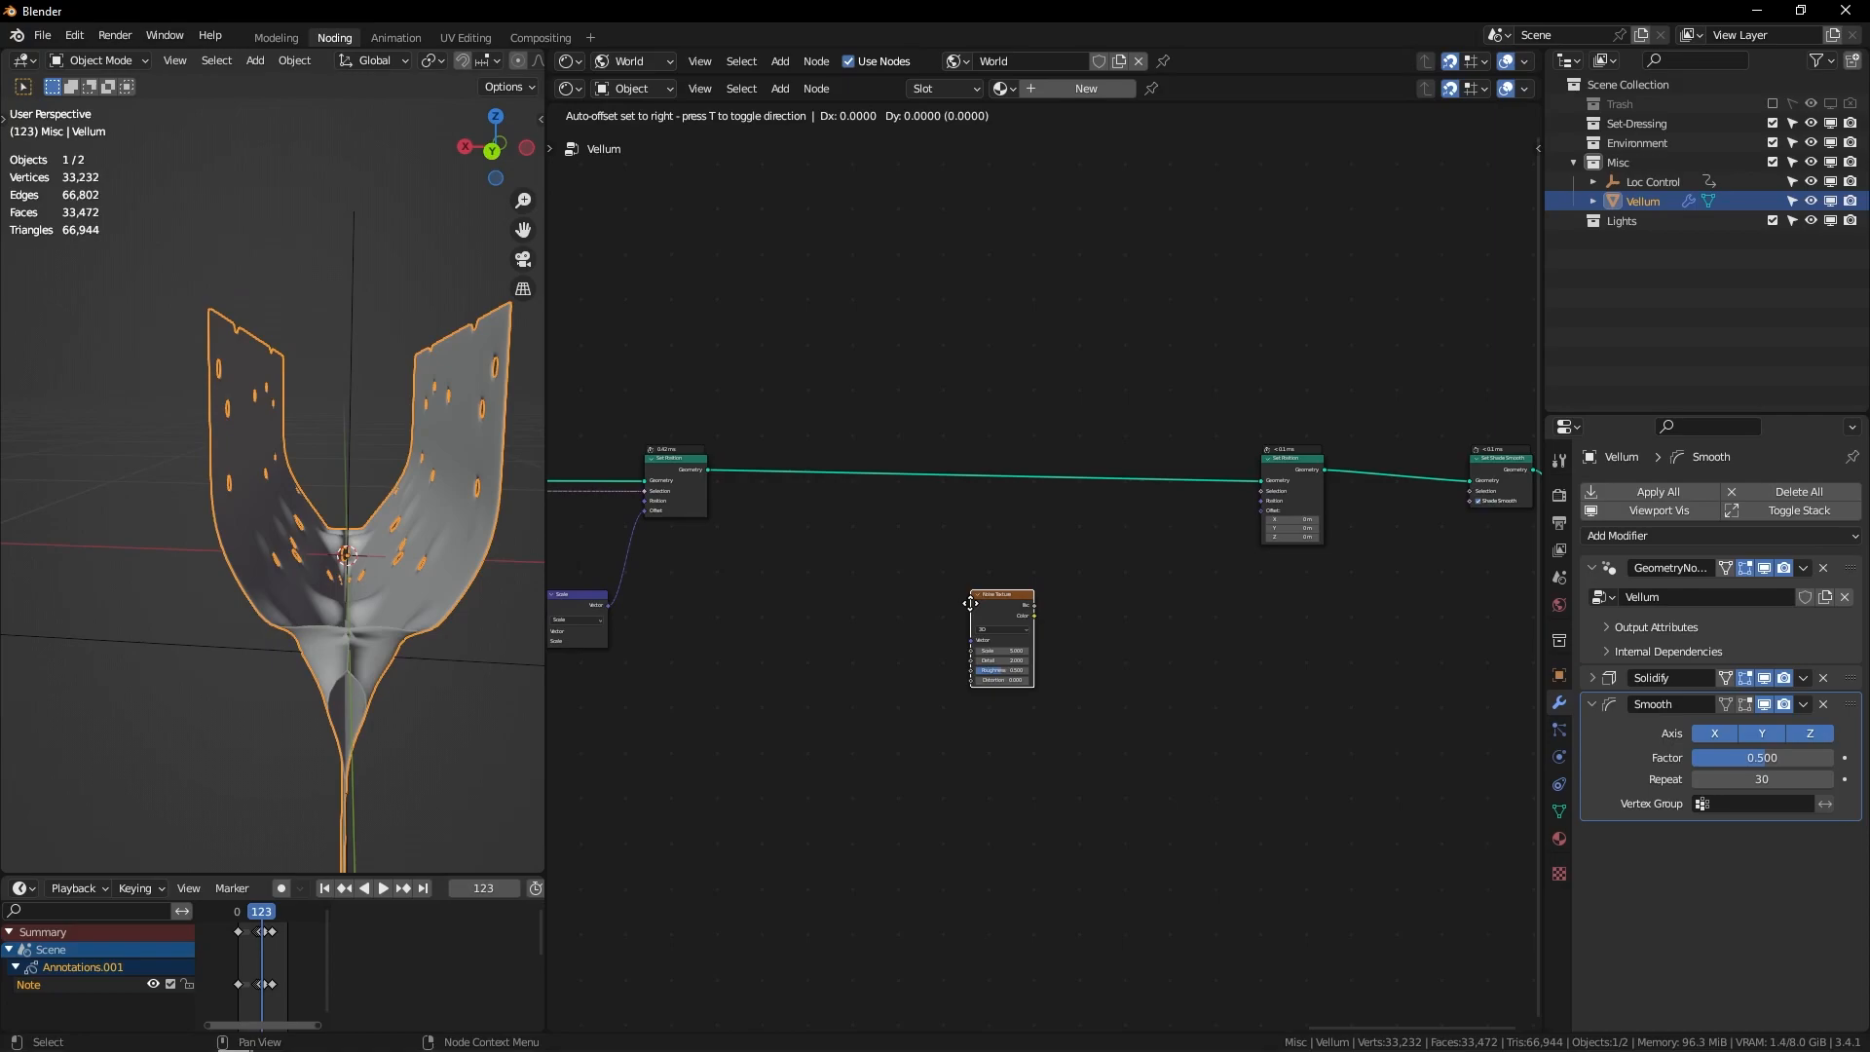
pyautogui.click(886, 537)
pyautogui.scroll(8, 901, 550)
pyautogui.click(879, 633)
pyautogui.write('1.5')
pyautogui.press('Return')
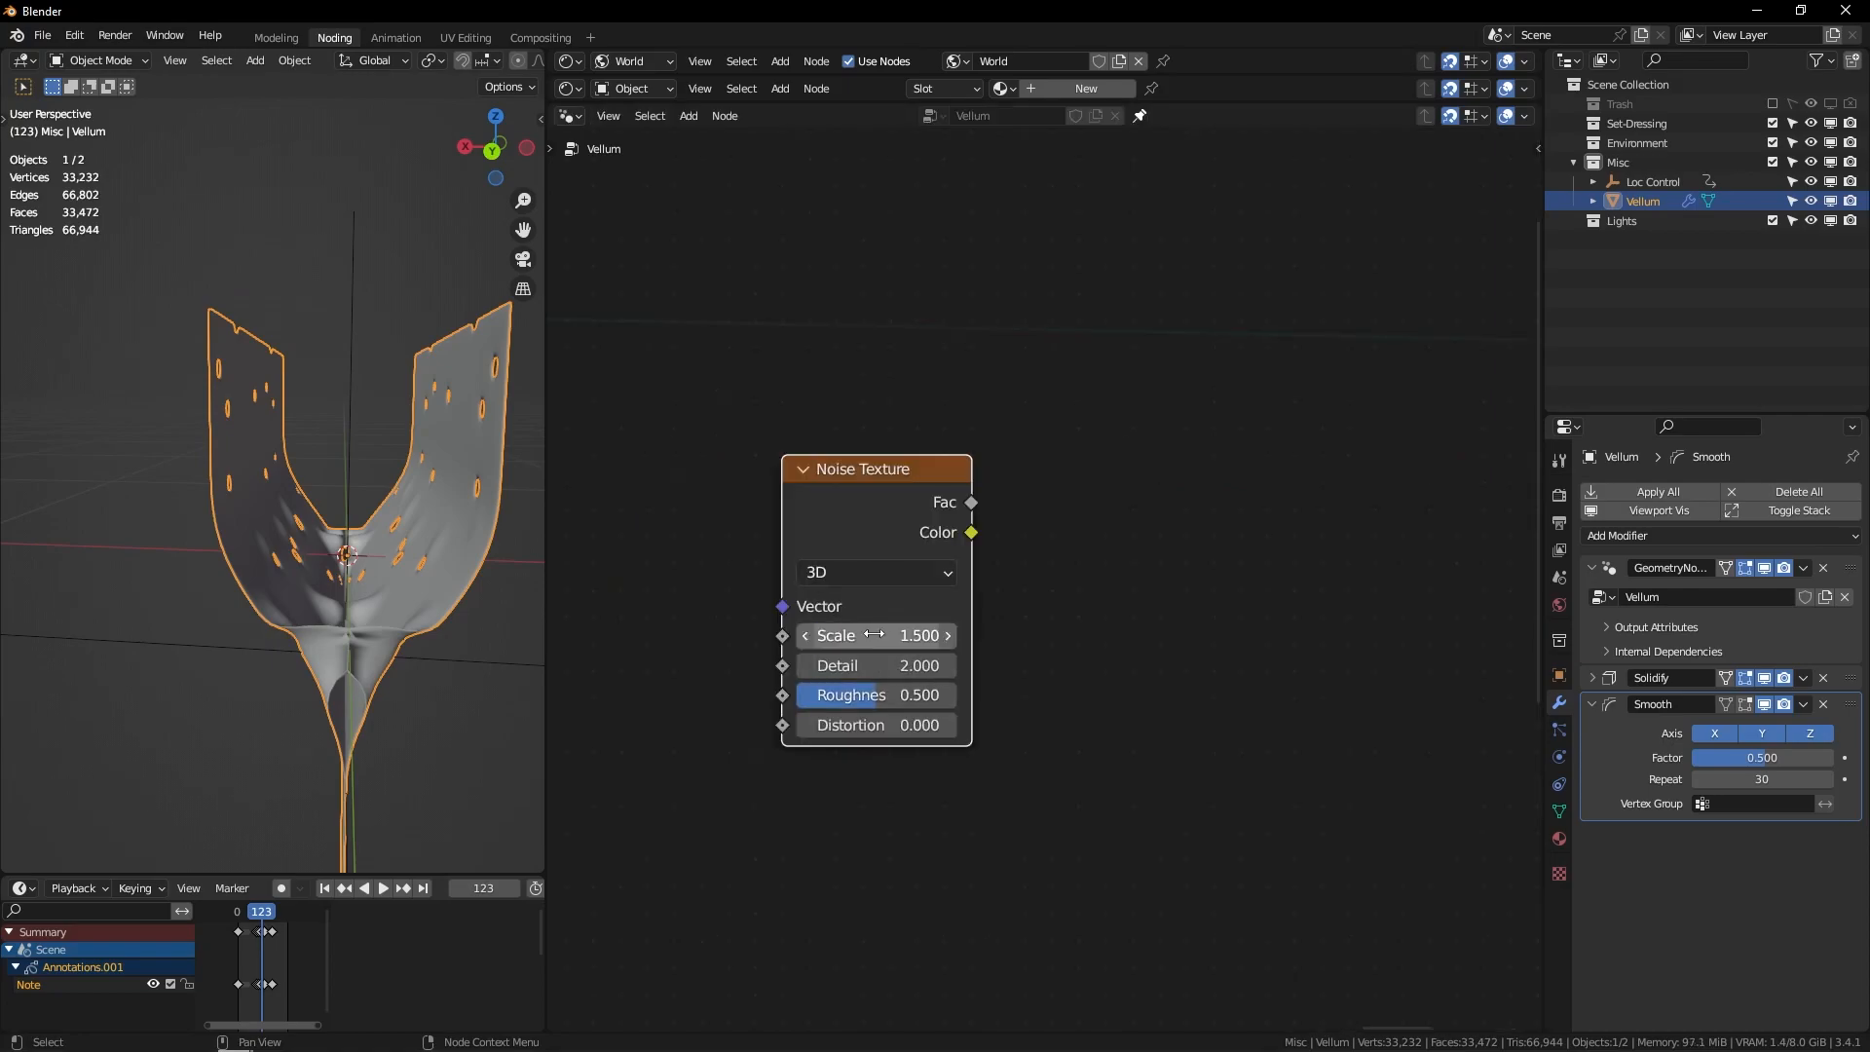
# Step: Connect the new Noise Texture's Color to a Vector Math Subtract node with all three subtracted values set to 0.5
pyautogui.scroll(-2, 874, 634)
pyautogui.moveTo(890, 531); pyautogui.dragTo(959, 508)
pyautogui.write('subtra')
pyautogui.press('Return')
pyautogui.write('vec')
pyautogui.press('Return')
pyautogui.click(936, 499)
pyautogui.hotkey('ctrl', '-')
pyautogui.moveTo(1027, 620); pyautogui.dragTo(1026, 656)
pyautogui.press('Return')
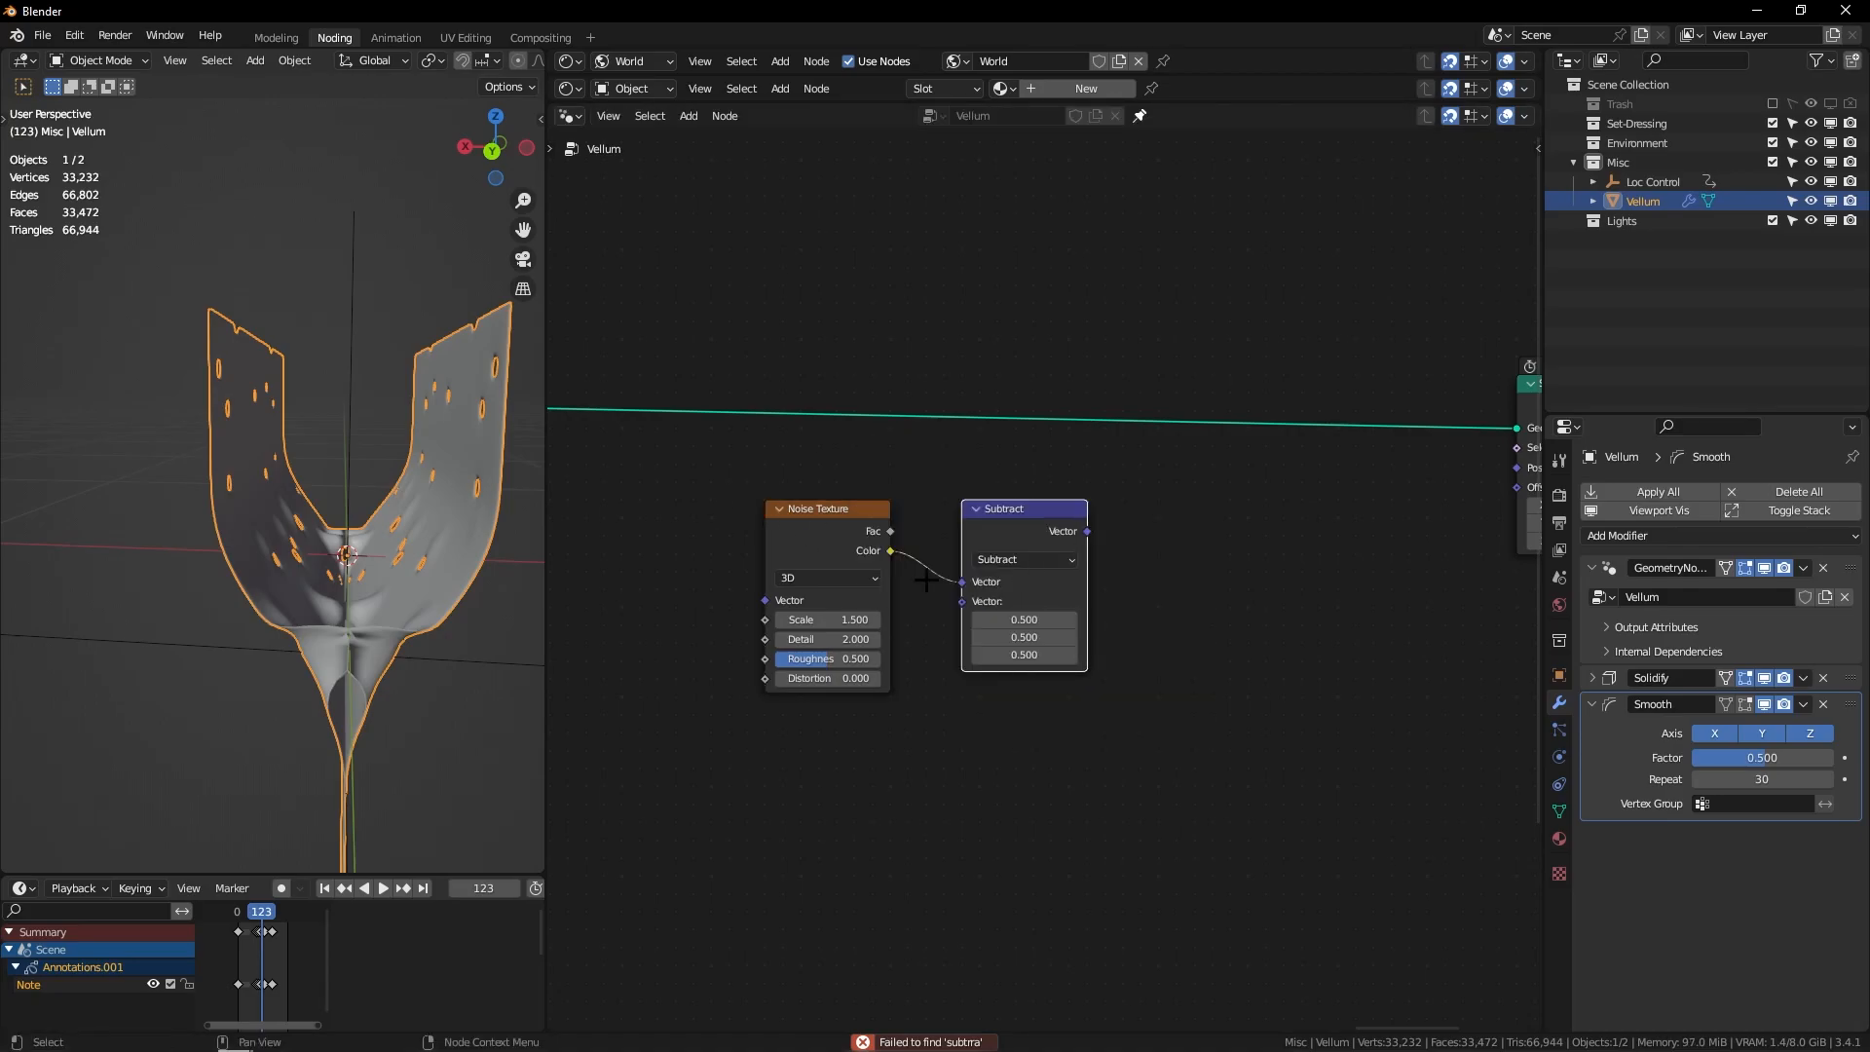
# Step: Duplicate the new Subtract node at the end of the chain and switch the copy to Scale
pyautogui.hotkey('shift', 'd')
pyautogui.click(1072, 530)
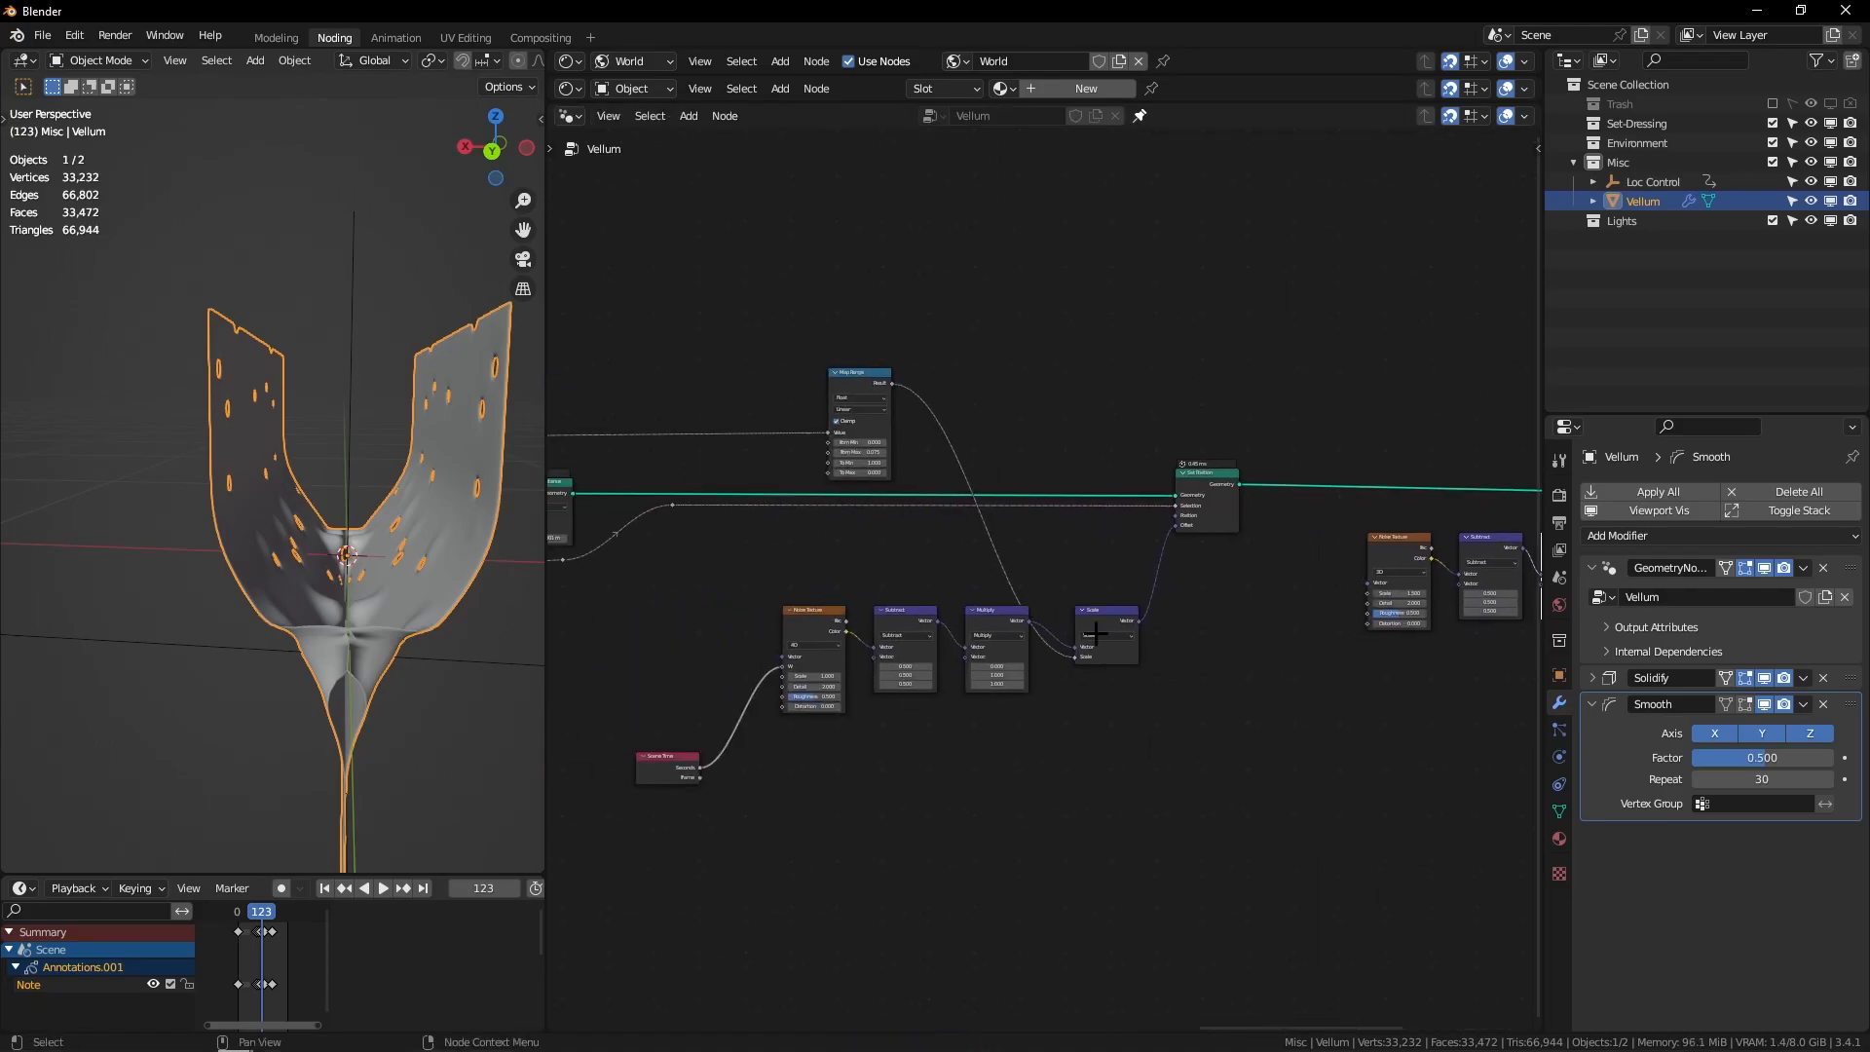
pyautogui.scroll(3, 1060, 514)
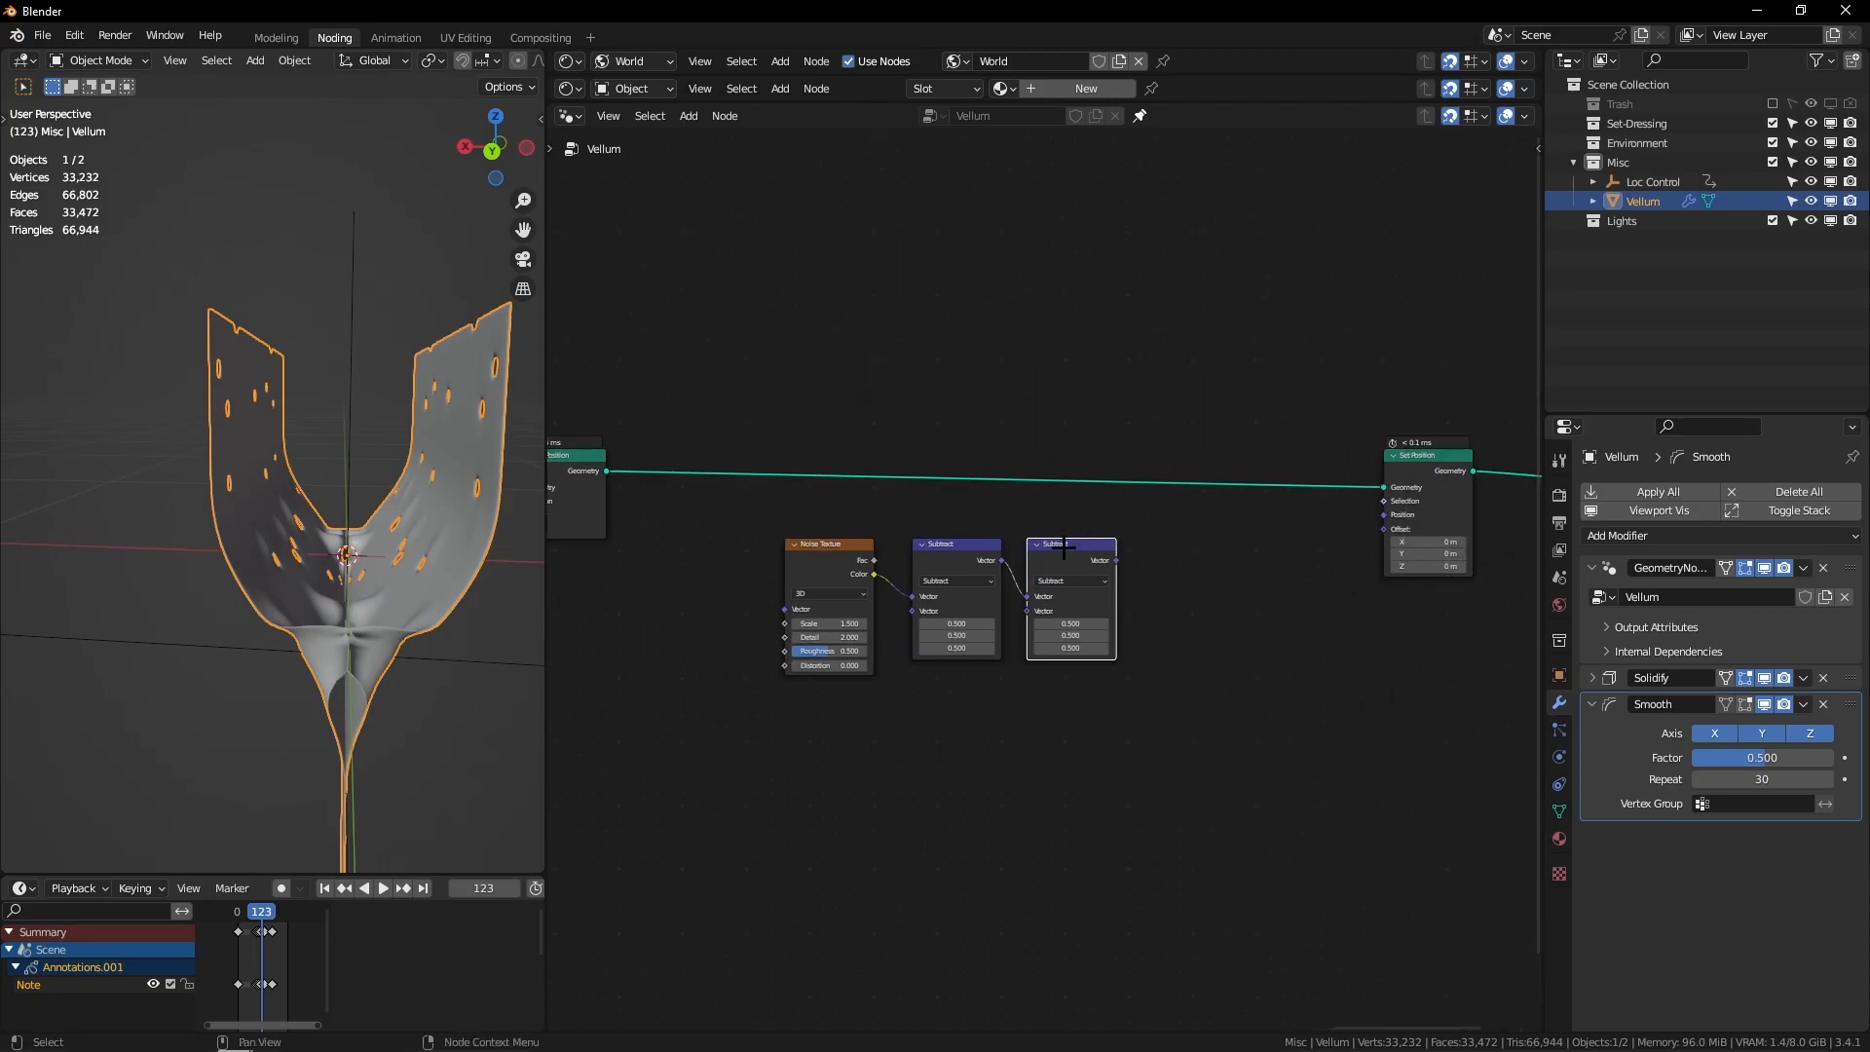
pyautogui.scroll(4, 1063, 547)
pyautogui.click(1059, 582)
pyautogui.click(1061, 884)
pyautogui.click(1079, 628)
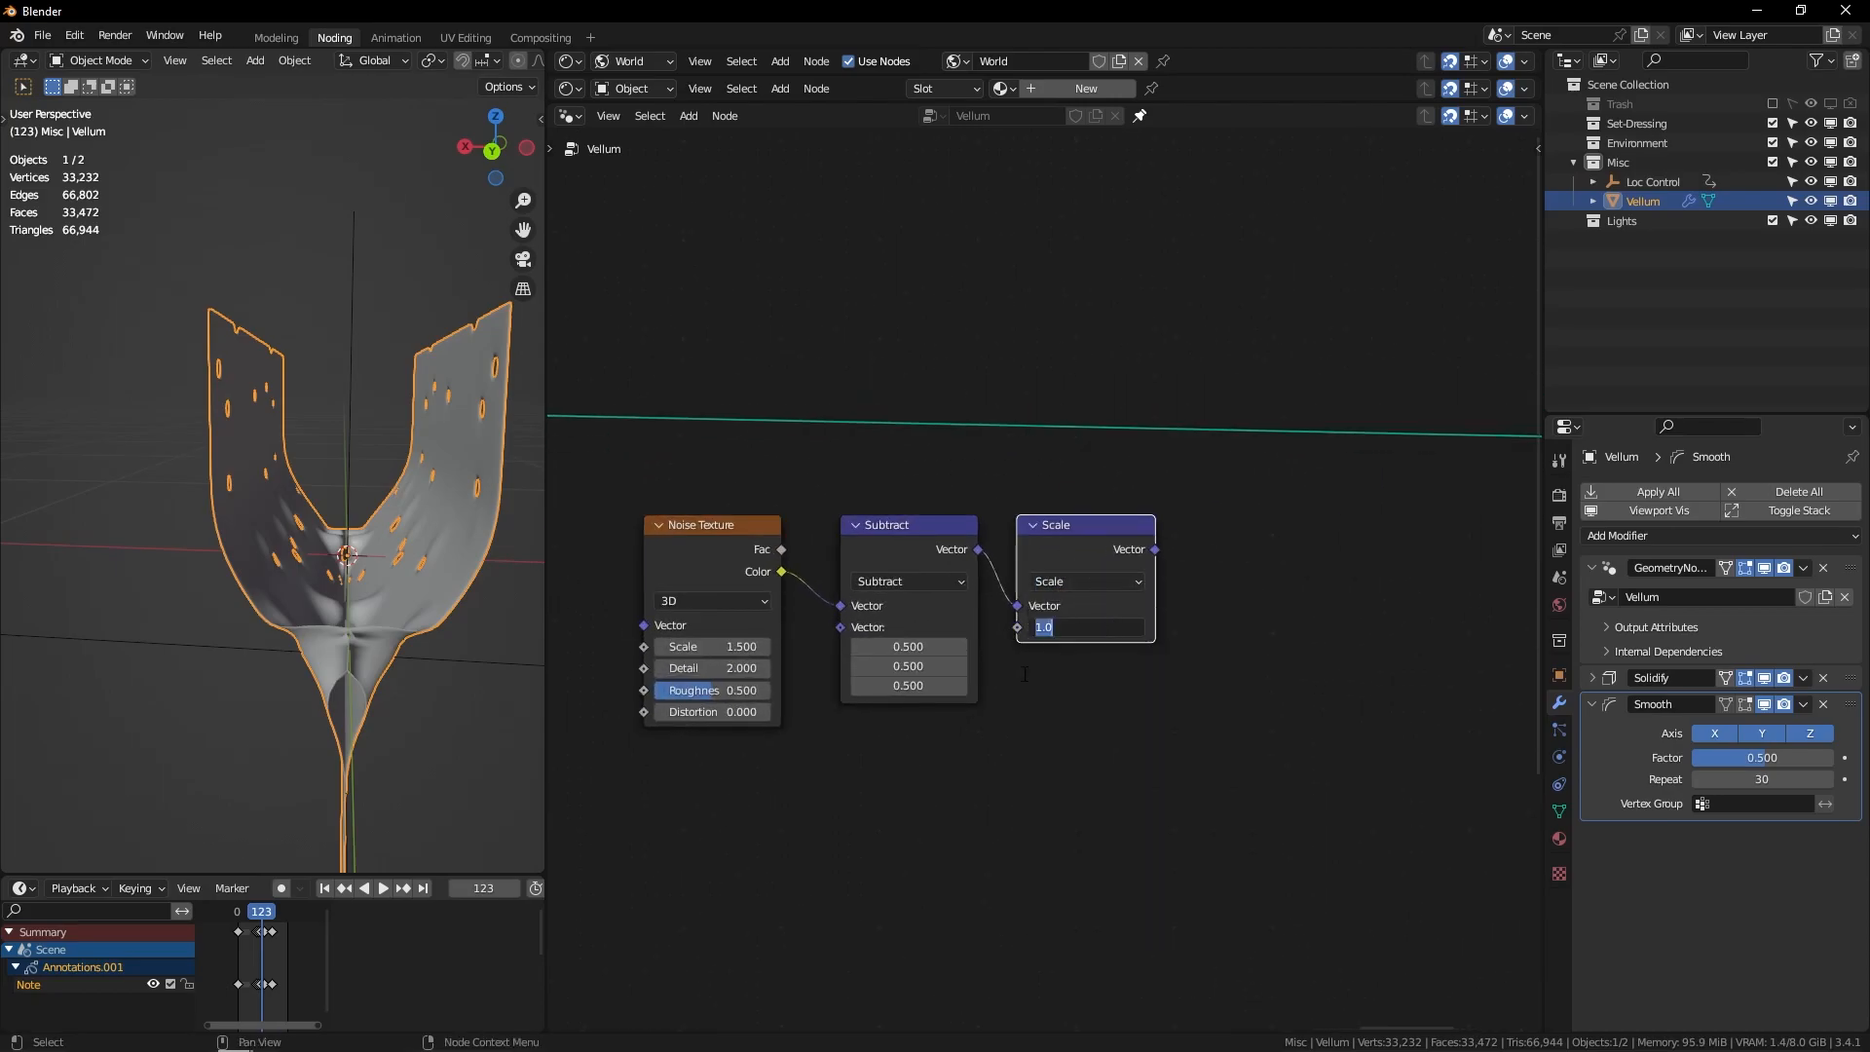
pyautogui.scroll(-2, 1081, 498)
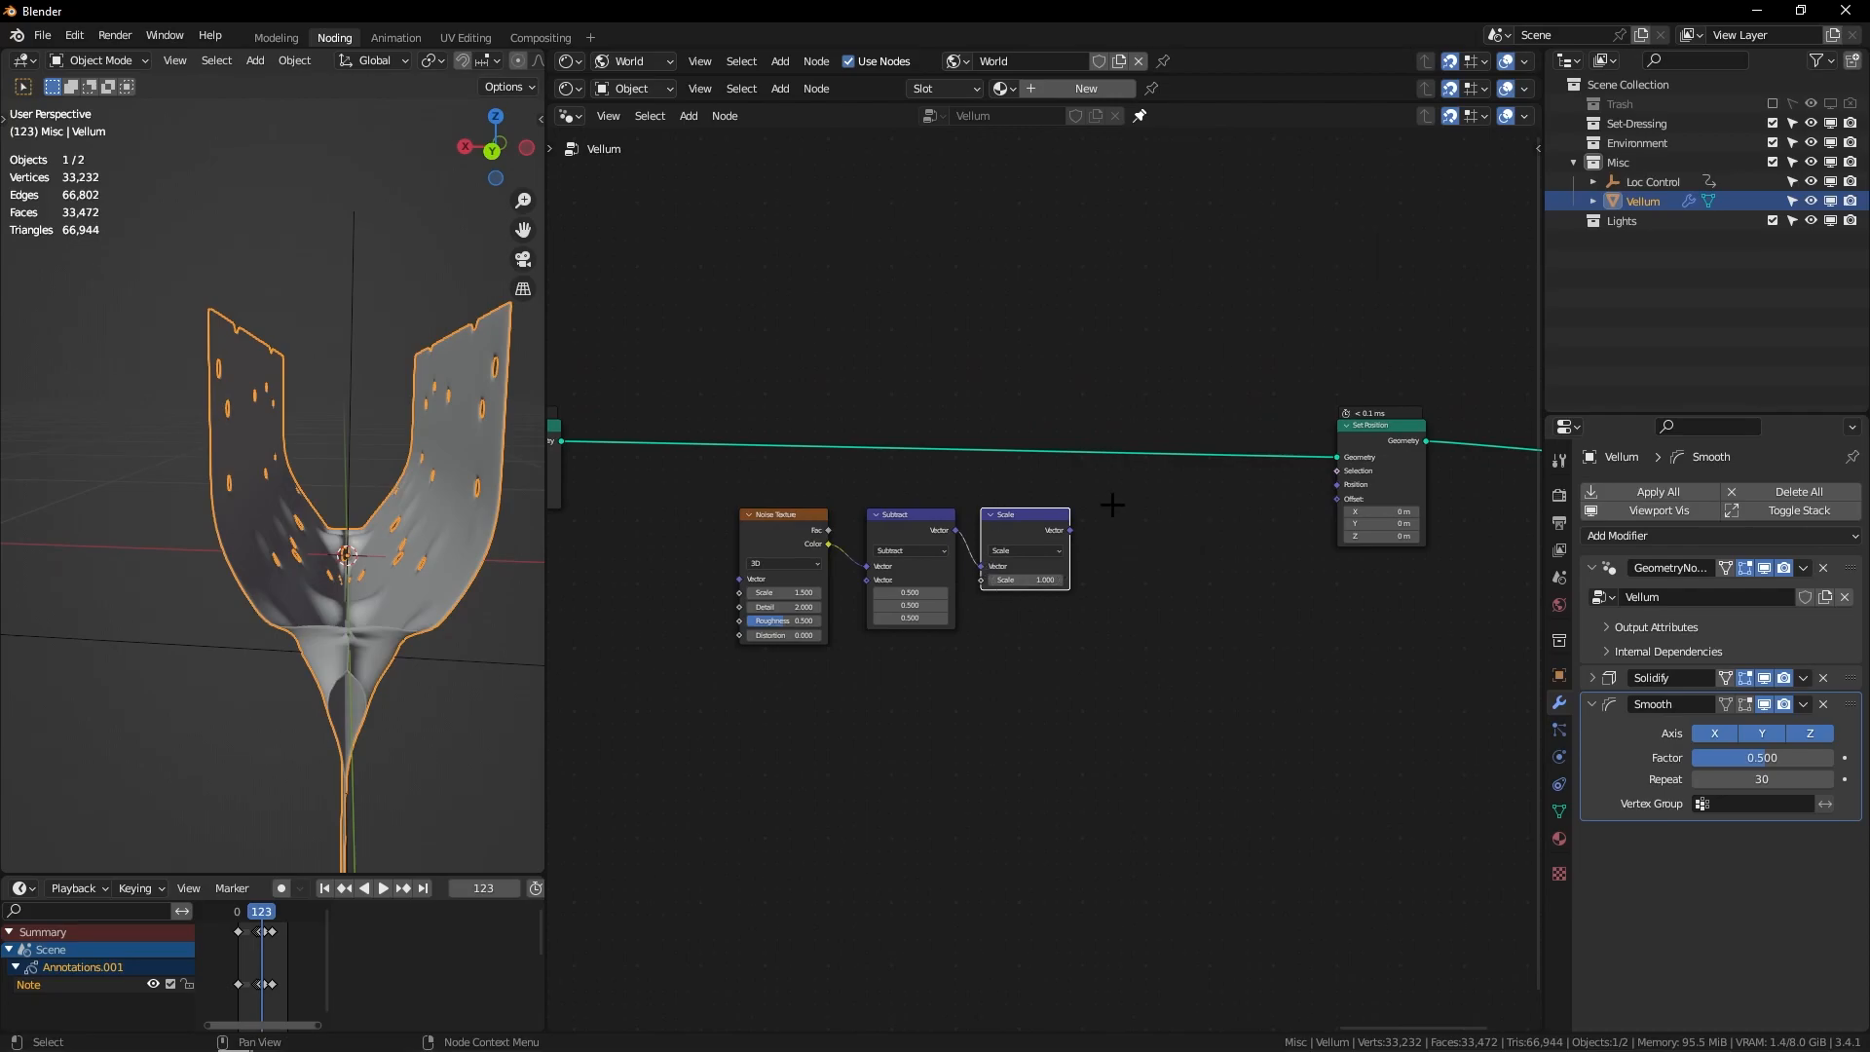
# Step: Connect the Scale node to the new Set Position's Offset and set its scale factor to 0.2
pyautogui.moveTo(1069, 529); pyautogui.dragTo(1346, 498)
pyautogui.moveTo(551, 565); pyautogui.dragTo(656, 559, button='middle')
pyautogui.moveTo(490, 548)
pyautogui.mouseDown(button='middle')
pyautogui.moveTo(394, 644)
pyautogui.moveTo(485, 554)
pyautogui.mouseUp(button='middle')
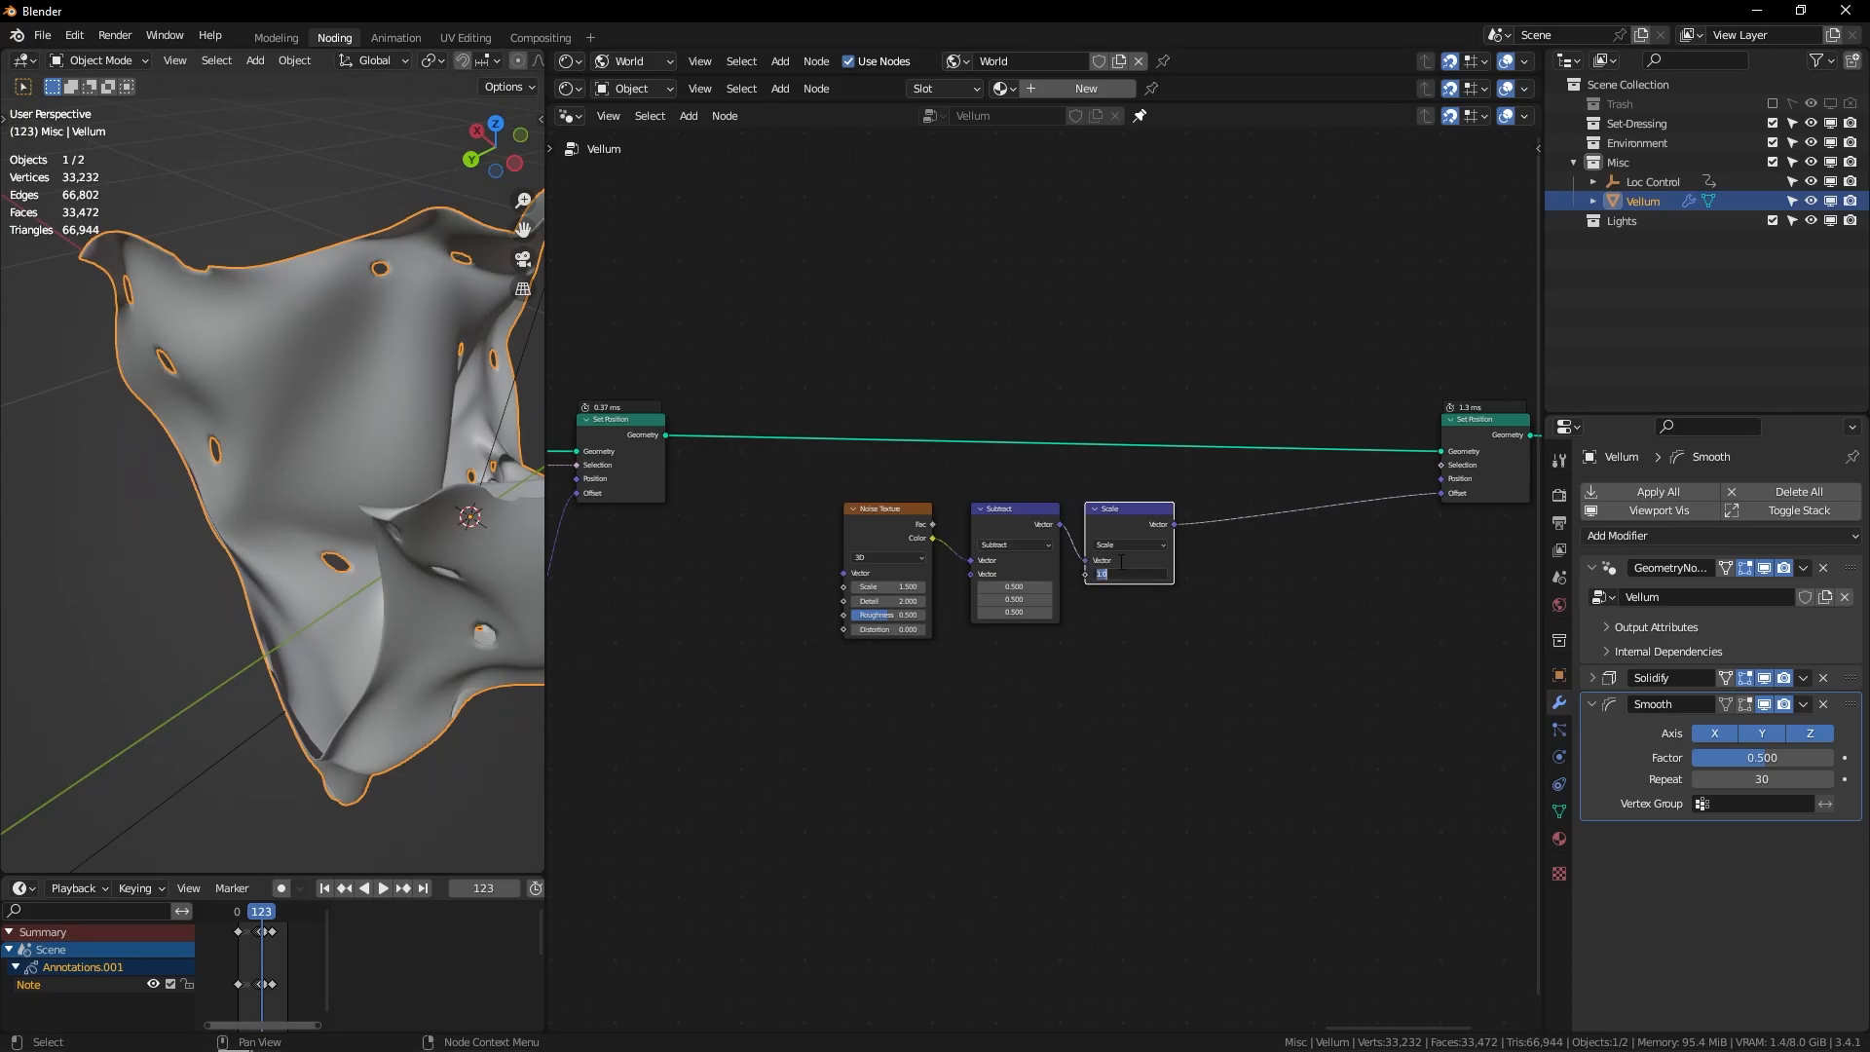
pyautogui.press('Return')
pyautogui.moveTo(195, 404); pyautogui.dragTo(310, 317, button='middle')
pyautogui.press('Return')
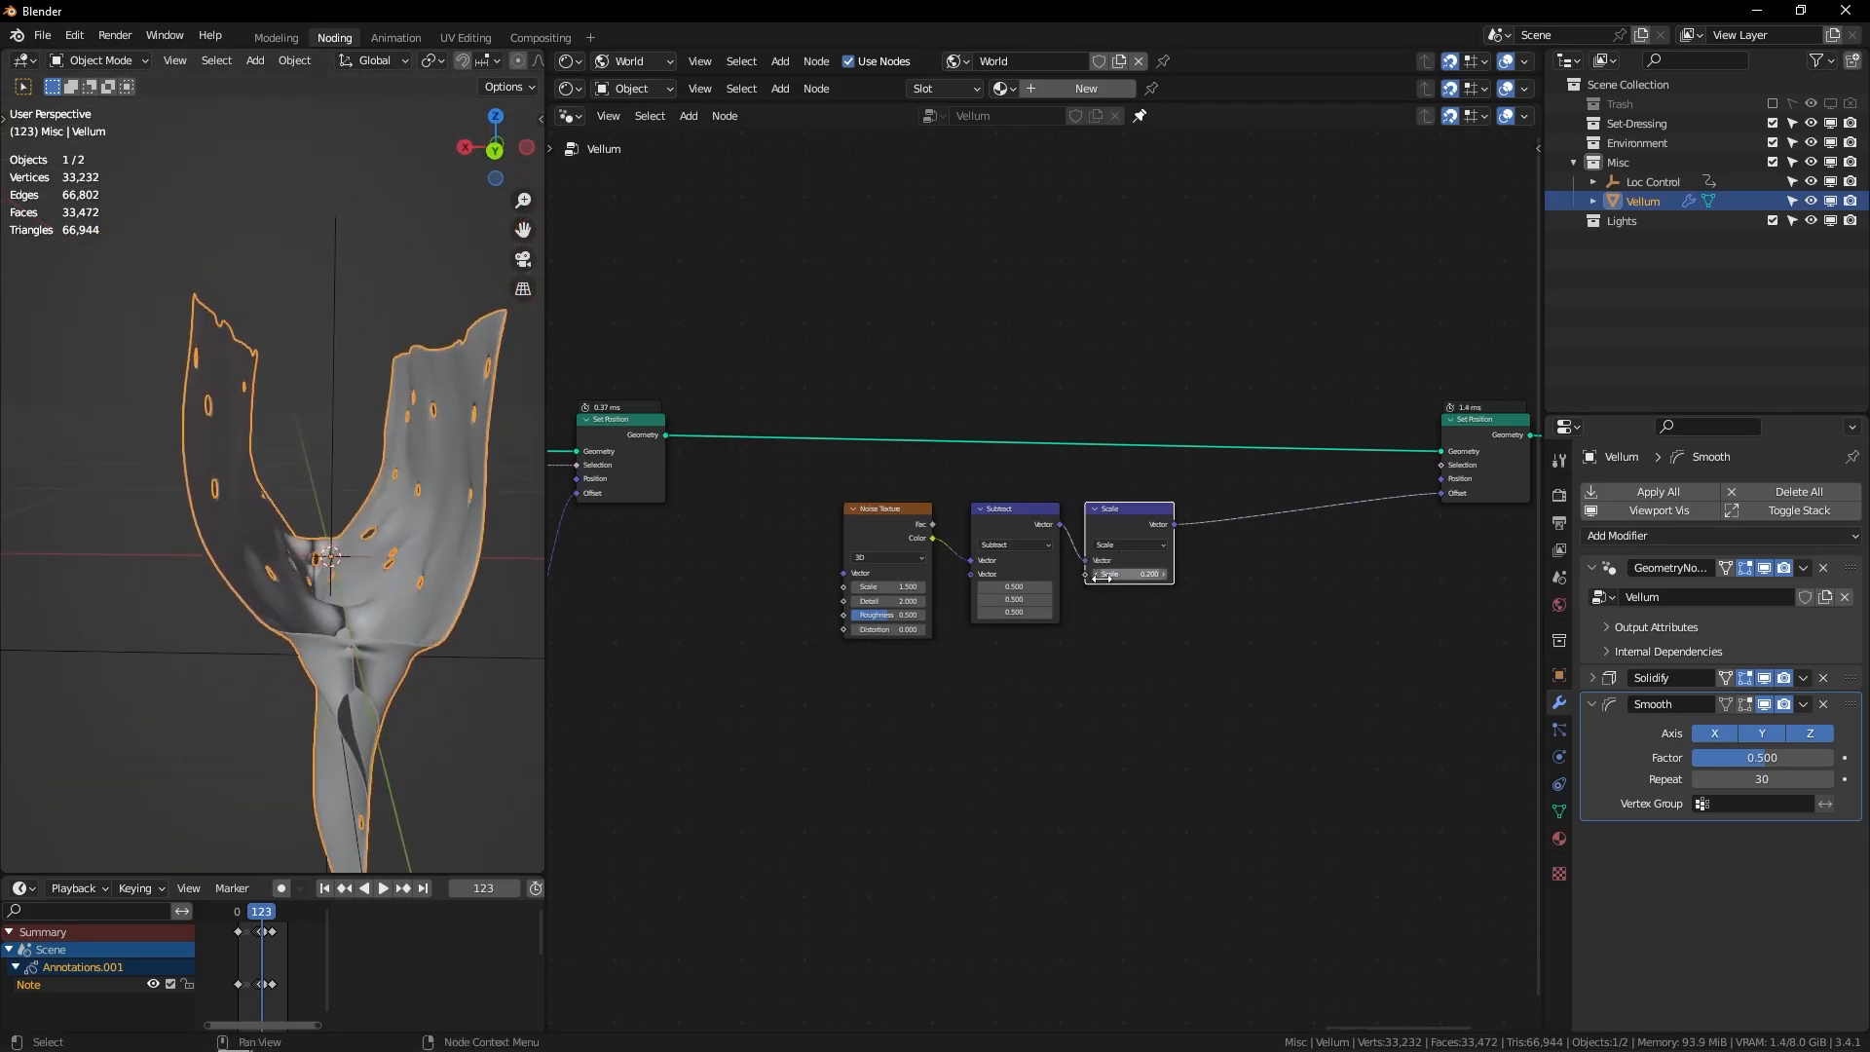
# Step: Place the second noise chain beneath the first one and move its Set Position next to the preceding Set Position
pyautogui.moveTo(472, 509); pyautogui.dragTo(413, 555, button='middle')
pyautogui.moveTo(769, 507); pyautogui.dragTo(1093, 351, button='middle')
pyautogui.scroll(-12, 1094, 352)
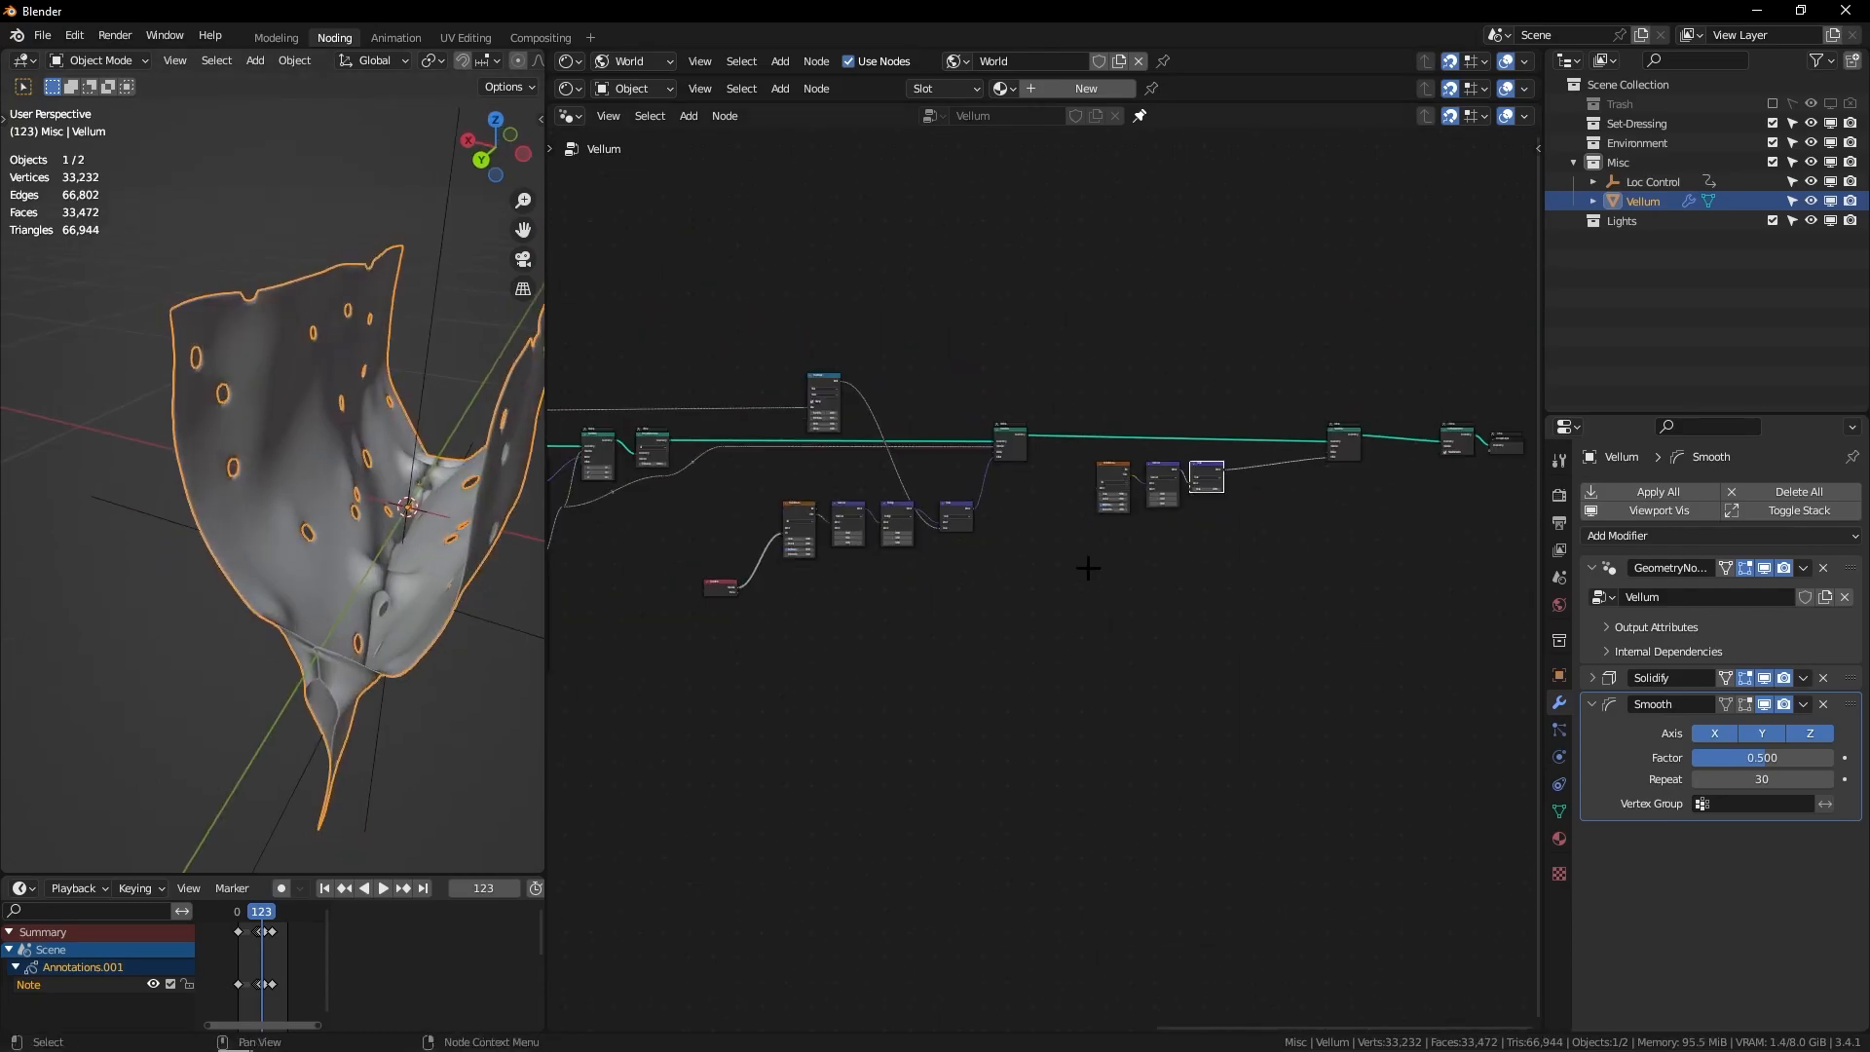
pyautogui.moveTo(1083, 576); pyautogui.dragTo(1196, 475)
pyautogui.press('g')
pyautogui.click(890, 562)
pyautogui.moveTo(1229, 401); pyautogui.dragTo(1346, 501)
pyautogui.press('g')
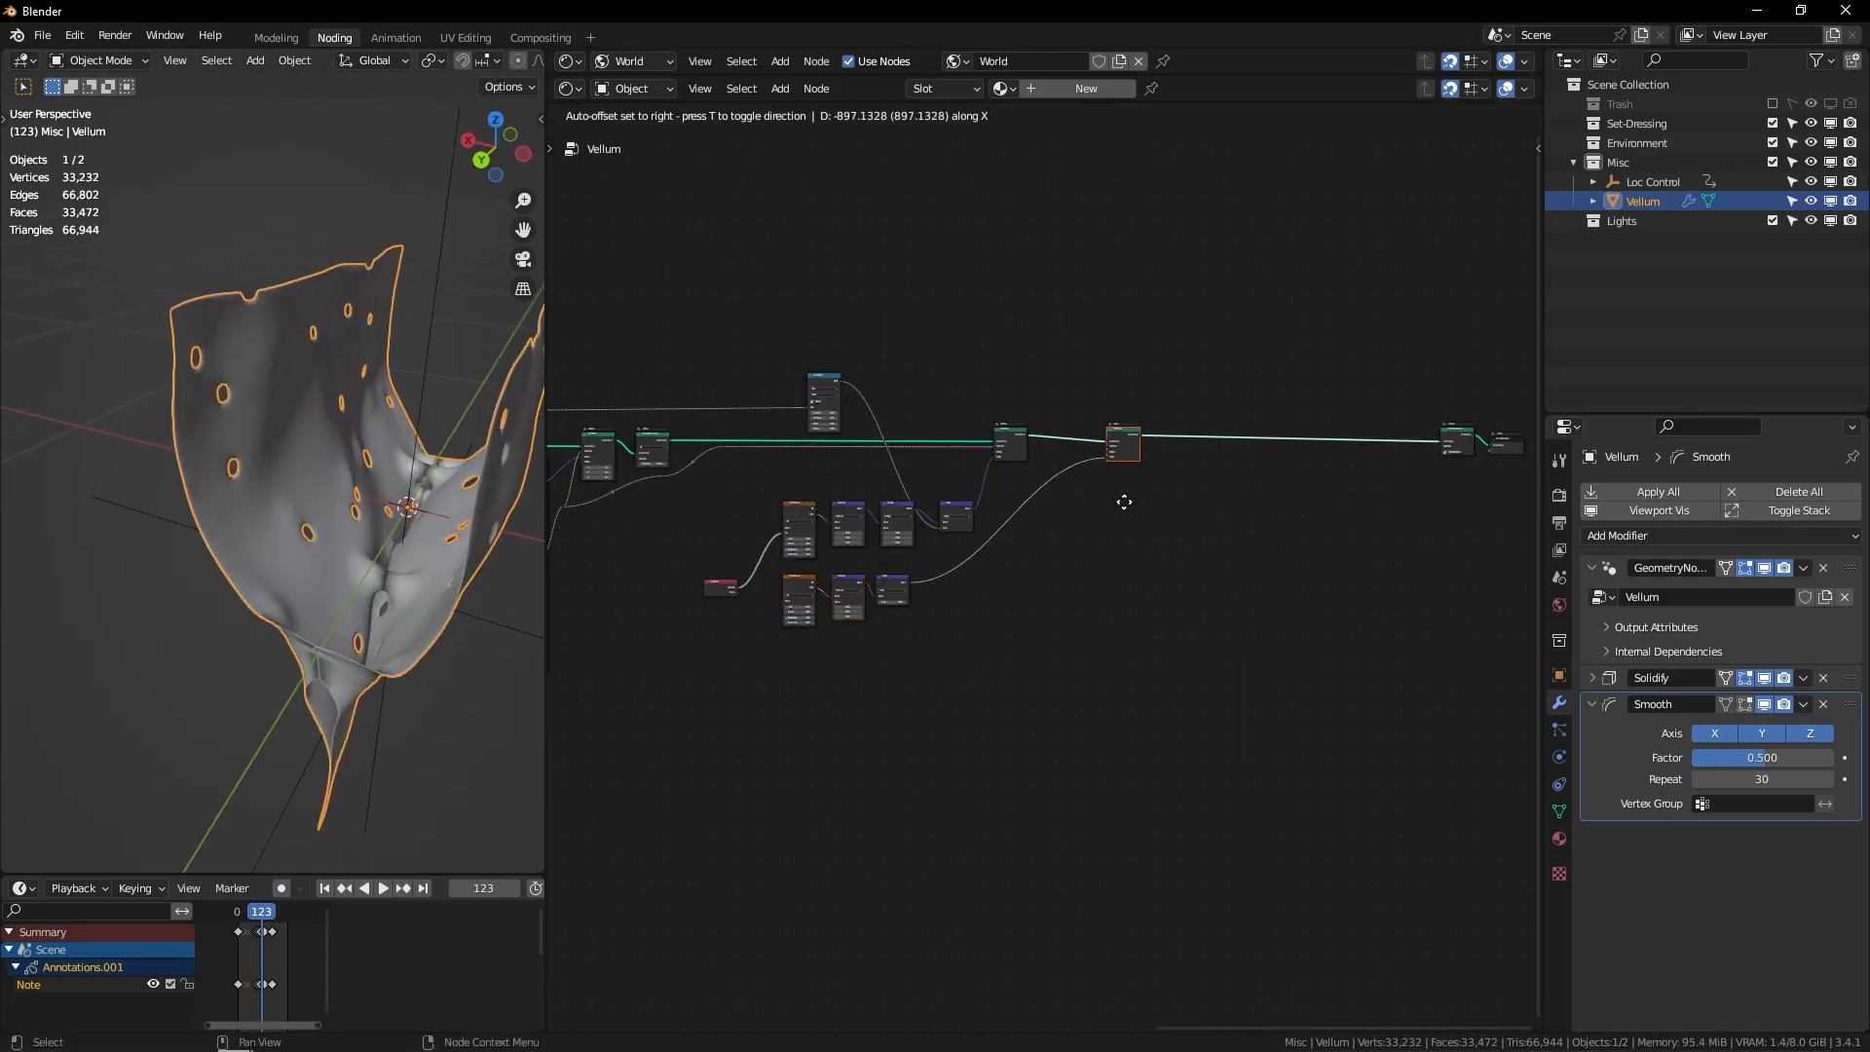
pyautogui.click(1123, 501)
# Step: Move Scene Time and the second noise chain further apart to make room between them
pyautogui.moveTo(977, 518); pyautogui.dragTo(1178, 566, button='middle')
pyautogui.scroll(2, 1178, 566)
pyautogui.scroll(3, 834, 563)
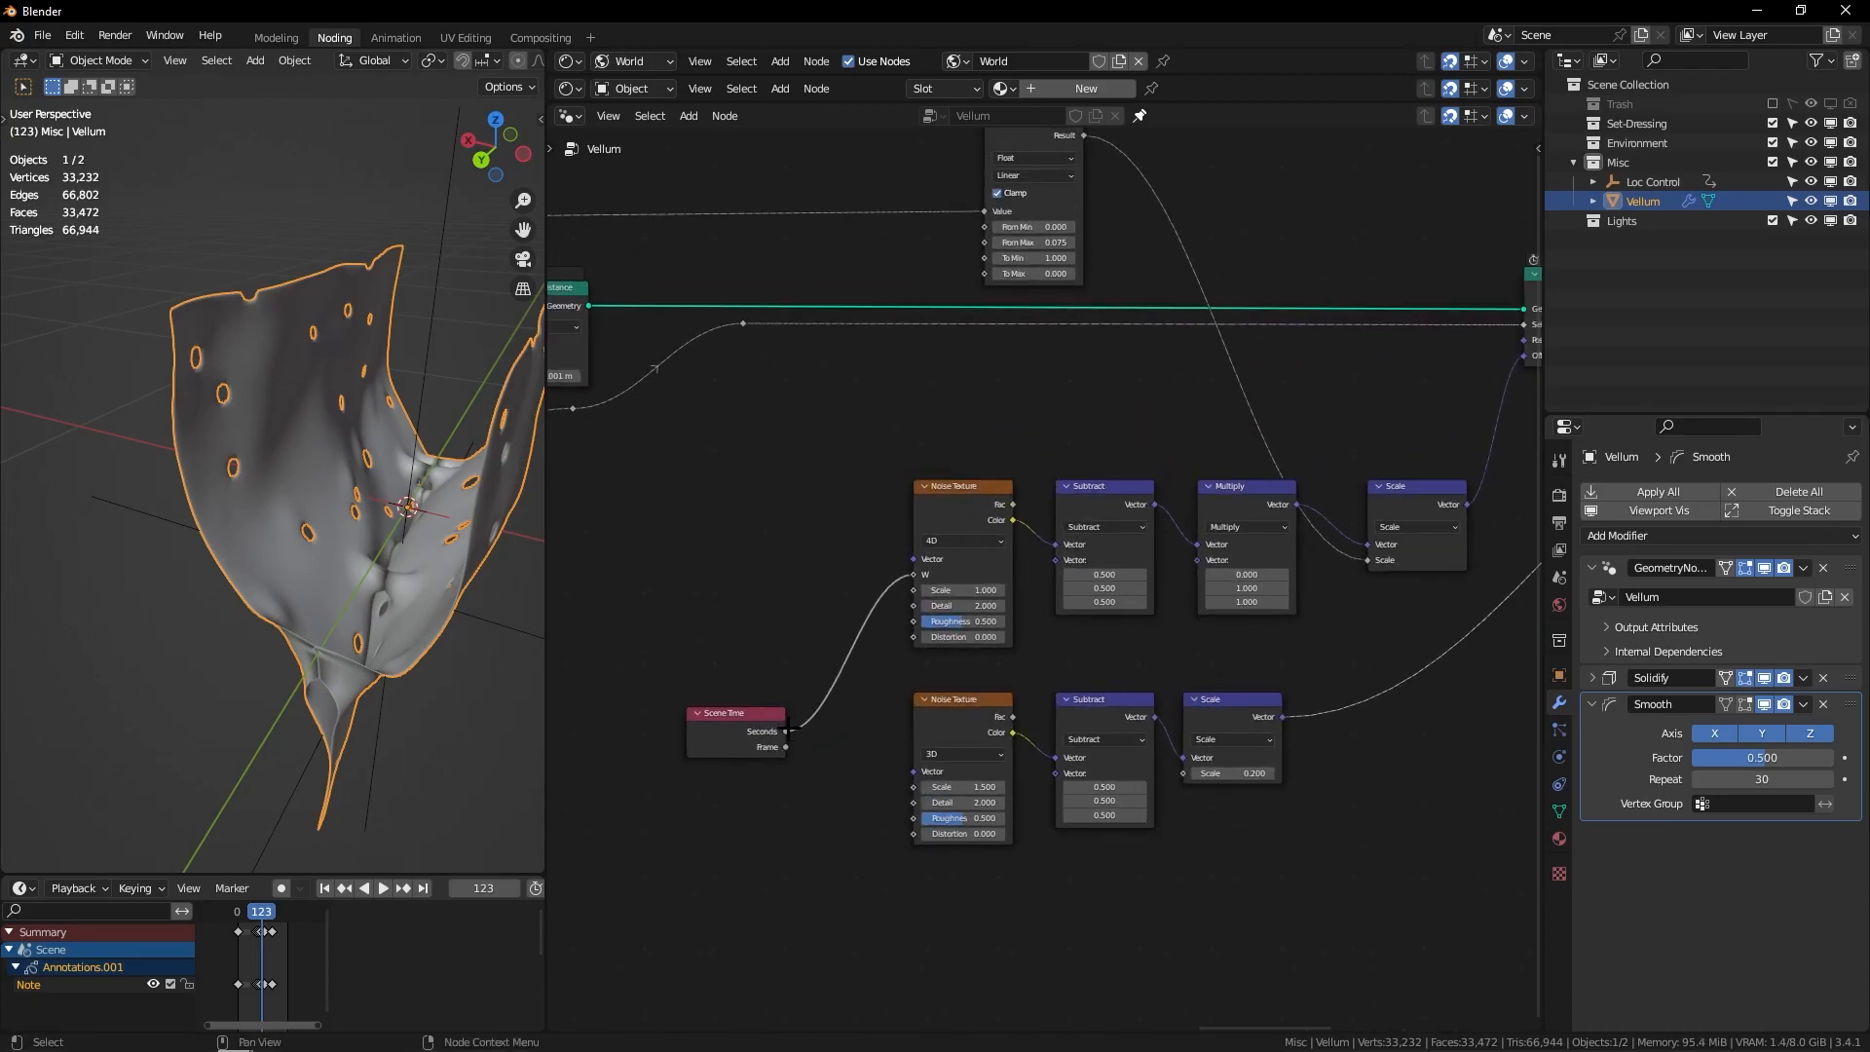
pyautogui.moveTo(771, 732); pyautogui.dragTo(659, 706)
pyautogui.scroll(-2, 658, 706)
# Step: Try driving the second Noise Texture's Scale with Scene Time's Seconds and preview it in playback
pyautogui.moveTo(827, 657); pyautogui.dragTo(1175, 710)
pyautogui.press('space')
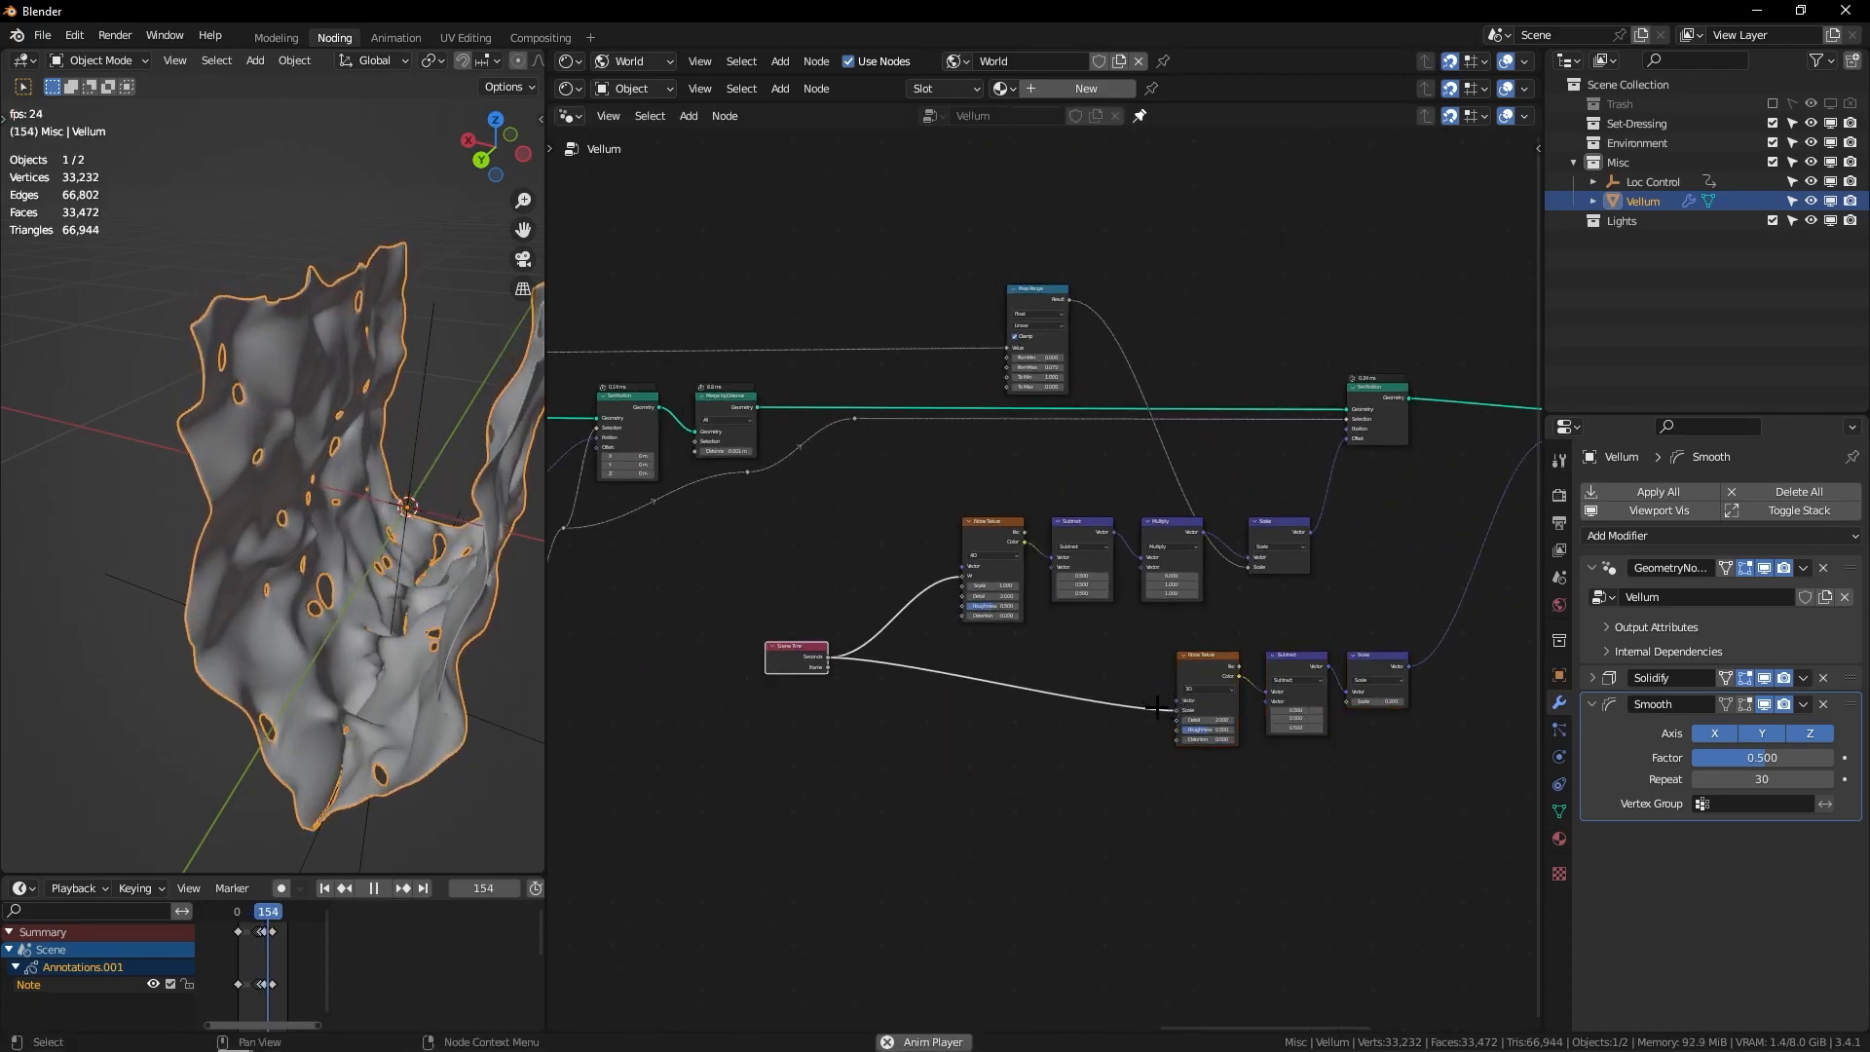
pyautogui.press('space')
pyautogui.scroll(3, 1103, 697)
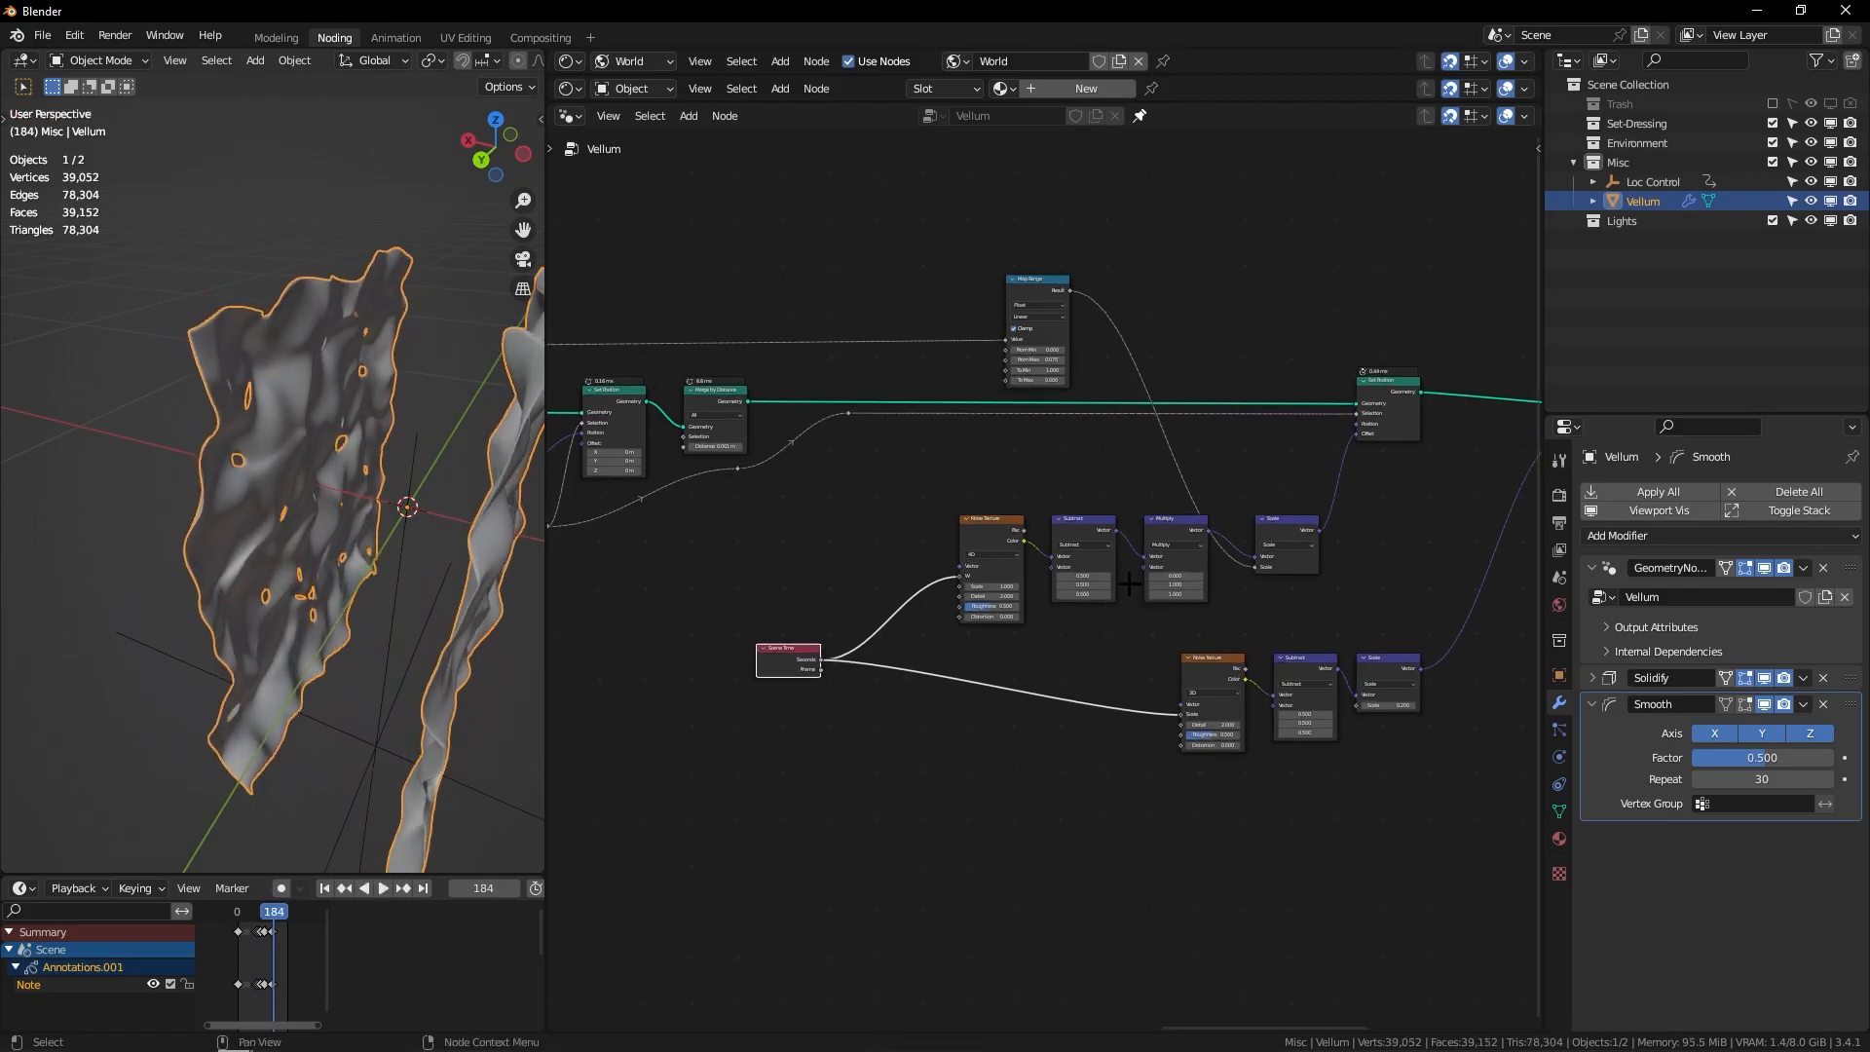
pyautogui.hotkey('ctrl', 'z')
# Step: Switch the second Noise Texture to 4D, connect Scene Time's Seconds to its W input and play the animation
pyautogui.click(1245, 671)
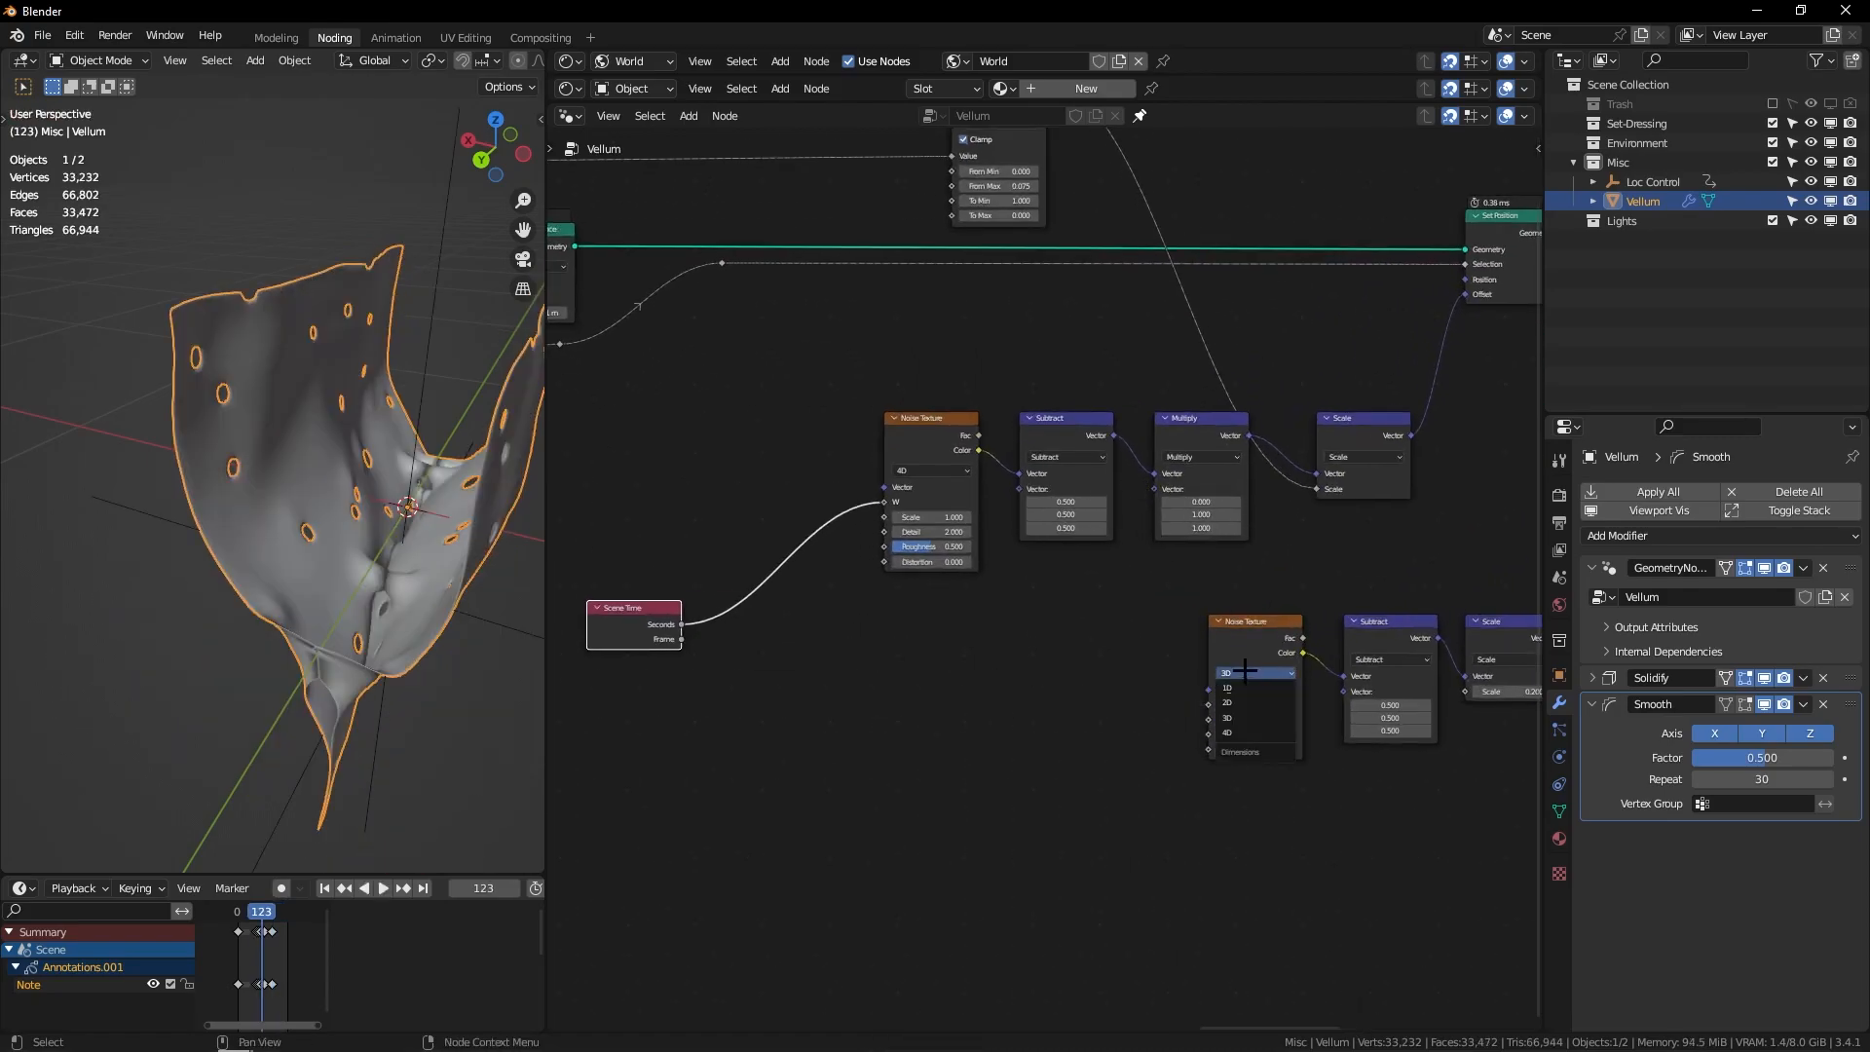
pyautogui.click(1249, 732)
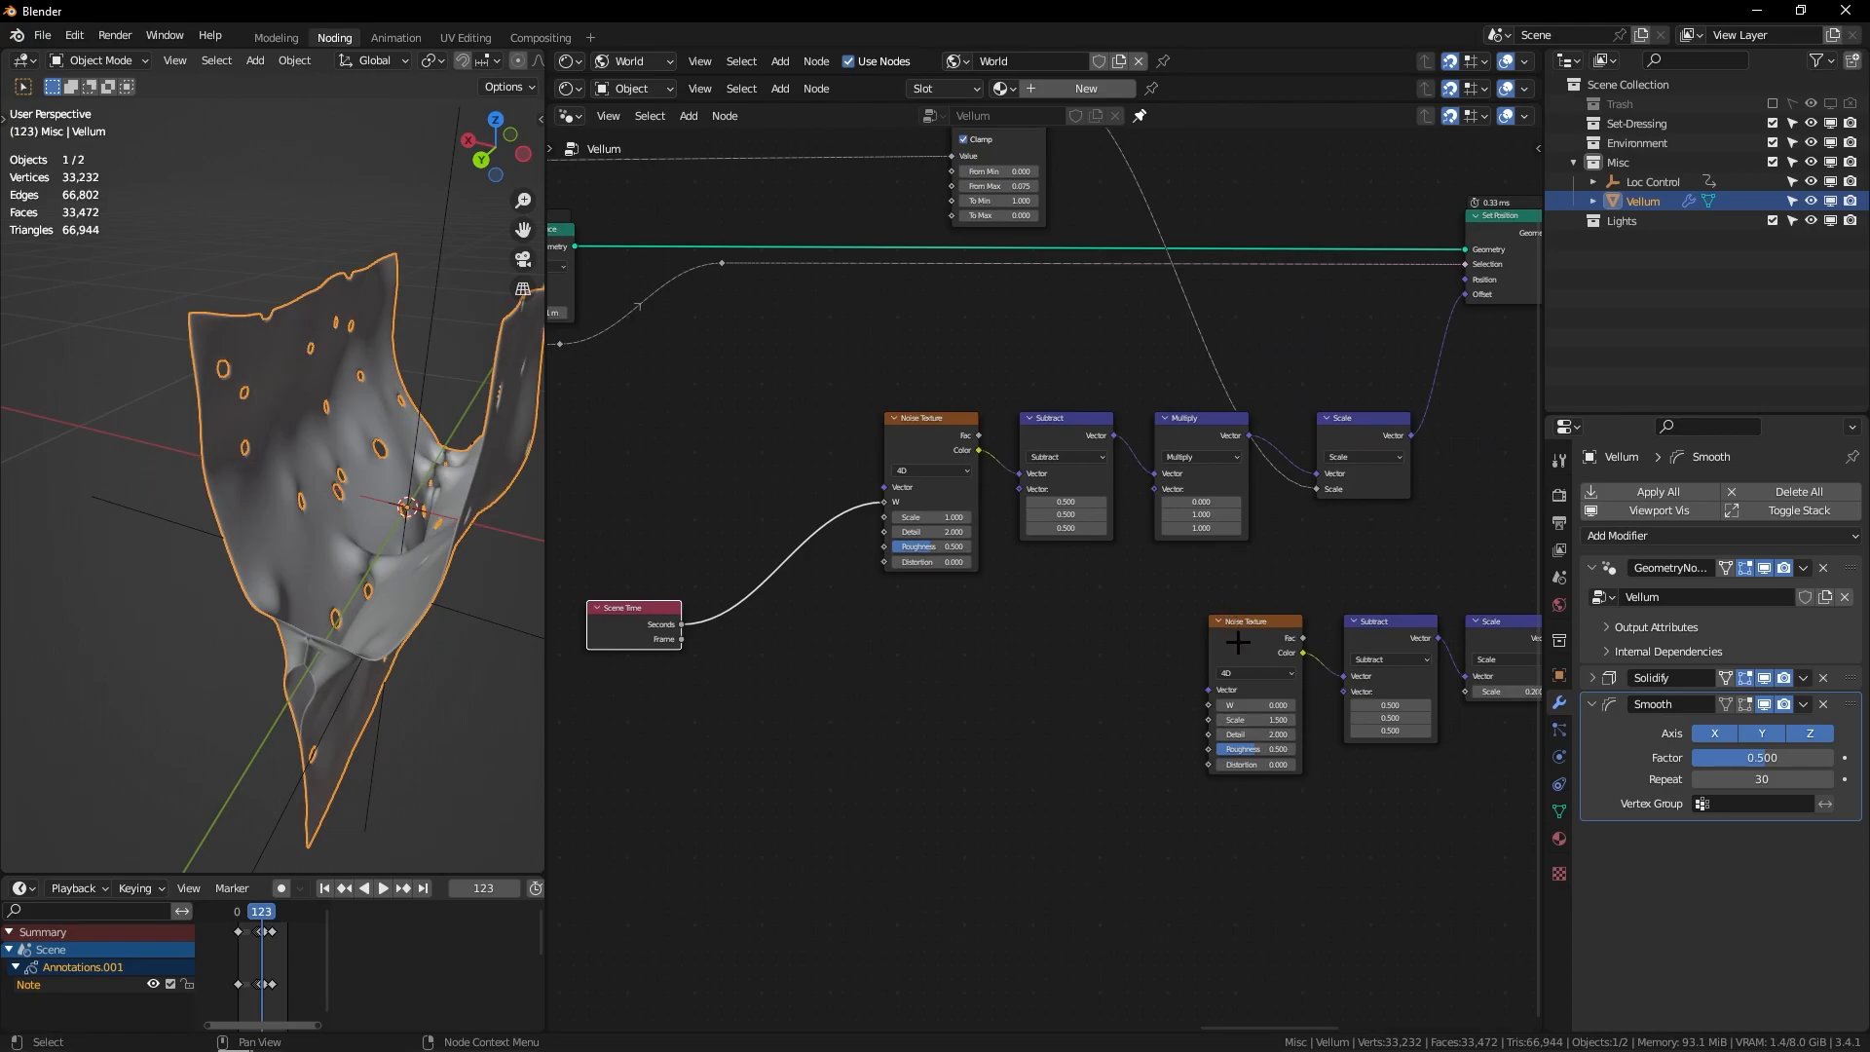
pyautogui.moveTo(681, 624); pyautogui.dragTo(1209, 704)
pyautogui.press('space')
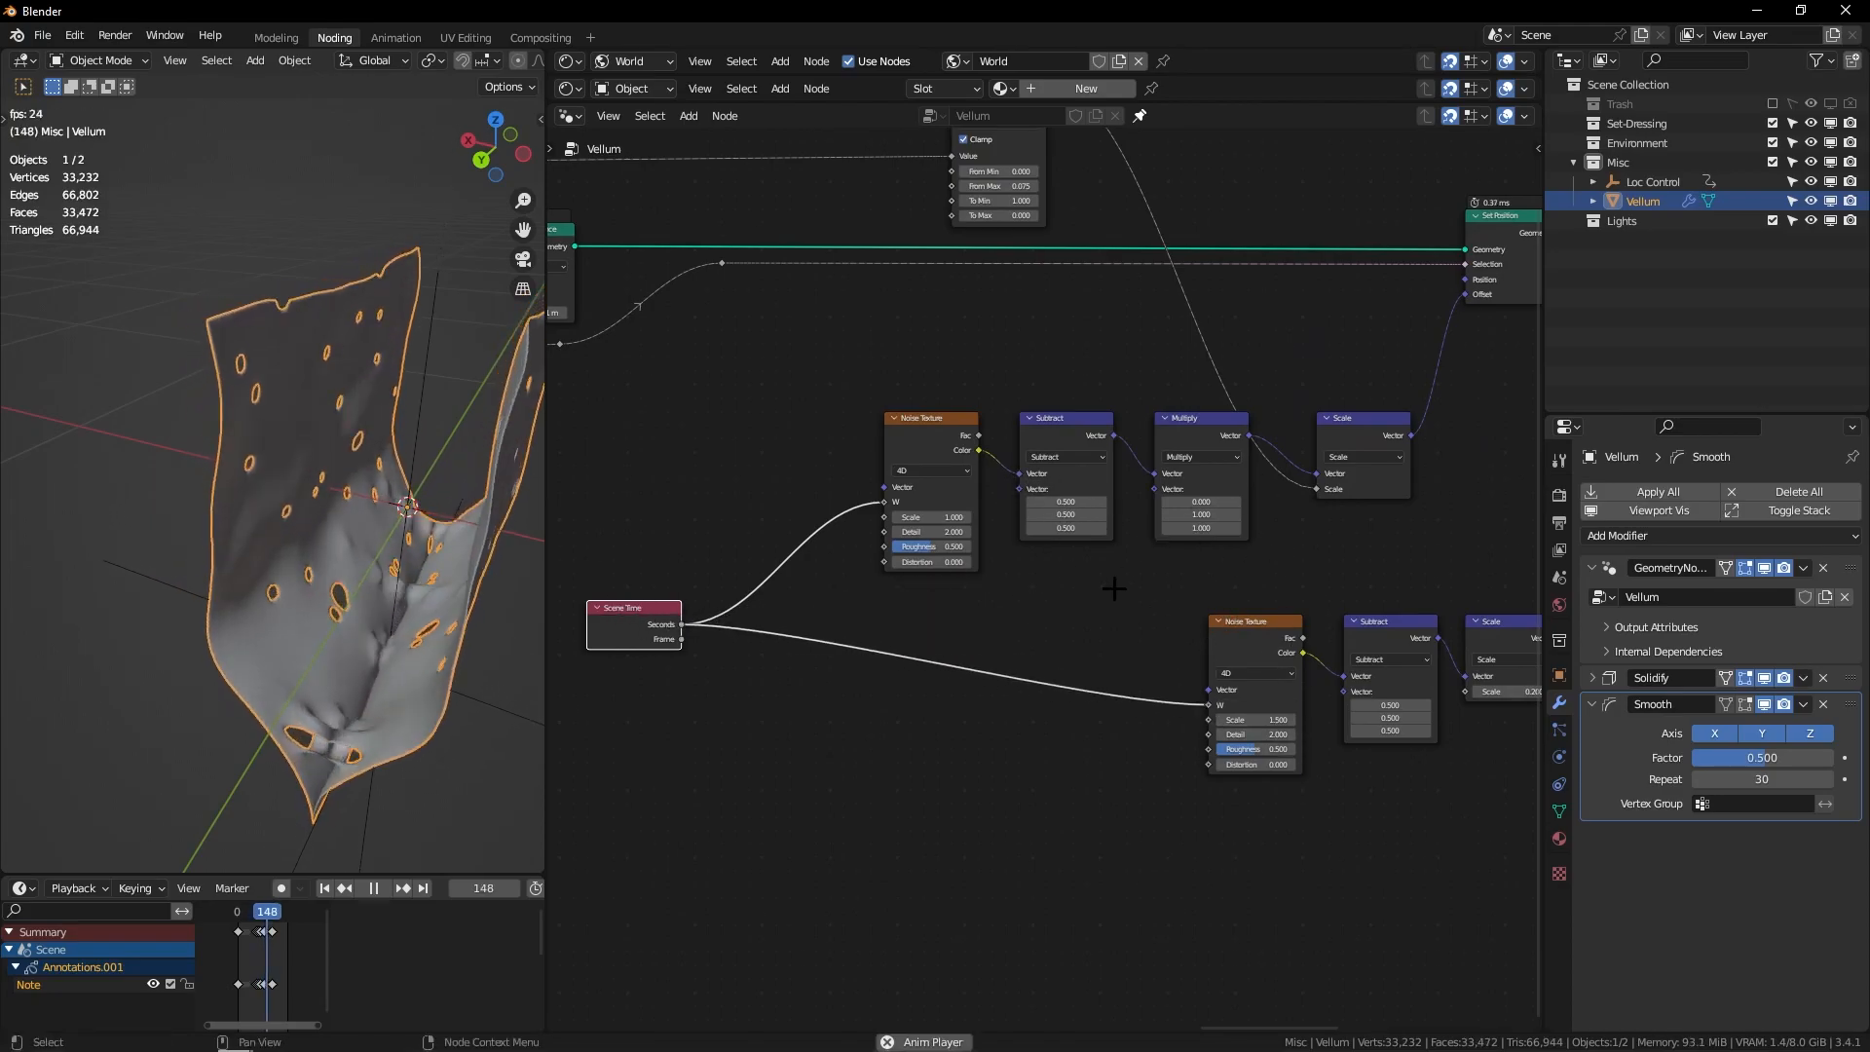
pyautogui.press('space')
# Step: Insert a Math node between Scene Time and the second Noise Texture, set it to Divide by 20, and preview the animation
pyautogui.hotkey('shift', 'a')
pyautogui.write('sdi')
pyautogui.press('Escape')
pyautogui.hotkey('shift', 'a')
pyautogui.write('sm')
pyautogui.click(1145, 642)
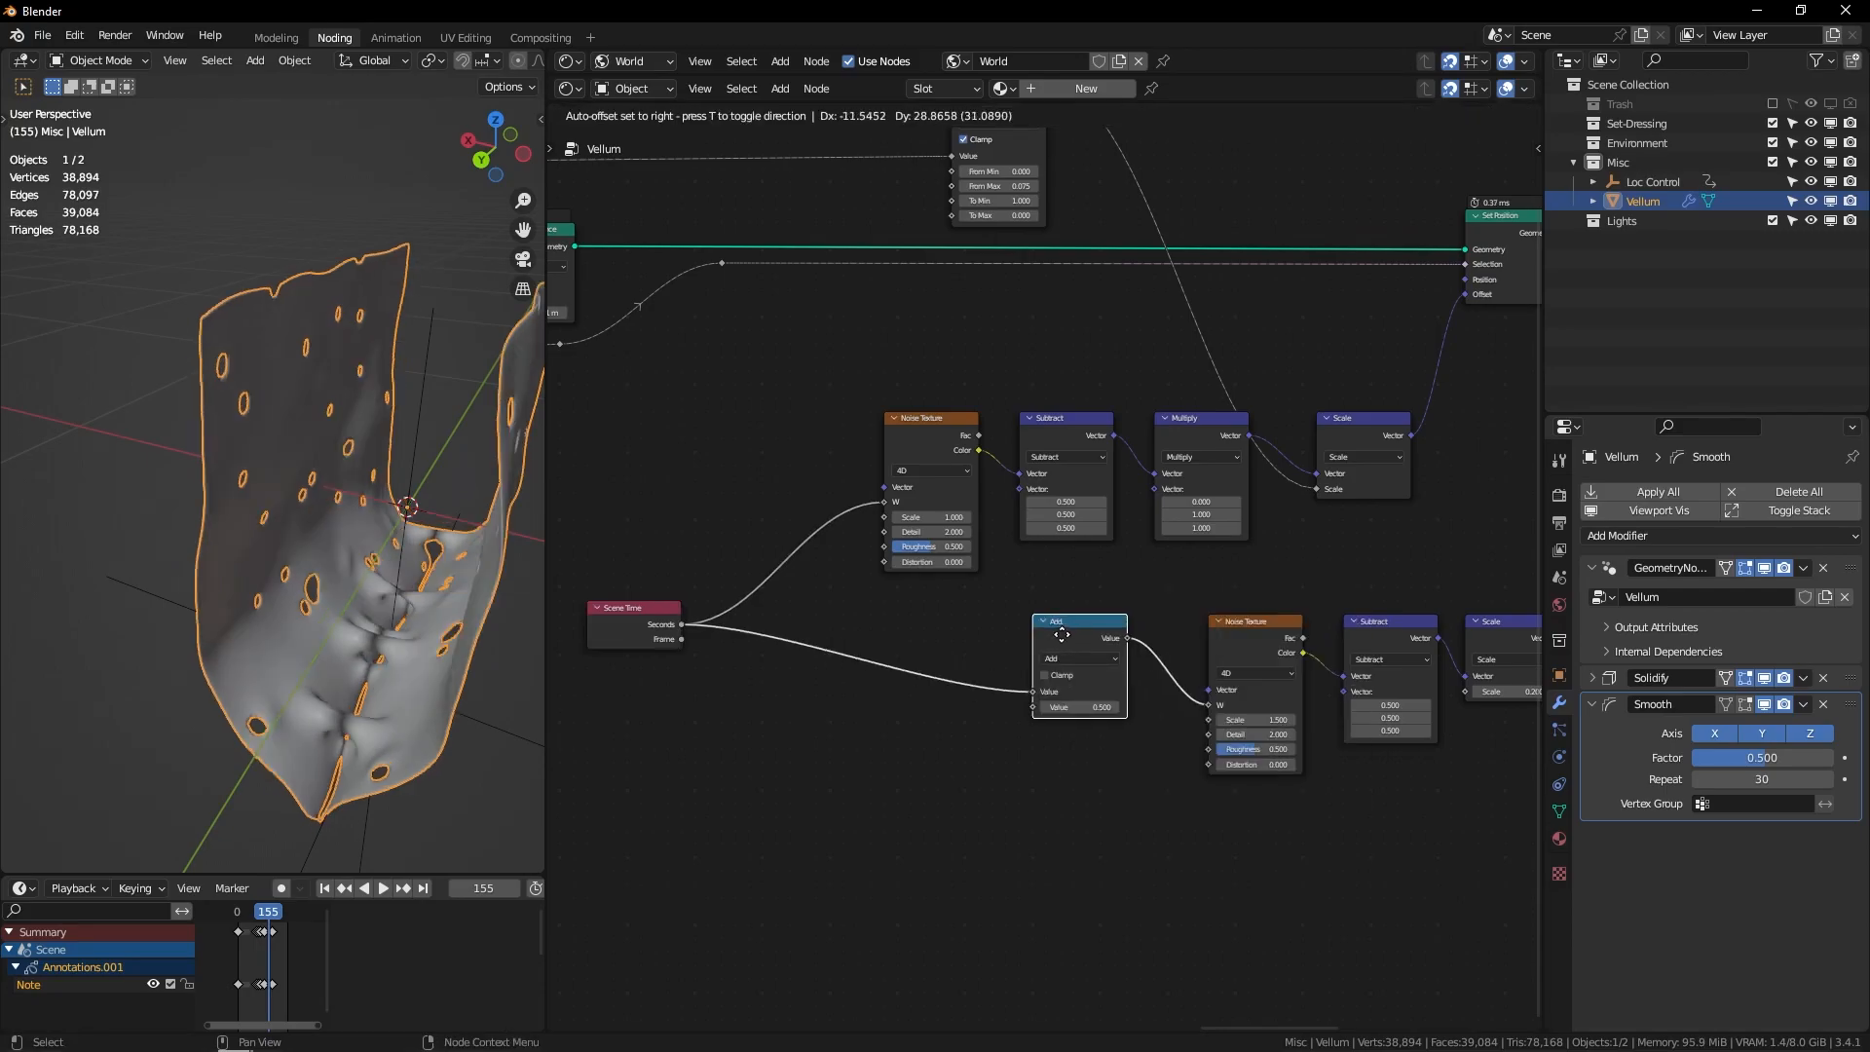
pyautogui.click(1091, 695)
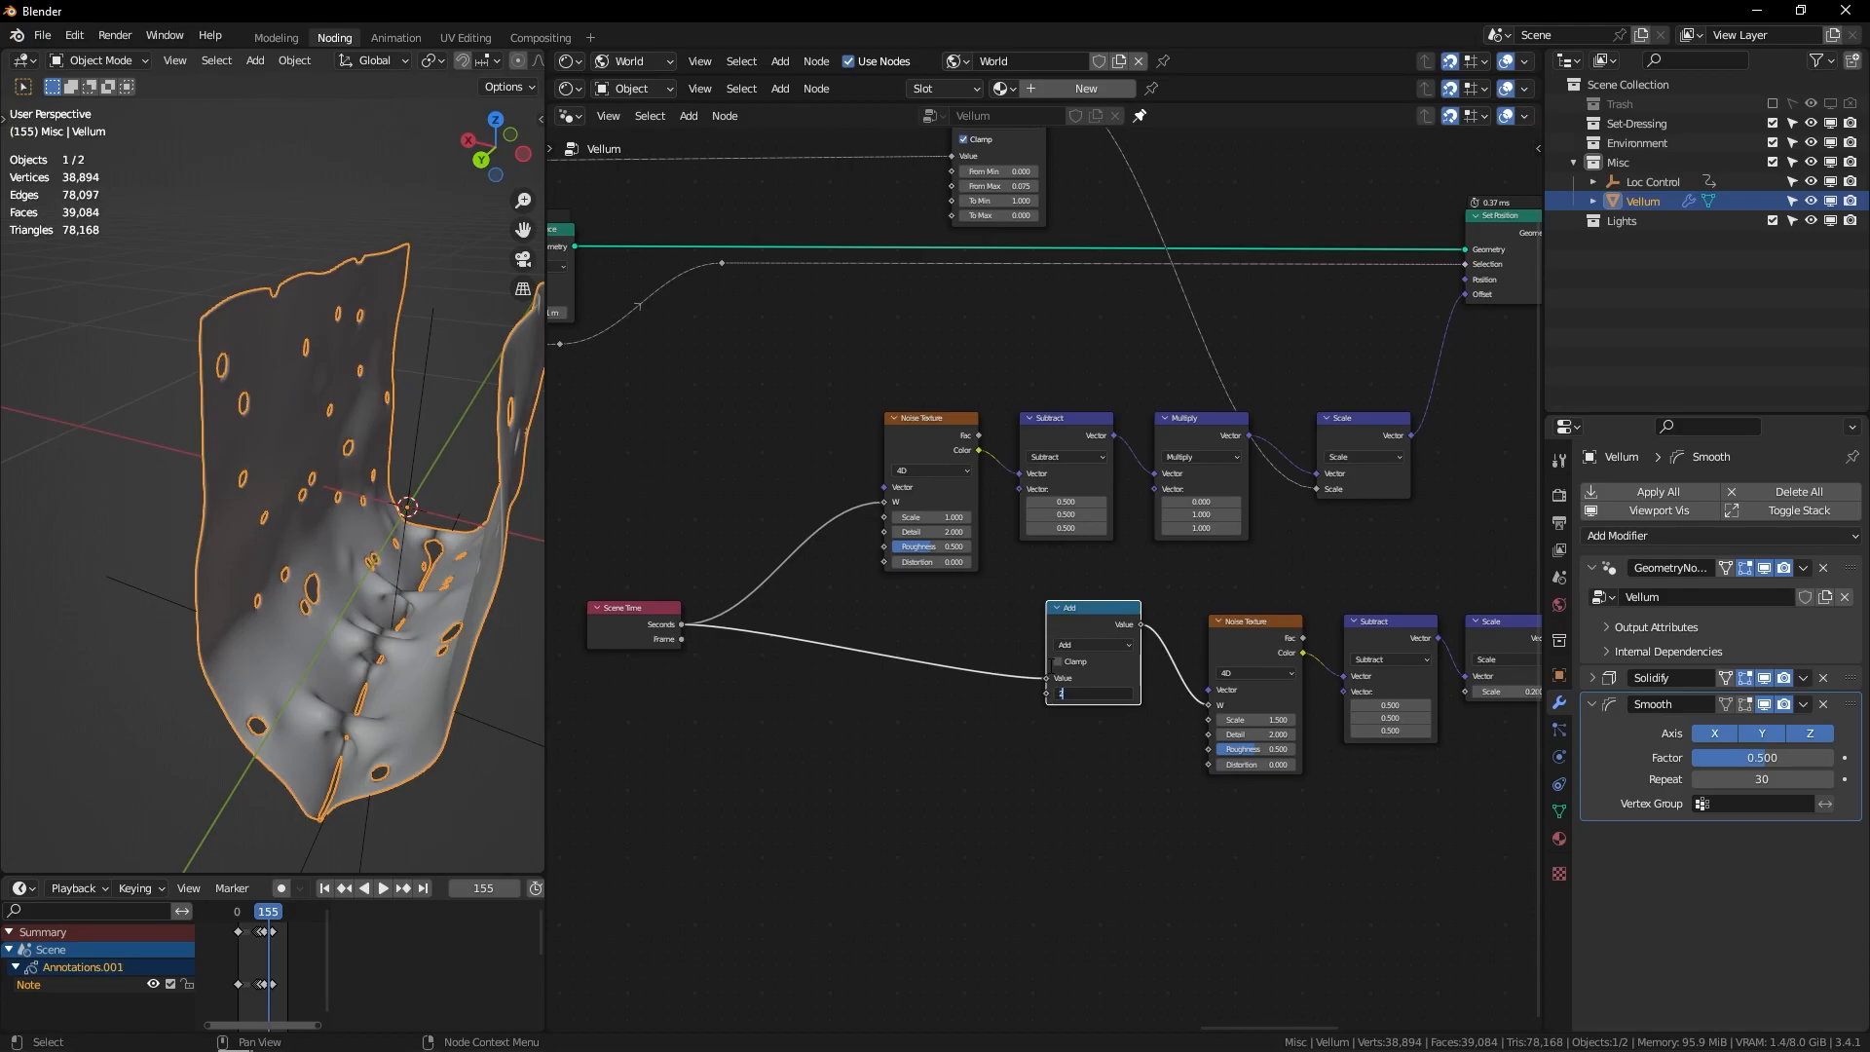
pyautogui.write('20')
pyautogui.press('Return')
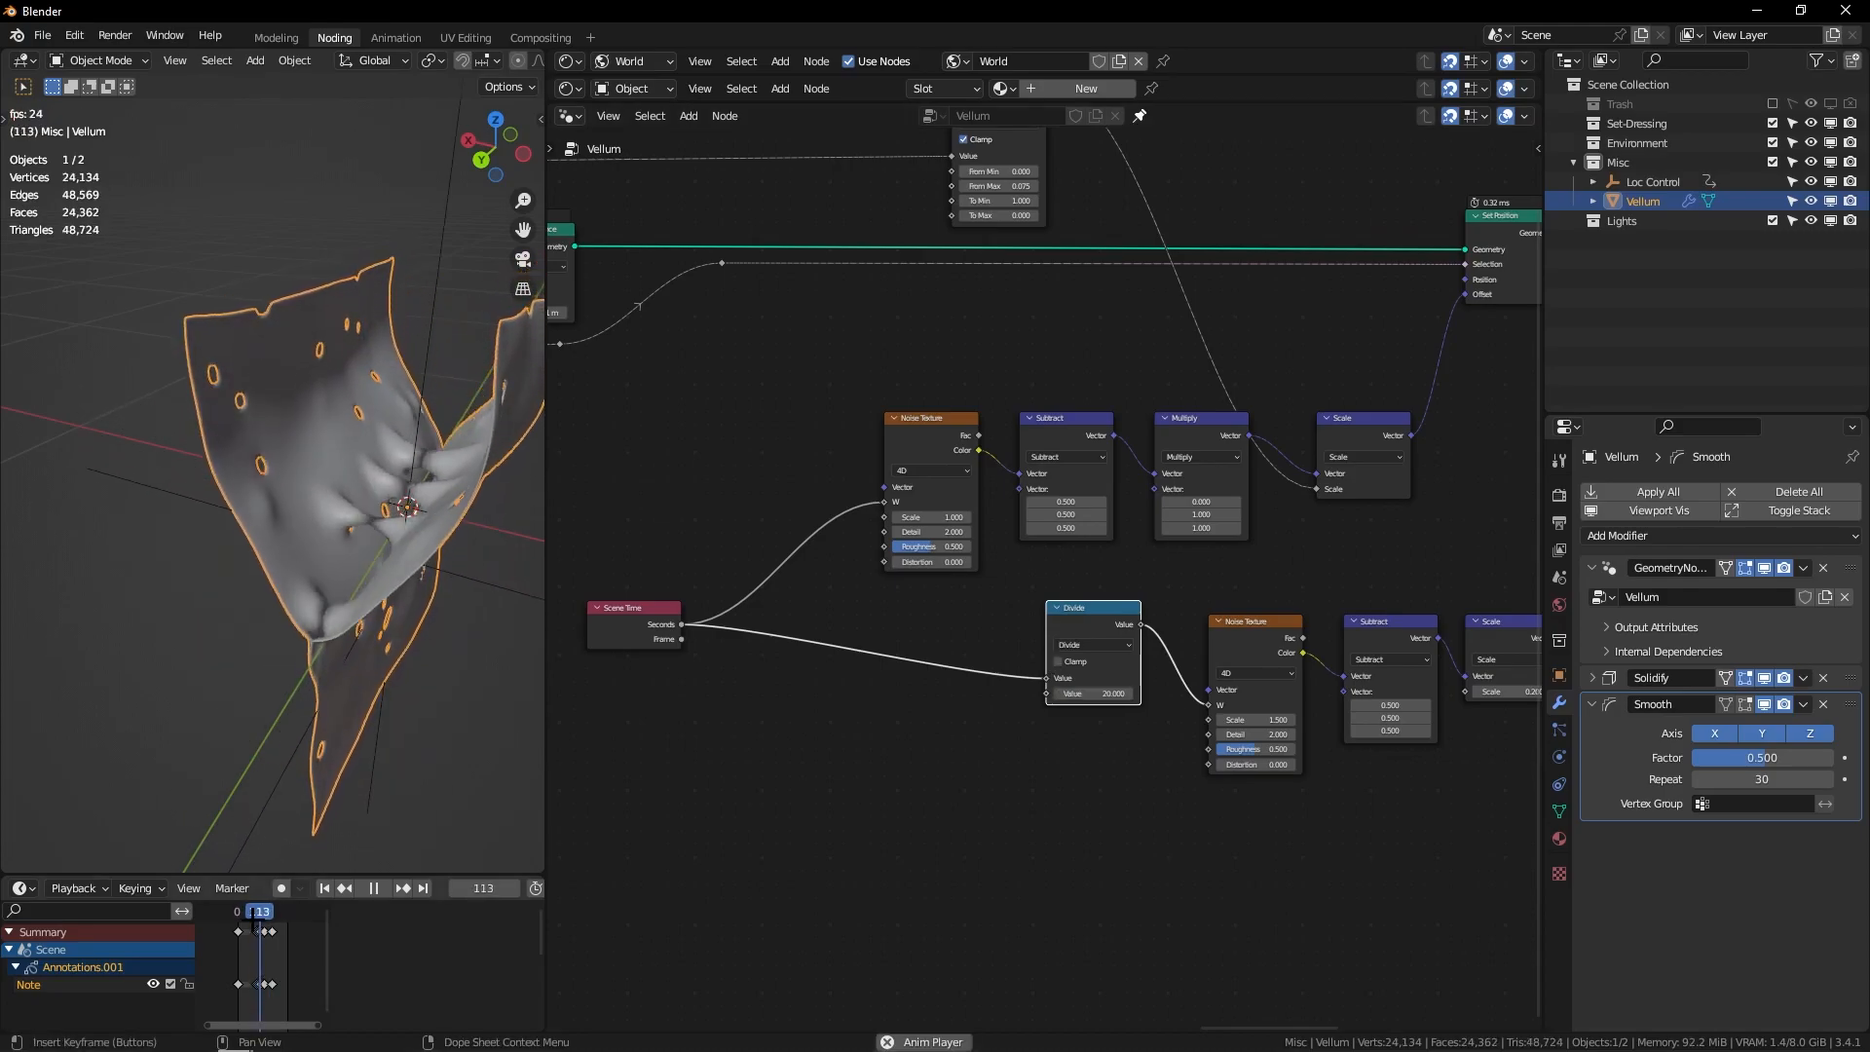
pyautogui.press('space')
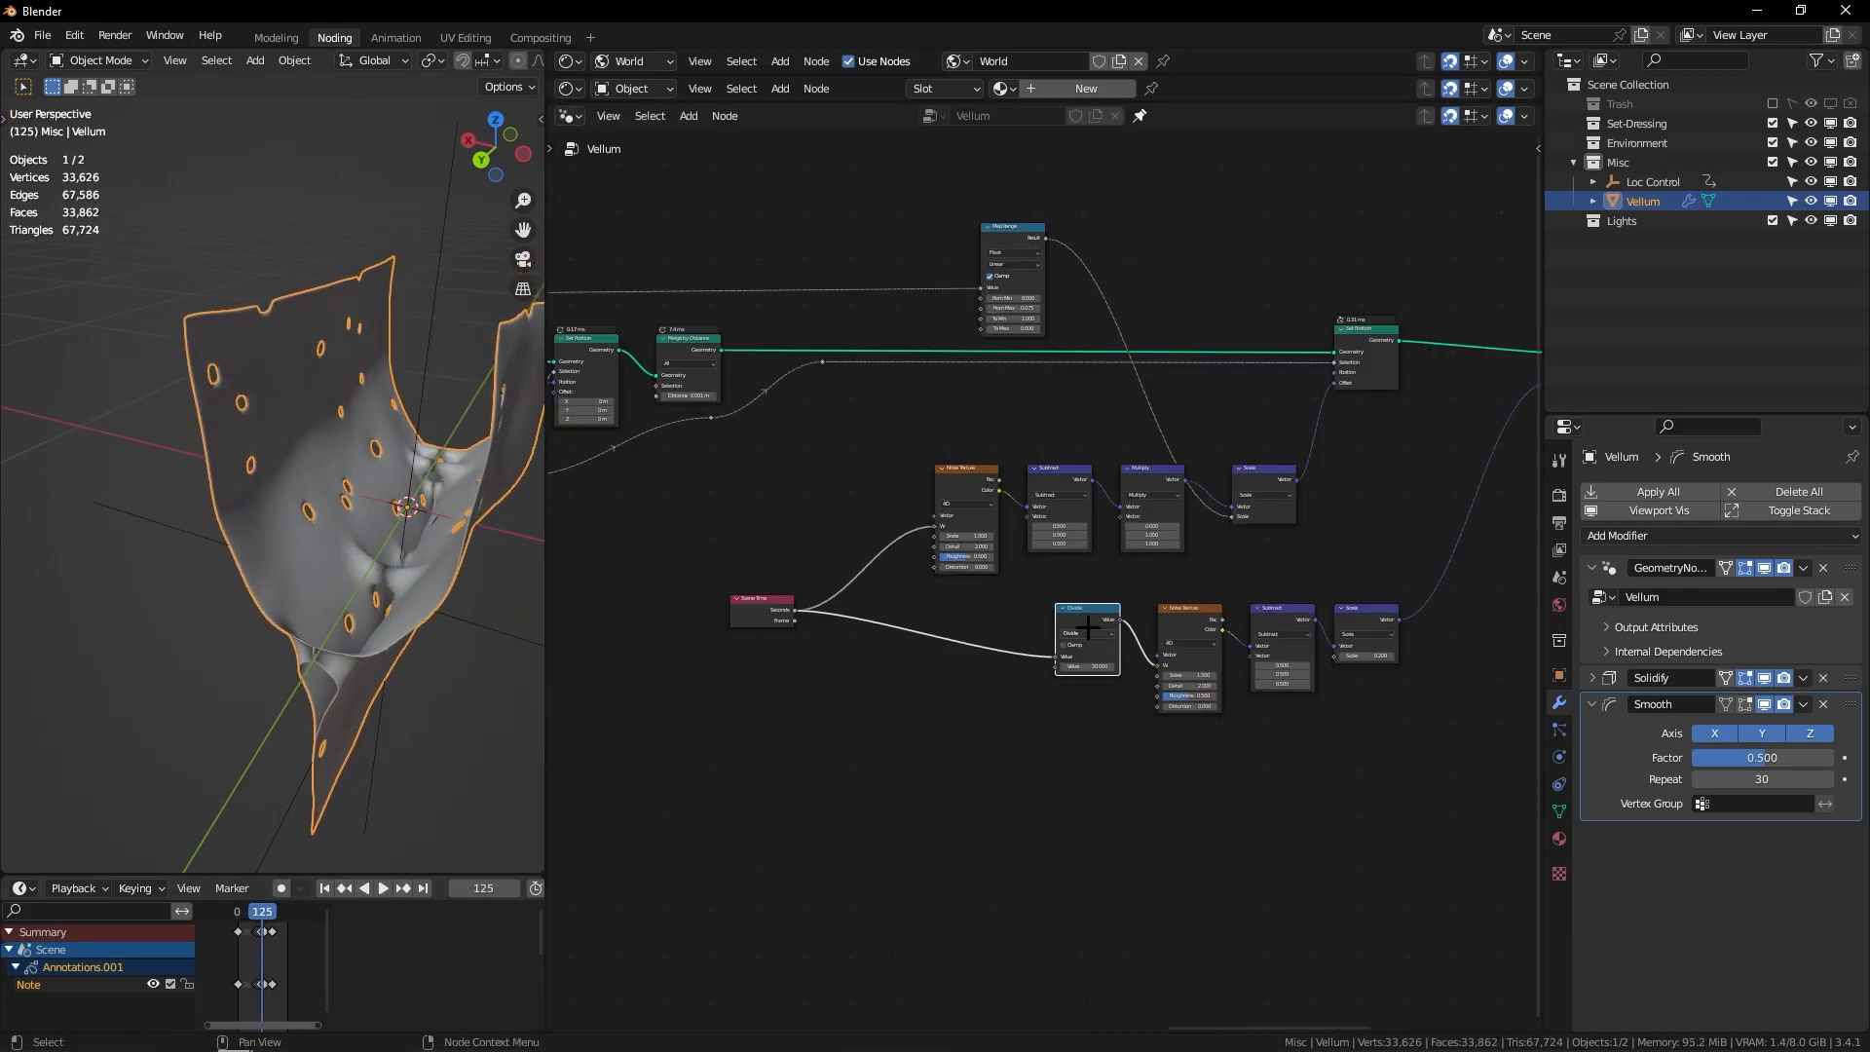
# Step: Duplicate the Divide, Noise Texture, Subtract and Scale chain and place the copy below the original
pyautogui.moveTo(1228, 641); pyautogui.dragTo(1081, 504, button='middle')
pyautogui.moveTo(900, 621); pyautogui.dragTo(1303, 426)
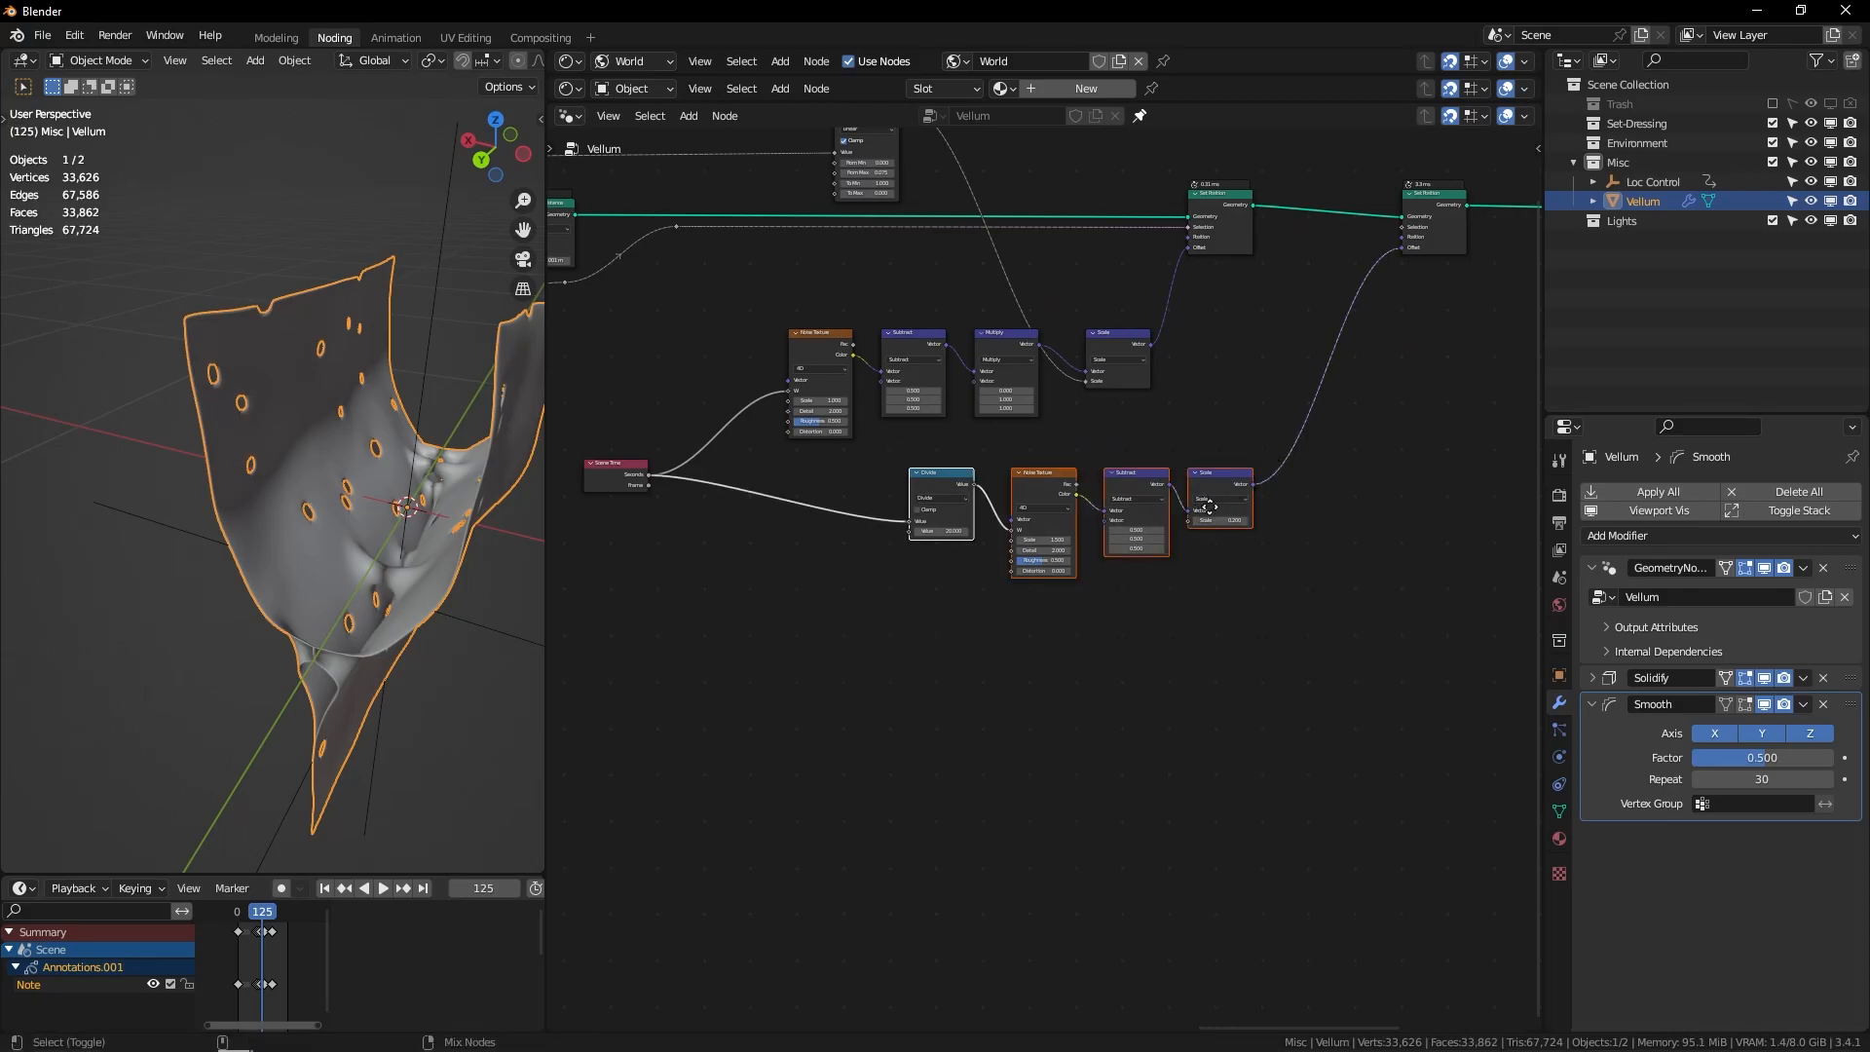
pyautogui.hotkey('shift', 'd')
pyautogui.click(1208, 636)
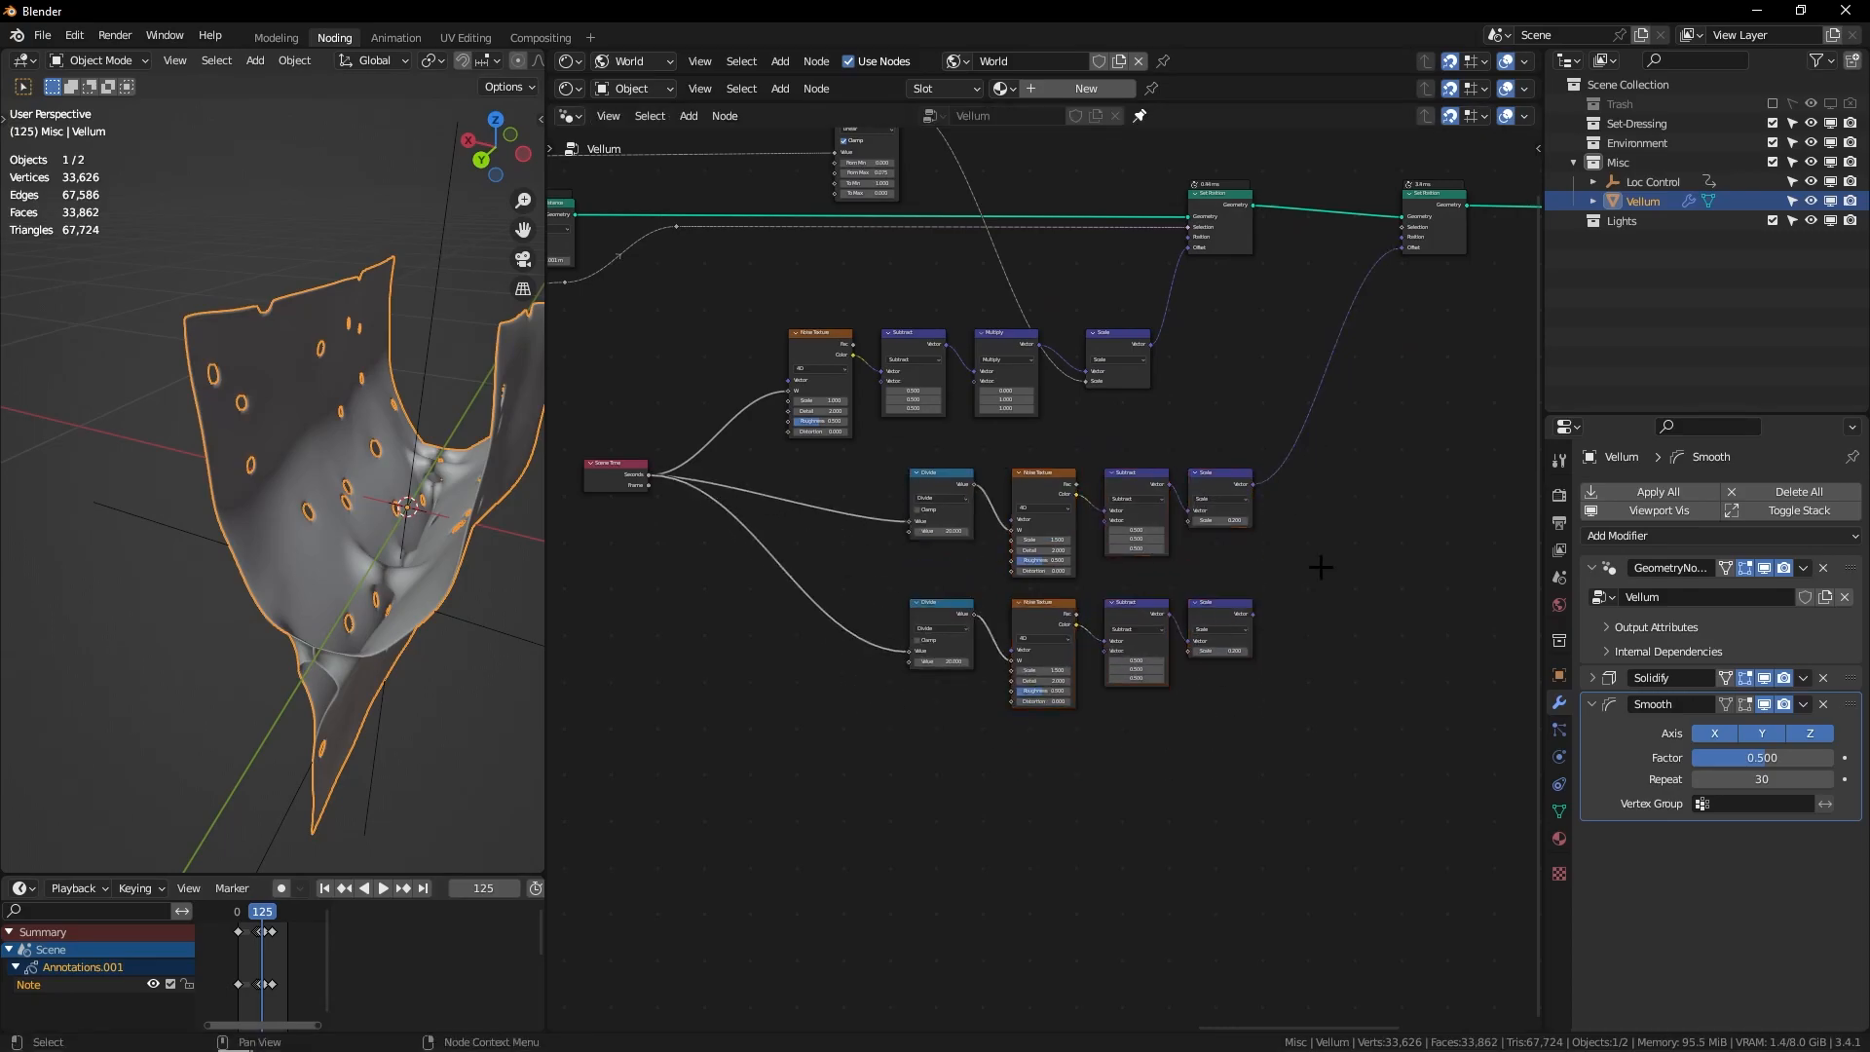
# Step: Reset the duplicated Noise Texture, make it 4D with Scale 8 and Detail 8.1, and drive W through Divide by 10
pyautogui.keyDown('ctrl'); pyautogui.moveTo(1003, 525); pyautogui.dragTo(873, 572, button='middle'); pyautogui.keyUp('ctrl')
pyautogui.moveTo(872, 572); pyautogui.dragTo(923, 491, button='middle')
pyautogui.press('BackSpace')
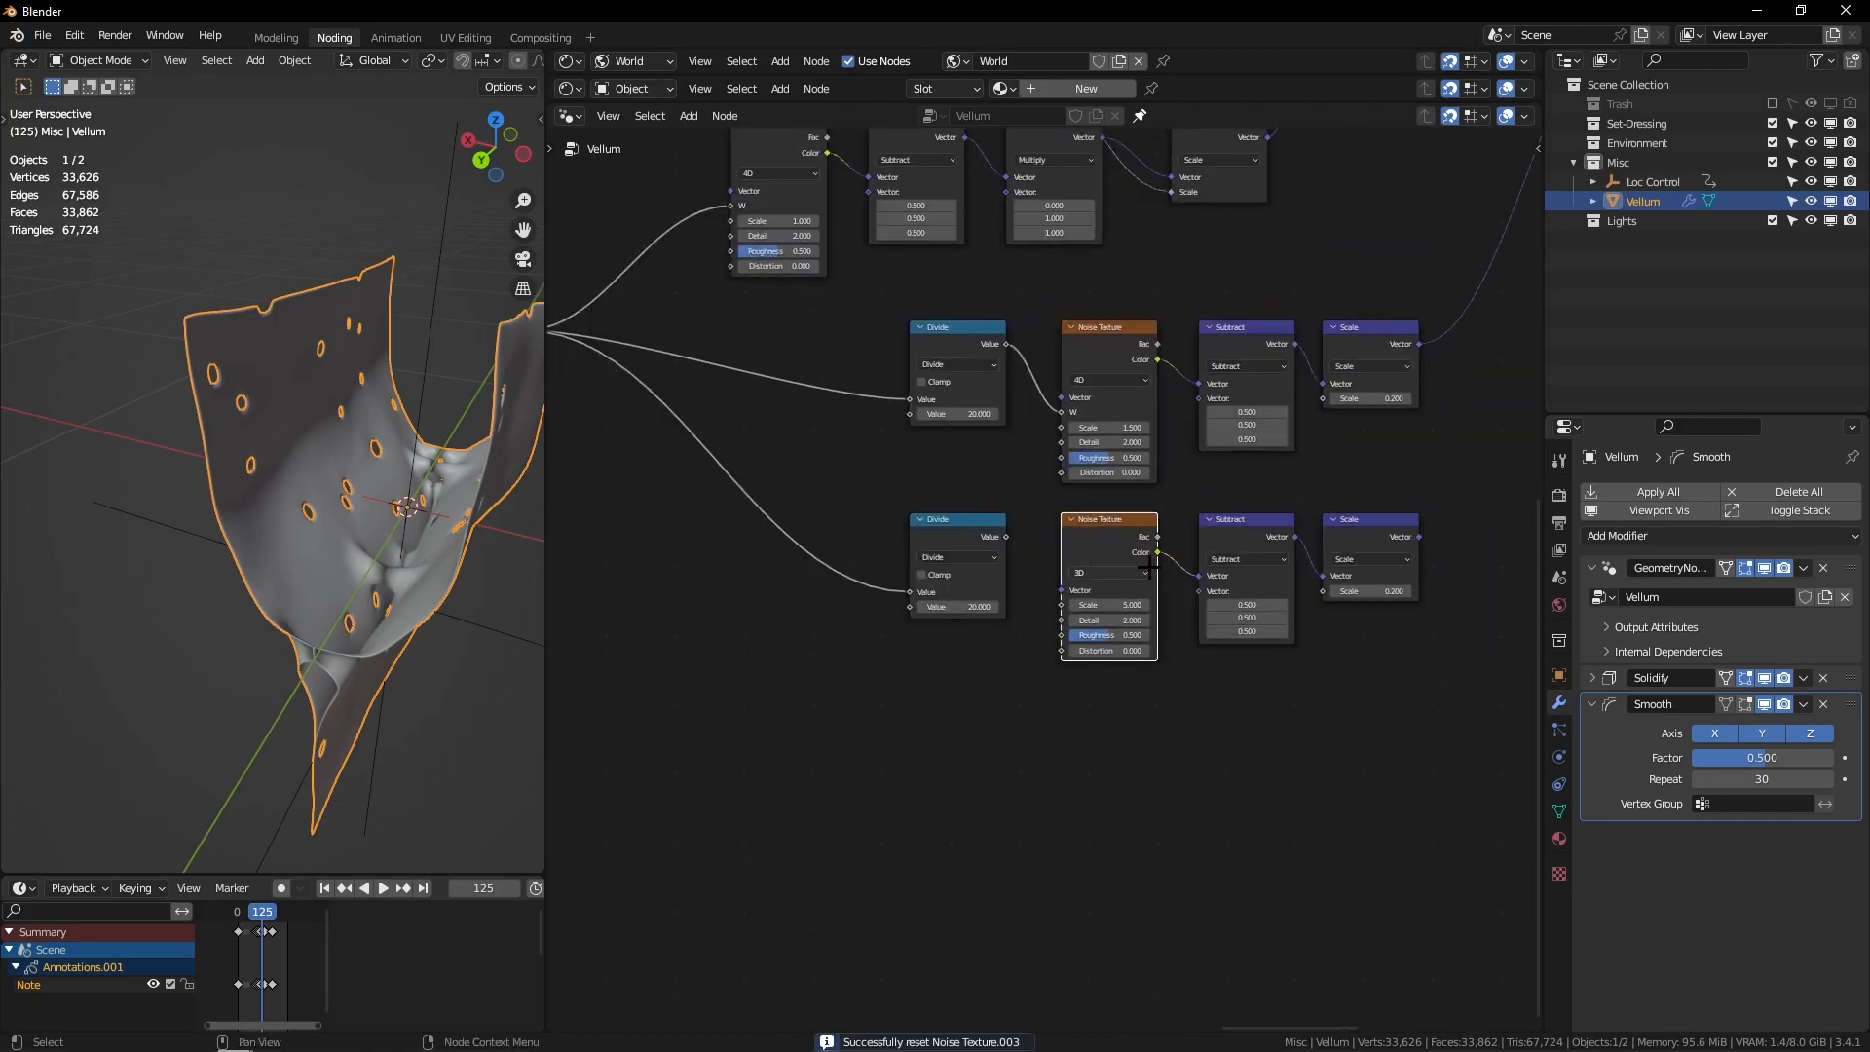
pyautogui.scroll(2, 1119, 663)
pyautogui.moveTo(985, 513); pyautogui.dragTo(1049, 539)
pyautogui.press('Escape')
pyautogui.click(1083, 556)
pyautogui.click(1083, 556)
pyautogui.click(1083, 646)
pyautogui.scroll(1, 1060, 606)
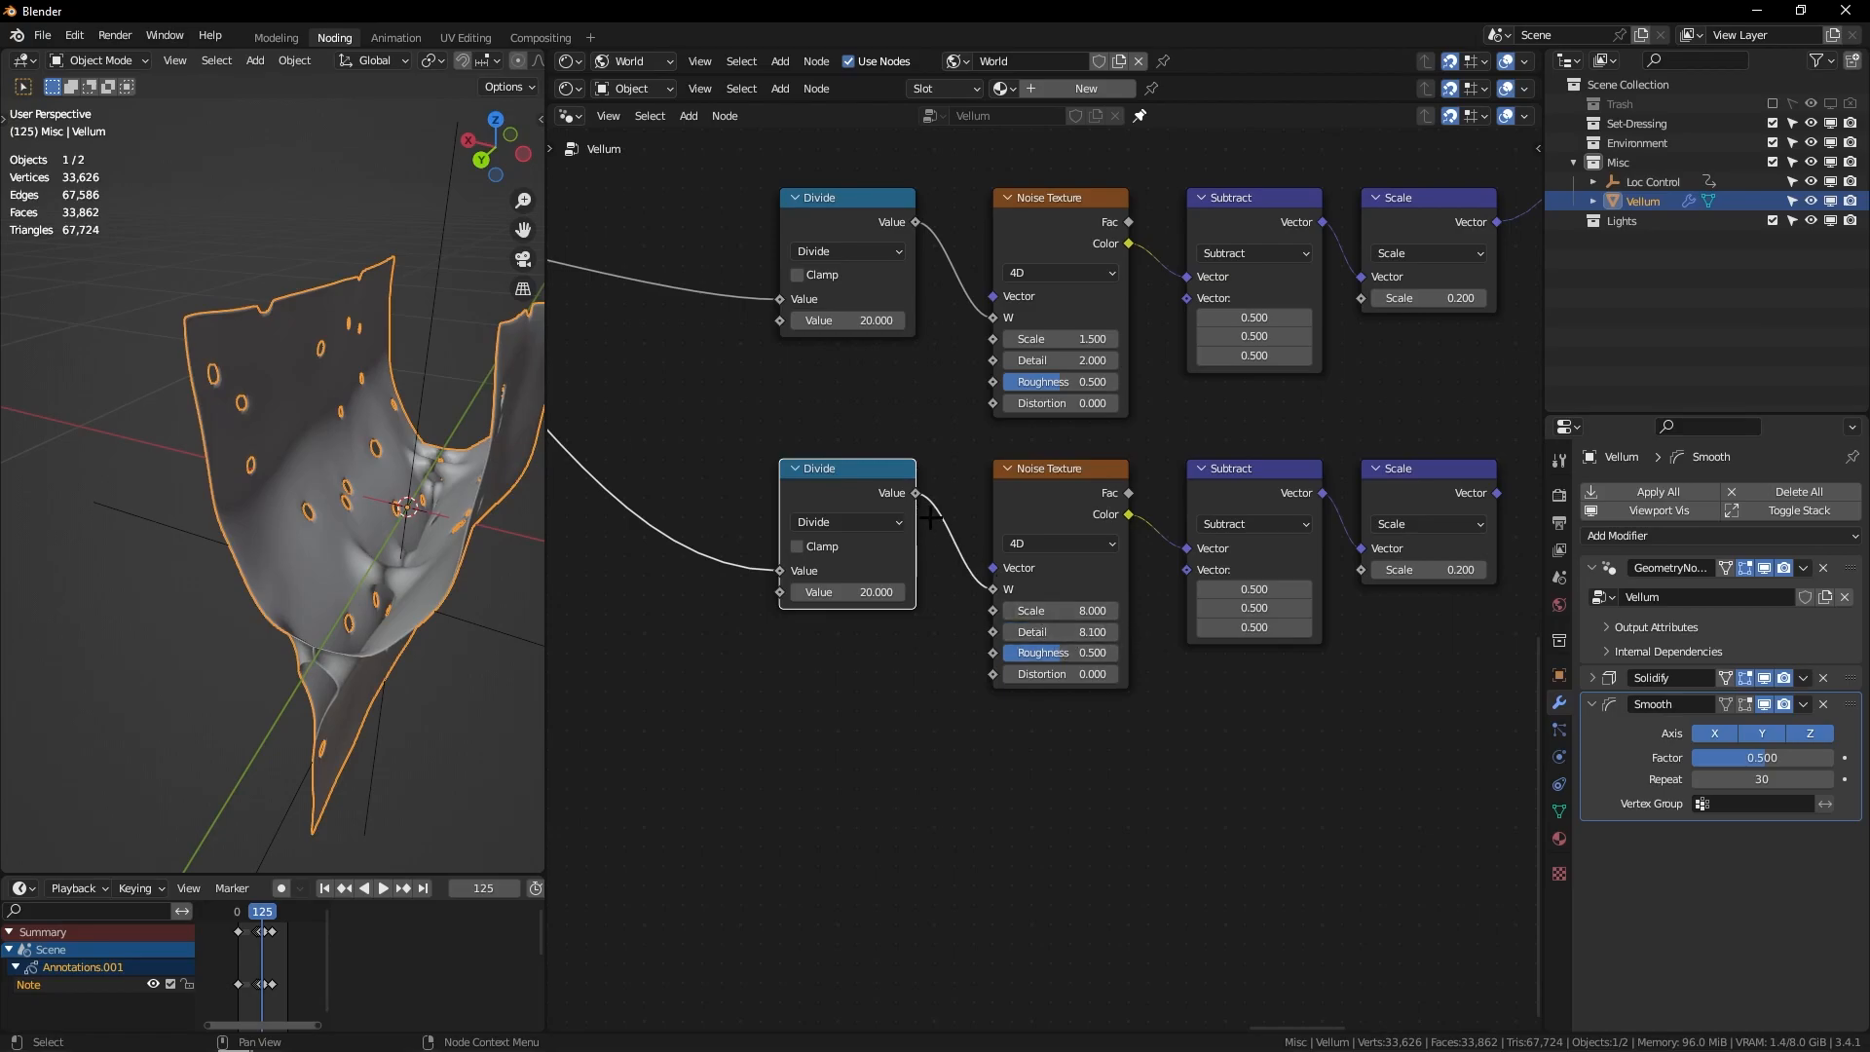
pyautogui.scroll(-1, 933, 519)
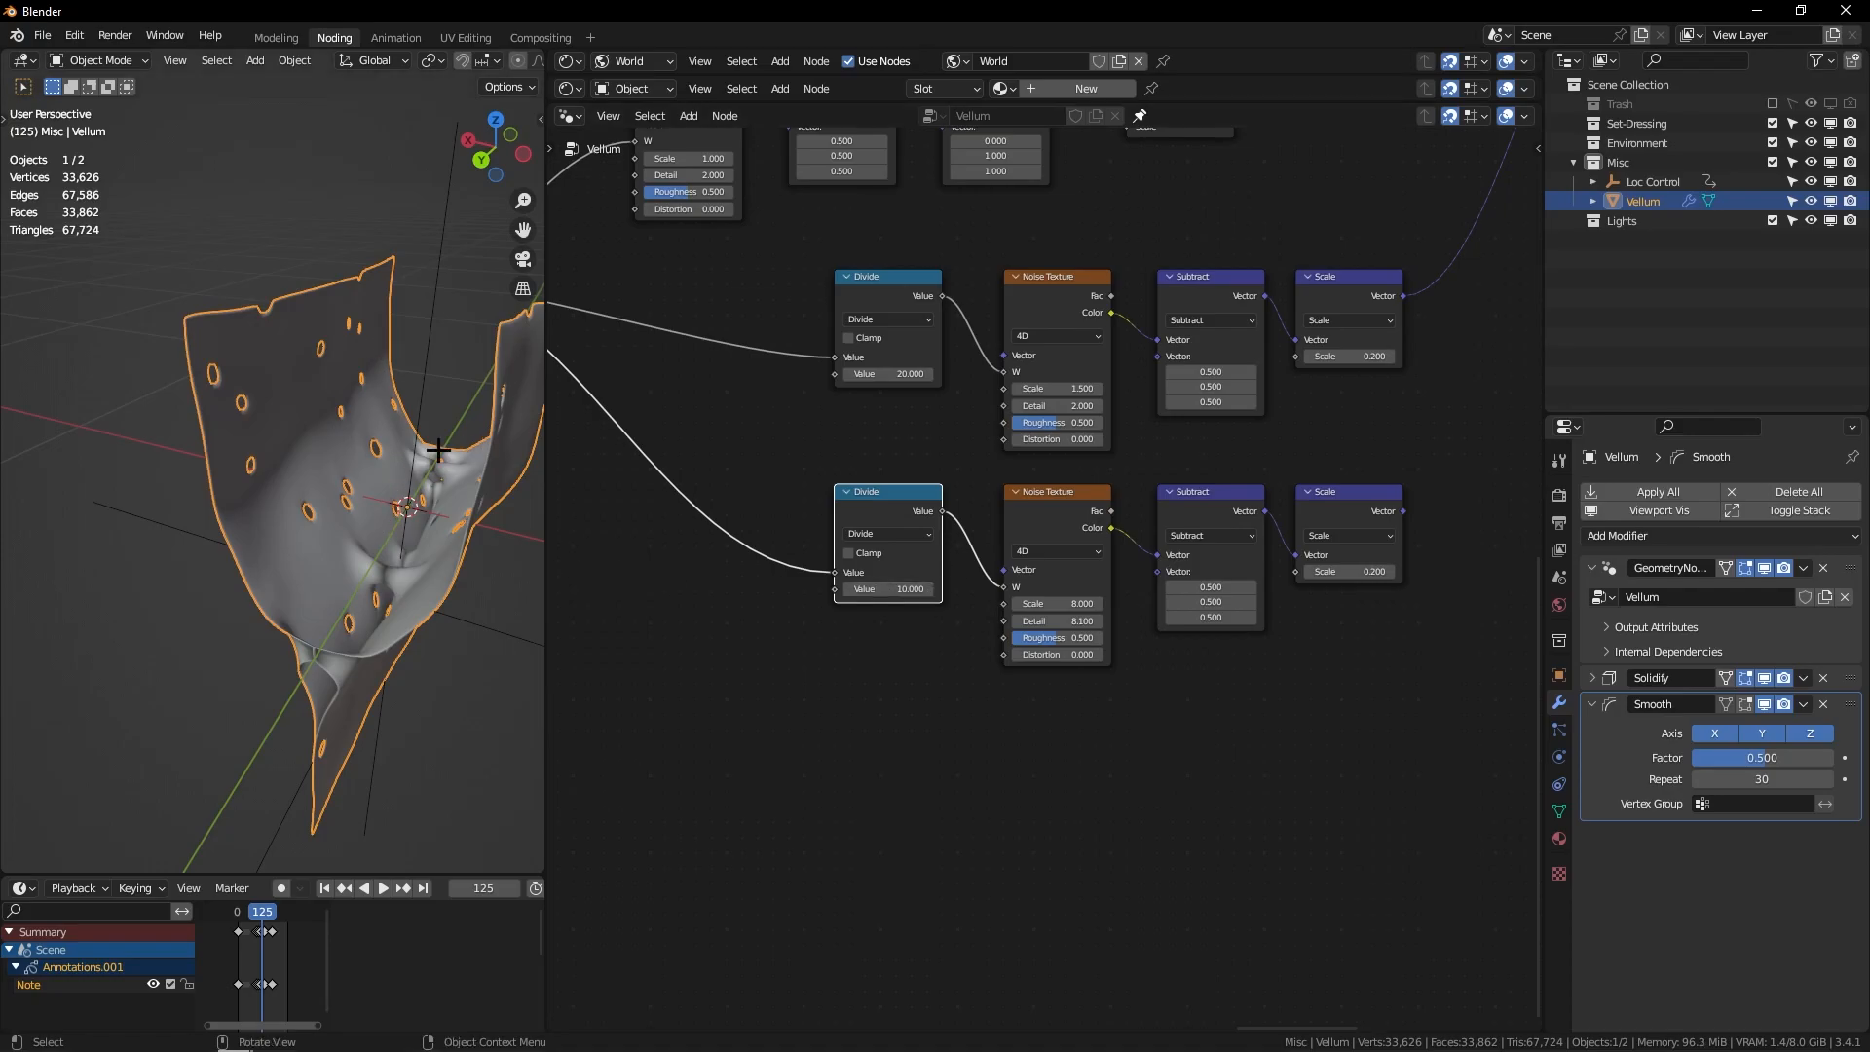
# Step: Connect the duplicated chain's Scale output to the last Set Position's Offset and play the animation
pyautogui.moveTo(1419, 437); pyautogui.dragTo(1075, 490, button='middle')
pyautogui.scroll(-6, 1071, 535)
pyautogui.moveTo(1061, 561); pyautogui.dragTo(1206, 207)
pyautogui.press('space')
pyautogui.scroll(4, 315, 558)
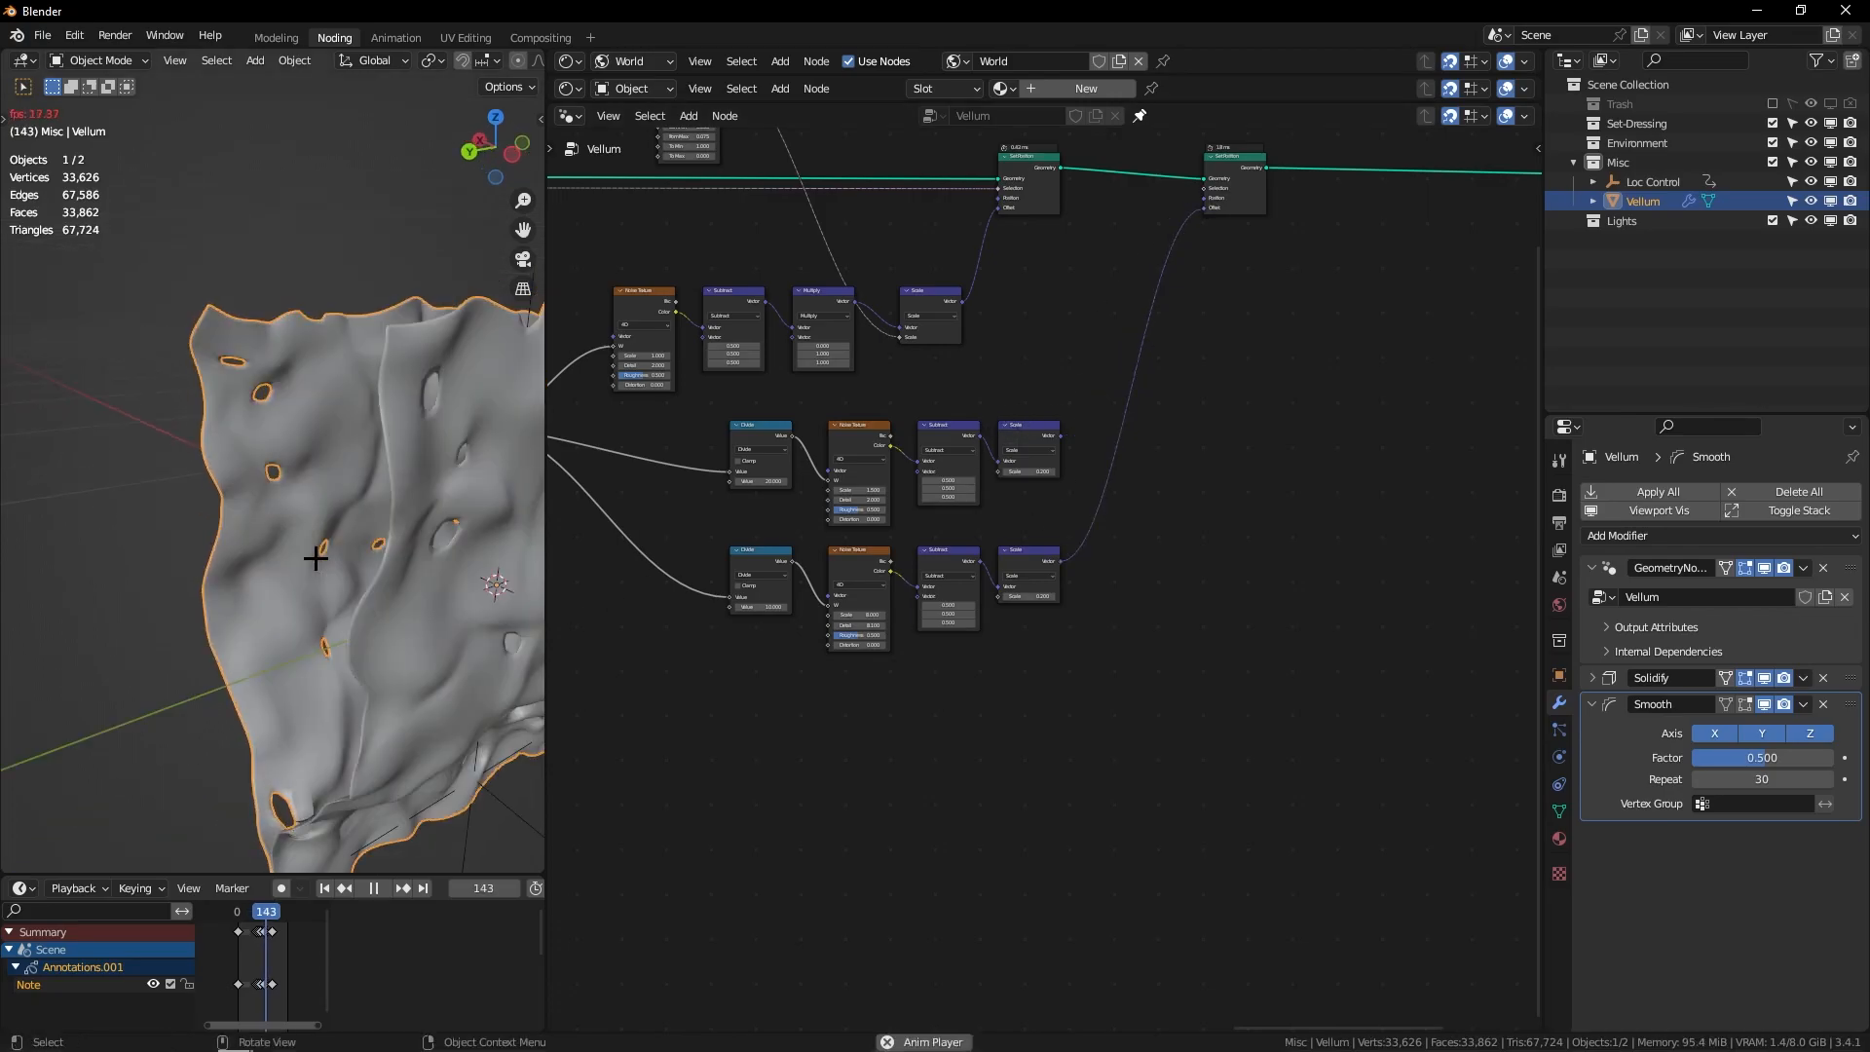
# Step: Set the duplicated chain's Scale factor to 0.05 and check the finer noise in playback
pyautogui.scroll(6, 969, 592)
pyautogui.click(1182, 602)
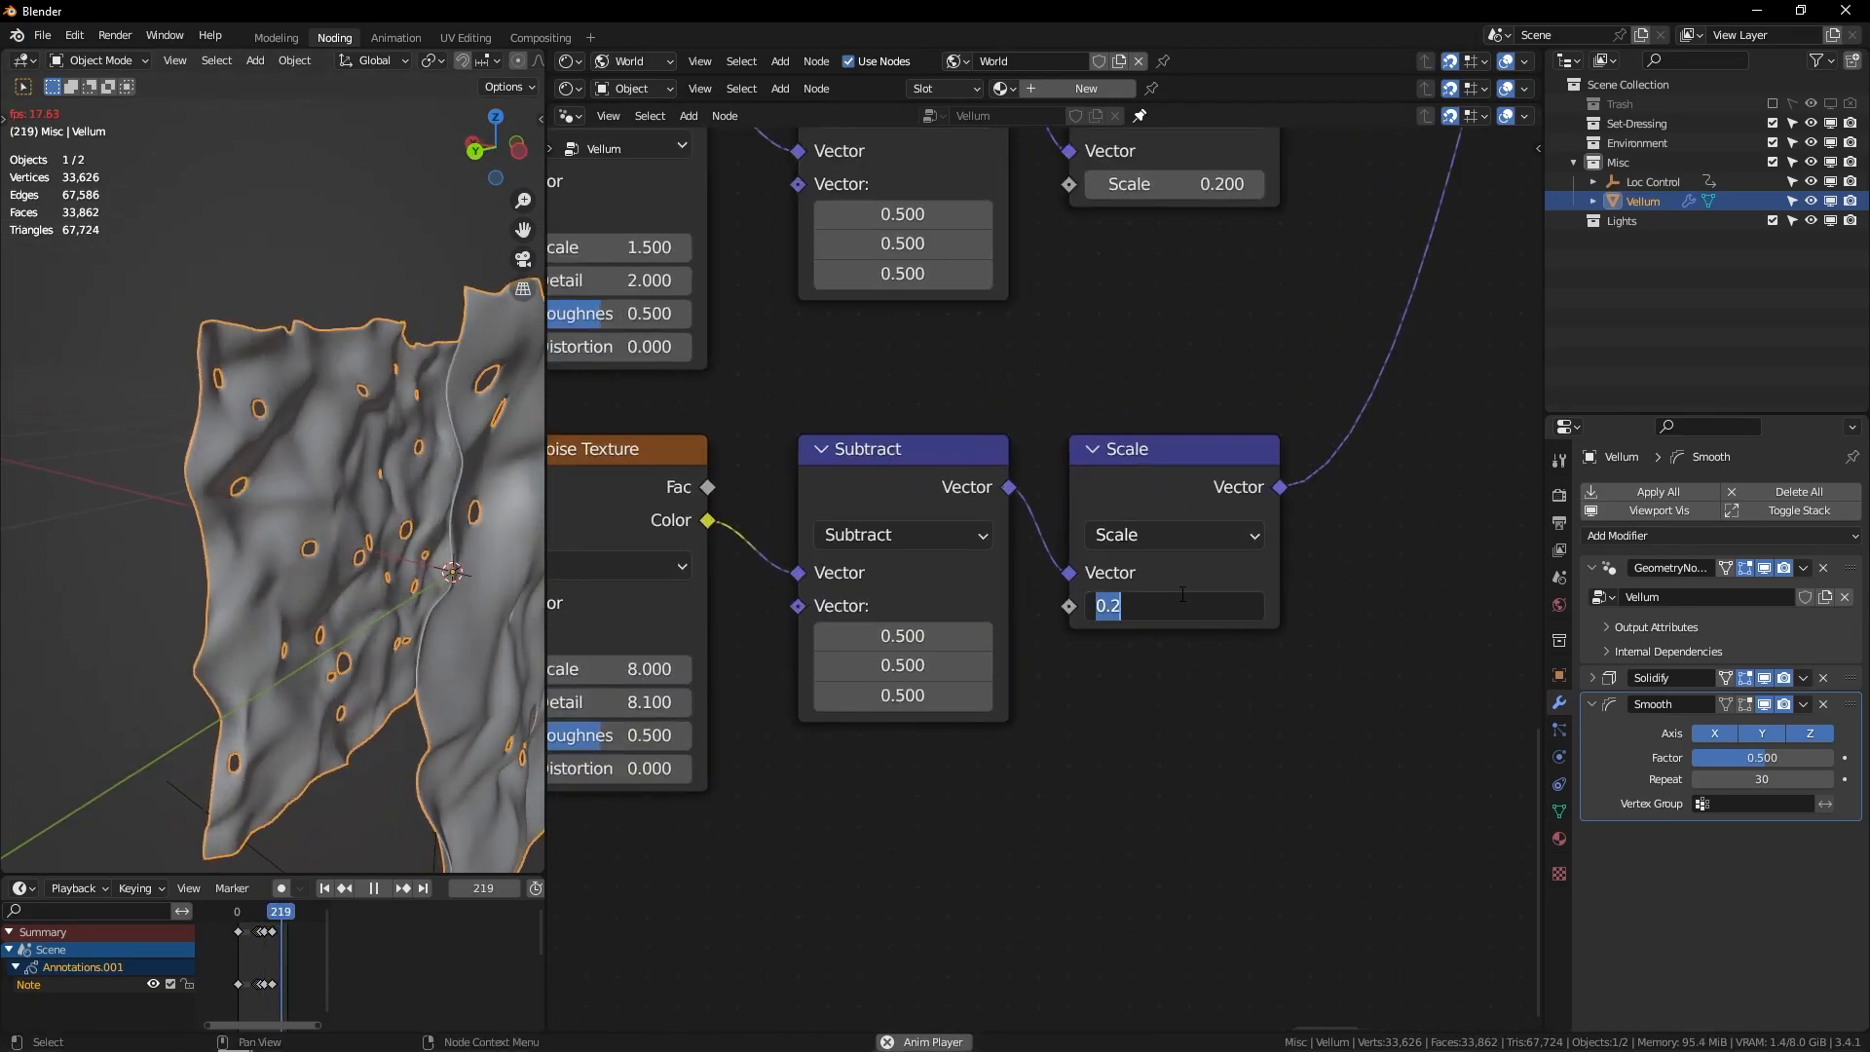
pyautogui.write('.05')
pyautogui.press('Return')
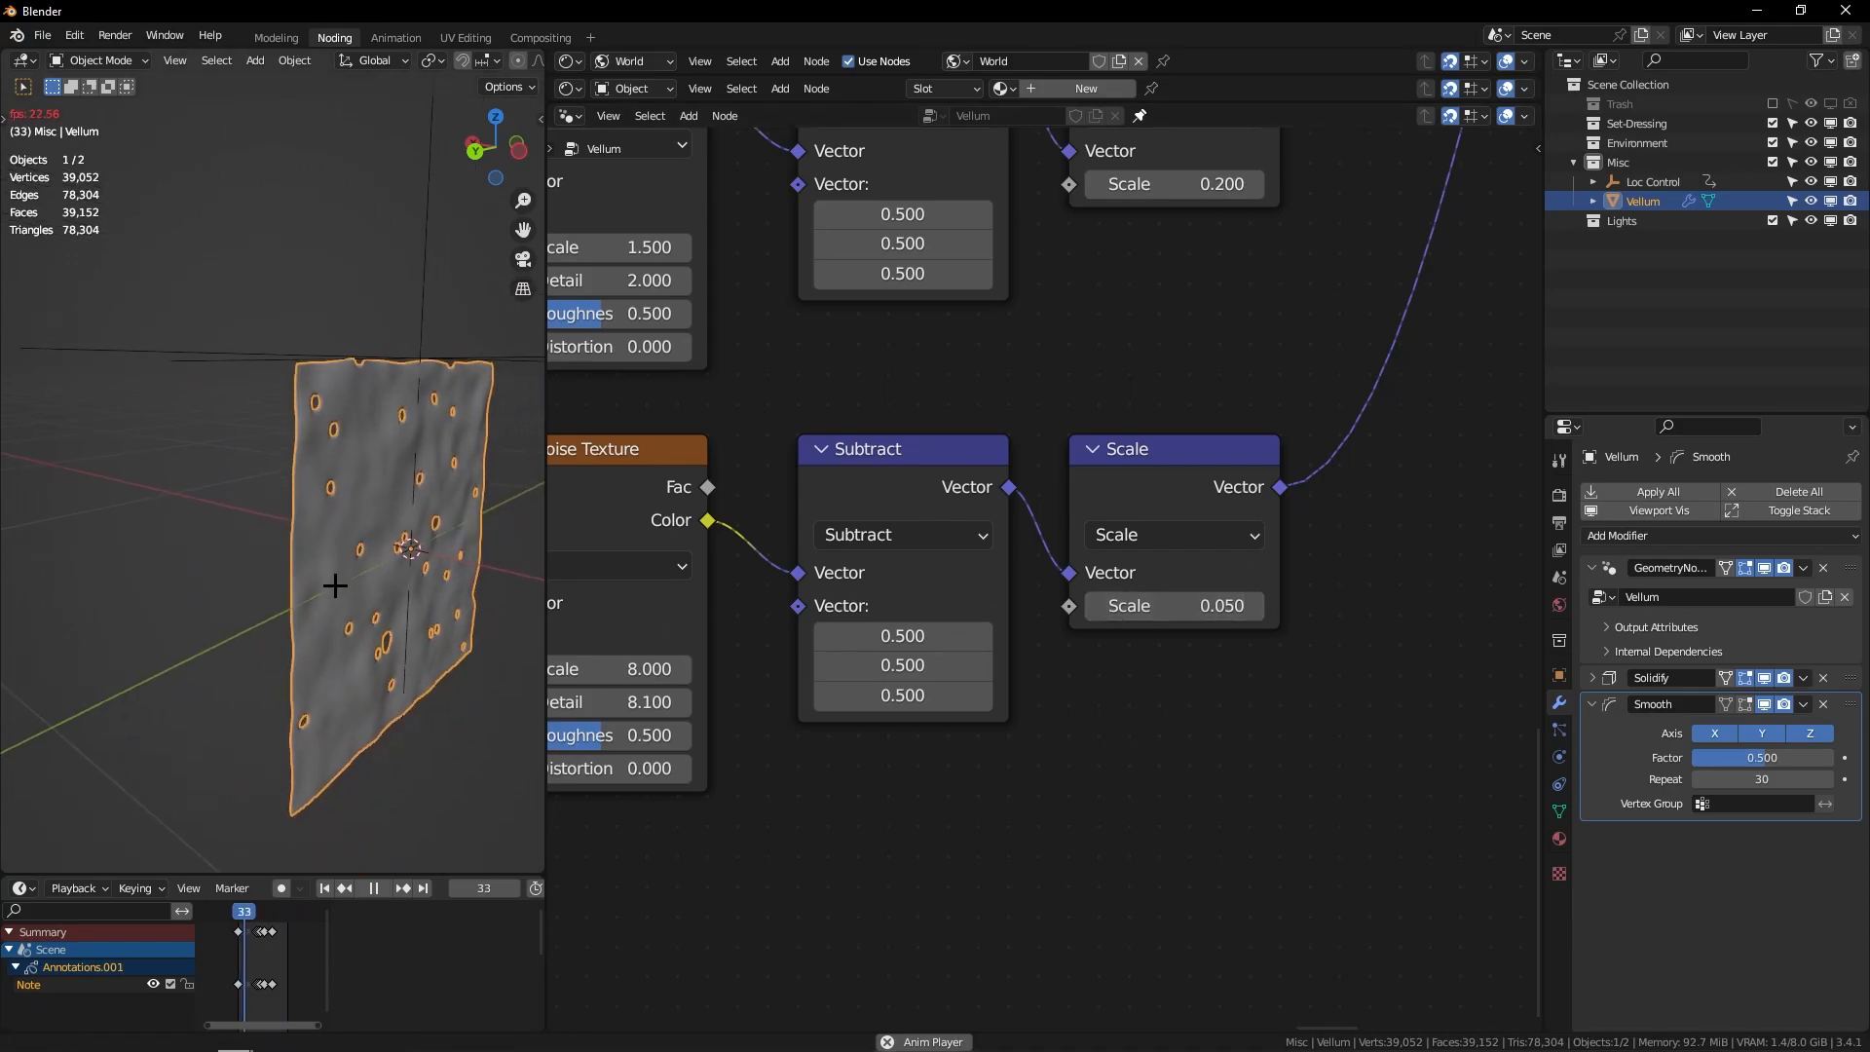
pyautogui.scroll(-6, 1151, 258)
pyautogui.press('space')
# Step: Try applying the larger noise chain through a duplicated Set Position node and preview the animation
pyautogui.click(1190, 217)
pyautogui.moveTo(1240, 191); pyautogui.dragTo(1160, 283, button='middle')
pyautogui.hotkey('shift', 'd')
pyautogui.click(1245, 313)
pyautogui.moveTo(876, 600); pyautogui.dragTo(1187, 309)
pyautogui.moveTo(453, 565); pyautogui.dragTo(492, 635, button='middle')
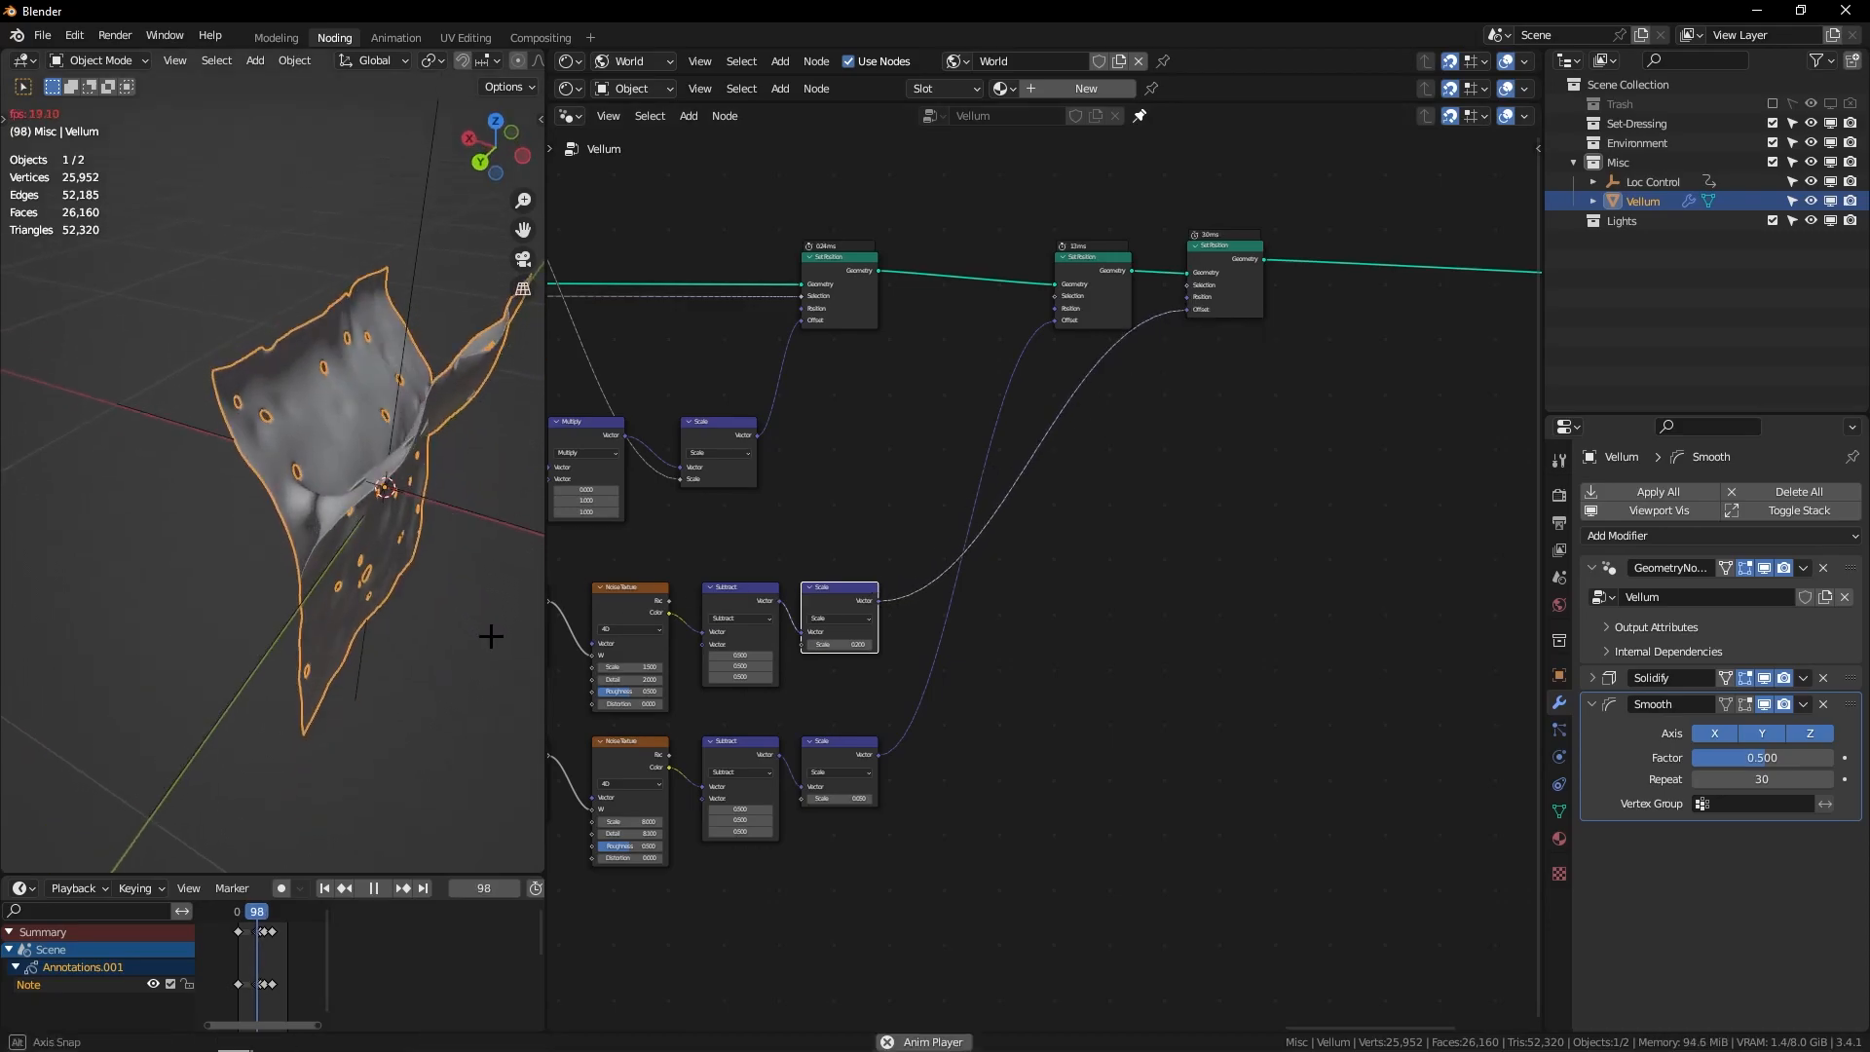
pyautogui.press('space')
# Step: Duplicate the larger noise's Scale node as an Add node combining both noise chains into the last Set Position's Offset
pyautogui.scroll(2, 969, 438)
pyautogui.click(945, 454)
pyautogui.hotkey('shift', 'd')
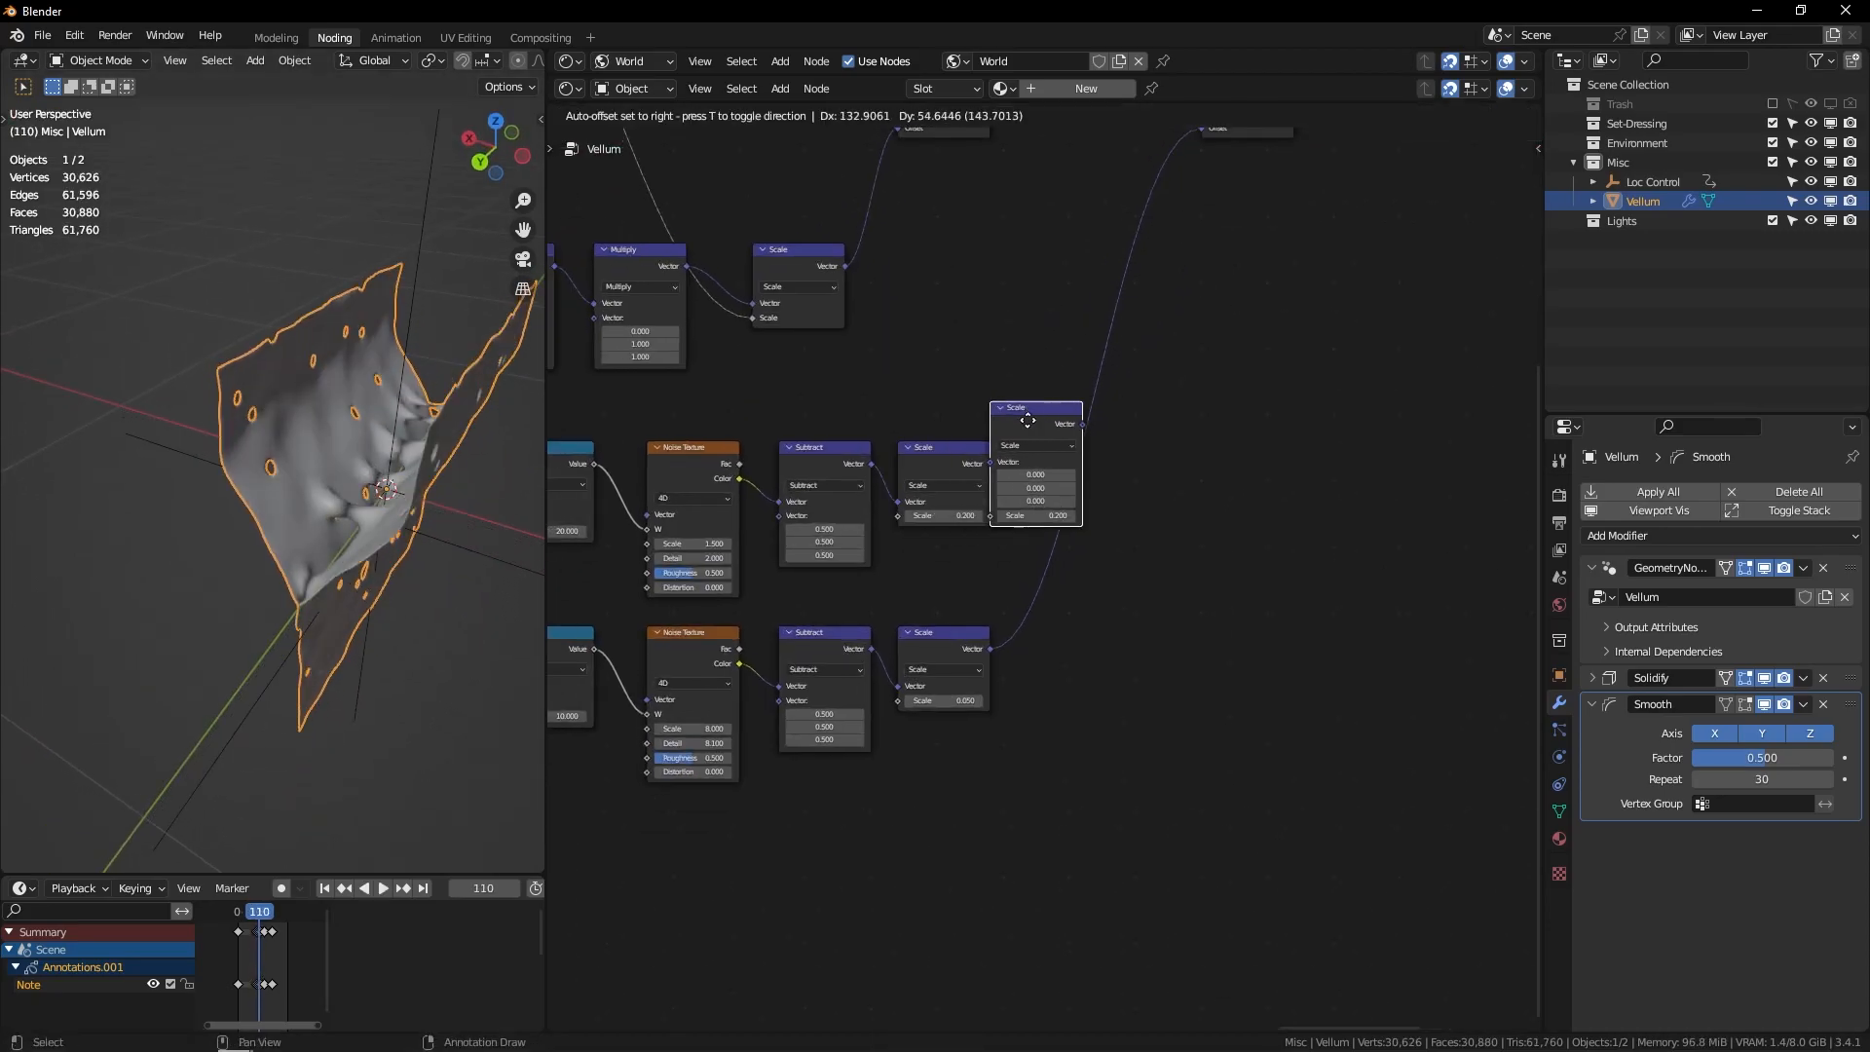
pyautogui.click(1095, 519)
pyautogui.press('ctrl+KP_Add')
pyautogui.keyDown('alt'); pyautogui.moveTo(959, 466); pyautogui.dragTo(1075, 516, button='right'); pyautogui.keyUp('alt')
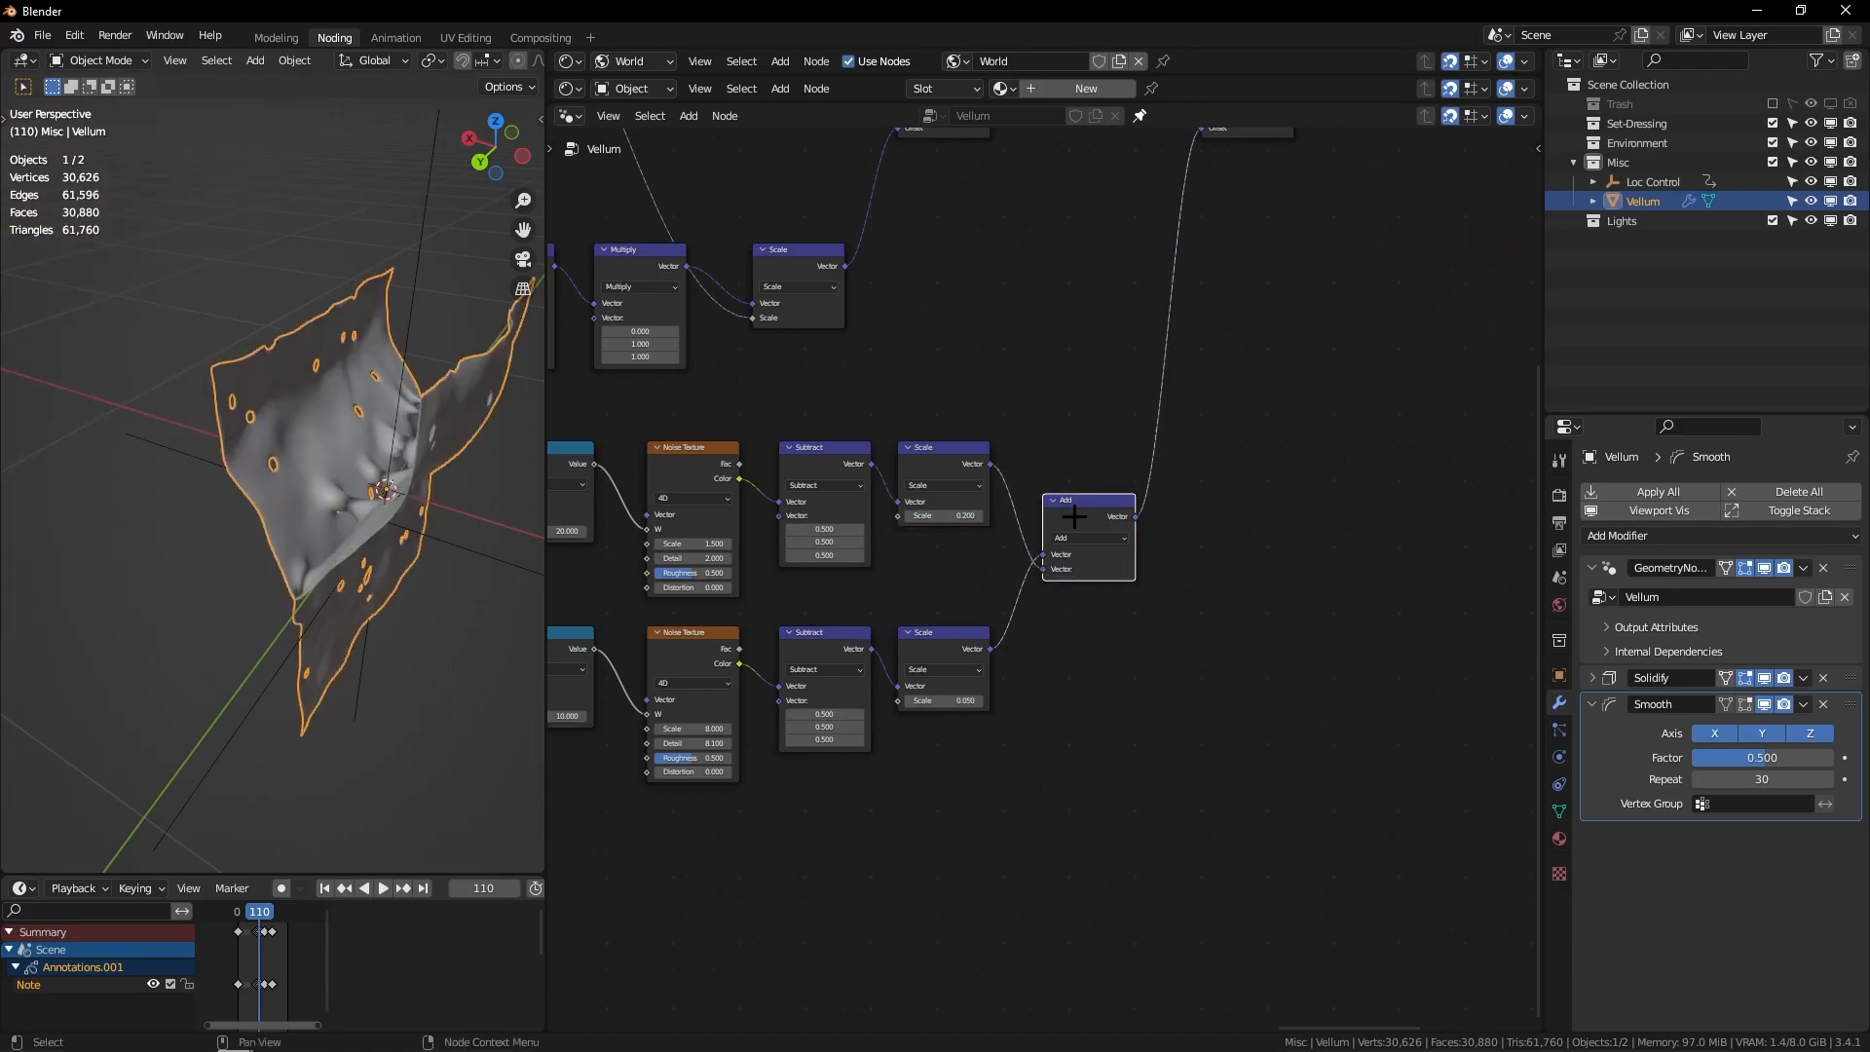
# Step: Play the animation and inspect the combined noise wobble on the peeling sheets from several angles
pyautogui.scroll(-2, 1091, 461)
pyautogui.press('space')
pyautogui.moveTo(351, 409); pyautogui.dragTo(387, 446, button='middle')
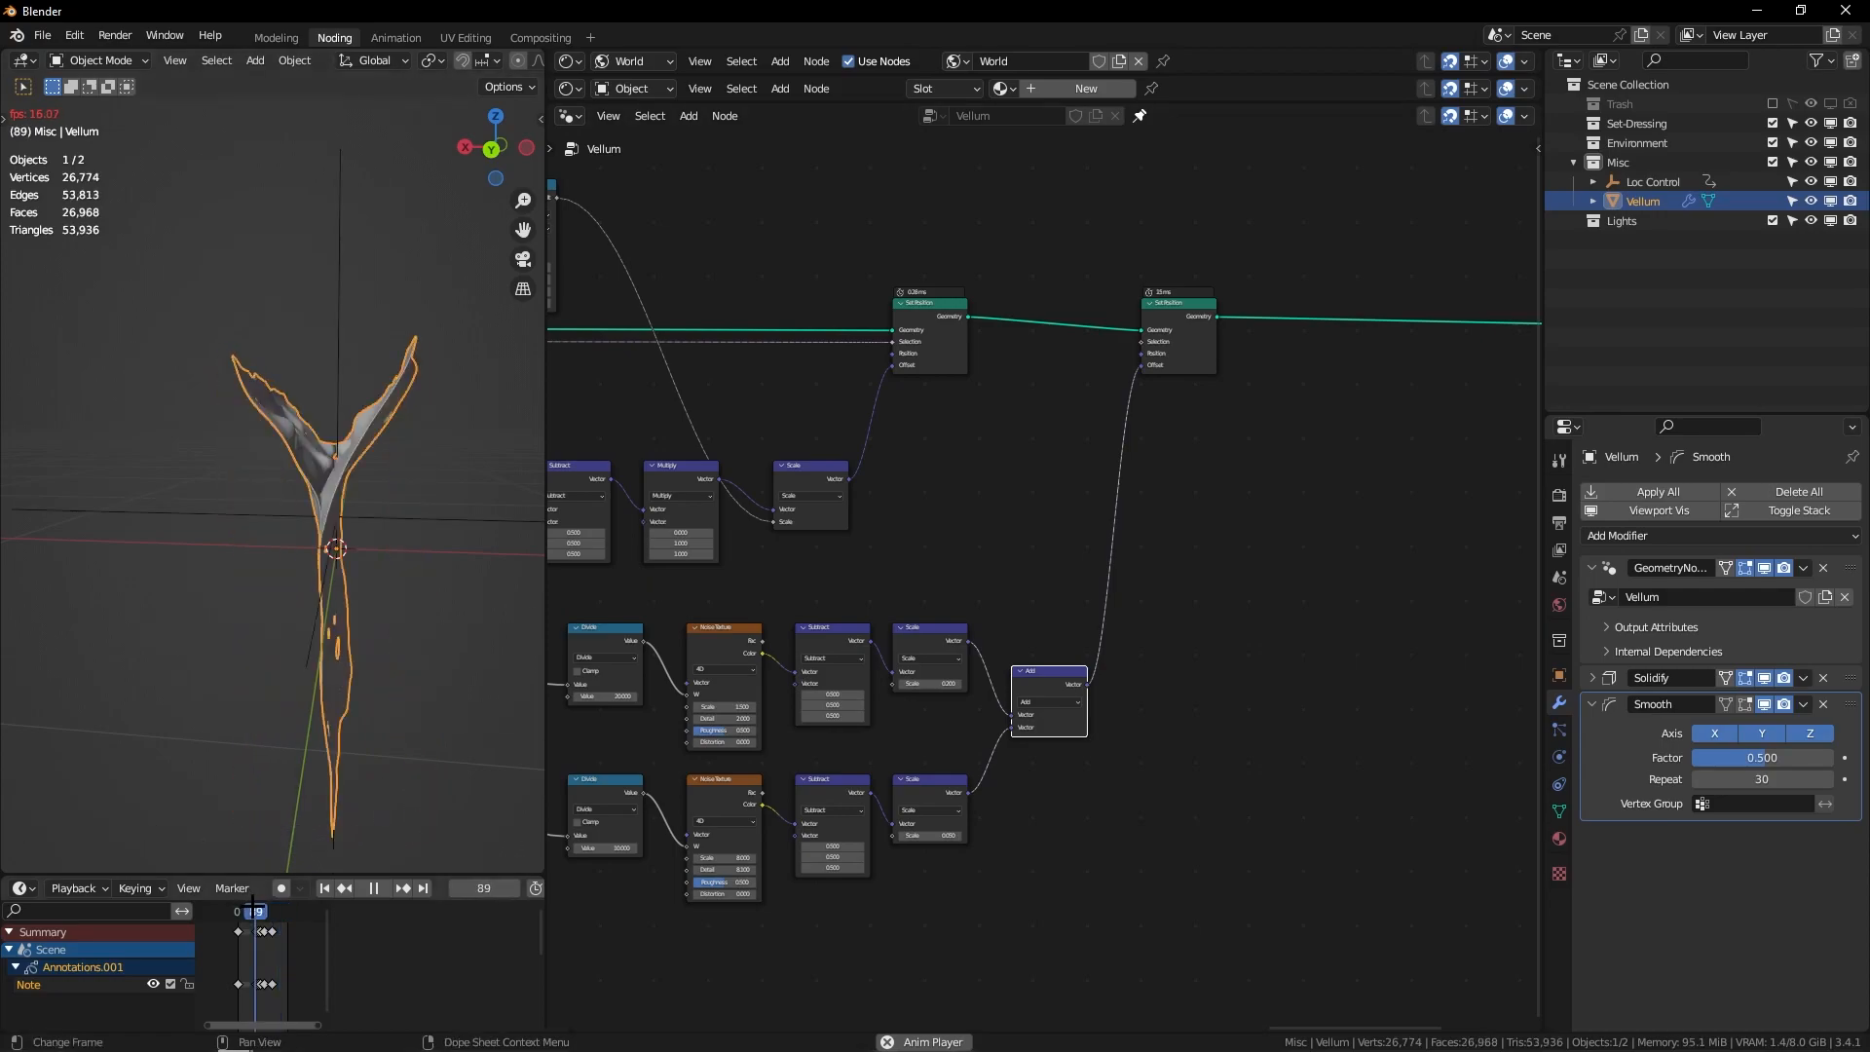
pyautogui.moveTo(289, 603); pyautogui.dragTo(446, 658, button='middle')
pyautogui.press('space')
pyautogui.press('space')
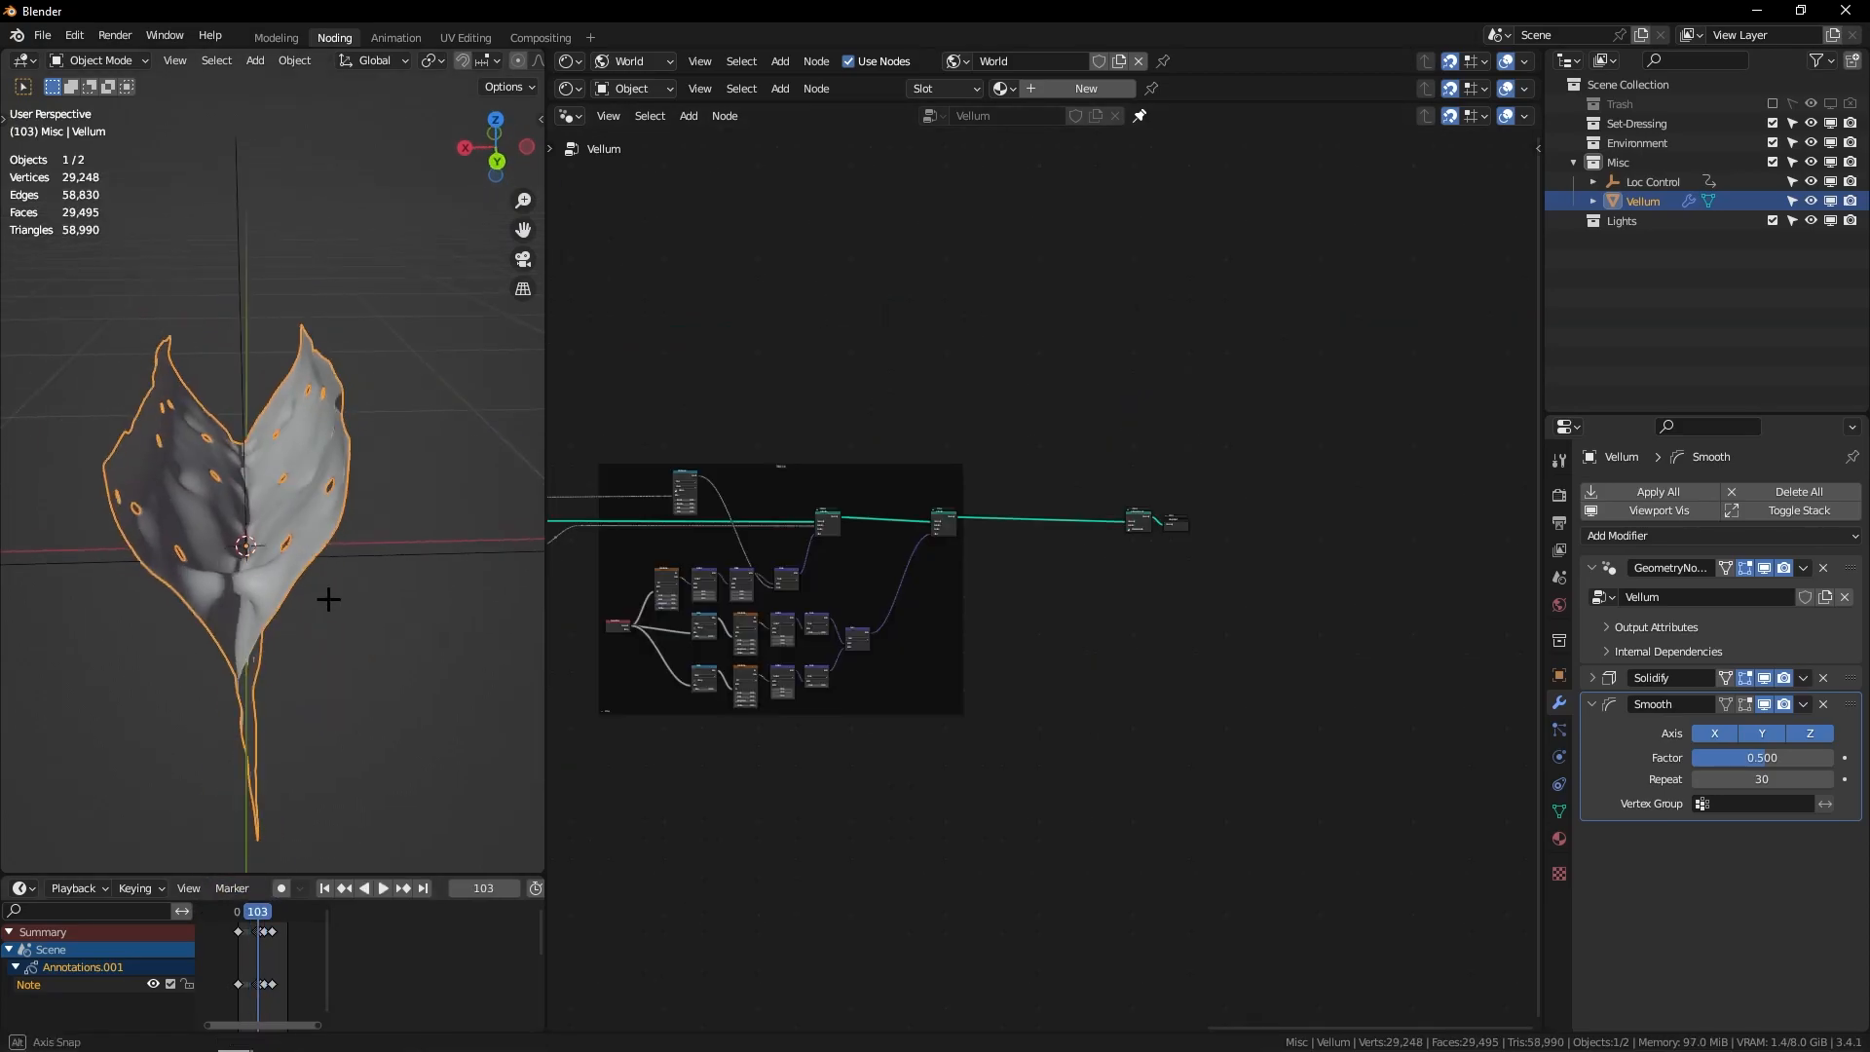
pyautogui.moveTo(328, 598); pyautogui.dragTo(292, 575, button='middle')
# Step: Reveal the shader node area and create a new material named Vellum for the vellum object
pyautogui.moveTo(985, 102); pyautogui.dragTo(1071, 487)
pyautogui.press('n')
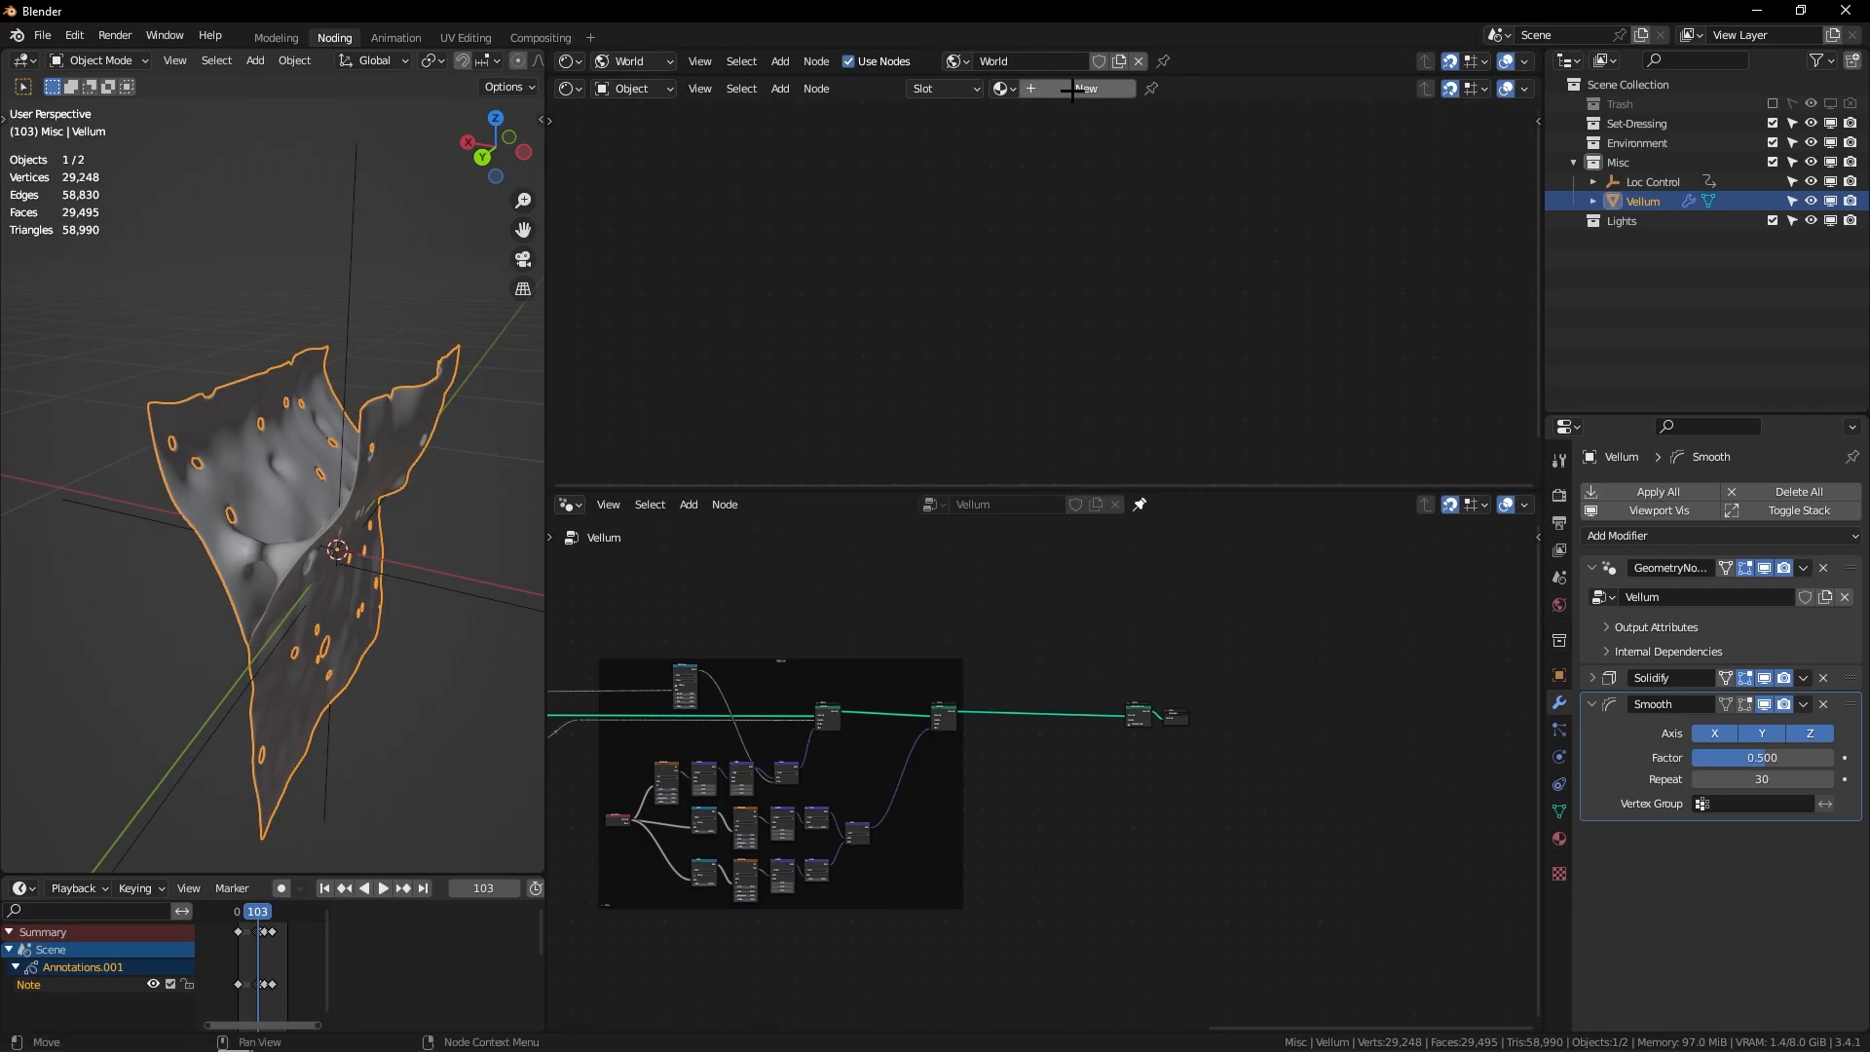
pyautogui.click(1081, 88)
pyautogui.click(1083, 88)
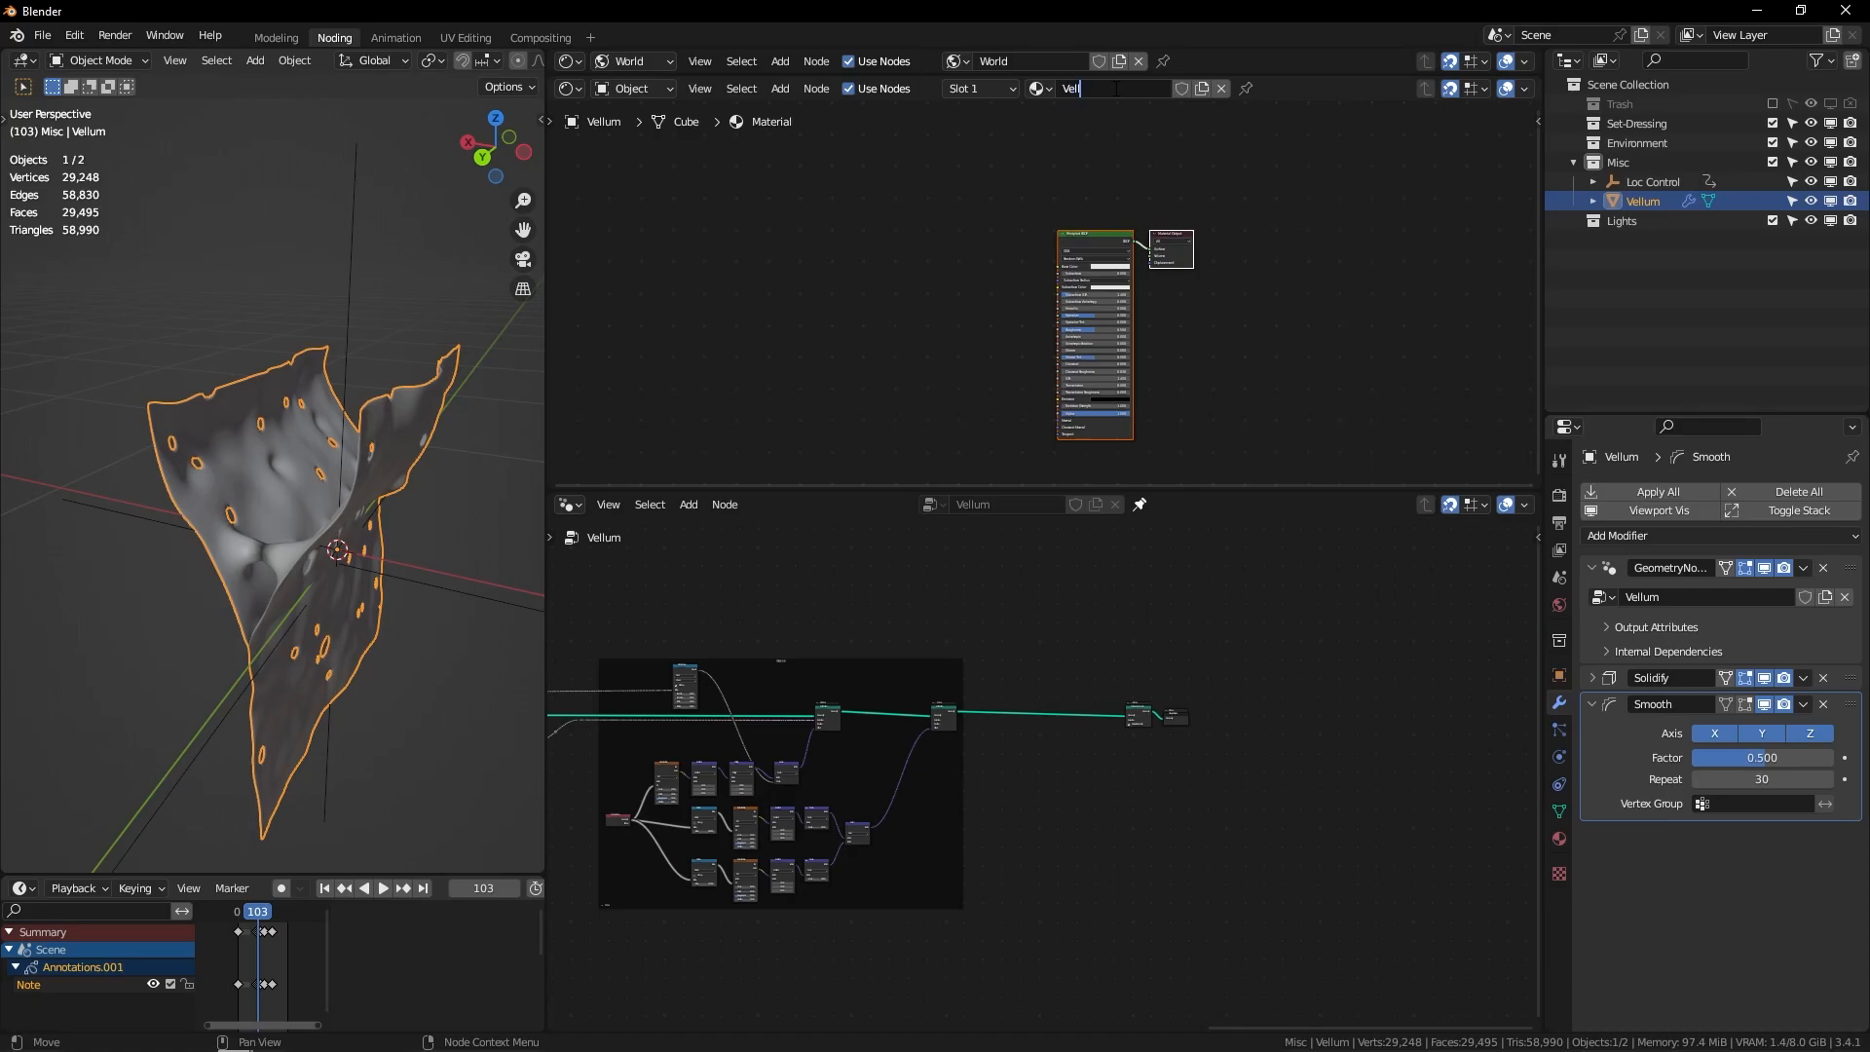
pyautogui.press('Return')
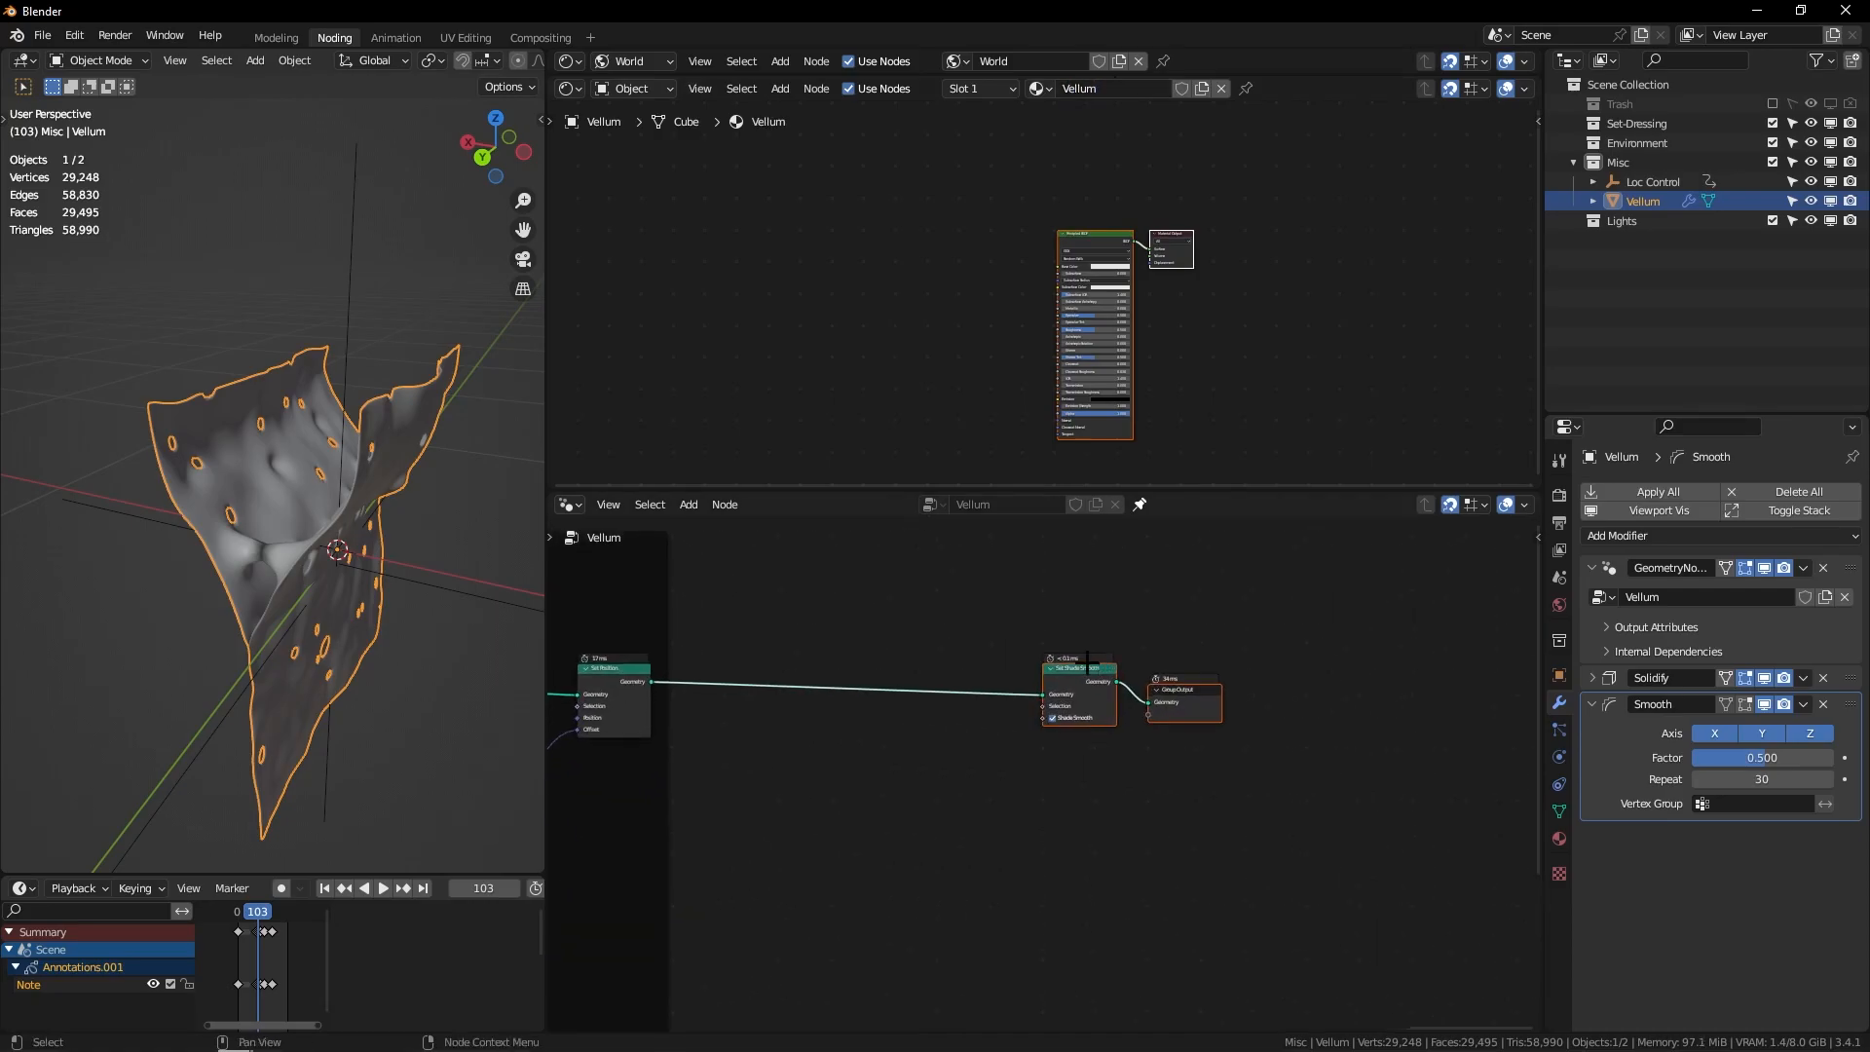
# Step: Add a Set Material node near the end of the vellum geometry node tree
pyautogui.moveTo(895, 703); pyautogui.dragTo(987, 715, button='middle')
pyautogui.hotkey('shift', 'a')
pyautogui.write('s')
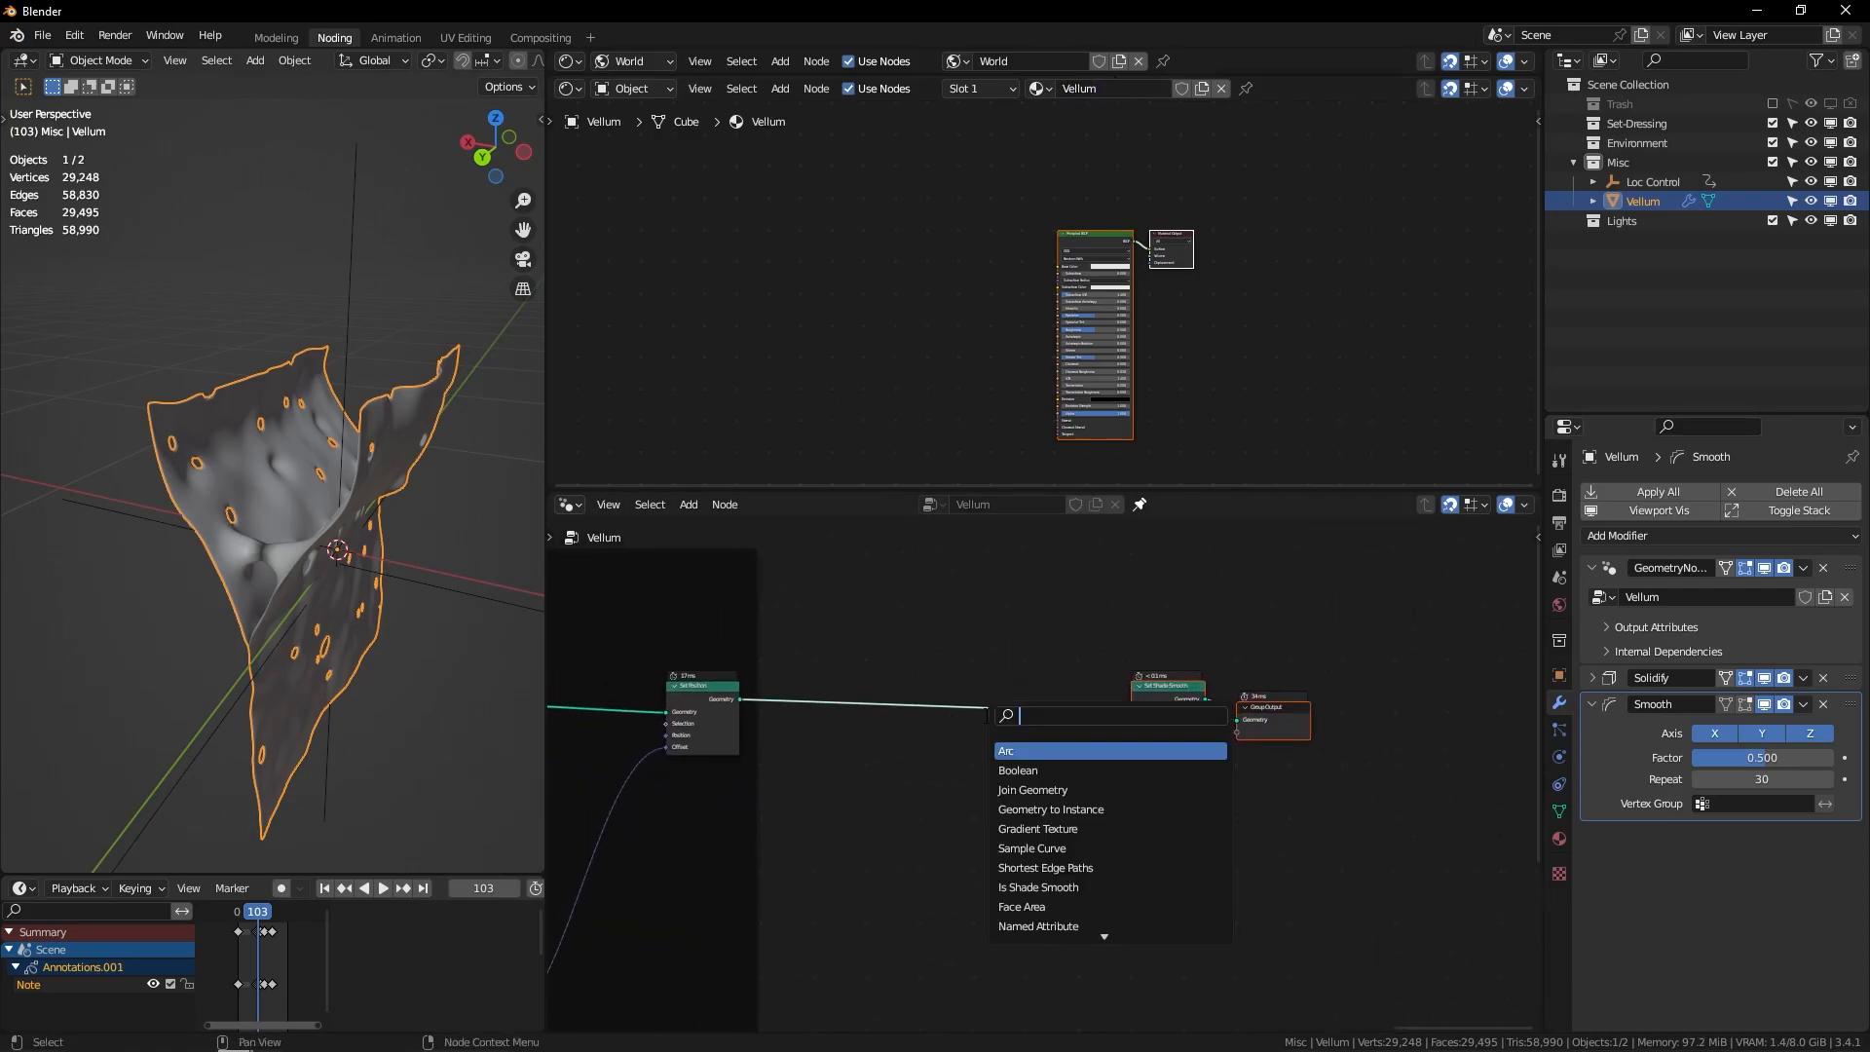
pyautogui.write('set mat')
pyautogui.press('Return')
pyautogui.click(1030, 781)
# Step: Insert the Set Material node between Set Shade Smooth and Group Output, and assign it the Vellum material
pyautogui.click(1137, 684)
pyautogui.moveTo(1133, 685); pyautogui.dragTo(886, 686)
pyautogui.press('h')
pyautogui.moveTo(1050, 830); pyautogui.dragTo(1037, 710)
pyautogui.click(1038, 745)
pyautogui.click(1052, 766)
pyautogui.moveTo(1269, 708); pyautogui.dragTo(1142, 696)
# Step: Switch the 3D viewport to rendered shading and enlarge the shader node area
pyautogui.press('z')
pyautogui.click(322, 459)
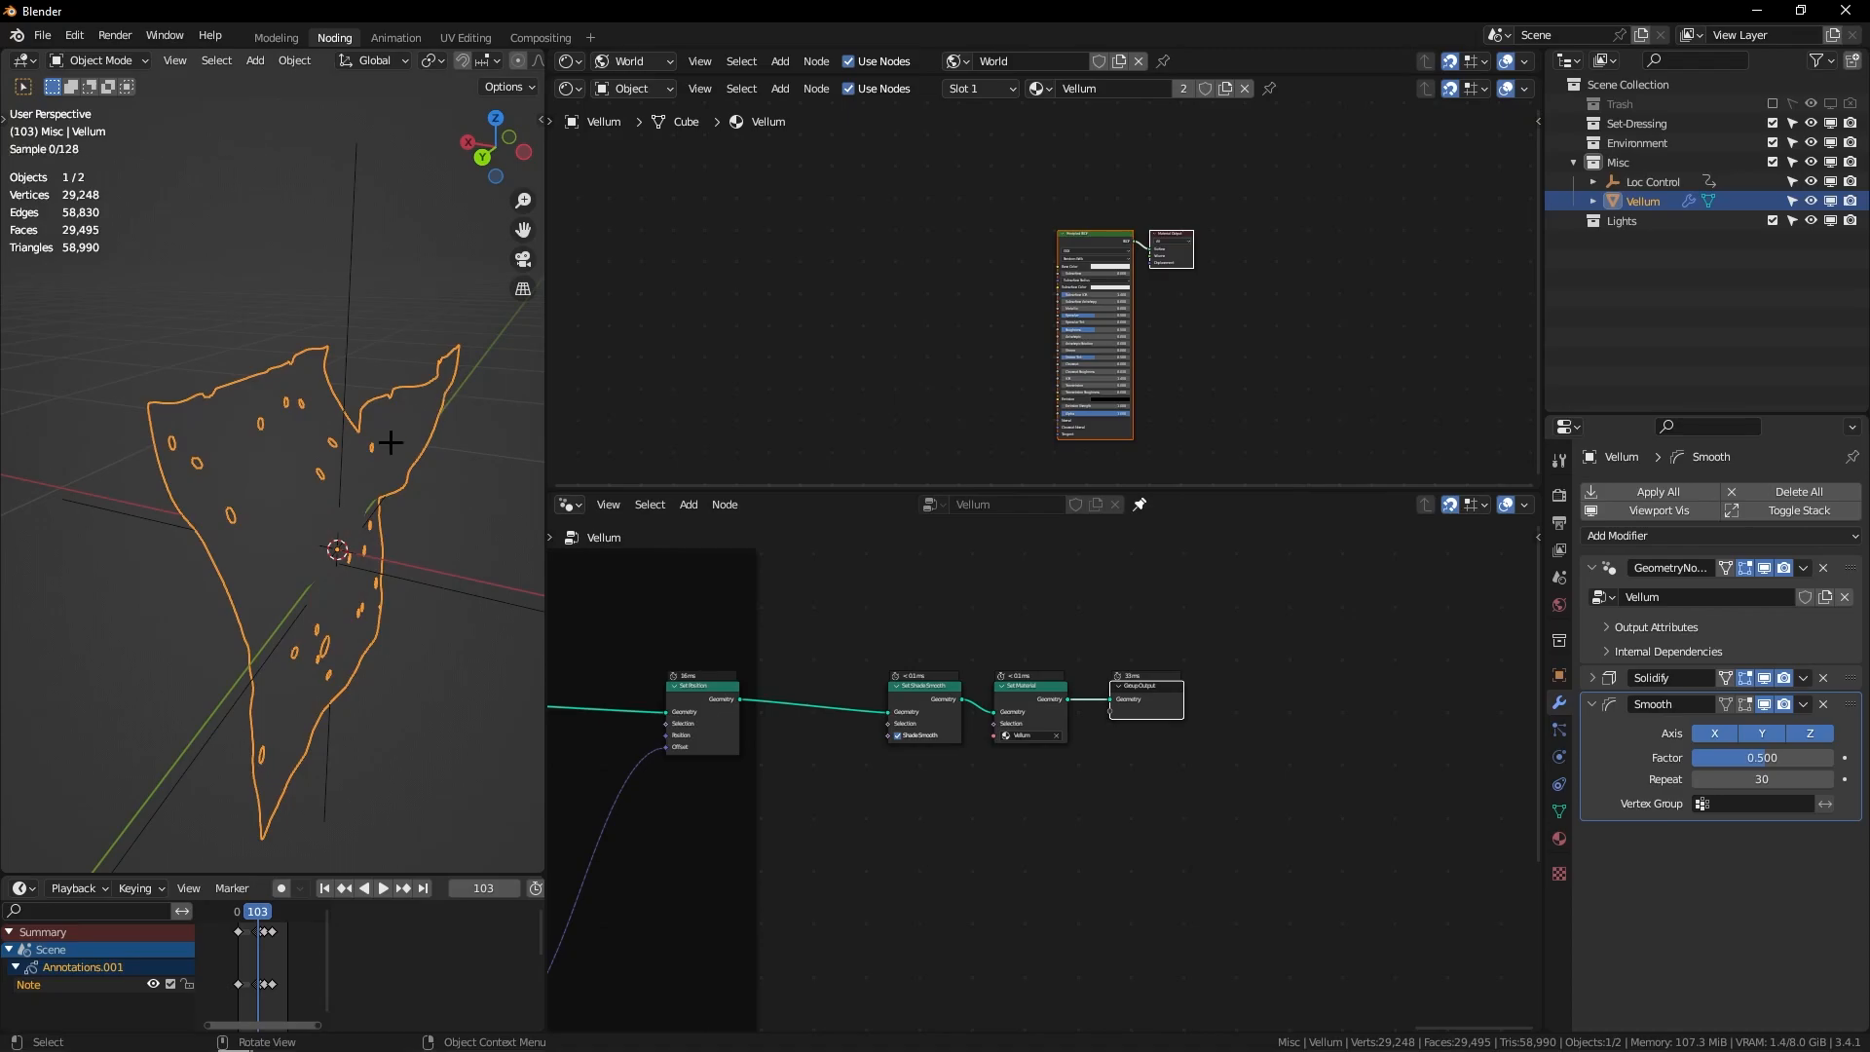
pyautogui.moveTo(358, 466); pyautogui.dragTo(279, 325, button='middle')
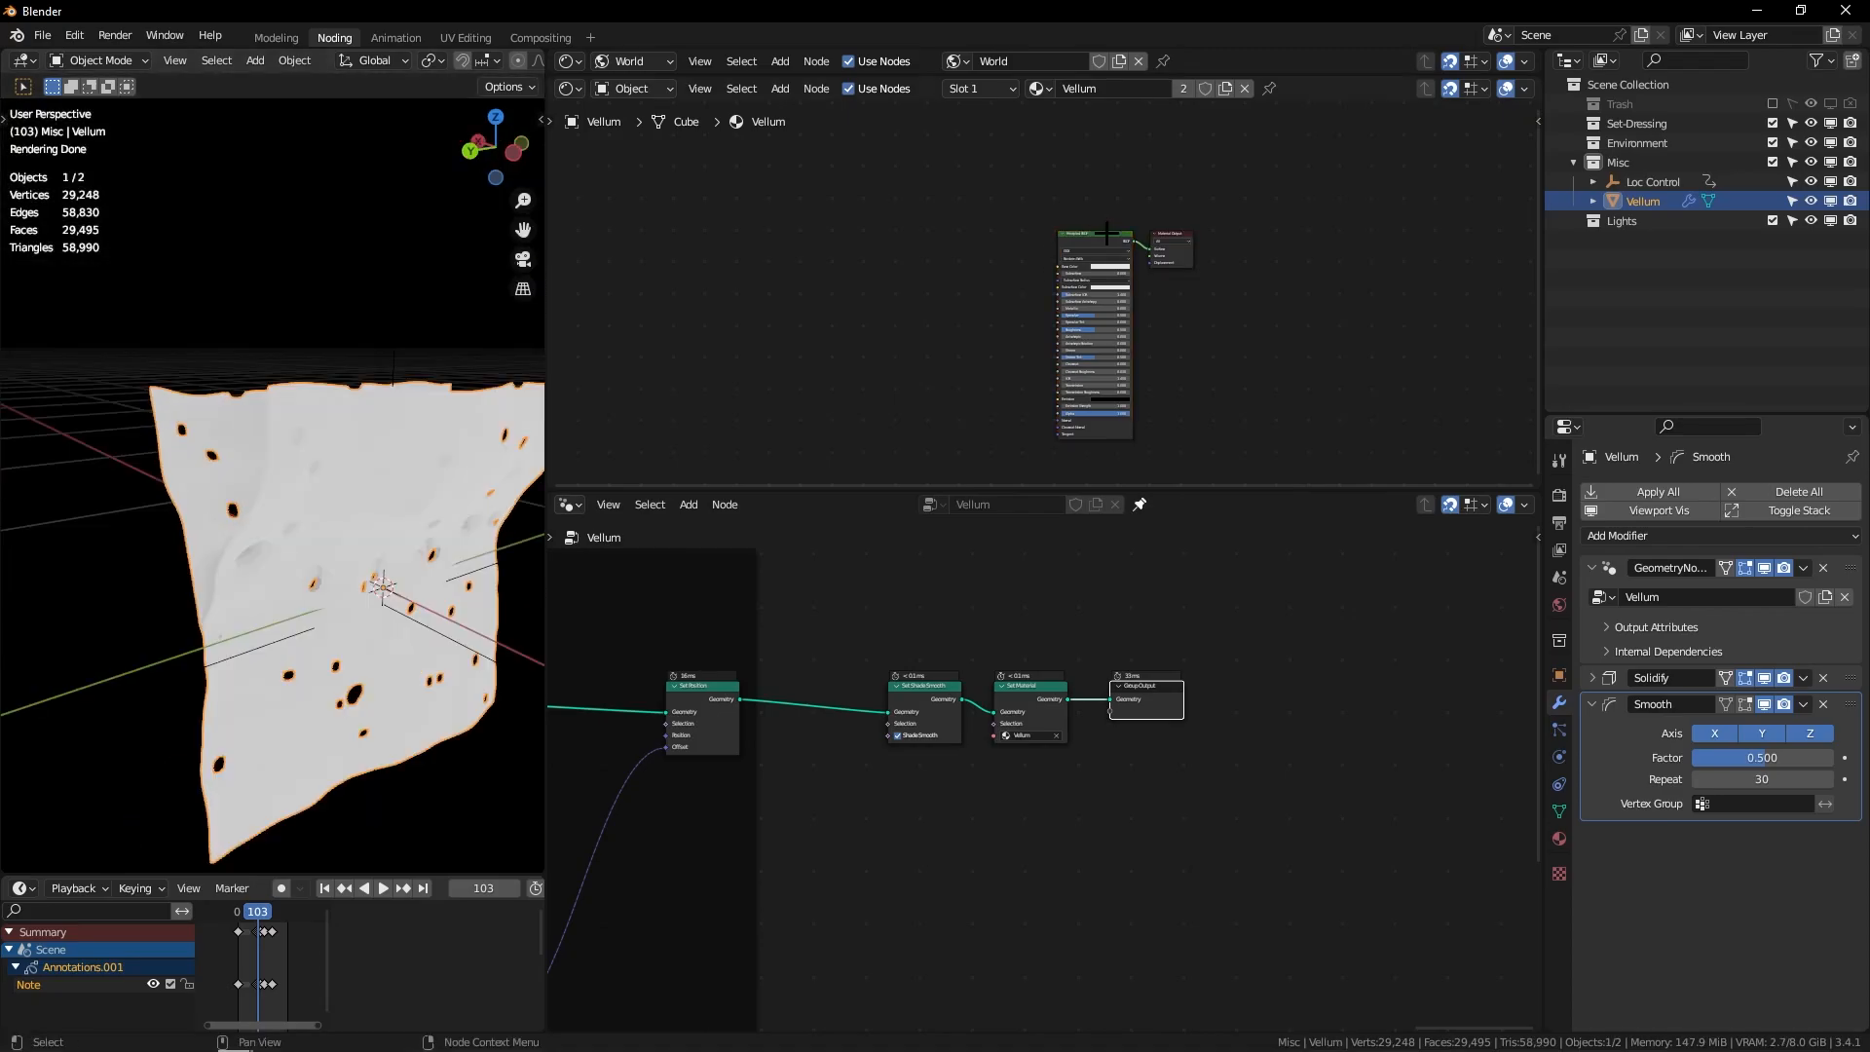
pyautogui.scroll(1, 1105, 228)
pyautogui.moveTo(1182, 487); pyautogui.dragTo(1195, 581)
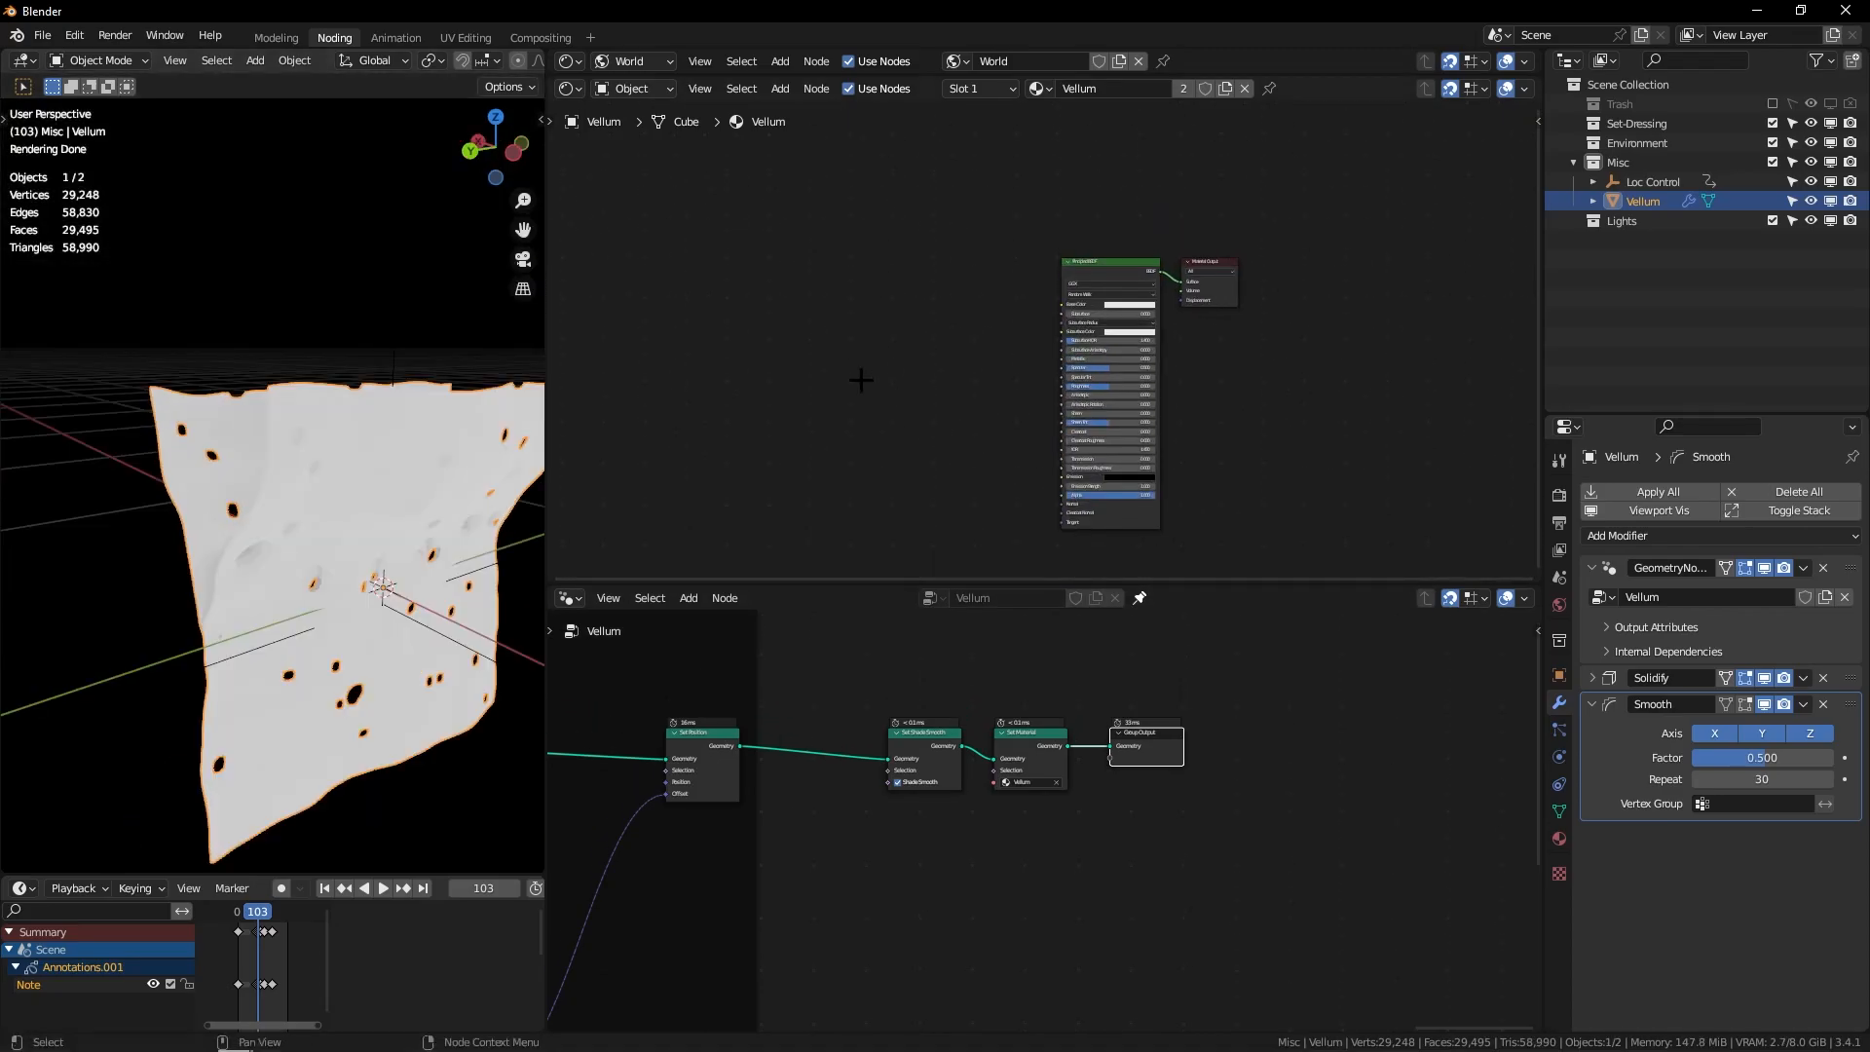
# Step: Try a Noise Texture as input to the Vellum material's Principled BSDF and delete it again
pyautogui.hotkey('shift', 'a')
pyautogui.write('noise')
pyautogui.press('Return')
pyautogui.click(876, 370)
pyautogui.moveTo(906, 361); pyautogui.dragTo(1062, 314)
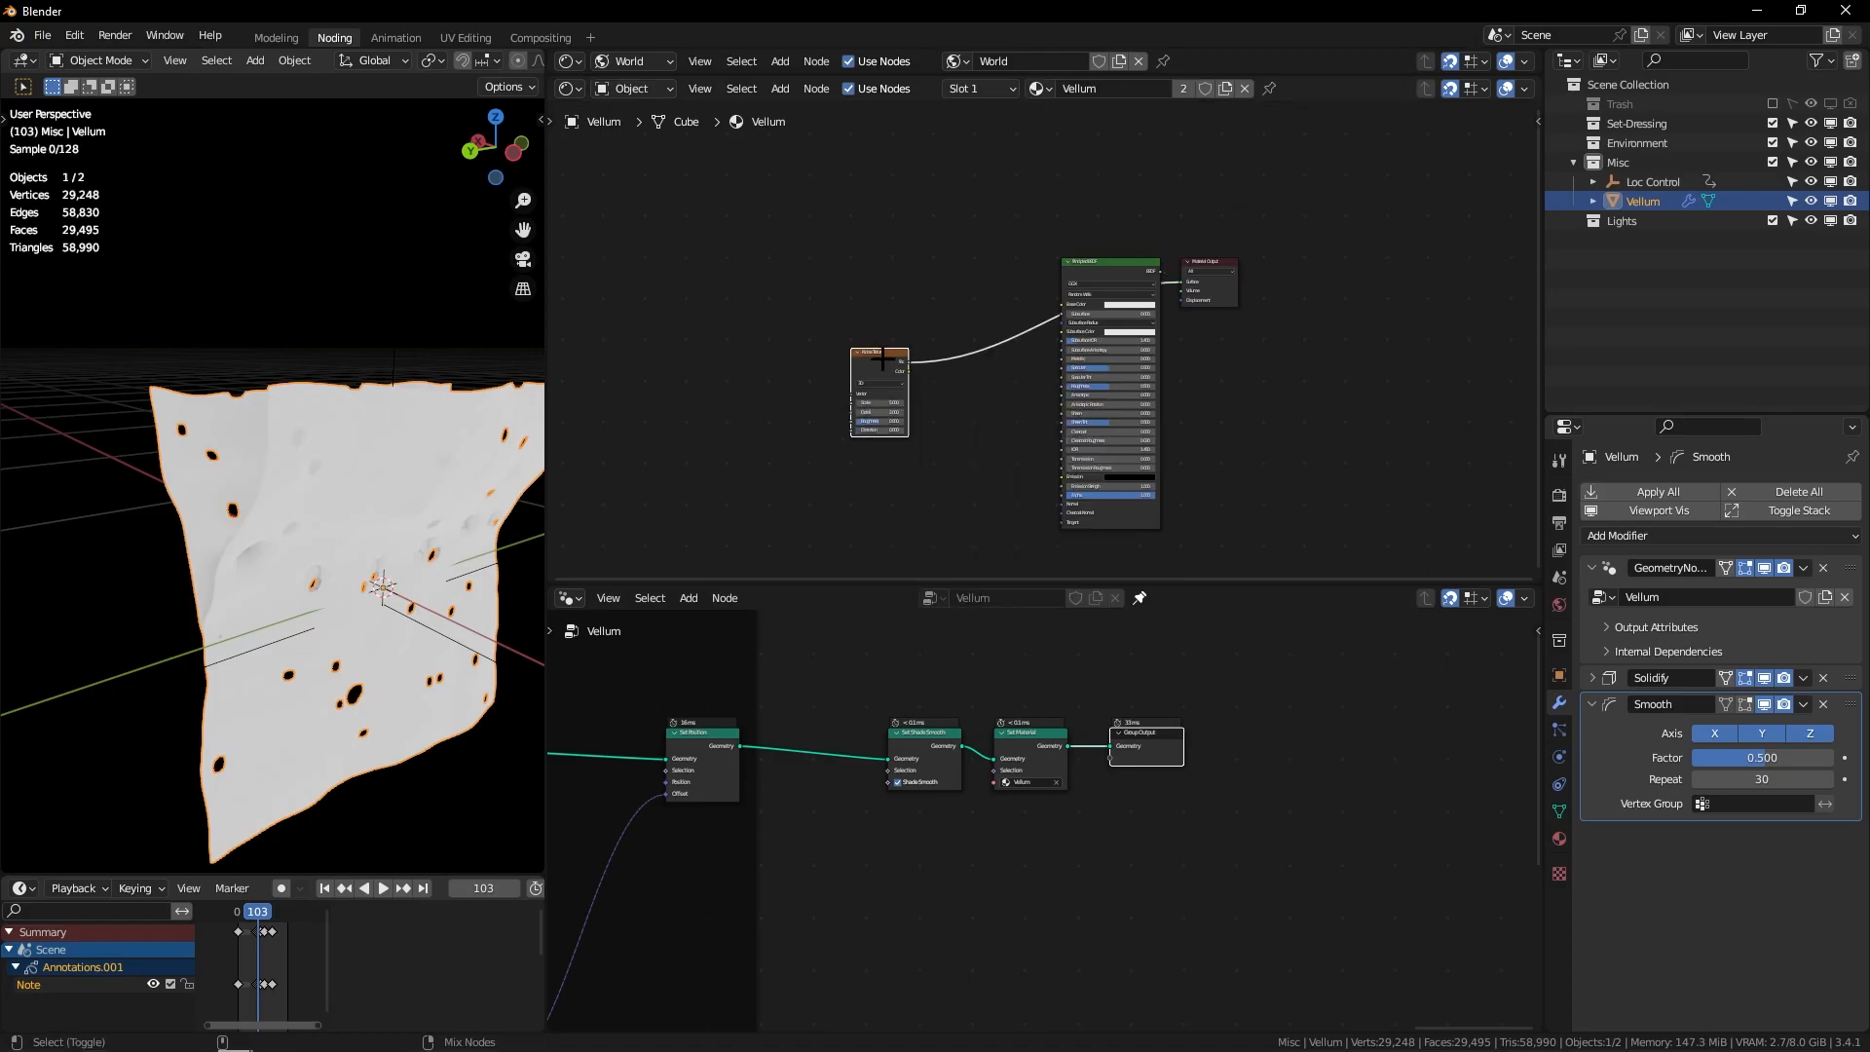
pyautogui.press('x')
pyautogui.hotkey('shift', 'a')
pyautogui.write('wav')
pyautogui.press('Return')
pyautogui.press('Escape')
# Step: Add a Wave Texture to the Vellum material and connect its Color to the Principled BSDF's Base Color
pyautogui.hotkey('shift', 'a')
pyautogui.write('wave ')
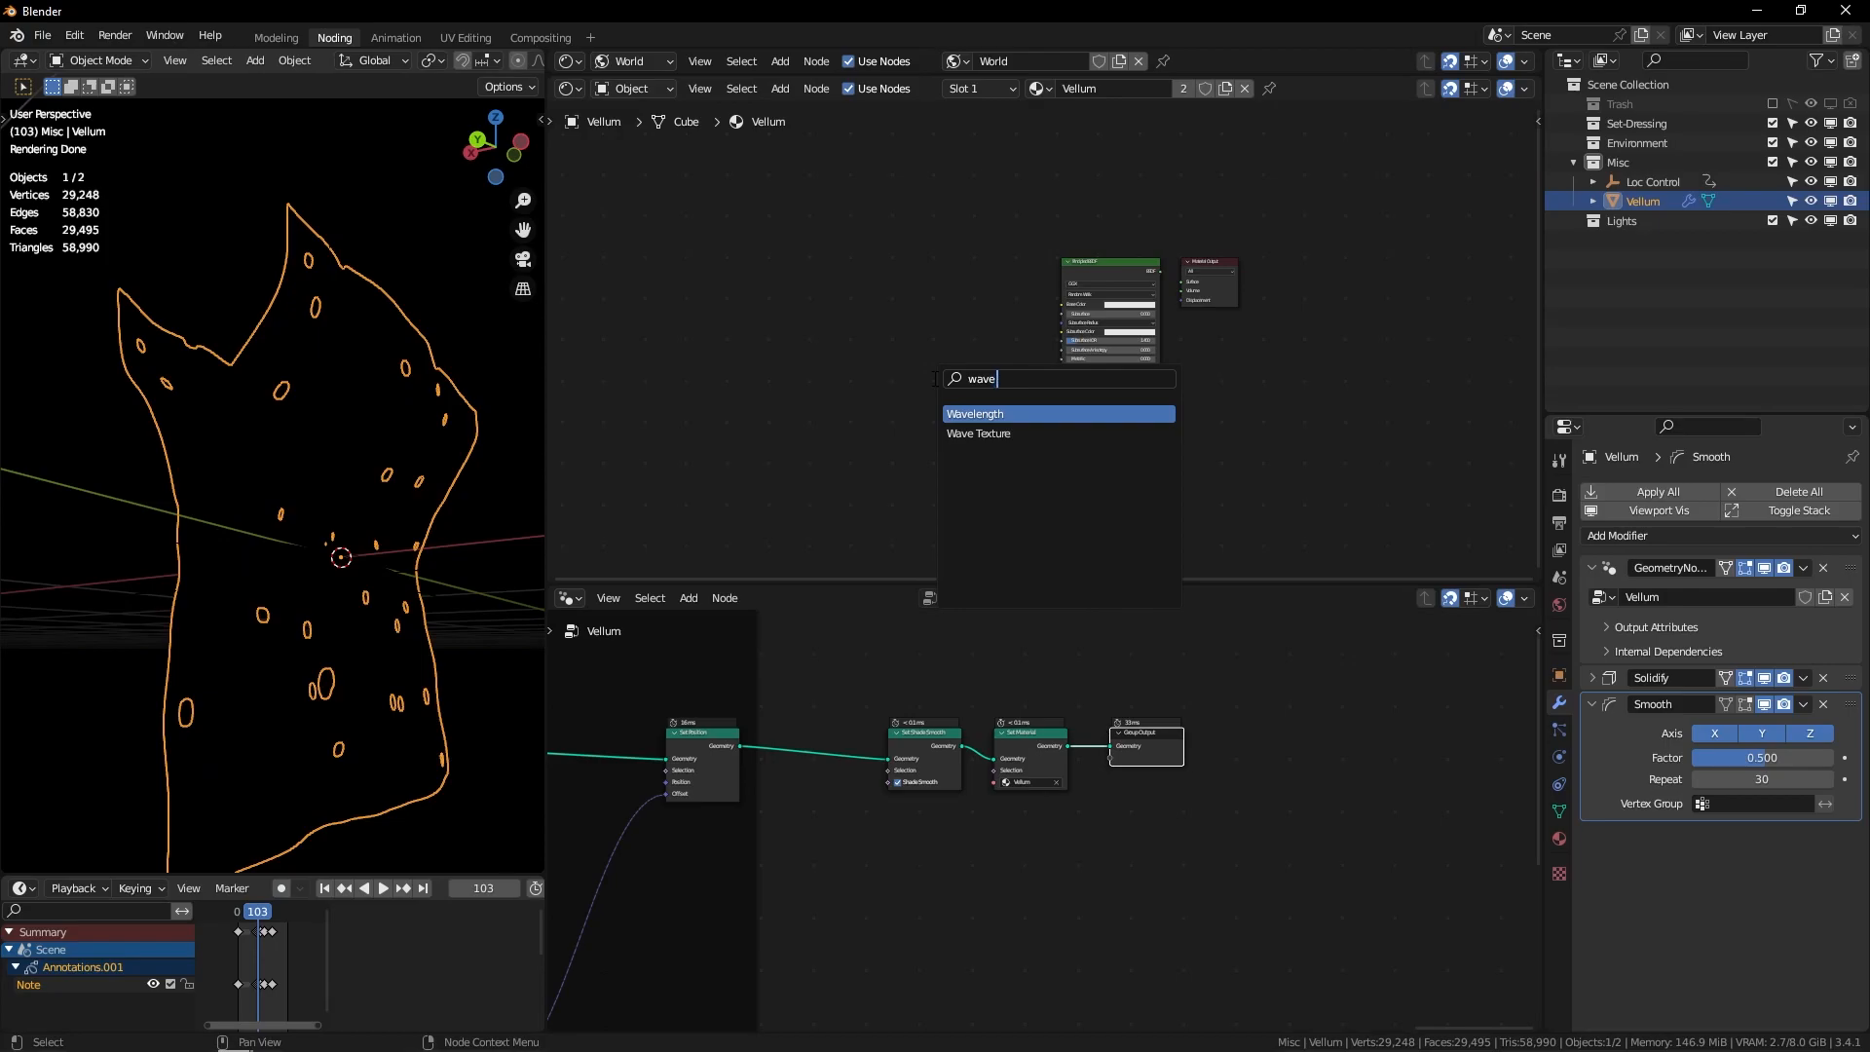
pyautogui.write('te')
pyautogui.press('Return')
pyautogui.click(857, 370)
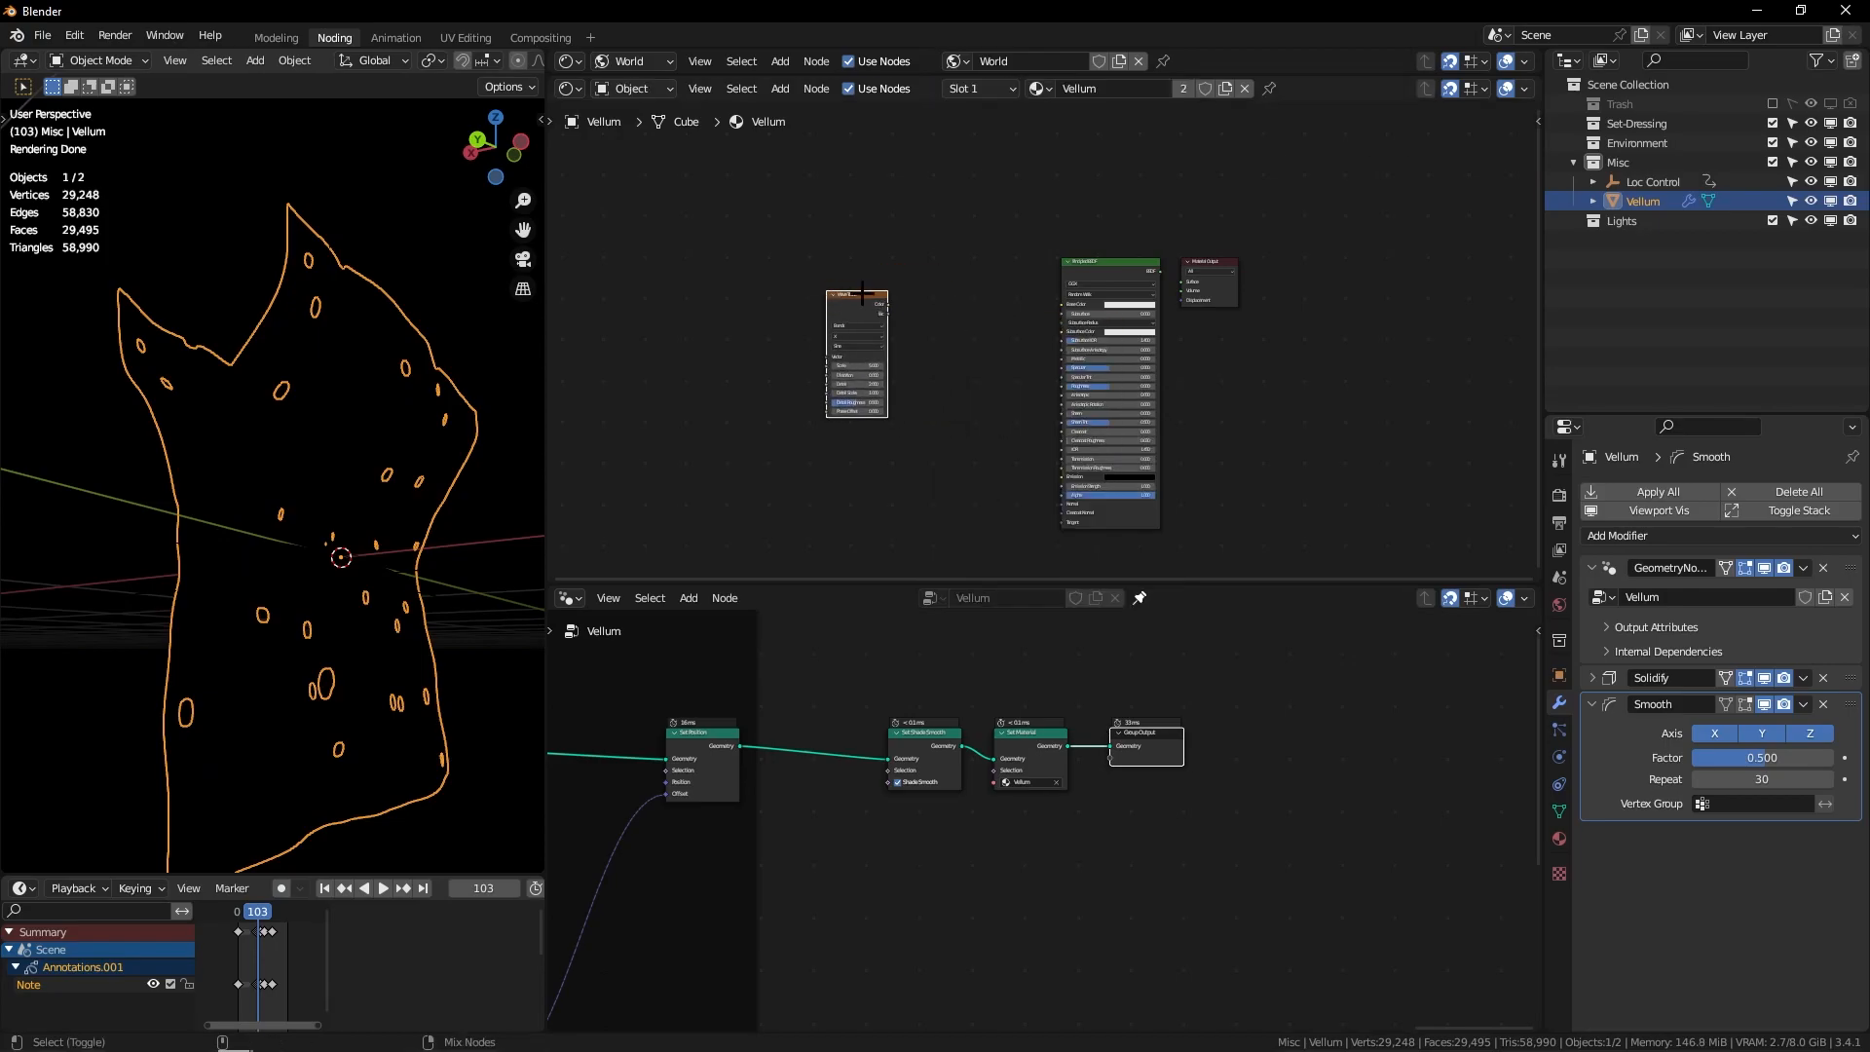
pyautogui.moveTo(887, 304); pyautogui.dragTo(1061, 304)
pyautogui.moveTo(382, 469); pyautogui.dragTo(453, 513, button='middle')
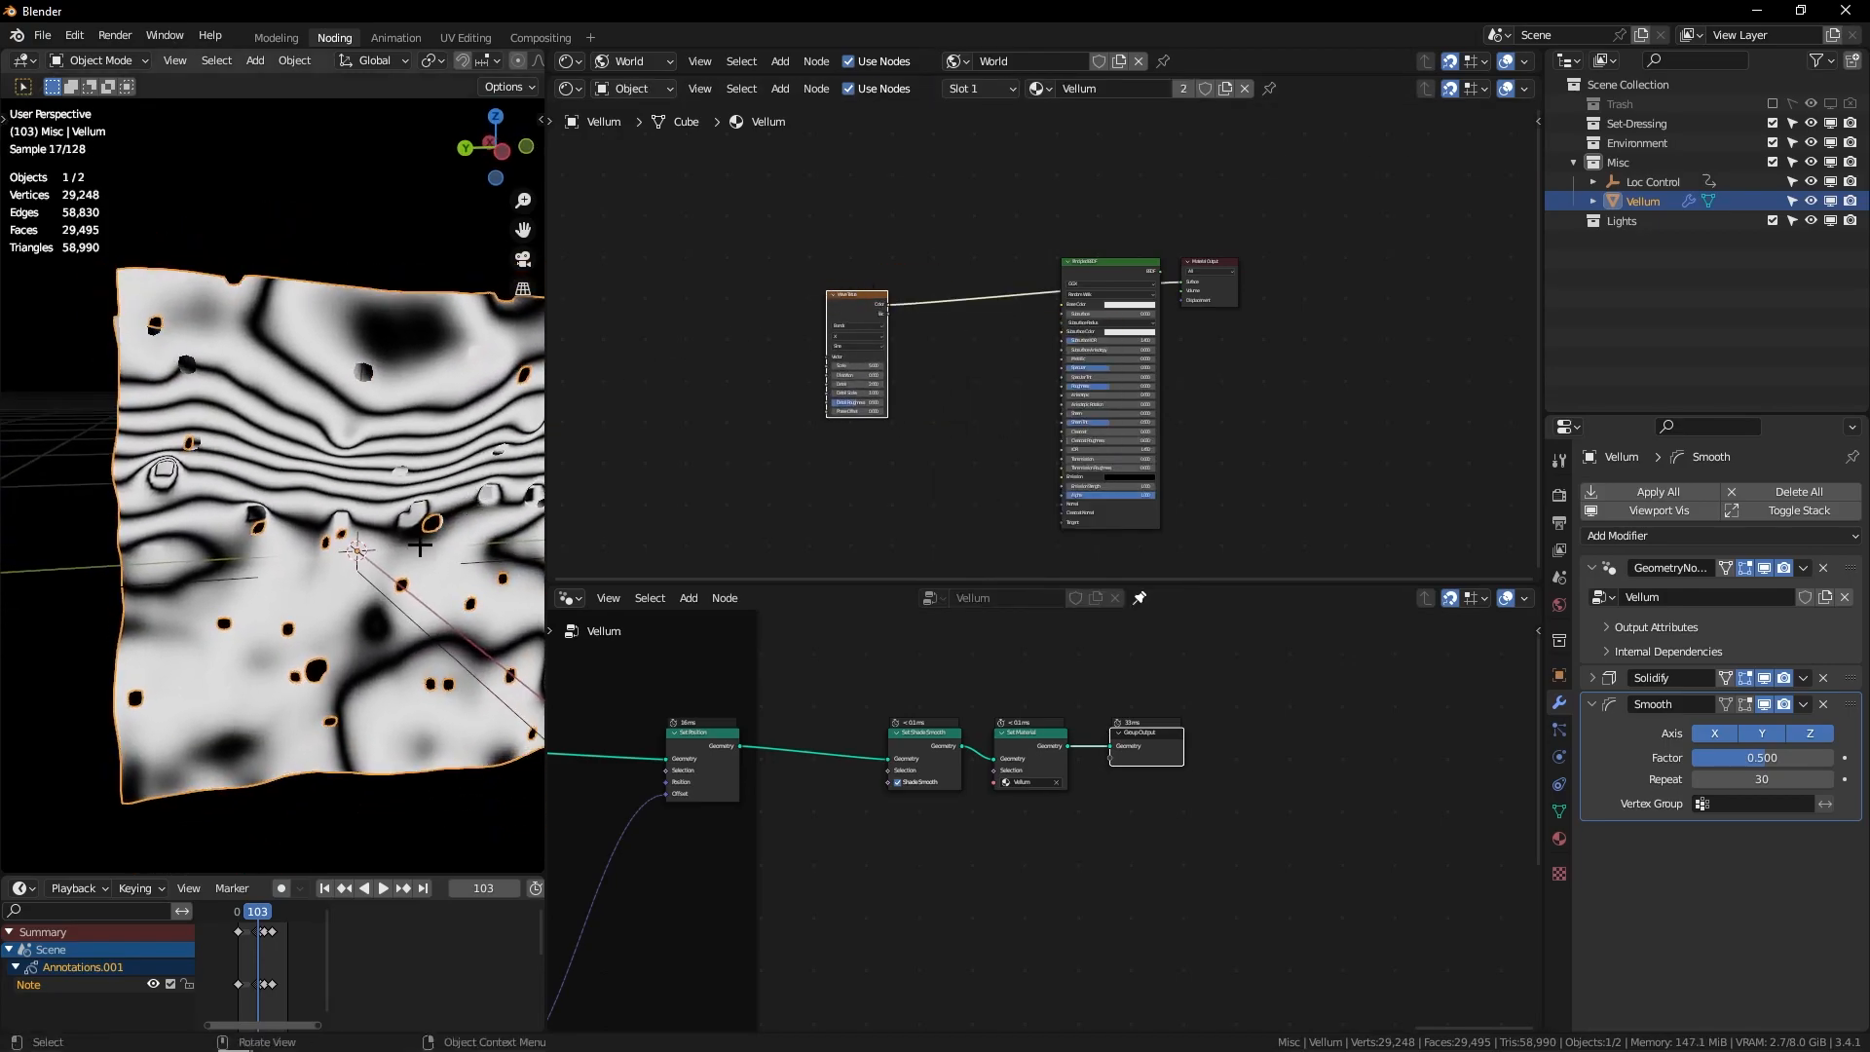
# Step: Scrub the timeline to frame 162 and back to frame 89 to check how the wave pattern behaves
pyautogui.moveTo(251, 913); pyautogui.dragTo(269, 914)
pyautogui.moveTo(917, 356); pyautogui.dragTo(1034, 354, button='middle')
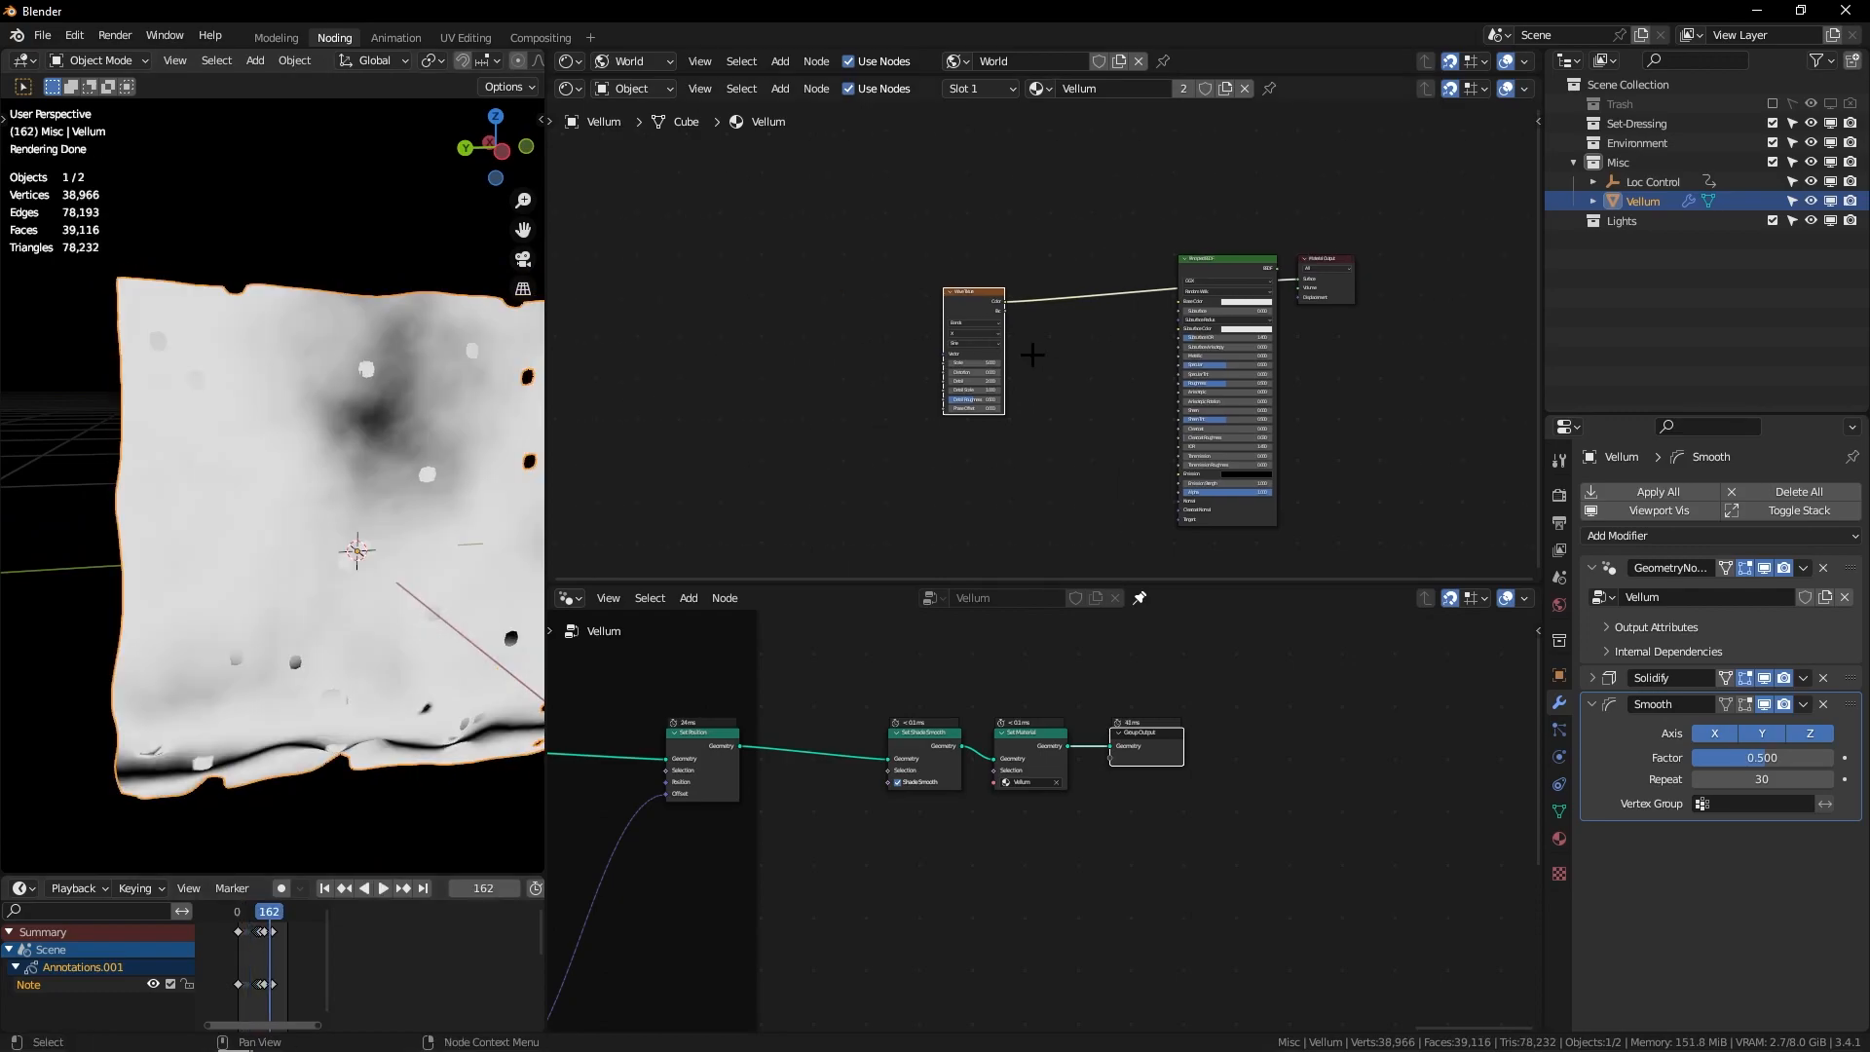
pyautogui.moveTo(259, 912); pyautogui.dragTo(255, 912)
# Step: Add a Texture Coordinate node and connect its UV output to the Wave Texture's Vector
pyautogui.scroll(2, 833, 397)
pyautogui.hotkey('shift', 'a')
pyautogui.write('text')
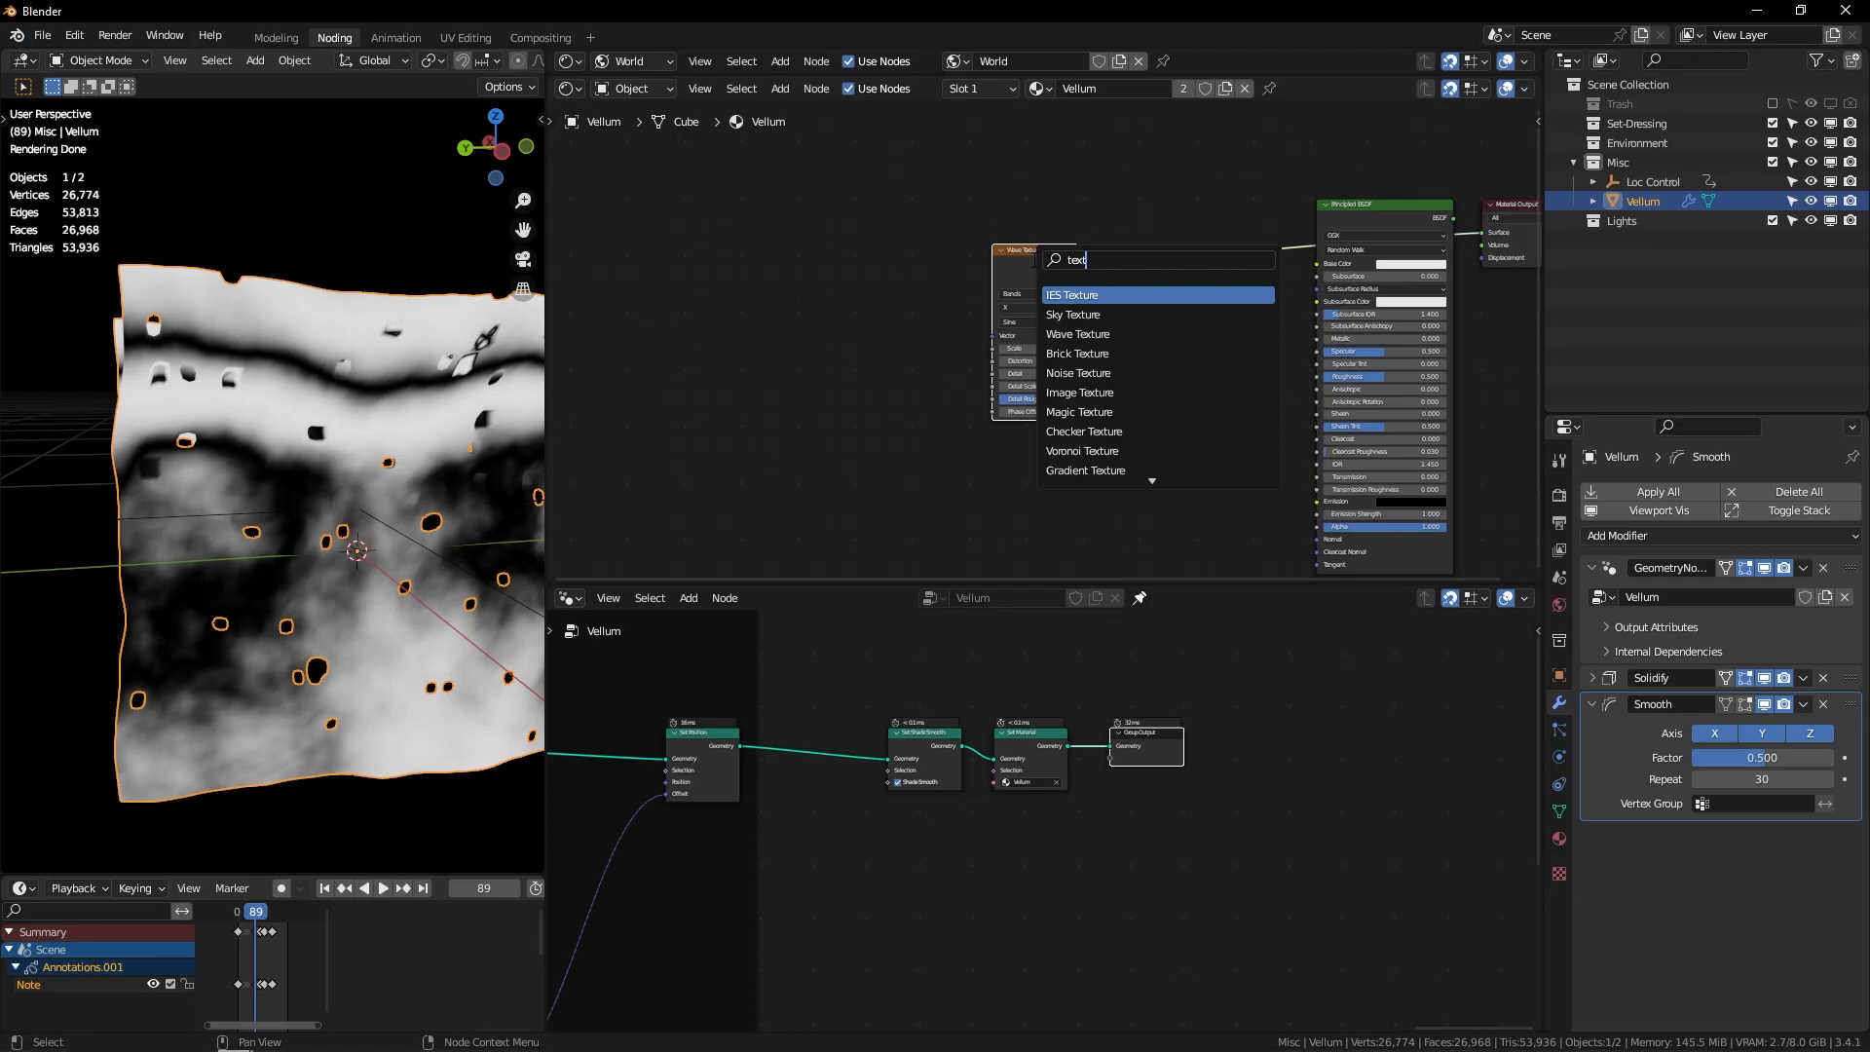
pyautogui.write(' co')
pyautogui.press('Return')
pyautogui.moveTo(879, 323); pyautogui.dragTo(993, 336)
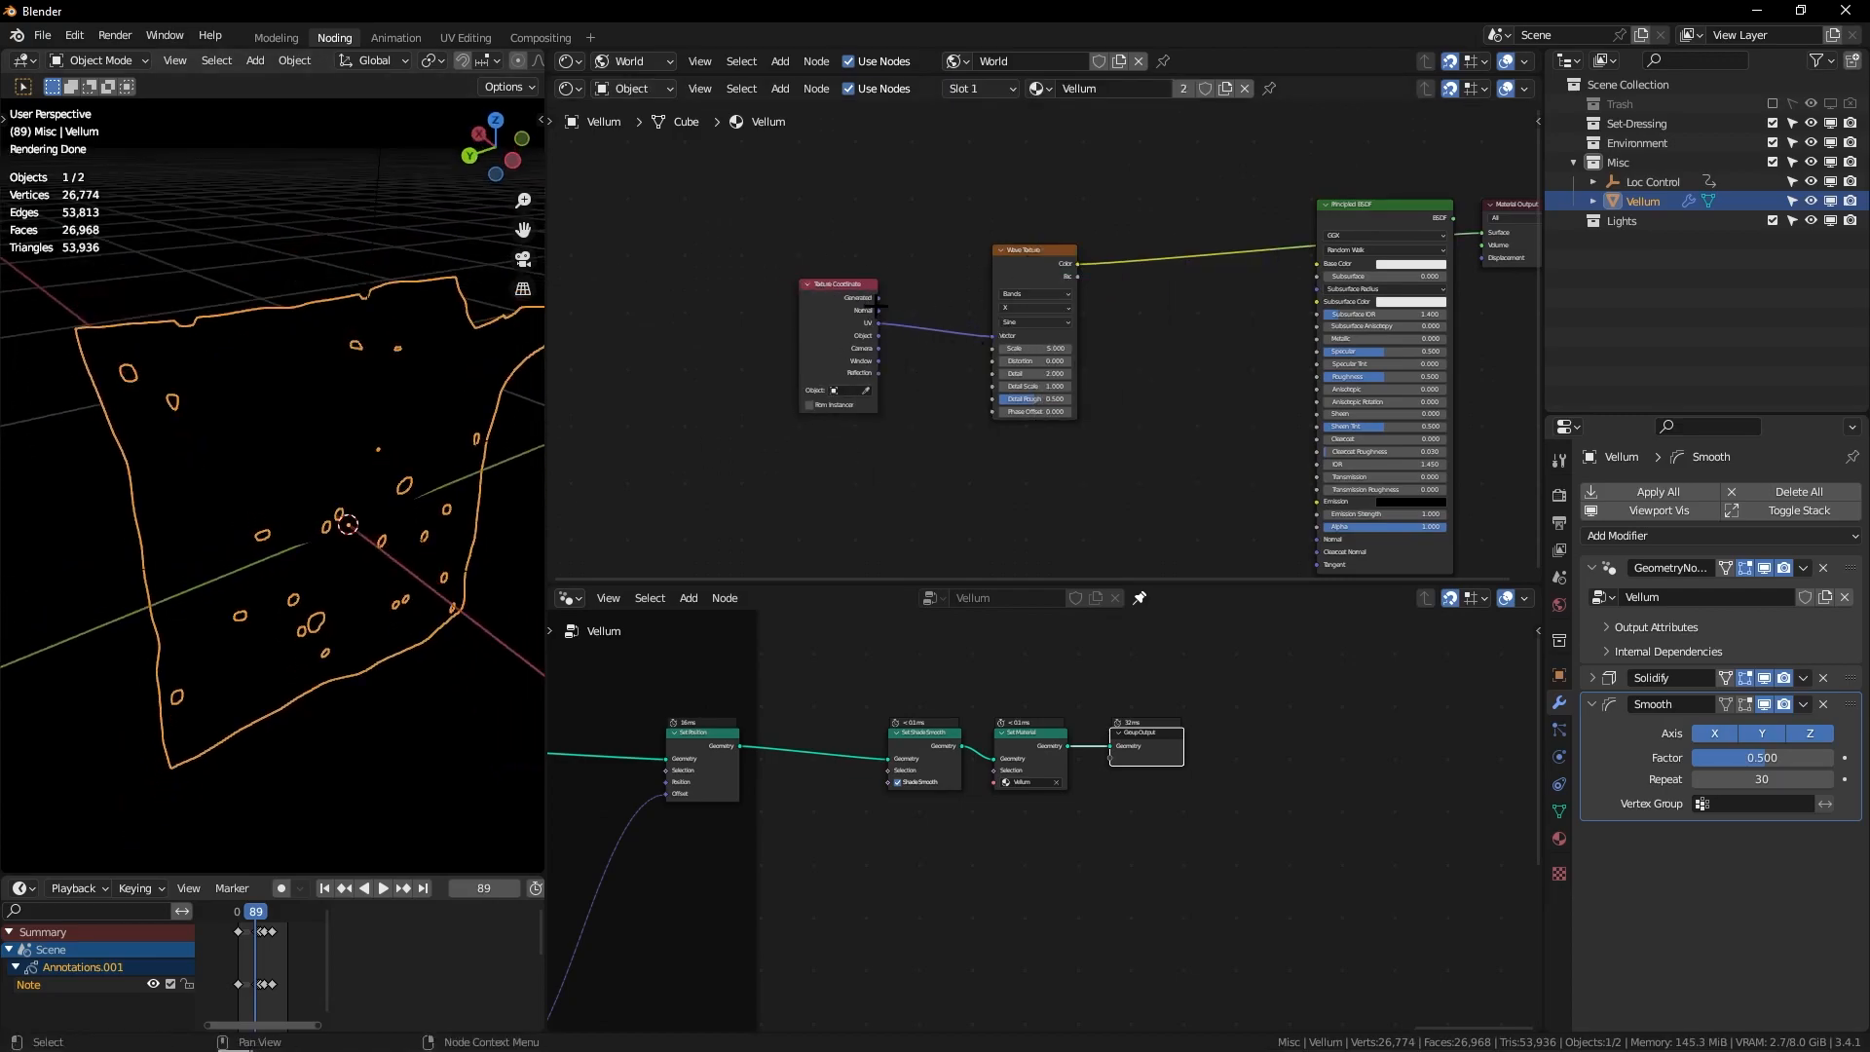
# Step: Return to solid shading and the geometry nodes, and disable the Solidify and Smooth modifiers in the viewport
pyautogui.moveTo(740, 584); pyautogui.dragTo(740, 102)
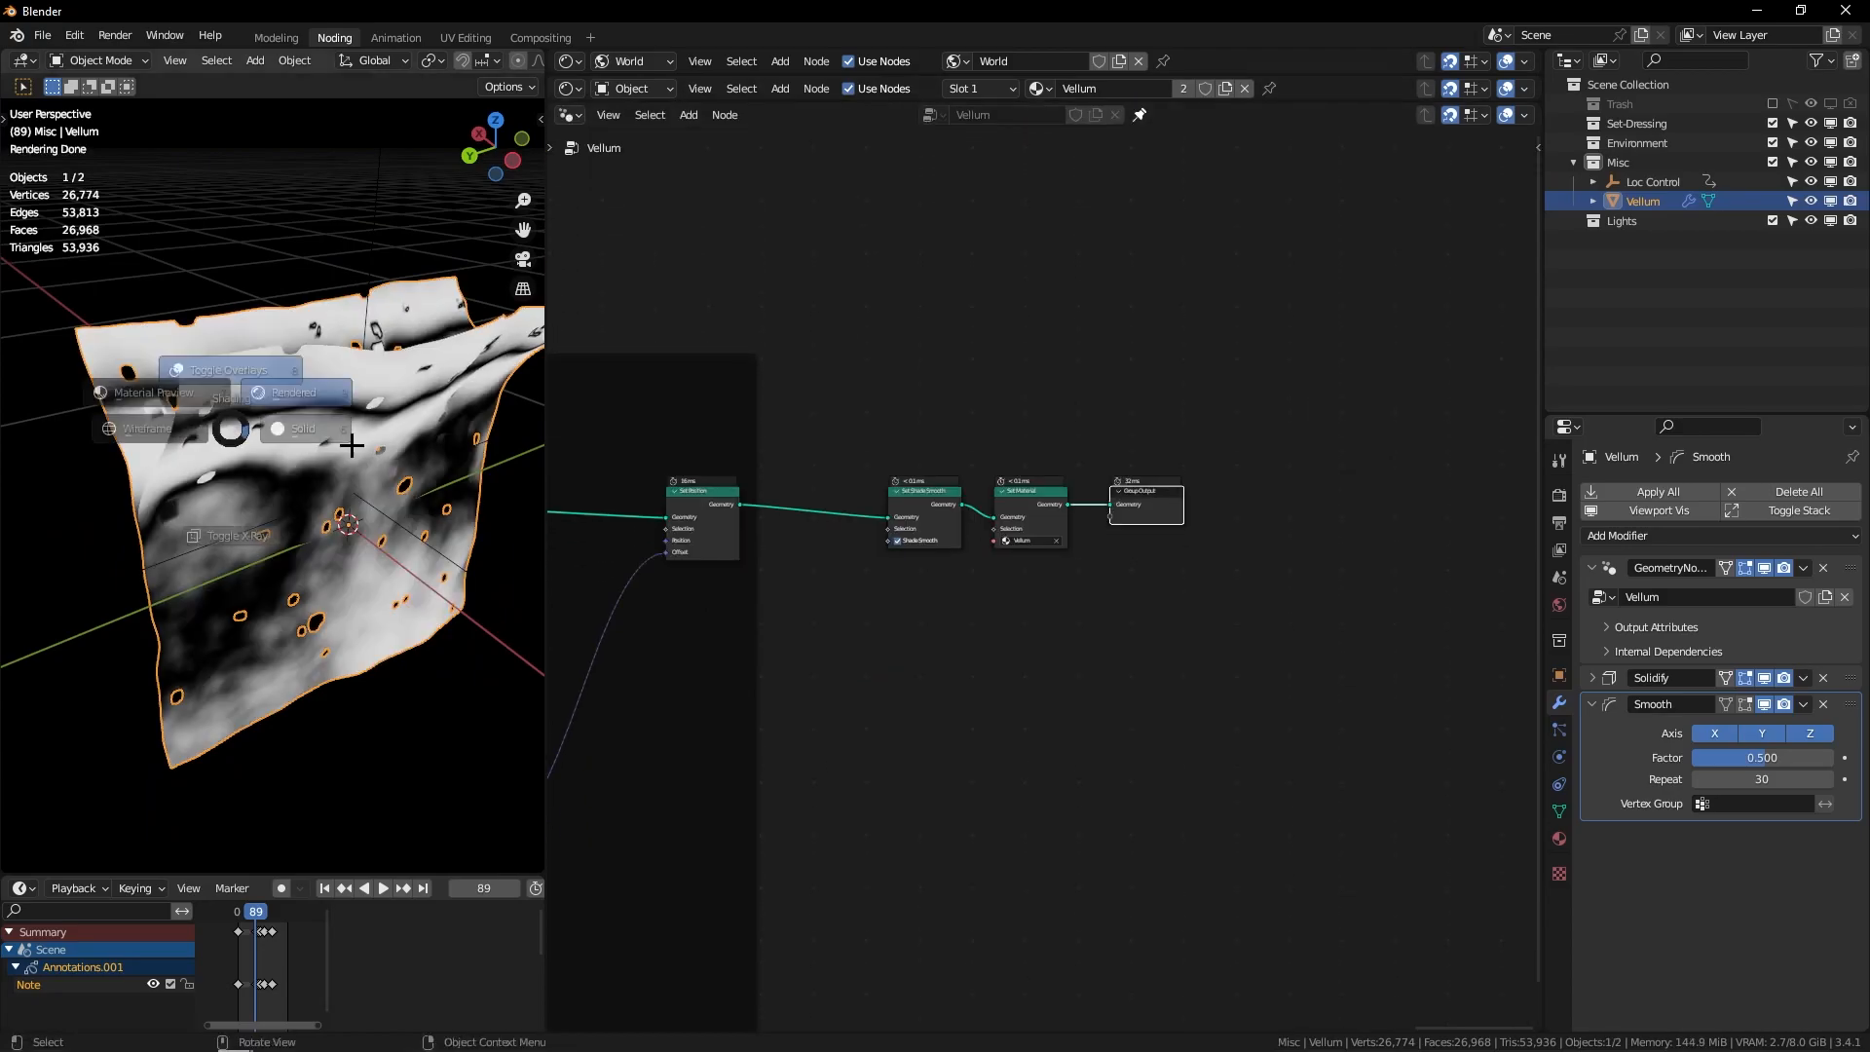
pyautogui.keyDown('ctrl'); pyautogui.moveTo(695, 383); pyautogui.dragTo(871, 712, button='middle'); pyautogui.keyUp('ctrl')
pyautogui.moveTo(857, 478); pyautogui.dragTo(1114, 429, button='middle')
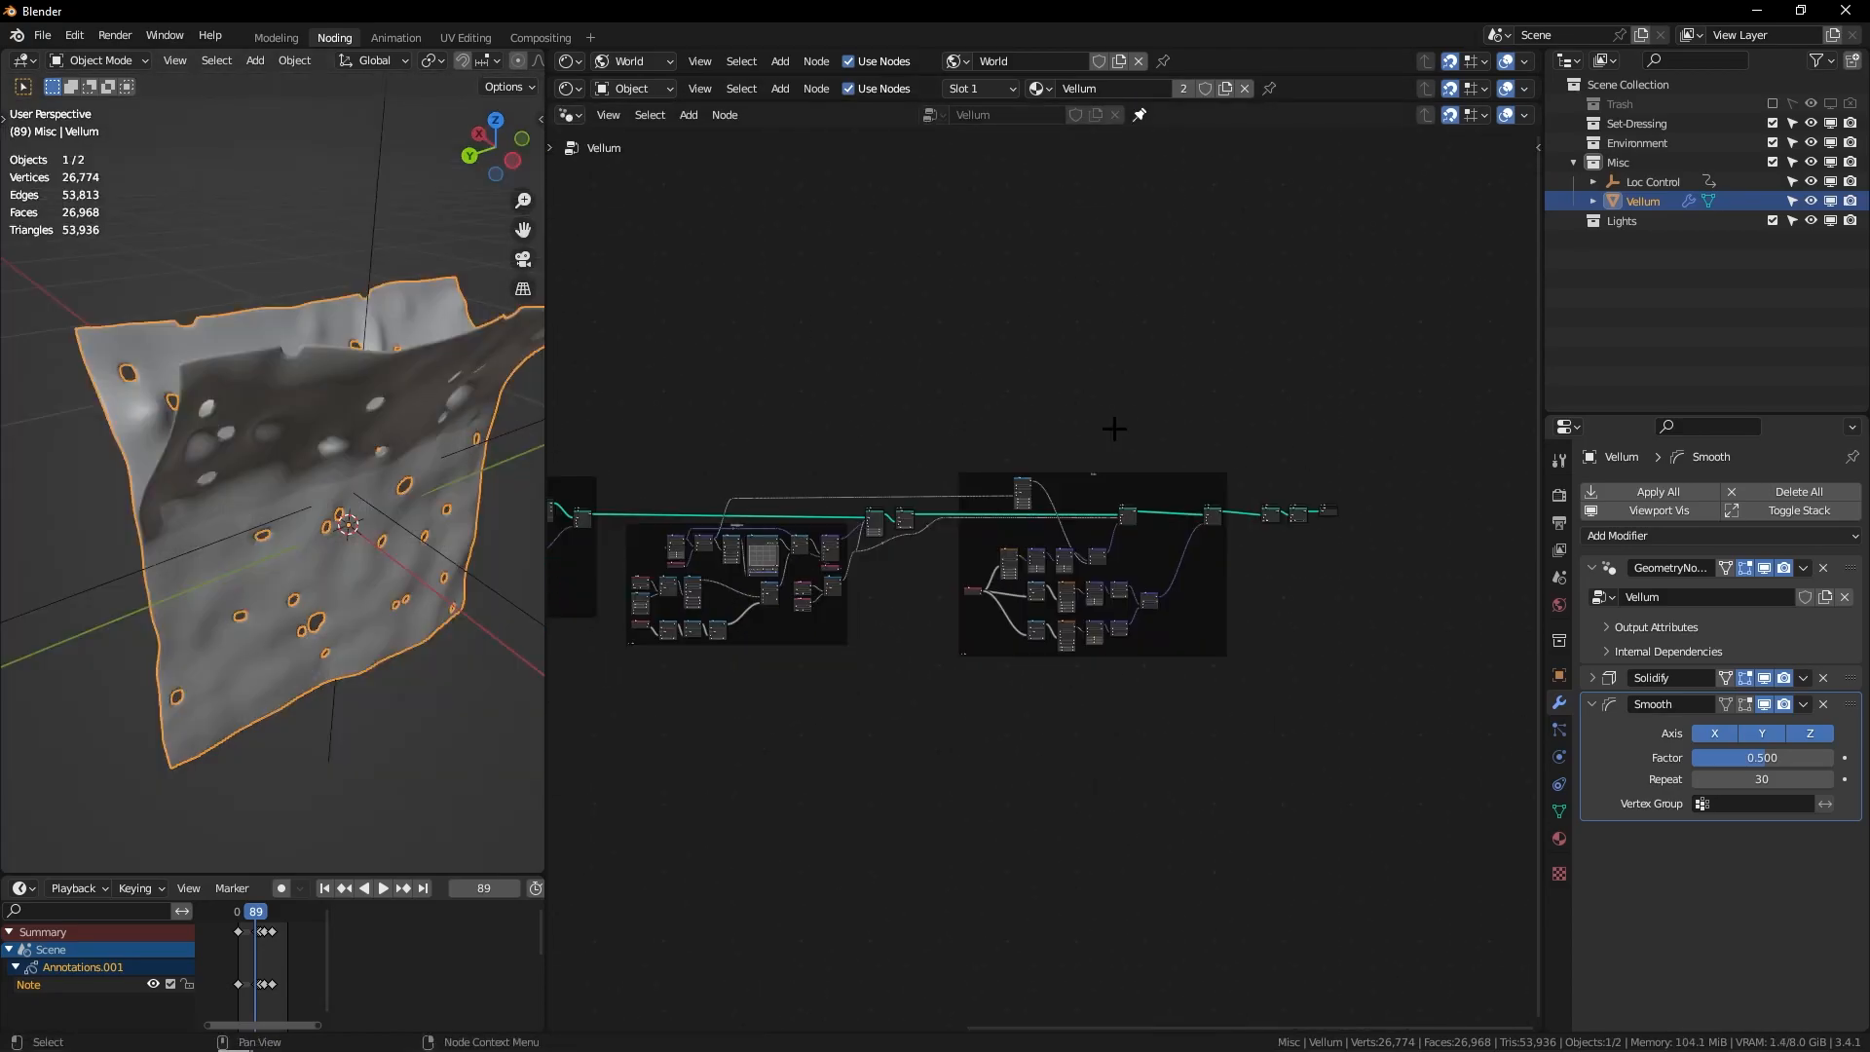
pyautogui.scroll(-3, 1117, 410)
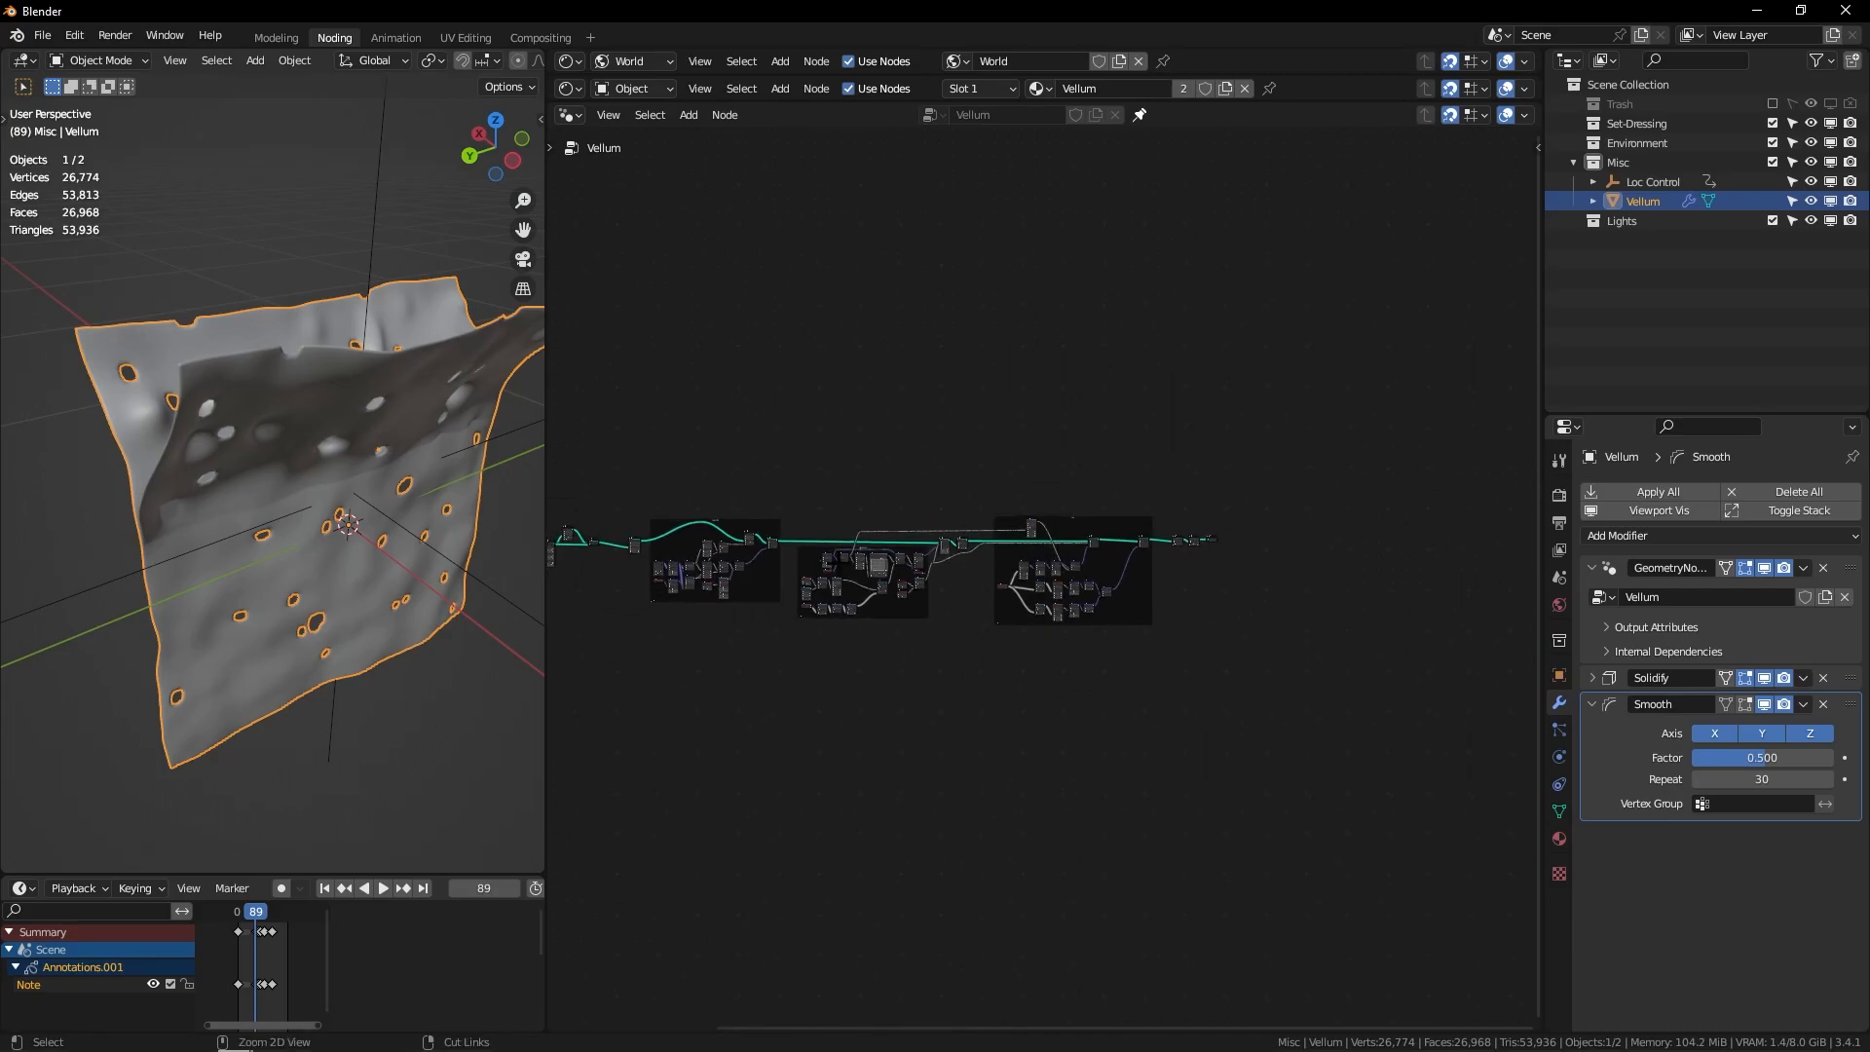
pyautogui.scroll(5, 826, 540)
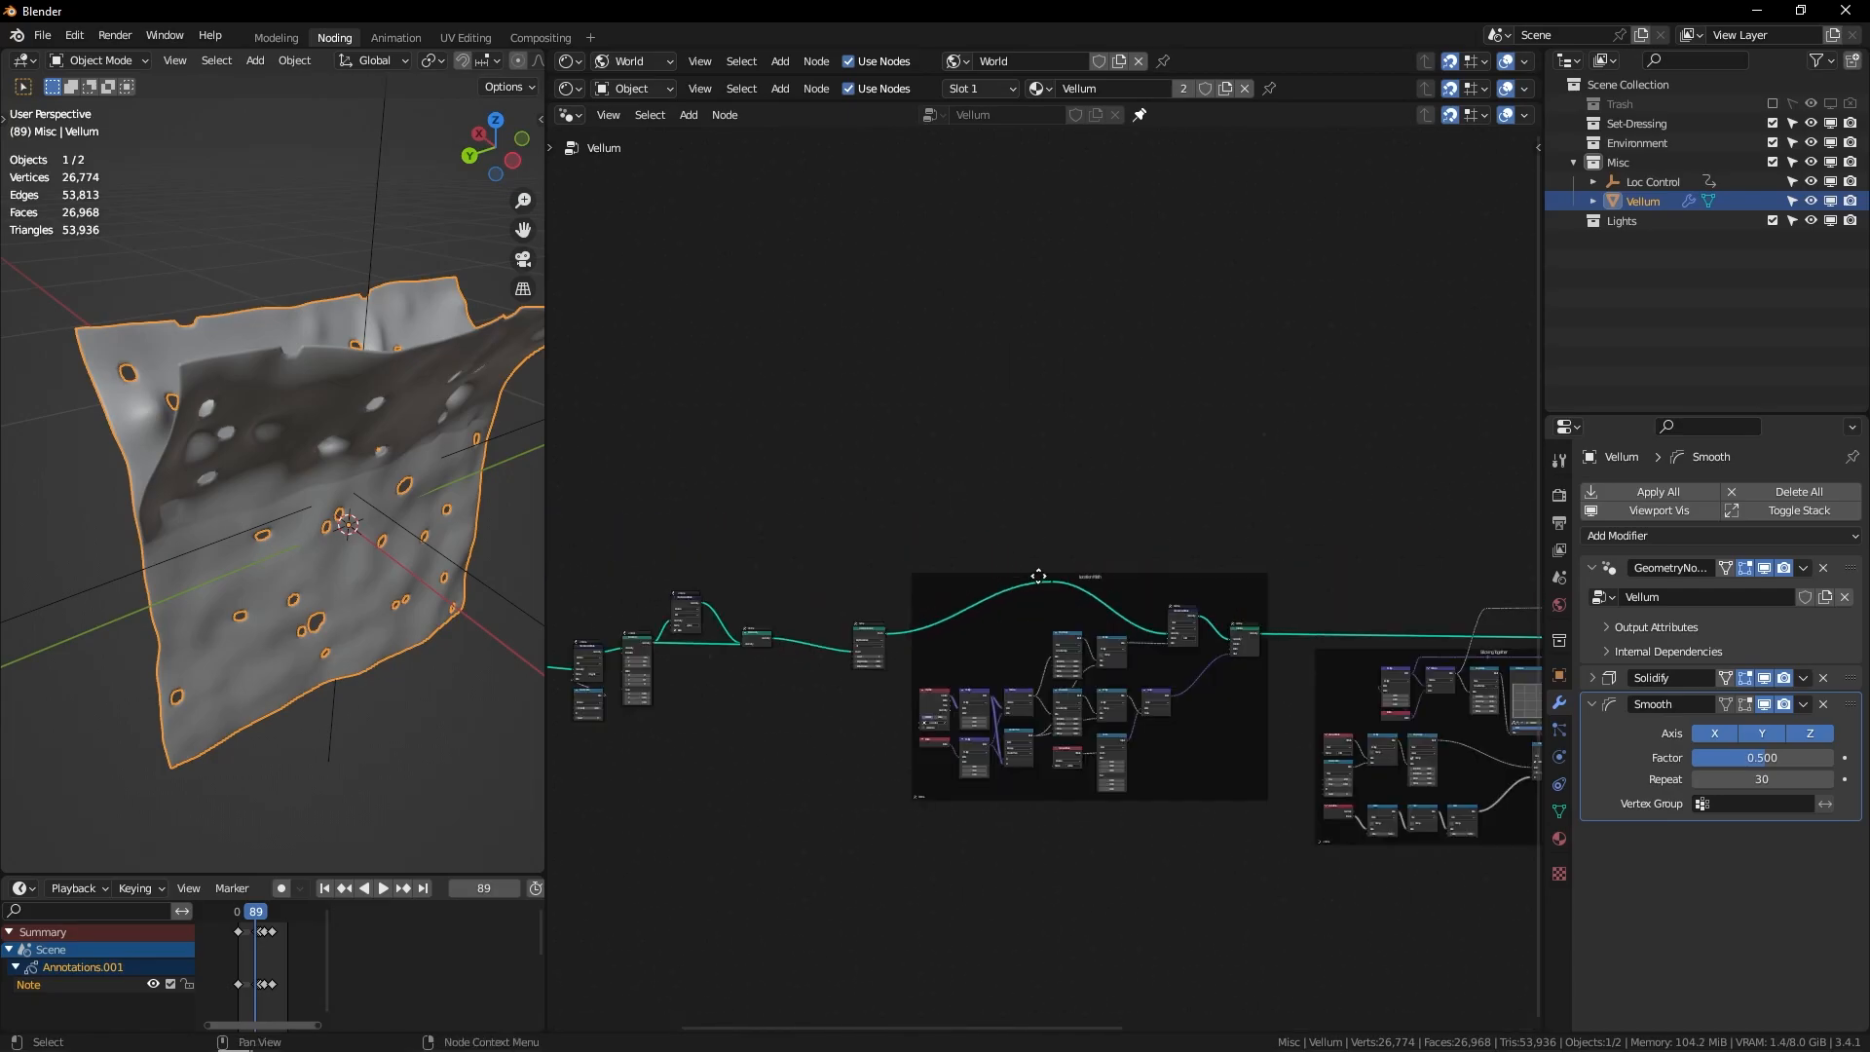
pyautogui.click(1141, 636)
pyautogui.moveTo(868, 617); pyautogui.dragTo(1314, 498, button='middle')
pyautogui.scroll(3, 1119, 442)
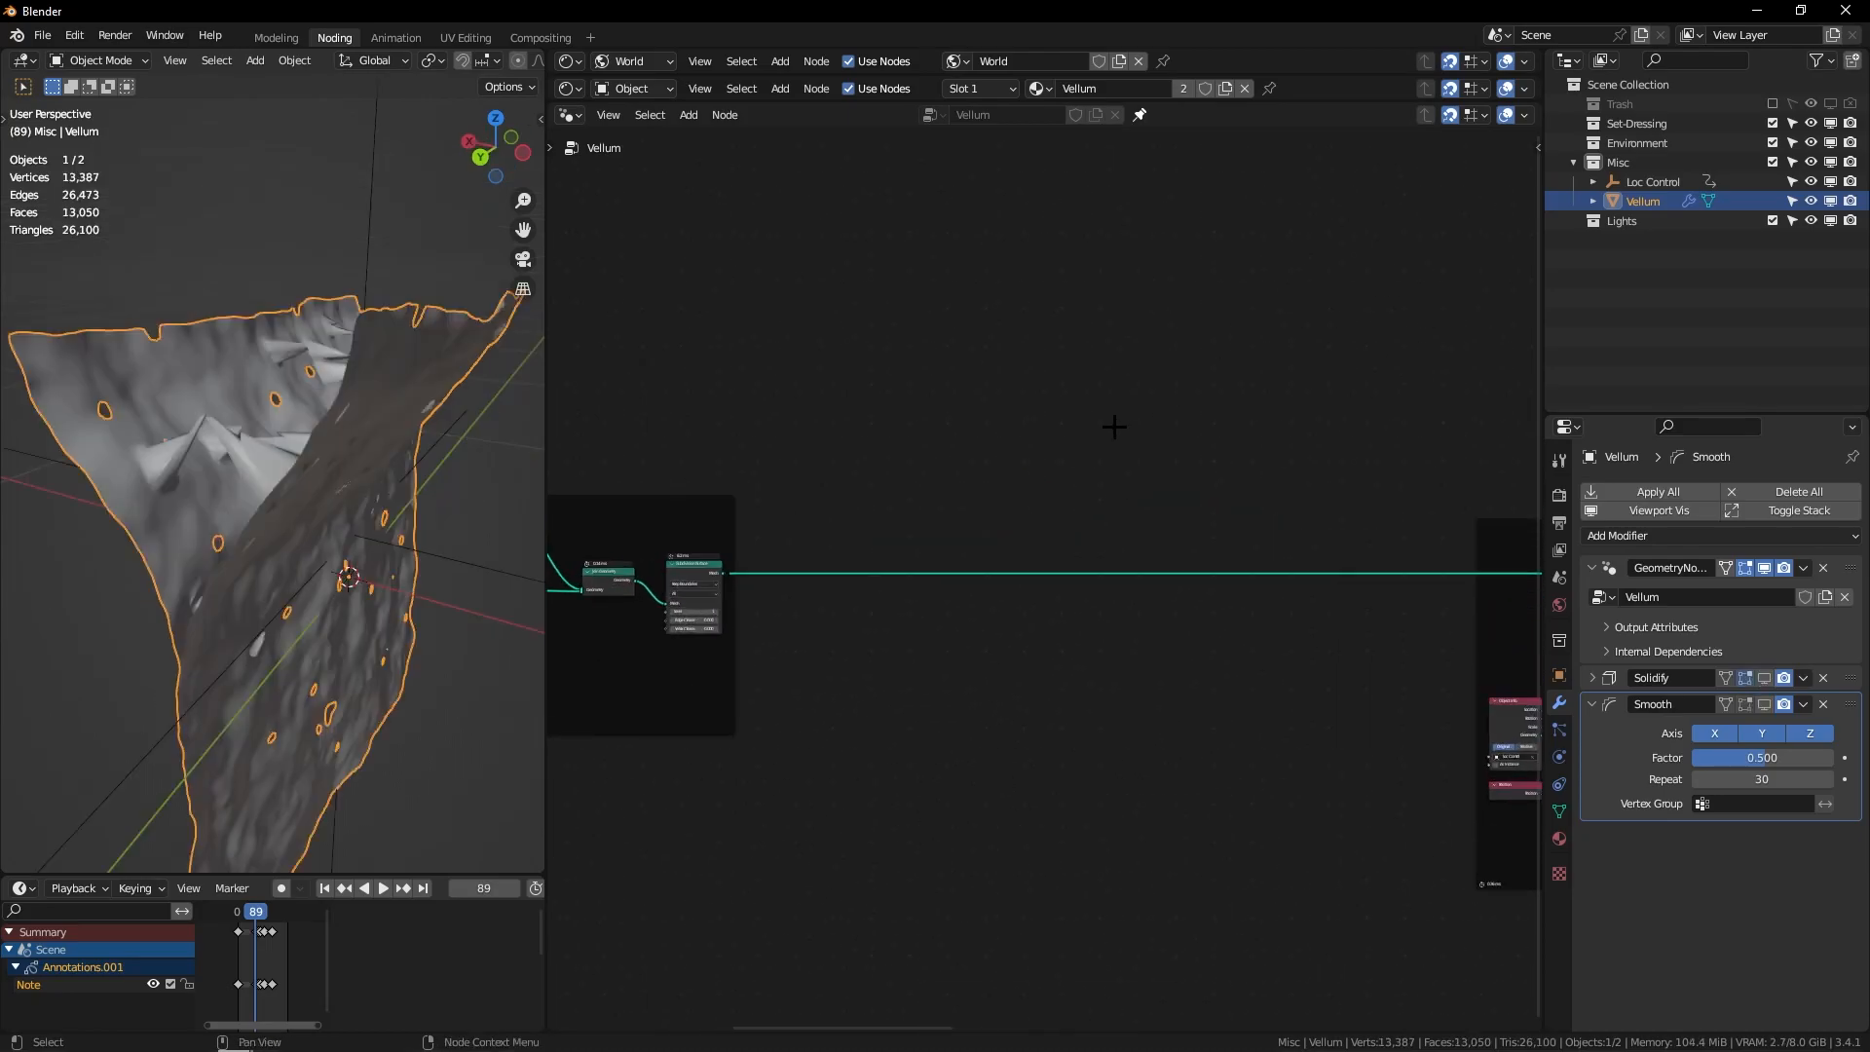
pyautogui.moveTo(409, 545); pyautogui.dragTo(363, 588, button='middle')
pyautogui.moveTo(968, 633); pyautogui.dragTo(855, 625, button='middle')
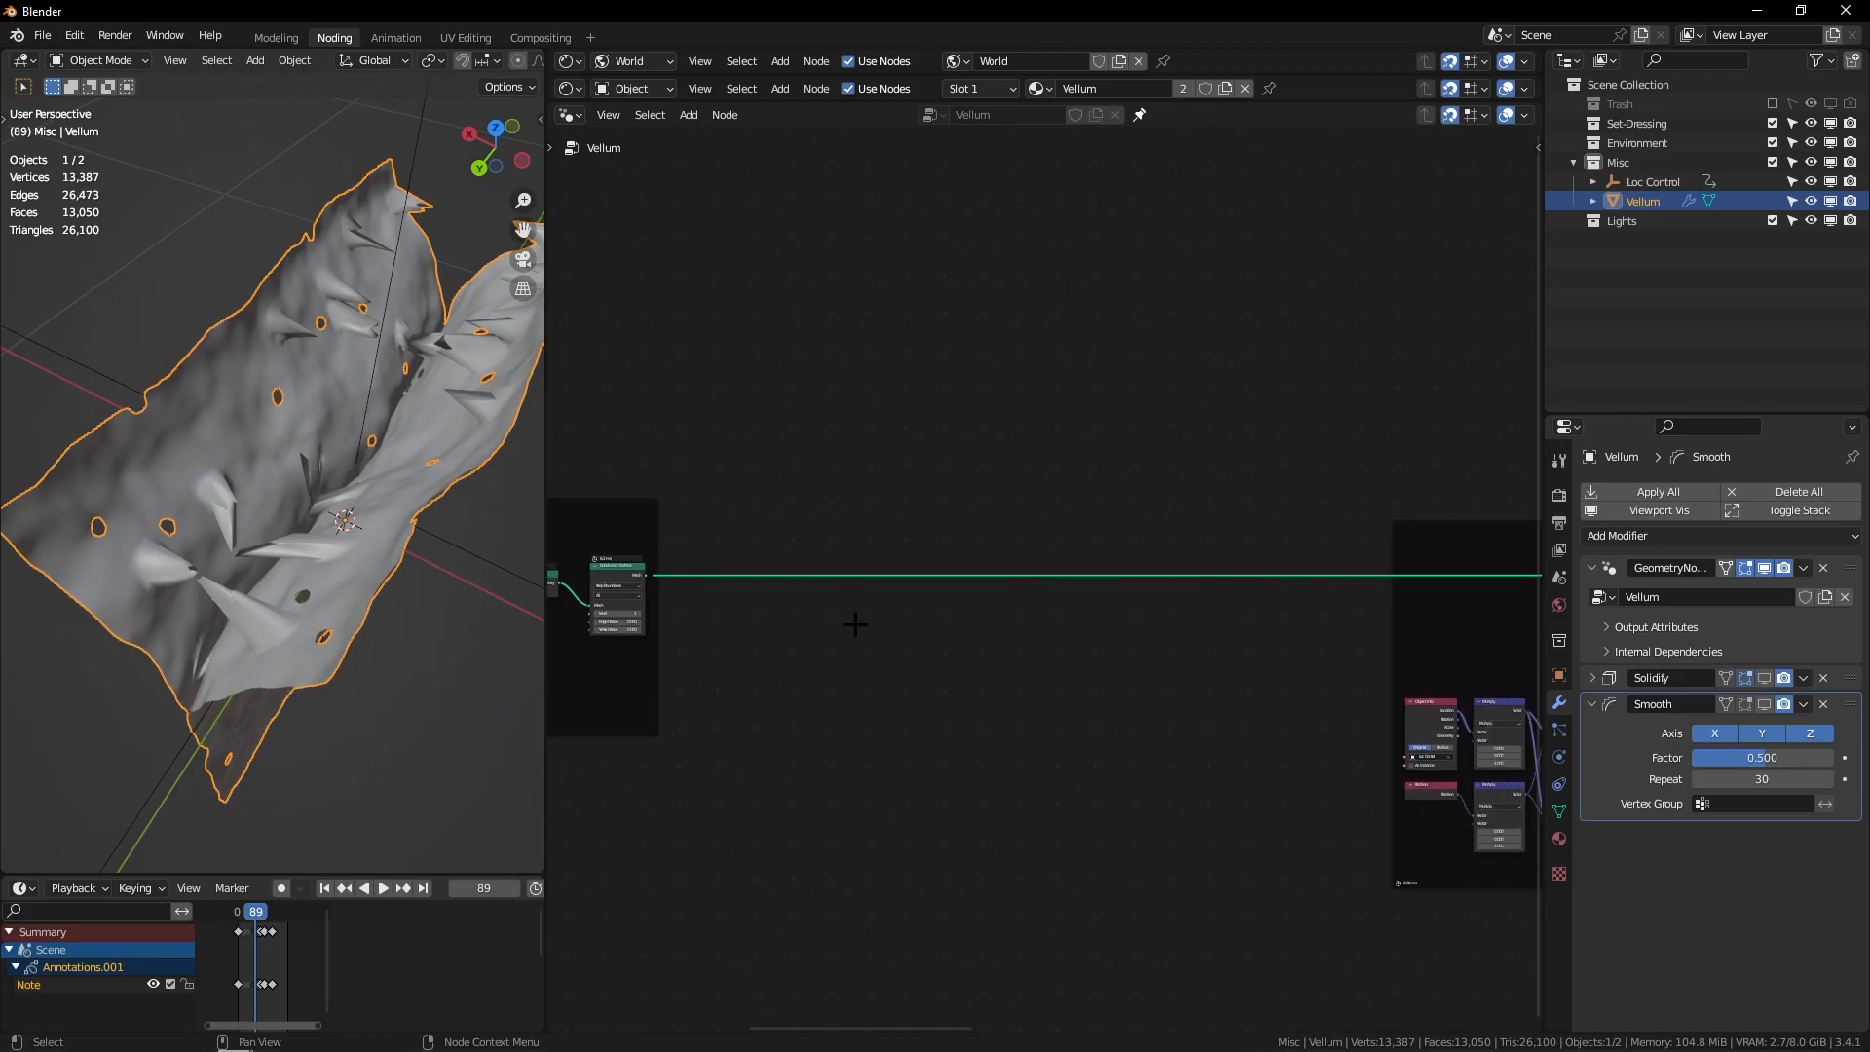
# Step: Add a UV Unwrap node beneath the geometry link in the gap between the first two node frames
pyautogui.hotkey('shift', 'a')
pyautogui.write('s')
pyautogui.press('BackSpace')
pyautogui.write('uv')
pyautogui.press('Return')
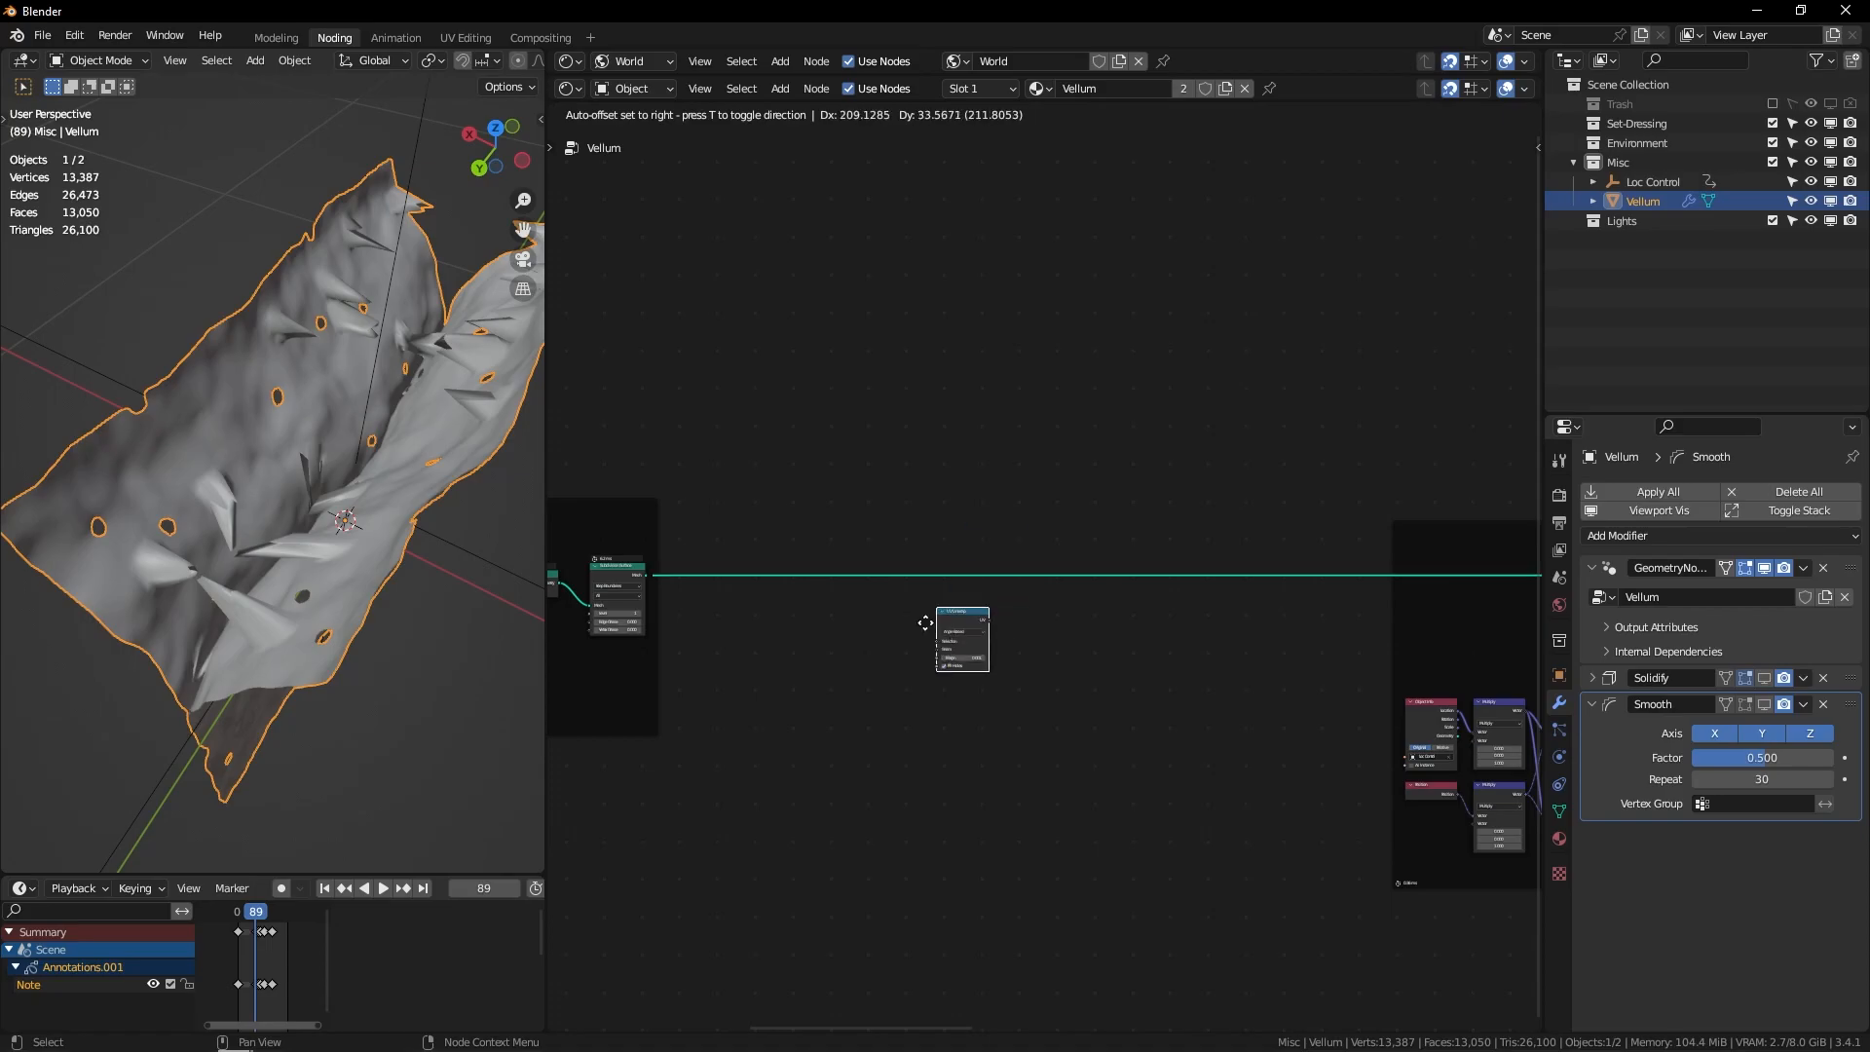
pyautogui.click(850, 628)
pyautogui.keyDown('ctrl'); pyautogui.moveTo(905, 578); pyautogui.dragTo(952, 529, button='middle'); pyautogui.keyUp('ctrl')
pyautogui.moveTo(953, 529); pyautogui.dragTo(969, 581, button='middle')
pyautogui.scroll(-4, 870, 381)
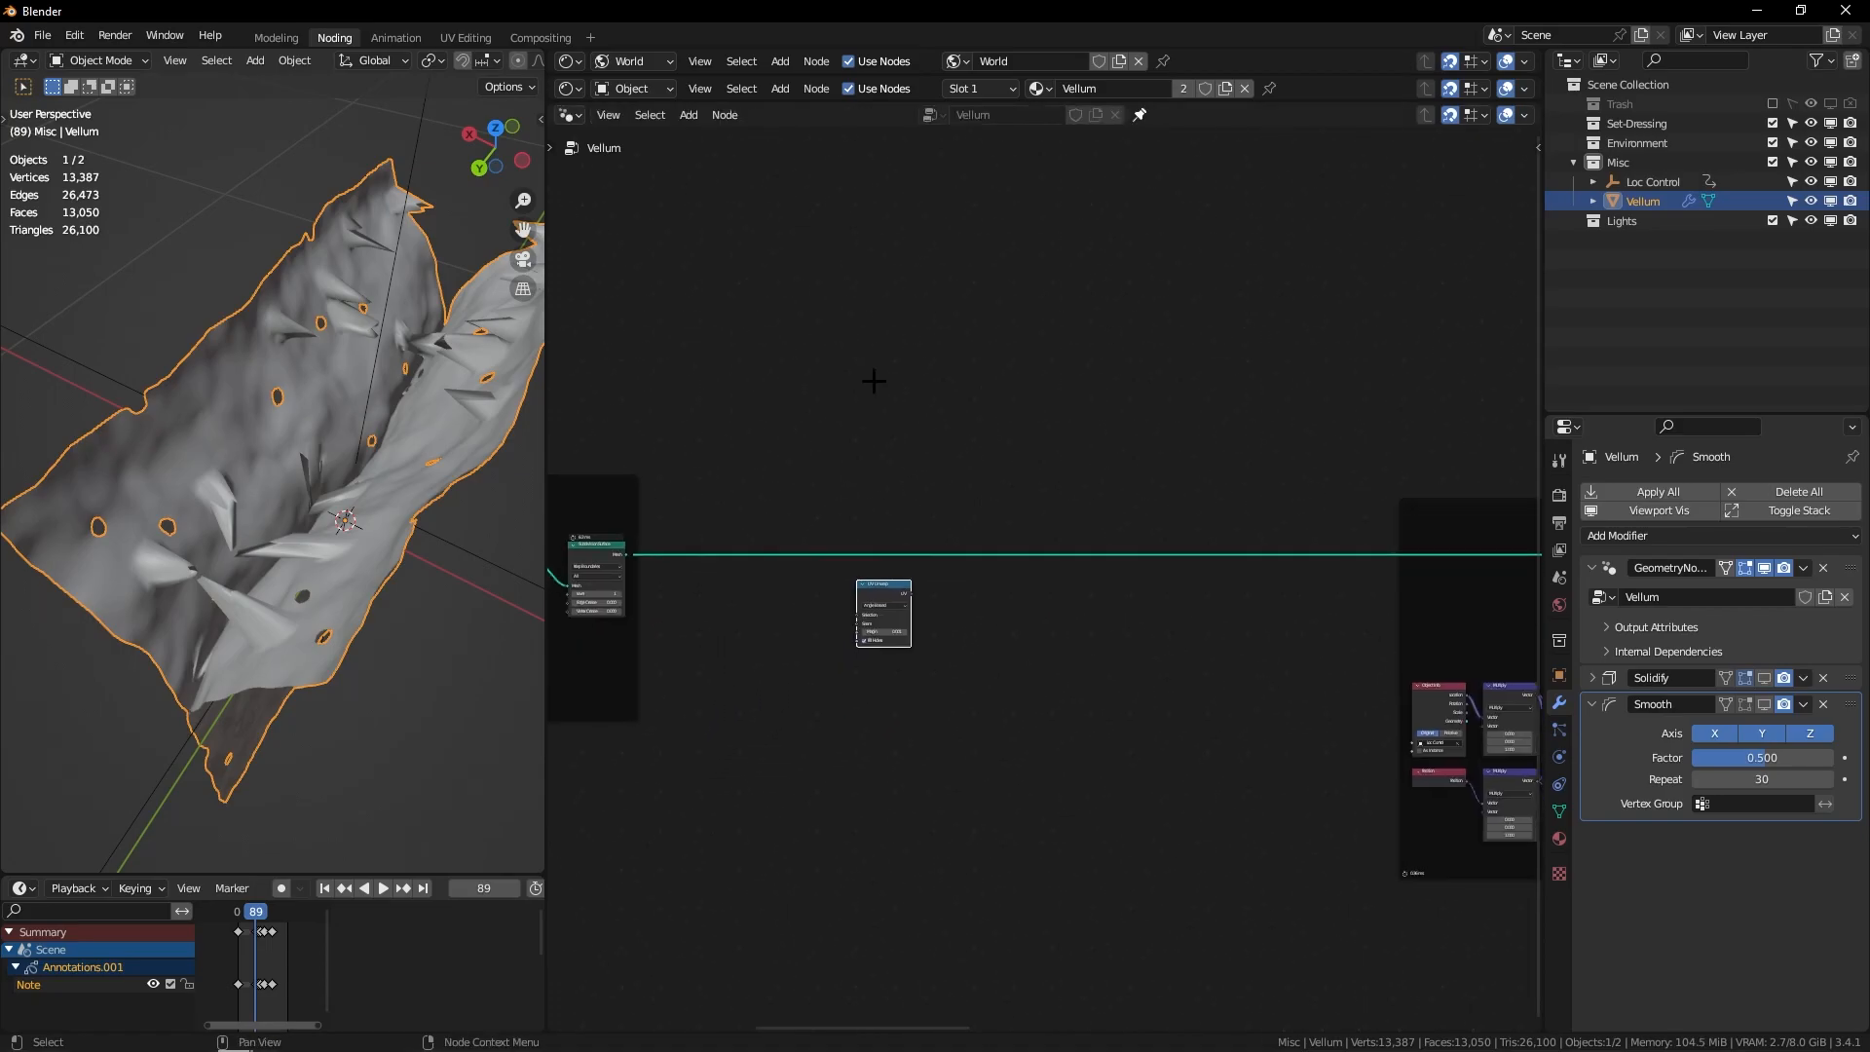
pyautogui.moveTo(862, 670); pyautogui.dragTo(873, 490)
pyautogui.hotkey('ctrl', 'z')
# Step: Insert a Store Named Attribute node into the geometry link and name its attribute new_uv
pyautogui.hotkey('shift', 'a')
pyautogui.write('s')
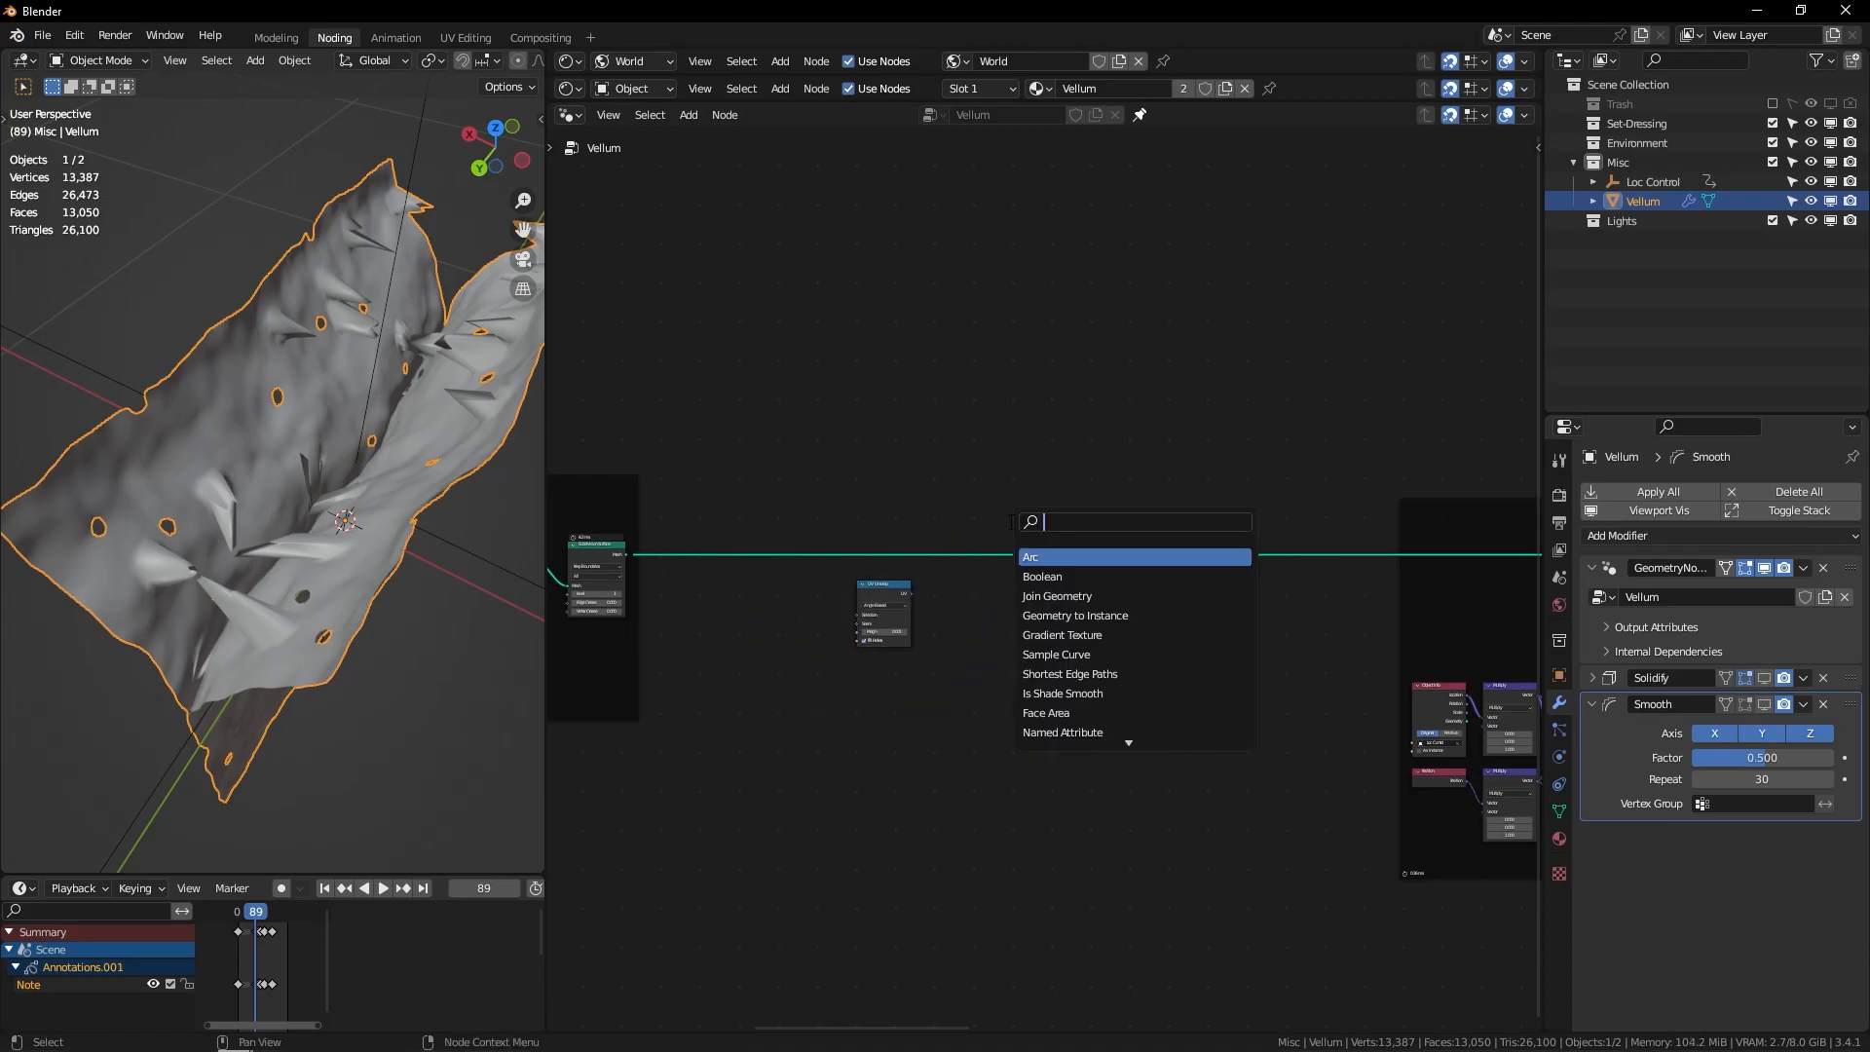
pyautogui.write('store')
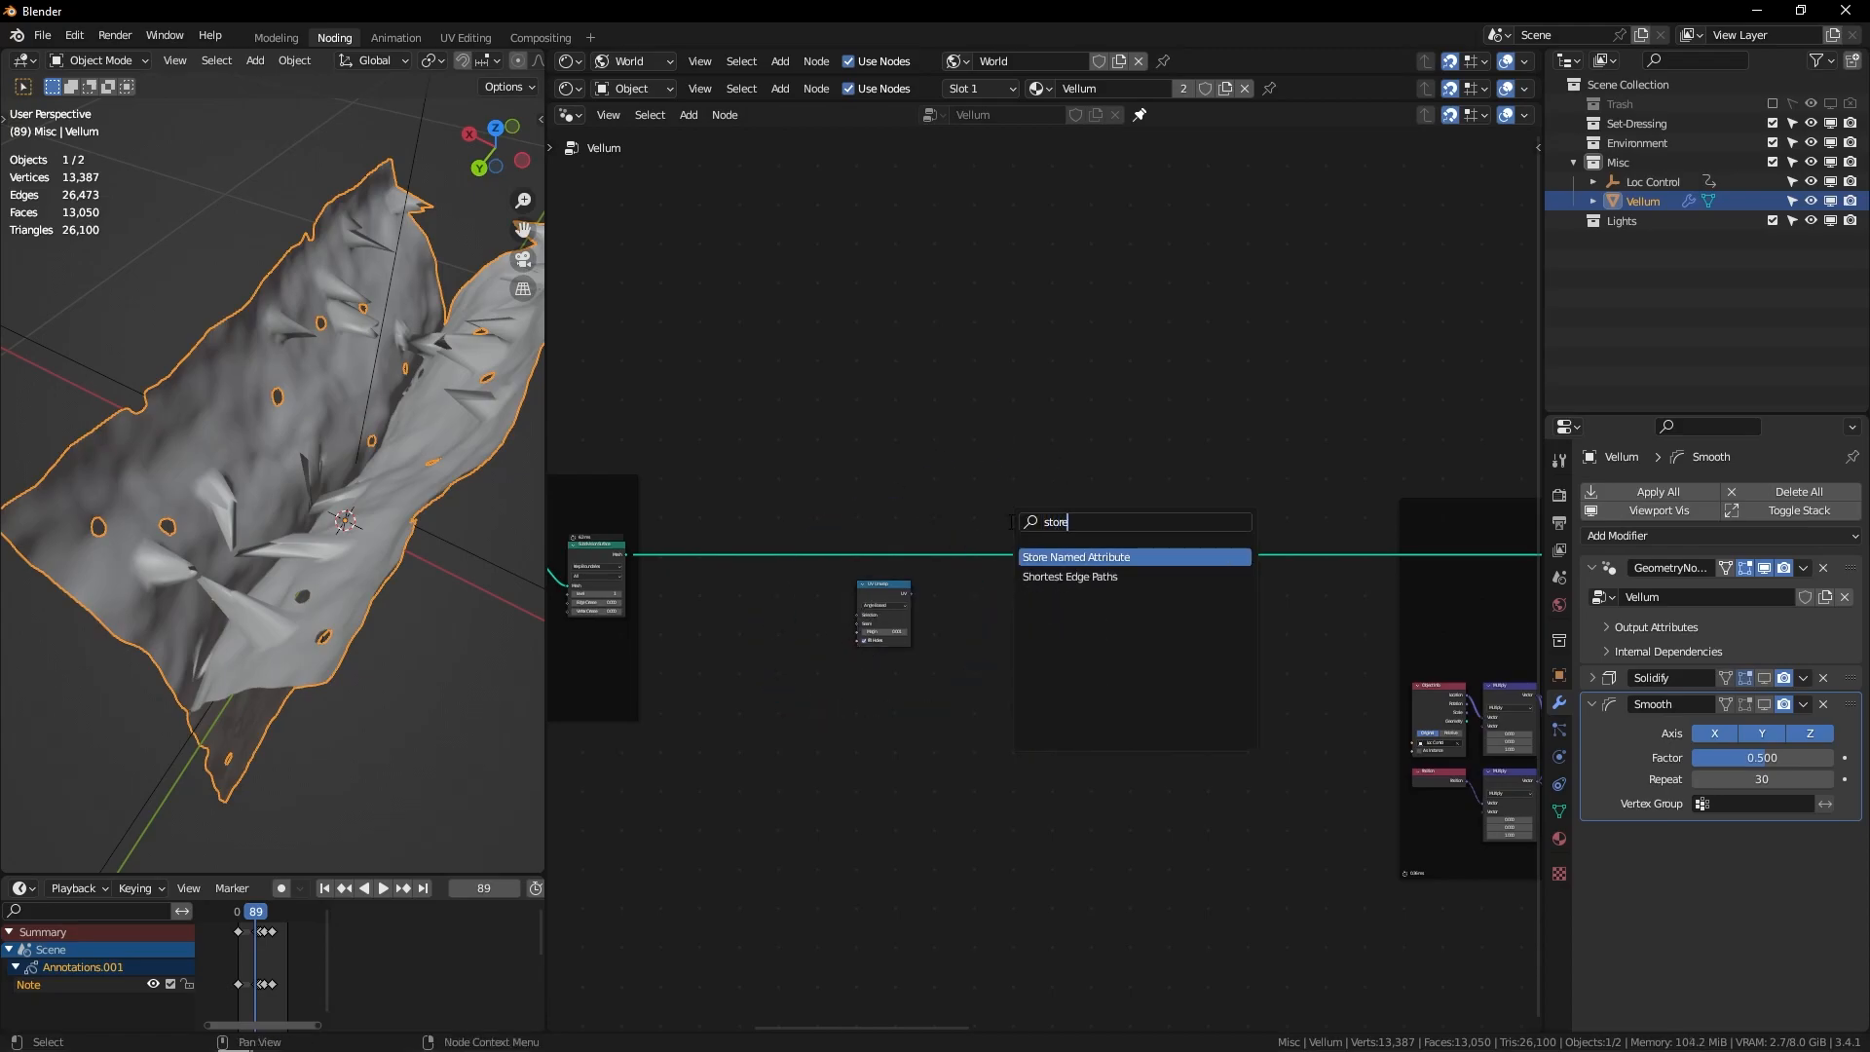
pyautogui.press('Return')
pyautogui.click(1009, 521)
pyautogui.scroll(3, 1023, 545)
pyautogui.click(1023, 576)
pyautogui.write('nw')
pyautogui.press('BackSpace')
pyautogui.write('ew')
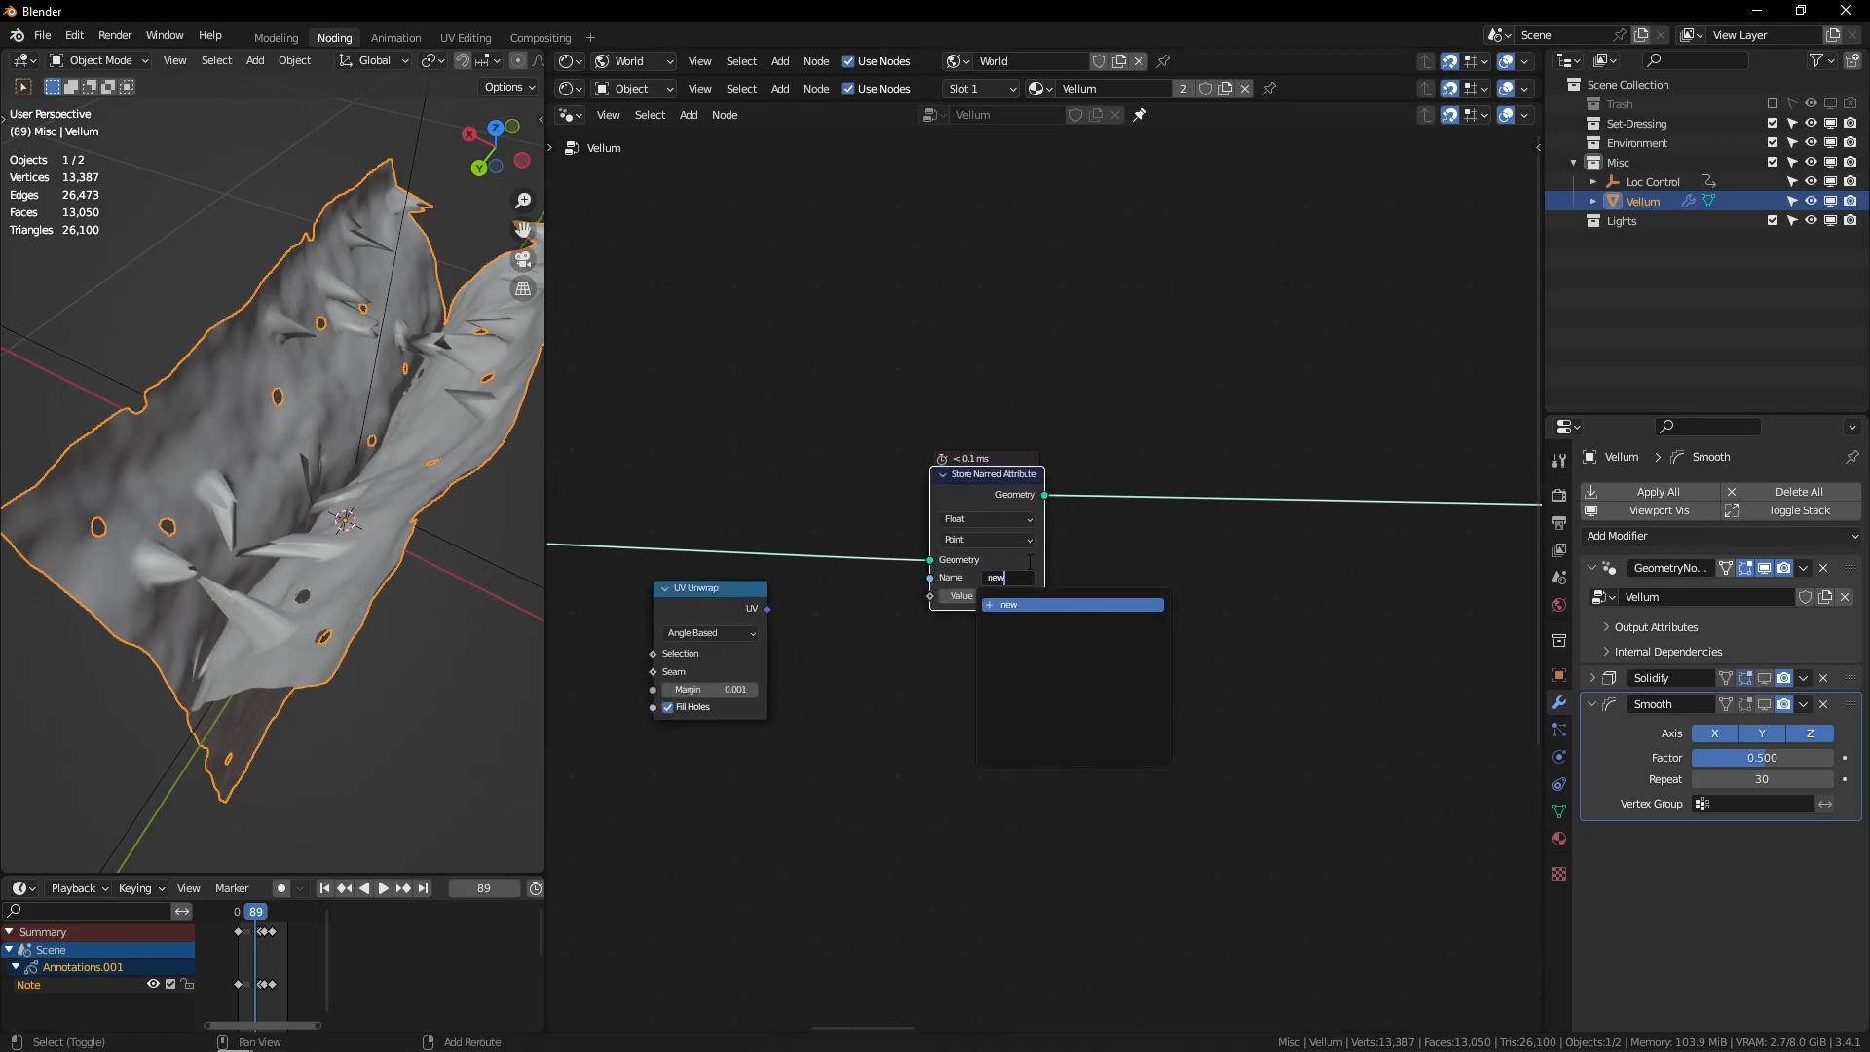
pyautogui.write('_uv')
pyautogui.press('Return')
# Step: Set the Store Named Attribute's data type to Vector and connect UV Unwrap's UV output to its Value
pyautogui.click(987, 518)
pyautogui.click(986, 507)
pyautogui.moveTo(765, 610); pyautogui.dragTo(917, 594)
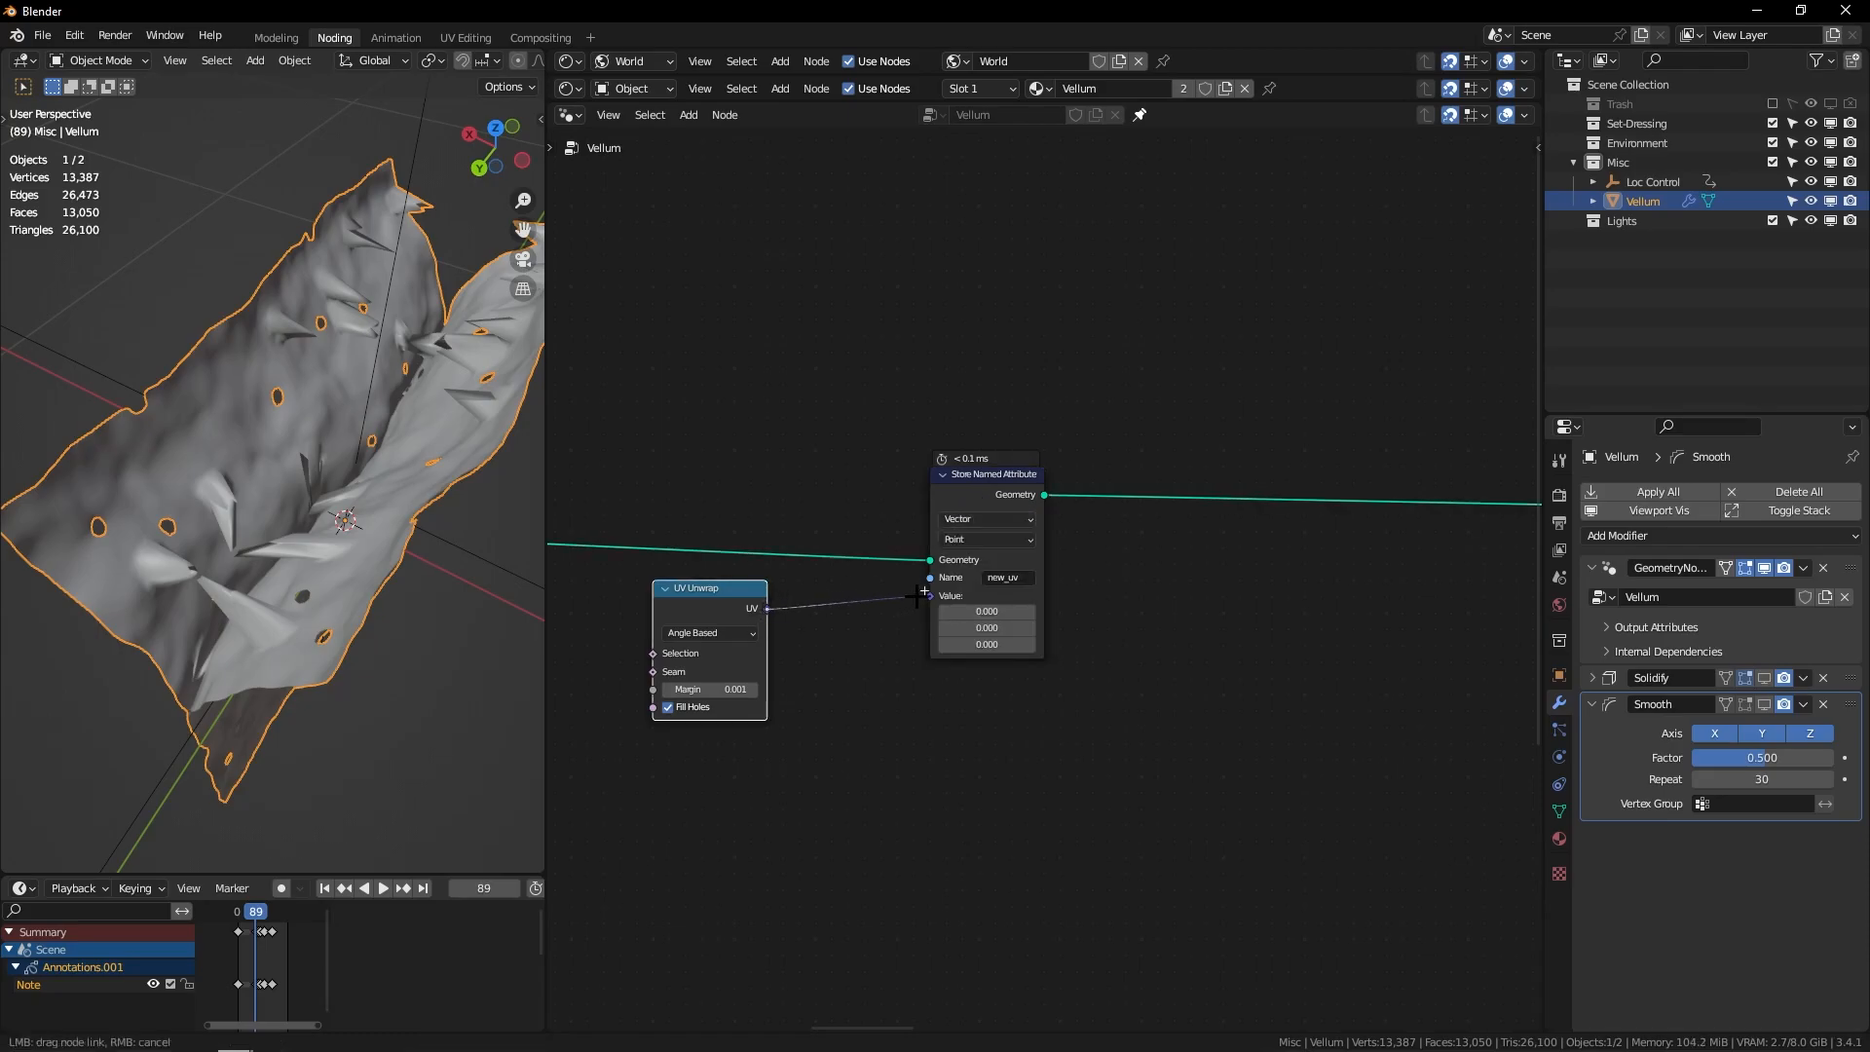
# Step: Reposition the two UV nodes together and set the Store Named Attribute's domain to Face Corner
pyautogui.moveTo(1196, 466); pyautogui.dragTo(830, 750)
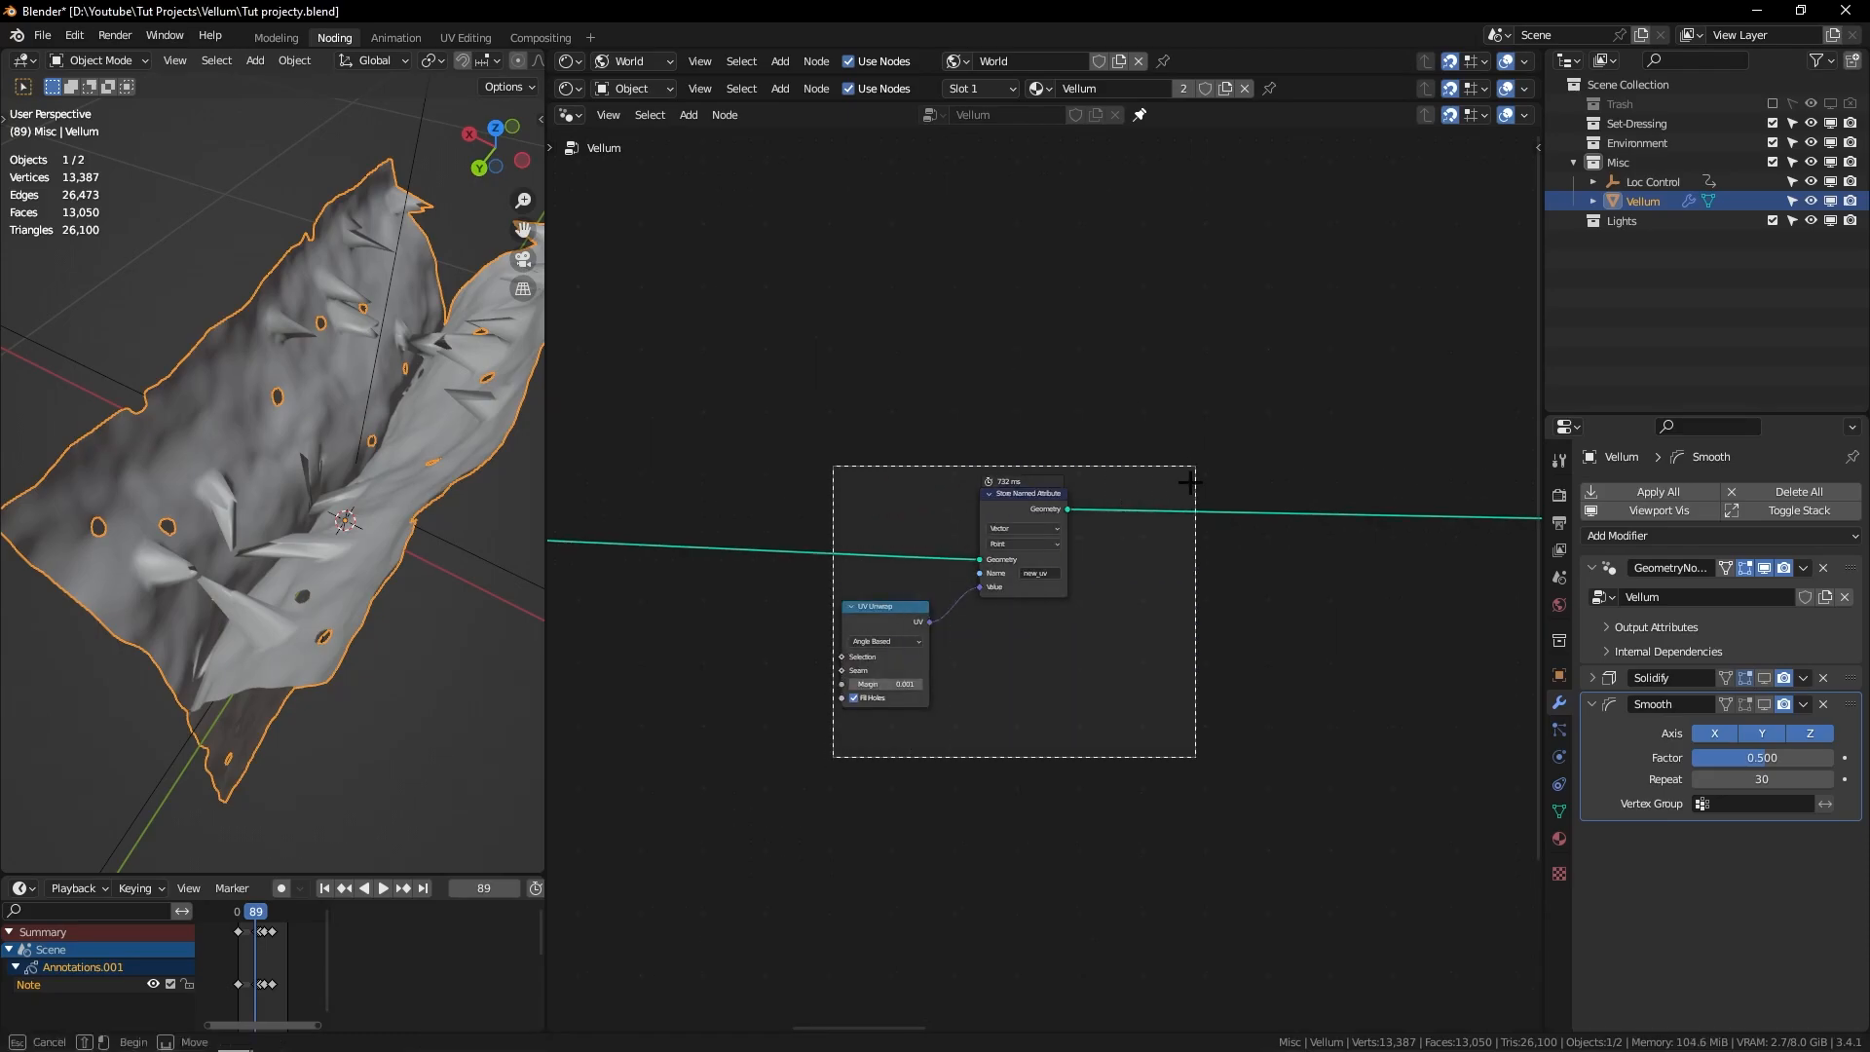
pyautogui.press('g')
pyautogui.click(788, 631)
pyautogui.keyDown('ctrl'); pyautogui.moveTo(789, 631); pyautogui.dragTo(1078, 458, button='middle'); pyautogui.keyUp('ctrl')
pyautogui.click(1014, 529)
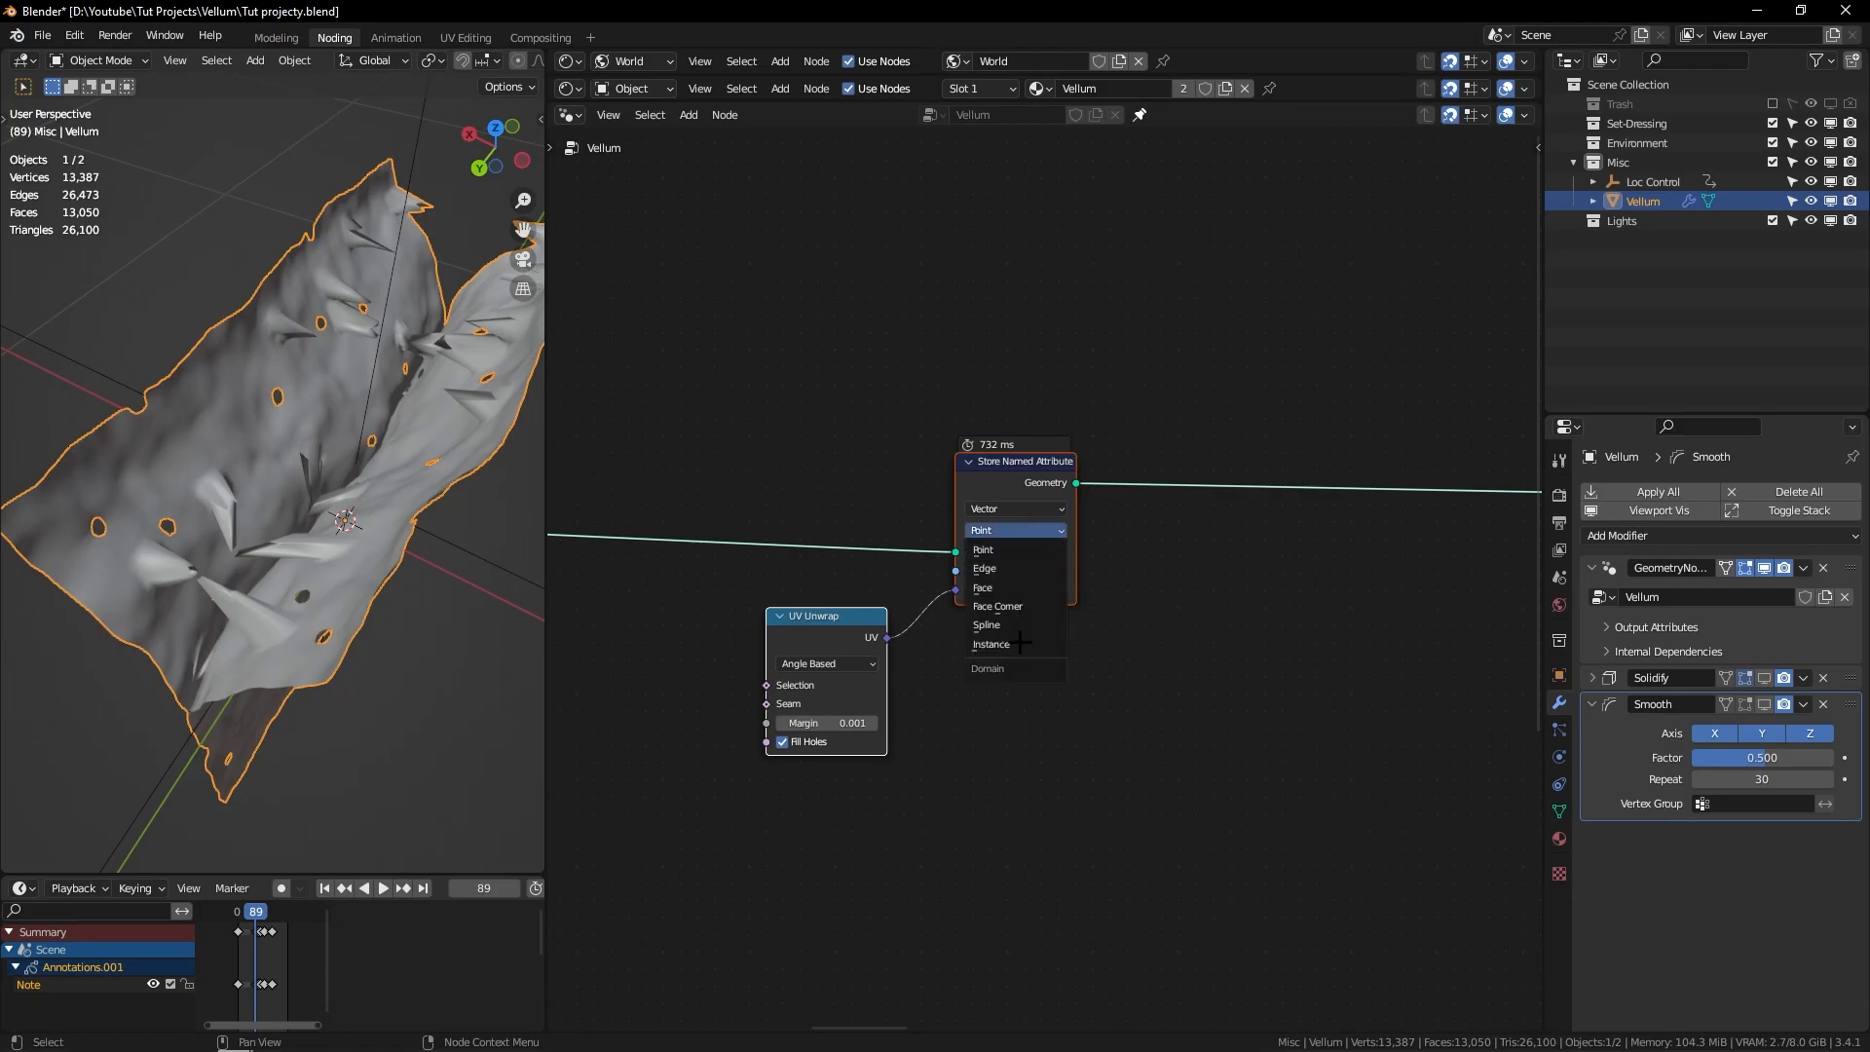
pyautogui.click(1021, 604)
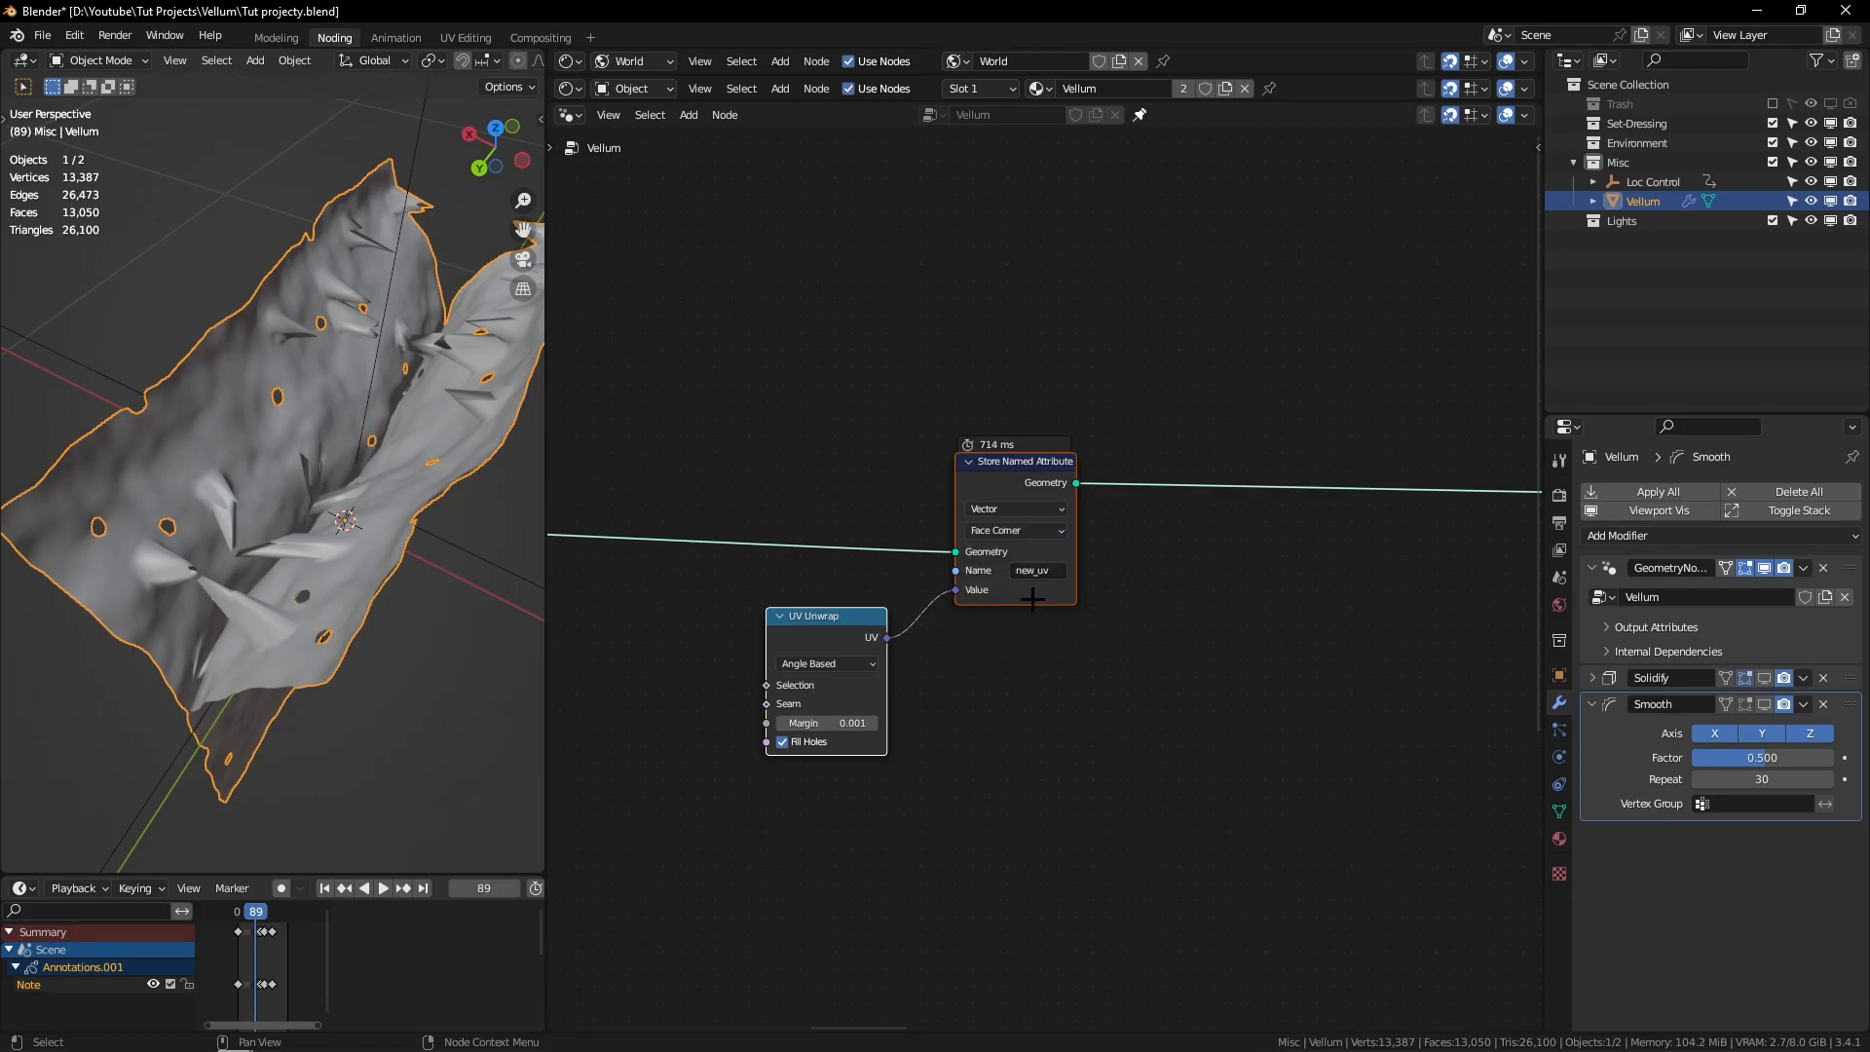
pyautogui.click(1032, 607)
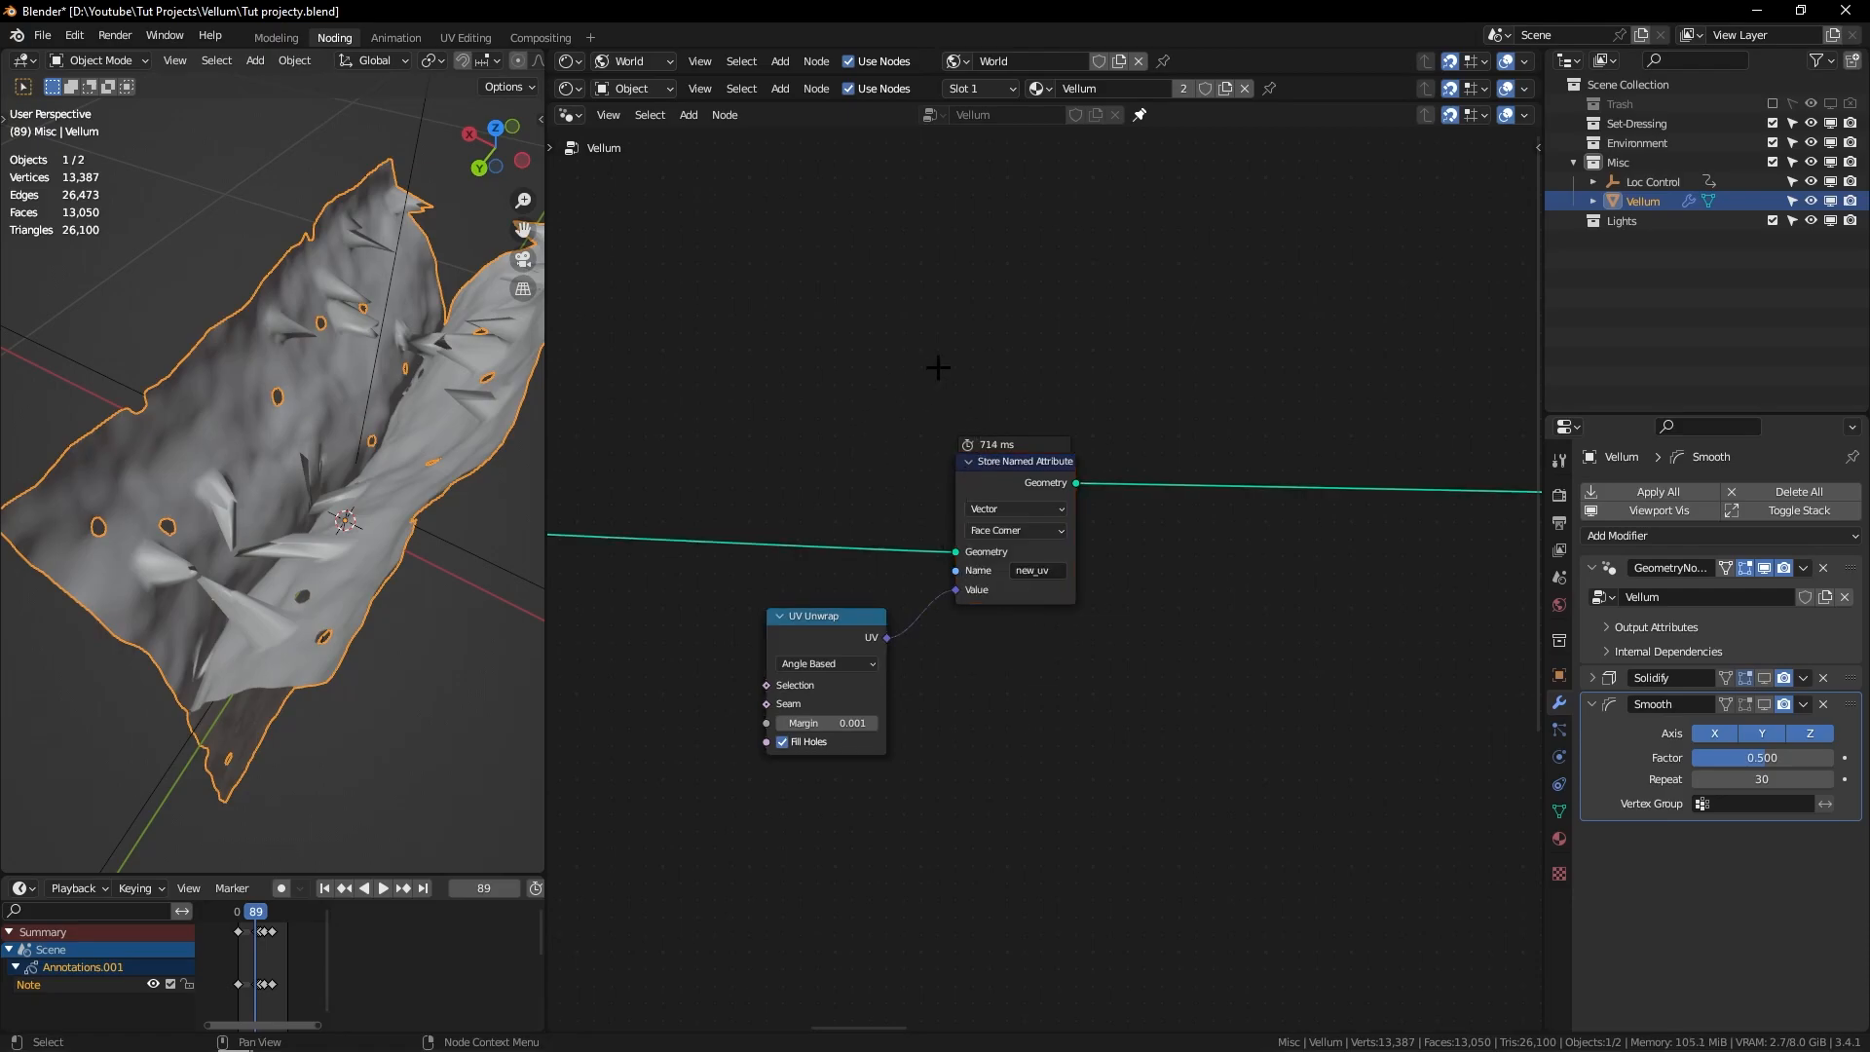
pyautogui.moveTo(942, 336); pyautogui.dragTo(979, 370, button='middle')
pyautogui.click(1527, 114)
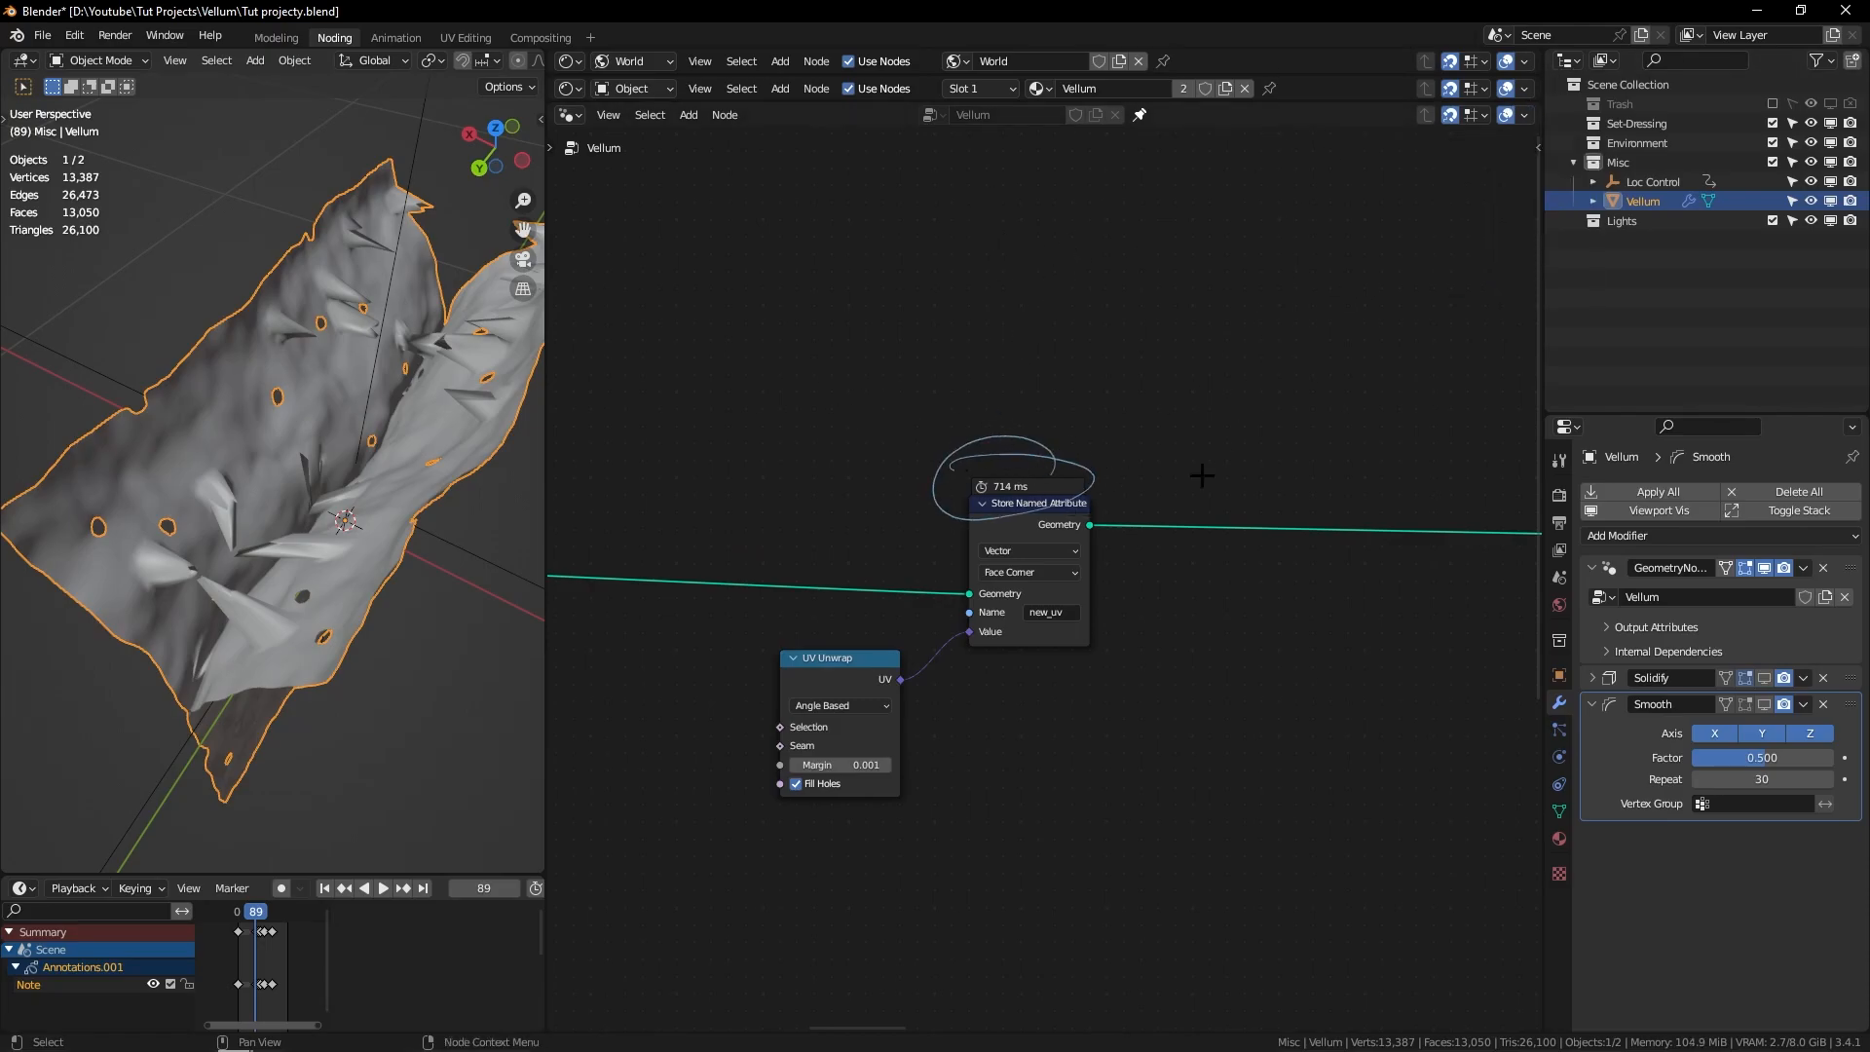
pyautogui.hotkey('ctrl', 'z')
# Step: Add a Switch node into the geometry link right after the Store Named Attribute node
pyautogui.moveTo(1118, 592); pyautogui.dragTo(1026, 570, button='middle')
pyautogui.scroll(-8, 1026, 570)
pyautogui.hotkey('shift', 'a')
pyautogui.press('s')
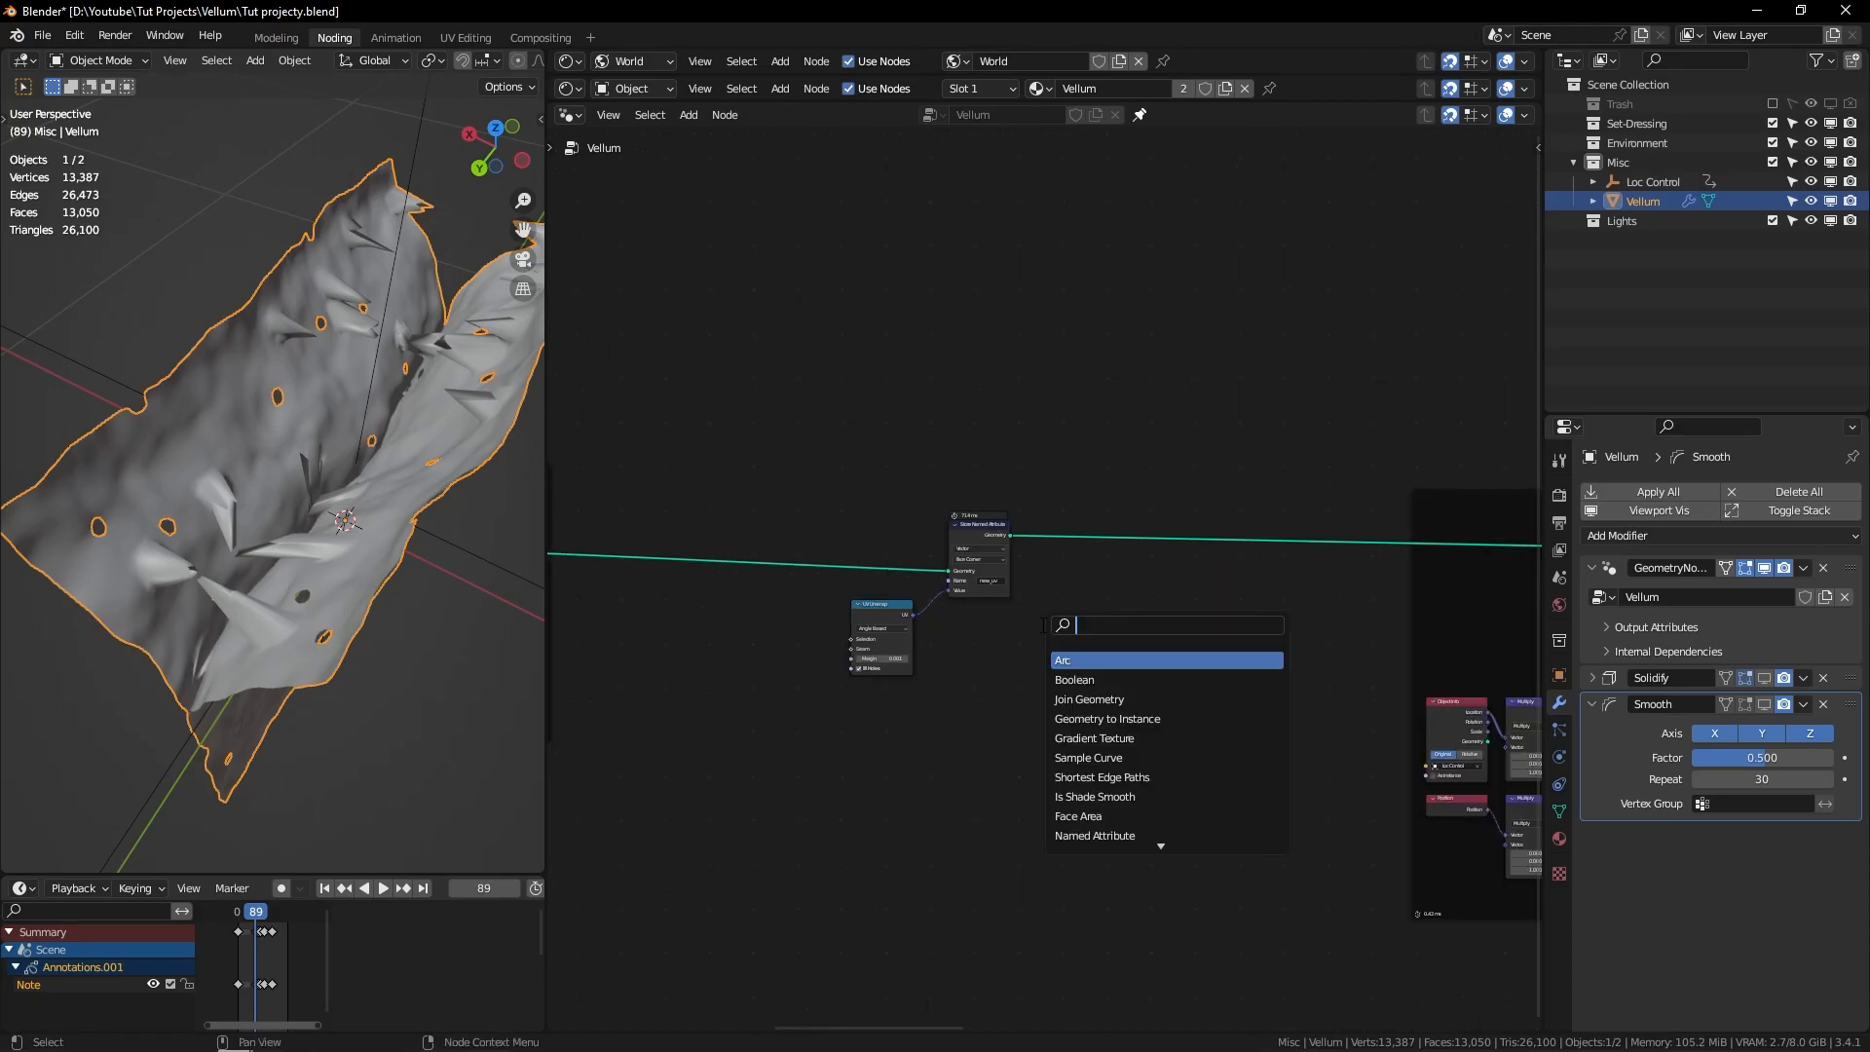
pyautogui.write('sw')
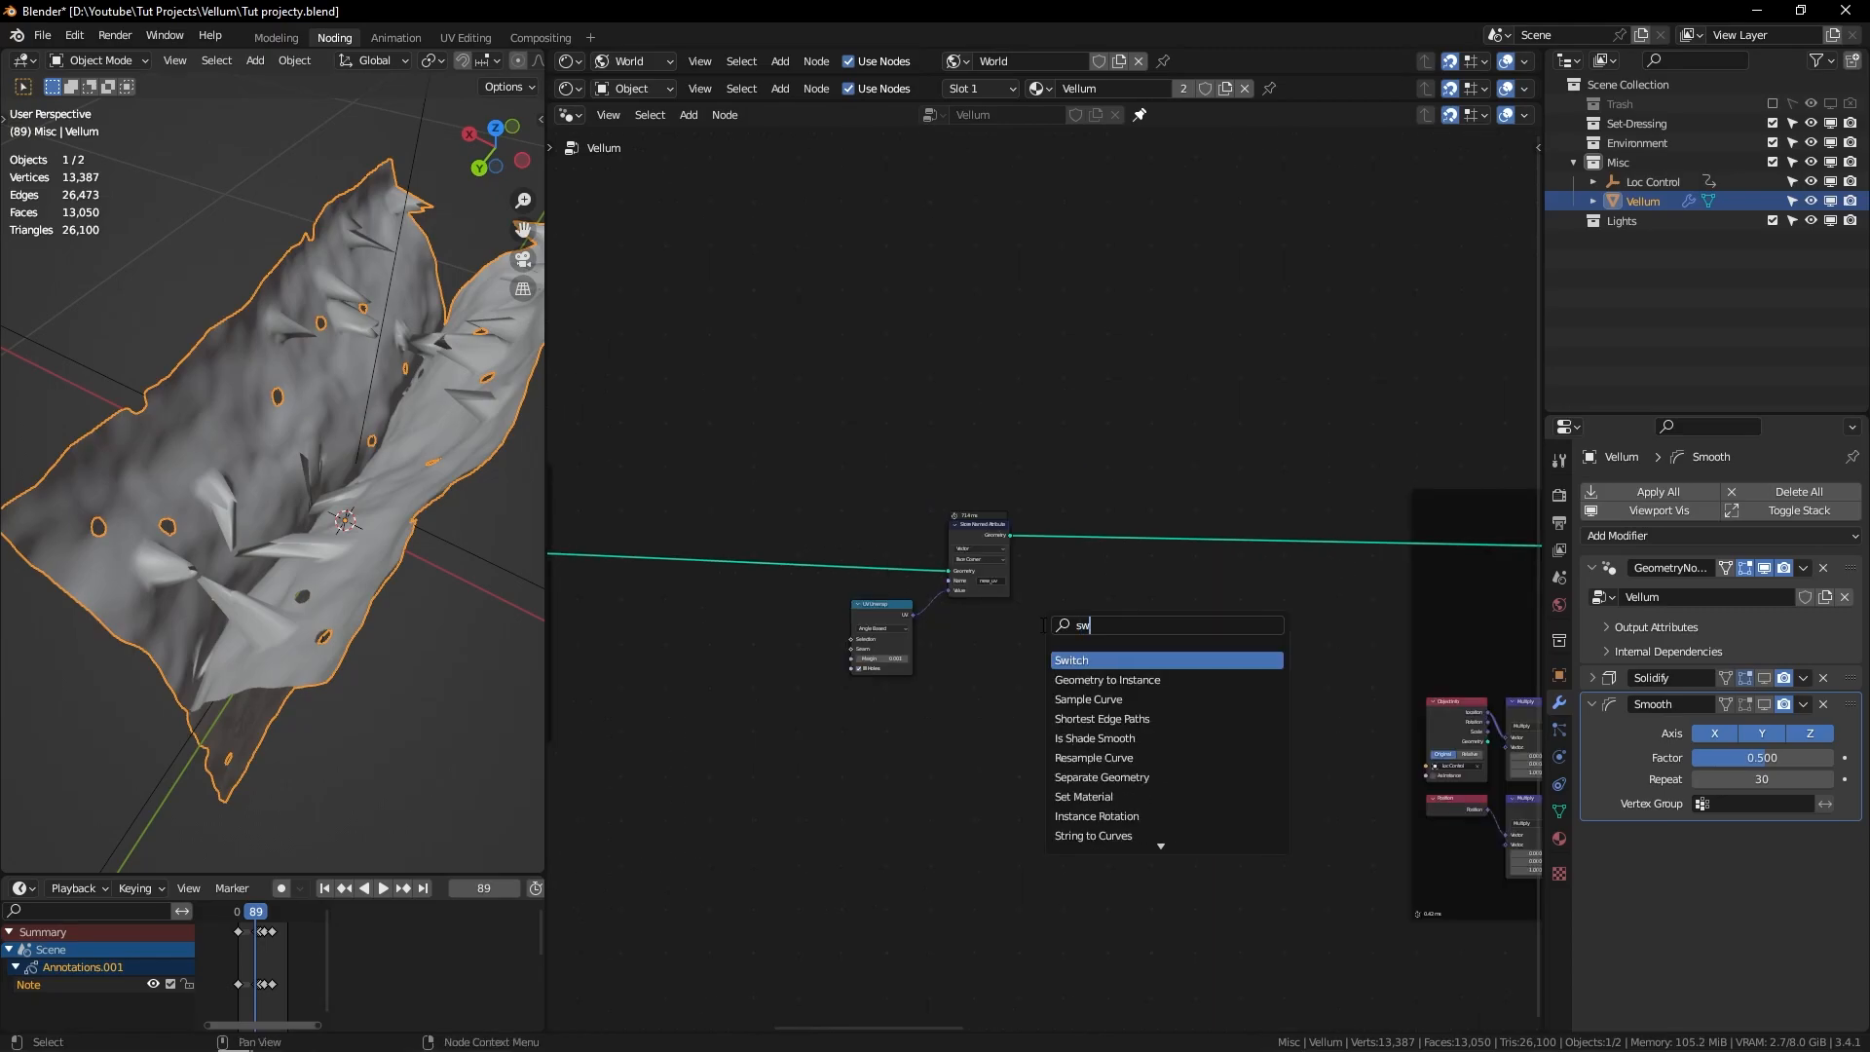
pyautogui.press('Return')
pyautogui.click(1074, 528)
# Step: Add an Is Viewport node above the Switch and connect its output to the Switch input
pyautogui.scroll(6, 1077, 491)
pyautogui.hotkey('shift', 'a')
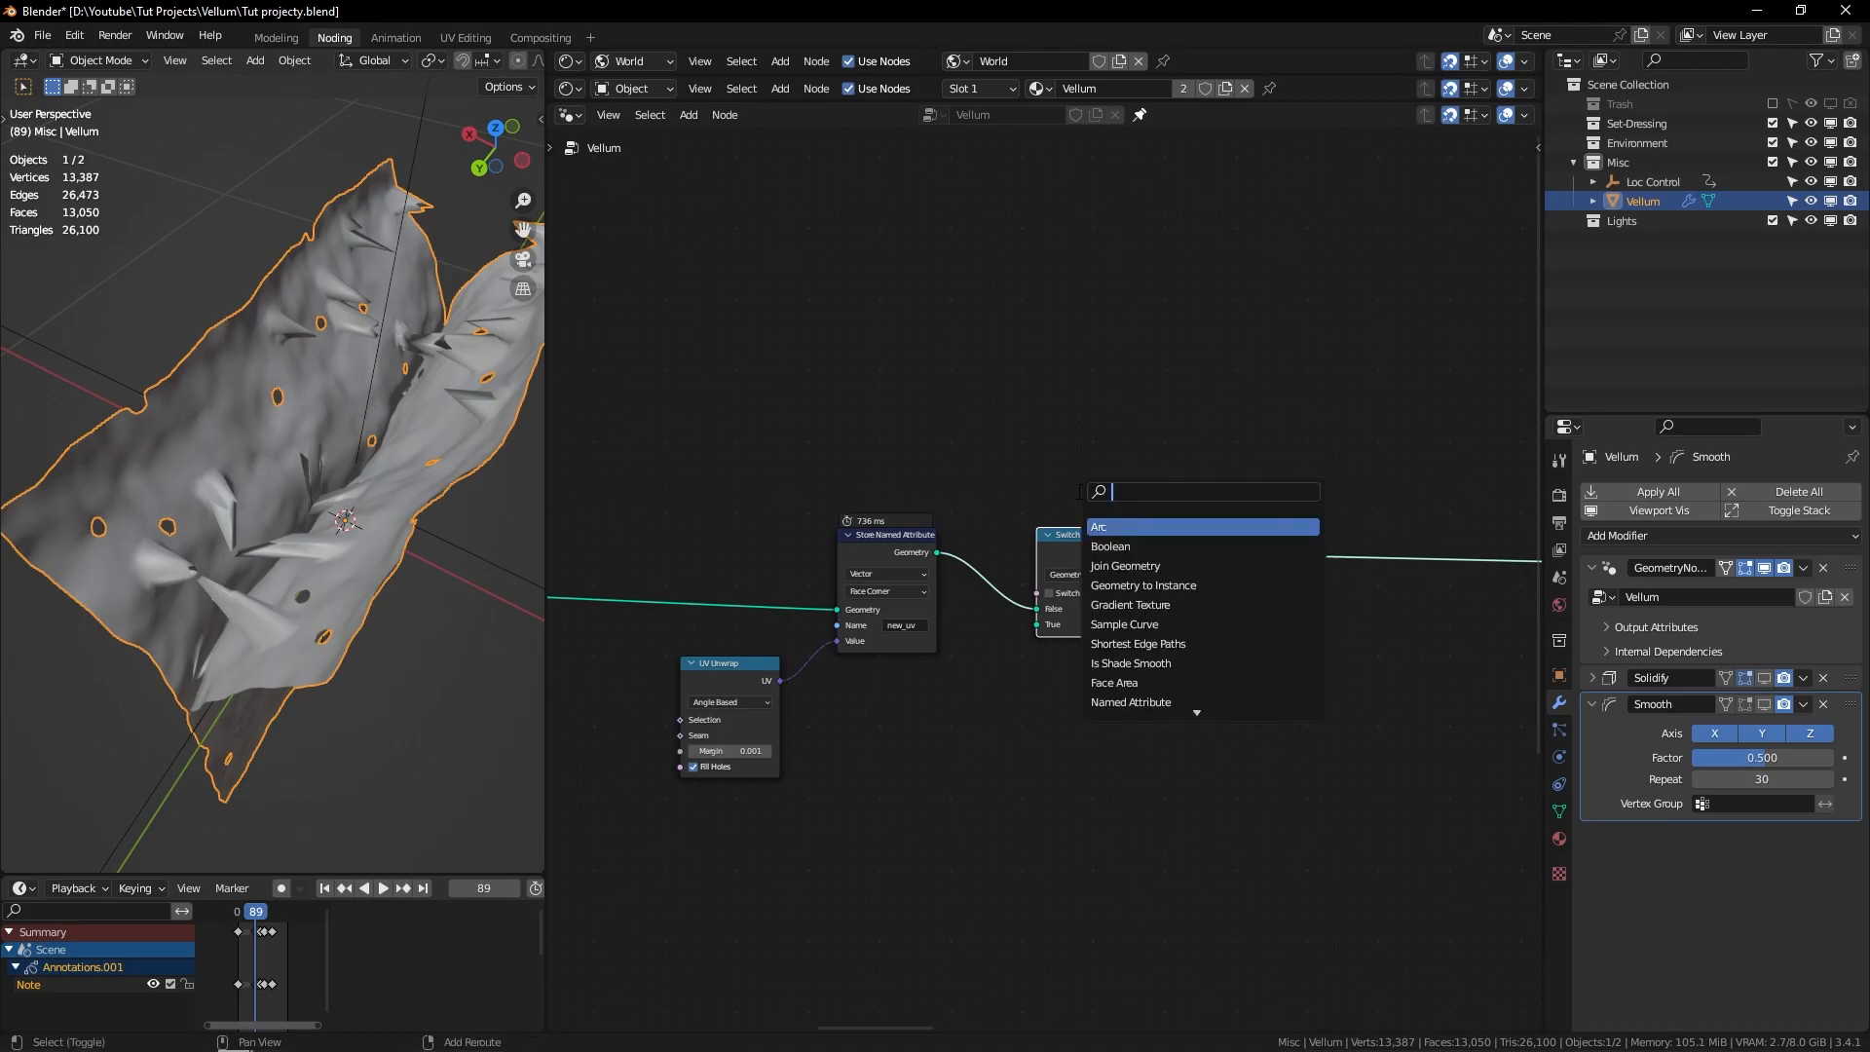
pyautogui.write('is v')
pyautogui.press('Return')
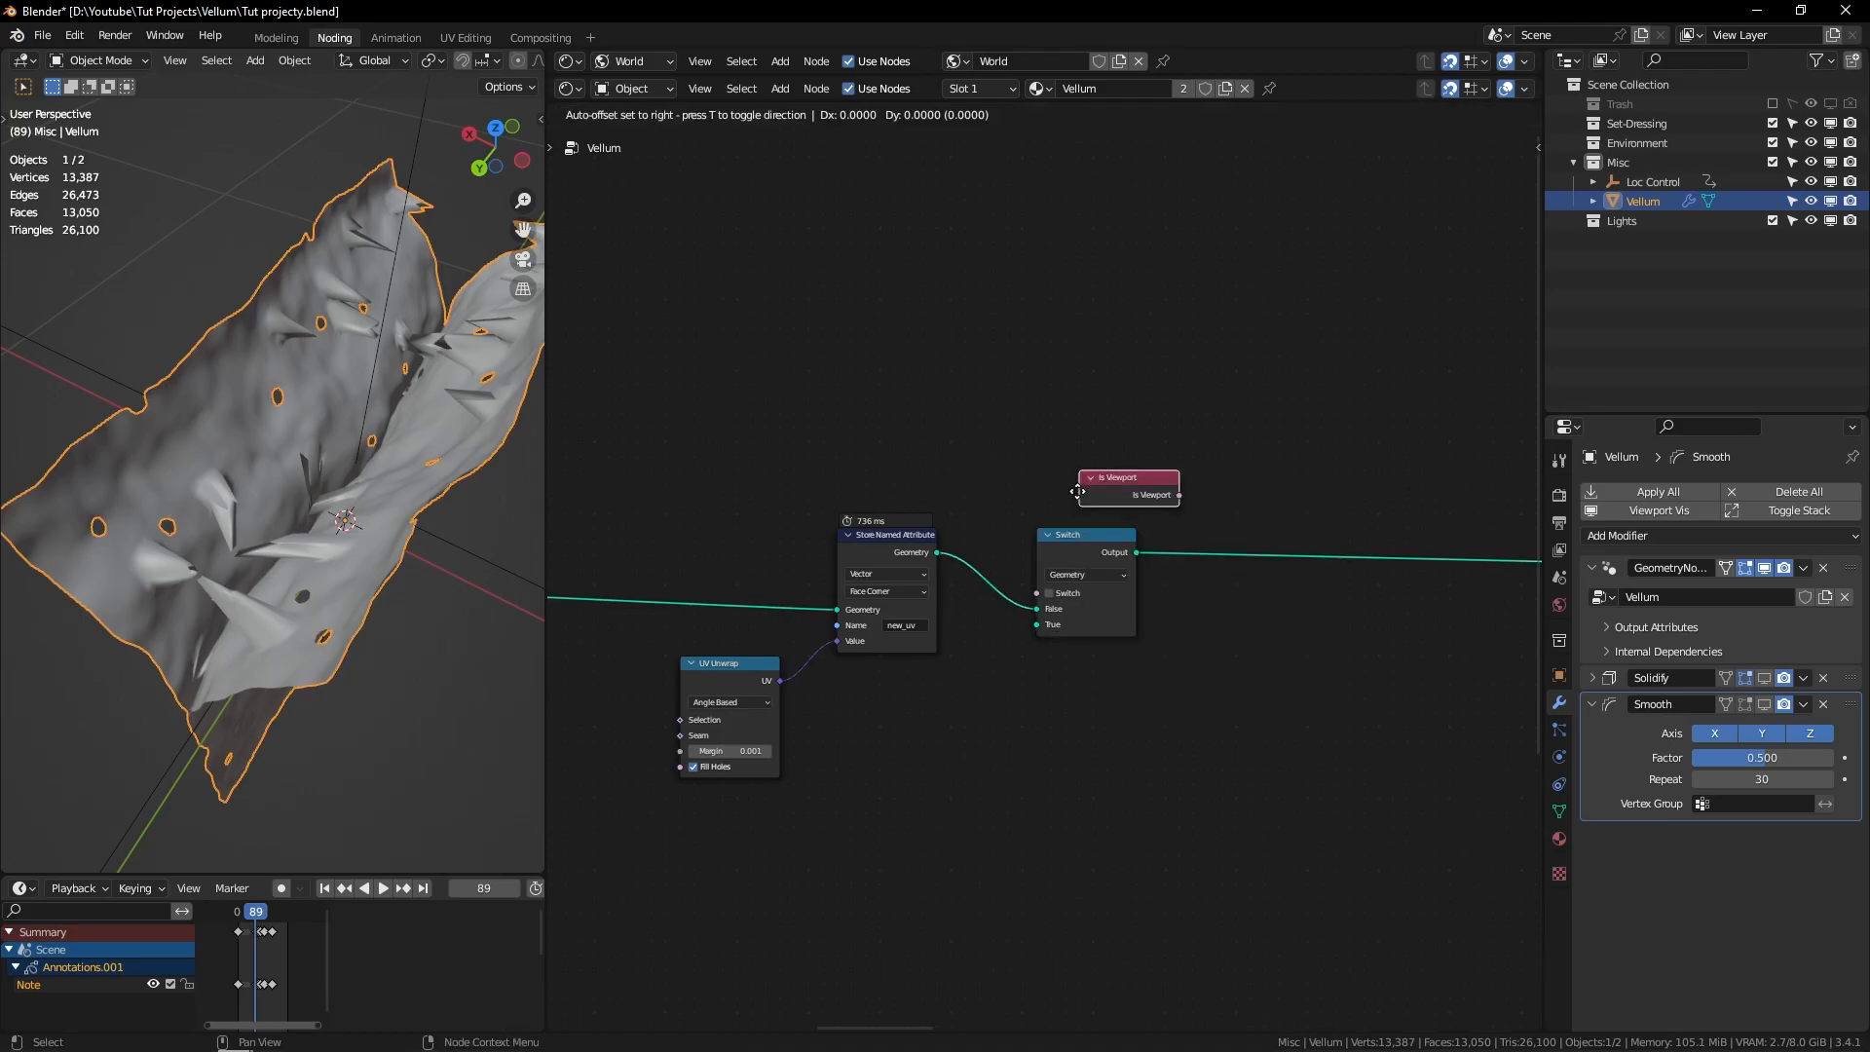
pyautogui.click(1035, 506)
pyautogui.moveTo(1137, 510); pyautogui.dragTo(1037, 593)
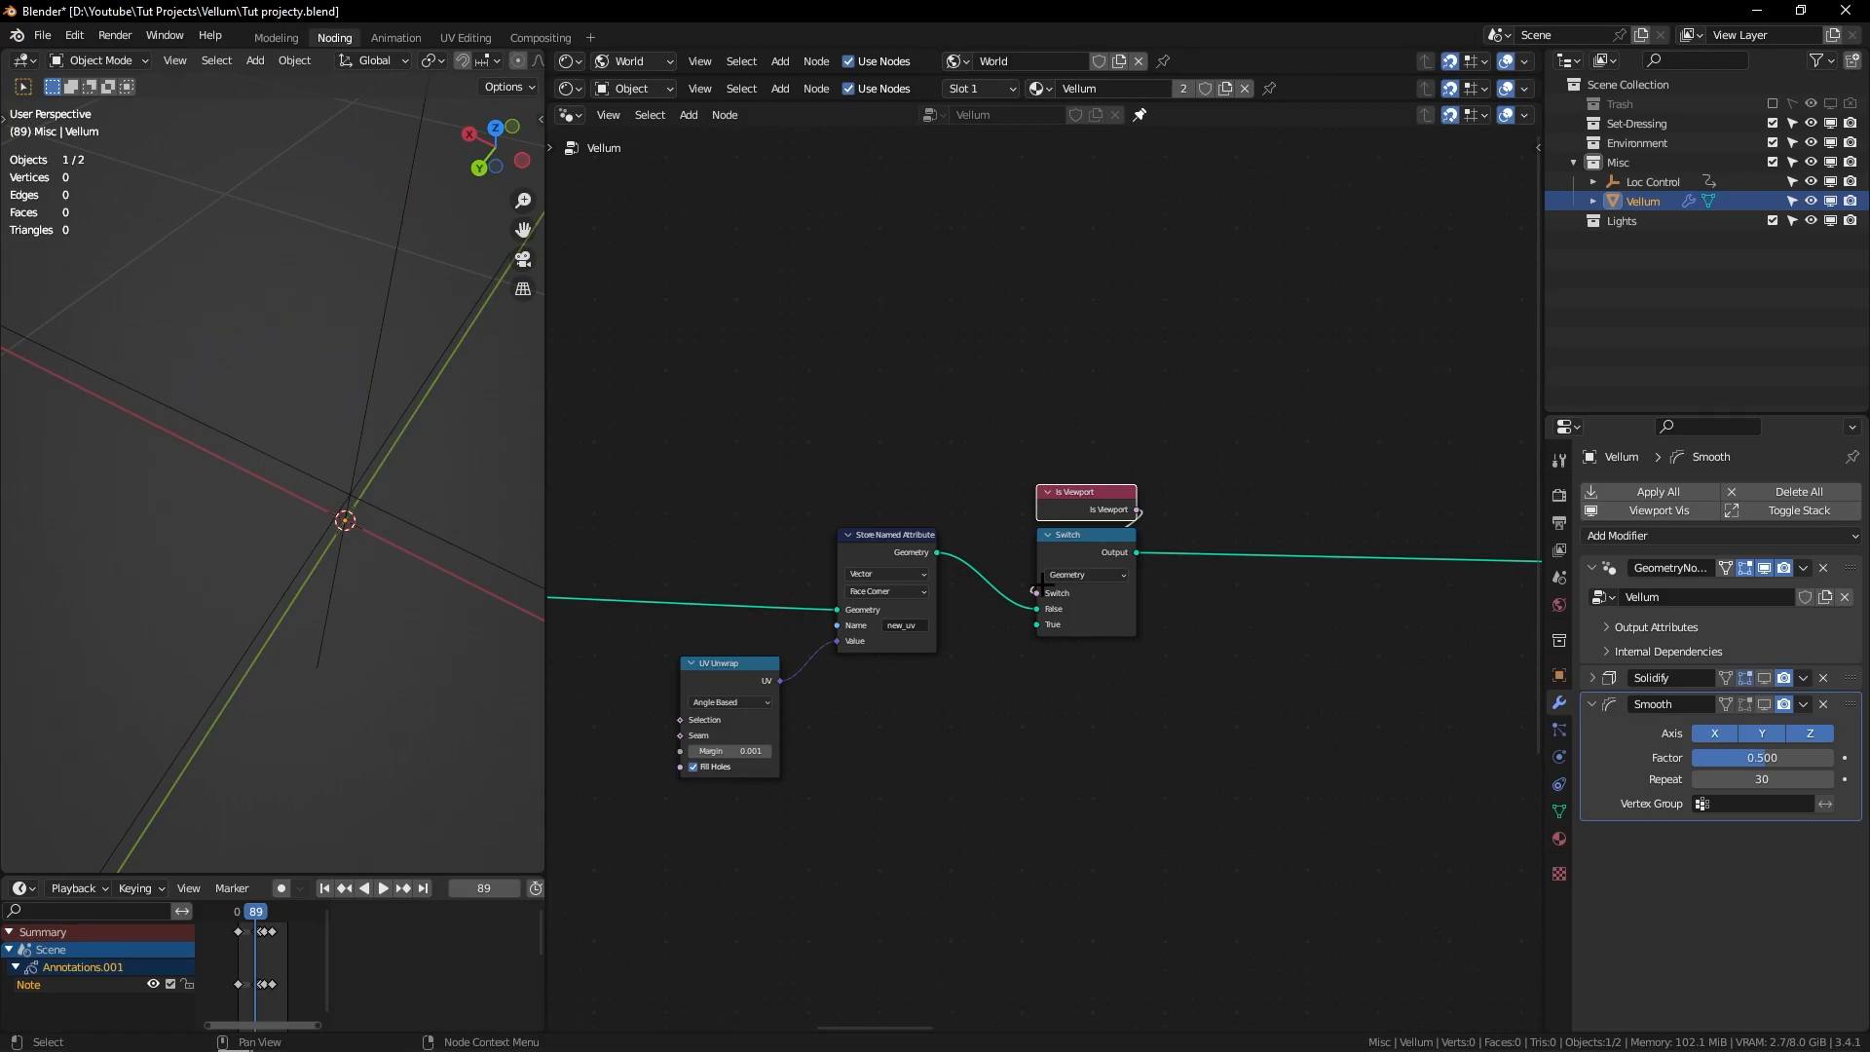
# Step: Connect the Subdivision Surface's Mesh output to the Switch's True input, routing the link through a reroute below the UV Unwrap node
pyautogui.scroll(-3, 1034, 594)
pyautogui.moveTo(838, 569); pyautogui.dragTo(1012, 567, button='middle')
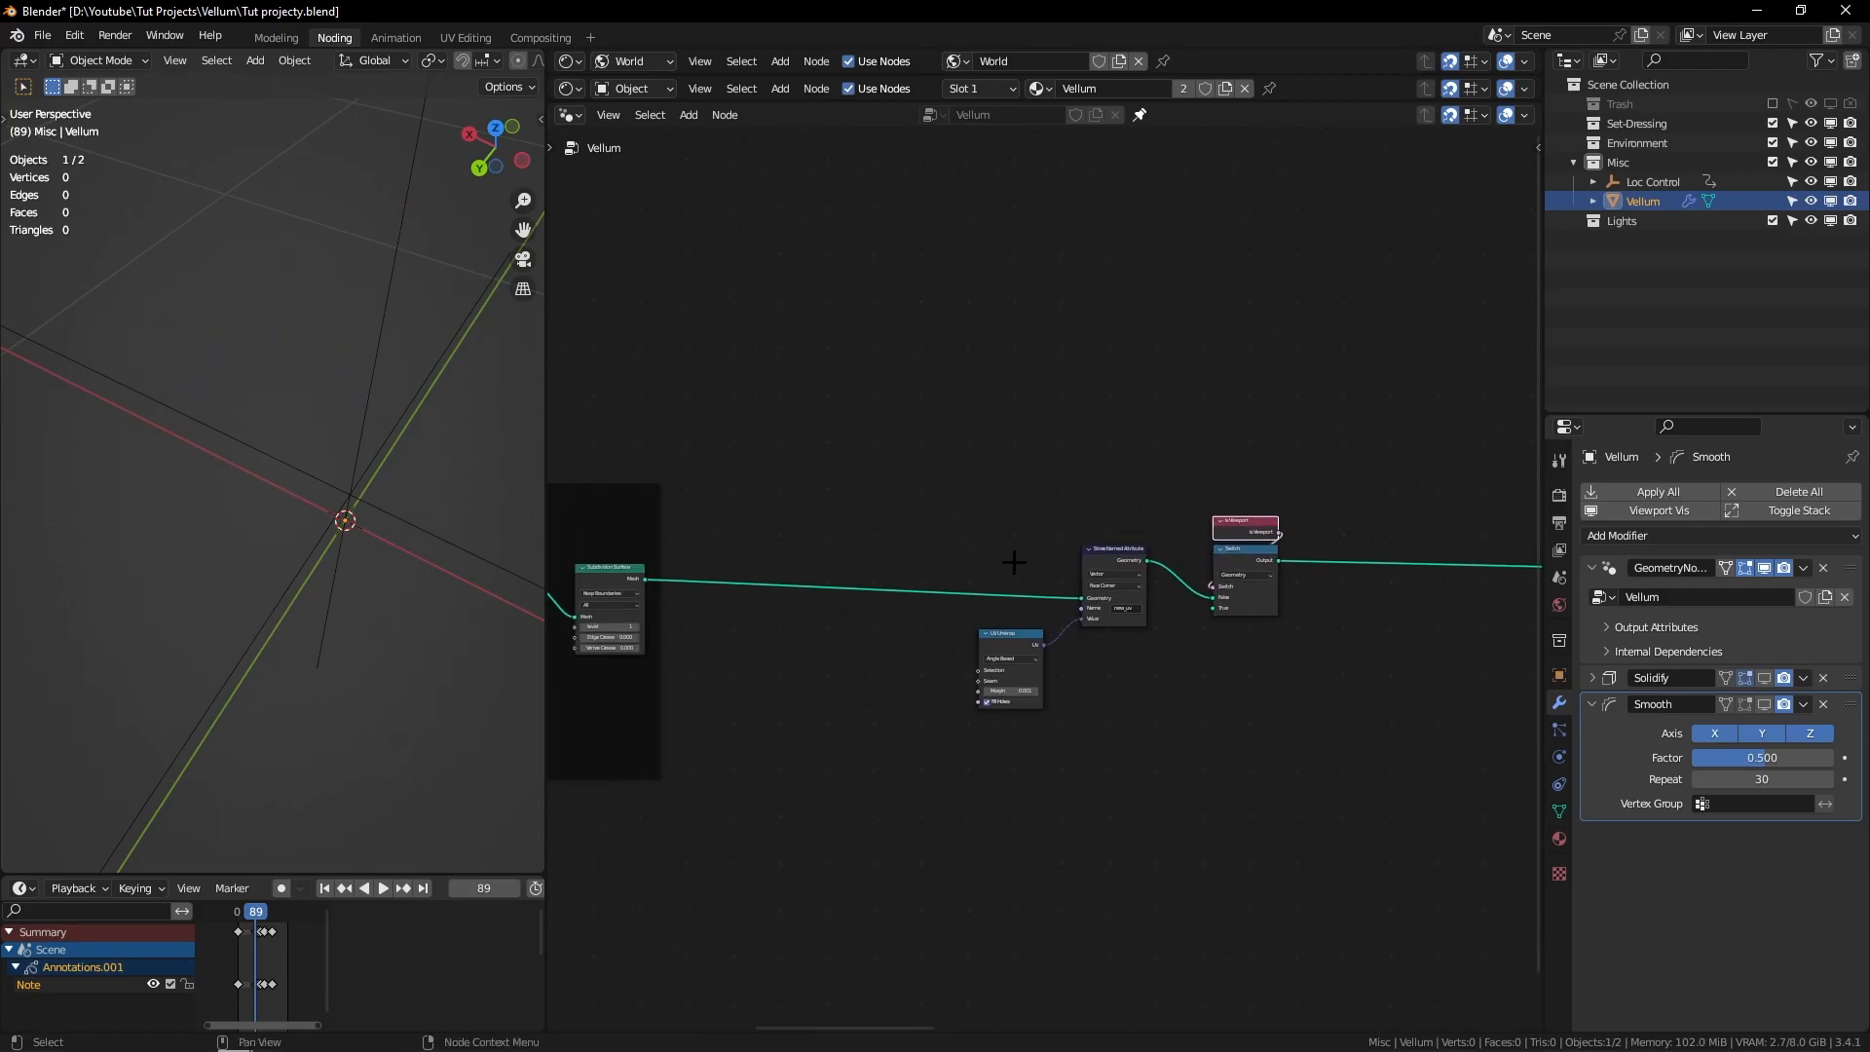
pyautogui.moveTo(645, 579); pyautogui.dragTo(1212, 608)
pyautogui.keyDown('shift'); pyautogui.moveTo(1088, 526); pyautogui.dragTo(1101, 628, button='right'); pyautogui.keyUp('shift')
pyautogui.press('g')
pyautogui.click(1028, 730)
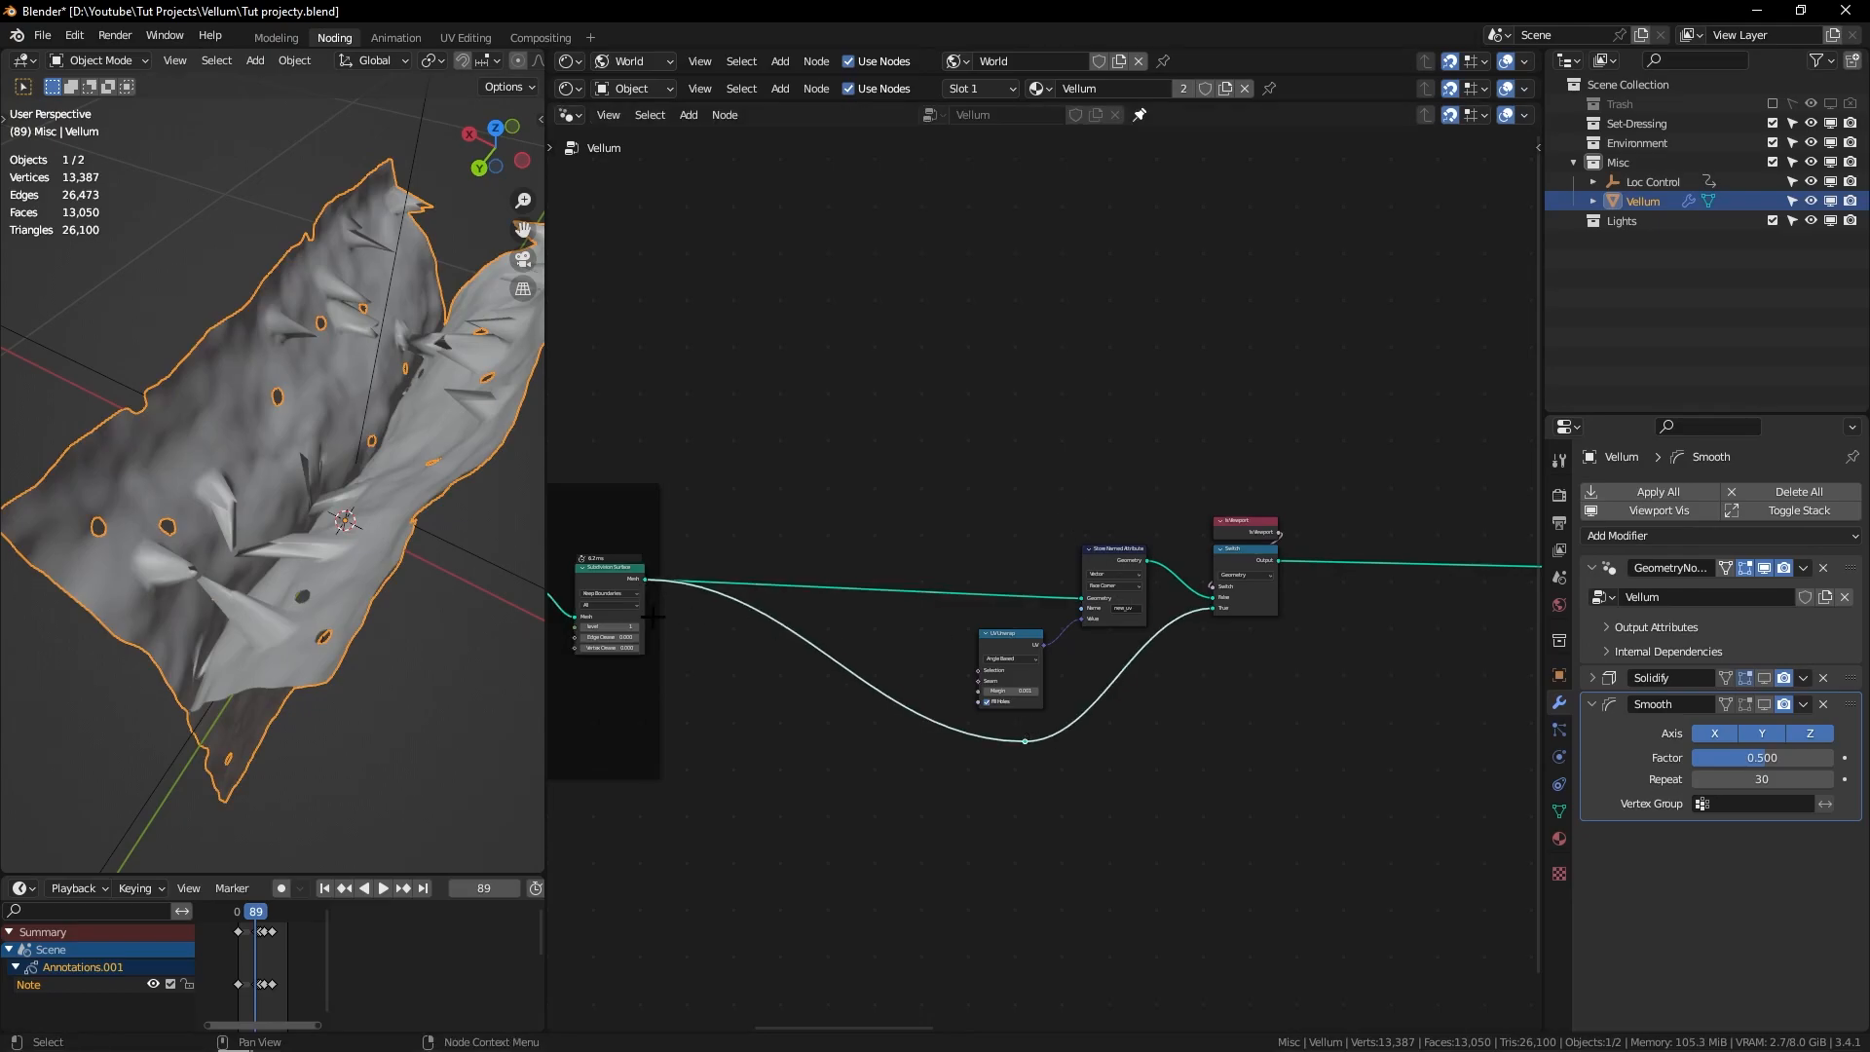
# Step: Play the animation to check viewport playback, and leave the timeline at frame 99
pyautogui.moveTo(413, 604); pyautogui.dragTo(369, 664, button='middle')
pyautogui.press('space')
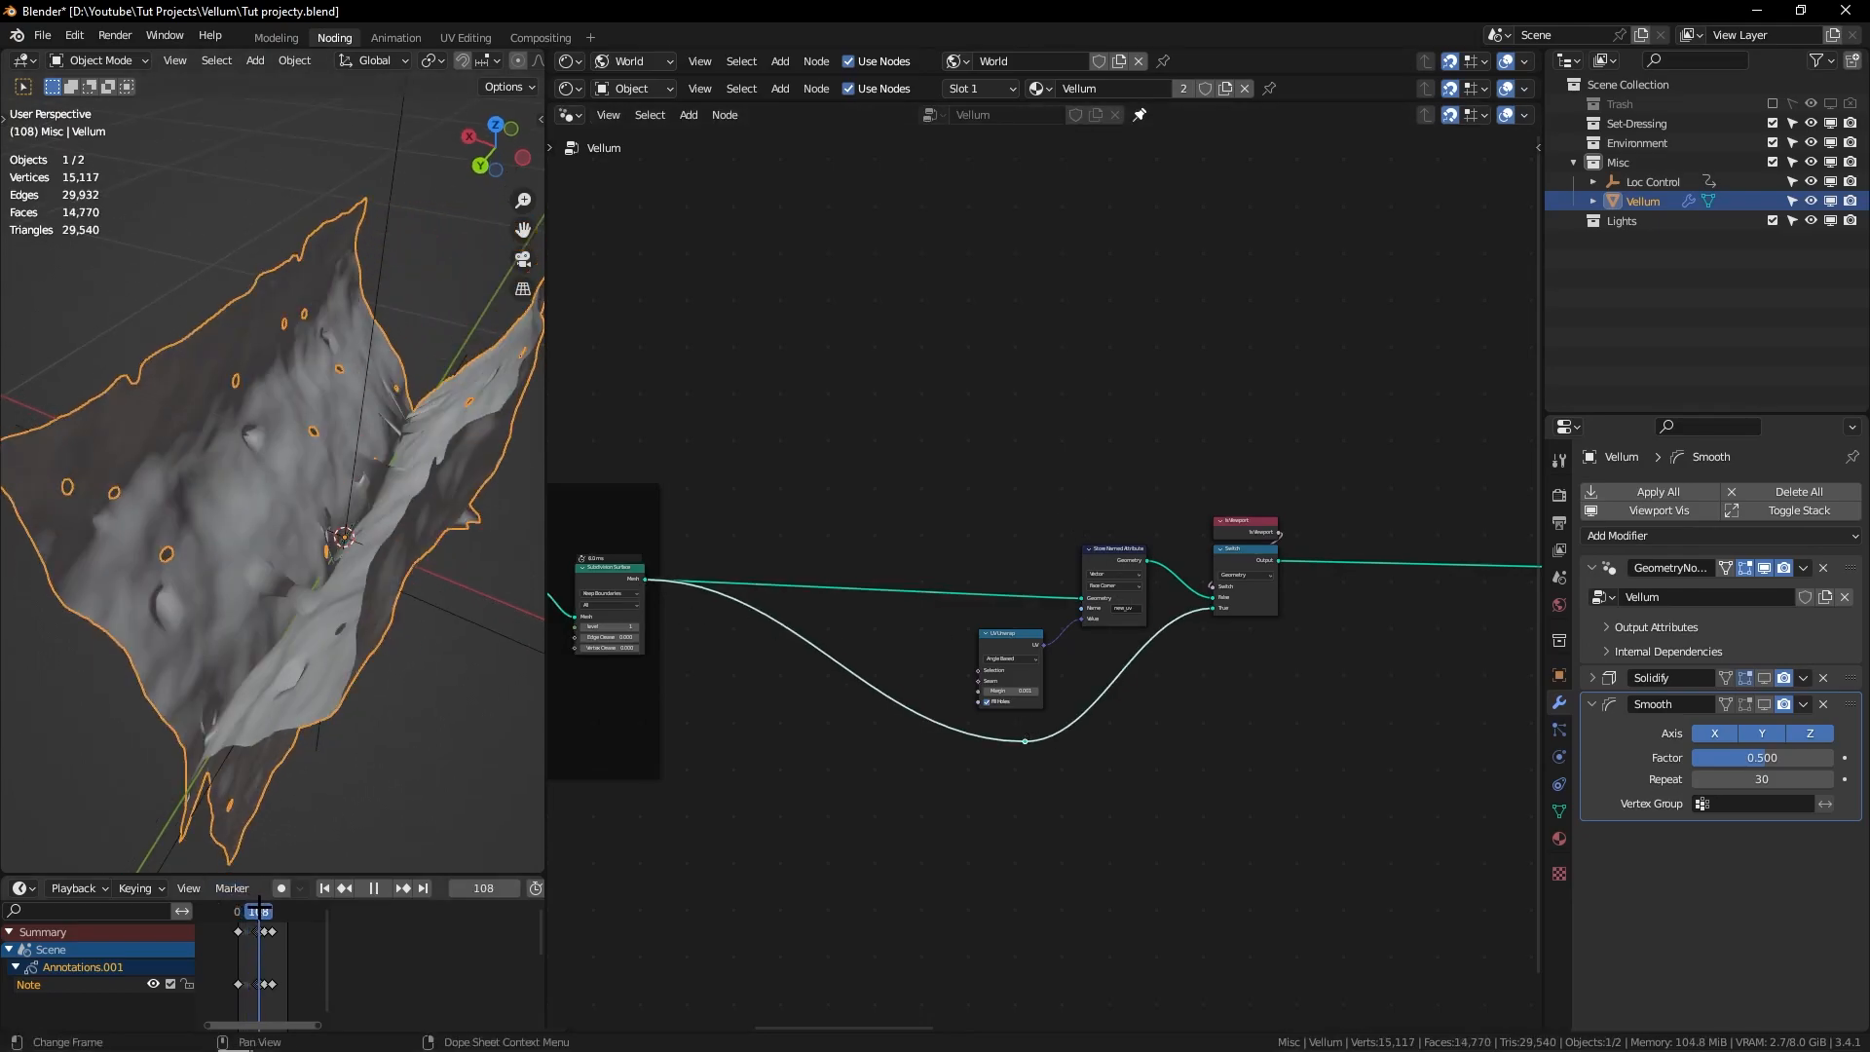
pyautogui.moveTo(259, 907); pyautogui.dragTo(257, 906)
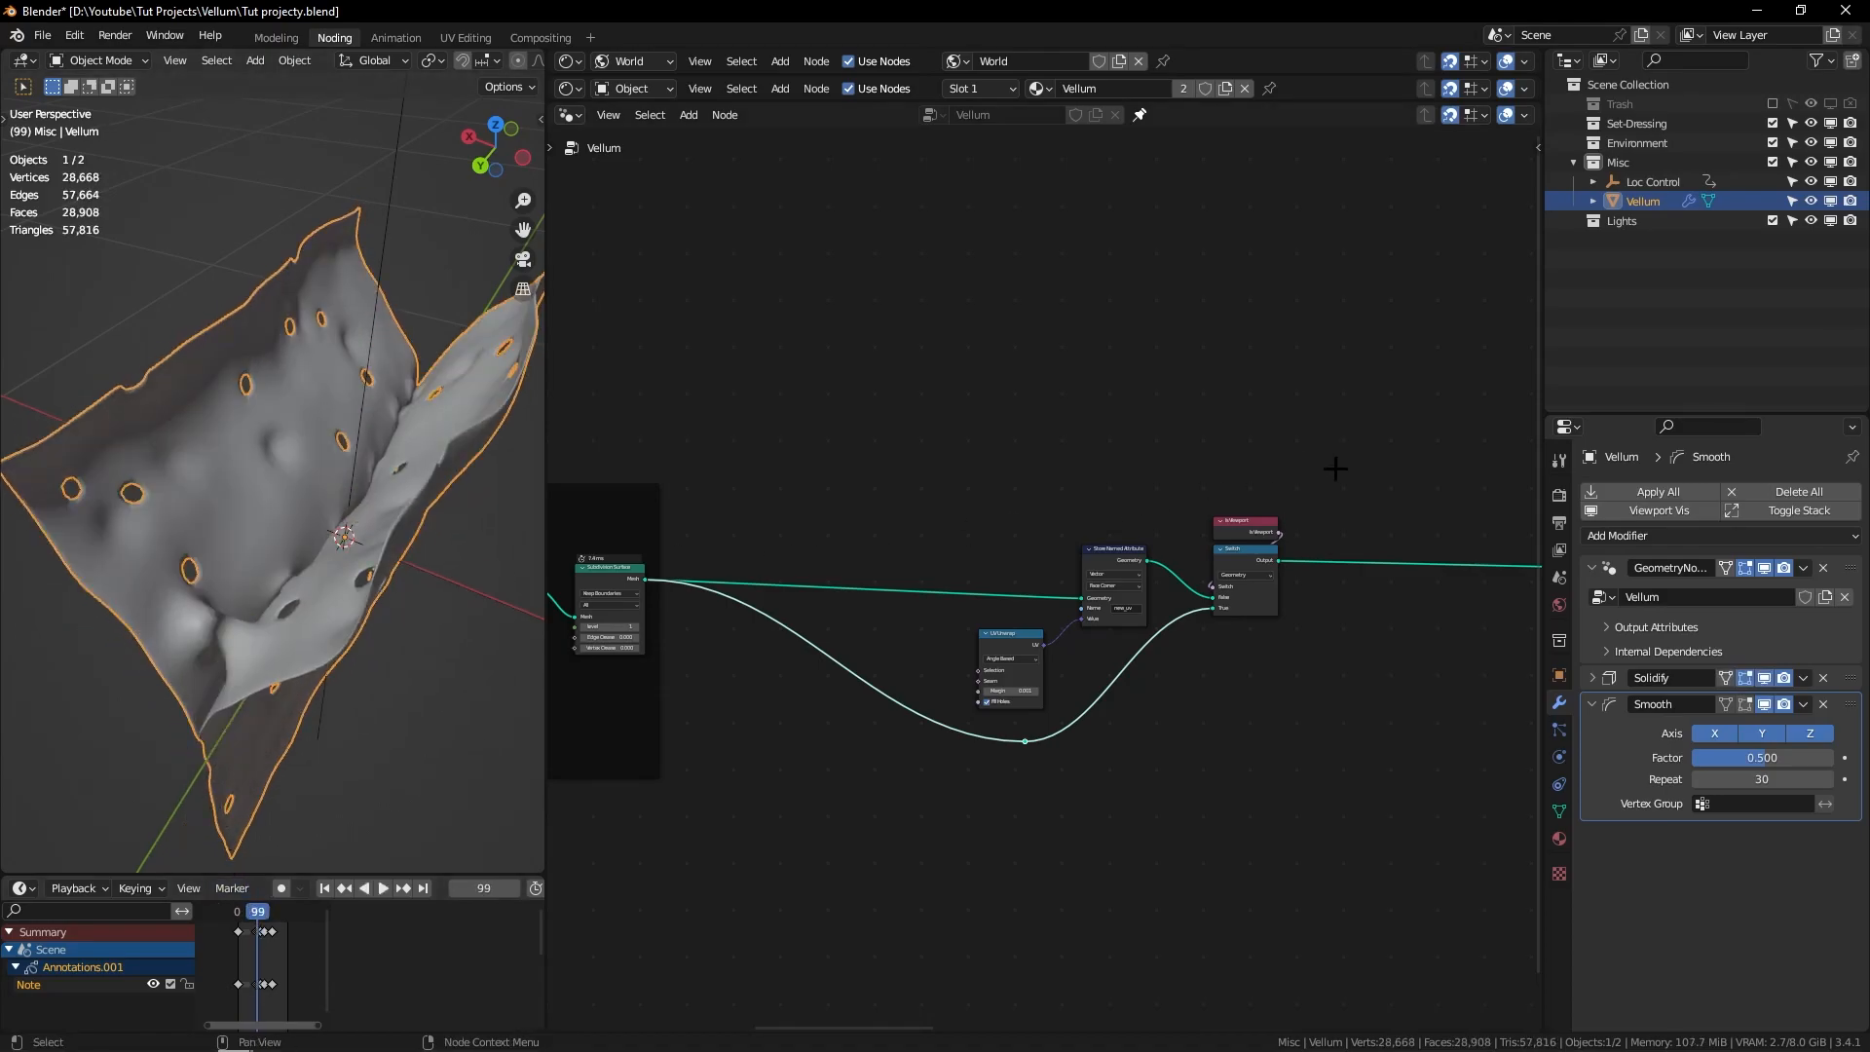
# Step: Add a second reroute to the bypass link and place it well before the first, level with it
pyautogui.moveTo(1092, 558); pyautogui.dragTo(1104, 409, button='middle')
pyautogui.scroll(4, 1104, 409)
pyautogui.keyDown('shift'); pyautogui.moveTo(978, 629); pyautogui.dragTo(962, 674, button='right'); pyautogui.keyUp('shift')
pyautogui.press('g')
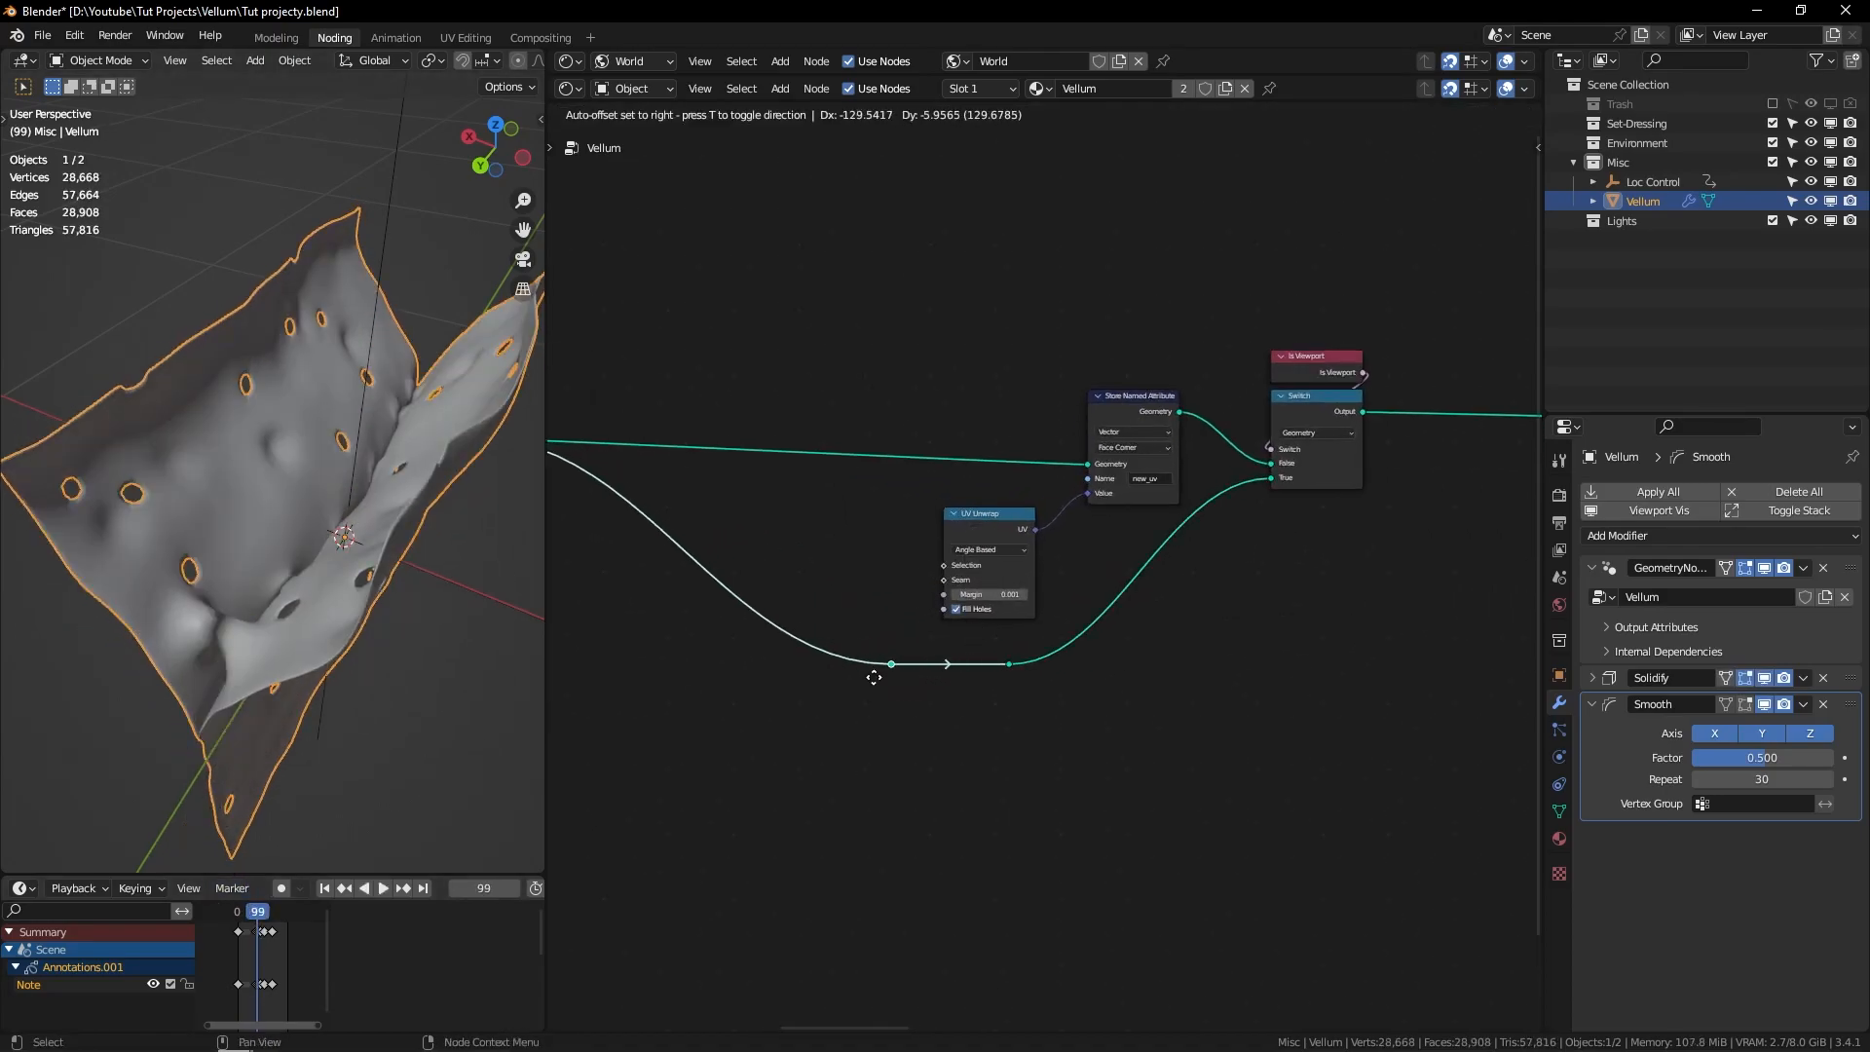
pyautogui.click(761, 678)
pyautogui.scroll(-1, 841, 474)
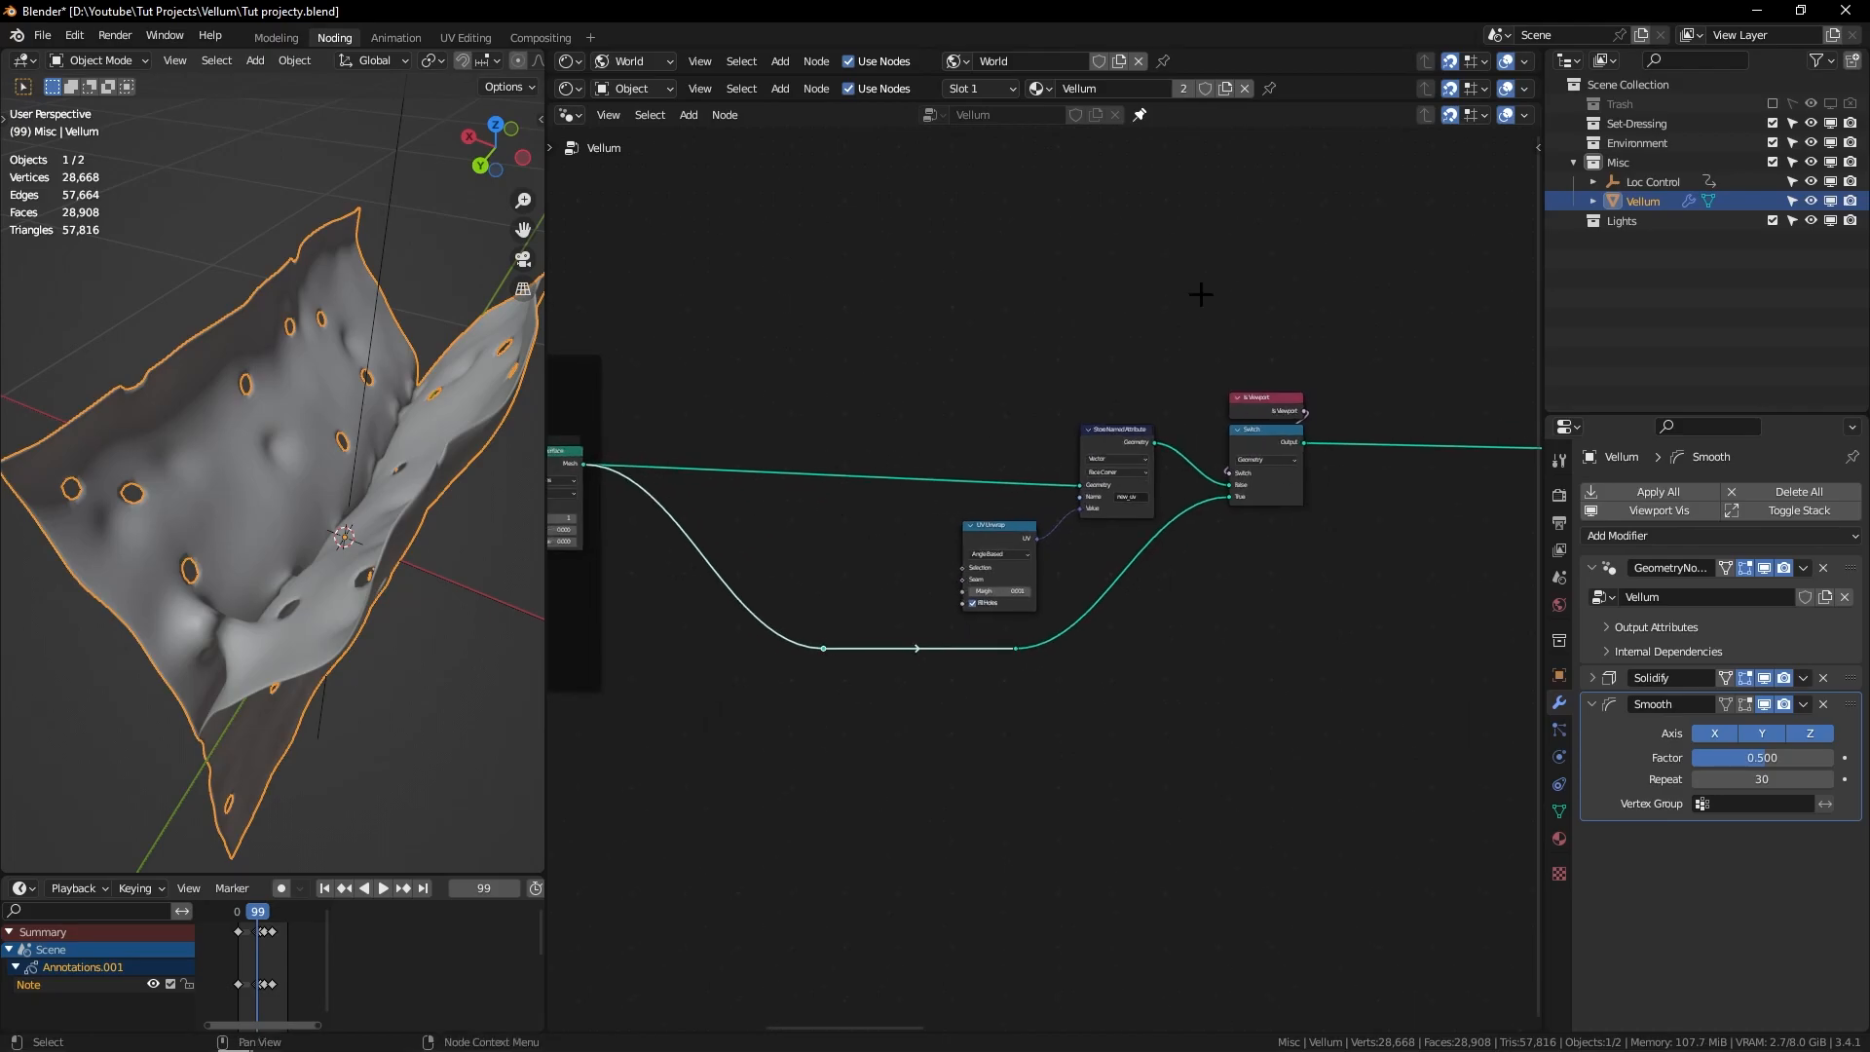
# Step: Mute the Switch node so the unwrapped geometry passes through in the viewport
pyautogui.click(1266, 440)
pyautogui.moveTo(1356, 434); pyautogui.dragTo(1091, 474, button='middle')
pyautogui.scroll(2, 945, 390)
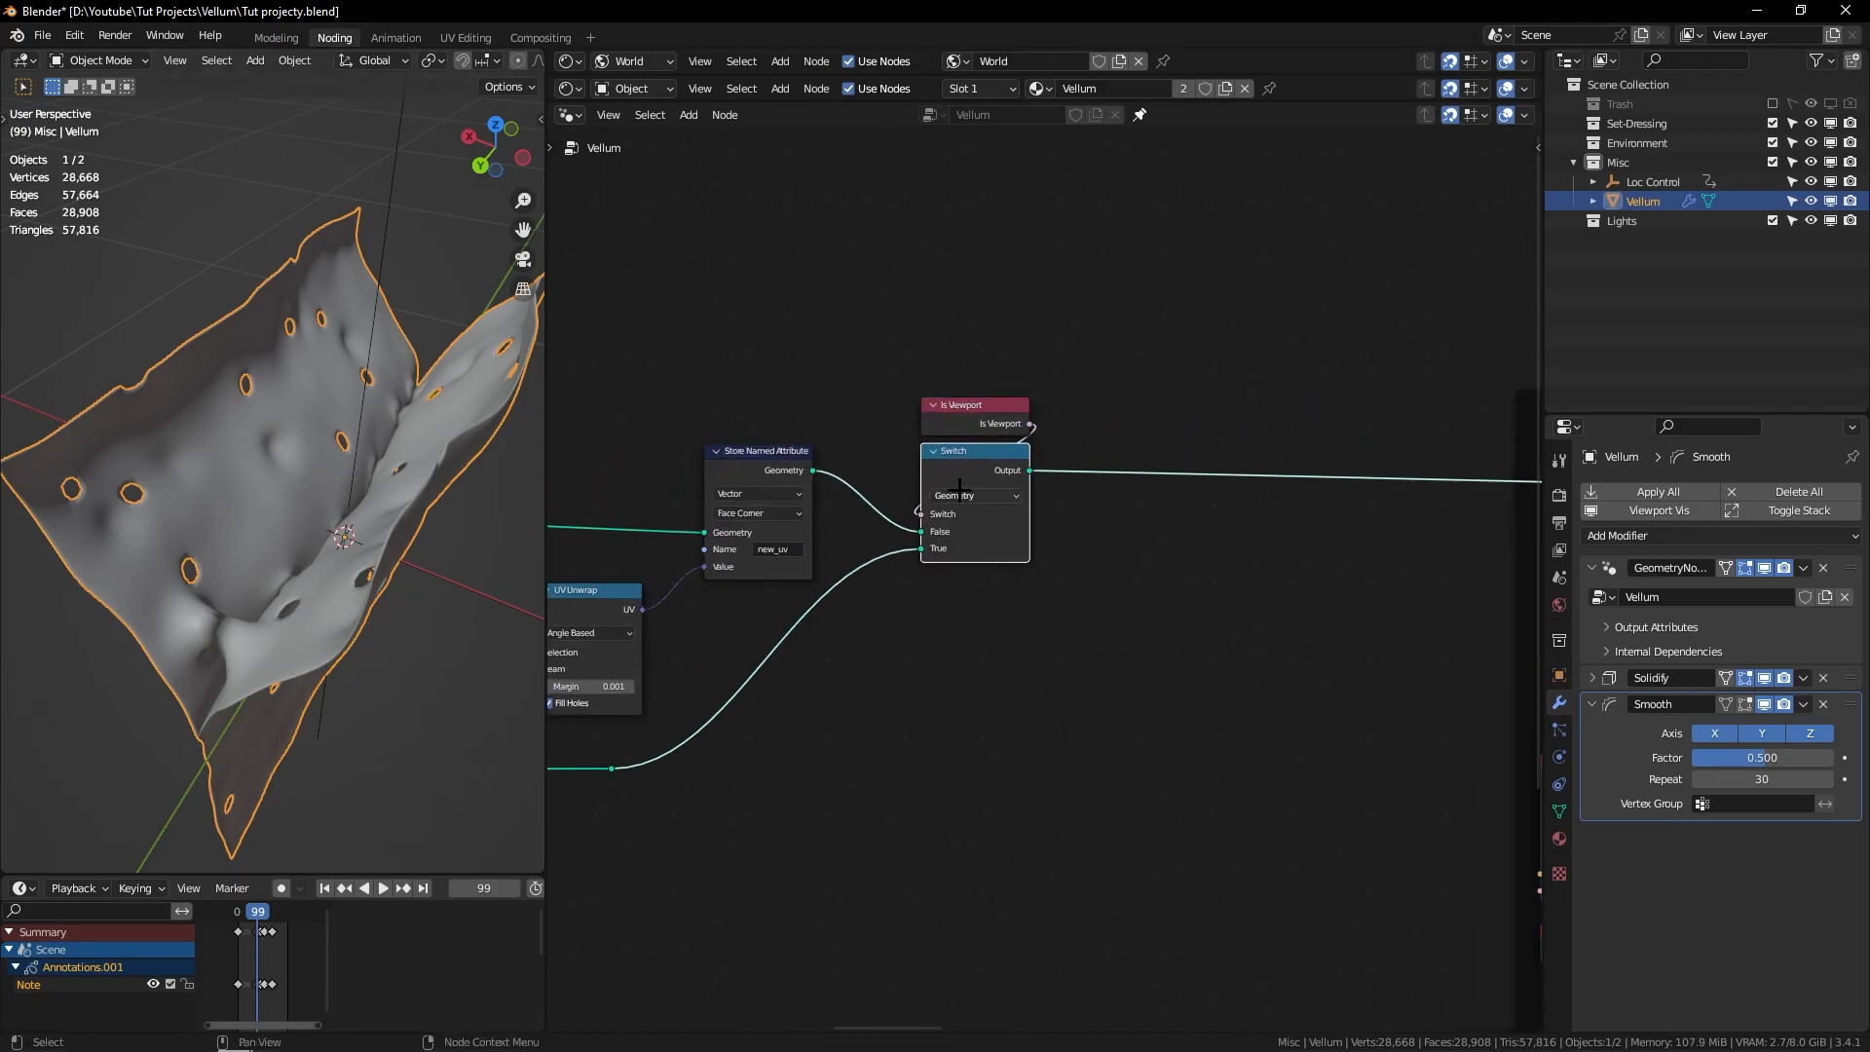
pyautogui.press('m')
# Step: Enlarge the shader editor above the geometry nodes and switch the 3D viewport to rendered shading
pyautogui.moveTo(366, 551); pyautogui.dragTo(368, 480, button='middle')
pyautogui.scroll(1, 369, 480)
pyautogui.moveTo(959, 102); pyautogui.dragTo(966, 583)
pyautogui.moveTo(955, 423); pyautogui.dragTo(1051, 364, button='middle')
pyautogui.moveTo(384, 543); pyautogui.dragTo(356, 542, button='middle')
pyautogui.press('z')
pyautogui.click(672, 324)
pyautogui.moveTo(410, 477); pyautogui.dragTo(376, 418, button='middle')
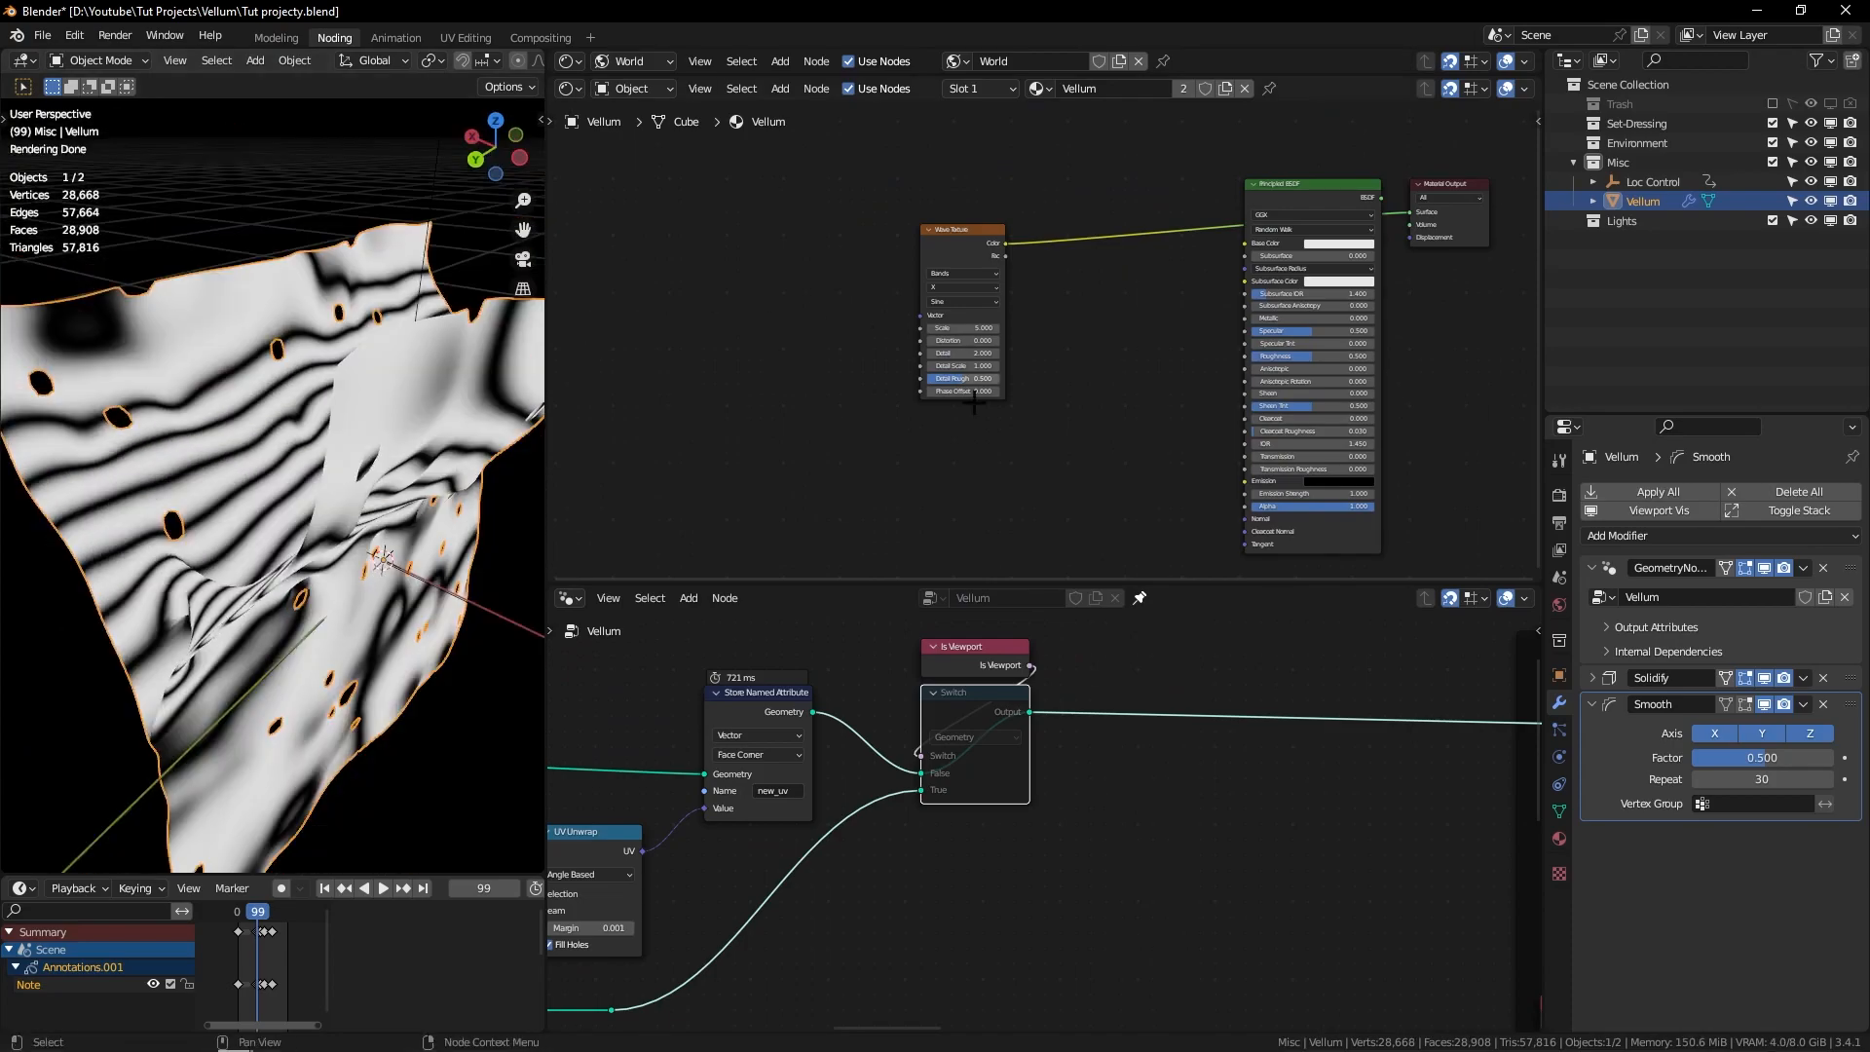
# Step: Add an Attribute node to the Vellum material, placed ahead of the Wave Texture
pyautogui.scroll(2, 991, 726)
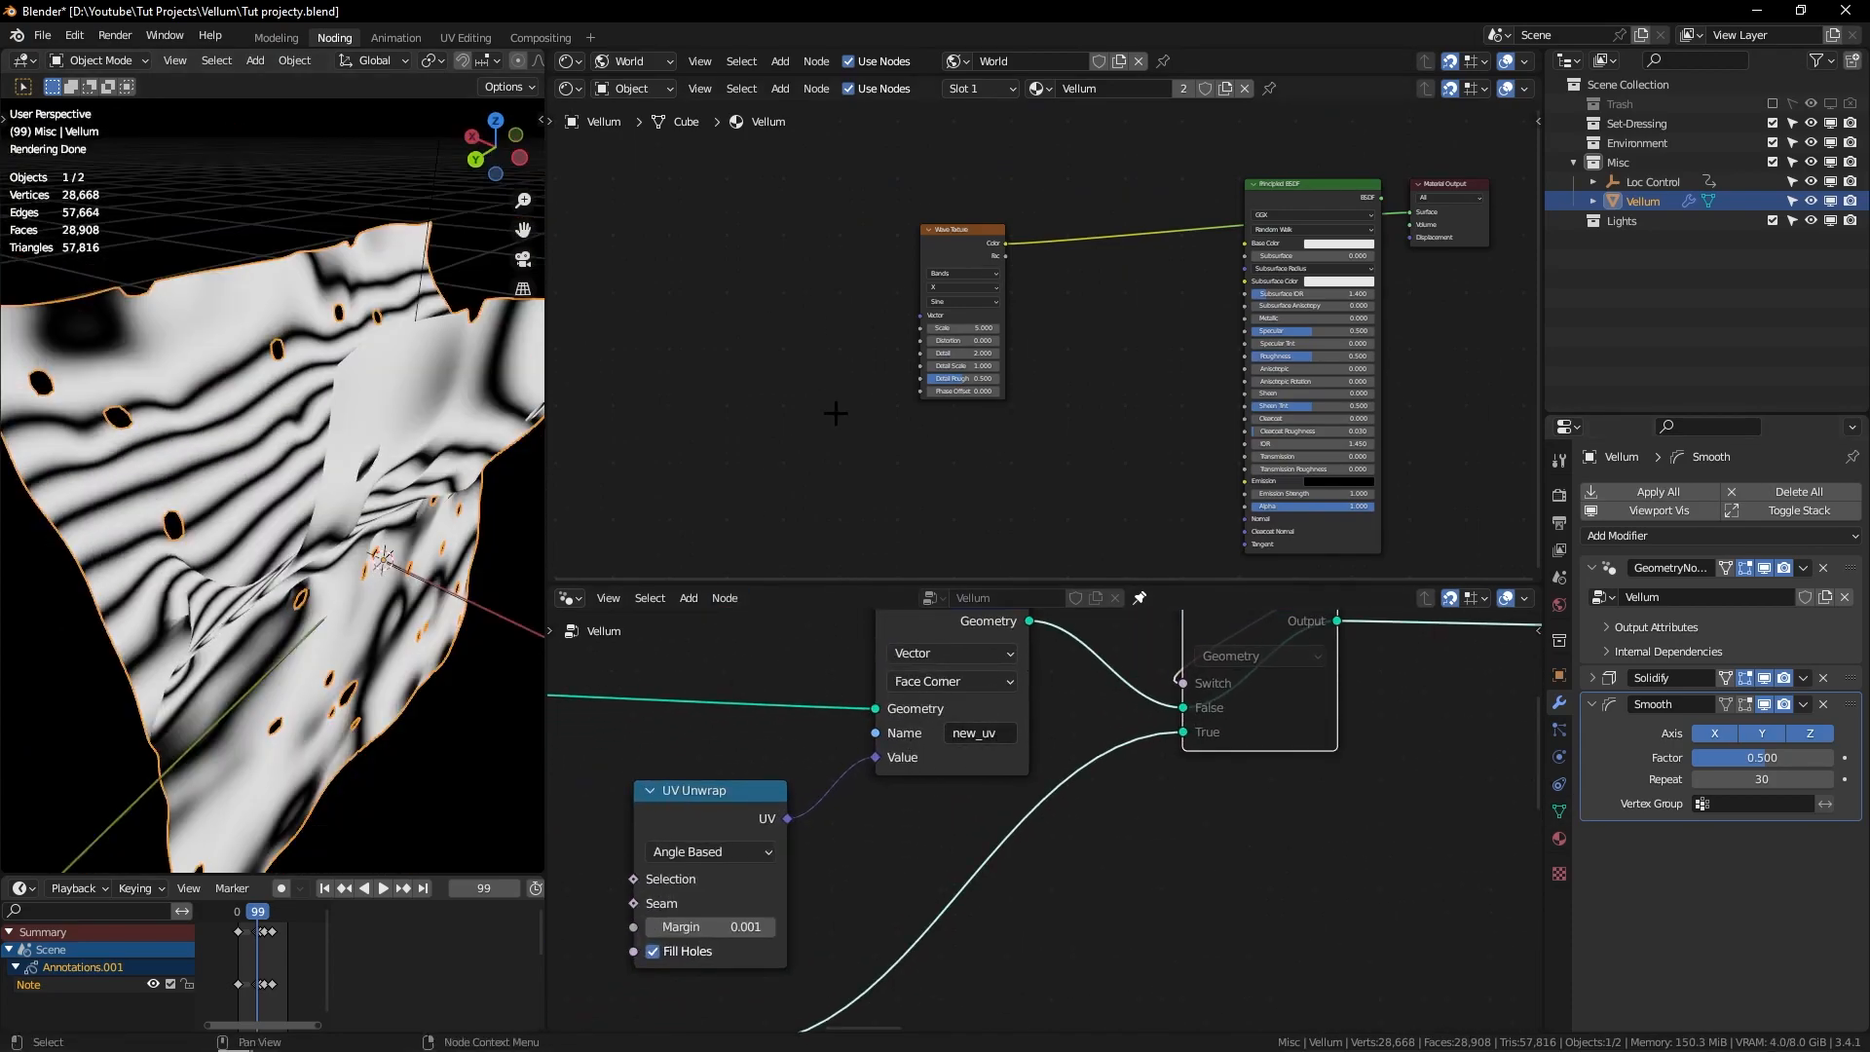
pyautogui.hotkey('shift', 'a')
pyautogui.write('satt')
pyautogui.press('Return')
pyautogui.click(658, 267)
pyautogui.moveTo(939, 698); pyautogui.dragTo(992, 794, button='middle')
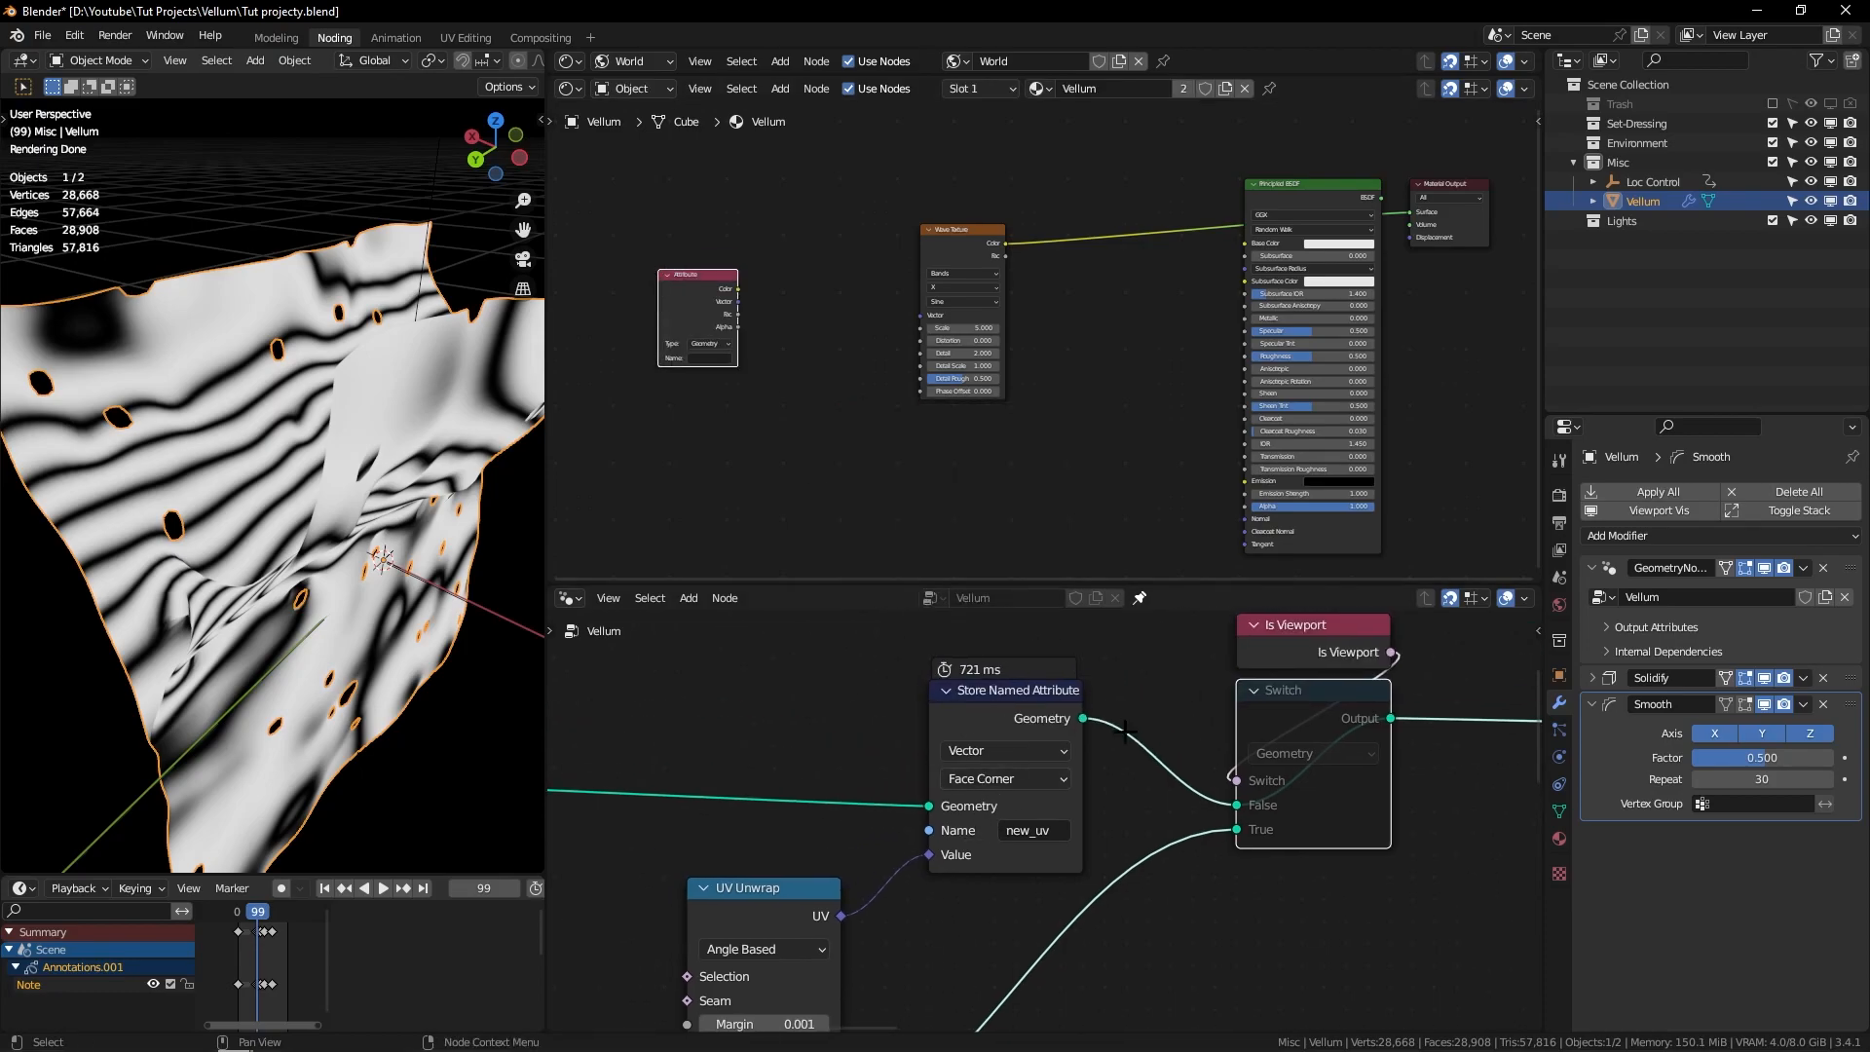
pyautogui.scroll(4, 925, 370)
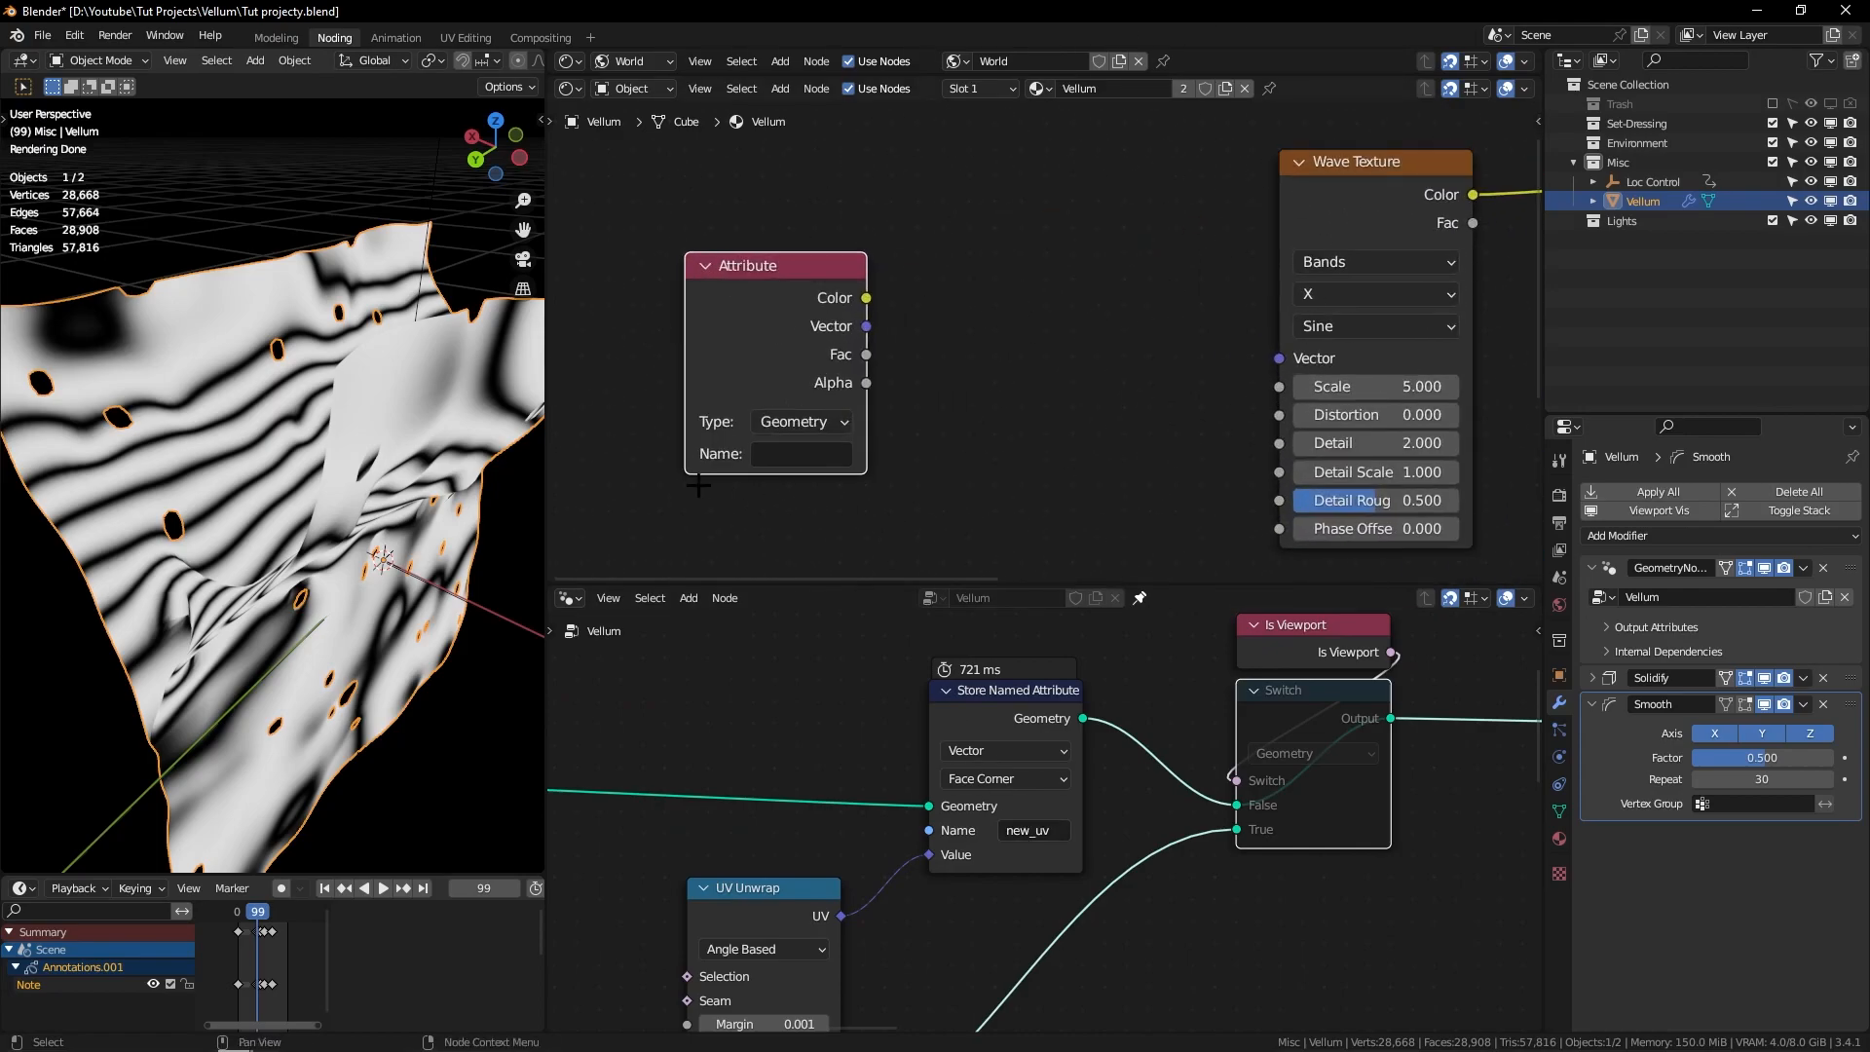
# Step: Name the Attribute node's attribute new_uv and connect its Vector output to the Wave Texture's Vector input
pyautogui.scroll(-2, 781, 454)
pyautogui.moveTo(918, 330); pyautogui.dragTo(1210, 352)
pyautogui.moveTo(851, 321); pyautogui.dragTo(832, 338)
pyautogui.moveTo(390, 468); pyautogui.dragTo(169, 361, button='middle')
pyautogui.scroll(-4, 243, 526)
pyautogui.moveTo(303, 559); pyautogui.dragTo(197, 562, button='middle')
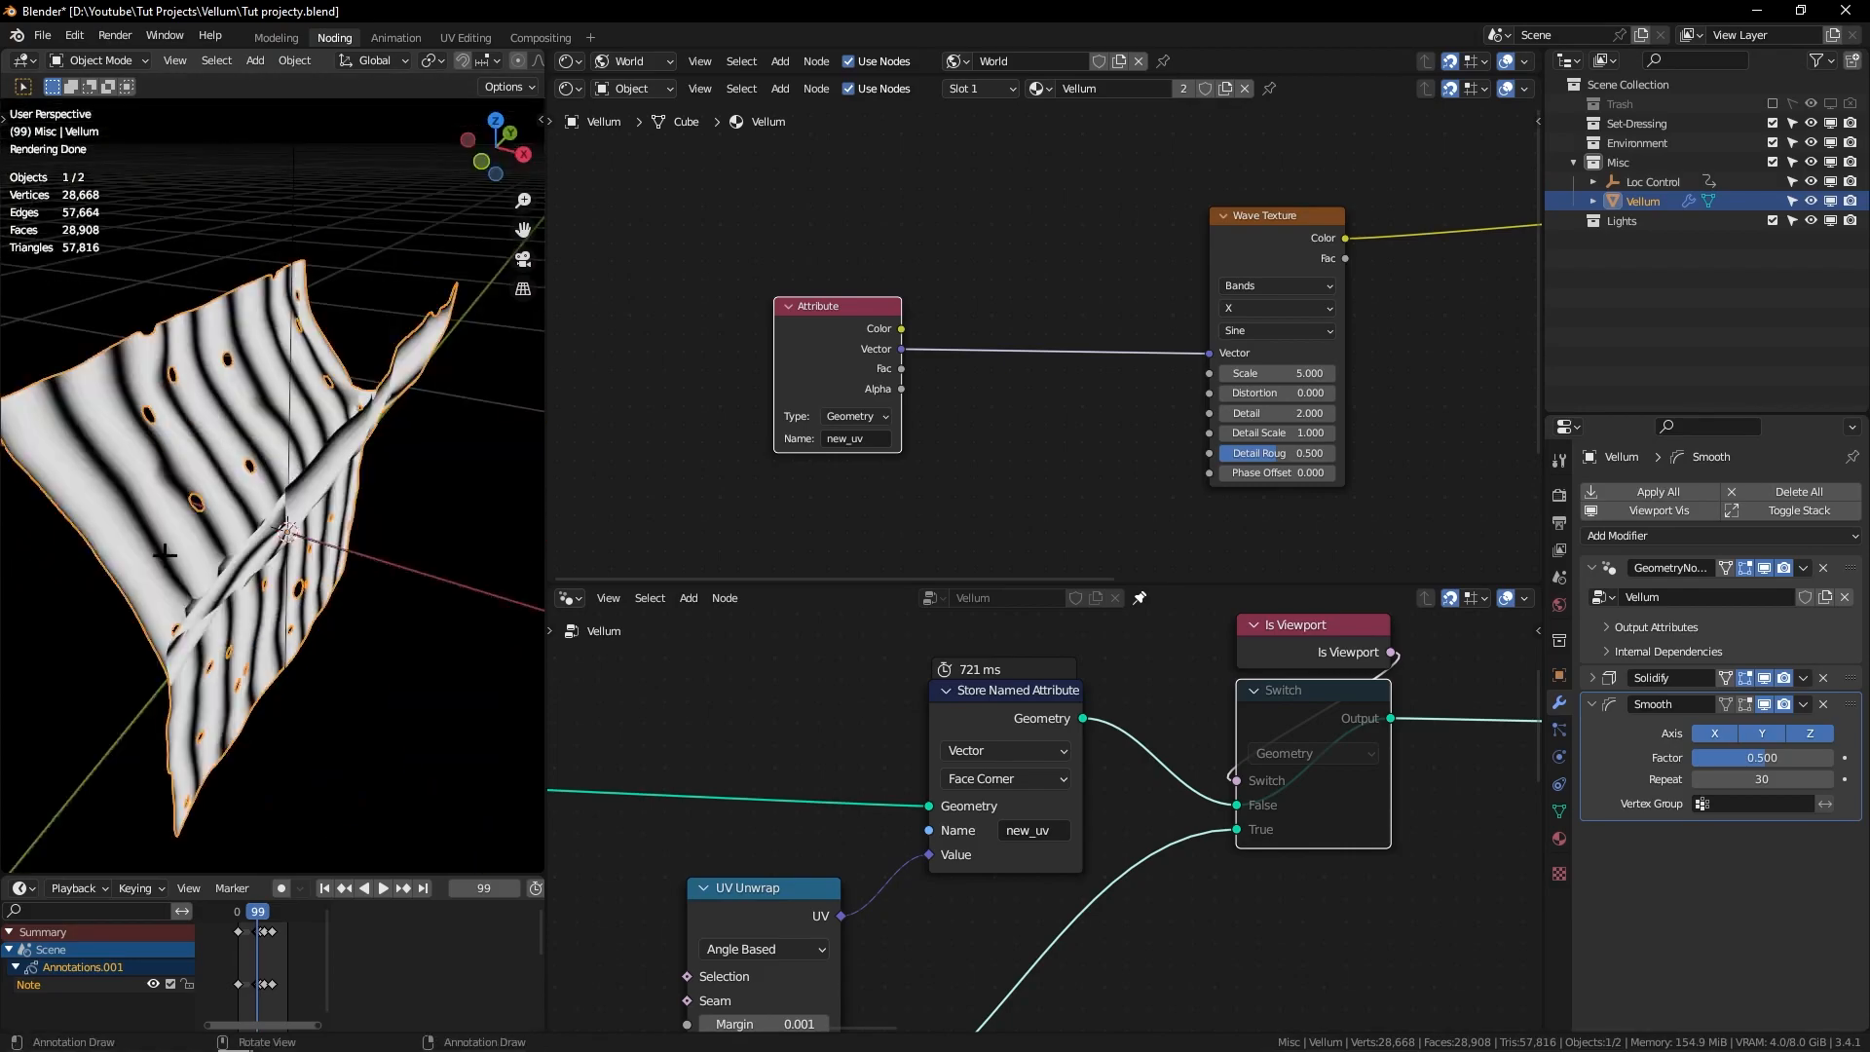
# Step: Duplicate the Wave Texture beneath the original and set the copy's bands direction to Y
pyautogui.scroll(-3, 1084, 219)
pyautogui.moveTo(949, 332); pyautogui.dragTo(1142, 391)
pyautogui.press('g')
pyautogui.click(942, 396)
pyautogui.click(986, 276)
pyautogui.hotkey('shift', 'd')
pyautogui.click(985, 434)
pyautogui.scroll(4, 978, 421)
pyautogui.moveTo(977, 421); pyautogui.dragTo(1028, 264, button='middle')
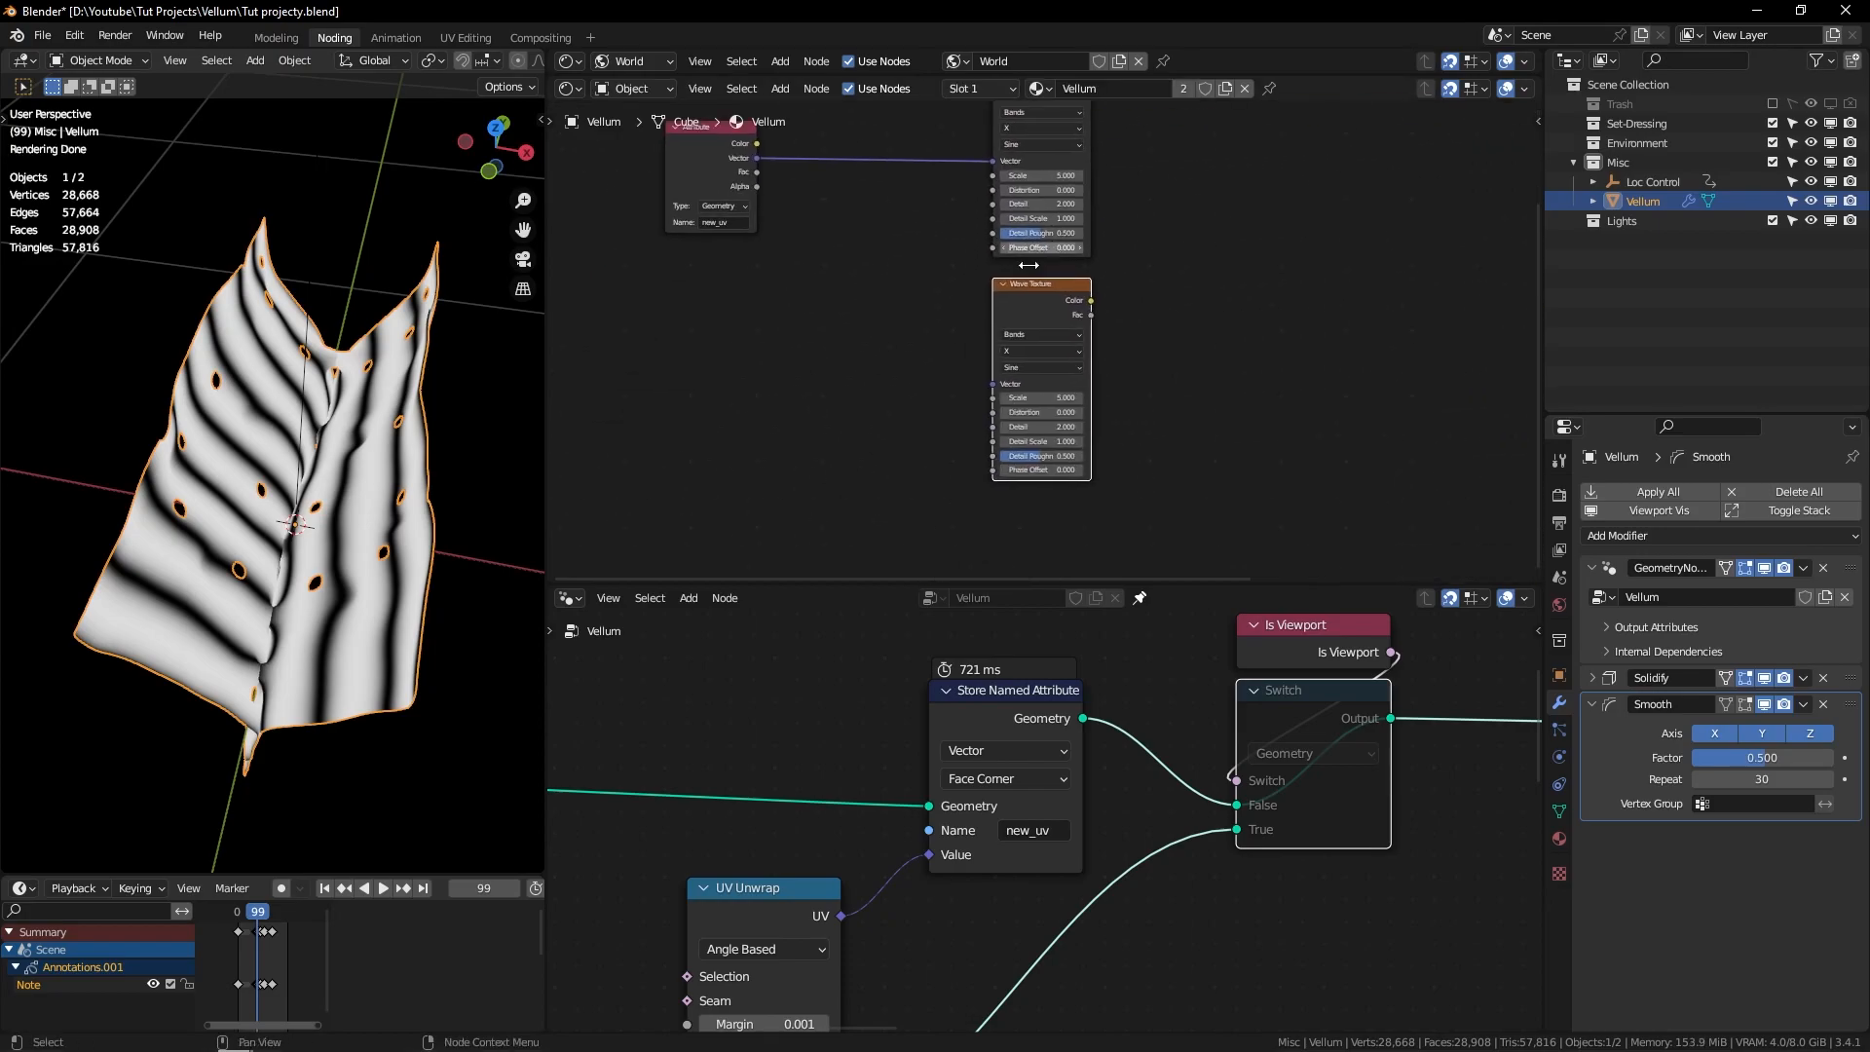
pyautogui.click(1027, 351)
pyautogui.click(1030, 380)
# Step: Connect the Attribute's Vector to the second Wave Texture and blend both textures' colors with a Mix node
pyautogui.moveTo(854, 242); pyautogui.dragTo(816, 302, button='middle')
pyautogui.moveTo(719, 217); pyautogui.dragTo(955, 443)
pyautogui.scroll(-2, 1009, 341)
pyautogui.keyDown('ctrl'); pyautogui.keyDown('shift'); pyautogui.moveTo(1009, 341); pyautogui.dragTo(1030, 273, button='right'); pyautogui.keyUp('shift'); pyautogui.keyUp('ctrl')
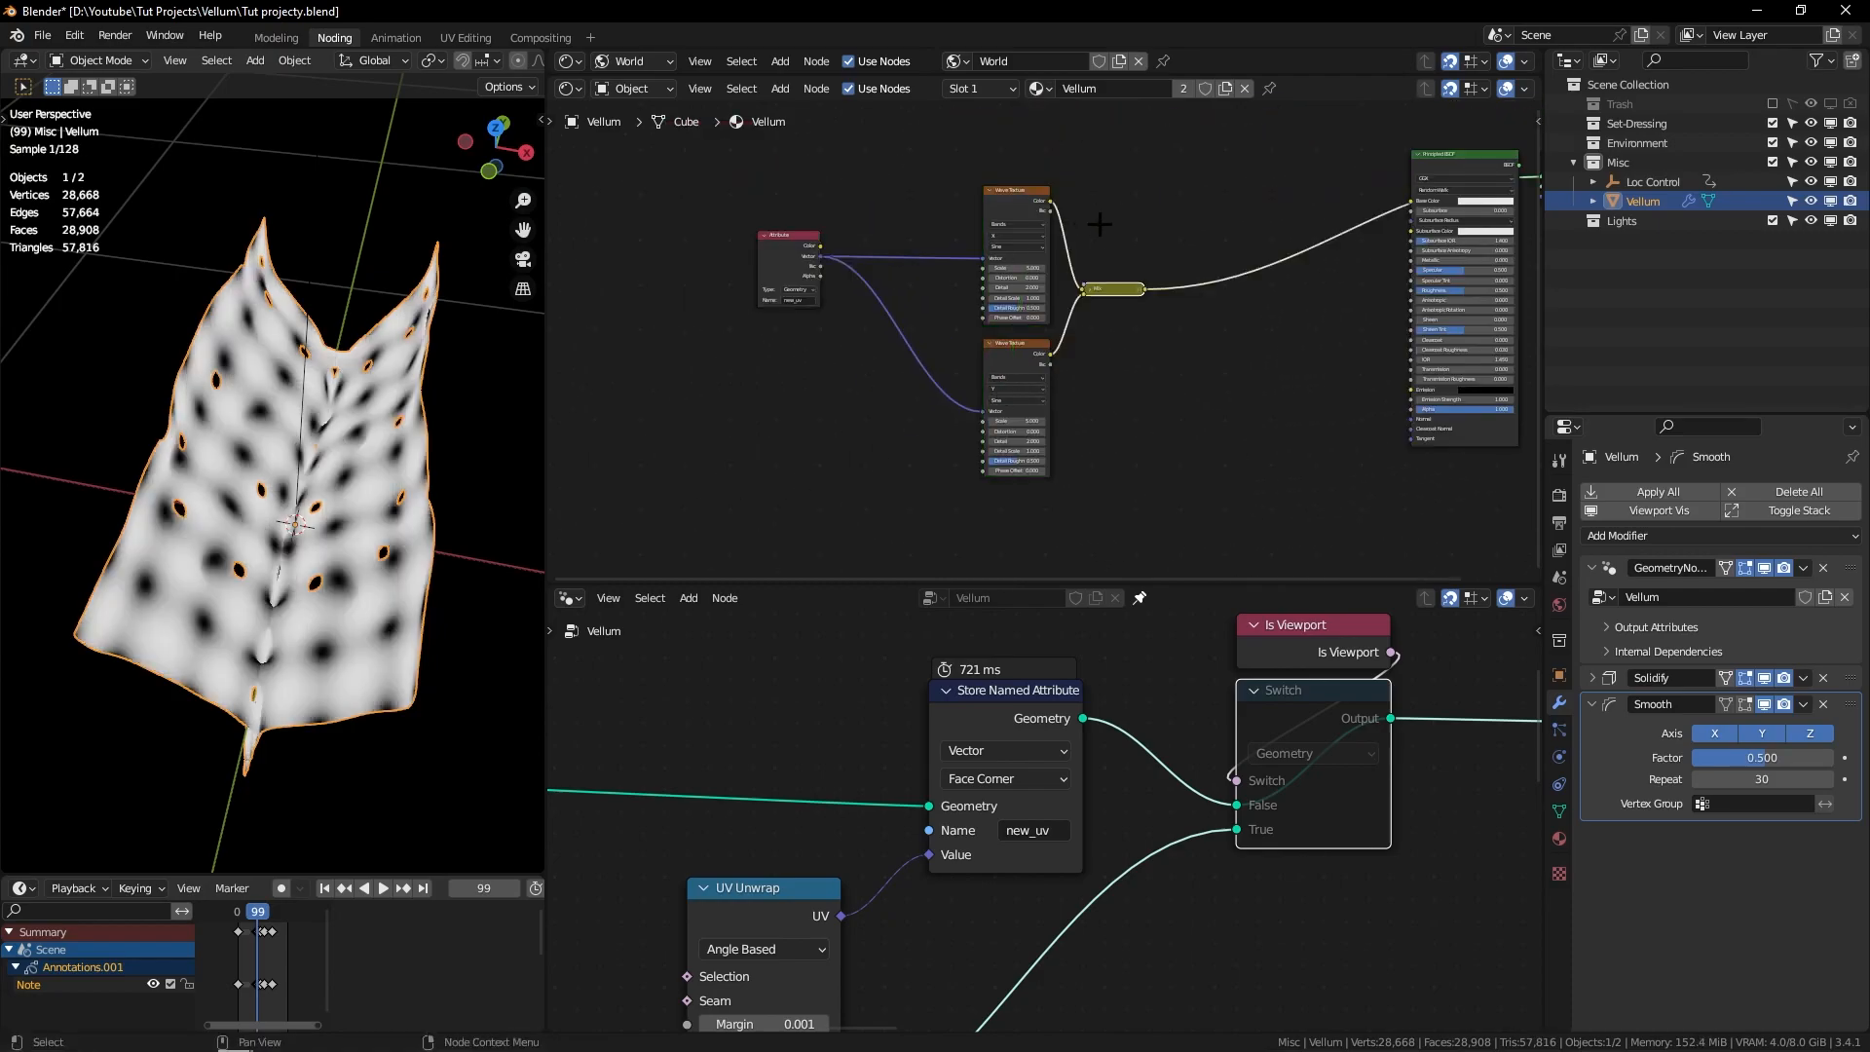
# Step: Expand the collapsed Mix node and align it beside the upper Wave Texture
pyautogui.moveTo(1105, 268); pyautogui.dragTo(1046, 338, button='middle')
pyautogui.keyDown('ctrl'); pyautogui.moveTo(1047, 338); pyautogui.dragTo(1064, 251, button='middle'); pyautogui.keyUp('ctrl')
pyautogui.click(1019, 379)
pyautogui.moveTo(412, 590); pyautogui.dragTo(238, 454, button='middle')
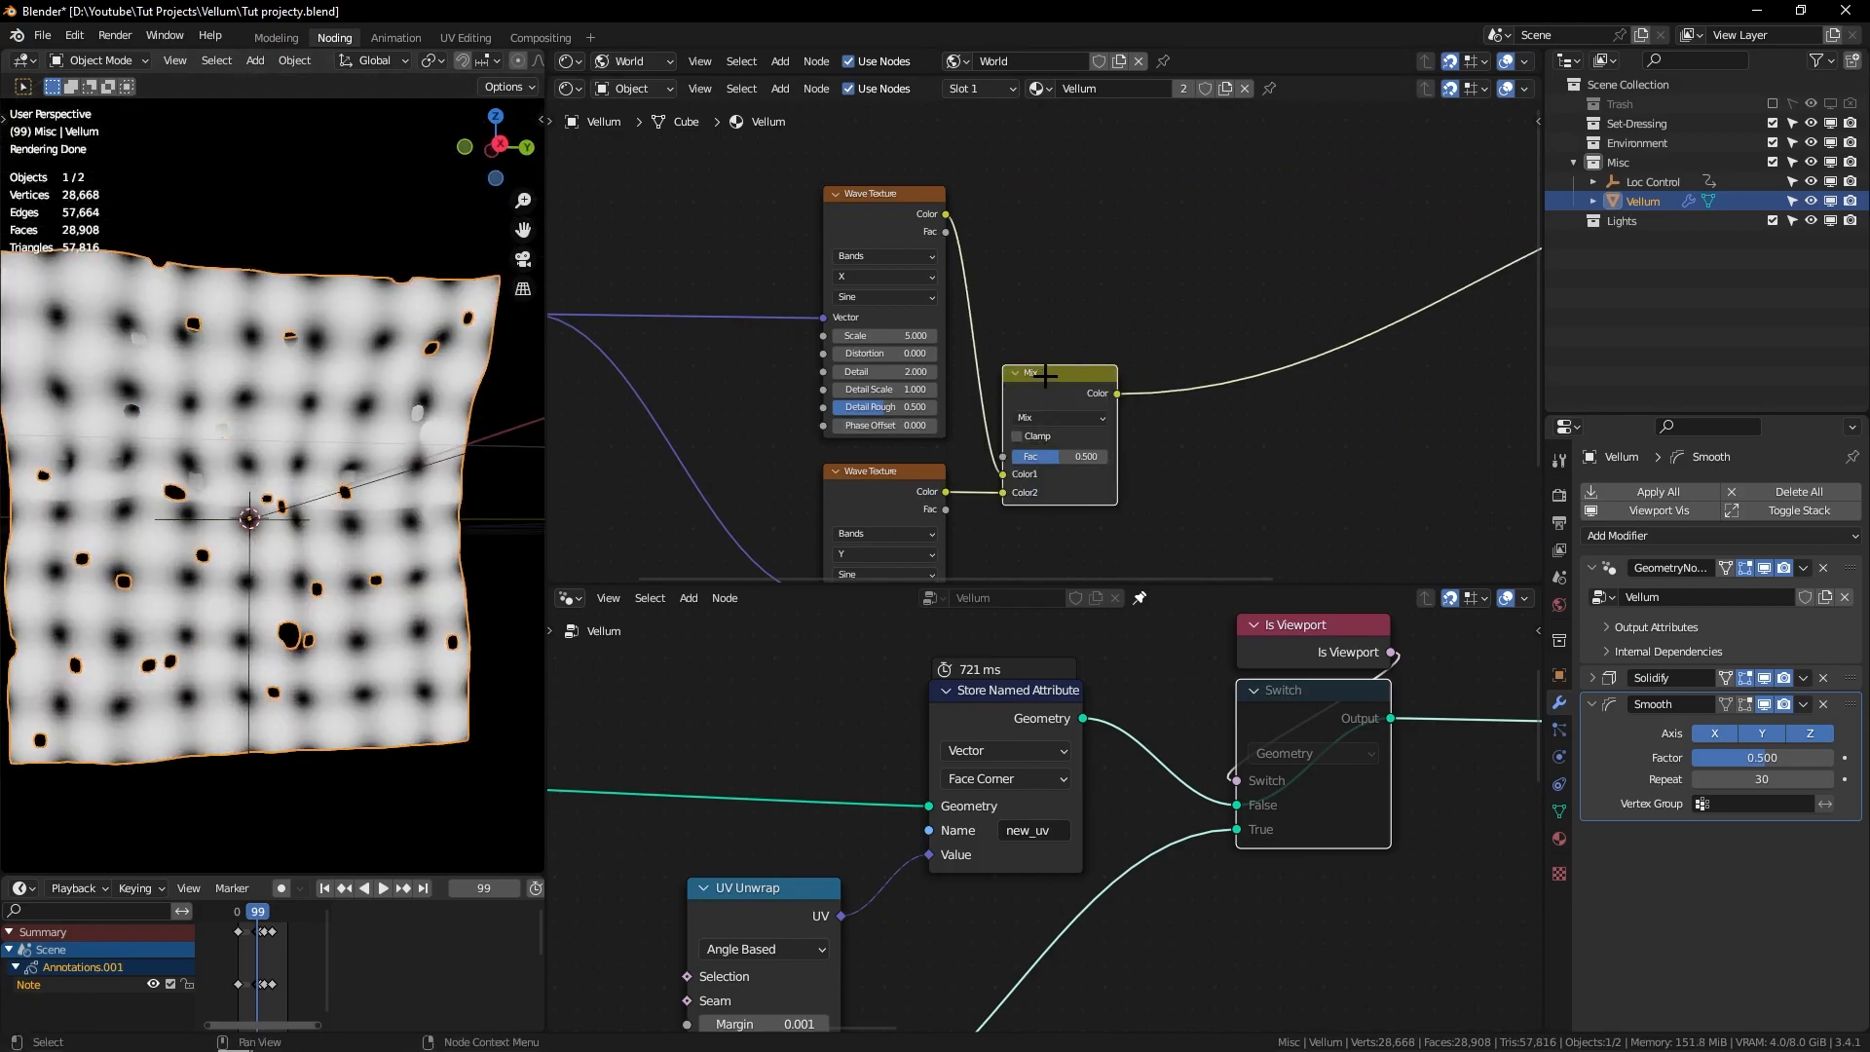
pyautogui.moveTo(1040, 380); pyautogui.dragTo(1056, 200)
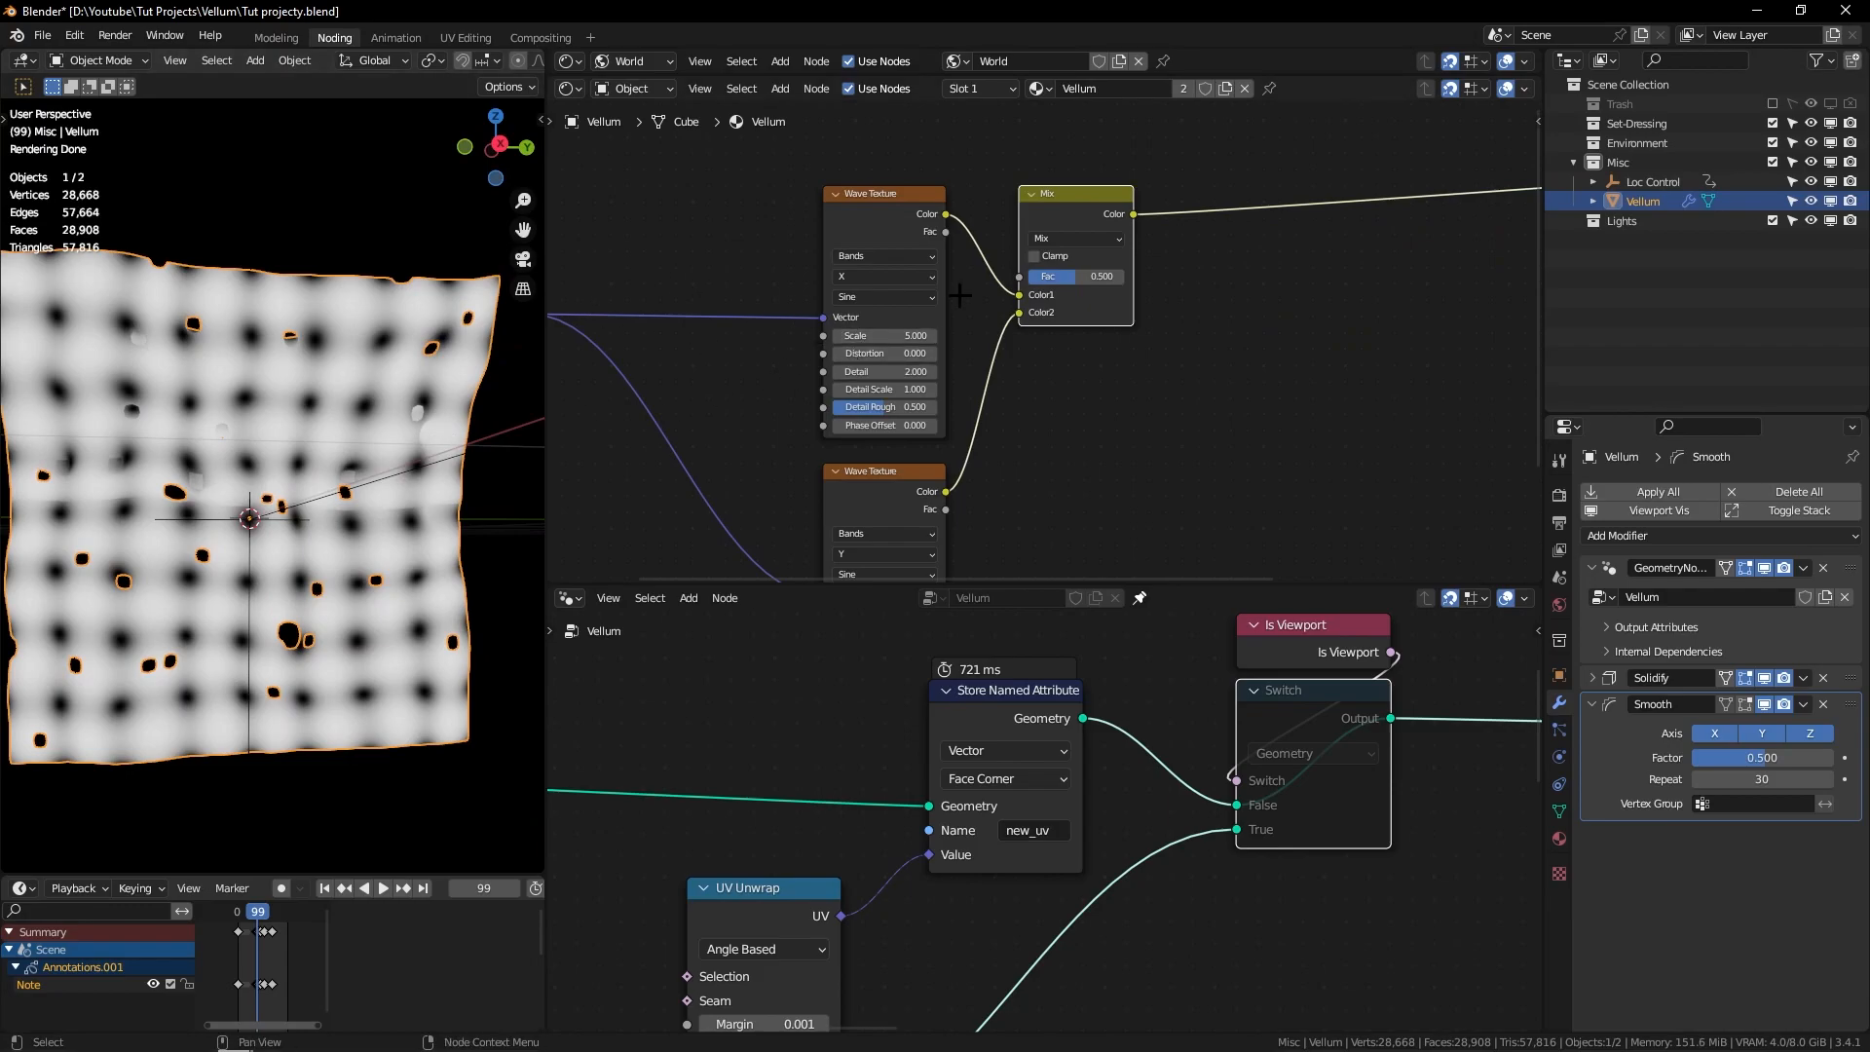
# Step: Add a Value node beneath the Attribute node and duplicate it twice to form a stack of three
pyautogui.moveTo(958, 297); pyautogui.dragTo(1164, 220, button='middle')
pyautogui.moveTo(980, 360); pyautogui.dragTo(1063, 326, button='middle')
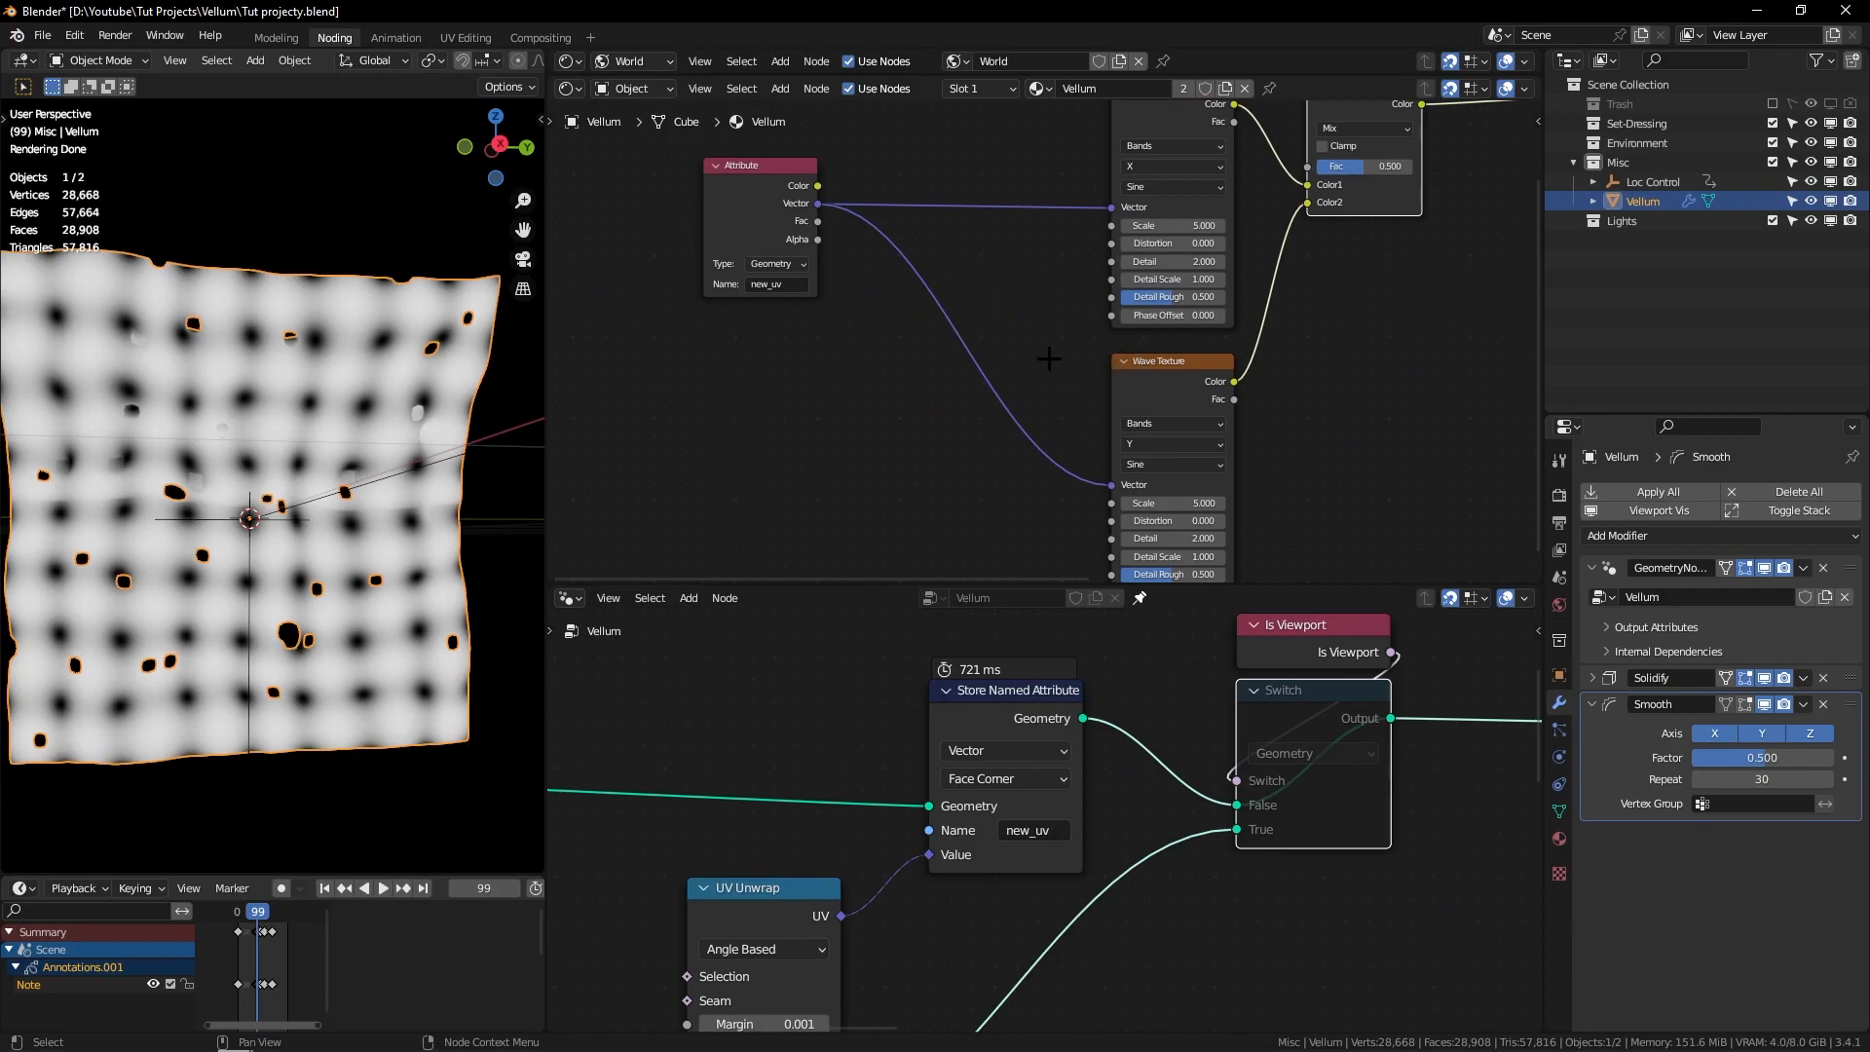
pyautogui.scroll(-2, 1012, 421)
pyautogui.hotkey('shift', 'a')
pyautogui.write('value')
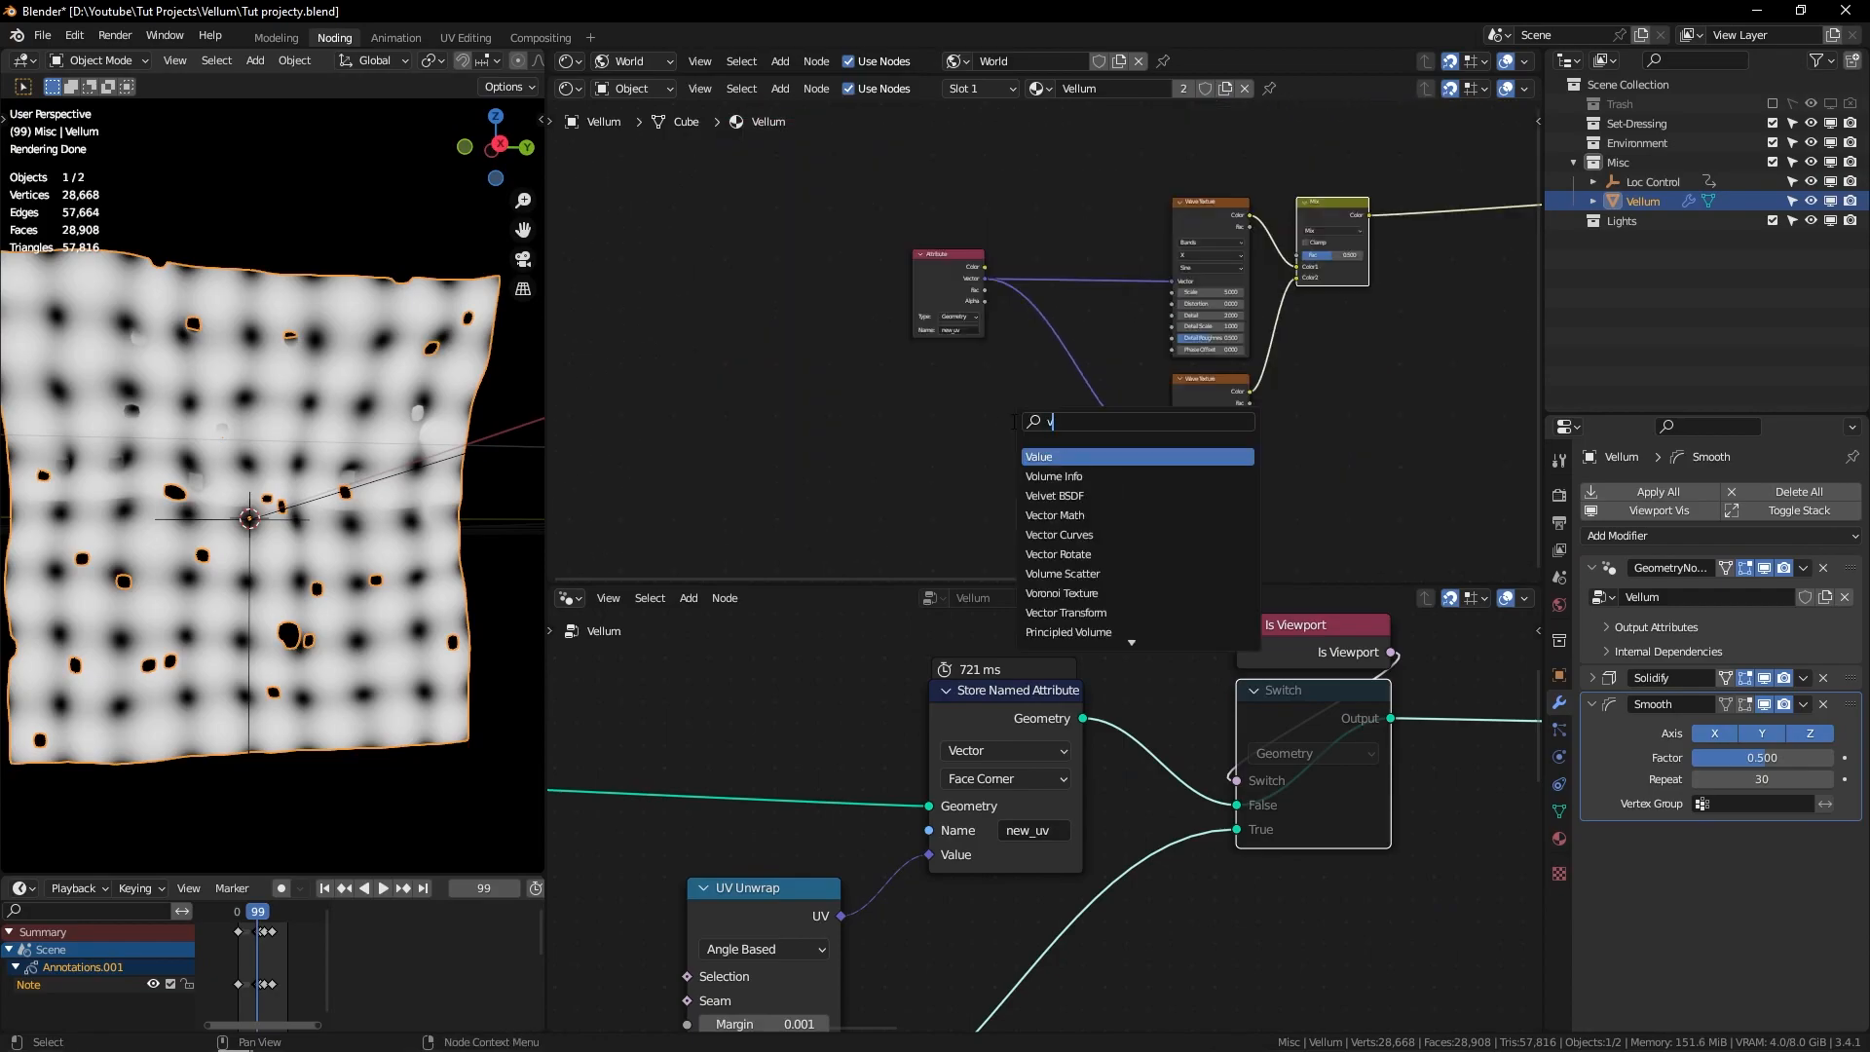
pyautogui.press('Return')
pyautogui.click(930, 355)
pyautogui.hotkey('shift', 'd')
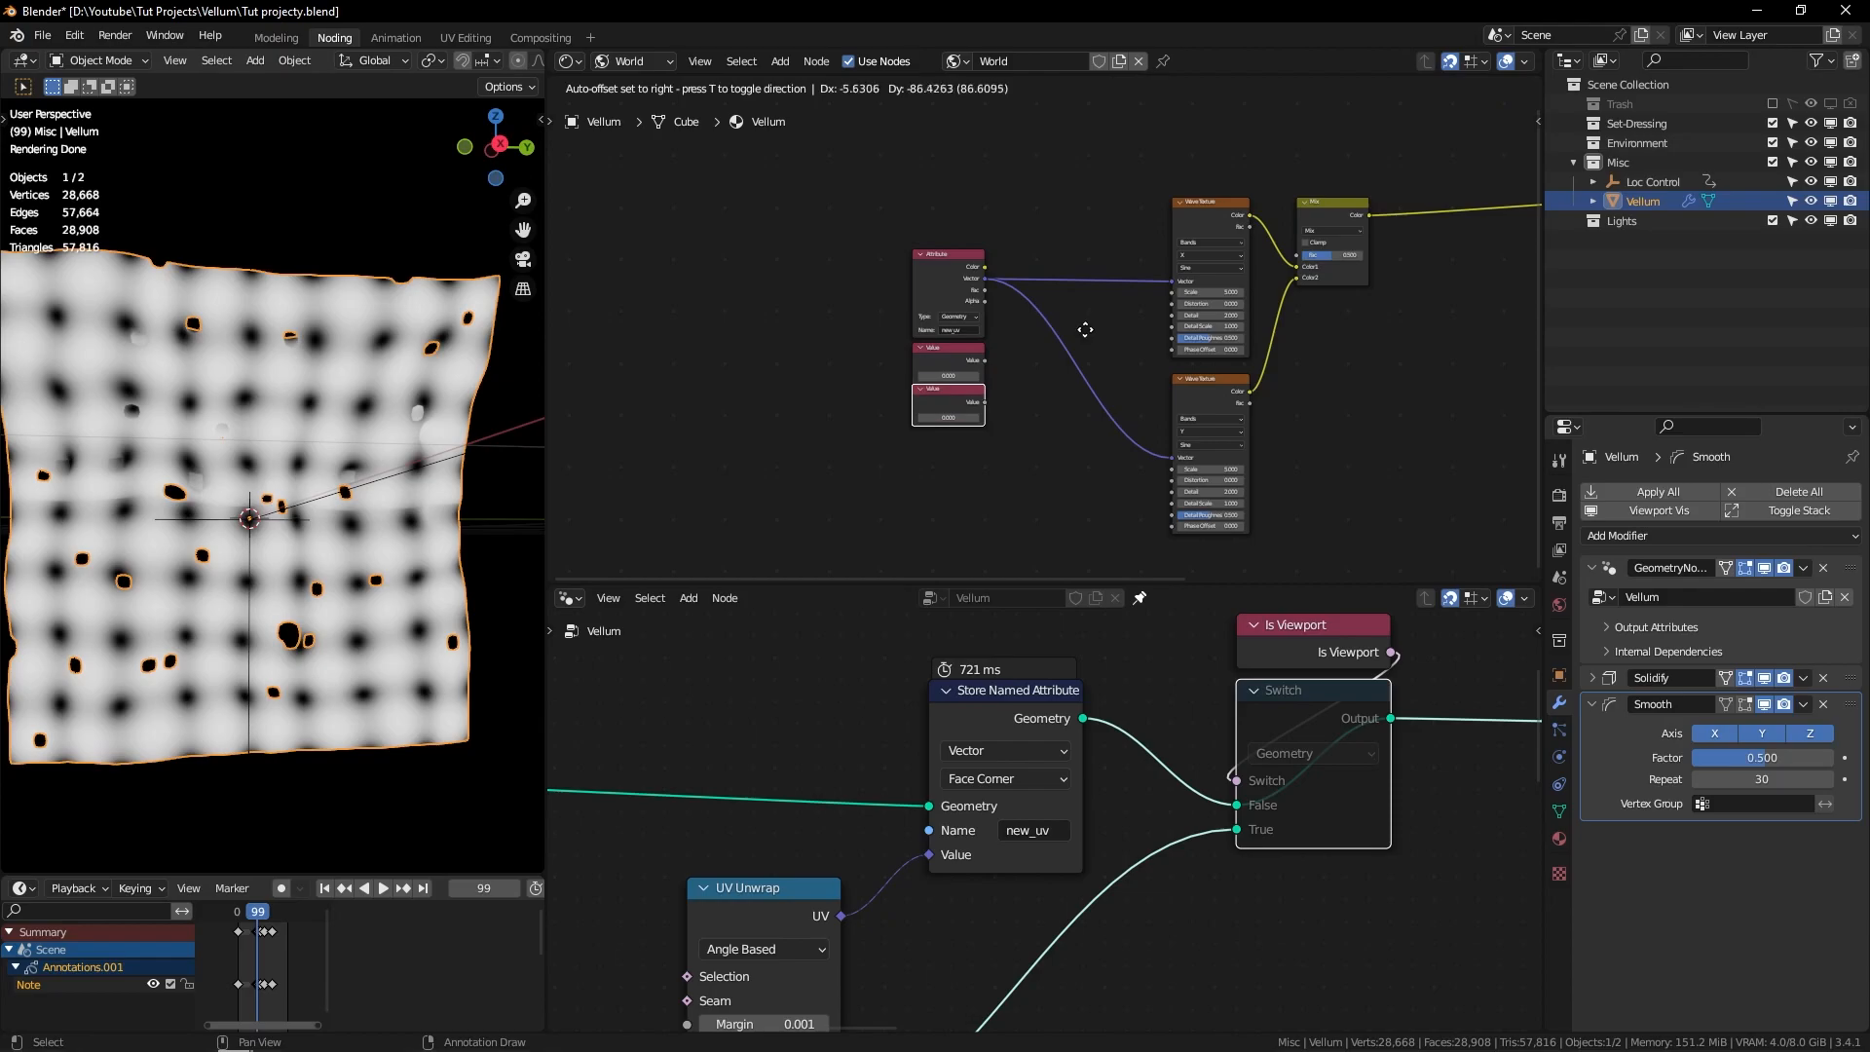
pyautogui.click(1087, 338)
pyautogui.hotkey('shift', 'd')
pyautogui.click(1090, 391)
# Step: Label the first Value node Scale and the second one Distortion
pyautogui.scroll(1, 1092, 393)
pyautogui.moveTo(1095, 395); pyautogui.dragTo(1050, 320, button='middle')
pyautogui.scroll(1, 870, 283)
pyautogui.moveTo(870, 283); pyautogui.dragTo(882, 368, button='middle')
pyautogui.click(881, 368)
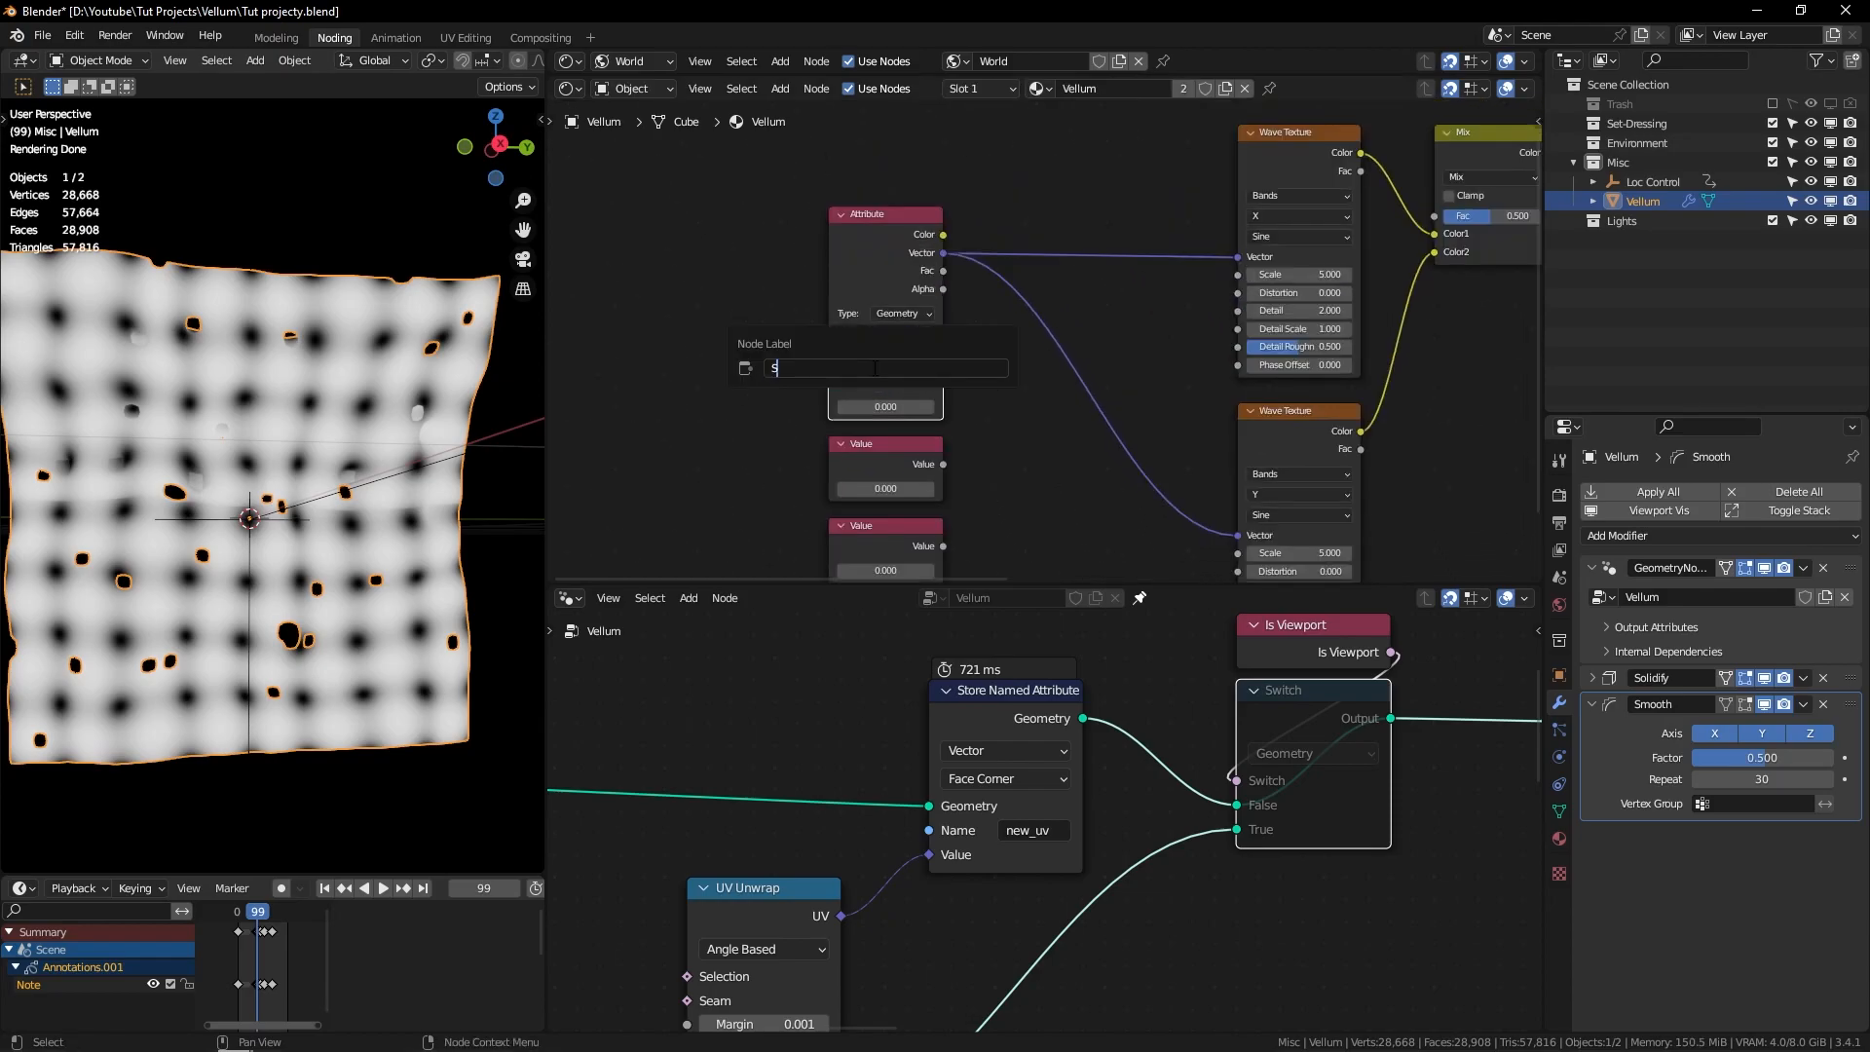
pyautogui.write('cale')
pyautogui.press('Return')
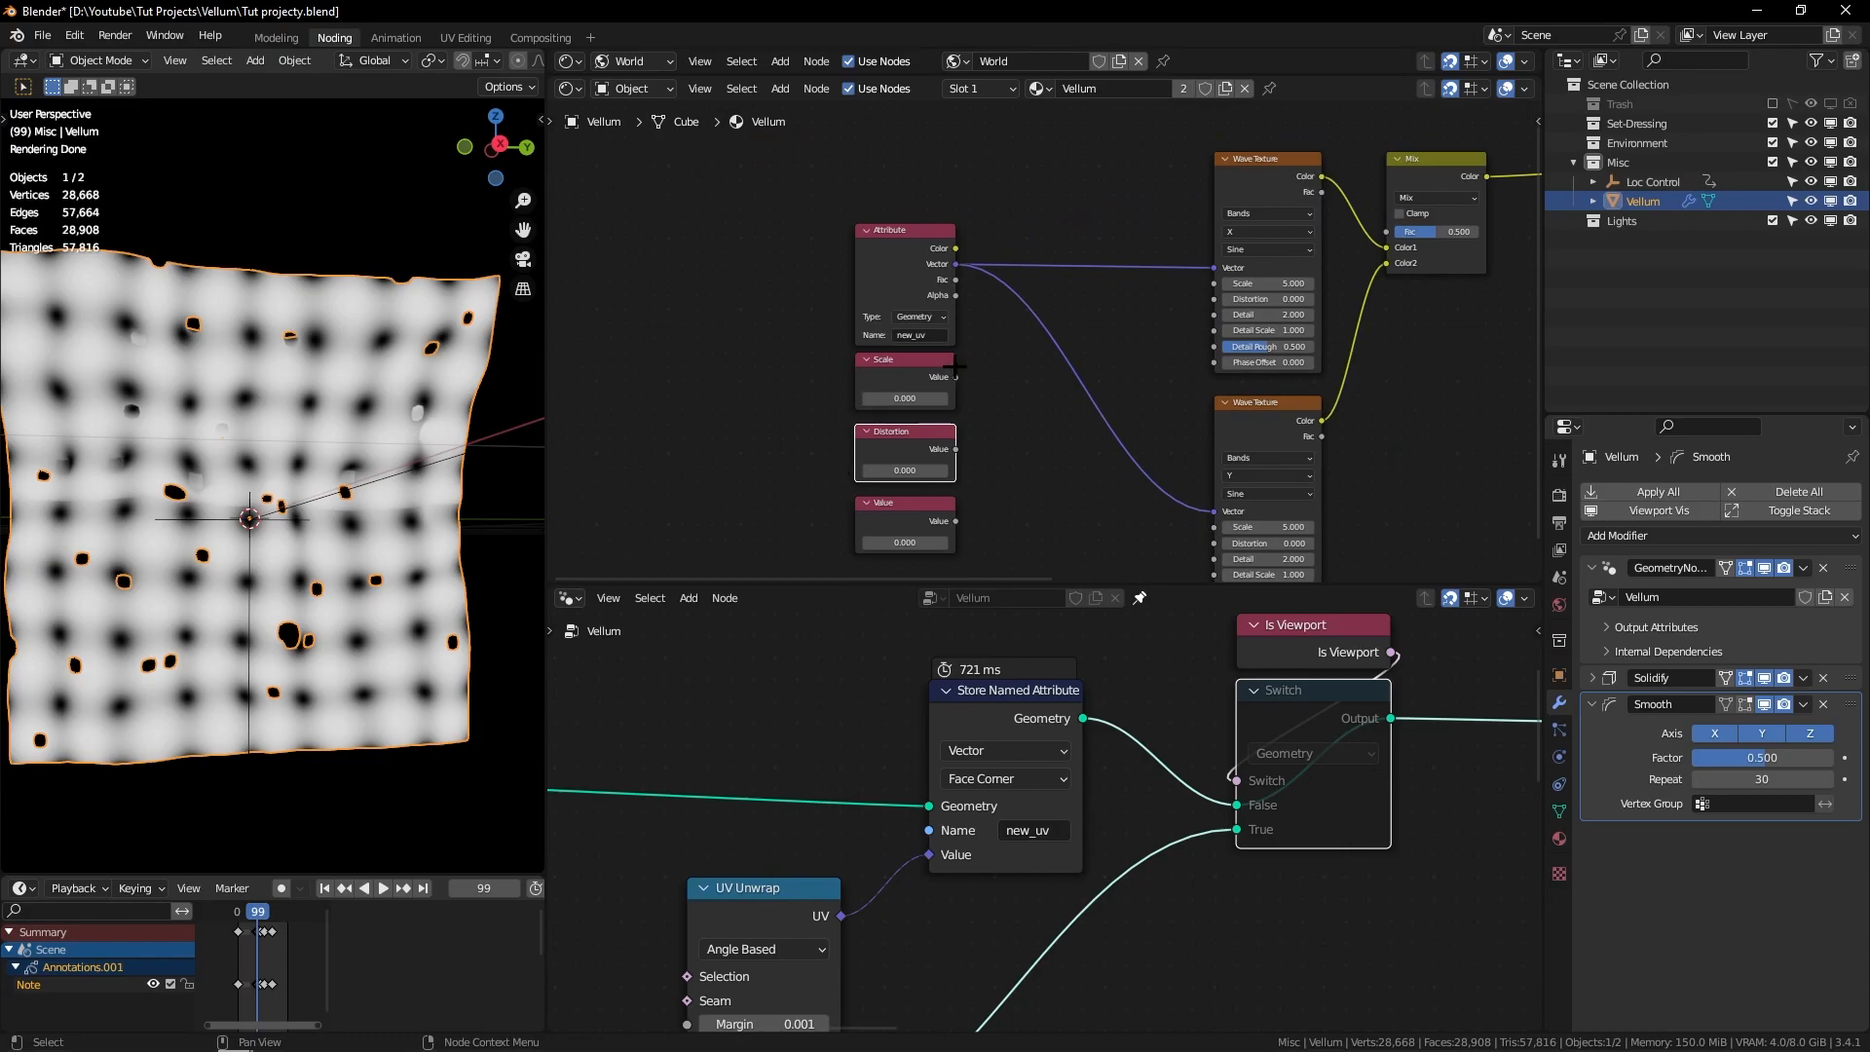
# Step: Label the third Value node Detail
pyautogui.moveTo(914, 439); pyautogui.dragTo(910, 436, button='middle')
pyautogui.click(916, 503)
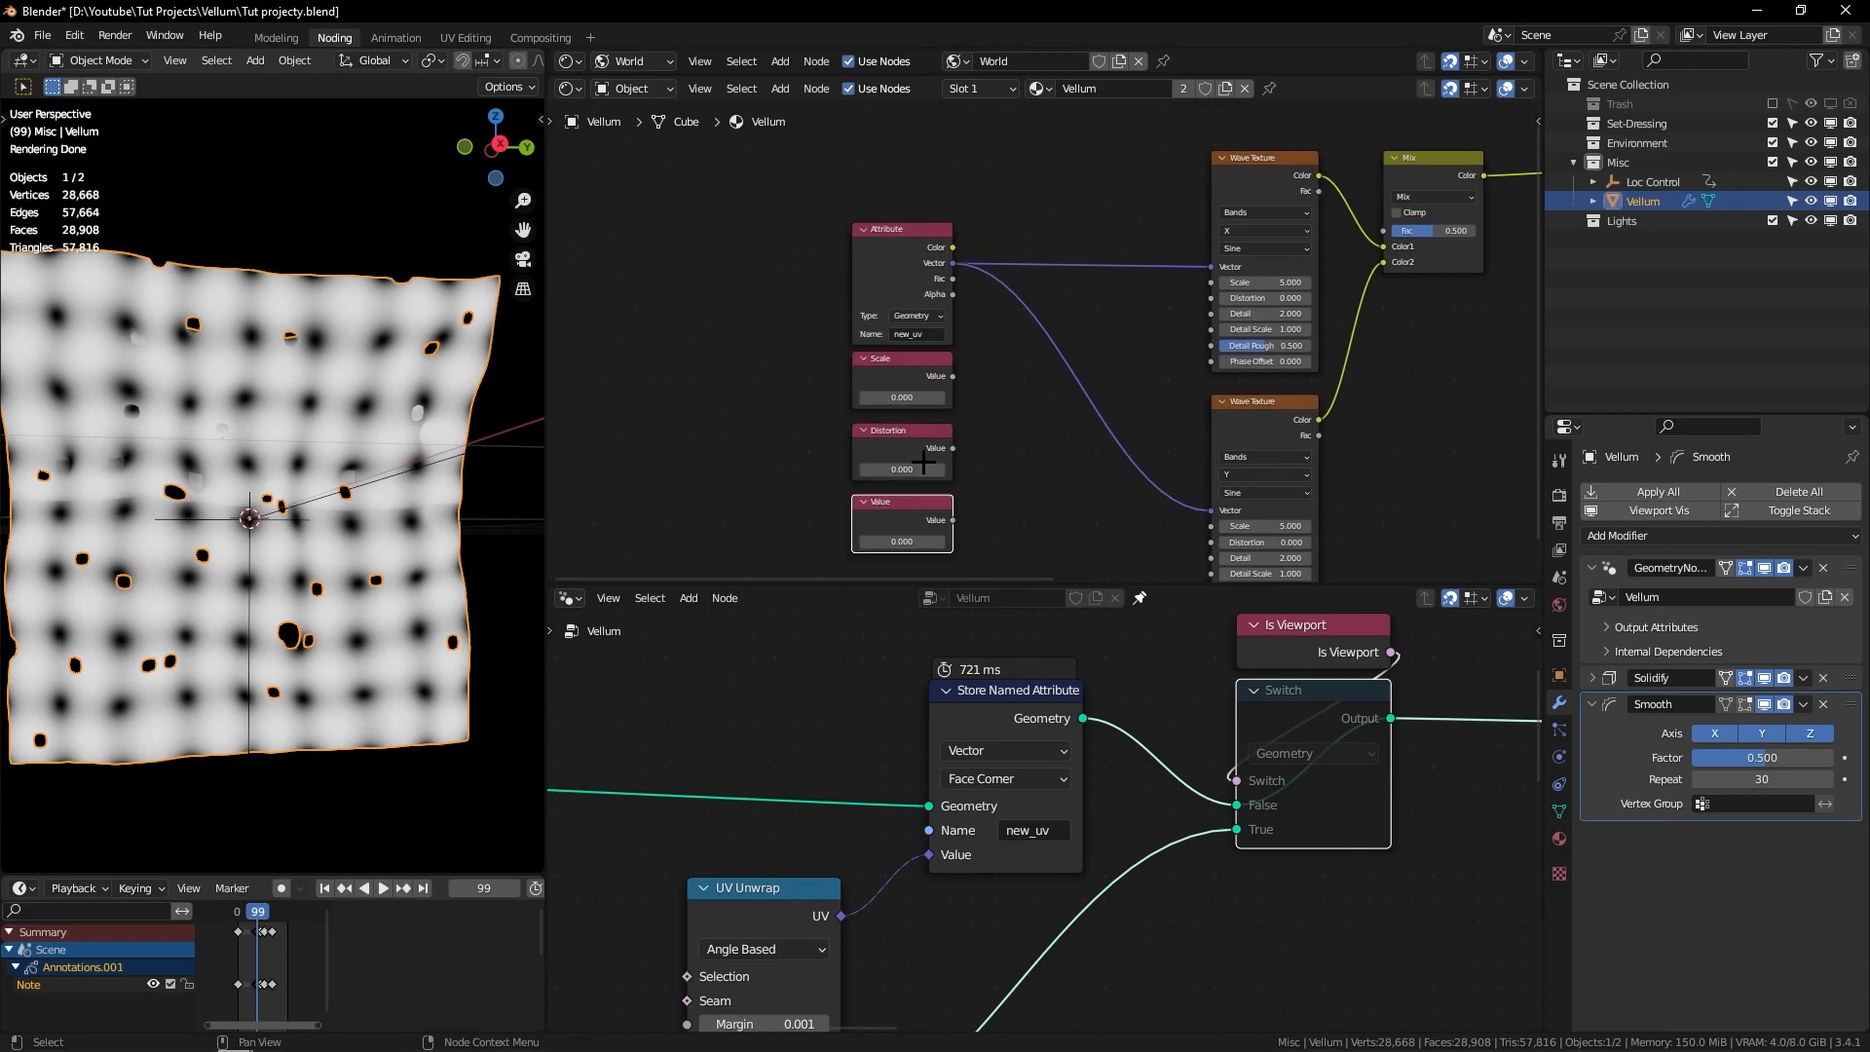
pyautogui.press('F2')
pyautogui.write('o')
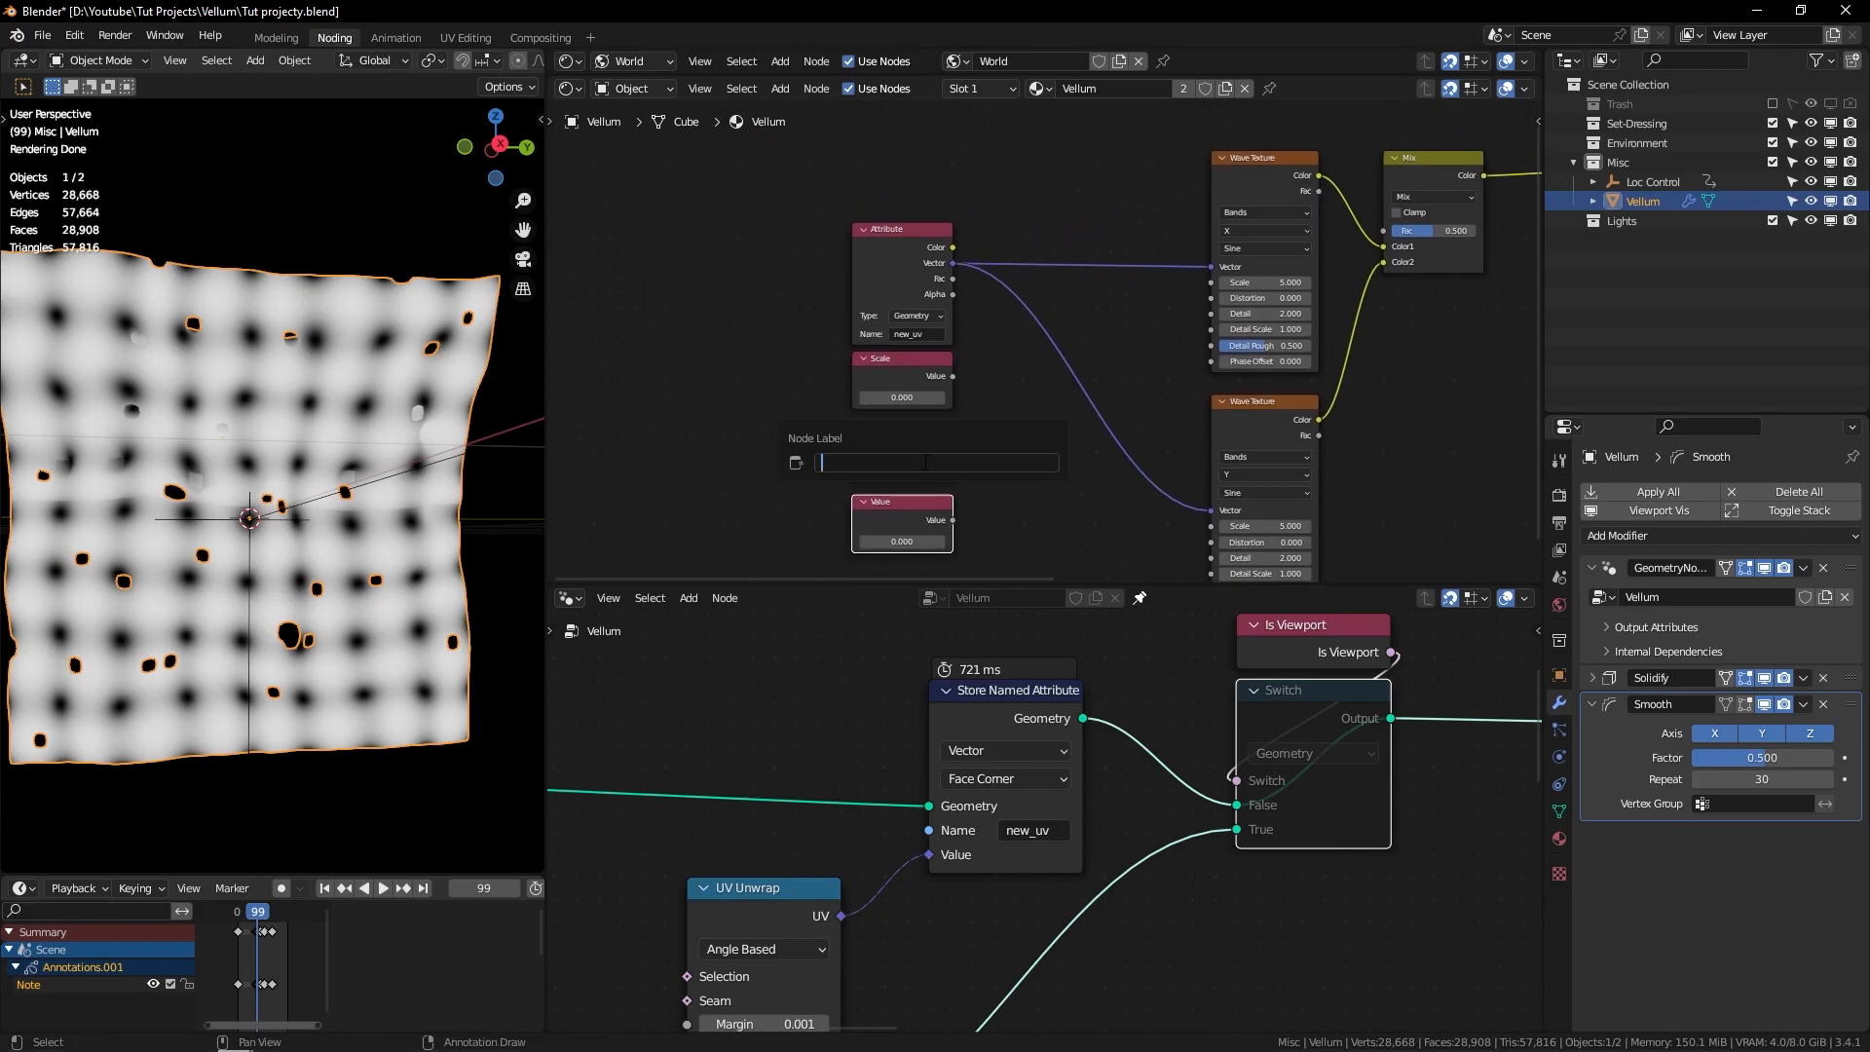
pyautogui.write('etail')
pyautogui.press('Return')
# Step: Connect the Scale, Distortion and Detail value nodes to the matching inputs of both Wave Textures
pyautogui.moveTo(926, 462); pyautogui.dragTo(894, 442, button='middle')
pyautogui.keyDown('alt'); pyautogui.moveTo(882, 367); pyautogui.dragTo(1252, 266, button='right'); pyautogui.keyUp('alt')
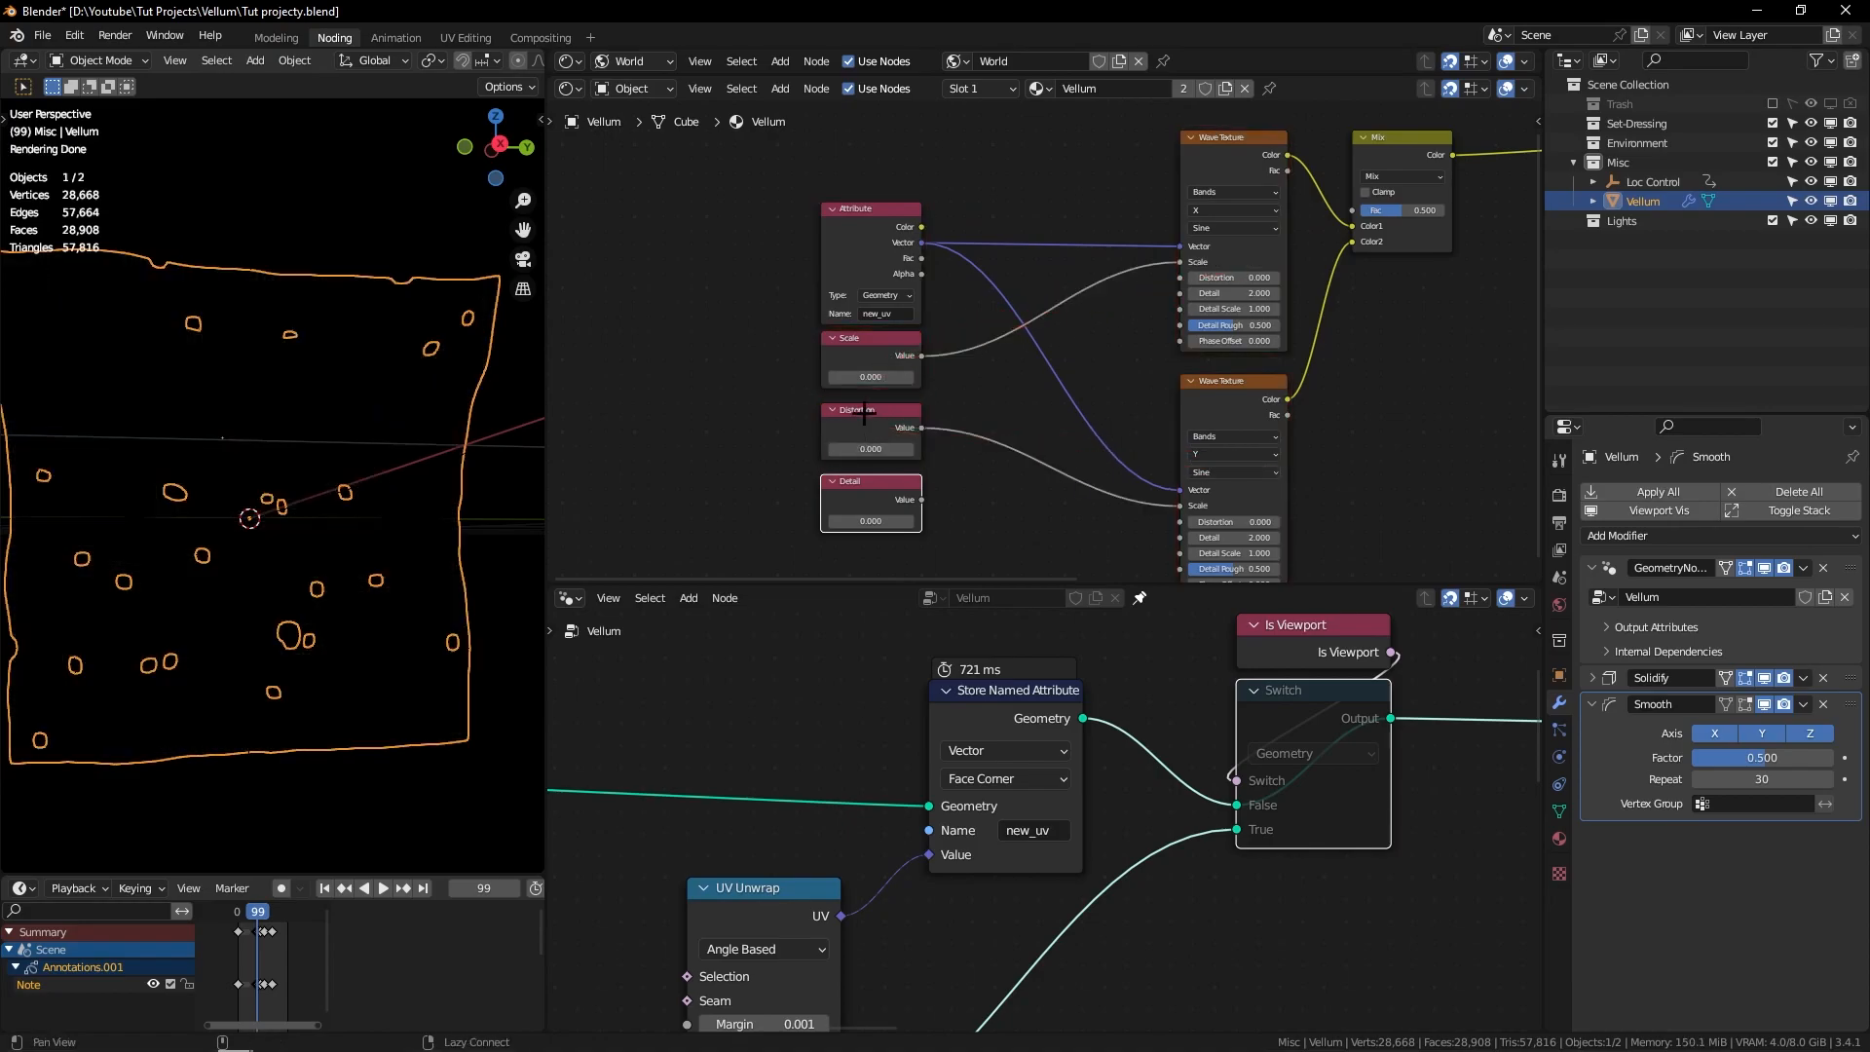
pyautogui.keyDown('alt'); pyautogui.moveTo(873, 366); pyautogui.dragTo(1290, 448, button='right'); pyautogui.keyUp('alt')
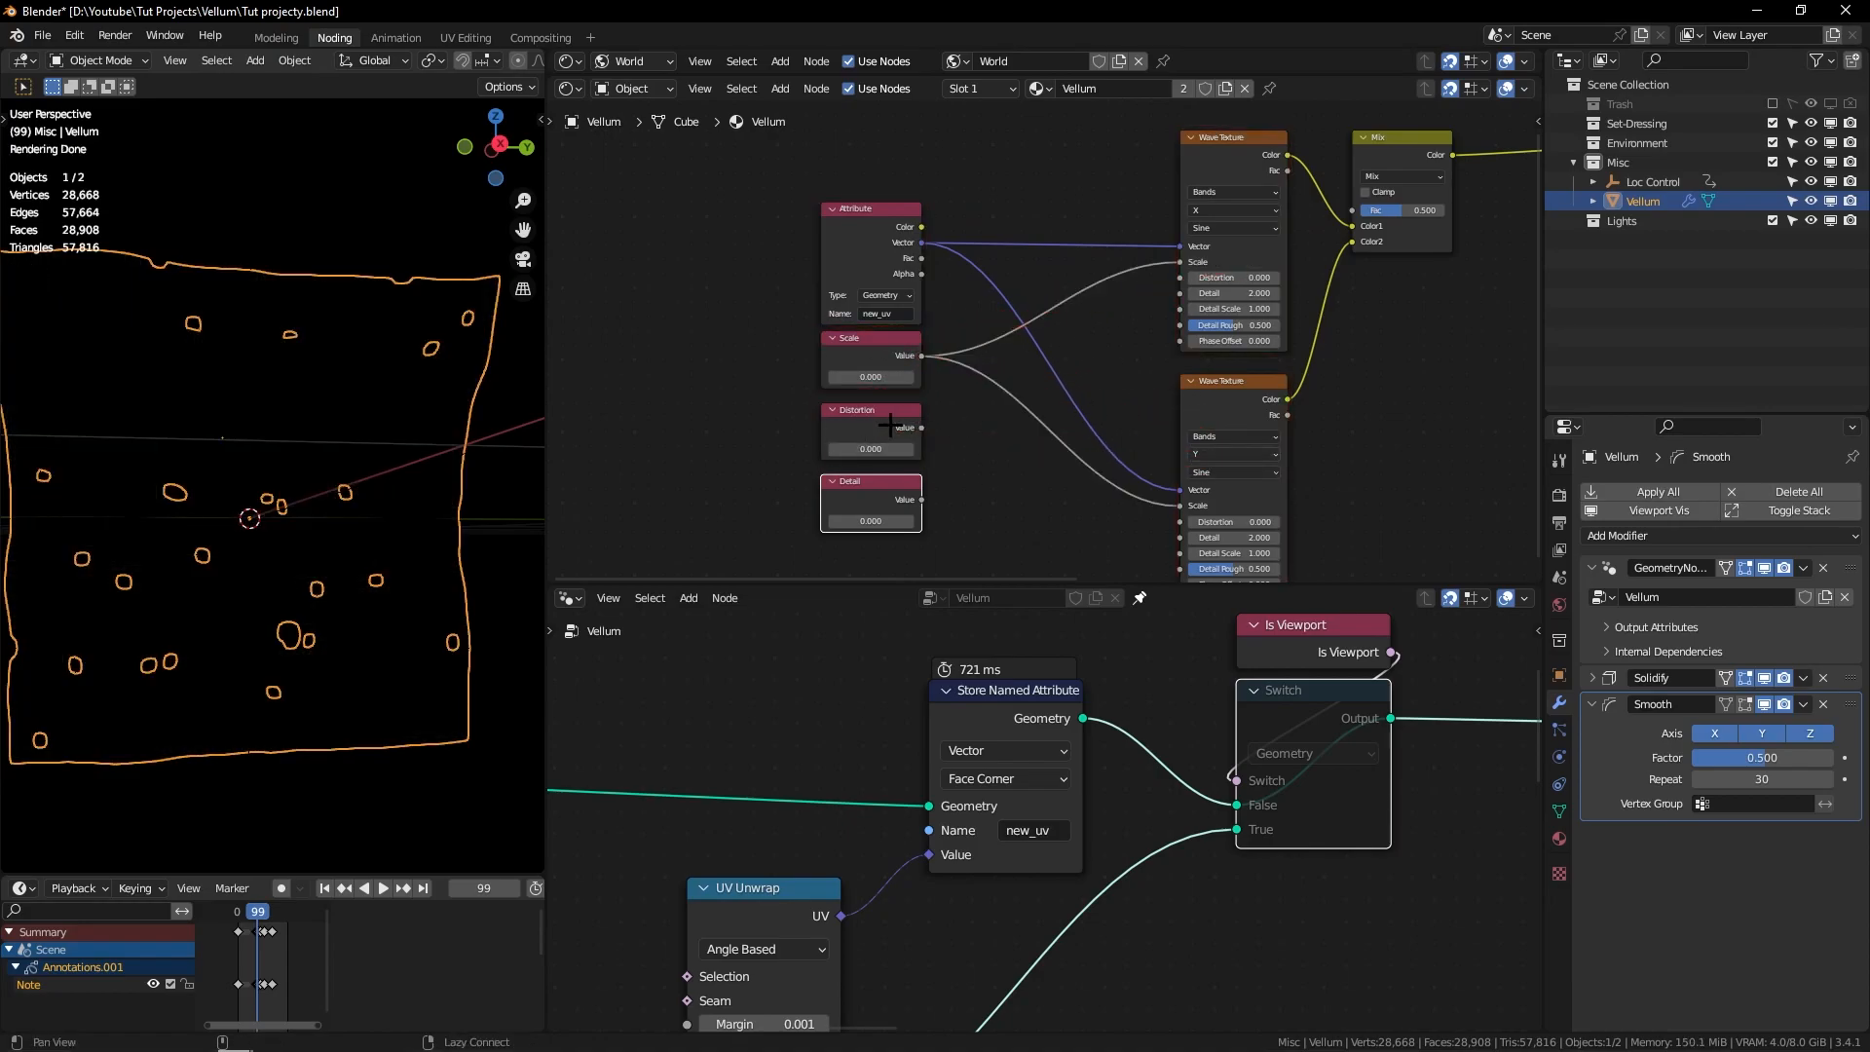
pyautogui.keyDown('alt'); pyautogui.moveTo(889, 427); pyautogui.dragTo(1229, 278, button='right'); pyautogui.keyUp('alt')
pyautogui.keyDown('alt'); pyautogui.moveTo(953, 417); pyautogui.dragTo(1229, 521, button='right'); pyautogui.keyUp('alt')
pyautogui.keyDown('alt'); pyautogui.moveTo(875, 491); pyautogui.dragTo(1180, 521, button='right'); pyautogui.keyUp('alt')
# Step: Set the Scale value to 500 and inspect the weave pattern up close on the vellum
pyautogui.moveTo(1058, 316); pyautogui.dragTo(1146, 285, button='middle')
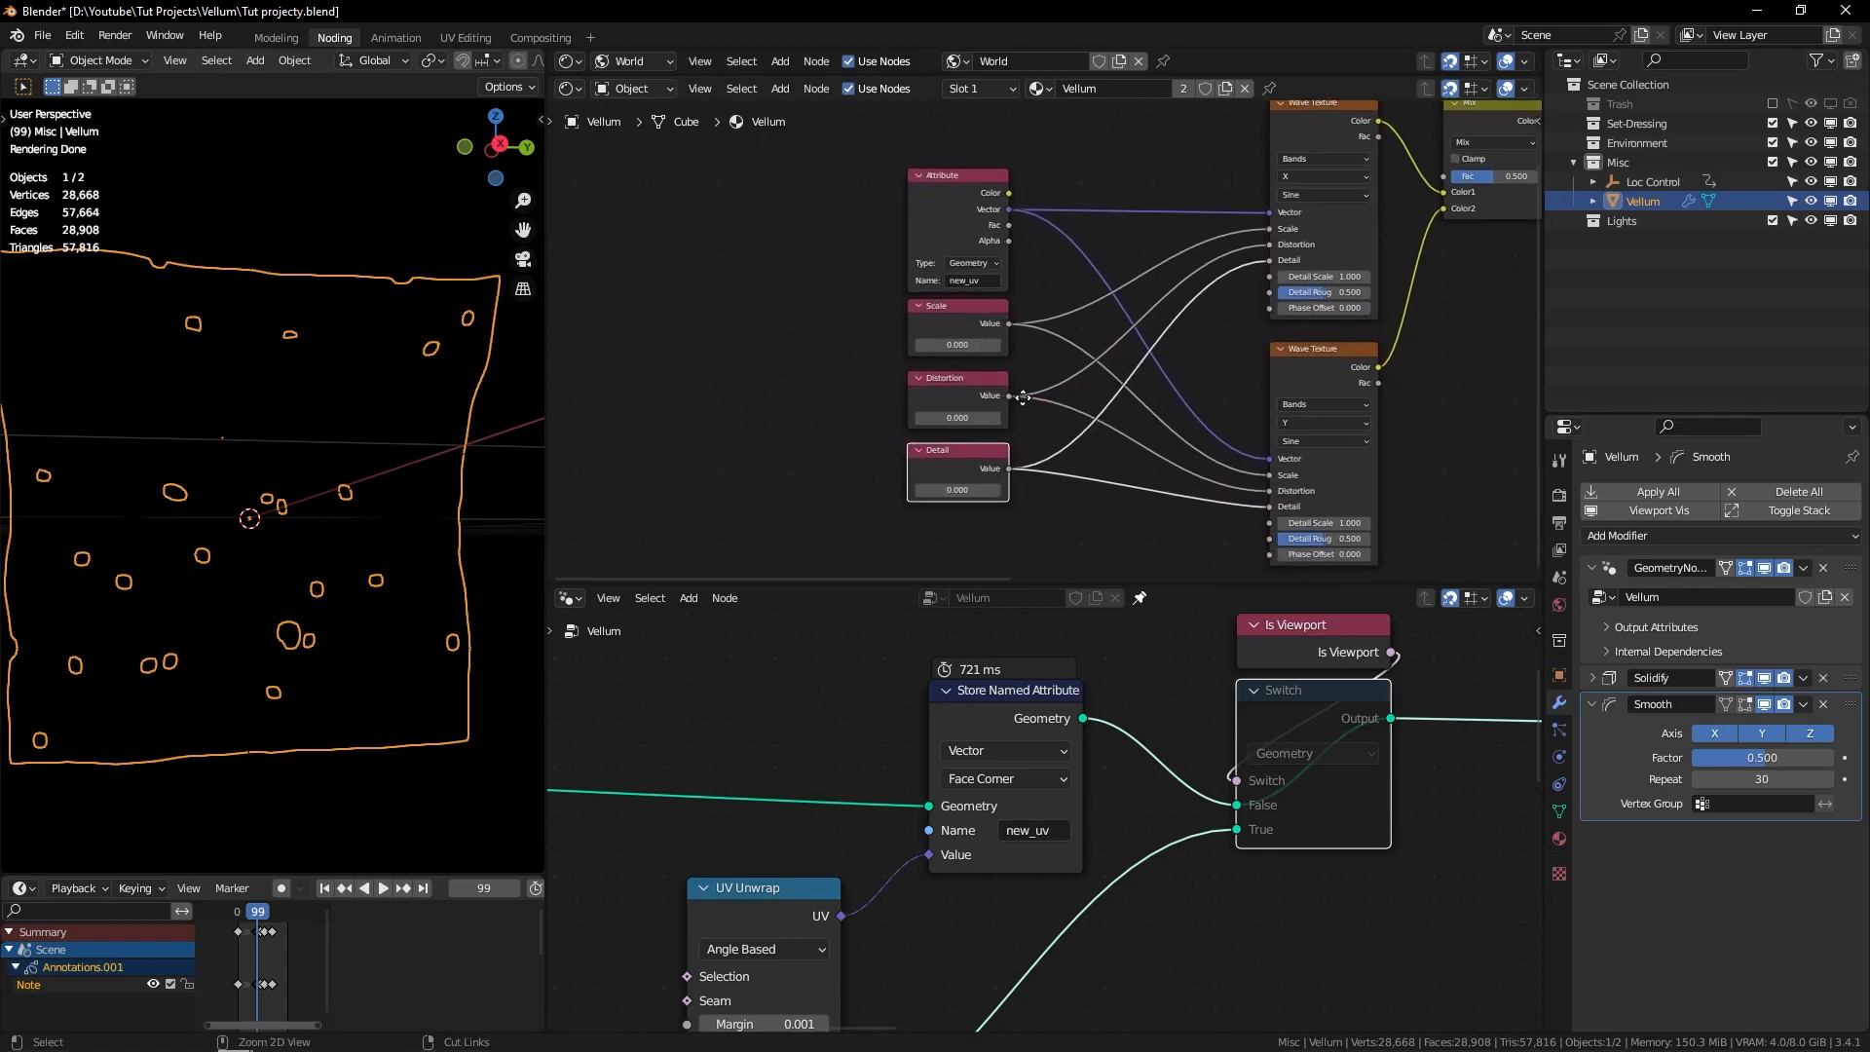
pyautogui.scroll(2, 1022, 375)
pyautogui.doubleClick(937, 346)
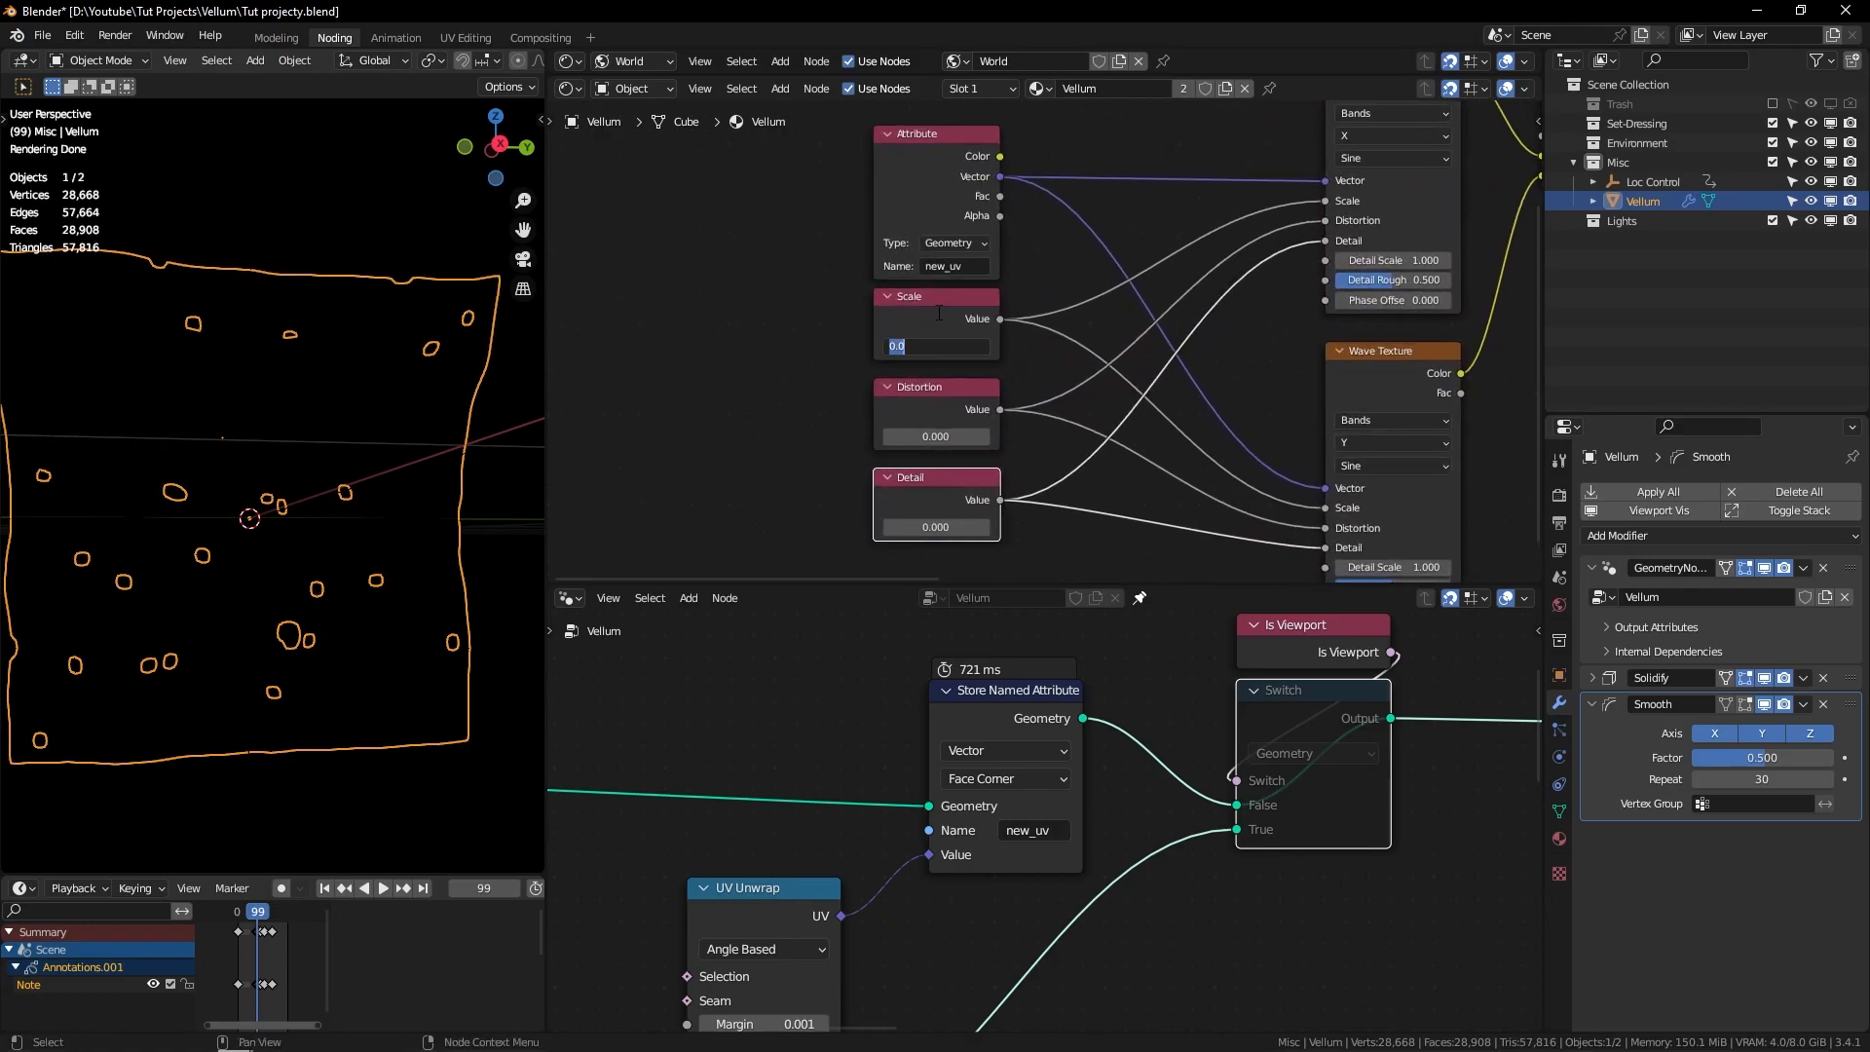
pyautogui.press('Return')
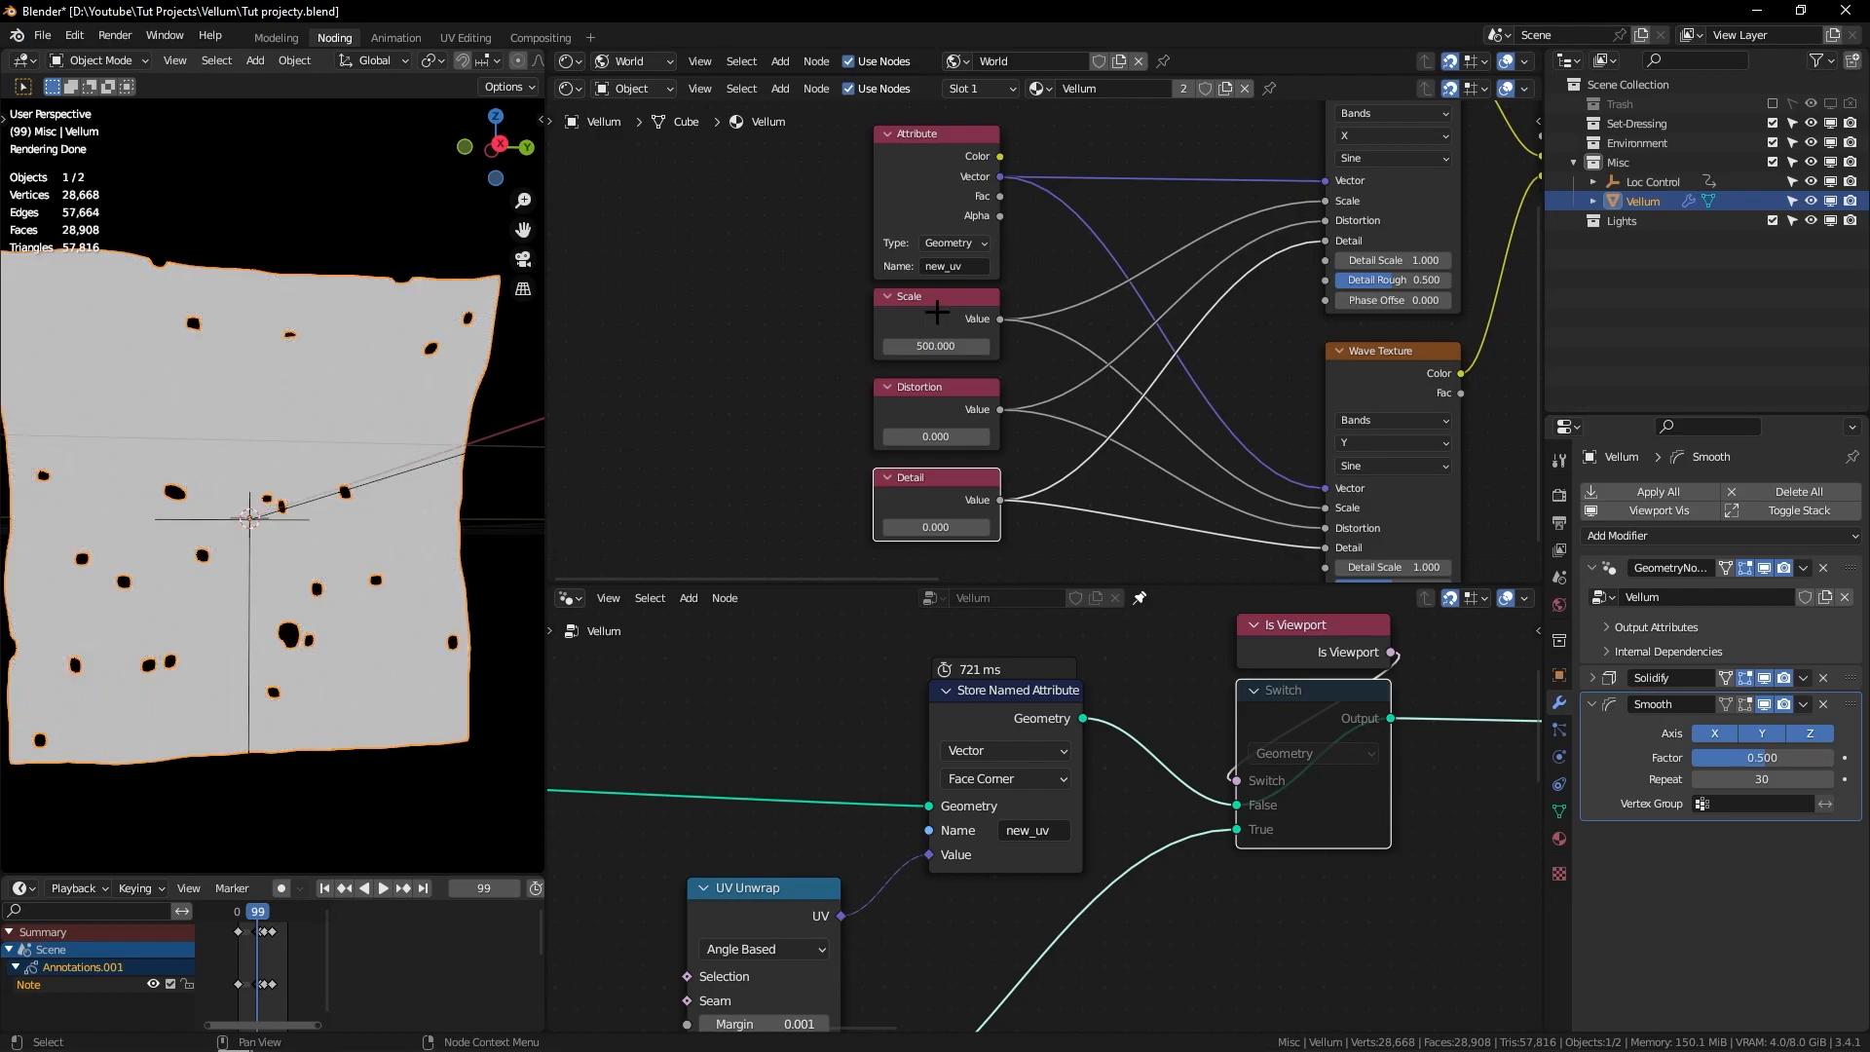
pyautogui.keyDown('shift'); pyautogui.moveTo(283, 326); pyautogui.dragTo(211, 419, button='middle'); pyautogui.keyUp('shift')
pyautogui.scroll(4, 371, 416)
pyautogui.scroll(4, 452, 491)
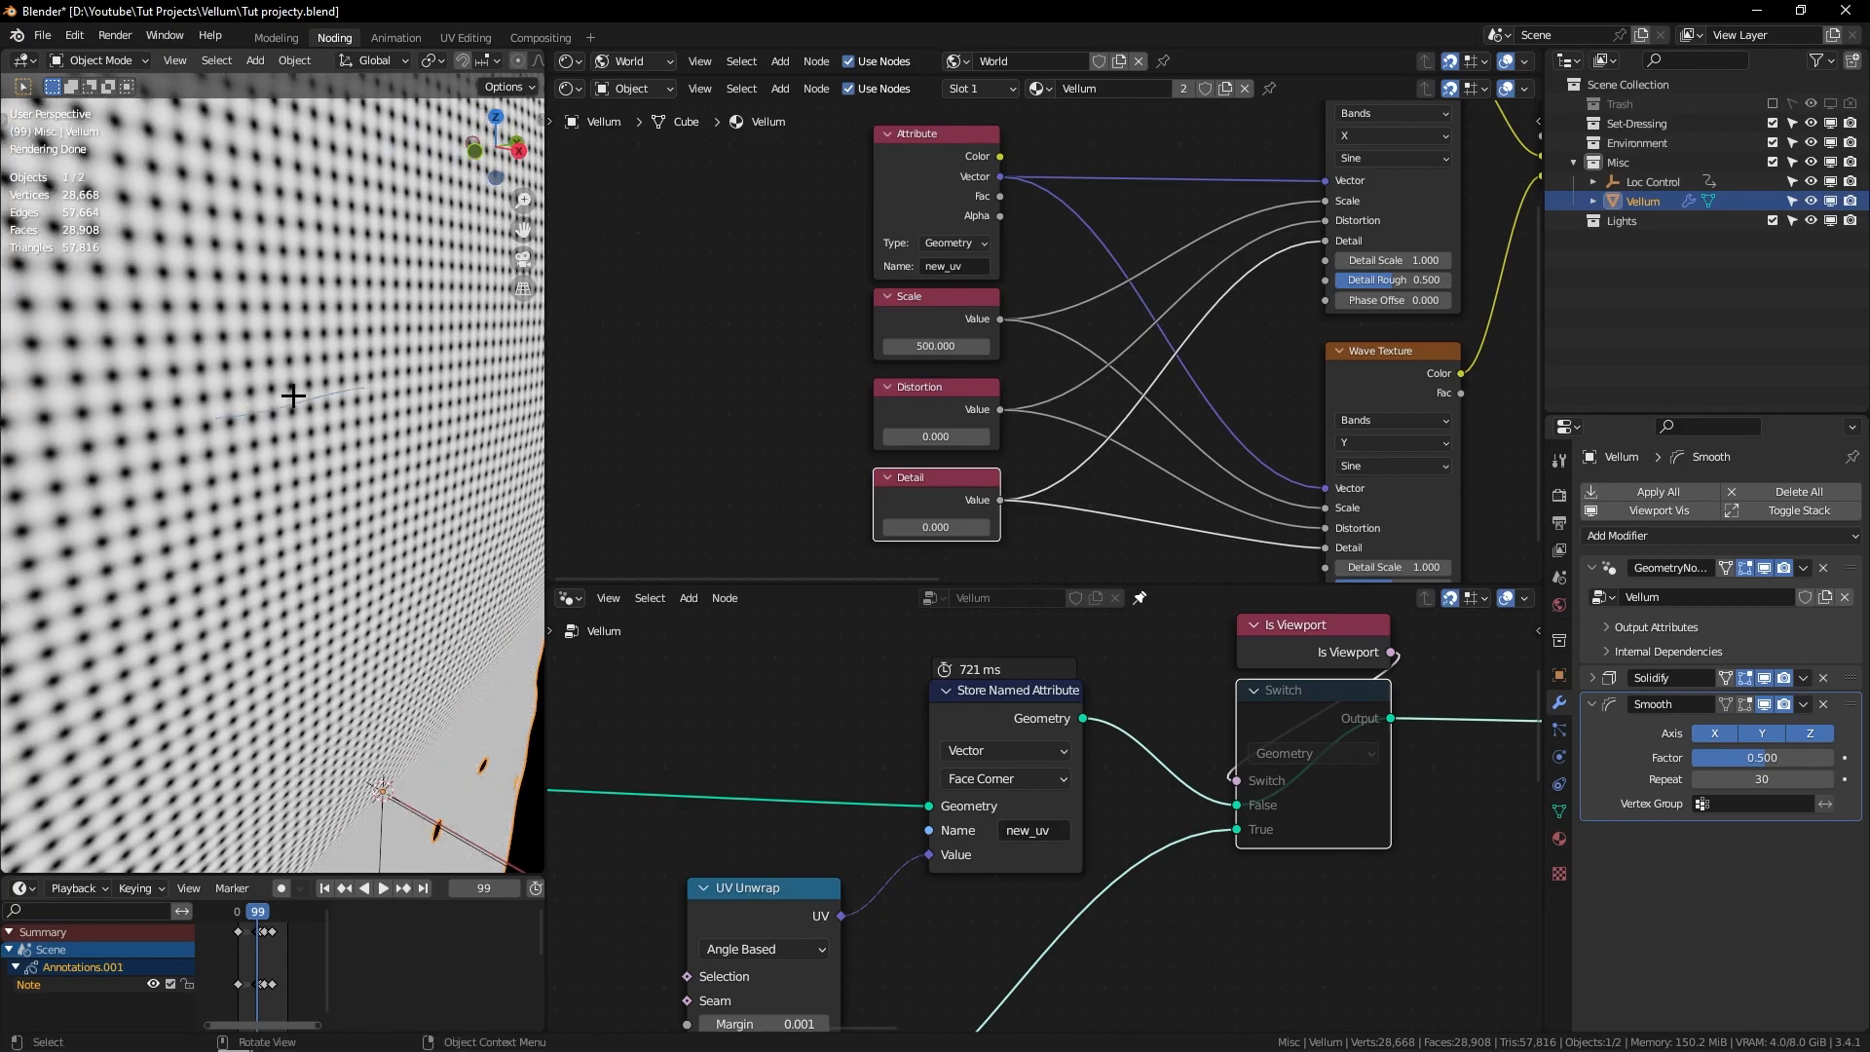
# Step: Set the Distortion value to 7
pyautogui.moveTo(1119, 292); pyautogui.dragTo(1127, 317, button='middle')
pyautogui.moveTo(954, 460)
pyautogui.mouseDown()
pyautogui.moveTo(979, 464)
pyautogui.moveTo(937, 460)
pyautogui.mouseUp()
pyautogui.click(937, 460)
pyautogui.write('8.2')
pyautogui.press('Return')
pyautogui.click(971, 461)
pyautogui.write('7')
pyautogui.press('Return')
pyautogui.scroll(-3, 480, 376)
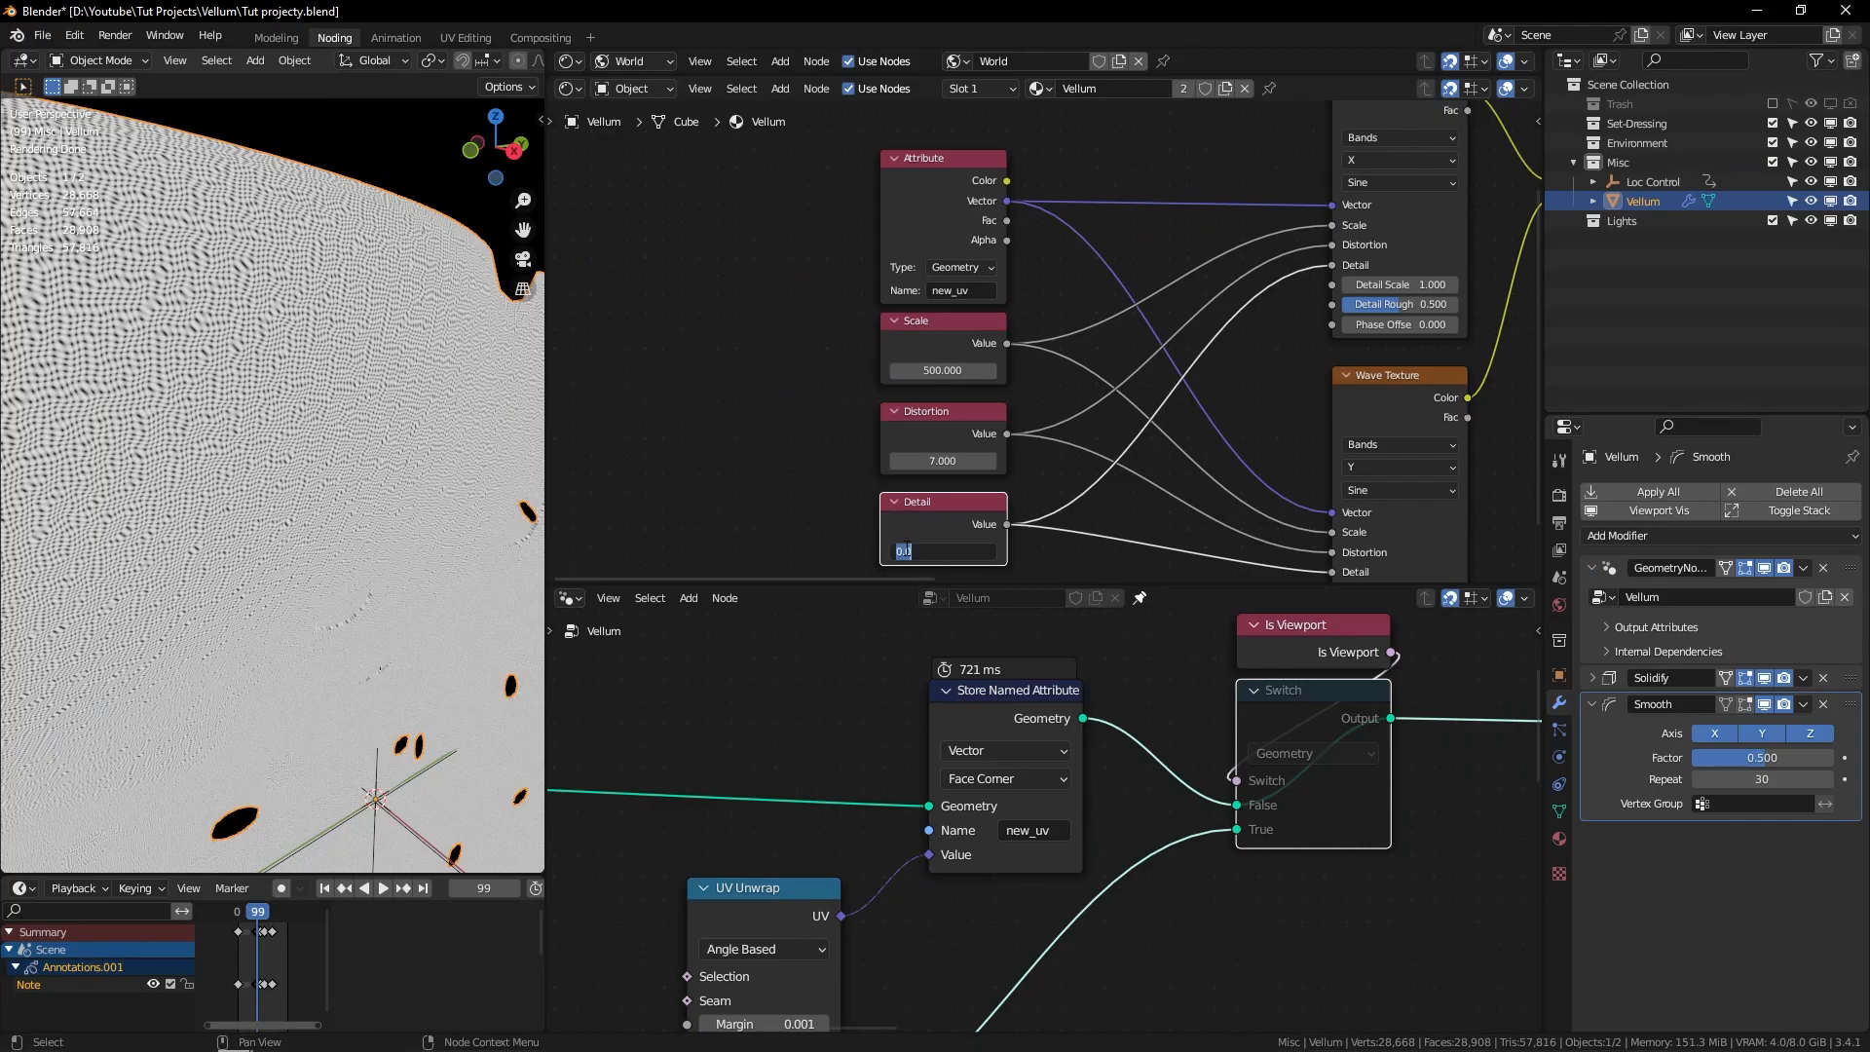
# Step: Set the Detail value to 15 and move the Mix node away from the Wave Textures to make room
pyautogui.moveTo(904, 550); pyautogui.dragTo(954, 550)
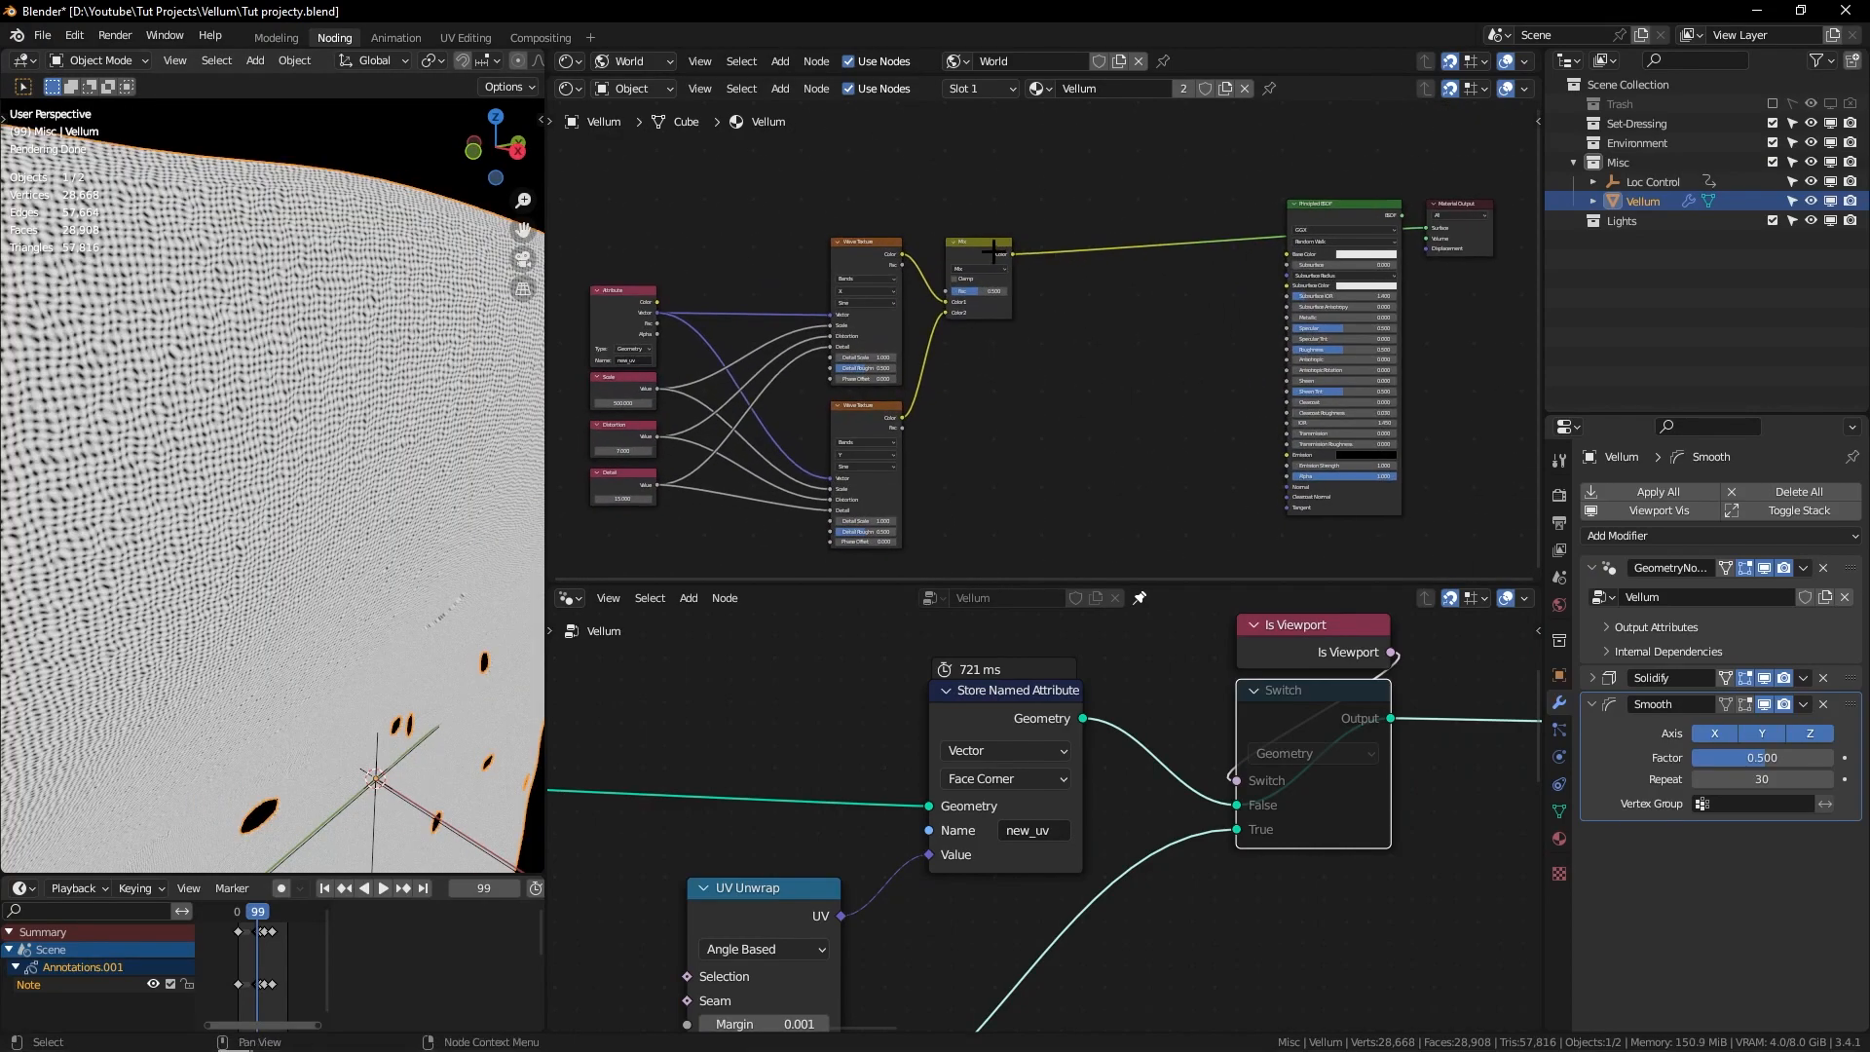
pyautogui.moveTo(975, 241); pyautogui.dragTo(1145, 301)
pyautogui.moveTo(1090, 322); pyautogui.dragTo(1146, 333, button='middle')
# Step: Insert a ColorRamp between the first Wave Texture and the Mix node, with its black stop at 0.318
pyautogui.hotkey('shift', 'a')
pyautogui.write('s')
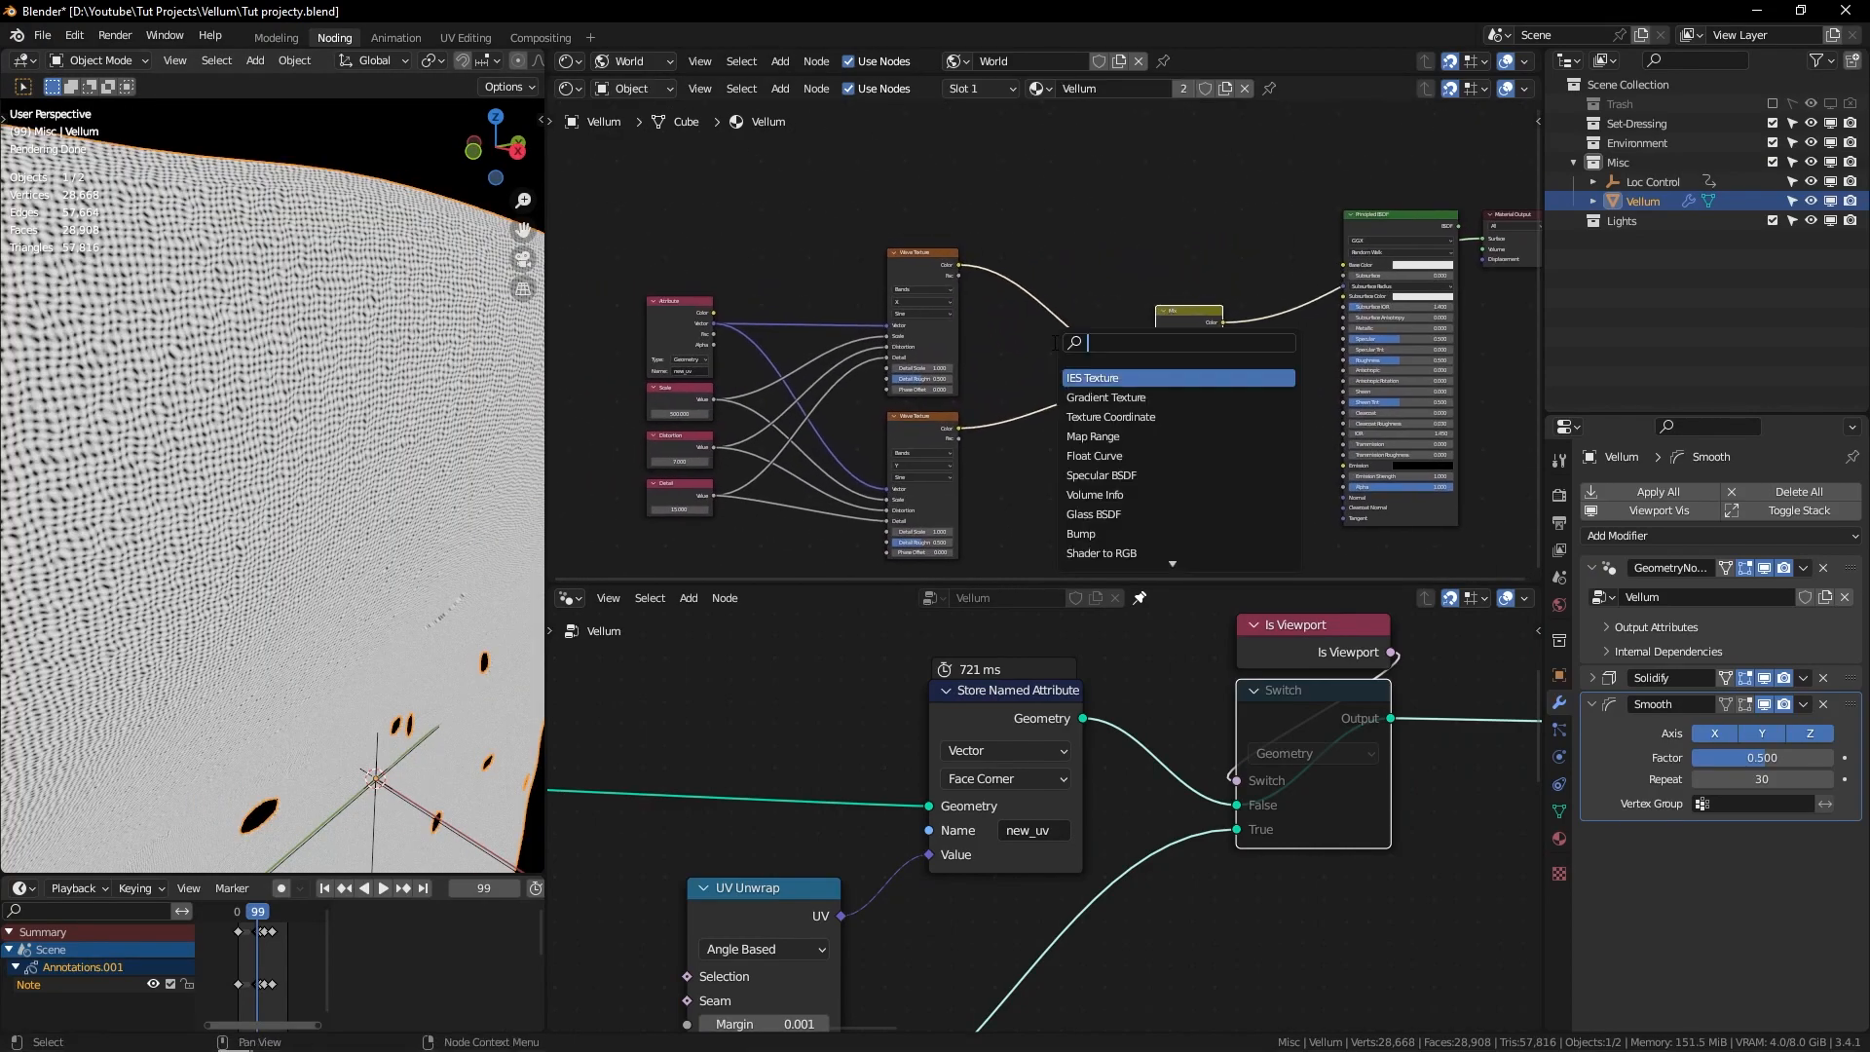
pyautogui.write('col')
pyautogui.press('Return')
pyautogui.click(1053, 341)
pyautogui.scroll(2, 974, 375)
pyautogui.moveTo(1041, 394); pyautogui.dragTo(1086, 395)
# Step: Duplicate the ColorRamp and insert the copy between the second Wave Texture and the Mix node
pyautogui.keyDown('ctrl'); pyautogui.moveTo(1052, 352); pyautogui.dragTo(1204, 251, button='middle'); pyautogui.keyUp('ctrl')
pyautogui.hotkey('shift', 'd')
pyautogui.click(1205, 451)
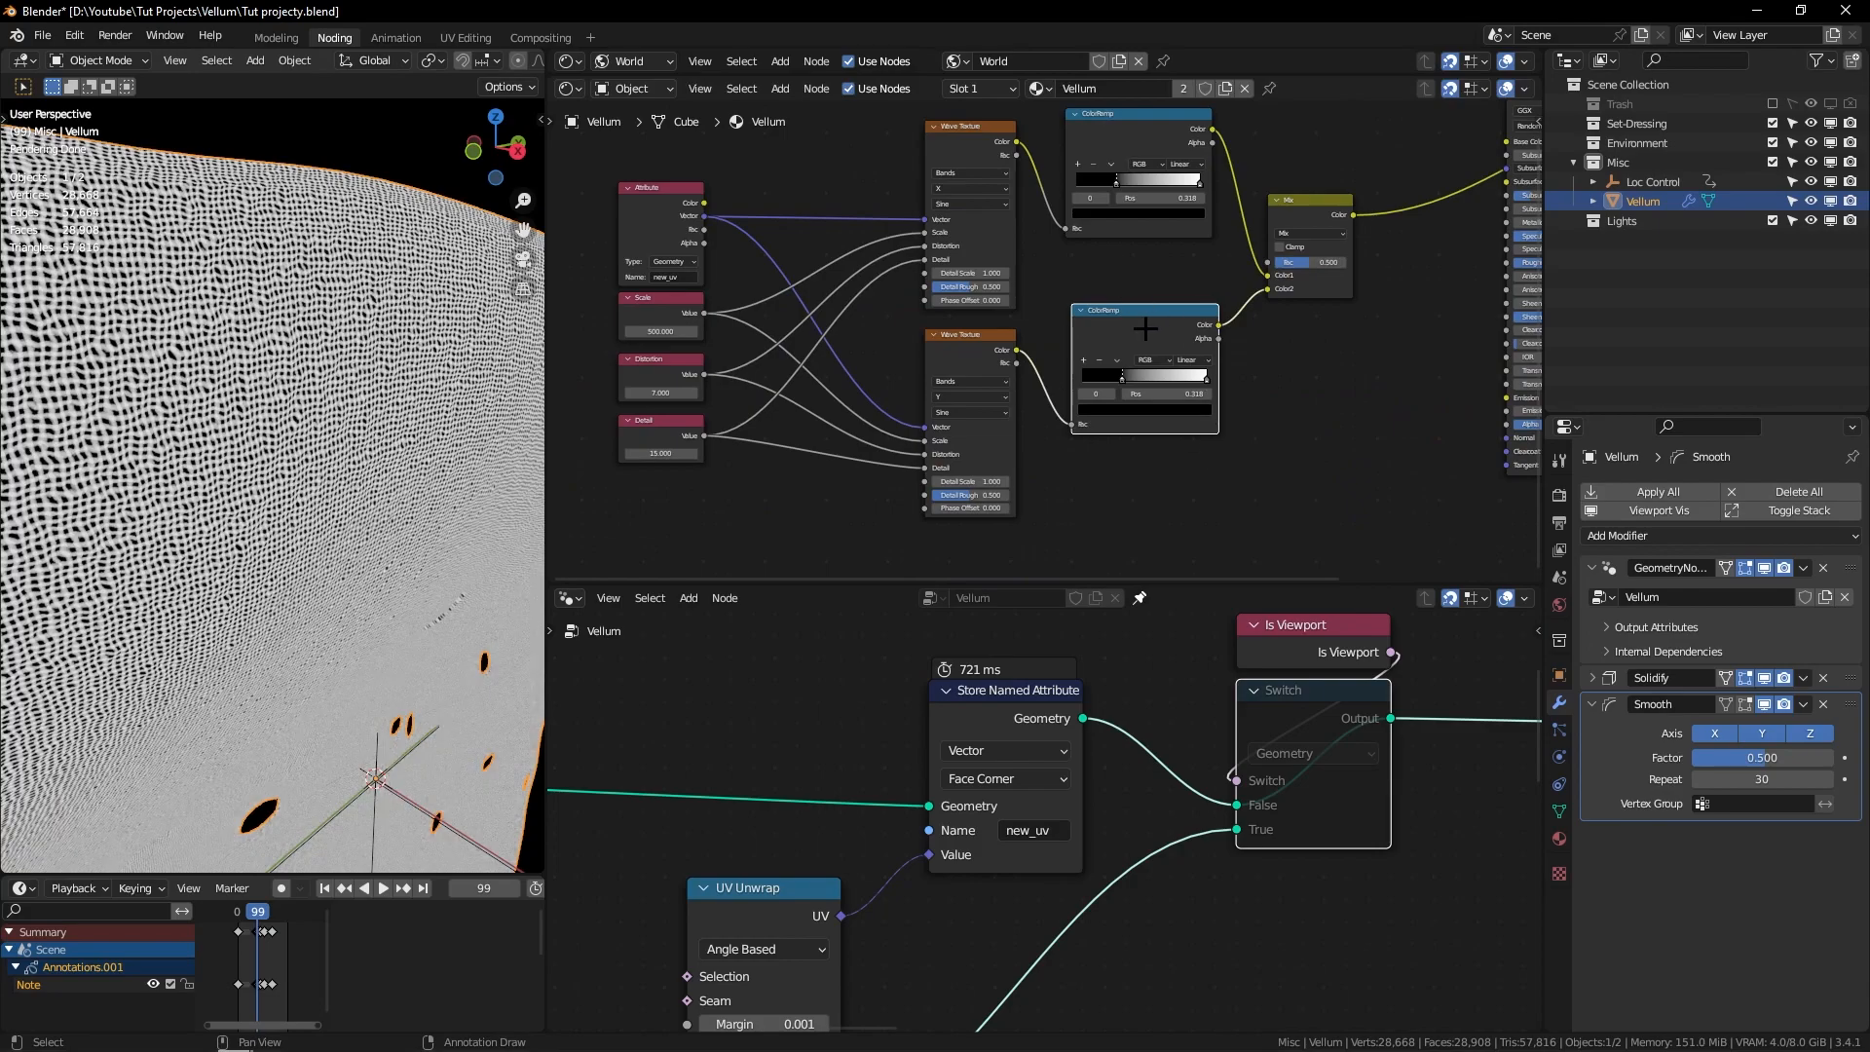
pyautogui.press('Home')
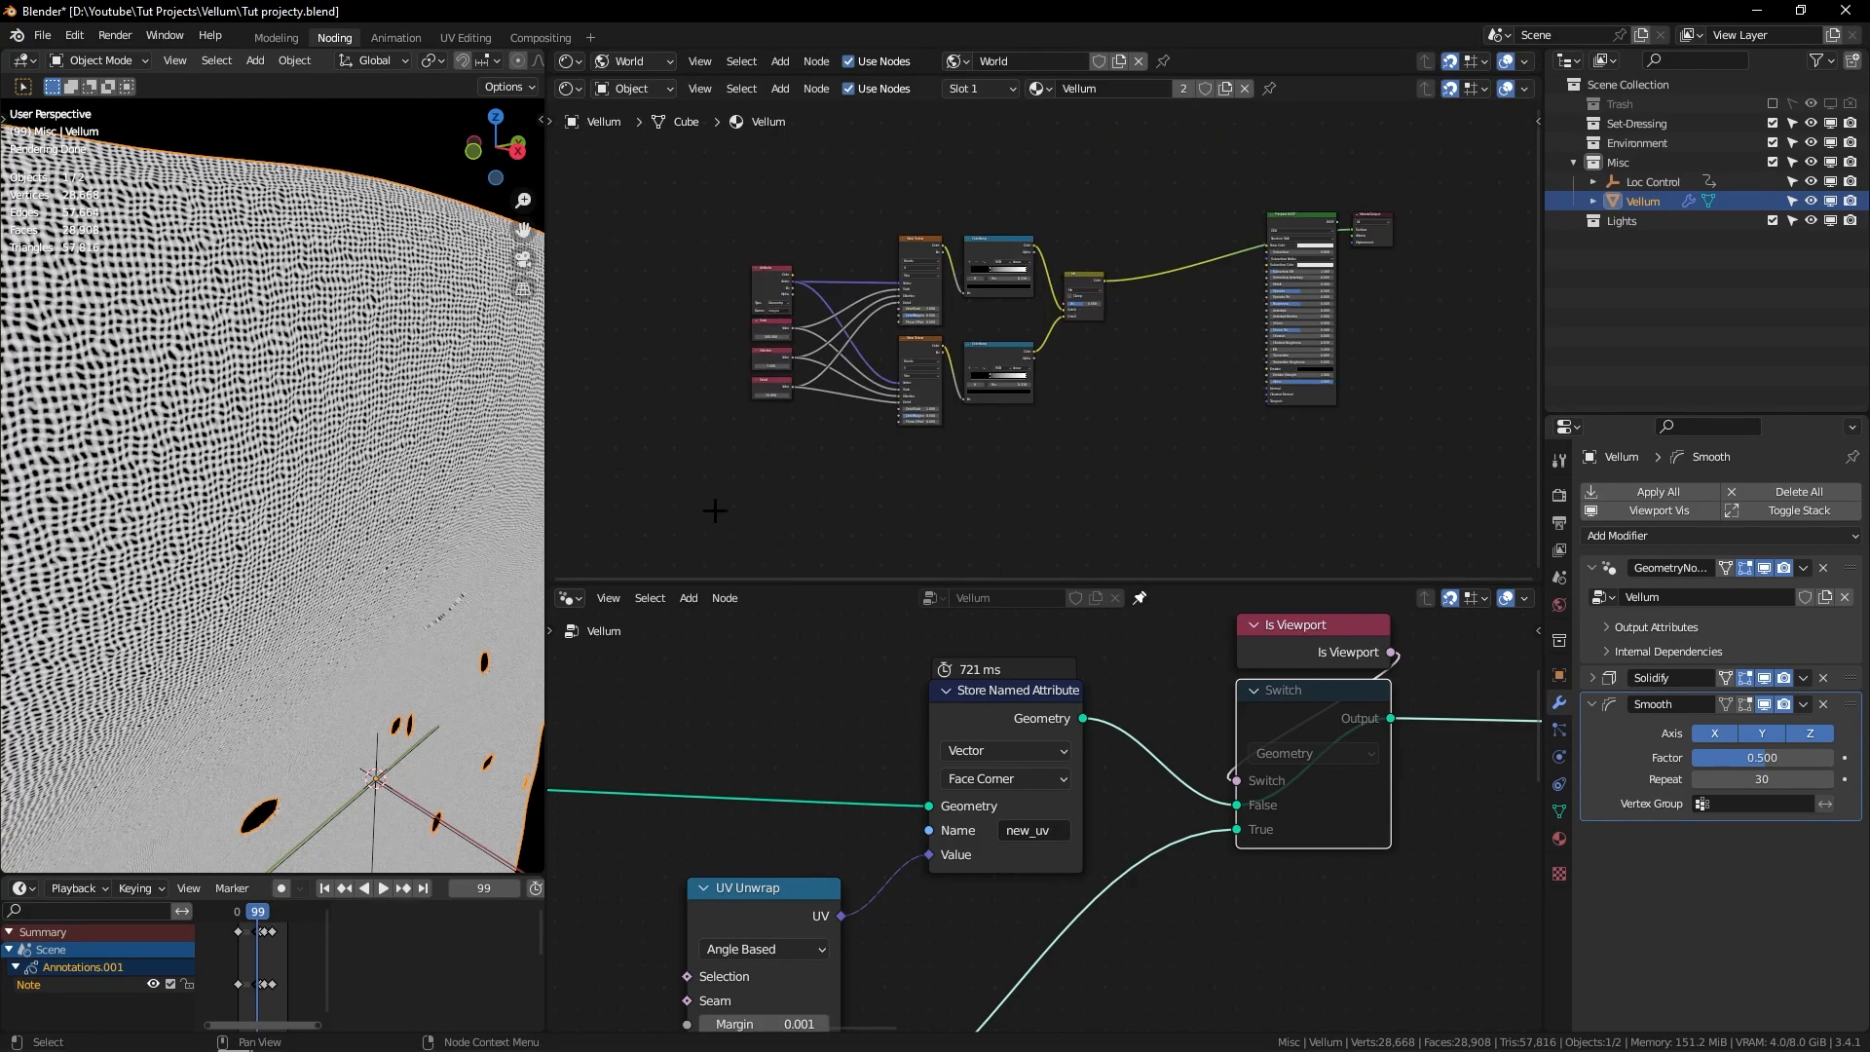
pyautogui.moveTo(1056, 465)
pyautogui.mouseDown()
pyautogui.moveTo(1225, 251)
pyautogui.moveTo(1266, 321)
pyautogui.mouseUp()
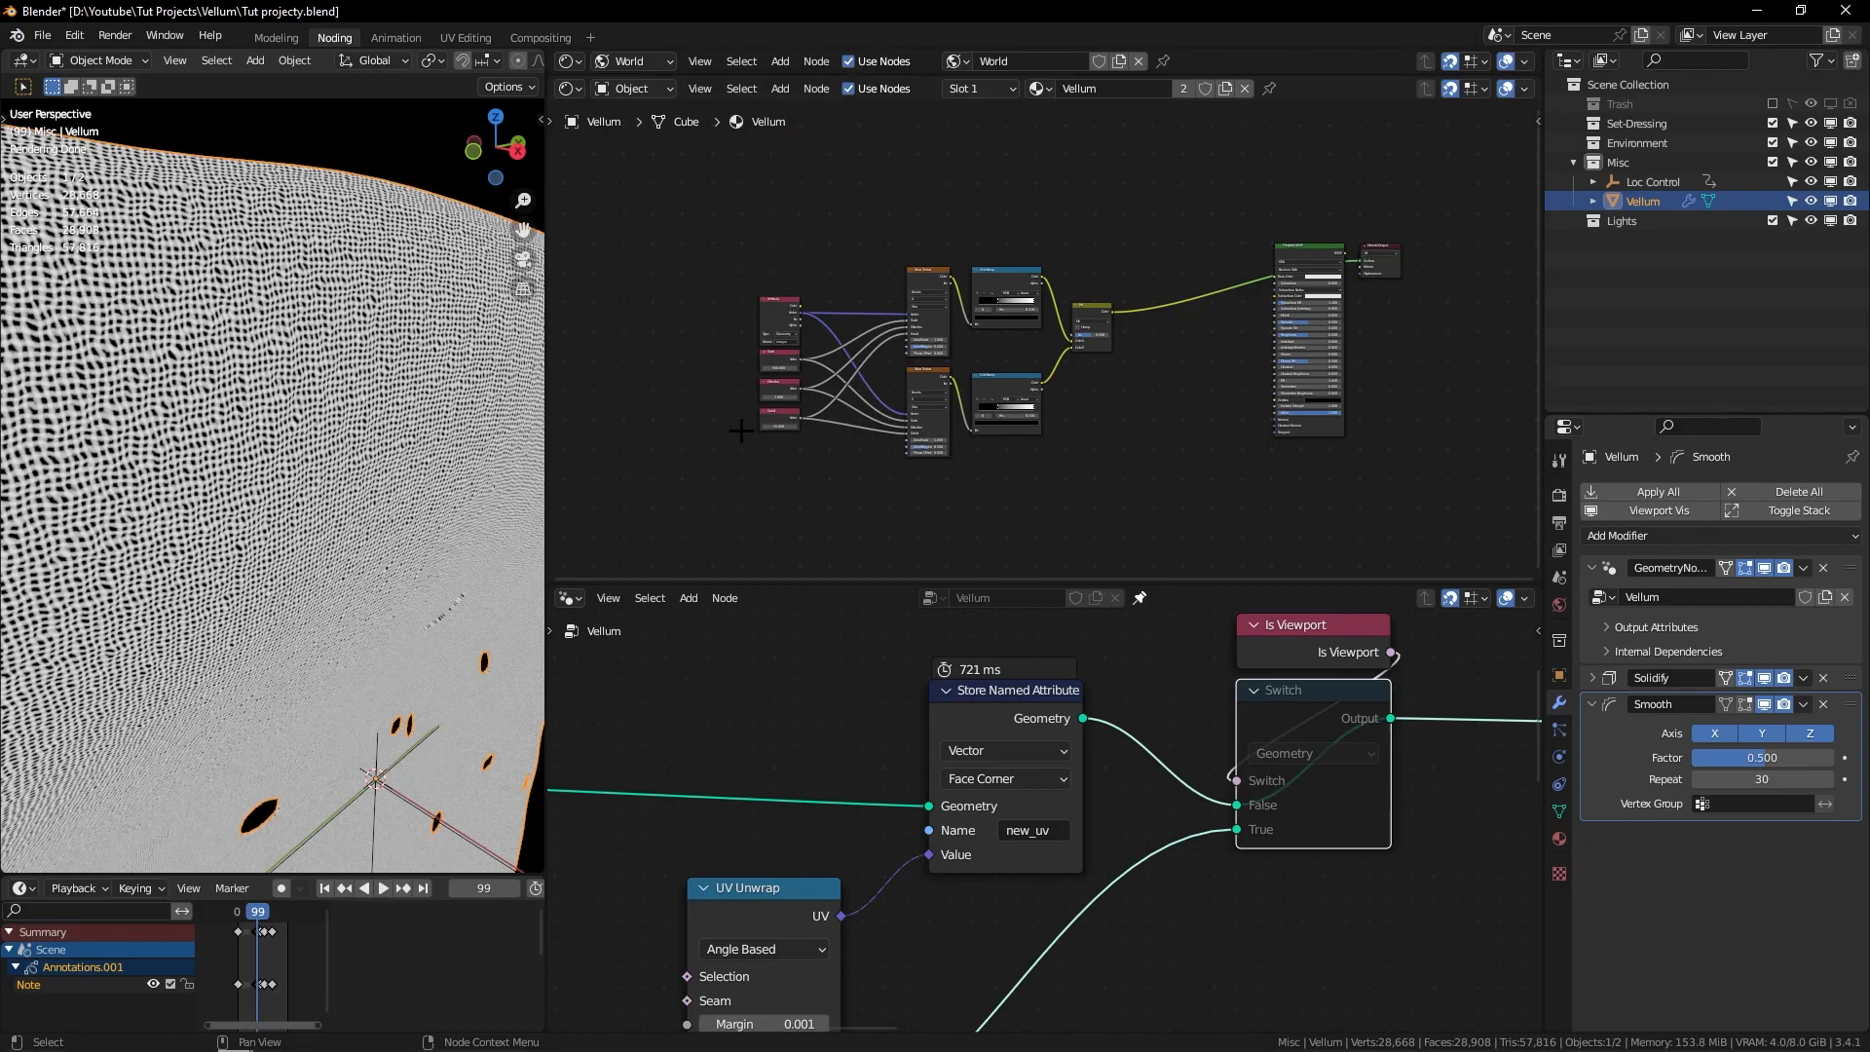
# Step: Add a third ColorRamp fed by the Mix node's Color output
pyautogui.keyDown('ctrl'); pyautogui.moveTo(1142, 146); pyautogui.dragTo(1092, 174, button='middle'); pyautogui.keyUp('ctrl')
pyautogui.keyDown('ctrl'); pyautogui.moveTo(1044, 342); pyautogui.dragTo(1009, 341, button='middle'); pyautogui.keyUp('ctrl')
pyautogui.moveTo(1013, 336); pyautogui.dragTo(1069, 283)
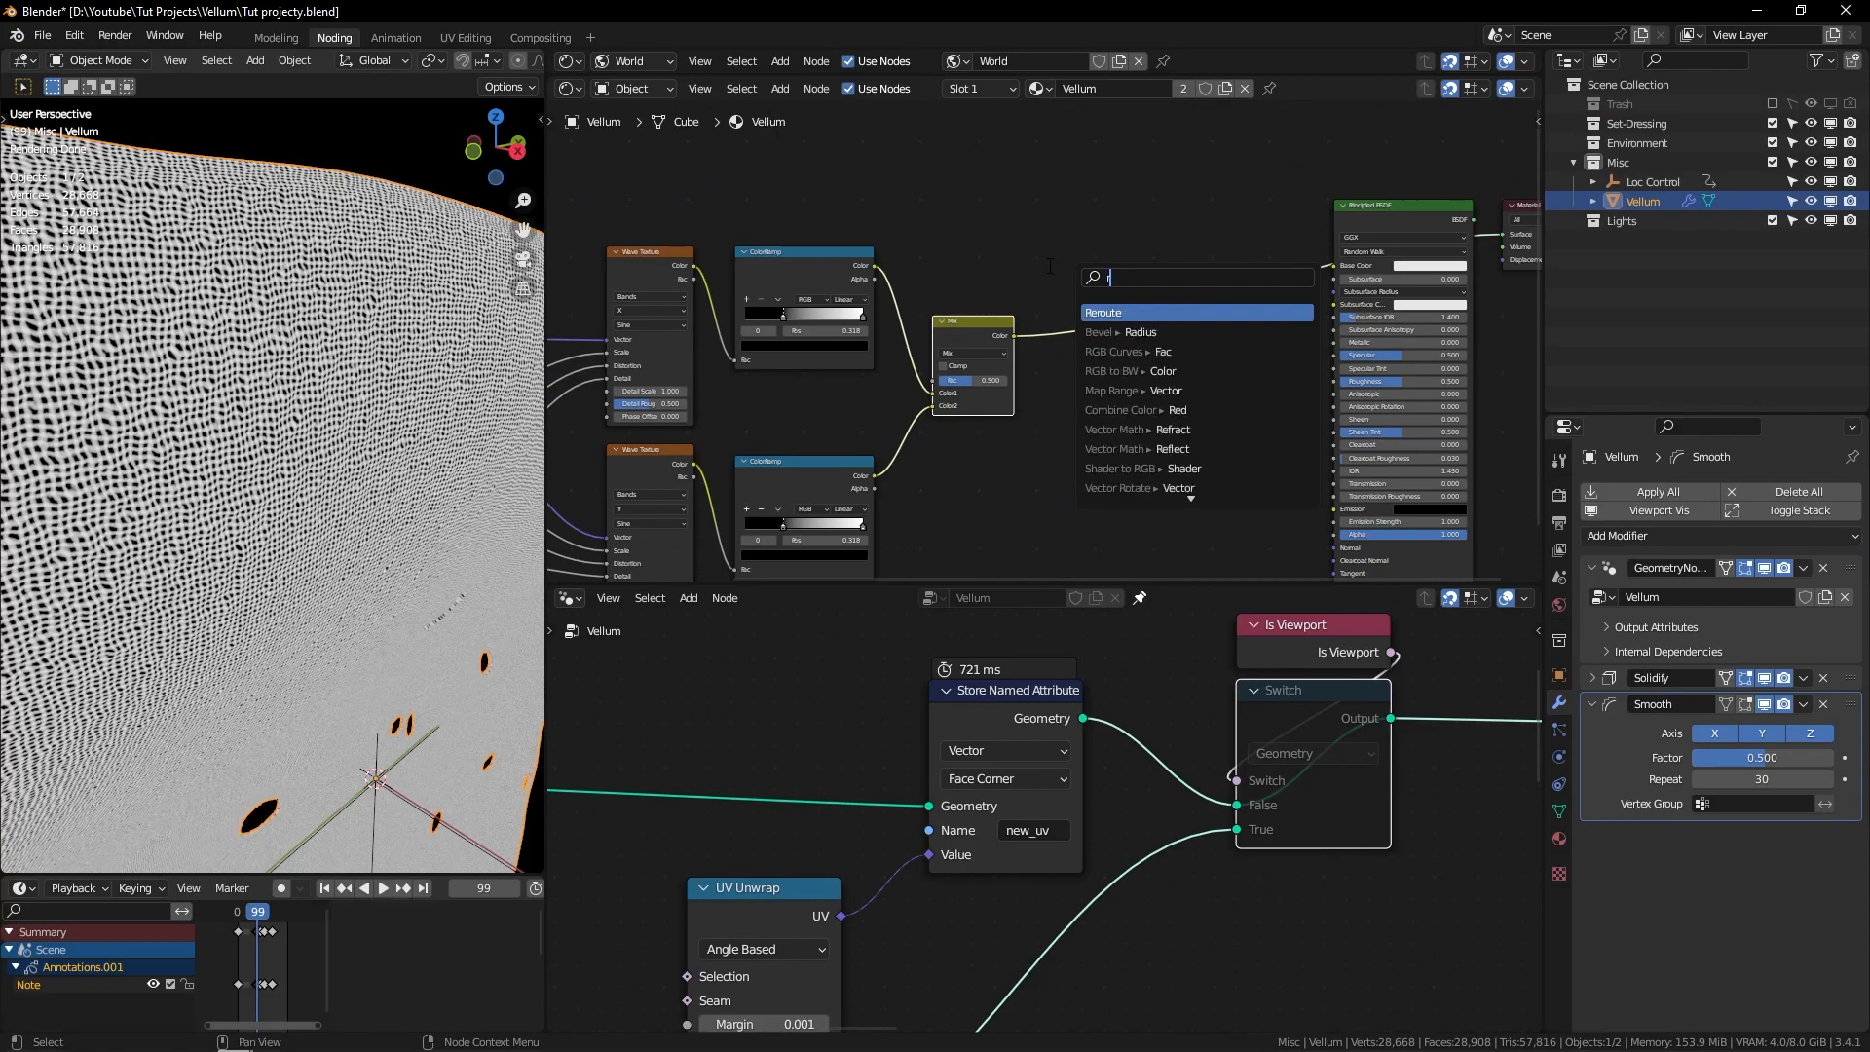
pyautogui.write('ramp')
pyautogui.press('Return')
pyautogui.click(1269, 133)
pyautogui.moveTo(1269, 133); pyautogui.dragTo(1170, 290, button='middle')
pyautogui.moveTo(1103, 332); pyautogui.dragTo(1043, 340)
# Step: Lighten the third ColorRamp's dark stop to grey and feed its Color into the Principled BSDF's Base Color
pyautogui.keyDown('ctrl'); pyautogui.moveTo(1040, 323); pyautogui.dragTo(1232, 348, button='middle'); pyautogui.keyUp('ctrl')
pyautogui.click(994, 421)
pyautogui.moveTo(1139, 233); pyautogui.dragTo(1138, 192)
pyautogui.keyDown('ctrl'); pyautogui.keyDown('shift'); pyautogui.click(1032, 283); pyautogui.keyUp('shift'); pyautogui.keyUp('ctrl')
pyautogui.moveTo(413, 467); pyautogui.dragTo(557, 377, button='middle')
pyautogui.moveTo(1206, 264); pyautogui.dragTo(1376, 378)
pyautogui.scroll(-2, 1350, 285)
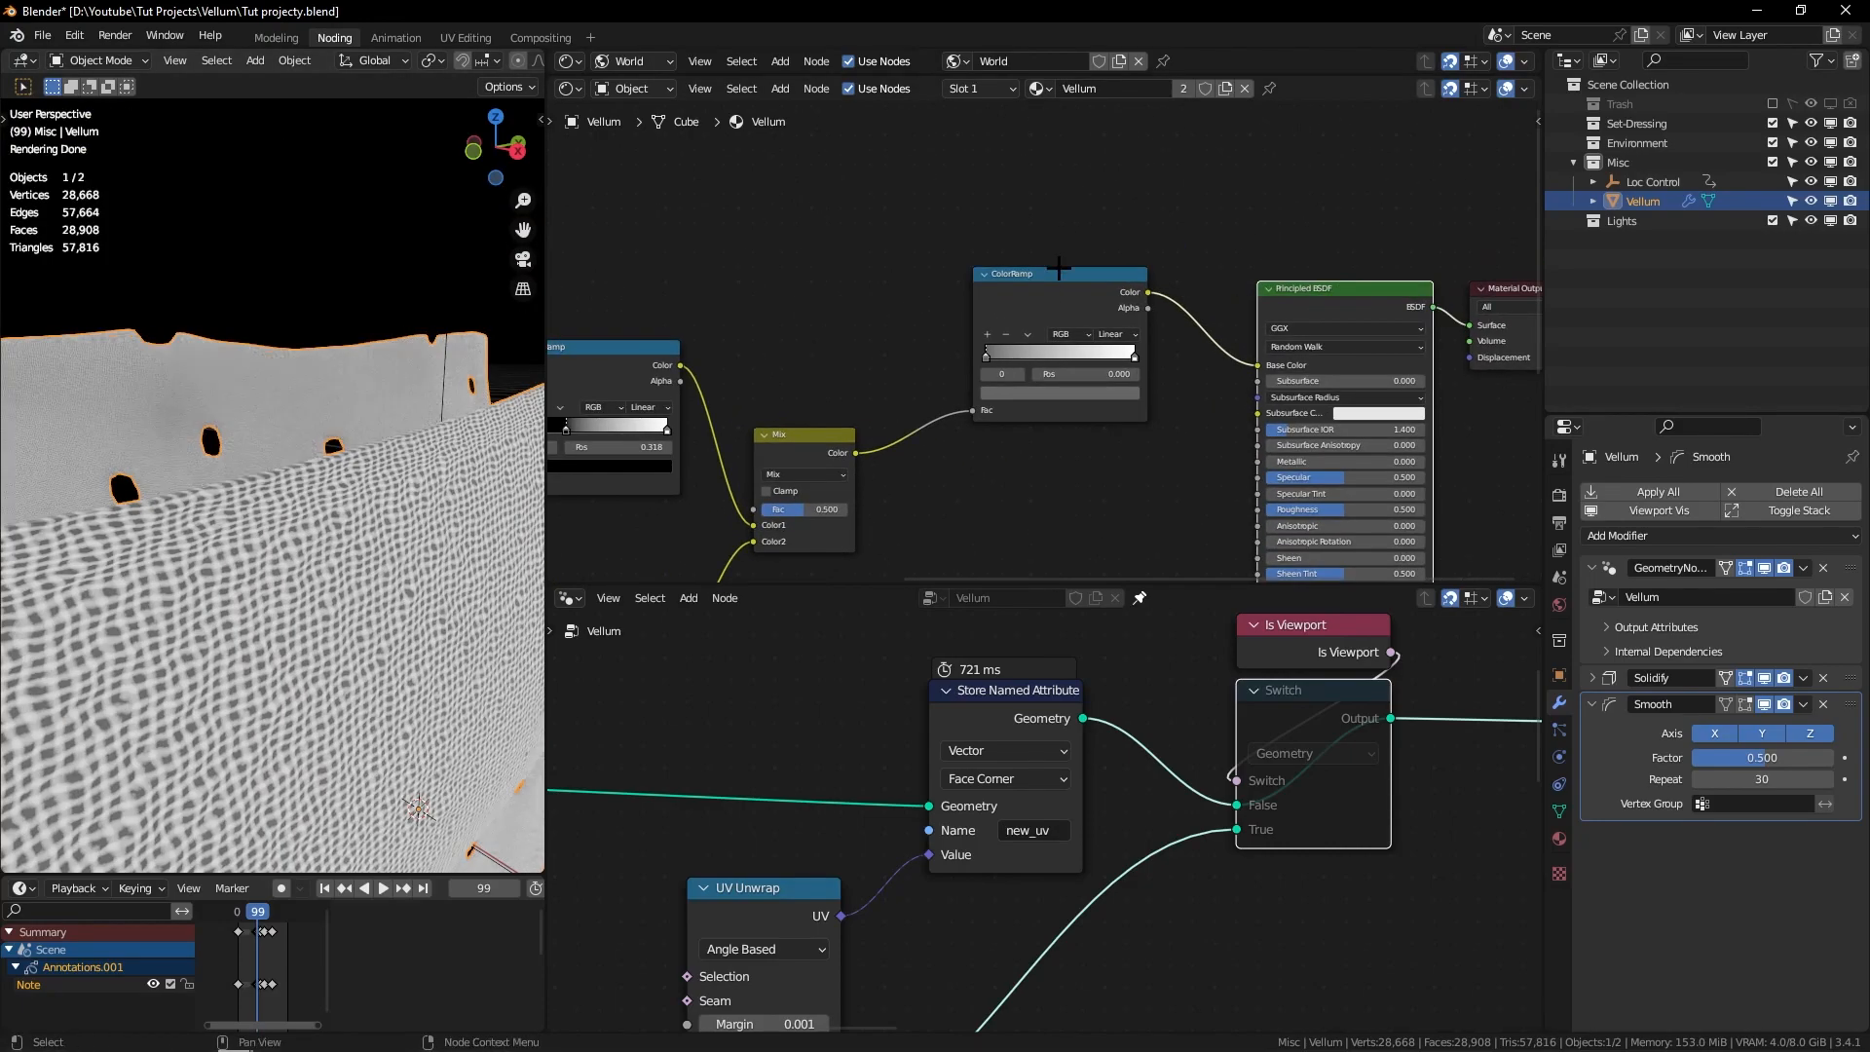
# Step: Connect the third ColorRamp's Color to Roughness as well and set its dark stop's value to about 0.21
pyautogui.scroll(-2, 1350, 284)
pyautogui.moveTo(1226, 237); pyautogui.dragTo(1322, 379)
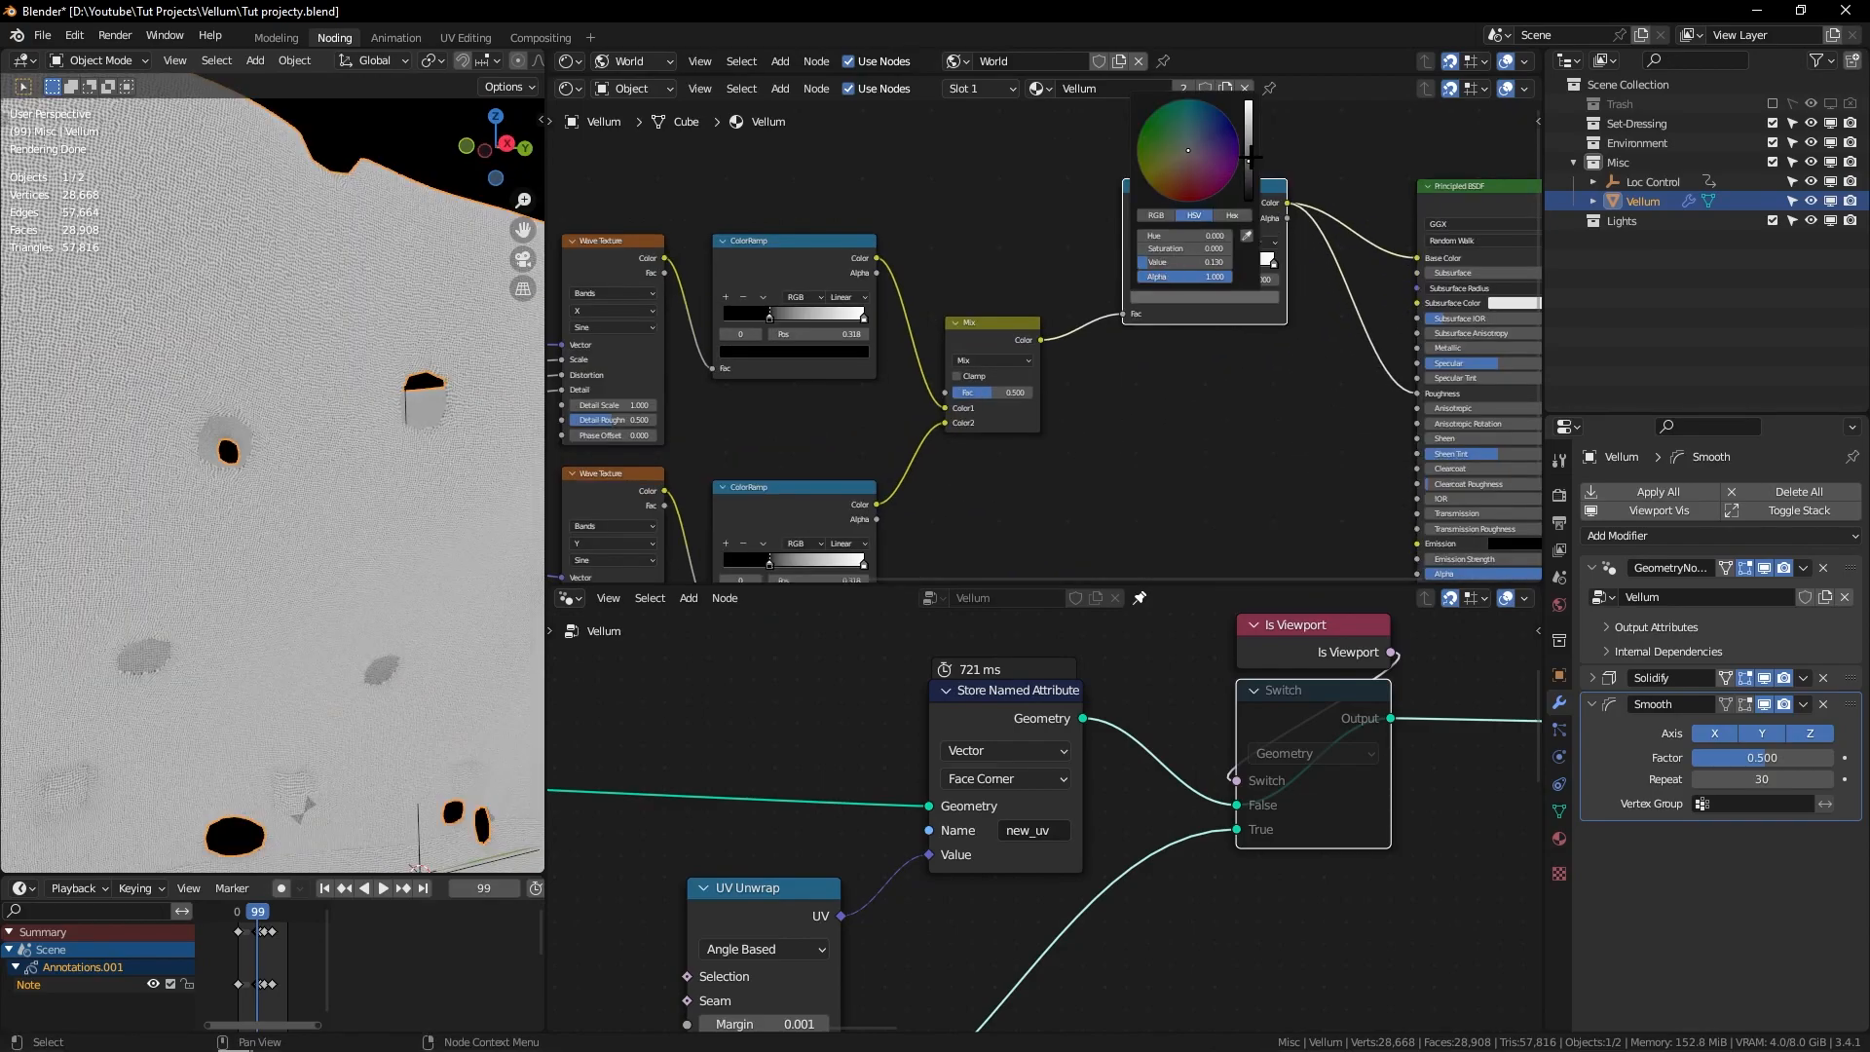
pyautogui.moveTo(1250, 156); pyautogui.dragTo(1252, 149)
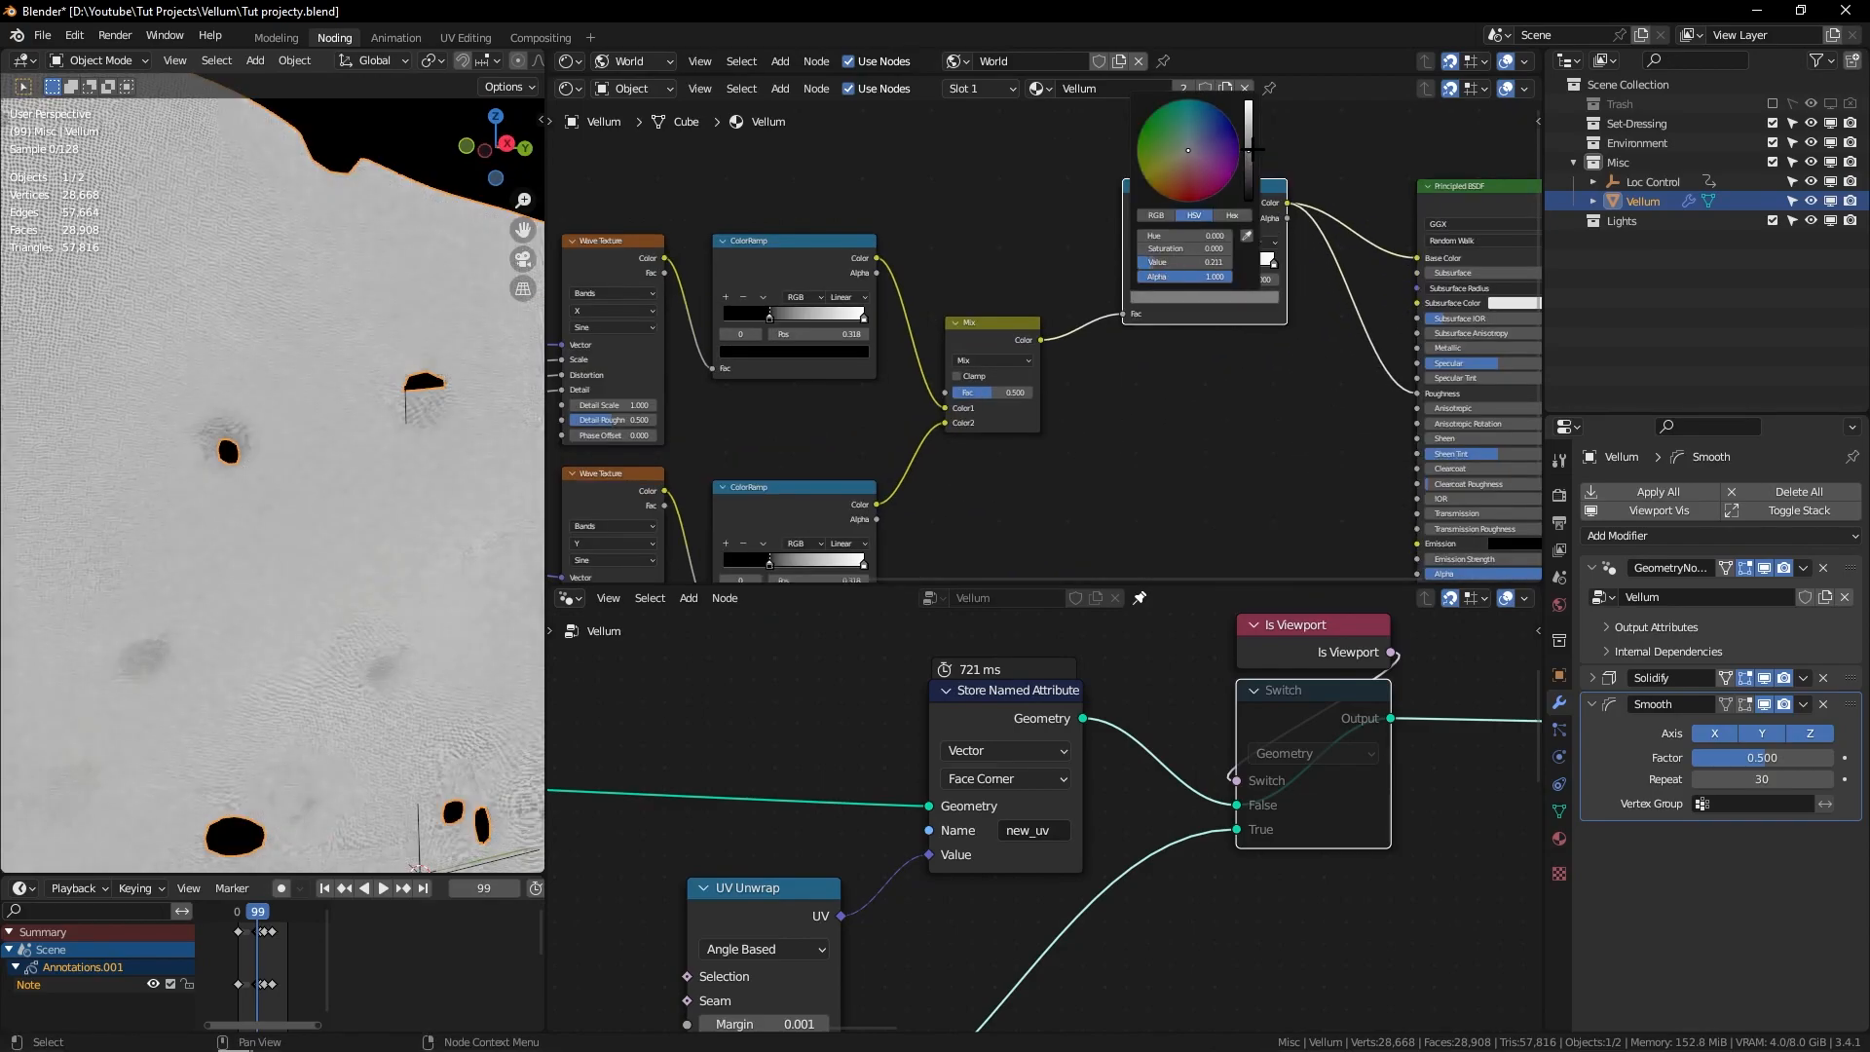
pyautogui.keyDown('ctrl'); pyautogui.moveTo(1169, 292); pyautogui.dragTo(1167, 382, button='middle'); pyautogui.keyUp('ctrl')
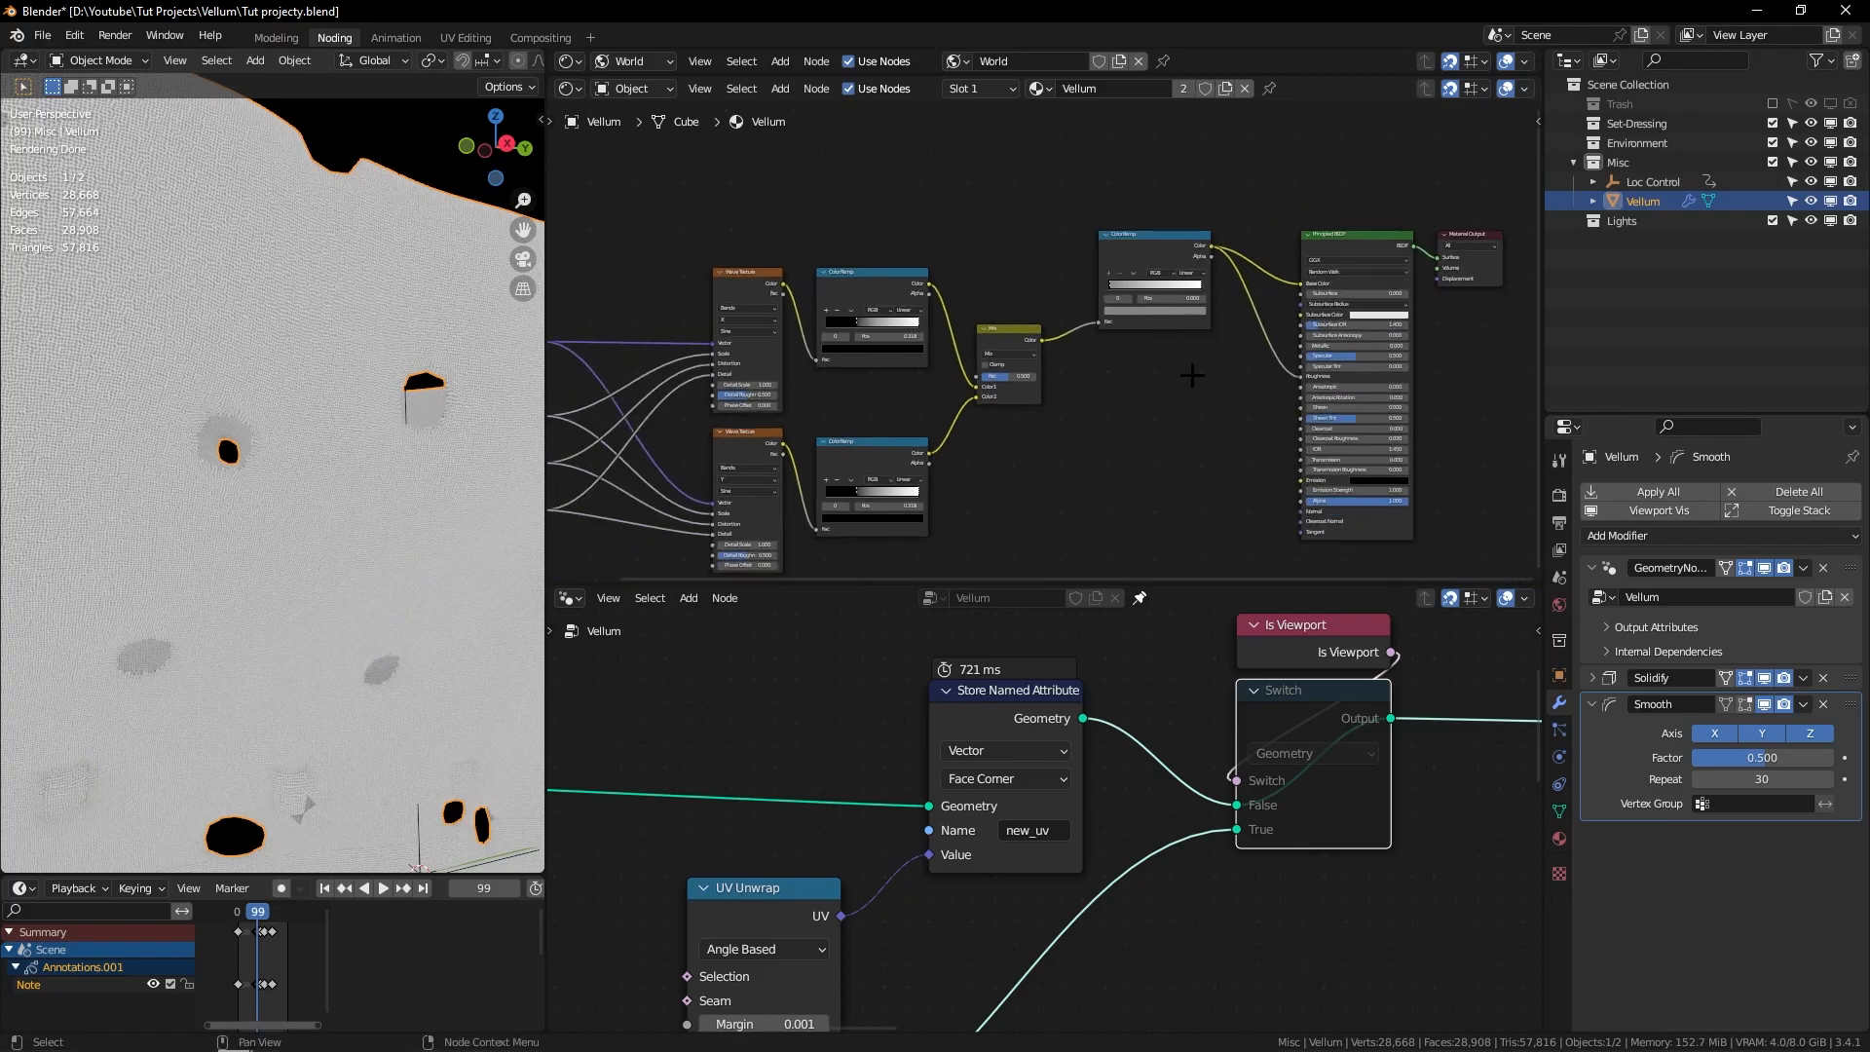
# Step: Add a Map Range node fed by the Mix node's Color output and switch its data type to Float
pyautogui.moveTo(419, 438); pyautogui.dragTo(440, 526, button='middle')
pyautogui.moveTo(1229, 357); pyautogui.dragTo(1130, 368, button='middle')
pyautogui.keyDown('ctrl'); pyautogui.moveTo(950, 375); pyautogui.dragTo(961, 245, button='middle'); pyautogui.keyUp('ctrl')
pyautogui.moveTo(959, 255); pyautogui.dragTo(989, 272)
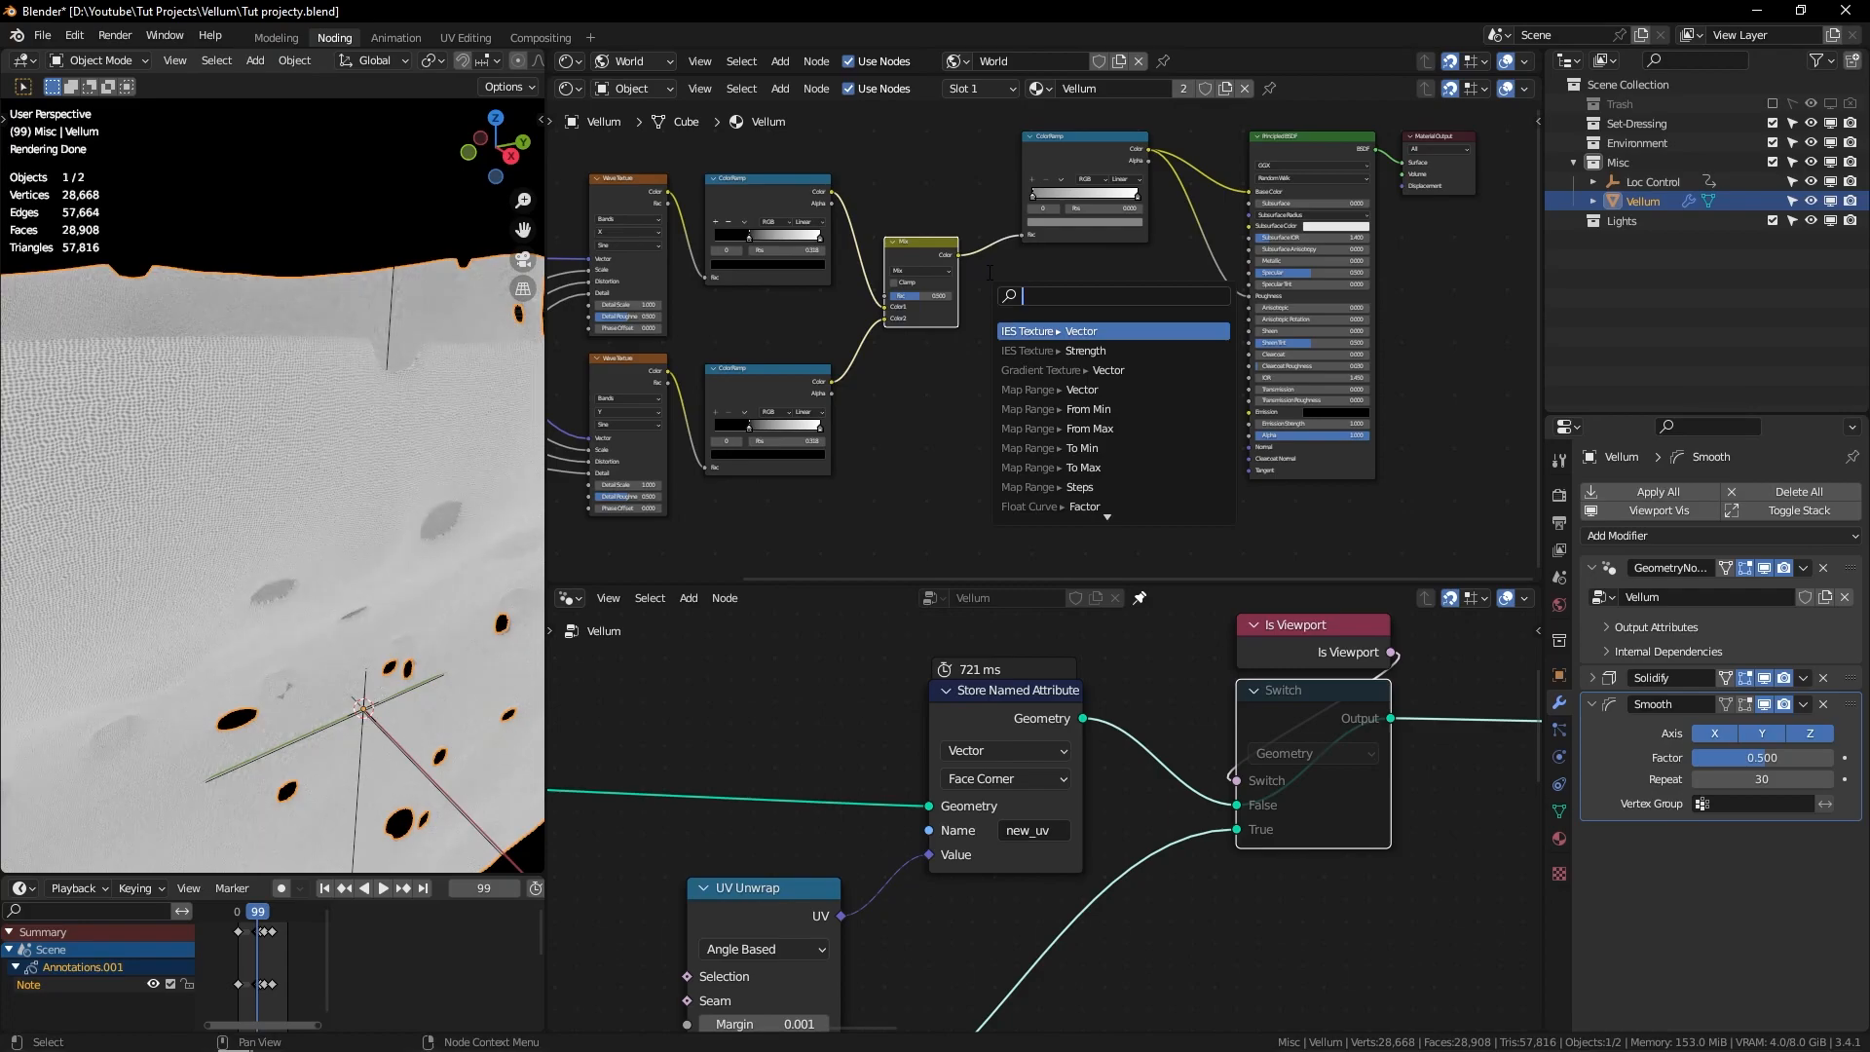
pyautogui.write('map ran')
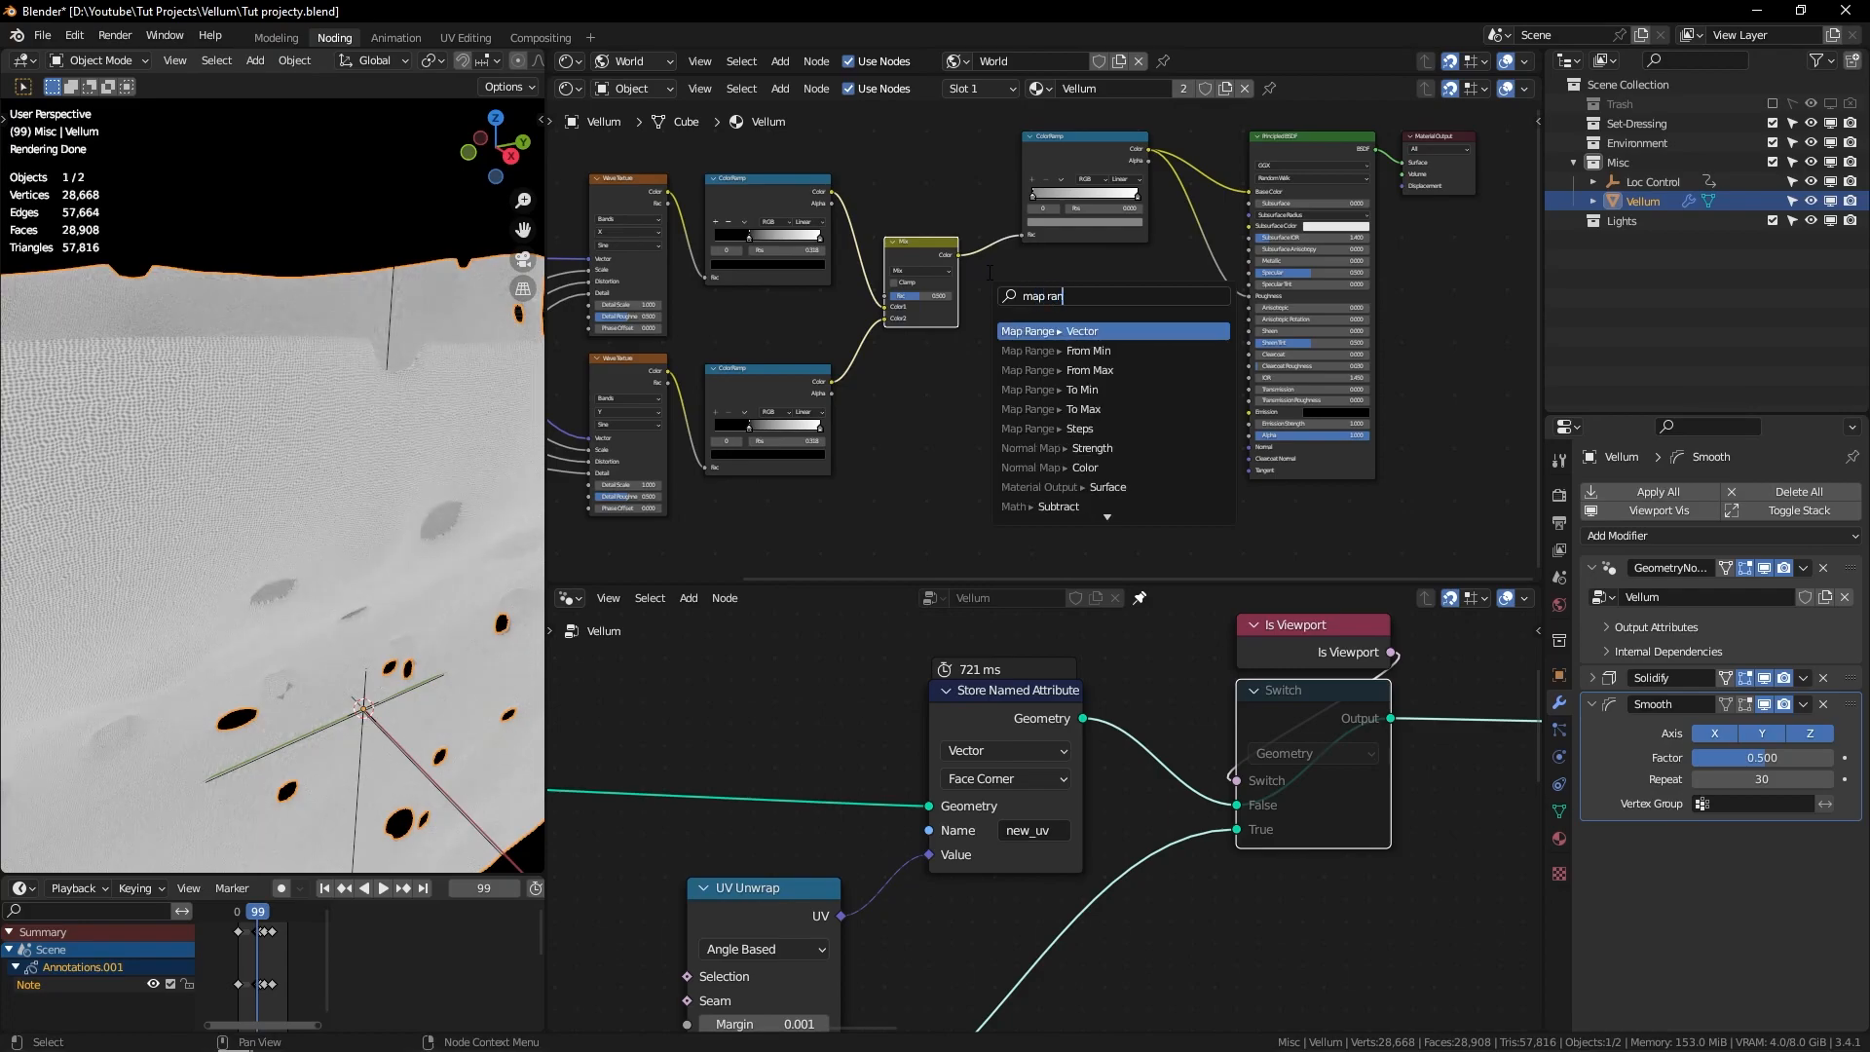
pyautogui.press('Return')
pyautogui.click(1005, 260)
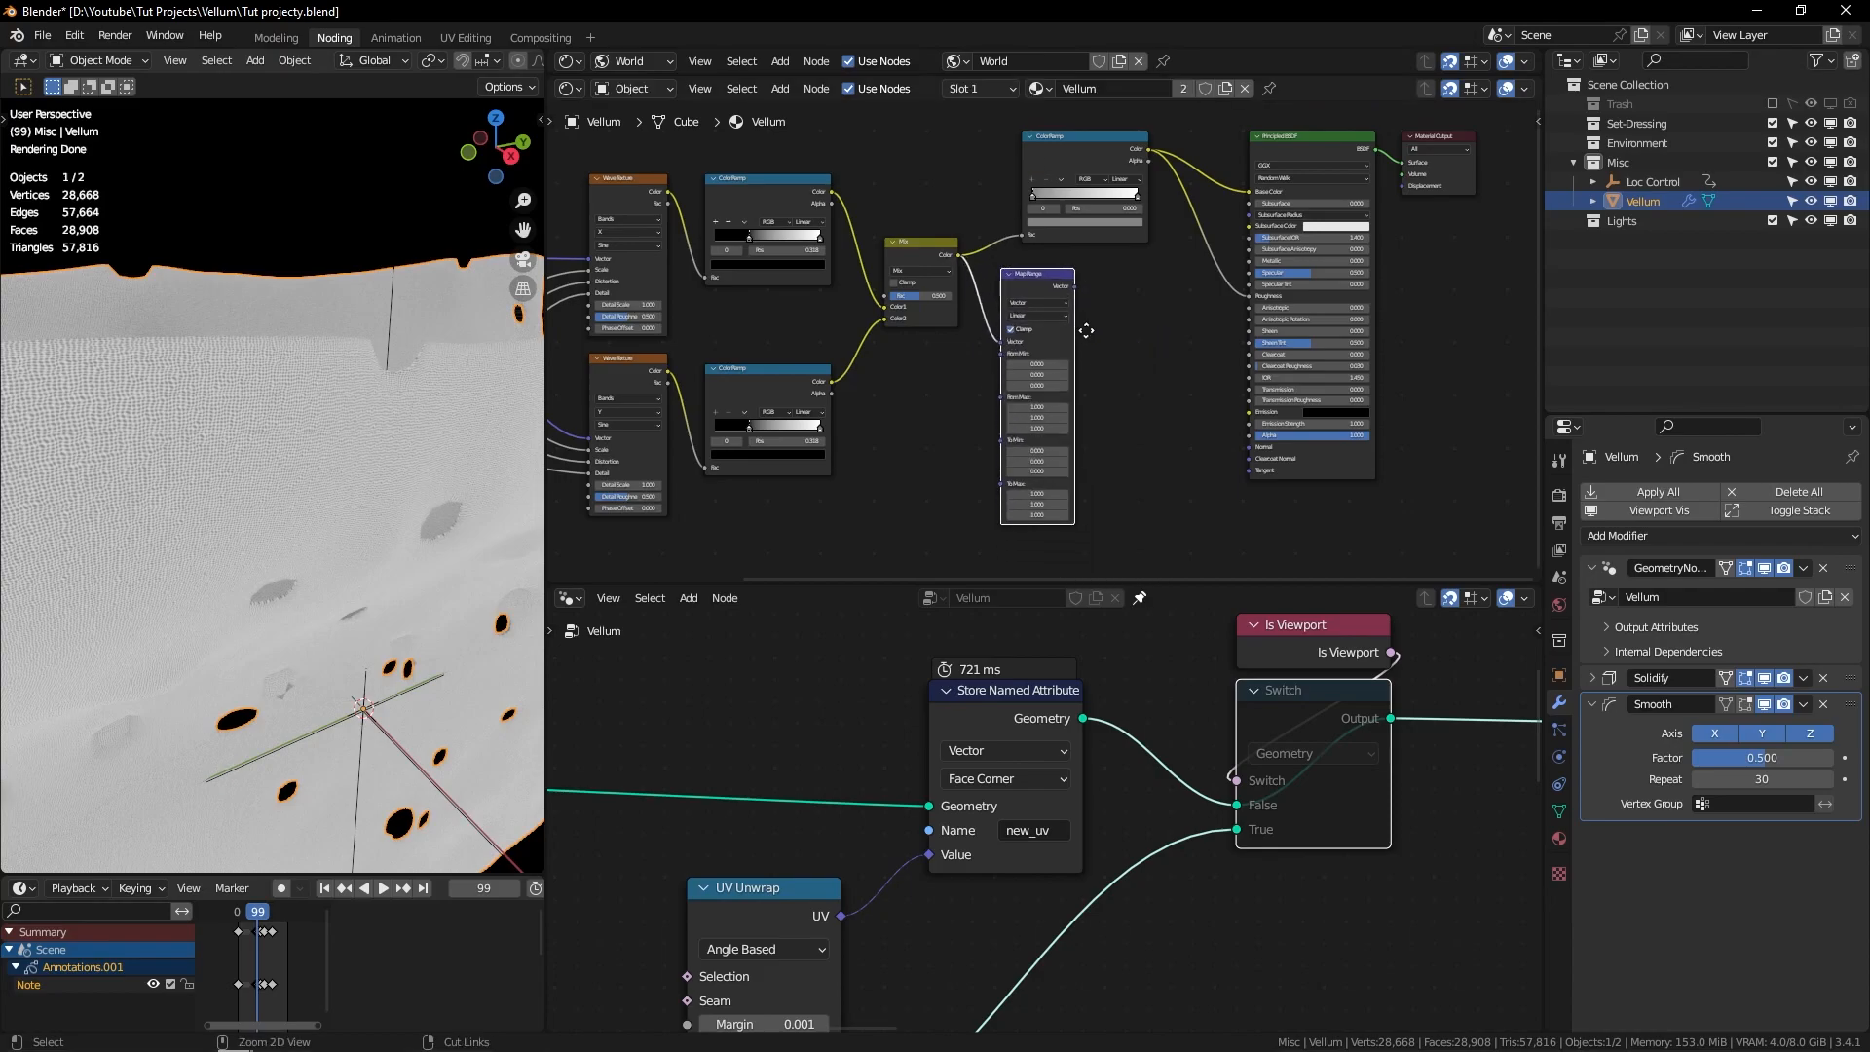
pyautogui.scroll(1, 1082, 328)
pyautogui.click(1008, 291)
pyautogui.click(1013, 276)
# Step: Set the Map Range's To Min to 0.3 and connect its Result to the Principled BSDF's Alpha
pyautogui.moveTo(932, 228); pyautogui.dragTo(1084, 331)
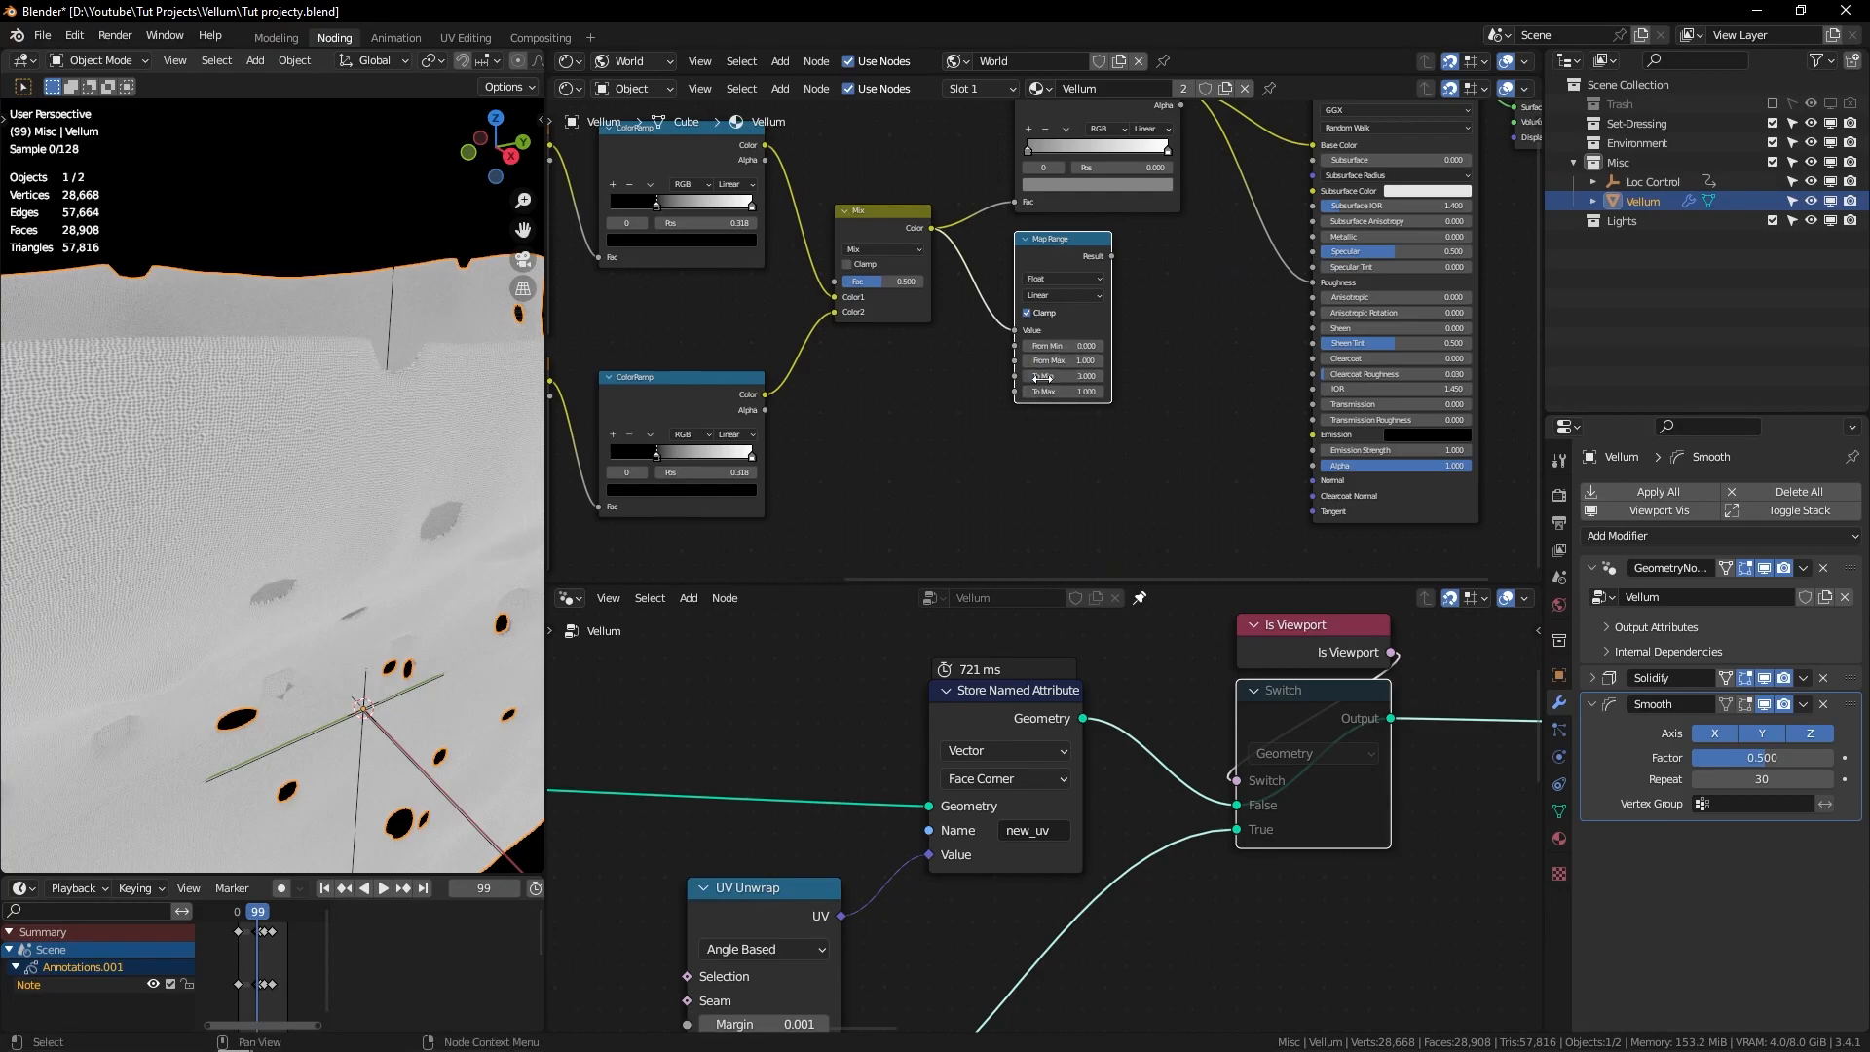
pyautogui.press('Return')
pyautogui.moveTo(1111, 256); pyautogui.dragTo(1315, 465)
pyautogui.keyDown('ctrl'); pyautogui.moveTo(337, 578); pyautogui.dragTo(296, 454, button='middle'); pyautogui.keyUp('ctrl')
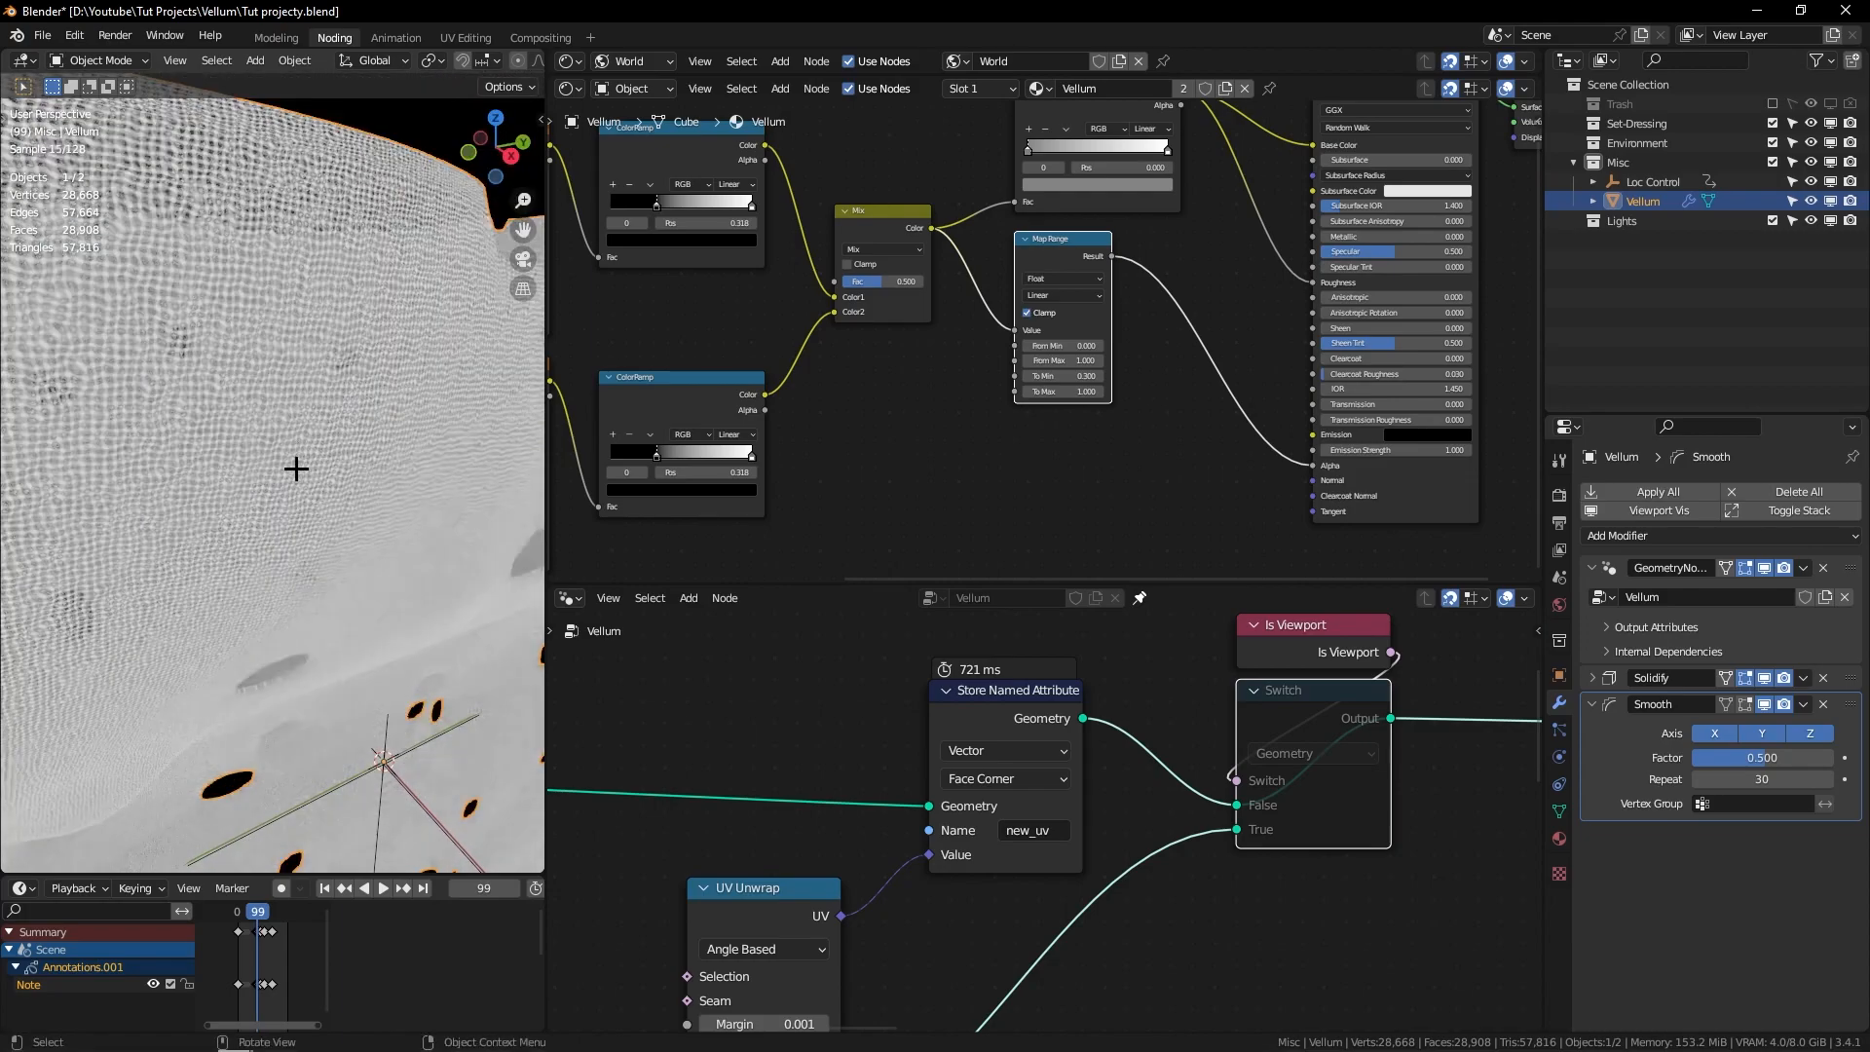
pyautogui.keyDown('ctrl'); pyautogui.moveTo(319, 357); pyautogui.dragTo(351, 476, button='middle'); pyautogui.keyUp('ctrl')
# Step: Shift the third ColorRamp, Map Range and shader nodes horizontally to widen the gap after the Mix node
pyautogui.click(857, 390)
pyautogui.moveTo(857, 390); pyautogui.dragTo(1076, 331, button='middle')
pyautogui.keyDown('ctrl'); pyautogui.moveTo(1076, 331); pyautogui.dragTo(1184, 293, button='middle'); pyautogui.keyUp('ctrl')
pyautogui.moveTo(1351, 173); pyautogui.dragTo(1122, 329)
pyautogui.press('g')
pyautogui.press('x')
pyautogui.click(1130, 337)
pyautogui.press('g')
pyautogui.press('x')
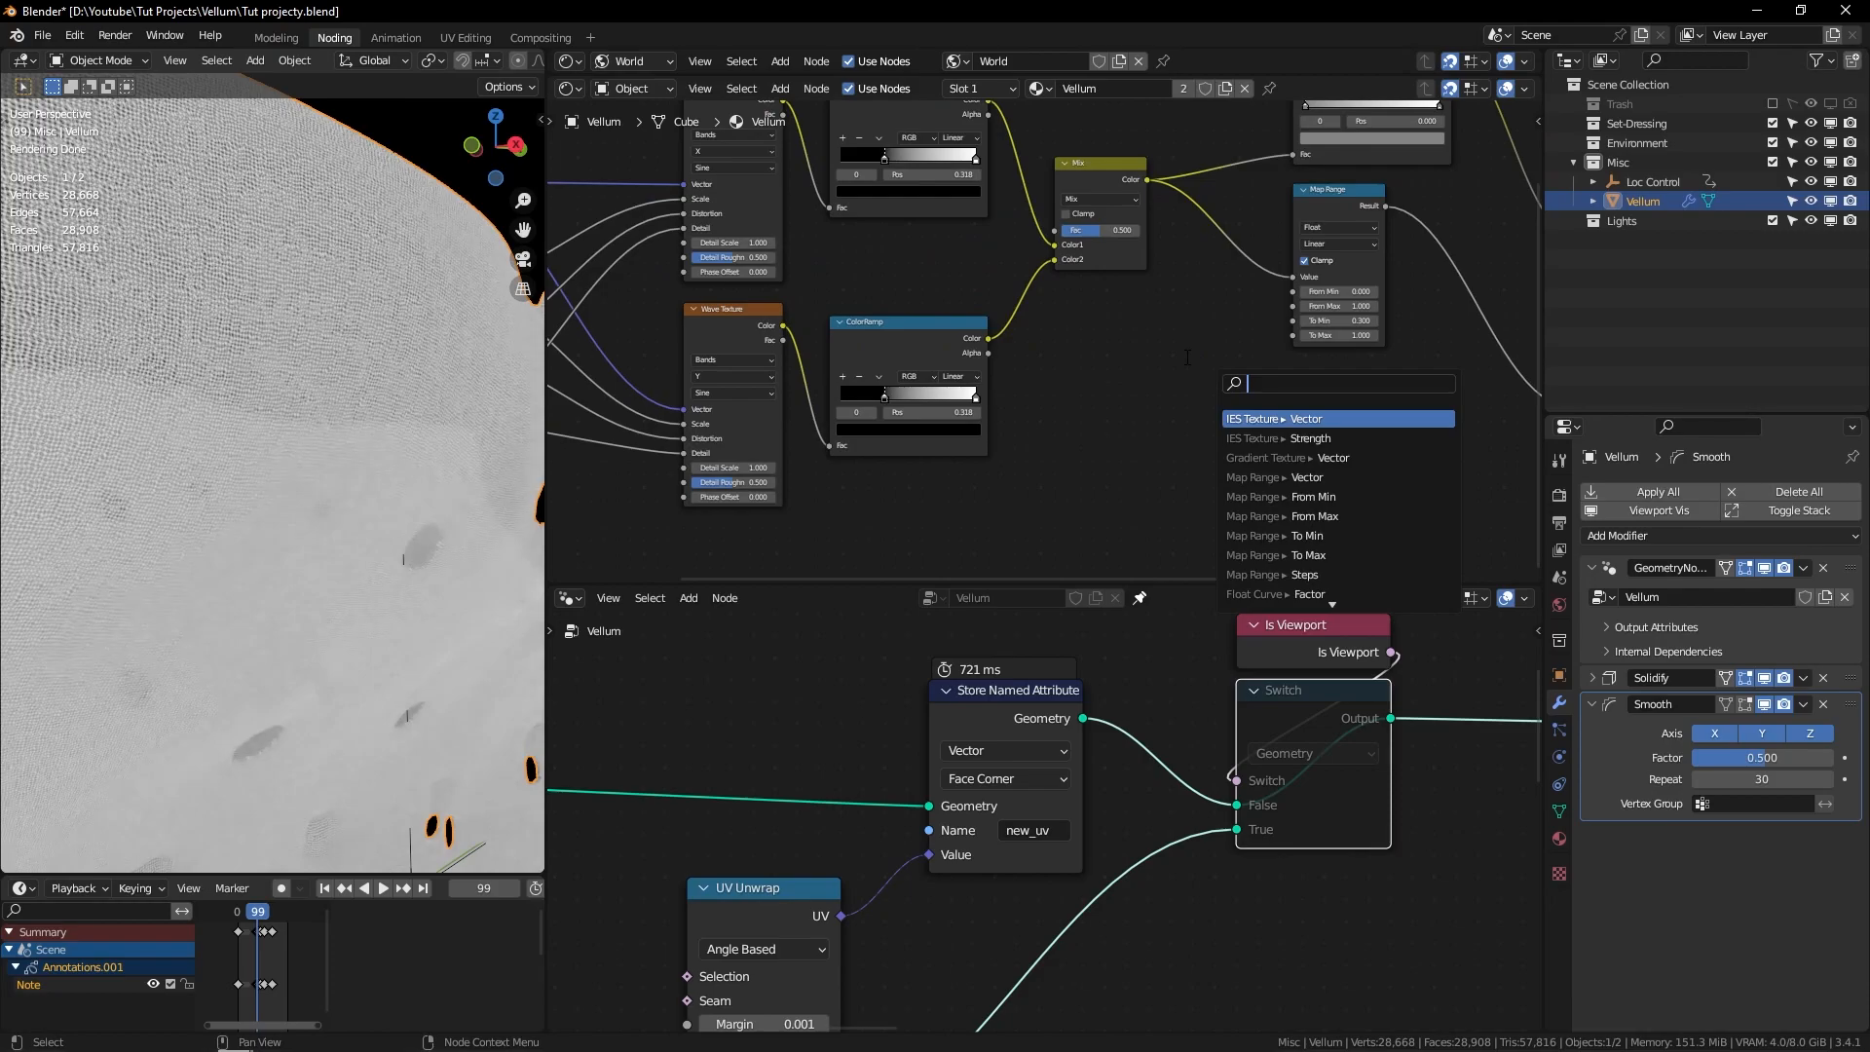
# Step: Add a Bump node with the Mix node's Color output connected to its Height
pyautogui.write('bump')
pyautogui.press('Return')
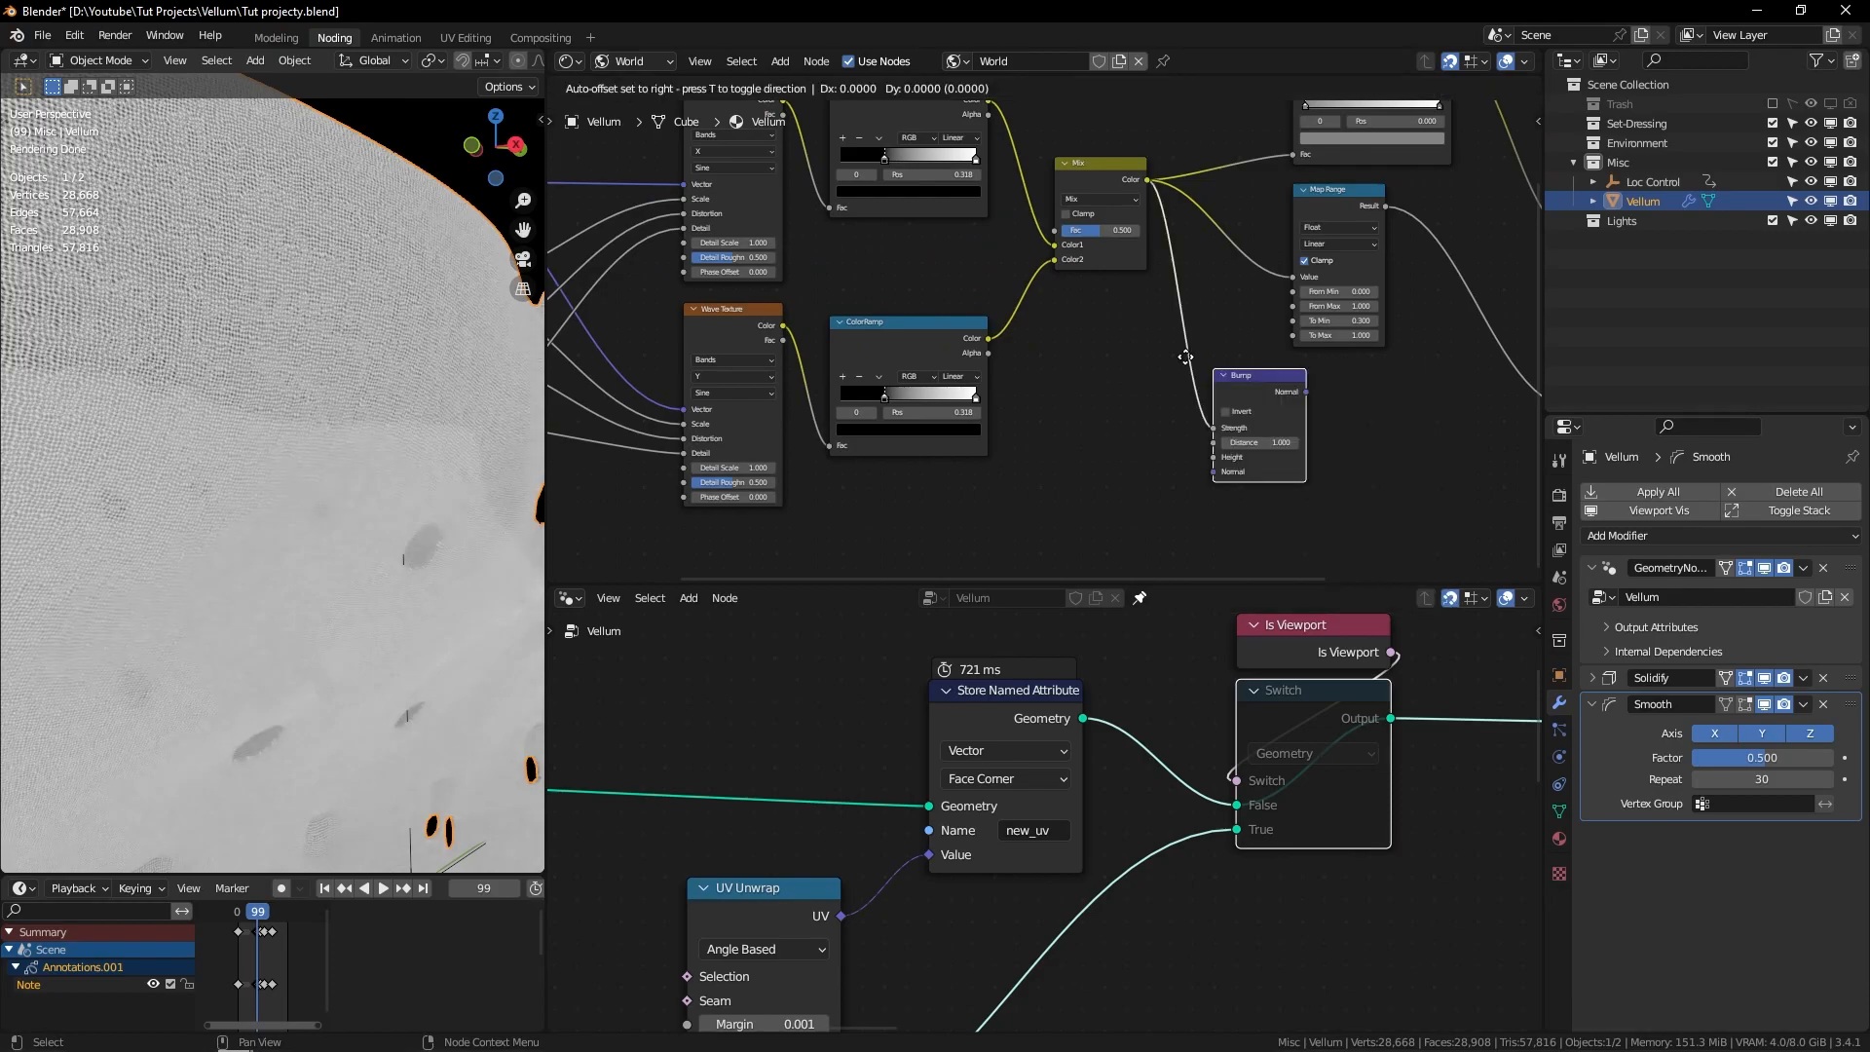
pyautogui.click(1265, 353)
pyautogui.moveTo(1293, 428); pyautogui.dragTo(1292, 456)
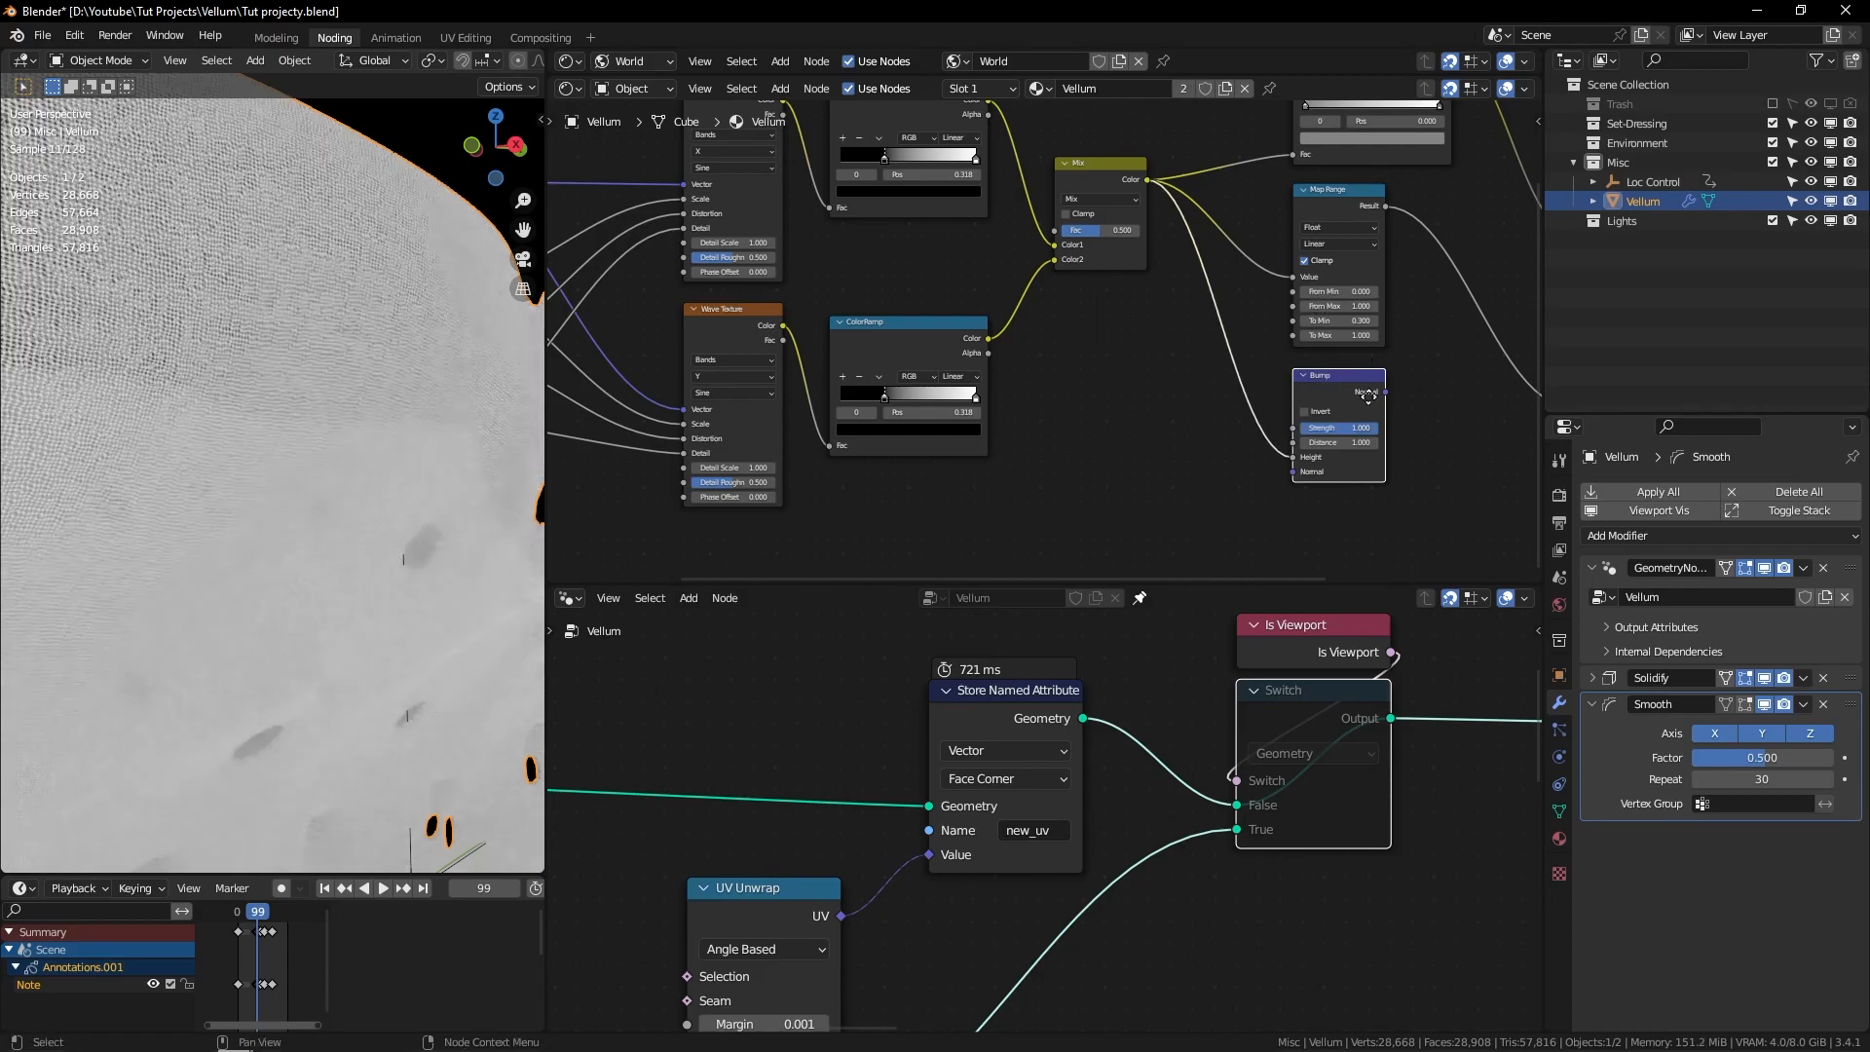
# Step: Preview the Bump node's output on the vellum and set its Strength to about 0.508
pyautogui.moveTo(1395, 393); pyautogui.dragTo(1179, 377, button='middle')
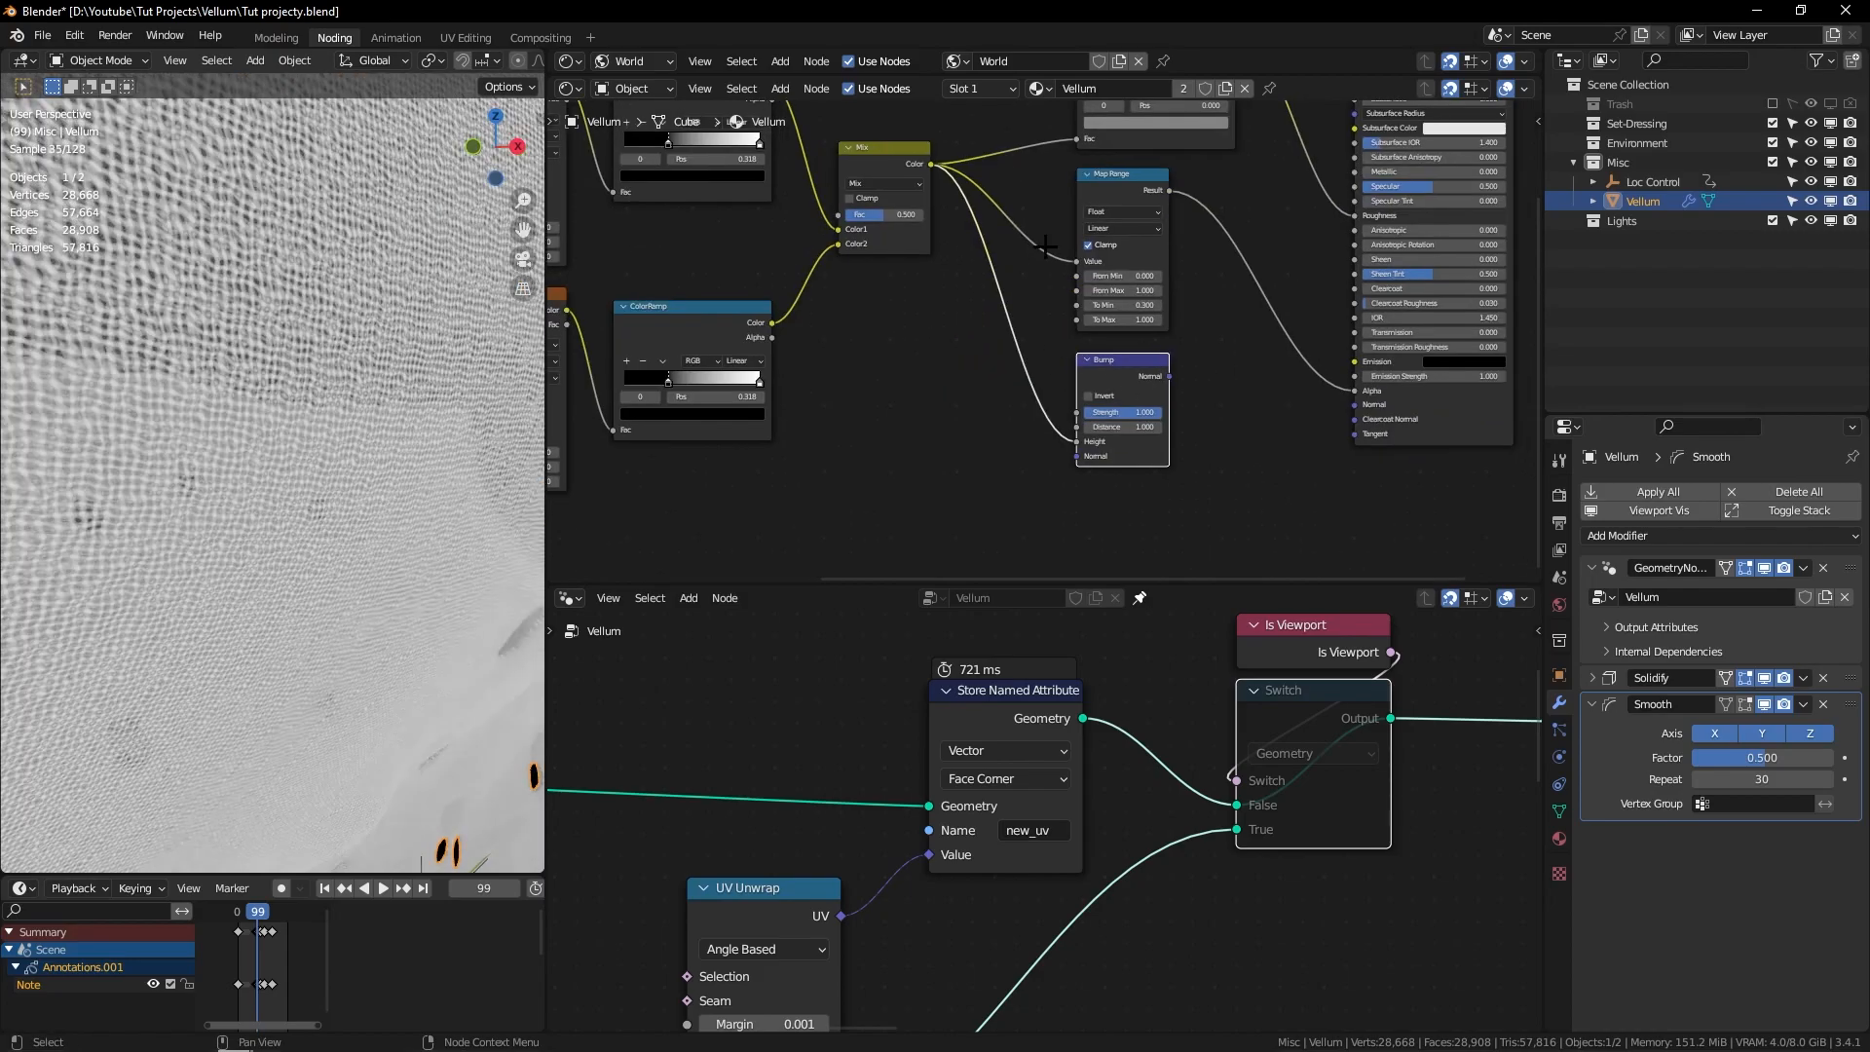
pyautogui.keyDown('ctrl'); pyautogui.keyDown('shift'); pyautogui.click(1117, 374); pyautogui.keyUp('shift'); pyautogui.keyUp('ctrl')
pyautogui.scroll(7, 1129, 389)
pyautogui.moveTo(1172, 467); pyautogui.dragTo(1055, 471)
pyautogui.click(1171, 474)
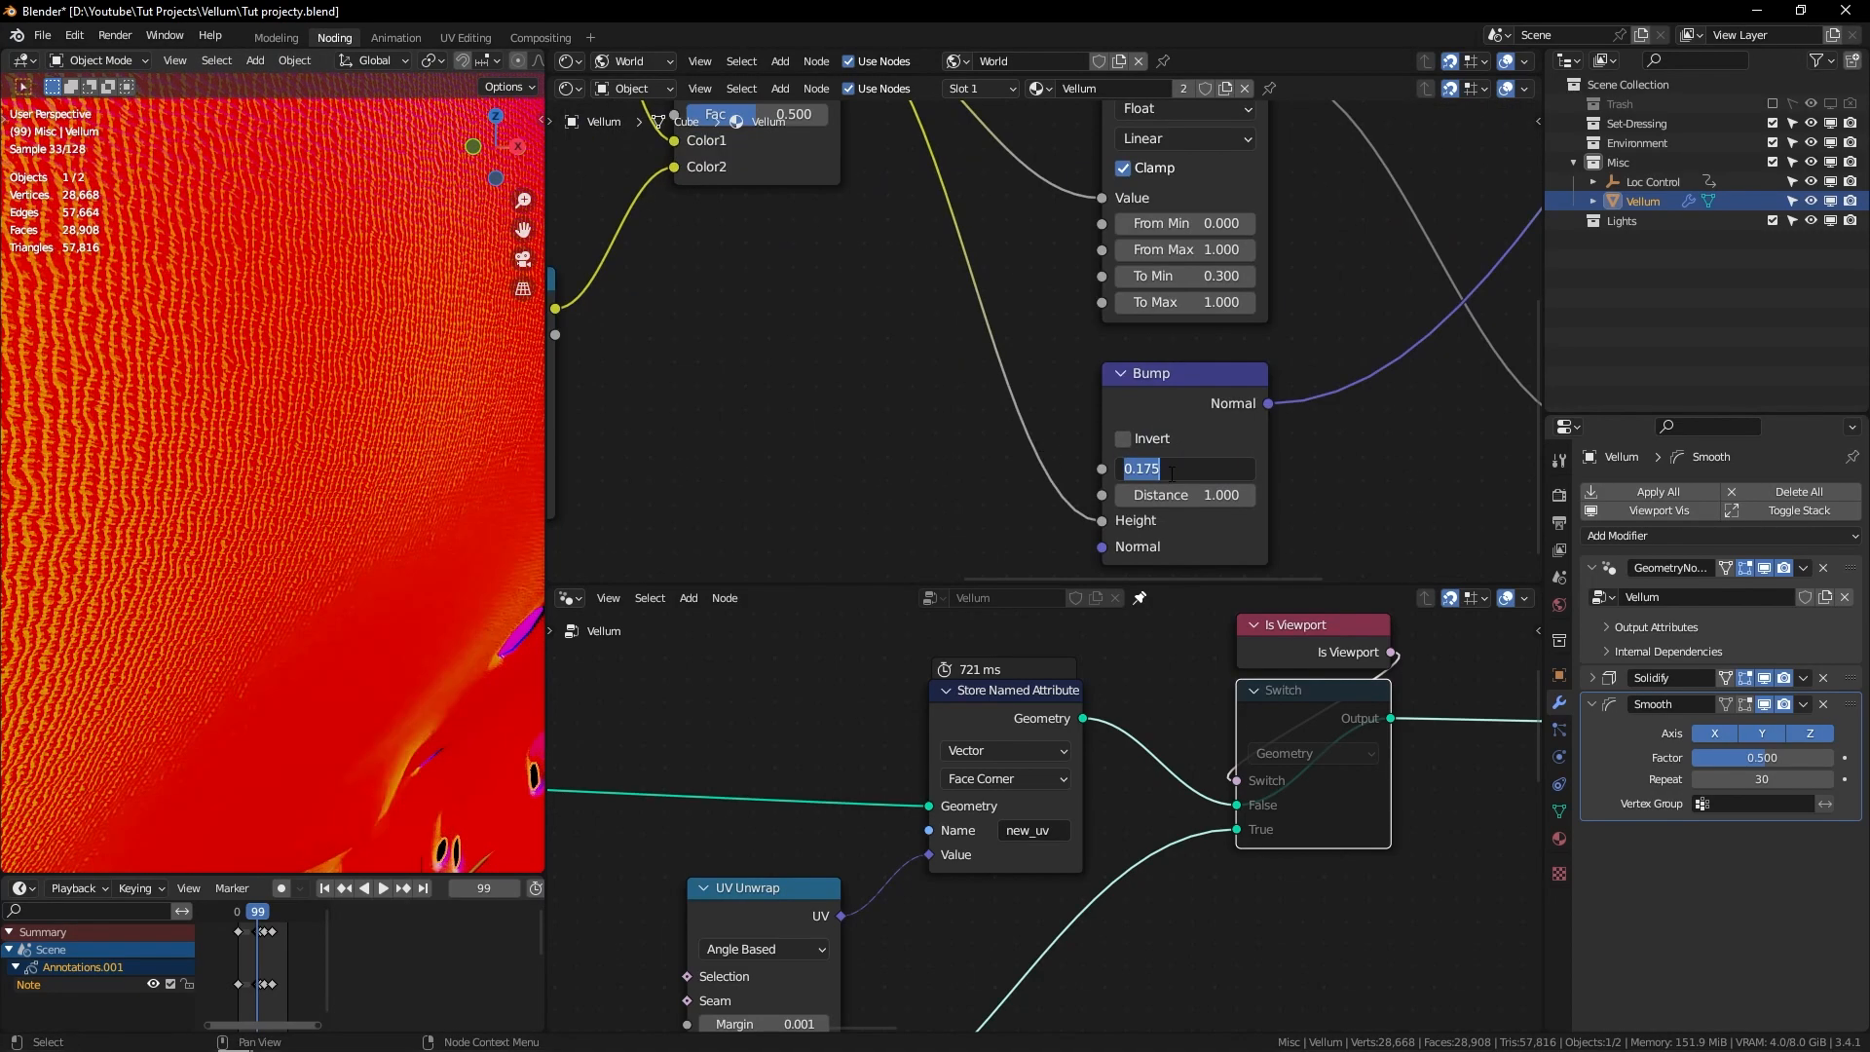
pyautogui.write(';.2')
pyautogui.press('Return')
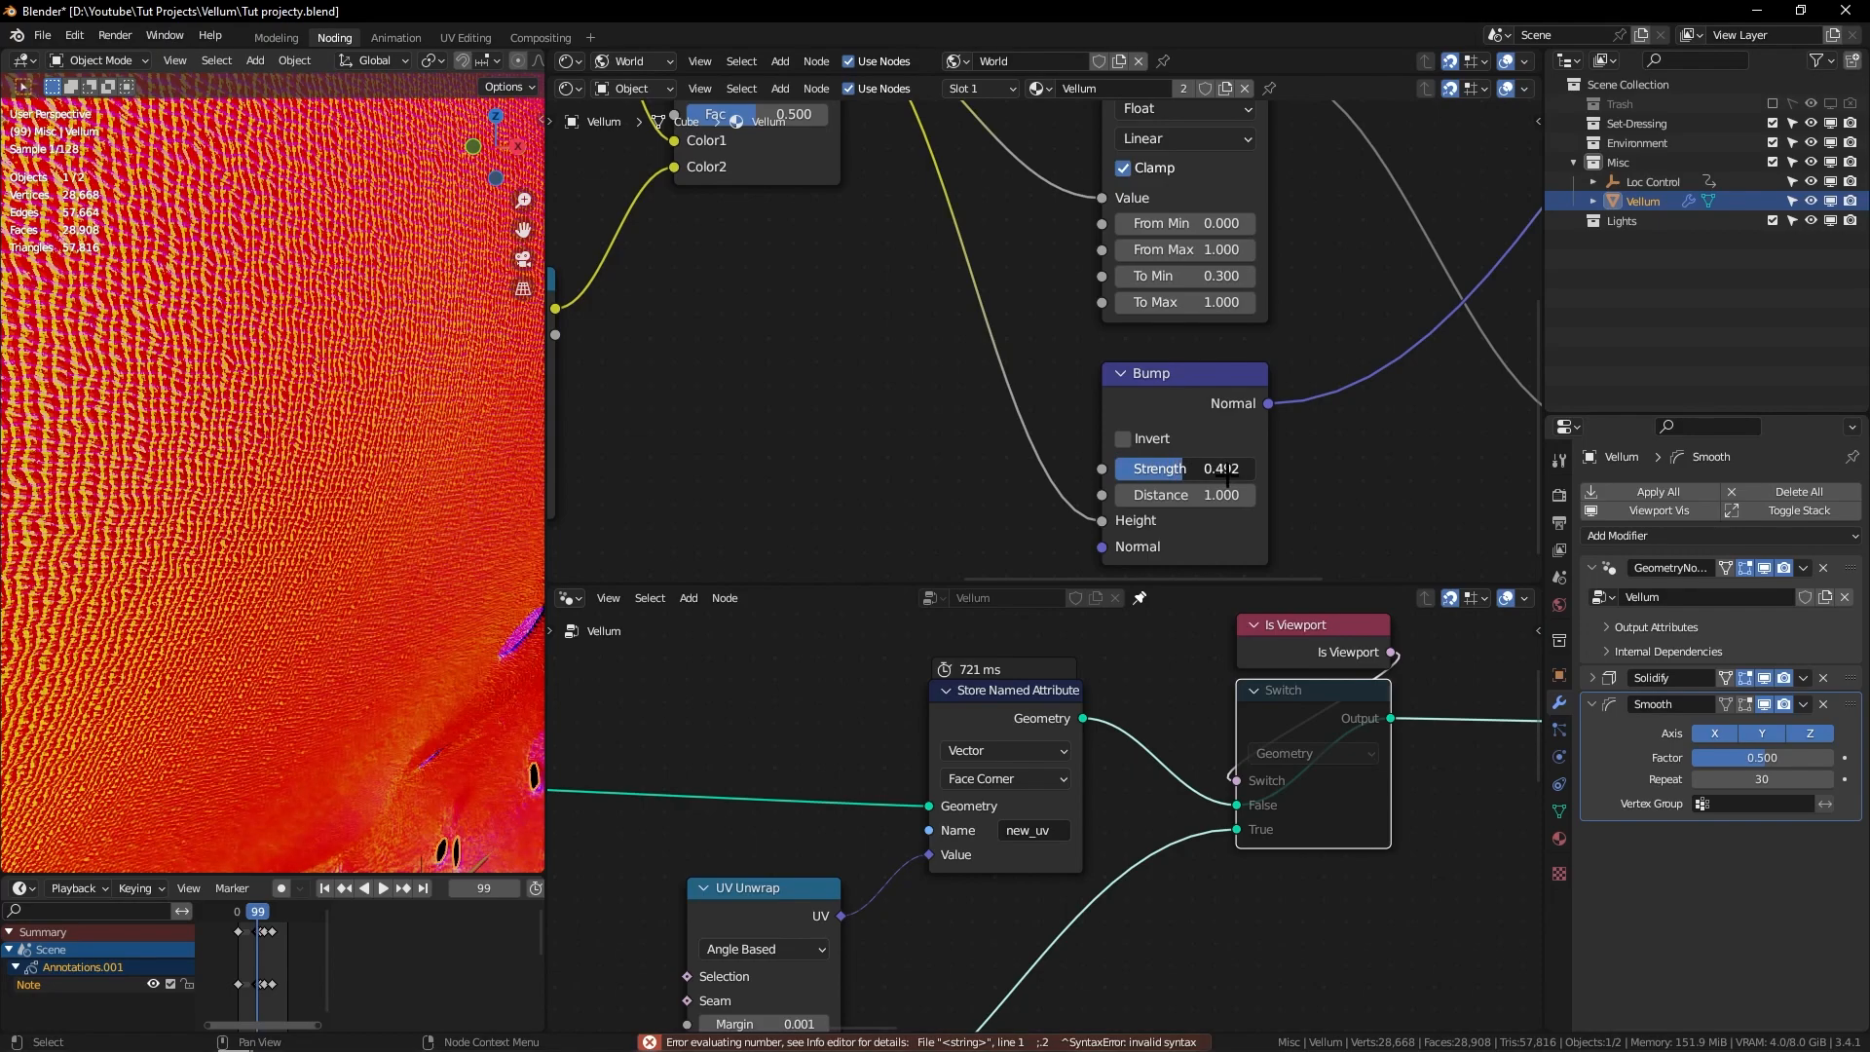
pyautogui.moveTo(1227, 475); pyautogui.dragTo(1229, 477)
pyautogui.scroll(-6, 1217, 322)
pyautogui.scroll(2, 1098, 289)
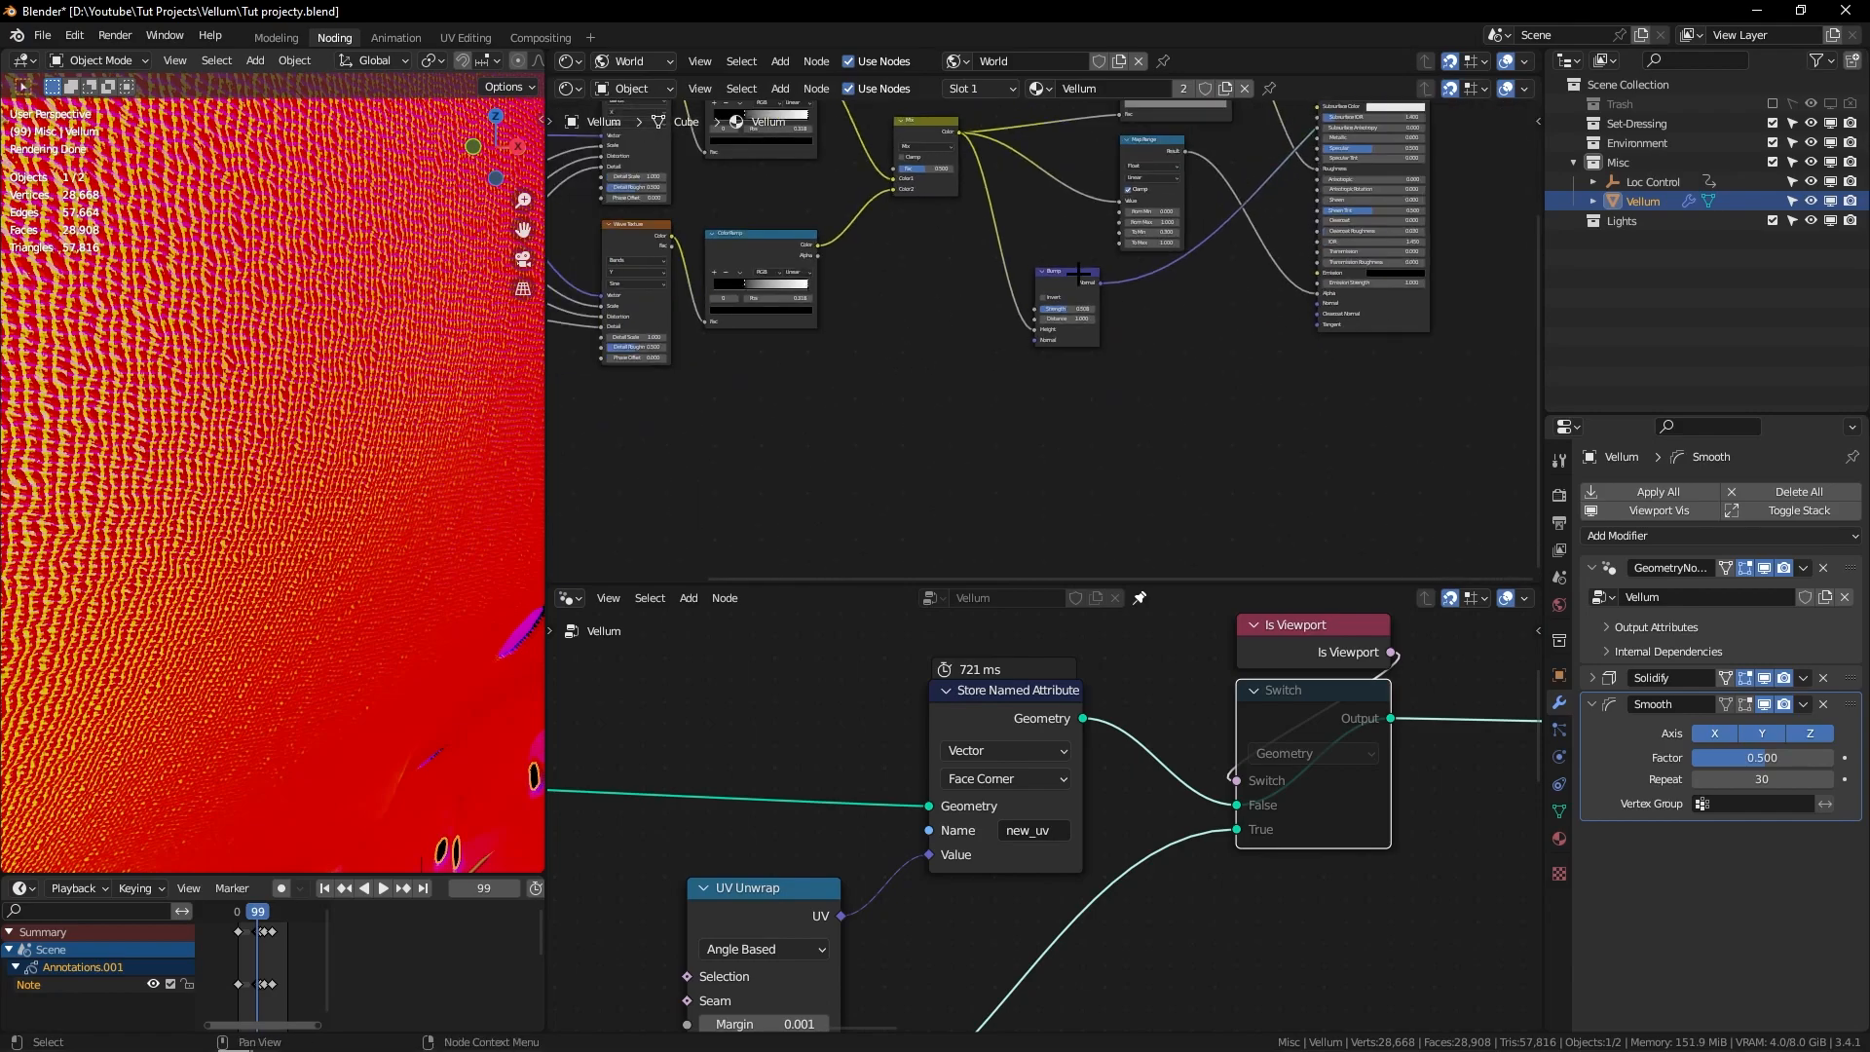
# Step: Add a Noise Texture node and place it below the Bump node
pyautogui.hotkey('shift', 'a')
pyautogui.write('snoi')
pyautogui.press('Return')
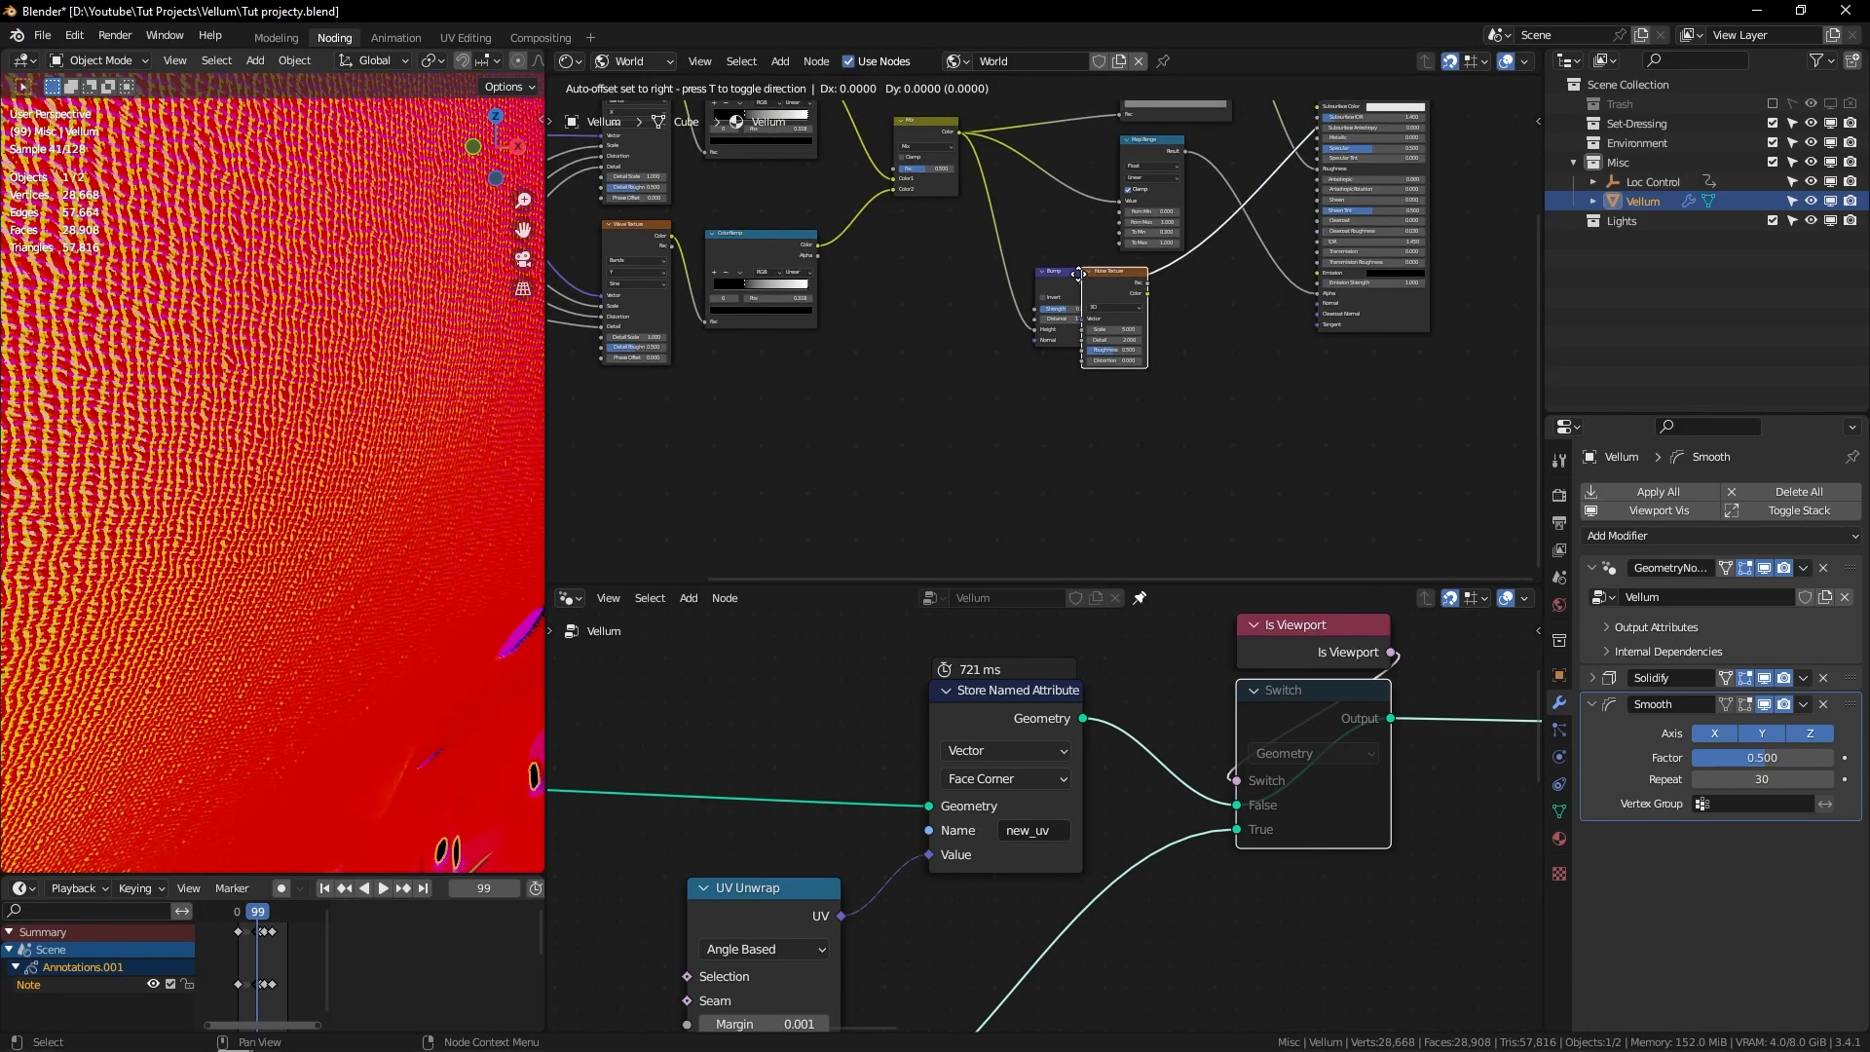
pyautogui.click(1028, 365)
pyautogui.hotkey('shift', 'a')
pyautogui.press('s')
pyautogui.press('Escape')
pyautogui.scroll(-3, 717, 237)
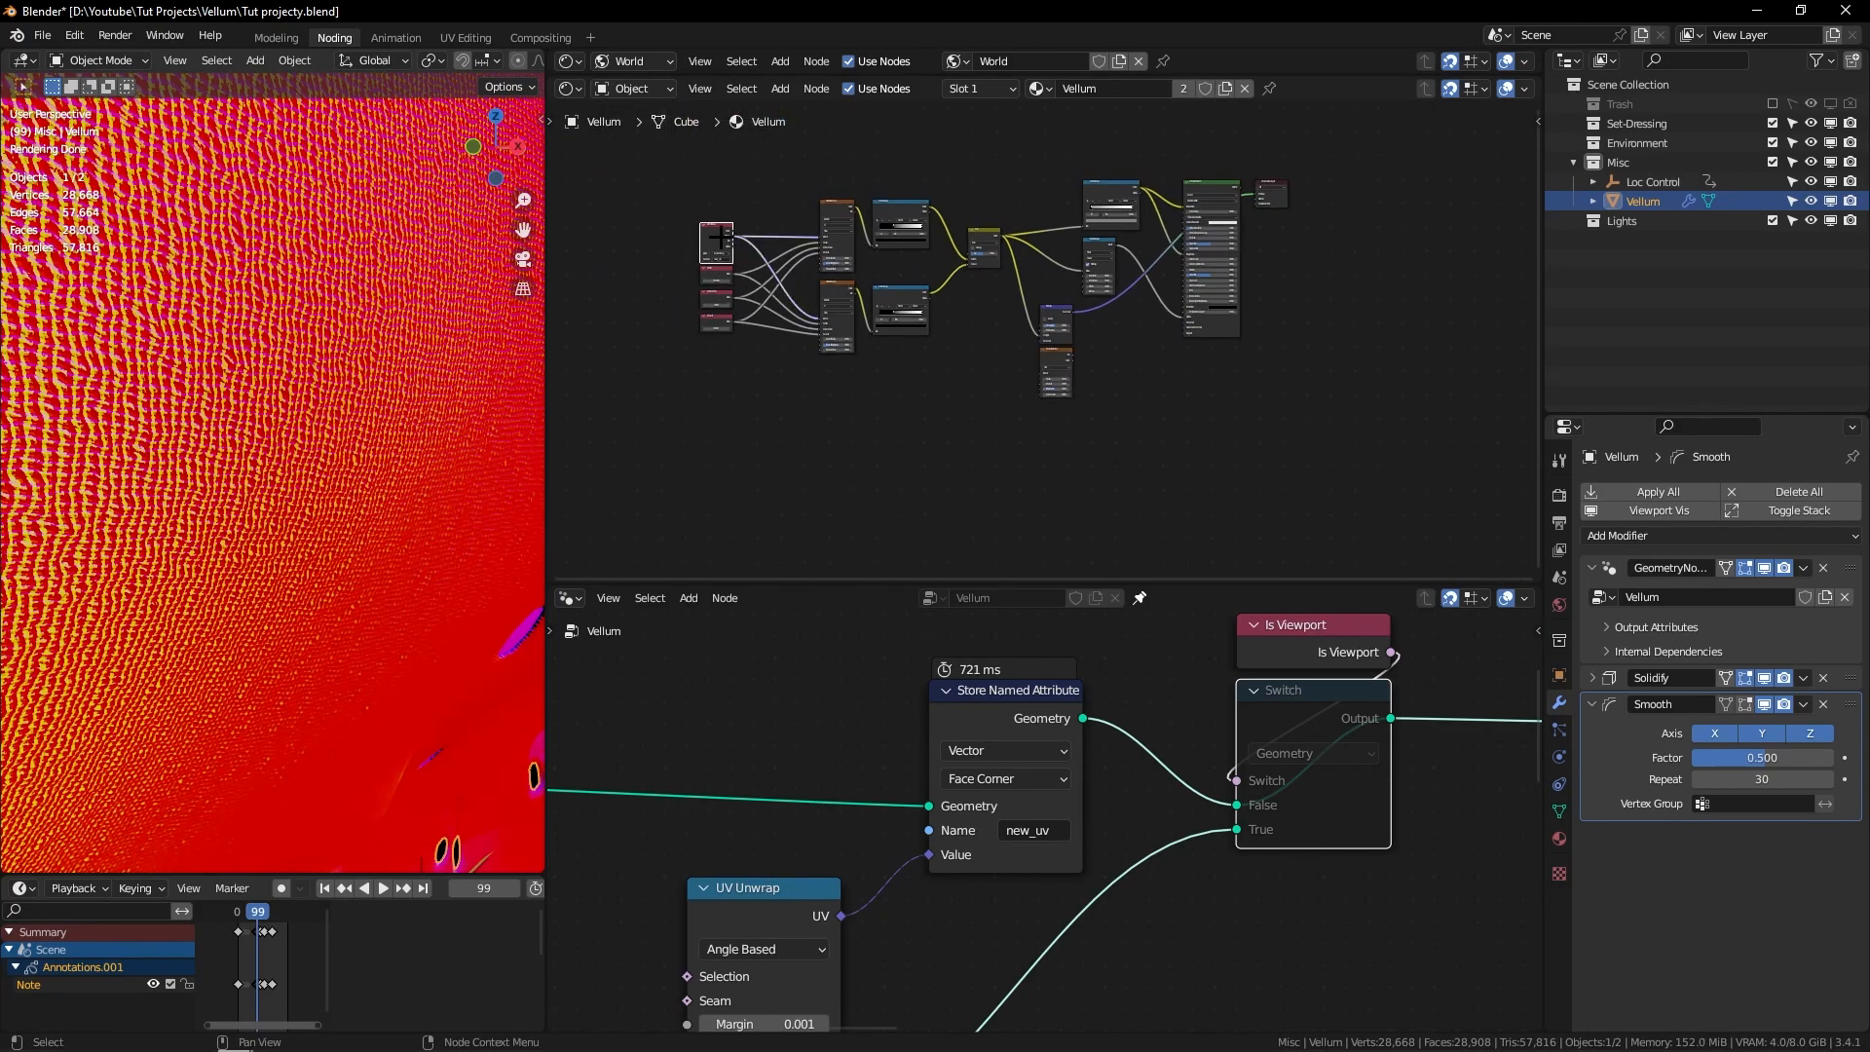
# Step: Duplicate the new_uv Attribute node beside the Noise Texture and connect its Vector output to the texture's Vector input
pyautogui.hotkey('shift', 'd')
pyautogui.click(1025, 372)
pyautogui.scroll(5, 978, 419)
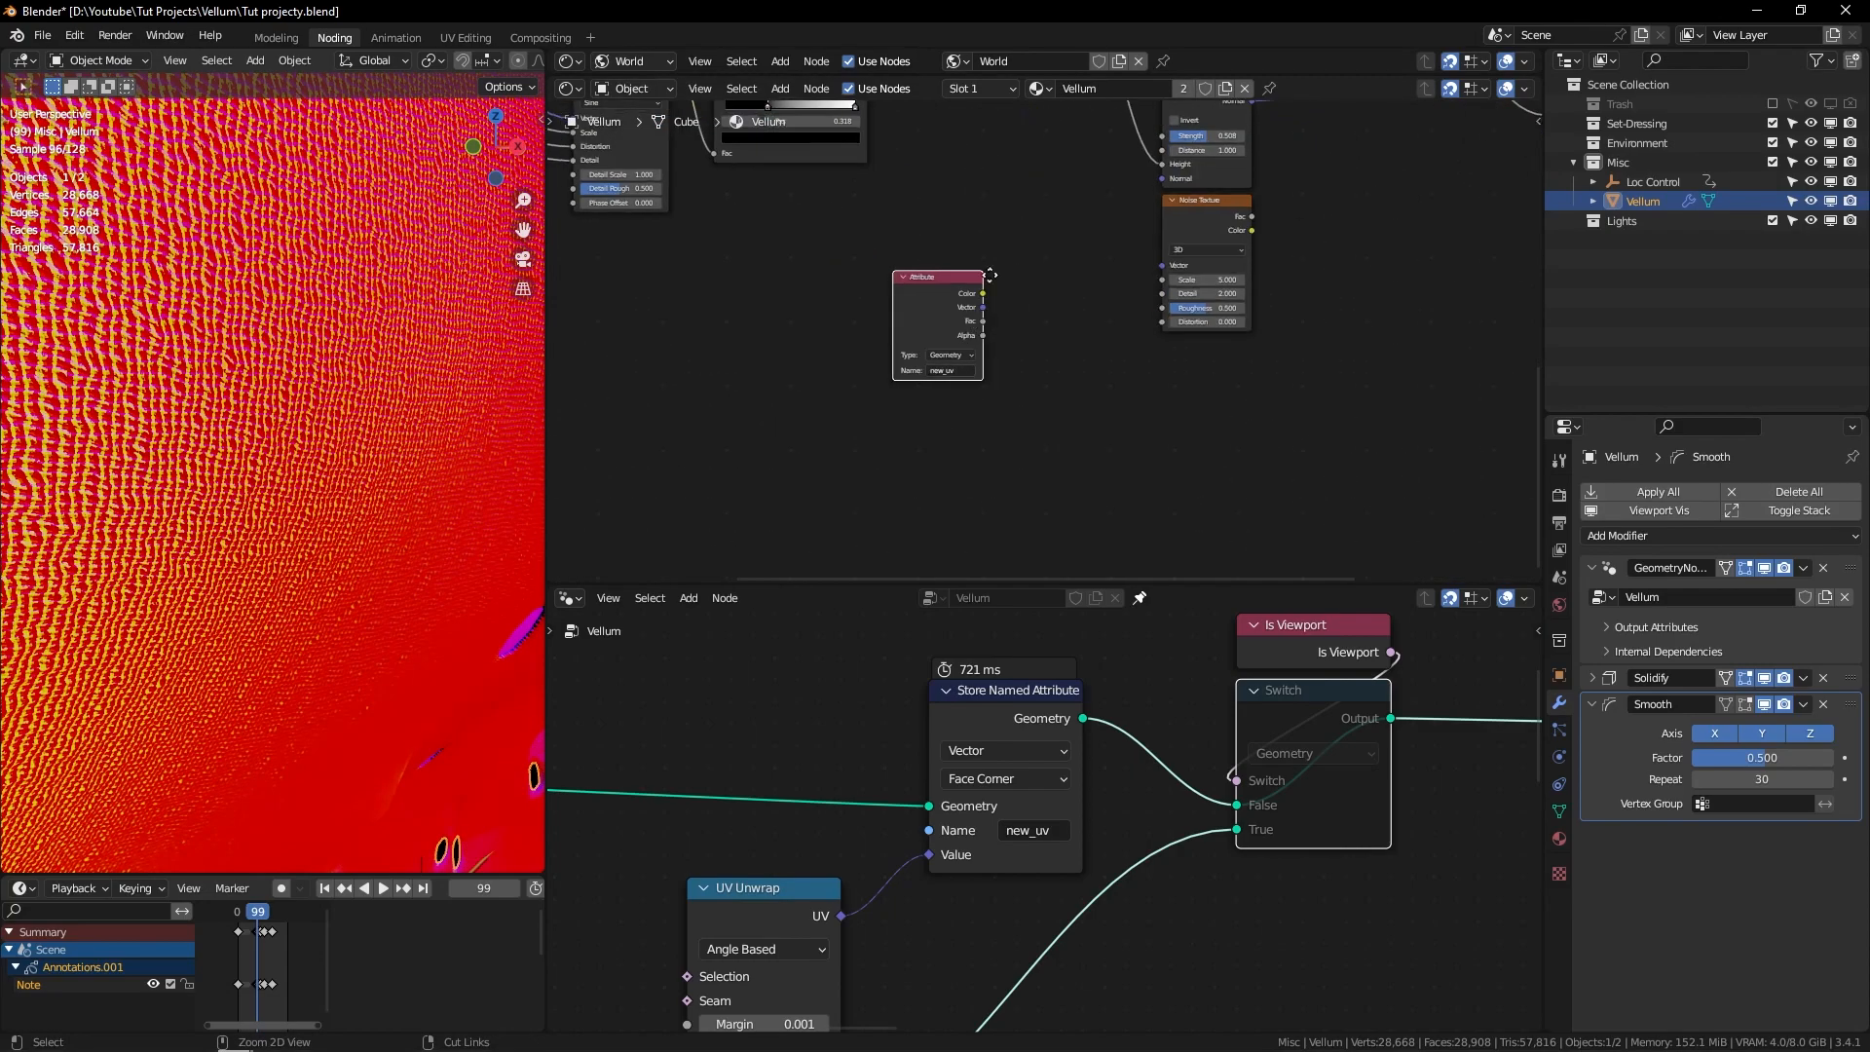
pyautogui.moveTo(909, 367); pyautogui.dragTo(828, 450, button='middle')
pyautogui.moveTo(880, 379); pyautogui.dragTo(1121, 323)
pyautogui.moveTo(787, 398); pyautogui.dragTo(890, 295)
pyautogui.moveTo(1289, 355); pyautogui.dragTo(1166, 400, button='middle')
# Step: Set the Noise Texture's Scale to 50 and Detail to 15
pyautogui.click(1082, 384)
pyautogui.write('50')
pyautogui.press('Tab')
pyautogui.write('15')
pyautogui.press('Return')
# Step: Duplicate the Bump node, chain the copy after the original, and set its Strength to about 0.142
pyautogui.moveTo(1219, 289); pyautogui.dragTo(1216, 352, button='middle')
pyautogui.scroll(-6, 1212, 340)
pyautogui.click(1071, 257)
pyautogui.hotkey('shift', 'd')
pyautogui.click(1262, 261)
pyautogui.scroll(6, 1258, 261)
pyautogui.moveTo(1259, 261); pyautogui.dragTo(1221, 261)
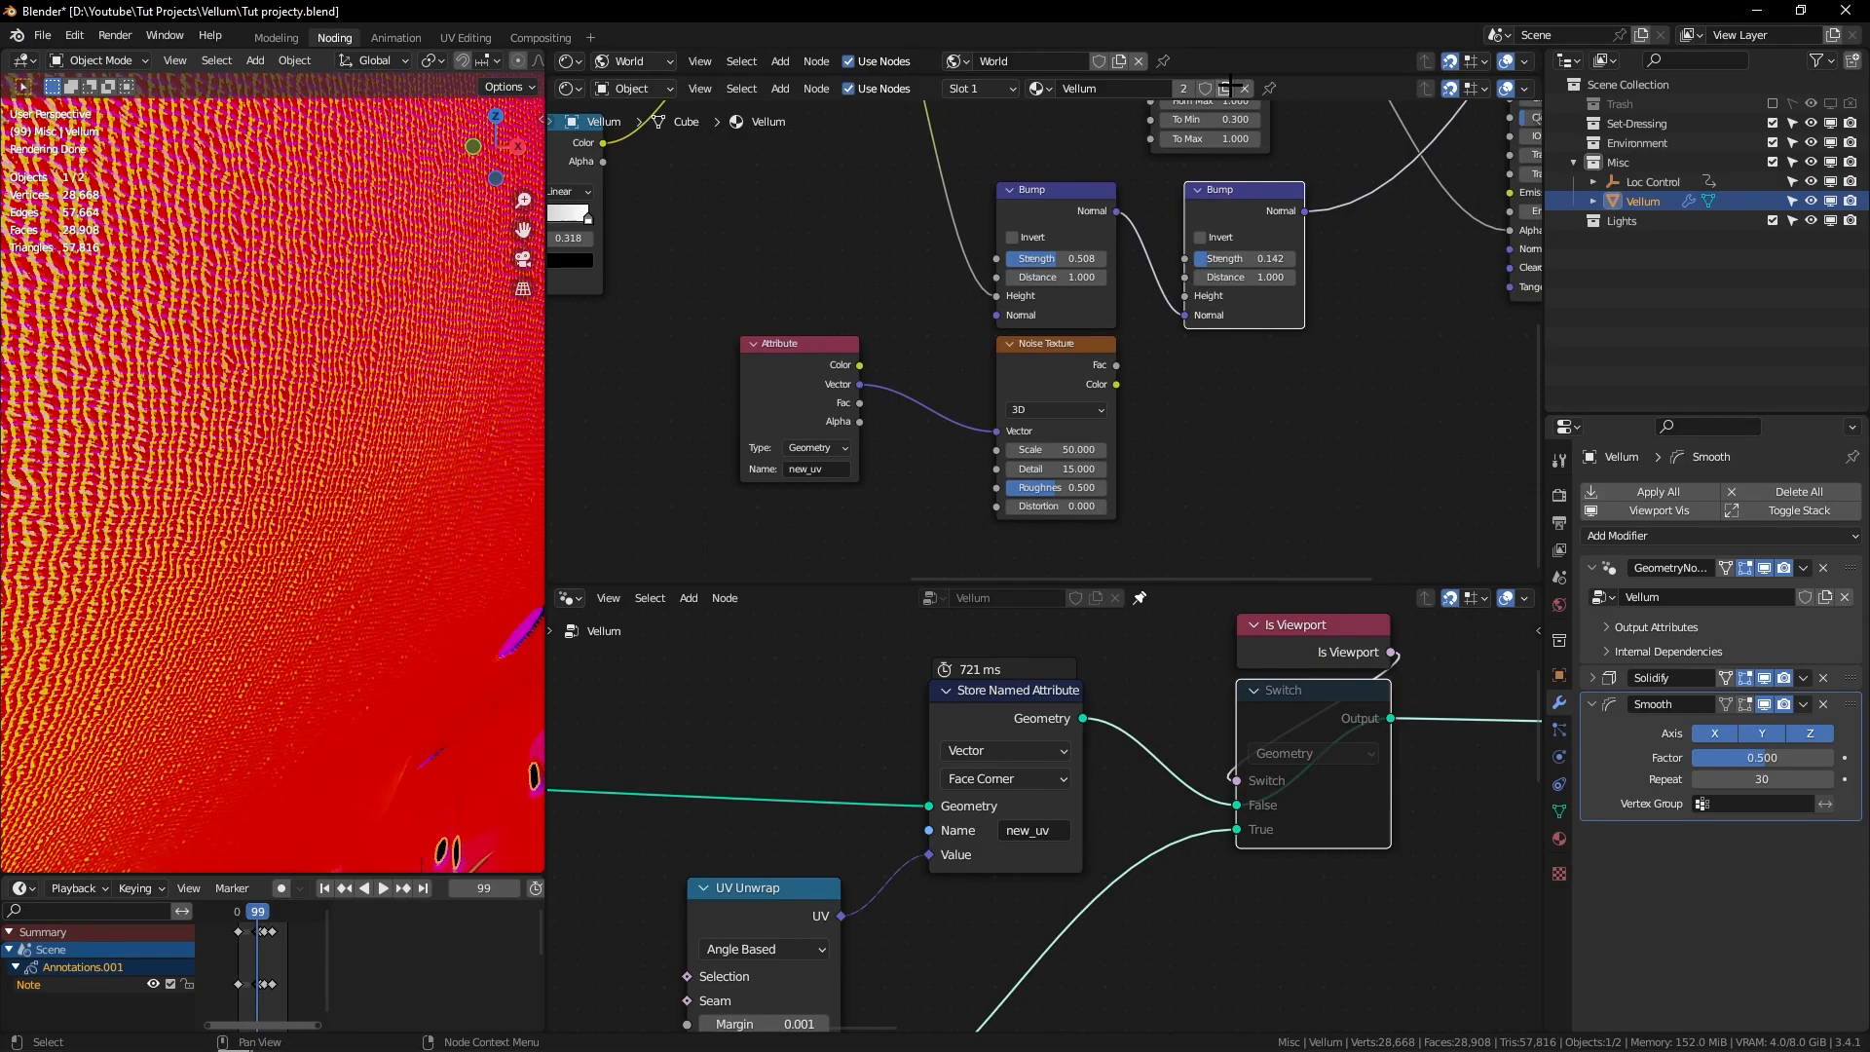
# Step: Connect the Noise Texture's Fac to the second Bump's Height and inspect the combined bumps on the vellum
pyautogui.moveTo(1116, 365); pyautogui.dragTo(1184, 295)
pyautogui.scroll(-6, 458, 434)
pyautogui.moveTo(438, 418); pyautogui.dragTo(397, 427, button='middle')
pyautogui.scroll(2, 310, 697)
pyautogui.moveTo(154, 598); pyautogui.dragTo(289, 603, button='middle')
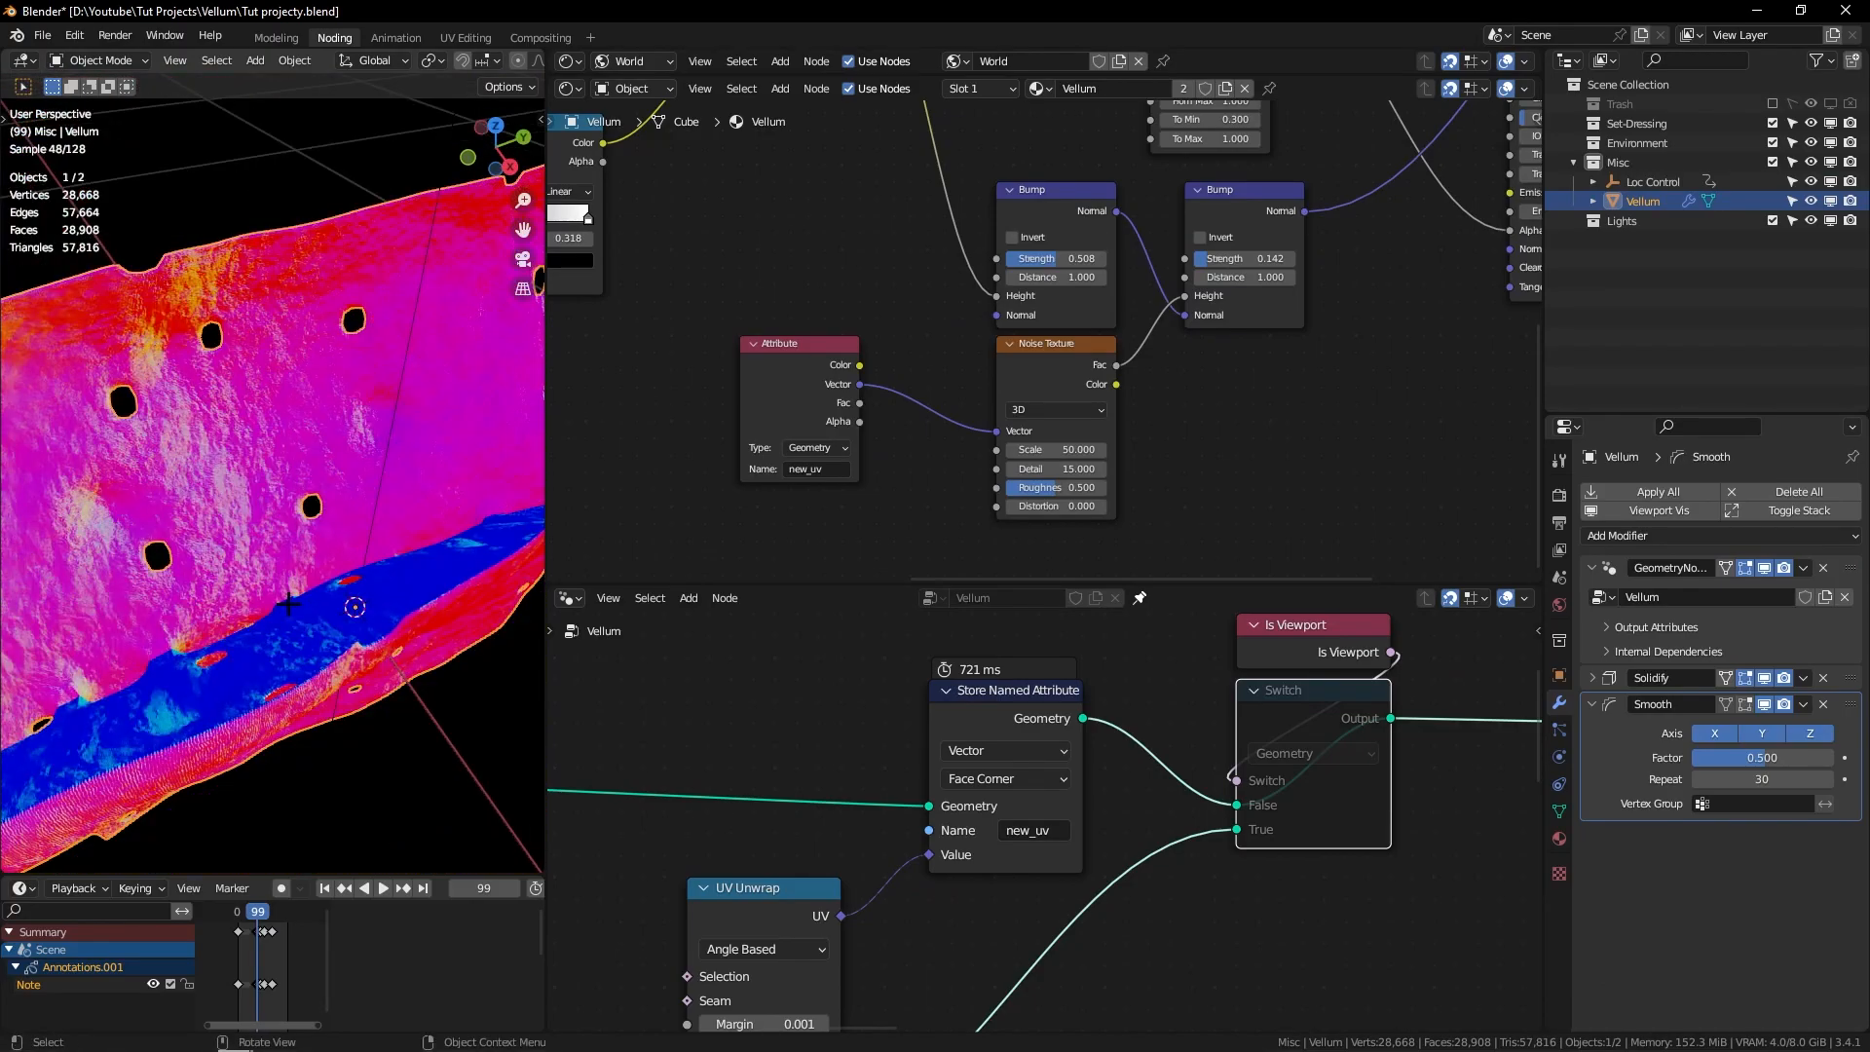
pyautogui.scroll(6, 196, 426)
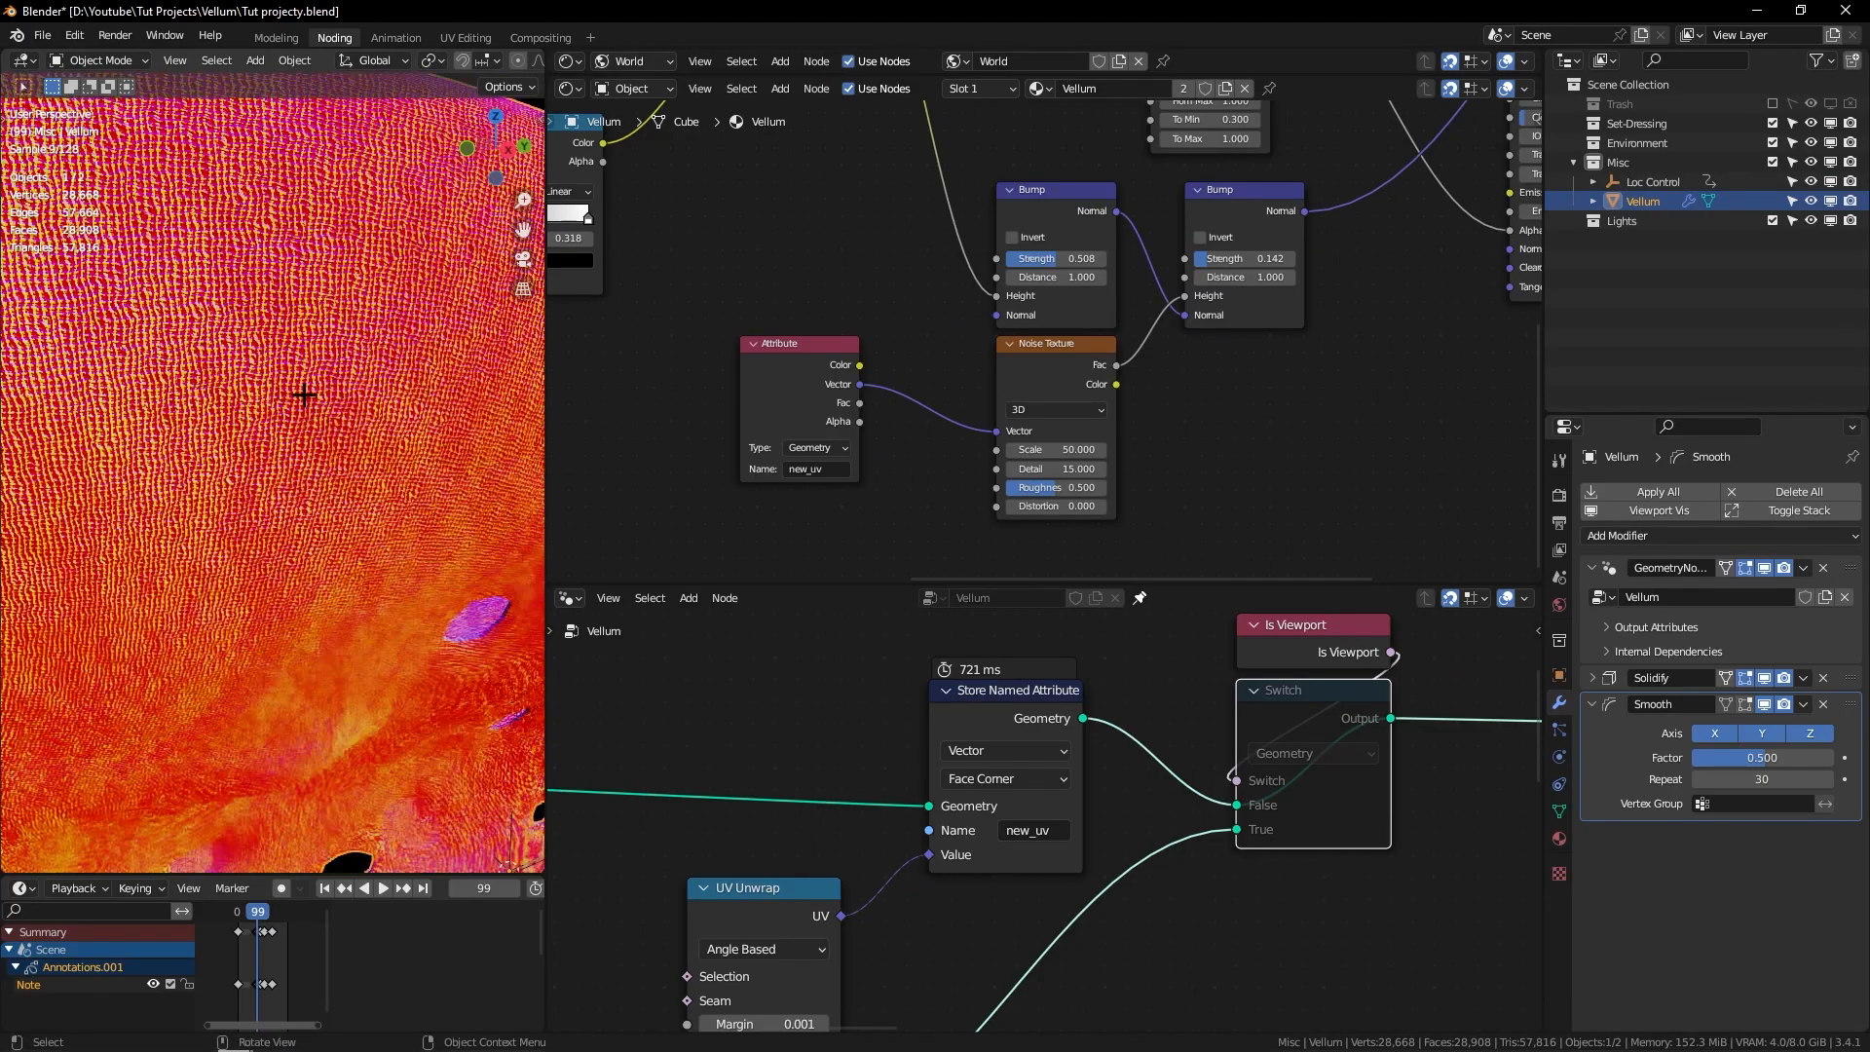
# Step: Duplicate the Noise Texture and place the copy below the original
pyautogui.scroll(-3, 1167, 325)
pyautogui.hotkey('shift', 'd')
pyautogui.click(1167, 424)
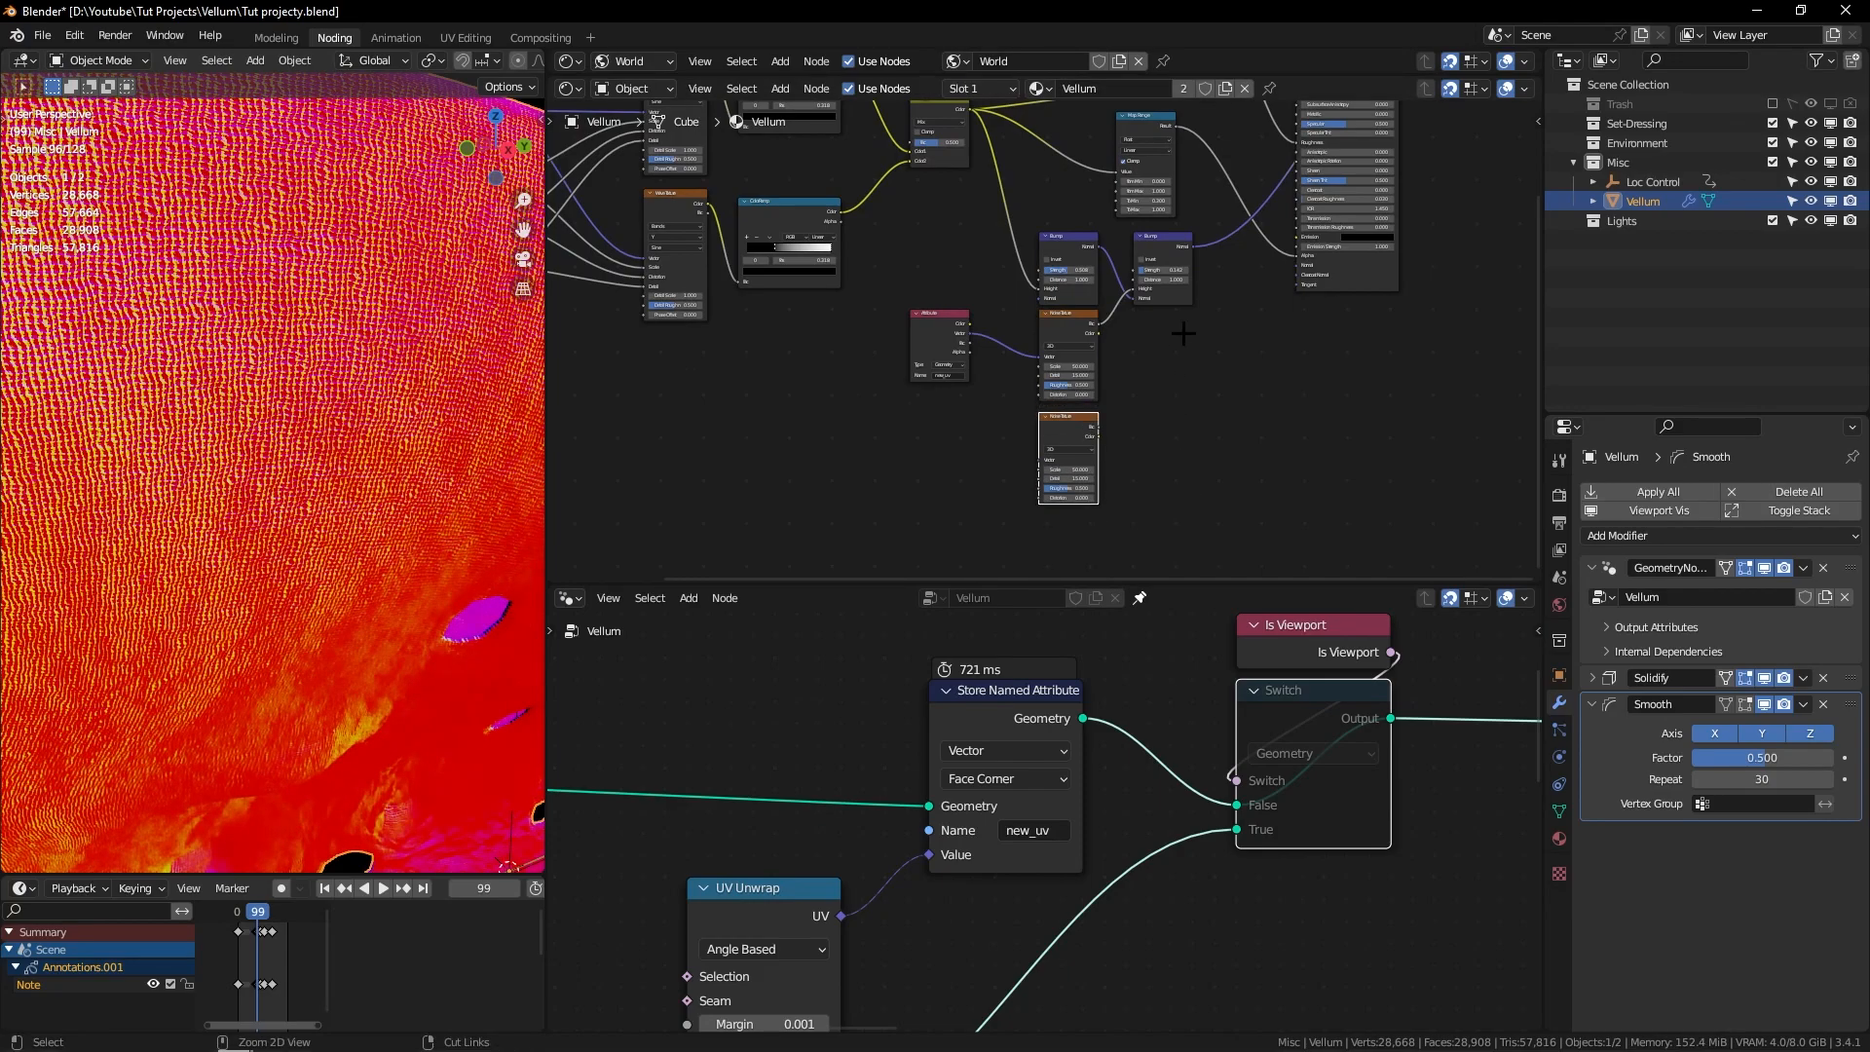
pyautogui.scroll(1, 1186, 250)
pyautogui.hotkey('shift', 'd')
pyautogui.click(1190, 240)
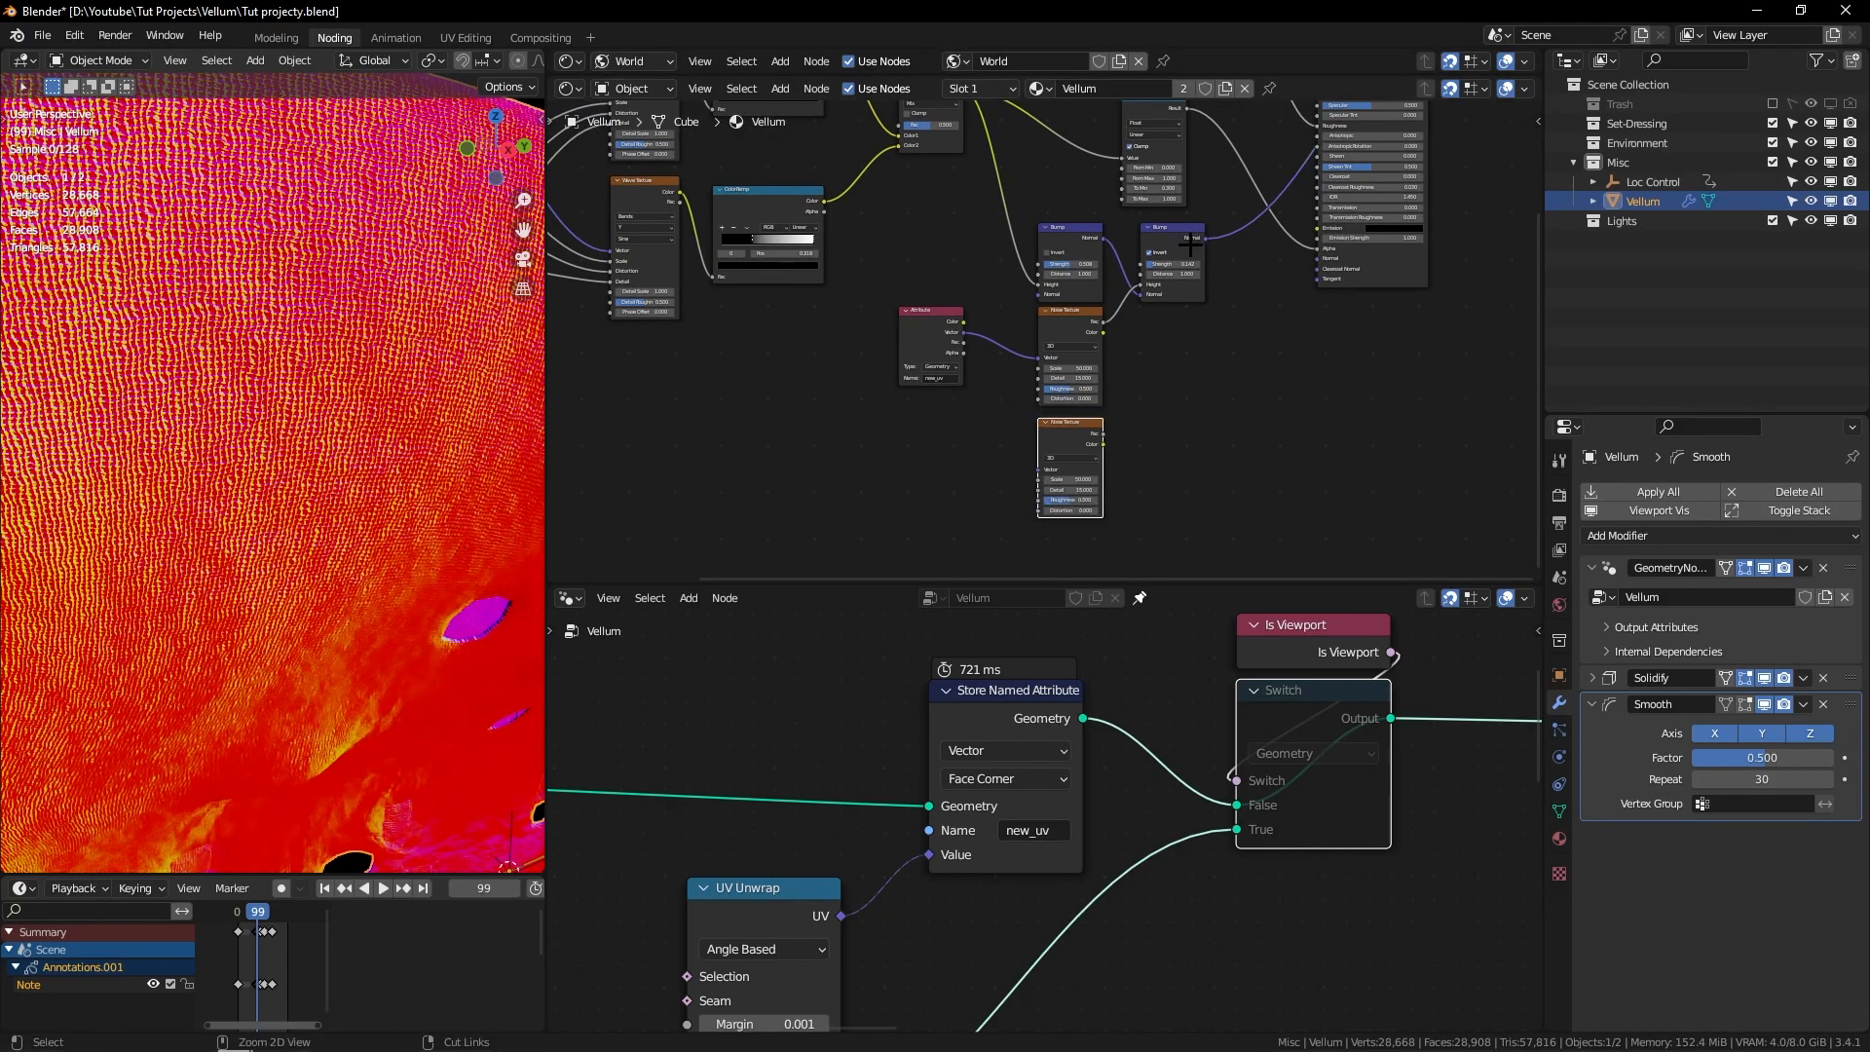
pyautogui.hotkey('ctrl', 'z')
# Step: Duplicate the second Bump node and chain the copy after it as a third Bump
pyautogui.click(1167, 243)
pyautogui.hotkey('shift', 'd')
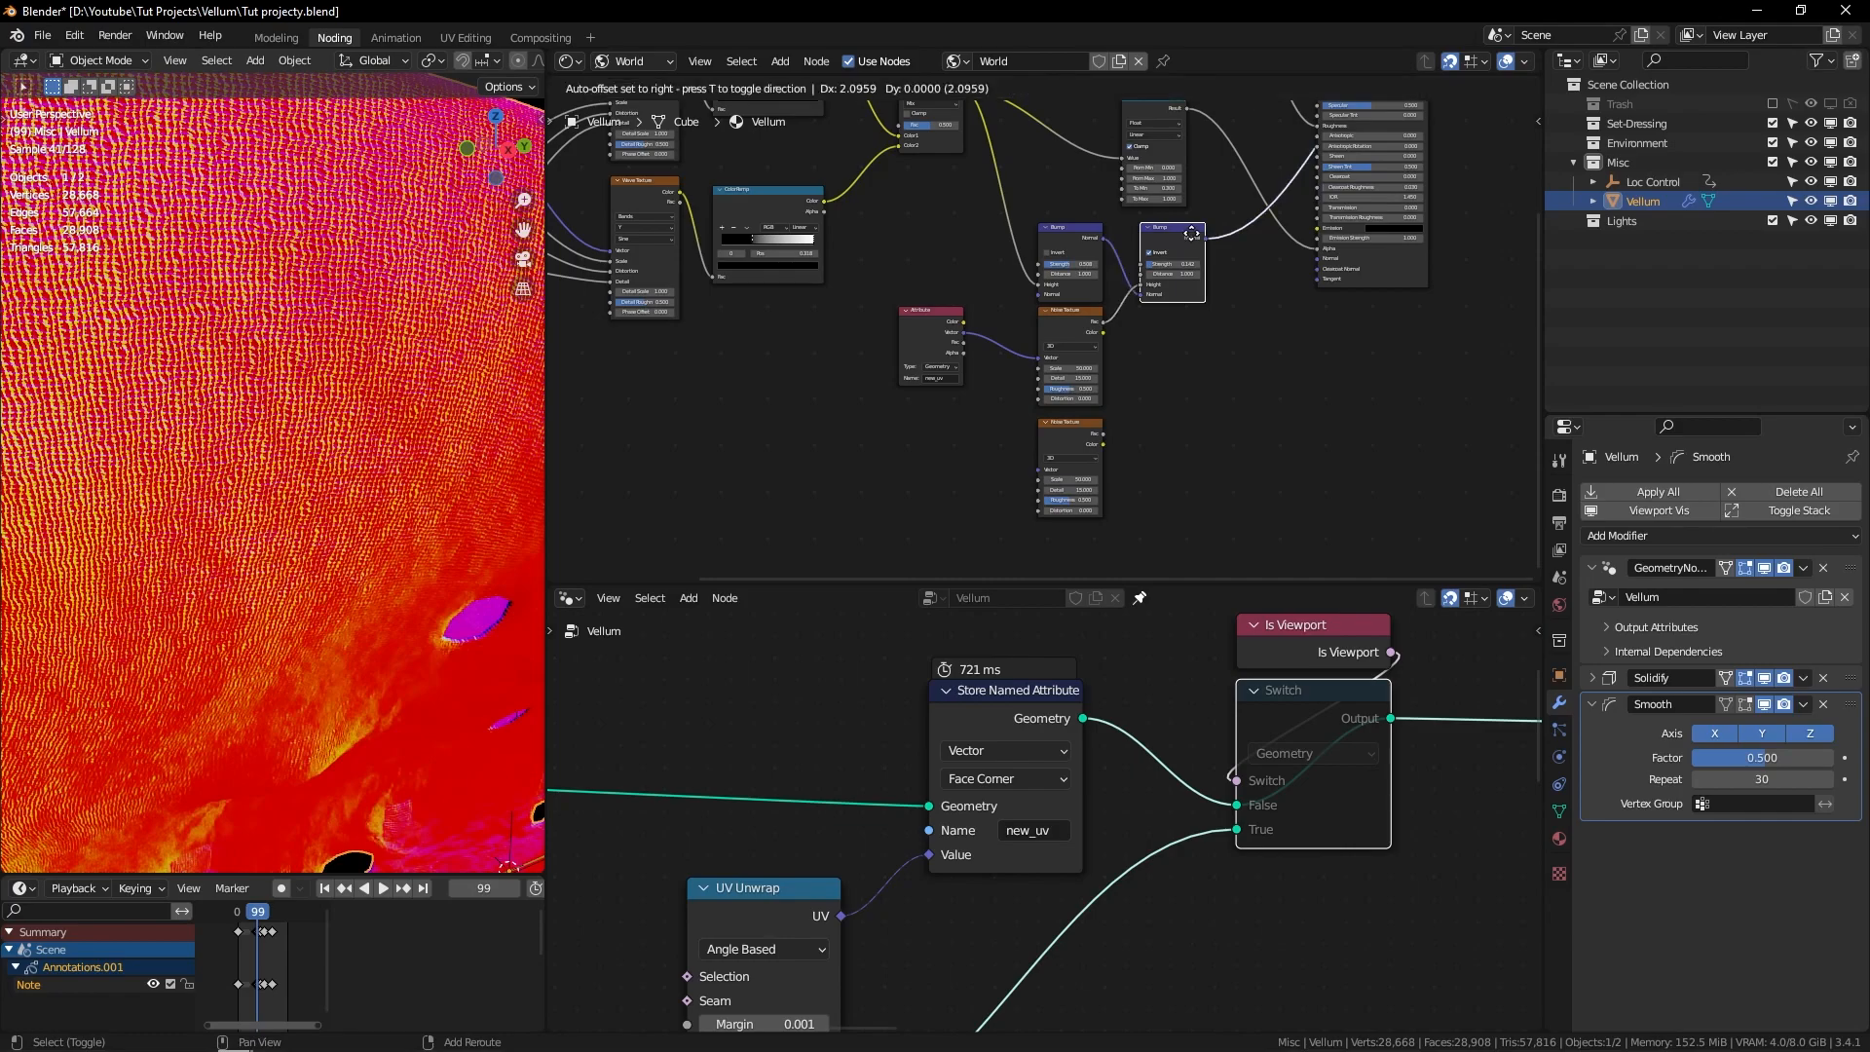
pyautogui.click(1269, 229)
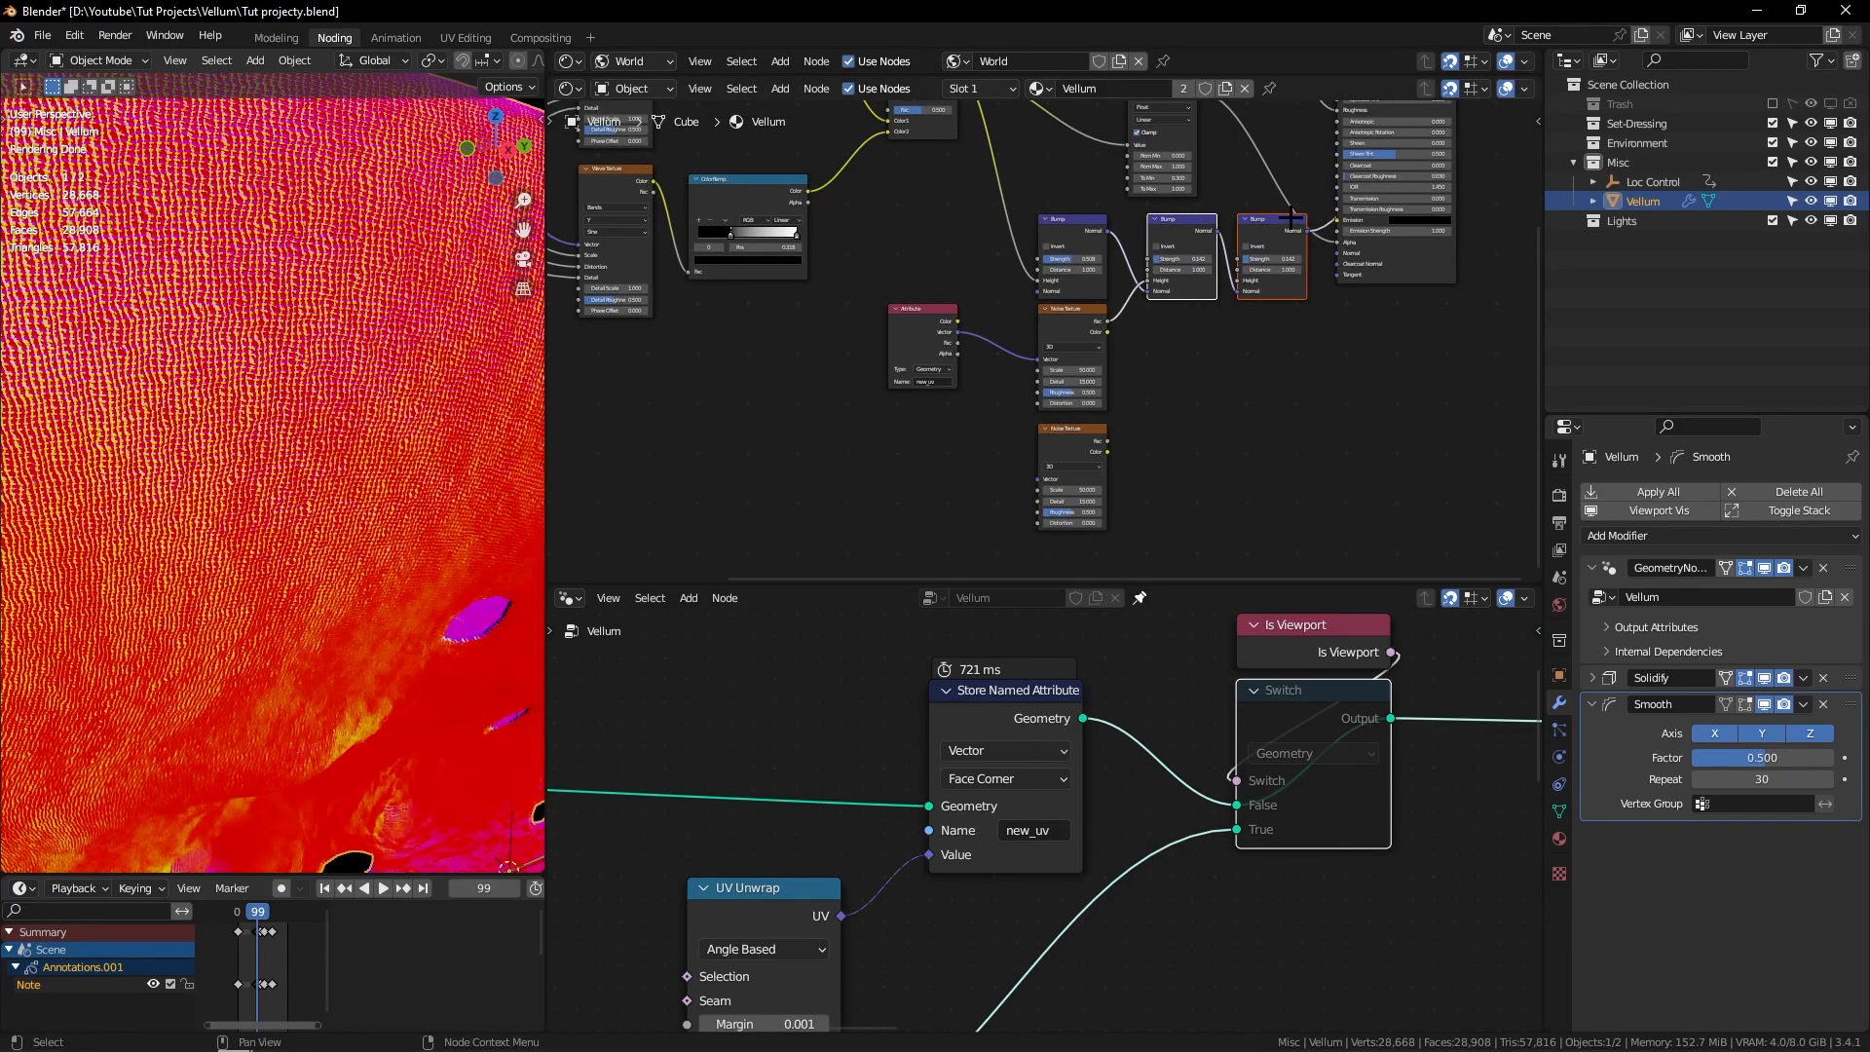
pyautogui.click(1217, 336)
# Step: Set the duplicated Noise Texture's Scale to 1000 and Distortion to 1
pyautogui.scroll(3, 1077, 341)
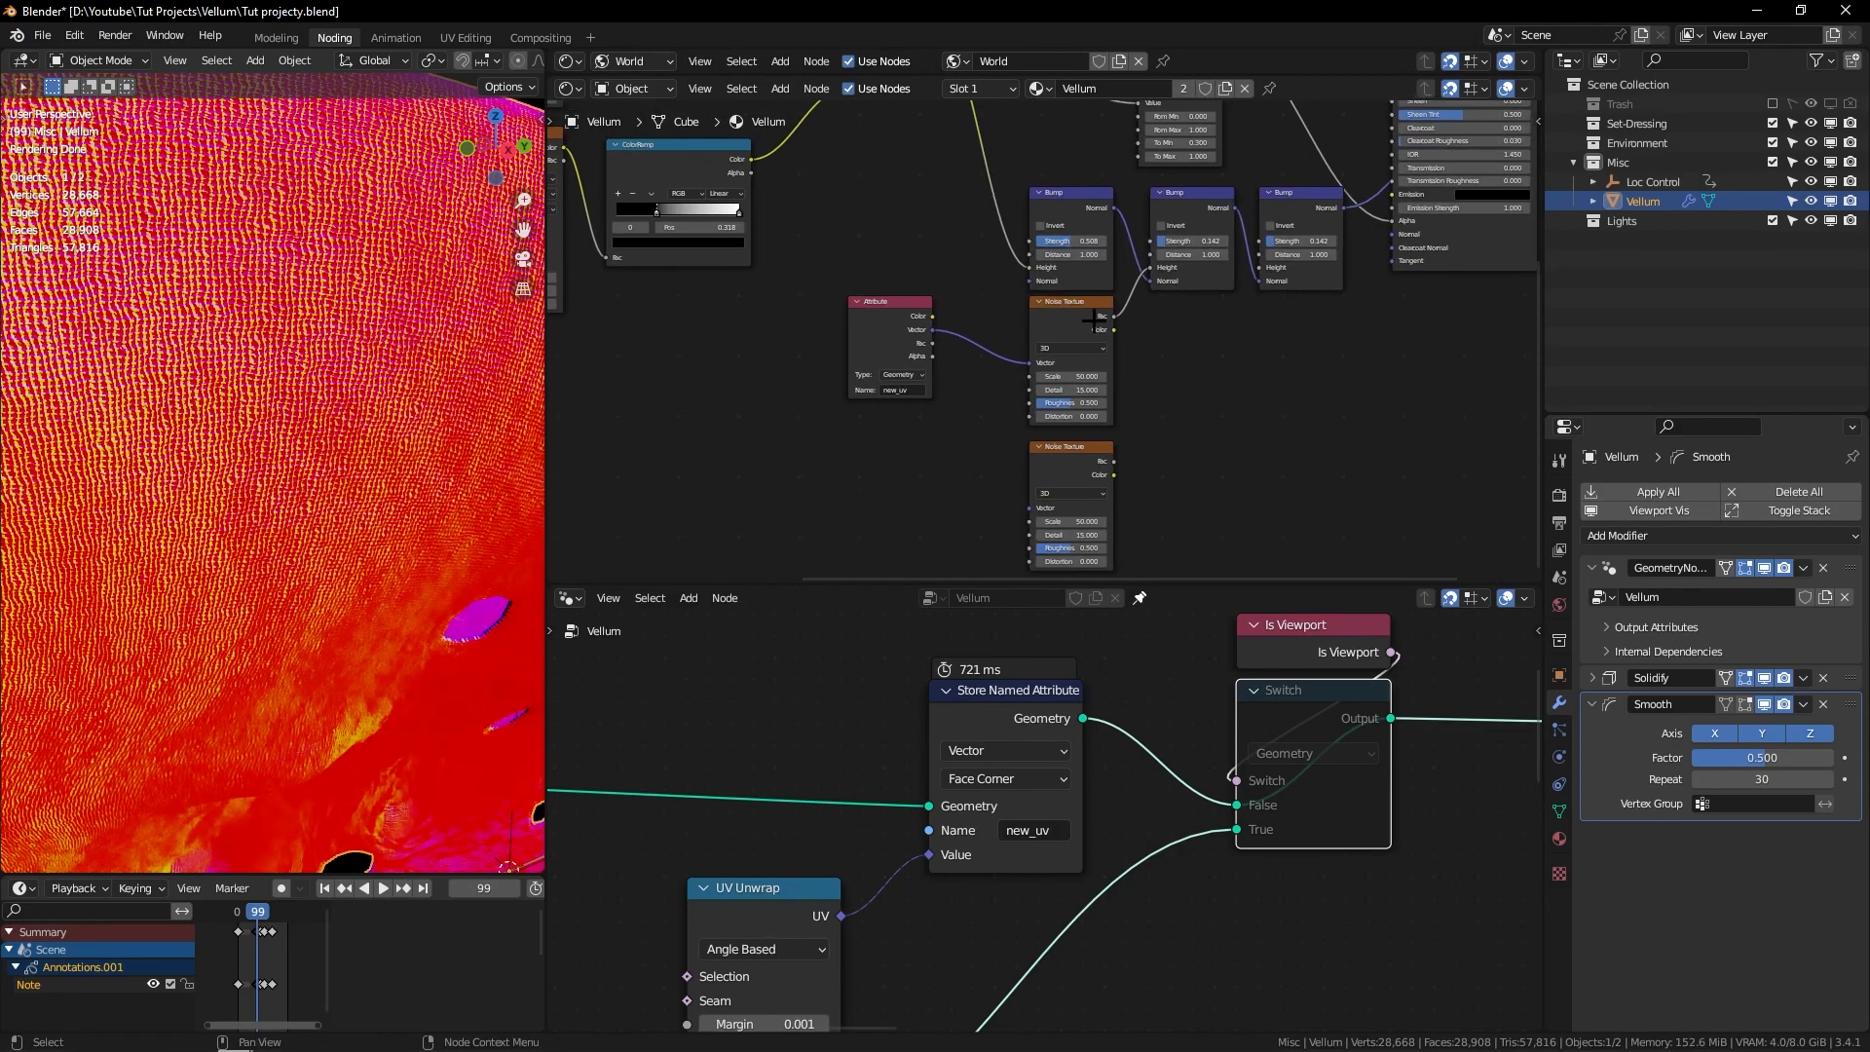
pyautogui.moveTo(1081, 509); pyautogui.dragTo(1094, 375, button='middle')
pyautogui.scroll(1, 1088, 397)
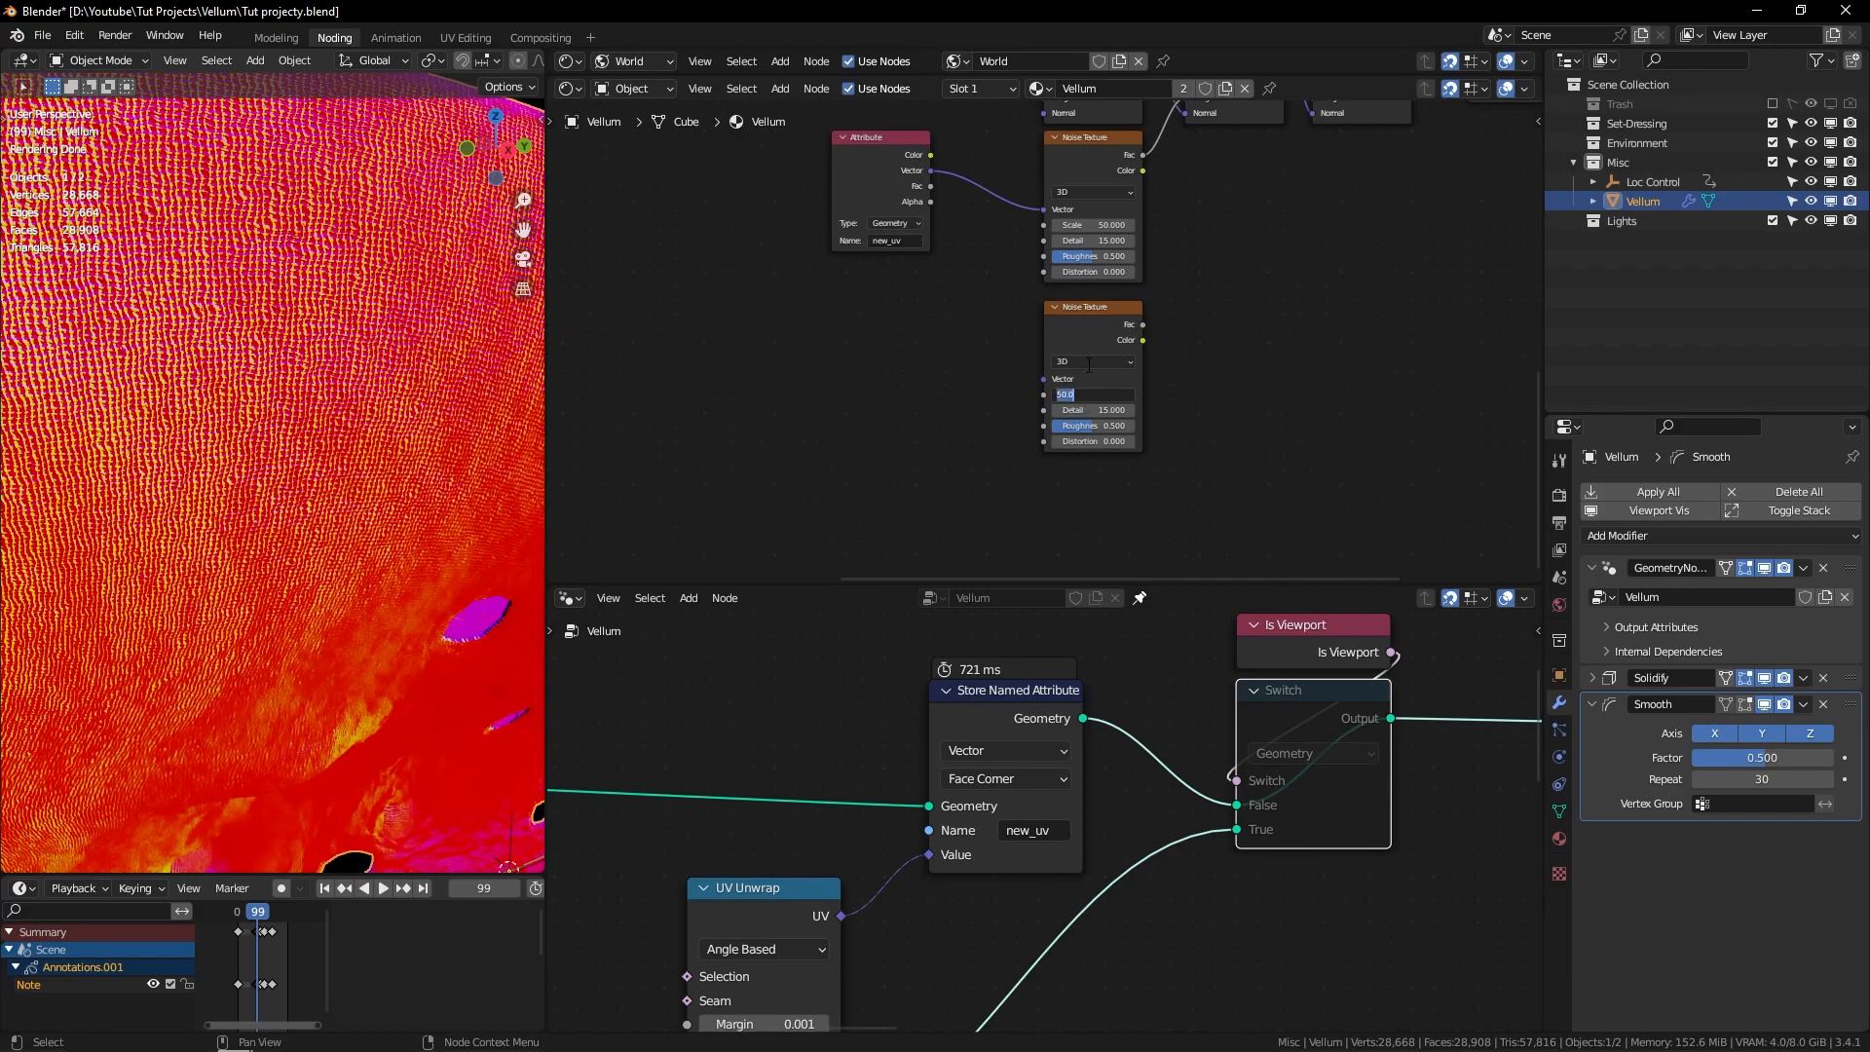
pyautogui.press('Return')
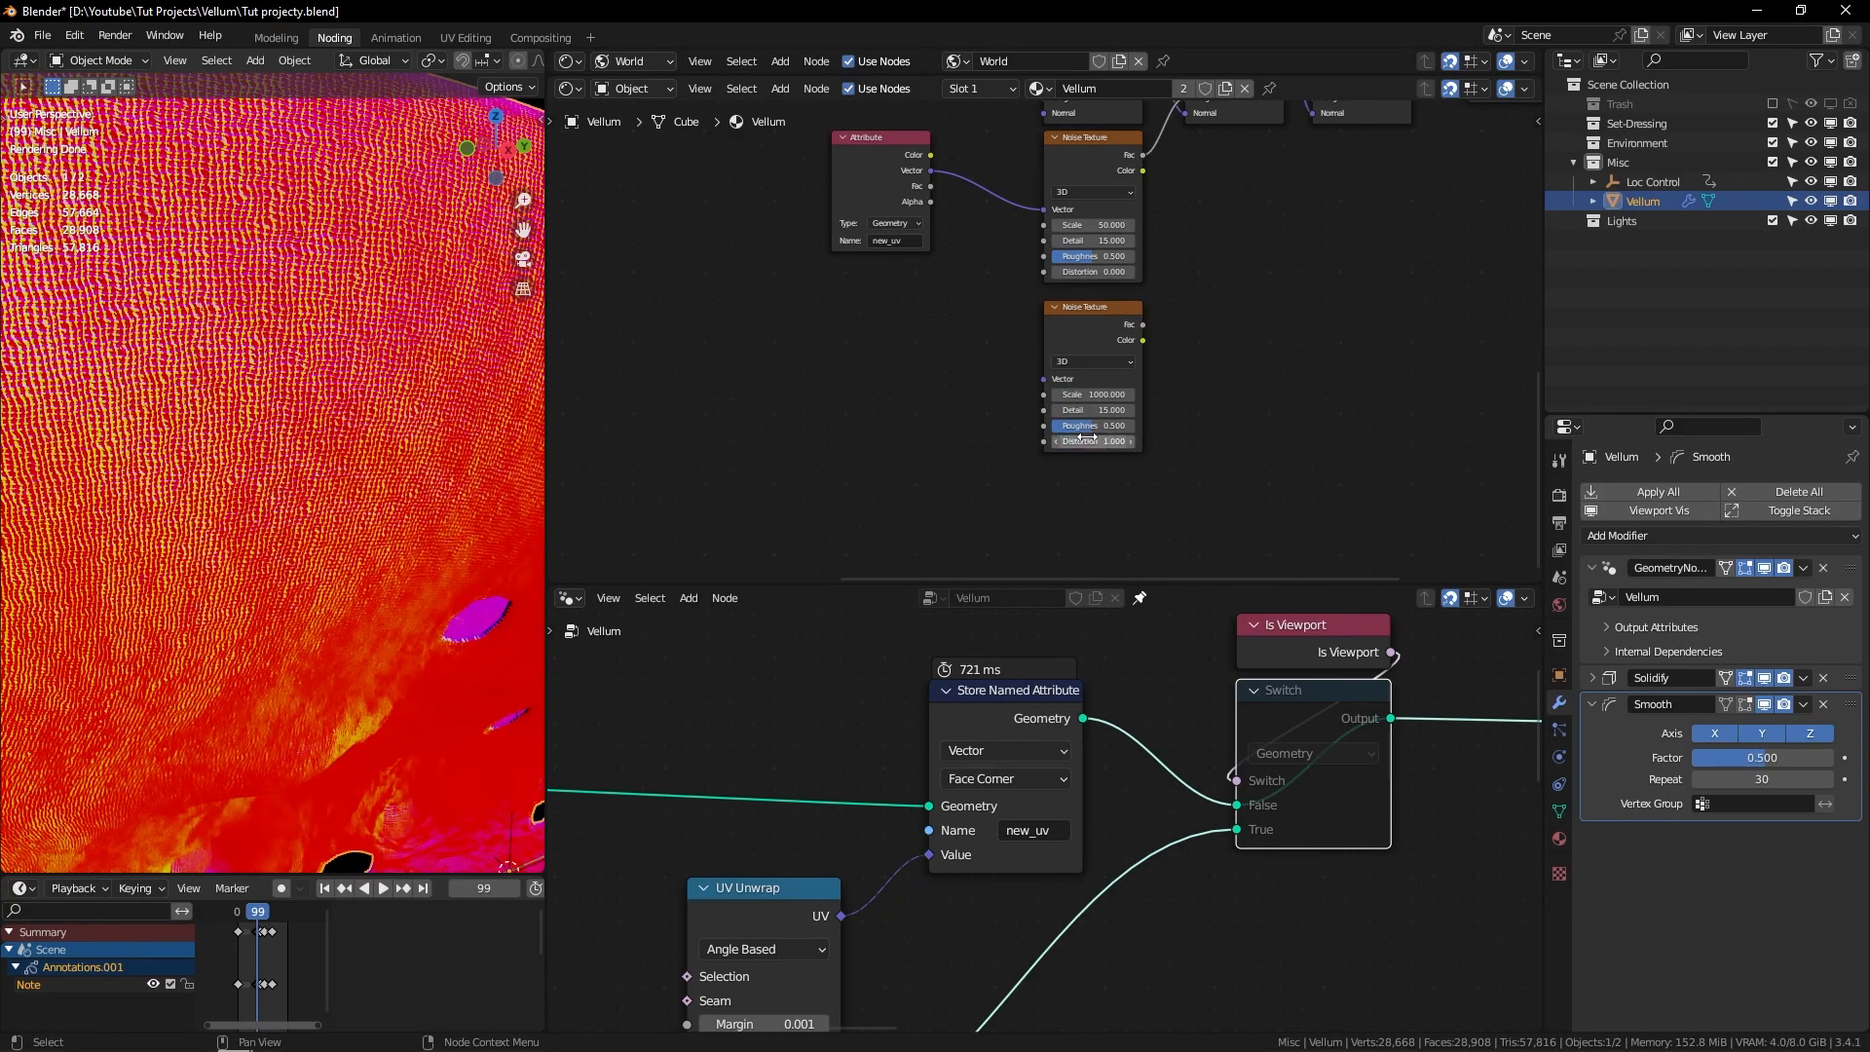
# Step: Feed the new_uv Attribute's Vector into the duplicated Noise Texture and connect that texture's Fac to the third Bump's Height
pyautogui.moveTo(930, 170); pyautogui.dragTo(896, 199)
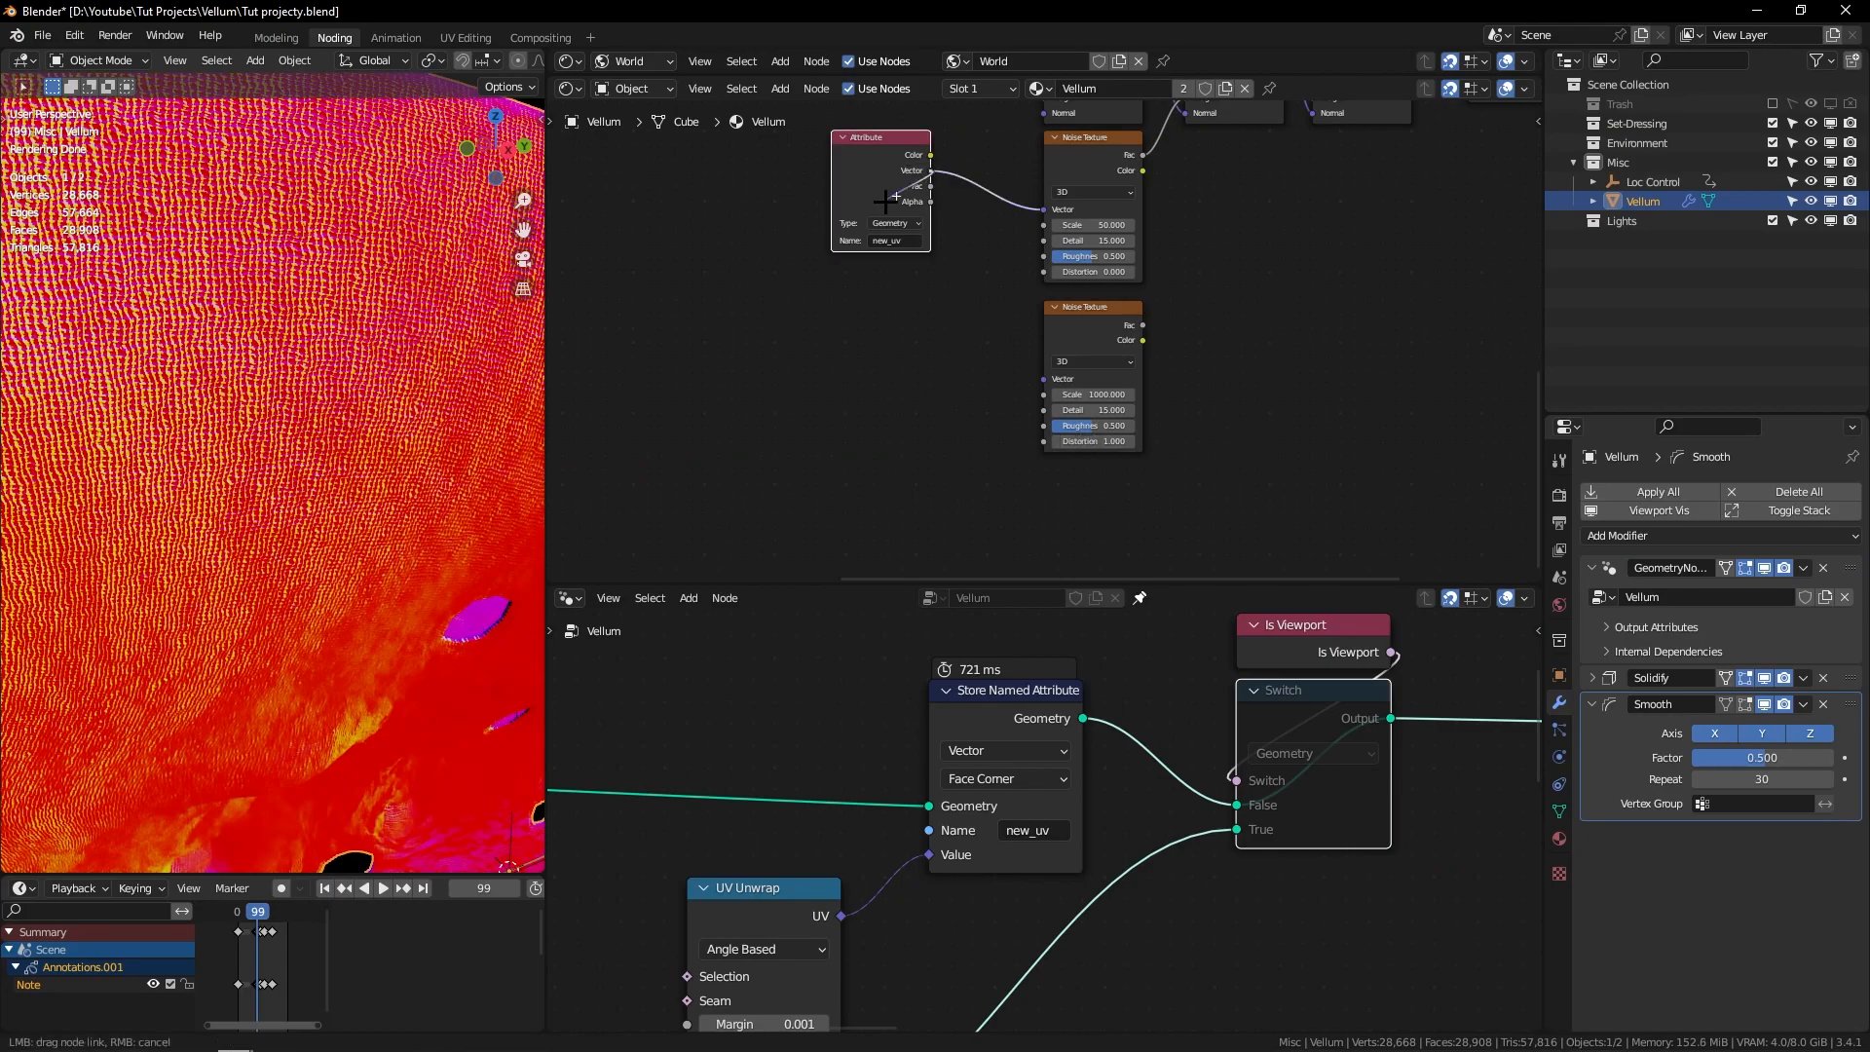
pyautogui.moveTo(1064, 377); pyautogui.dragTo(1061, 378)
pyautogui.moveTo(1139, 327); pyautogui.dragTo(1077, 398, button='middle')
pyautogui.moveTo(1079, 398); pyautogui.dragTo(1250, 171)
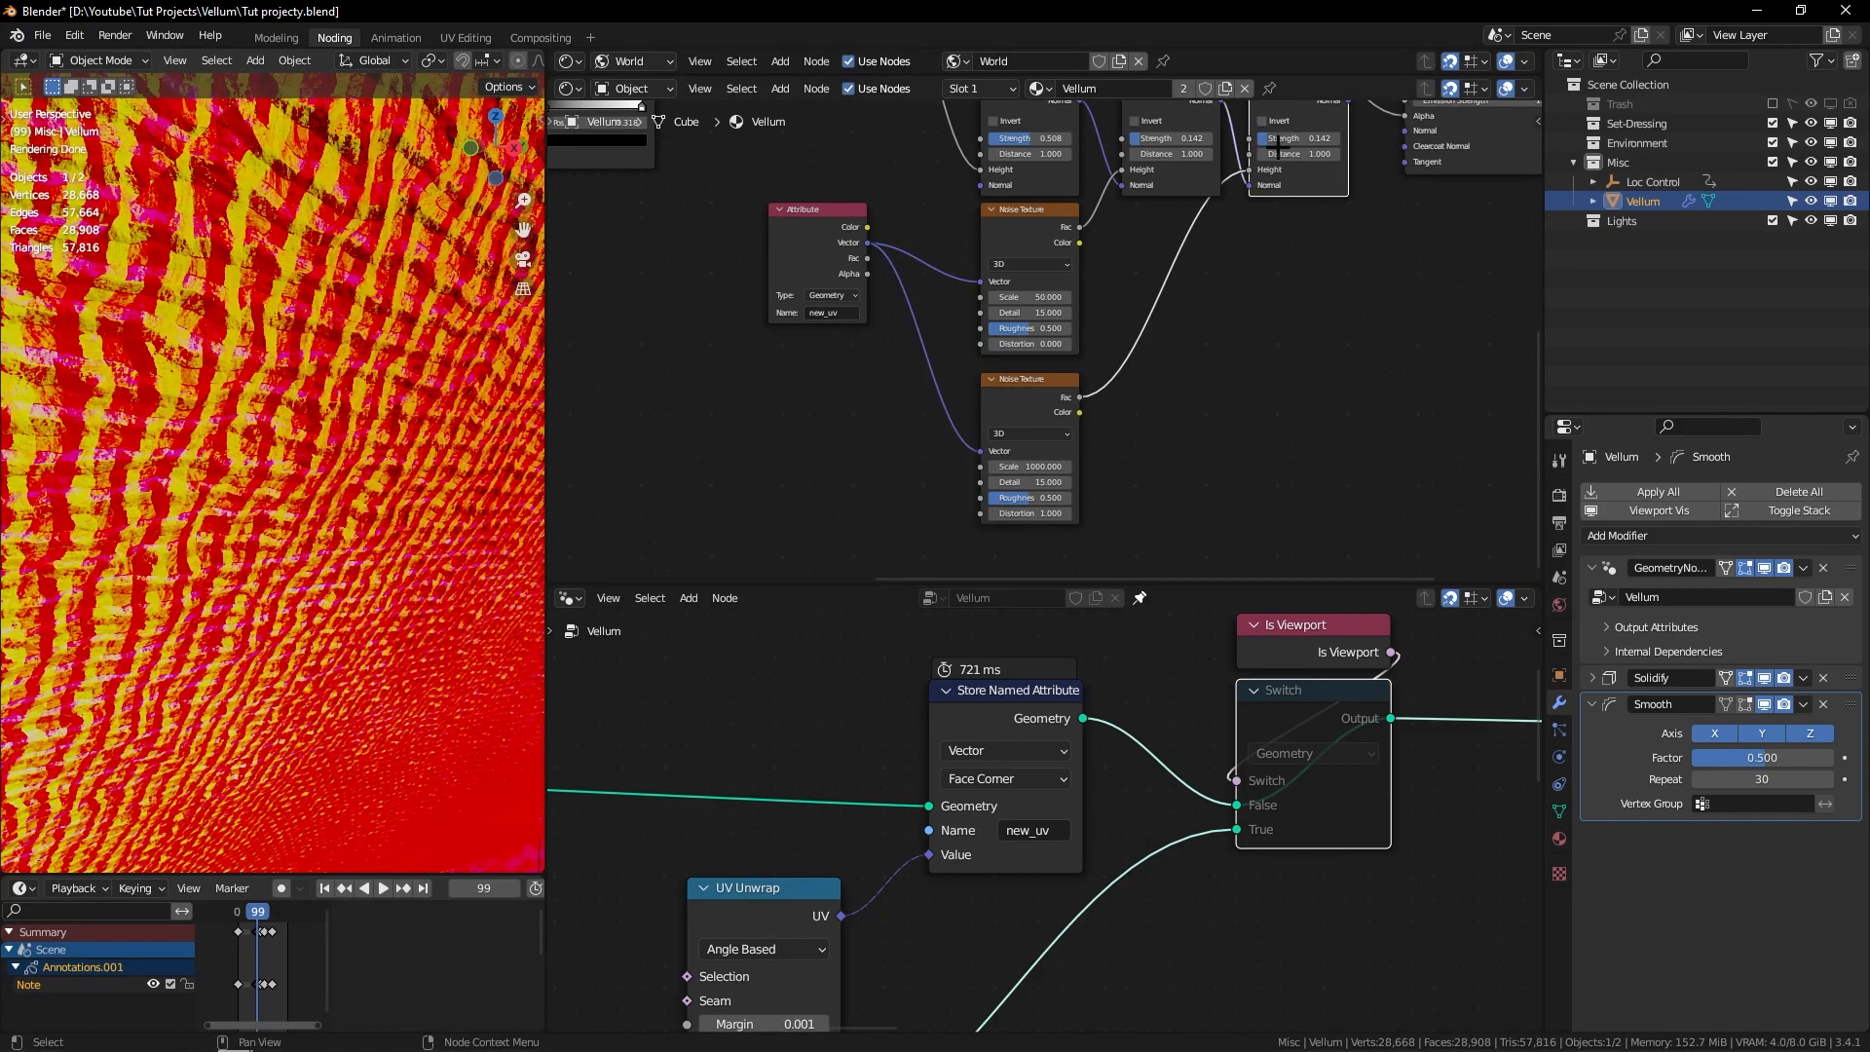
# Step: Mute and unmute the third Bump node repeatedly to compare its effect on the vellum surface
pyautogui.moveTo(1272, 112); pyautogui.dragTo(1211, 218, button='middle')
pyautogui.click(1218, 237)
pyautogui.press('m')
pyautogui.press('m')
pyautogui.press('m')
pyautogui.press('m')
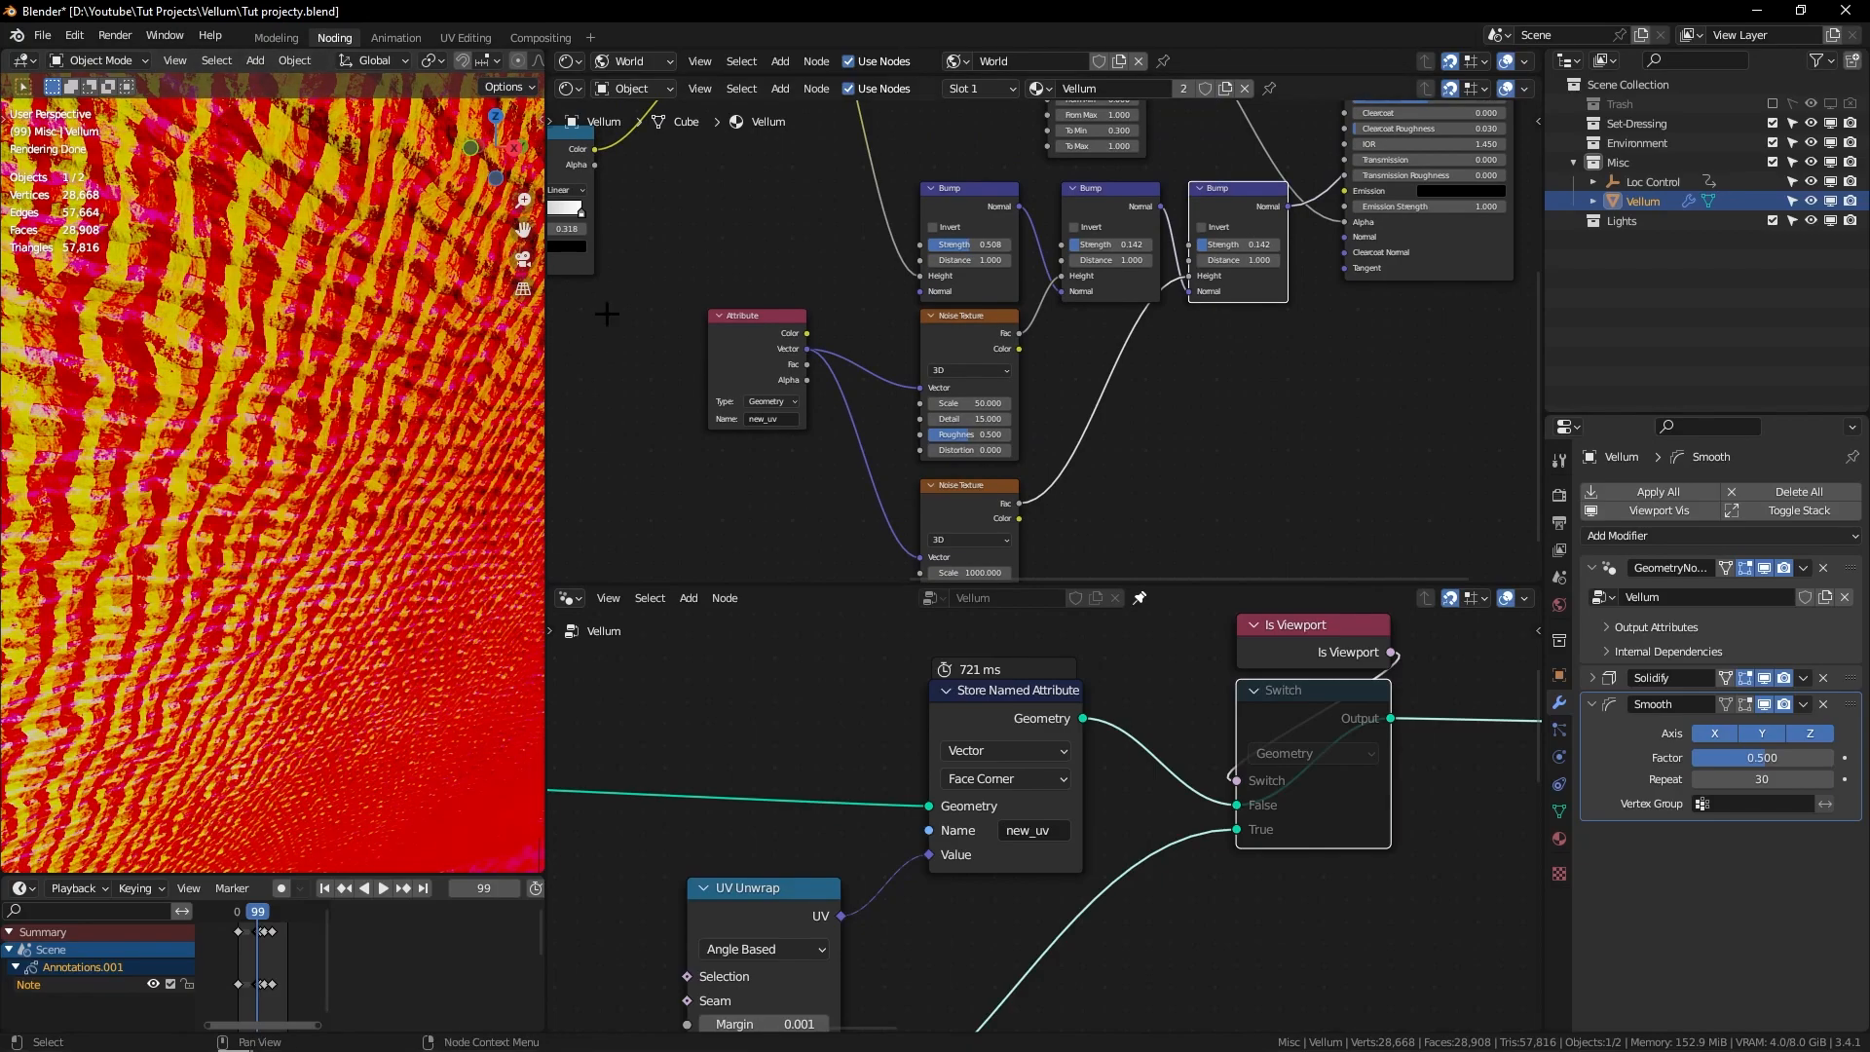
pyautogui.press('m')
pyautogui.press('m')
pyautogui.press('m')
pyautogui.press('m')
# Step: Set the third Bump's Strength to 0.292 and connect its Normal to the Principled BSDF's Normal
pyautogui.moveTo(1231, 244); pyautogui.dragTo(1266, 244)
pyautogui.keyDown('ctrl'); pyautogui.moveTo(1324, 169); pyautogui.dragTo(1064, 225, button='middle'); pyautogui.keyUp('ctrl')
pyautogui.moveTo(1067, 345); pyautogui.dragTo(1128, 378)
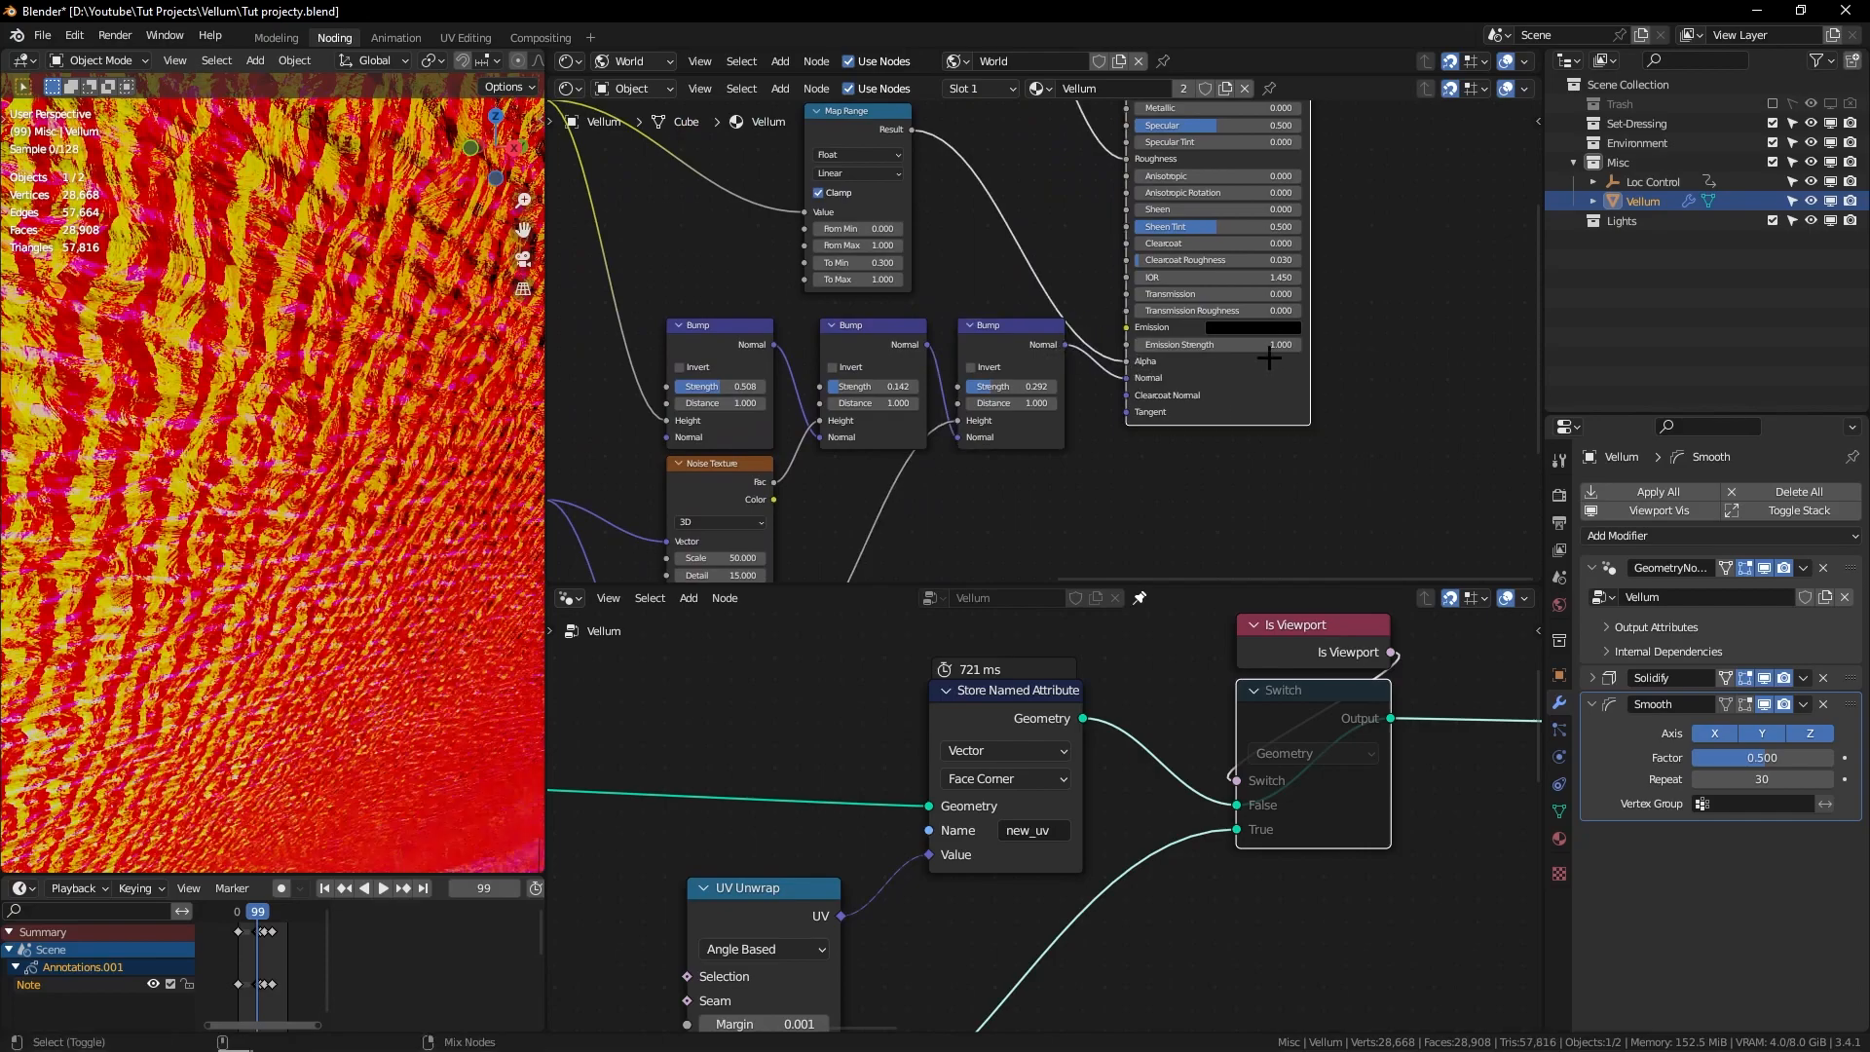
# Step: Inspect the combined bumps on the rendered vellum in a maximized viewport, ending the animation playback
pyautogui.hotkey('ctrl', 'space')
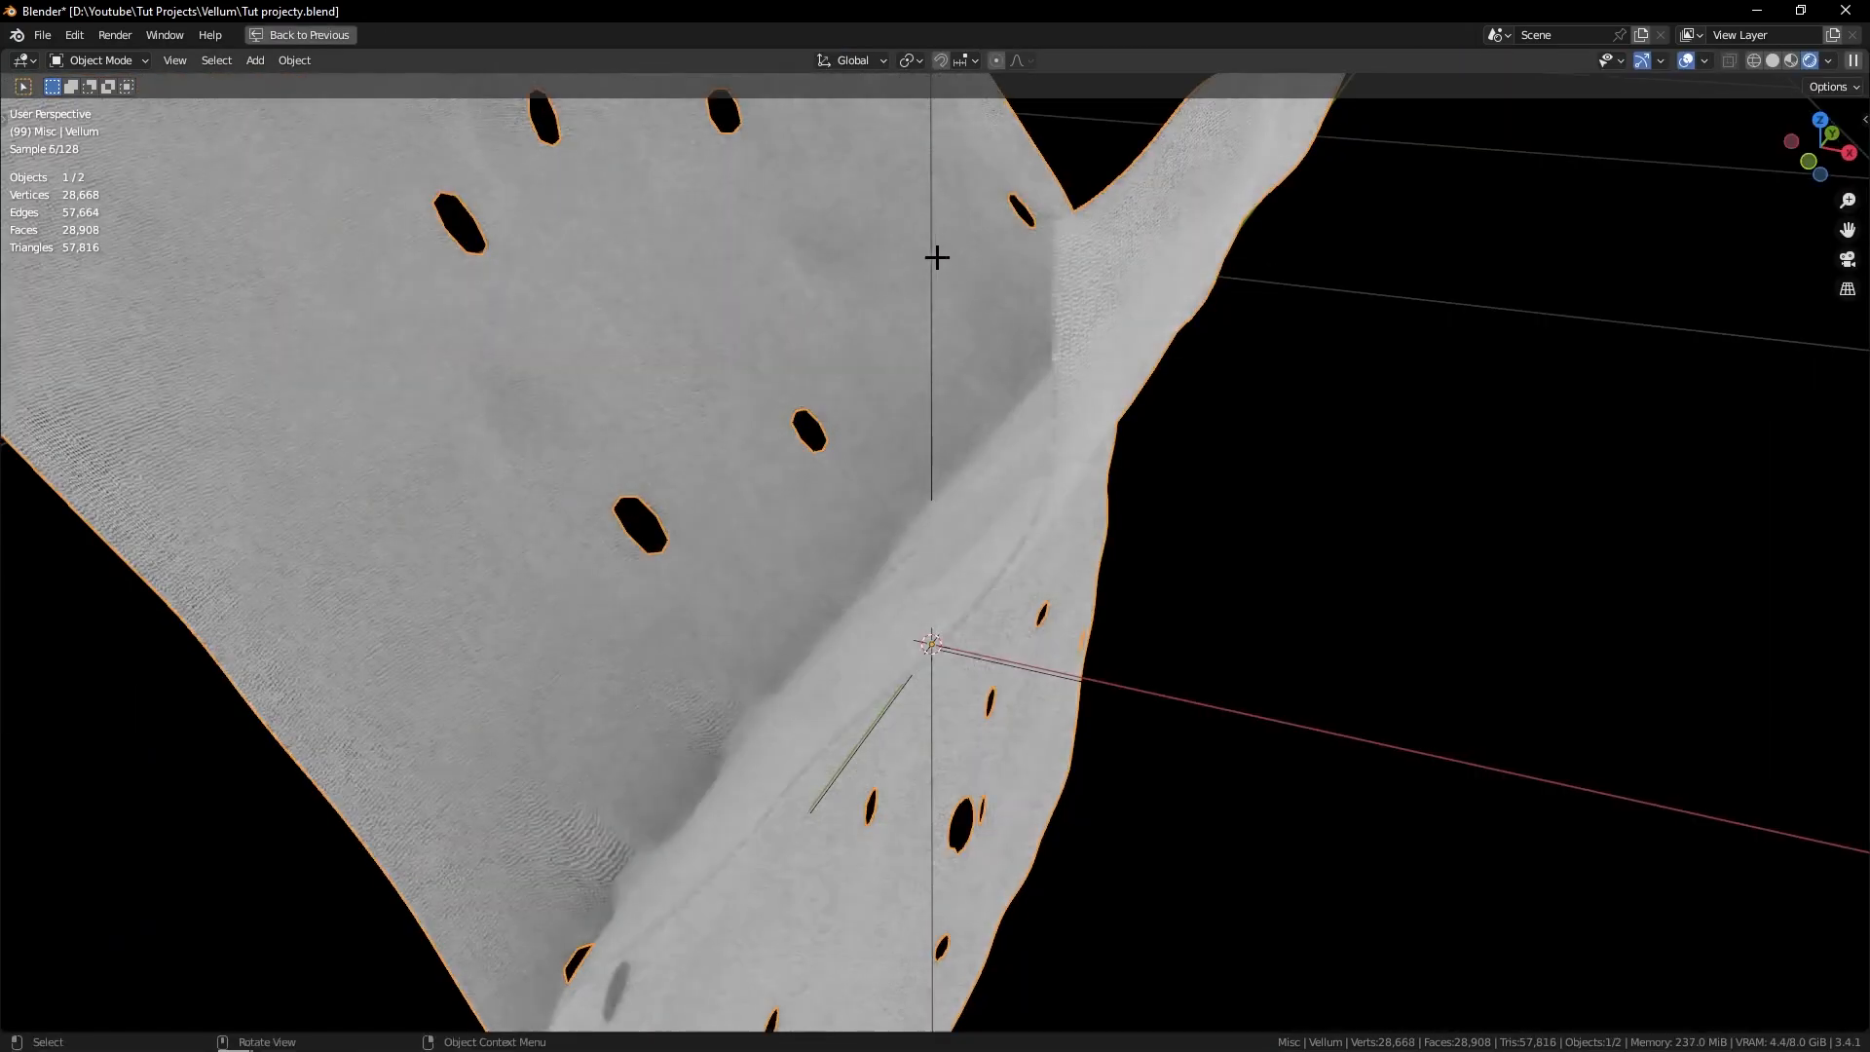
pyautogui.moveTo(953, 271); pyautogui.dragTo(1006, 280, button='middle')
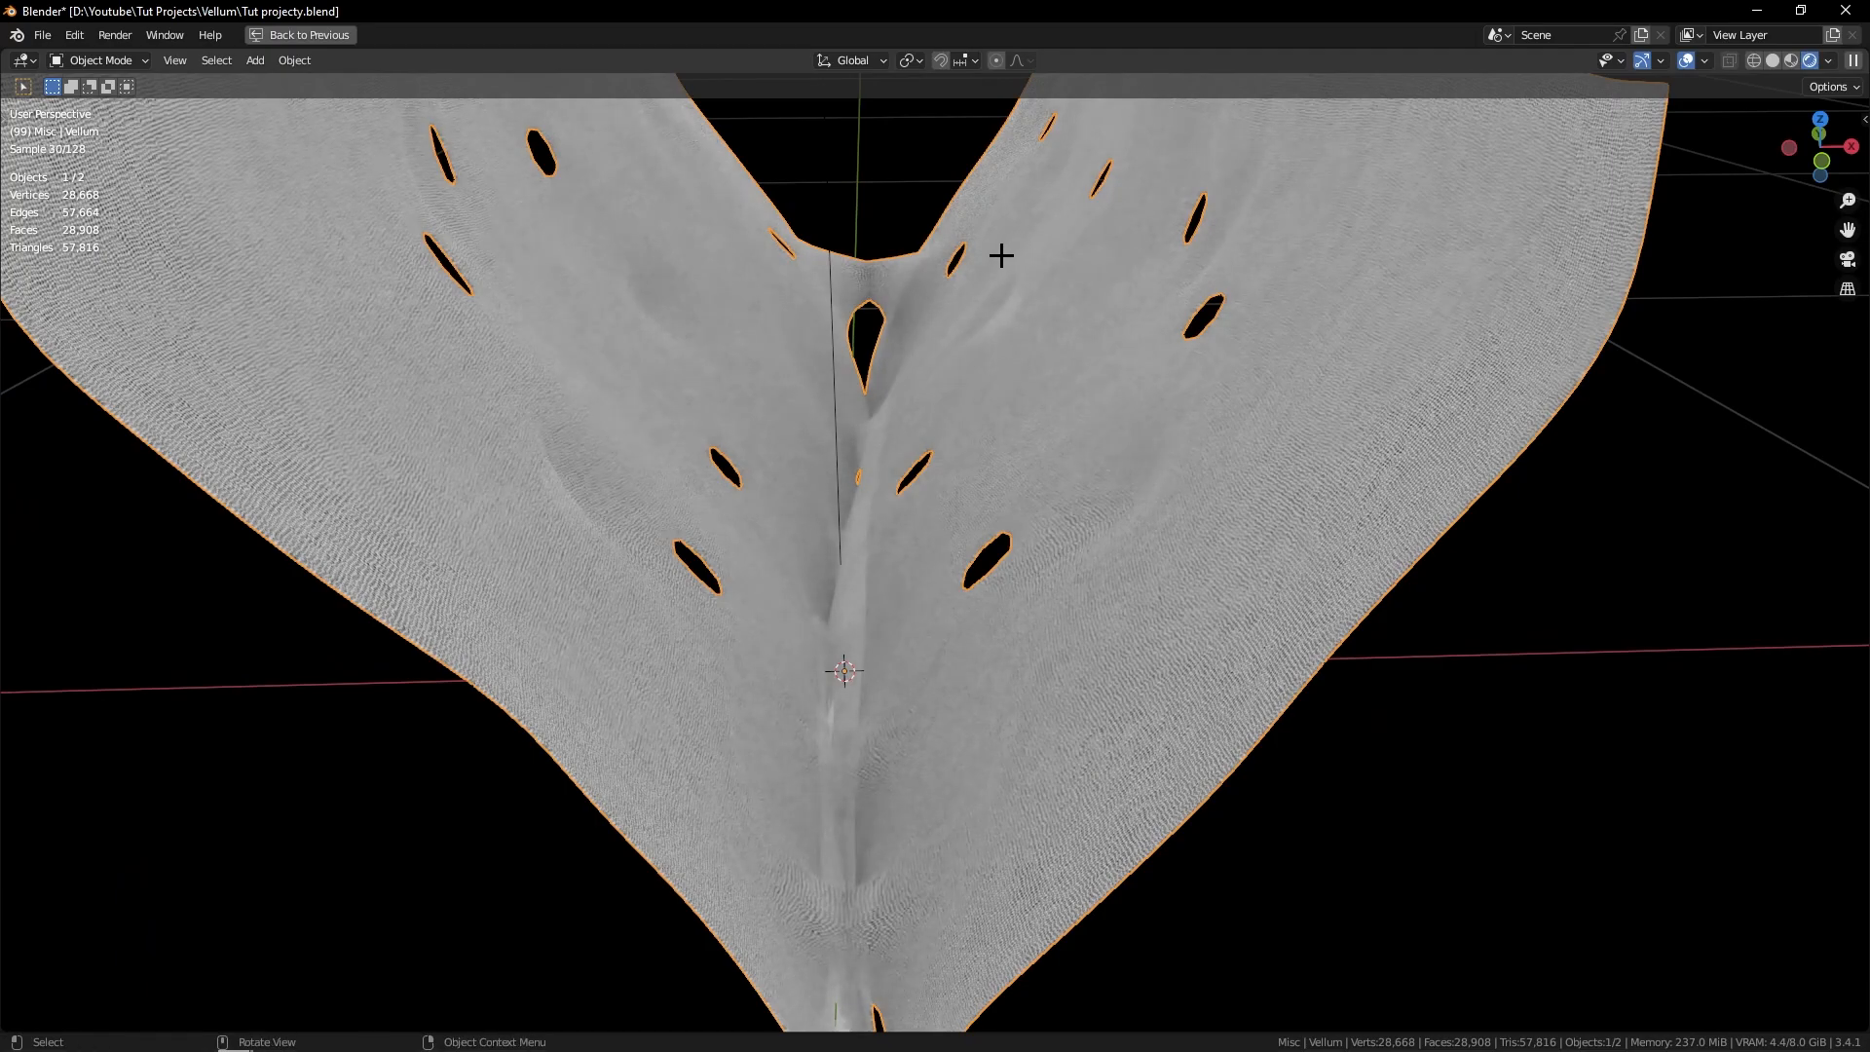
pyautogui.hotkey('ctrl', 'space')
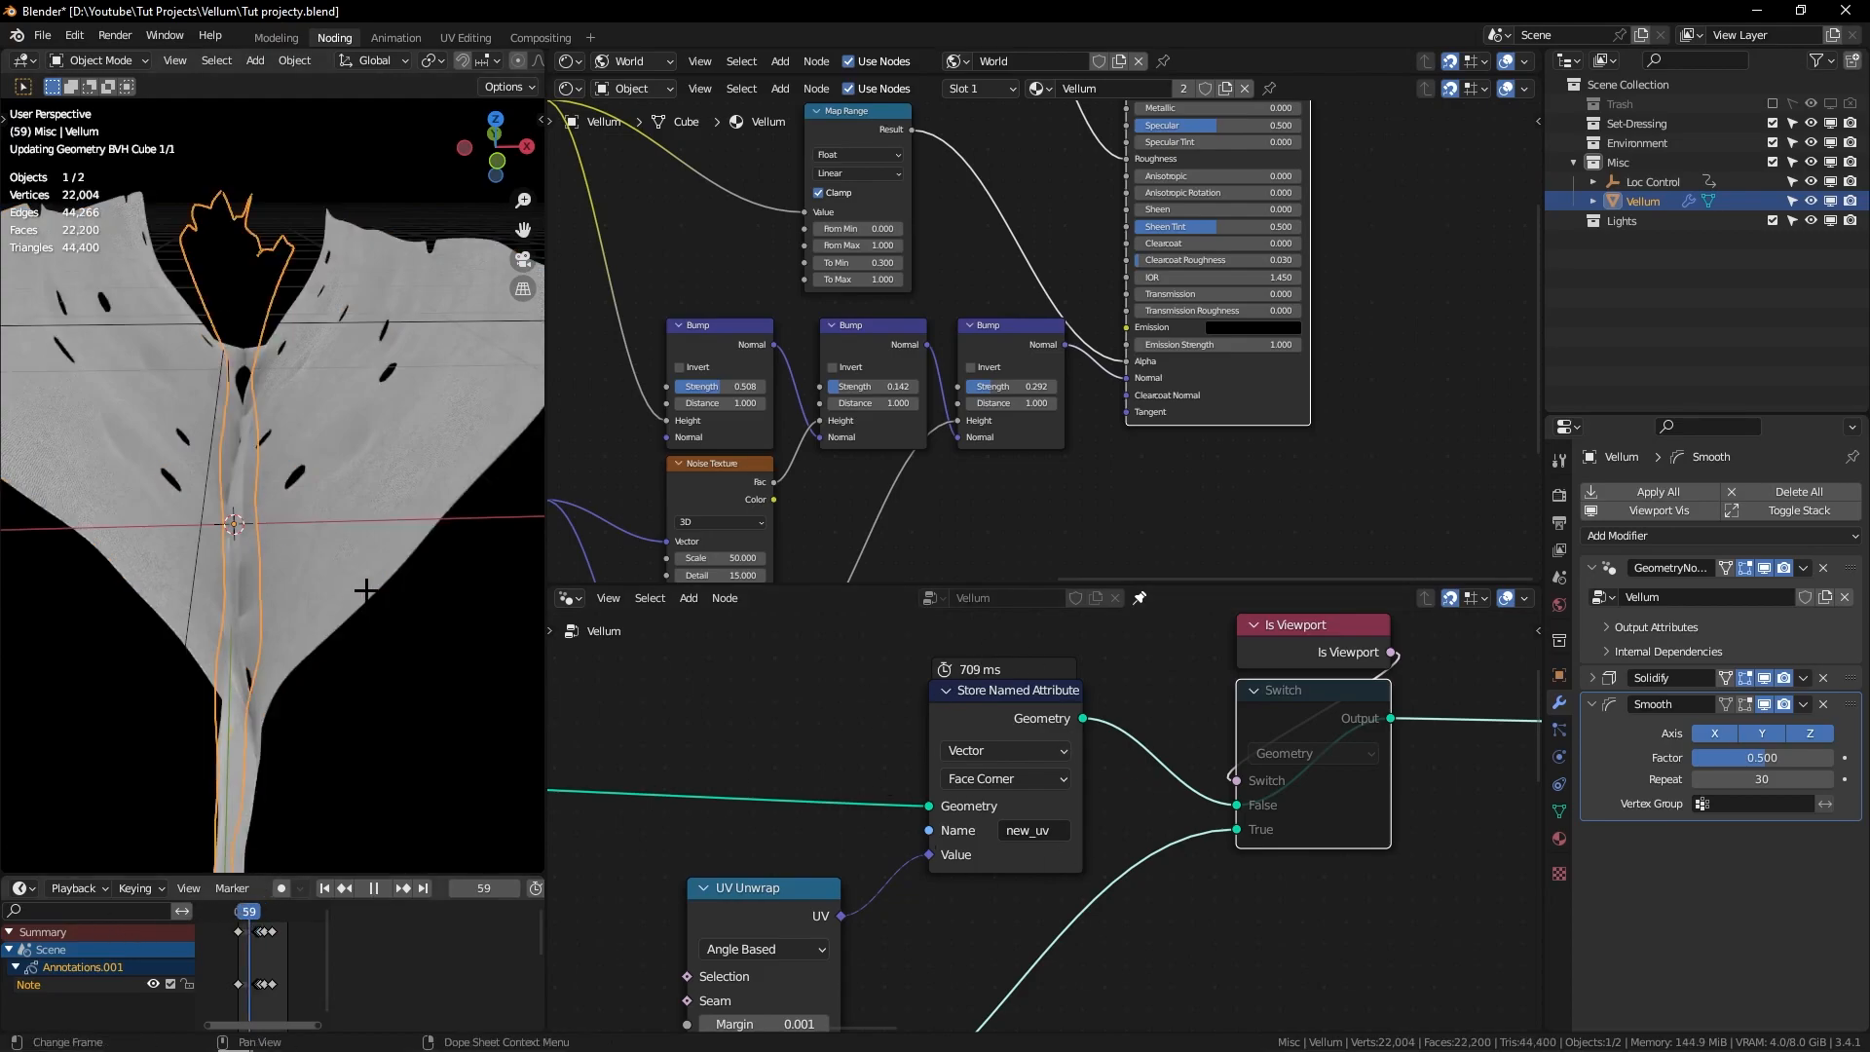
pyautogui.press('Escape')
# Step: Compare the vellum's texture at frame 99 with the geometry Switch node unmuted and muted
pyautogui.click(1276, 693)
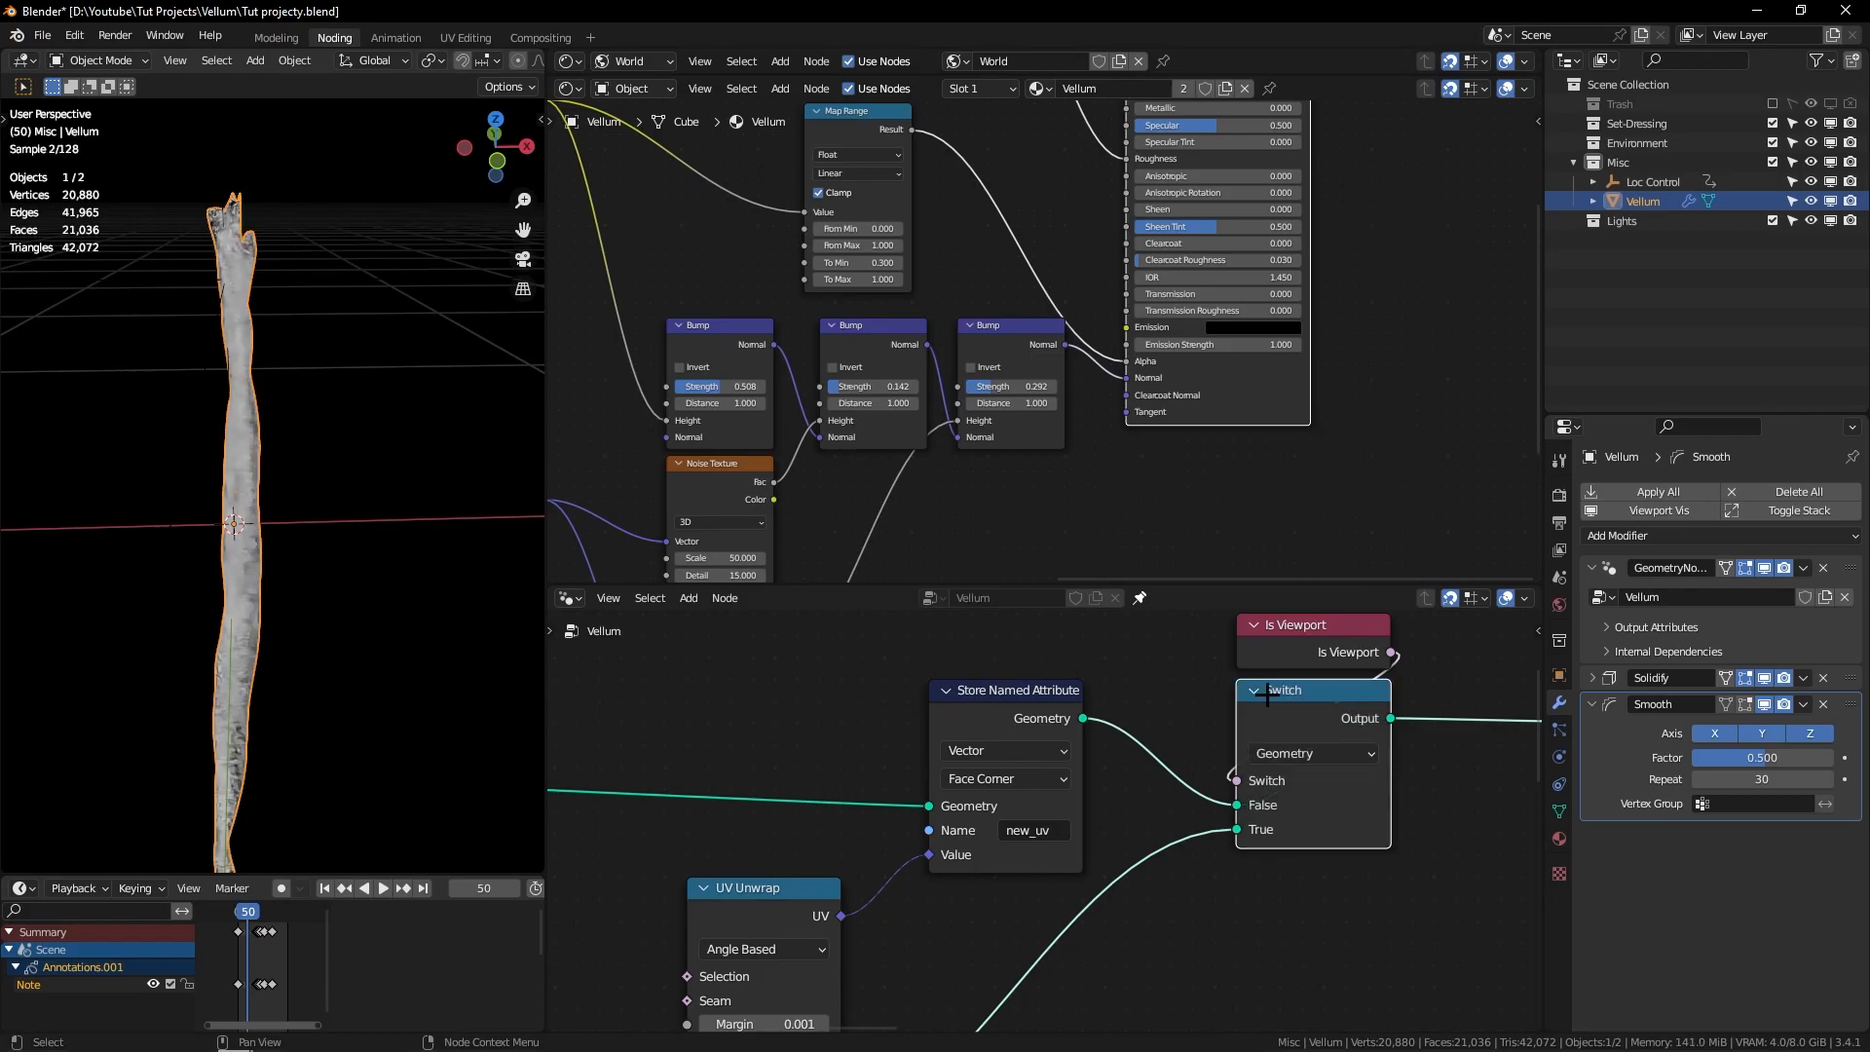
pyautogui.press('space')
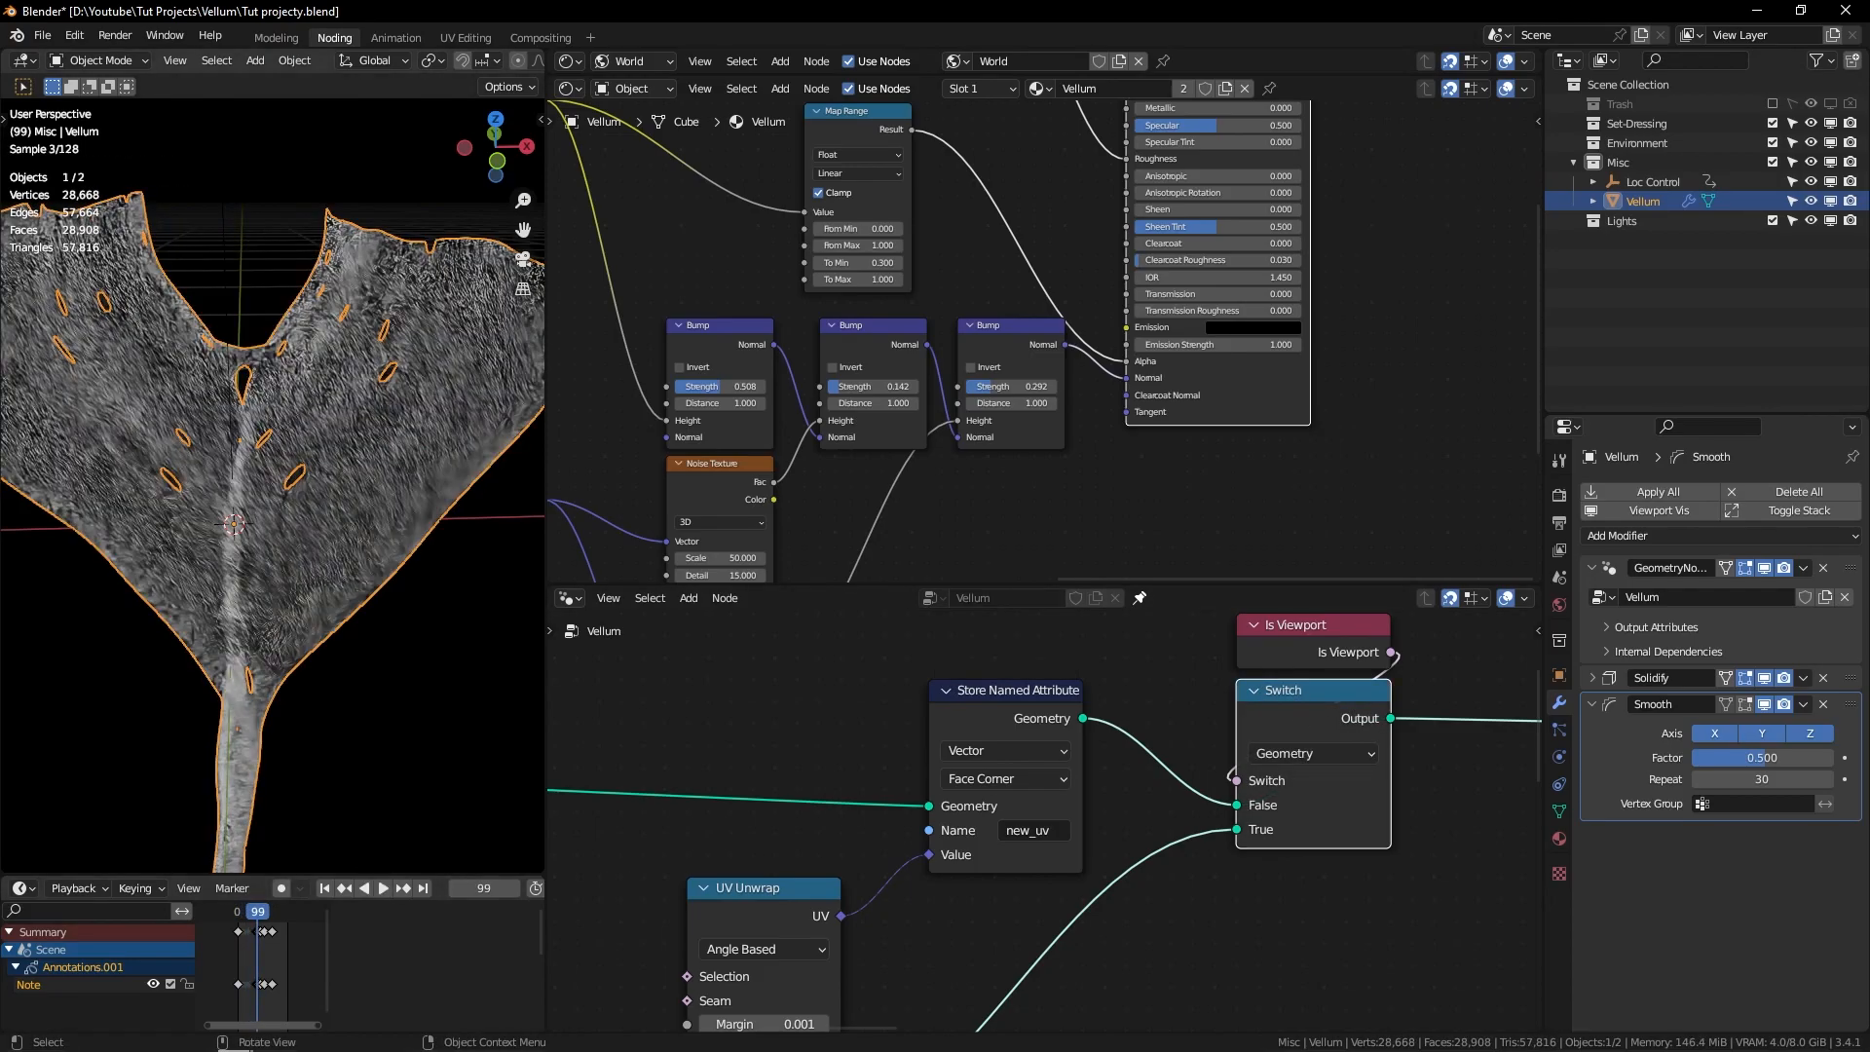
pyautogui.scroll(5, 394, 583)
pyautogui.moveTo(432, 482); pyautogui.dragTo(467, 399, button='middle')
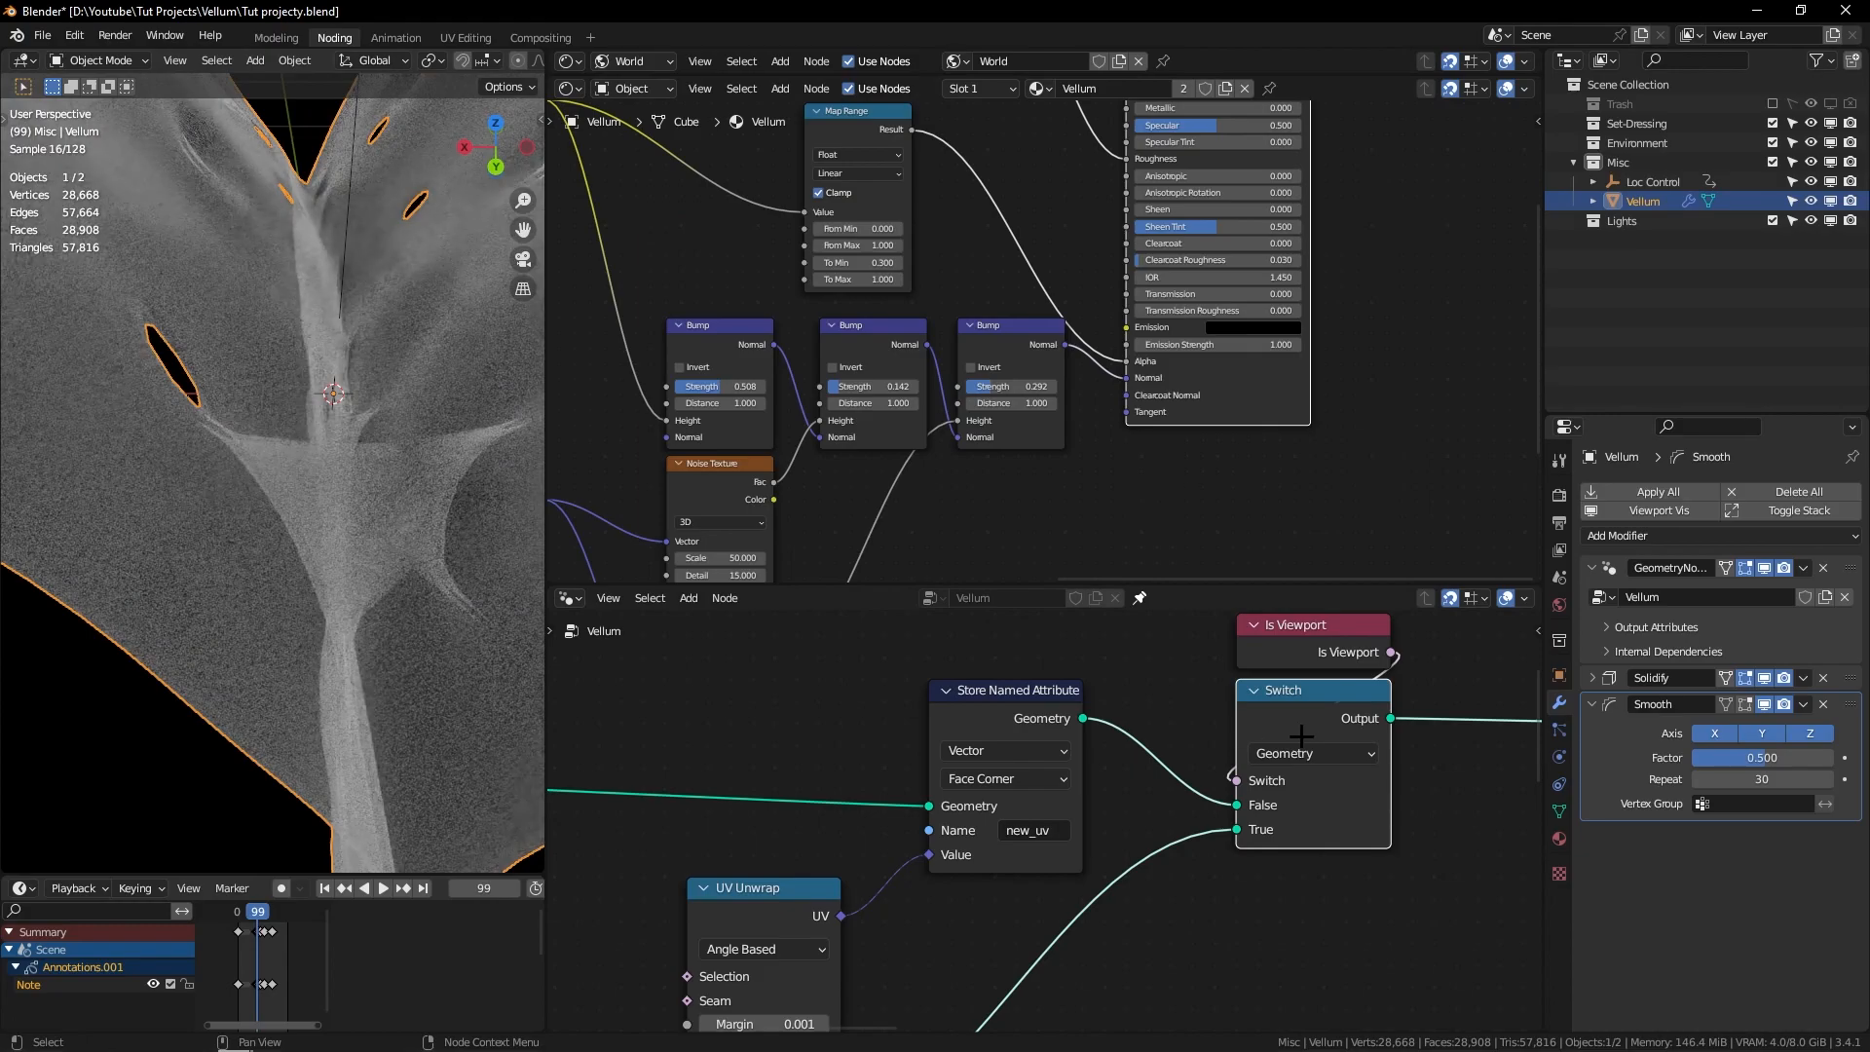
pyautogui.press('m')
pyautogui.moveTo(451, 551); pyautogui.dragTo(351, 504, button='middle')
pyautogui.scroll(-3, 244, 390)
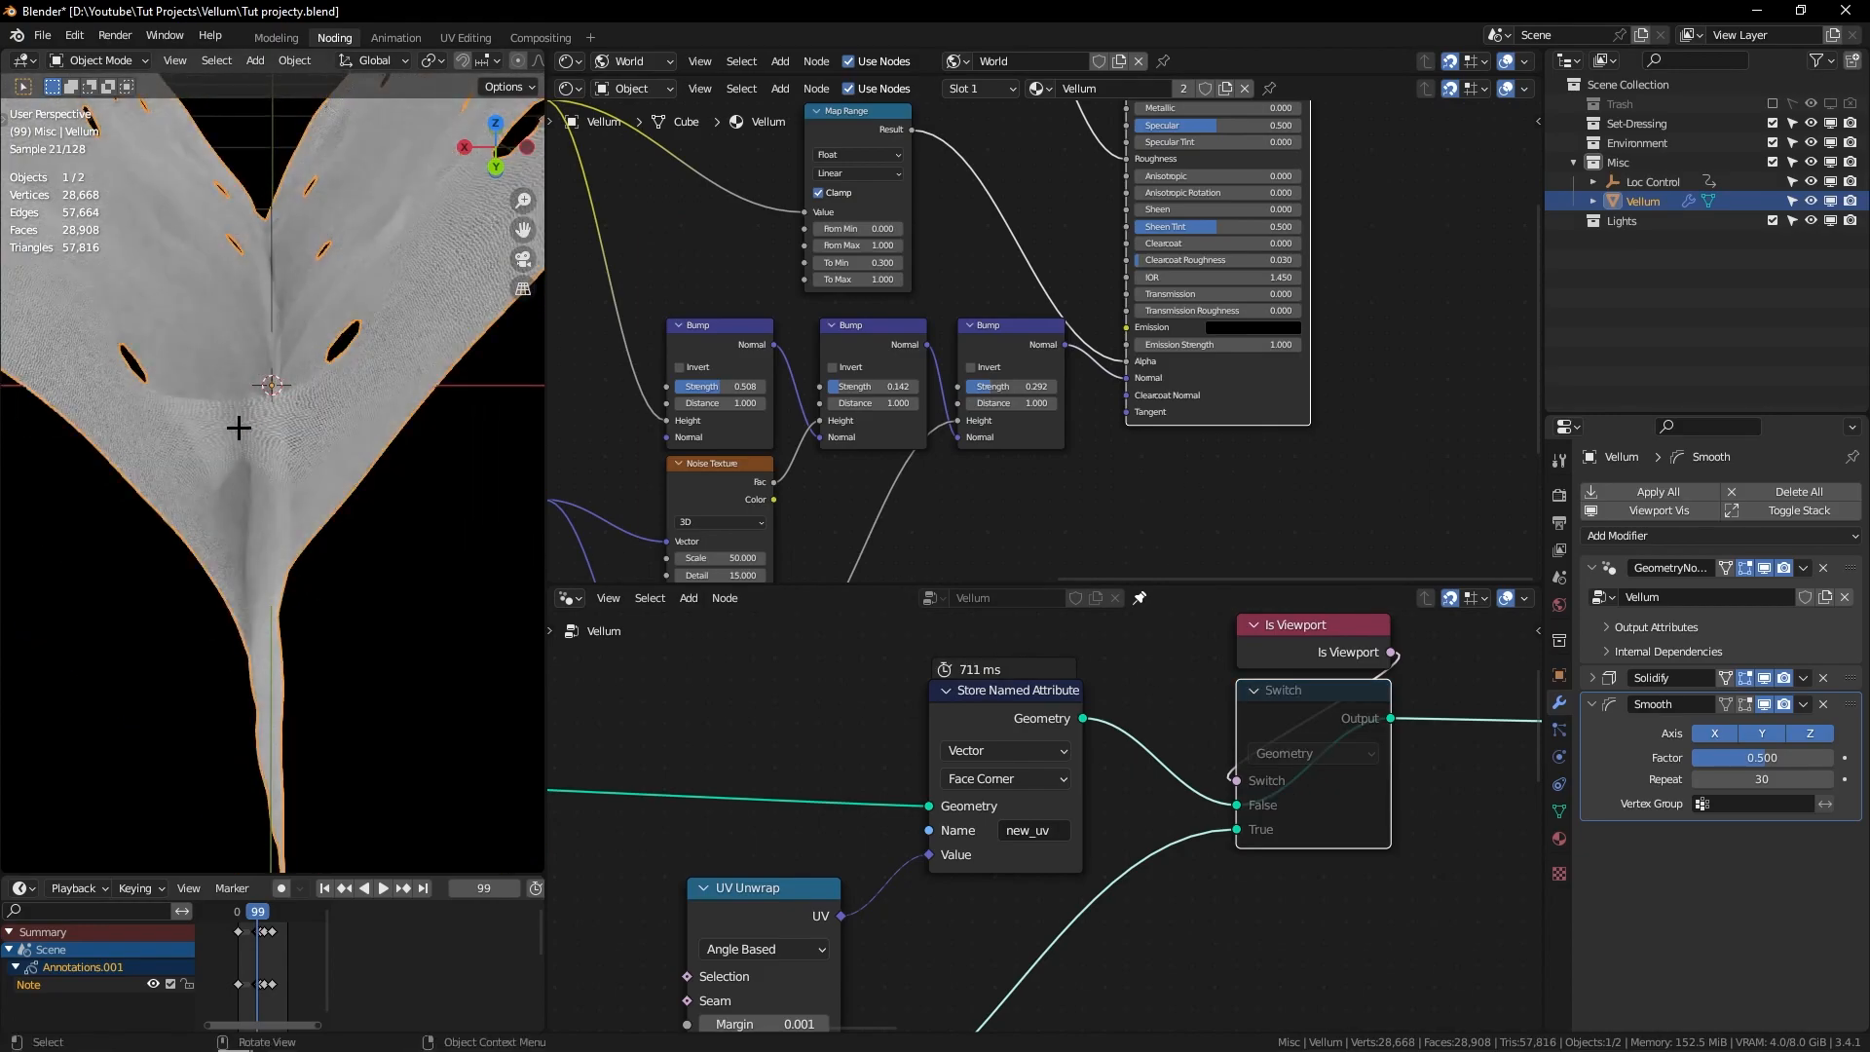
pyautogui.moveTo(368, 321); pyautogui.dragTo(395, 325, button='middle')
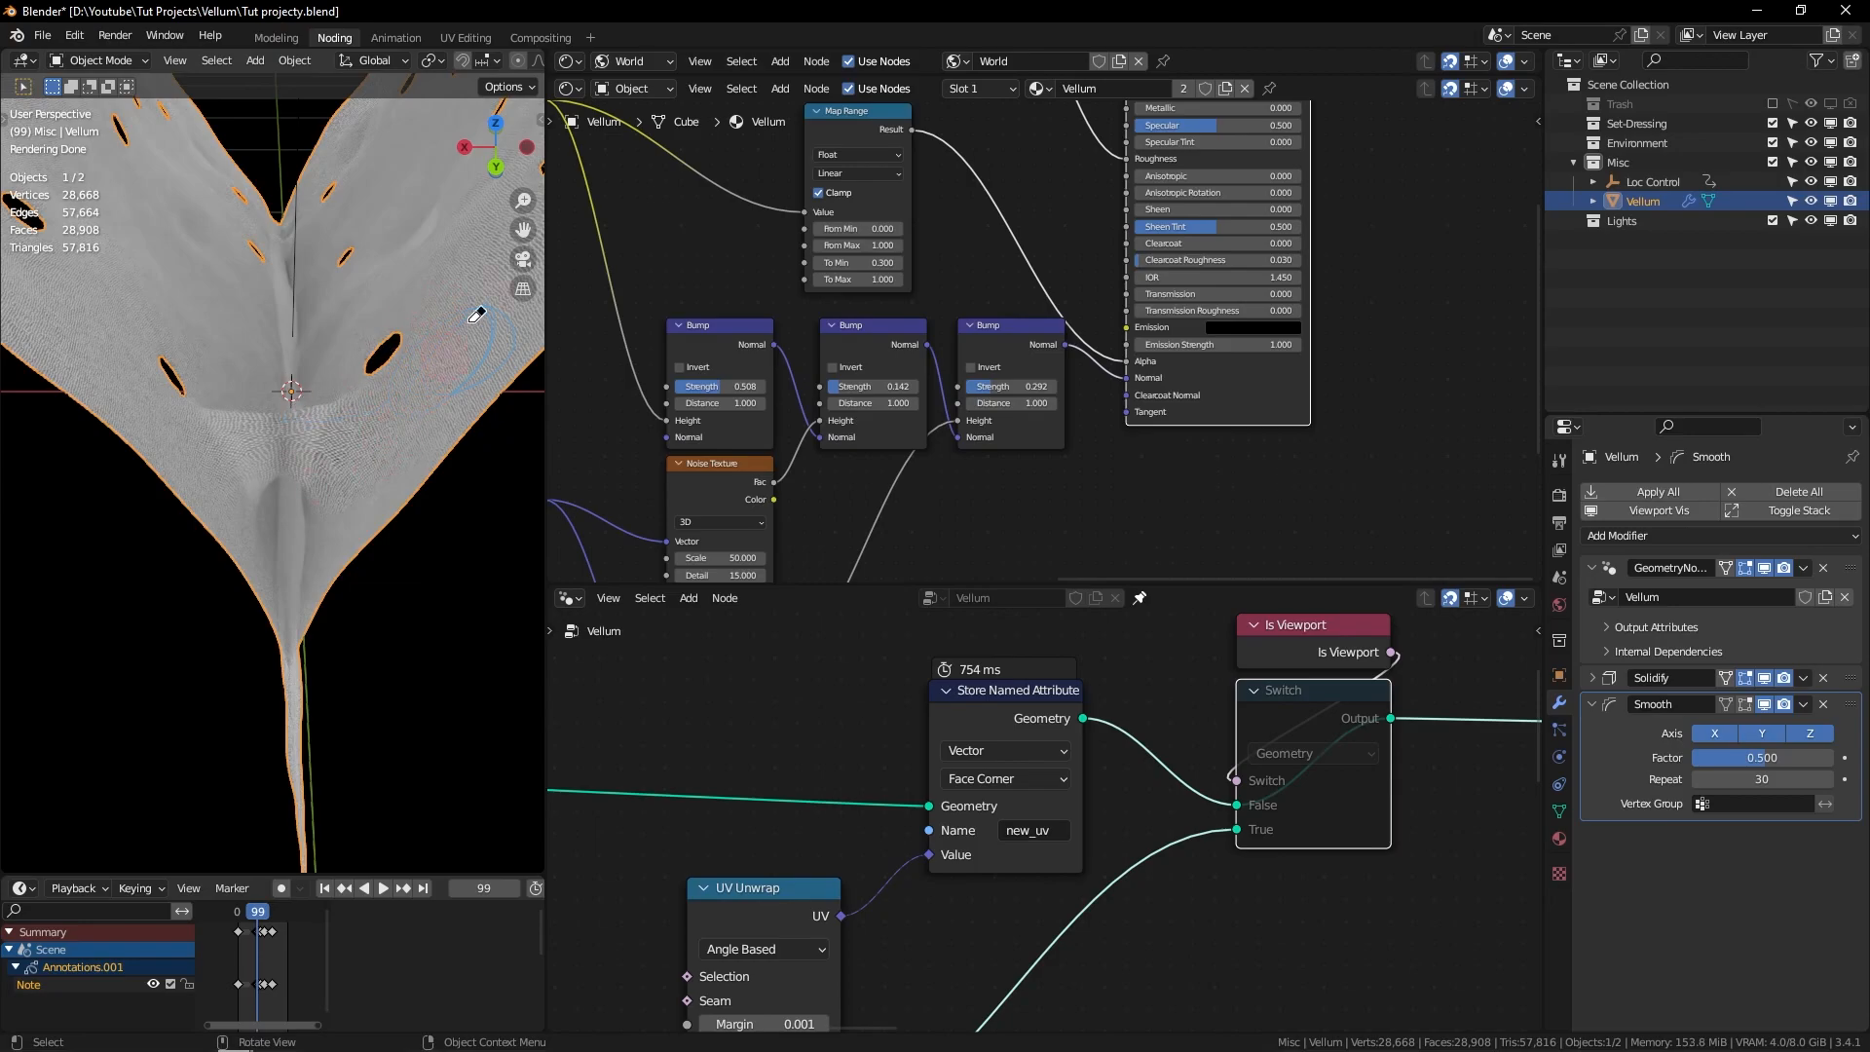
pyautogui.scroll(2, 290, 338)
pyautogui.moveTo(333, 483); pyautogui.dragTo(284, 476, button='middle')
pyautogui.moveTo(317, 415); pyautogui.dragTo(359, 469, button='middle')
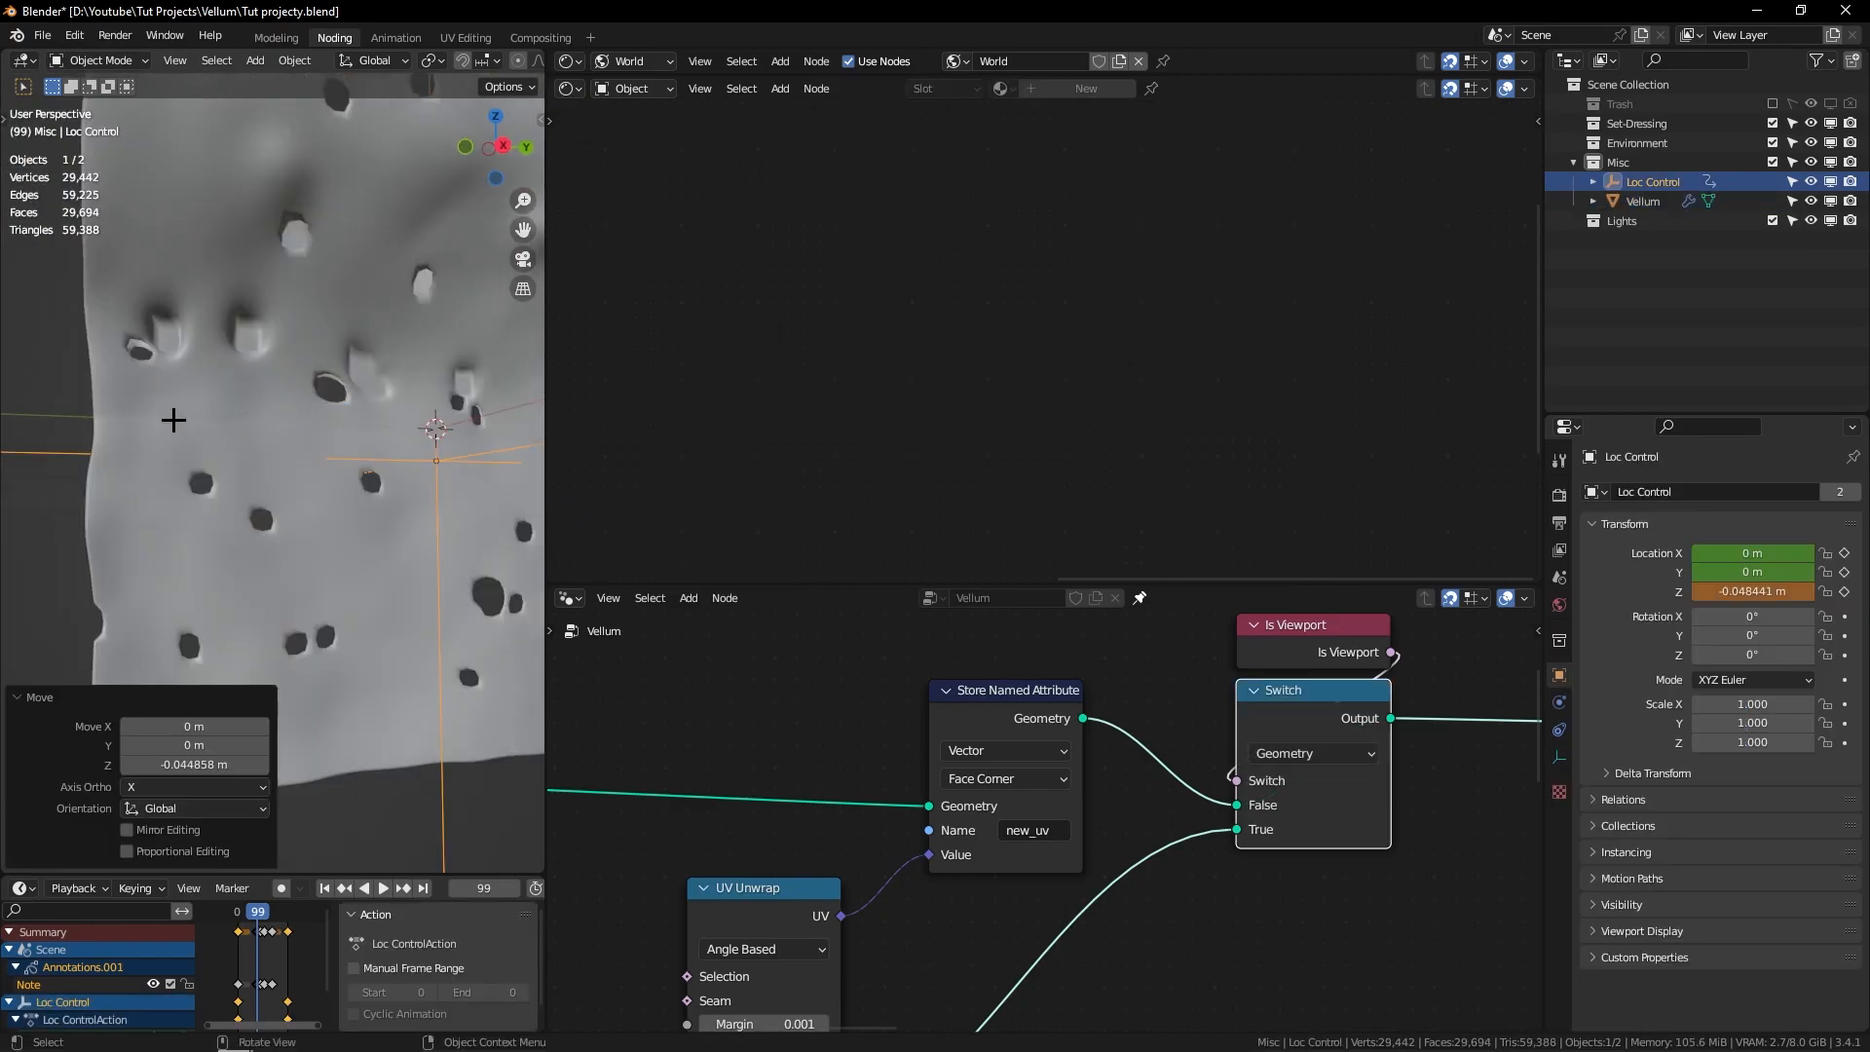
# Step: Show the vellum from the right and sketch annotation strokes across the peel line
pyautogui.moveTo(173, 420); pyautogui.dragTo(350, 194, button='middle')
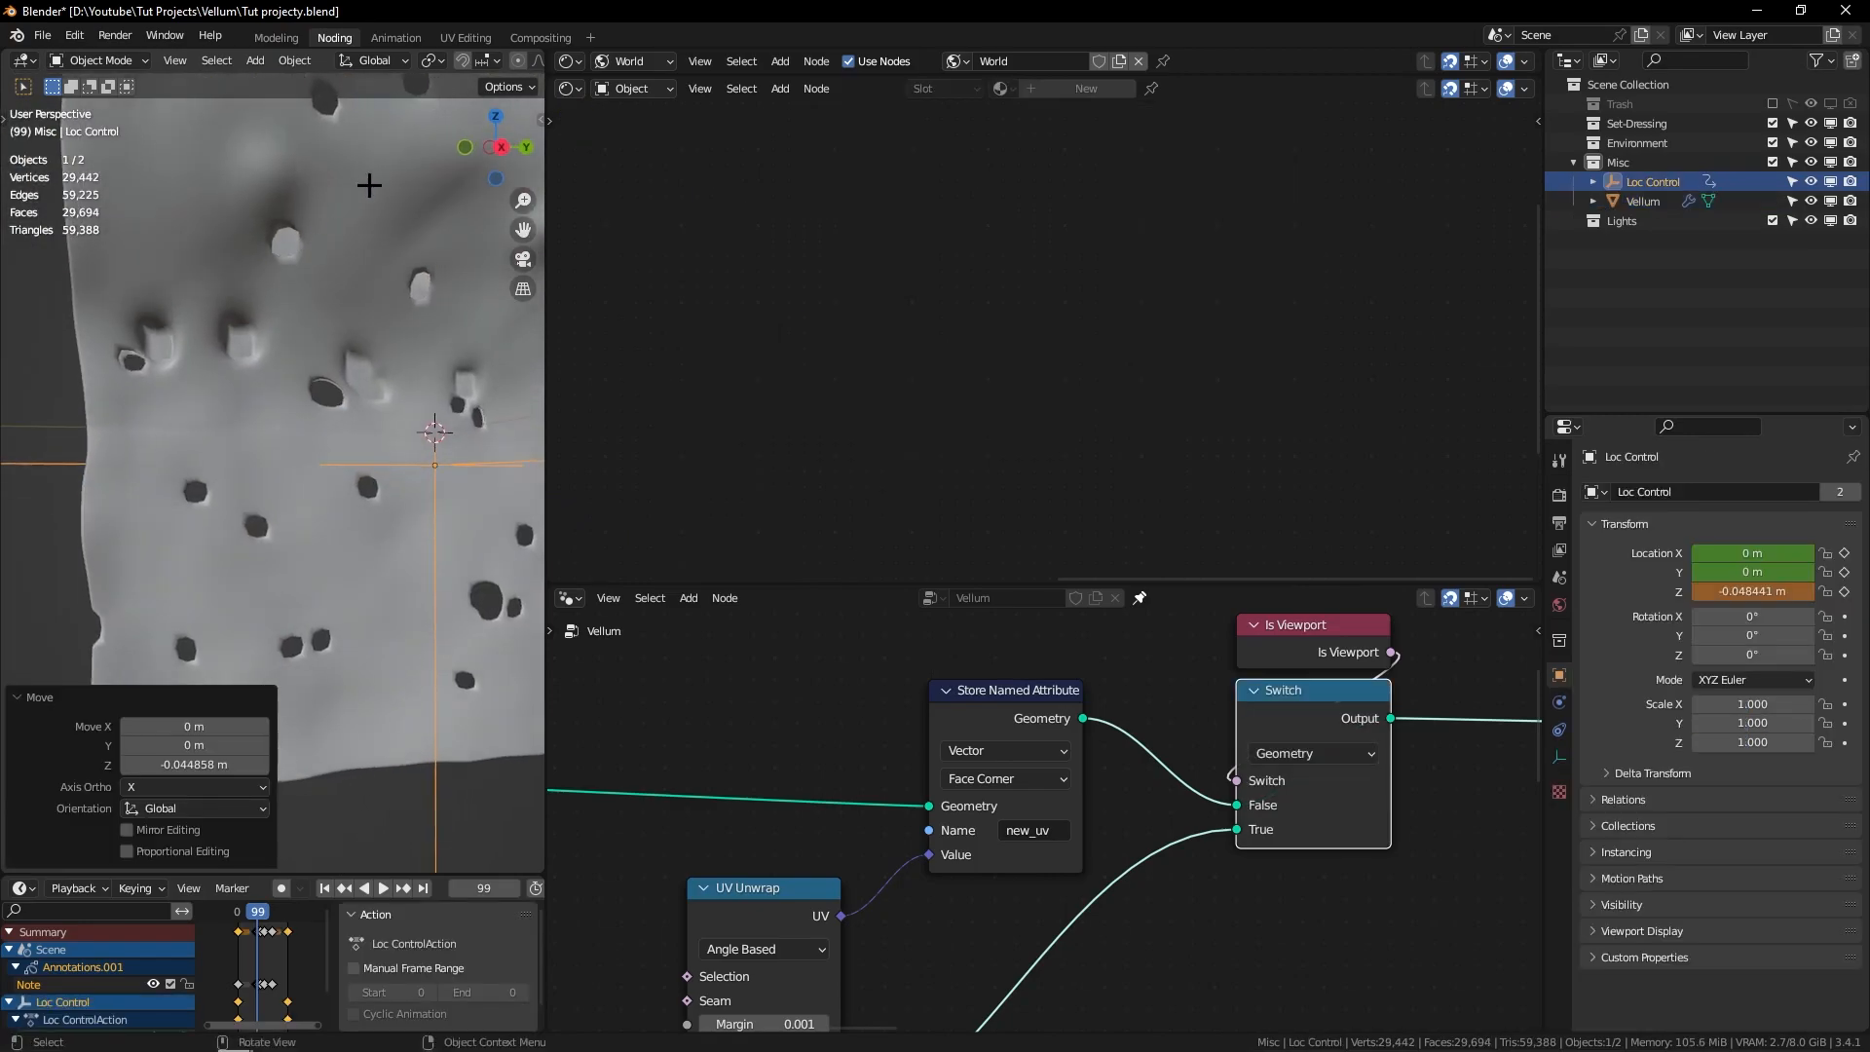
pyautogui.click(503, 147)
pyautogui.keyDown('shift'); pyautogui.moveTo(196, 418); pyautogui.dragTo(116, 365, button='middle'); pyautogui.keyUp('shift')
pyautogui.scroll(-1, 119, 368)
pyautogui.press('d')
pyautogui.moveTo(110, 431); pyautogui.dragTo(244, 436)
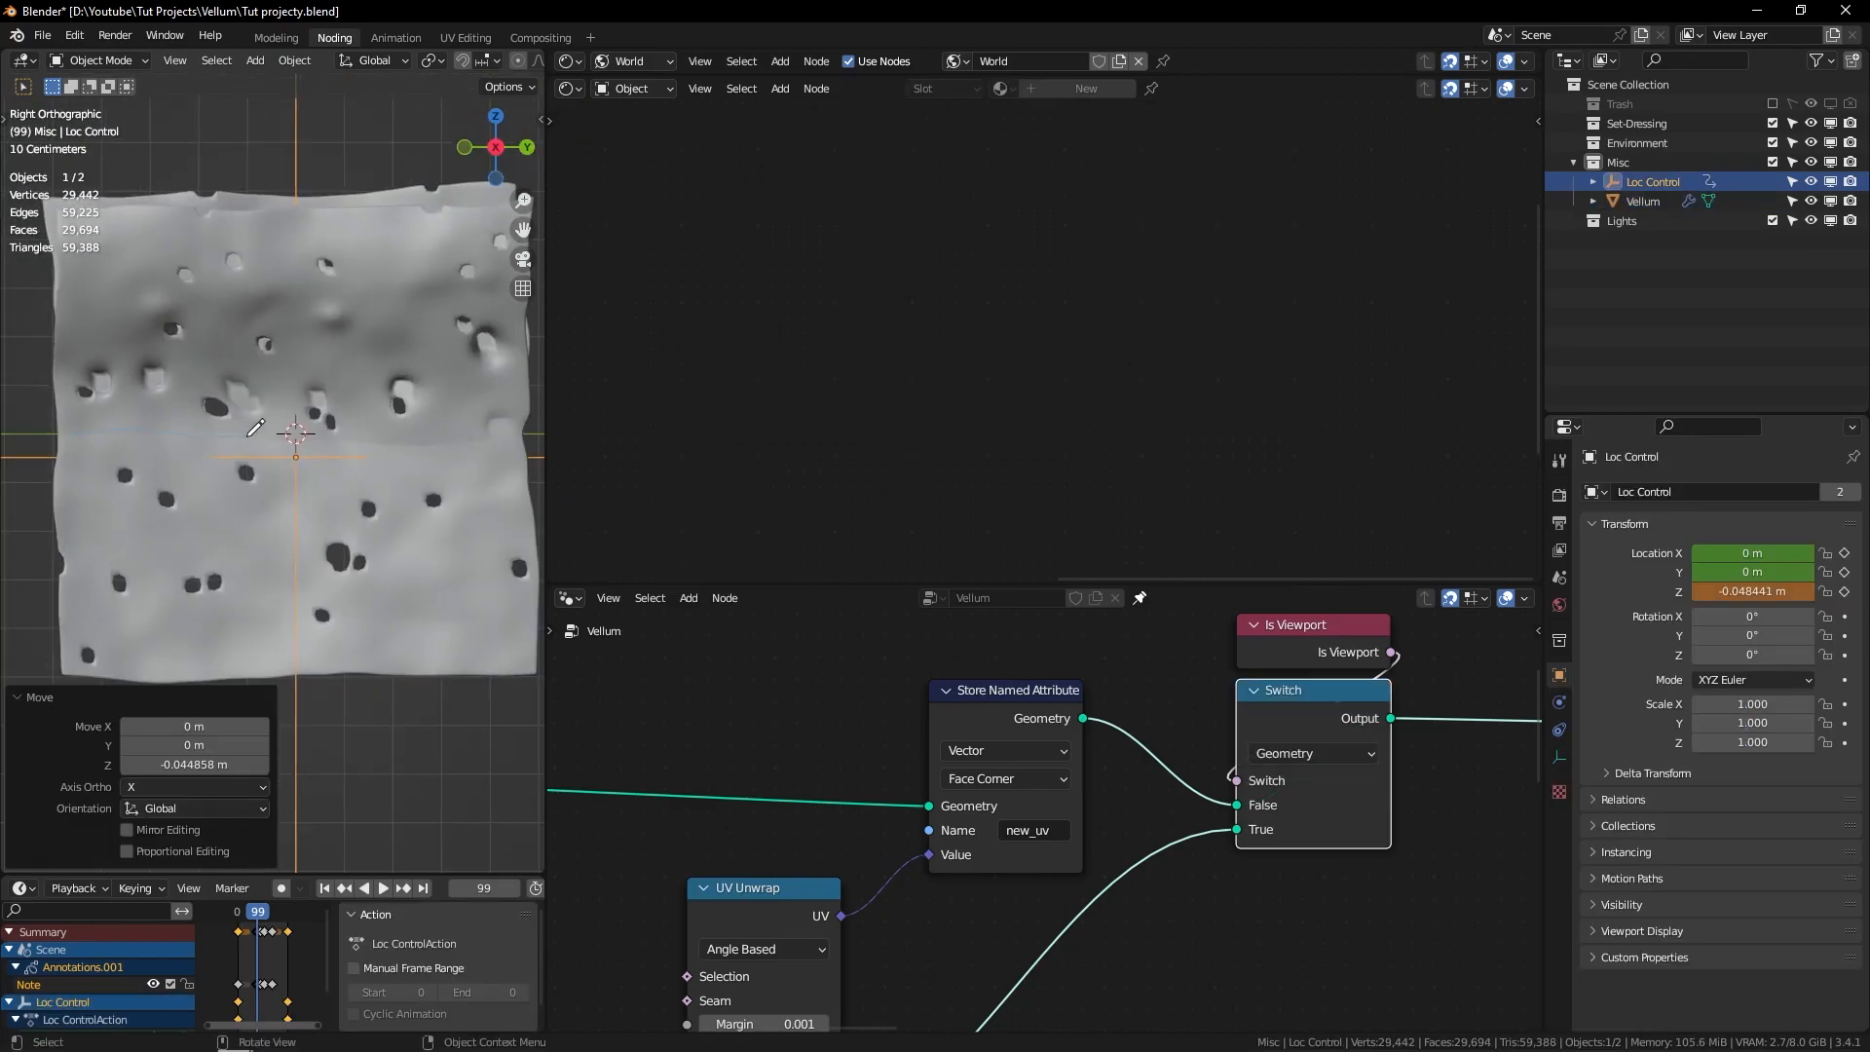
pyautogui.moveTo(389, 450); pyautogui.dragTo(538, 424)
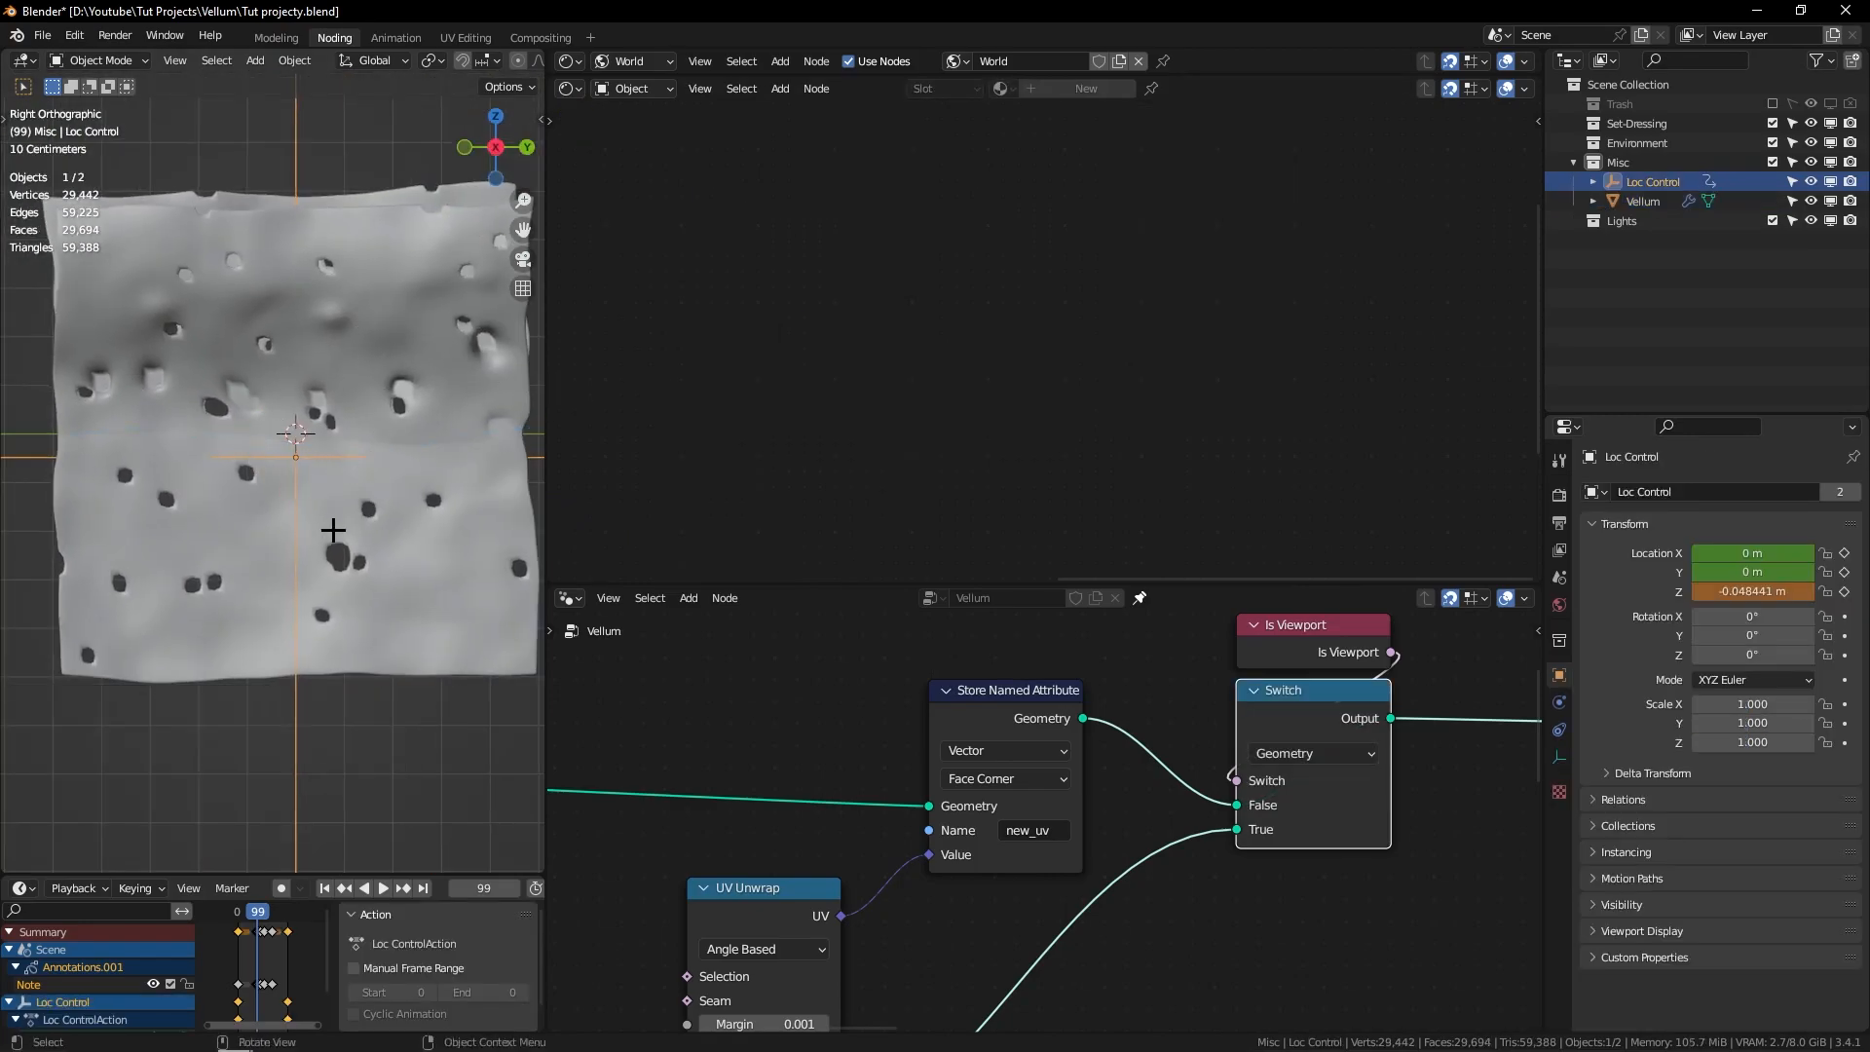
# Step: Try moving Loc Control down along the Z axis to see how the peel line shifts
pyautogui.press('g')
pyautogui.press('z')
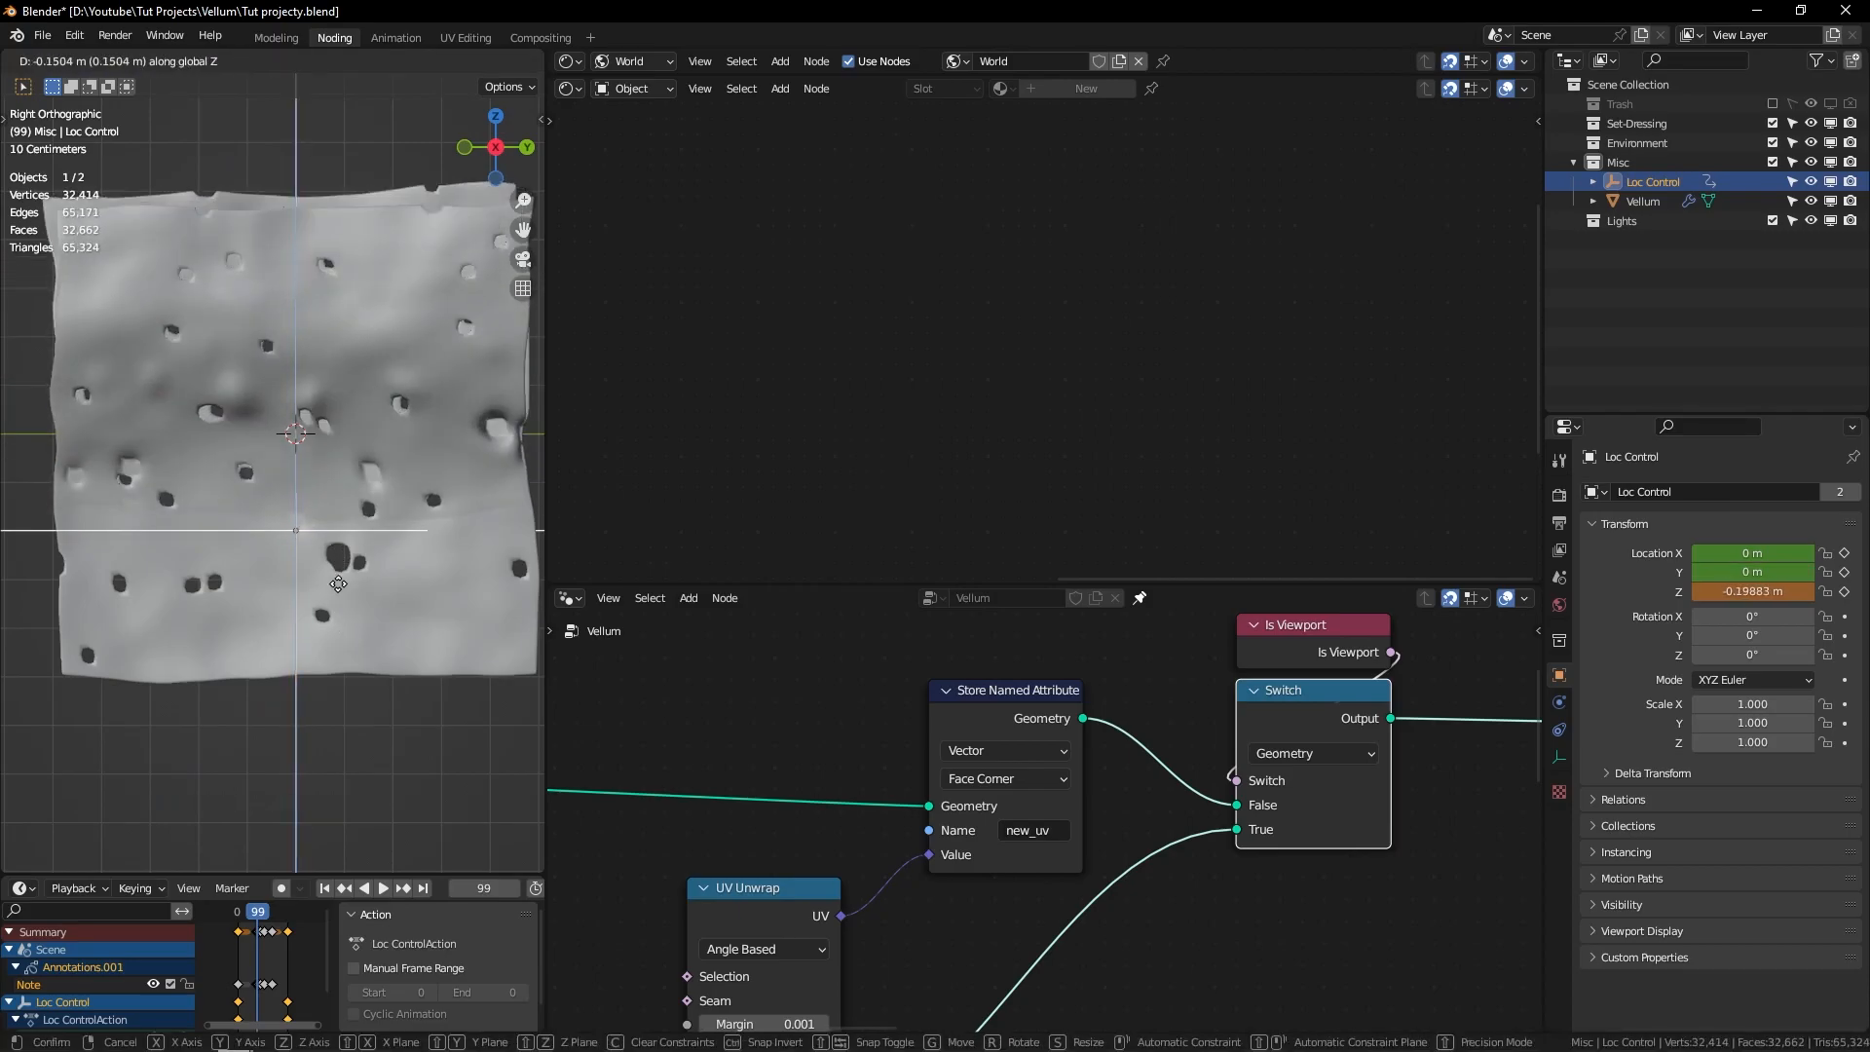
pyautogui.click(291, 508)
# Step: Set the Translation X of the Transform node in the initial geometry frame to -0.001 m
pyautogui.scroll(-8, 1112, 811)
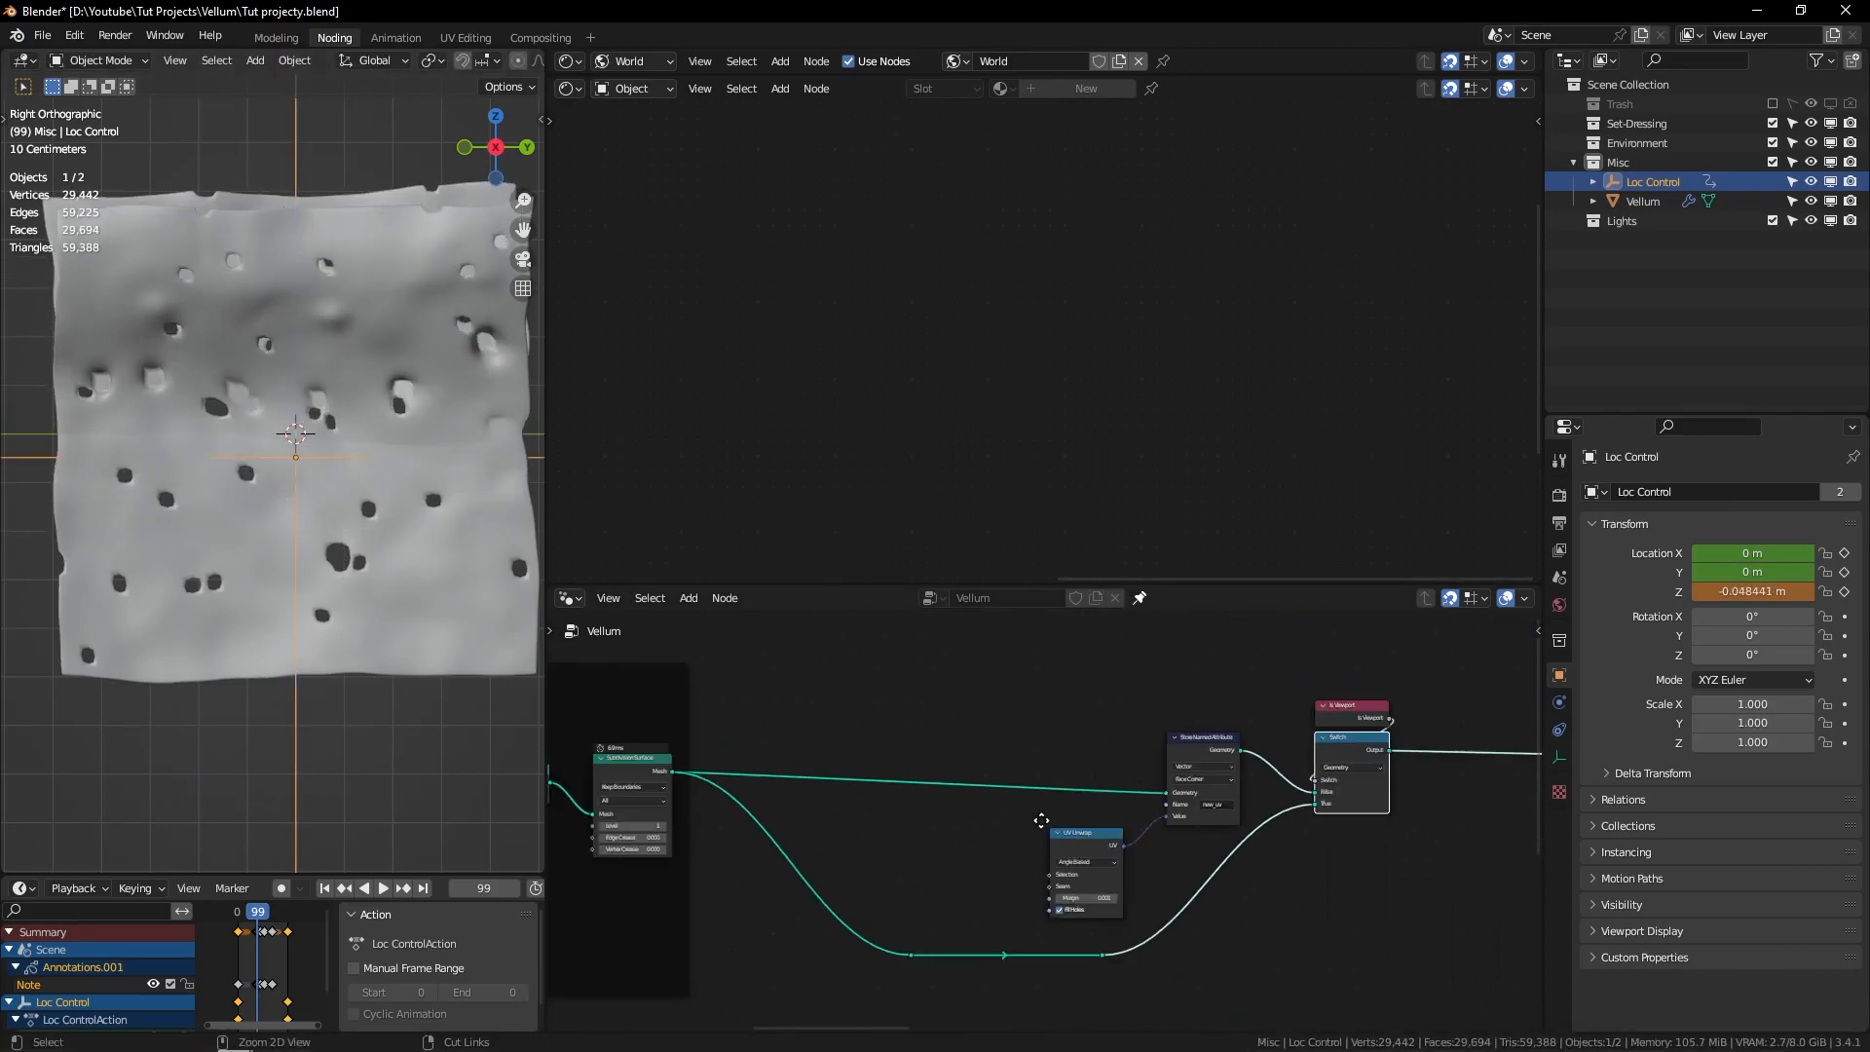
pyautogui.scroll(6, 1108, 738)
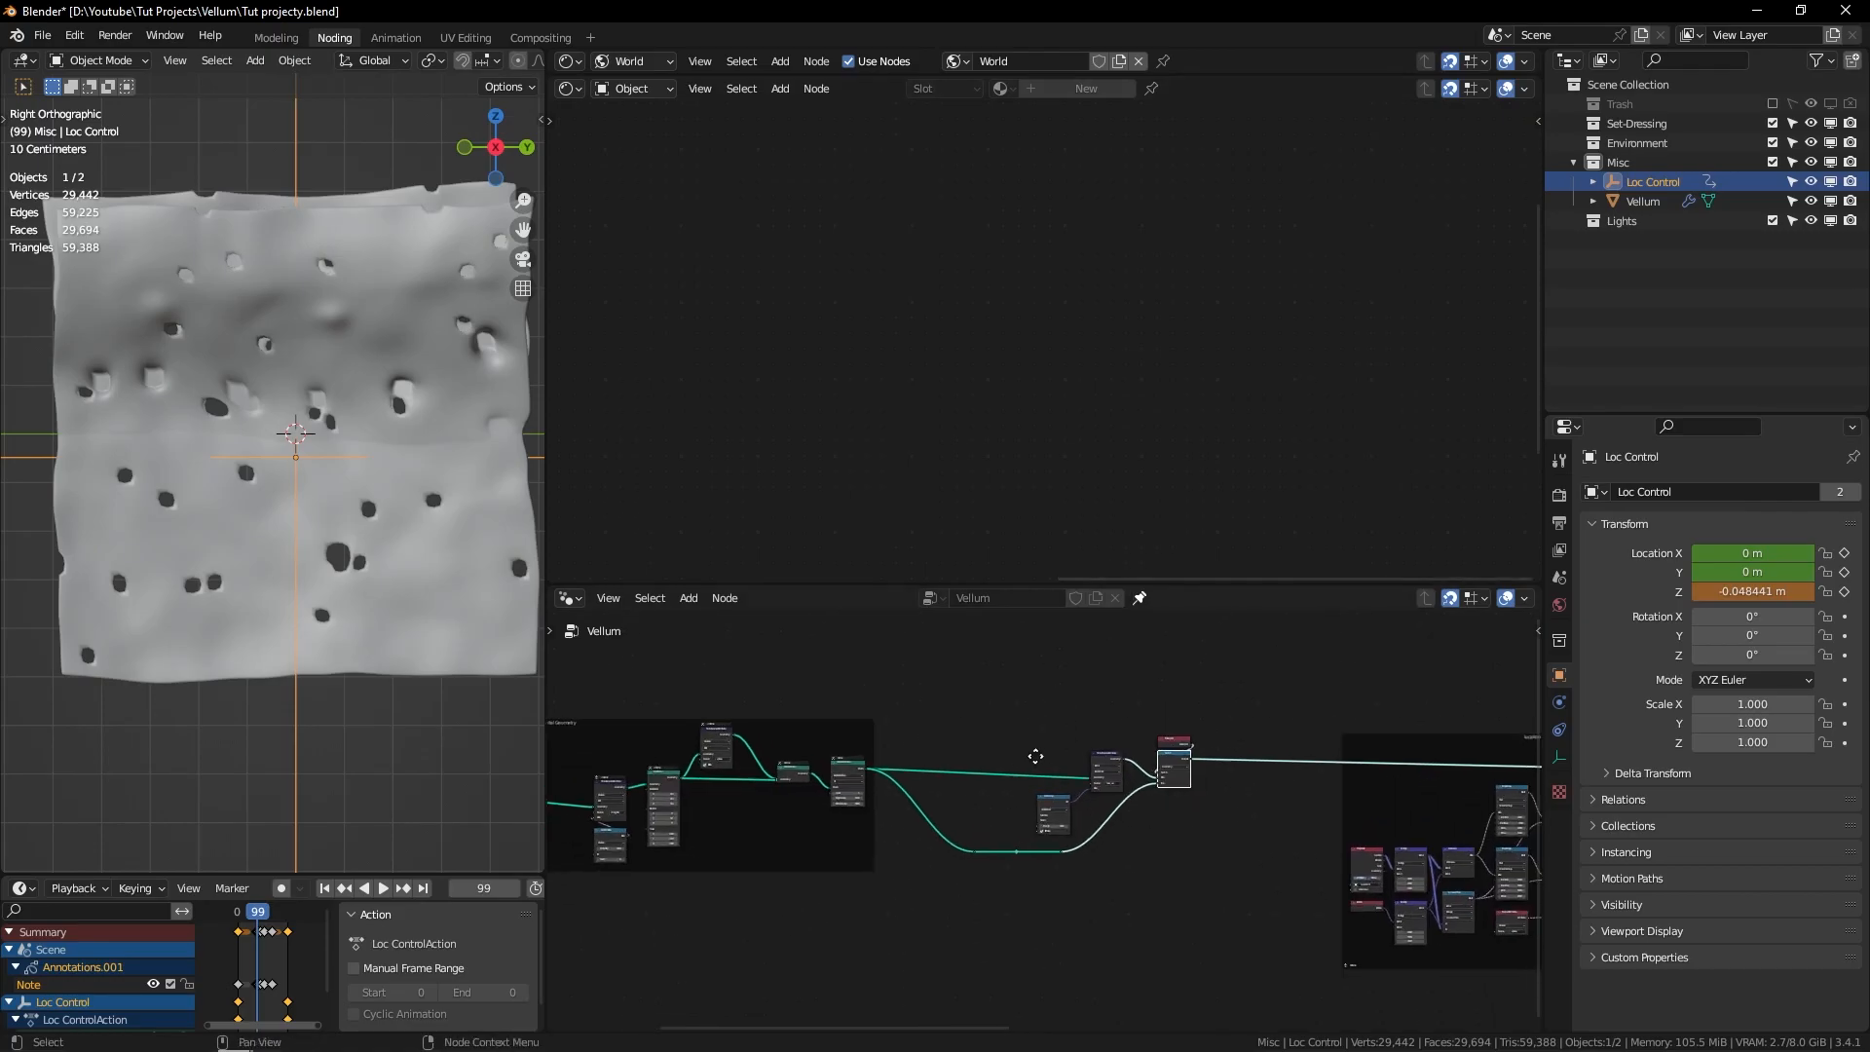
pyautogui.click(1077, 959)
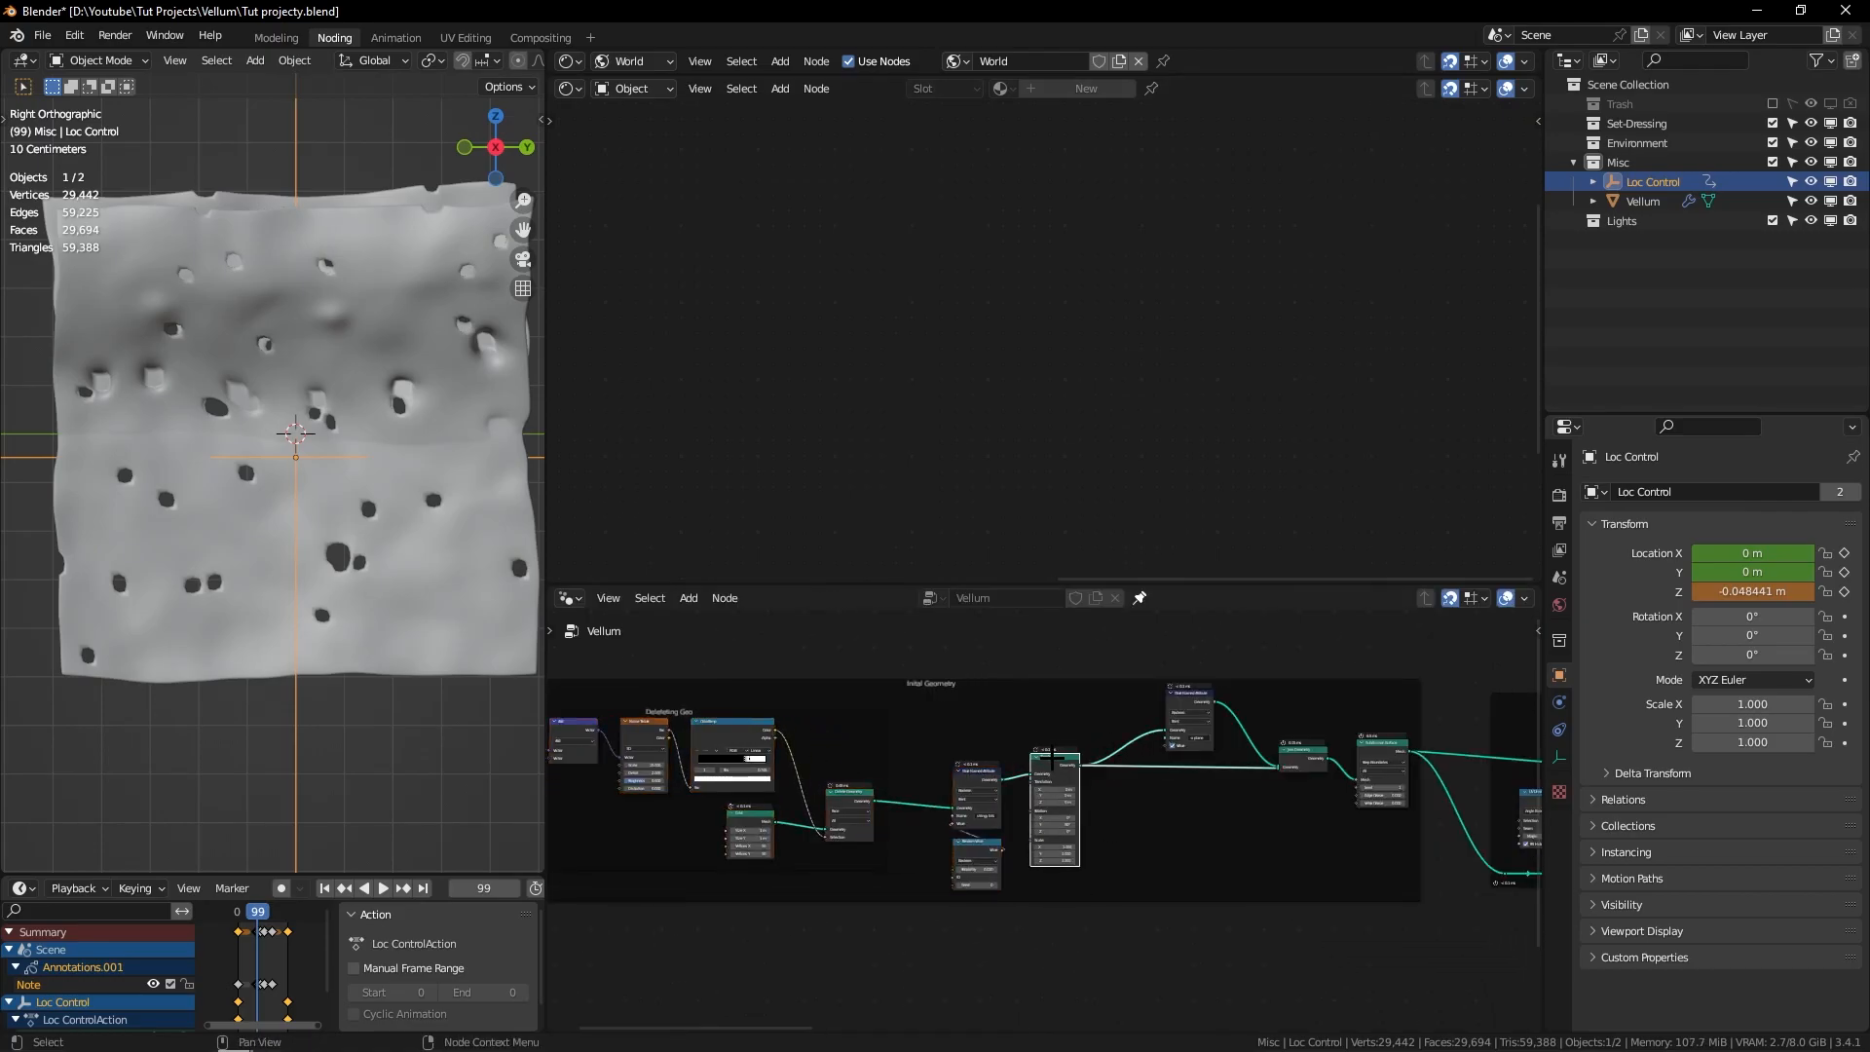
pyautogui.scroll(3, 1052, 753)
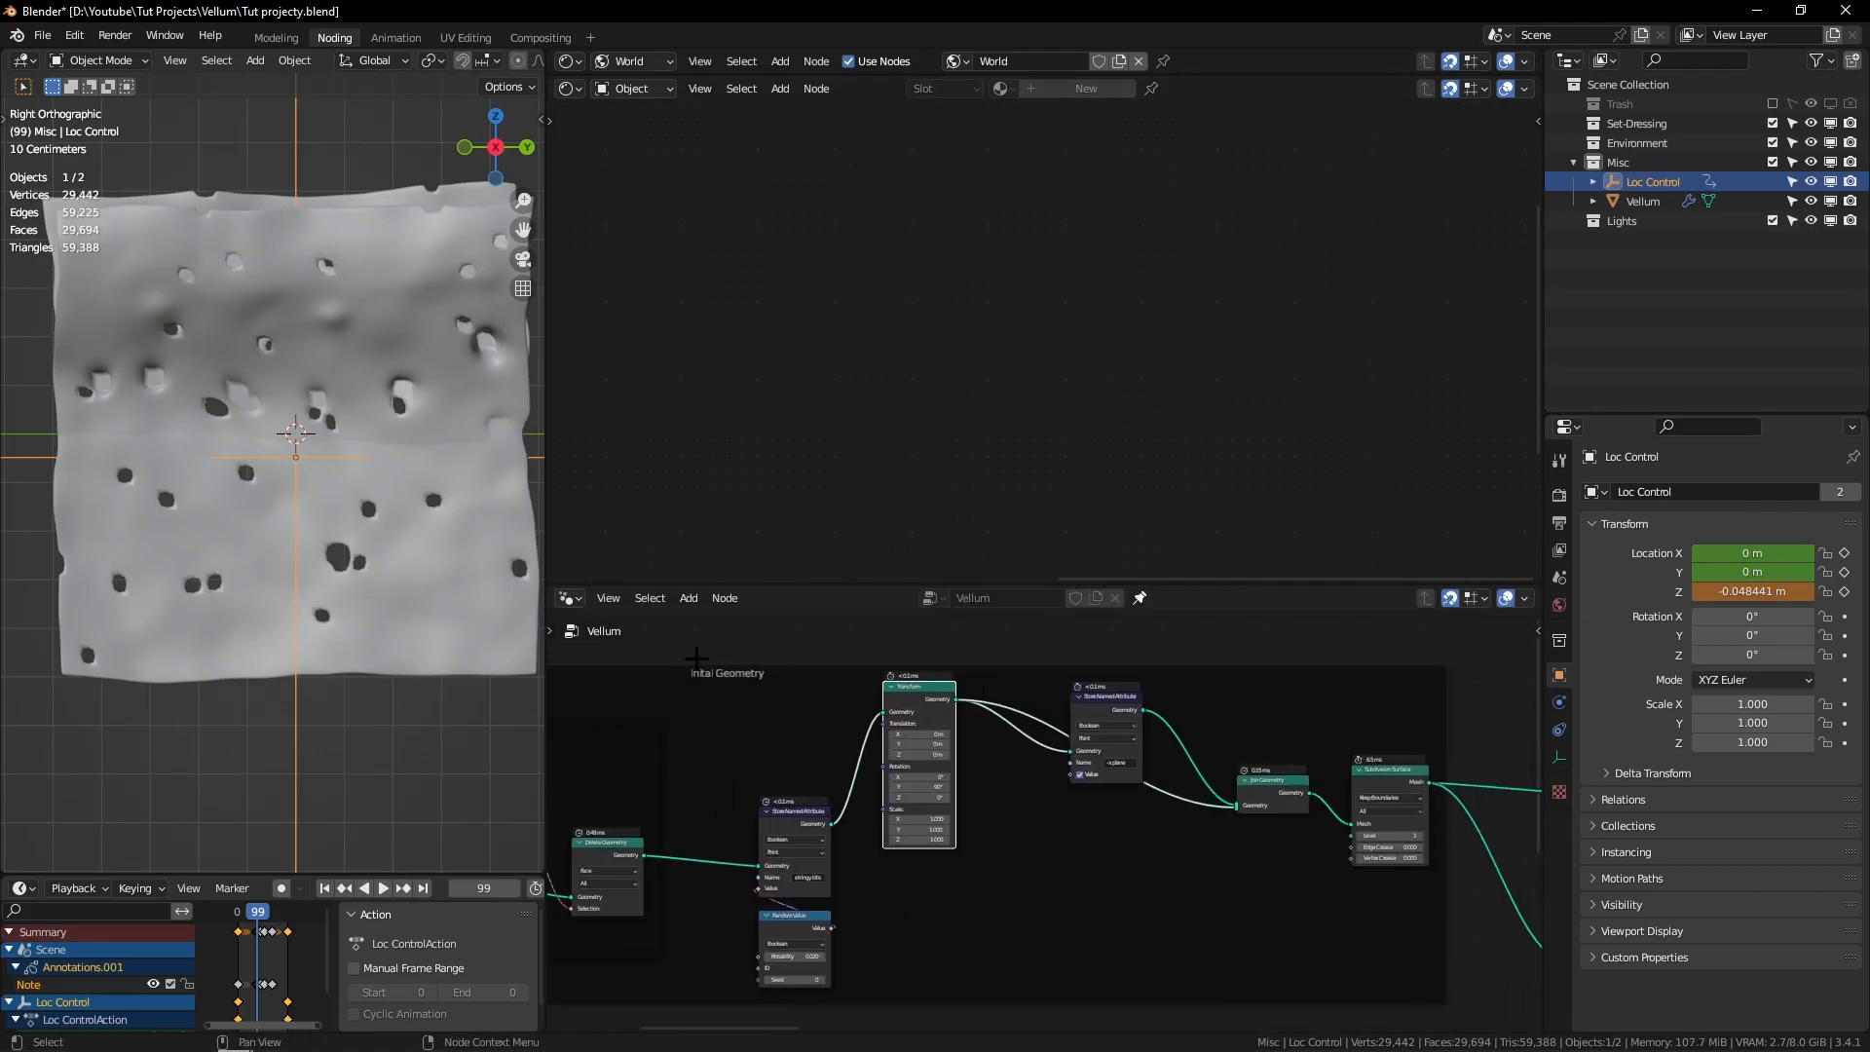
pyautogui.scroll(1, 1124, 672)
pyautogui.scroll(2, 942, 668)
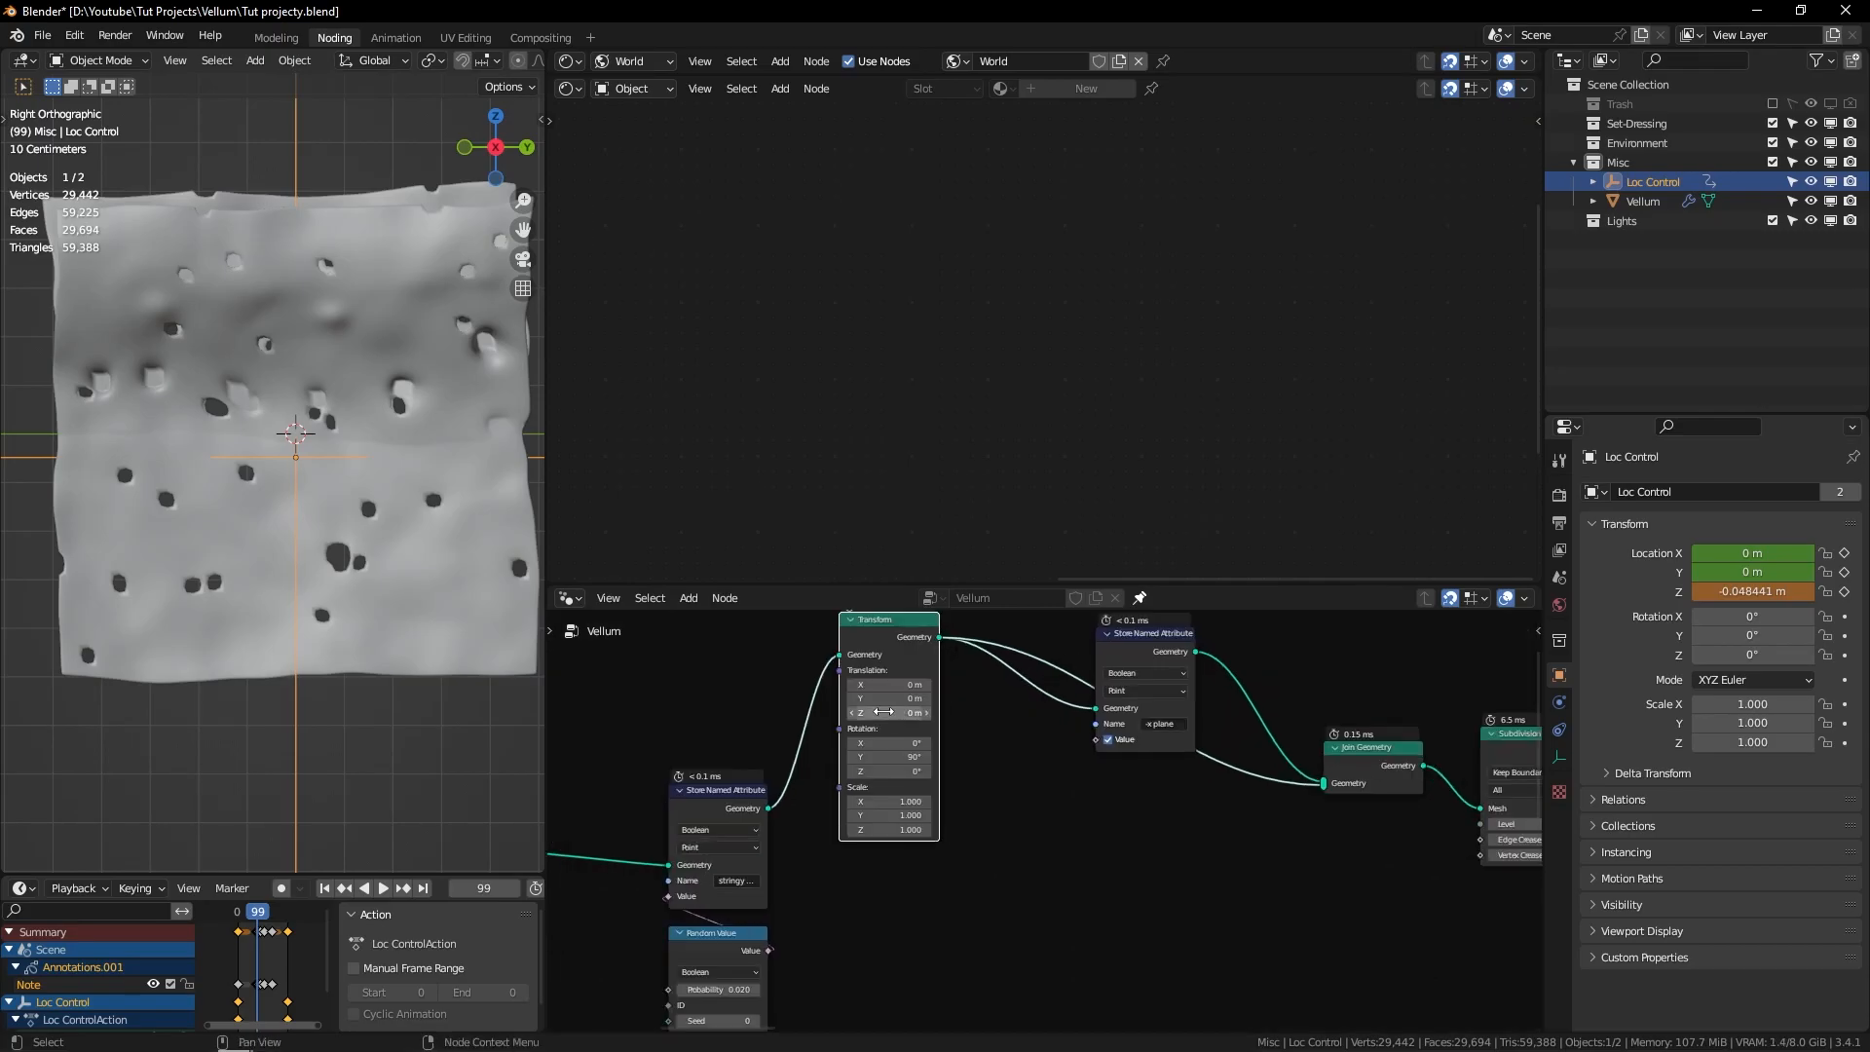
pyautogui.moveTo(943, 668); pyautogui.dragTo(959, 668)
pyautogui.keyDown('ctrl'); pyautogui.moveTo(958, 668); pyautogui.dragTo(950, 702, button='middle'); pyautogui.keyUp('ctrl')
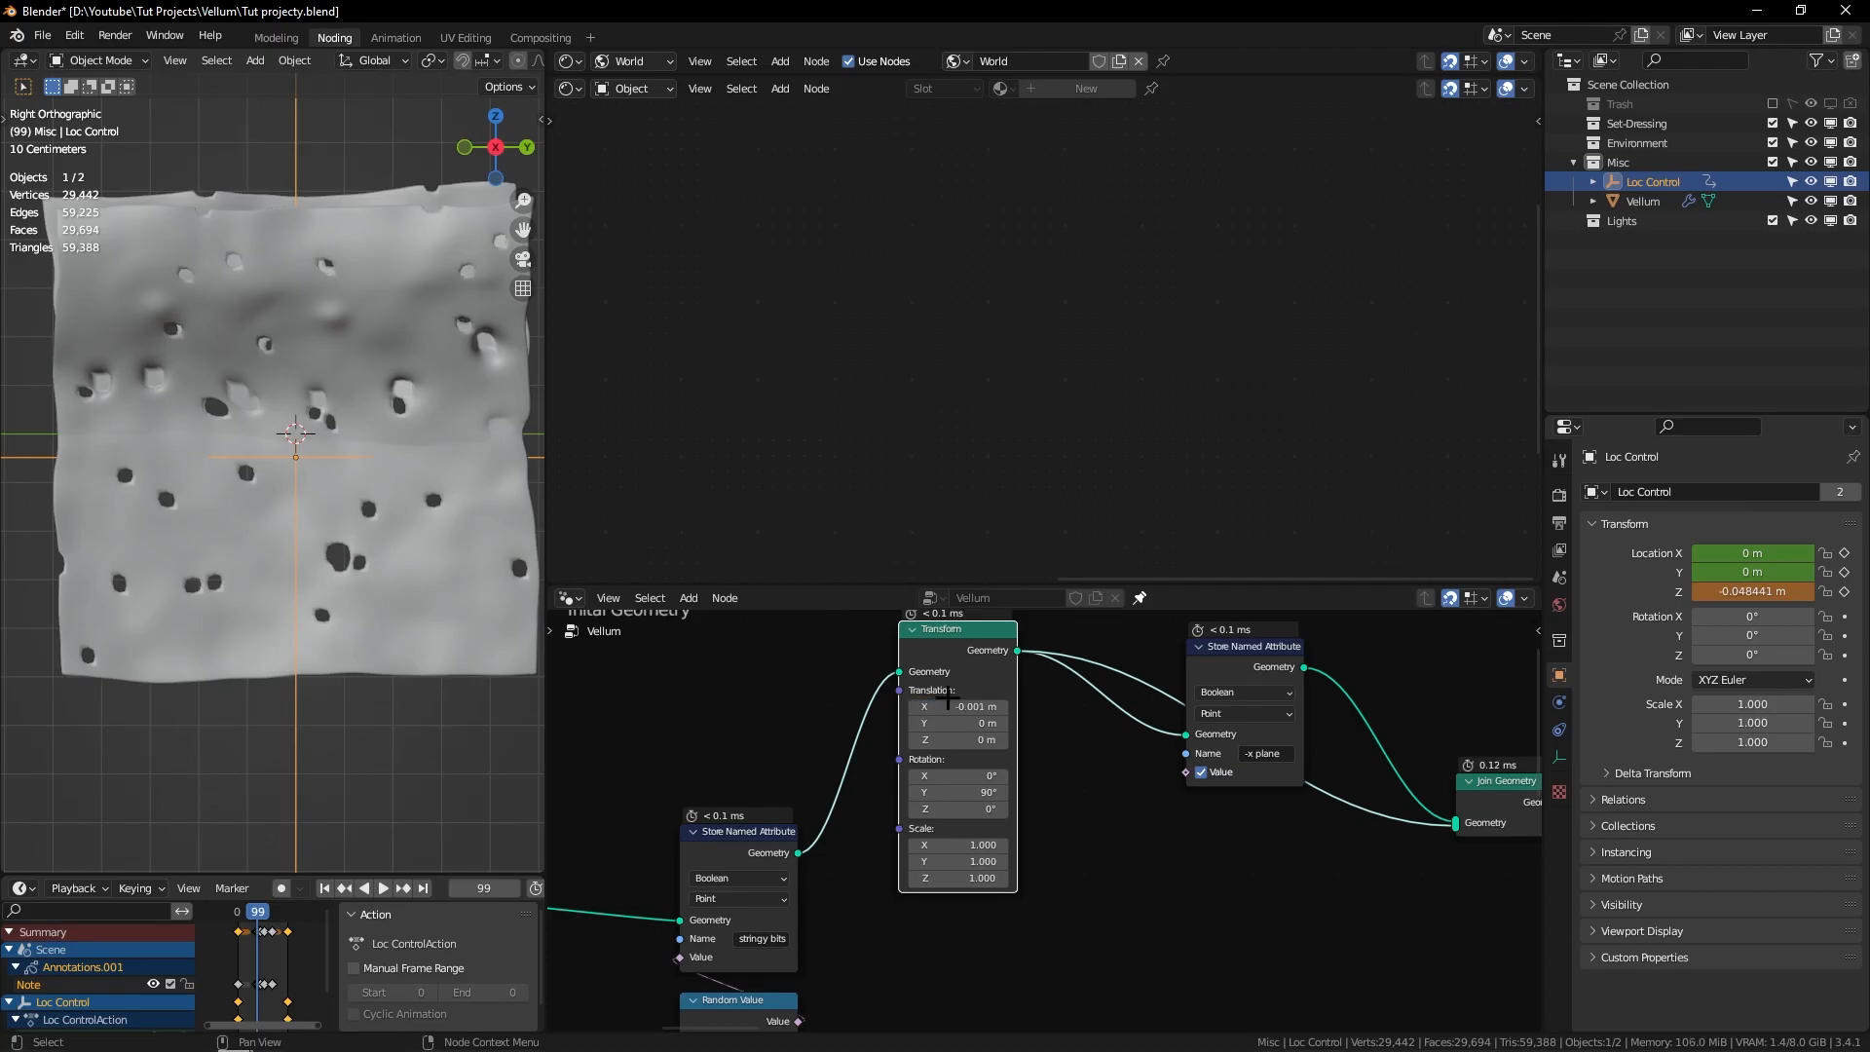
# Step: Duplicate the Transform node below the original and feed it the geometry from the "stringy bits" Store Named Attribute
pyautogui.keyDown('ctrl'); pyautogui.moveTo(1020, 741); pyautogui.dragTo(1038, 776, button='middle'); pyautogui.keyUp('ctrl')
pyautogui.moveTo(1038, 776); pyautogui.dragTo(1061, 683, button='middle')
pyautogui.hotkey('shift', 'd')
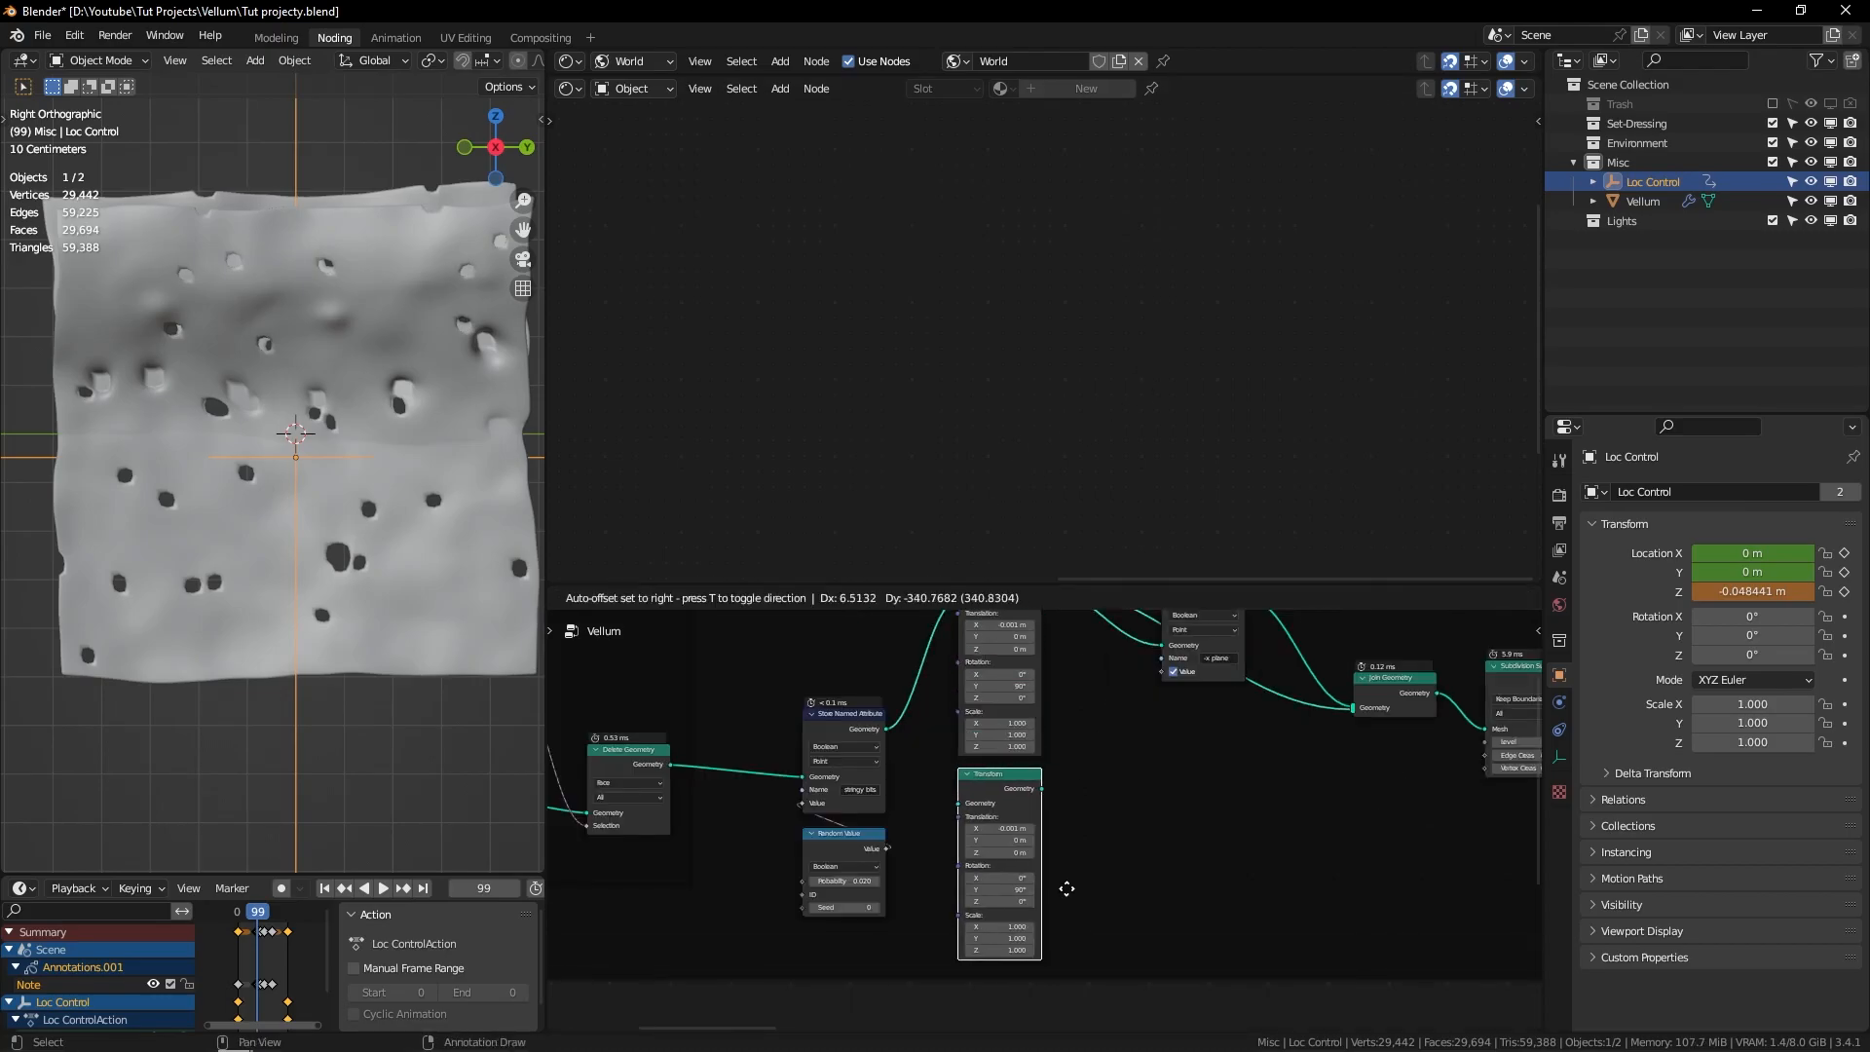
pyautogui.click(1062, 885)
pyautogui.moveTo(882, 729); pyautogui.dragTo(896, 711)
pyautogui.moveTo(972, 805); pyautogui.dragTo(964, 804)
# Step: Cut the original Transform's direct link to Join Geometry, keeping its link to the "-x plane" Store Named Attribute
pyautogui.moveTo(1266, 703); pyautogui.dragTo(1171, 801, button='middle')
pyautogui.keyDown('ctrl'); pyautogui.moveTo(1172, 802); pyautogui.dragTo(1193, 756, button='right'); pyautogui.keyUp('ctrl')
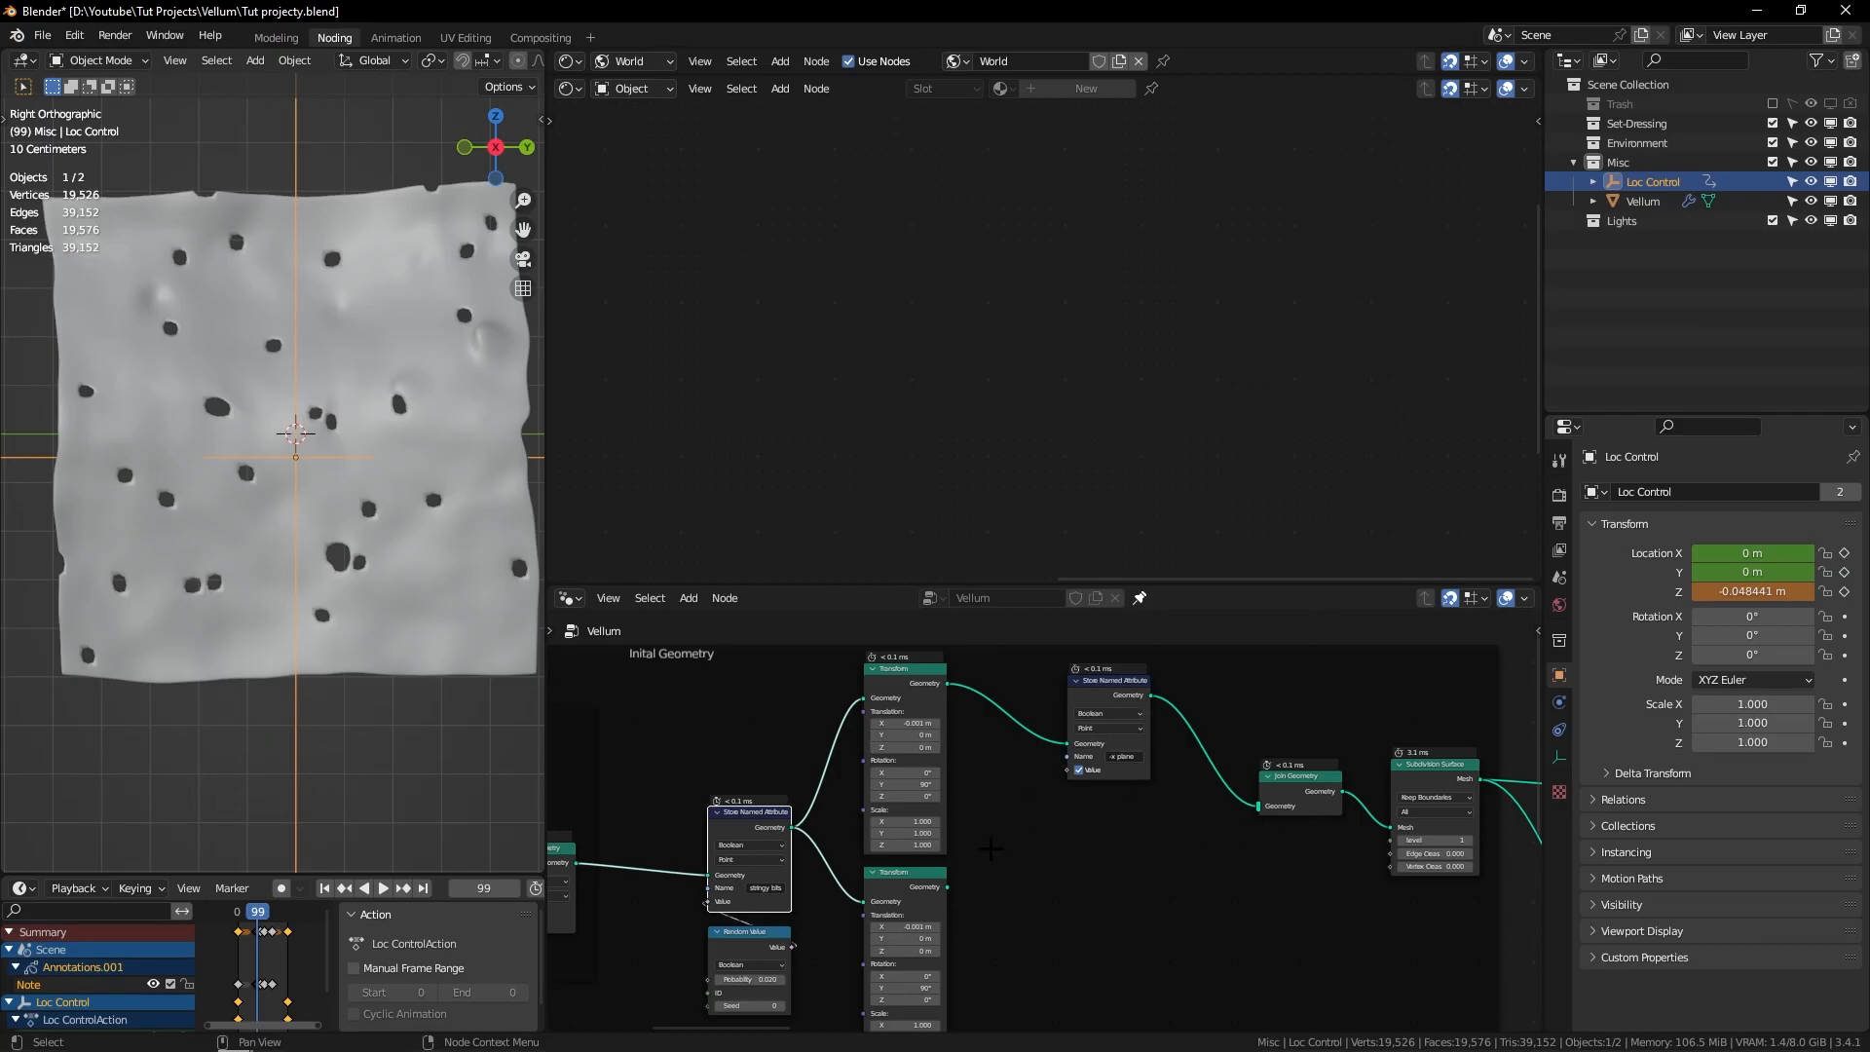
pyautogui.moveTo(1012, 827); pyautogui.dragTo(971, 812, button='middle')
pyautogui.click(898, 689)
pyautogui.hotkey('ctrl', 'x')
pyautogui.hotkey('ctrl', 'z')
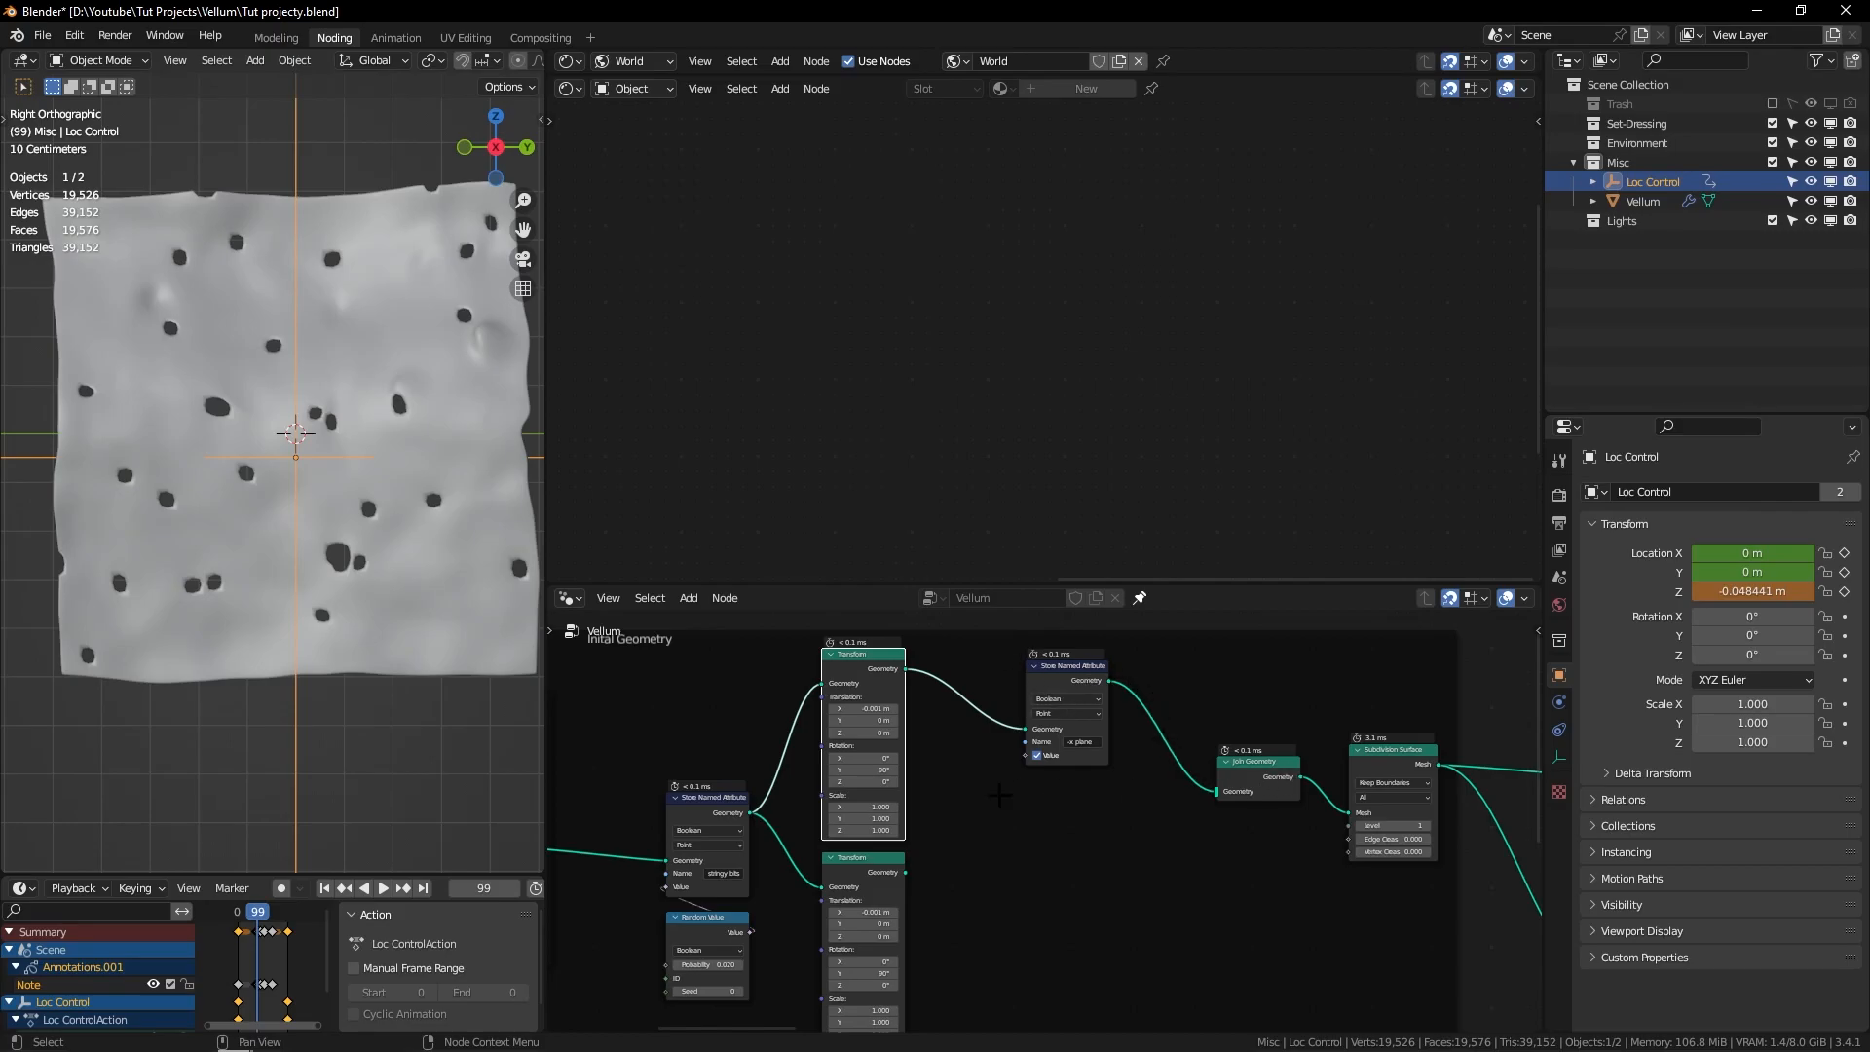
# Step: Connect the duplicated Transform's Geometry to Join Geometry and set its Translation X to 0.001 m
pyautogui.moveTo(905, 873); pyautogui.dragTo(894, 831)
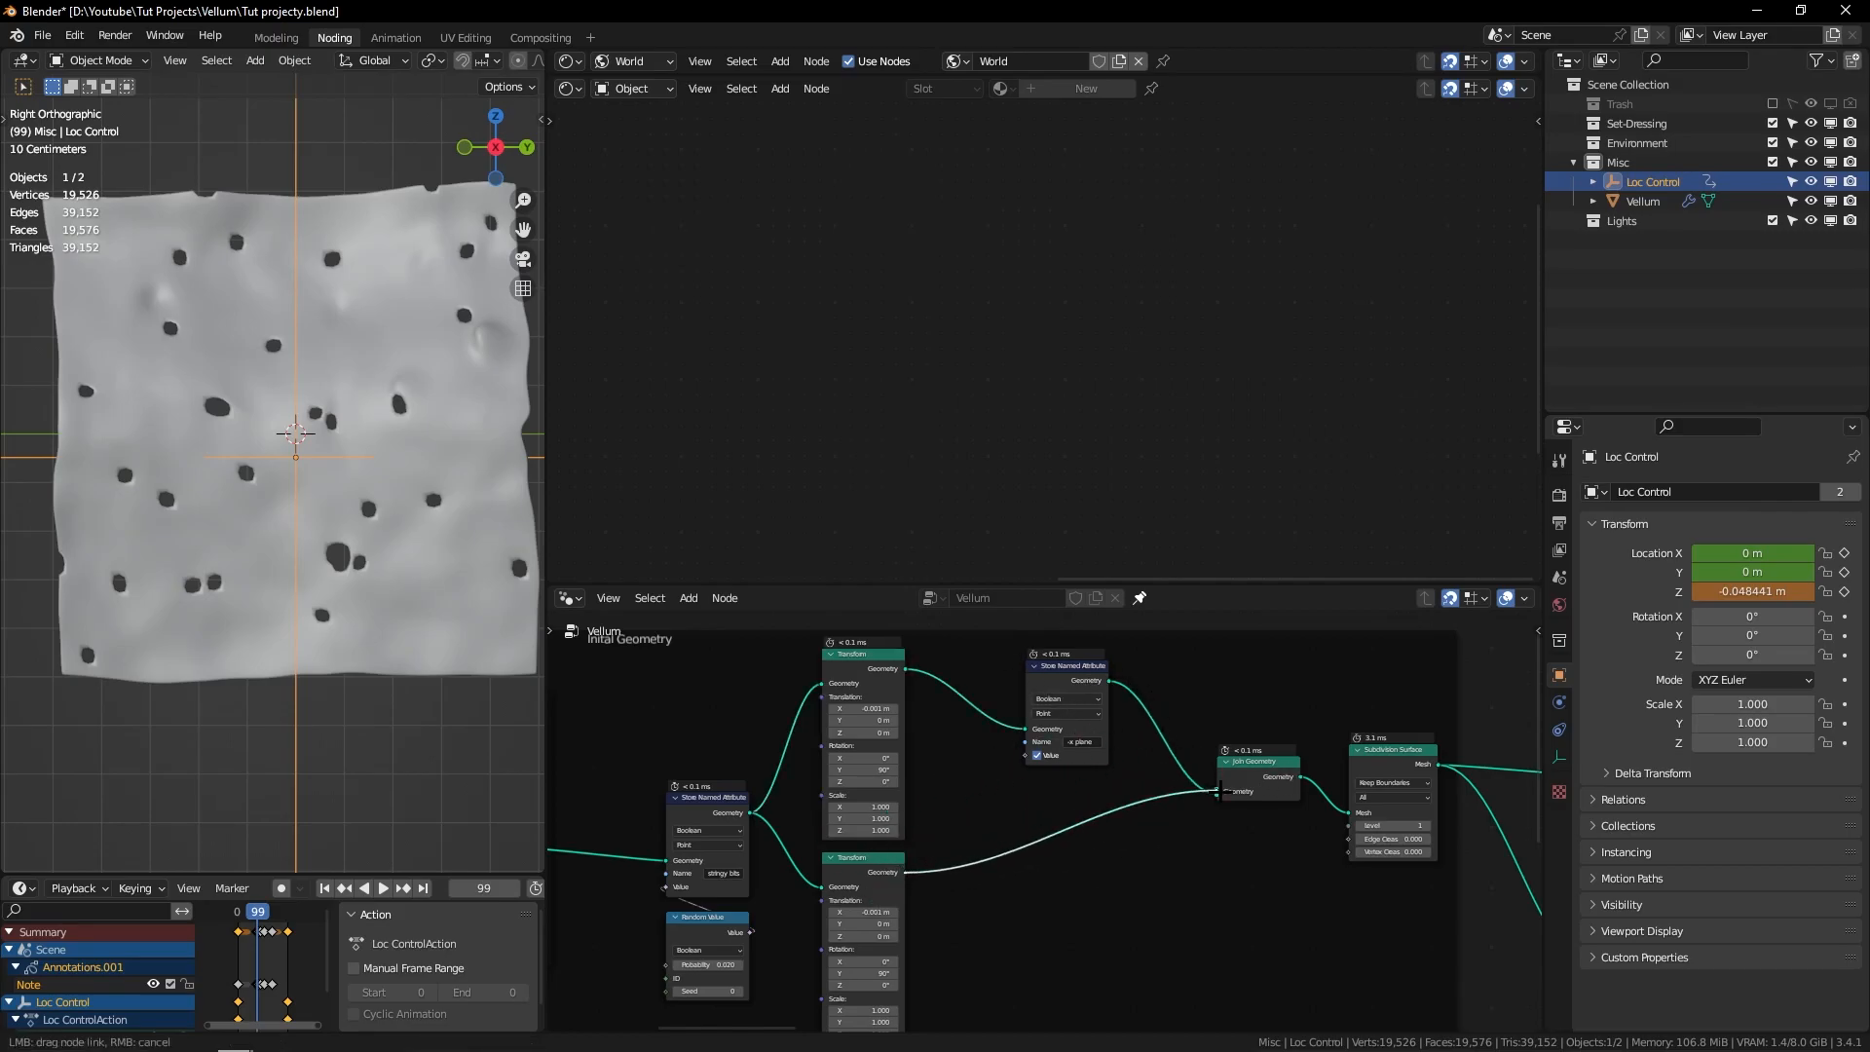
pyautogui.moveTo(1219, 790); pyautogui.dragTo(1218, 790)
pyautogui.scroll(3, 623, 986)
pyautogui.click(865, 912)
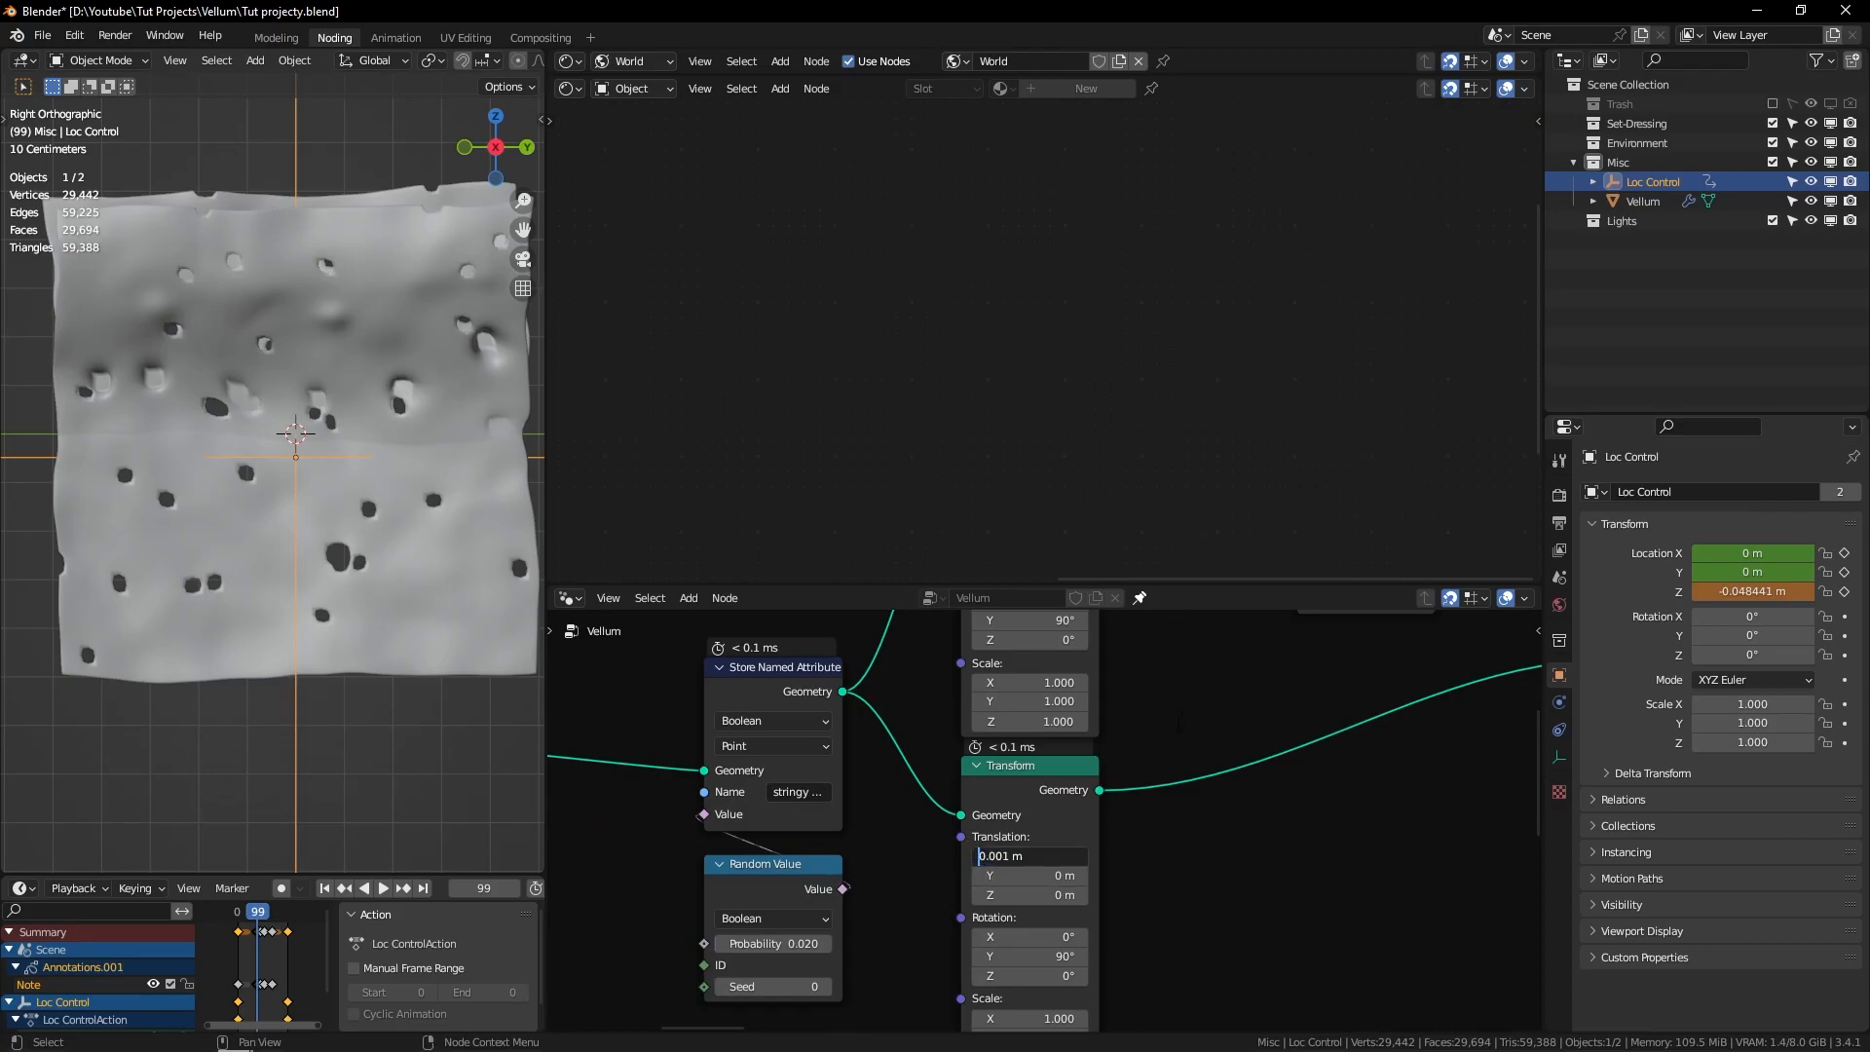
# Step: Go to frame 0 and examine the gap between the two vellum layers up close from the front
pyautogui.moveTo(434, 436)
pyautogui.mouseDown(button='middle')
pyautogui.moveTo(397, 435)
pyautogui.moveTo(484, 451)
pyautogui.moveTo(457, 457)
pyautogui.mouseUp(button='middle')
pyautogui.moveTo(243, 912); pyautogui.dragTo(237, 912)
pyautogui.moveTo(350, 457)
pyautogui.keyDown('shift'); pyautogui.mouseDown(button='middle')
pyautogui.moveTo(334, 655)
pyautogui.moveTo(317, 623)
pyautogui.moveTo(358, 521)
pyautogui.moveTo(443, 477)
pyautogui.moveTo(360, 457)
pyautogui.mouseUp(button='middle'); pyautogui.keyUp('shift')
pyautogui.click(490, 147)
pyautogui.scroll(4, 435, 305)
pyautogui.keyDown('shift'); pyautogui.moveTo(435, 305); pyautogui.dragTo(339, 280, button='middle'); pyautogui.keyUp('shift')
pyautogui.scroll(5, 330, 458)
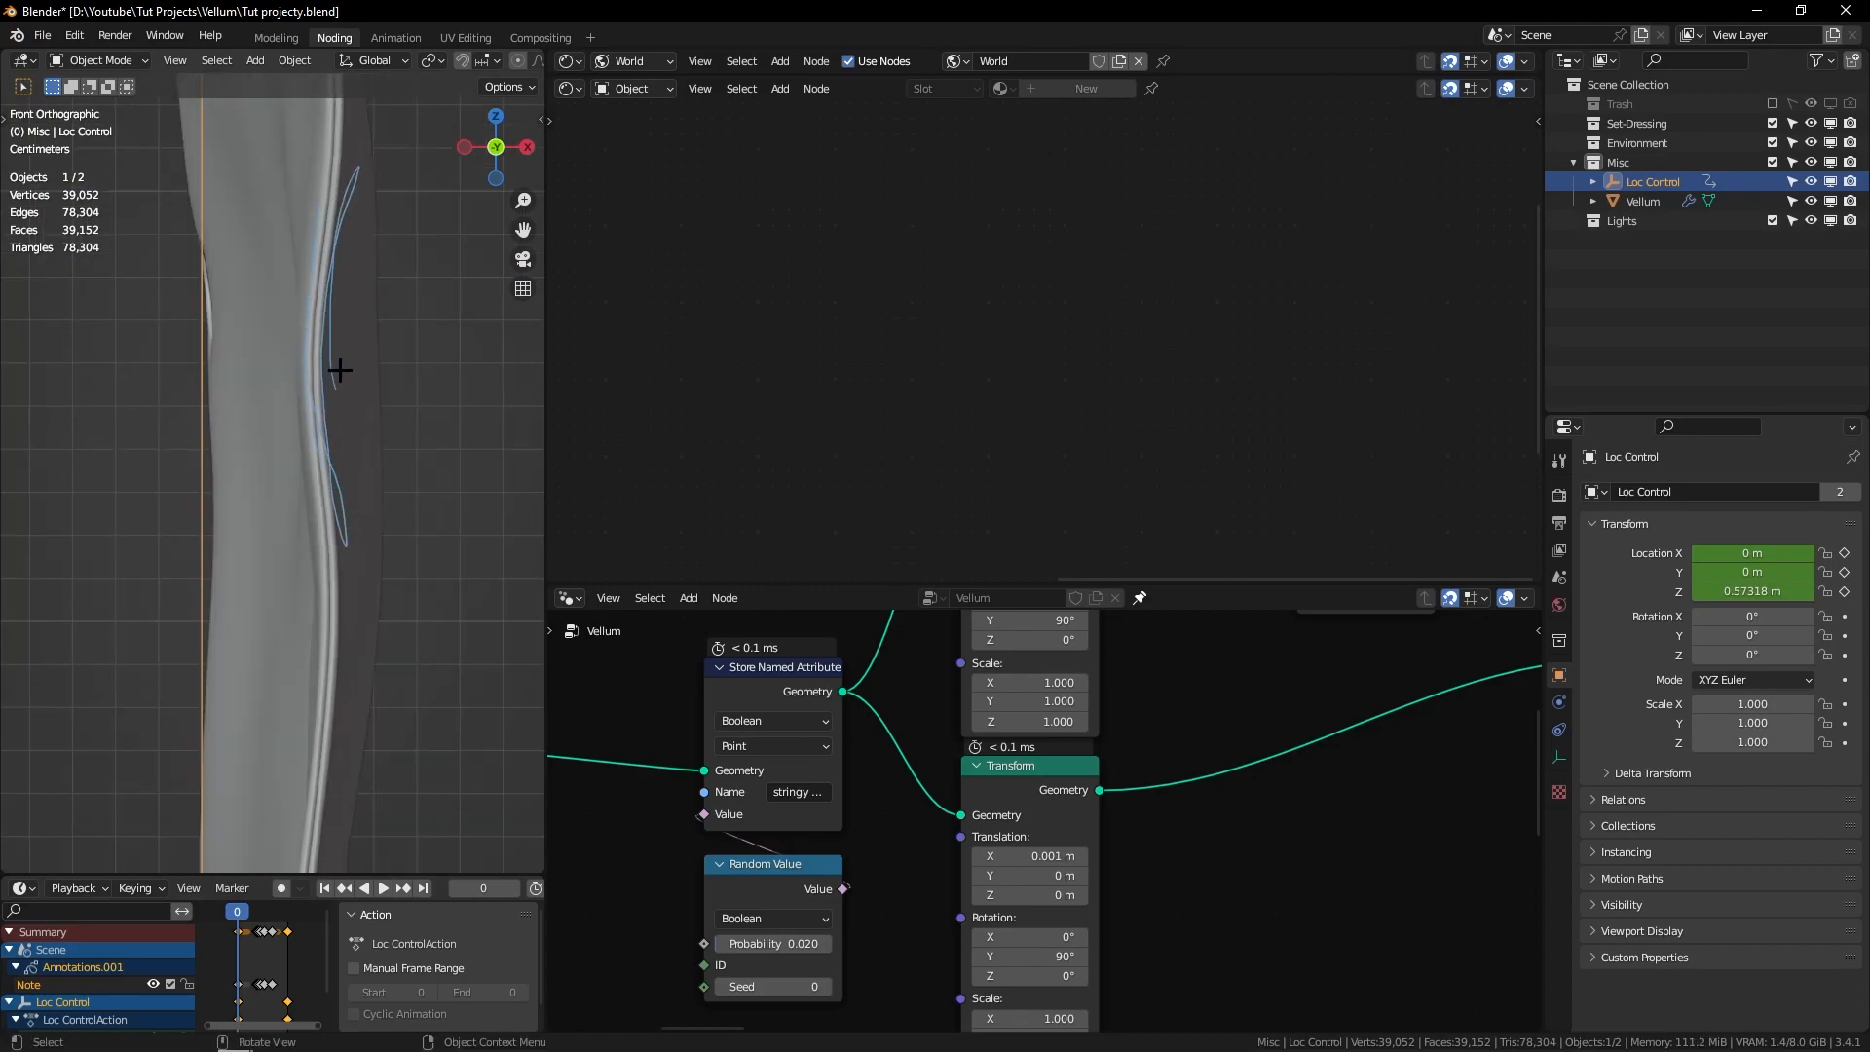
# Step: Test the separated layers by moving Loc Control down along the Z axis to about 0.017 m
pyautogui.moveTo(383, 392); pyautogui.dragTo(305, 200, button='middle')
pyautogui.scroll(-5, 304, 200)
pyautogui.press('g')
pyautogui.press('z')
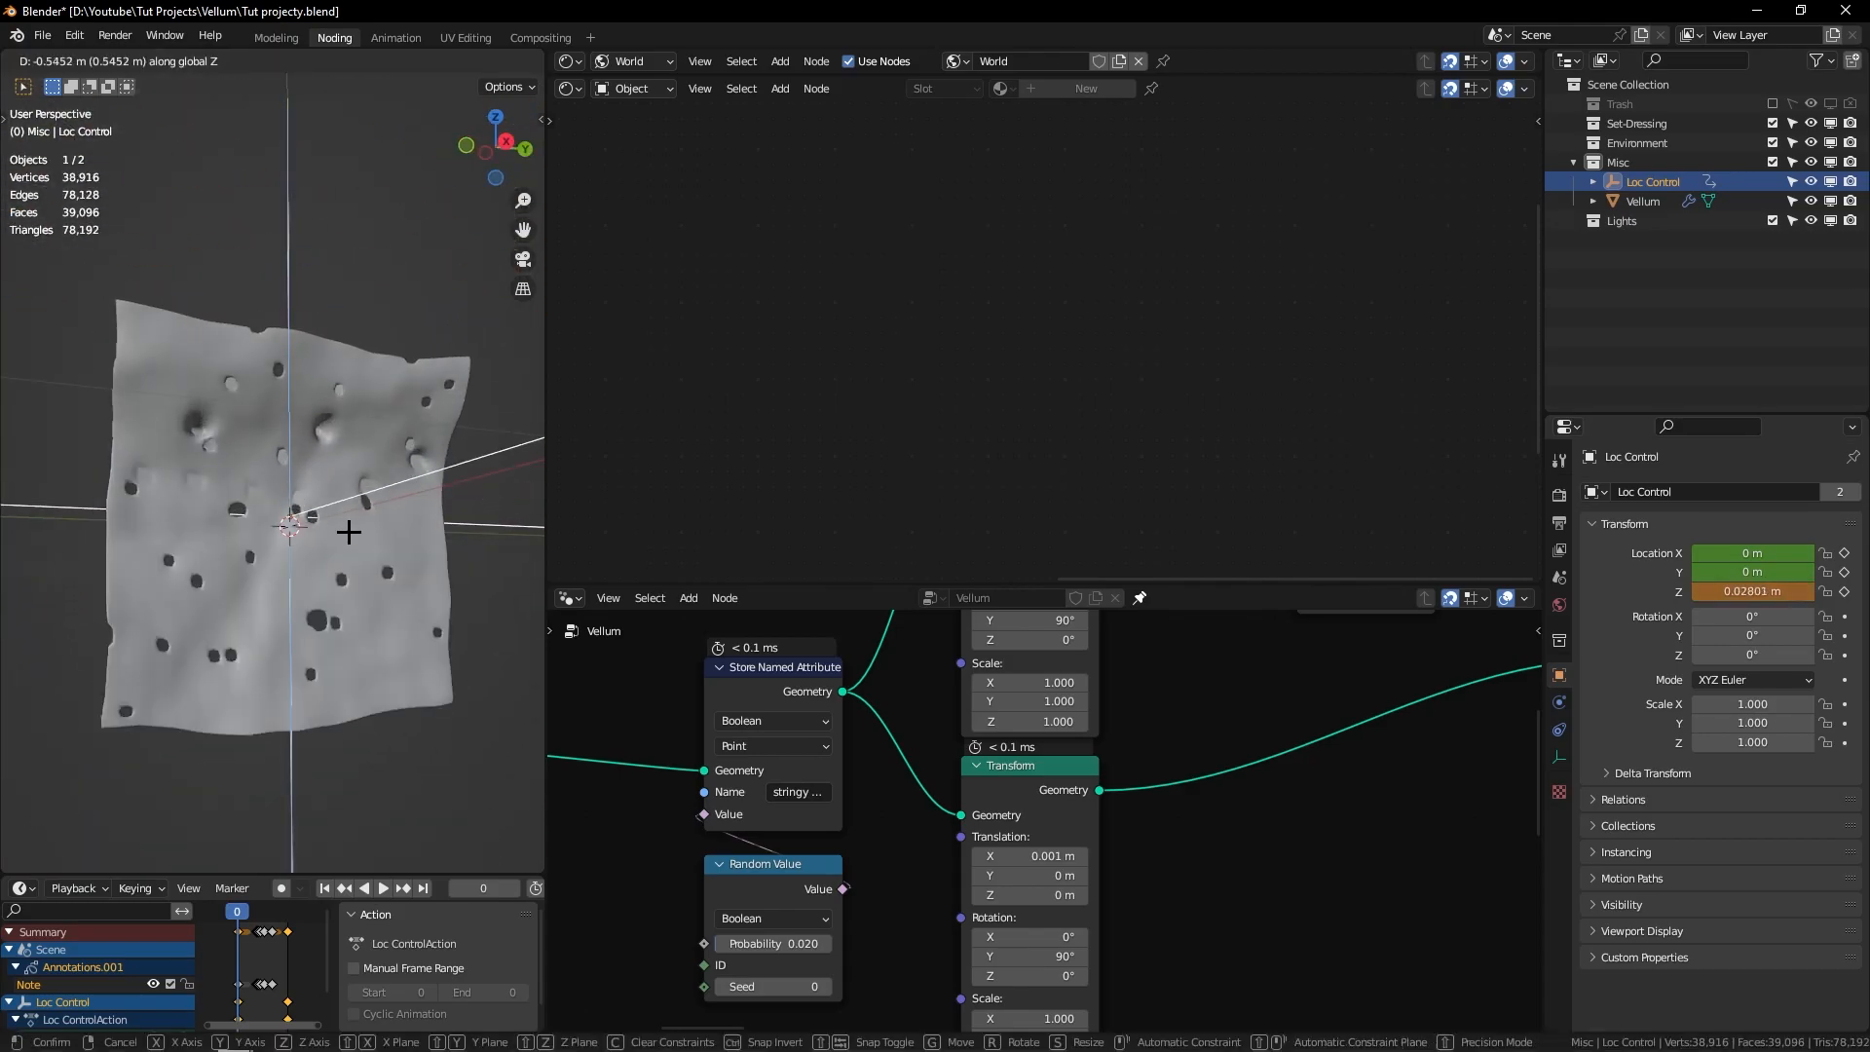
pyautogui.click(236, 562)
pyautogui.hotkey('ctrl', 'z')
pyautogui.moveTo(316, 506); pyautogui.dragTo(301, 430, button='middle')
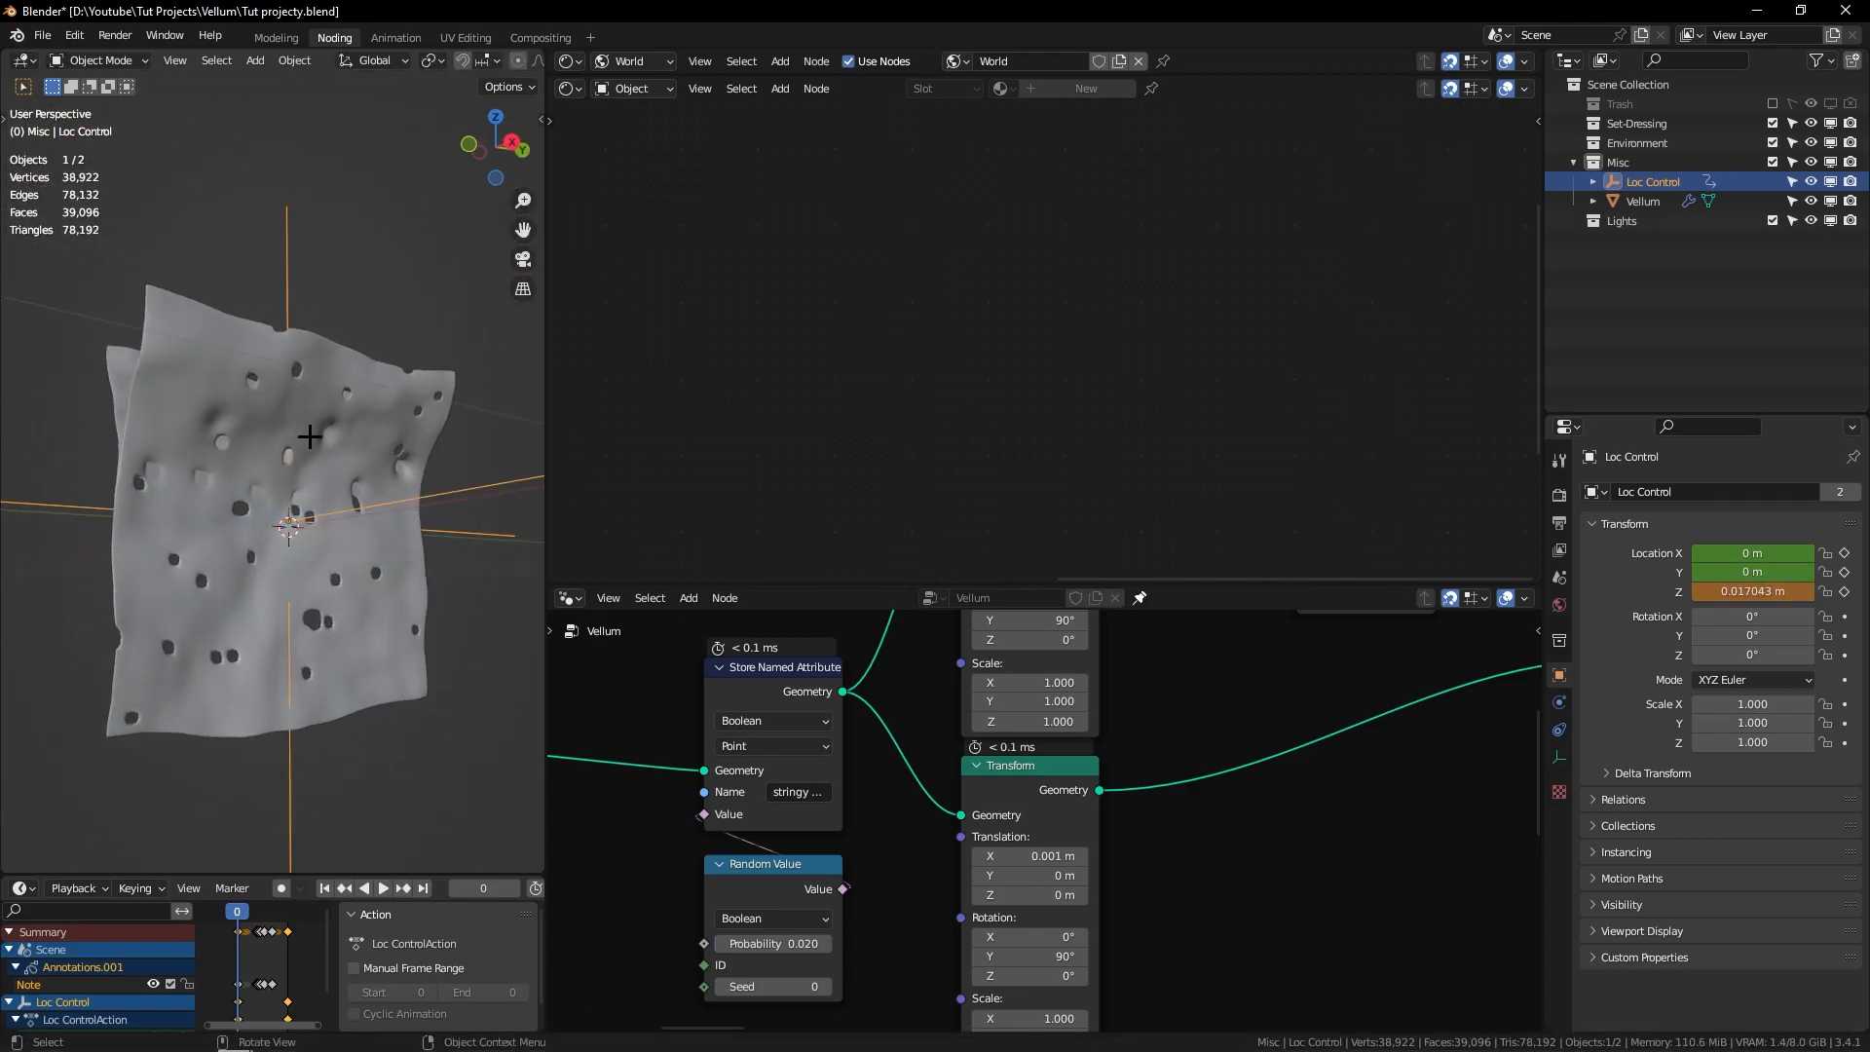
# Step: Play the peel animation and inspect the separating vellum layers from several angles
pyautogui.scroll(-1, 292, 477)
pyautogui.moveTo(450, 468); pyautogui.dragTo(429, 576, button='middle')
pyautogui.press('space')
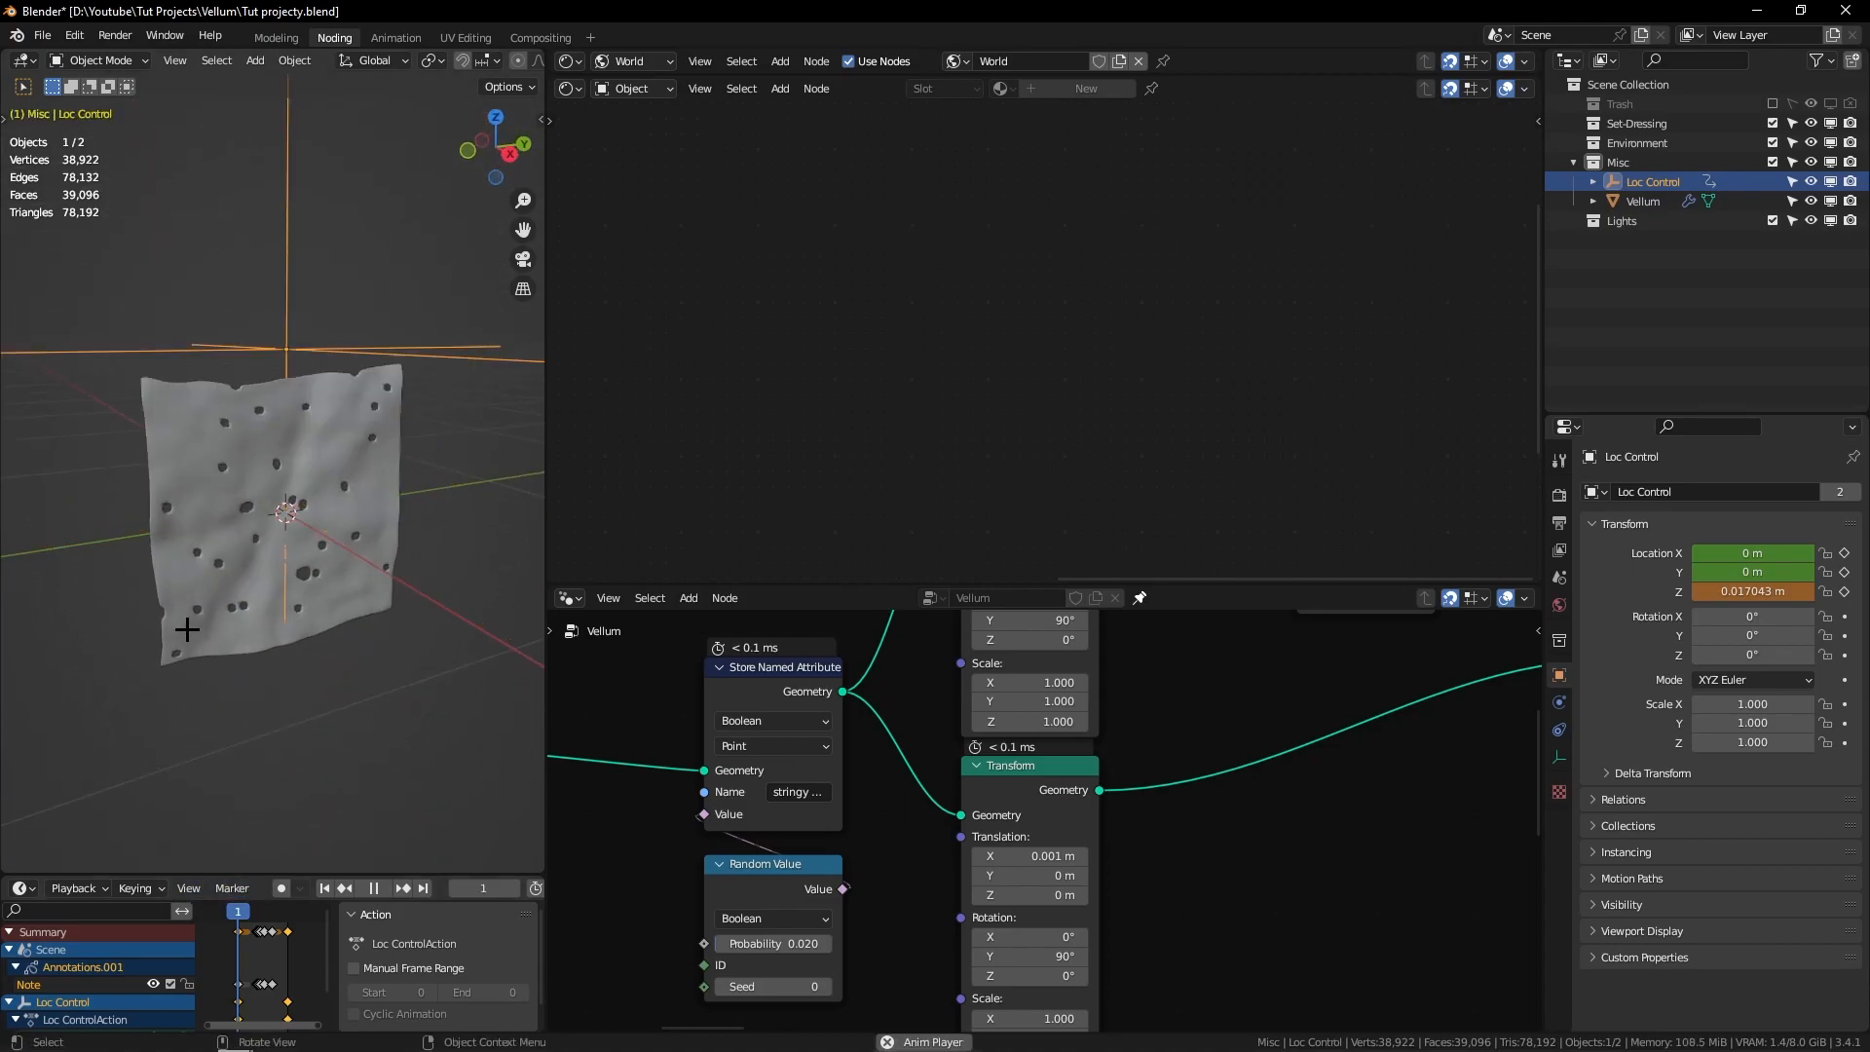
pyautogui.moveTo(259, 756); pyautogui.dragTo(375, 768, button='middle')
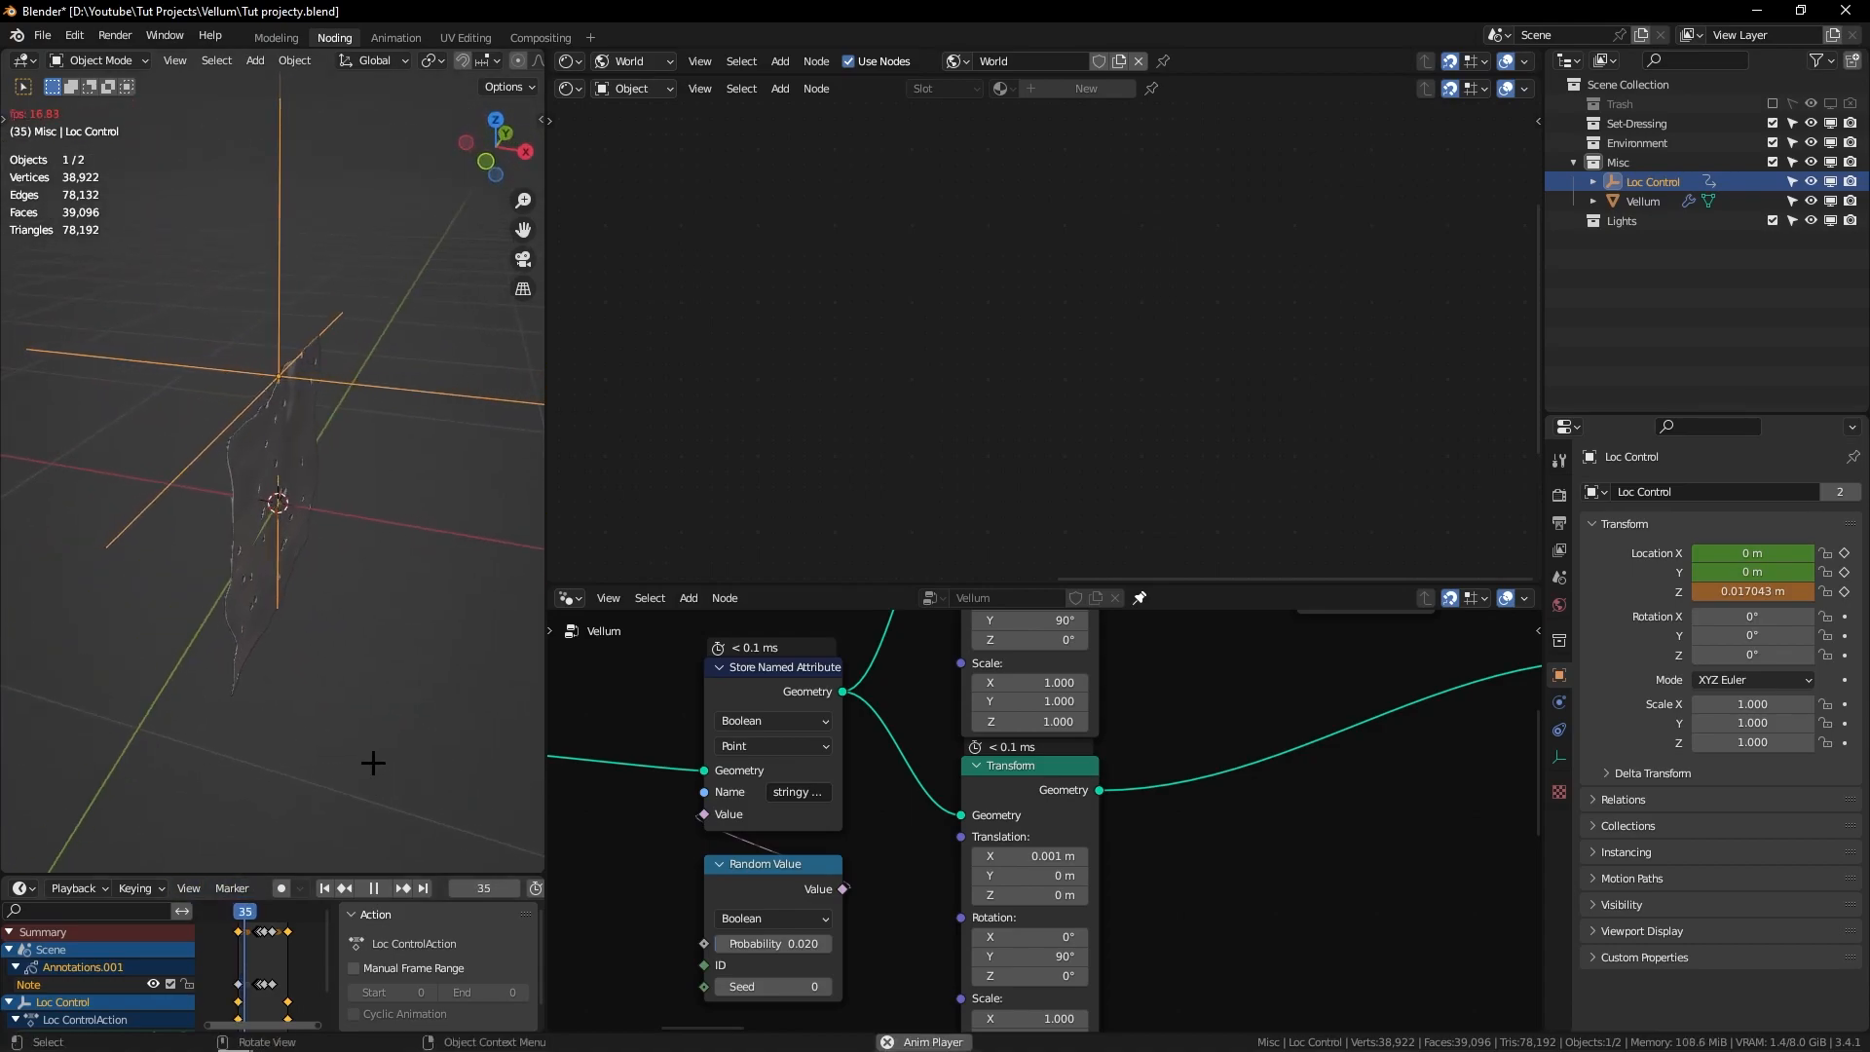
pyautogui.moveTo(295, 584); pyautogui.dragTo(401, 436, button='middle')
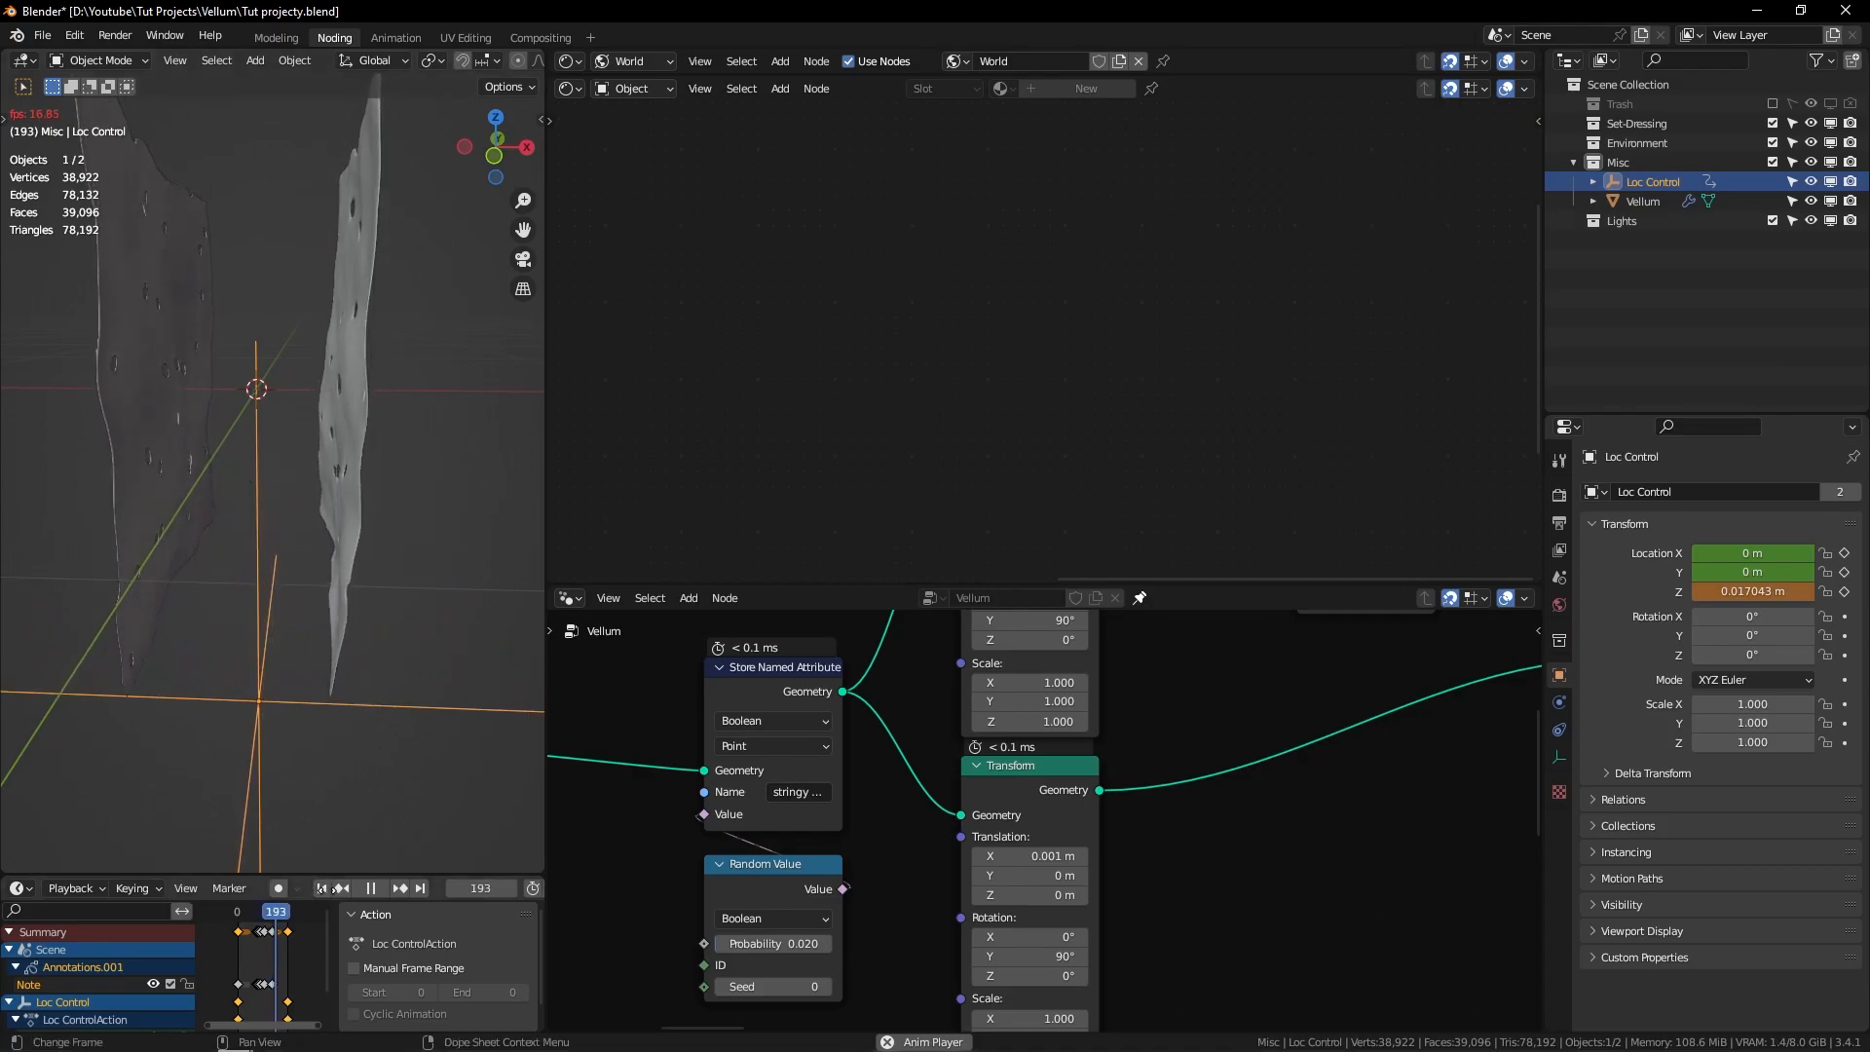
pyautogui.hscroll(2, 327, 888)
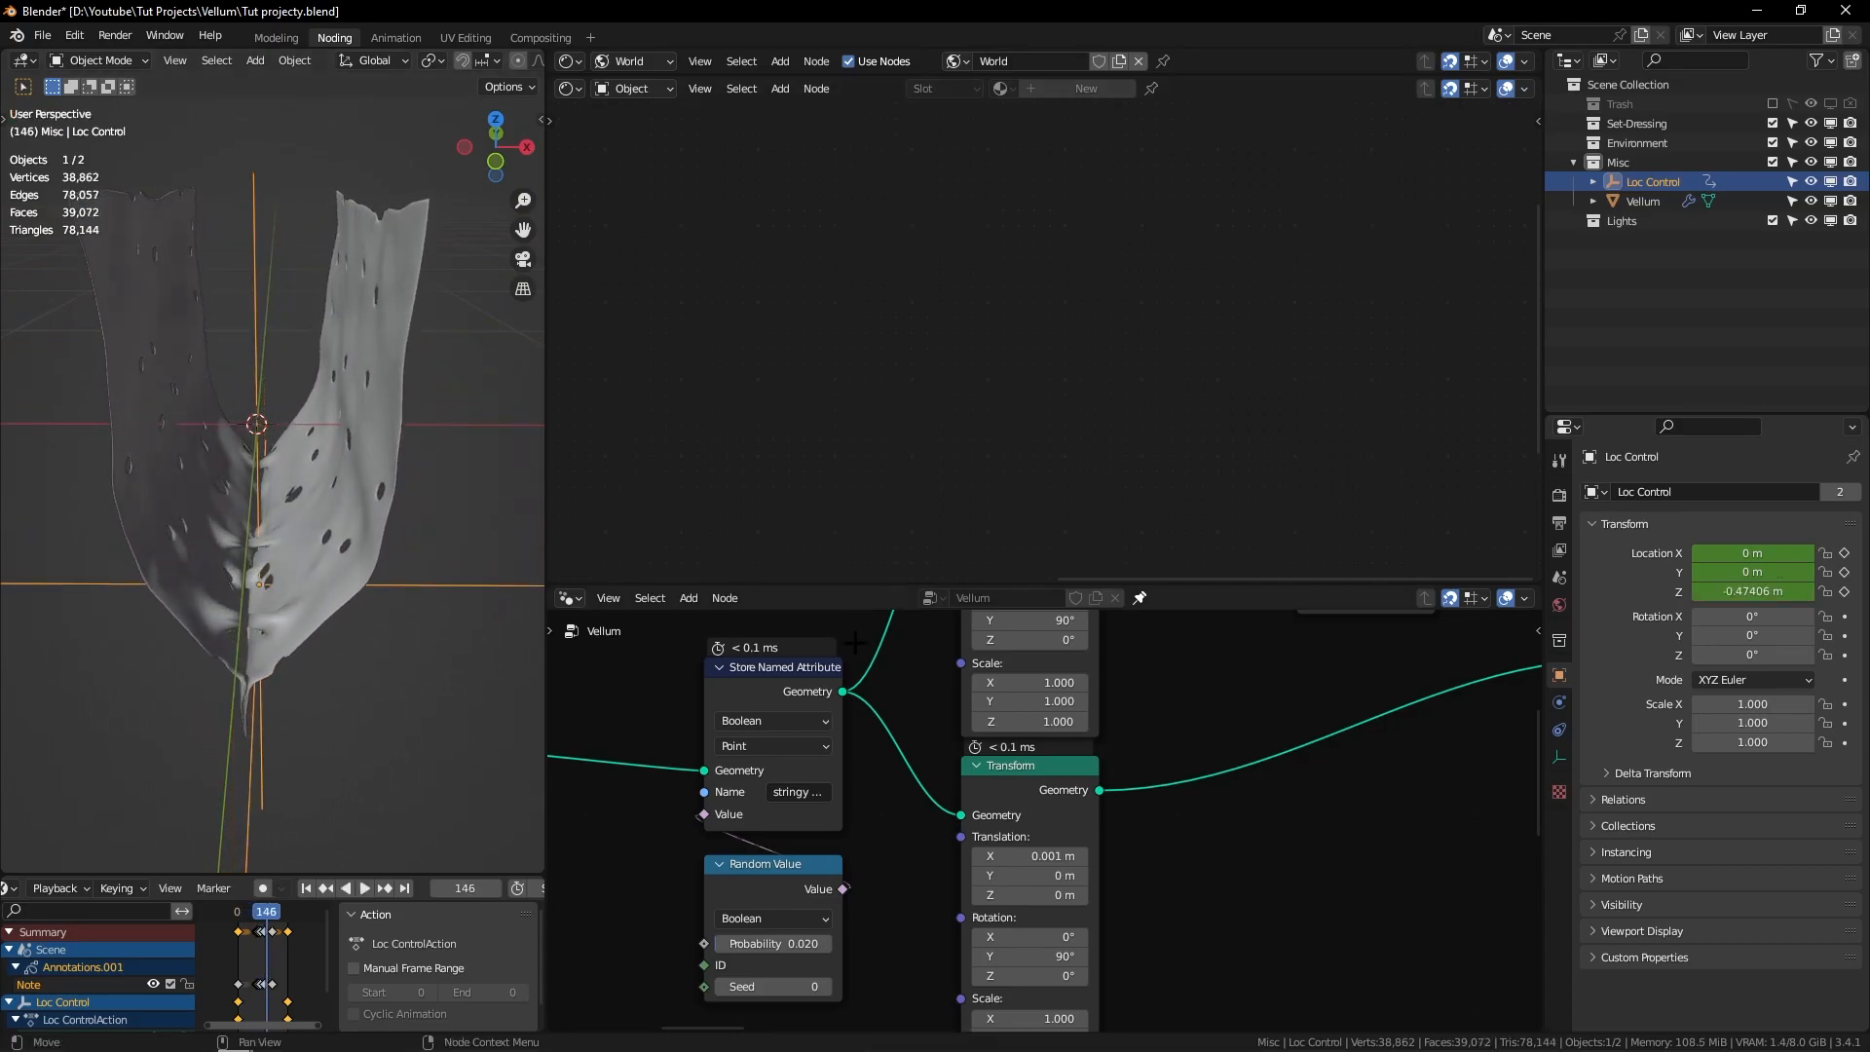
# Step: Select the first two node frames in the maximized Vellum node tree and move them closer to the remaining frames
pyautogui.hotkey('ctrl', 'space')
pyautogui.press('Home')
pyautogui.keyDown('ctrl'); pyautogui.moveTo(1322, 405); pyautogui.dragTo(1300, 686, button='middle'); pyautogui.keyUp('ctrl')
pyautogui.keyDown('ctrl'); pyautogui.moveTo(1300, 685); pyautogui.dragTo(1044, 553, button='middle'); pyautogui.keyUp('ctrl')
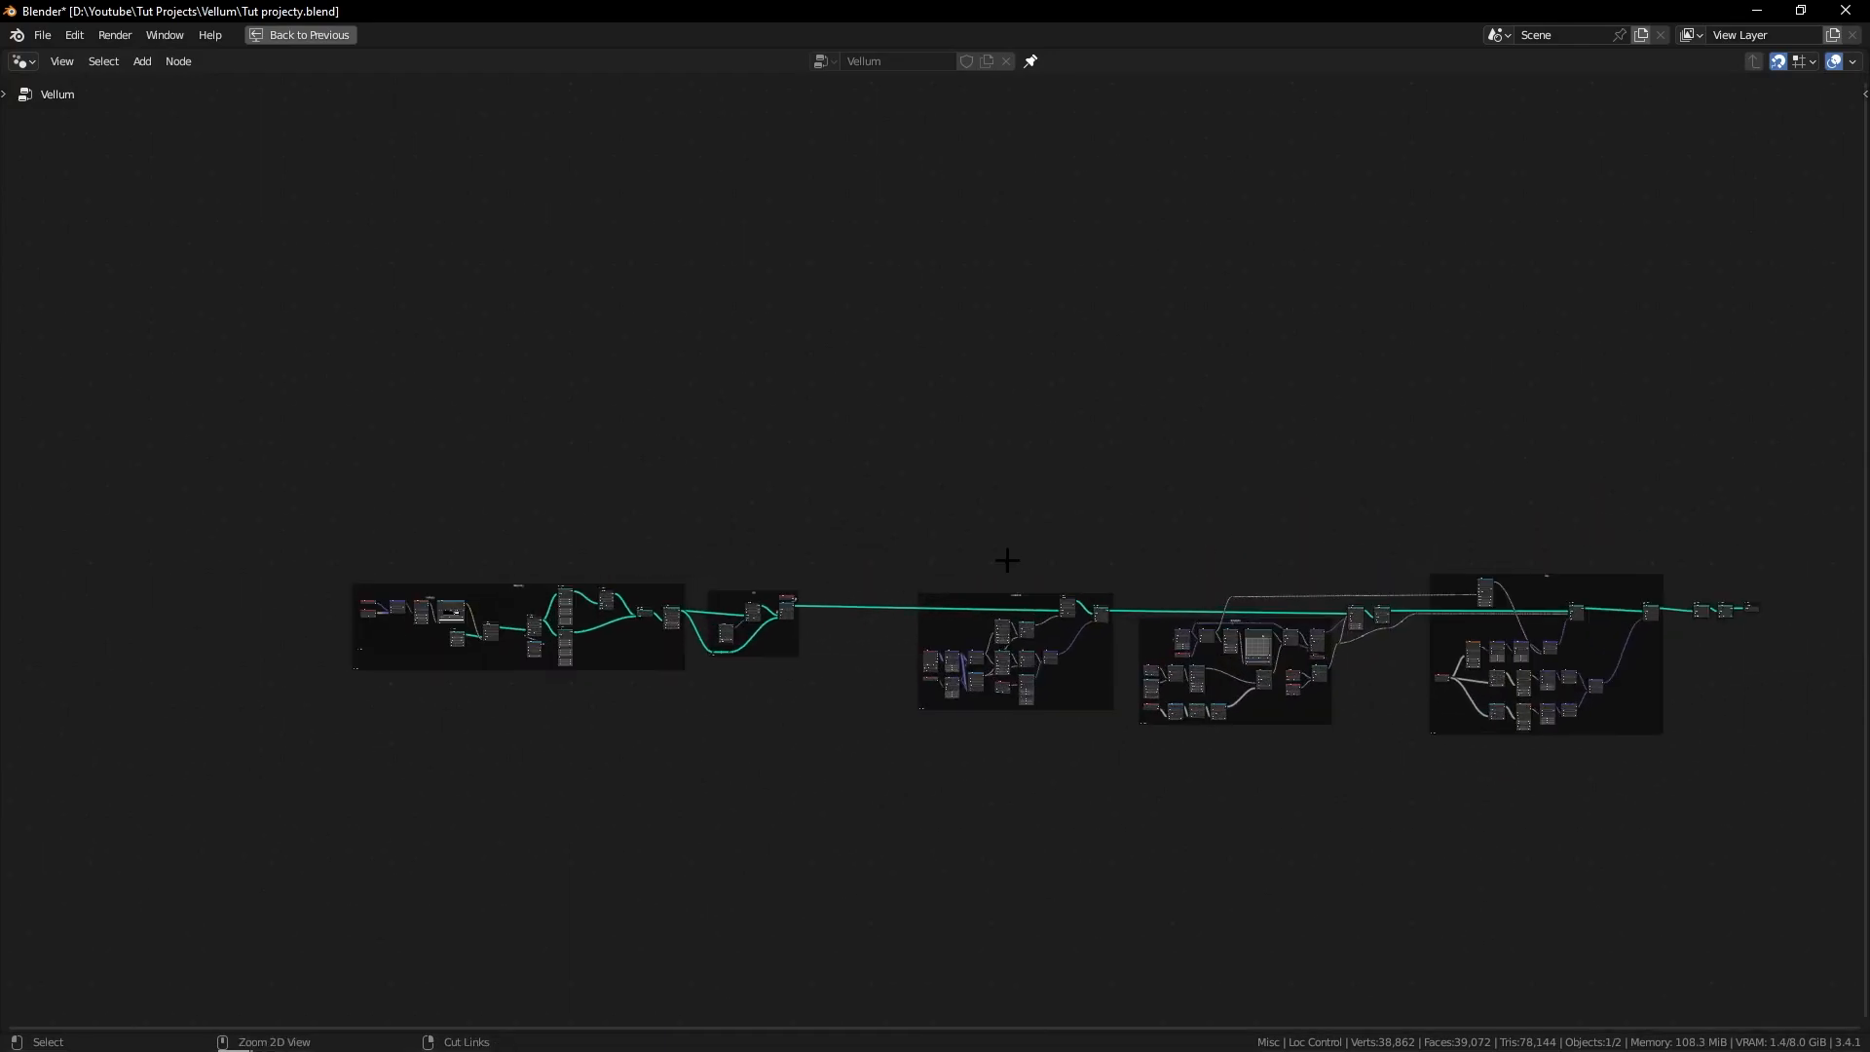
pyautogui.moveTo(278, 534); pyautogui.dragTo(867, 727)
pyautogui.press('g')
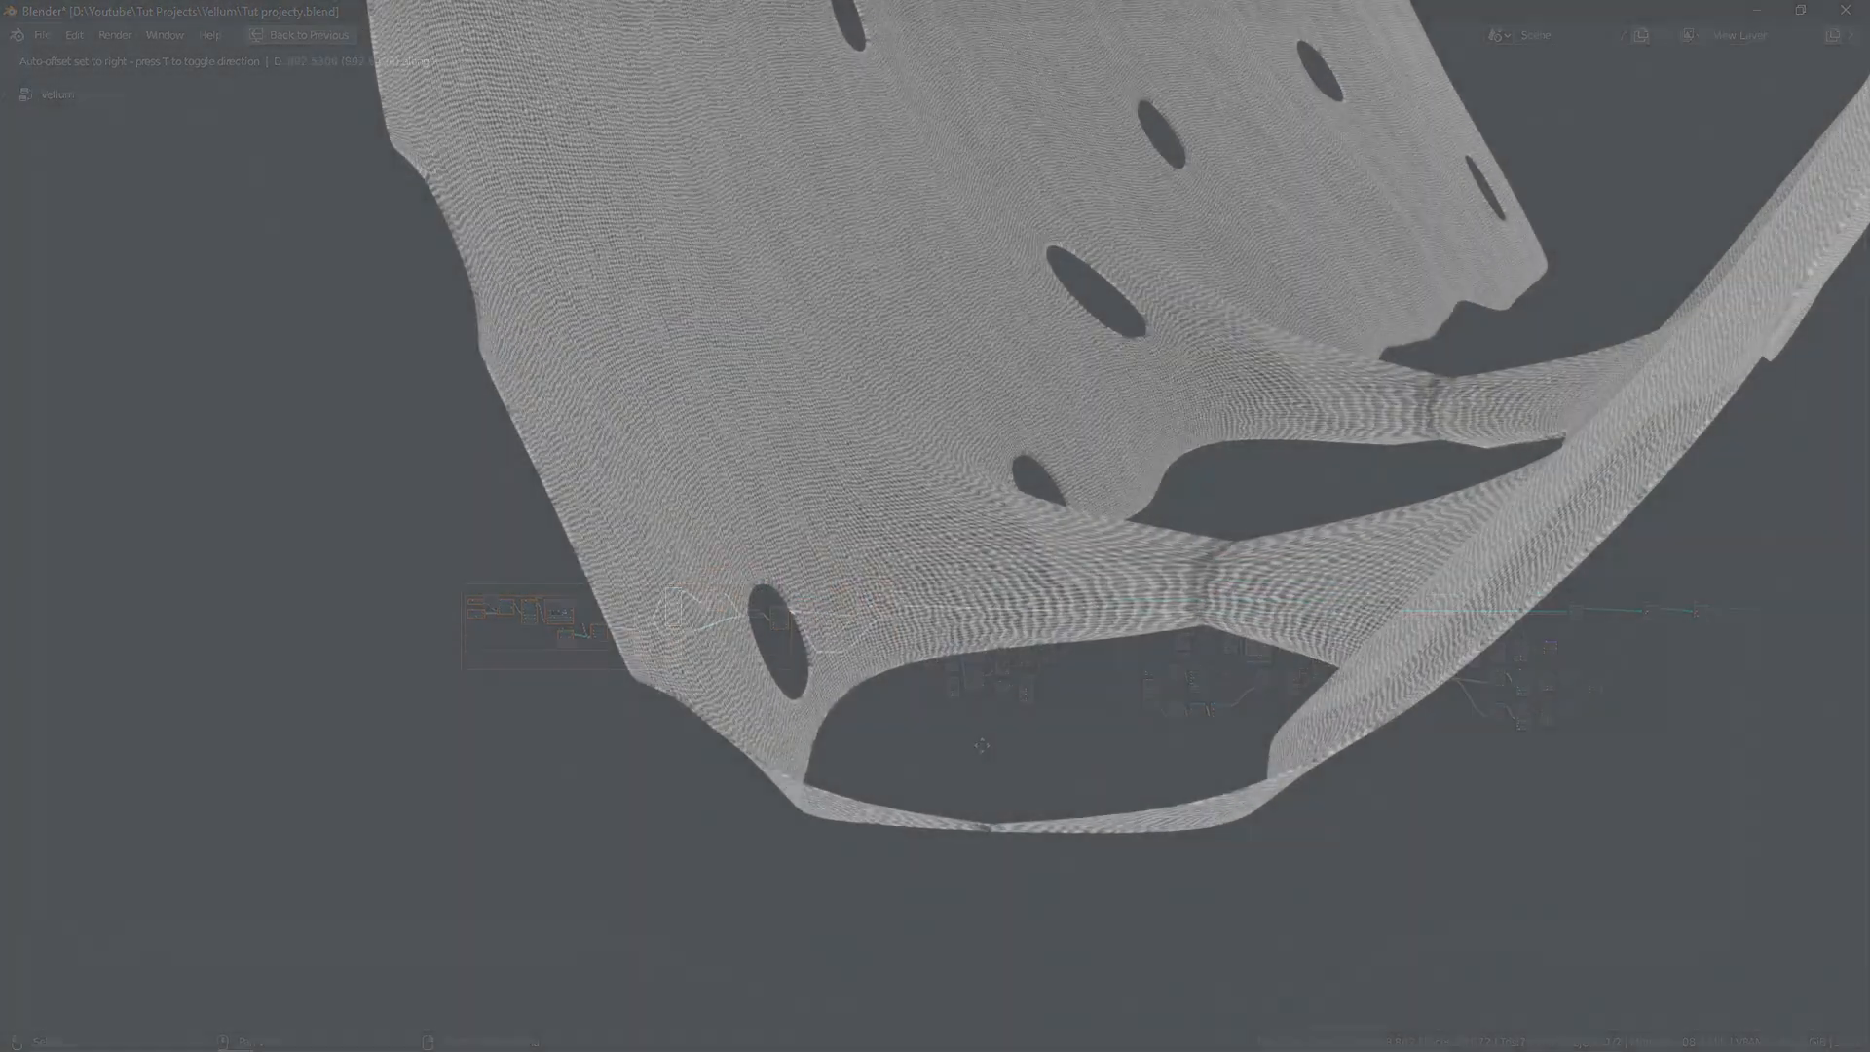